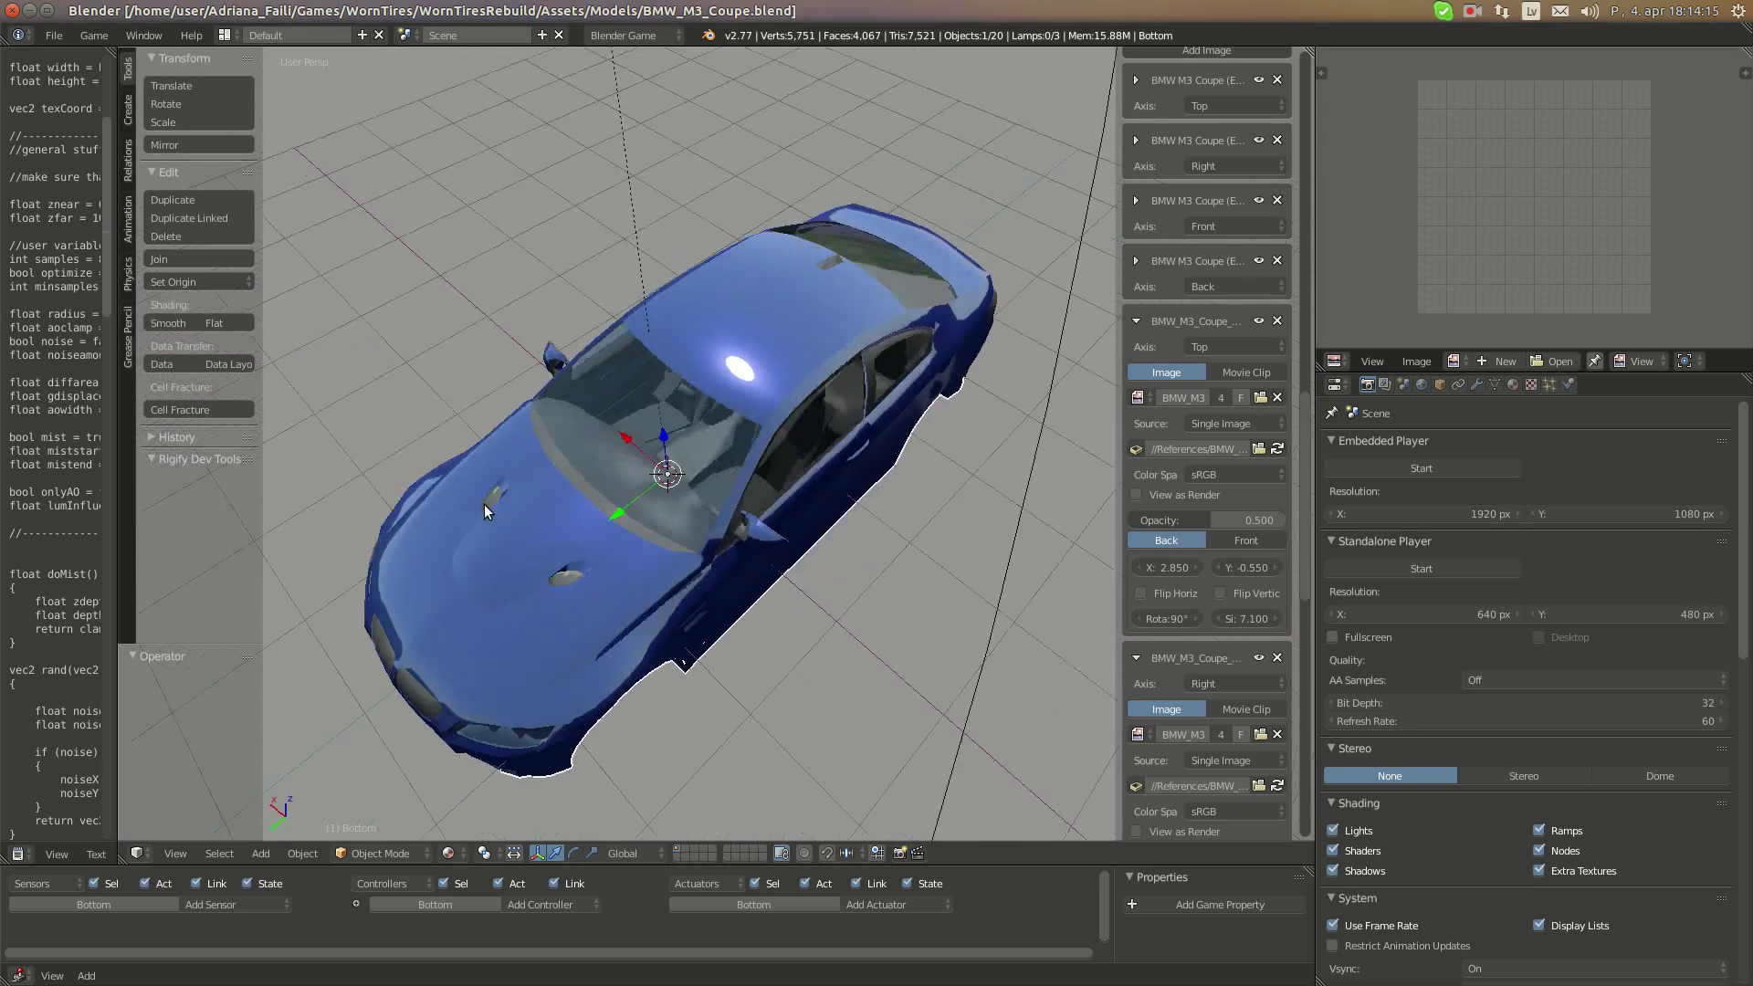
Examine the car model's interior, from the centre console to the instrument opening in the dashboard
scroll(456, 497, up, 2)
middle_drag(694, 464, 440, 427)
scroll(441, 428, up, 6)
scroll(554, 308, down, 4)
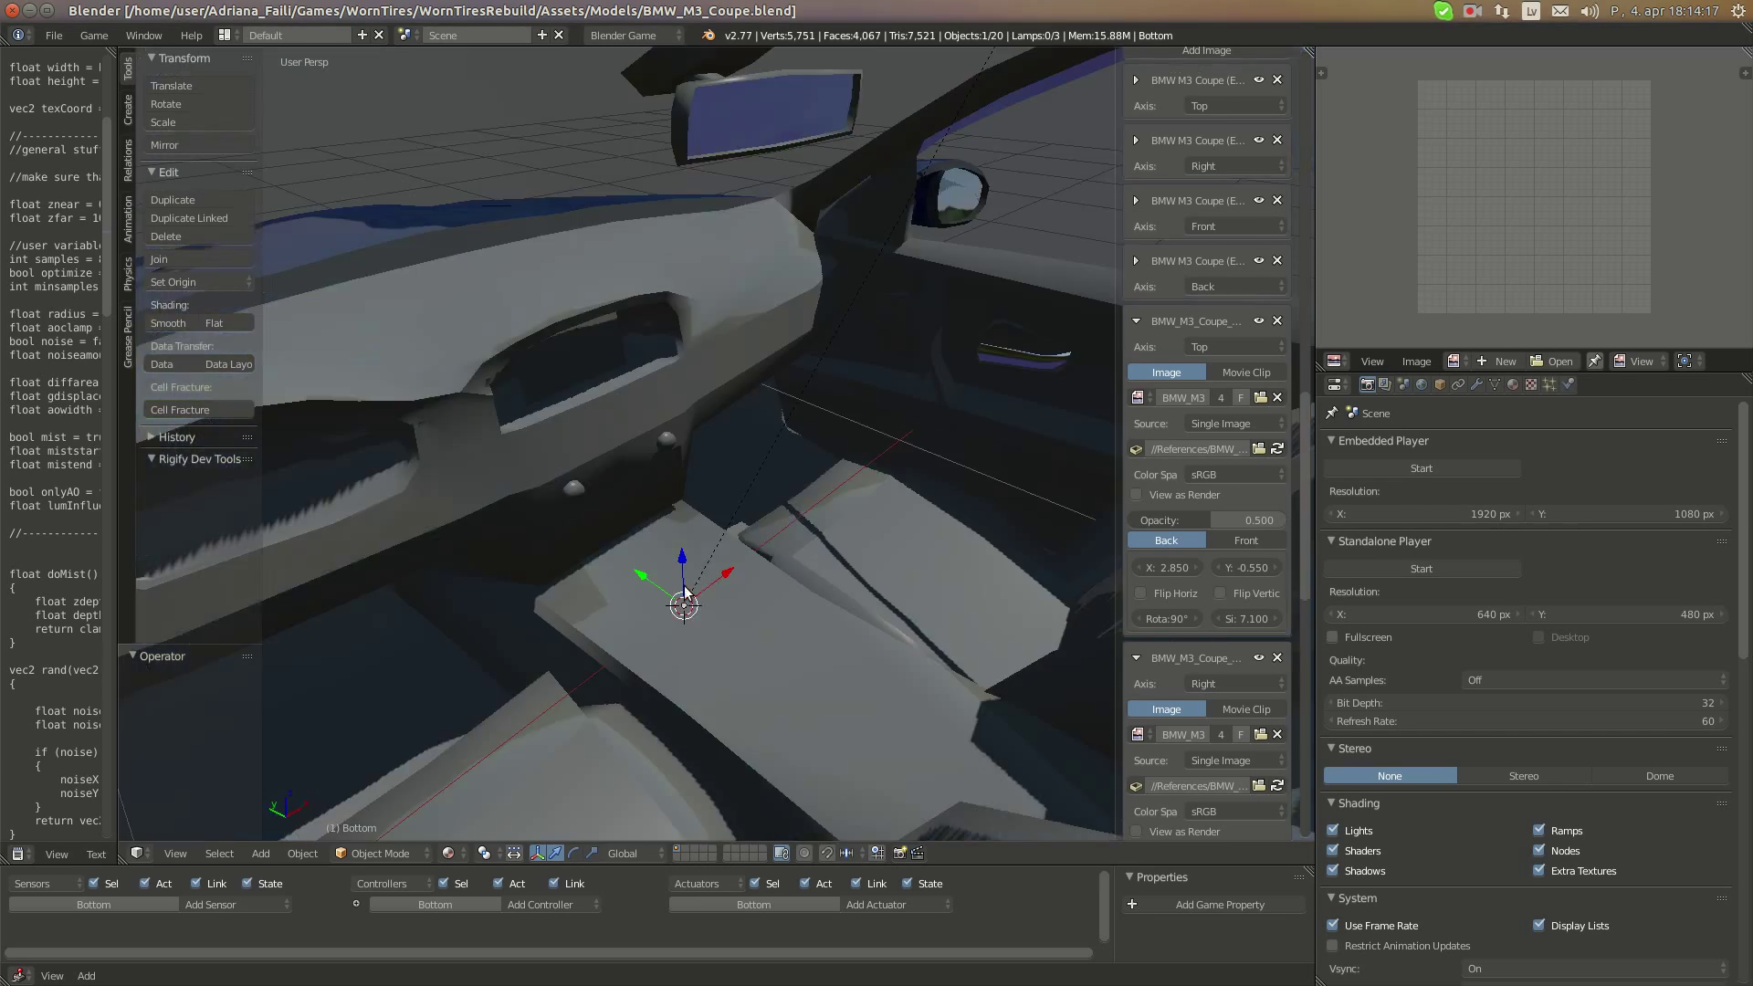
middle_drag(554, 308, 782, 500)
scroll(547, 430, up, 3)
scroll(567, 431, up, 2)
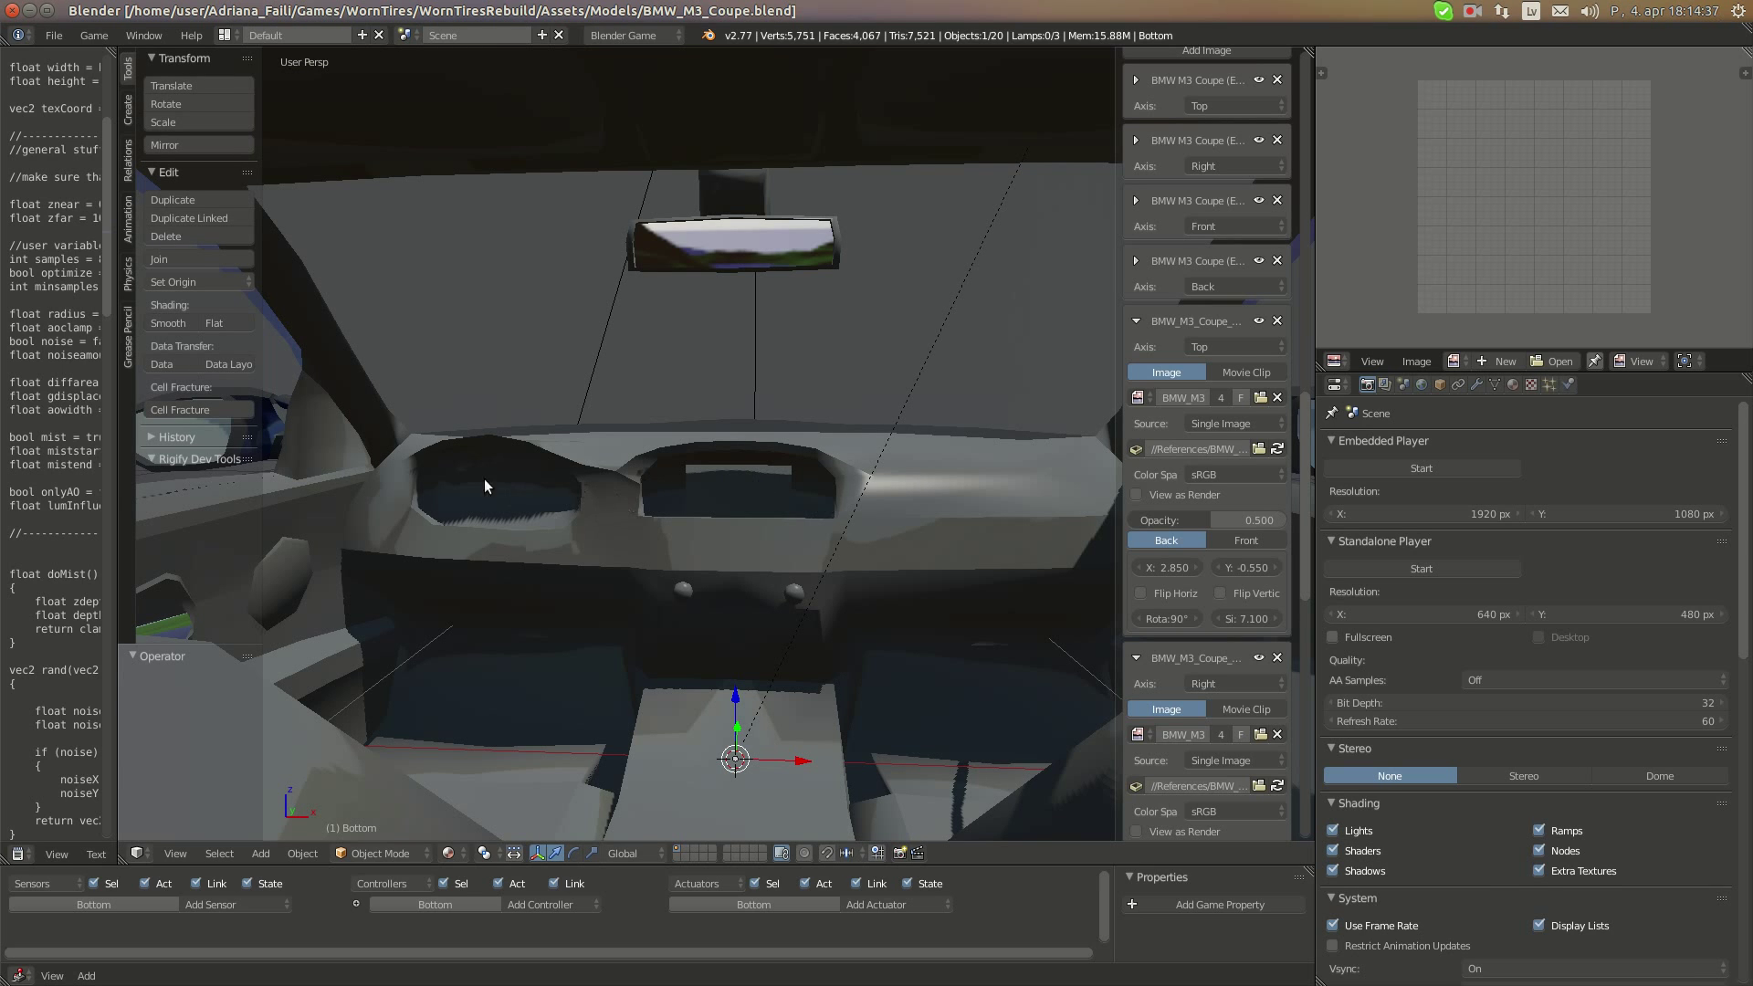
scroll(829, 506, up, 4)
shift+middle_drag(469, 490, 804, 465)
scroll(829, 506, down, 1)
Switch to Chromium and search the web for "bmw interior 360"
mouse_move(12, 178)
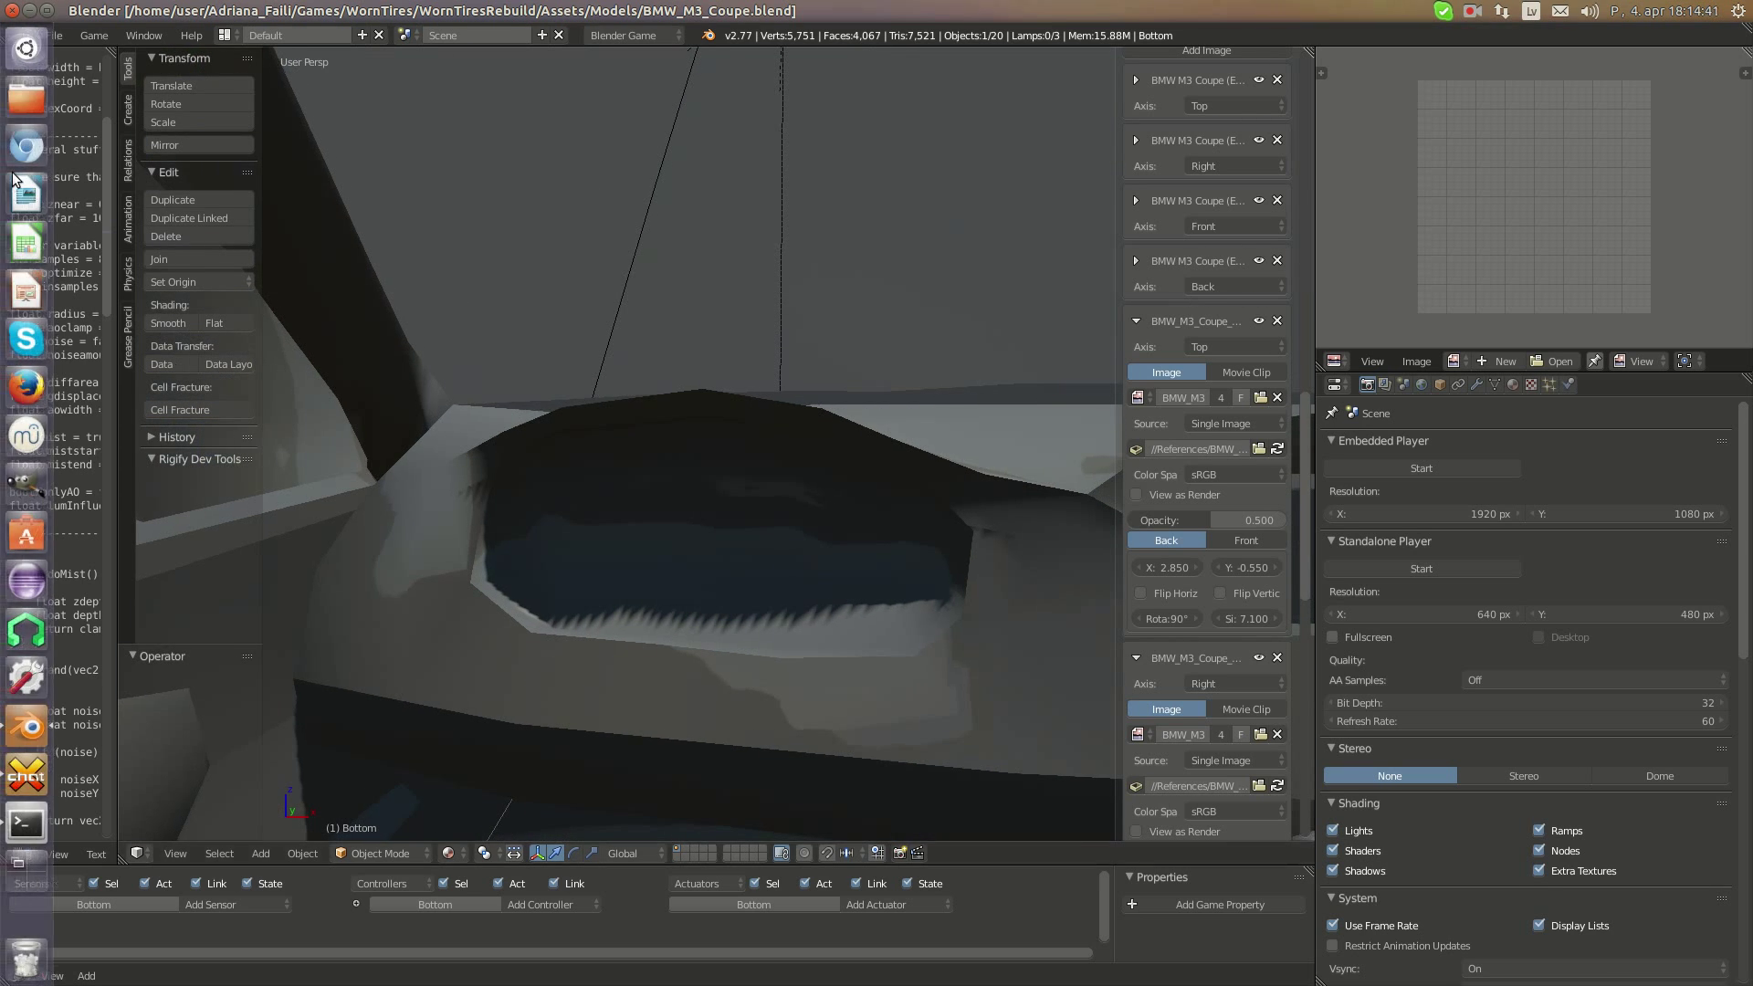
click(17, 144)
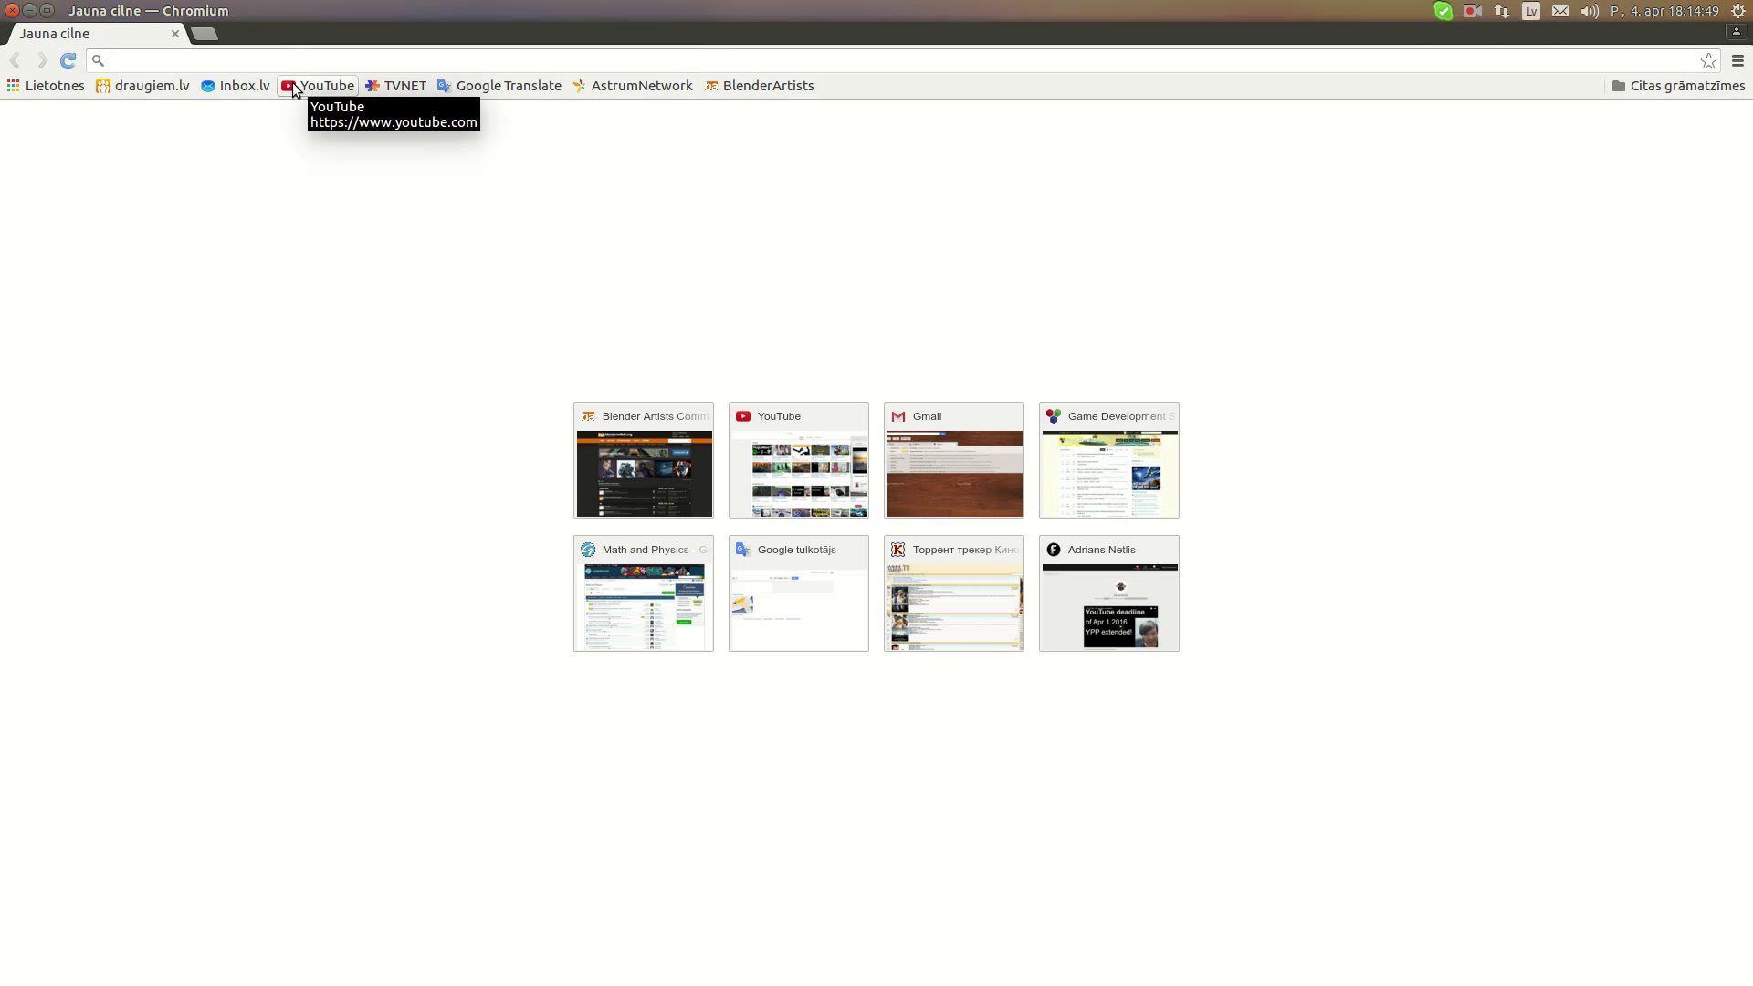
text(bmw i)
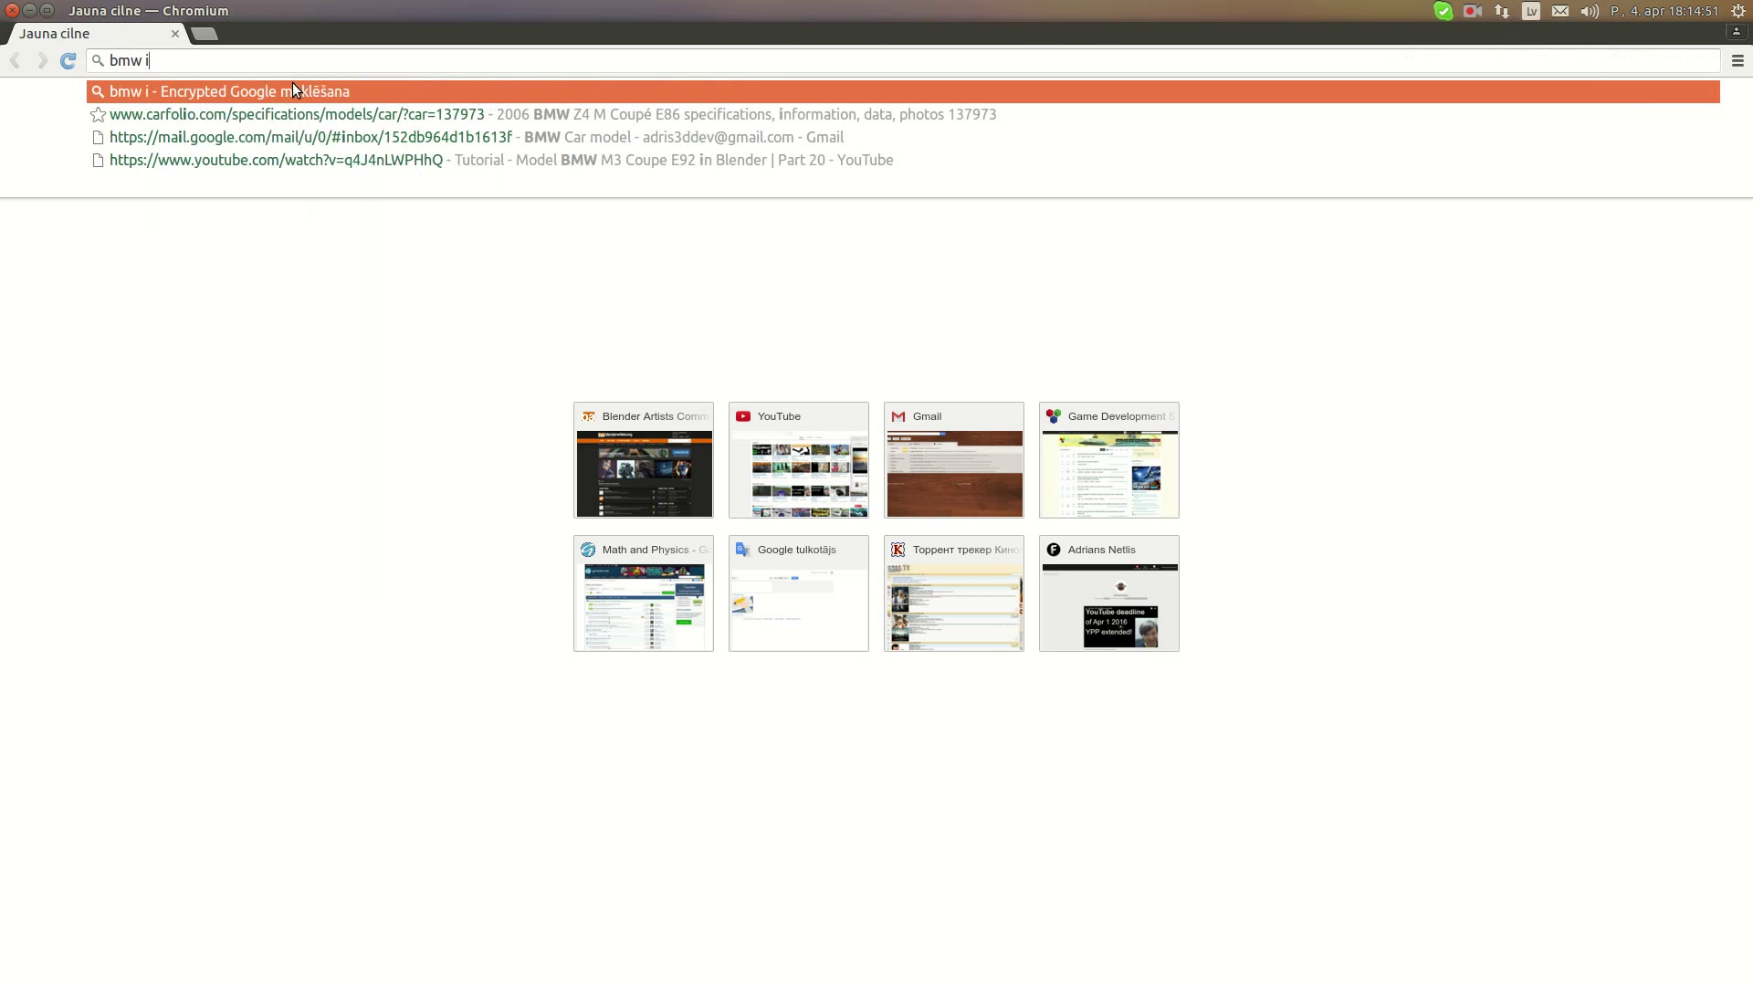
text(nterior)
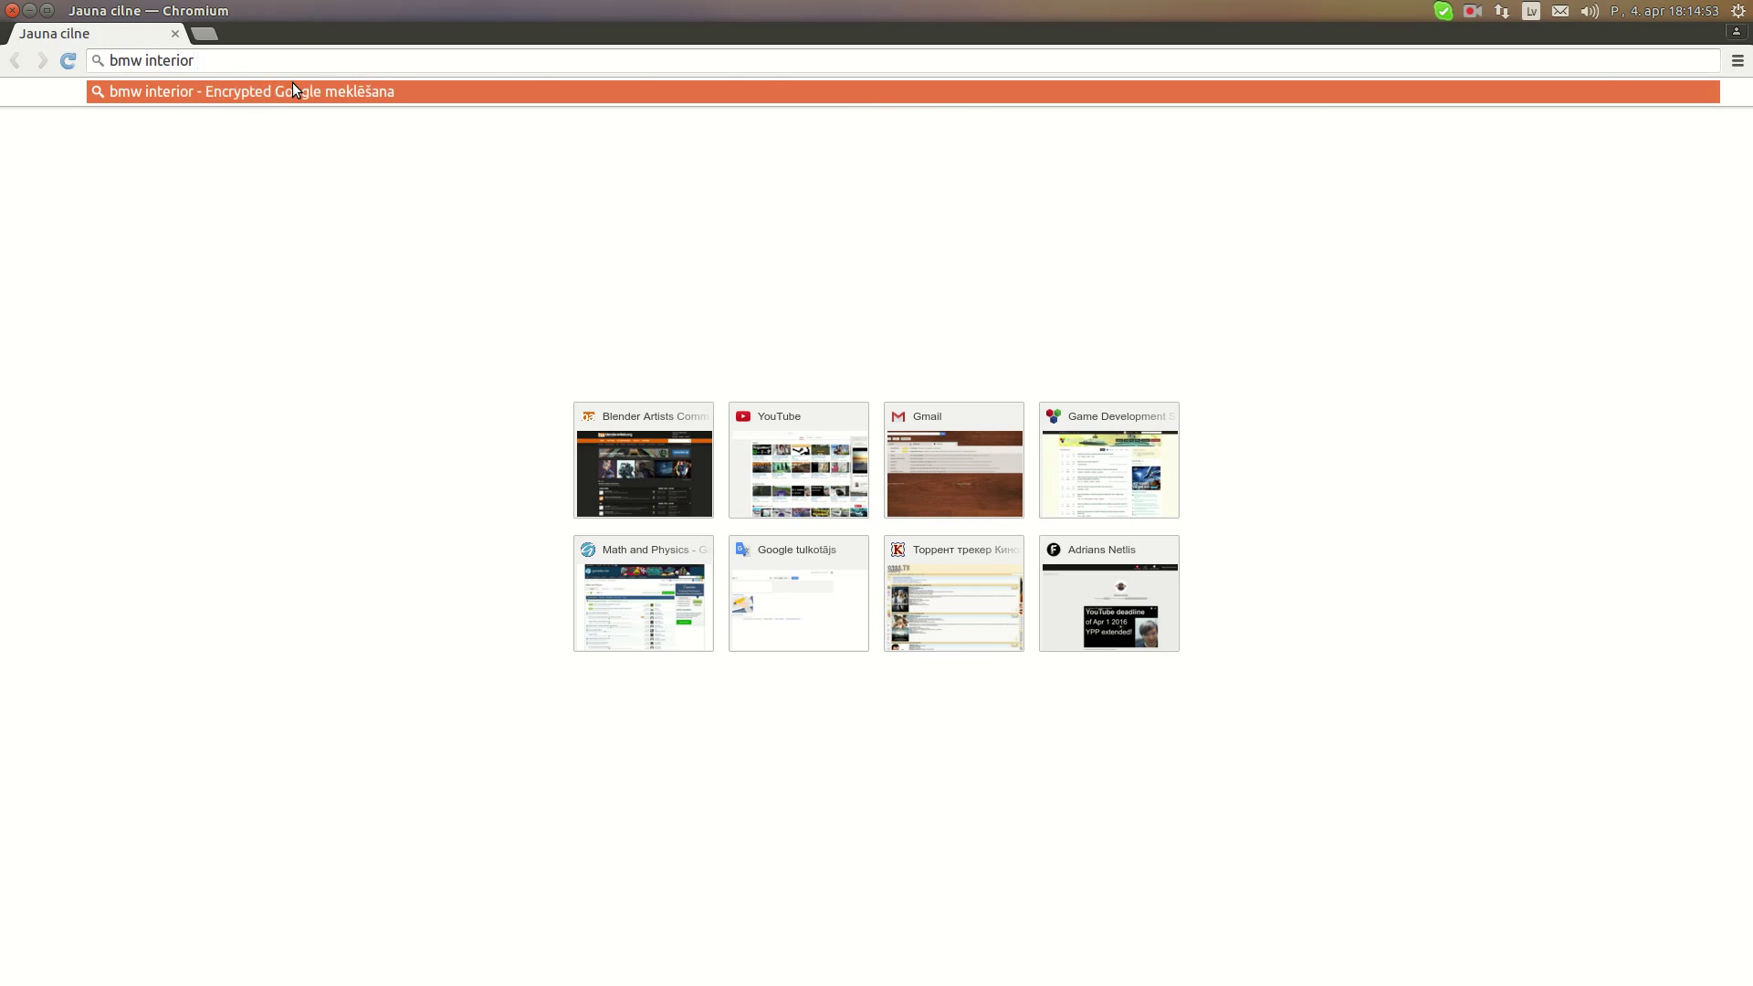
text( 360)
key(Return)
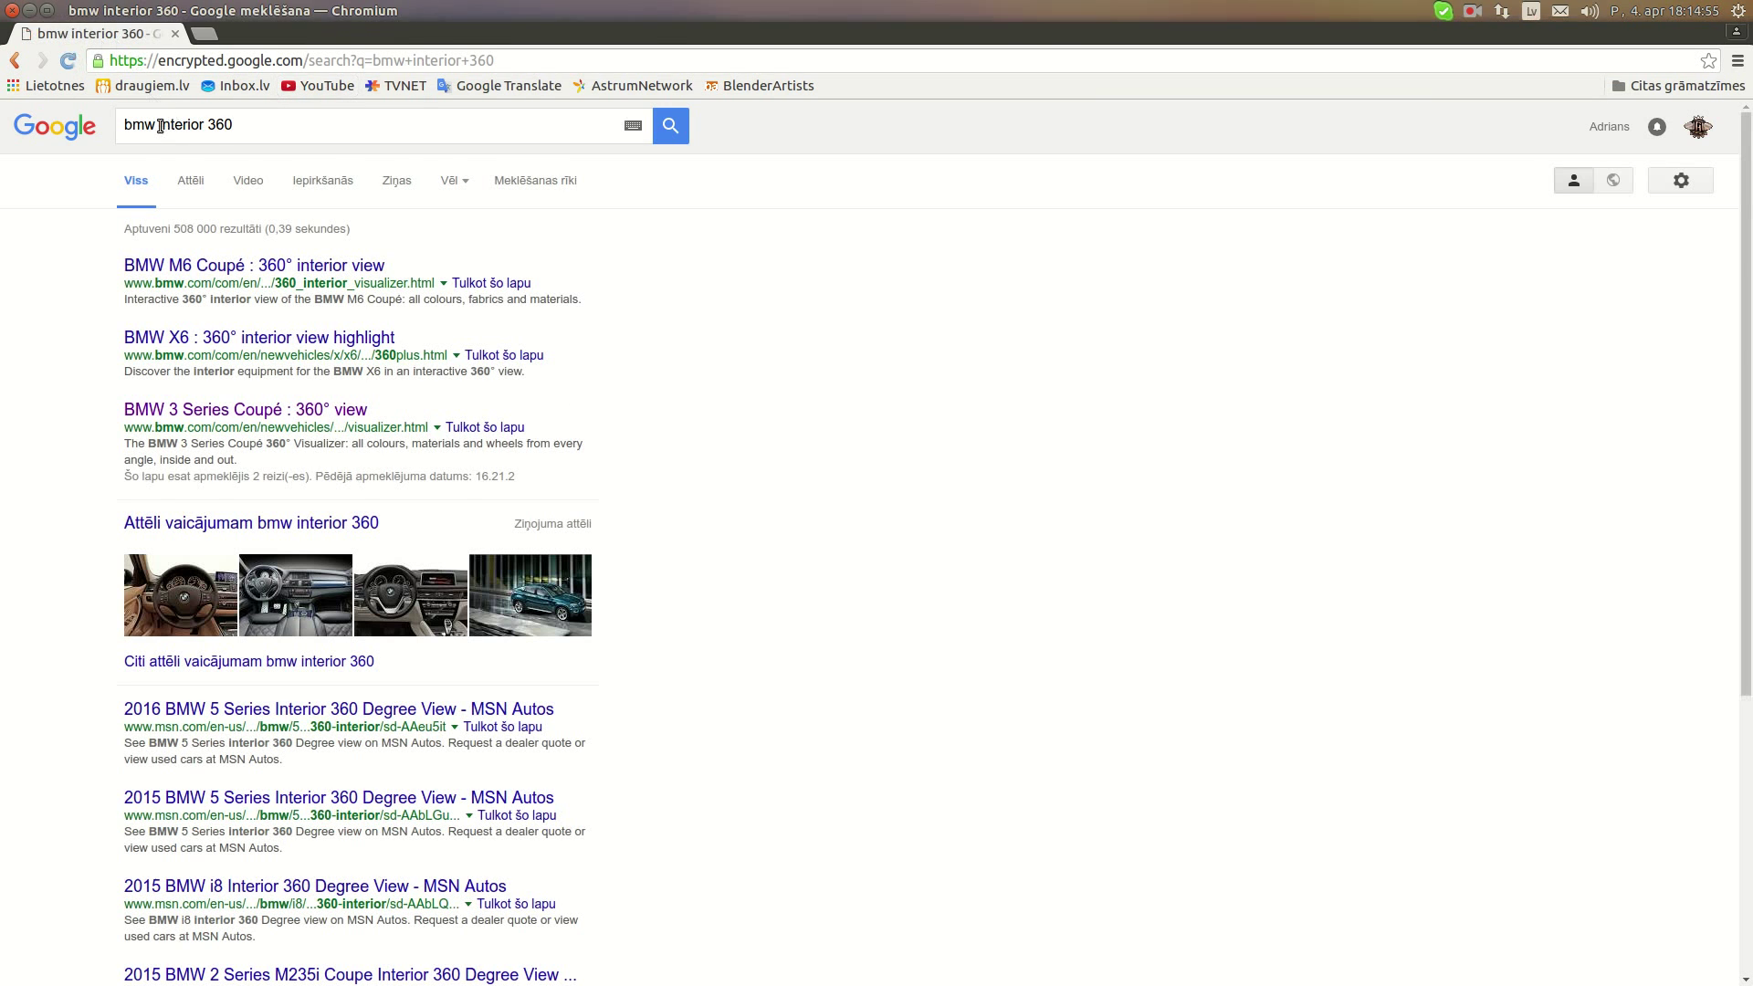
Open the BMW 3 Series Coupé 360° view result and look around its interior view from the driver's side to the passenger door
click(161, 125)
click(293, 412)
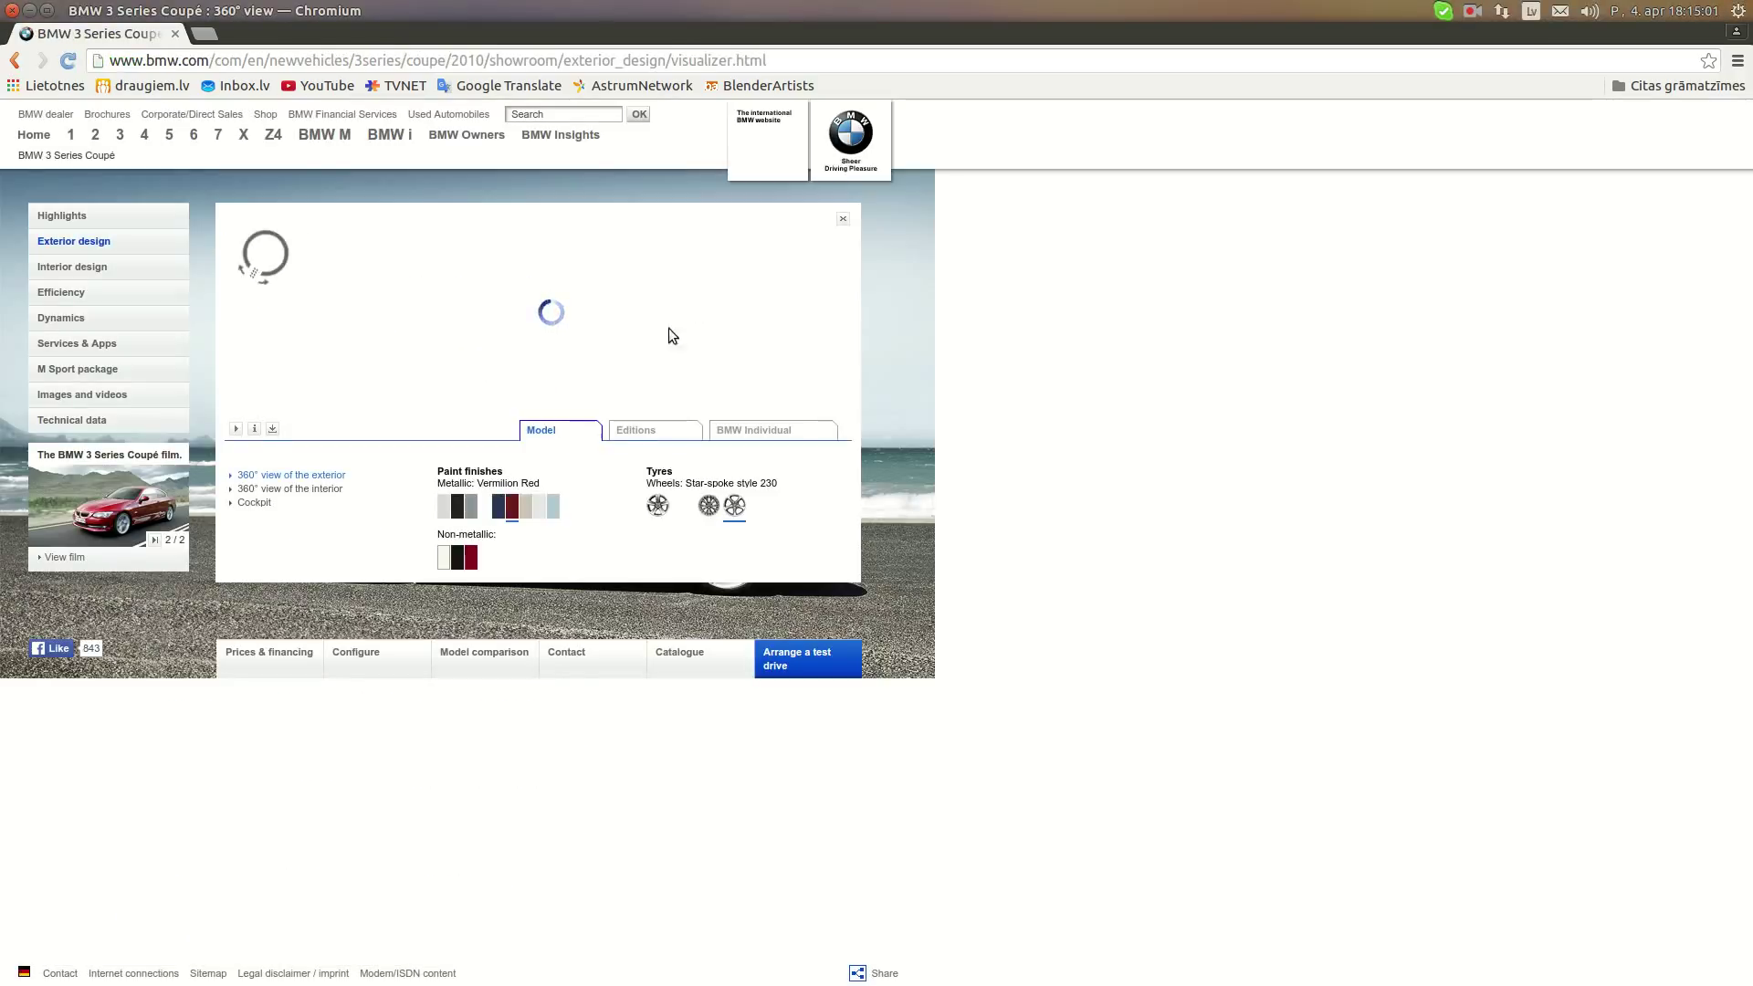
click(329, 490)
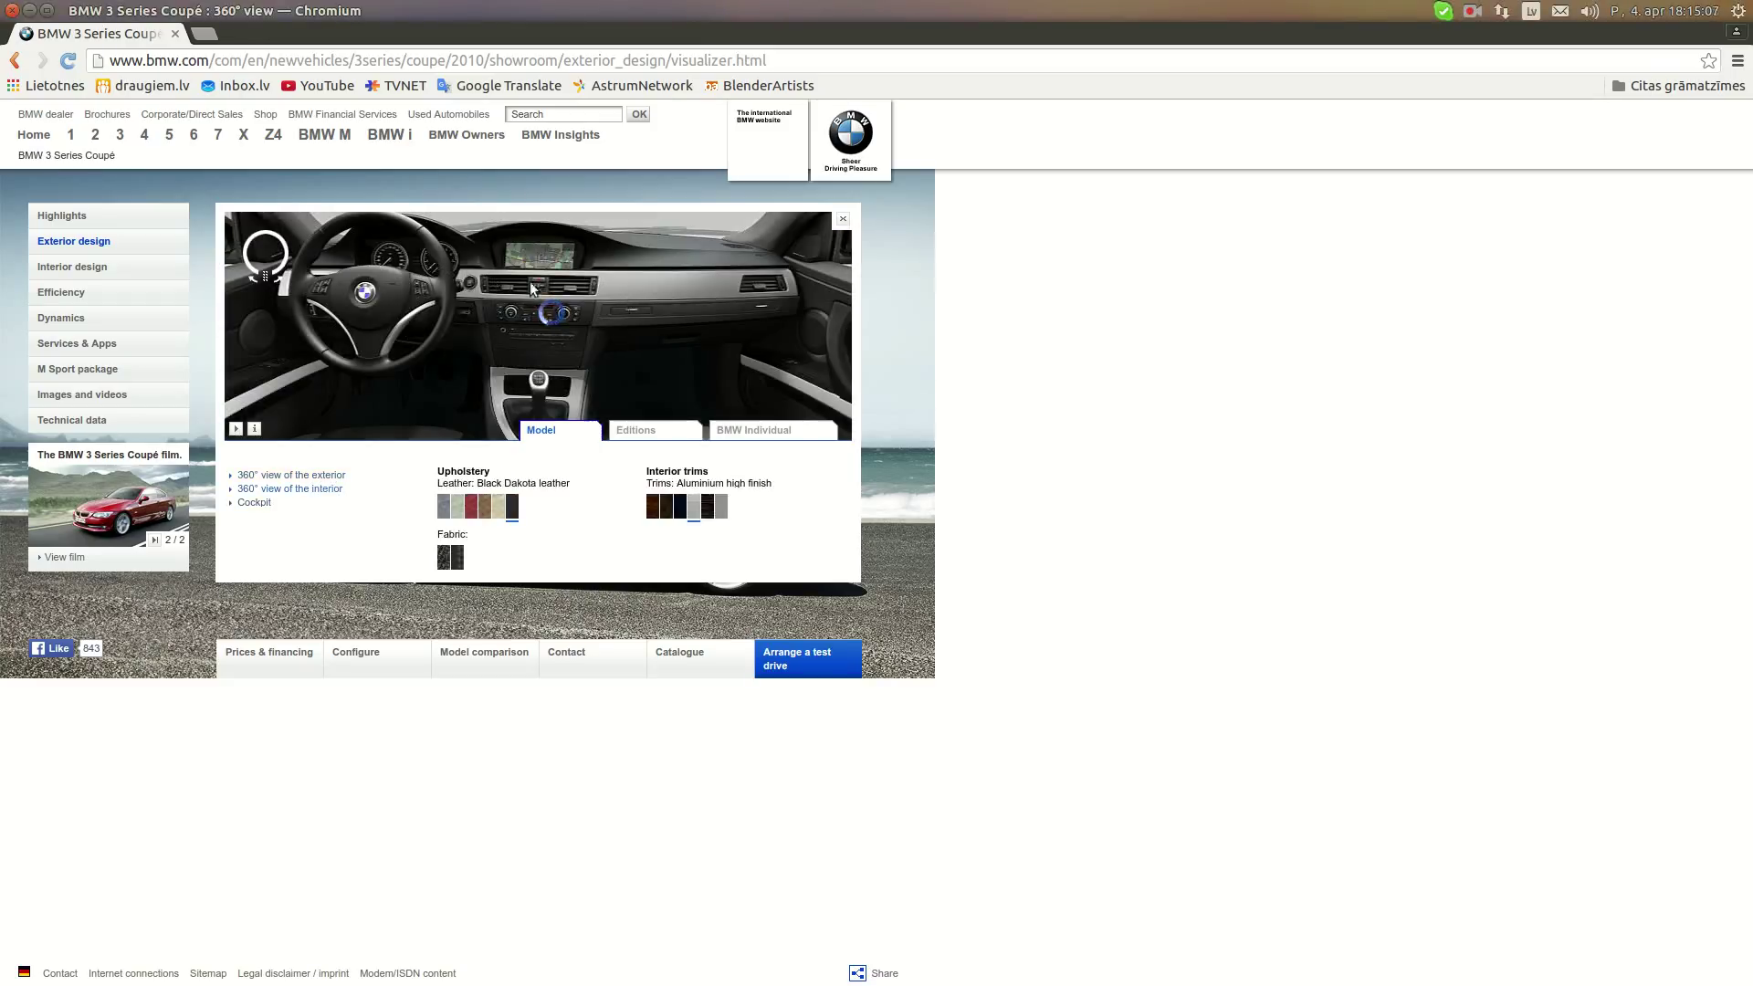
drag(445, 306, 495, 300)
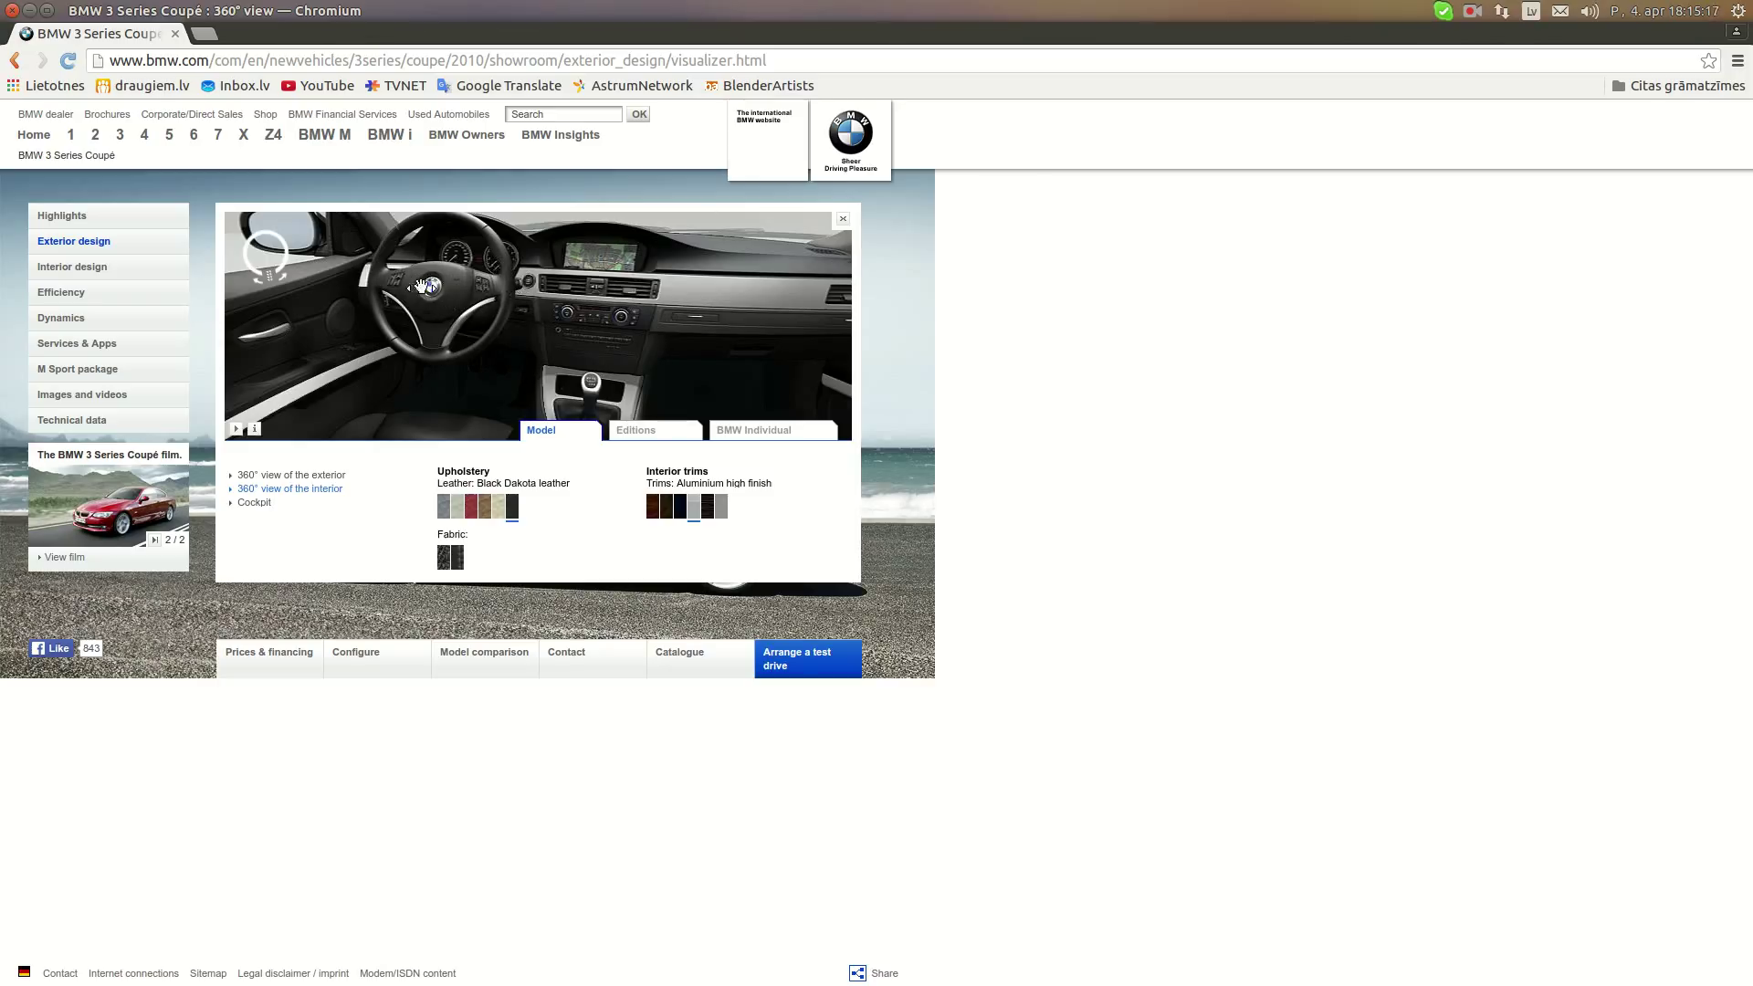
drag(530, 351, 406, 320)
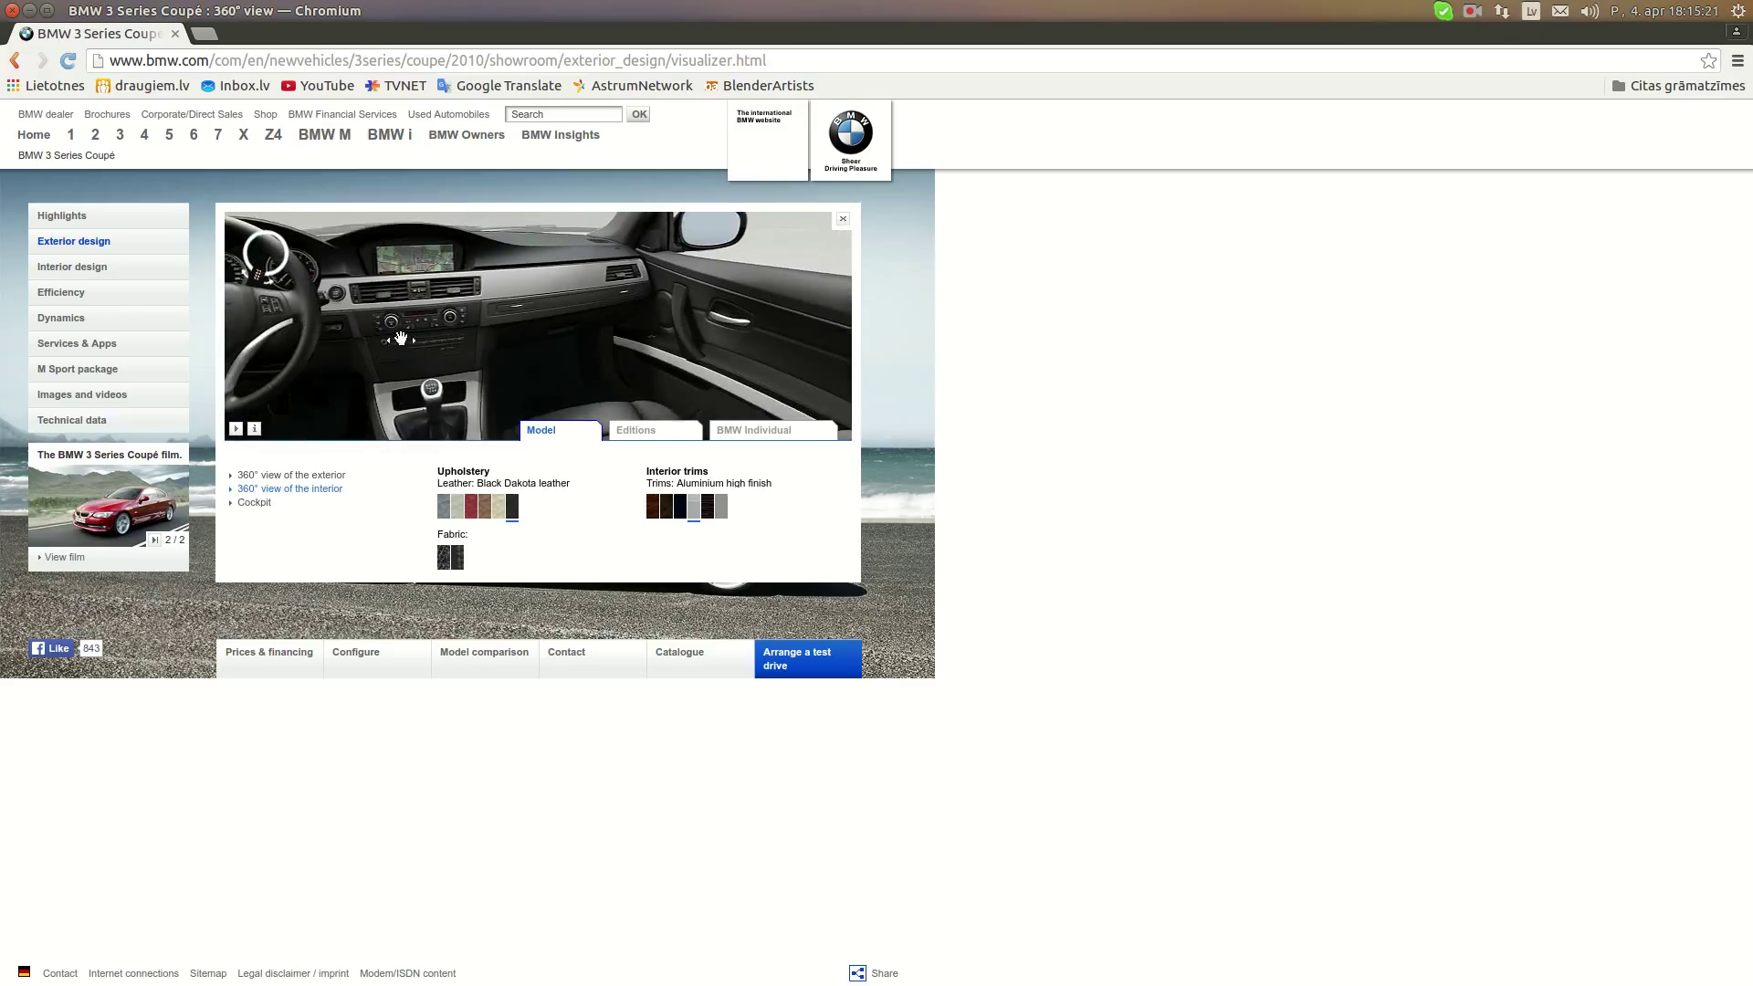
Search for "bmw m3 interior" in a new browser tab and show the image results
click(203, 35)
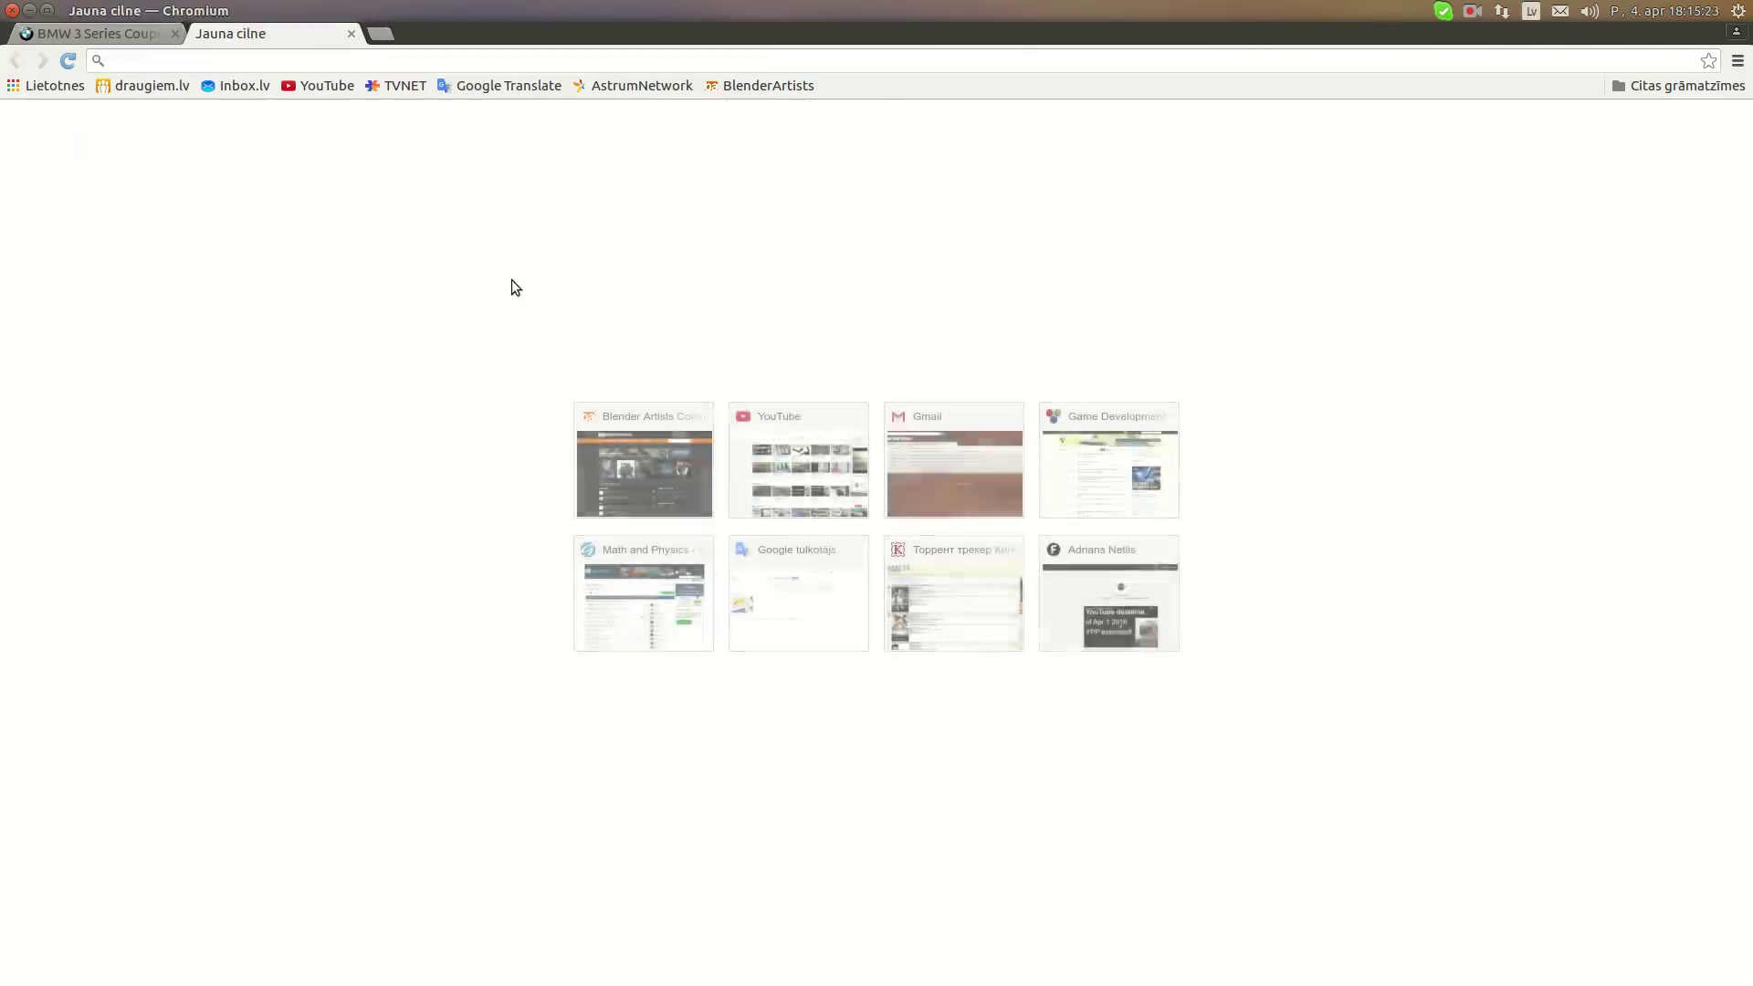
text(bmw)
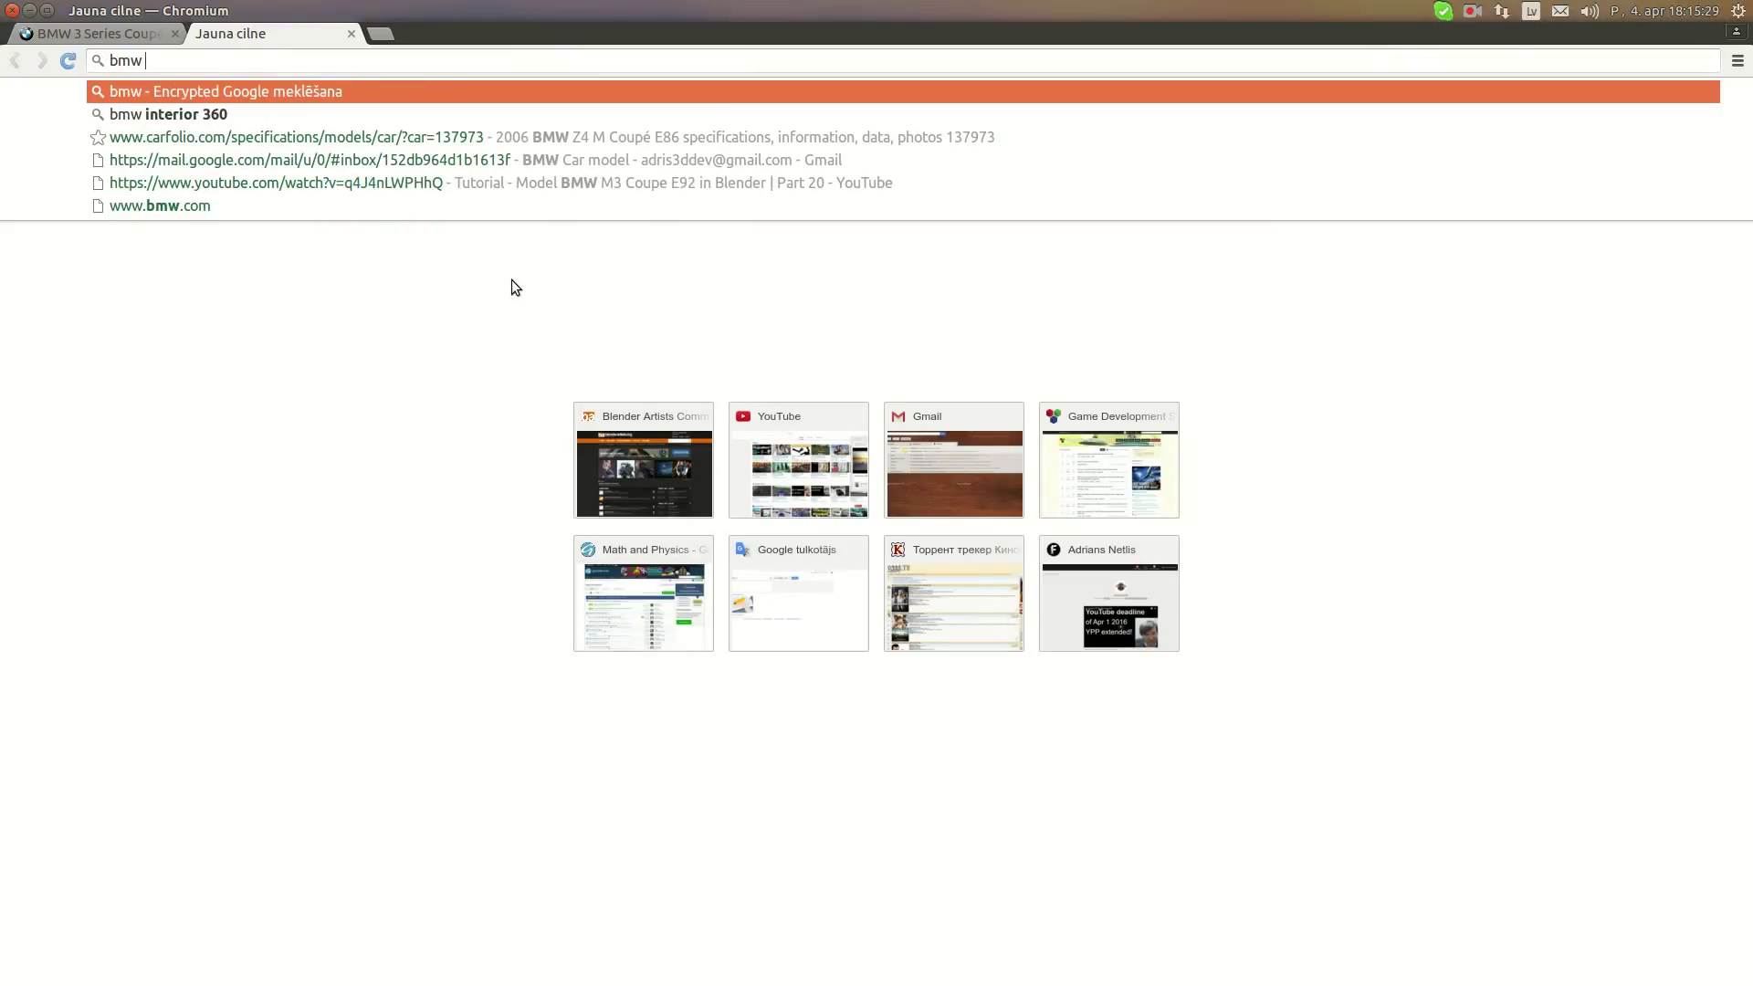
text( m3)
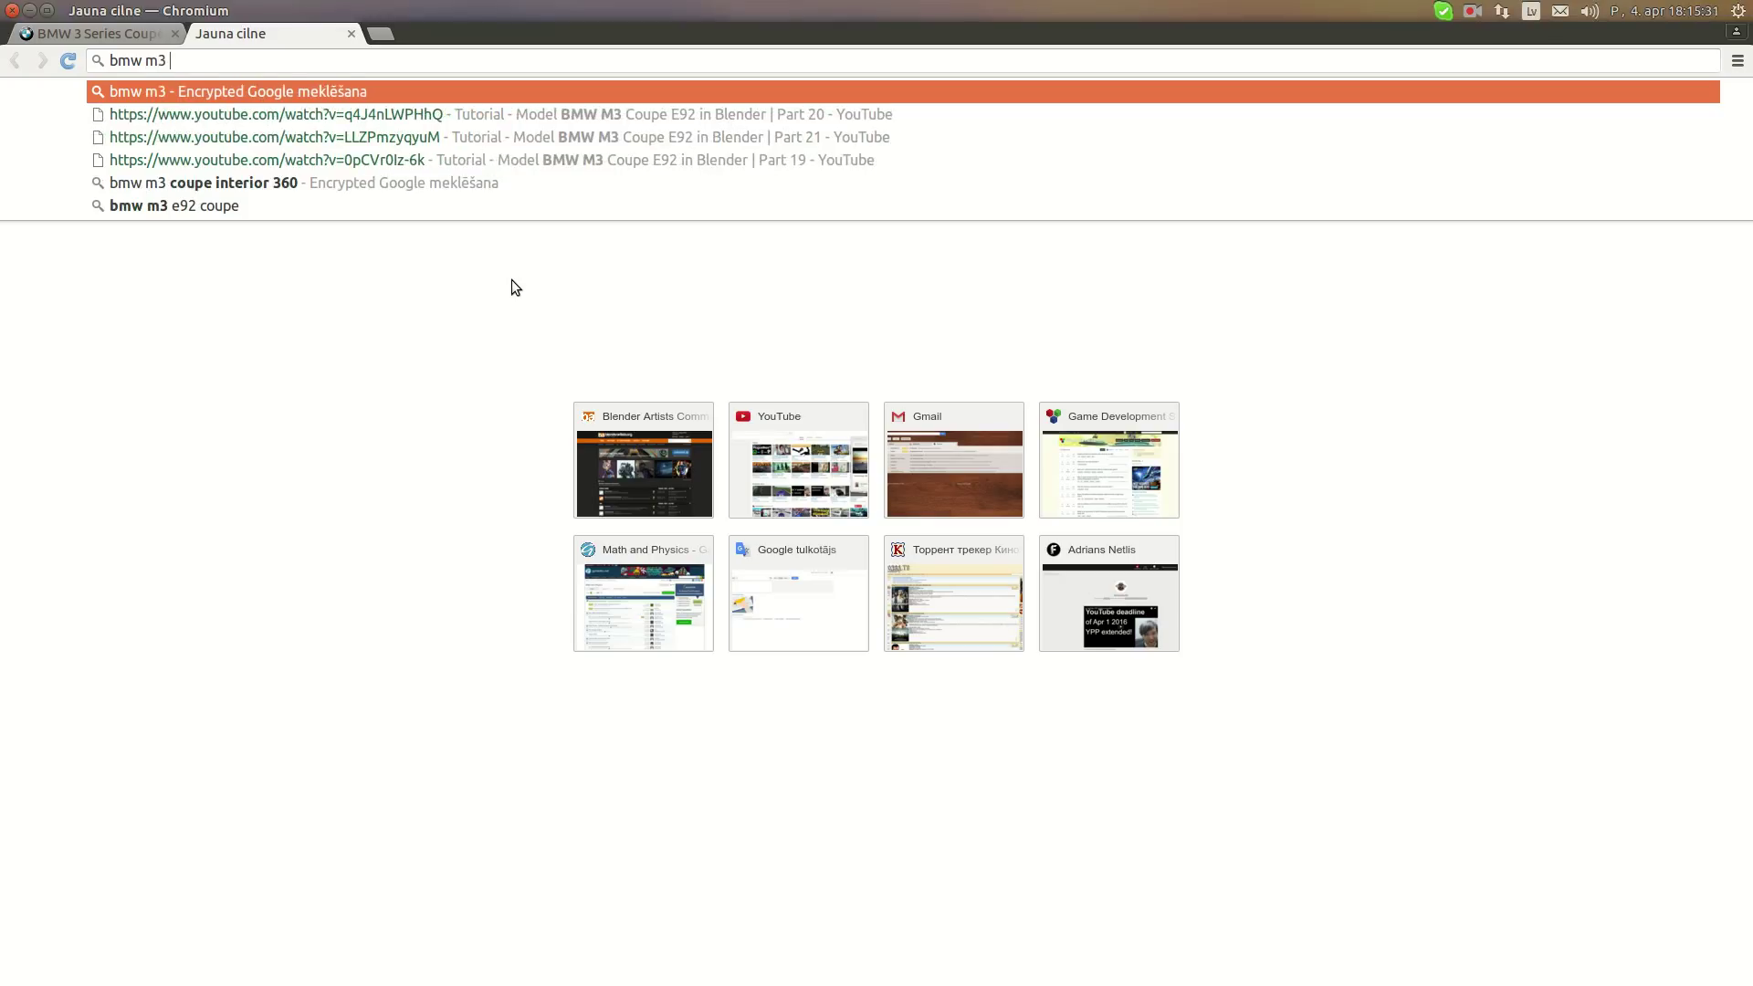
text( interior)
key(Return)
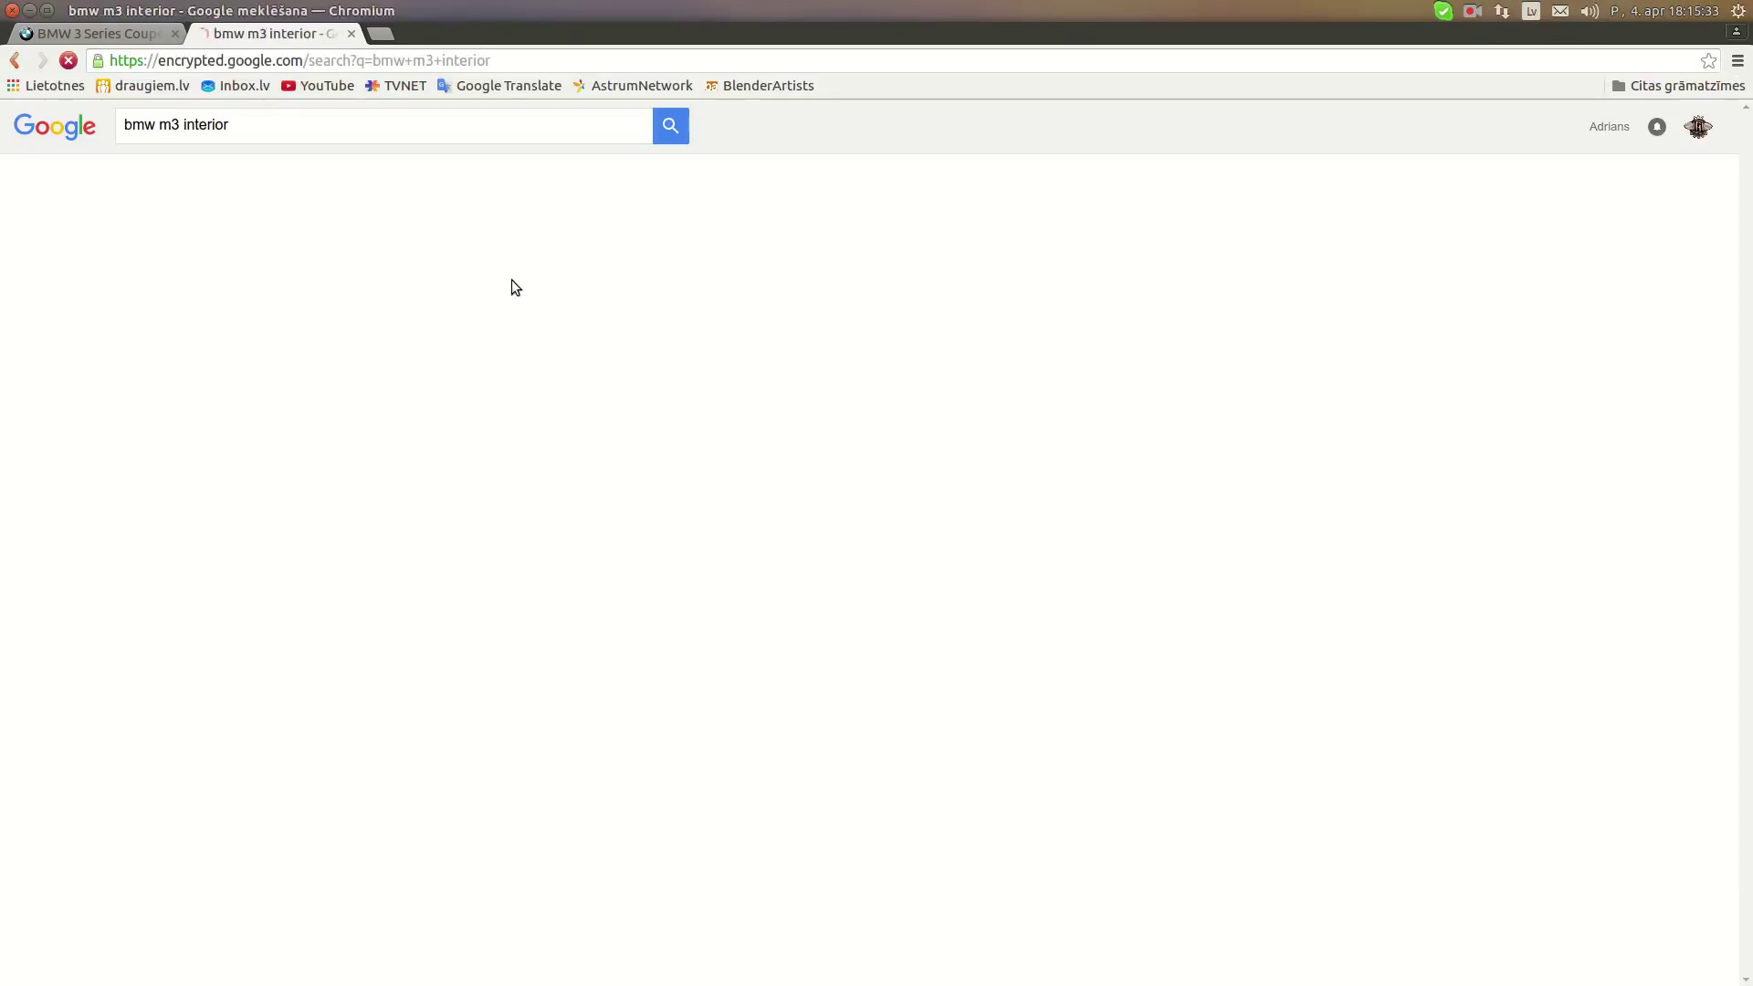
click(189, 178)
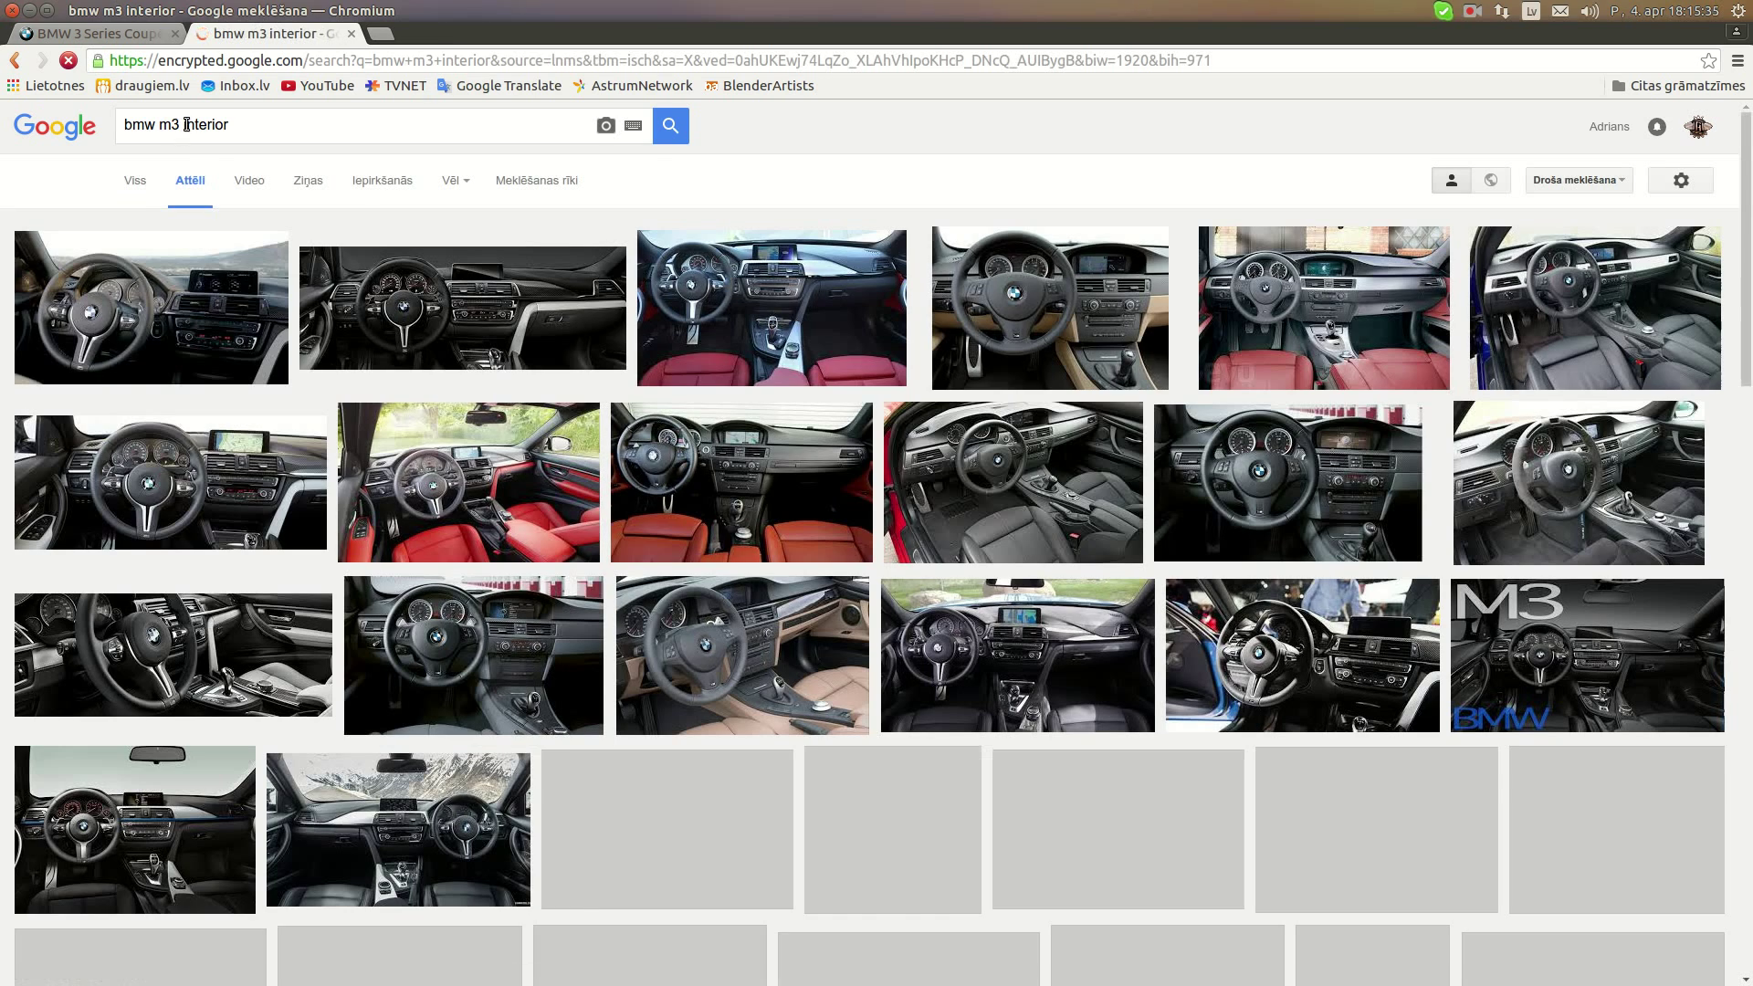
Refine the image search to "bmw m3 coupe interior"
text(co)
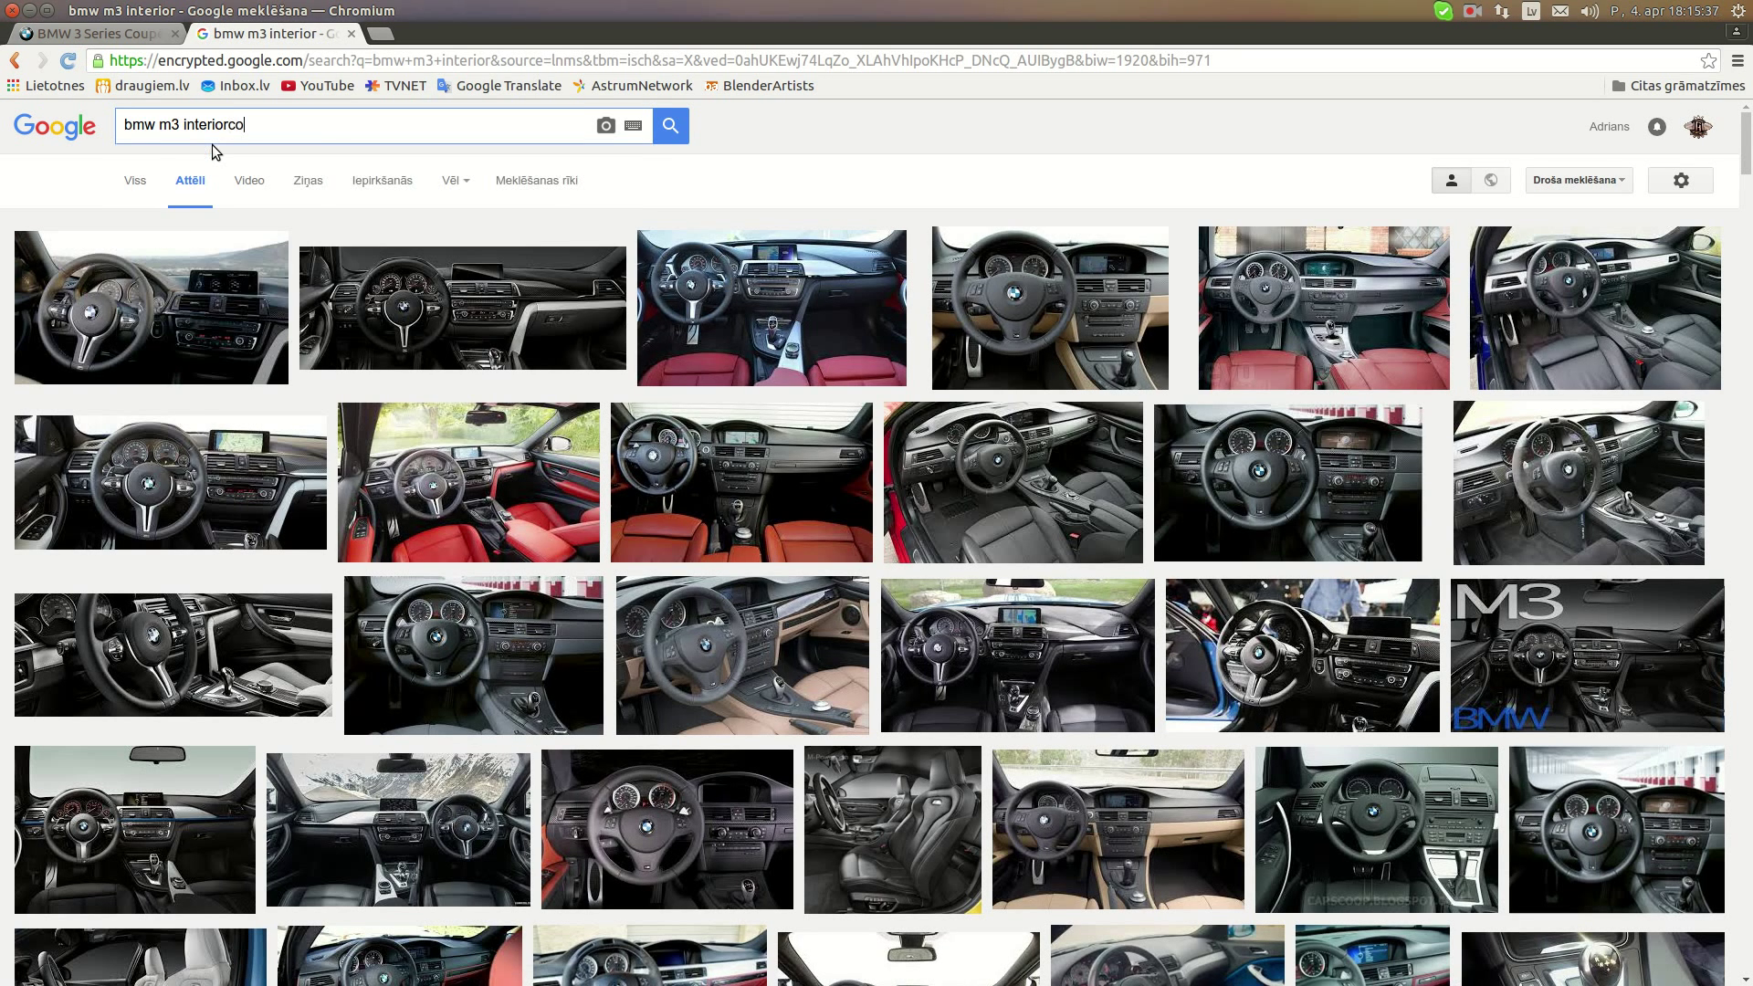
key(BackSpace)
key(BackSpace)
text(r)
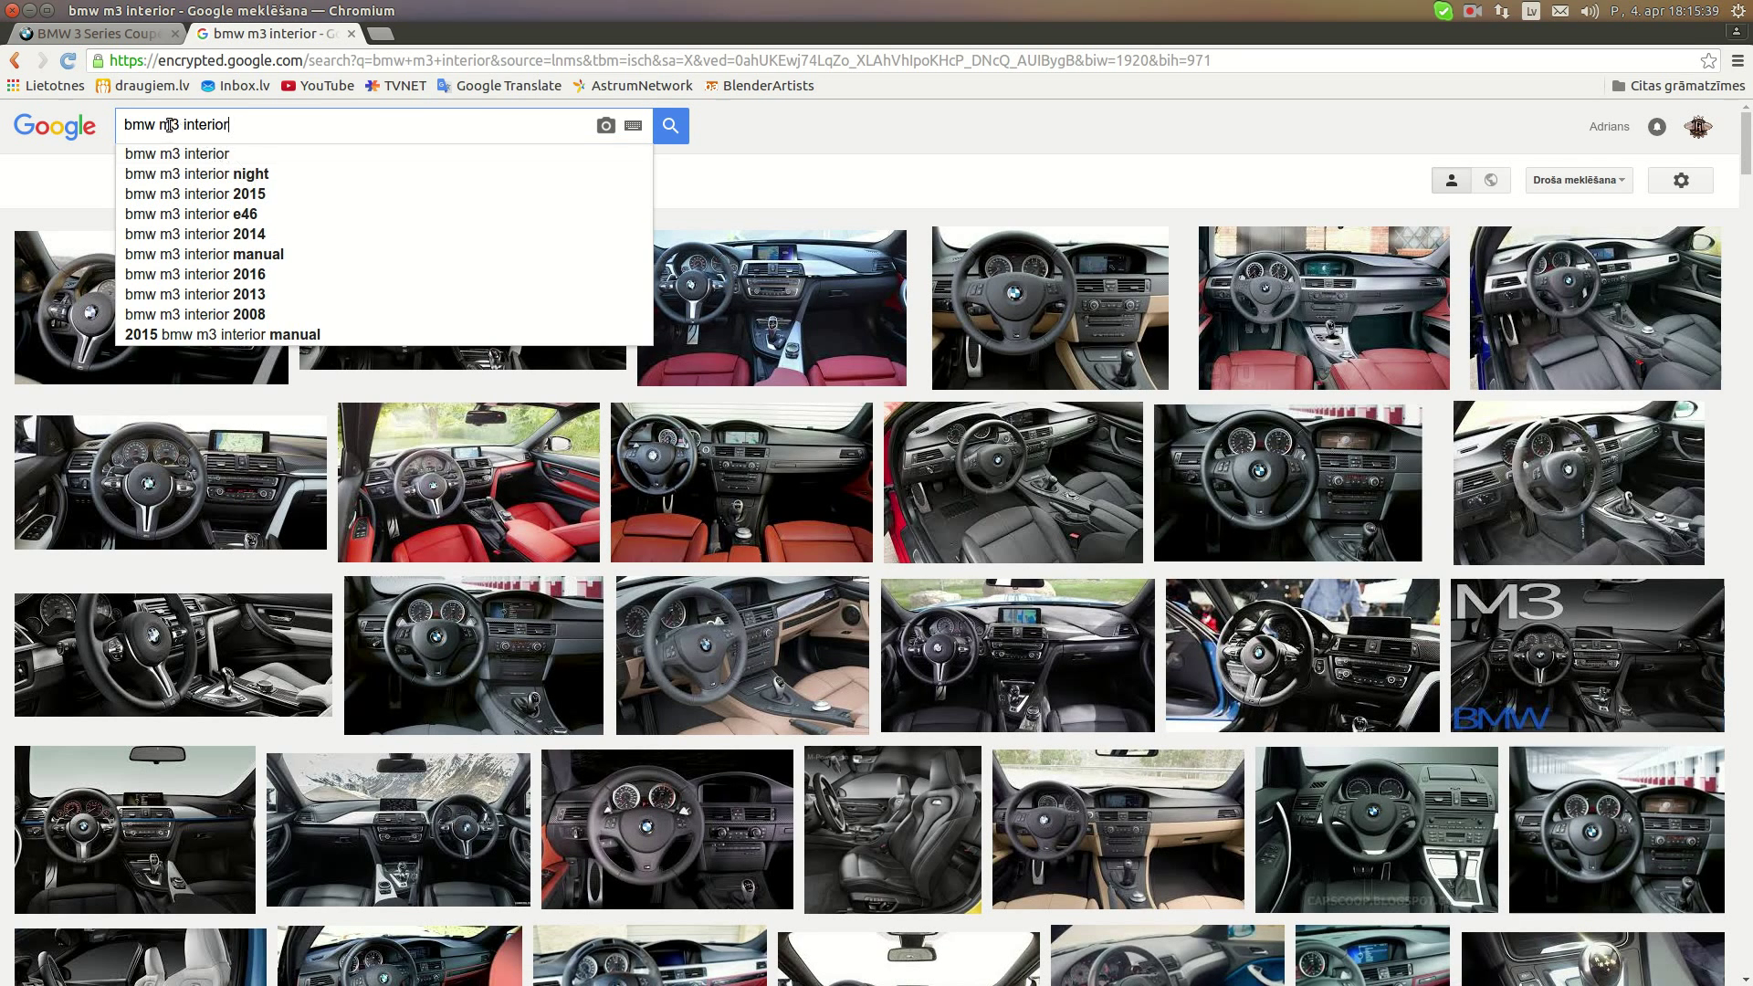
click(179, 123)
text(coupe)
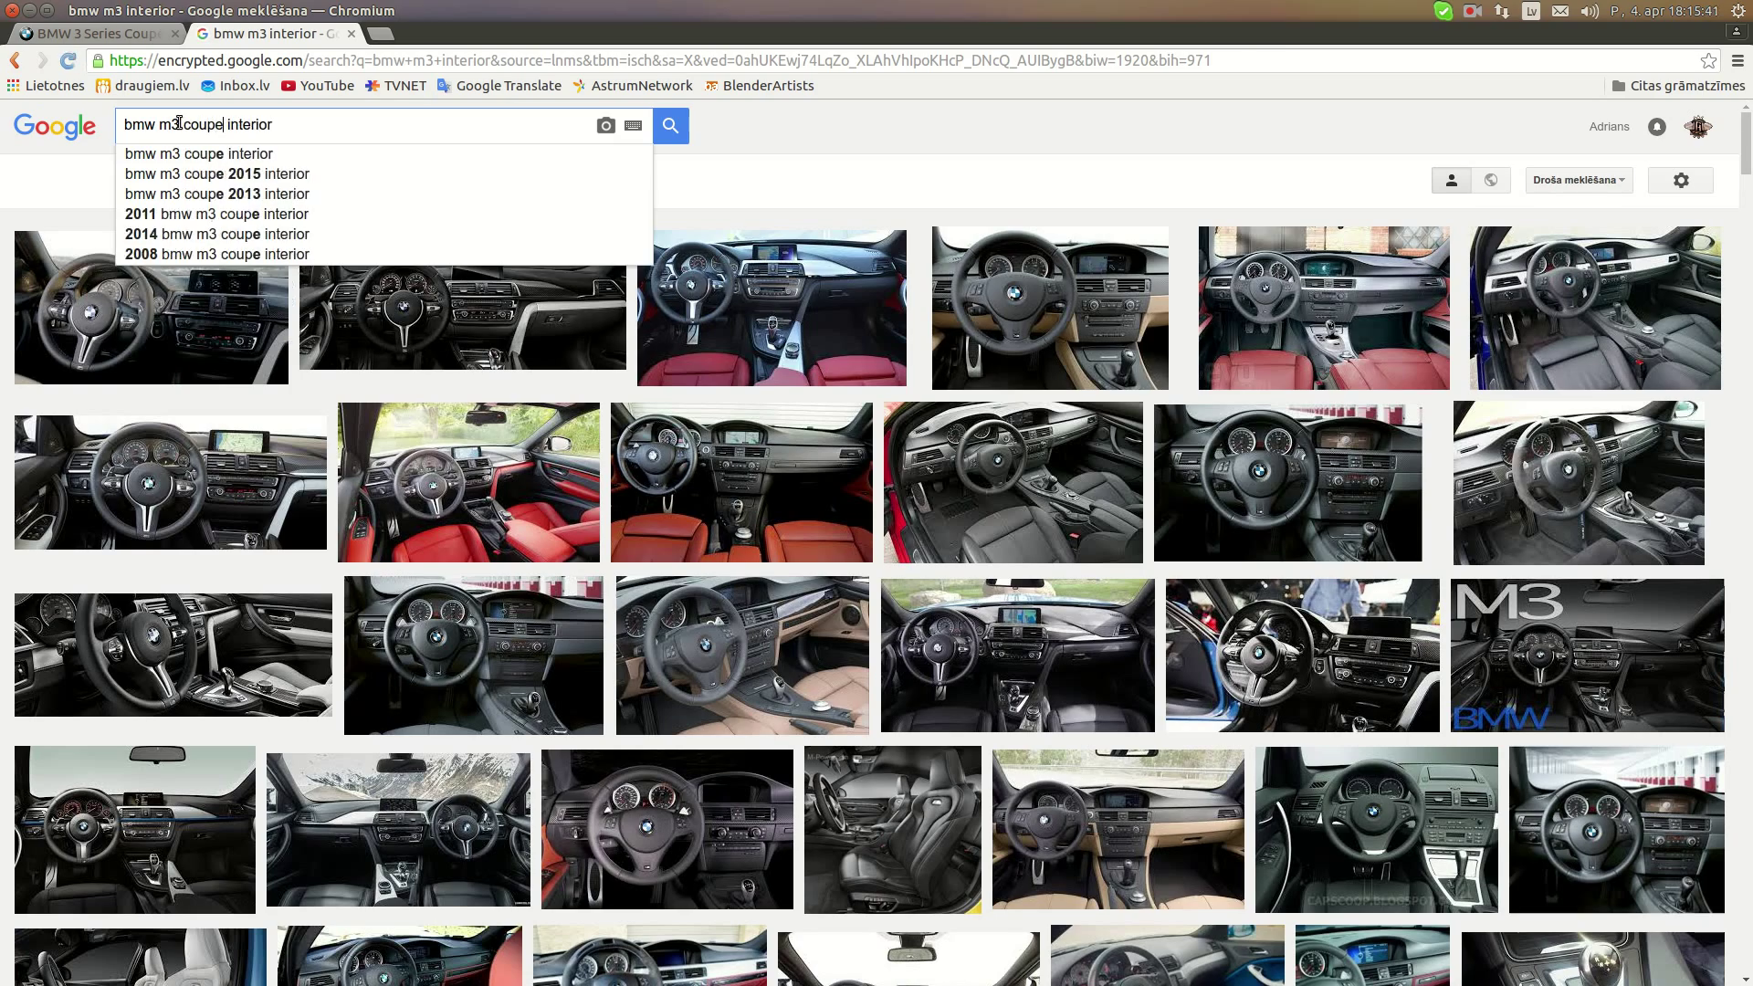
key(Return)
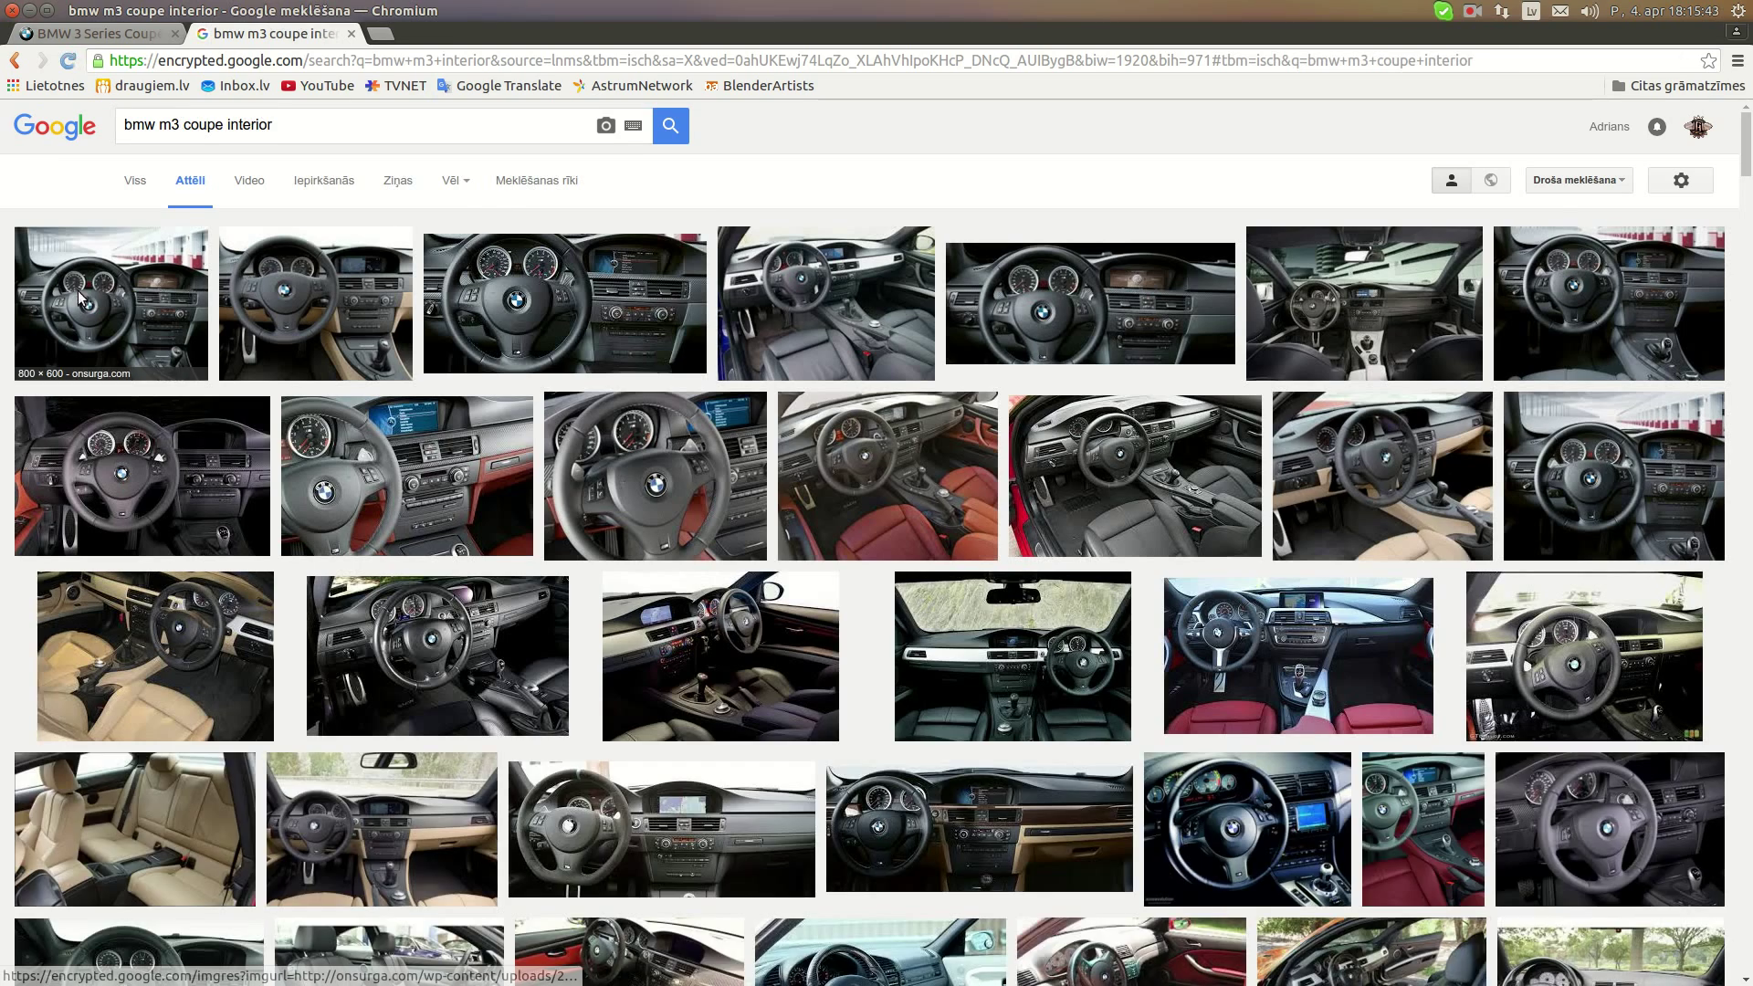
Preview the first row of interior photos one after another to compare their dashboard views
click(87, 301)
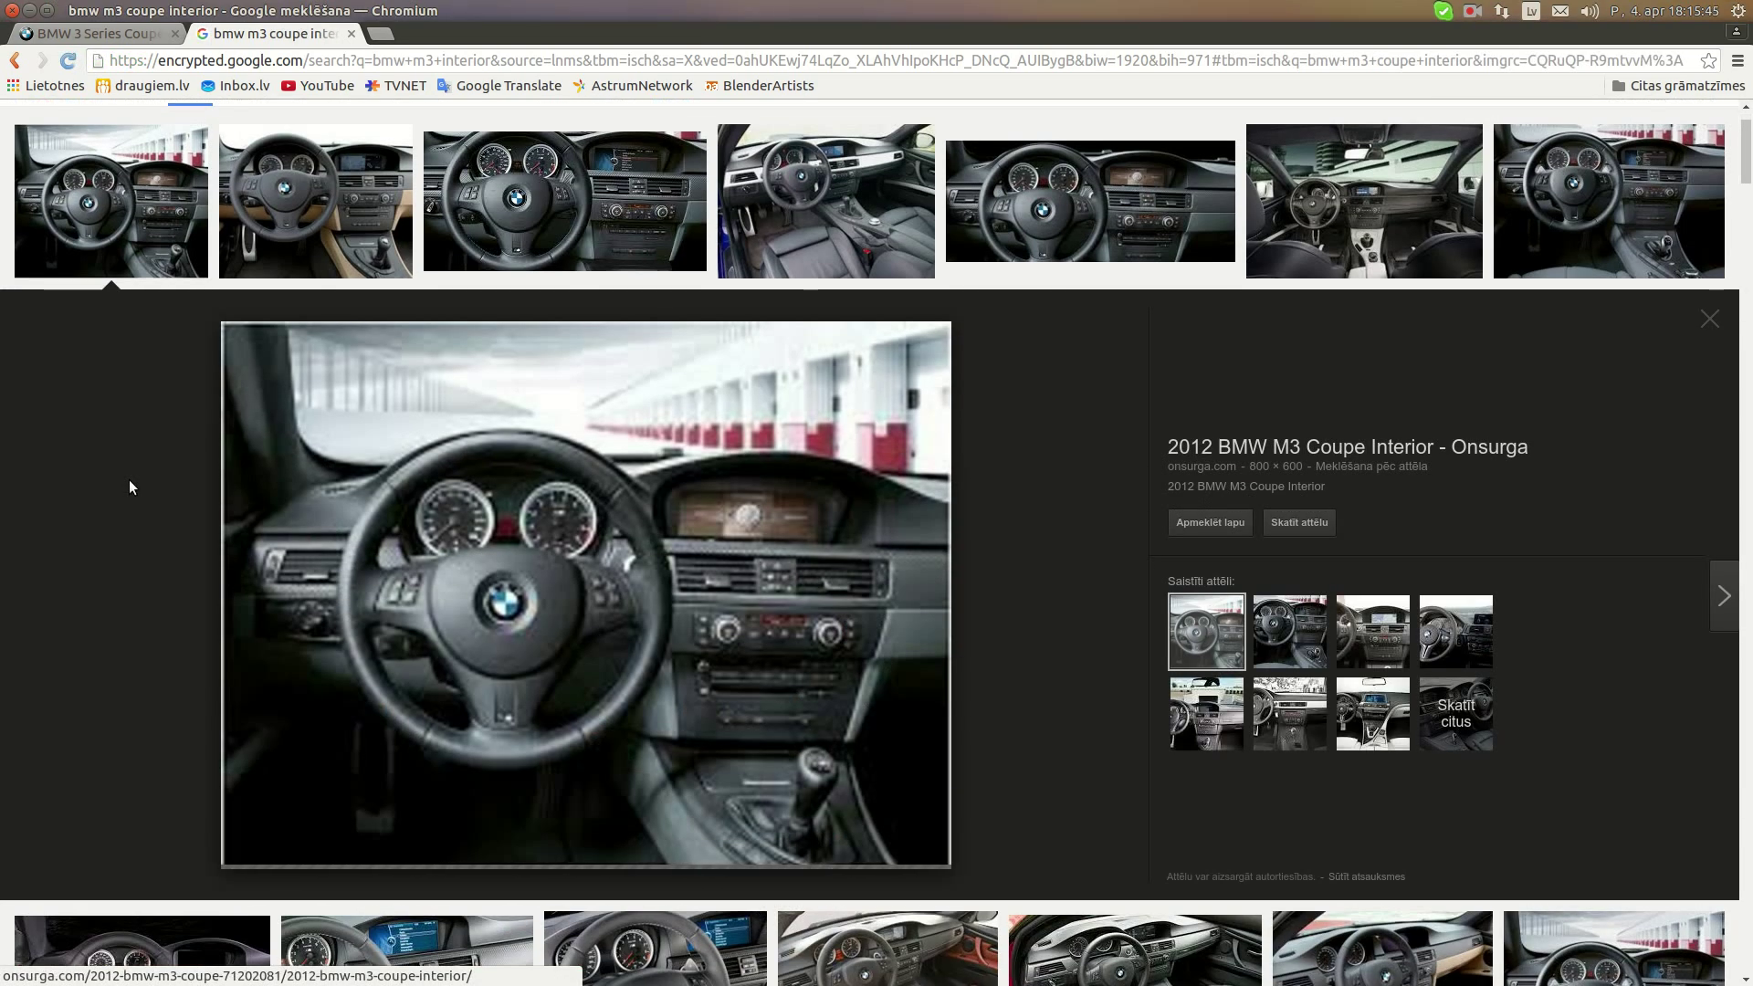
click(334, 248)
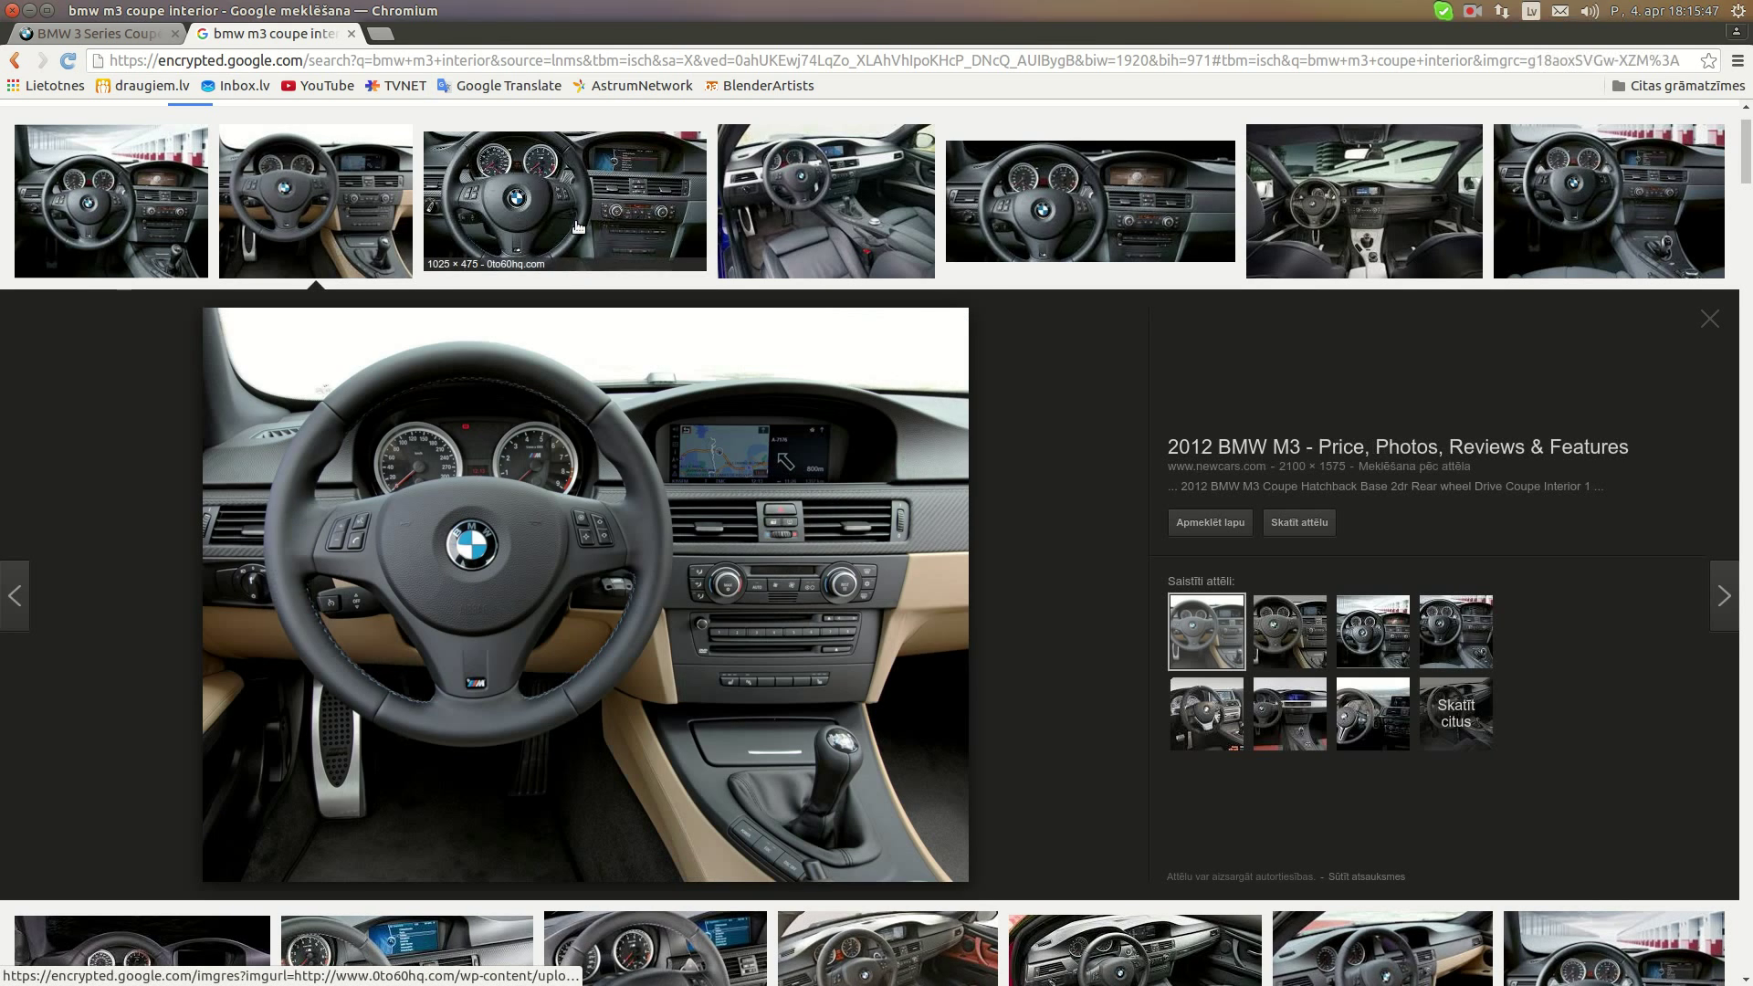
click(577, 227)
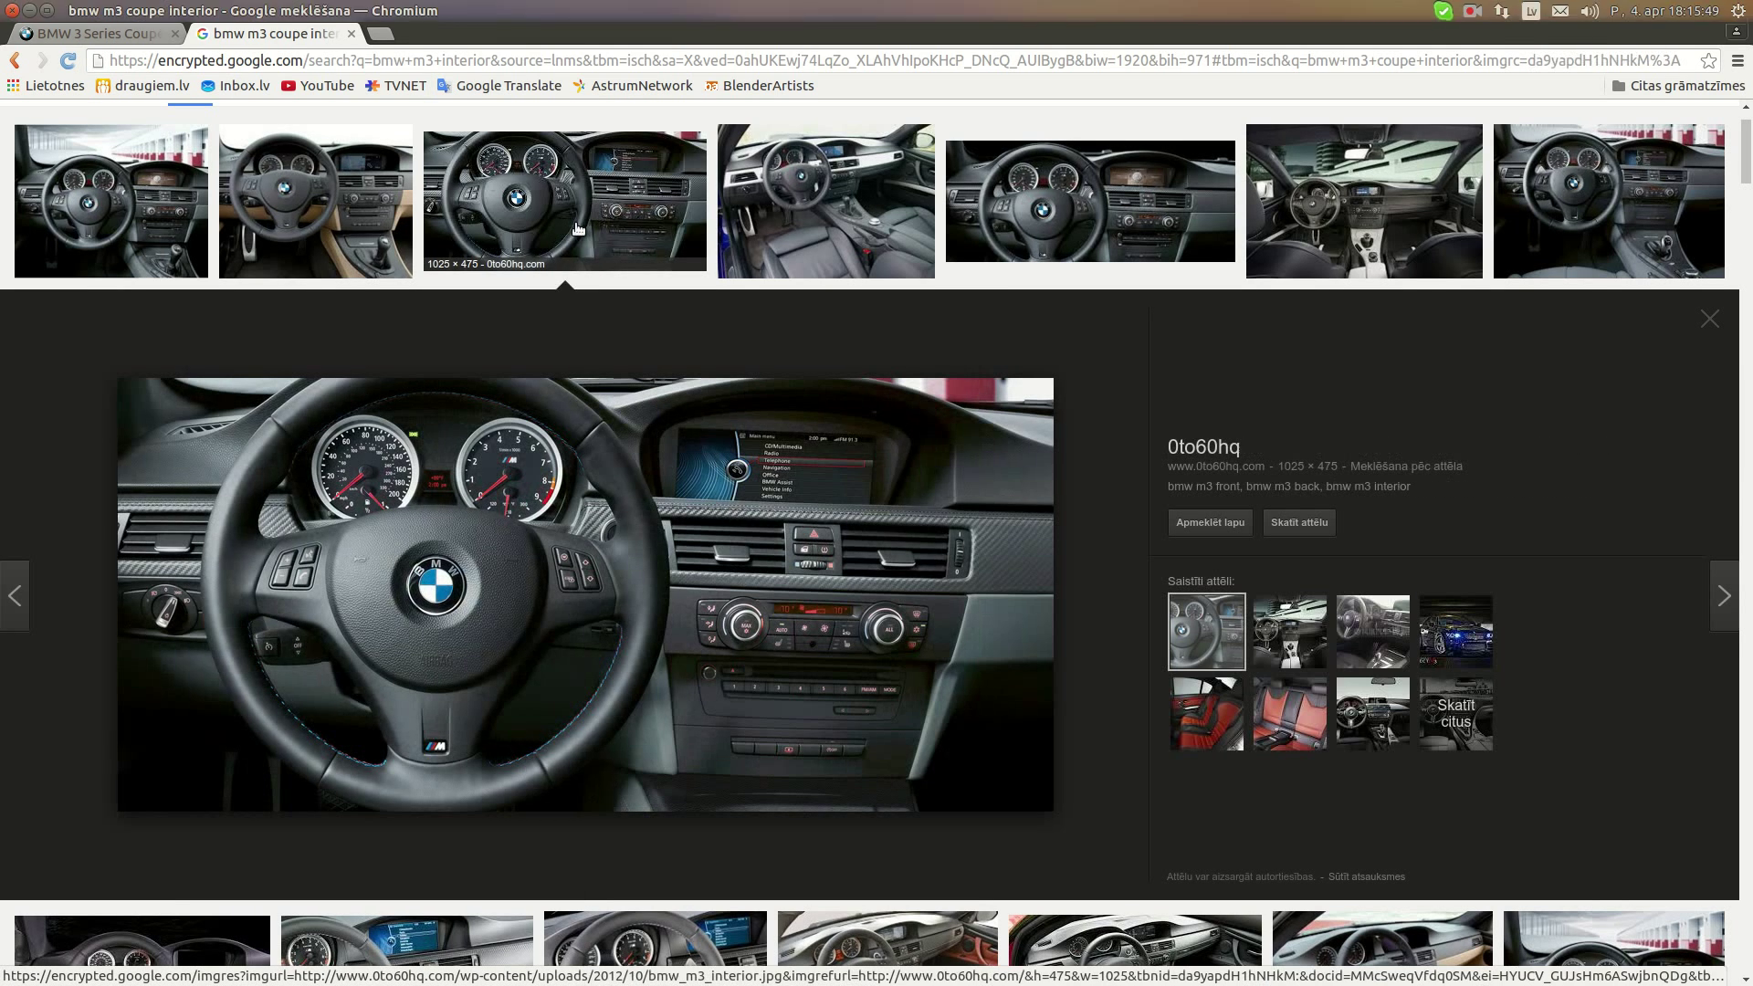
click(844, 228)
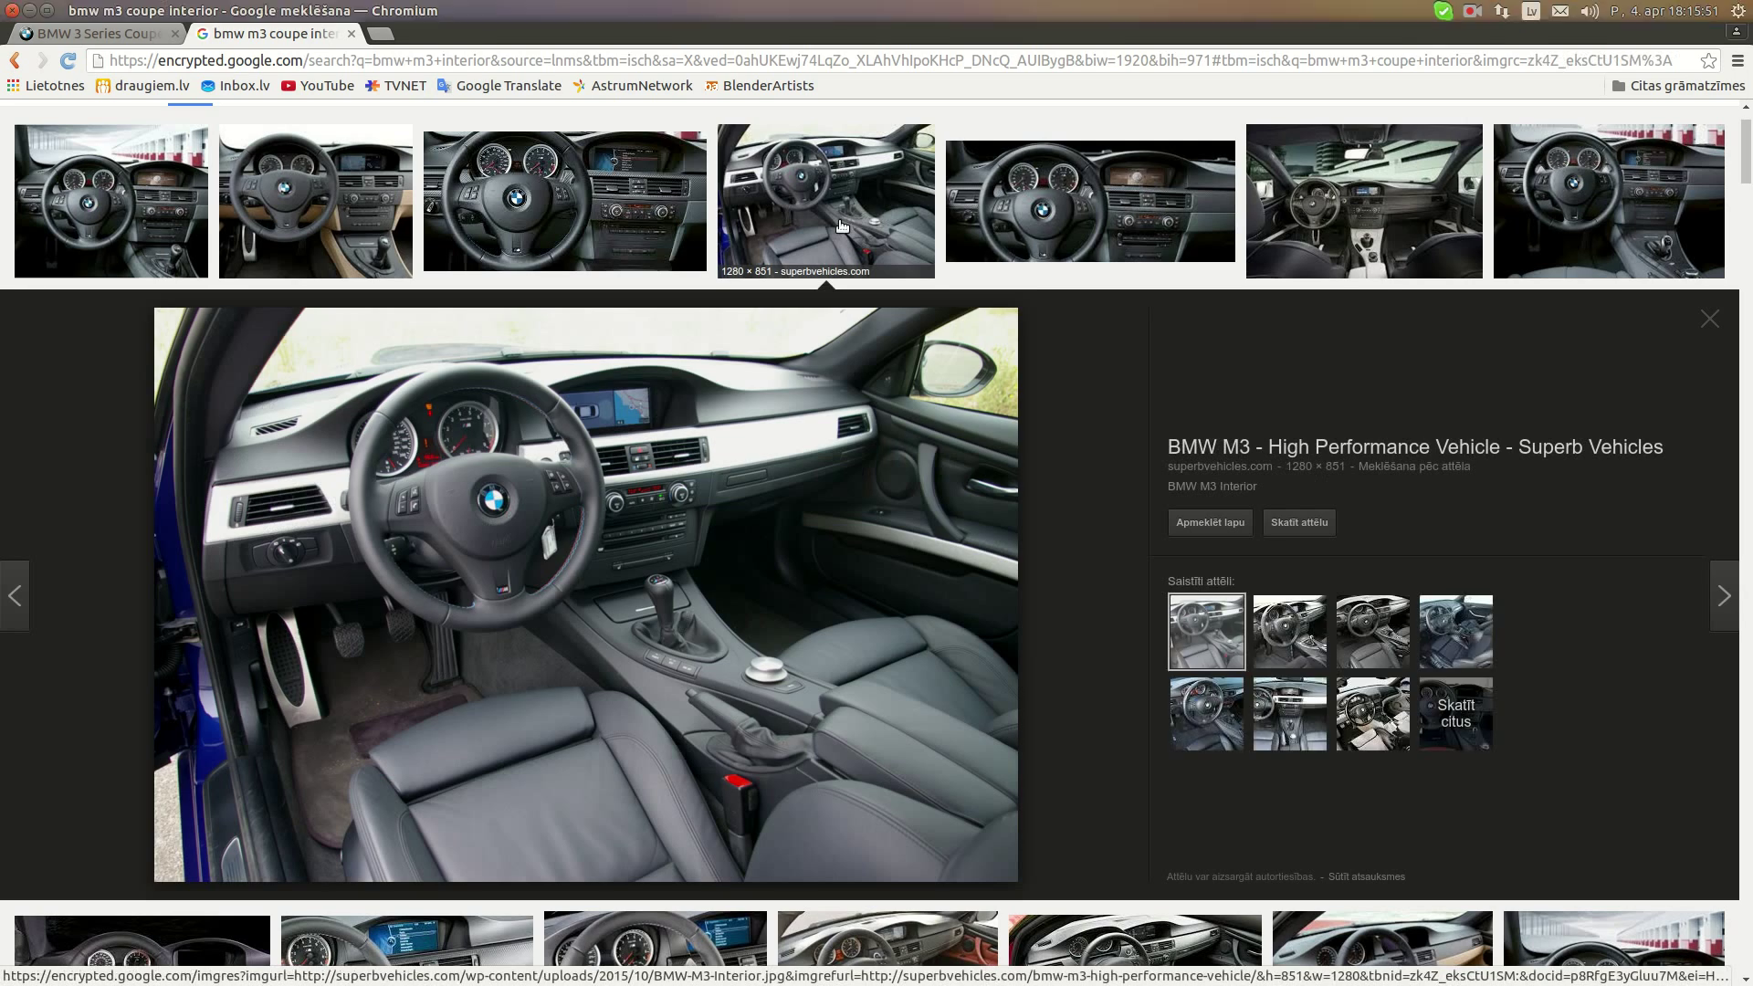
click(1089, 201)
click(1364, 201)
click(1664, 202)
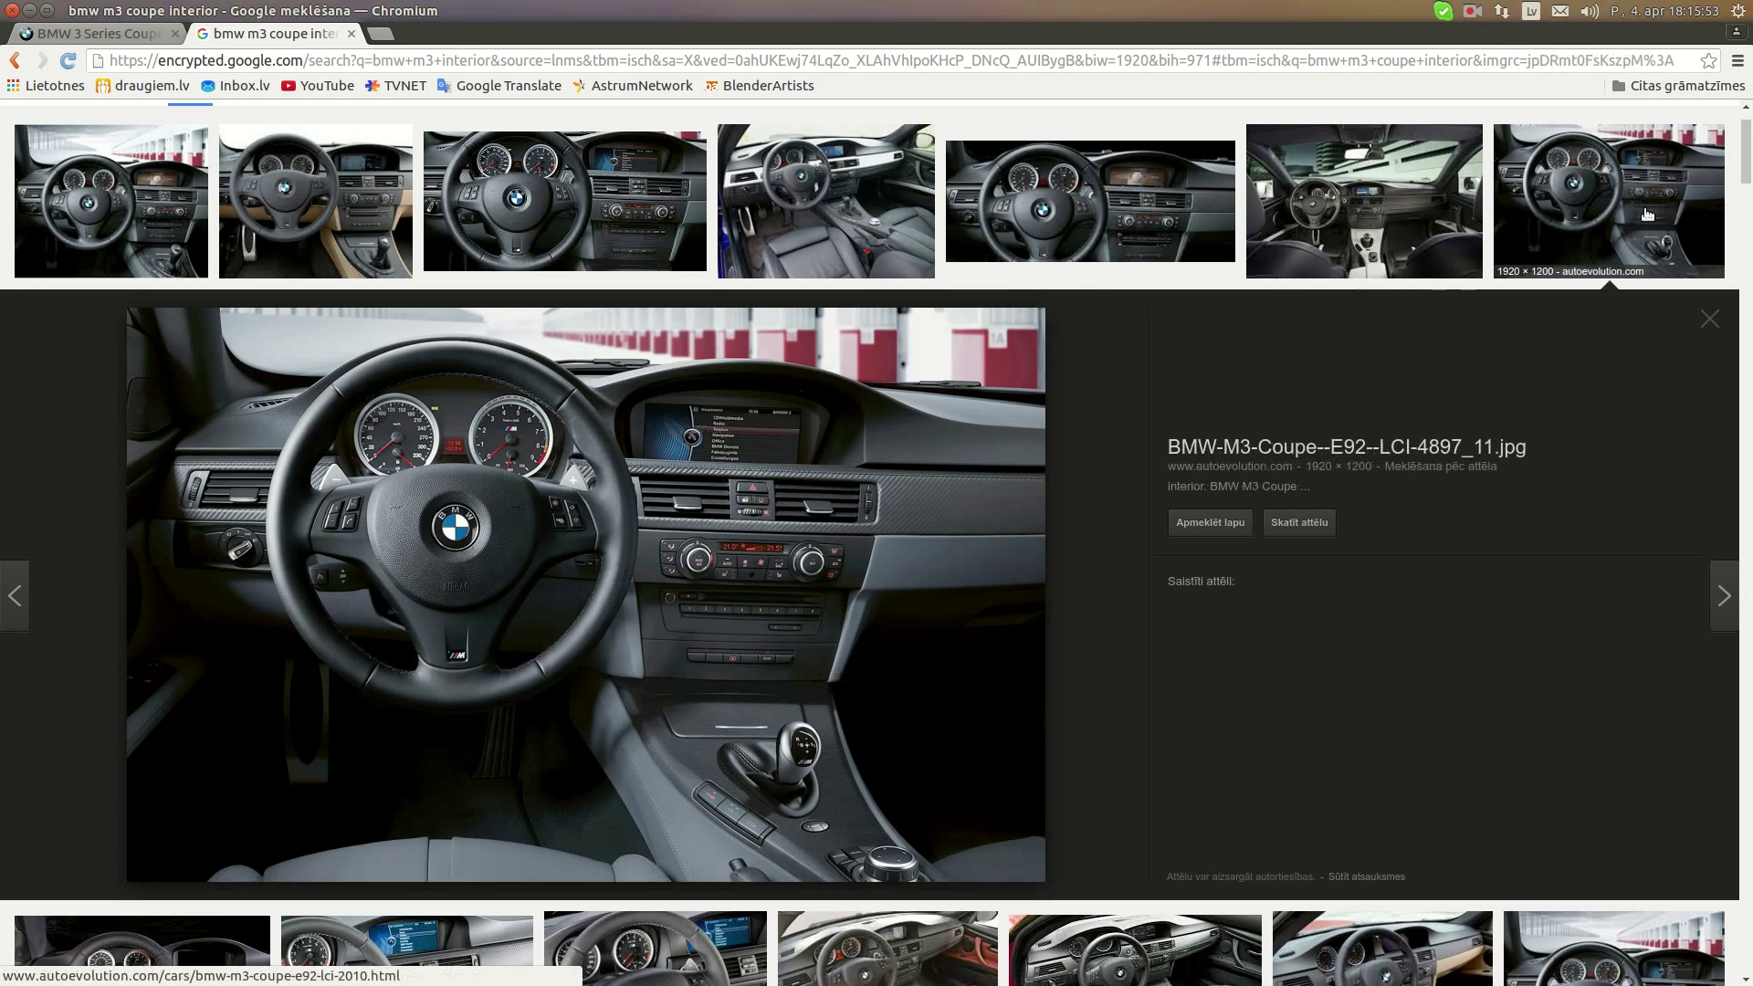
Preview photos from the second row of image results, ending with the red-seat 2008 BMW M3 Coupe interior
scroll(569, 421, down, 5)
click(249, 652)
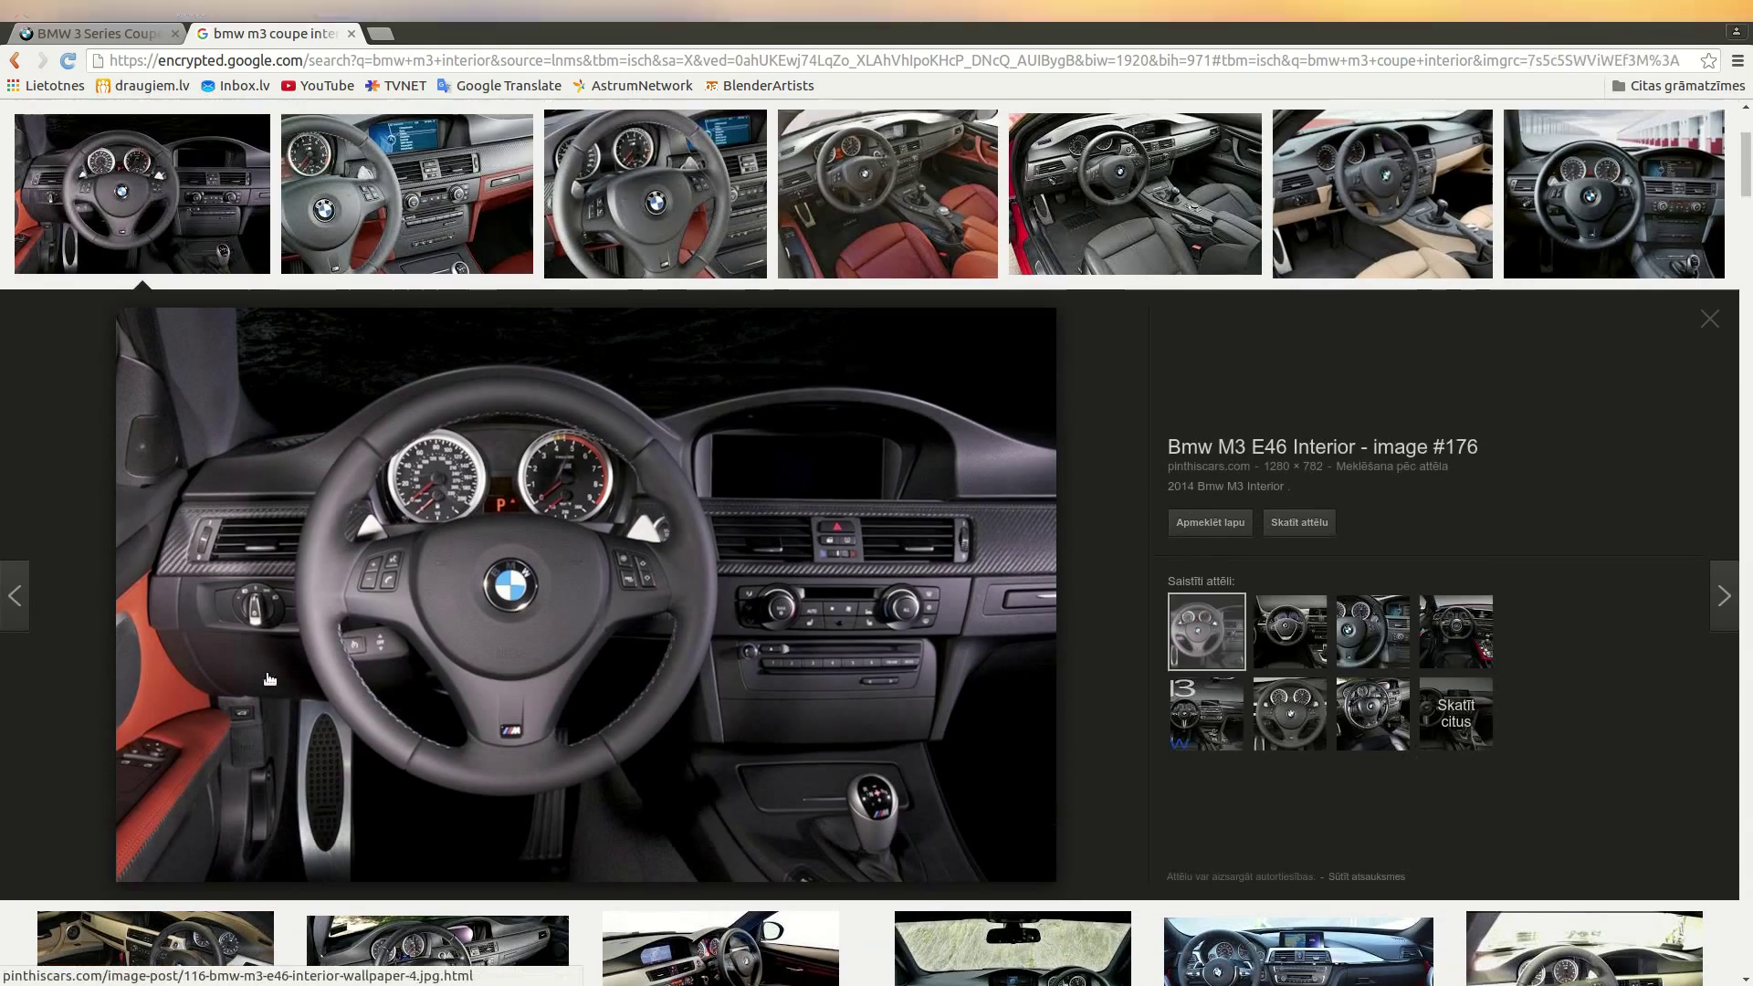
click(347, 216)
click(689, 189)
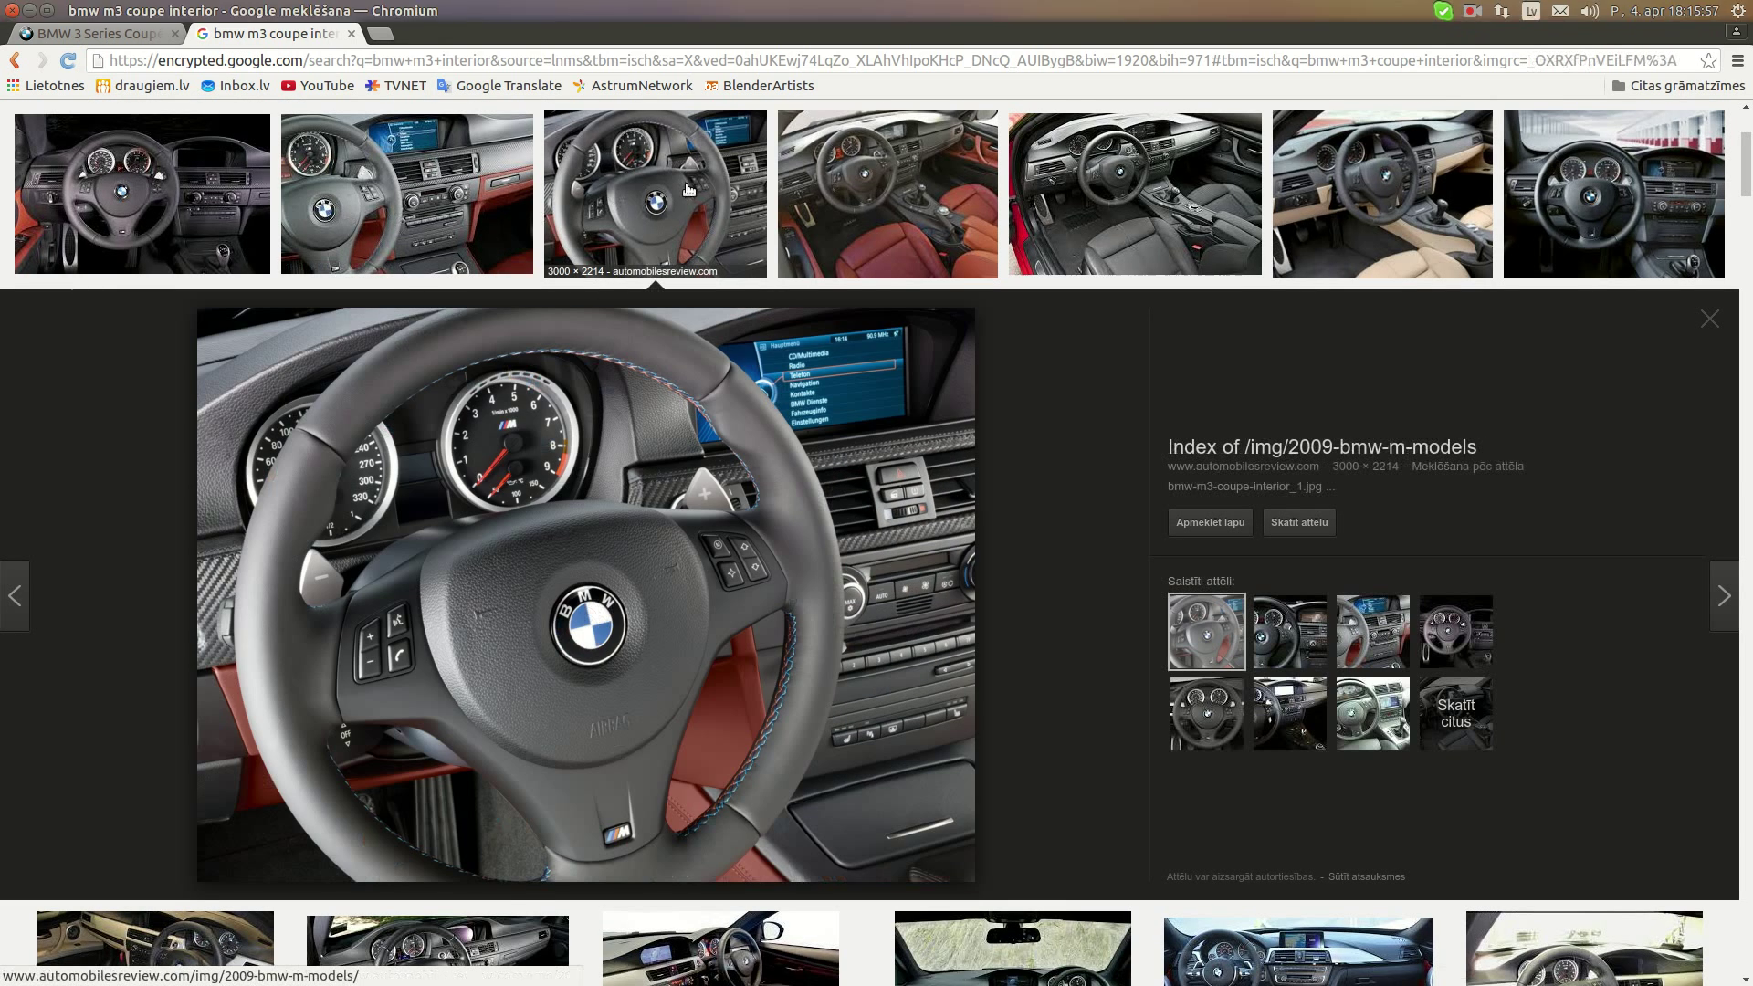
click(891, 229)
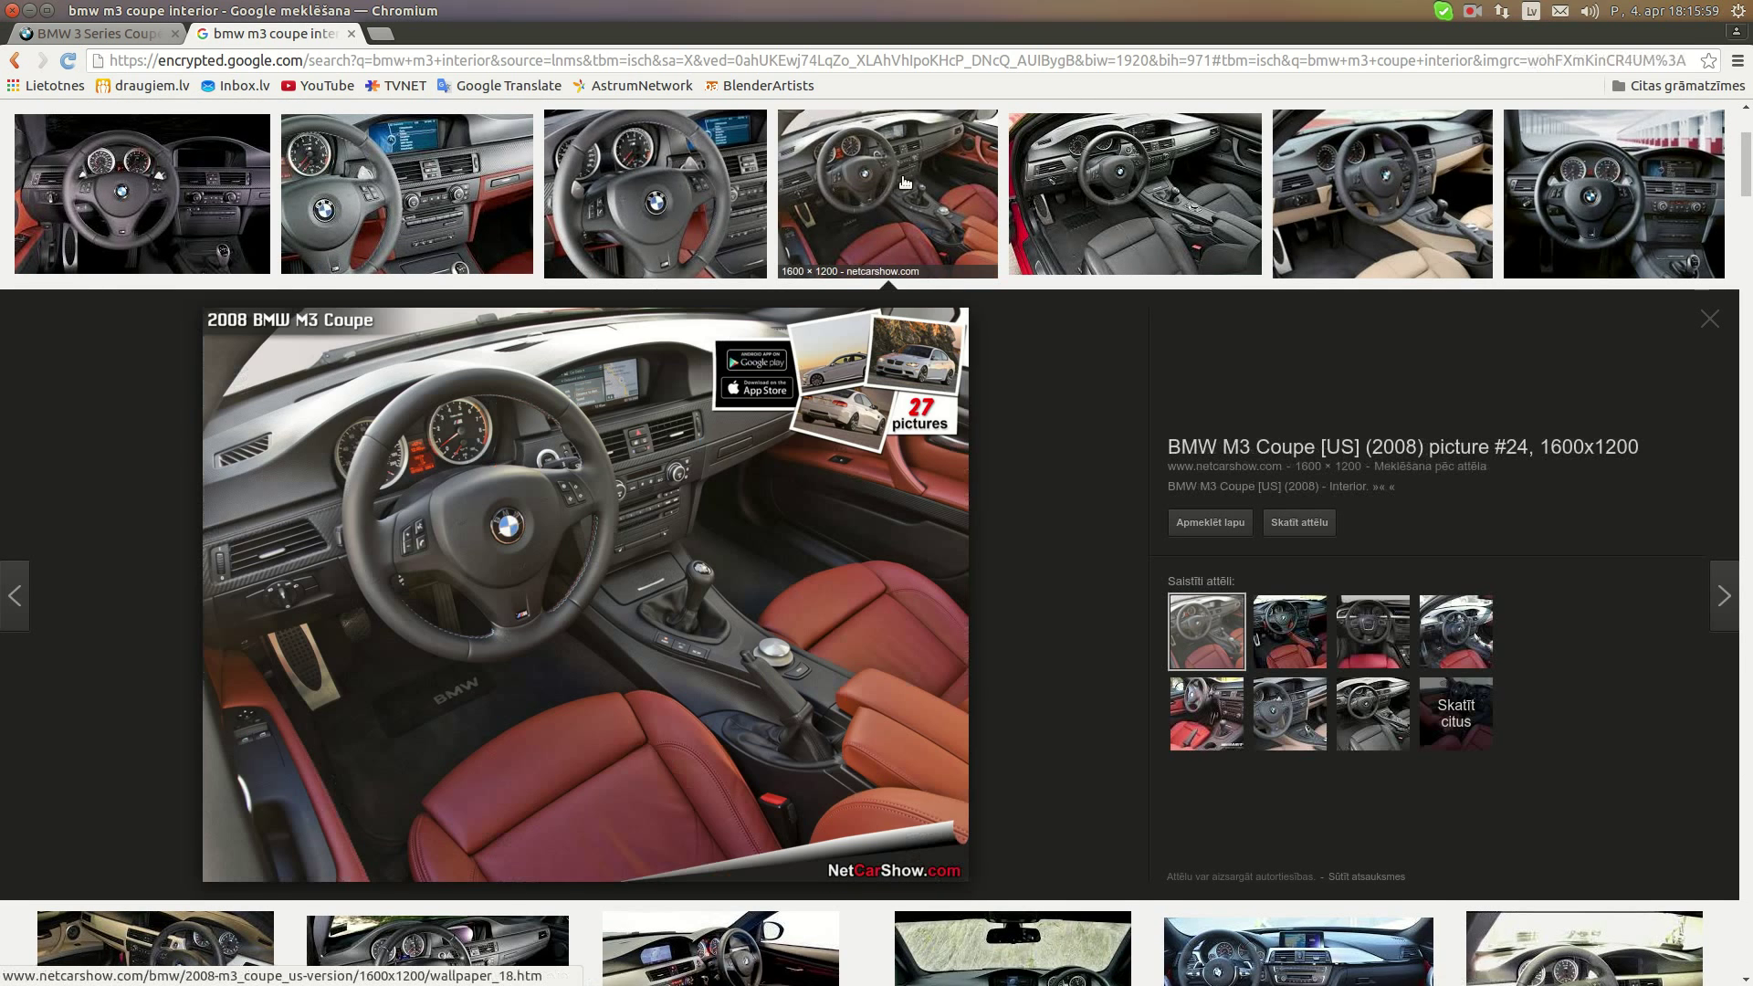
scroll(919, 267, up, 1)
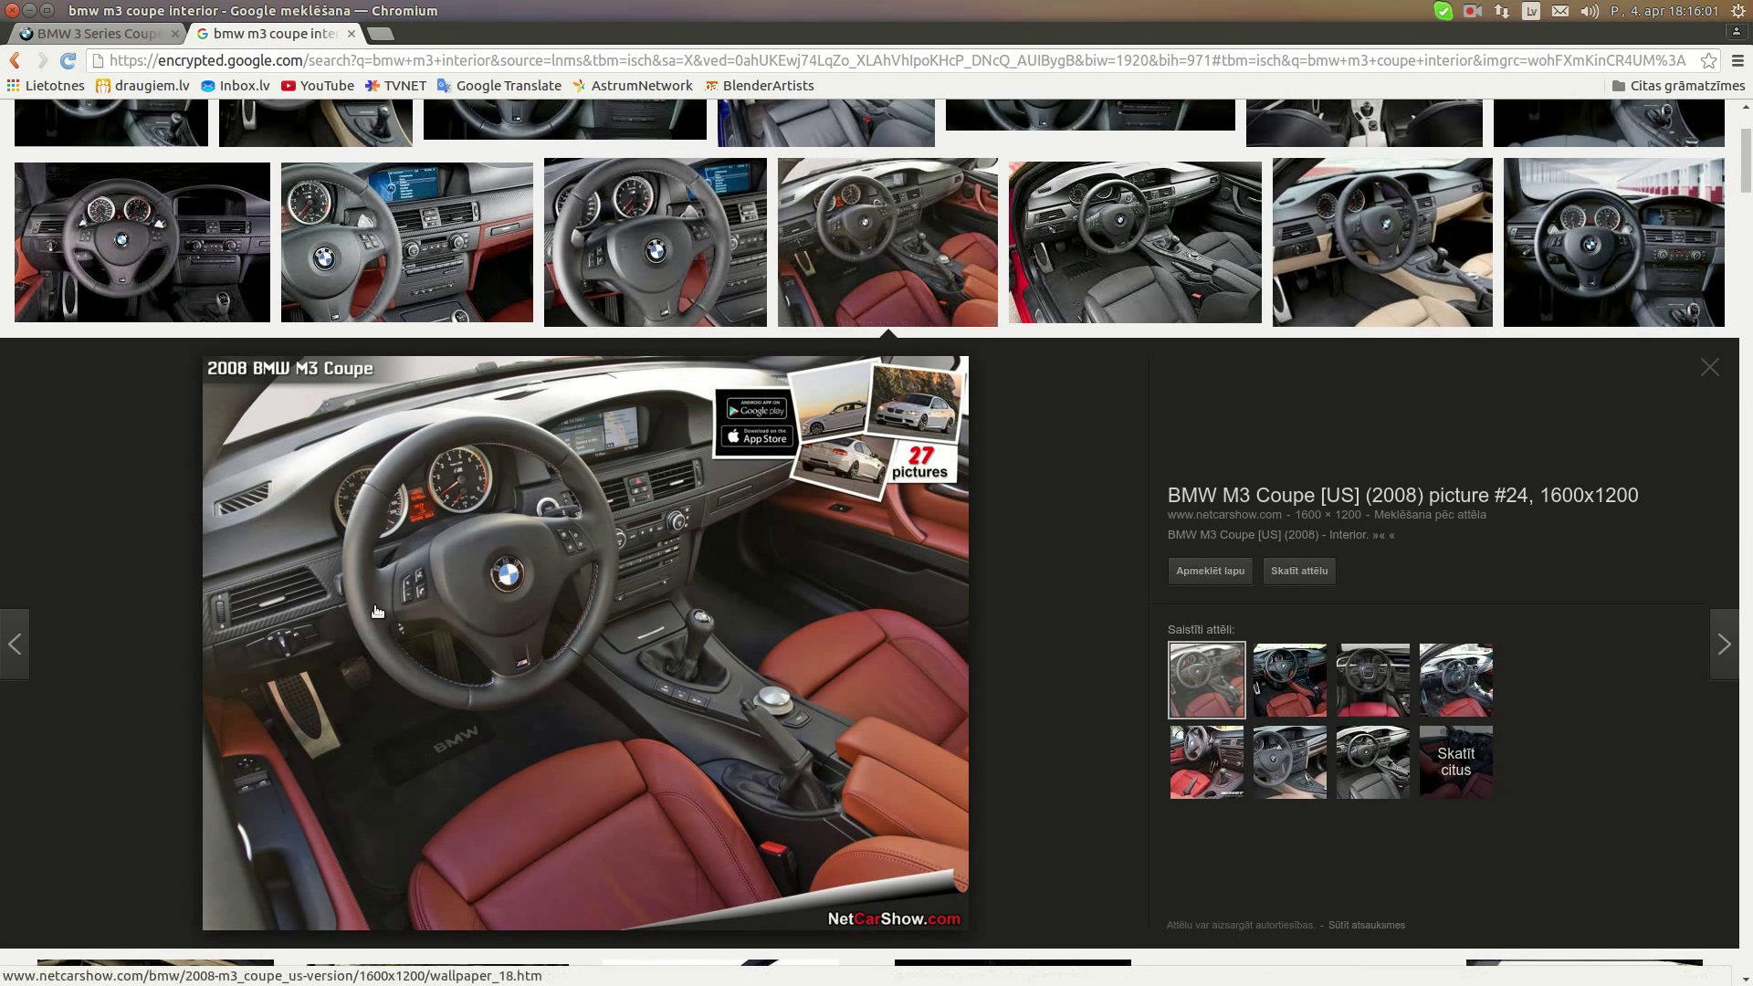
middle_click(757, 538)
click(463, 41)
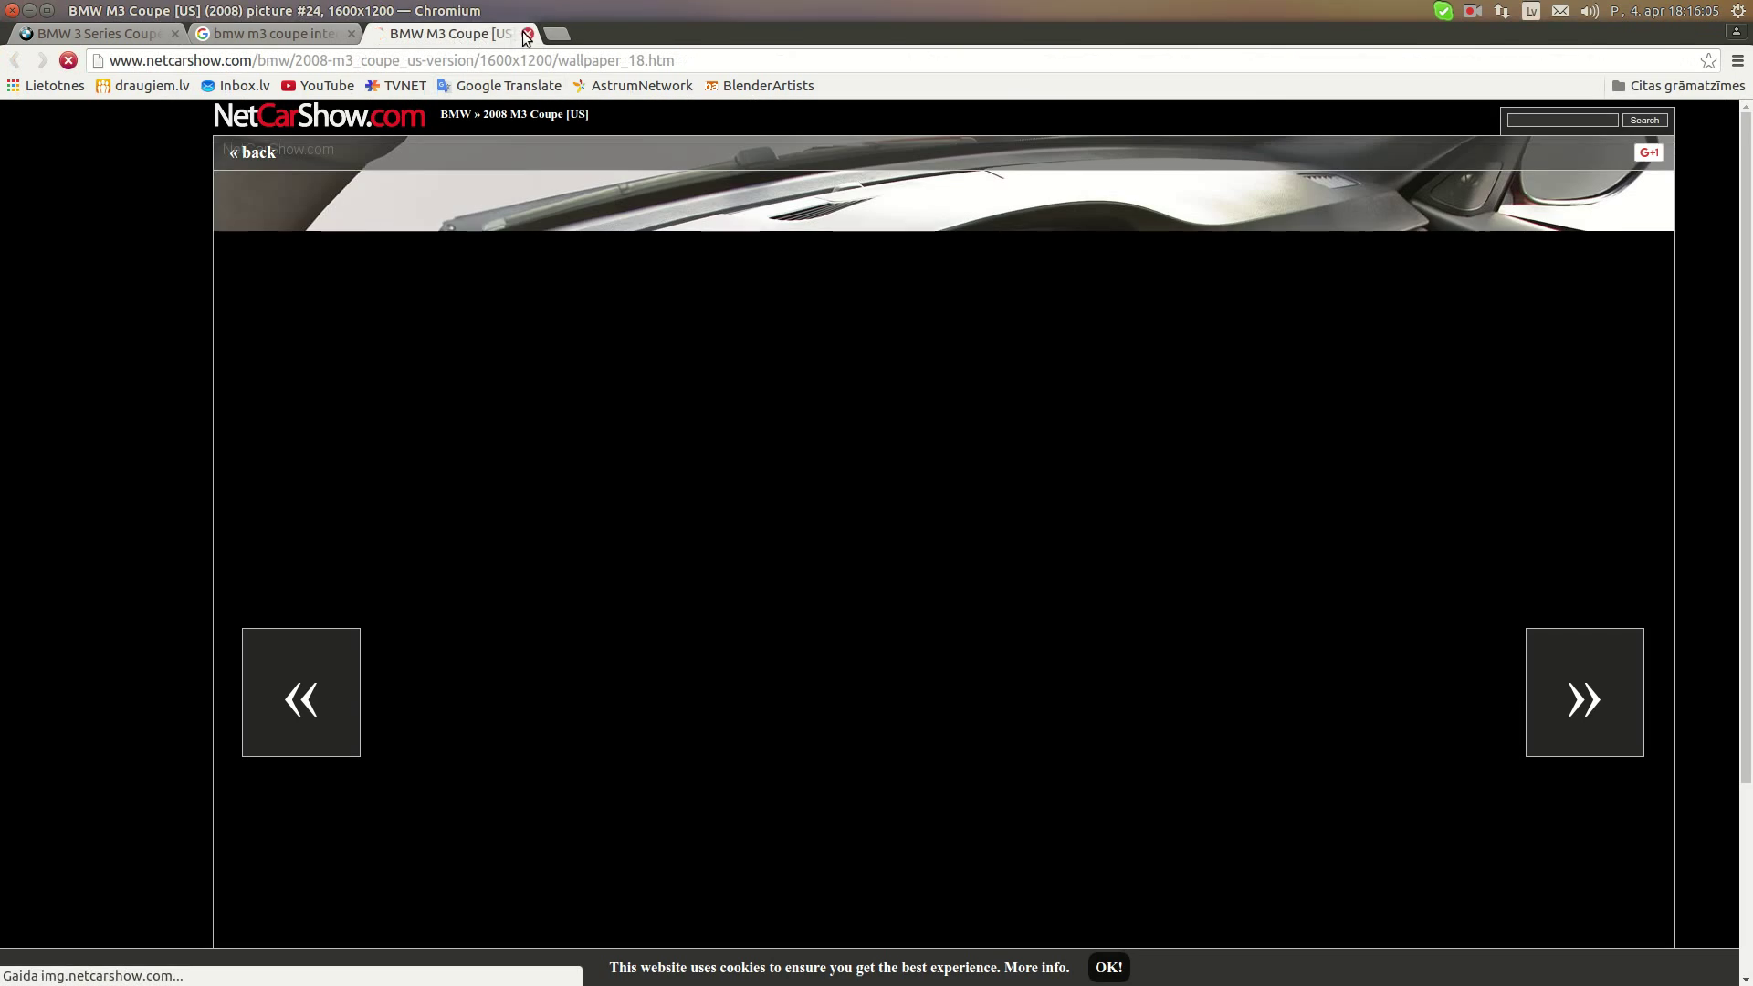
click(527, 34)
Open the 2008 BMW M3 Coupe interior image by itself in a new tab, then return to the image results
right_click(683, 540)
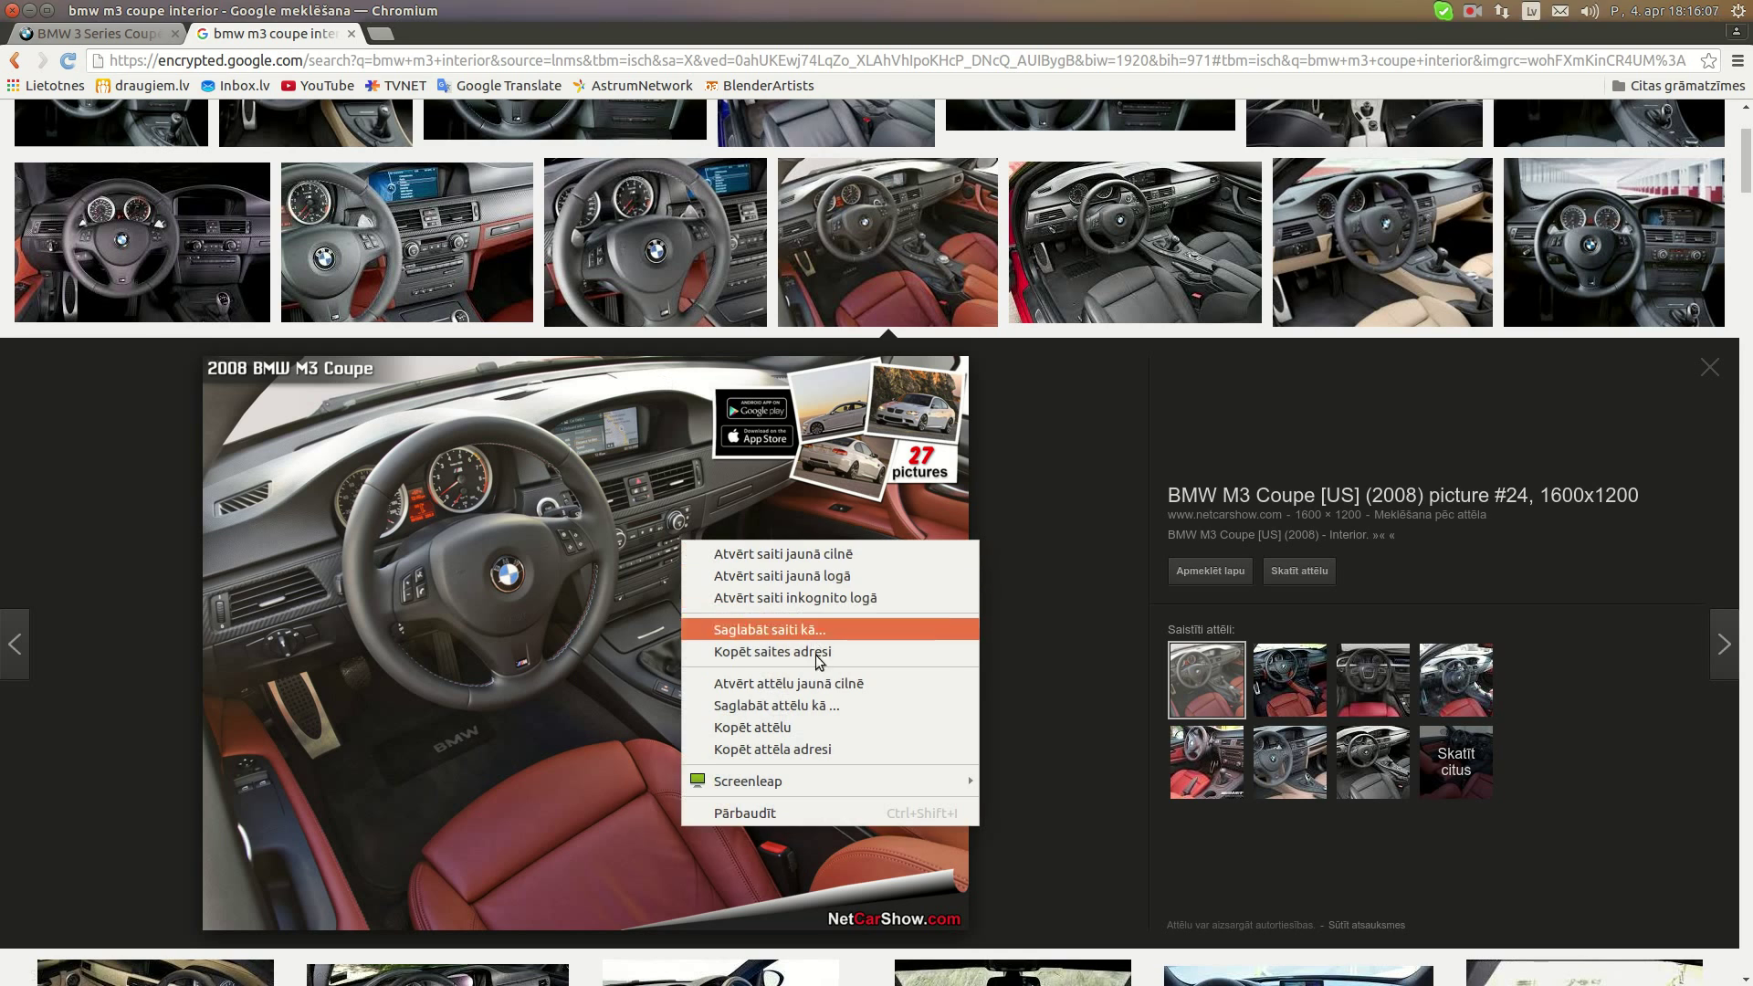
click(815, 683)
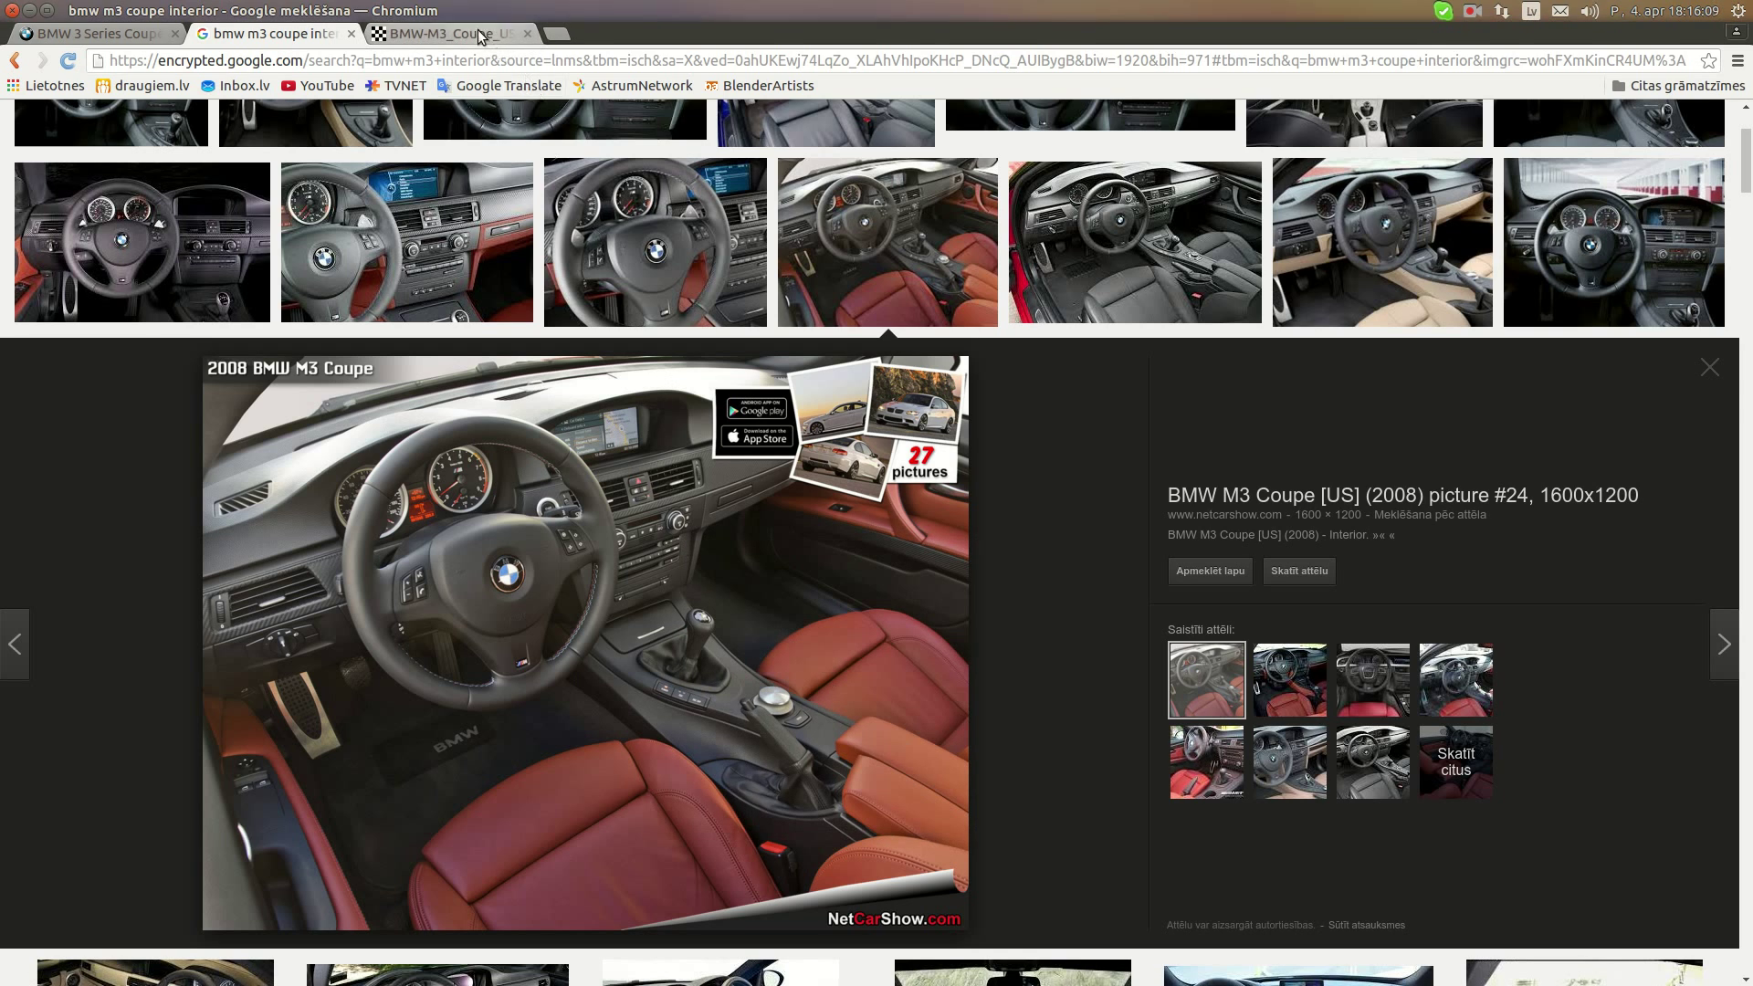
click(479, 37)
click(292, 37)
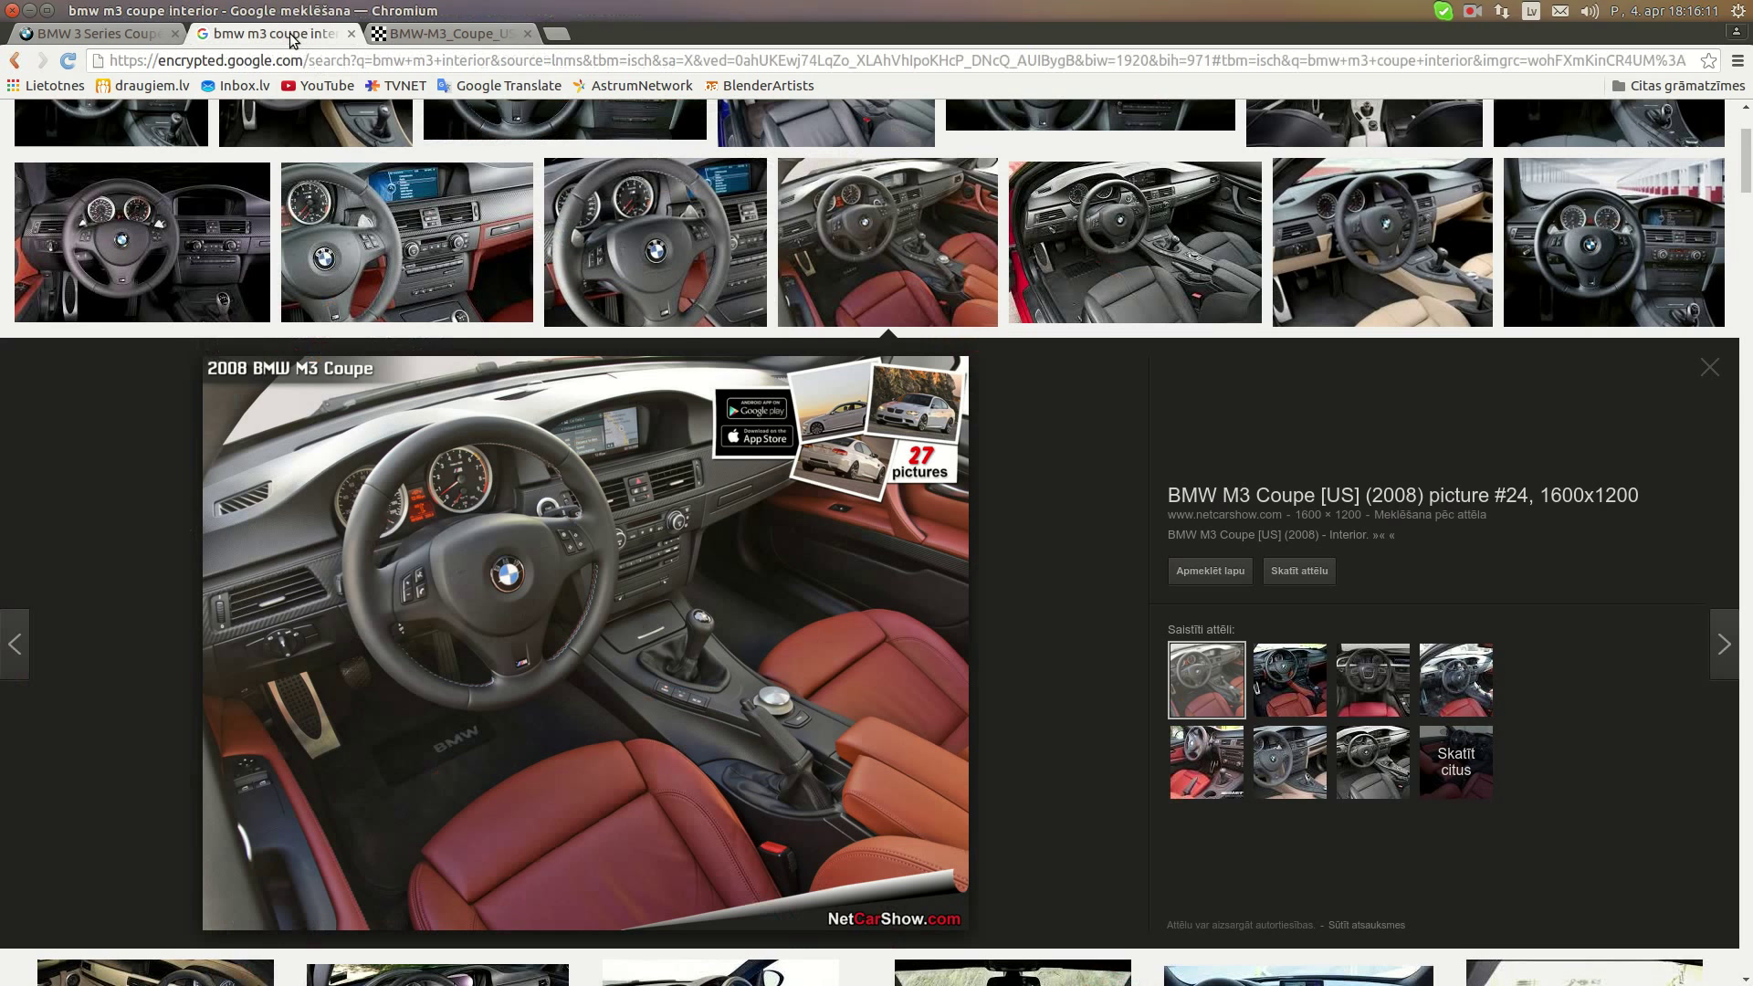
Preview the close-up steering wheel photo, and open the frontal "Bmw M3 E46 Interior" dashboard image by itself in a new tab
scroll(1133, 452, up, 1)
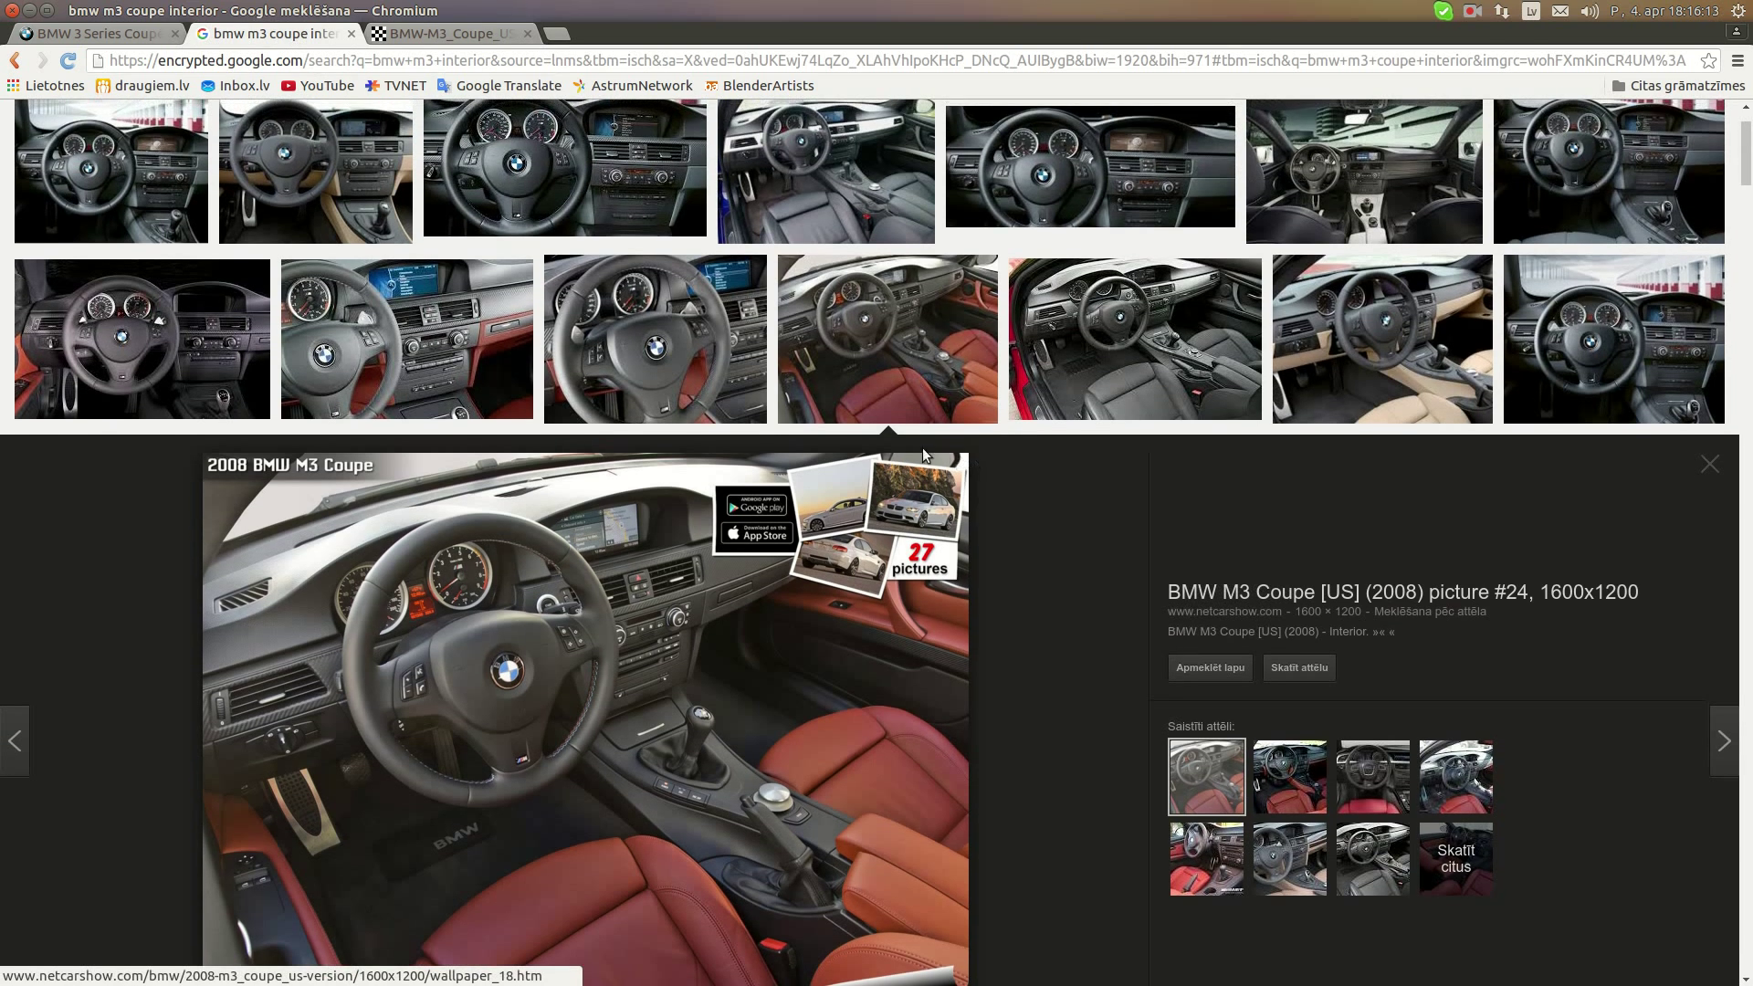
click(614, 321)
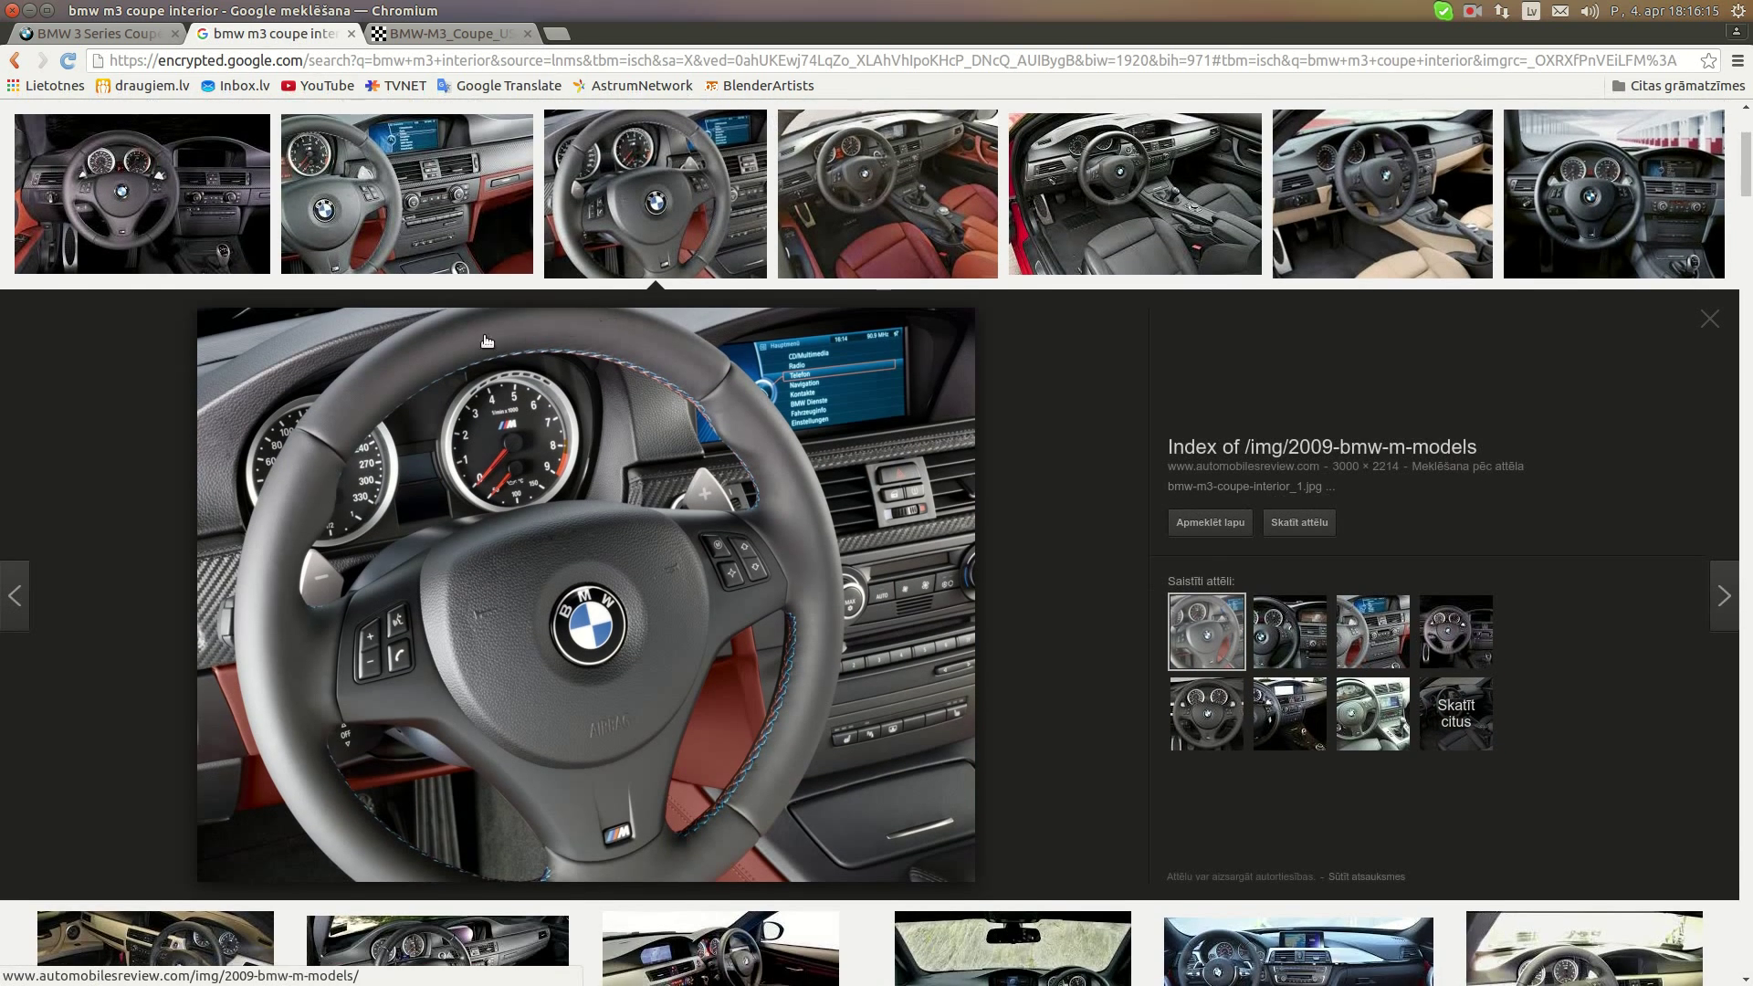
scroll(414, 368, up, 1)
scroll(414, 368, up, 1)
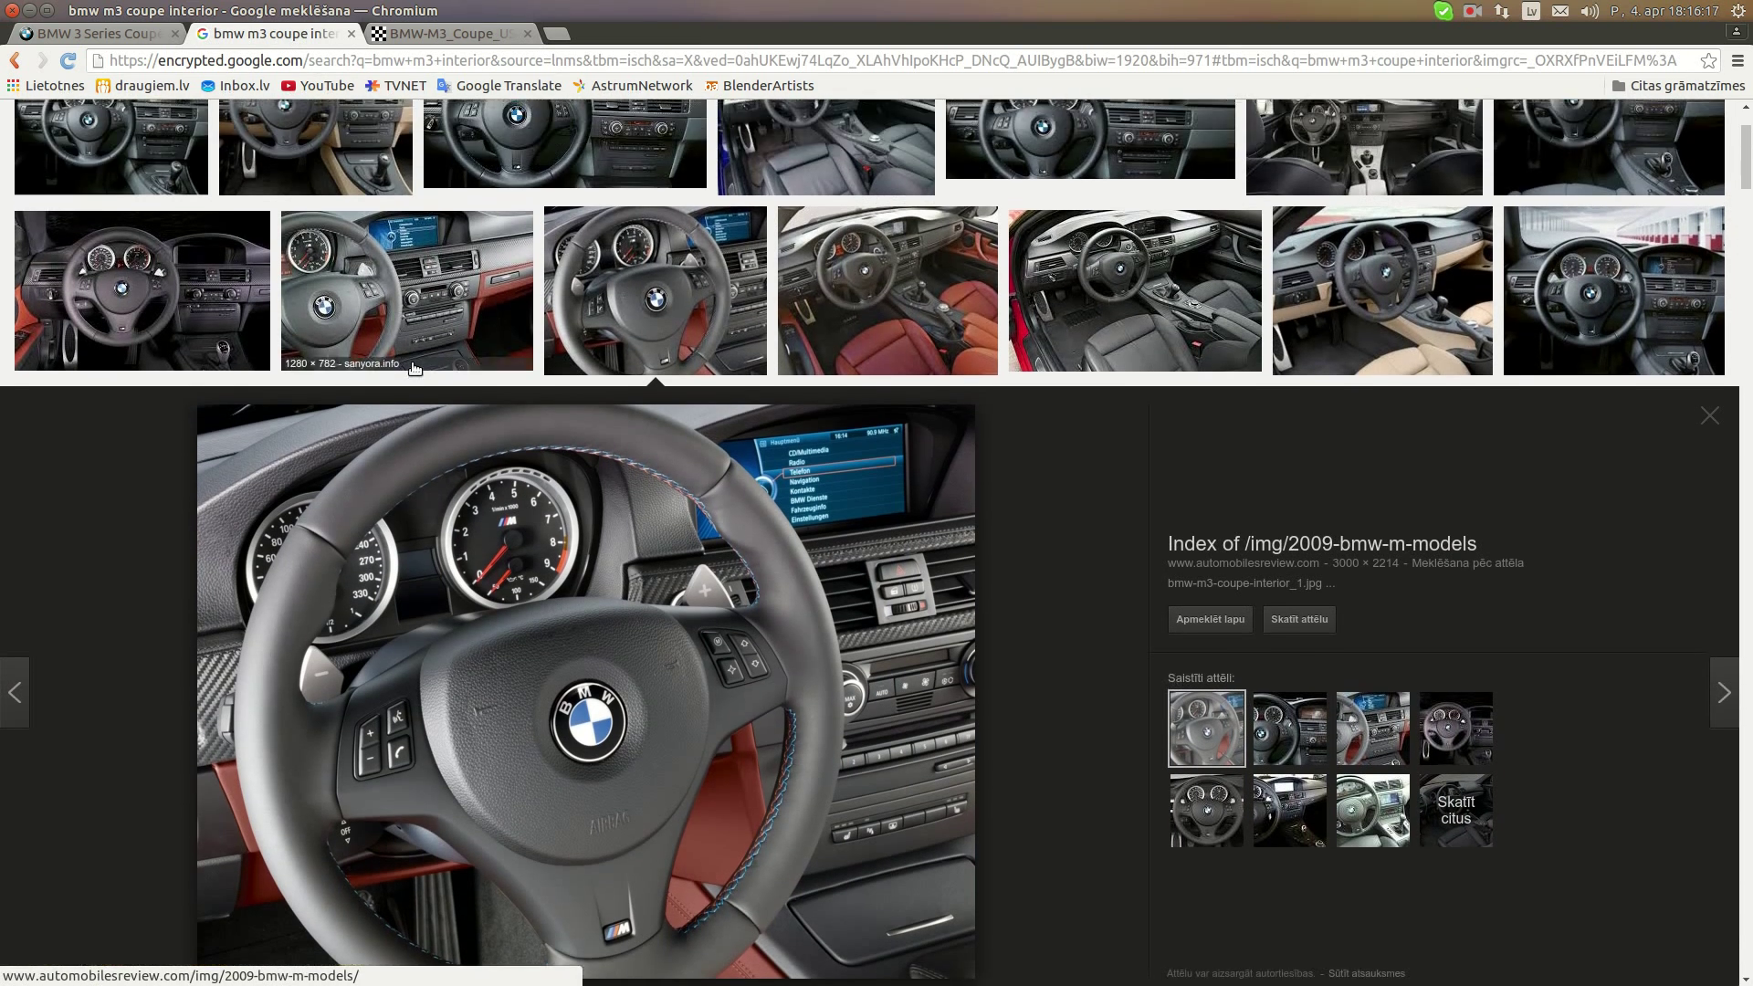
click(133, 298)
right_click(622, 528)
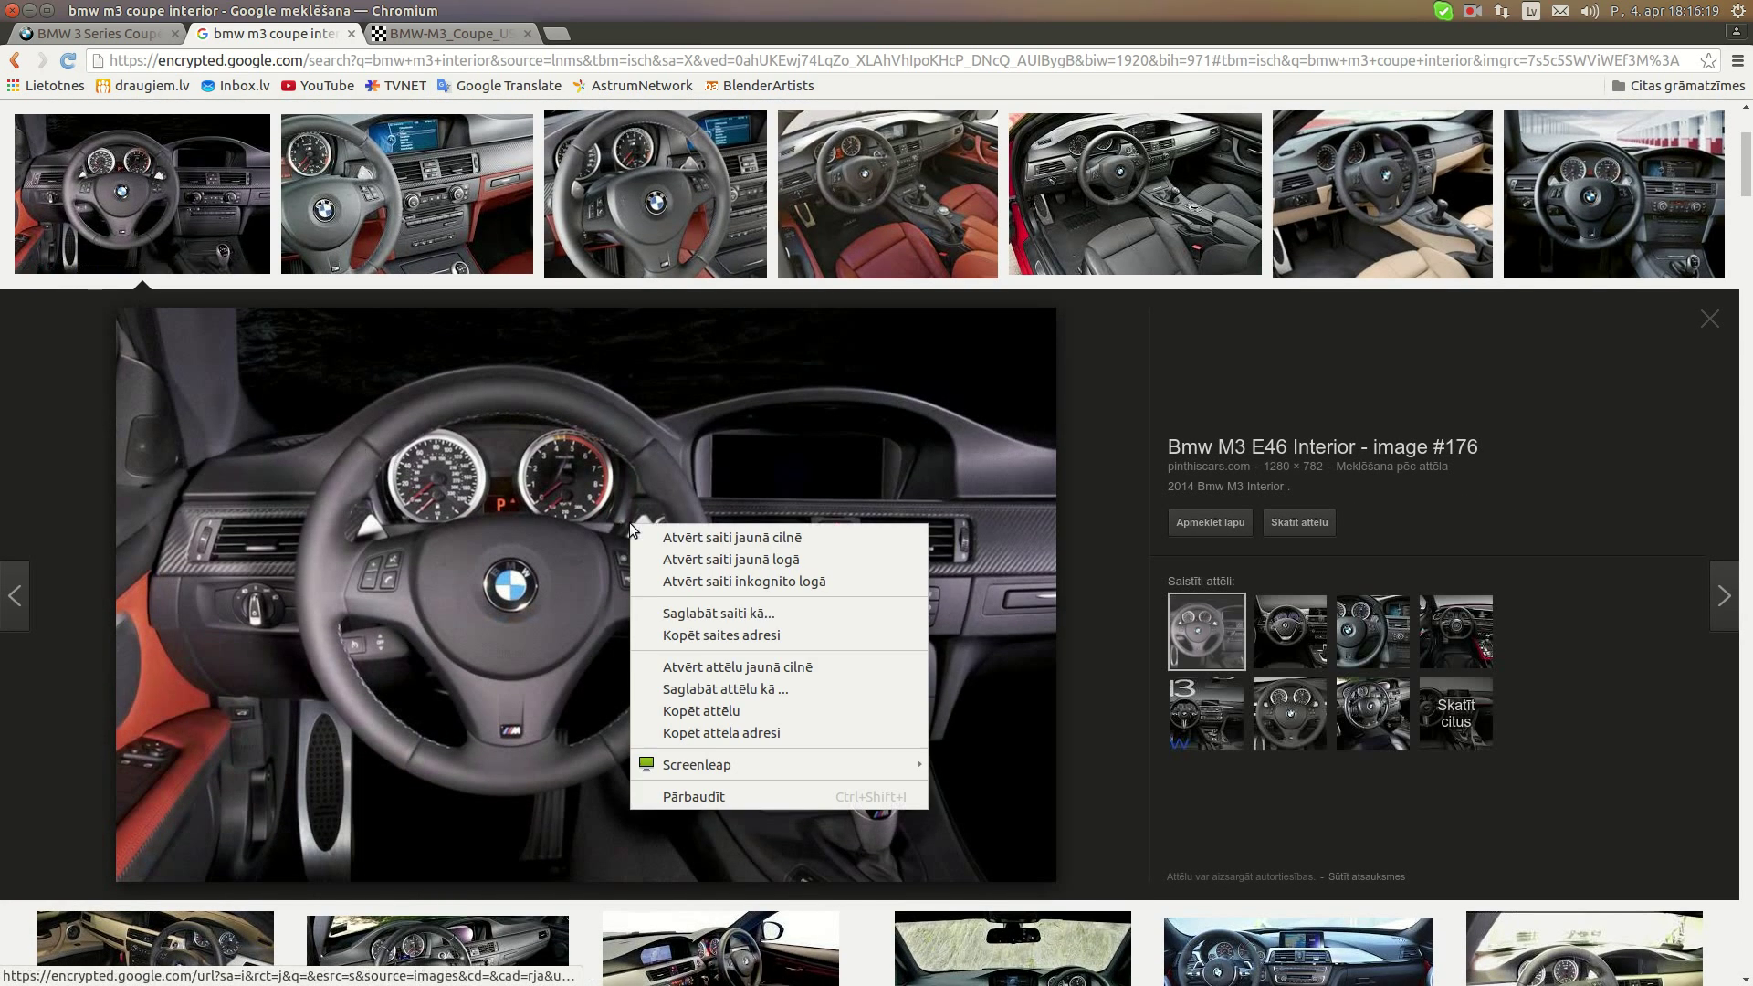
click(835, 669)
Open the beige 2012 BMW M3 interior image from newcars.com by itself in a new tab
scroll(834, 668, up, 3)
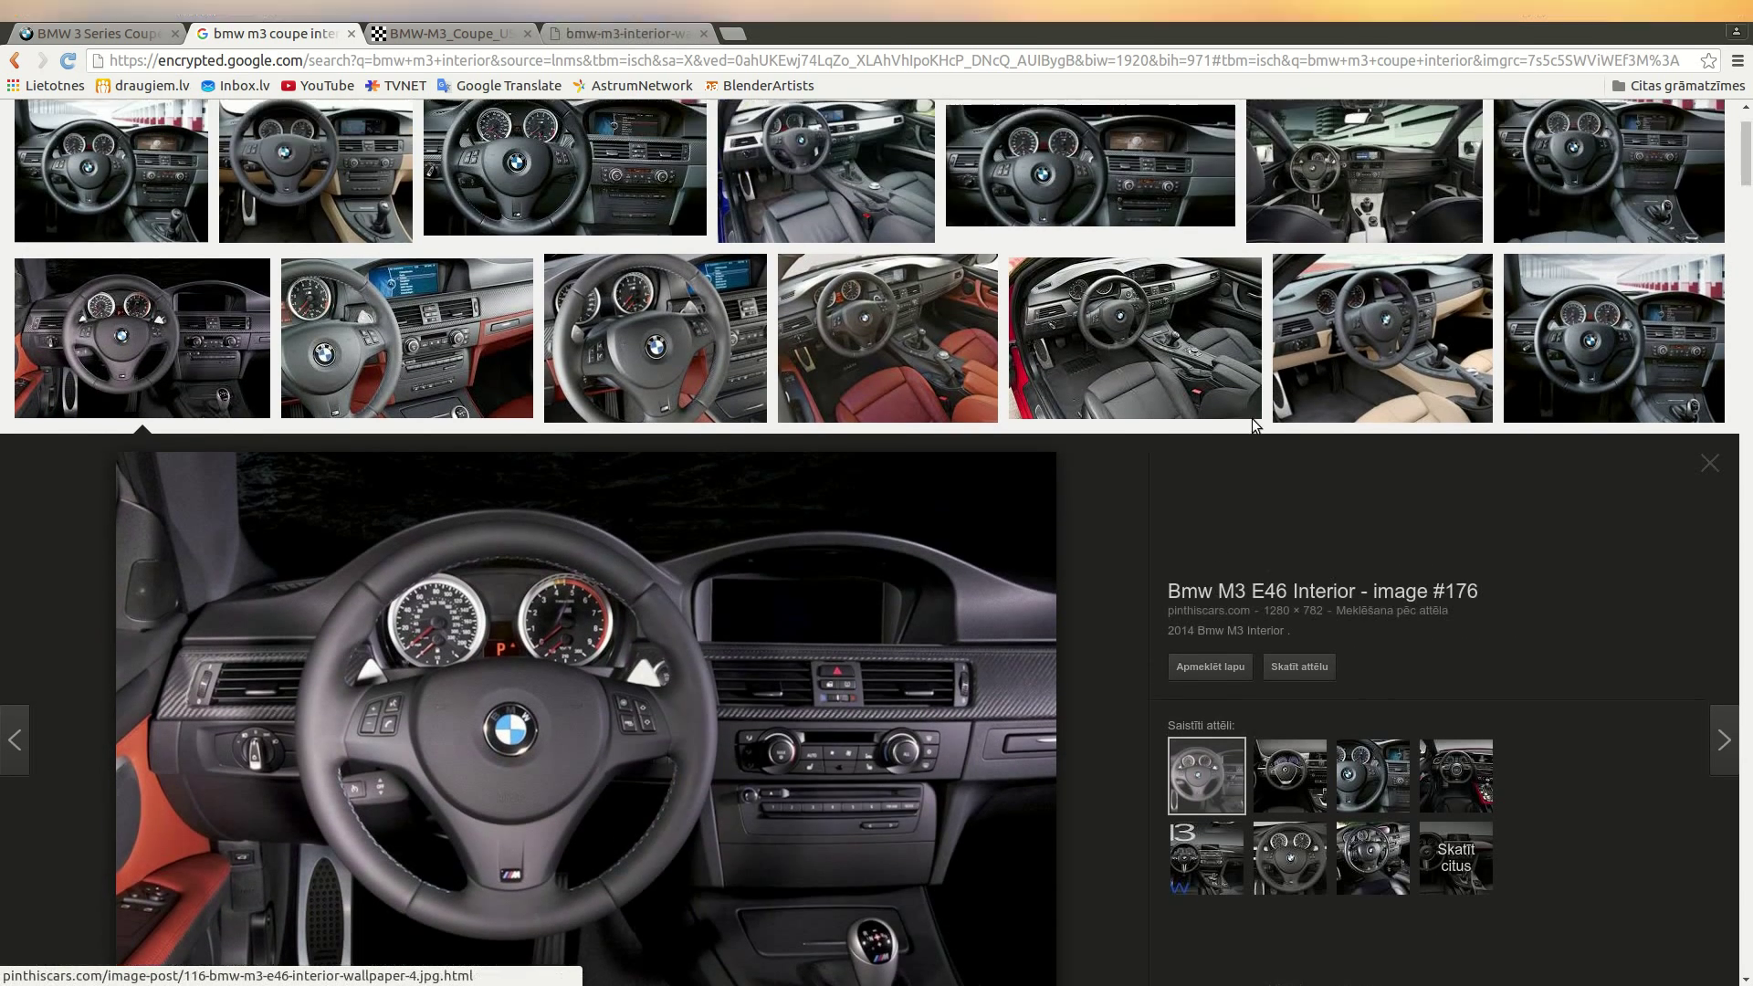
click(1384, 340)
right_click(636, 533)
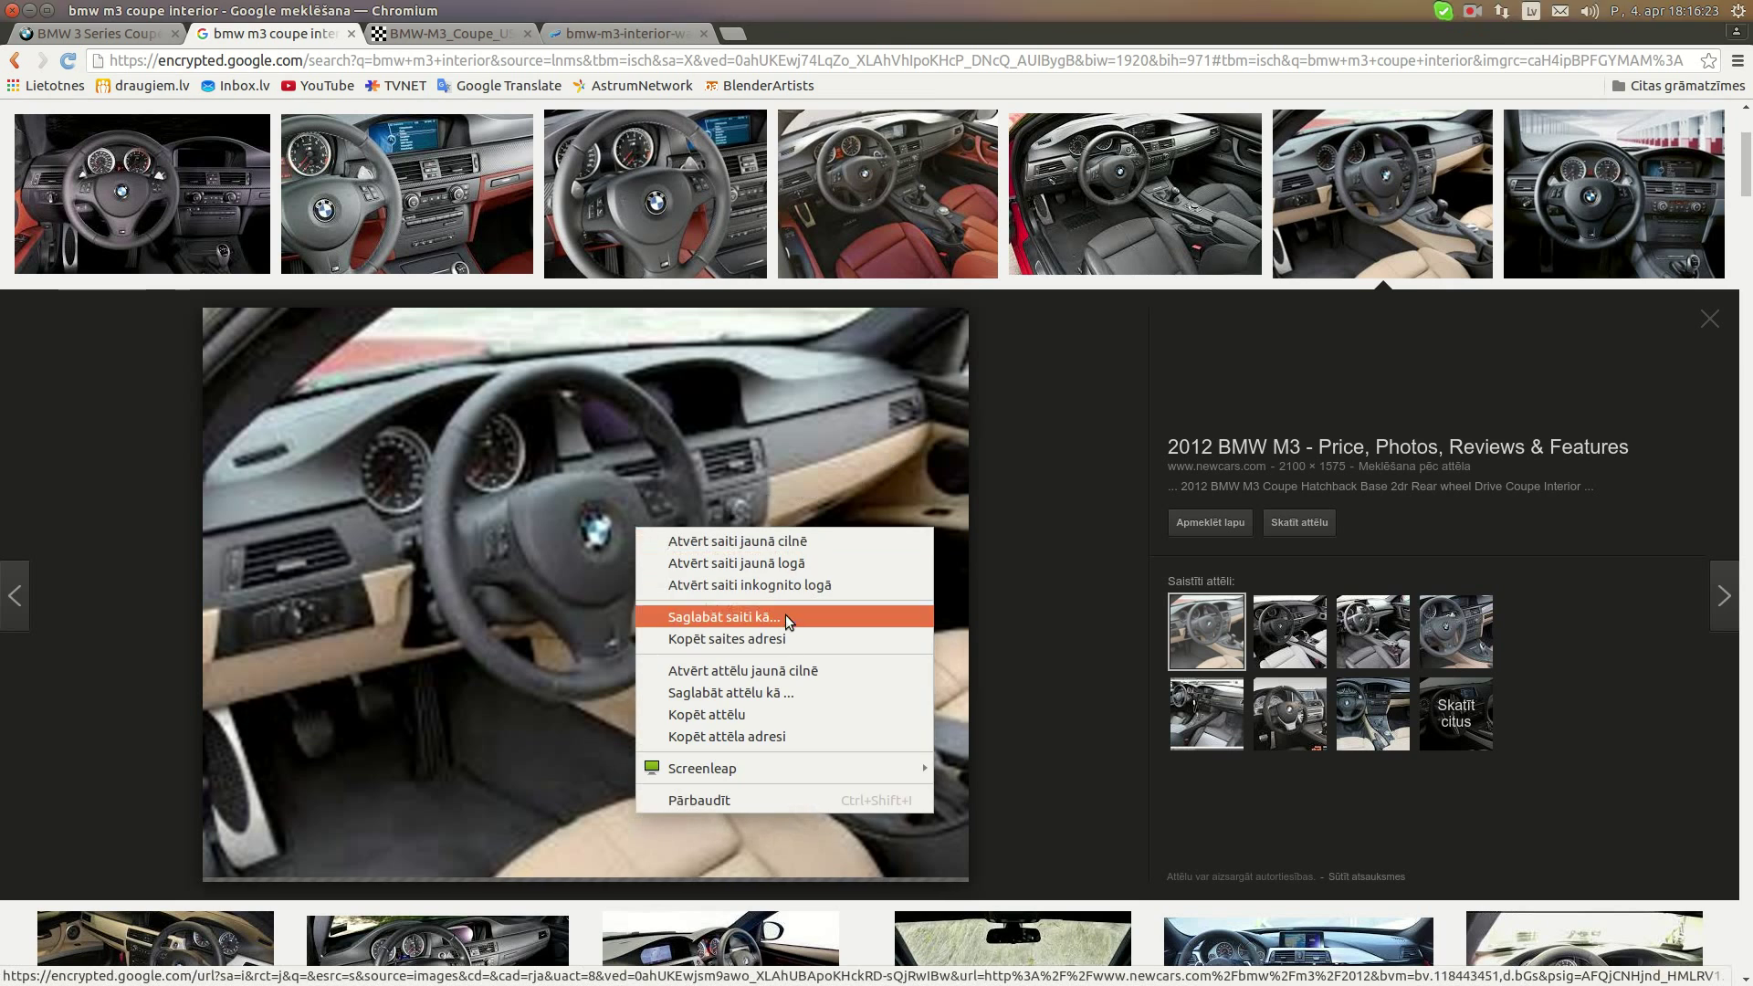
click(807, 667)
Preview the beige BMW E92 M3 Coupé interior photo from Wikimedia Commons, and return to the BMW 3 Series Coupé interior view
scroll(825, 576, down, 5)
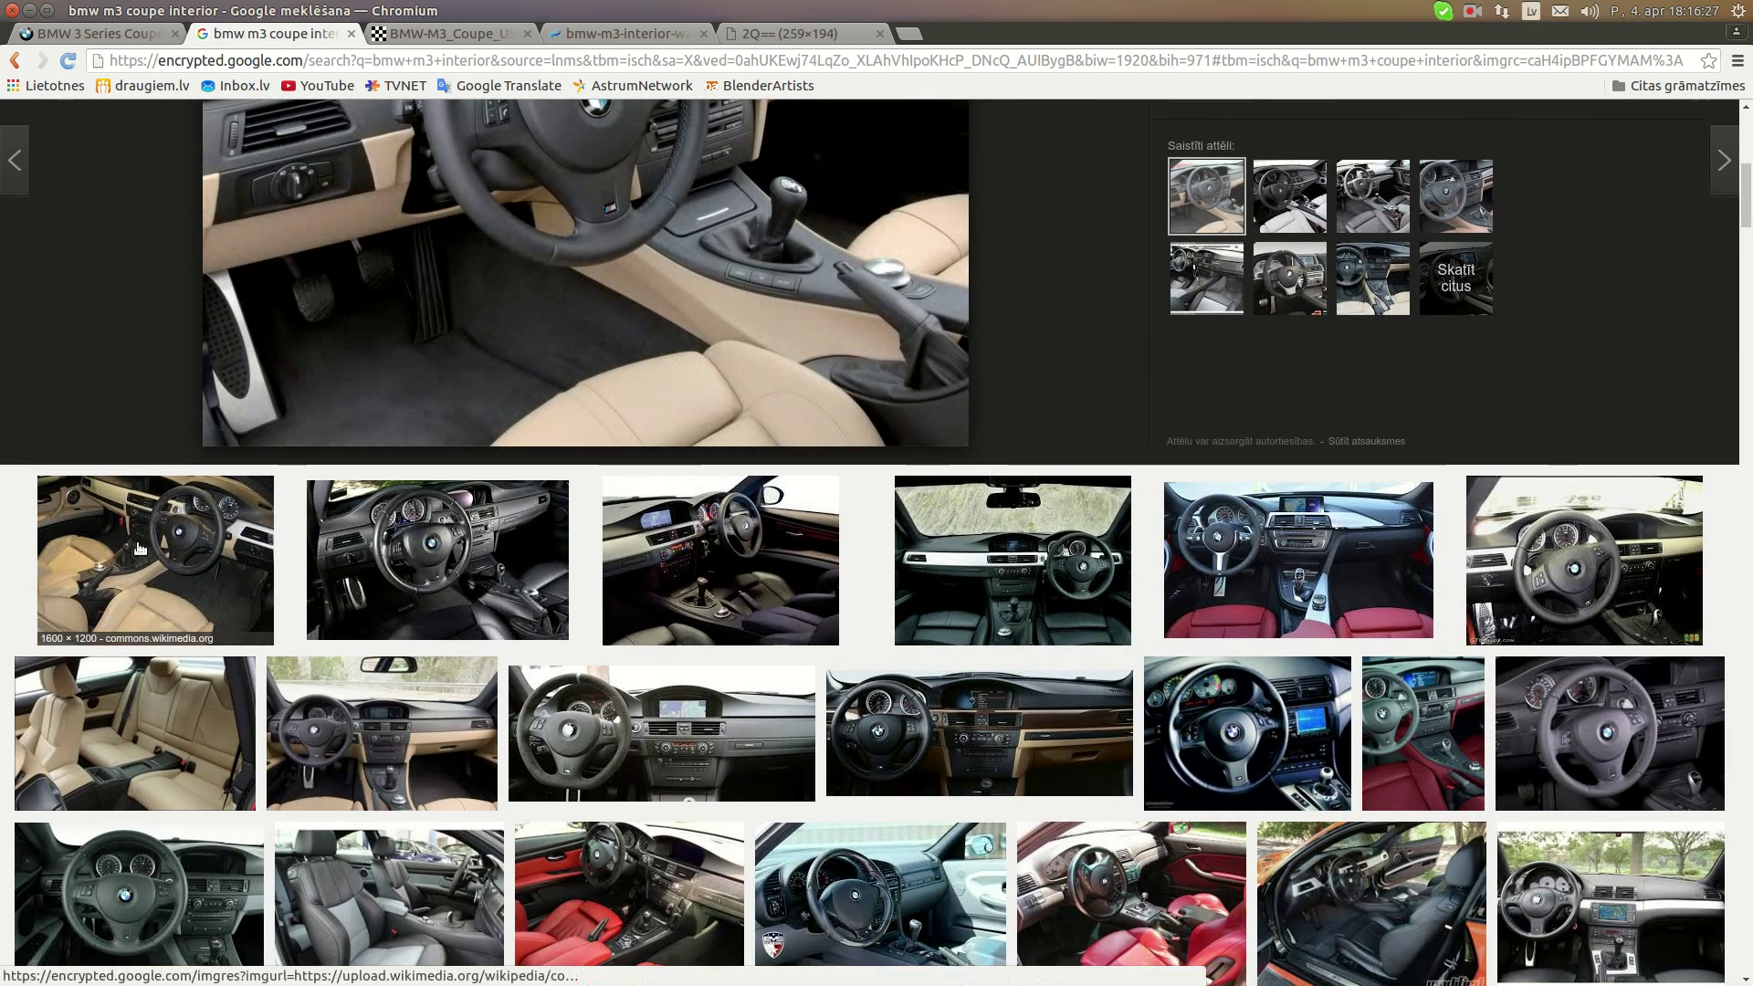
click(137, 542)
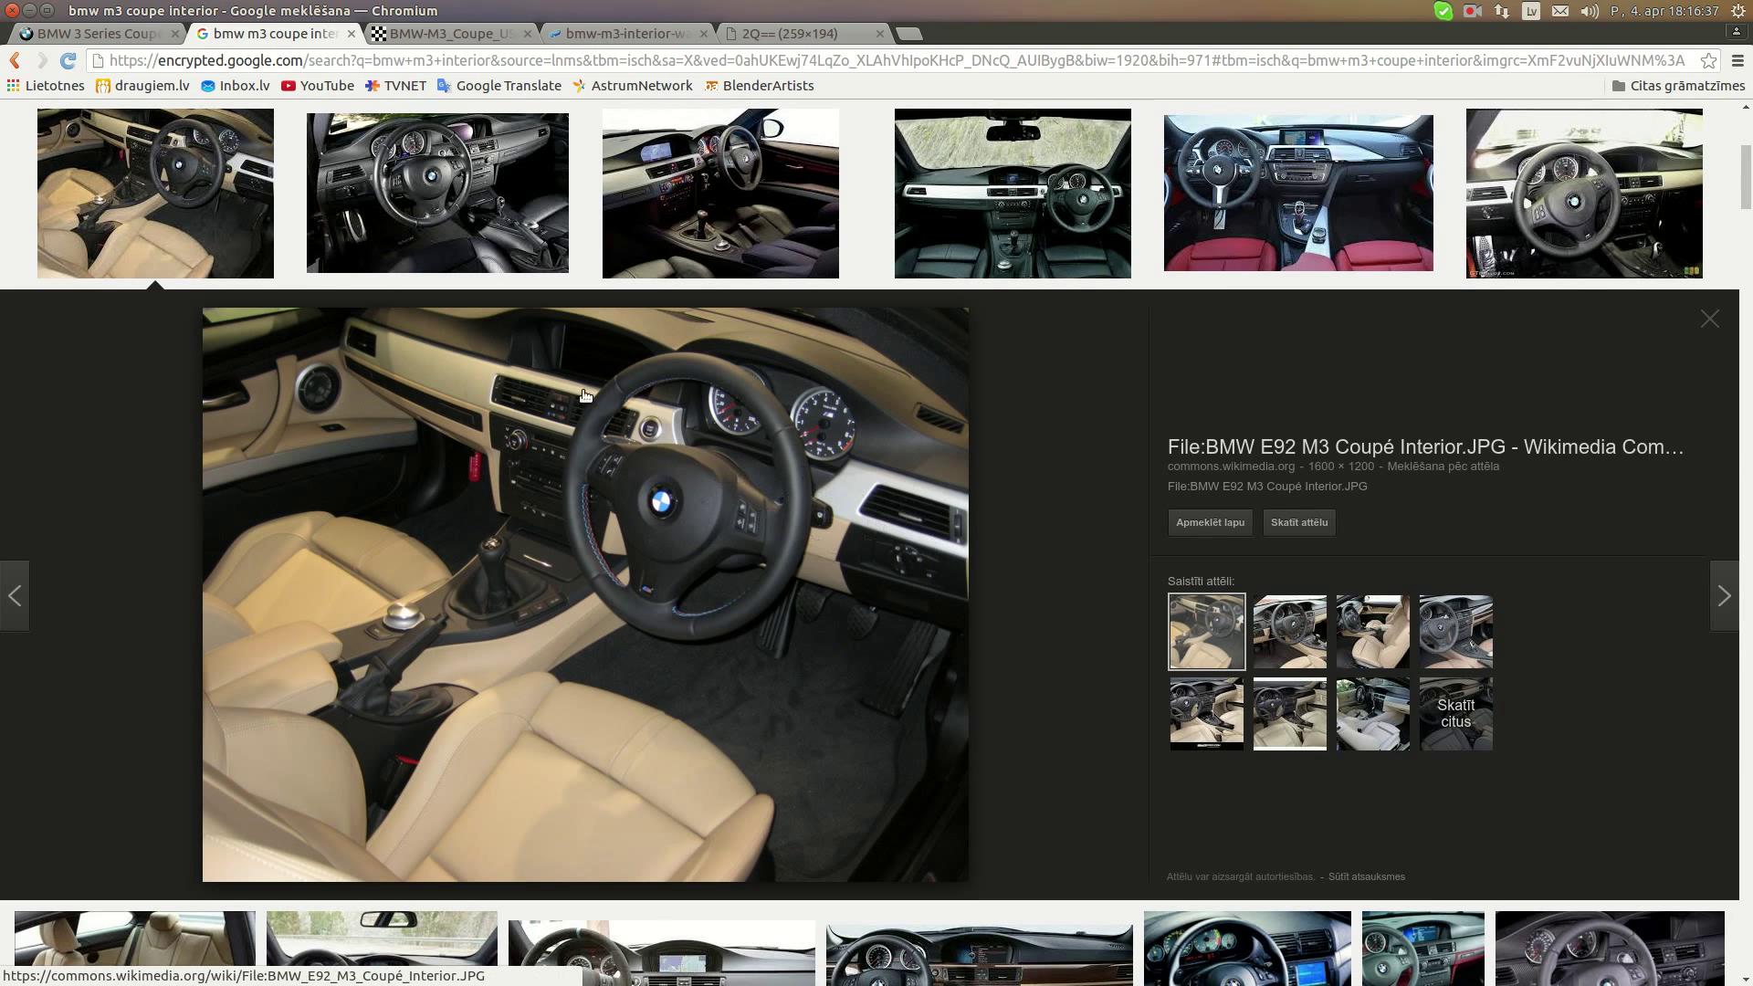
click(59, 34)
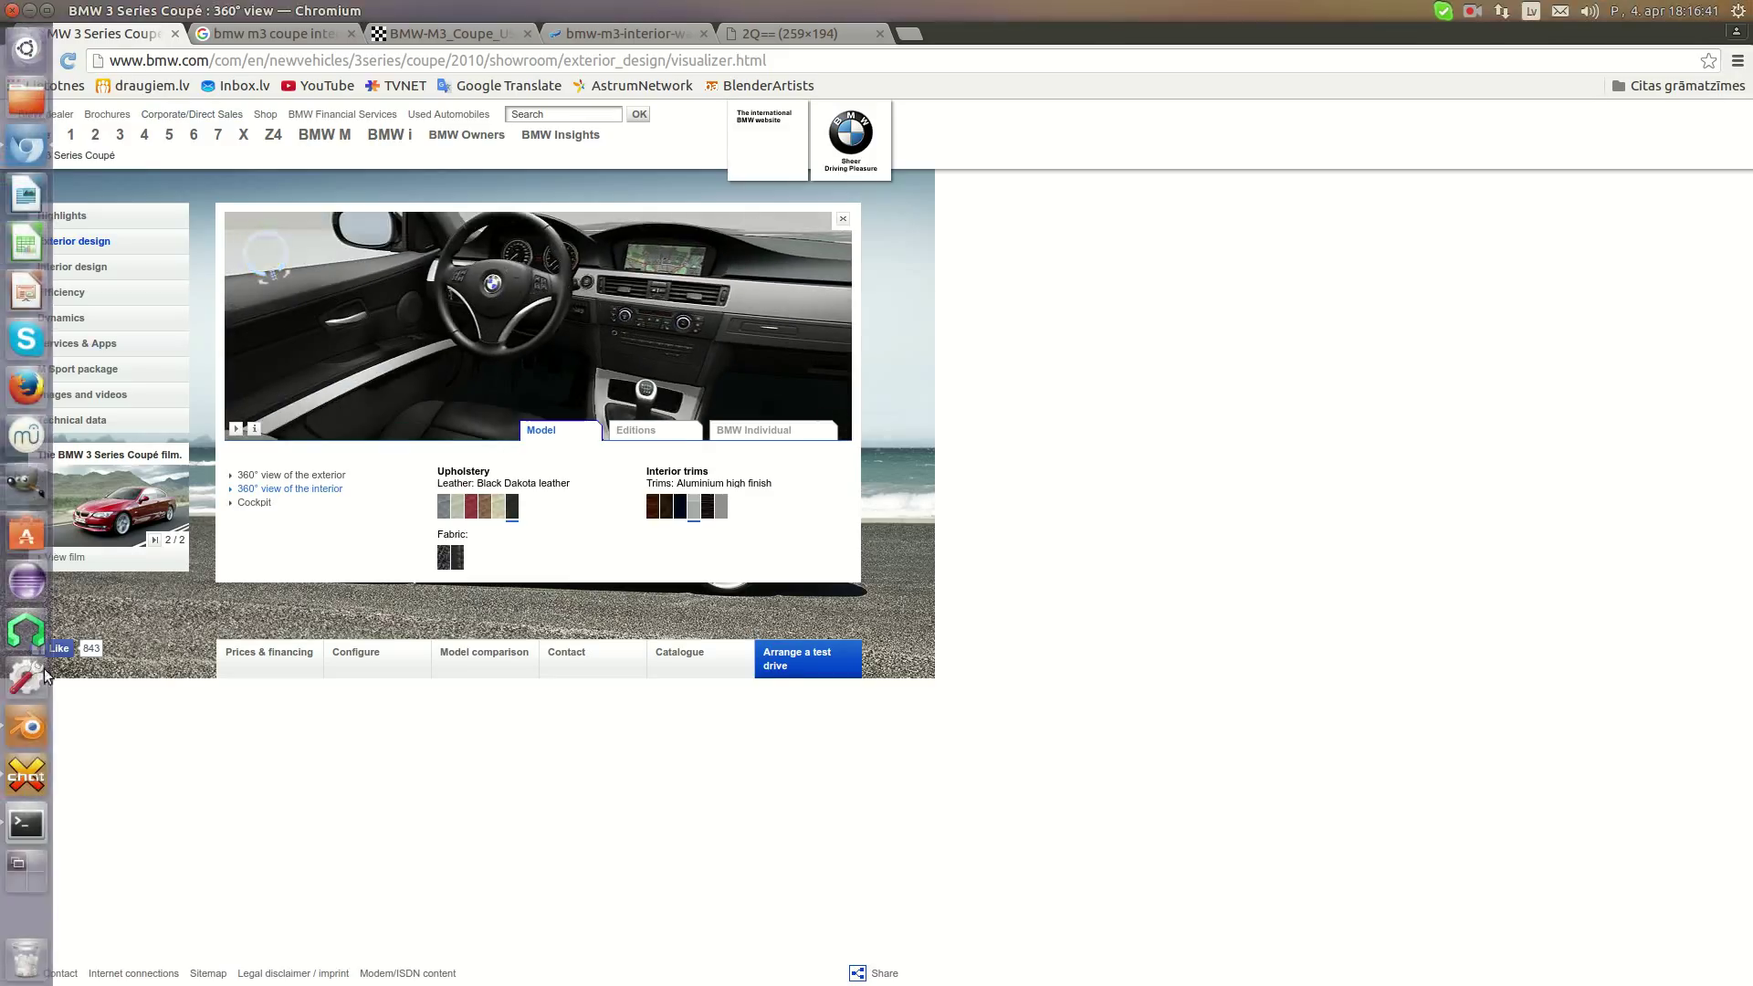
Examine the dashboard model in Blender, and go back to Chromium to view the red-seat 2008 BMW M3 Coupe photo
click(22, 741)
middle_drag(600, 482, 530, 565)
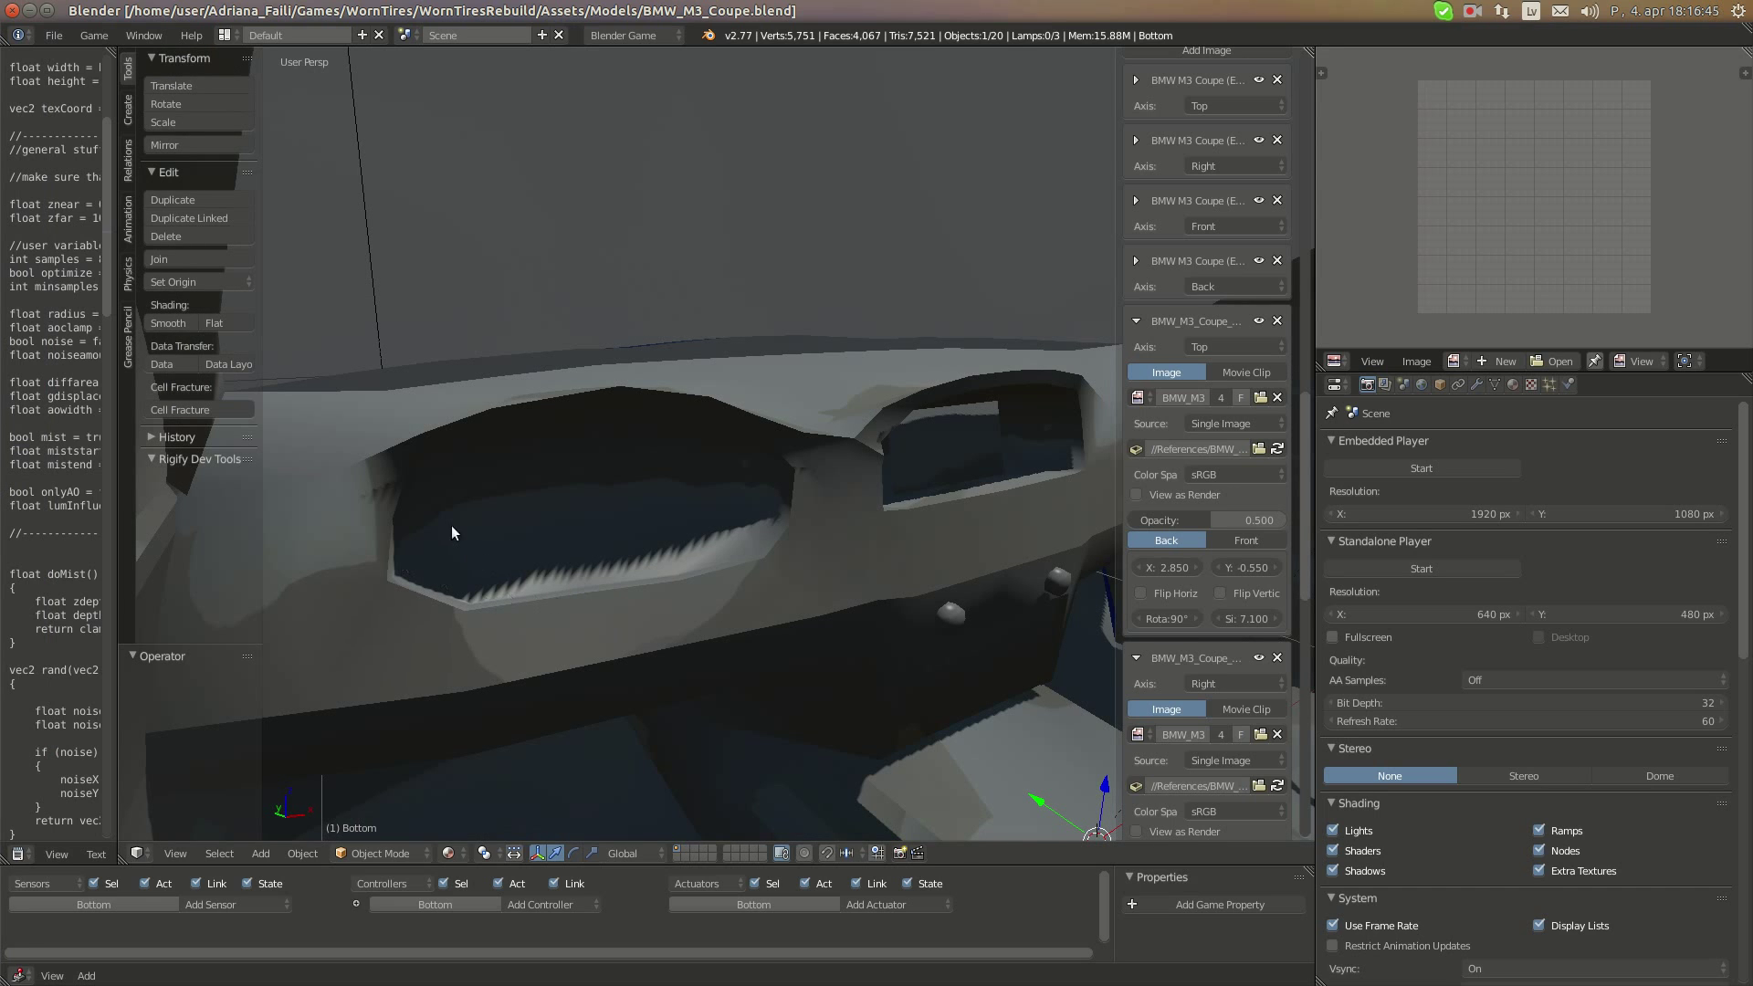
click(25, 146)
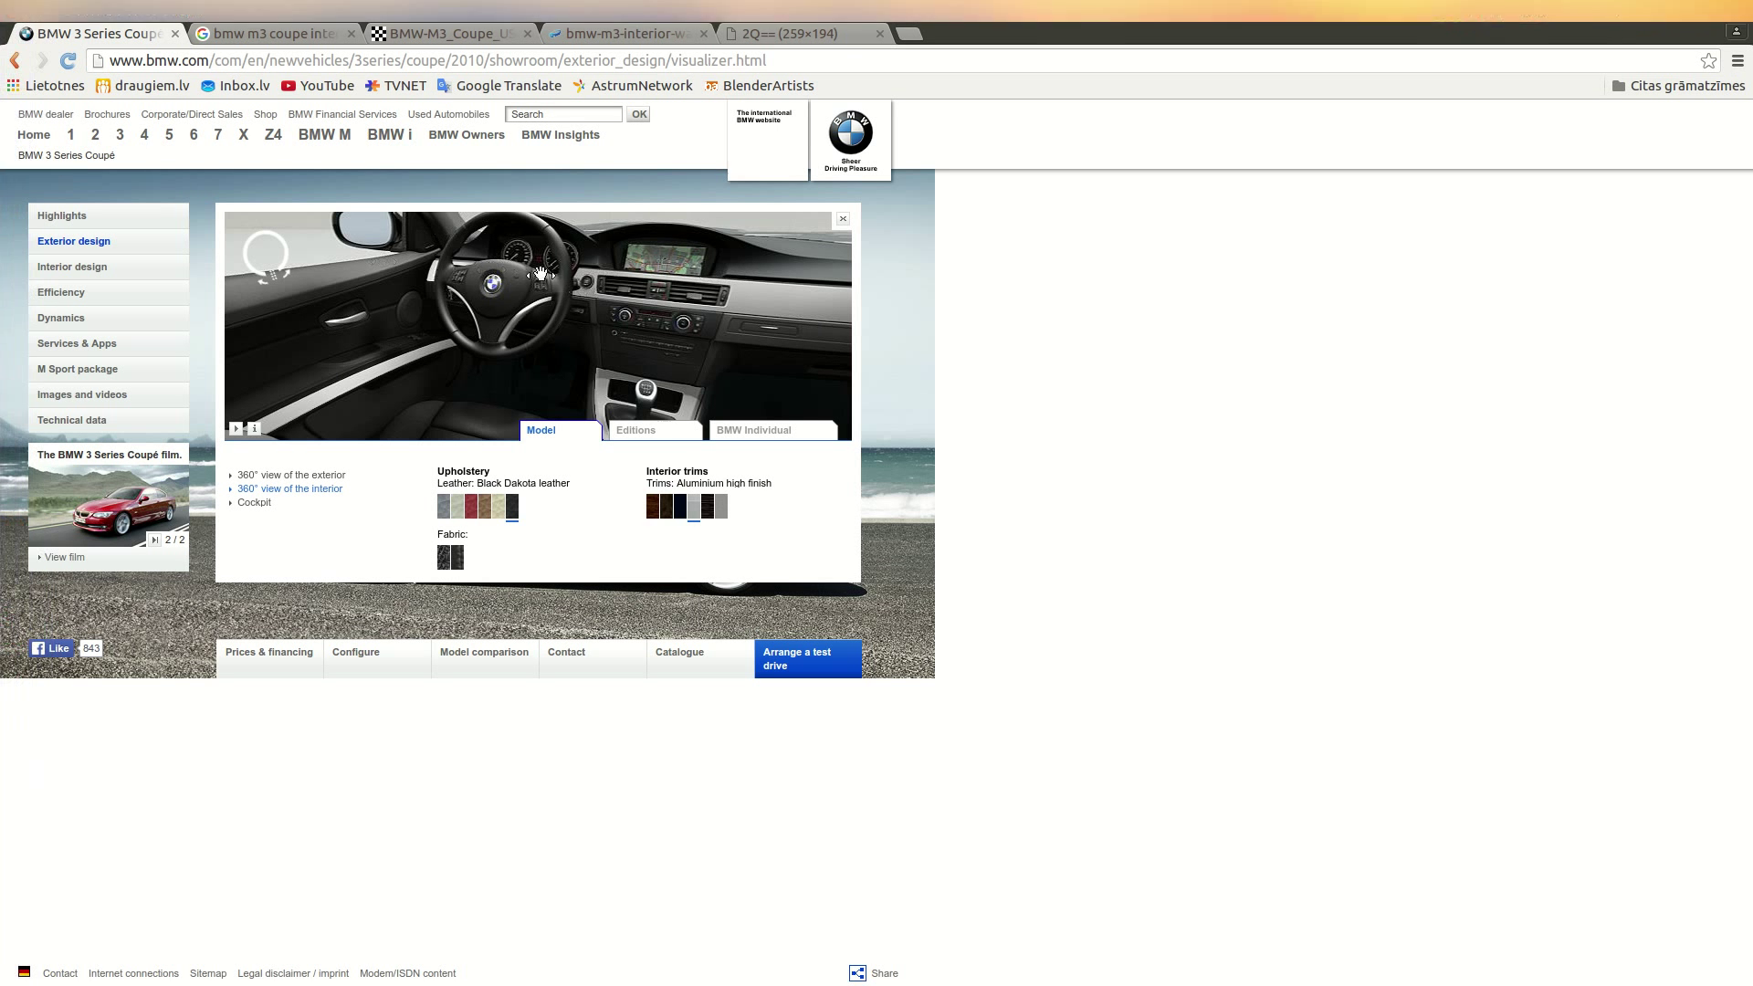
click(274, 33)
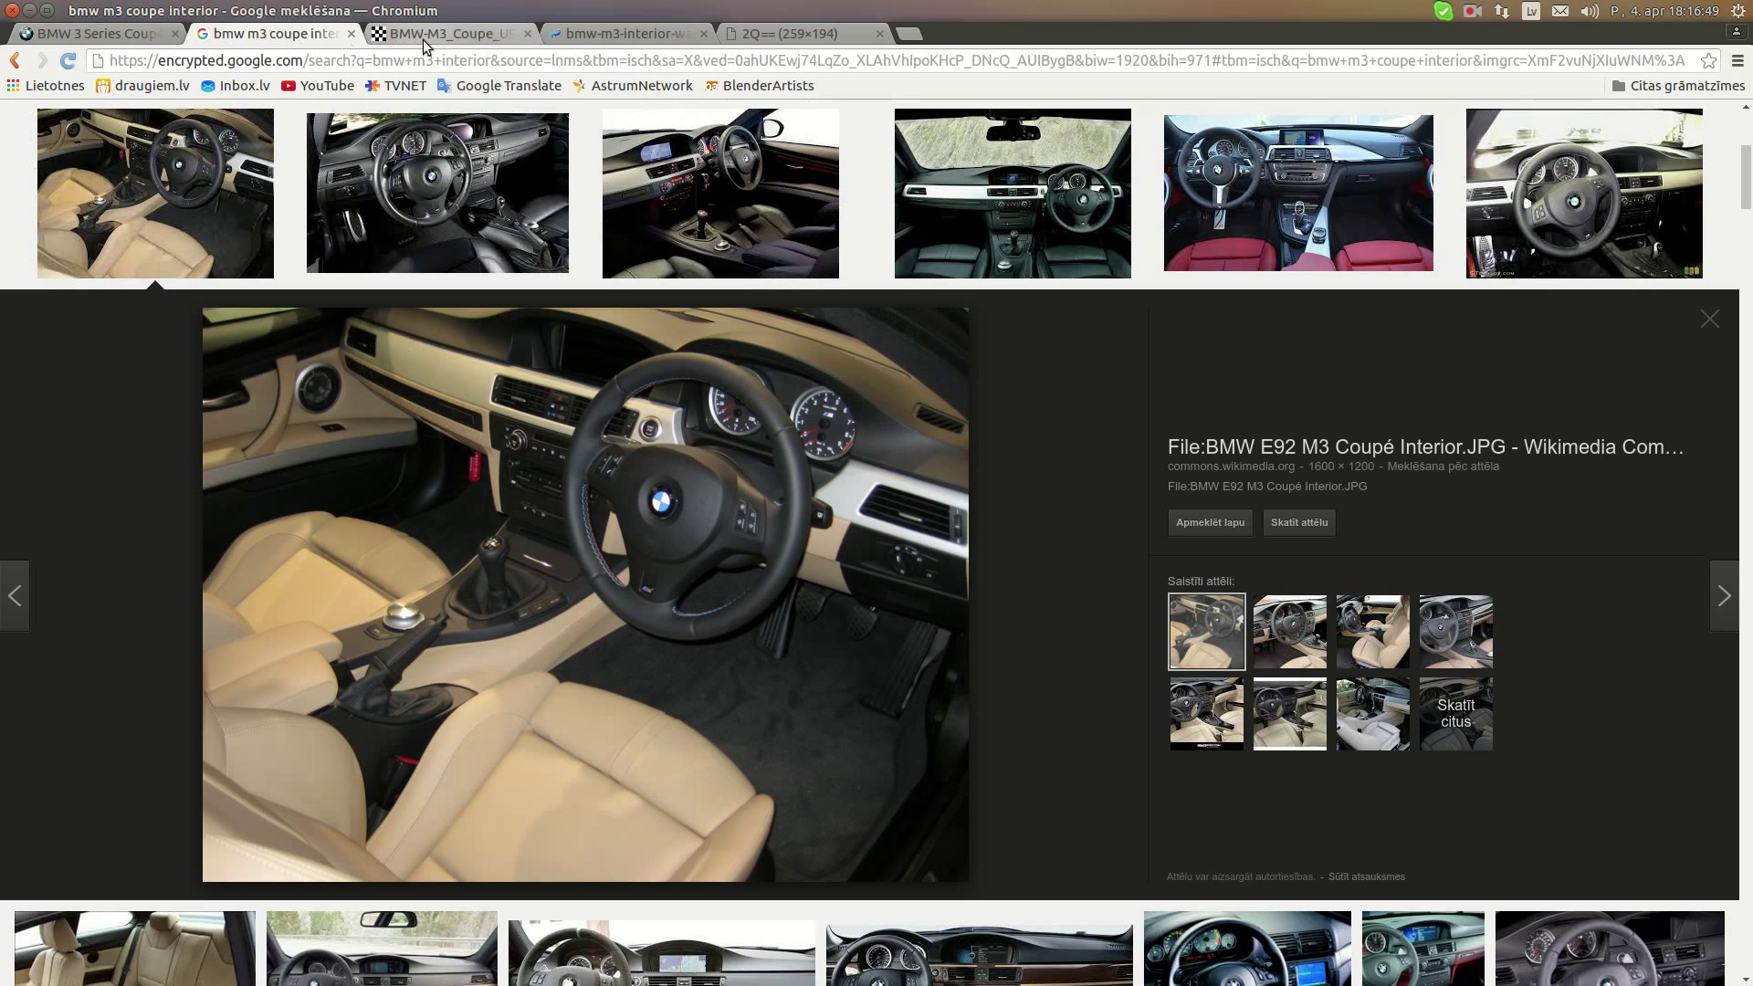
click(451, 34)
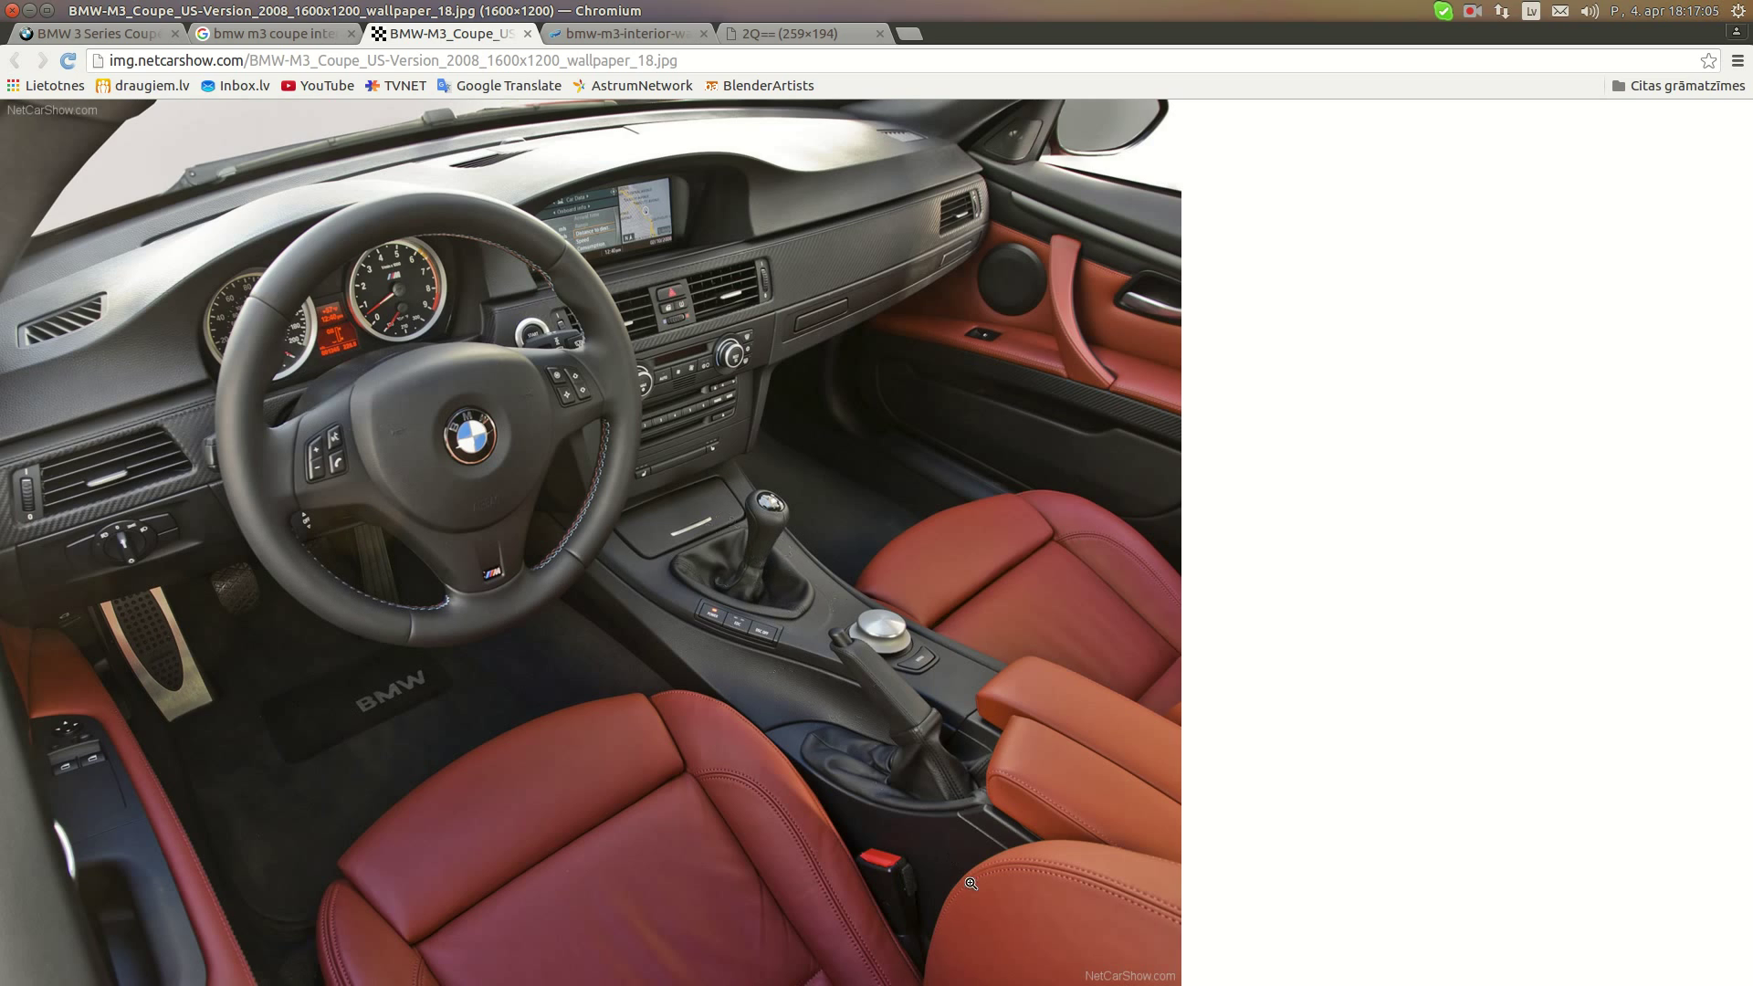
Switch to Blender, select the Interior object and enter Edit Mode on its mesh
mouse_move(11, 788)
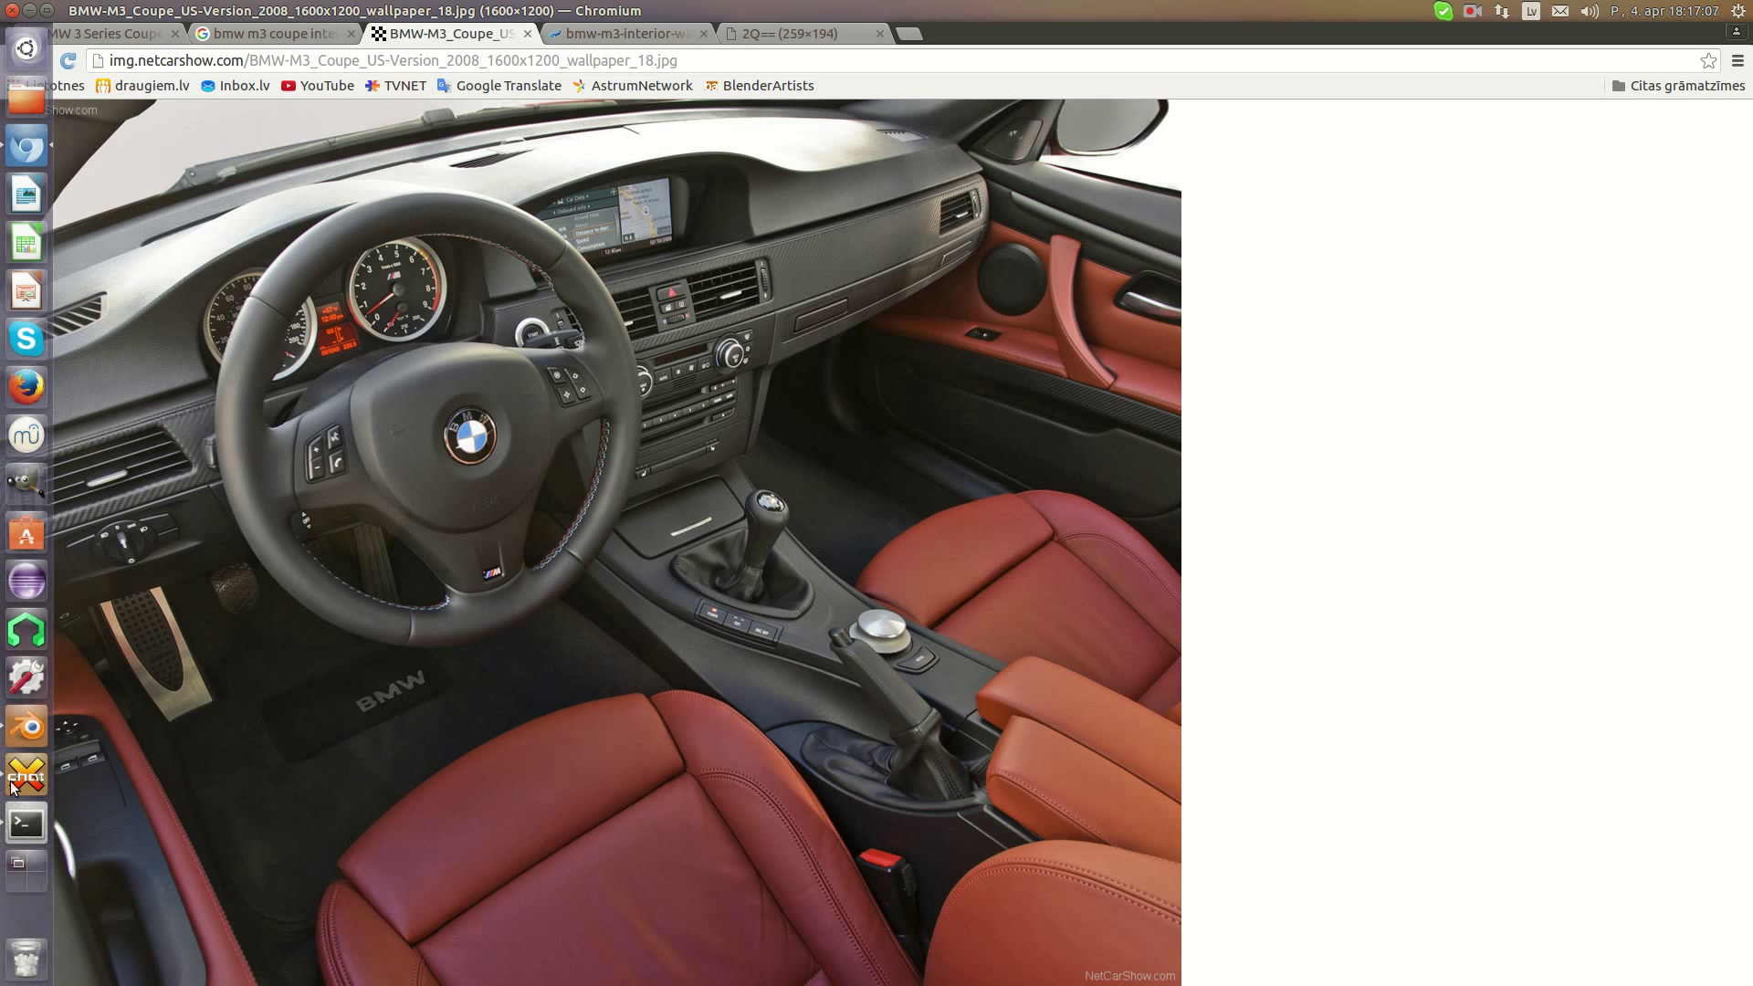
click(26, 726)
scroll(633, 482, down, 3)
scroll(588, 480, up, 5)
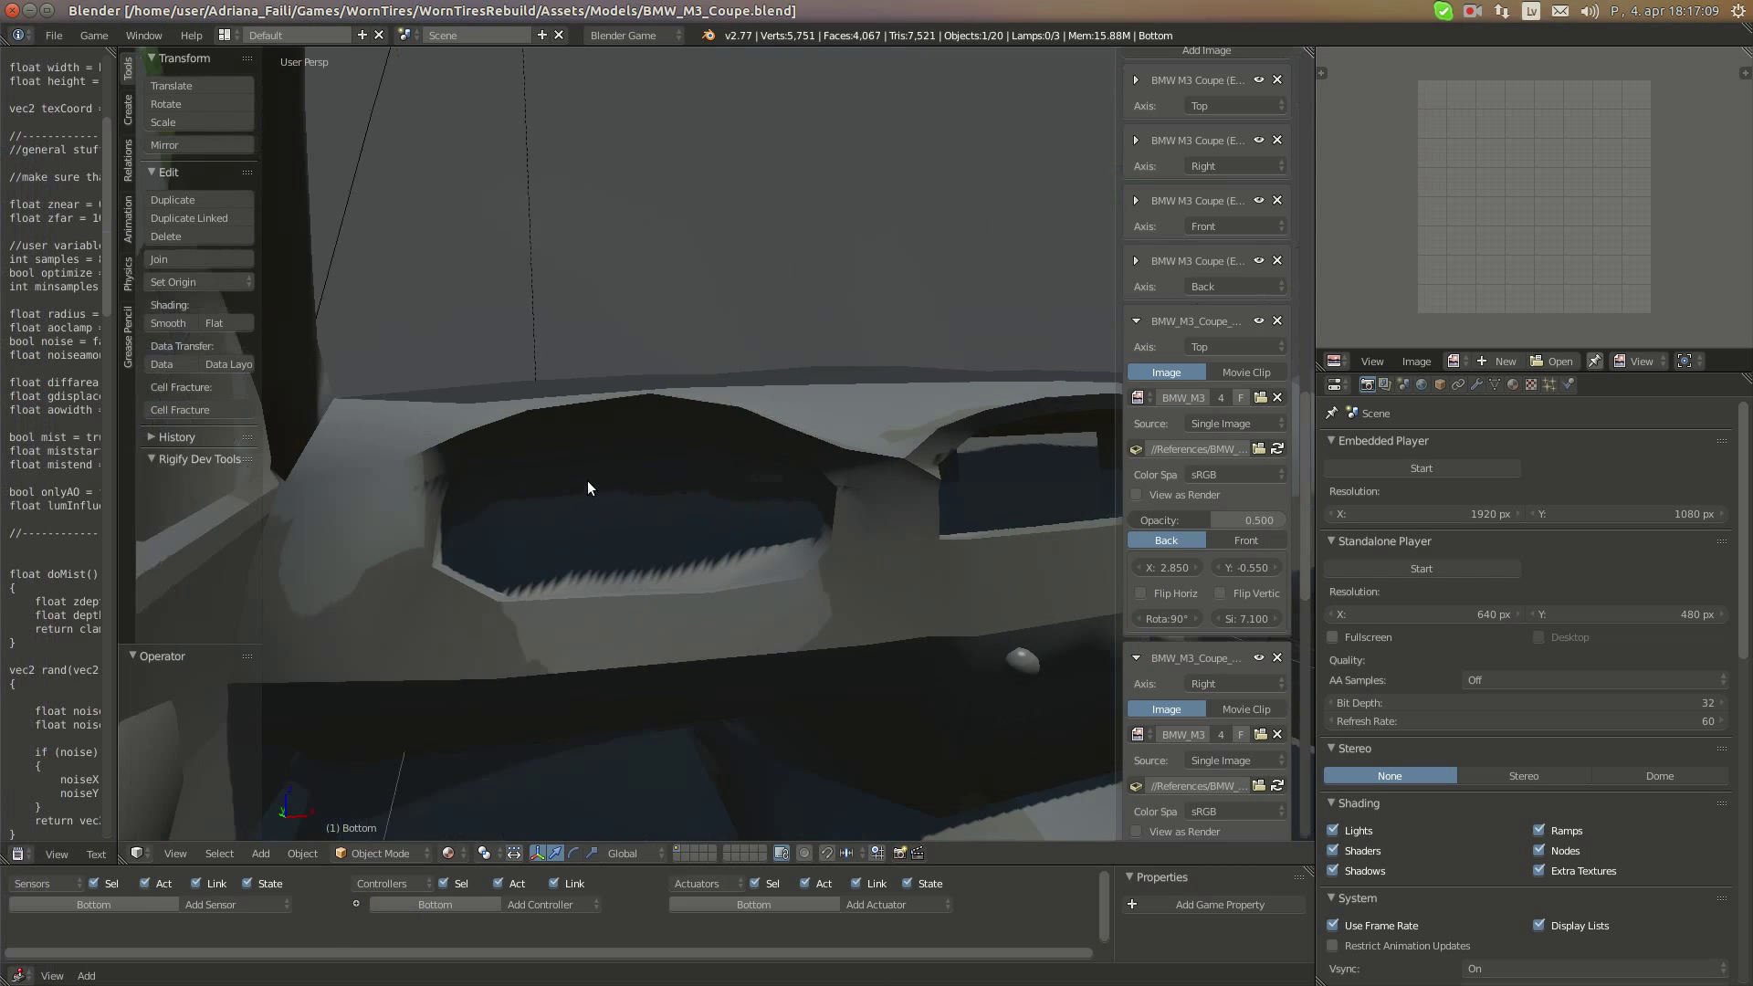
key(Tab)
key(Tab)
right_click(574, 497)
key(Tab)
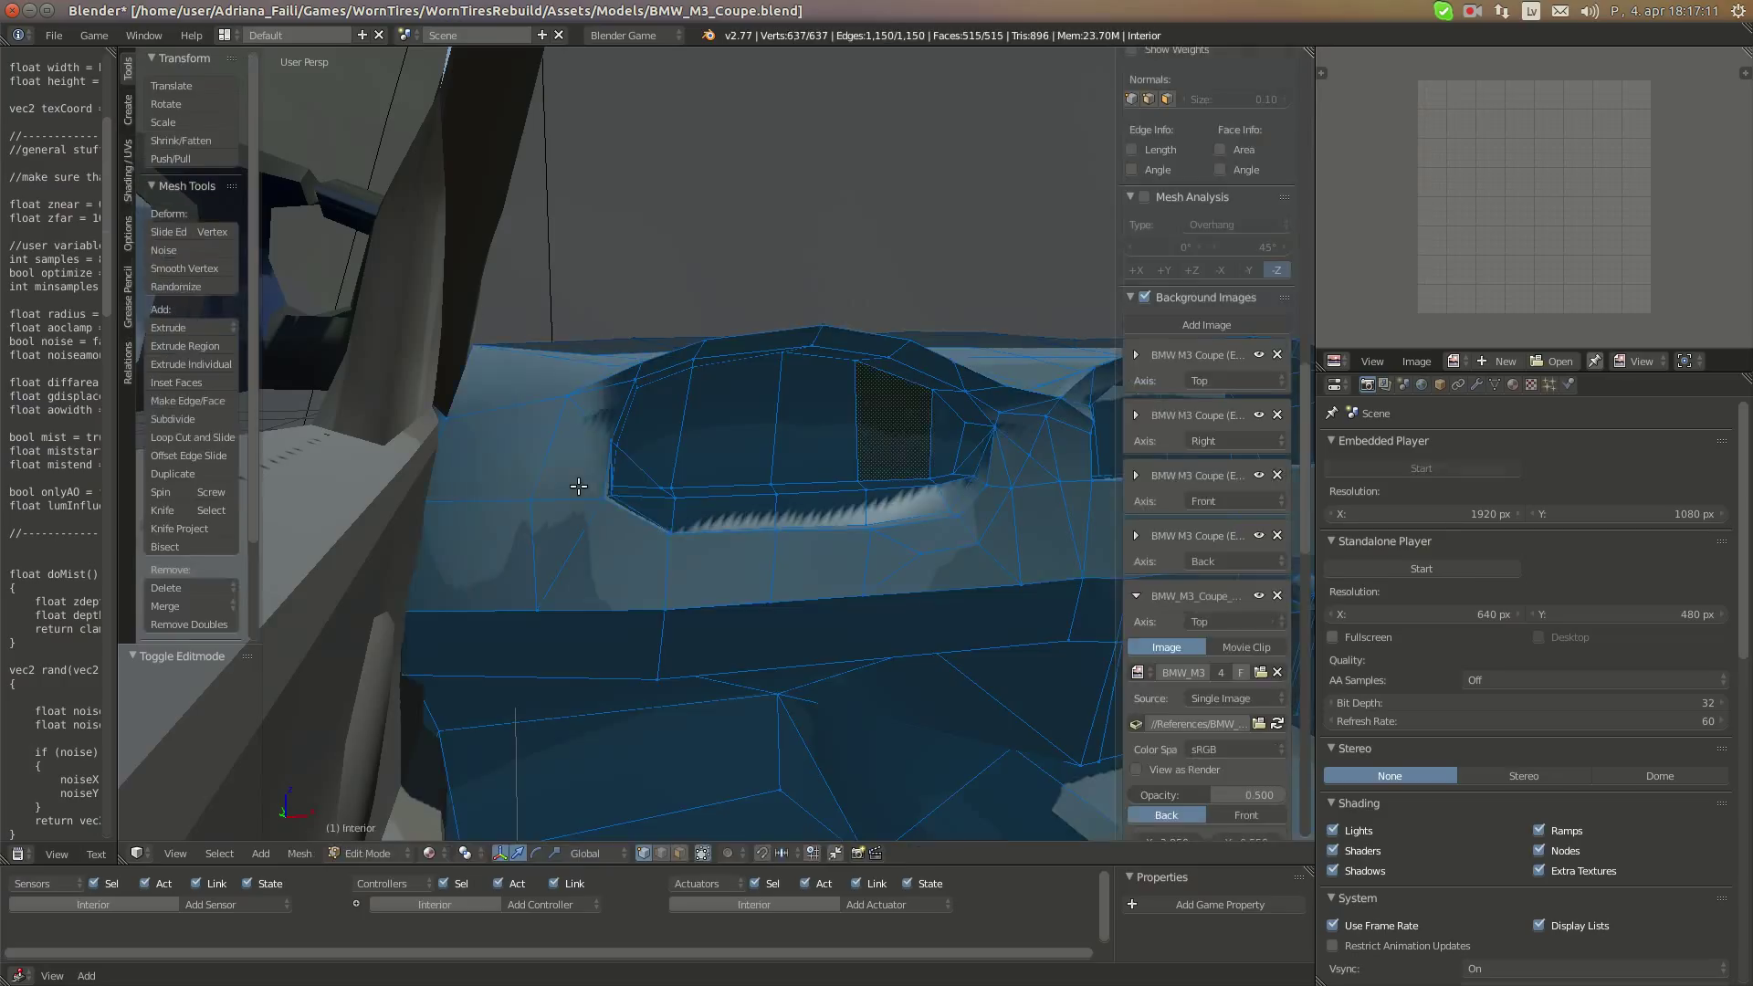
Compare the modelled instrument cluster opening in Blender with the red-seat interior photo in Chromium
mouse_move(8, 227)
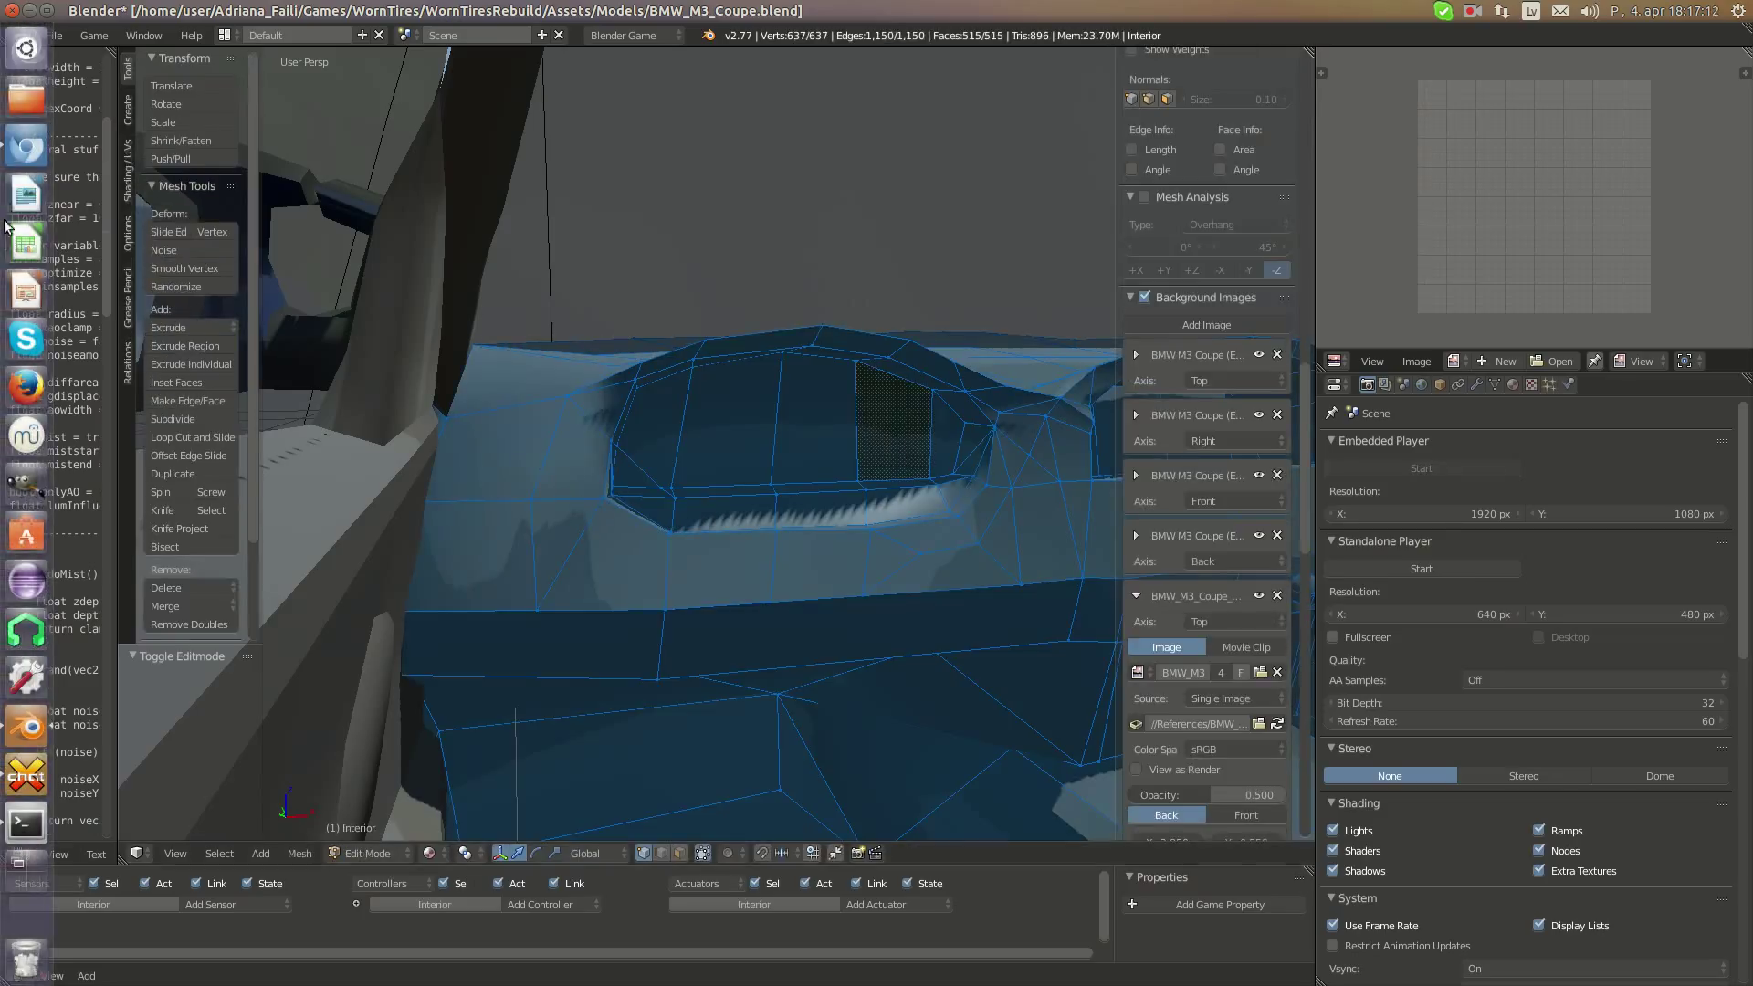
click(23, 151)
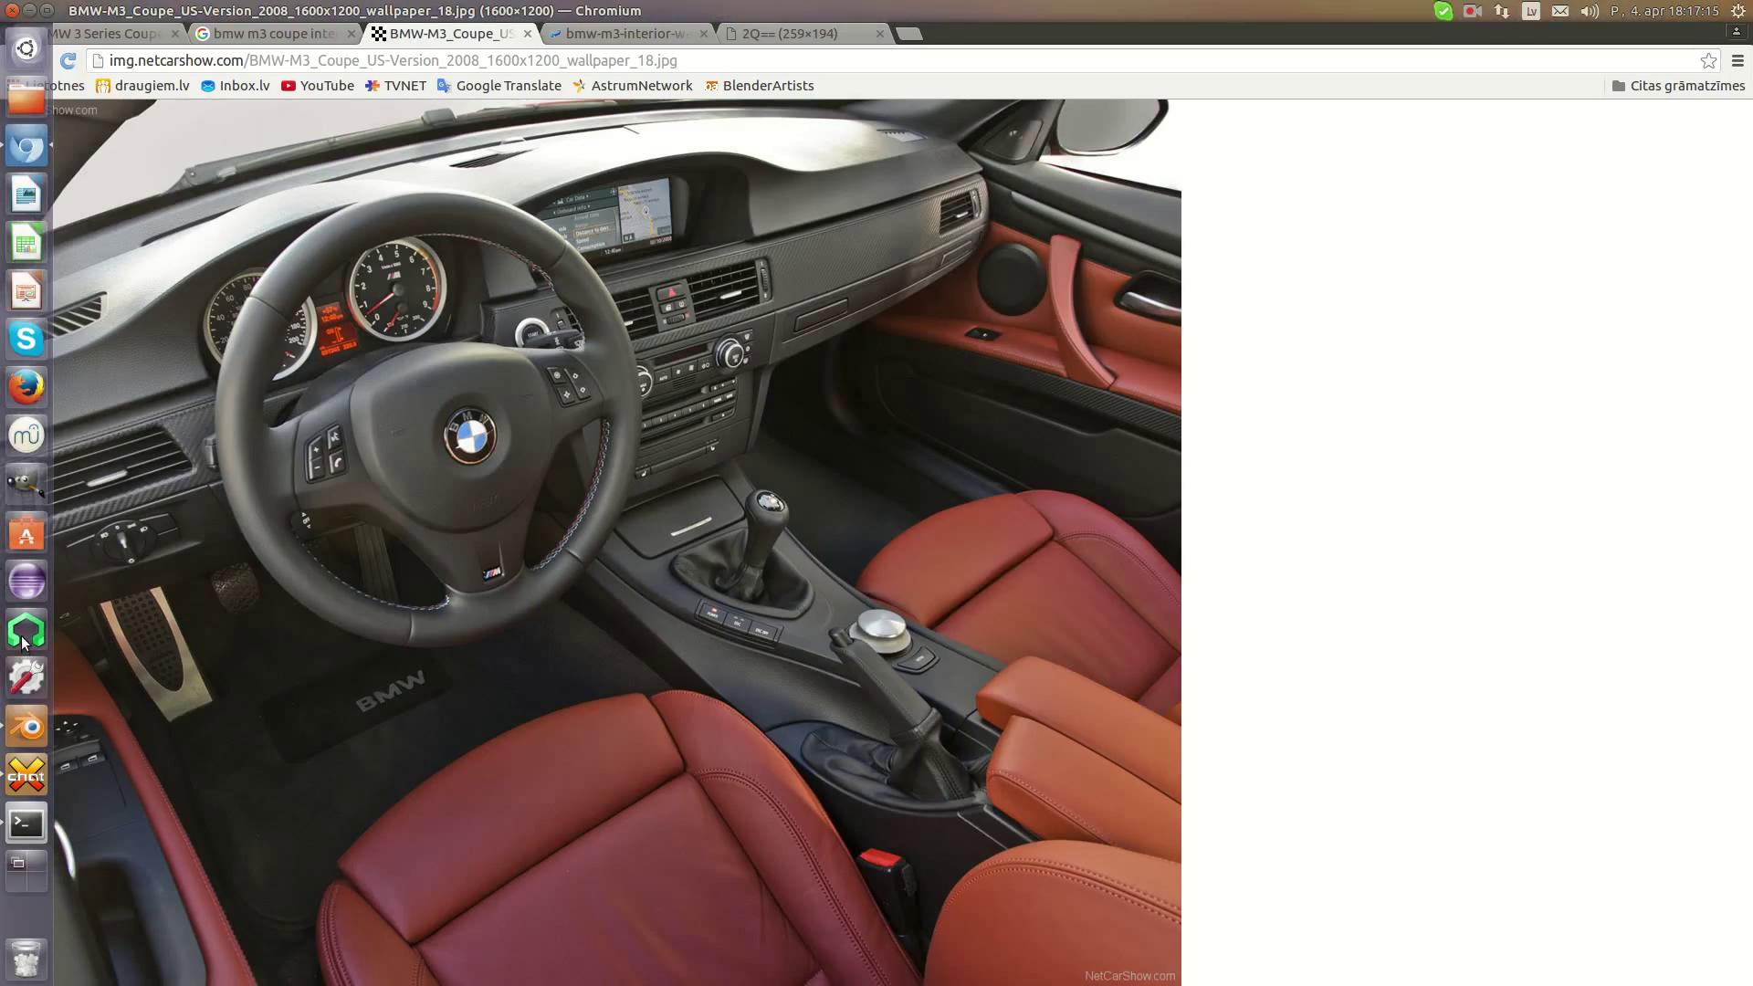
click(25, 727)
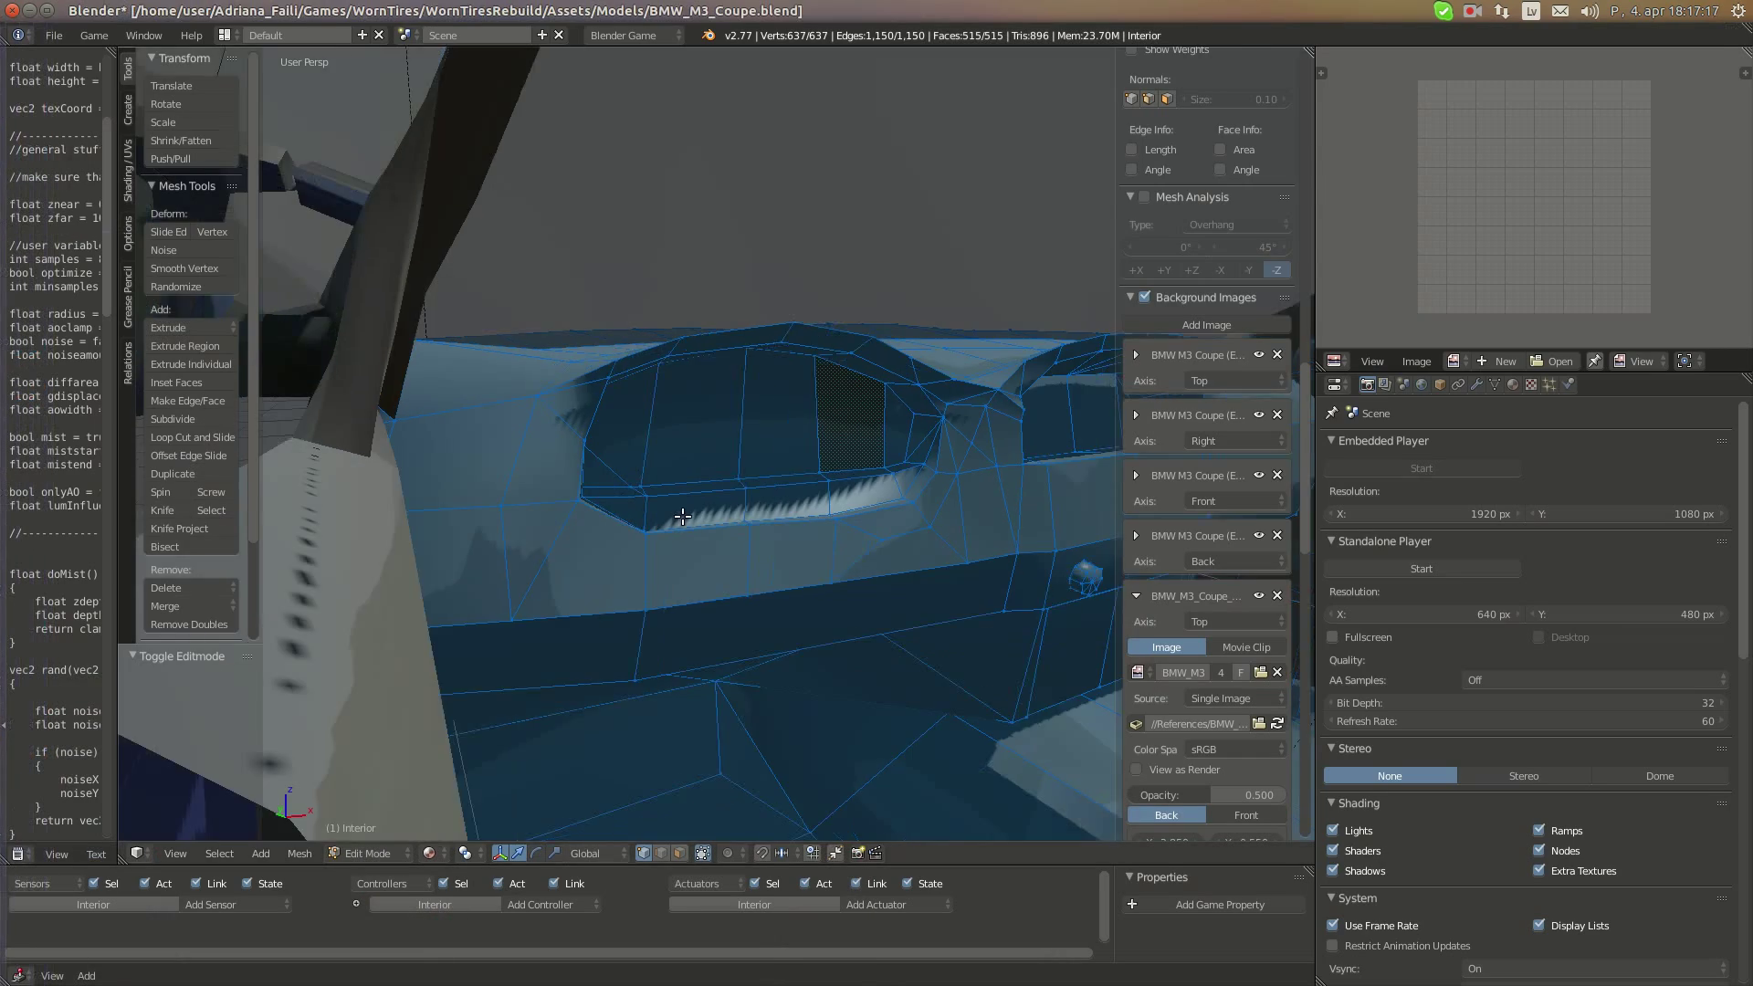
middle_drag(683, 517, 791, 667)
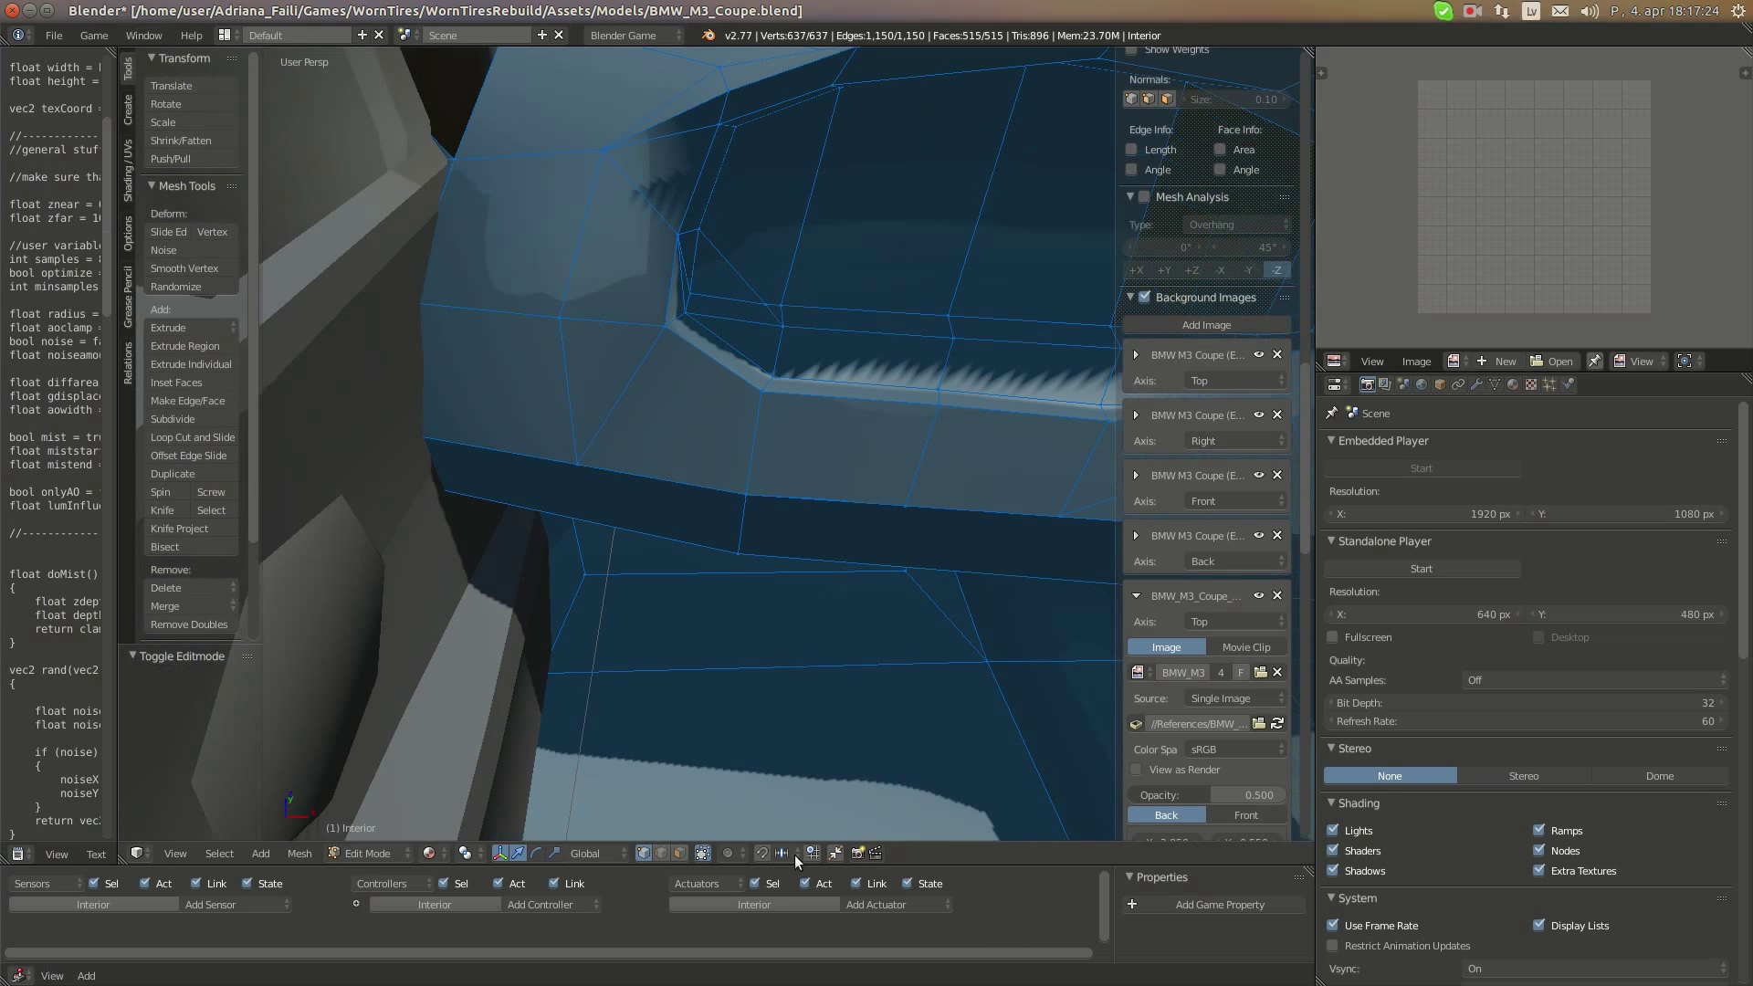
In face select mode, select the faces inside and around the dashboard's instrument cluster opening with Border Select
click(680, 853)
middle_drag(689, 451, 731, 391)
key(a)
key(b)
drag(587, 340, 1054, 463)
middle_drag(1055, 462, 954, 356)
key(b)
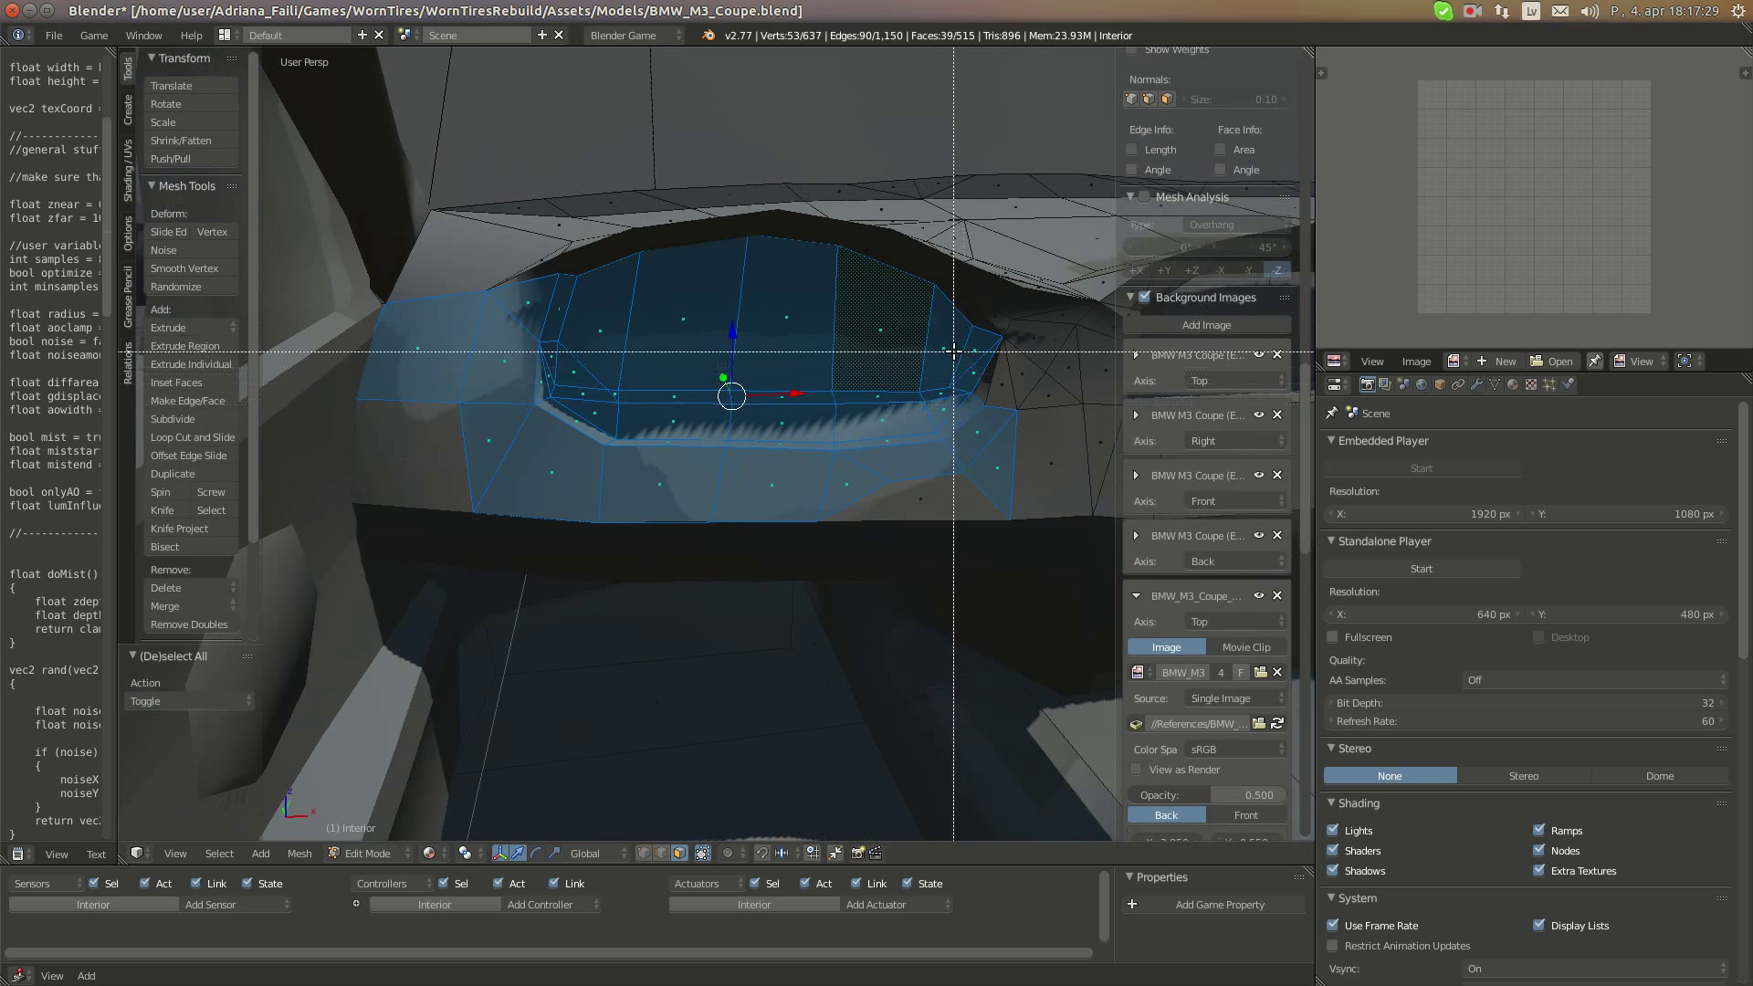
drag(954, 351, 1020, 416)
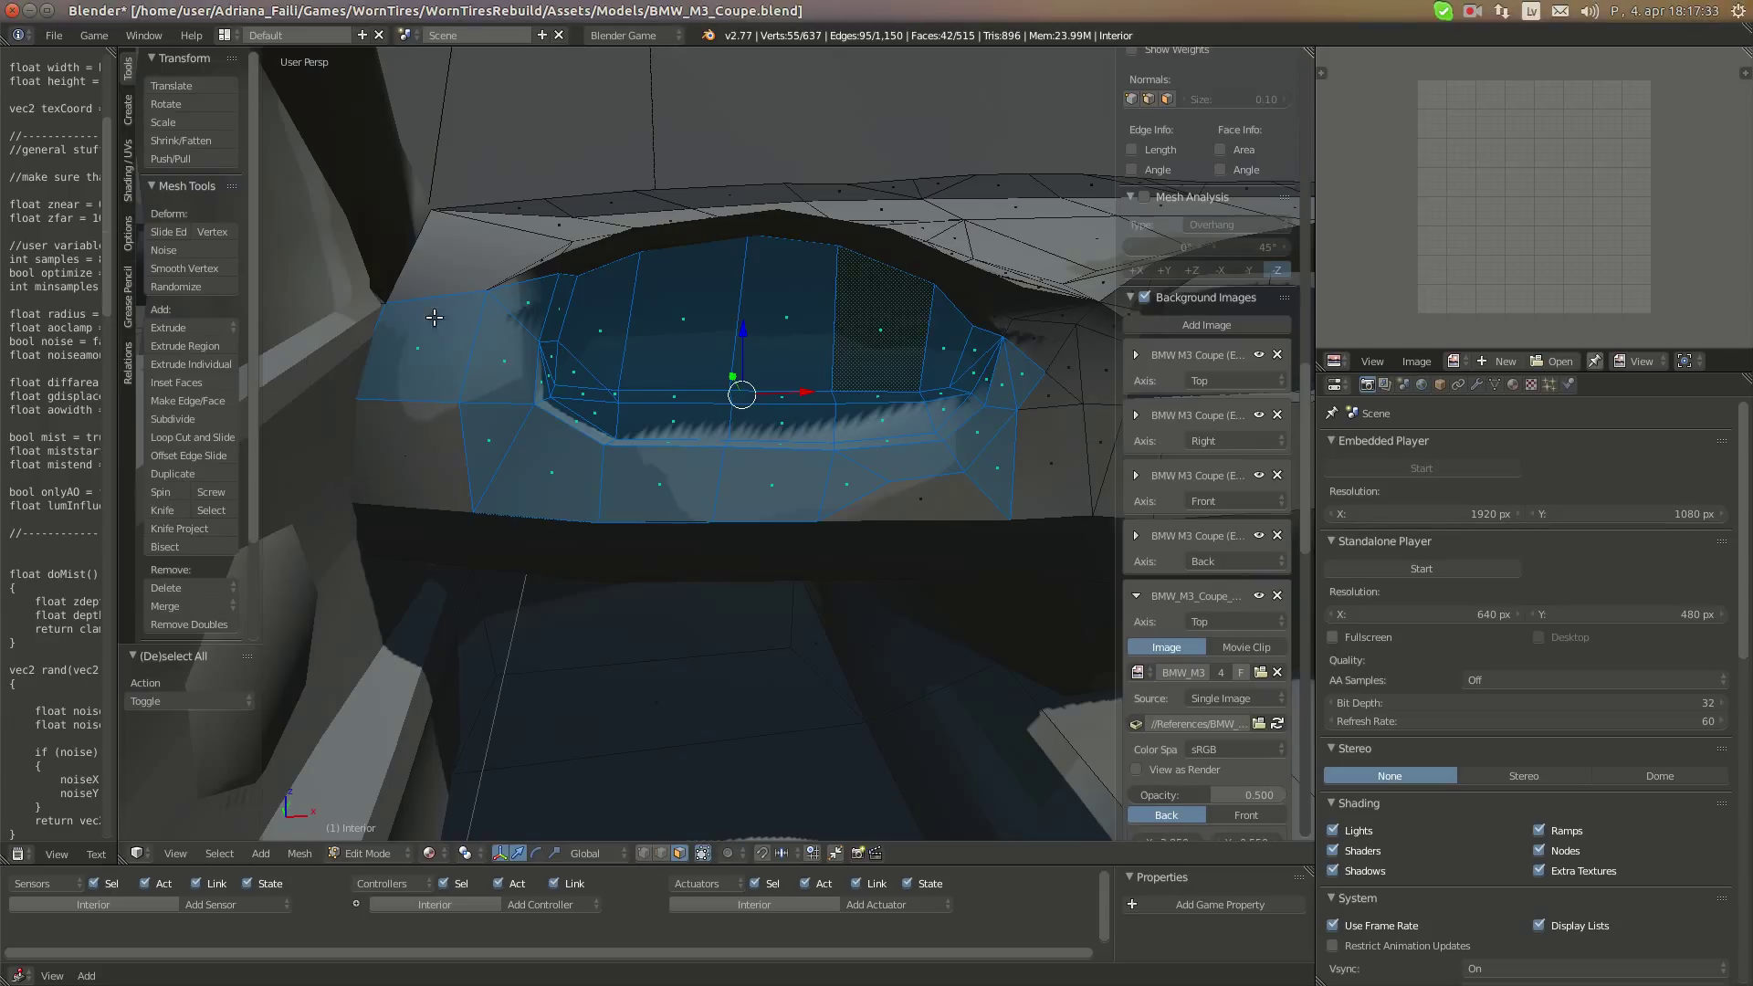
Exclude the dashboard faces beyond the instrument opening's outer side from the selection, and remove doubles on the remaining faces
key(b)
key(v)
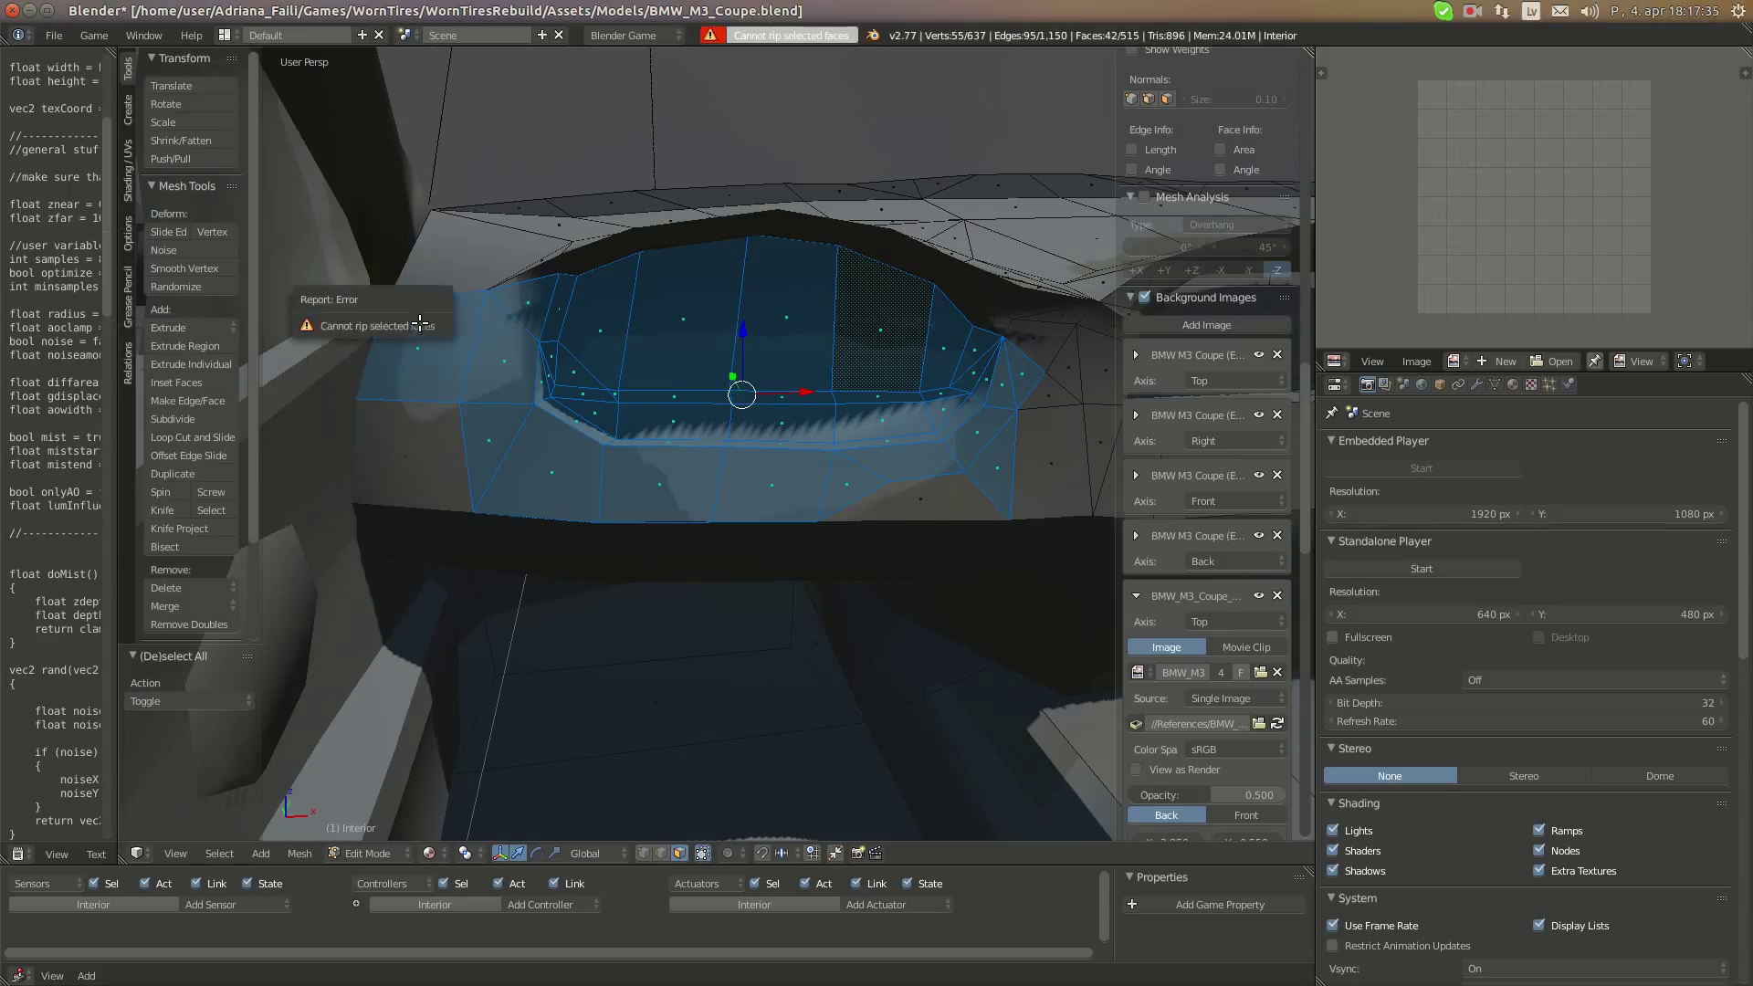
shift+right_click(436, 356)
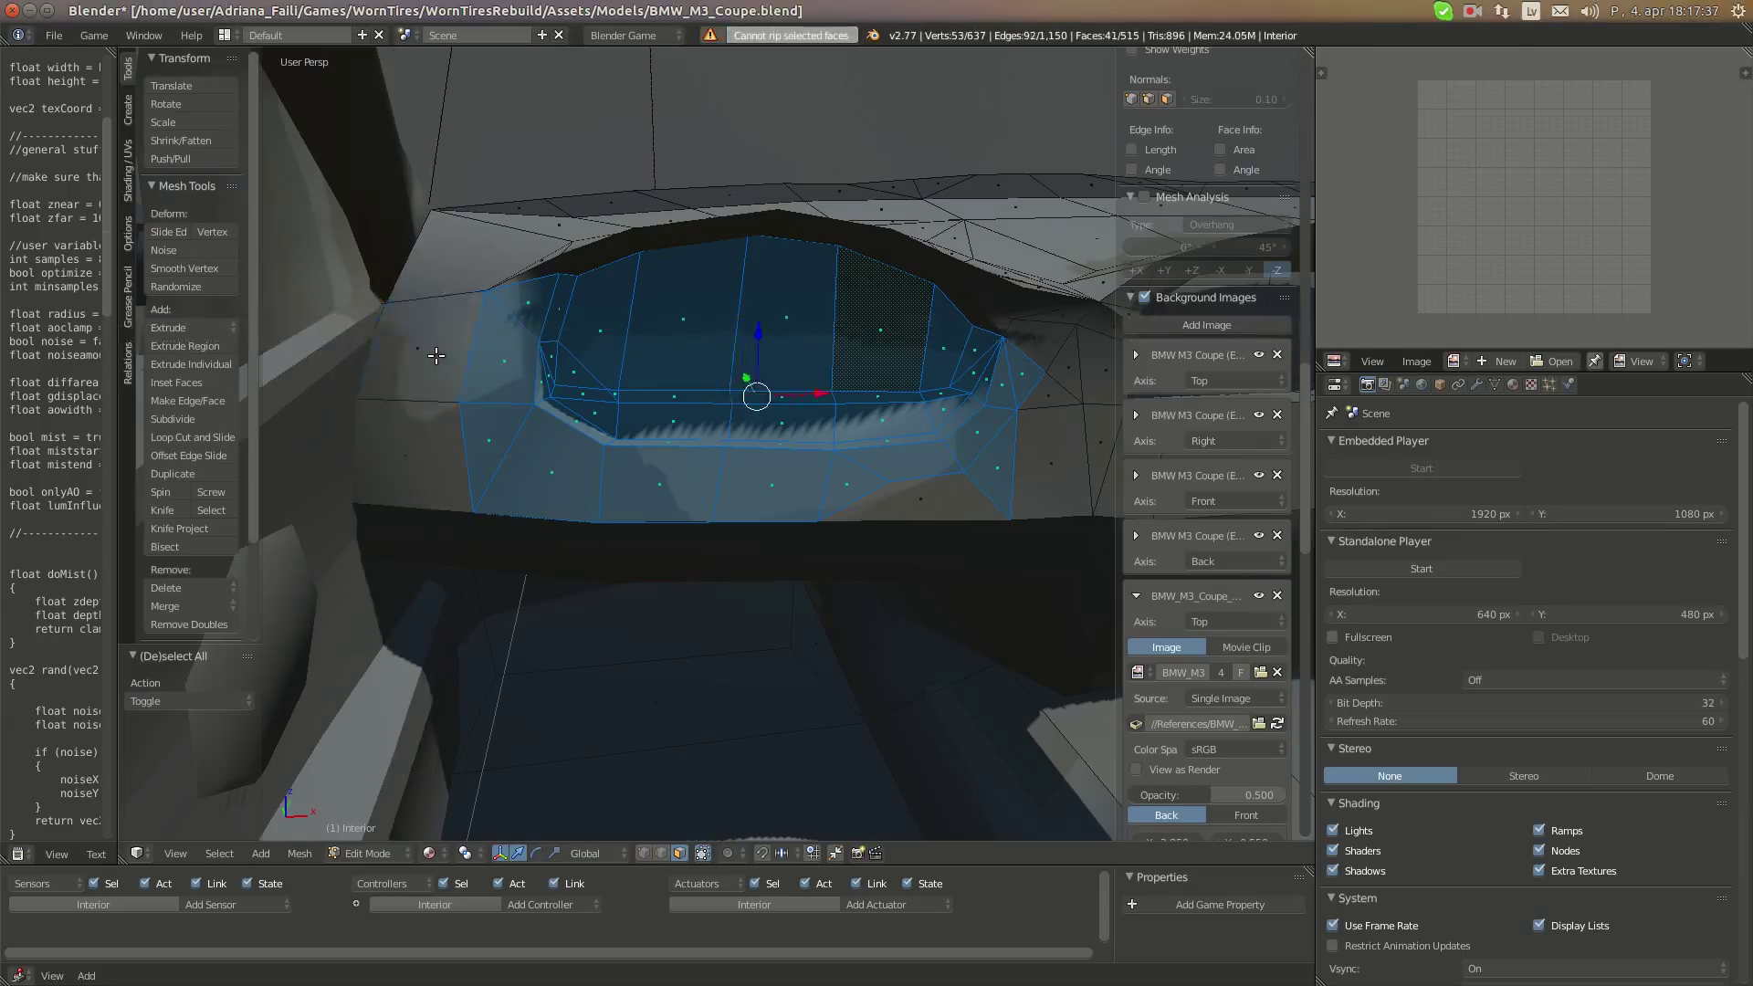
key(b)
drag(456, 471, 530, 485)
drag(416, 460, 413, 457)
key(b)
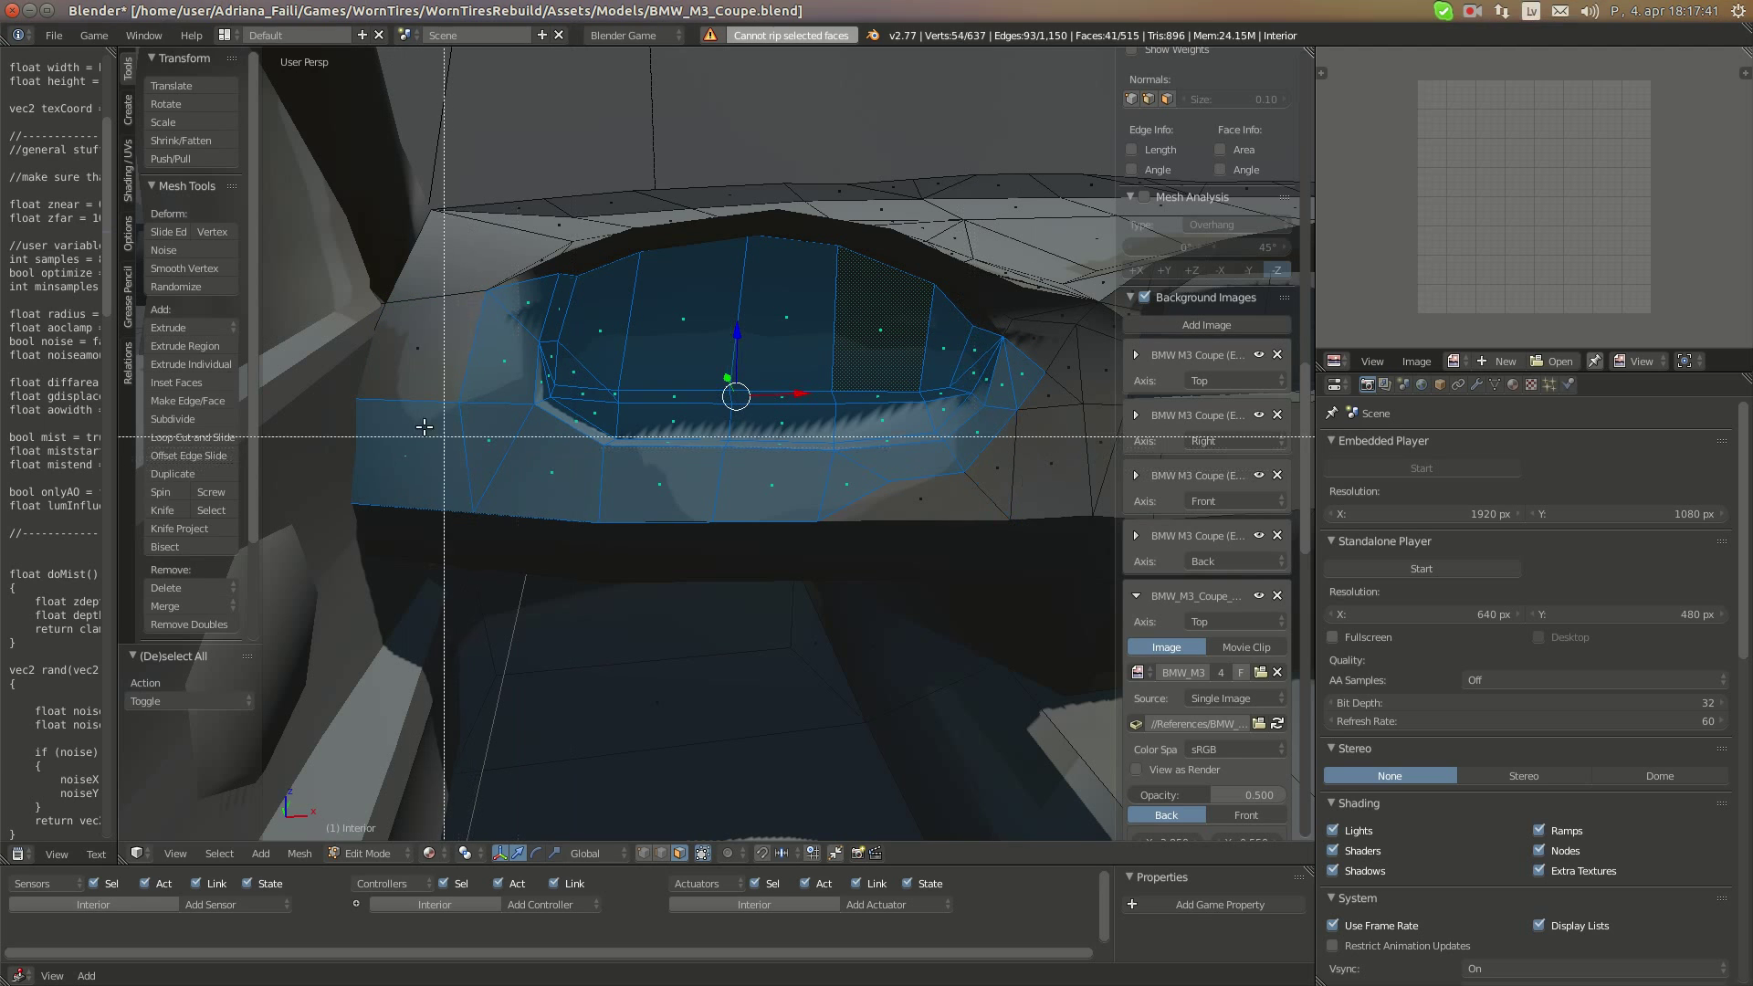
middle_drag(399, 427, 448, 456)
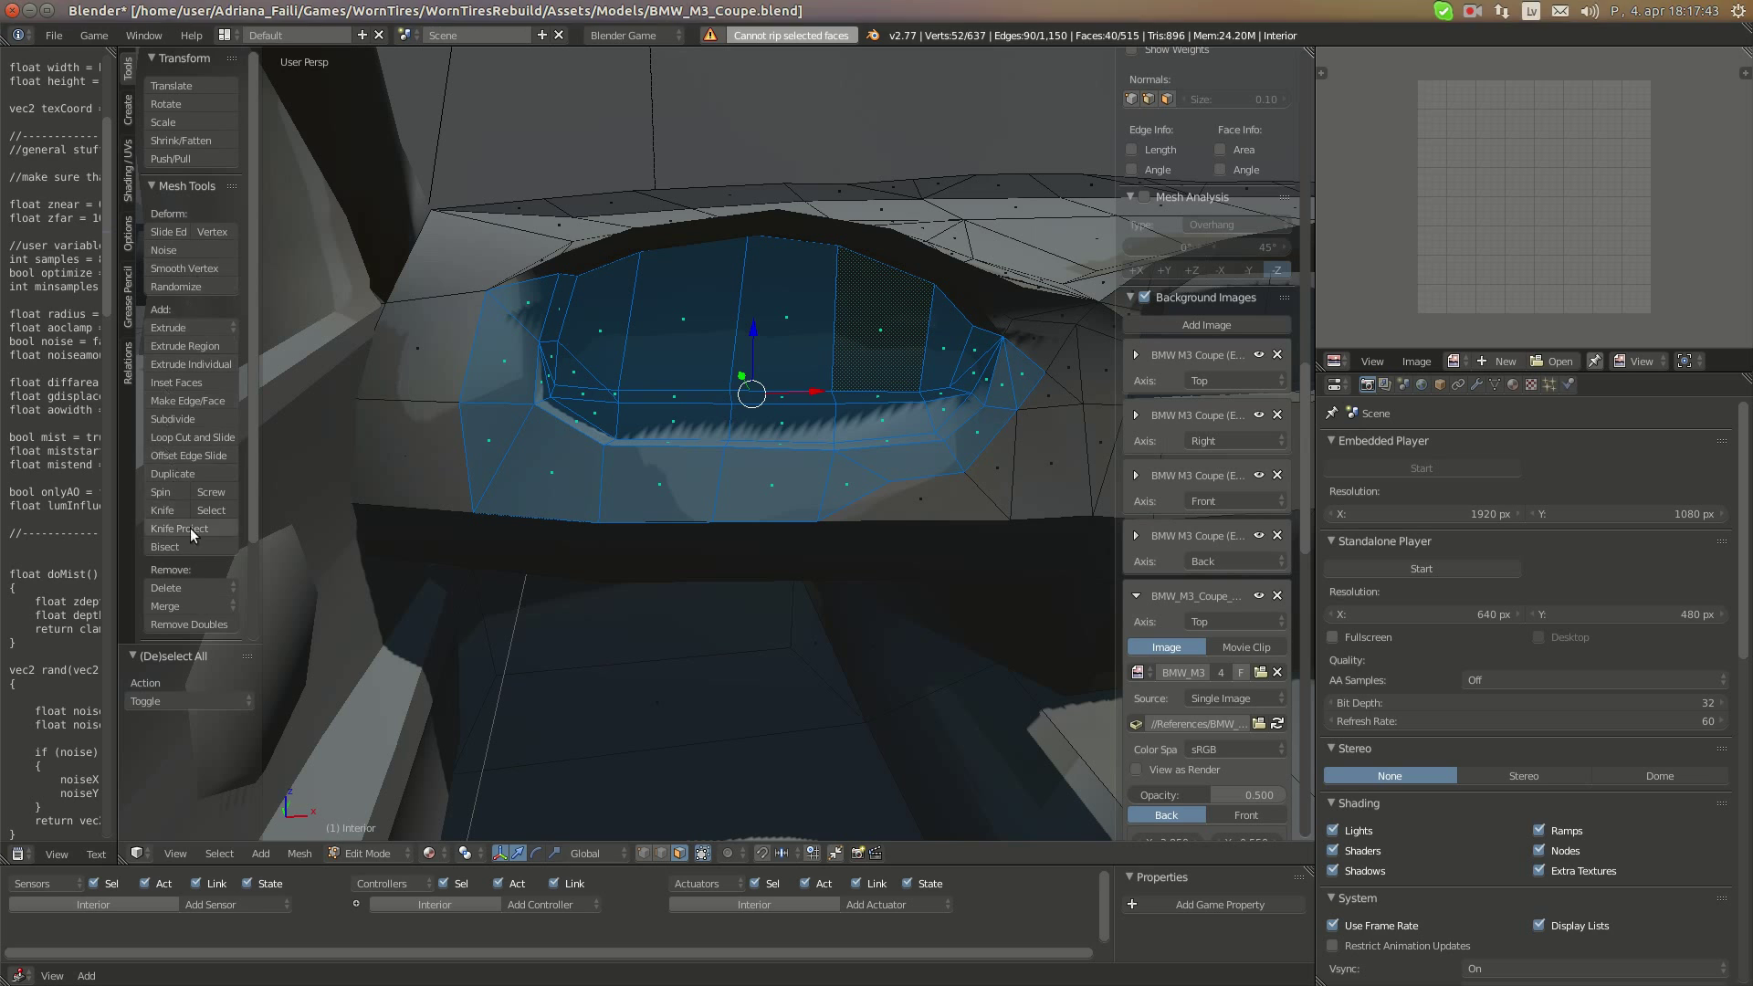
click(189, 626)
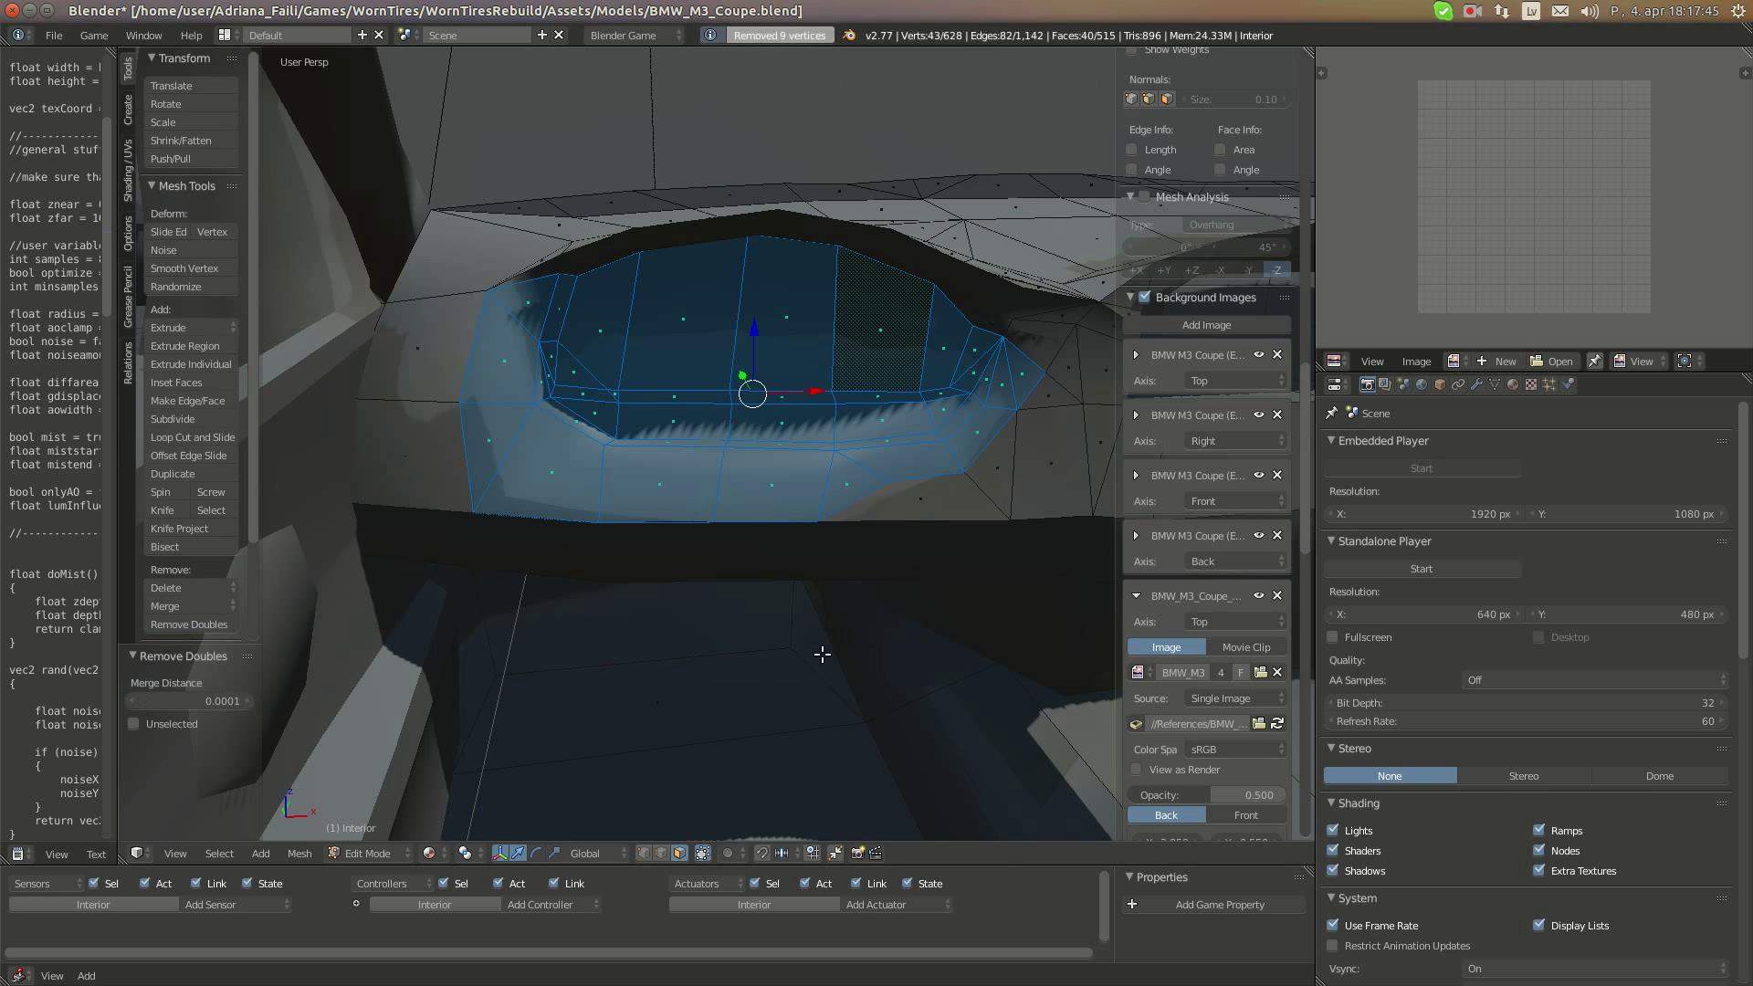
Switch the mesh to vertex select mode, check the red-seat photo in Chromium and return to Blender
click(639, 857)
mouse_move(0, 164)
click(17, 136)
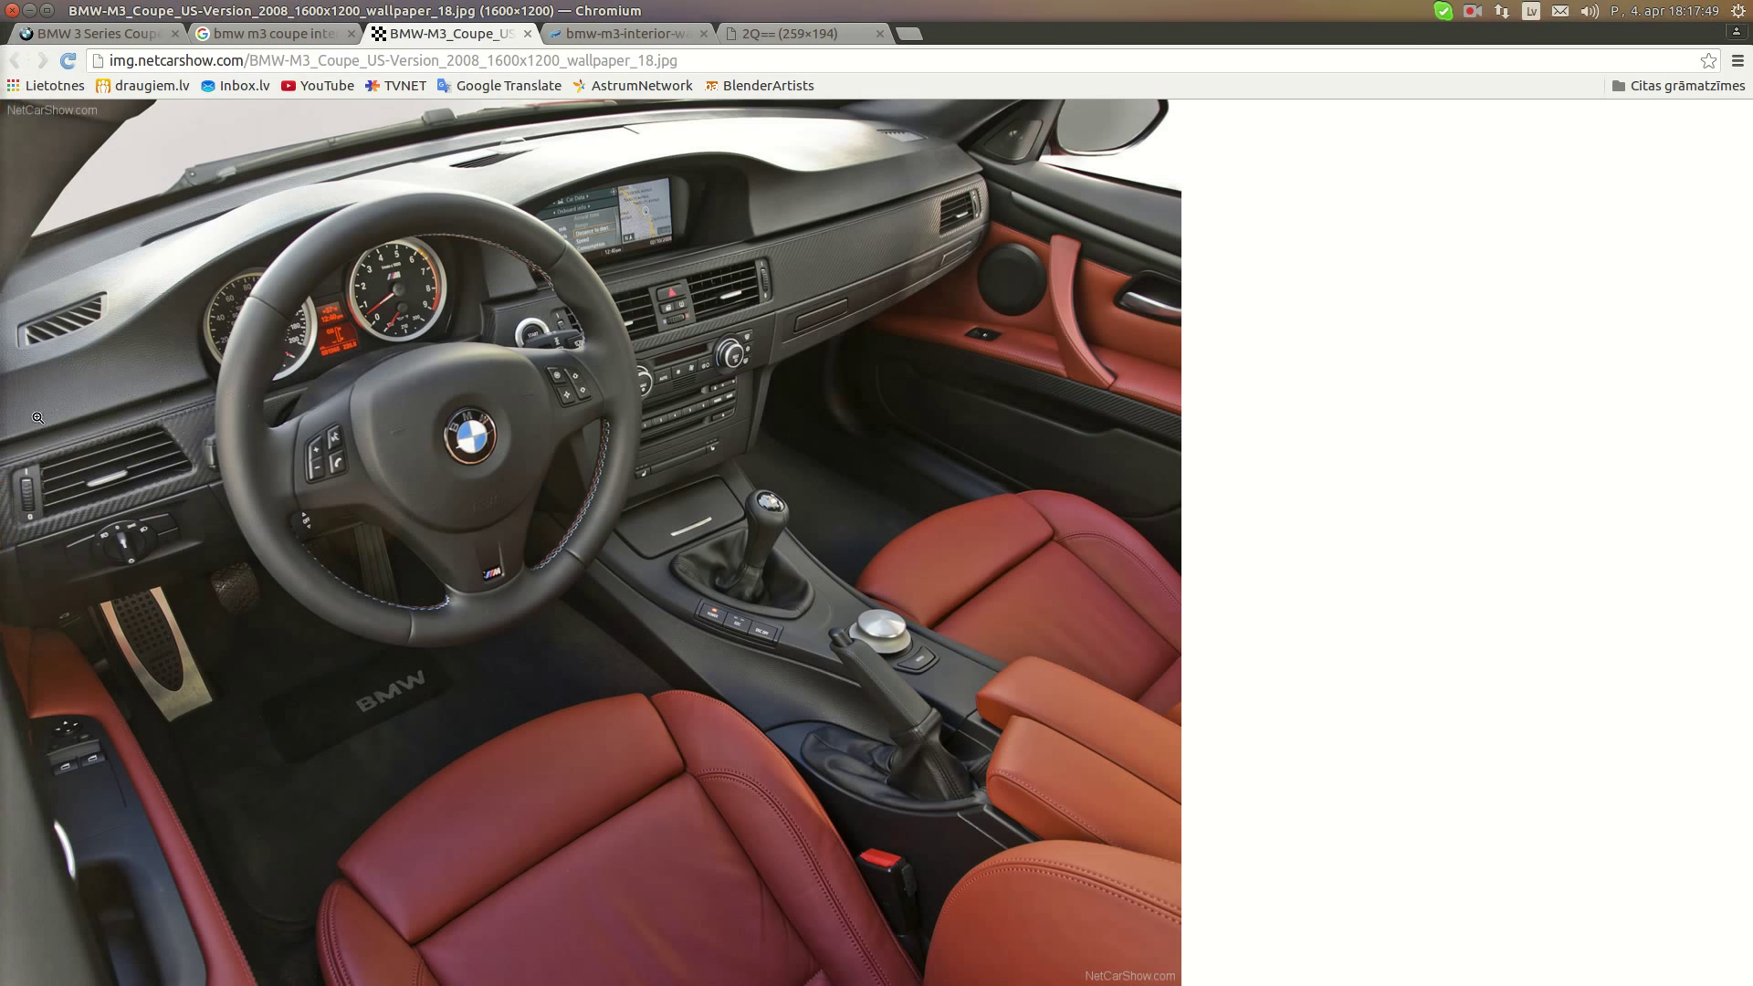
click(25, 726)
Clear the selection and cut a new edge with the Knife from the instrument opening's corner across to the outer dashboard edge
middle_drag(539, 379, 772, 426)
scroll(509, 357, up, 2)
key(a)
scroll(697, 293, up, 1)
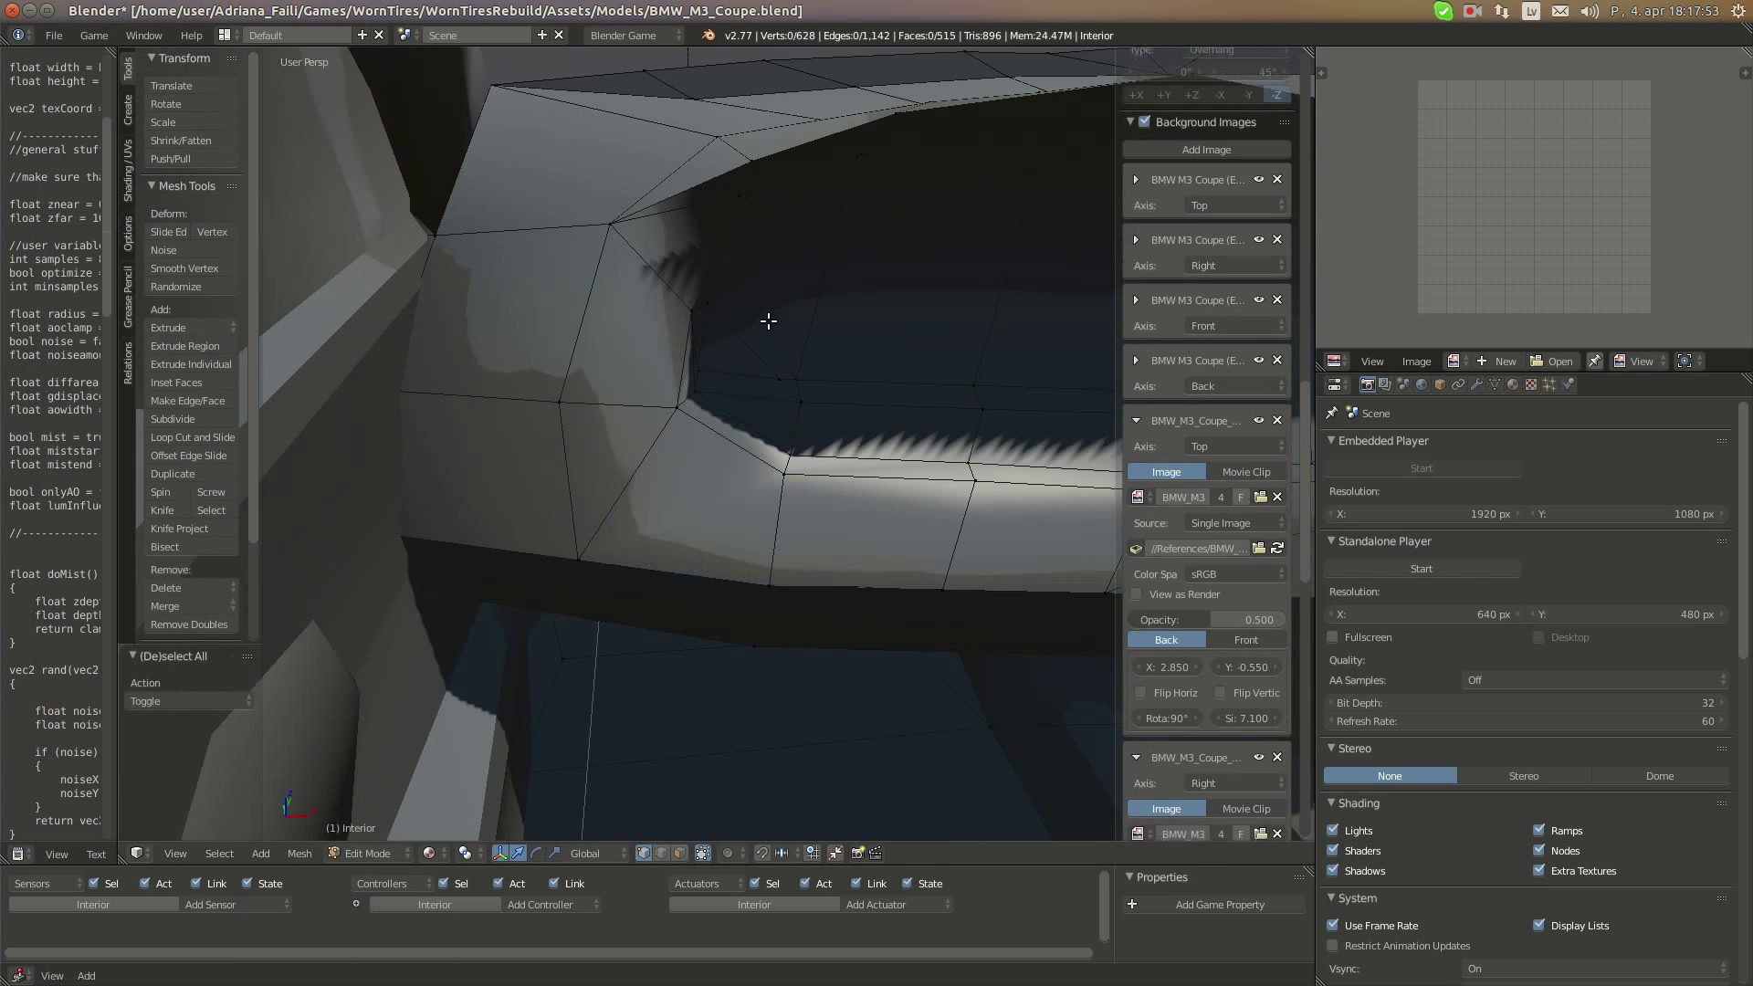
right_click(686, 405)
middle_drag(686, 404, 543, 419)
key(a)
key(k)
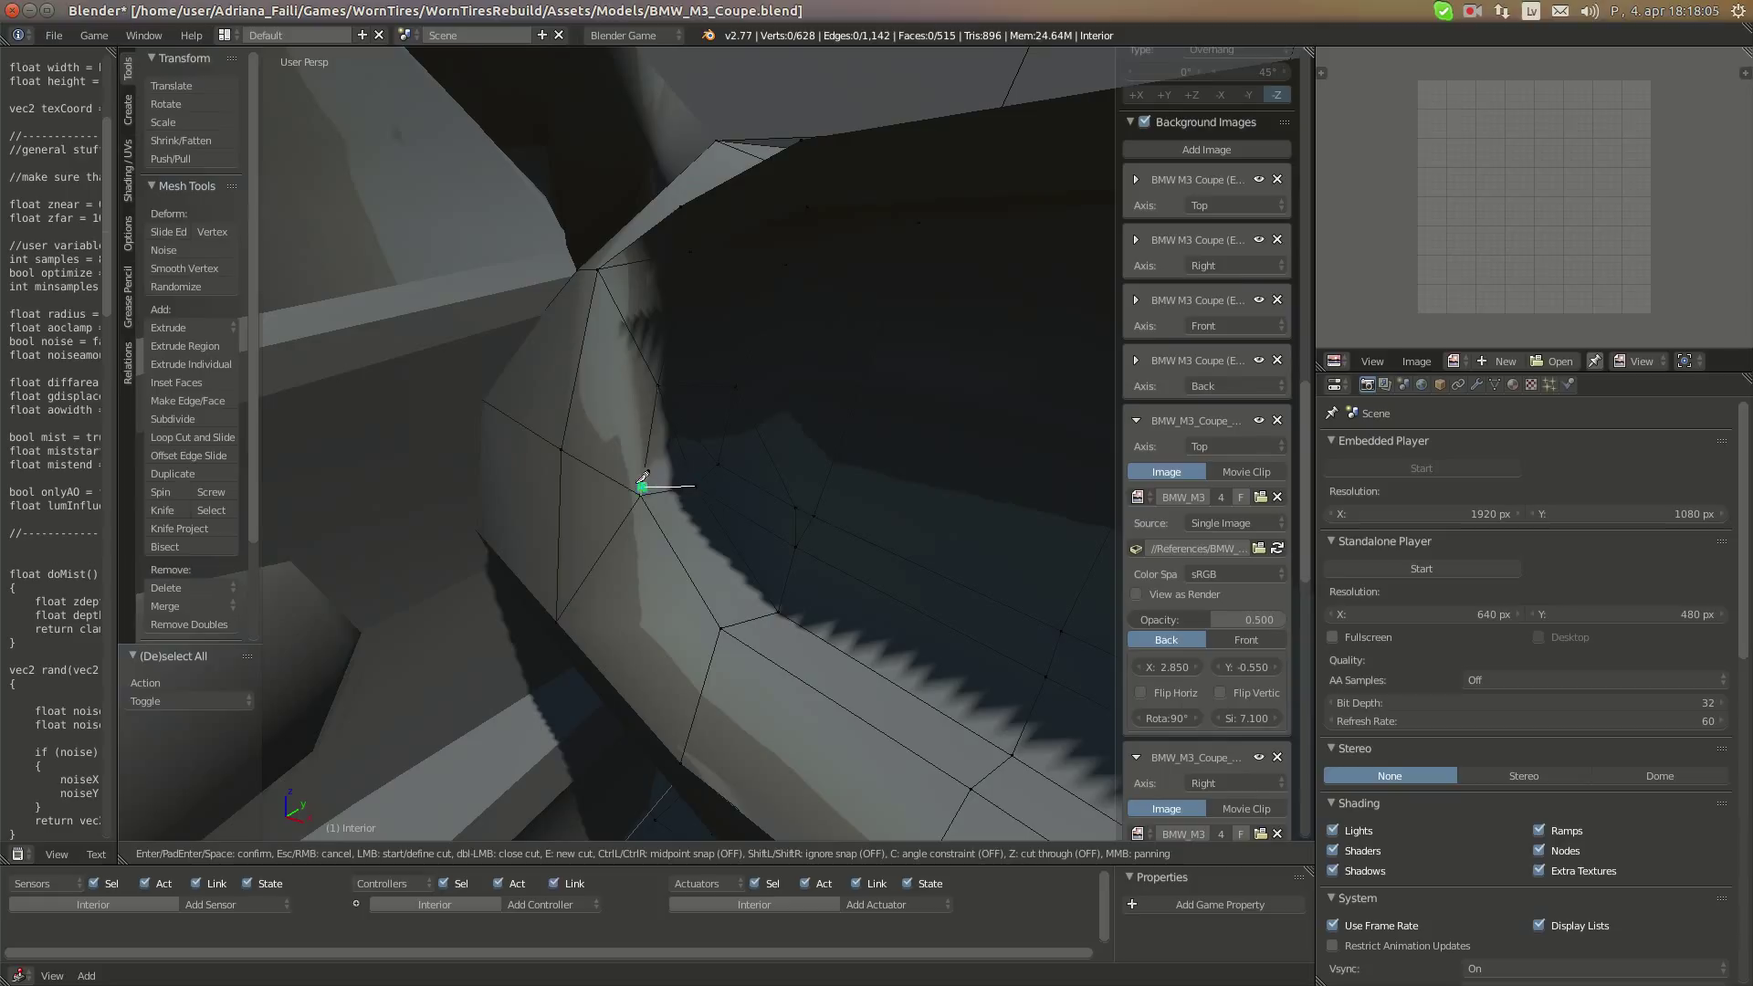
click(642, 486)
click(476, 396)
key(Return)
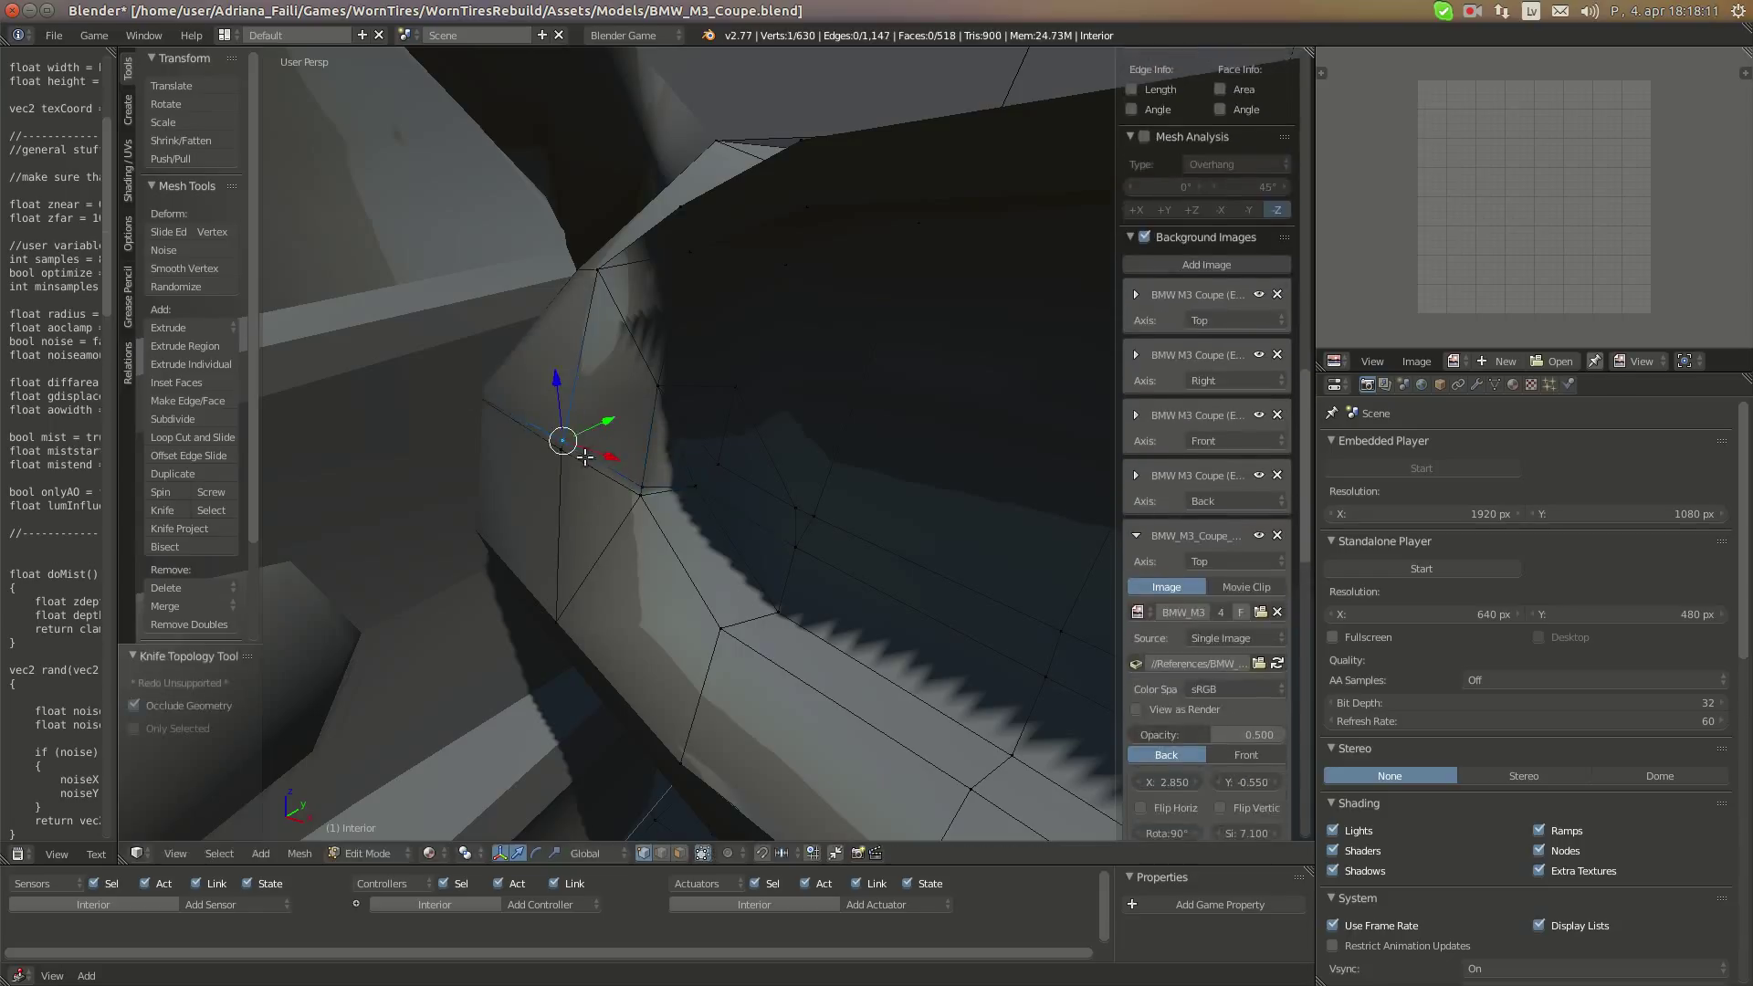
Adjust the vertices near the instrument opening's cut corner, including a shift of -0.002 along Z
drag(635, 442, 645, 441)
middle_drag(646, 441, 595, 383)
middle_drag(745, 526, 750, 526)
drag(733, 518, 719, 534)
Examine the dashboard surface between the instrument and display openings, comparing it with the red-seat photo in Chromium
middle_drag(719, 534, 659, 547)
scroll(979, 527, down, 1)
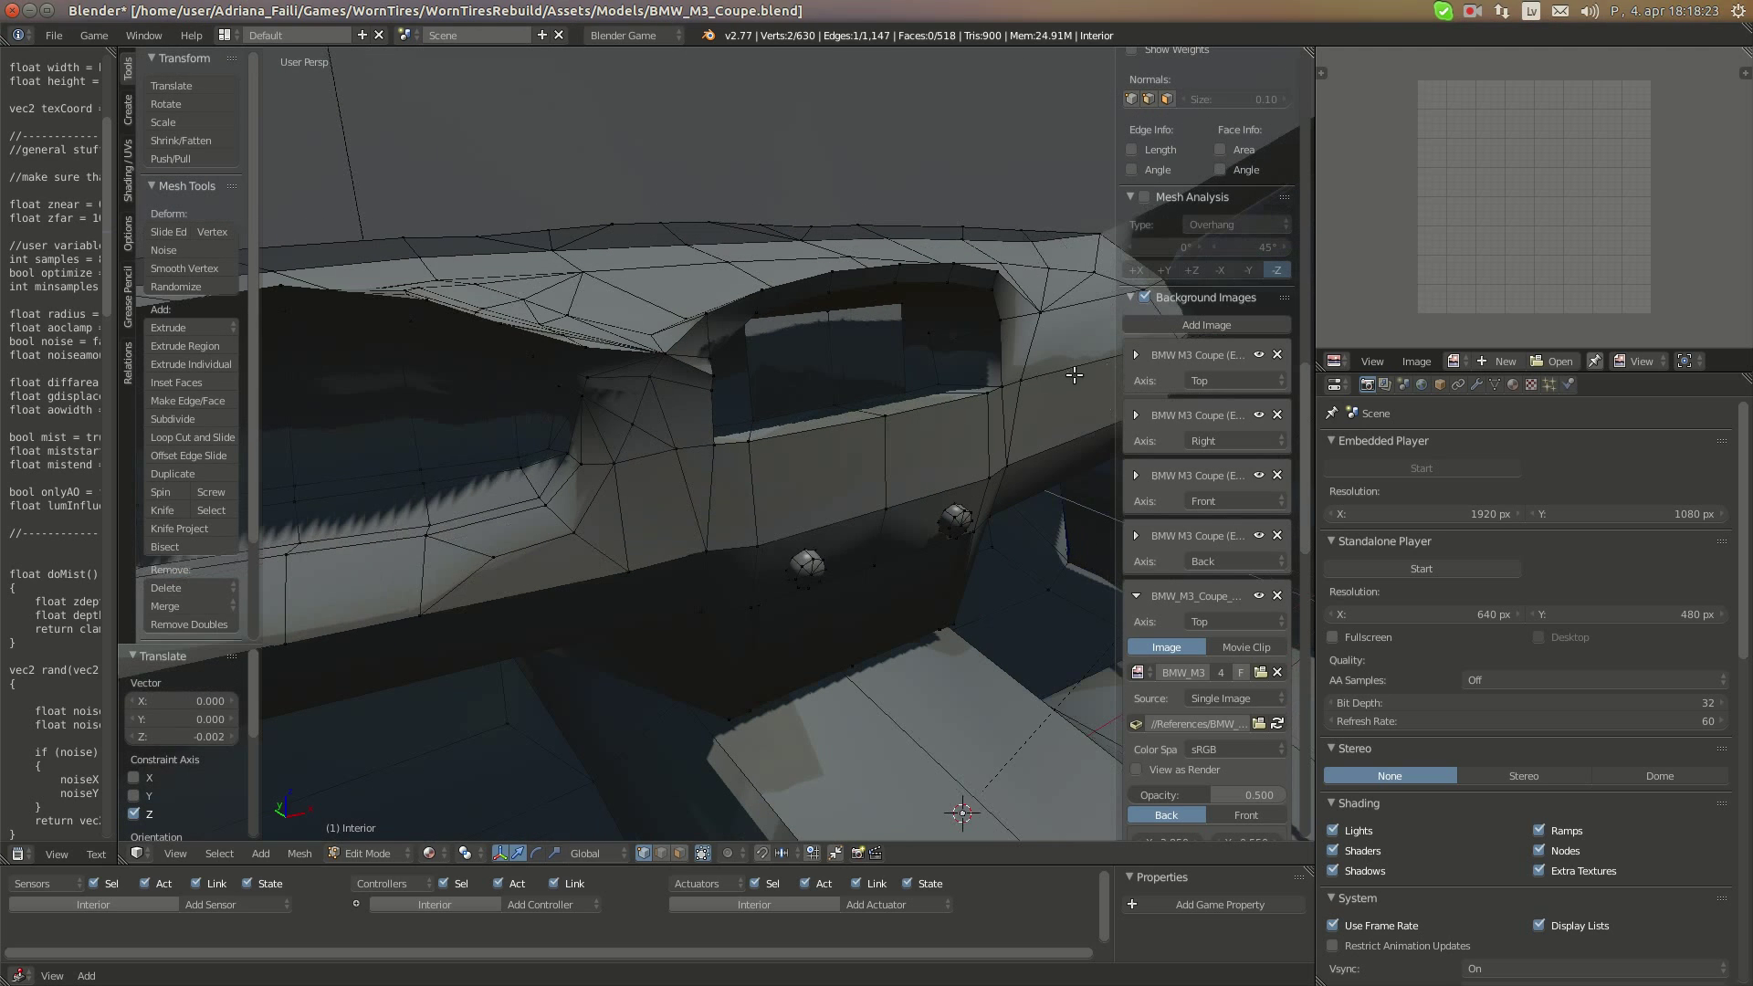
middle_drag(666, 344, 744, 422)
scroll(744, 422, up, 2)
mouse_move(1, 274)
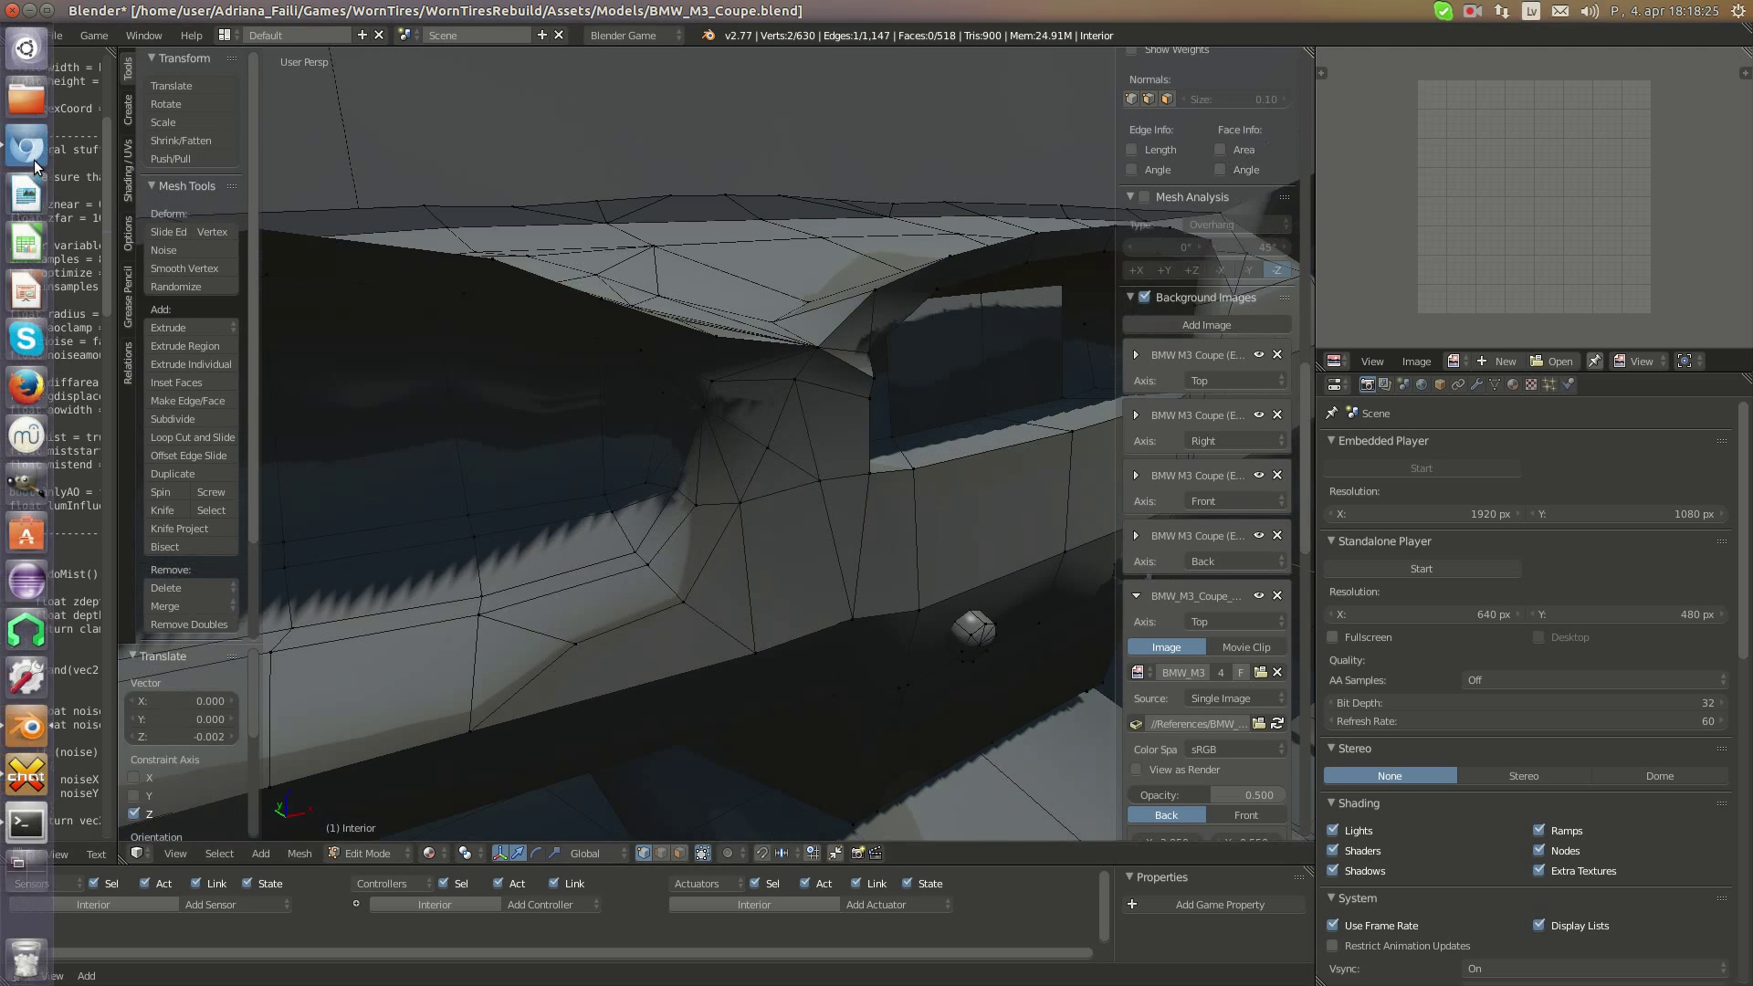
click(33, 157)
mouse_move(1, 671)
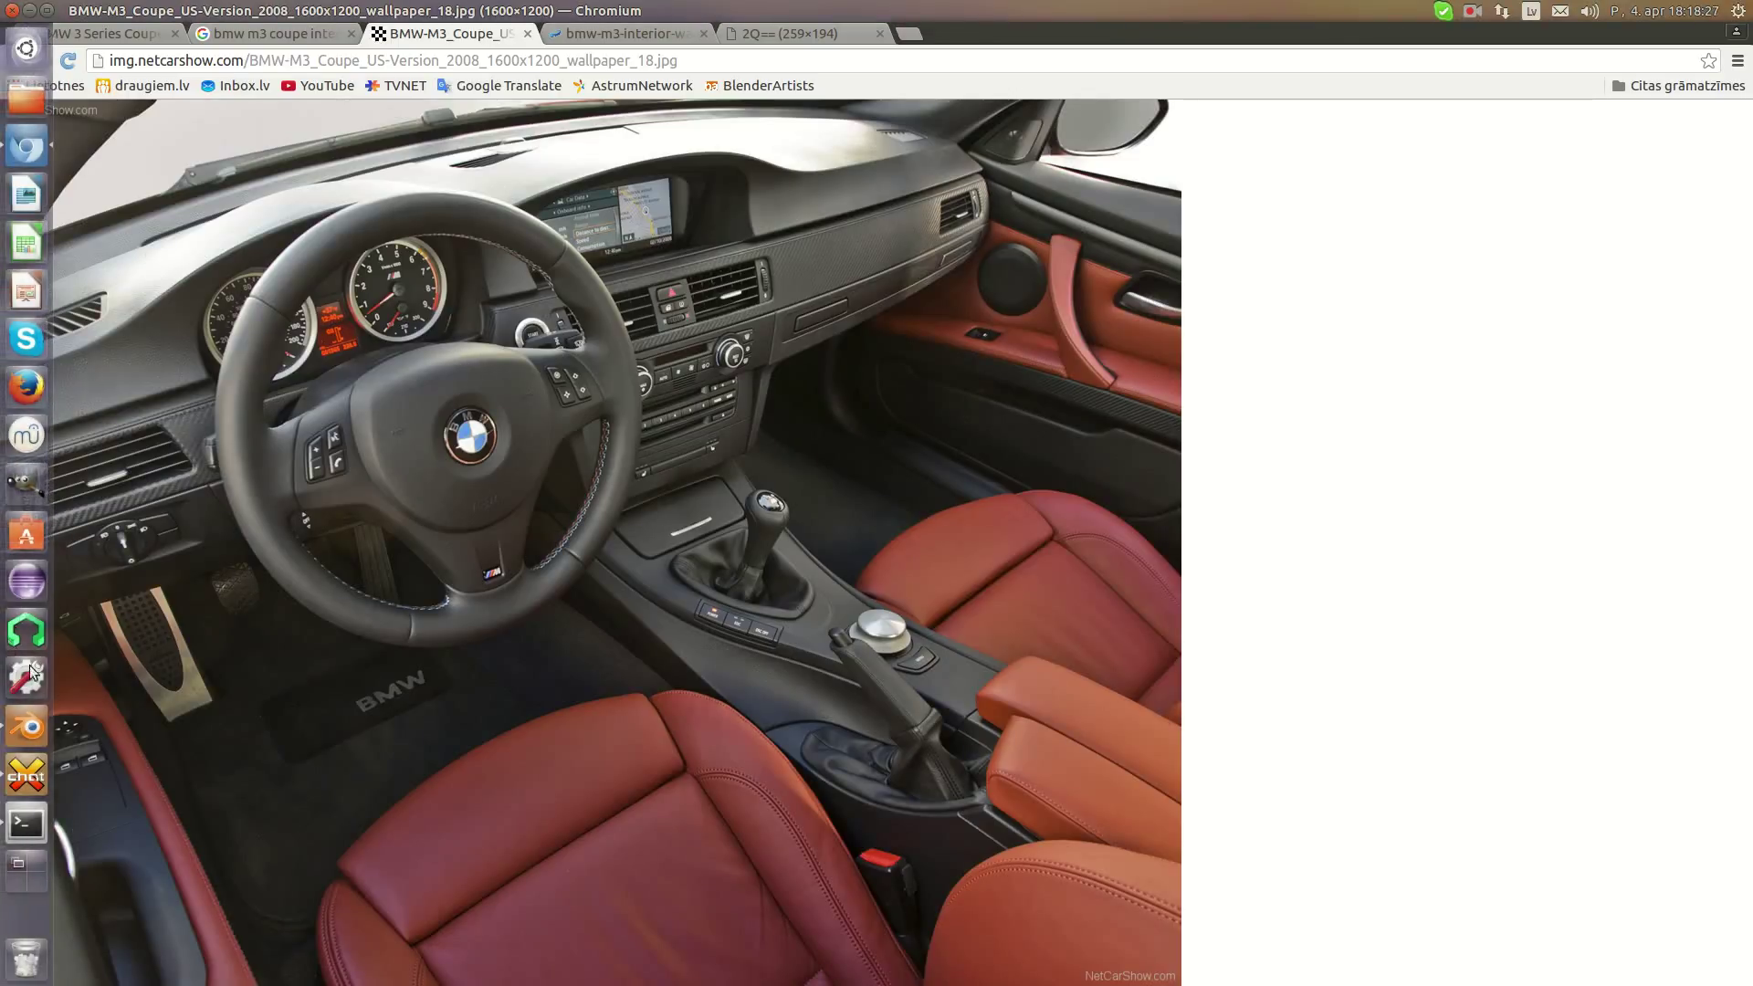
click(11, 738)
middle_drag(854, 470, 894, 545)
scroll(1132, 173, down, 5)
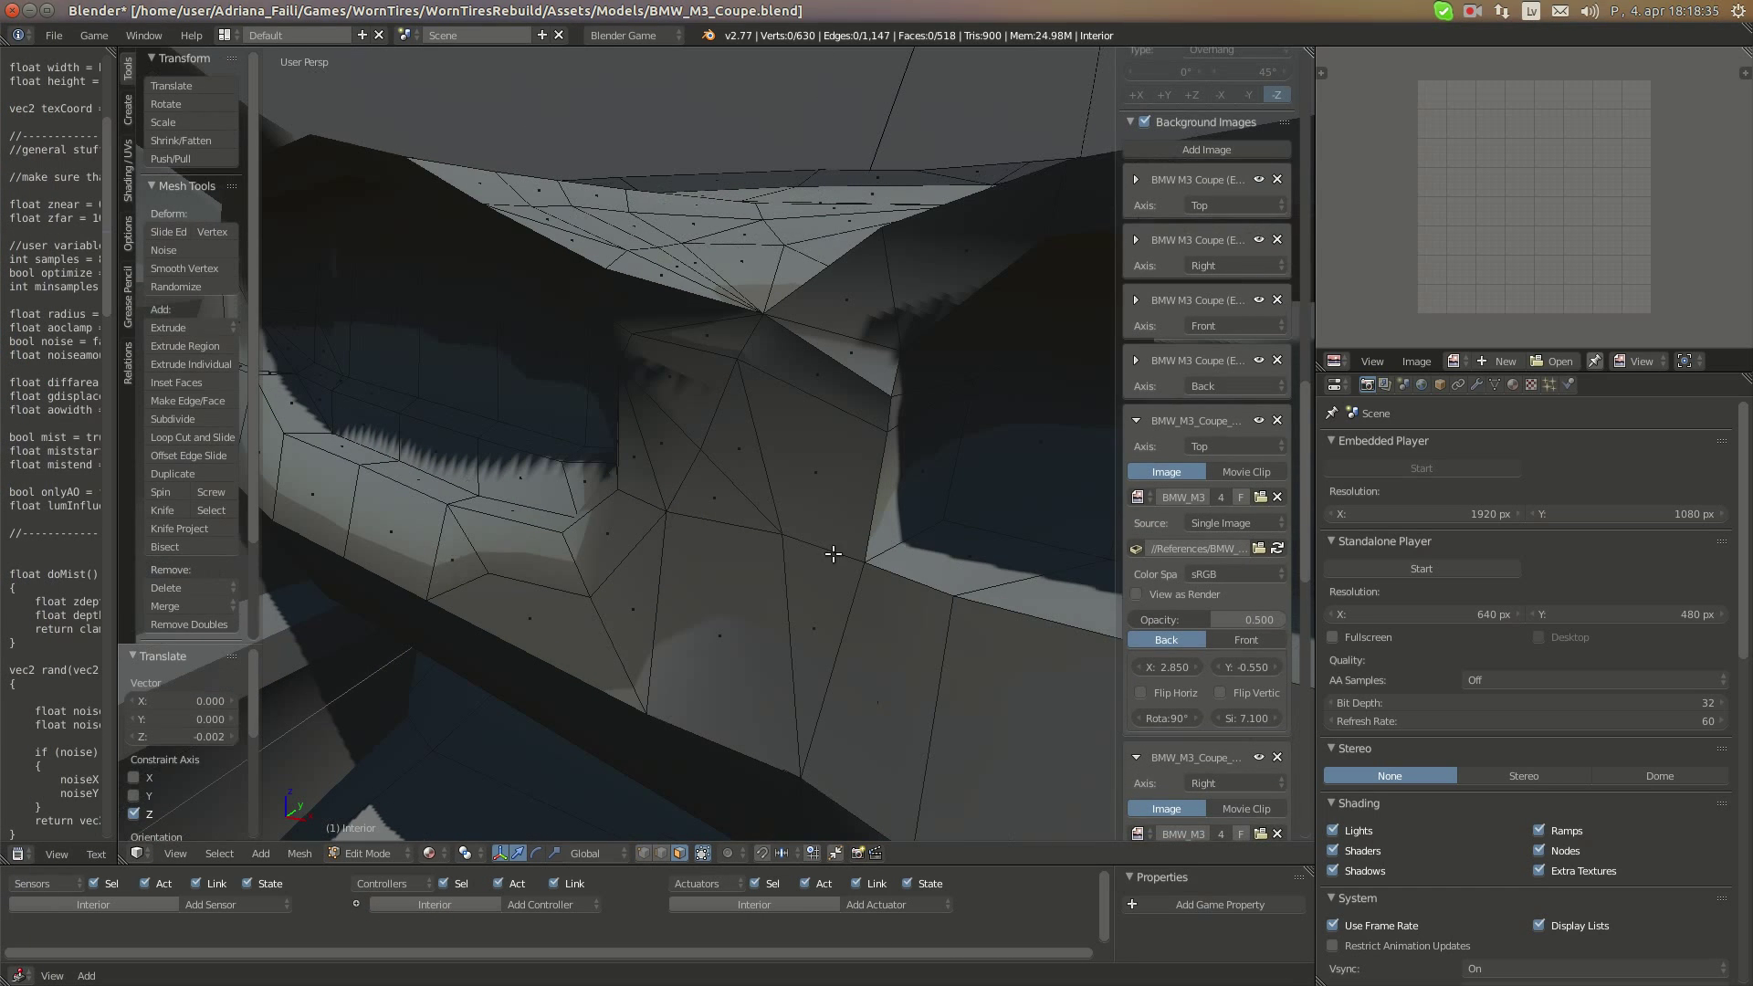
Snap the 3D cursor to the center and select the faces at the display opening's lower corner, mirroring the selection to the other side
key(shift+s)
click(863, 571)
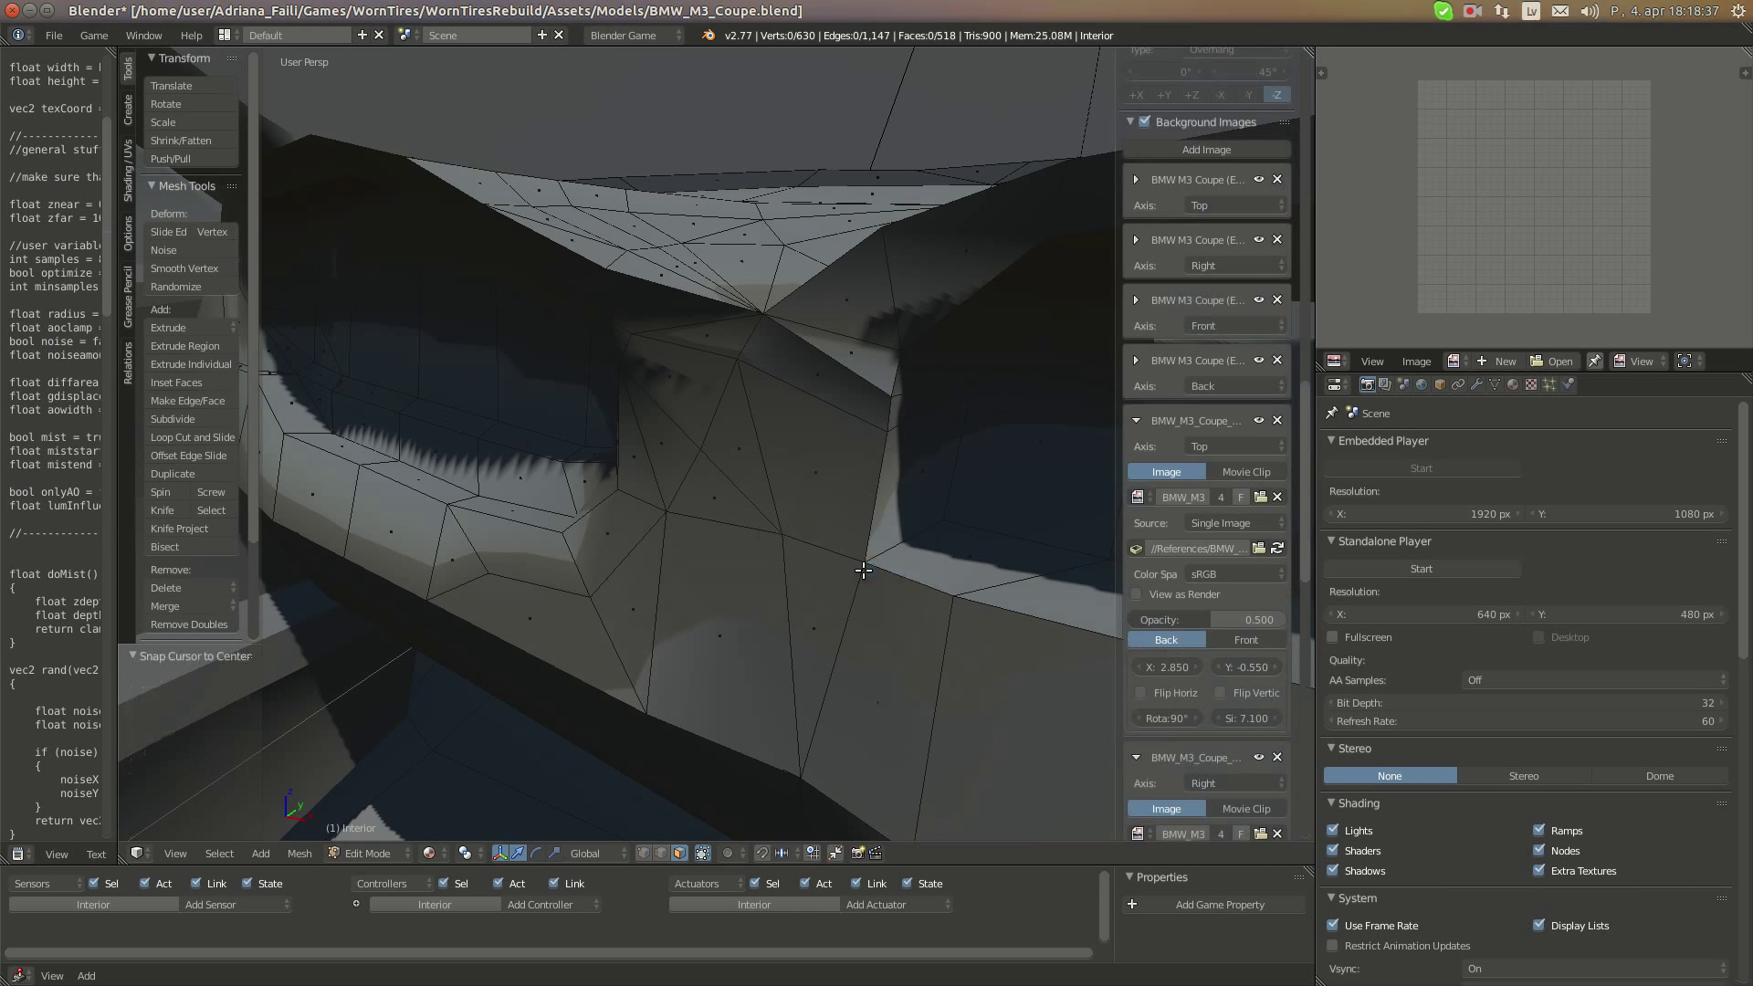
key(b)
drag(845, 517, 893, 588)
middle_drag(893, 587, 821, 464)
key(ctrl+shift+m)
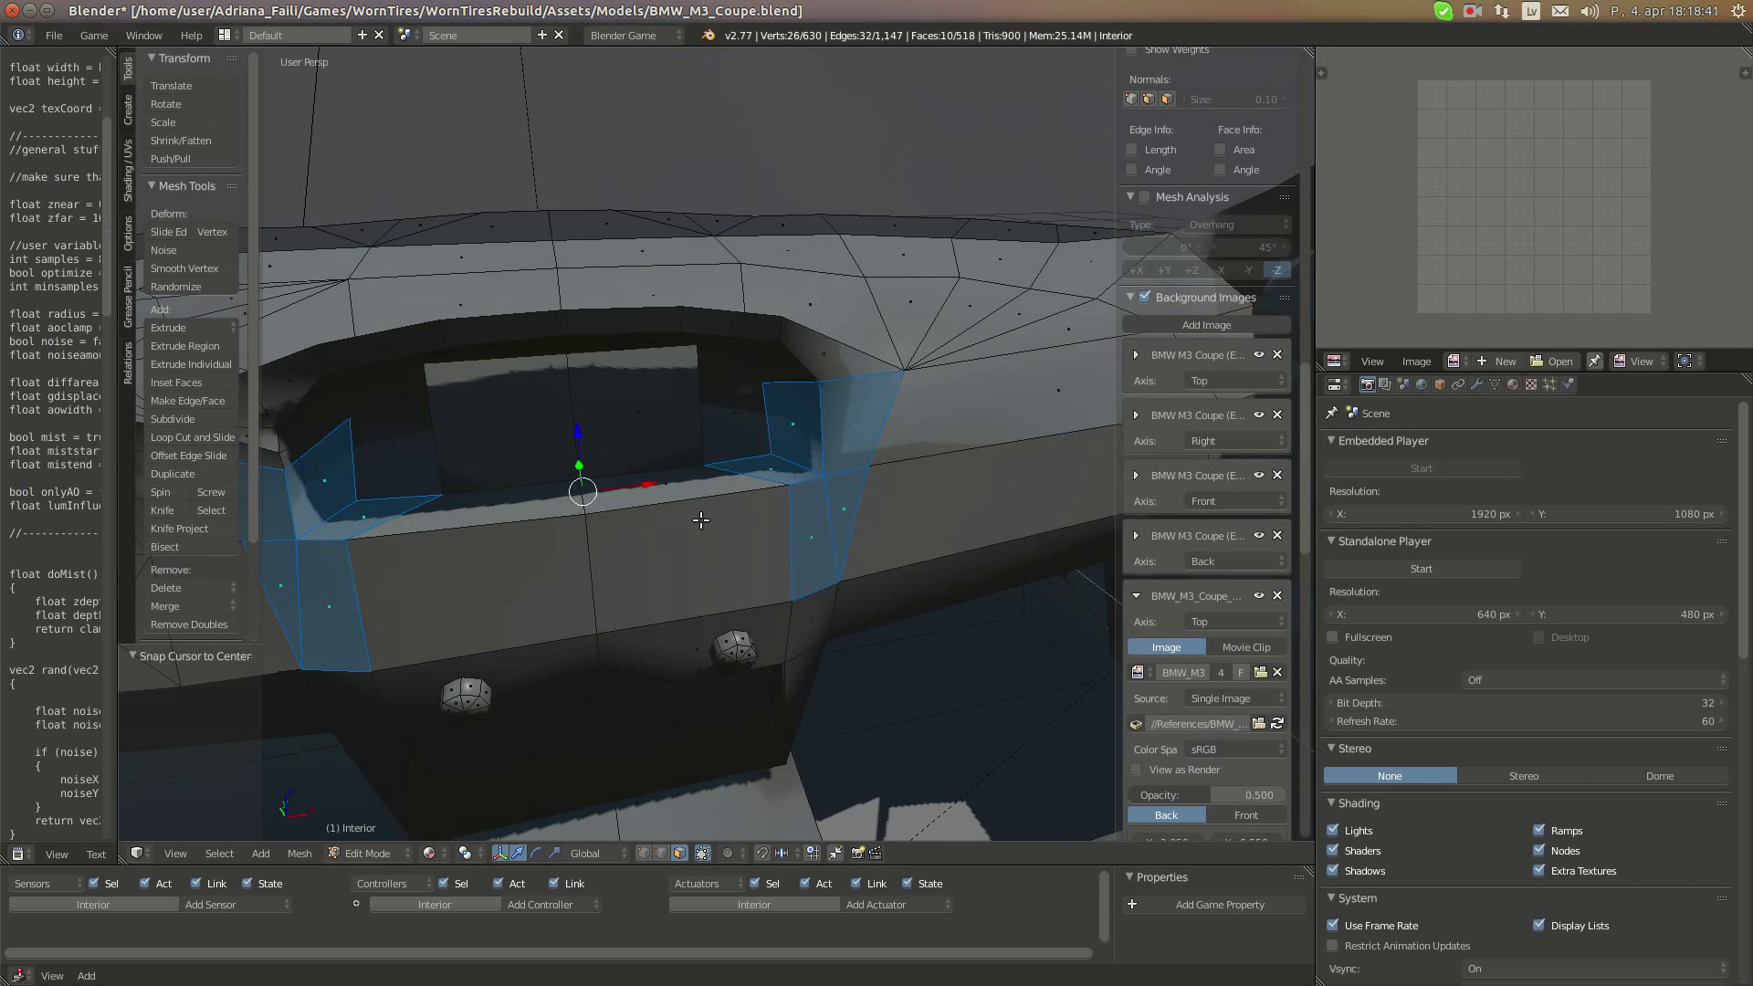
Try extending the selection to the faces below the display opening, checking the red-seat photo in Chromium before returning to Blender
shift+right_click(940, 481)
scroll(961, 486, down, 2)
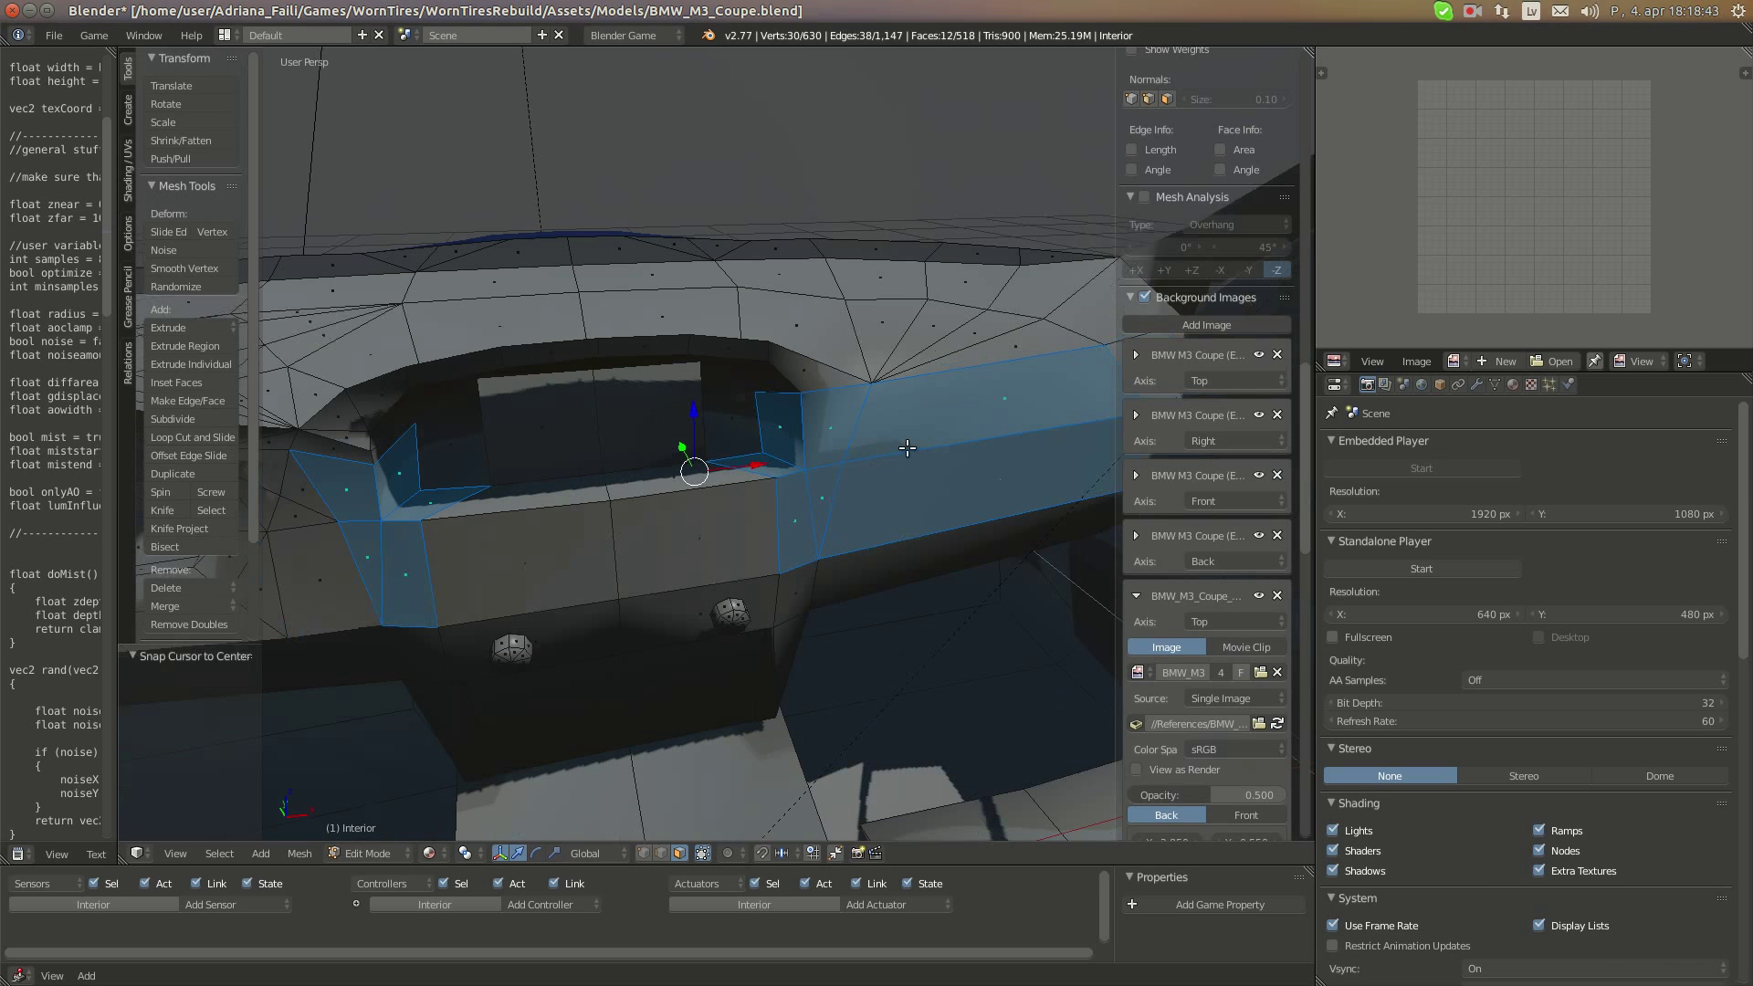
key(b)
middle_drag(927, 427, 972, 479)
shift+middle_drag(573, 488, 803, 494)
key(b)
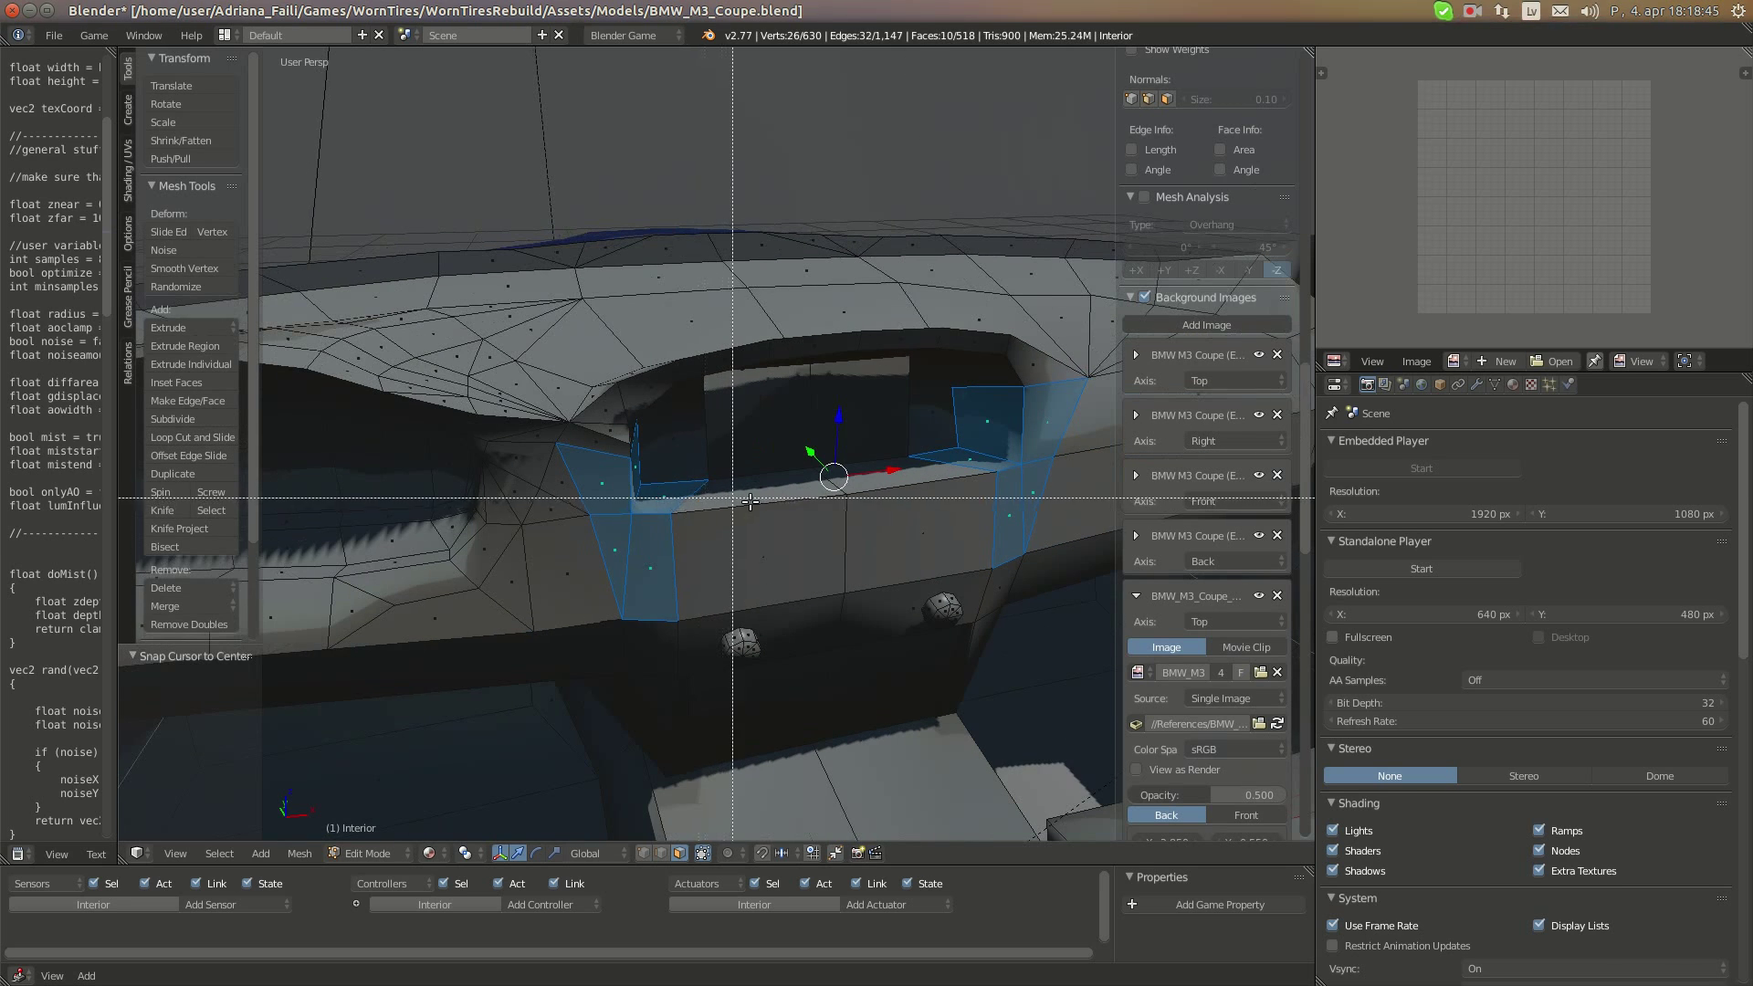
drag(733, 497, 773, 516)
key(b)
drag(872, 486, 891, 504)
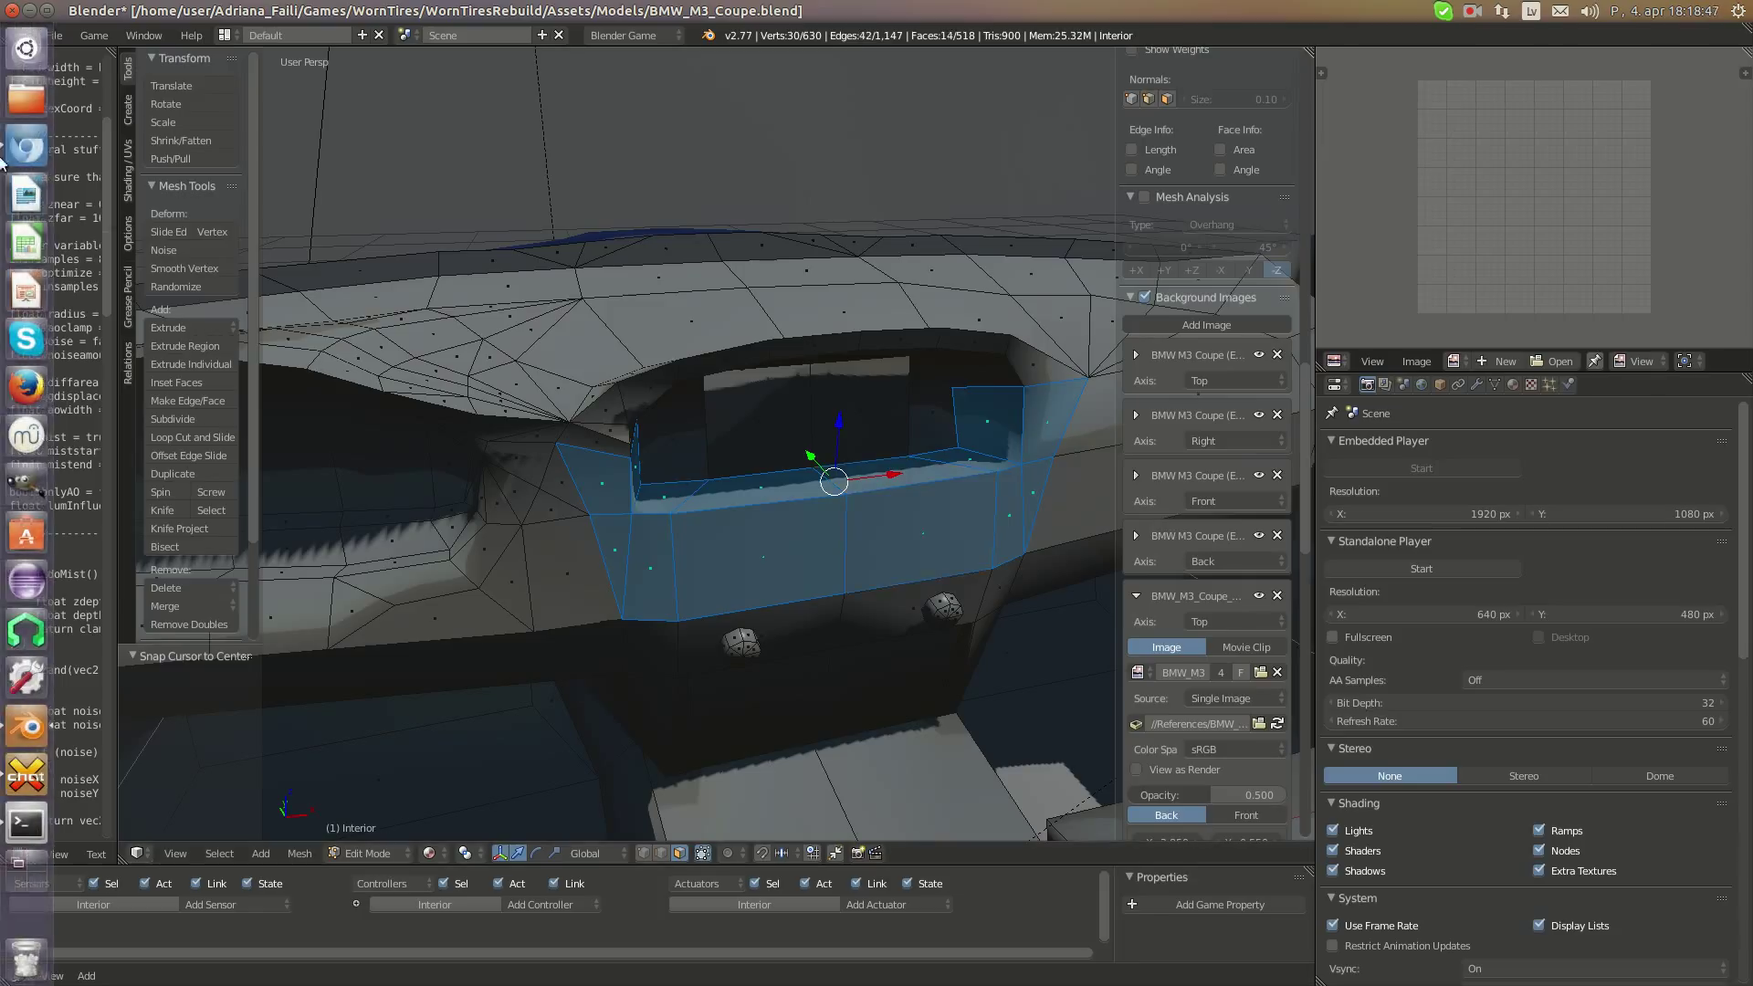
click(22, 141)
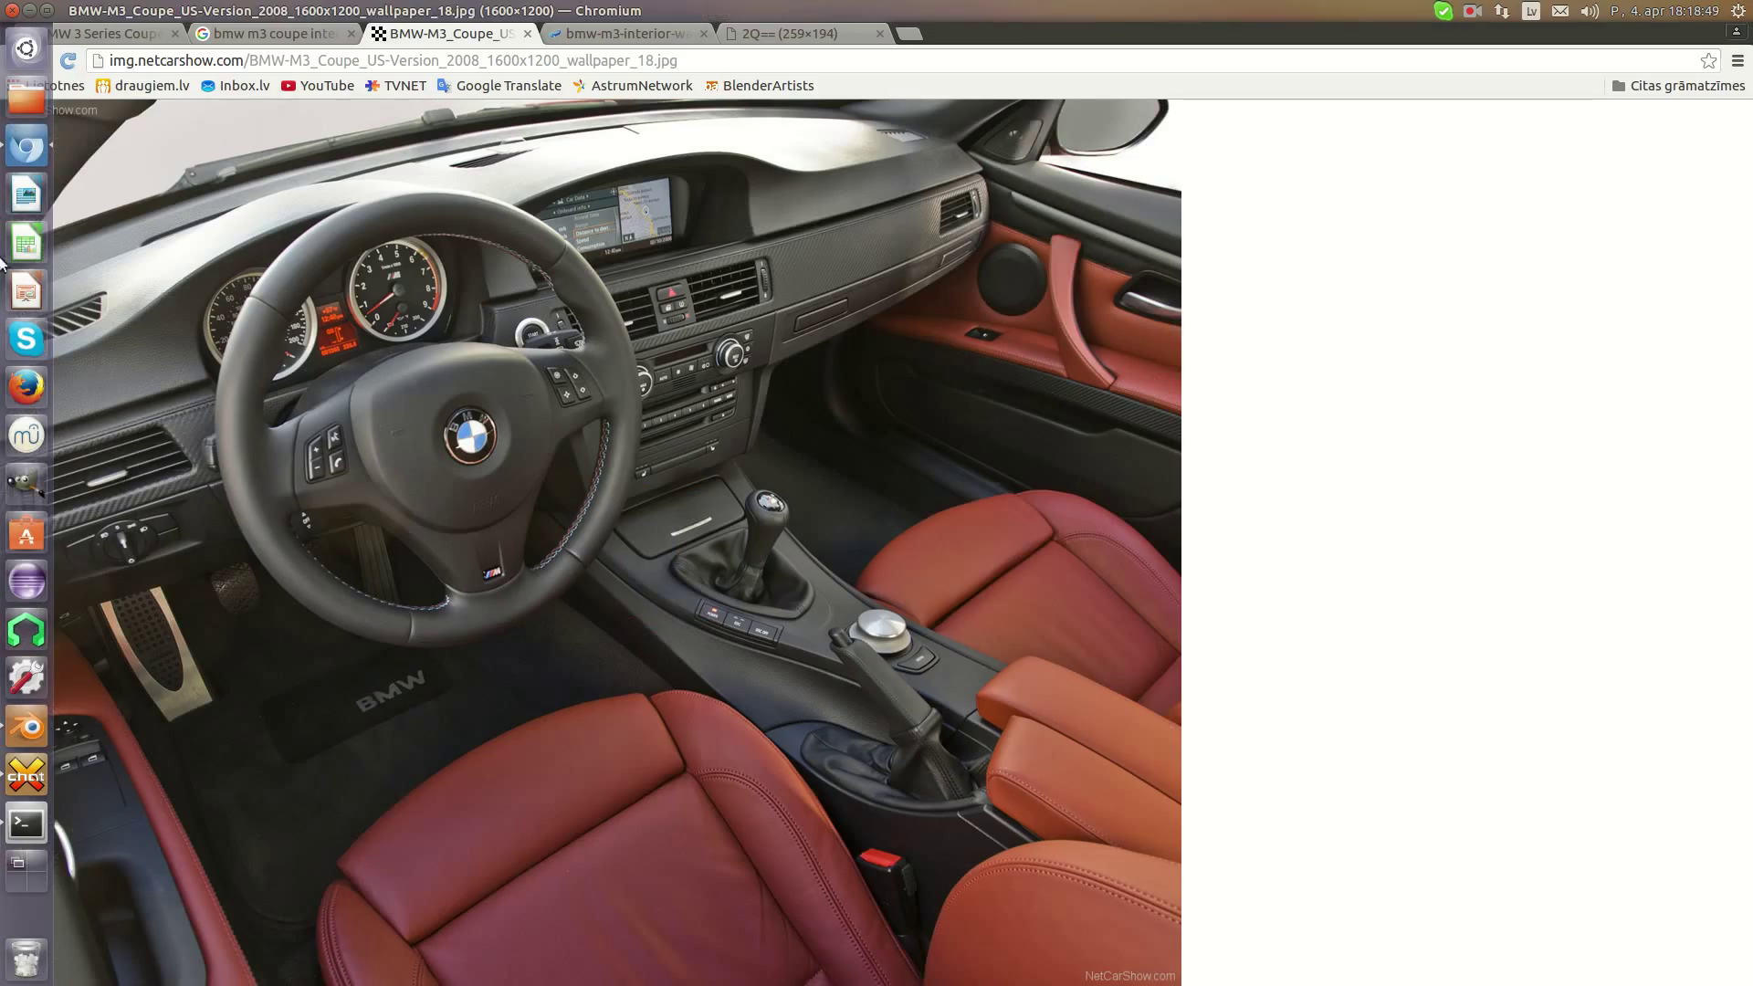
click(27, 730)
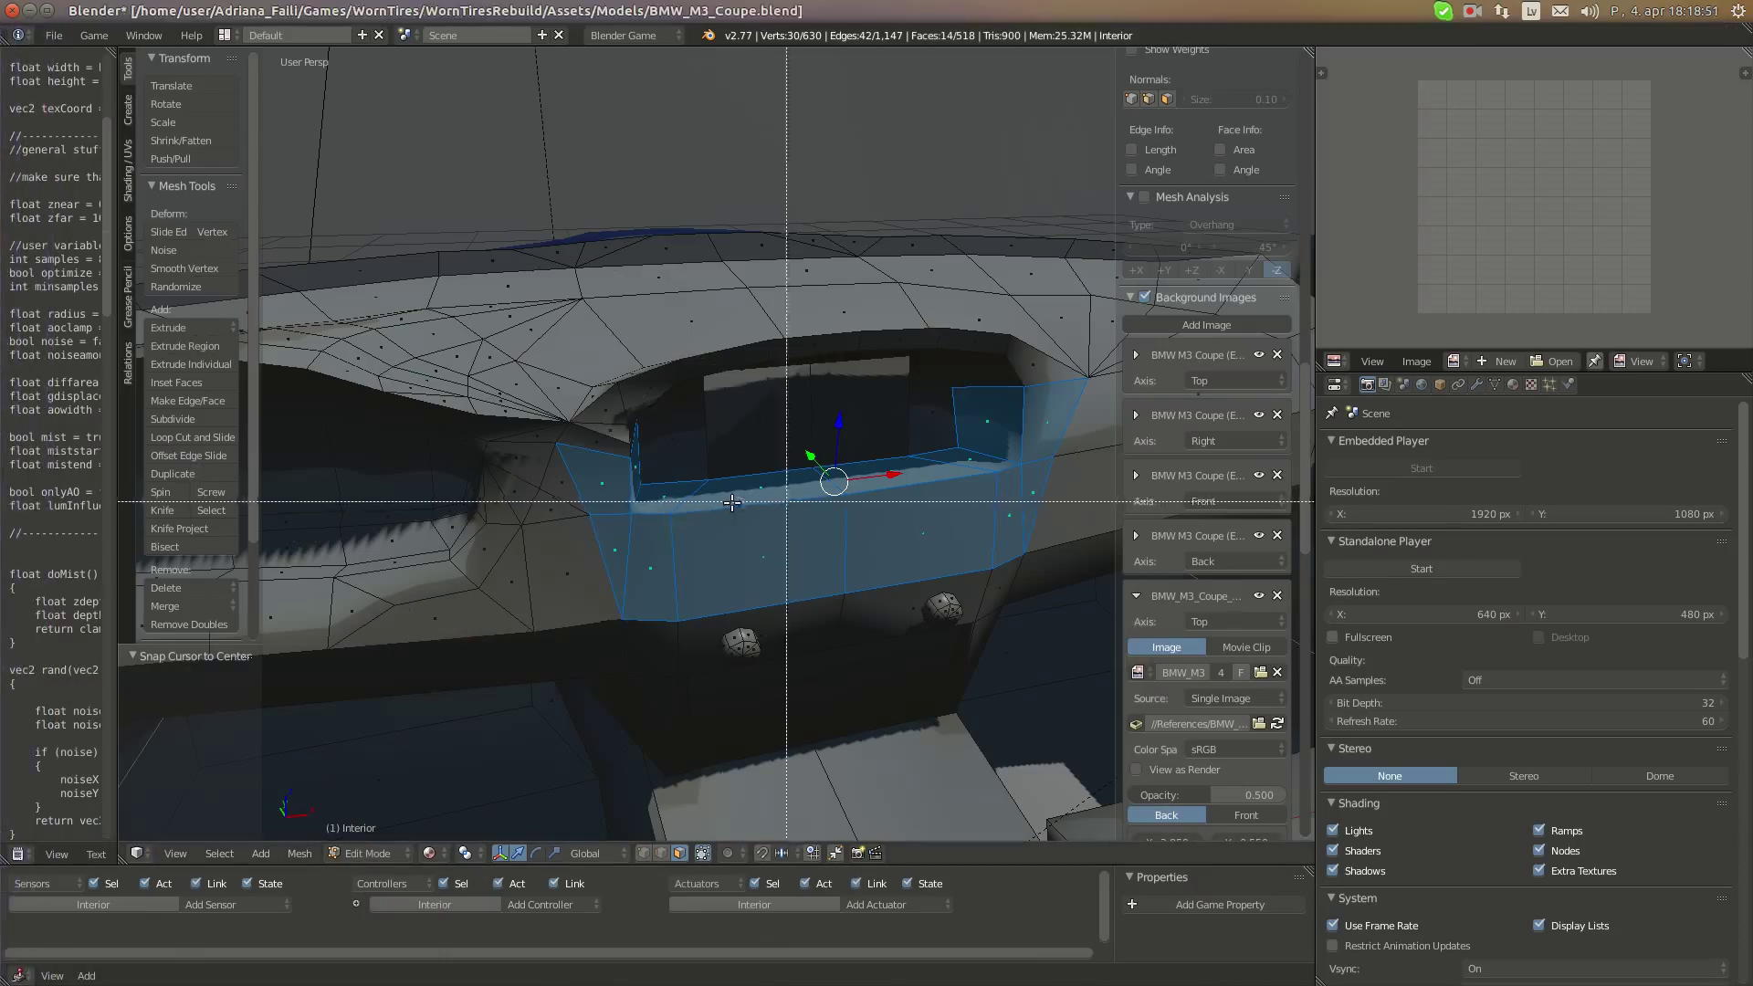
Rework the face selection to cover the surface between the two openings and remove its doubles with a 0.0001 merge distance
key(b)
drag(679, 497, 949, 527)
middle_drag(949, 527, 679, 508)
key(b)
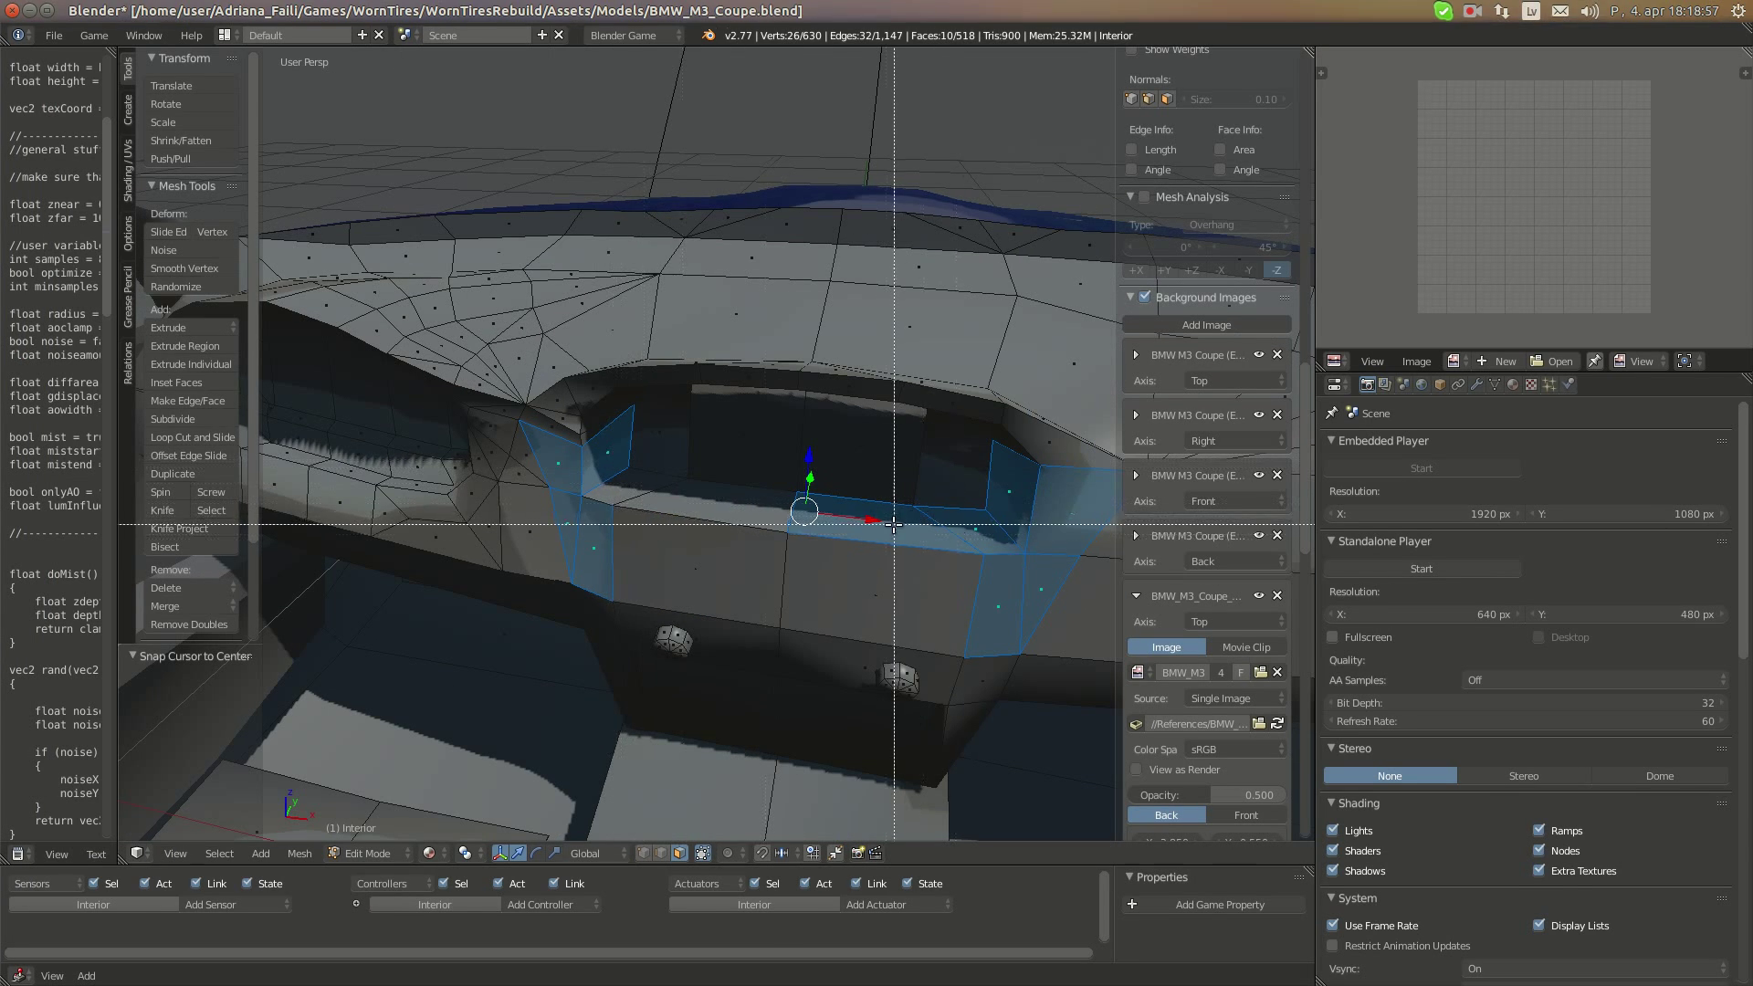
middle_drag(934, 543, 993, 564)
key(b)
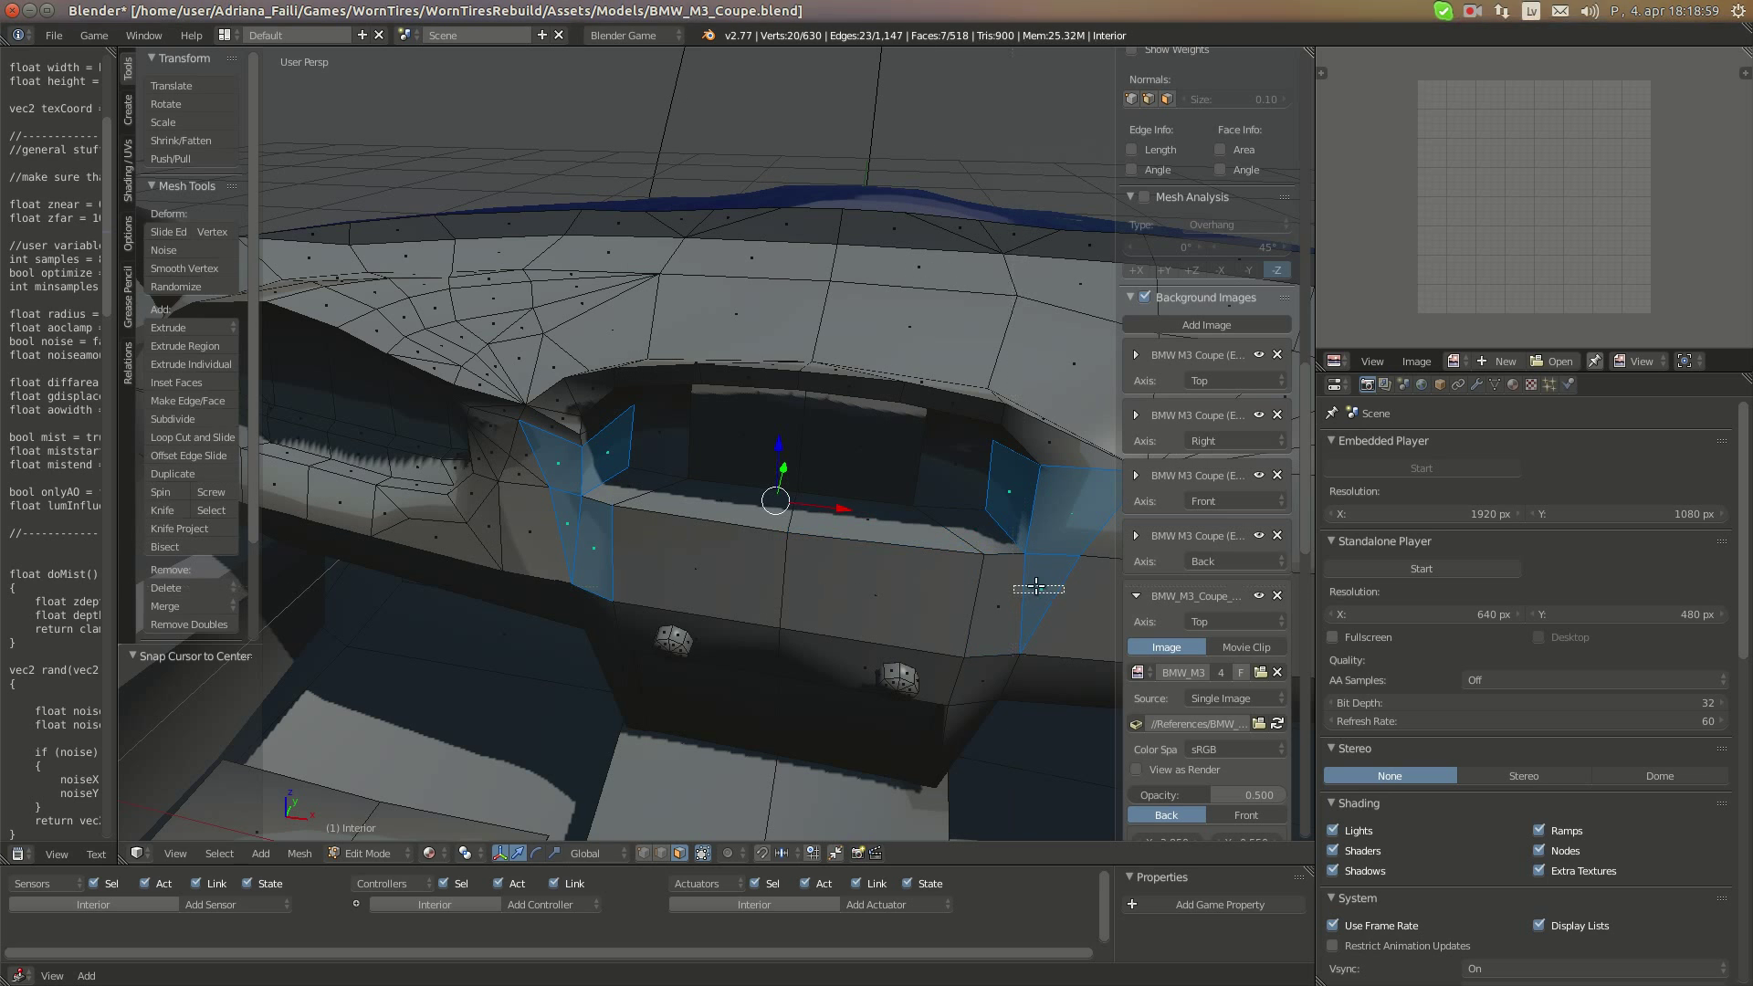
middle_drag(559, 527, 852, 517)
middle_drag(590, 514, 702, 451)
key(b)
drag(575, 456, 721, 467)
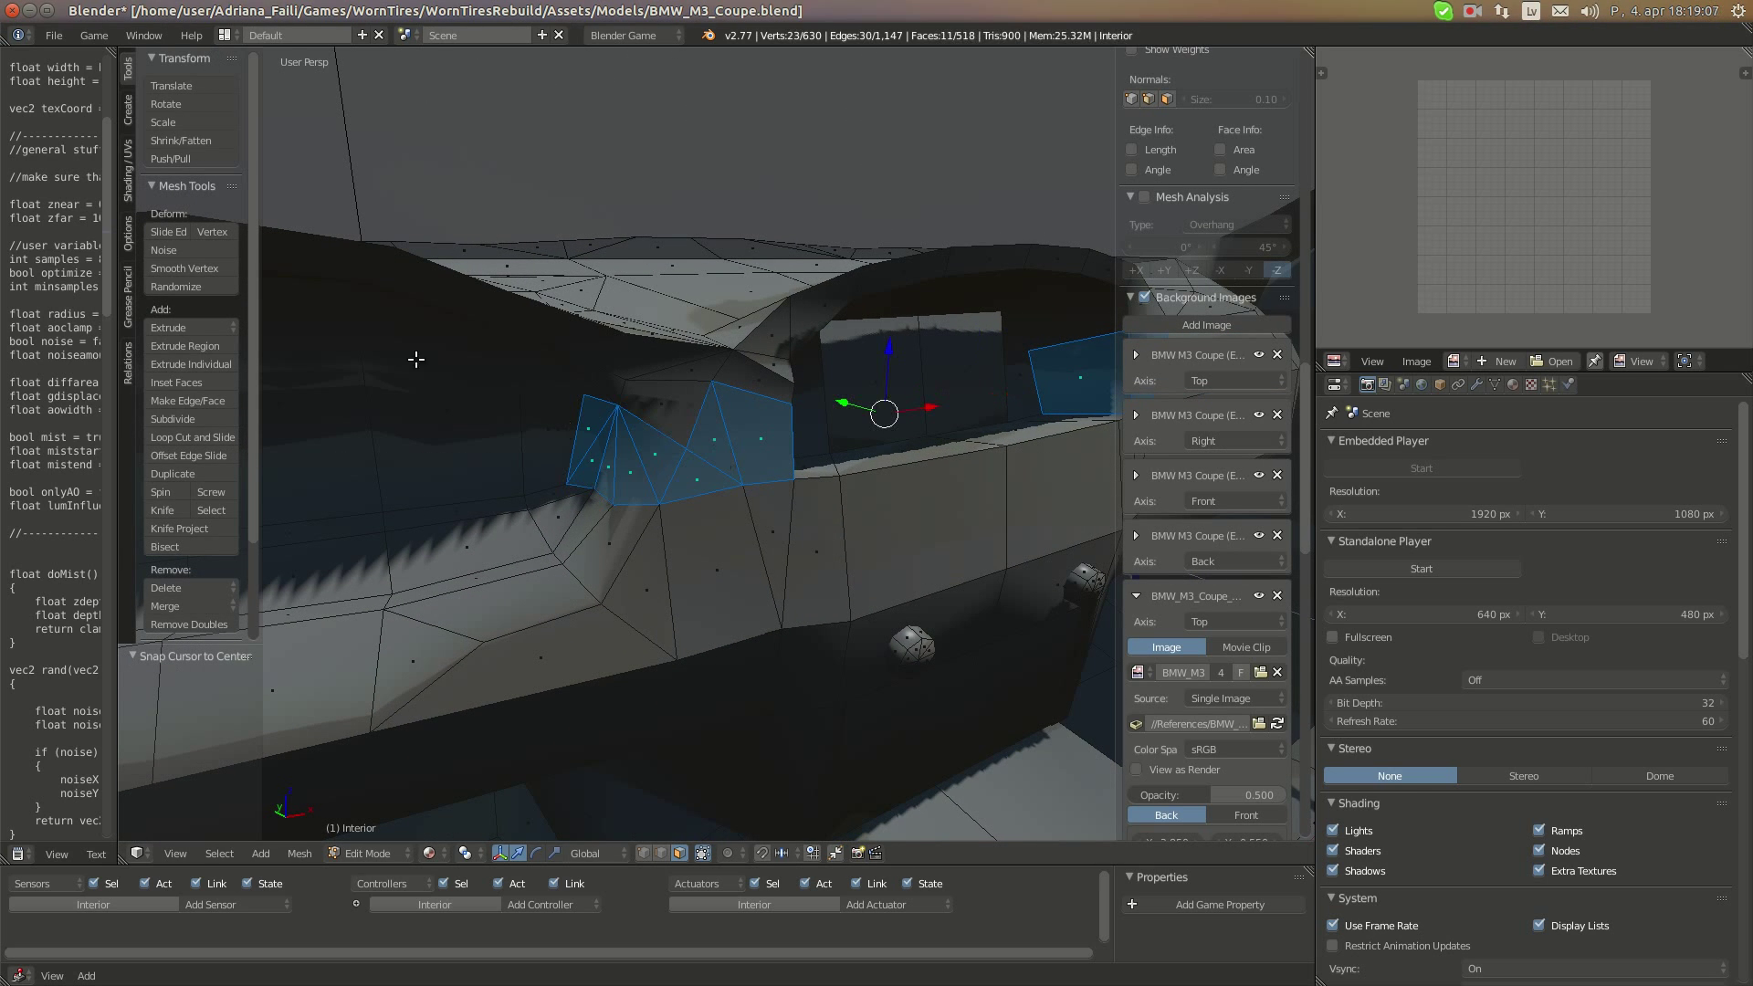
click(193, 626)
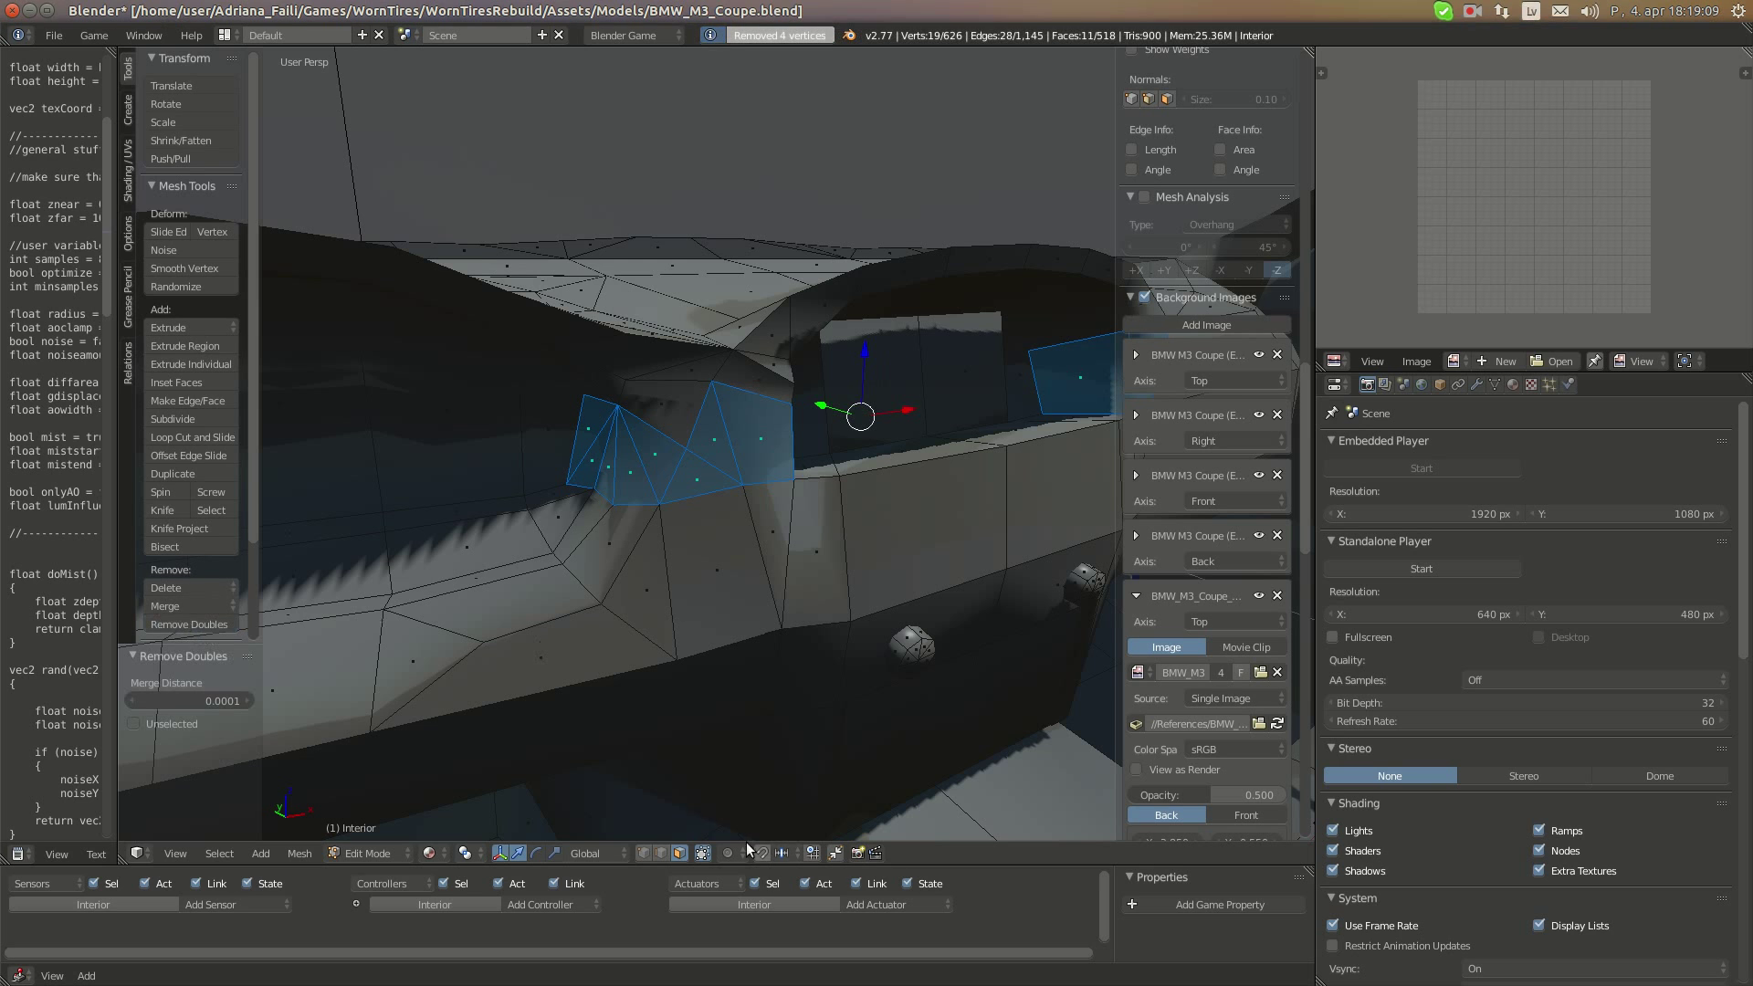
In vertex select mode, select the four vertices along the lower edge between the two openings and scale them by -0.073 along Y
click(644, 854)
middle_drag(797, 524, 760, 548)
scroll(776, 539, up, 2)
right_click(803, 523)
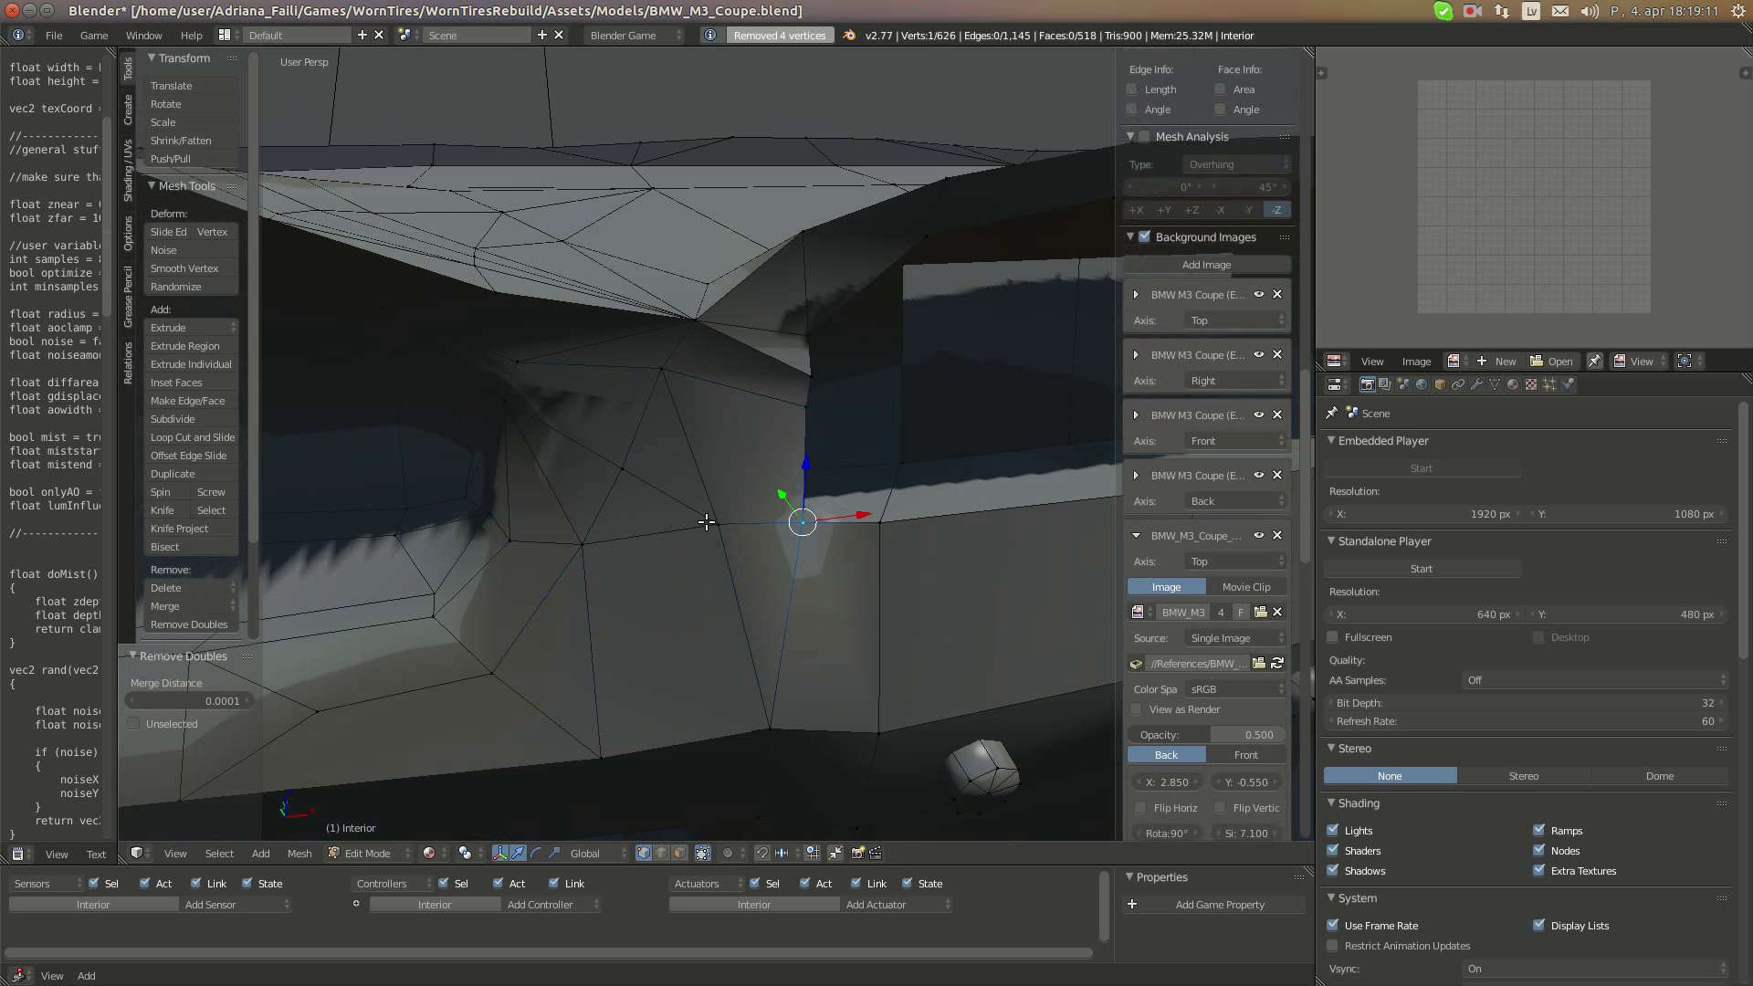
shift+right_click(709, 523)
shift+right_click(509, 537)
shift+right_click(575, 545)
middle_drag(639, 548, 868, 541)
key(s)
key(y)
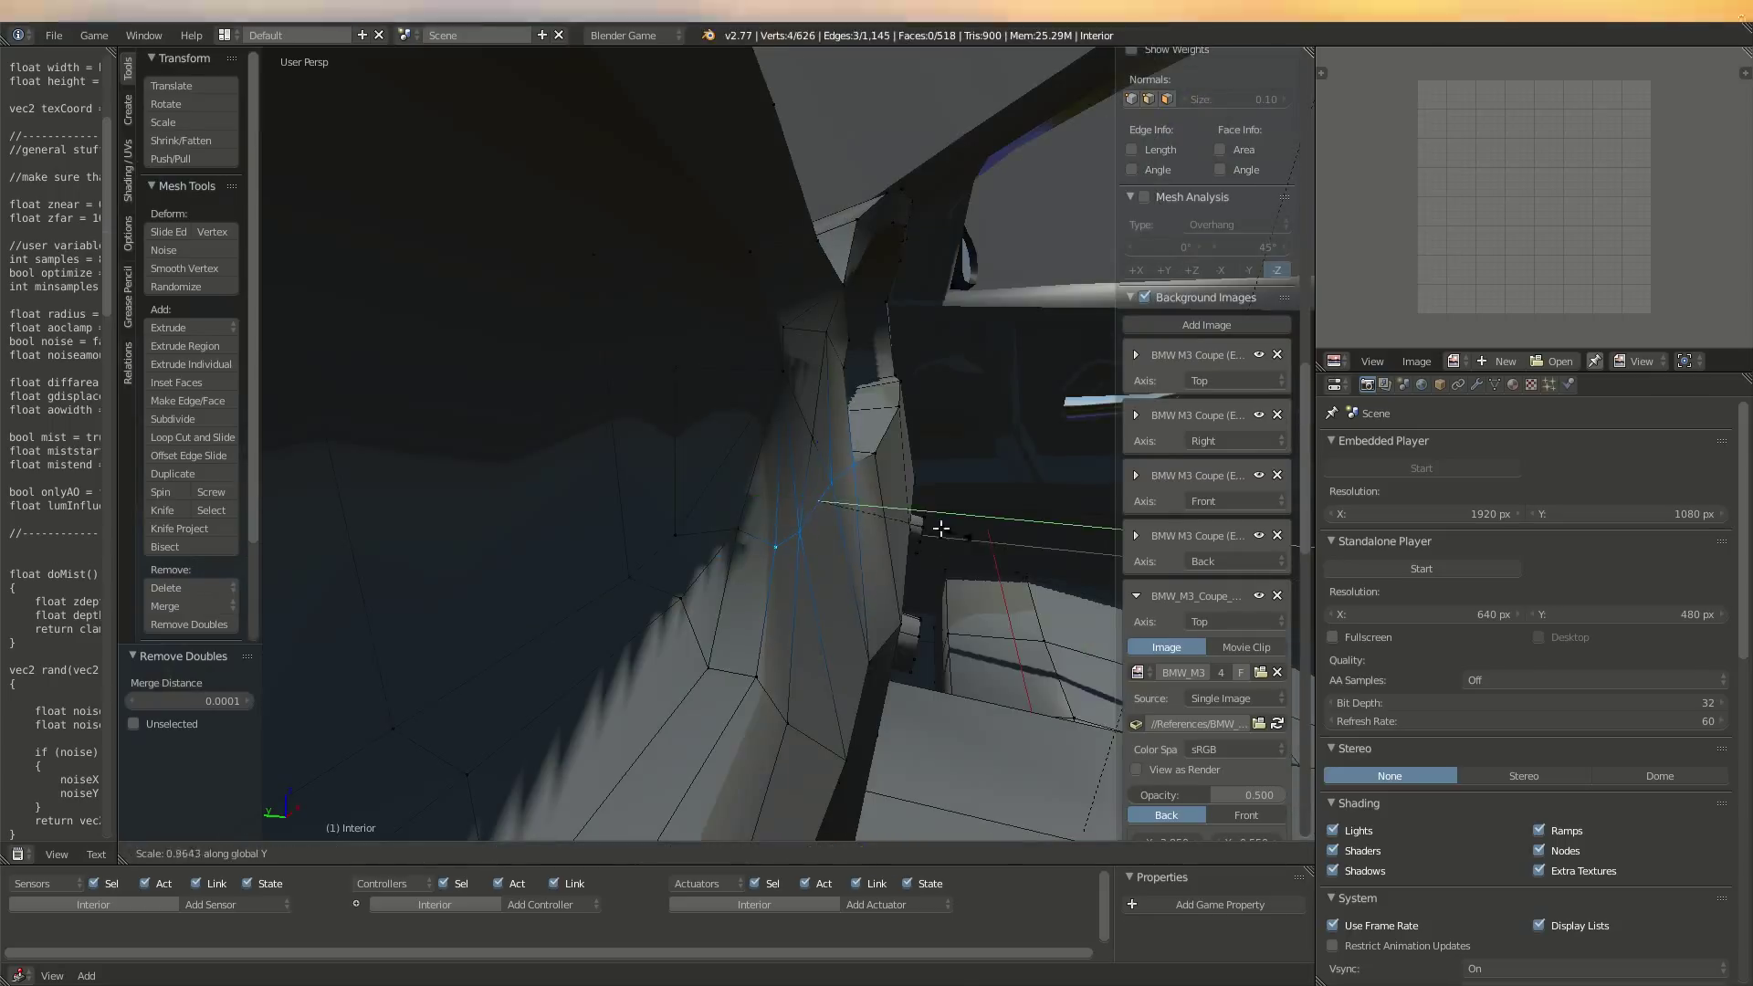
click(841, 497)
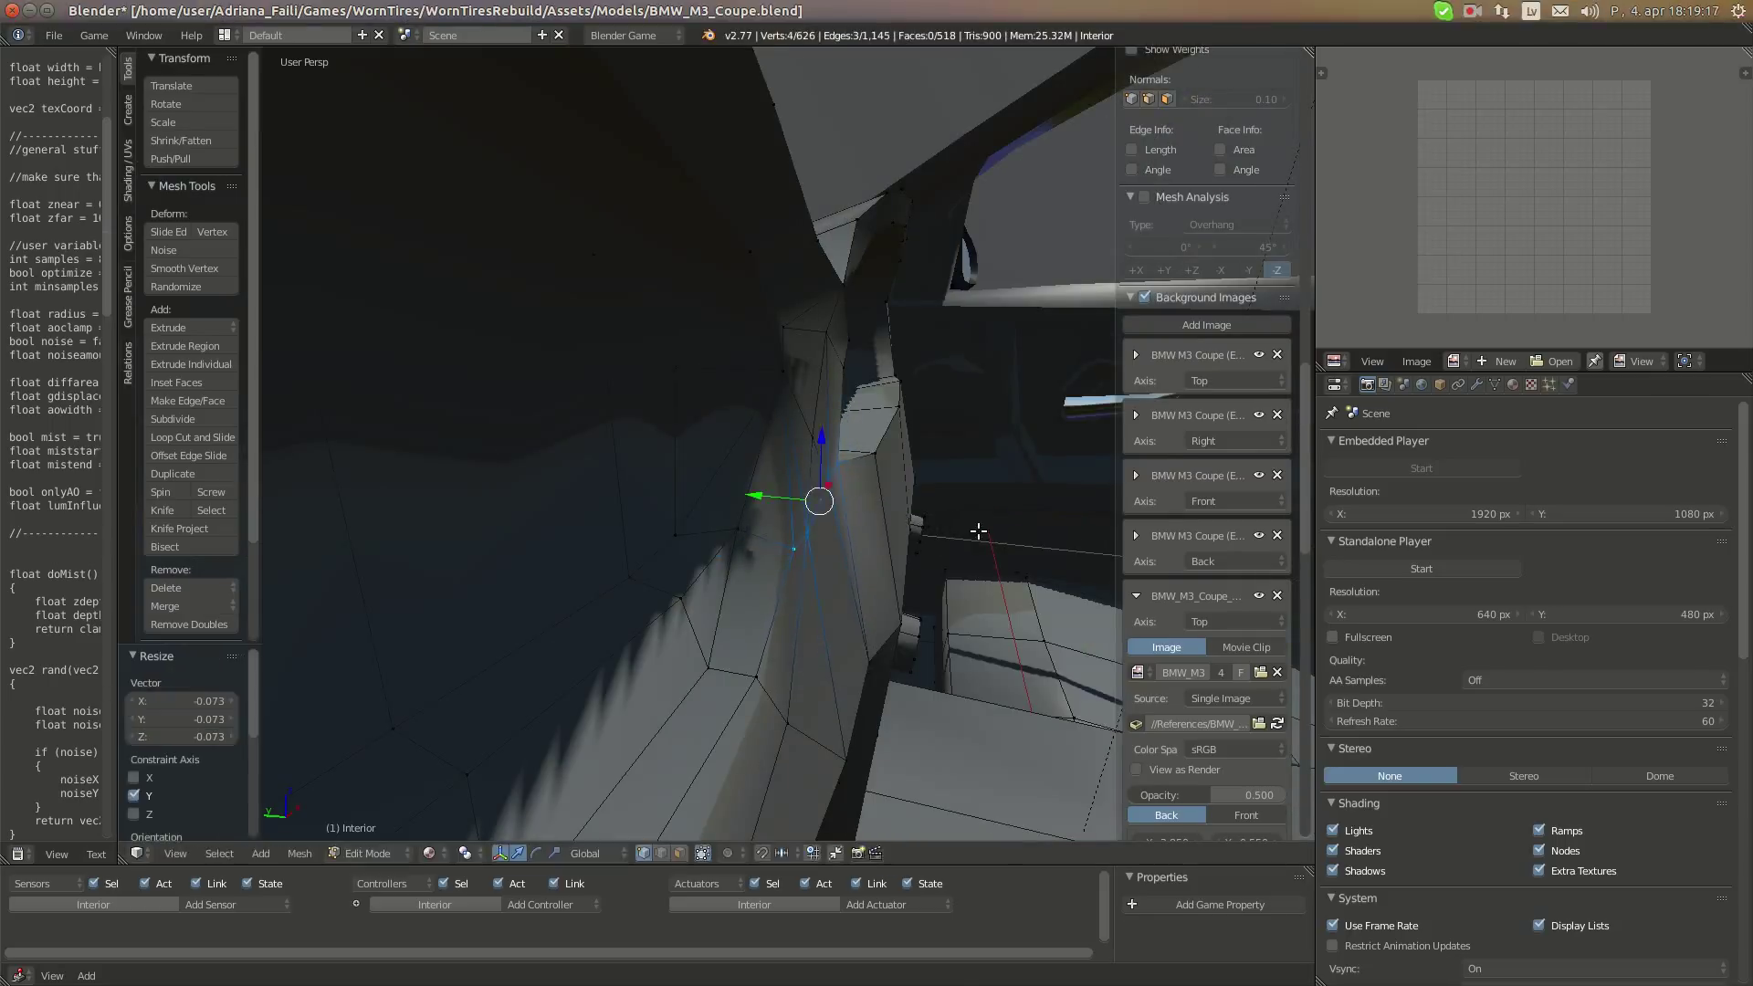
Scale the four selected vertices by 0.462 along Y and rotate them -2.471° about Z
key(s)
key(y)
key(r)
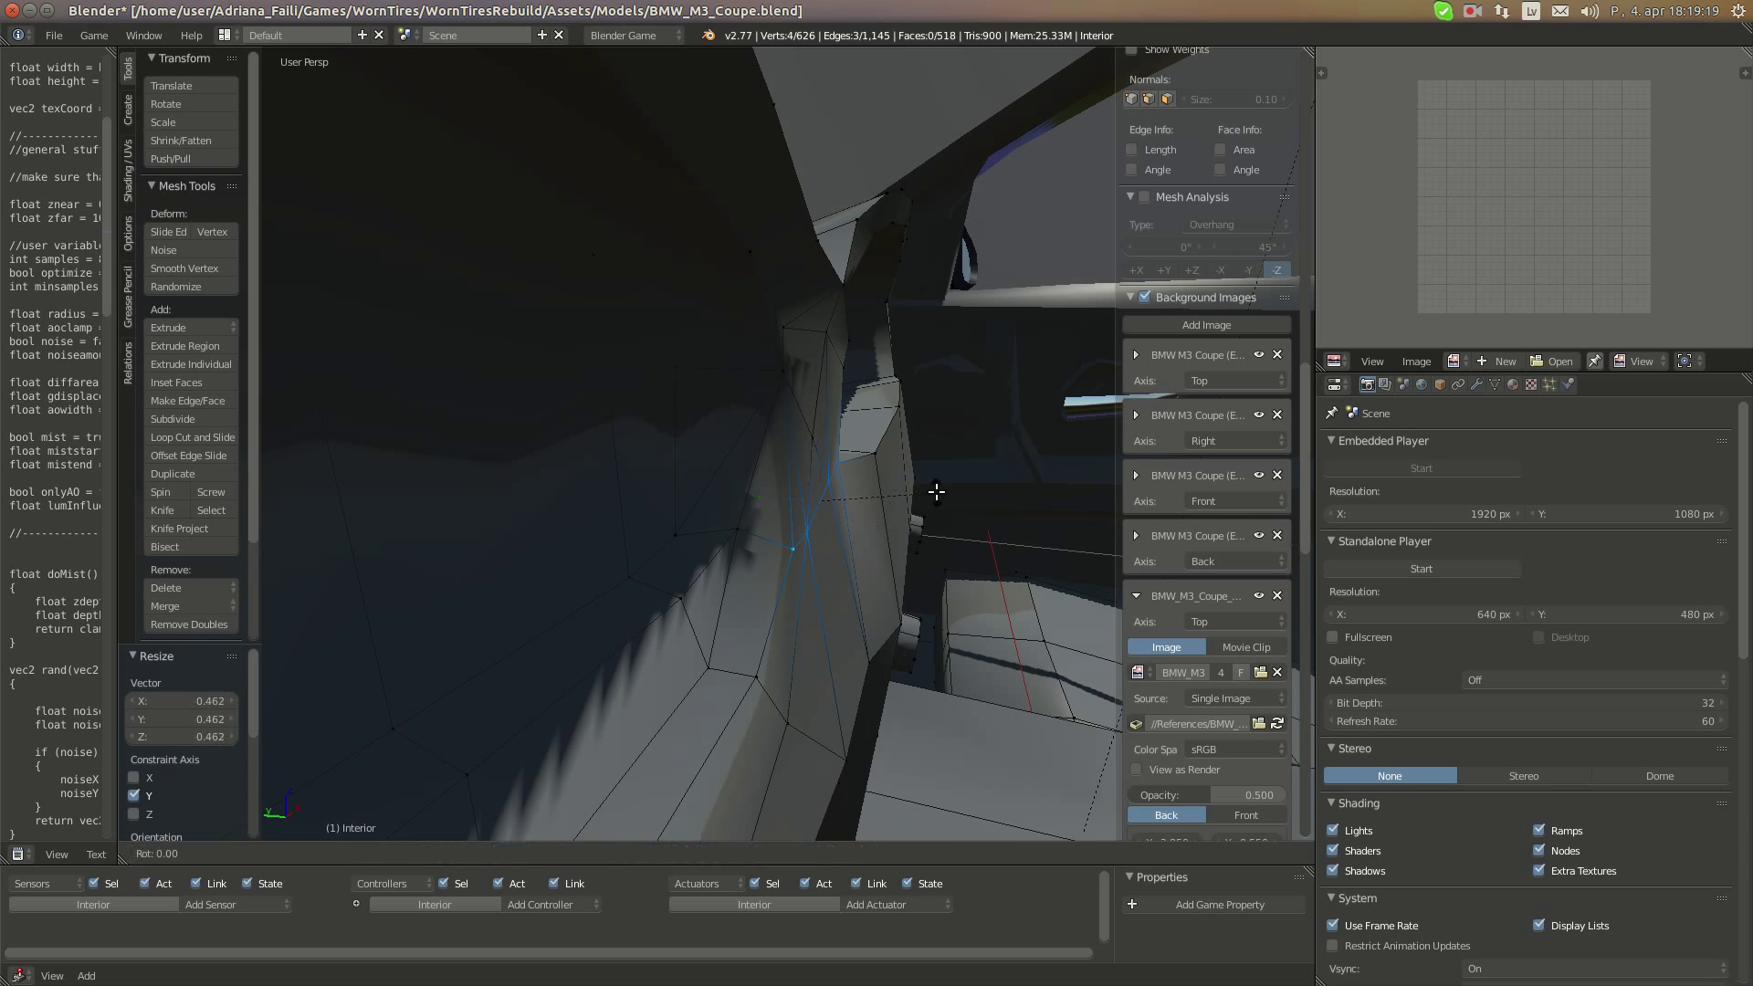
key(z)
click(868, 635)
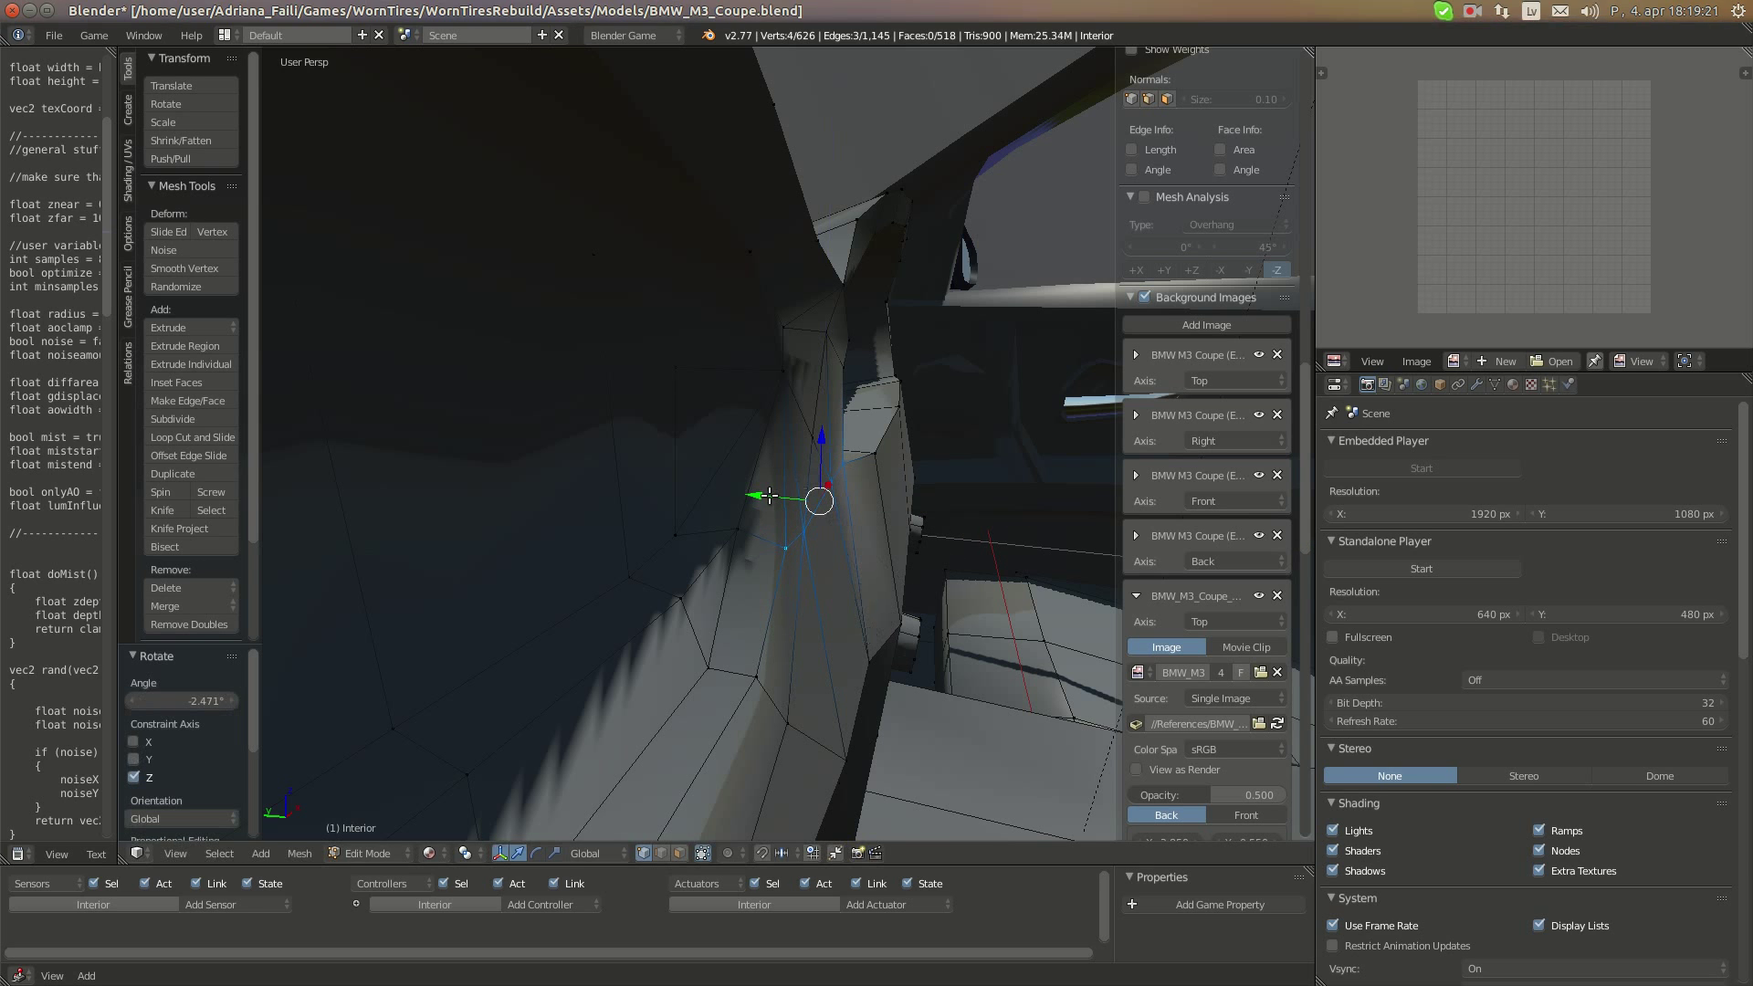
Move the four vertices -0.002 along Y and level them with a 0.237 scale along Z
key(g)
key(y)
click(826, 524)
middle_drag(826, 524, 900, 588)
key(s)
key(z)
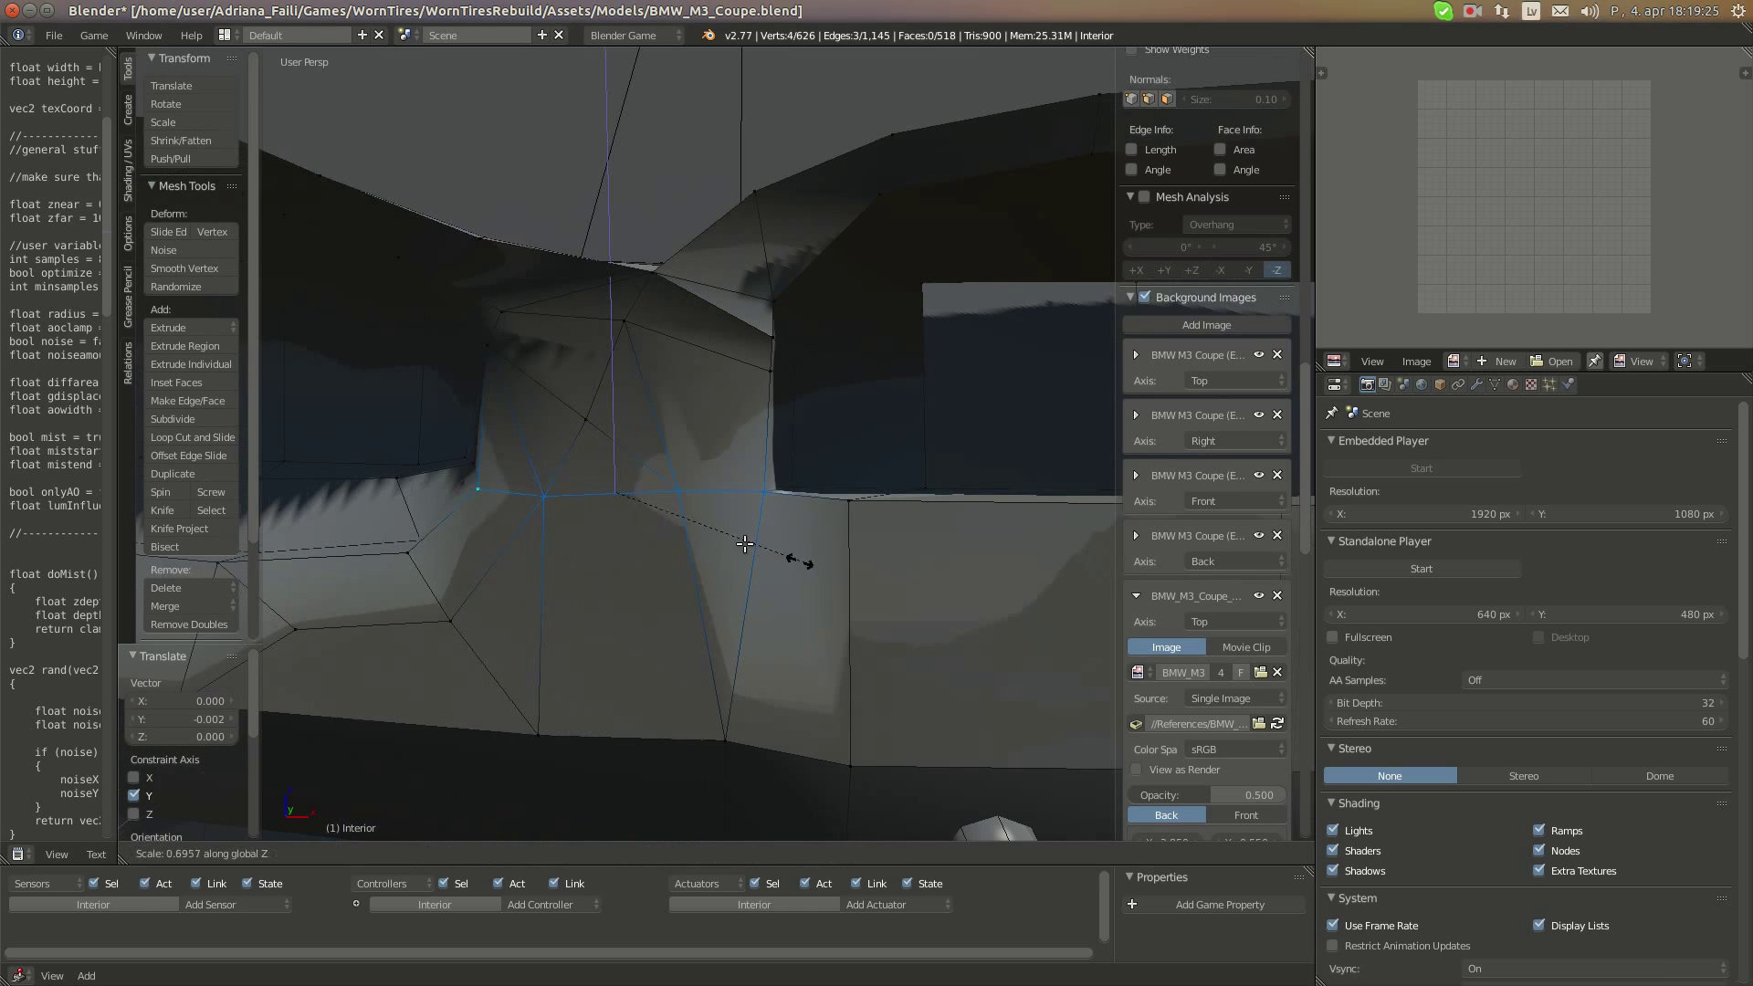
click(677, 528)
middle_drag(712, 527, 694, 583)
middle_drag(634, 530, 738, 516)
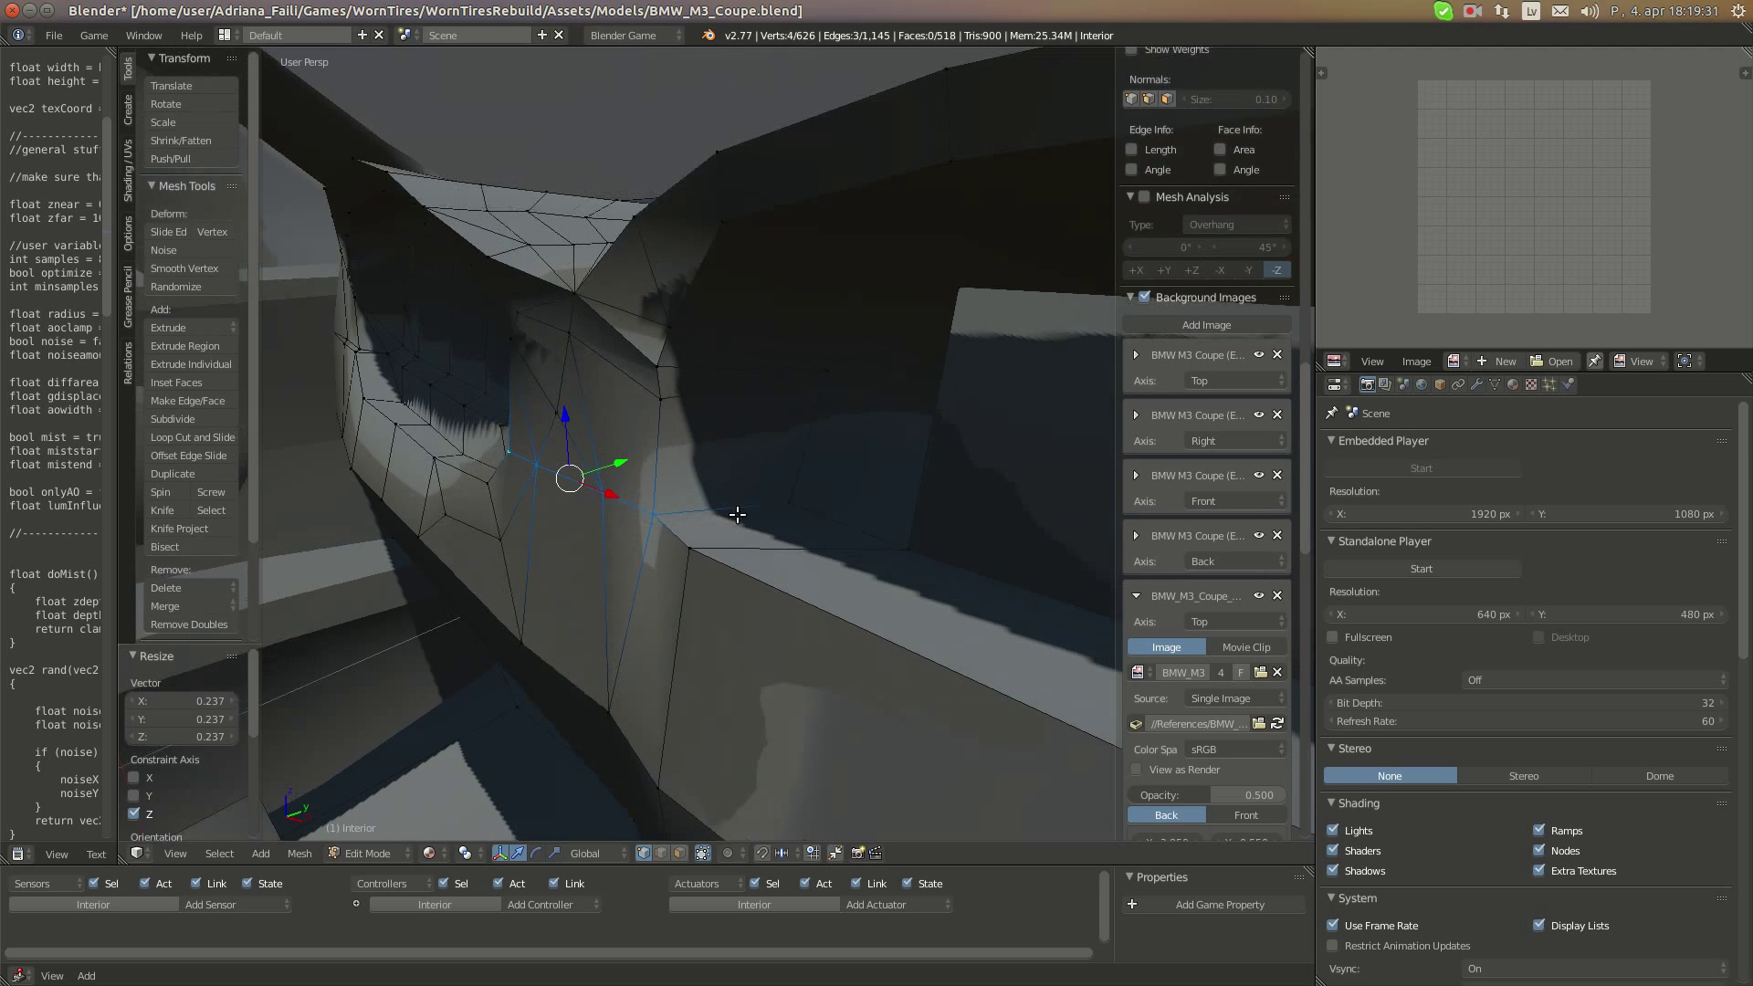
key(a)
key(k)
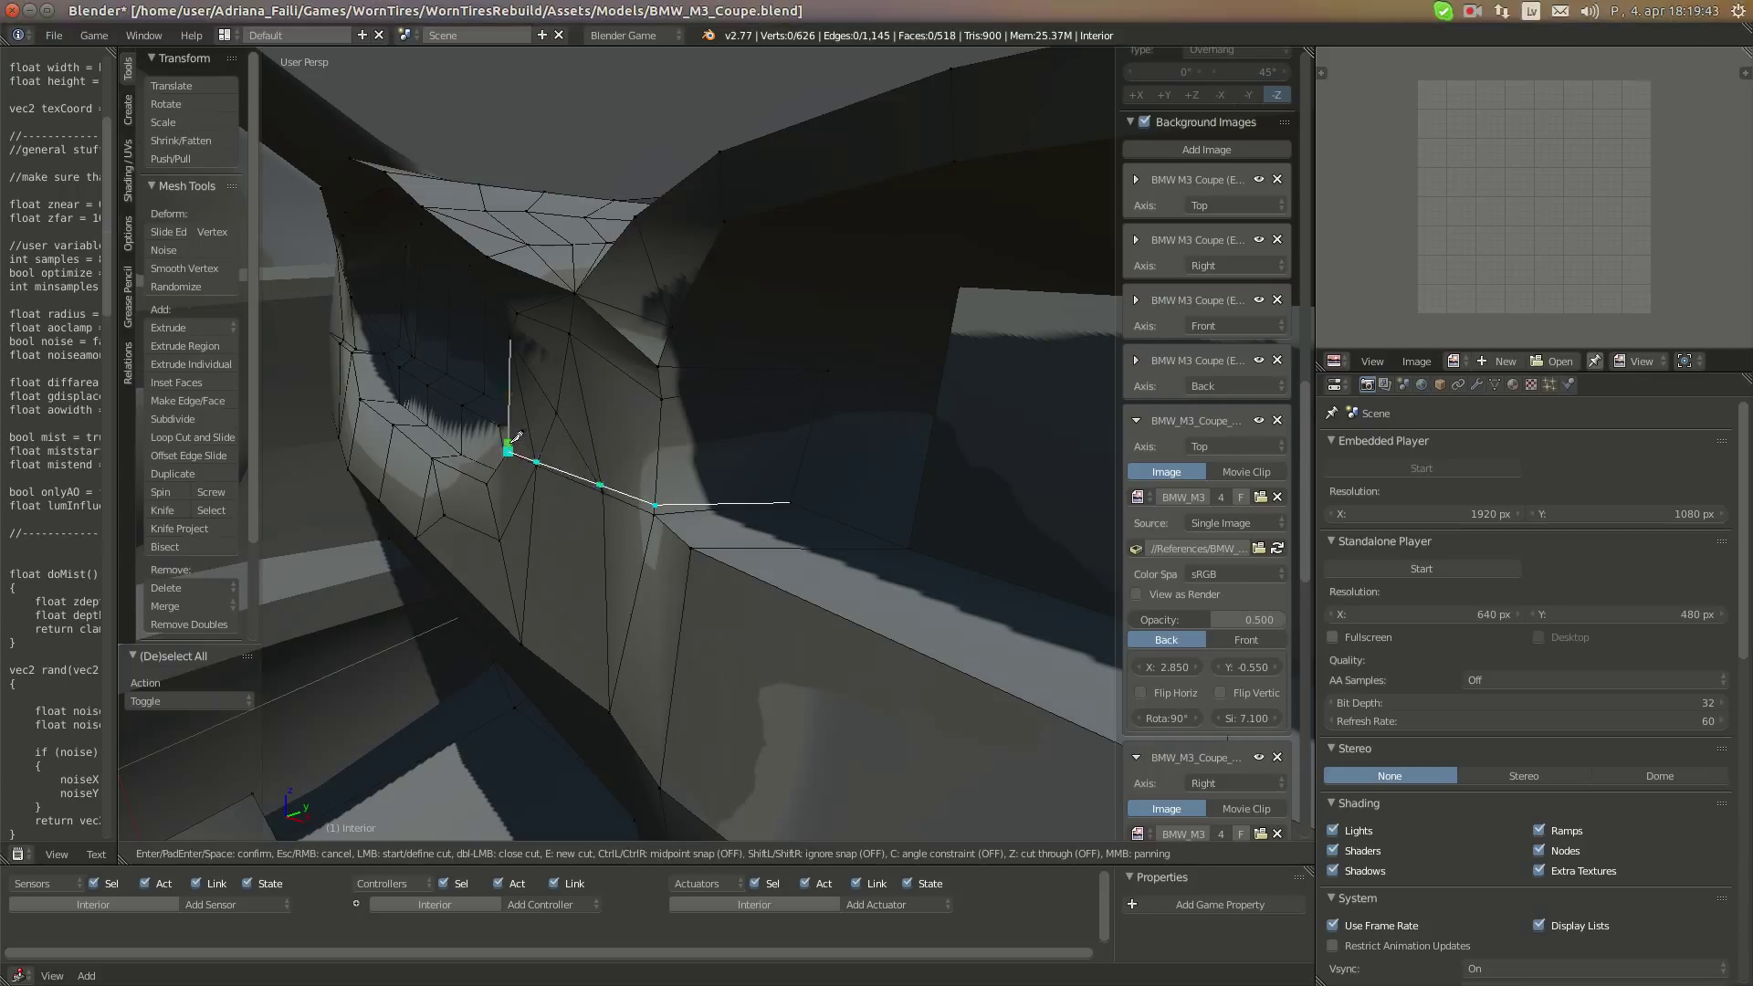
key(Escape)
Knife a new edge just above the existing lower edge, from inside the display opening across to the instrument opening's corner
key(k)
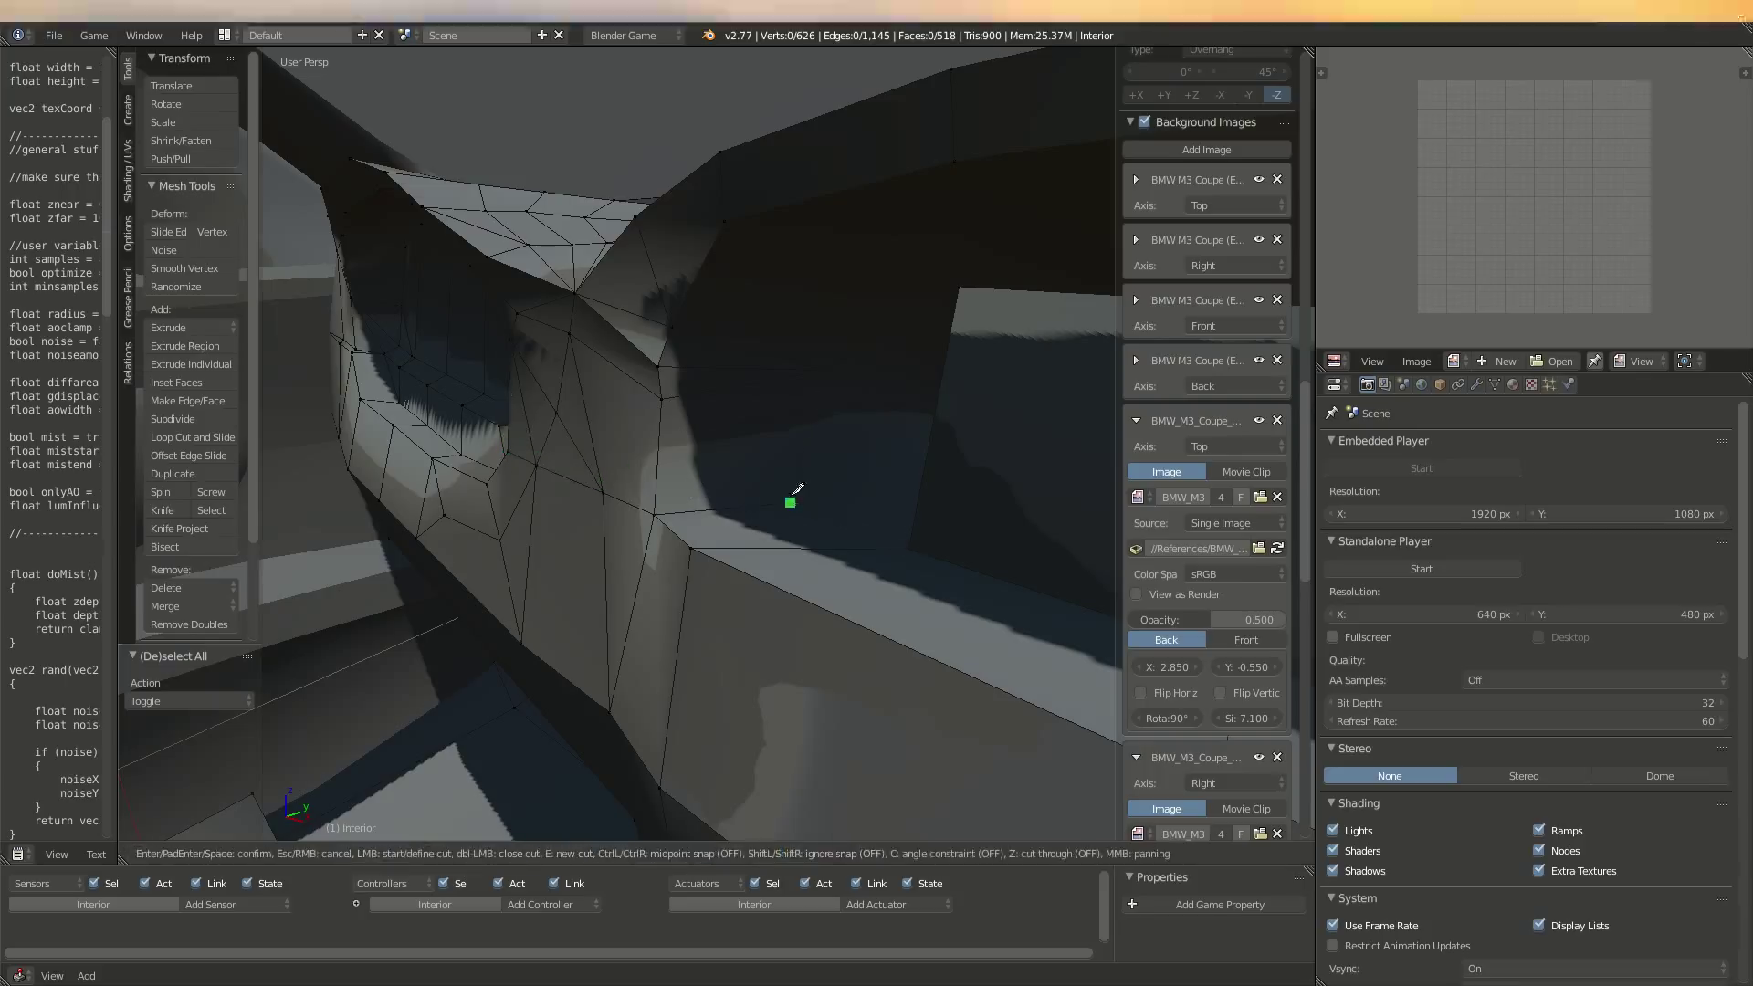
click(790, 502)
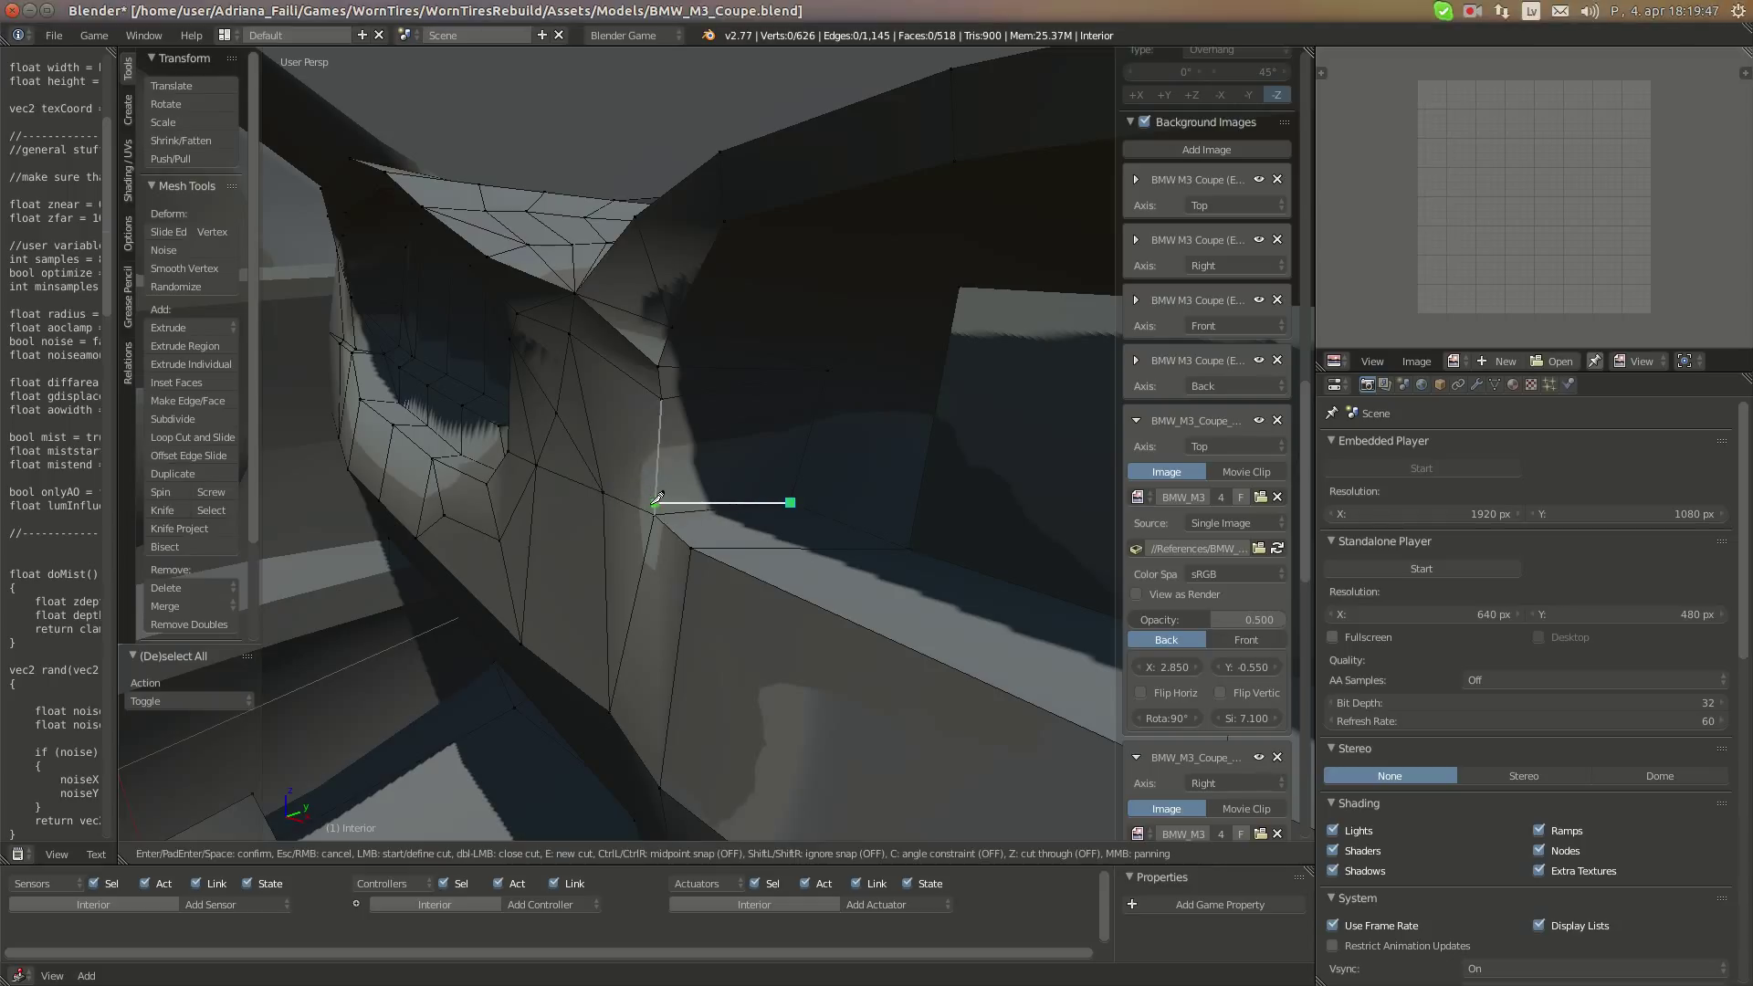
middle_drag(658, 499, 646, 423)
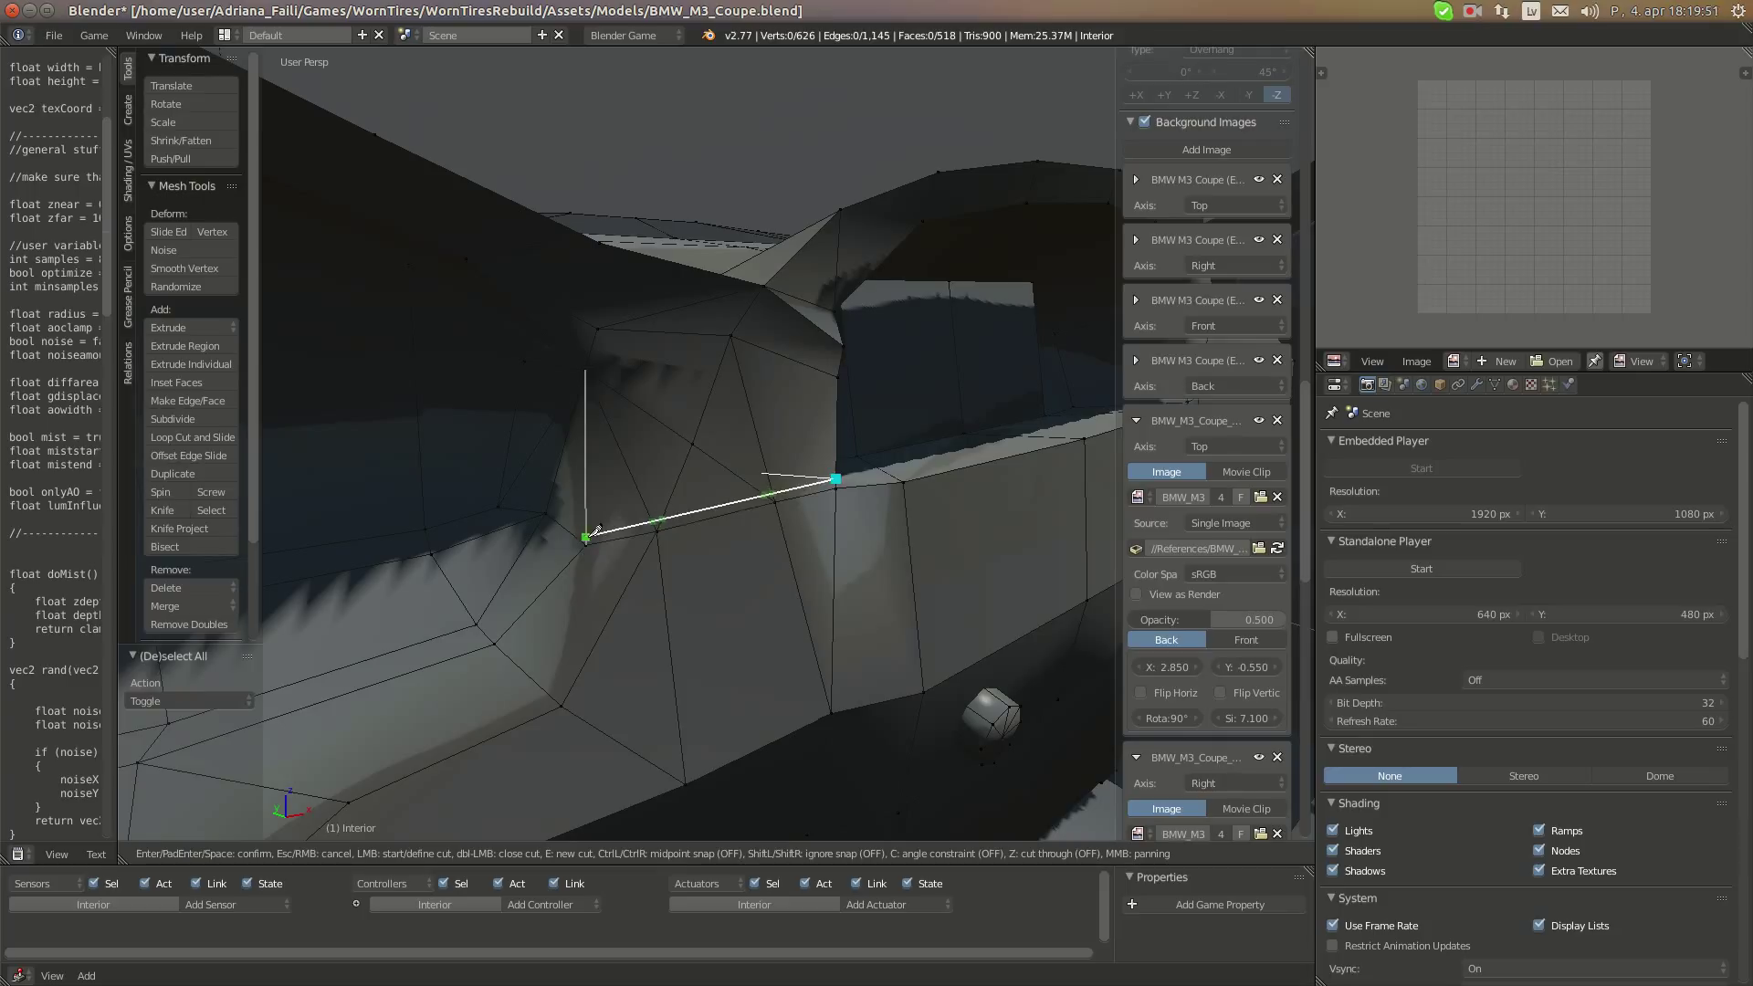
click(587, 531)
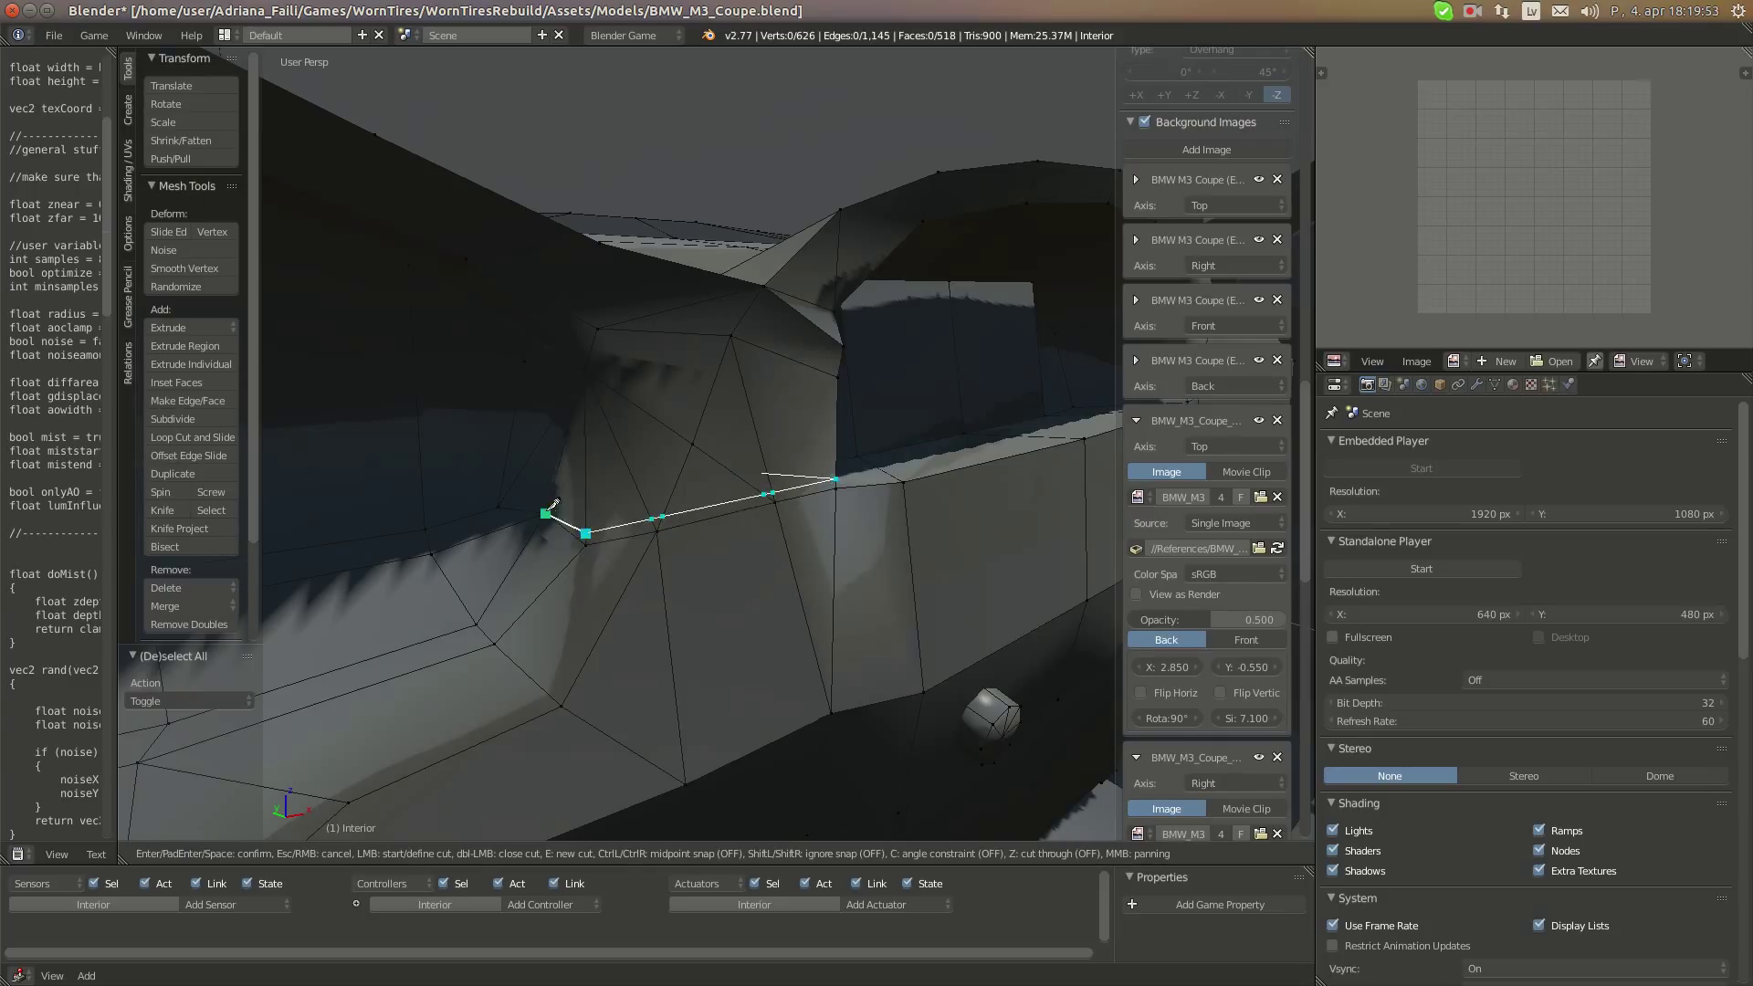
key(Return)
Shift the newly cut vertices between the openings by -0.003 along Z and 0.001 along Y
scroll(1132, 267, up, 5)
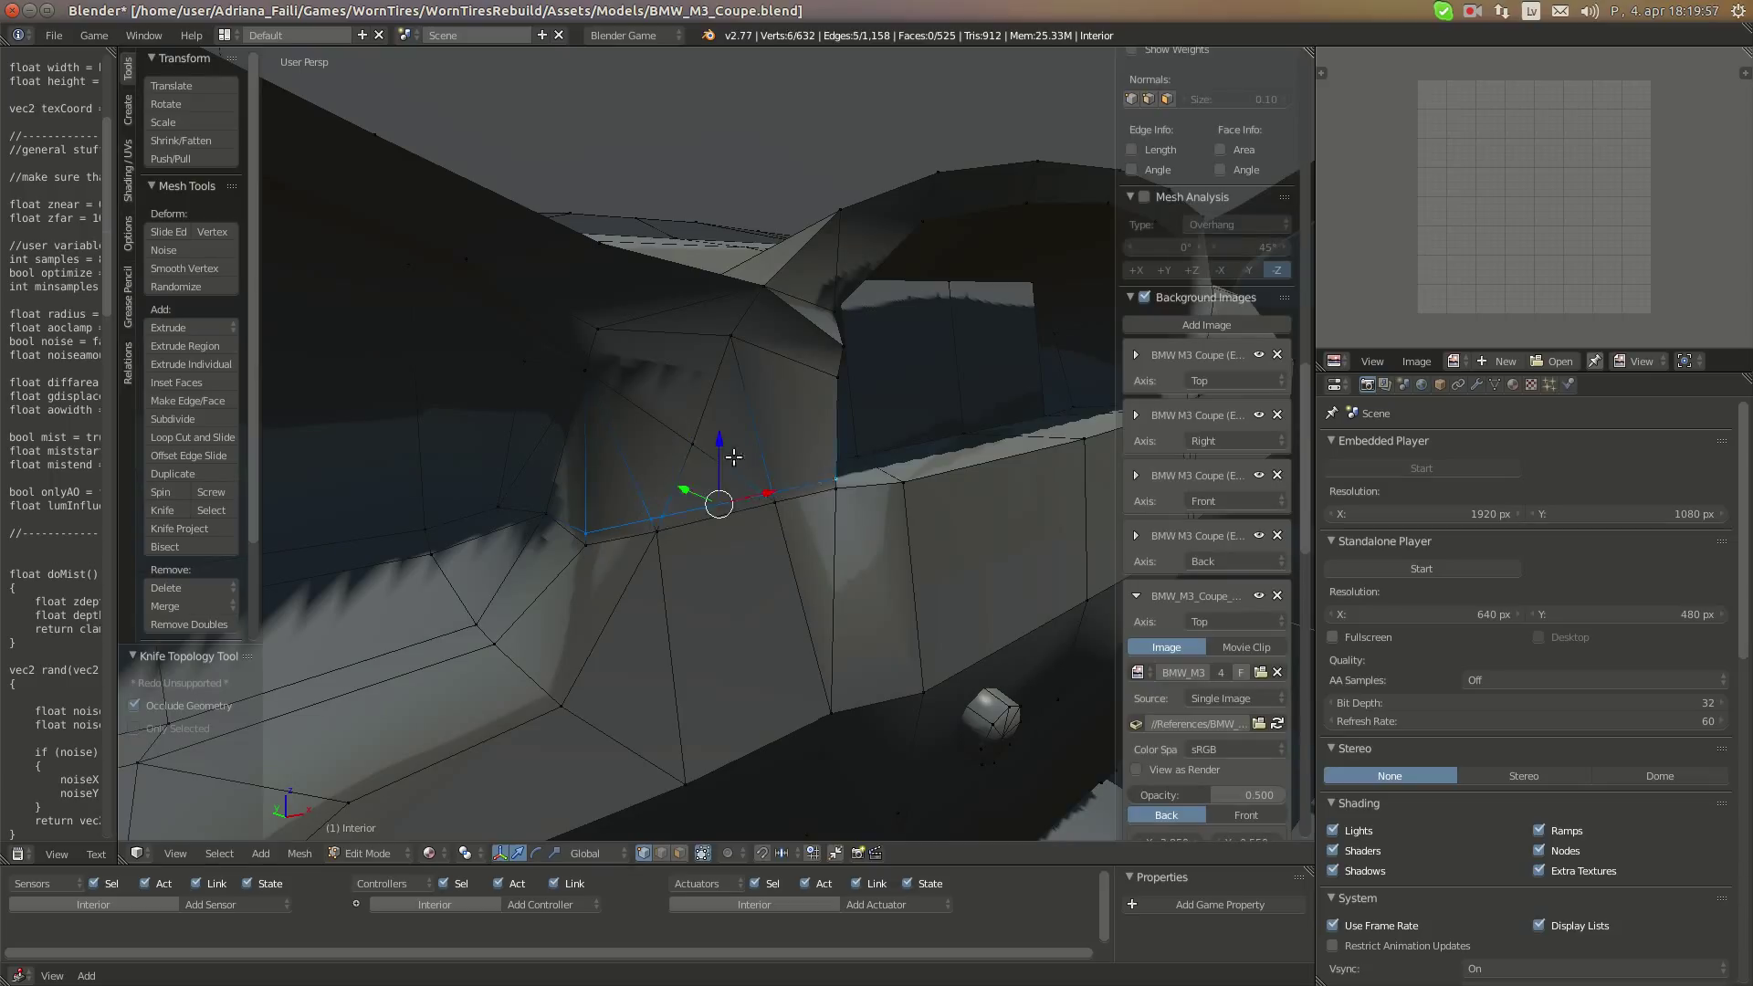
key(g)
key(z)
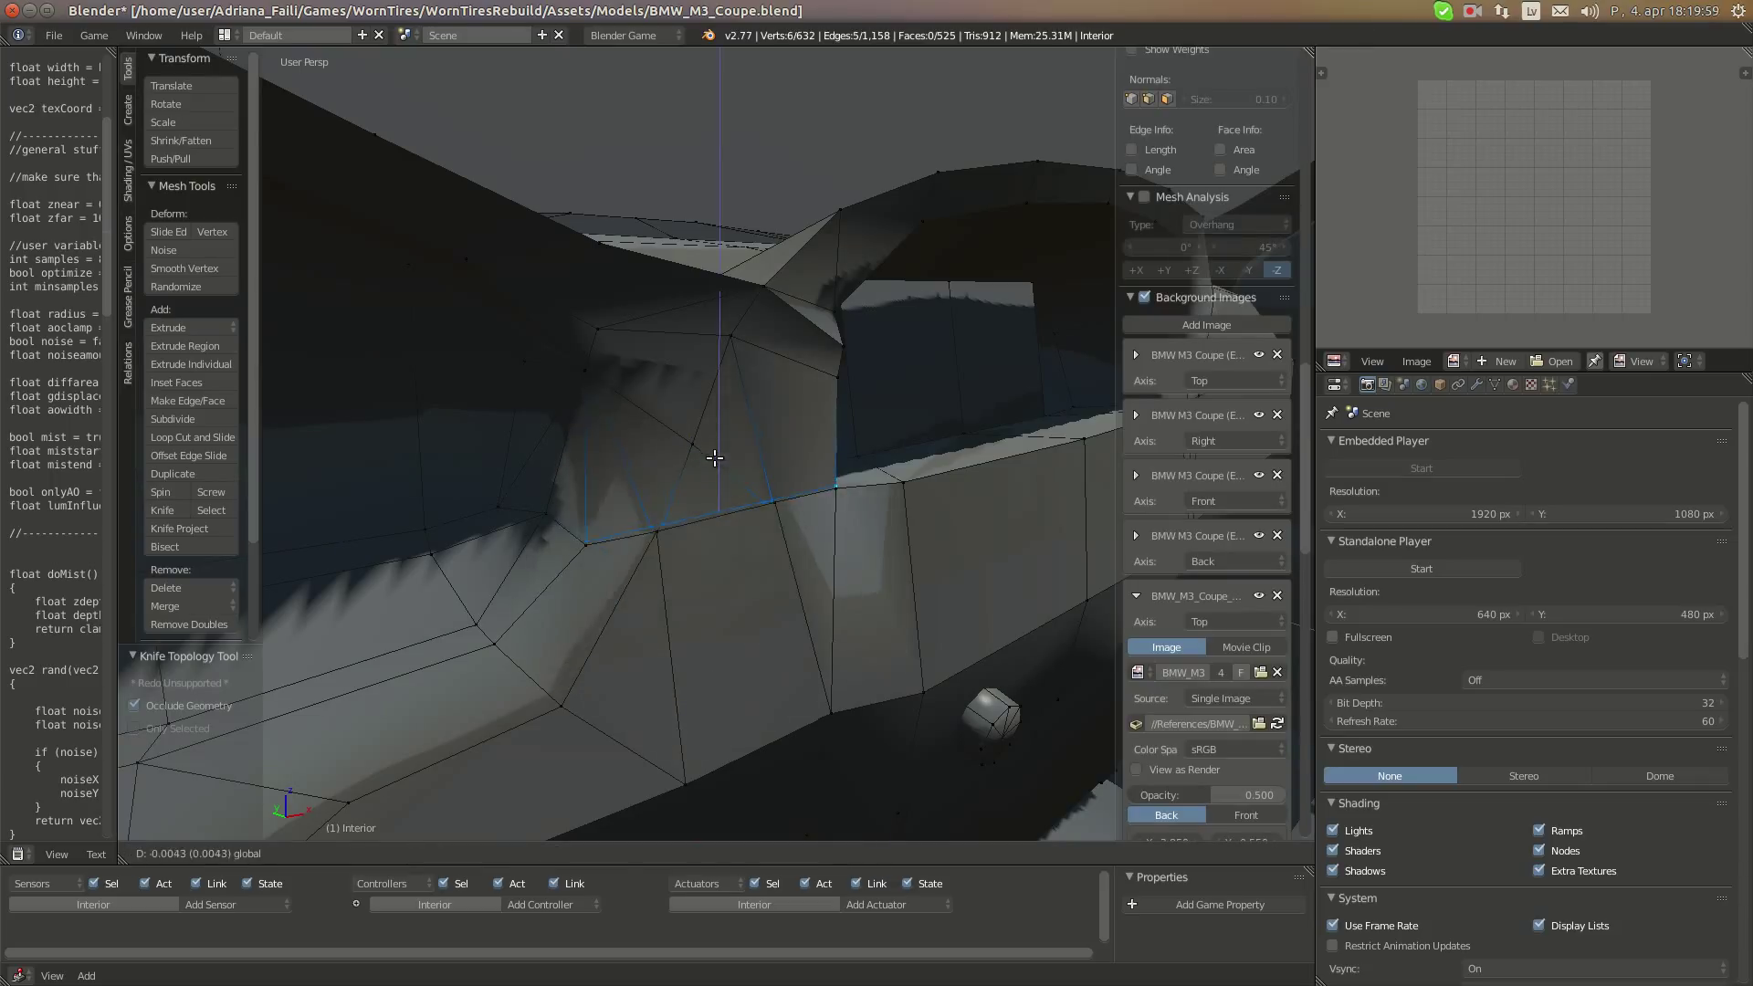
click(715, 458)
middle_drag(716, 465, 771, 509)
key(g)
key(y)
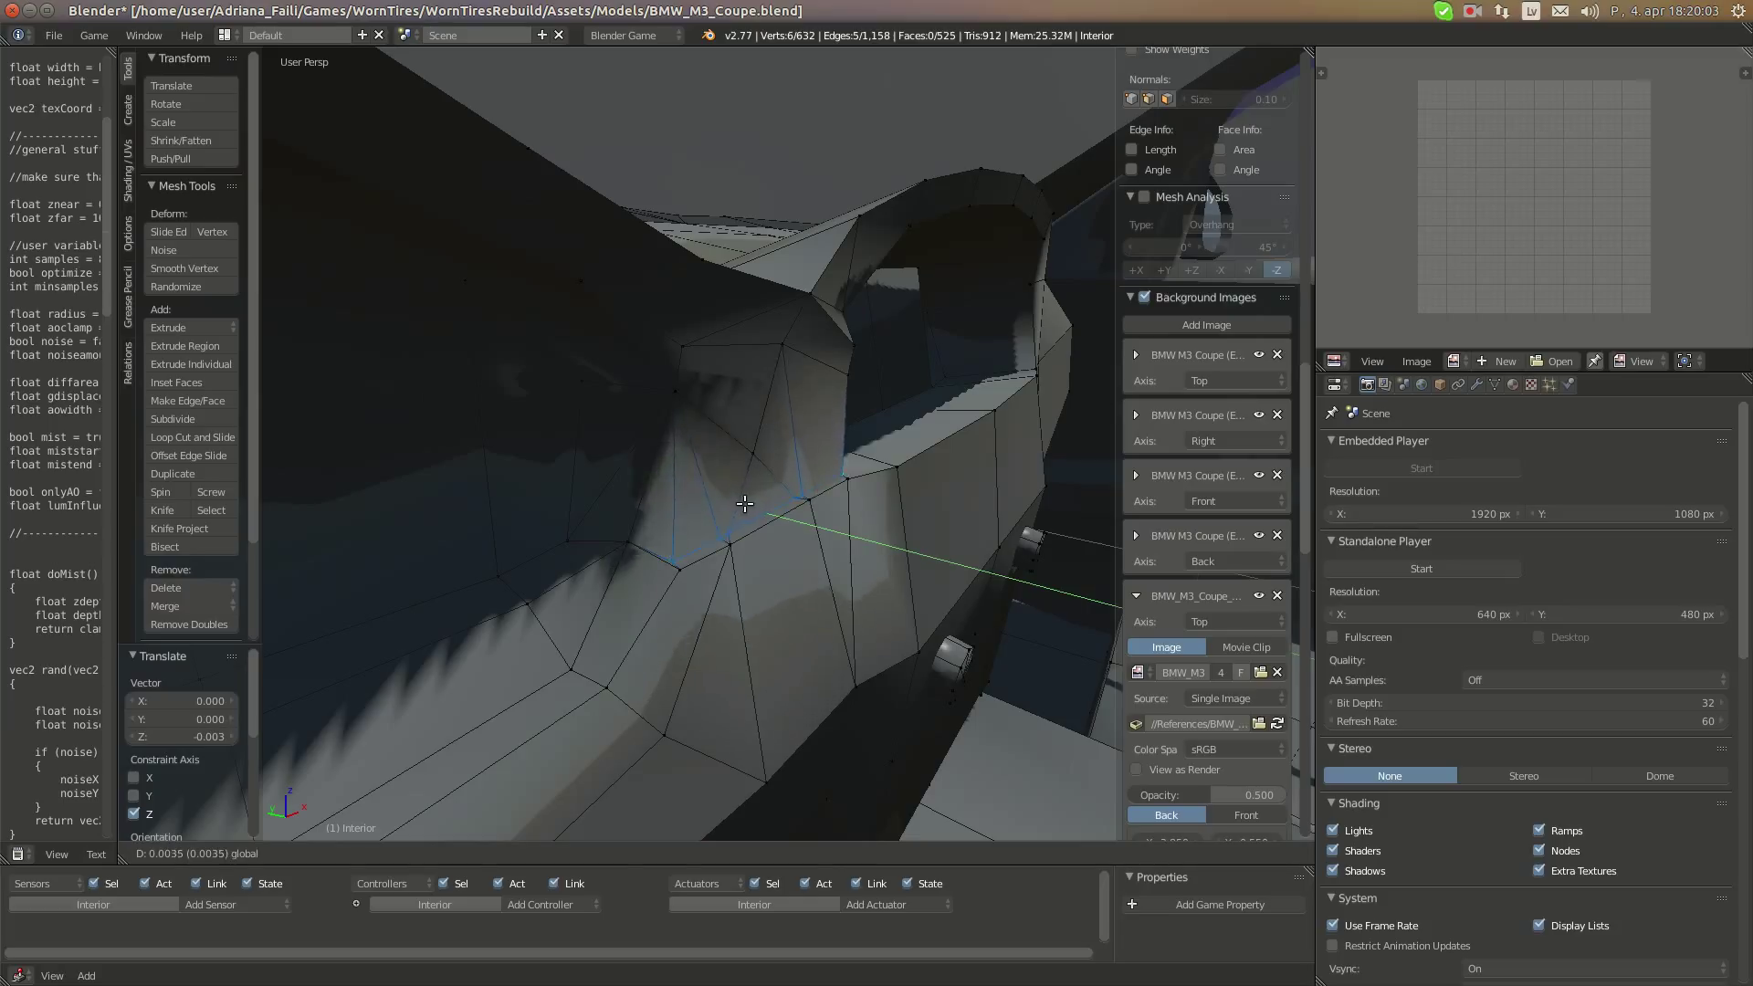
click(971, 498)
key(s)
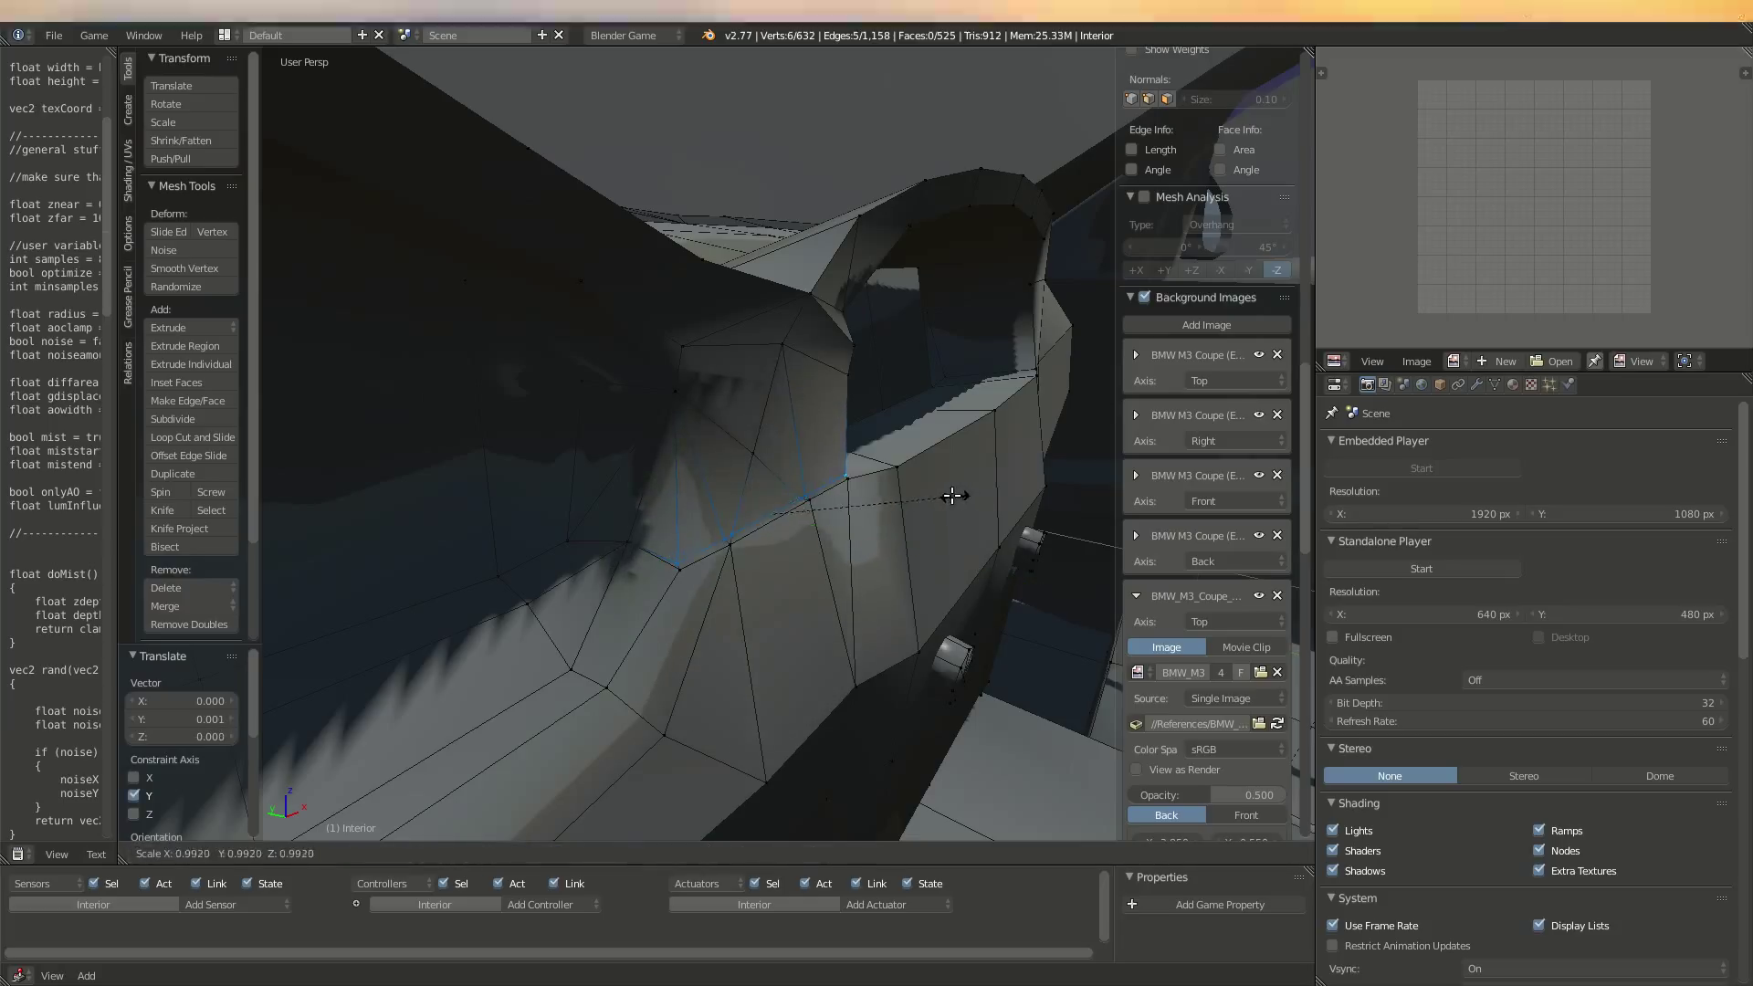
click(971, 496)
Clear the selection and Knife a short edge from inside the display opening to just above its far lower corner
middle_drag(970, 496, 639, 490)
scroll(673, 485, up, 5)
key(a)
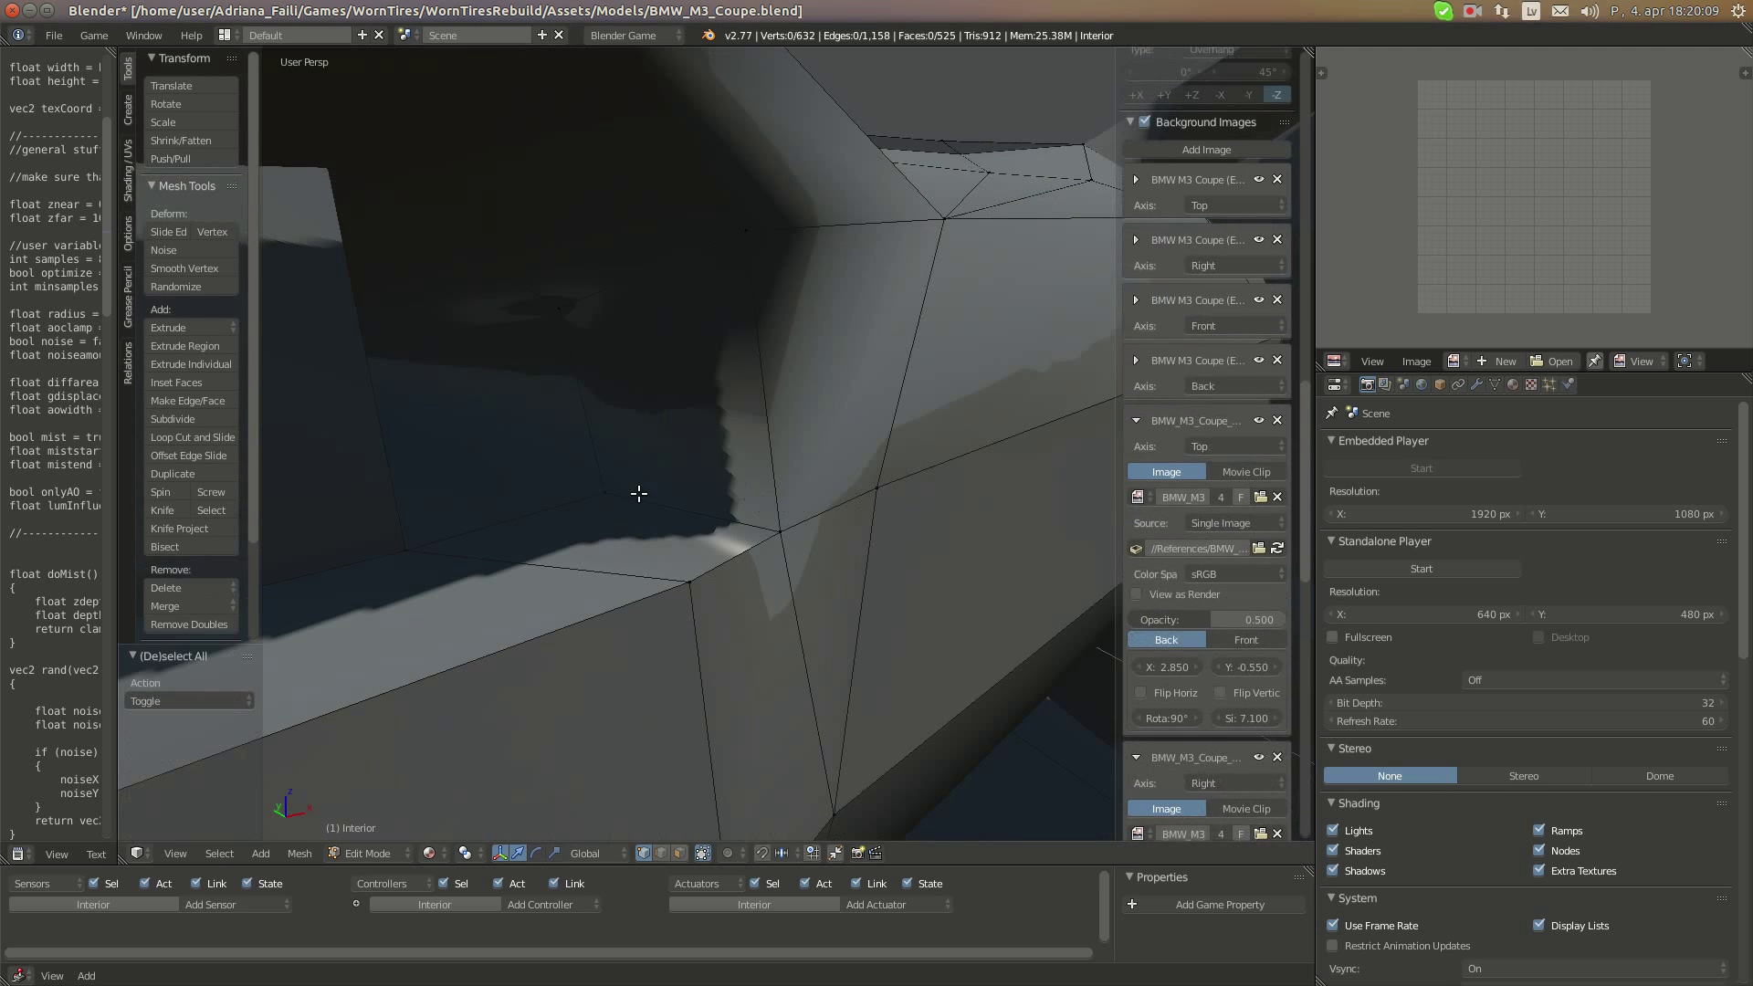
key(k)
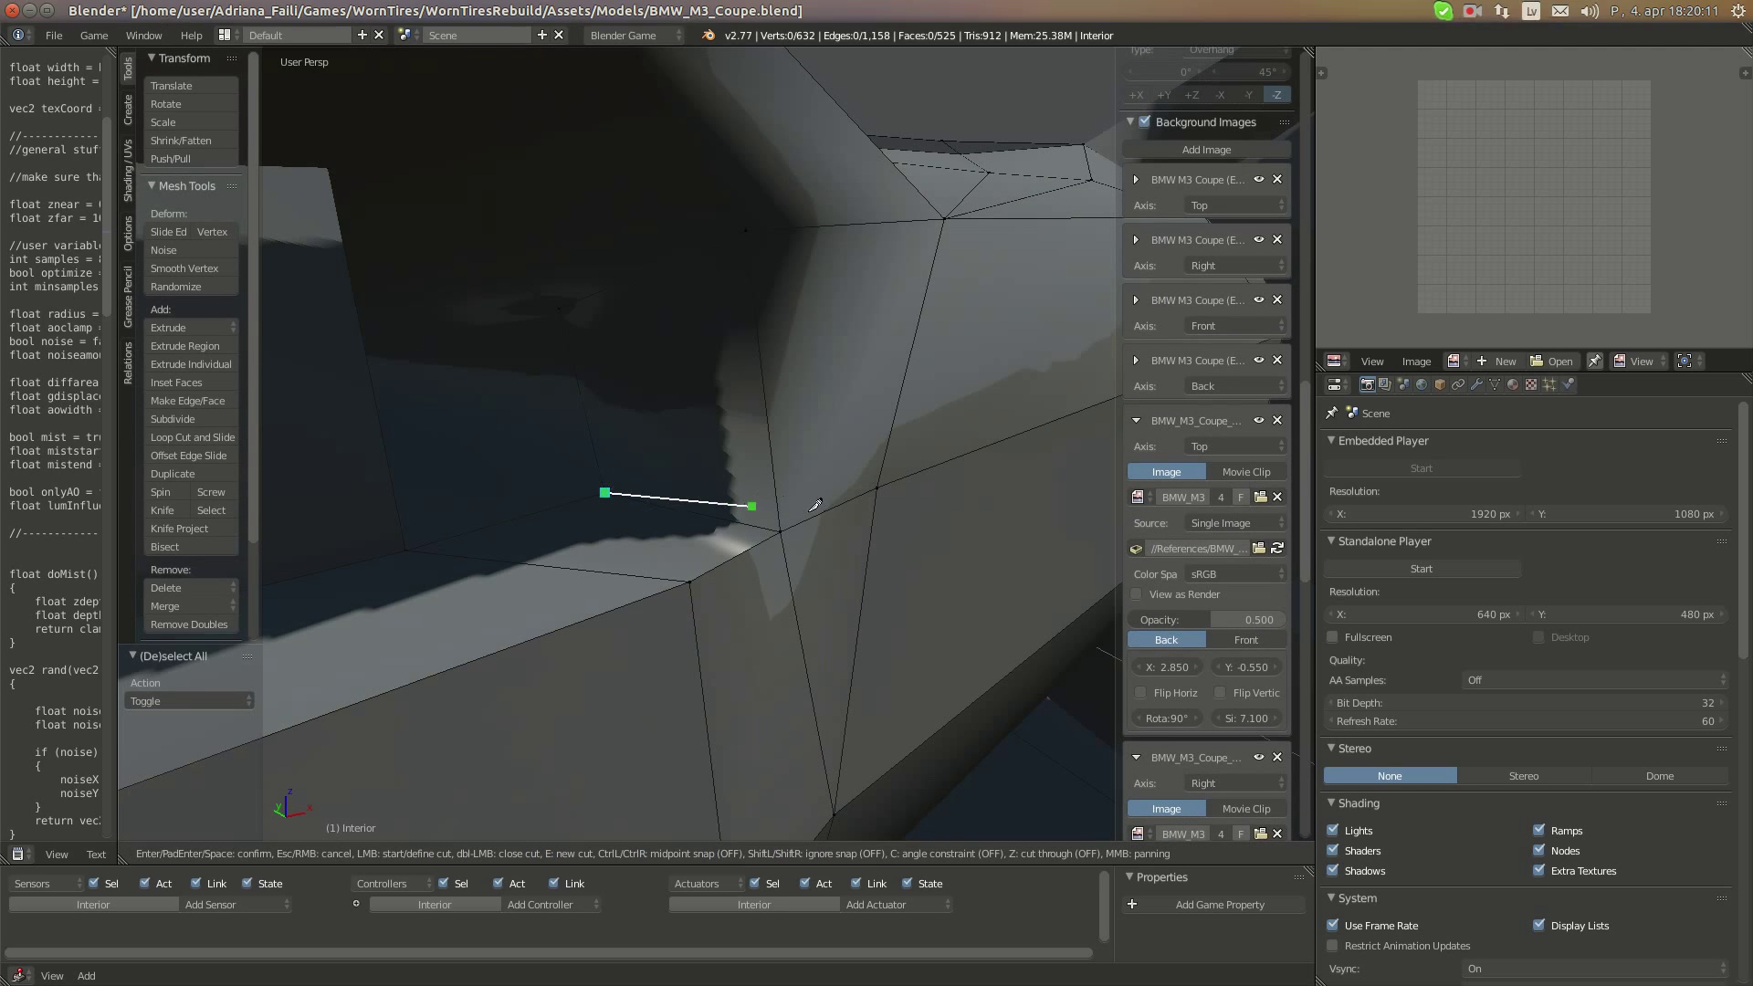
click(781, 519)
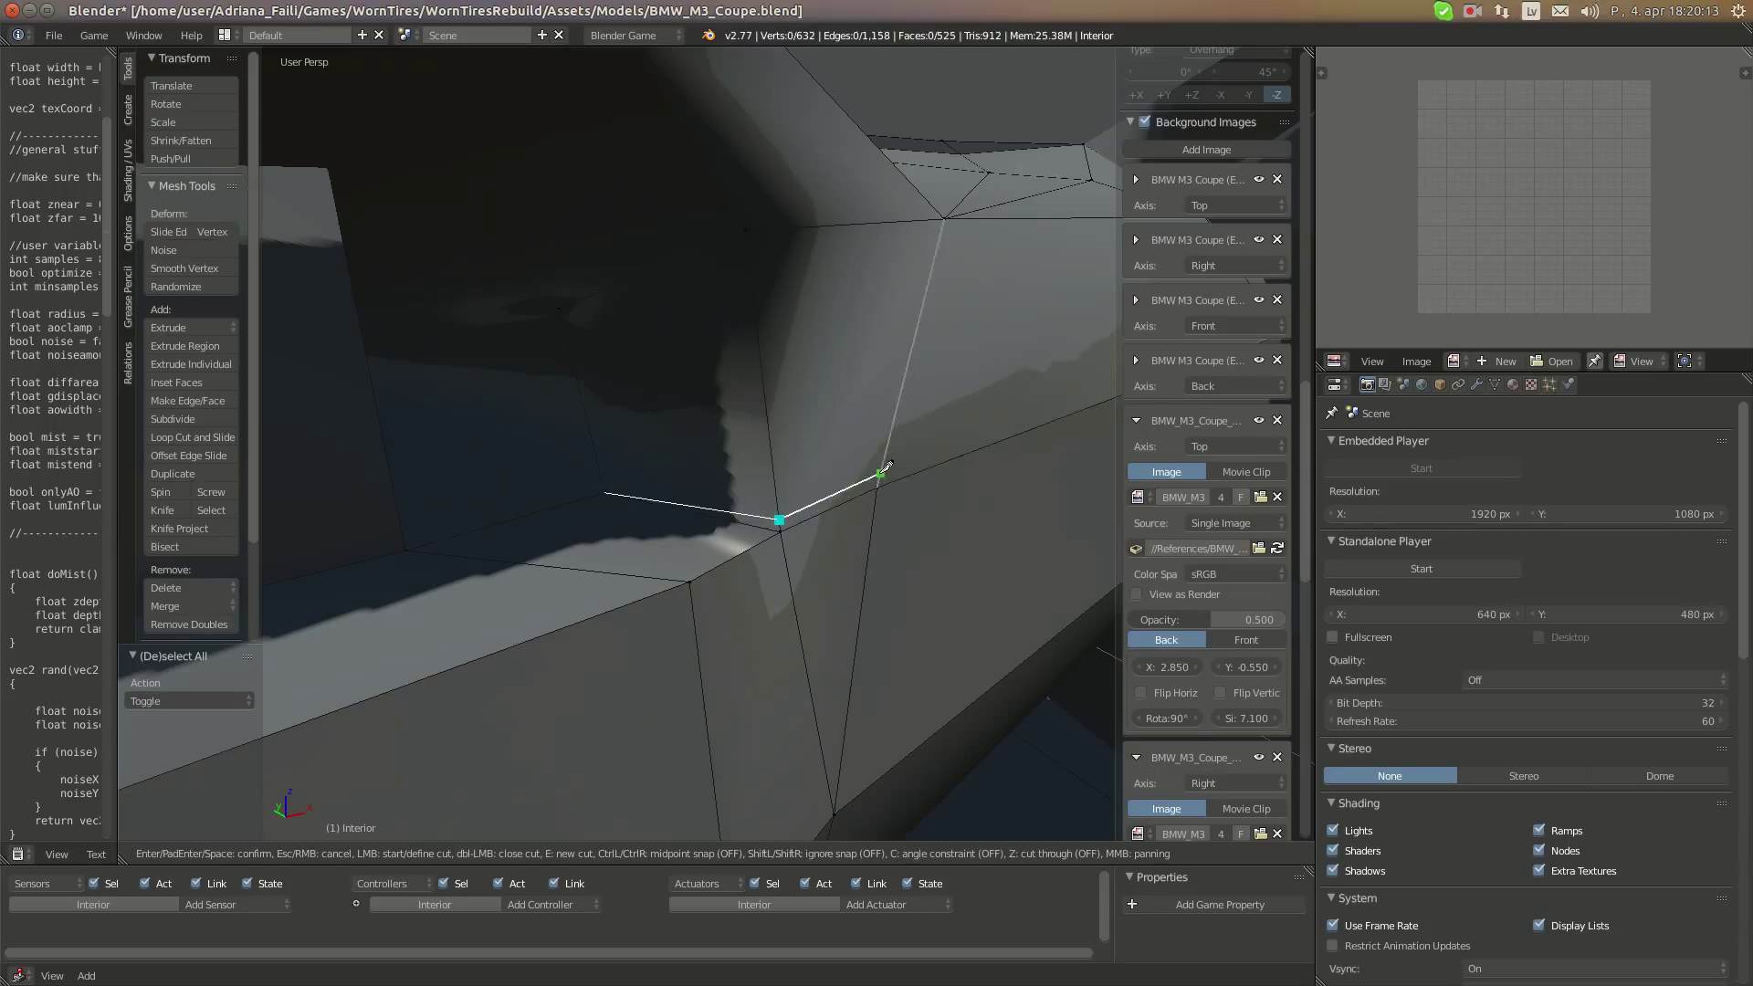
key(Return)
Move the new corner vertex 0.003 along Y, -0.001 along X and a further -0.0004908 along X
middle_drag(875, 481, 794, 513)
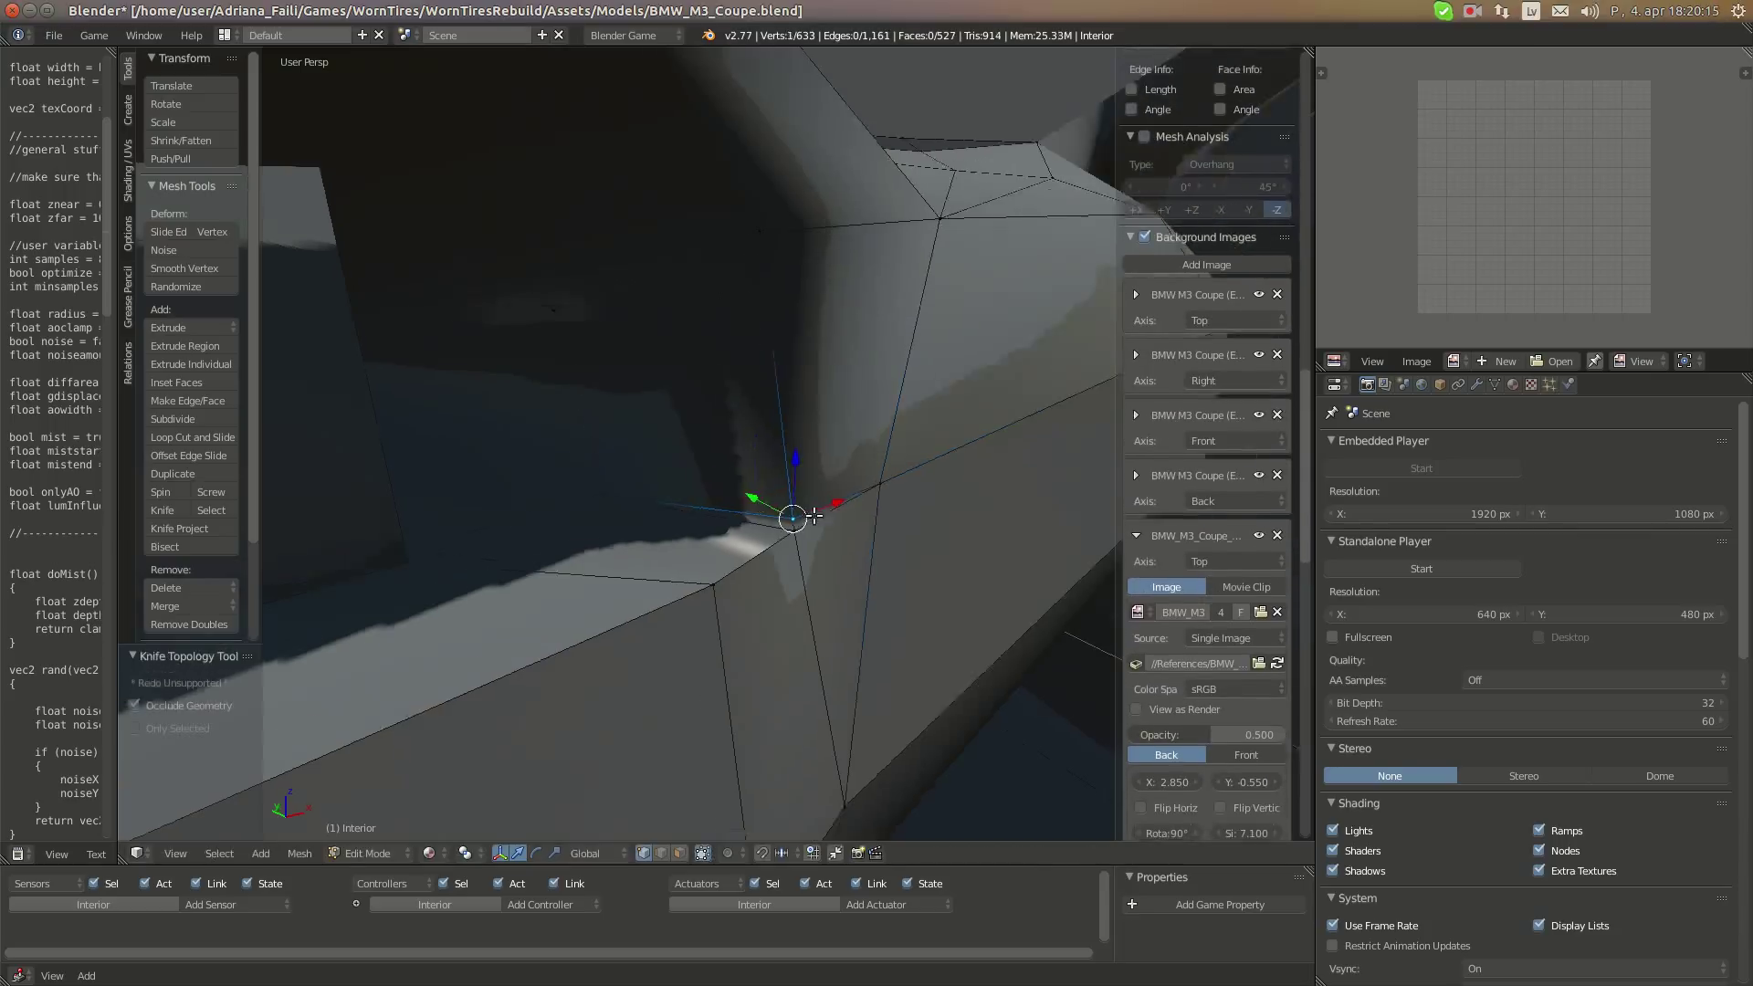
key(g)
click(800, 497)
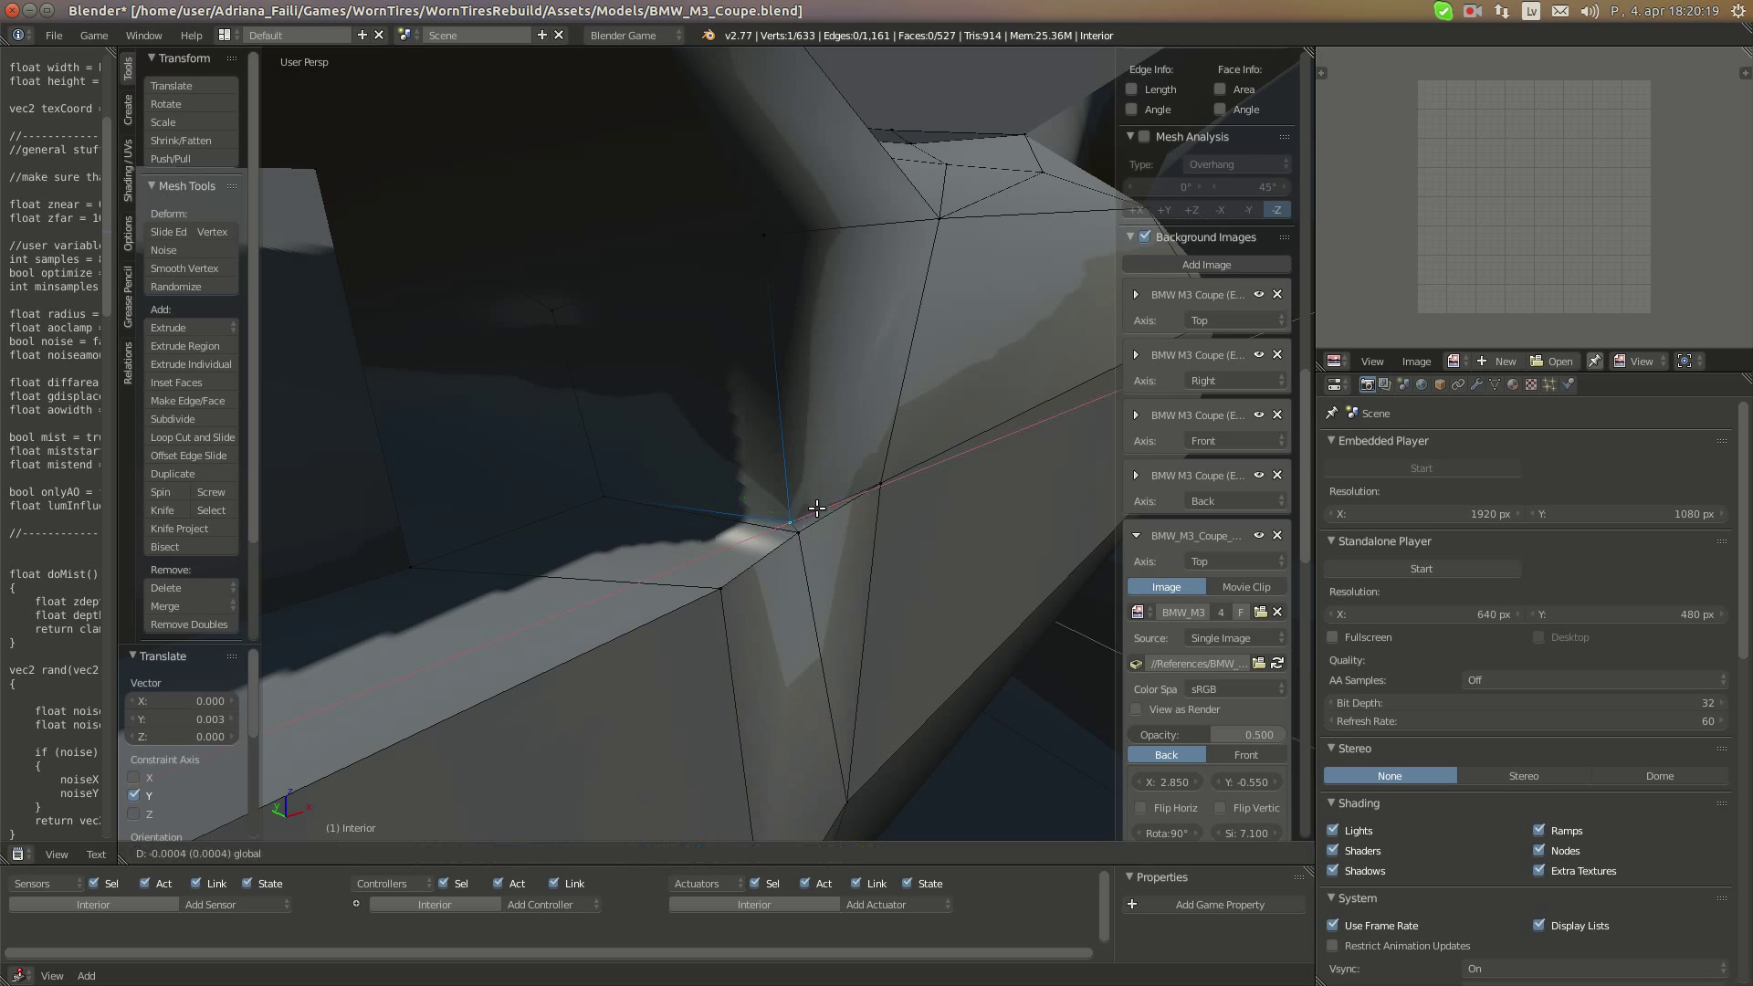
middle_drag(819, 508, 736, 502)
key(g)
key(x)
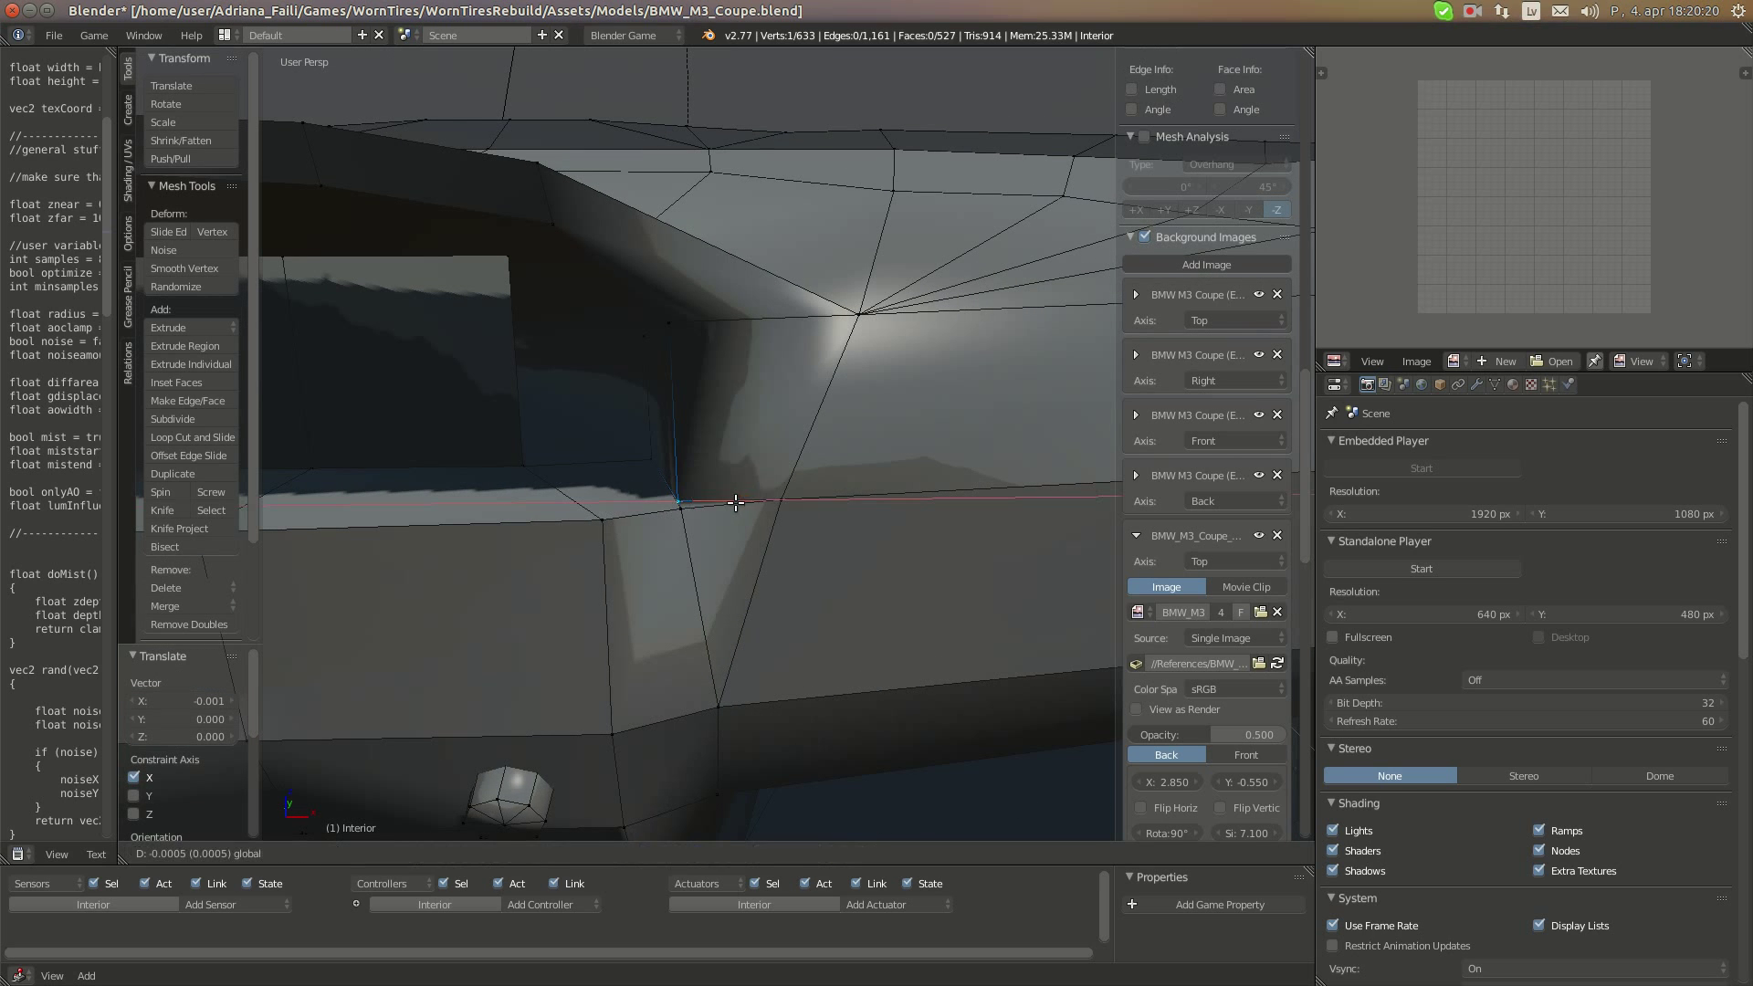
click(587, 473)
Shift the vertex at the display opening's lower corner nearest the instrument opening by 0.0005835 along X
middle_drag(587, 473, 620, 467)
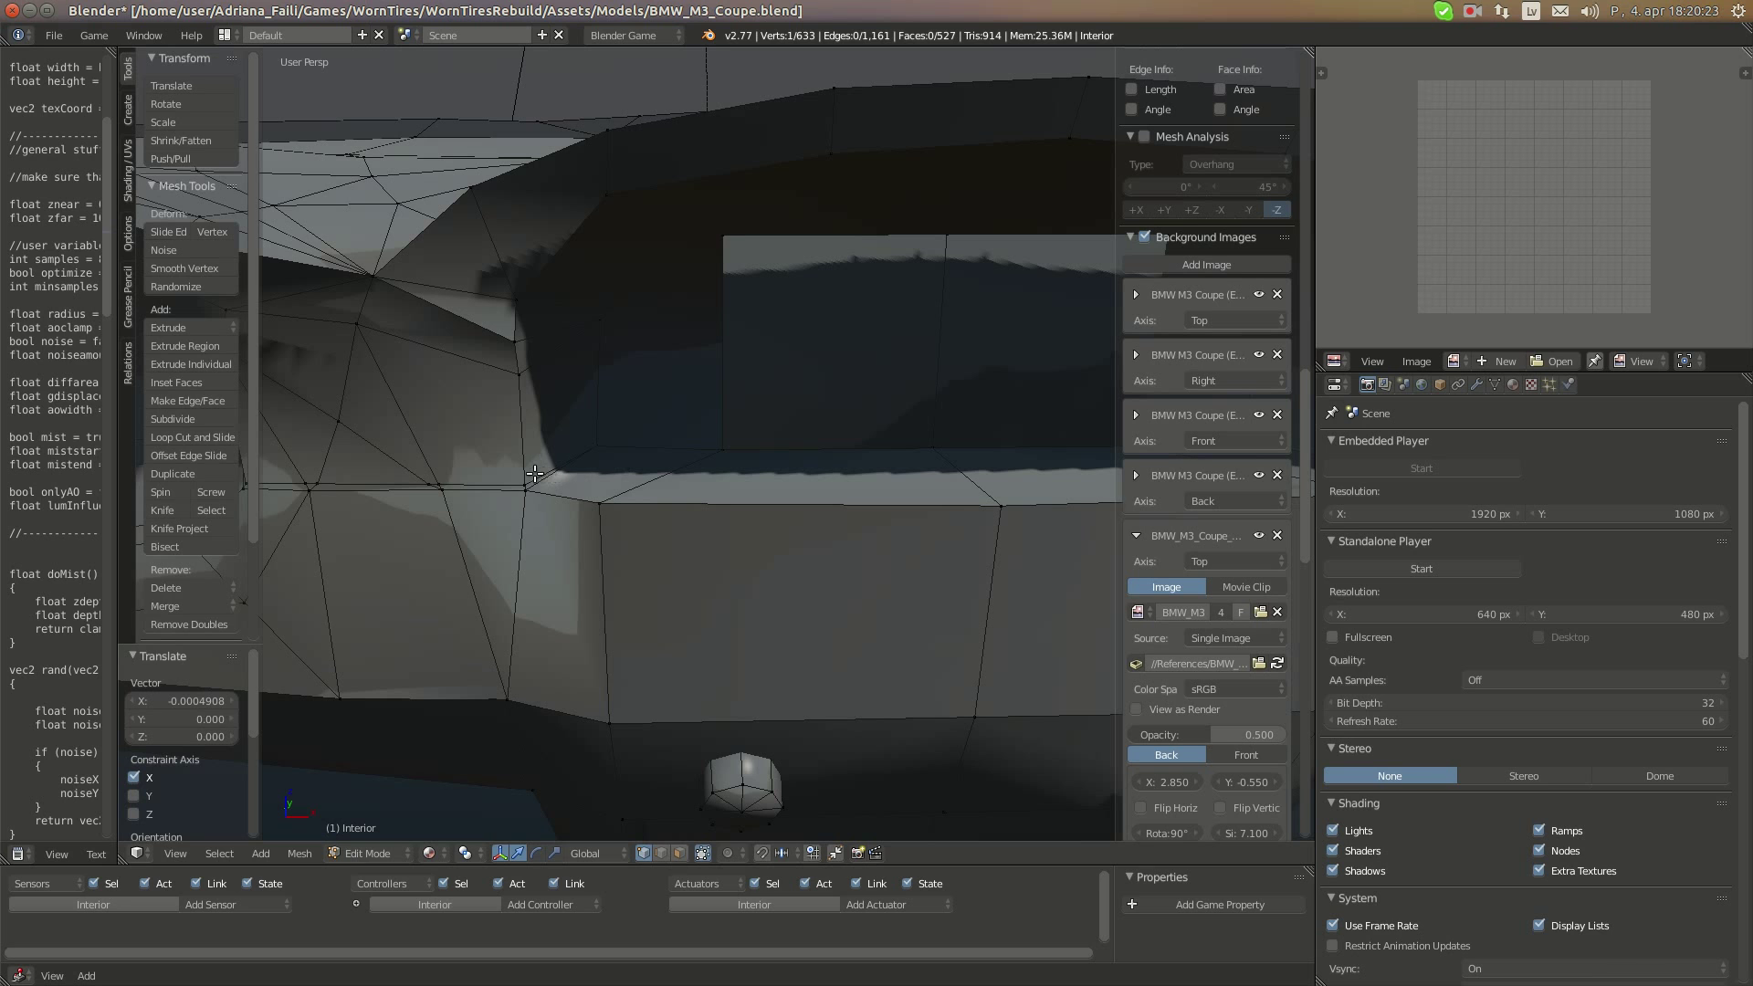
drag(573, 486, 583, 485)
middle_drag(582, 486, 669, 531)
scroll(662, 522, down, 3)
scroll(650, 505, up, 4)
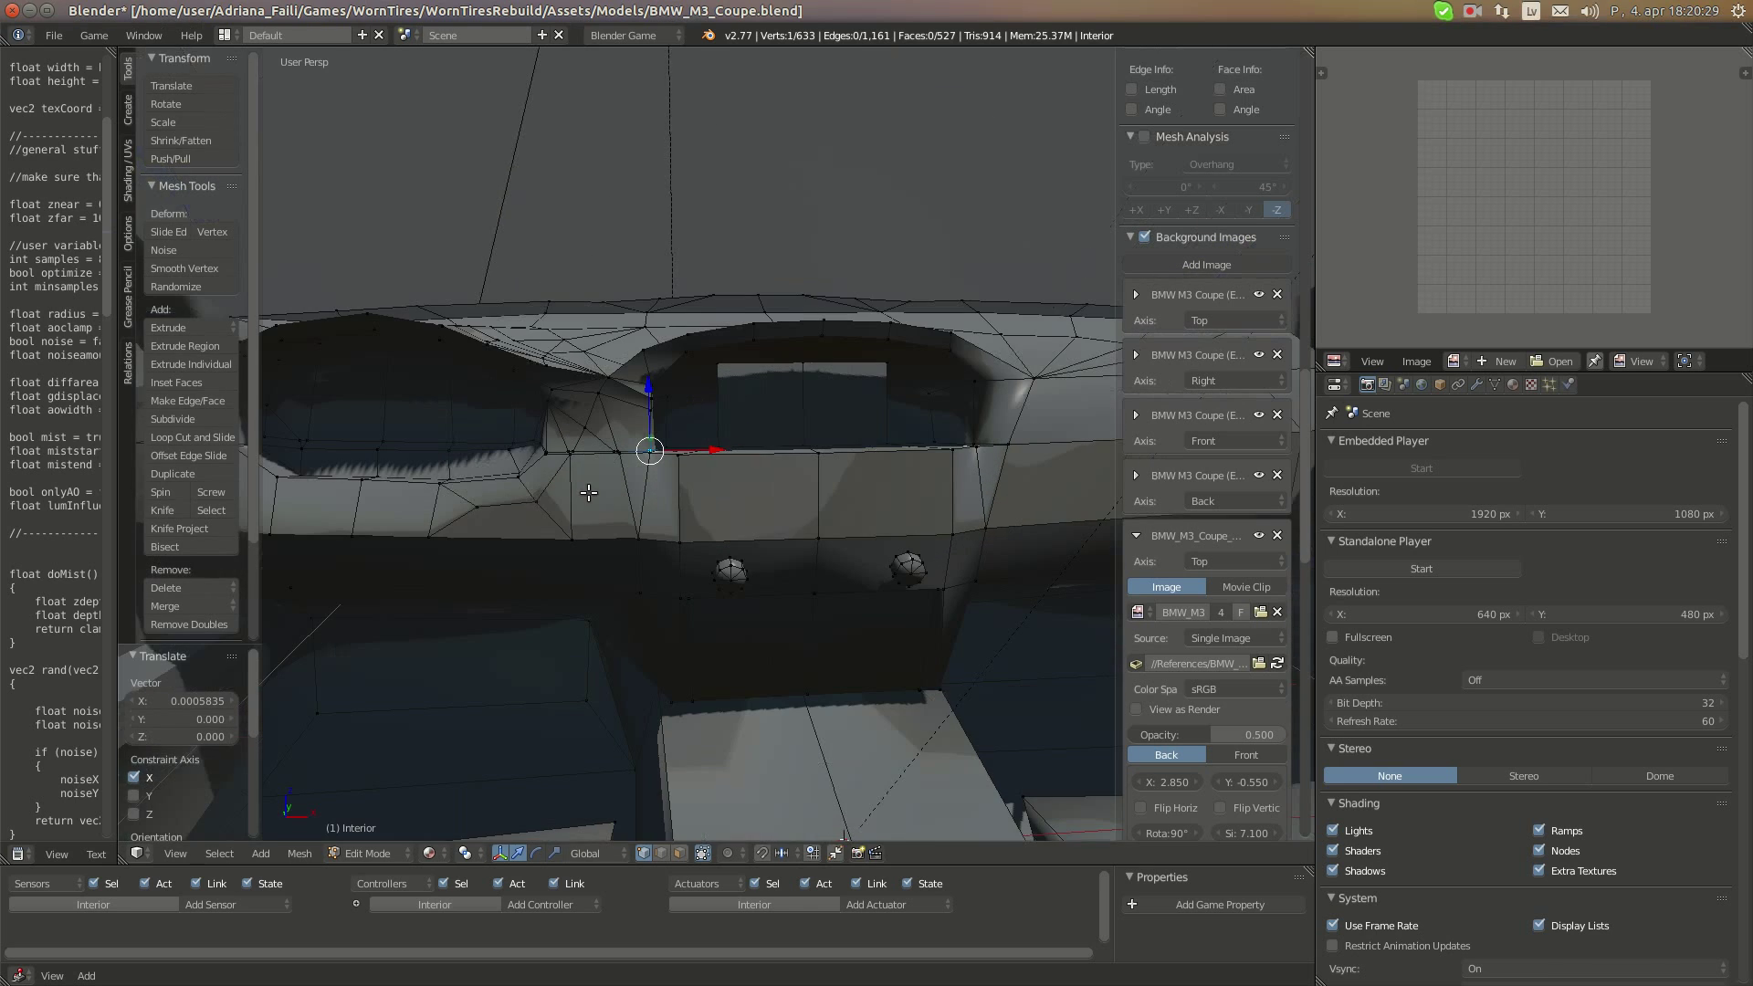
Switch to Chromium to compare the dashboard area between the instrument and display openings with the interior photos, and return to Blender
middle_drag(551, 485, 595, 489)
click(11, 141)
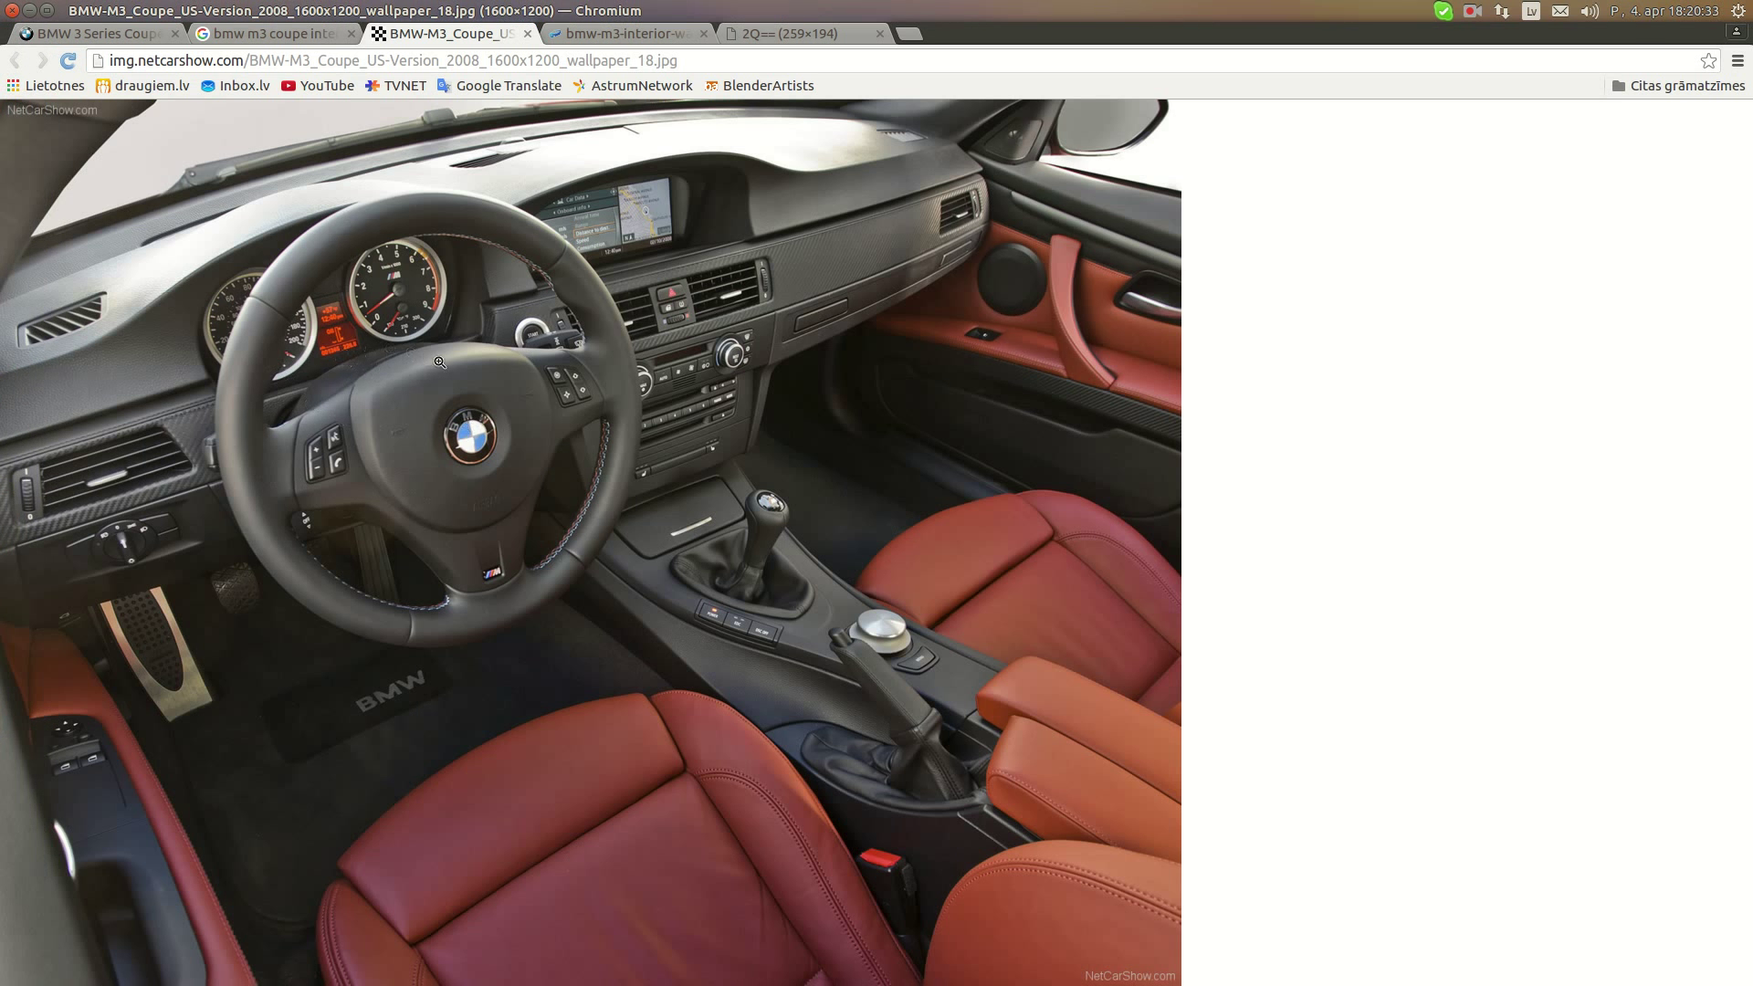
click(269, 33)
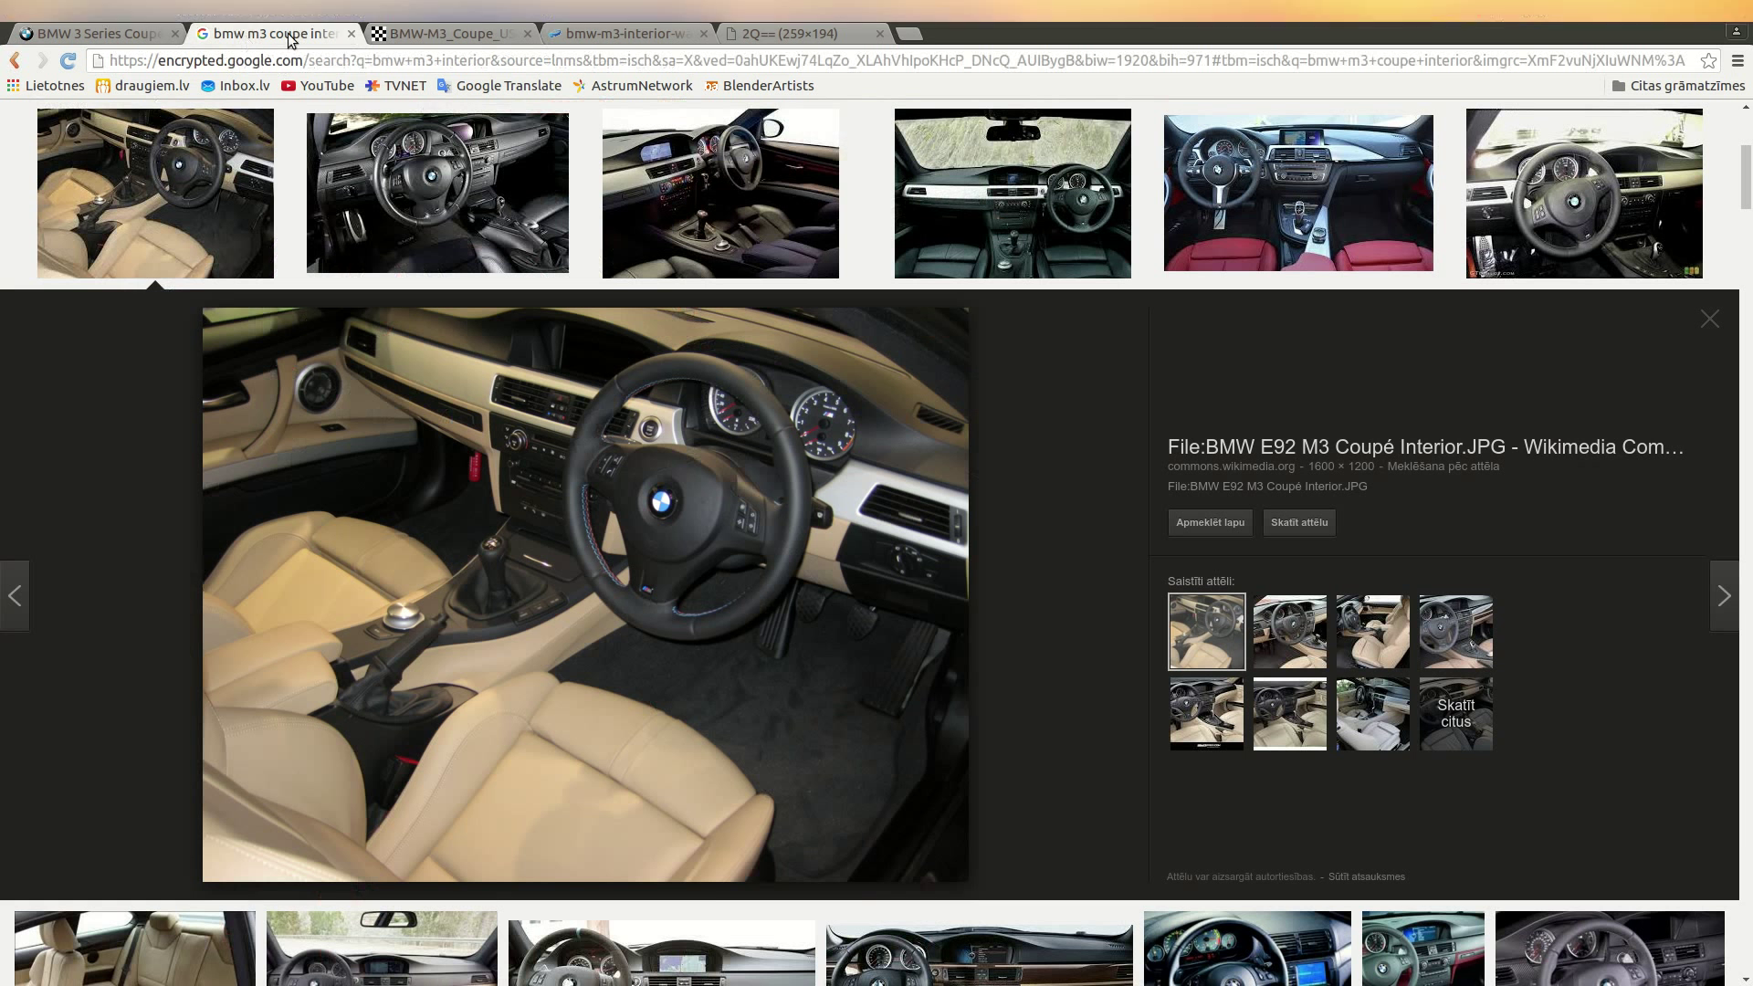
click(573, 33)
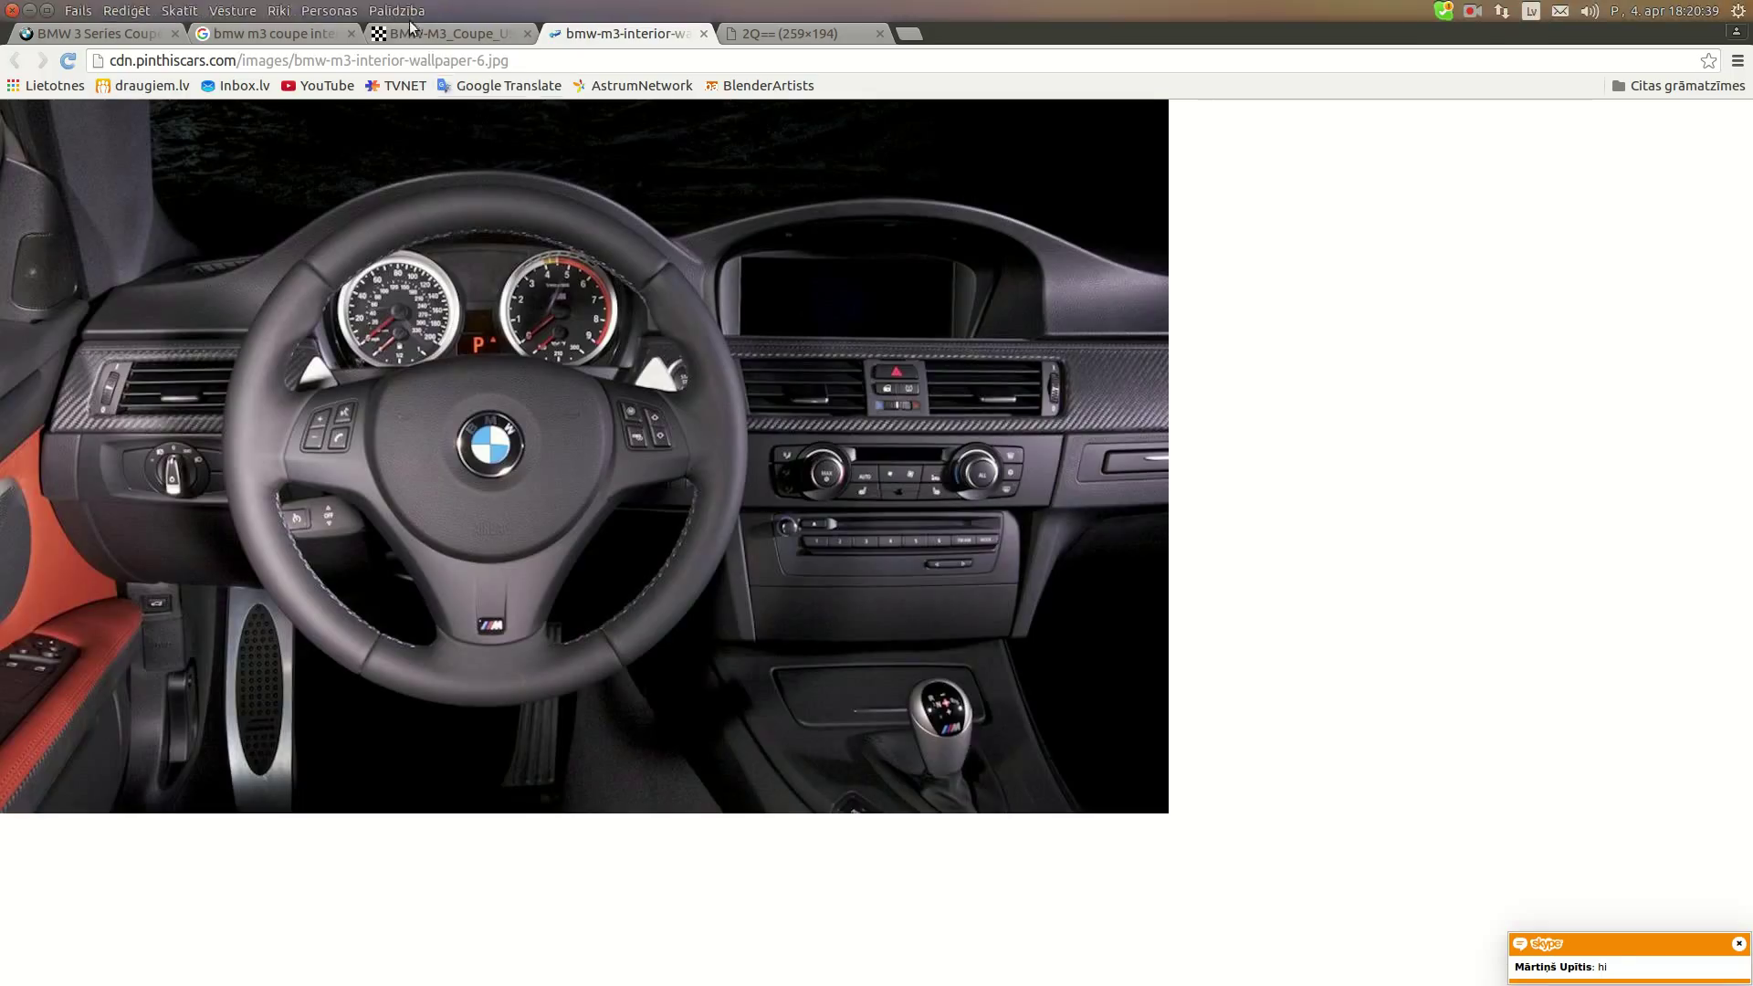
click(448, 34)
mouse_move(13, 595)
click(20, 728)
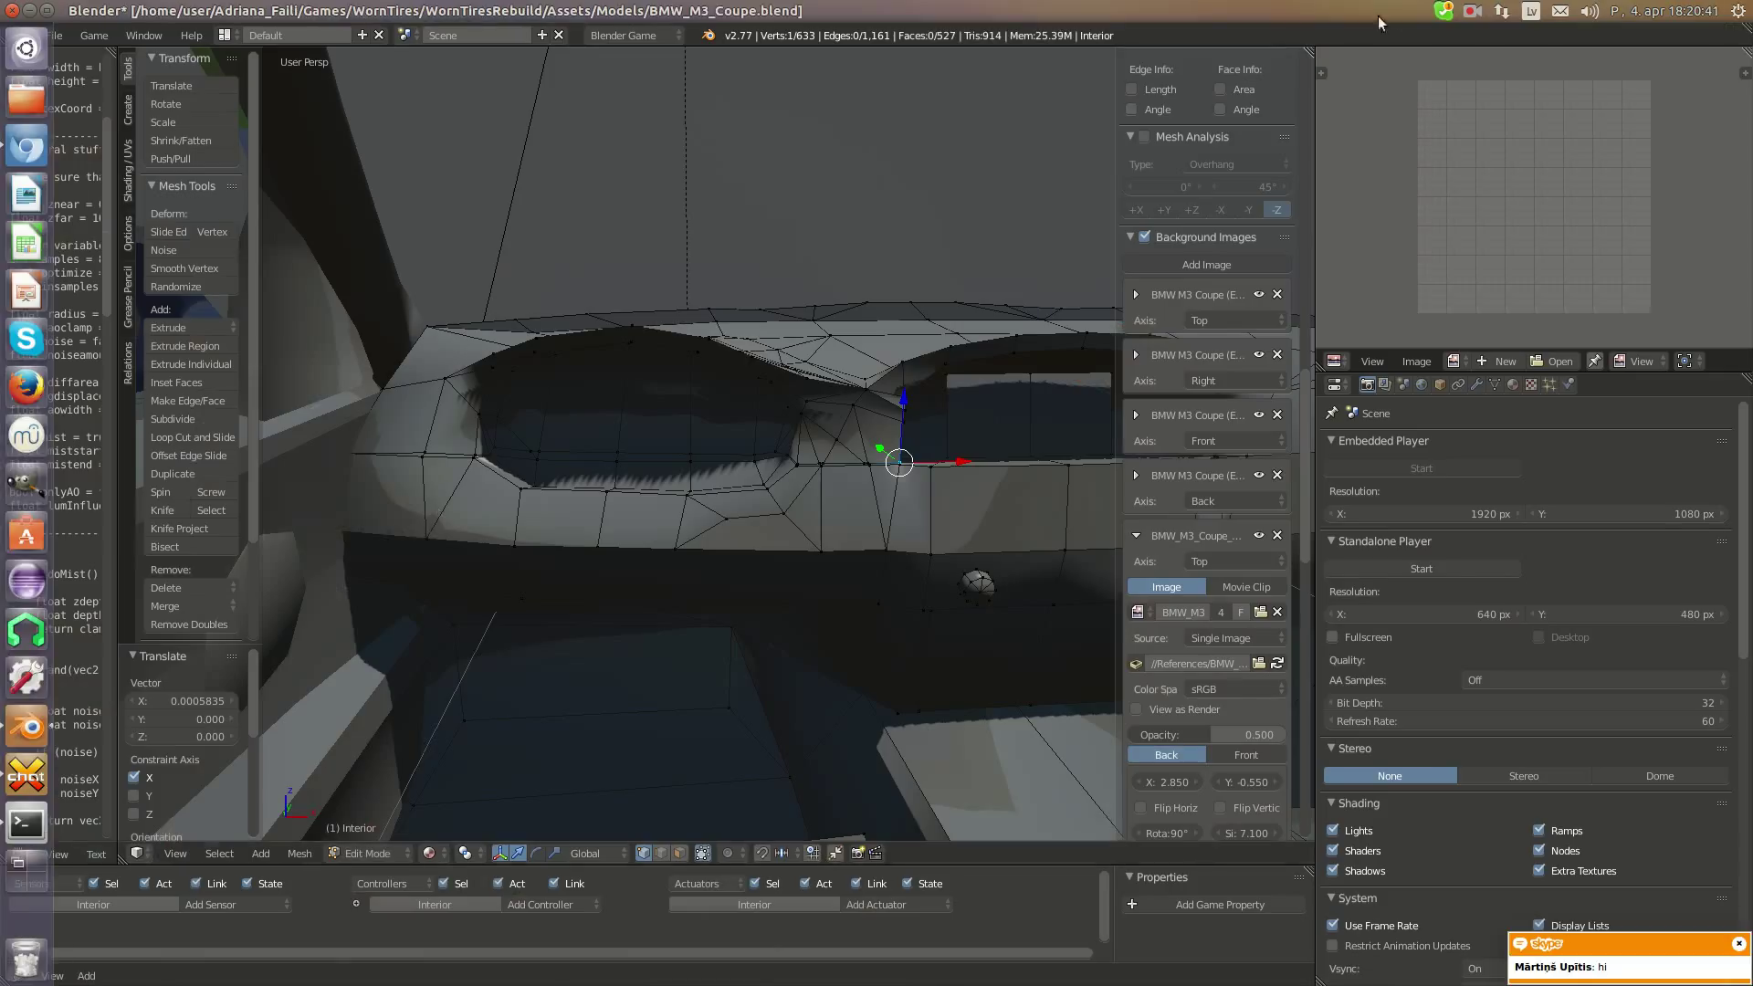
click(1472, 11)
click(1498, 55)
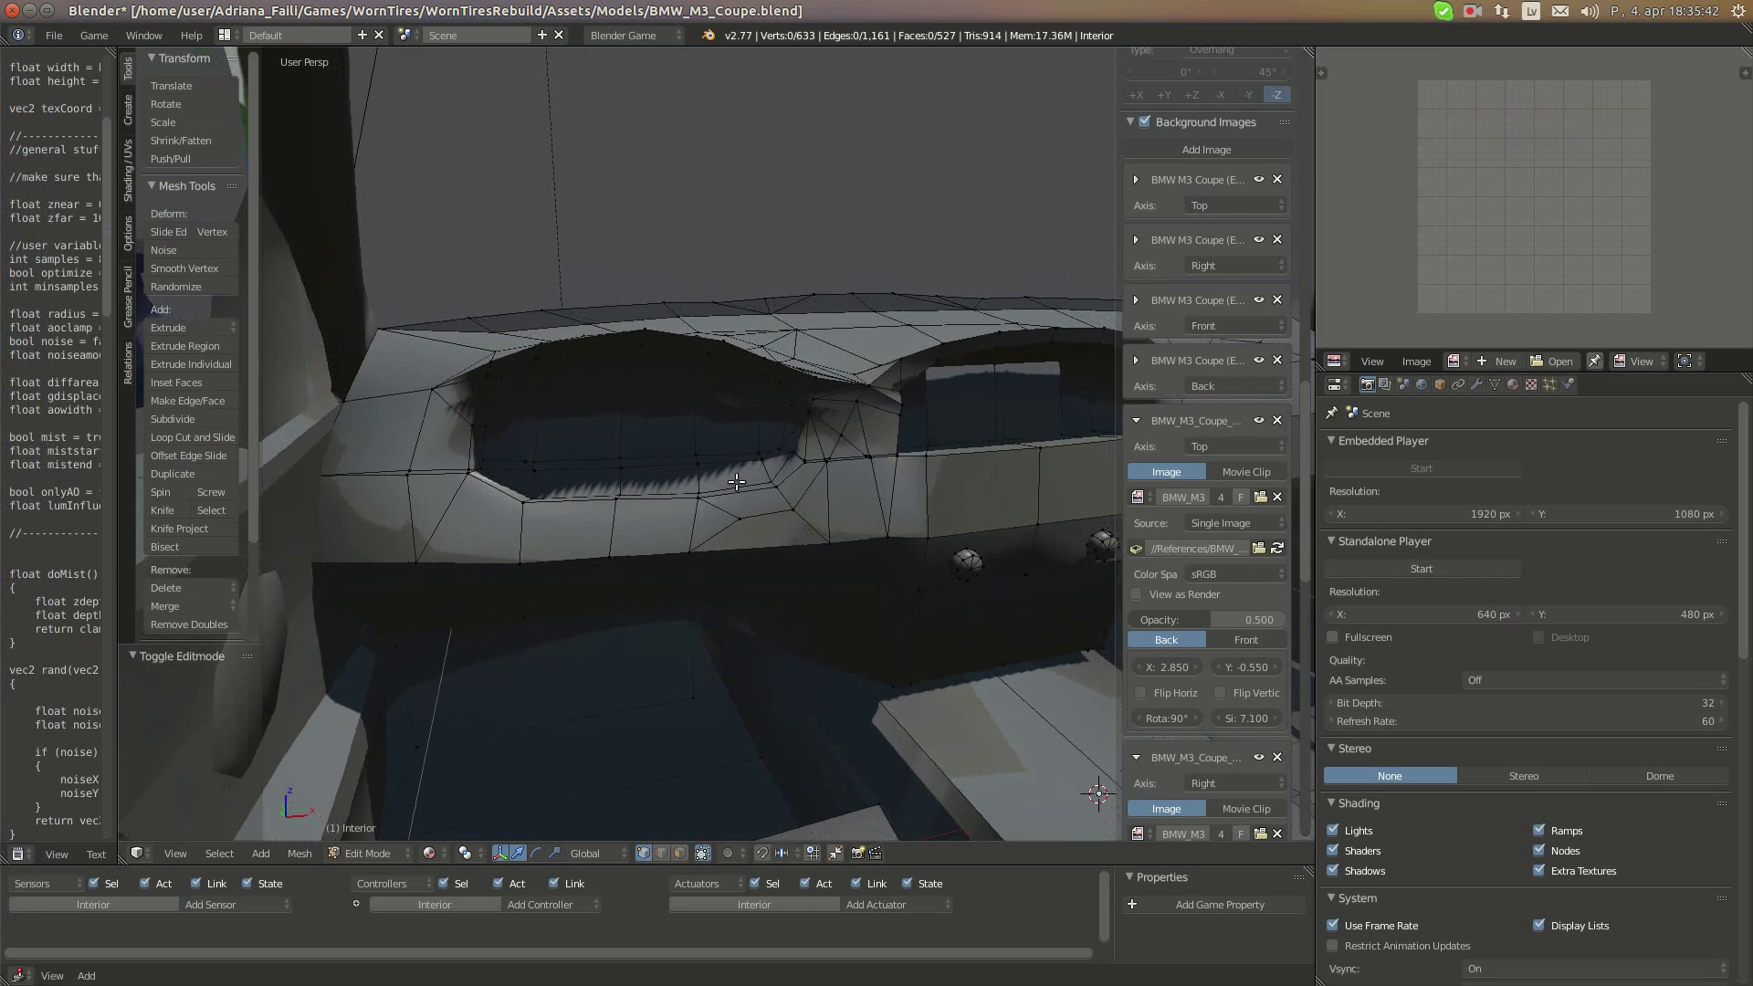
Switch to Chromium, view the red-interior and frontal dashboard photos, and close the small 259×194 interior image
mouse_move(5, 366)
click(25, 148)
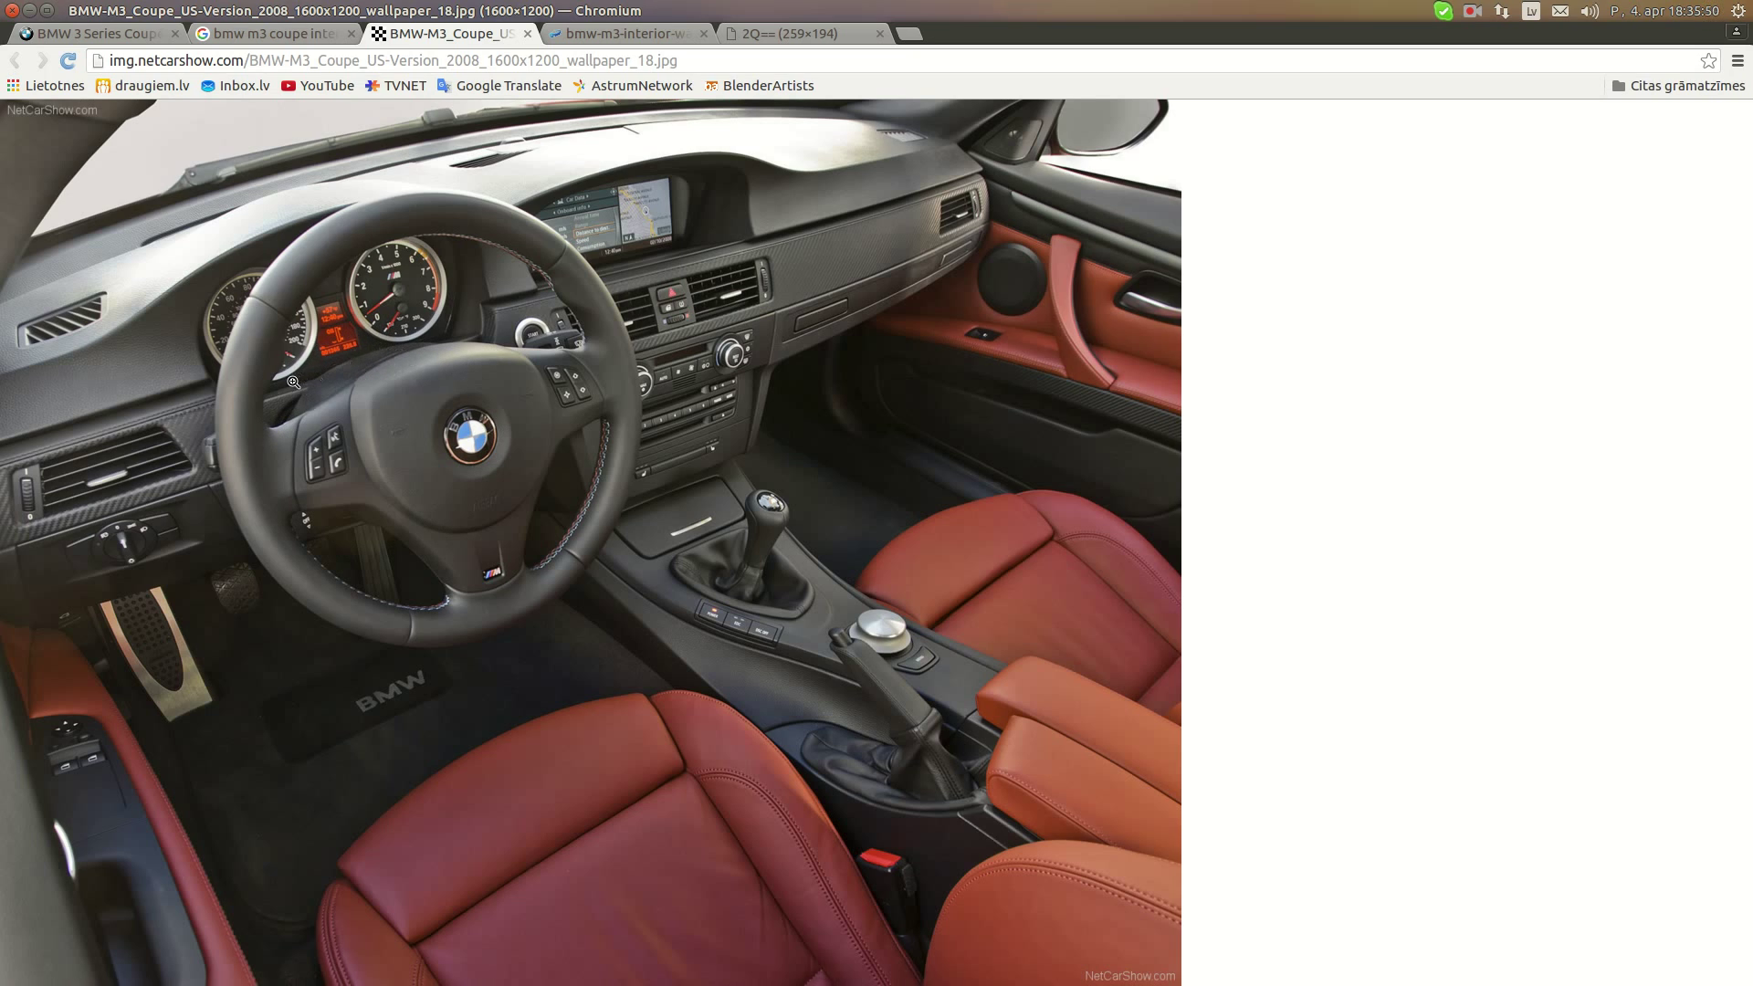
click(630, 33)
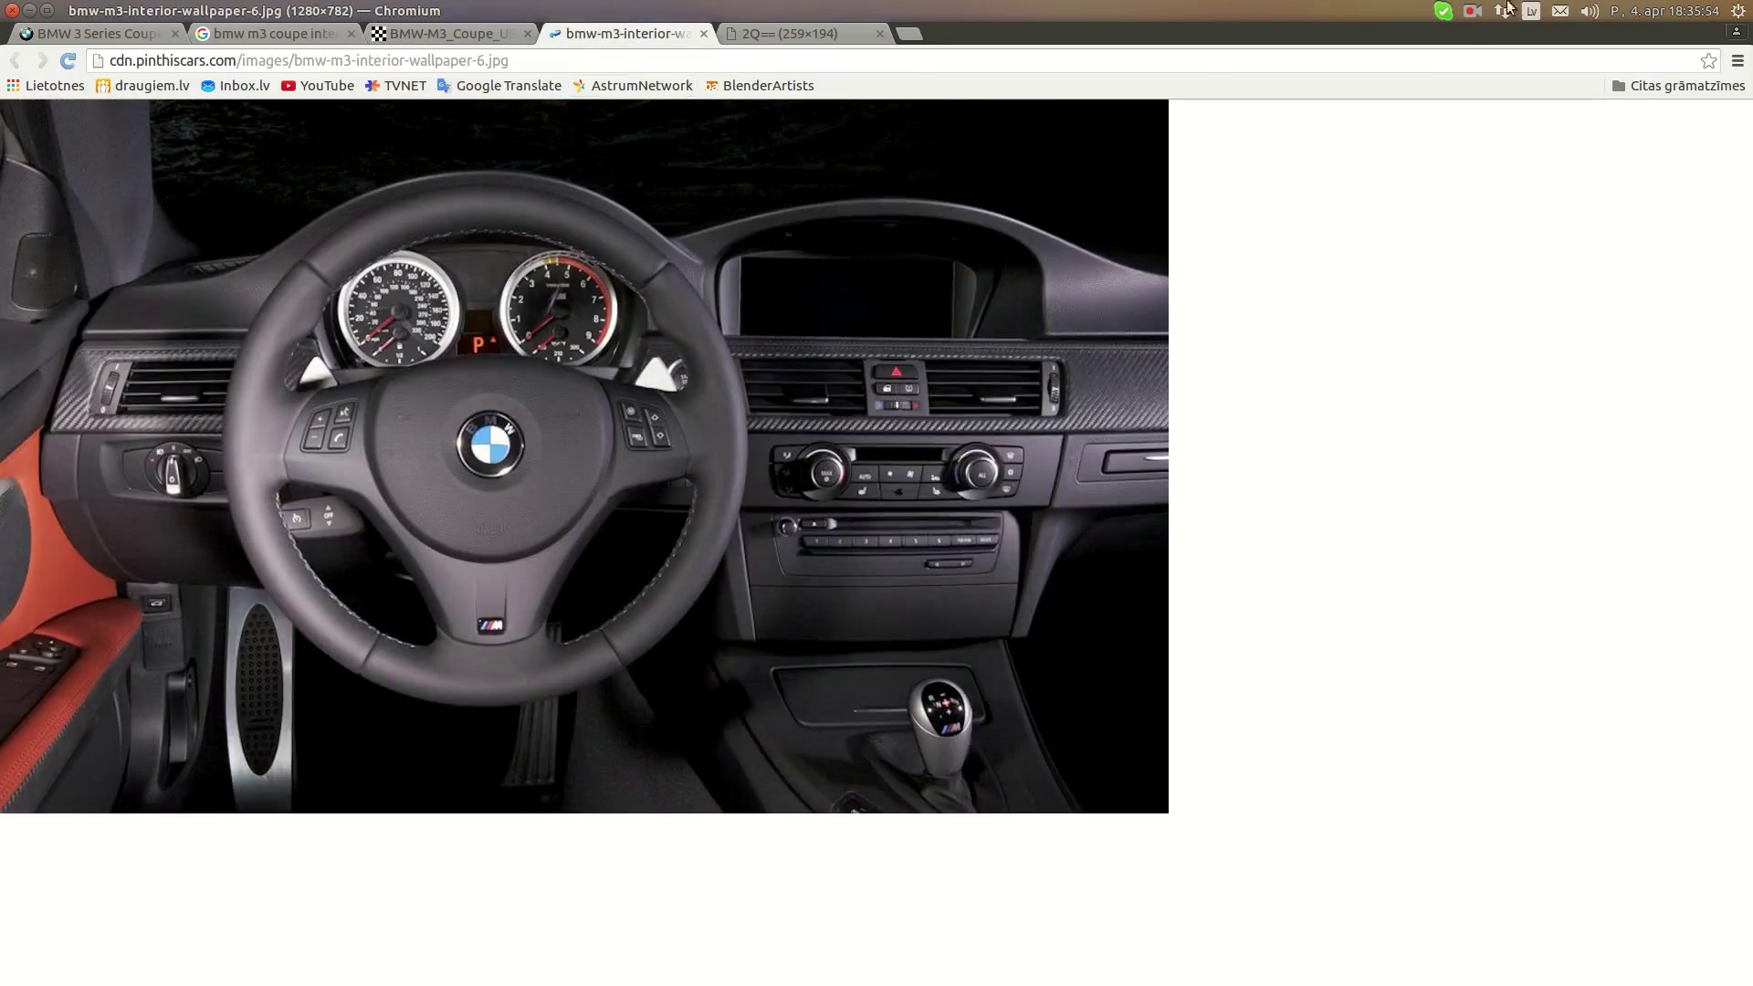
click(790, 33)
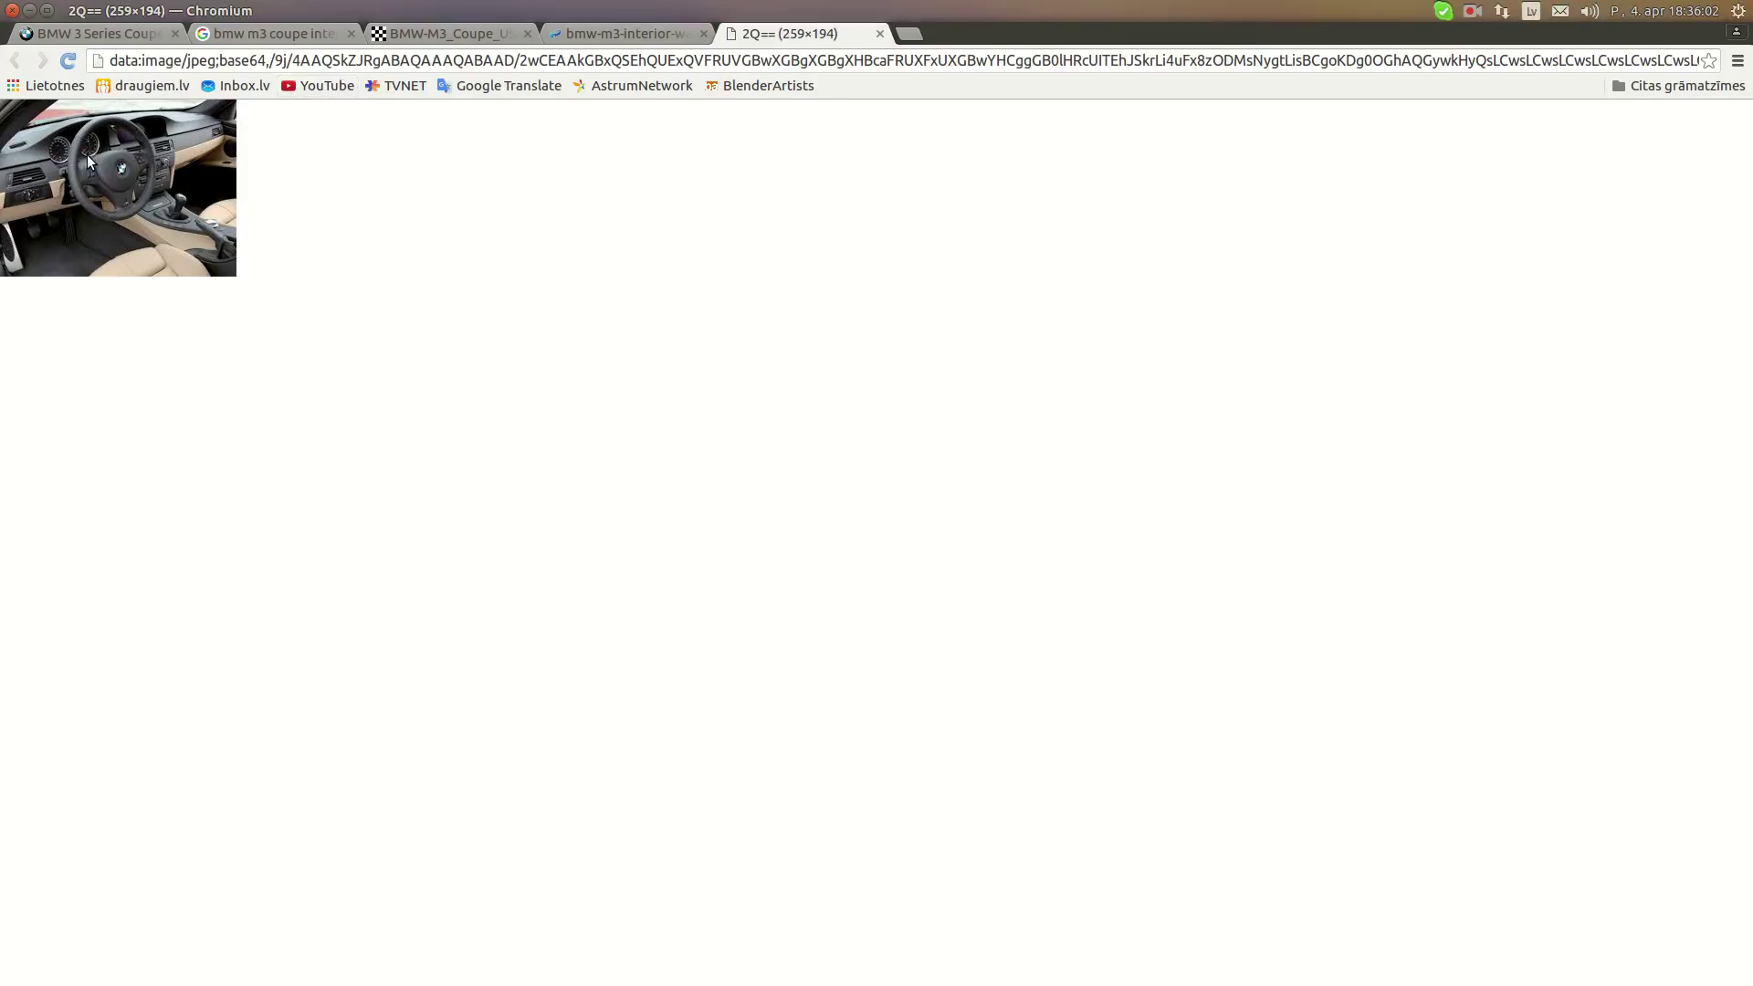
click(881, 34)
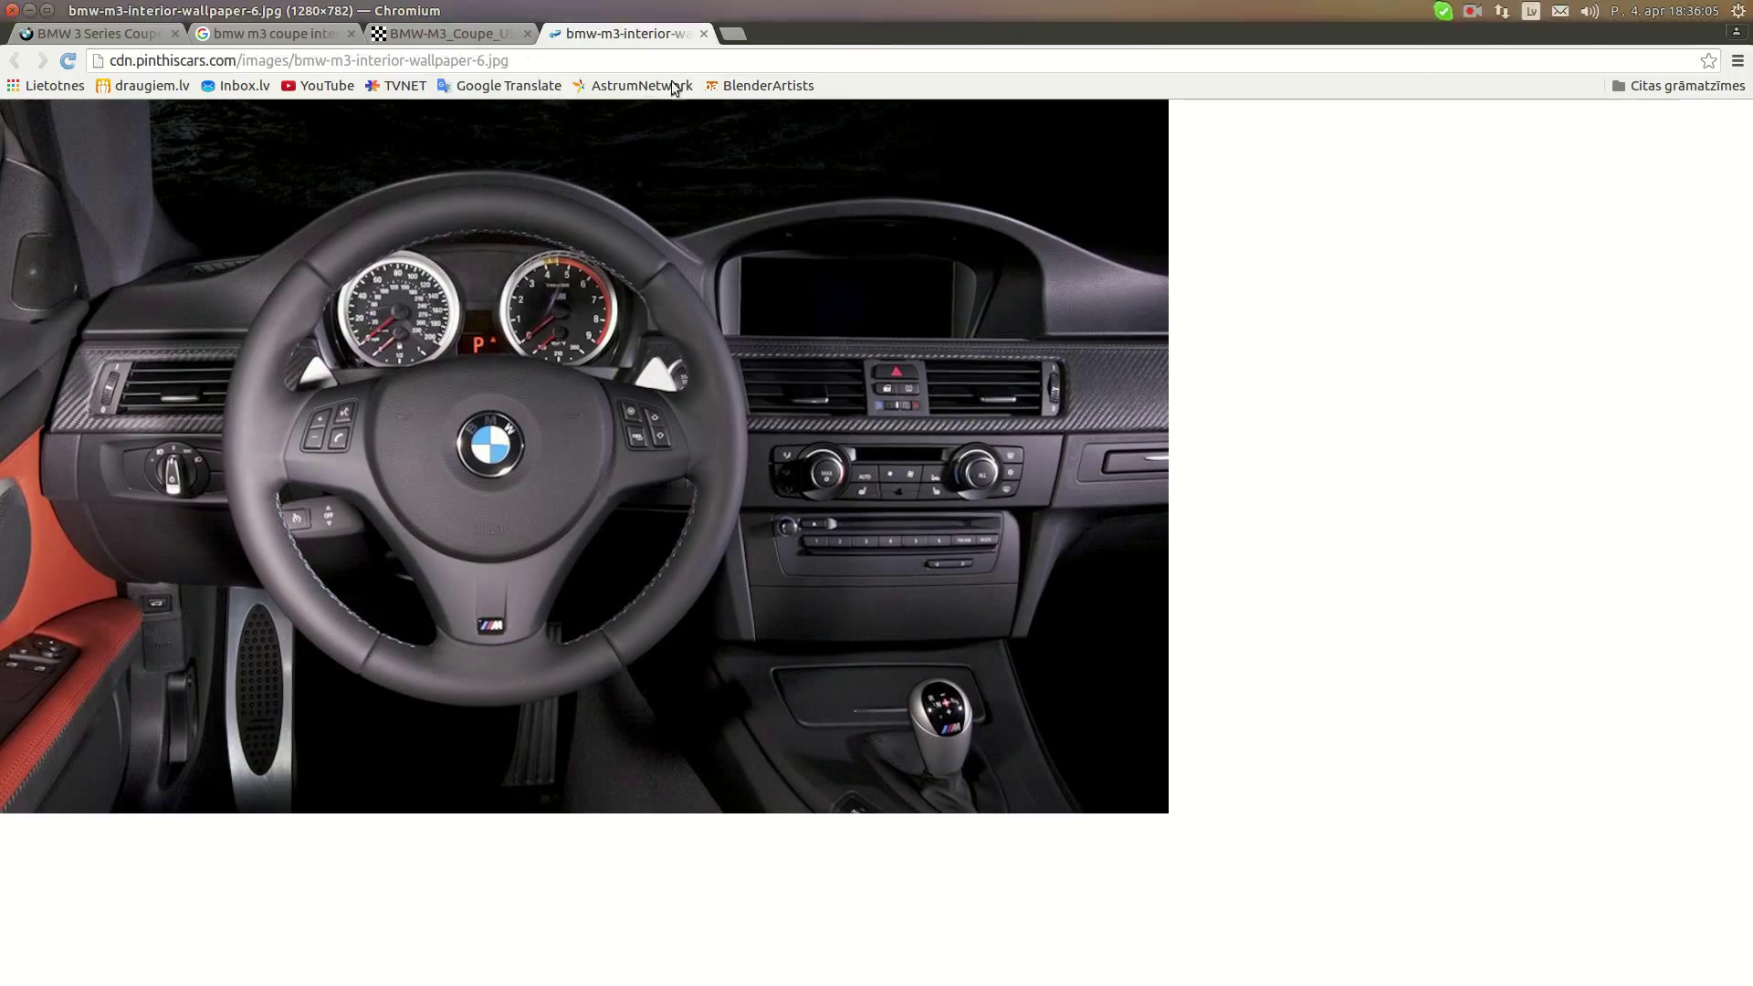
Examine the lower rim of the instrument cluster in the remaining interior photos and compare it with the mesh in Blender
click(435, 36)
click(278, 38)
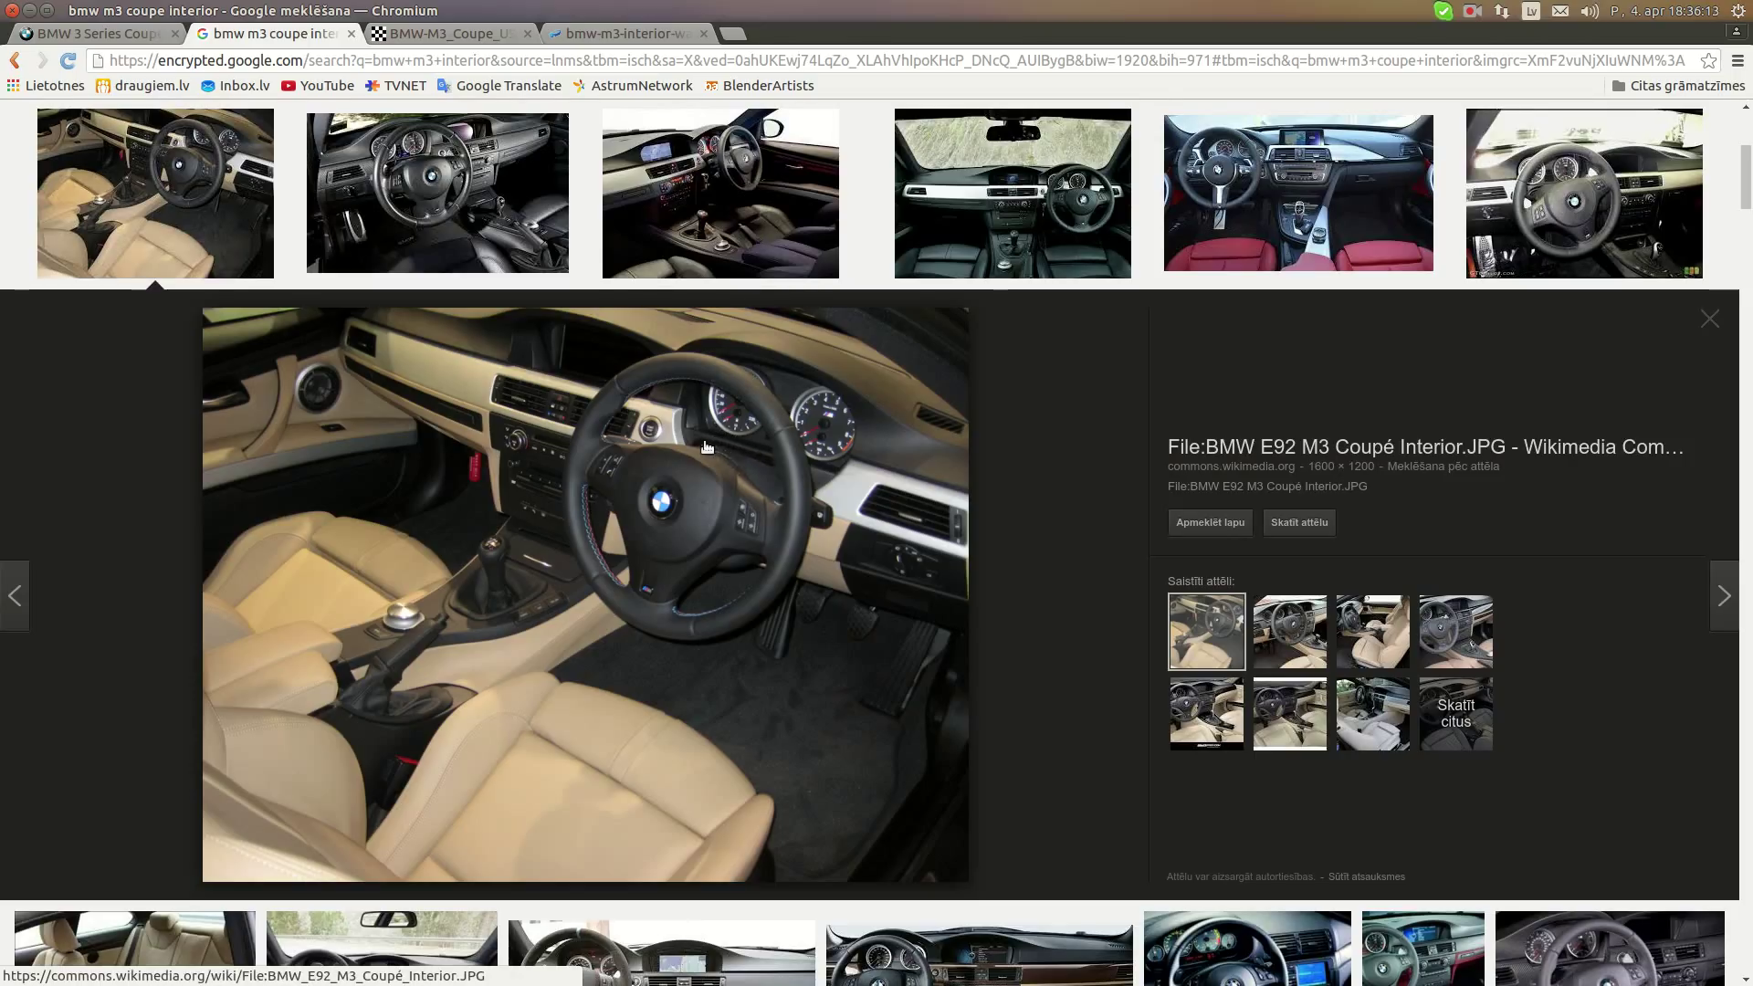
click(410, 37)
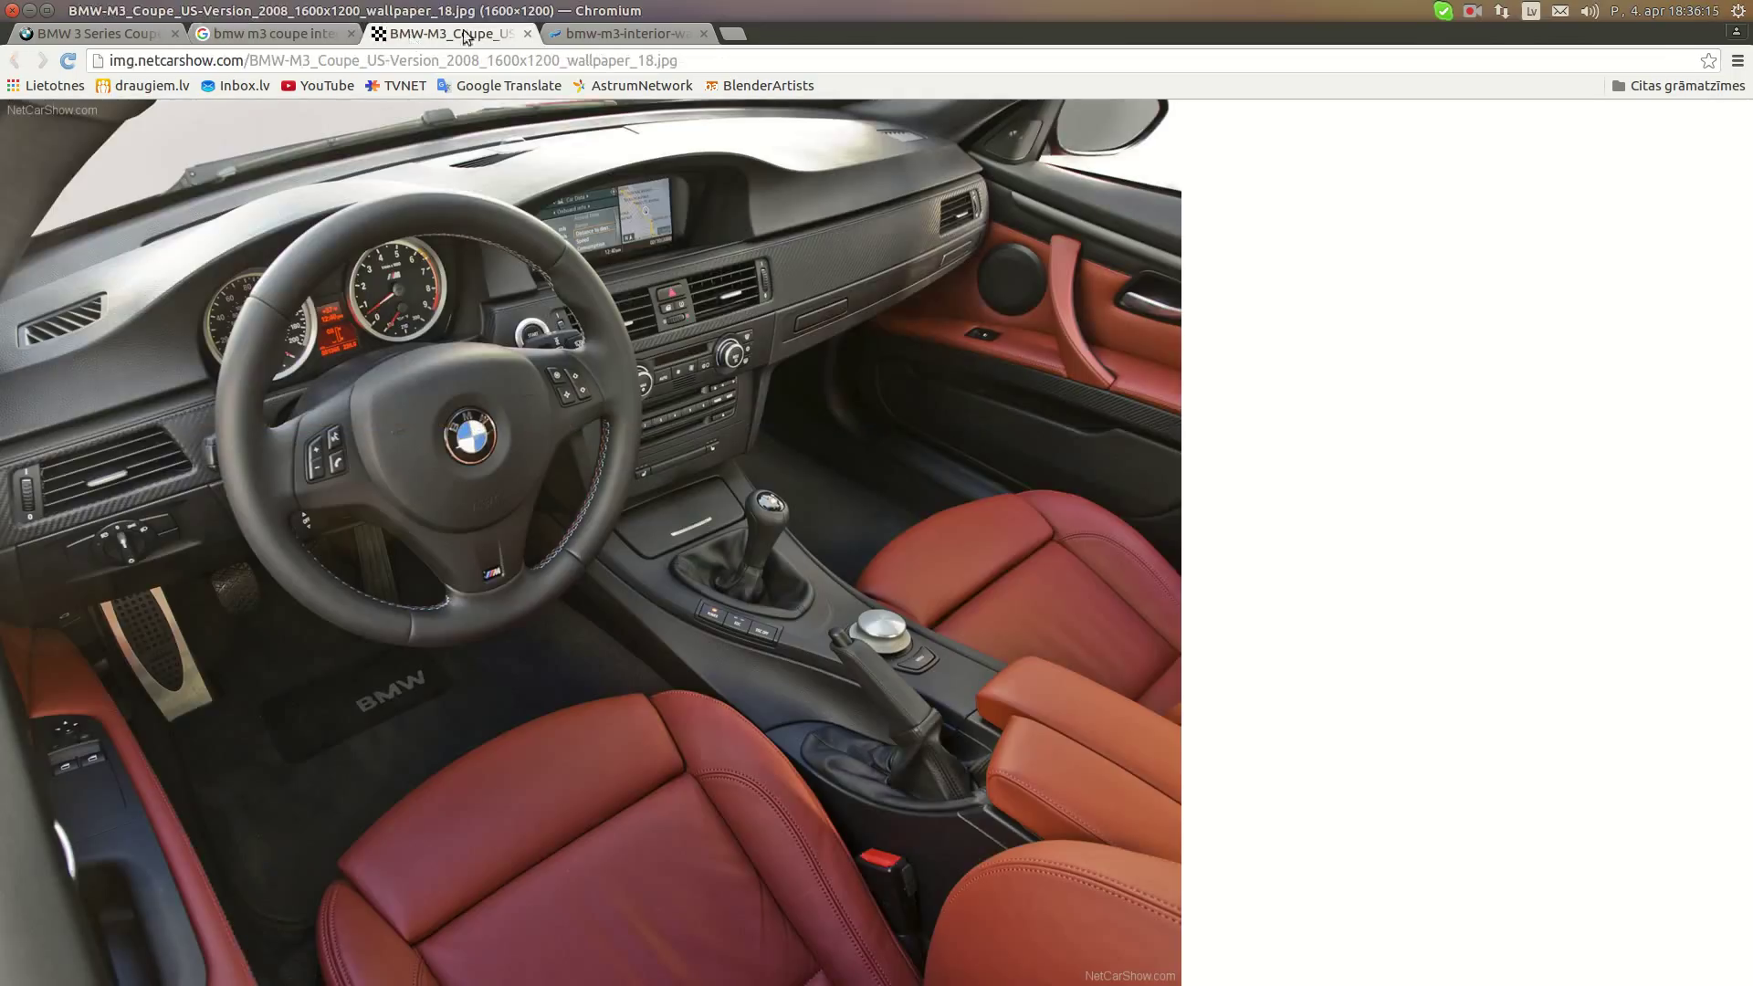
click(663, 34)
click(272, 37)
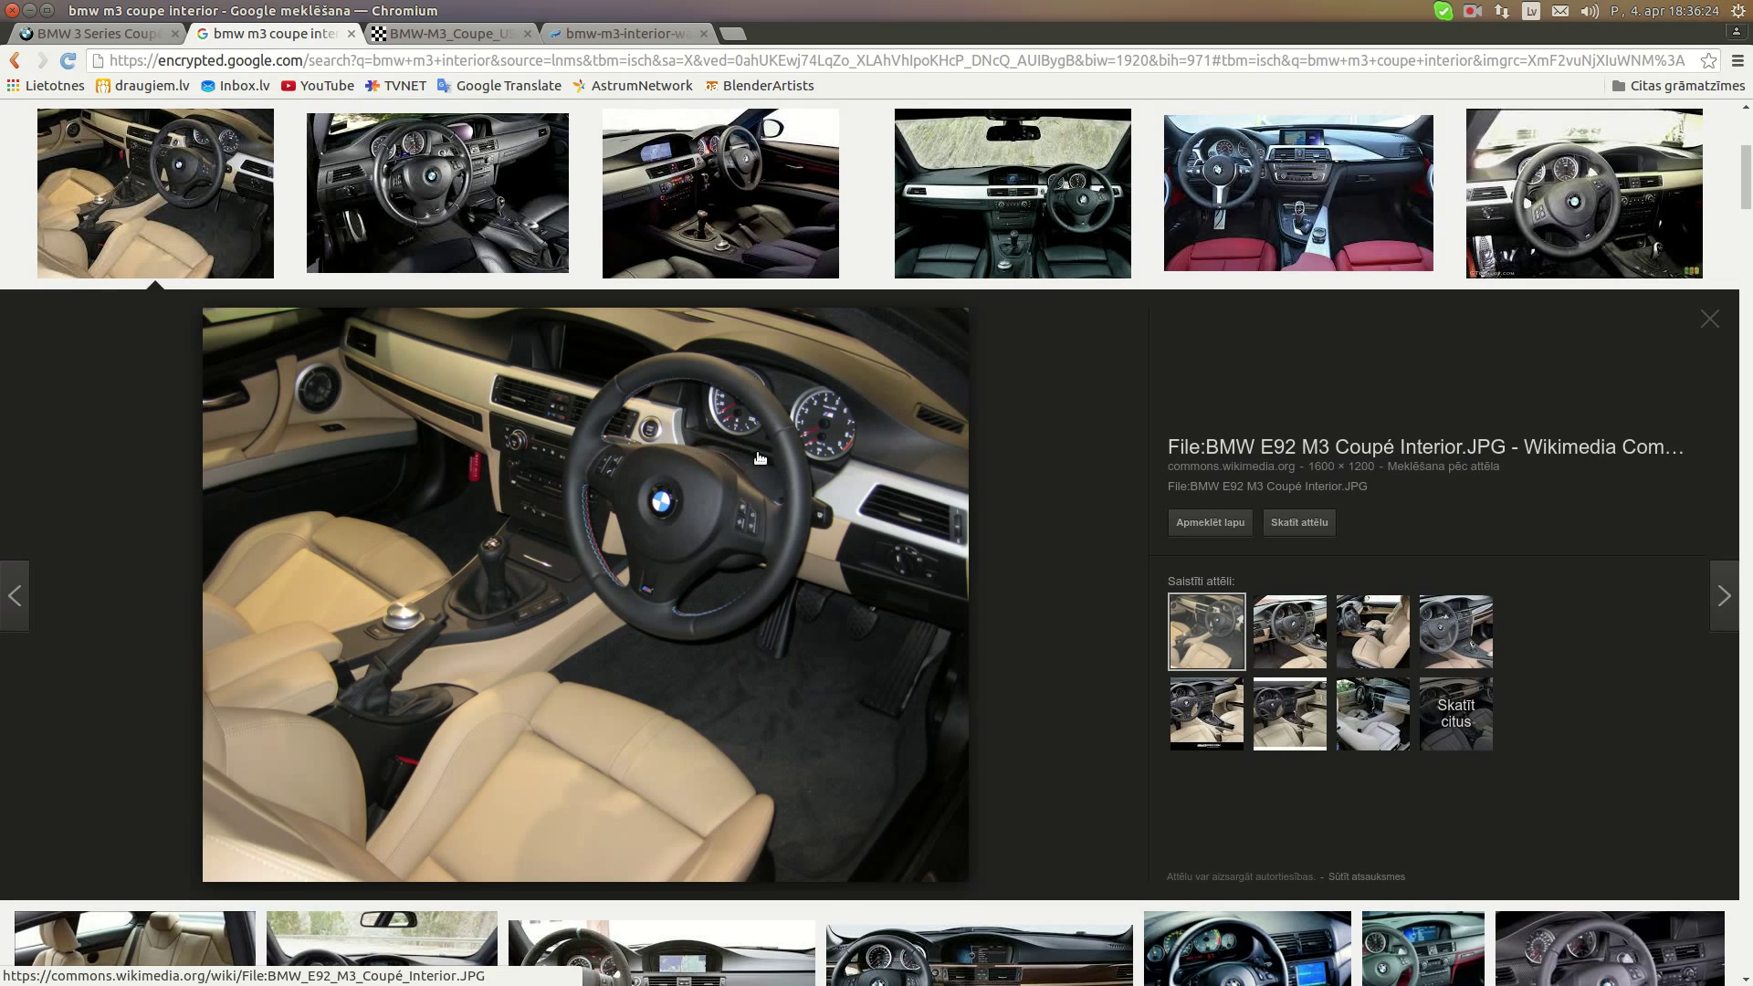
mouse_move(1, 681)
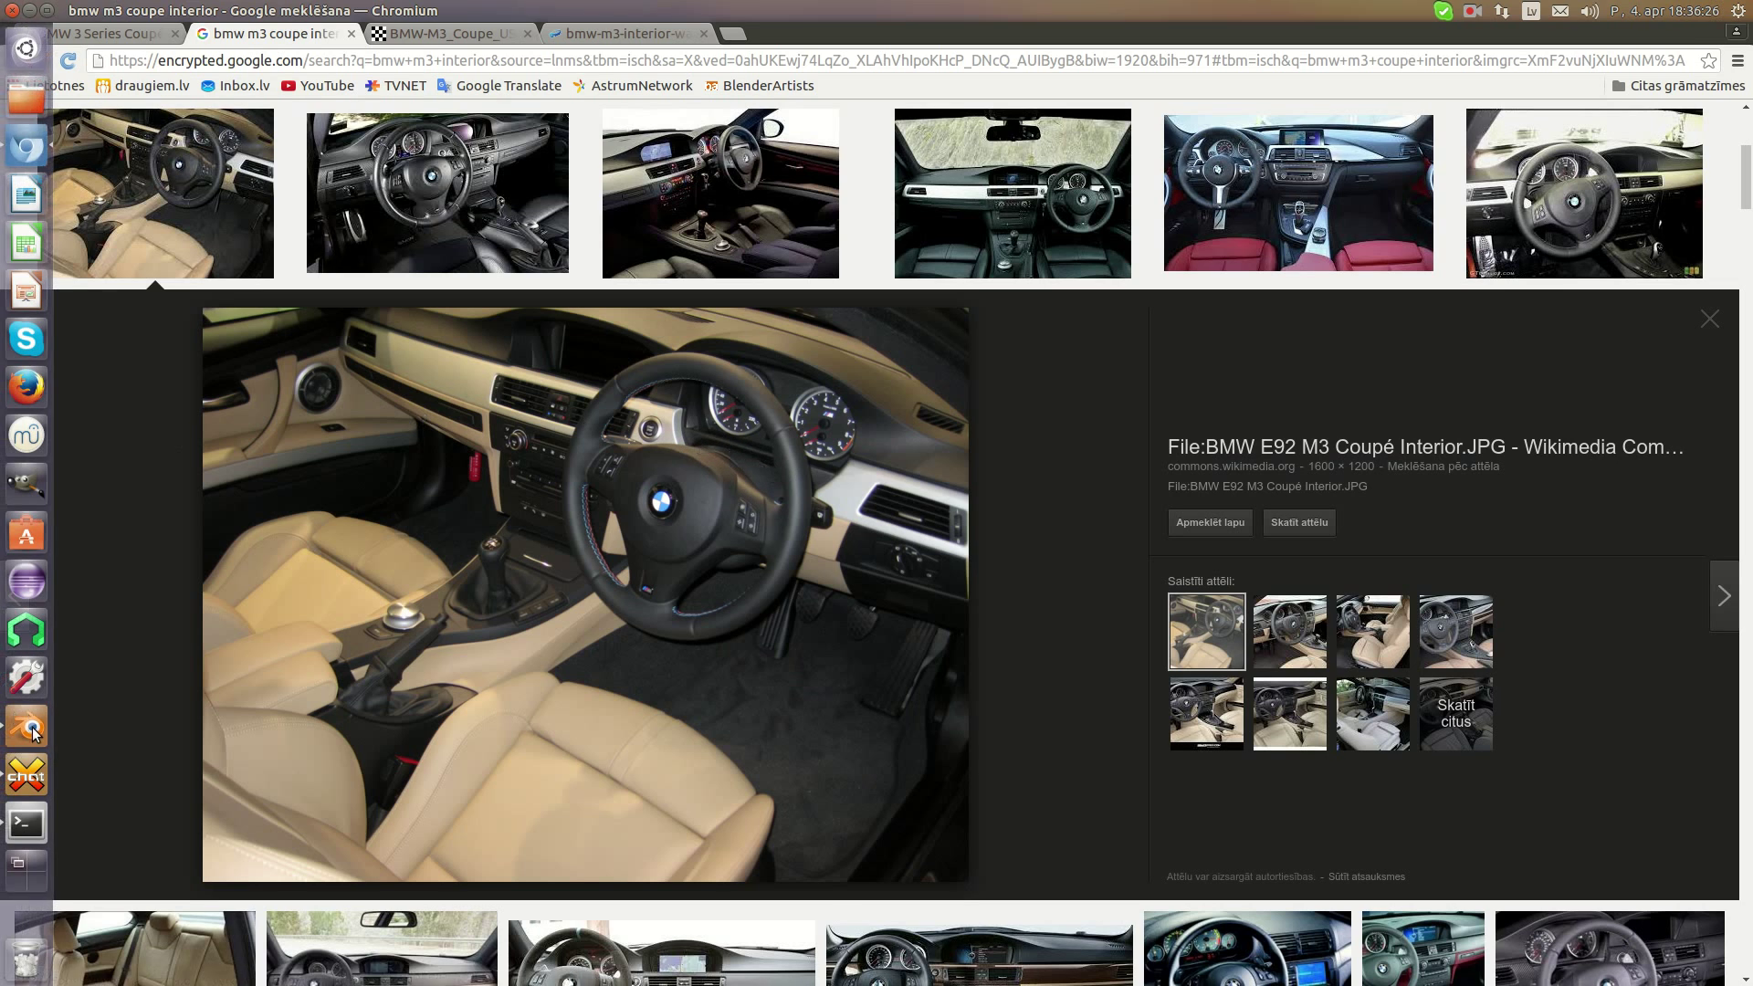
click(31, 718)
scroll(535, 481, up, 6)
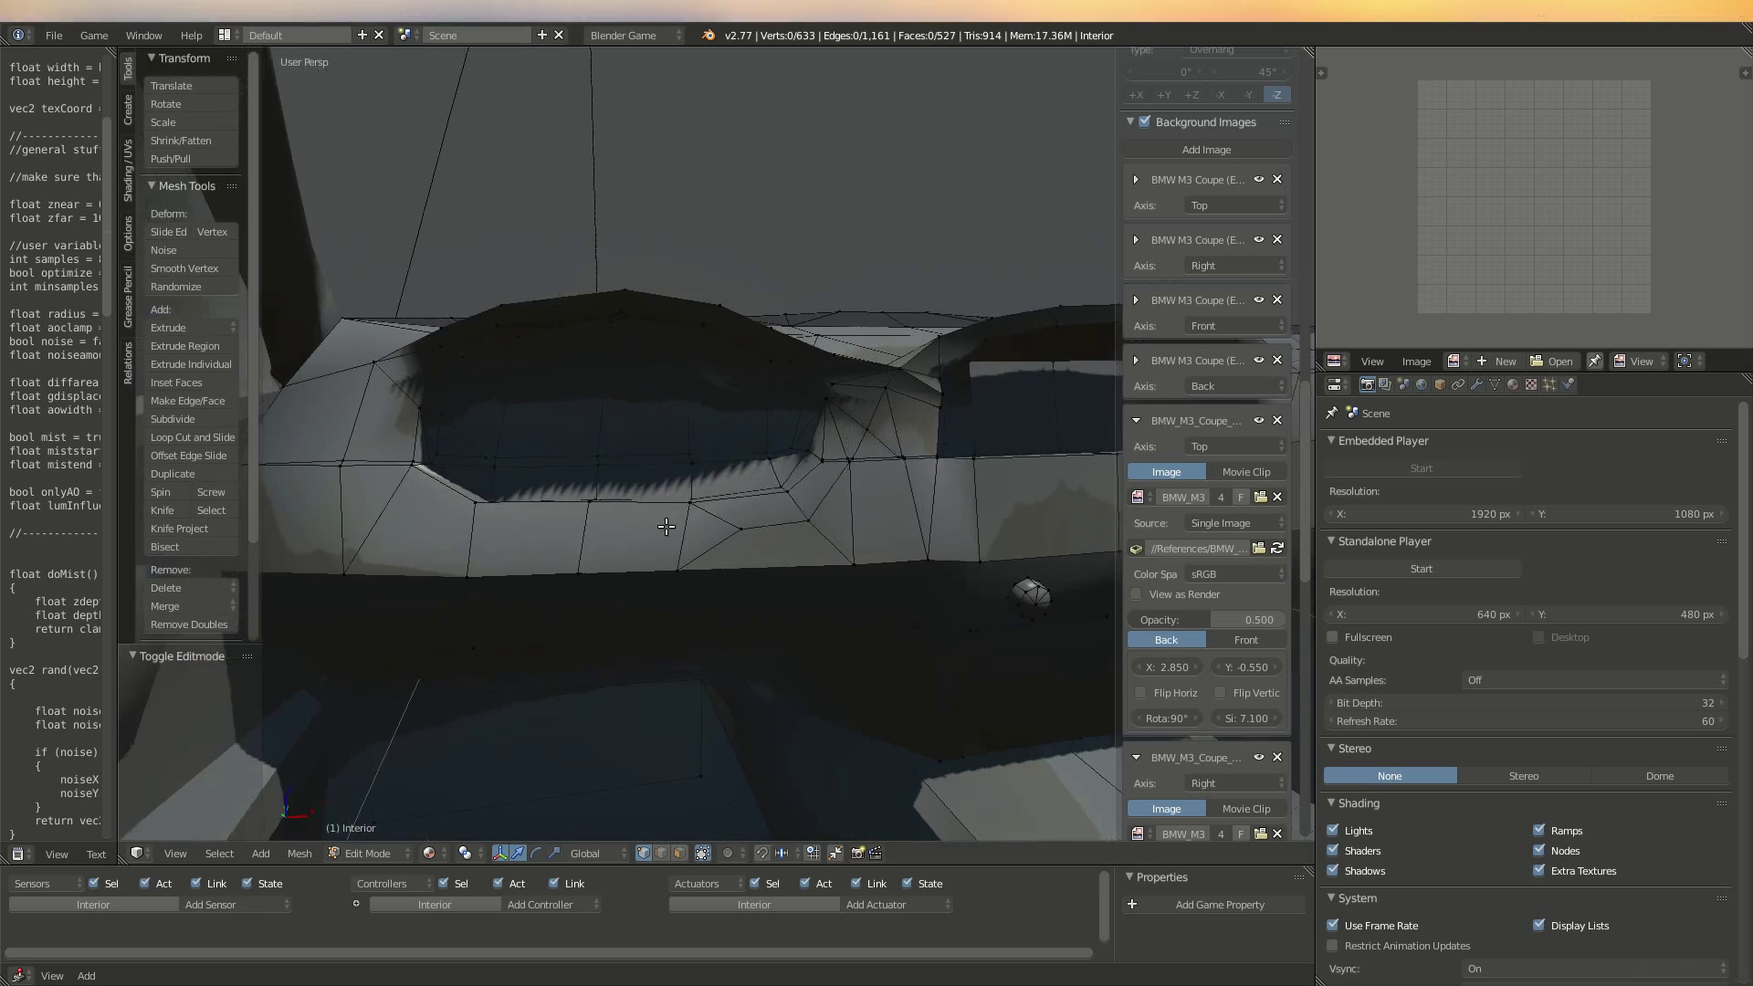
middle_drag(713, 512, 832, 516)
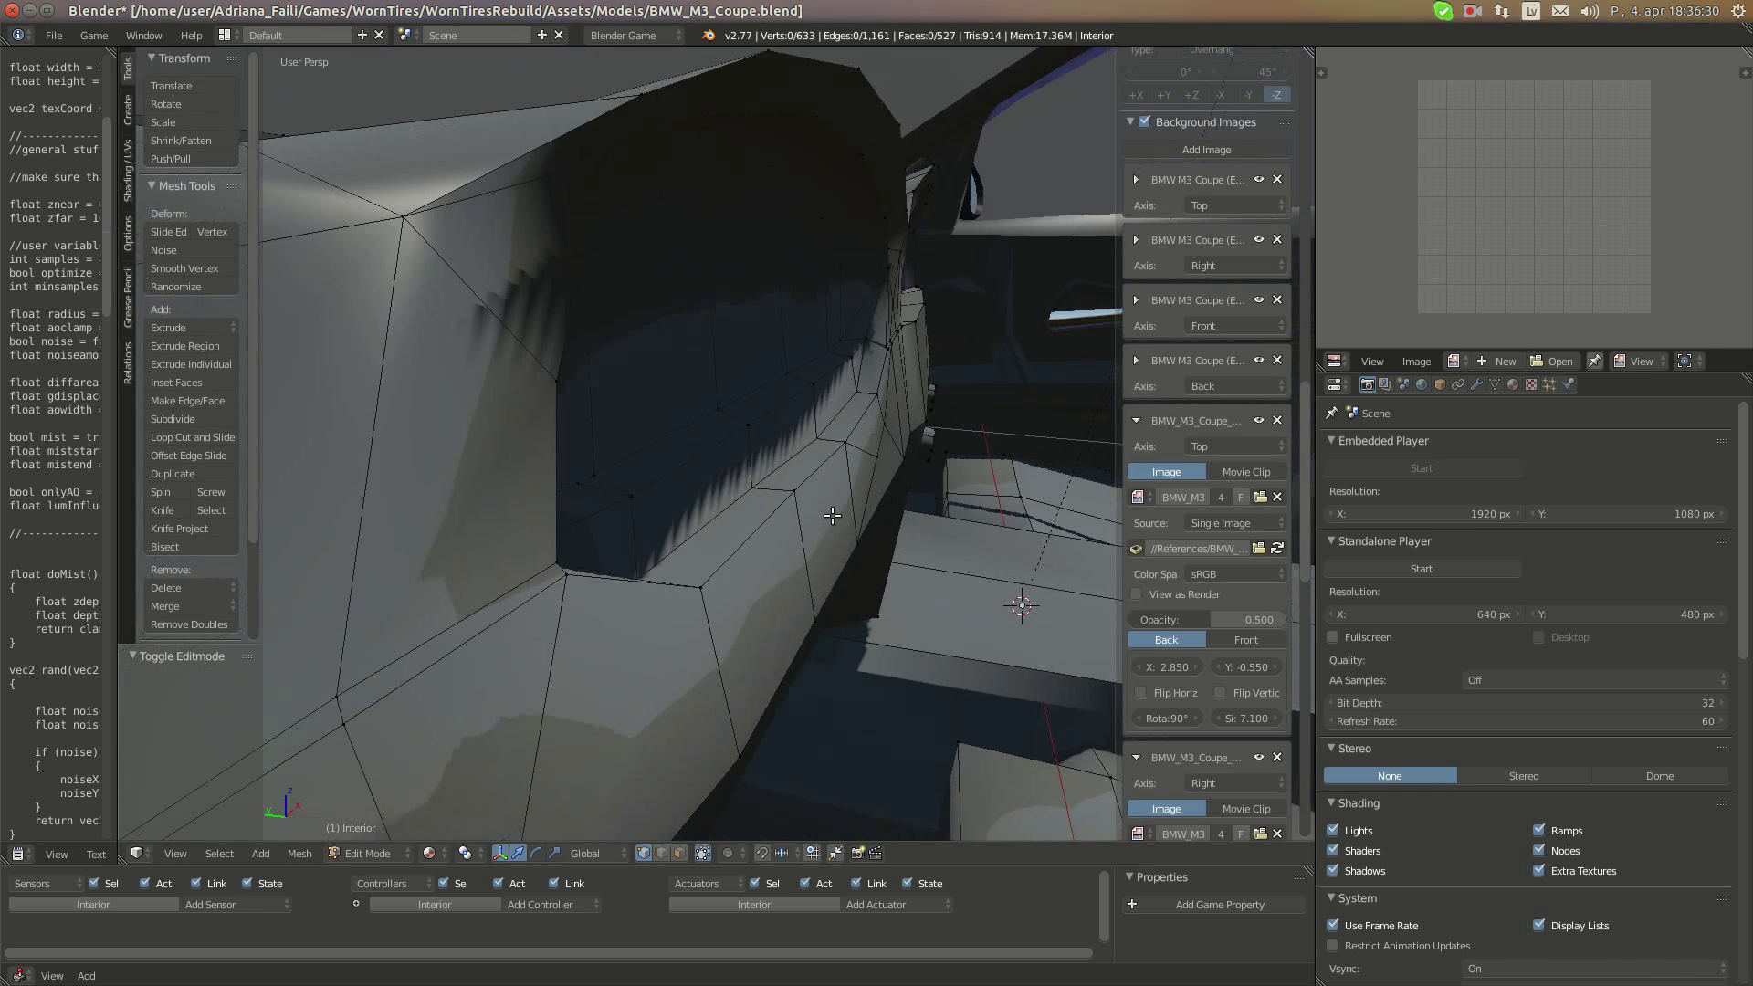
mouse_move(1, 315)
click(27, 146)
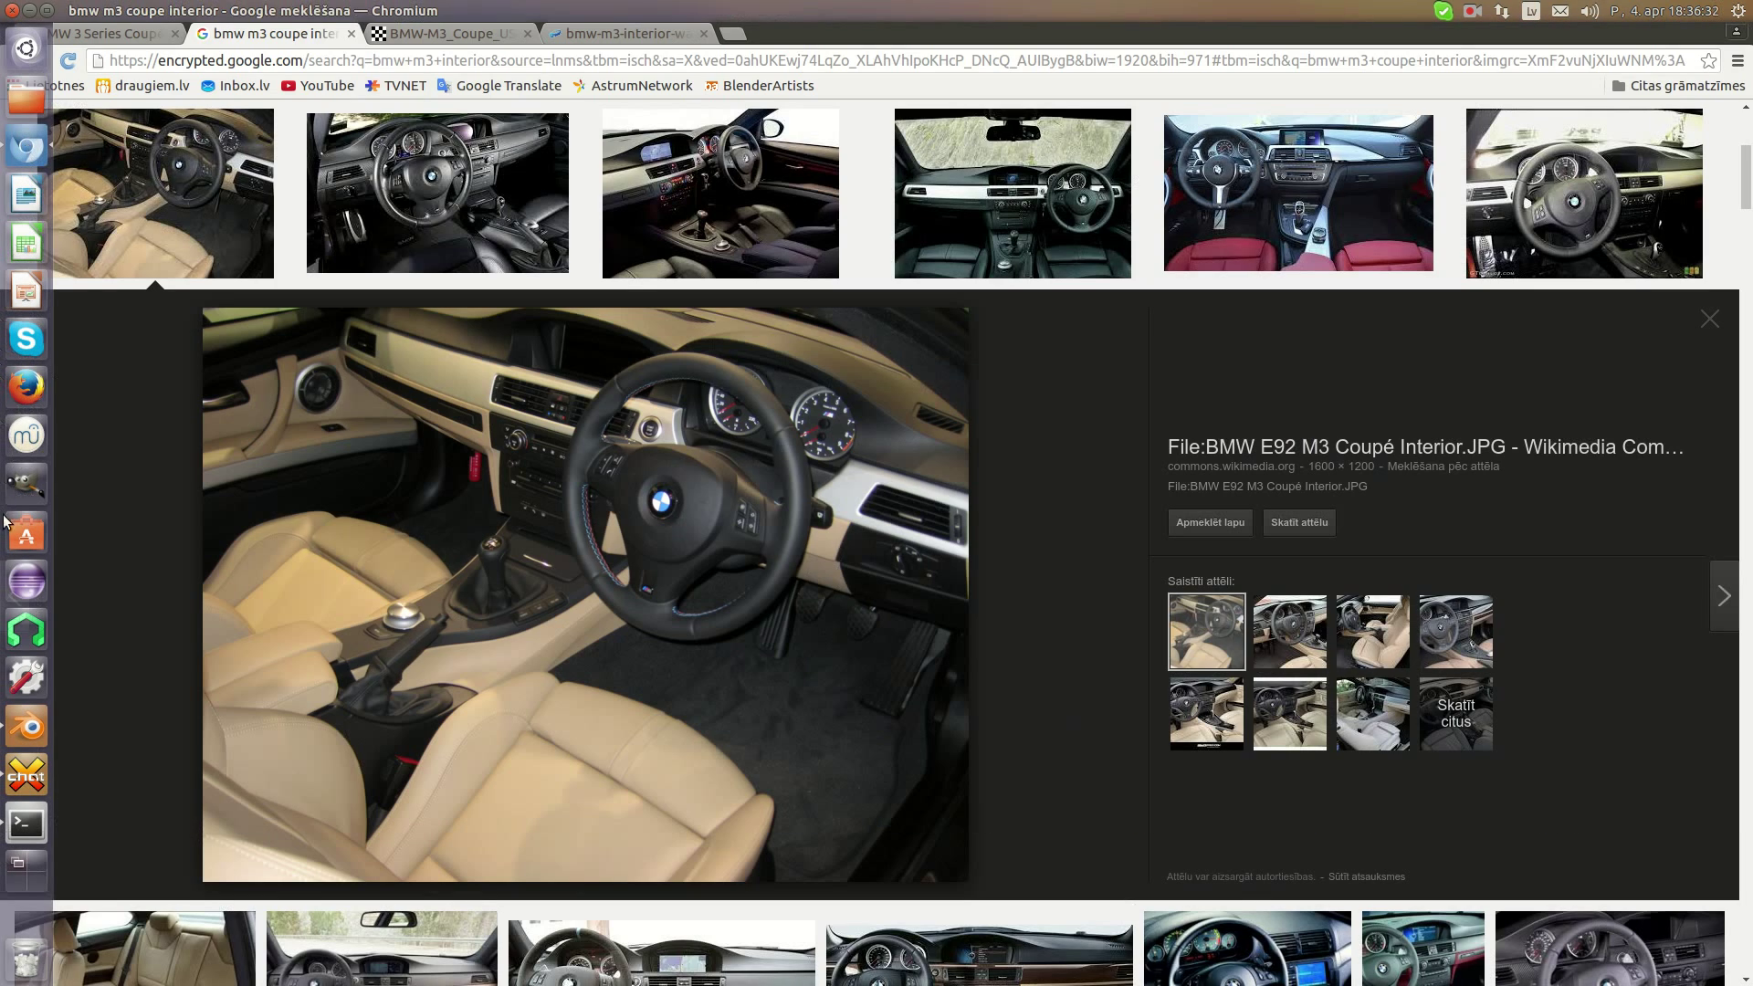
click(16, 741)
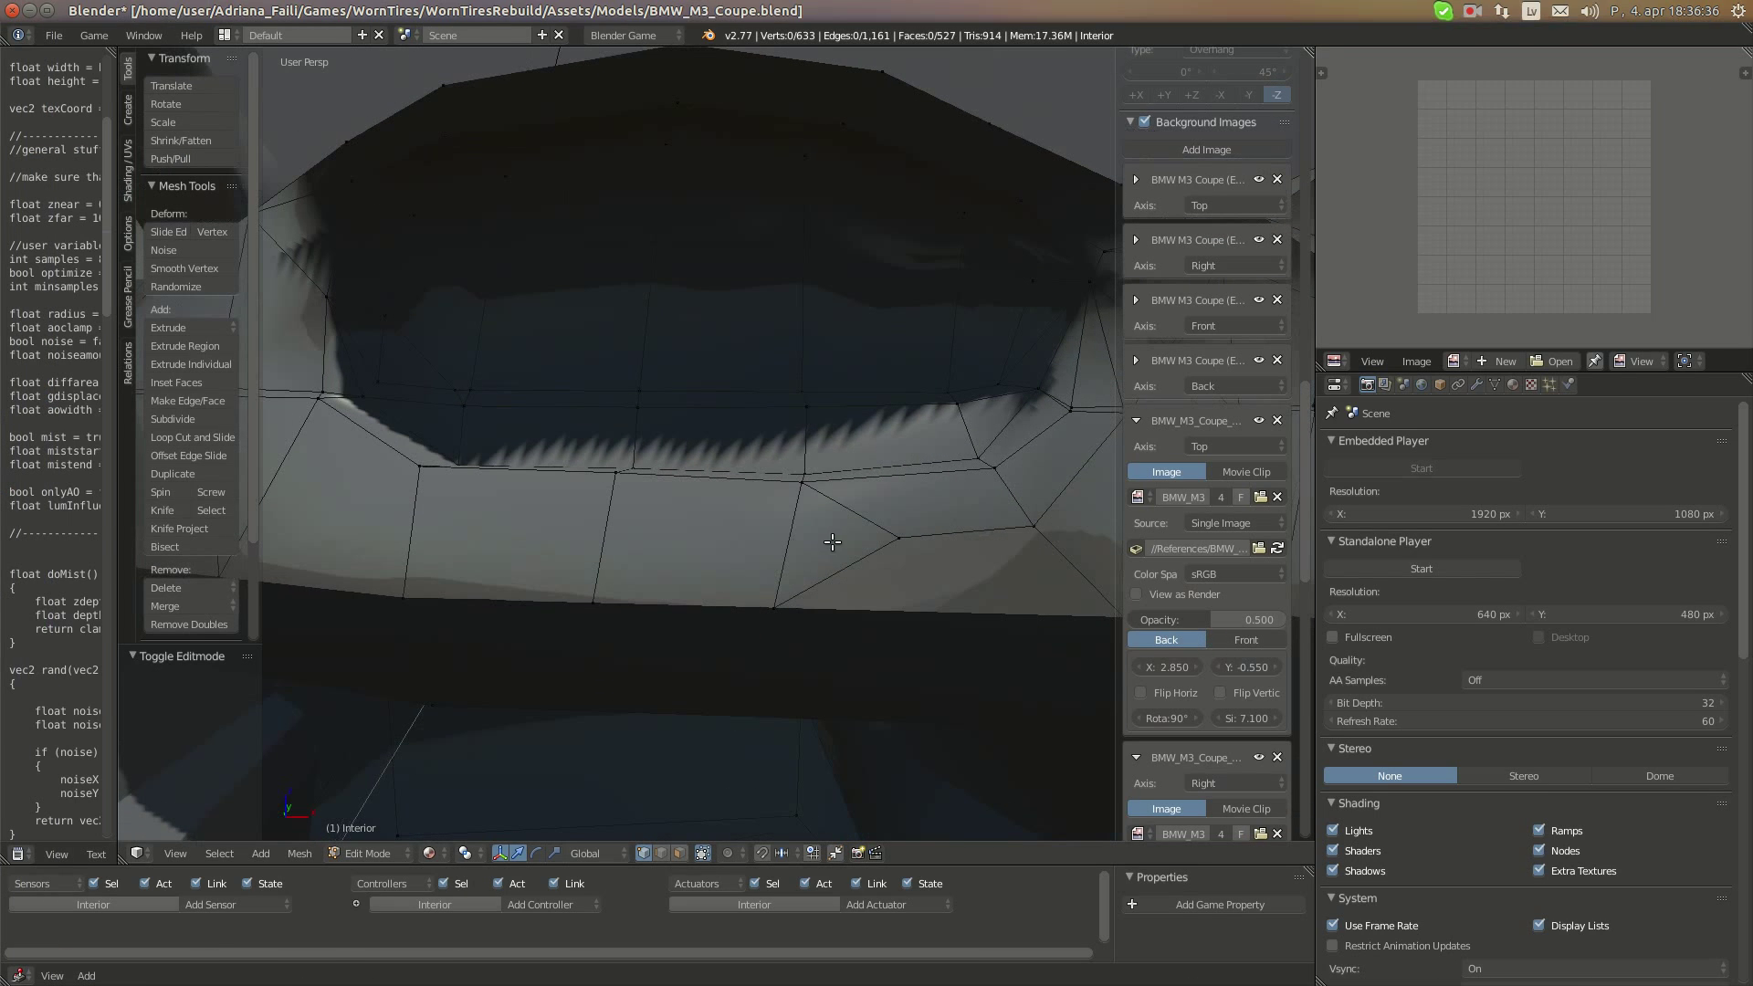
Move the four vertices at the middle of the instrument opening's lower rim -0.064 along Z
right_click(812, 492)
shift+right_click(807, 475)
shift+right_click(637, 471)
shift+right_click(612, 476)
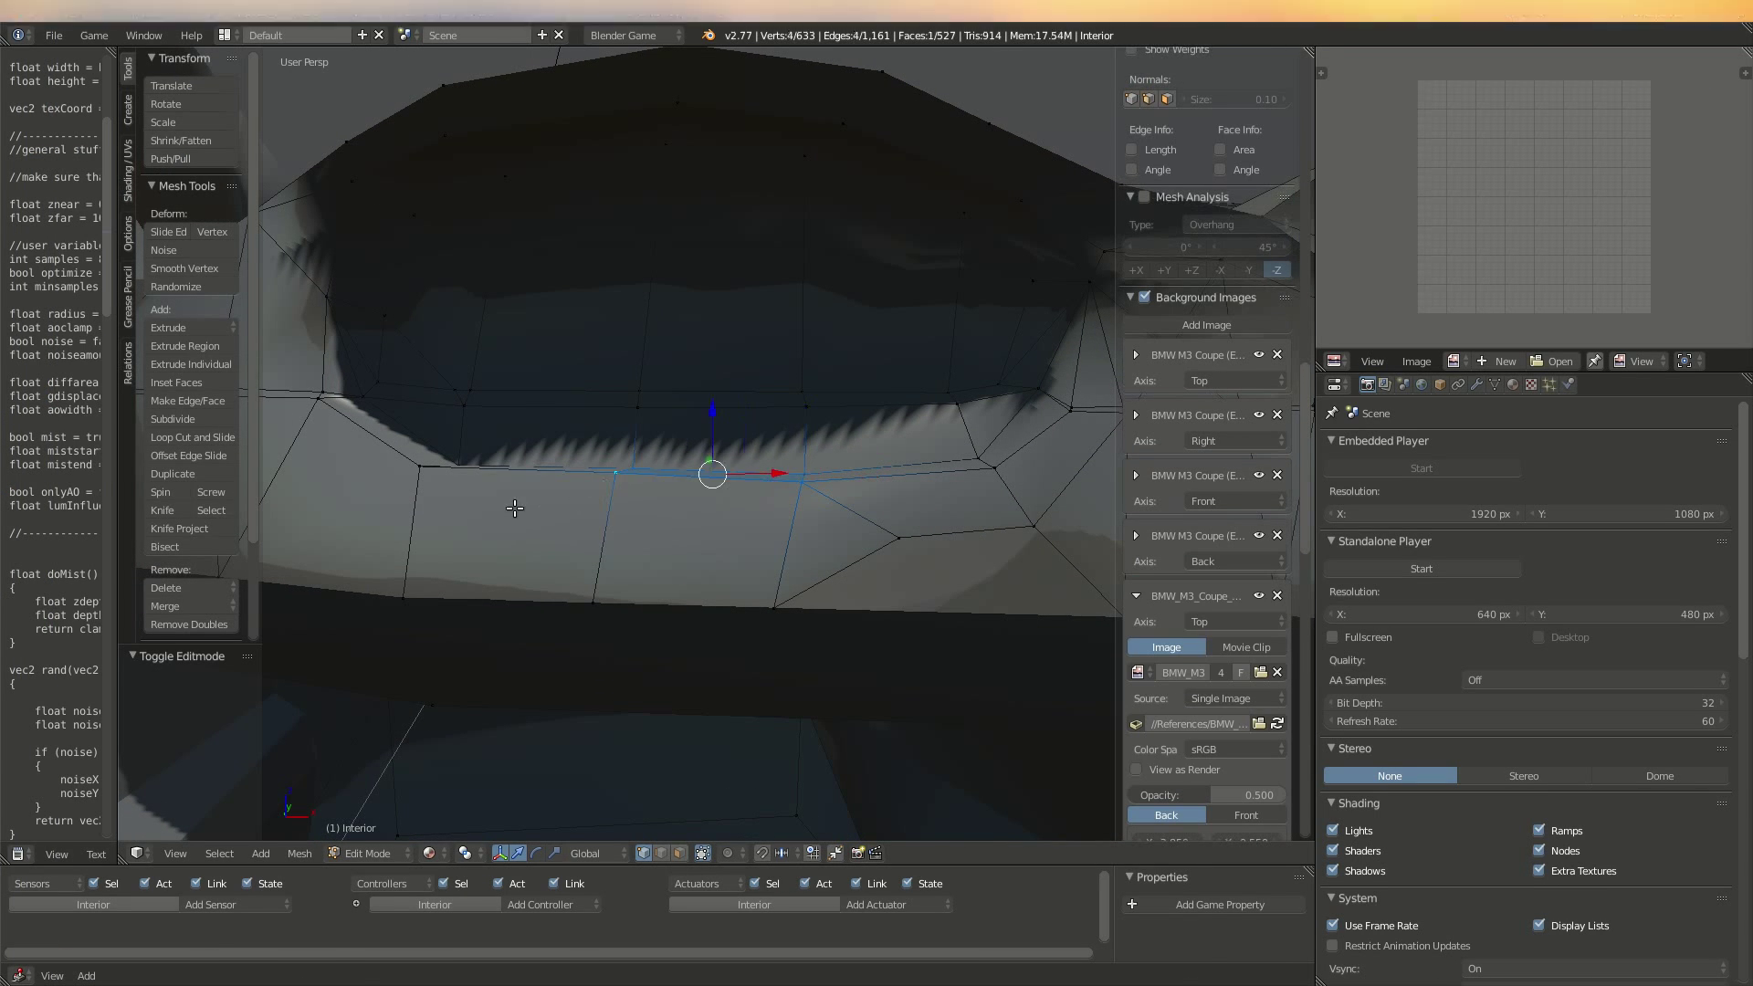
middle_drag(477, 499, 692, 509)
drag(730, 452, 727, 539)
key(s)
right_click(926, 557)
Scale the outer edge of the lowered rim section uniformly by 1.806
middle_drag(925, 559, 884, 586)
right_click(844, 543)
shift+right_click(720, 606)
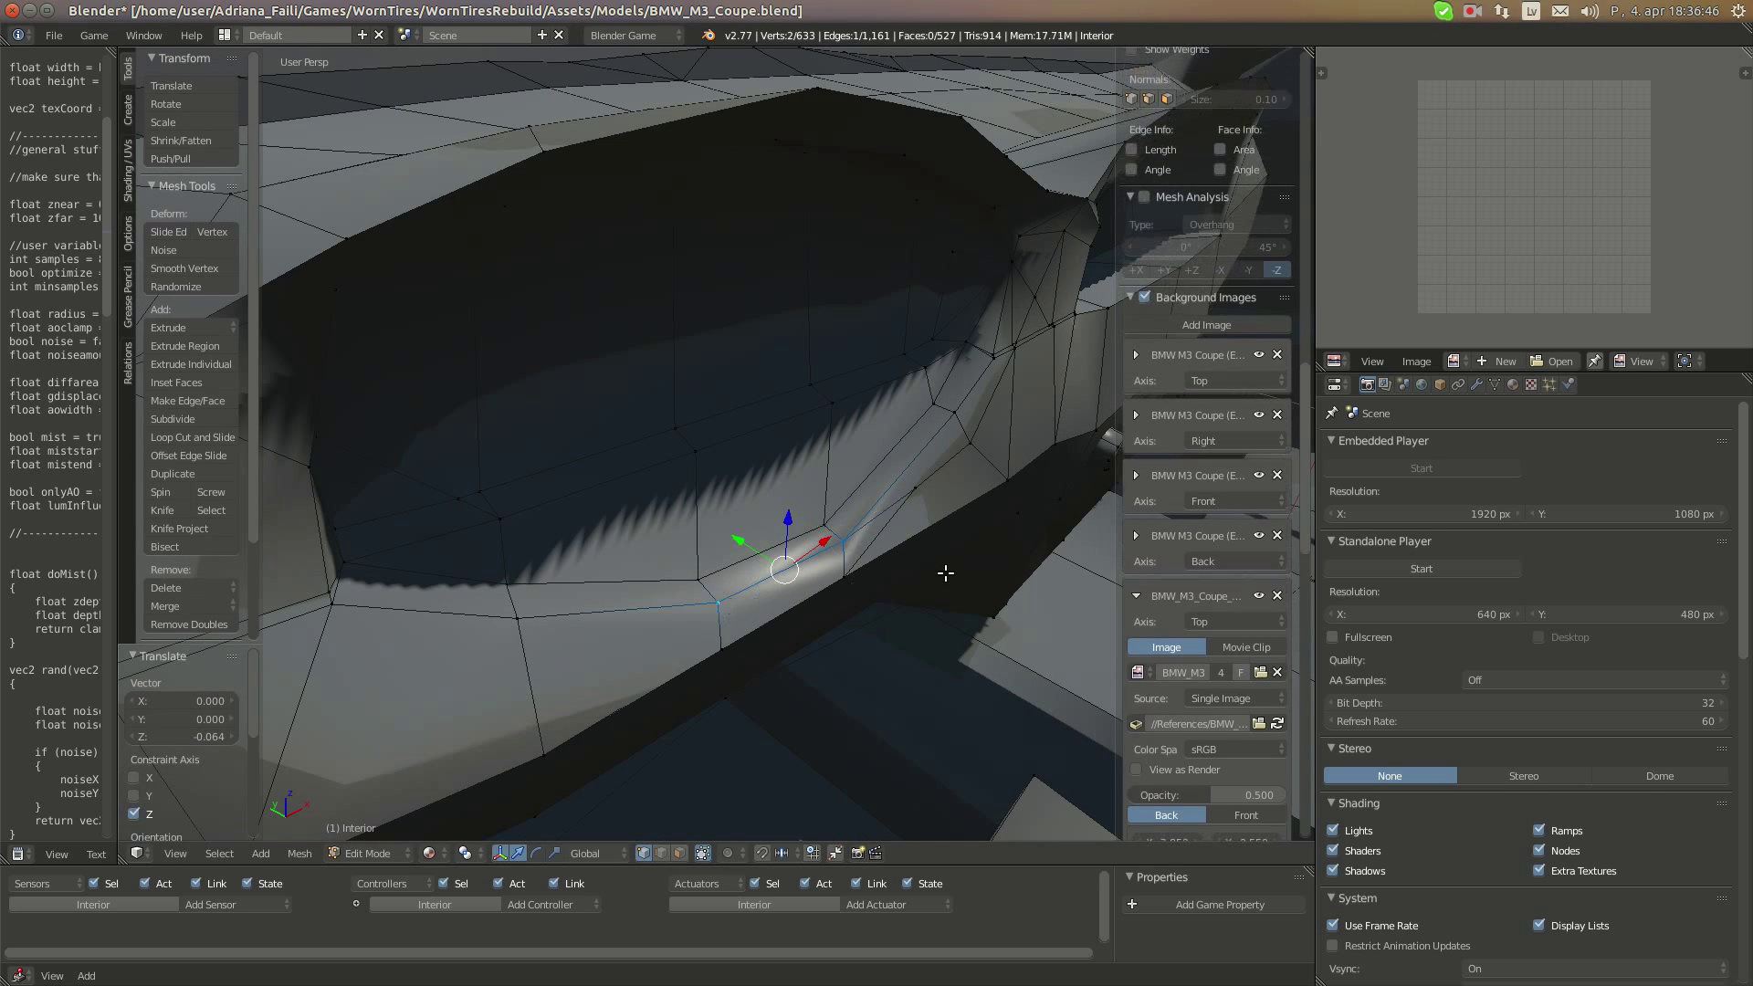
key(s)
click(1010, 536)
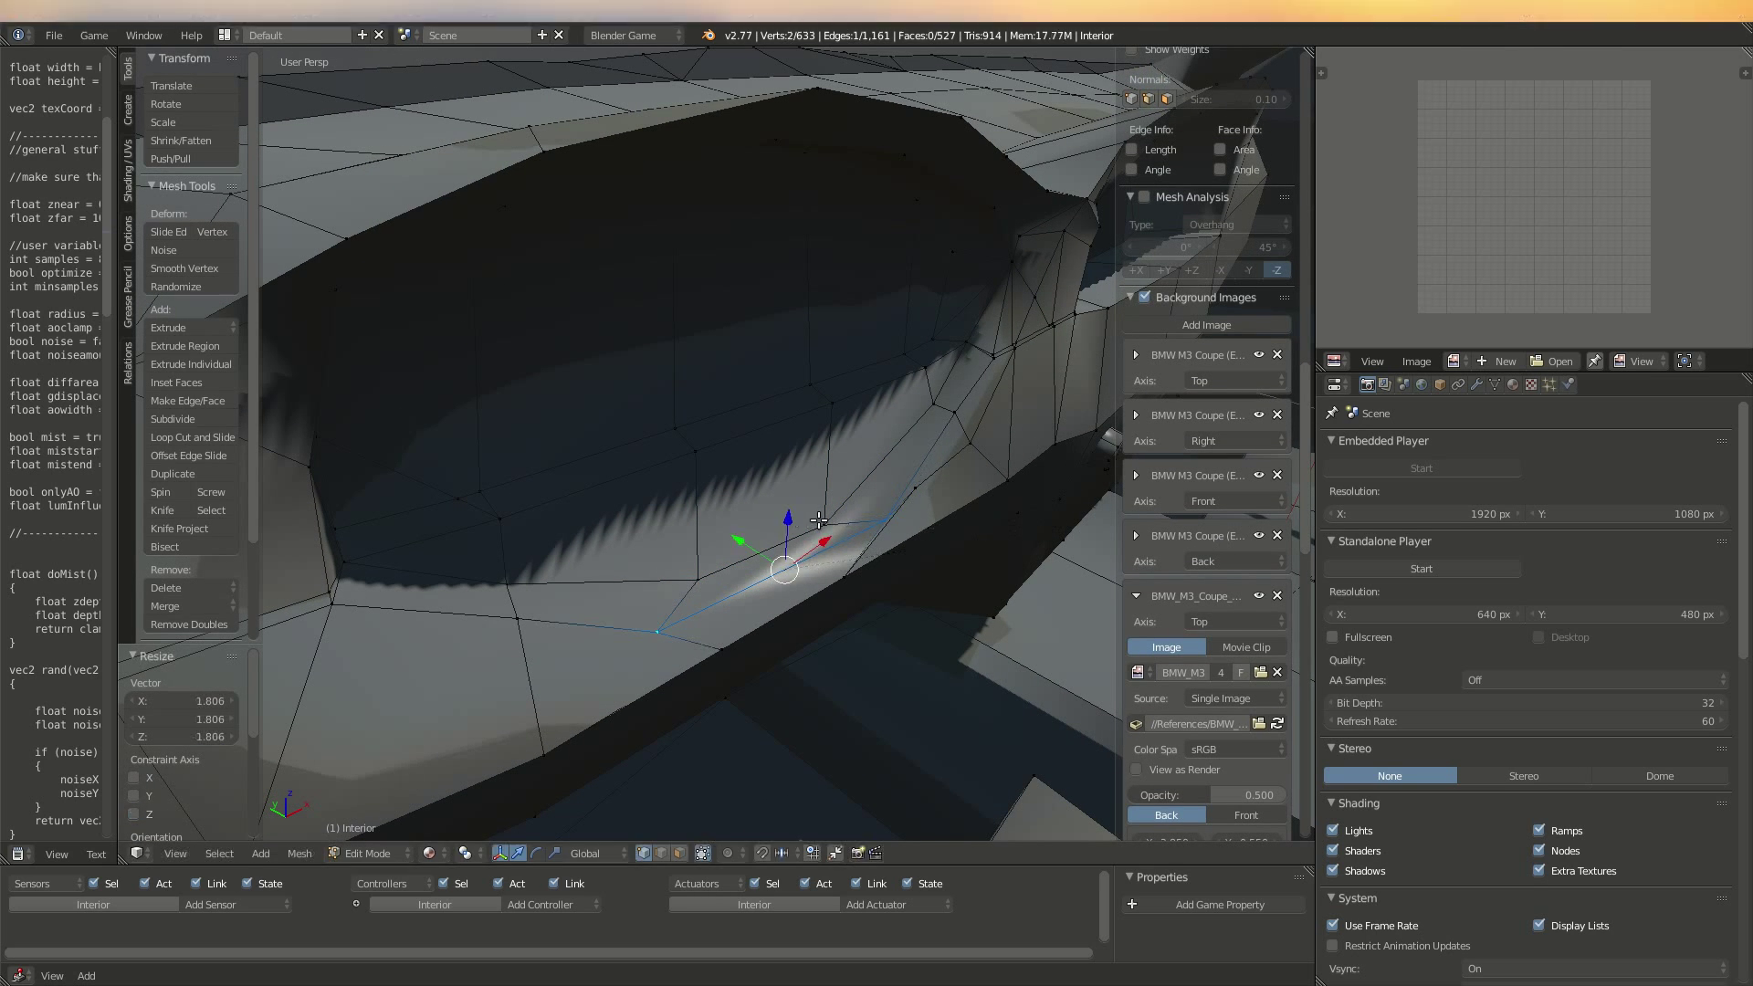
Scale the inner edge of the lowered rim section uniformly by 1.765
right_click(820, 521)
shift+right_click(698, 575)
key(s)
click(935, 557)
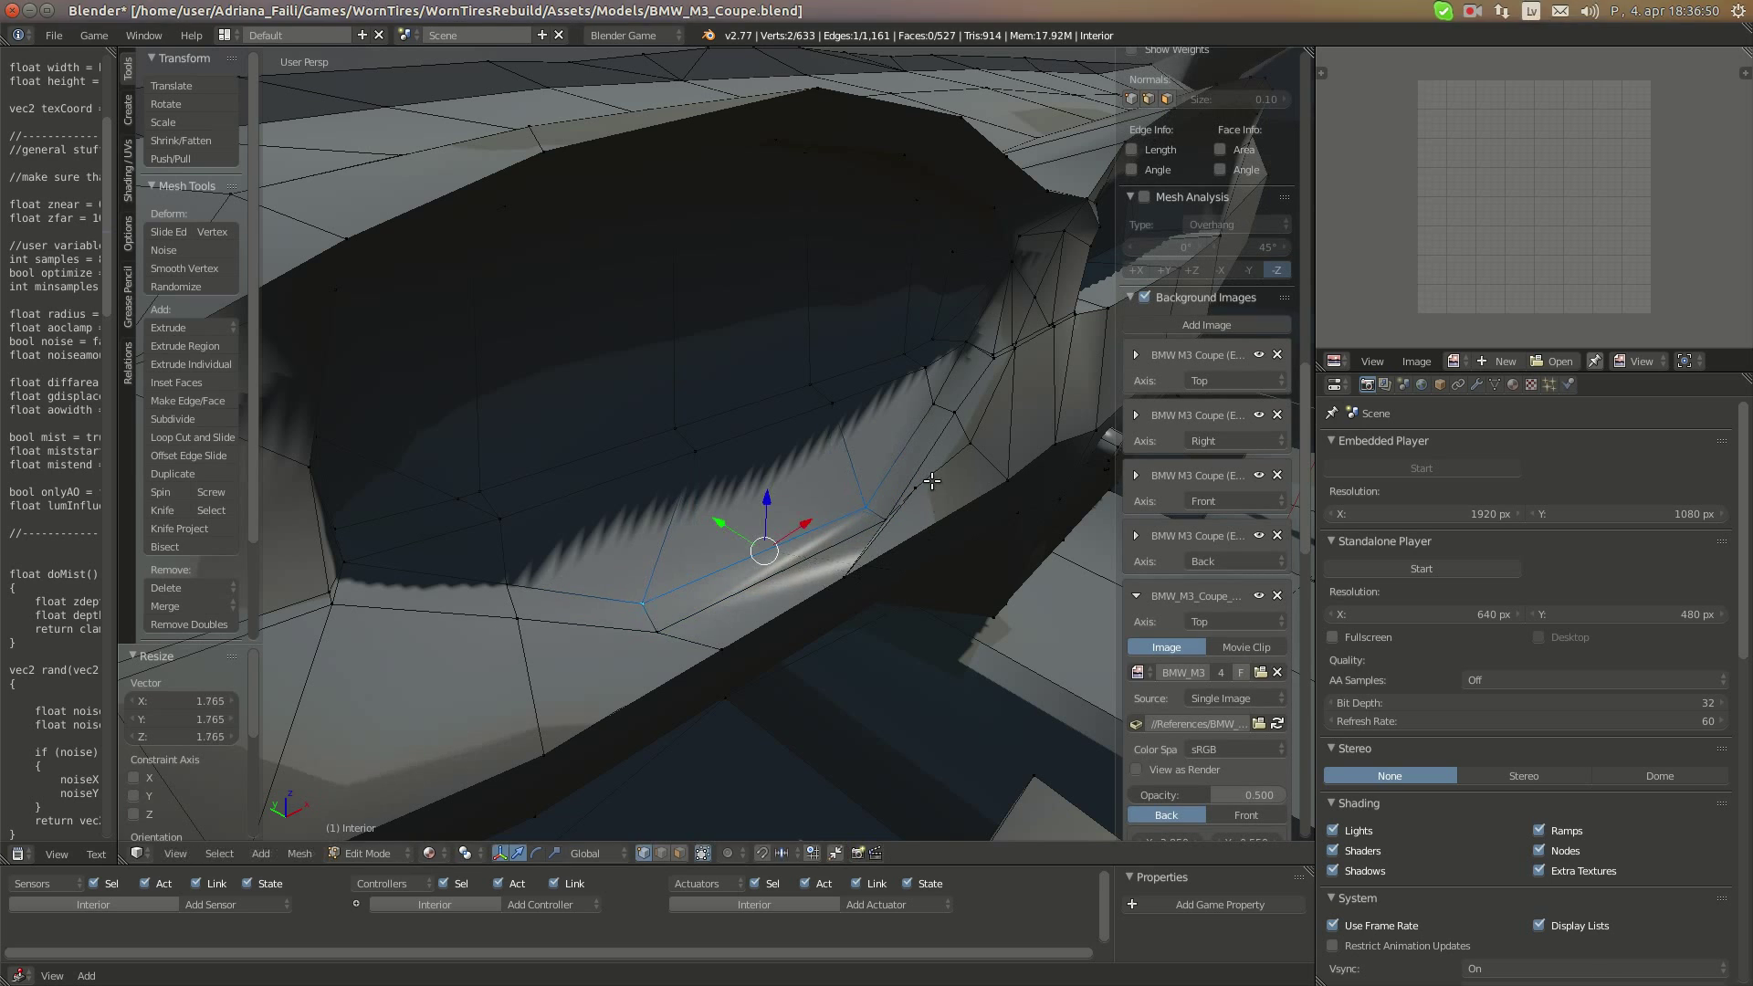
Move the outer rim vertex on the display side by 0.037 in X, 0.010 in Y and -0.002 in Z
right_click(895, 524)
middle_drag(904, 524, 810, 473)
key(g)
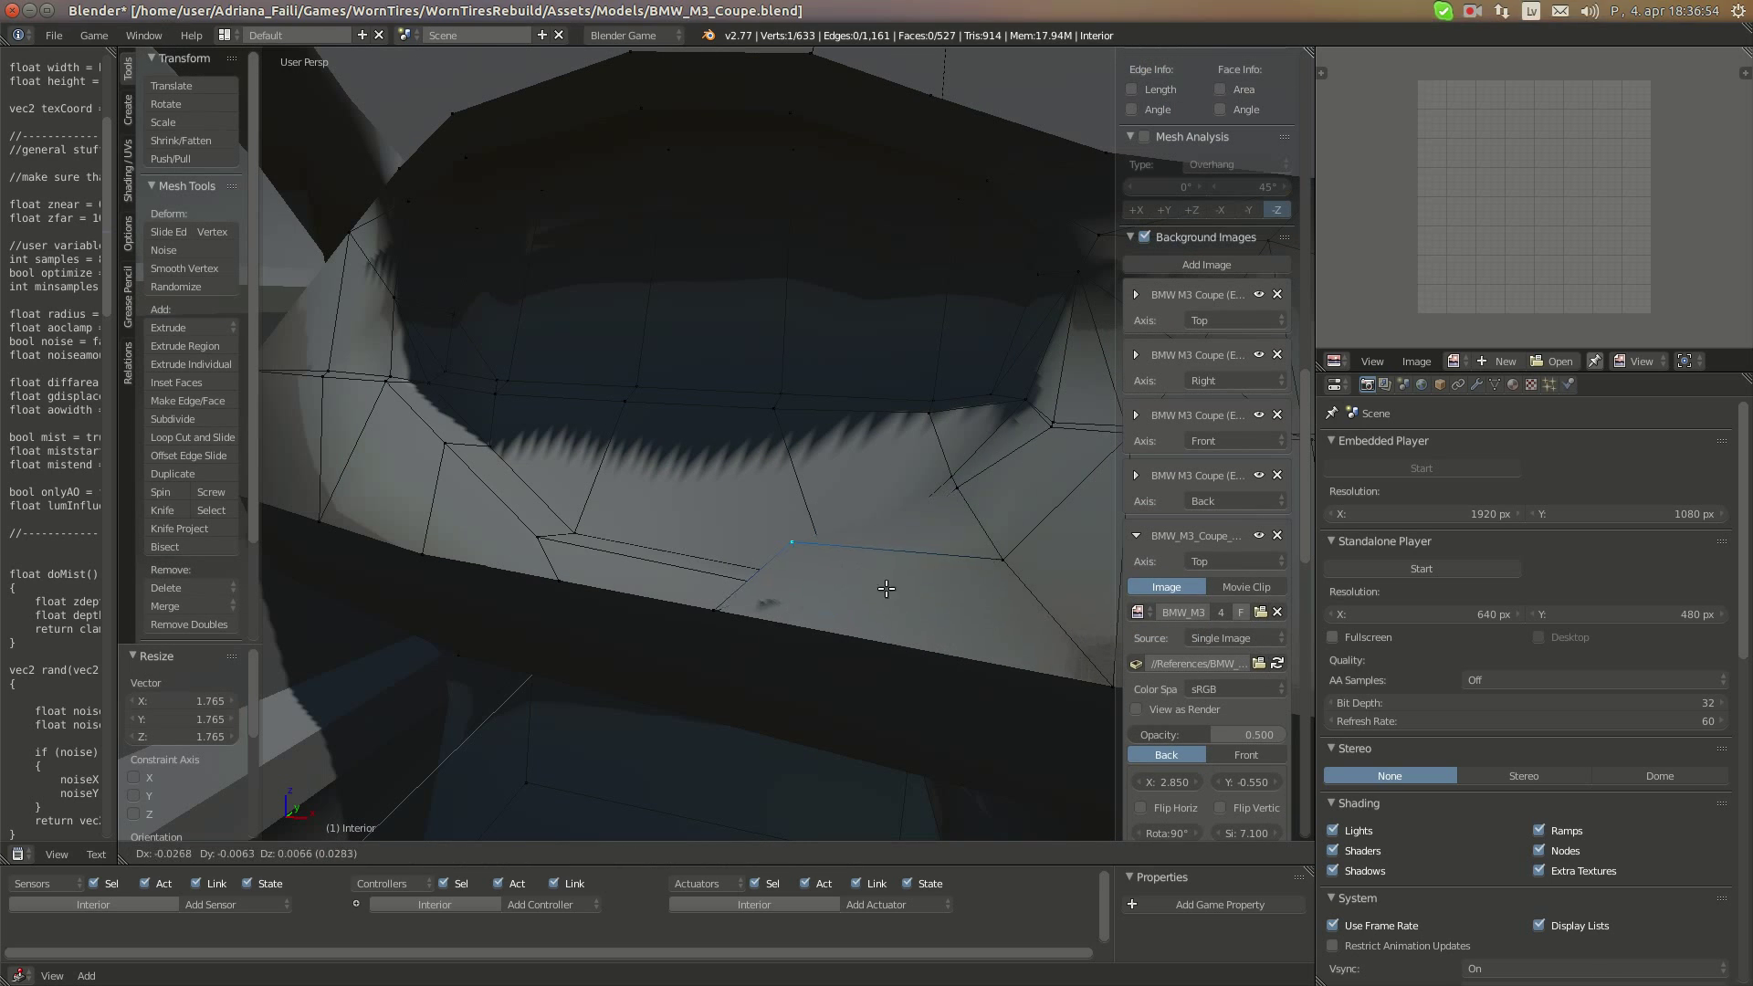
click(961, 585)
middle_drag(961, 585, 900, 537)
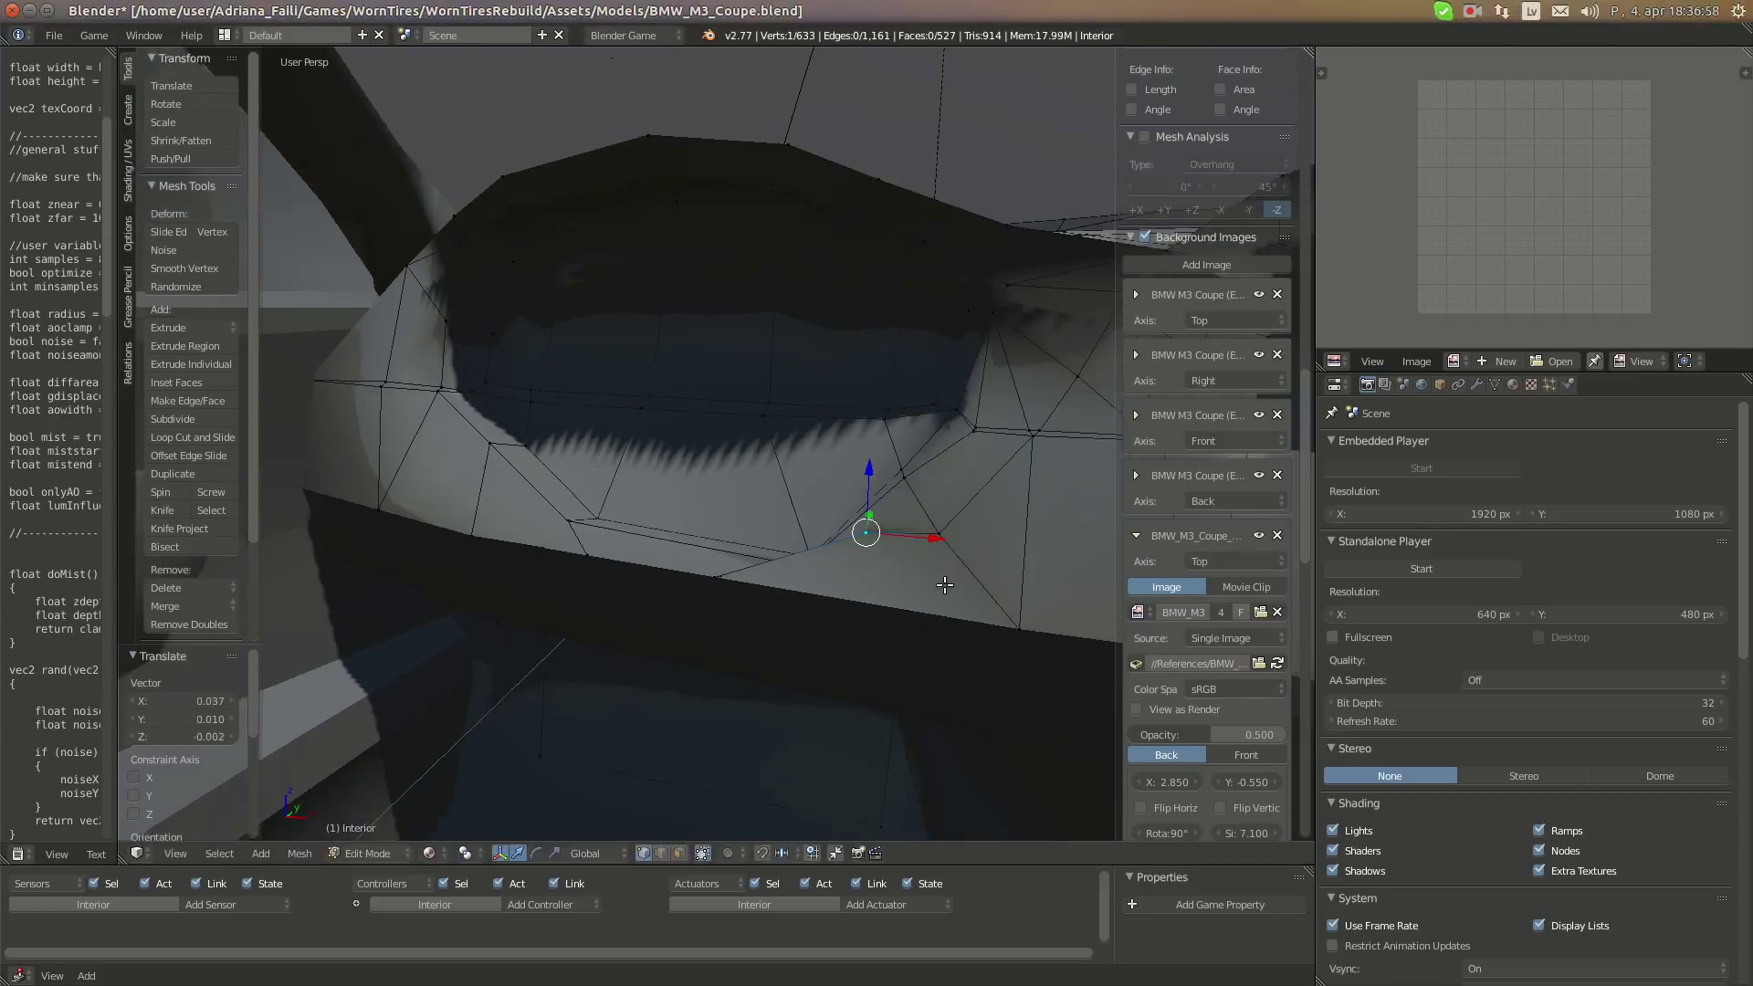
Knife an edge from the moved rim vertex to the panel's lower-edge vertex, and move the rim vertex by -0.011, -0.011, -0.038 in X, Y, Z
key(k)
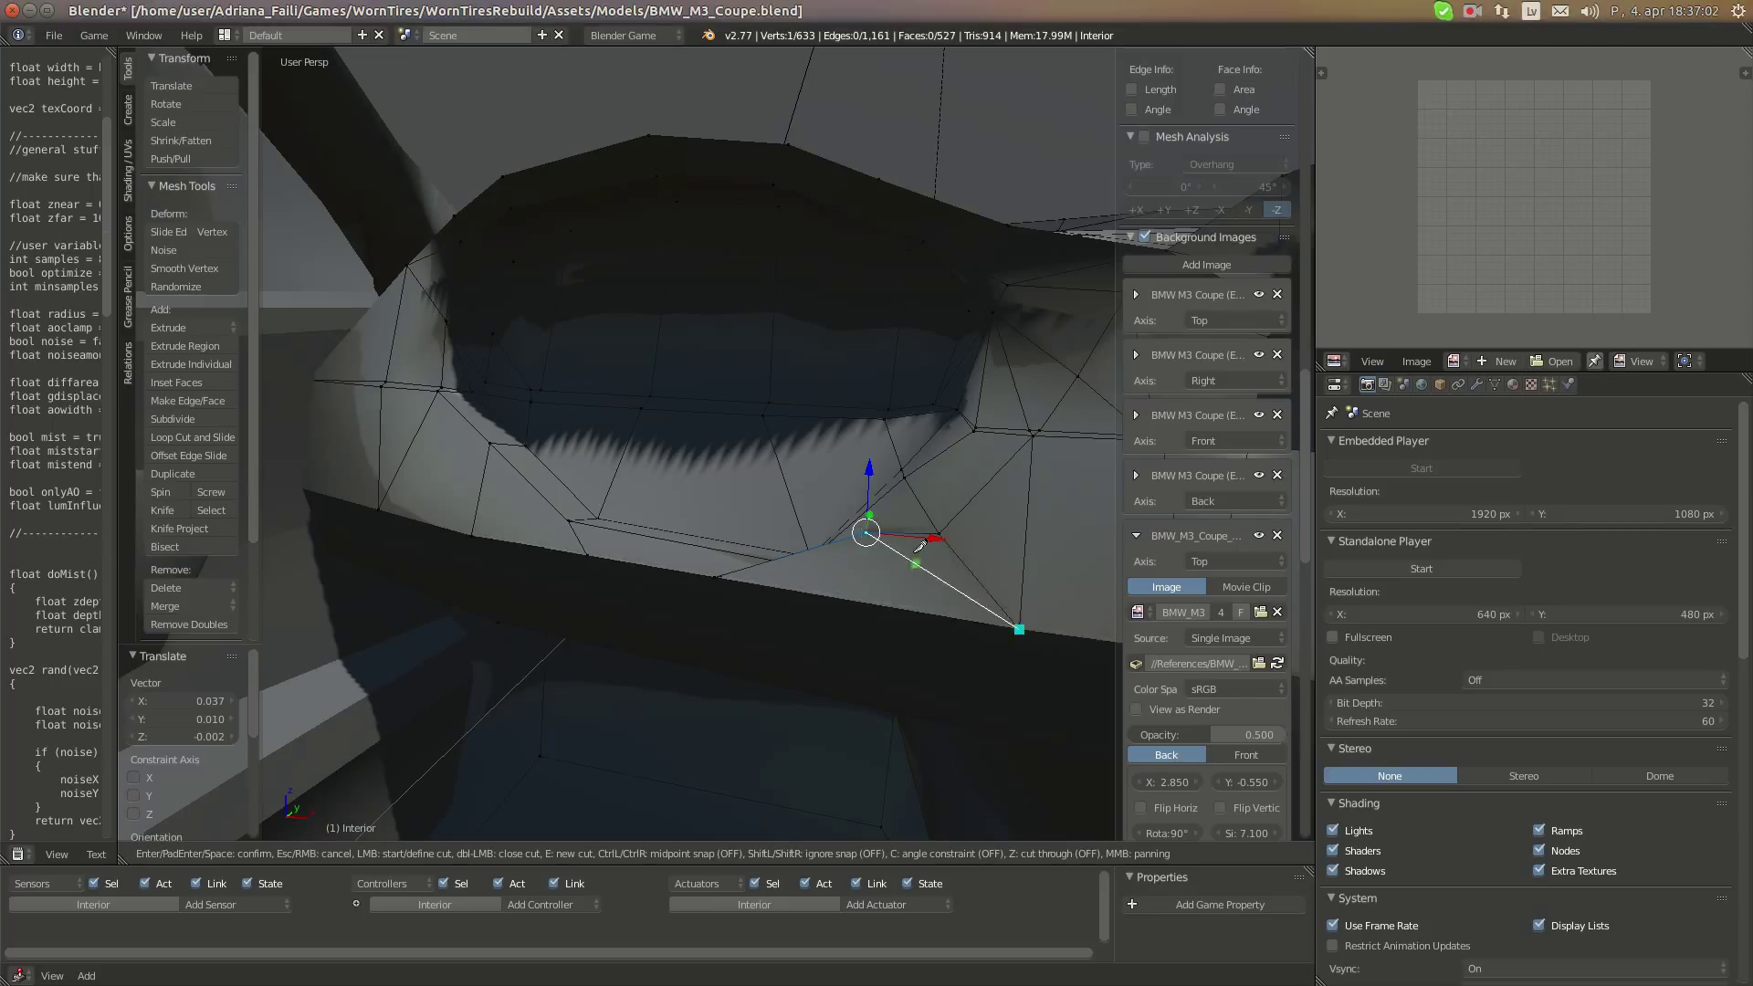
key(Return)
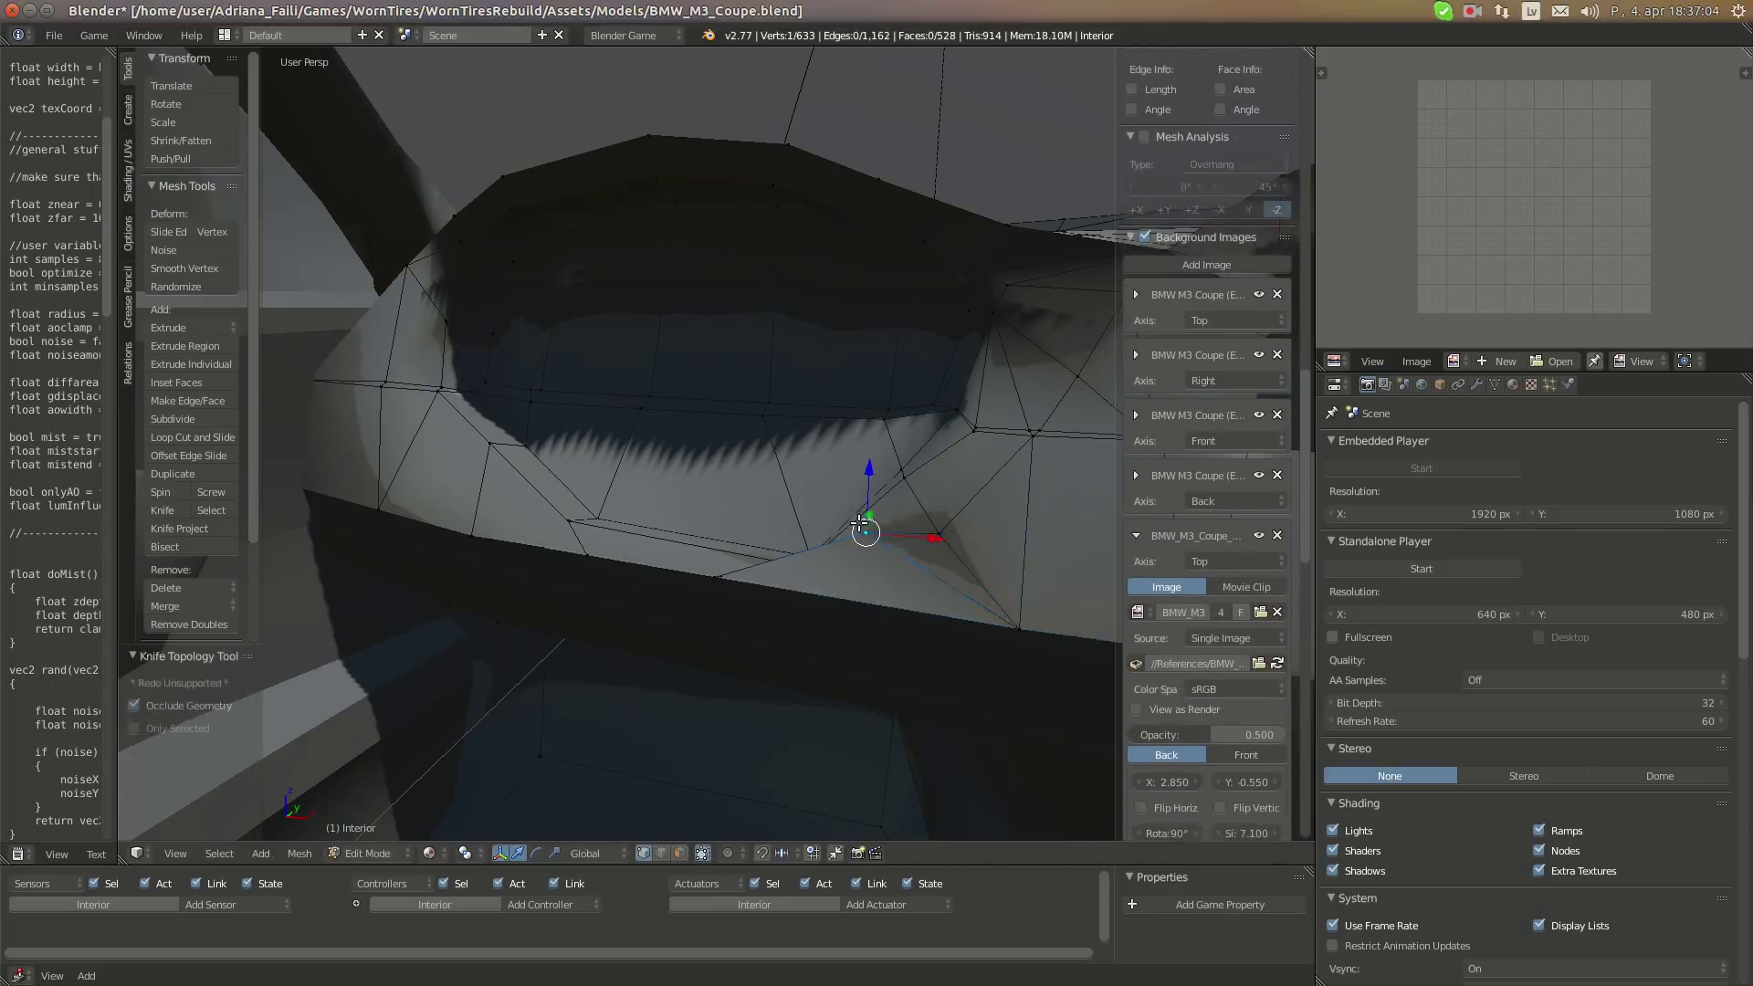
key(g)
click(756, 583)
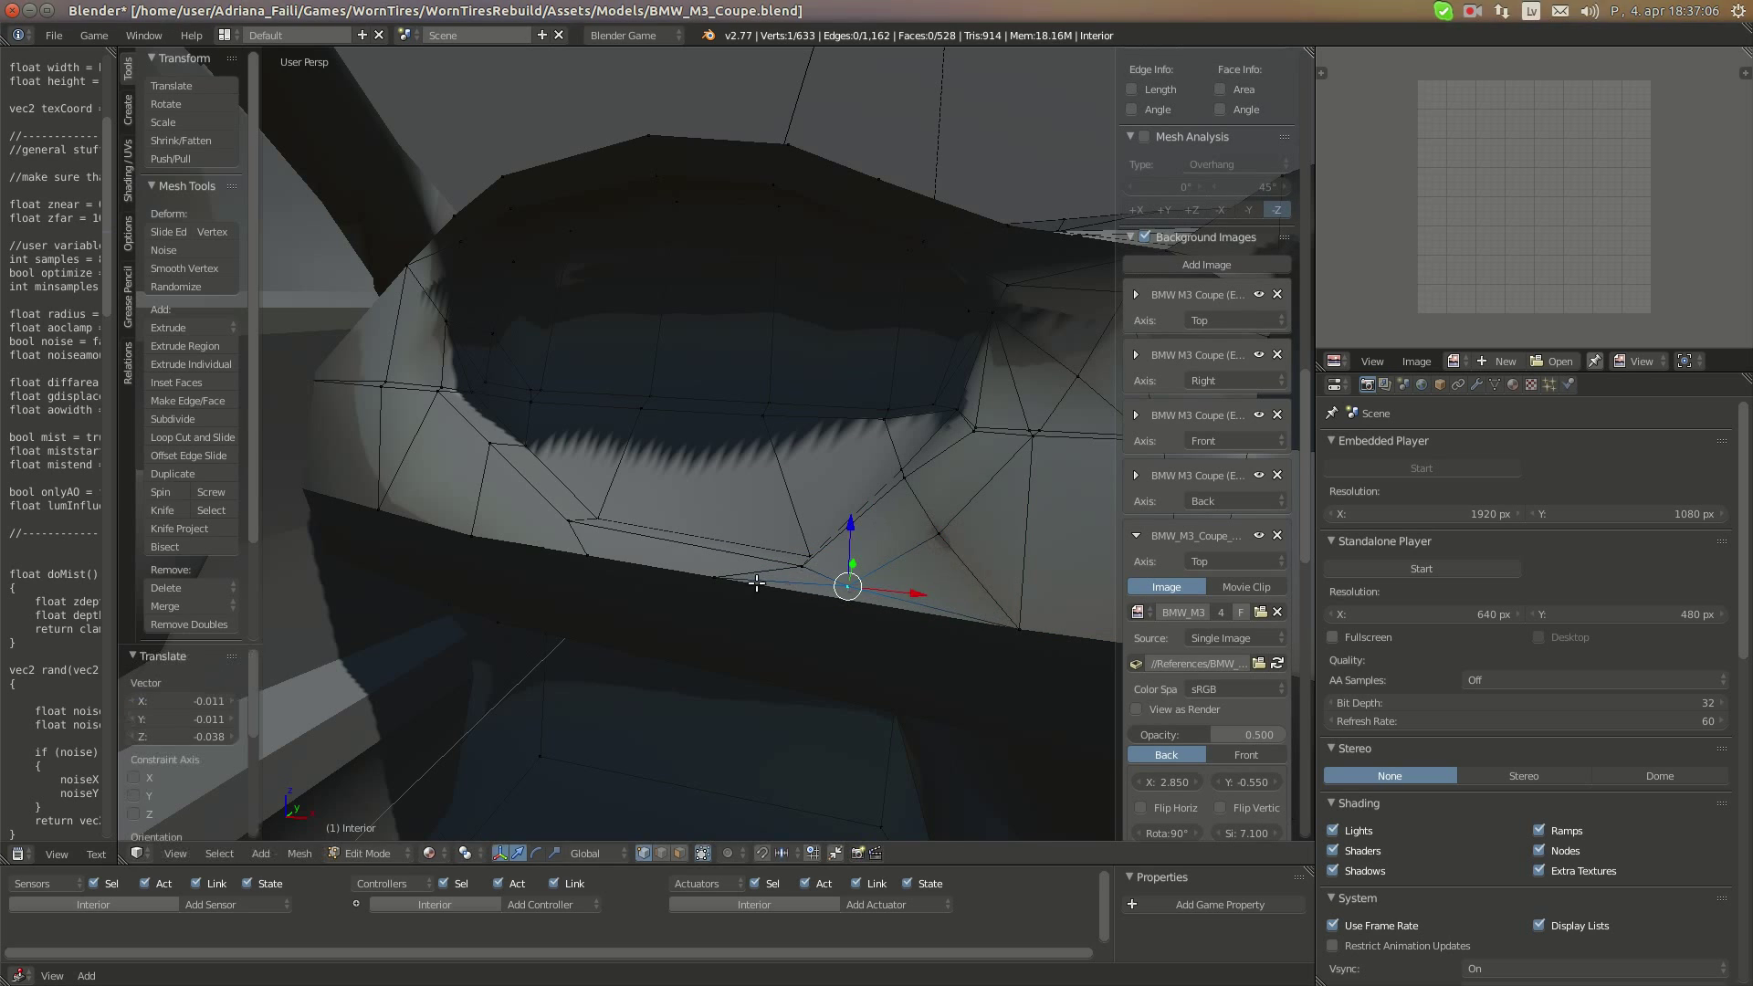
Try to Knife an edge from the outer rim's other lowered corner to the nearby vertex on the panel's lower edge
middle_drag(756, 584, 822, 569)
right_click(833, 512)
scroll(819, 572, up, 2)
middle_drag(653, 631, 640, 633)
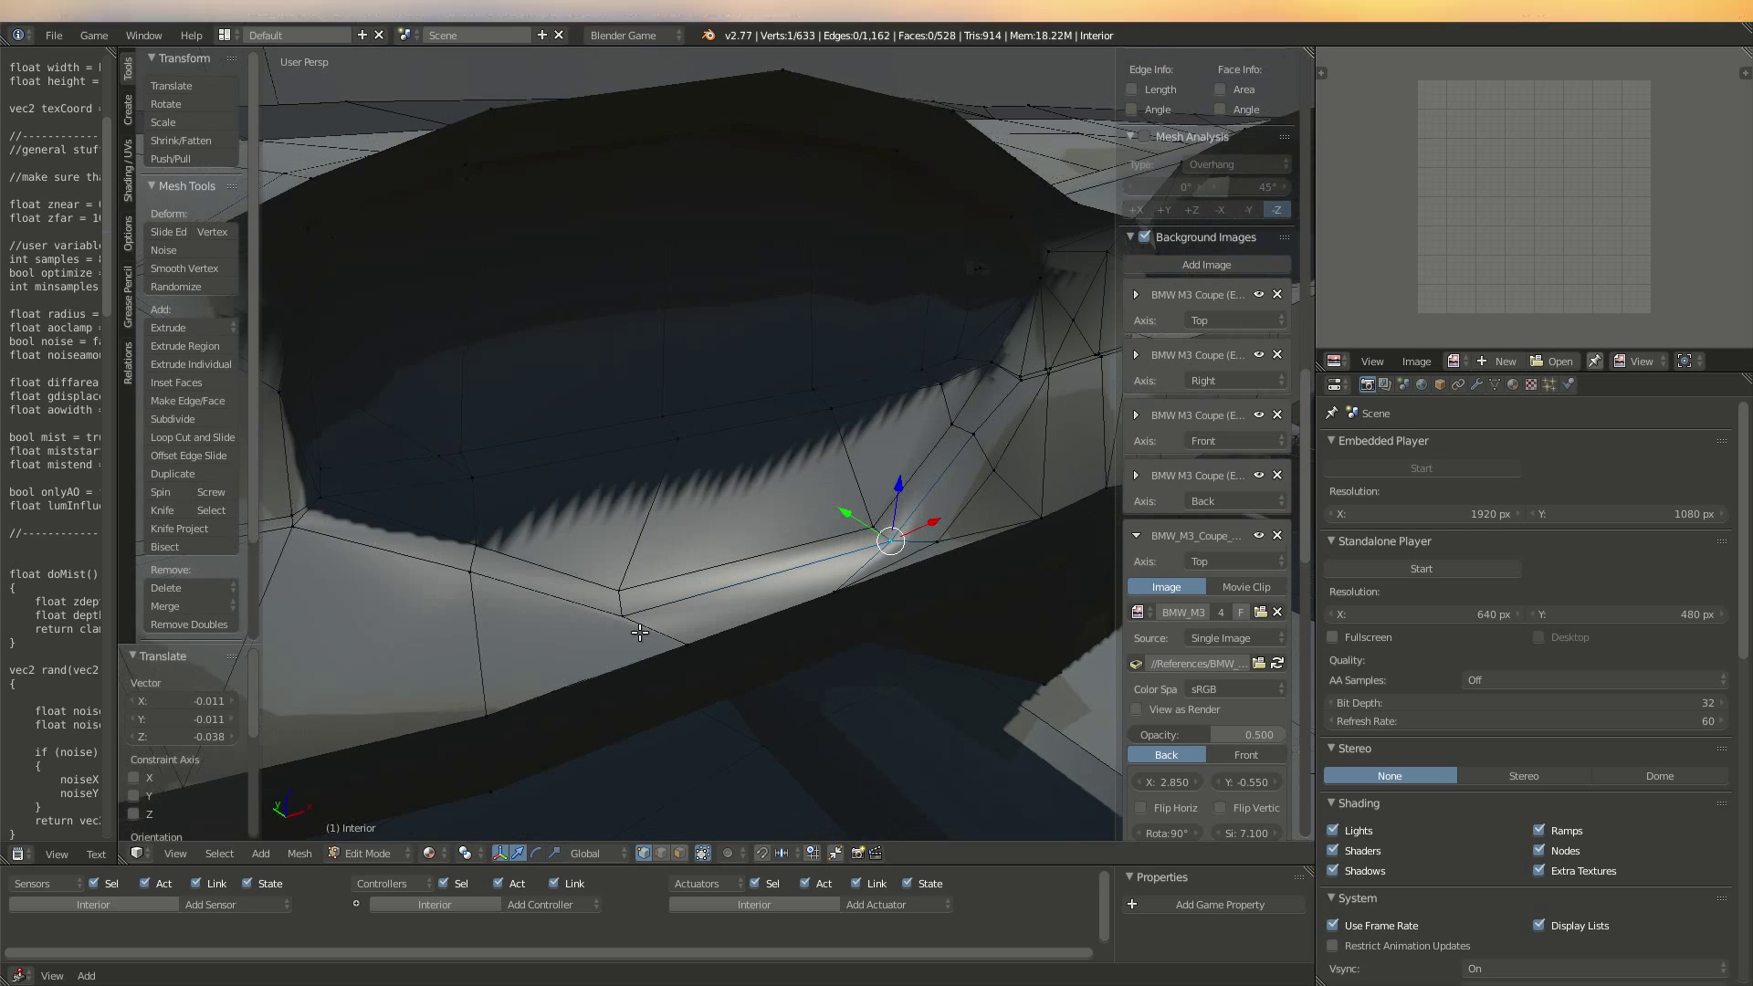
key(k)
click(622, 618)
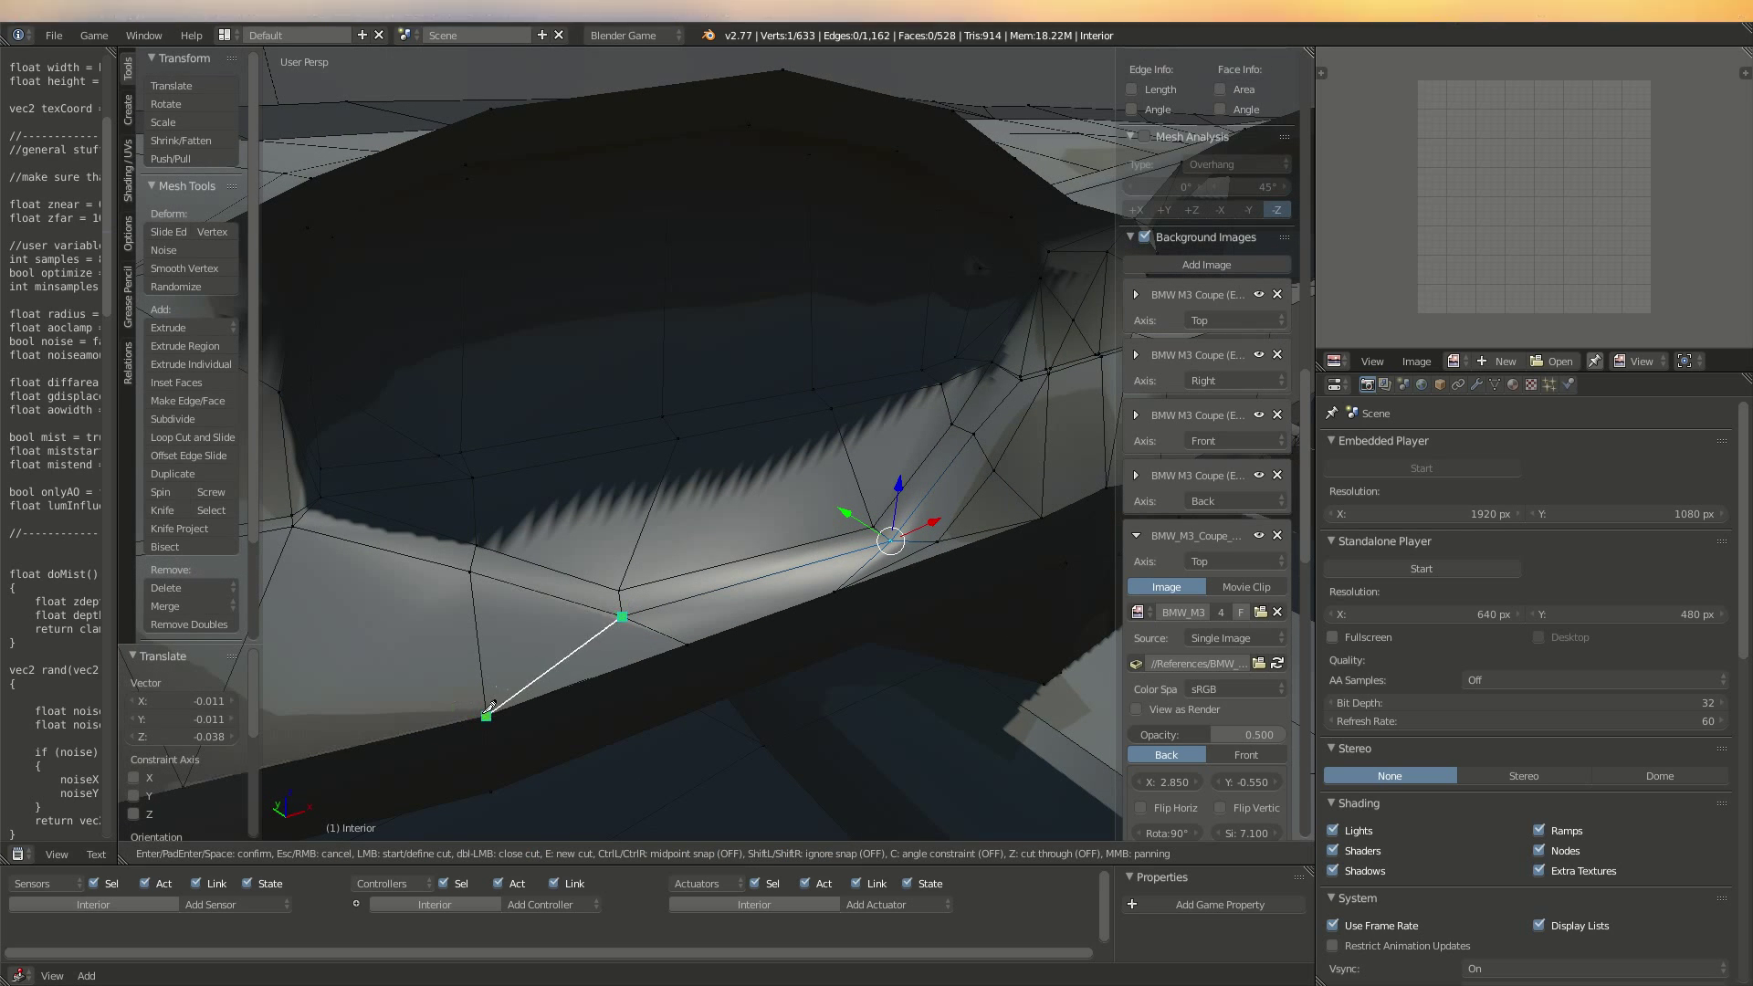
click(487, 715)
key(Return)
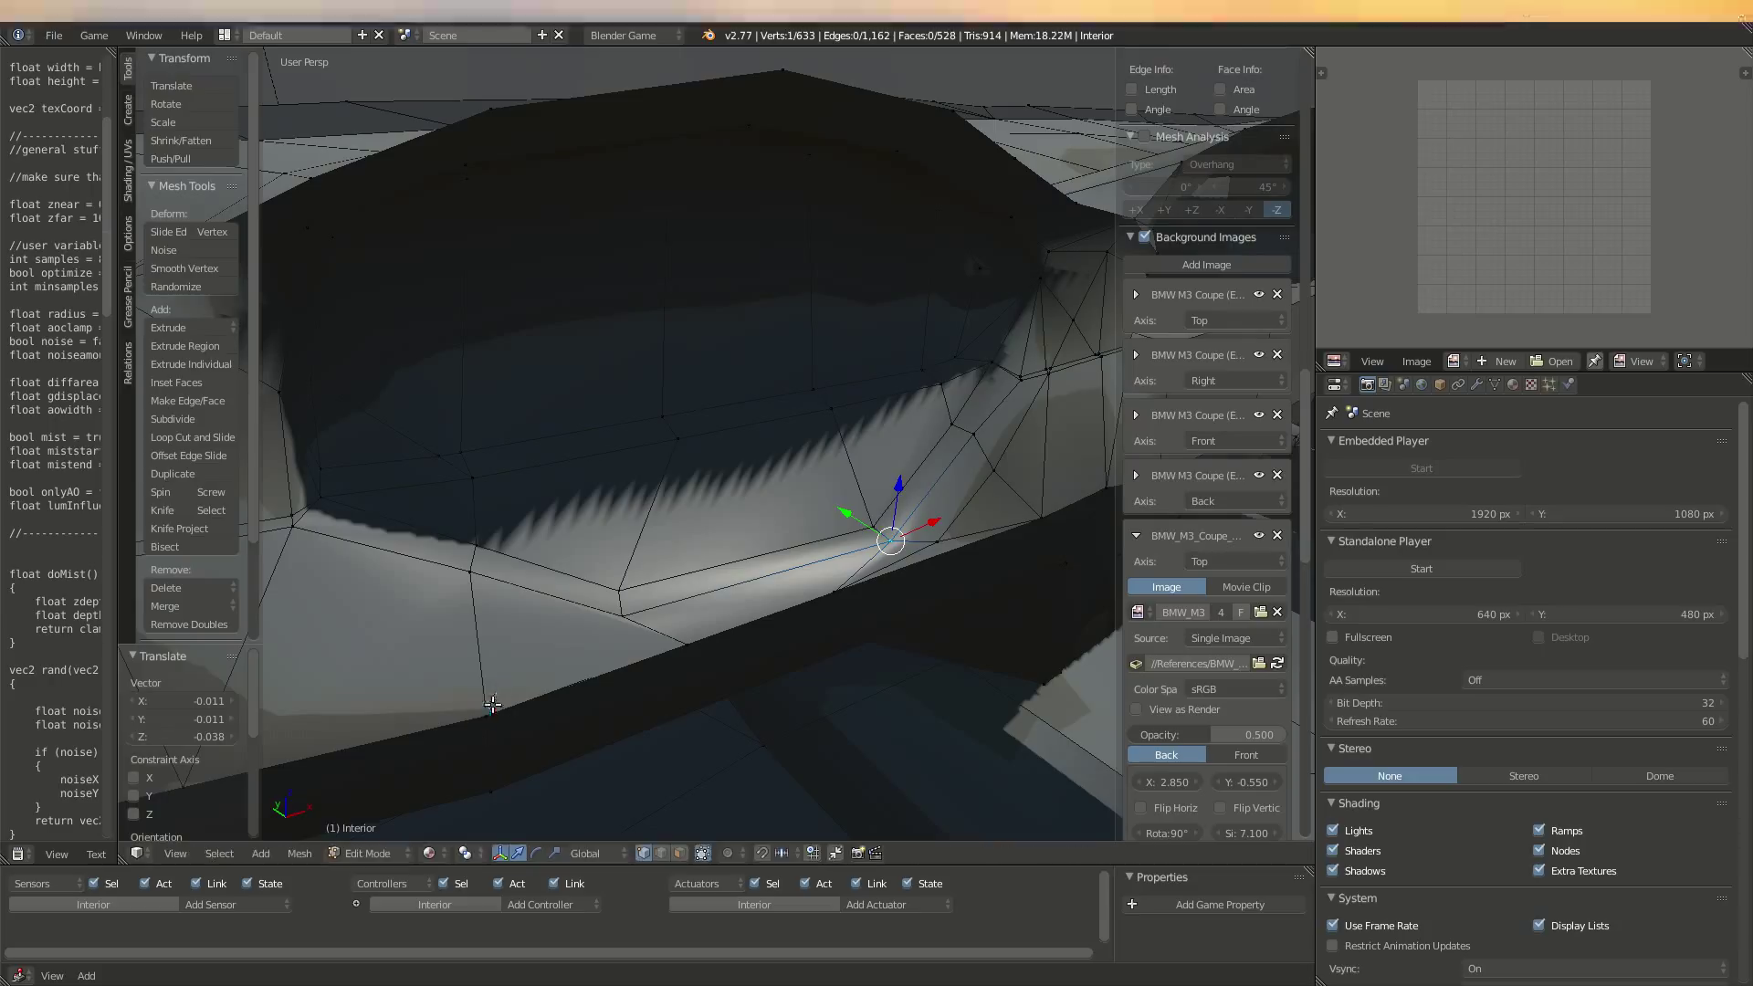
Move the overlapping vertex on the panel's lower edge -0.05 along Z
right_click(484, 703)
text(gz)
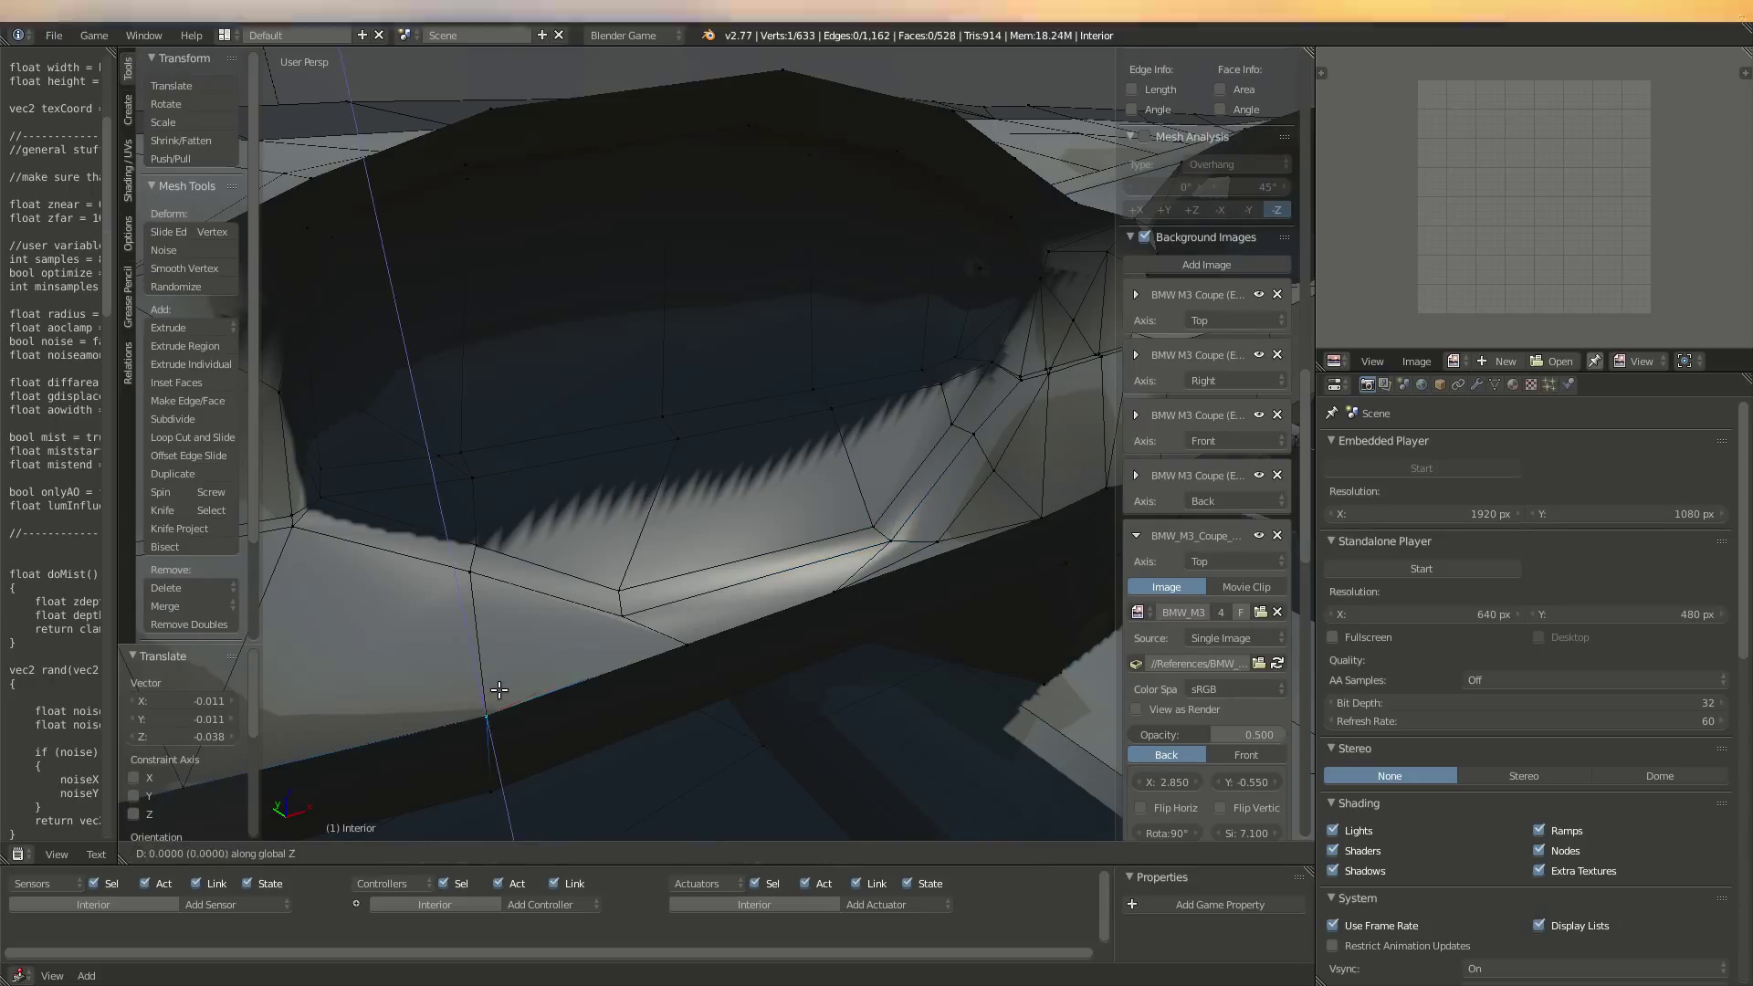
text(-0.05)
key(Return)
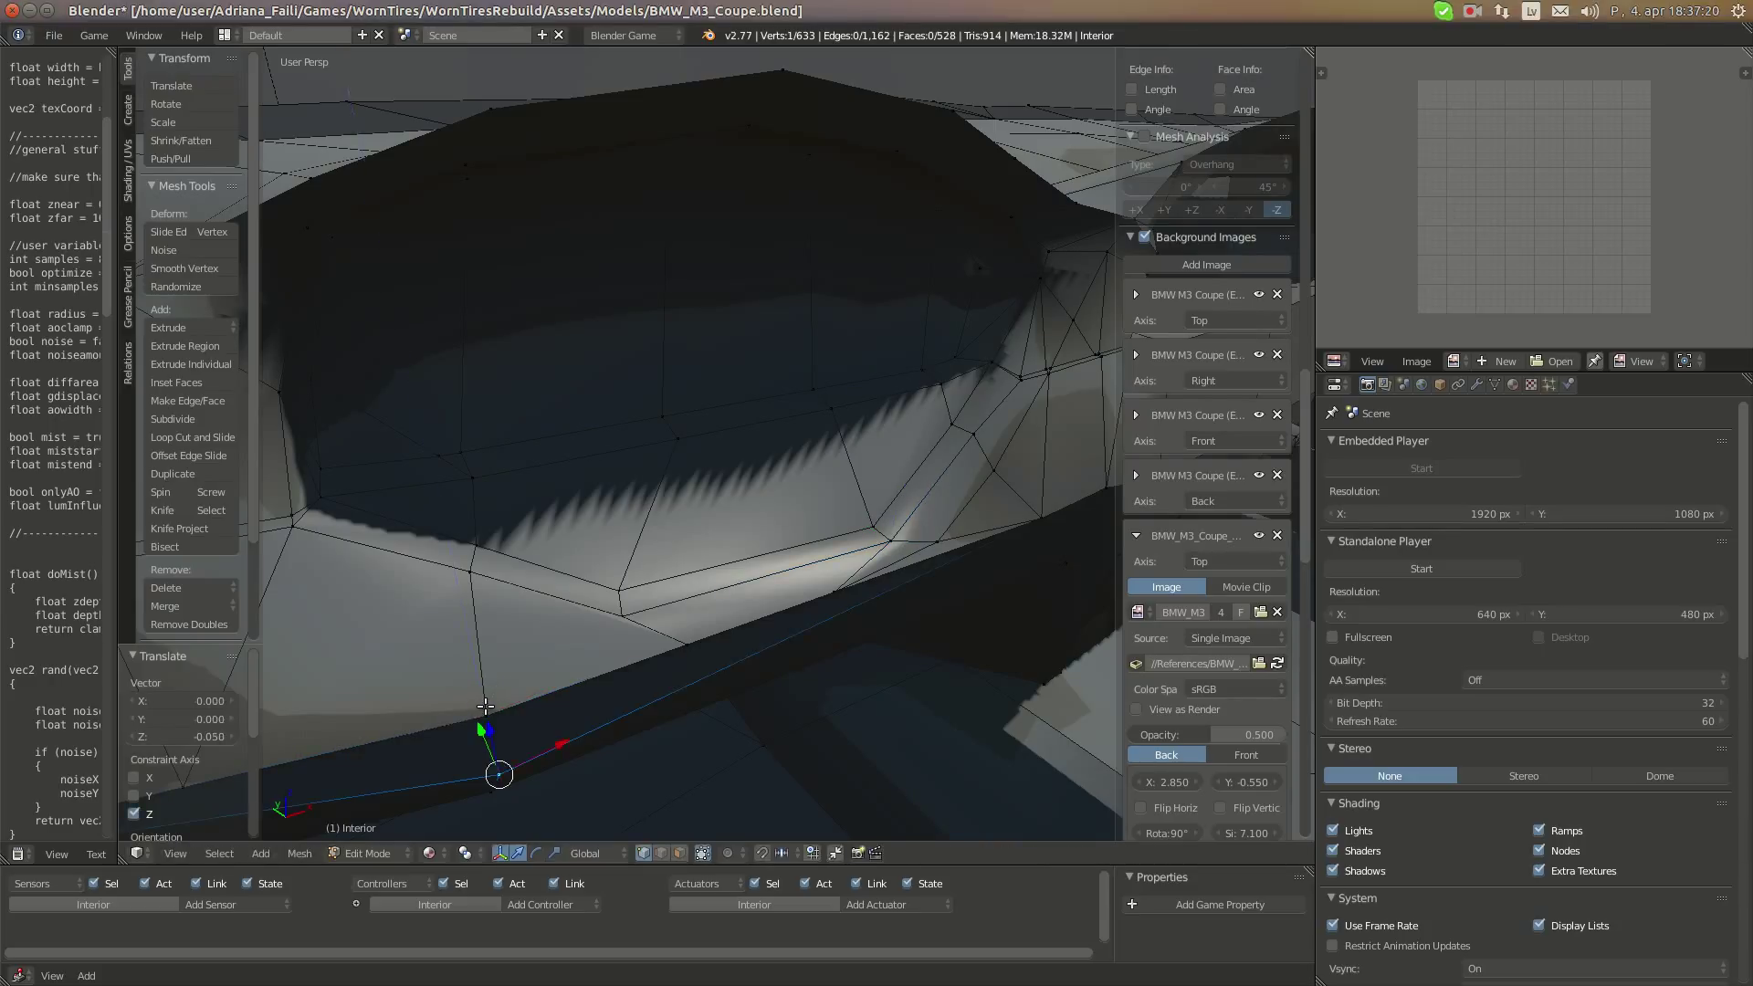
Clear the selection and Knife an edge from the exposed lower-edge corner of the panel to the outer rim's lowered corner
key(a)
key(k)
click(489, 711)
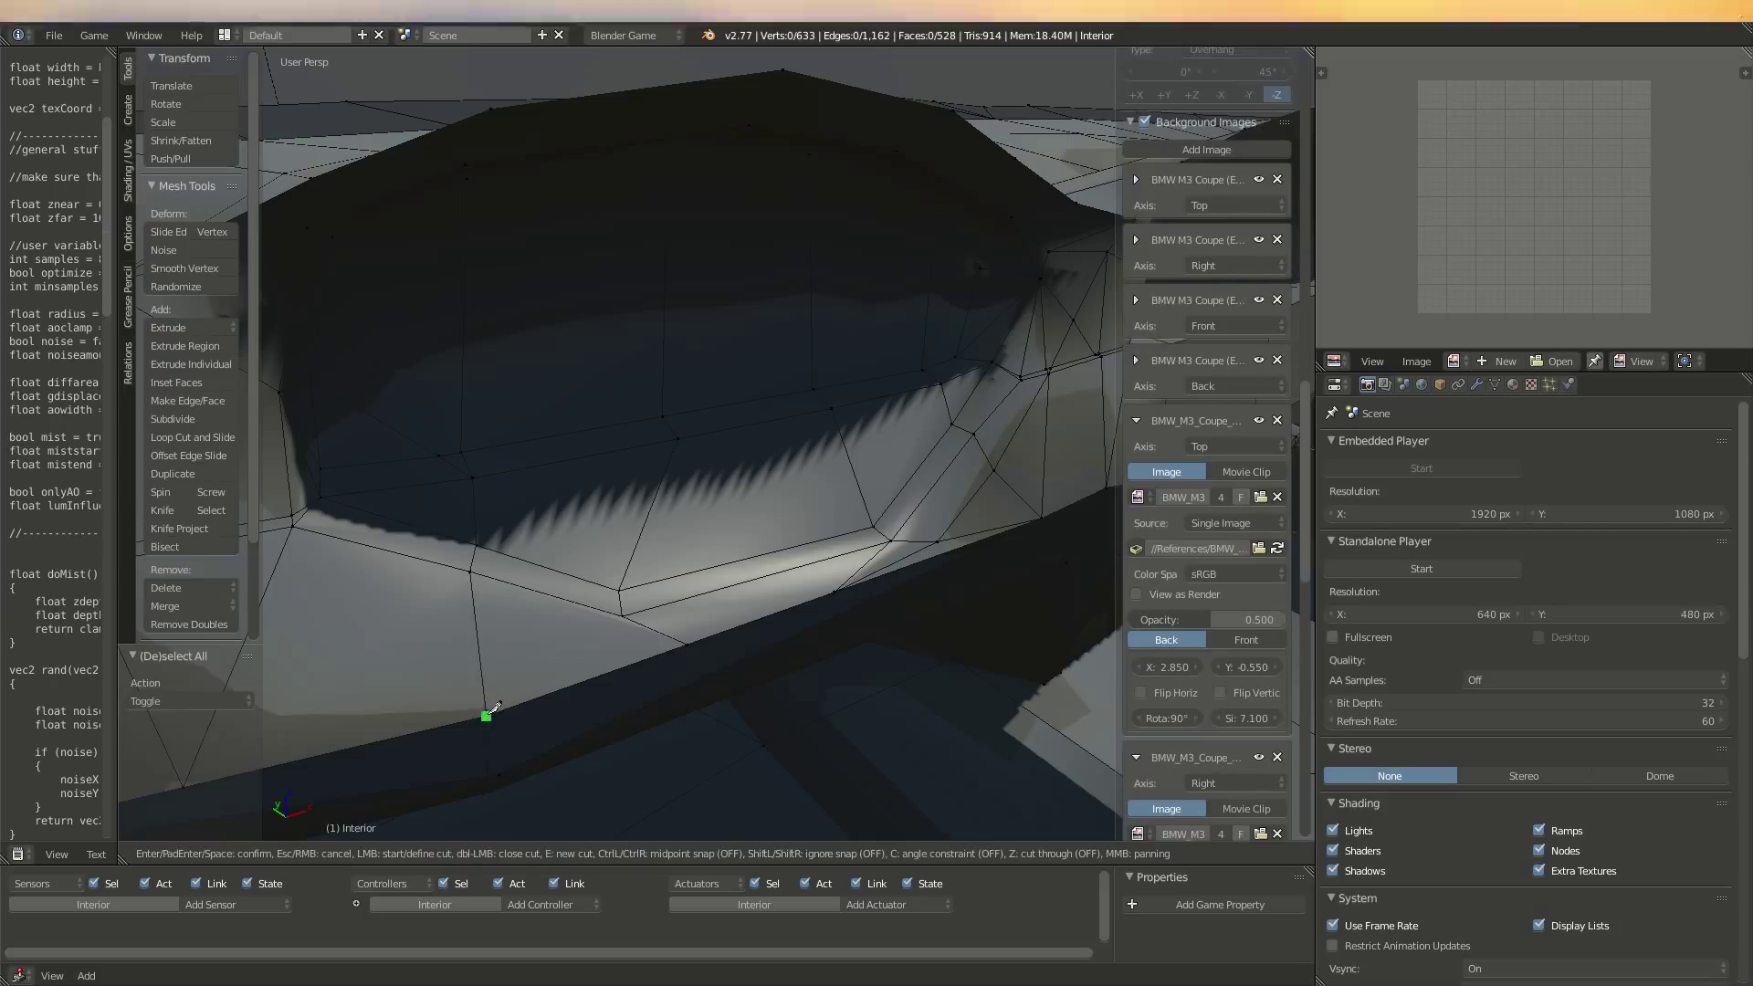
click(626, 616)
key(Return)
Move the displaced lower-edge vertex 0.05 along Z and check the mesh outside Edit Mode before resuming editing
right_click(499, 773)
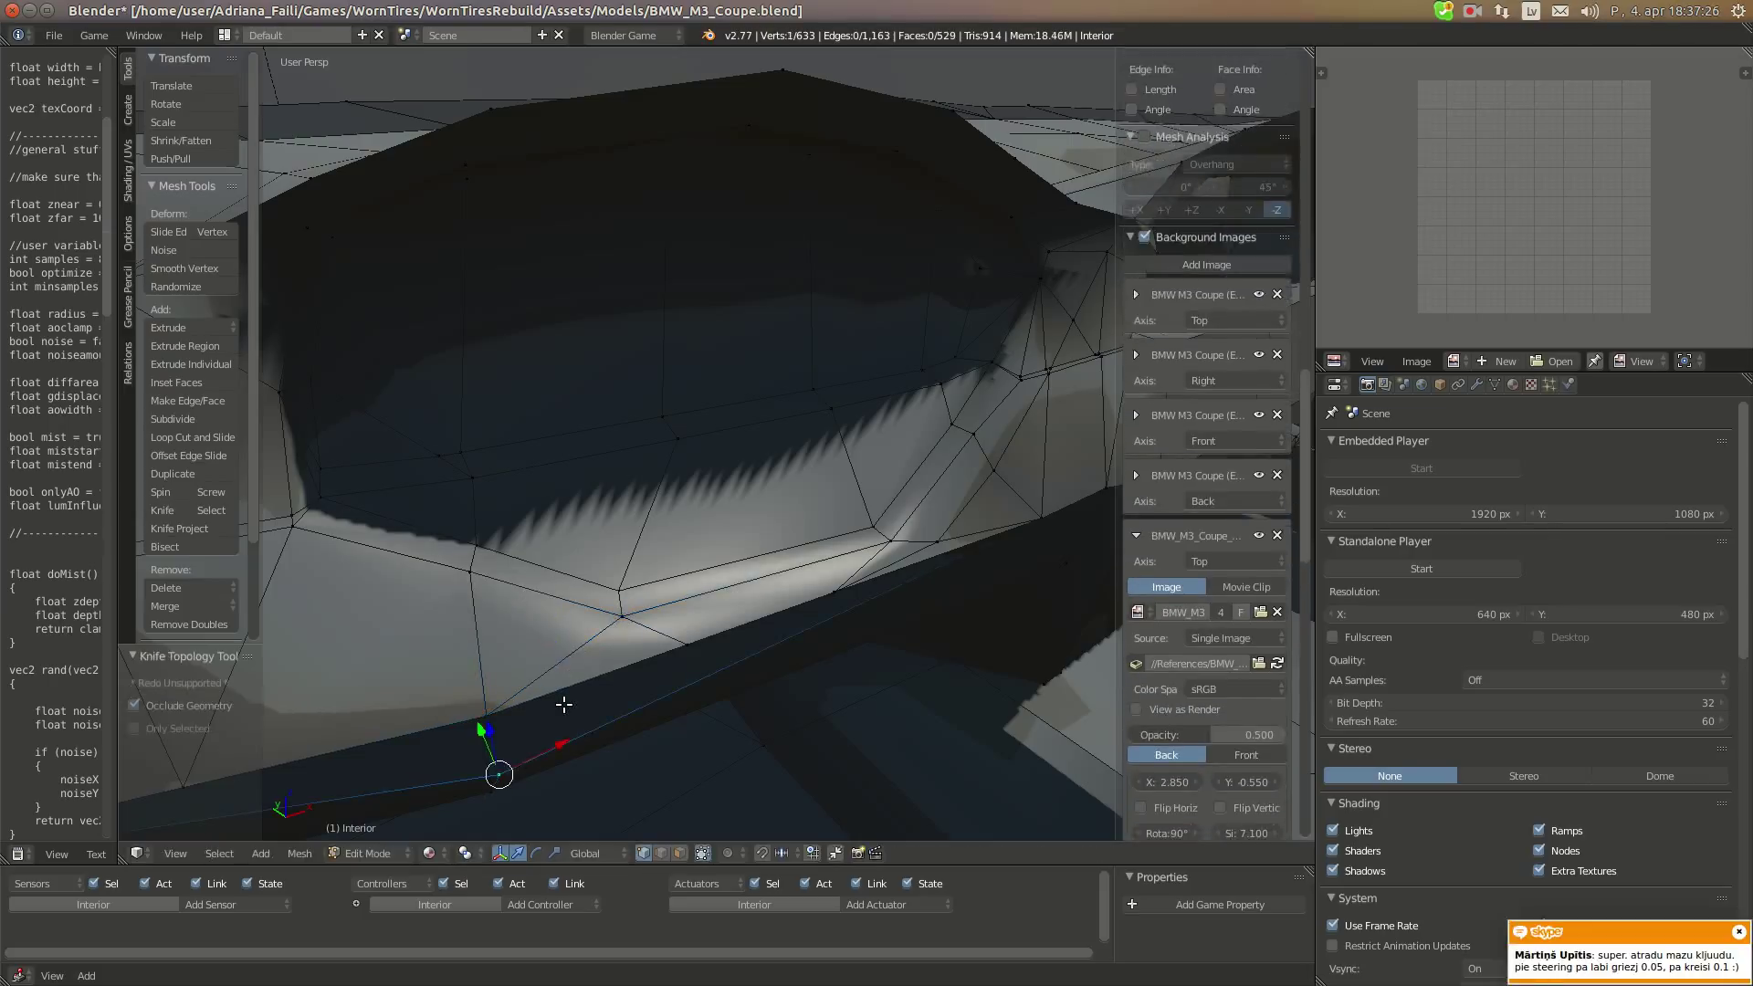
key(g)
key(z)
key(Return)
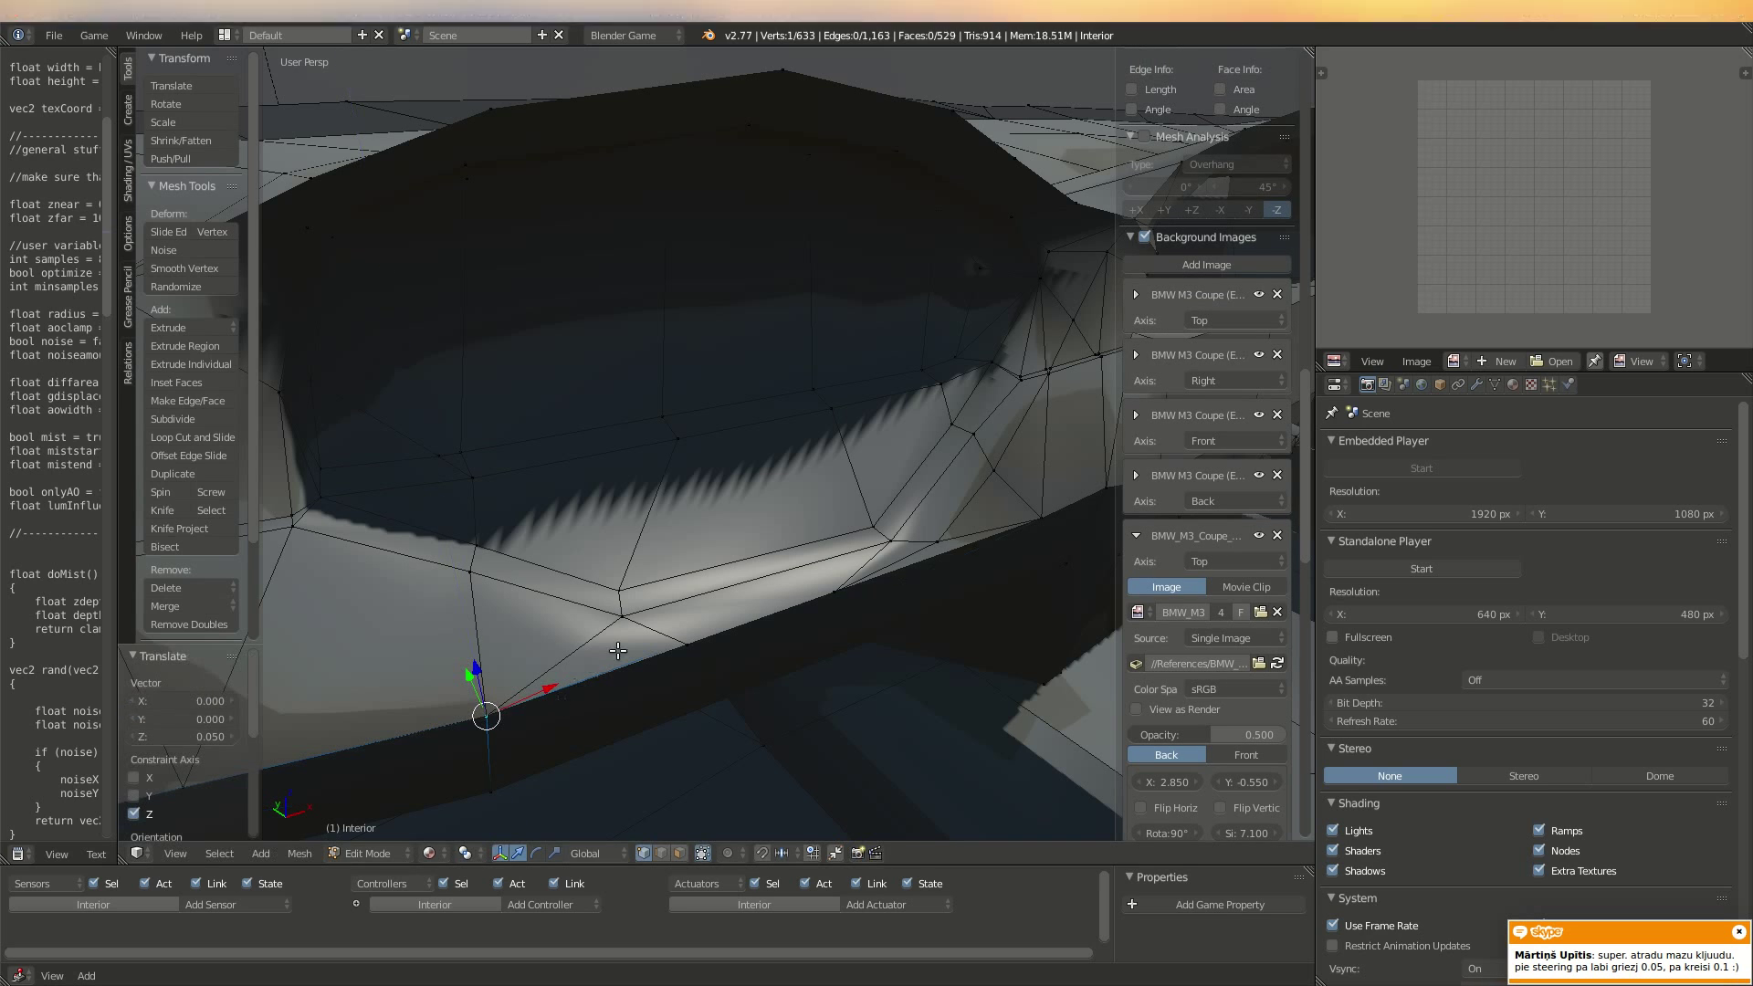
key(Tab)
key(Tab)
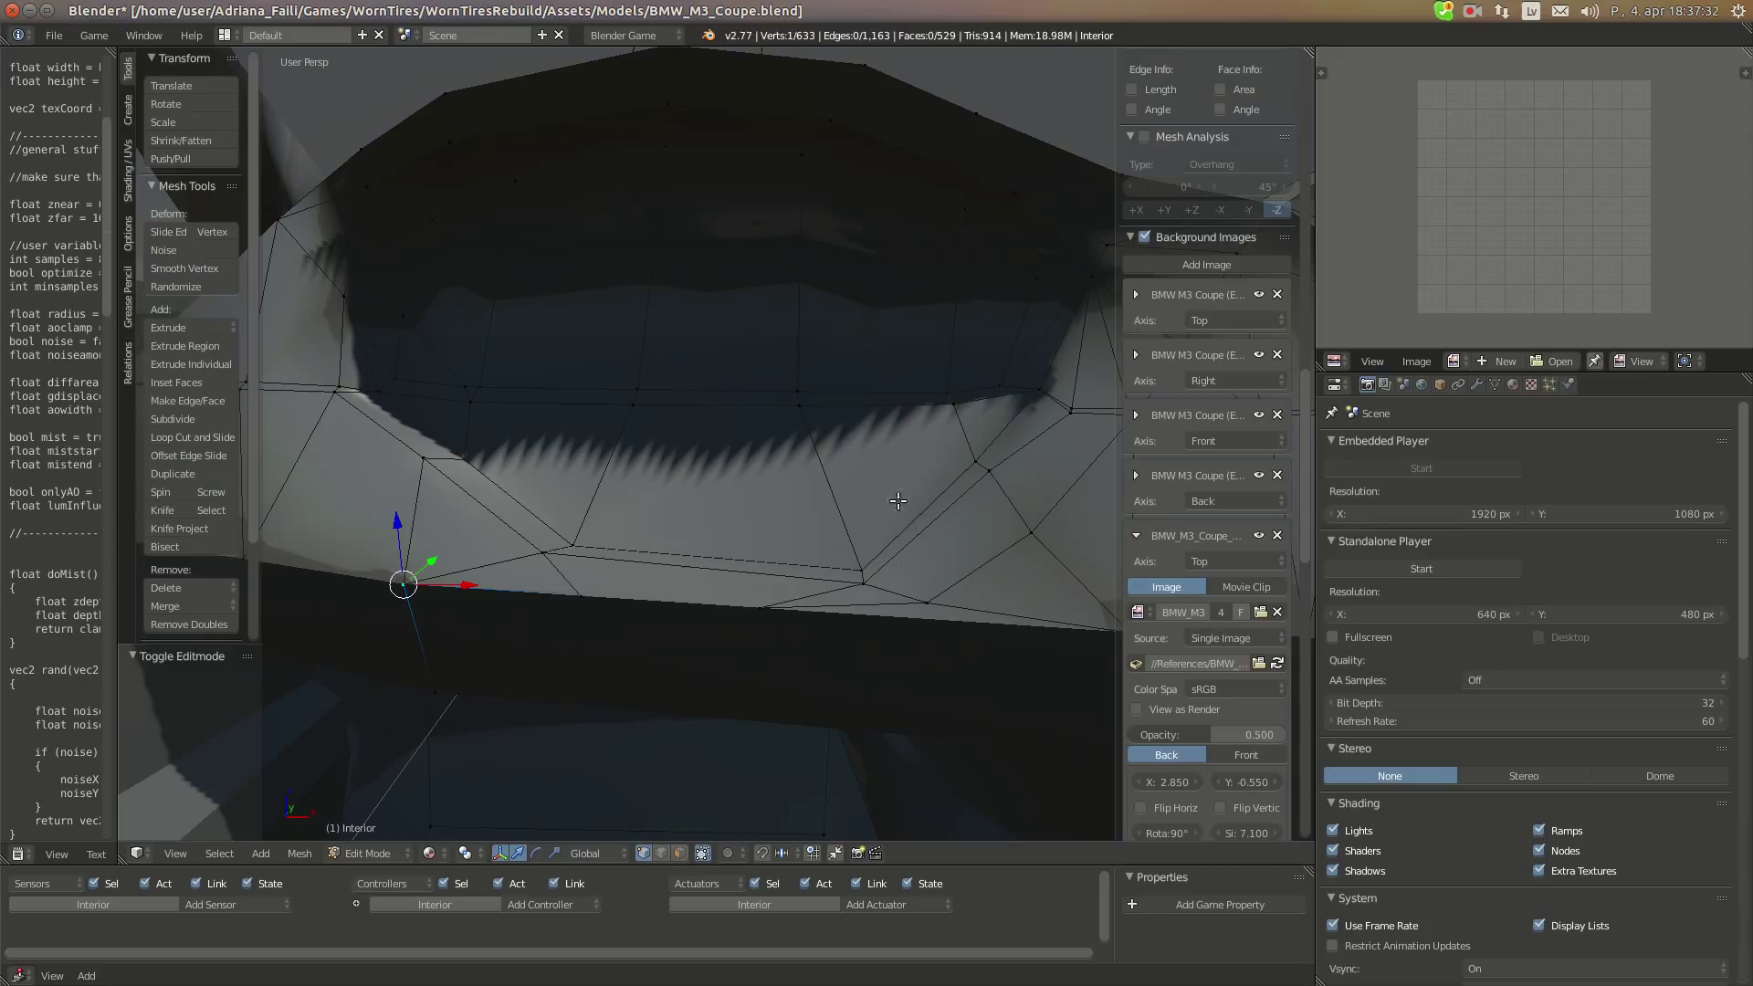
click(1459, 14)
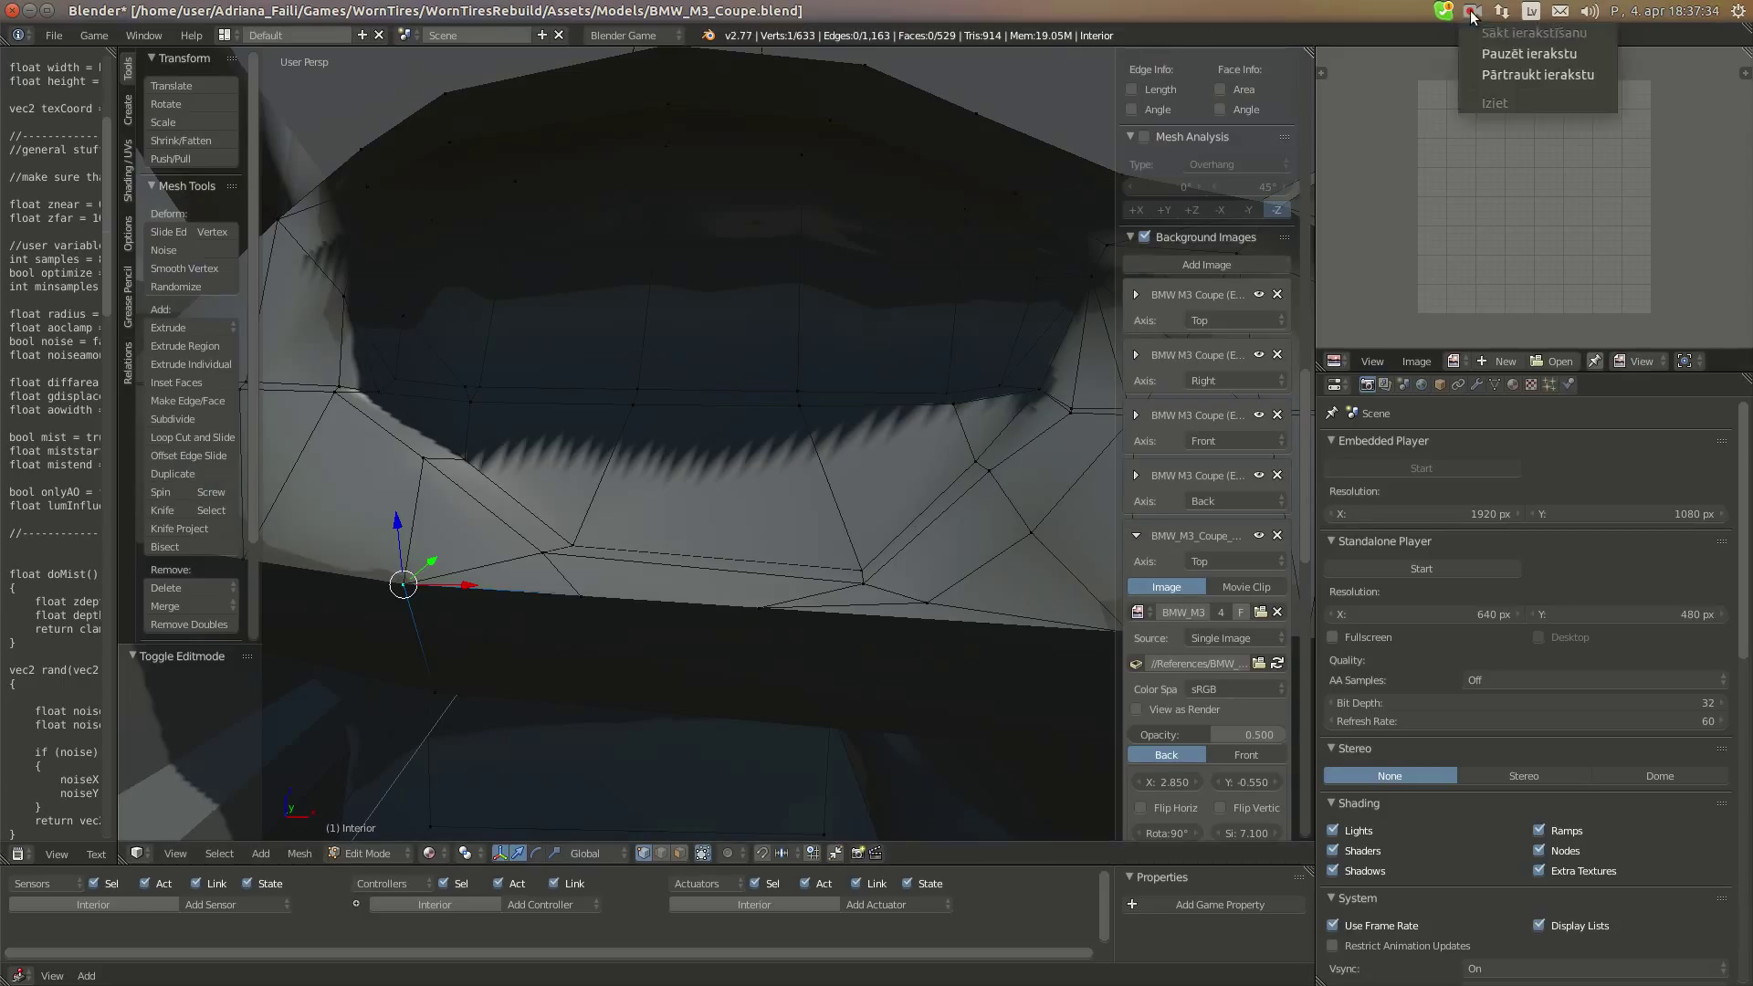
click(1516, 53)
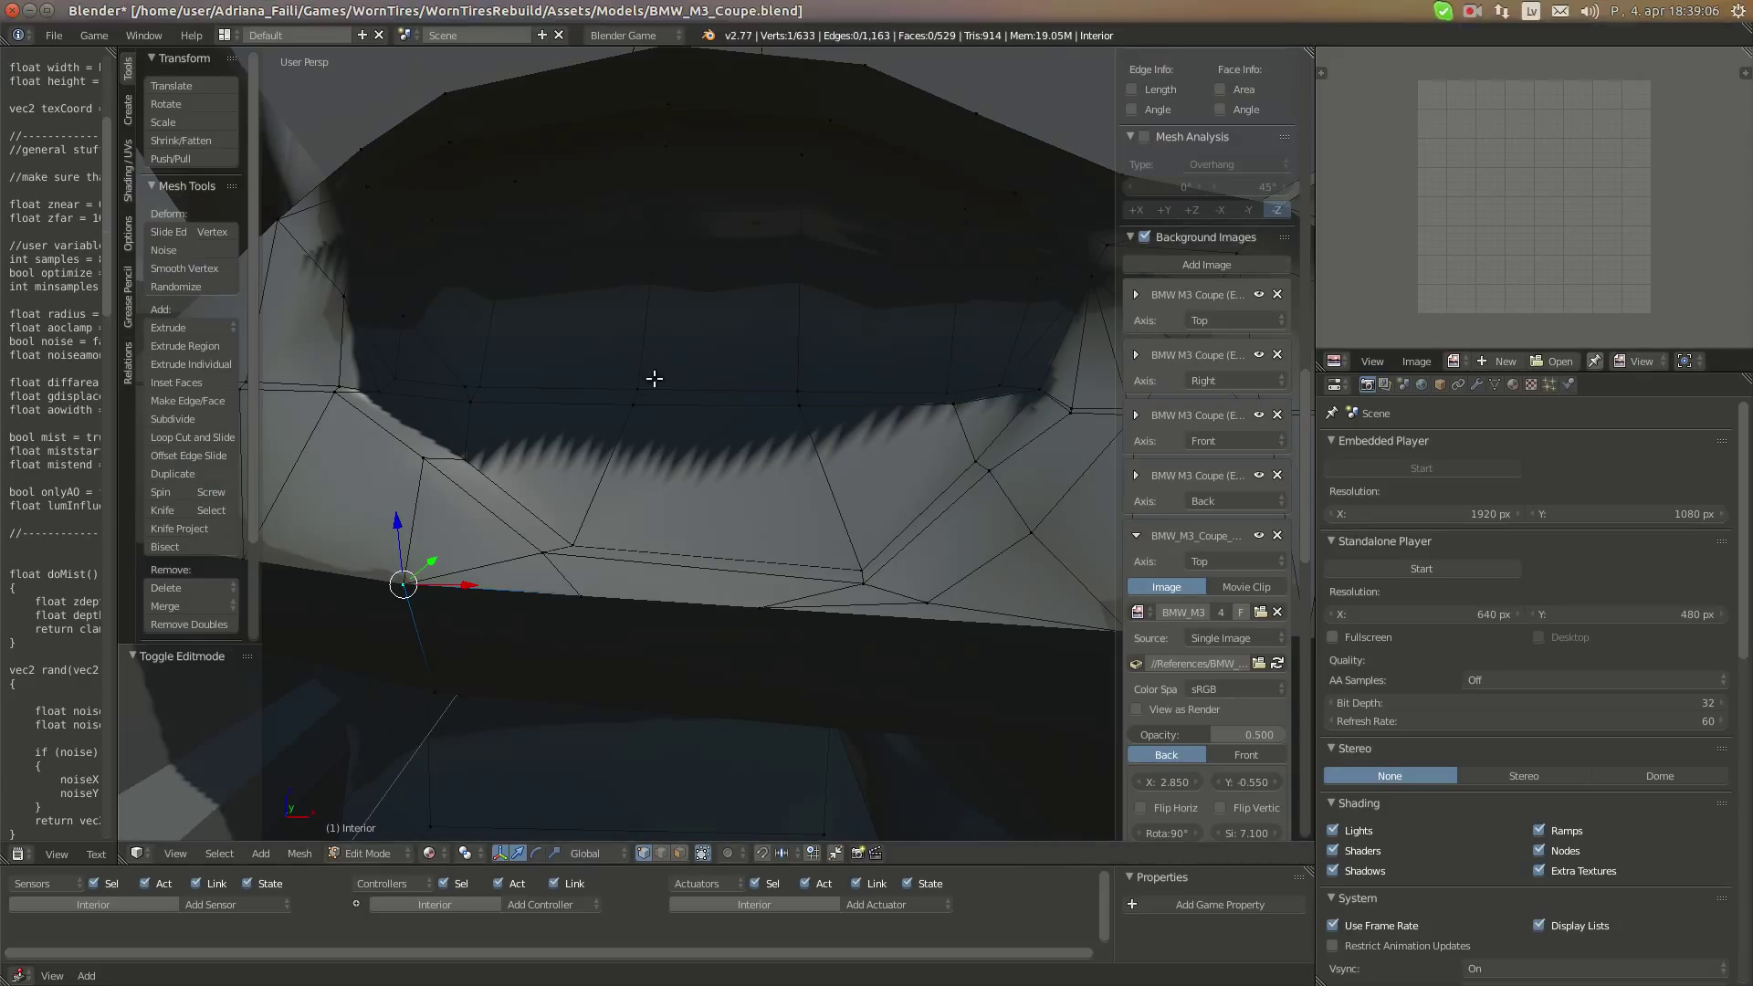
Move the two vertices at the rim's left lowered corner -0.008 along Z
middle_drag(654, 378, 687, 382)
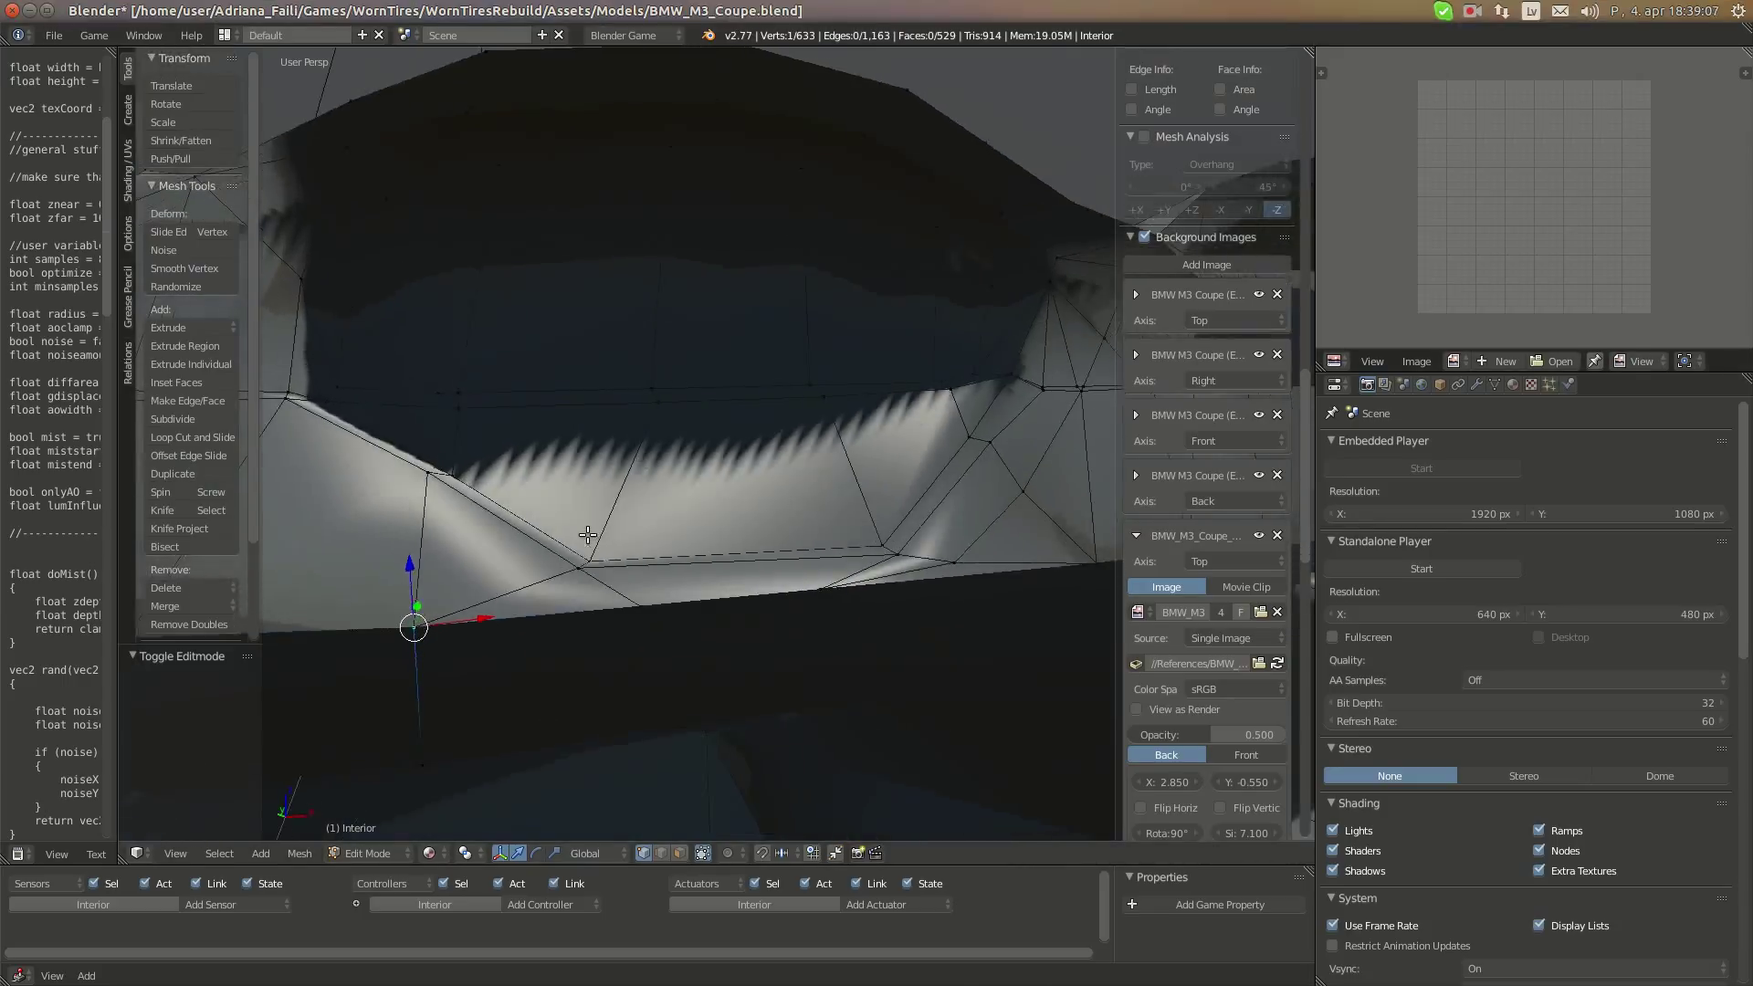
right_click(584, 551)
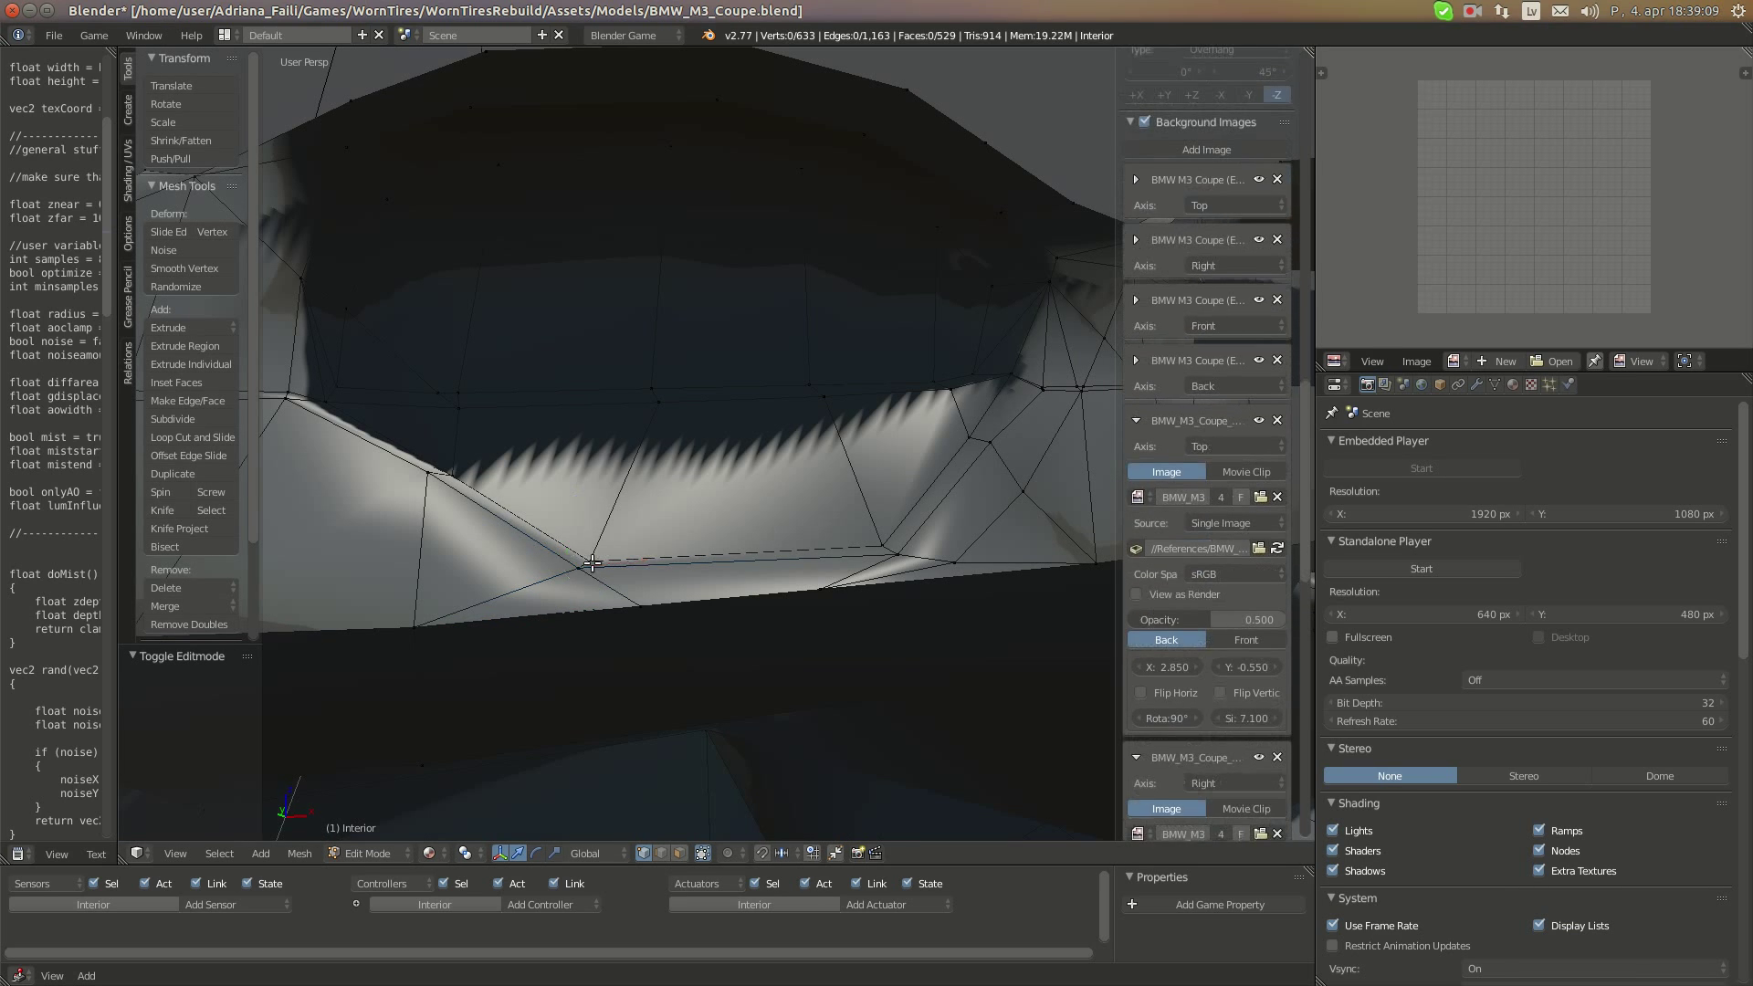
middle_drag(598, 551, 603, 558)
shift+right_click(603, 558)
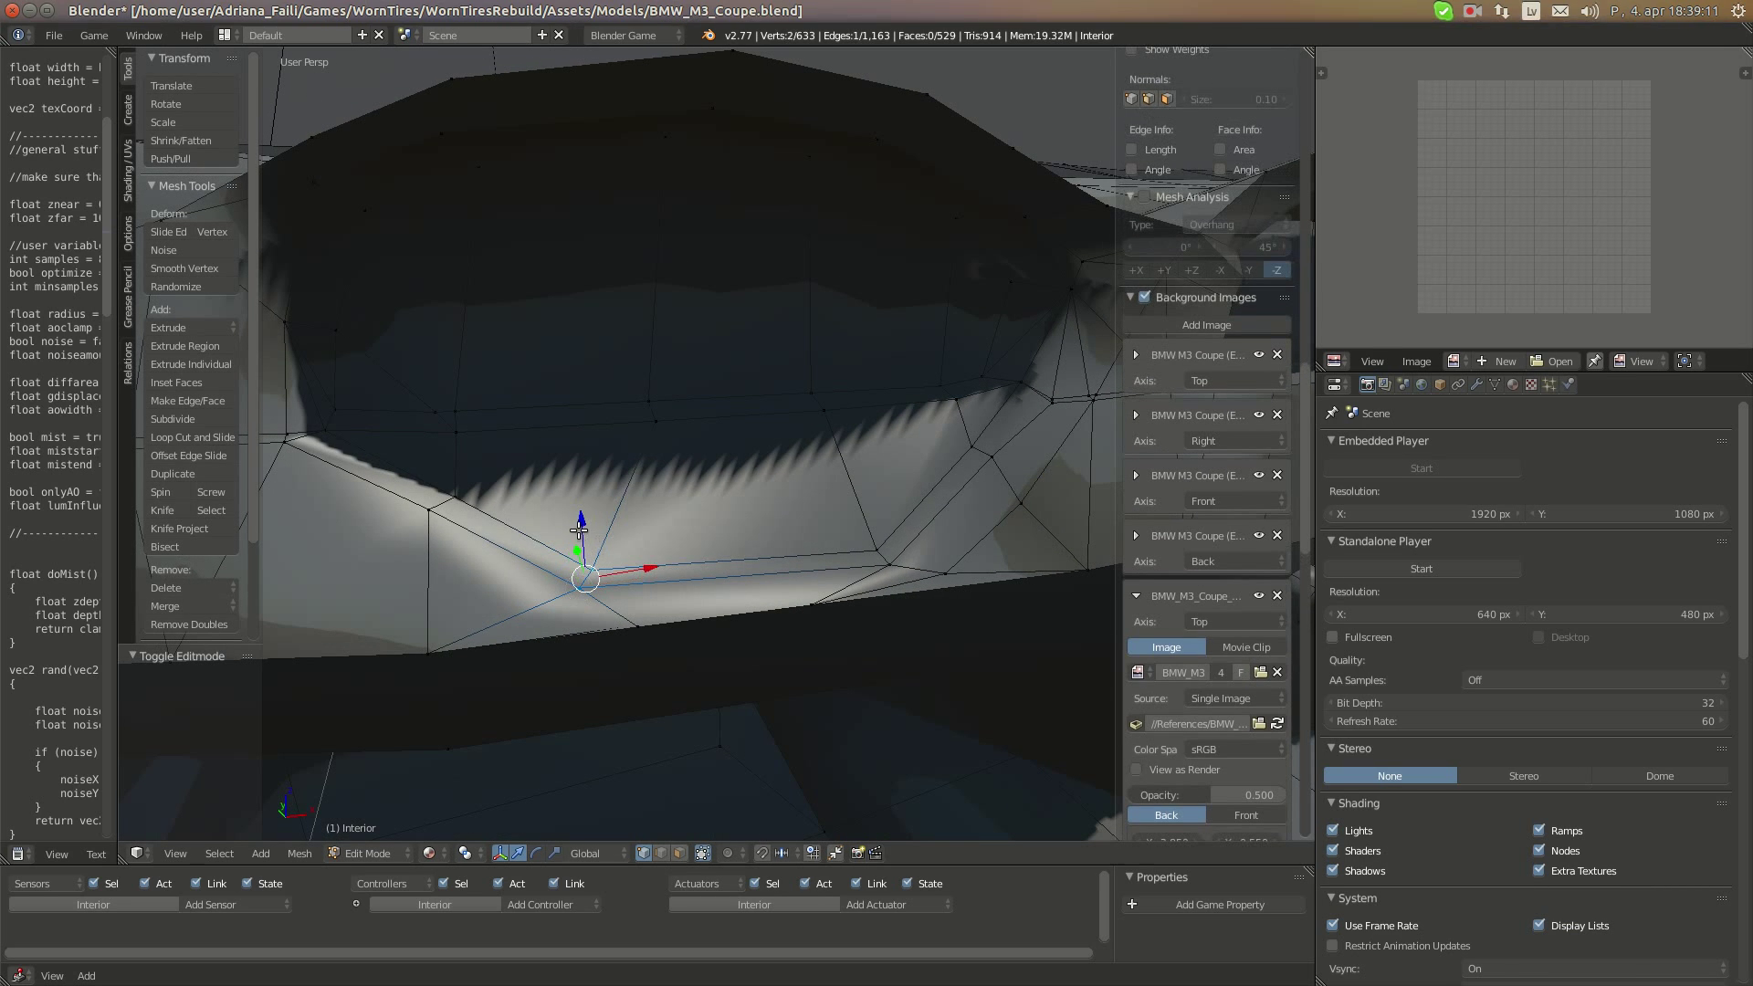
drag(579, 530, 579, 540)
Select the inner pair of lowered rim corner vertices and scale them by 1.136
right_click(911, 563)
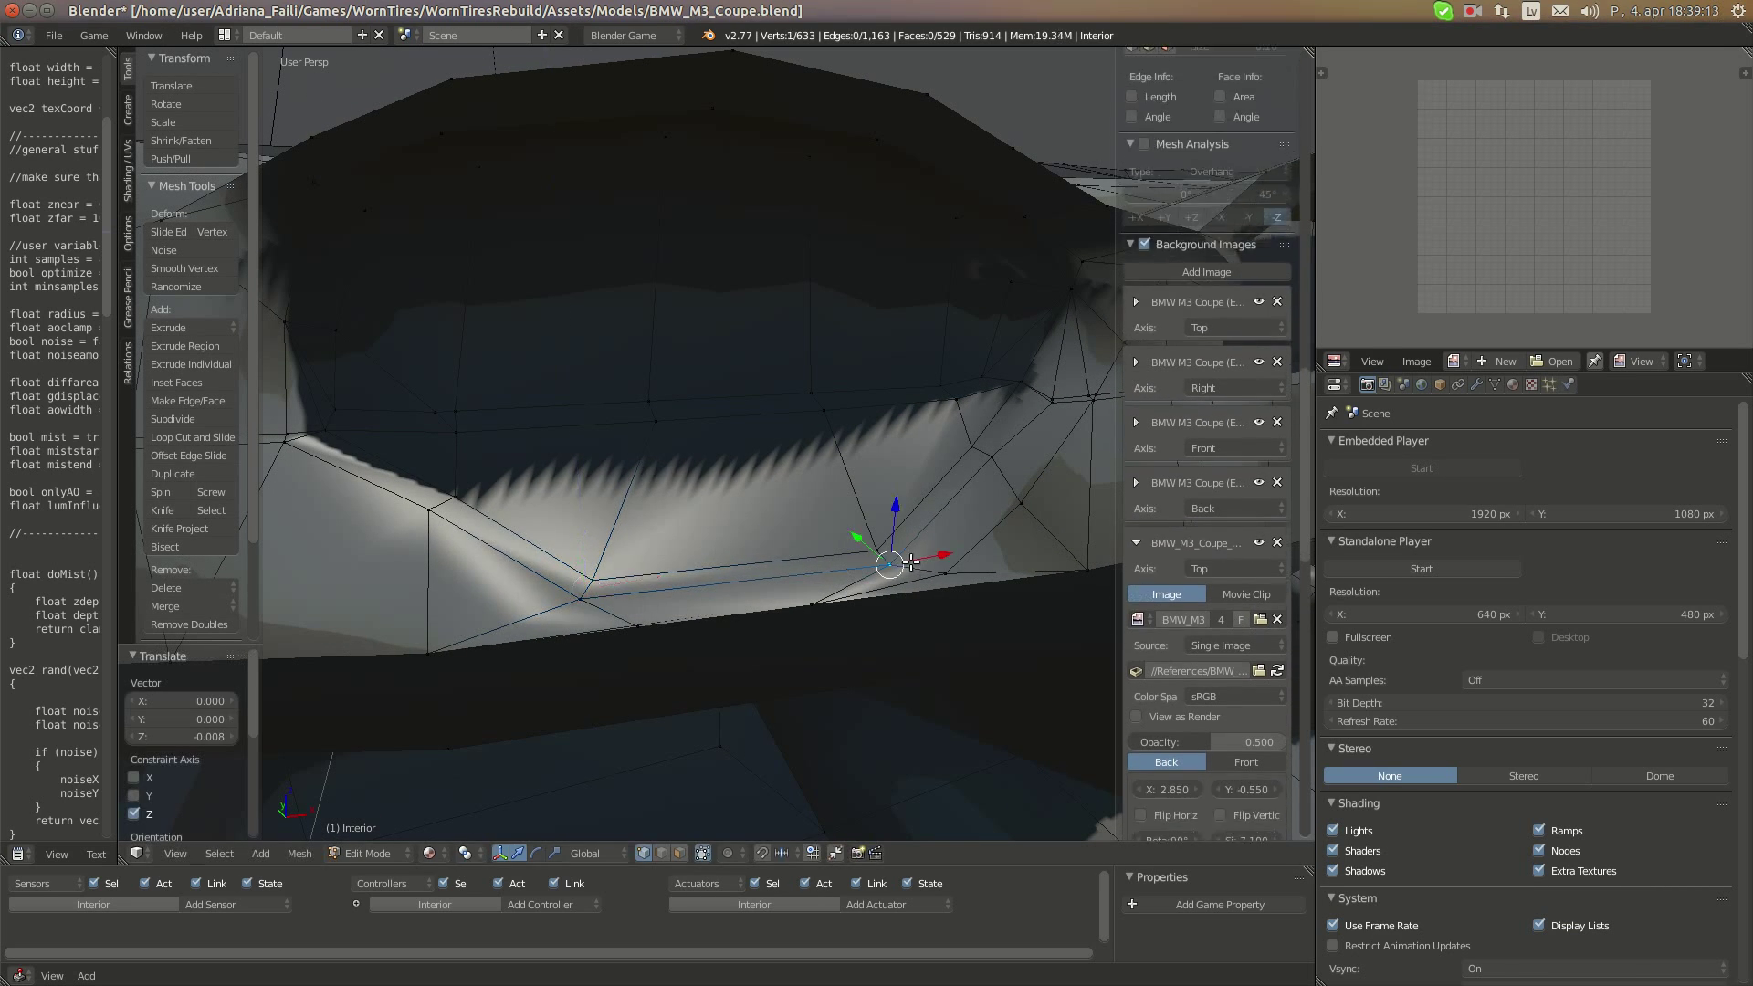
shift+right_click(642, 577)
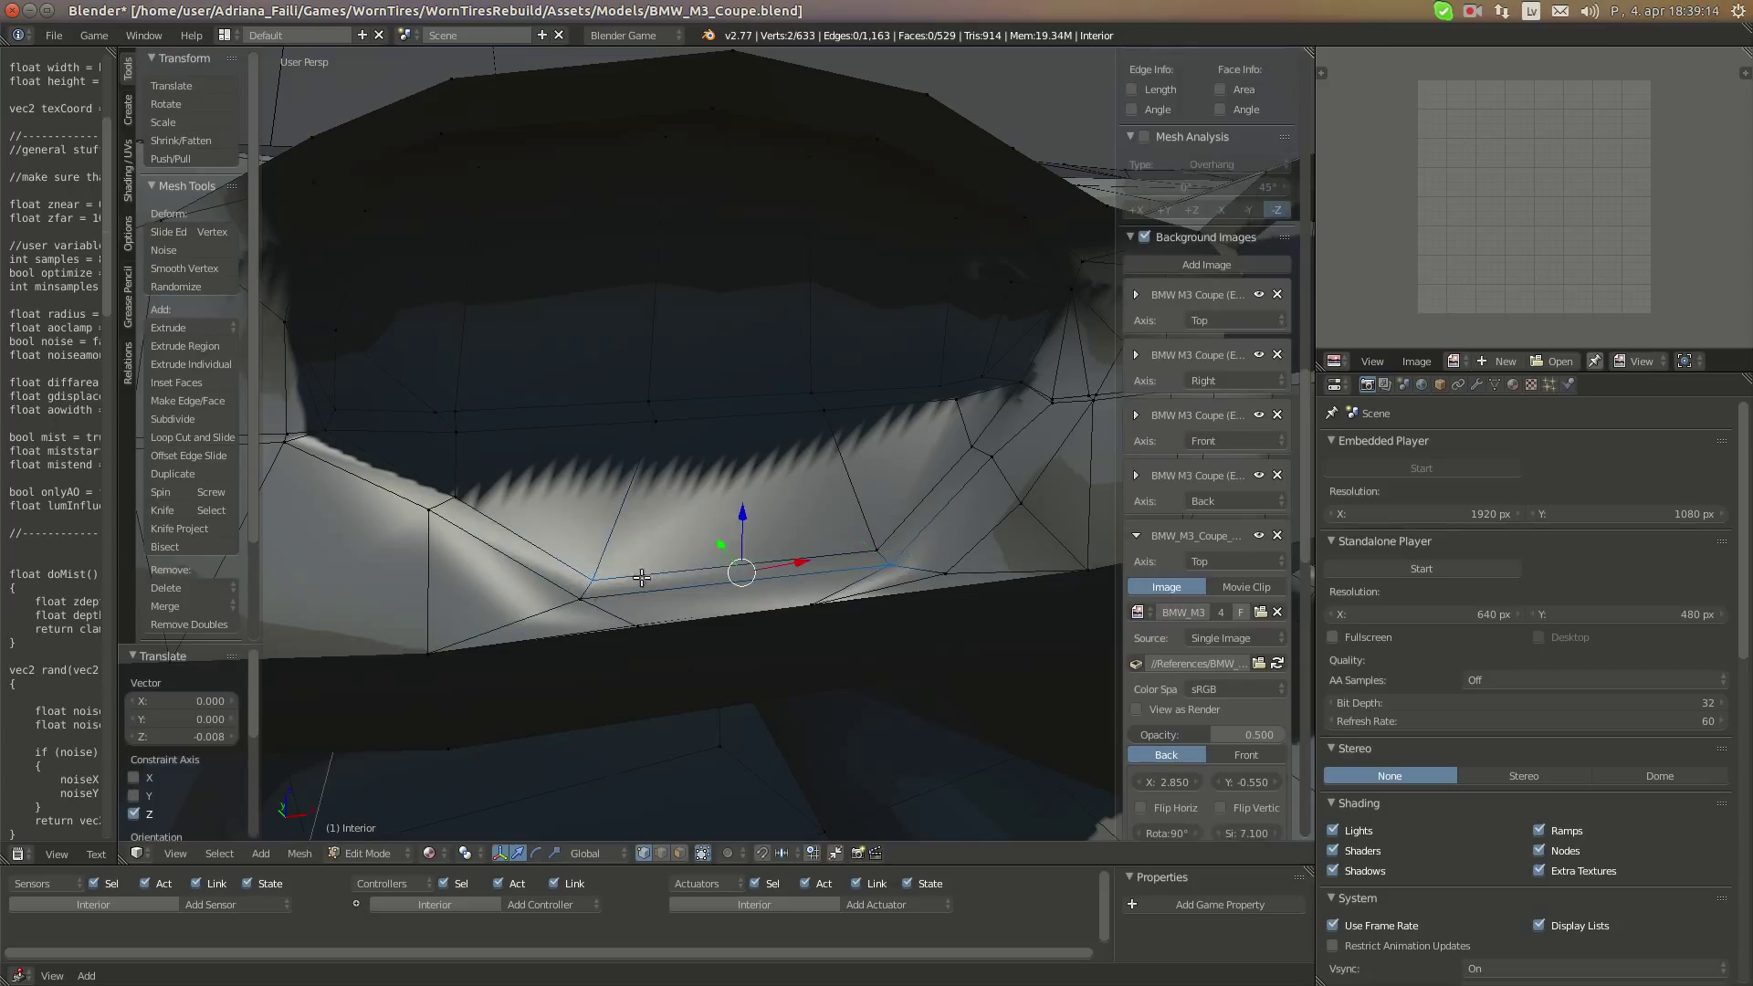
shift+right_click(881, 546)
key(s)
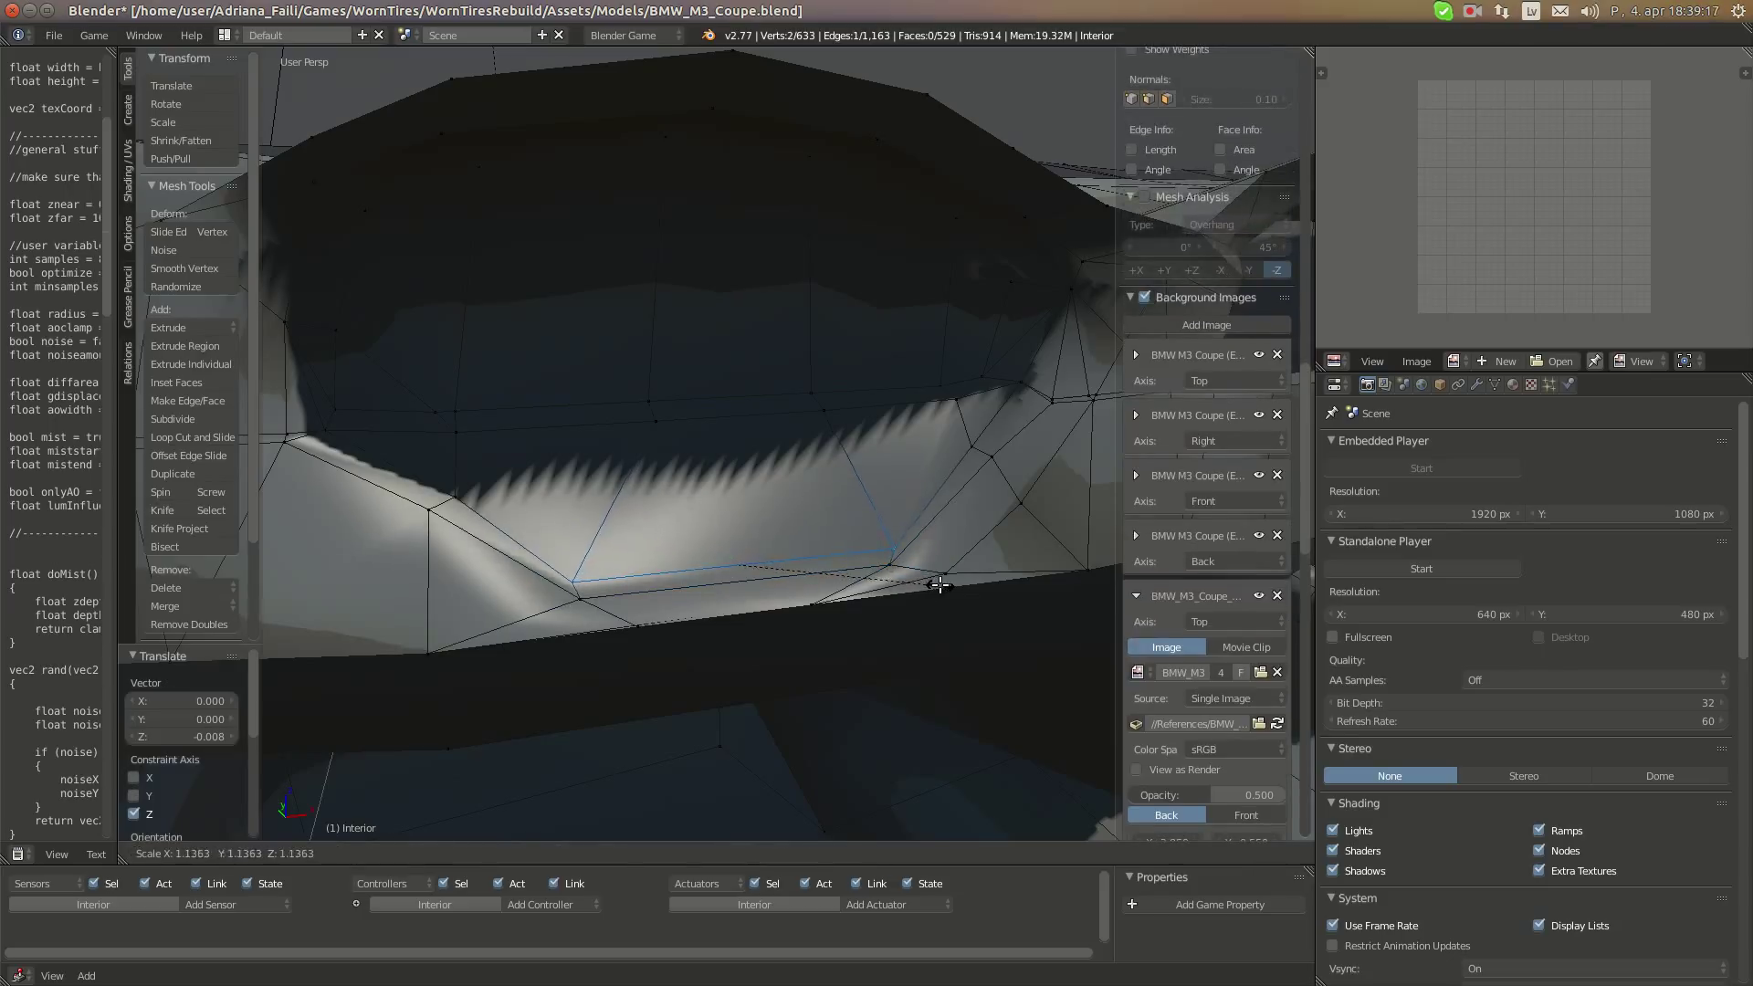
click(939, 585)
Select the outer pair of lowered rim corner vertices and scale them by 1.097
shift+right_click(702, 570)
shift+right_click(585, 596)
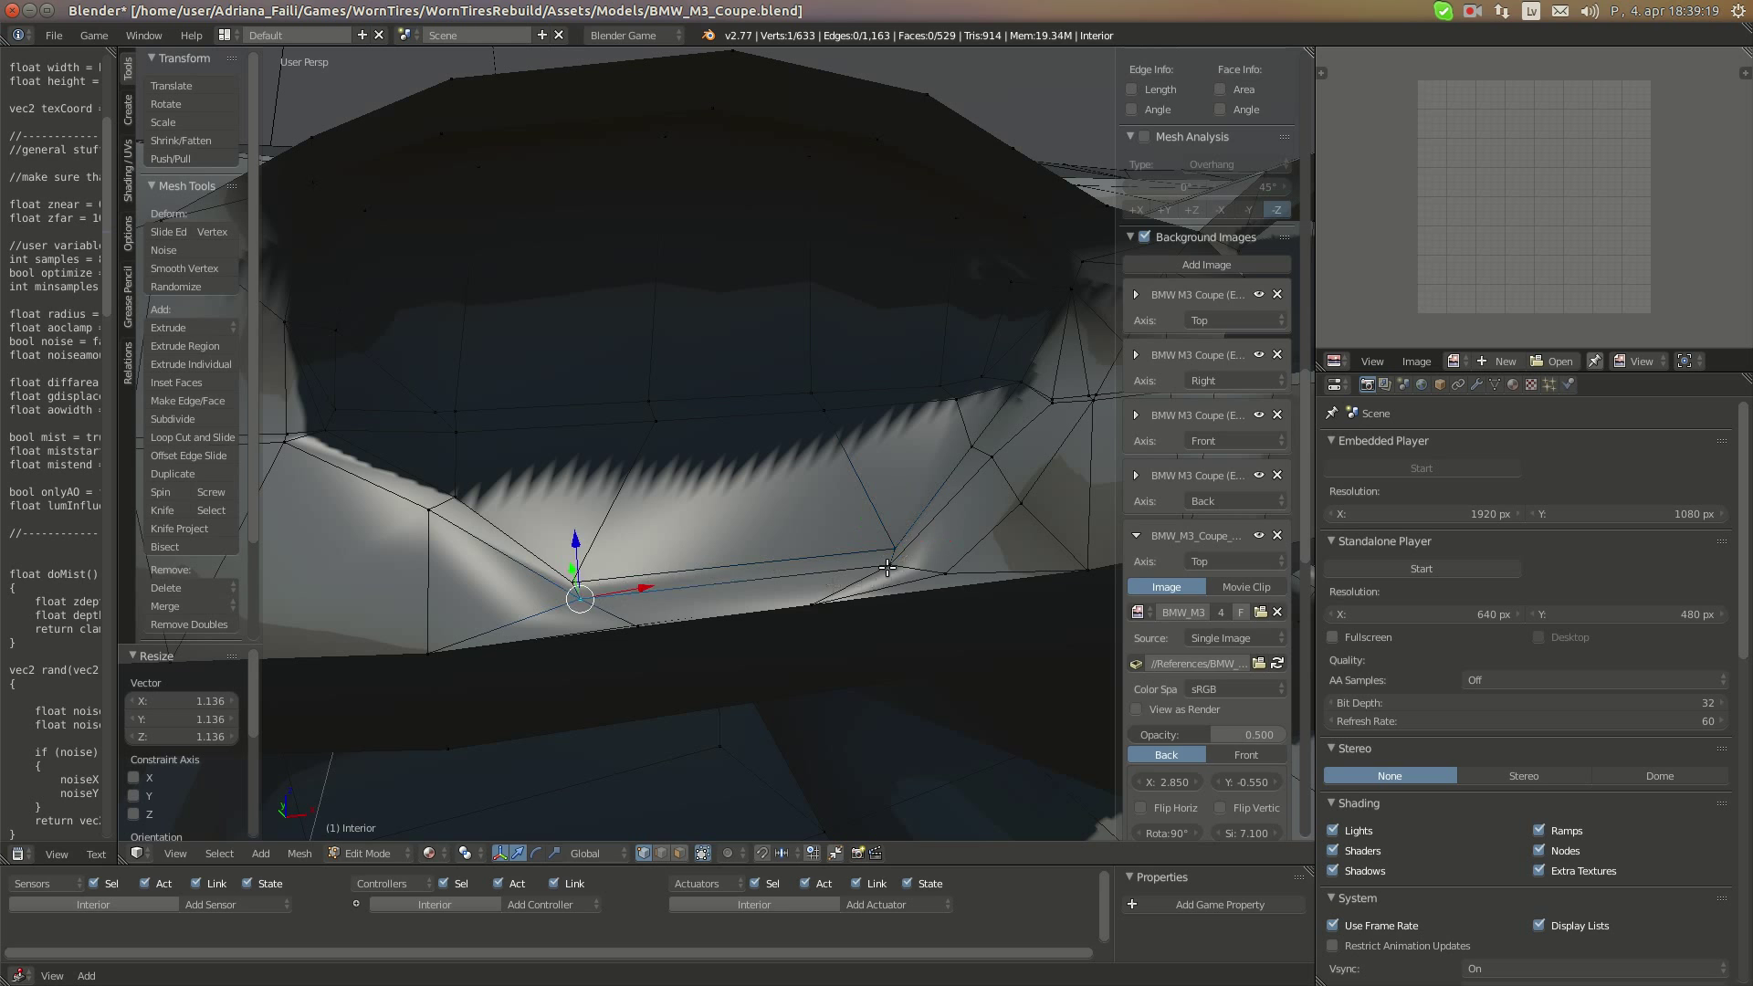
key(s)
click(918, 609)
Move the vertex beside the rim's right lowered corner 0.004 along X and 0.007 along Y
right_click(945, 575)
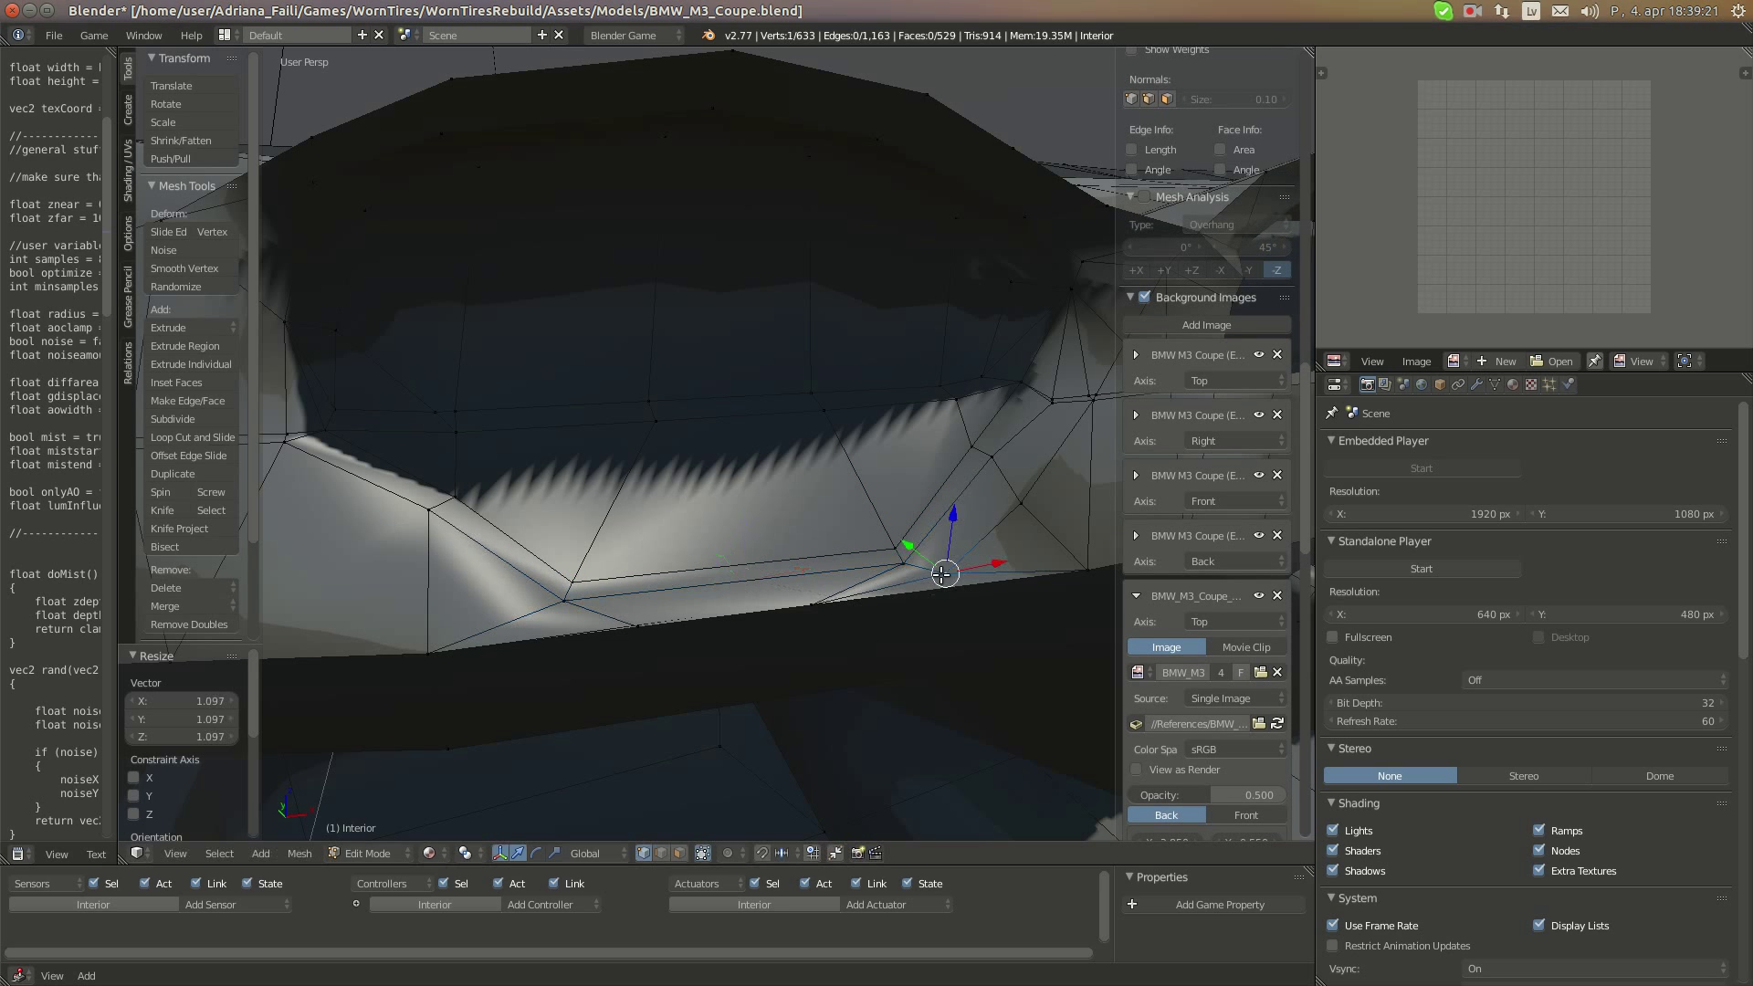
drag(974, 570, 981, 569)
scroll(733, 472, down, 2)
middle_drag(763, 485, 881, 486)
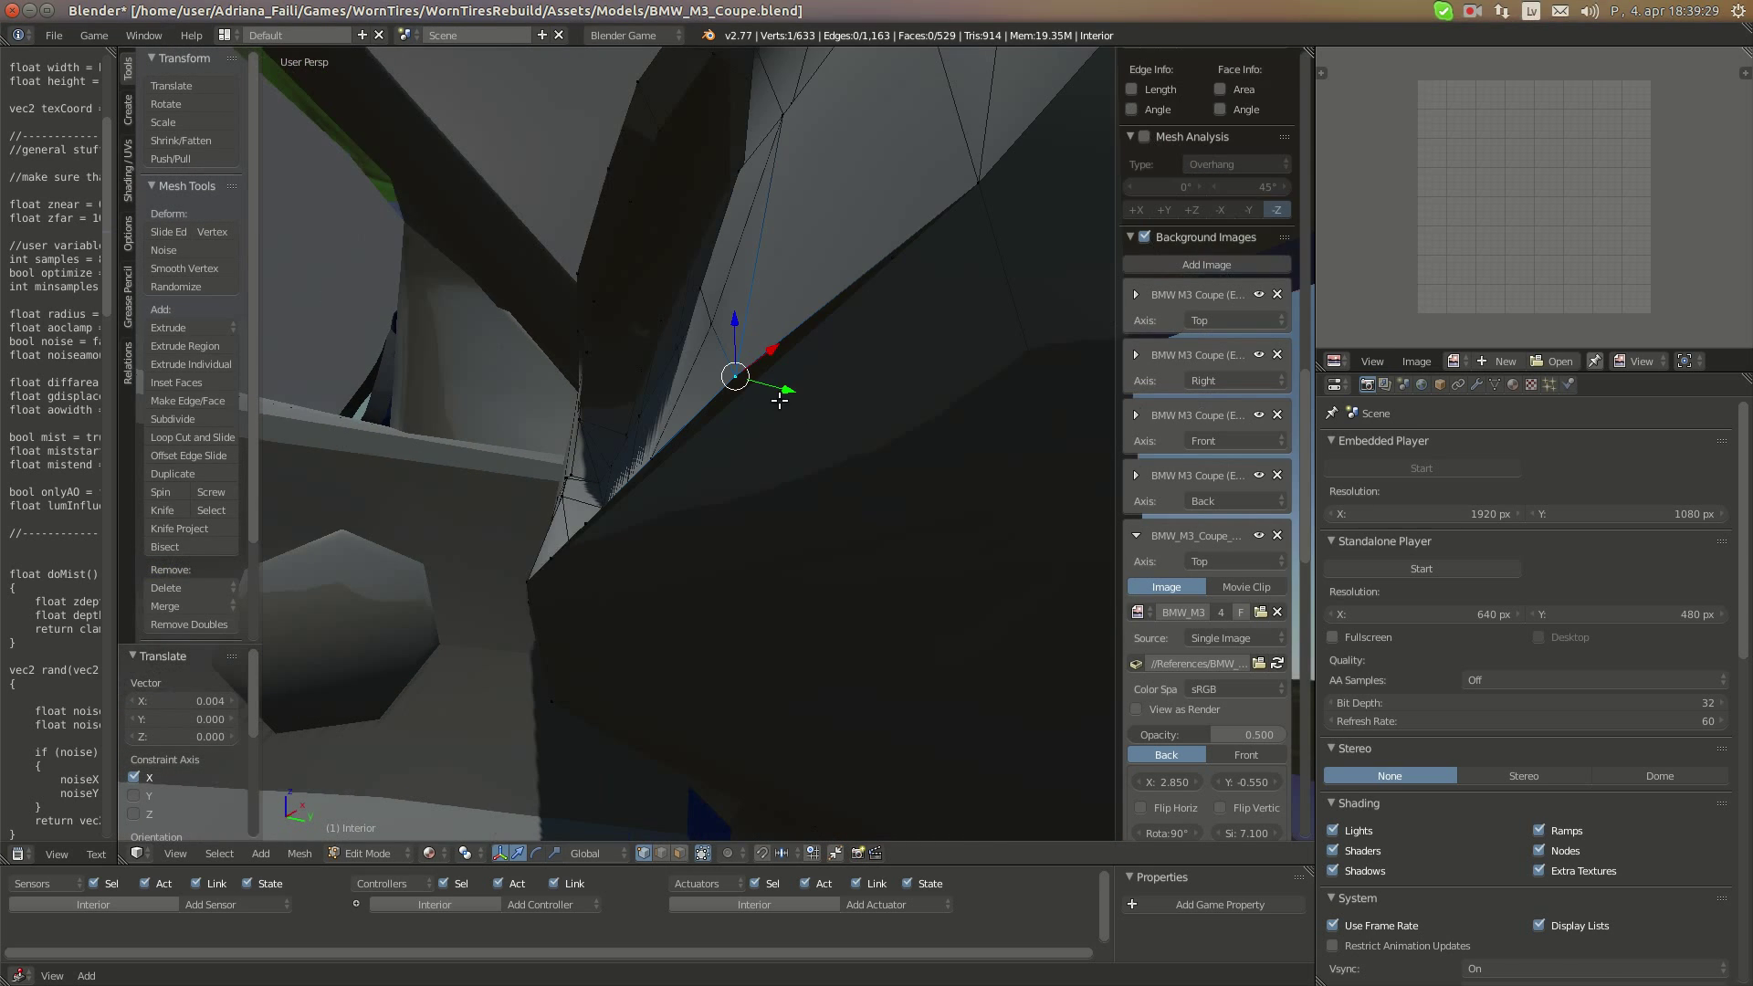
drag(779, 400, 805, 381)
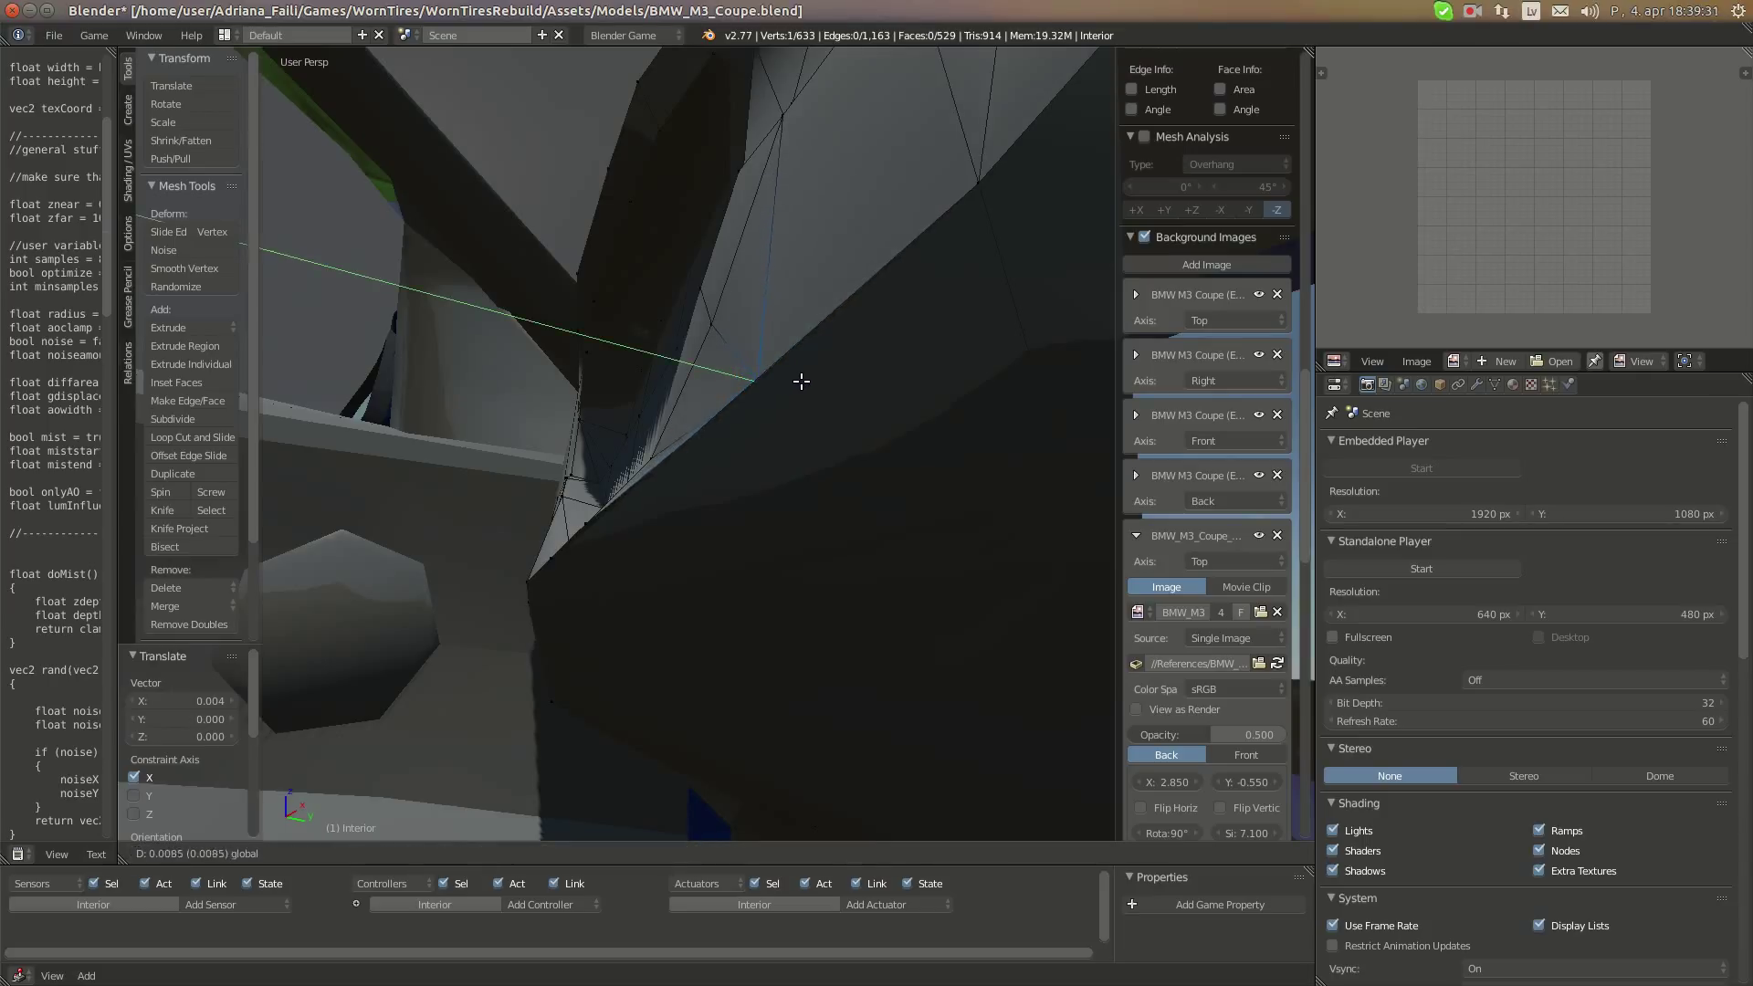
click(685, 431)
Move the lower-edge vertex between the rim corners 0.005 along Y and pull the right lowered corner slightly toward negative Y
middle_drag(685, 431, 614, 513)
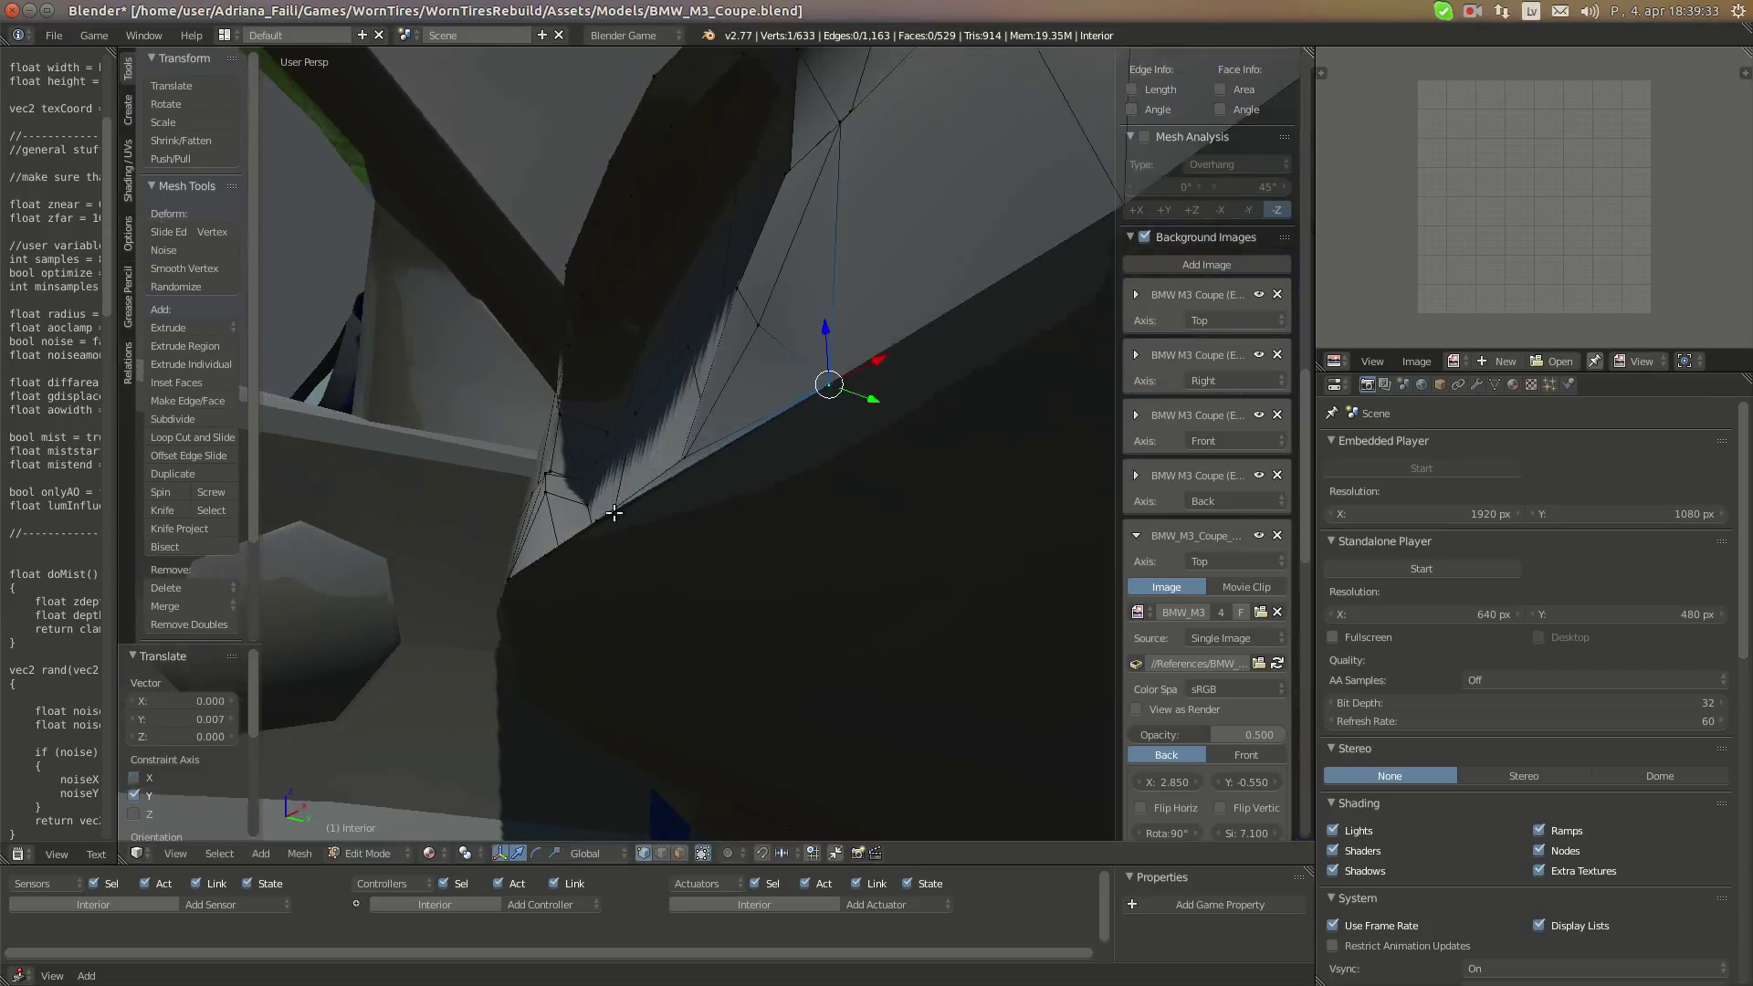
drag(606, 517, 628, 530)
middle_drag(628, 530, 640, 608)
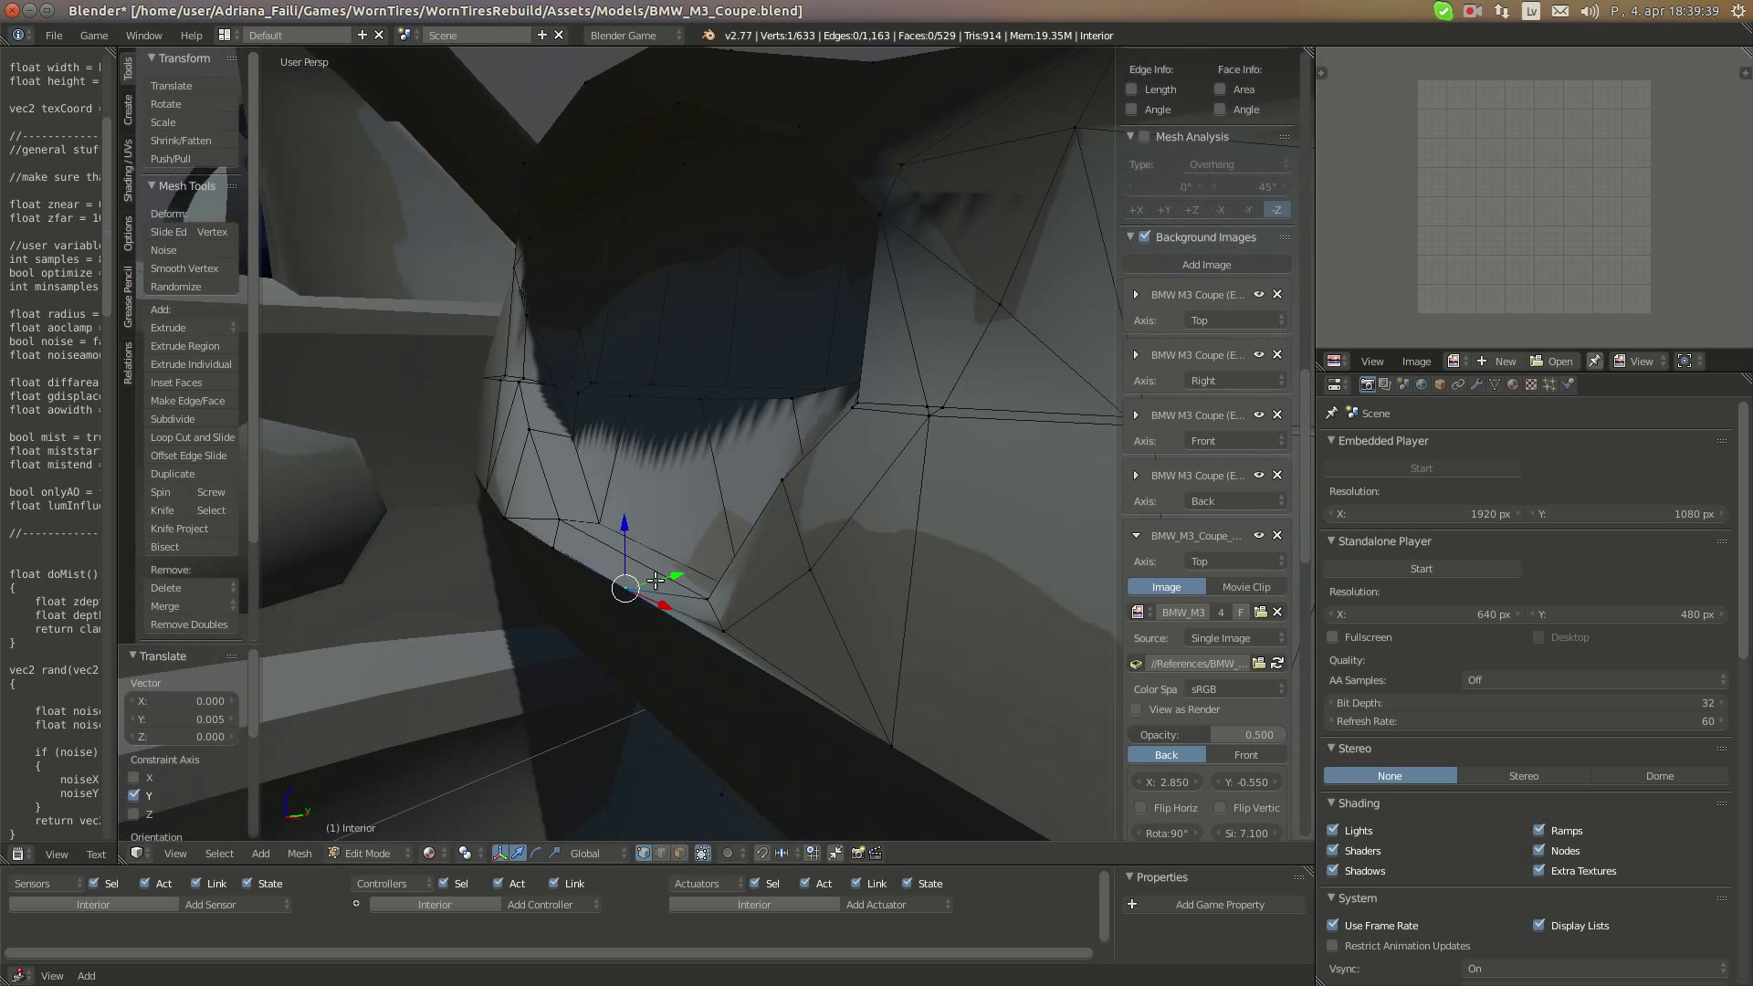
drag(655, 580, 649, 578)
middle_drag(650, 579, 852, 481)
middle_drag(847, 599, 820, 505)
drag(820, 505, 820, 501)
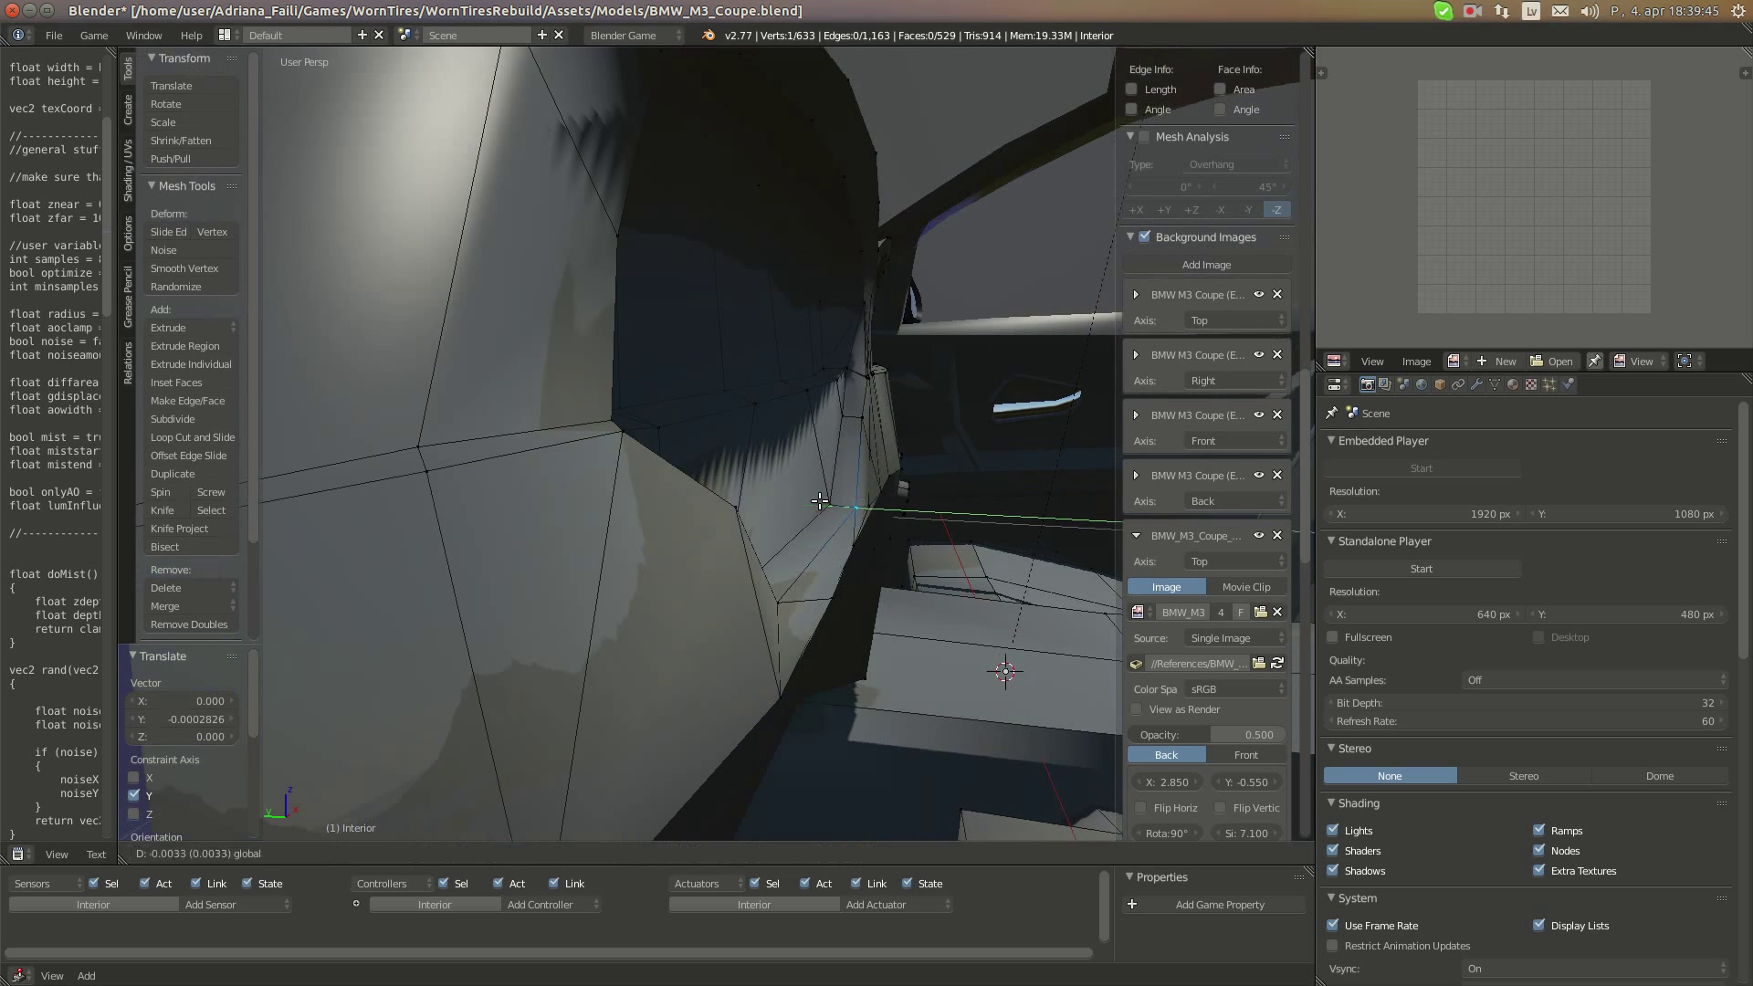
Shift the rim's left lowered corner along Y by -0.010 and a further -0.005
right_click(777, 600)
drag(767, 611, 767, 599)
middle_drag(767, 598, 654, 613)
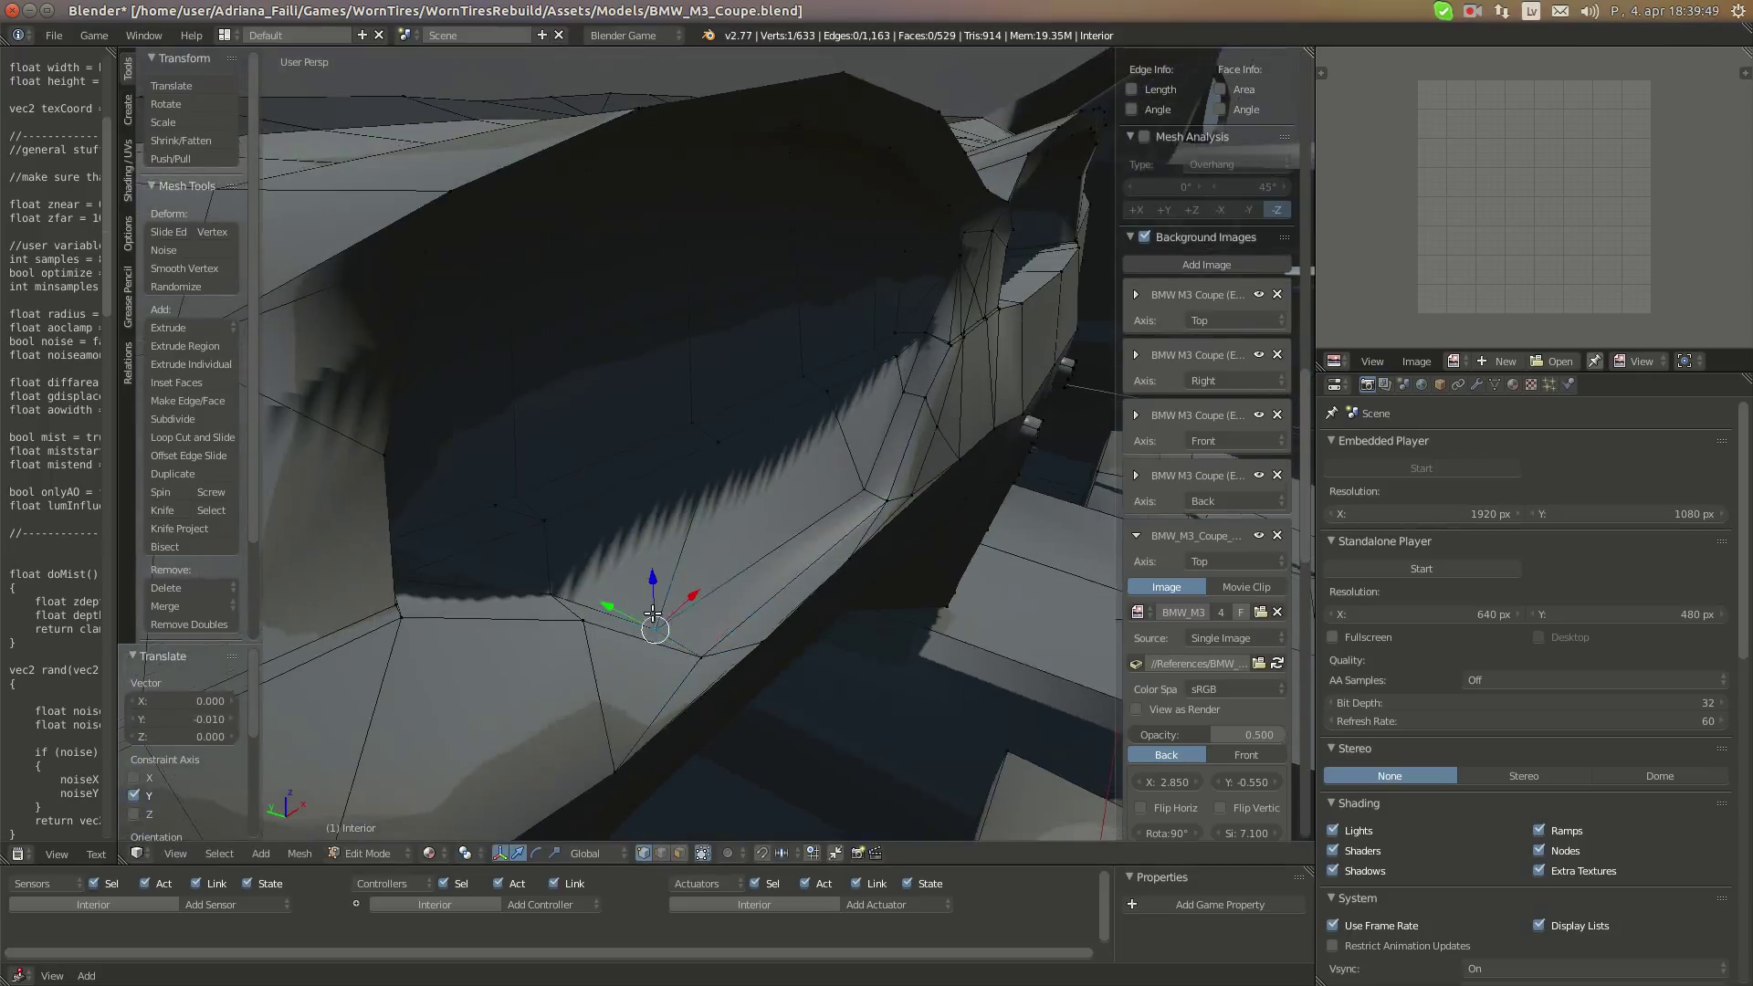
drag(619, 614, 622, 614)
middle_drag(622, 614, 704, 527)
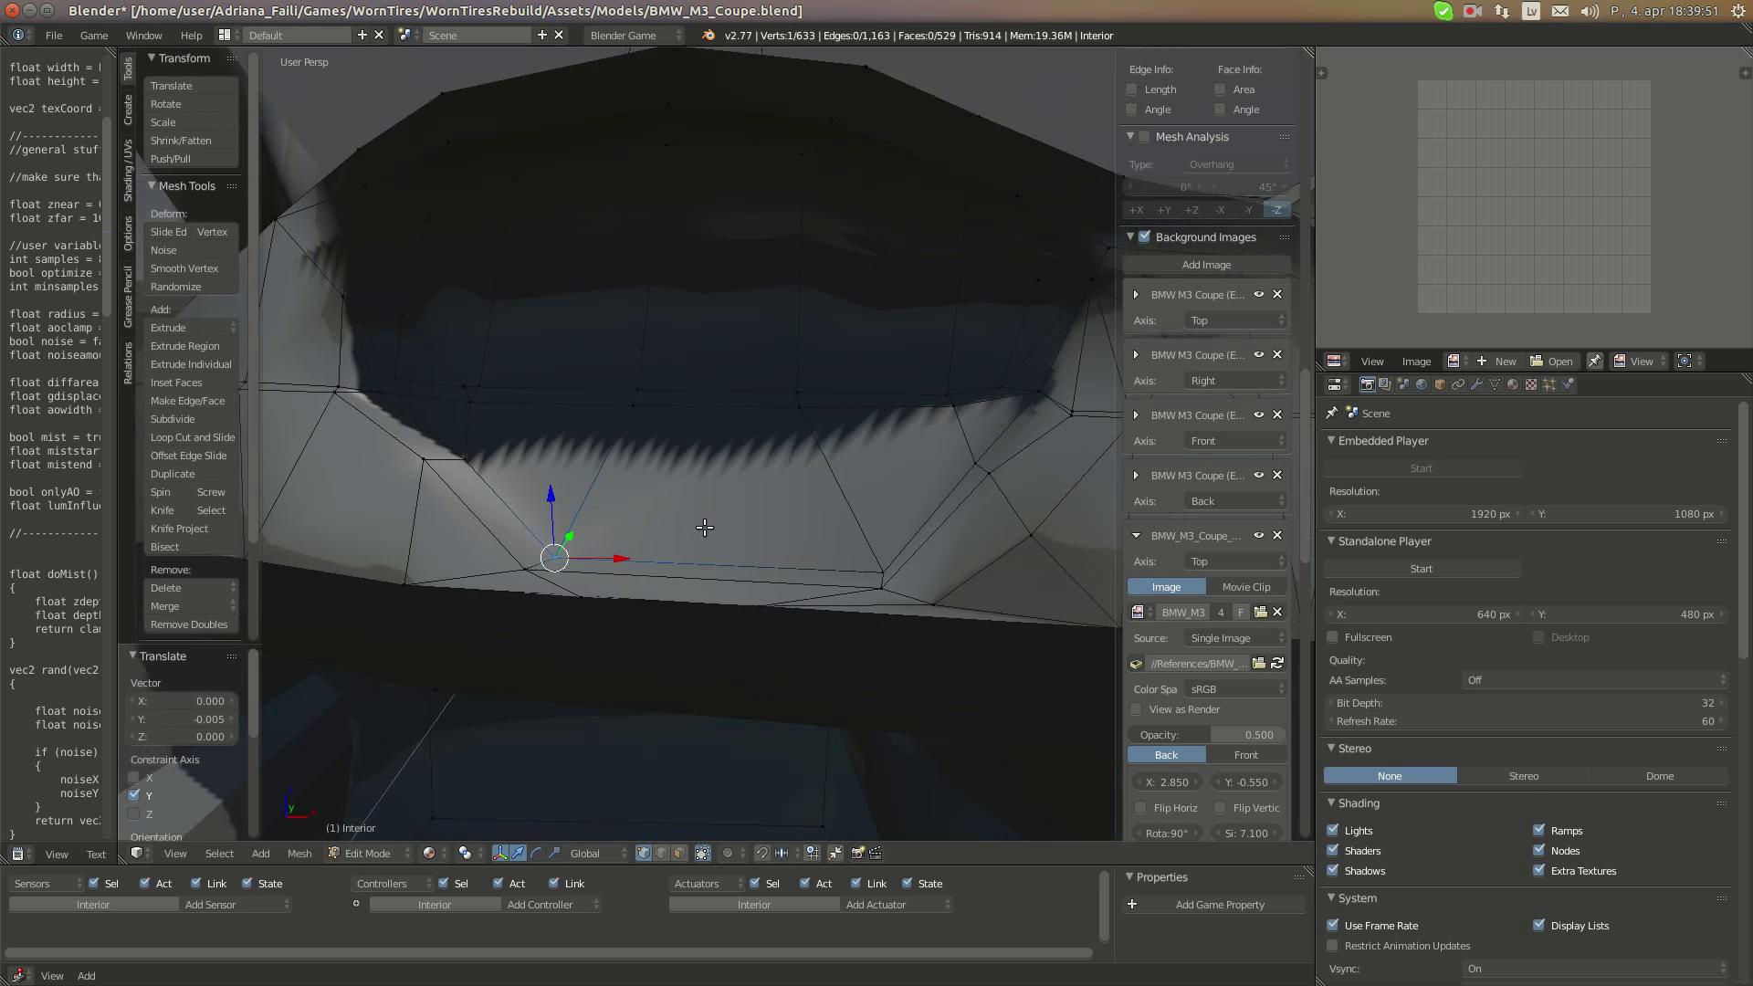
Place the 3D cursor inside the lower part of the instrument cluster opening and add a cylinder there
middle_drag(590, 472, 683, 492)
mouse_move(7, 160)
middle_drag(802, 673, 825, 638)
middle_drag(765, 493, 857, 492)
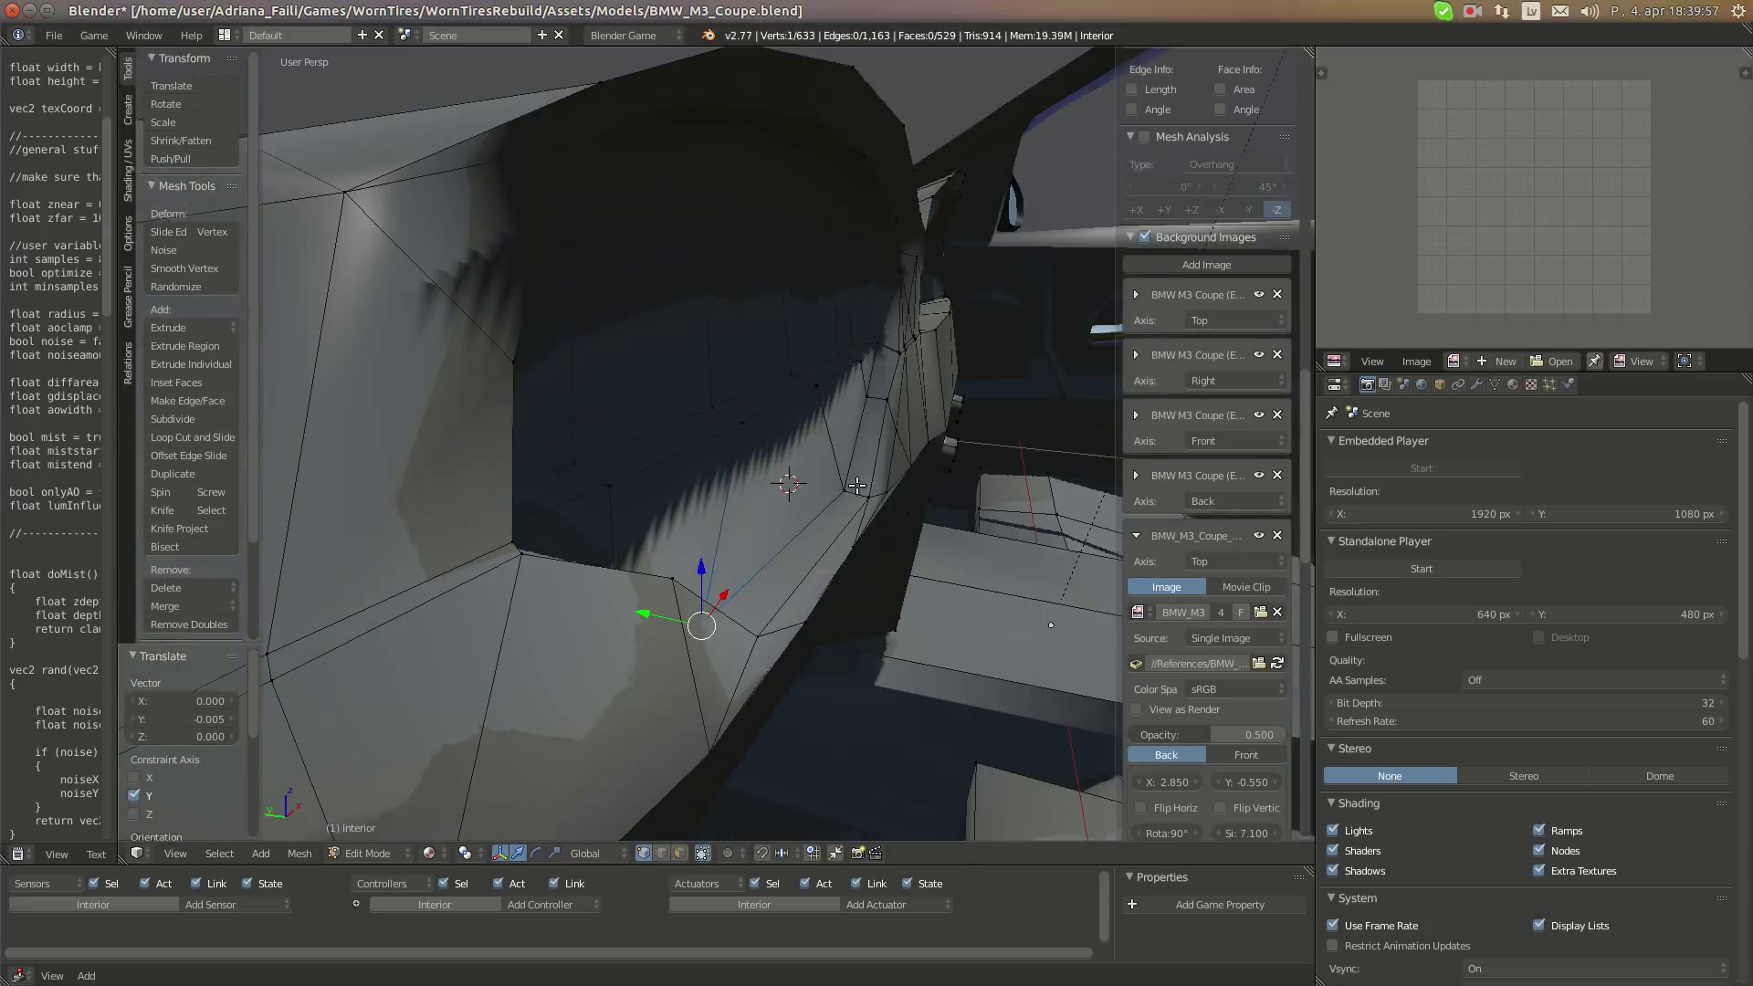
key(shift+a)
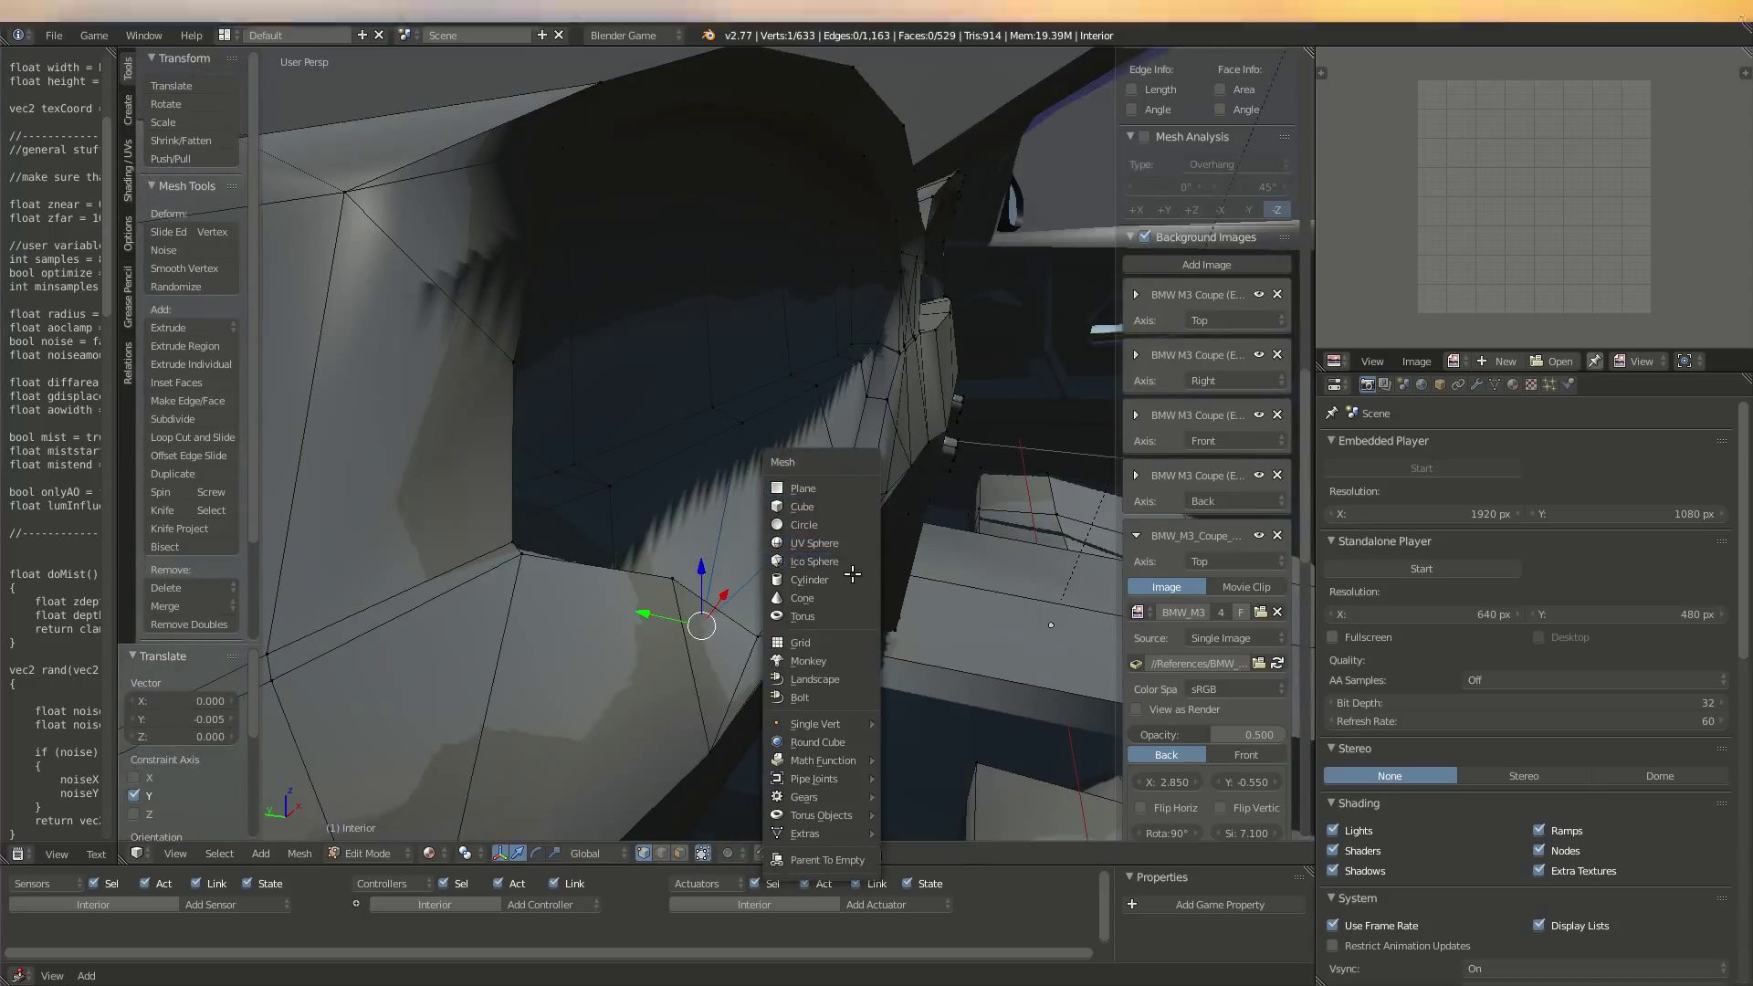
click(854, 576)
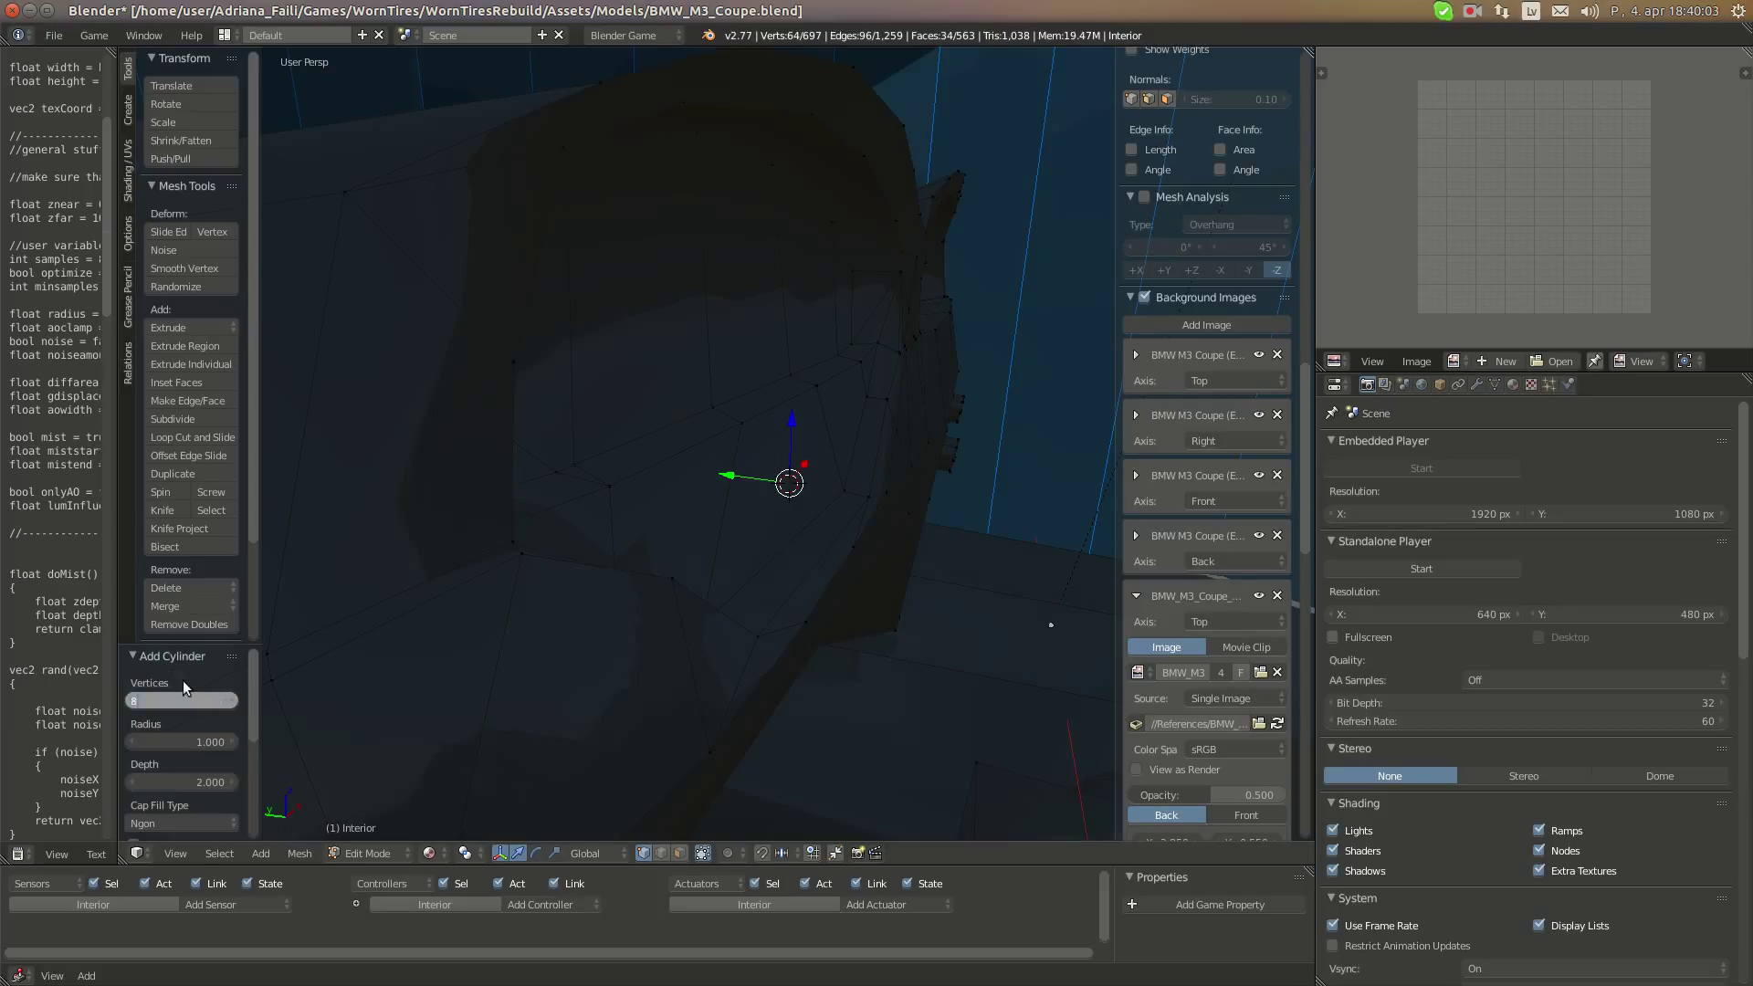
Give the new cylinder 9 vertices and a radius of 0.15
key(Return)
text(9)
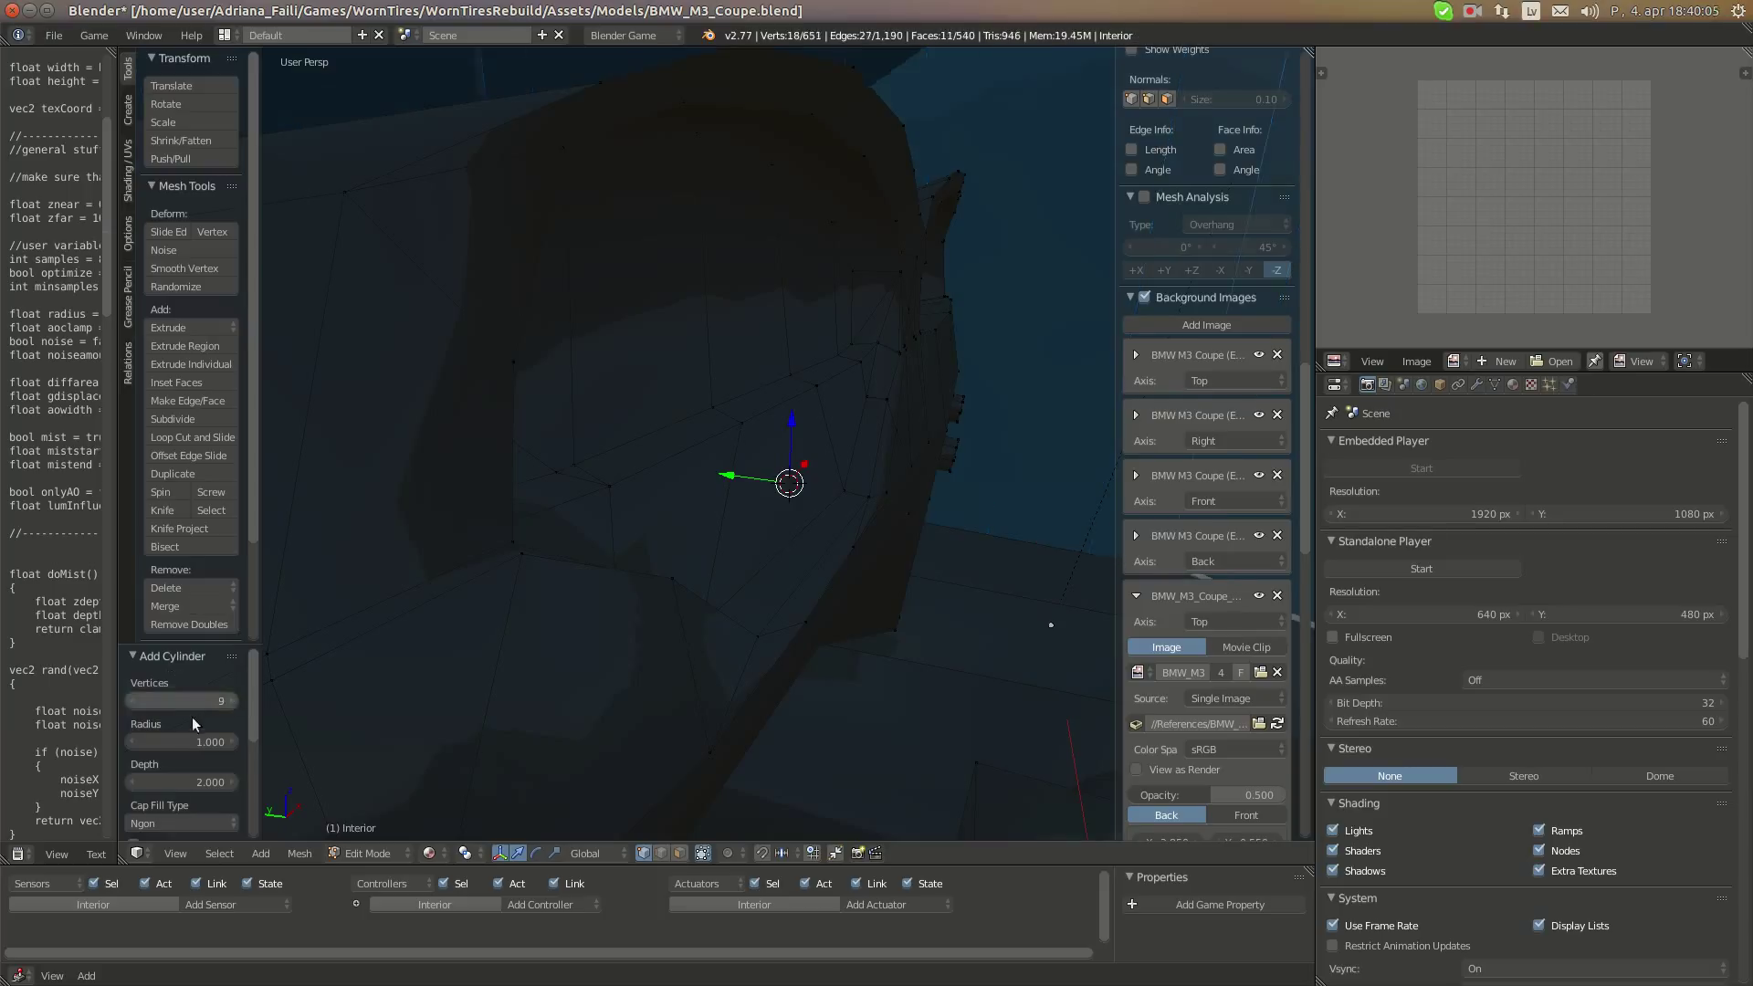
key(Return)
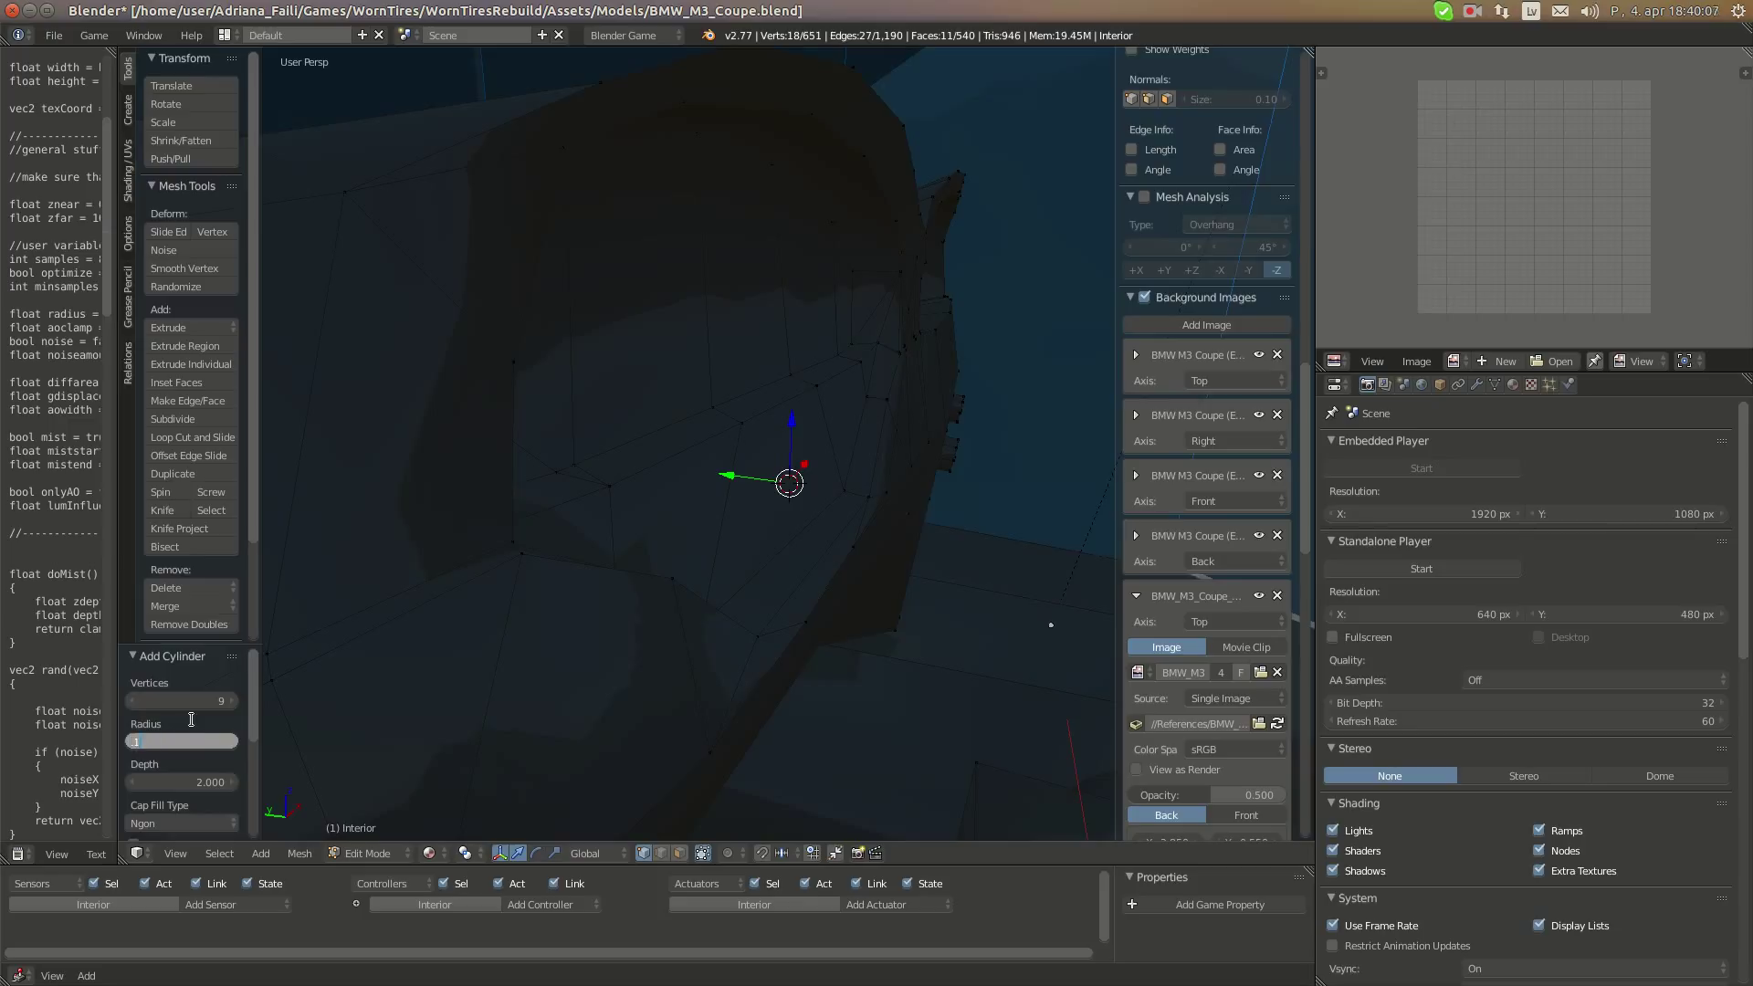
click(206, 735)
text(.1)
key(Return)
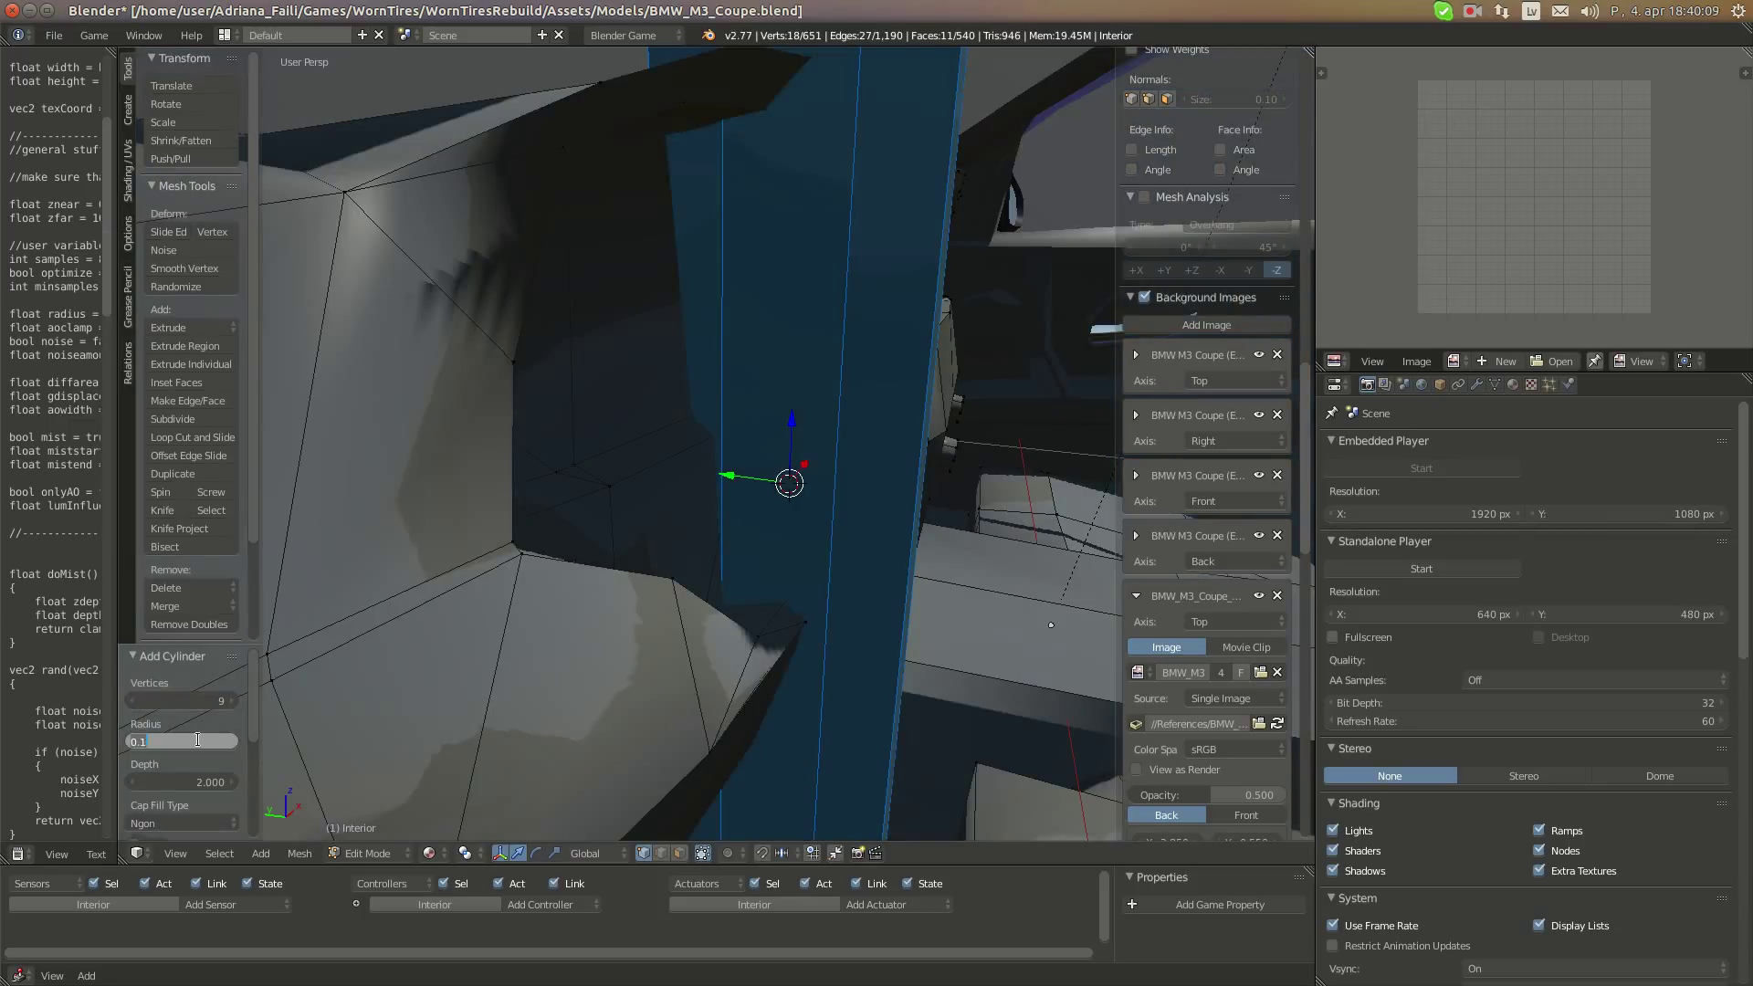
click(197, 739)
text(.15)
key(Return)
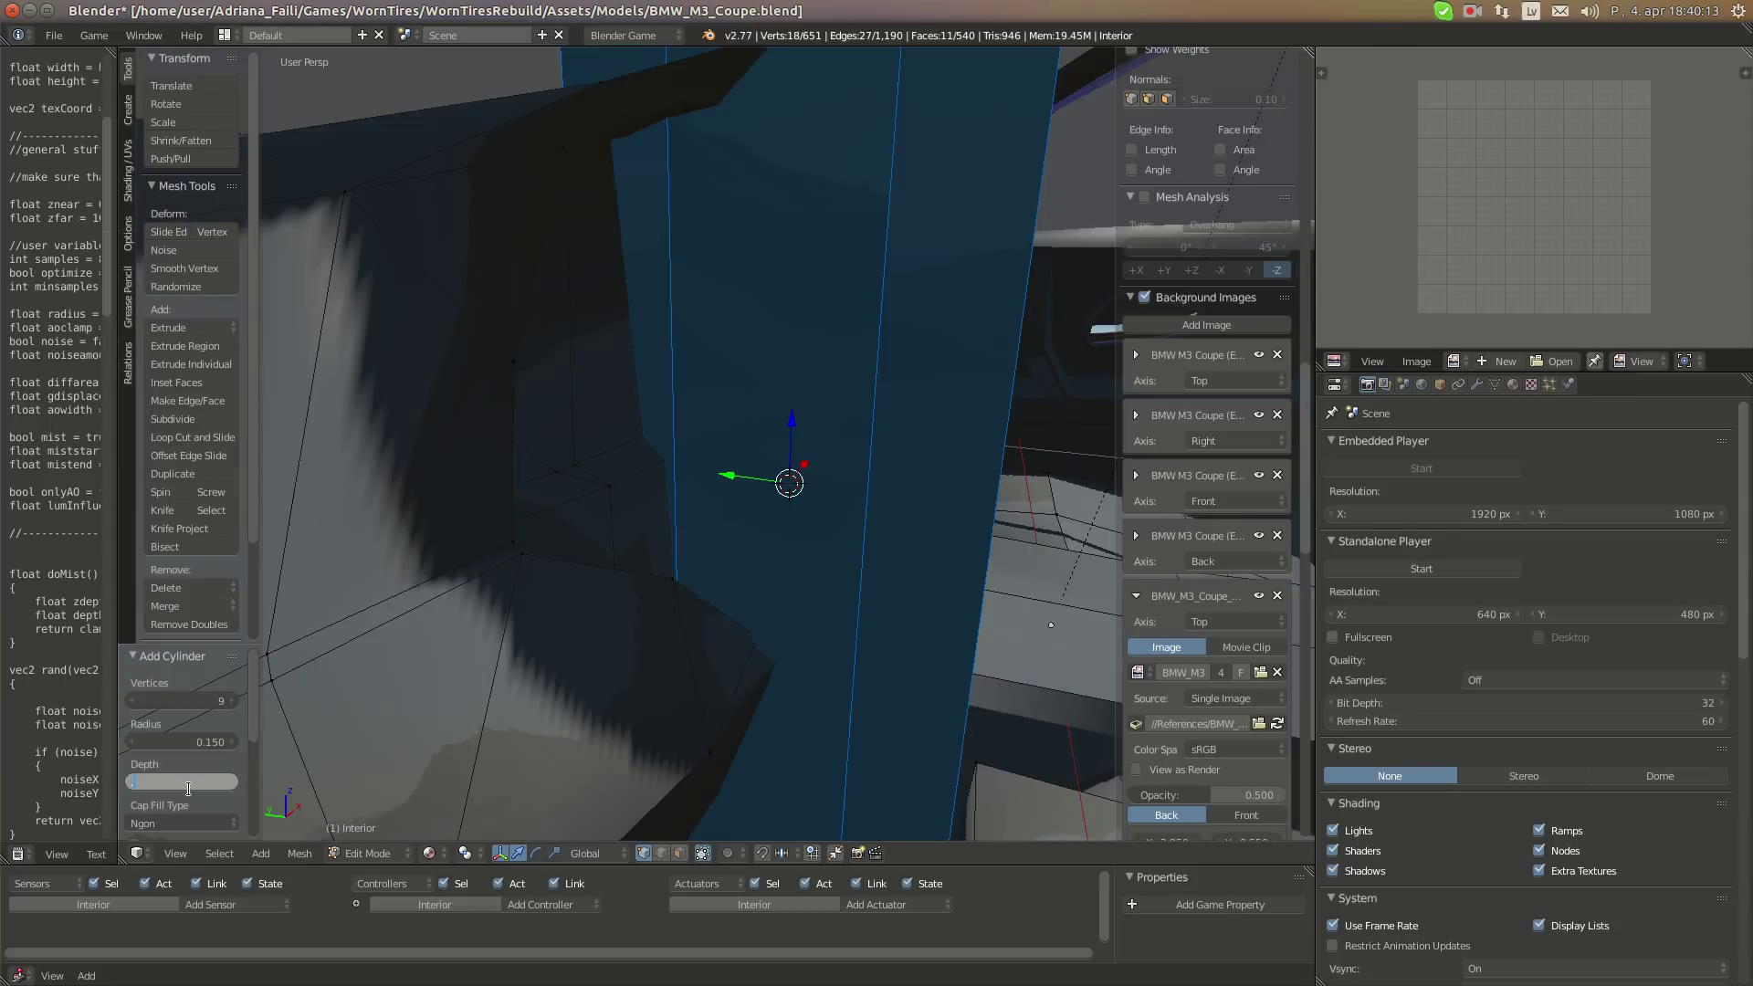
Set the cylinder's depth to 0.2 and its cap fill type to Nothing
text(.2)
key(Return)
scroll(182, 776, down, 3)
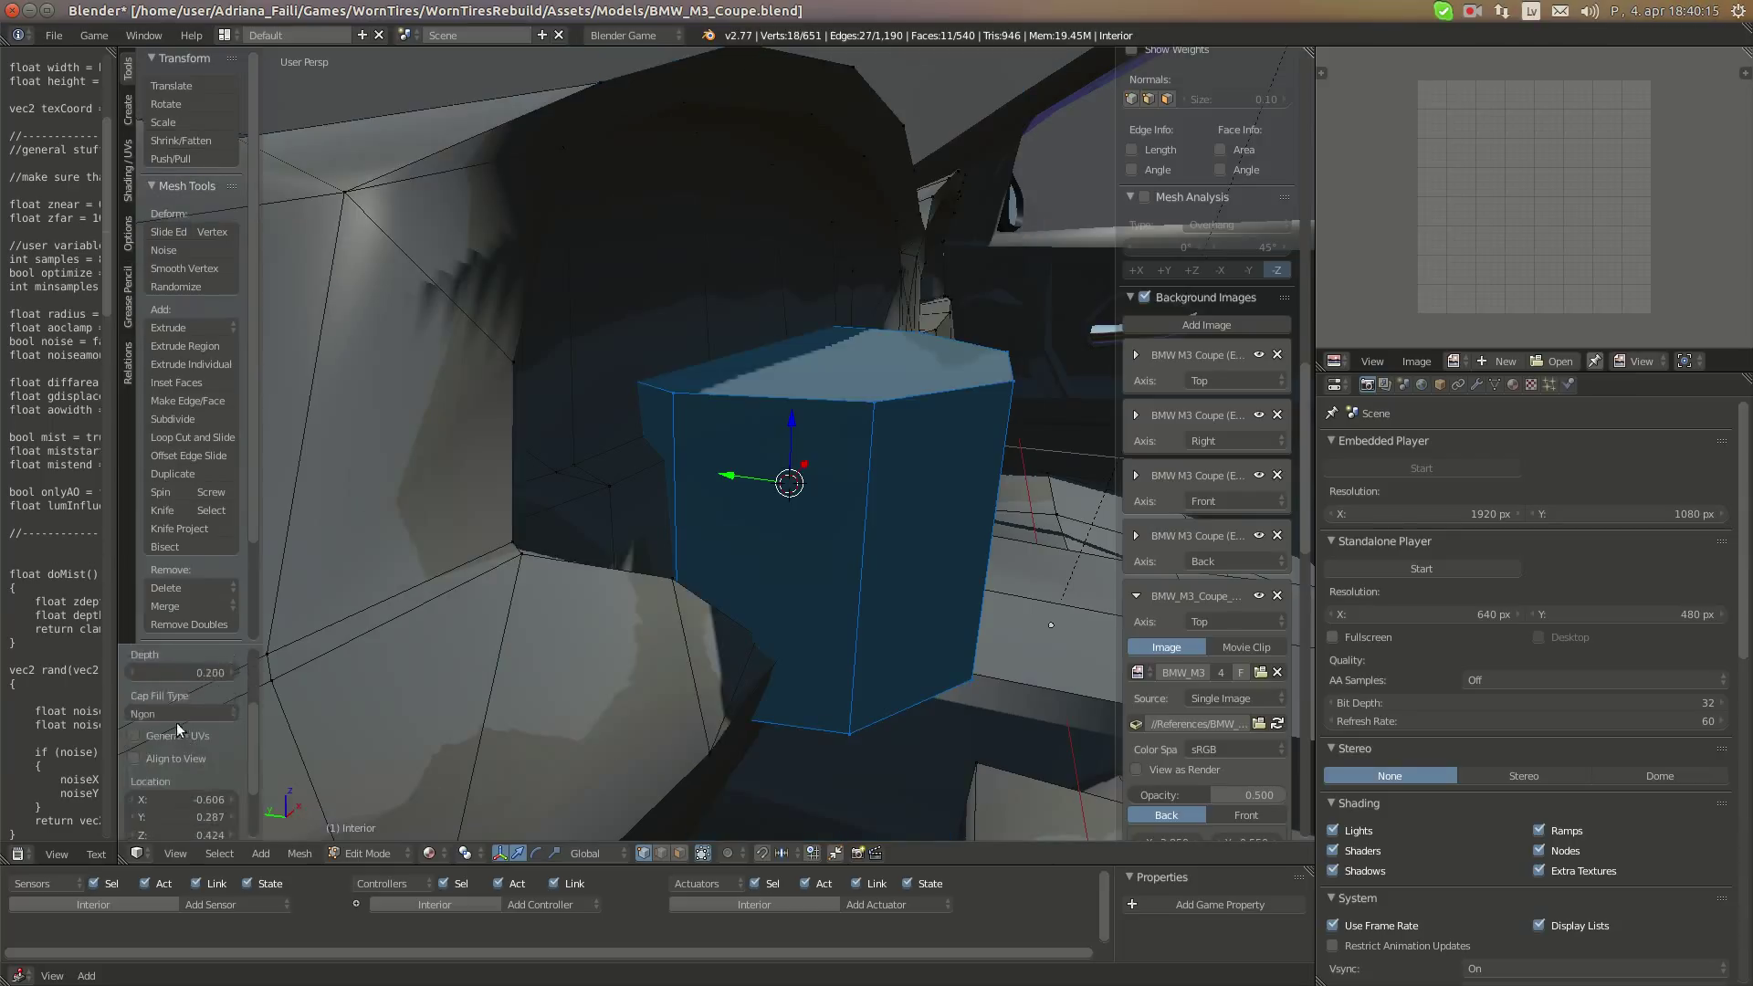
click(170, 714)
click(146, 692)
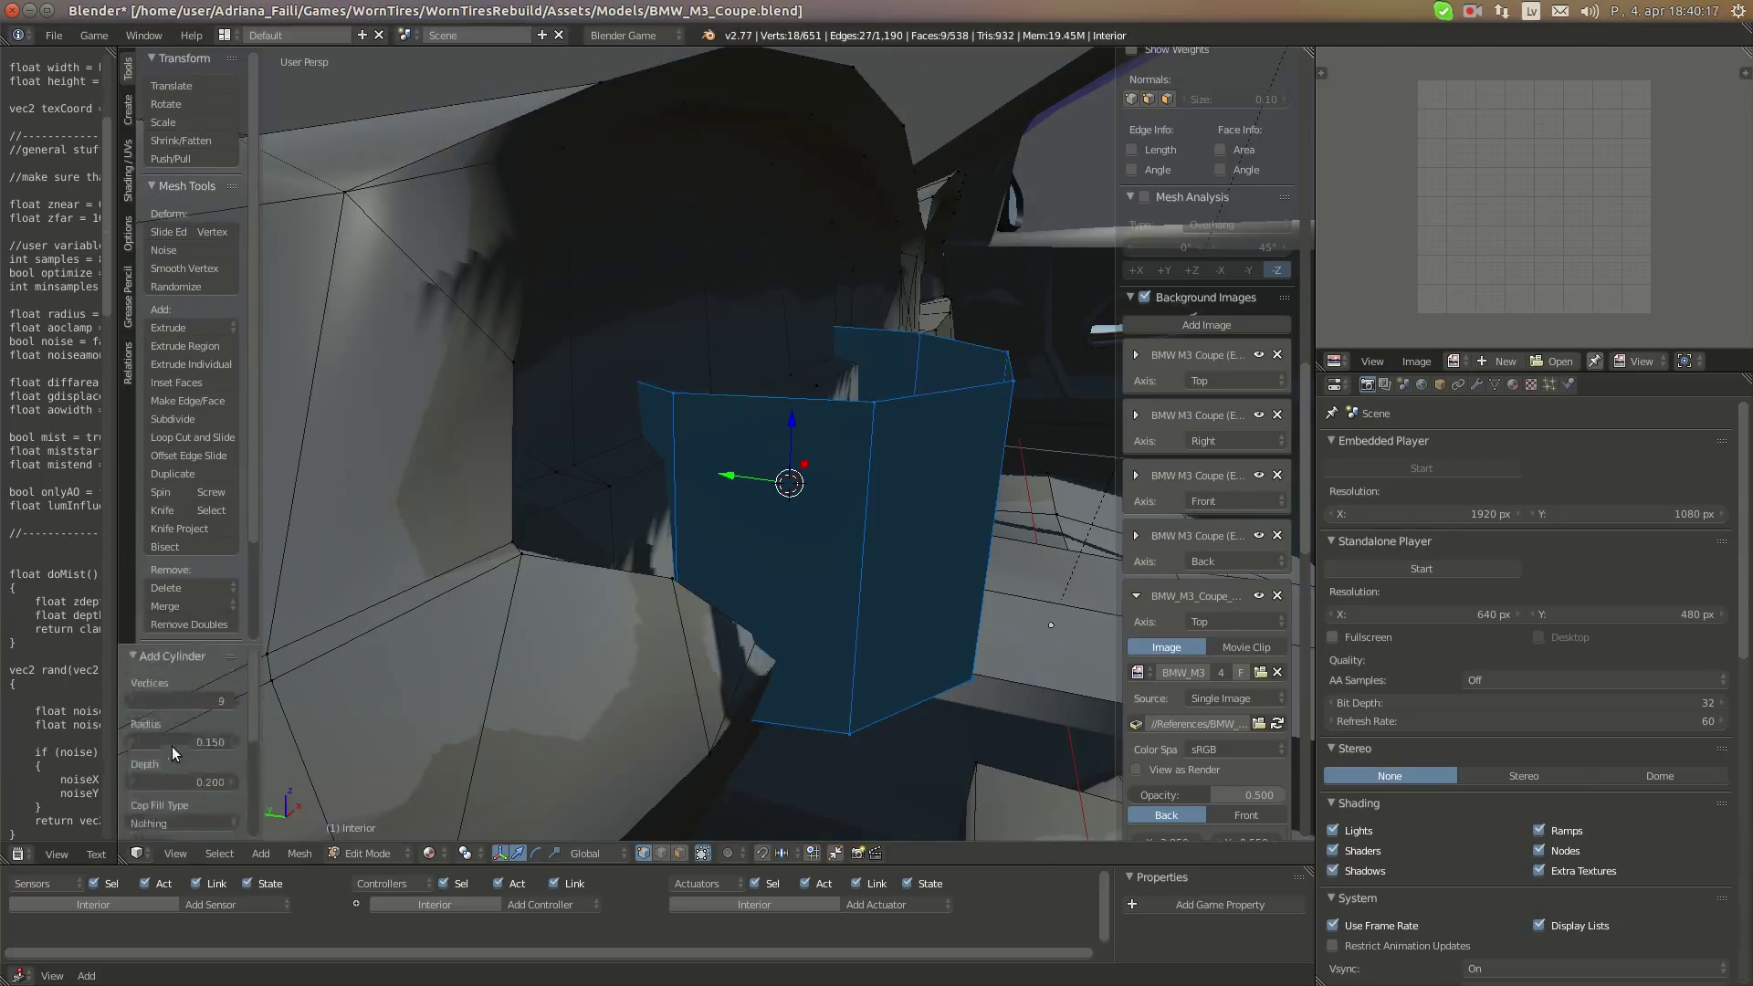
Rotate the open cylinder 90° around X and snap the 3D cursor to the center
scroll(884, 605, up, 1)
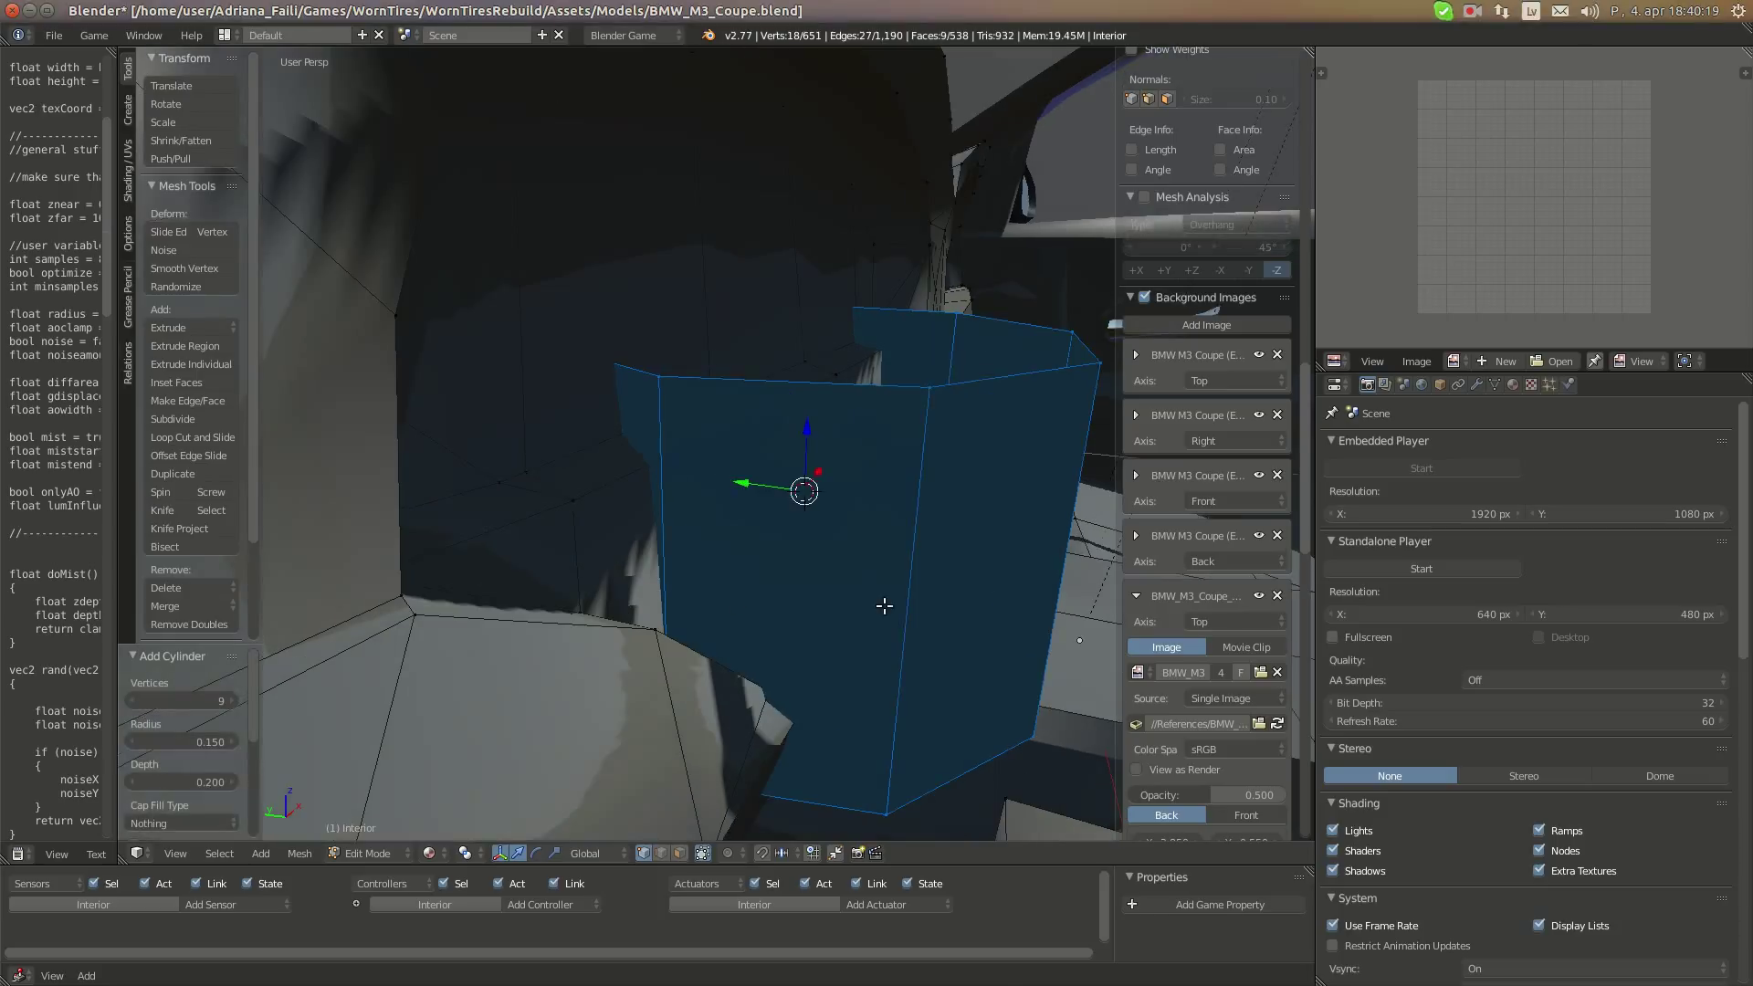
text(rx90)
key(Return)
key(shift+s)
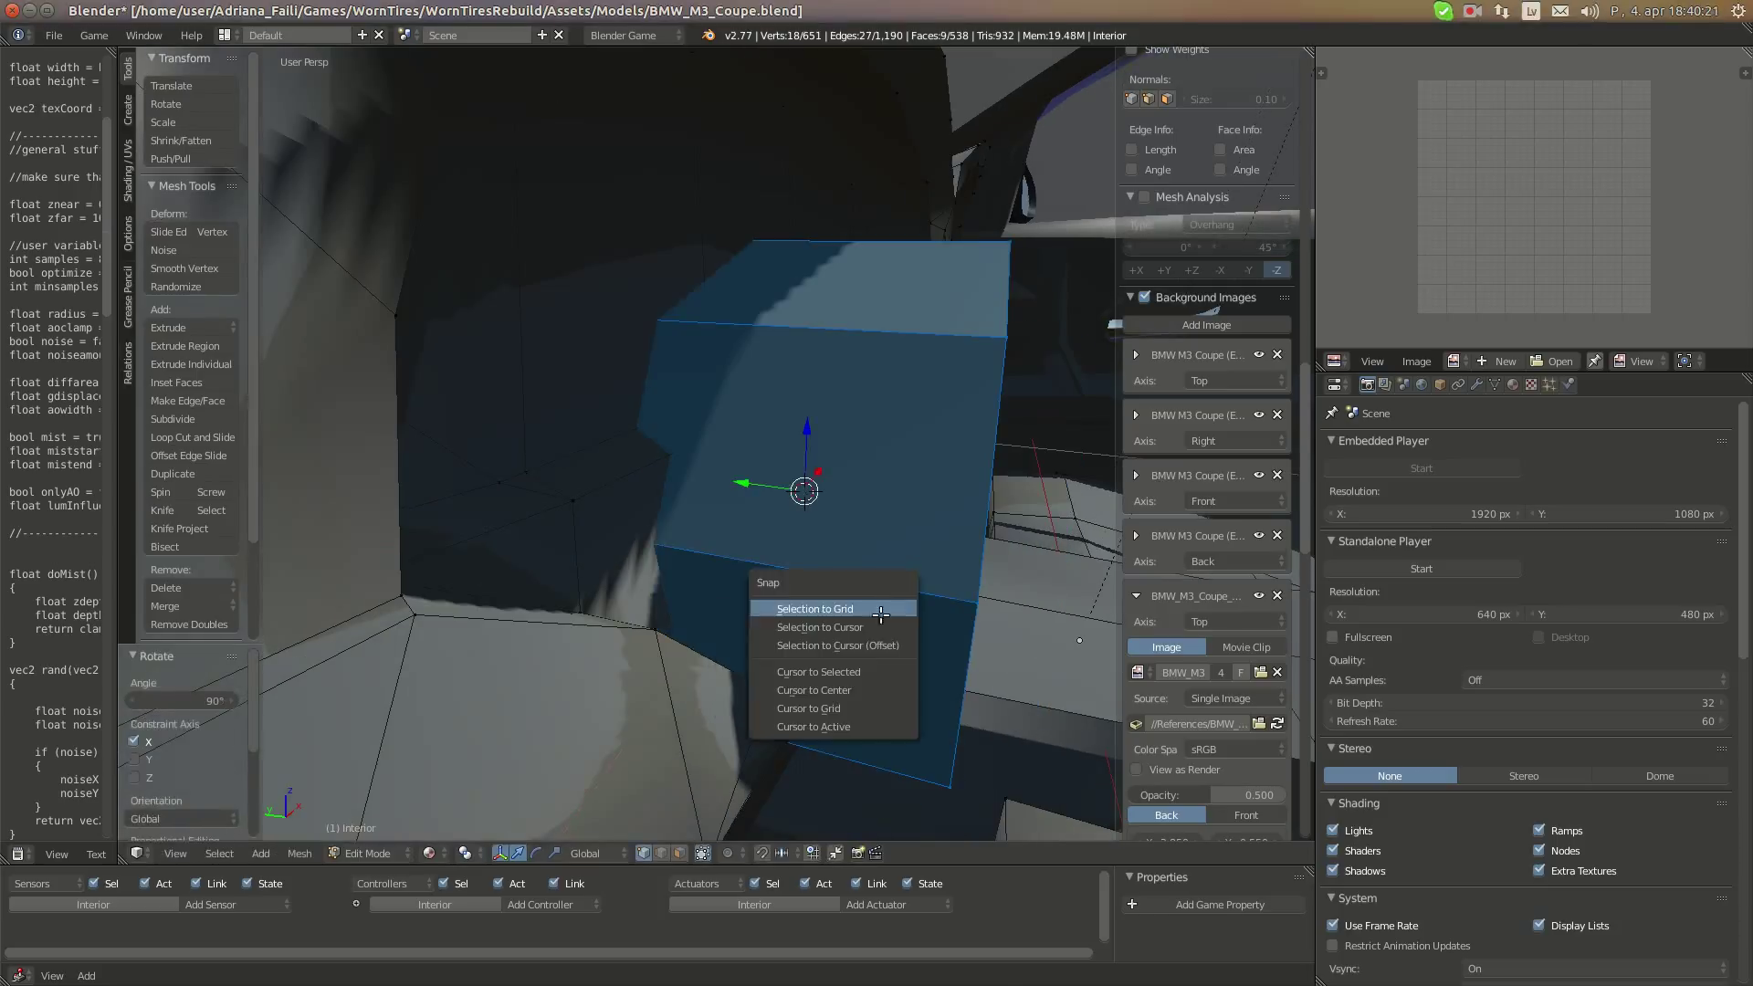
click(890, 645)
Scale the cylinder by 0.714 along Z, and shrink it uniformly to about 0.79
middle_drag(891, 644, 913, 691)
key(s)
key(z)
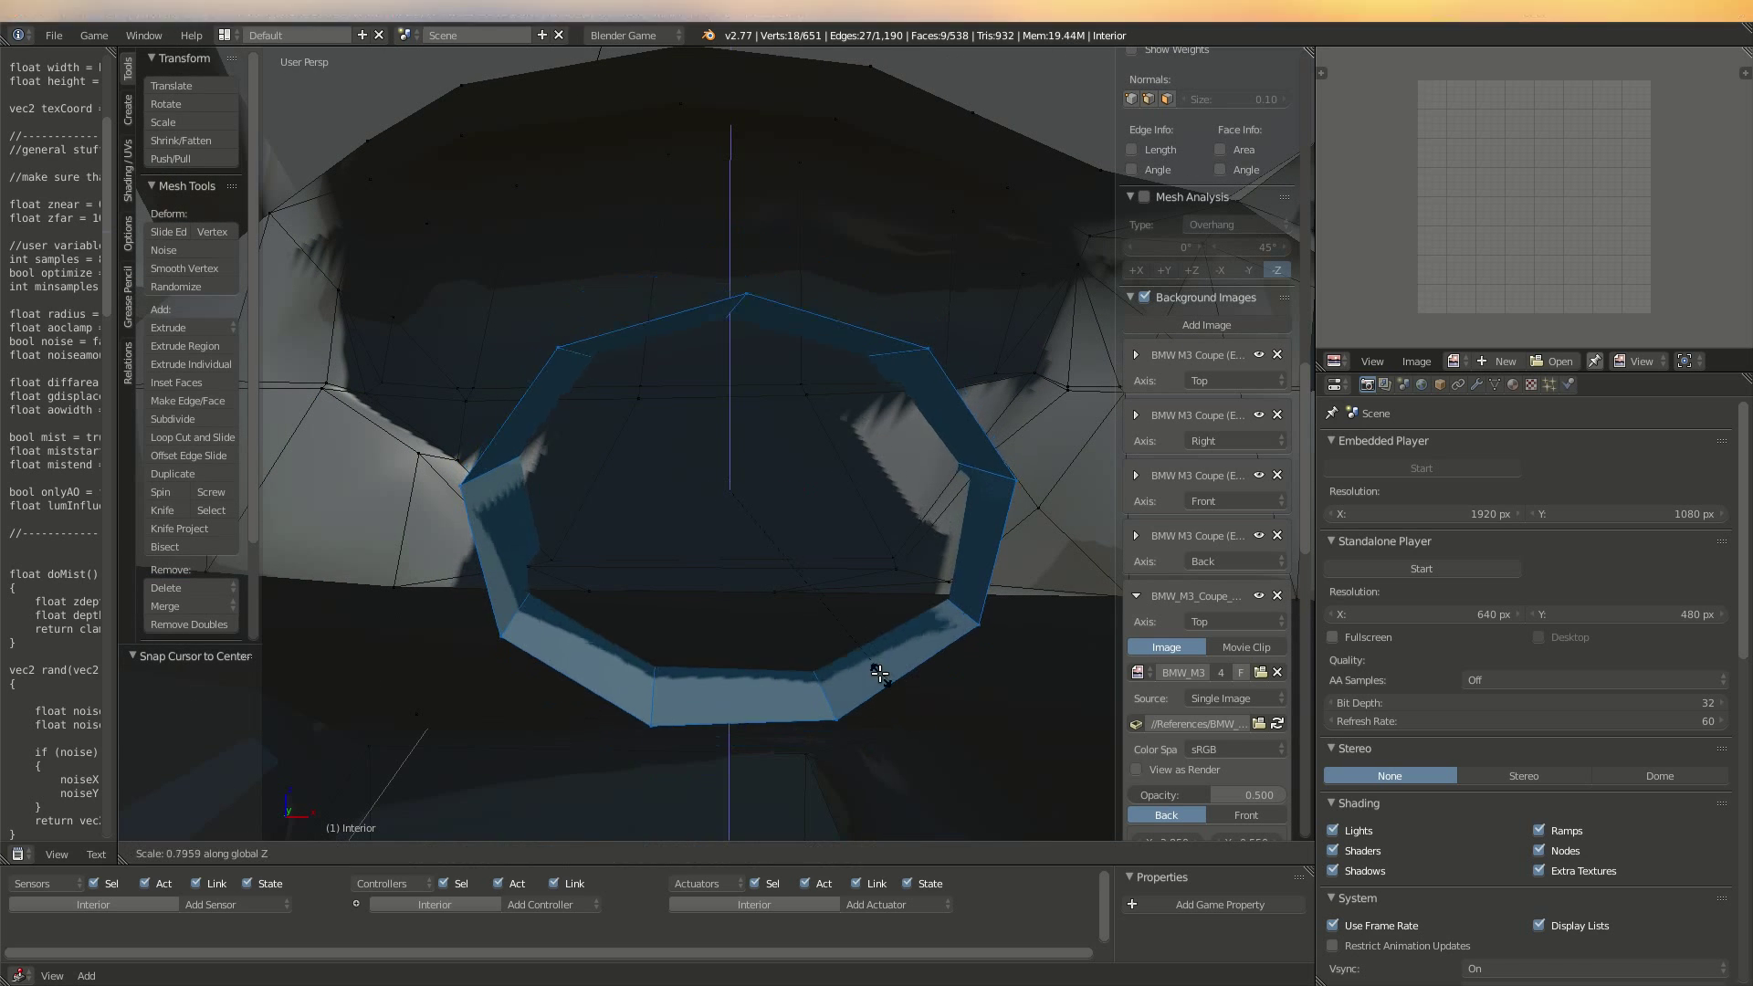
click(869, 657)
key(s)
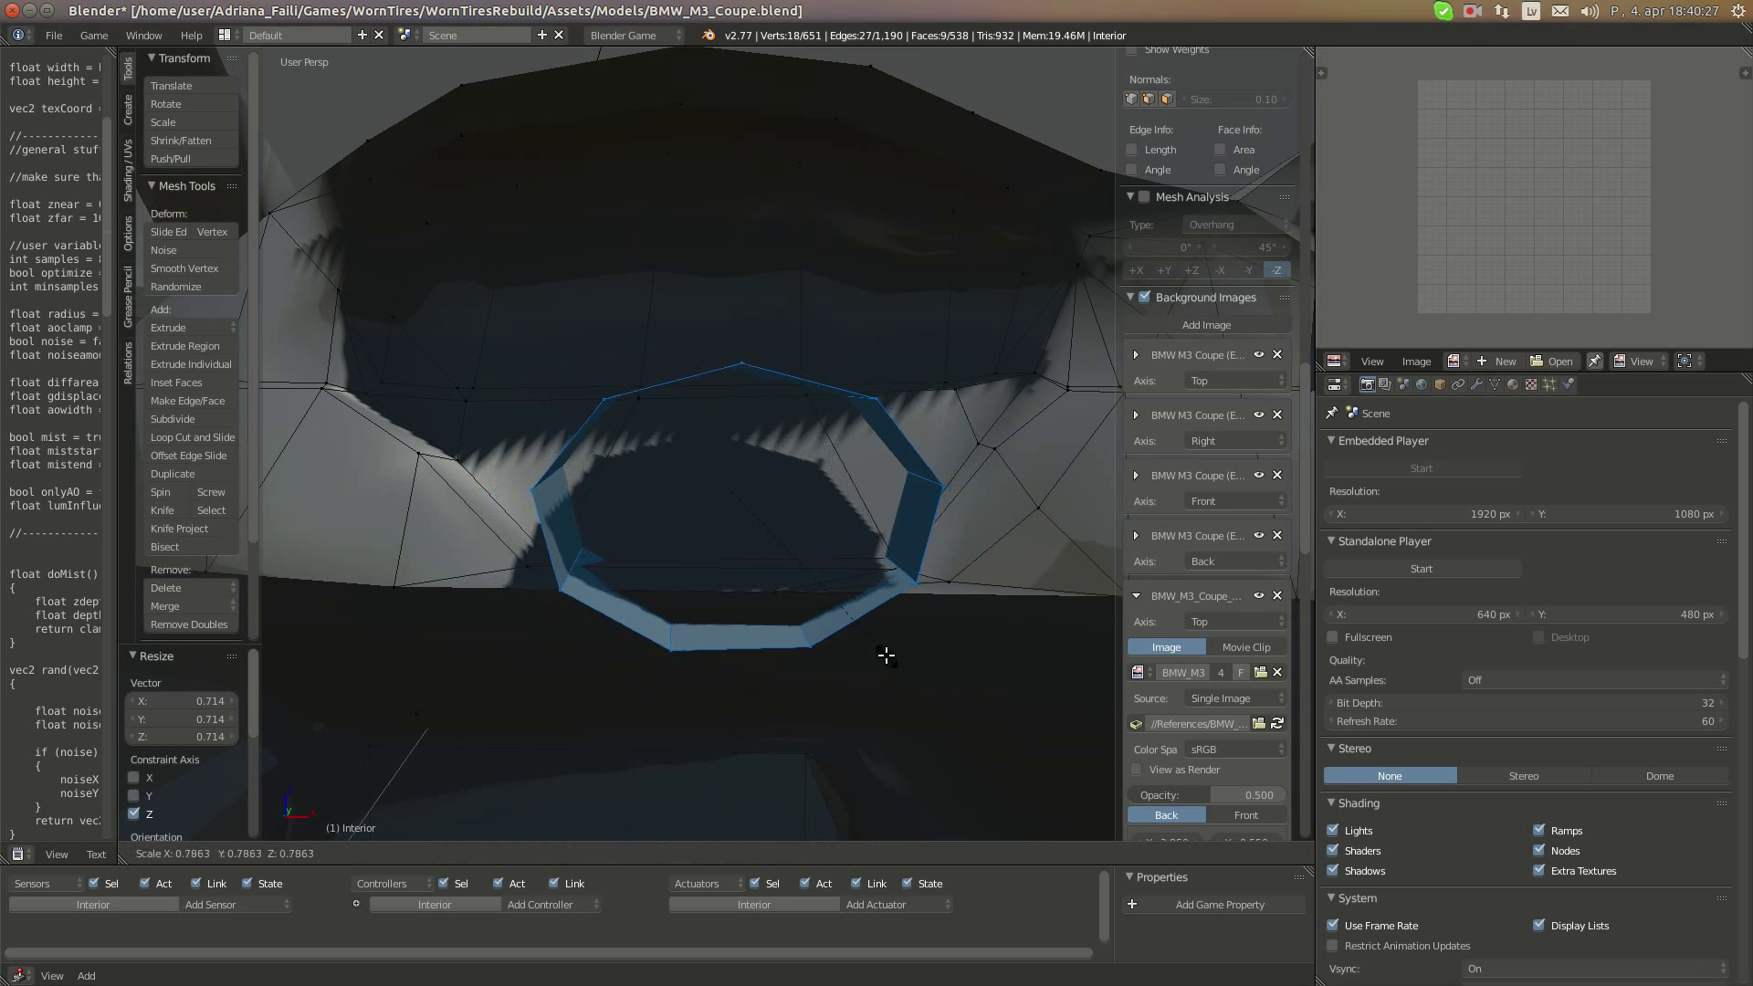
click(893, 654)
Reposition the cylinder along Y and raise it 0.005 along Z
middle_drag(893, 654, 958, 684)
key(g)
key(y)
click(756, 482)
key(g)
key(z)
click(764, 473)
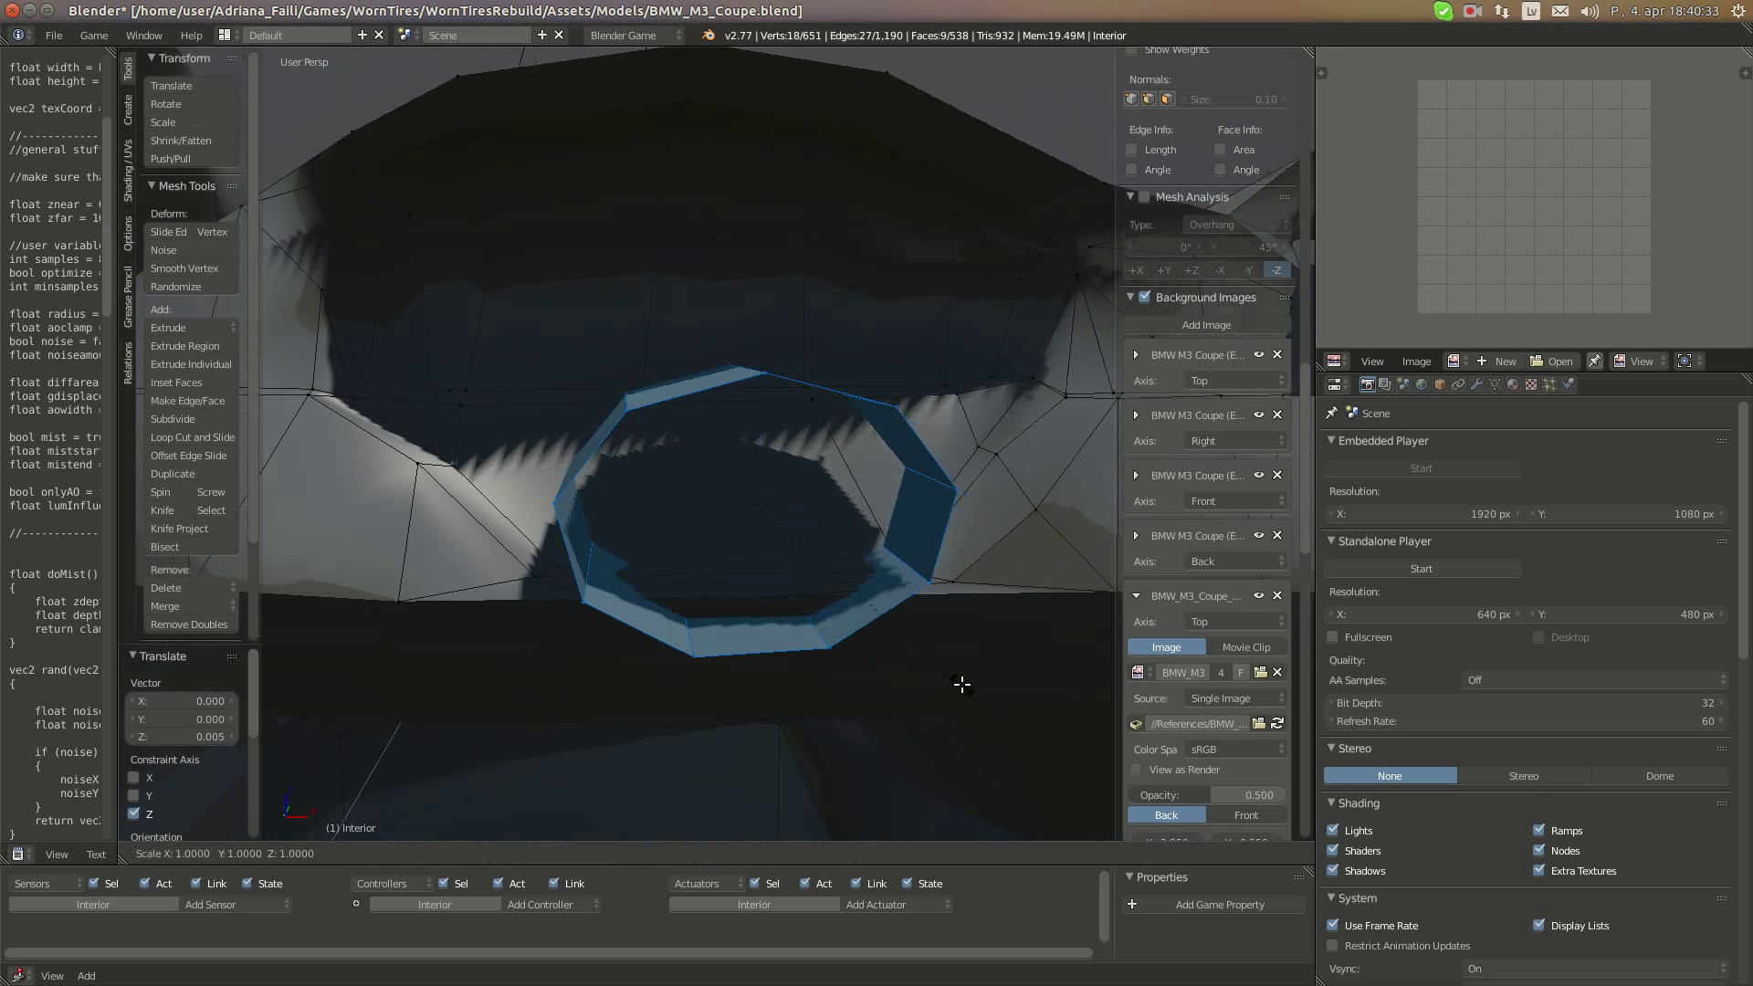
Adjust the cylinder's scale along Z and move it -0.010 along Z
key(s)
key(z)
click(730, 449)
key(g)
key(z)
click(736, 498)
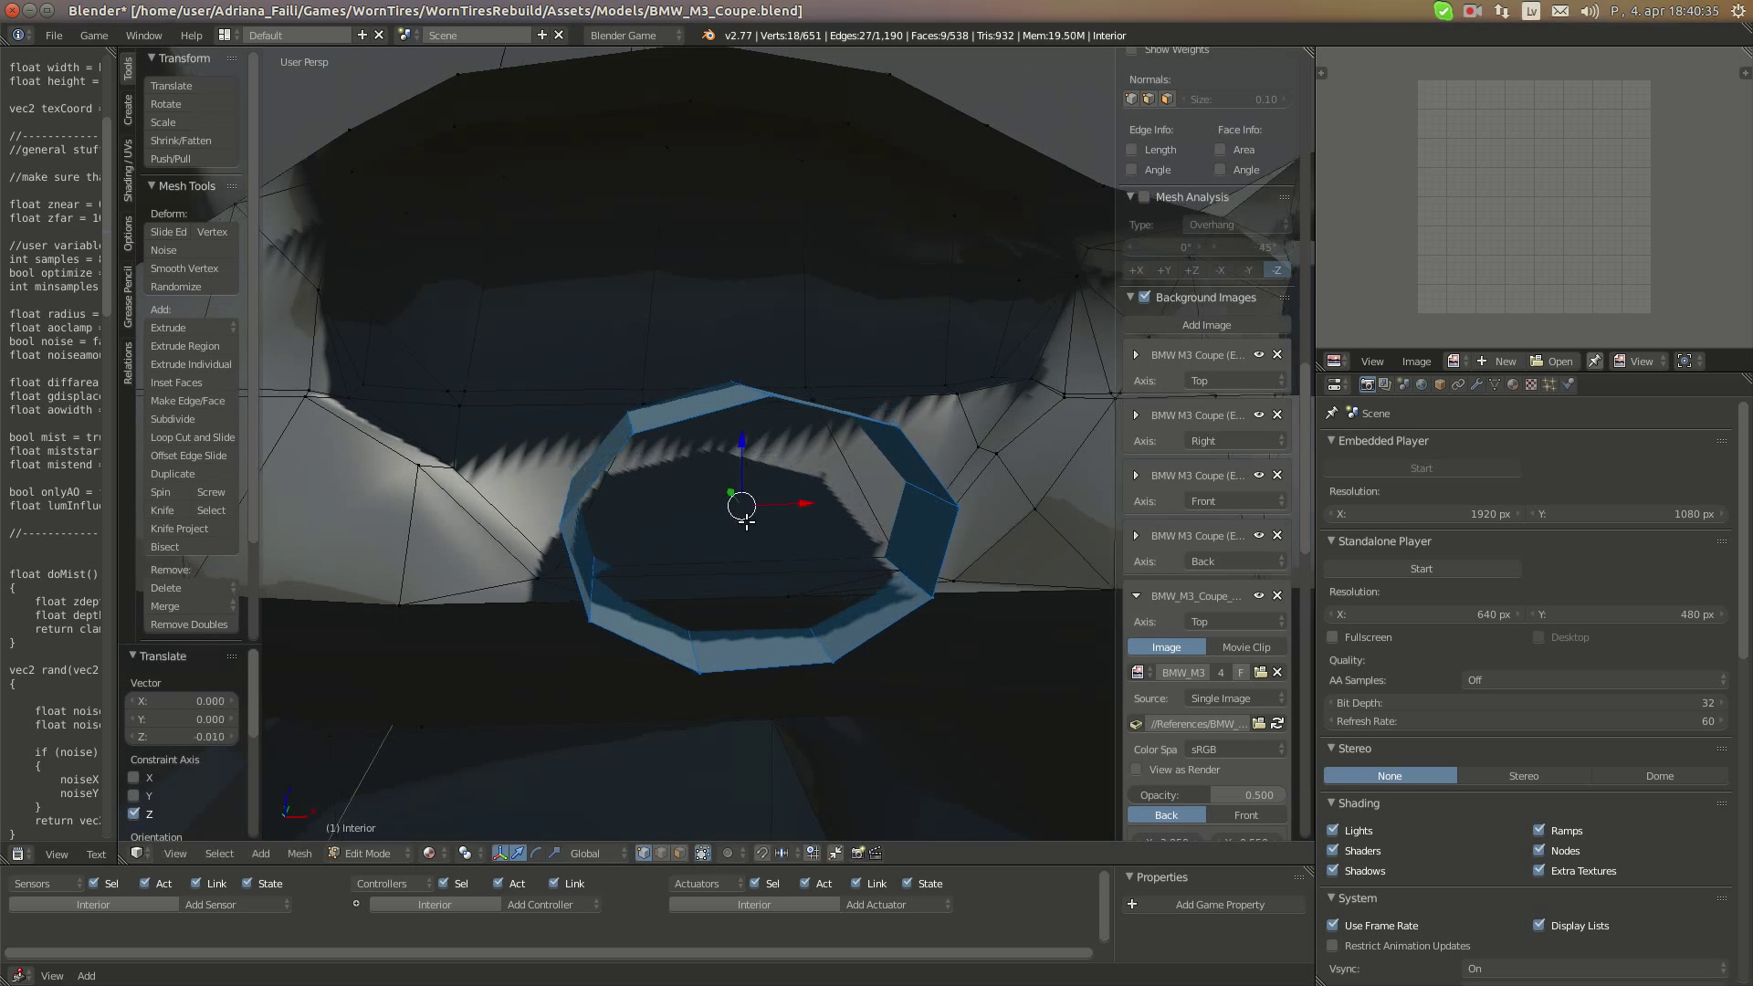
Move the cylinder -0.023 along Y and tilt it about -13° around X
middle_drag(736, 498, 881, 628)
key(g)
key(y)
click(788, 482)
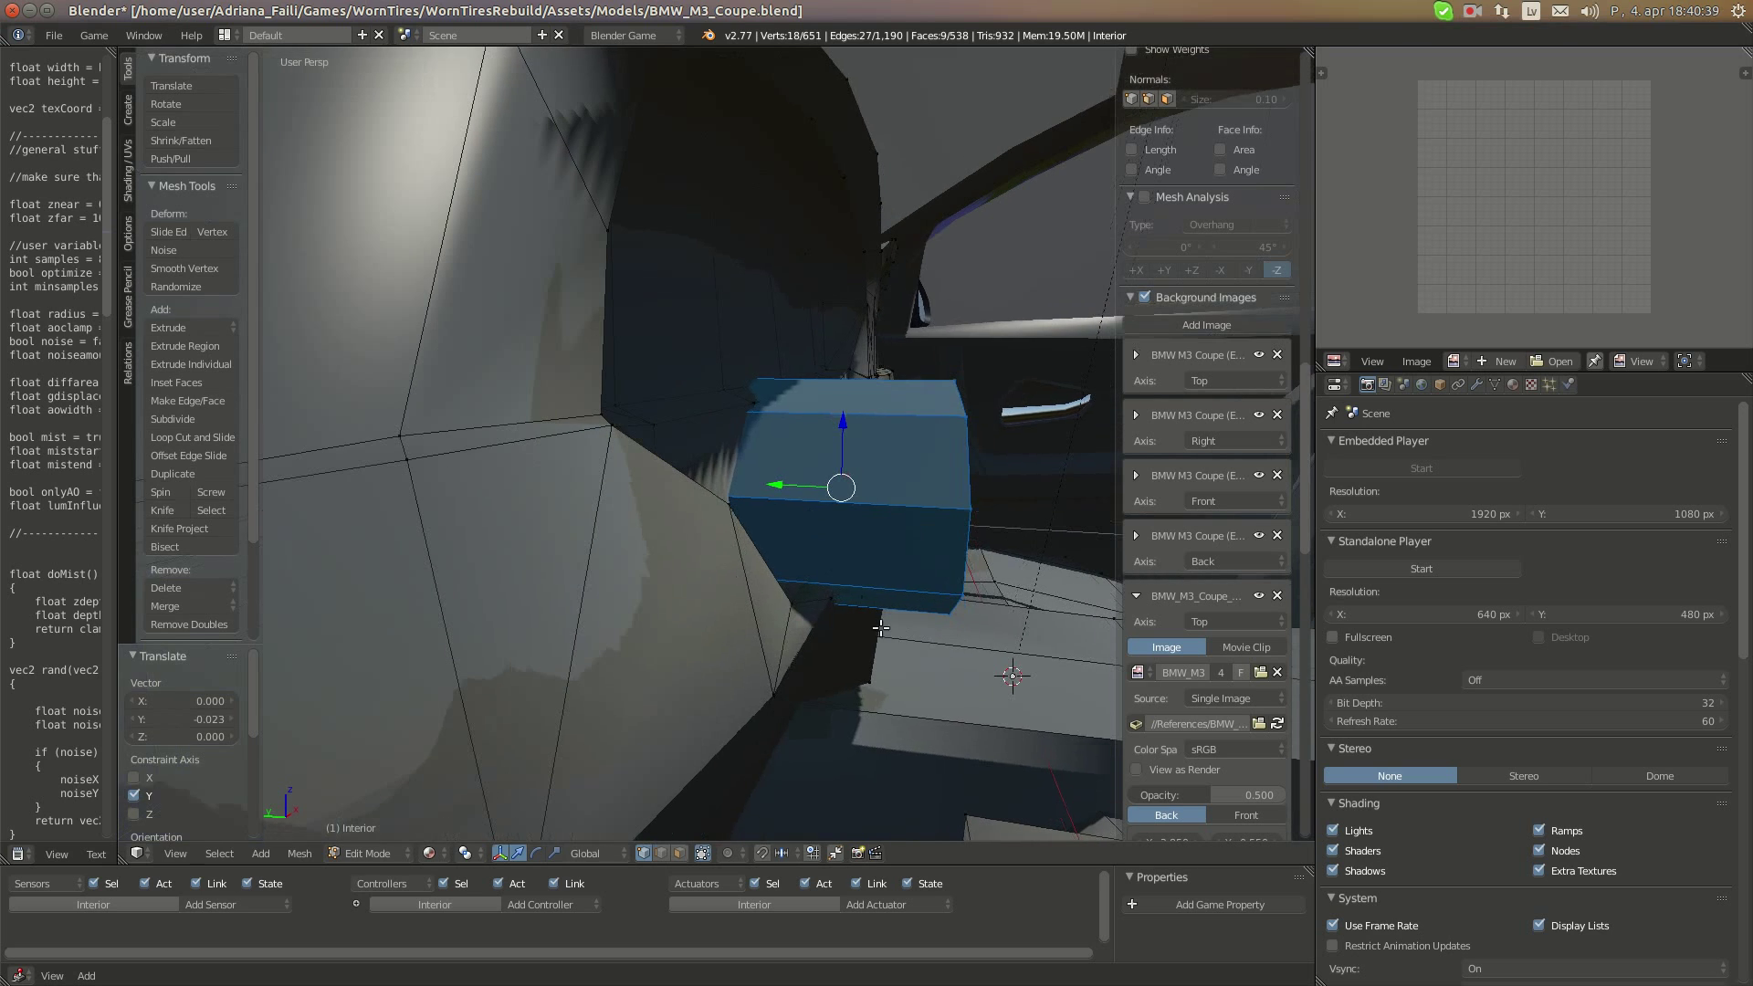
key(r)
key(x)
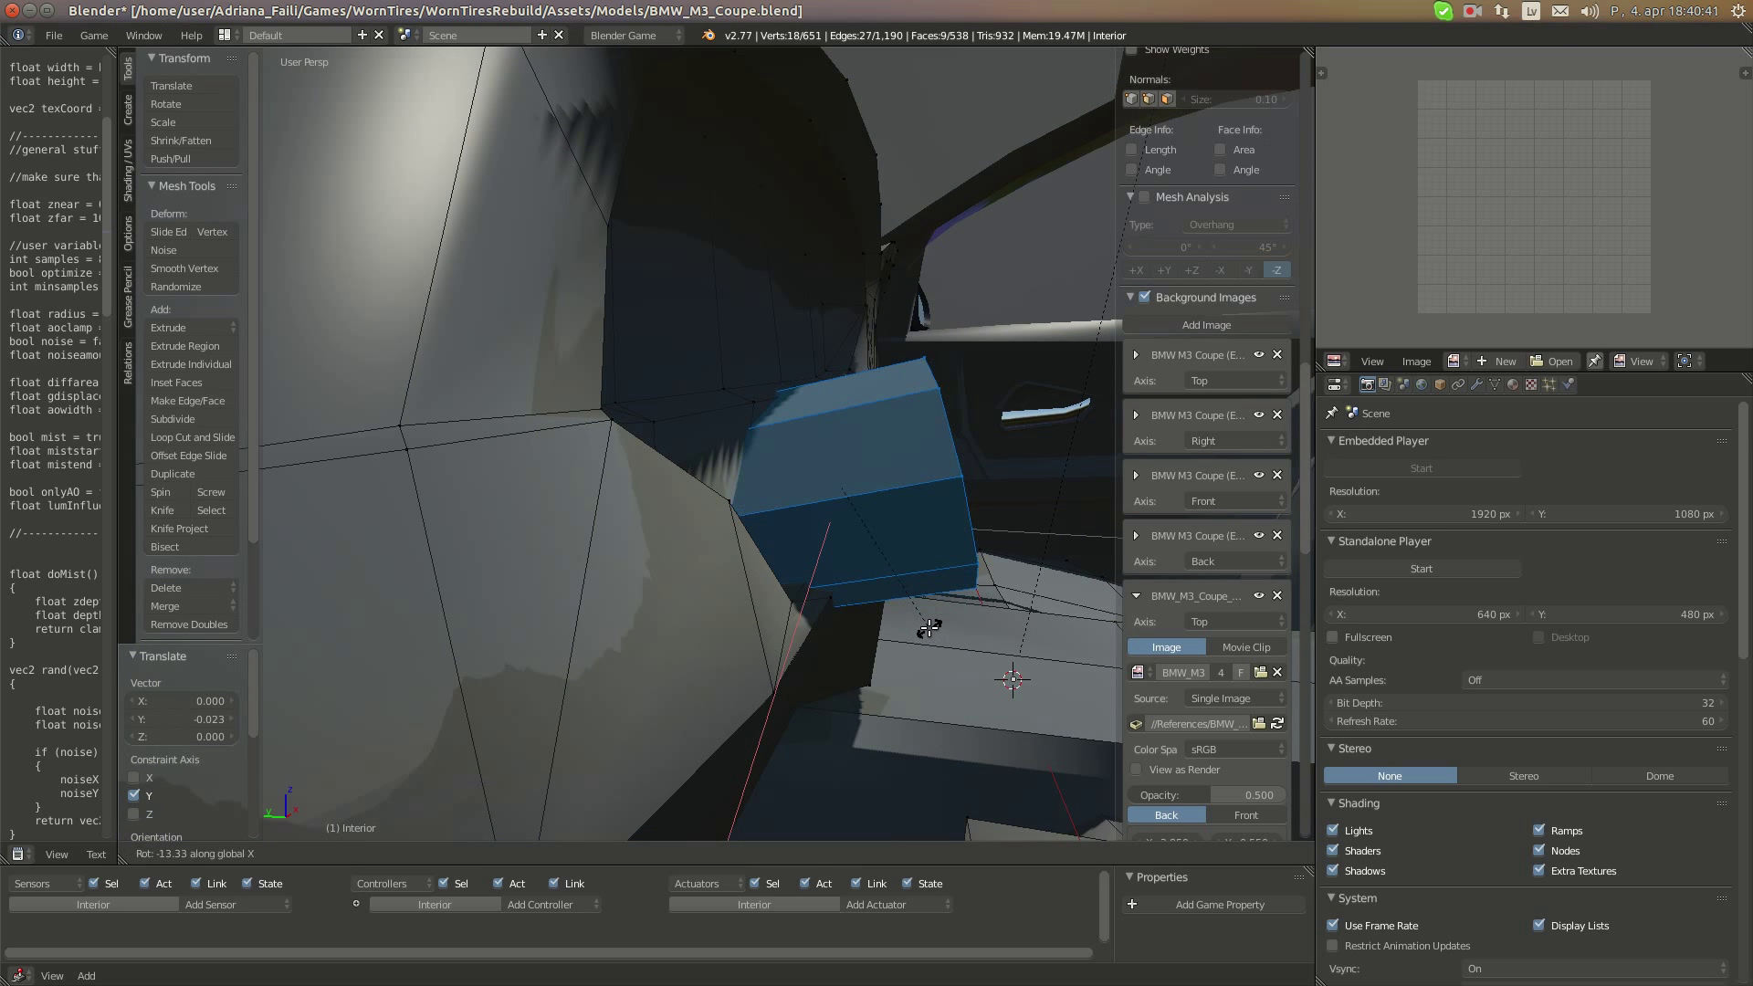
click(929, 628)
Scale the cylinder by 1.027 along X and about 0.958 along Z
middle_drag(822, 606, 892, 704)
key(s)
click(814, 636)
click(882, 700)
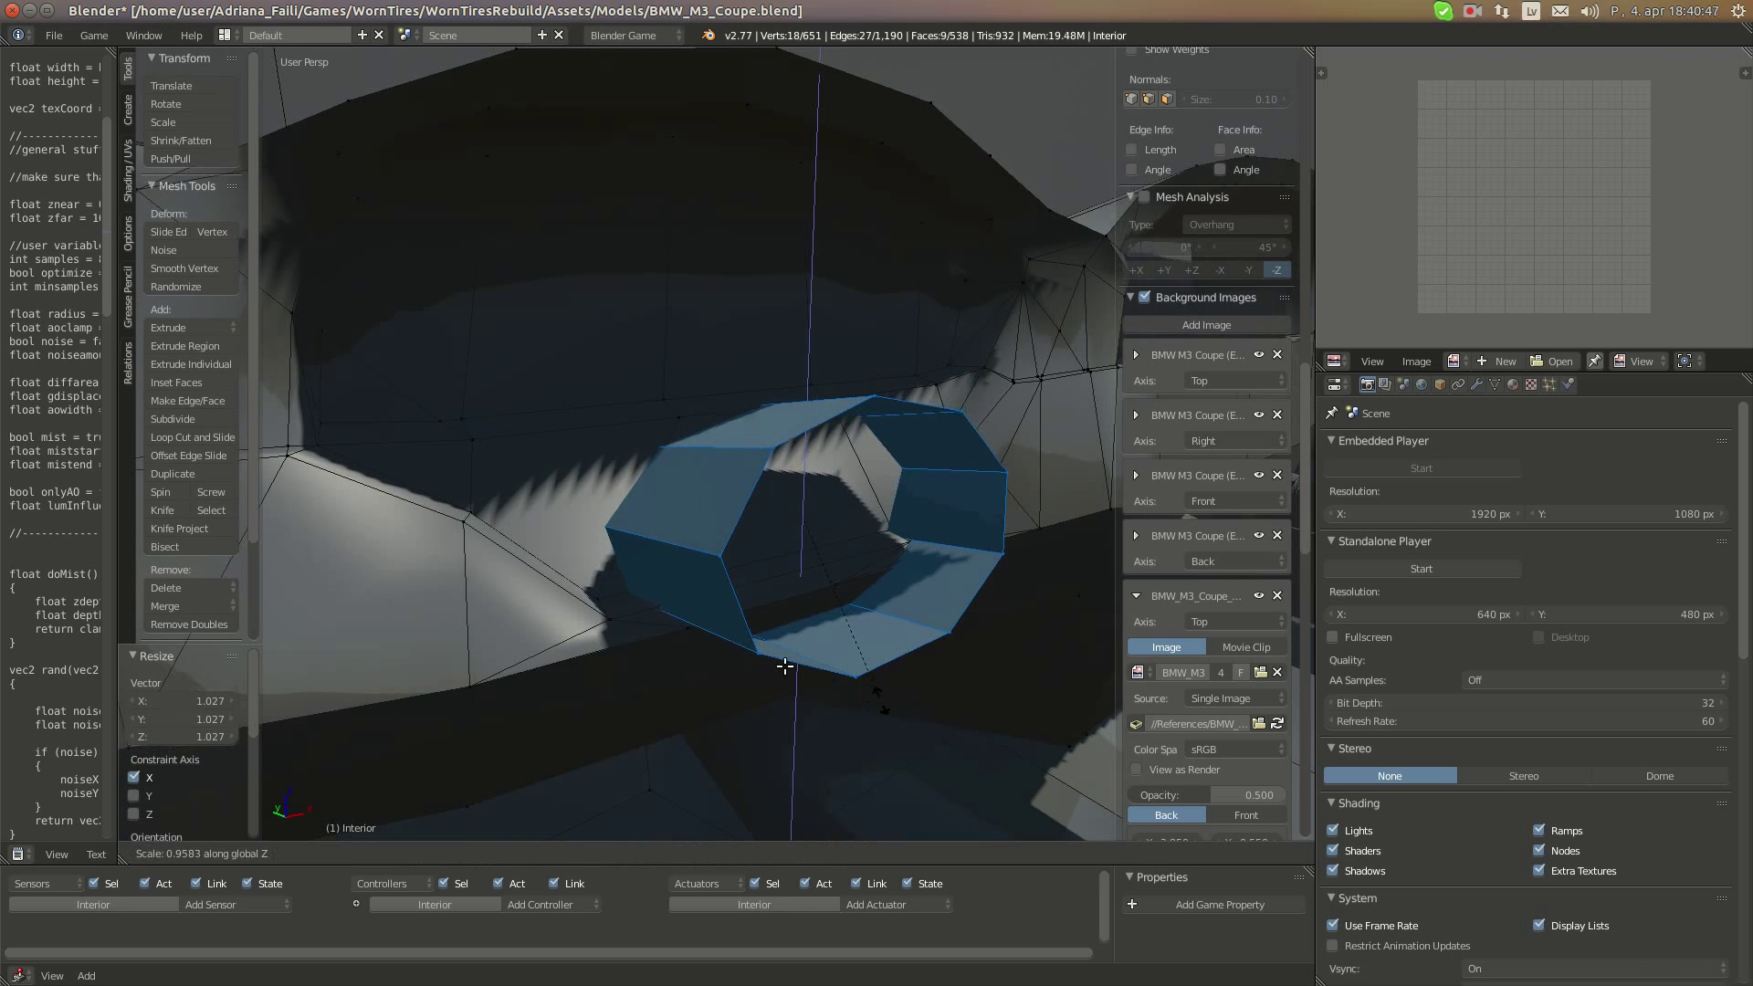
Move the cylinder -0.005 along Z and -0.008 along X
middle_drag(792, 515, 826, 495)
drag(817, 471, 818, 478)
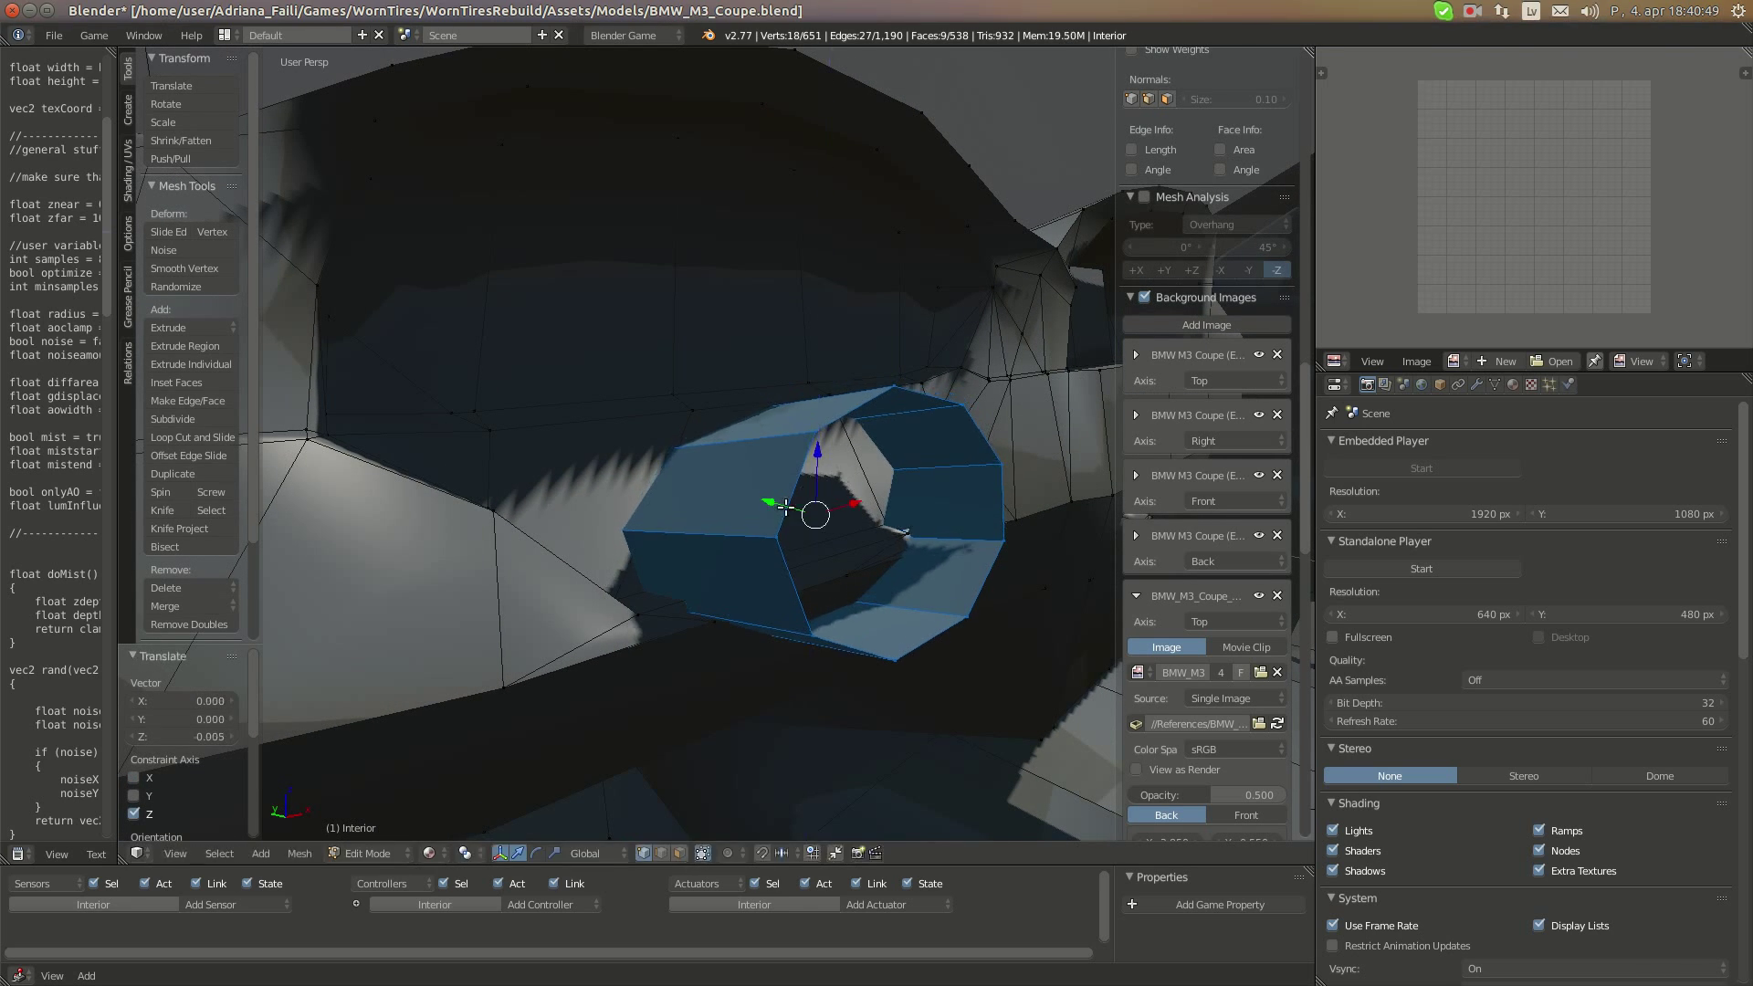
middle_drag(769, 521, 808, 522)
drag(807, 518, 792, 518)
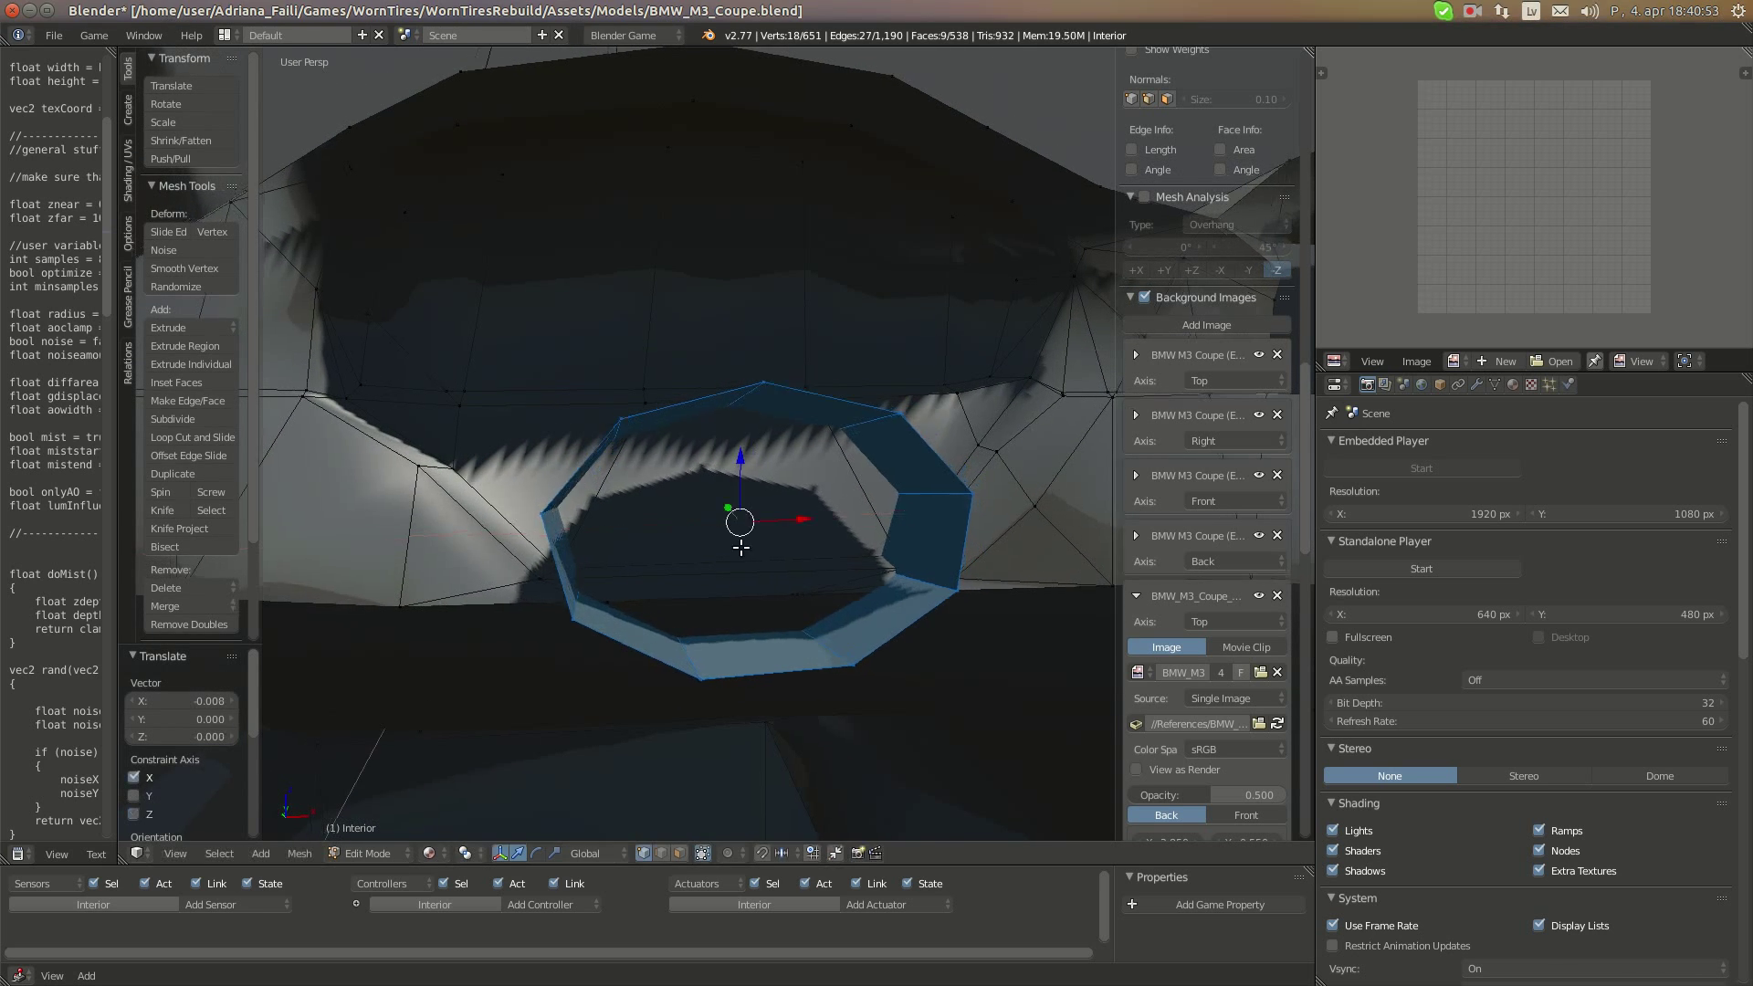
Check the interior reference photo in Chromium, and scale the cylinder's front rim loop uniformly to 0.901 in Blender
middle_drag(740, 544, 642, 548)
mouse_move(2, 197)
click(10, 148)
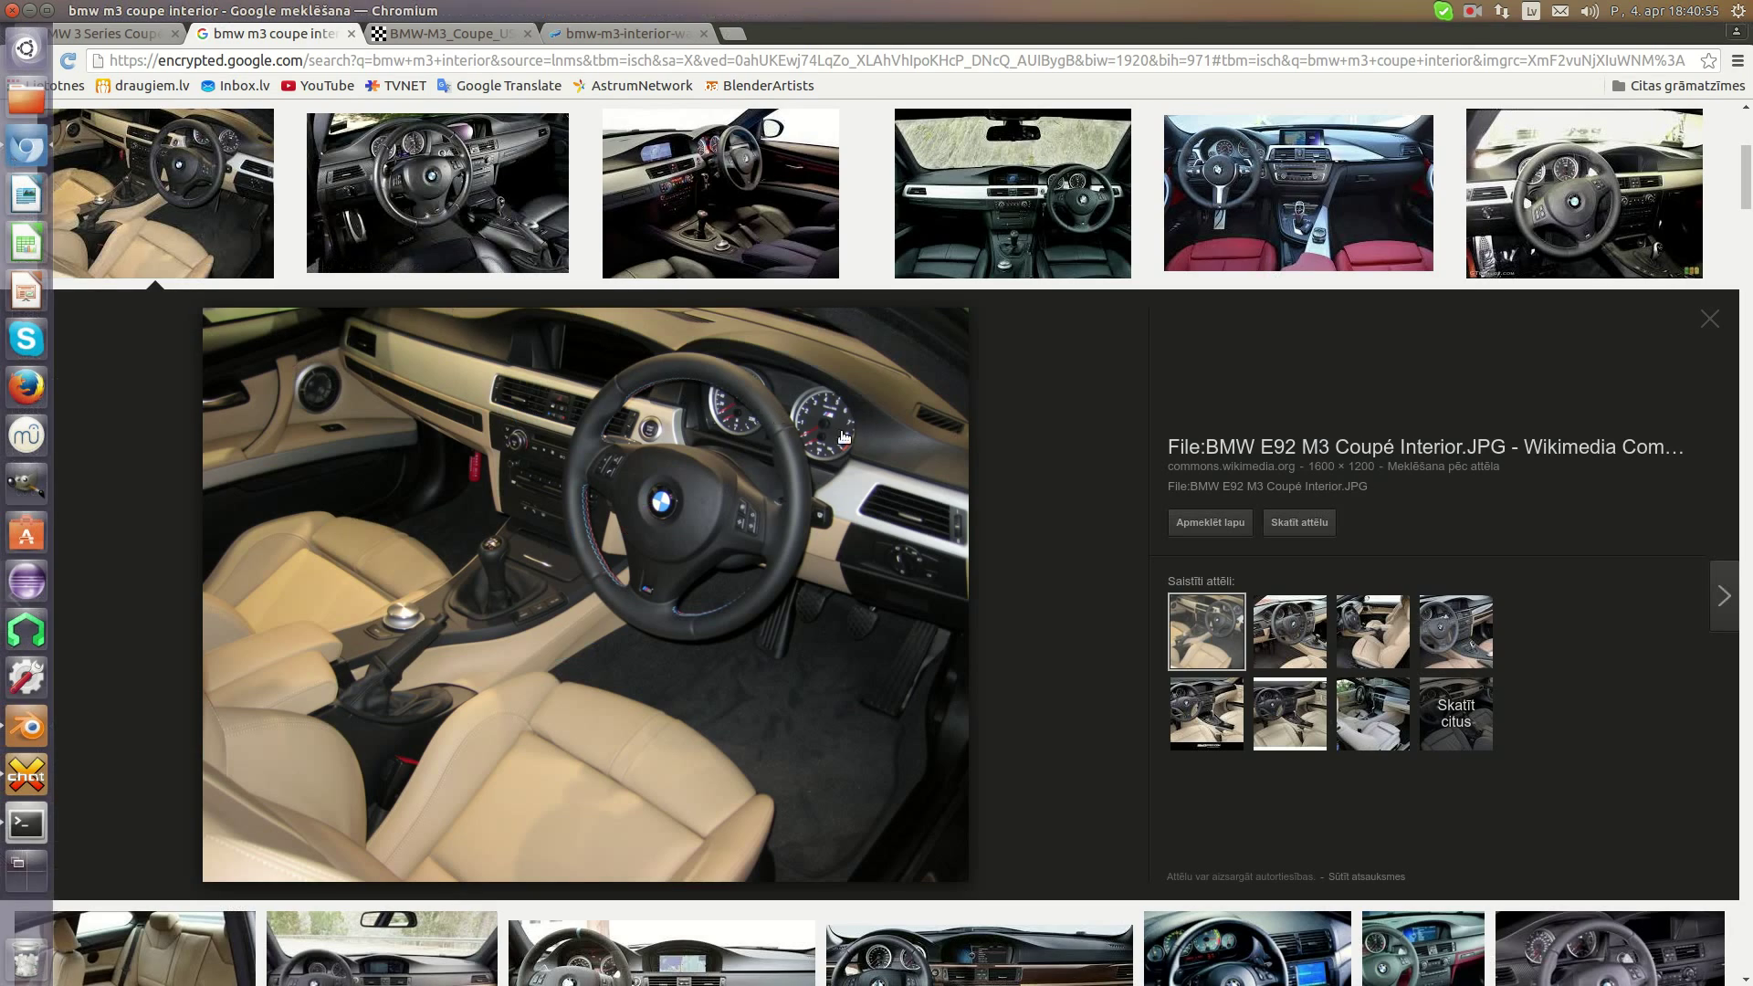
click(37, 732)
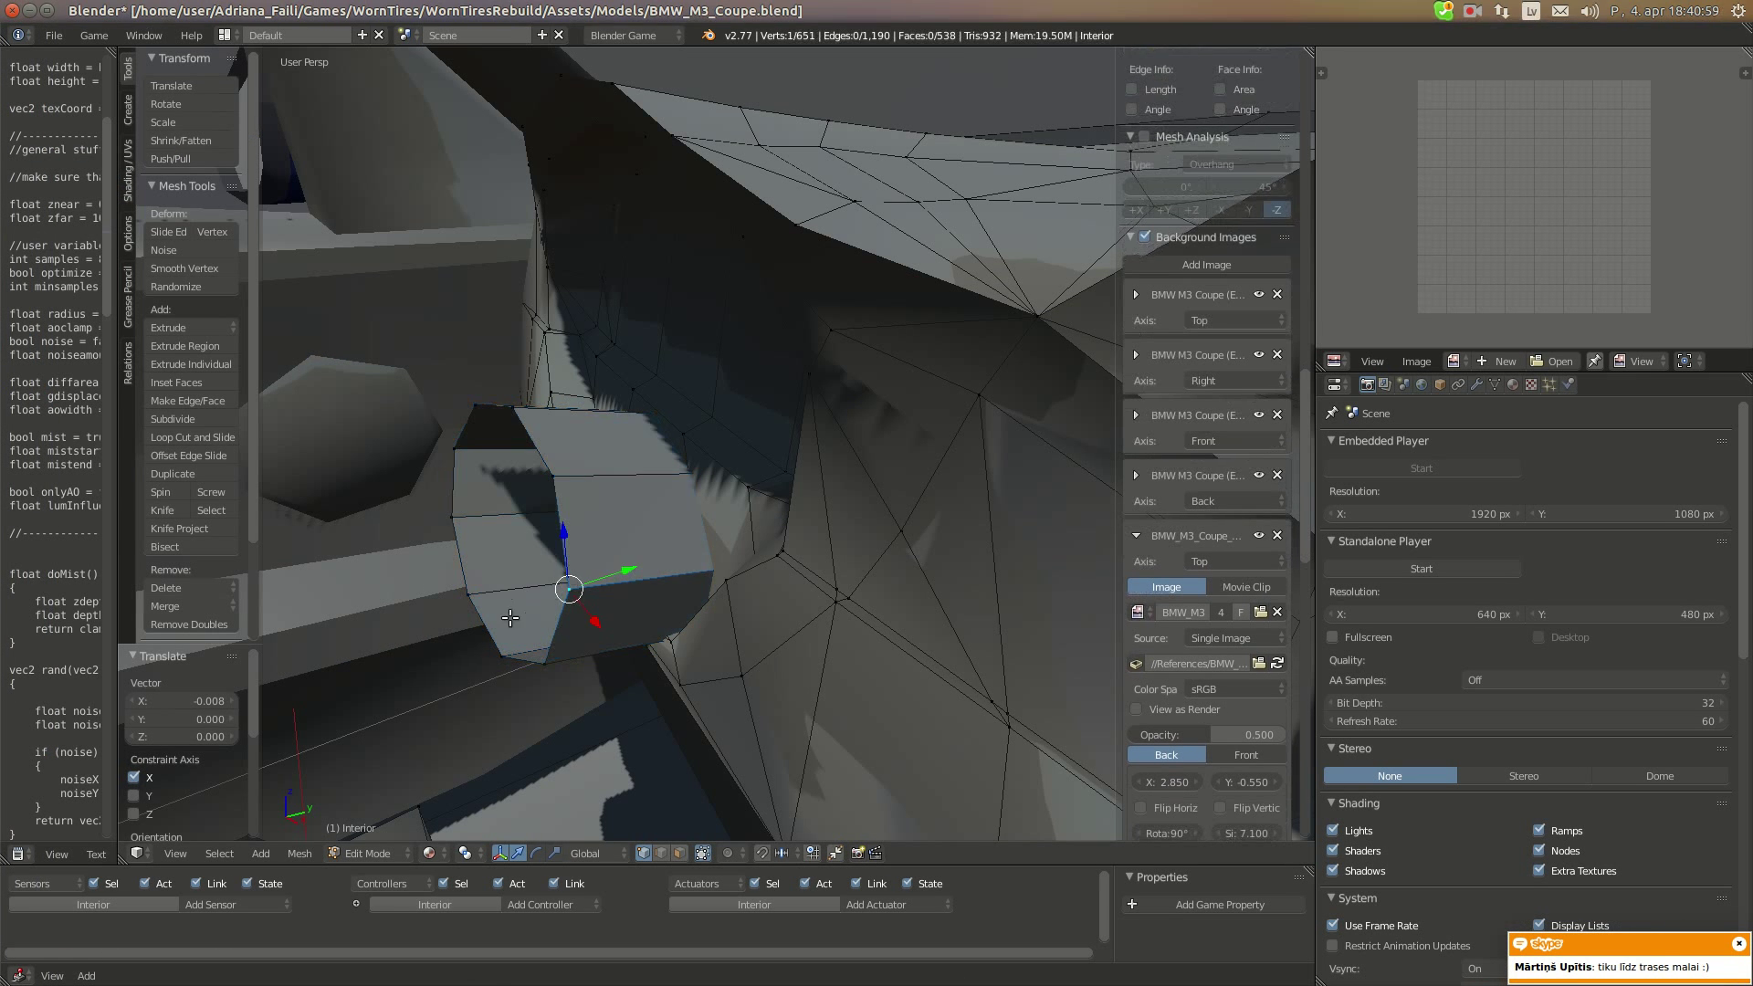
middle_drag(511, 619, 573, 612)
right_click(585, 611)
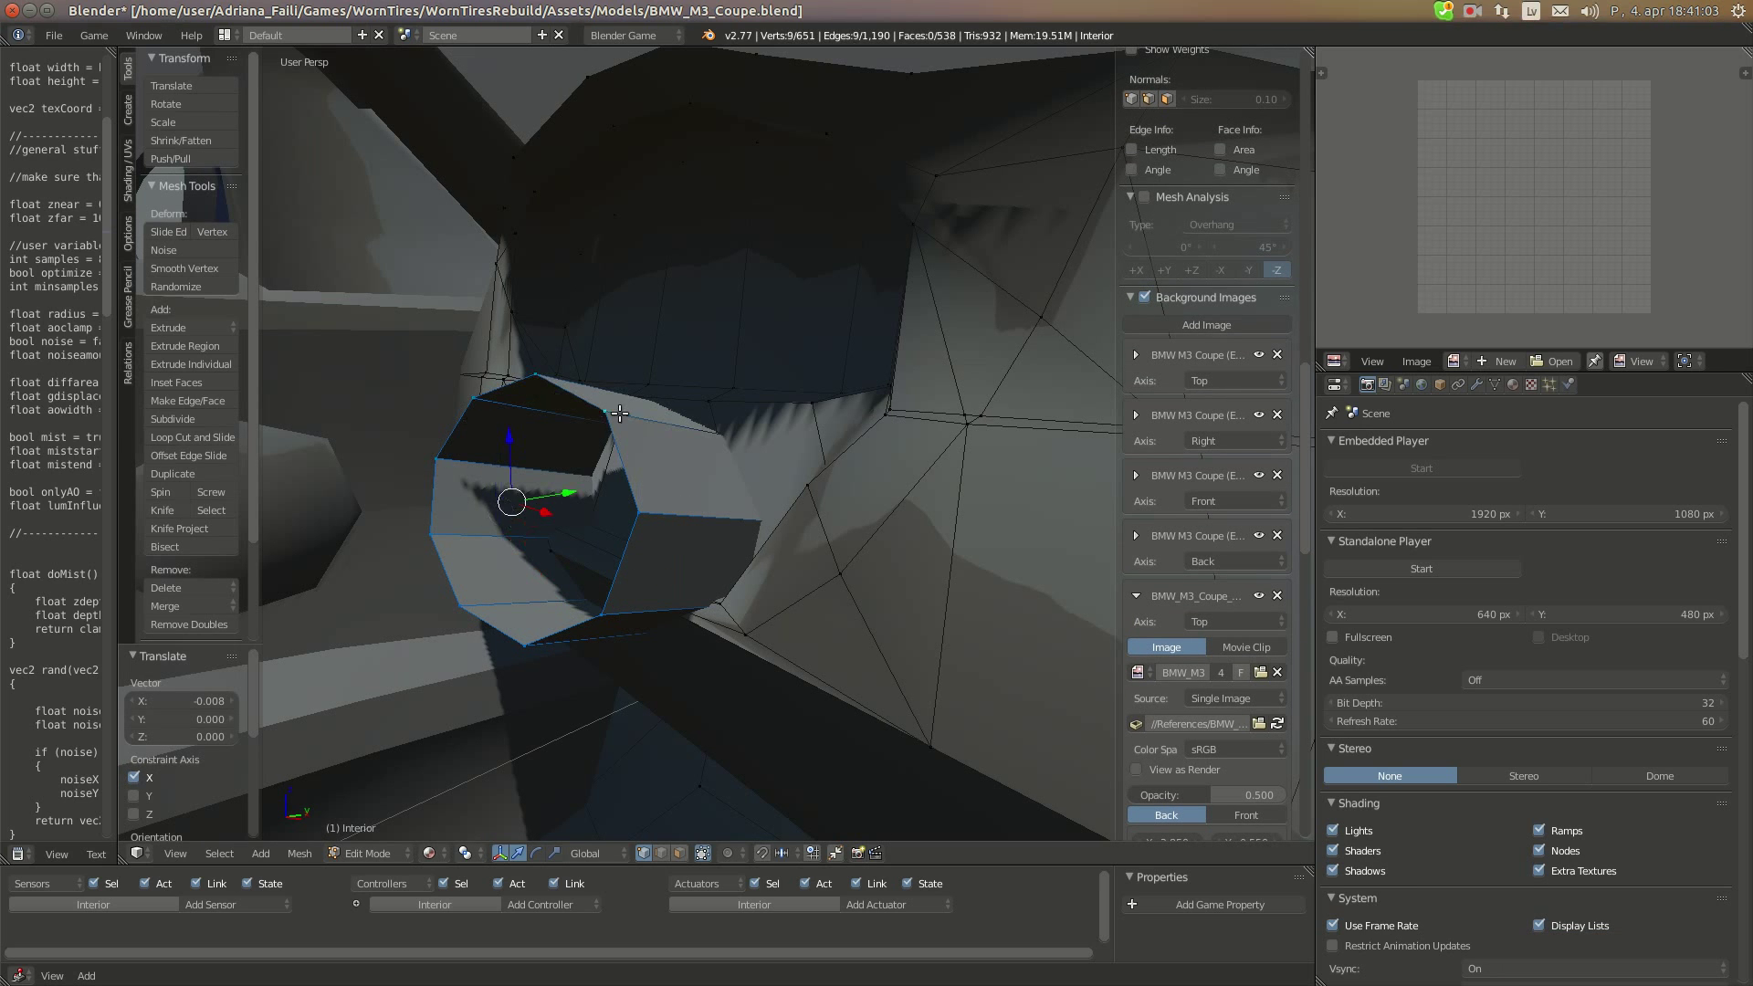
middle_drag(620, 413, 937, 535)
key(s)
click(920, 511)
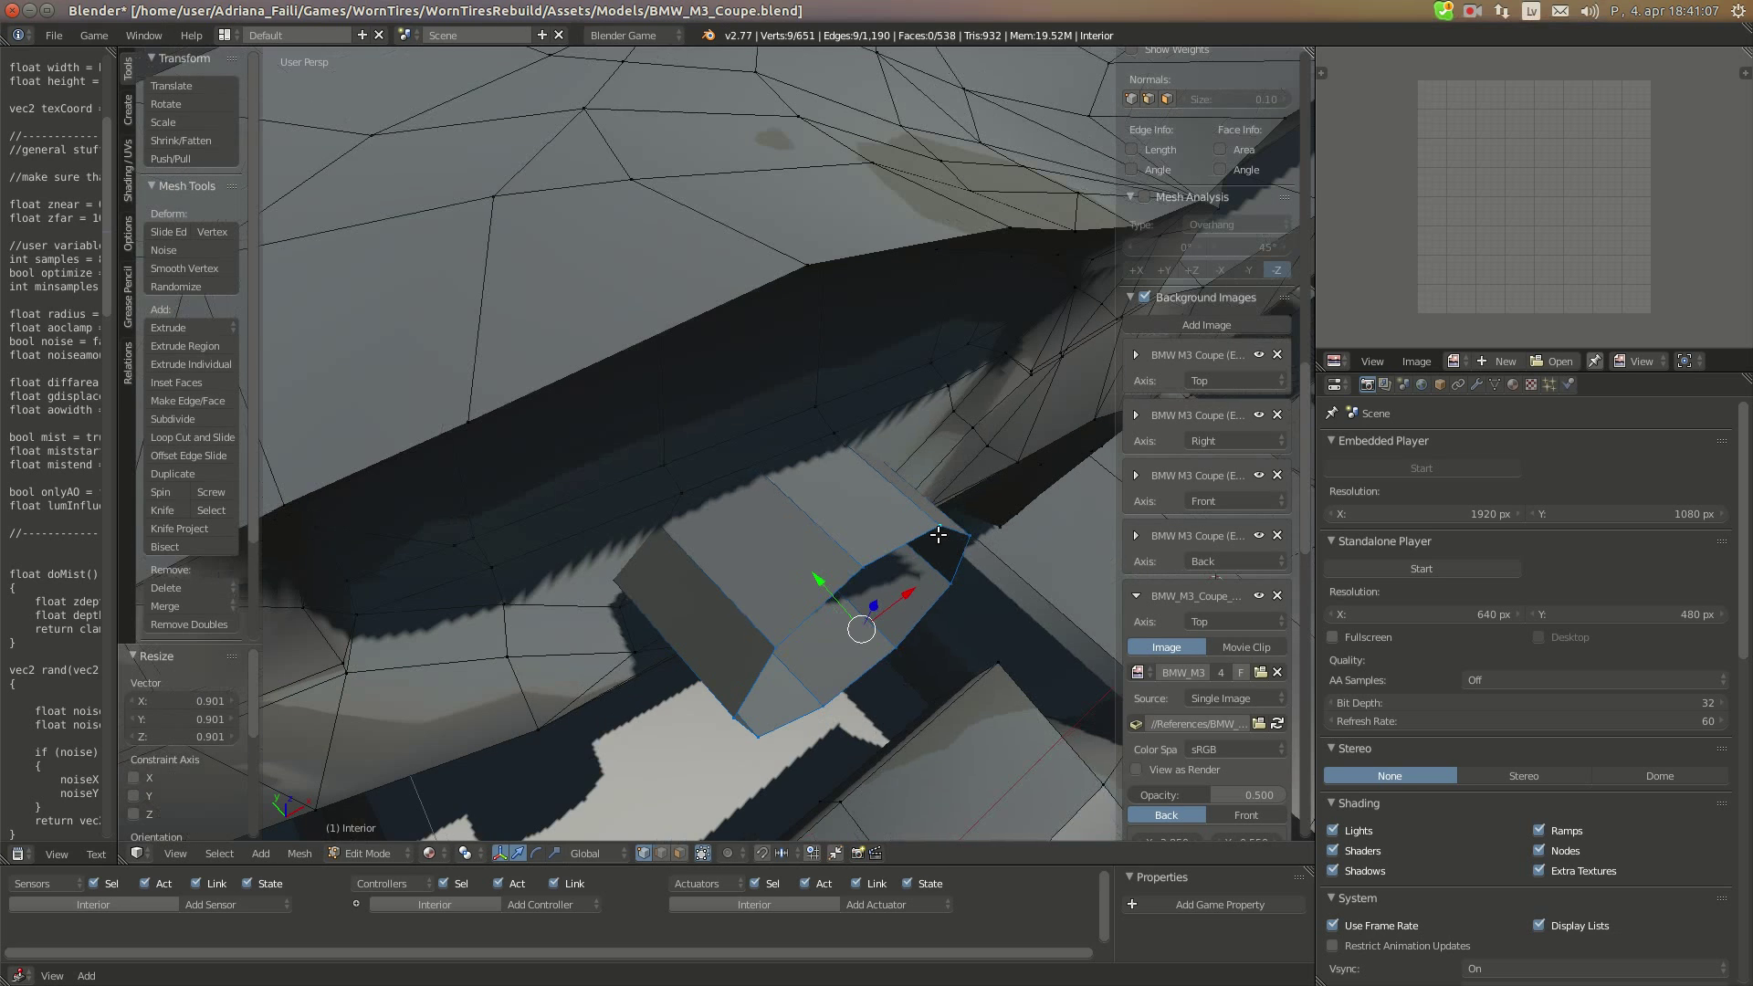
In top view, move the cylinder's front rim -0.015 along X and rotate it about 2.6°
key(KP_7)
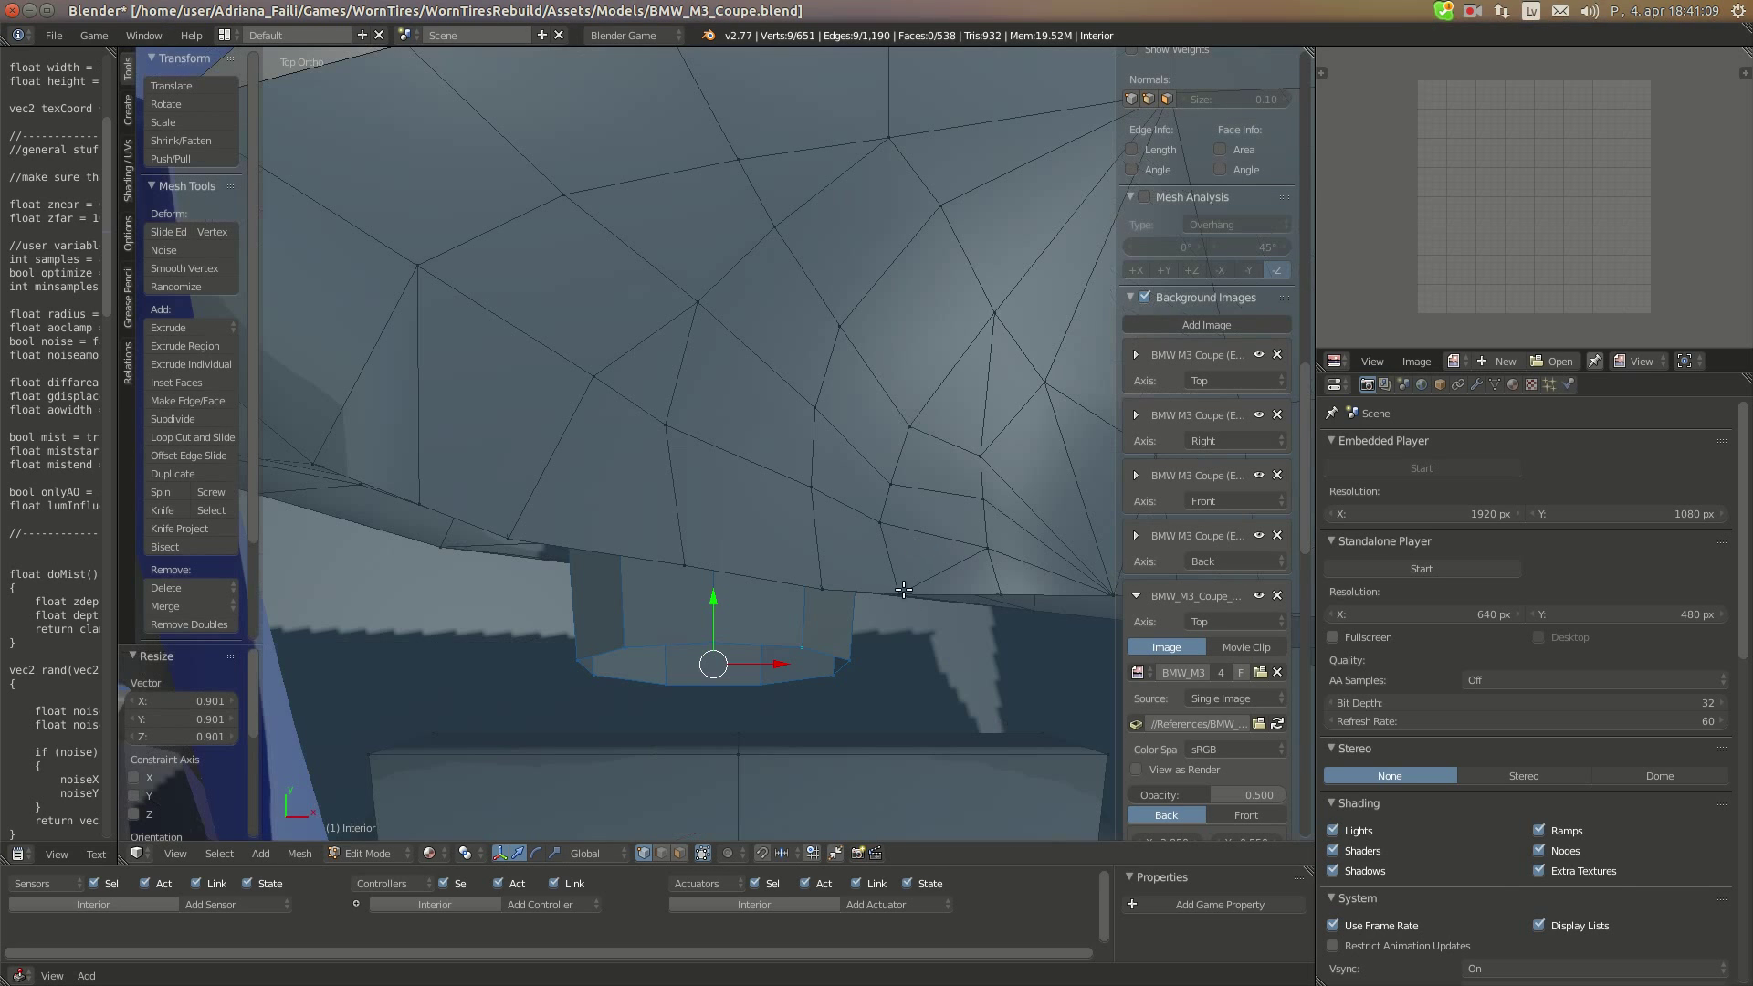
key(g)
click(912, 669)
key(r)
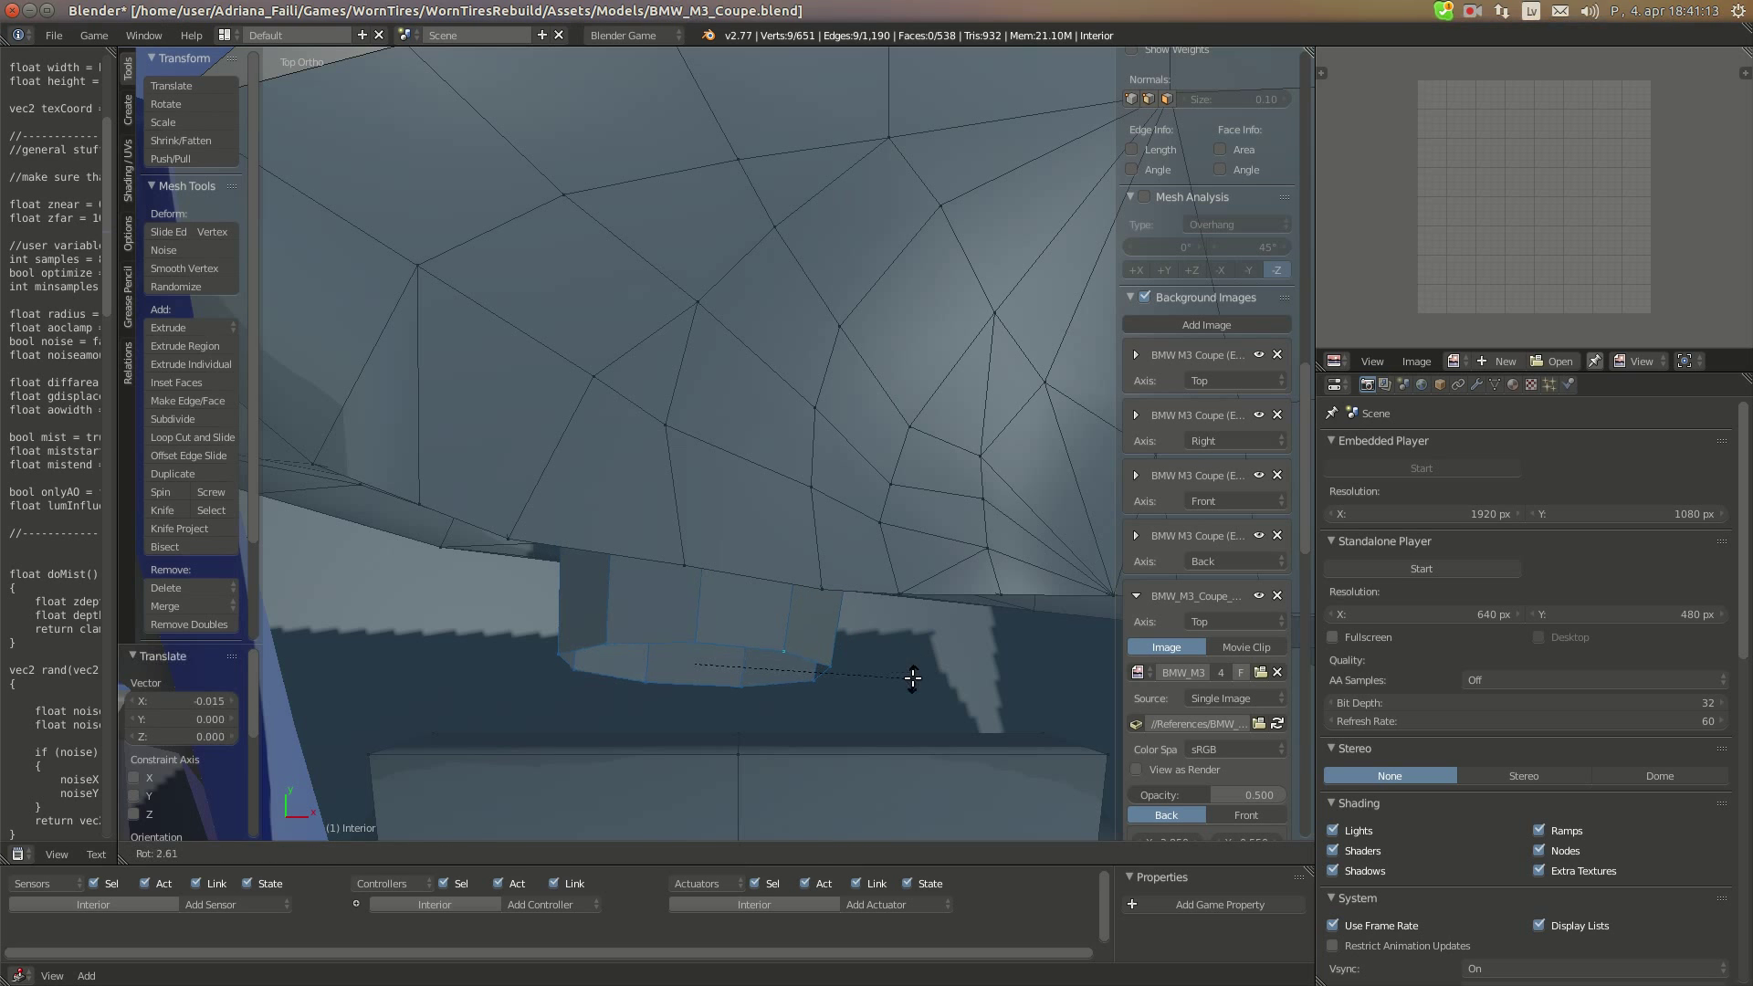
click(913, 678)
Scale the cylinder's front rim along X
middle_drag(913, 678, 888, 595)
scroll(851, 593, up, 4)
key(KP_Decimal)
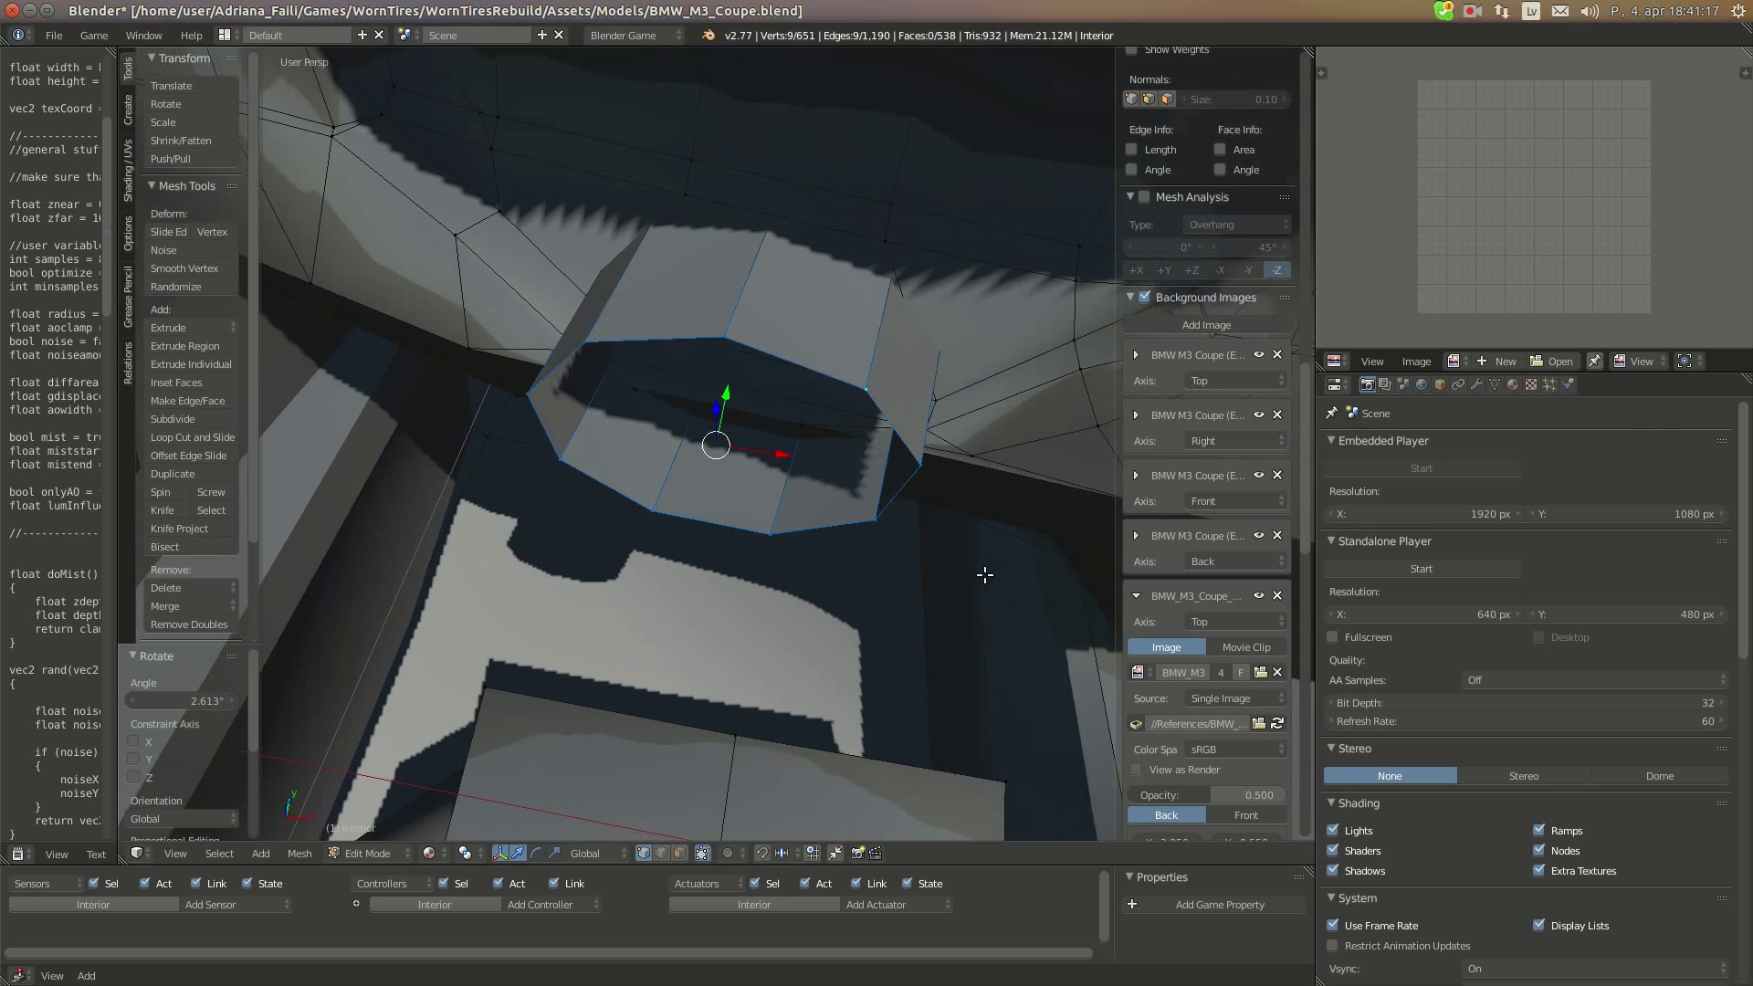
key(s)
key(x)
click(963, 572)
Examine the instrument cluster and steering column area in the three BMW M3 interior reference photos in Chromium
click(9, 141)
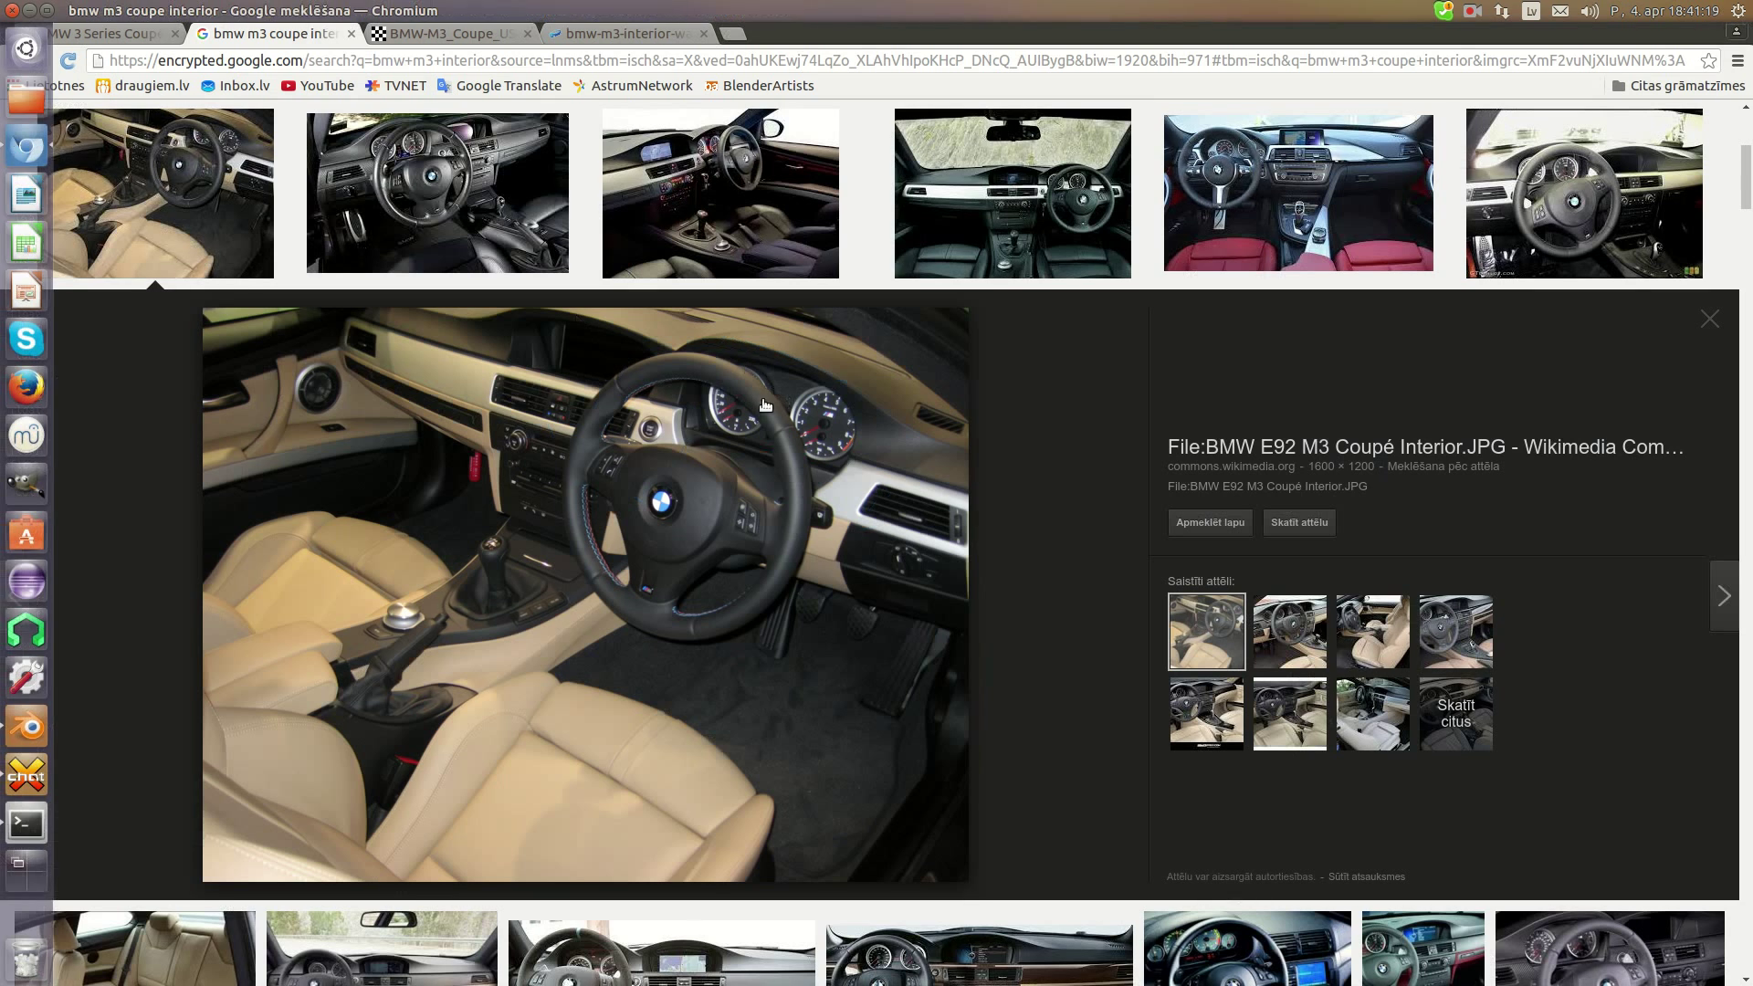
click(422, 36)
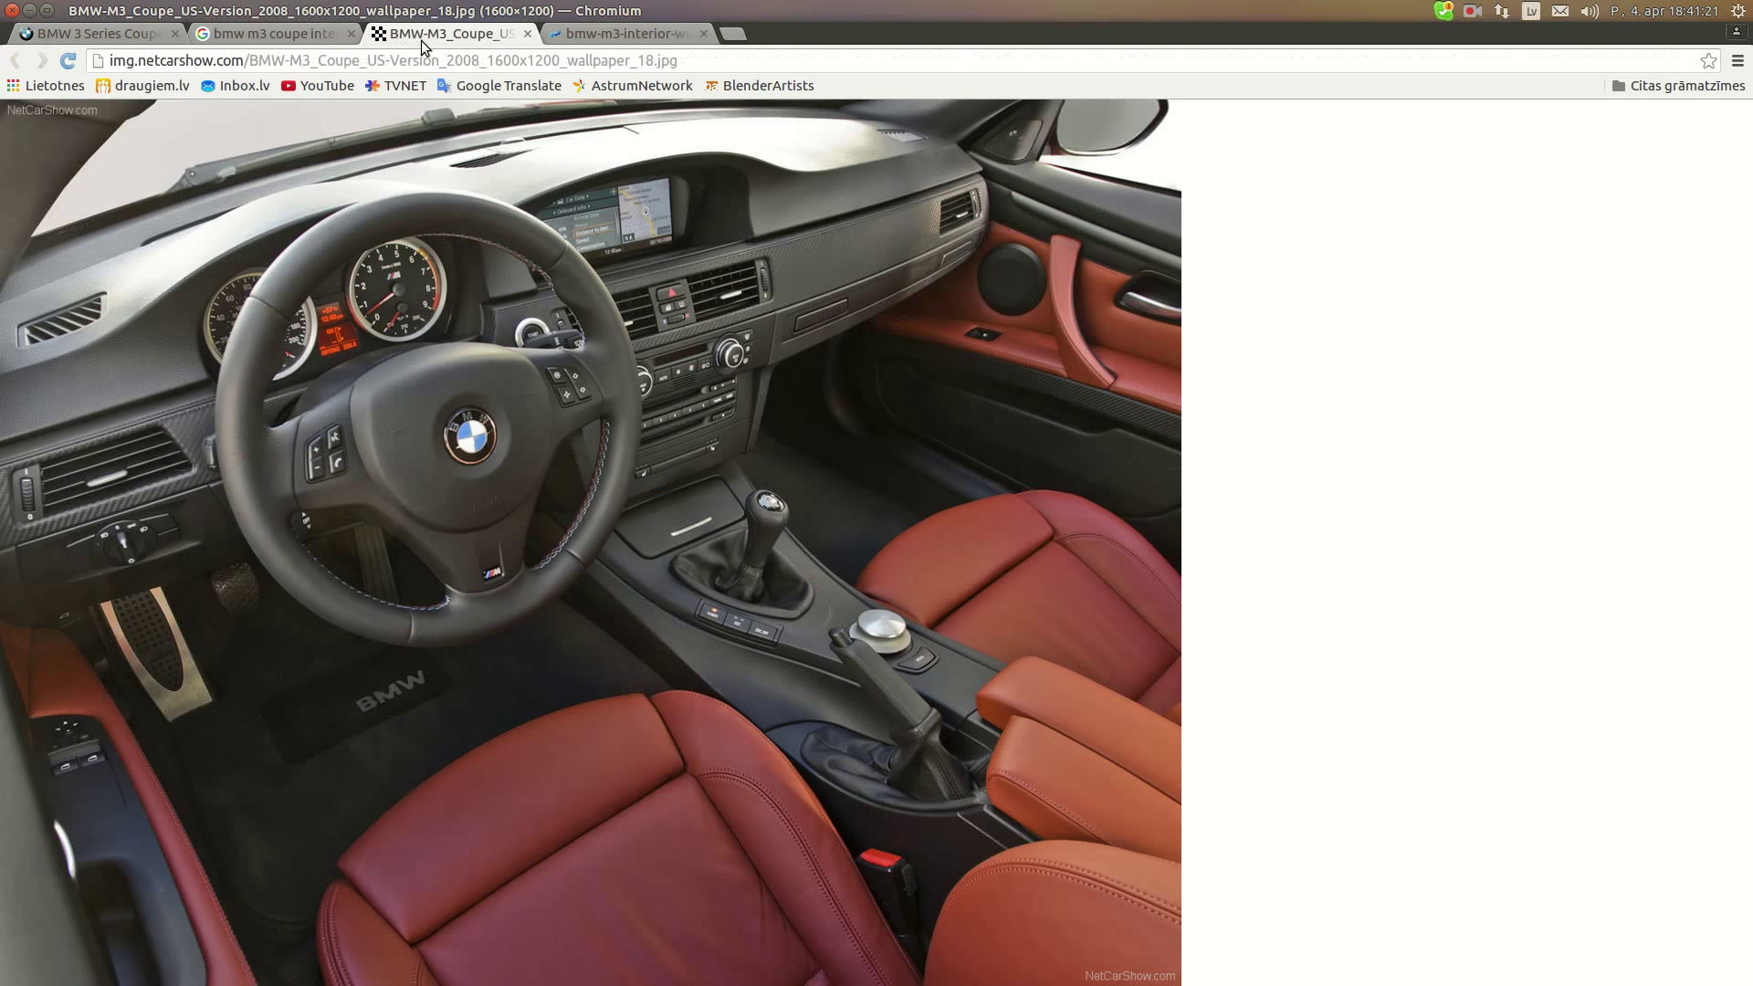
click(683, 37)
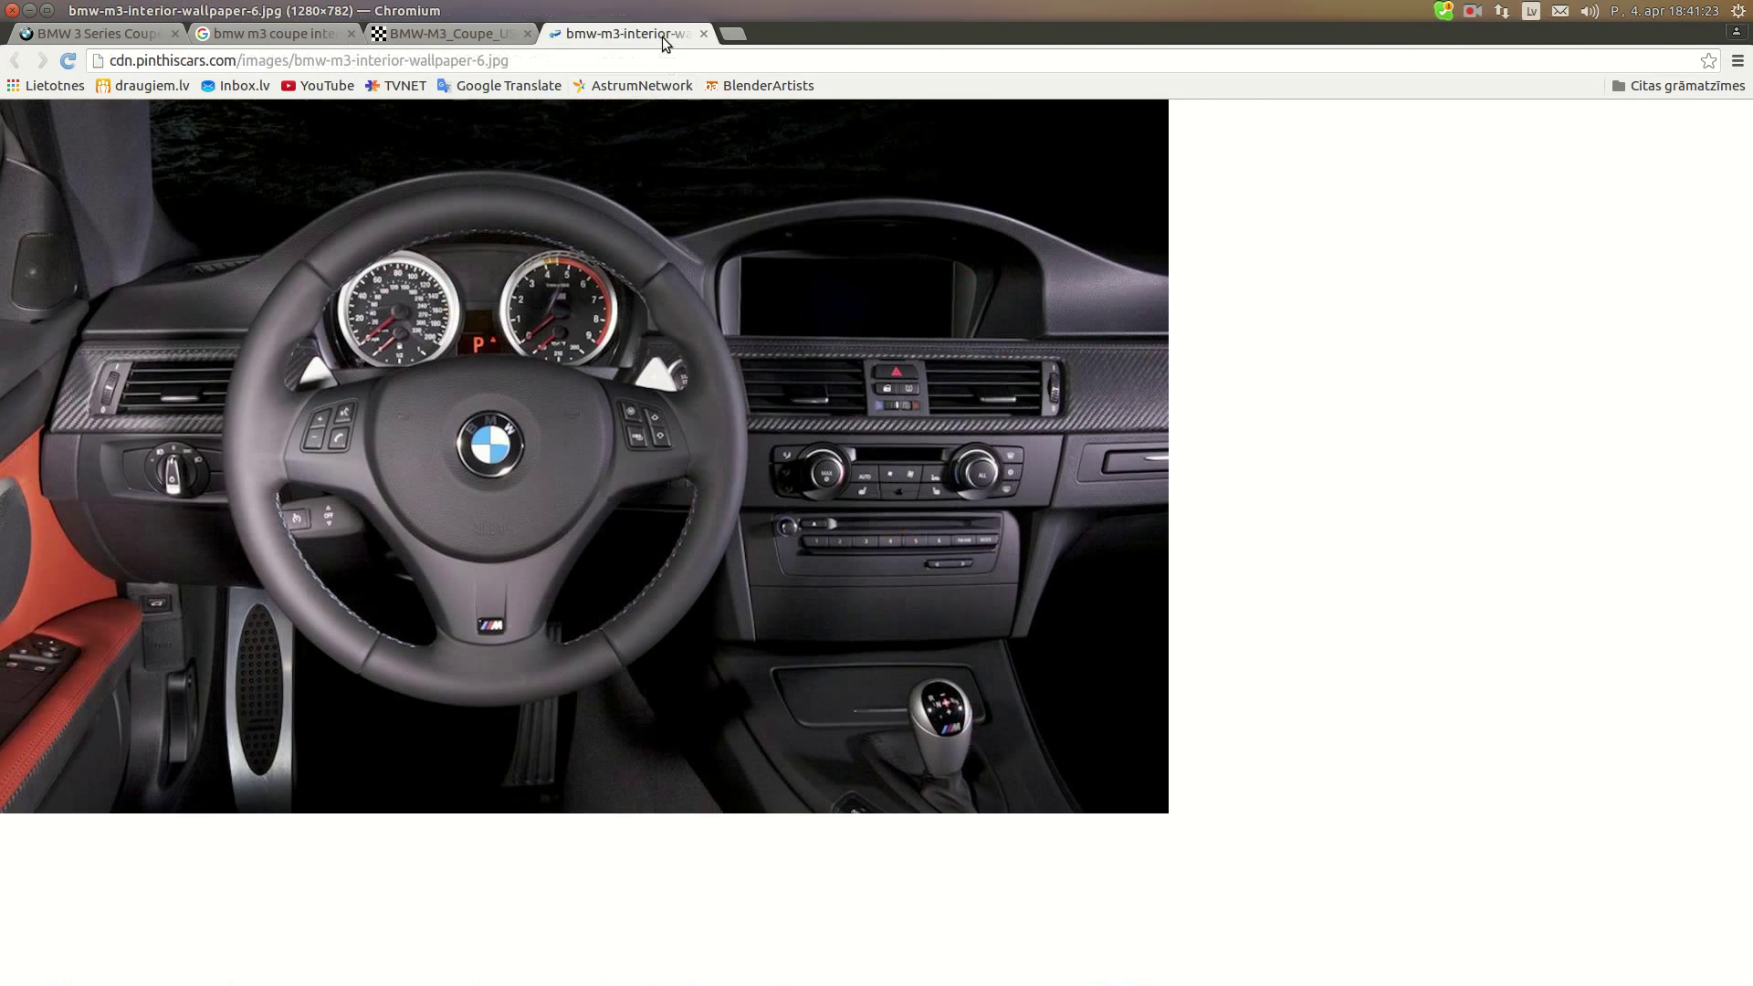
click(290, 33)
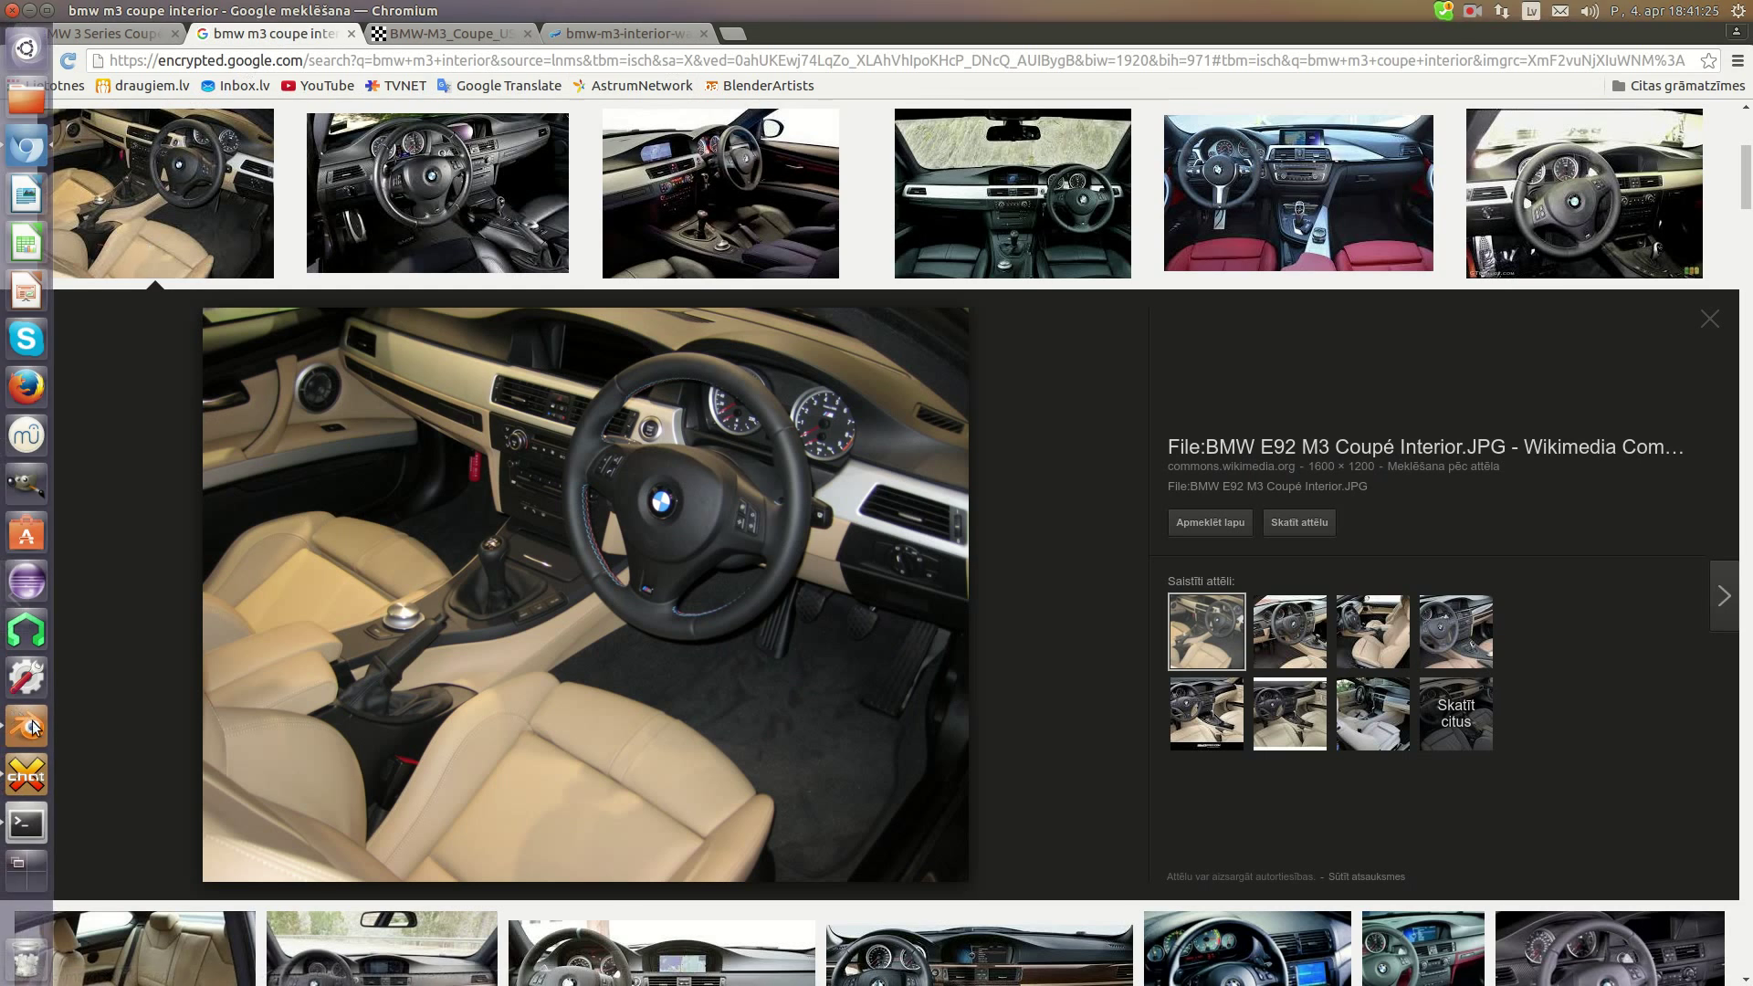
Return to Blender, move the cylinder's front rim along X, and apply smooth shading to the Interior object
click(9, 721)
middle_drag(800, 453, 696, 412)
key(g)
key(x)
click(781, 444)
key(Tab)
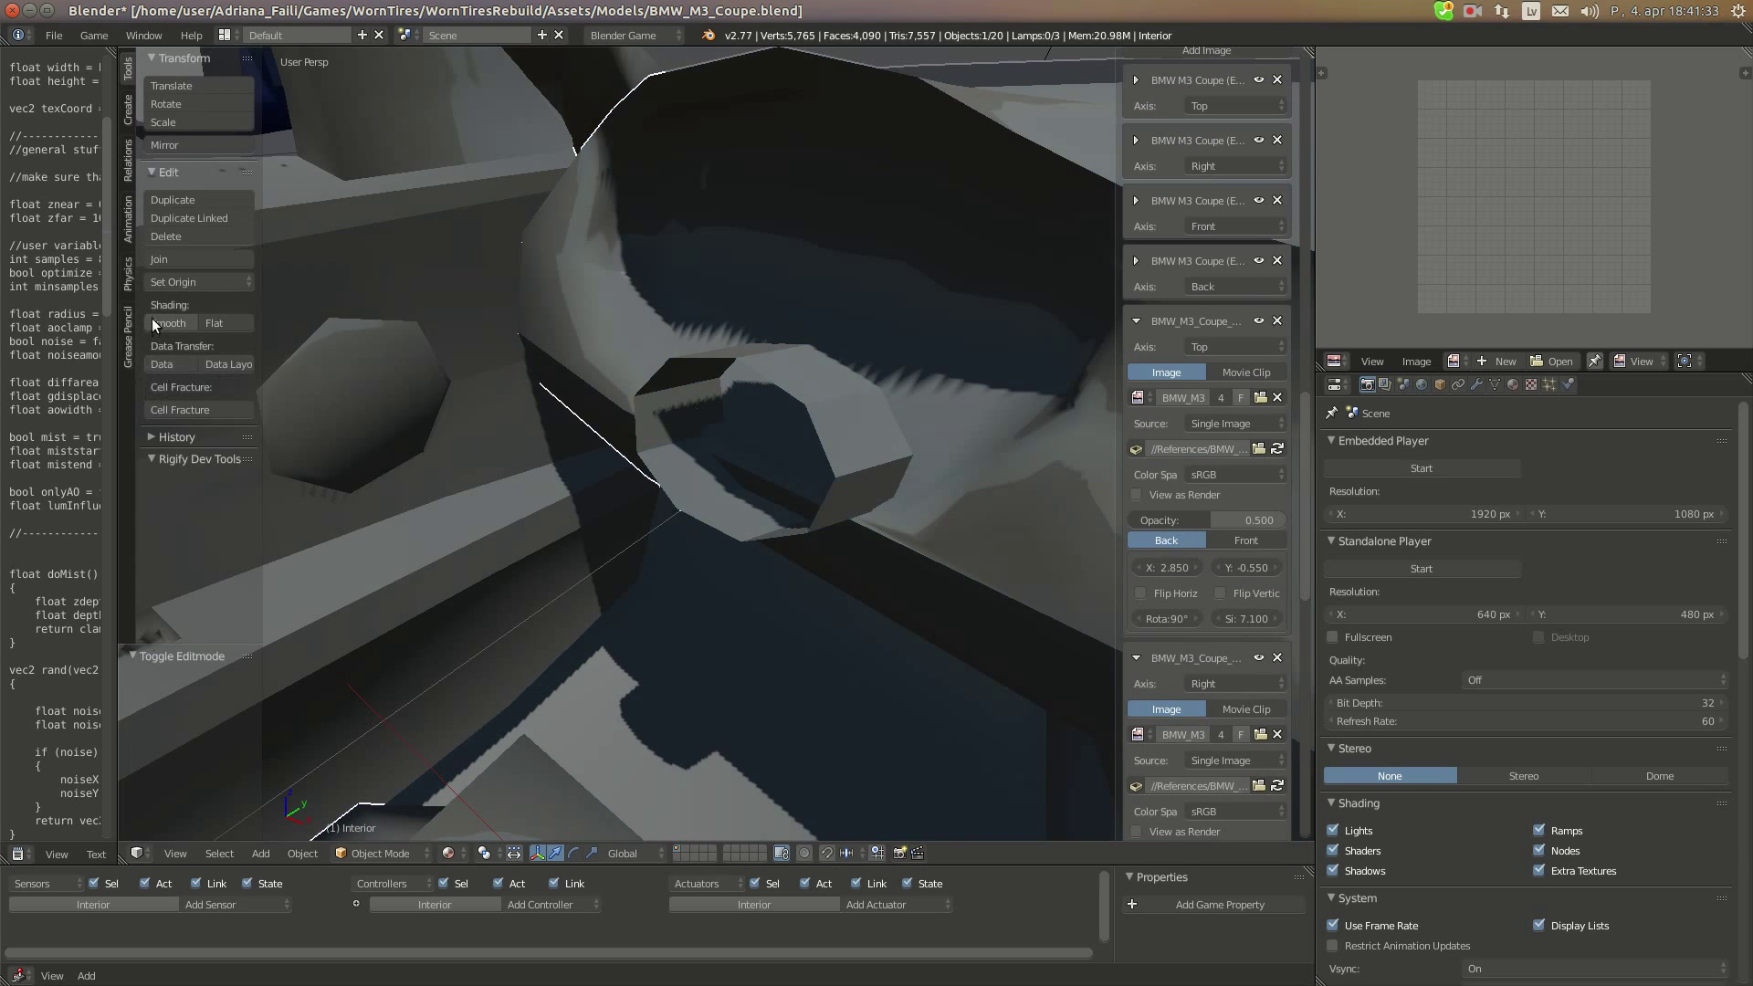
key(Tab)
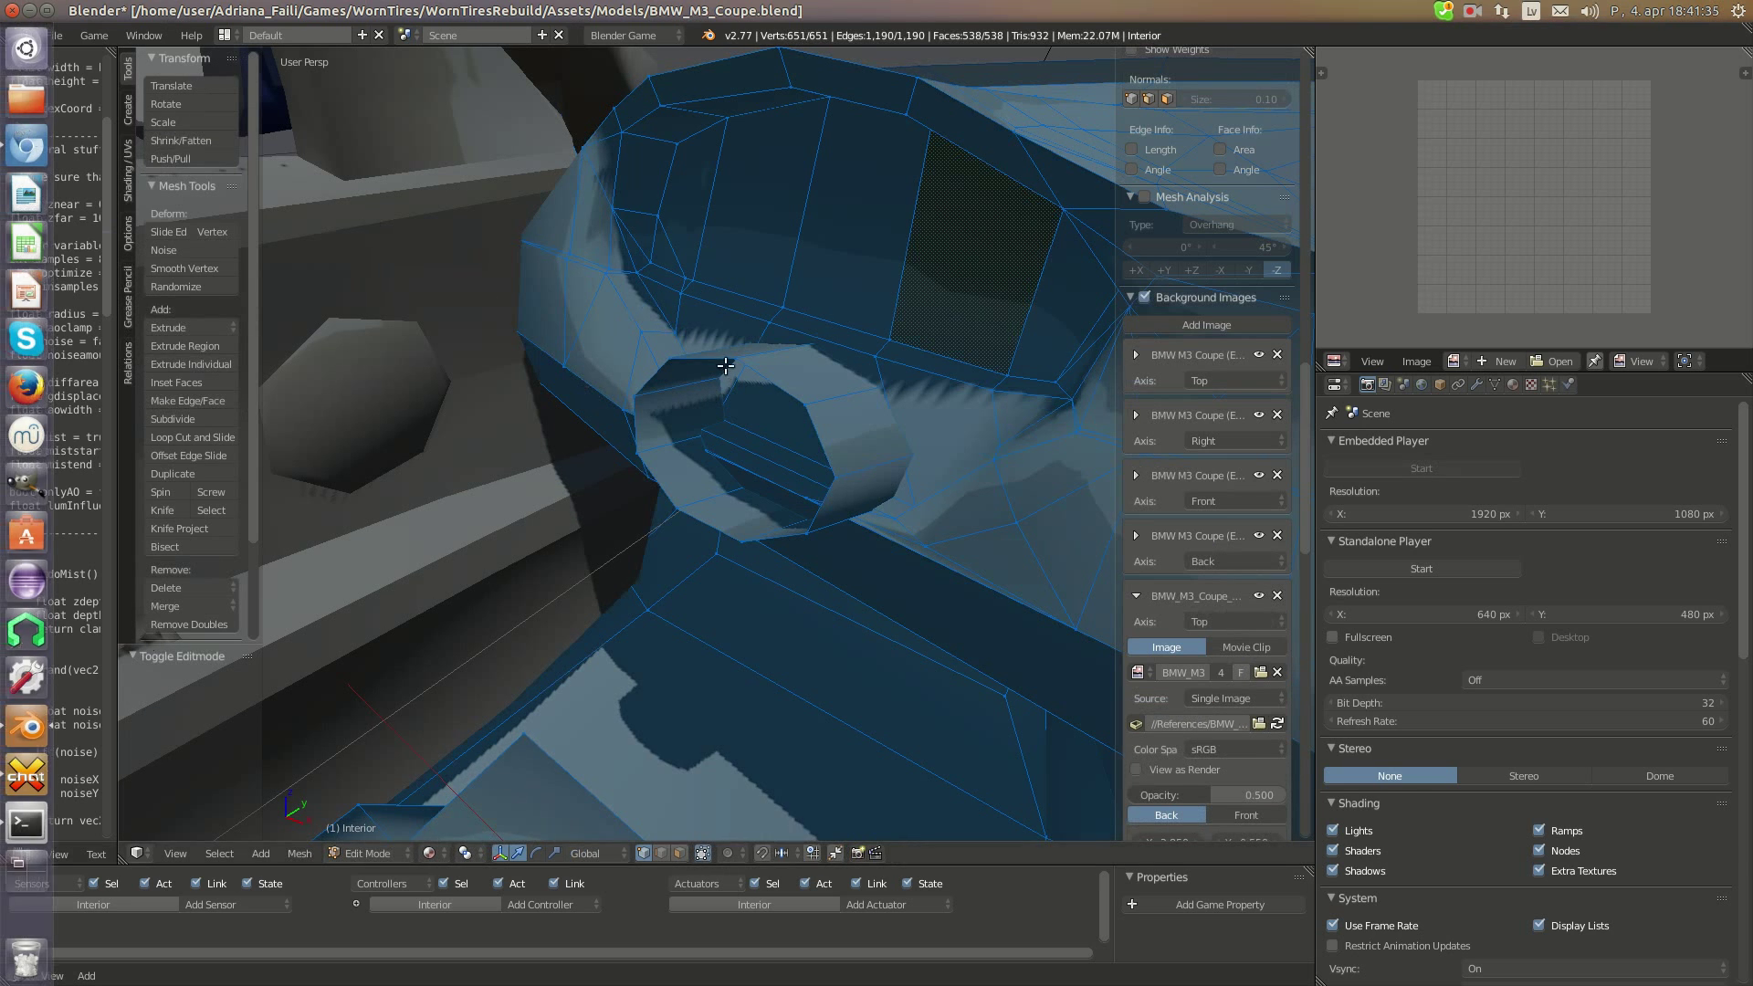
Select all nine vertices of the cylinder's front rim and extrude the rim outward about 0.01
middle_drag(662, 405, 809, 373)
right_click(711, 326)
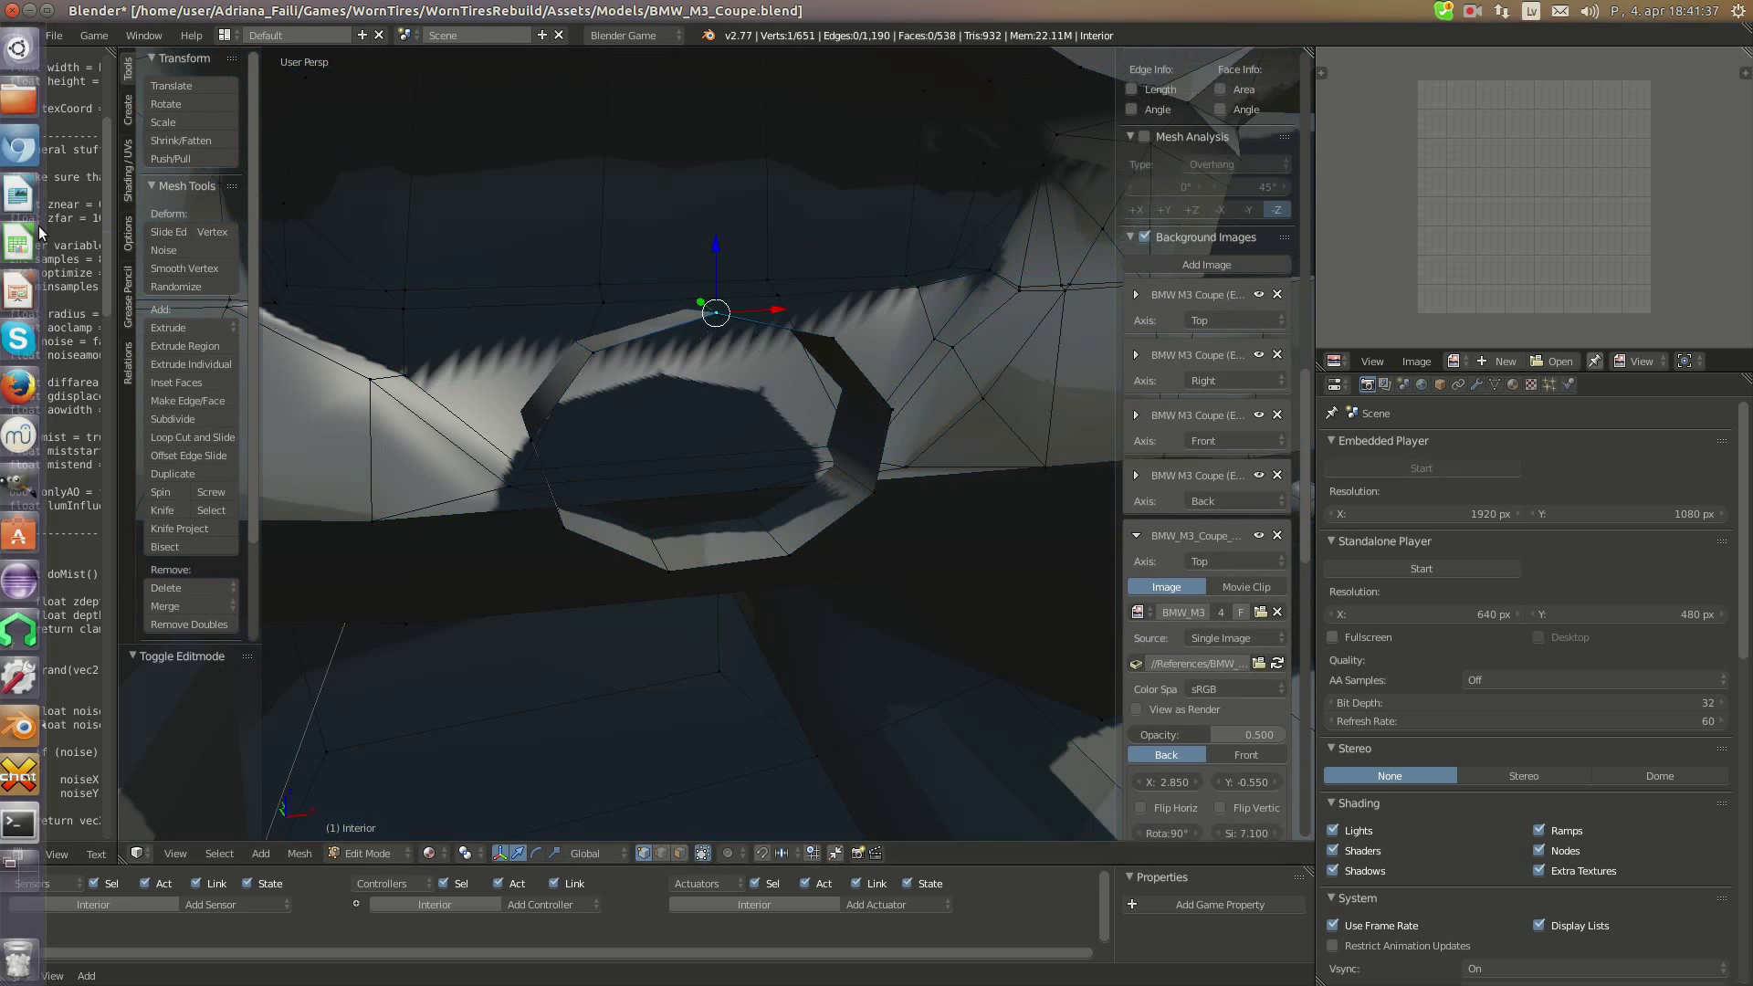
click(19, 146)
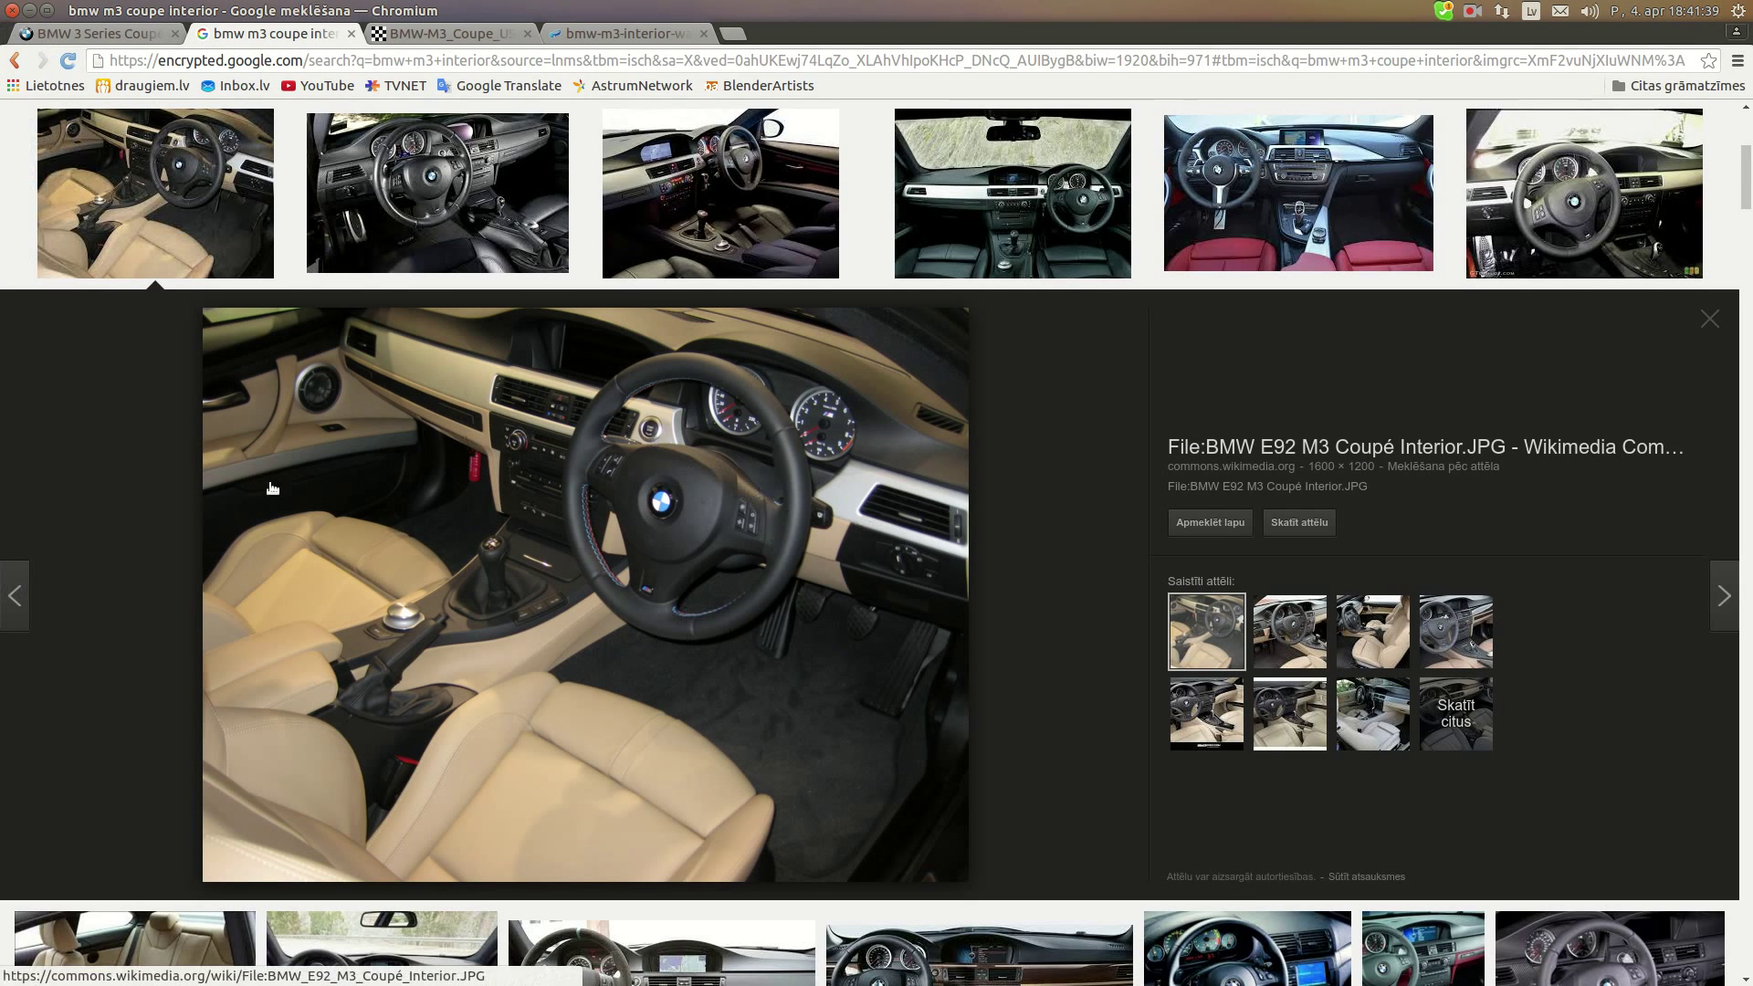
click(23, 736)
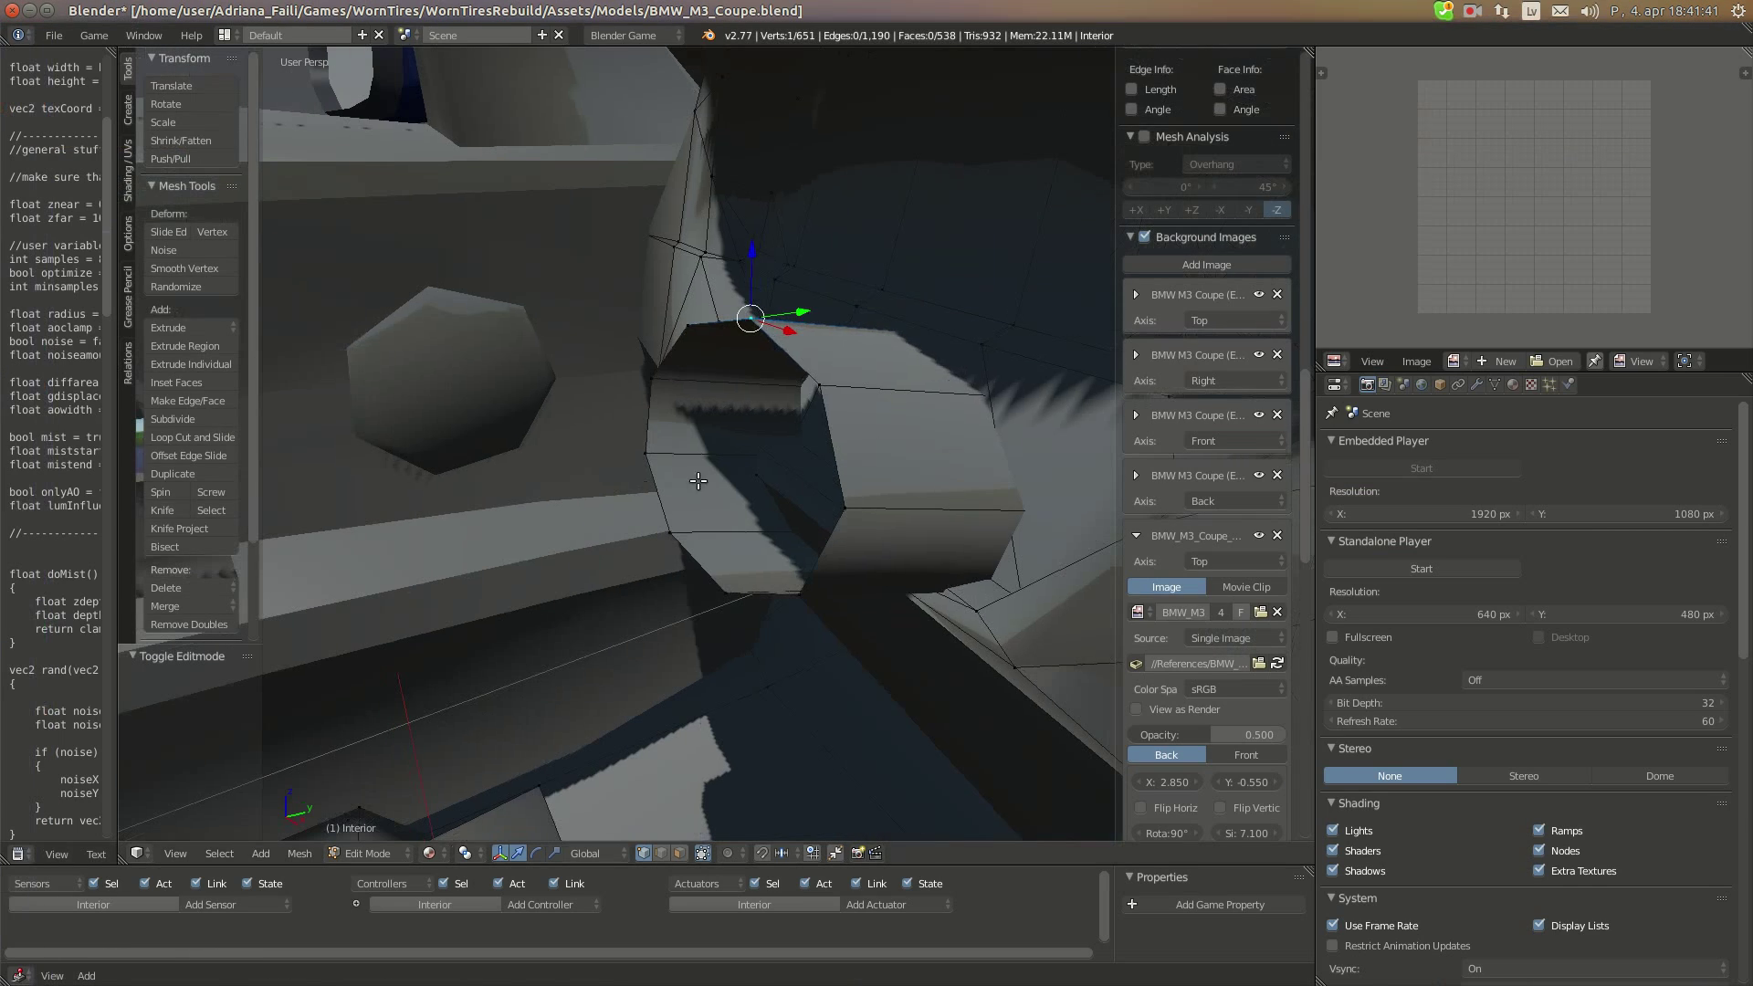
ctrl+right_click(847, 518)
ctrl+right_click(712, 569)
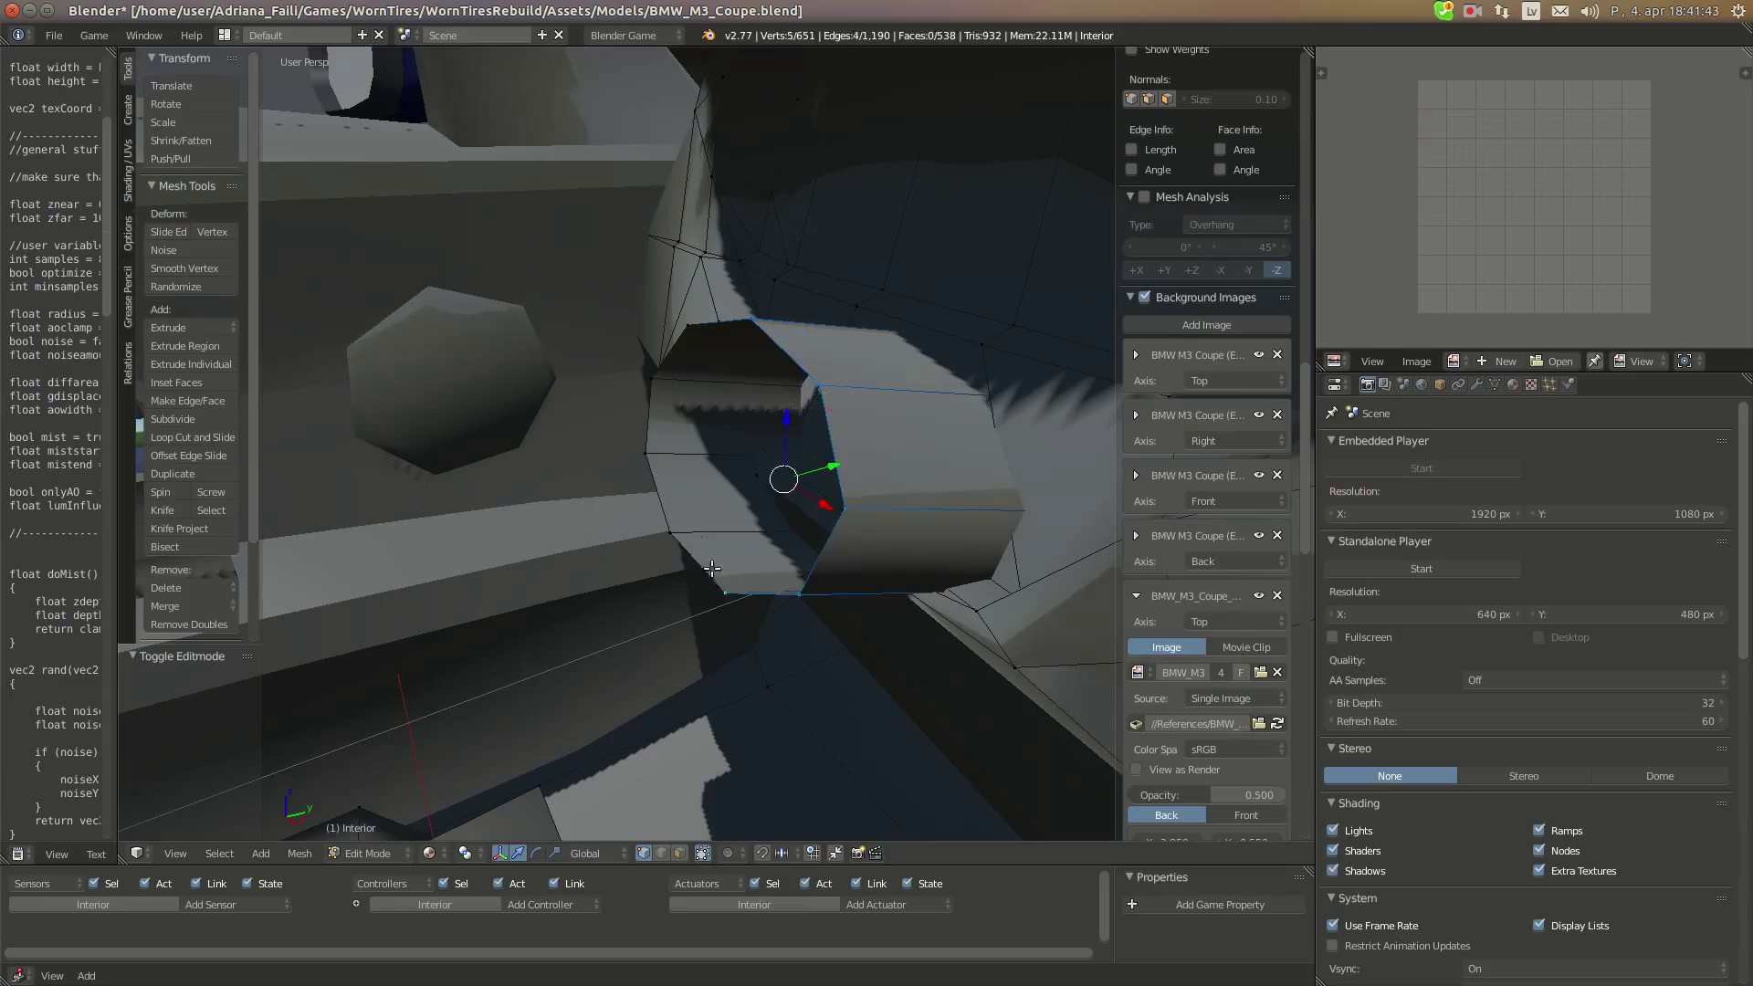
ctrl+right_click(694, 342)
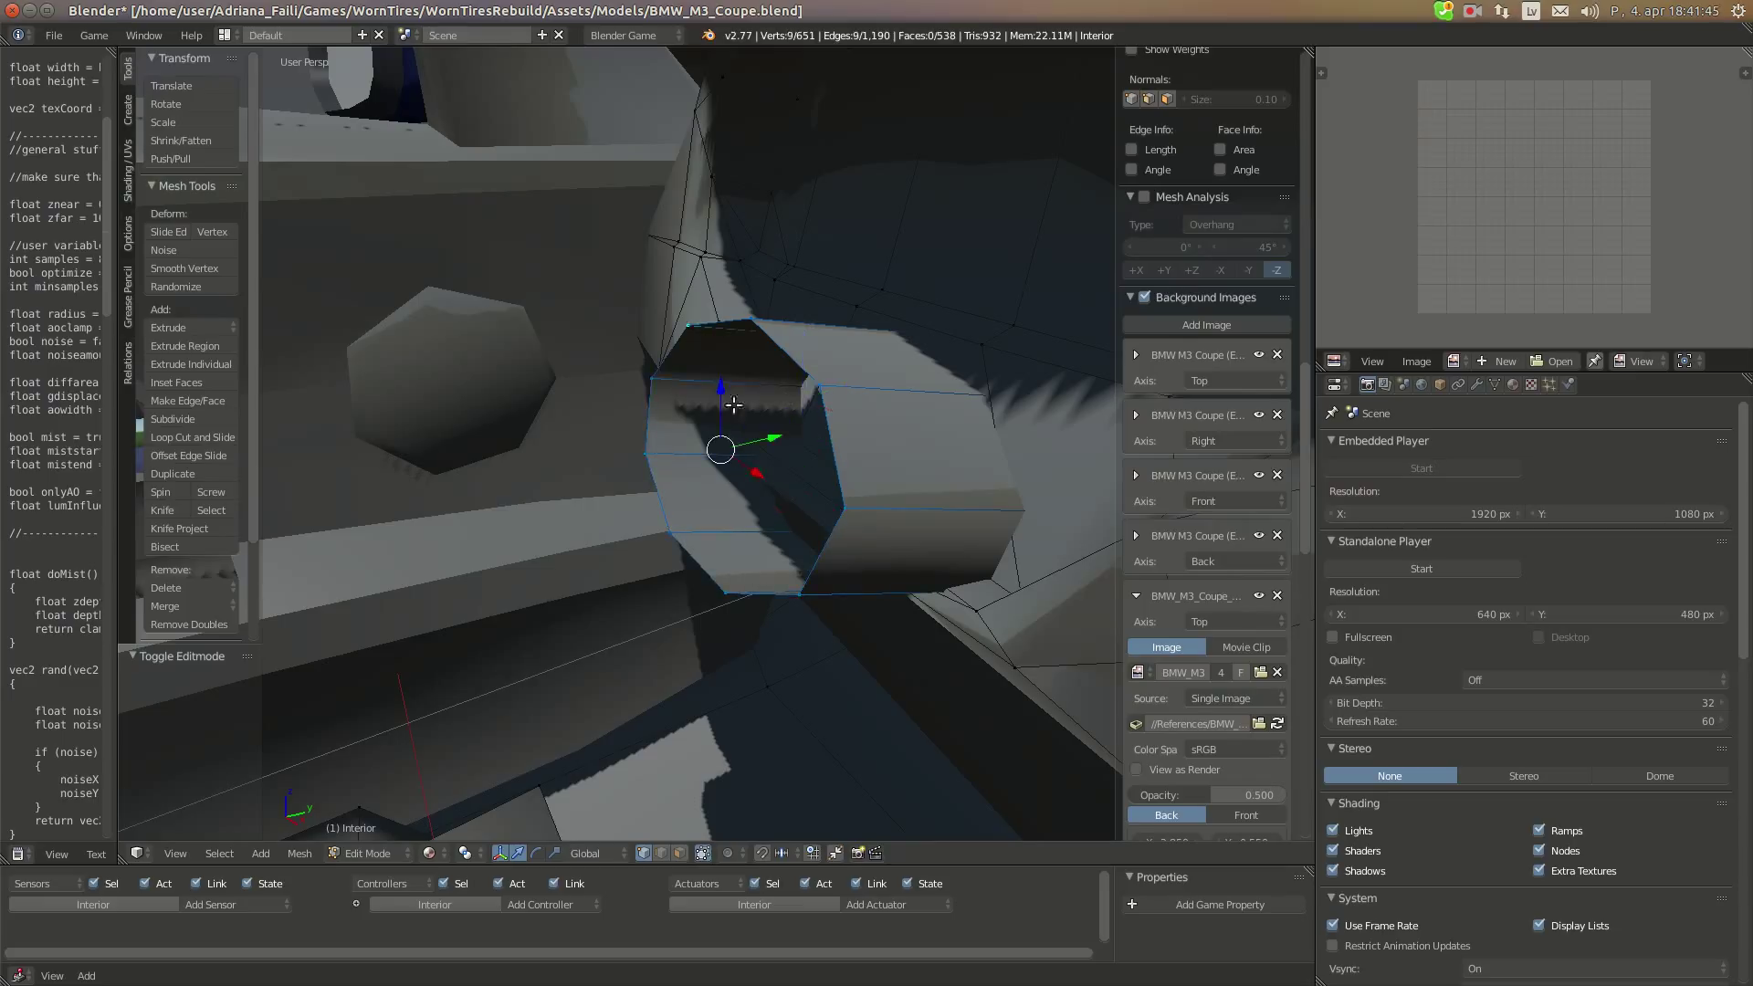
middle_drag(798, 445, 867, 472)
key(e)
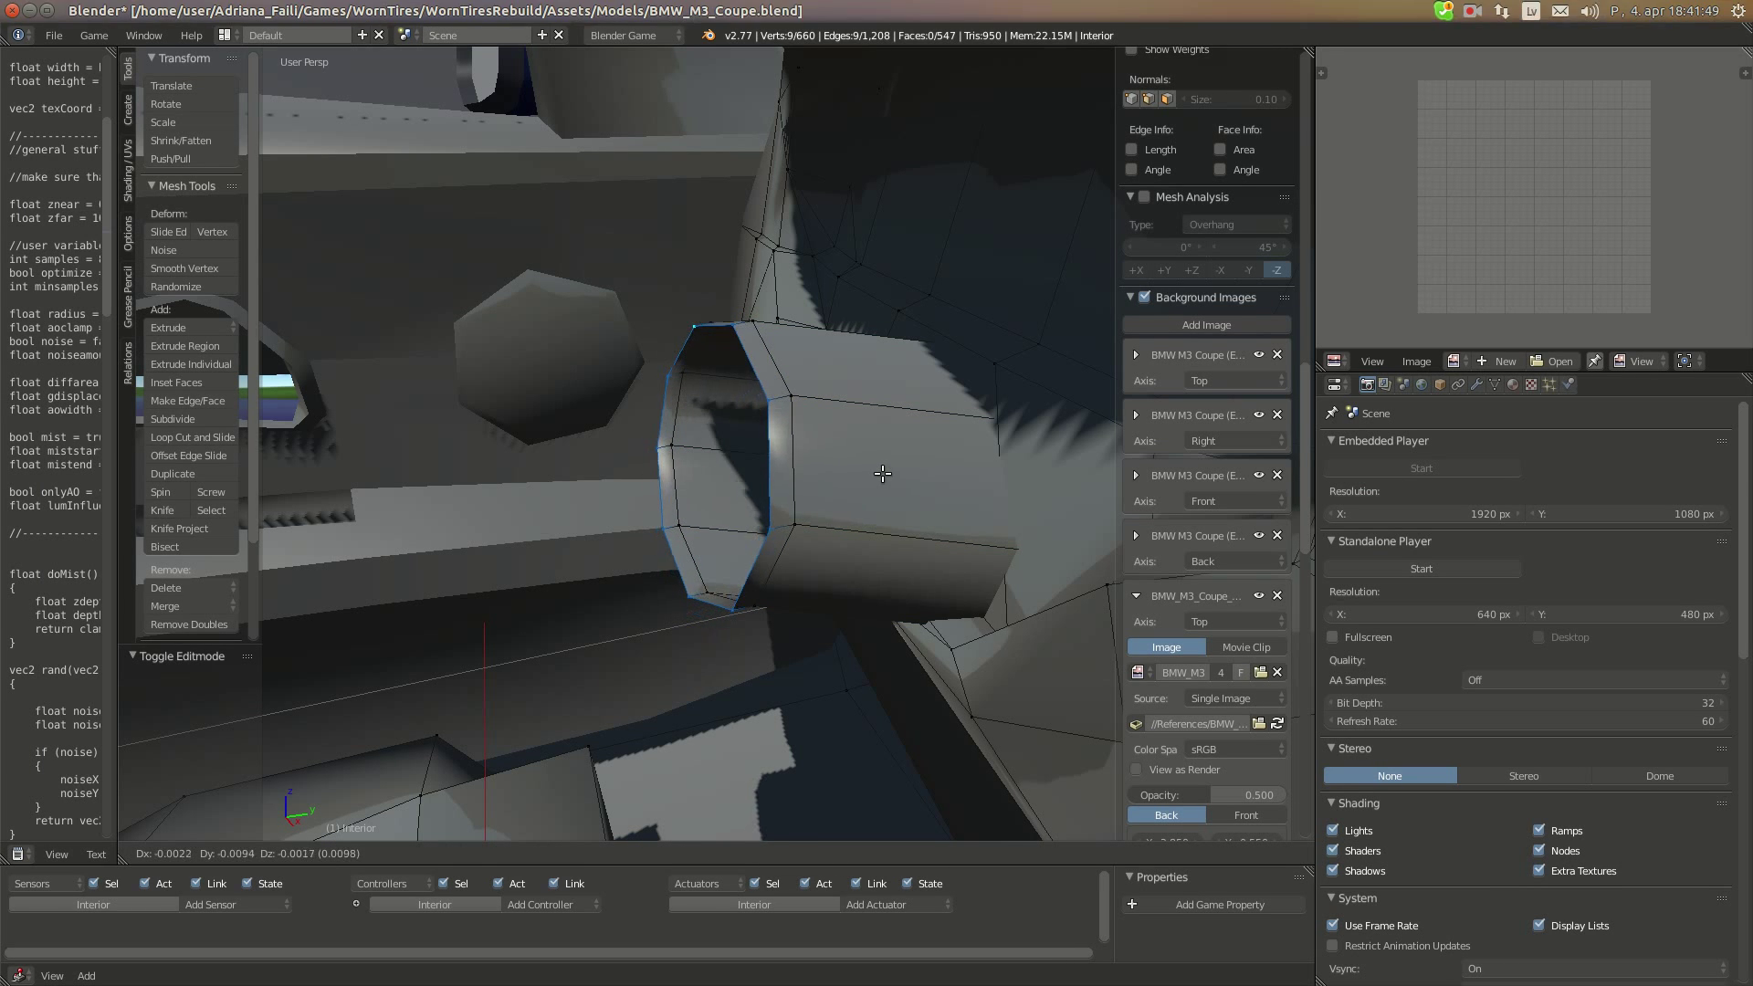
click(886, 470)
Shrink the extruded front rim inward and move it -0.003 along Y
middle_drag(886, 469, 760, 441)
key(s)
click(939, 475)
click(758, 448)
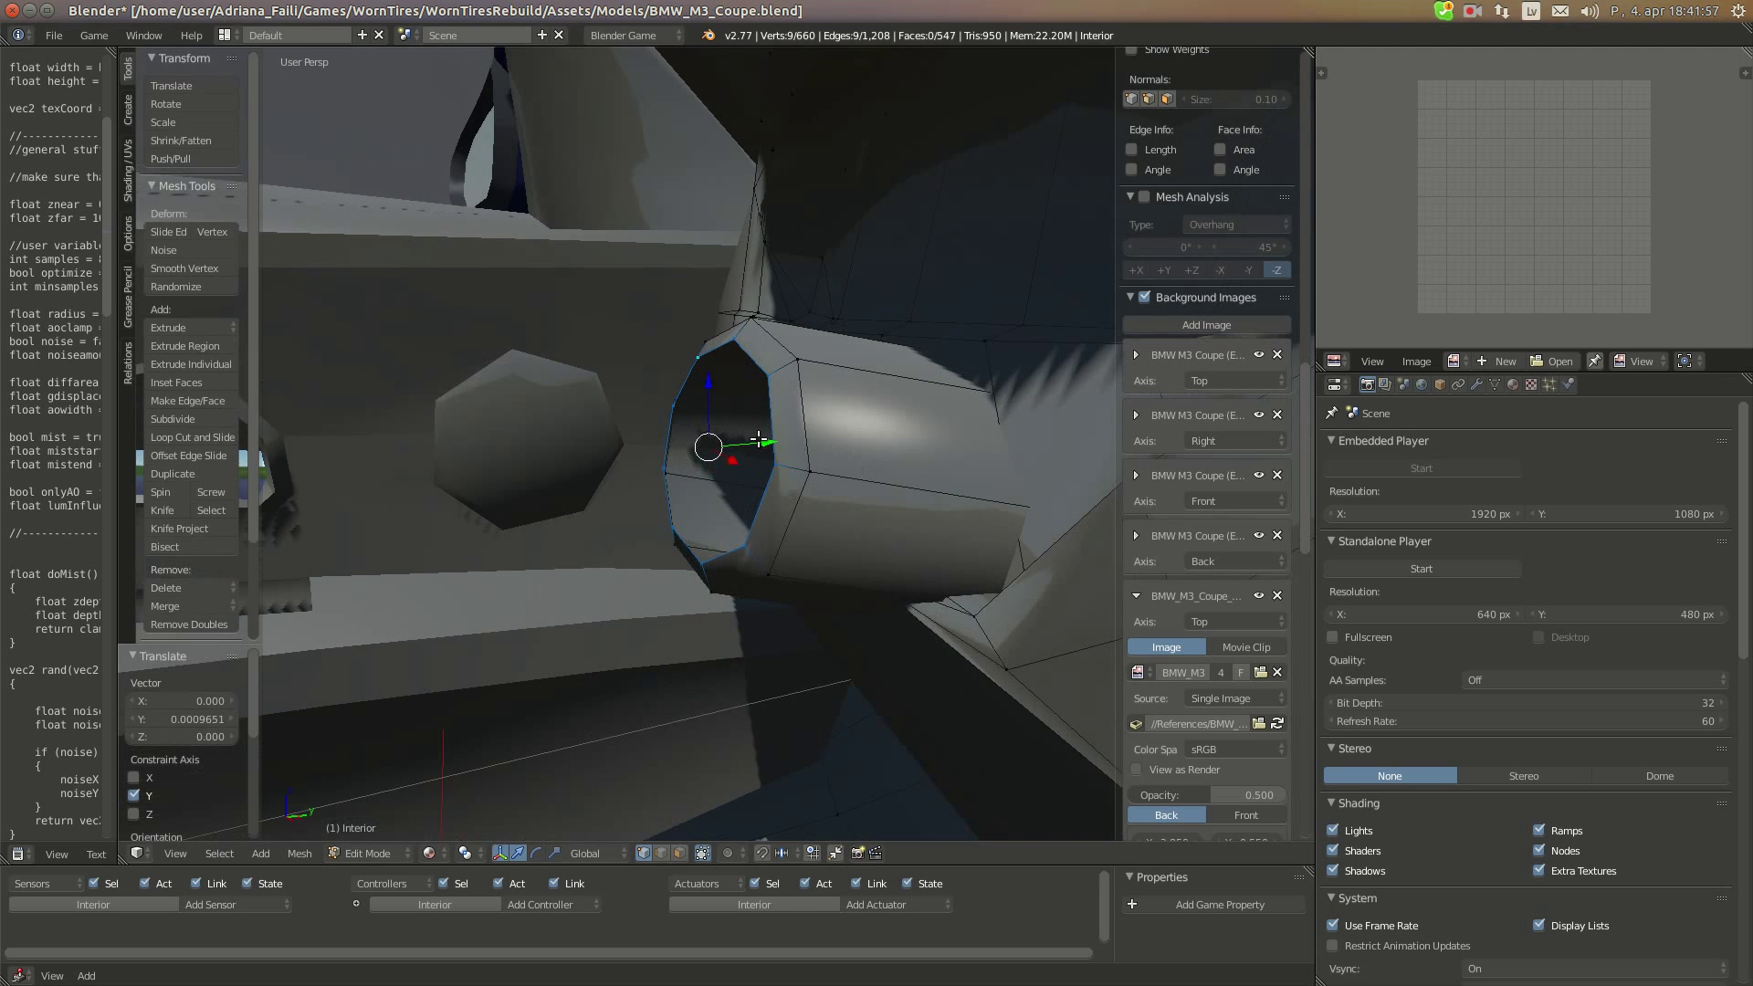
drag(760, 441, 759, 447)
Nudge the extruded front rim along X and scale it uniformly to 0.924
middle_drag(760, 448, 767, 462)
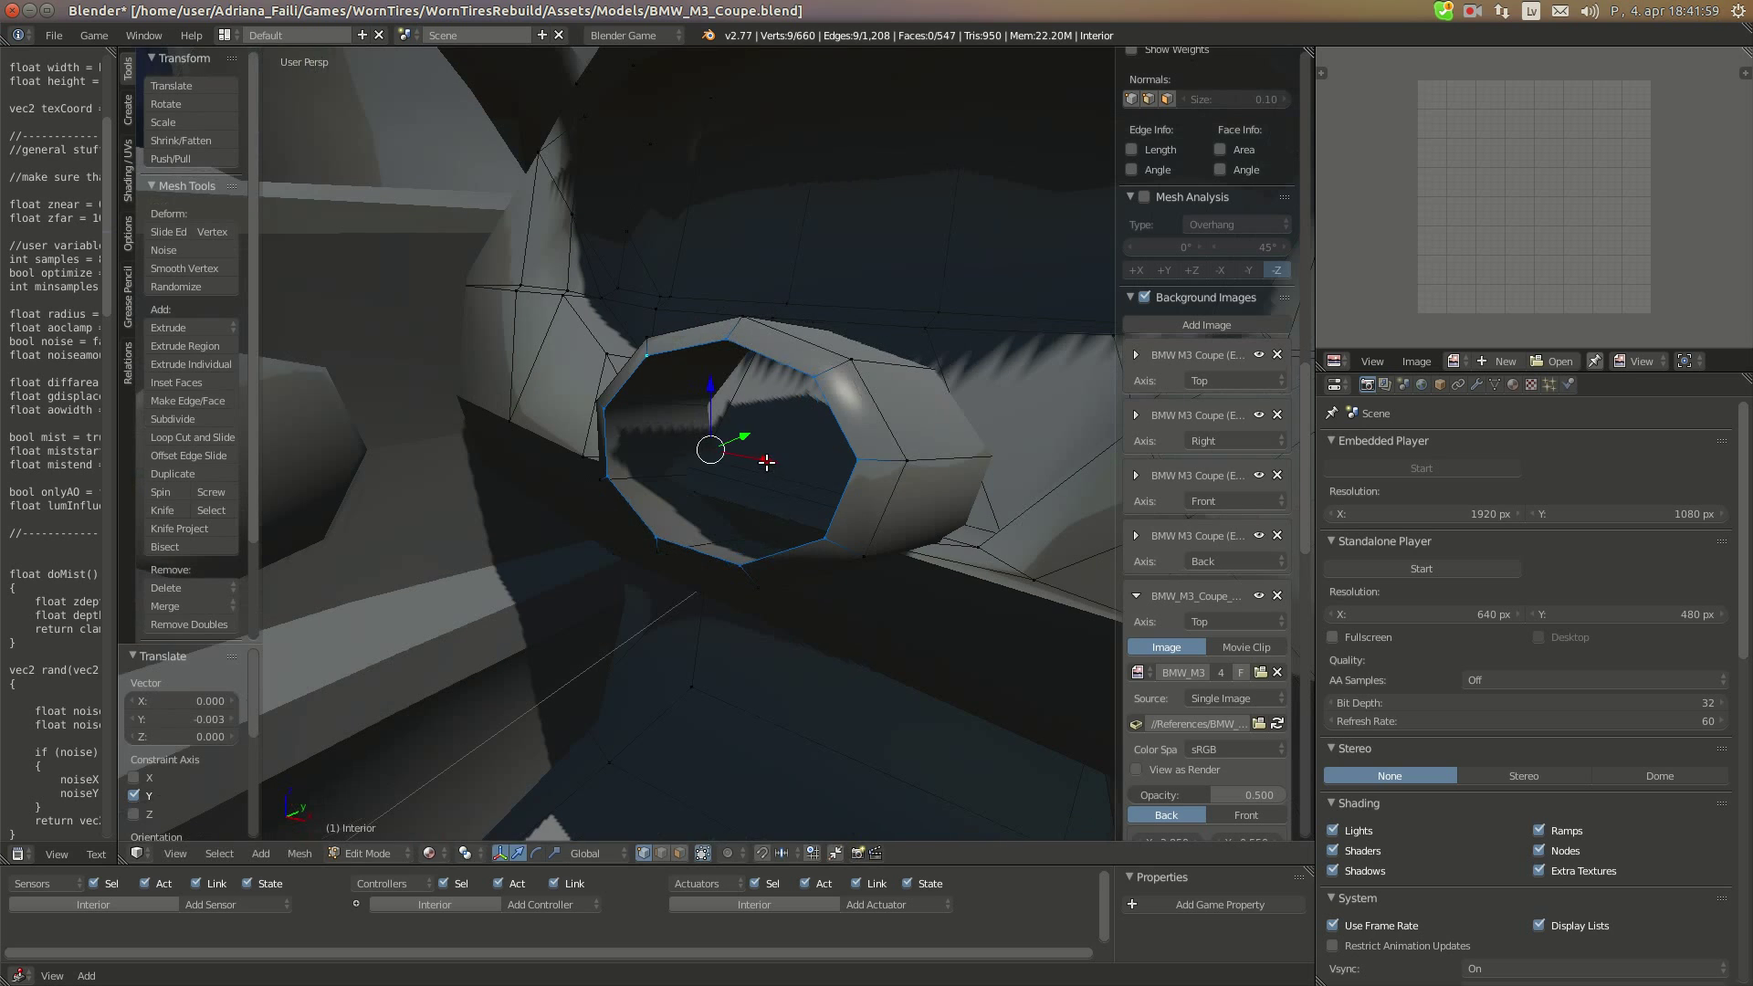
drag(767, 463, 773, 464)
key(s)
click(920, 515)
Extrude the front rim inward, scale it to about 0.255, and merge its vertices at the center to close the cylinder
middle_drag(920, 514, 845, 477)
key(e)
key(s)
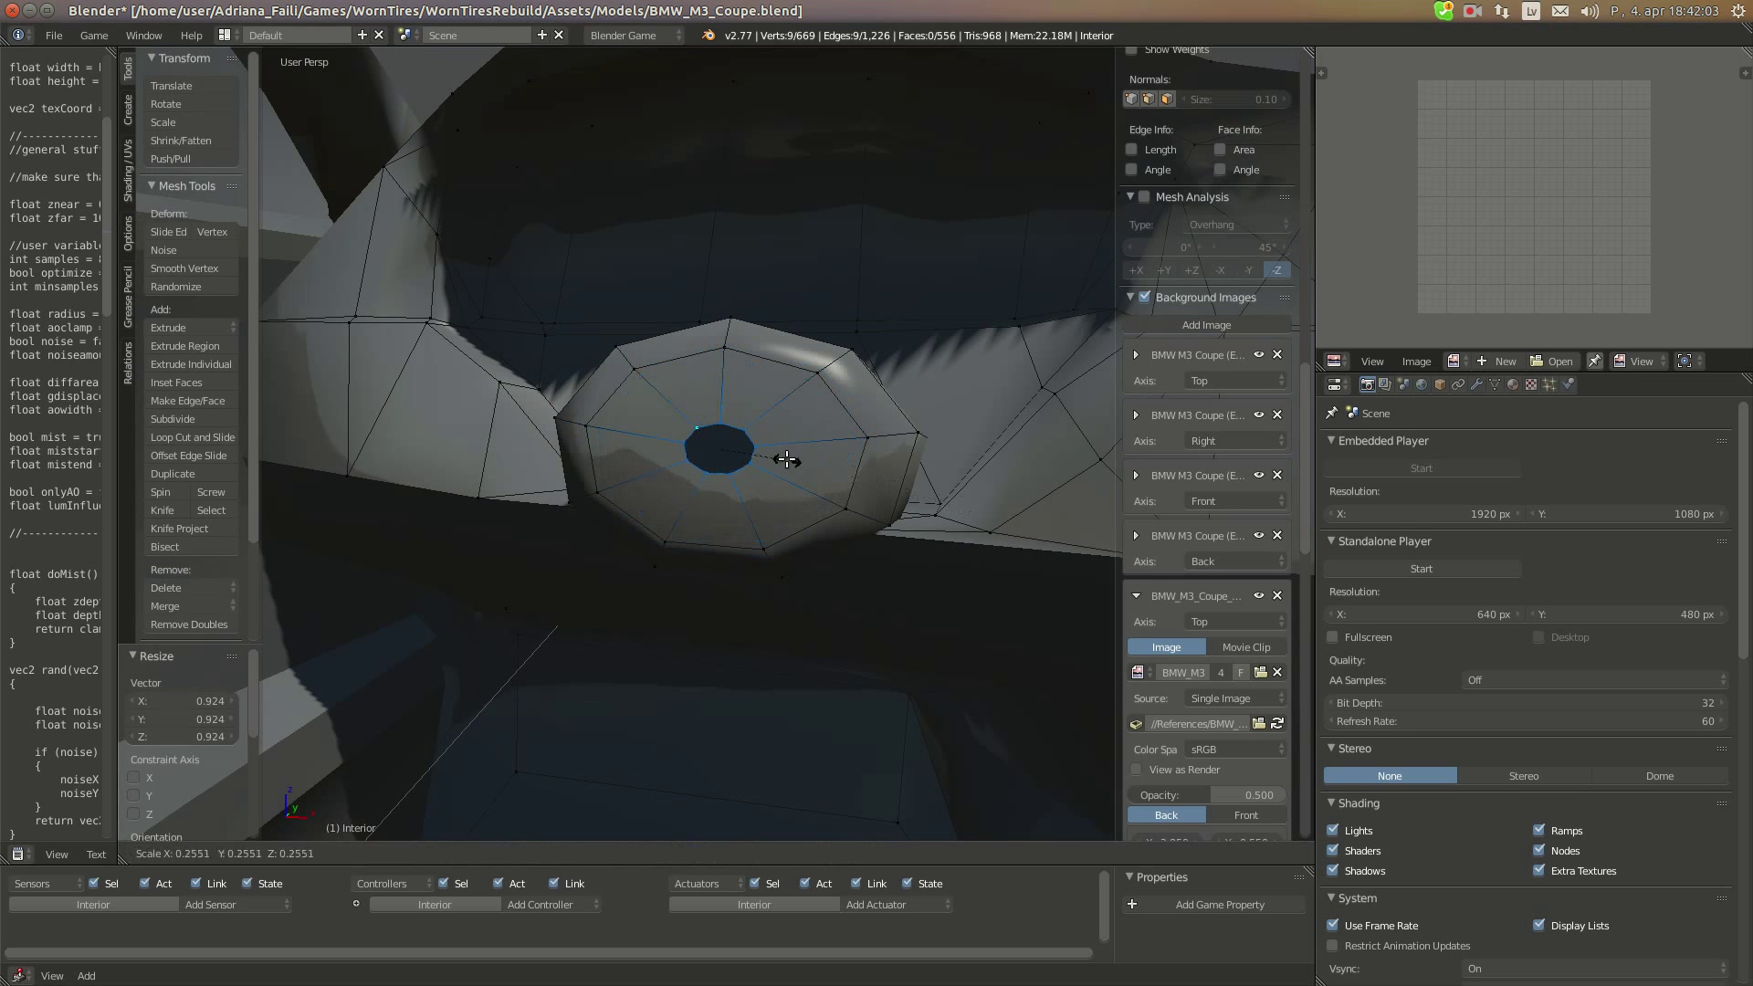
click(786, 460)
key(alt+m)
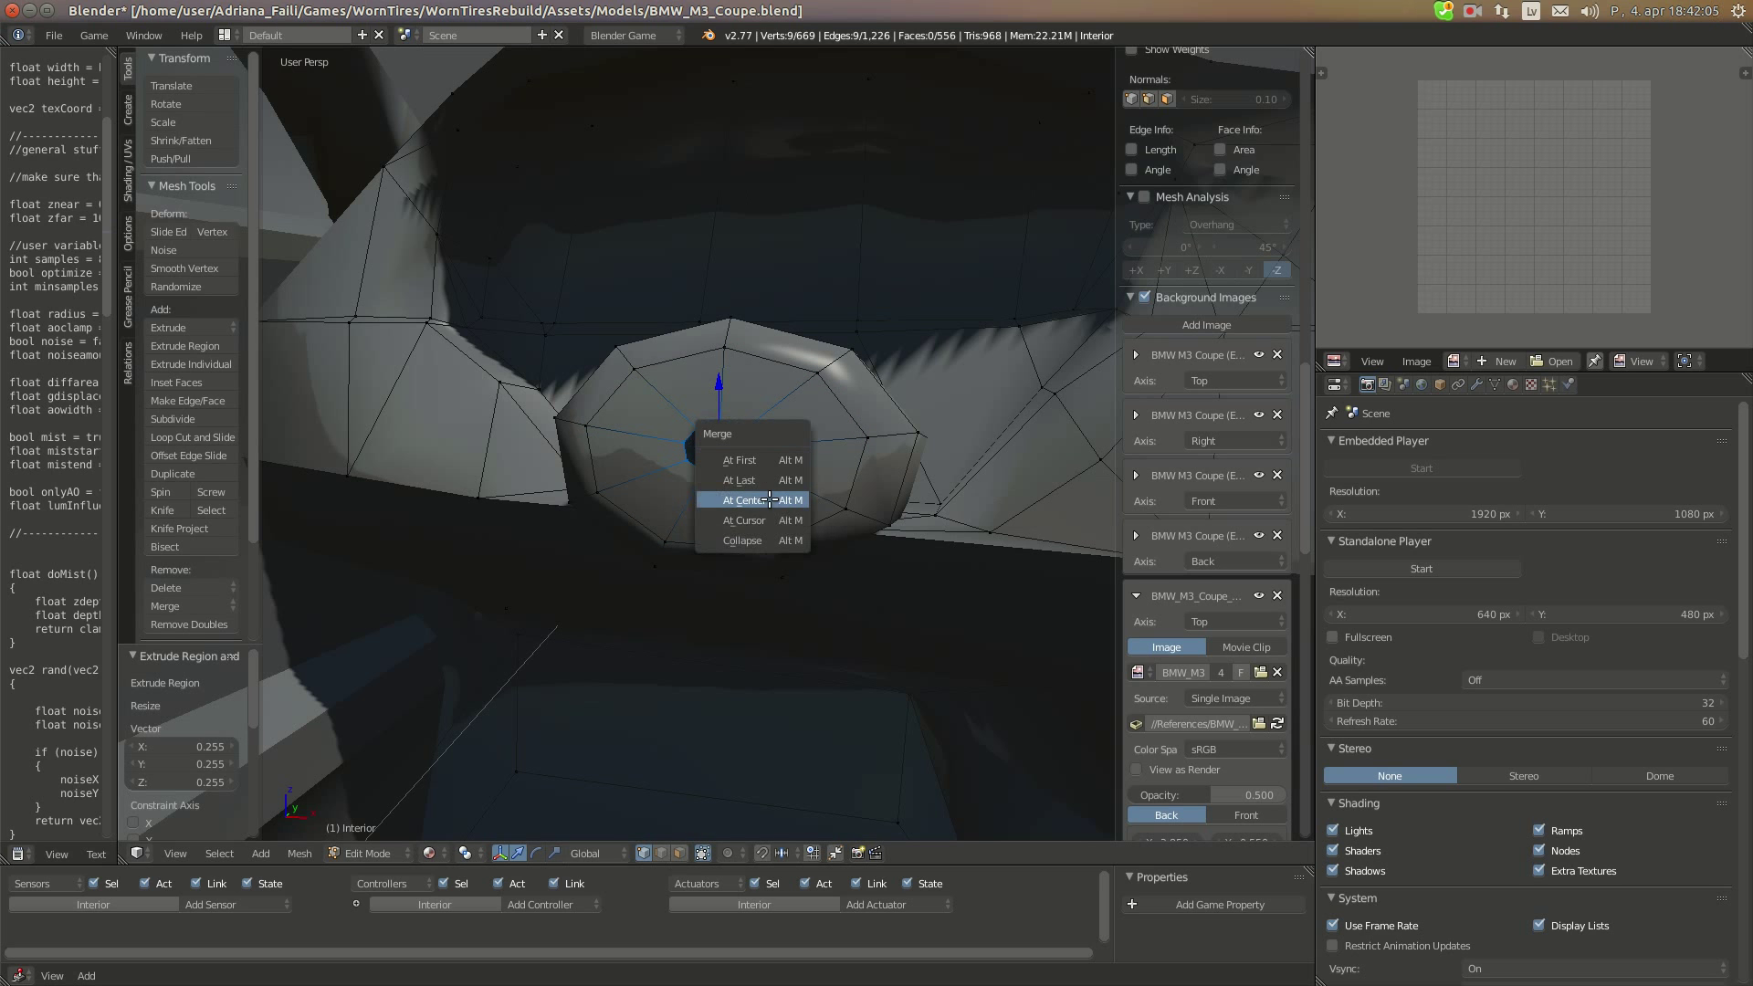
click(777, 500)
Adjust the merged center vertex of the cap along Y, finishing with a move of 0.002
middle_drag(776, 500, 759, 441)
drag(759, 443, 747, 444)
middle_drag(747, 444, 748, 444)
drag(749, 445, 758, 445)
mouse_move(758, 444)
middle_down()
mouse_move(895, 502)
mouse_move(833, 533)
mouse_move(793, 439)
mouse_move(736, 458)
middle_up()
scroll(735, 459, up, 3)
Check the interior reference photo, and move the two lower-rim vertices right of the capped cylinder -0.021 along X
click(20, 146)
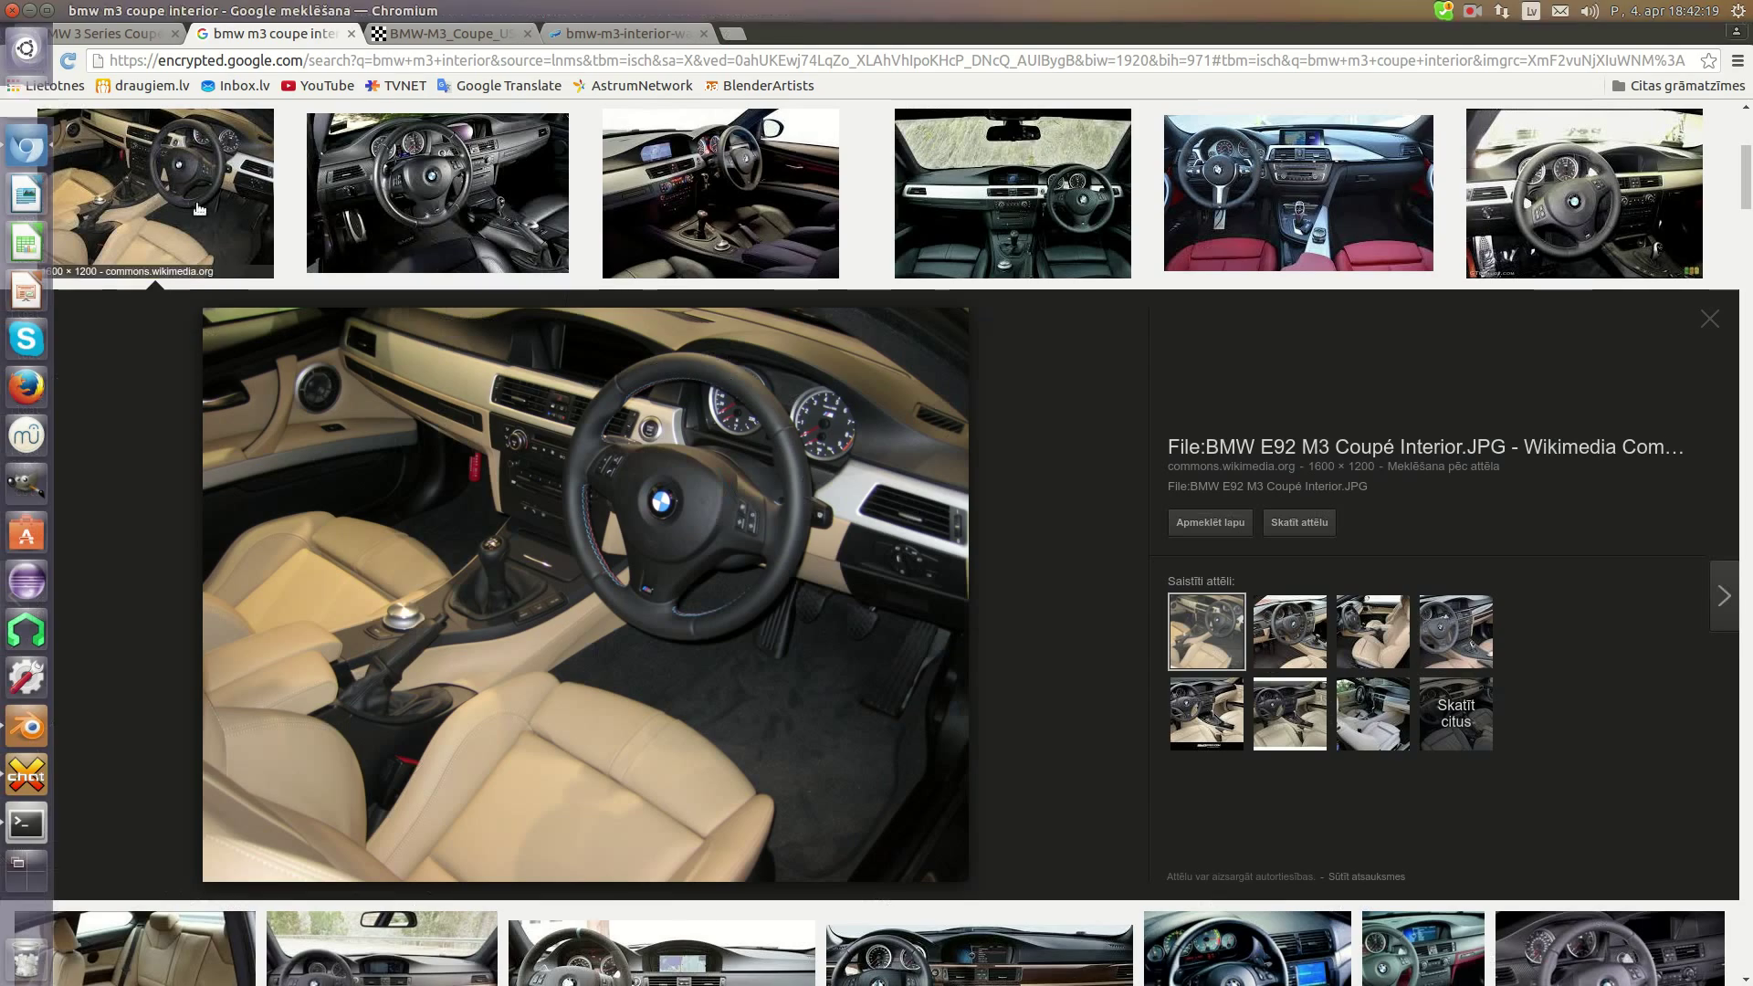
mouse_move(2, 683)
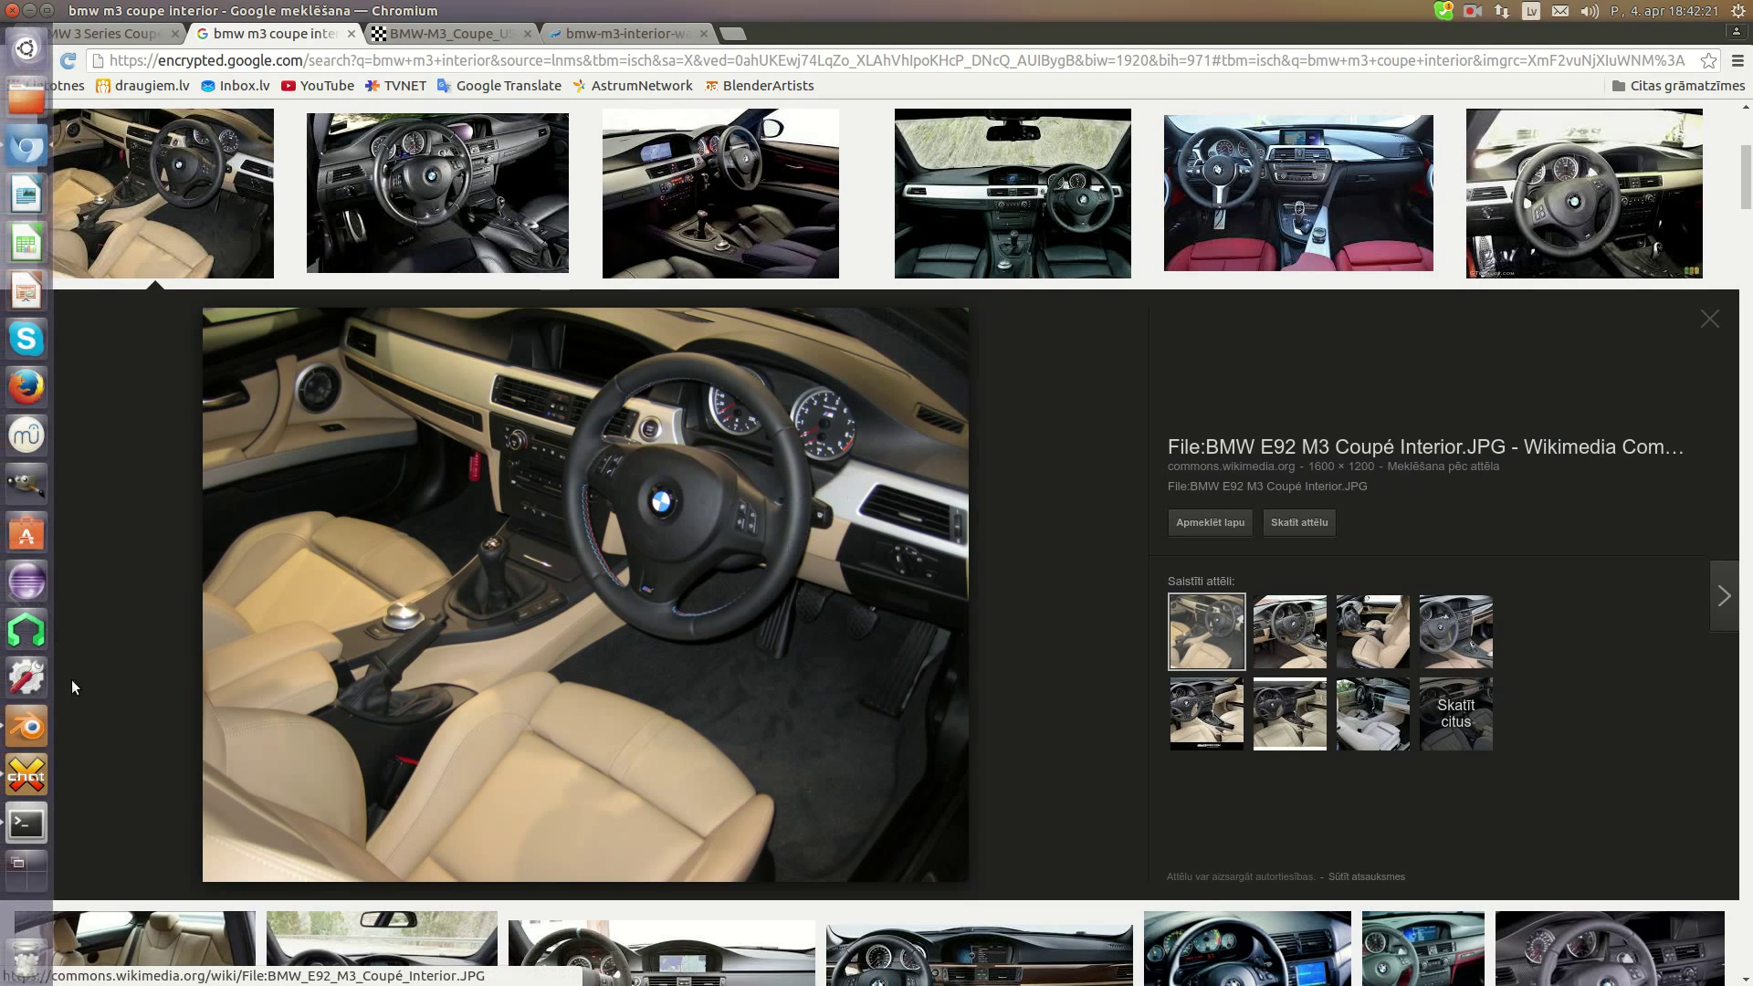
click(24, 724)
middle_drag(773, 477, 748, 486)
right_click(899, 437)
middle_drag(899, 436, 884, 434)
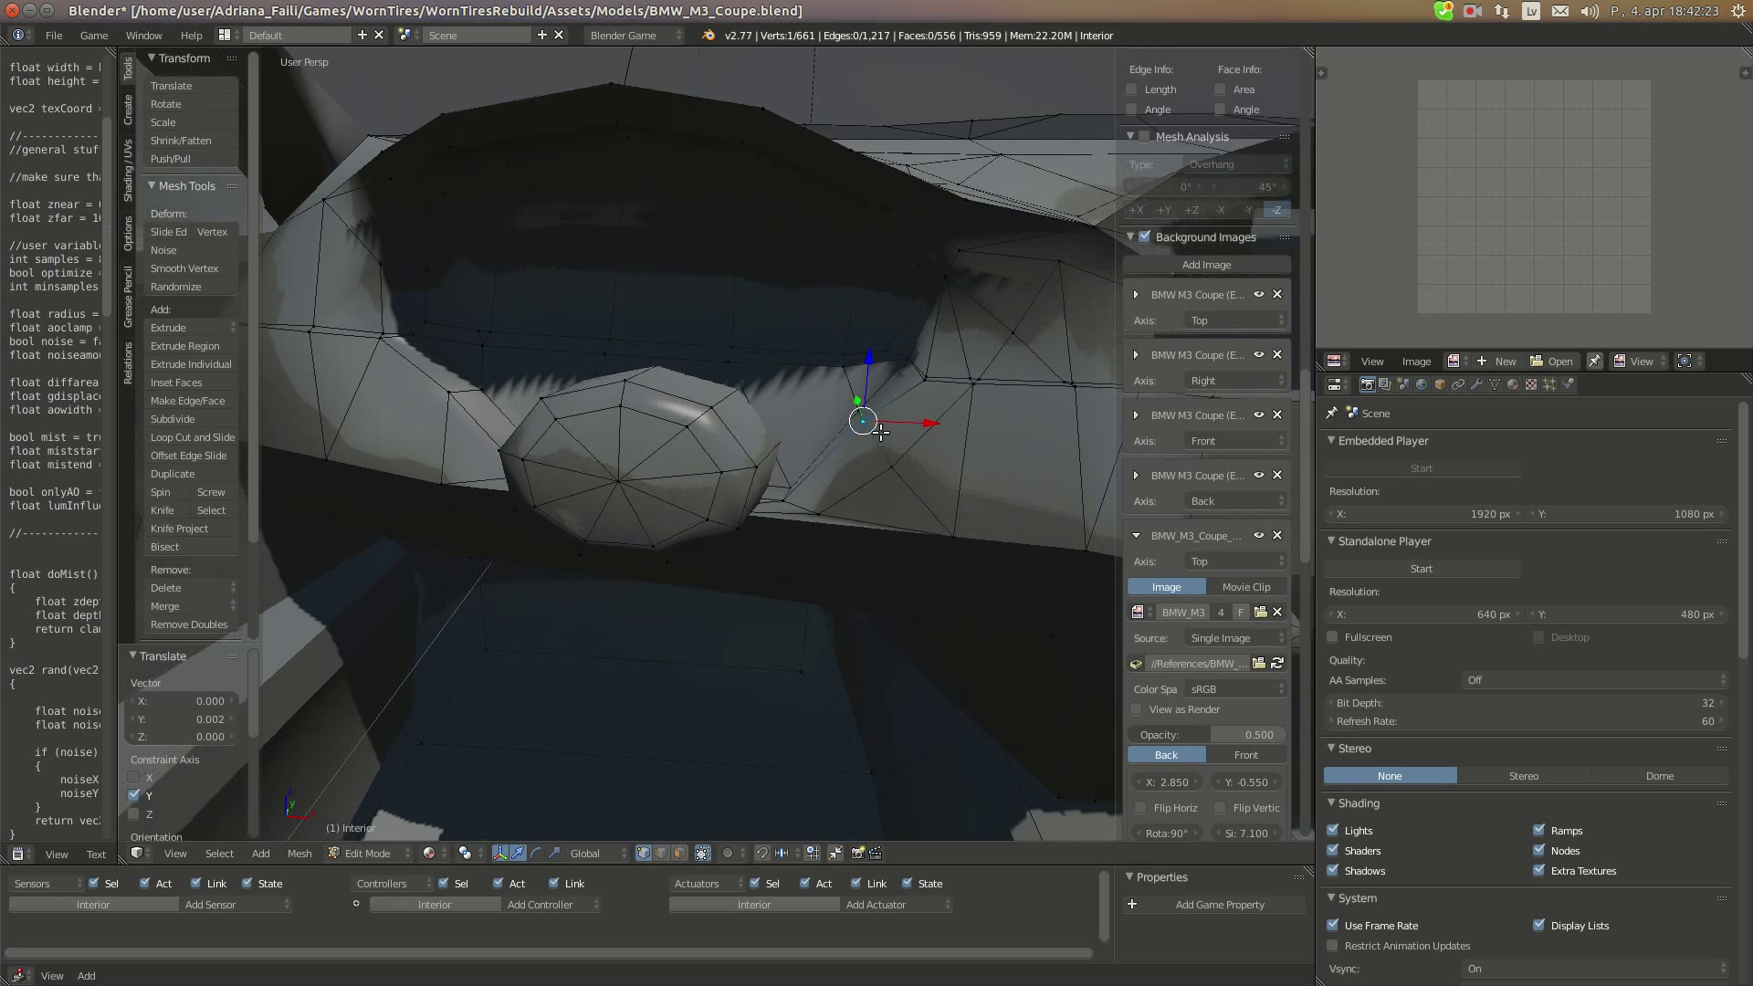
shift+right_click(861, 407)
drag(895, 419, 875, 420)
Move the vertex pair at the opening's lower right corner -0.003 along X and the pair left of the cylinder 0.029 along X
right_click(927, 381)
shift+right_click(924, 373)
drag(963, 379, 961, 379)
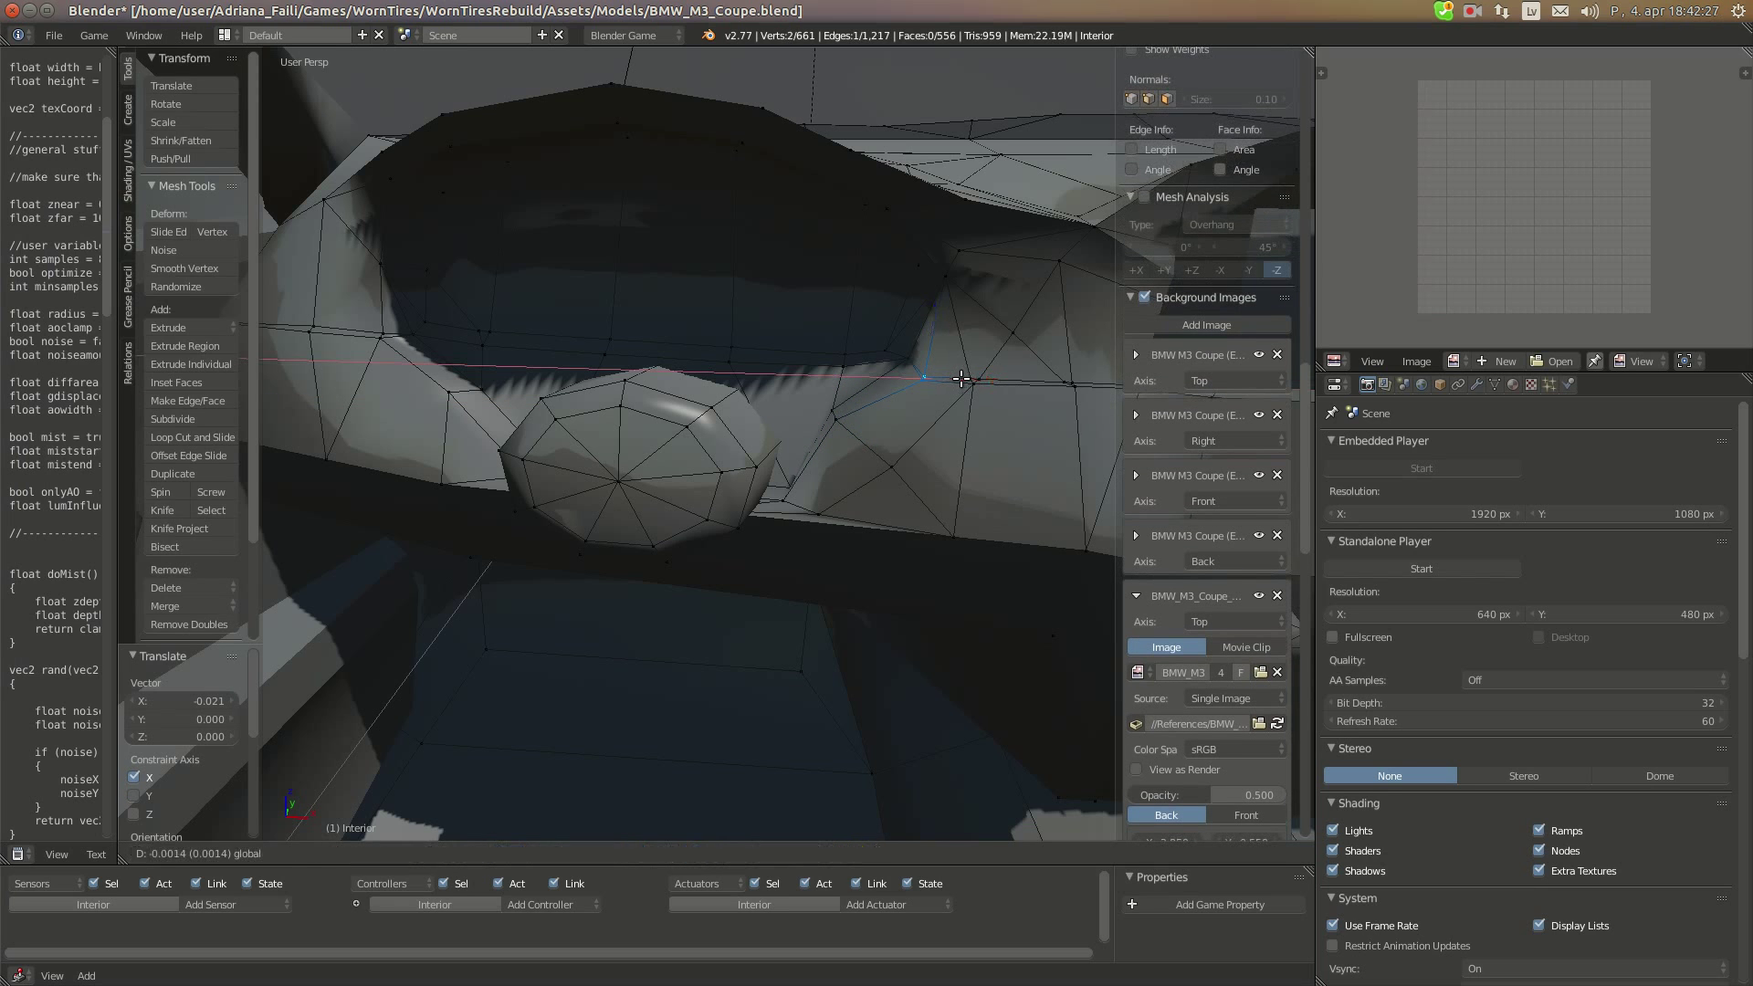
click(956, 379)
middle_drag(956, 379, 512, 396)
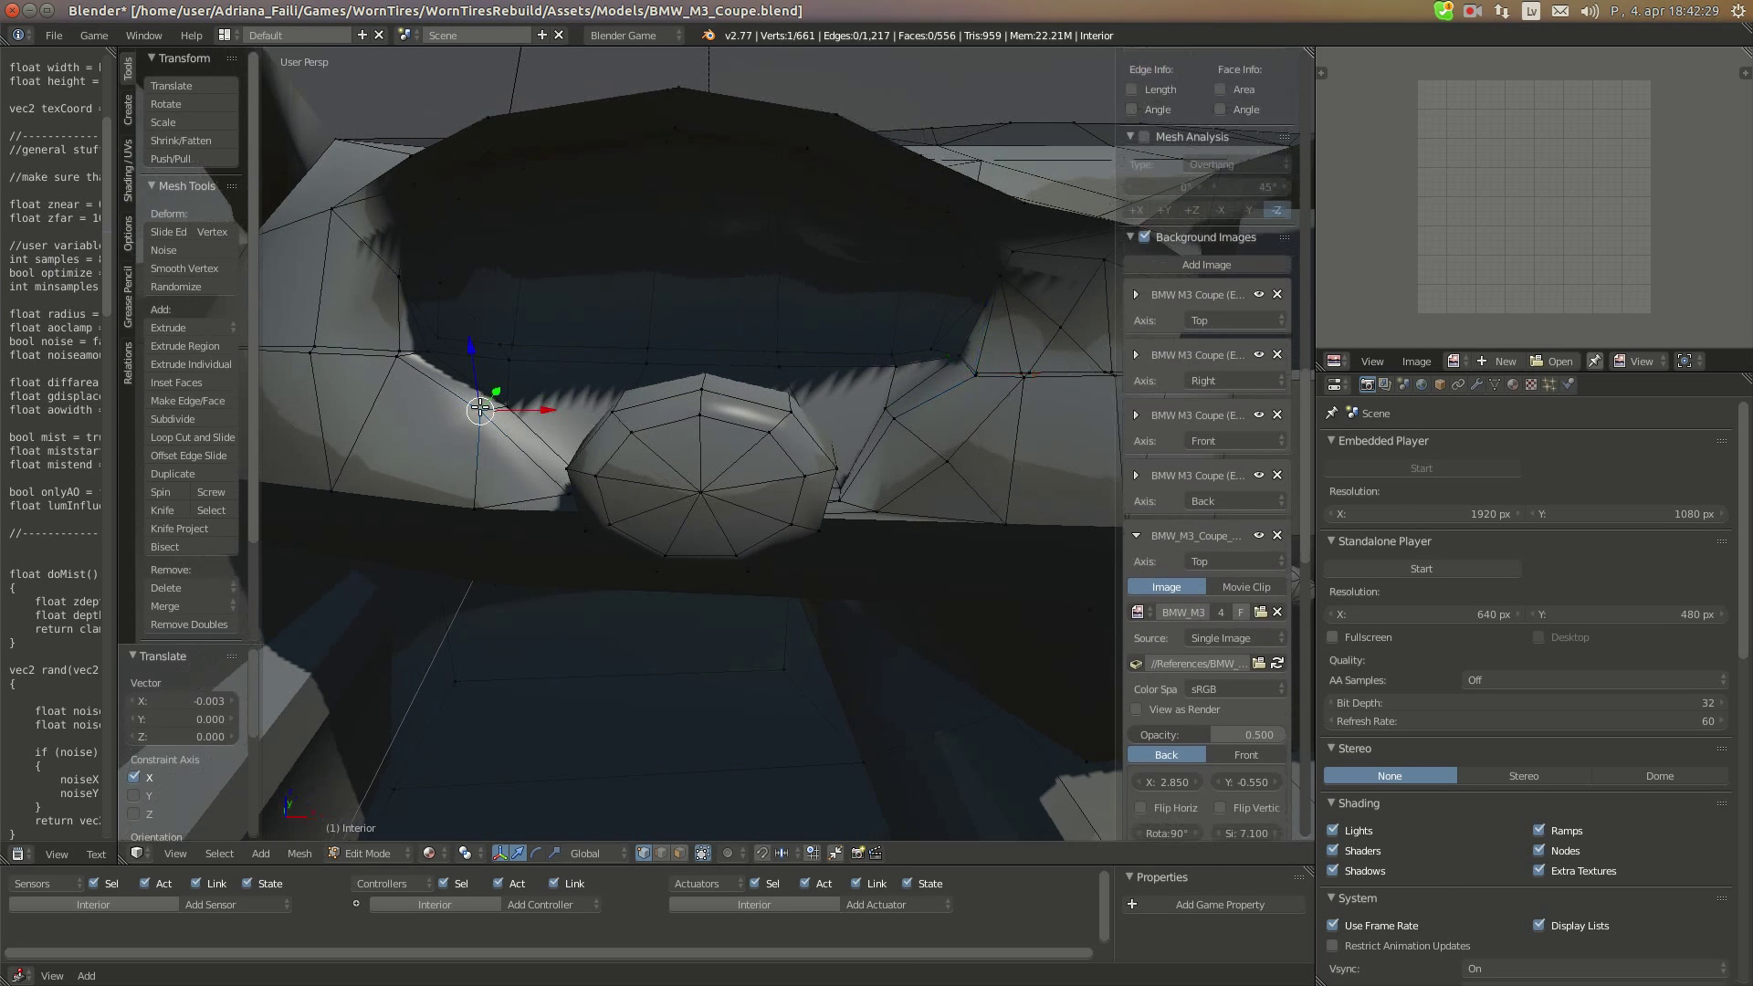
drag(555, 408, 586, 404)
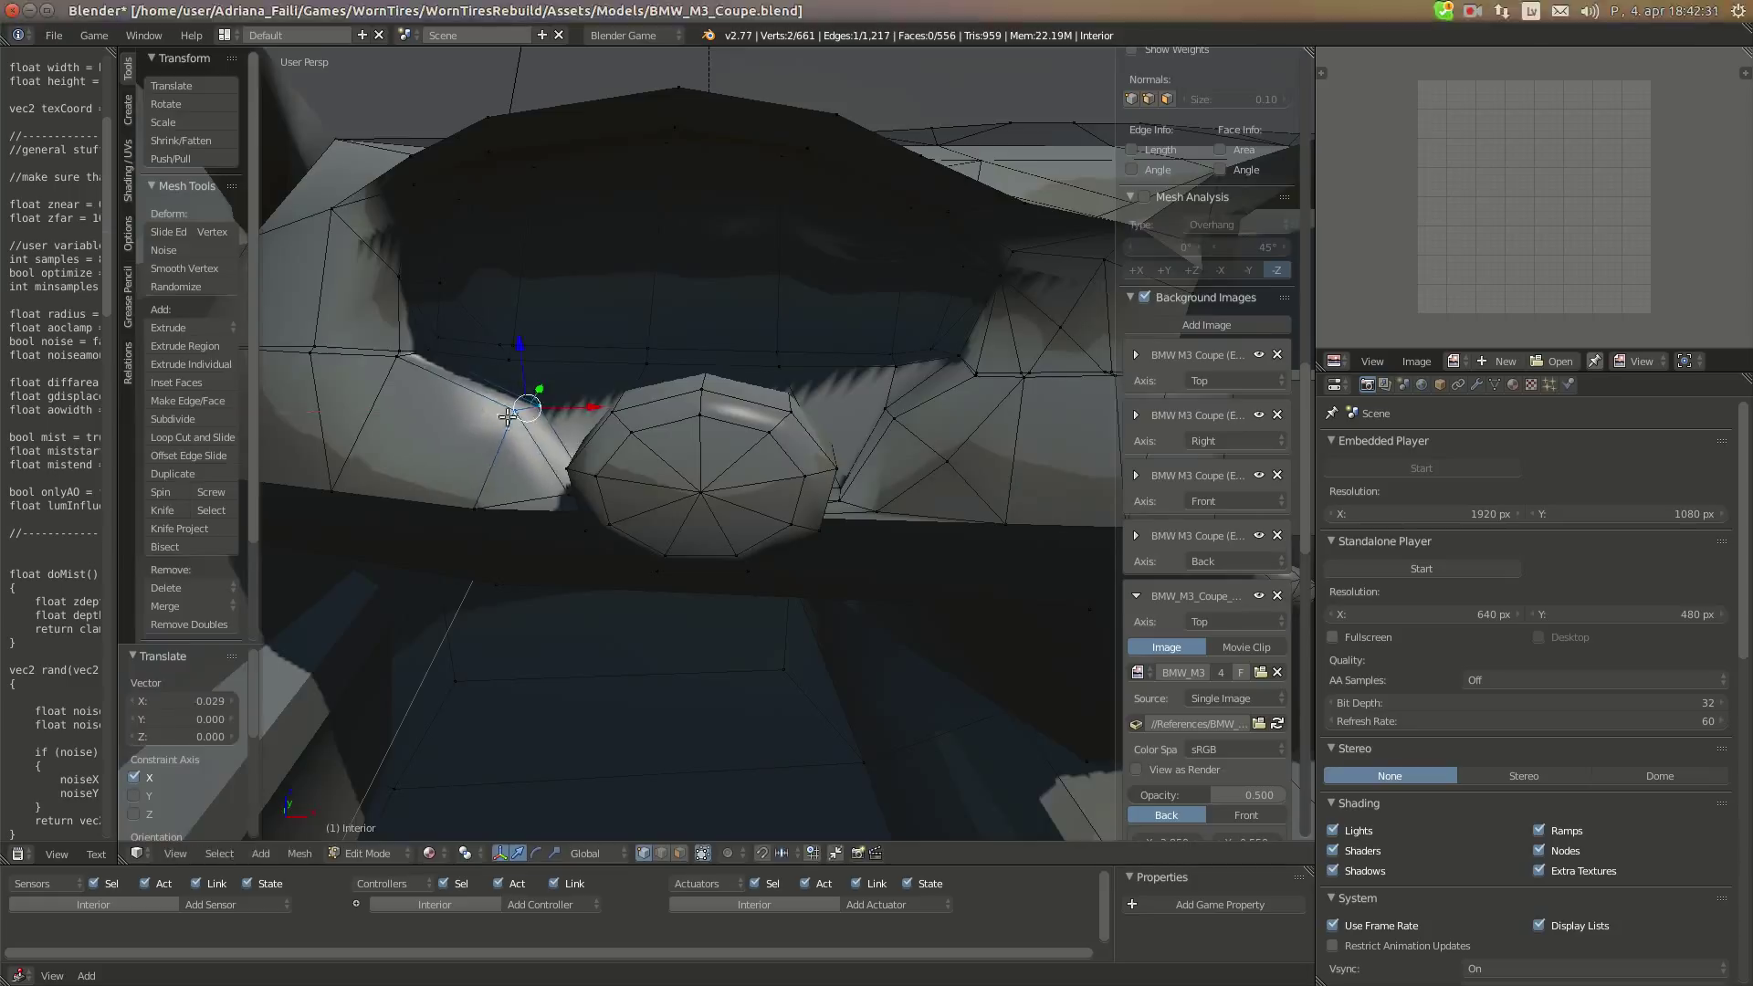
Cut new edges with the Knife across the opening's lower rim left of the capped cylinder
shift+middle_drag(516, 433, 644, 469)
scroll(644, 468, up, 2)
key(a)
key(k)
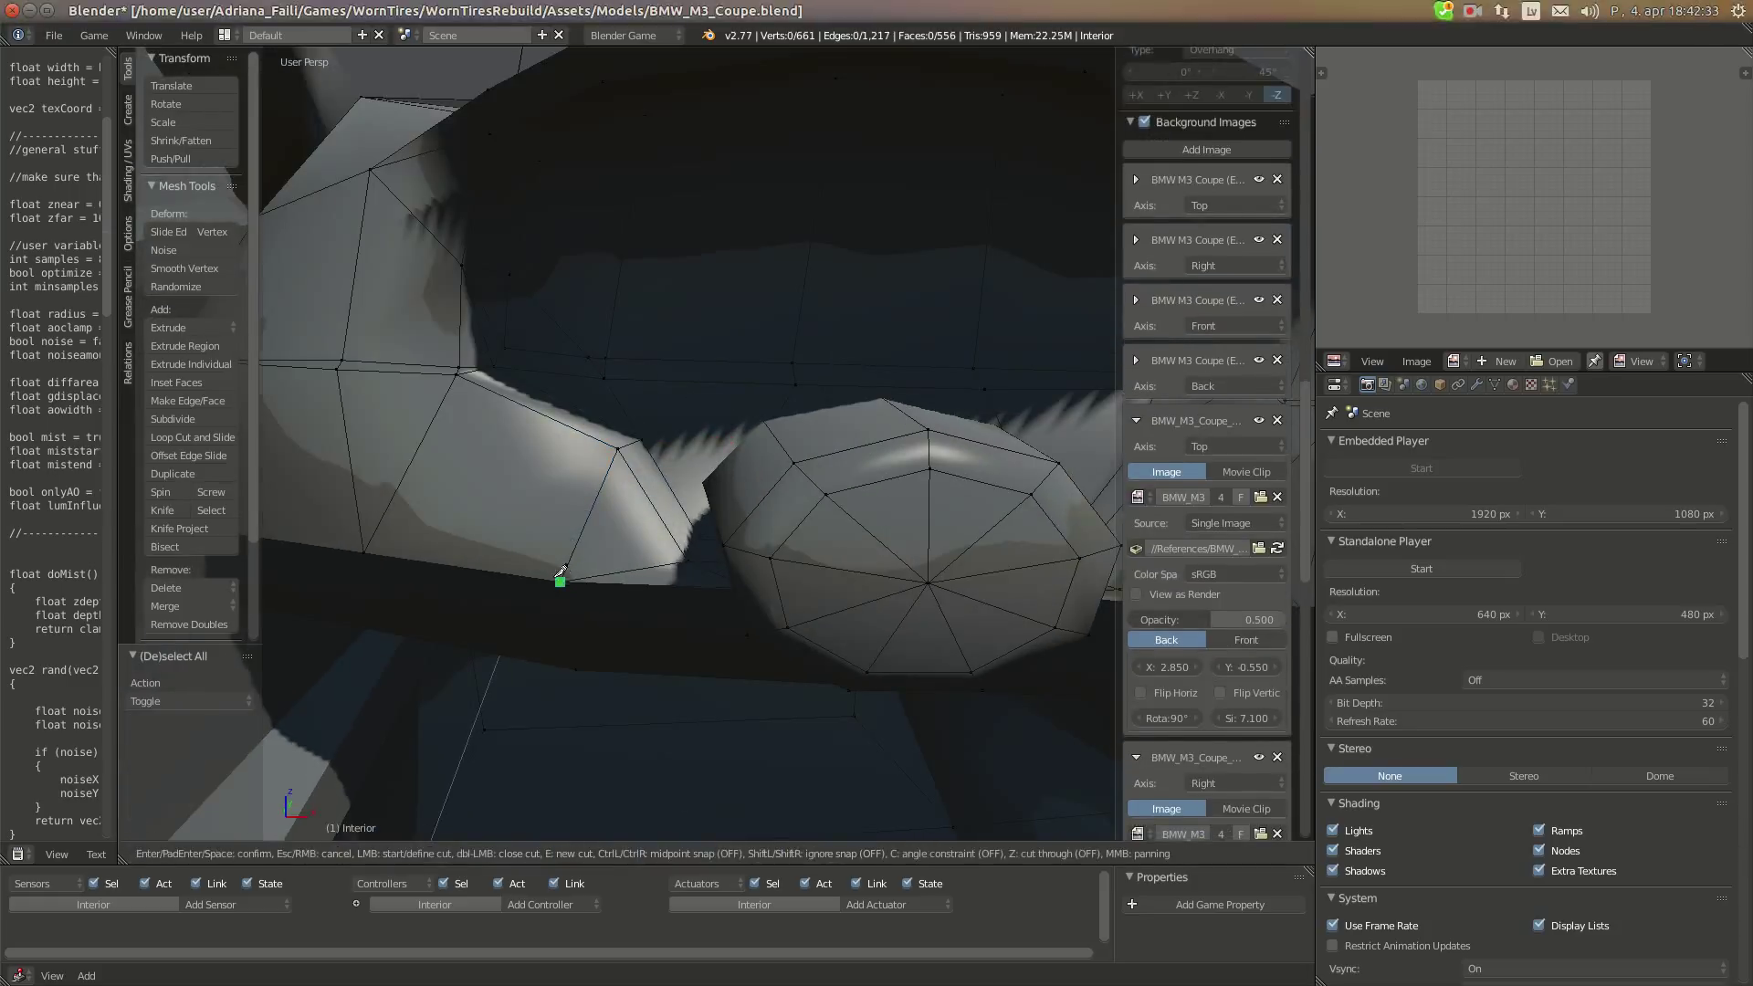
click(554, 420)
click(605, 378)
key(Return)
Try to knife-cut an edge from the new rim vertex left of the cylinder down to the panel's lower edge
scroll(1206, 366, down, 5)
key(a)
key(k)
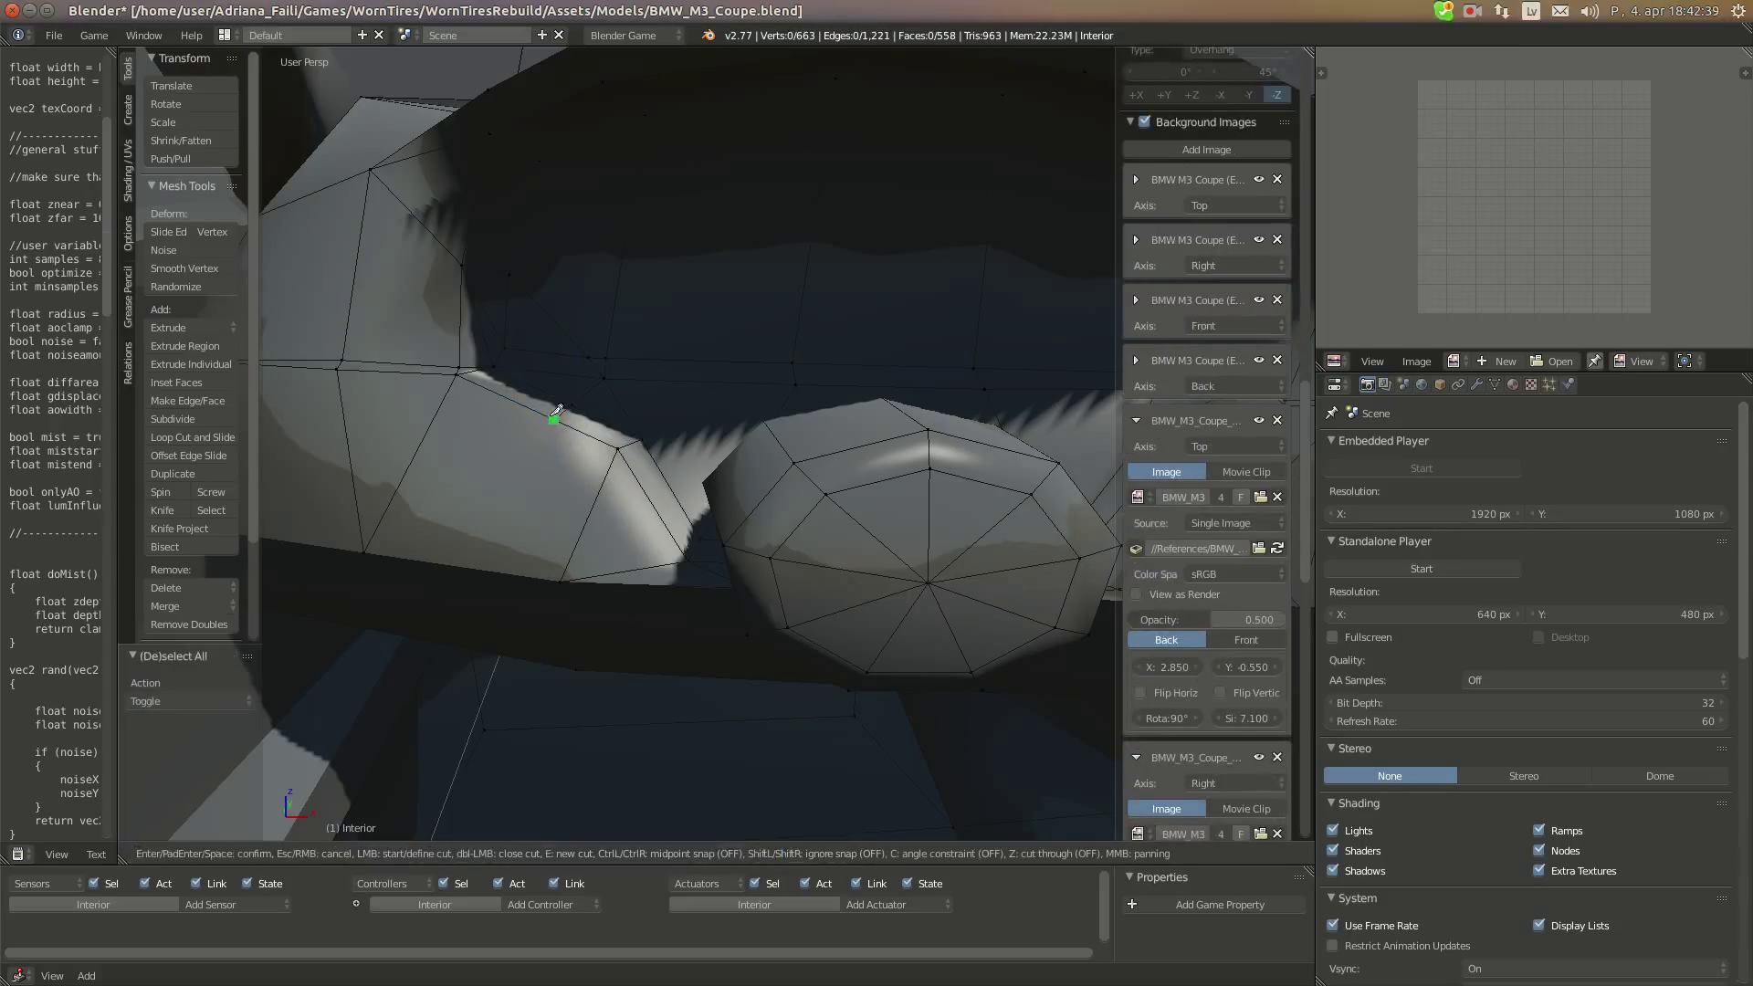
click(553, 420)
click(557, 577)
key(Return)
Move the panel's lower-edge vertex left of the cylinder -0.05 along Z and knife-cut an edge from the panel's bottom up to the new rim vertex
key(g)
key(z)
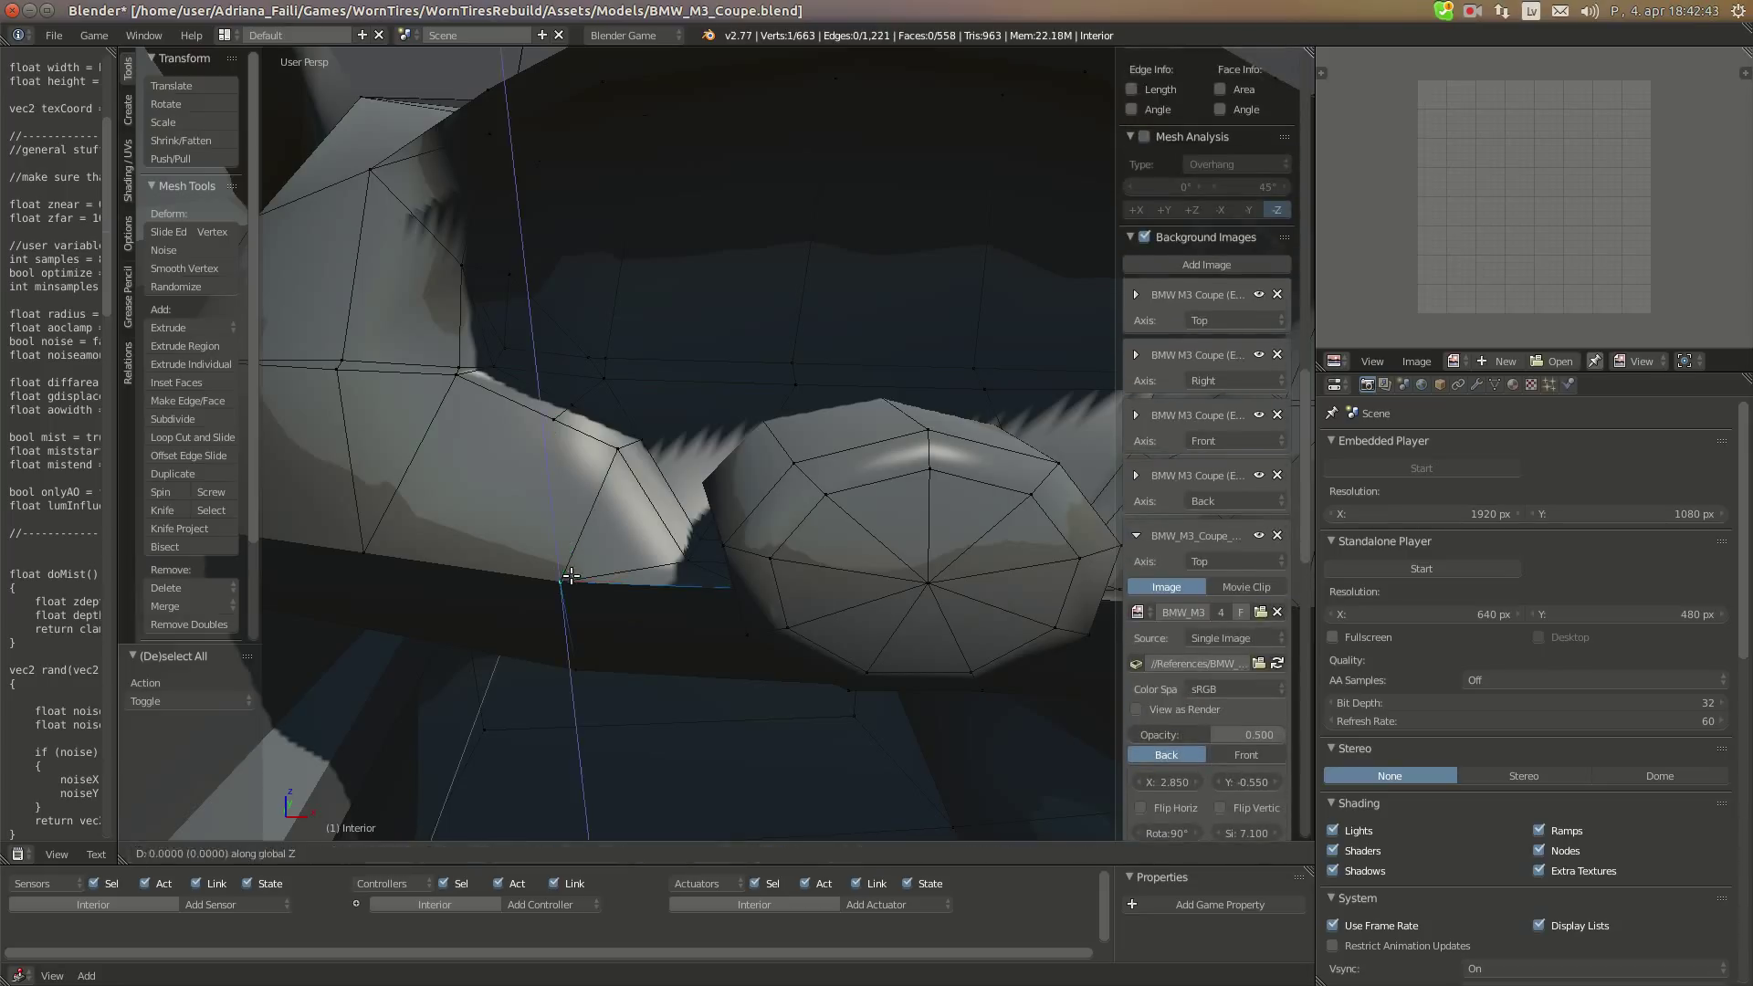
key(Return)
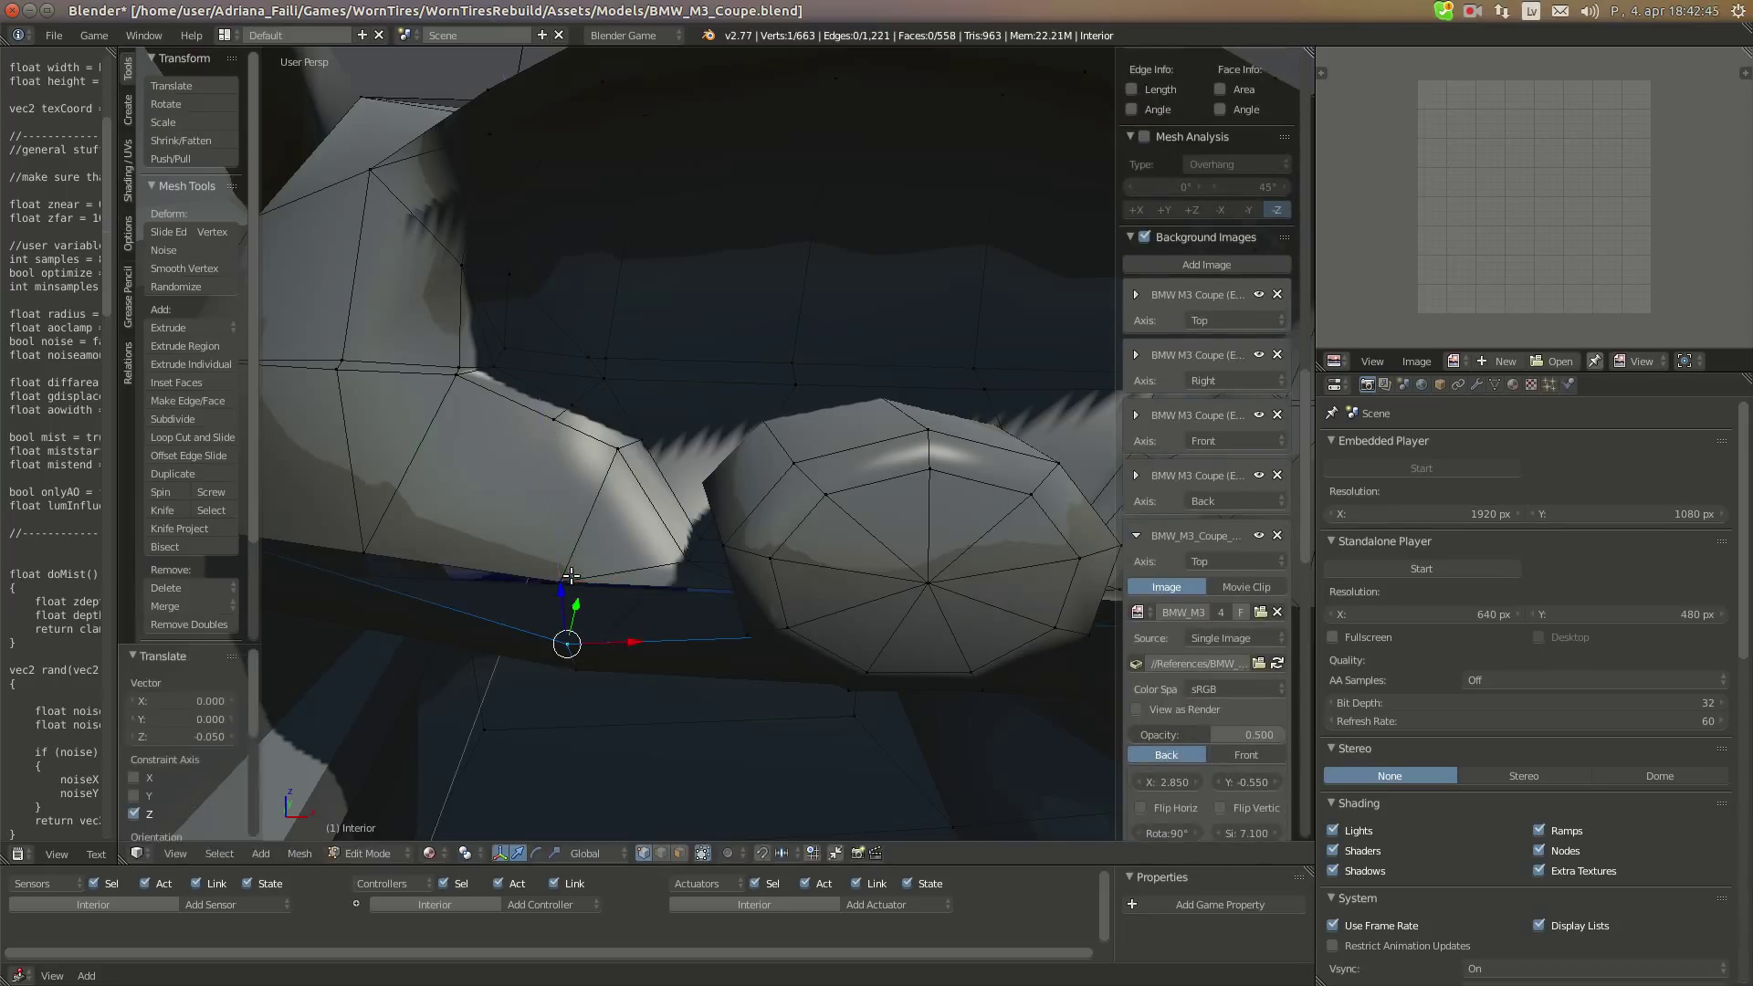
key(k)
click(561, 579)
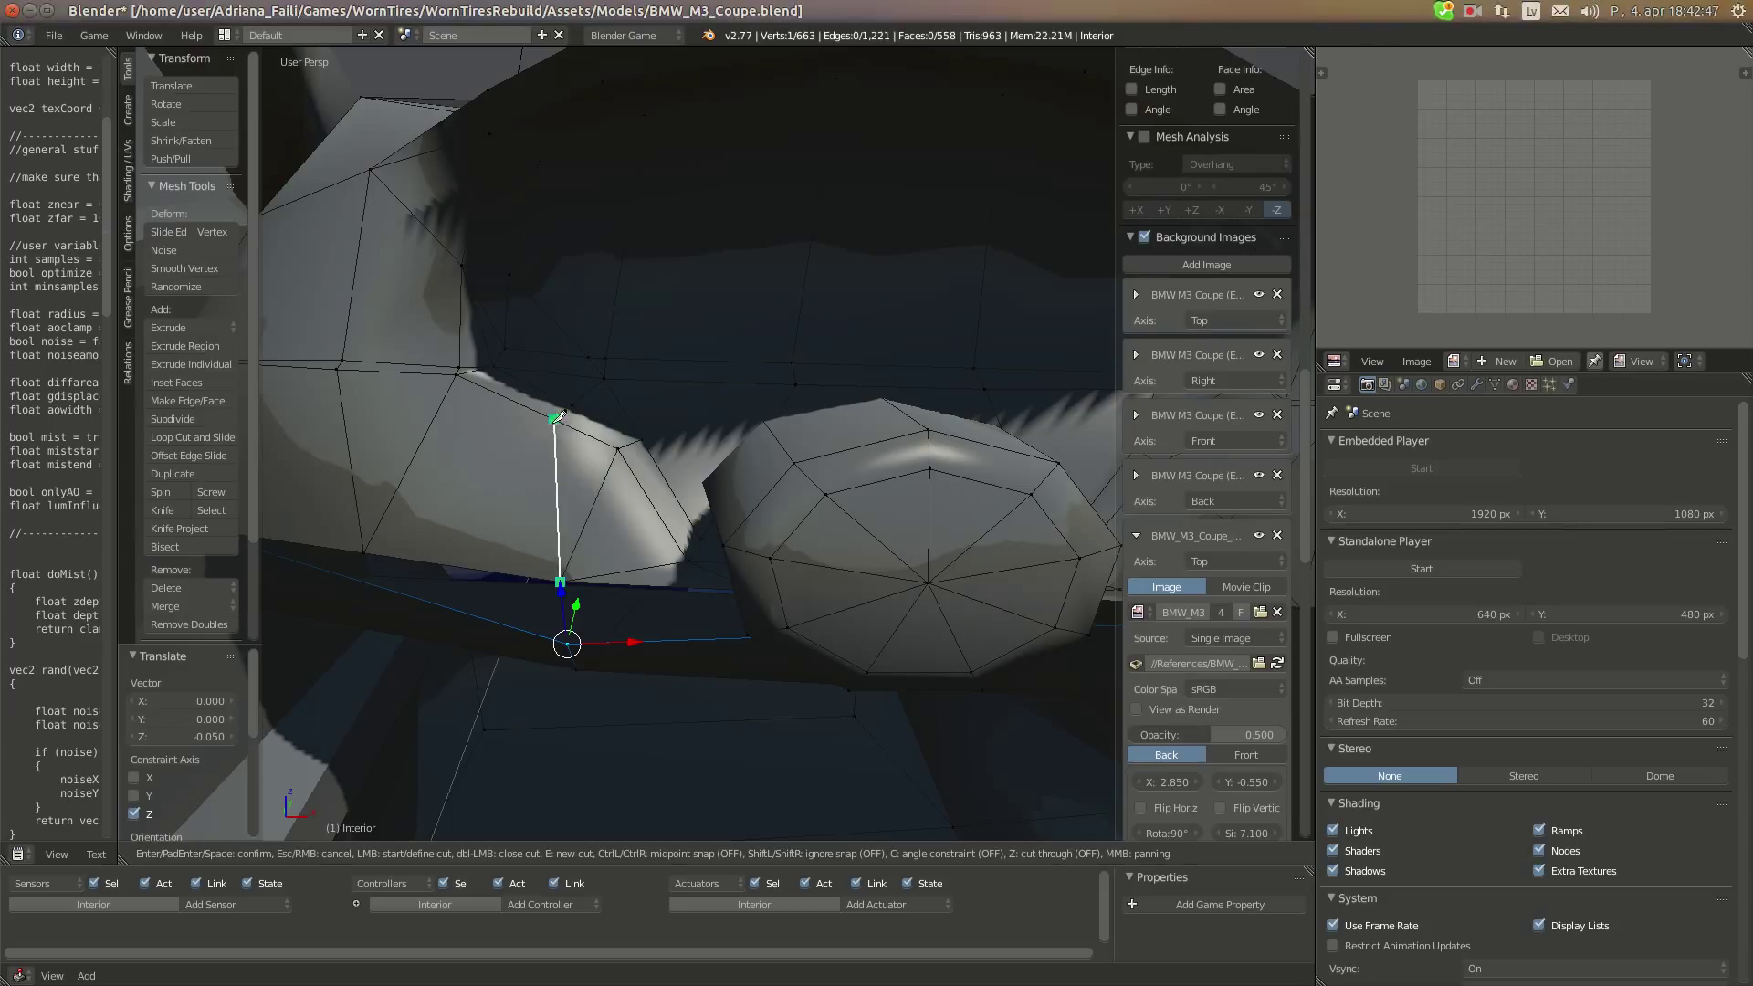
click(555, 420)
key(Return)
Move the lowered vertex left of the cylinder back up 0.05 along Z
click(567, 645)
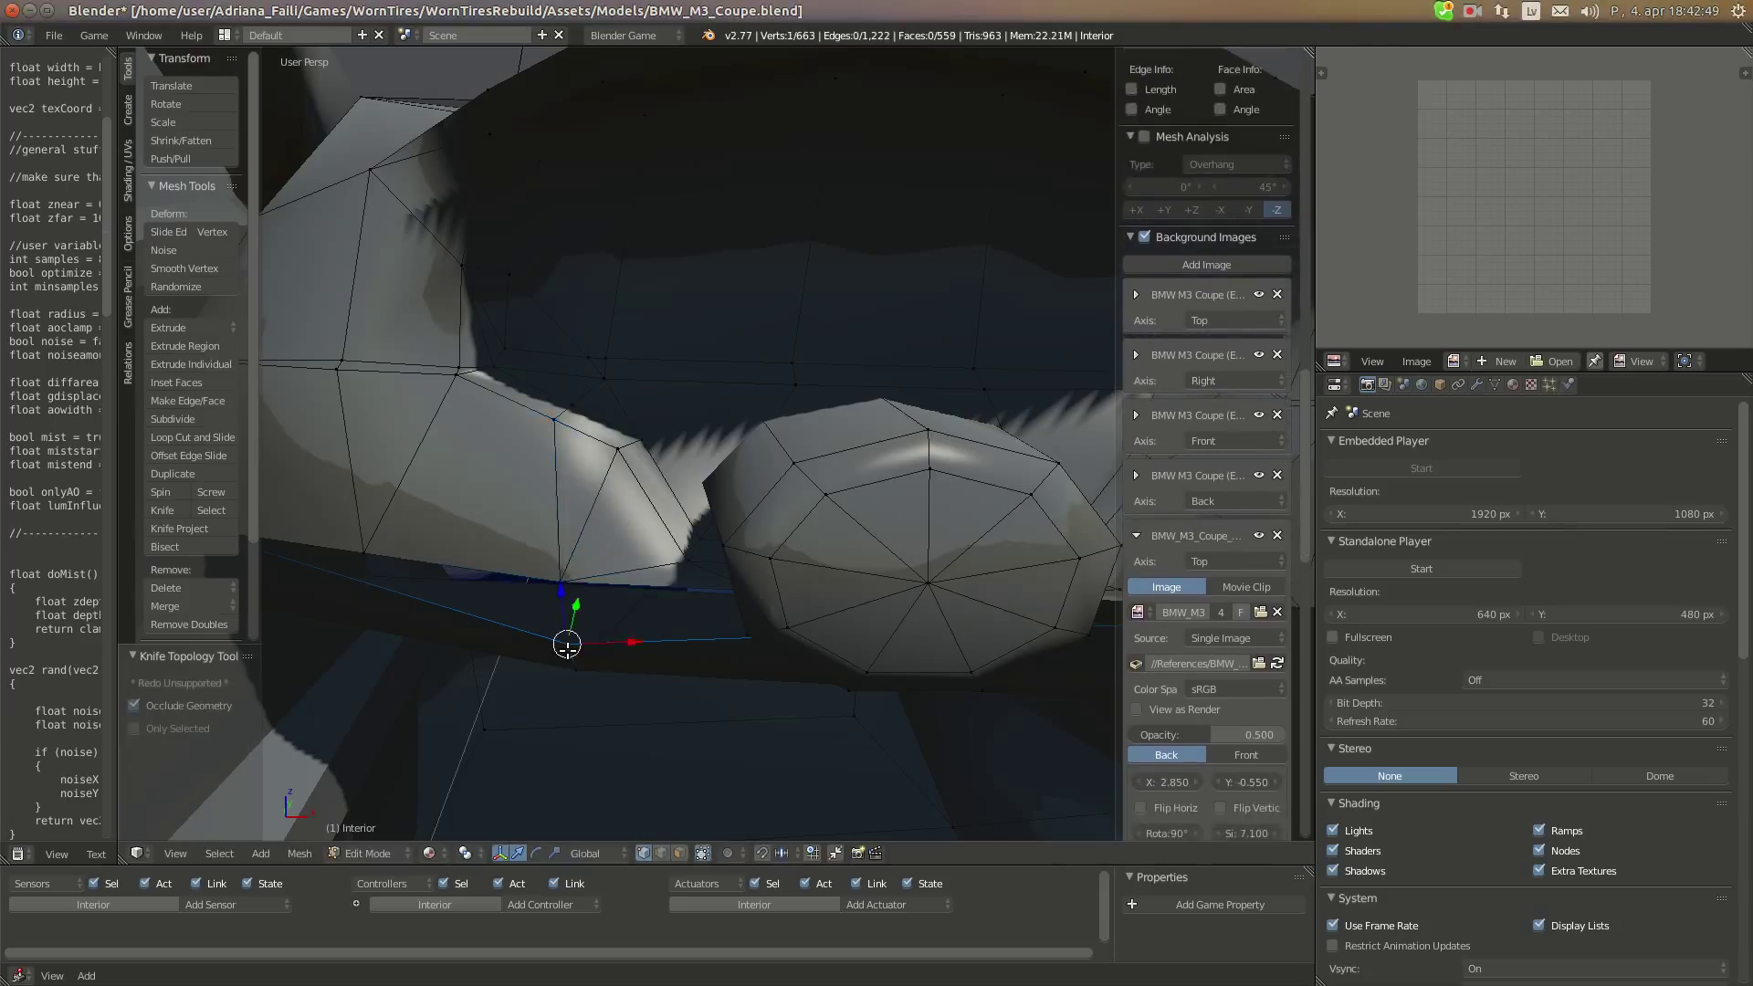
text(gz0.05)
key(Return)
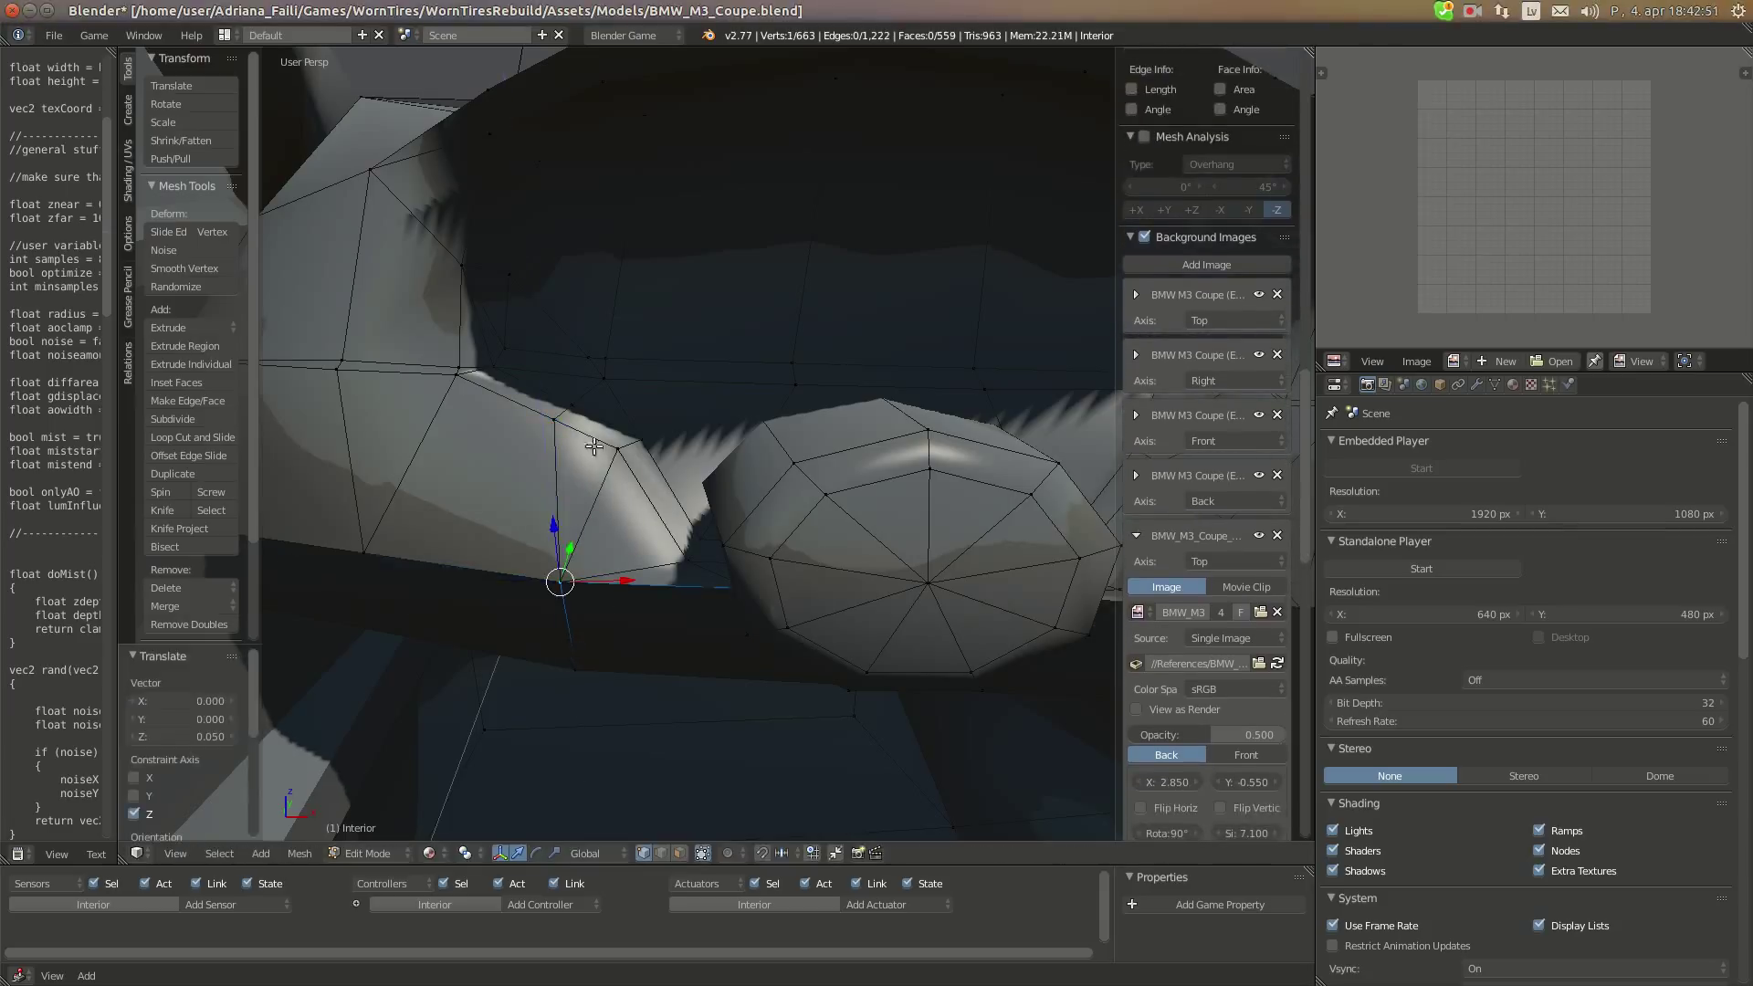
Move the pair of new rim vertices above the fresh cut -0.006 along Z
shift+click(552, 415)
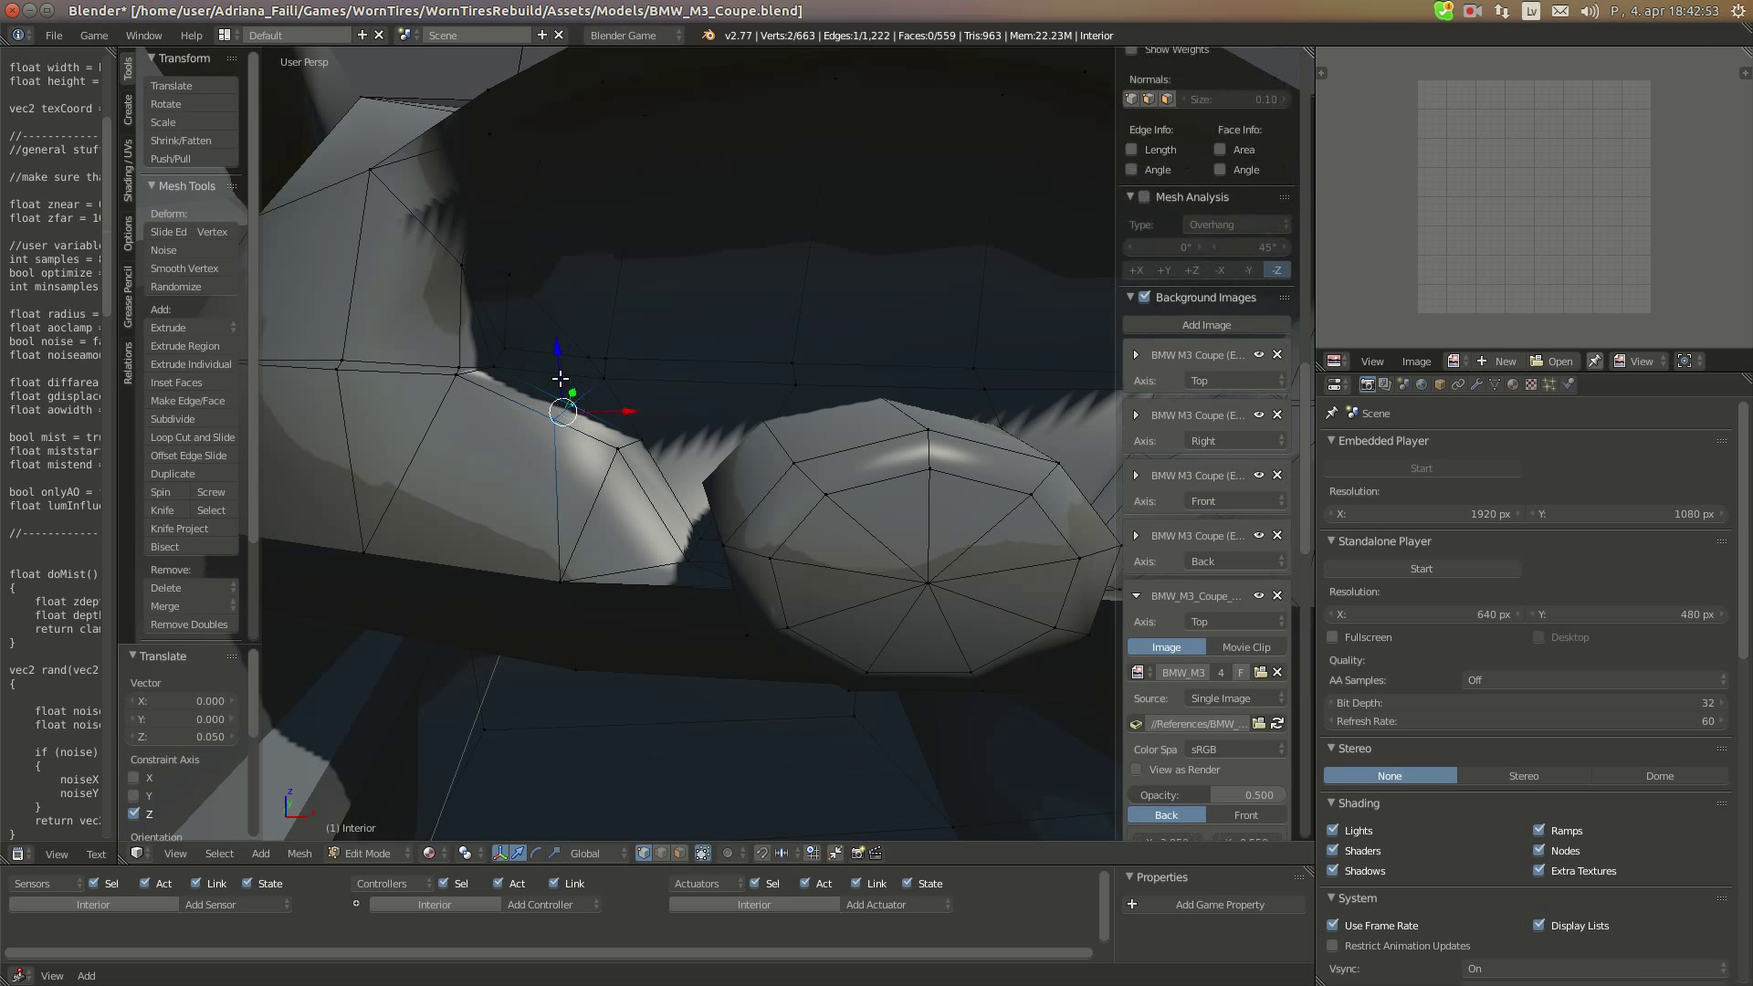
key(g)
key(z)
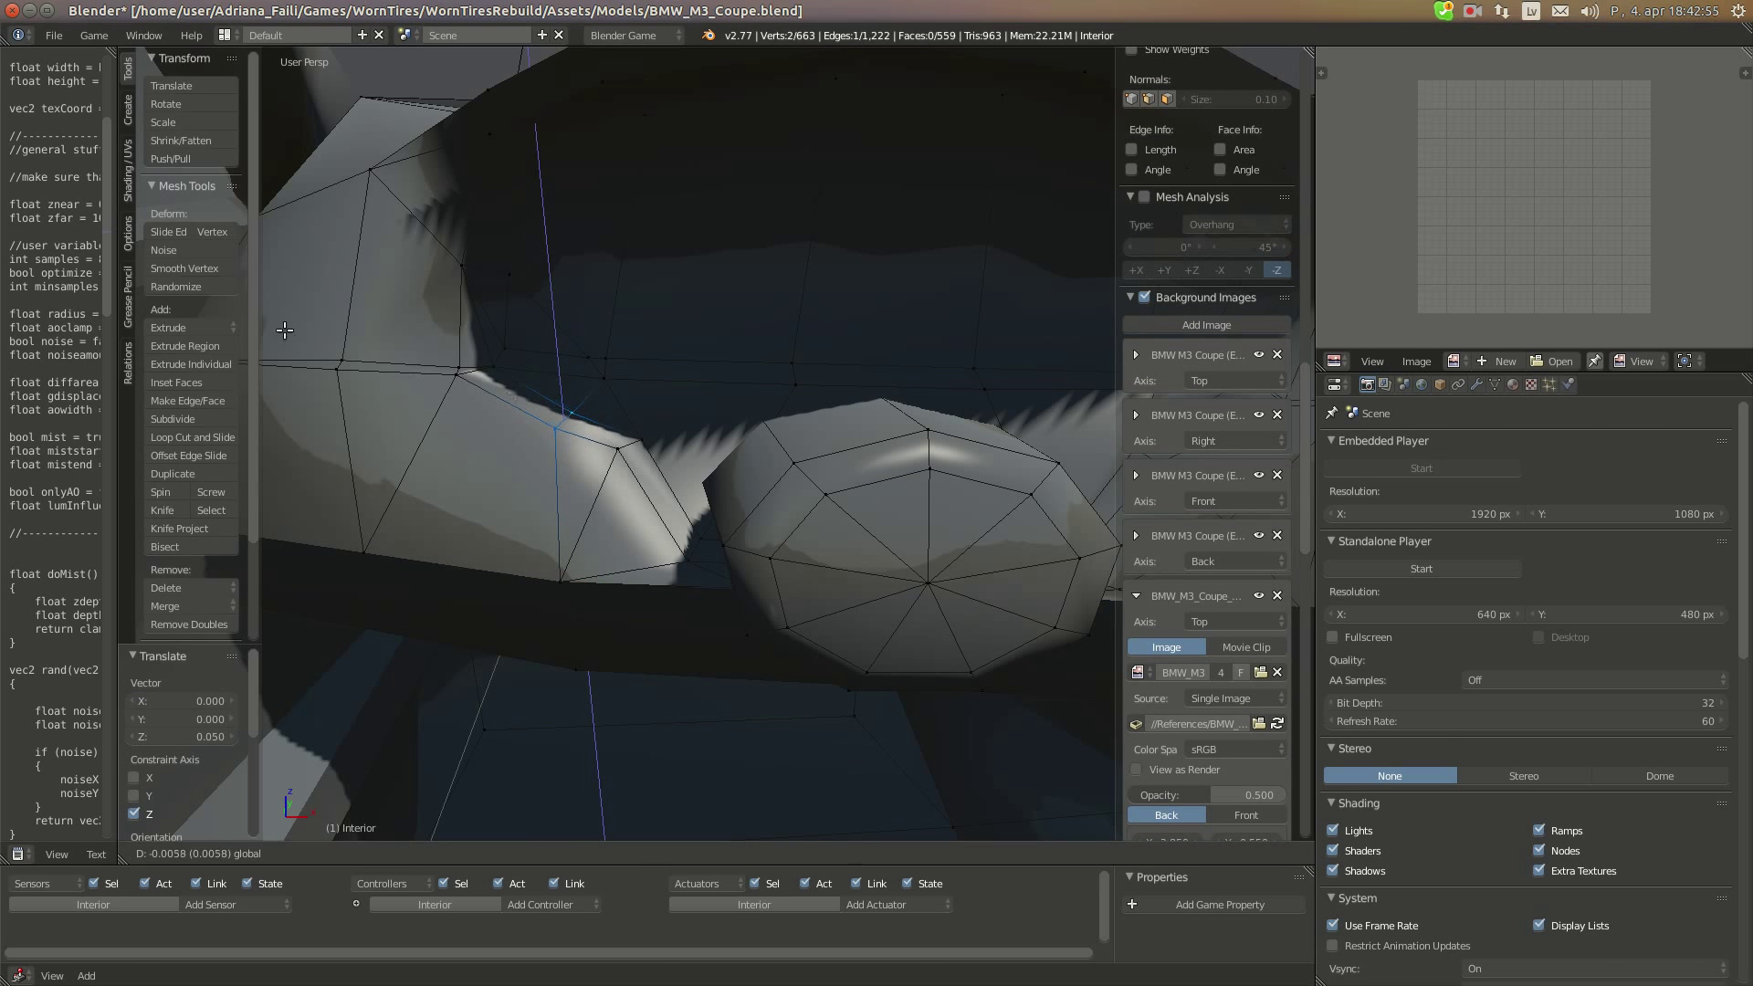
Switch to Chromium, compare the BMW M3 interior reference photos around the steering column, and return to Blender
click(35, 150)
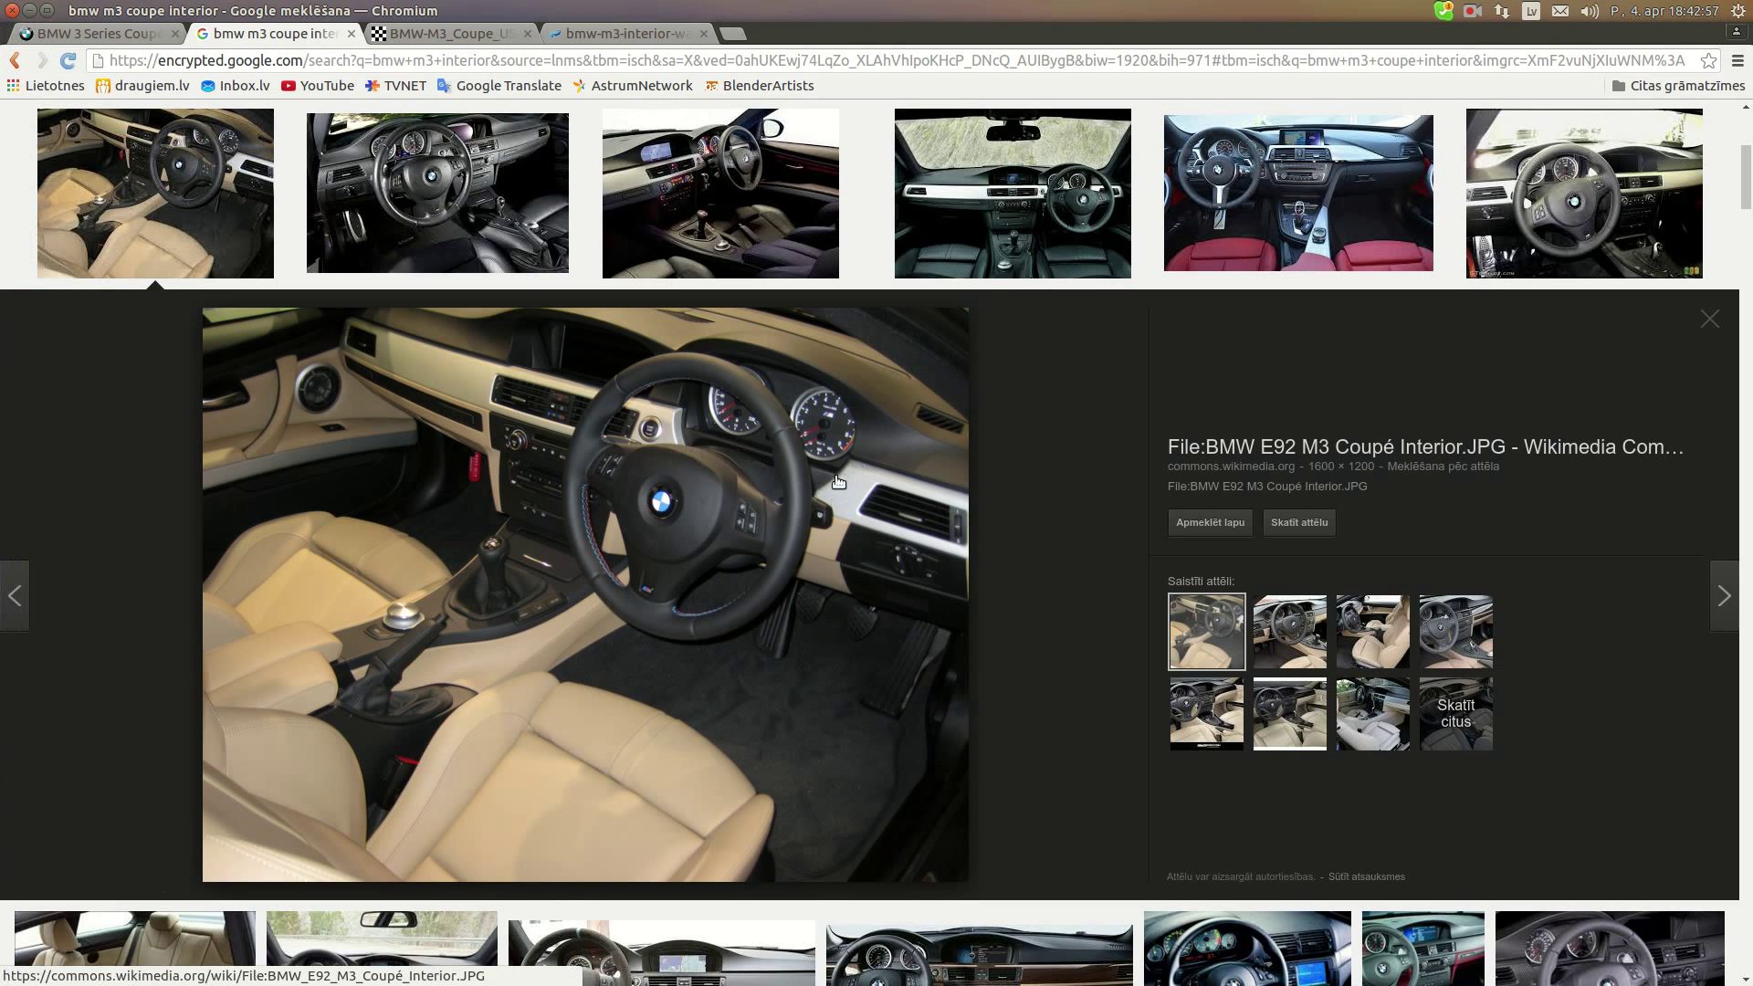
key(ctrl+Tab)
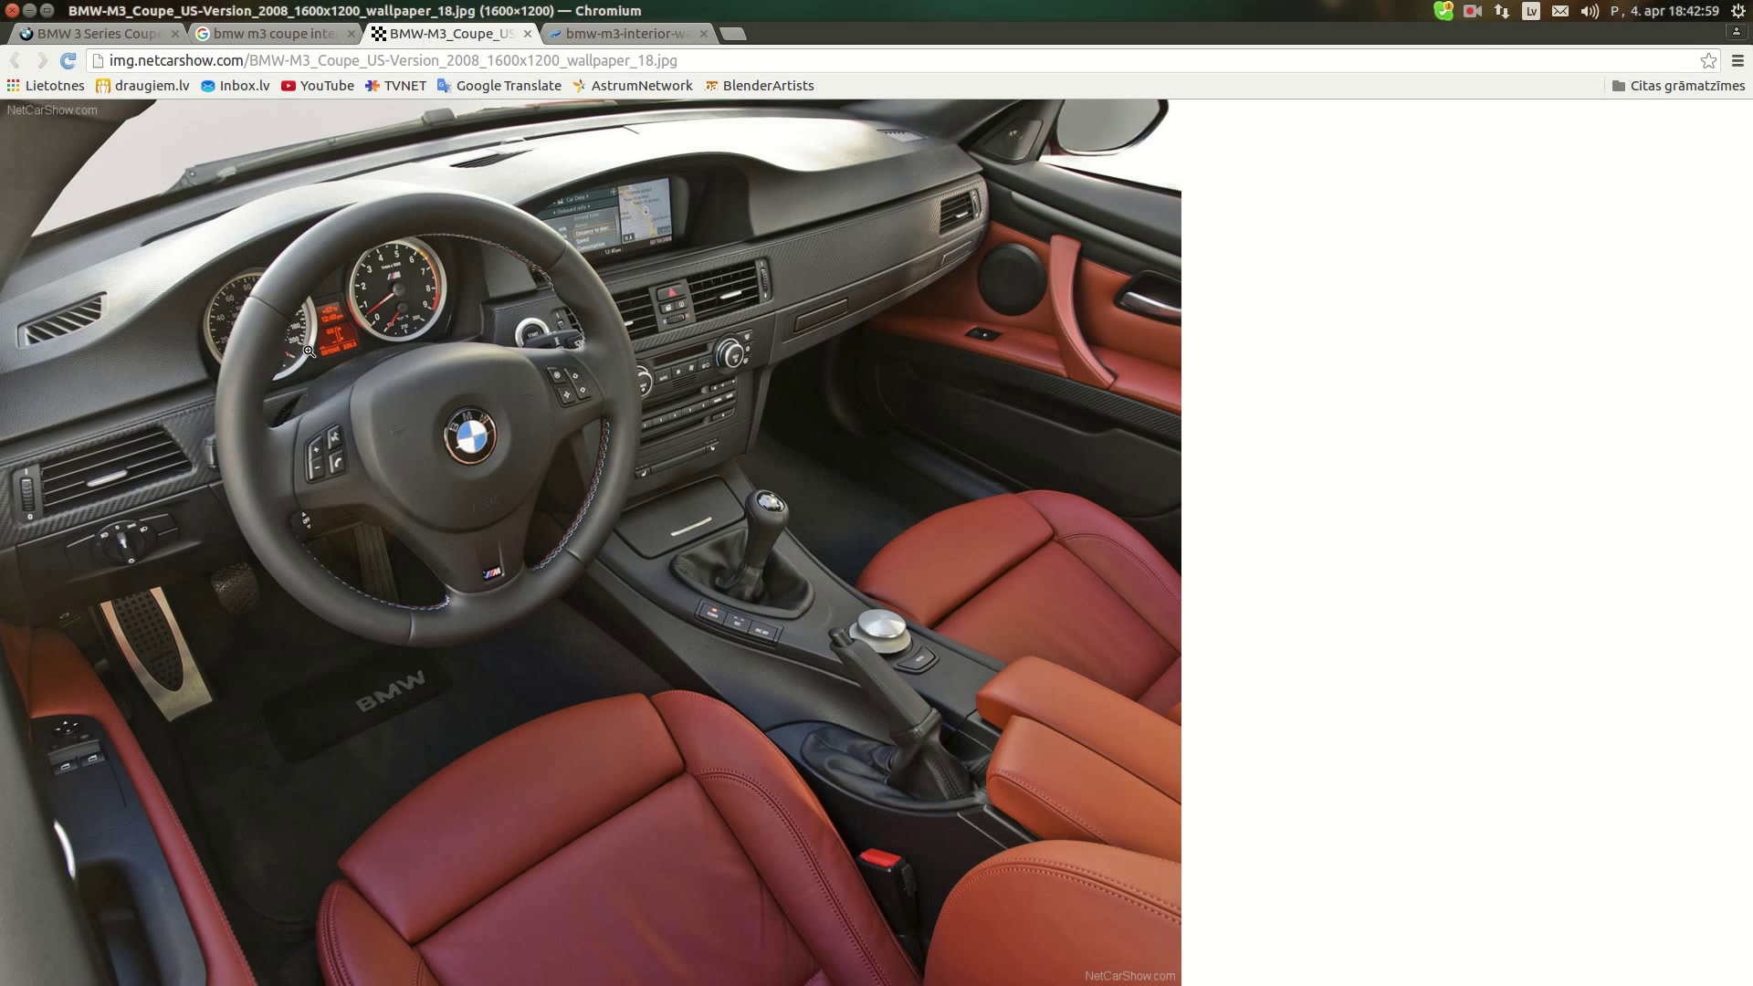
click(624, 33)
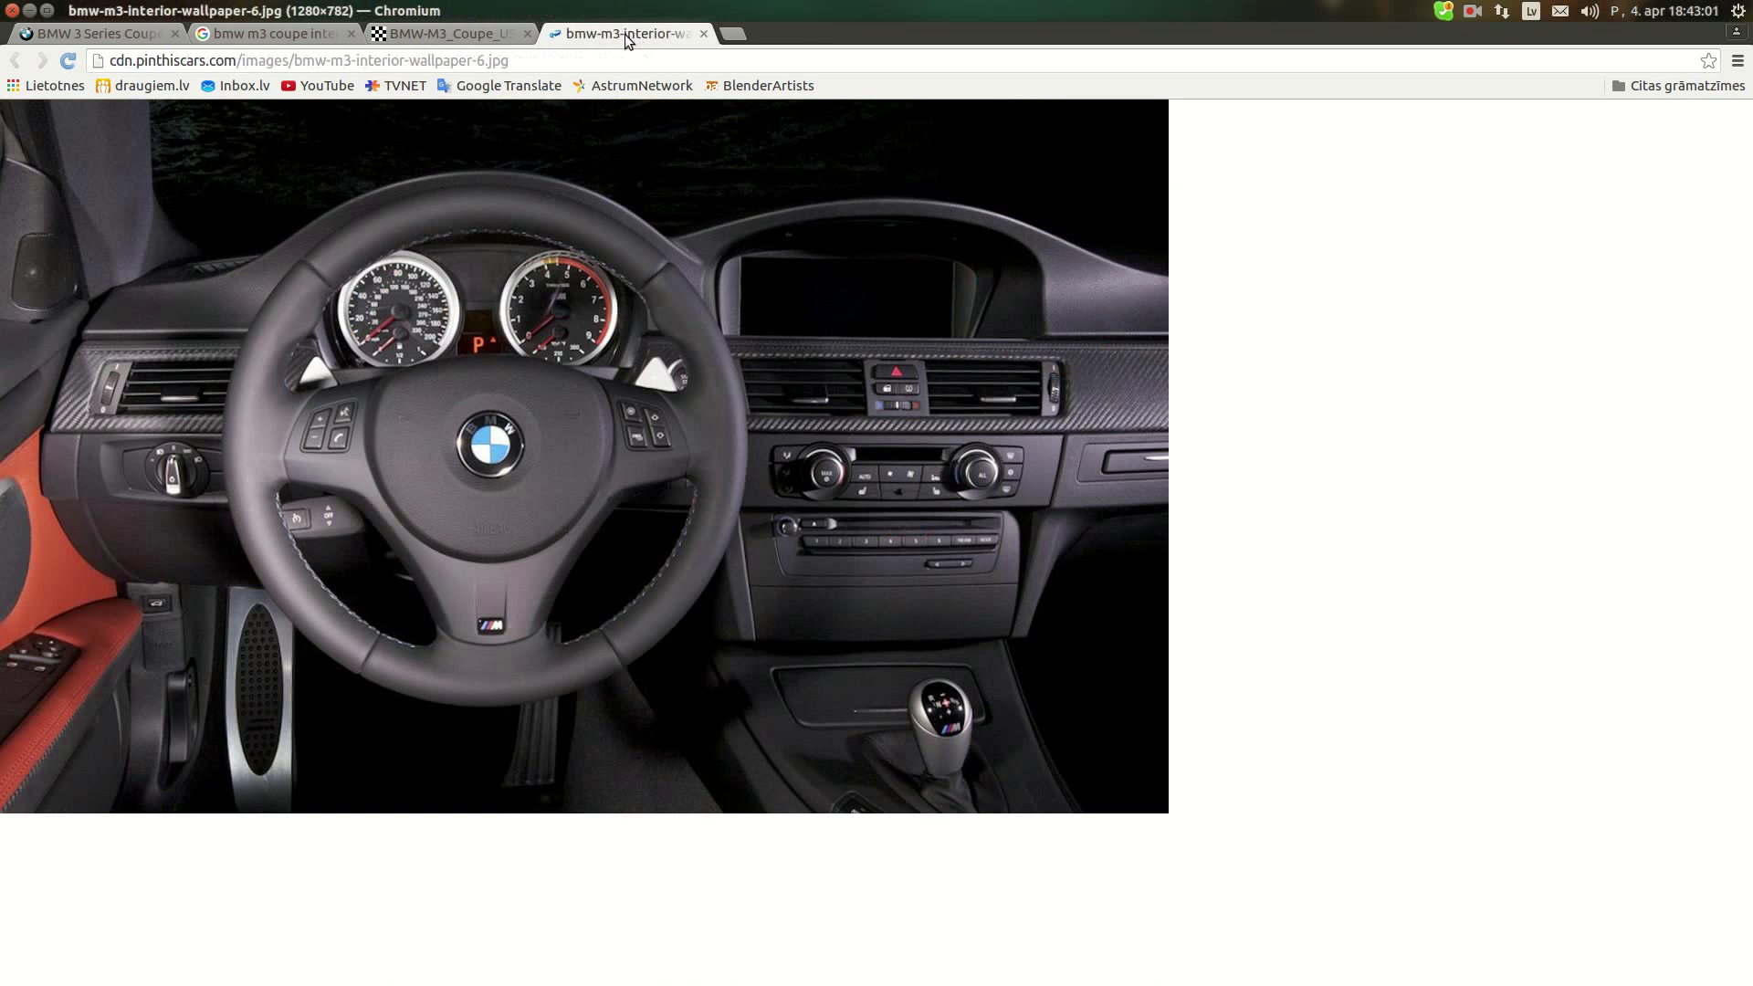
click(445, 38)
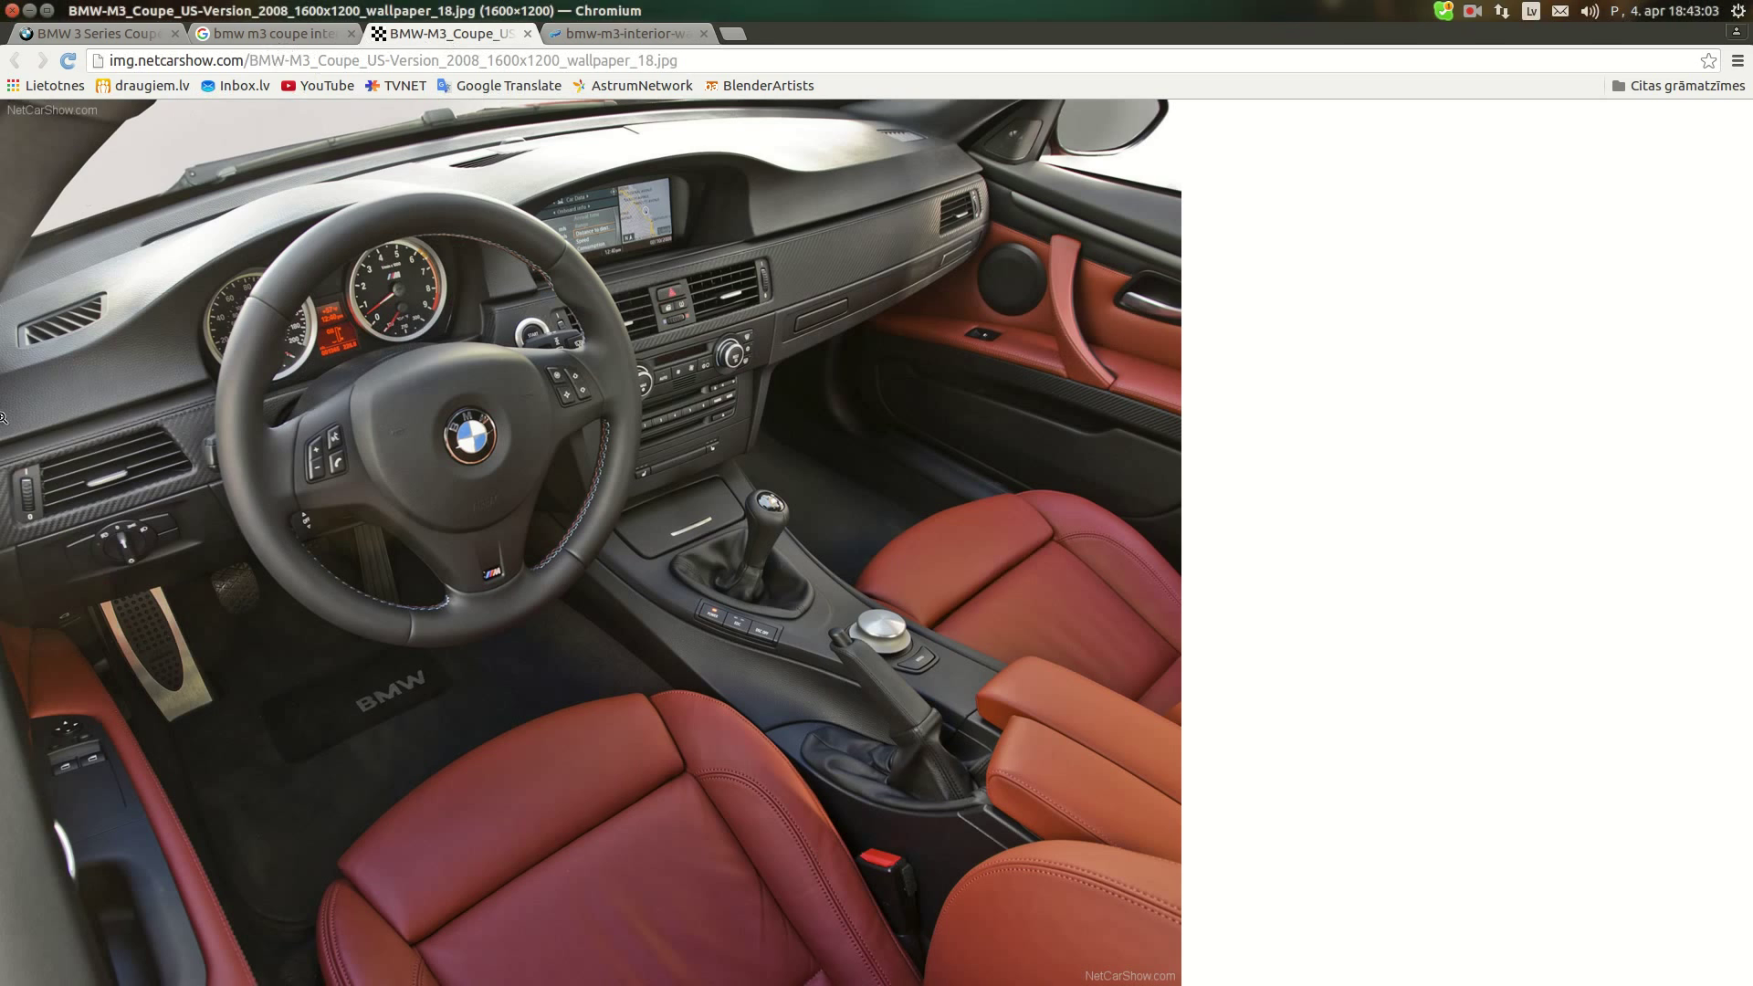
click(278, 37)
click(22, 571)
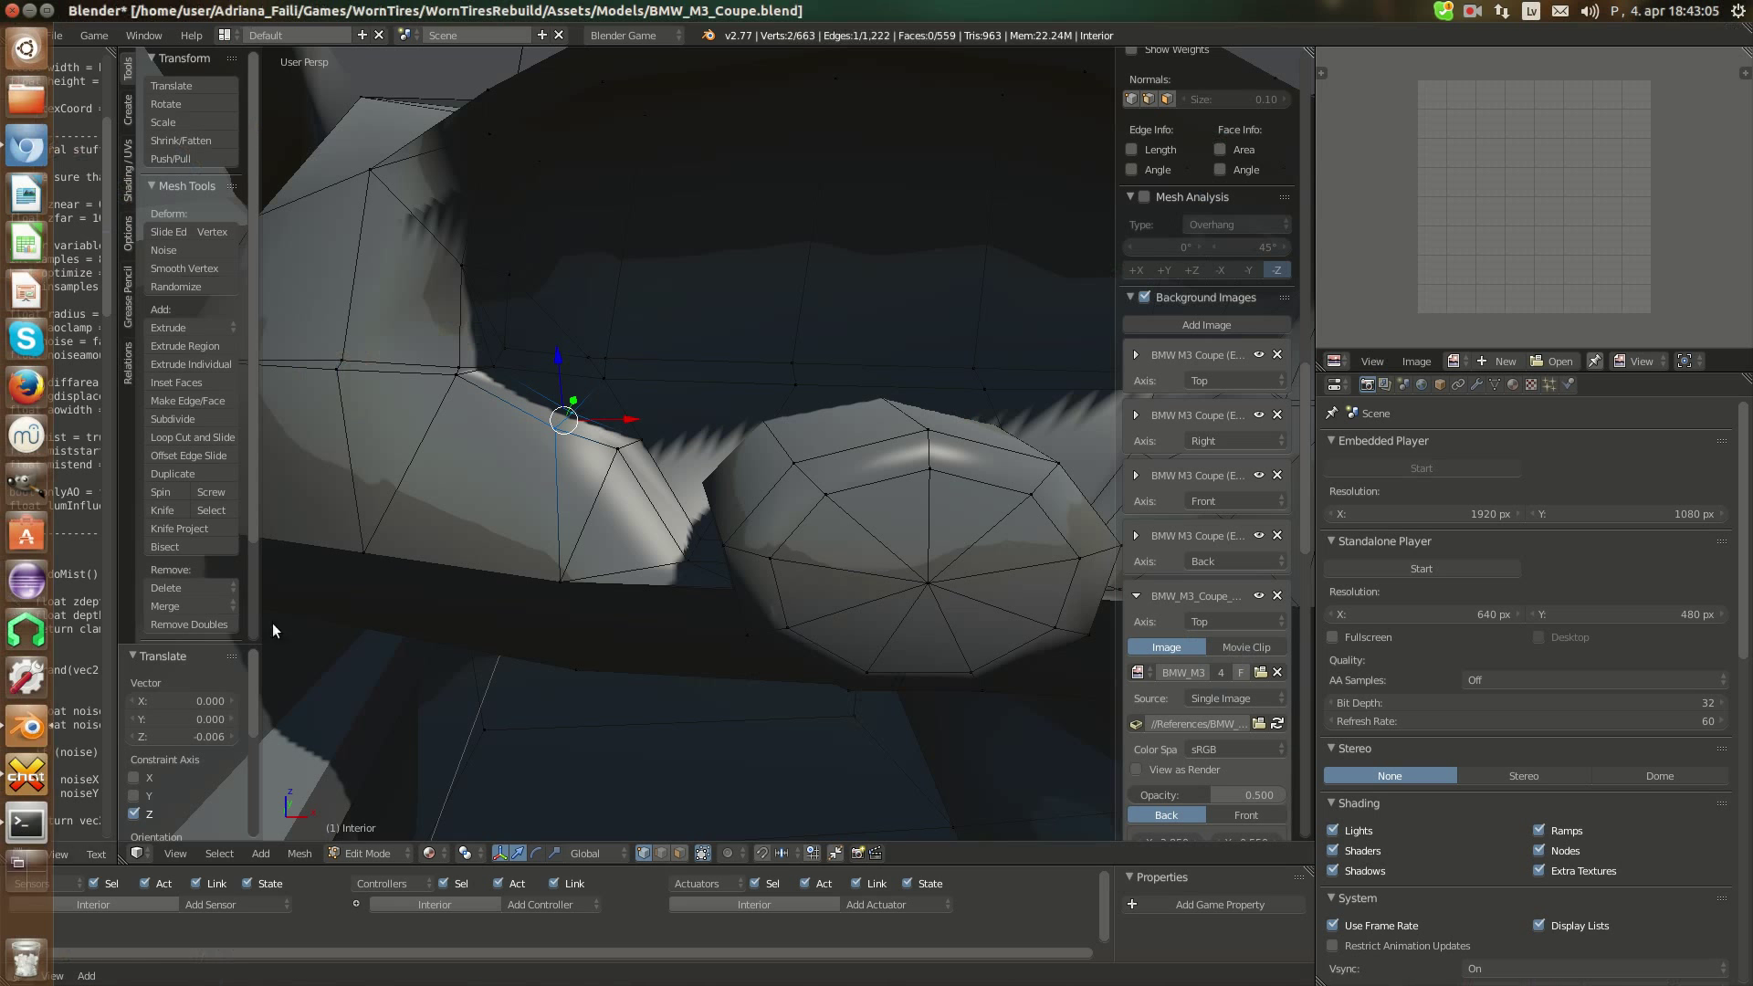
Move the new rim vertex pair left of the cylinder -0.004 along X and deselect everything
key(KP_Decimal)
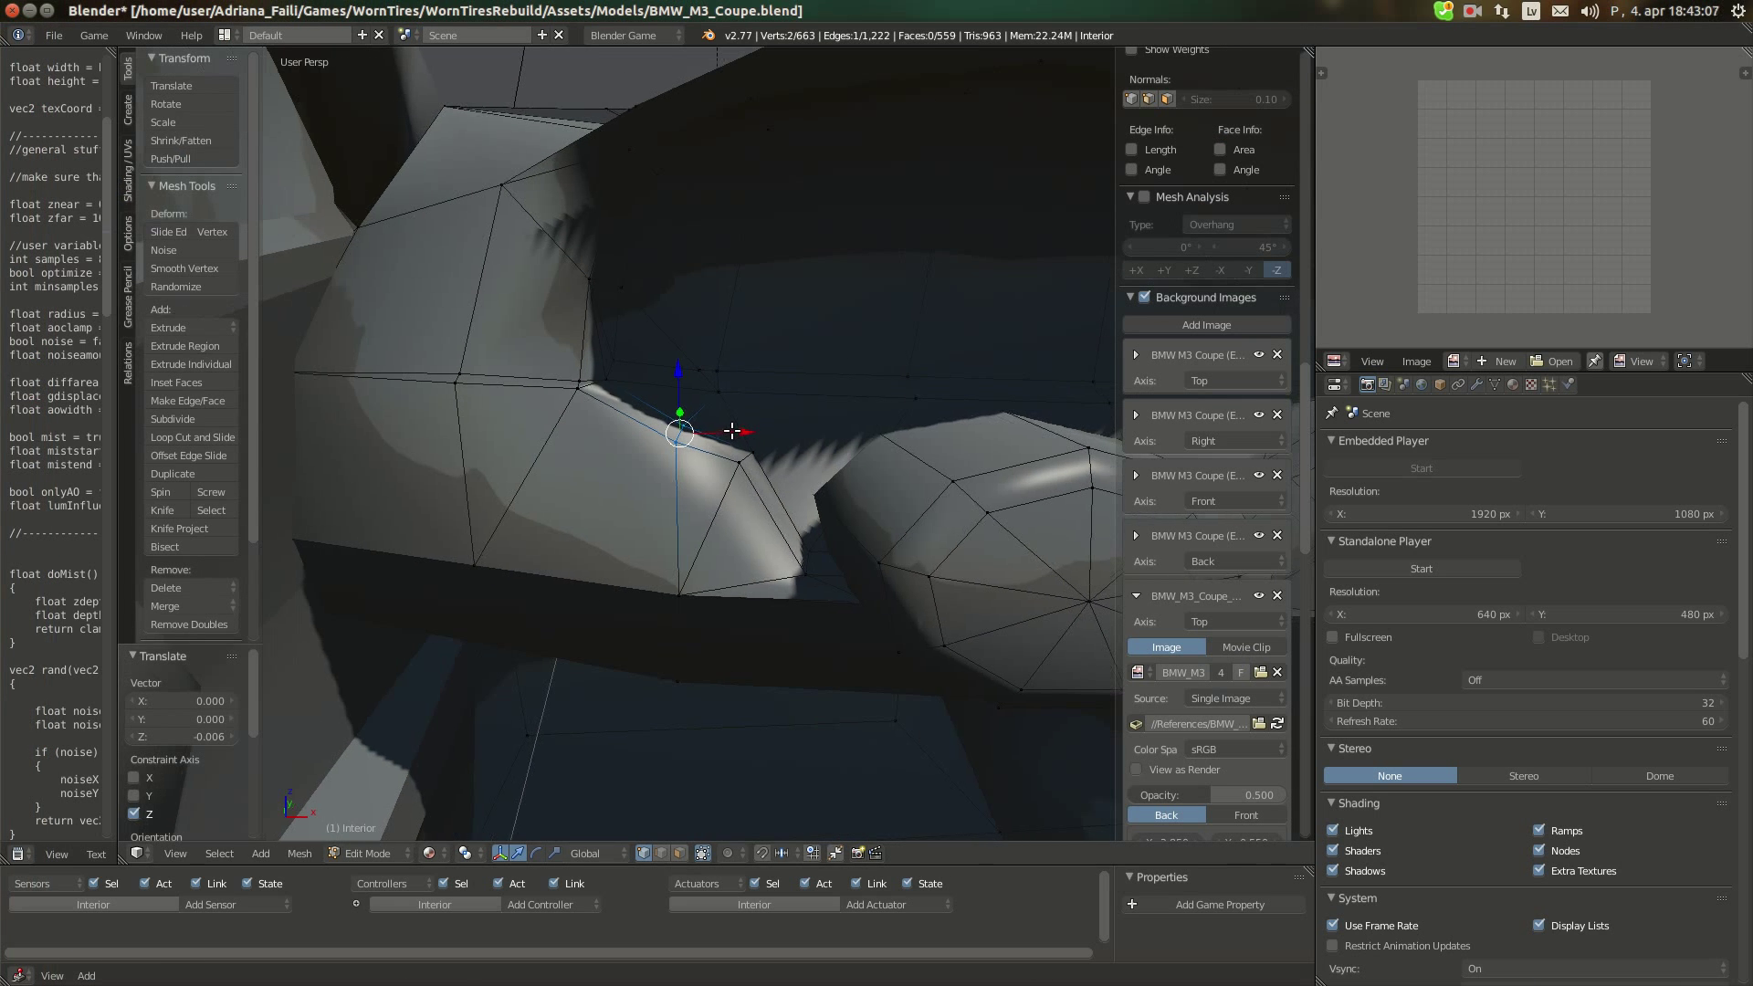
key(g)
key(x)
click(636, 447)
mouse_move(636, 448)
middle_down()
mouse_move(650, 504)
mouse_move(615, 450)
middle_up()
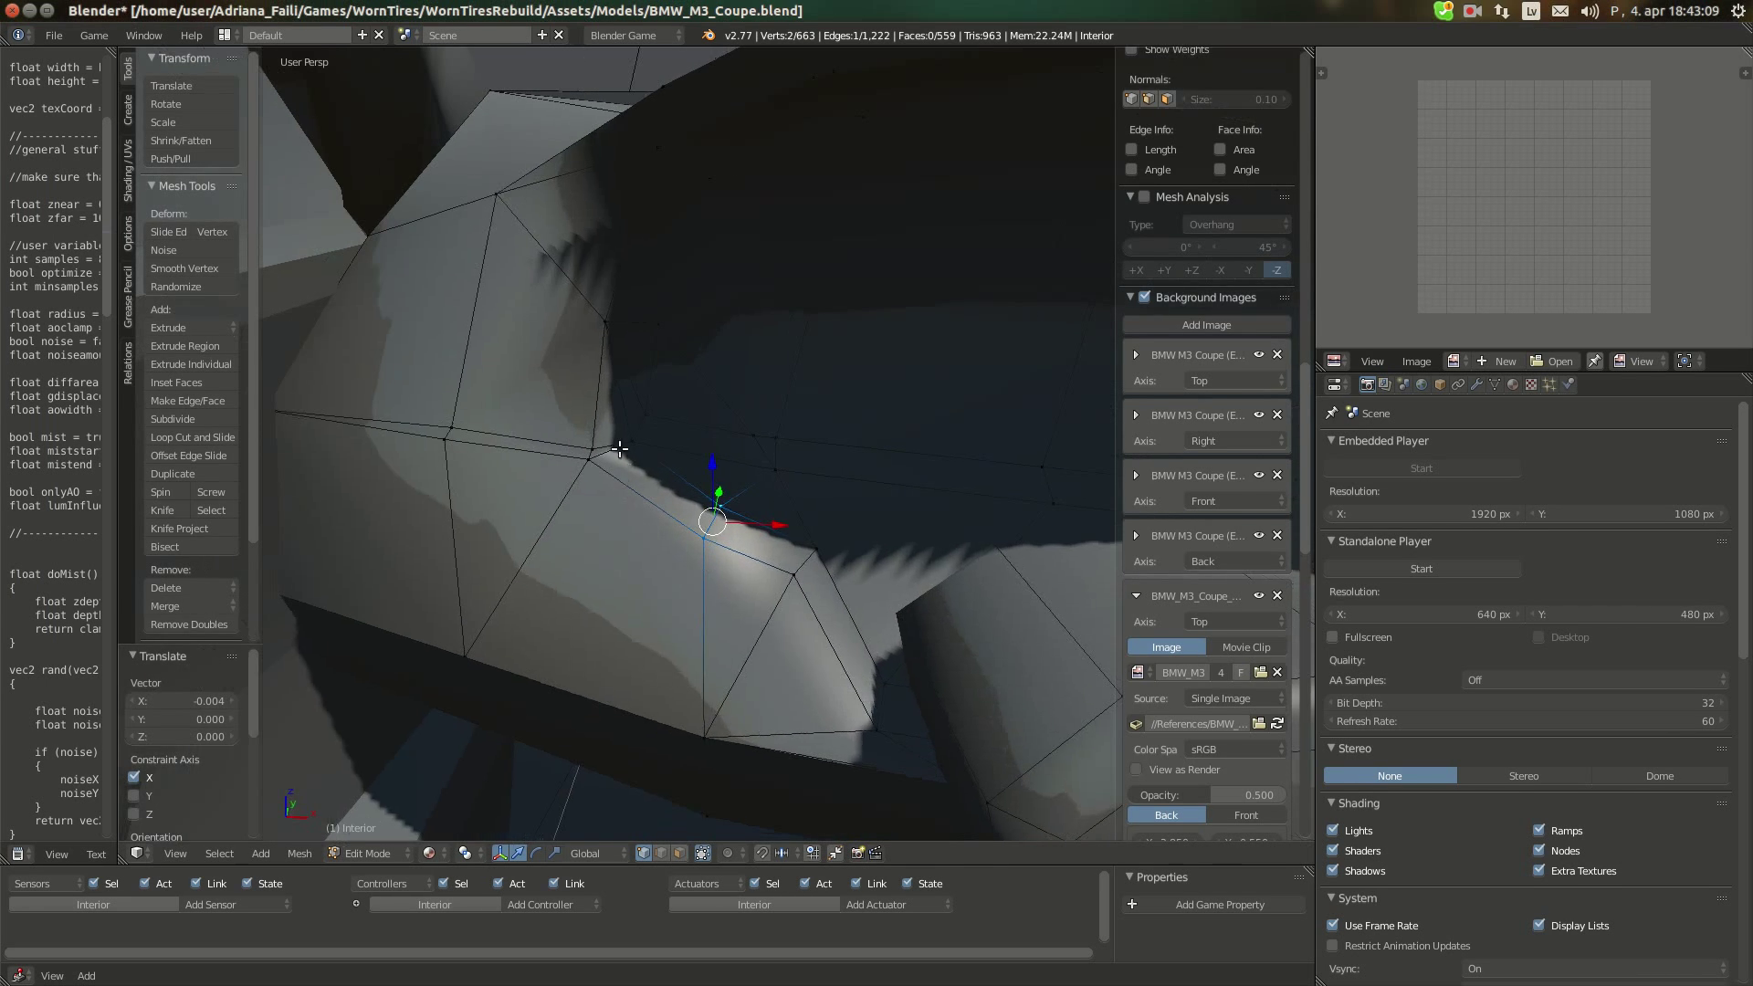
key(a)
scroll(693, 368, down, 3)
middle_drag(693, 368, 605, 558)
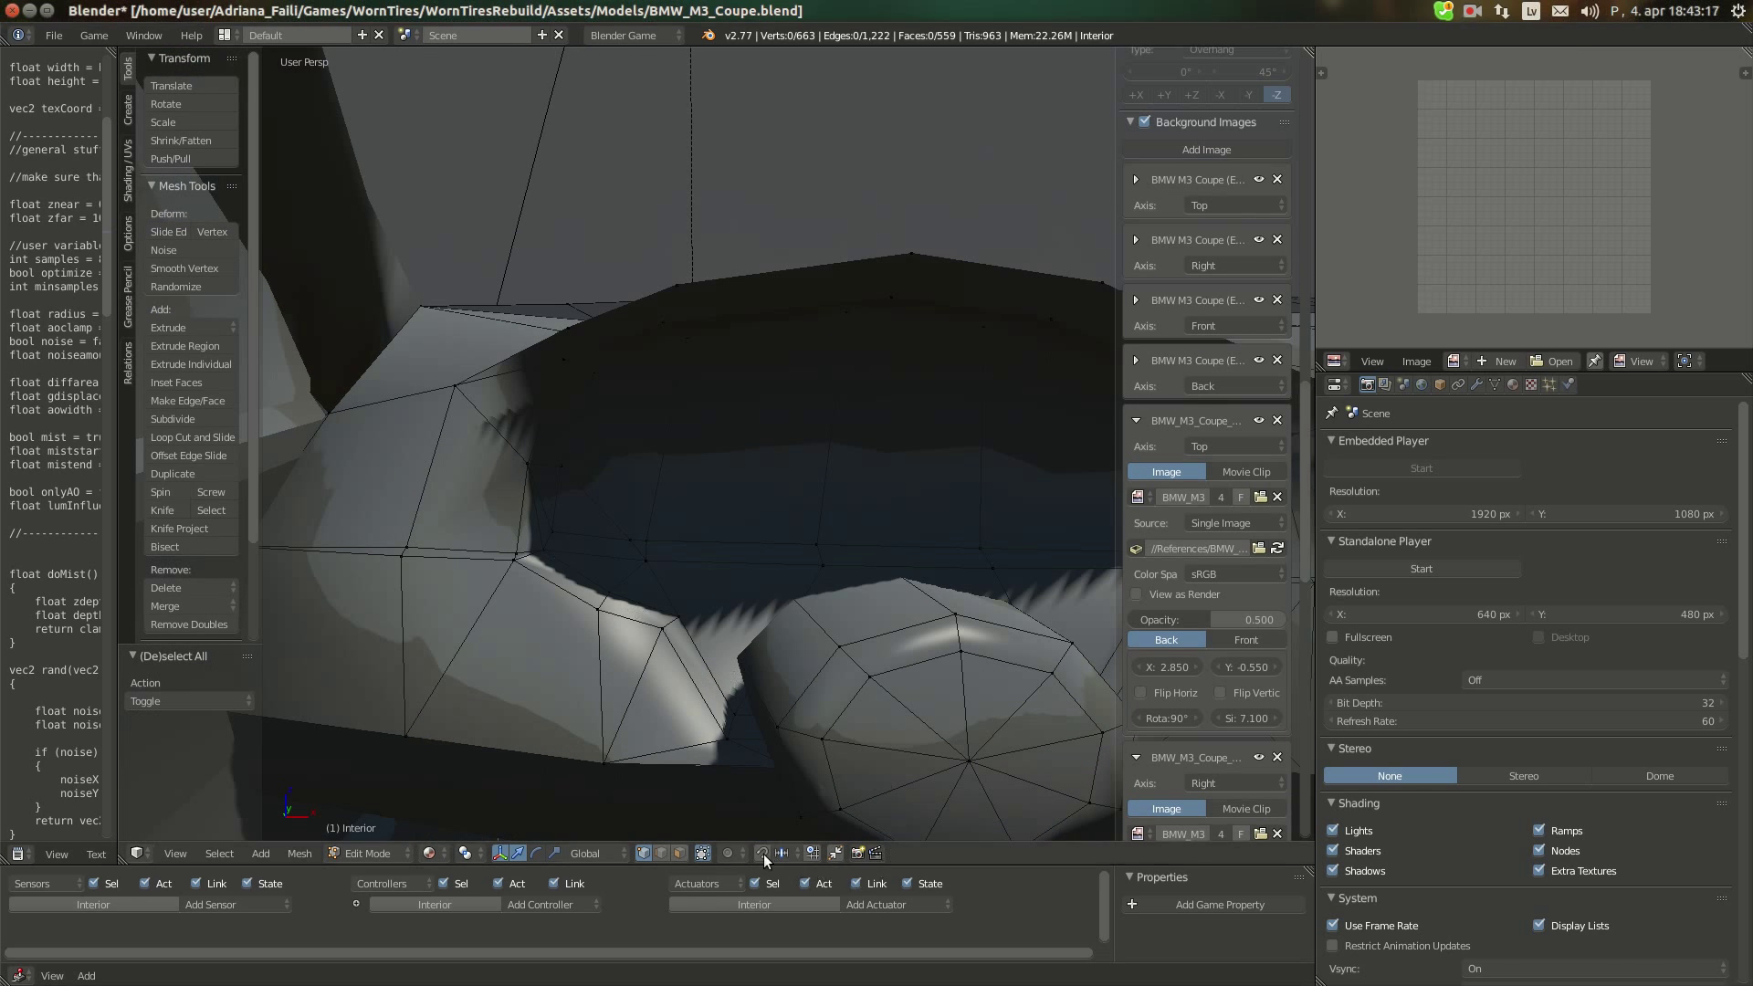
In face select mode, select the faces around the opening's lower left corner and rim, and move them 0.003 along X
click(680, 853)
key(a)
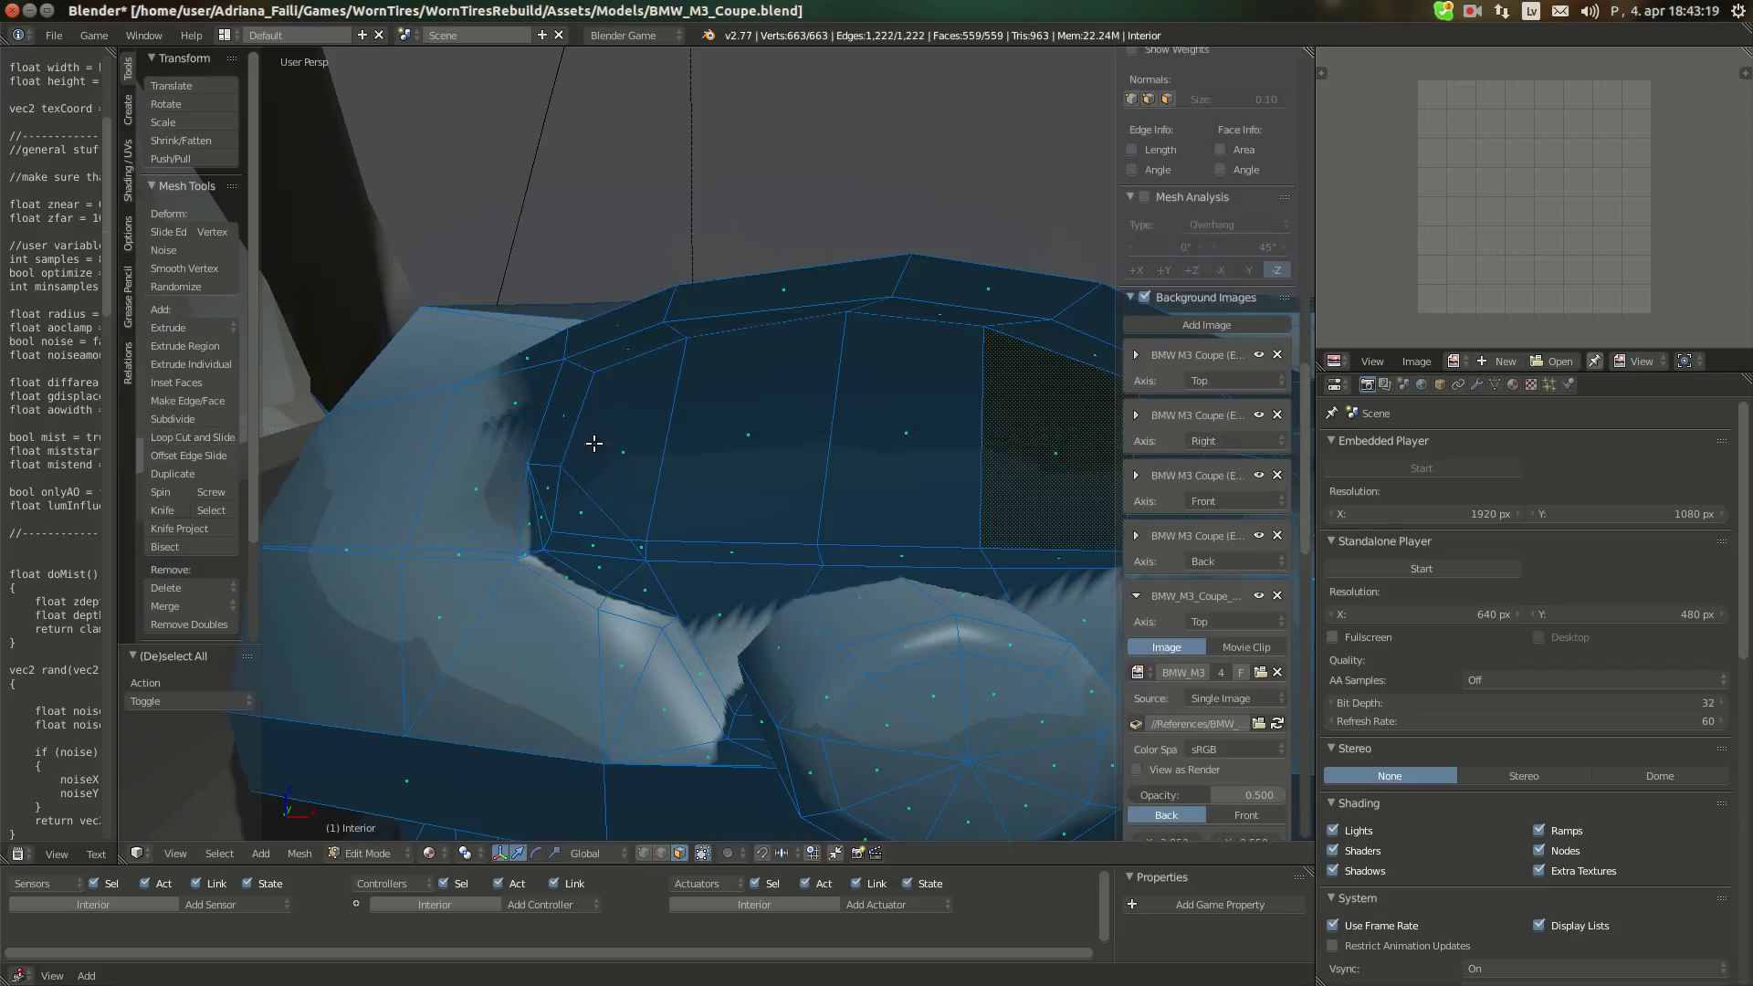
key(a)
drag(484, 399, 641, 617)
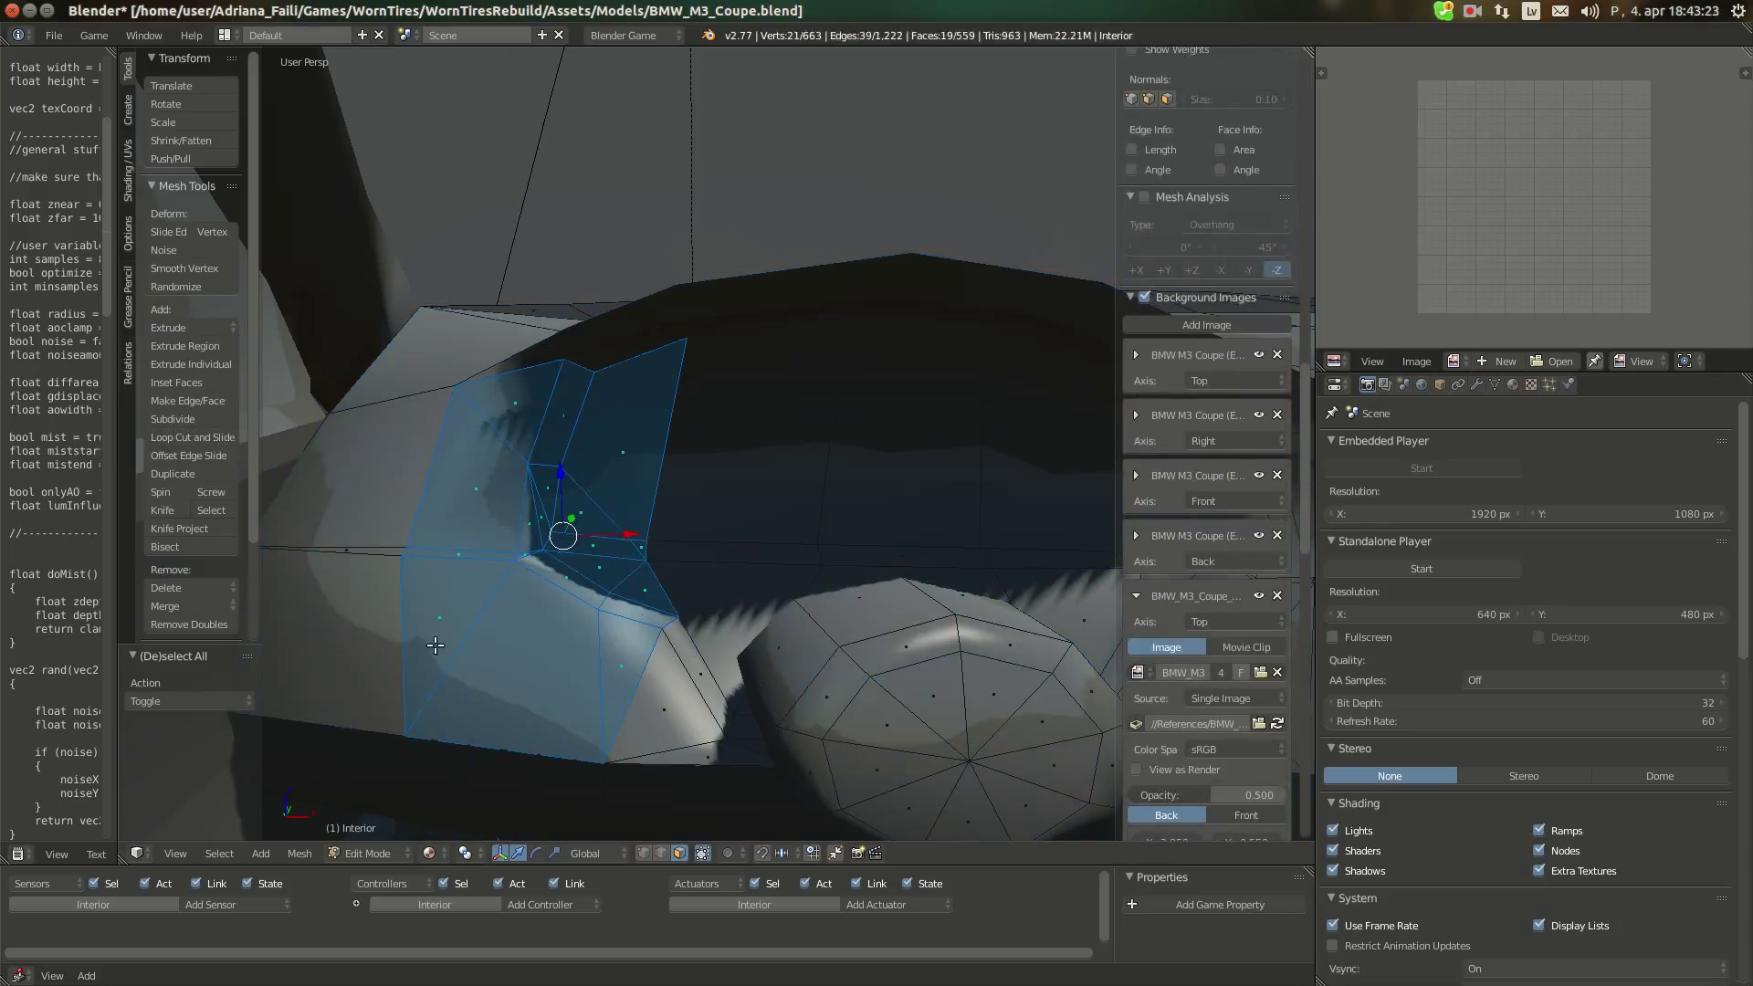
key(b)
middle_drag(433, 647, 650, 717)
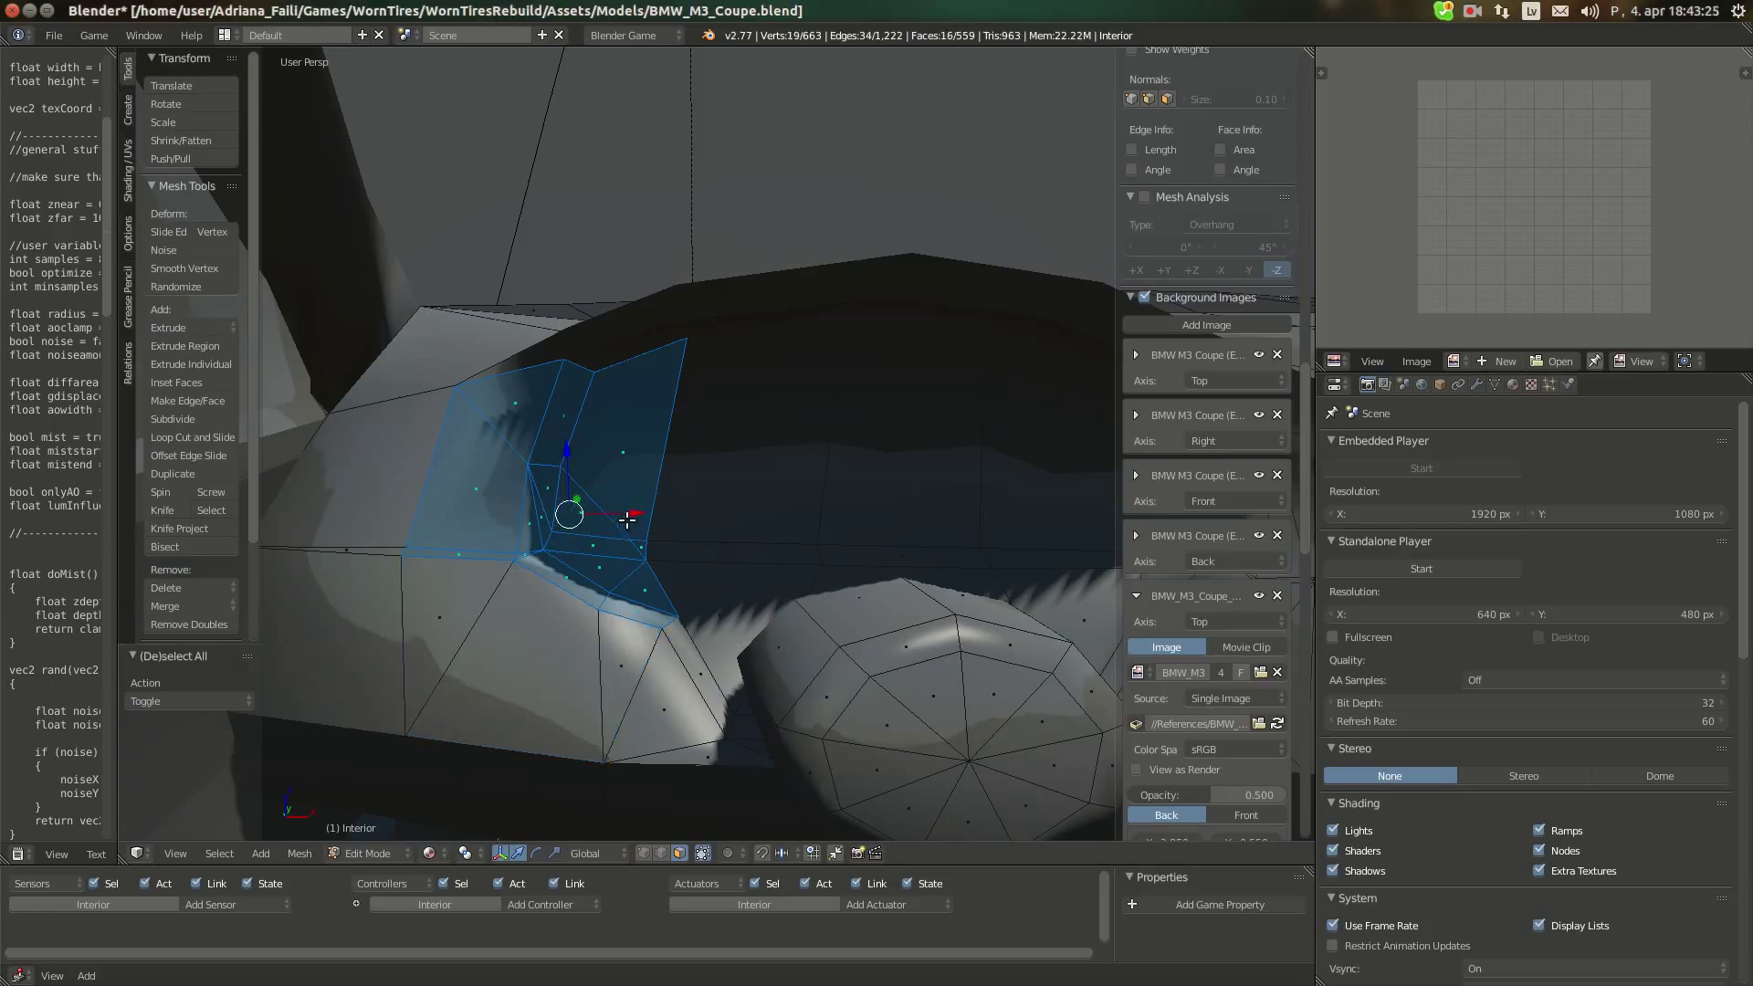
drag(628, 520, 664, 627)
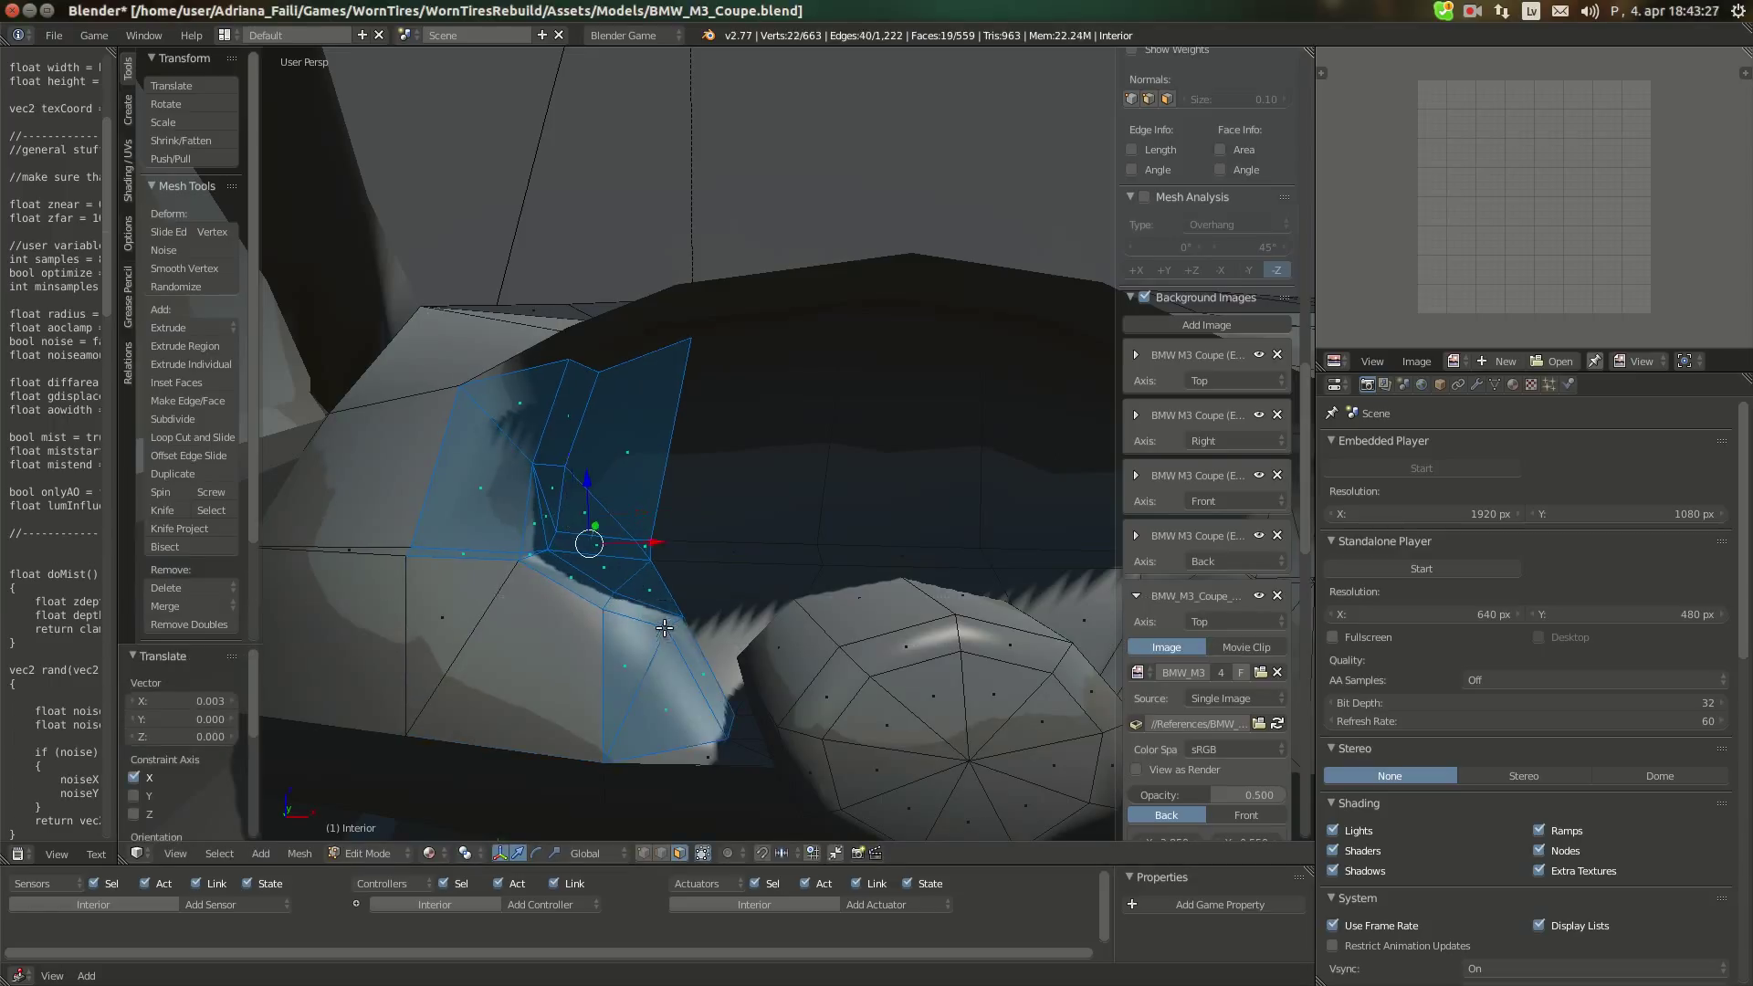
Shift only the faces around the opening's lower left corner along X and scale them by 0.917 along X
key(g)
key(x)
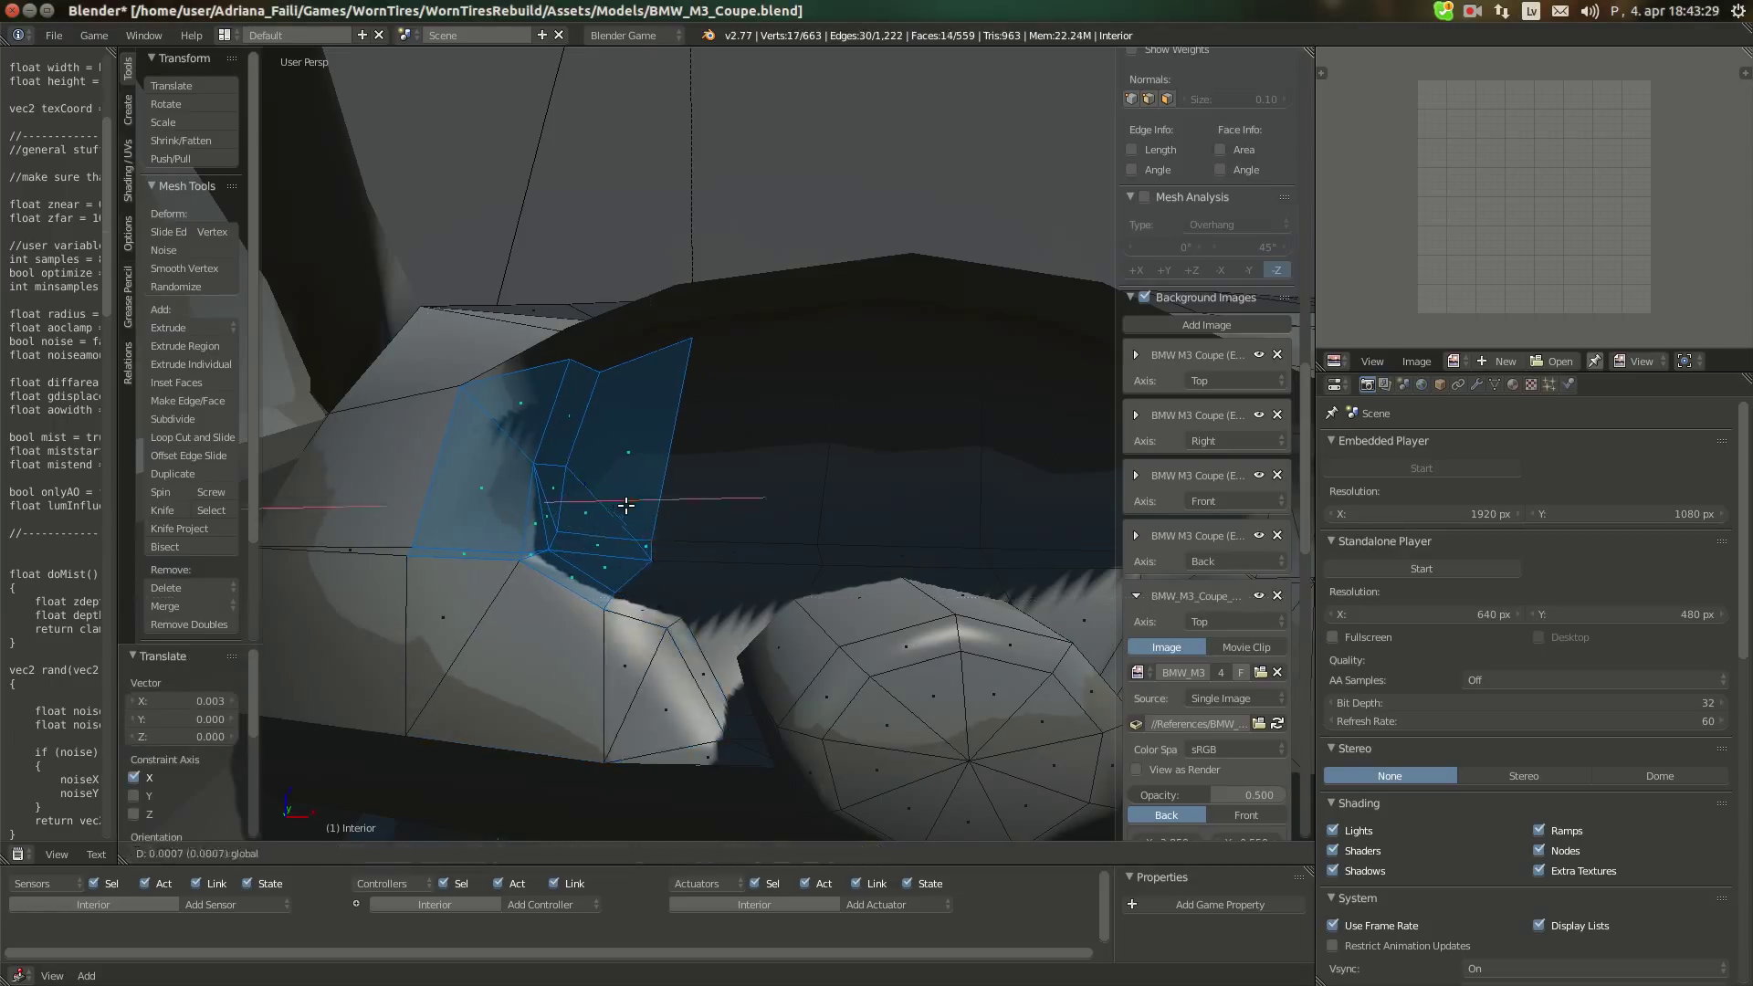
key(s)
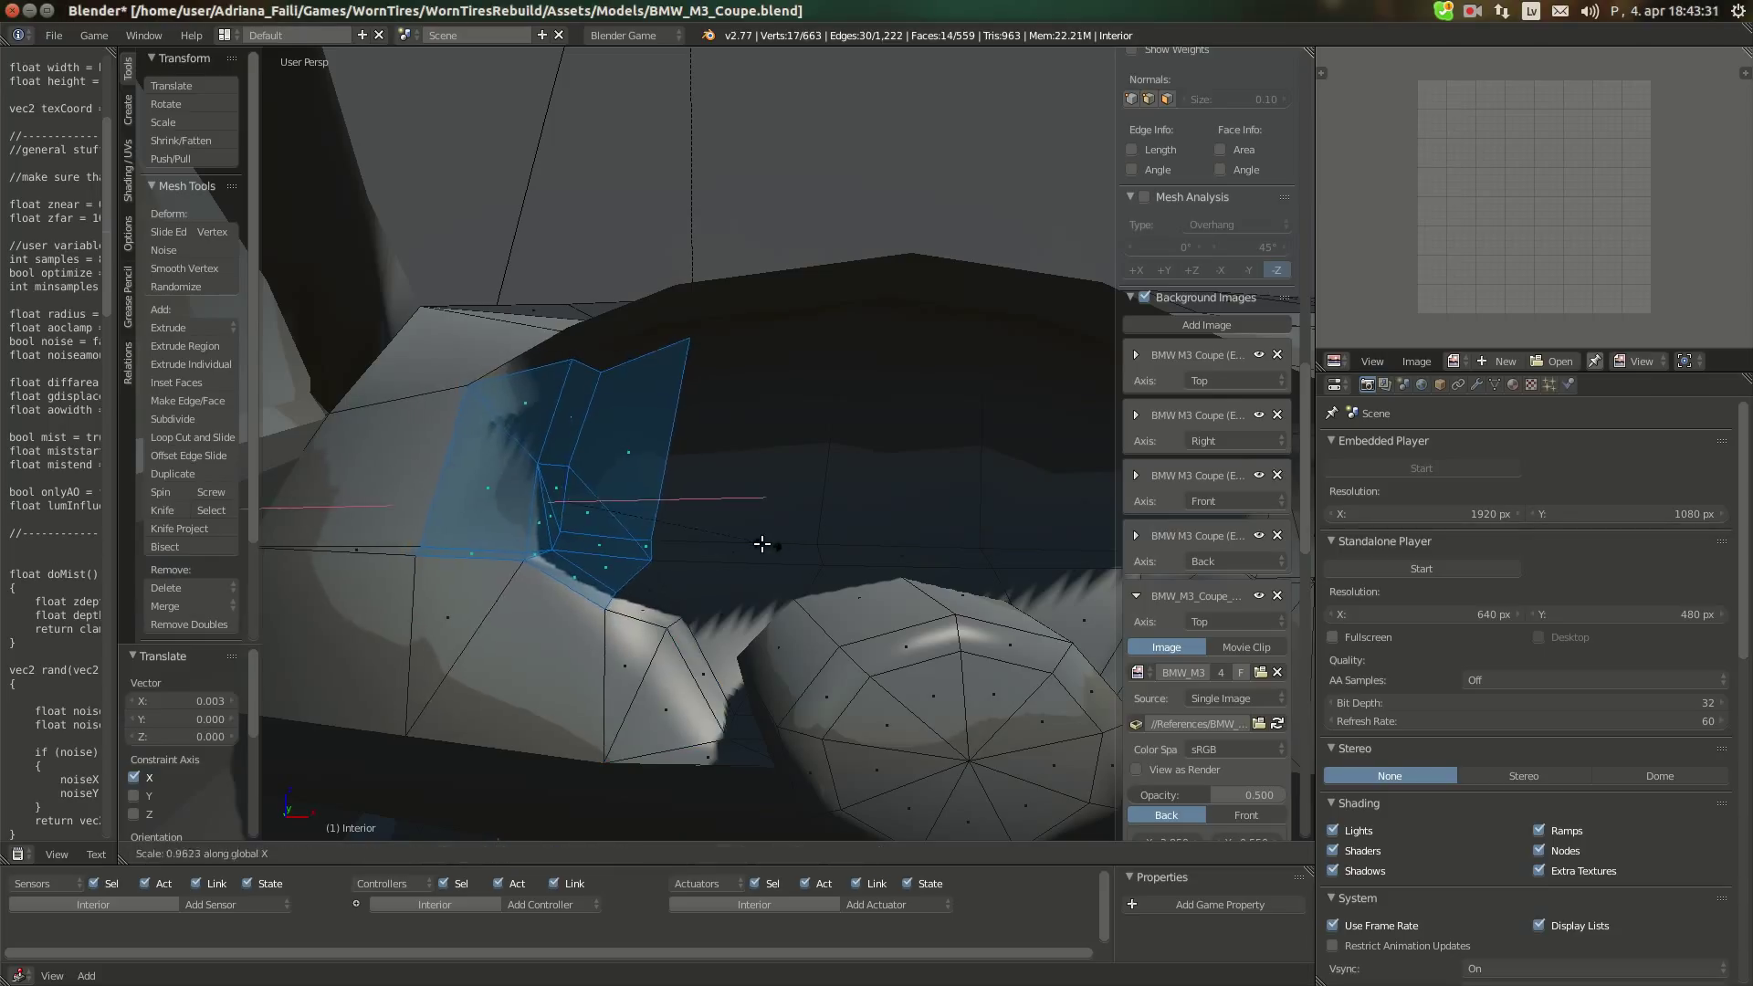
click(759, 546)
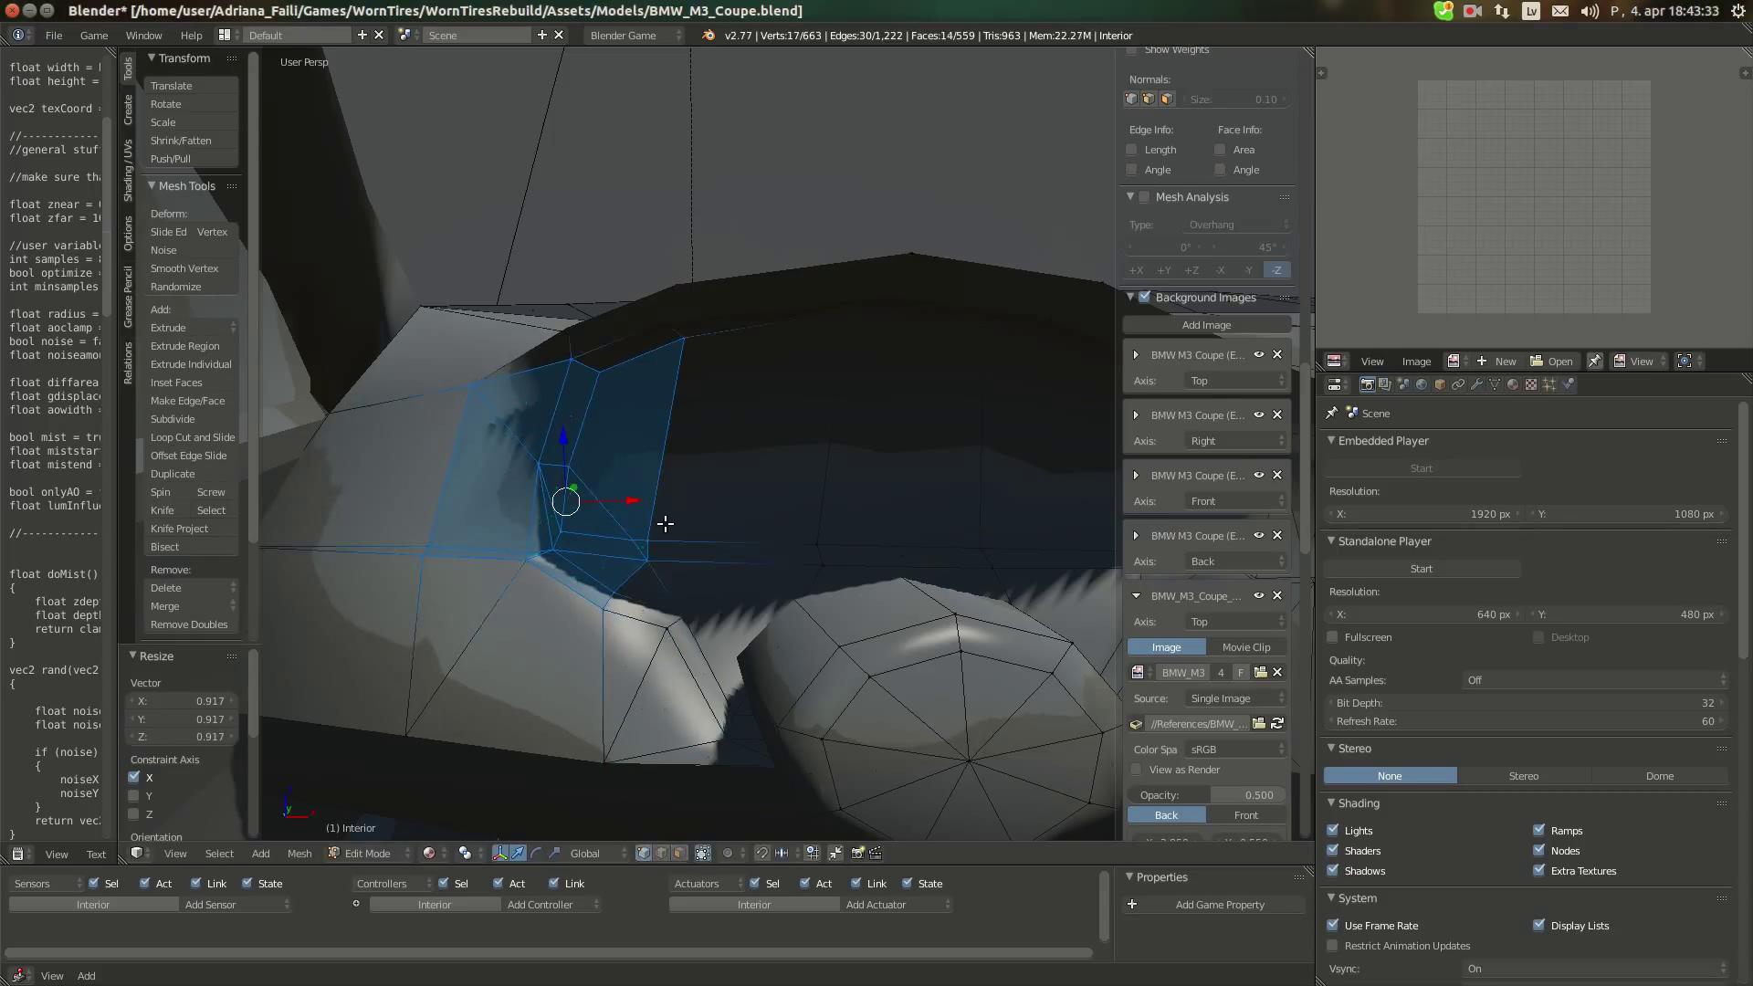
Select the two rim vertices nearest the cylinder's left side and move them -0.005 along Z
middle_drag(665, 524, 698, 521)
right_click(602, 605)
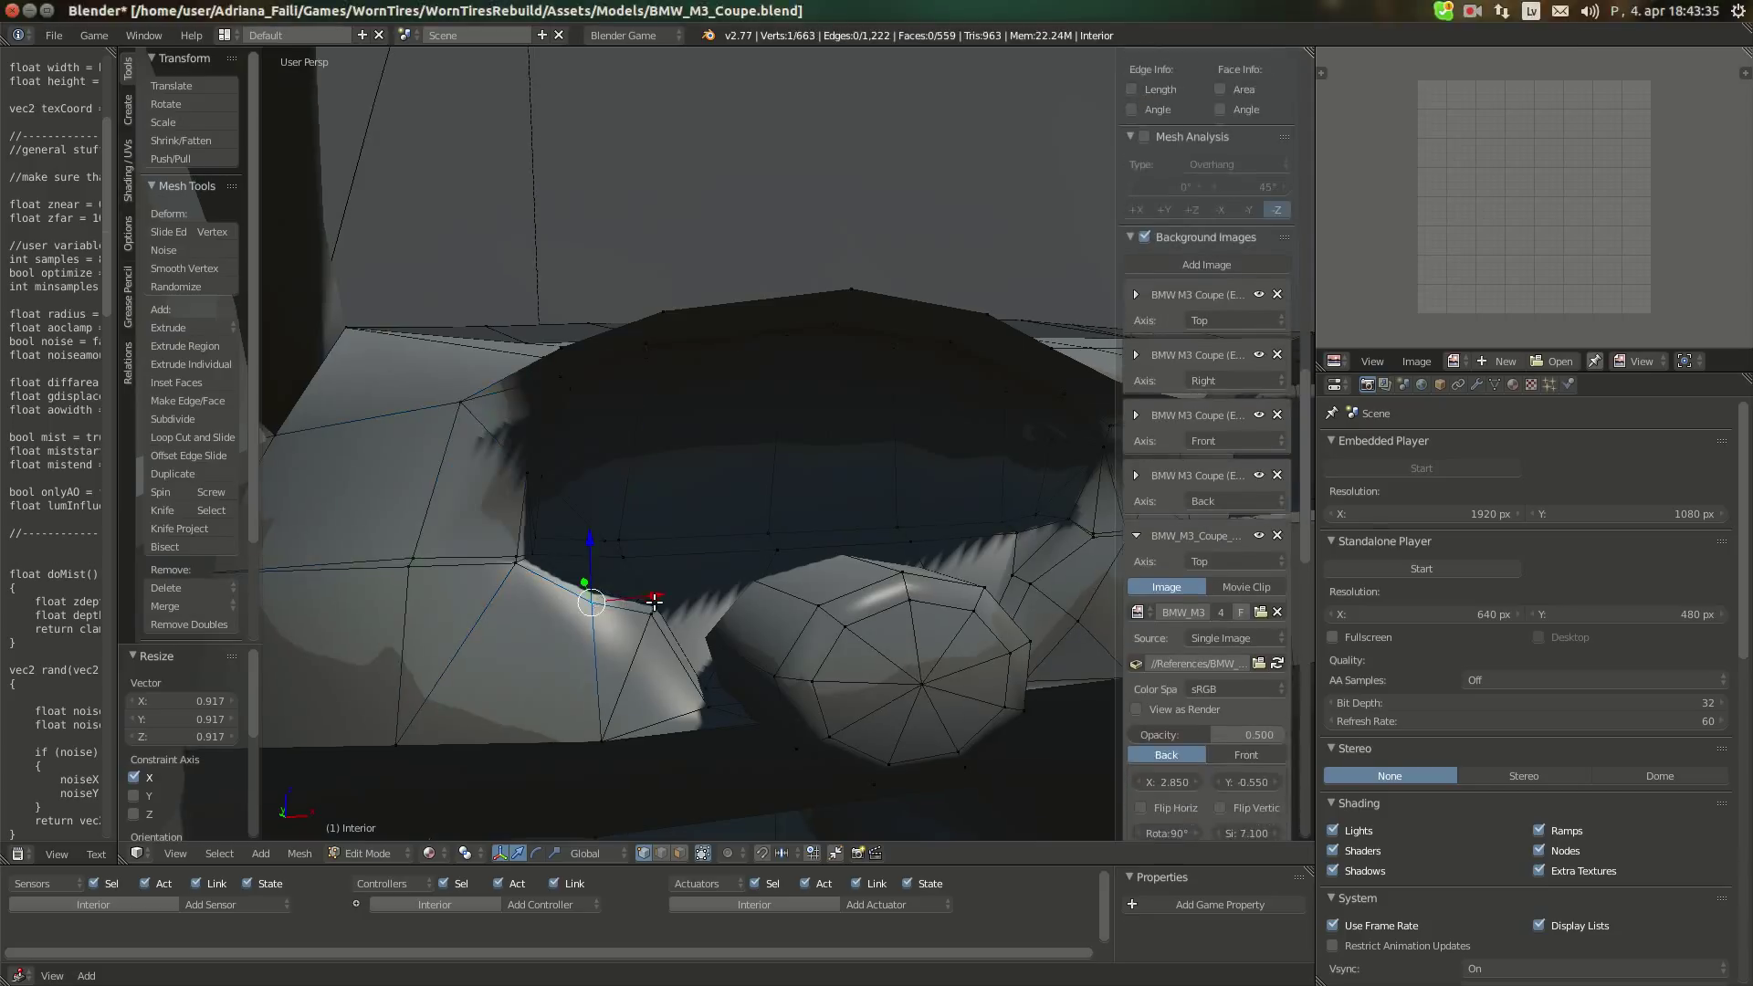
shift+right_click(652, 619)
key(g)
key(z)
click(656, 585)
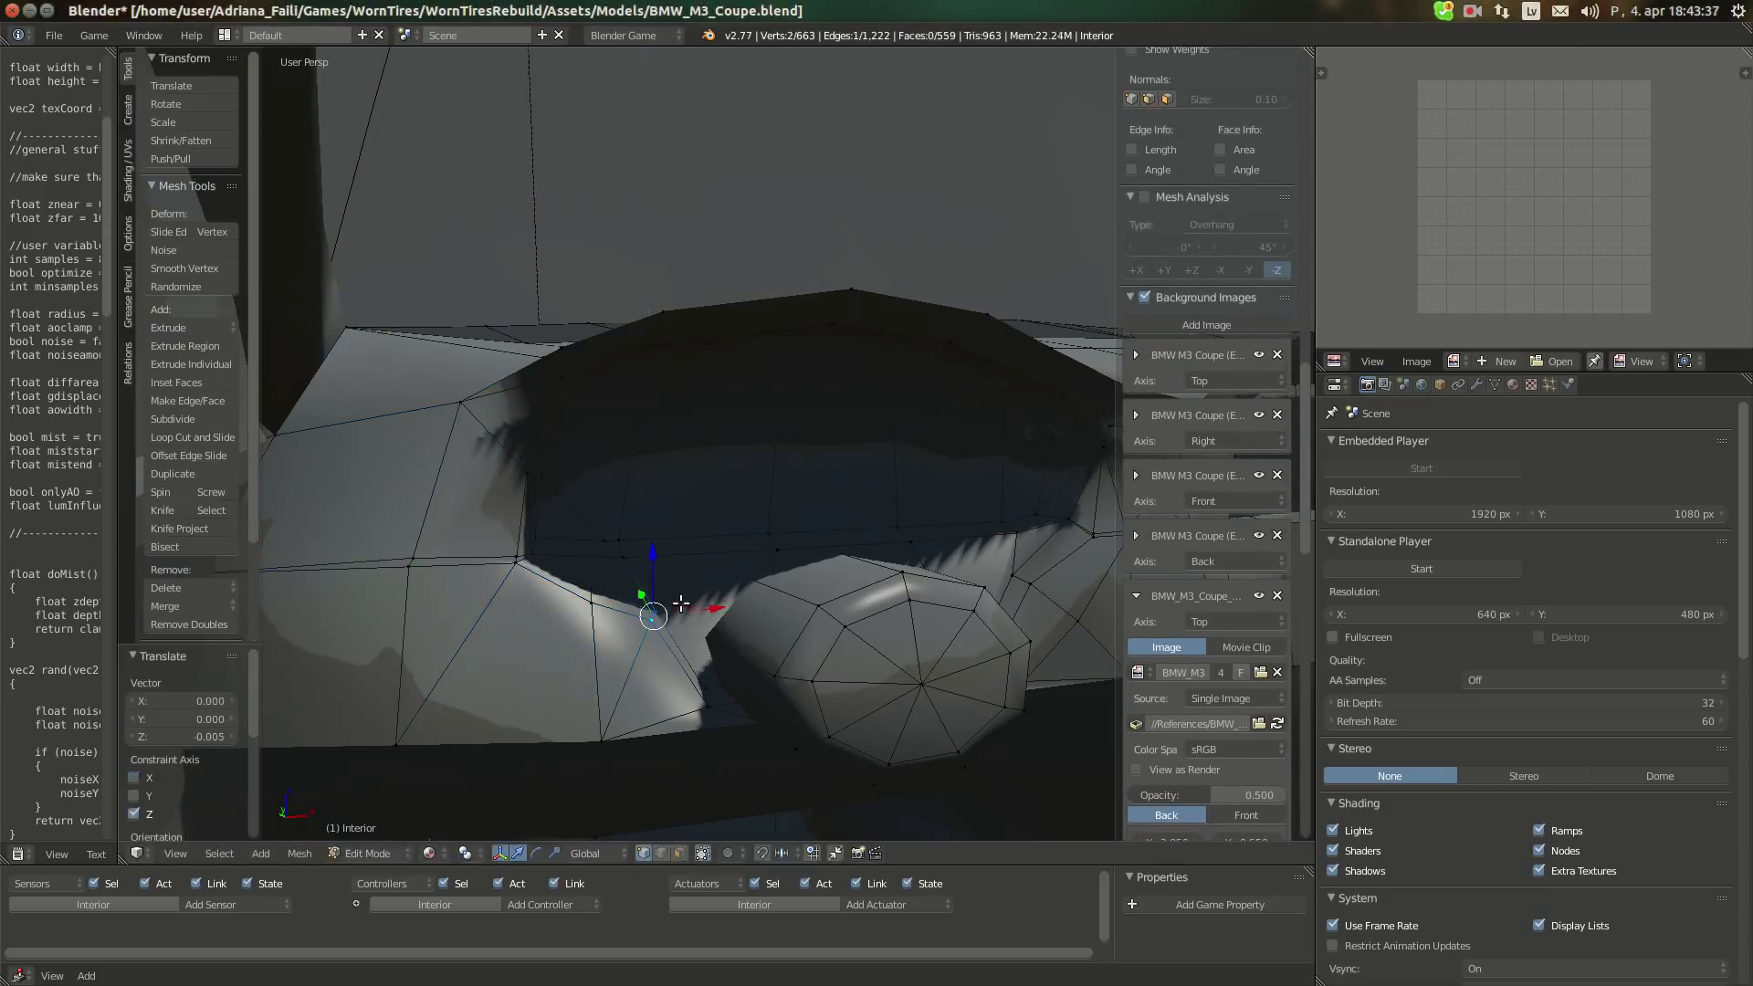
key(a)
Knife-cut an edge from the rim vertex left of the cylinder to the opening's inner edge behind the cylinder
middle_drag(696, 616, 693, 601)
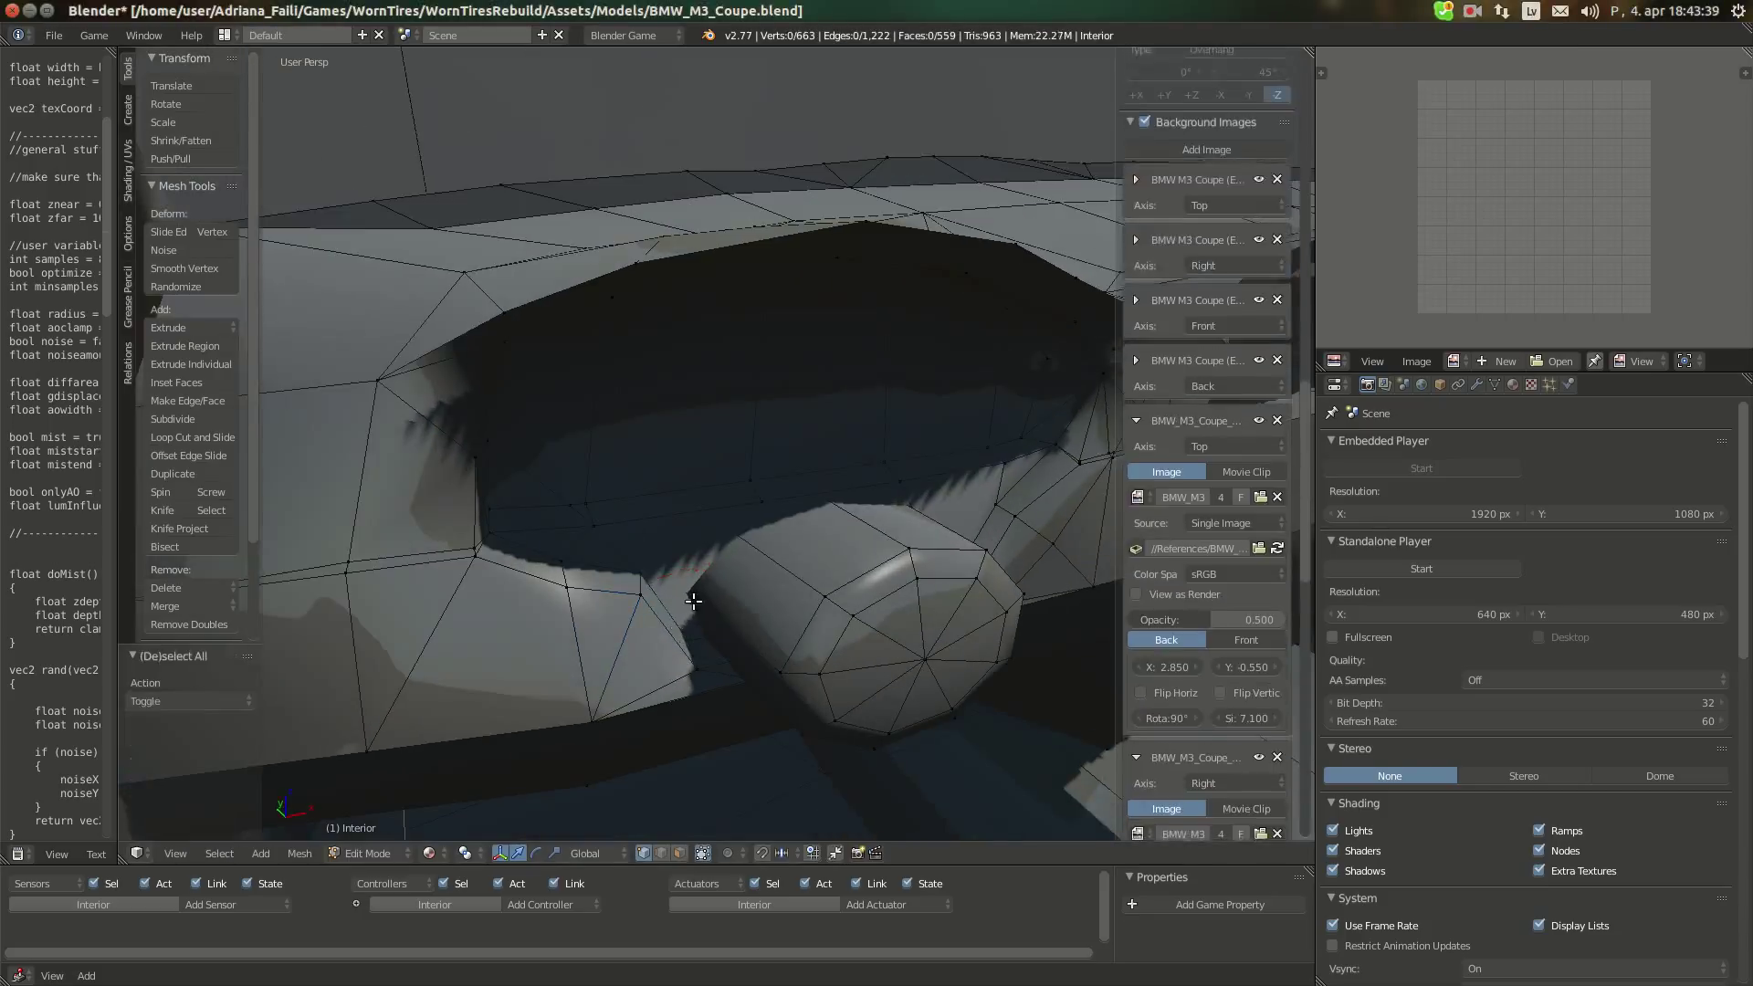
key(k)
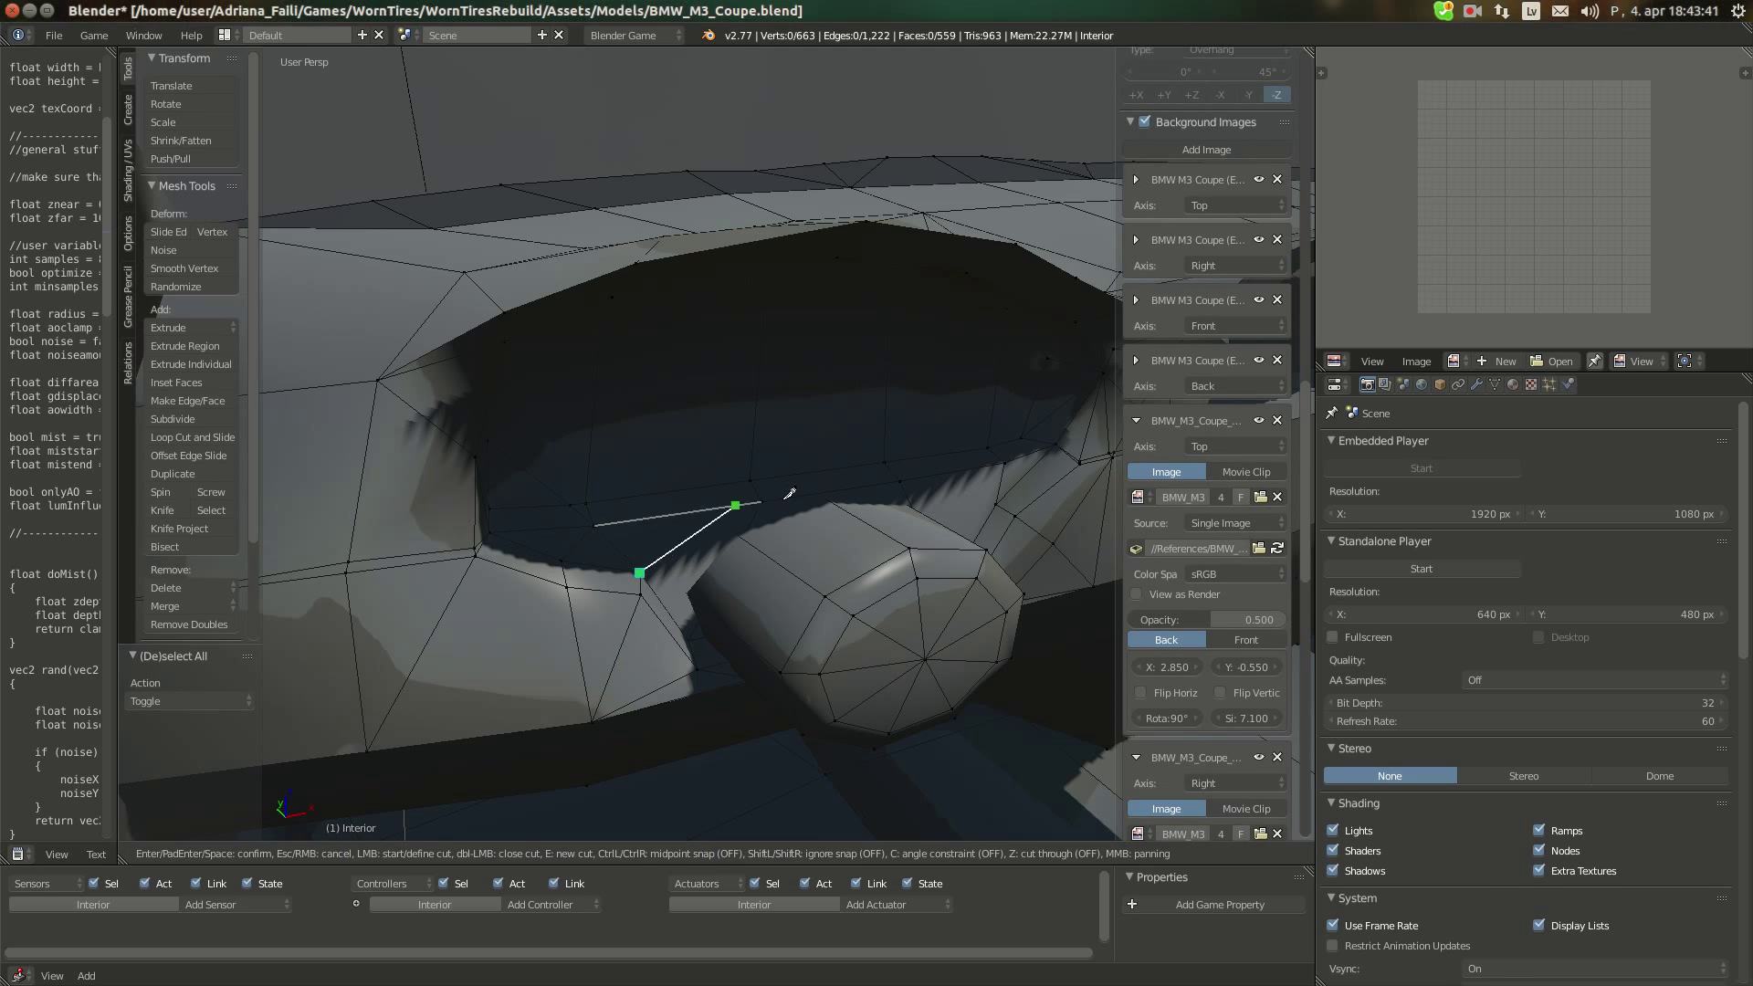
click(763, 500)
key(Return)
middle_drag(762, 500, 806, 553)
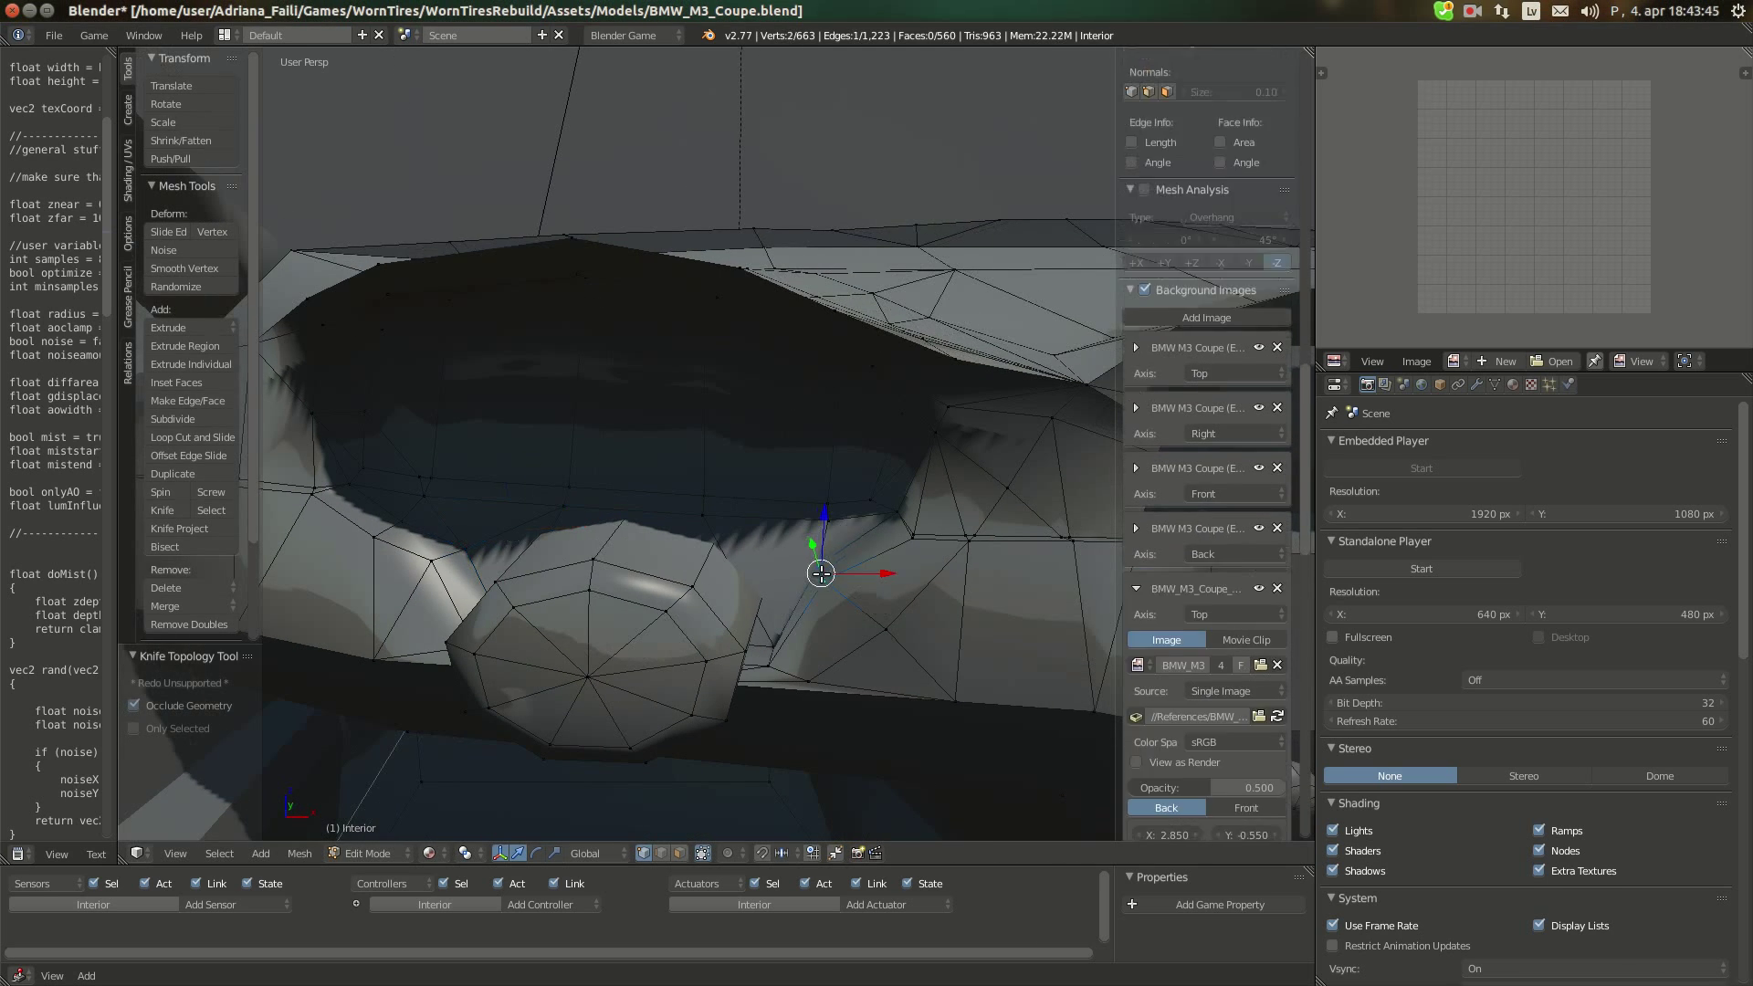
Knife-cut an edge from the rim vertex right of the cylinder to the opening's inner edge behind the cylinder
drag(840, 575, 834, 569)
key(a)
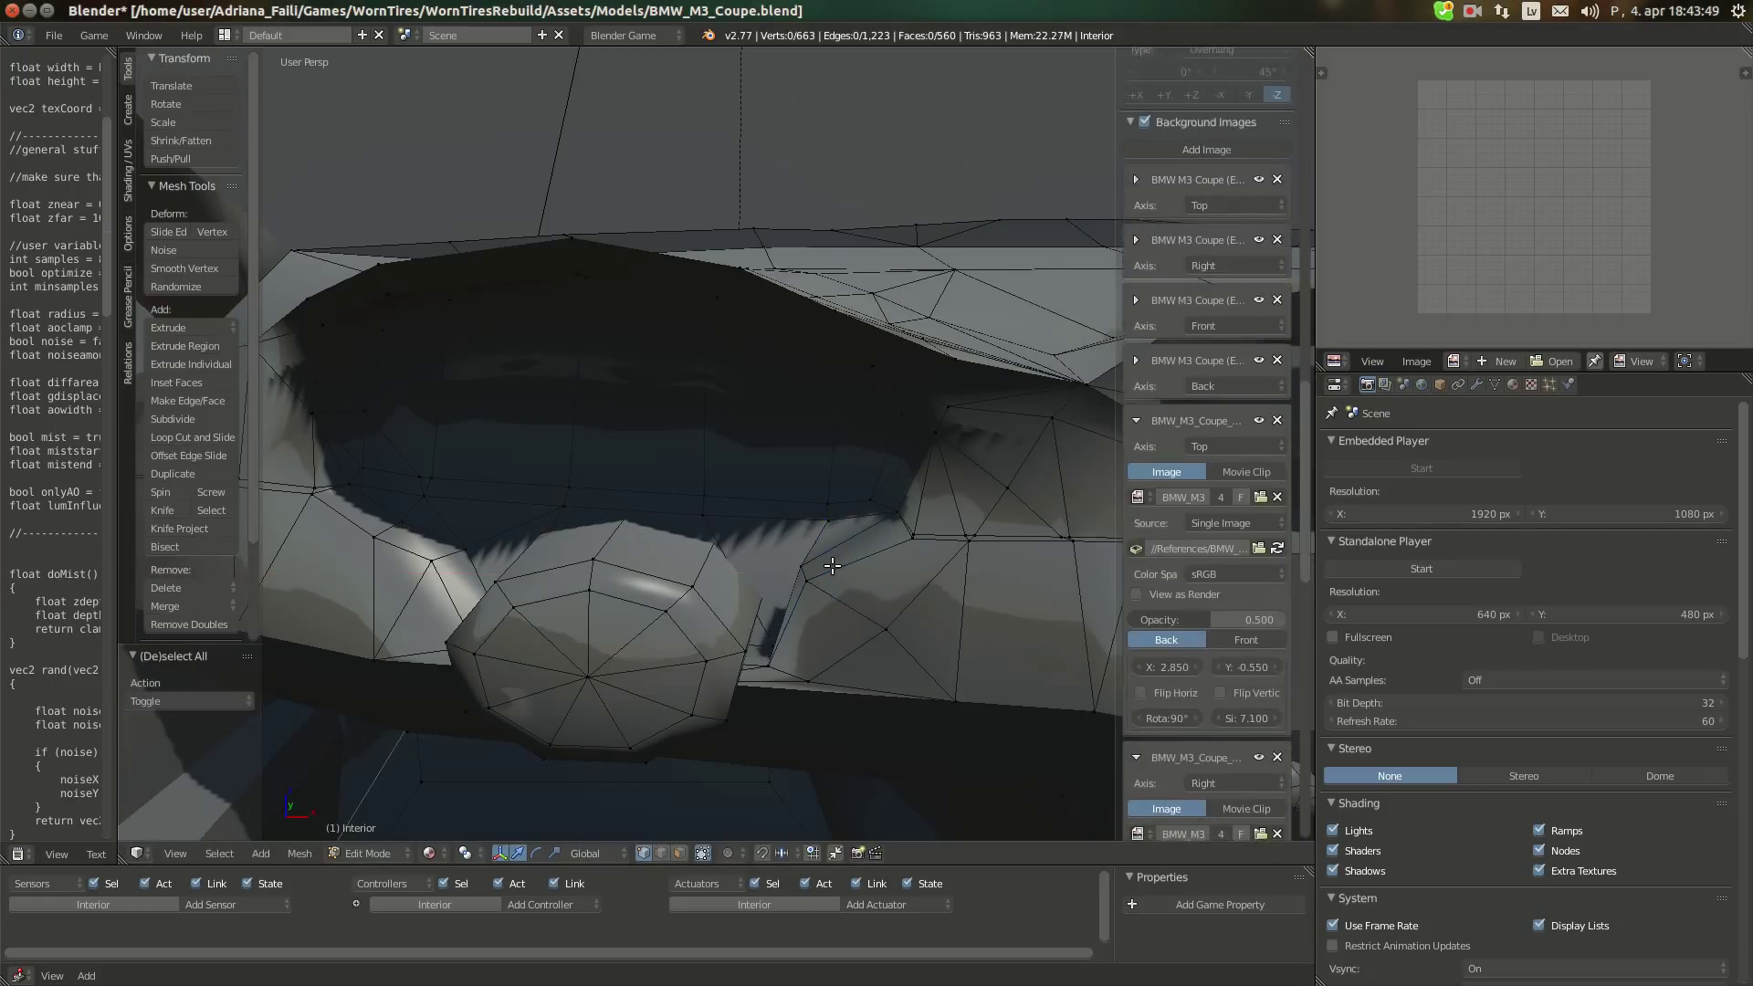
key(k)
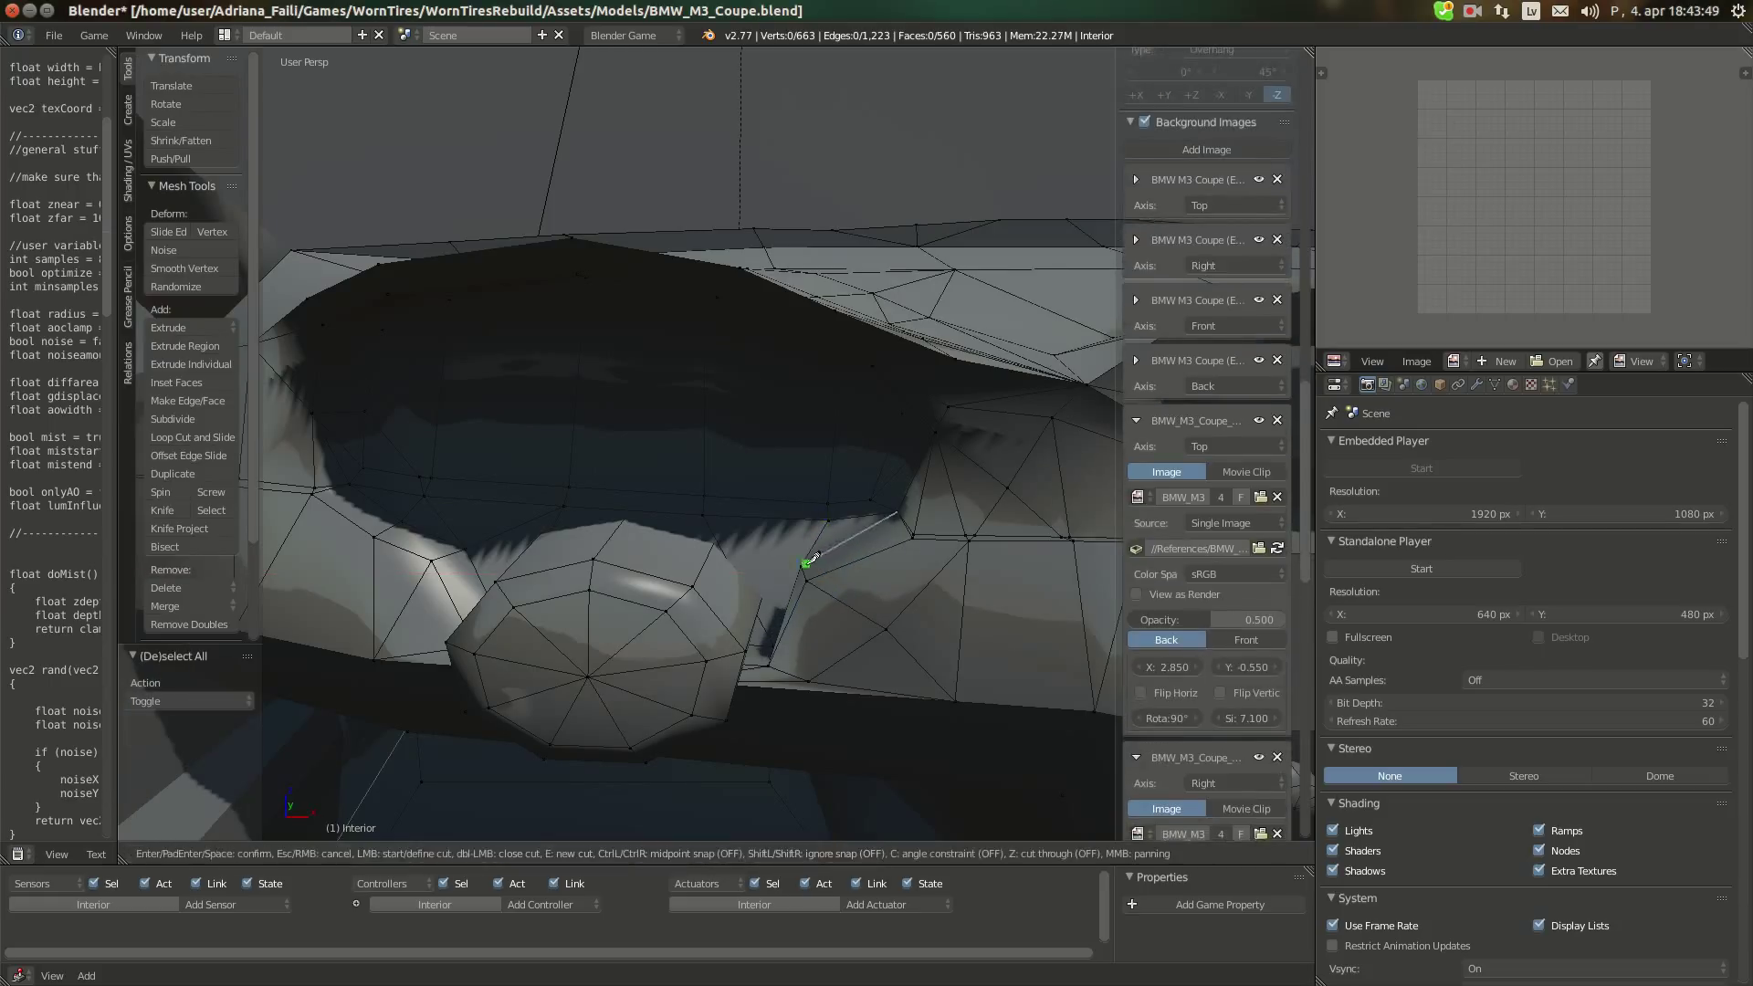
click(709, 511)
key(Return)
Knife-cut from the panel vertex right of the cylinder up across the opening's lower rim to its inner edge
middle_drag(847, 602, 961, 612)
key(a)
middle_drag(792, 595, 745, 573)
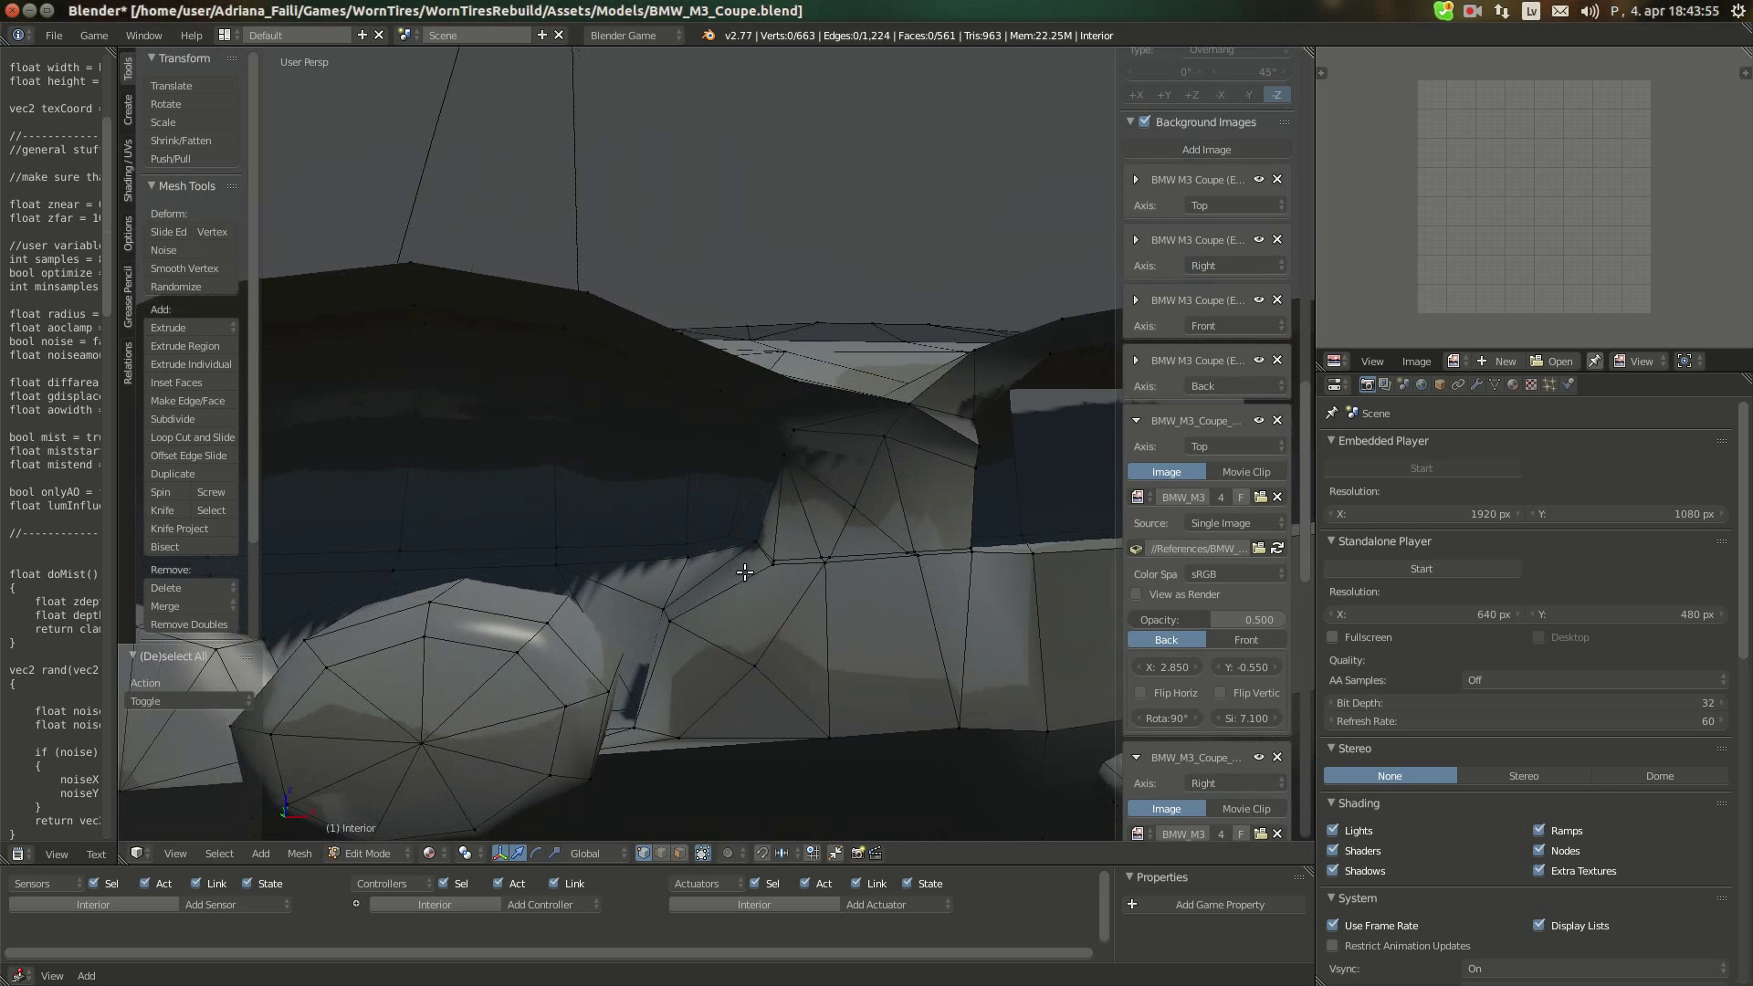
key(k)
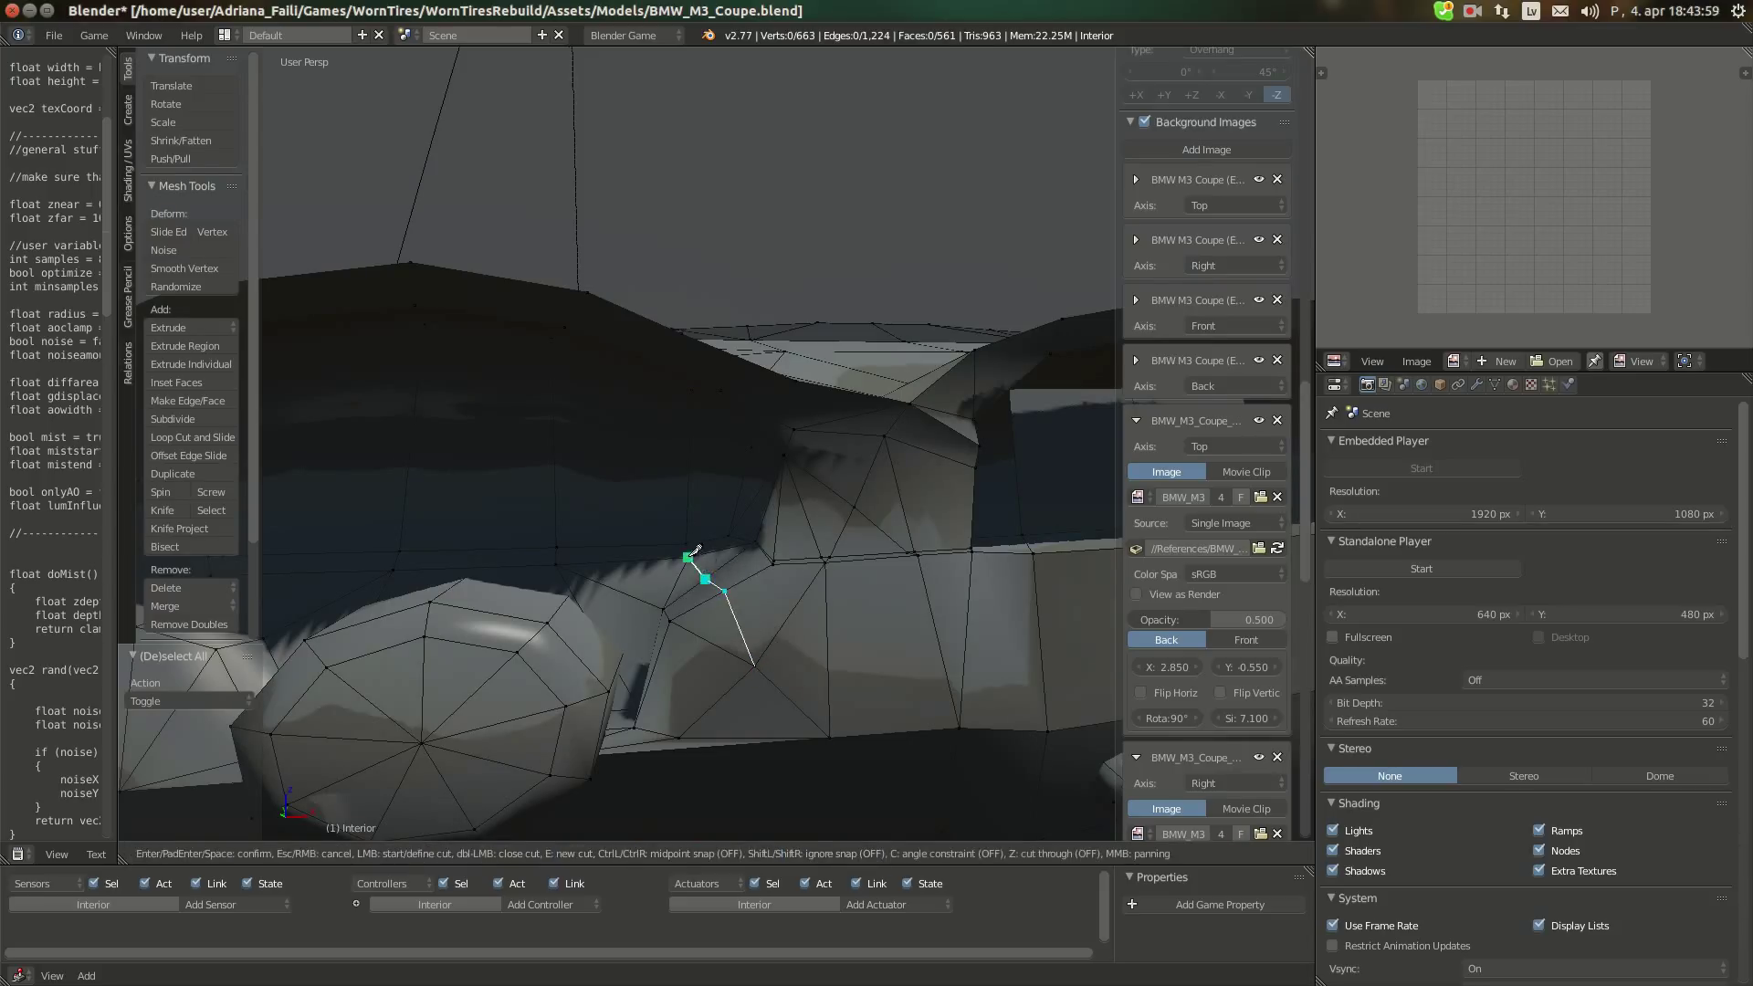
key(Return)
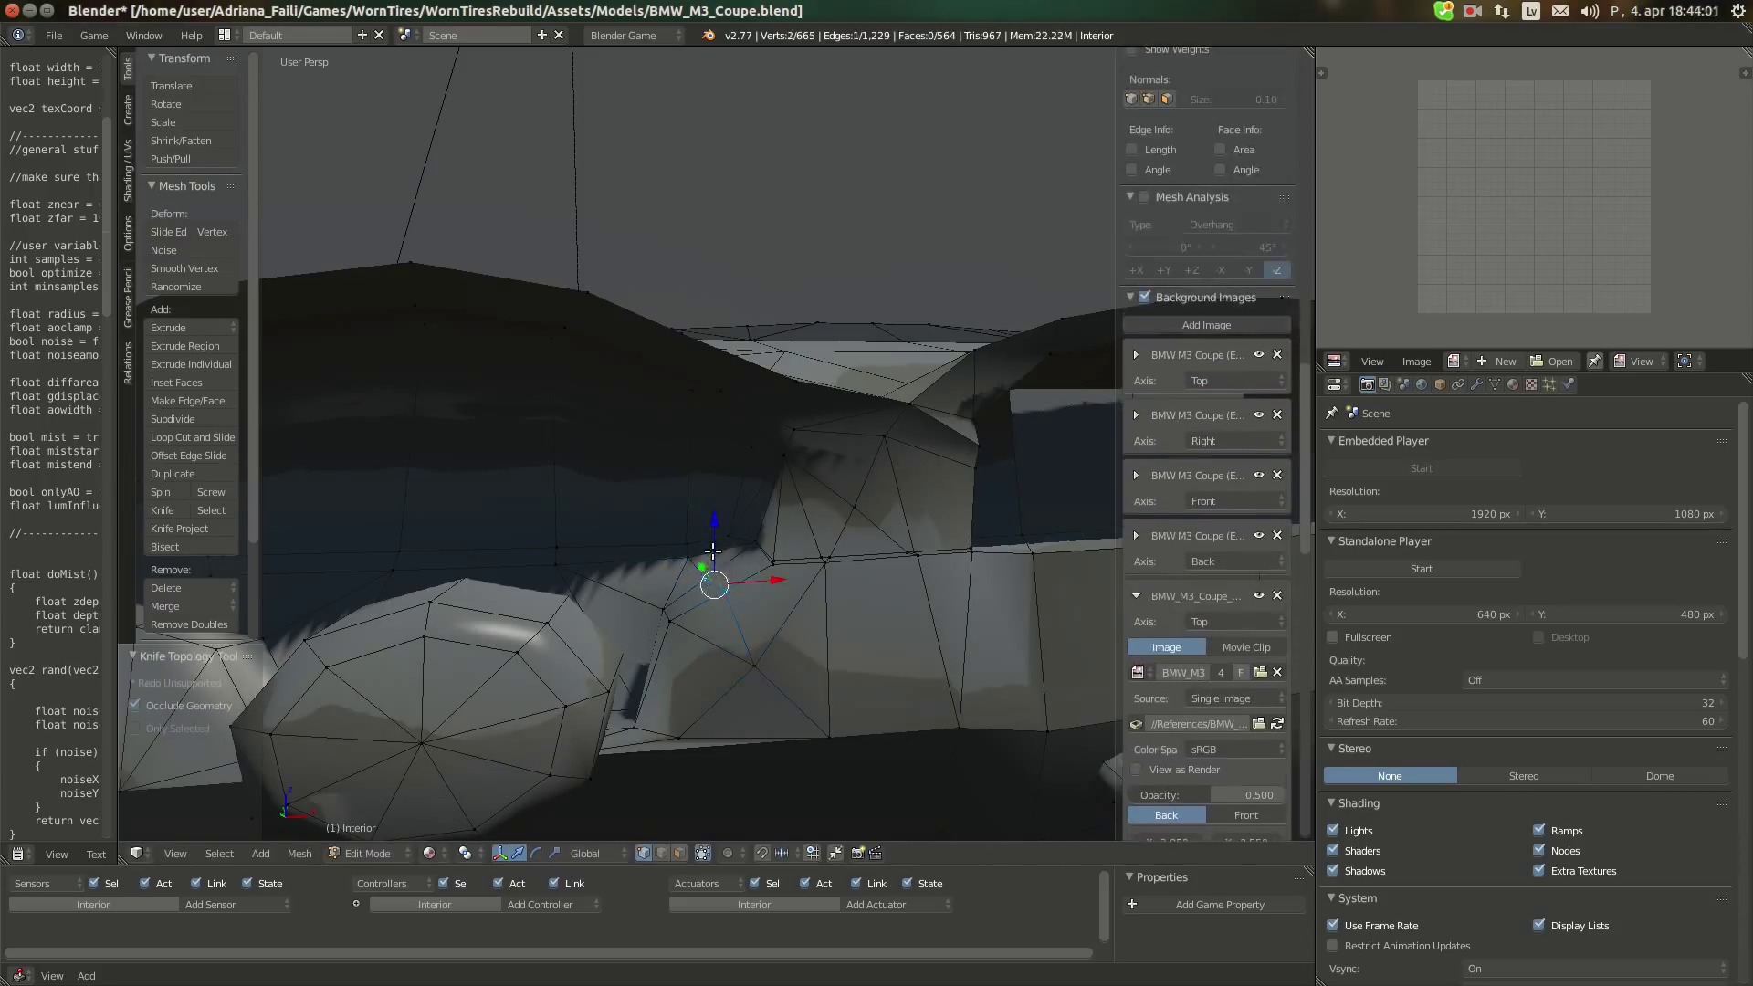
Move the two new rim vertices right of the cylinder -0.006 along Z and 0.005 along X
drag(712, 550, 712, 559)
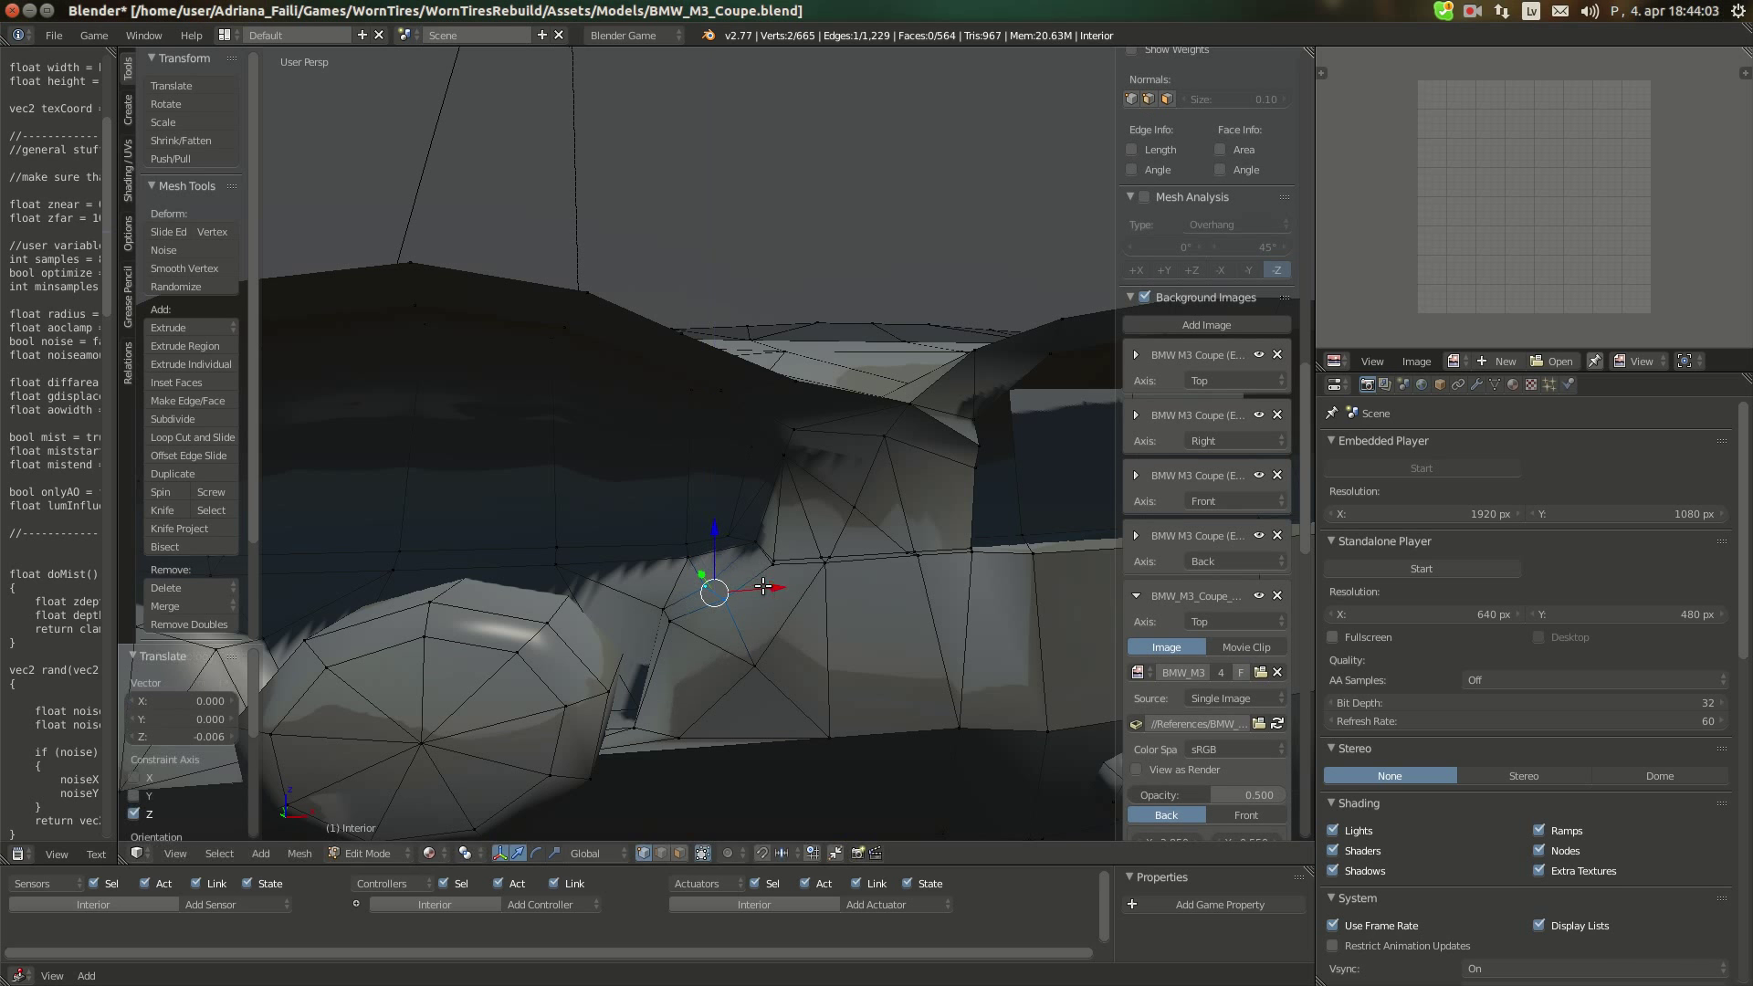
middle_drag(711, 559, 548, 520)
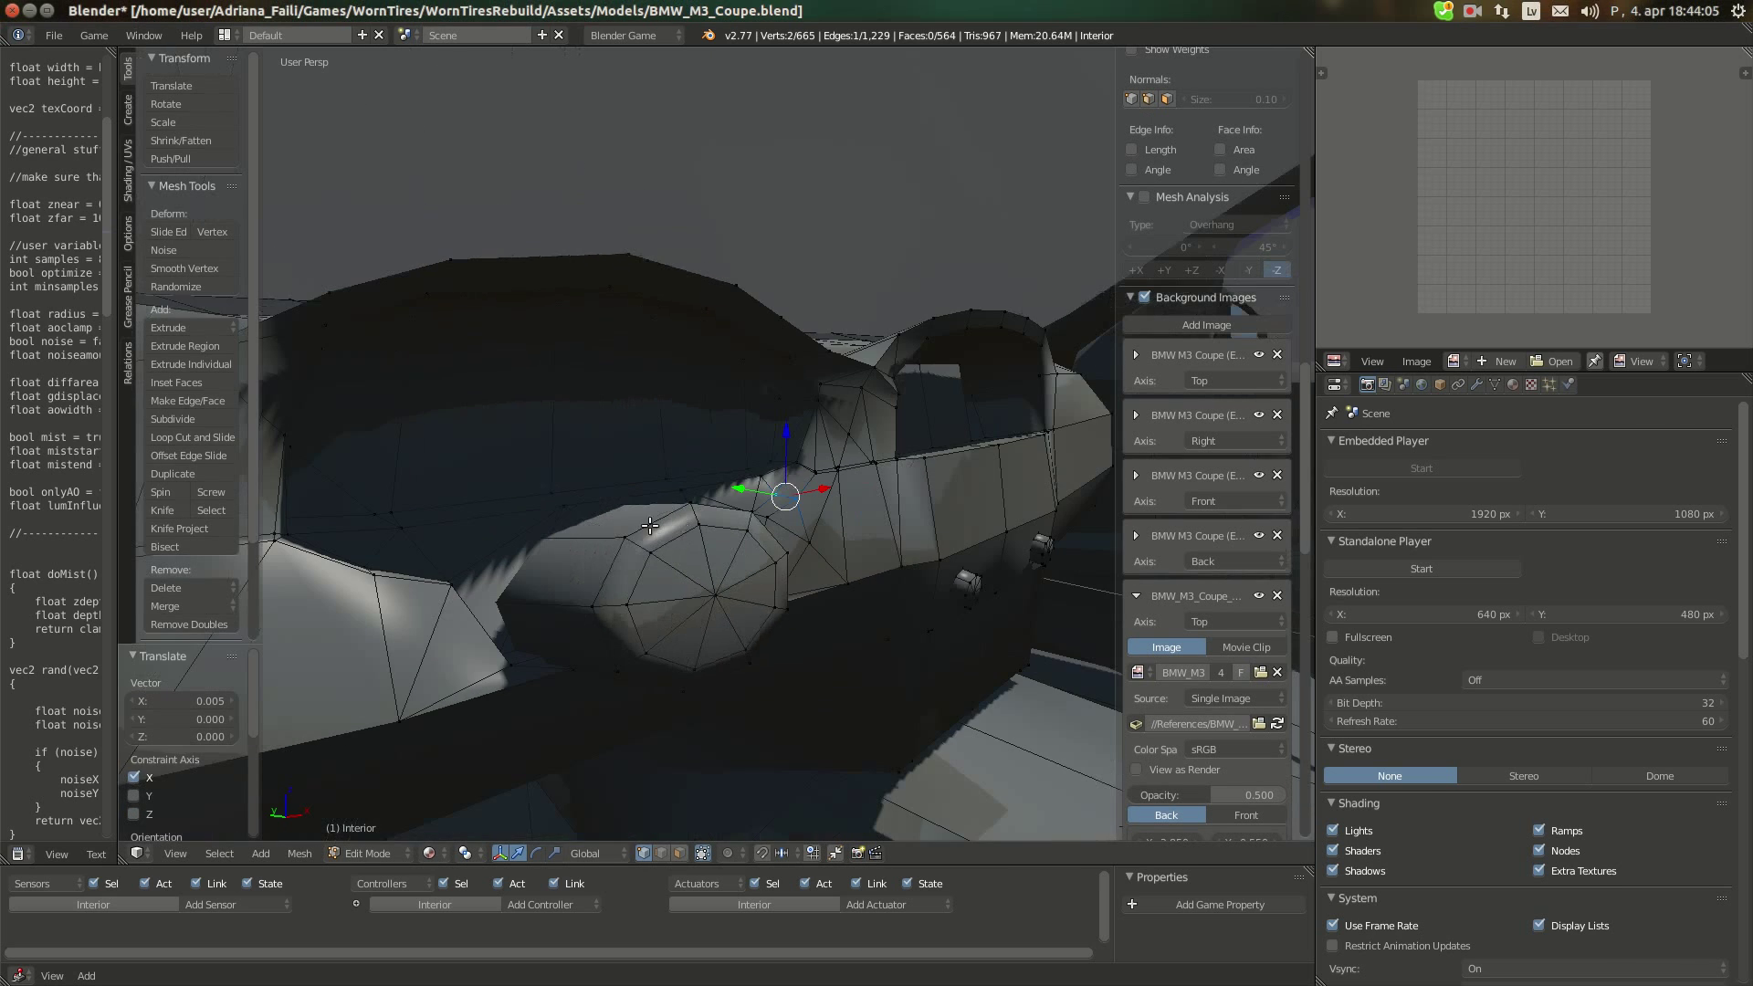
Switch to Chromium to examine the steering column area in the E92 M3 interior photo, and return to Blender
click(11, 138)
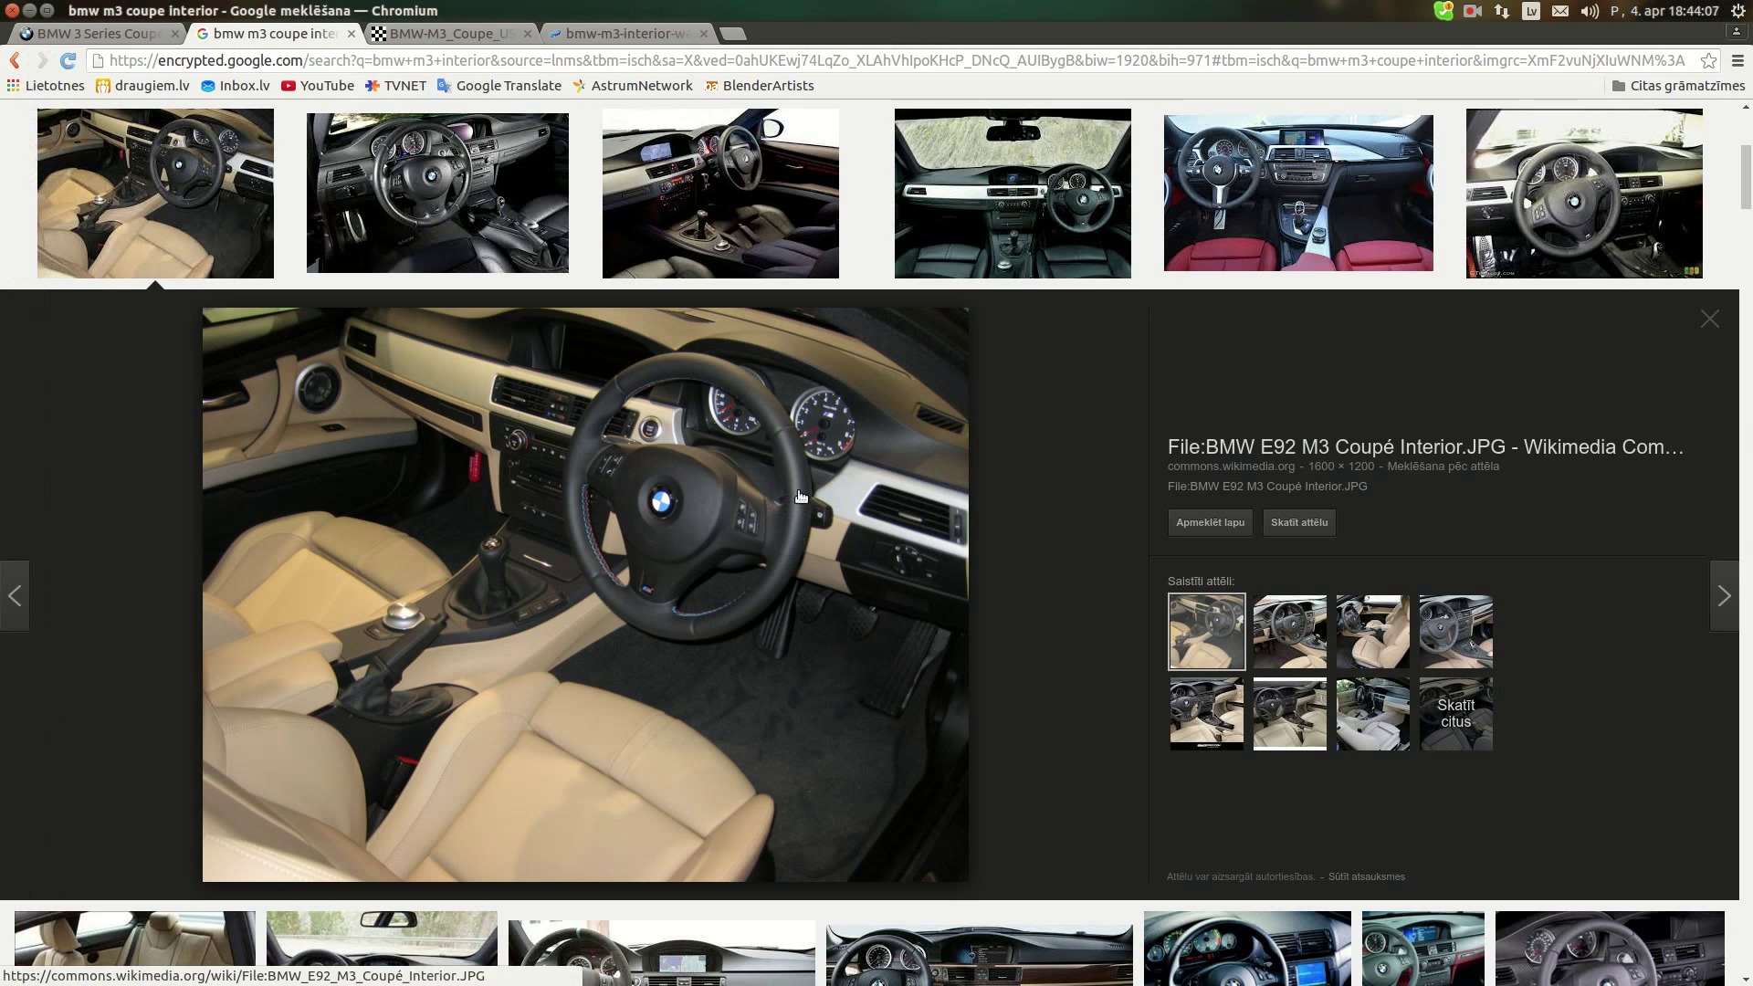
mouse_move(0, 589)
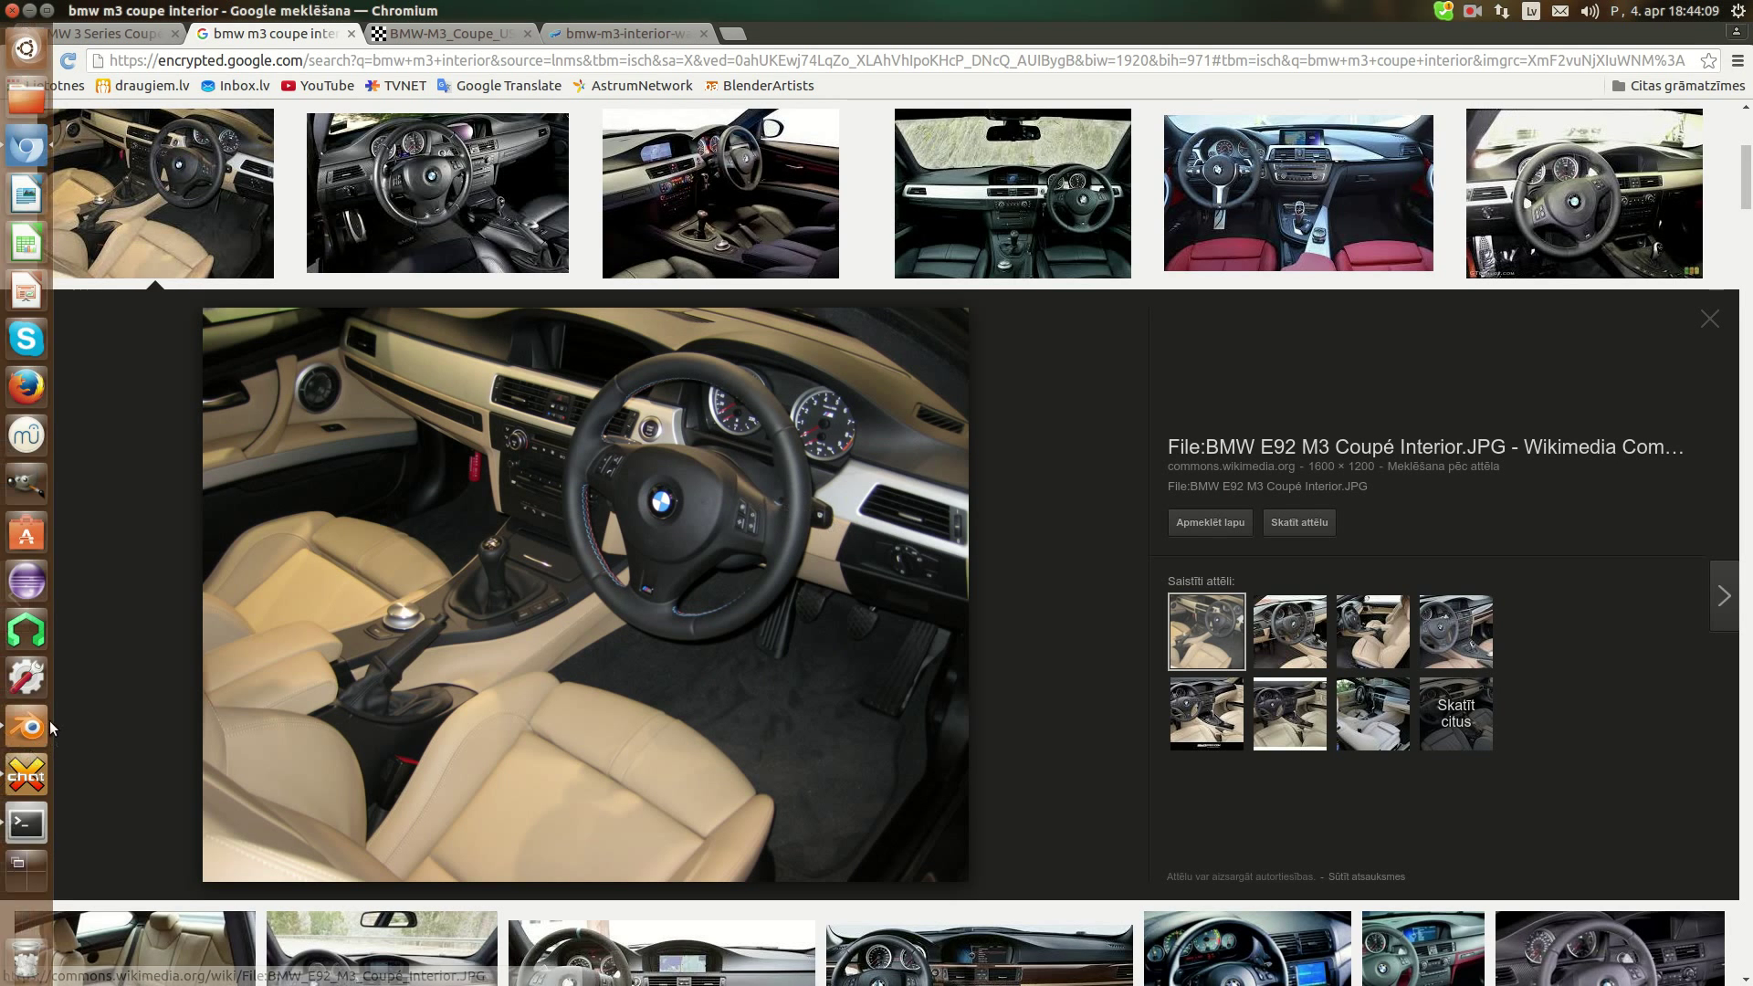
click(46, 726)
Select the three lower bevel faces of the steering column cylinder's cap and move them down along Z
middle_drag(584, 639, 705, 801)
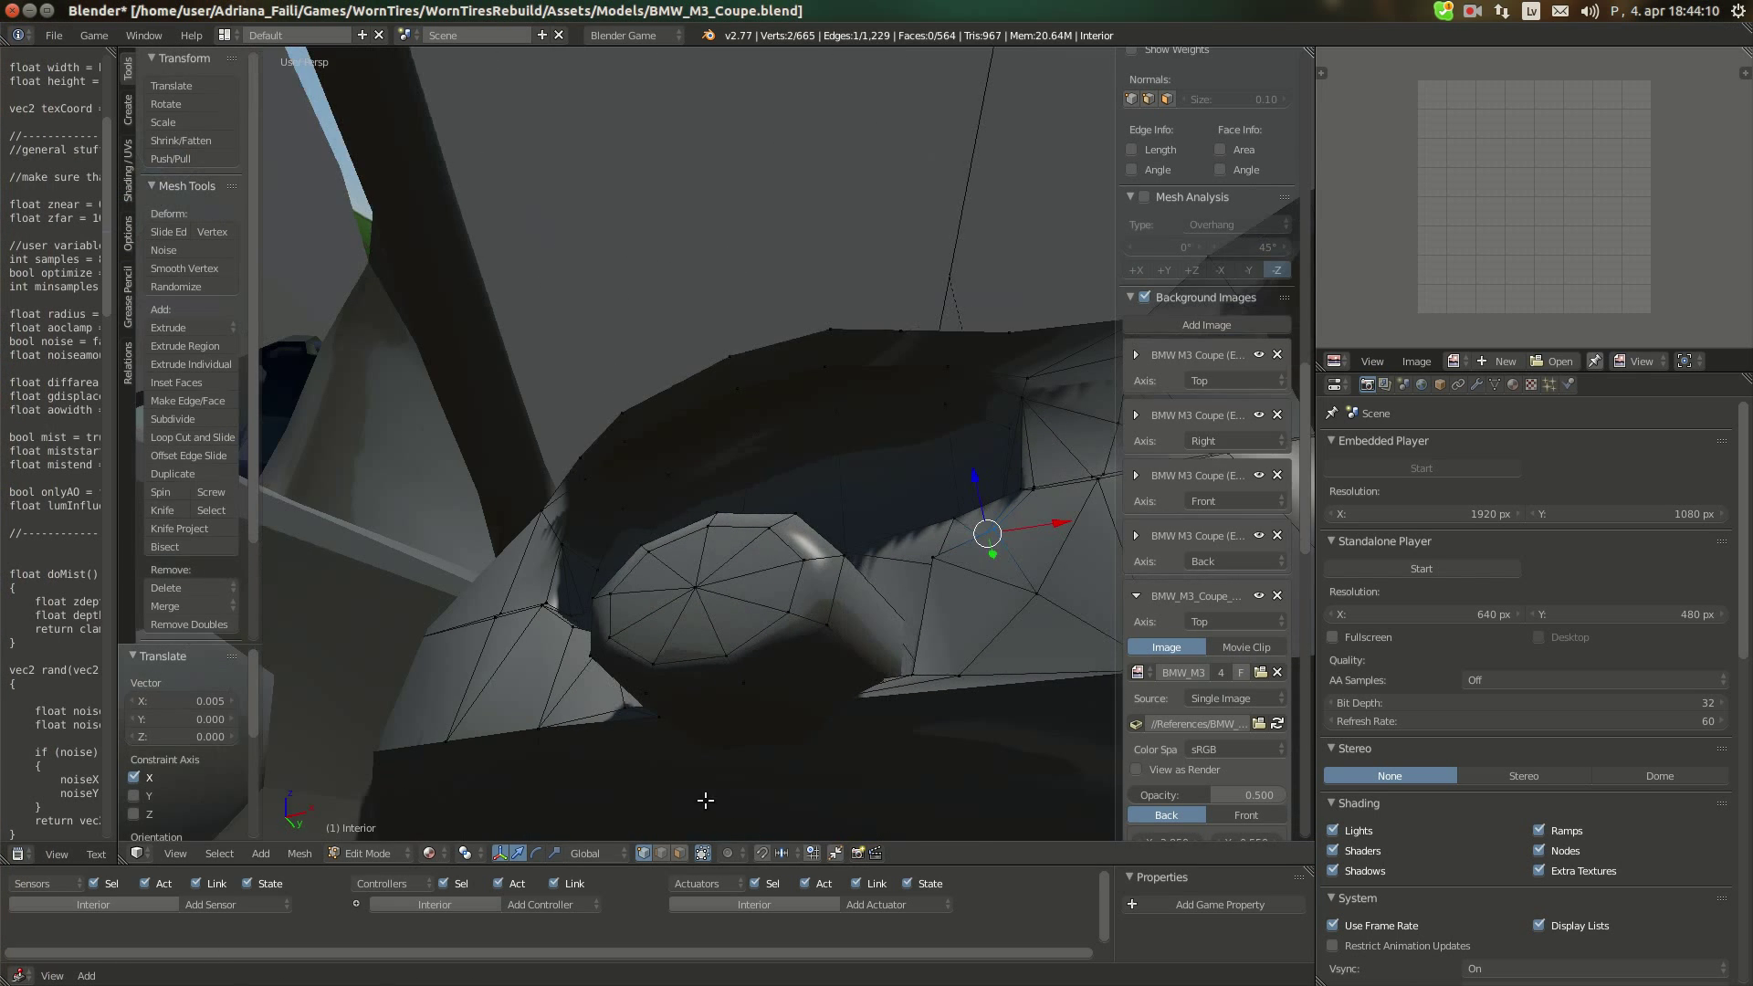
click(680, 853)
right_click(637, 676)
shift+right_click(715, 657)
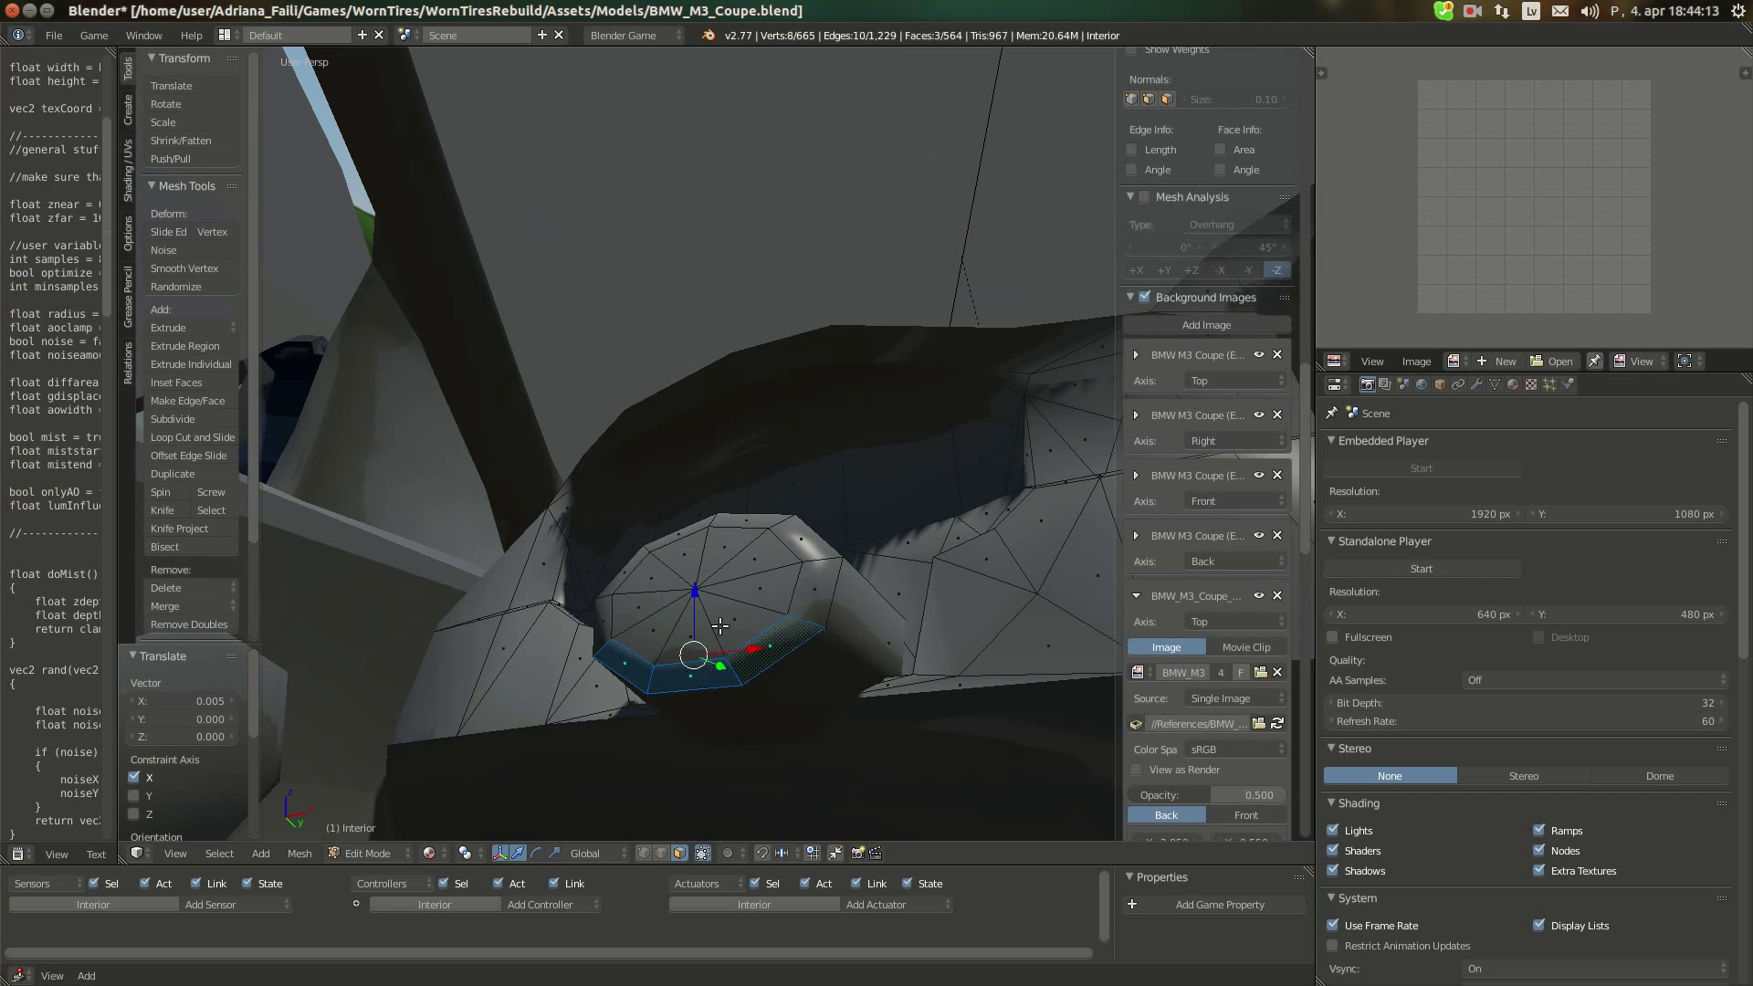
drag(697, 600, 692, 621)
middle_drag(785, 662, 678, 660)
drag(698, 641, 699, 644)
Scale the three selected cap faces by about 1.2 along Z and 1.081 along X
key(s)
key(z)
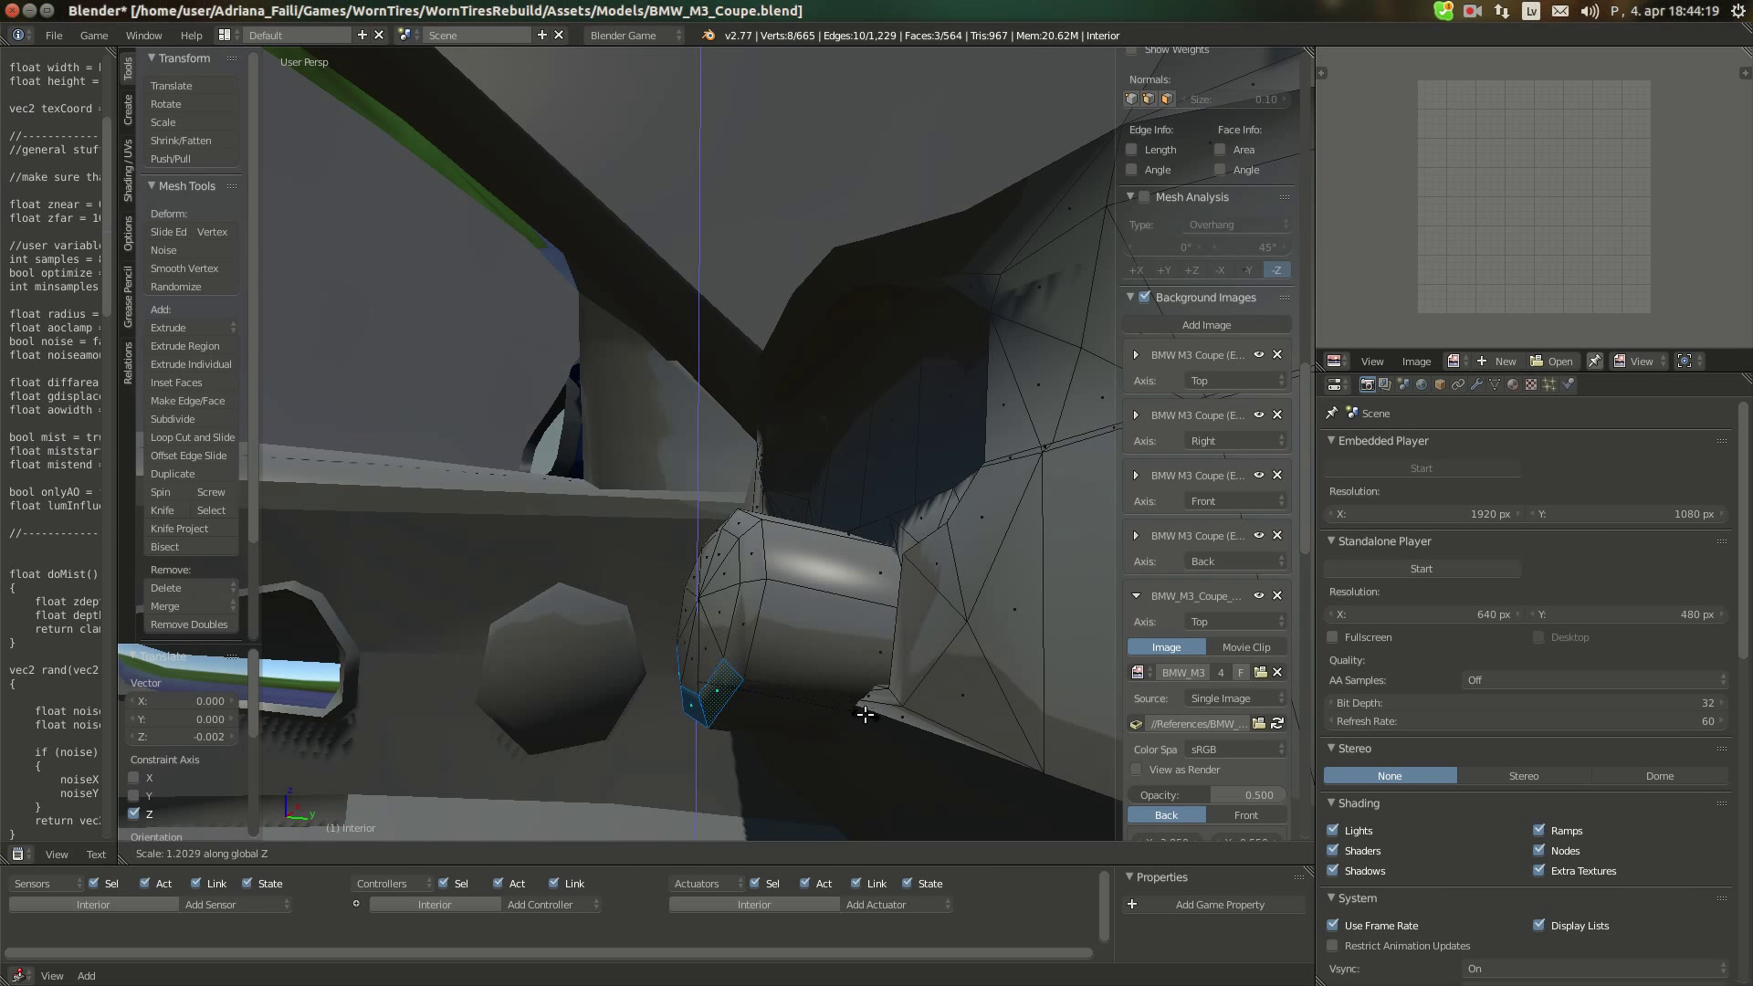
click(864, 714)
middle_drag(864, 714, 826, 677)
key(s)
key(x)
click(965, 683)
Scale the same cap faces further, by about 1.03 along X and 1.047 along Z
key(s)
key(x)
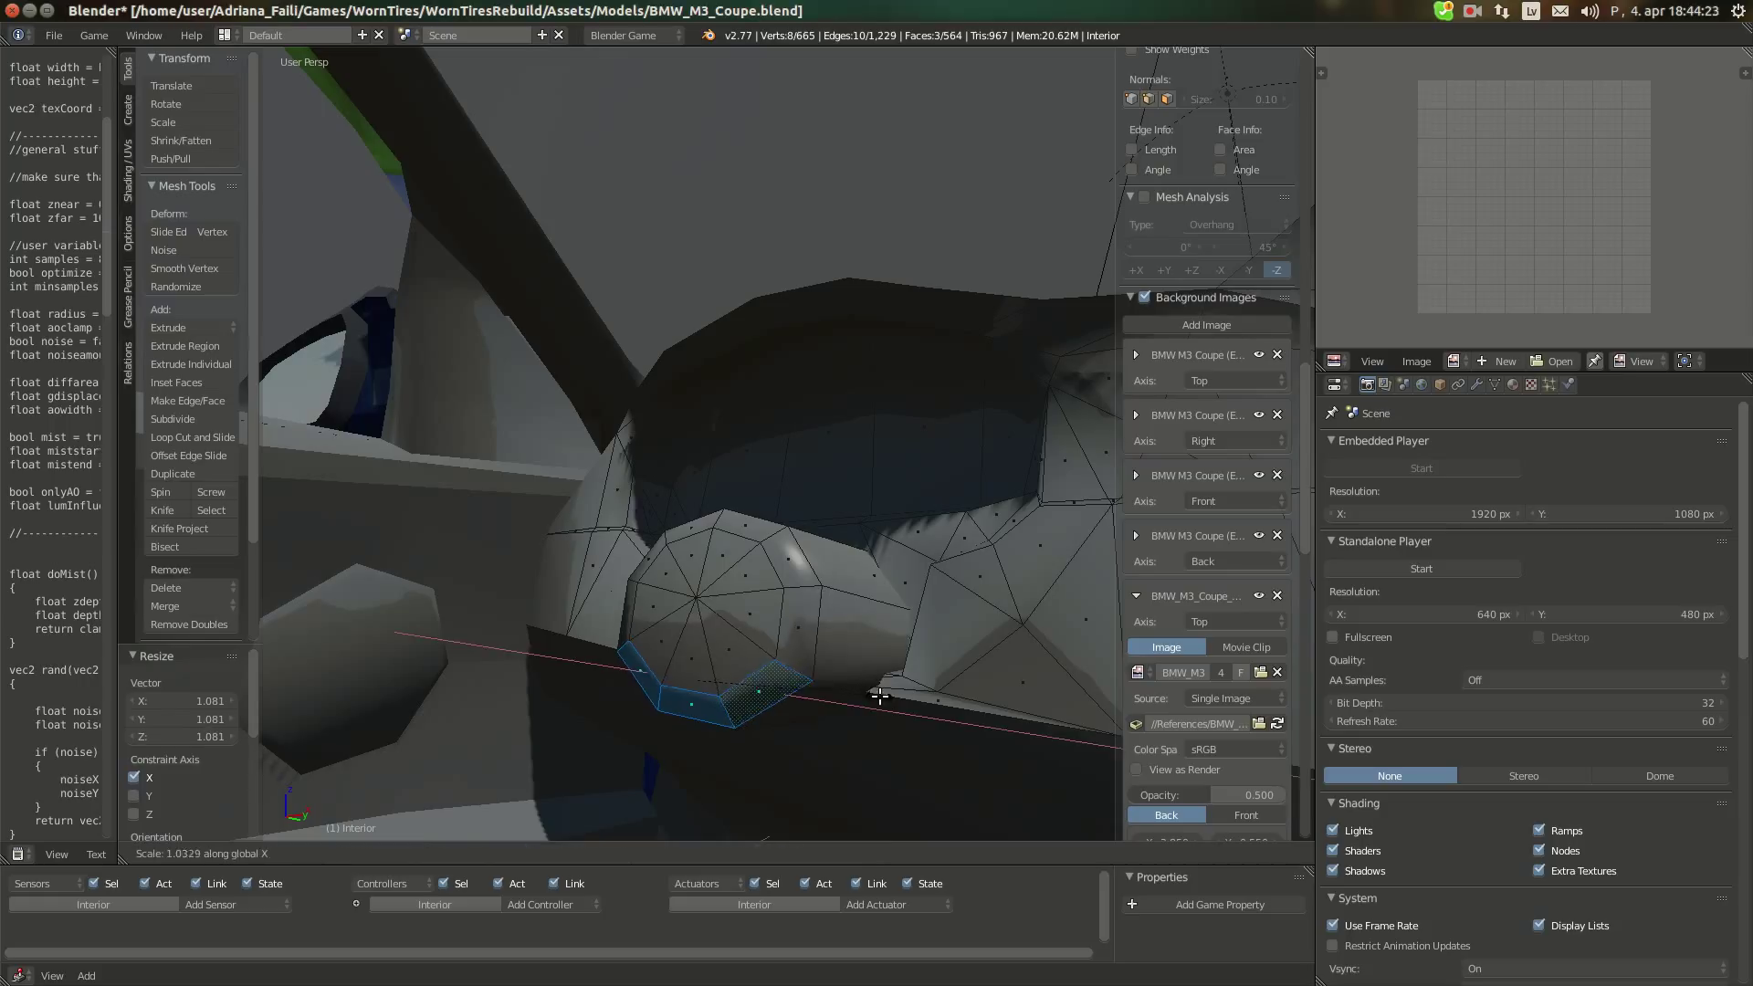
click(881, 699)
key(s)
click(884, 704)
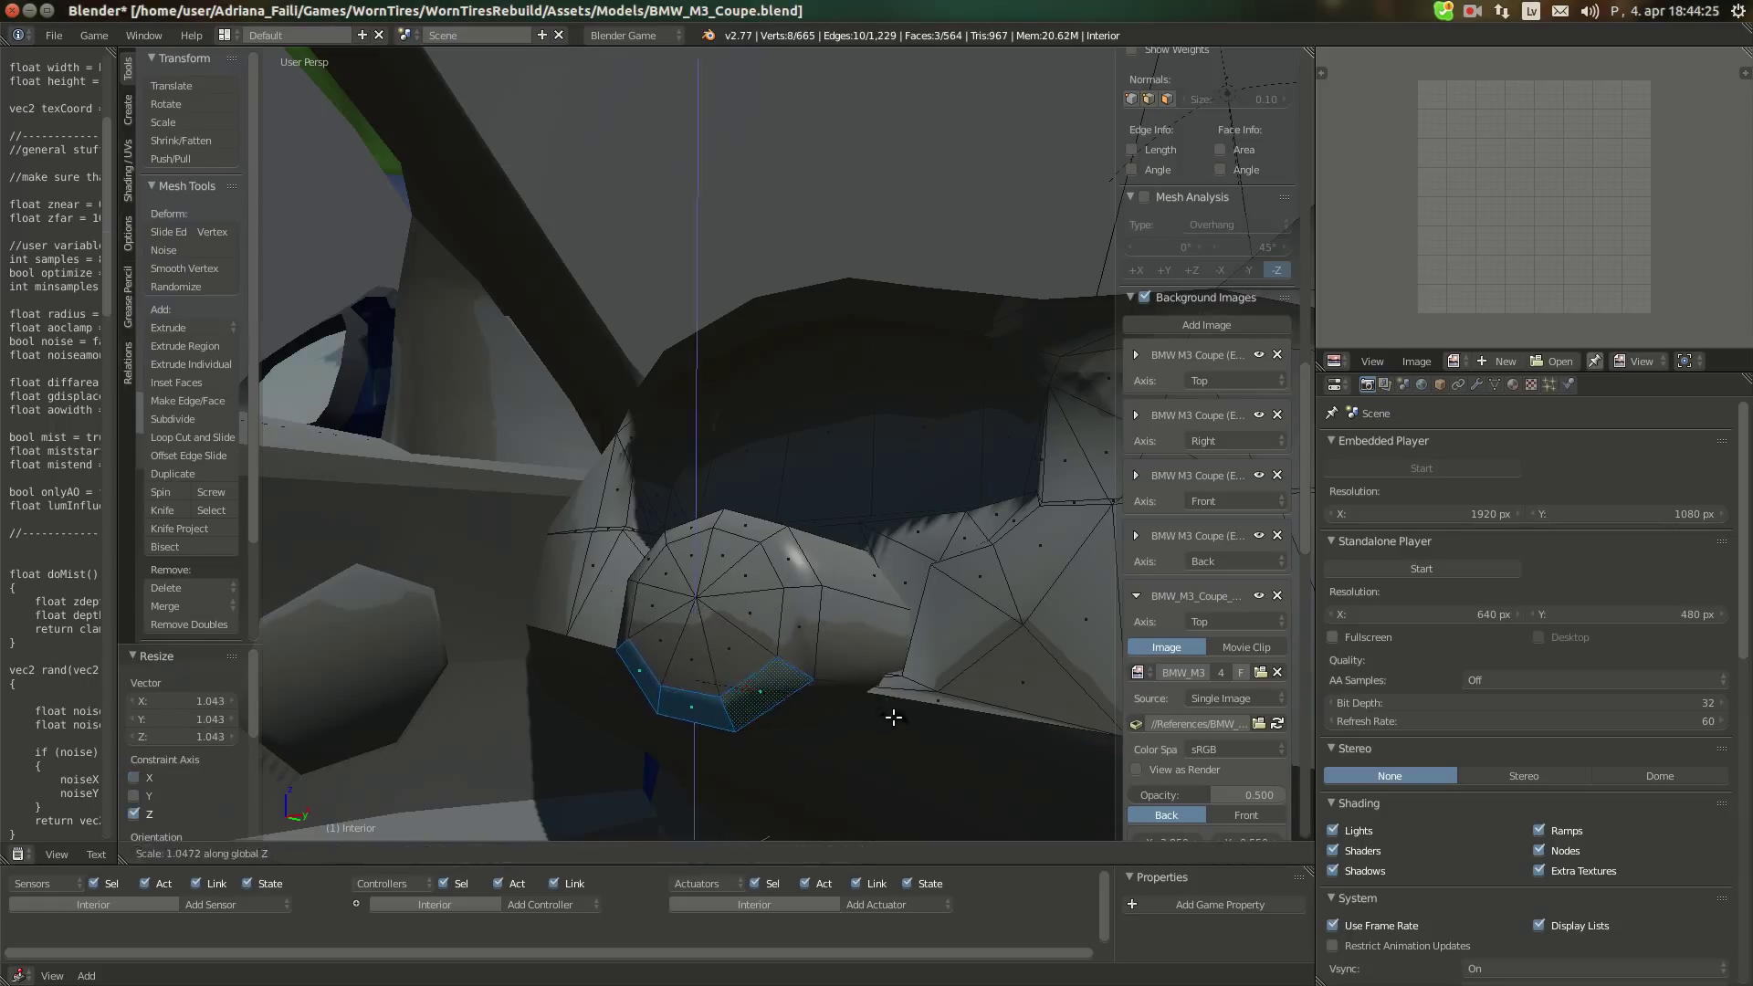
Place the 3D cursor on the cylinder's side and deselect the interior mesh, with vertex selection active
click(643, 856)
middle_drag(816, 625, 787, 632)
click(788, 632)
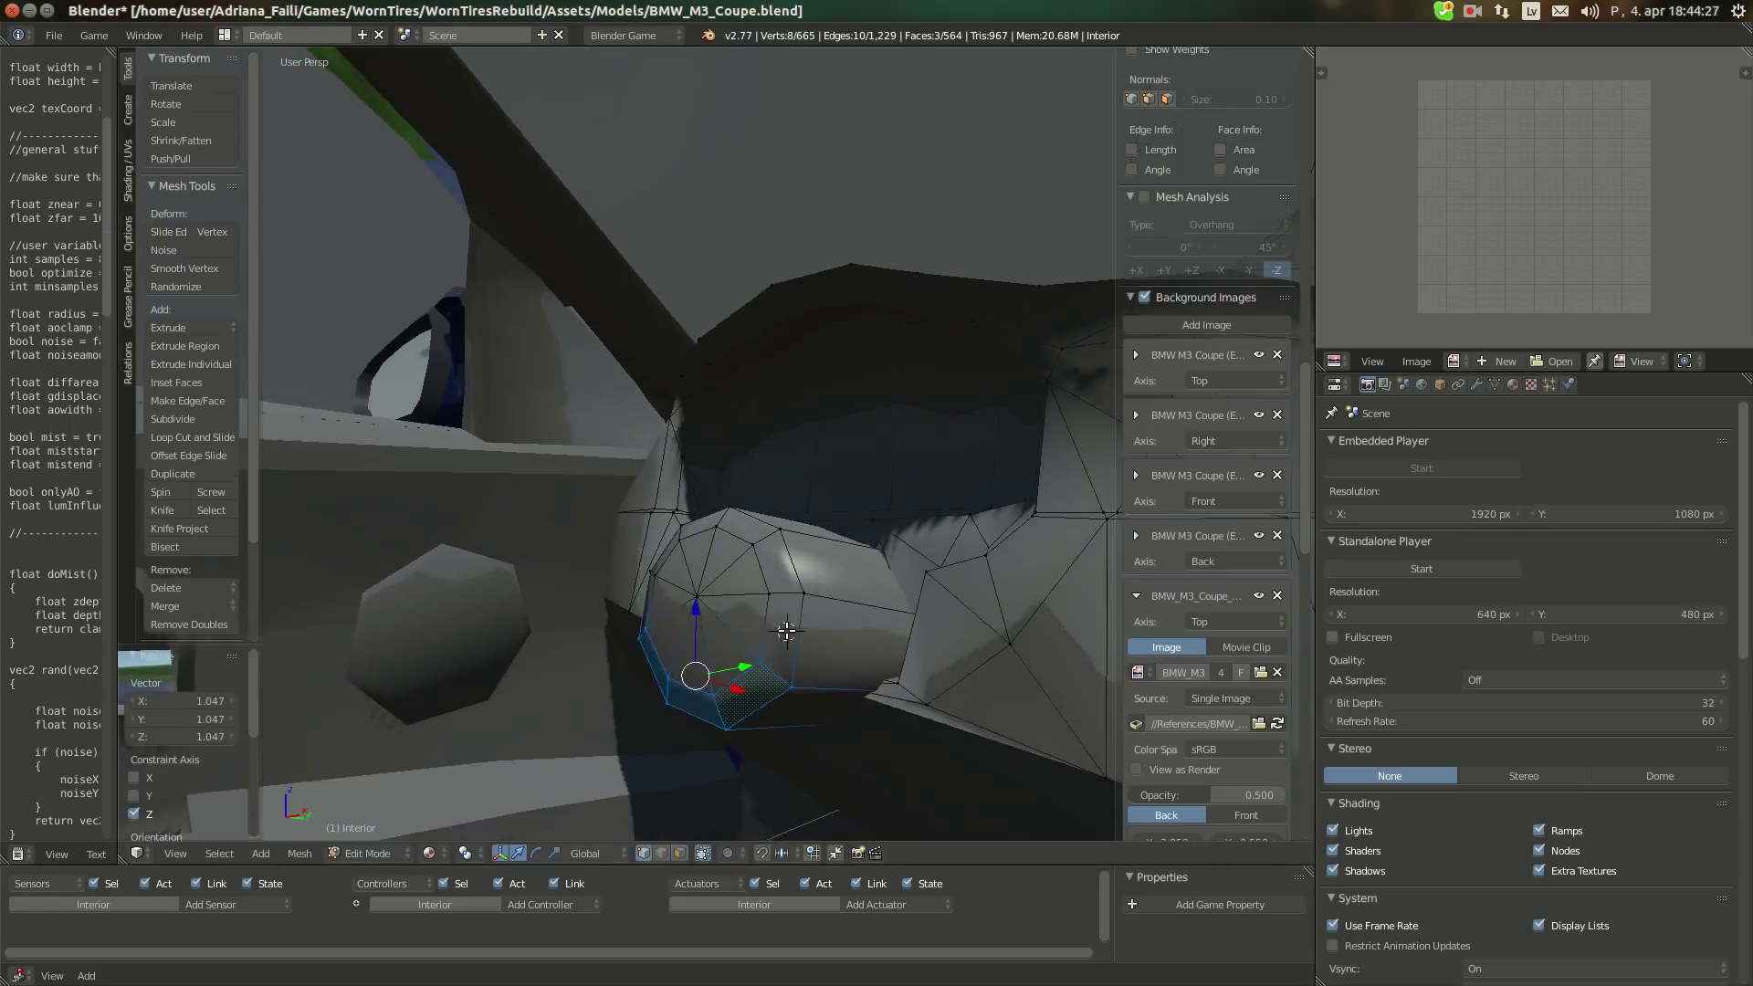
key(a)
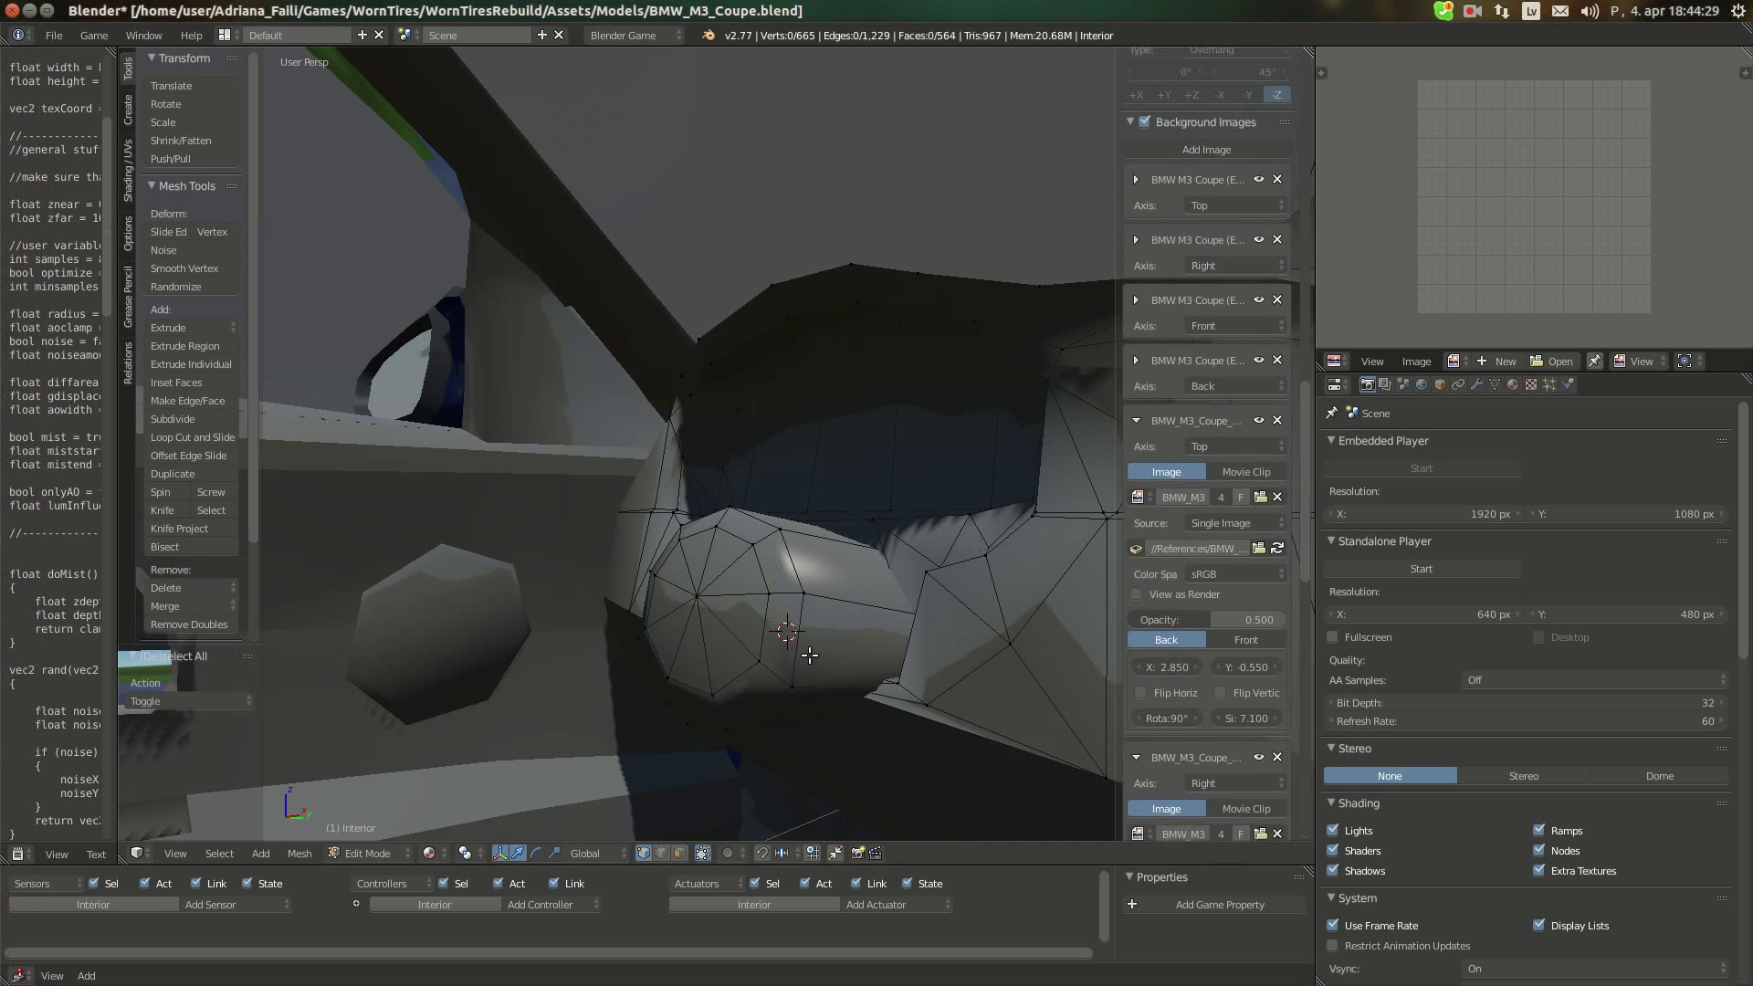
key(a)
key(a)
key(a)
Leave Edit Mode and add a cube as a separate object at the 3D cursor beside the cylinder
key(Tab)
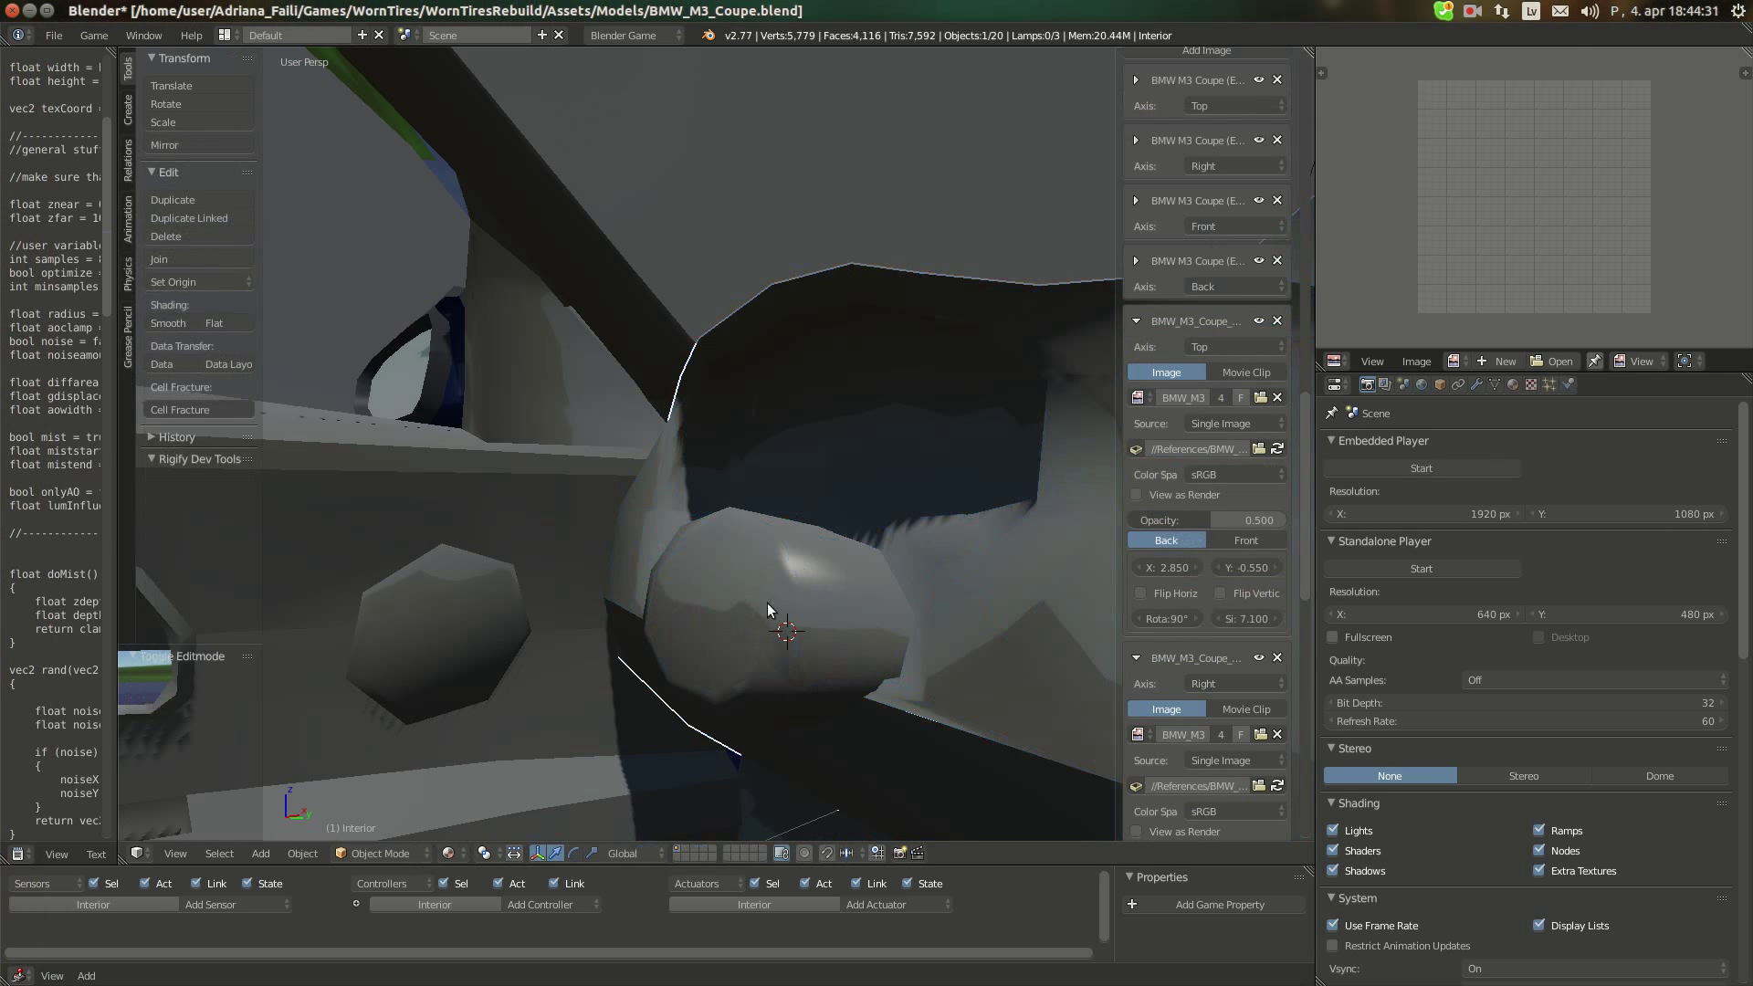
middle_drag(767, 602, 833, 625)
key(shift+a)
mouse_move(835, 623)
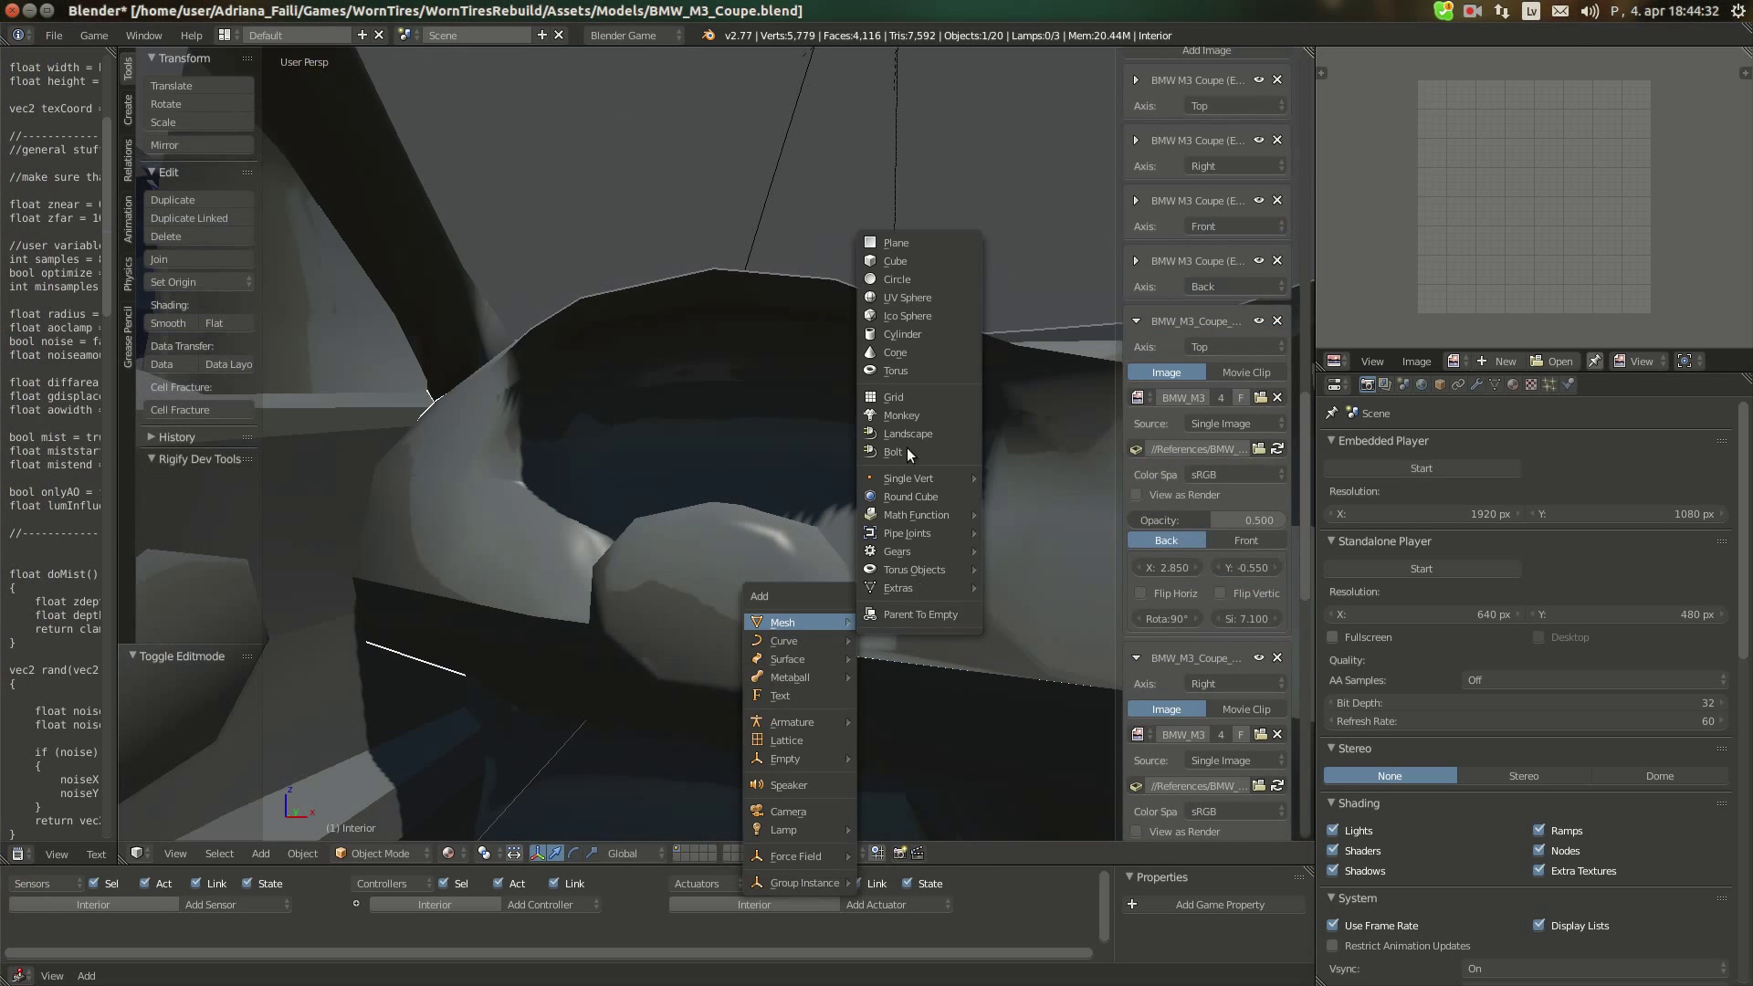
click(895, 261)
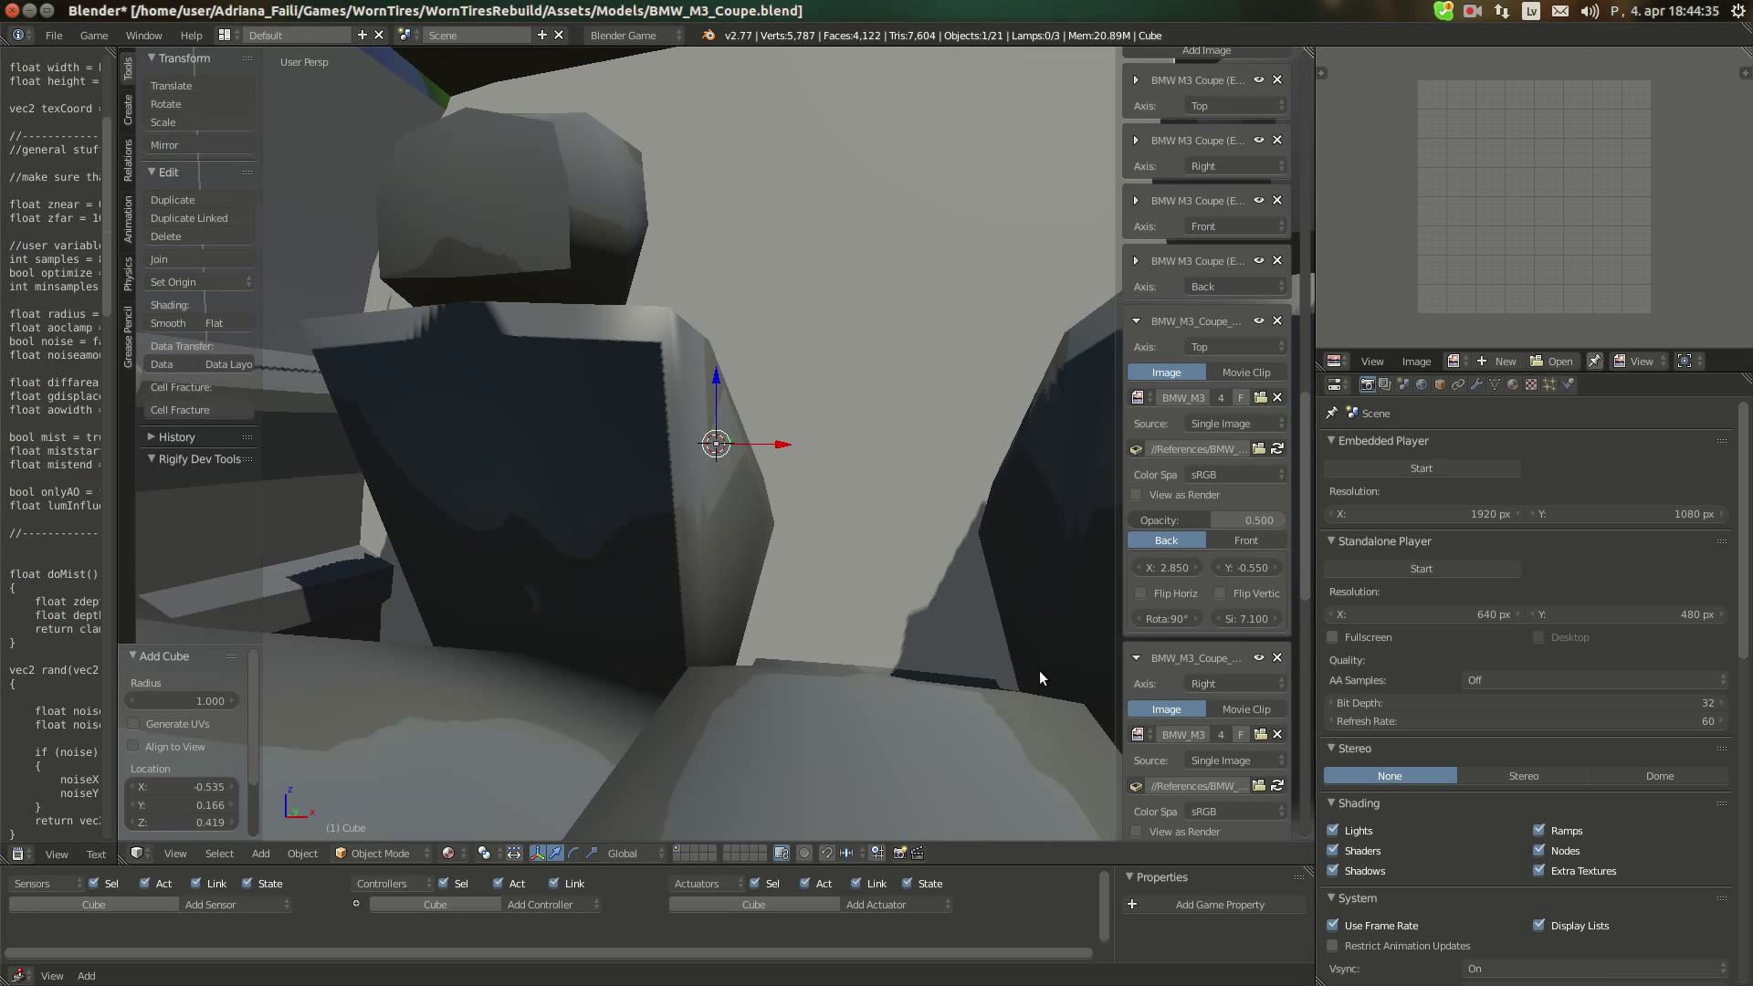
Scale the new cube's mesh down in Edit Mode to about 0.033 on each side
key(Tab)
key(s)
click(772, 536)
scroll(861, 584, up, 8)
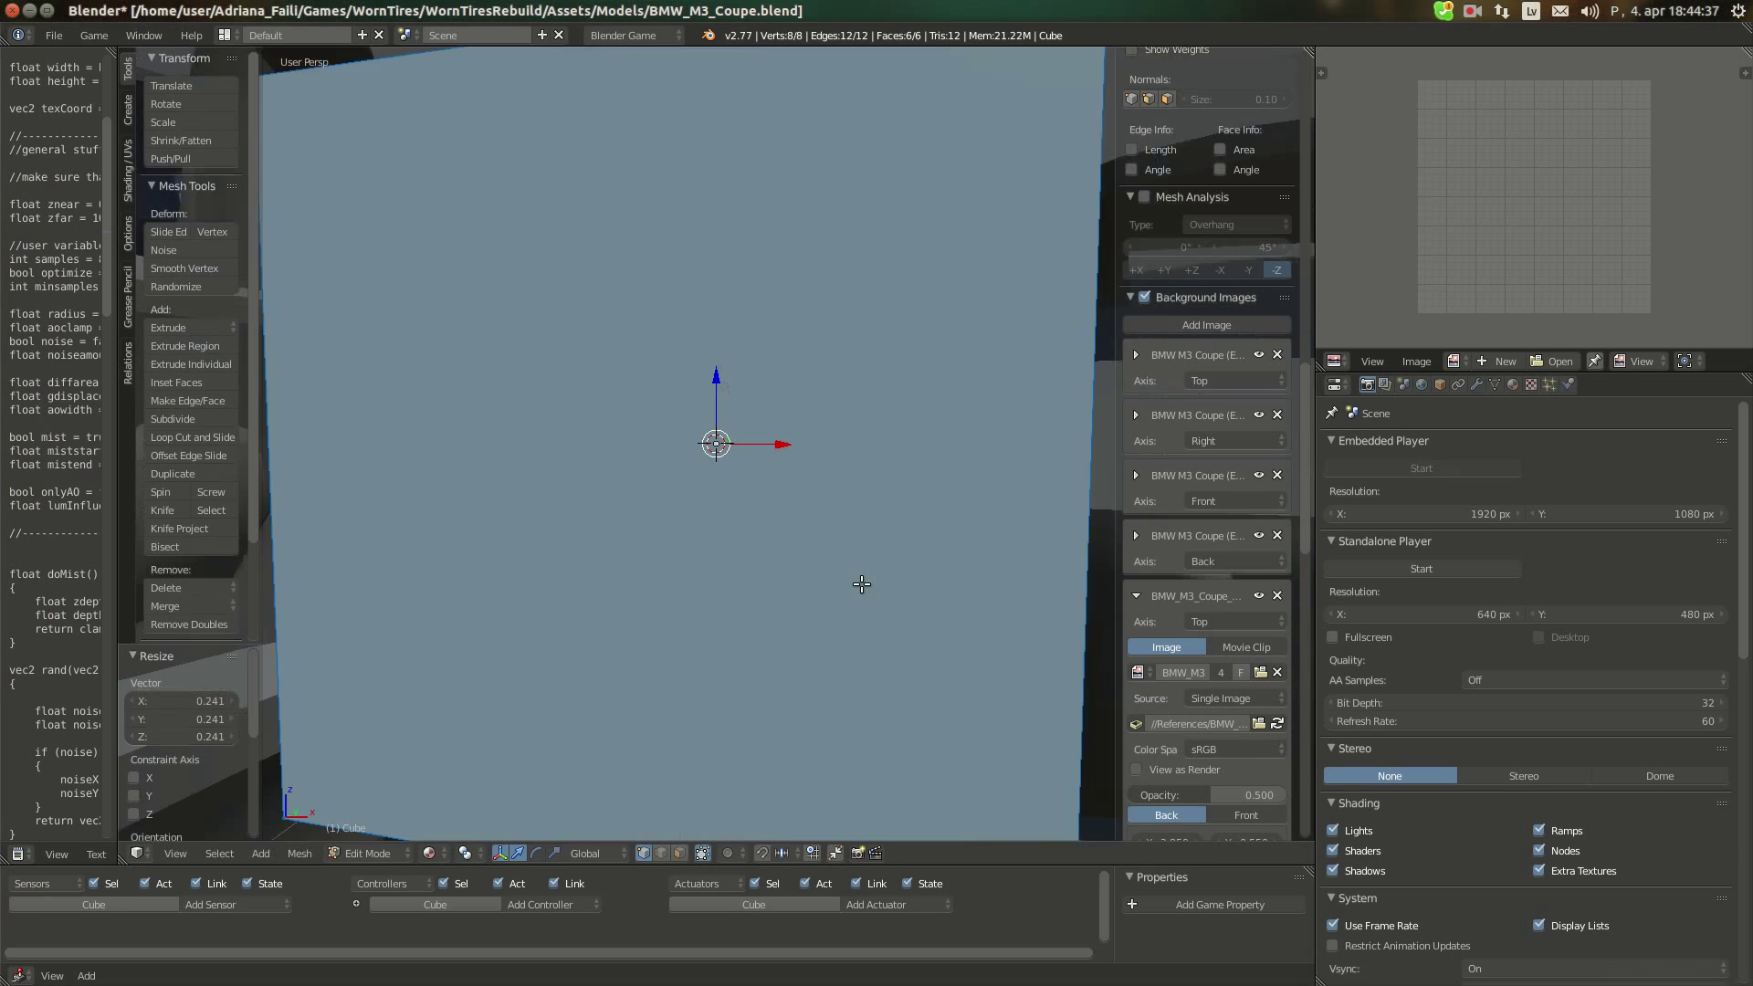
key(s)
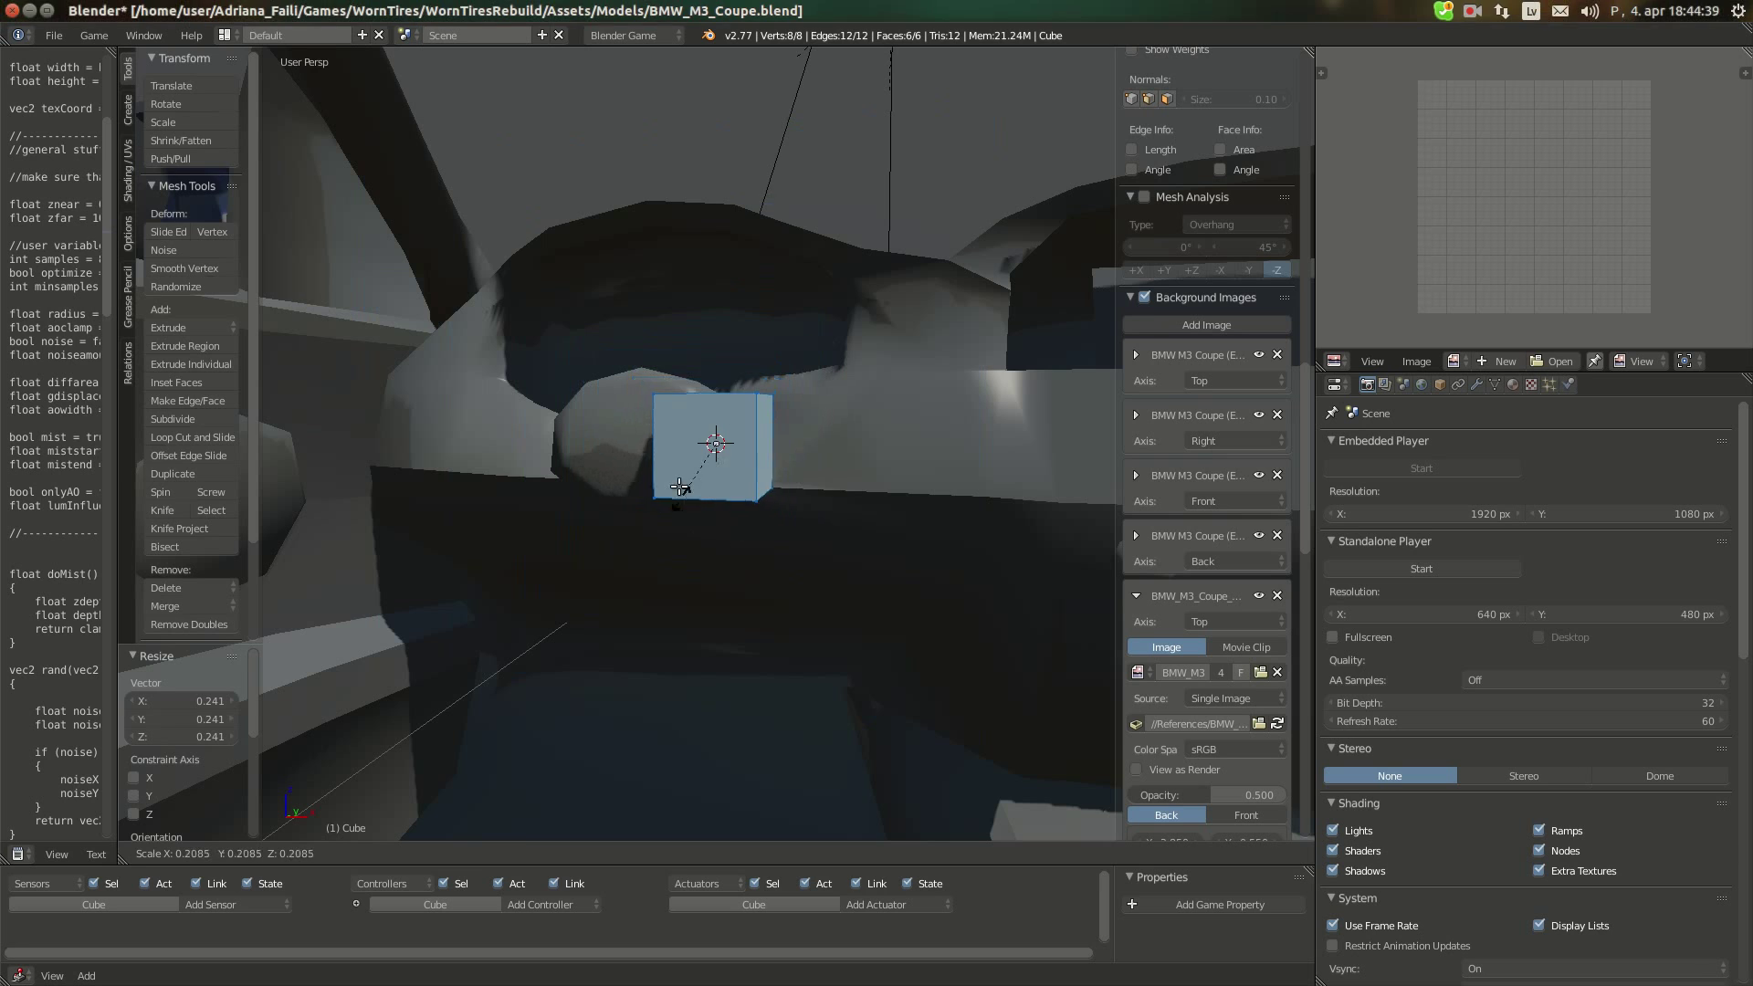
click(685, 489)
scroll(788, 559, up, 4)
scroll(861, 617, up, 2)
key(s)
click(758, 522)
Snap the 3D cursor to the scene centre
key(shift+s)
click(758, 521)
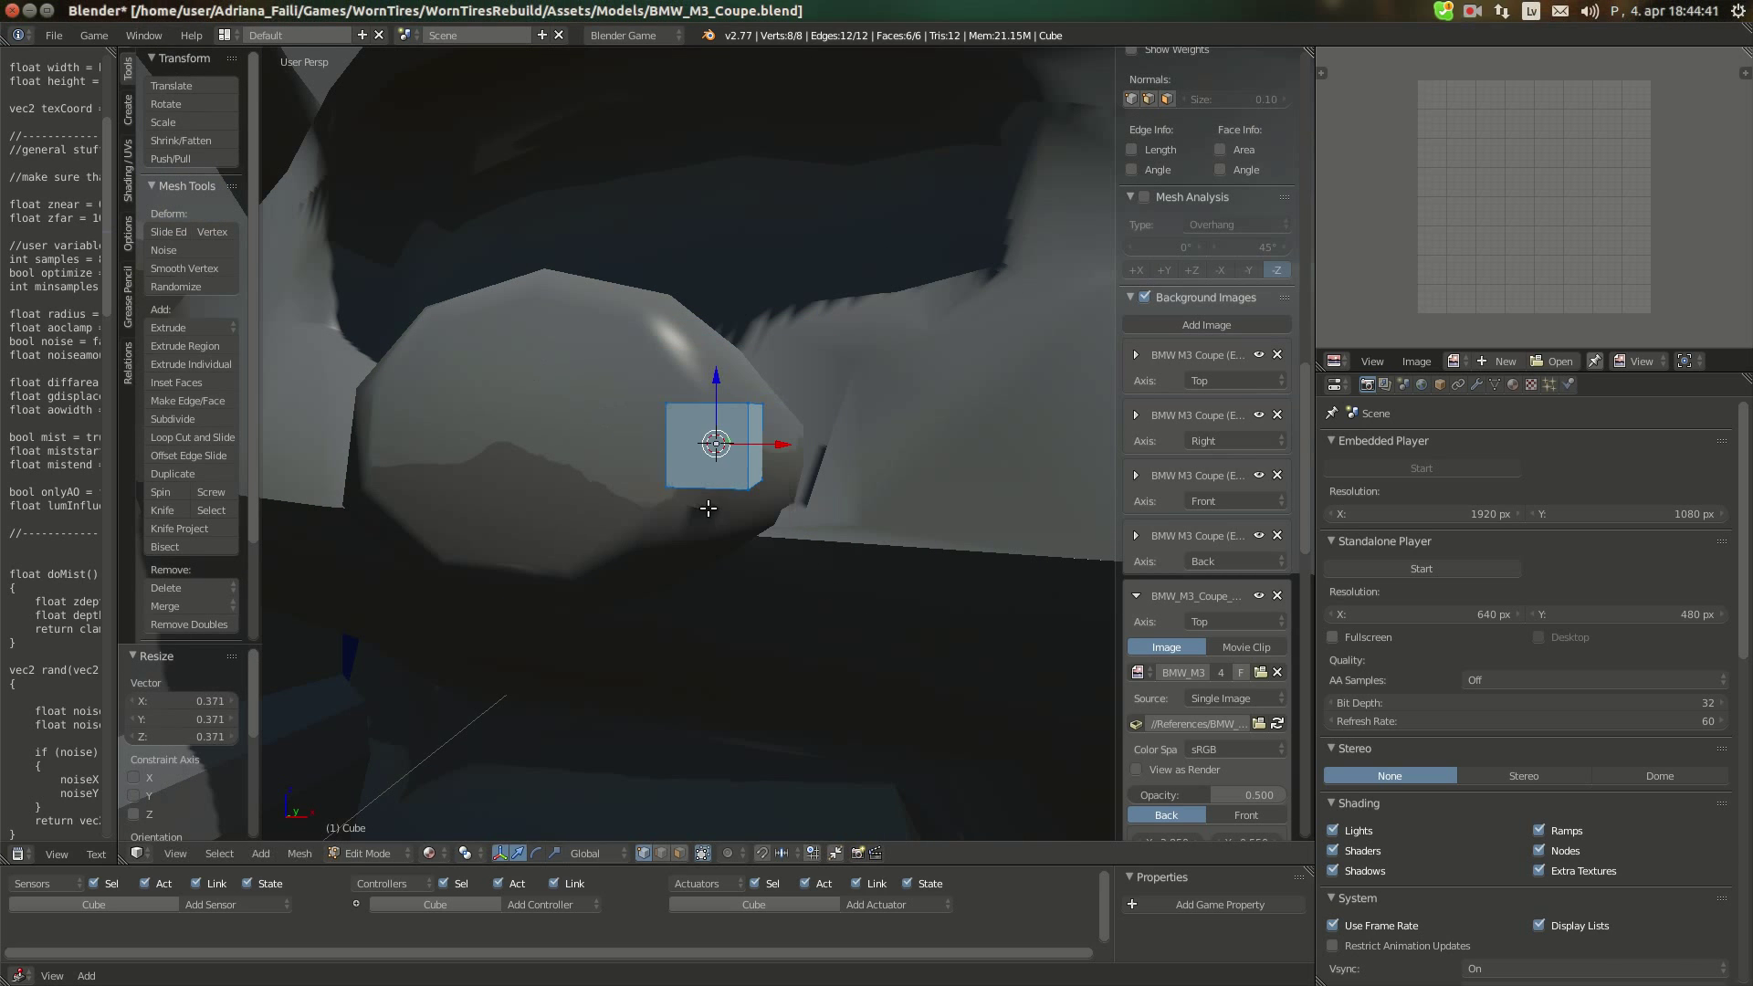
middle_drag(819, 423, 808, 517)
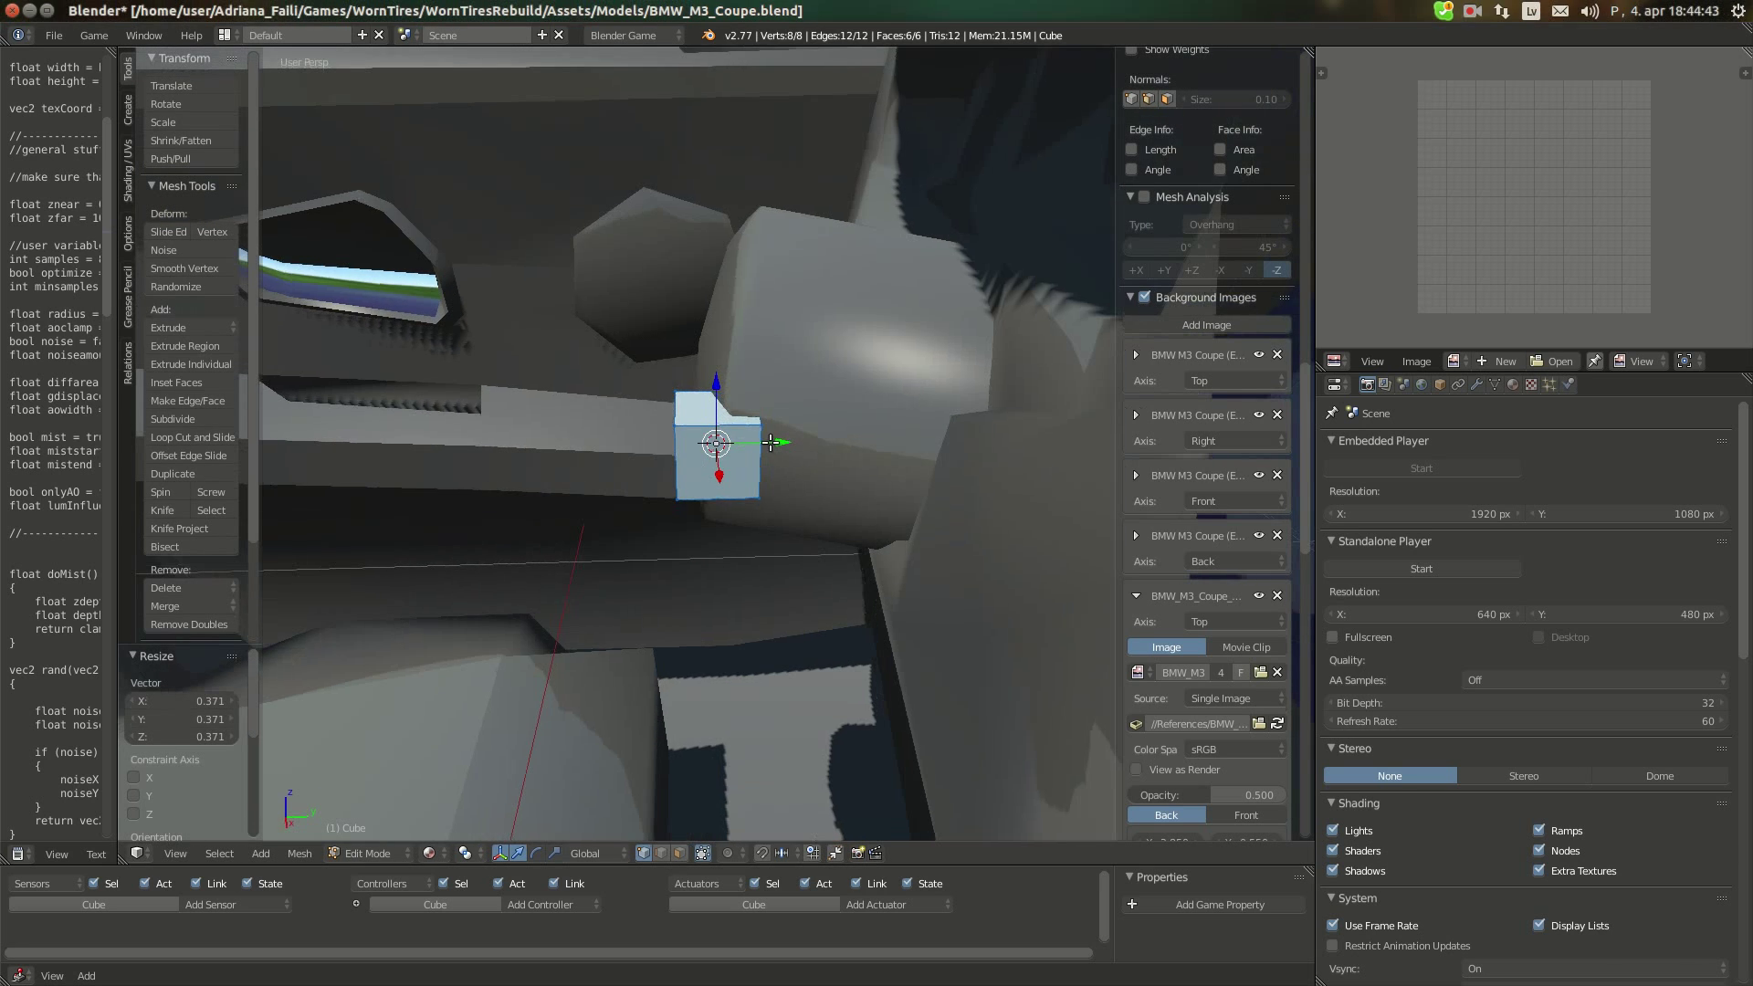
key(shift+s)
click(765, 517)
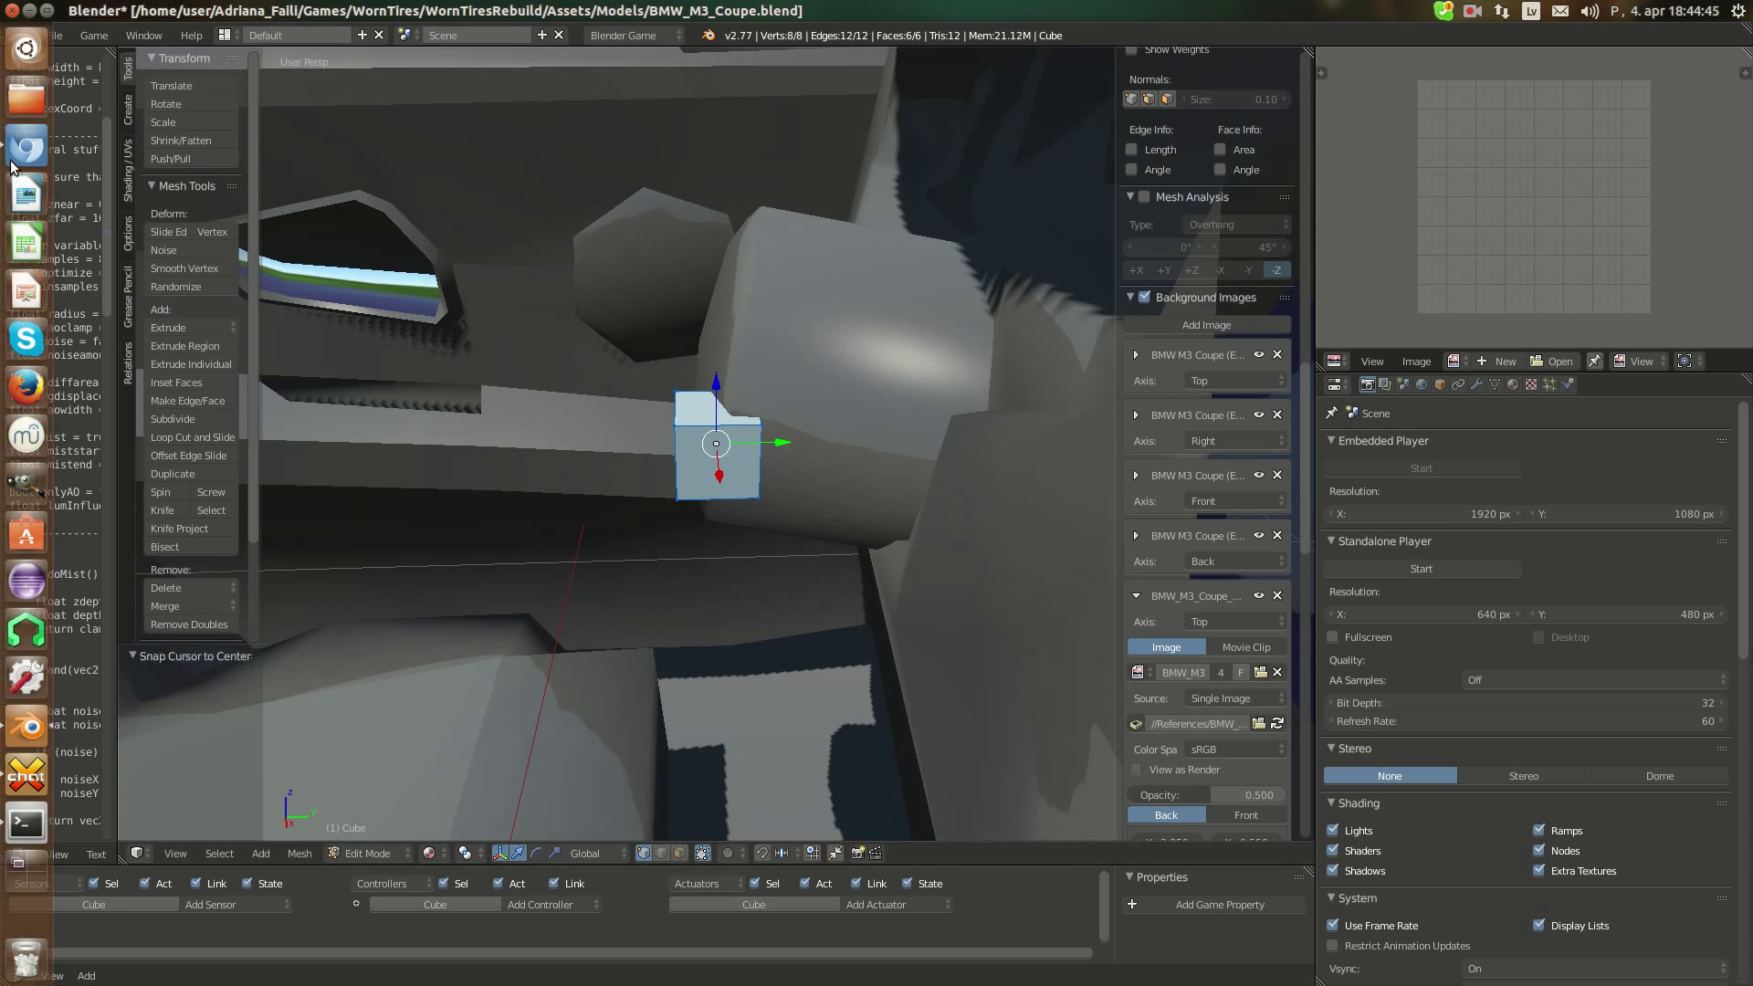
Compare the steering column area in the open Chromium interior references, and return to Blender
key(alt+Tab)
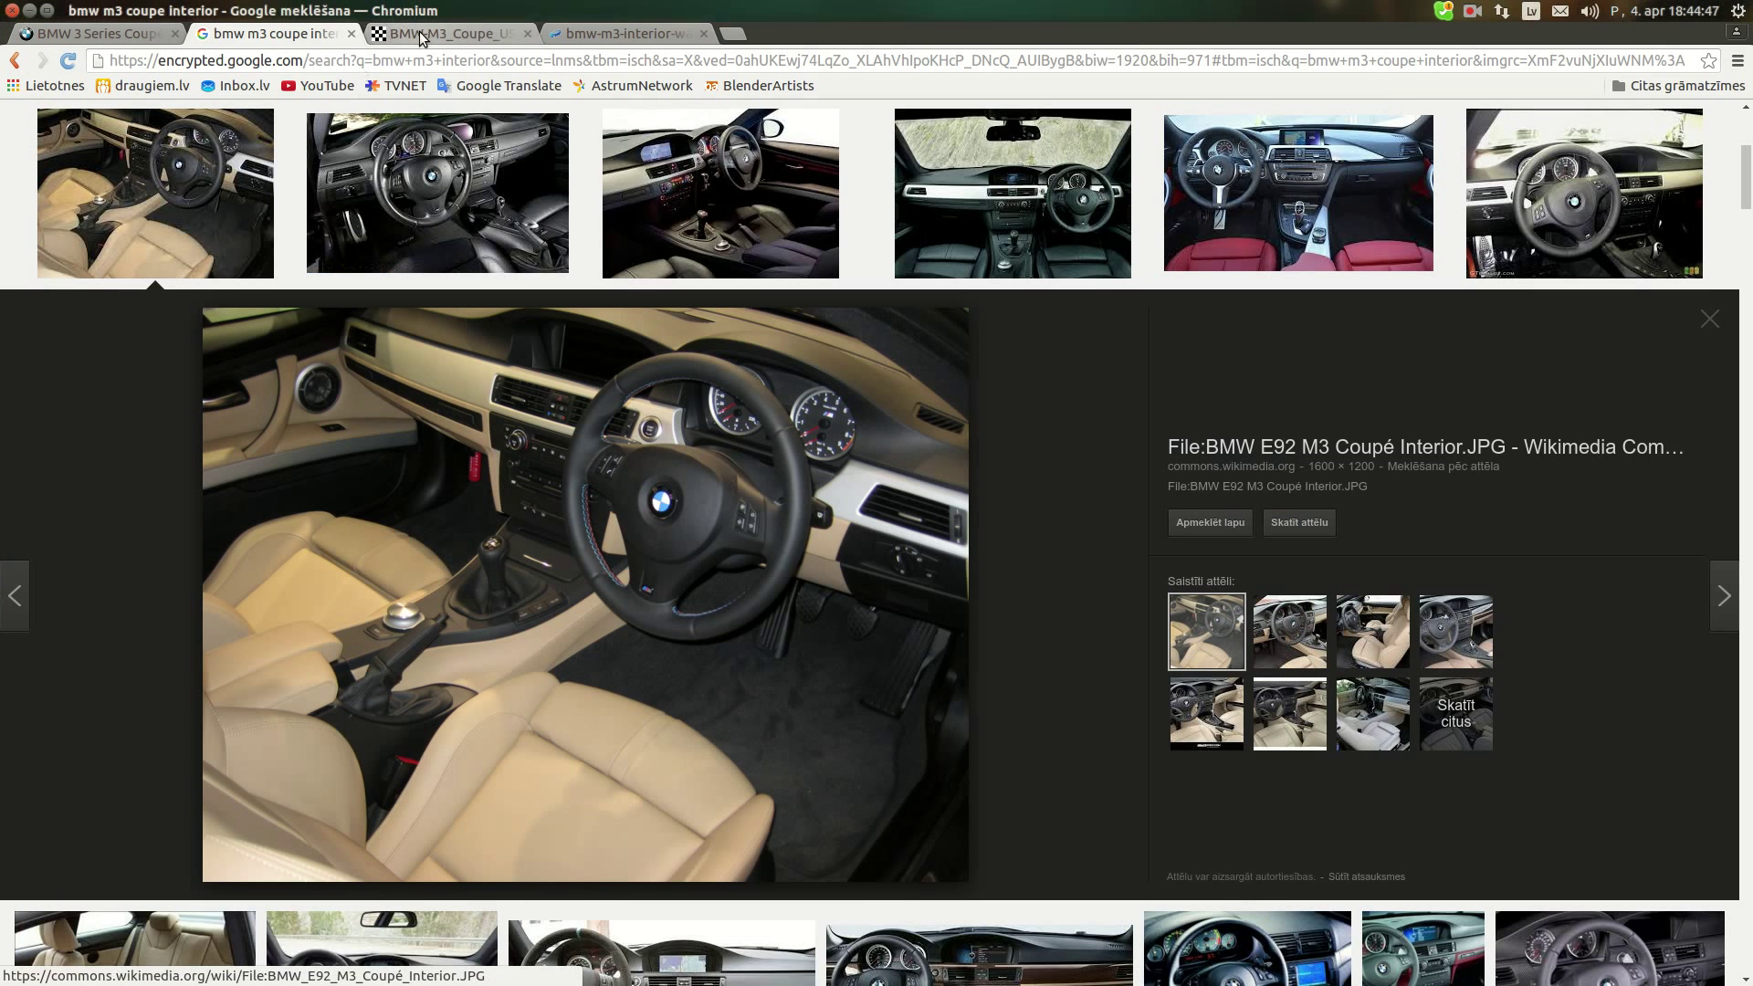
click(422, 34)
click(625, 33)
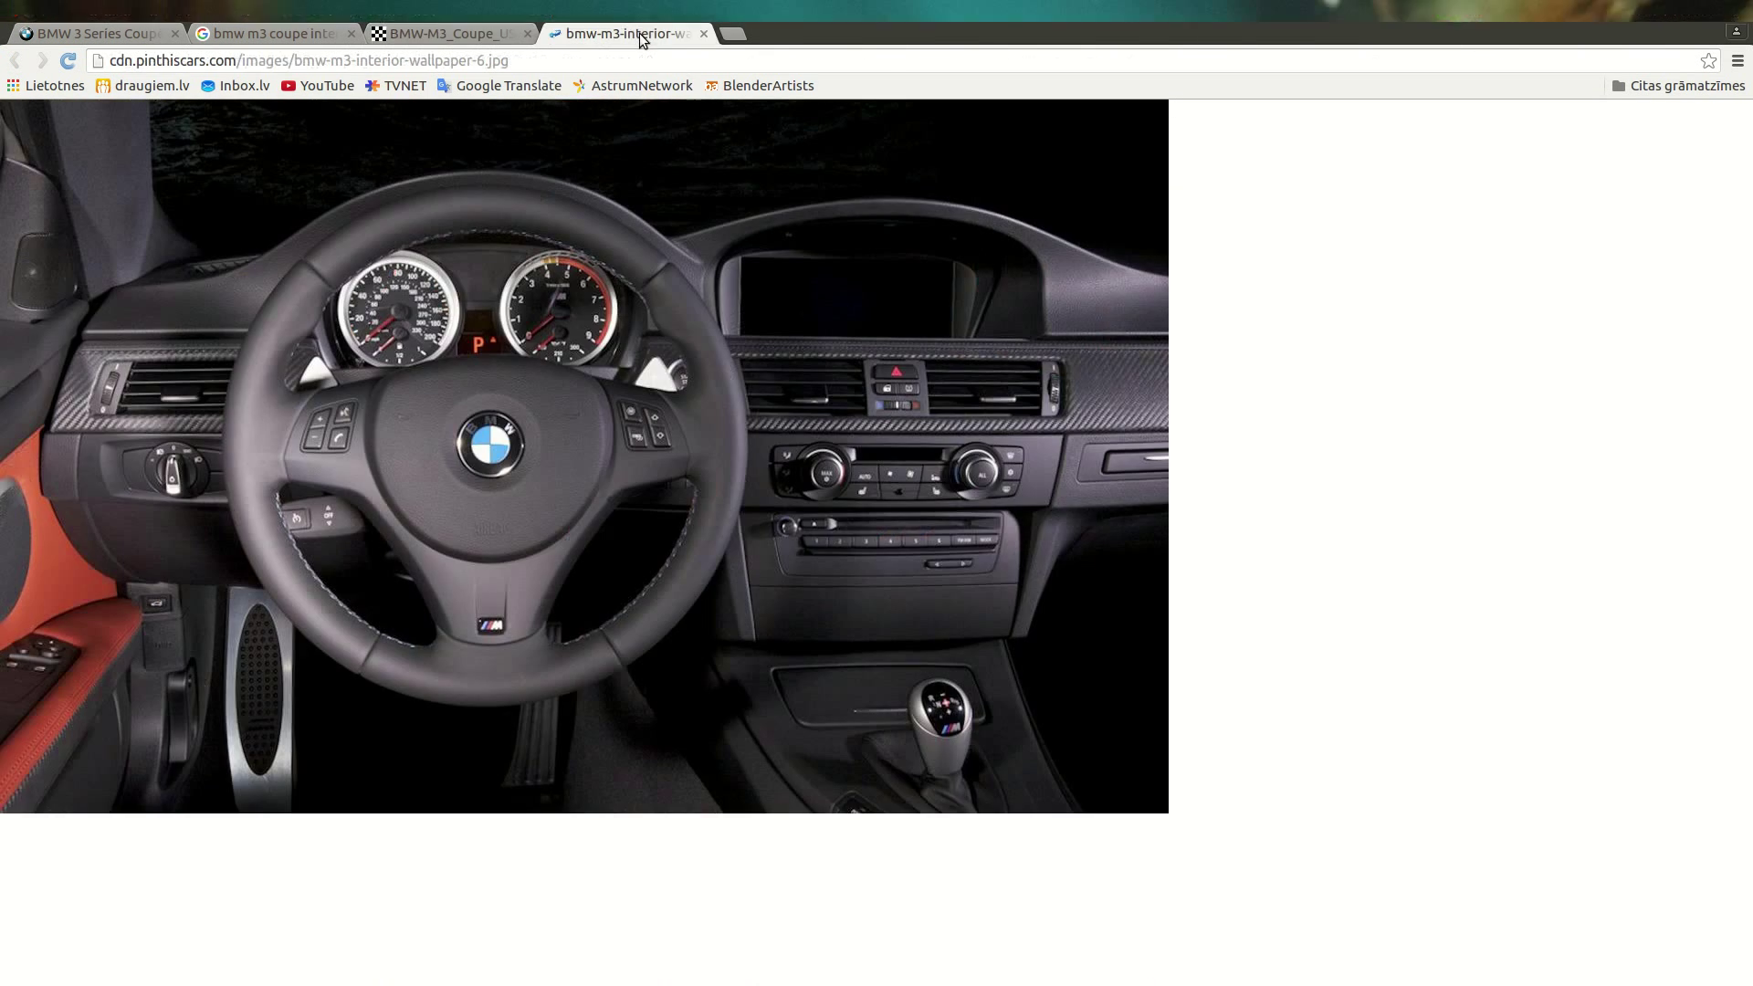
click(95, 37)
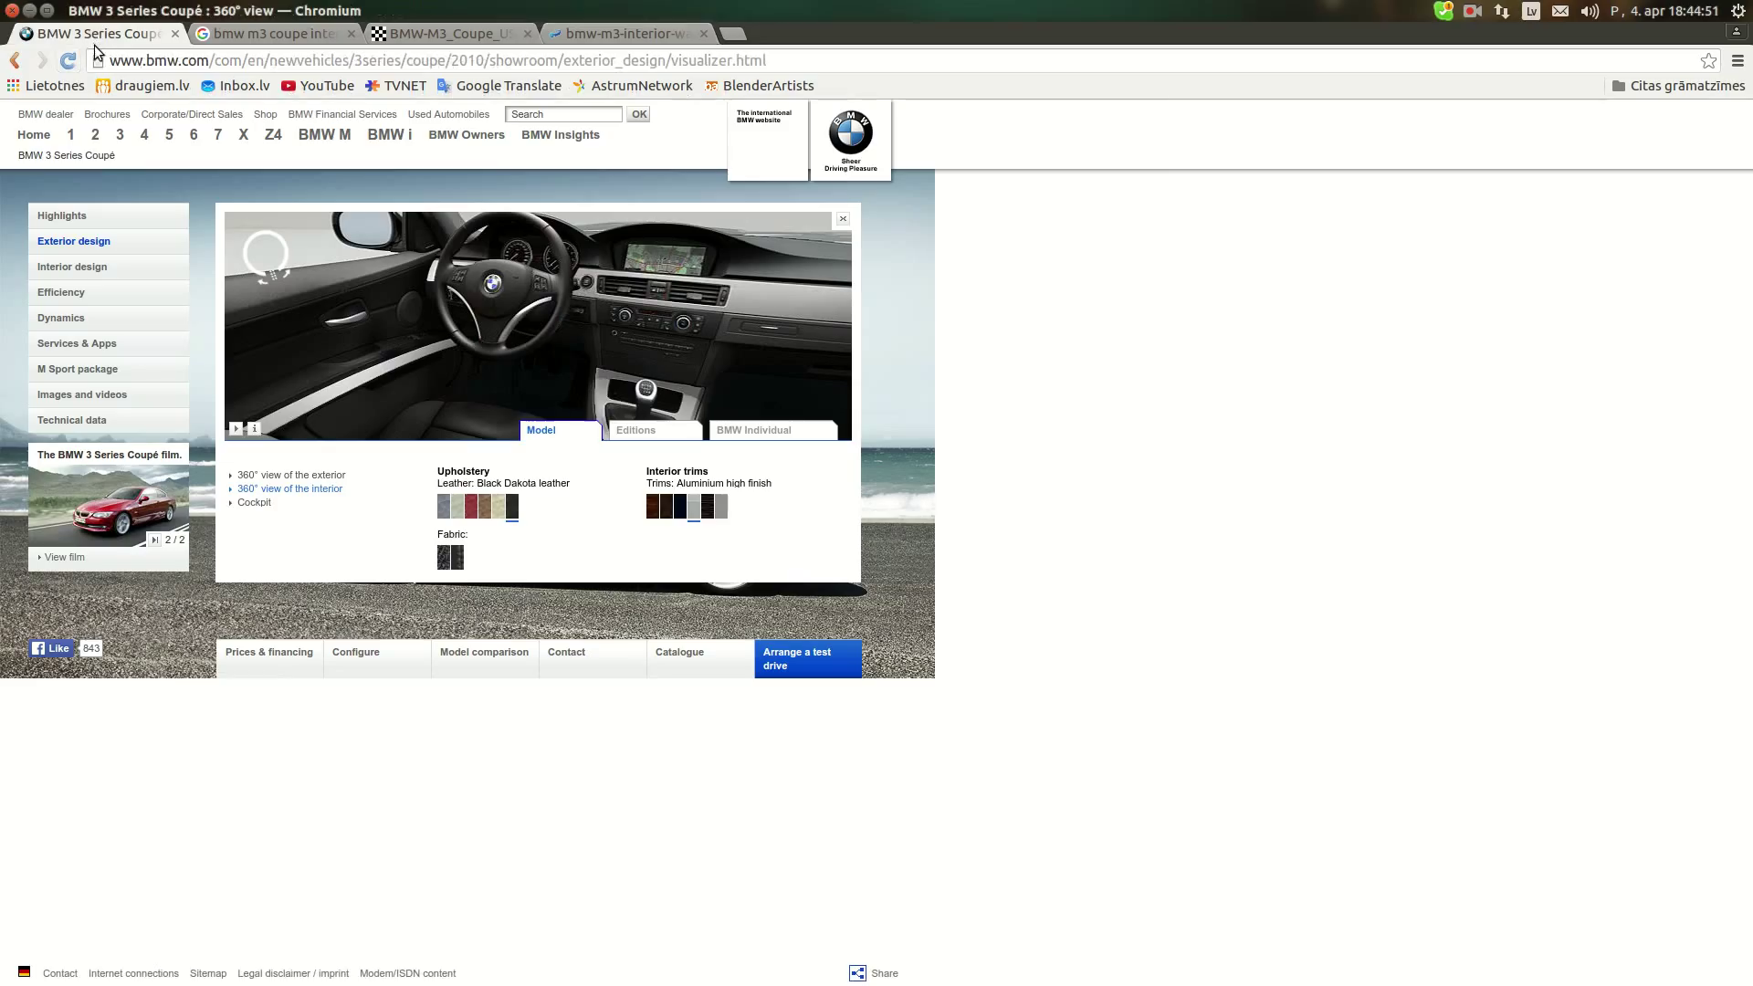
click(207, 38)
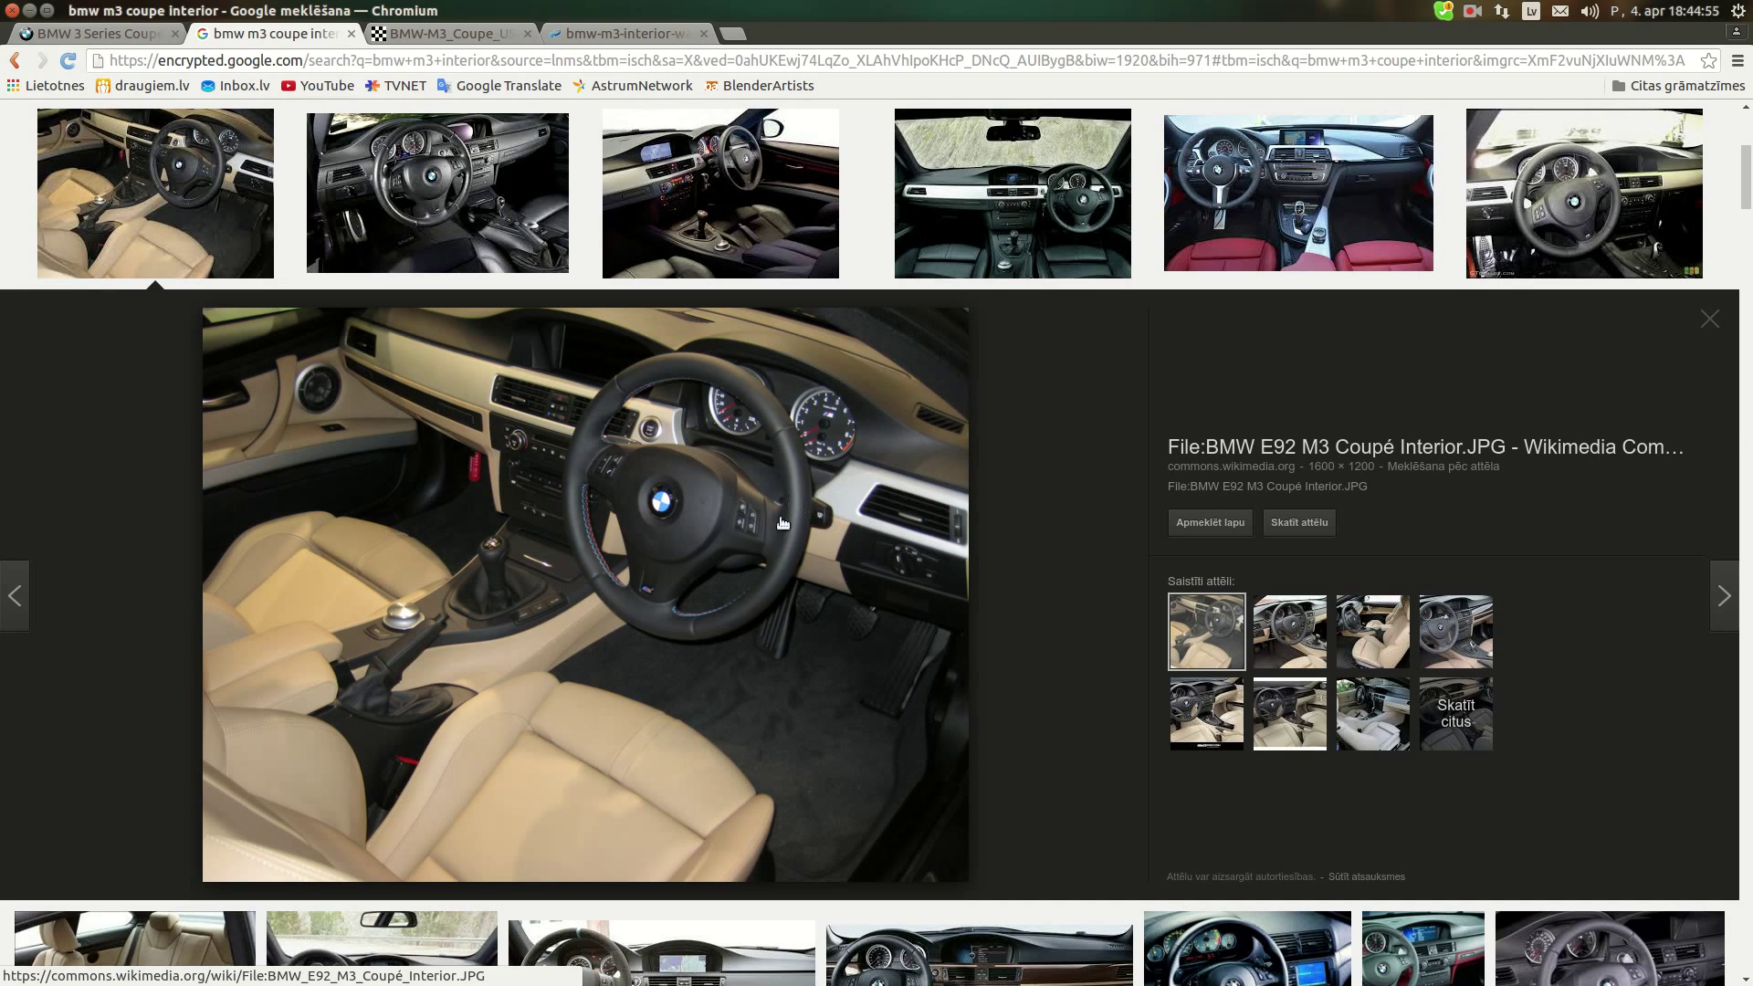
click(7, 665)
Move the cube object along Y toward the dashboard and 0.010 along X at the cylinder's side
middle_drag(607, 484, 841, 460)
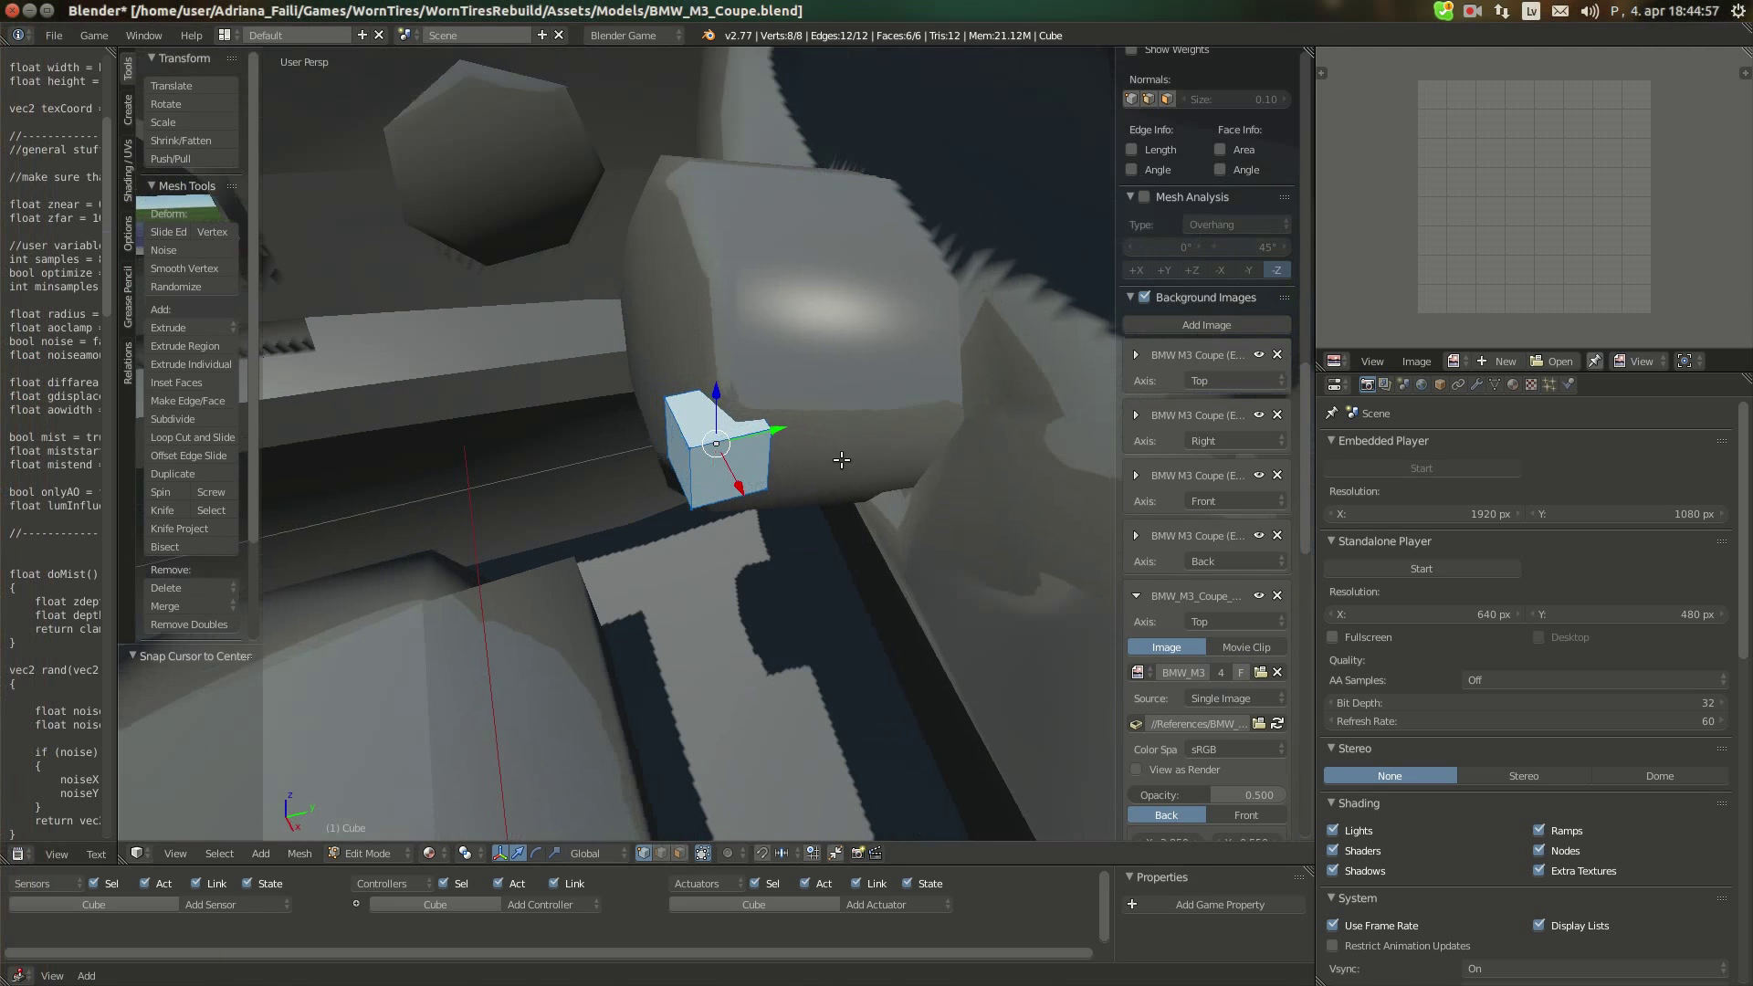
click(775, 430)
key(Tab)
drag(775, 431, 797, 480)
key(KP_Decimal)
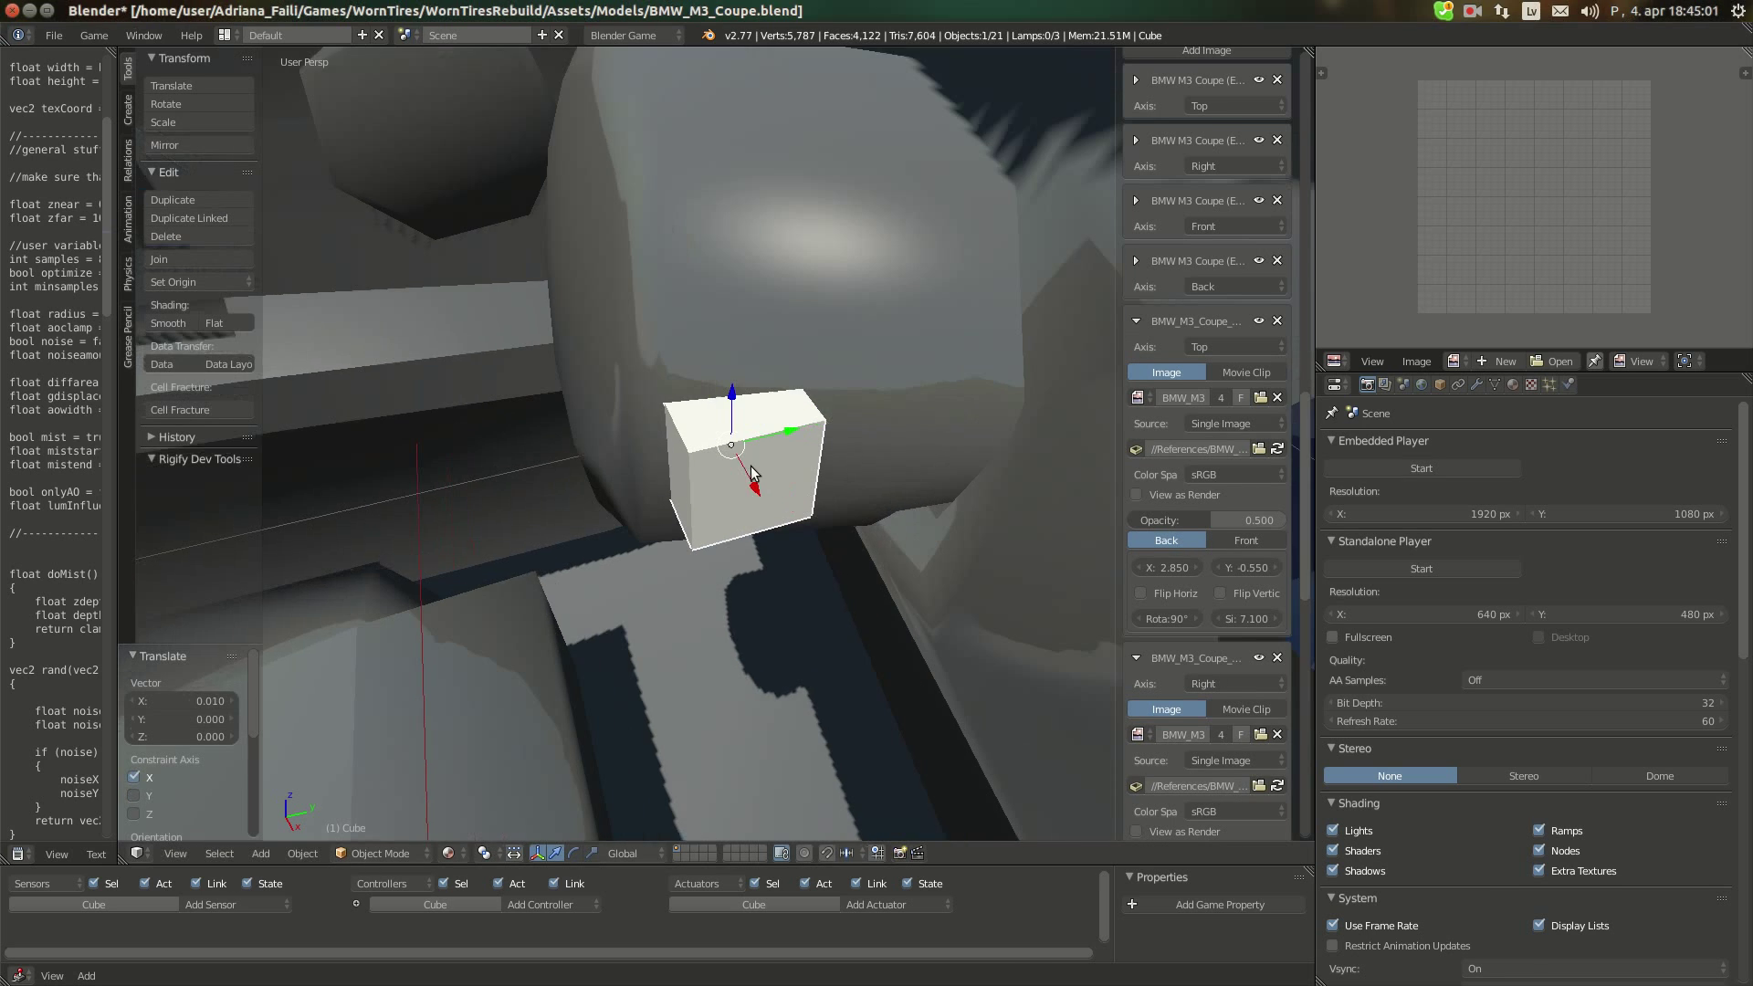
Move the cube's mesh 0.010 along X in Edit Mode so it protrudes from the cylinder's side
middle_drag(758, 474, 1133, 255)
key(Tab)
key(g)
key(x)
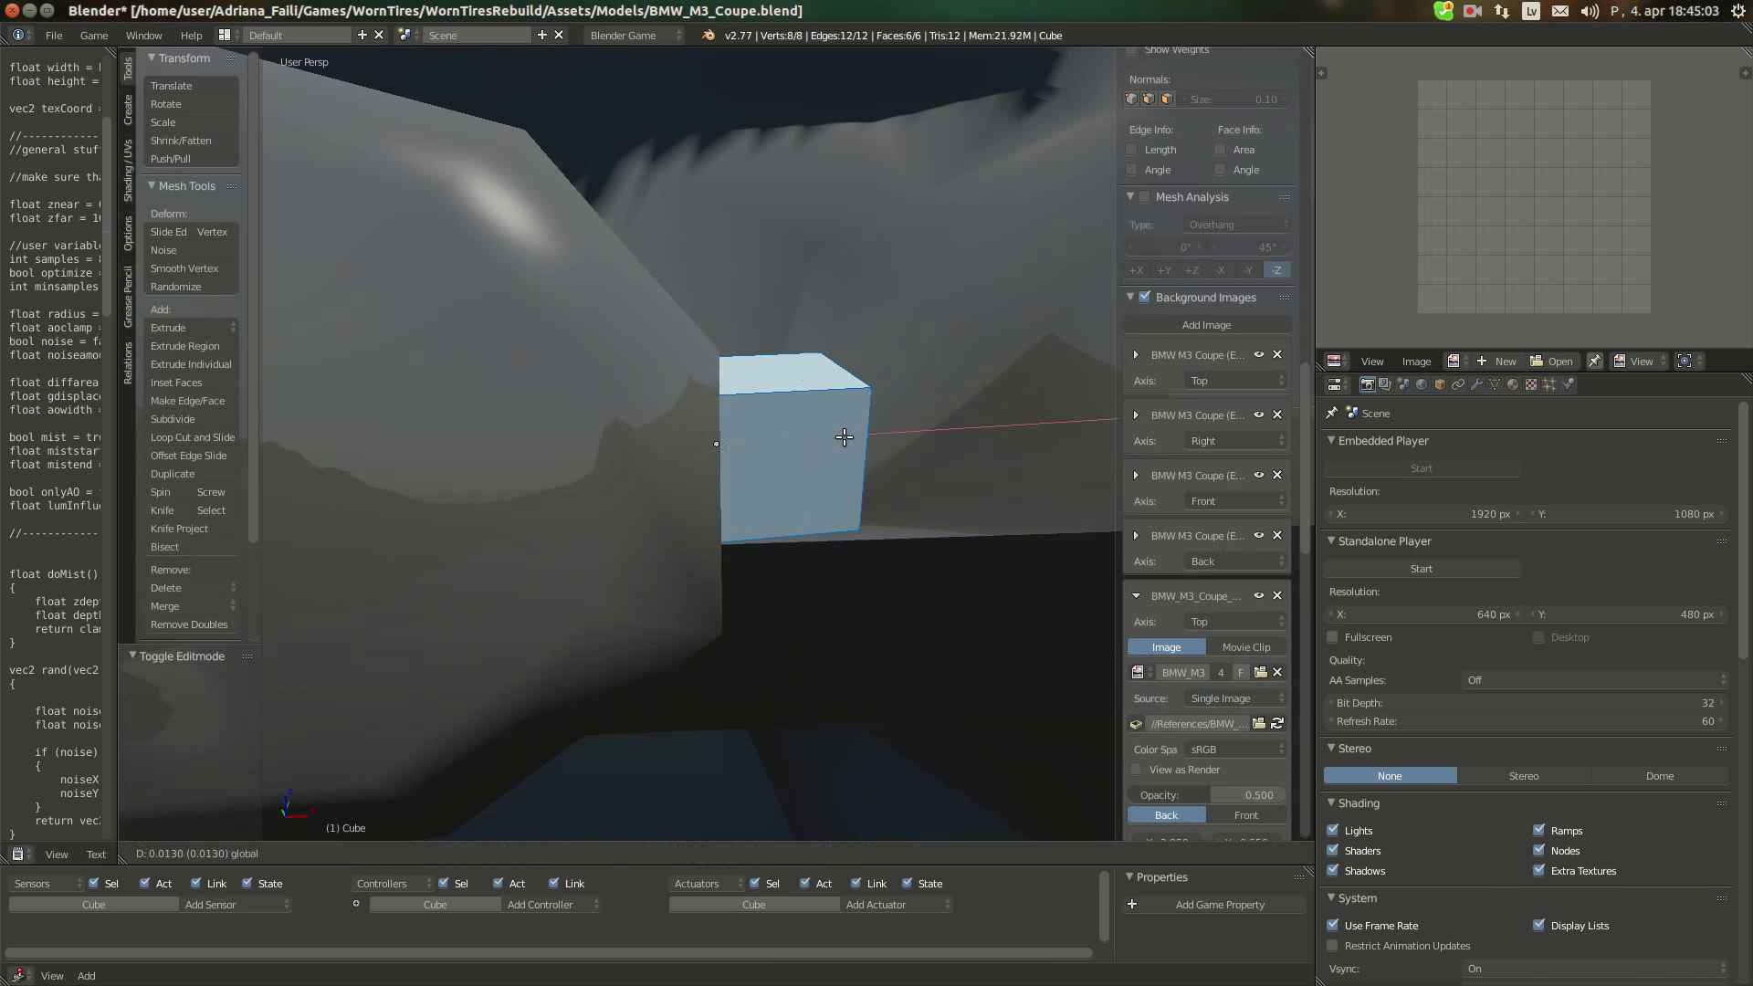
click(821, 439)
Delete only the cube's face that is hidden inside the cylinder, and select the remaining mesh
middle_drag(821, 439, 764, 581)
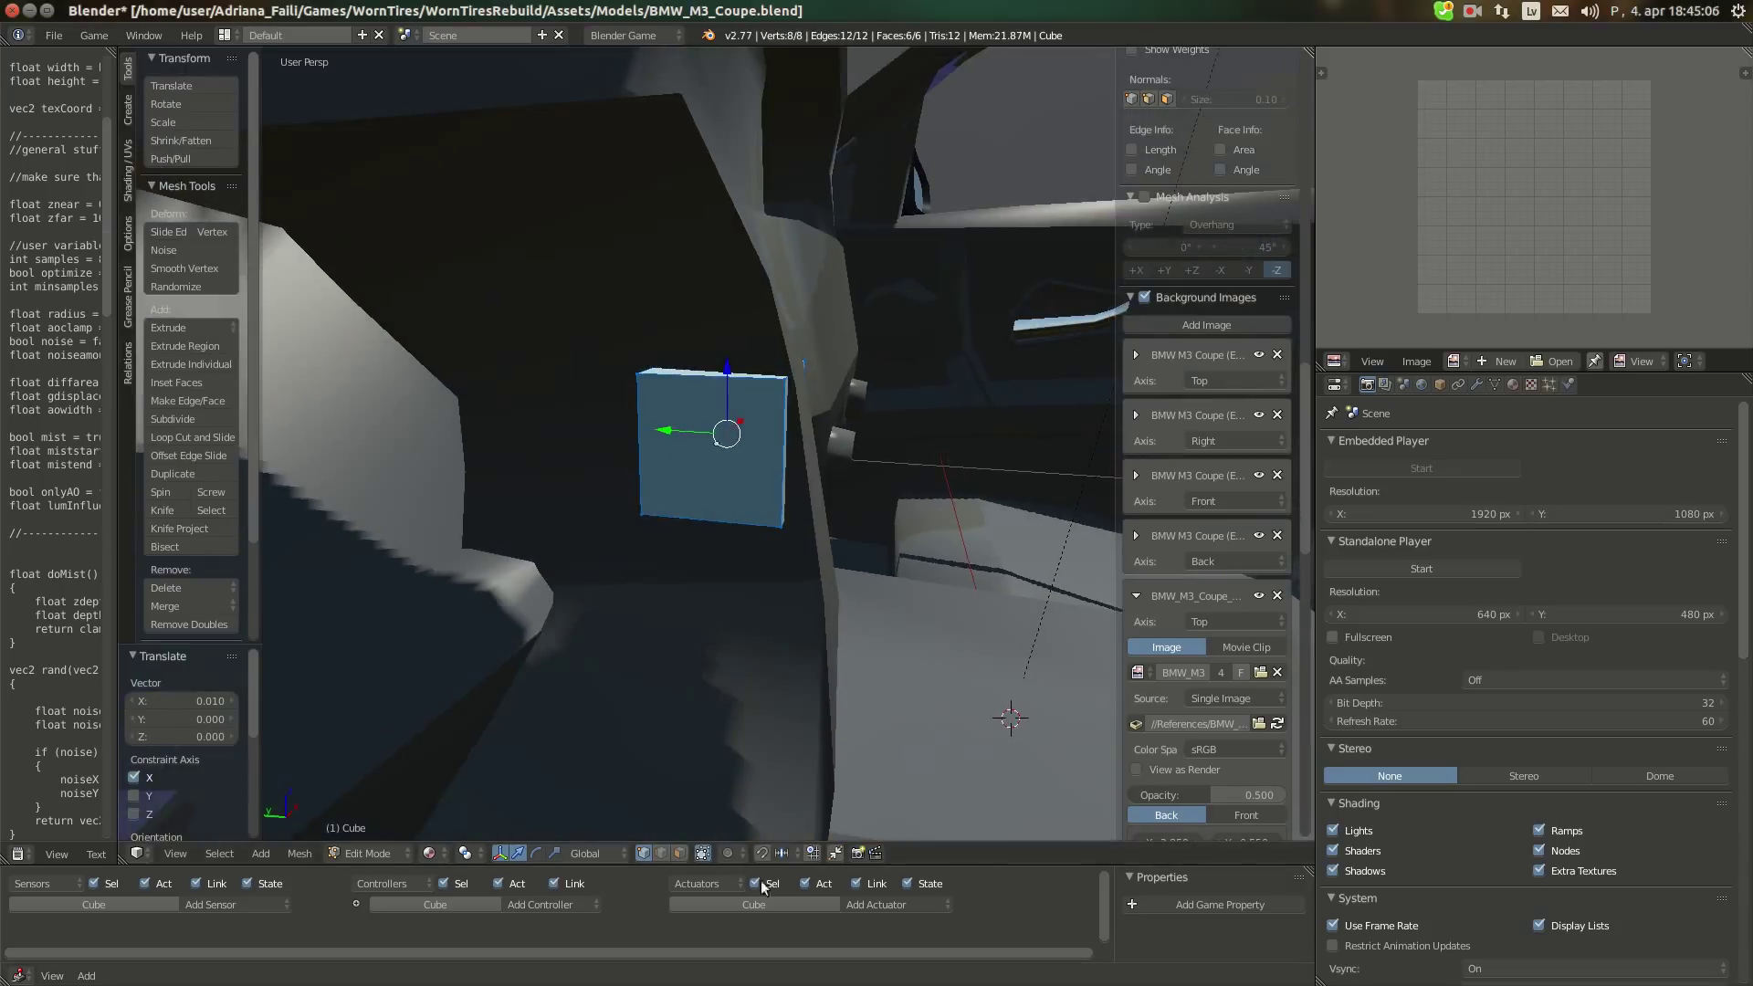
right_click(689, 466)
key(x)
click(669, 519)
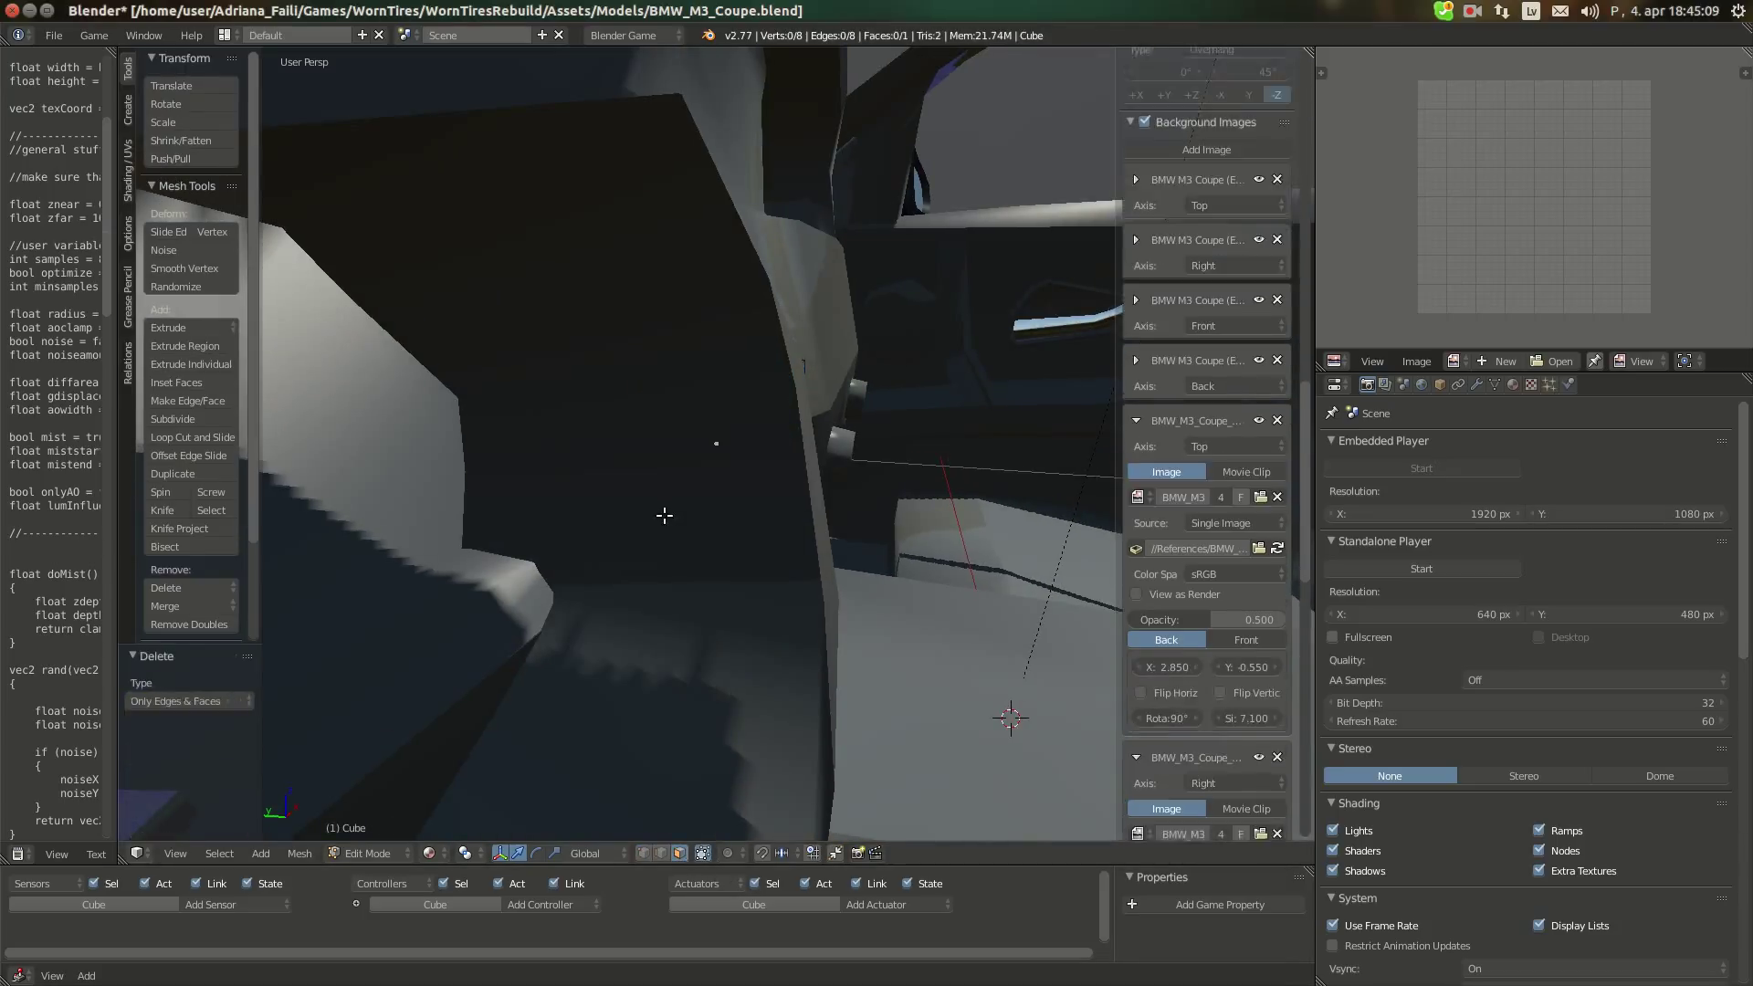
key(ctrl+z)
key(x)
click(645, 499)
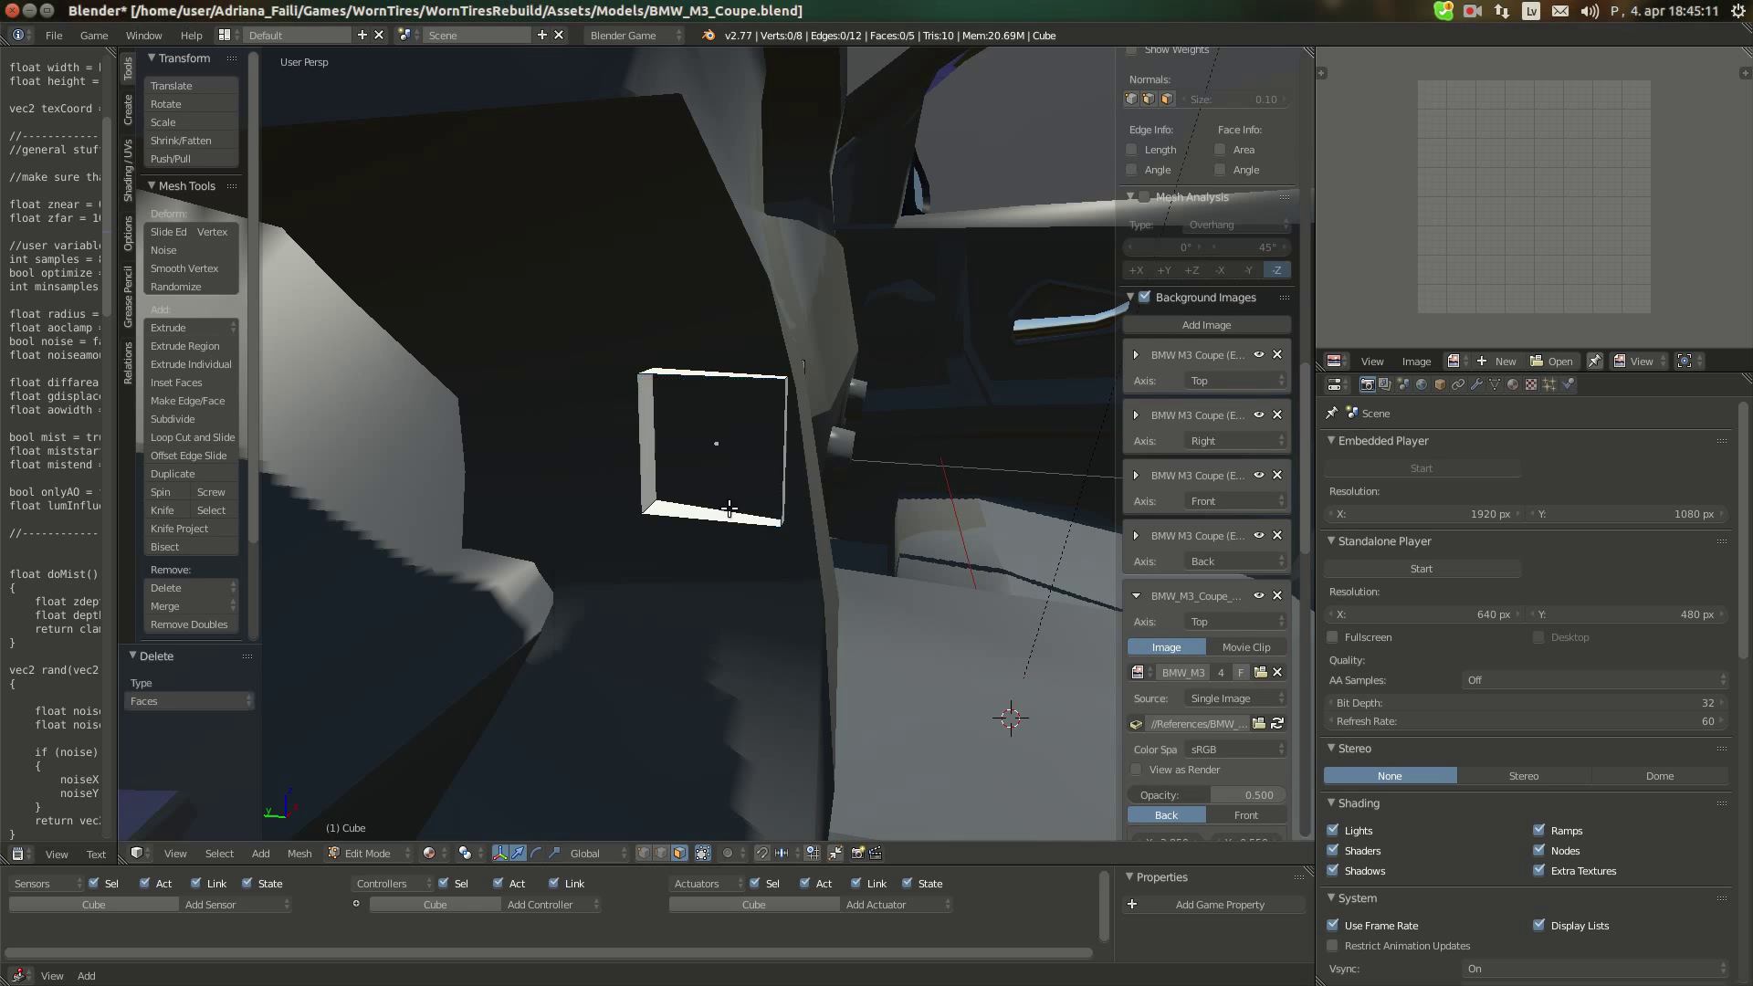
middle_drag(645, 512, 728, 659)
key(a)
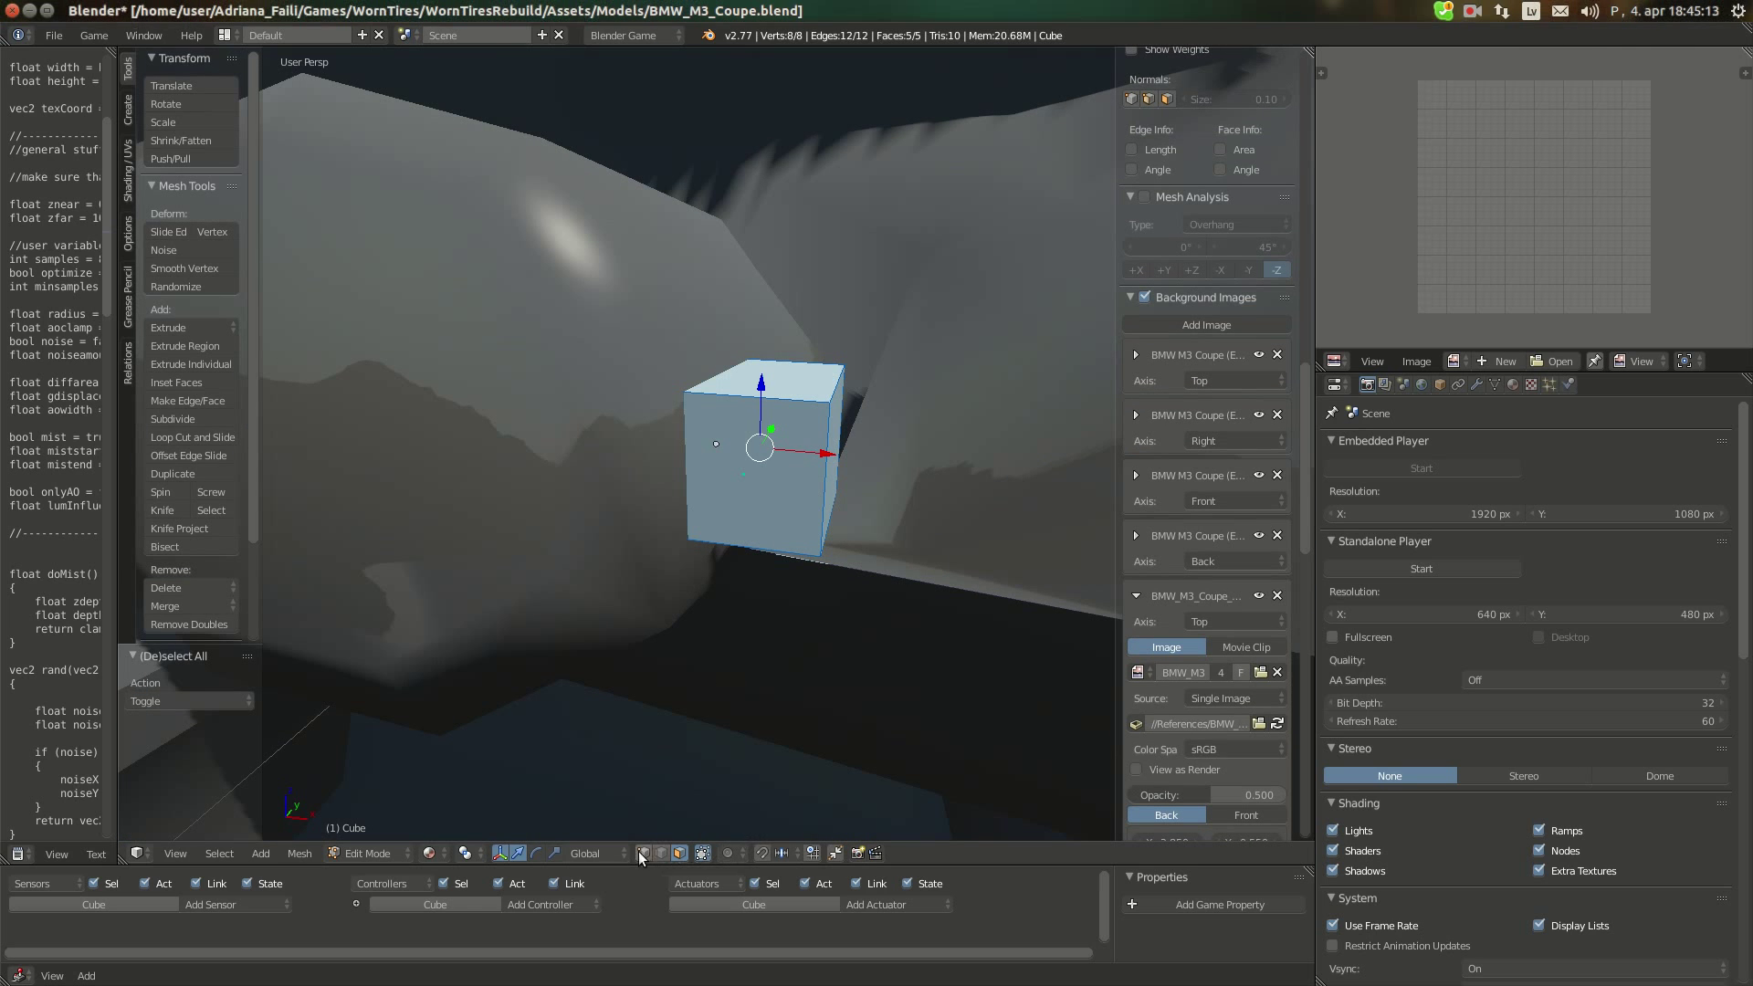
Try to rotate the cube object about the Z axis in Object Mode, and undo the rotation
key(Tab)
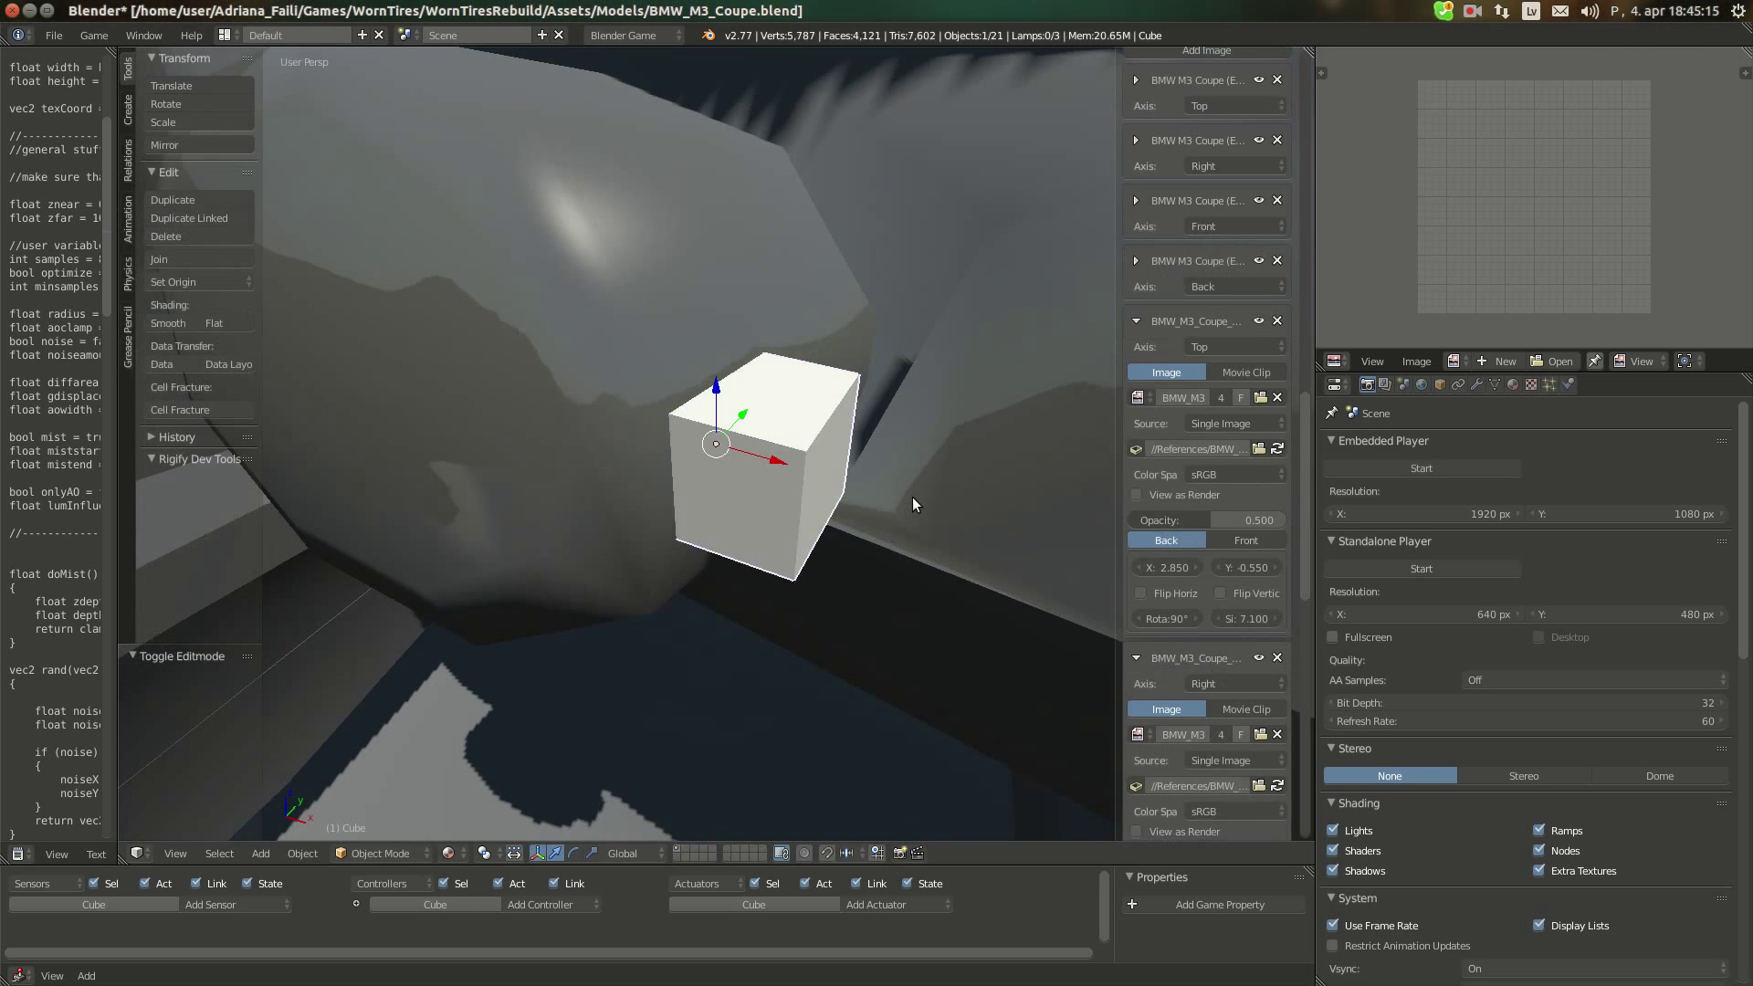
key(r)
key(z)
click(877, 524)
key(Tab)
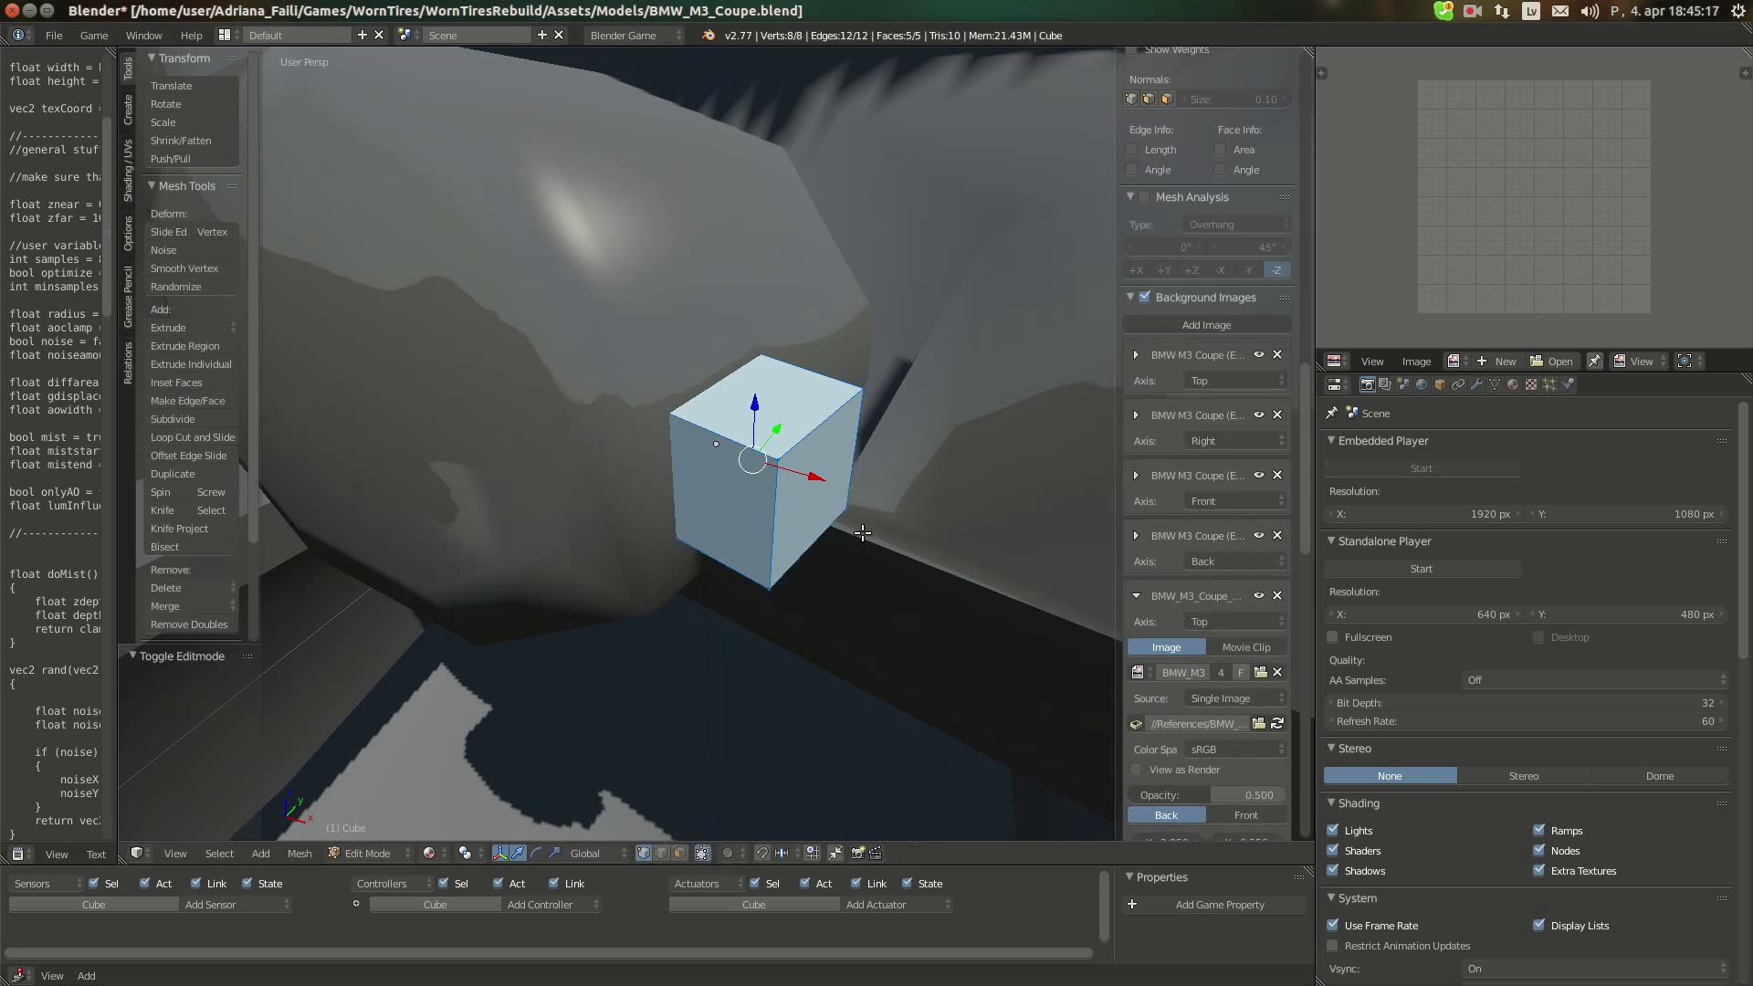
key(Tab)
key(ctrl+z)
key(ctrl+z)
Bring the cube's transform values into view and set the cube's shading to smooth
scroll(1198, 400, up, 15)
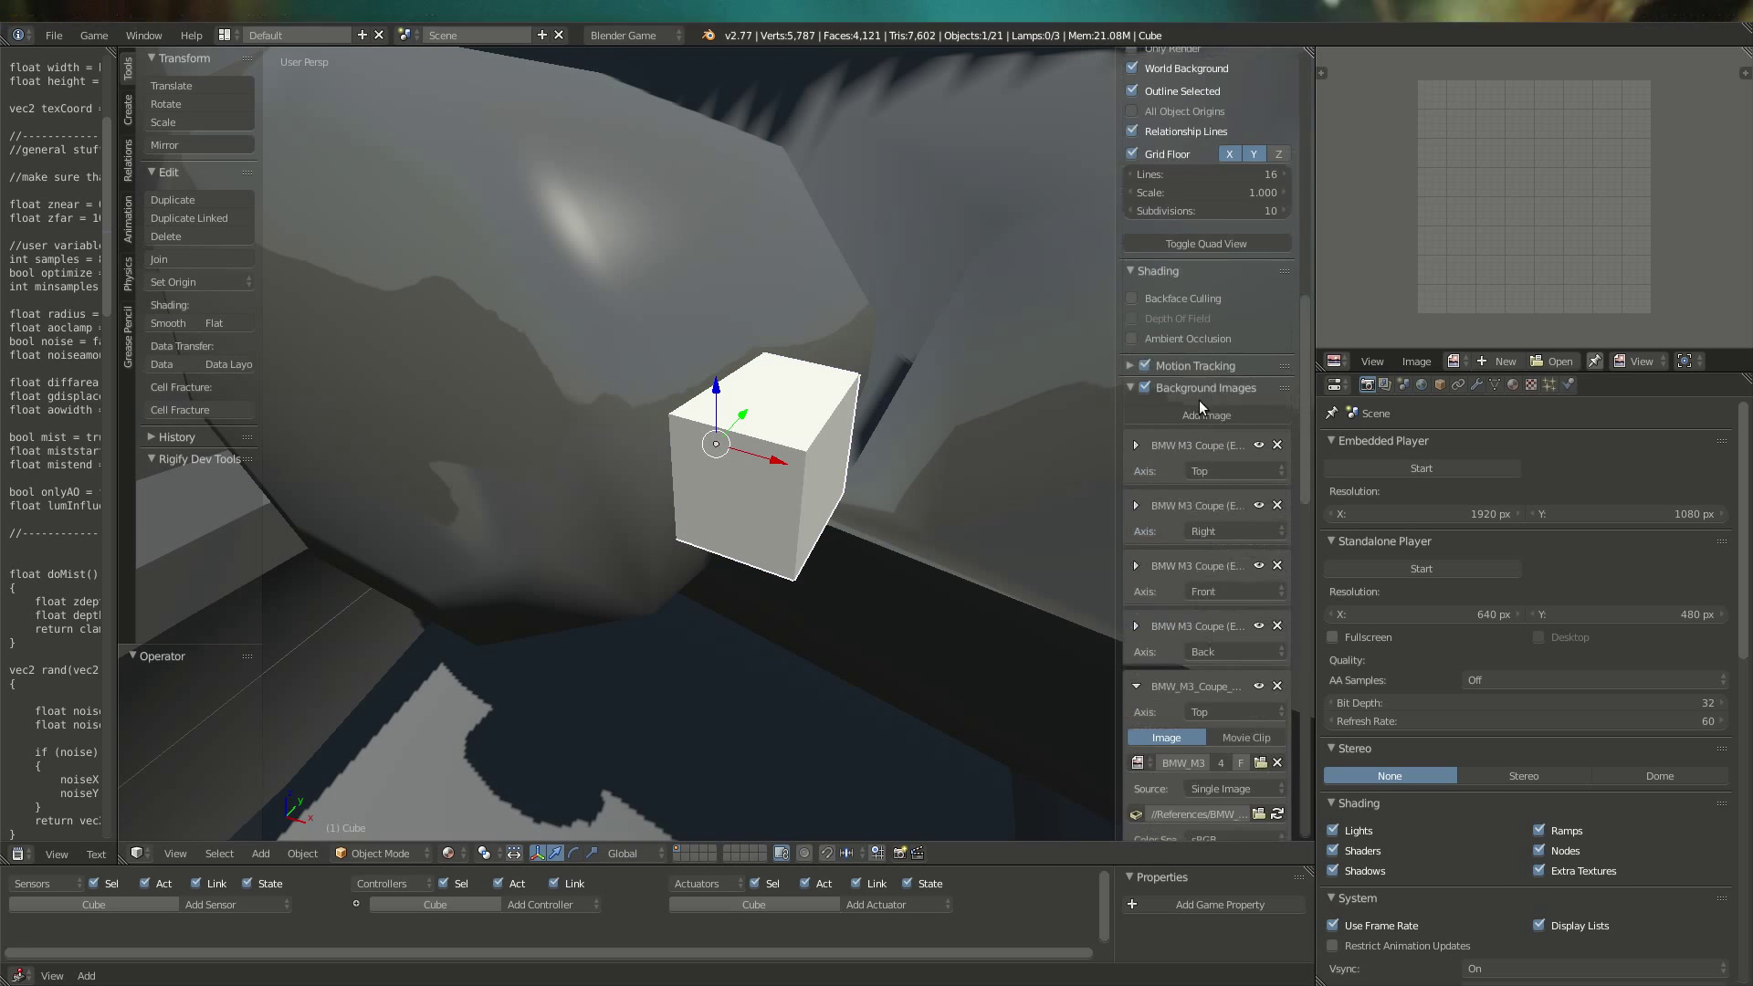
scroll(1246, 241, up, 7)
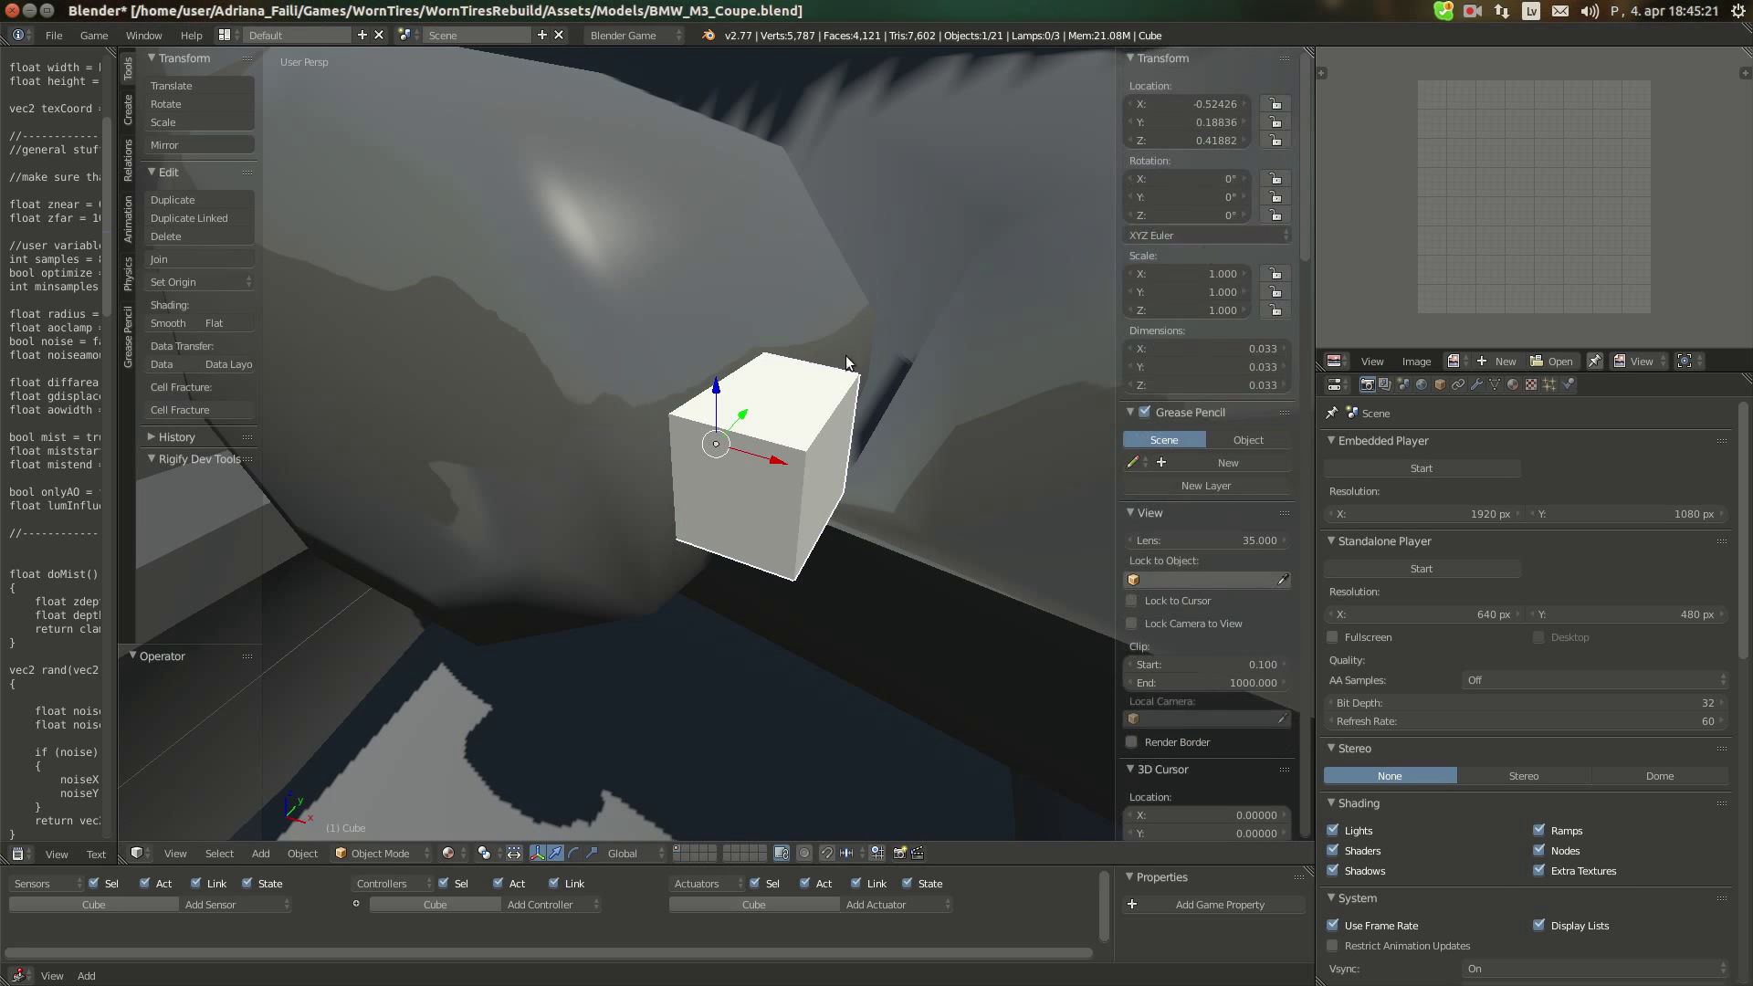
middle_drag(845, 354, 804, 541)
key(Tab)
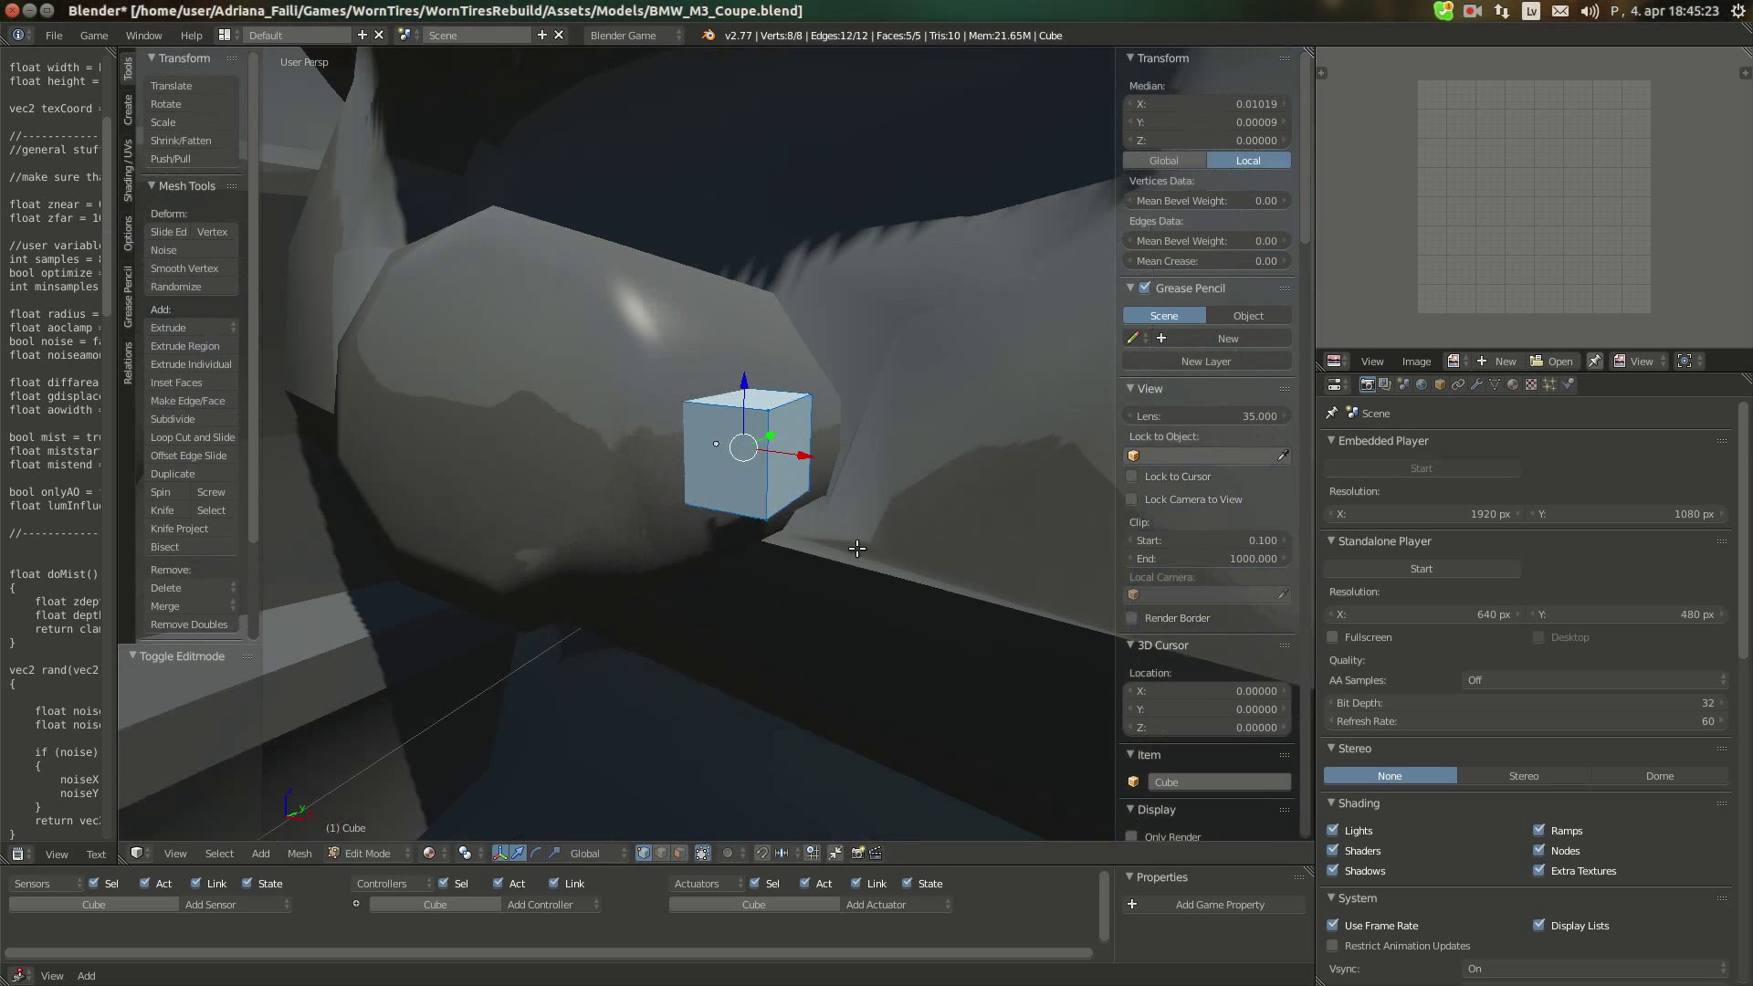
key(Tab)
click(157, 324)
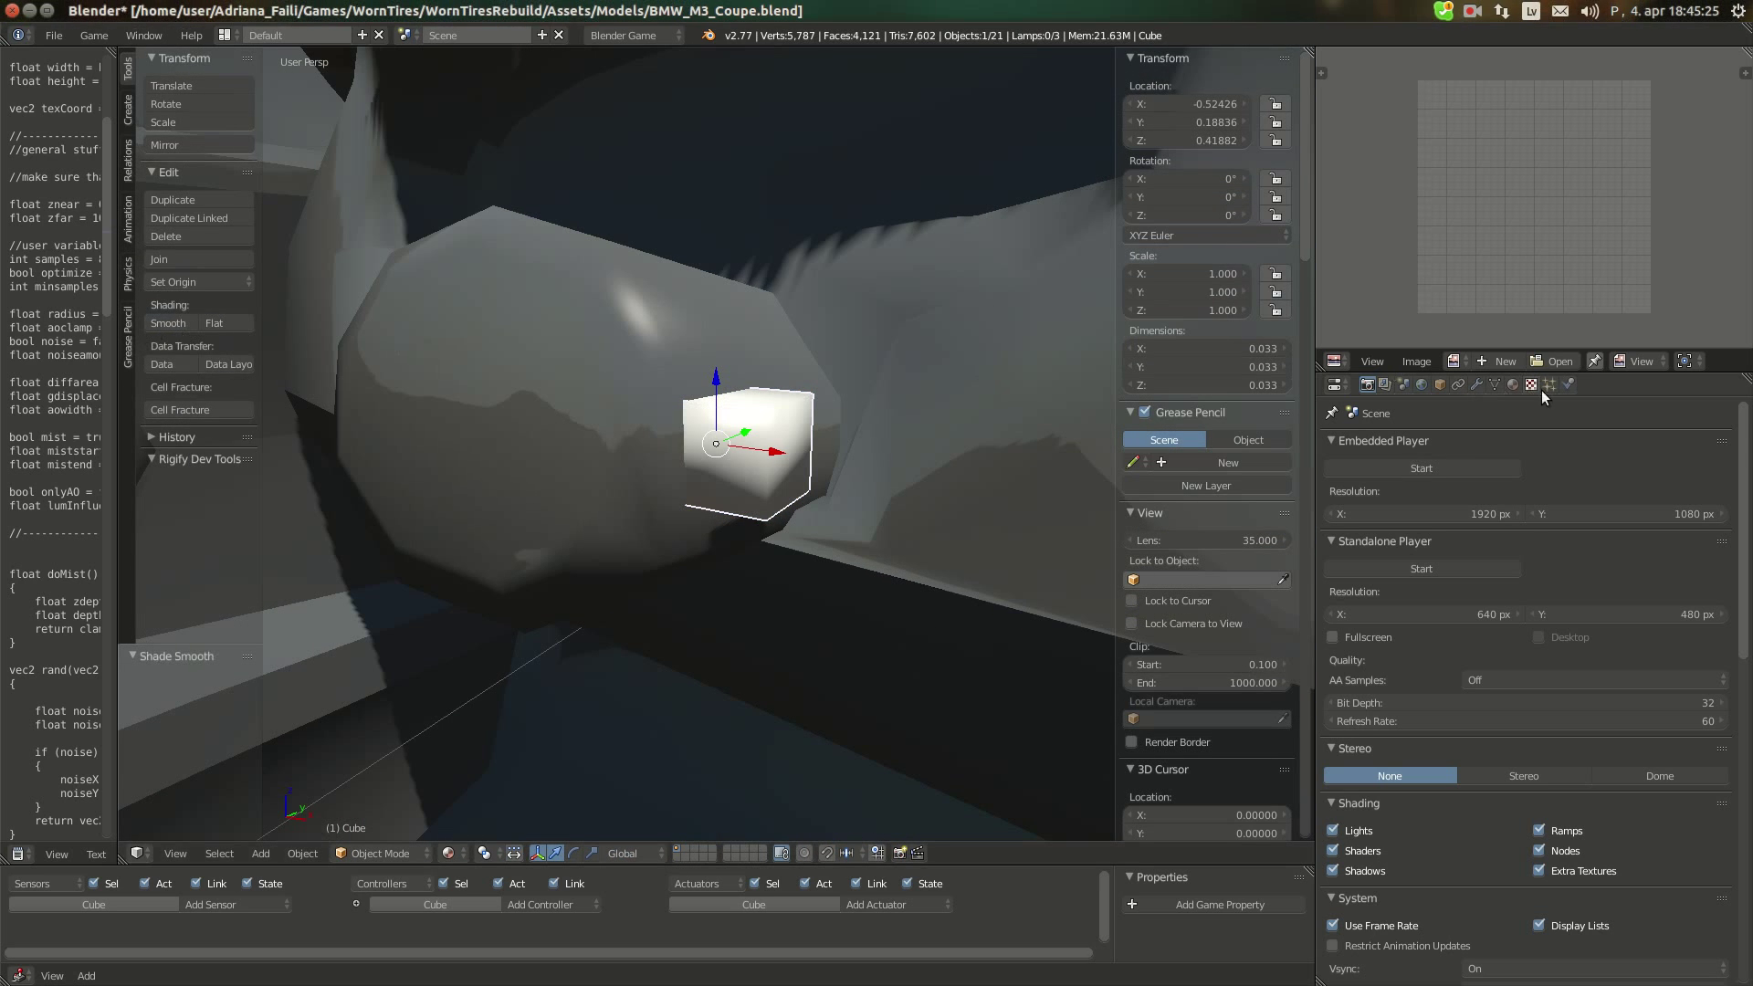
Assign the existing Metal material to the cube and return to the scene's render settings
click(1495, 385)
click(1513, 384)
click(1334, 505)
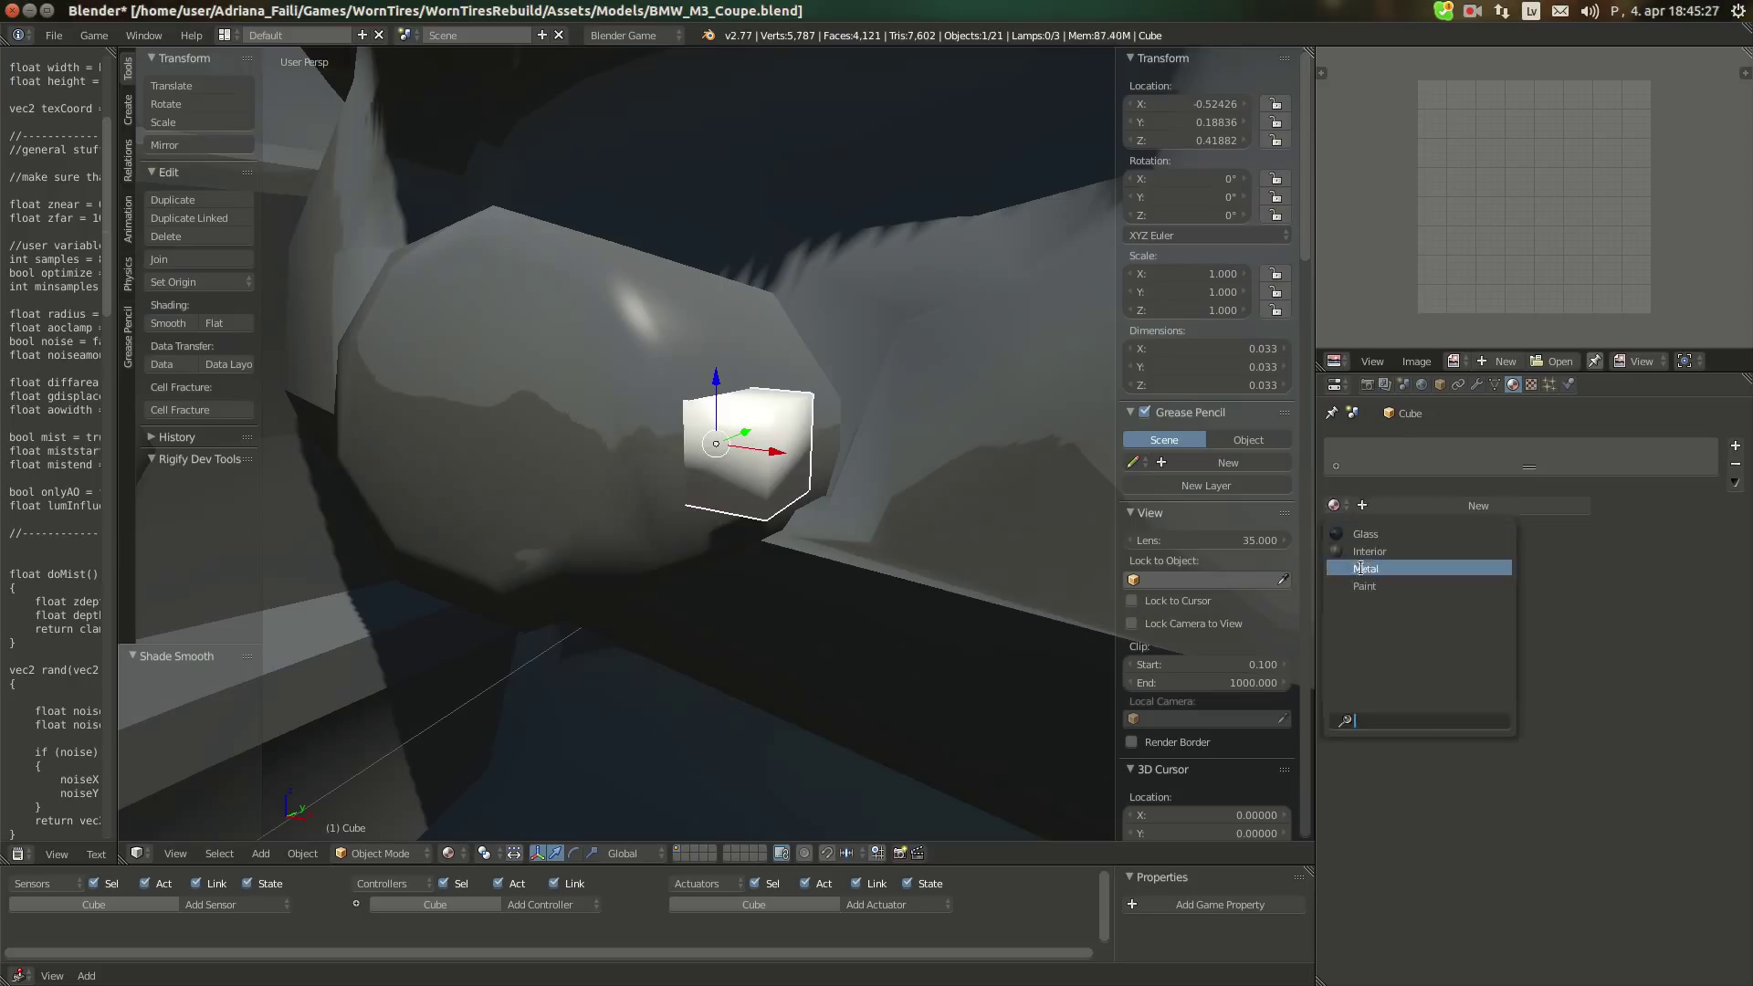
click(1361, 568)
click(1367, 384)
Scale the cube's mesh in Edit Mode with the X axis locked, by factors of 0.256, 1.247 and 1.566 in succession
key(Tab)
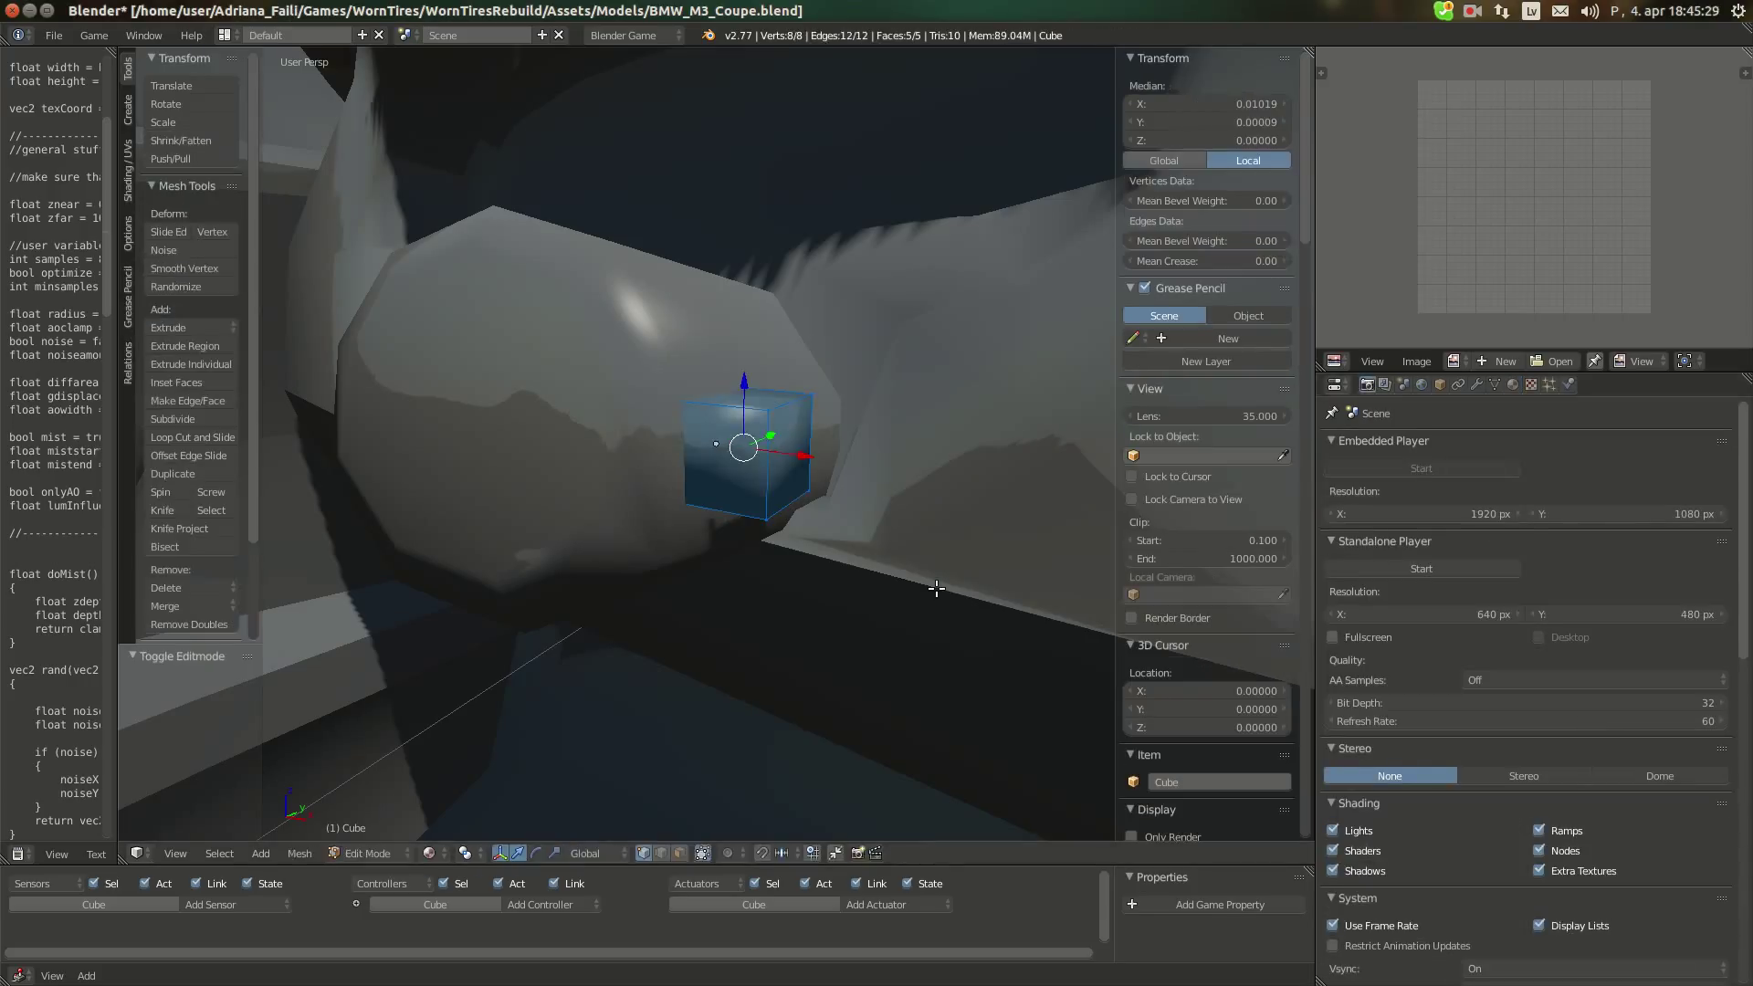
key(s)
key(shift+x)
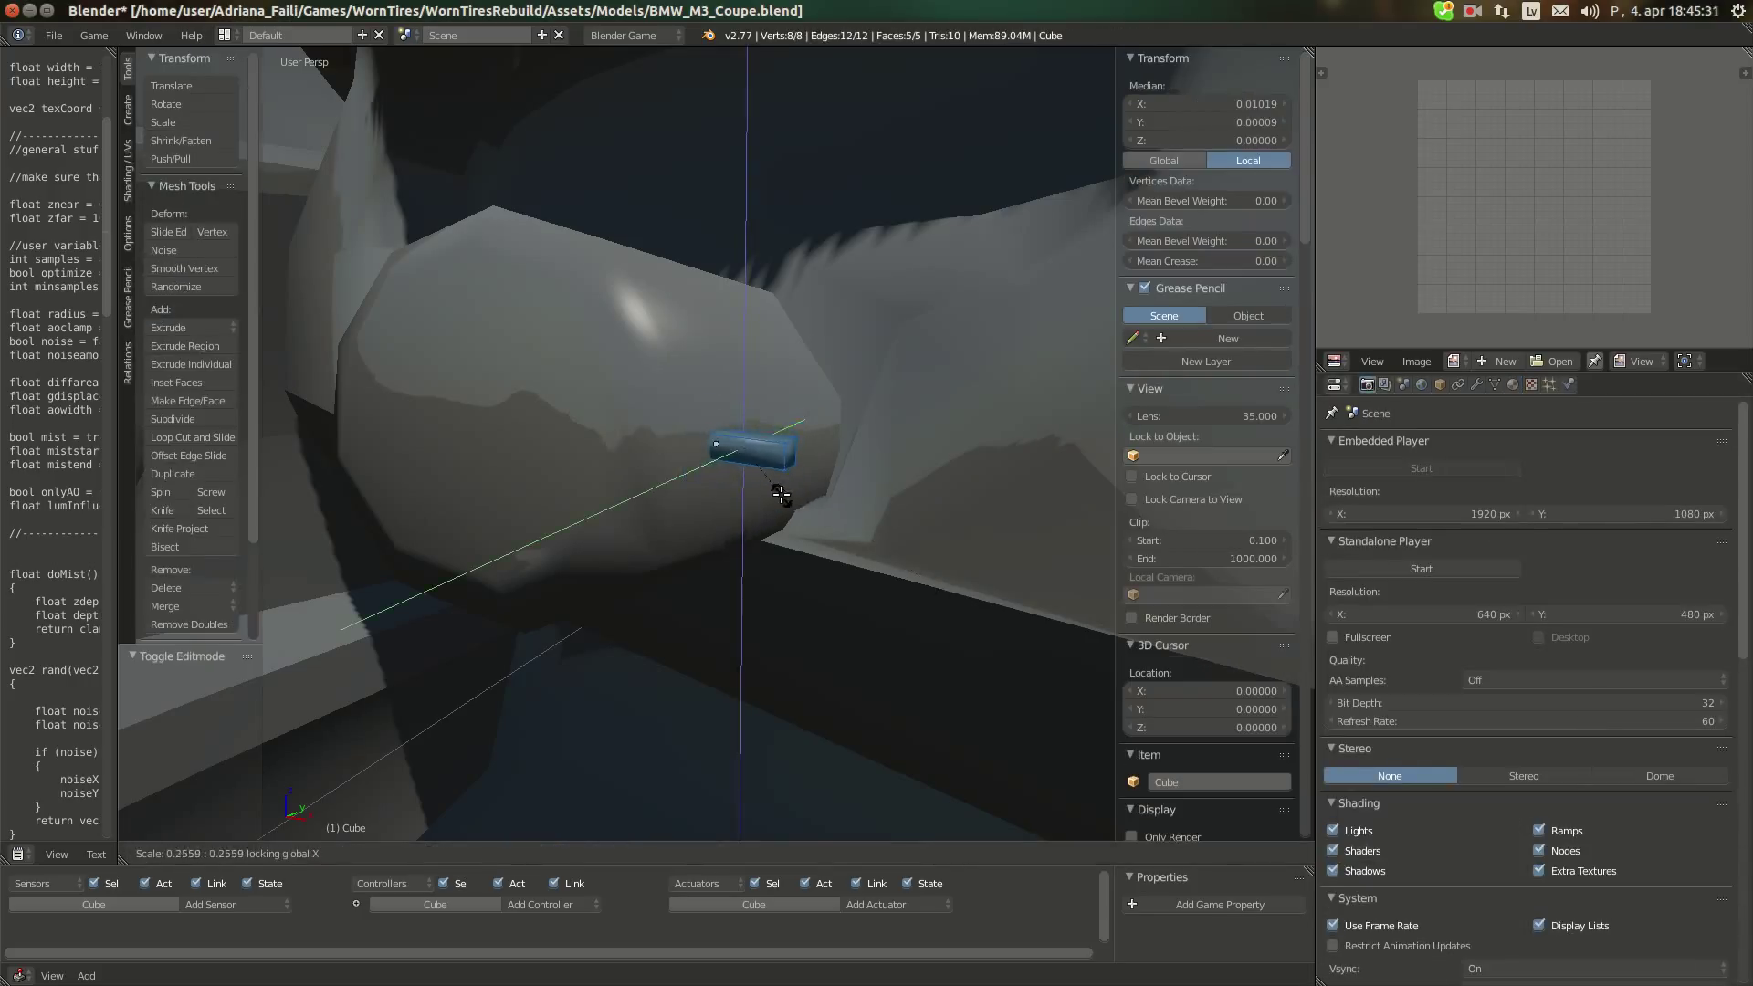
click(781, 494)
key(s)
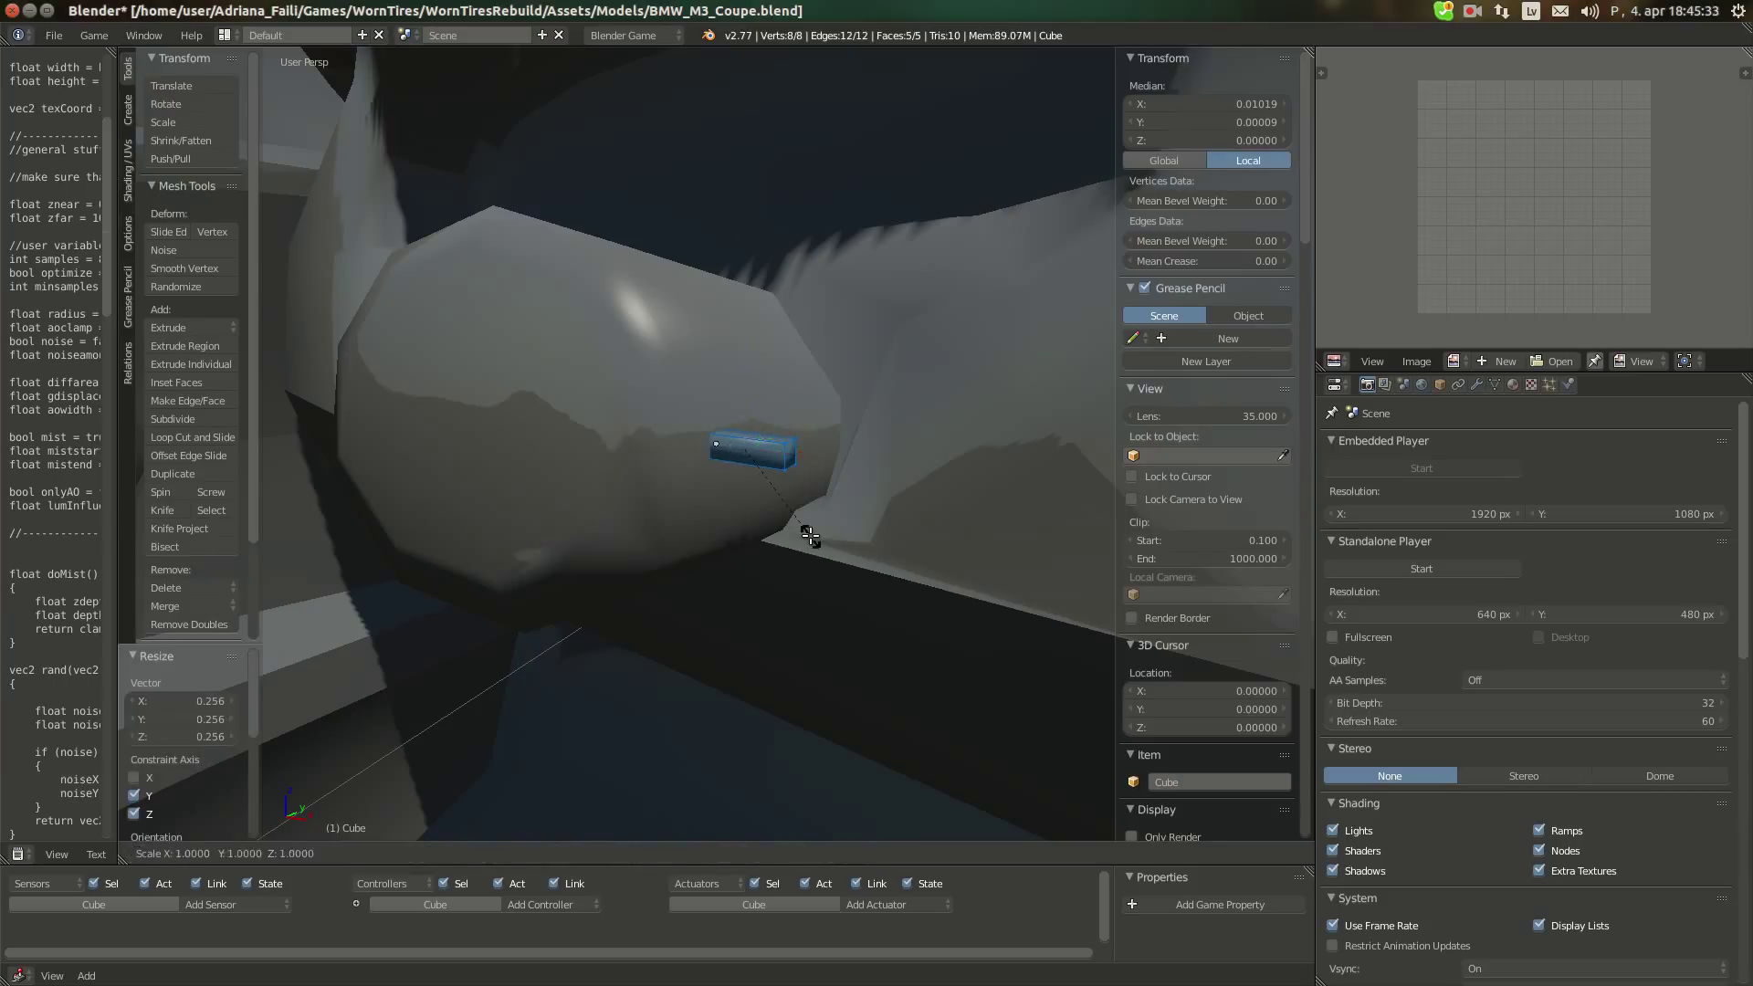
click(930, 493)
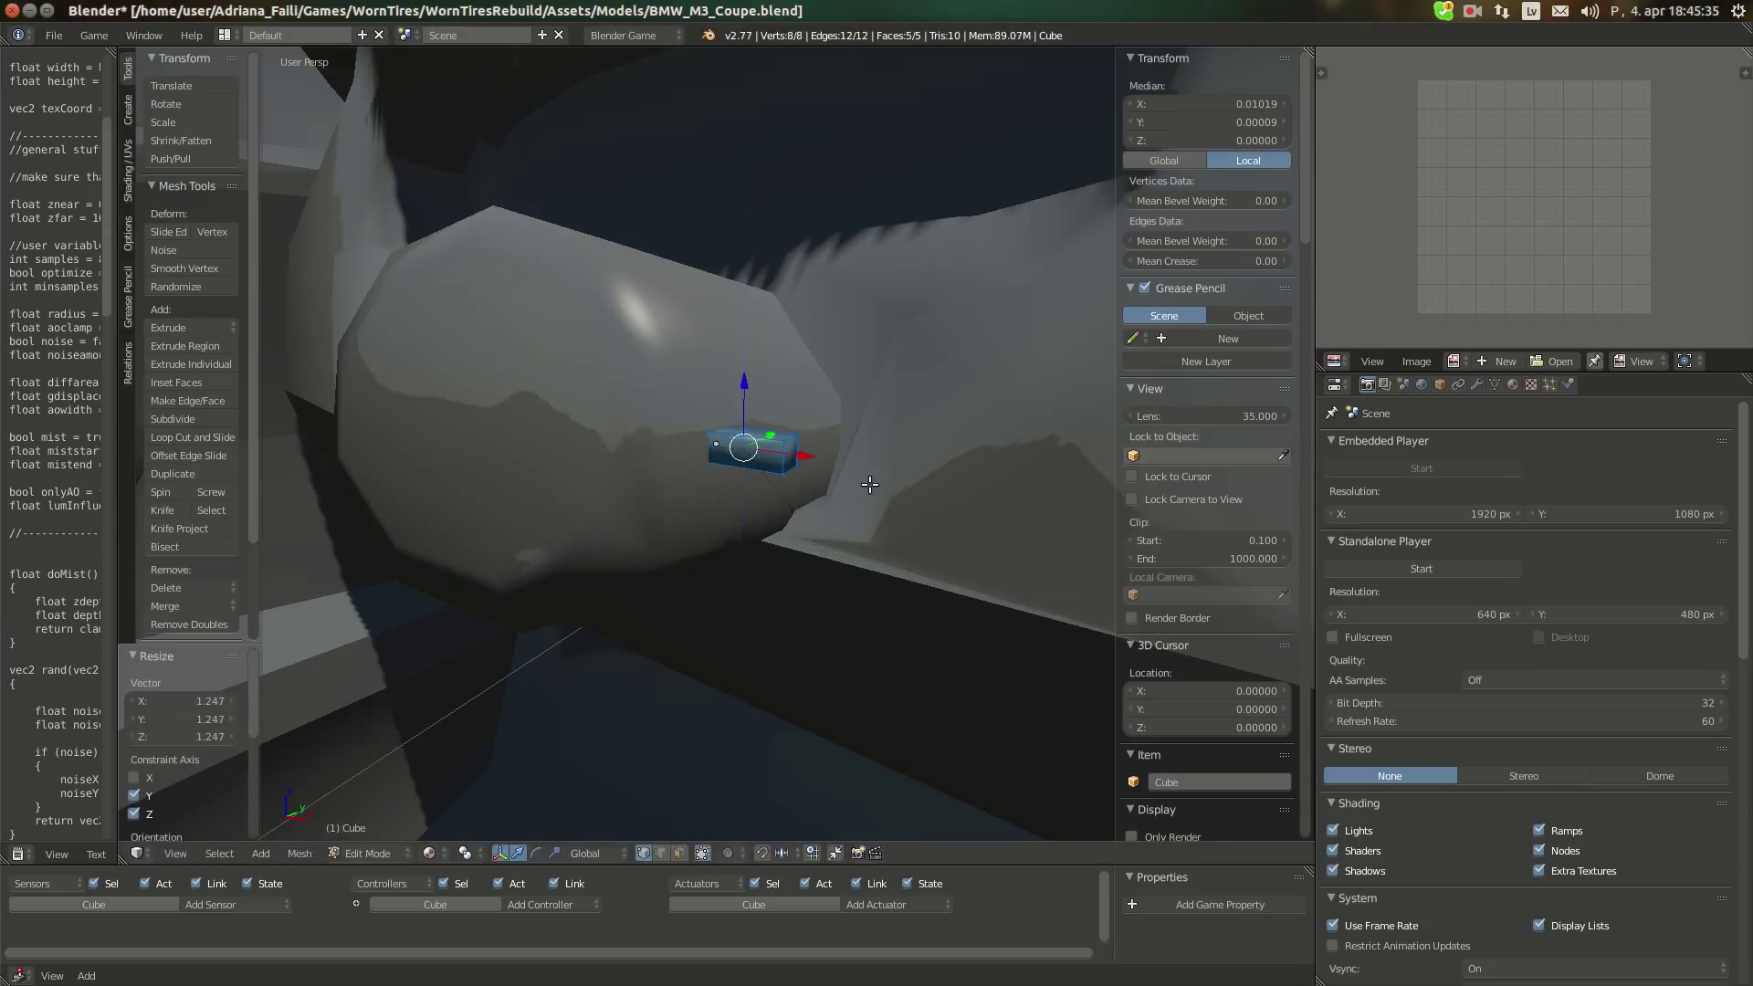
key(s)
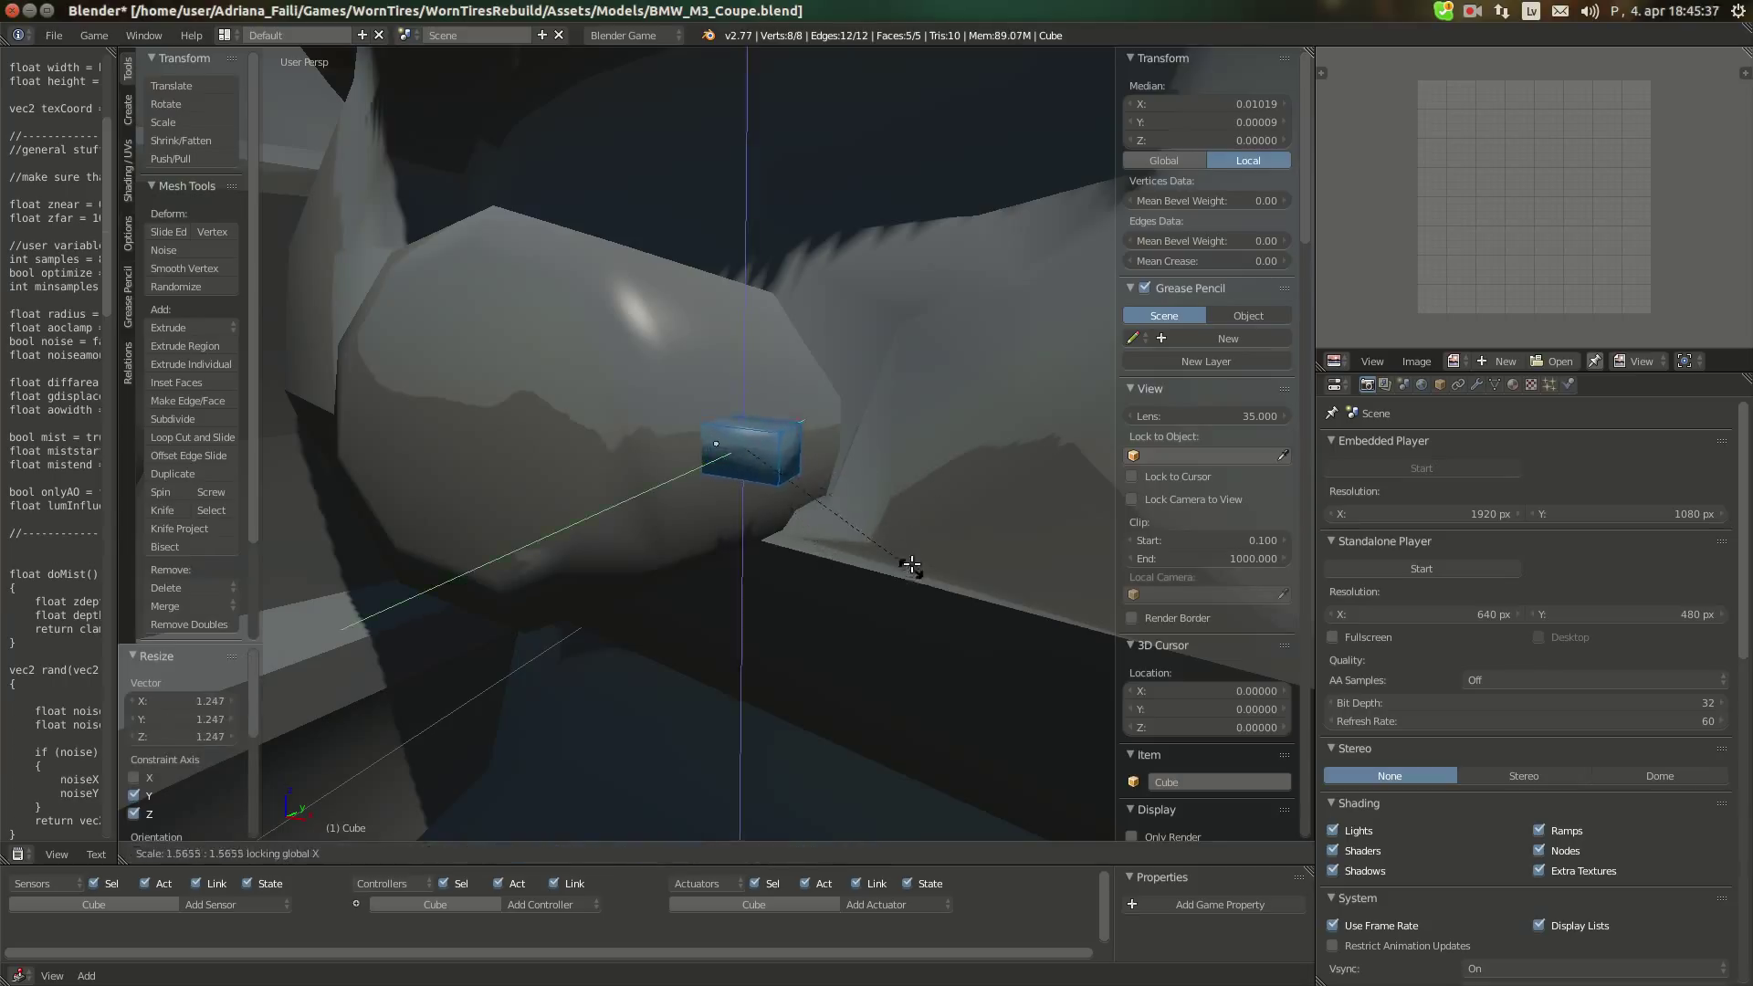
click(911, 566)
Narrow the small block's mesh along global Y, and scale it by 0.931 along Z
middle_drag(911, 565, 911, 489)
key(s)
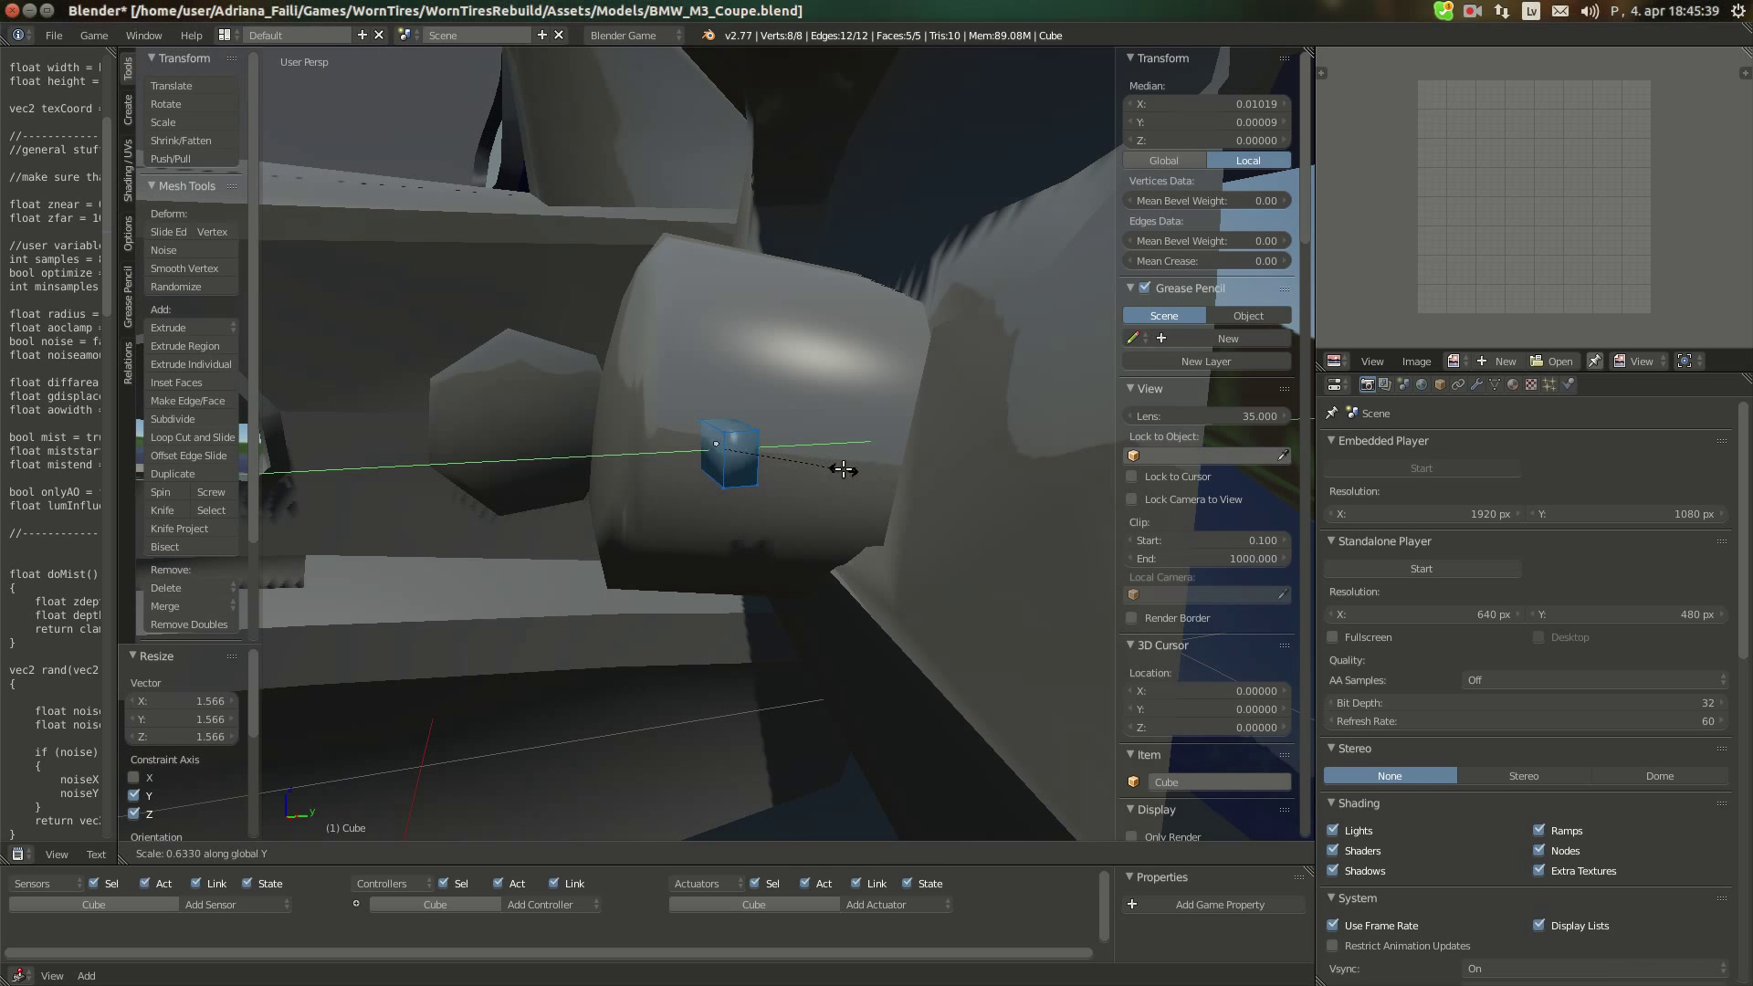
click(881, 552)
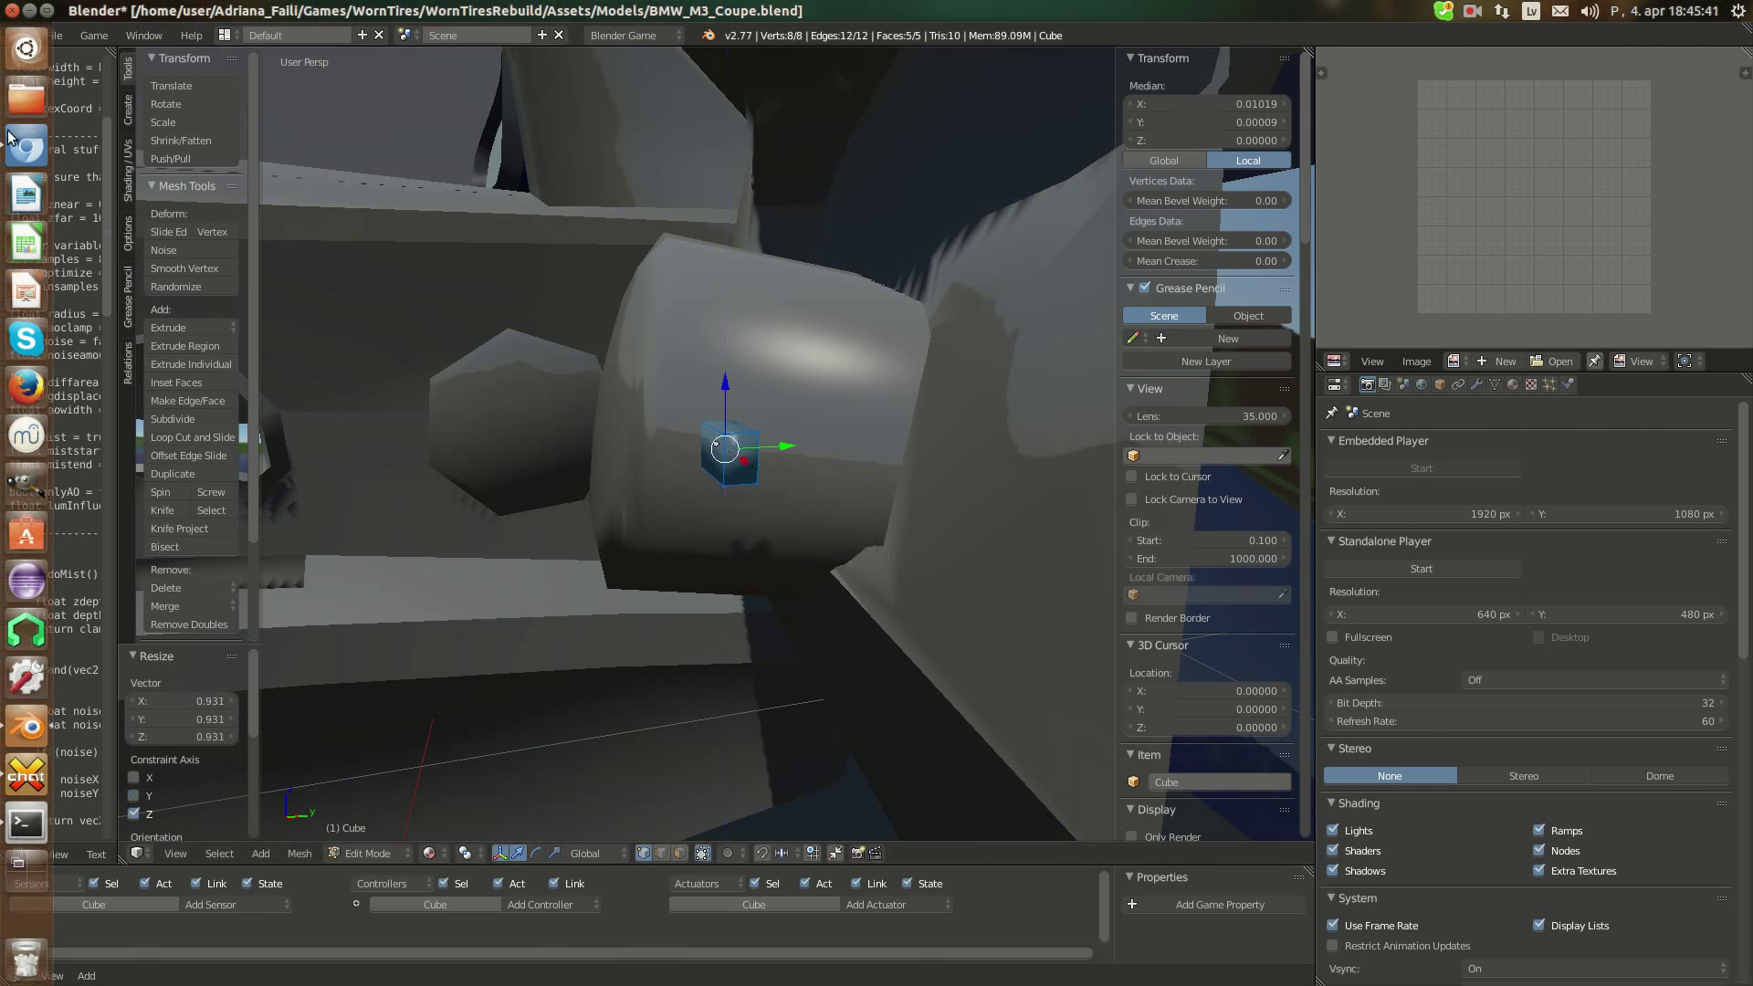
Check the interior reference photo and extend the small box's end face about 0.103 along X, away from the steering column
click(27, 147)
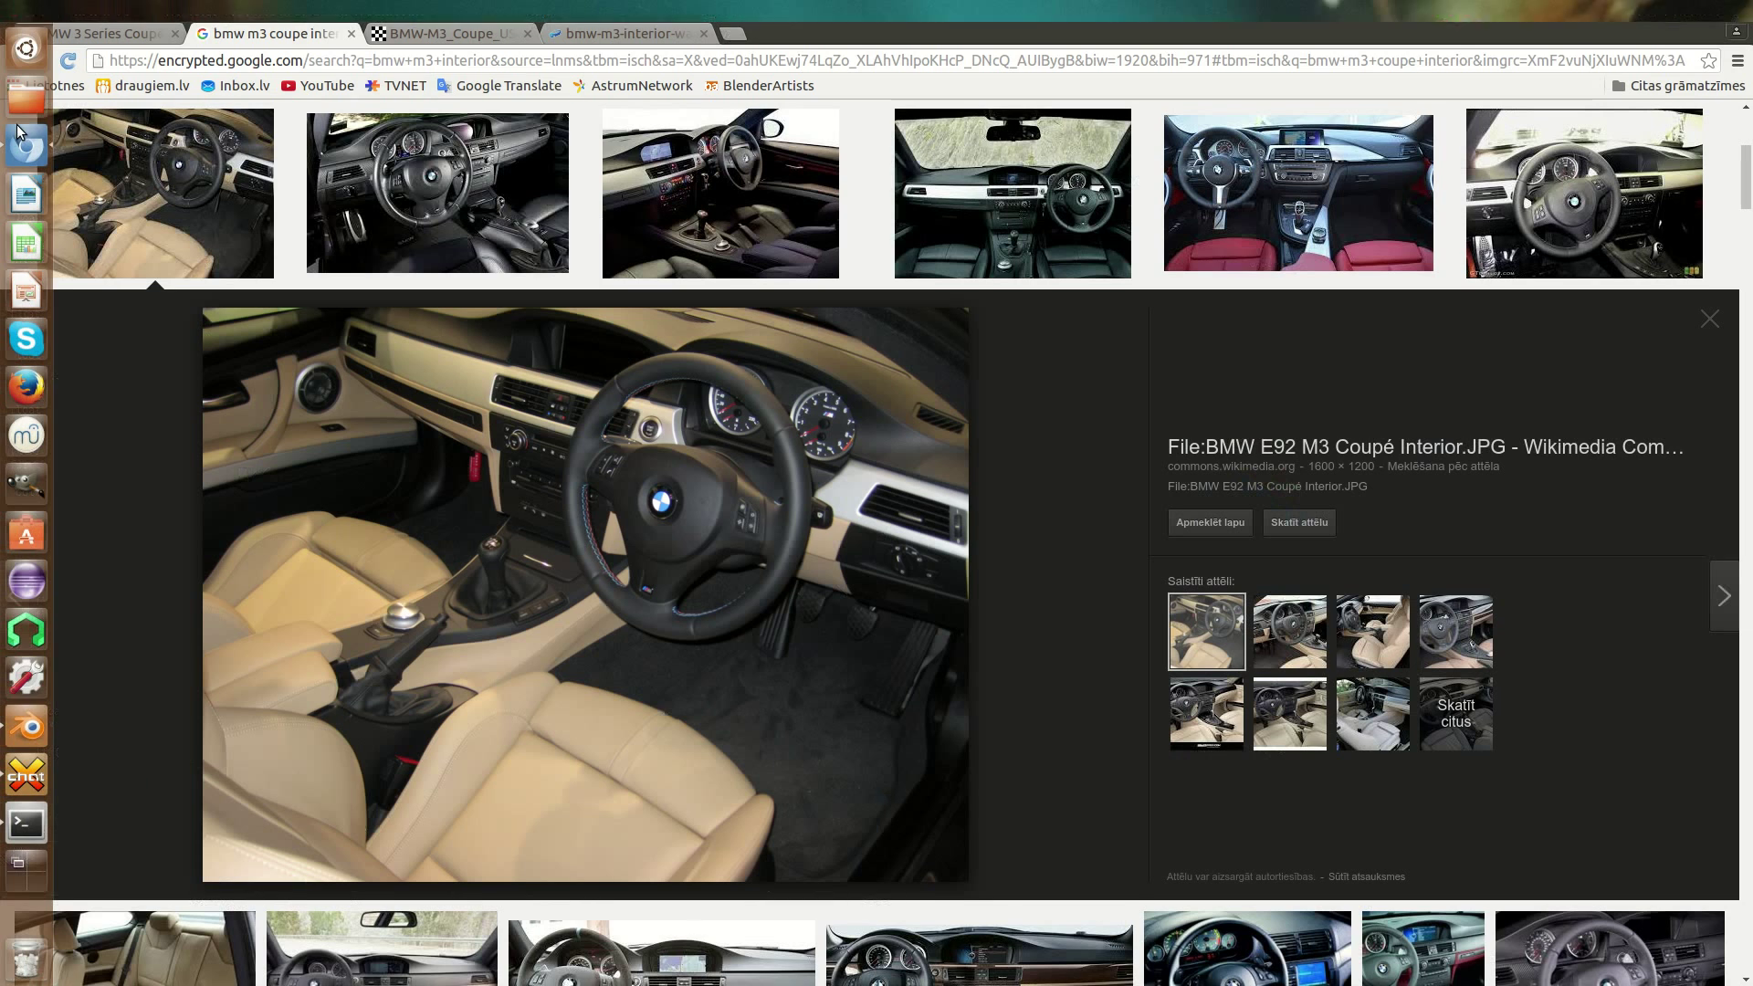
click(32, 736)
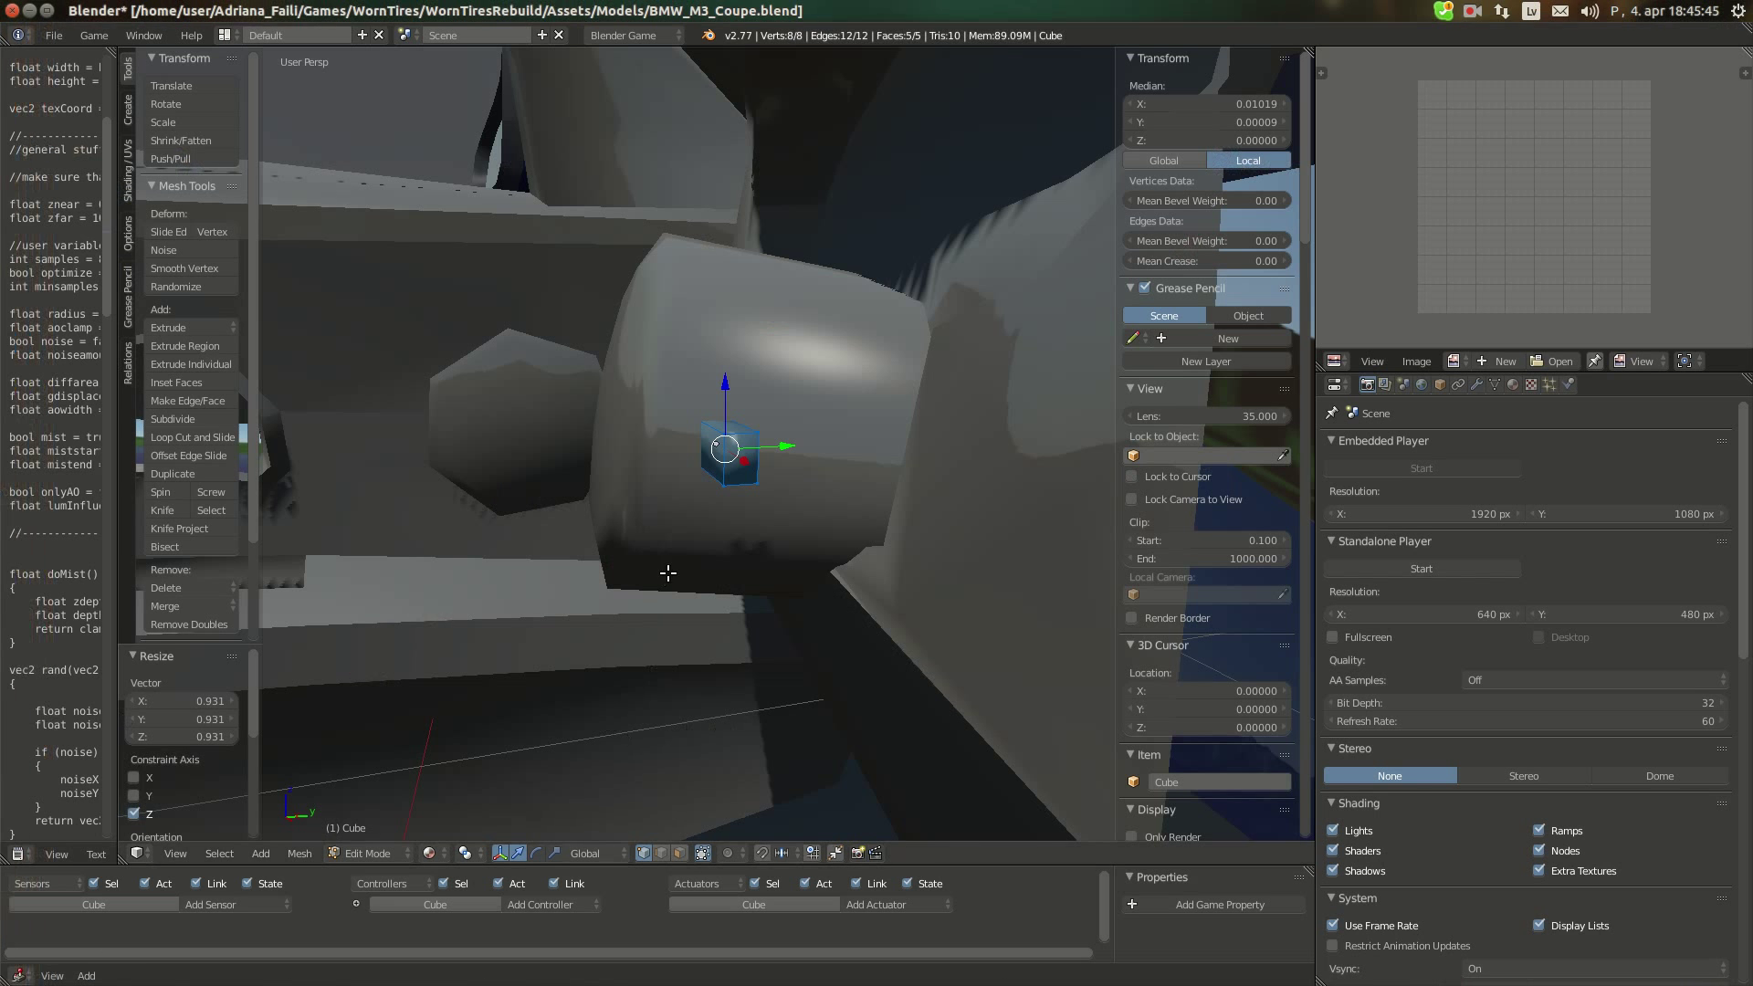
middle_drag(683, 644, 837, 646)
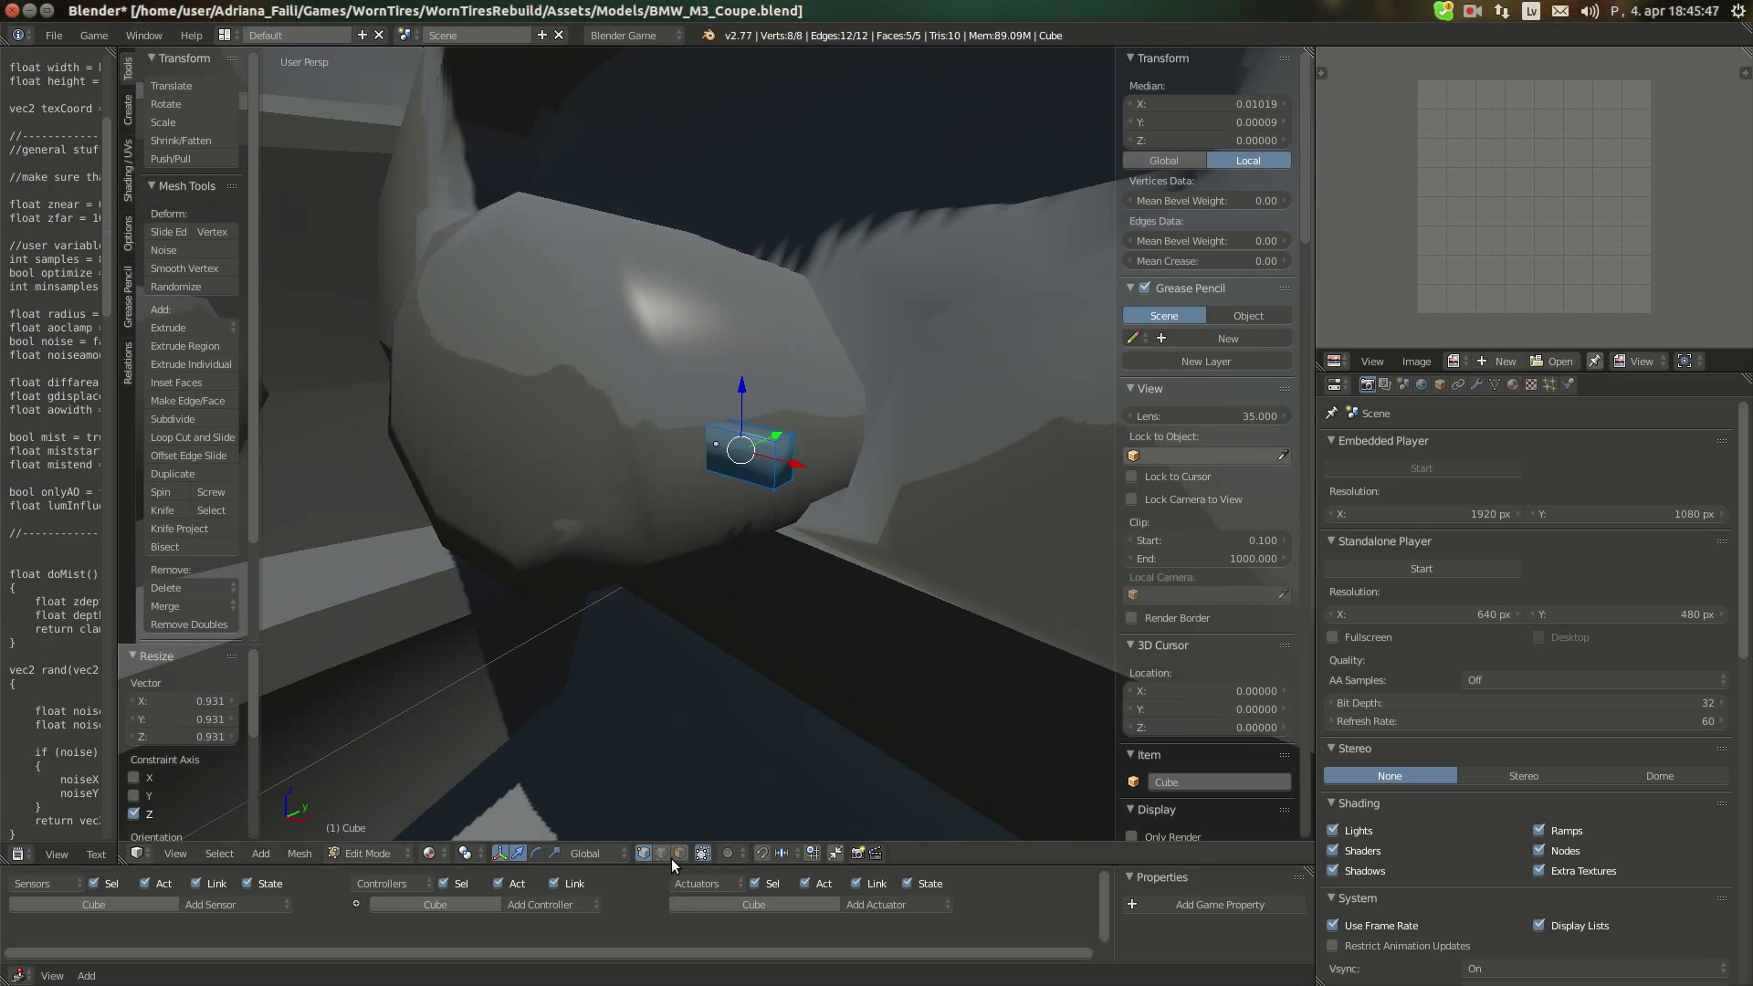
middle_drag(807, 494, 892, 463)
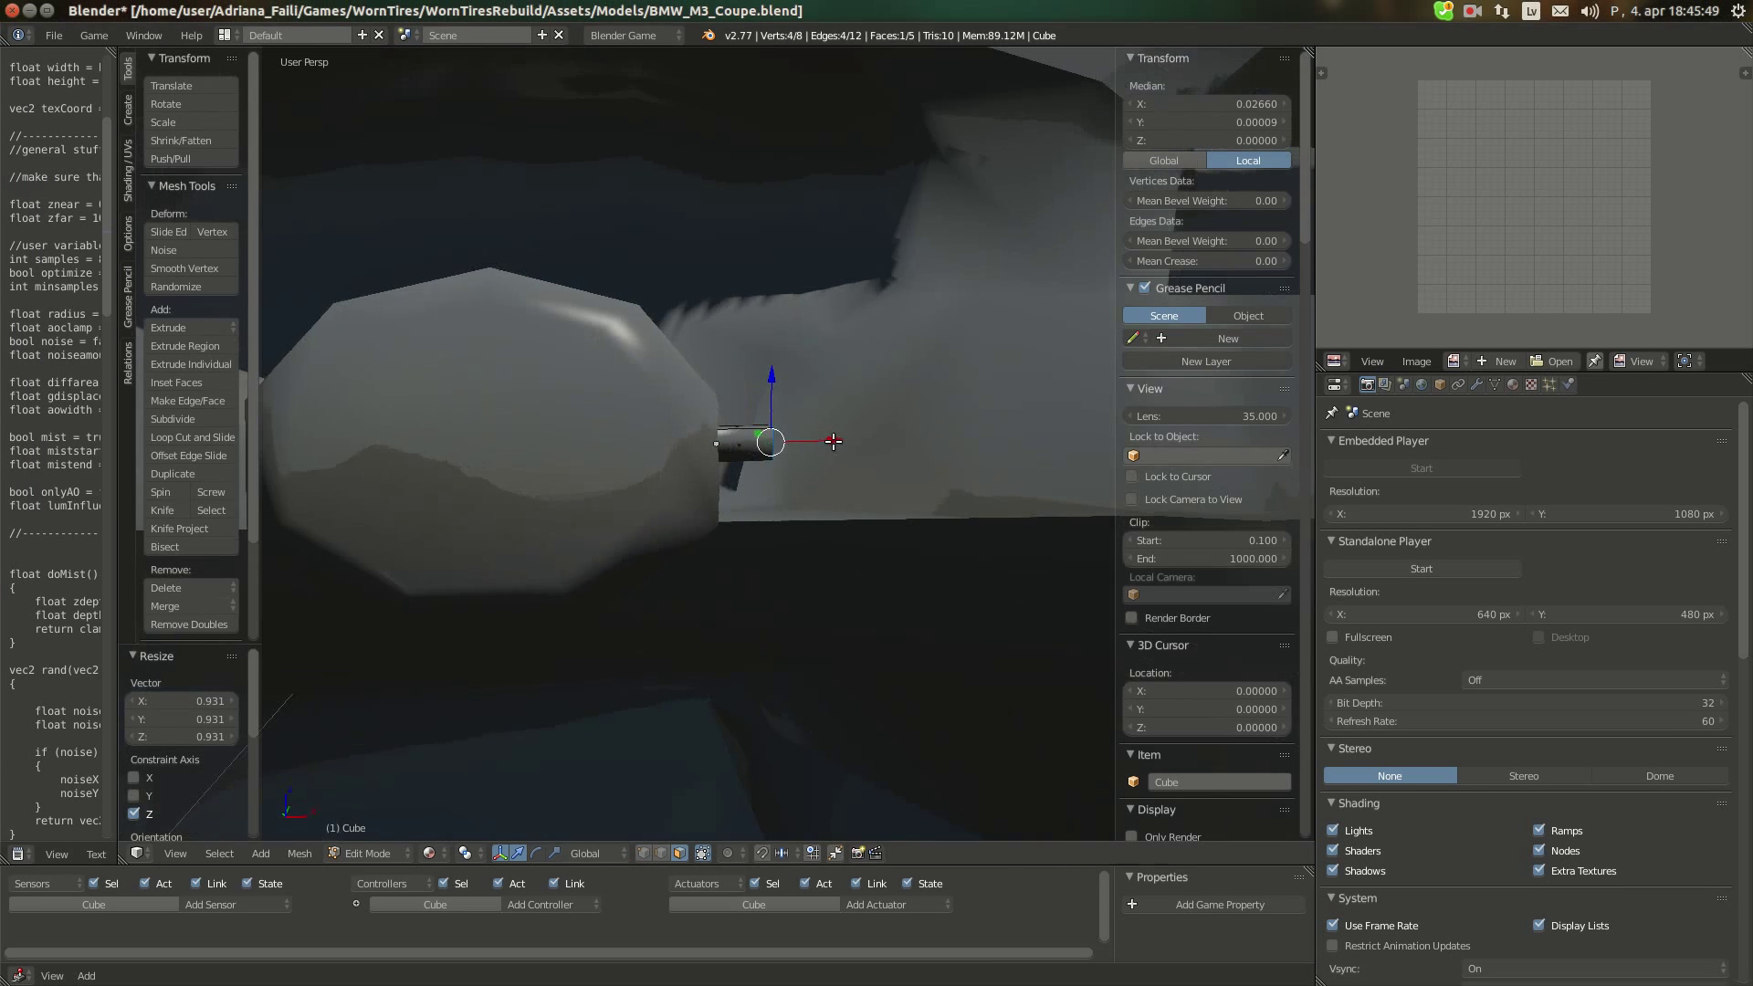
drag(840, 442, 1025, 435)
scroll(1005, 436, down, 3)
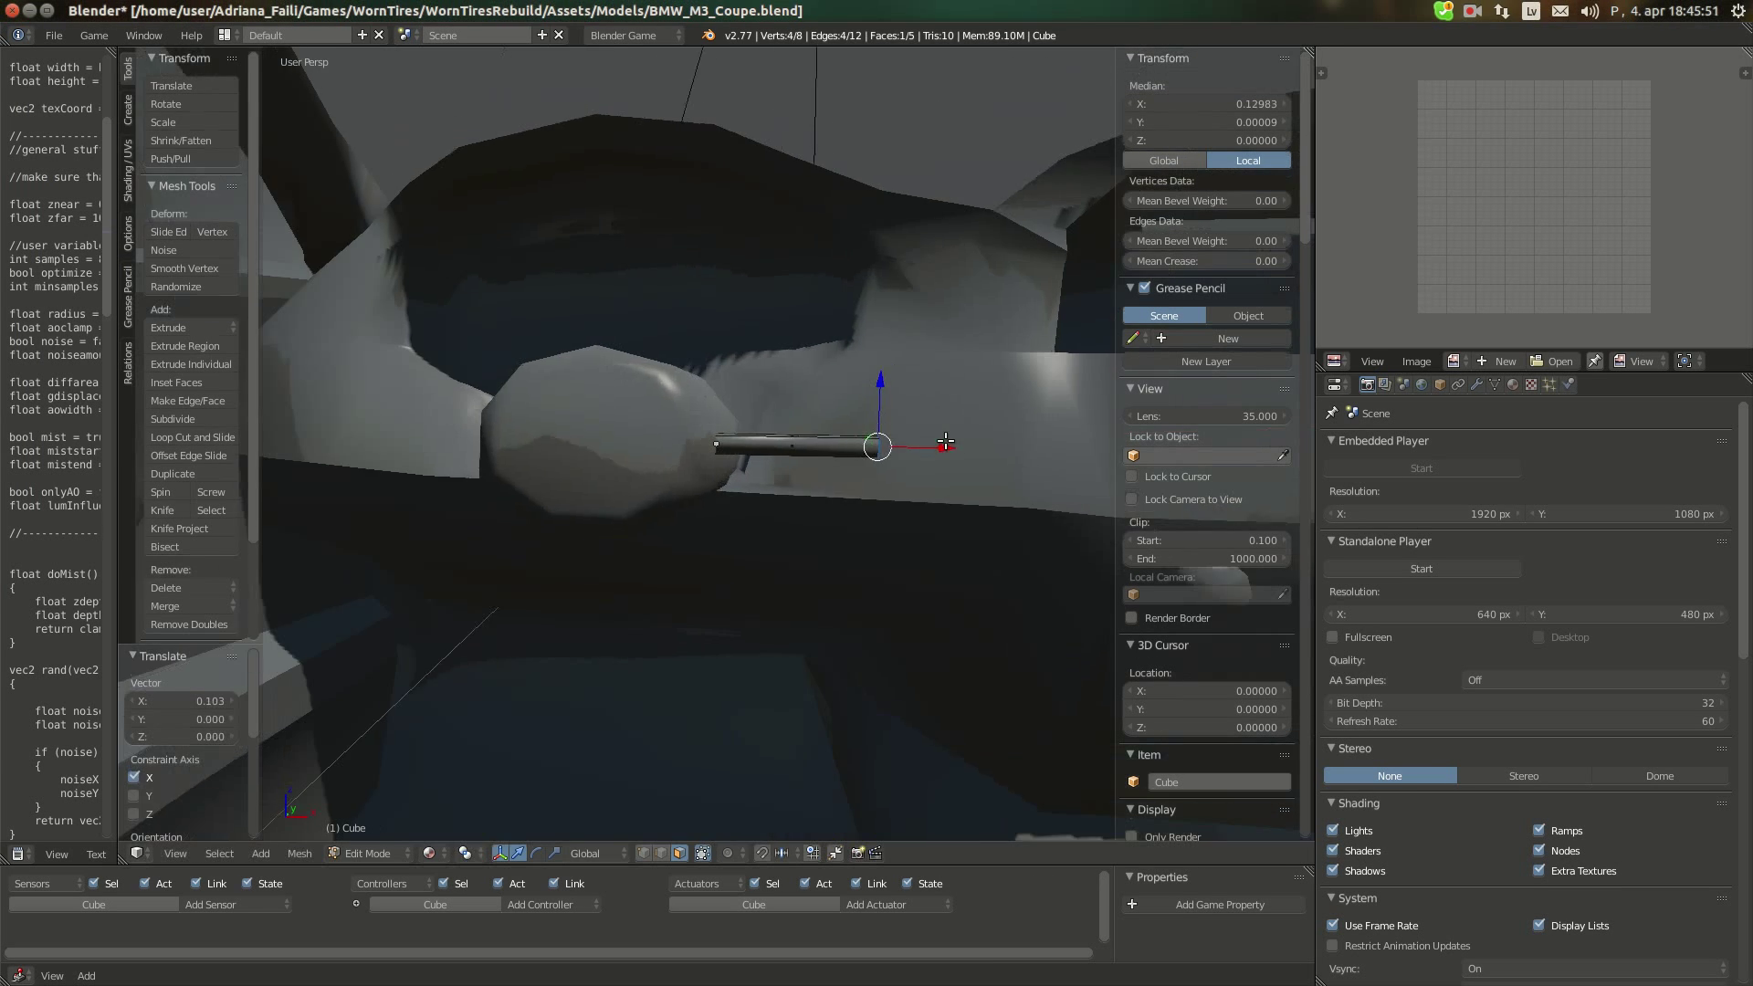
Add two loop cuts across the lever, both slid toward the steering column end
middle_drag(944, 442, 971, 449)
scroll(937, 452, up, 3)
shift+middle_drag(828, 540, 772, 688)
click(644, 853)
key(a)
key(ctrl+r)
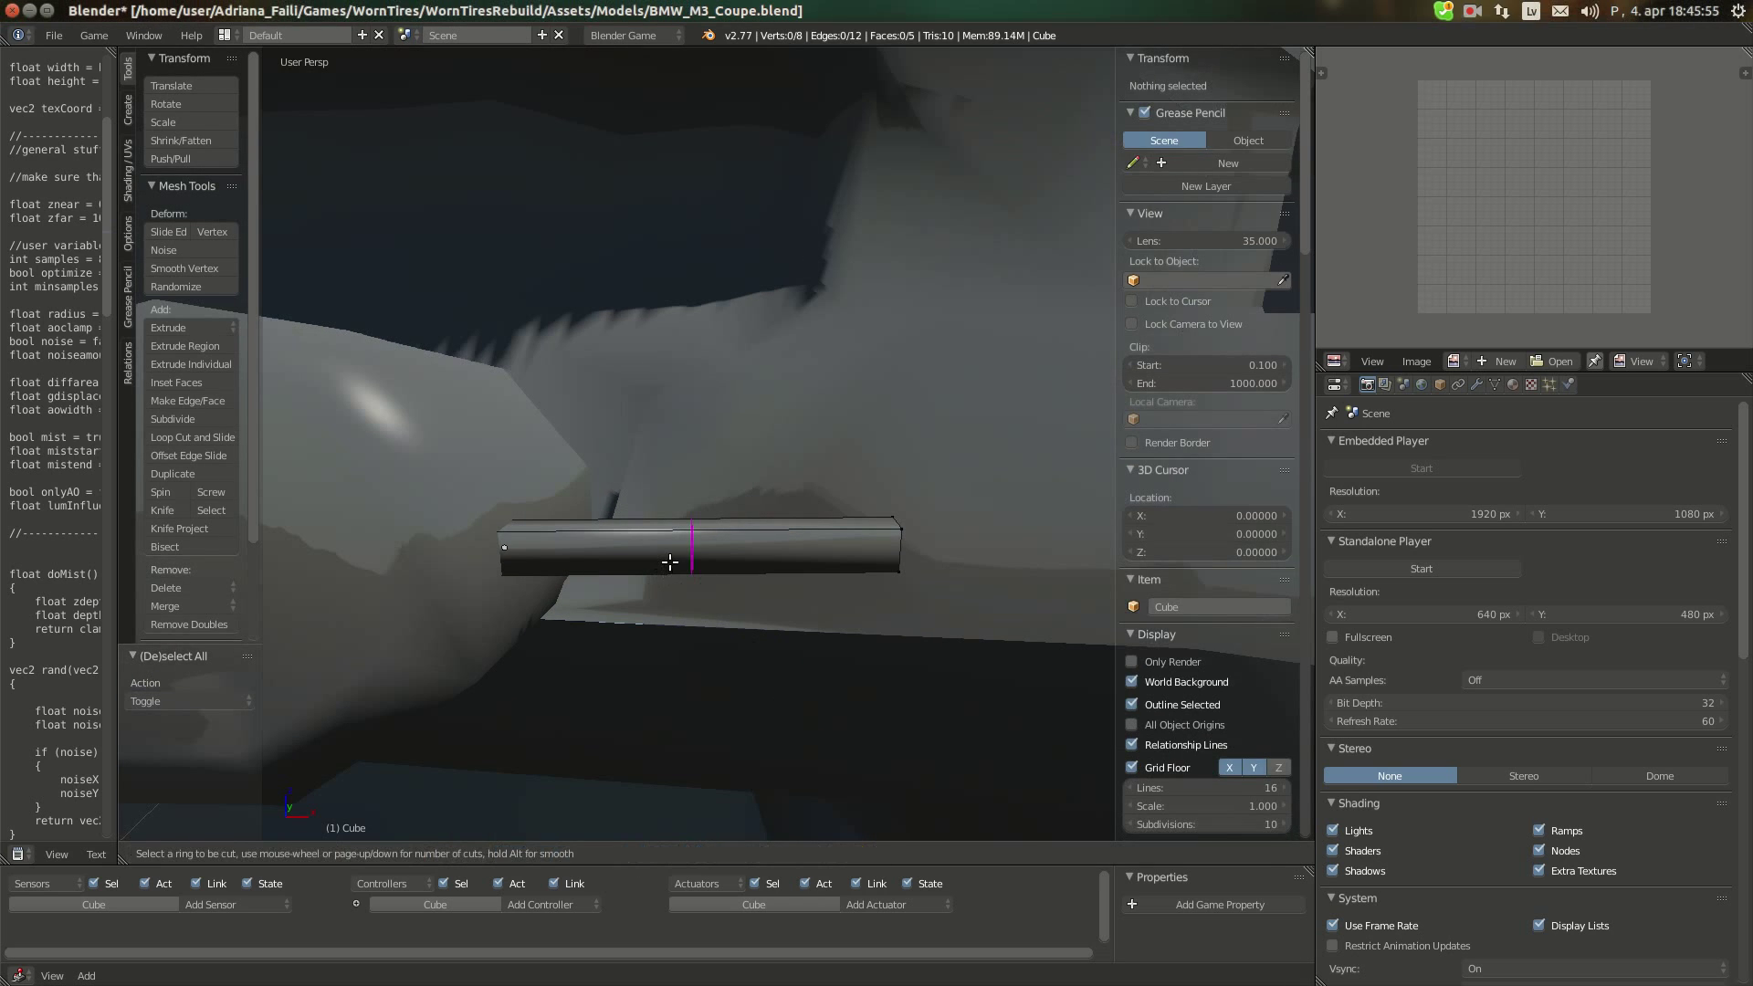
click(646, 559)
click(585, 564)
key(ctrl+r)
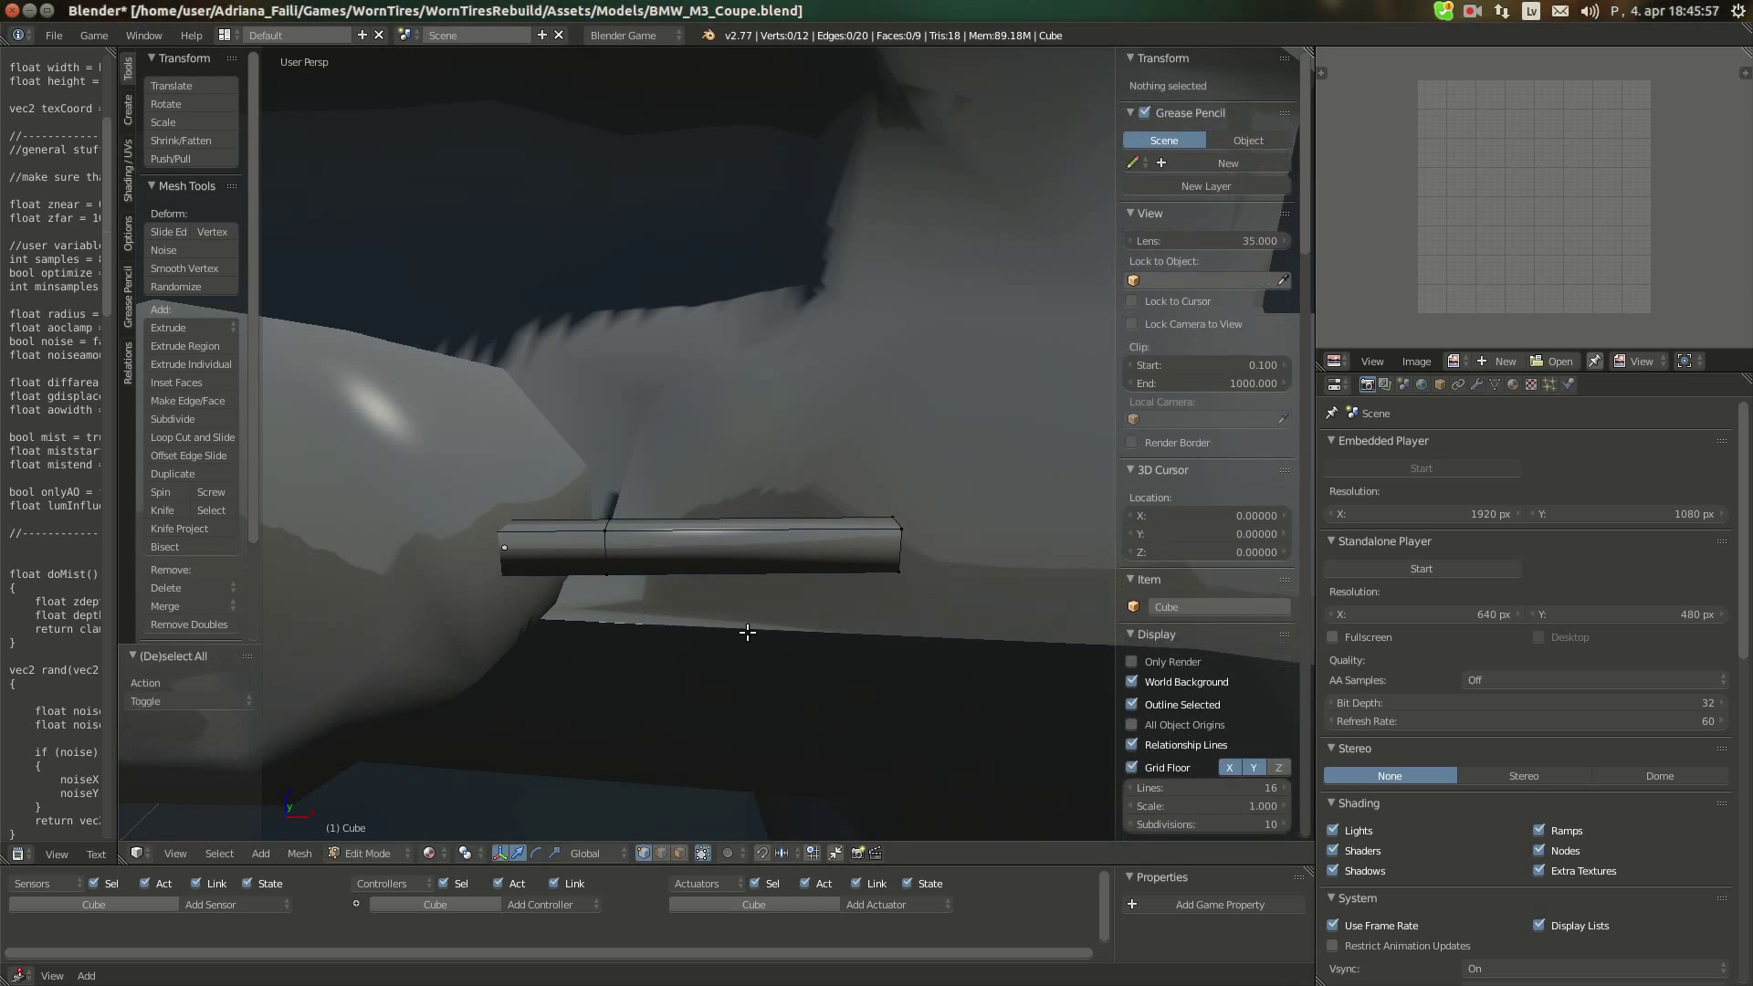
click(717, 561)
click(660, 542)
Raise the top edge of the second loop cut about 0.006 along Z
right_click(672, 531)
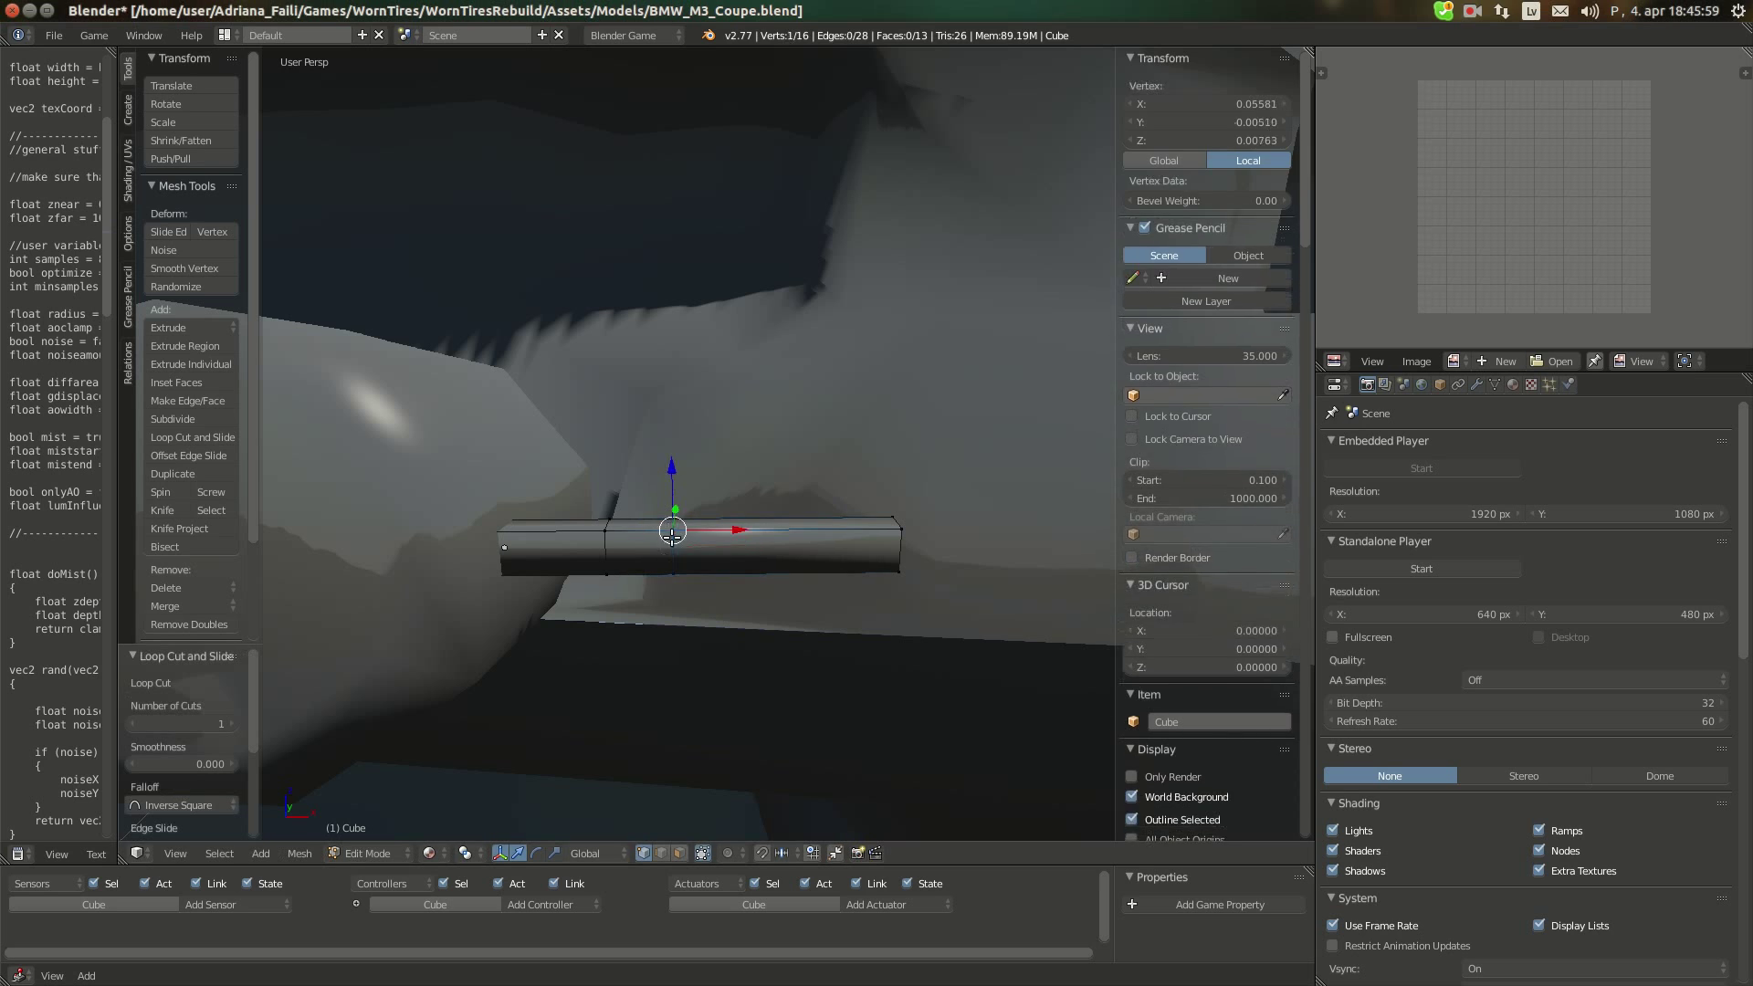
shift+right_click(673, 526)
right_click(674, 521)
shift+right_click(674, 532)
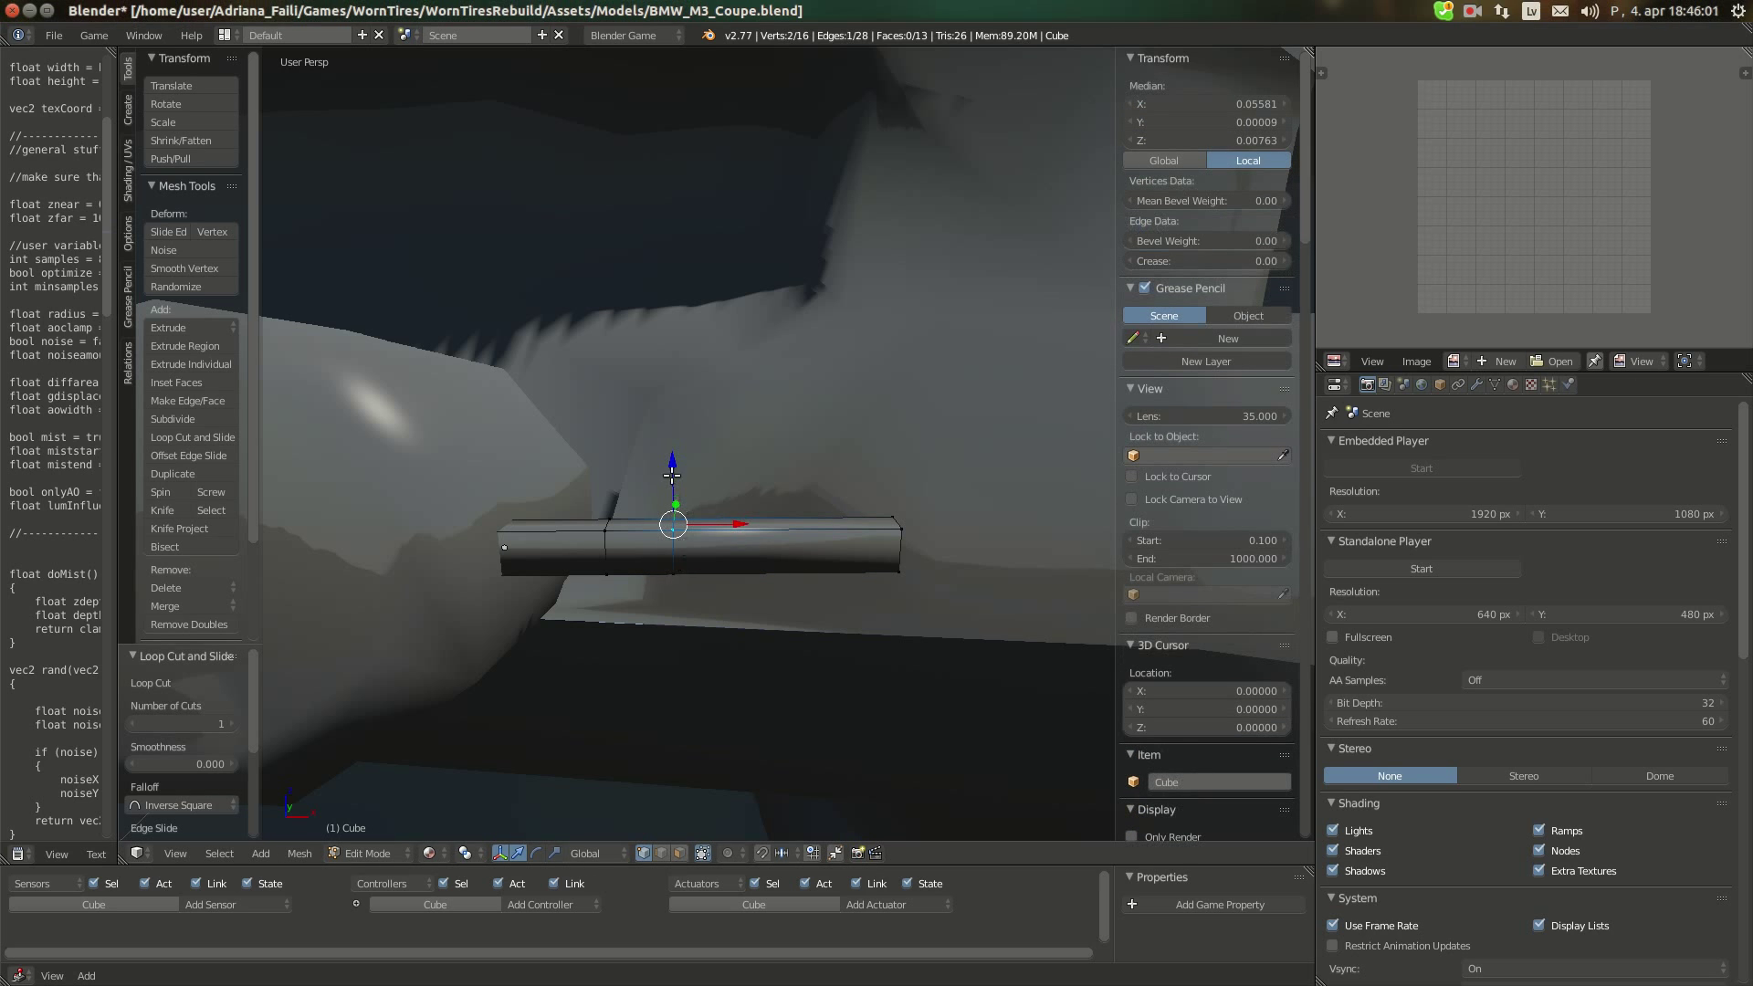
drag(671, 475, 680, 457)
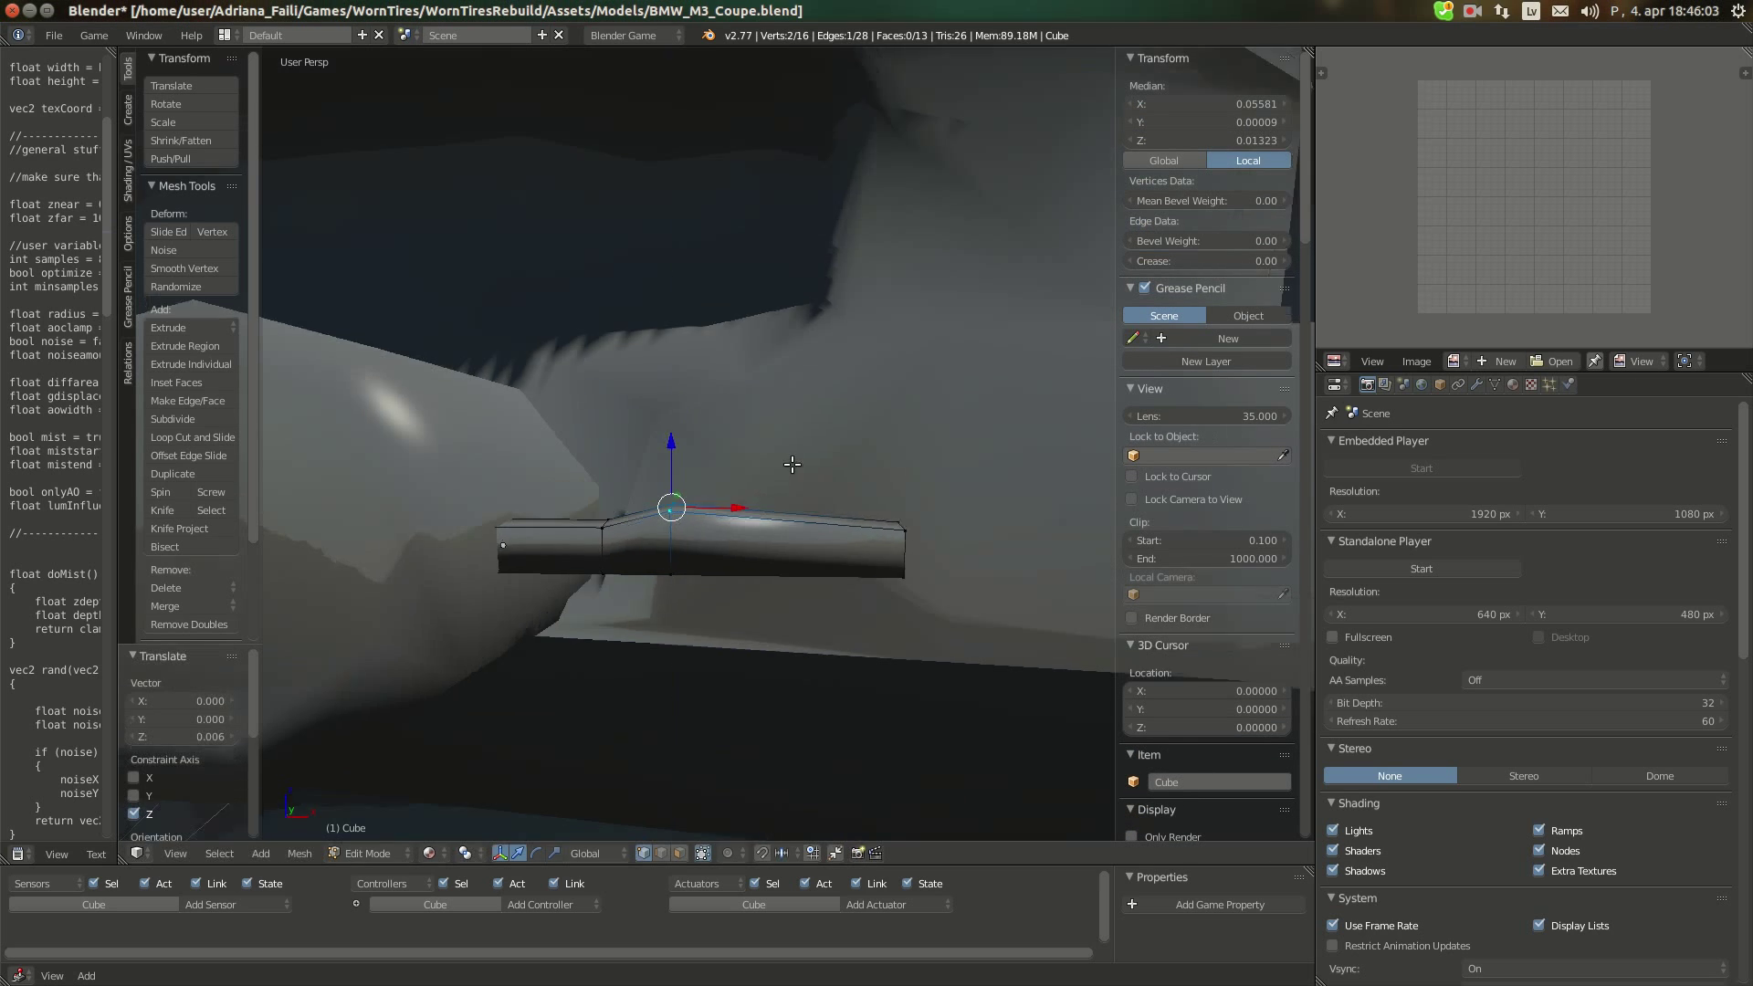
Lower the bottom edge of the same loop about 0.002 along Z
middle_drag(795, 466, 763, 347)
right_click(666, 479)
shift+right_click(669, 504)
middle_drag(683, 490, 687, 572)
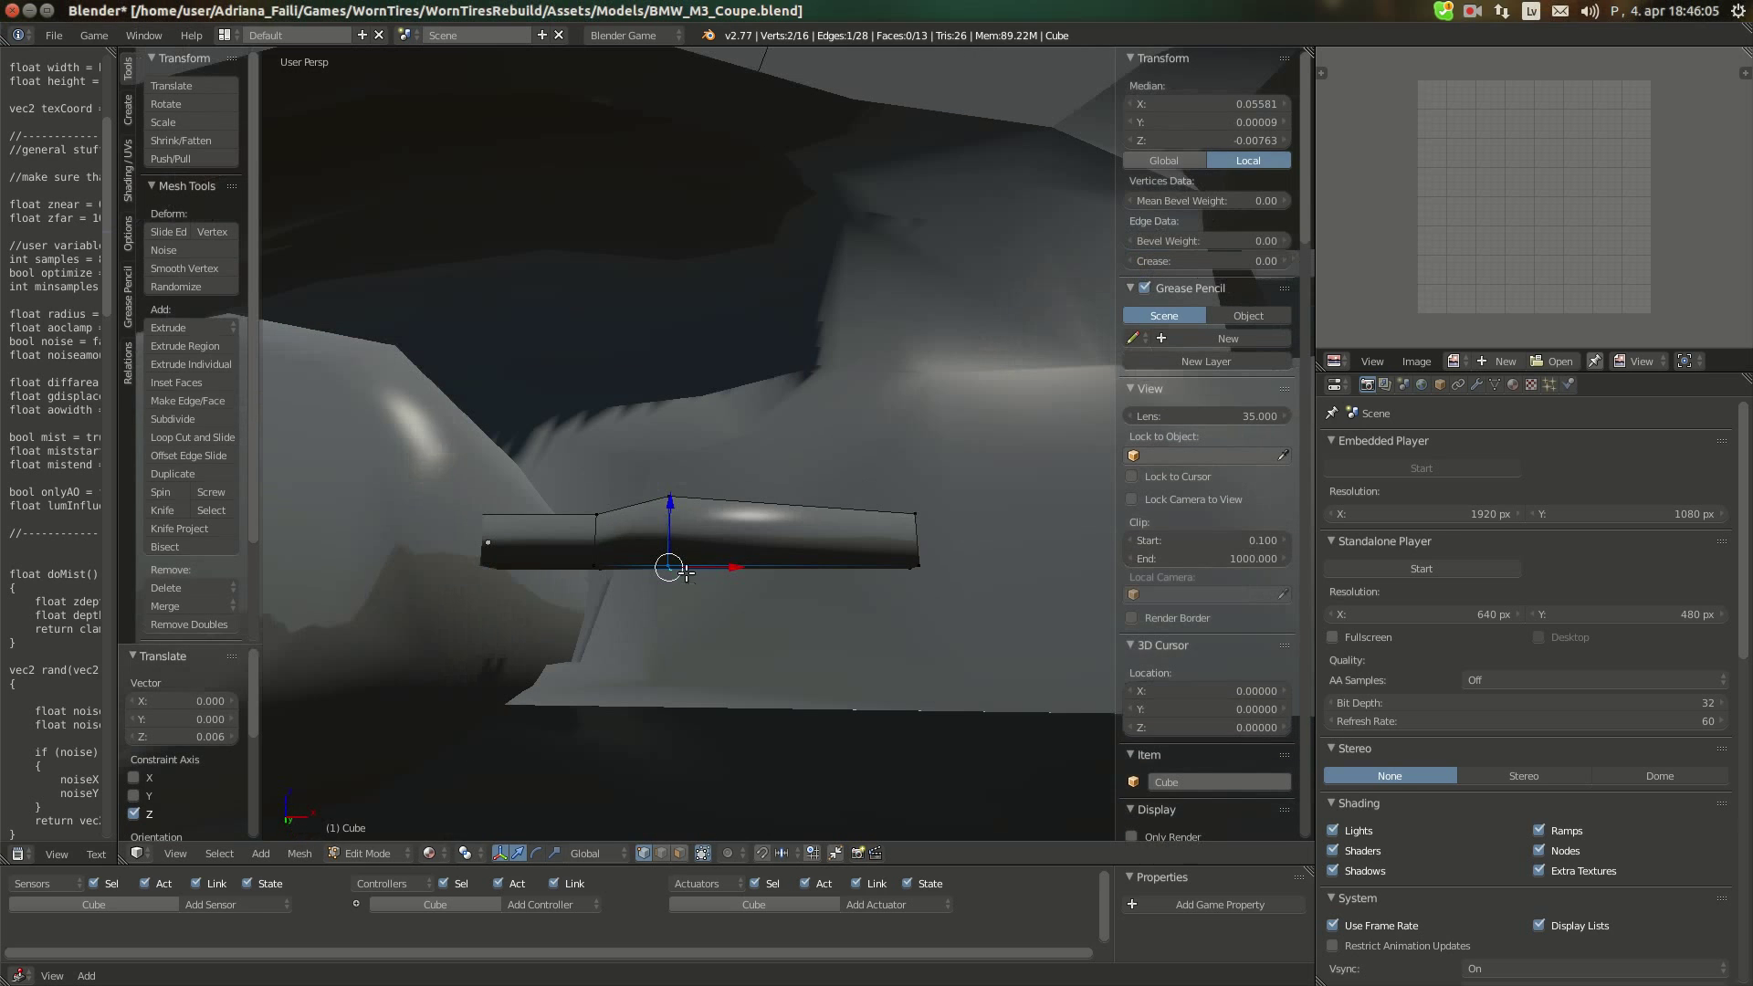
drag(669, 523, 670, 527)
Widen the whole loop along Y by a factor of about 1.195
middle_drag(670, 527, 678, 509)
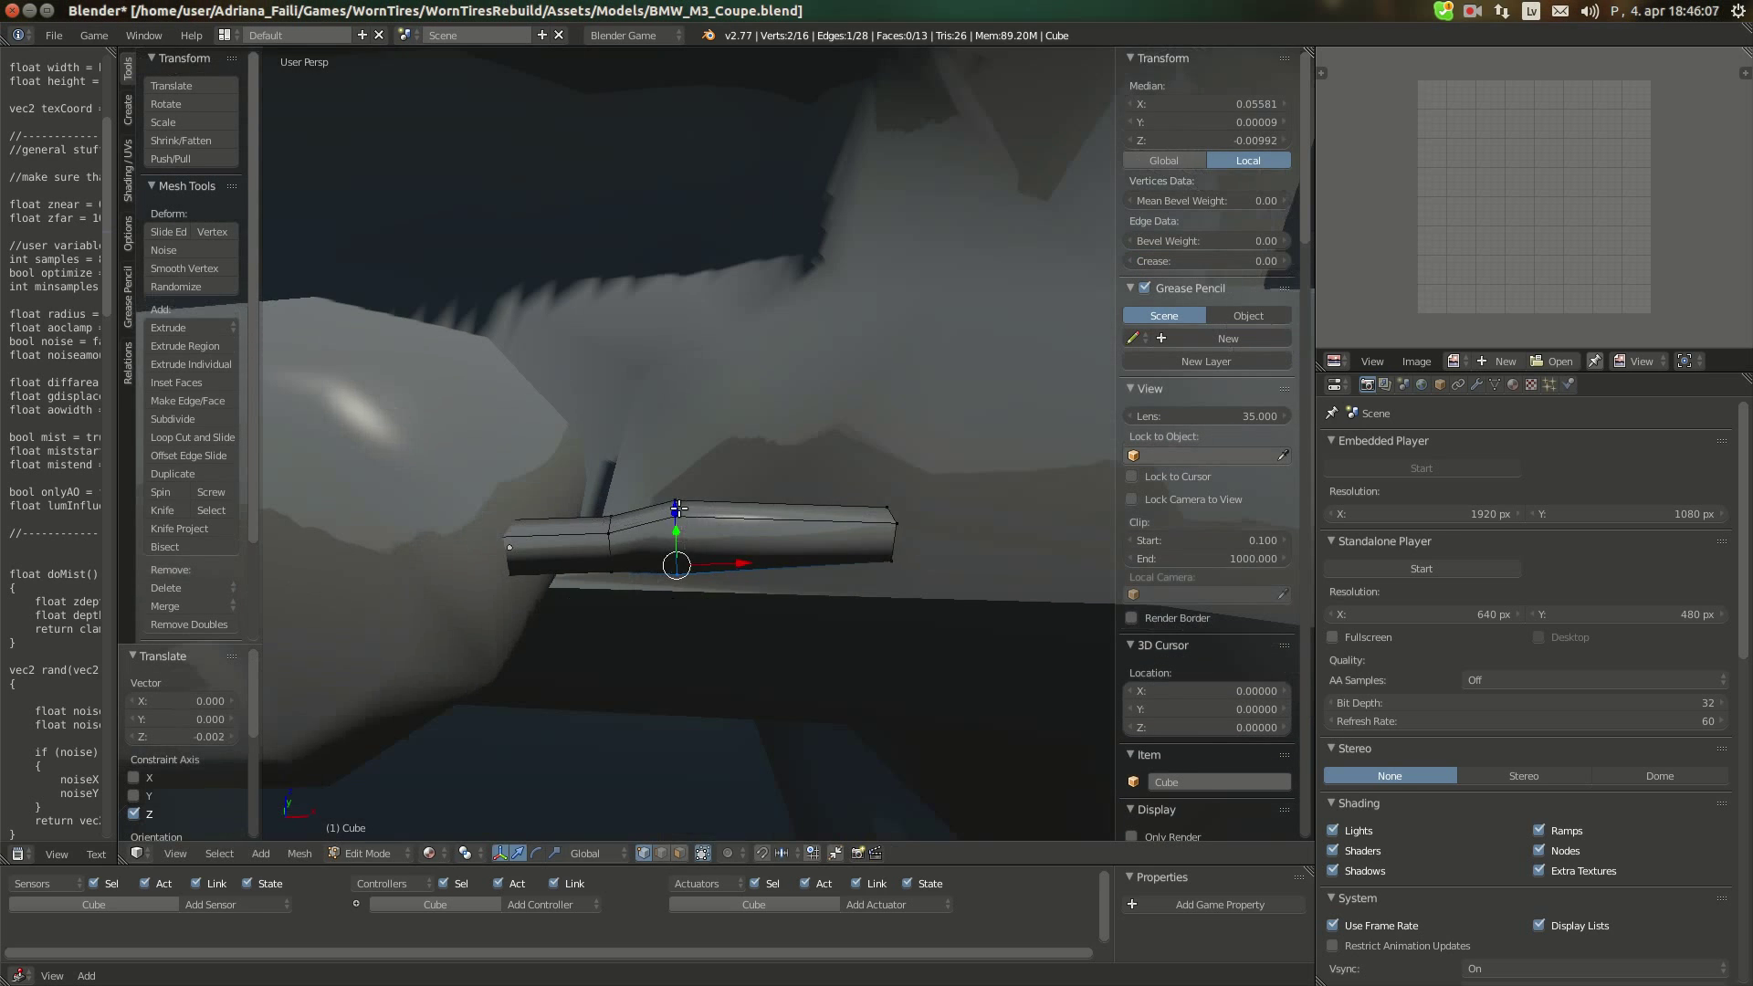
key(s)
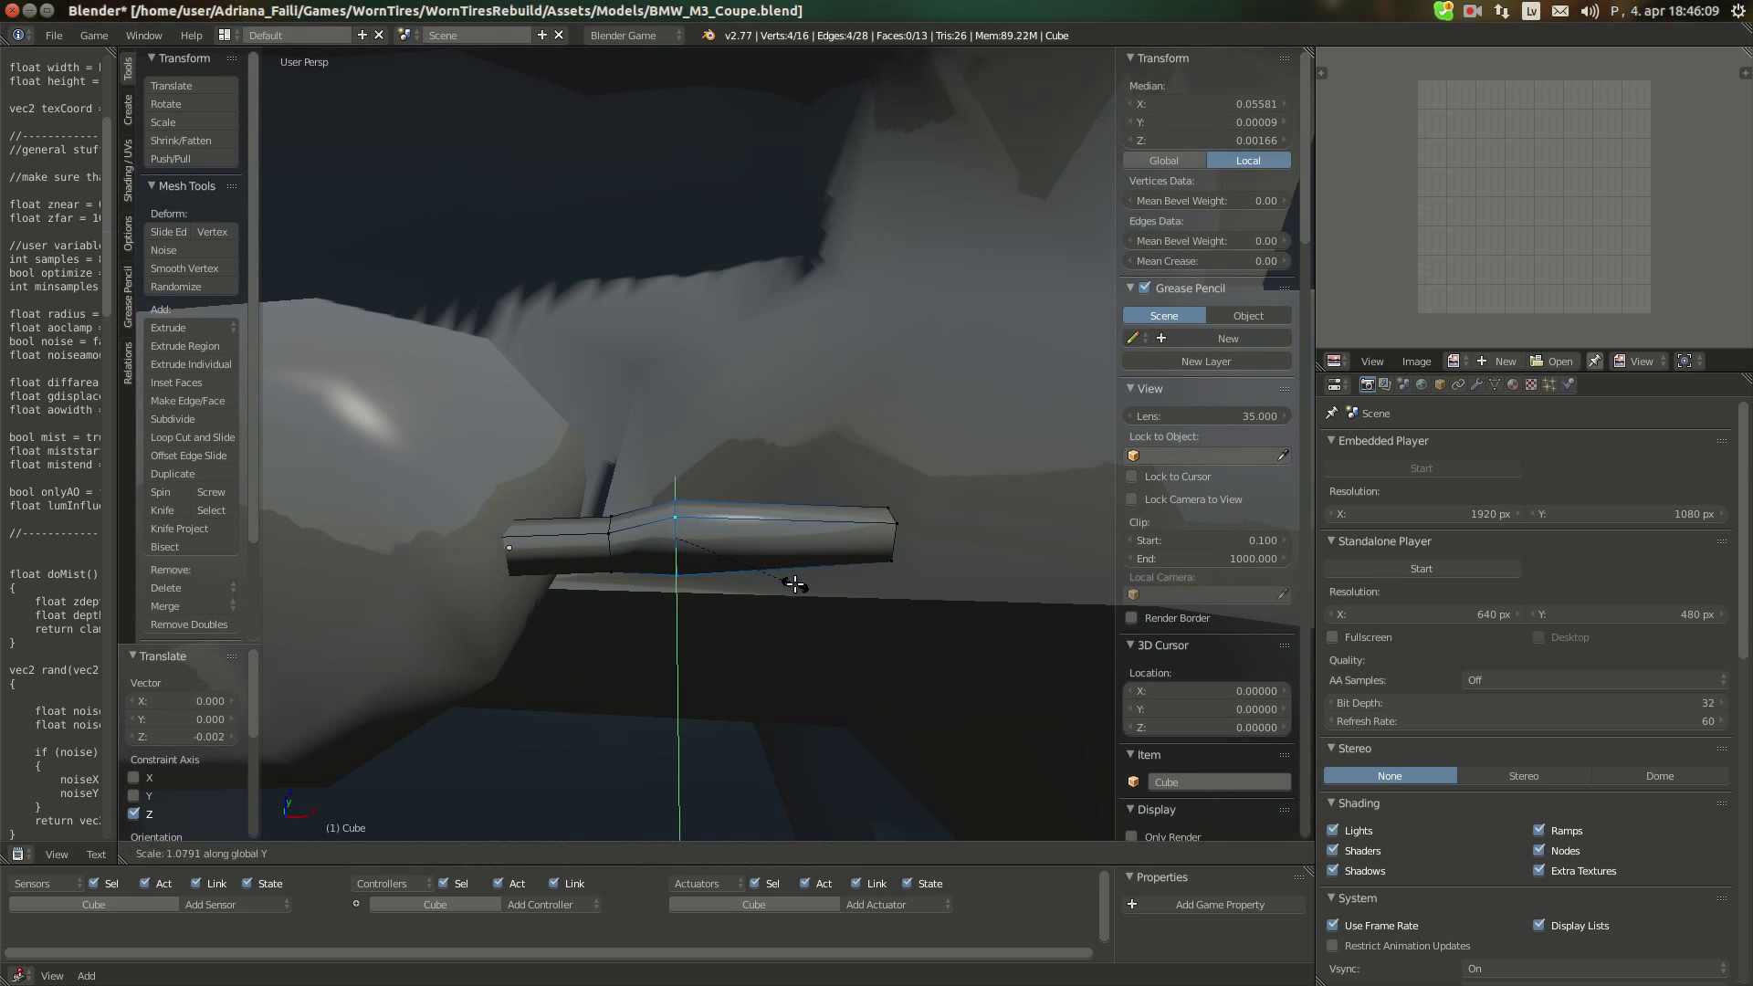
click(798, 594)
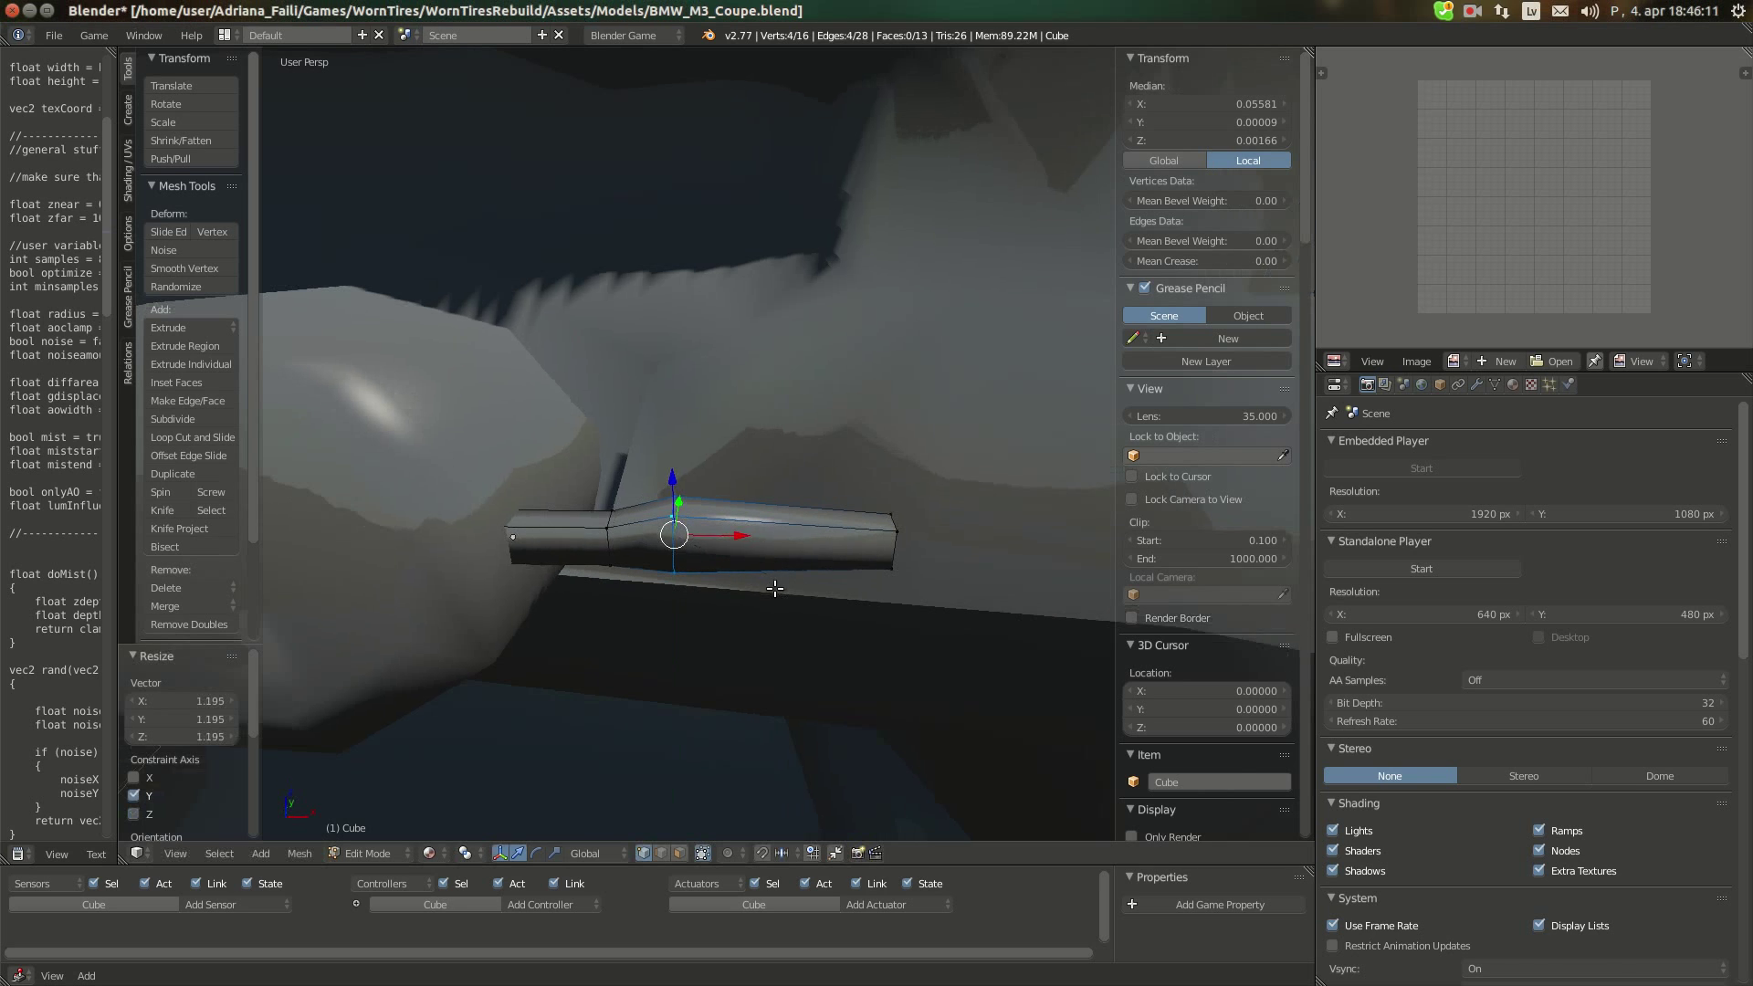
Add a centred loop cut between the widened loop and the lever's free end
key(a)
key(ctrl+r)
click(815, 528)
right_click(815, 528)
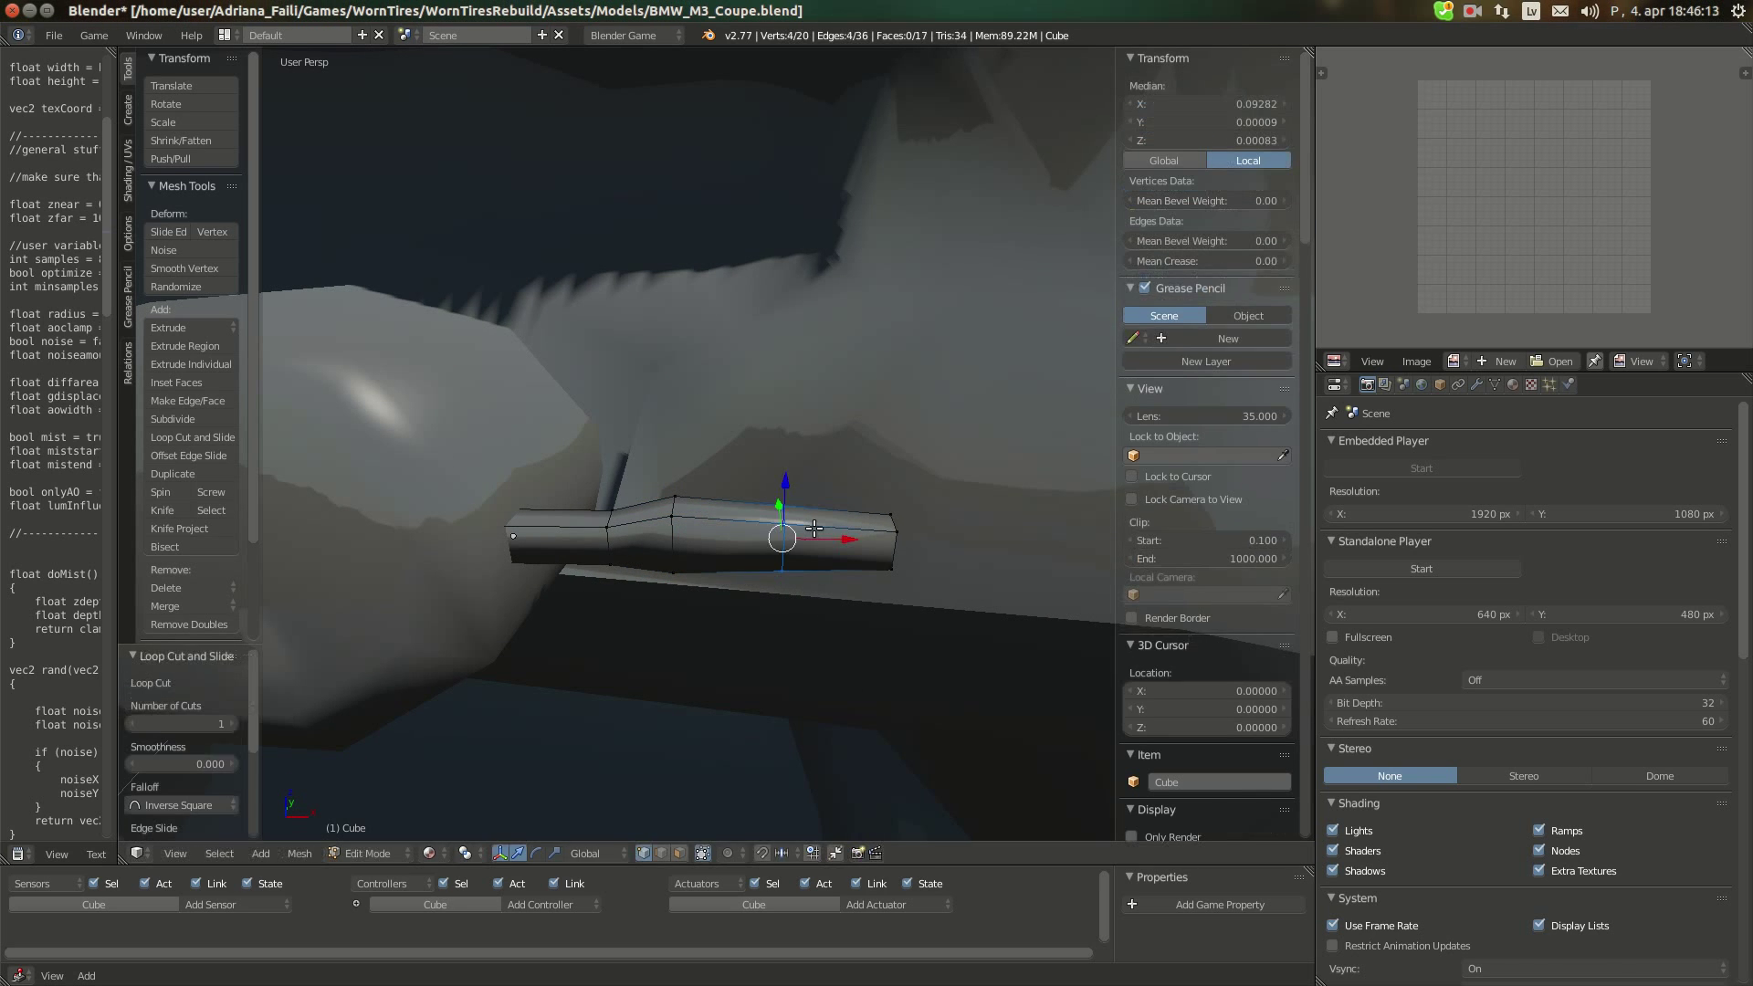
mouse_move(815, 528)
middle_down()
mouse_move(781, 502)
mouse_move(783, 527)
middle_up()
Raise the new loop's top edge along Z and shift the loop toward the steering column to form a crest
right_click(772, 513)
key(g)
key(z)
click(779, 489)
drag(828, 589, 719, 457)
middle_drag(719, 457, 755, 579)
drag(755, 579, 781, 574)
middle_drag(781, 574, 817, 628)
Add a loop cut near the lever's free end, raise its top edge and shift that edge about 0.010 along X
key(a)
key(ctrl+r)
click(810, 548)
right_click(804, 521)
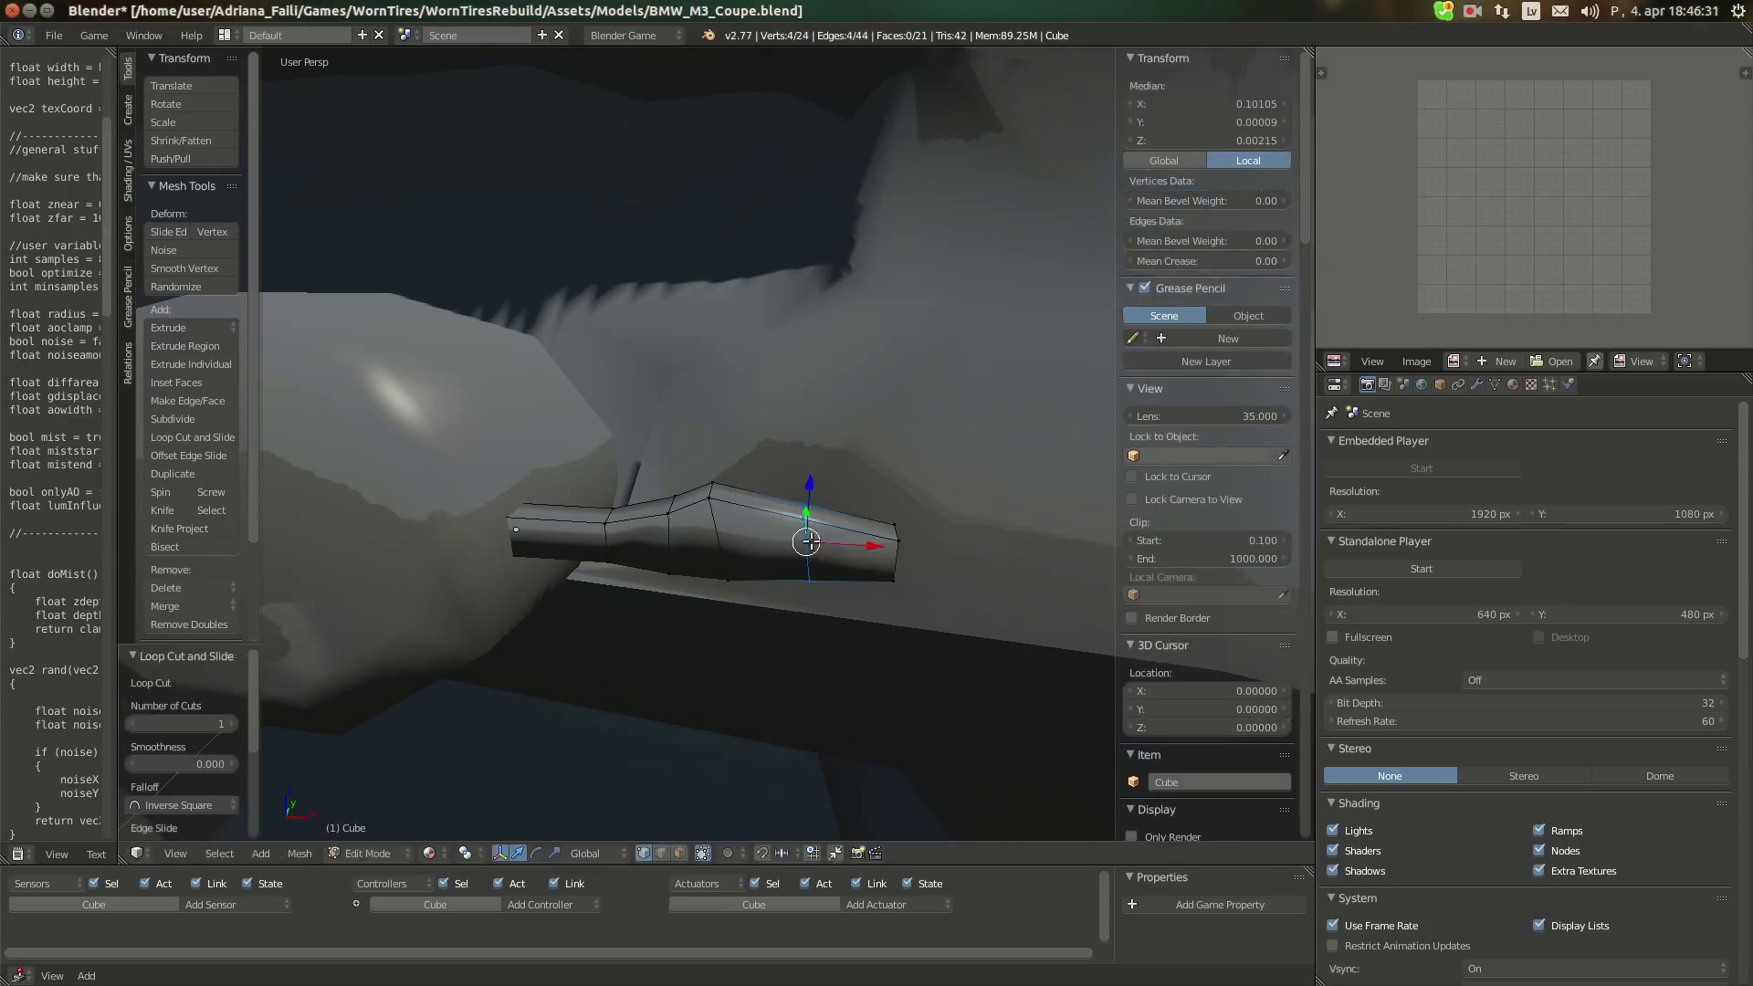
drag(806, 476, 752, 493)
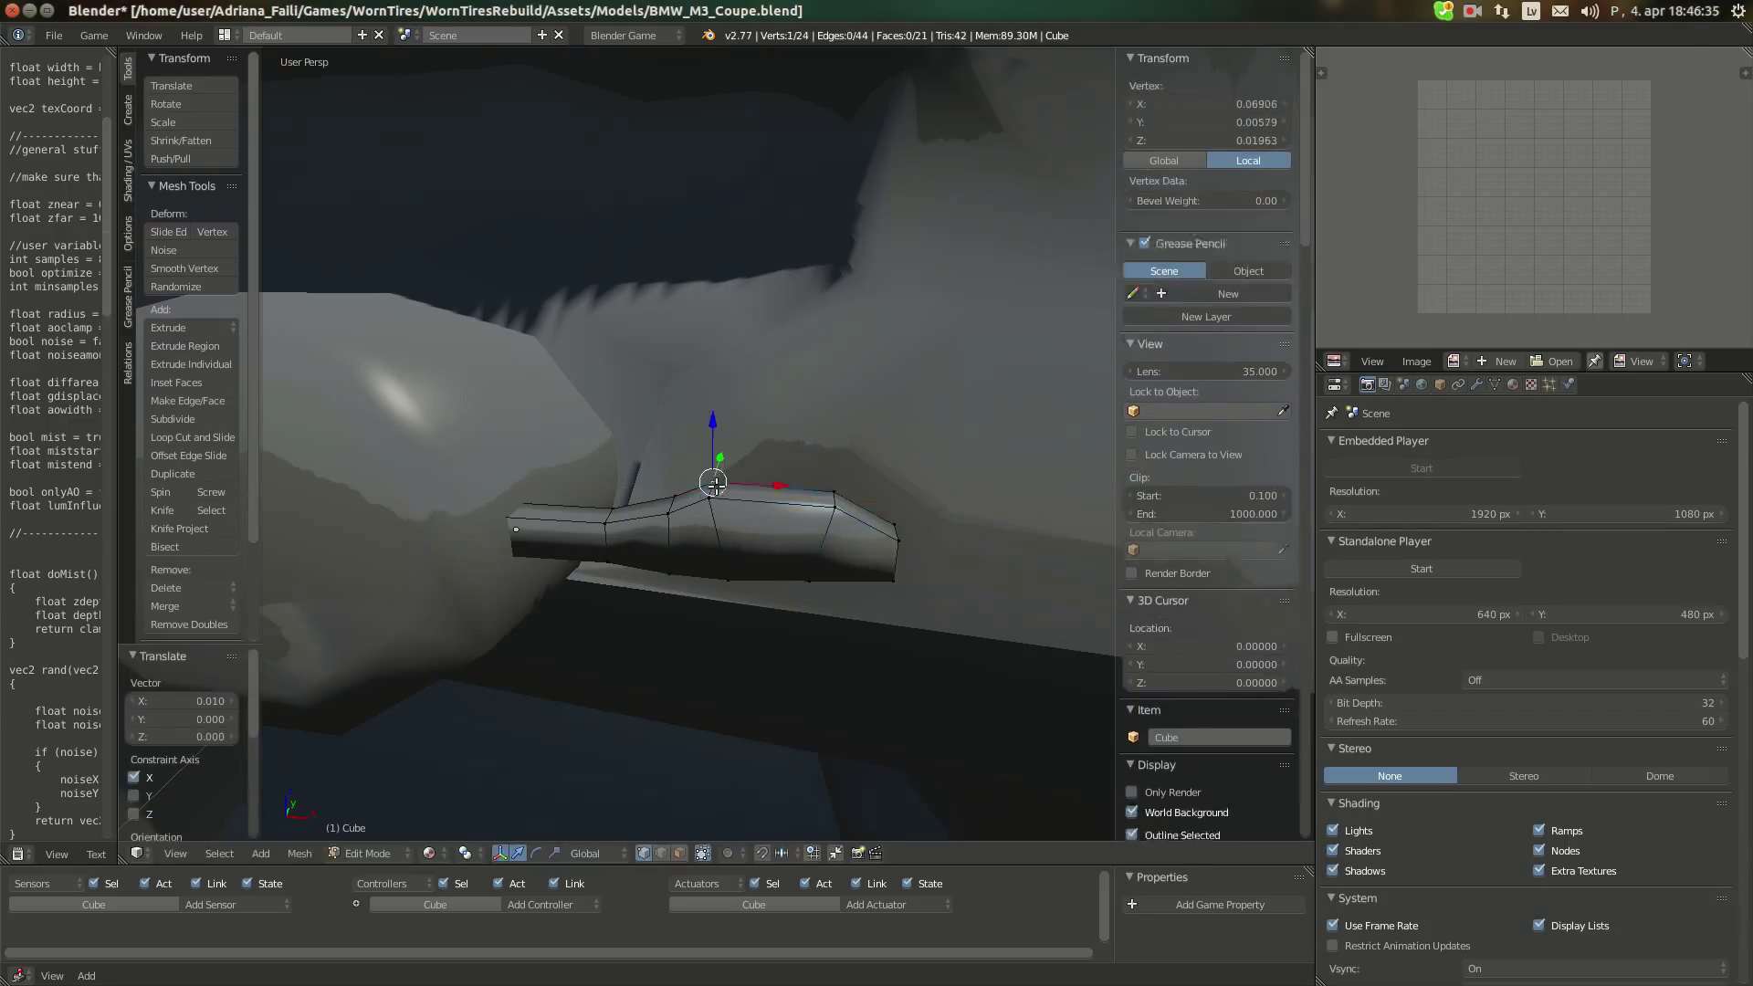
Compare with the reference photo, shifting the crest edge about 0.004 along X and adjusting the neighbouring outer top edge's height
key(alt+Tab)
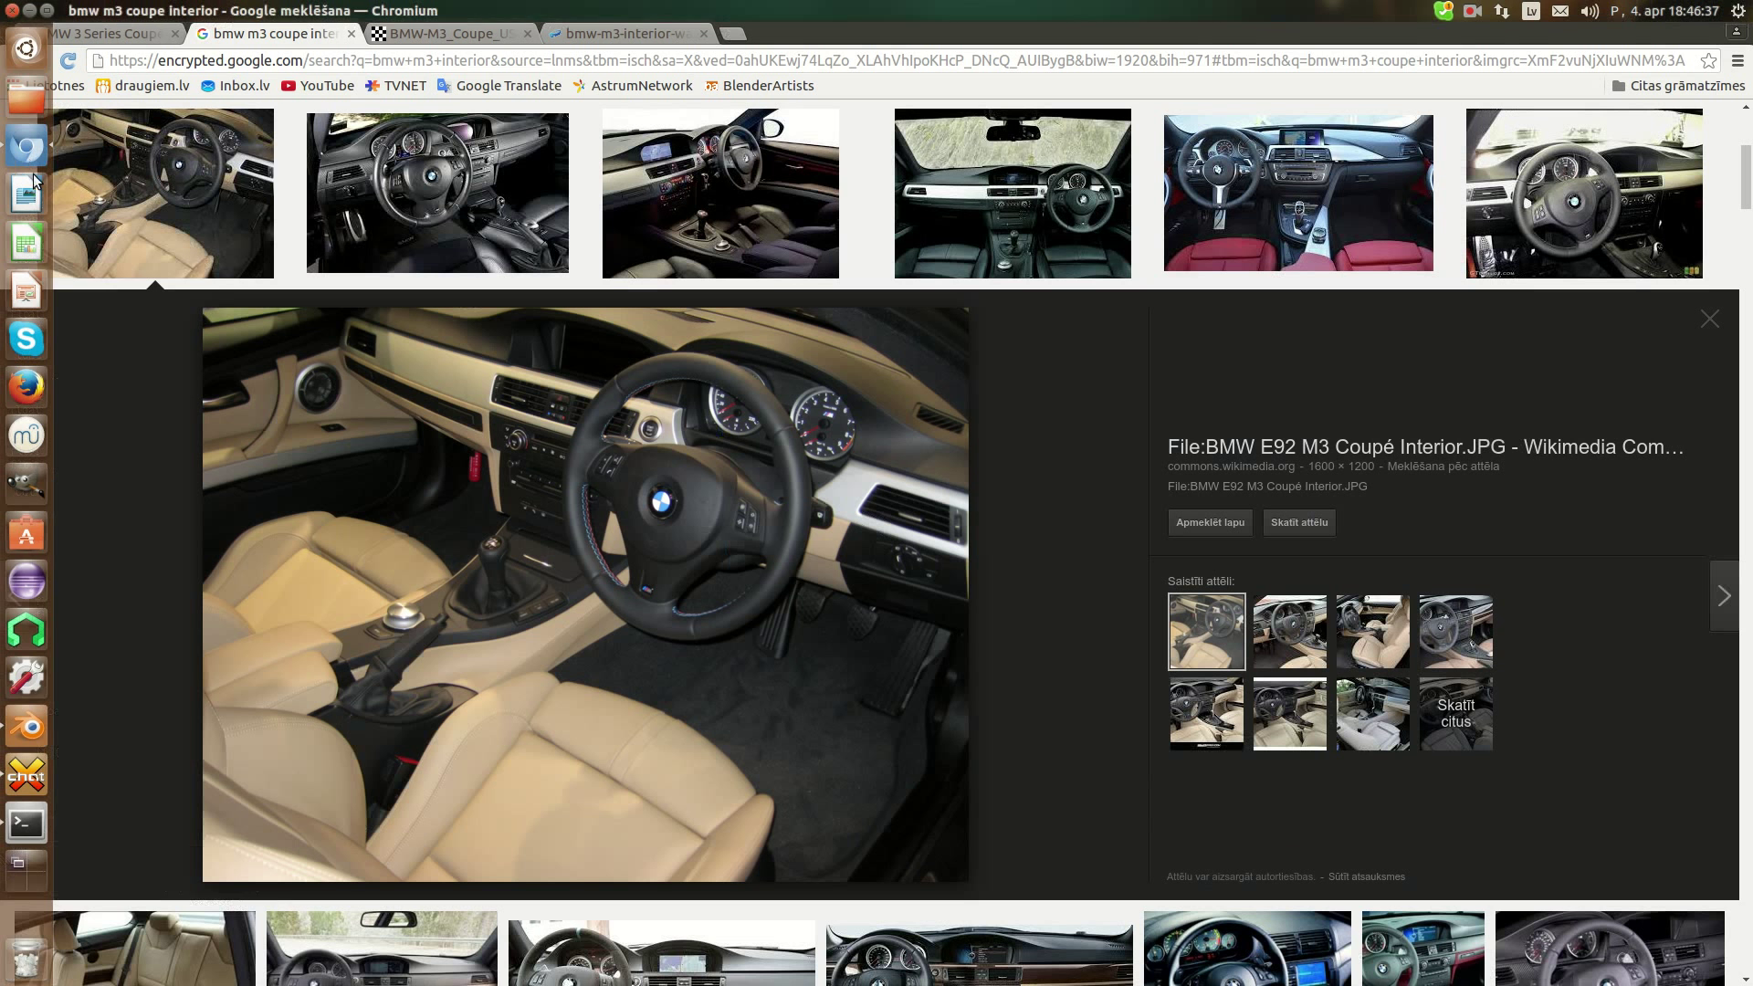
key(alt+Tab)
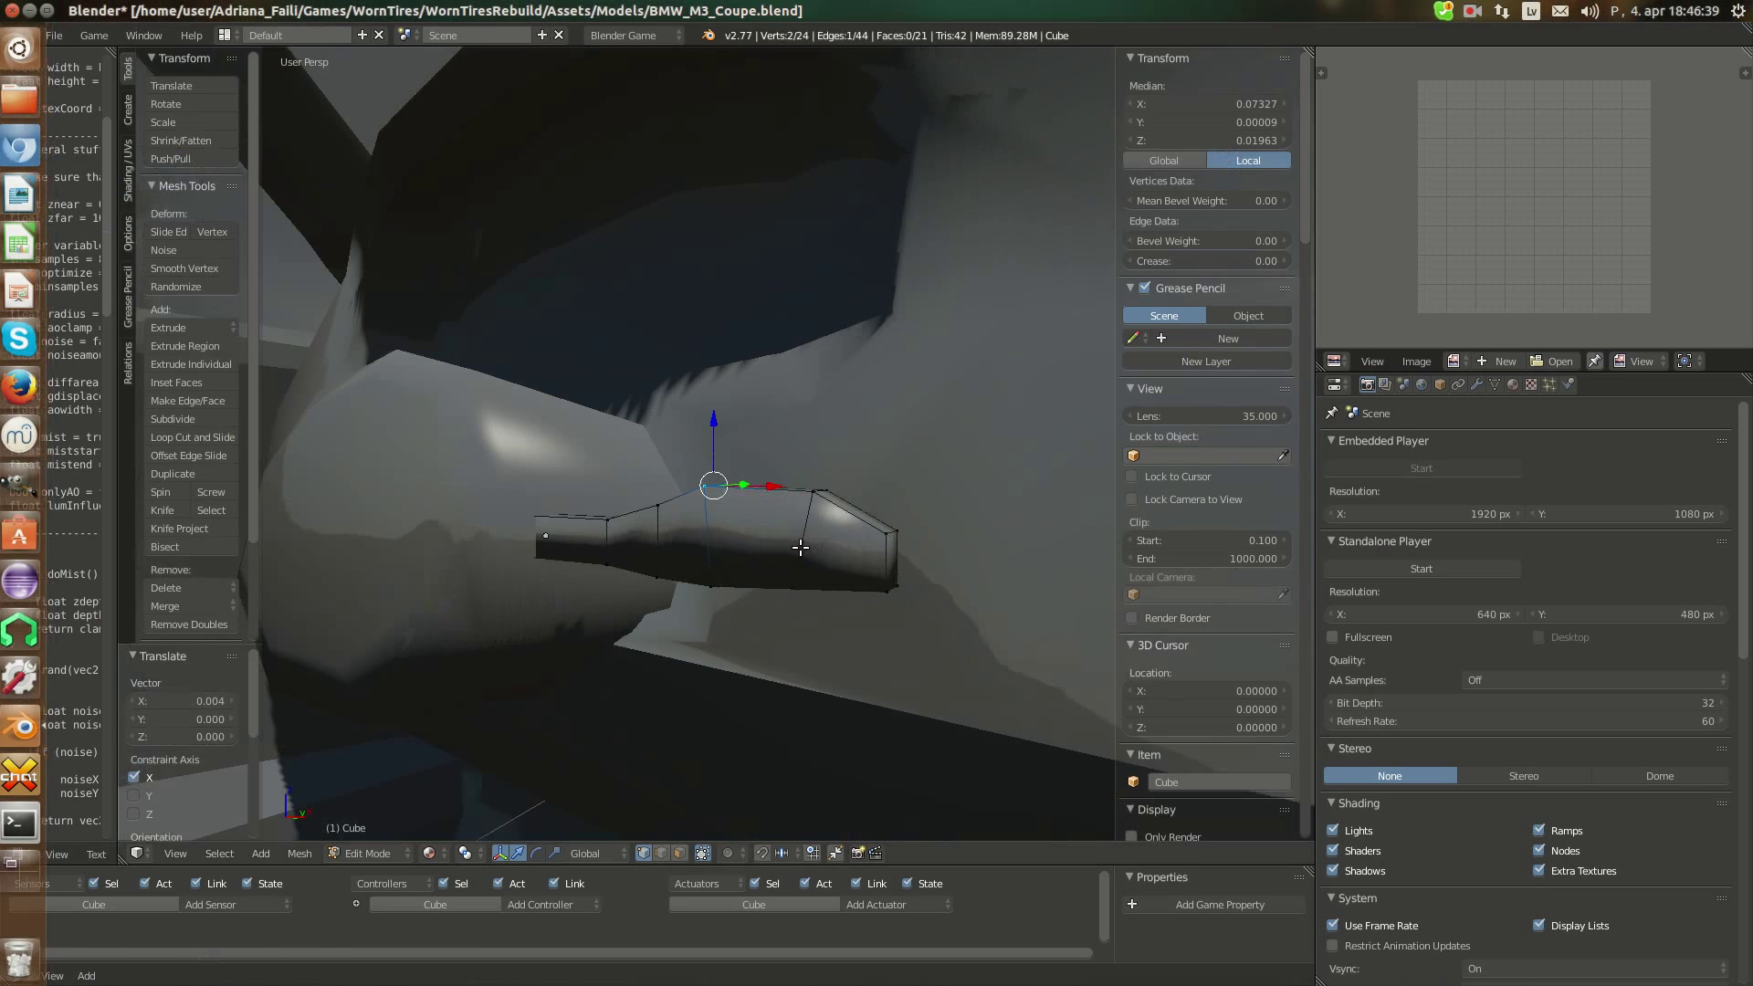
right_click(809, 486)
middle_drag(809, 487, 680, 459)
key(g)
key(z)
click(826, 461)
Select the lever's outer head section through the mesh in wireframe and scale it to about 0.640 along X
key(a)
key(z)
key(b)
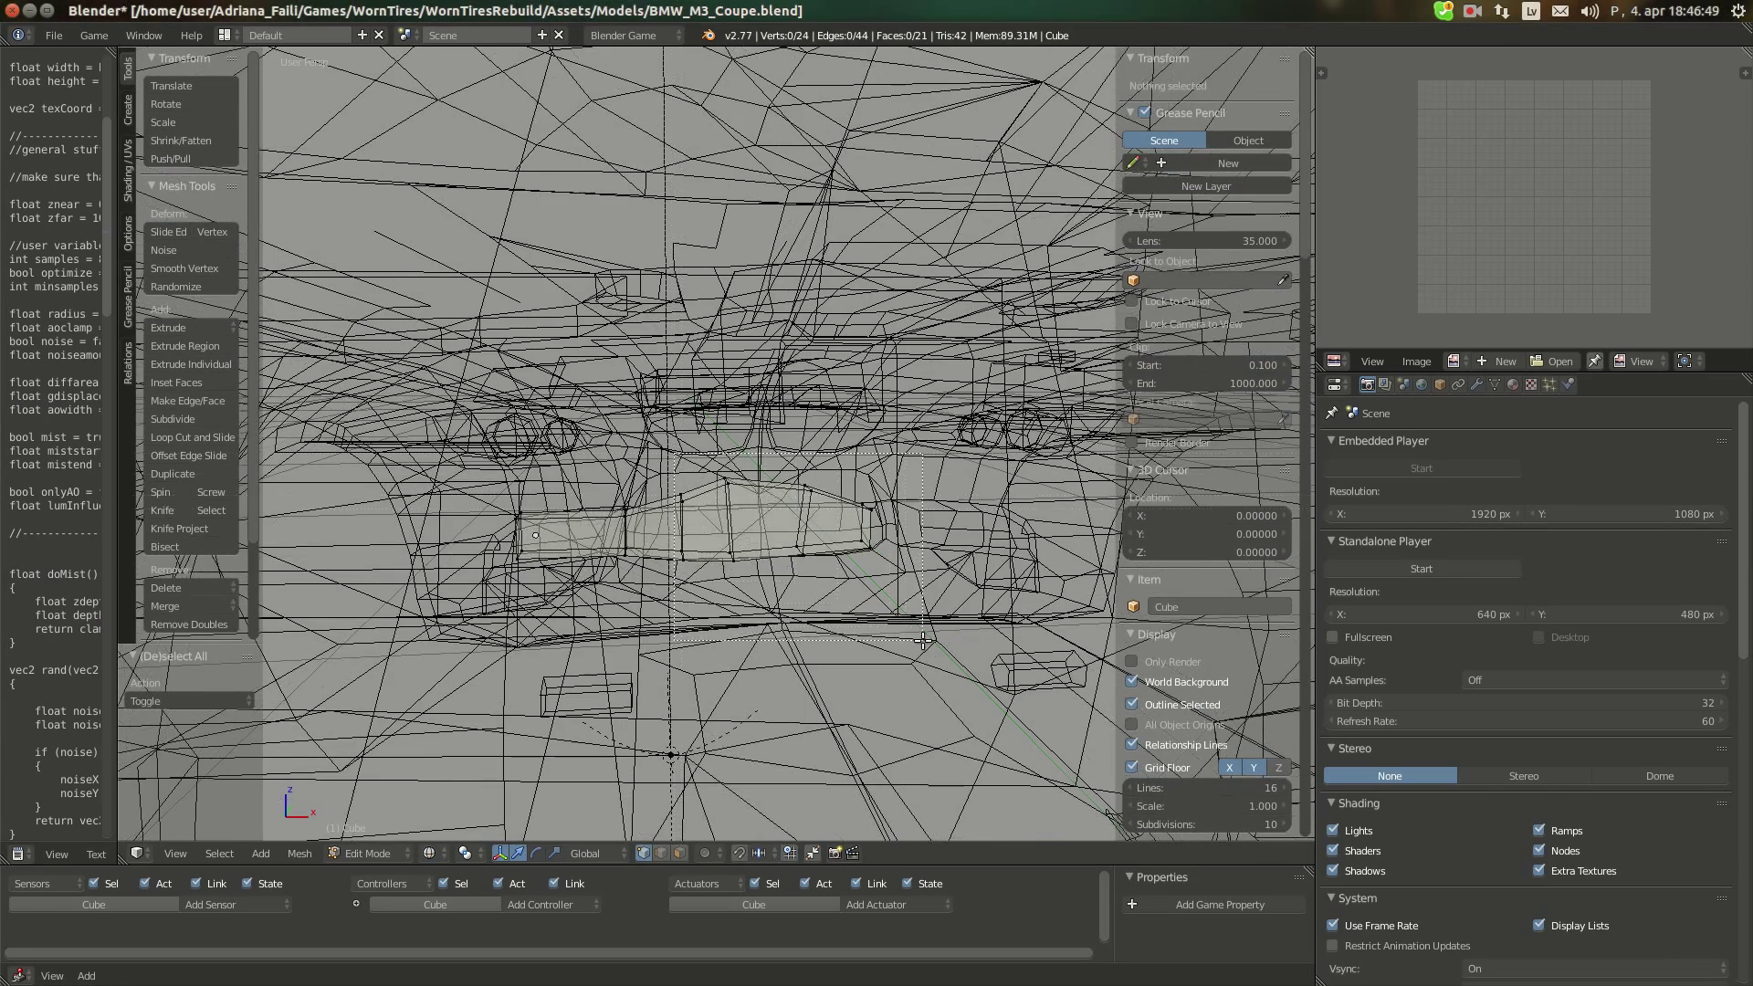
drag(922, 640, 922, 639)
click(467, 851)
click(442, 853)
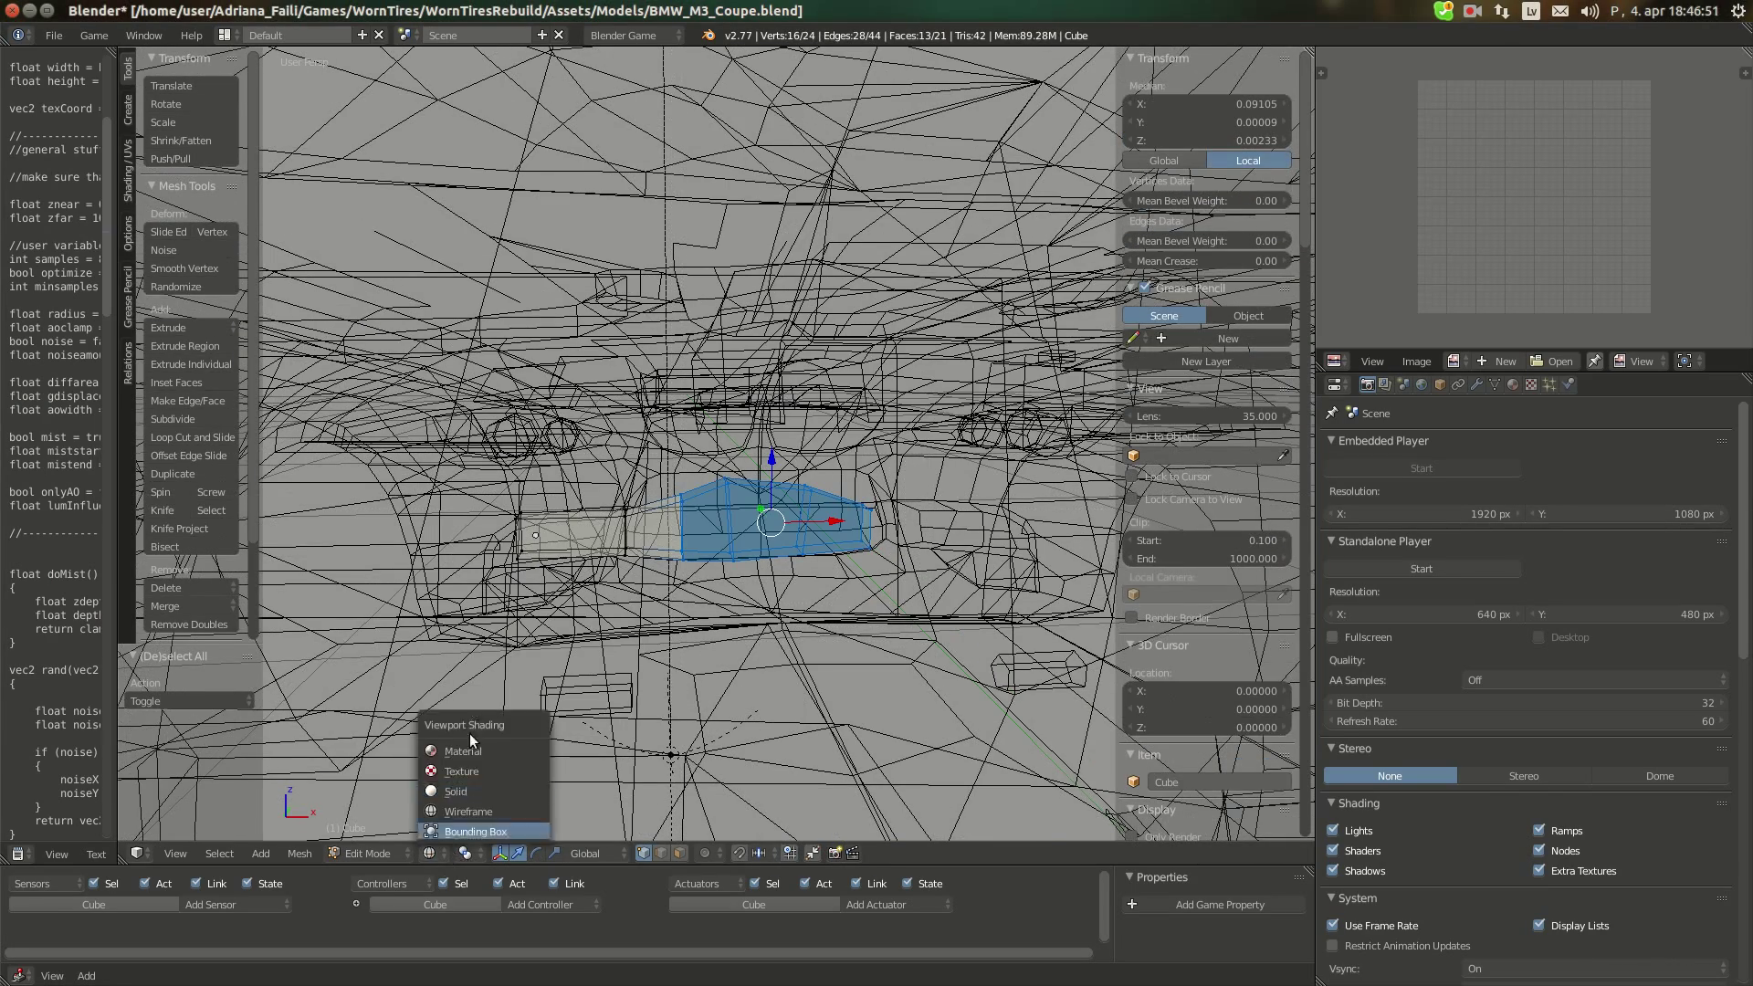
click(468, 744)
key(s)
key(x)
click(913, 562)
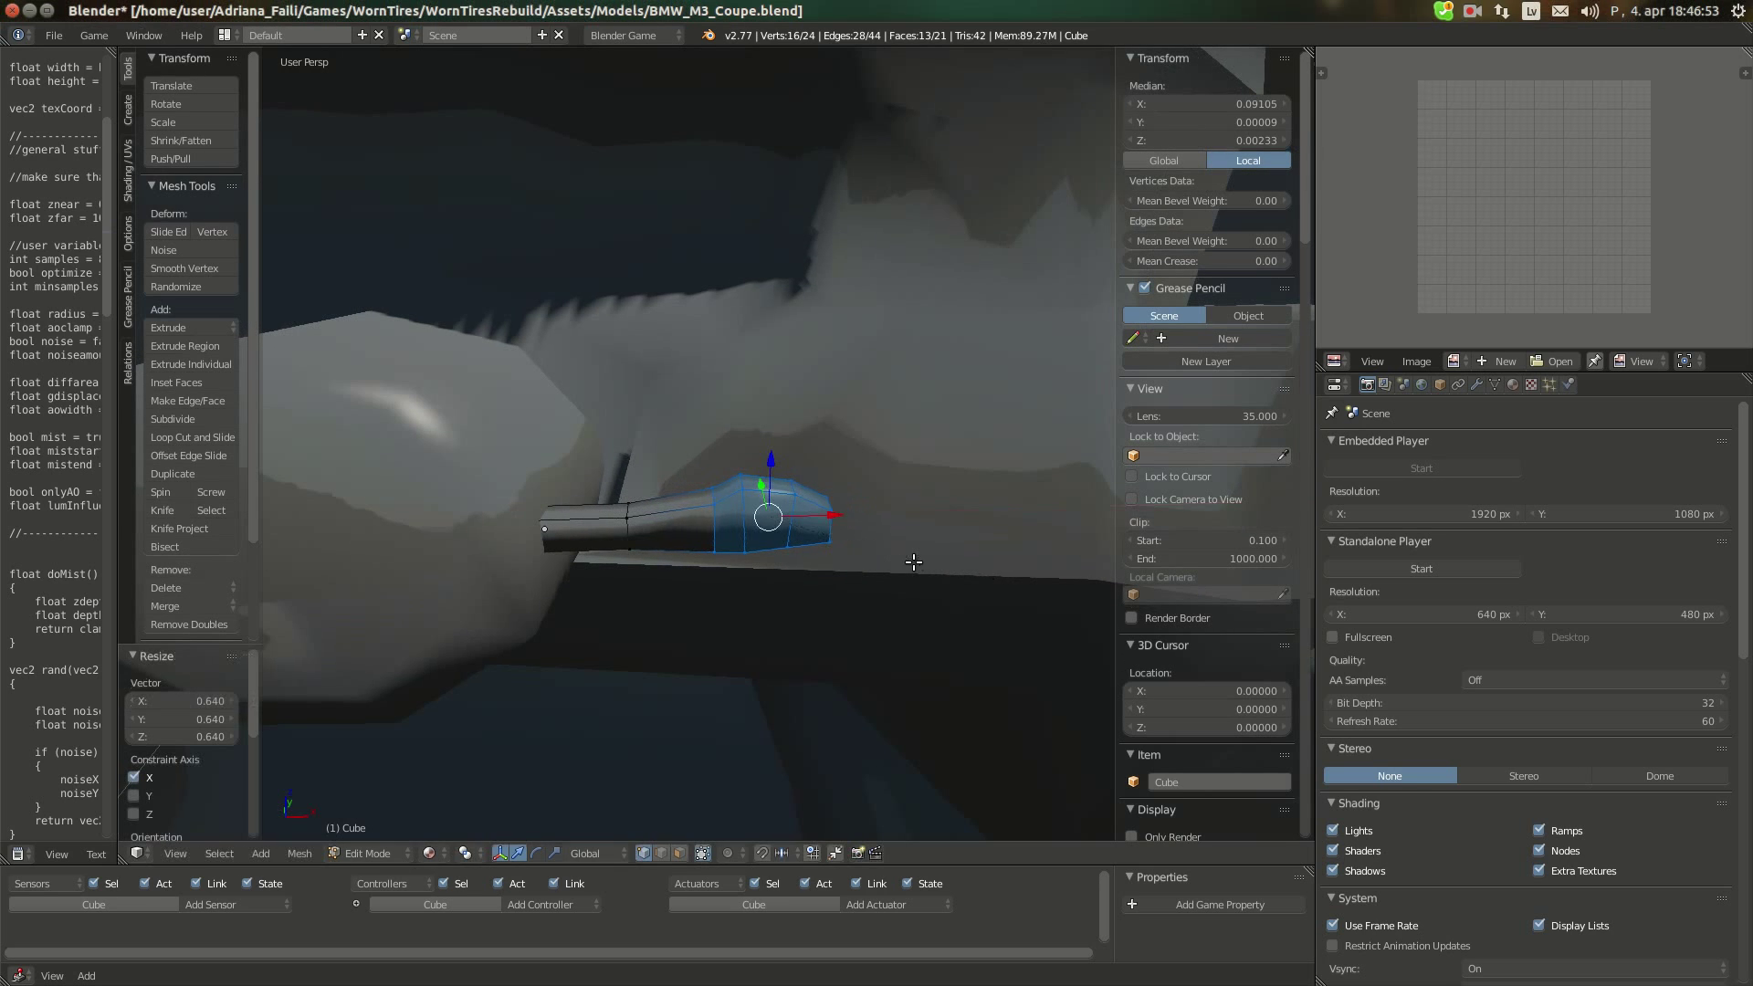
Move the head section about 0.009 along X and scale it to about 0.953 along Z
key(g)
key(x)
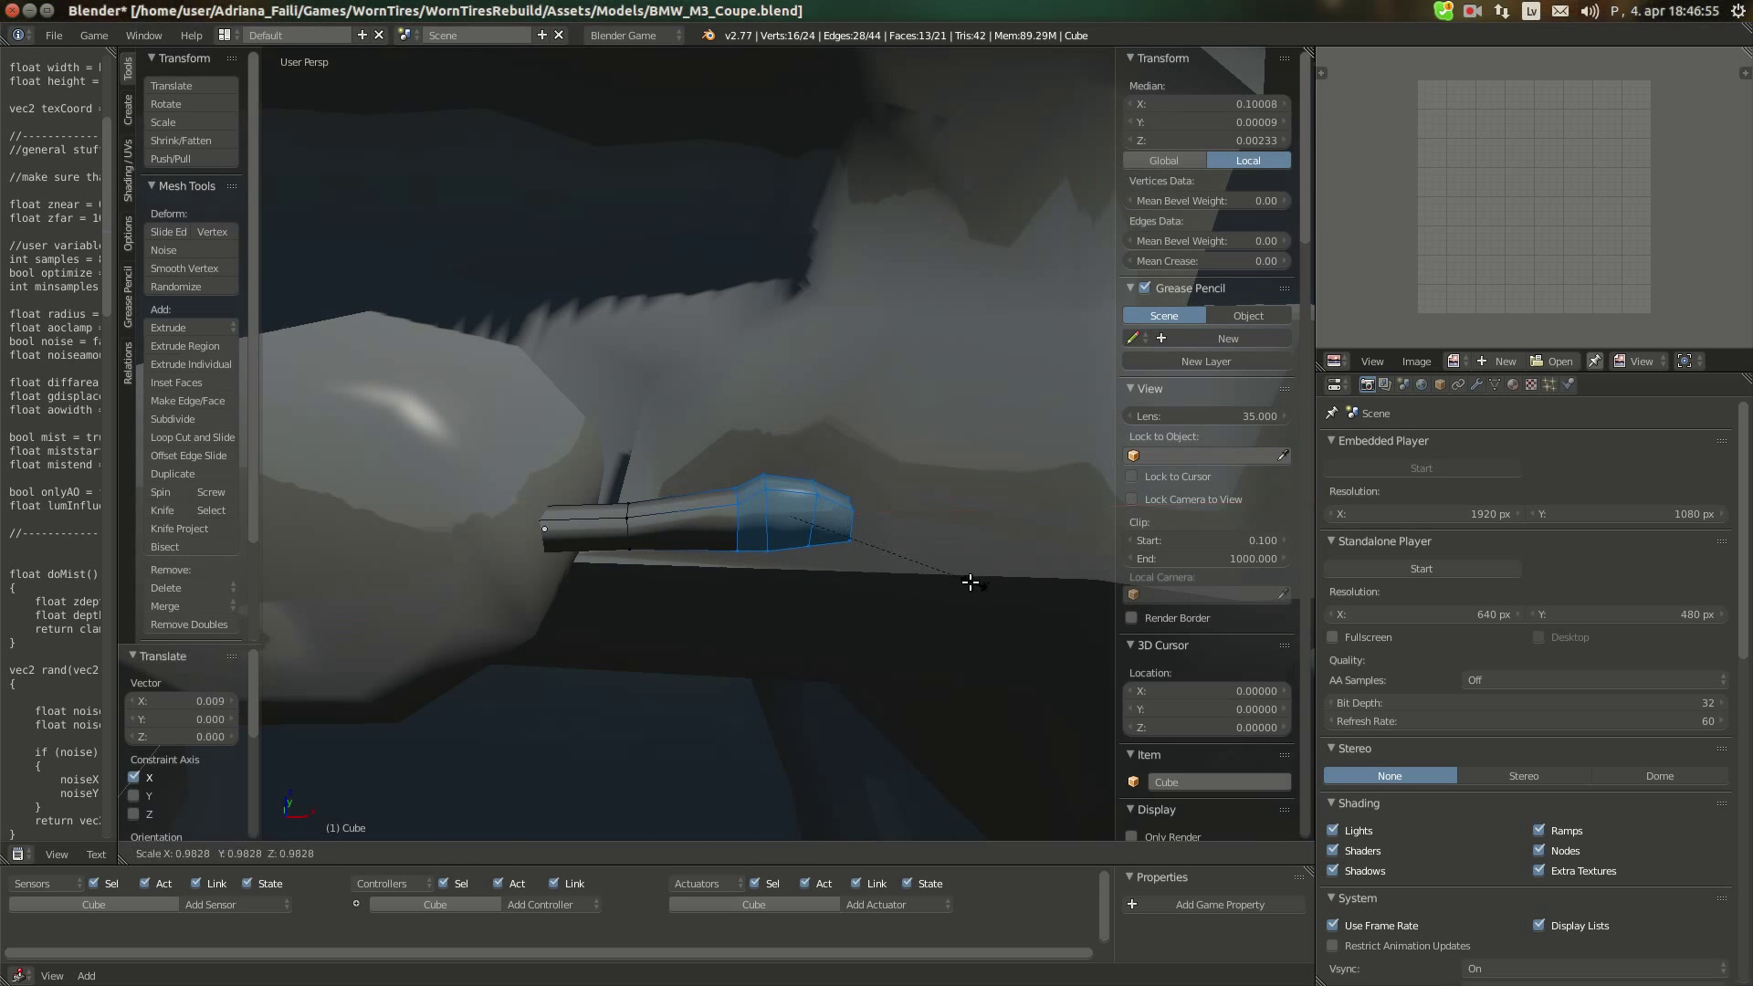
click(878, 553)
Move the loop behind the head about -0.012 along X and scale it to about 0.766 along Z
right_click(735, 555)
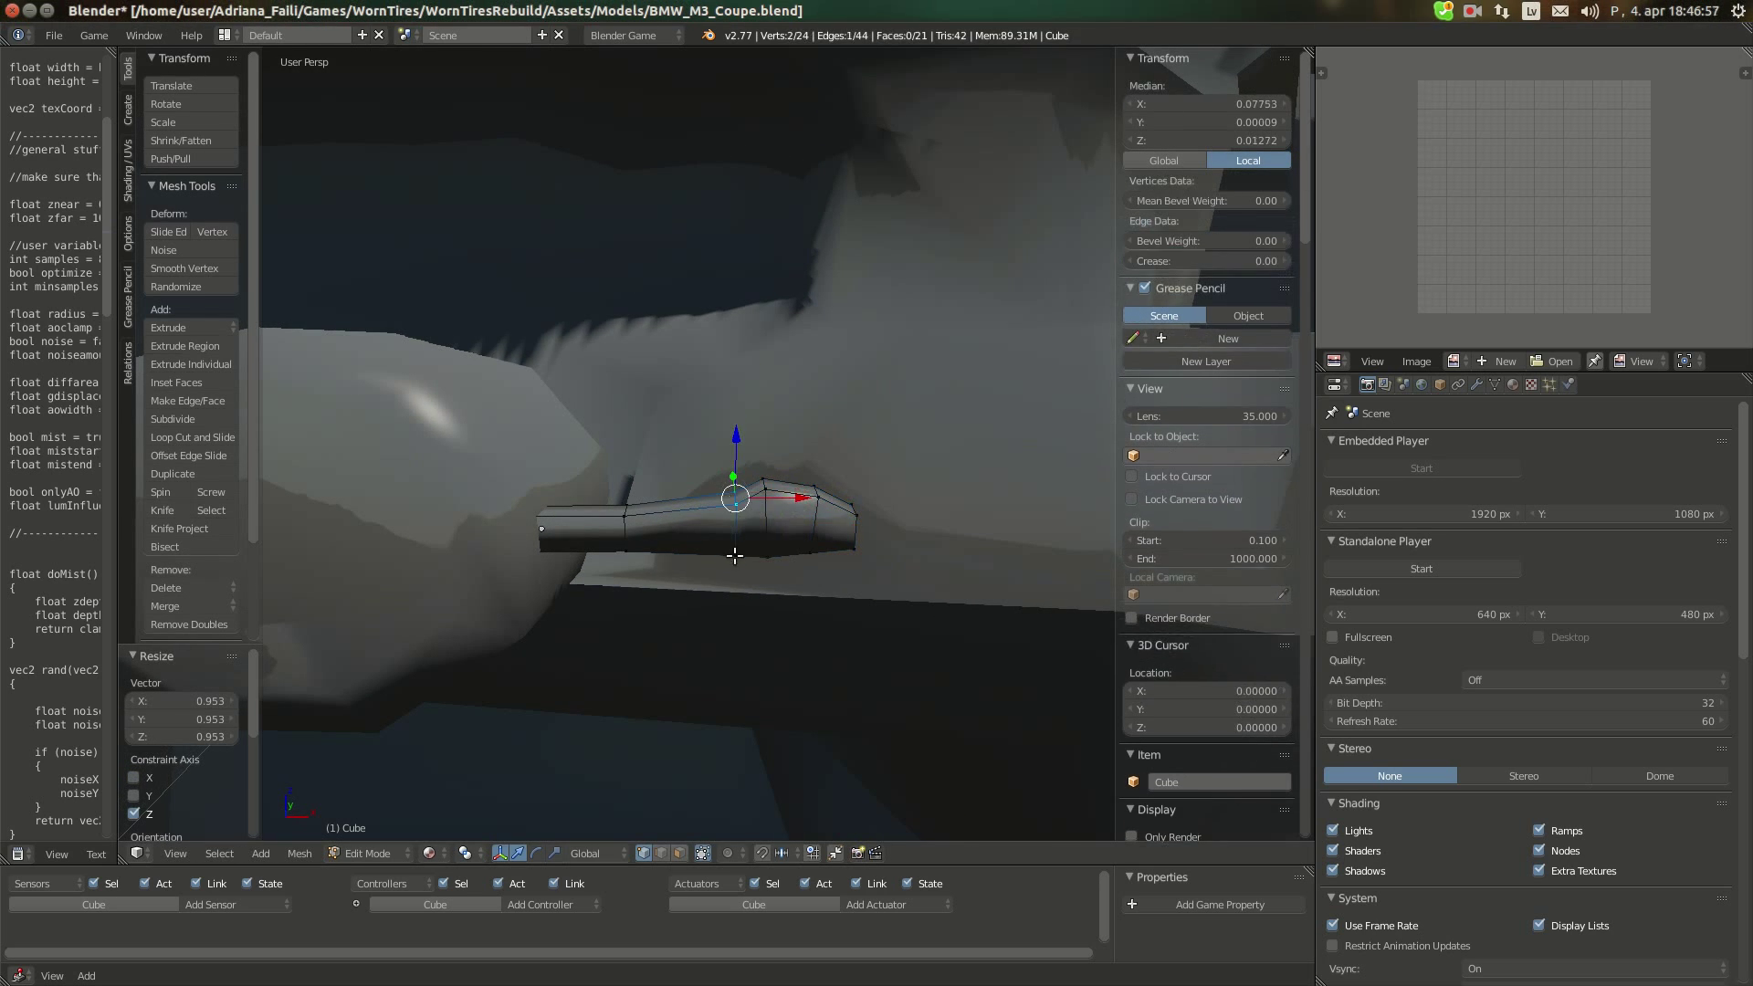
middle_drag(817, 584, 753, 601)
shift+right_click(712, 592)
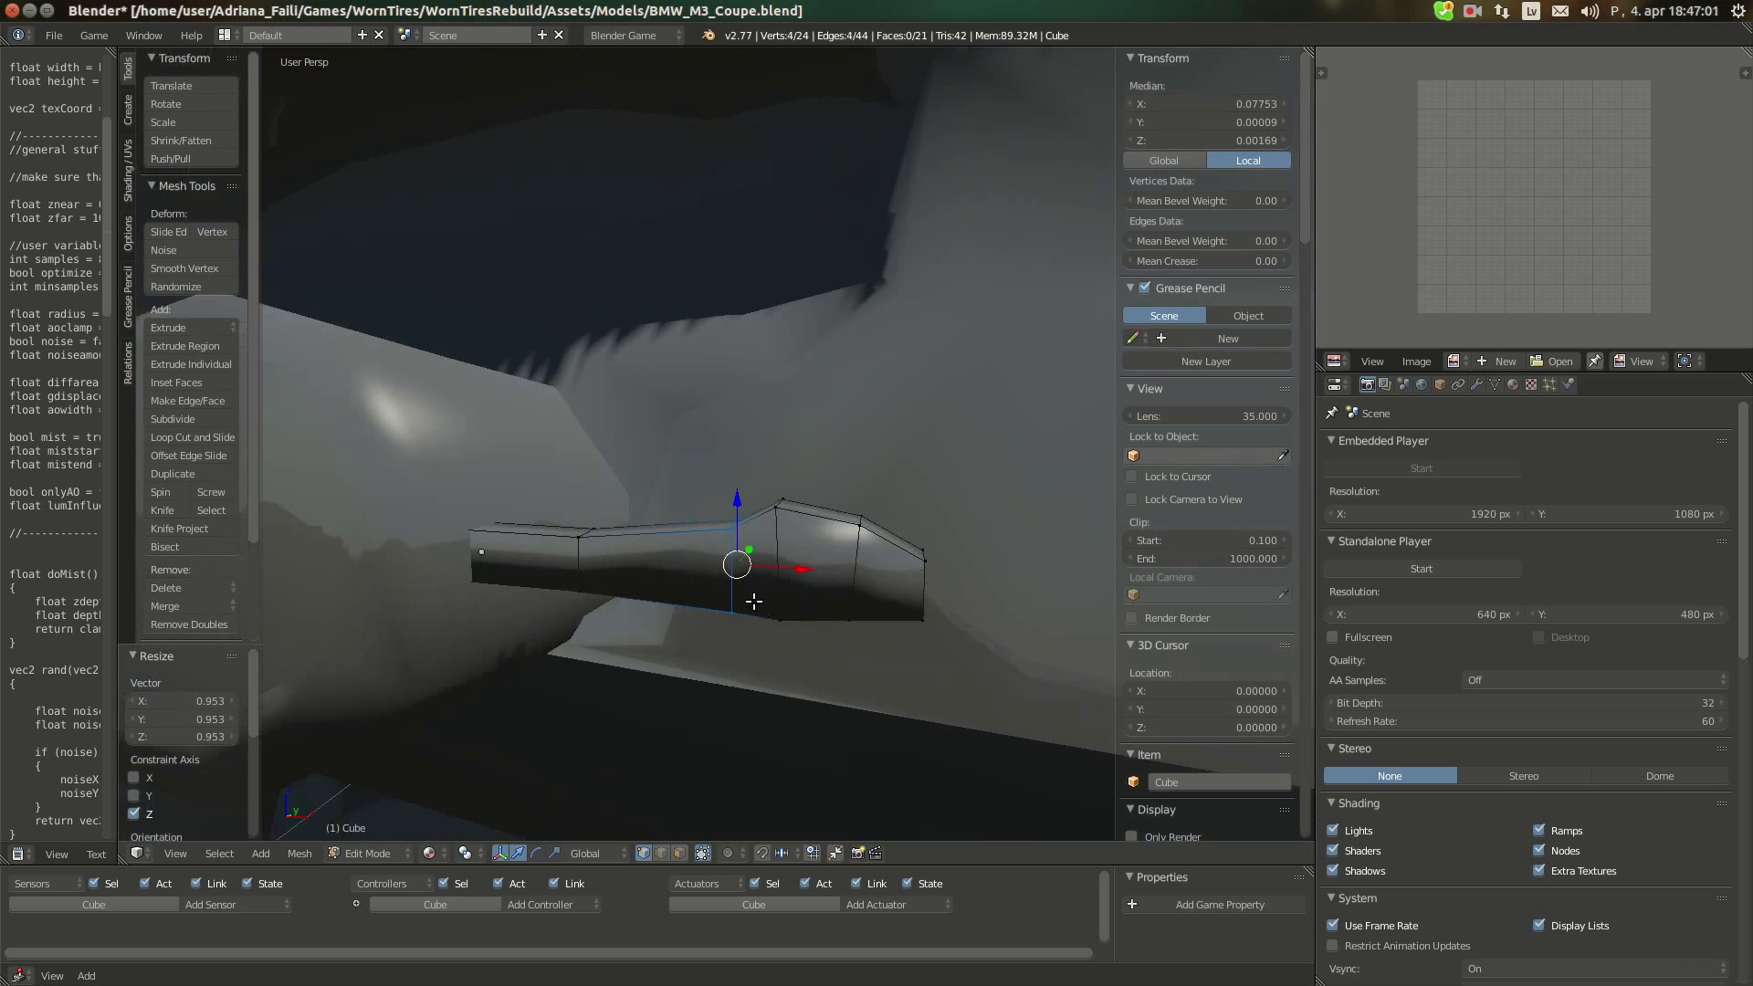
drag(777, 571, 743, 564)
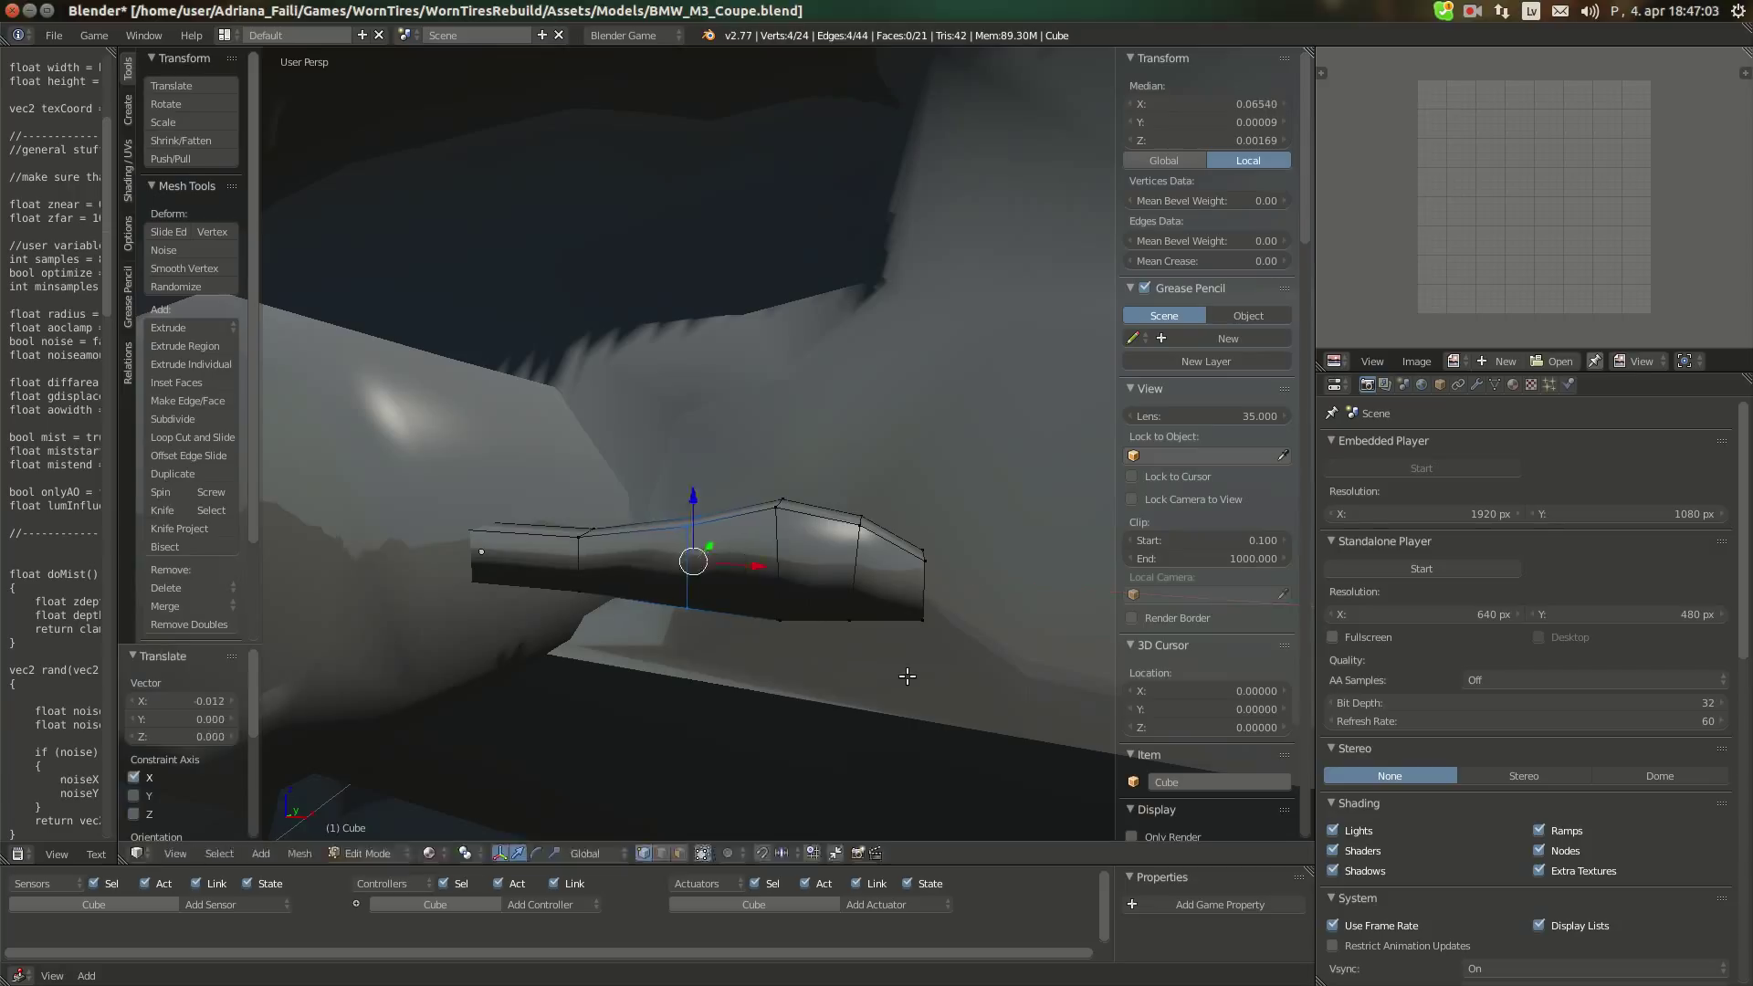
key(s)
key(z)
key(Escape)
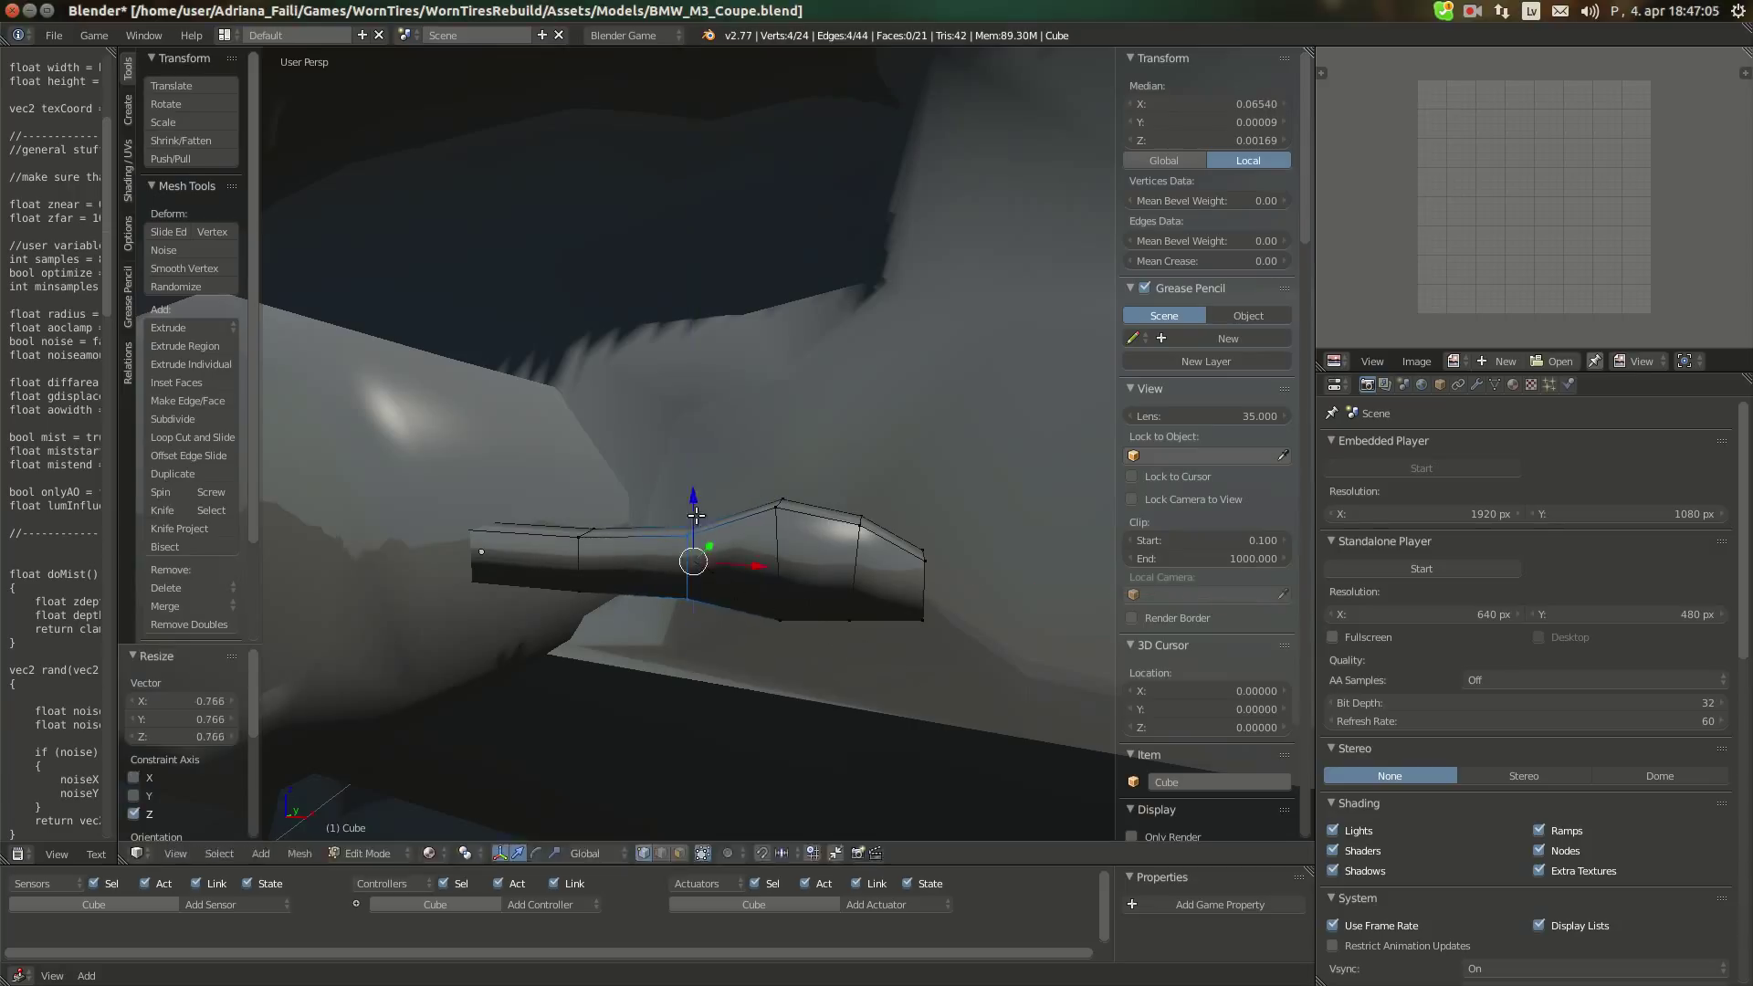
Lower this neck loop about 0.002 along Z and scale it by about 1.043 along Z
key(g)
key(z)
click(804, 608)
key(s)
key(z)
click(804, 608)
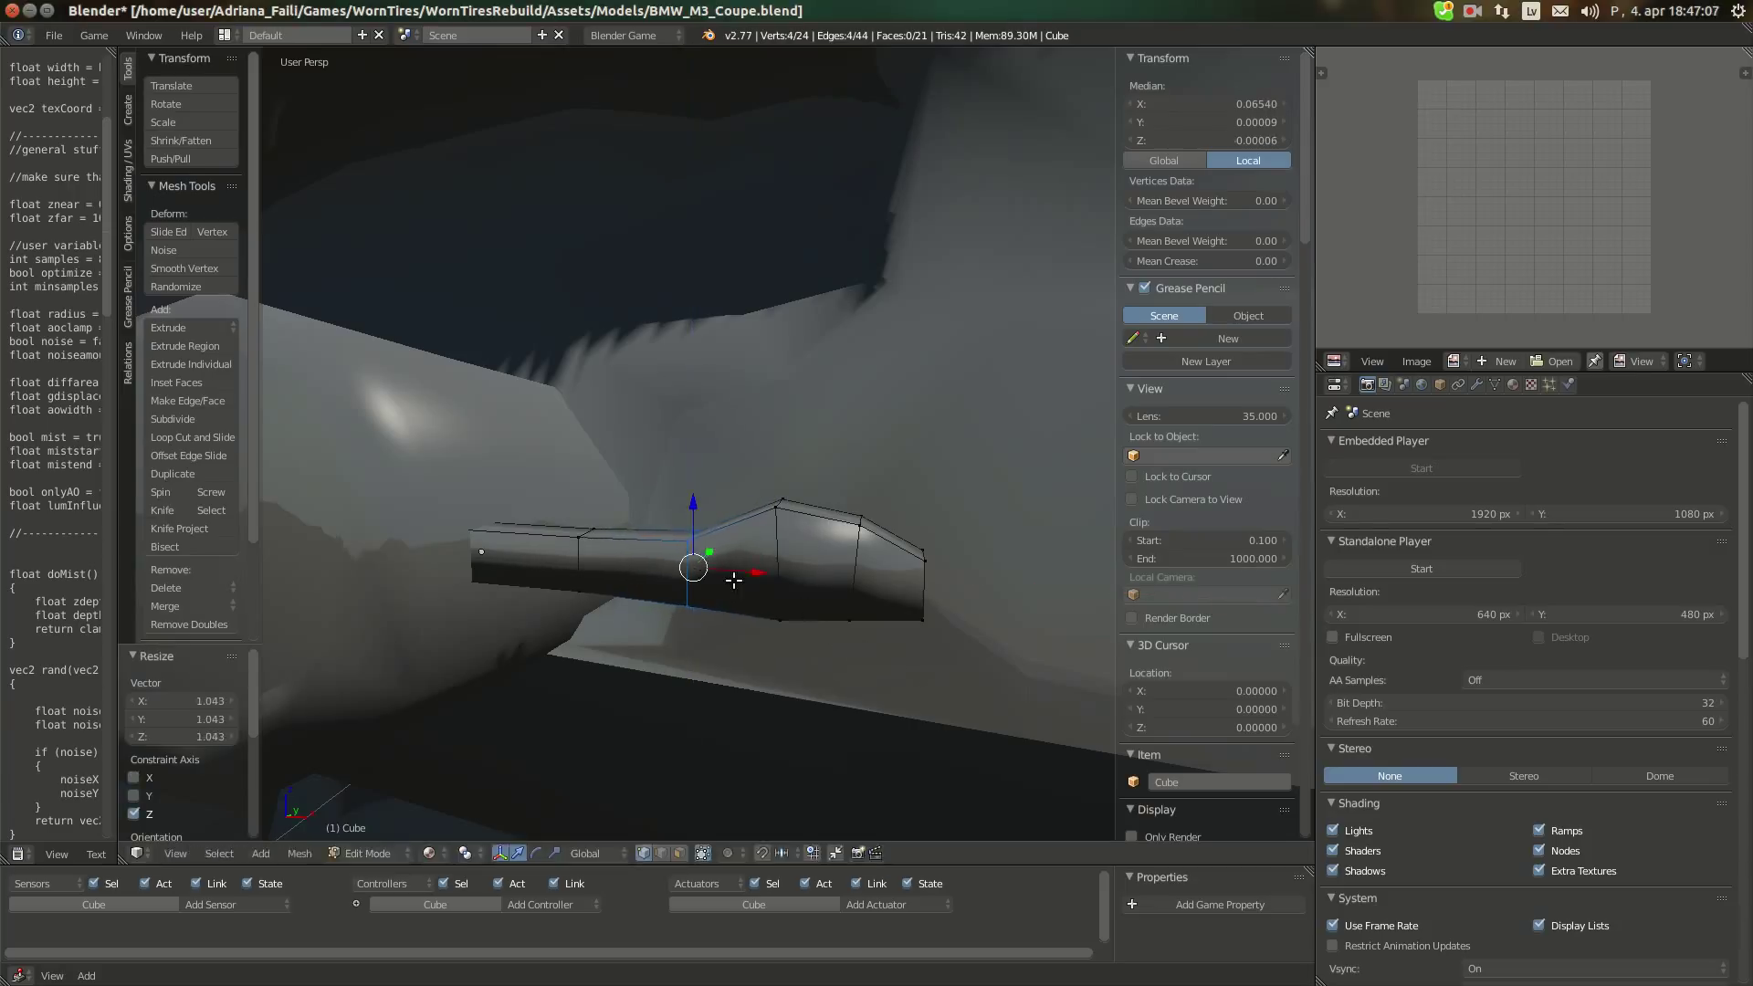
Shift the neck loop about -0.014 along X with a slight enlargement along Z, and return to Object Mode
key(g)
key(x)
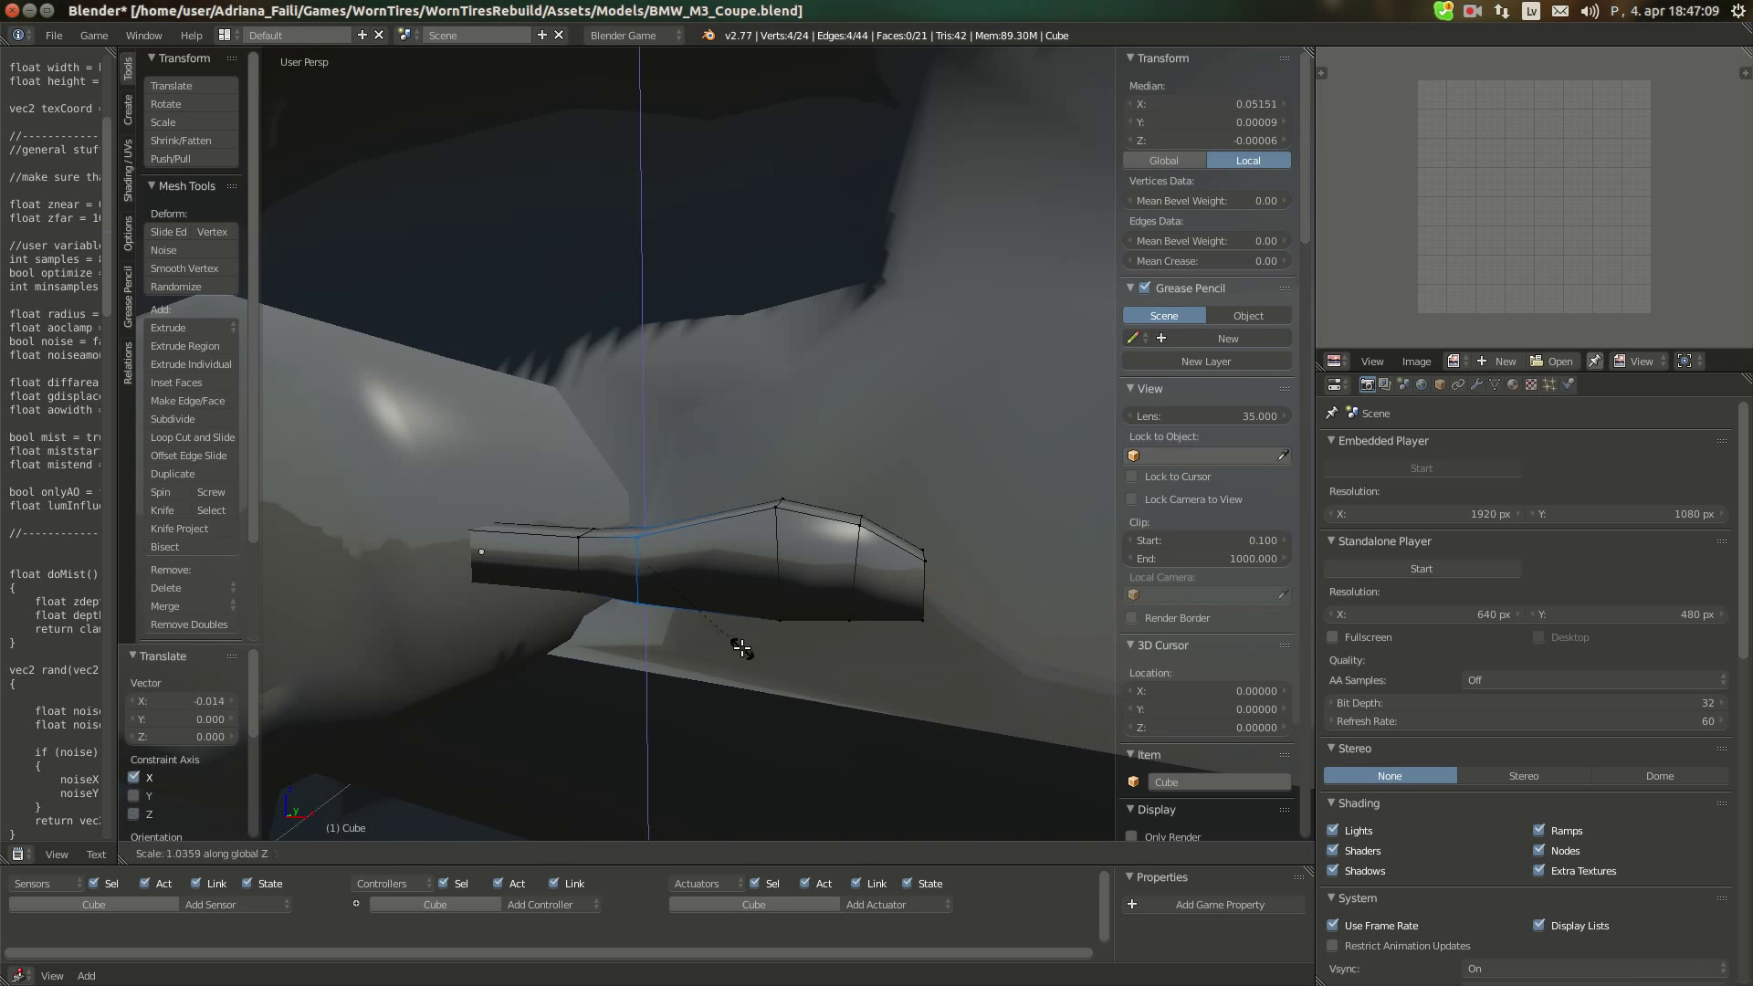
click(740, 648)
middle_drag(741, 648, 615, 555)
key(a)
key(Tab)
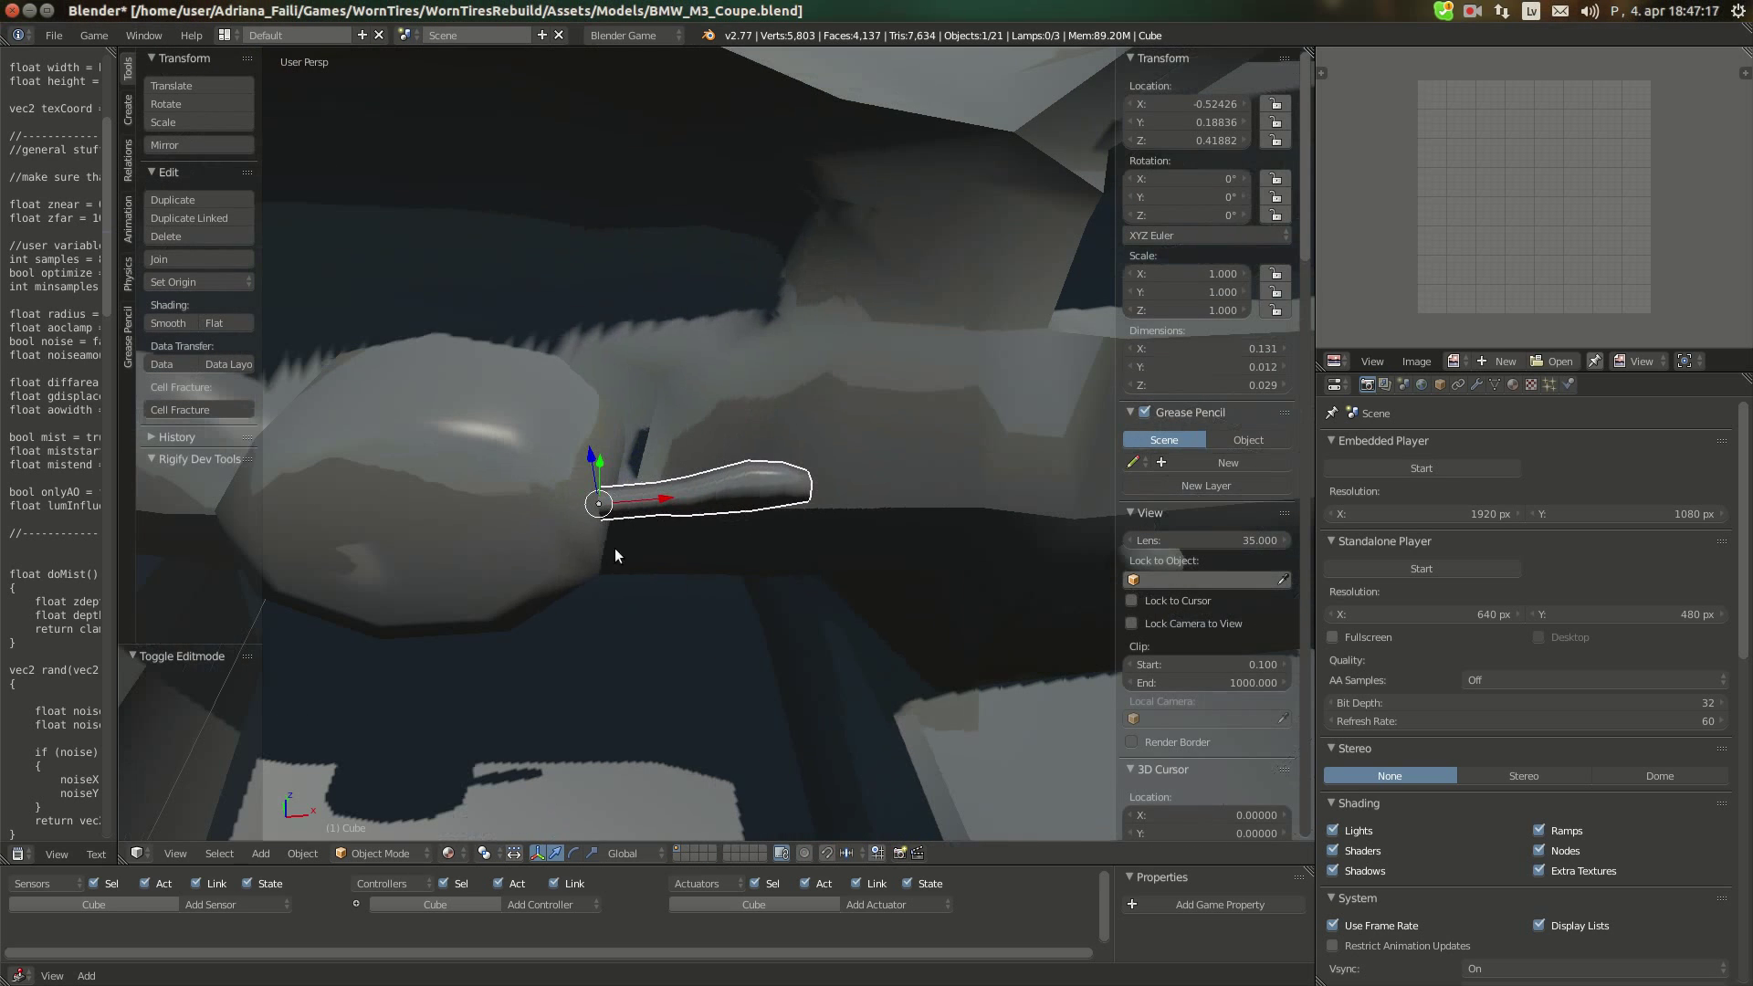
Create a linked duplicate of the lever in place and rotate it 180° about Z
middle_drag(500, 446, 791, 511)
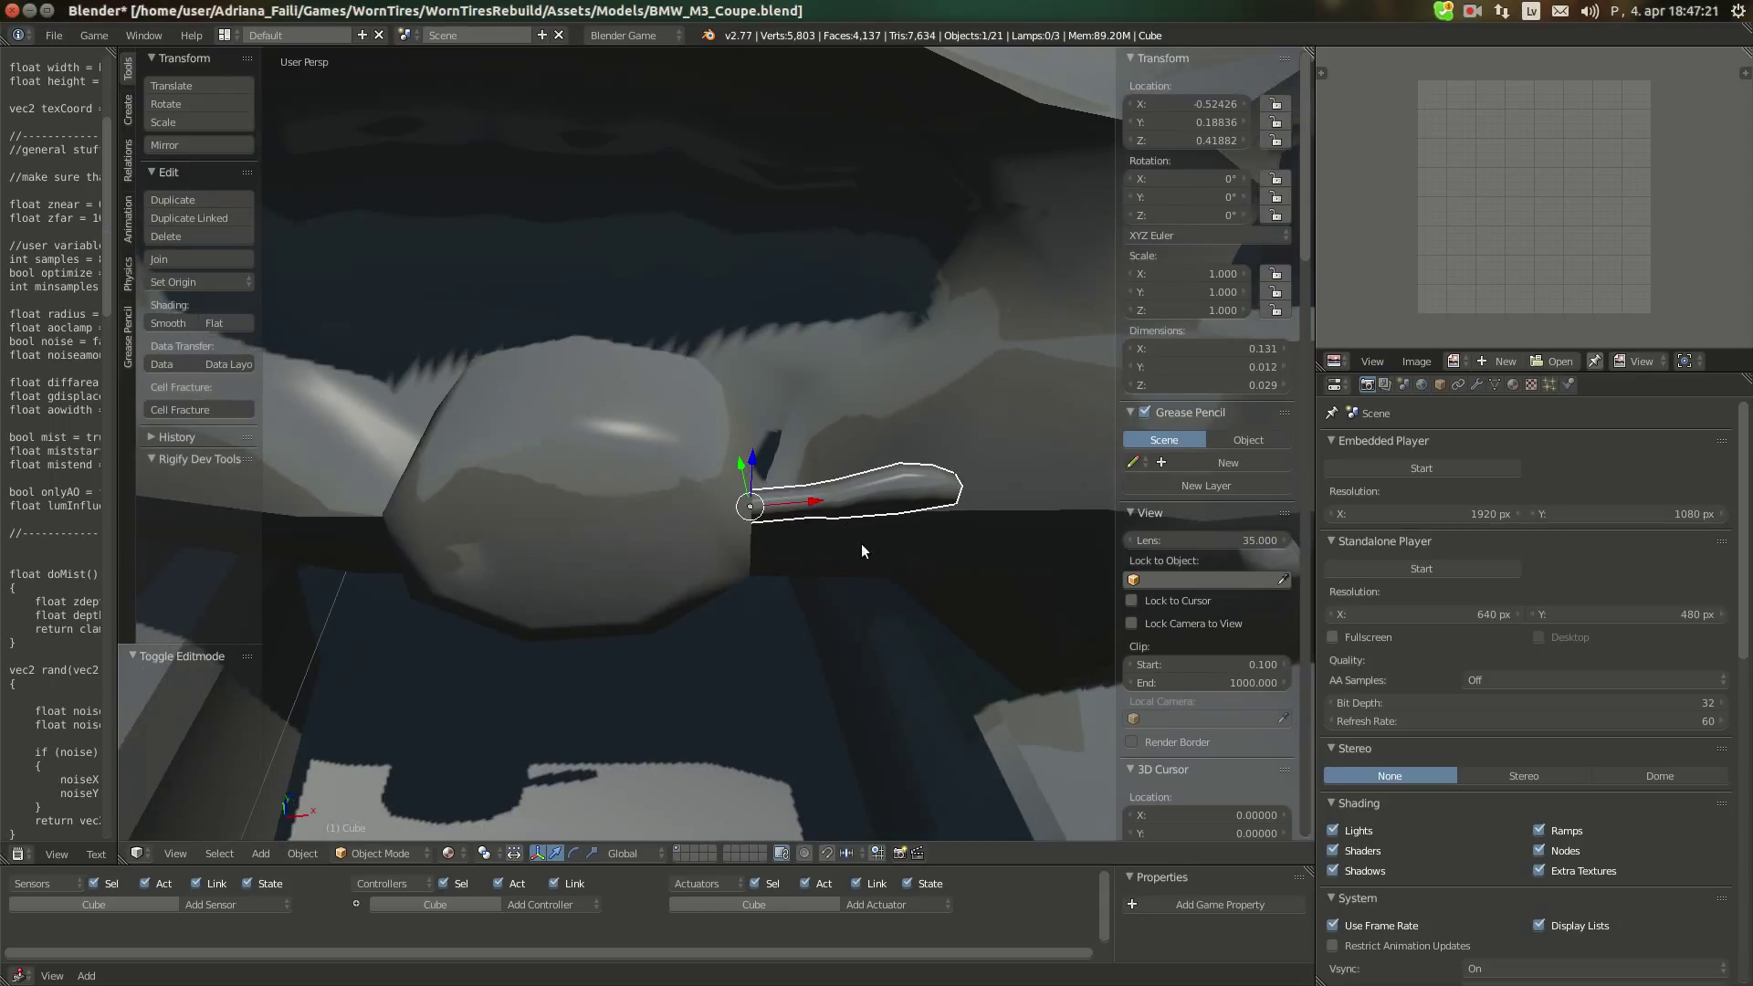
key(alt+d)
right_click(901, 566)
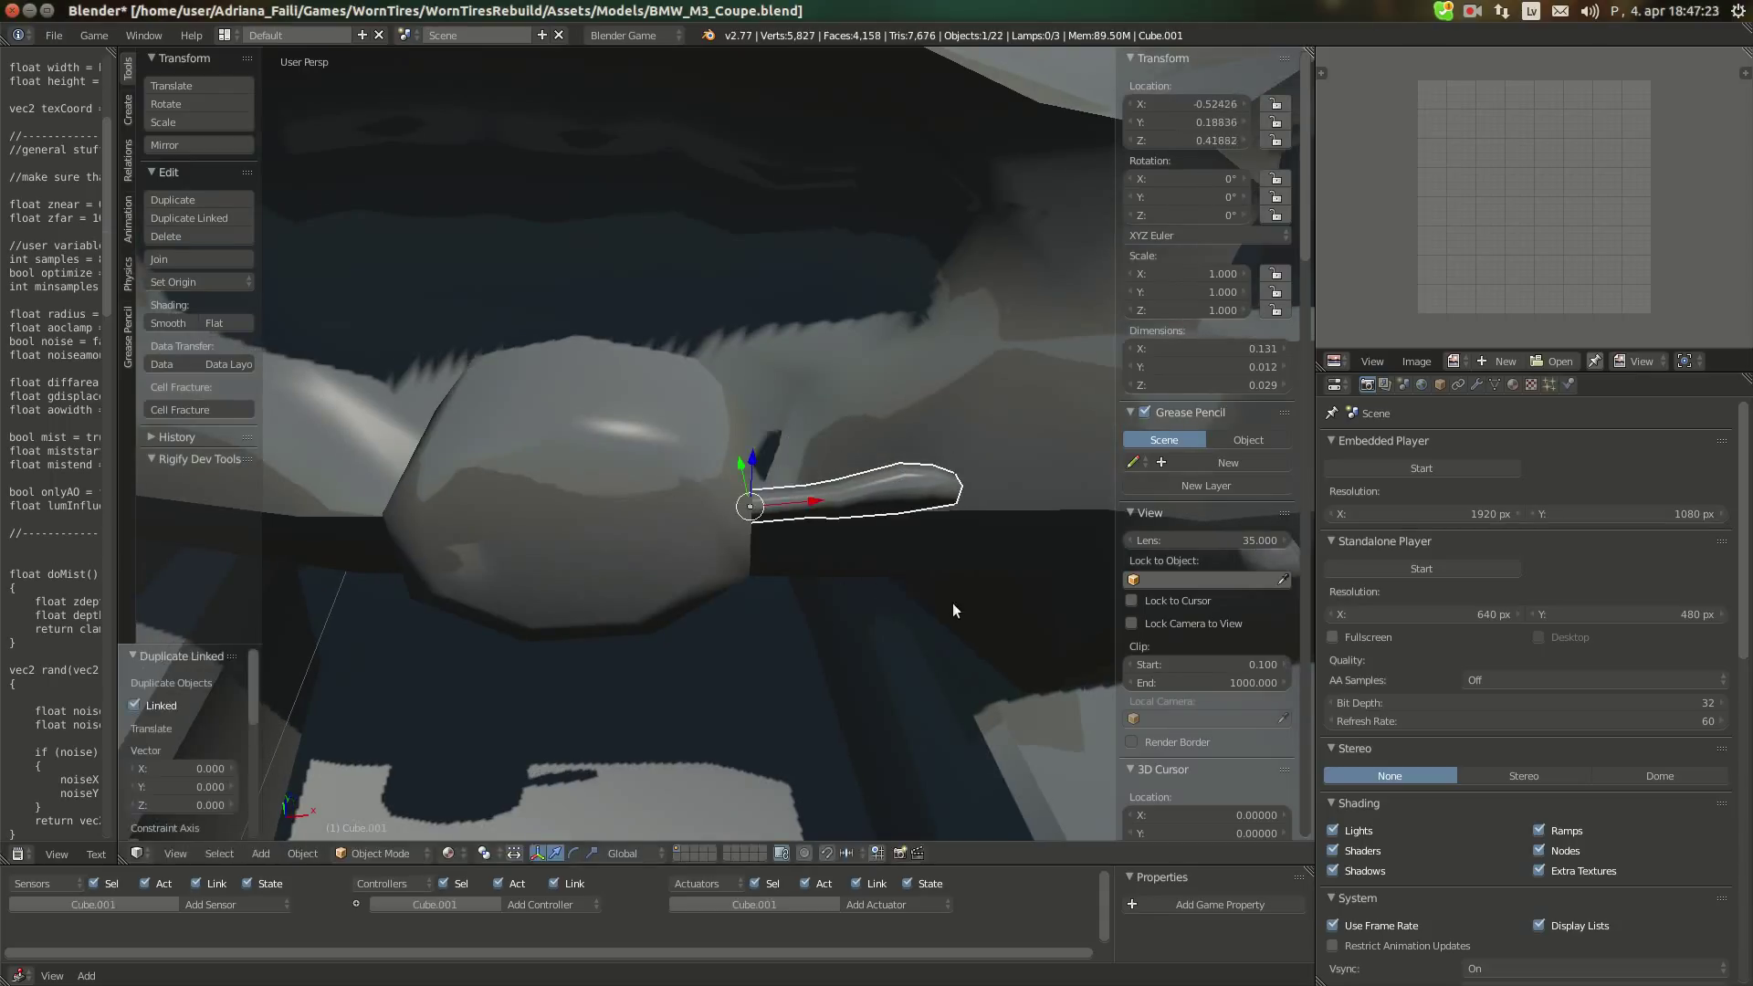
text(rz180)
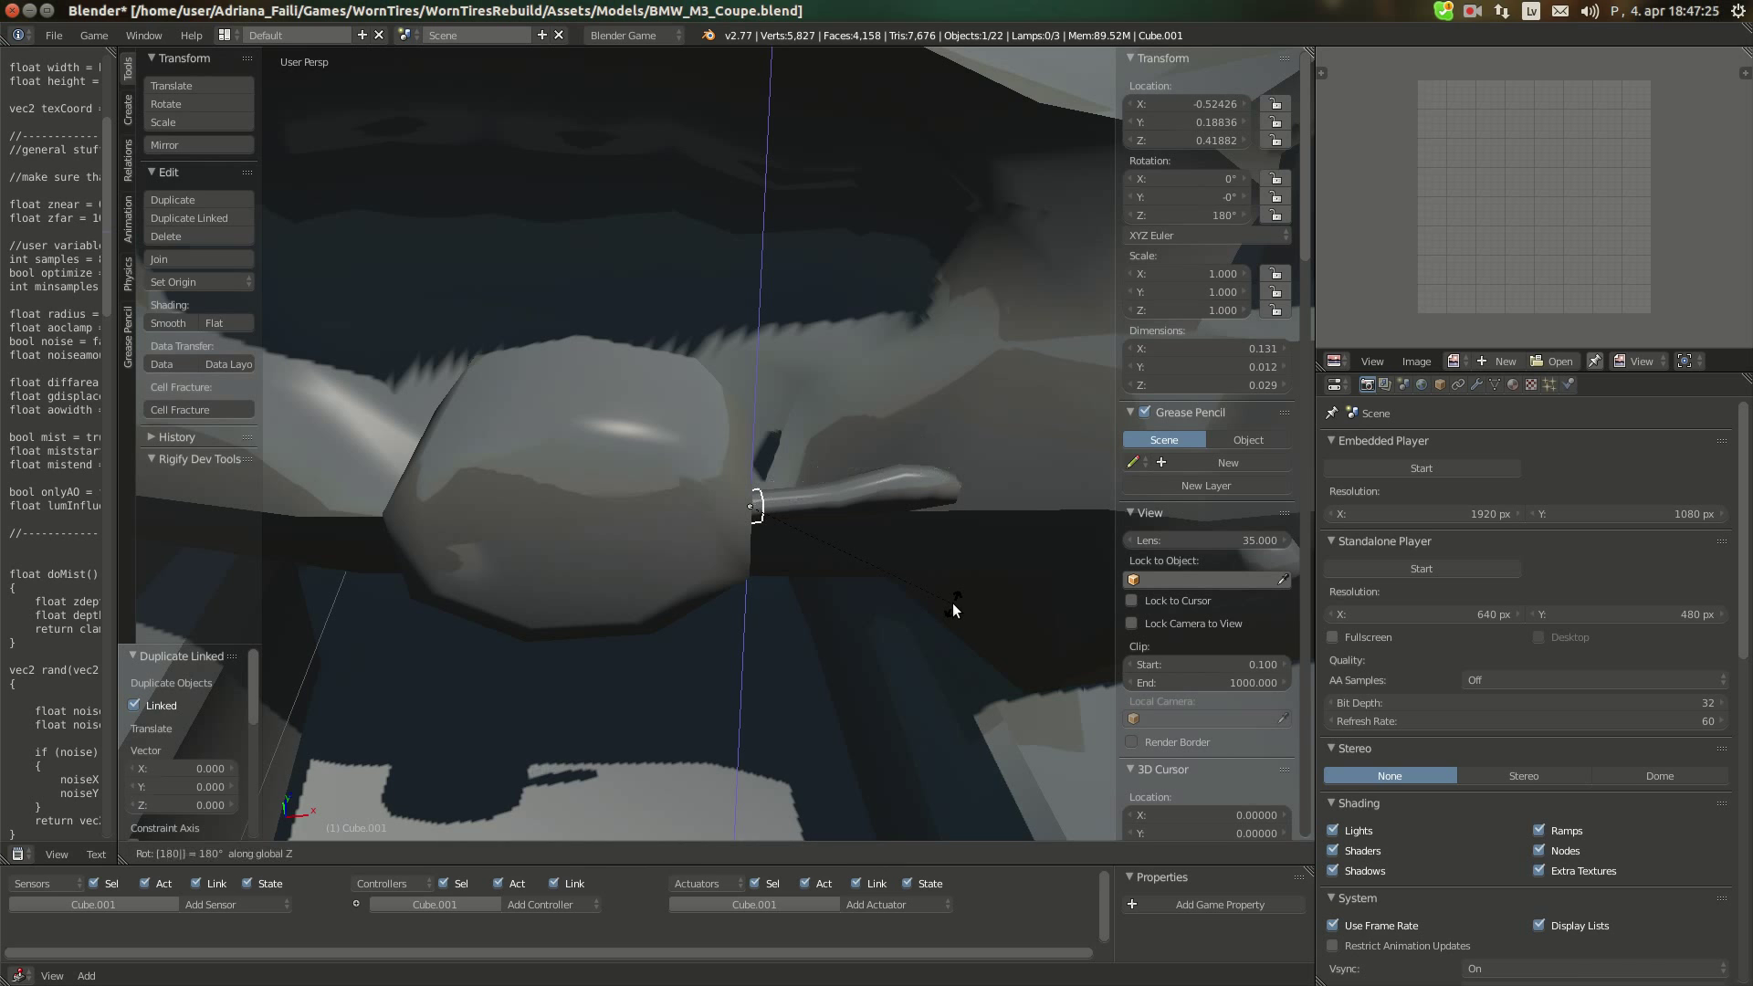
key(Return)
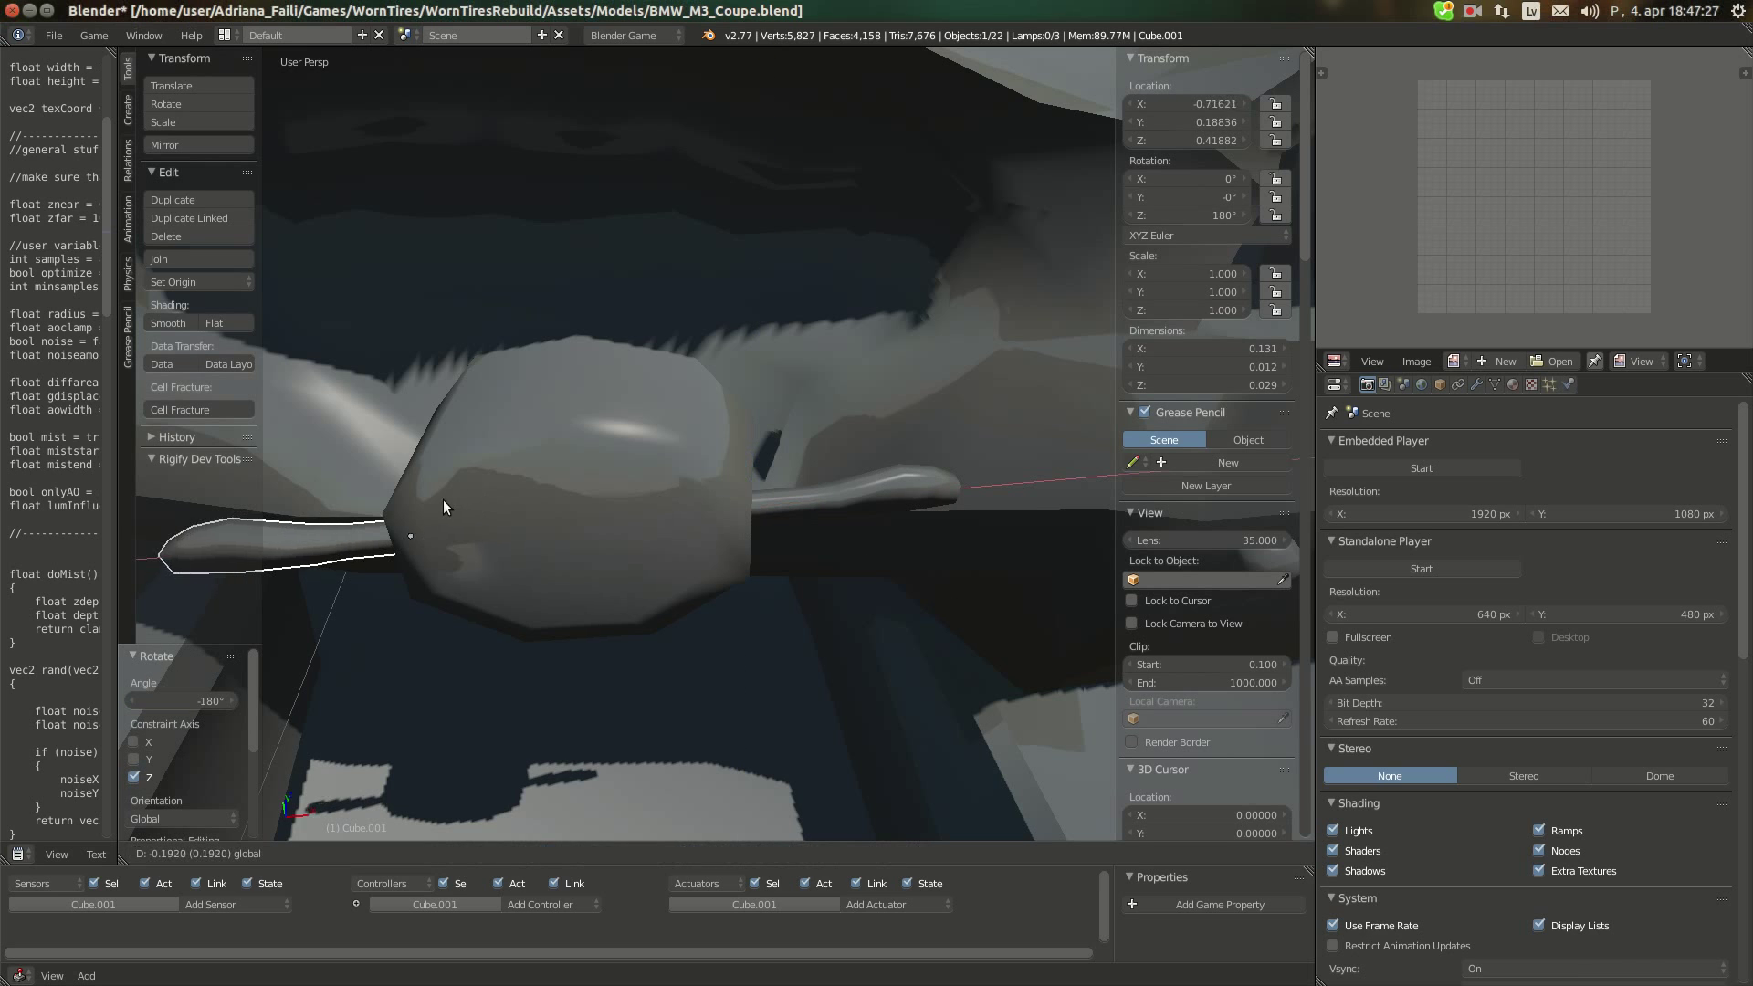
Move the duplicated lever about -0.192 along X to the opposite side of the steering column
click(466, 497)
key(KP_Decimal)
scroll(928, 493, down, 3)
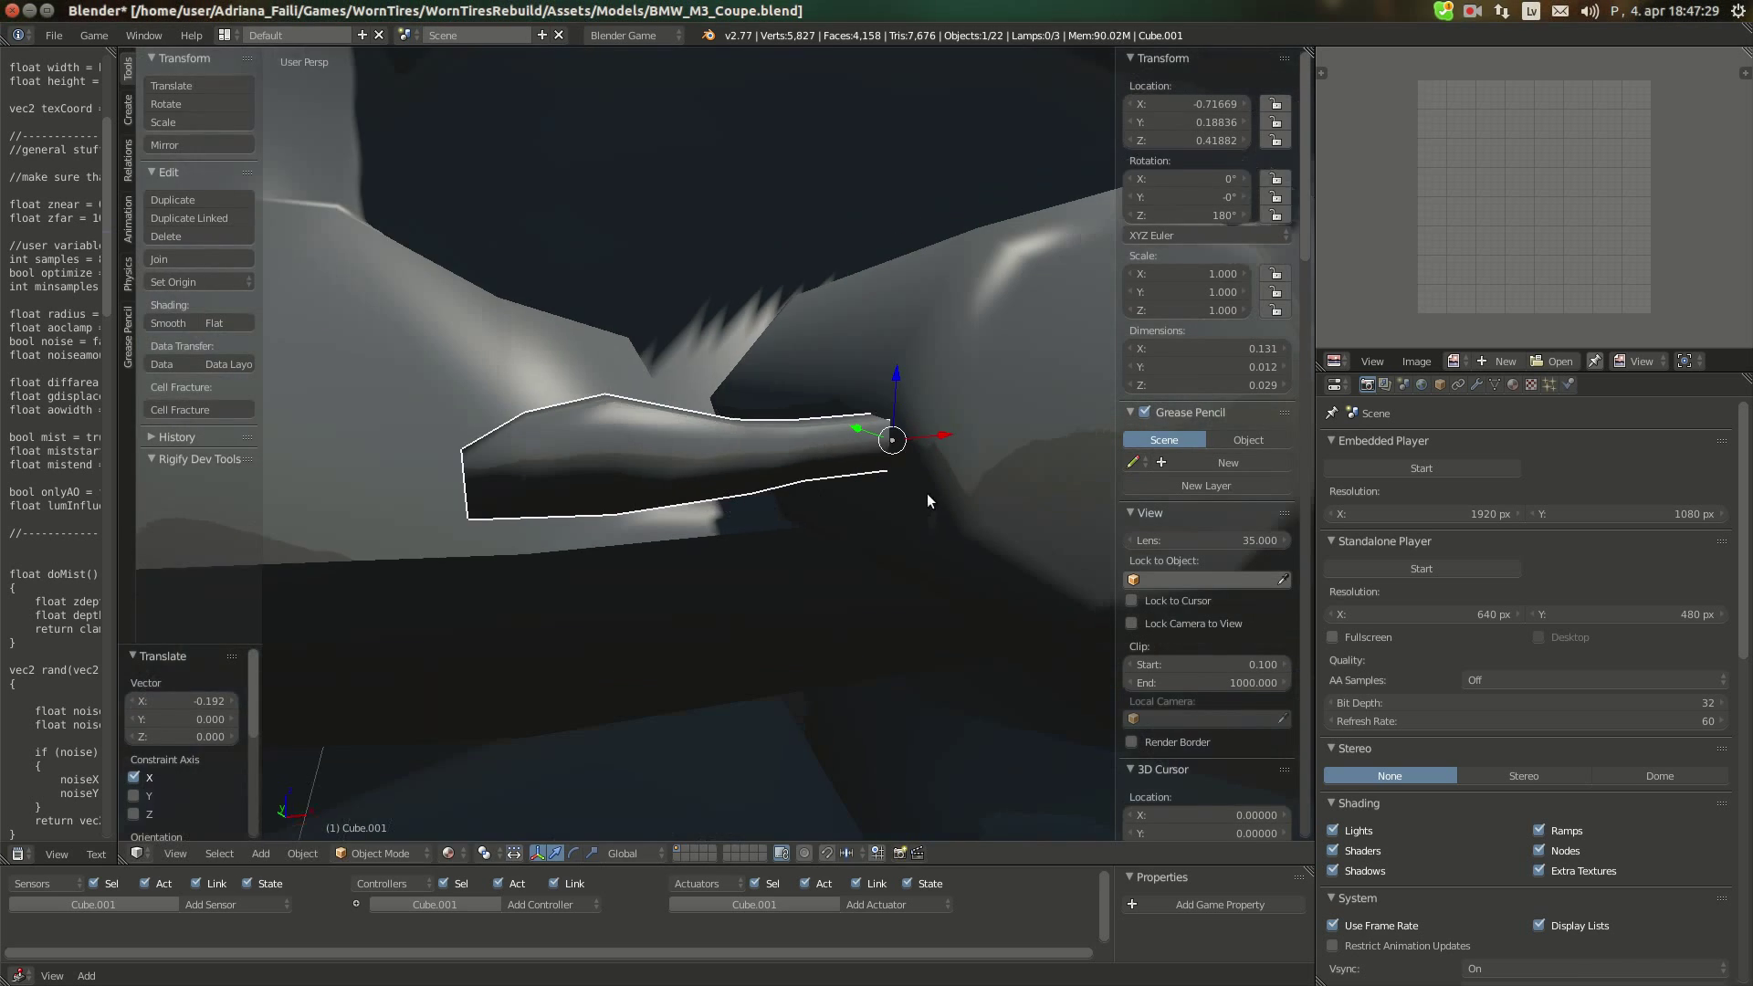
Shift the duplicated lever about 0.002 along X, raise it to about Z 0.435, and tilt it to about -13° in Y and 174° in Z
middle_drag(928, 493, 784, 426)
mouse_move(782, 425)
mouse_down()
mouse_move(780, 392)
mouse_move(815, 431)
mouse_up()
key(r)
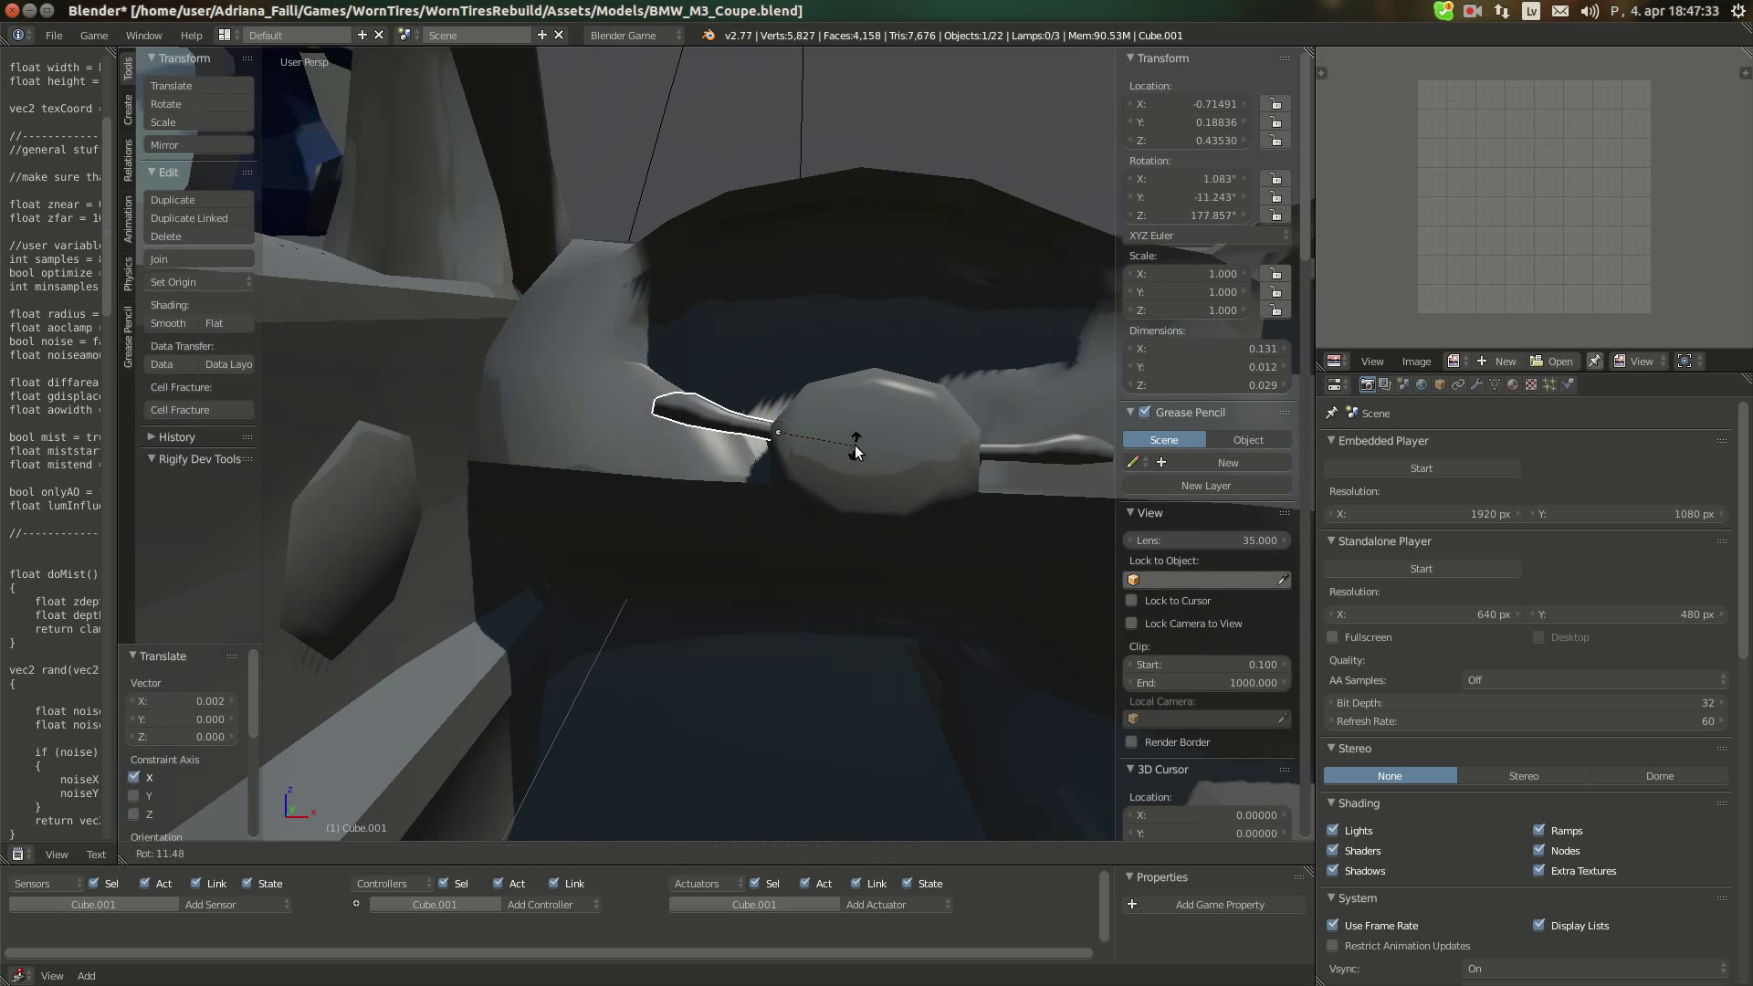
click(851, 446)
middle_drag(851, 446, 890, 462)
key(ctrl+z)
Scale the duplicated lever by about 0.873 along its local Y axis and try to apply its scale
key(Tab)
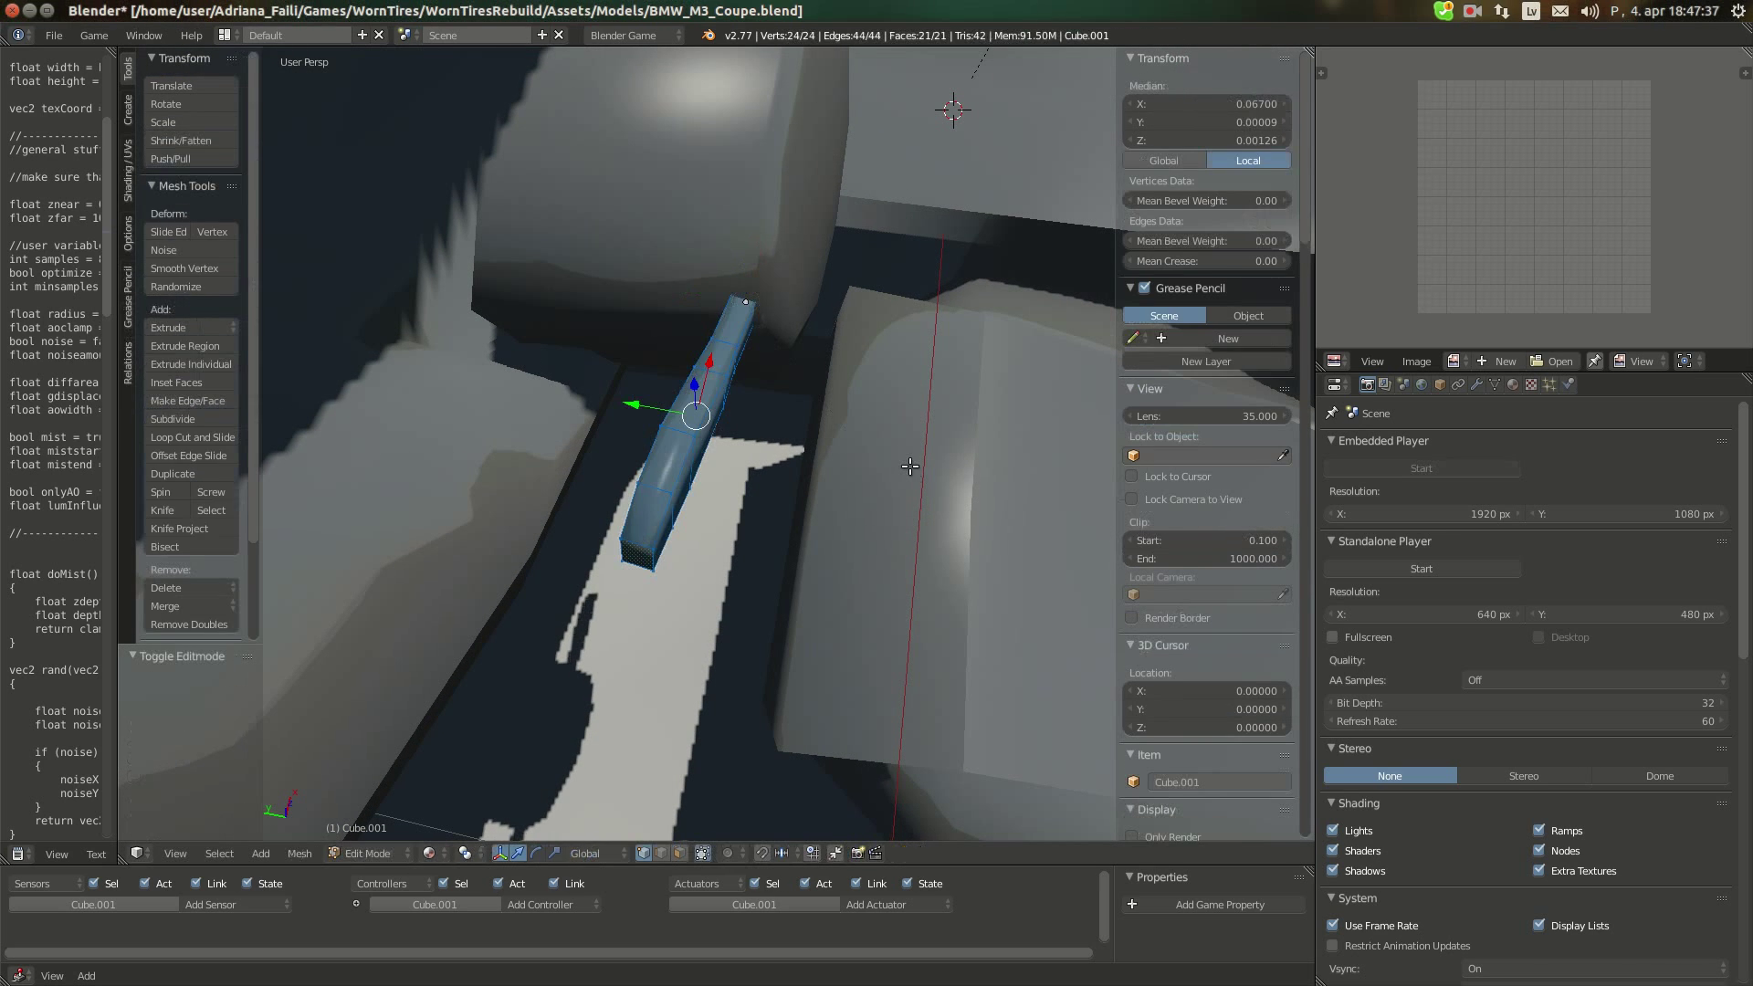
key(Tab)
key(s)
key(y)
key(y)
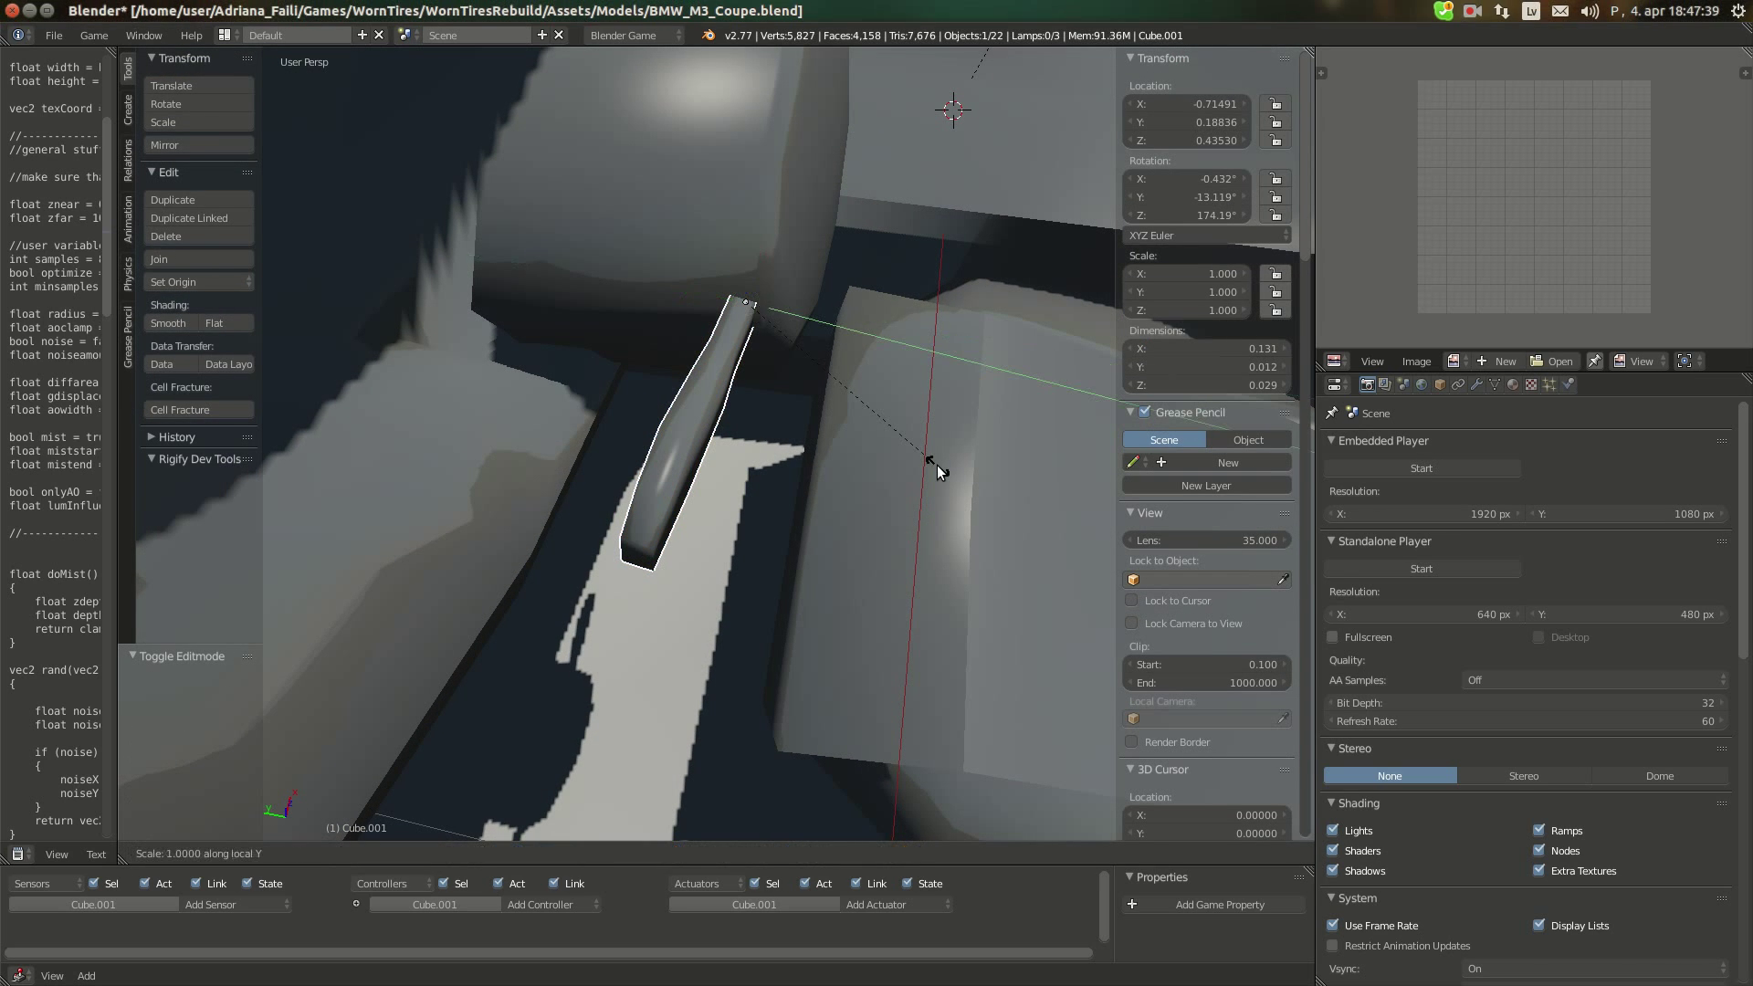
click(910, 450)
key(ctrl+a)
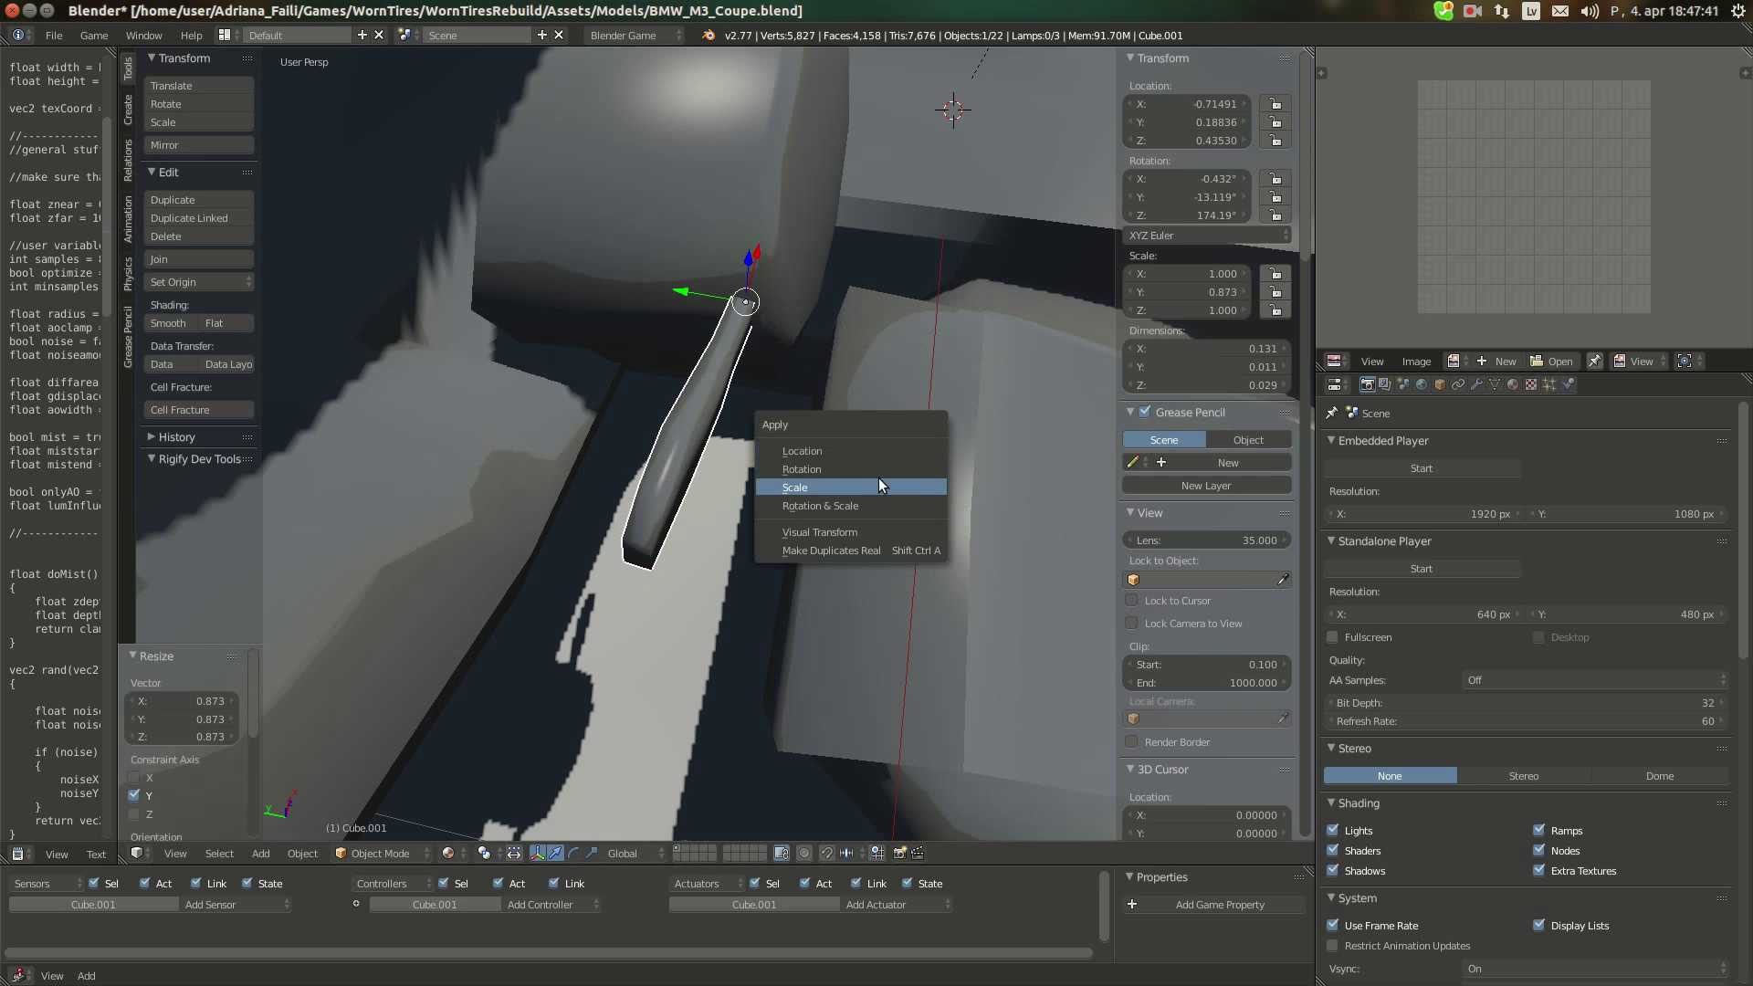
click(875, 478)
Scale the original lever on the other side of the column by about 0.968 along Y and raise it about 0.016 along Z
middle_drag(962, 365, 797, 425)
right_click(837, 409)
key(s)
key(y)
click(856, 456)
key(g)
key(z)
click(754, 386)
Tilt the original lever to about 2.5° in X and -12.7° in Y, and turn it about 0.72° around Z
key(r)
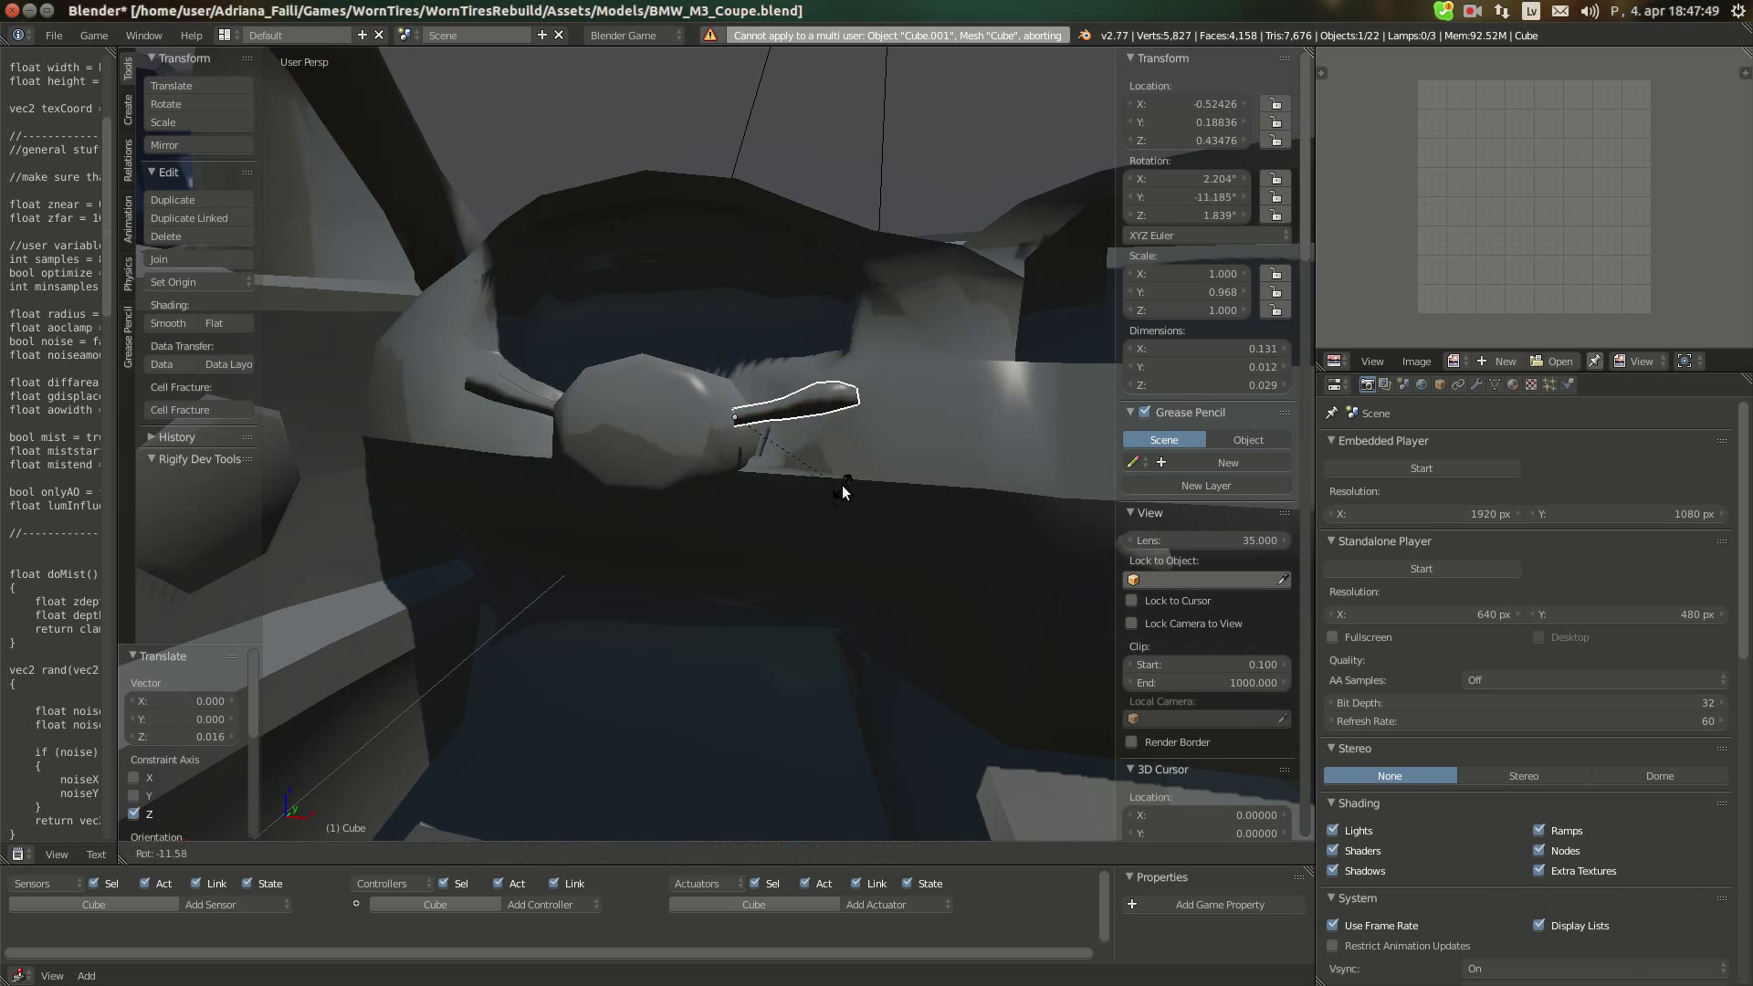
click(842, 484)
drag(798, 419, 798, 419)
middle_drag(798, 419, 650, 582)
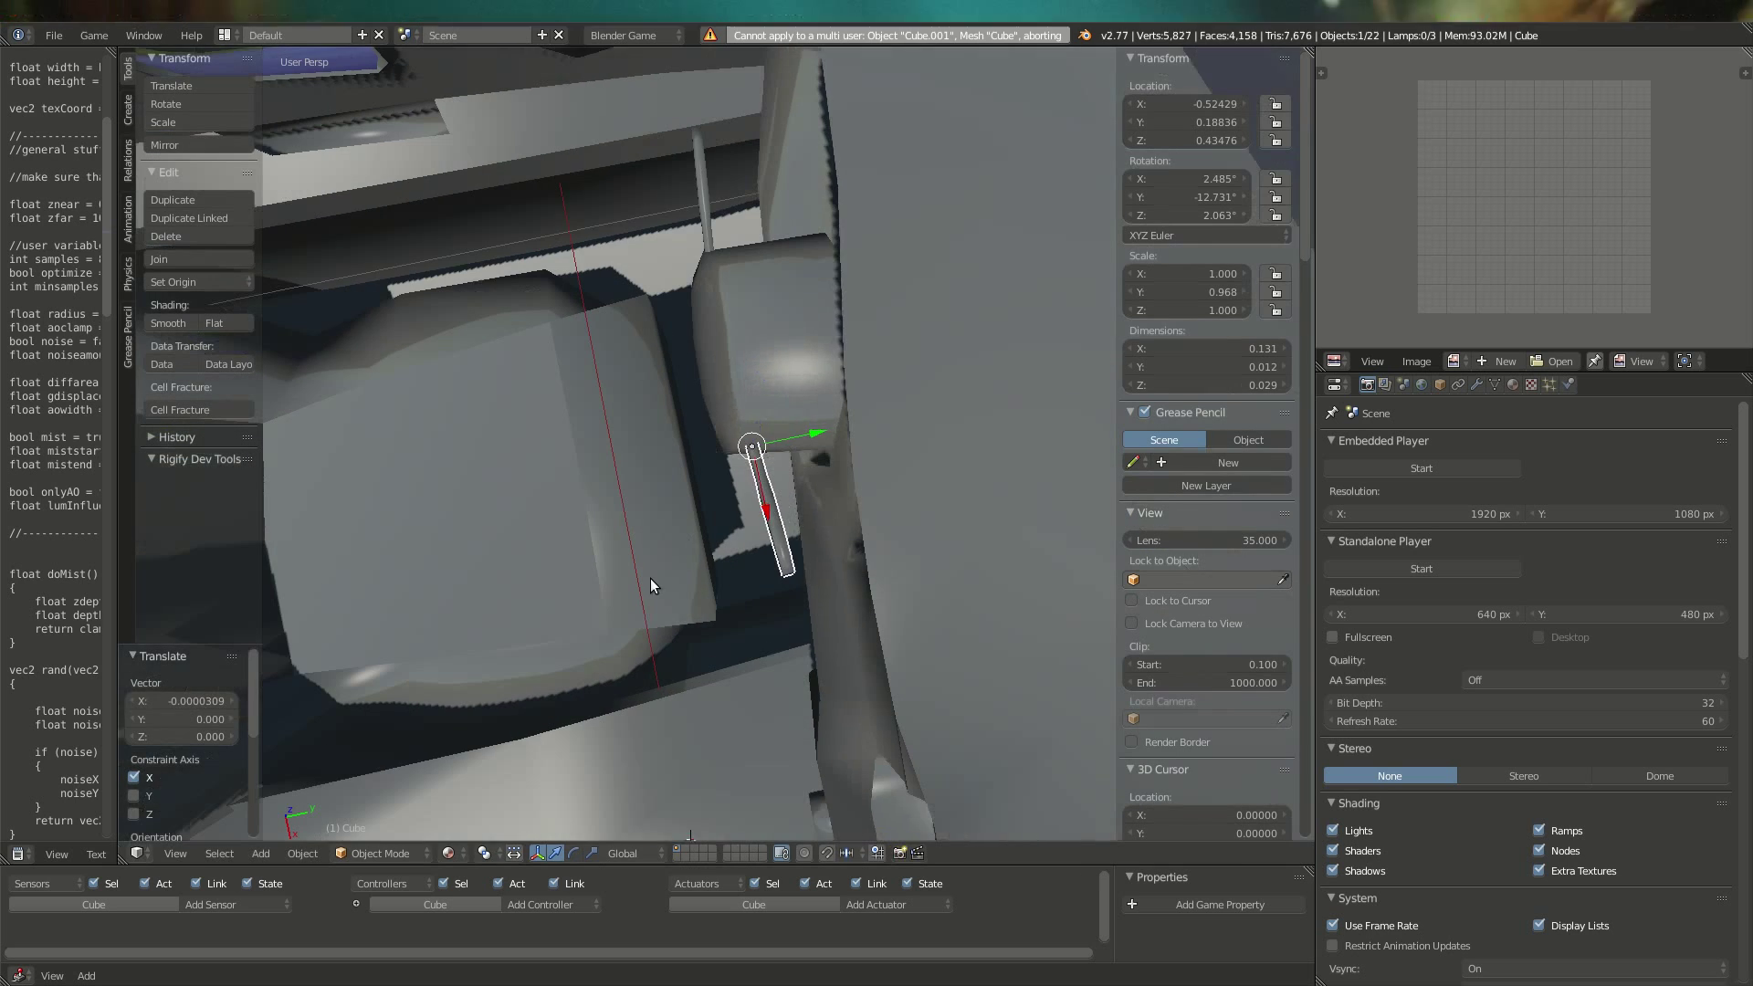
key(r)
key(z)
click(807, 448)
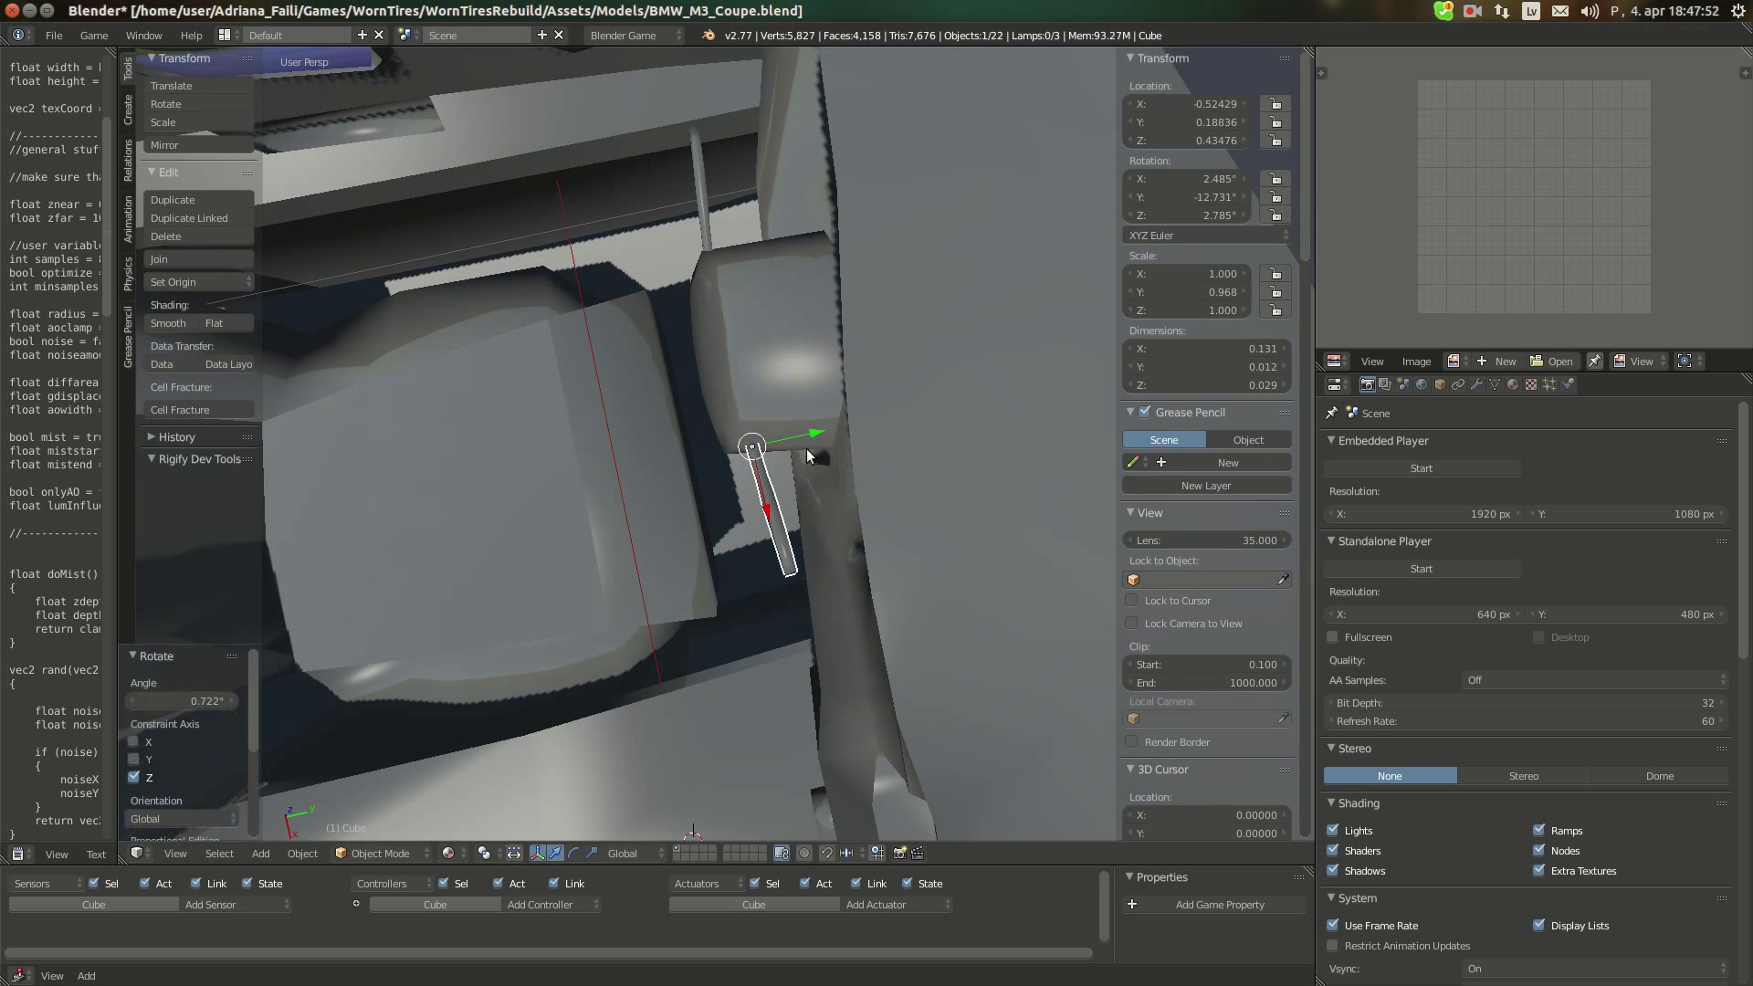
Join both levers into the Interior object and open that object in Edit Mode
shift+right_click(700, 214)
middle_drag(791, 383, 824, 354)
shift+right_click(819, 387)
key(ctrl+j)
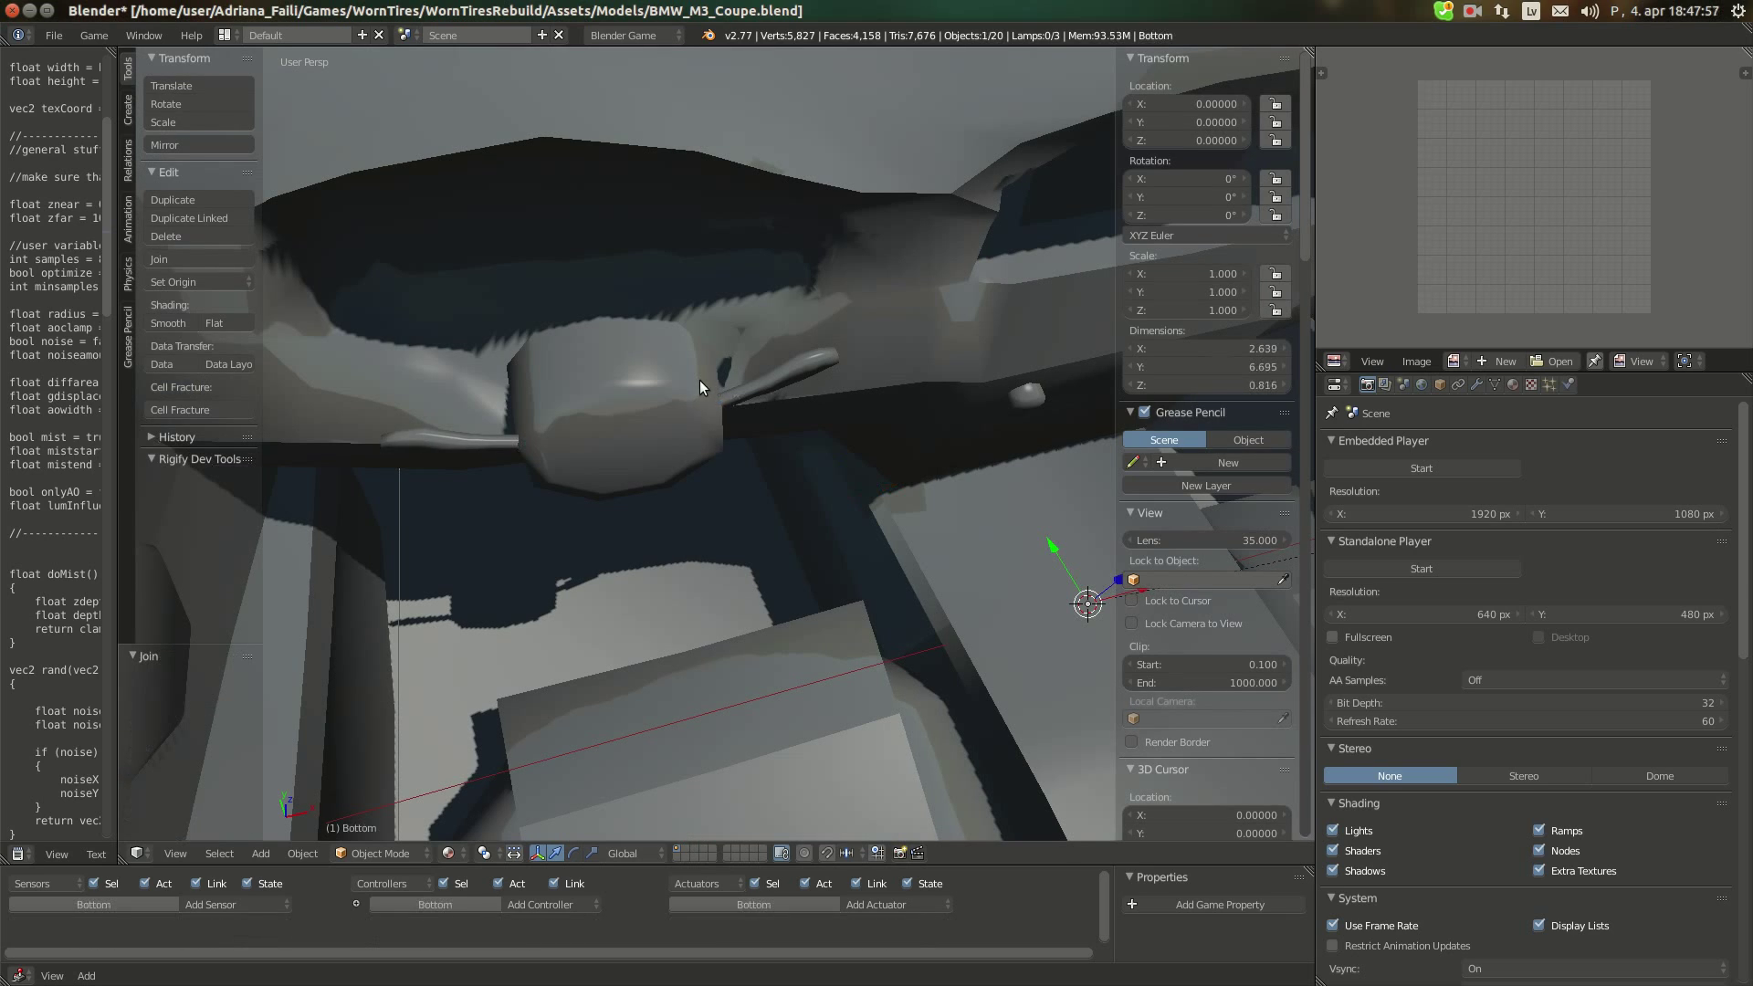
right_click(638, 400)
key(Tab)
Examine the dashboard around the steering wheel in the Chromium reference photos and compare it with the interior mesh in Blender
middle_drag(811, 482, 531, 343)
scroll(881, 427, up, 3)
scroll(882, 426, down, 3)
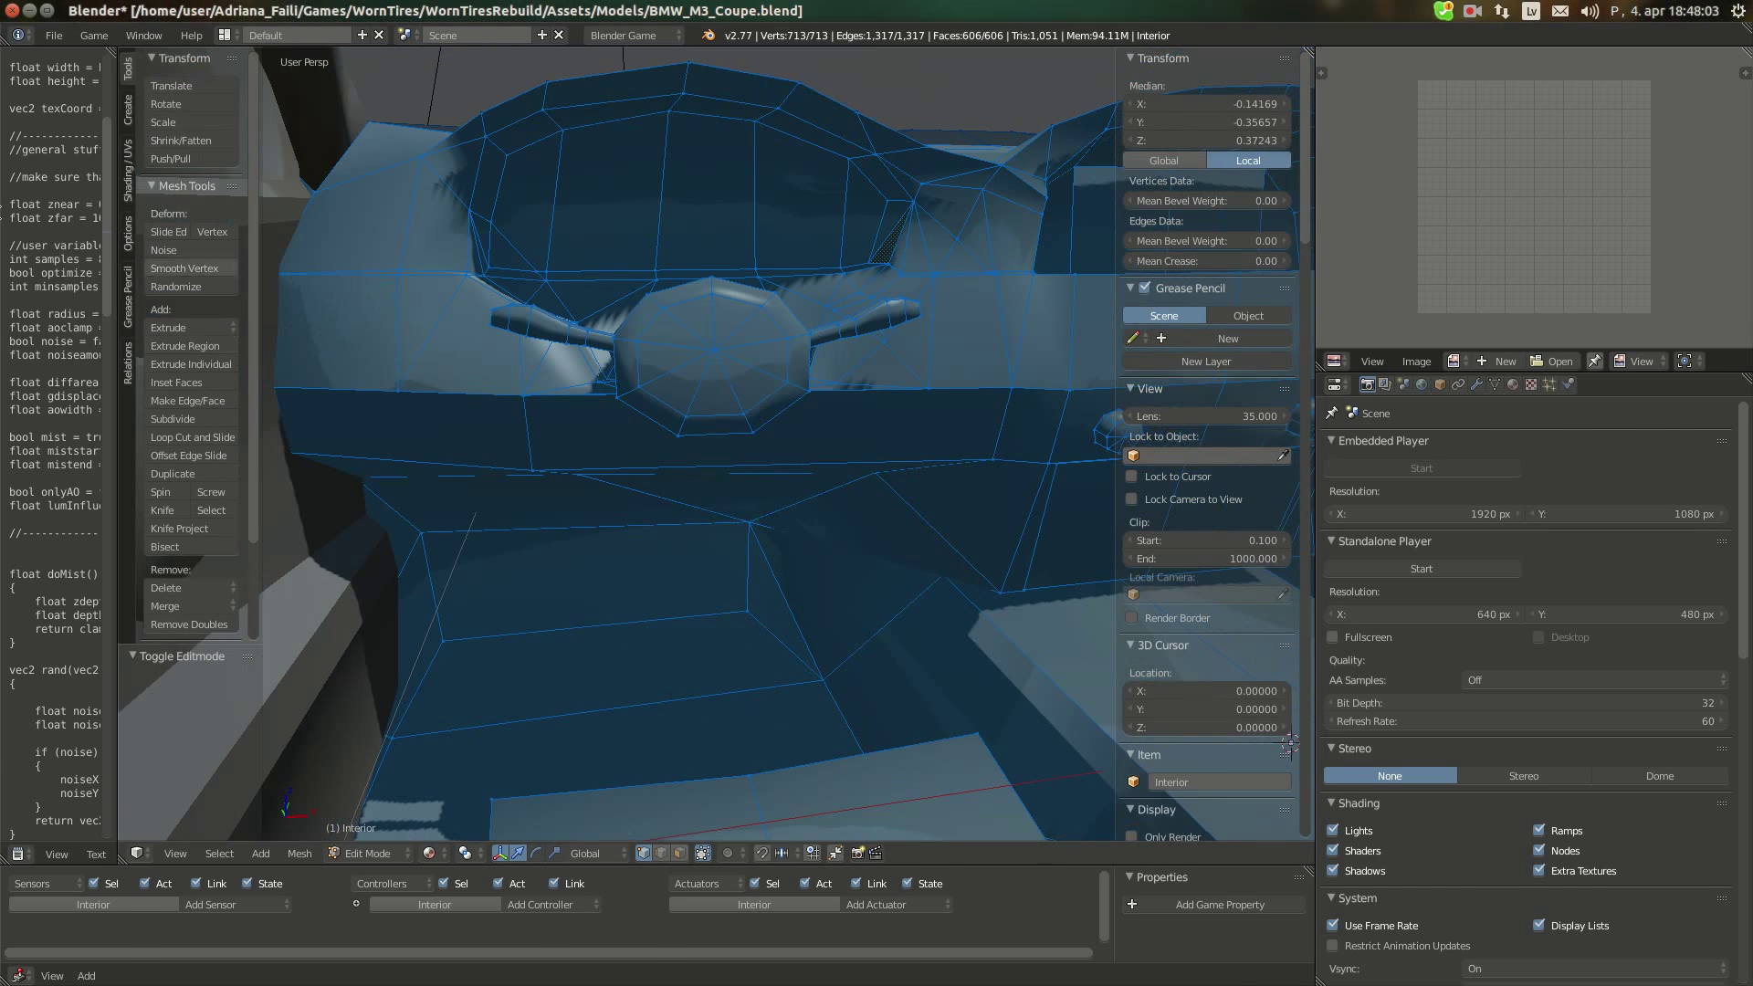
click(23, 205)
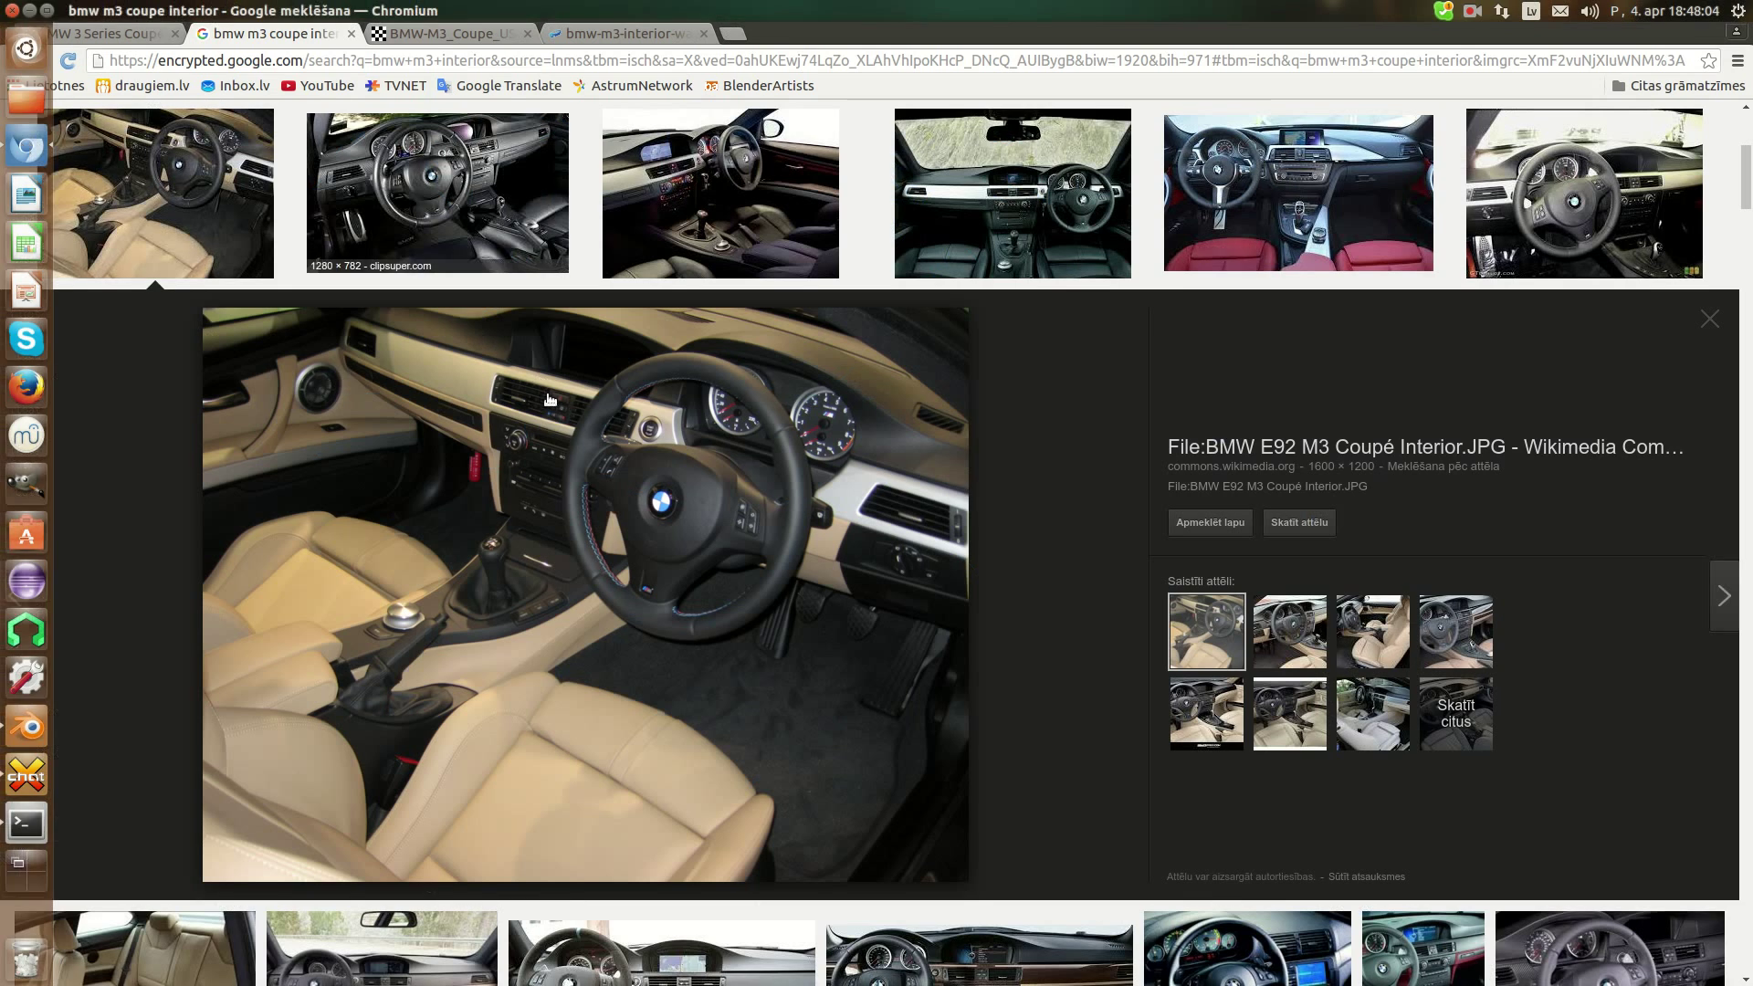
click(461, 35)
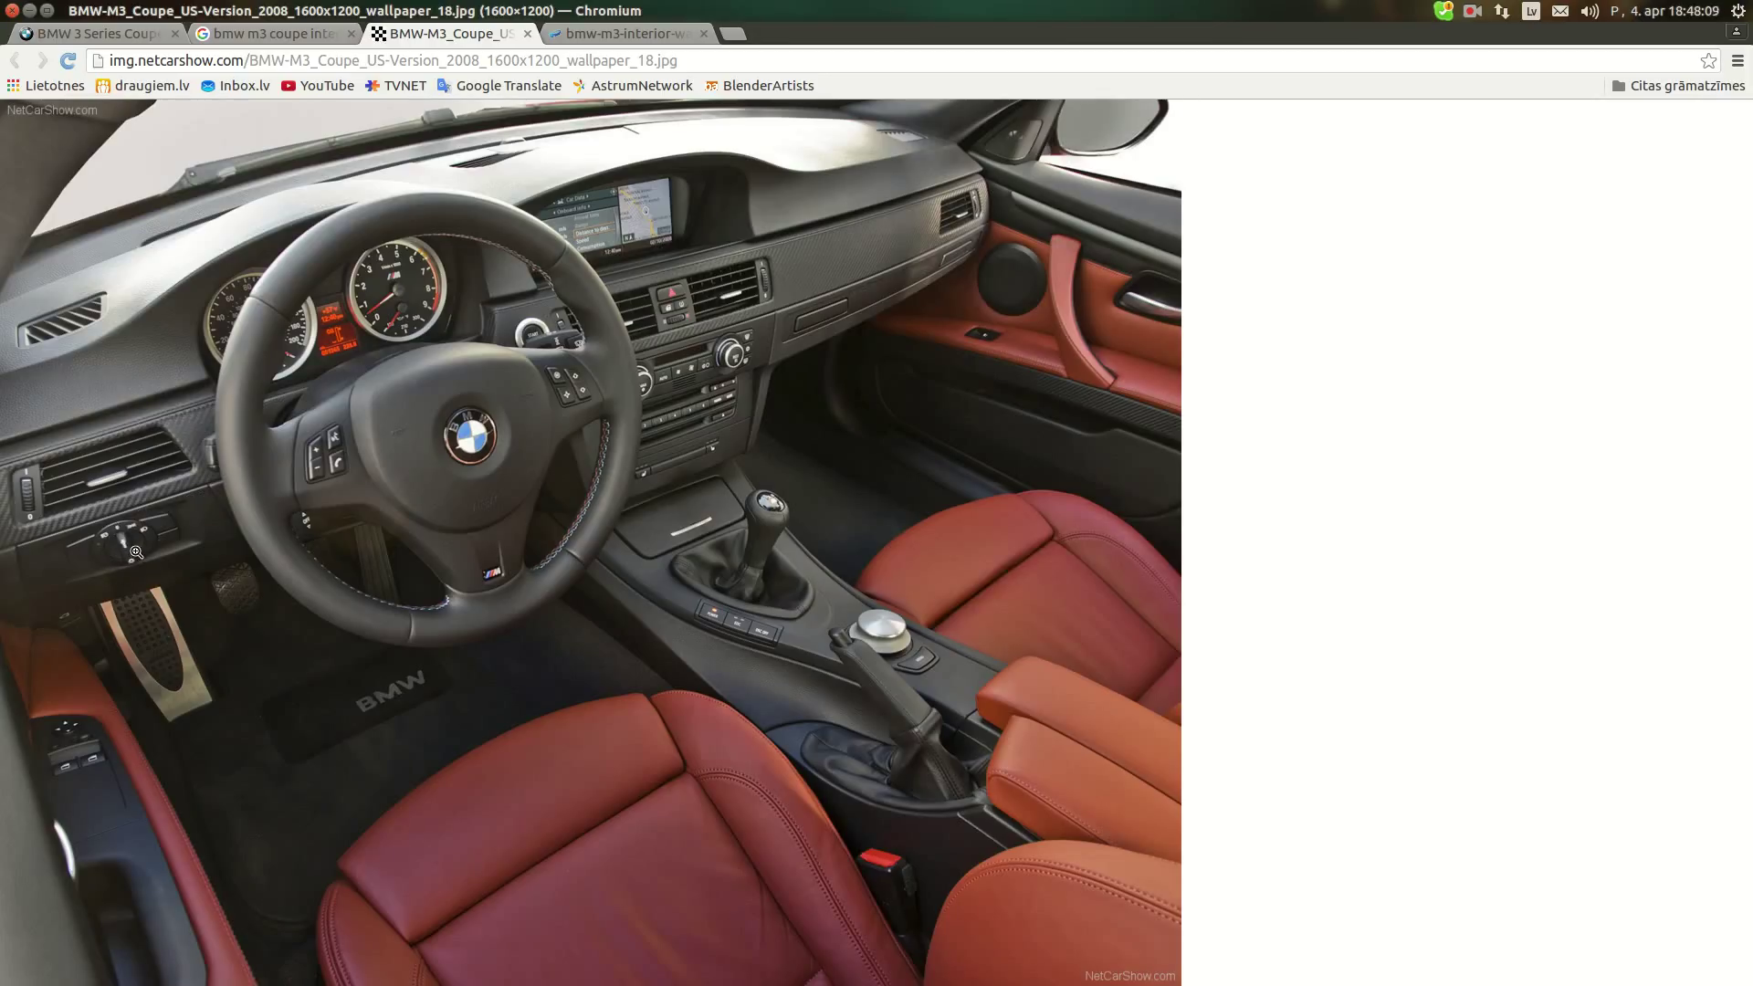
mouse_move(4, 543)
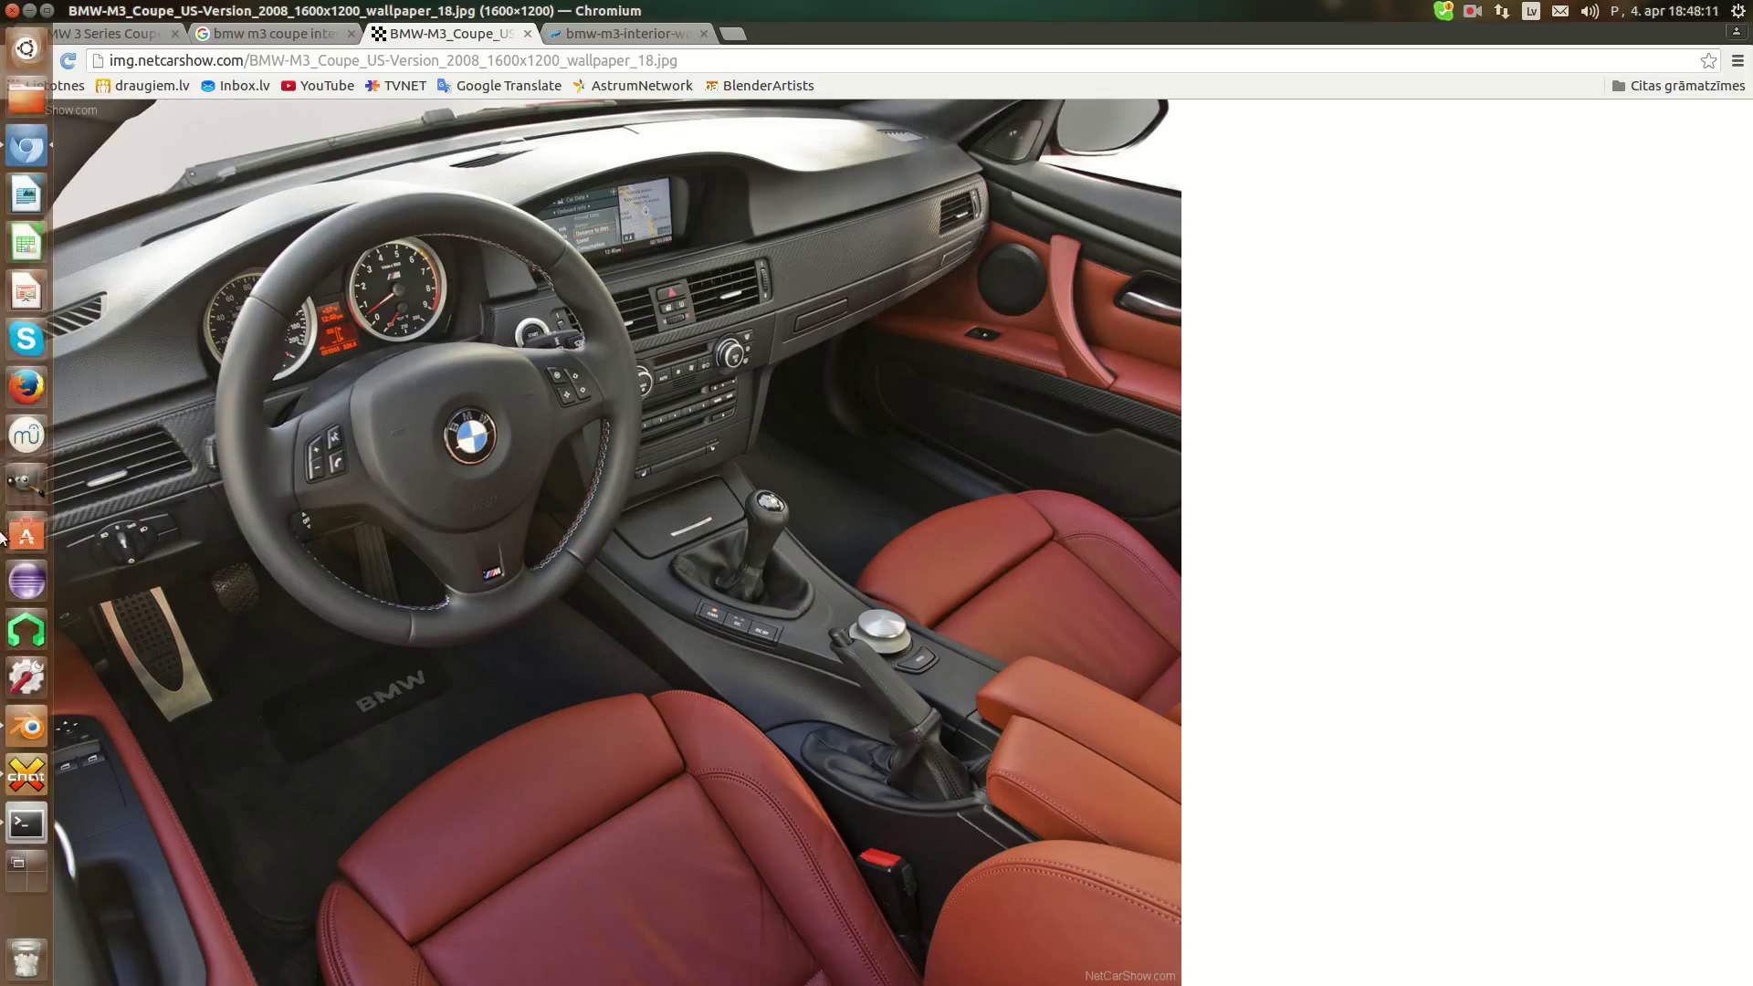
click(27, 726)
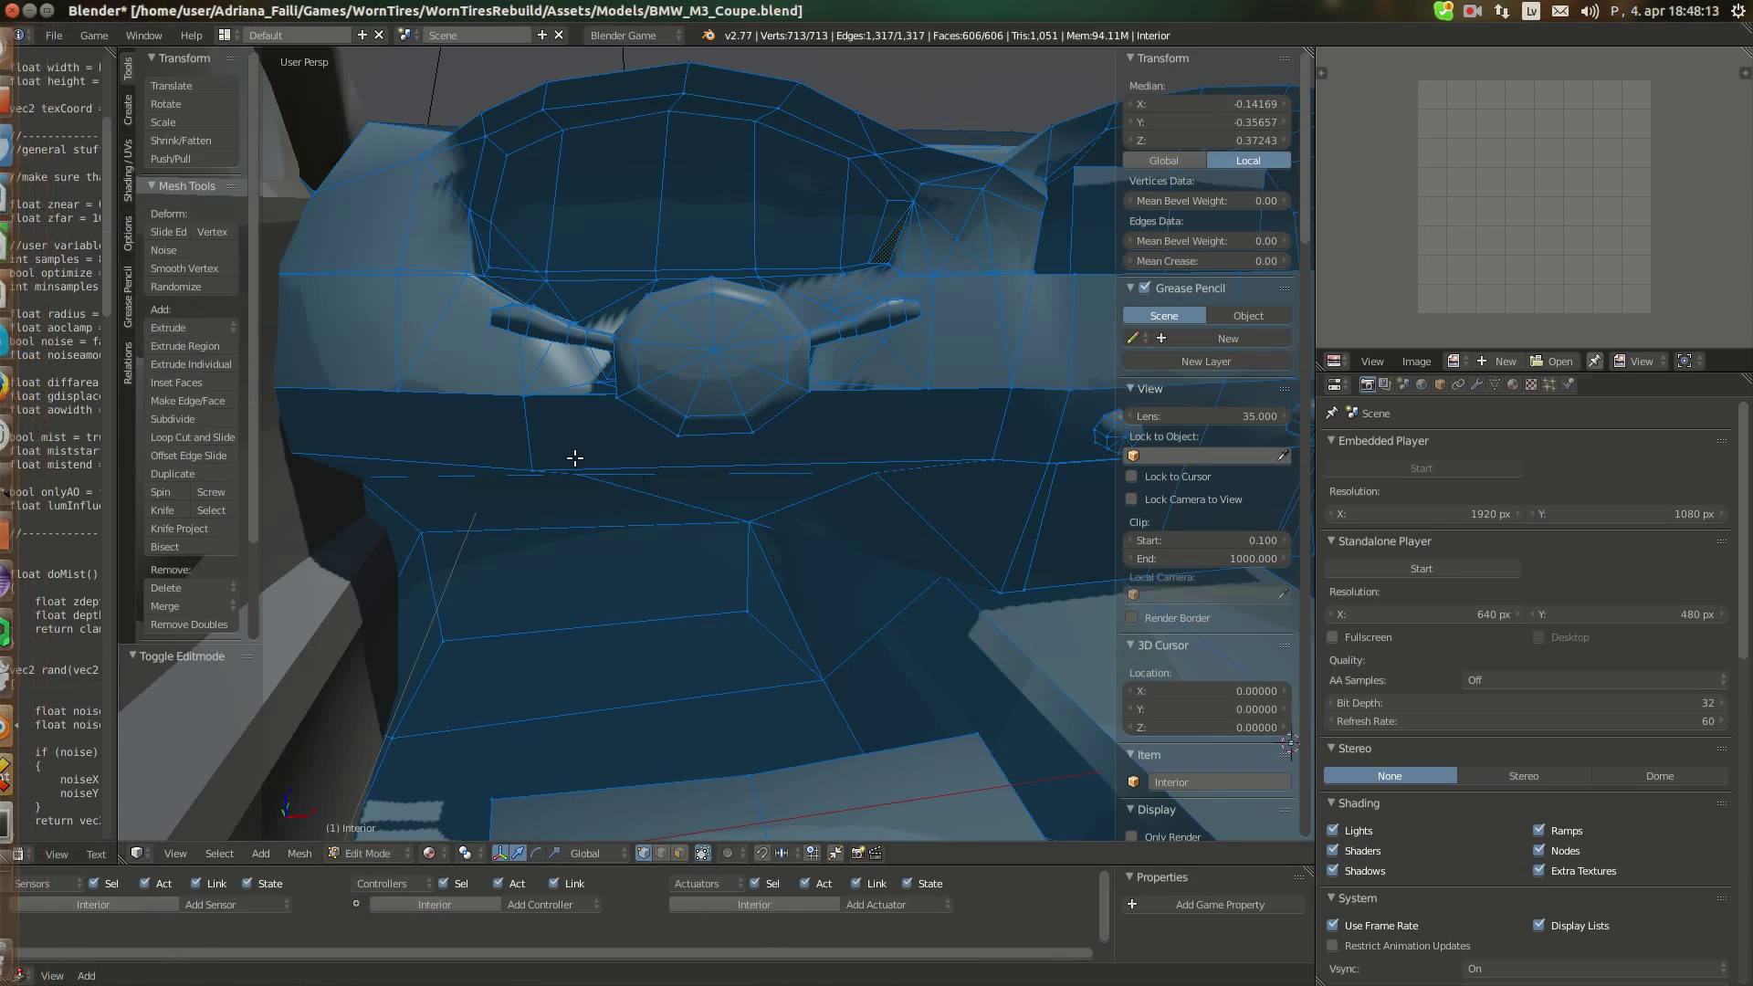
mouse_move(1, 178)
click(12, 148)
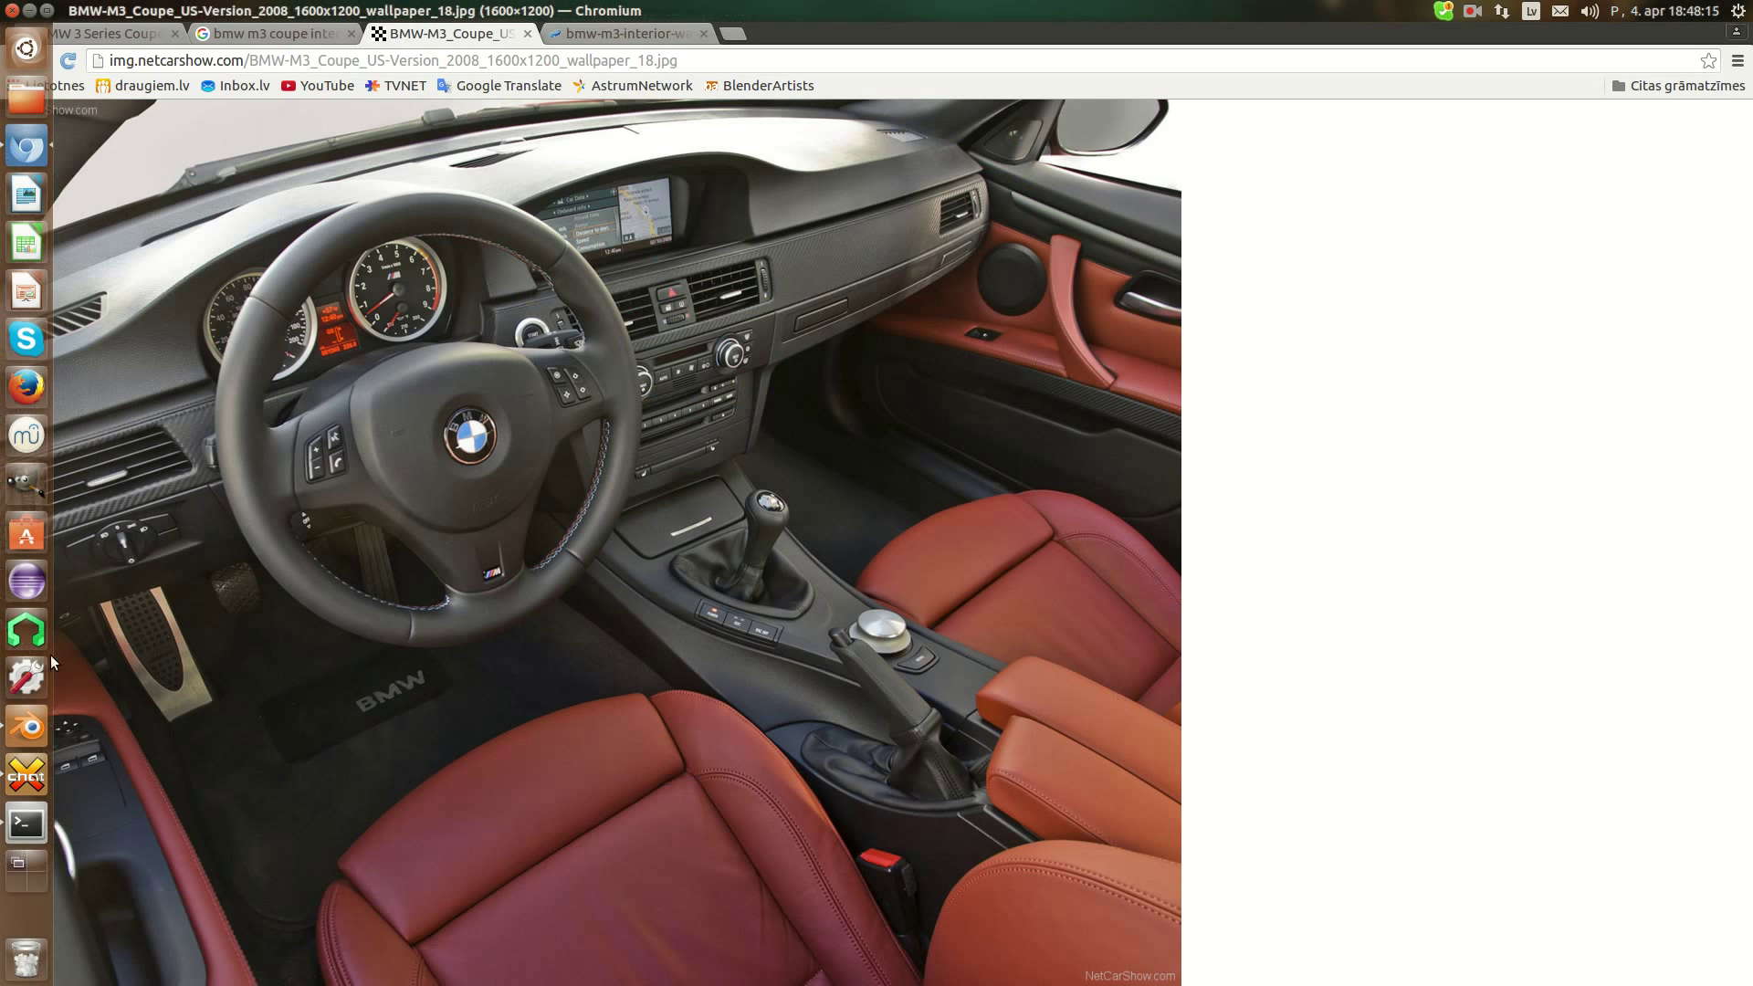
click(27, 731)
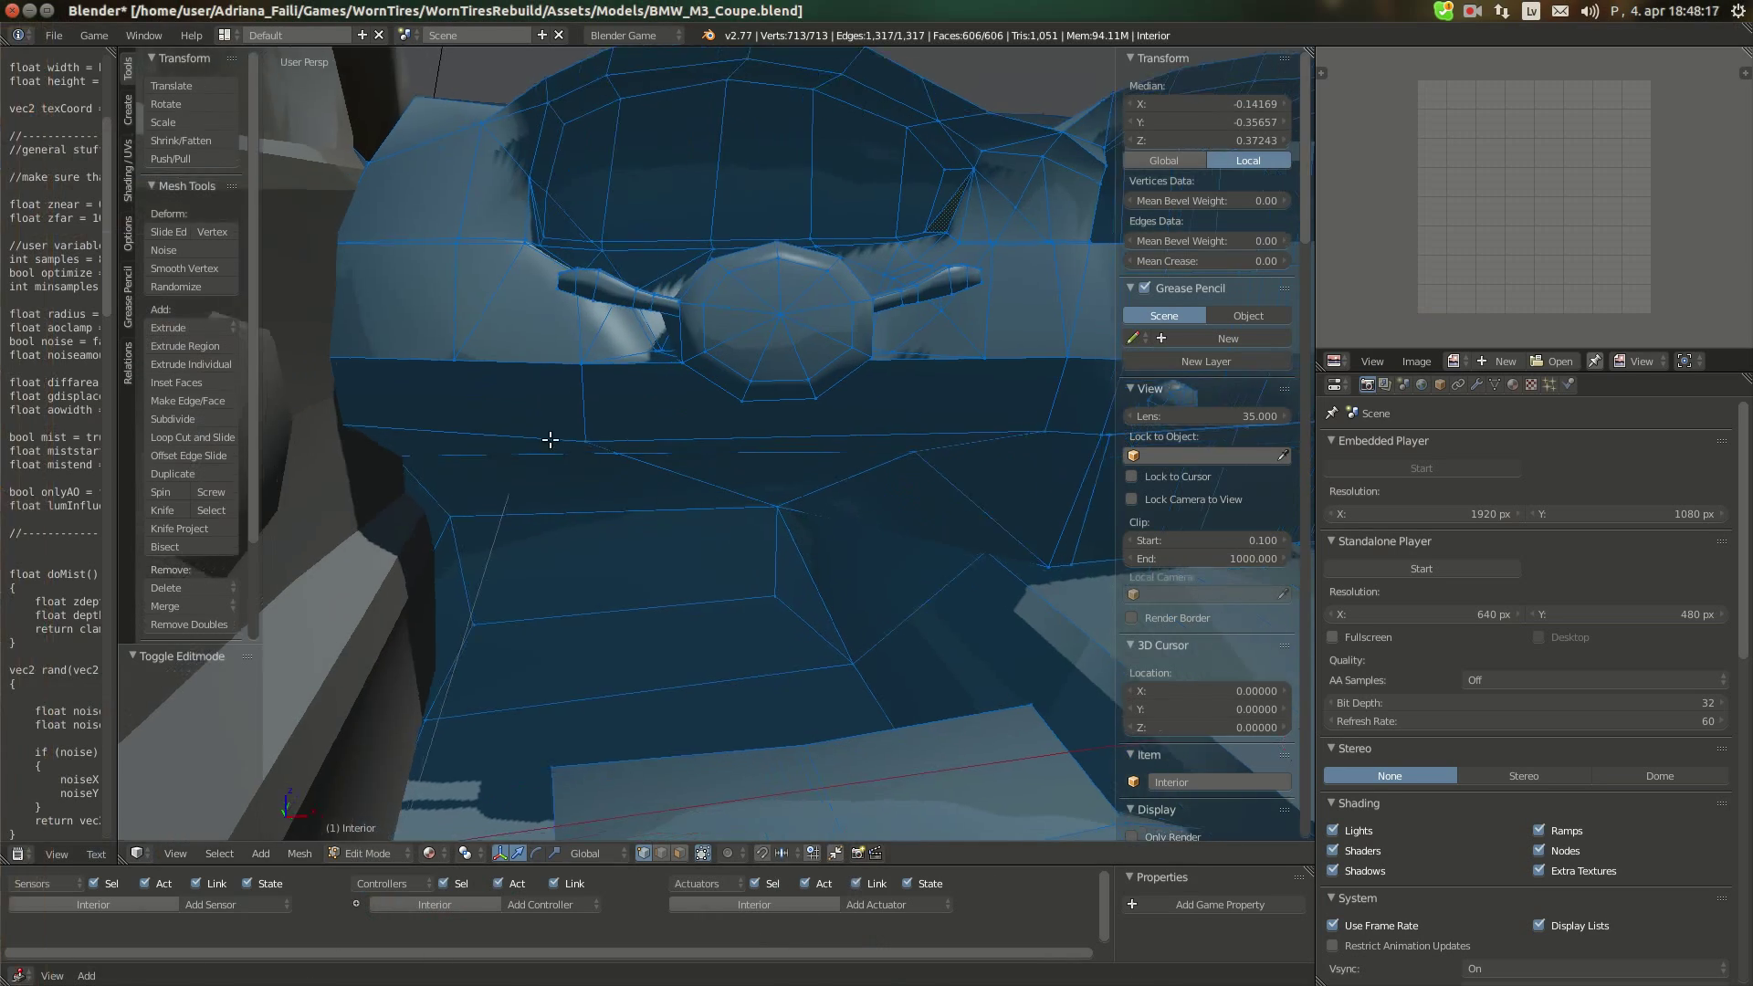
Compare the door side of the modelled dashboard with the light switch and vent area in the Chromium reference photo
middle_drag(472, 409, 639, 351)
mouse_move(30, 223)
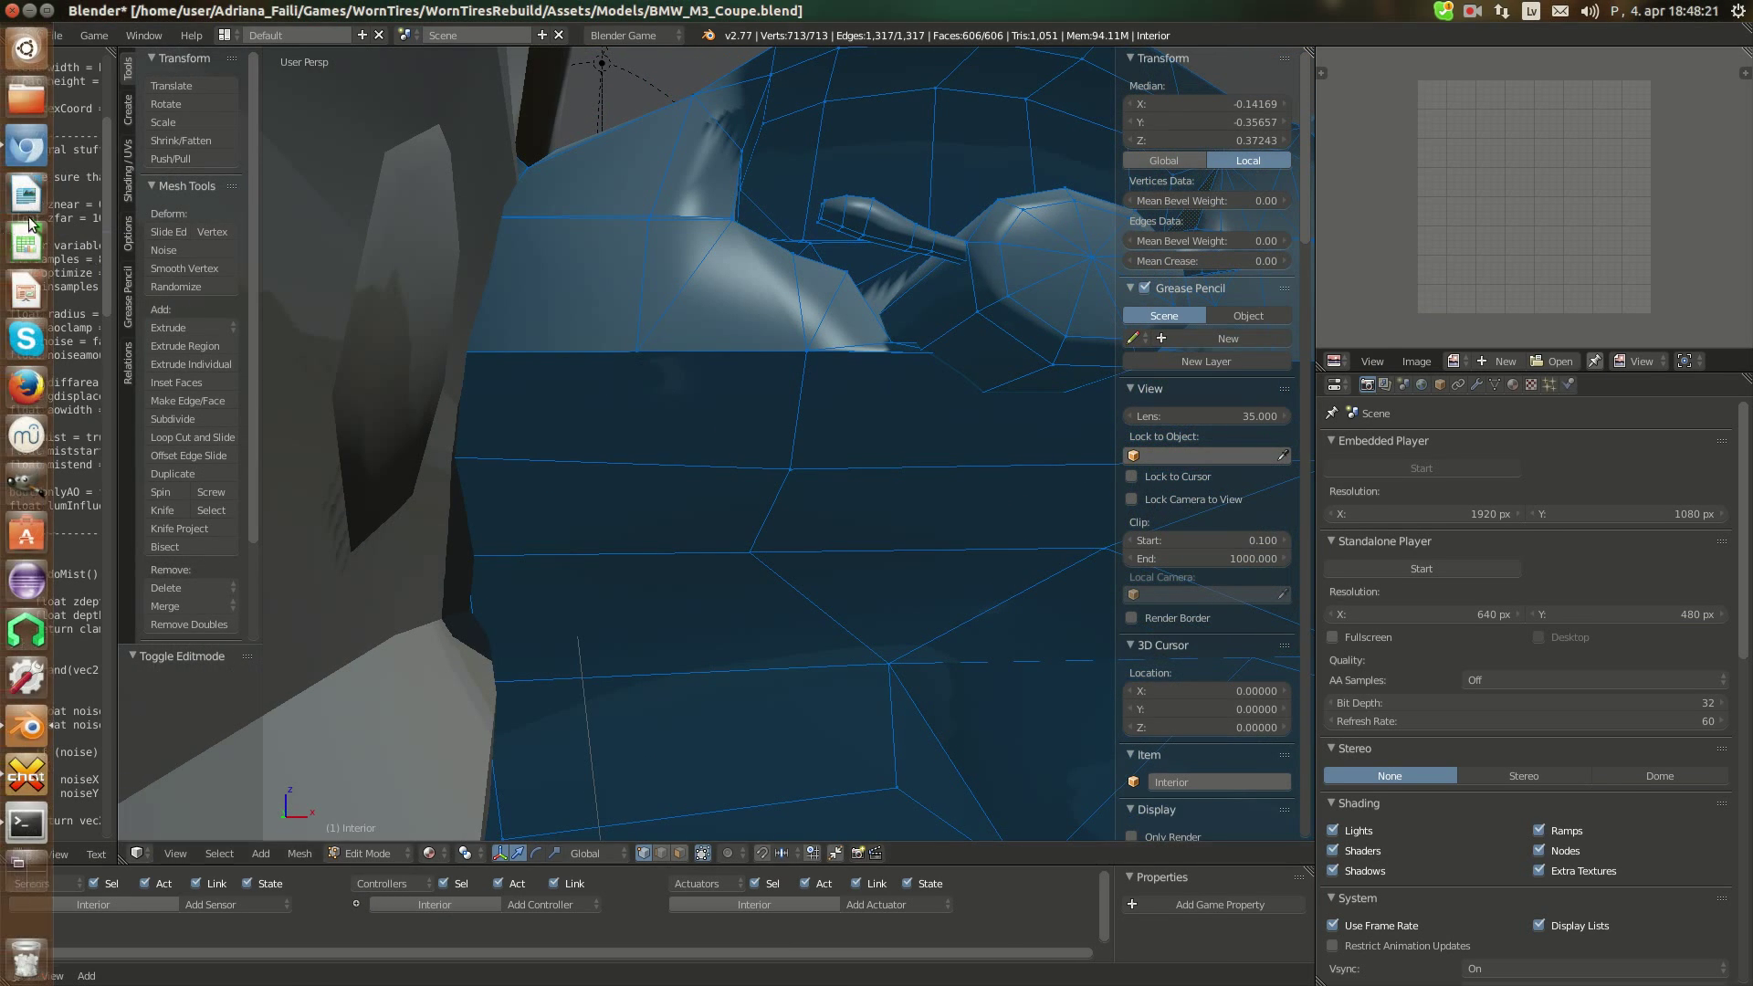
click(28, 149)
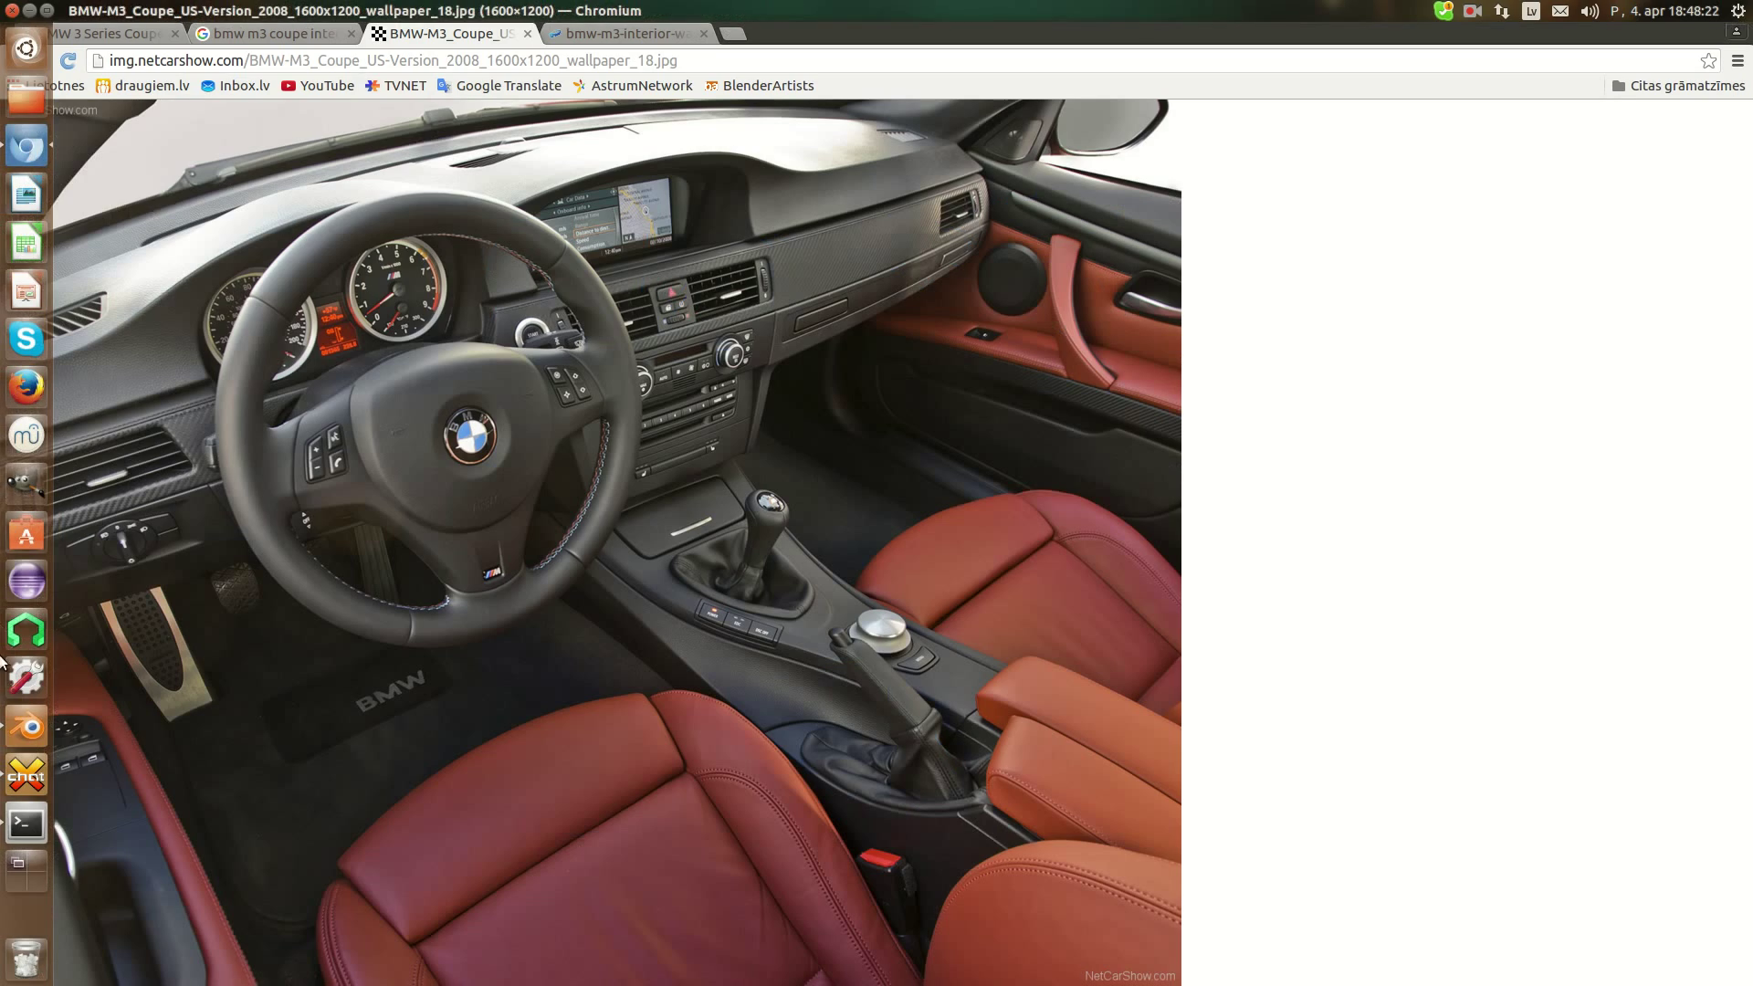
click(26, 728)
middle_drag(802, 414, 2, 290)
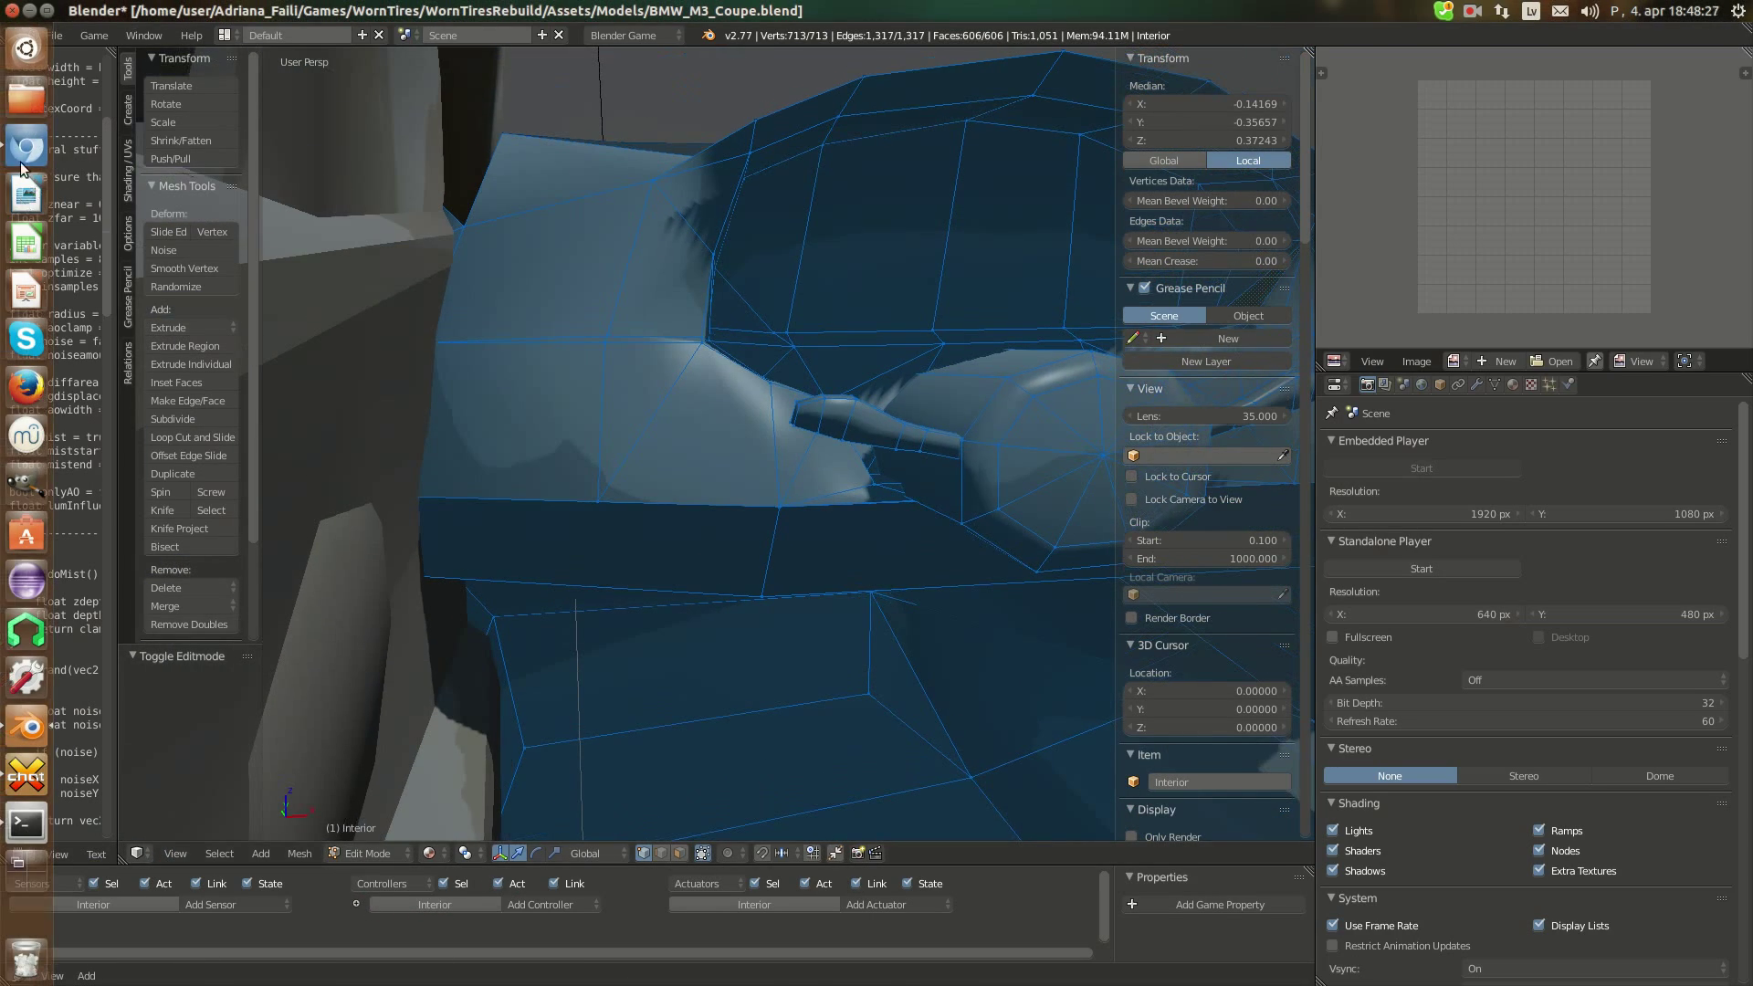
click(27, 150)
click(25, 721)
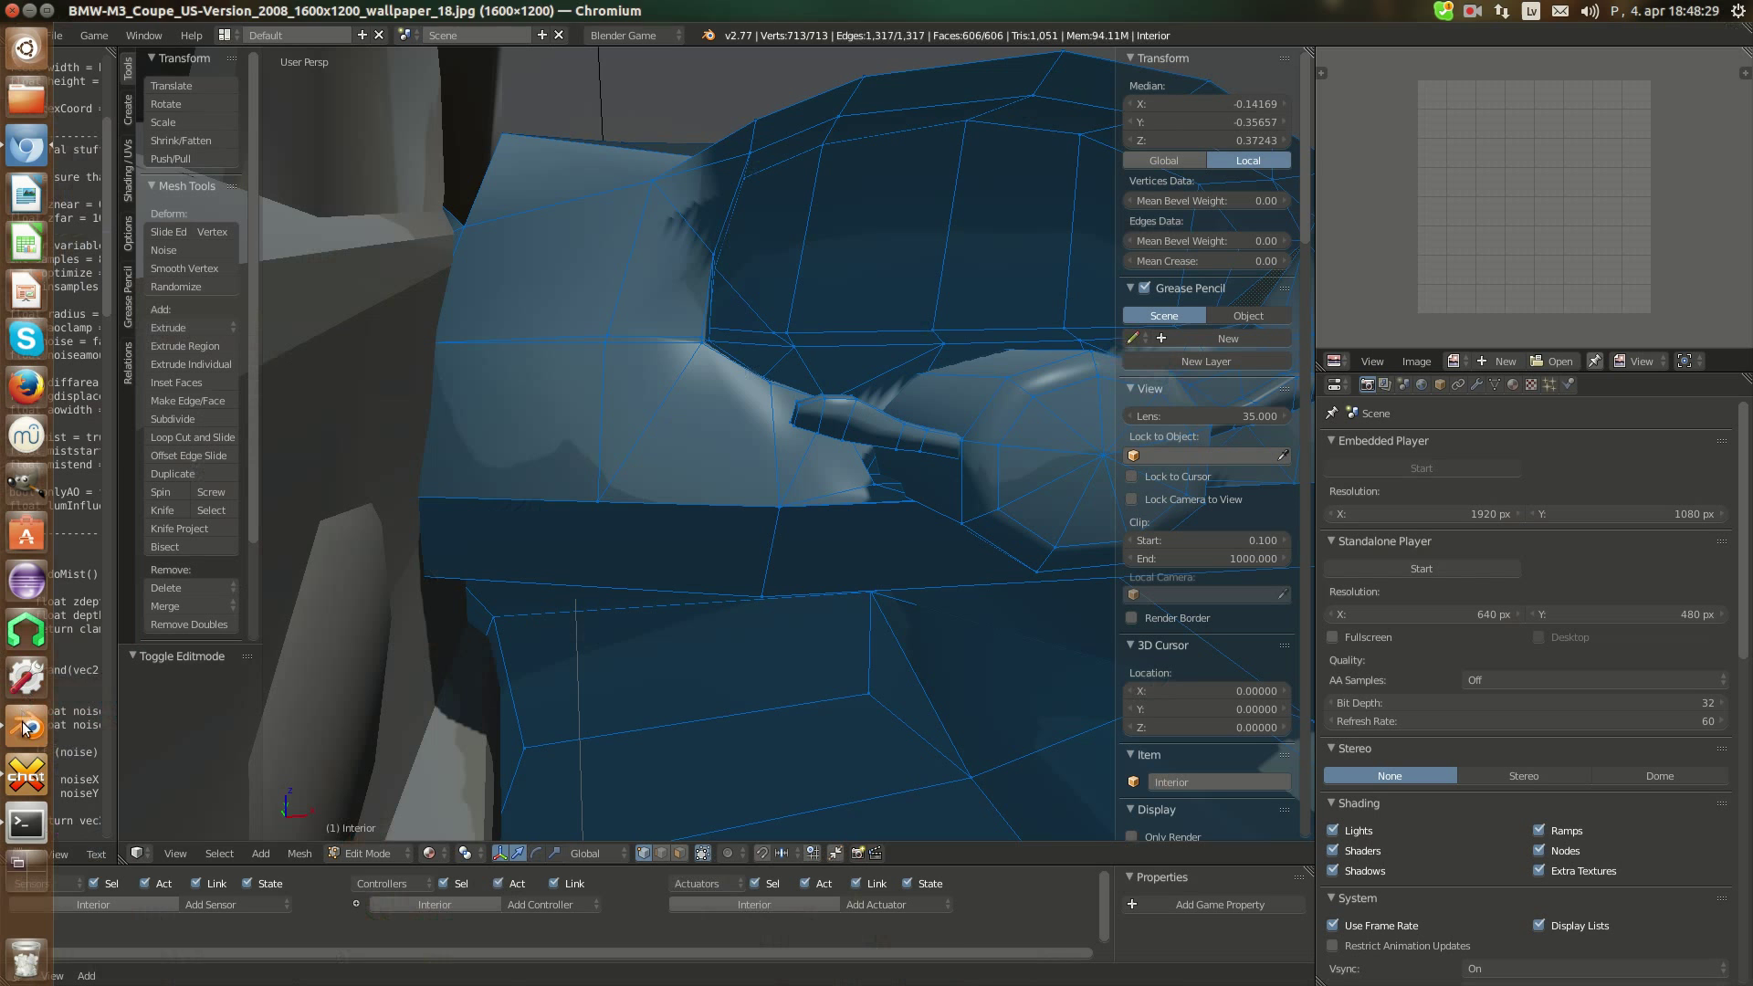
middle_drag(293, 507, 411, 530)
middle_drag(737, 549, 689, 392)
Place the 3D cursor on the lower dashboard beside the driver's door and add an open 9-sided cylinder, radius 0.150 and depth 0.200
click(516, 497)
middle_drag(884, 380, 454, 497)
scroll(954, 455, down, 1)
scroll(442, 512, up, 4)
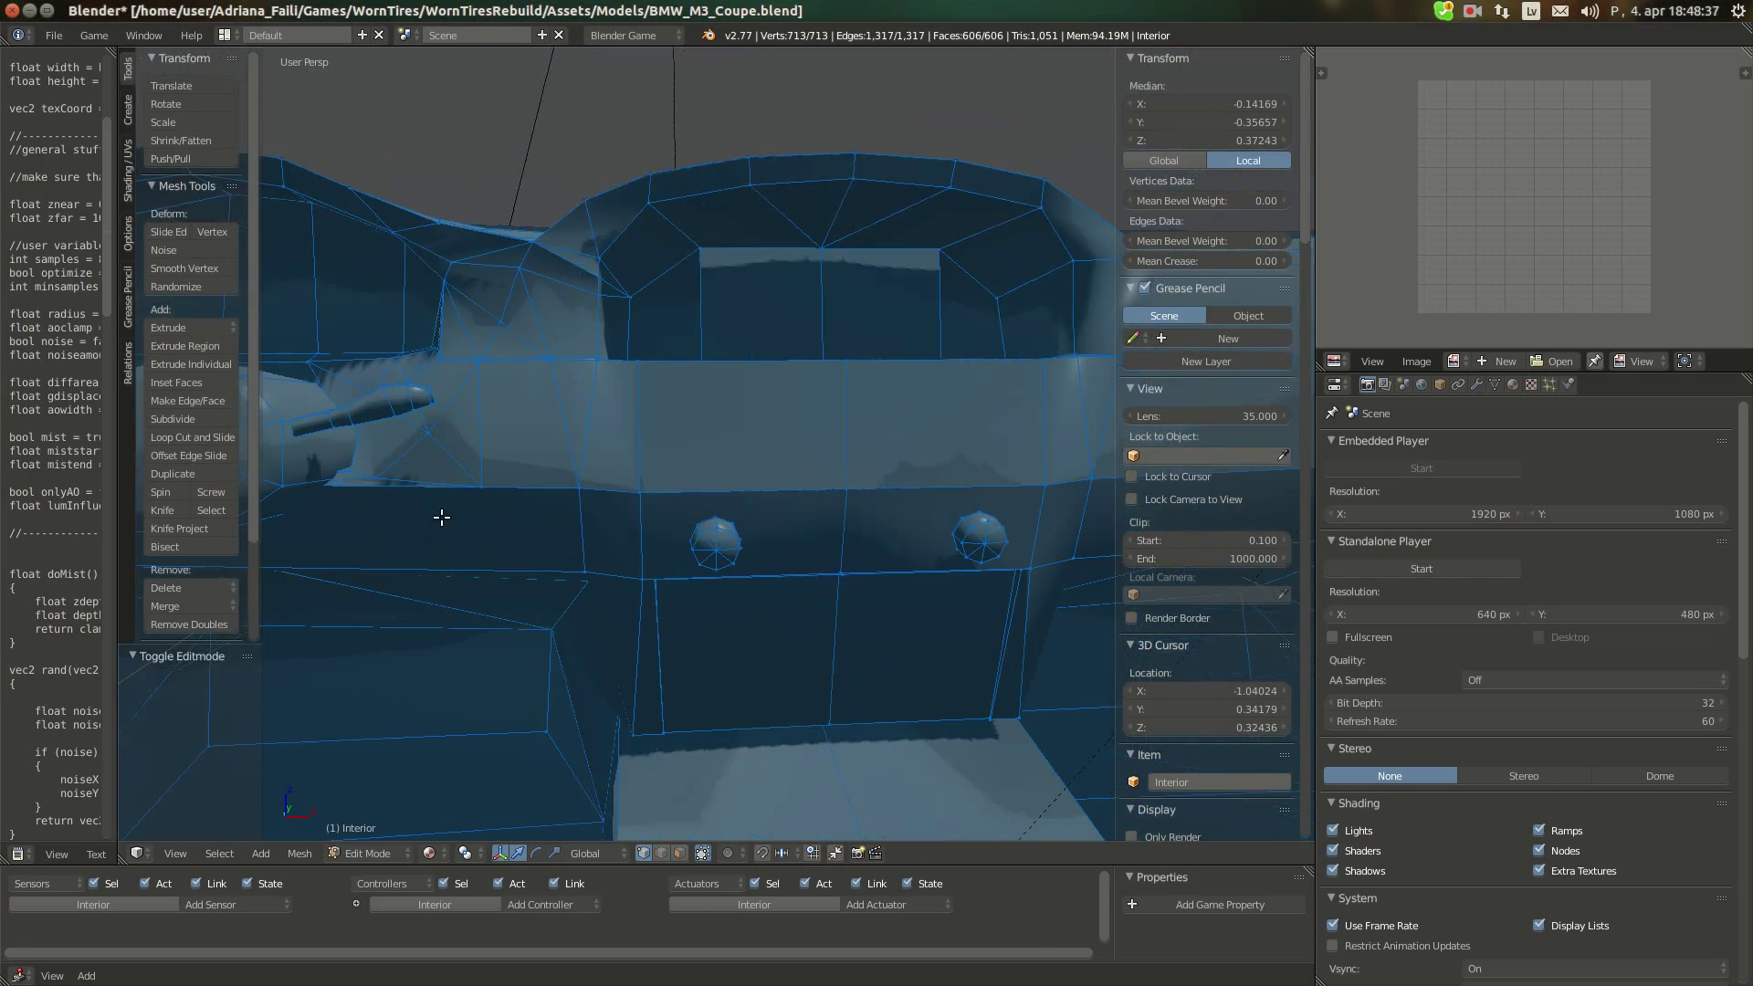
scroll(836, 509, down, 3)
click(27, 155)
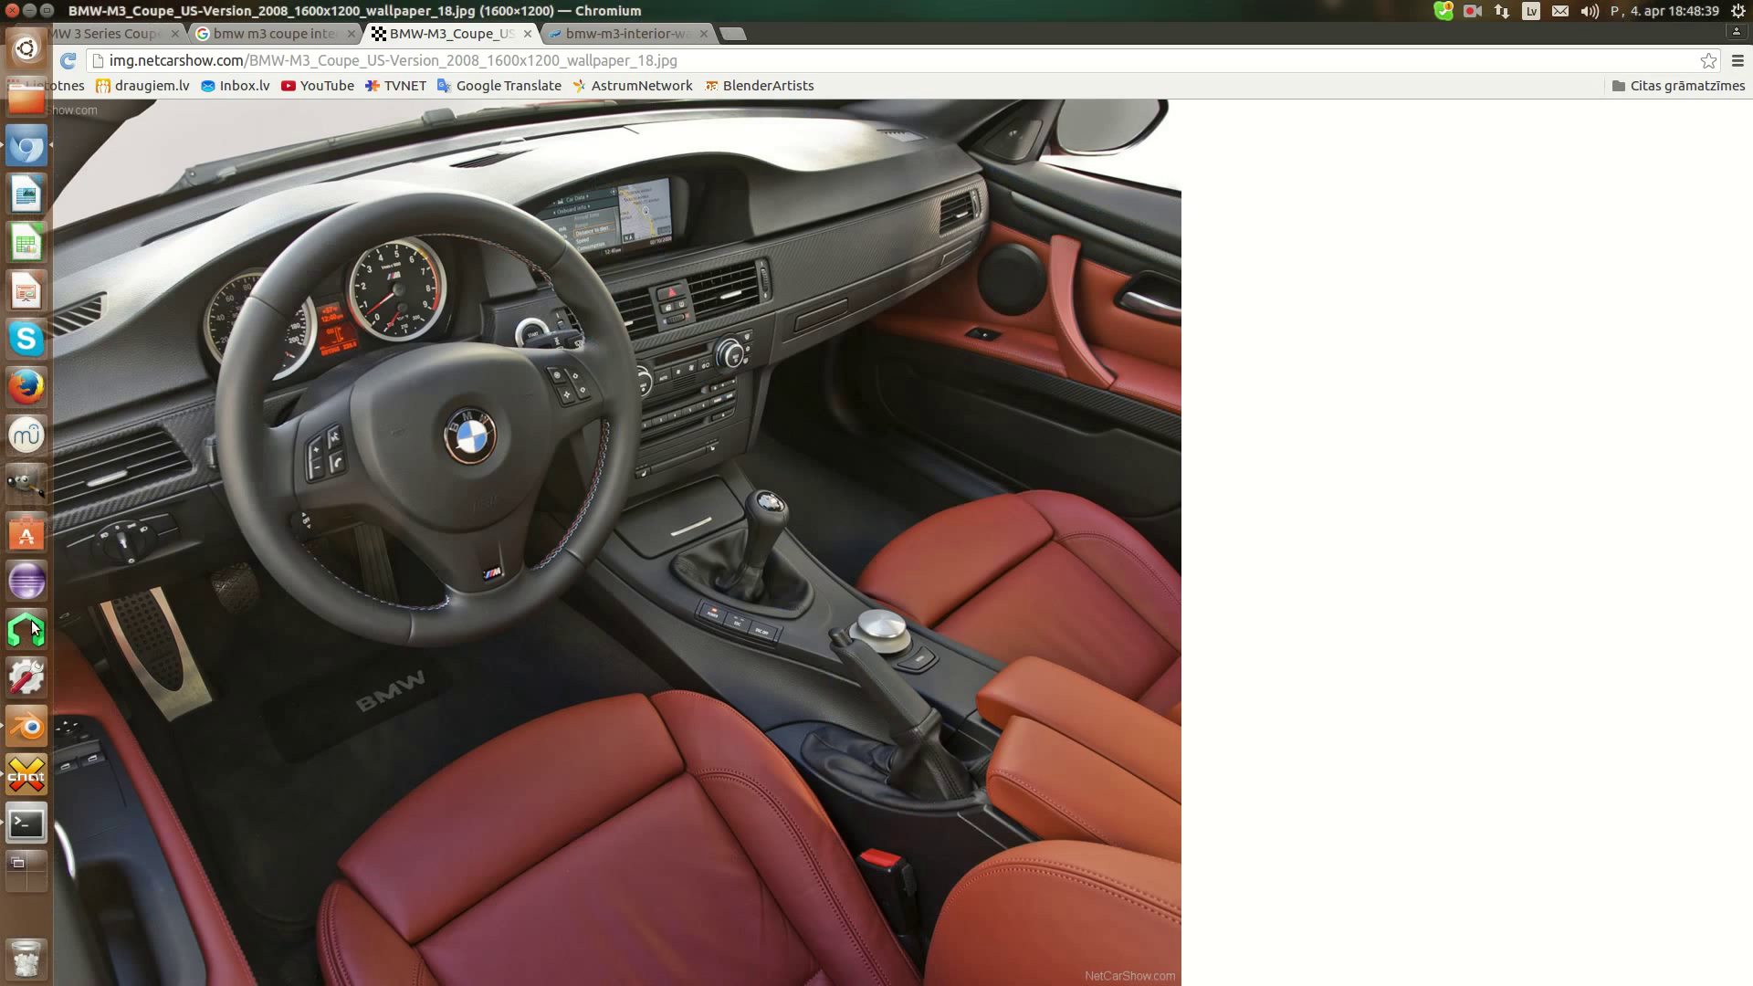
click(26, 727)
middle_drag(431, 485, 626, 396)
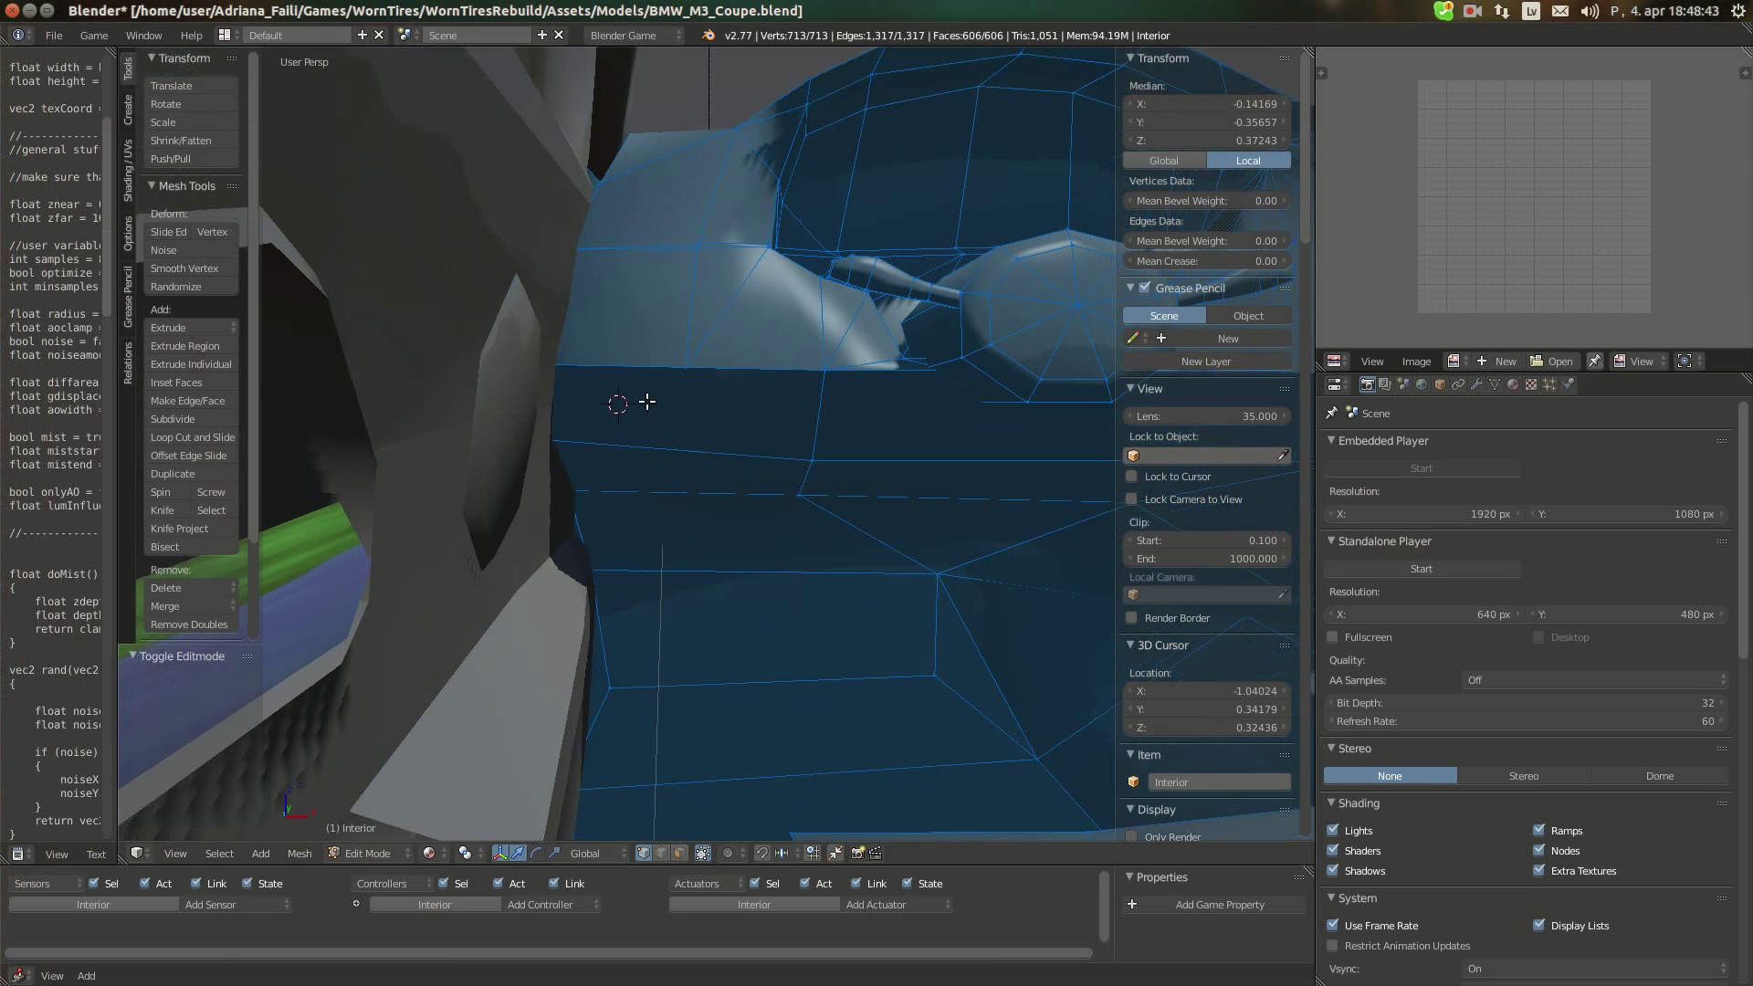
key(shift+a)
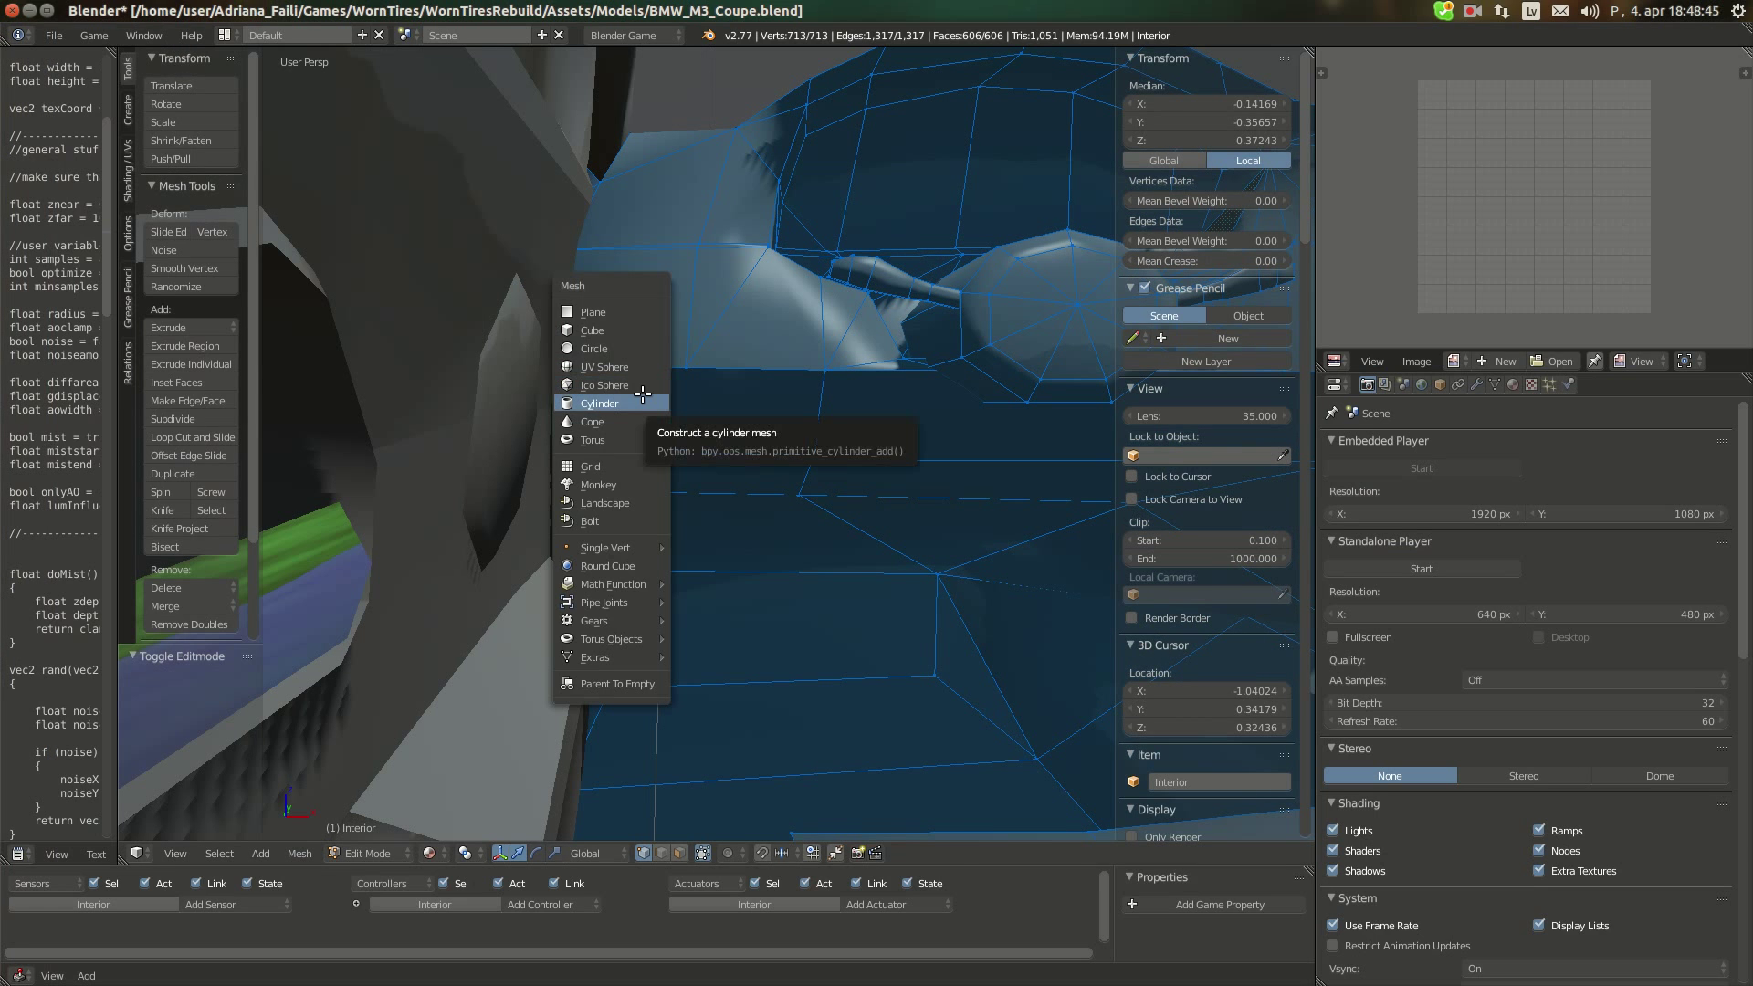
click(643, 395)
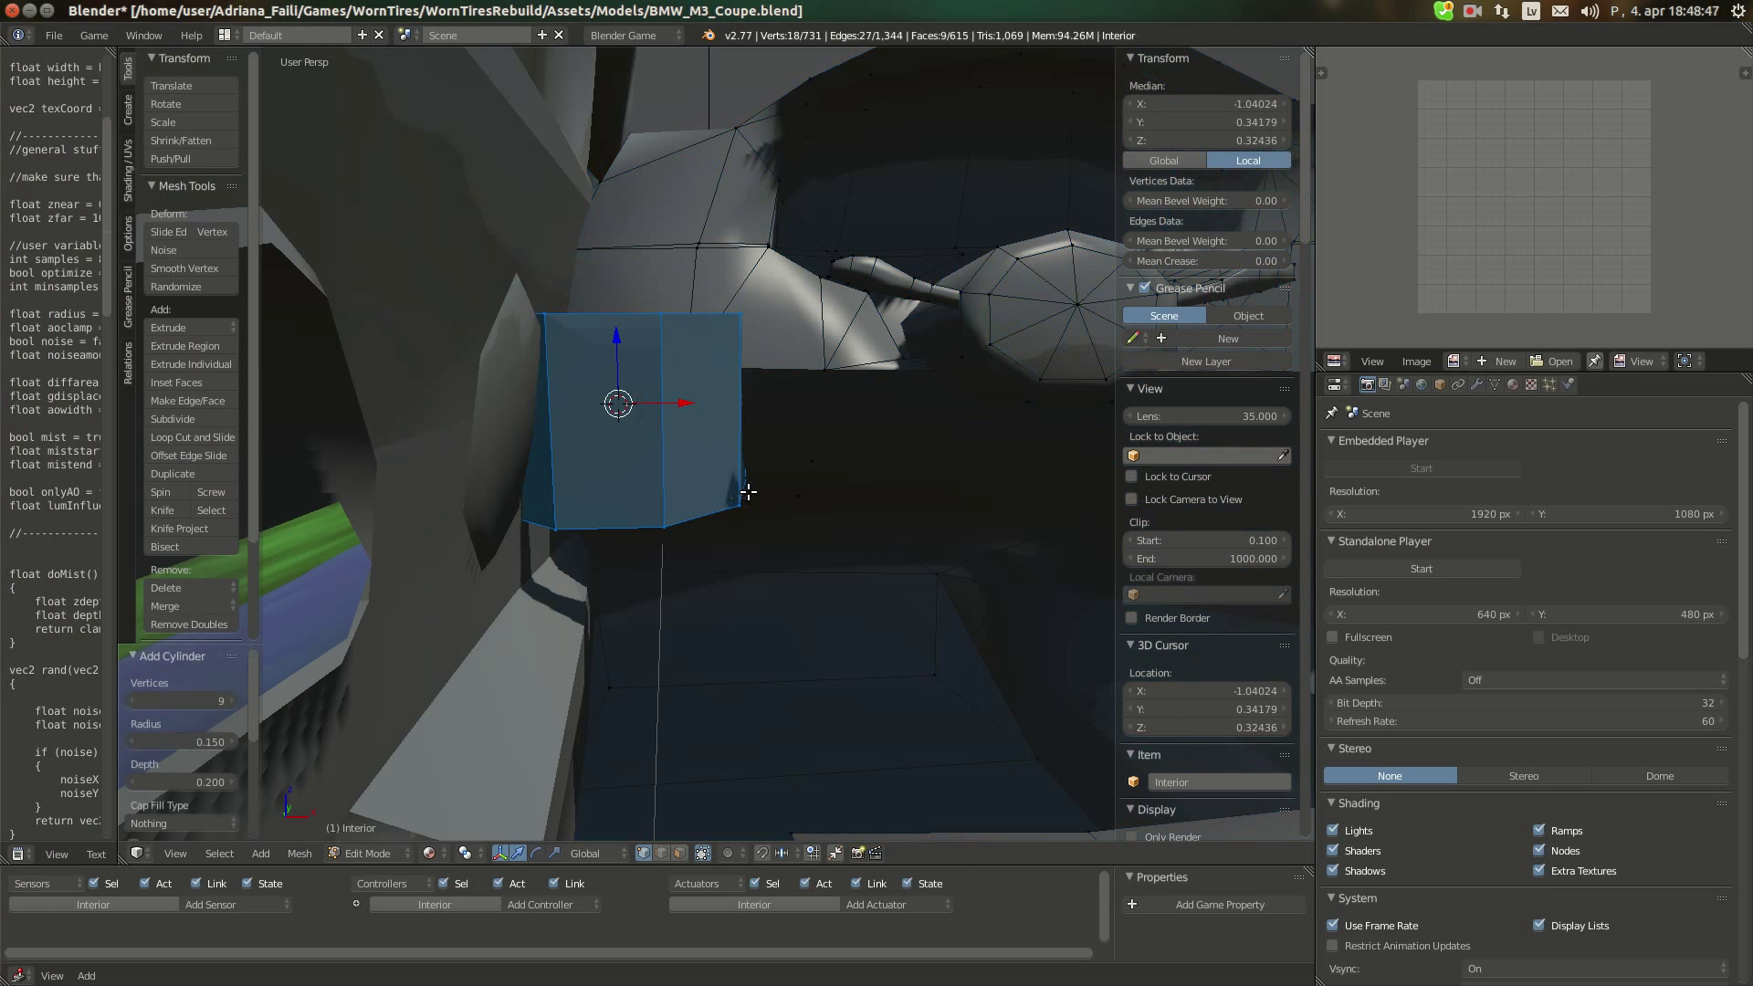
Flatten the cylinder to about 0.162 along Z and scale the resulting ring uniformly by about 0.282
middle_drag(748, 492, 895, 557)
key(s)
key(z)
click(685, 504)
key(s)
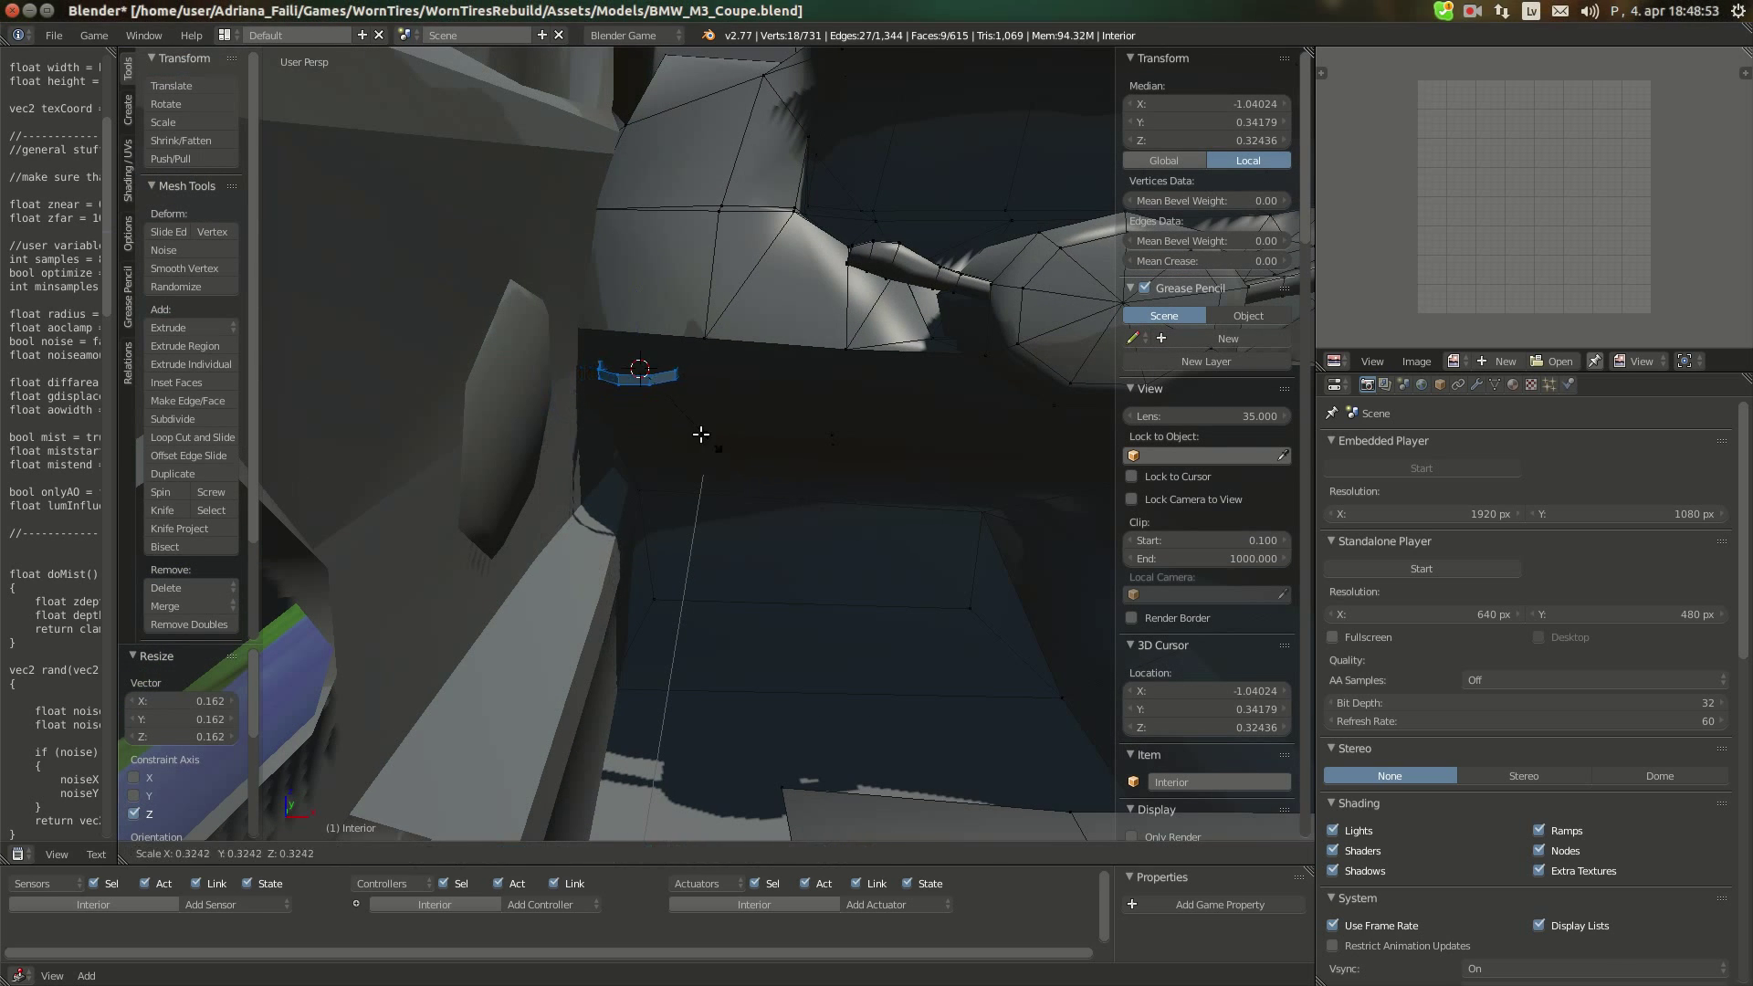
click(696, 423)
Rotate the ring around X to face the driver, turn it about -10.5° around Z, and adjust it about 11.8° around X
middle_drag(688, 477, 811, 522)
key(r)
key(x)
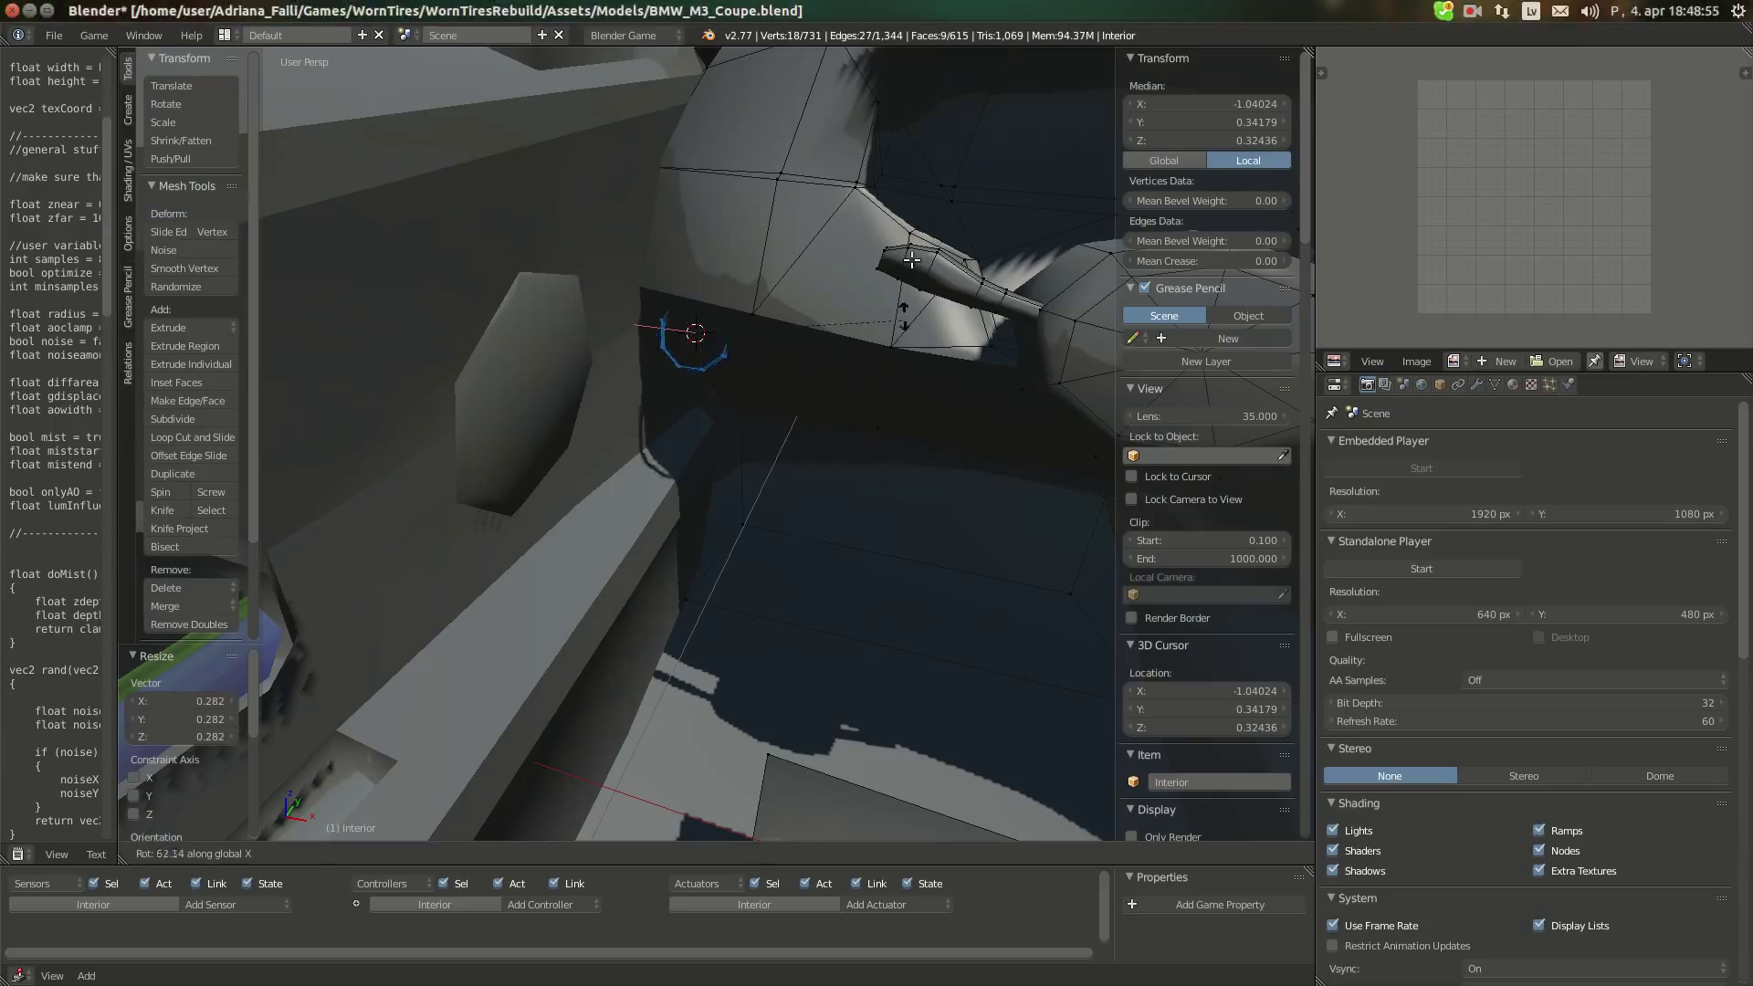
click(922, 197)
key(r)
key(z)
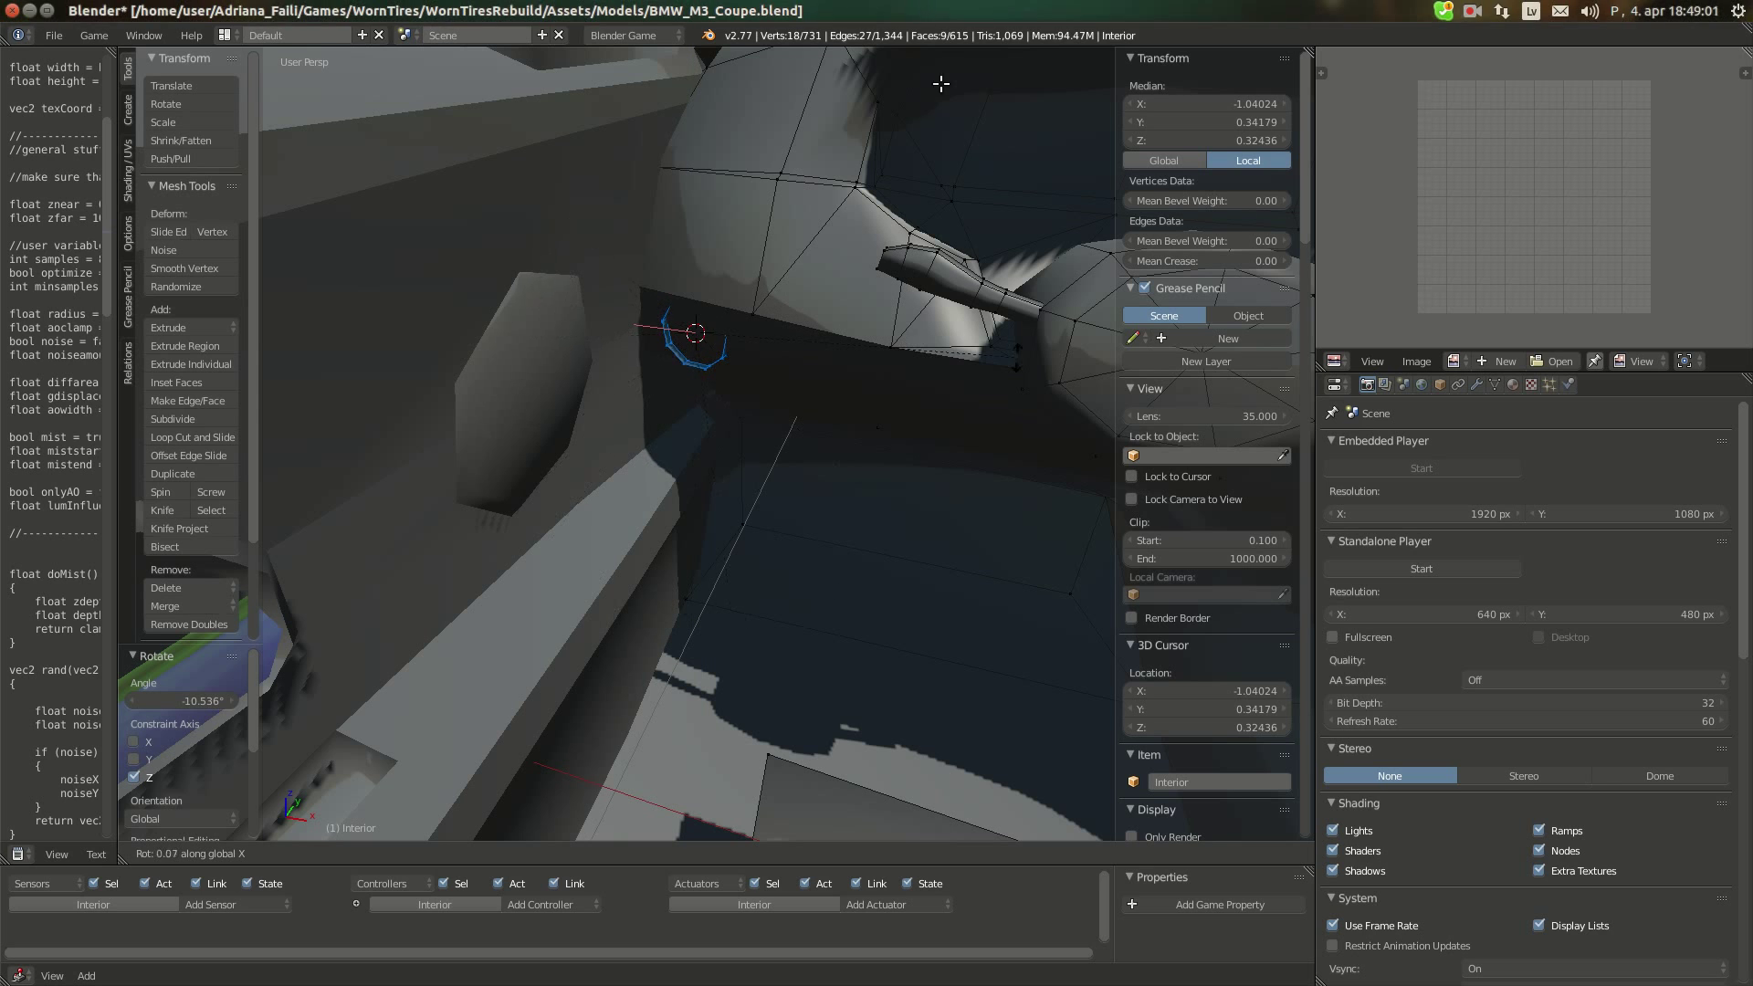
click(936, 387)
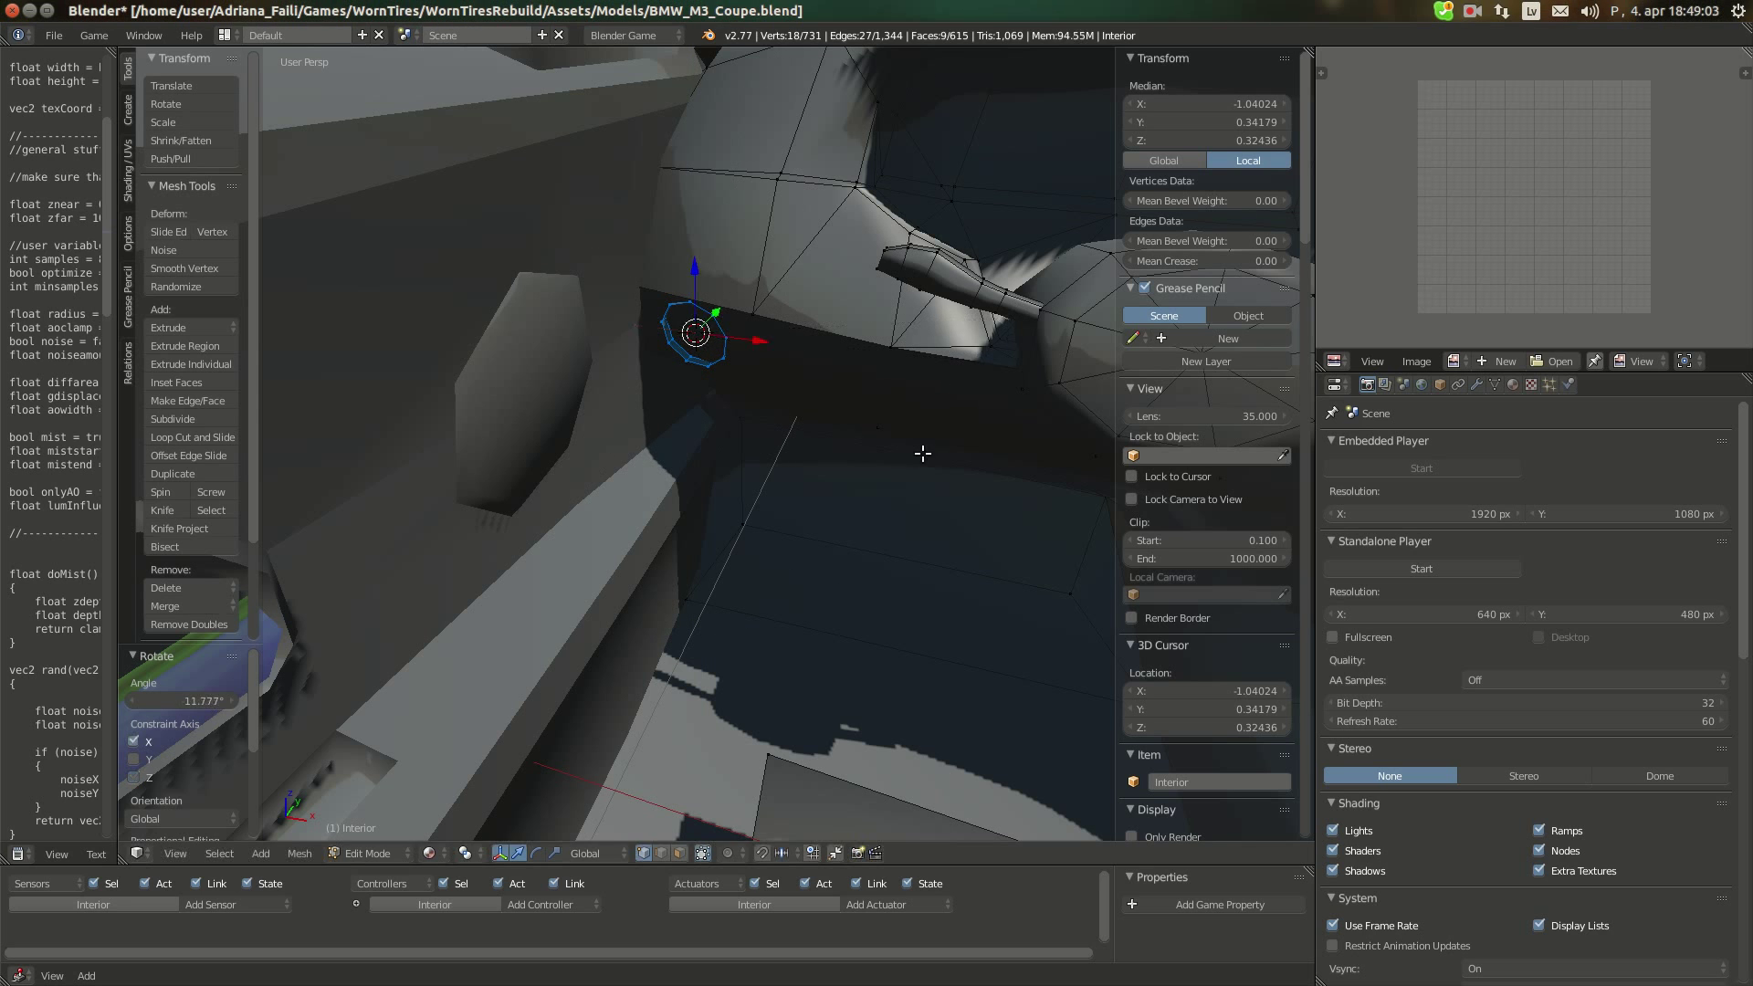
Rotate the ring slightly further around X and scale it uniformly by about 0.915
key(KP_Decimal)
middle_drag(852, 464, 913, 587)
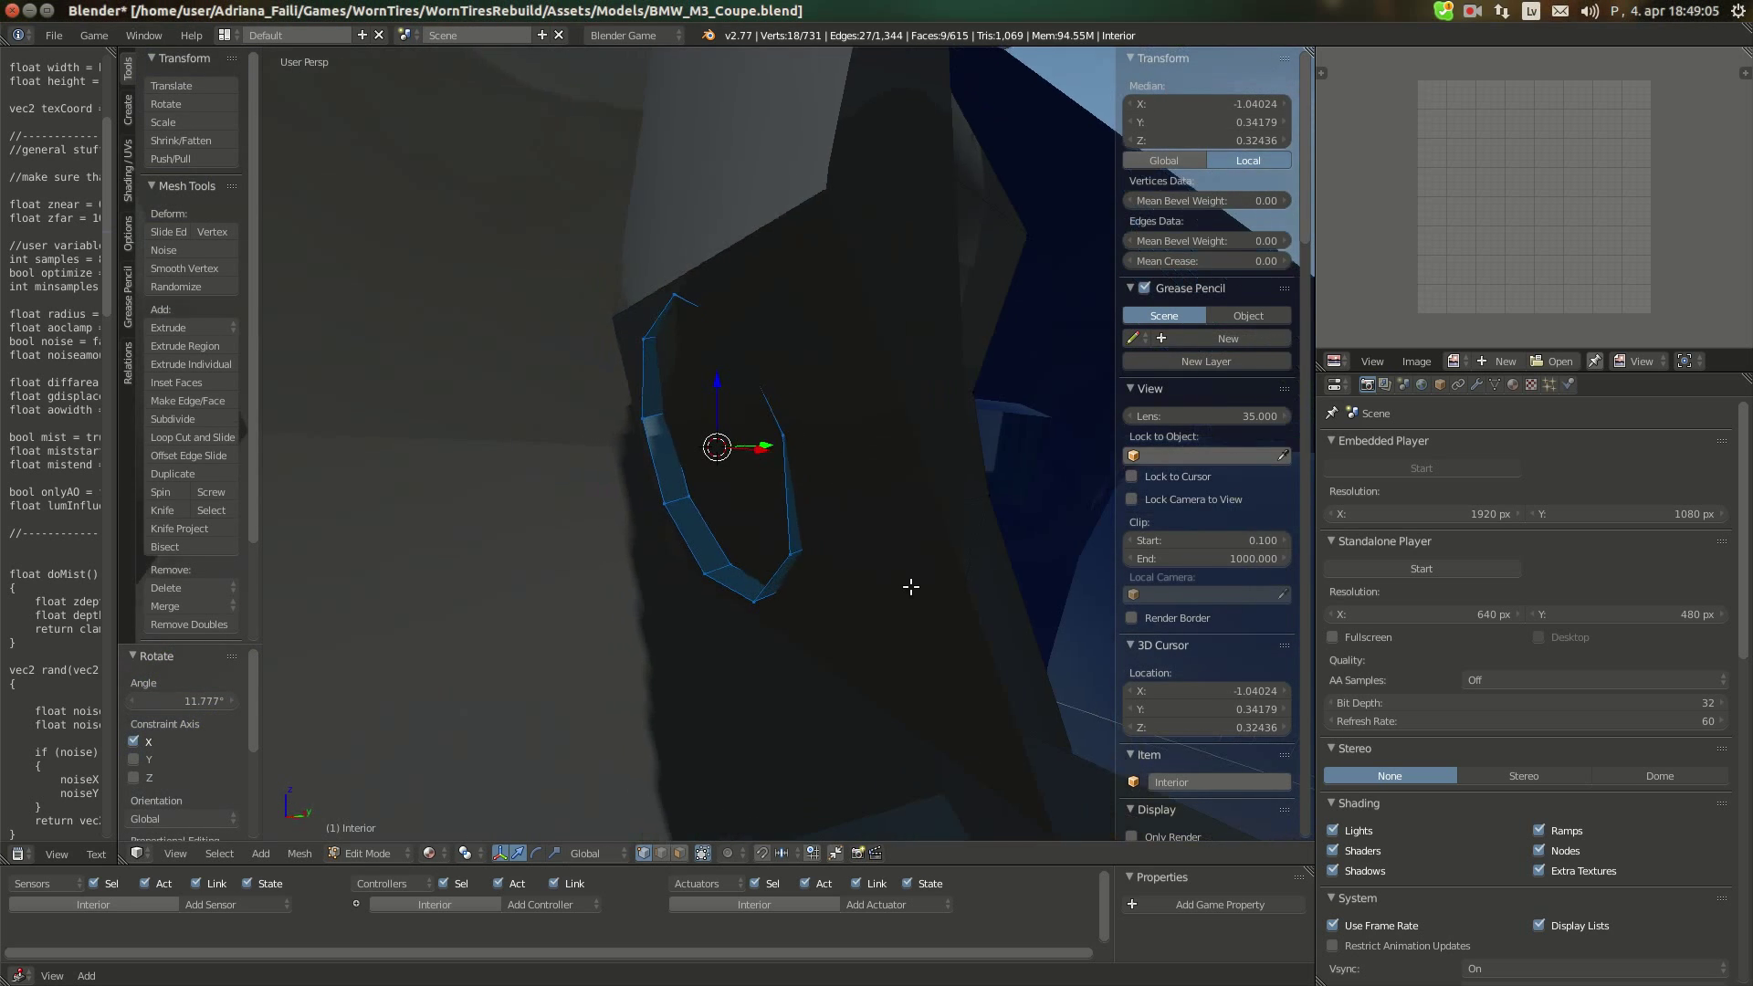
key(r)
key(x)
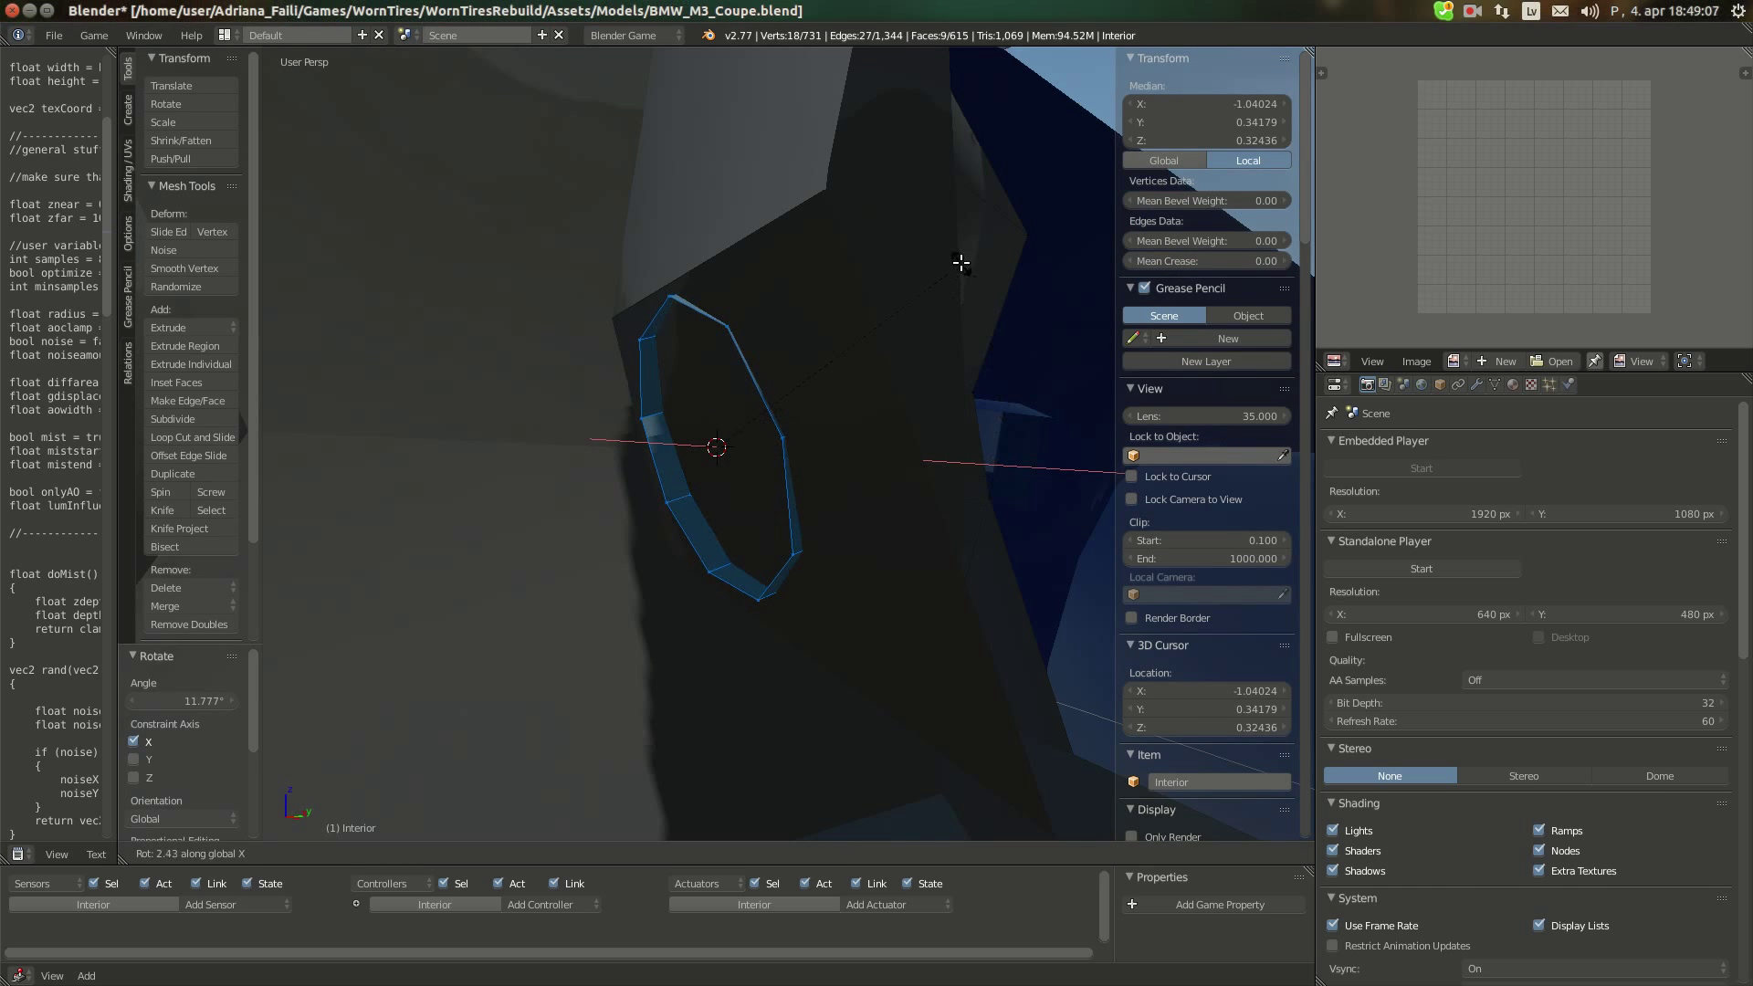
click(938, 218)
middle_drag(863, 352, 980, 422)
scroll(980, 423, down, 4)
middle_drag(855, 459, 908, 490)
key(s)
click(941, 442)
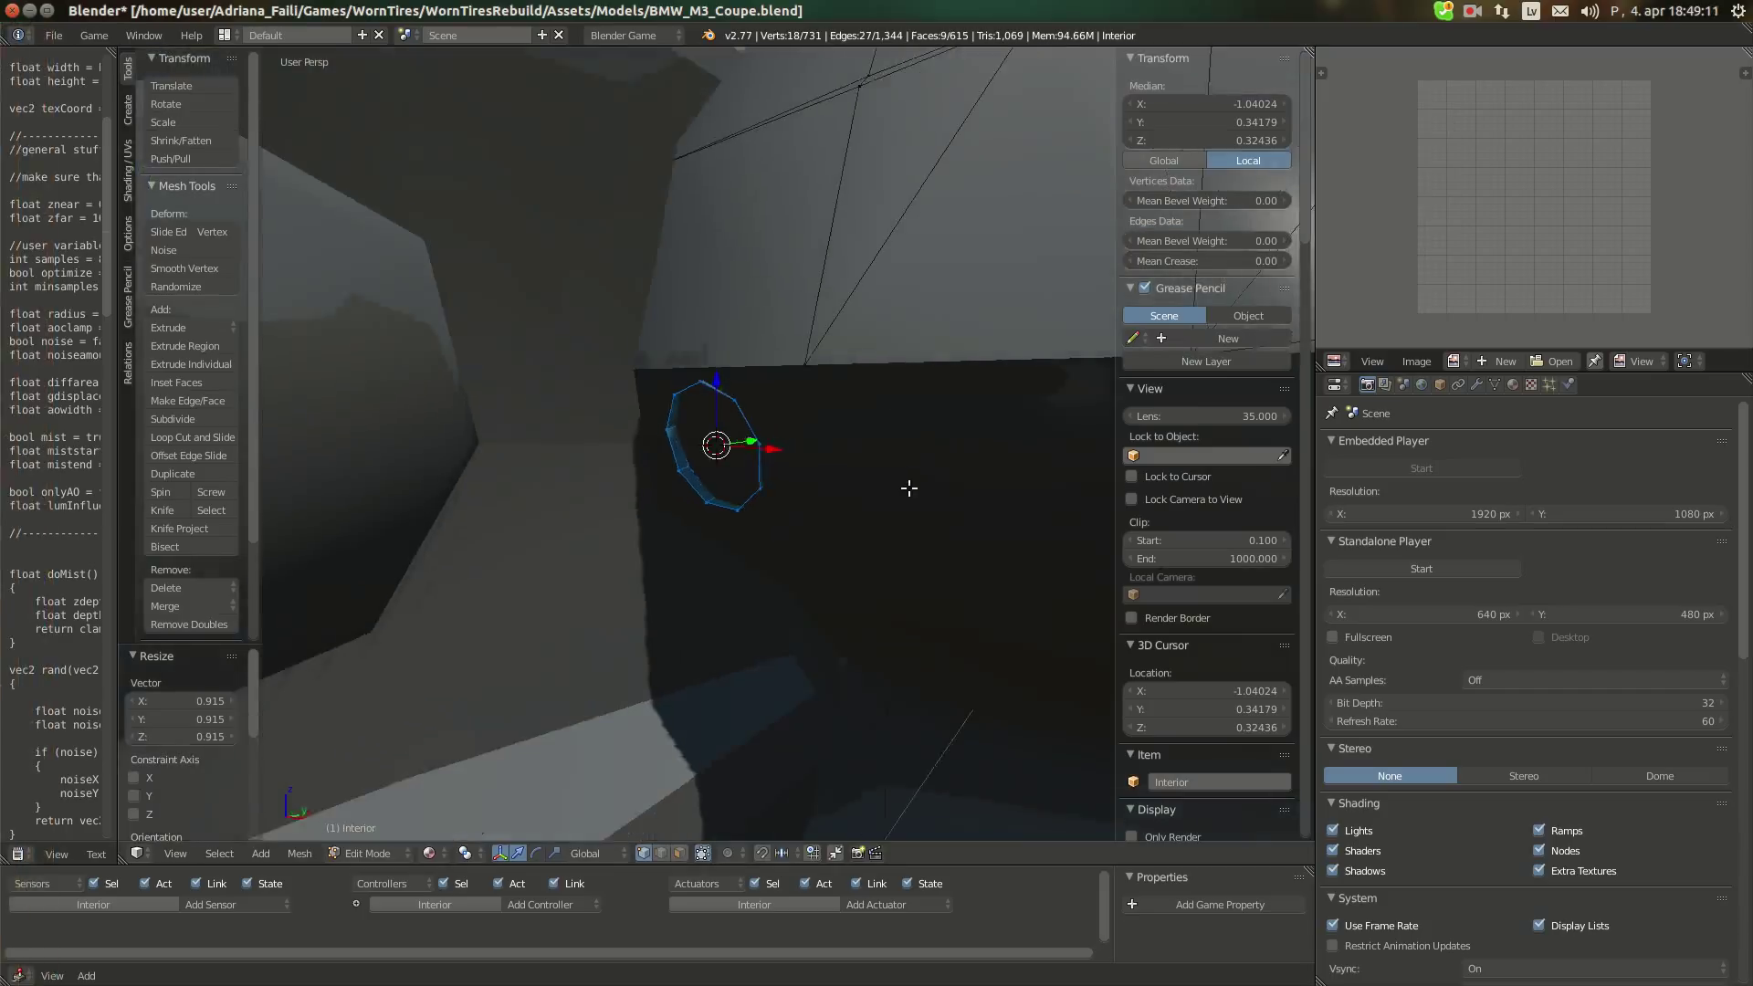
Rotate the ring about 0.66° around X and -3.4° around Z, and check the reference photo in Chromium
key(r)
click(916, 429)
key(r)
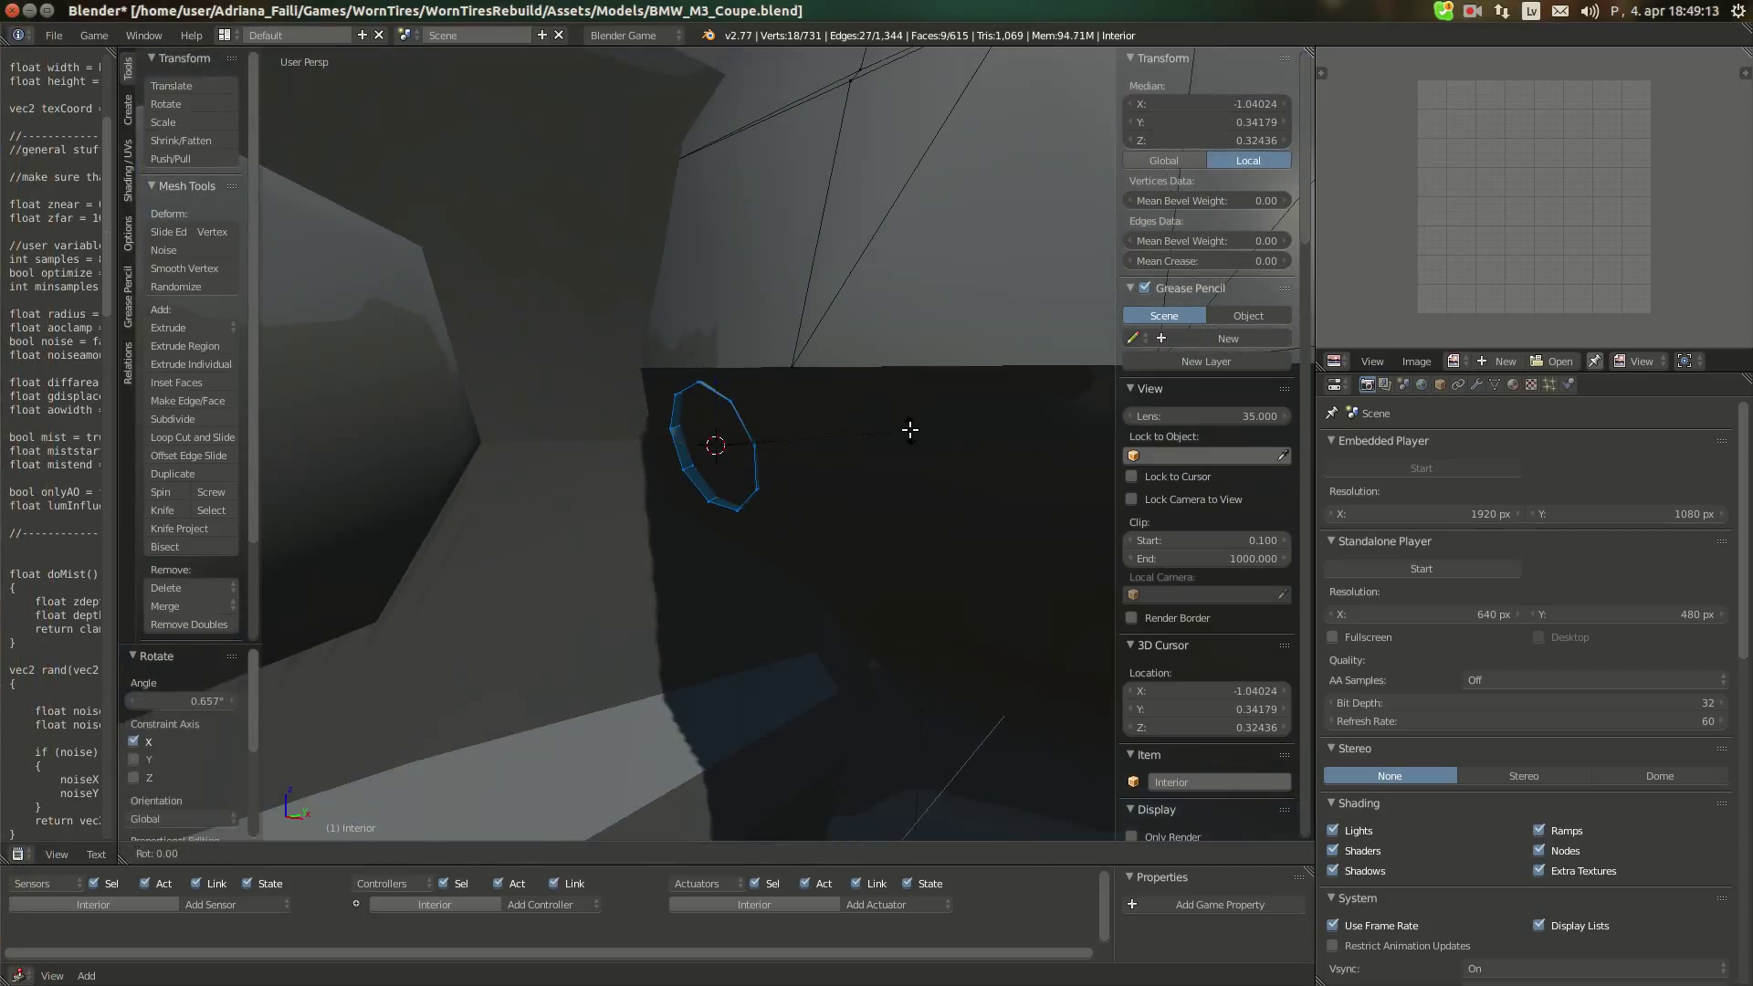
click(691, 544)
click(13, 148)
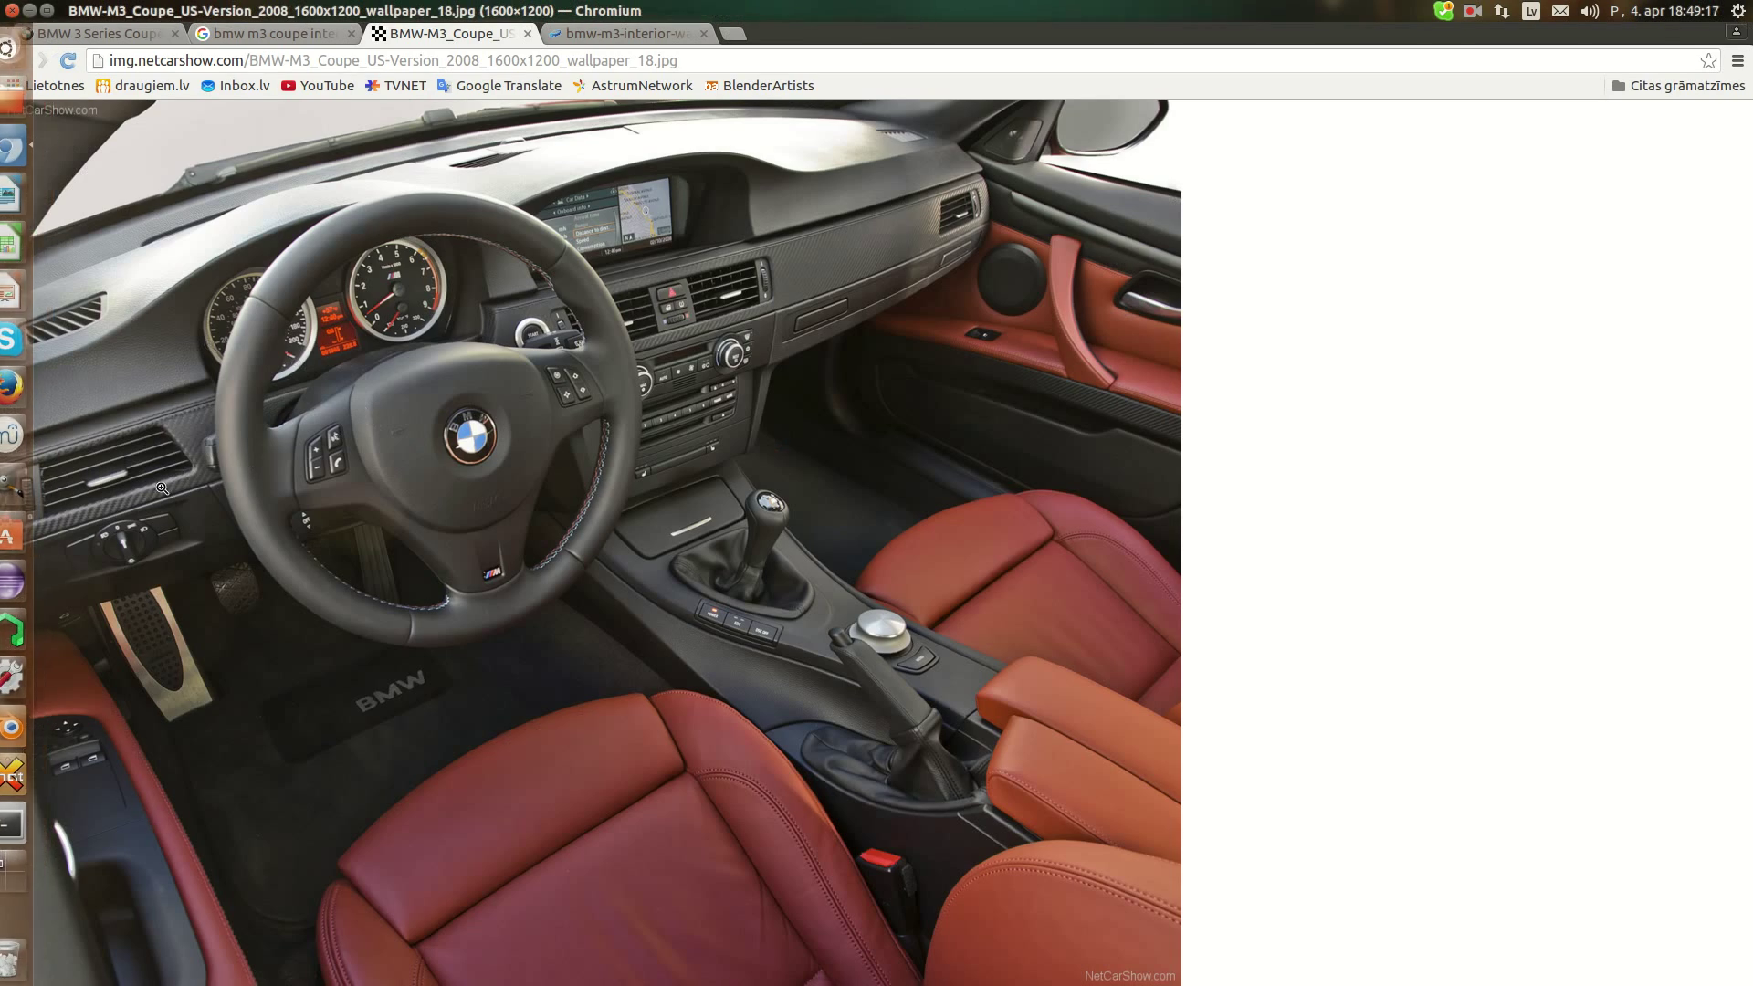
click(11, 726)
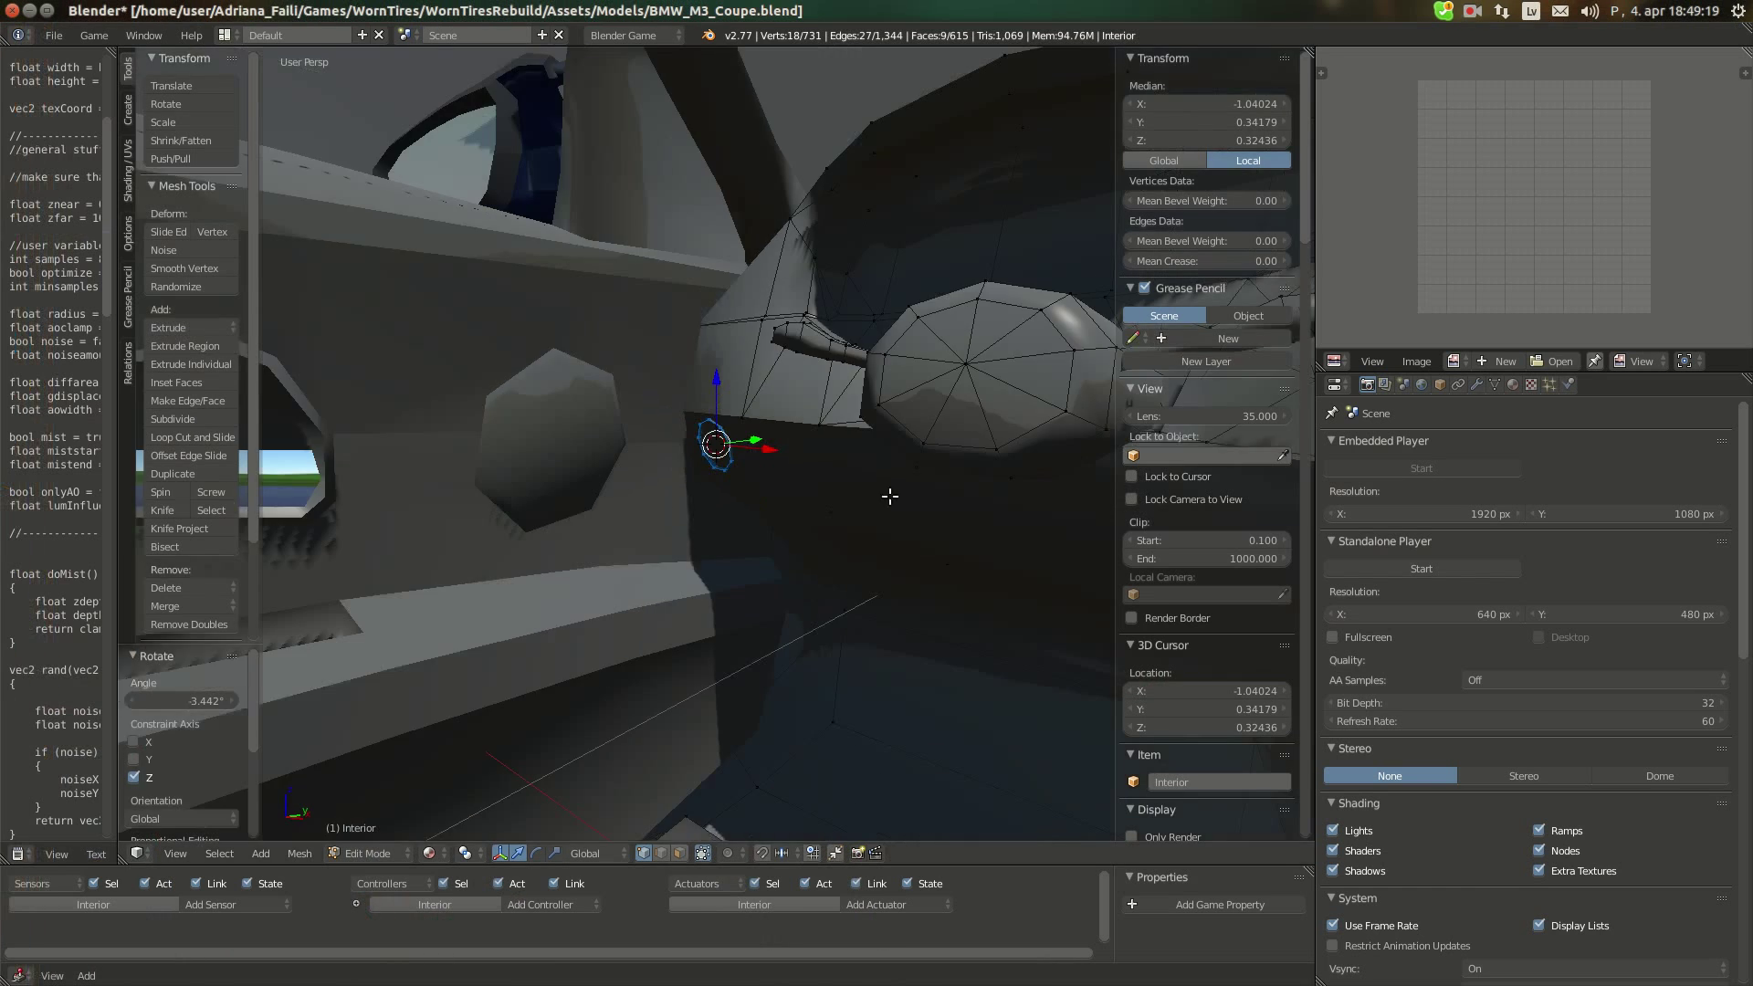
Move the ring about 0.051 along X toward the steering column
middle_drag(890, 496, 949, 486)
shift+middle_drag(835, 485, 724, 480)
scroll(634, 431, up, 1)
drag(637, 431, 680, 438)
middle_drag(680, 439, 694, 425)
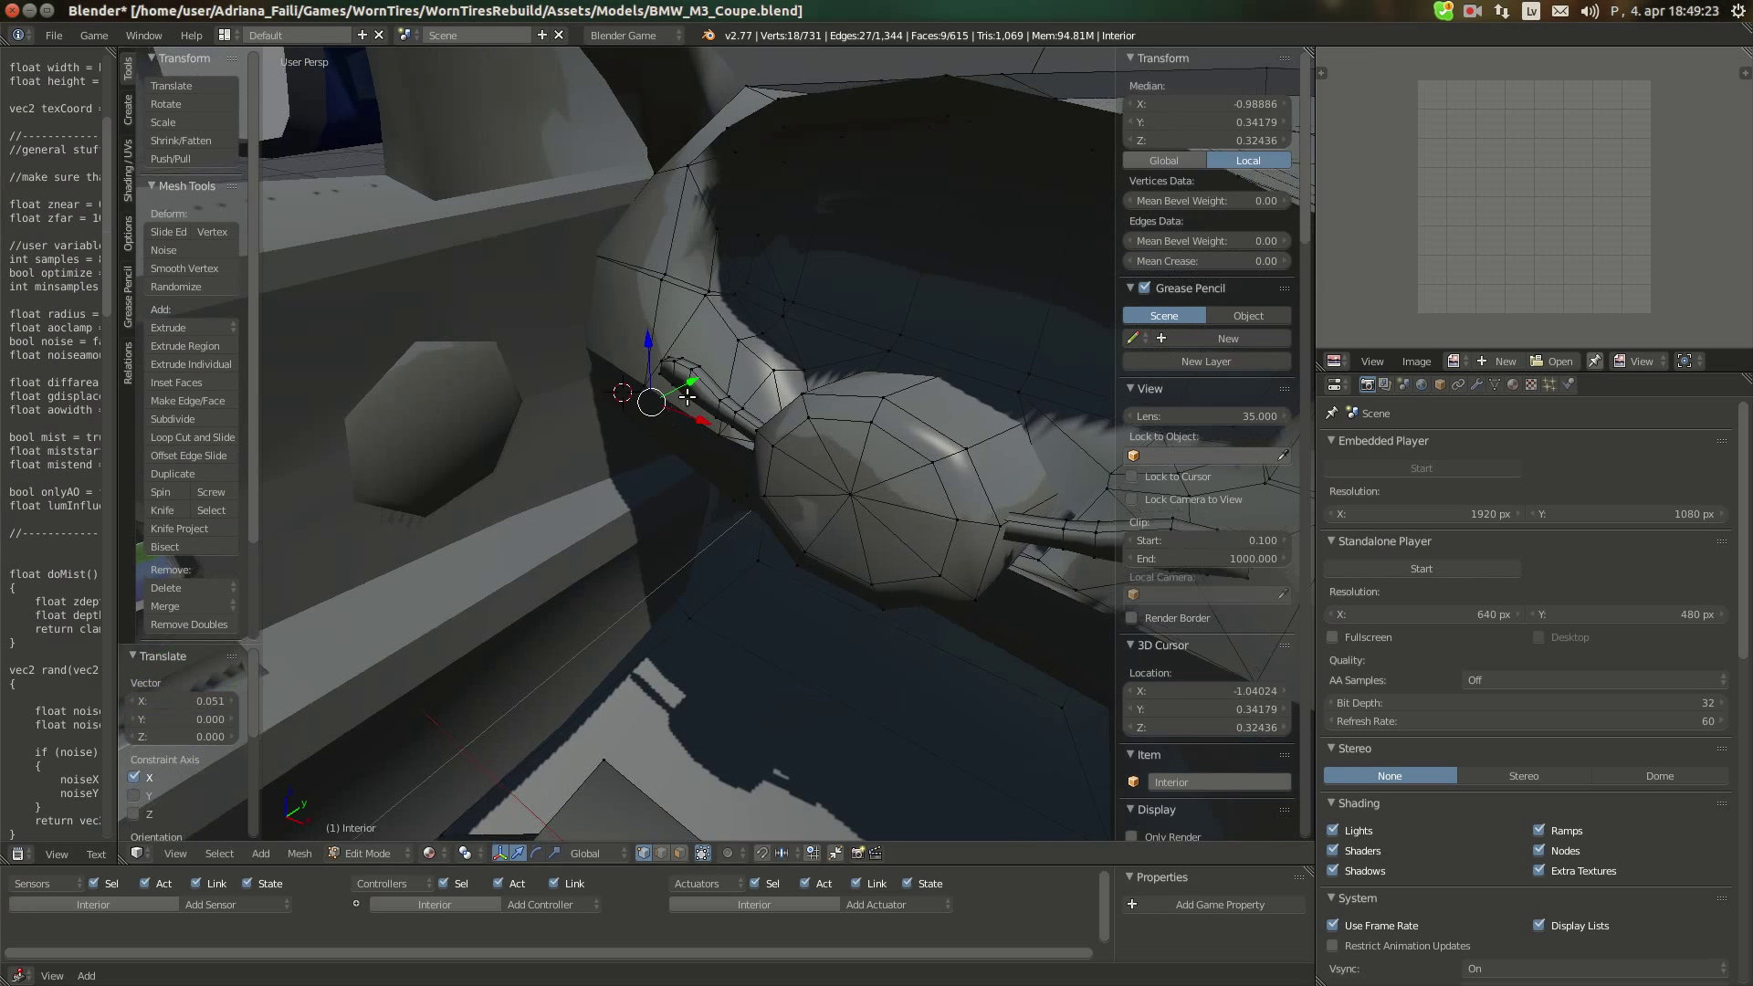
Move the ring about -0.016 along Y and -0.002 along Z, and check the reference photo in Chromium
drag(674, 404, 671, 392)
middle_drag(672, 392, 732, 410)
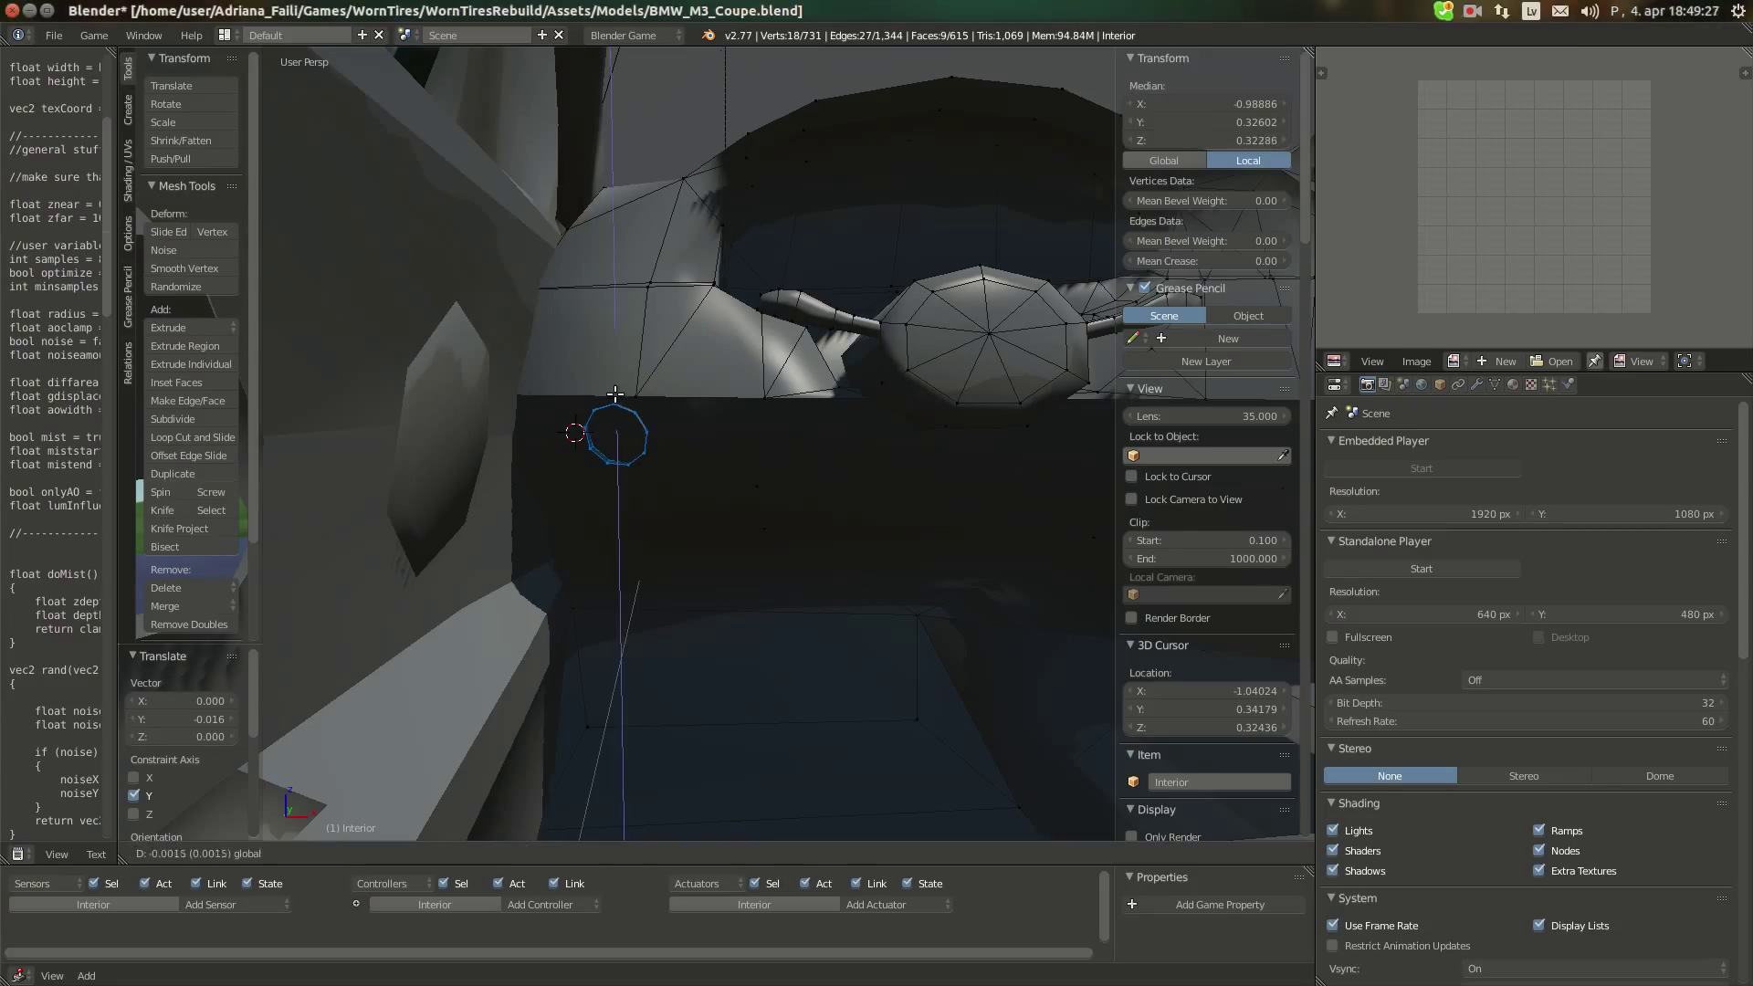
click(26, 146)
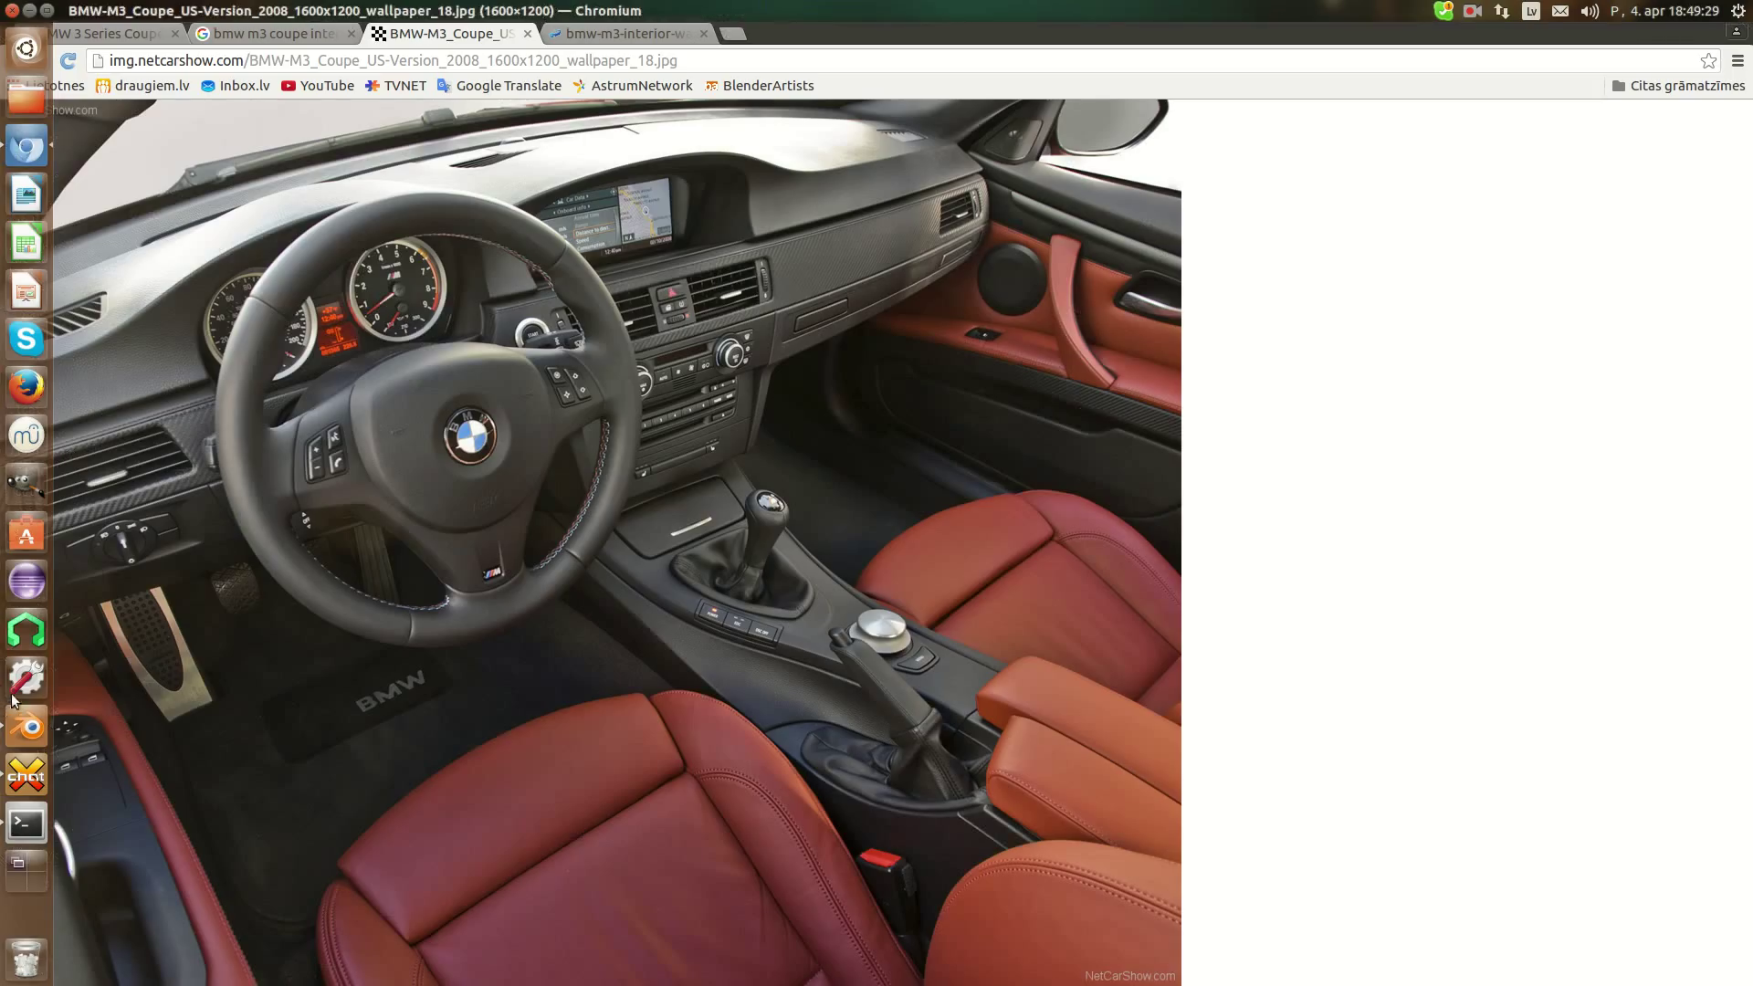
click(28, 728)
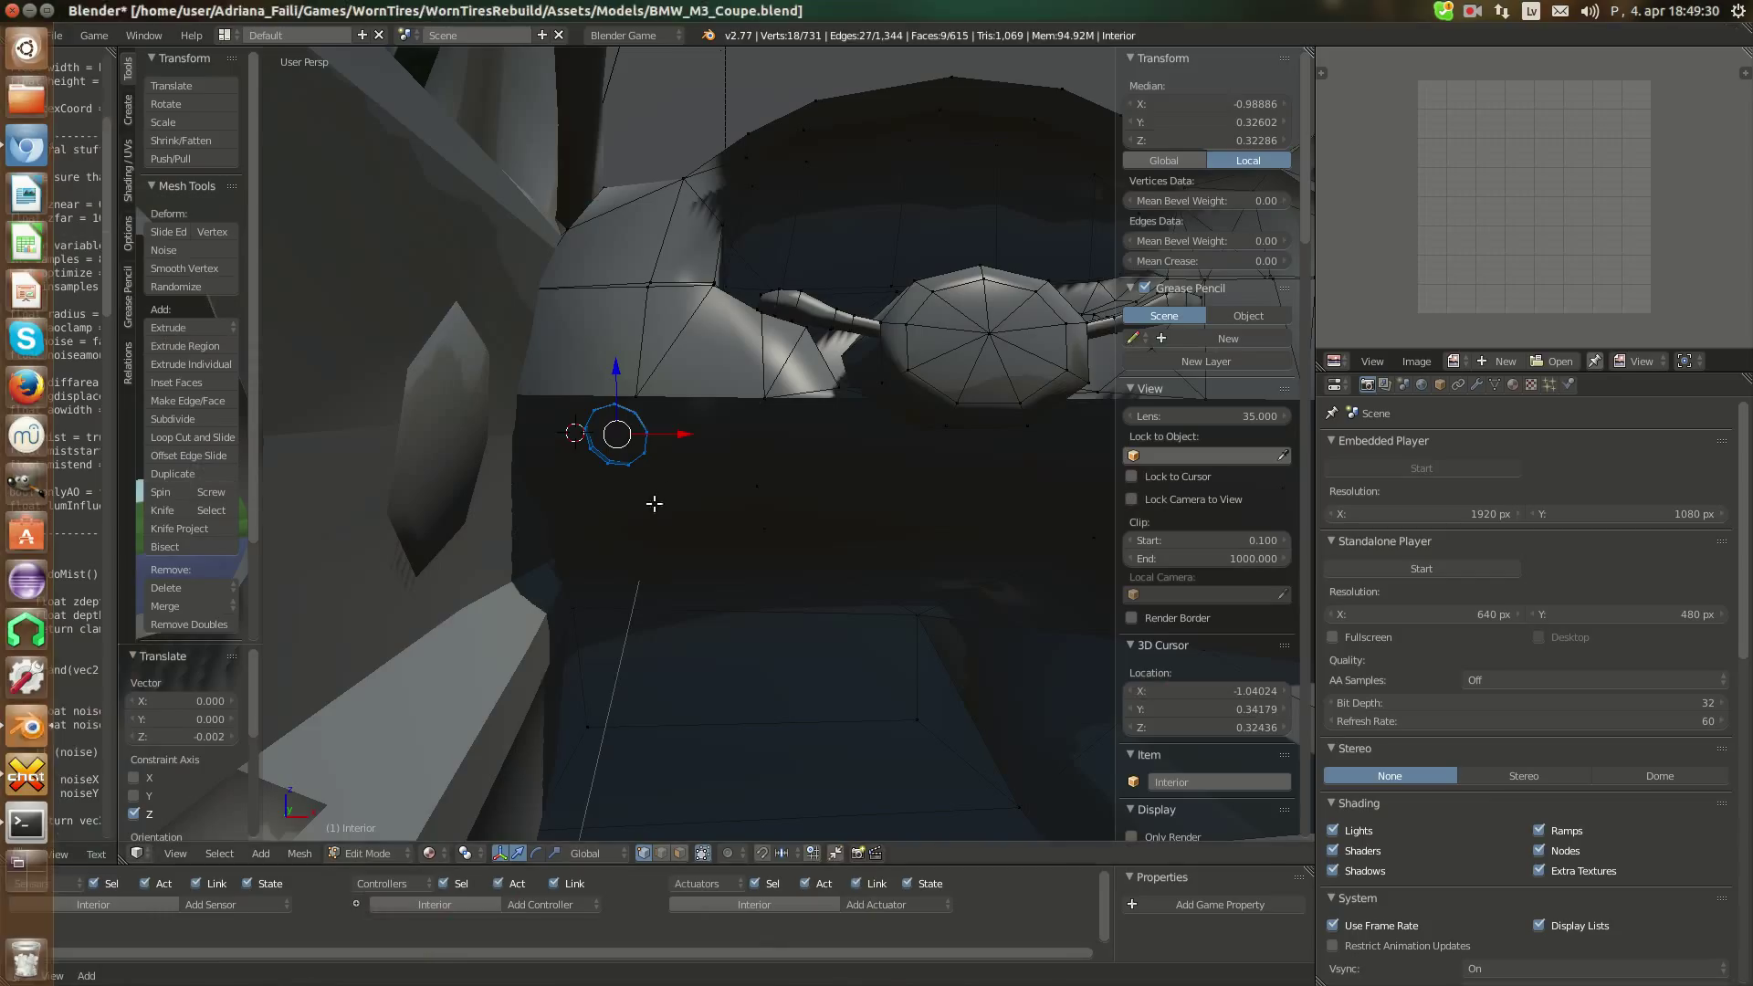
Move the ring about 0.020 along X and -0.004 along Y to seat it against the dashboard
key(g)
click(684, 437)
middle_drag(685, 437, 659, 403)
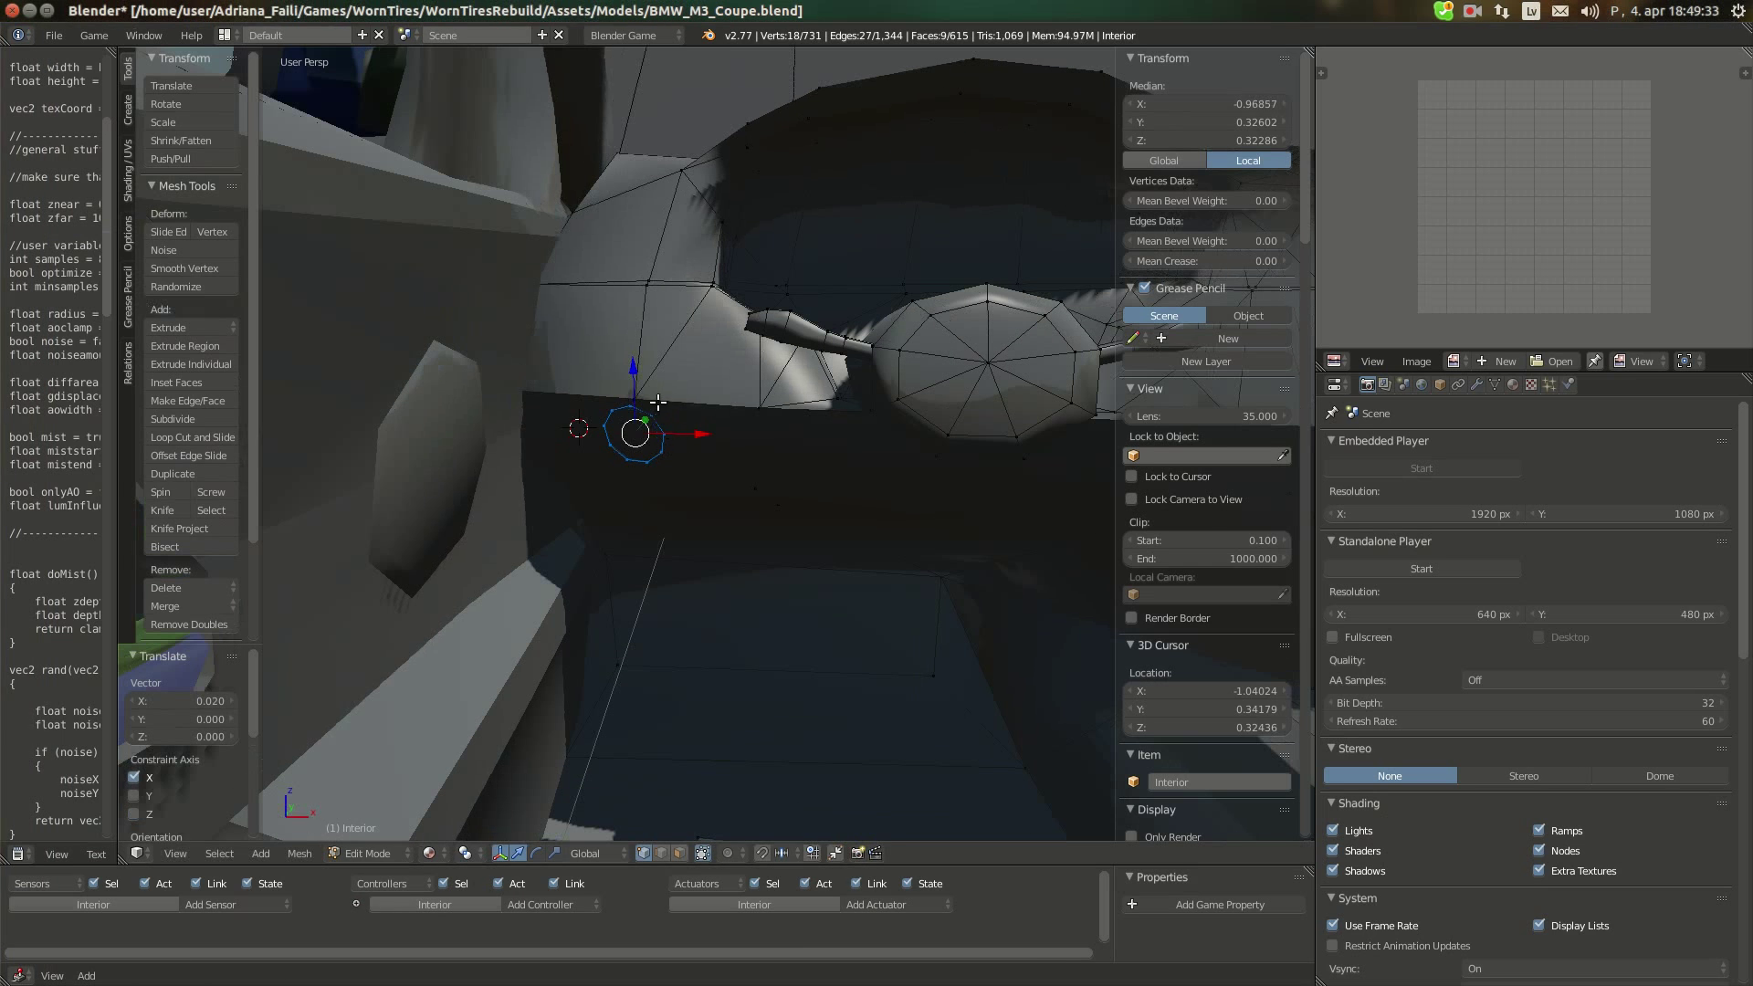
key(g)
key(y)
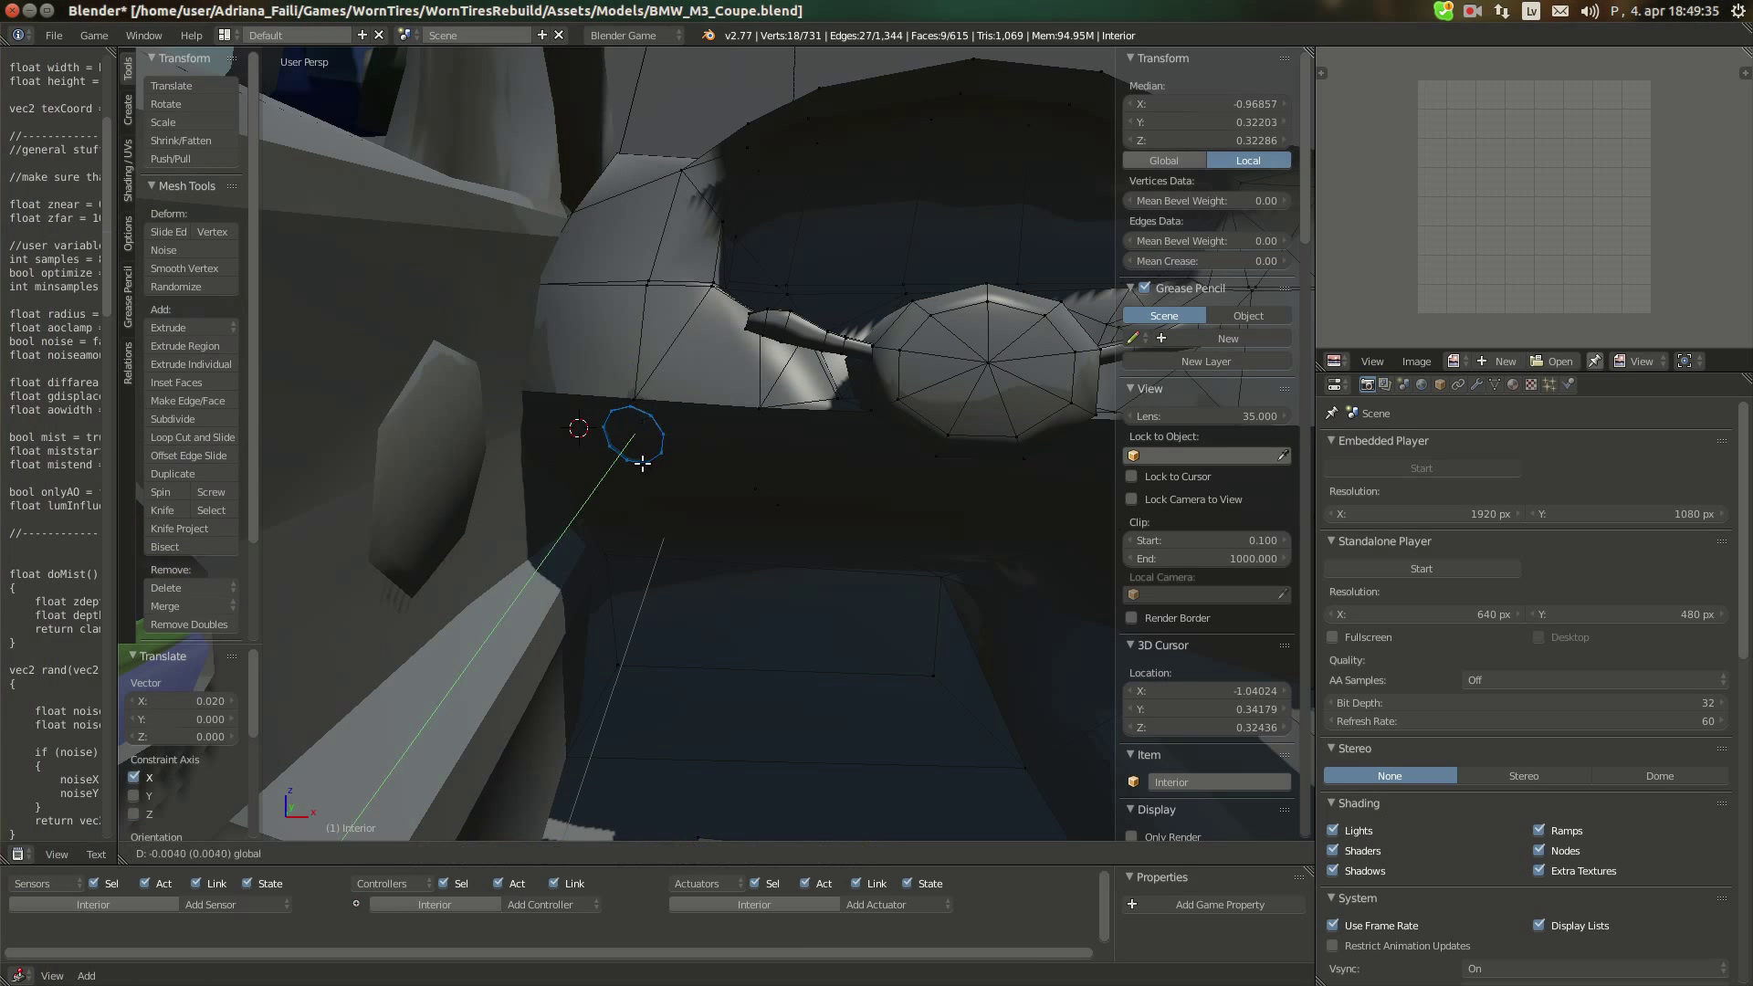
click(643, 463)
Select the ring's front edge loop and scale it uniformly by about 0.859
middle_drag(626, 500, 669, 497)
key(KP_Decimal)
scroll(712, 449, up, 2)
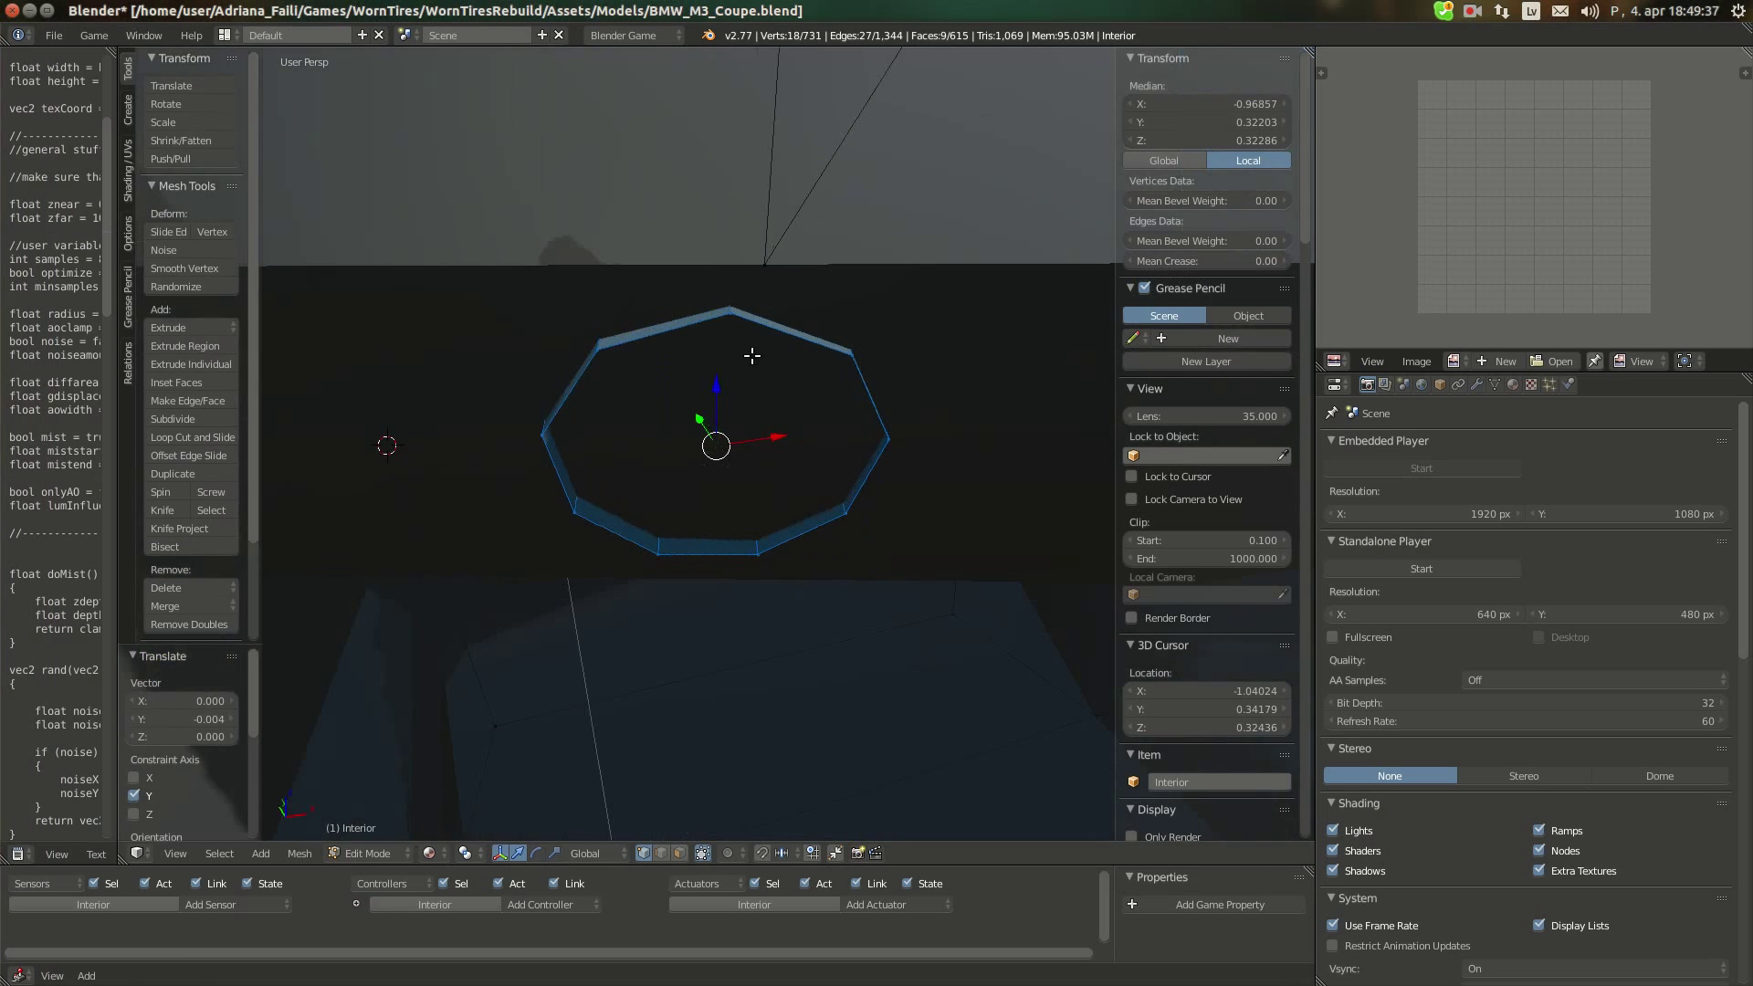
right_click(742, 317)
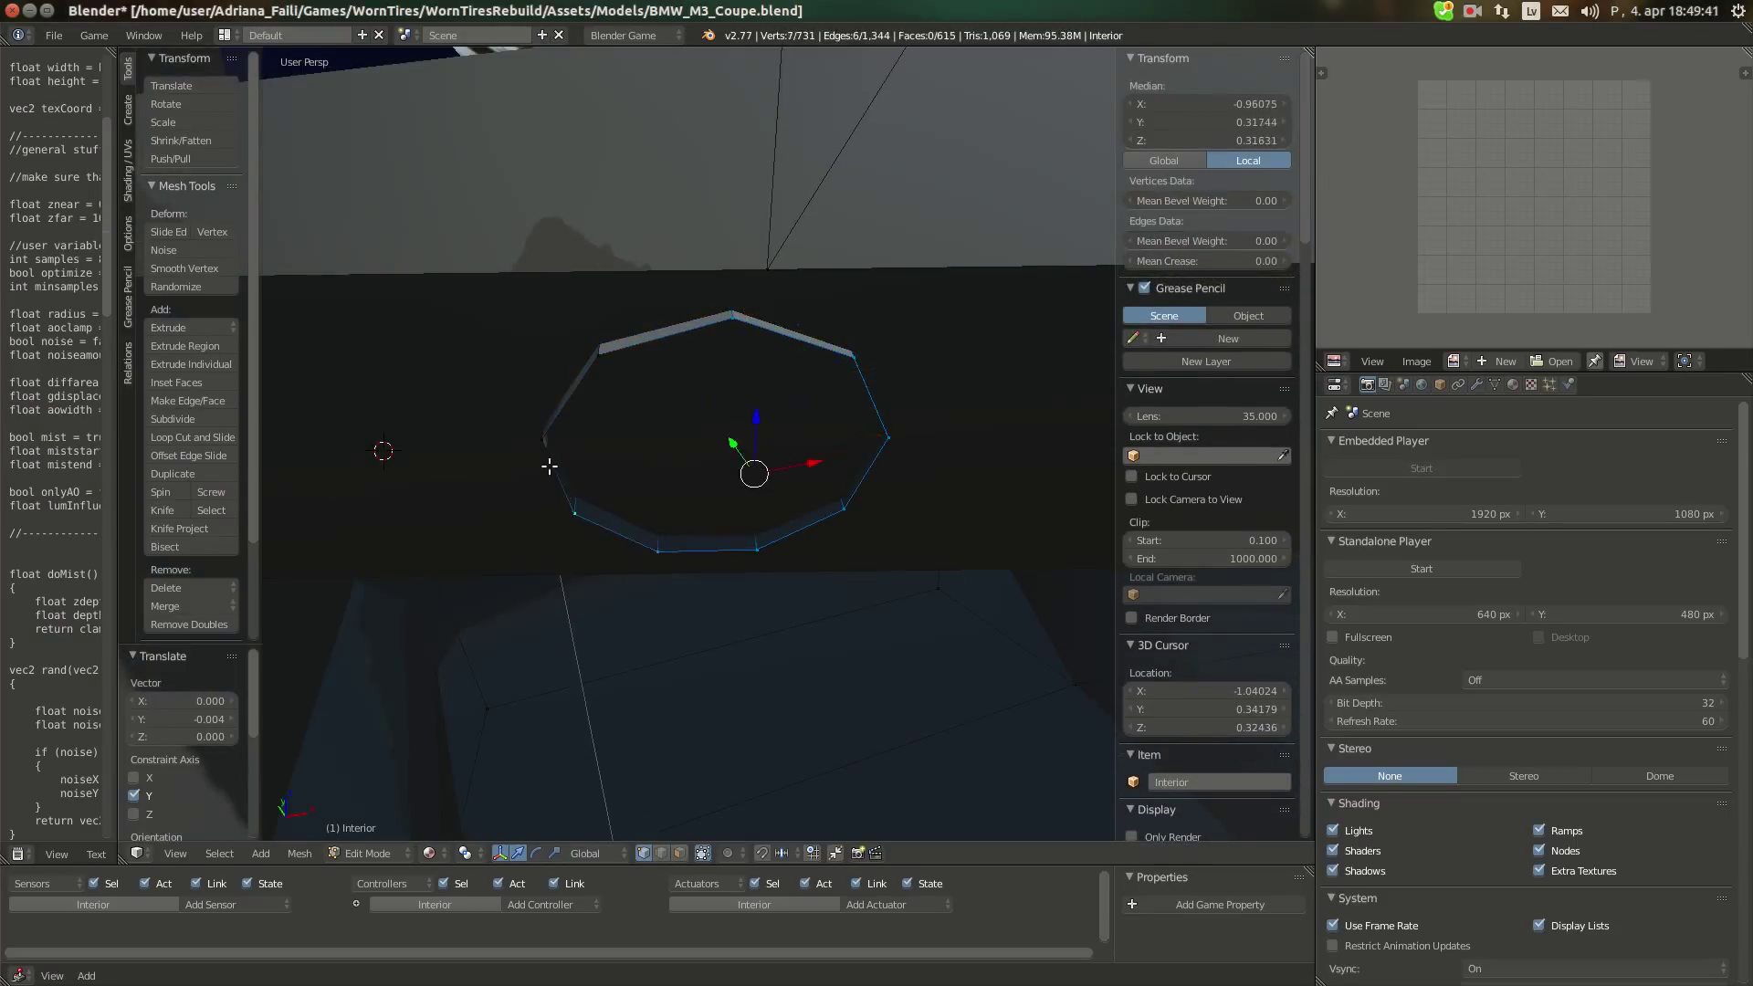
key(s)
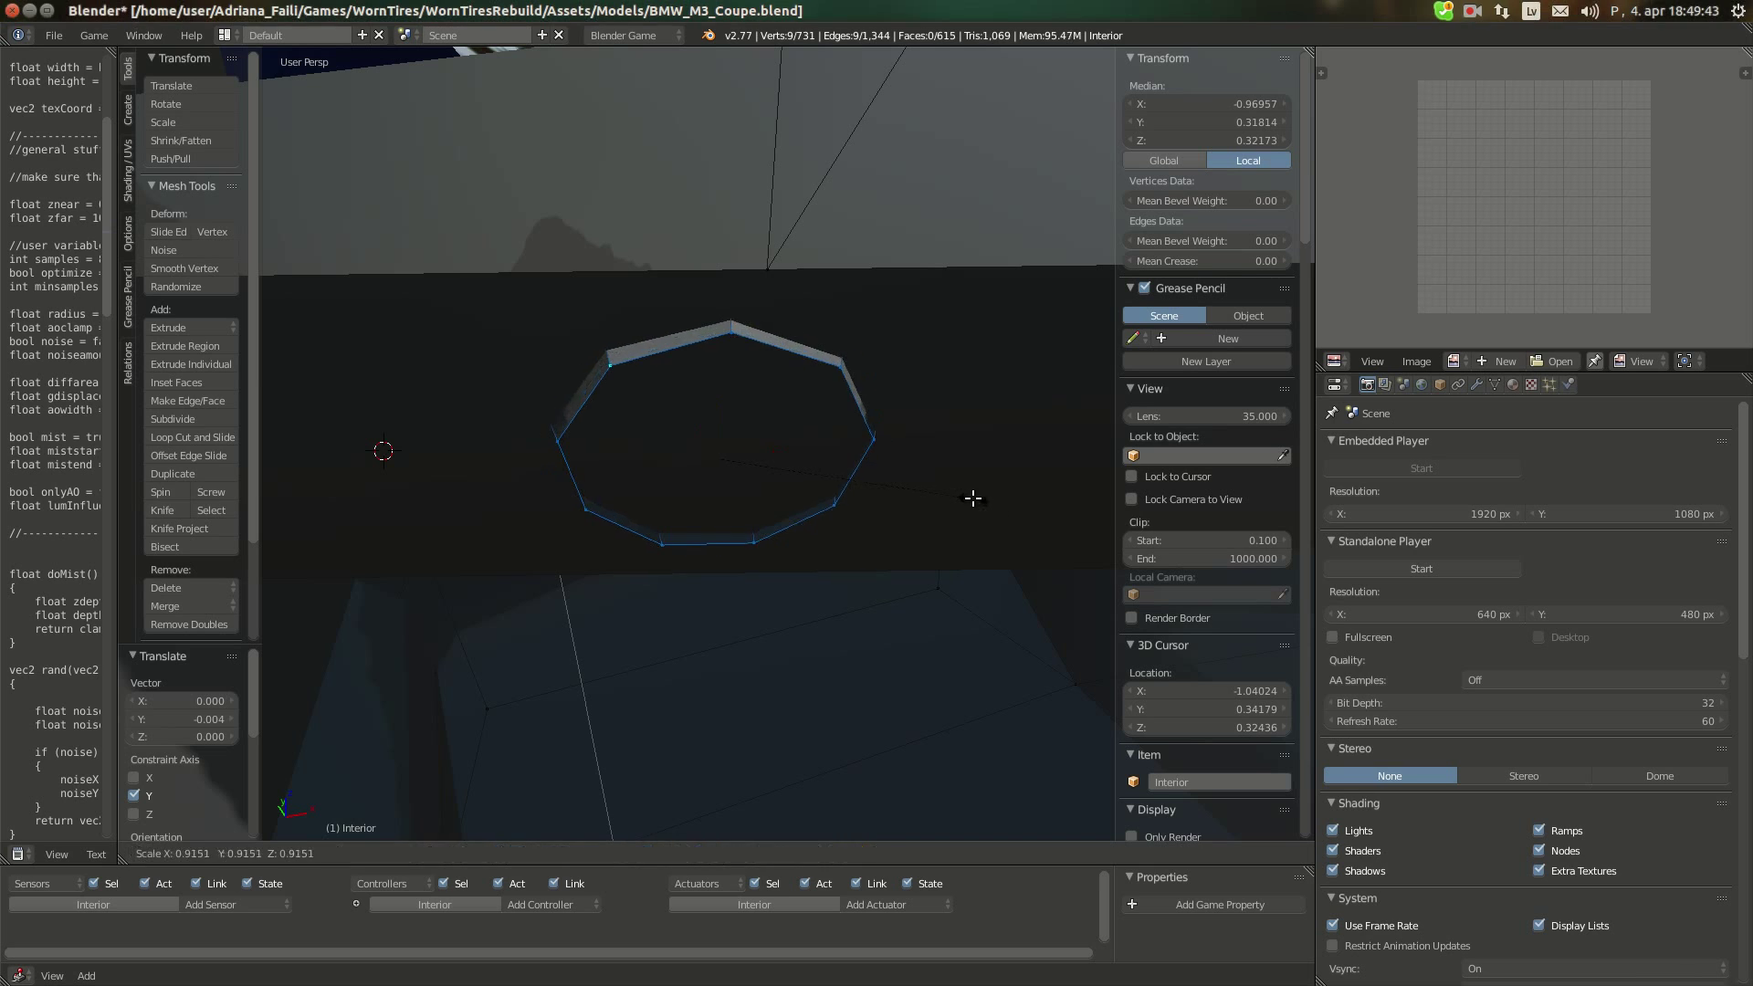
click(956, 497)
Check the reference photo in Chromium, and cap the ring by extruding its front edge loop and merging it at center
middle_drag(892, 430, 3, 226)
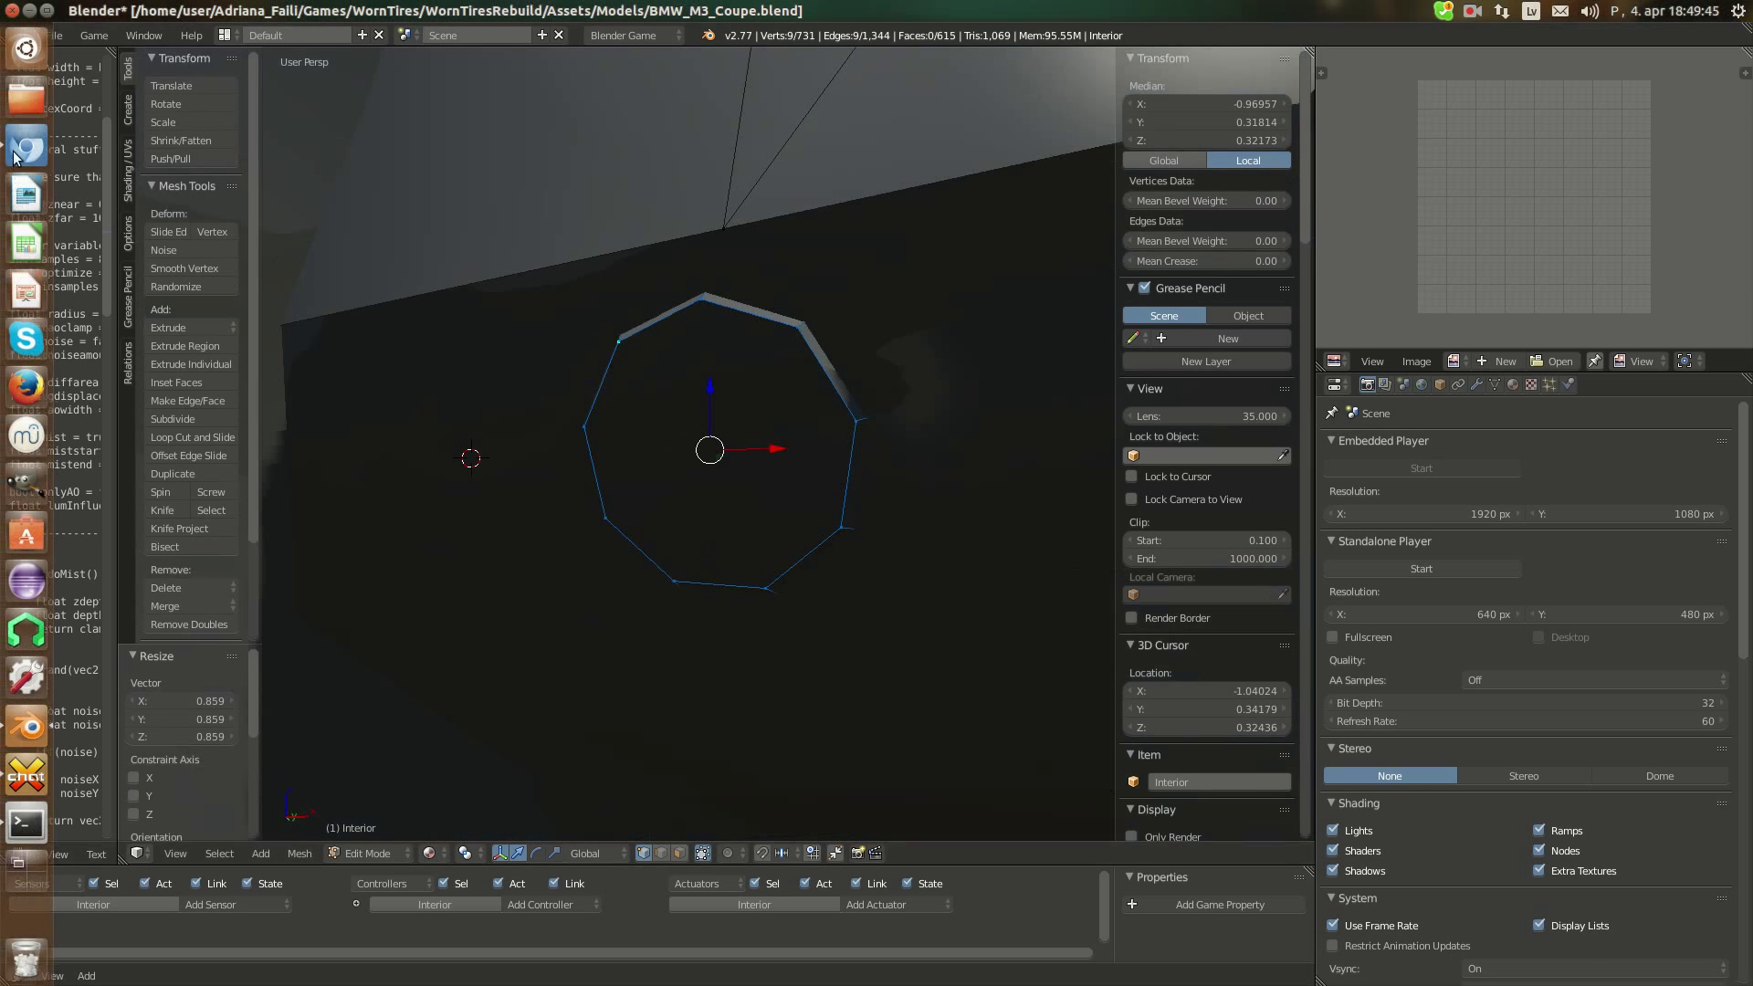
key(alt+Tab)
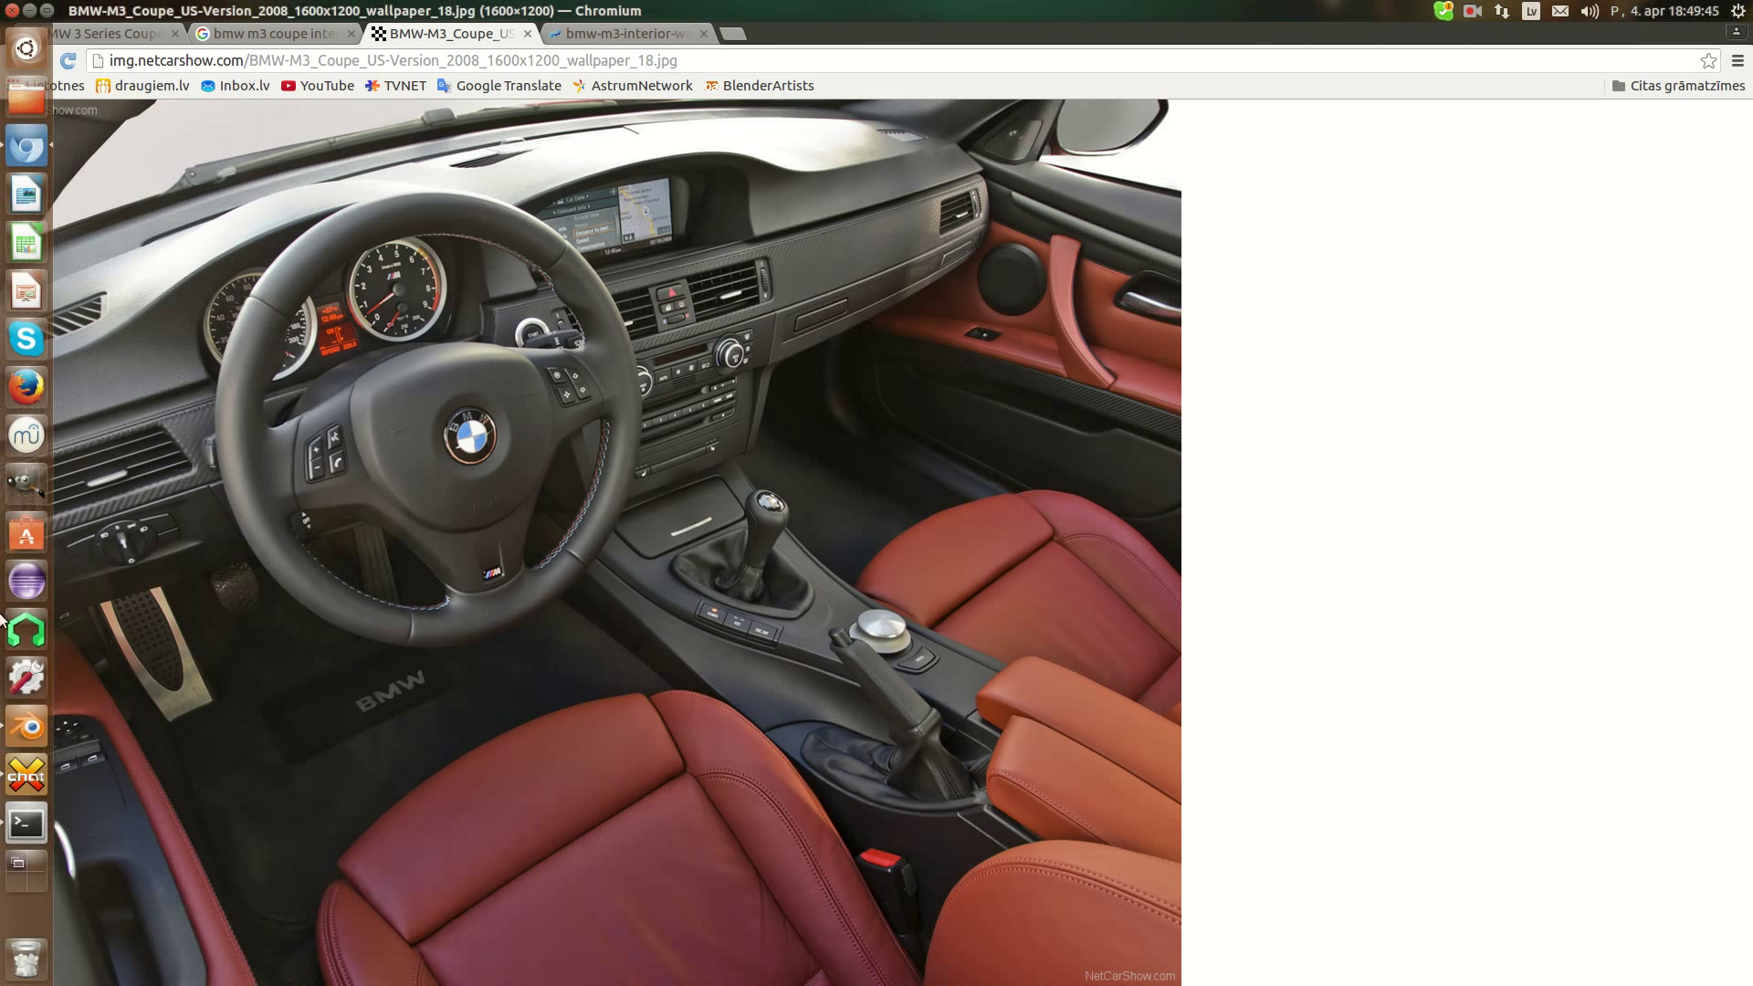
click(27, 728)
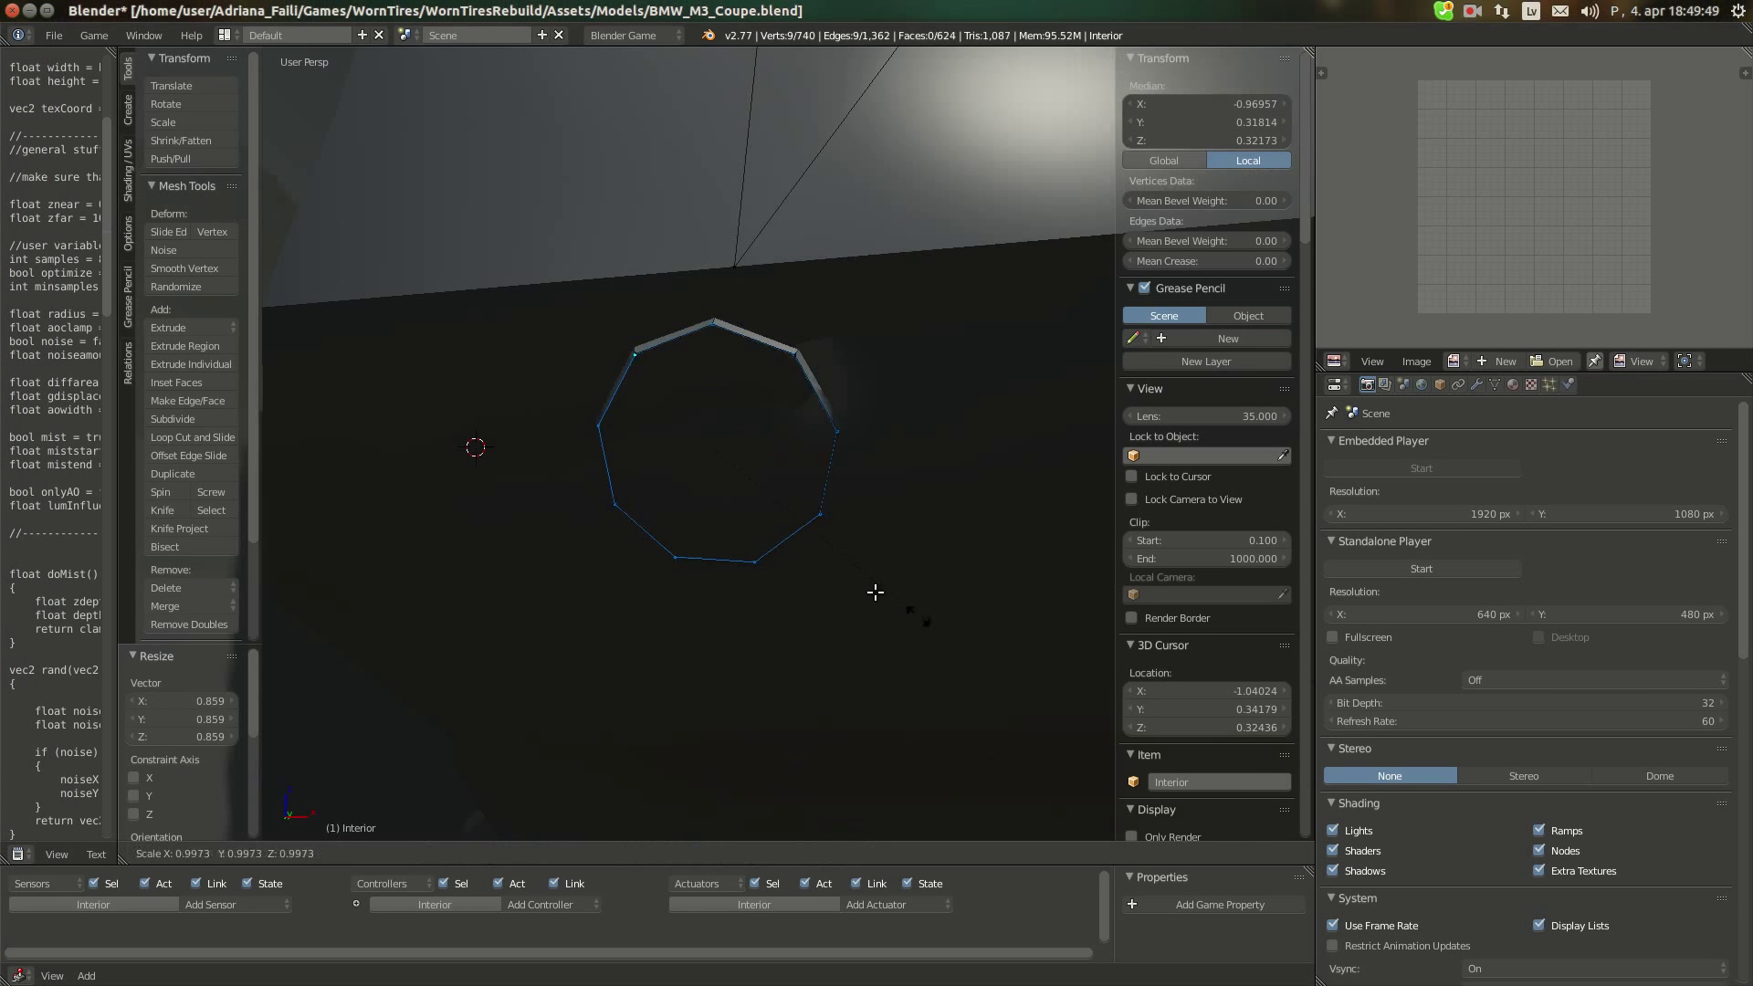
click(804, 566)
key(alt+m)
click(802, 673)
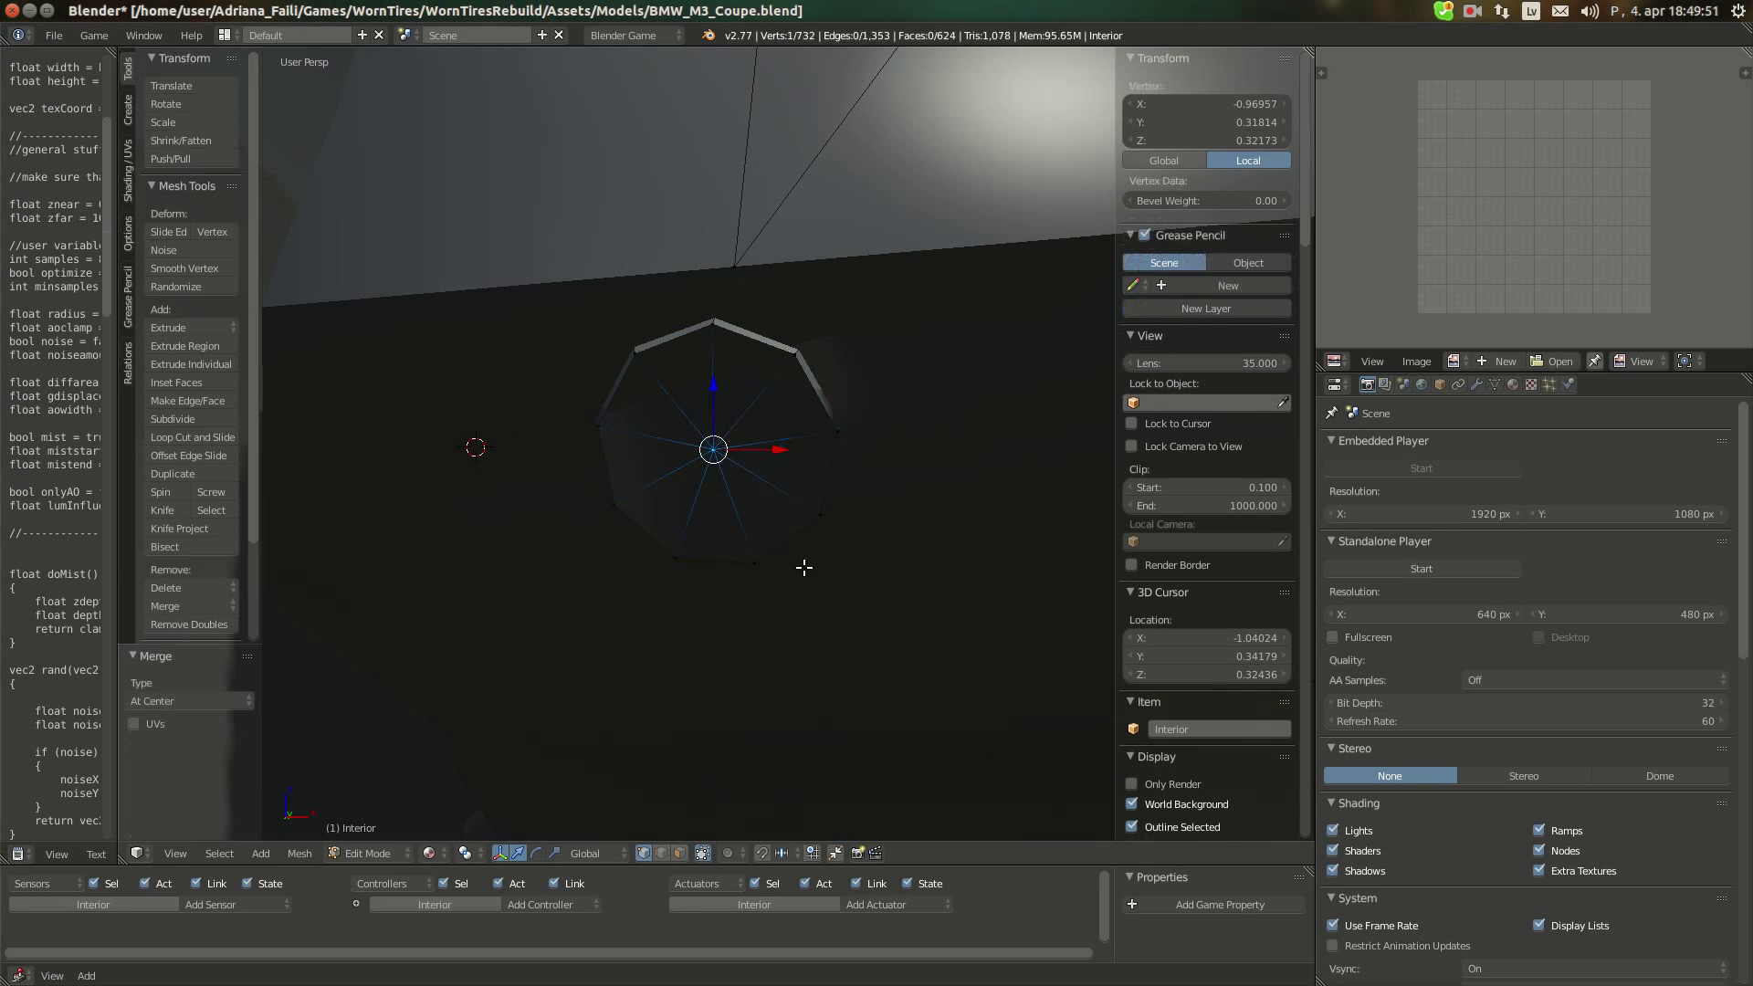
Move the cap's center vertex about 0.0004 along Y and snap the 3D cursor to it
middle_drag(802, 567, 692, 481)
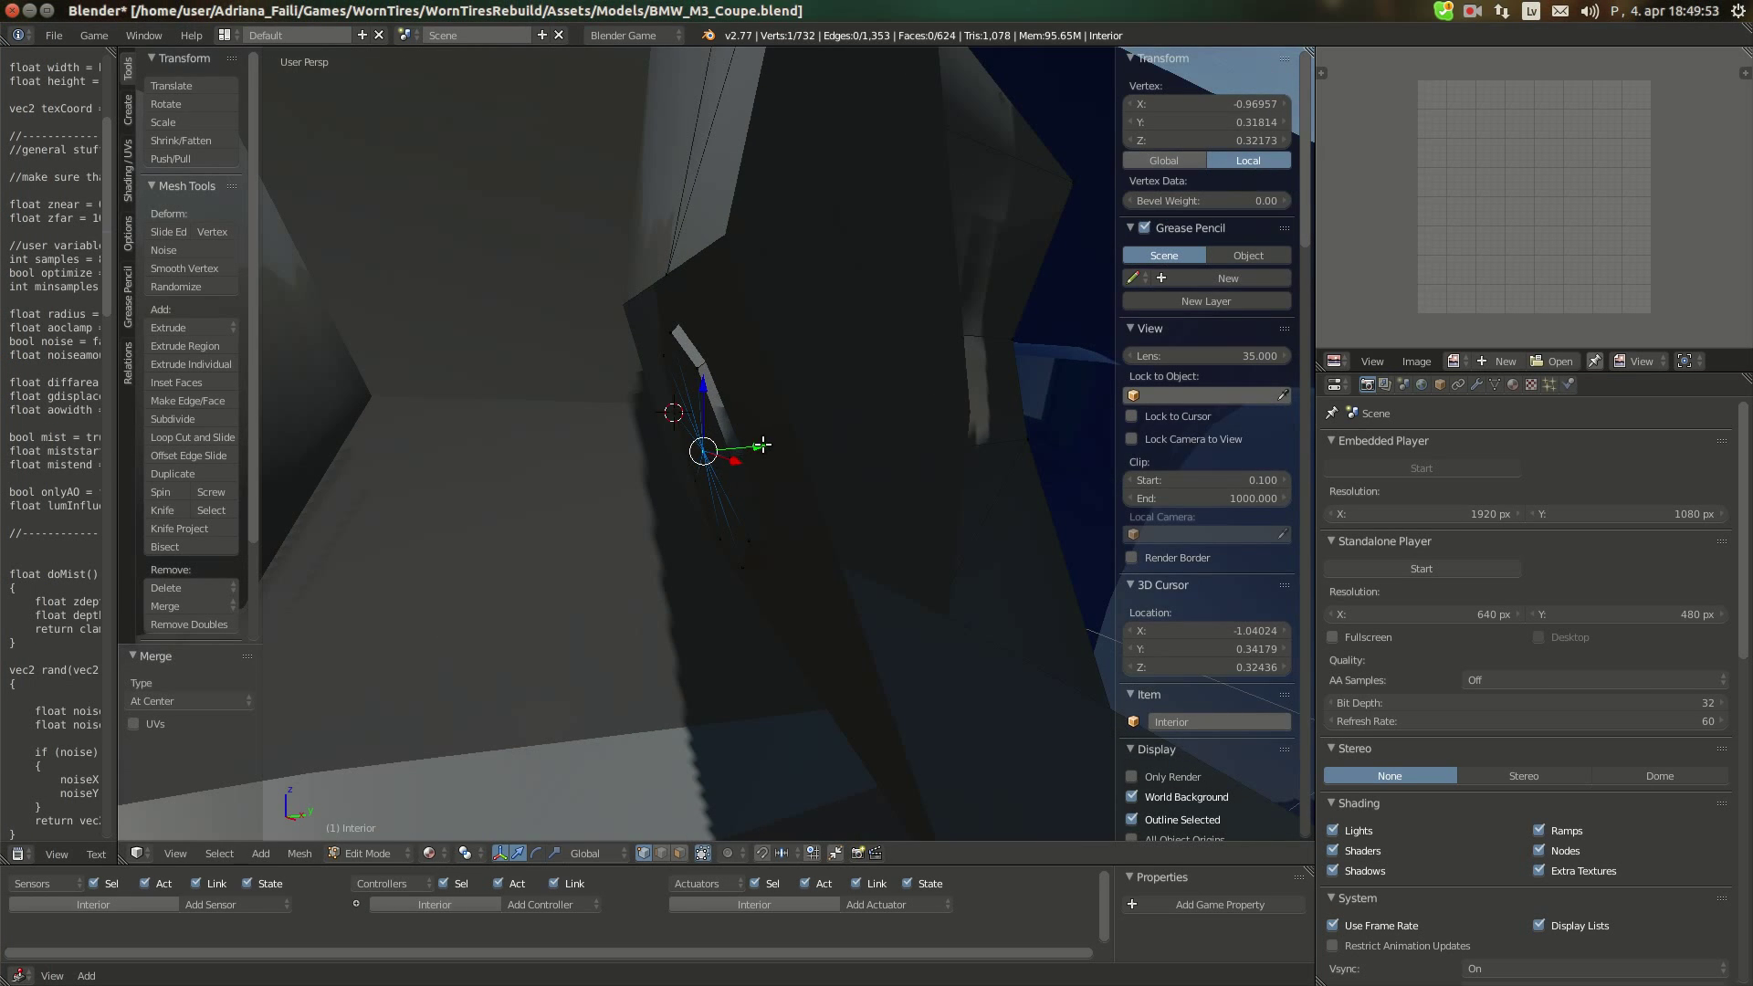
drag(762, 445, 767, 444)
middle_drag(767, 443, 728, 458)
key(shift+s)
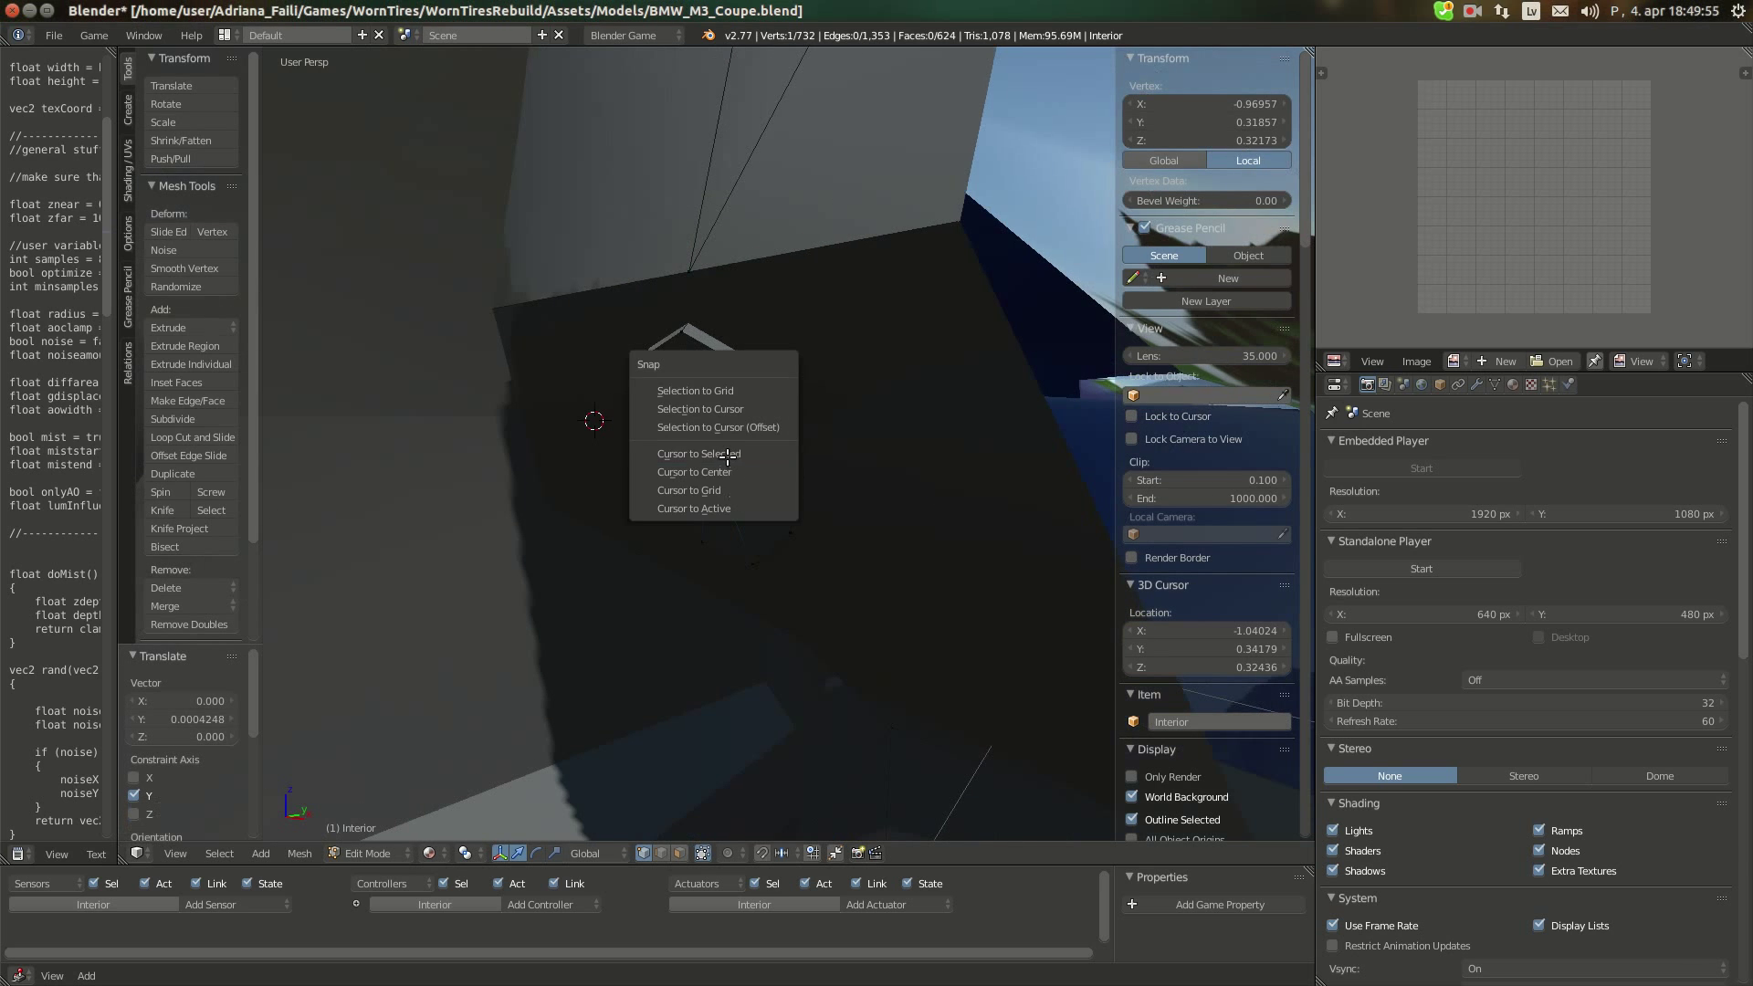
click(727, 459)
Apply smooth shading to the interior object and return to mesh editing
key(Tab)
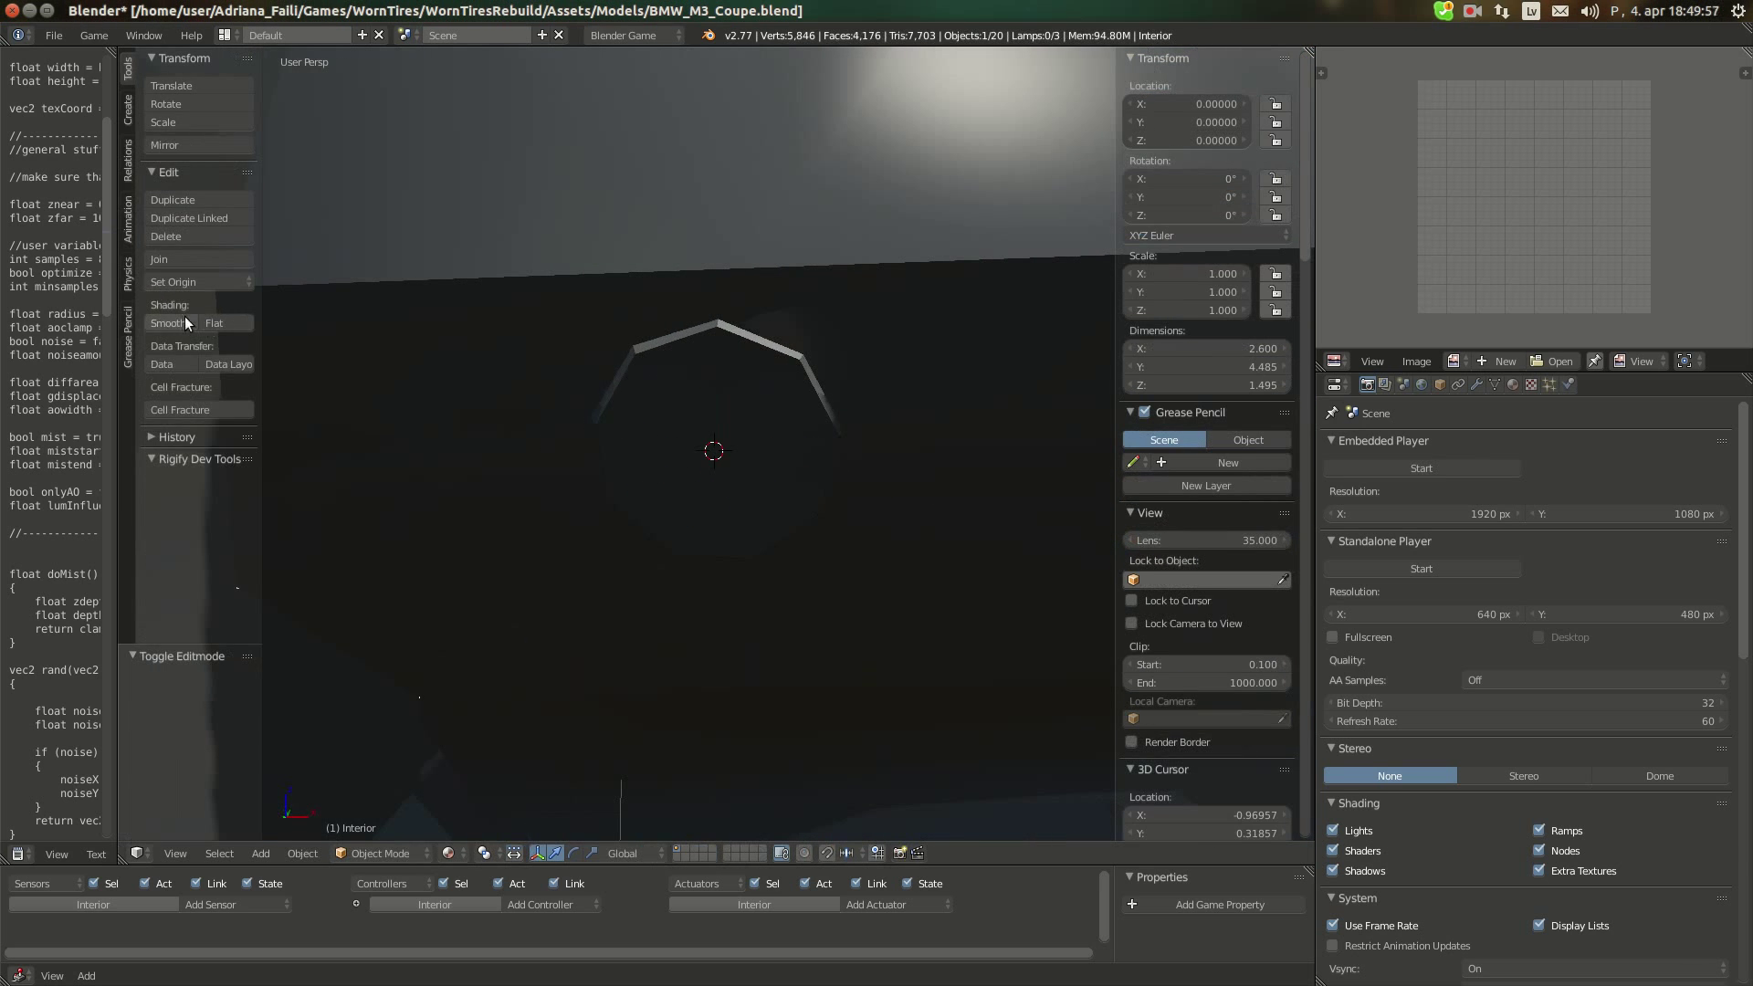
click(186, 323)
key(Tab)
Add a cube at the center of the round control and scale it by about -0.082
mouse_move(837, 470)
middle_down()
mouse_move(749, 466)
mouse_move(976, 540)
middle_up()
key(shift+a)
click(717, 388)
key(s)
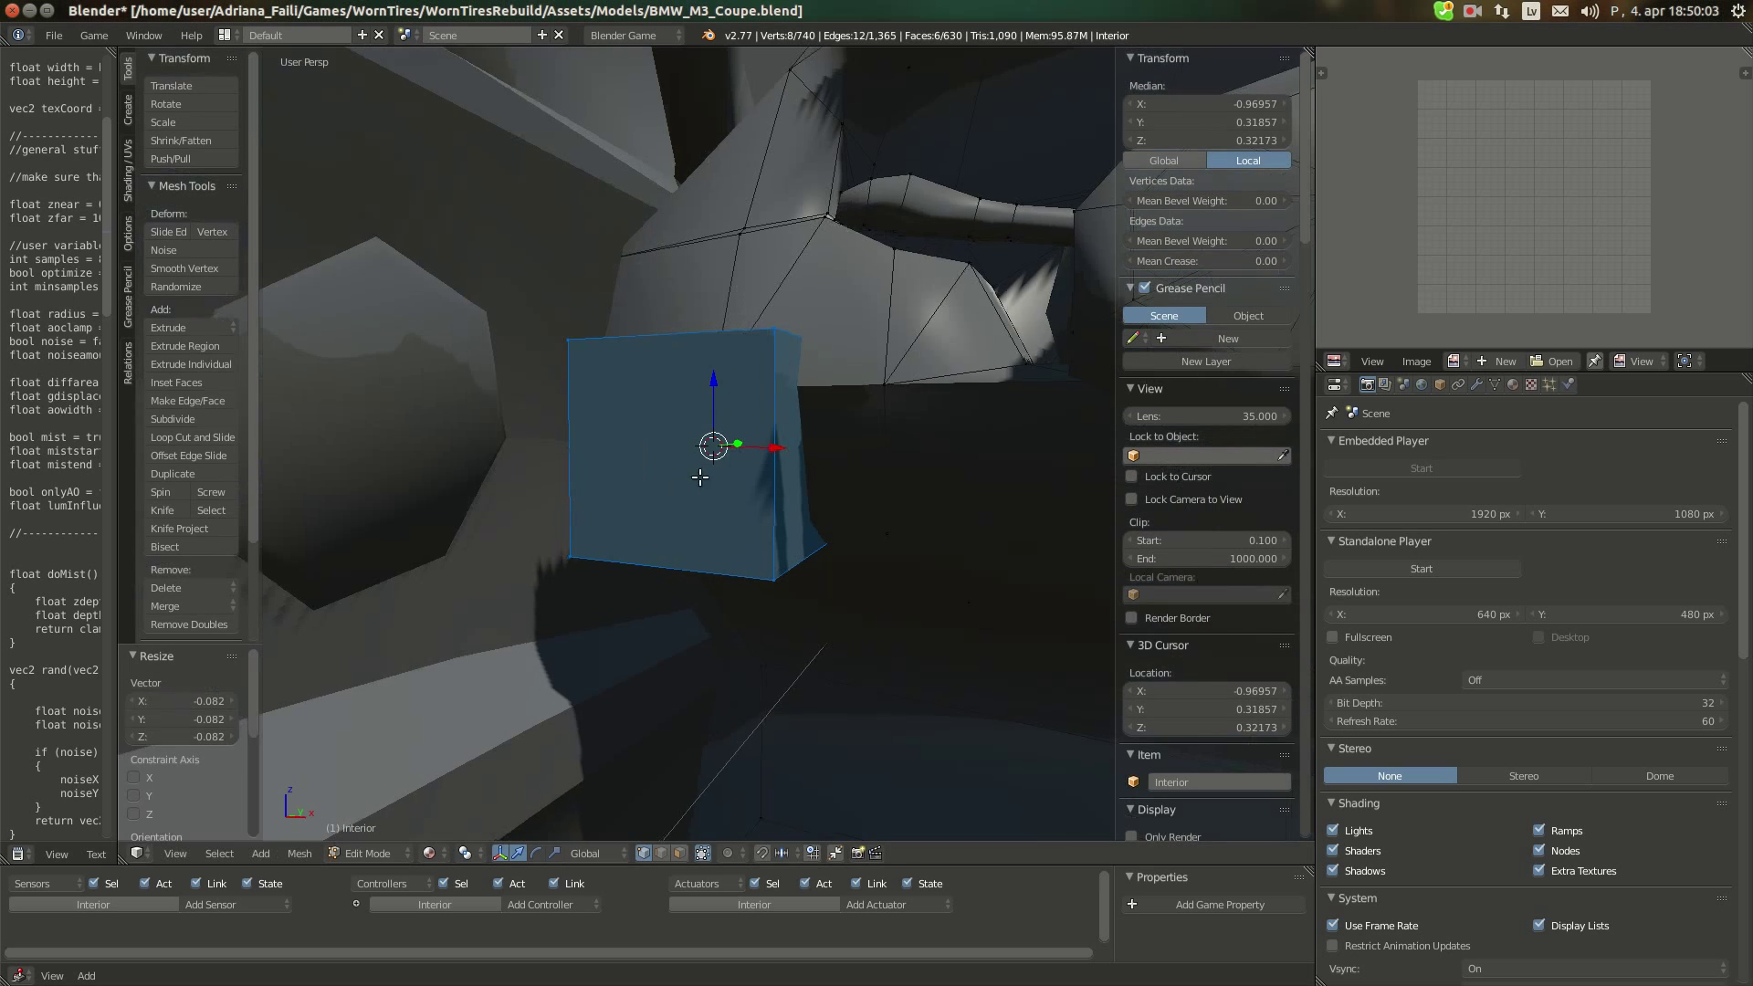
click(718, 448)
Try scaling the cube by about 0.138 and rotating it about 16.7° around X
key(s)
click(732, 456)
middle_drag(731, 459, 822, 520)
key(r)
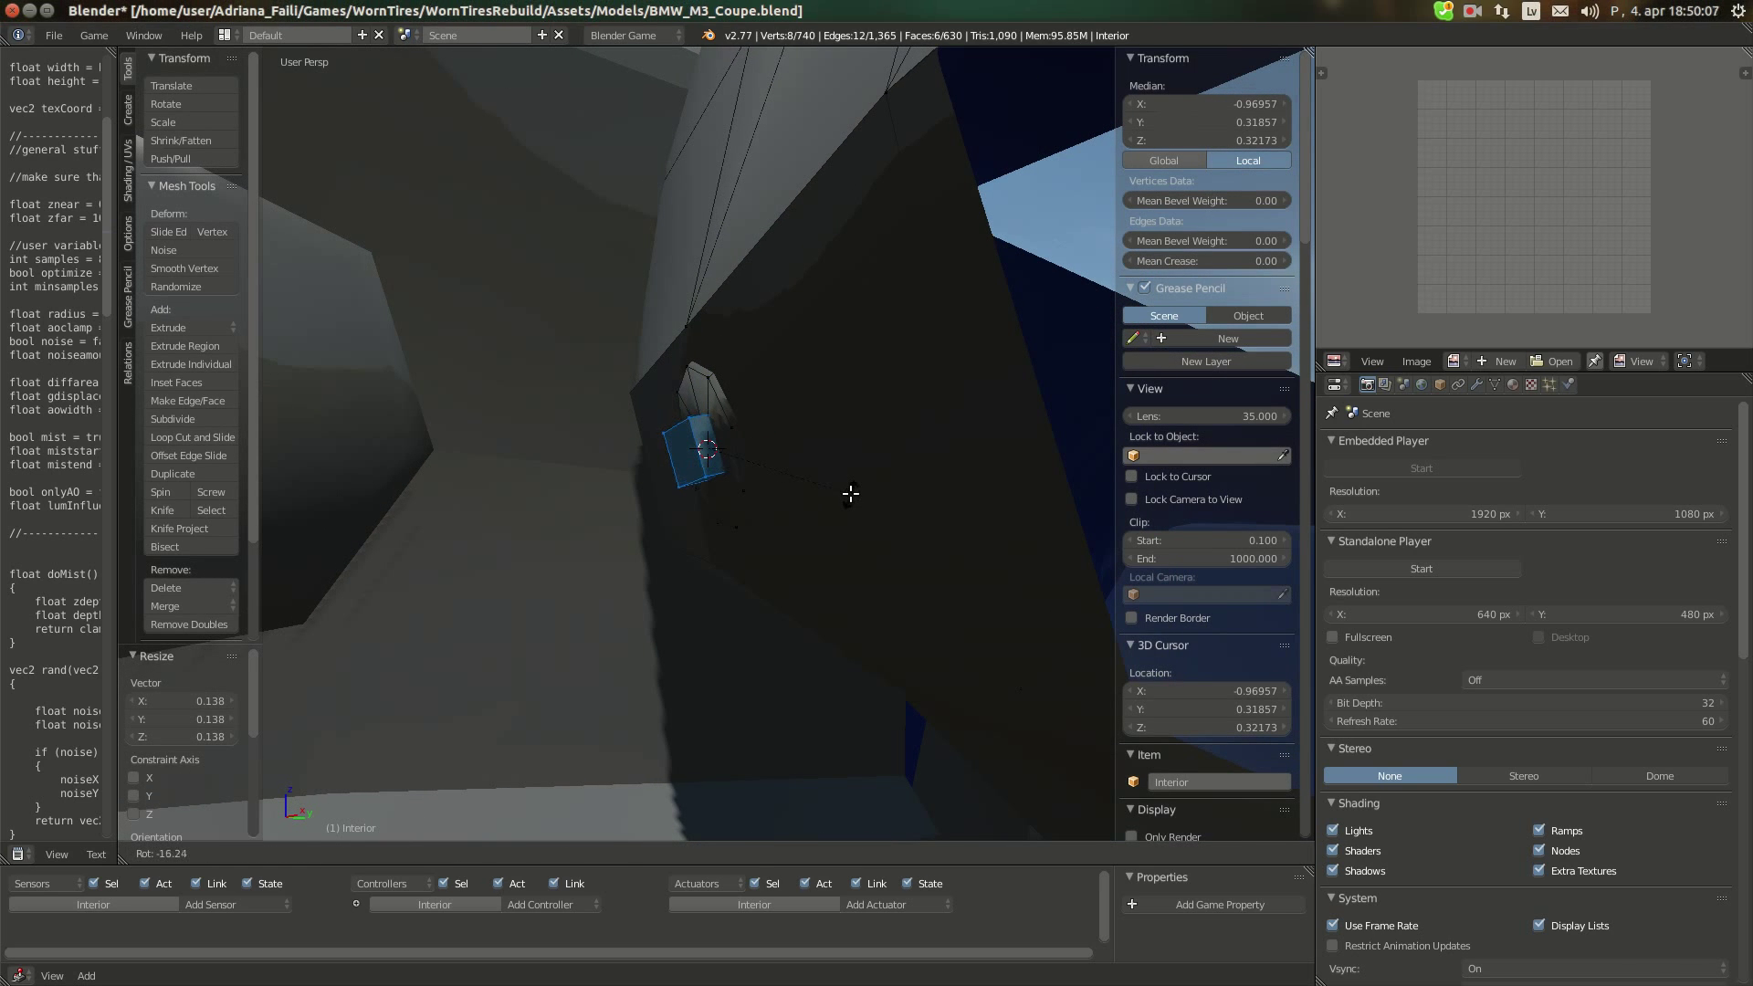
key(Escape)
key(r)
click(848, 503)
middle_drag(848, 504, 919, 517)
key(r)
key(z)
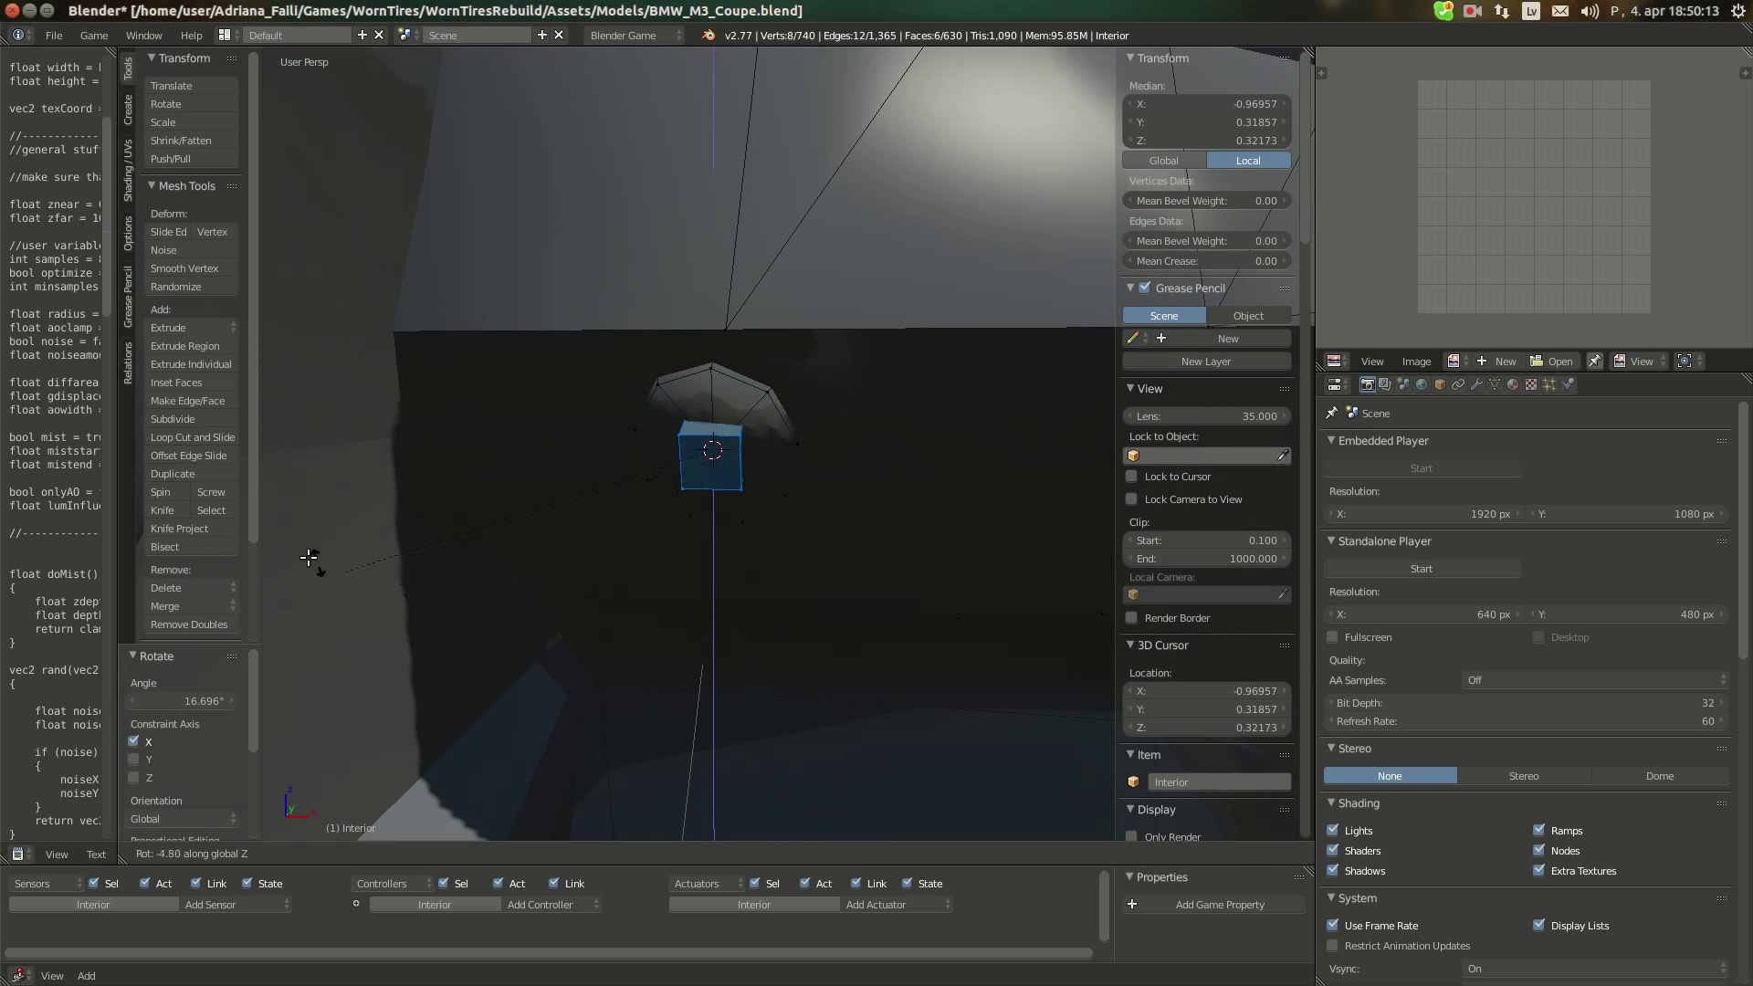
key(Escape)
Scale the cube uniformly by about 0.192 and narrow it along X by about 0.254
key(s)
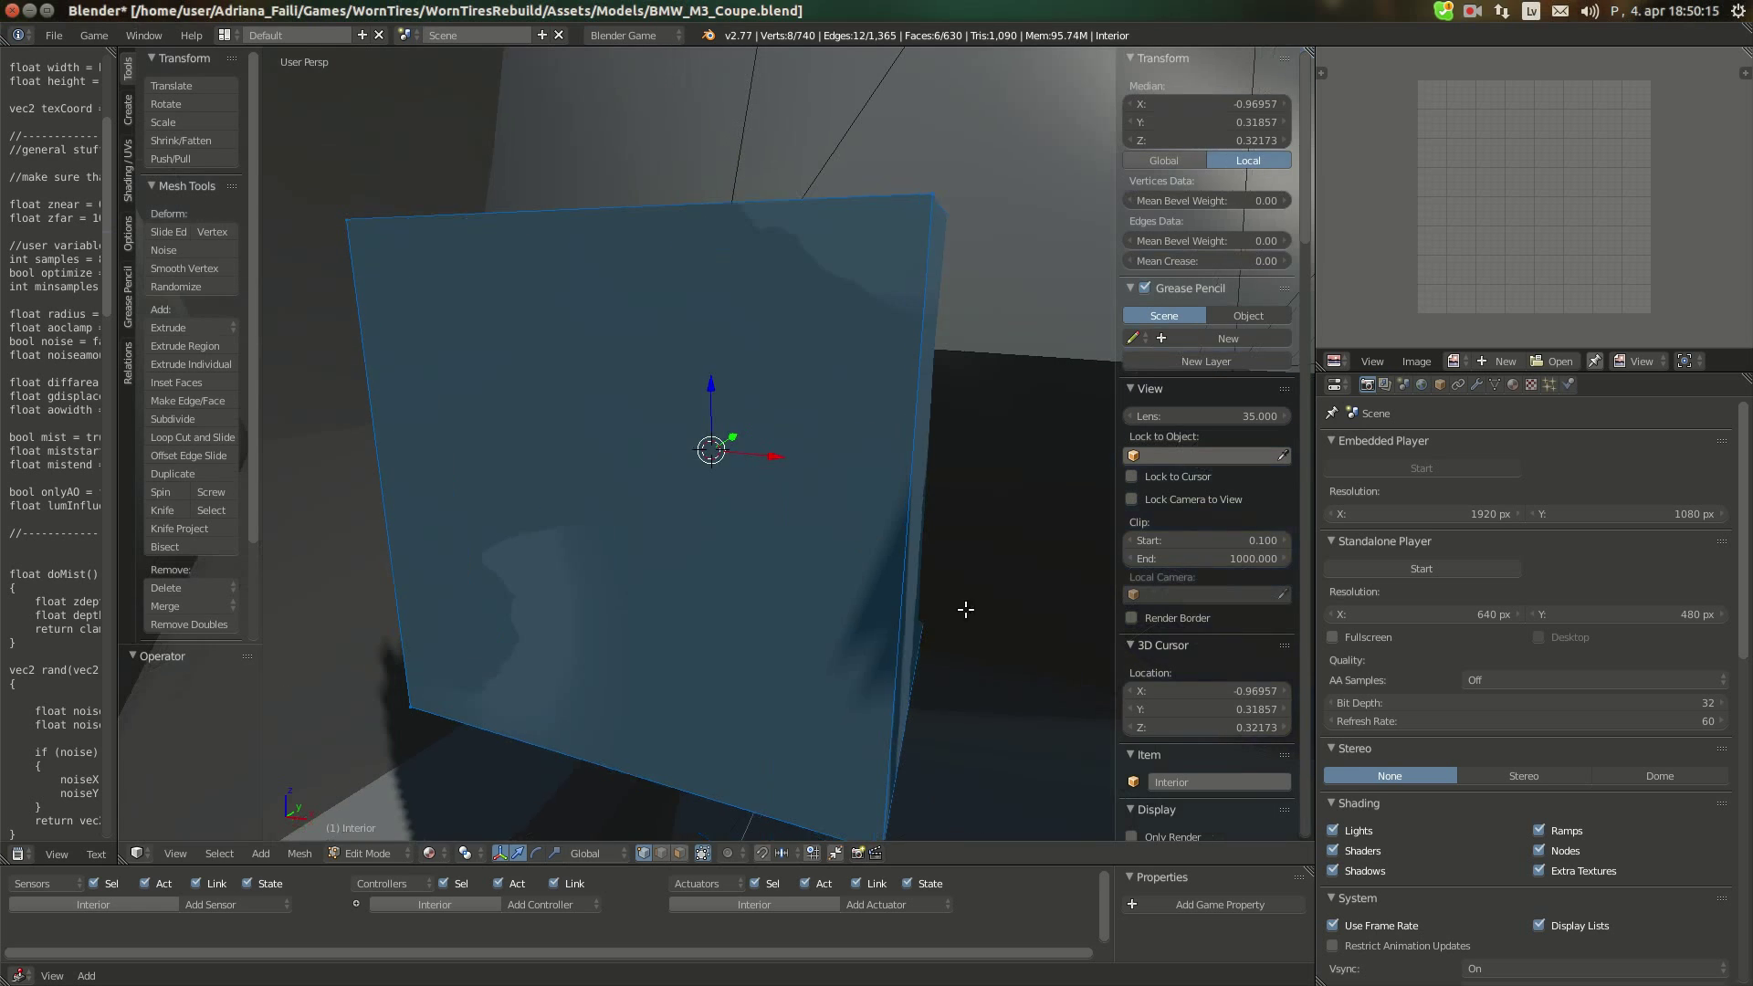
click(750, 496)
key(s)
key(x)
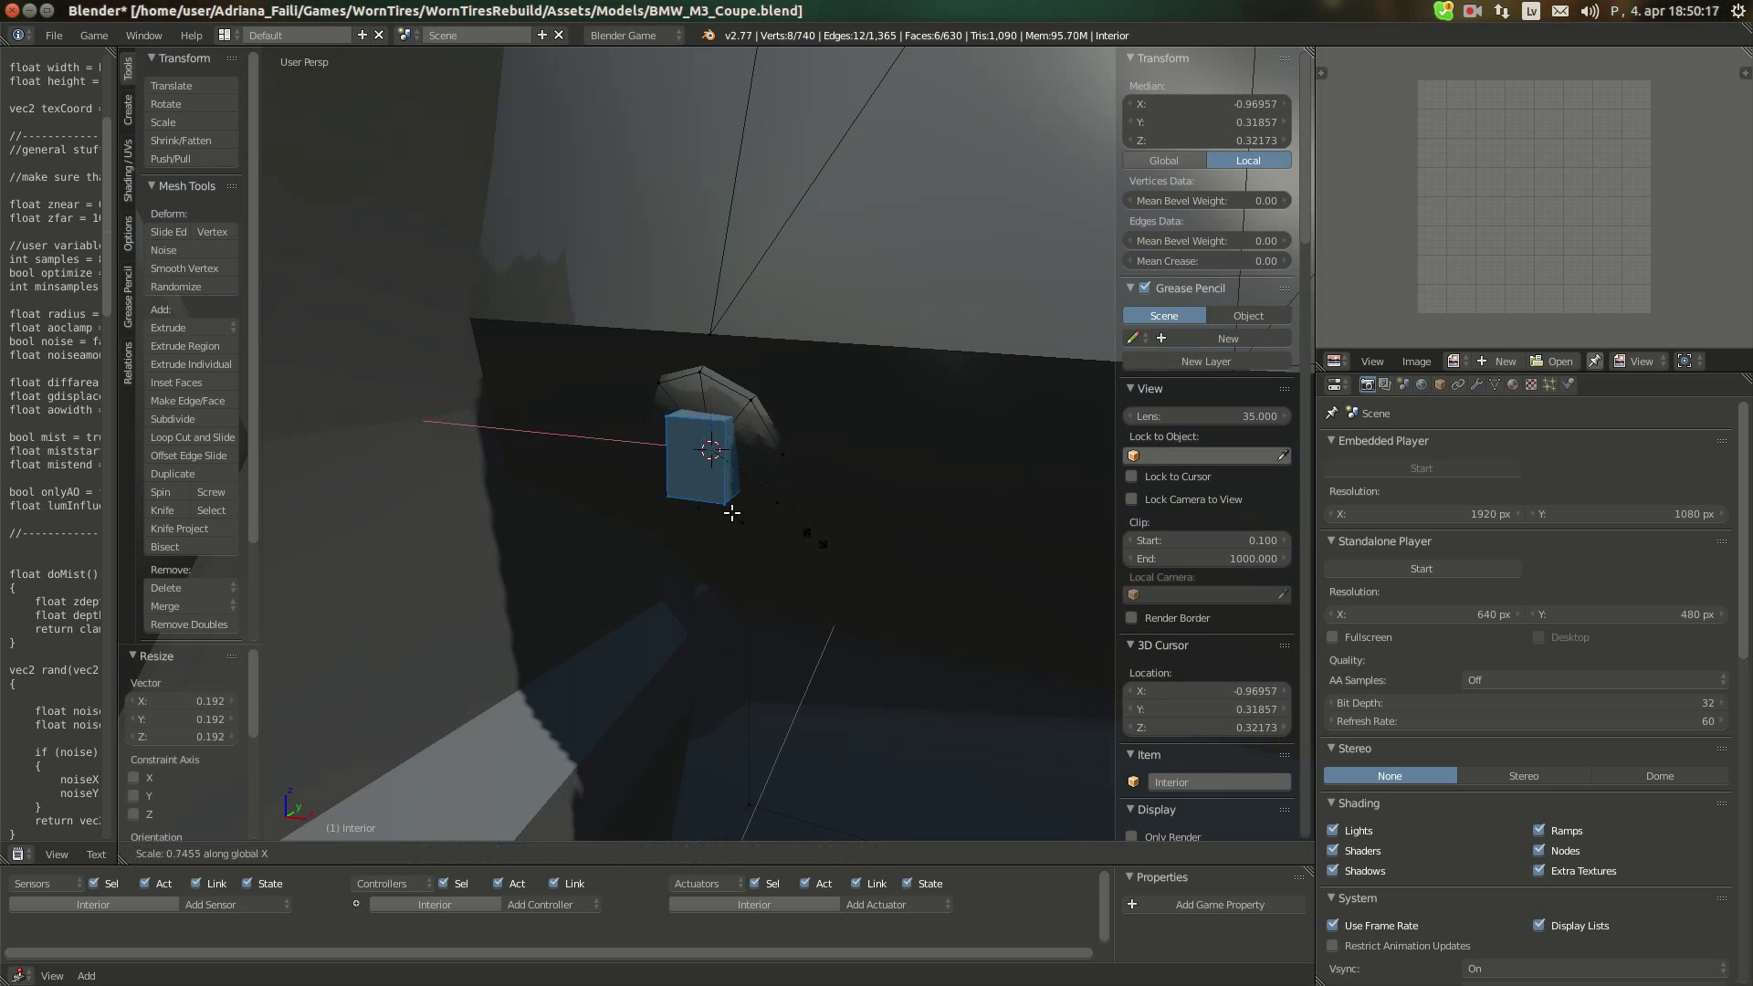
click(713, 504)
Rotate the narrow block around Z and X to line it up with the face of the round control
middle_drag(712, 504, 717, 807)
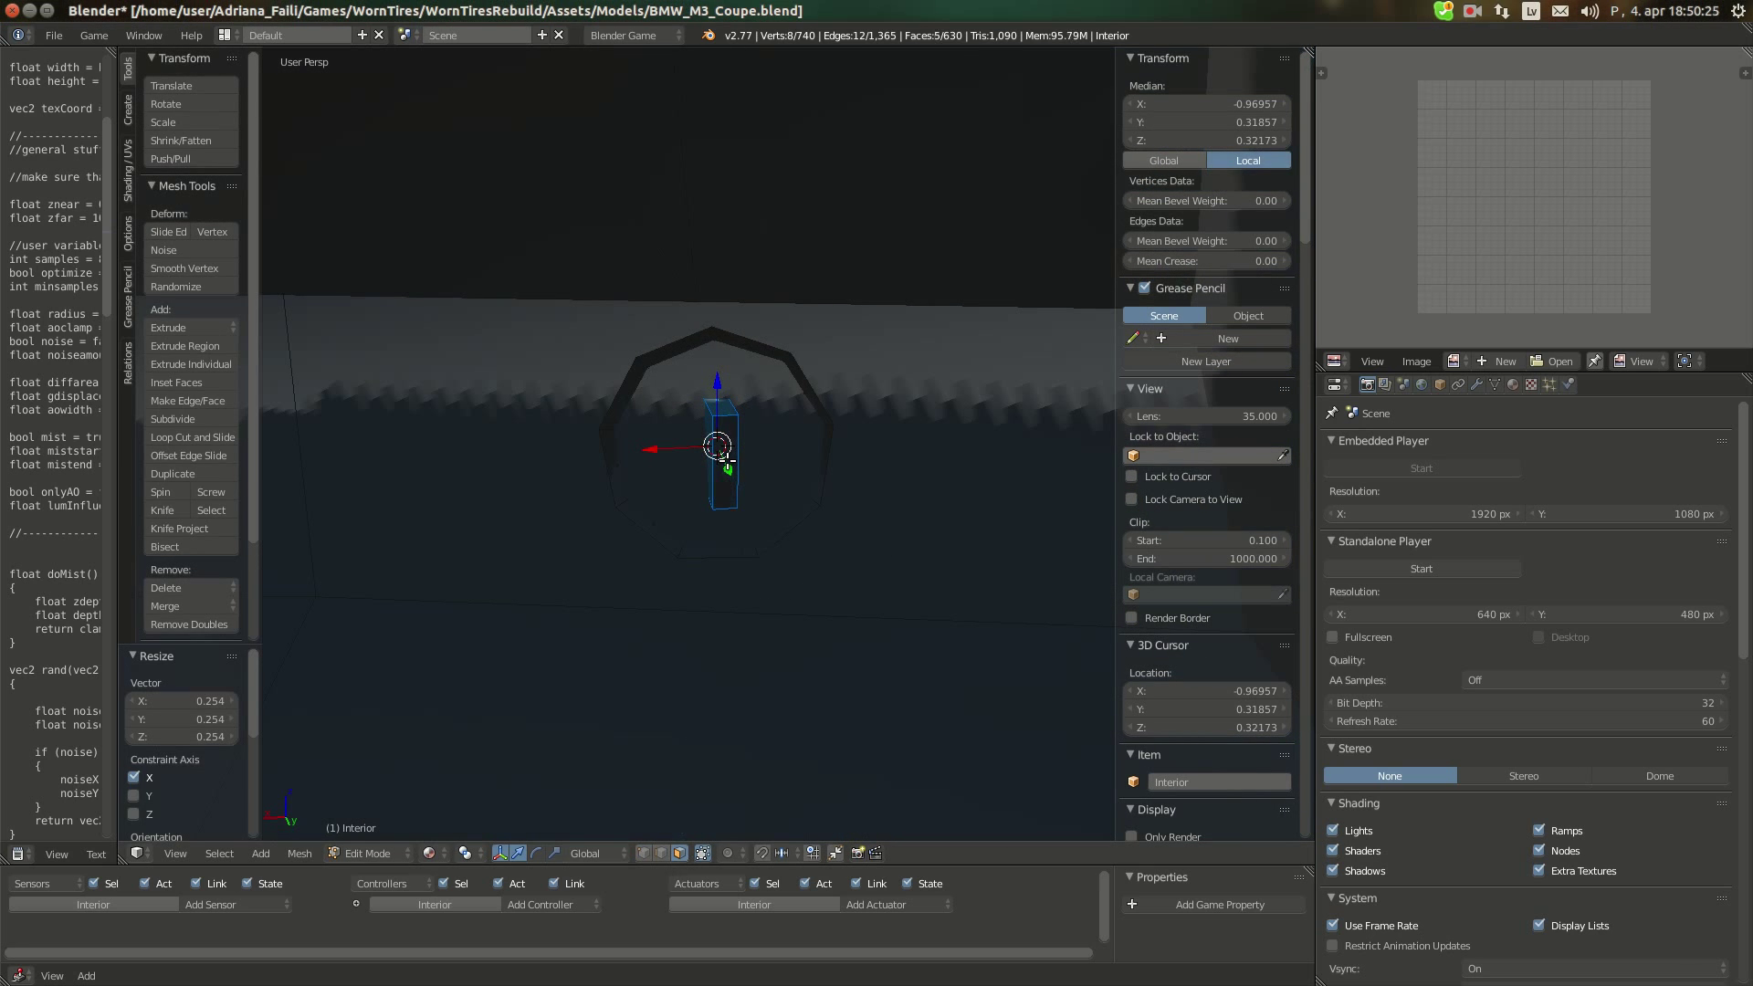
middle_drag(638, 517, 859, 493)
key(r)
key(Escape)
key(r)
key(z)
click(849, 563)
key(r)
key(x)
click(812, 514)
Tilt the block within the ring, adjusting it about 1.358° around Z and 0.862° around X
key(r)
click(803, 496)
key(r)
click(935, 466)
key(r)
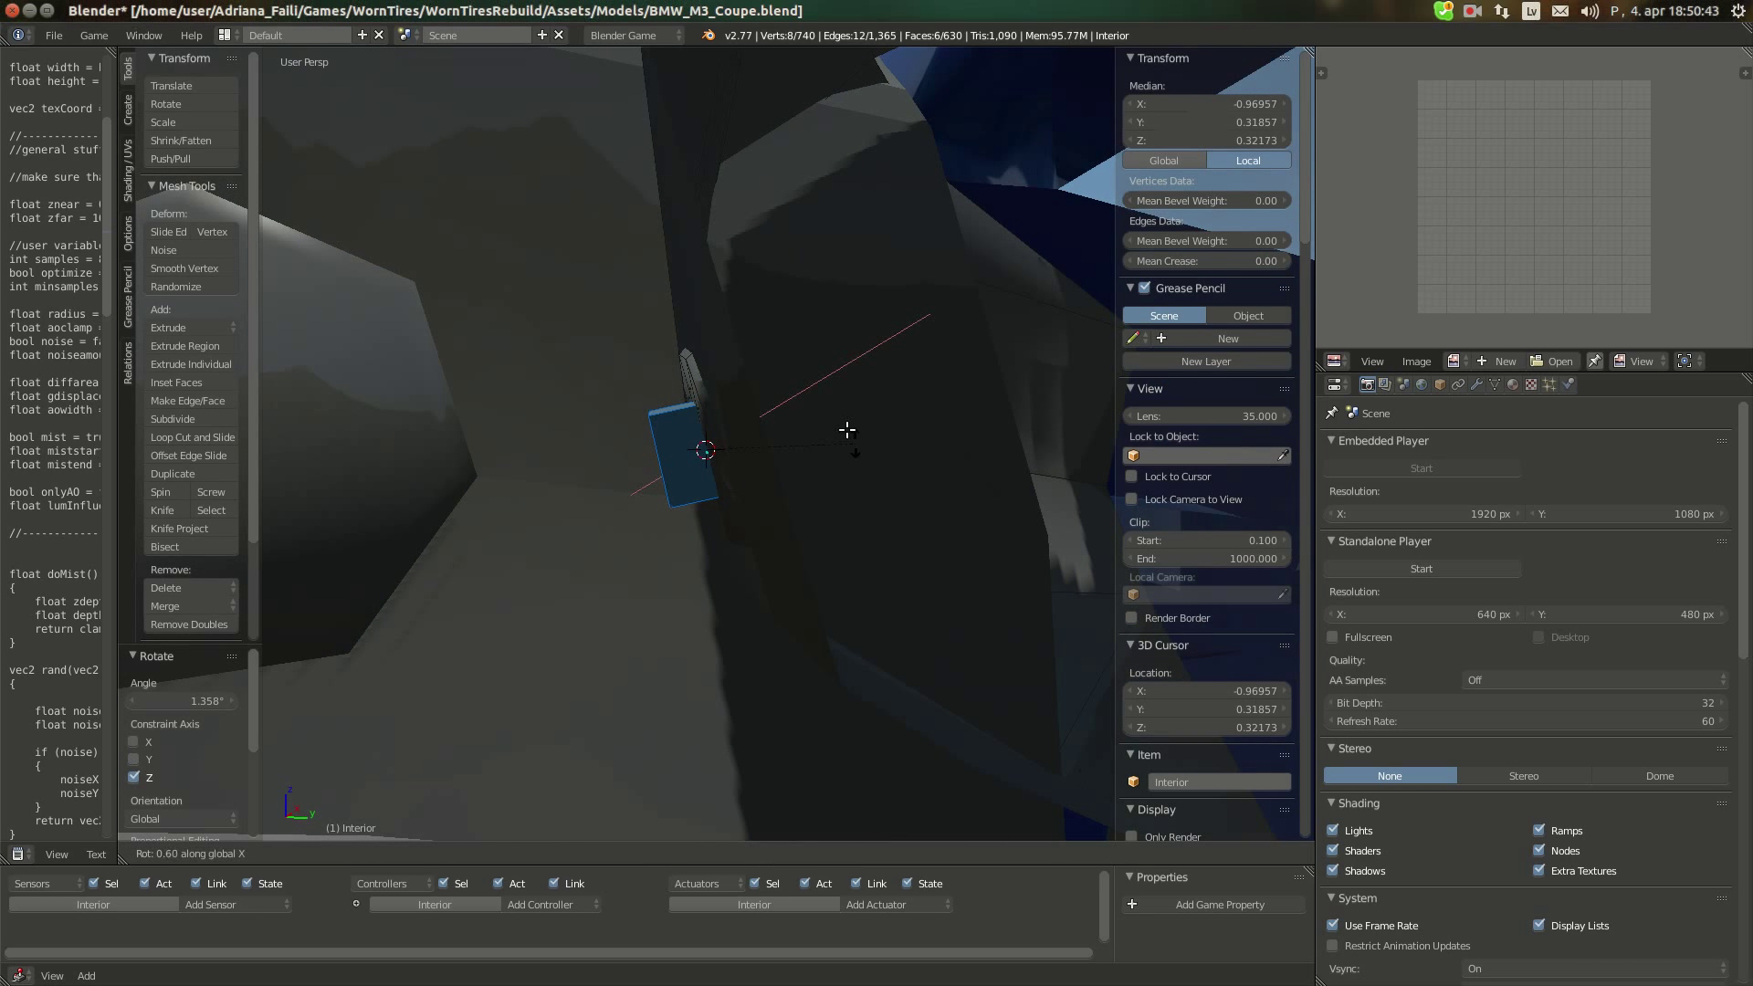
click(847, 430)
Delete the hidden rear face of the knob block
middle_drag(848, 430, 836, 442)
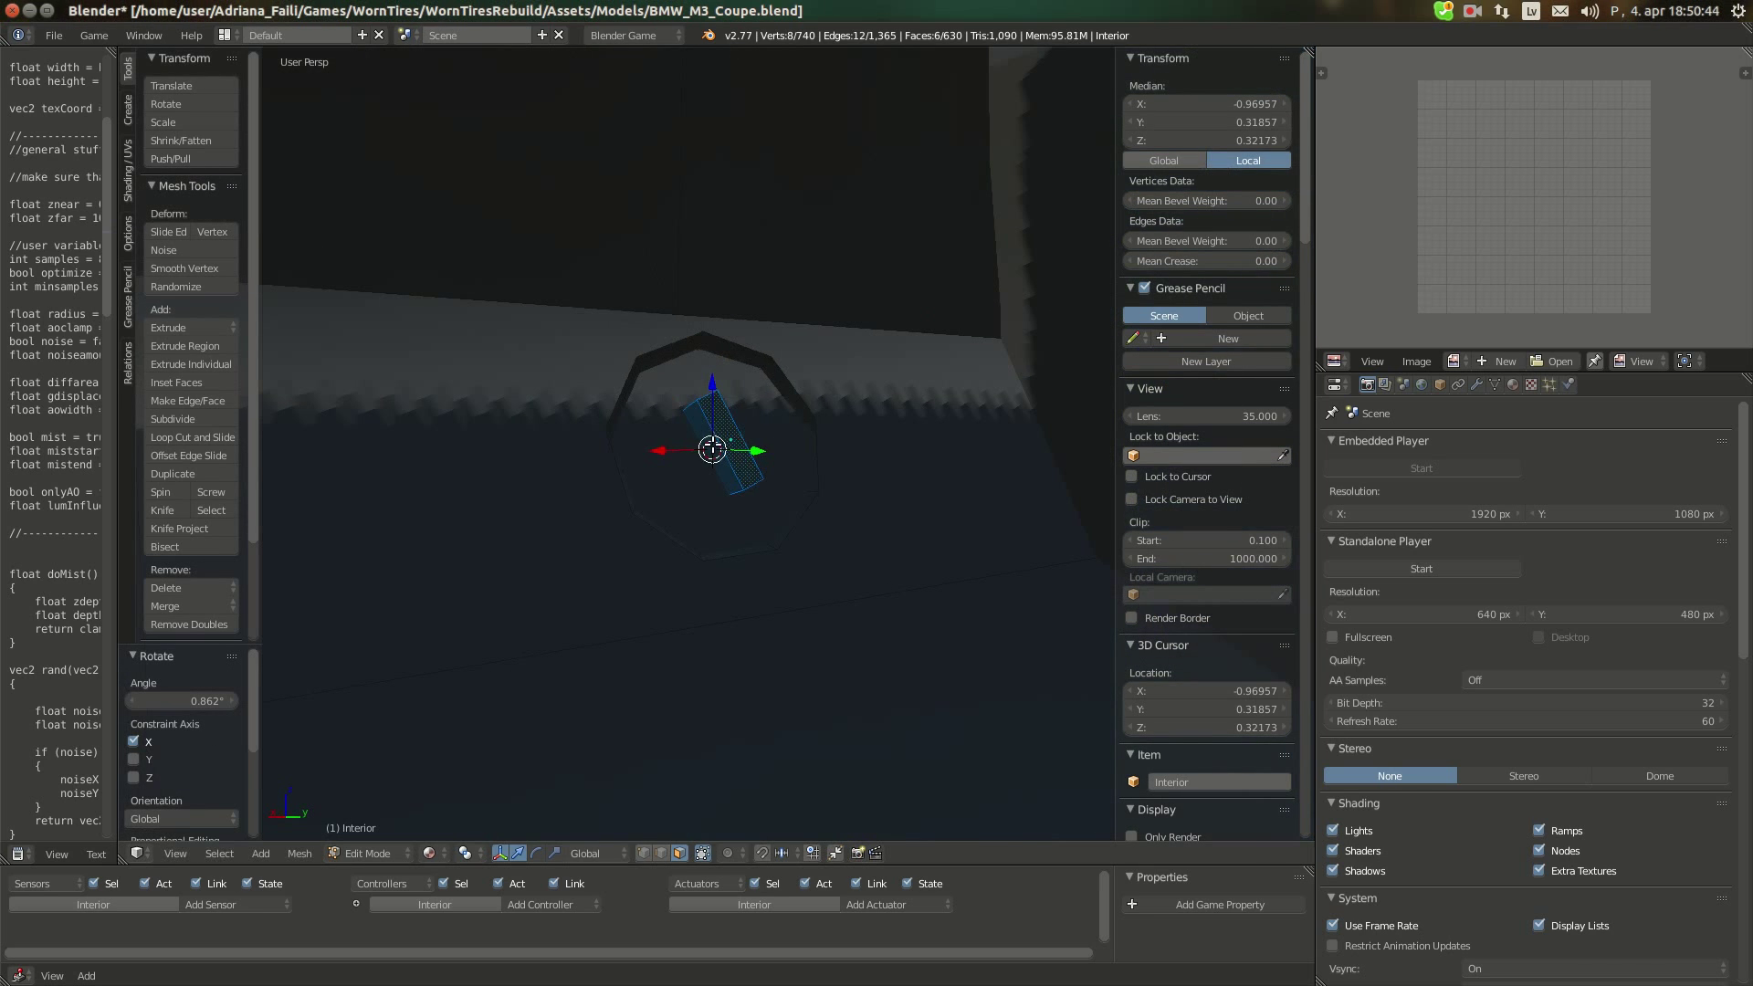
key(x)
click(721, 437)
Move the block's front face along Y toward the dashboard and scale it by about 0.876
right_click(662, 436)
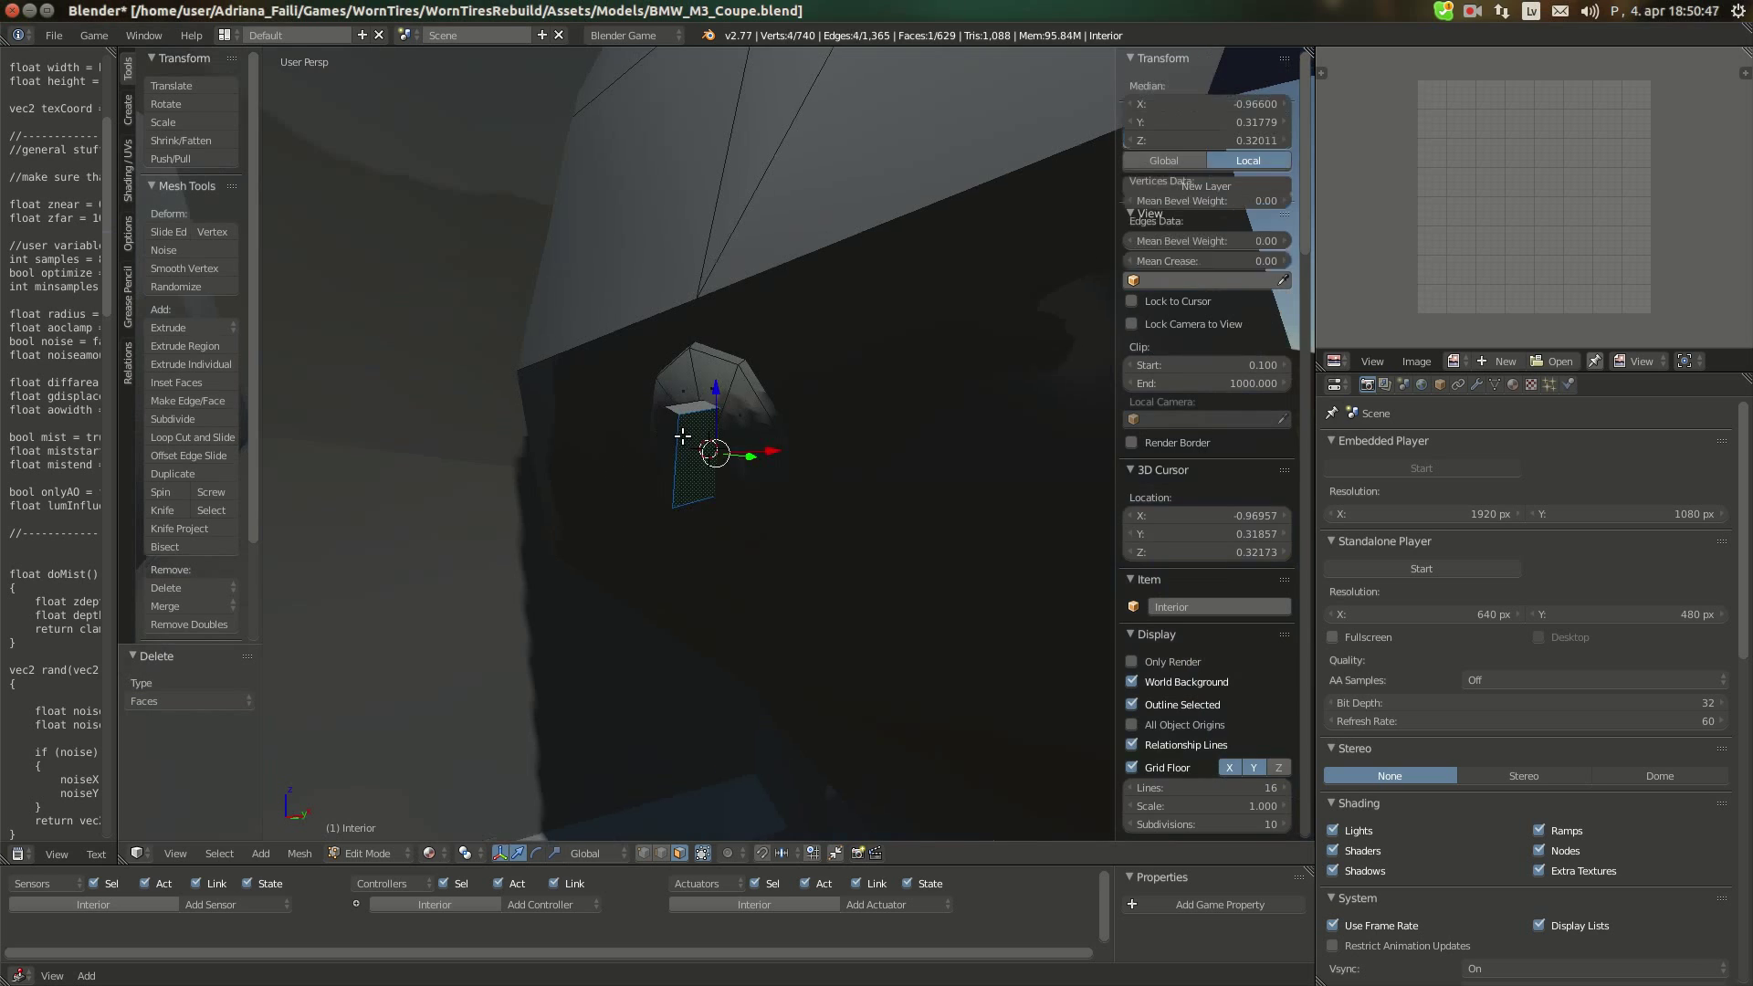
right_click(662, 438)
middle_drag(662, 440, 685, 483)
drag(703, 454, 731, 444)
middle_drag(732, 445, 711, 784)
key(s)
click(854, 480)
Select the four vertices of the block's open rear end and scale them up uniformly
click(645, 855)
right_click(760, 517)
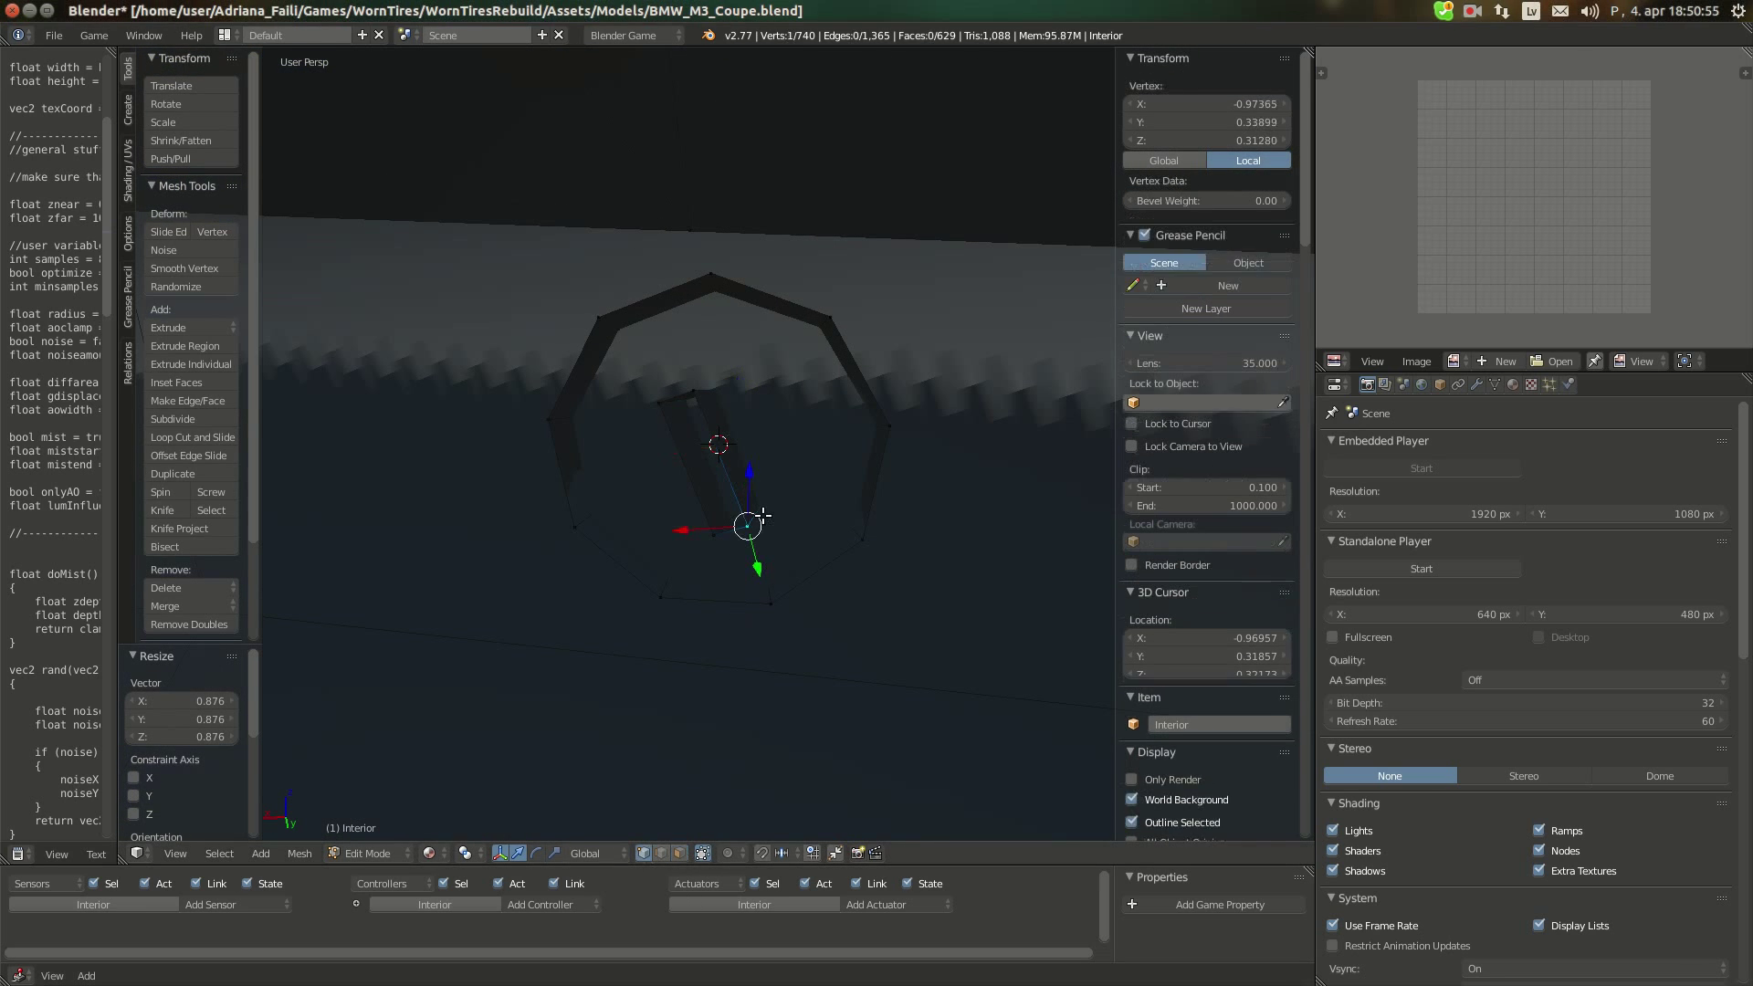
shift+right_click(705, 540)
shift+right_click(670, 418)
shift+right_click(700, 380)
key(s)
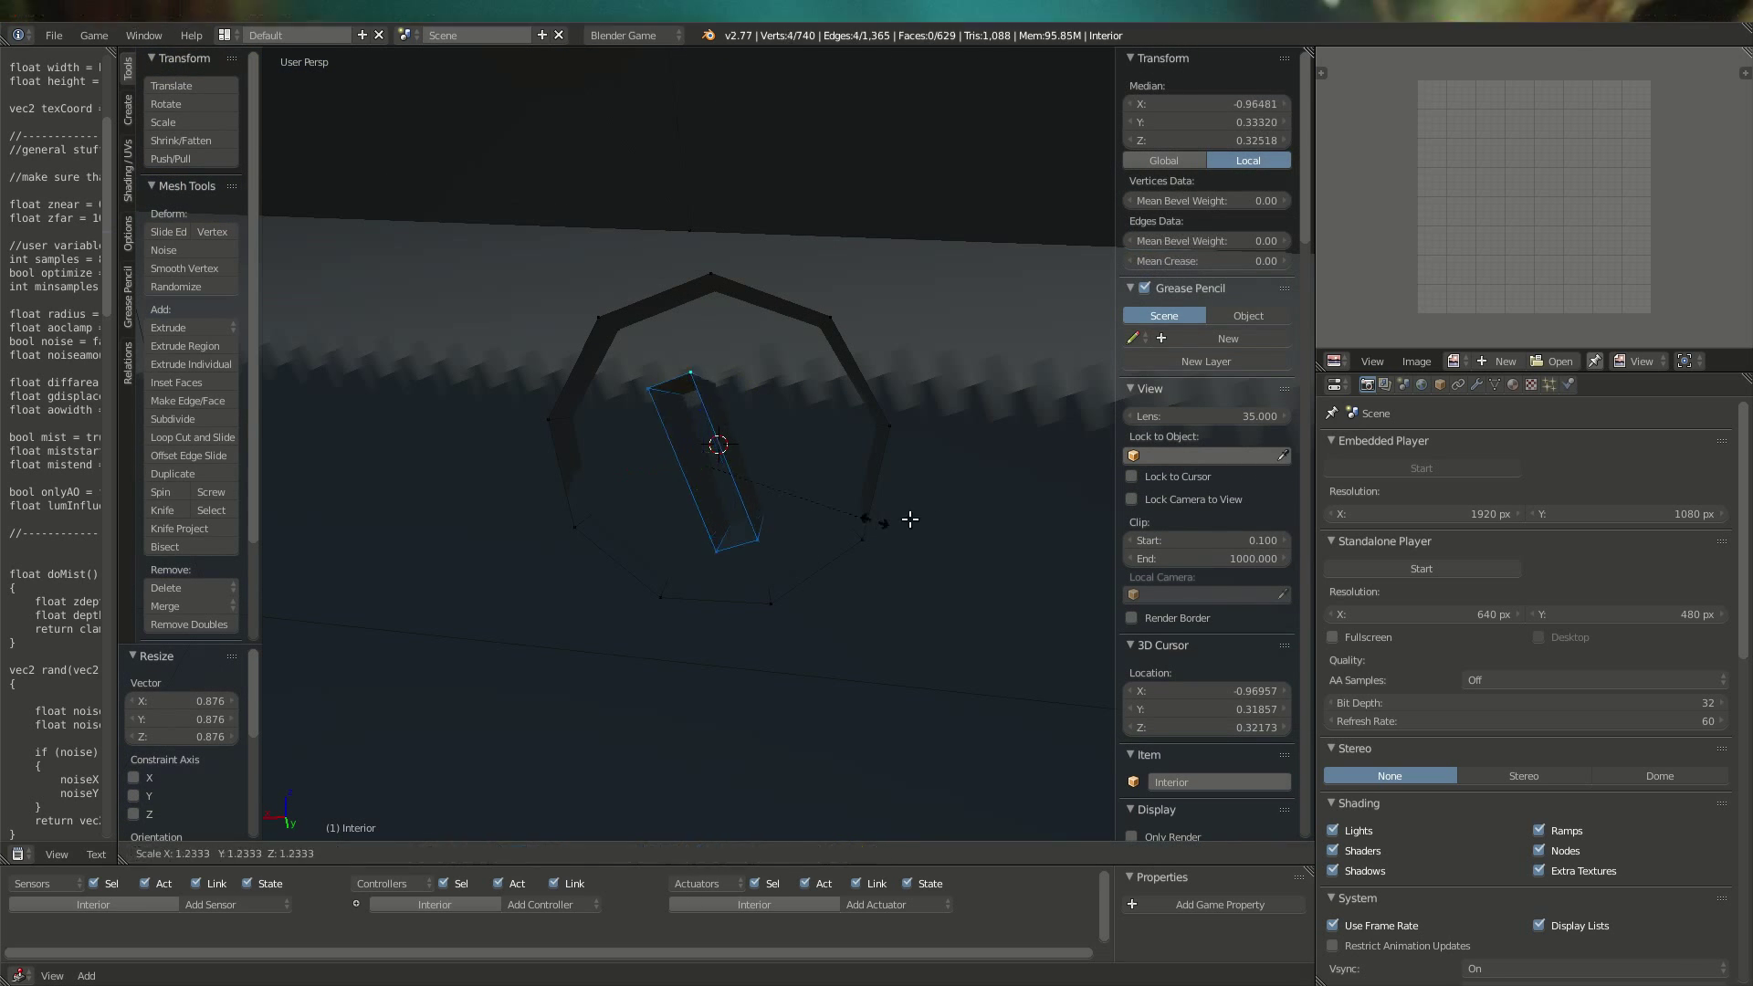
click(931, 512)
Apply smooth shading to the finished control in object mode and briefly run the game engine preview
middle_drag(932, 512, 518, 447)
scroll(816, 461, down, 8)
key(Tab)
click(161, 322)
key(p)
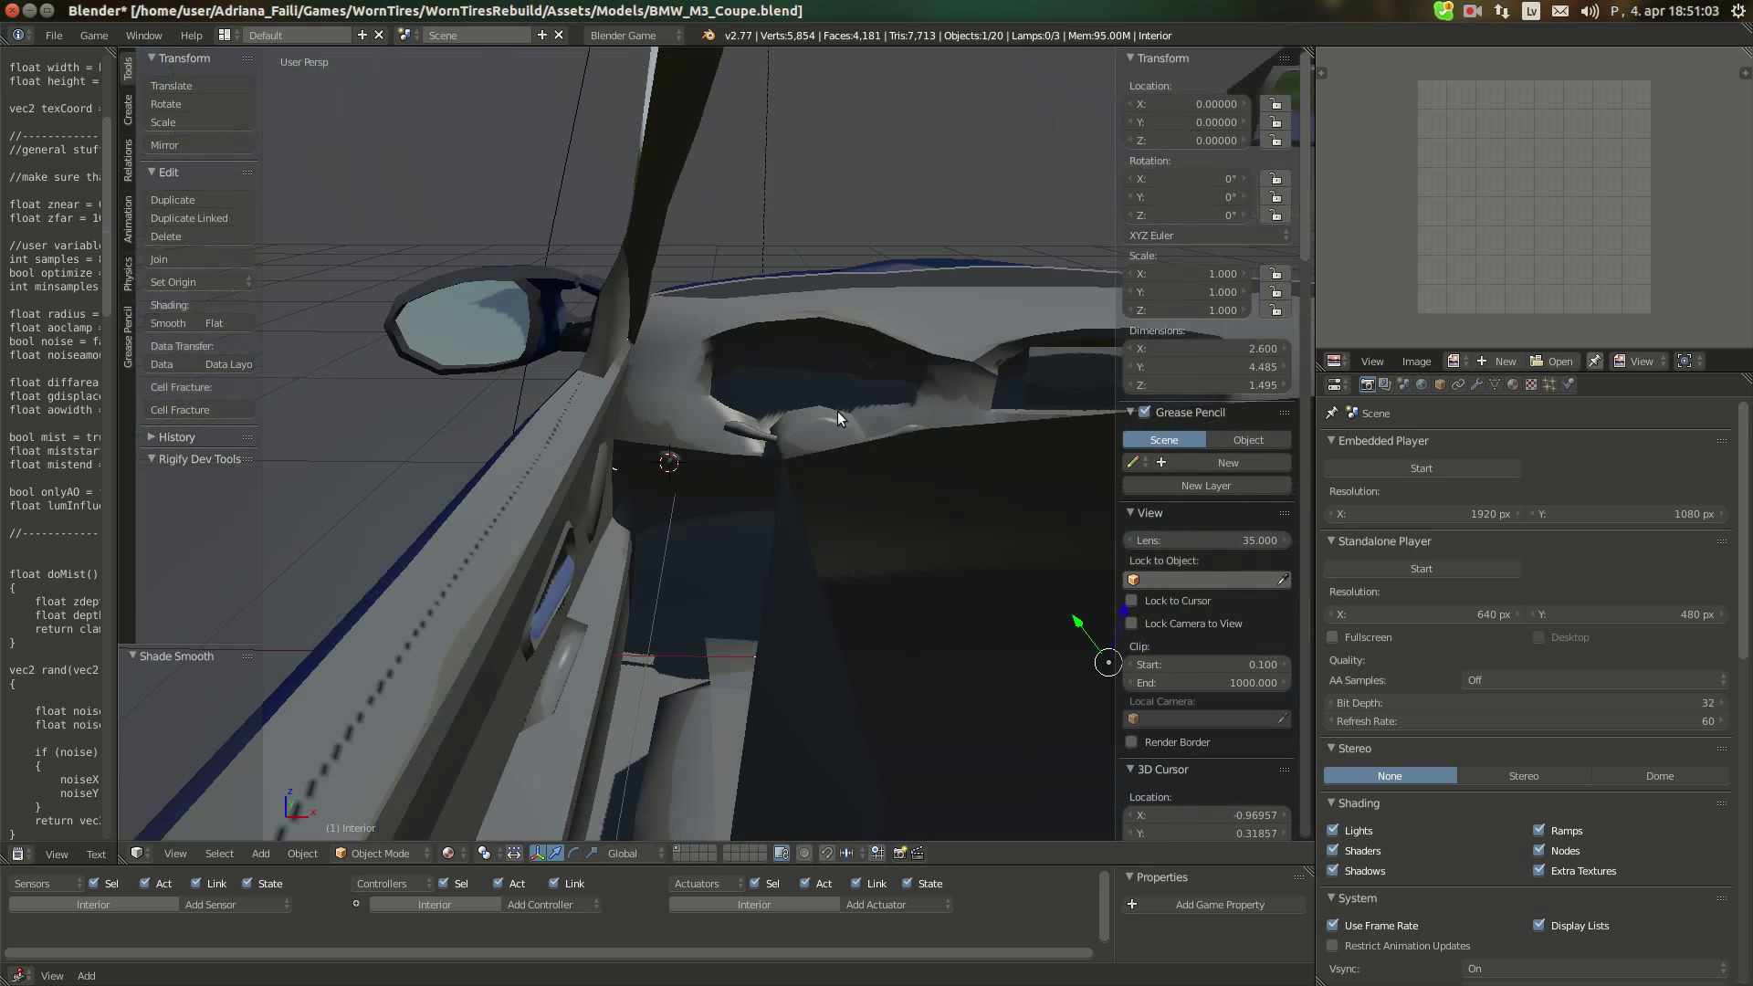
key(Escape)
Examine the center console area in mesh editing and compare it with the reference photo in Chromium
middle_drag(599, 471, 711, 413)
scroll(786, 418, down, 3)
middle_drag(857, 424, 874, 489)
scroll(874, 489, up, 2)
key(Tab)
scroll(874, 490, up, 2)
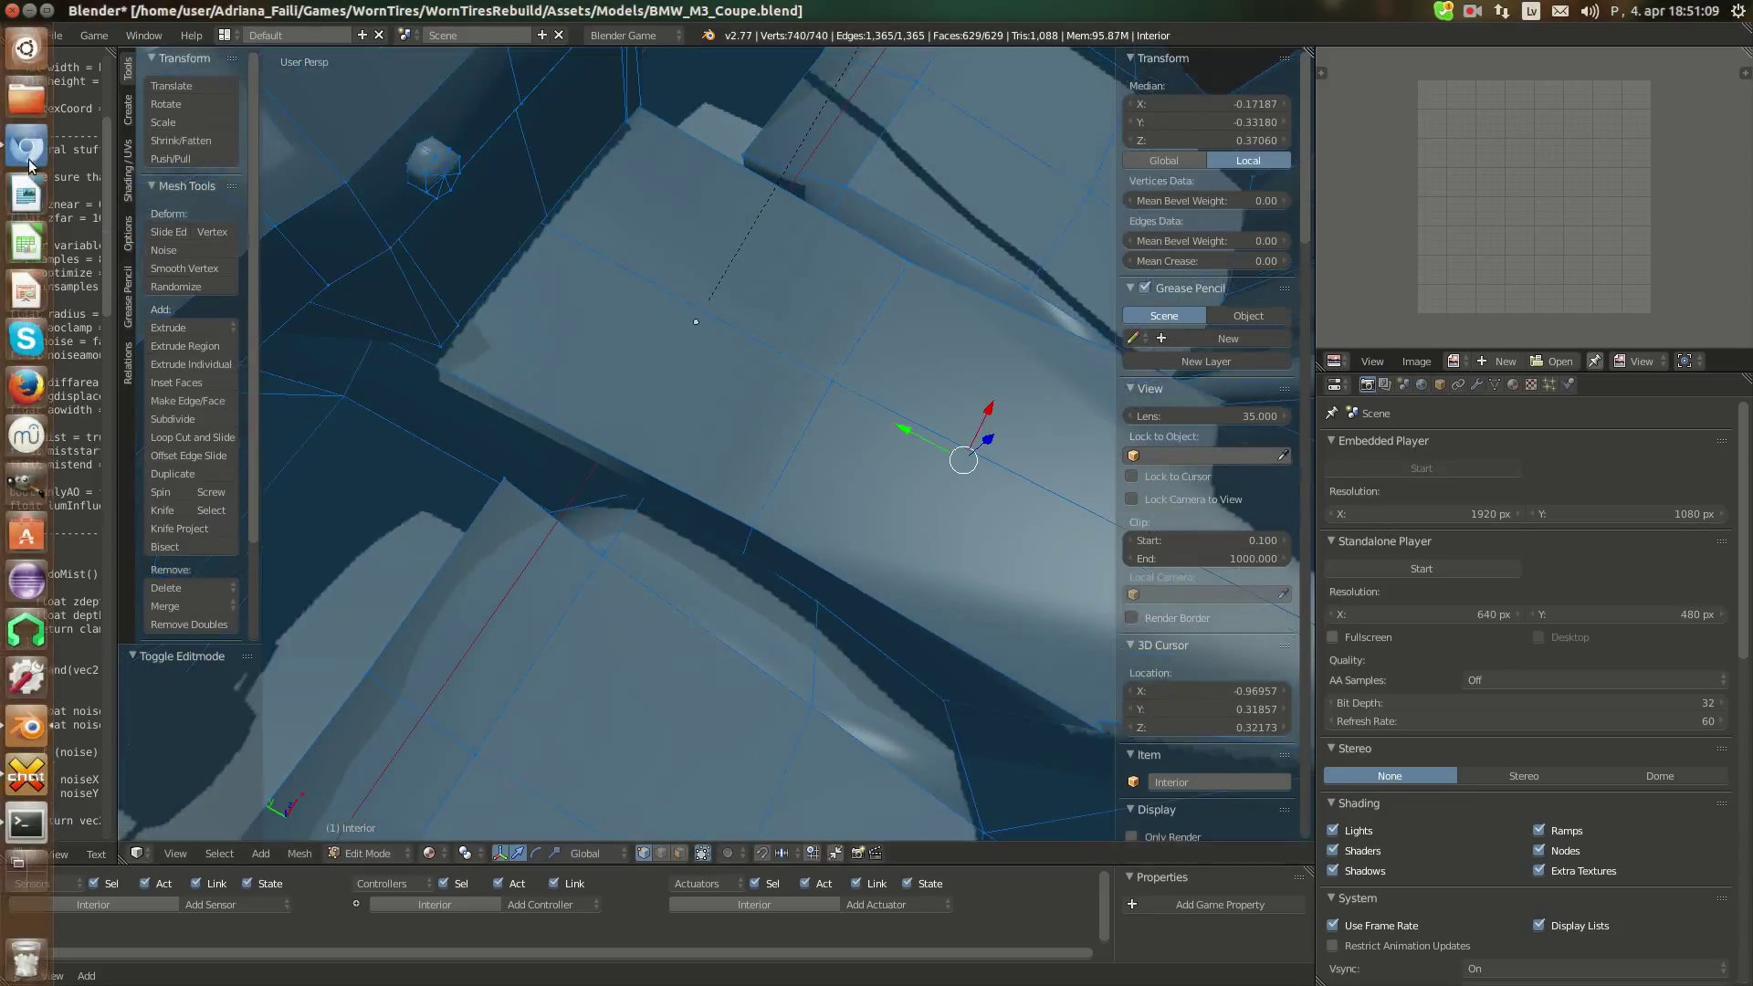
click(26, 158)
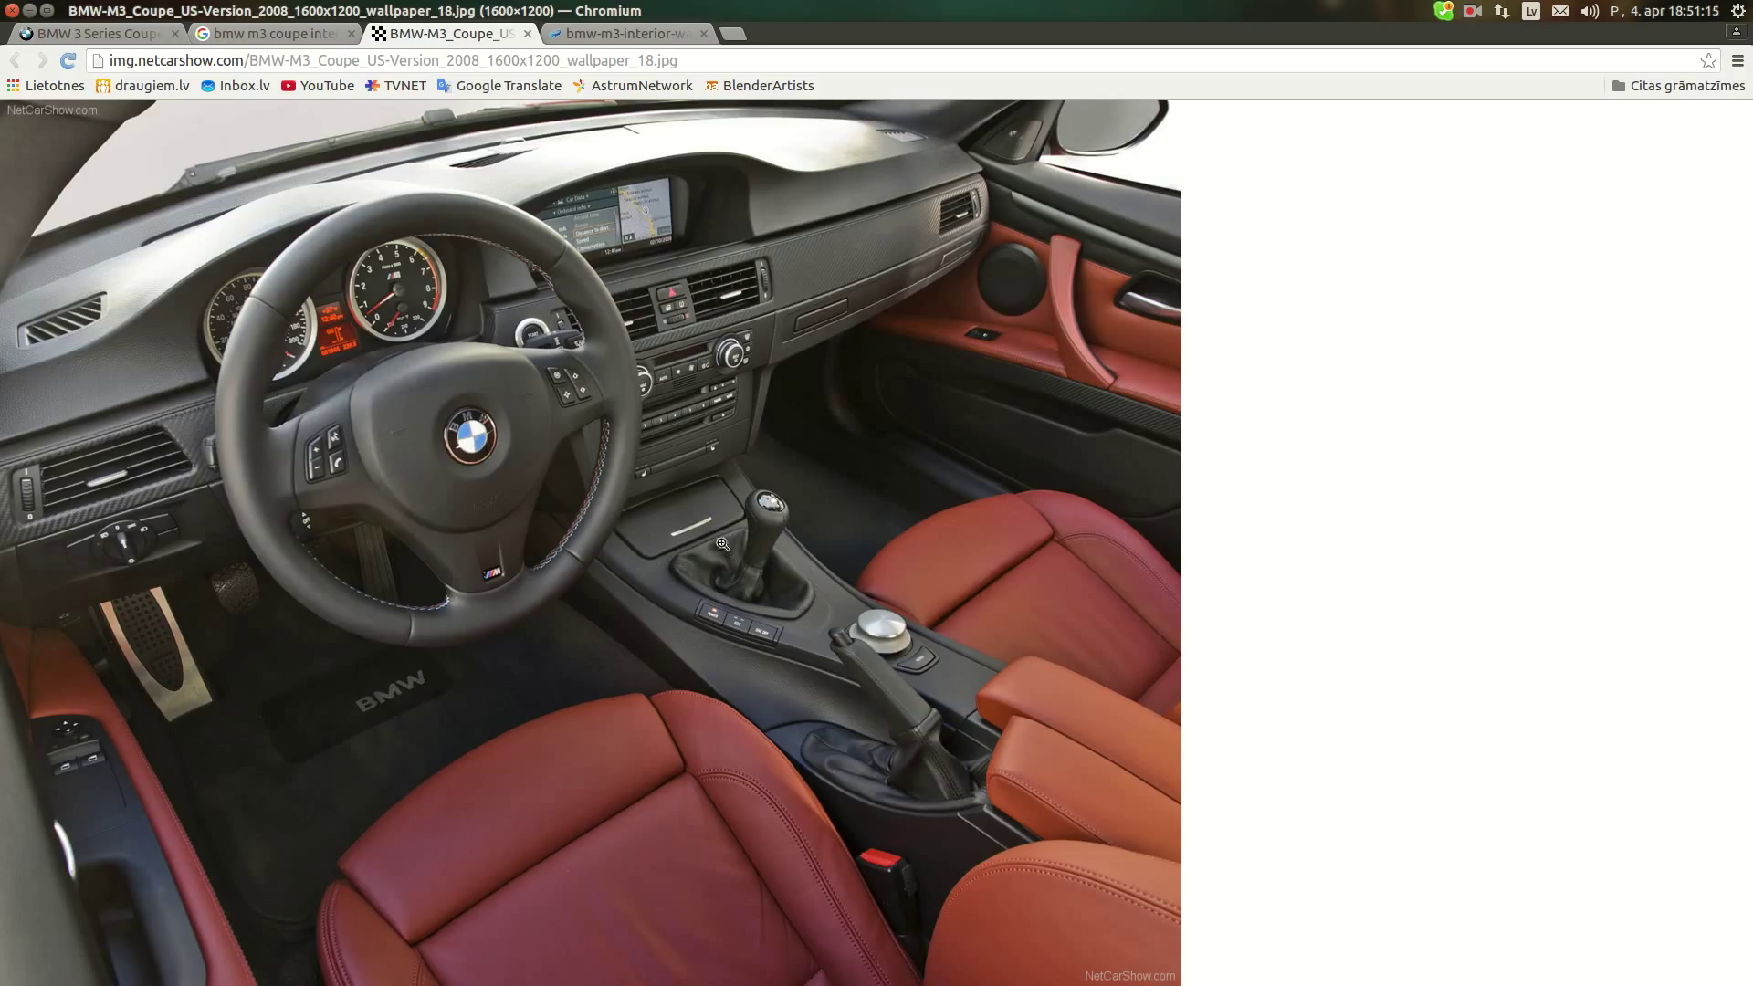
mouse_move(1, 676)
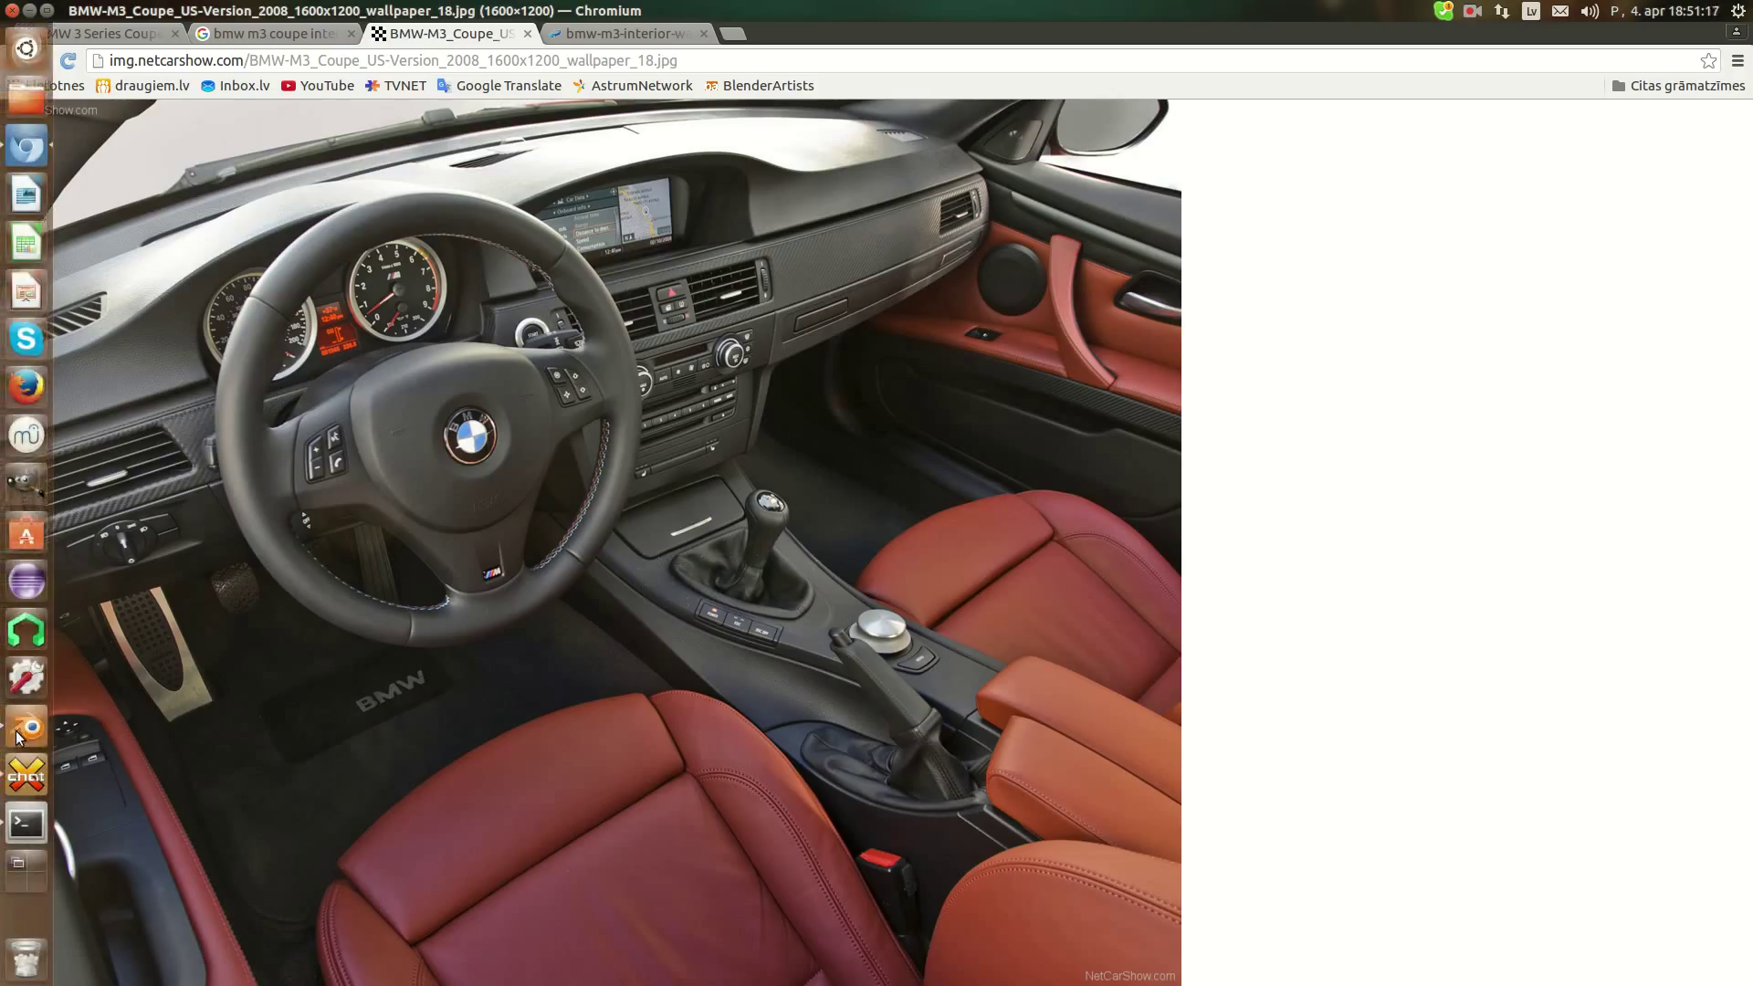
click(26, 728)
middle_drag(851, 483, 673, 479)
click(26, 147)
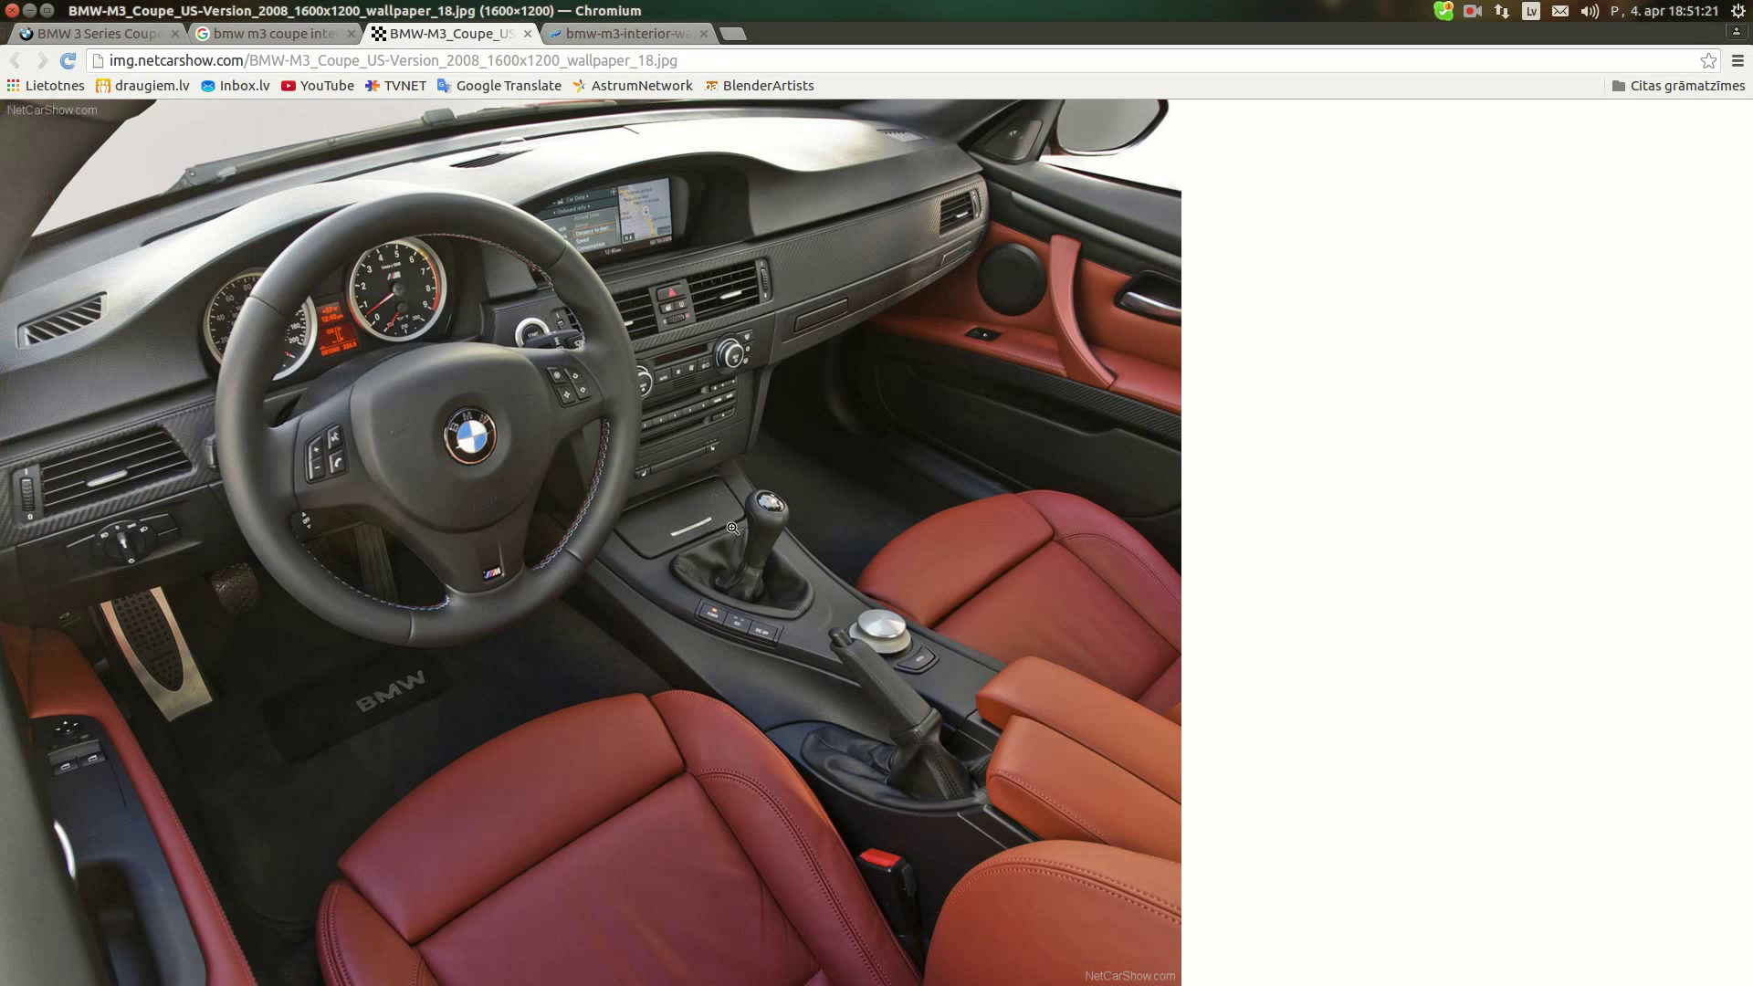
click(25, 730)
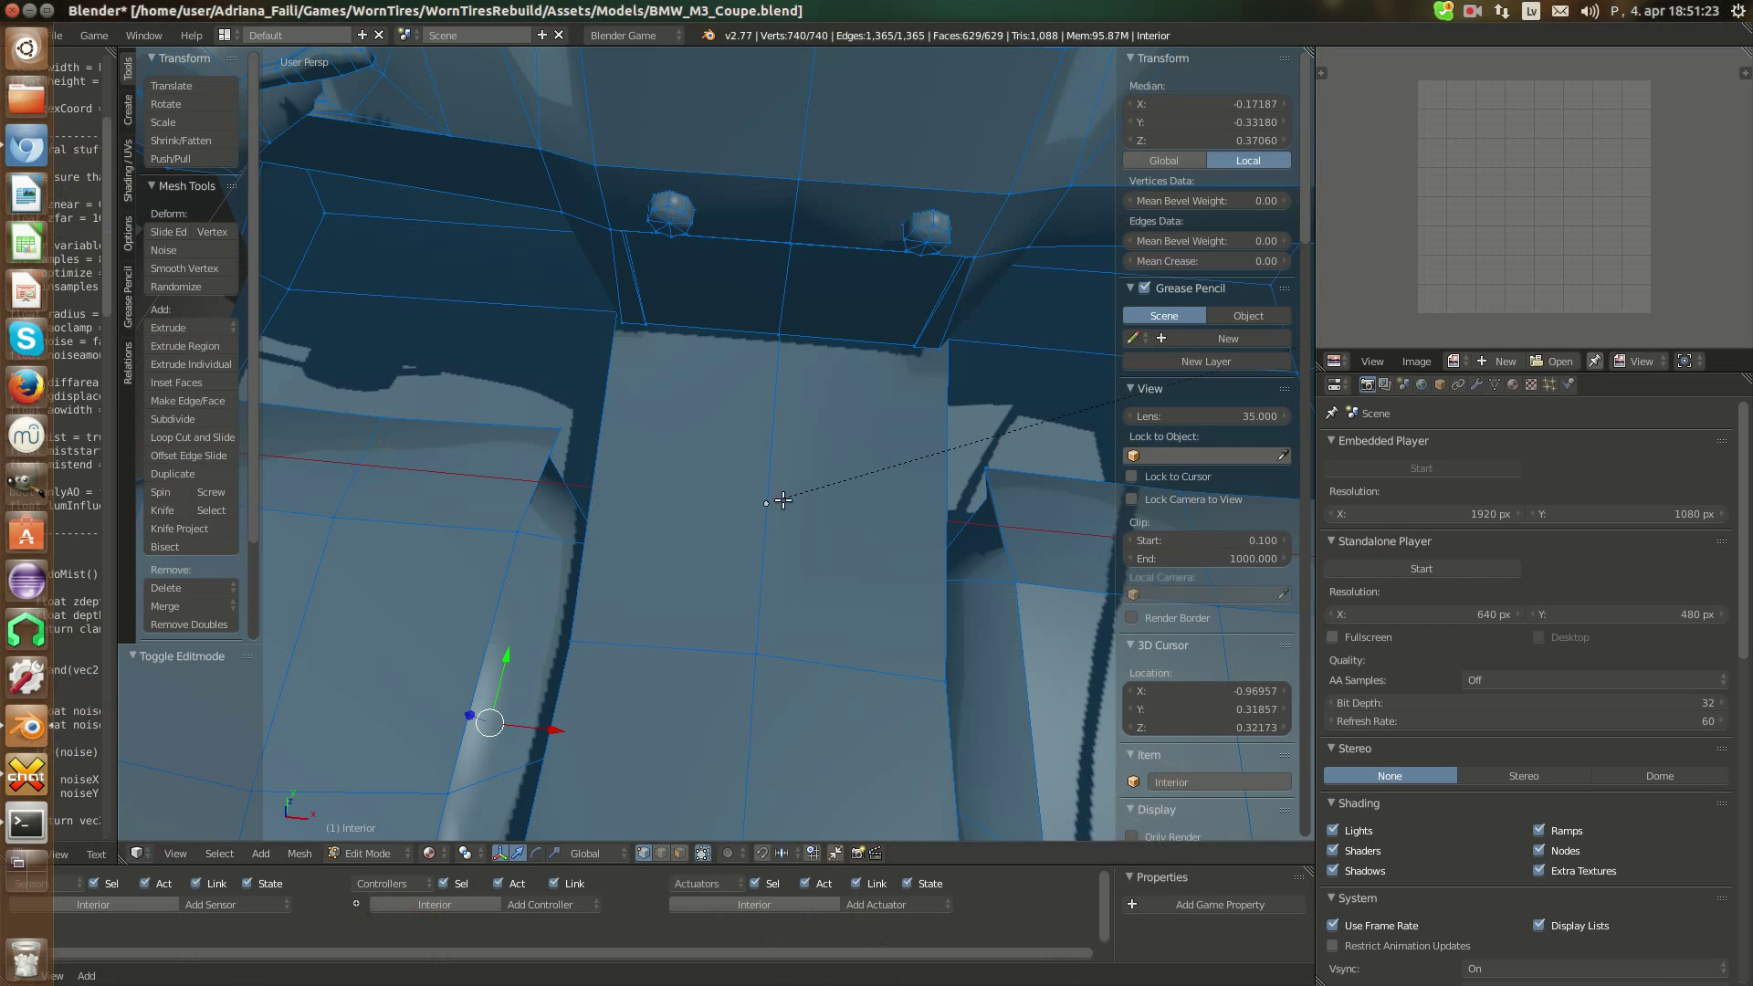
Knife-cut an edge across the front of the center console, from its middle line toward the passenger side
key(k)
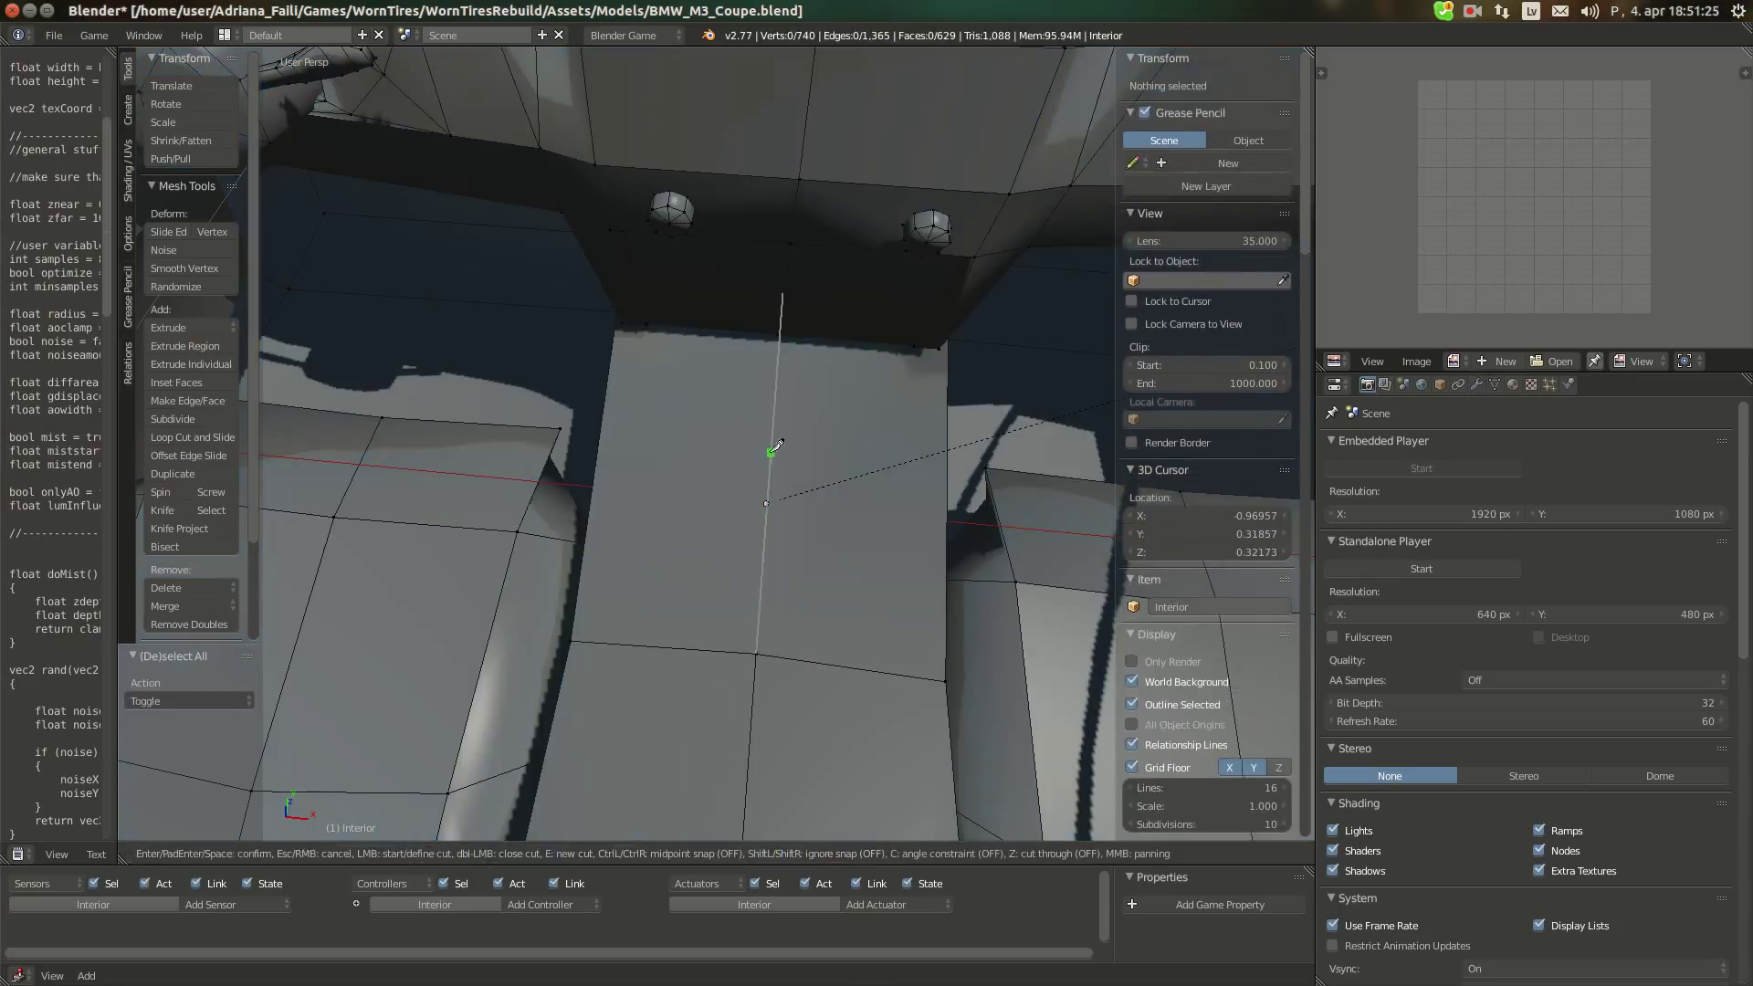
click(773, 441)
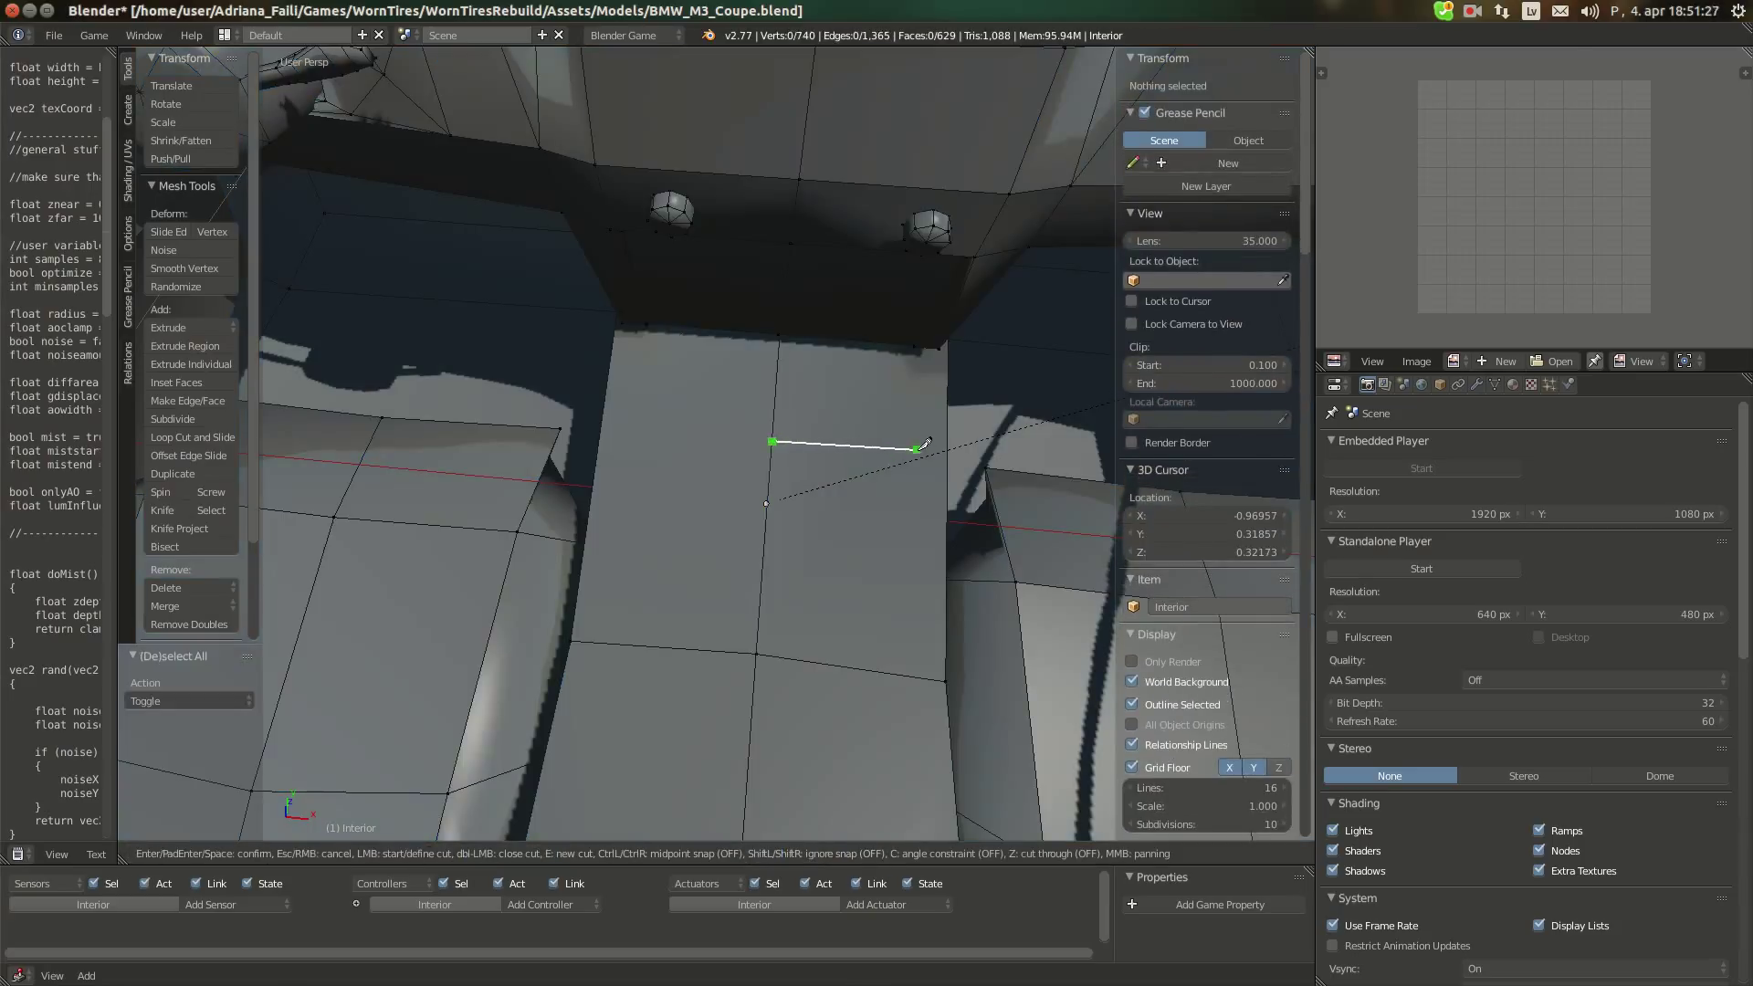
click(928, 451)
key(Return)
mouse_move(15, 264)
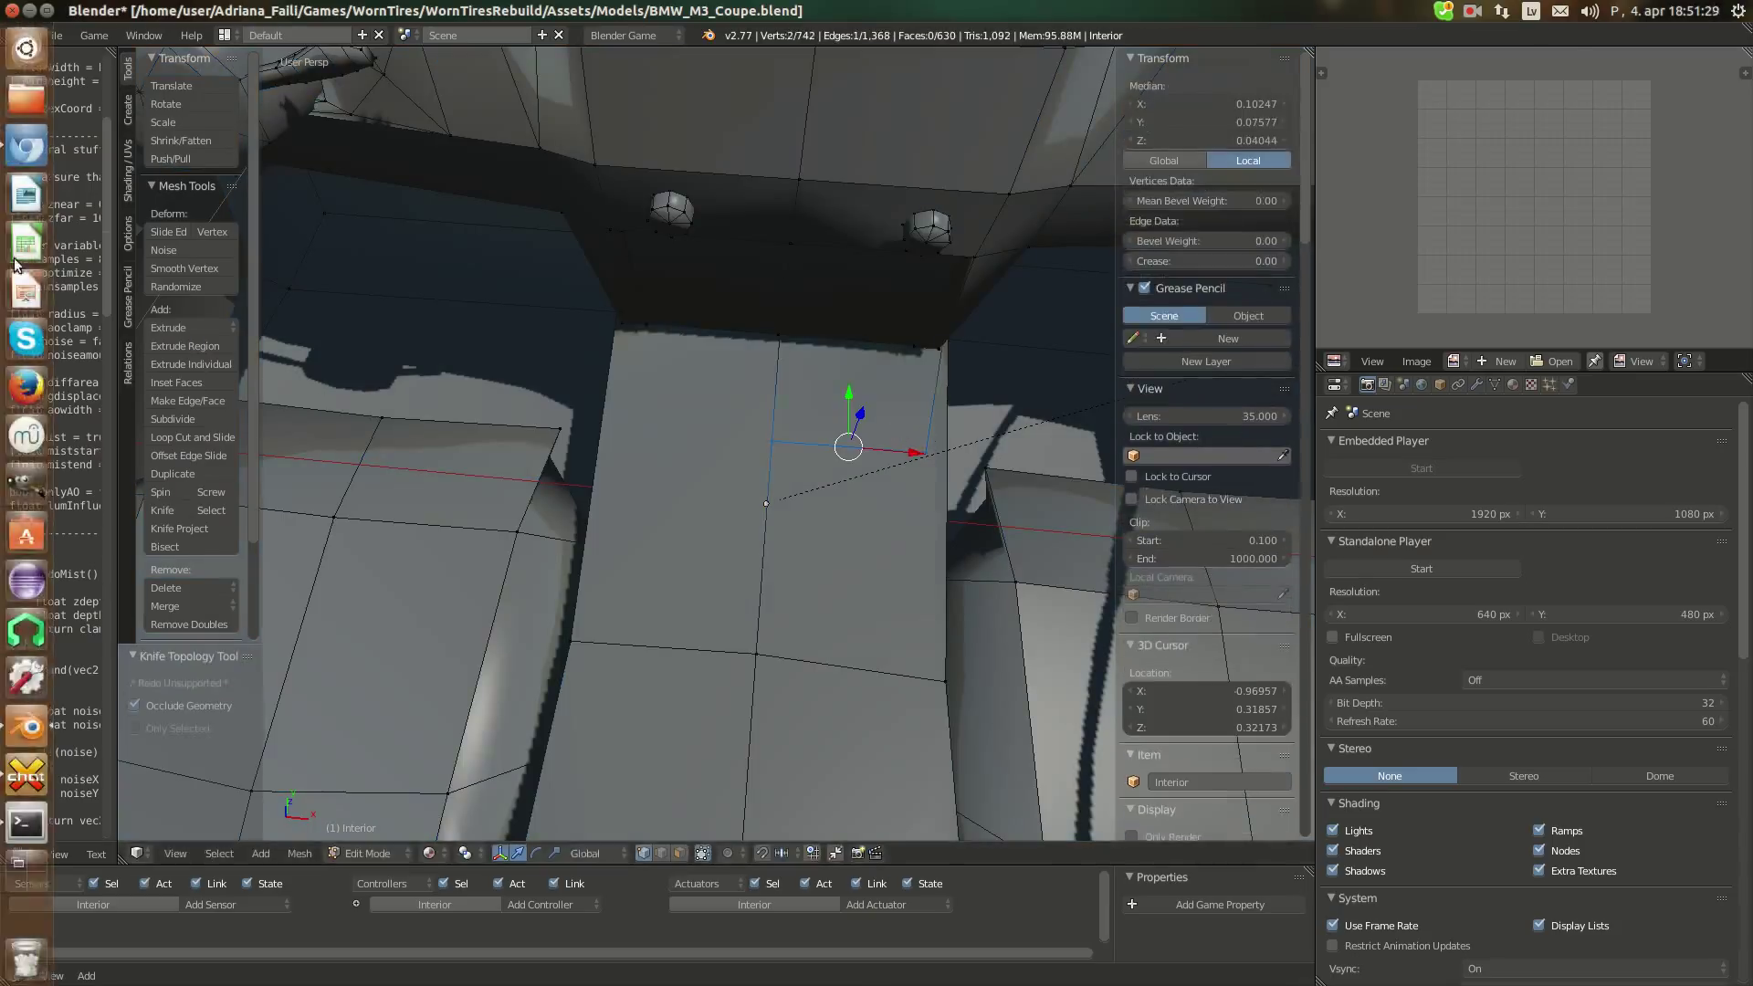
Undo the last knife cut and study the gear shifter area in the BMW interior reference photos in Chromium
click(20, 149)
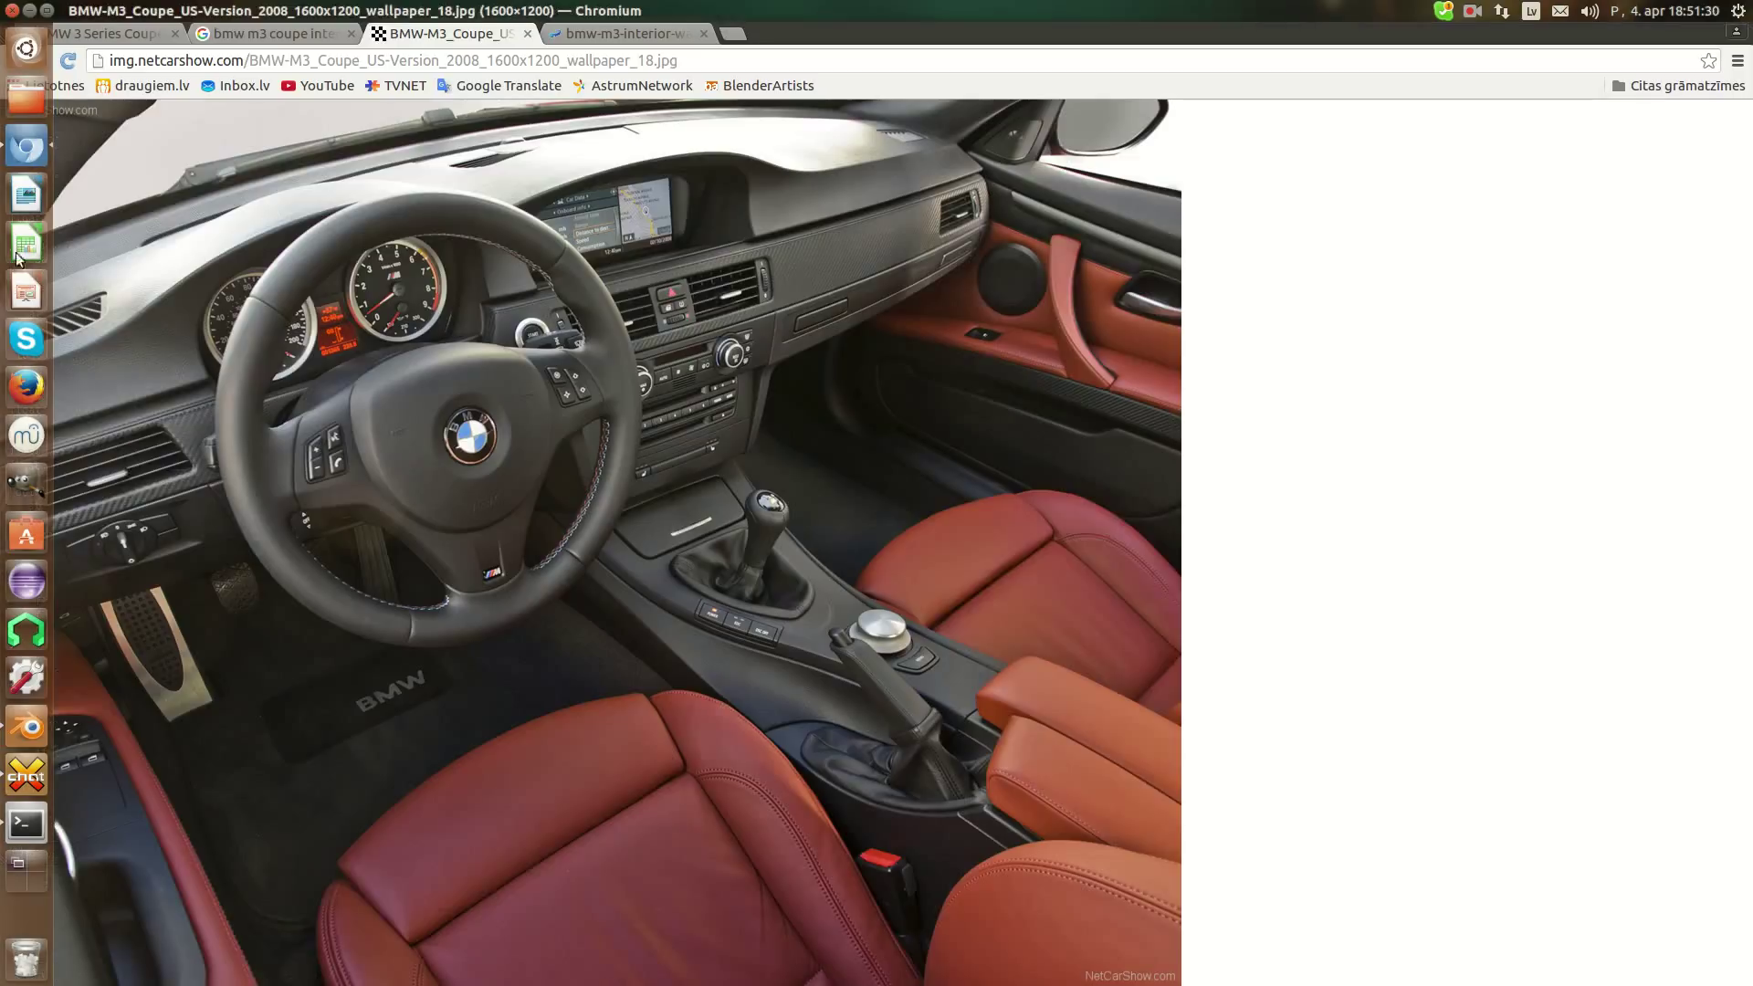
click(30, 728)
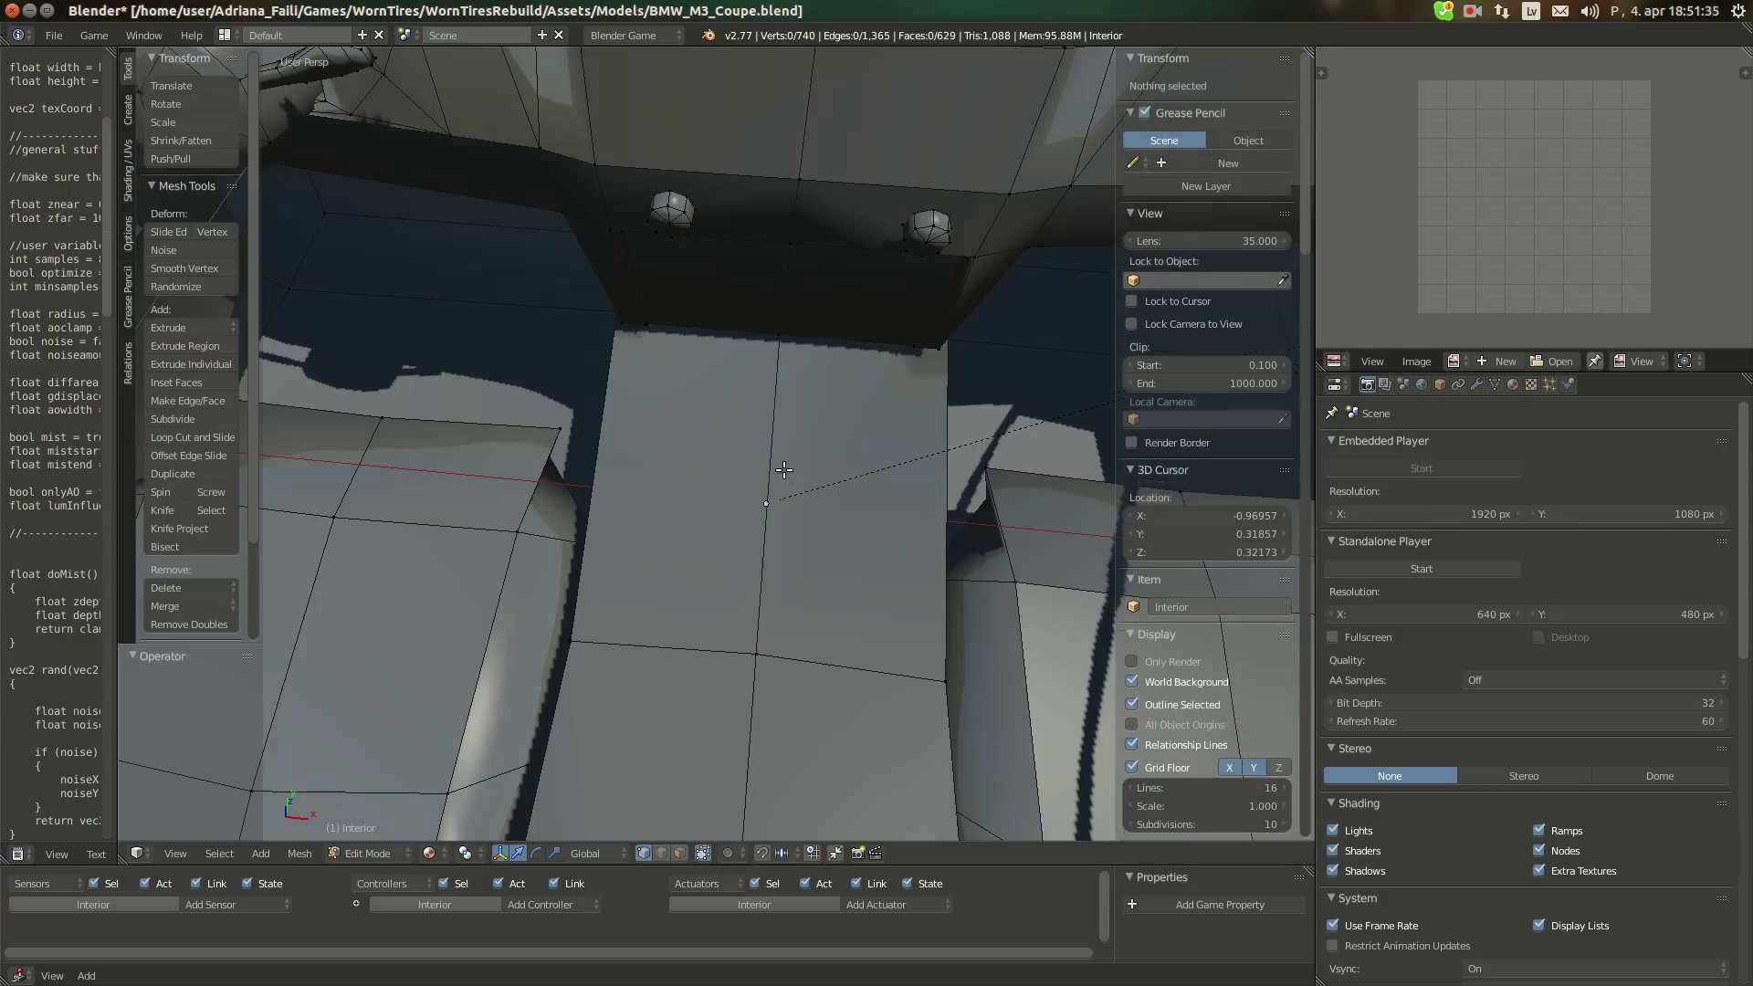
click(36, 135)
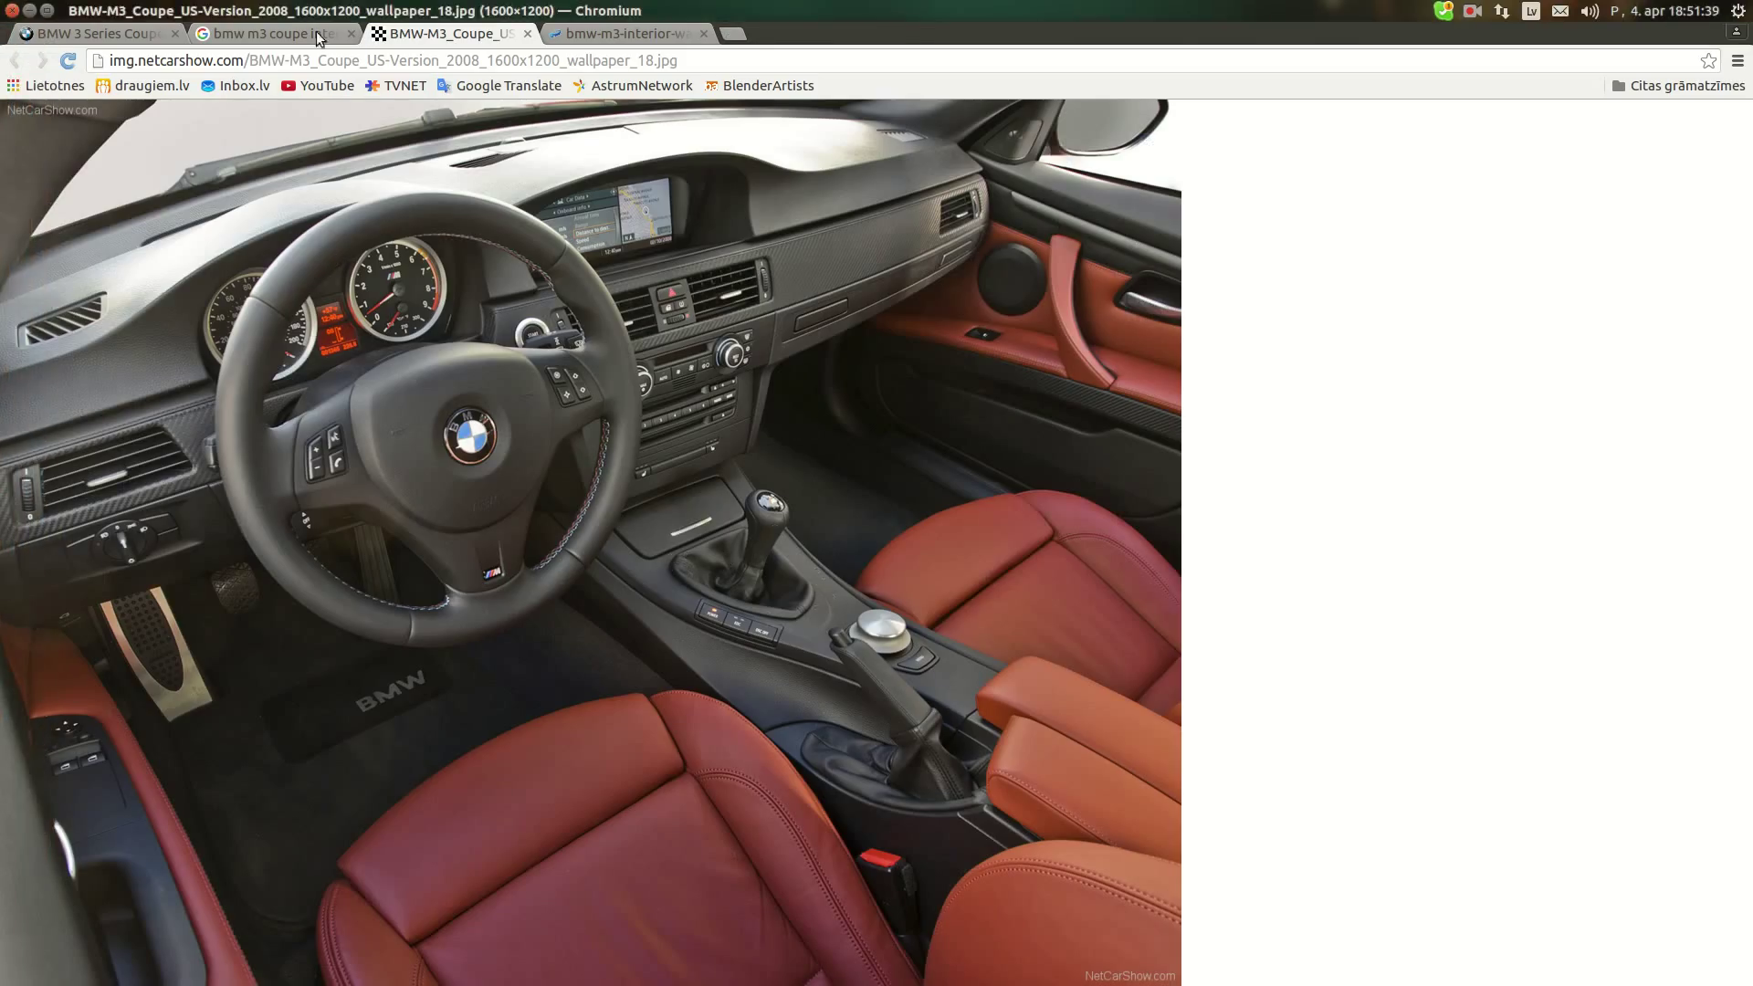
click(98, 33)
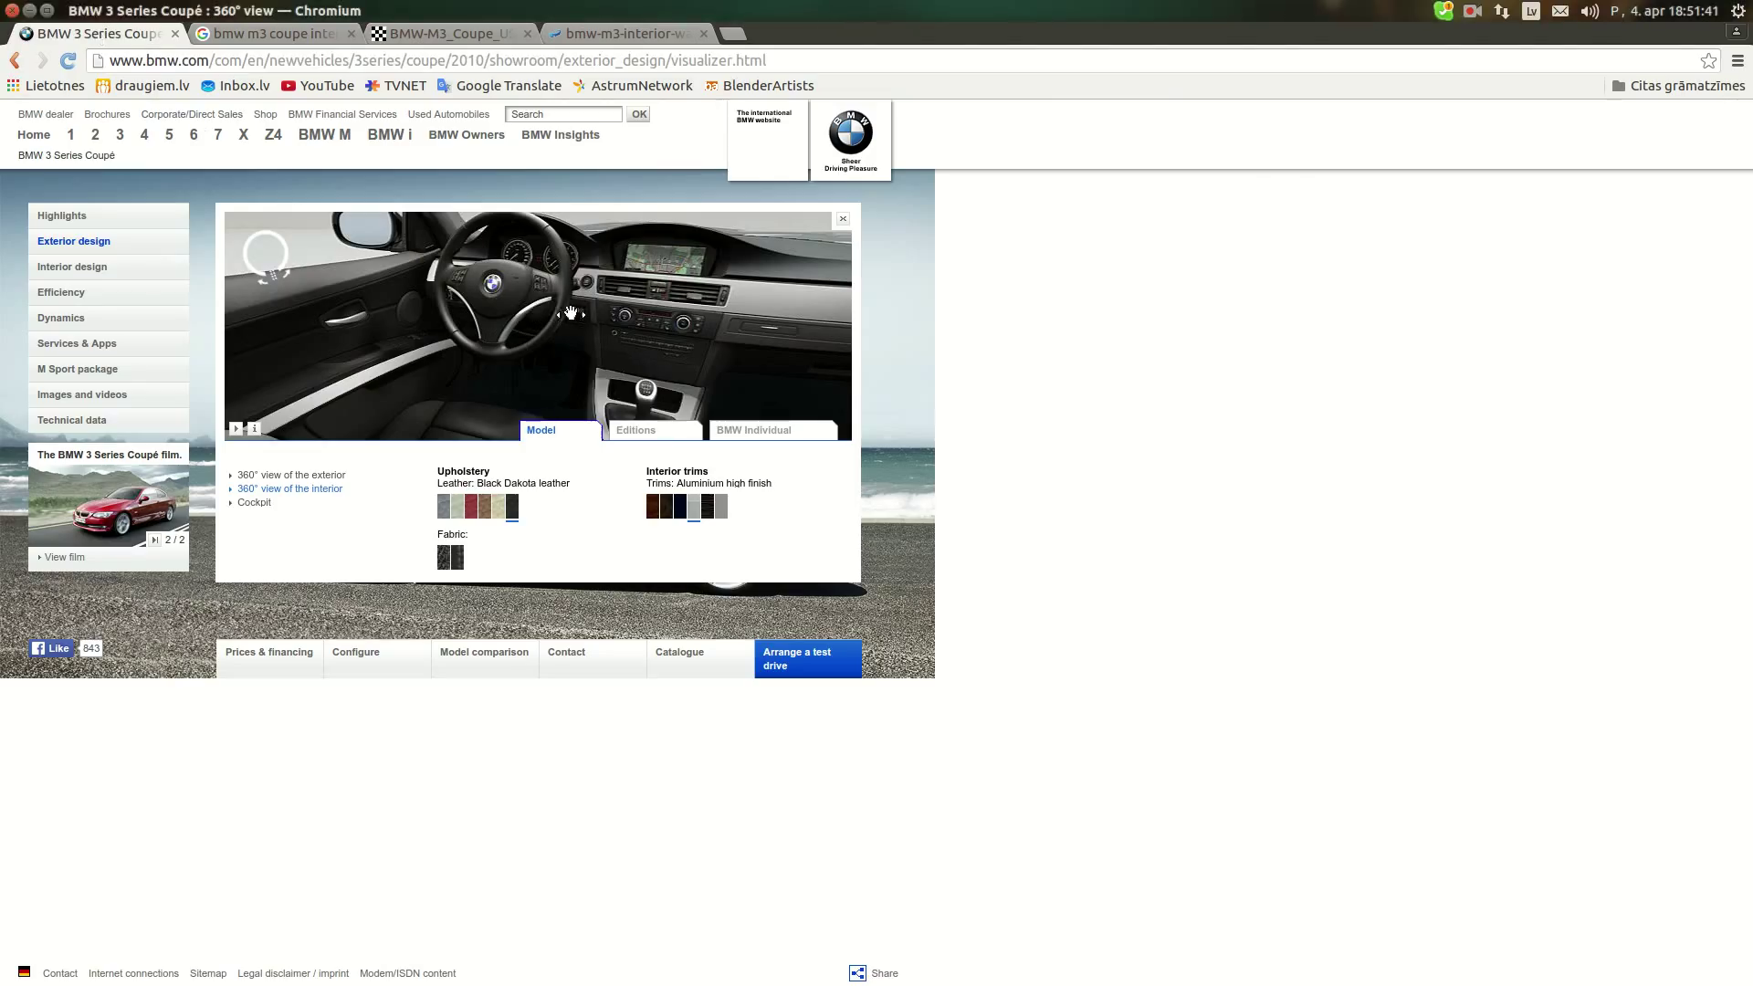
drag(571, 313, 551, 313)
click(301, 34)
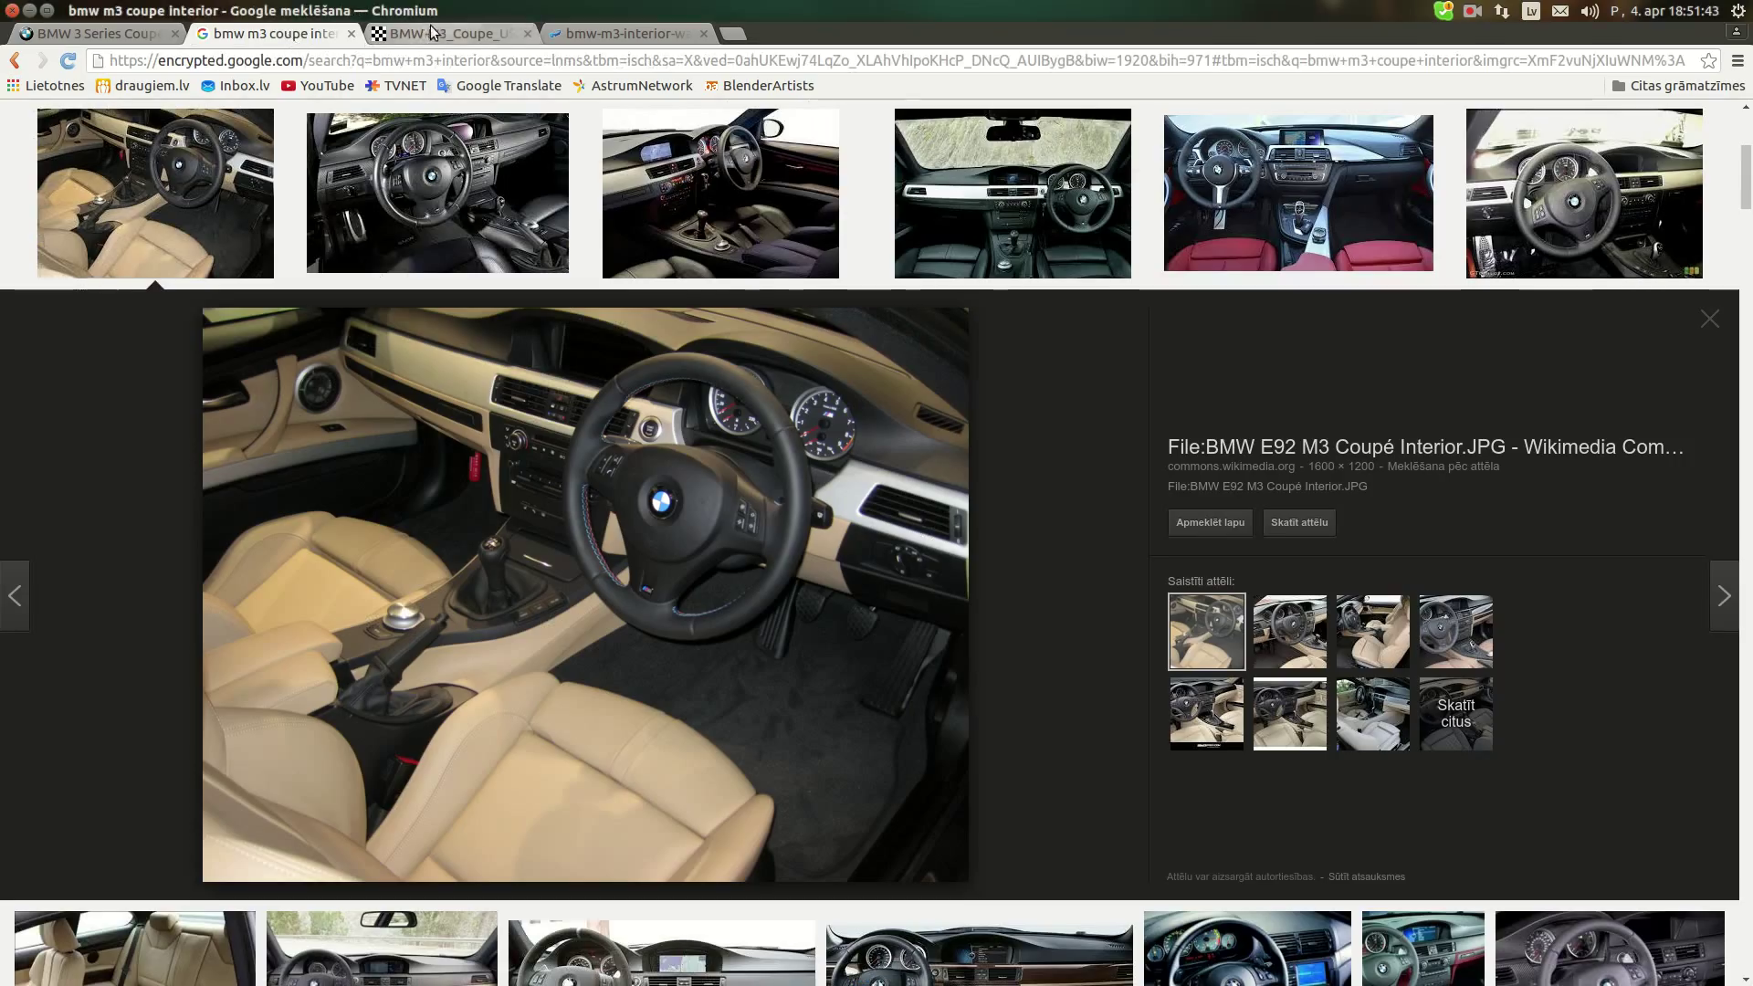
click(449, 36)
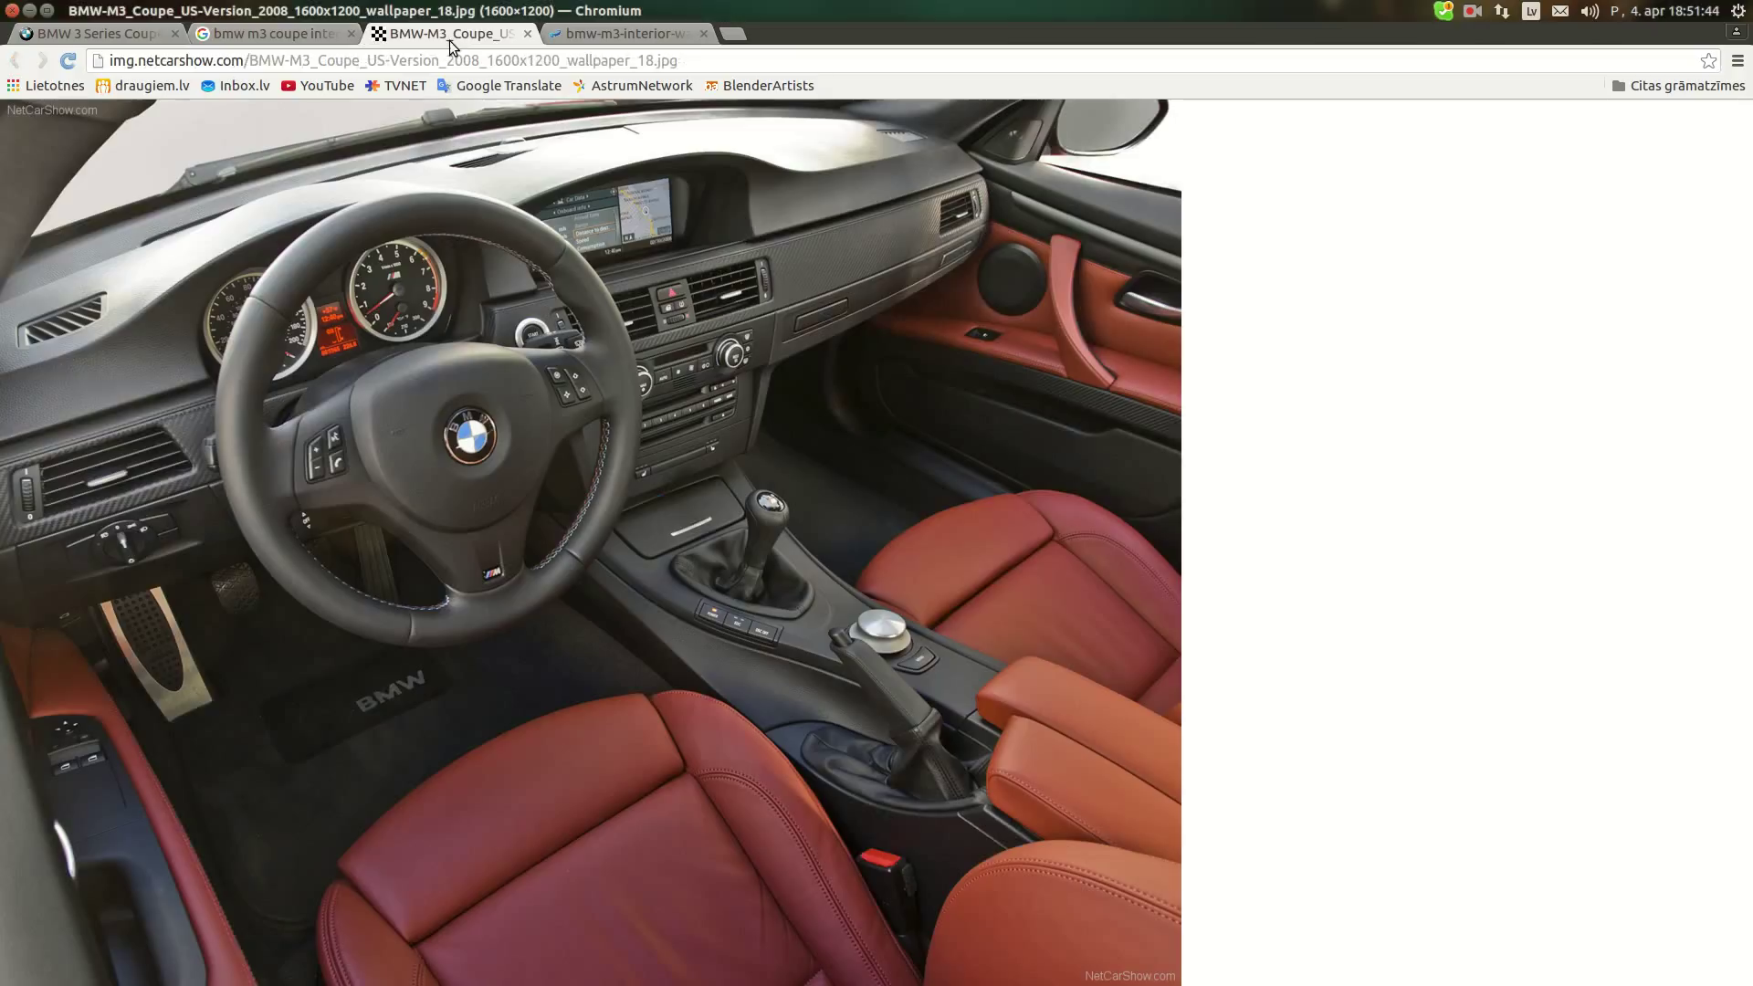
click(607, 33)
click(446, 30)
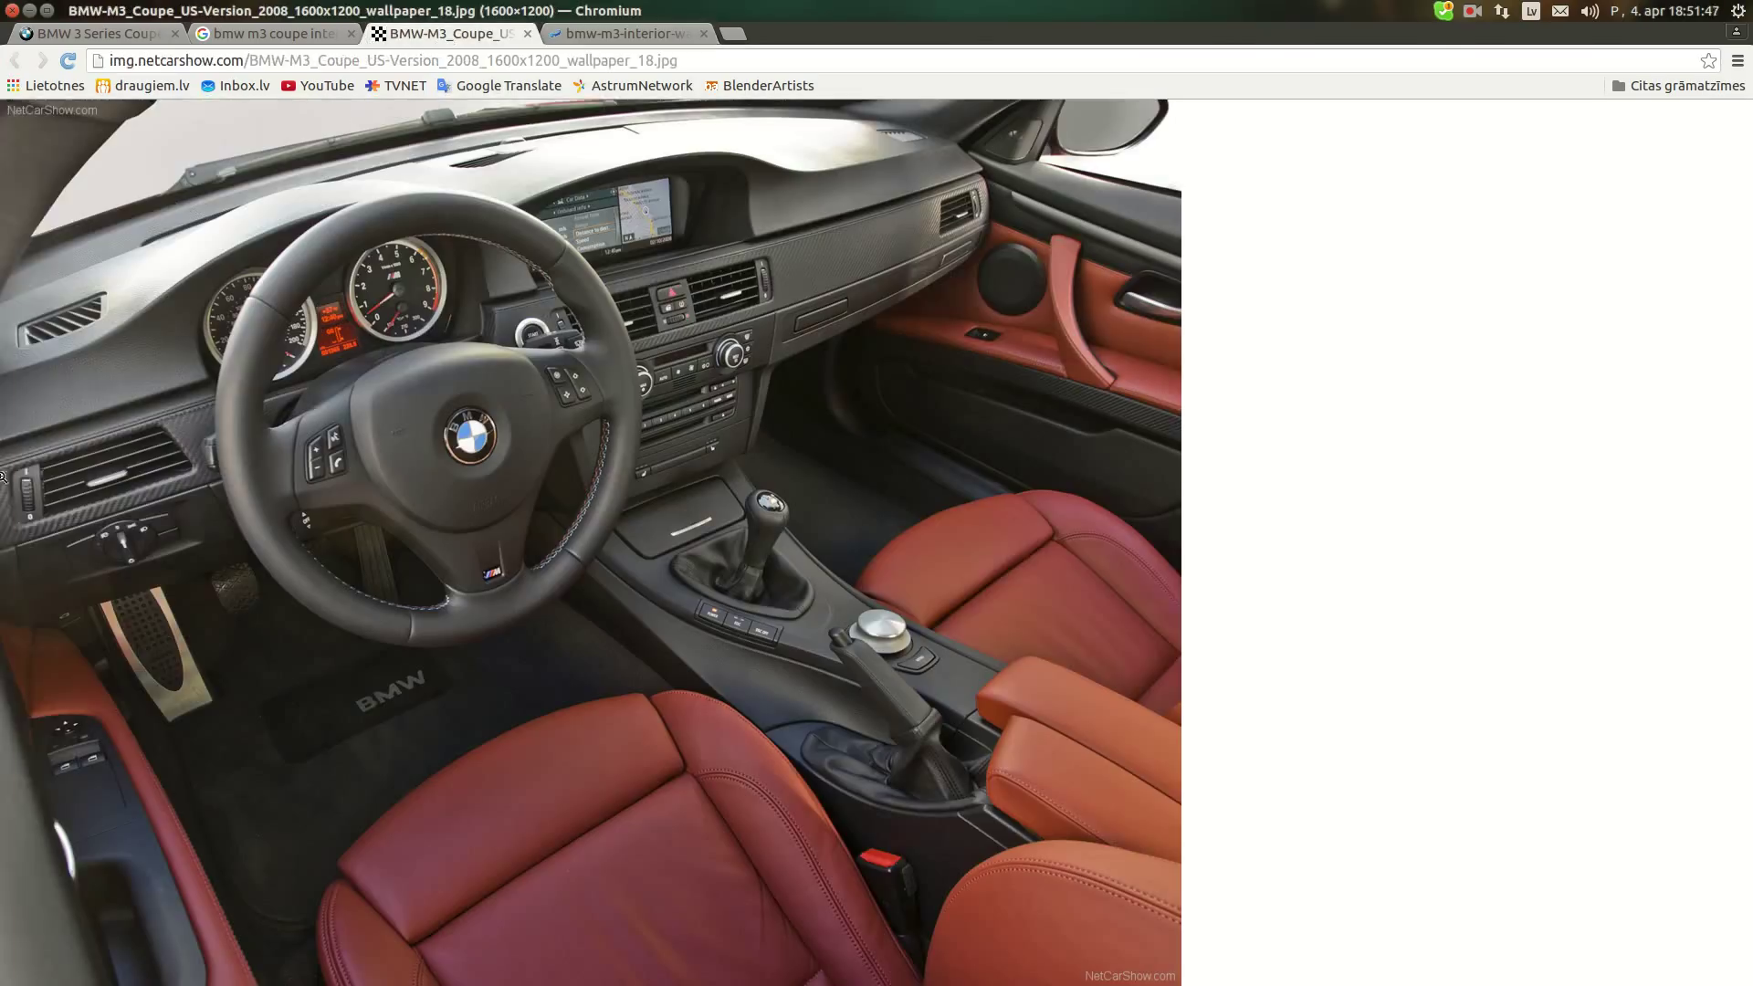
click(26, 738)
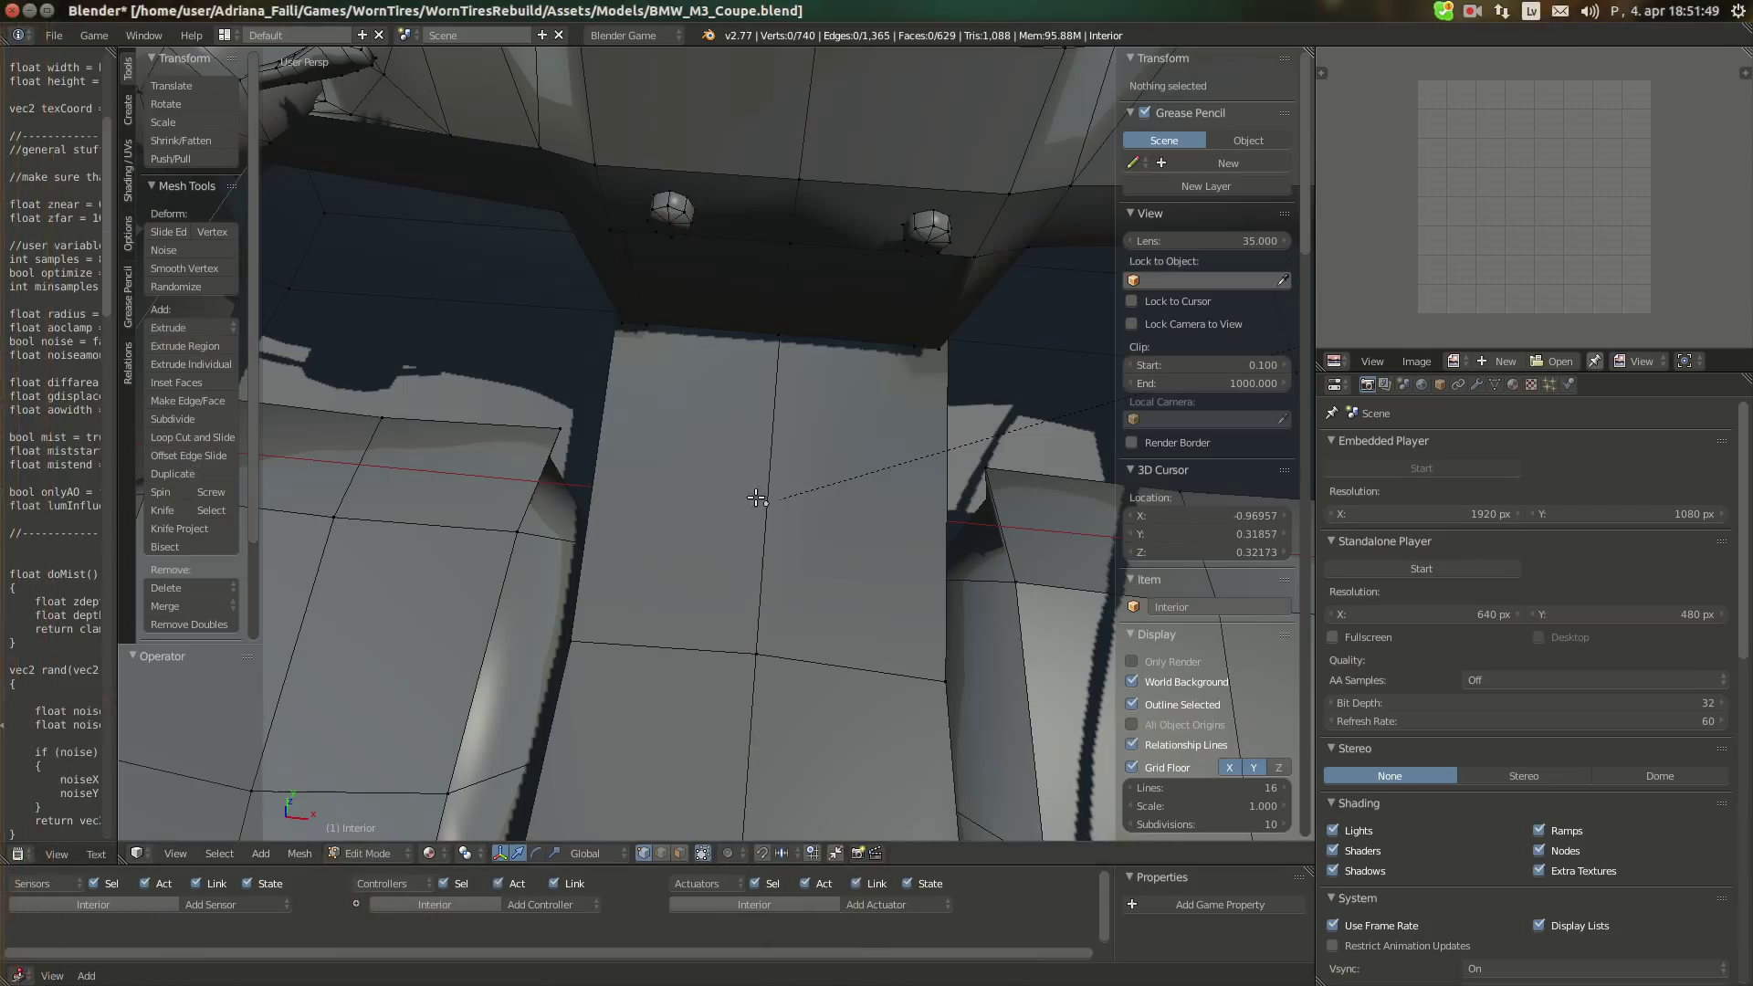
key(k)
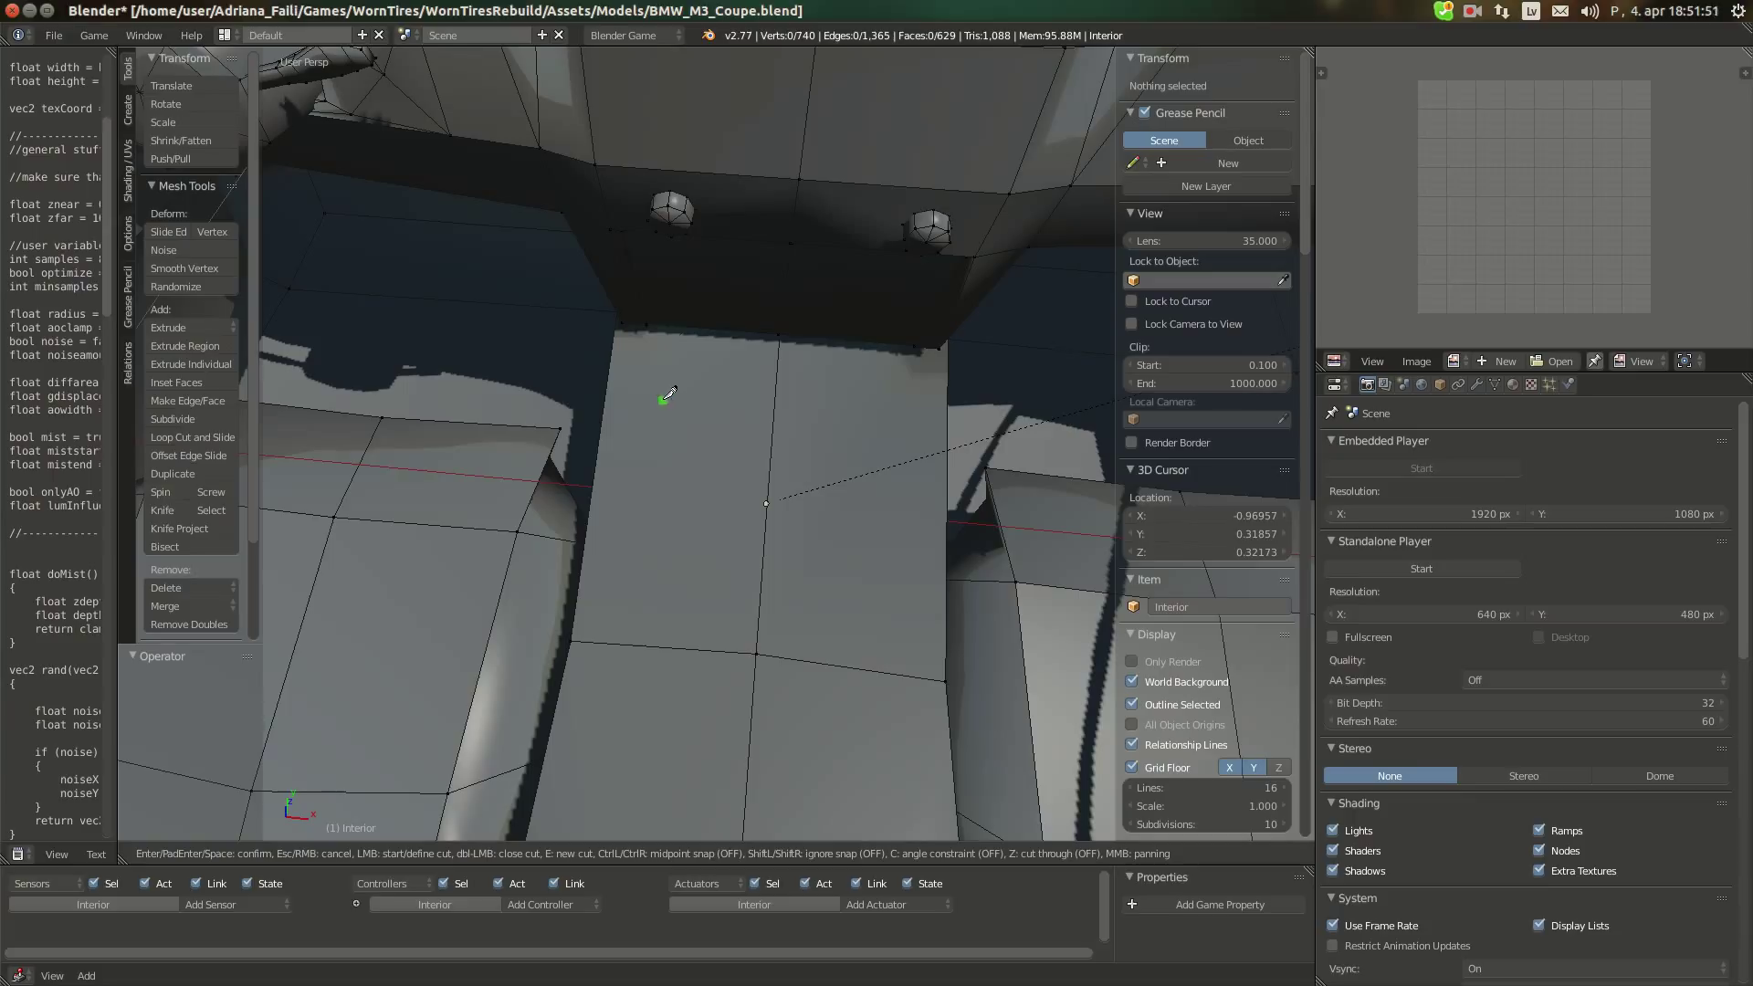
click(684, 383)
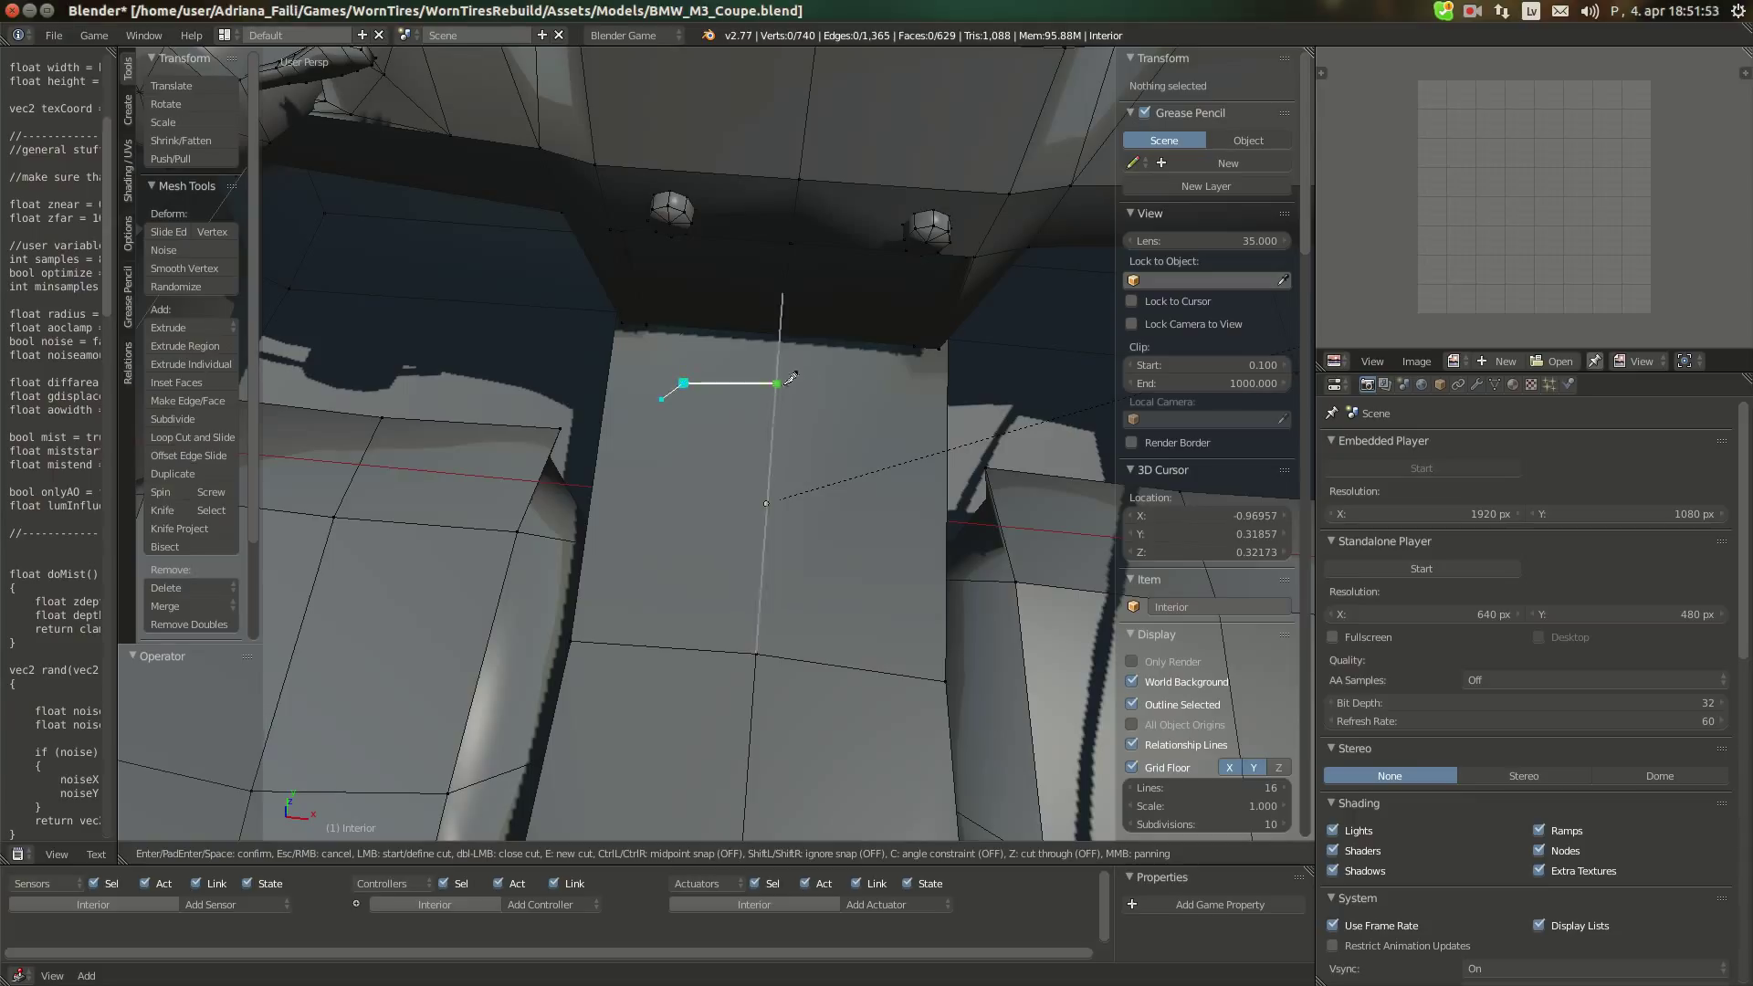
click(874, 393)
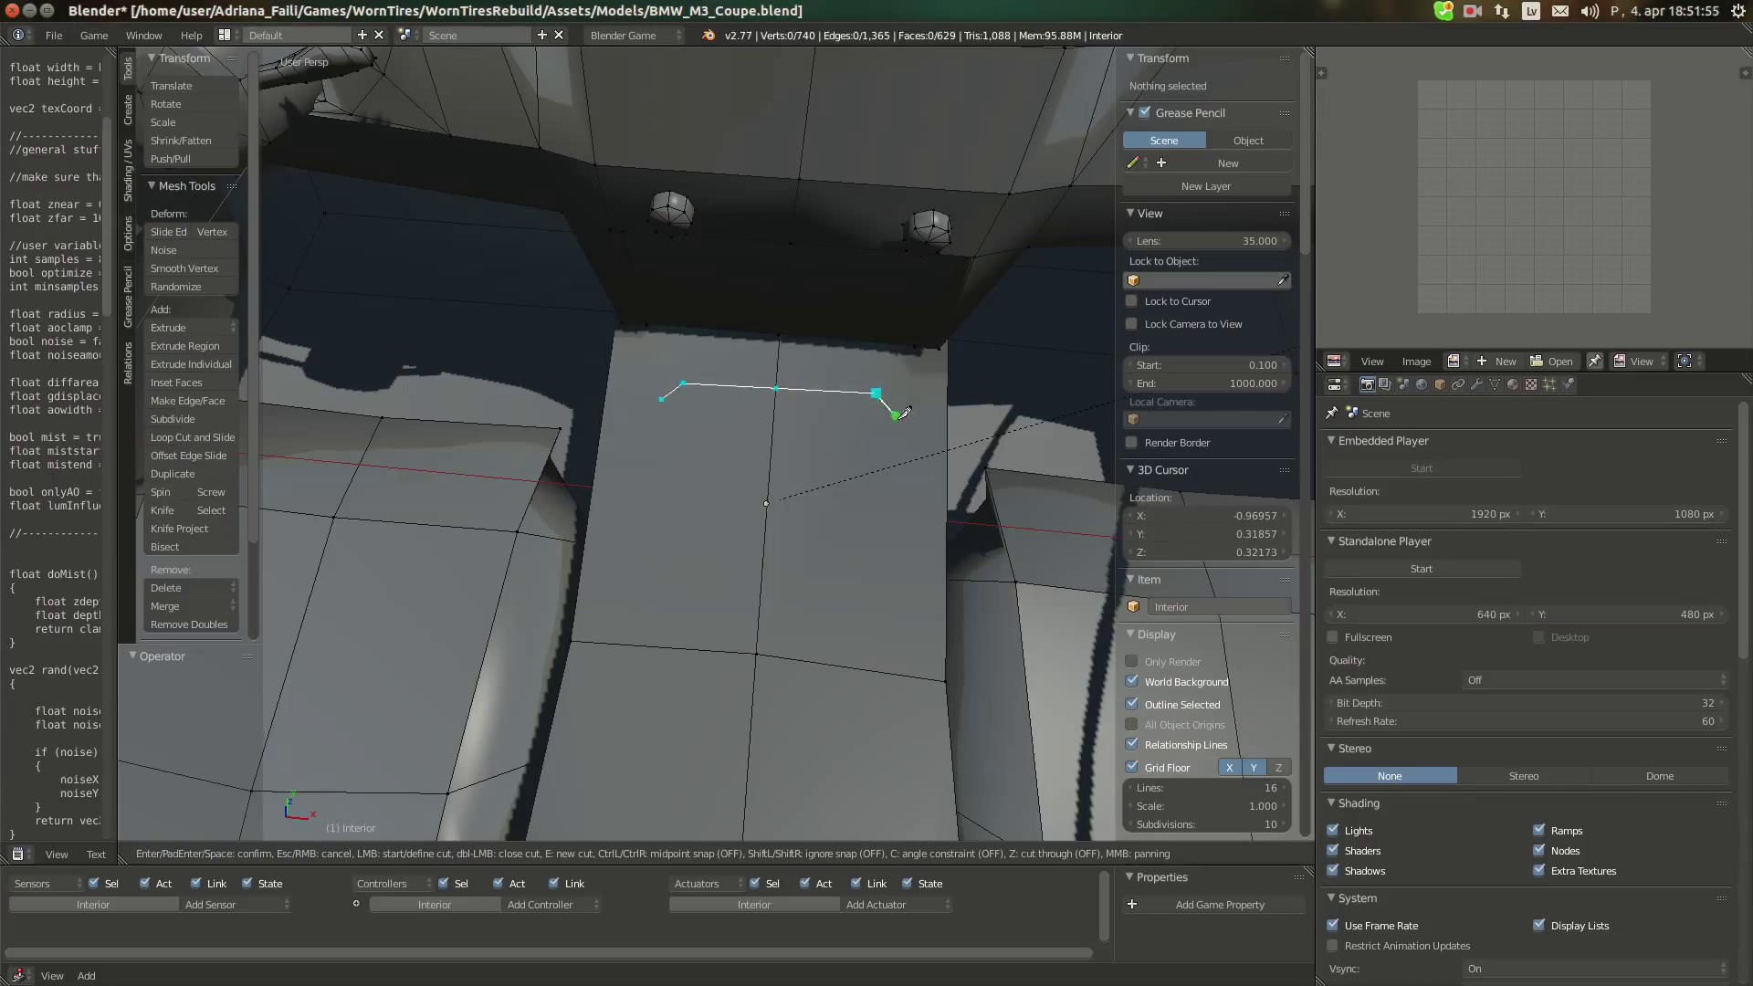
key(Escape)
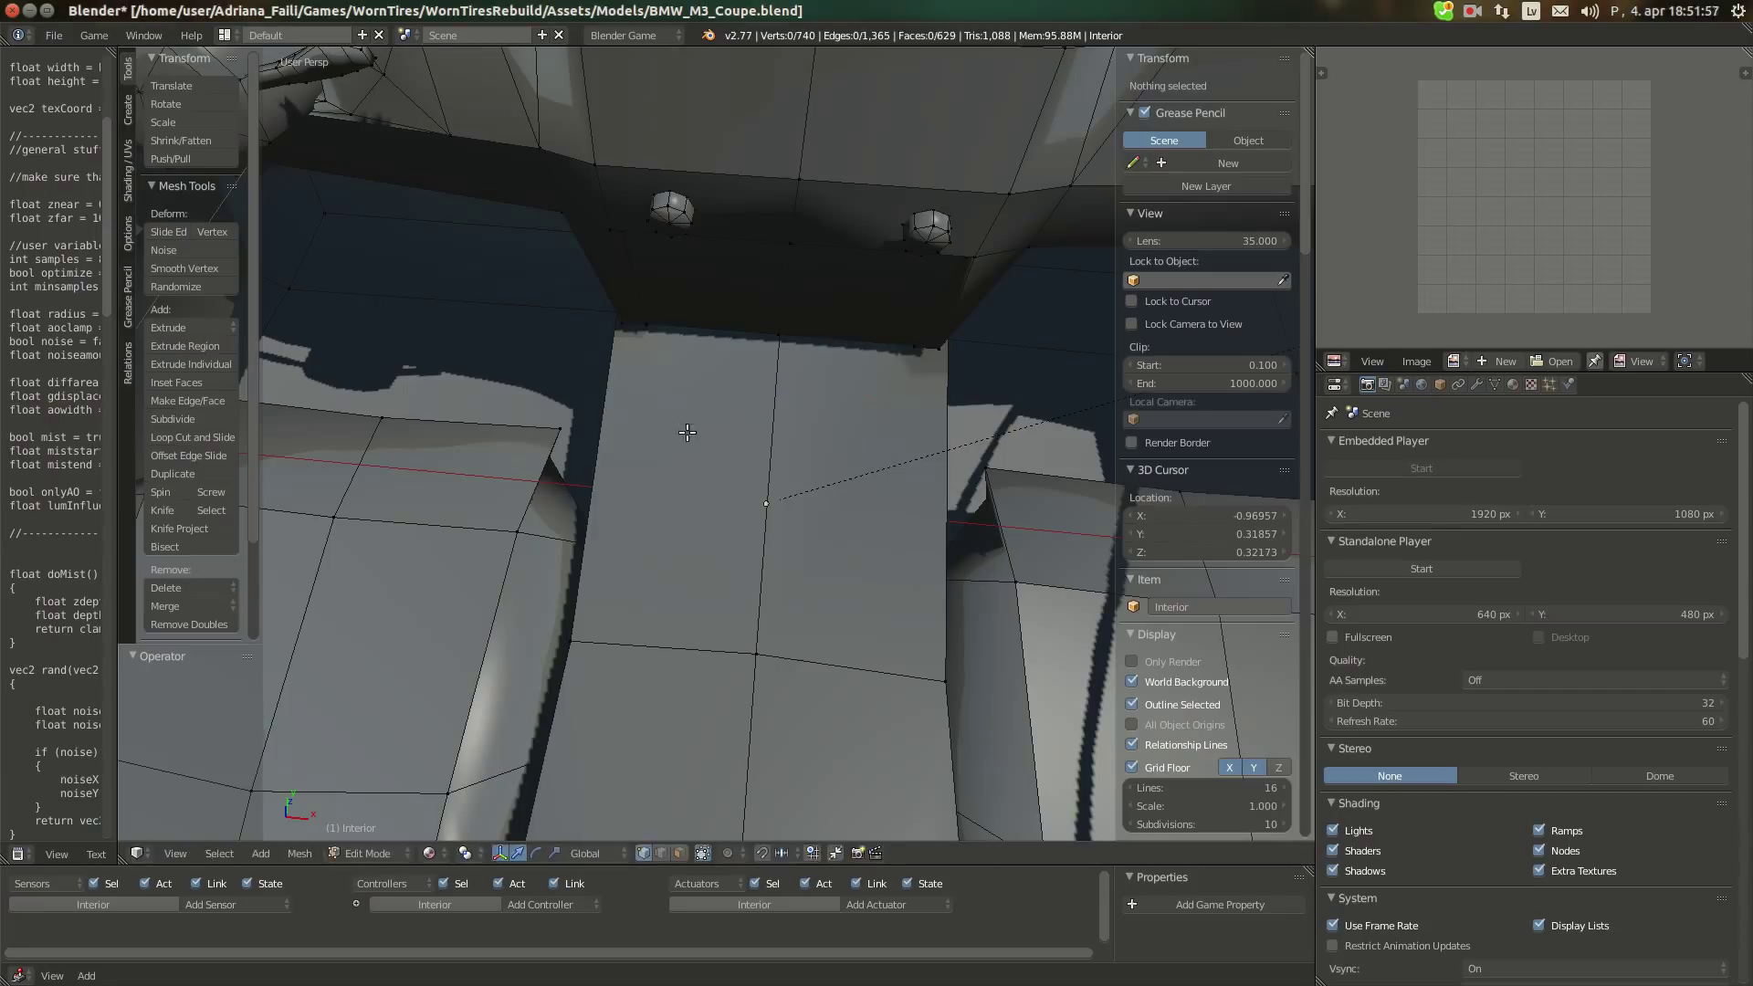
Knife-cut a closed, bevel-cornered outline for the gear shifter on top of the center console and check it against the Chromium reference photo
key(k)
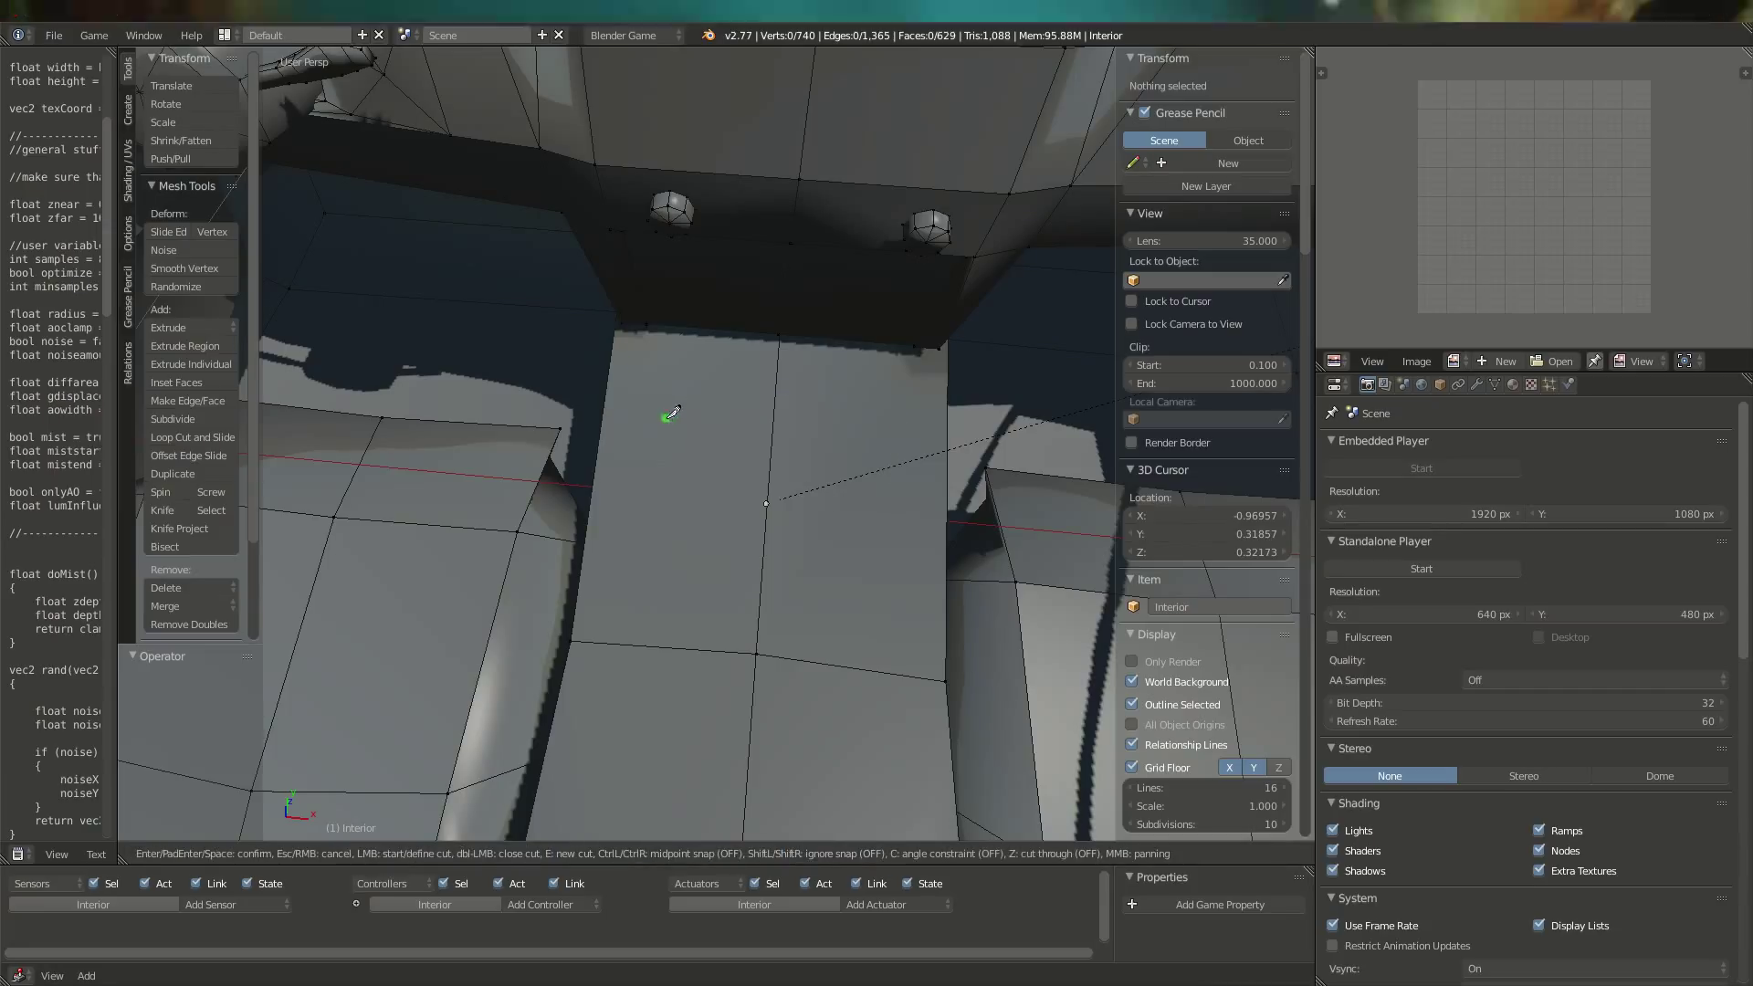
click(688, 399)
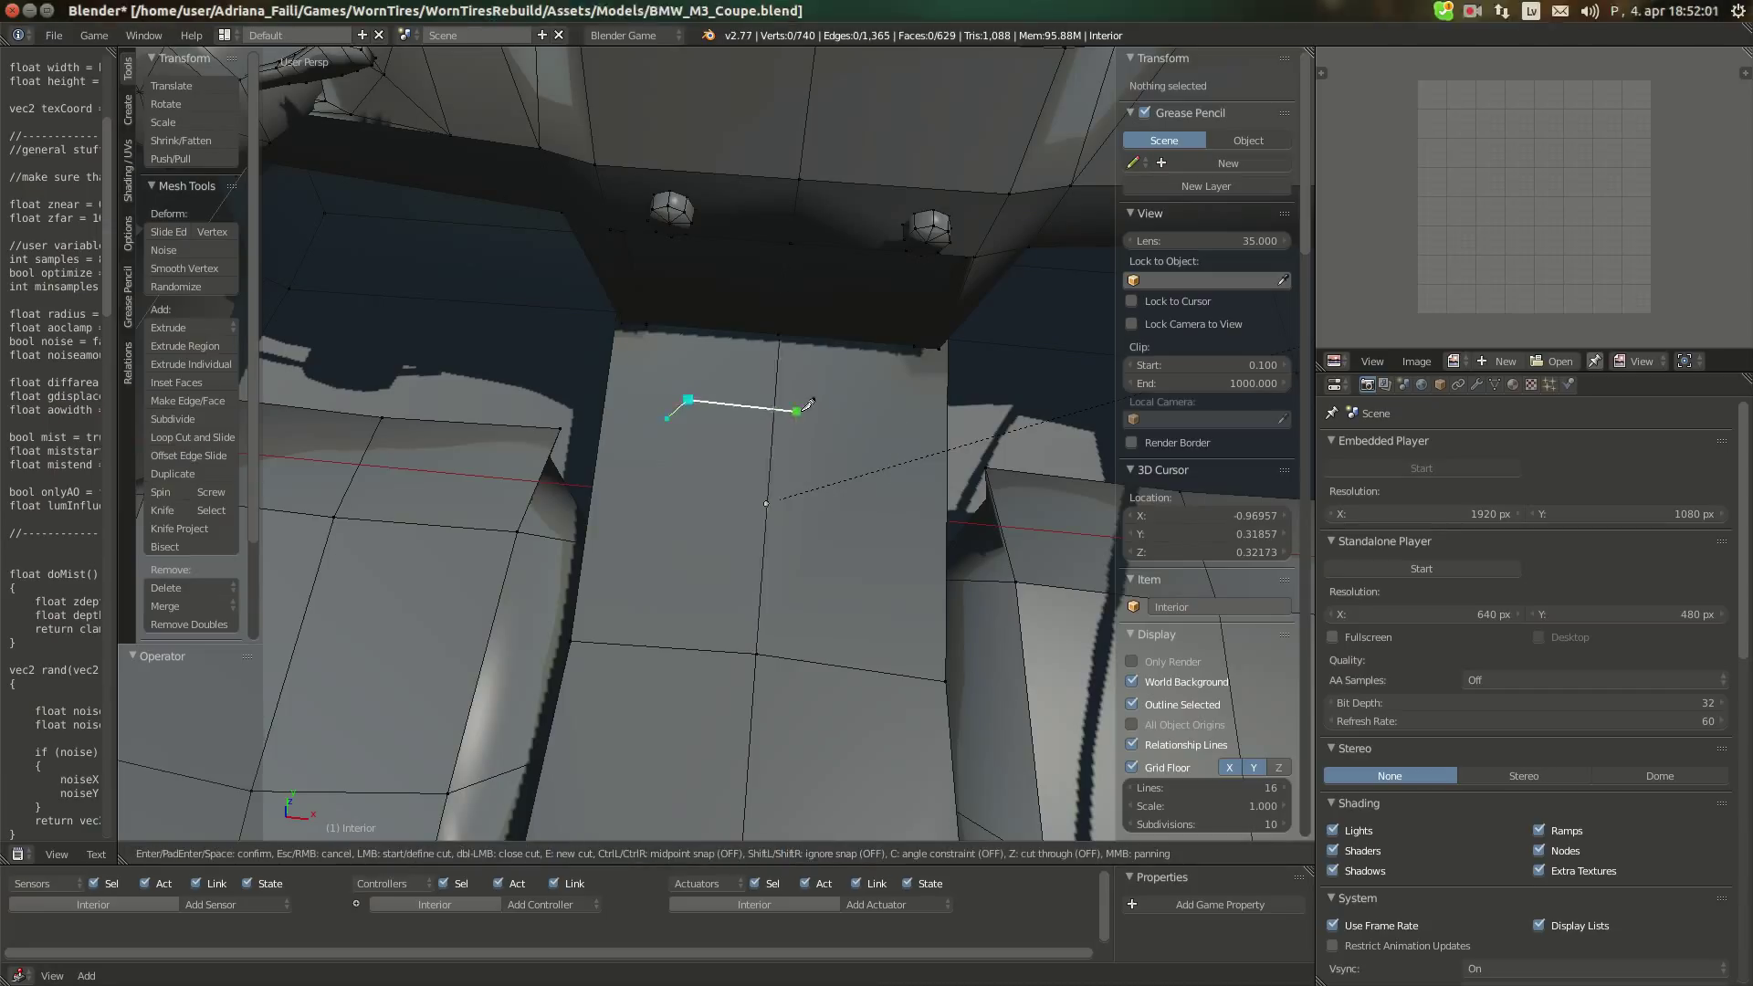
click(863, 412)
click(891, 439)
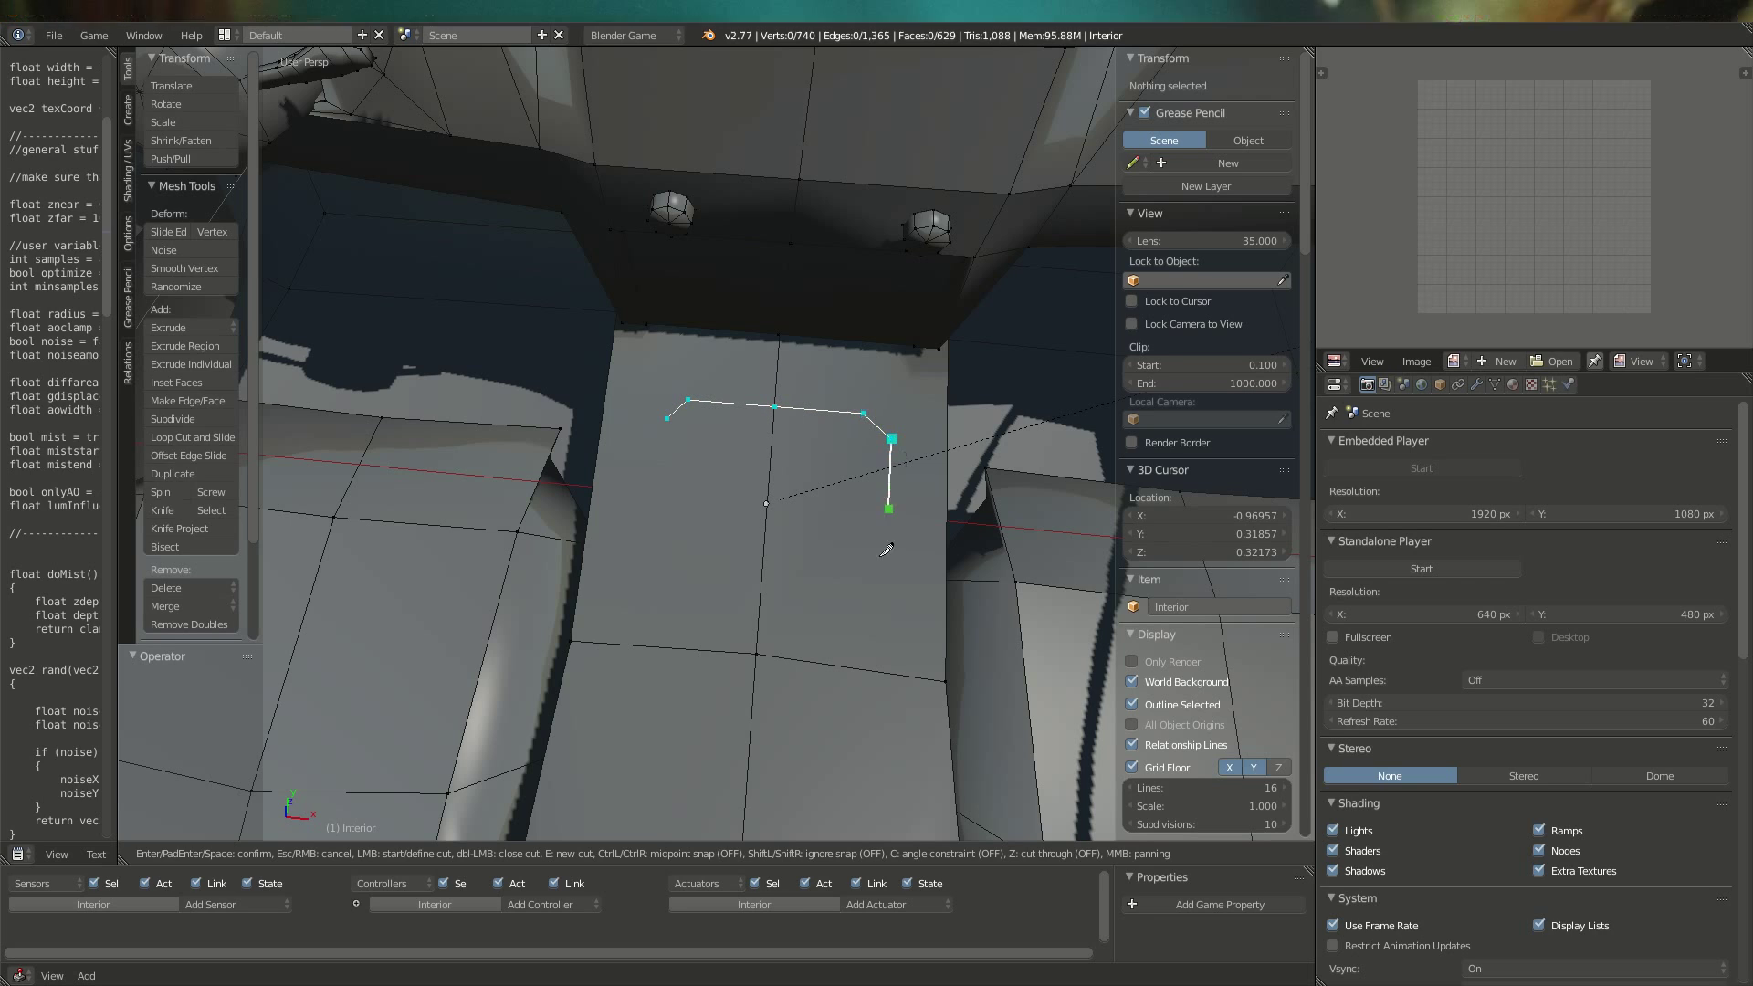
click(868, 603)
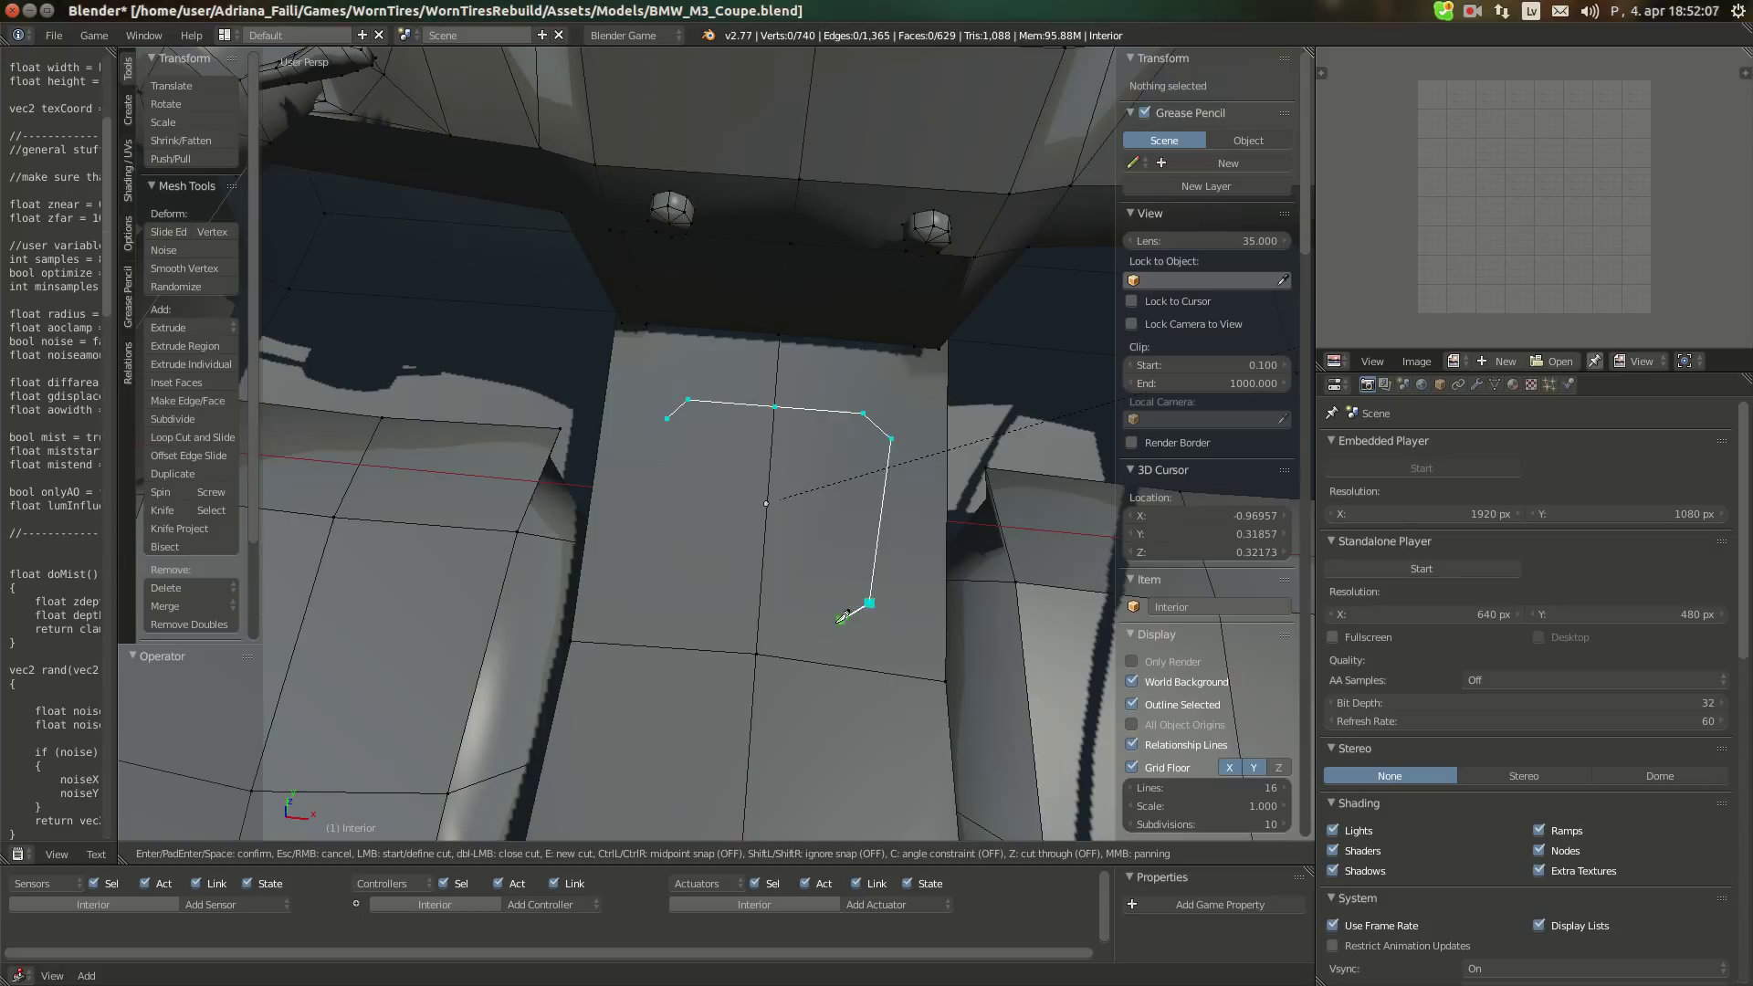
click(759, 619)
click(667, 418)
key(Return)
middle_drag(663, 547, 630, 529)
mouse_move(28, 107)
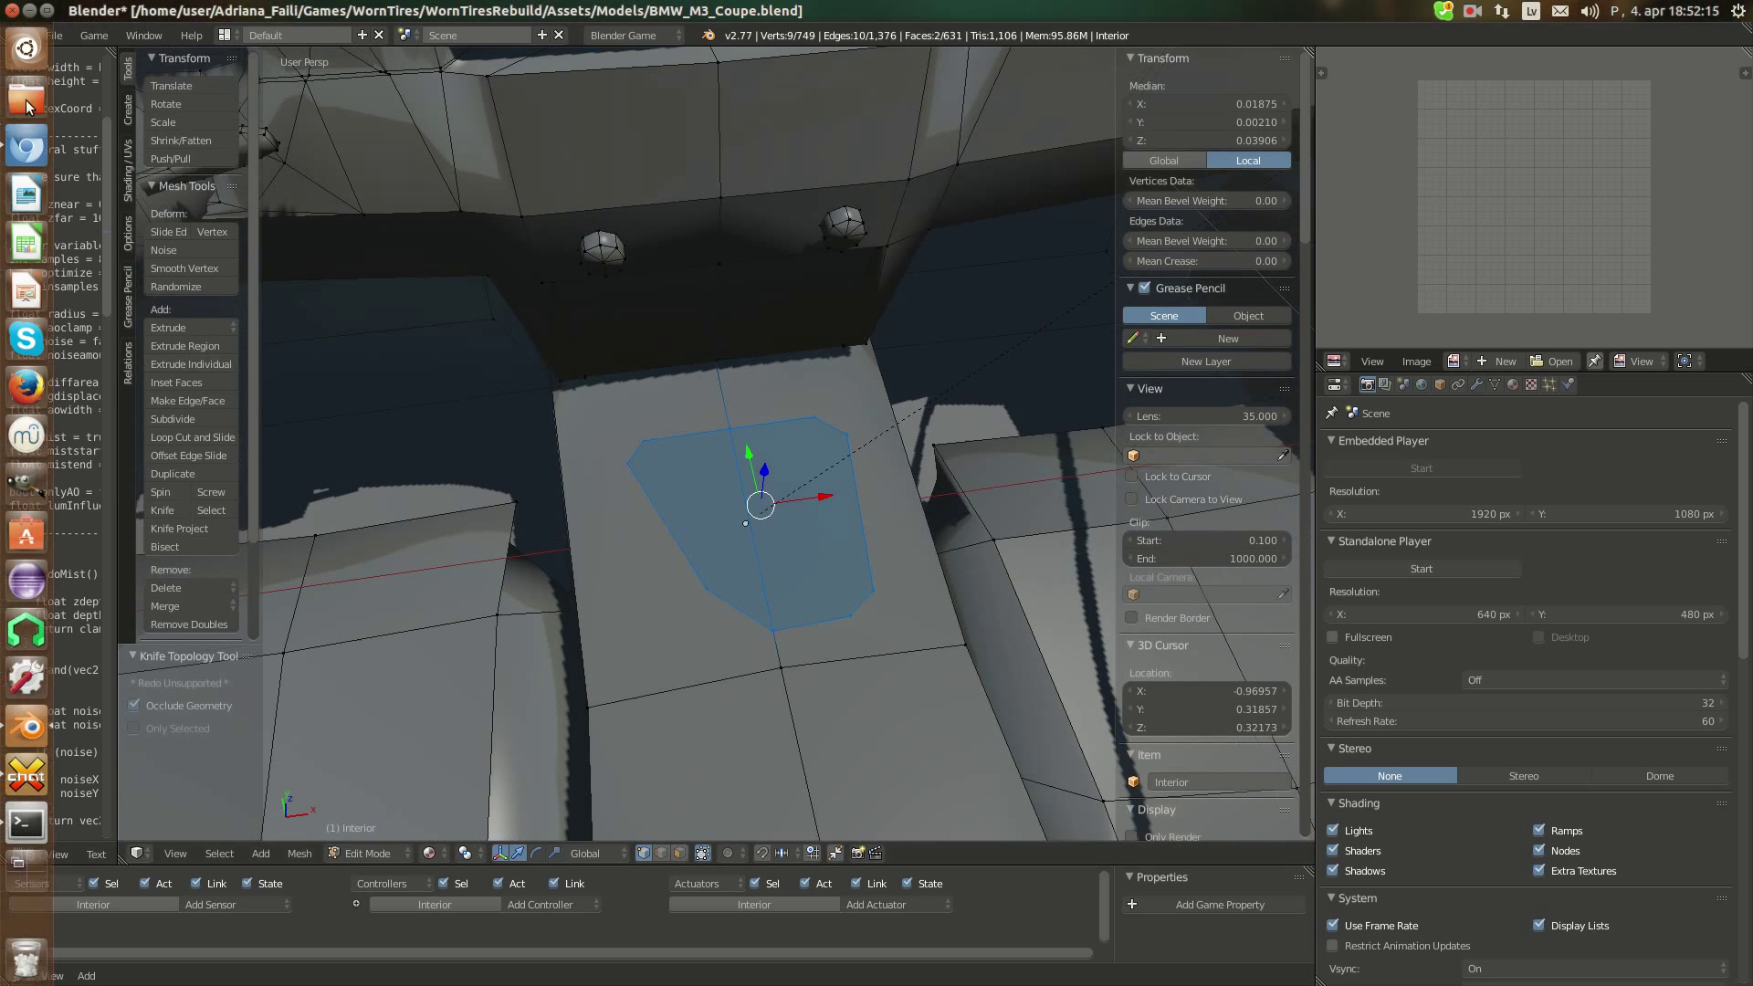
click(27, 144)
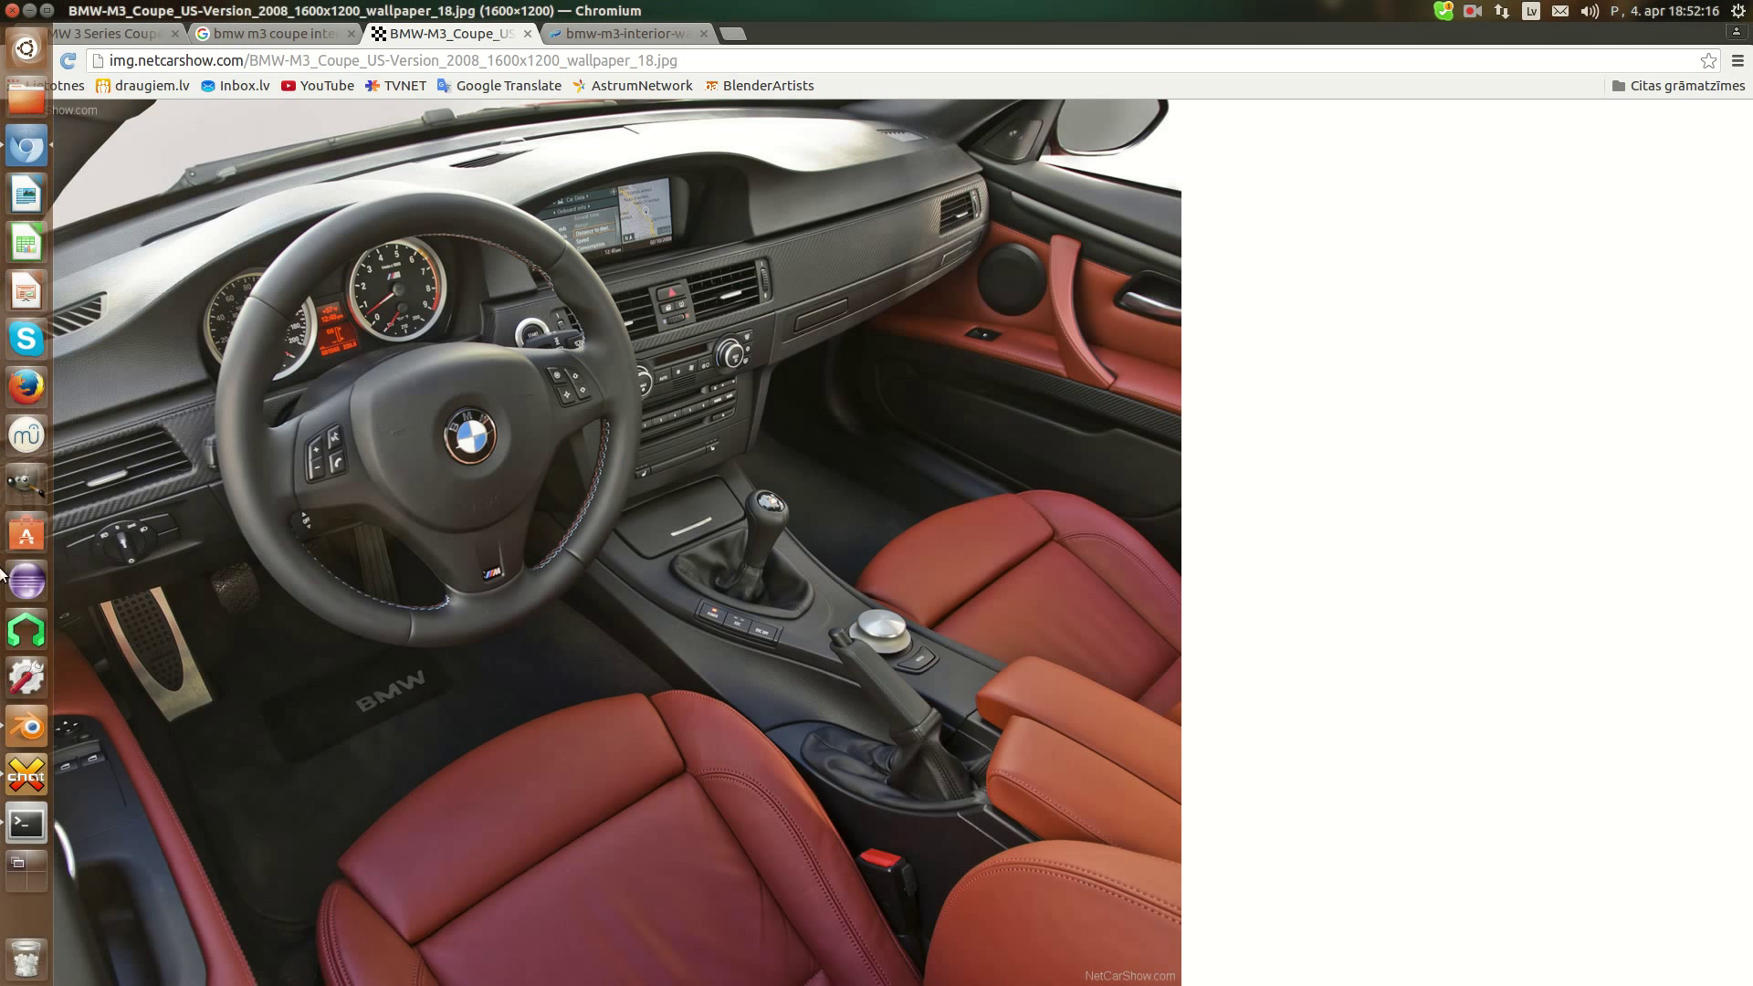
click(25, 729)
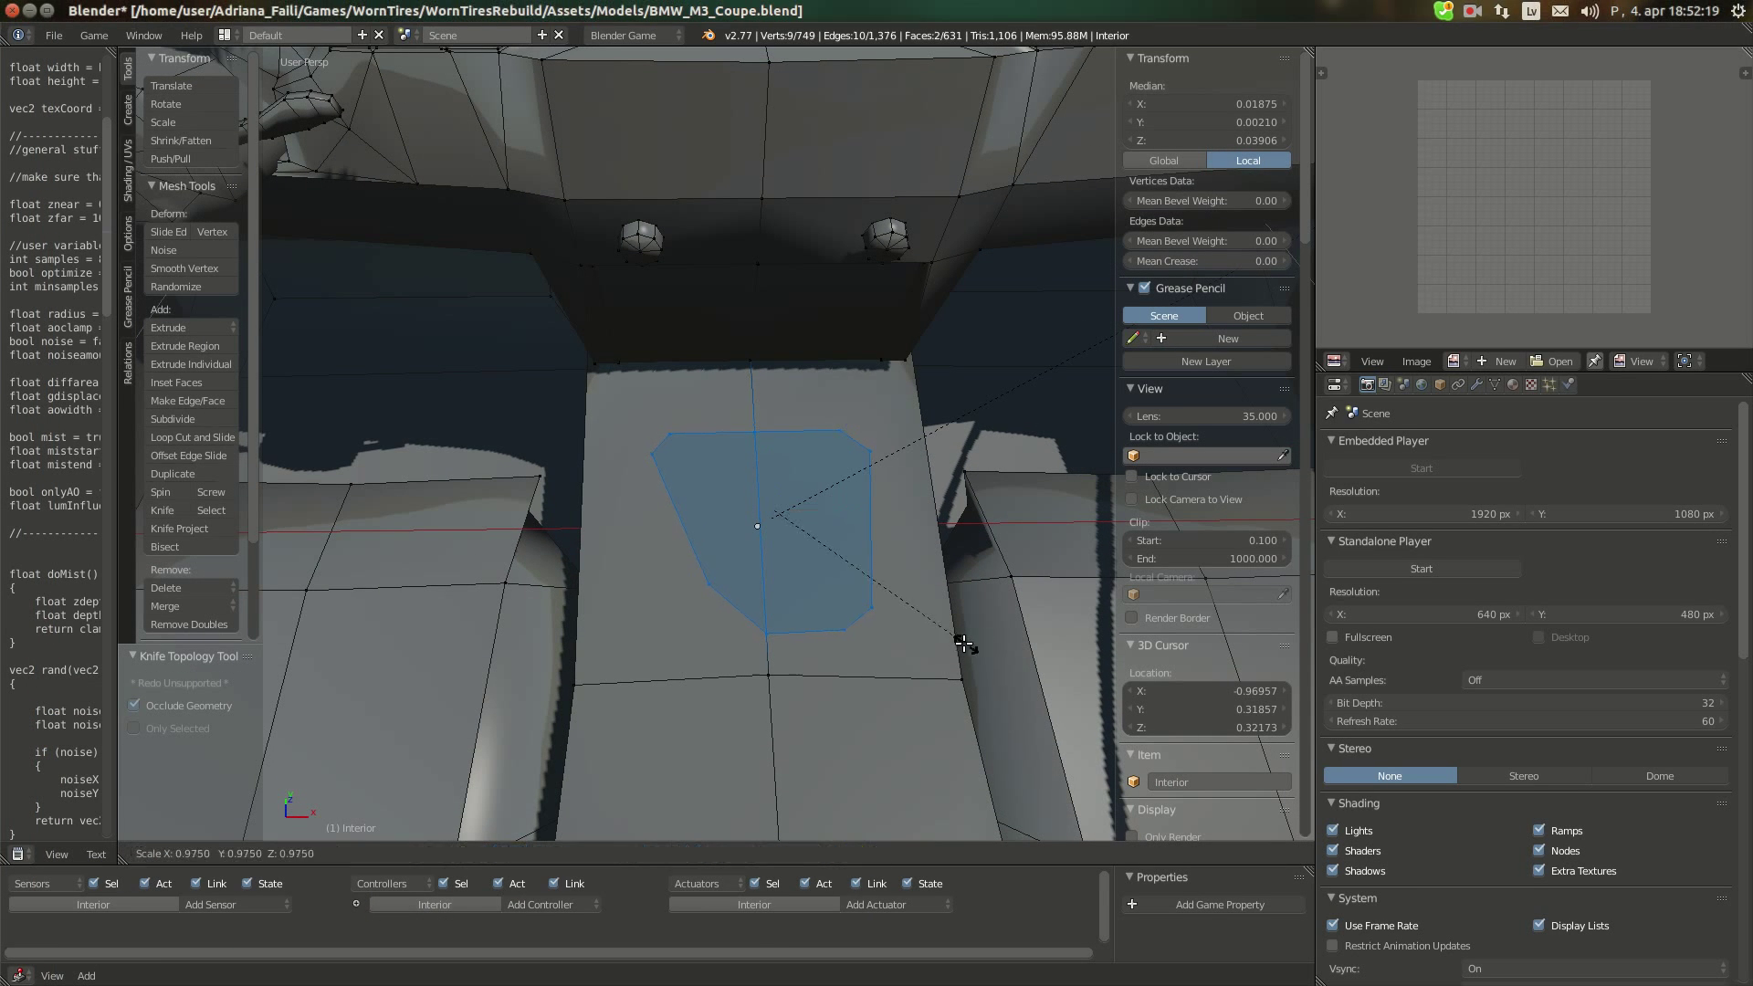
Try to knife-cut an edge from the outline's rear driver-side corner to the vertex on the console's side edge
key(a)
middle_drag(946, 637, 763, 534)
key(k)
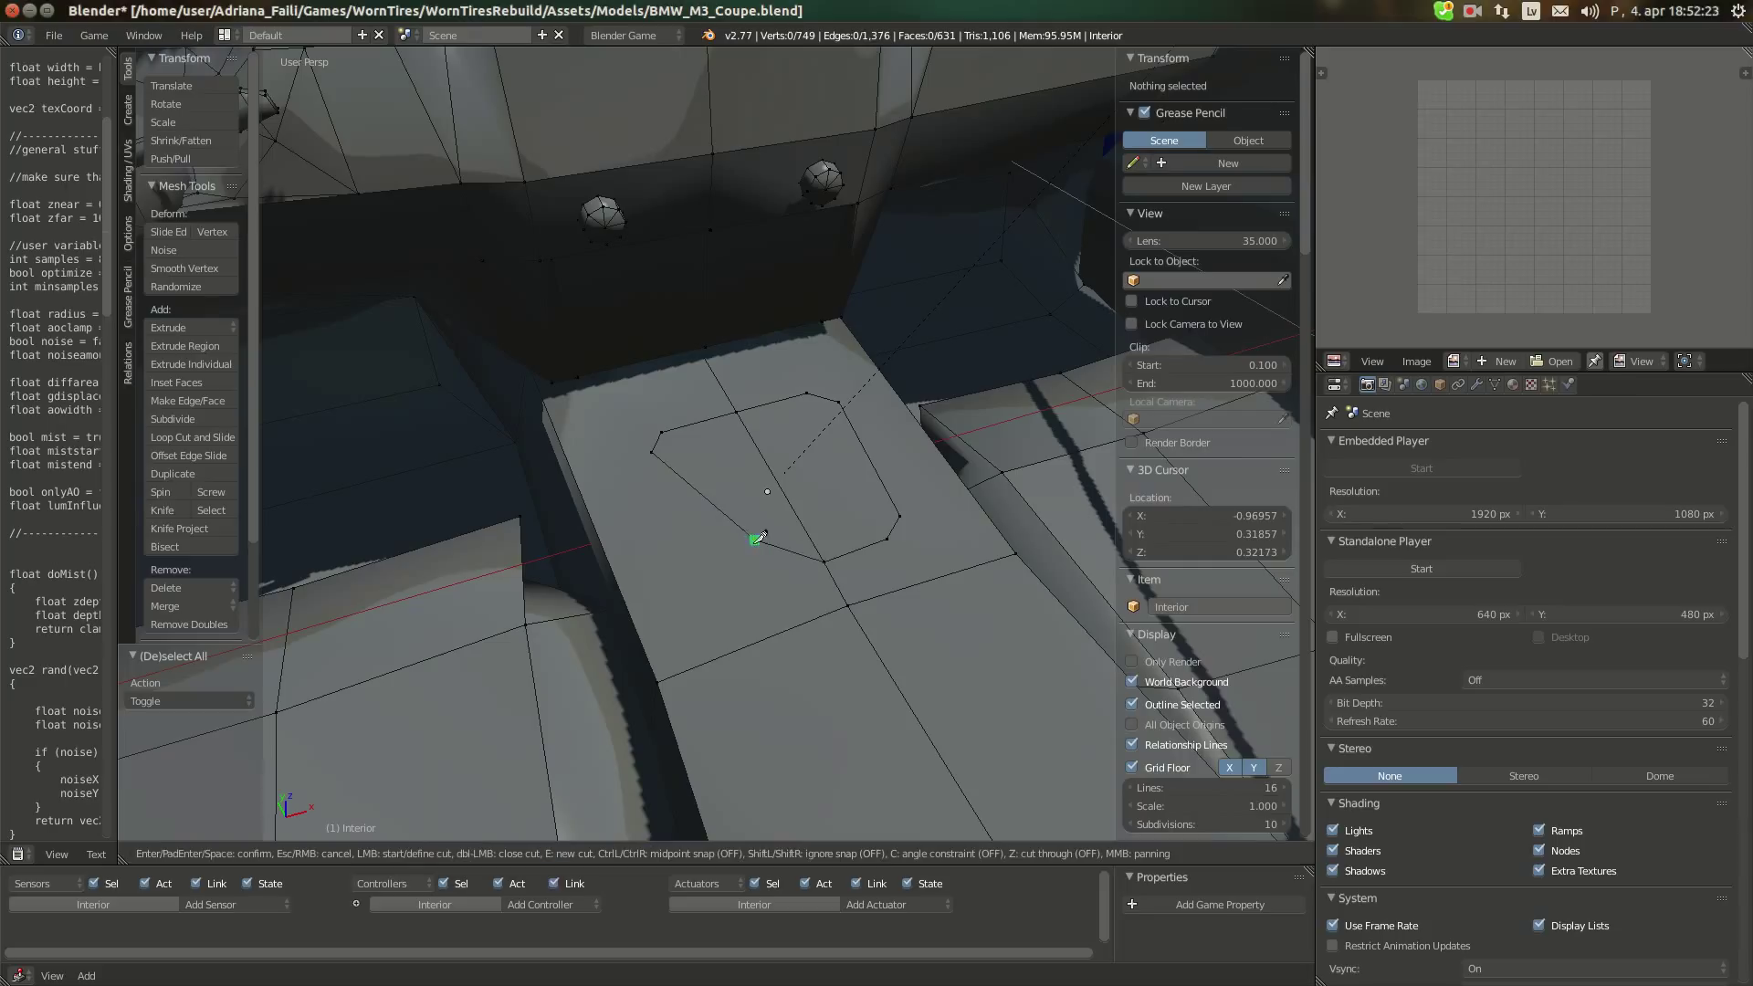
click(755, 543)
click(658, 678)
key(Return)
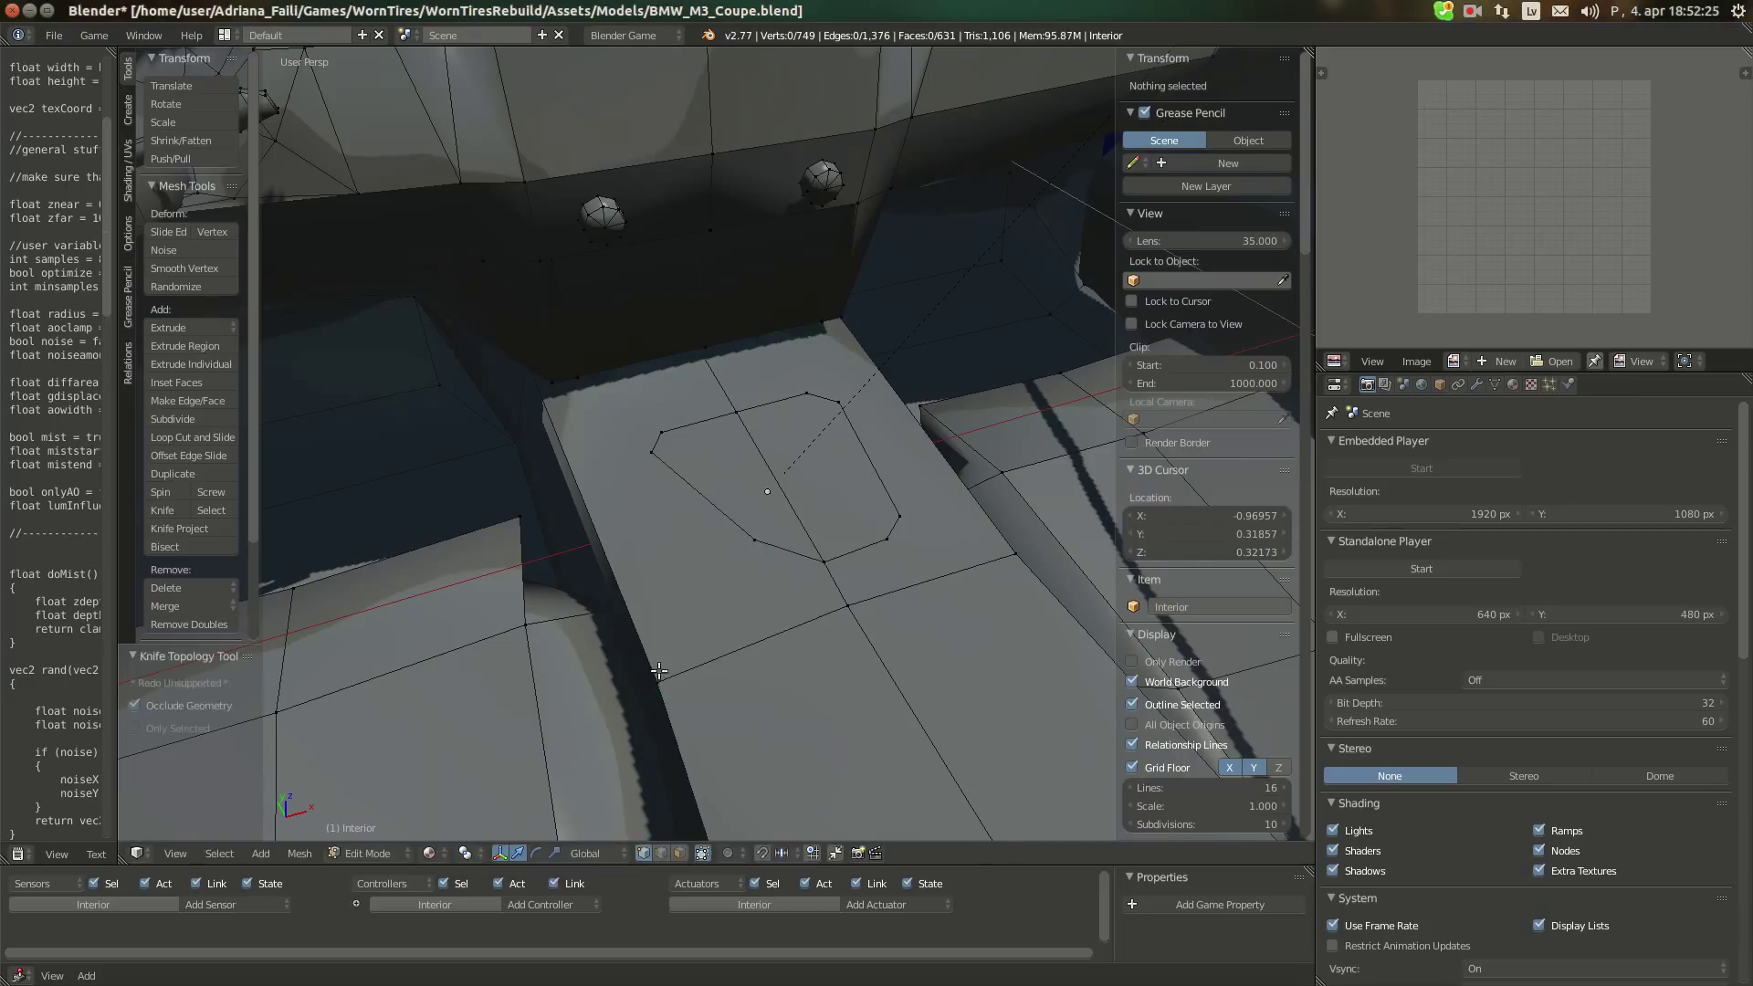
Move the vertex on the console's driver-side edge by -0.01 along global Z
right_click(659, 673)
text(gz)
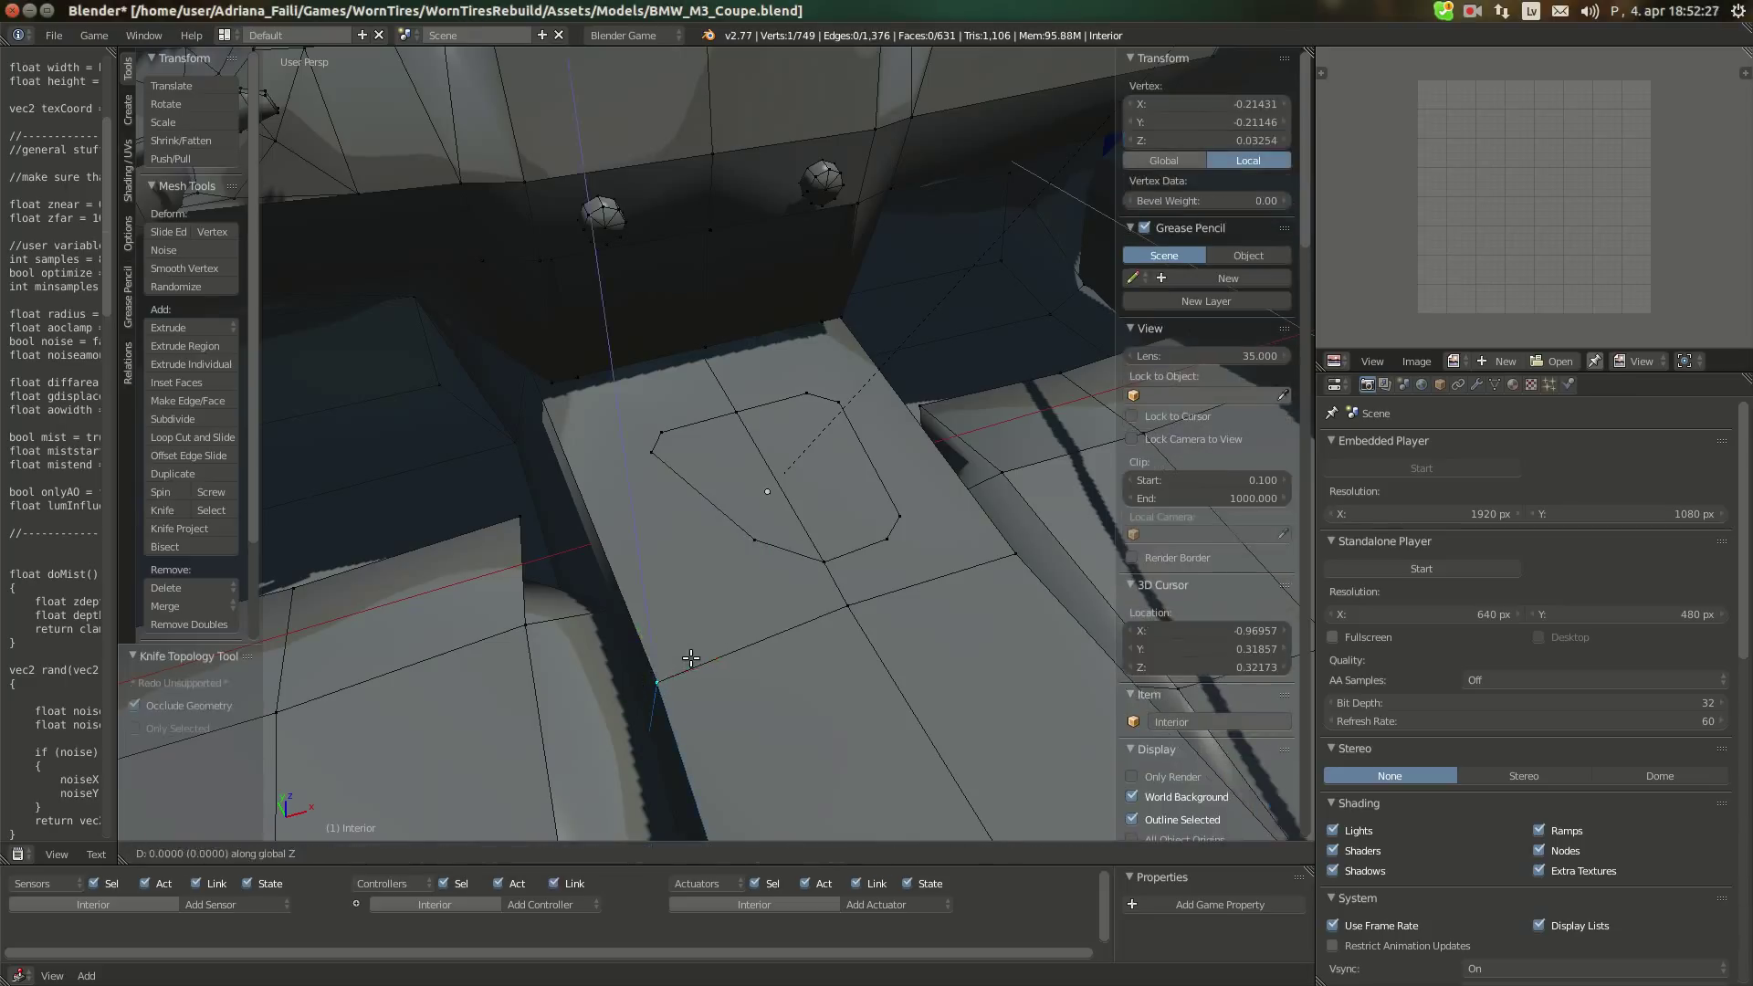
text(-.01)
key(Return)
Knife-cut an edge from the console's side-edge vertex to the outline's rear driver-side corner, and raise the lowered vertex by 0.01 along Z
key(a)
middle_drag(672, 660, 701, 674)
key(k)
click(678, 720)
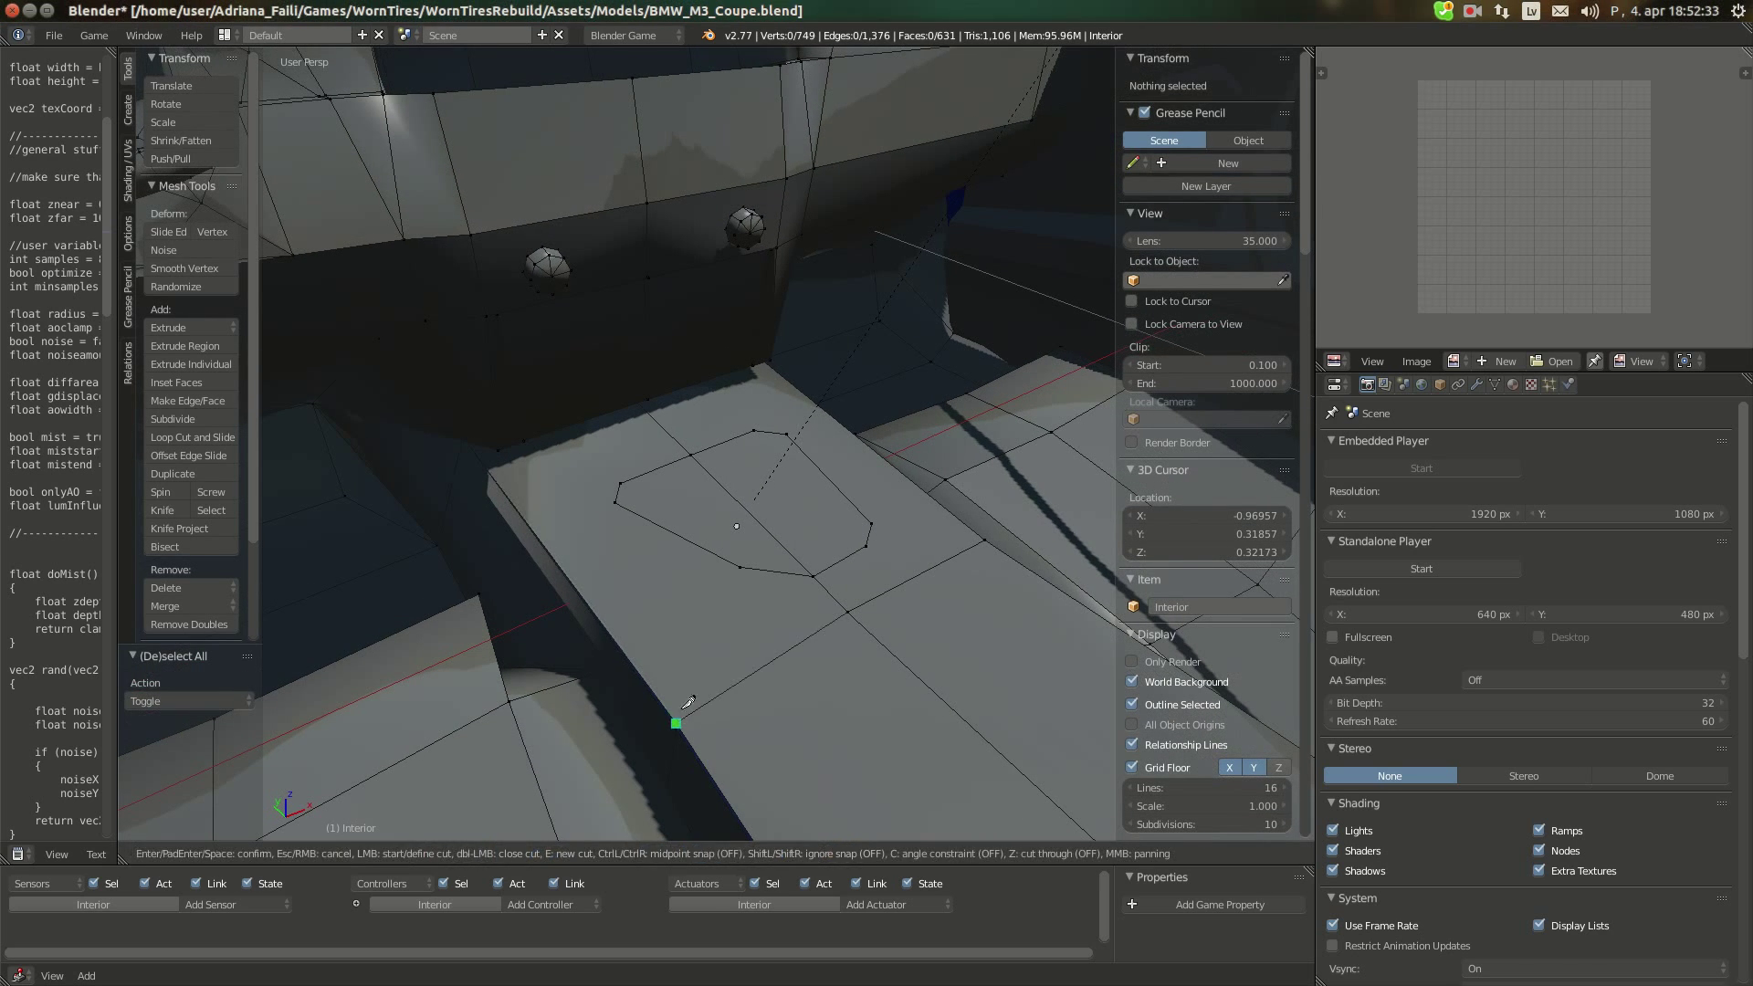
click(746, 558)
key(Return)
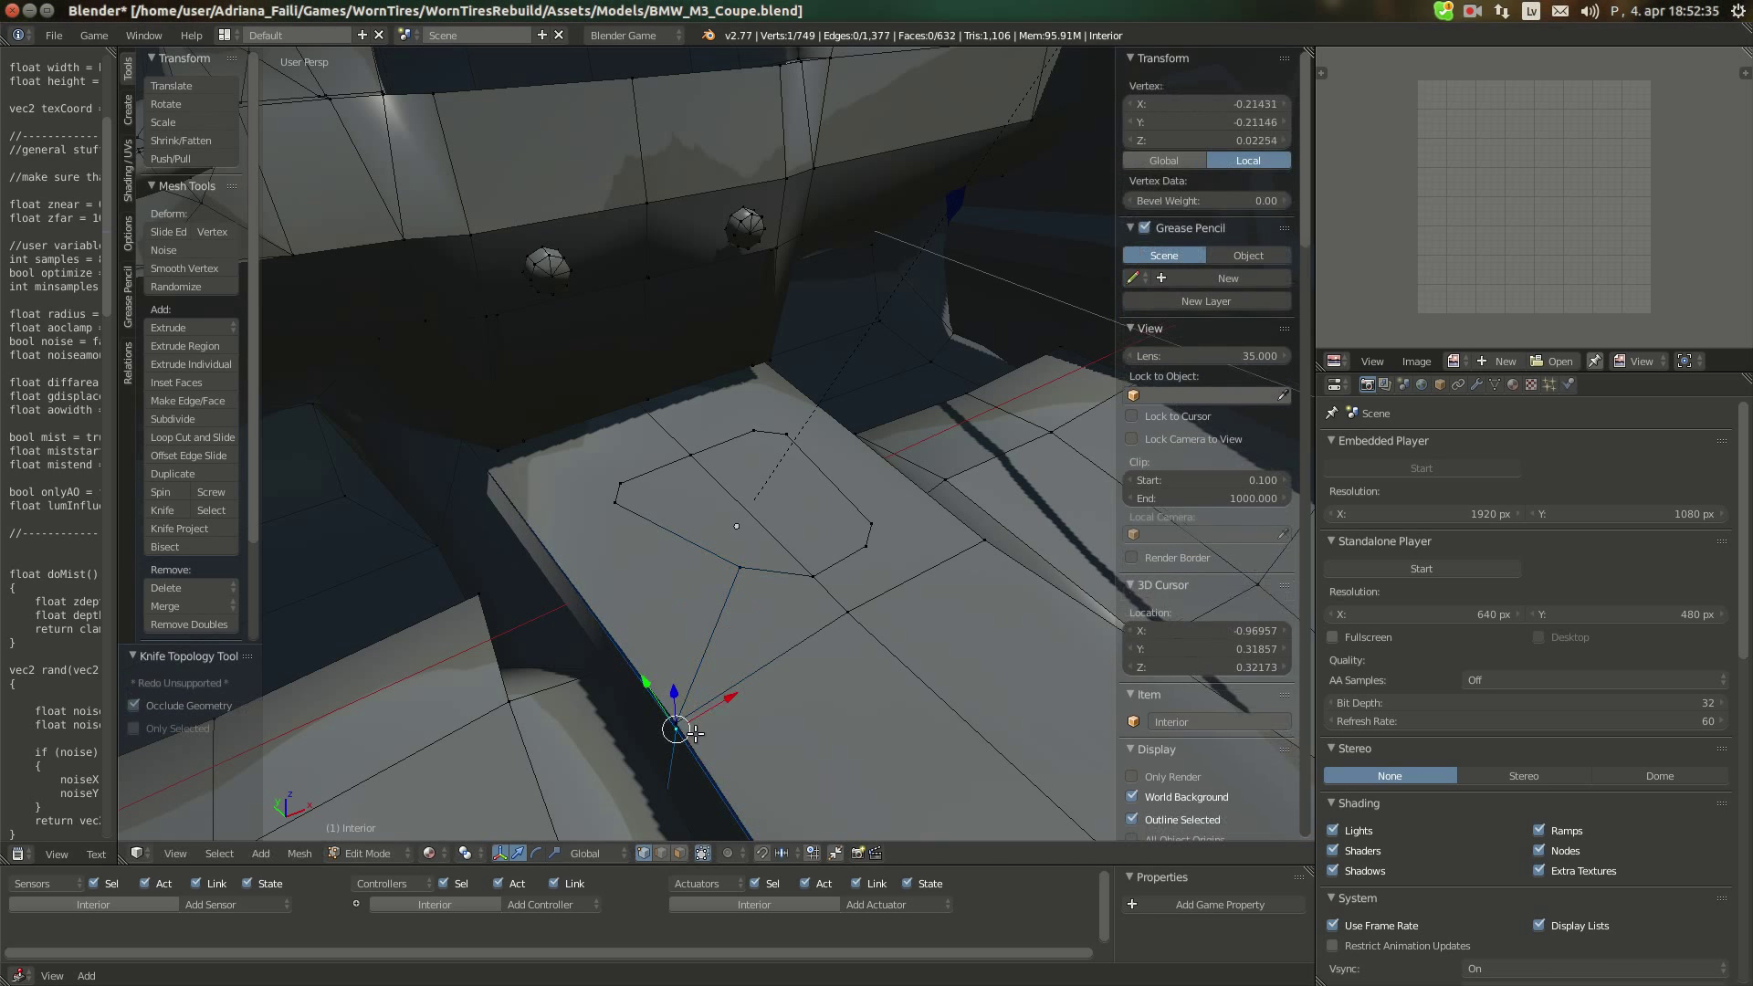
text(gz.01)
key(Return)
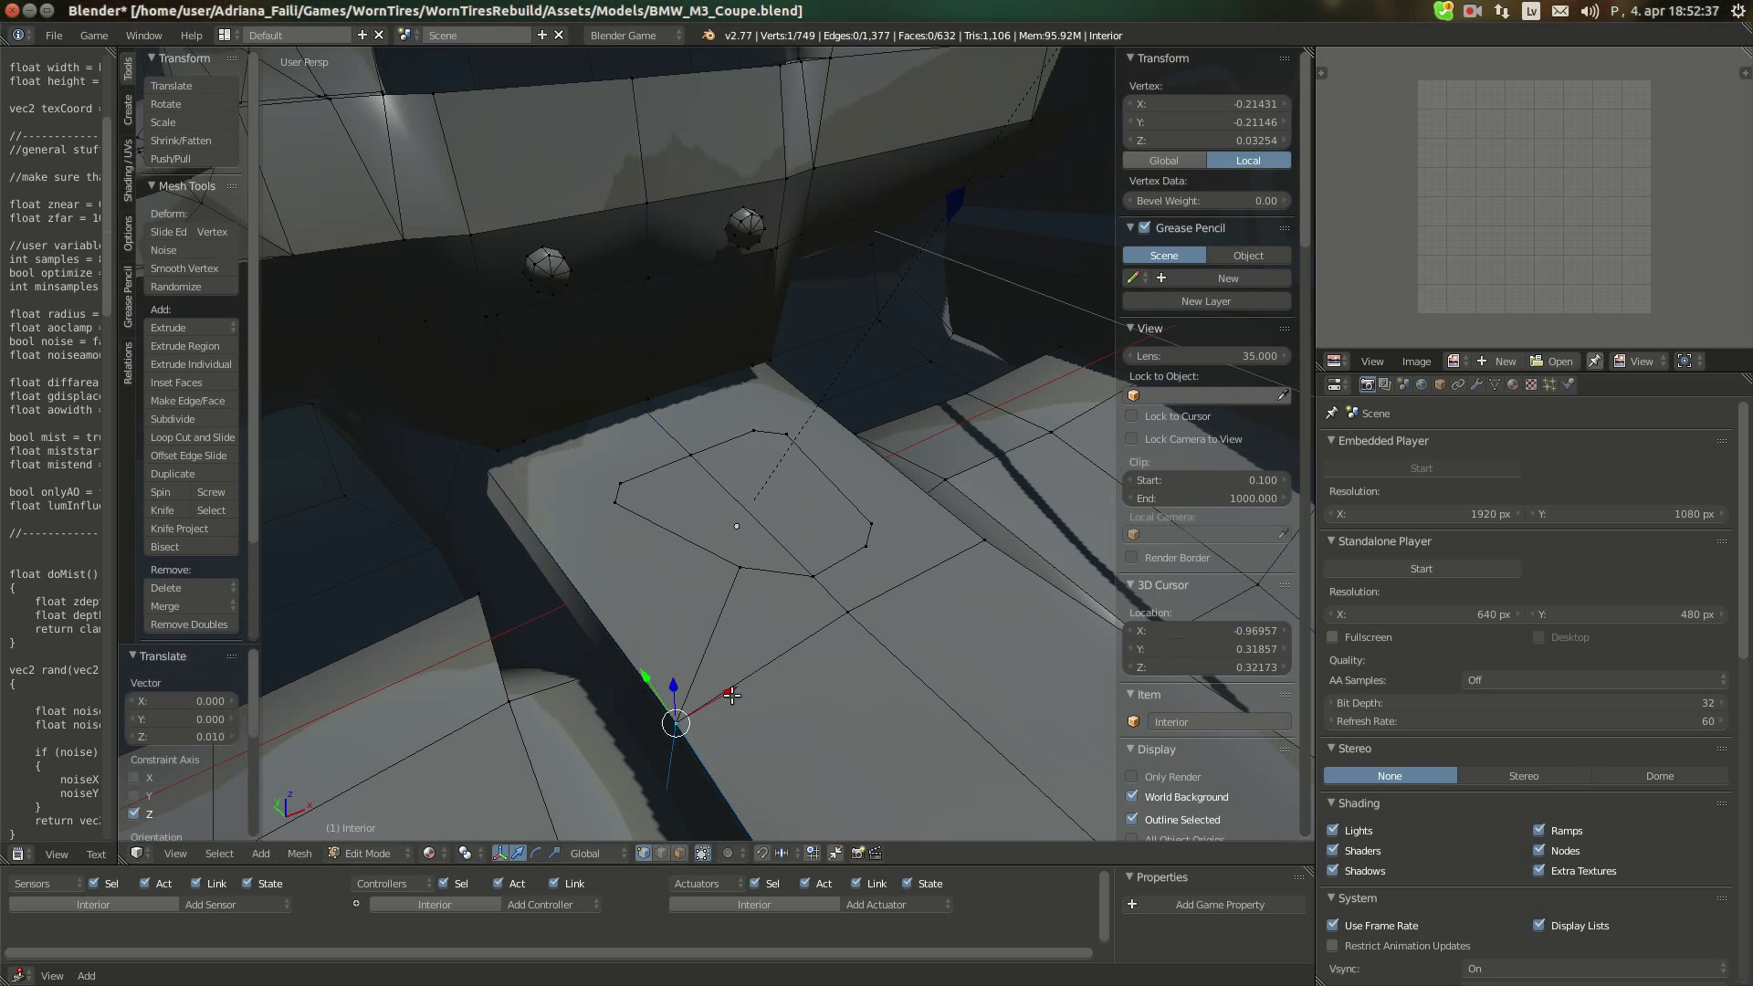
Knife-cut an edge from the console's front driver-side corner to the rearward vertex of the outline's front driver-side bevel
middle_drag(717, 710, 634, 591)
key(a)
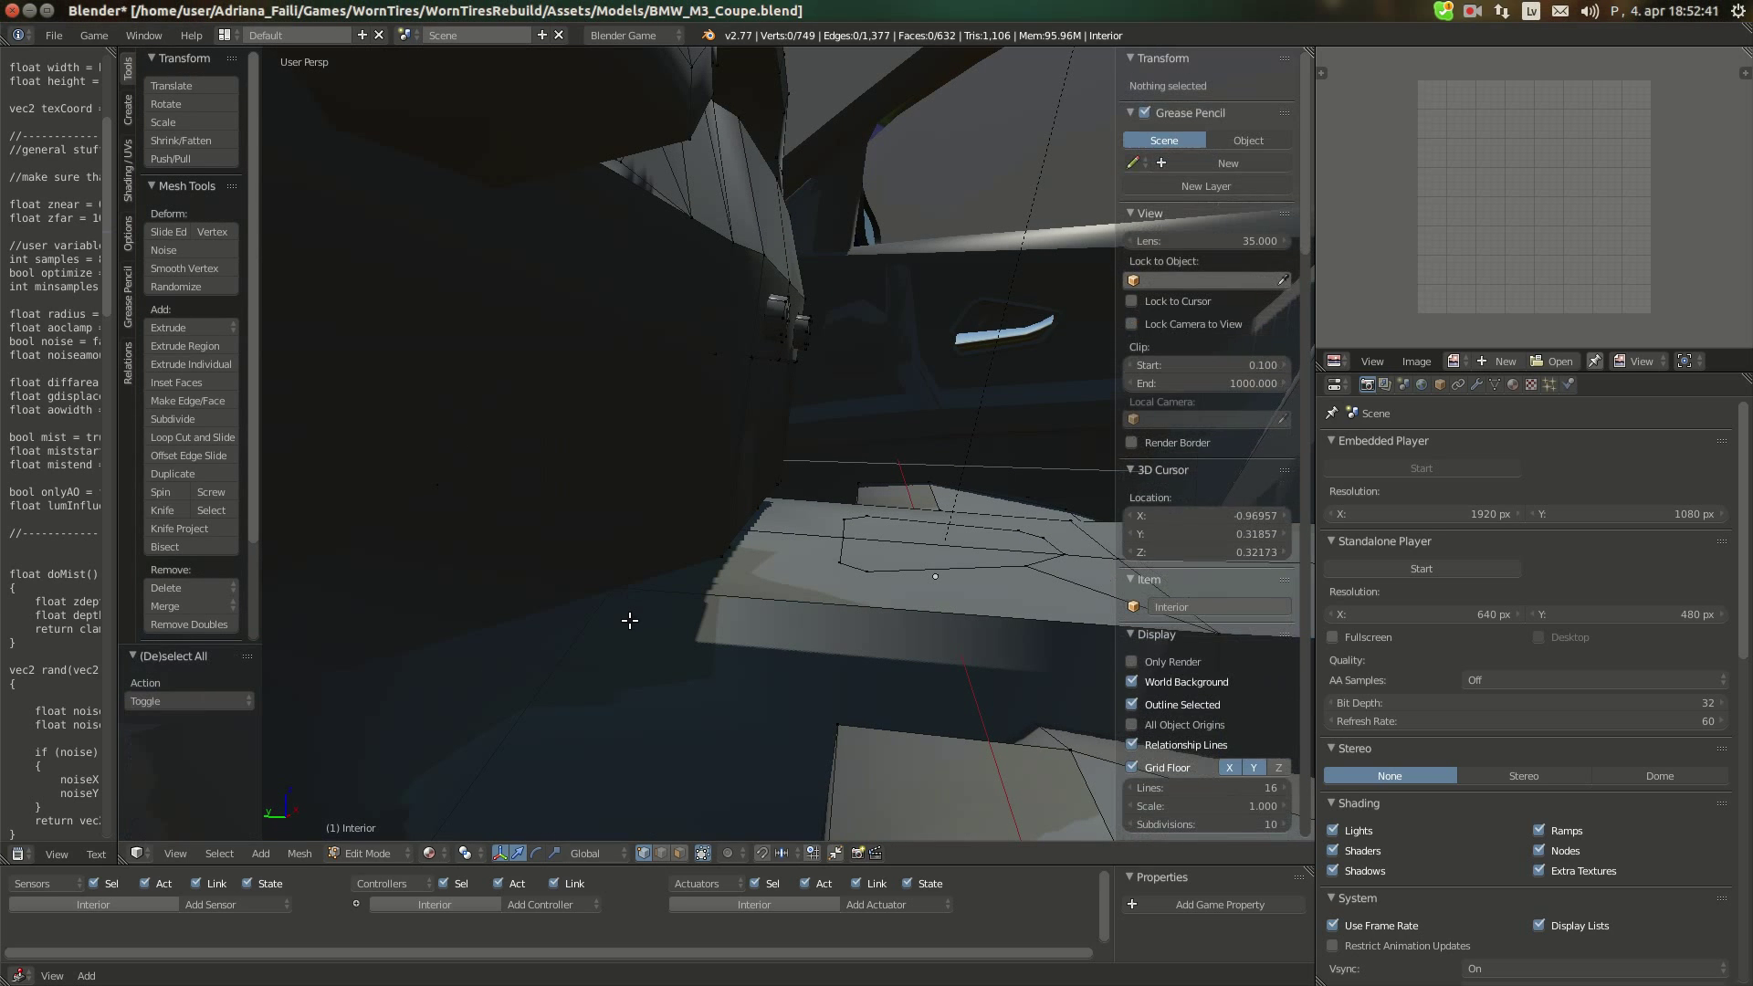
key(k)
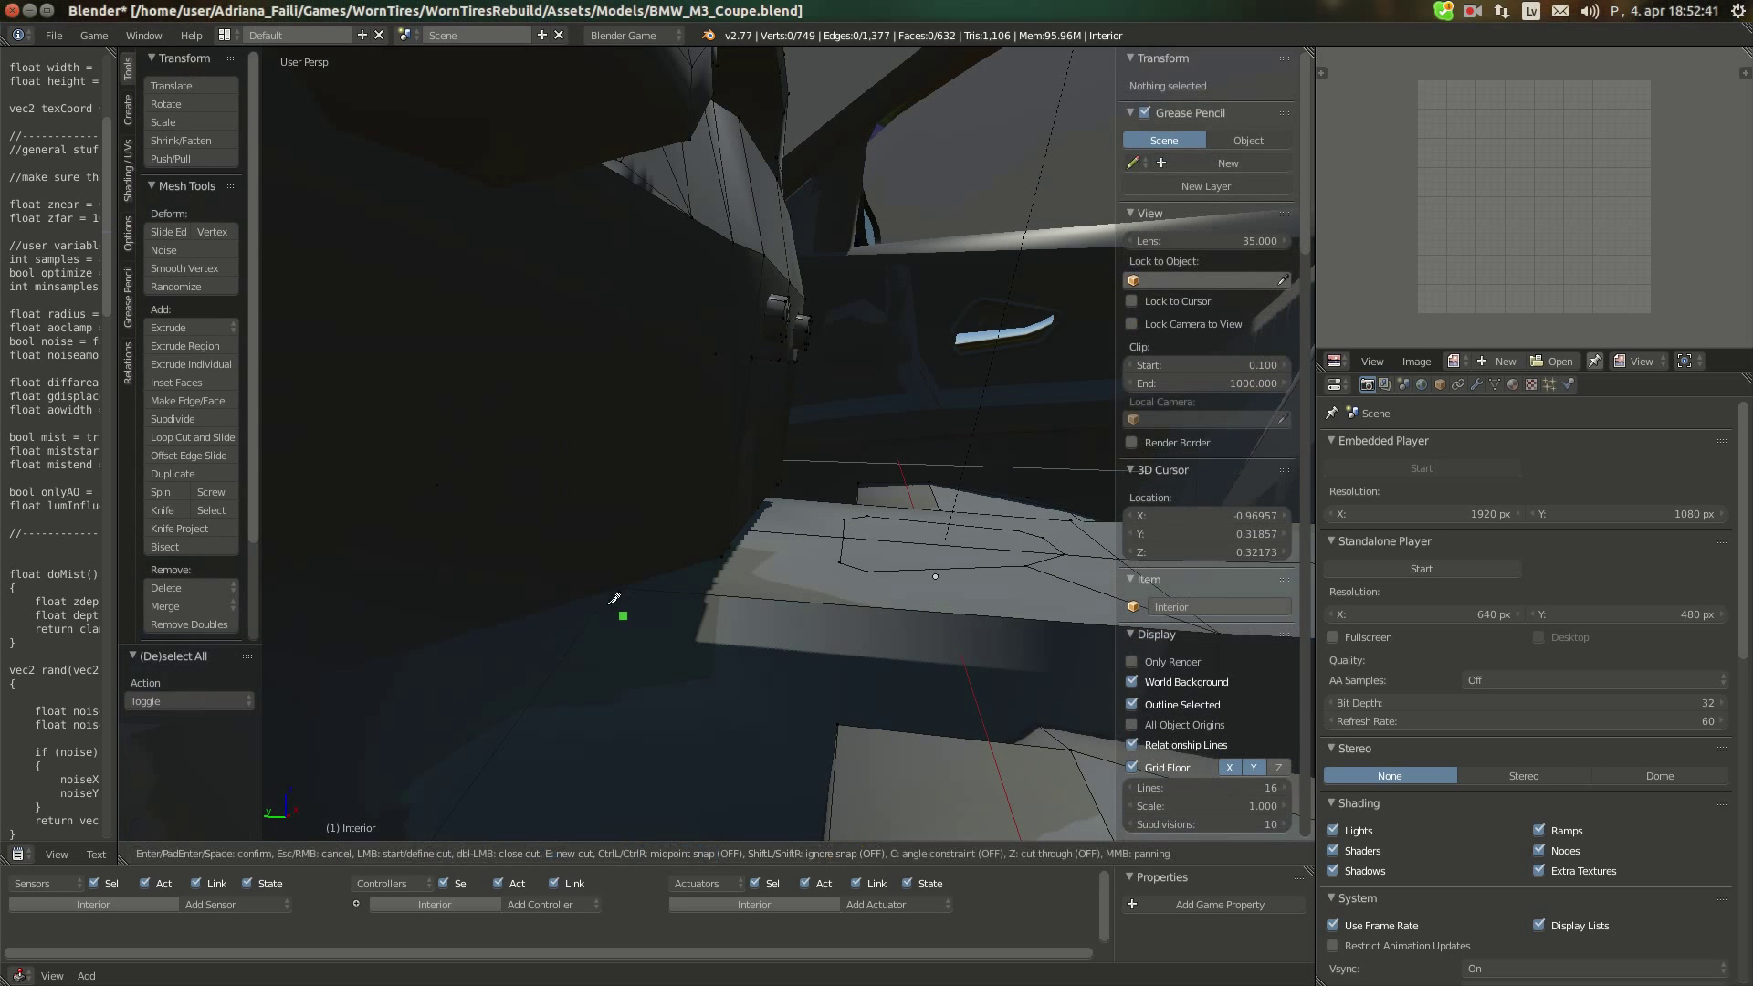
click(874, 573)
key(Return)
Knife-cut a second edge from the console's front driver-side corner to the forward vertex of the same outline bevel
middle_drag(863, 520, 844, 549)
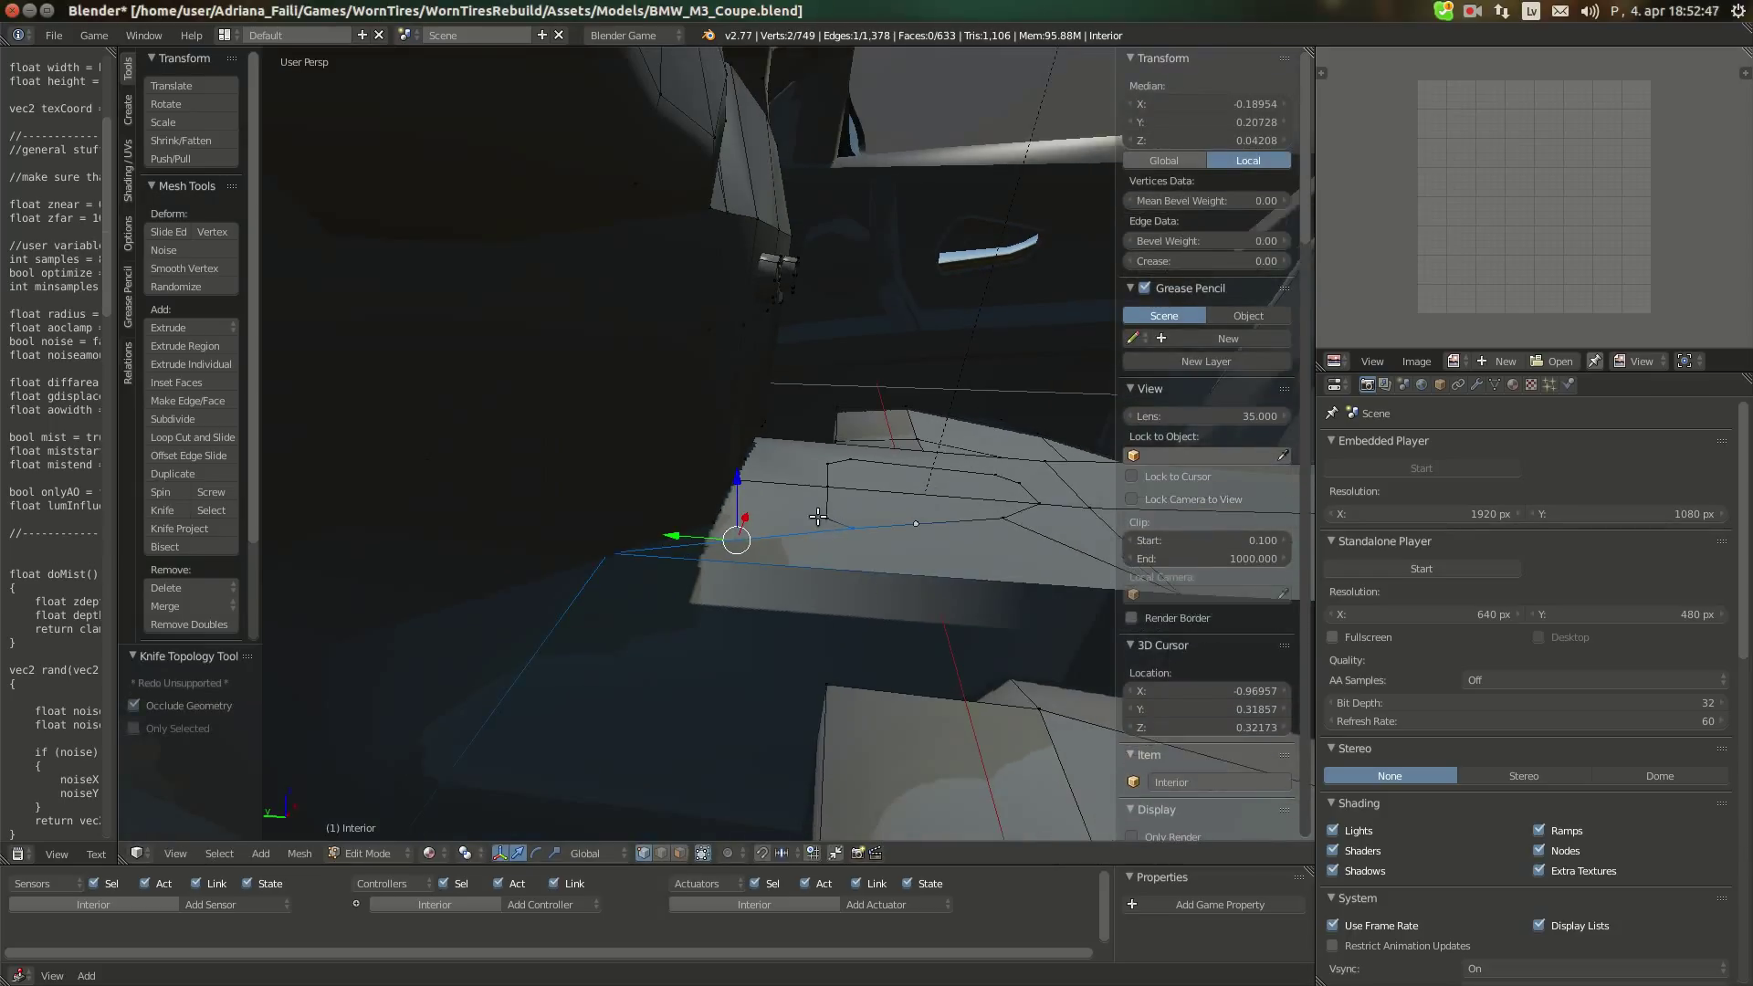
middle_drag(639, 548, 608, 565)
key(k)
click(598, 570)
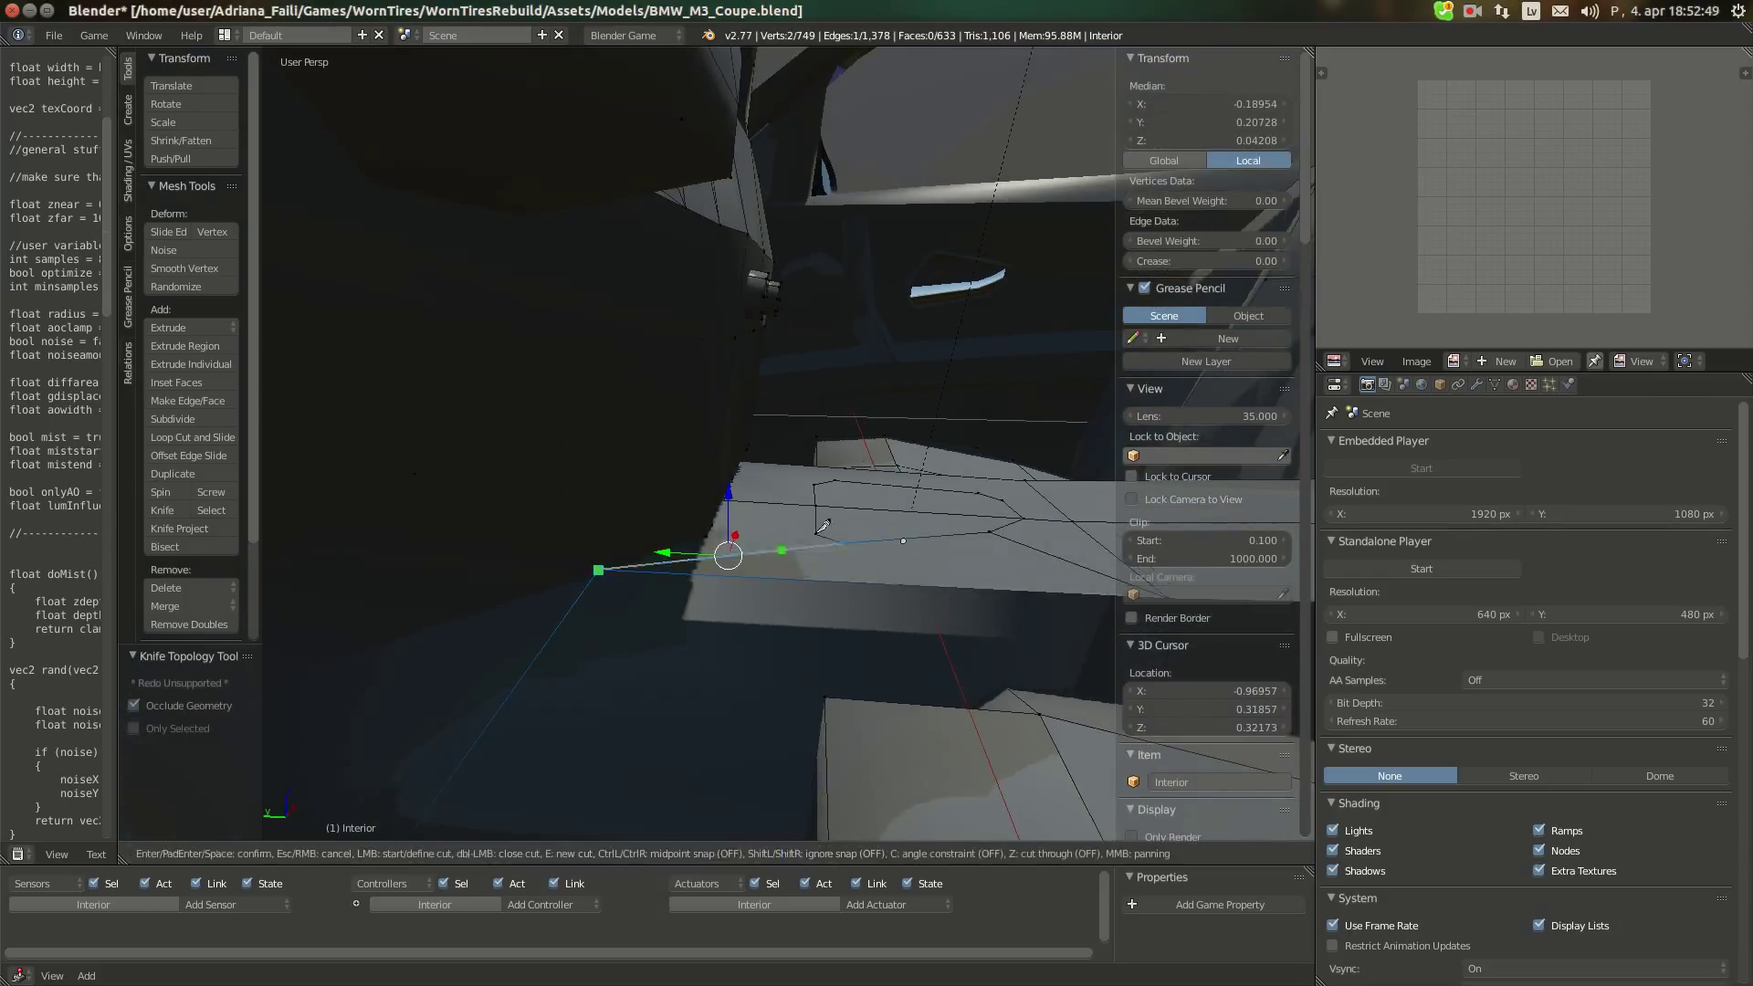
click(821, 532)
key(Return)
Select the vertex on the console's driver-side edge and lower it by 0.02 along global Z
mouse_move(820, 534)
middle_down()
mouse_move(685, 635)
mouse_move(831, 513)
middle_up()
key(a)
right_click(924, 514)
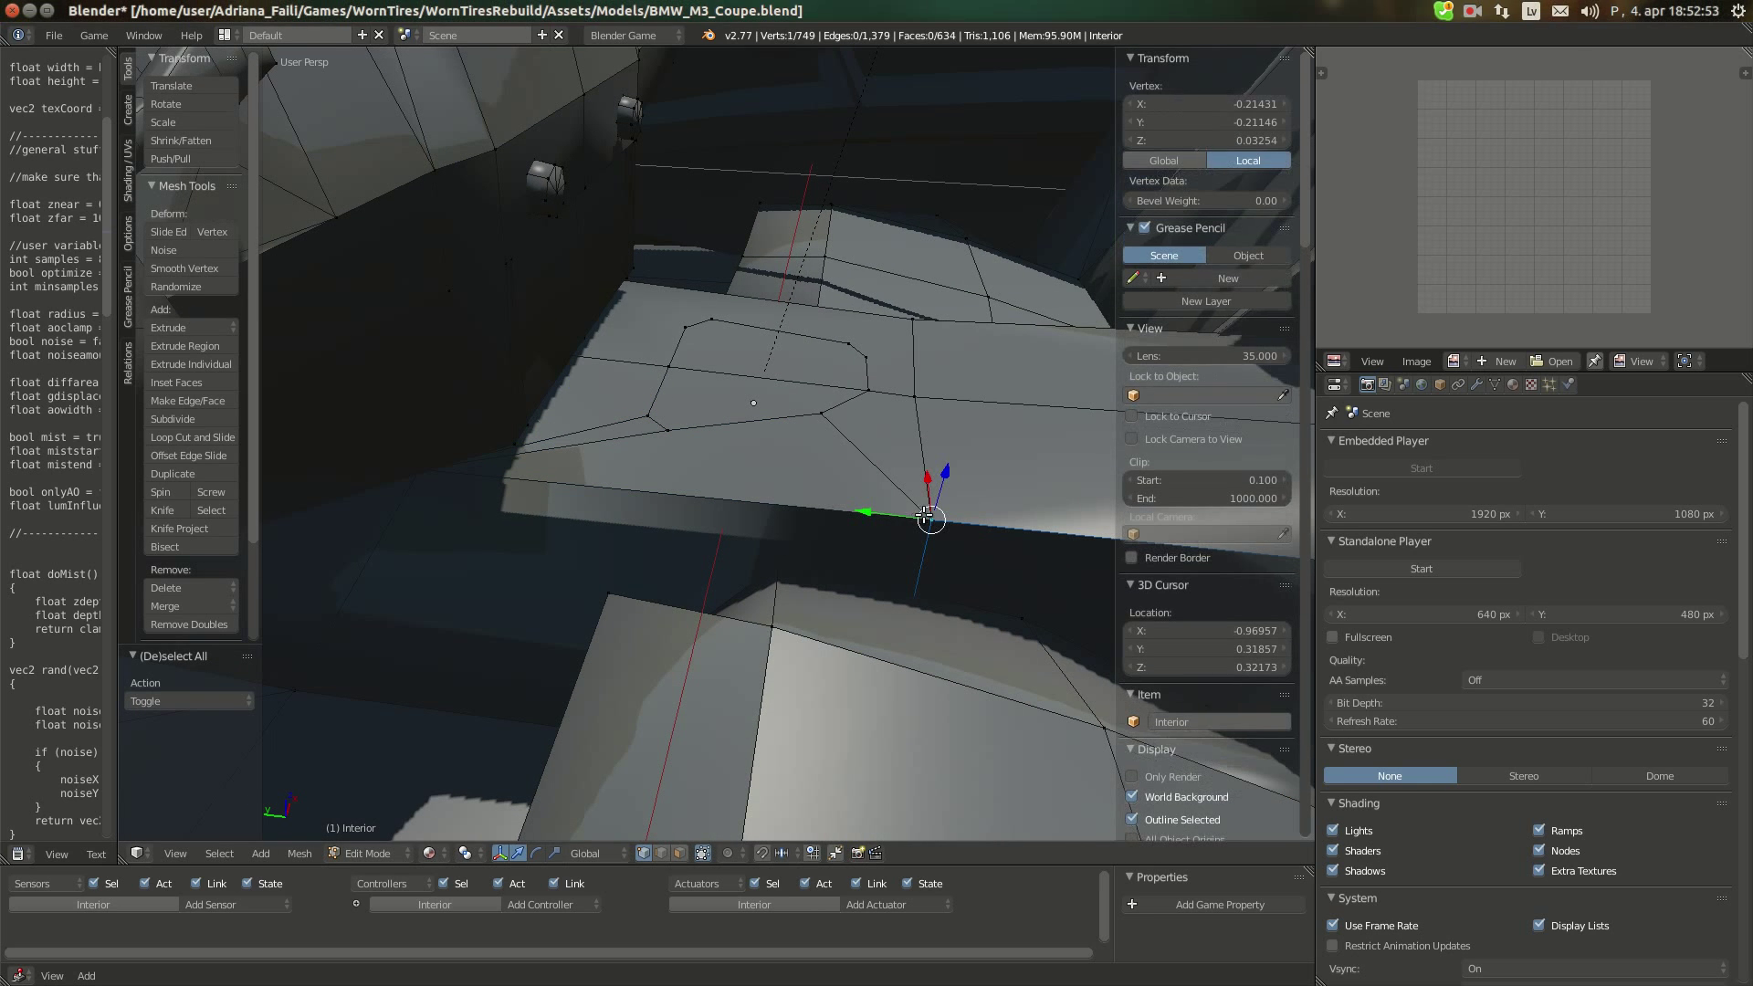
key(g)
key(z)
key(Escape)
key(a)
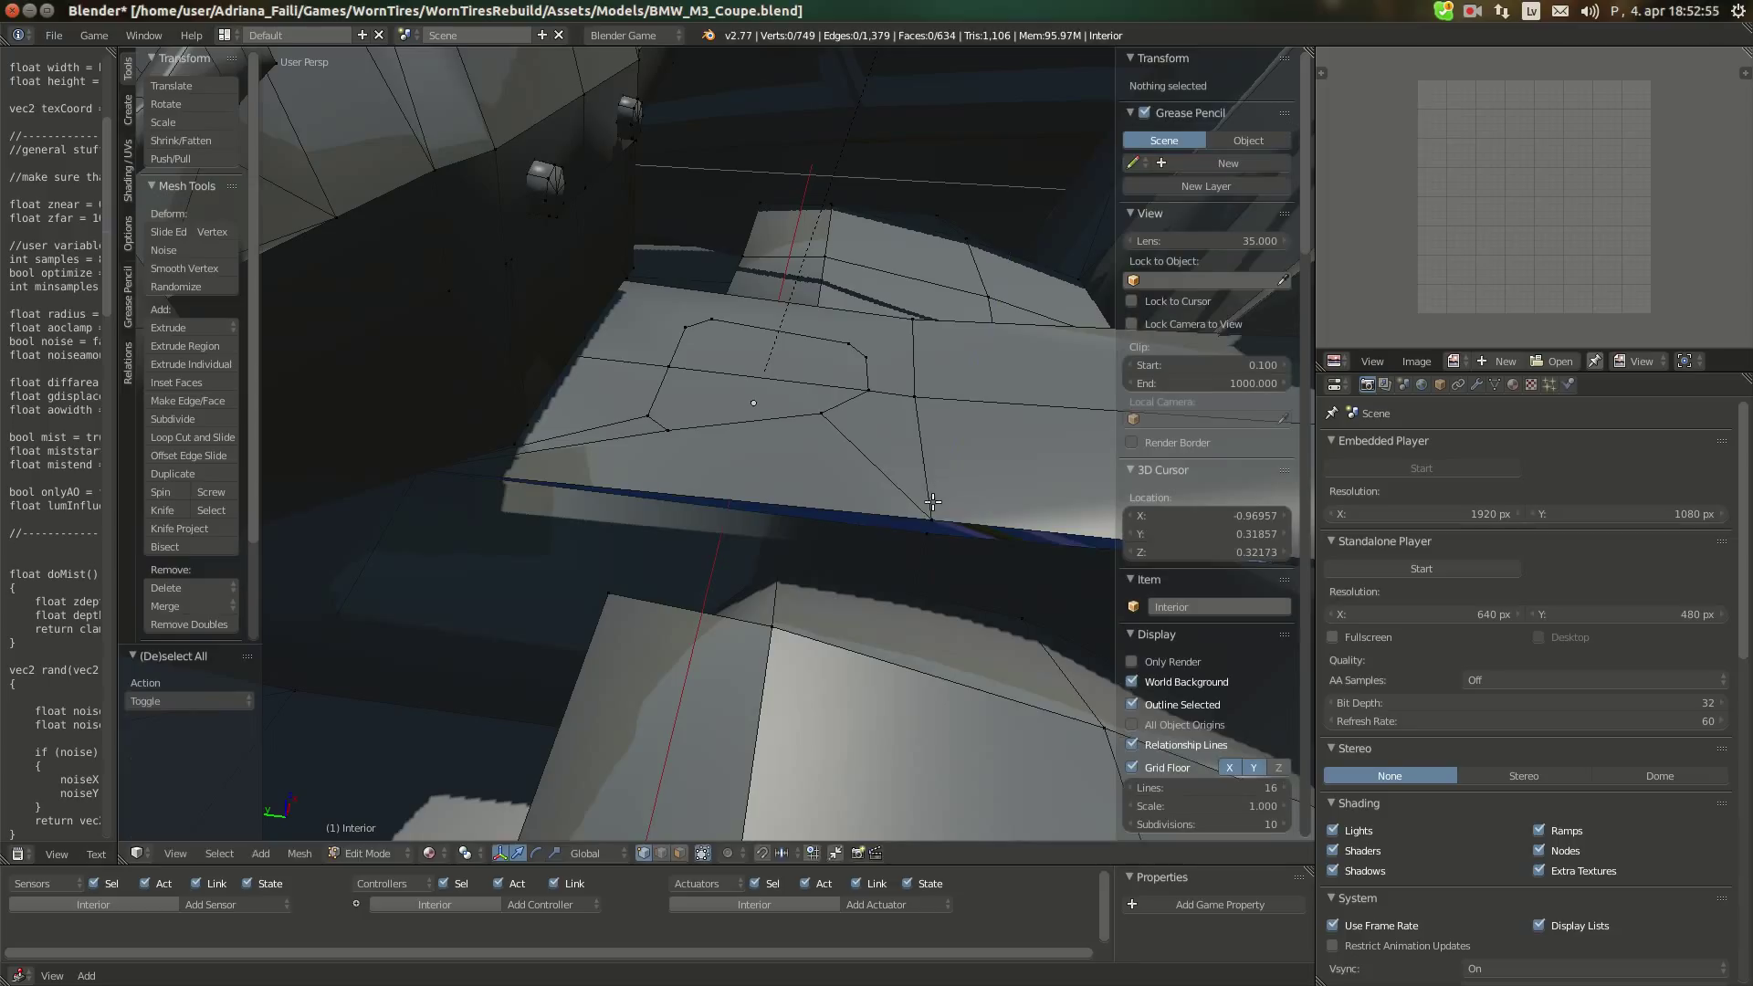
Knife-cut an edge from the console's side-edge vertex to the outline's front driver-side bevel, and raise the lowered vertex by 0.02 along Z
key(k)
click(932, 513)
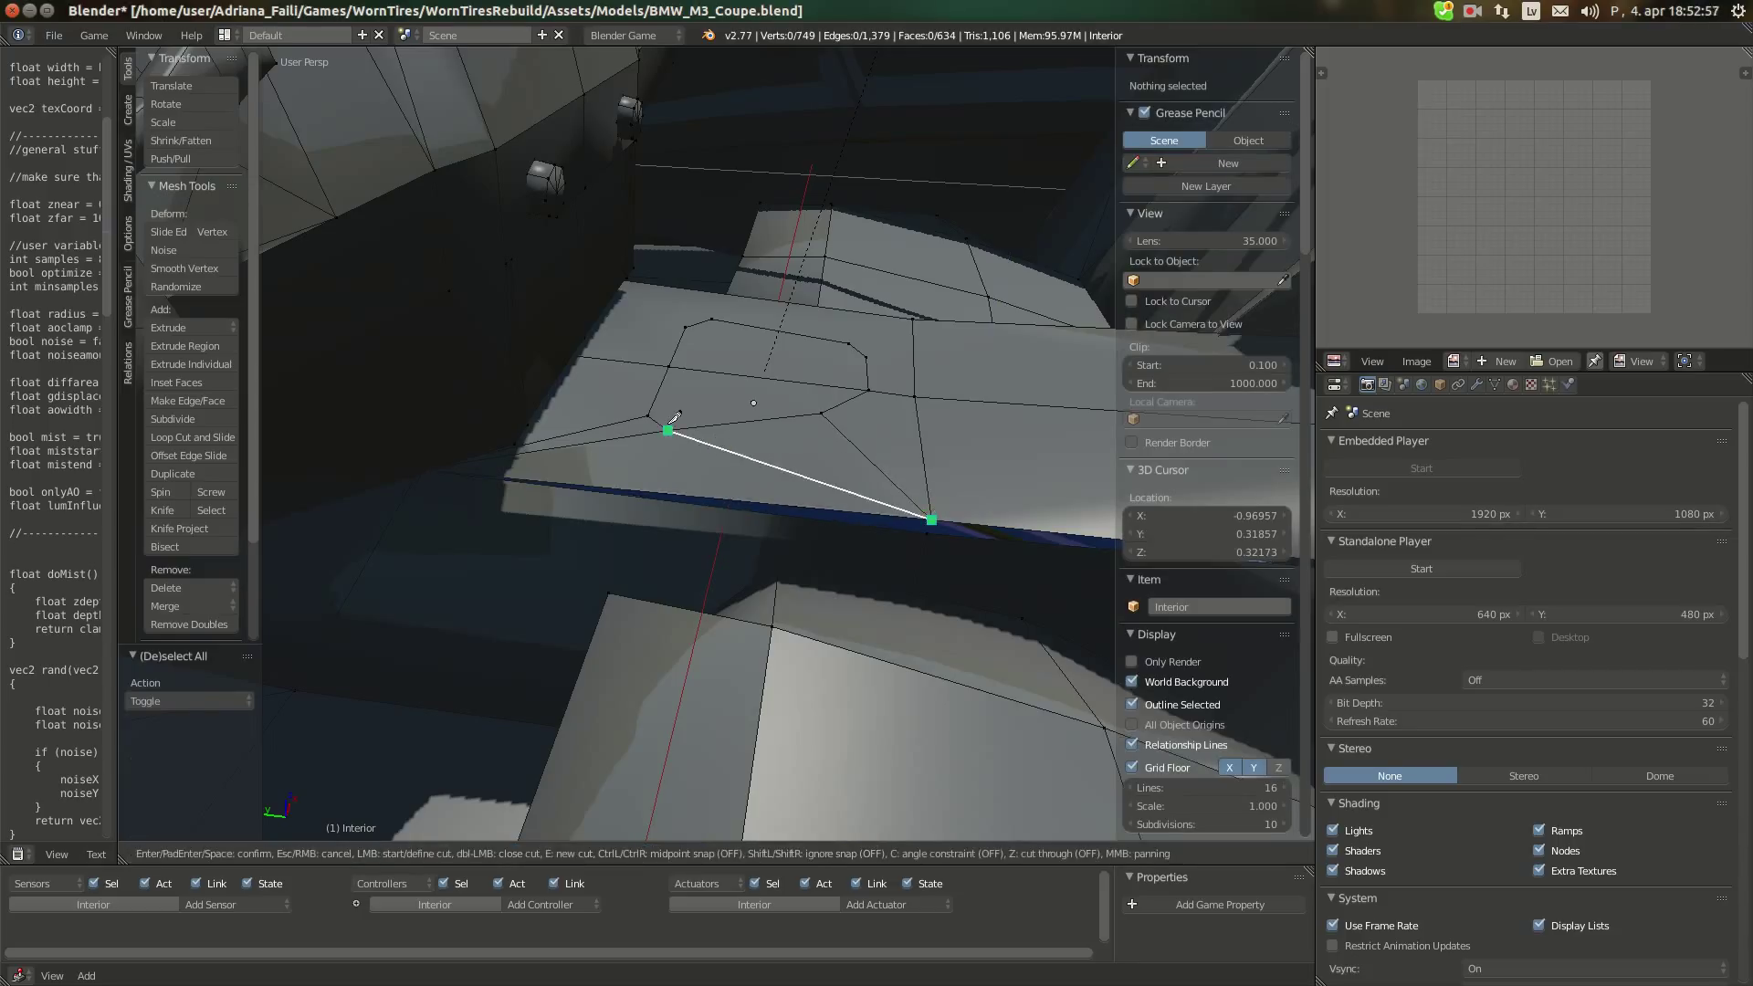
click(675, 418)
key(Return)
right_click(944, 517)
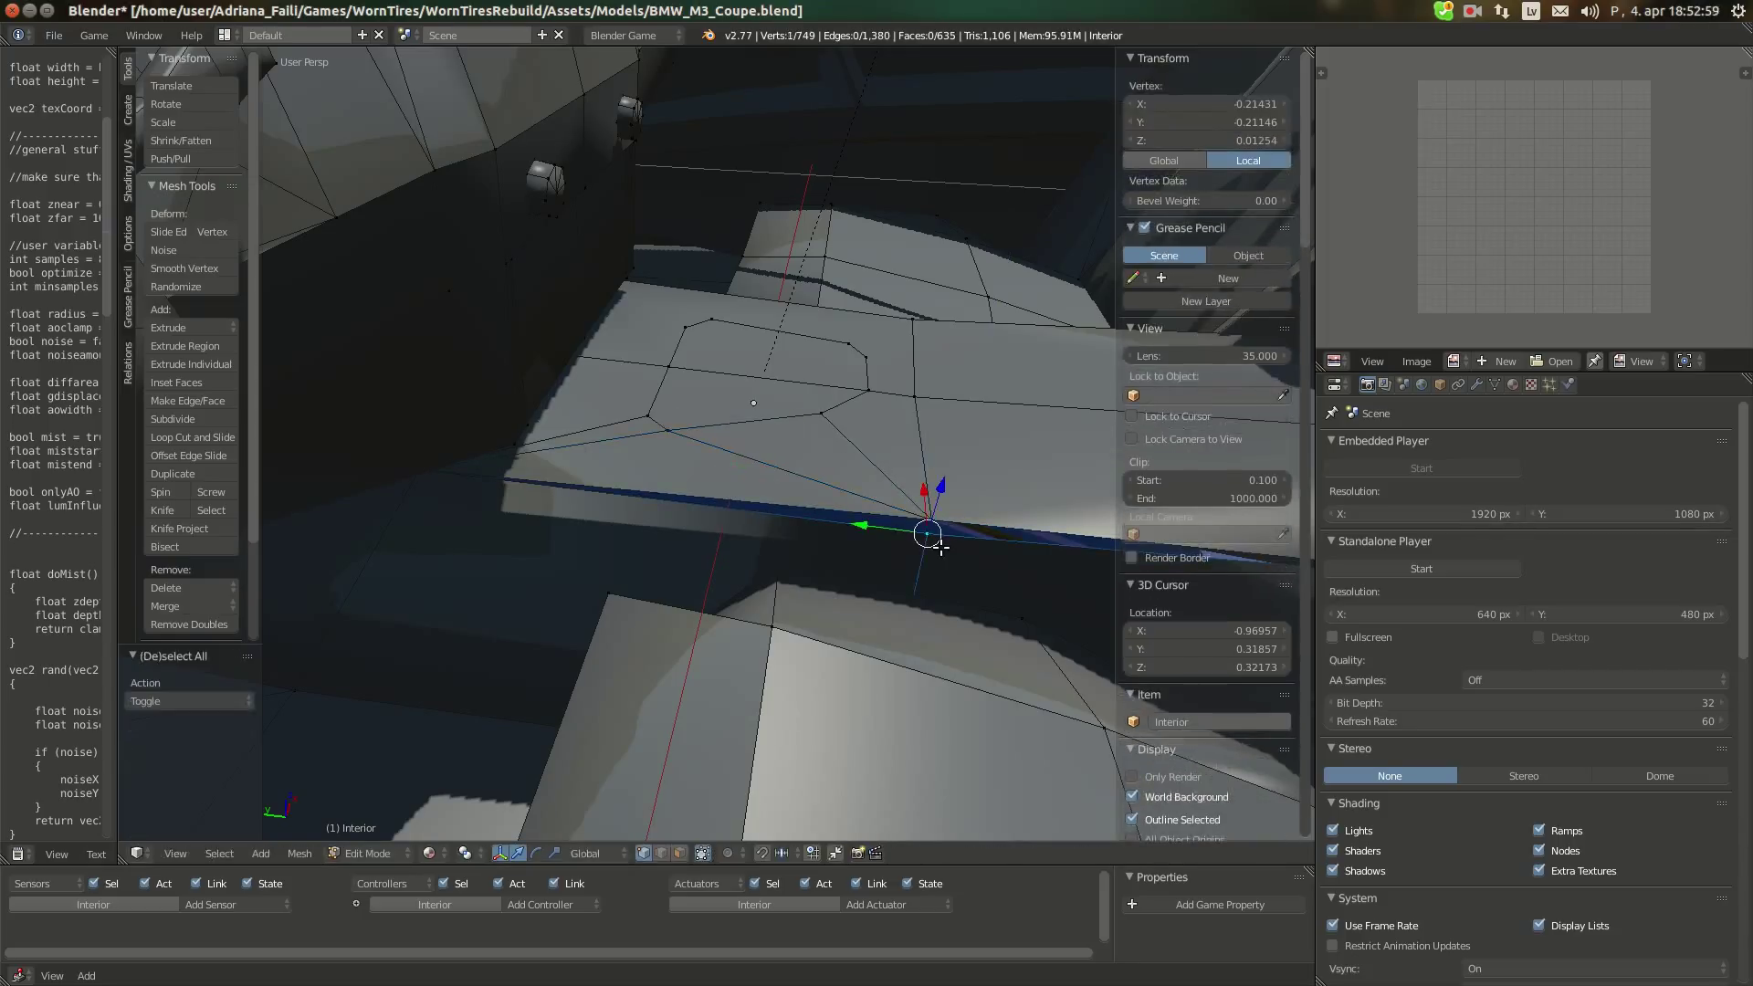
text(gz0.02)
key(Return)
middle_drag(950, 469, 736, 472)
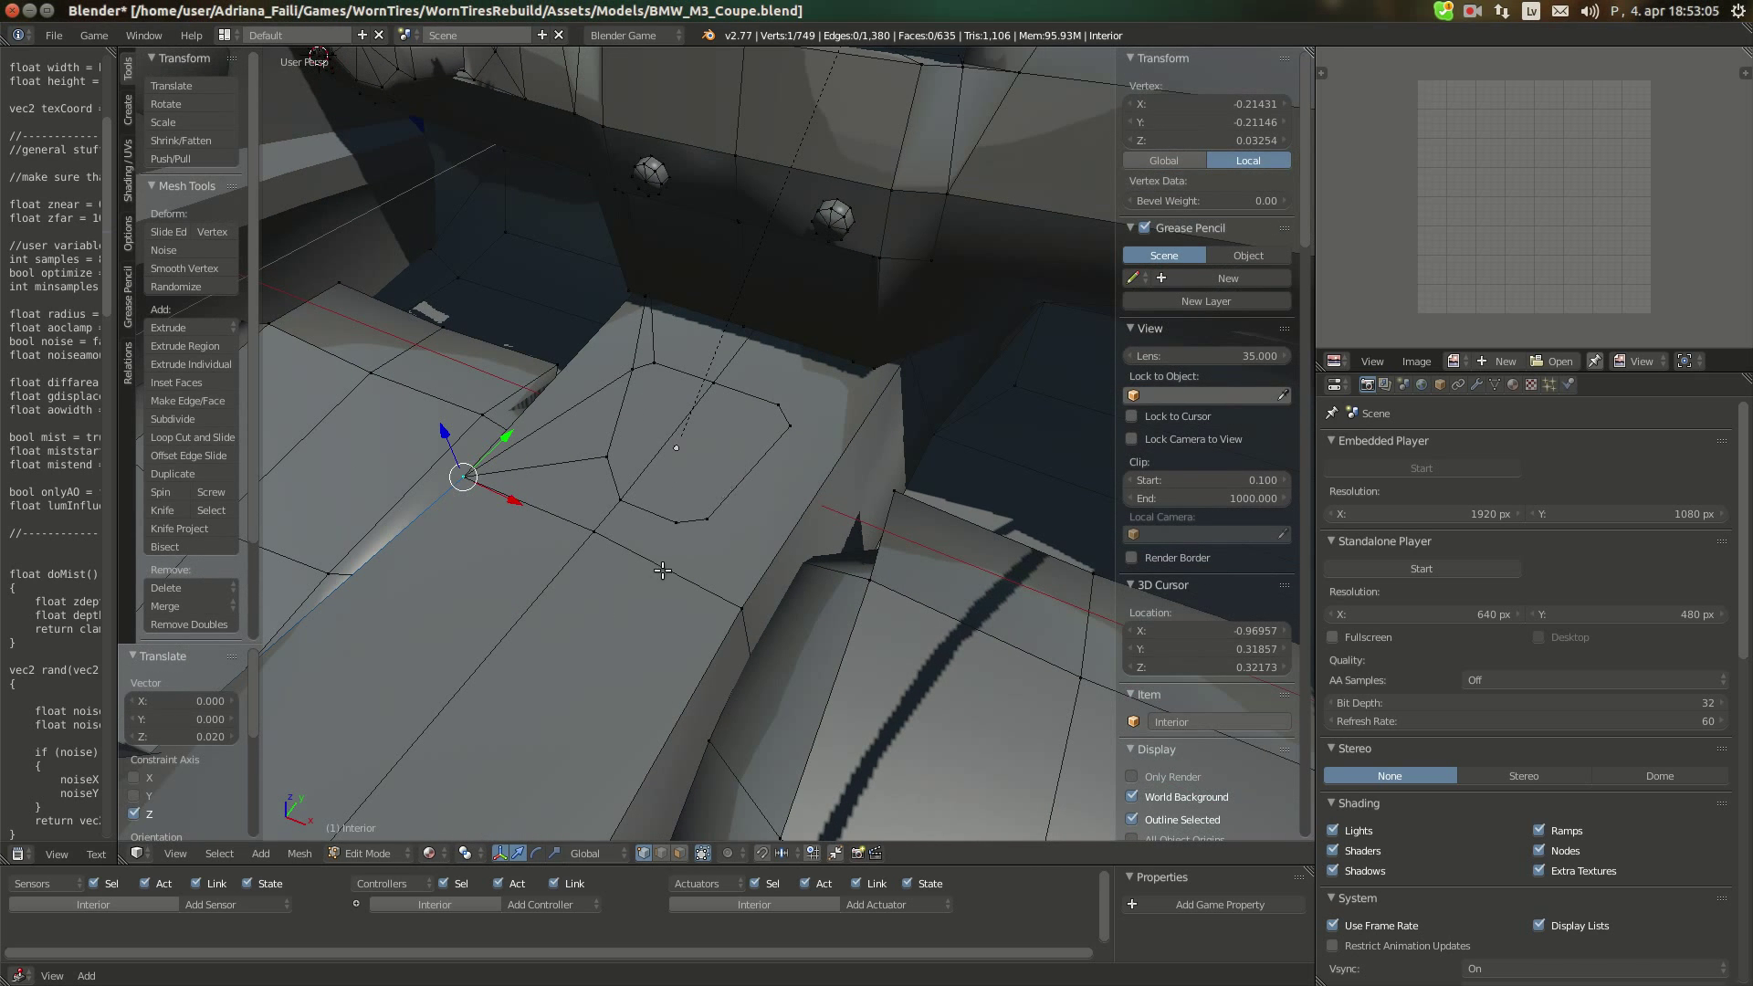
middle_drag(663, 570, 707, 529)
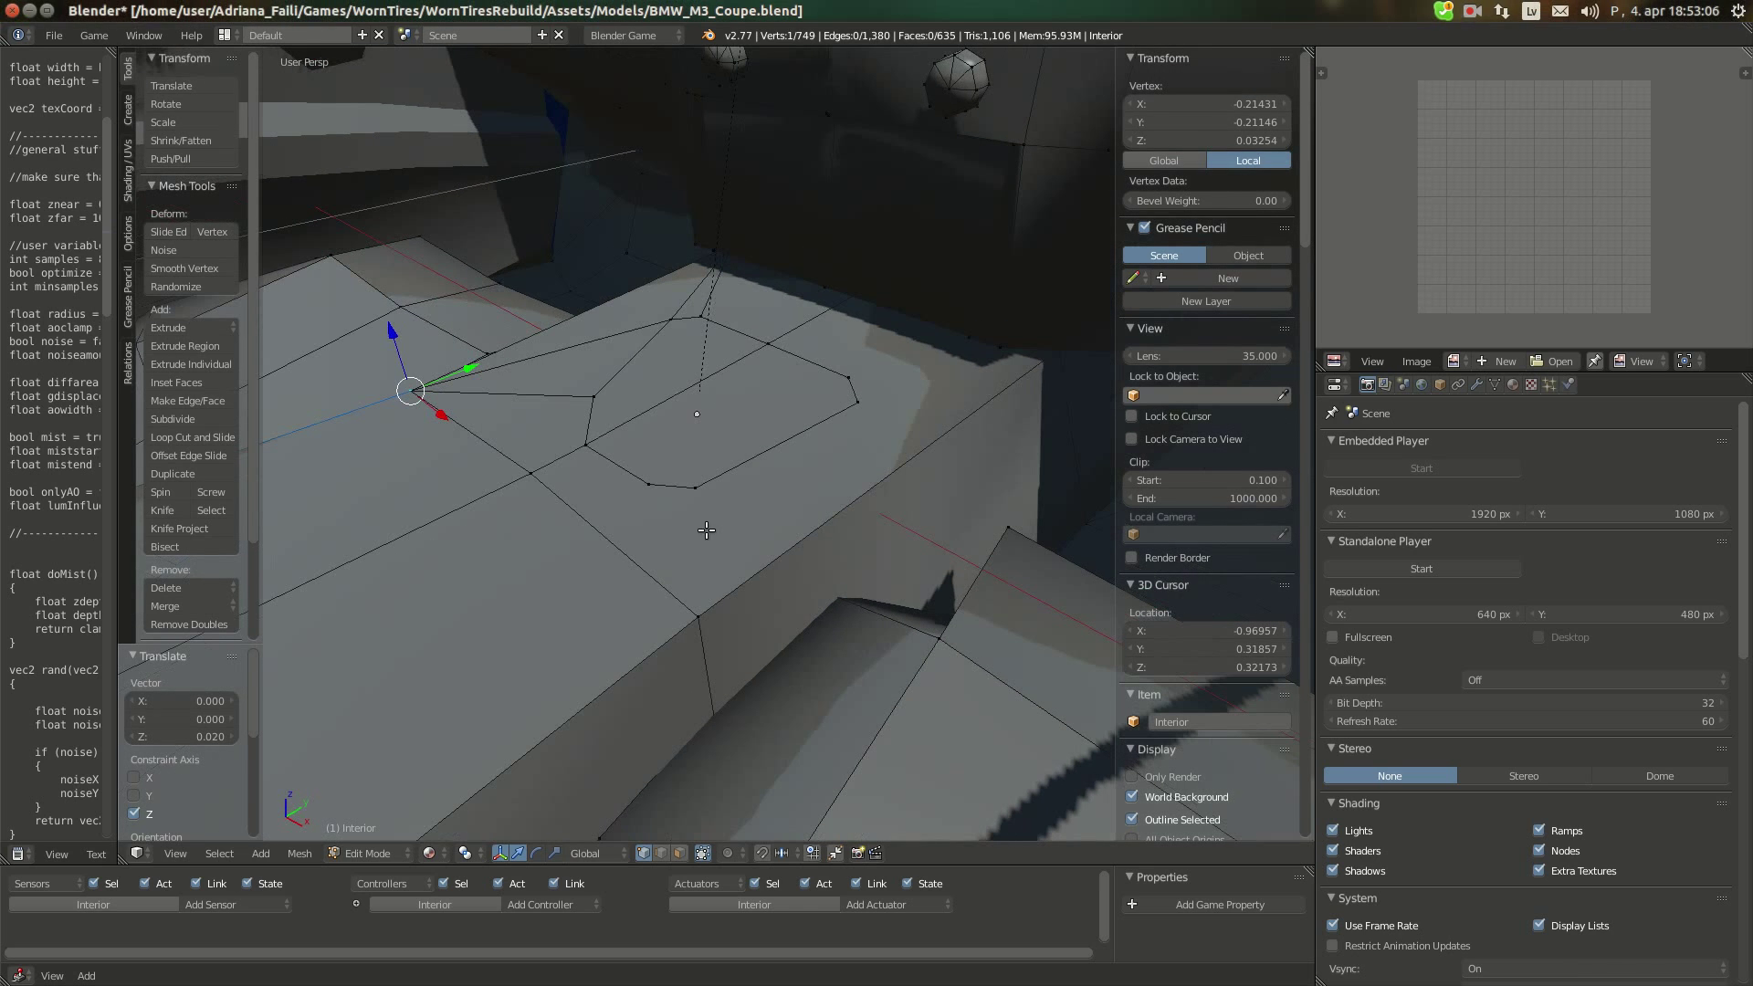
Select the vertex on the console's passenger-side edge and lower it by 0.02 along global Z
right_click(695, 616)
key(g)
key(z)
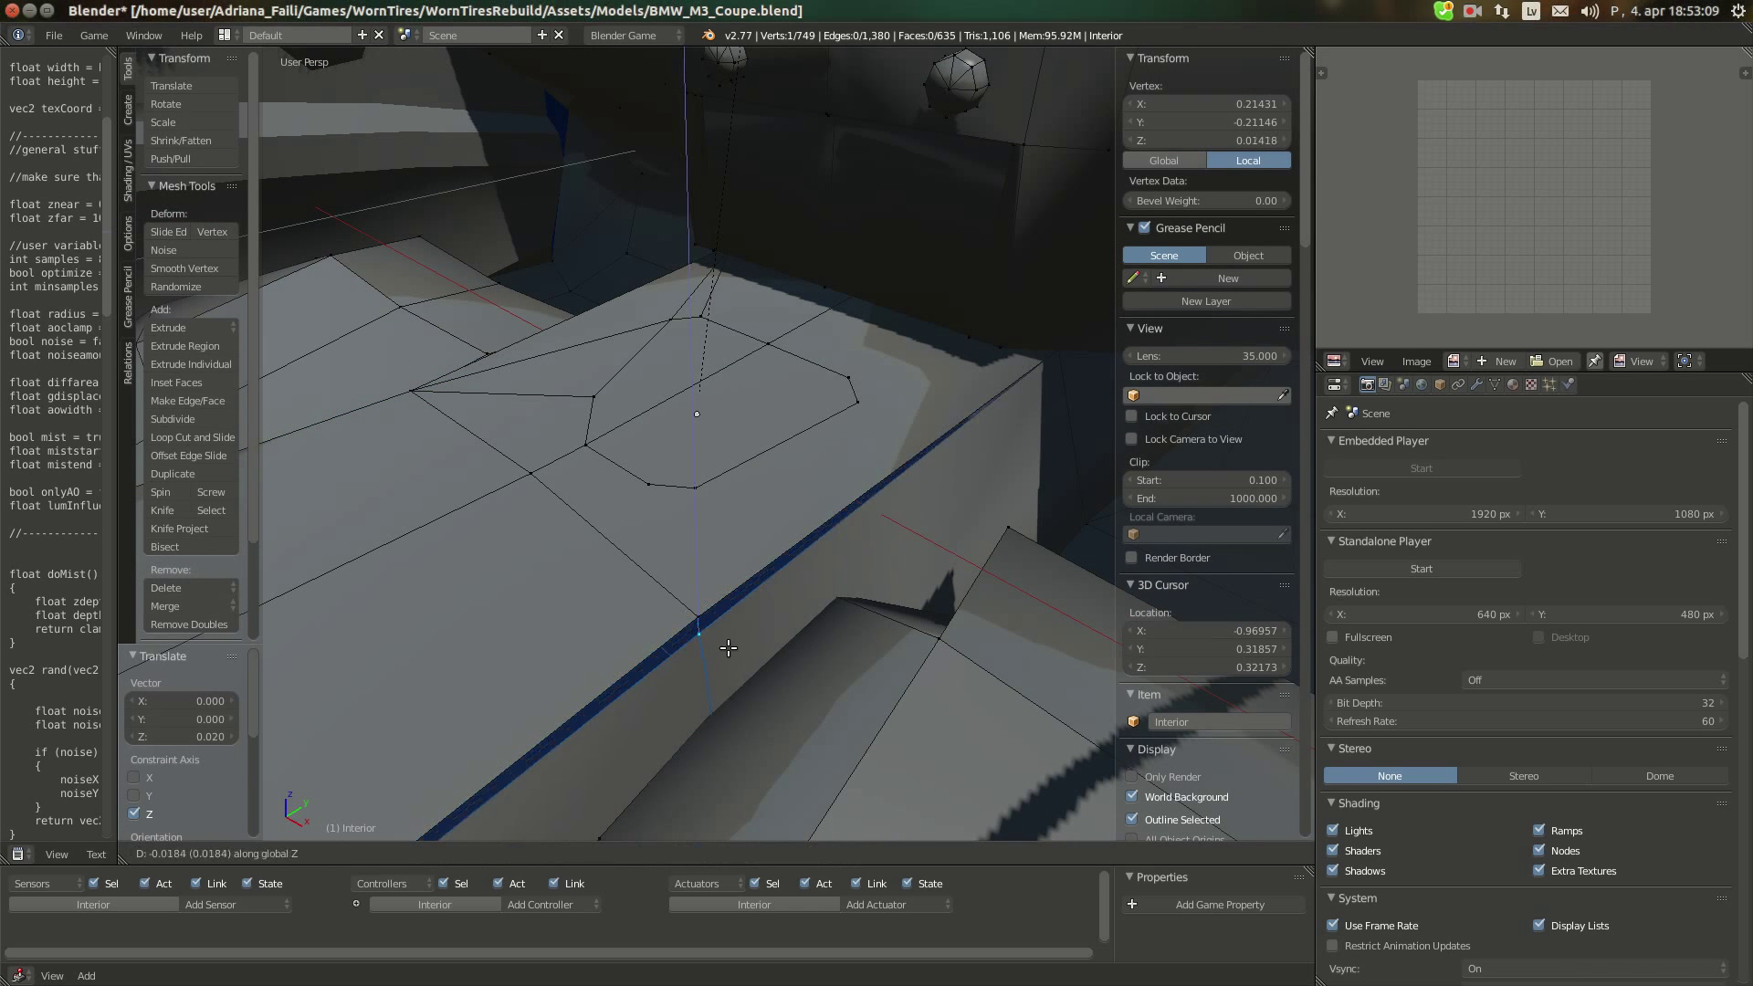
right_click(717, 632)
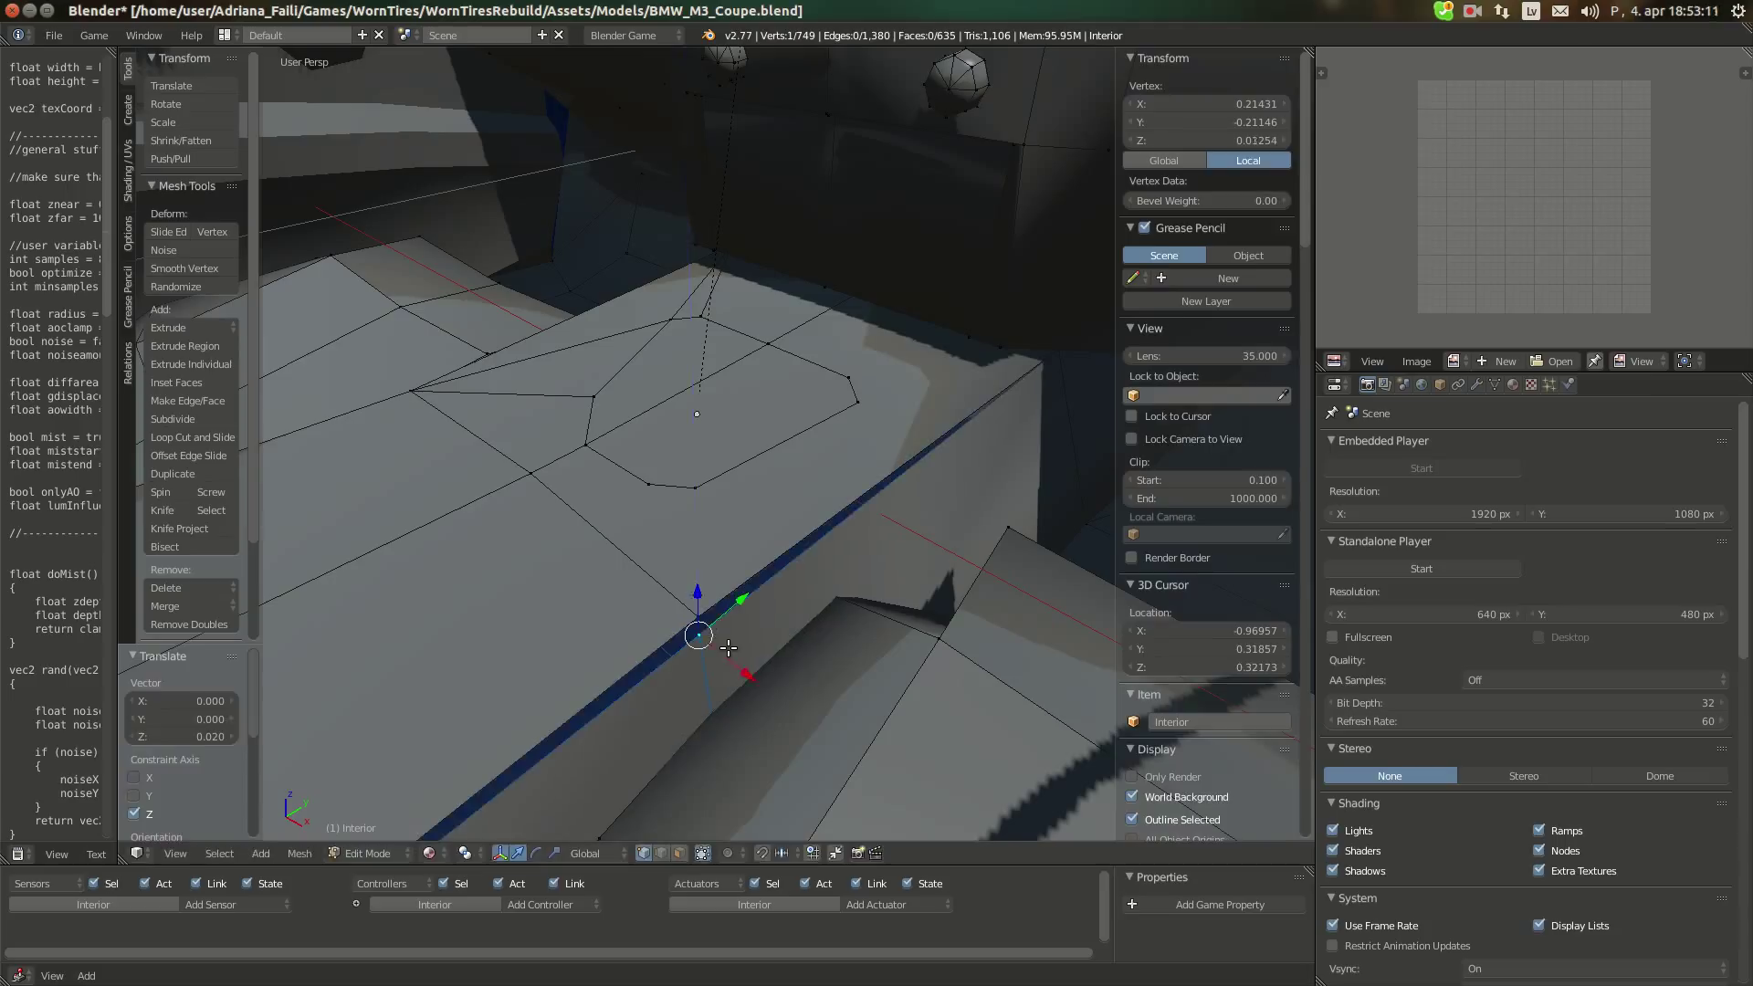
Knife-cut two edges from the console's passenger-side edge vertex to both vertices of the outline's rear passenger-side bevel
key(a)
key(k)
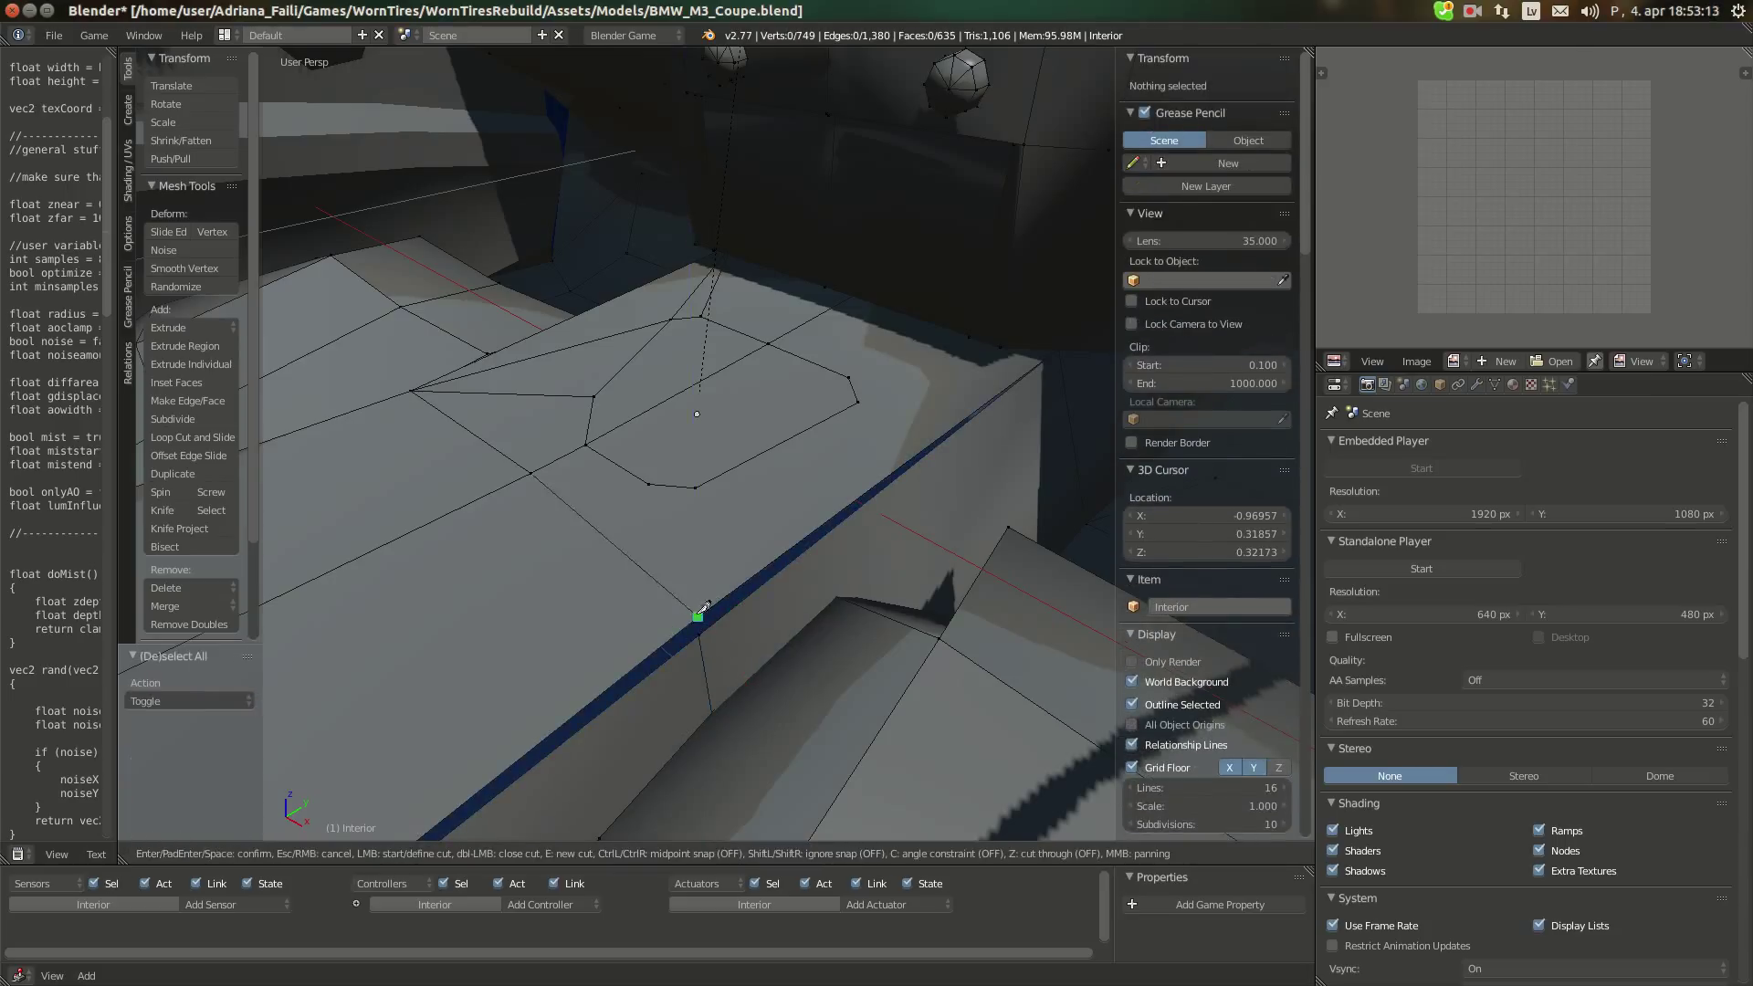
click(649, 482)
key(Return)
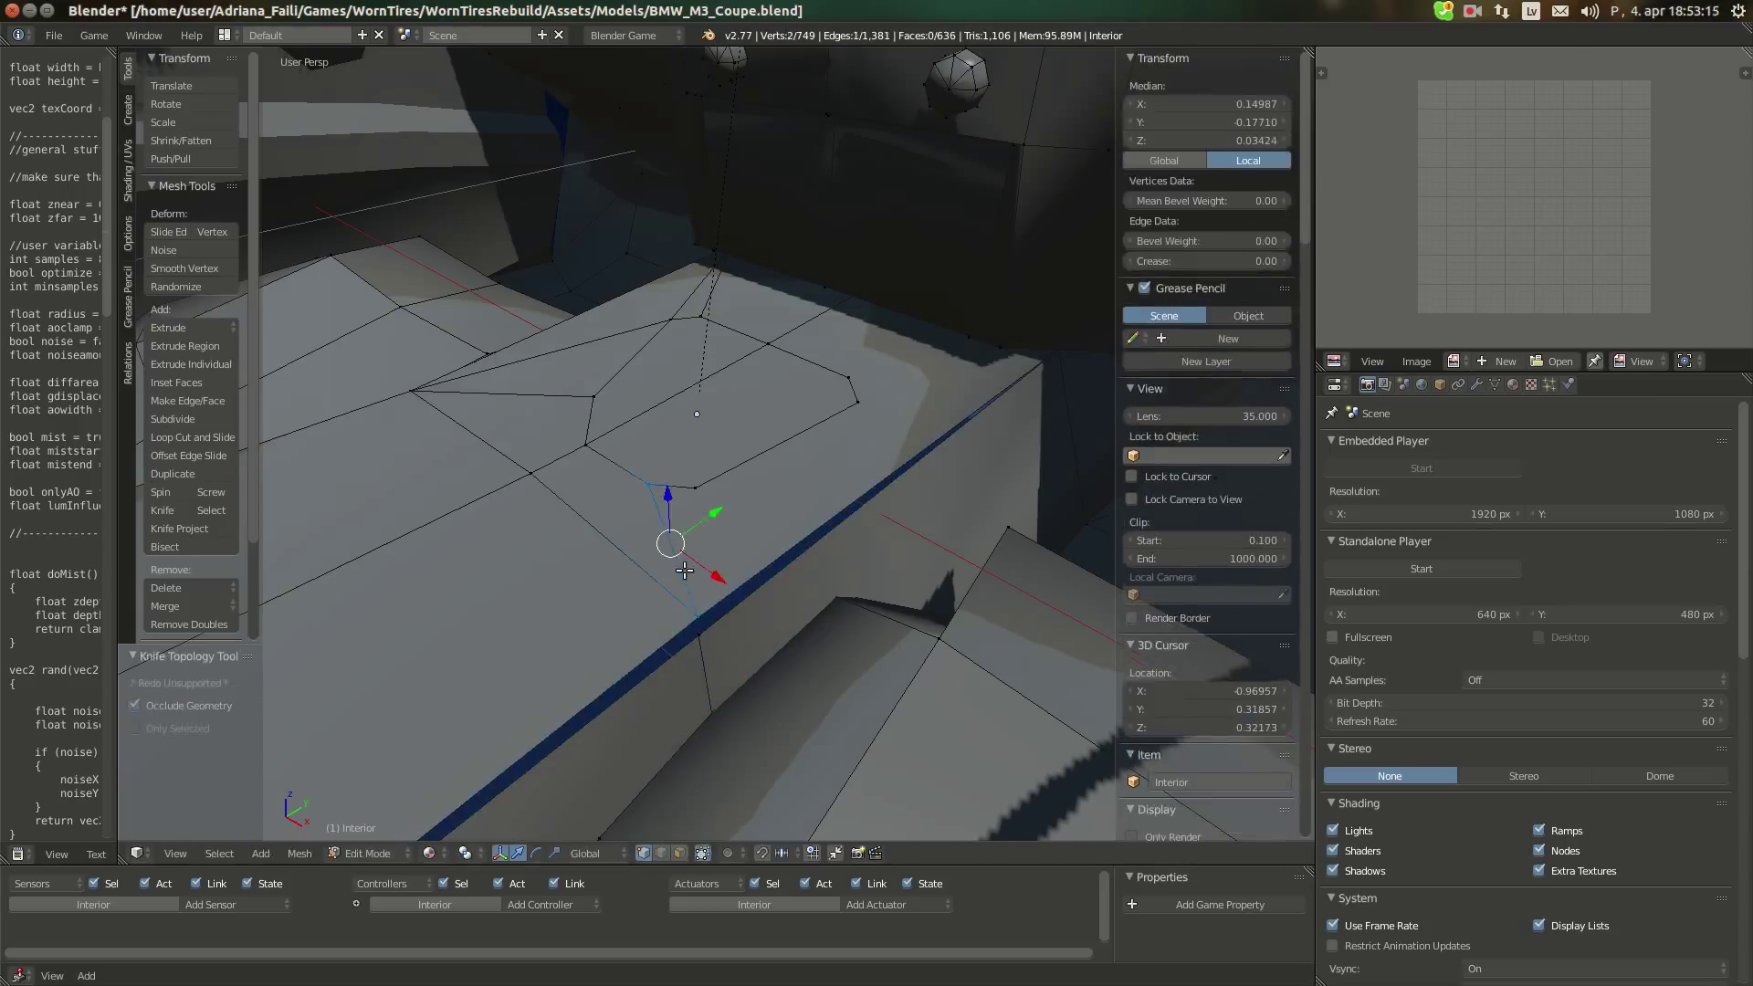
key(k)
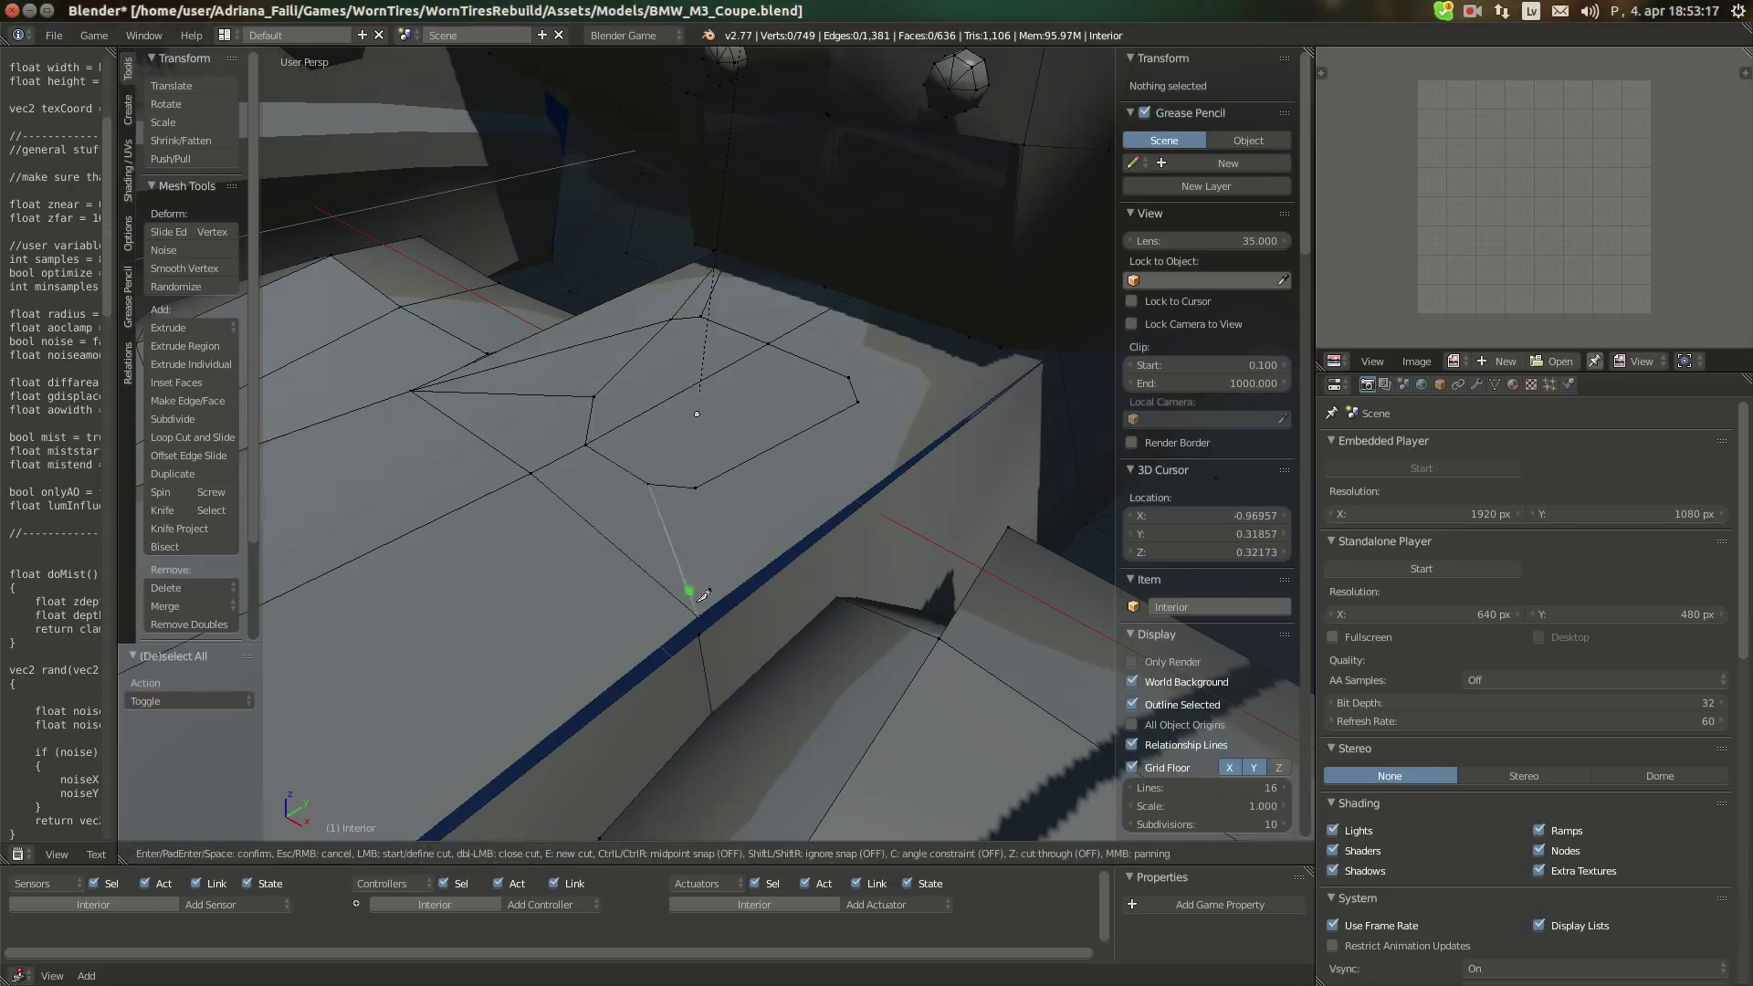
click(697, 617)
click(696, 490)
key(Return)
key(a)
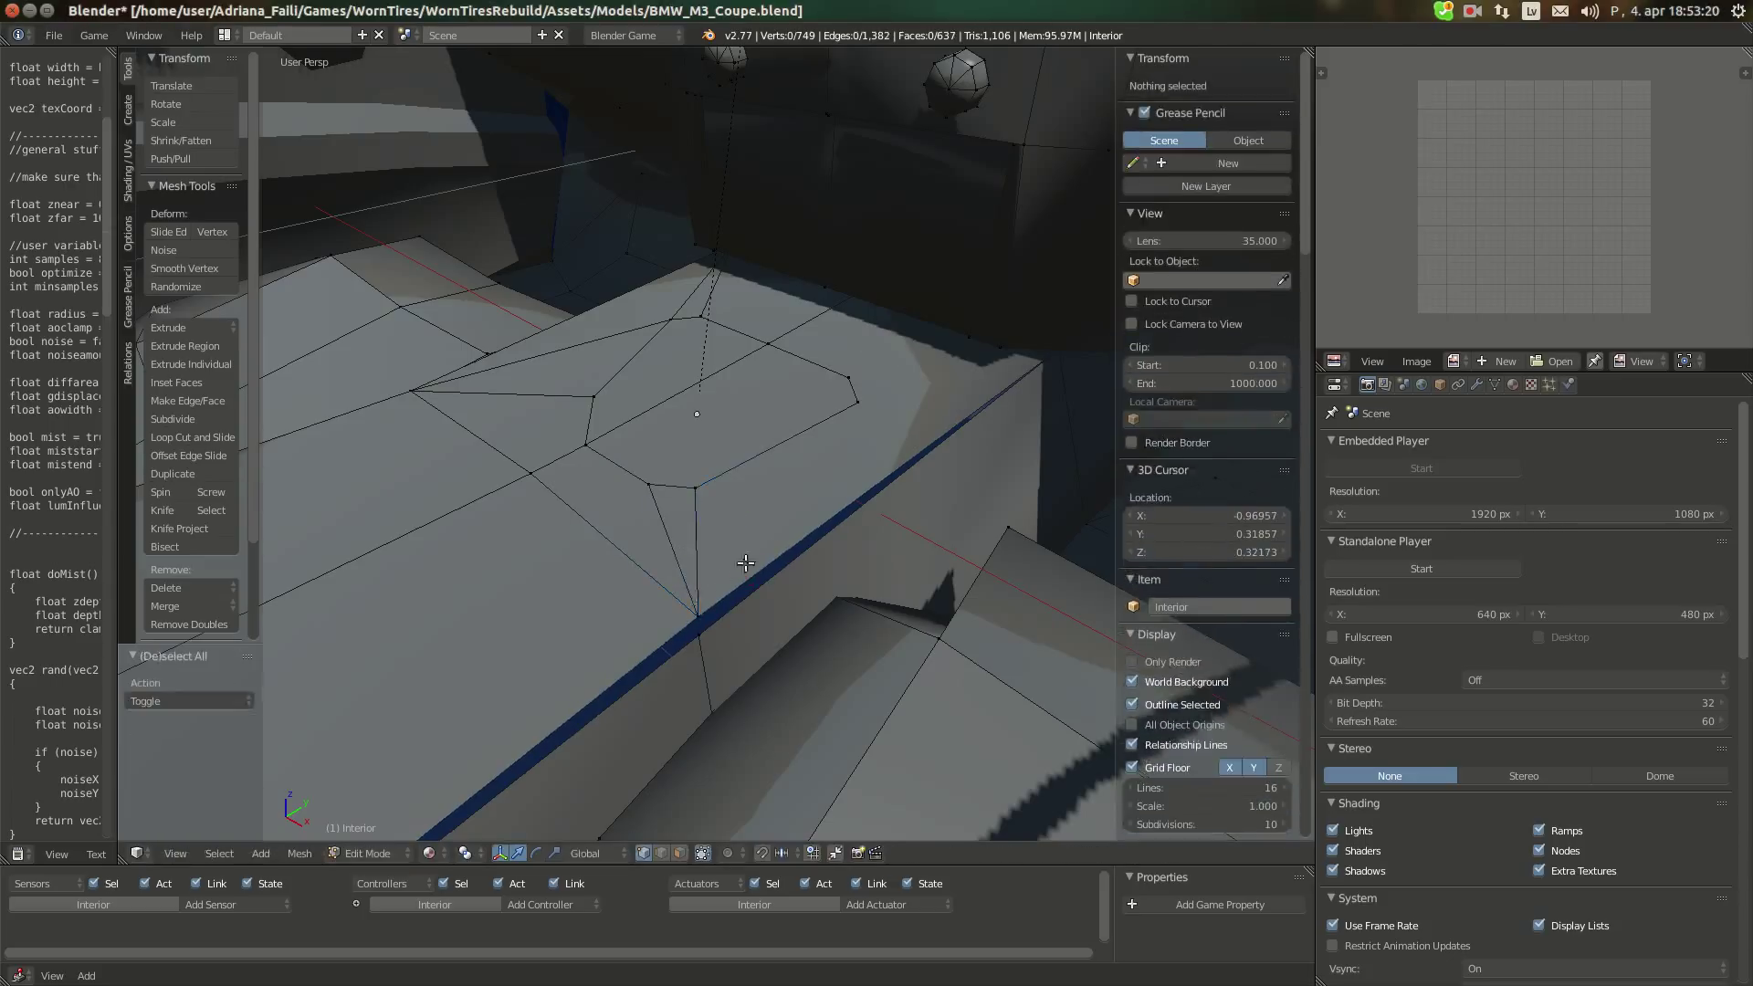
Raise the lowered passenger-side edge vertex of the console by 0.02 along global Z
right_click(711, 625)
text(gz0.02)
key(Return)
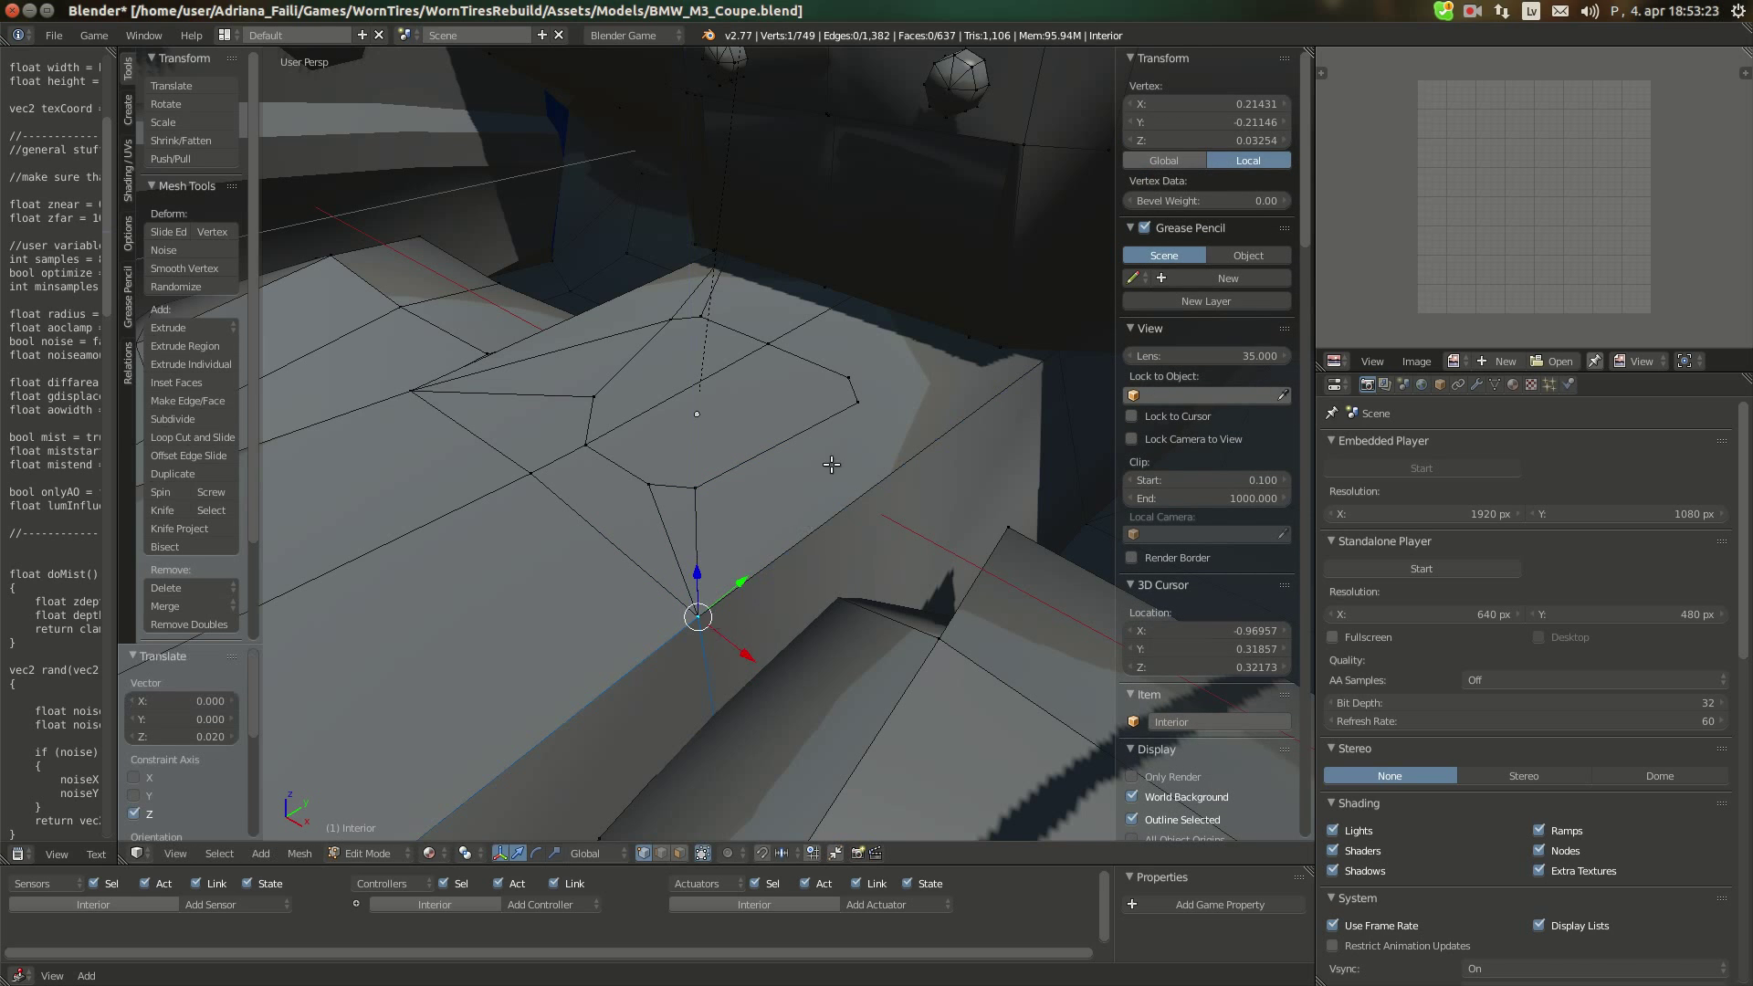
Knife-cut two edges from the console's front passenger-side corner to both vertices of the outline's front passenger-side bevel
middle_drag(831, 464, 824, 539)
key(a)
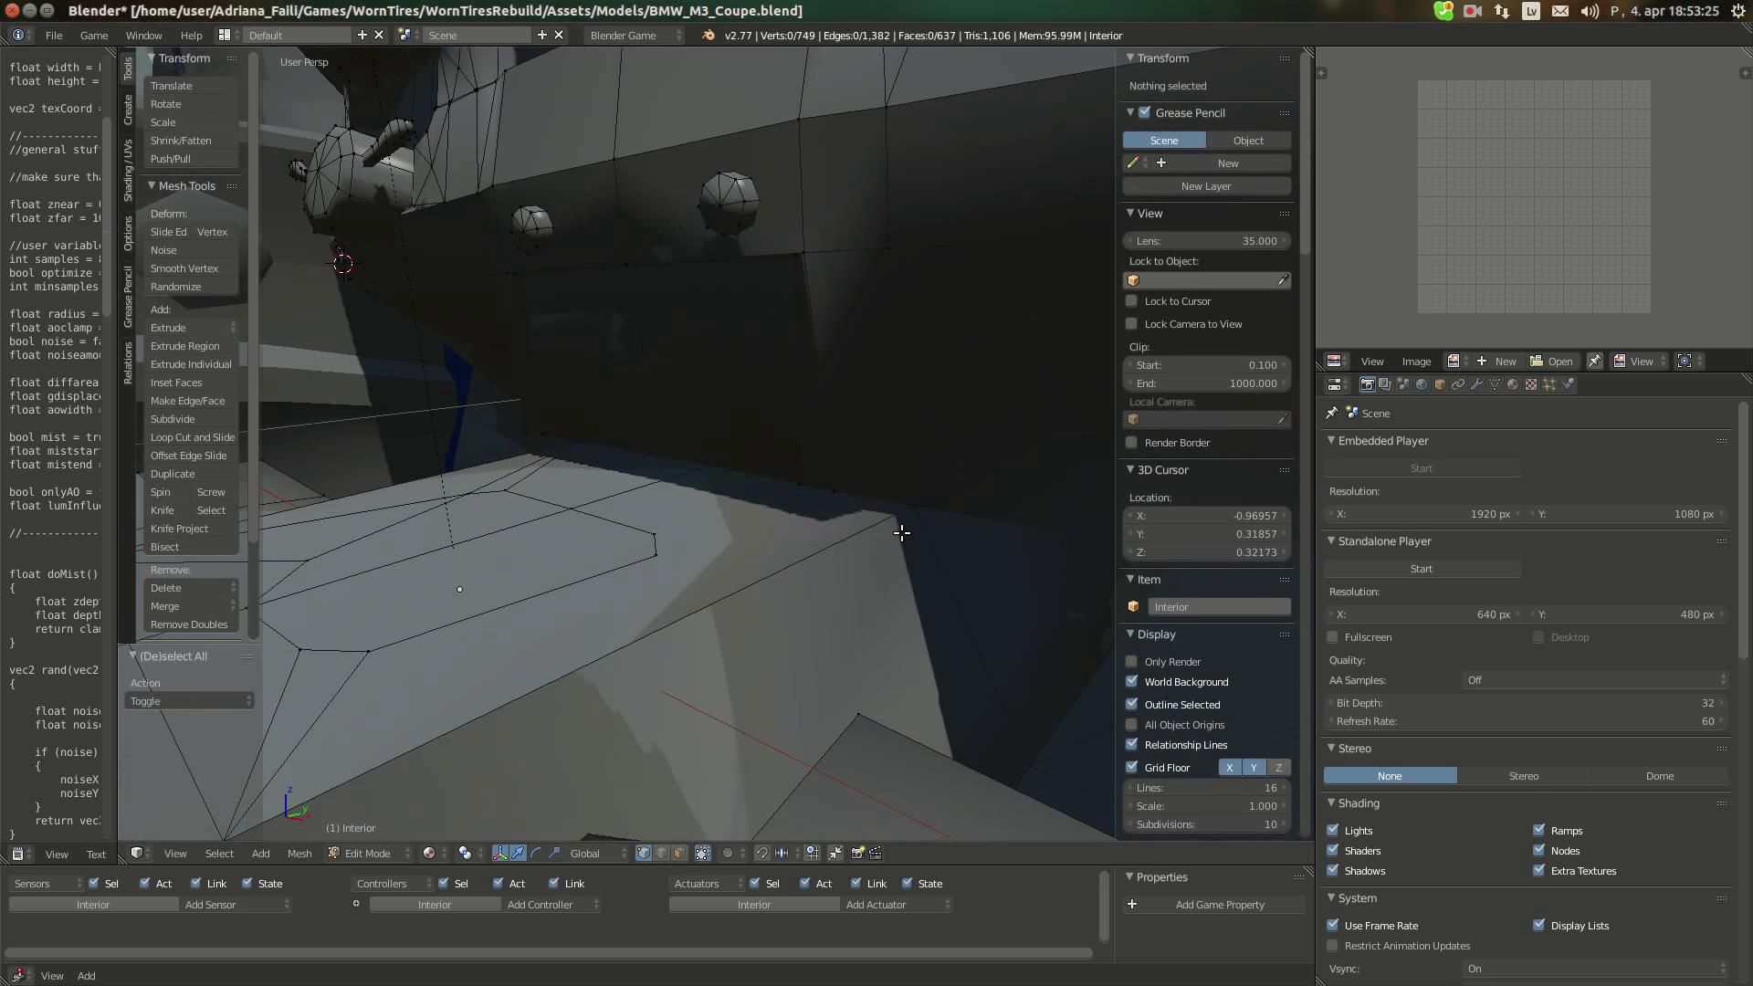
key(k)
click(914, 505)
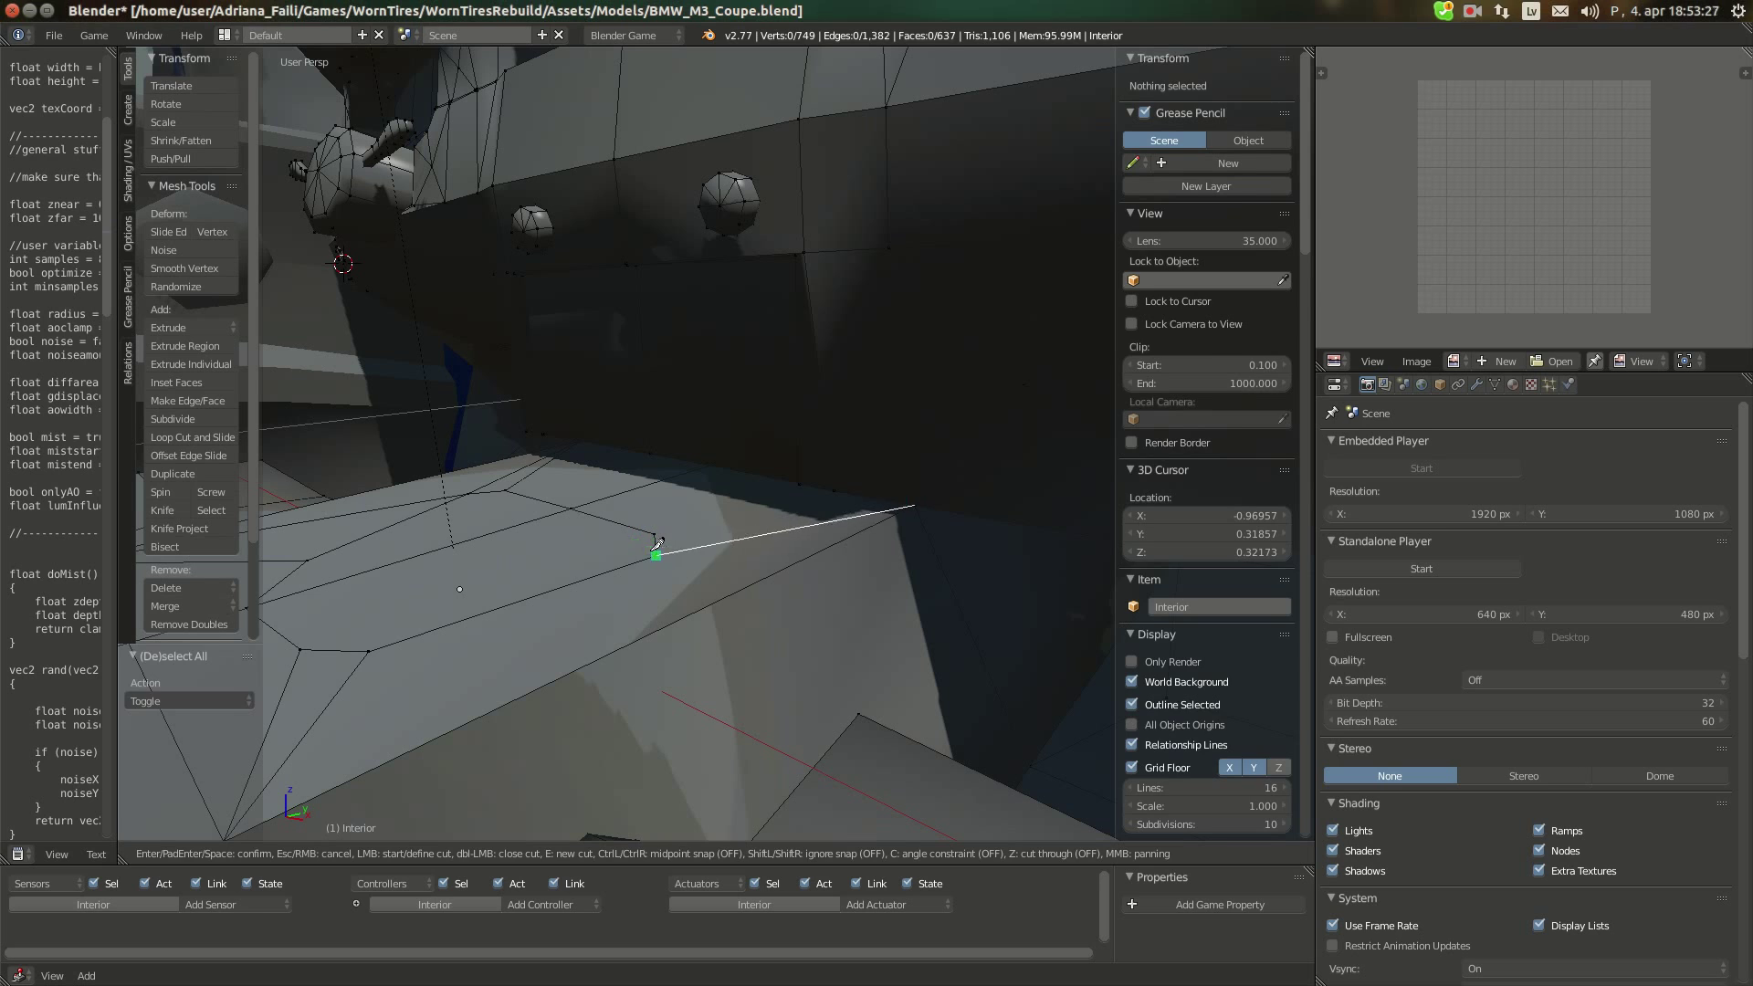
click(656, 552)
key(Return)
key(k)
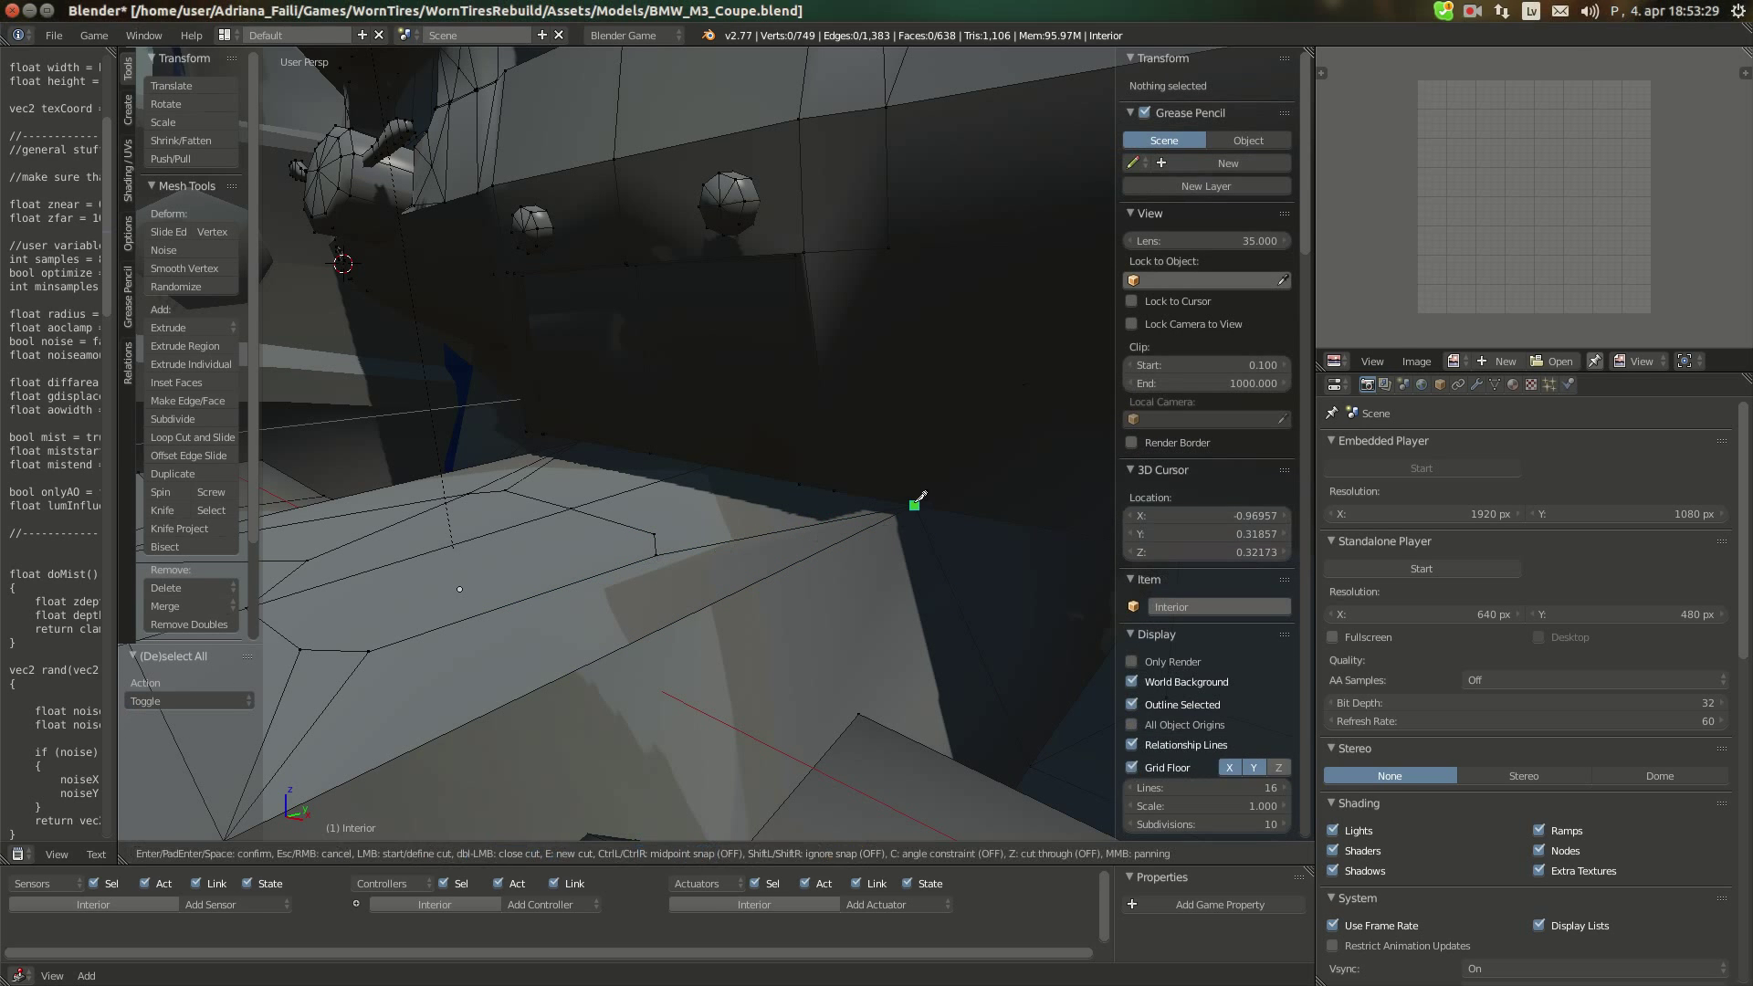
click(915, 505)
click(658, 534)
key(Return)
Check the interior reference photo in Chromium, and extrude the outline's two faces upward by about 0.009, scaling them to 0.955
middle_drag(658, 534, 638, 591)
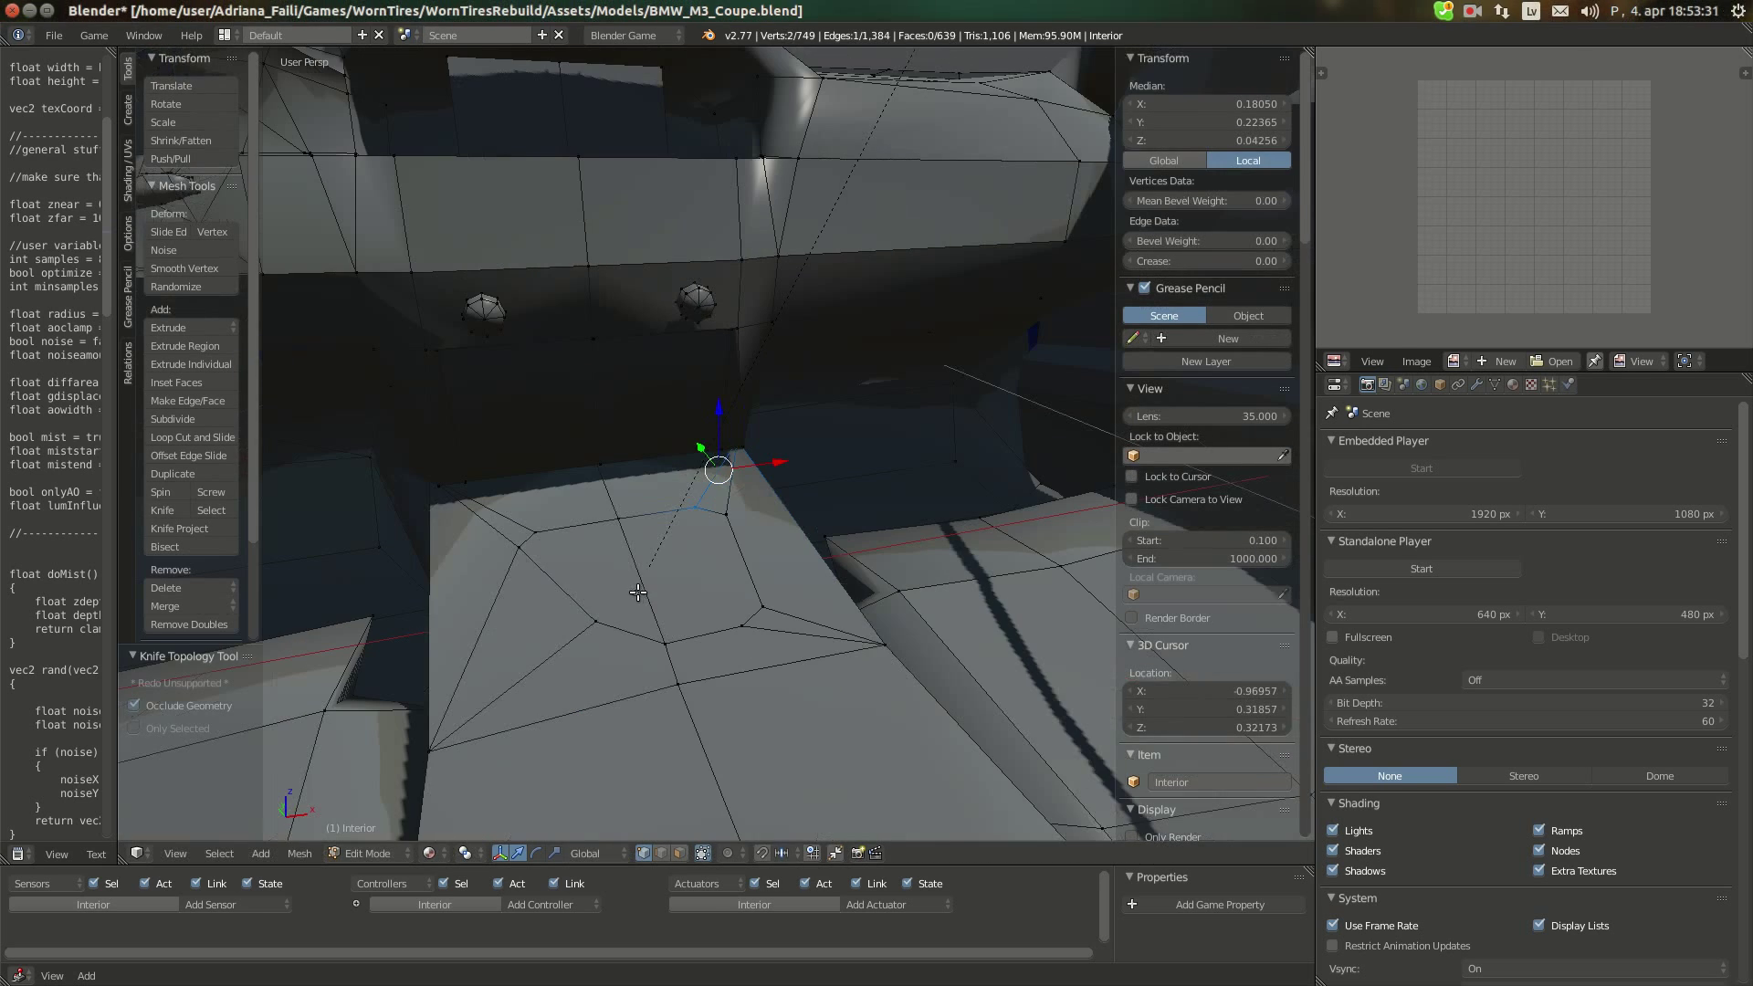
scroll(629, 590, down, 1)
click(10, 136)
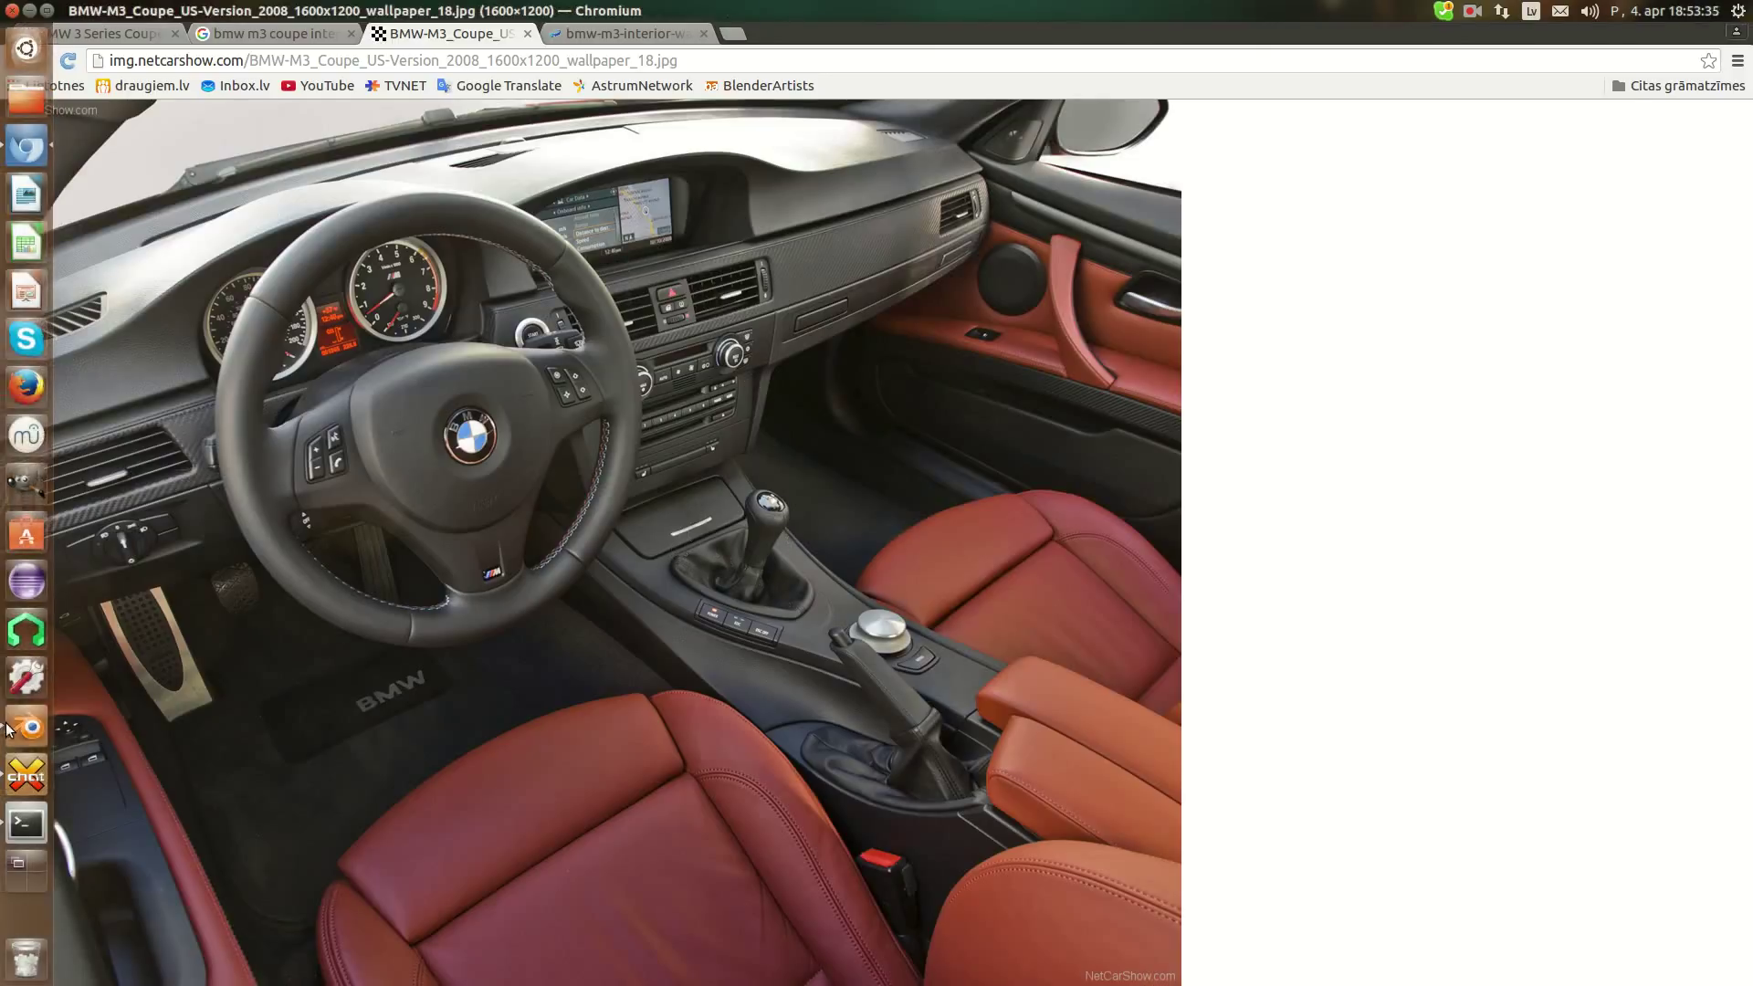
click(27, 660)
click(679, 853)
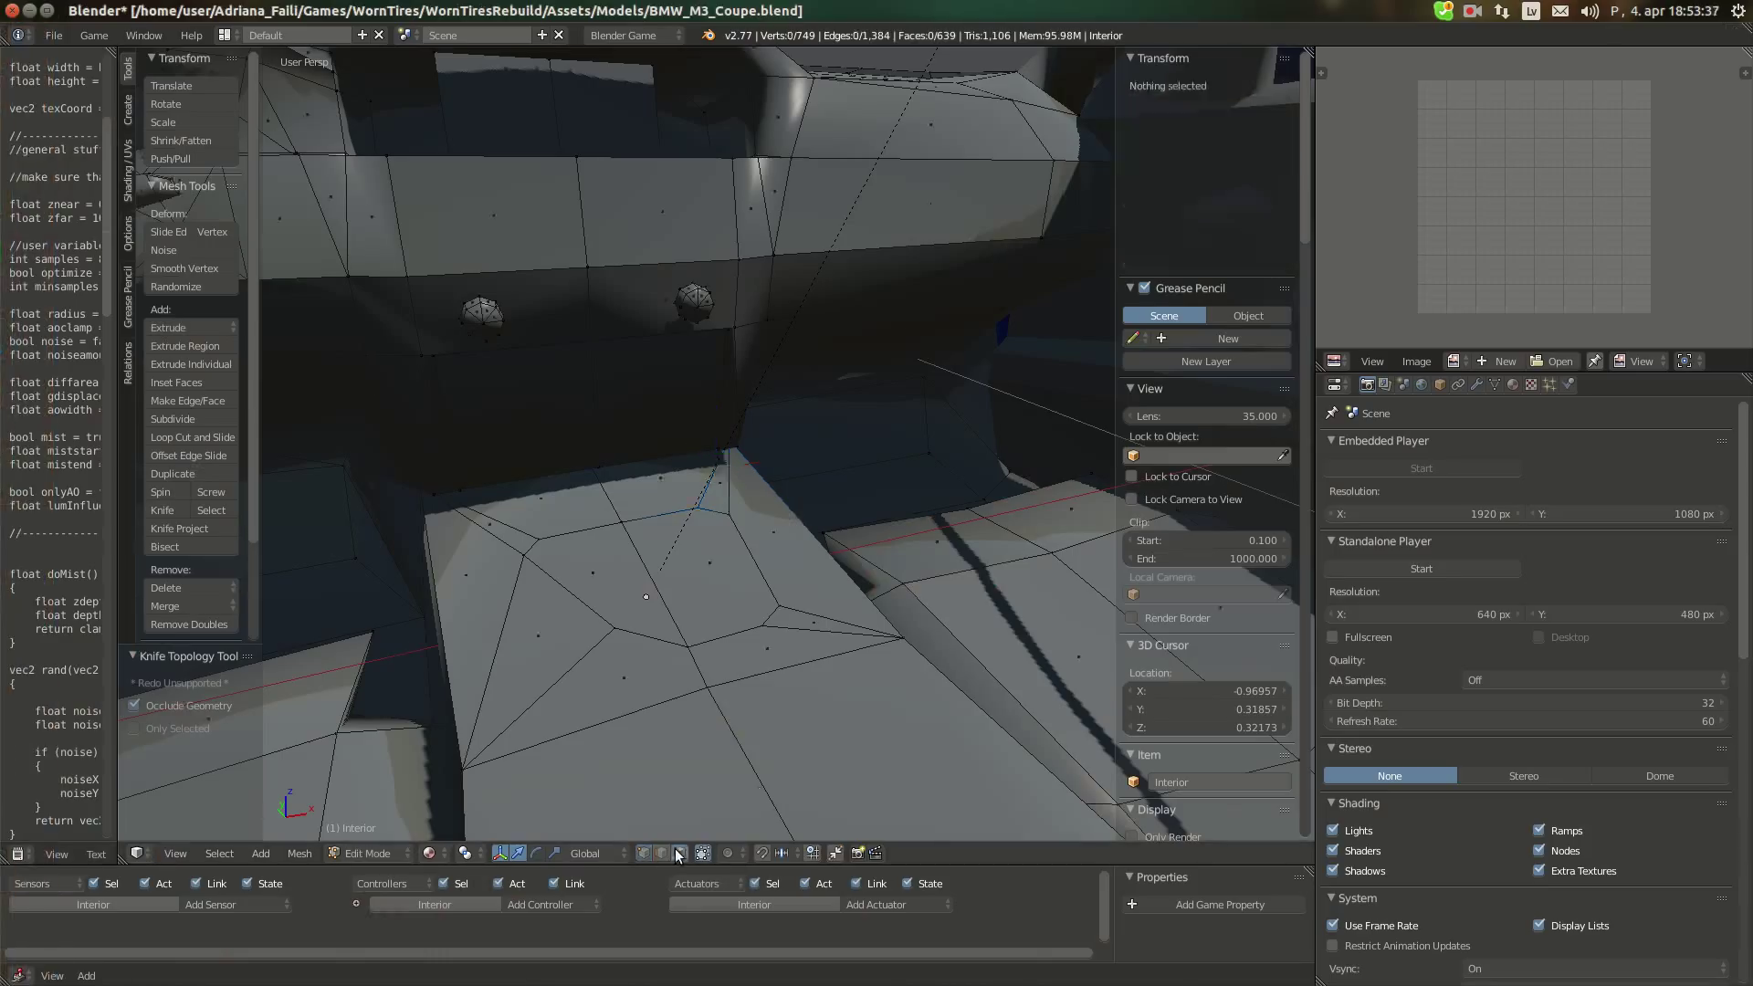
click(593, 576)
shift+click(715, 596)
key(e)
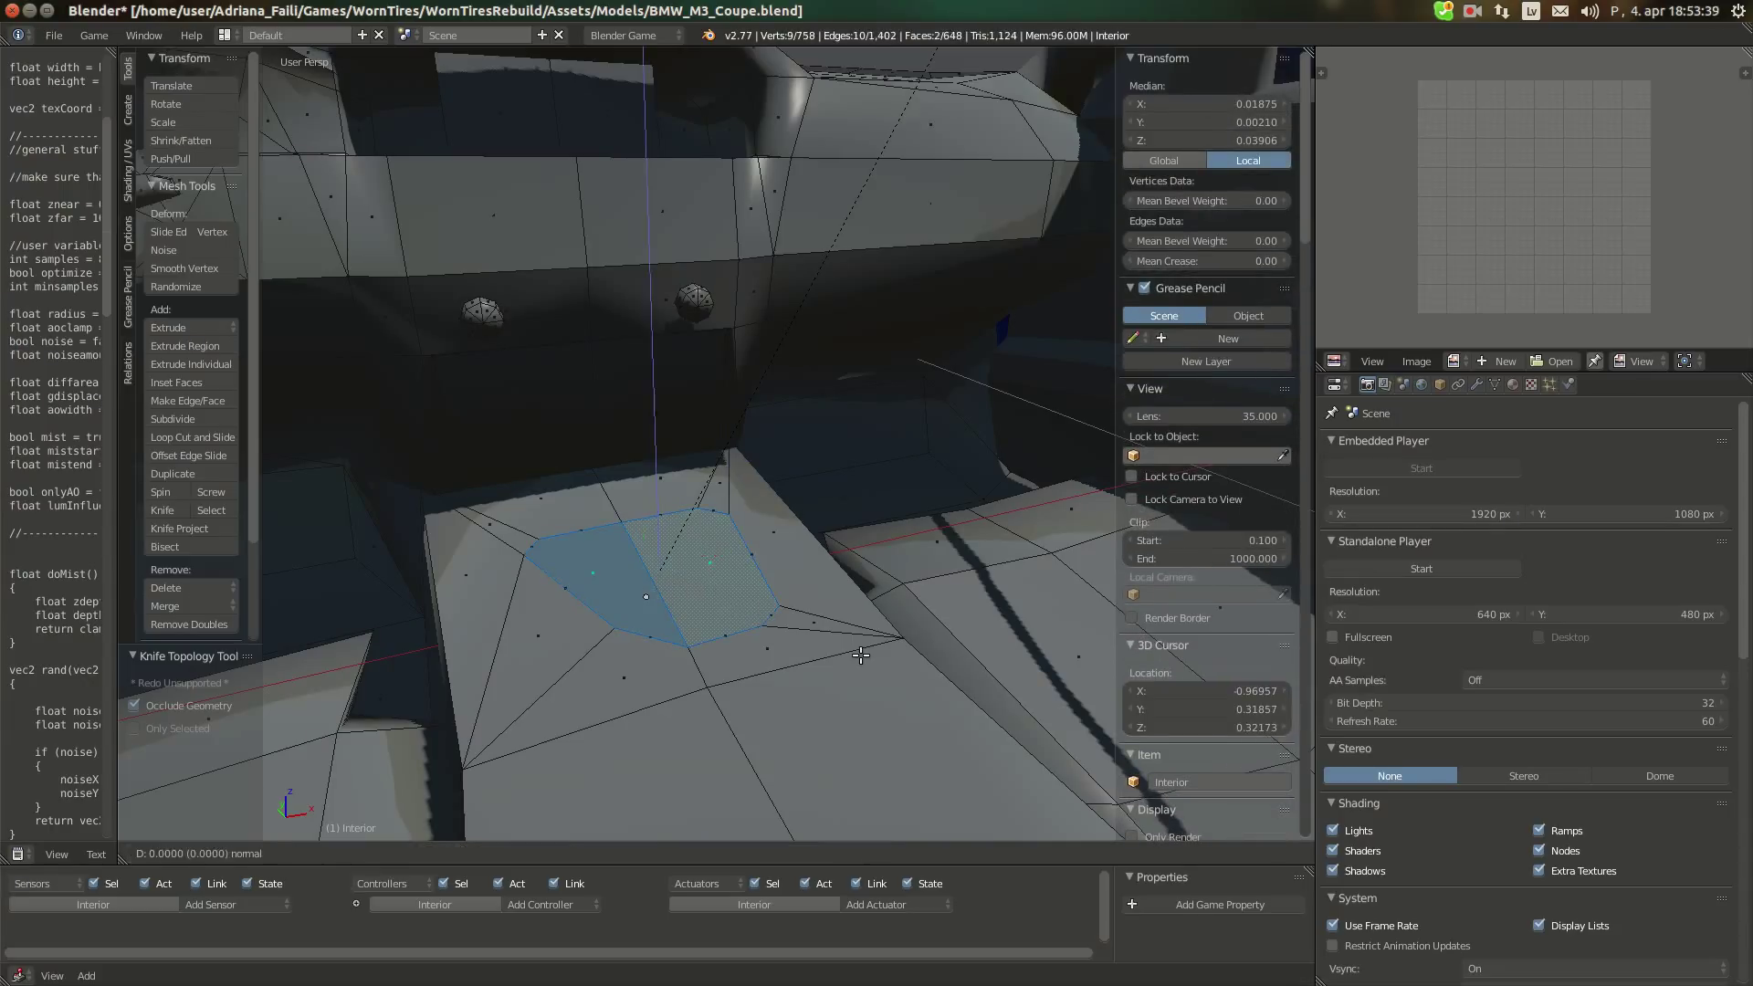
right_click(861, 654)
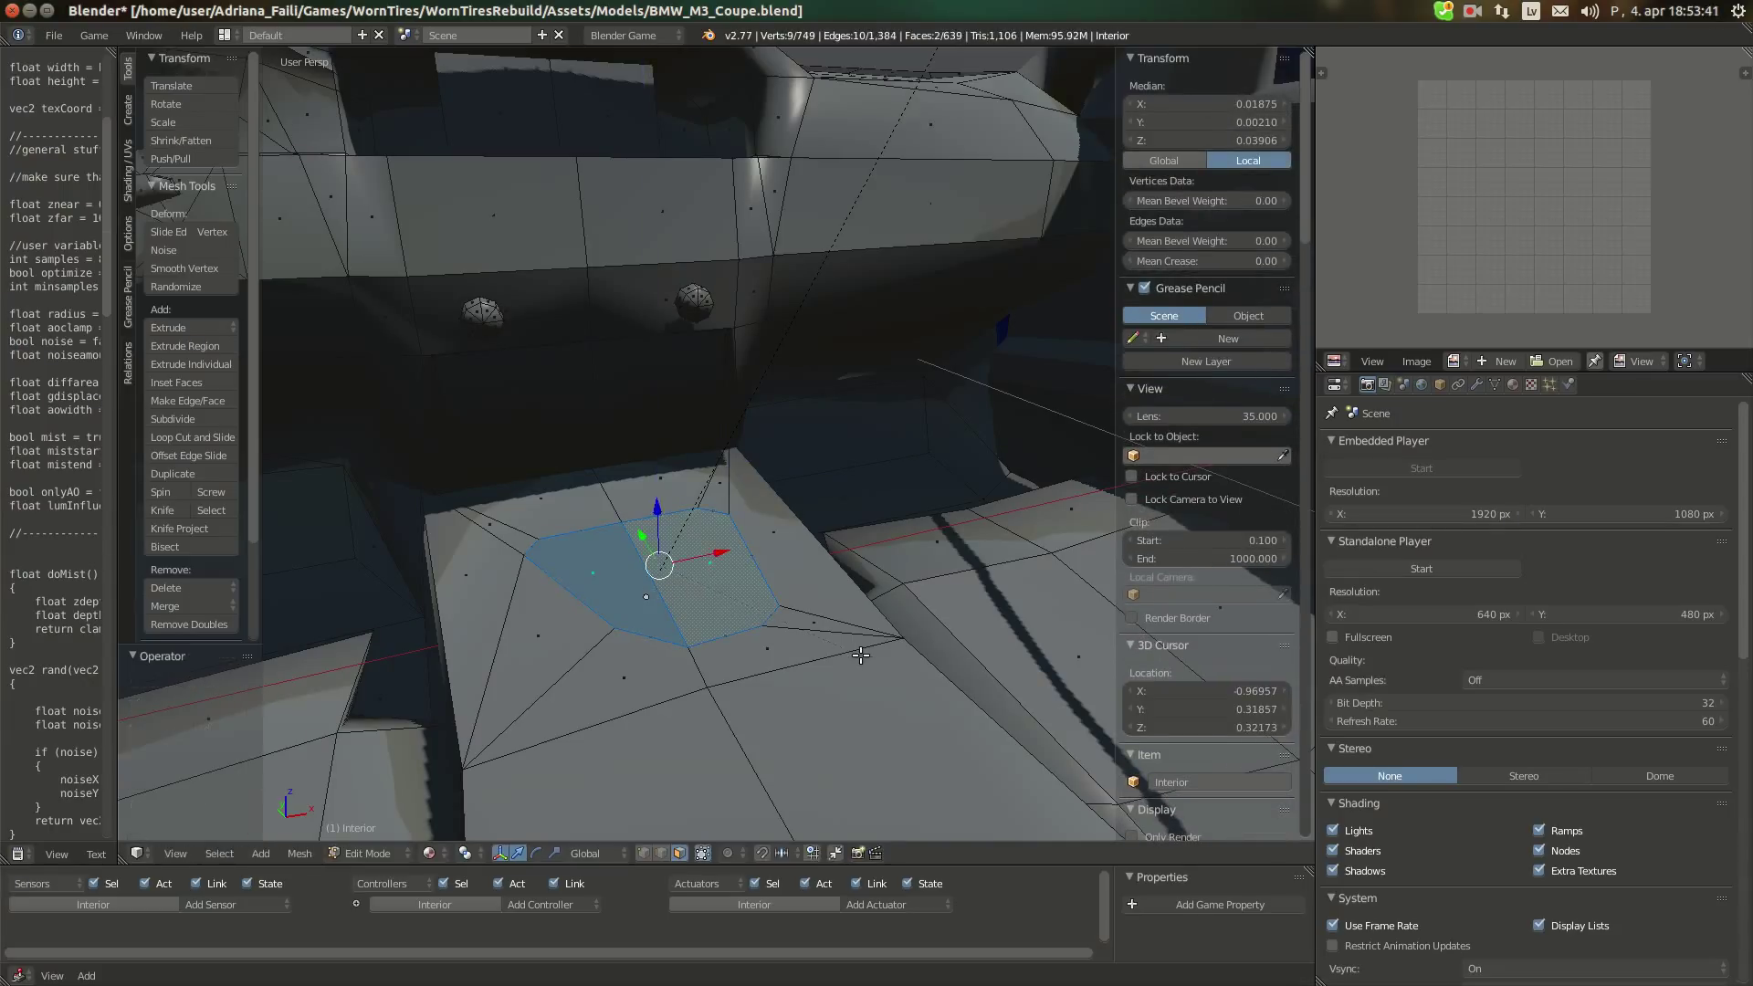
key(e)
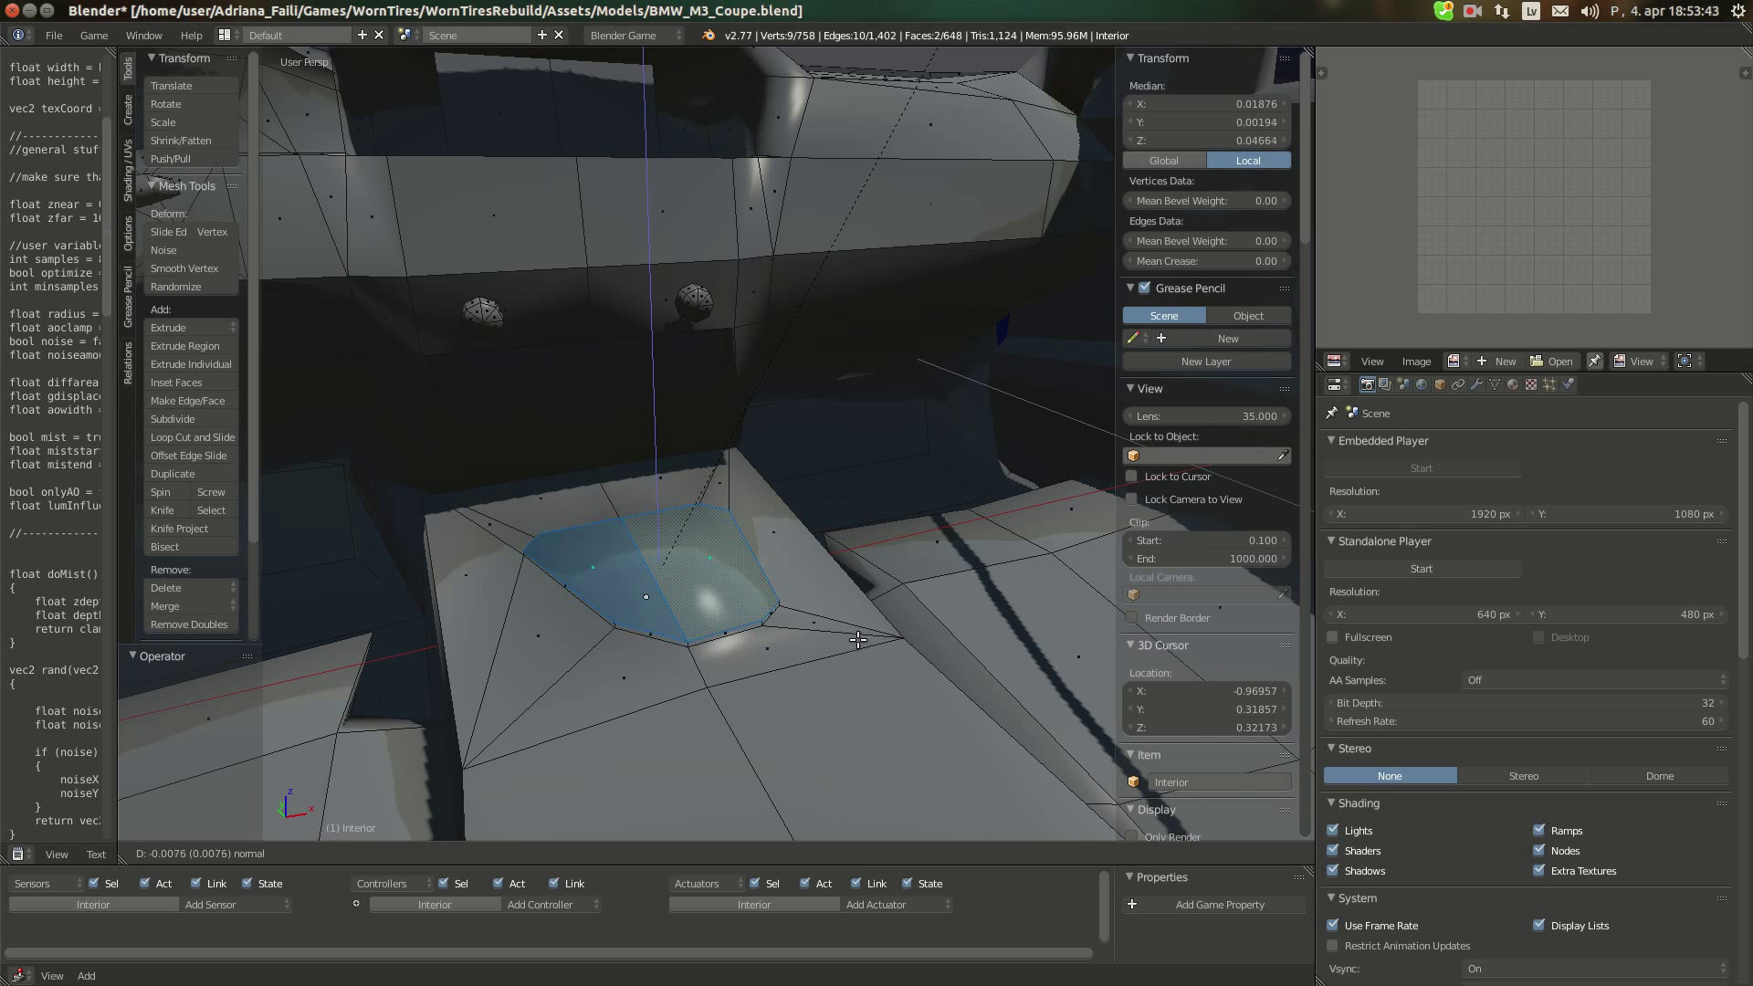
right_click(859, 639)
key(s)
click(804, 610)
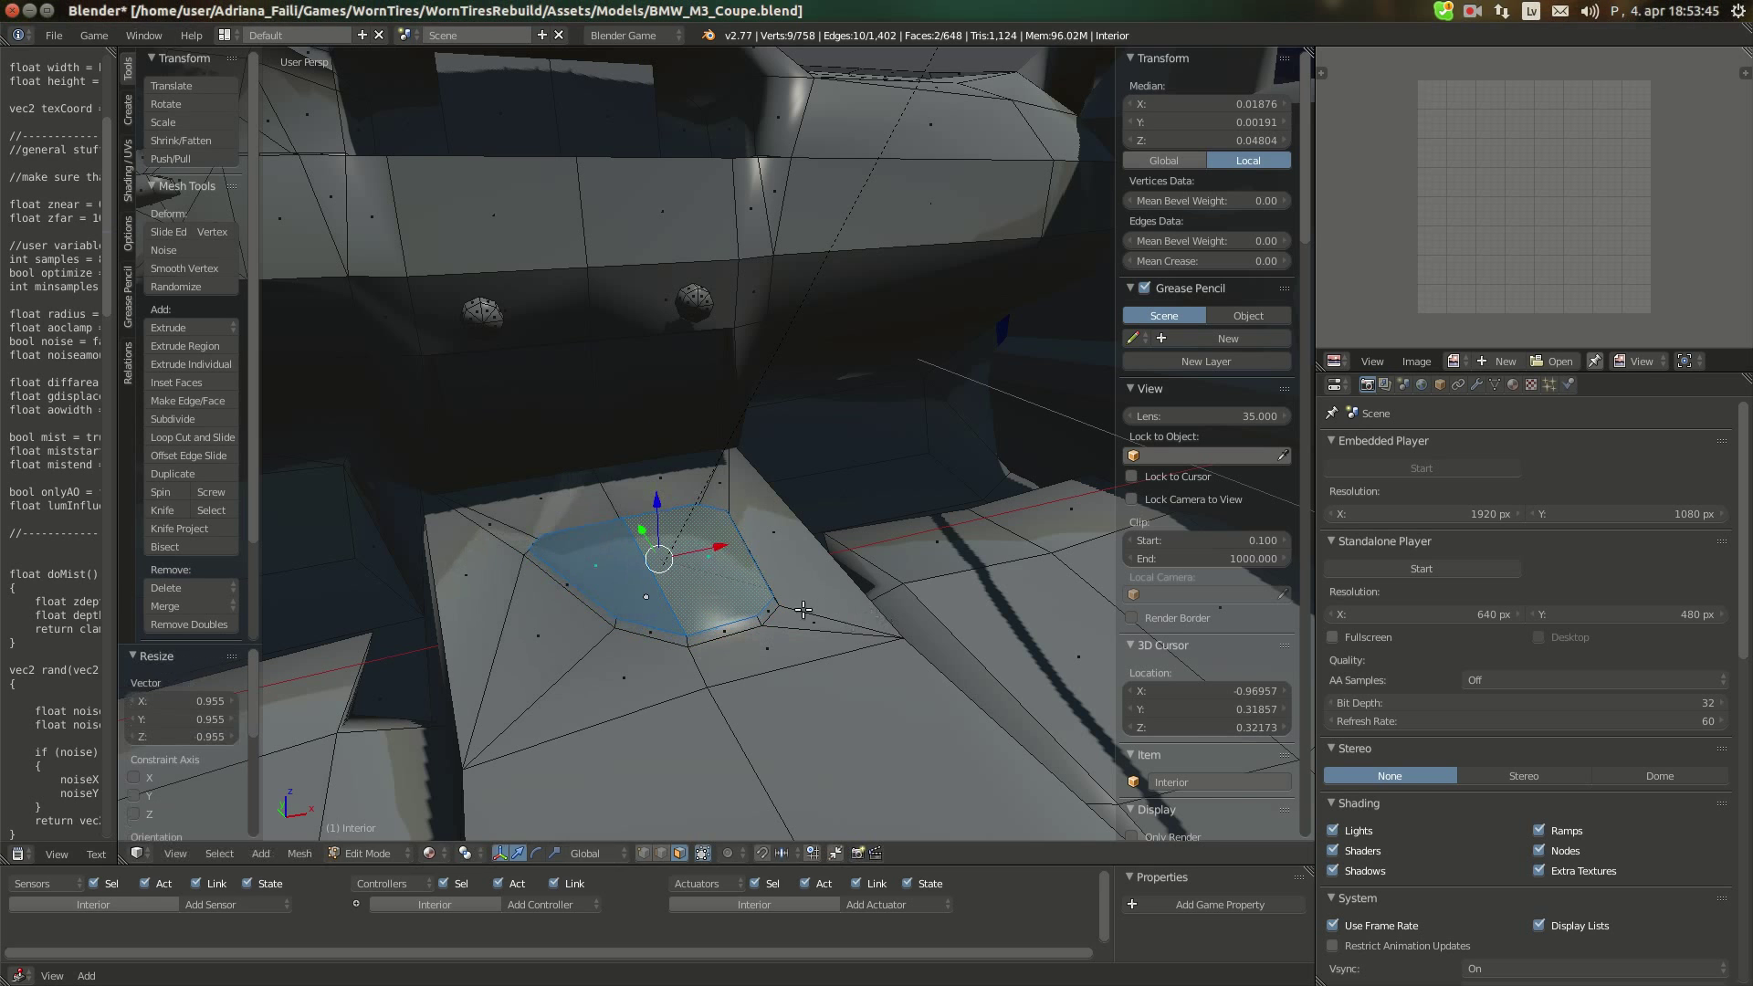
Recheck the reference photo in Chromium, and extrude the raised faces downward by about 0.036 into a recess, scaling its floor to 0.65
key(alt+Tab)
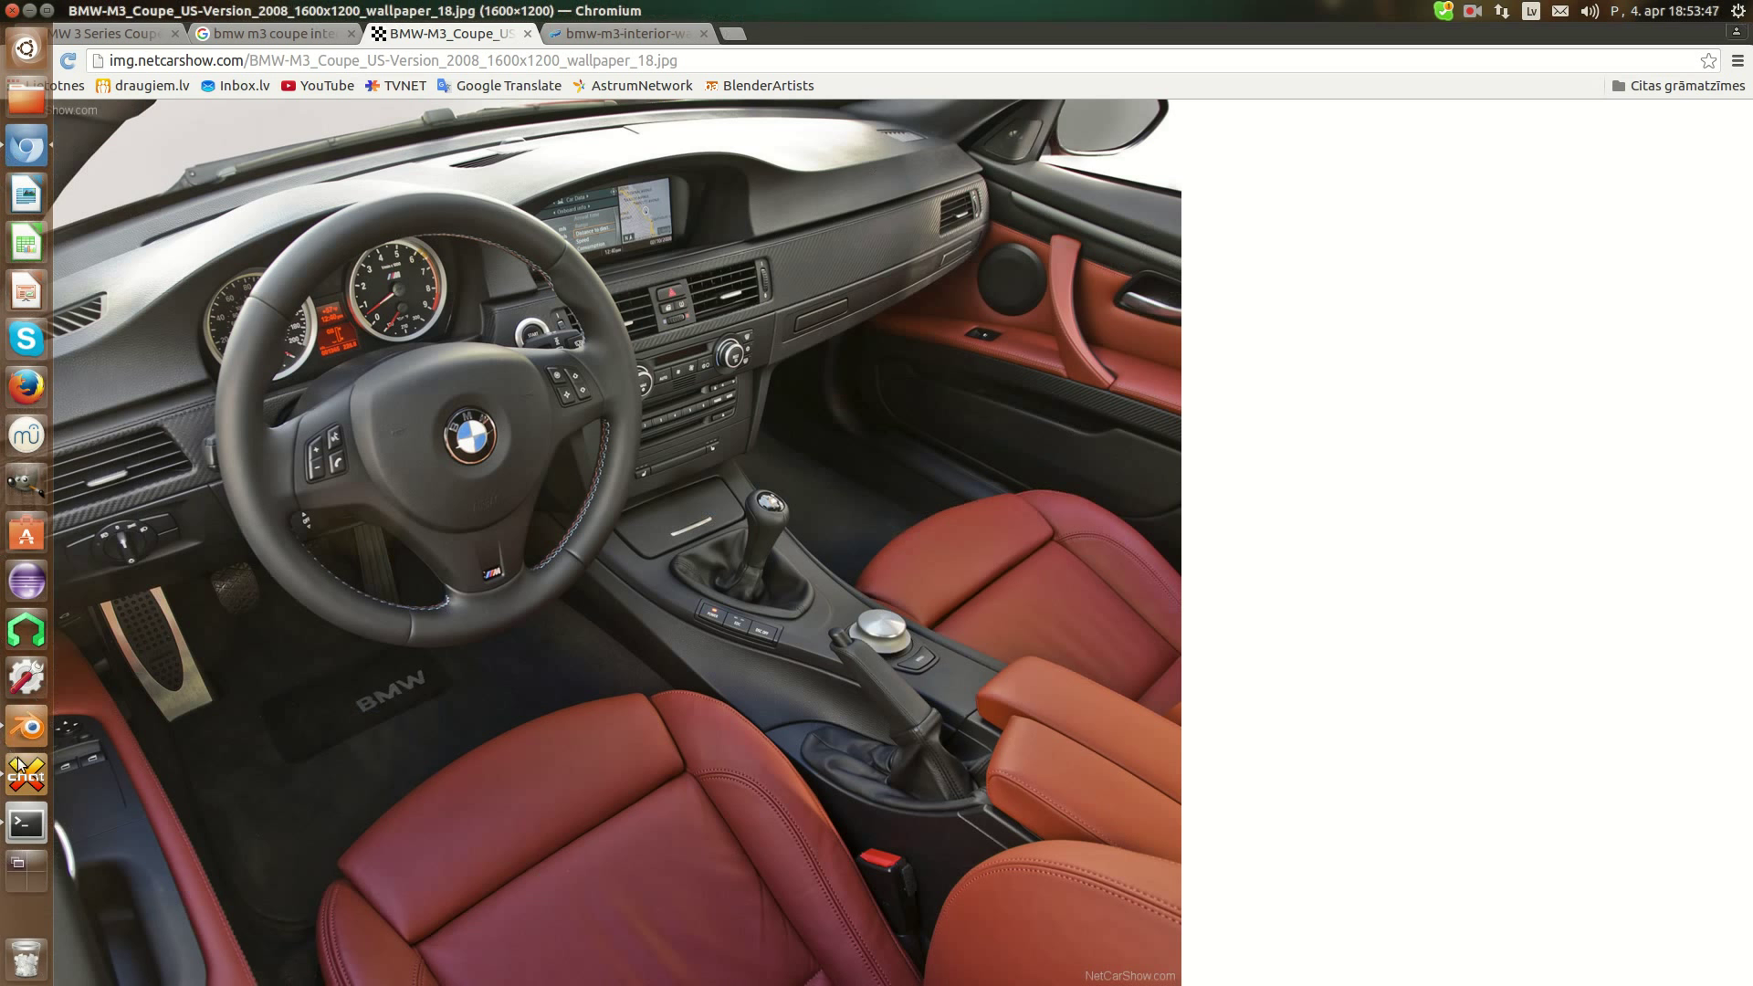
click(28, 728)
key(e)
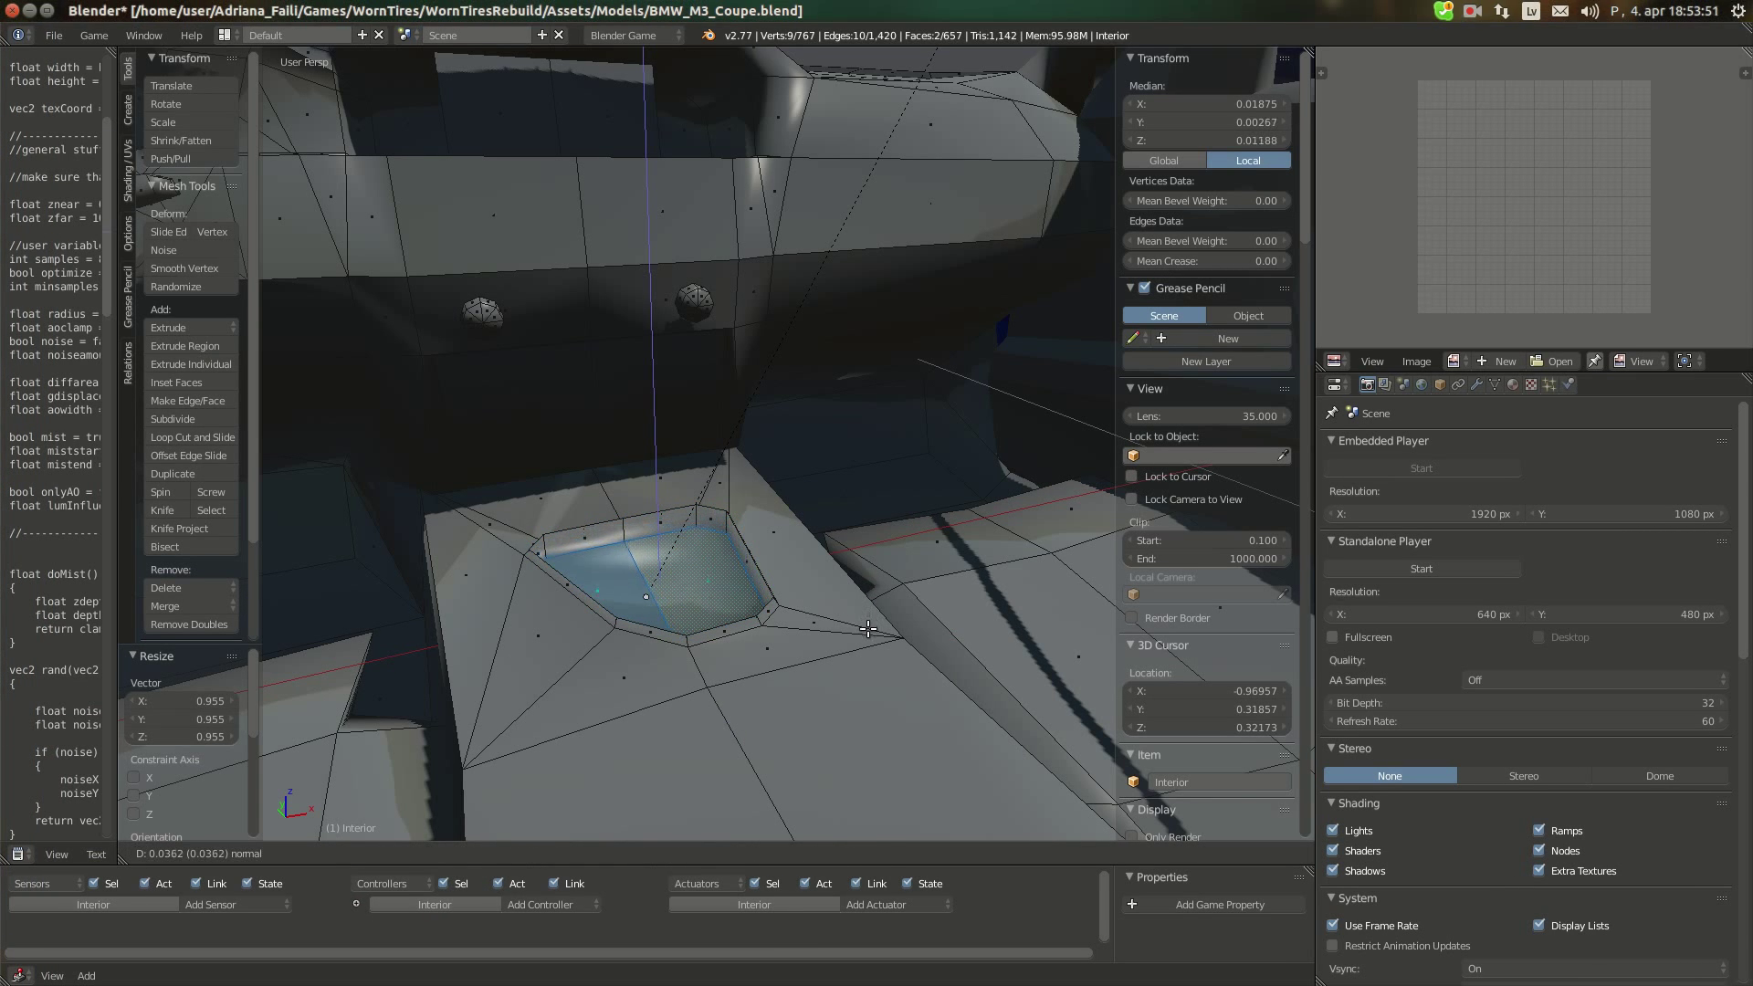
click(868, 628)
key(s)
click(790, 614)
With the interior photo as reference, knife-cut edges from a new vertex on the recess floor's middle edge to its three rear corner vertices
middle_drag(790, 613, 393, 603)
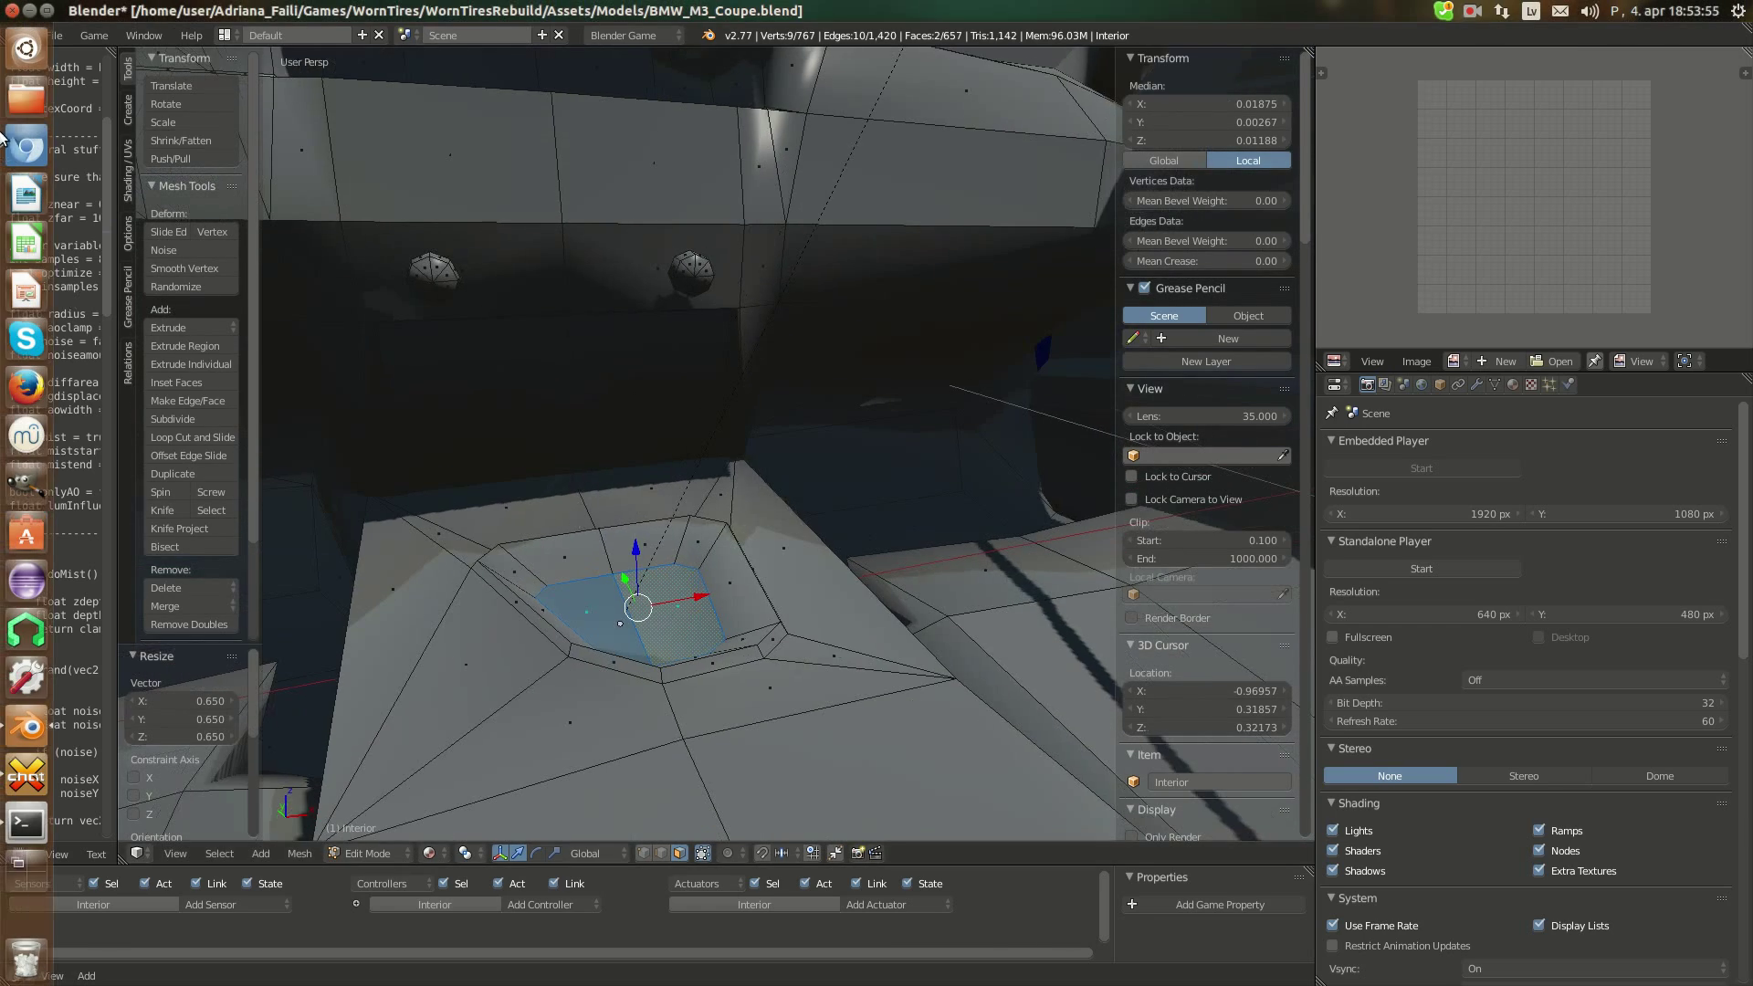
click(26, 146)
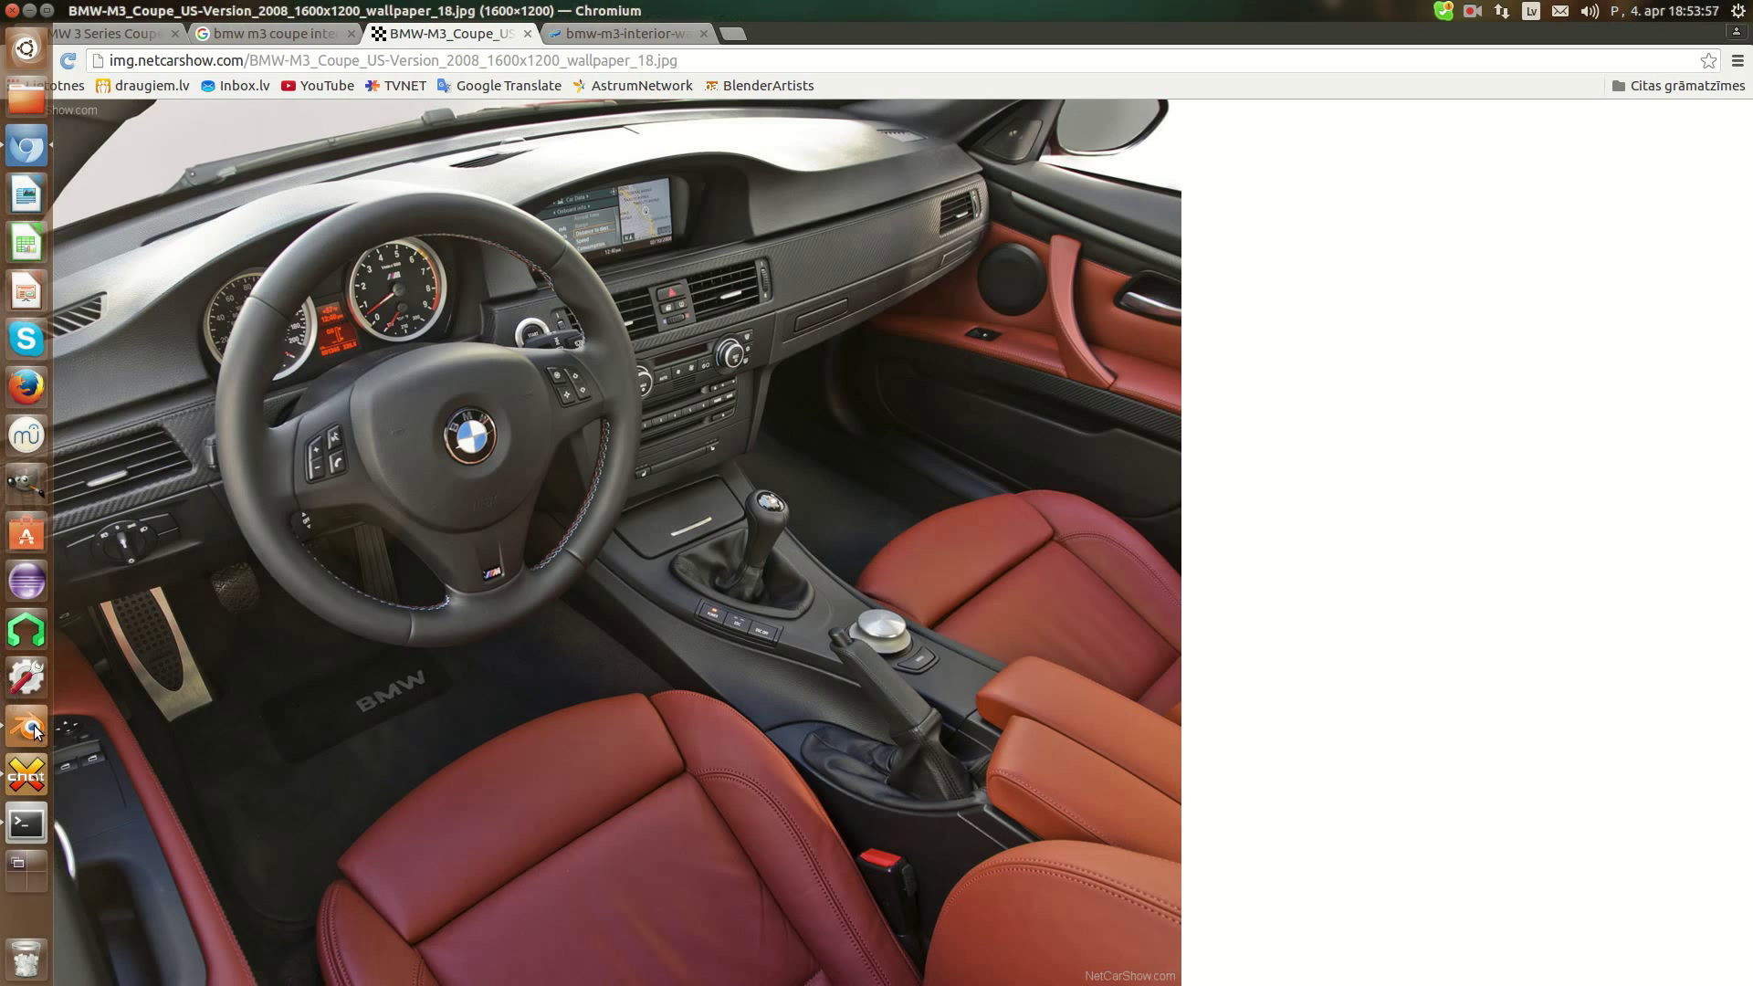
click(34, 730)
middle_drag(635, 569, 794, 595)
key(a)
key(k)
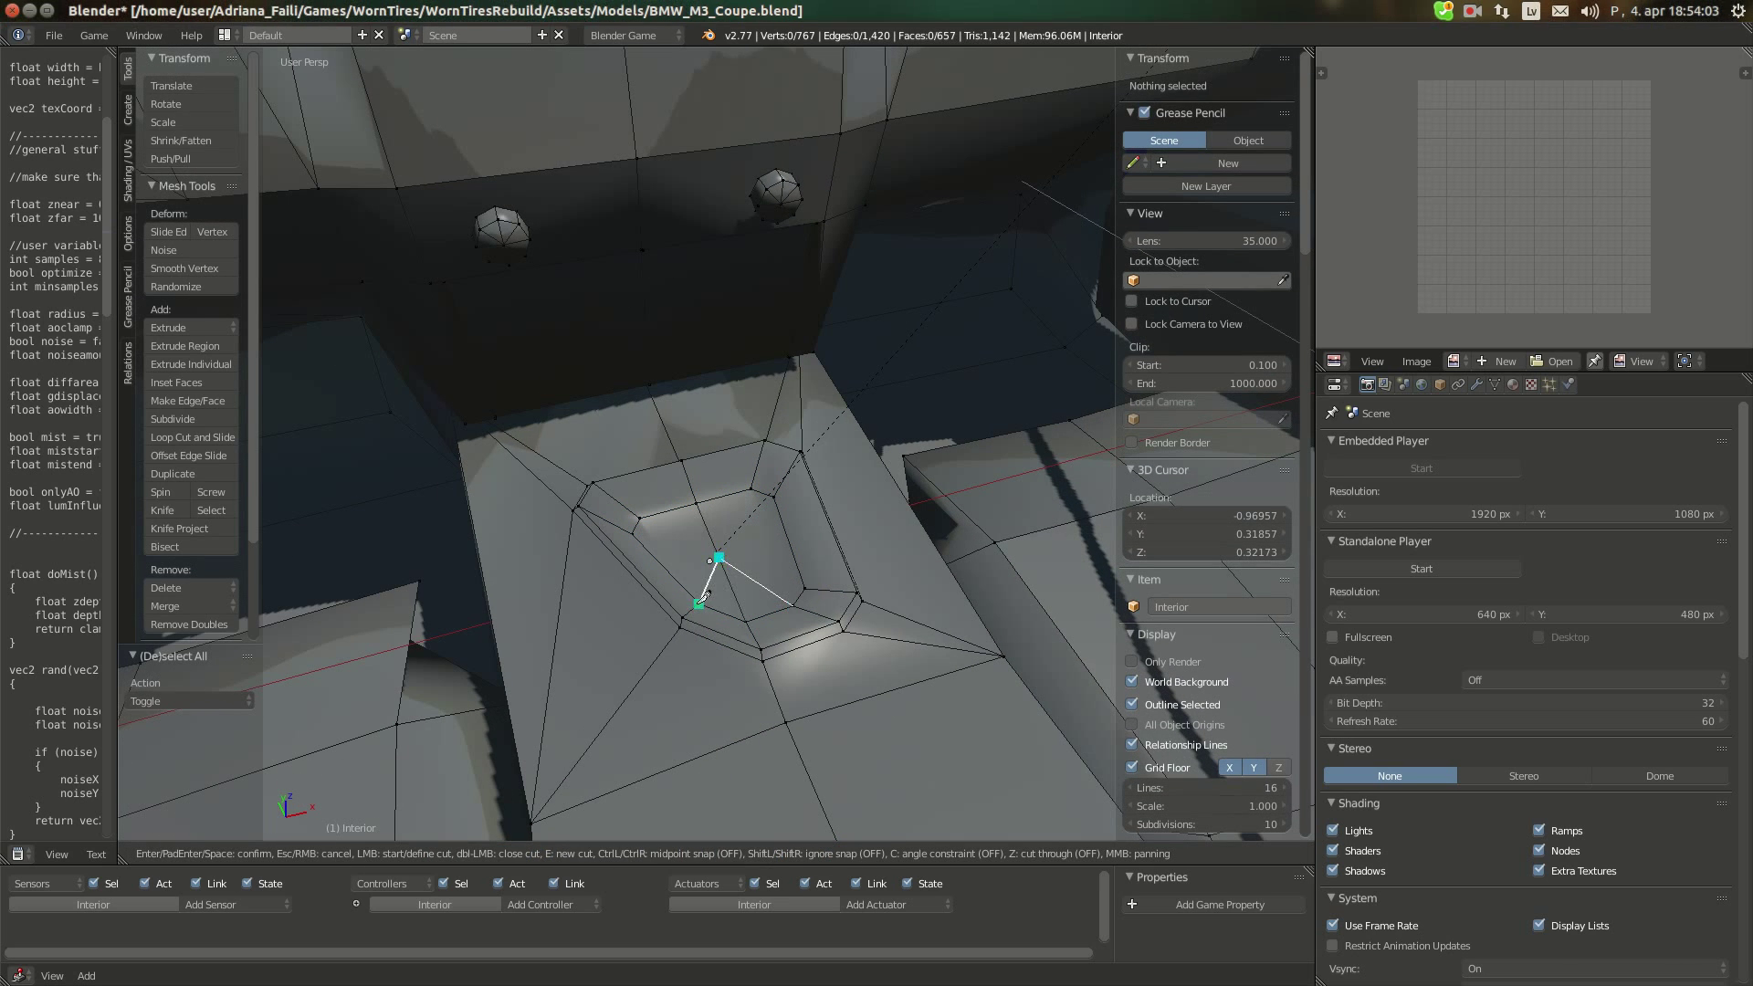
key(Return)
key(a)
key(k)
click(807, 585)
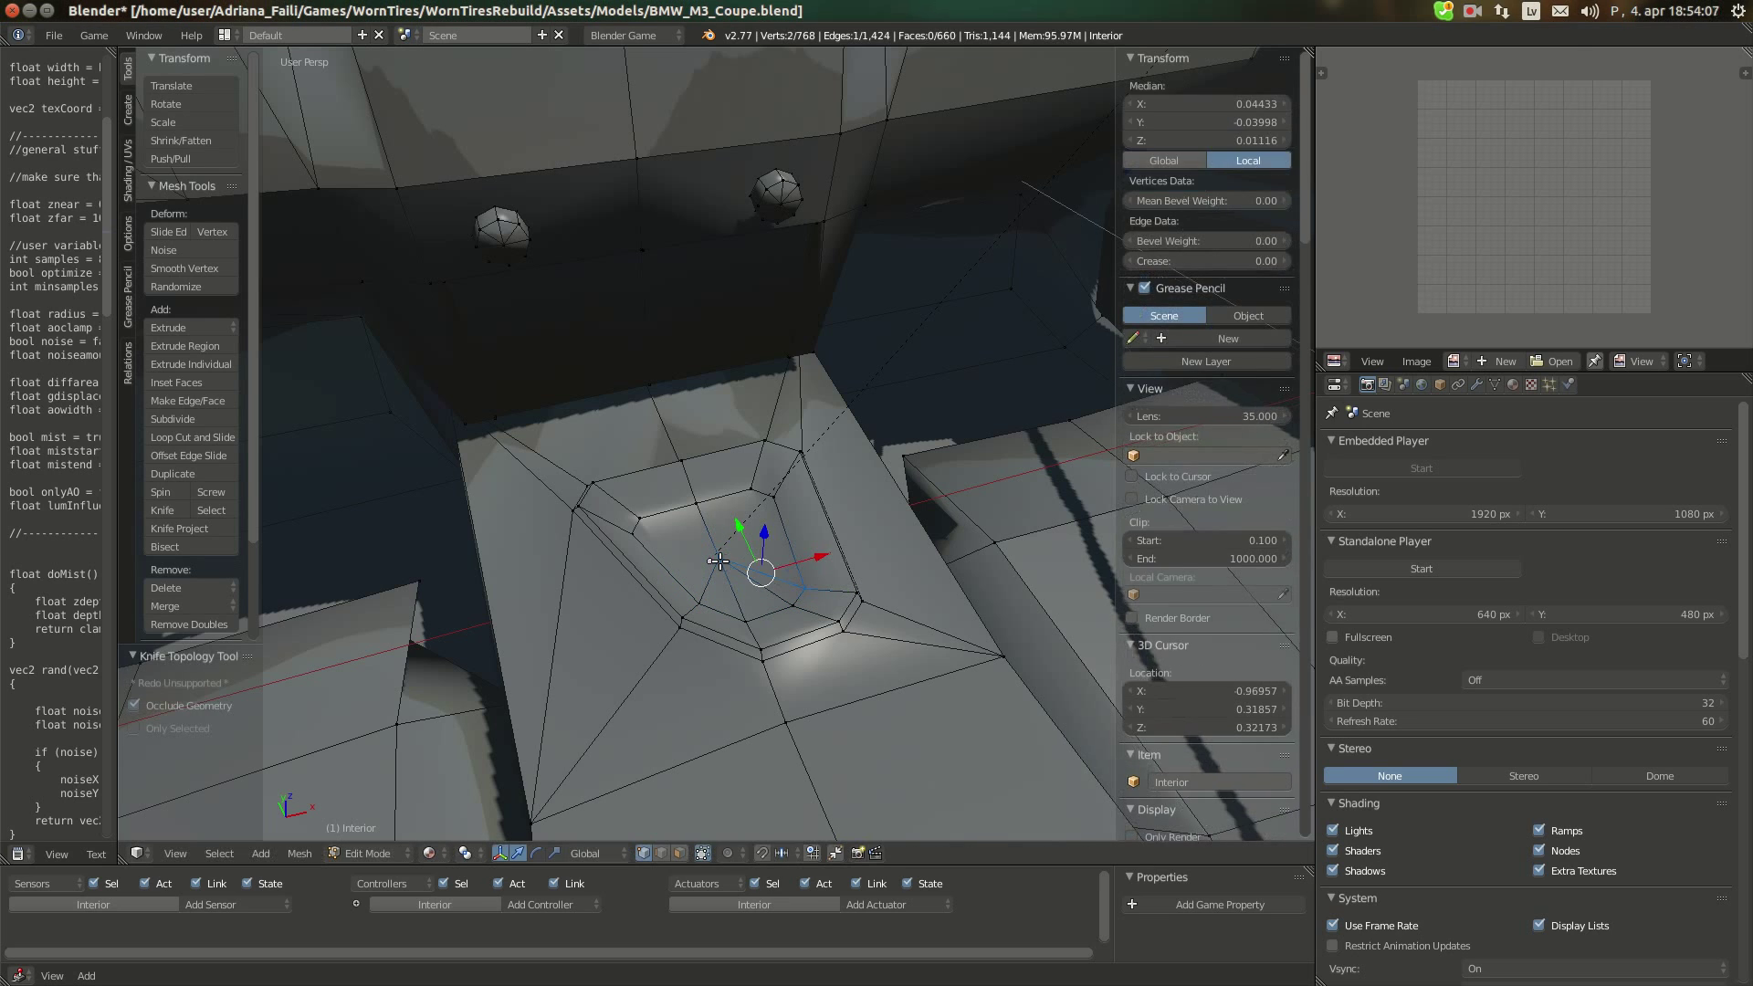
Knife-cut edges from the recess floor's center vertex to both vertices of its front passenger-side bevel
key(a)
key(k)
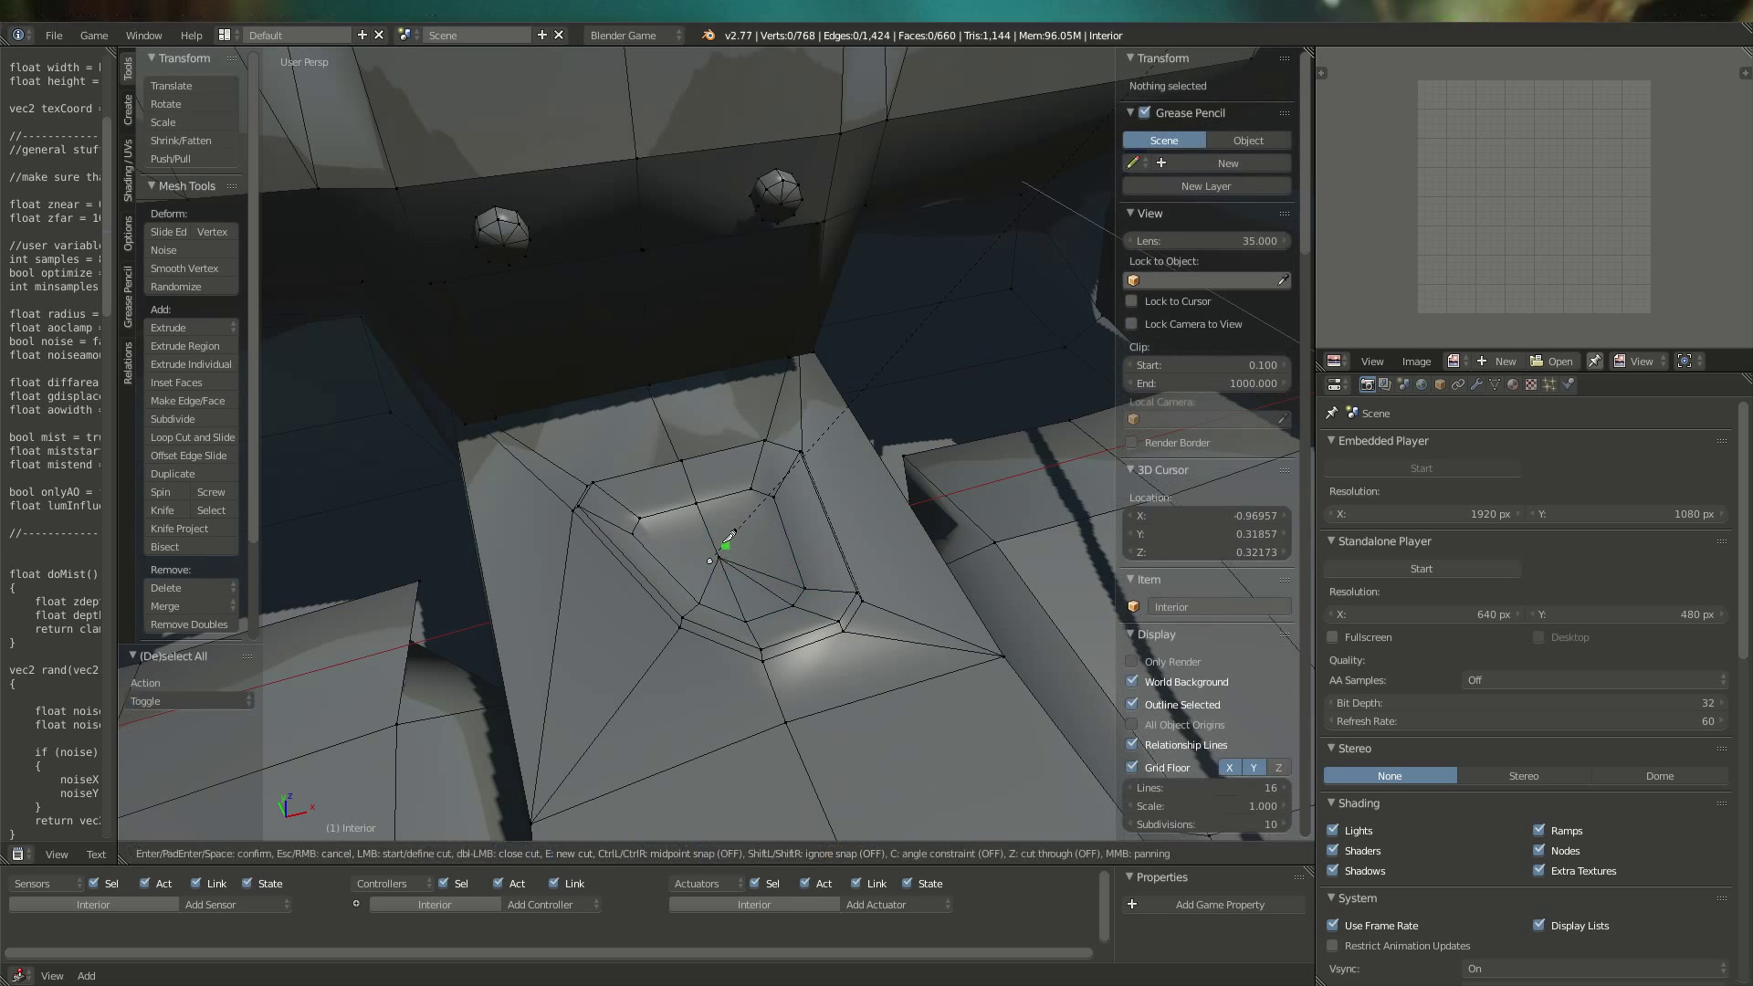
click(752, 484)
key(Return)
key(k)
click(722, 554)
click(779, 494)
key(Return)
Knife-cut edges from the recess floor's center vertex to both vertices of its front driver-side bevel
key(k)
click(642, 516)
key(Return)
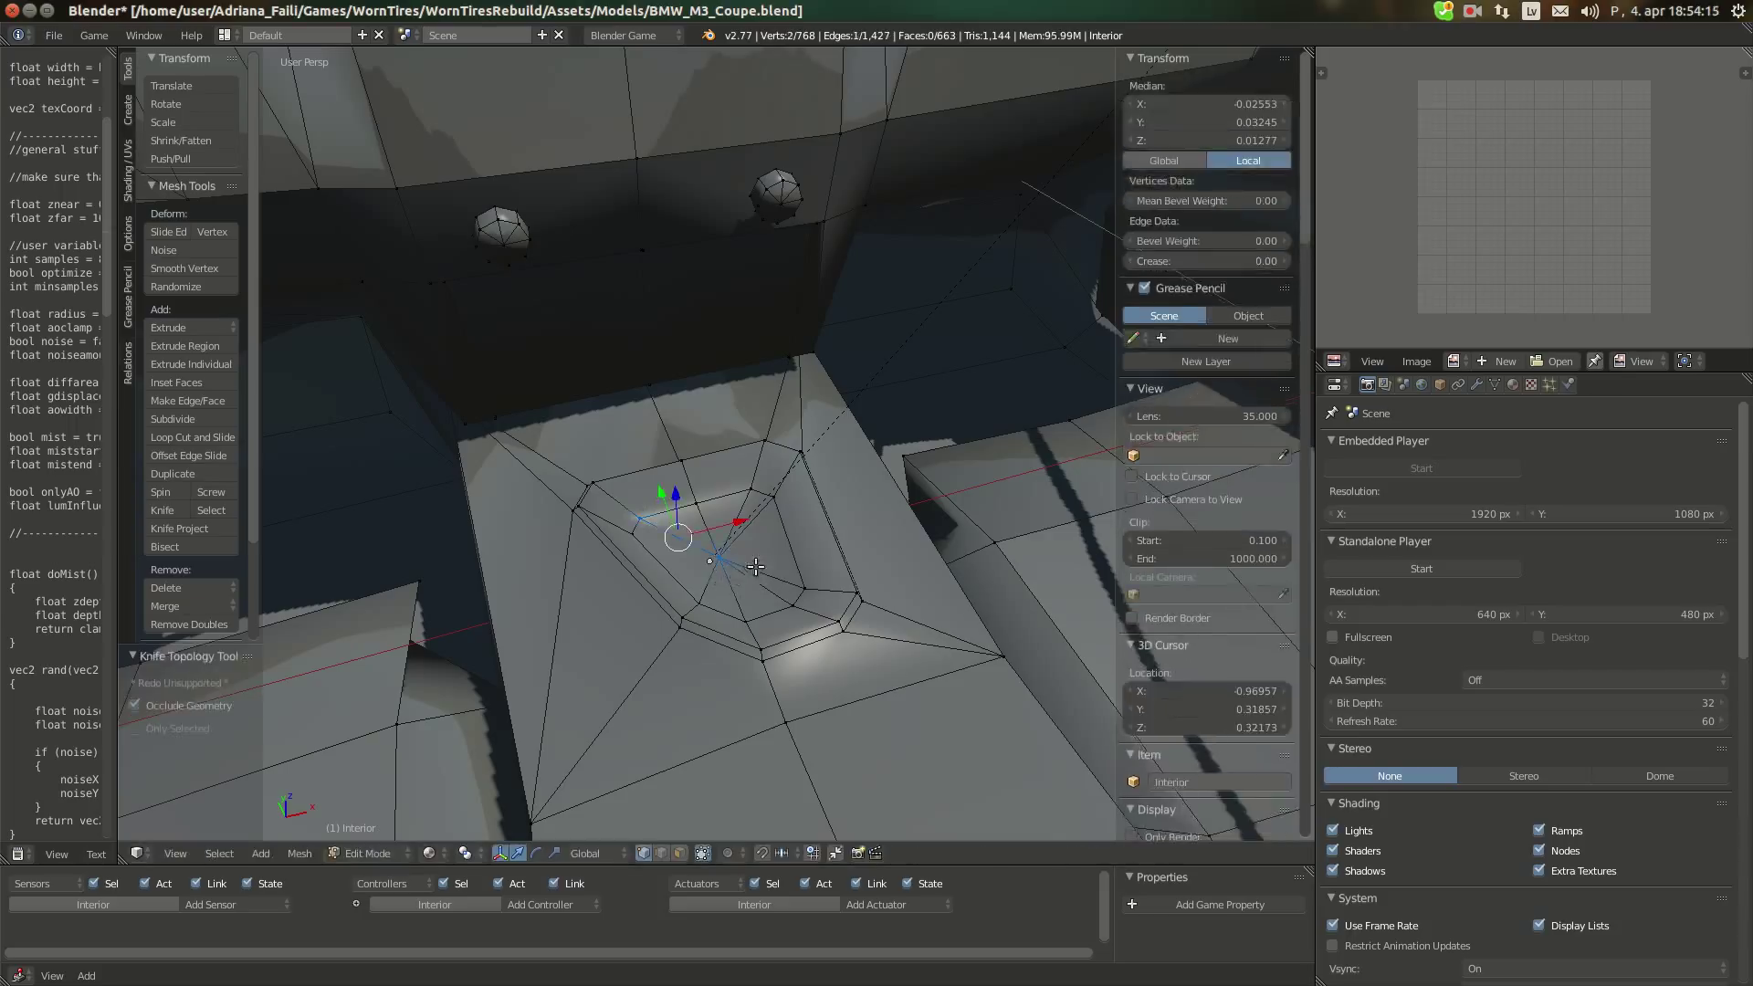
key(k)
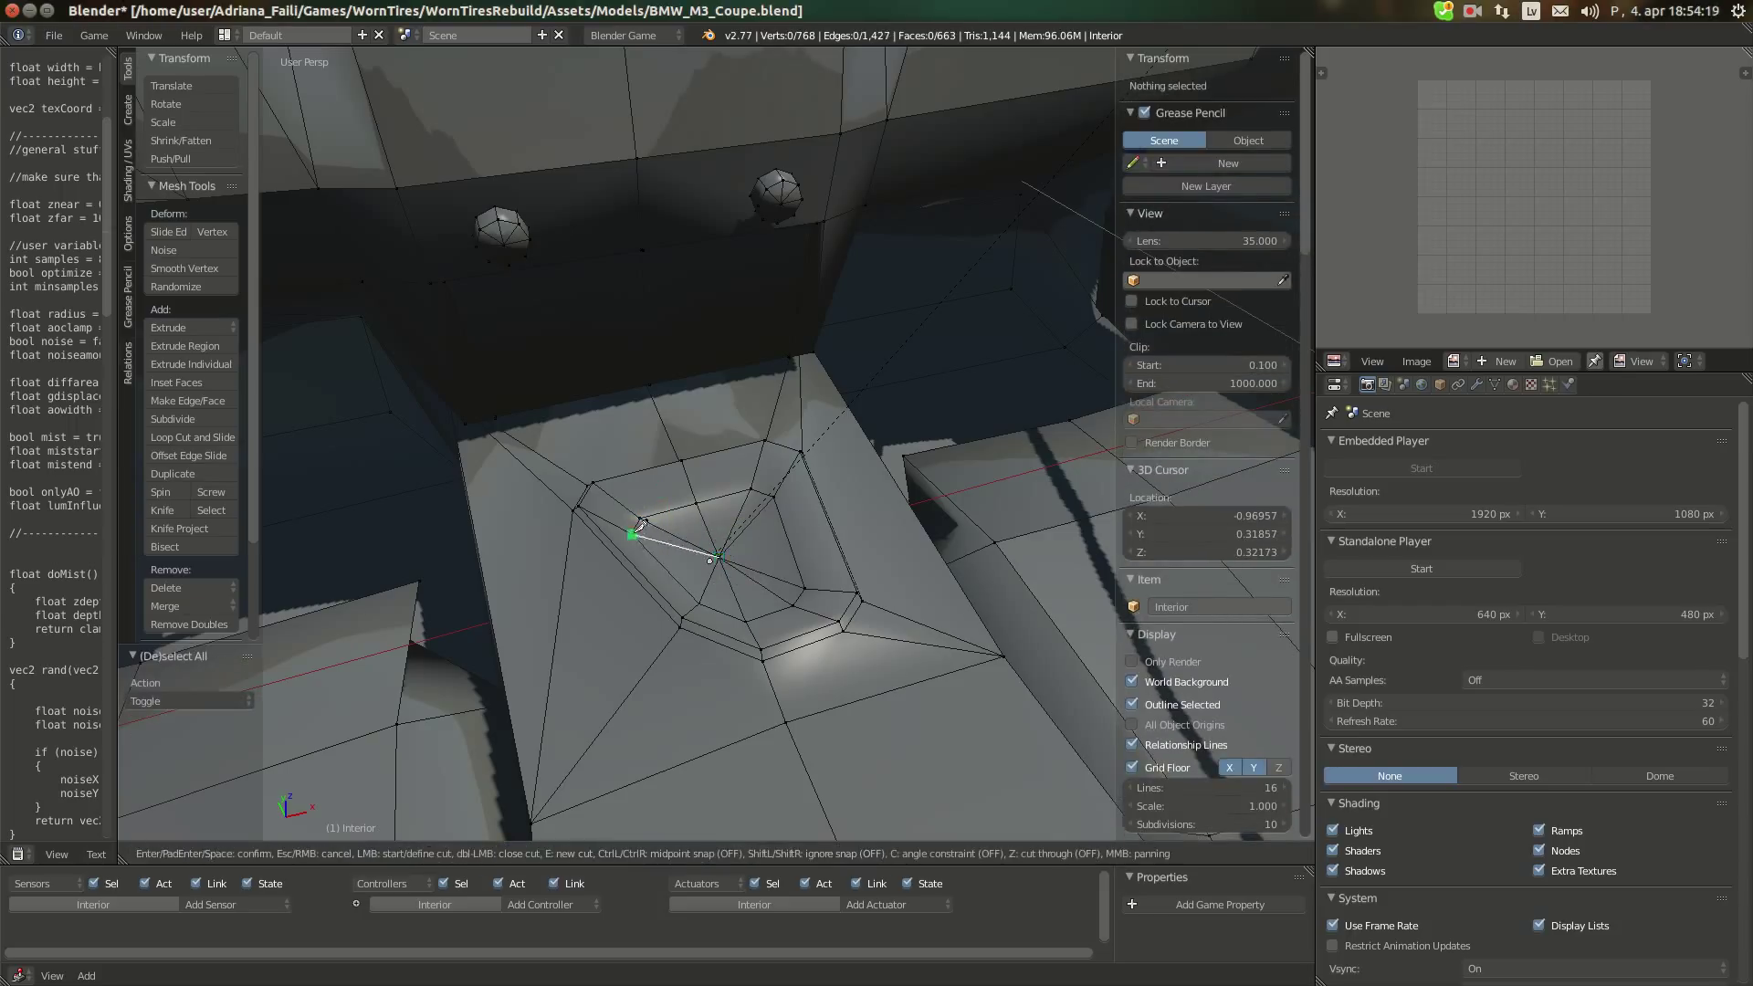
key(Return)
Raise the center vertex of the recess floor by about 0.059 along Z to form the gear boot's peak
right_click(720, 554)
drag(721, 520, 729, 528)
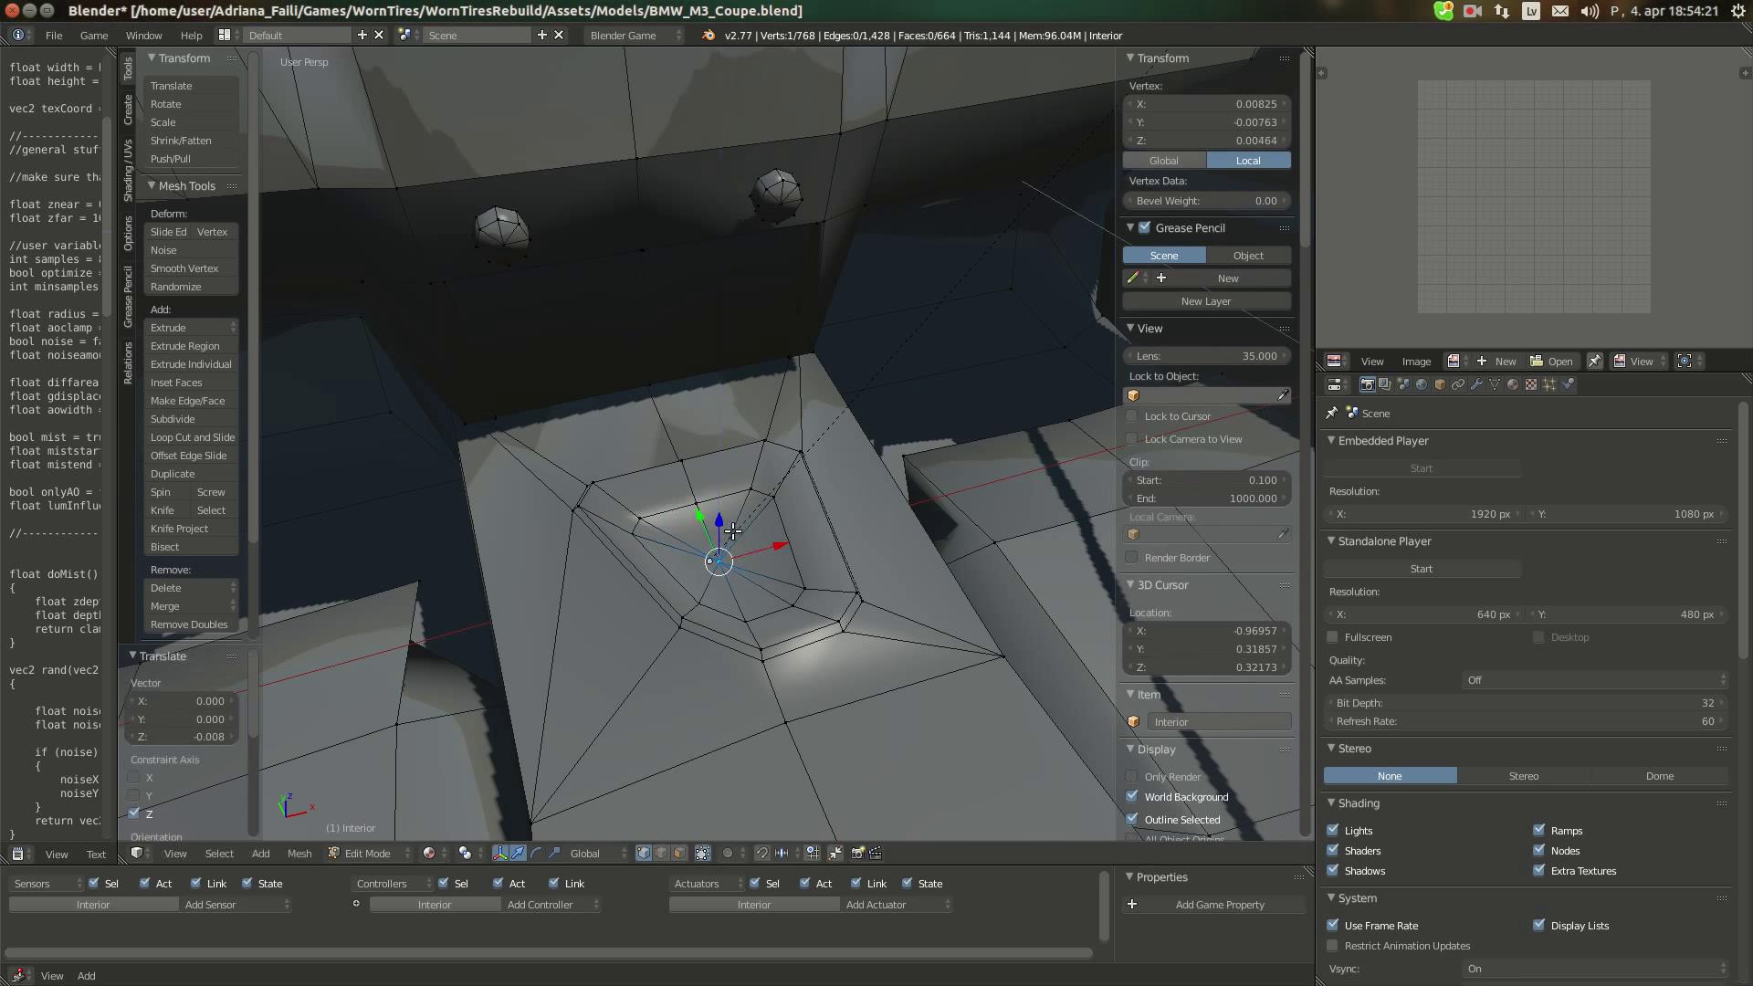
middle_drag(733, 532, 749, 485)
right_click(749, 484)
drag(749, 445, 751, 437)
middle_drag(751, 436, 818, 521)
right_click(854, 525)
drag(861, 491, 772, 456)
right_click(772, 536)
middle_drag(806, 474, 791, 515)
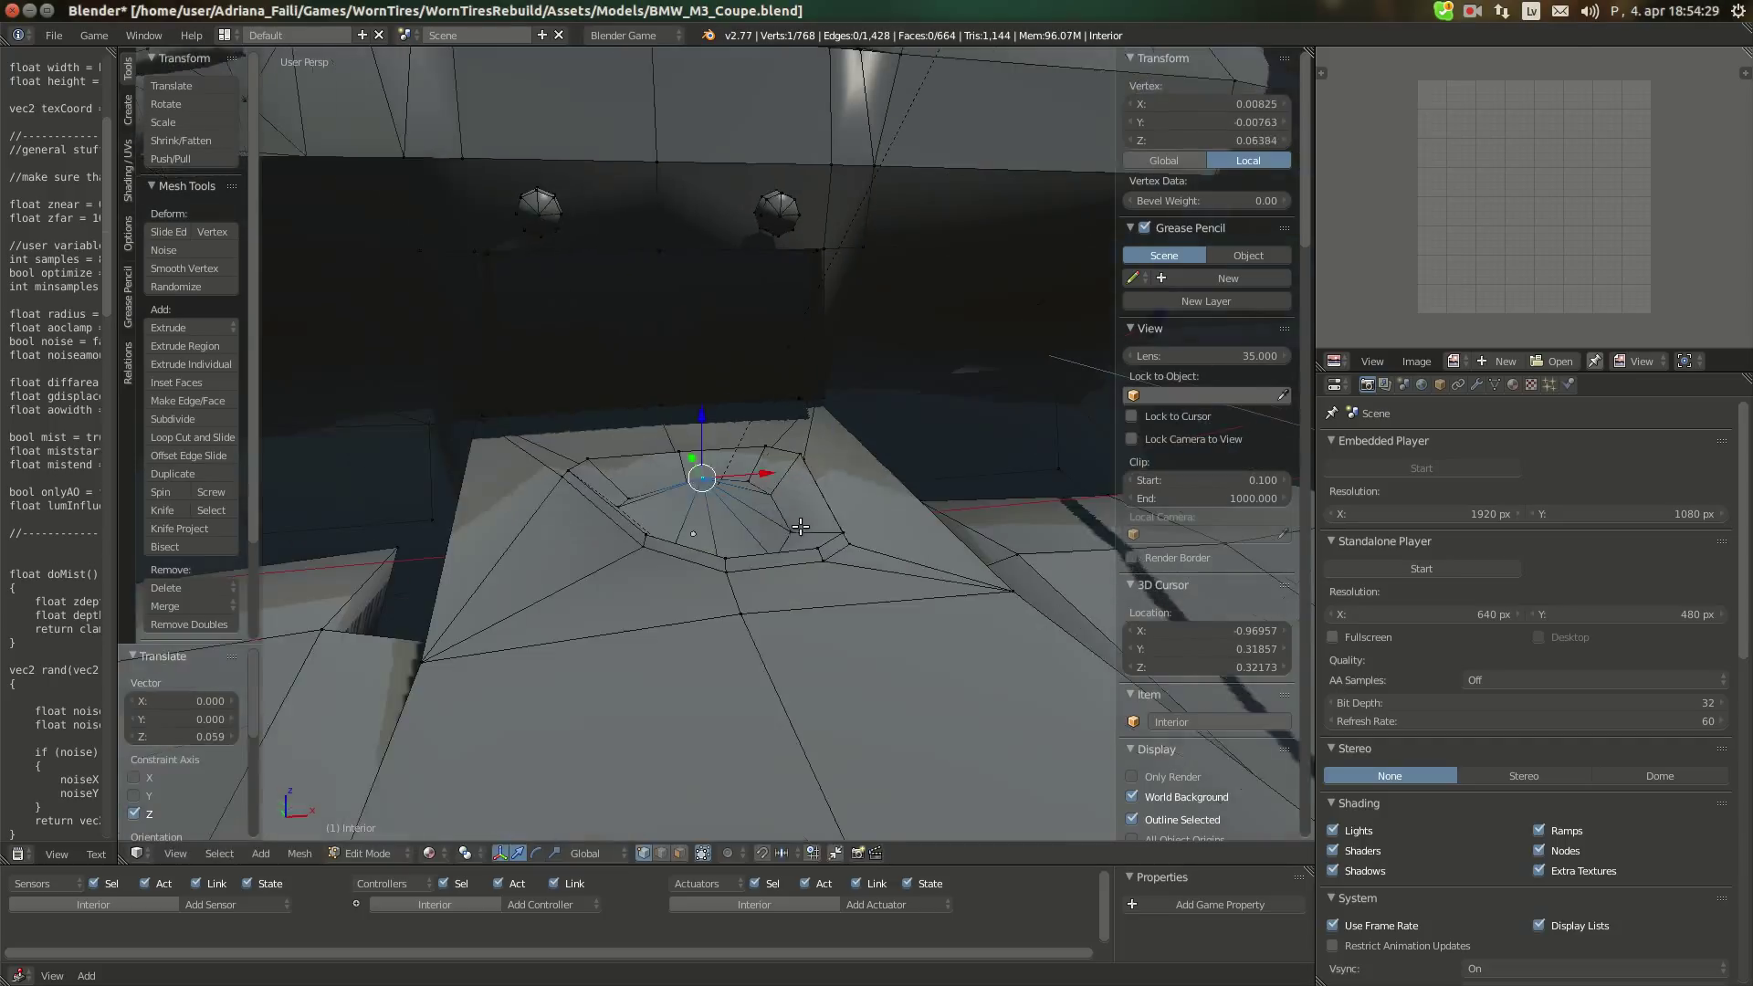
Adjust the recess's inner rear passenger-side vertex along Z to a local height of about 0.026
right_click(790, 516)
drag(794, 488, 793, 481)
middle_drag(755, 485, 701, 457)
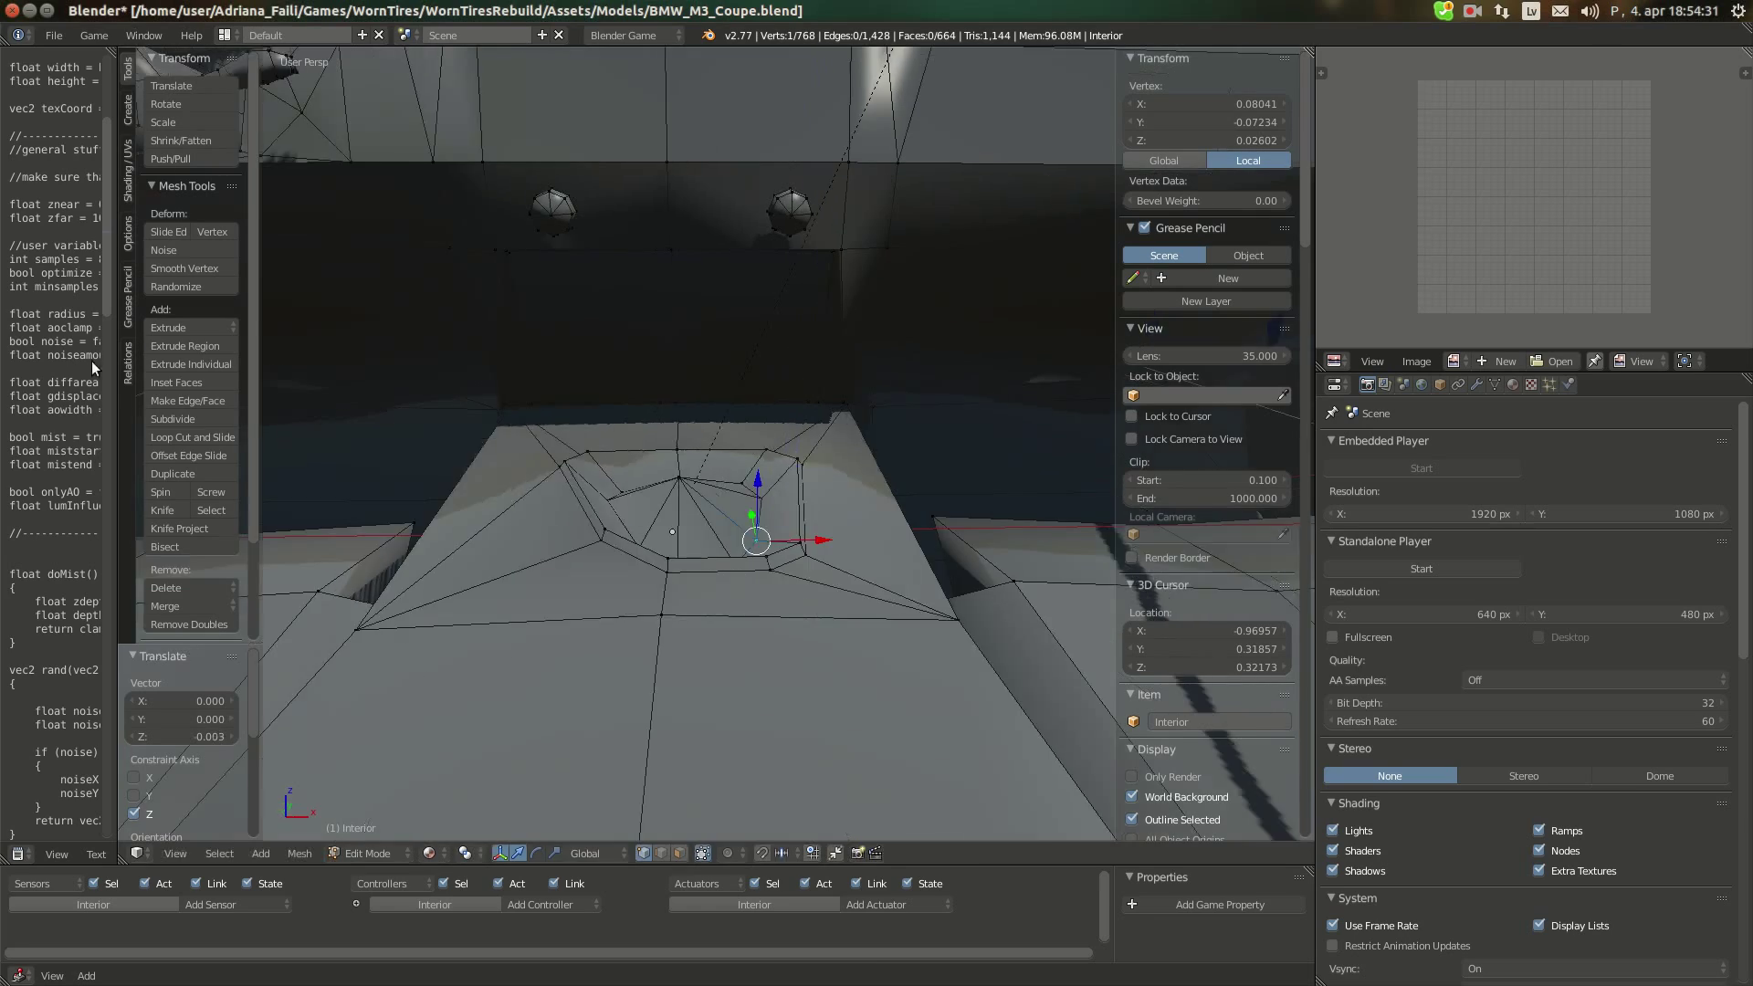
Using the interior photo in Chromium as reference, move the boot's peak vertex to about X -0.013, Y 0.010, and raise it about 0.009
mouse_move(3, 182)
click(11, 148)
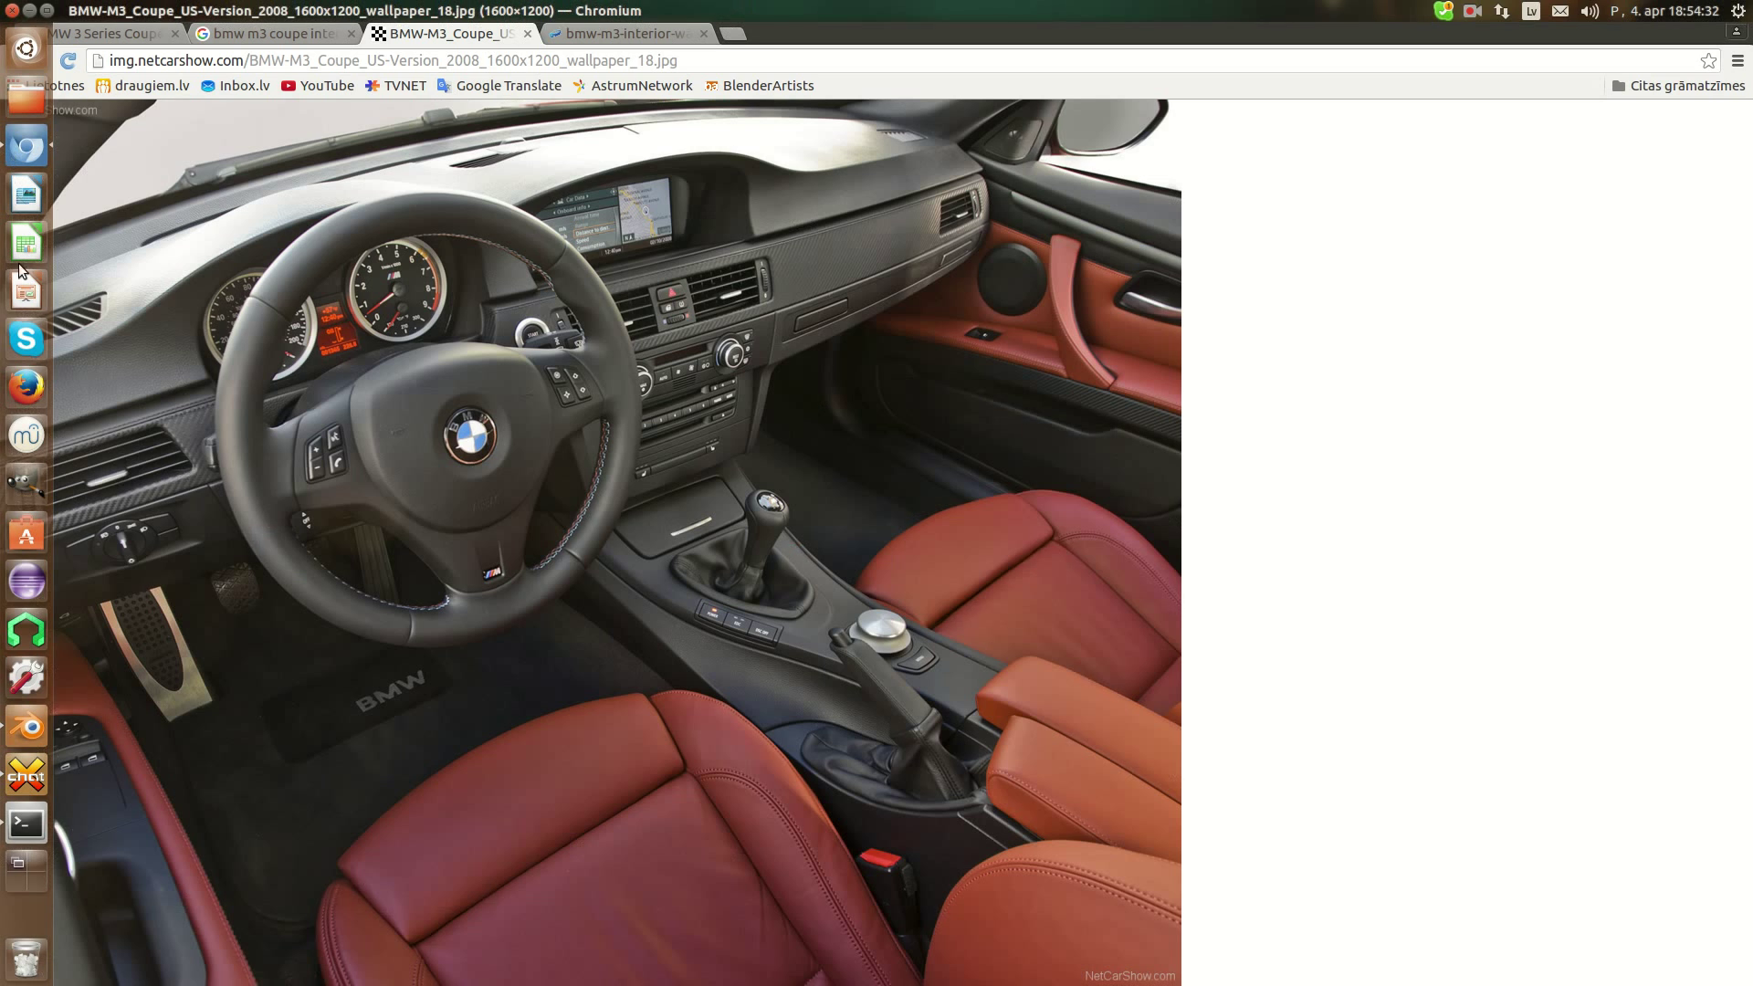
click(38, 739)
right_click(729, 536)
middle_drag(729, 535, 745, 537)
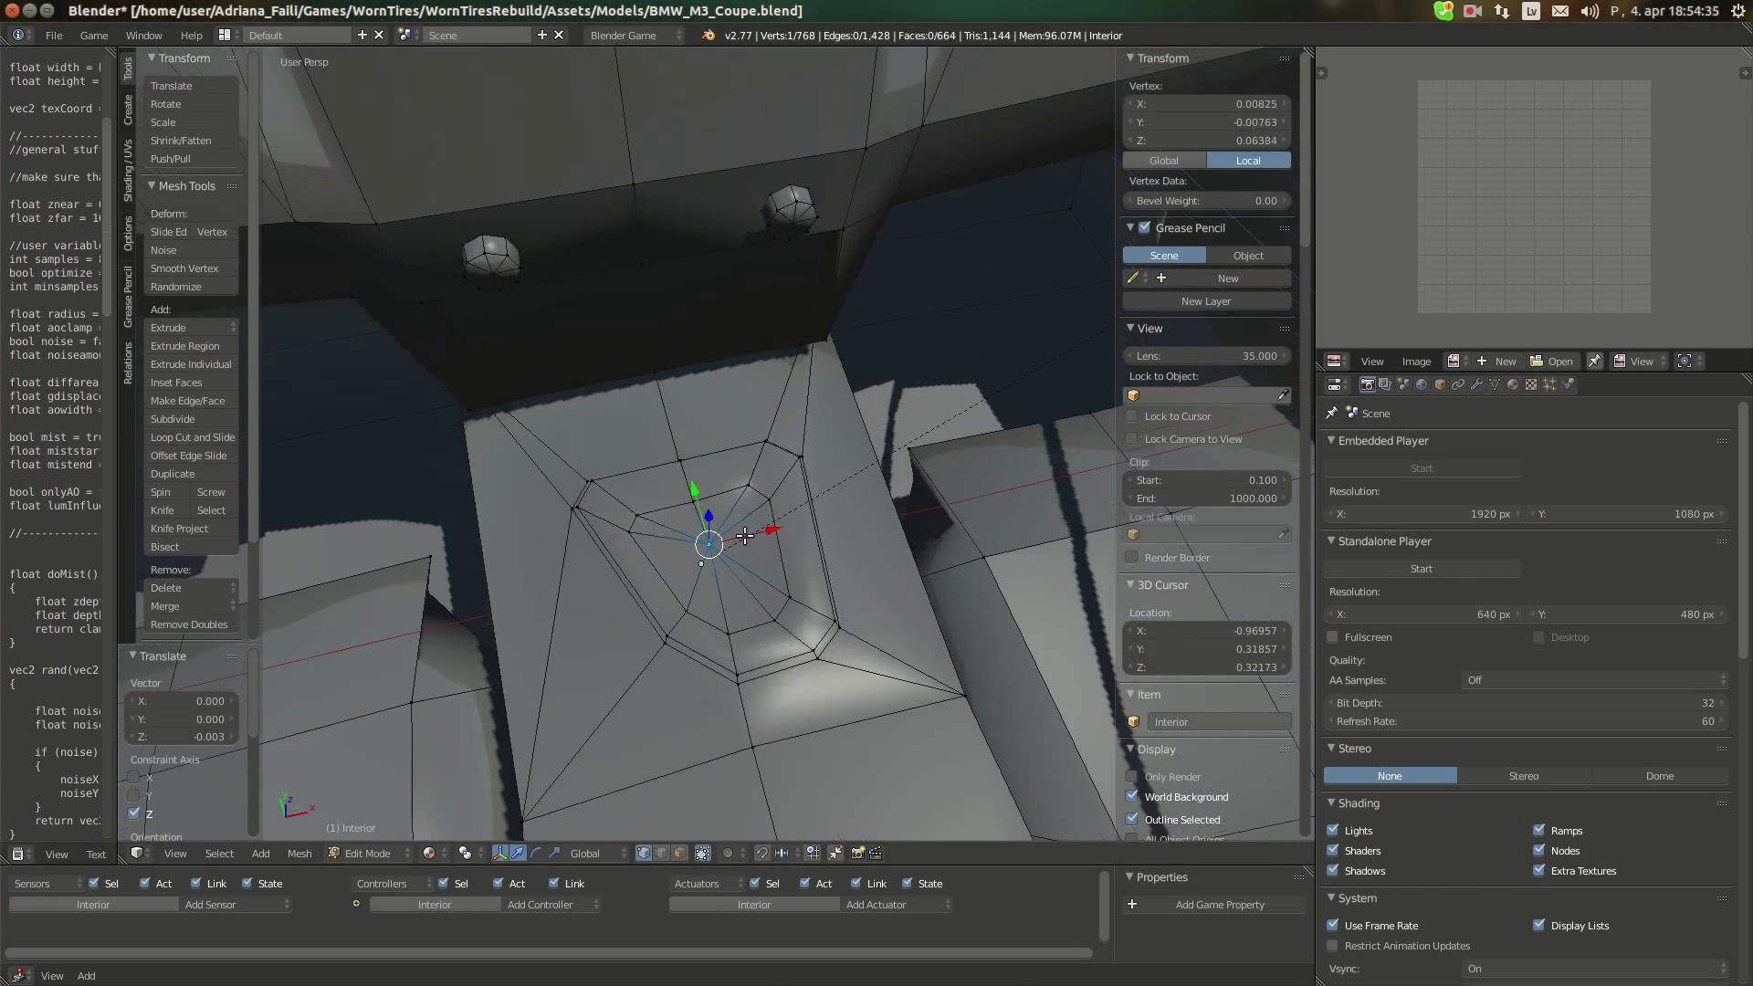
drag(745, 537, 692, 482)
drag(753, 514, 672, 477)
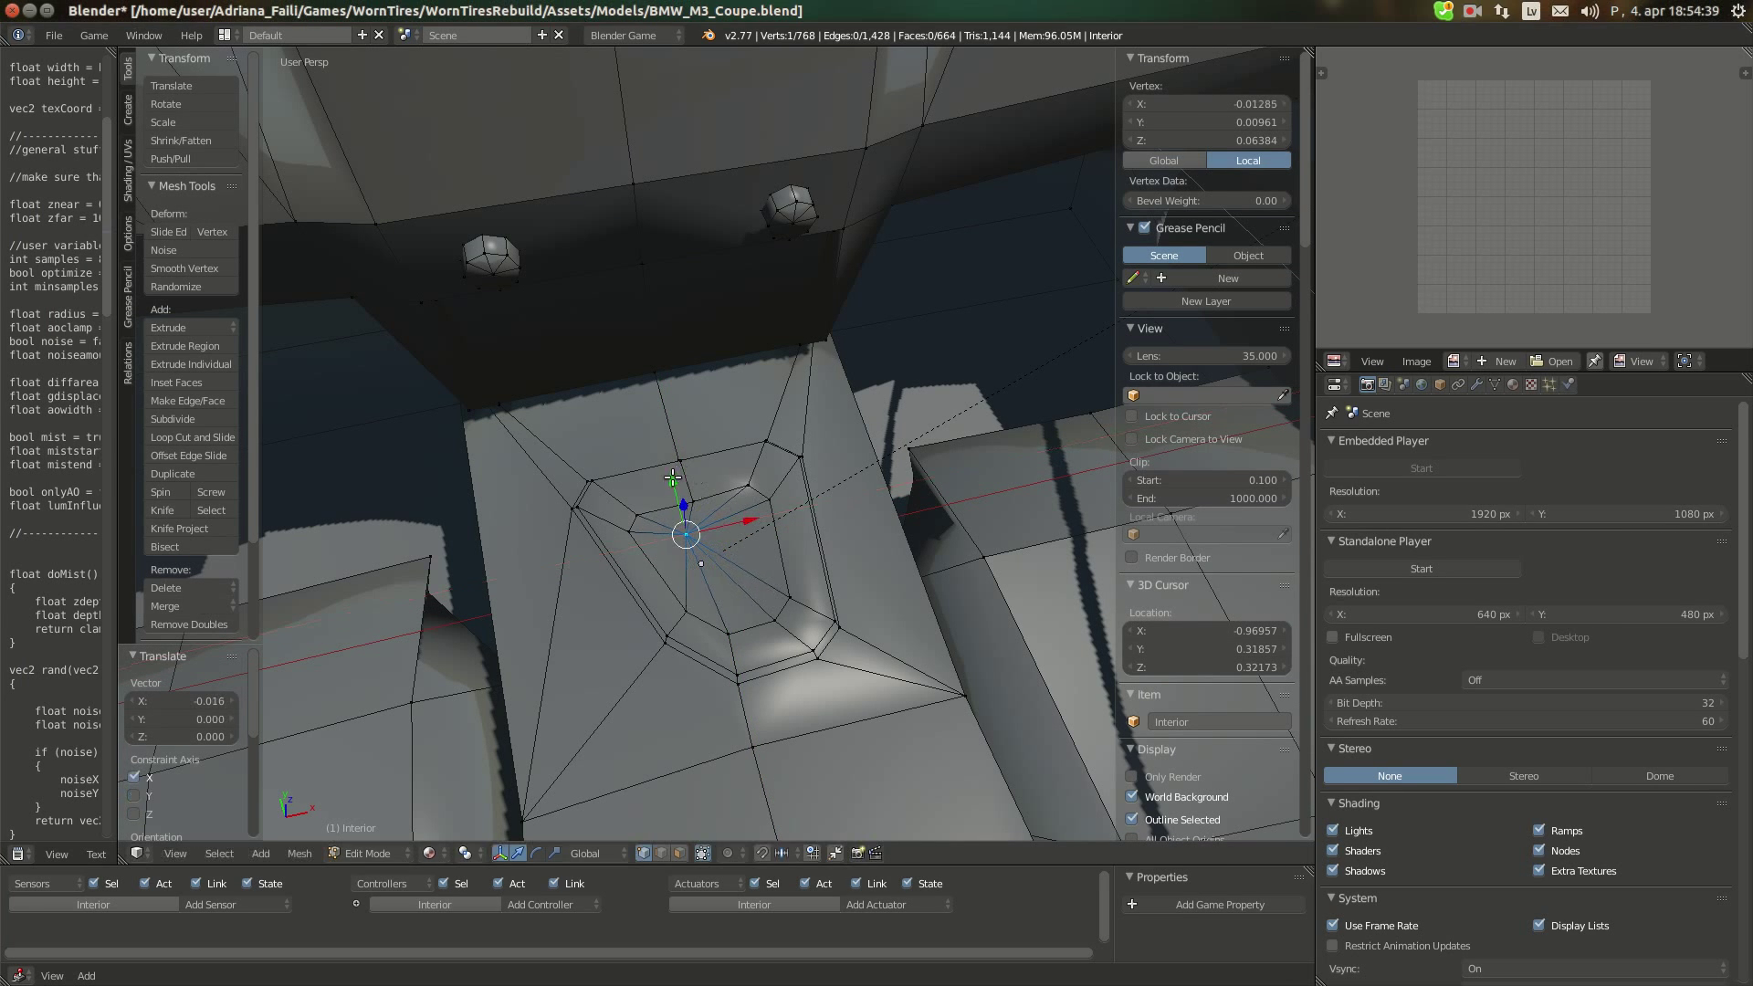
click(672, 486)
middle_drag(673, 491, 689, 401)
drag(697, 466, 701, 447)
Reposition the rear driver-side vertex at the base of the gear boot
middle_drag(637, 552, 539, 527)
right_click(589, 557)
key(g)
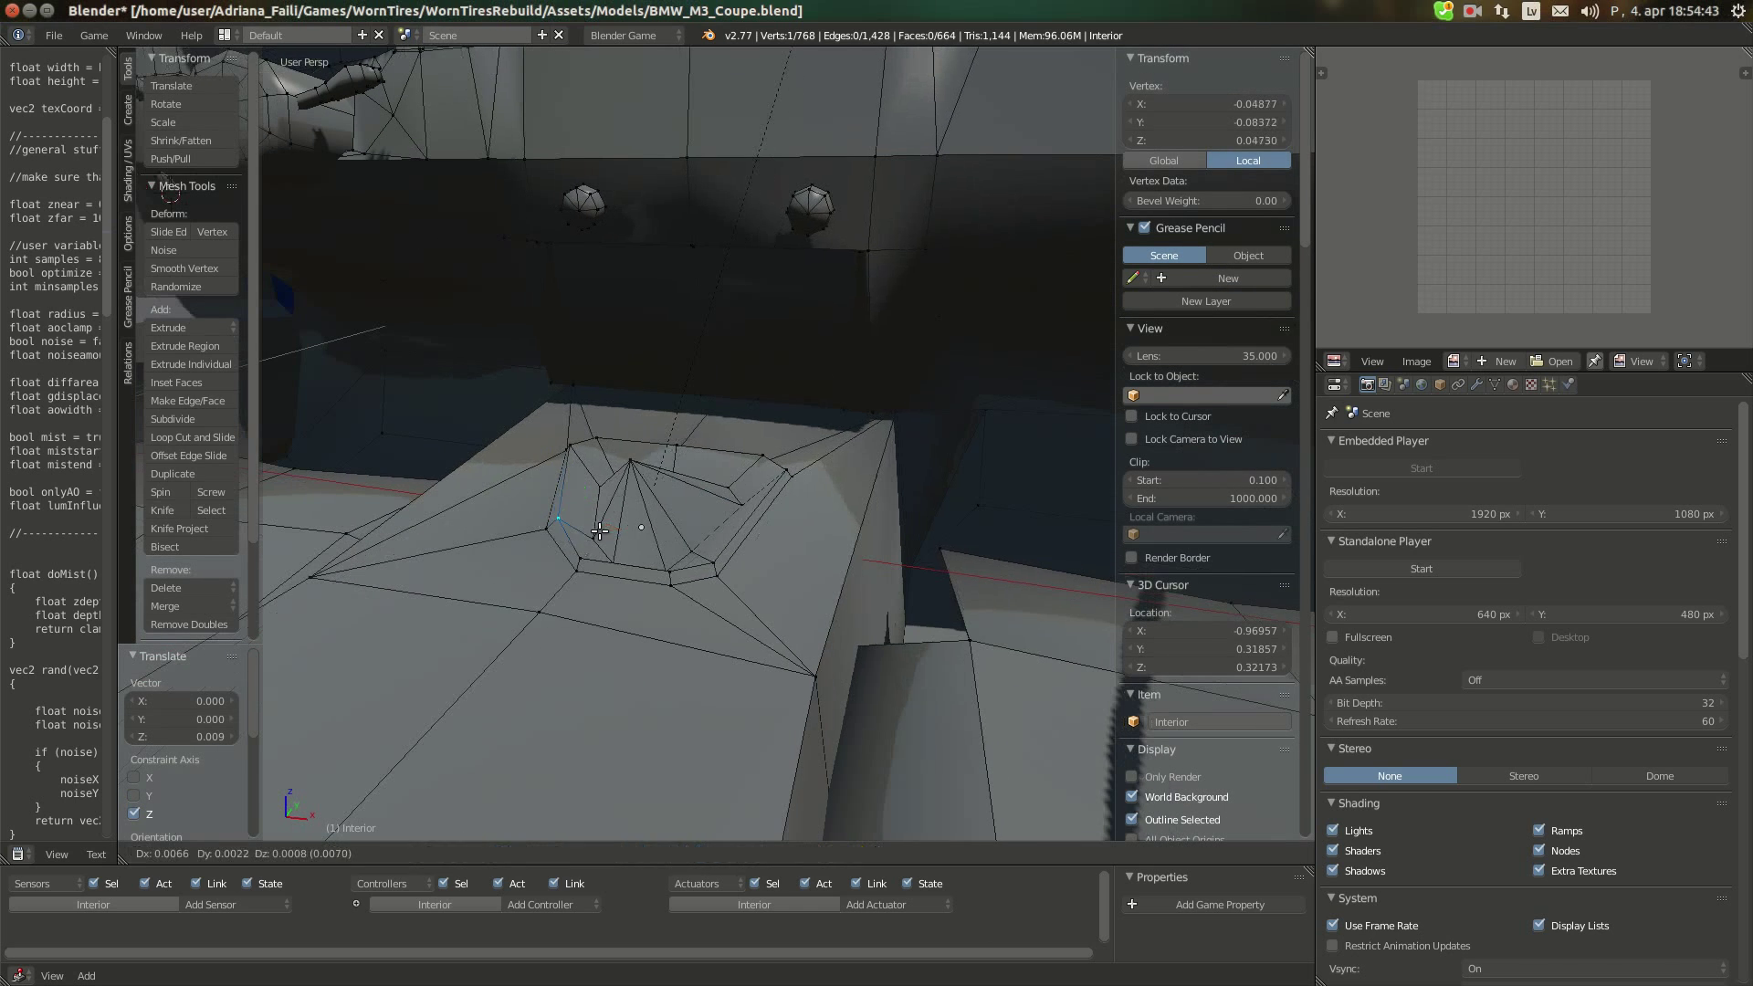
click(600, 532)
Reposition the front driver-side vertices of the boot's base, and shift its front middle vertex by about -0.004, 0.010, 0.009
right_click(600, 441)
middle_drag(600, 441, 679, 501)
key(g)
click(640, 480)
right_click(627, 480)
key(g)
click(632, 498)
right_click(703, 481)
key(g)
click(708, 485)
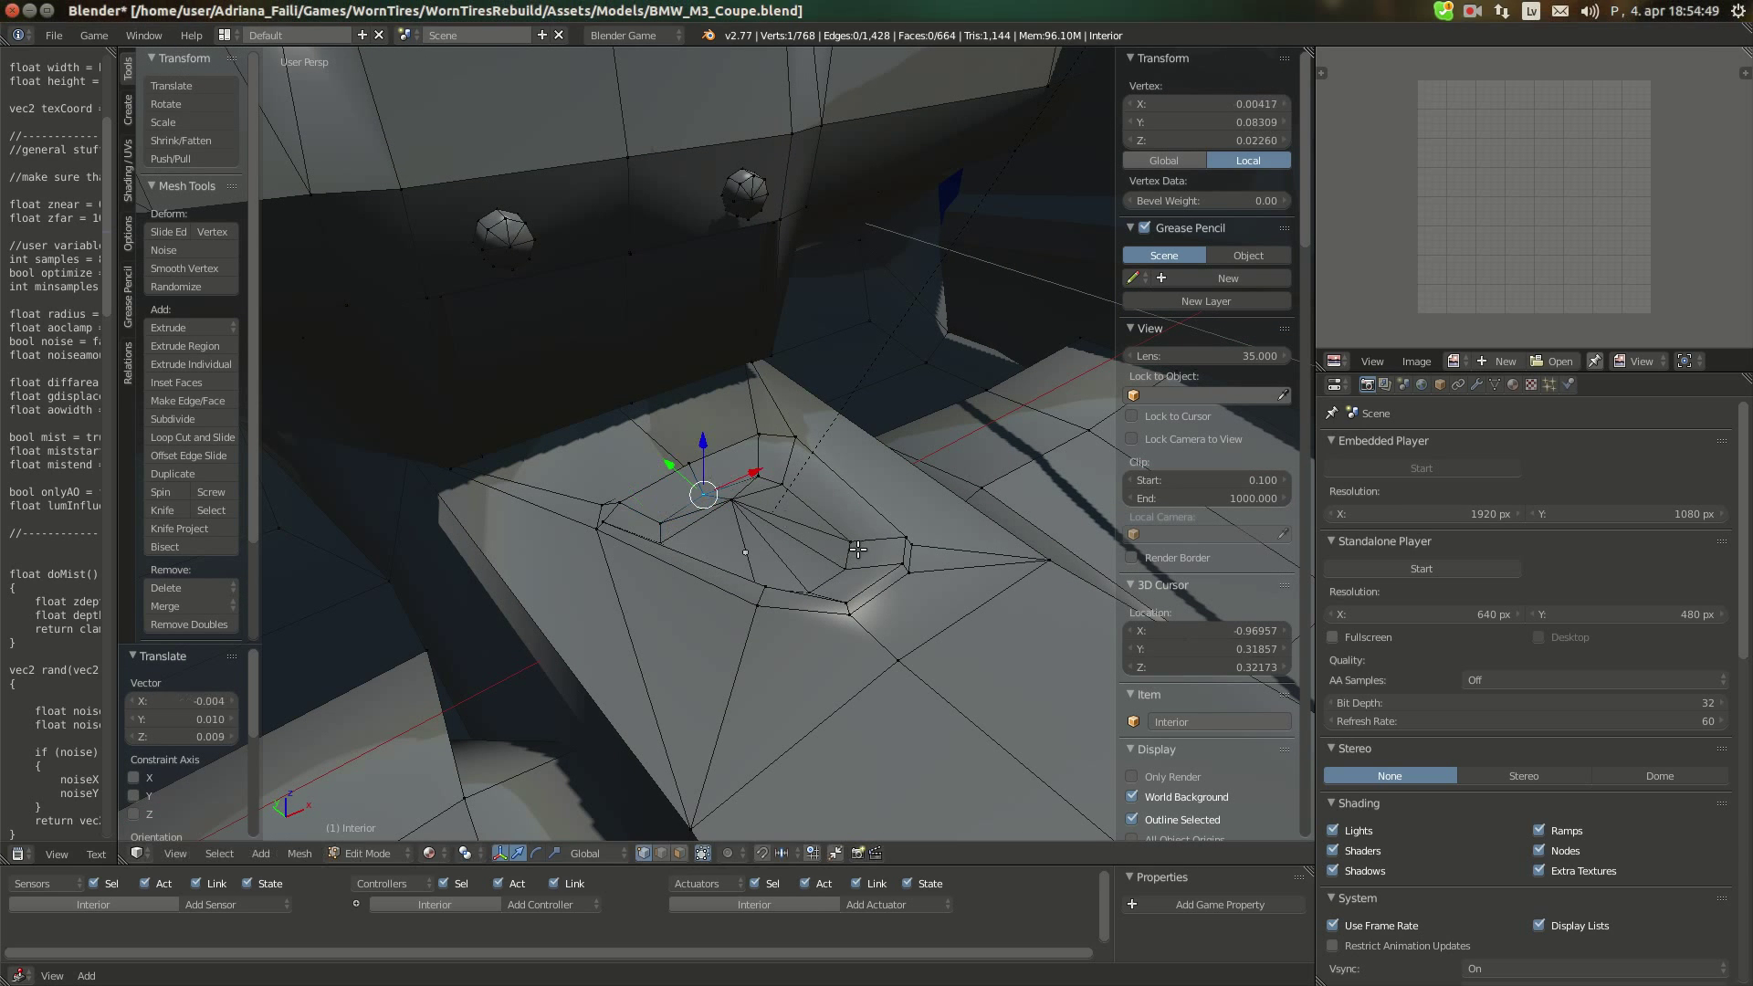
Reposition three vertices around the gear boot's base, shifting the last one by about -0.012, 0.003, 0.003
right_click(839, 558)
key(g)
click(834, 550)
middle_drag(834, 550, 714, 467)
right_click(795, 524)
key(g)
click(796, 506)
right_click(829, 527)
key(g)
click(809, 521)
Move the recess's front passenger-side vertex by about -0.011, -0.012, -0.009, and slightly lower its front driver-side vertex
right_click(761, 453)
key(g)
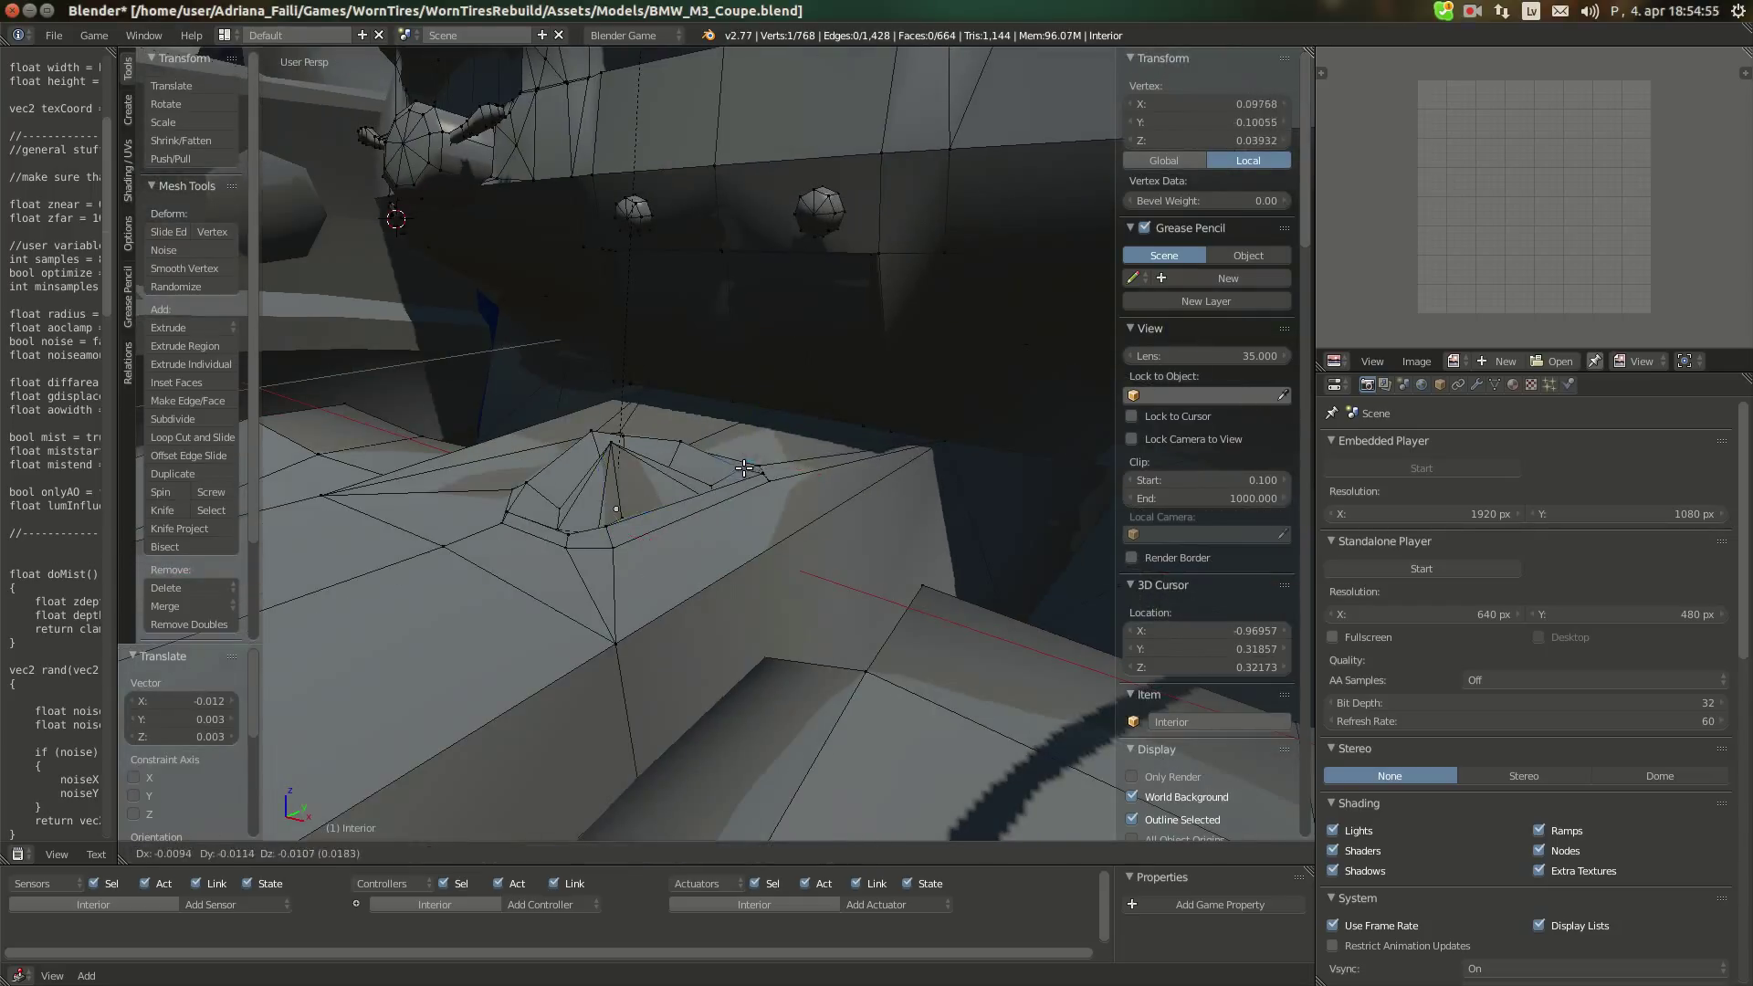
click(744, 467)
right_click(585, 442)
key(g)
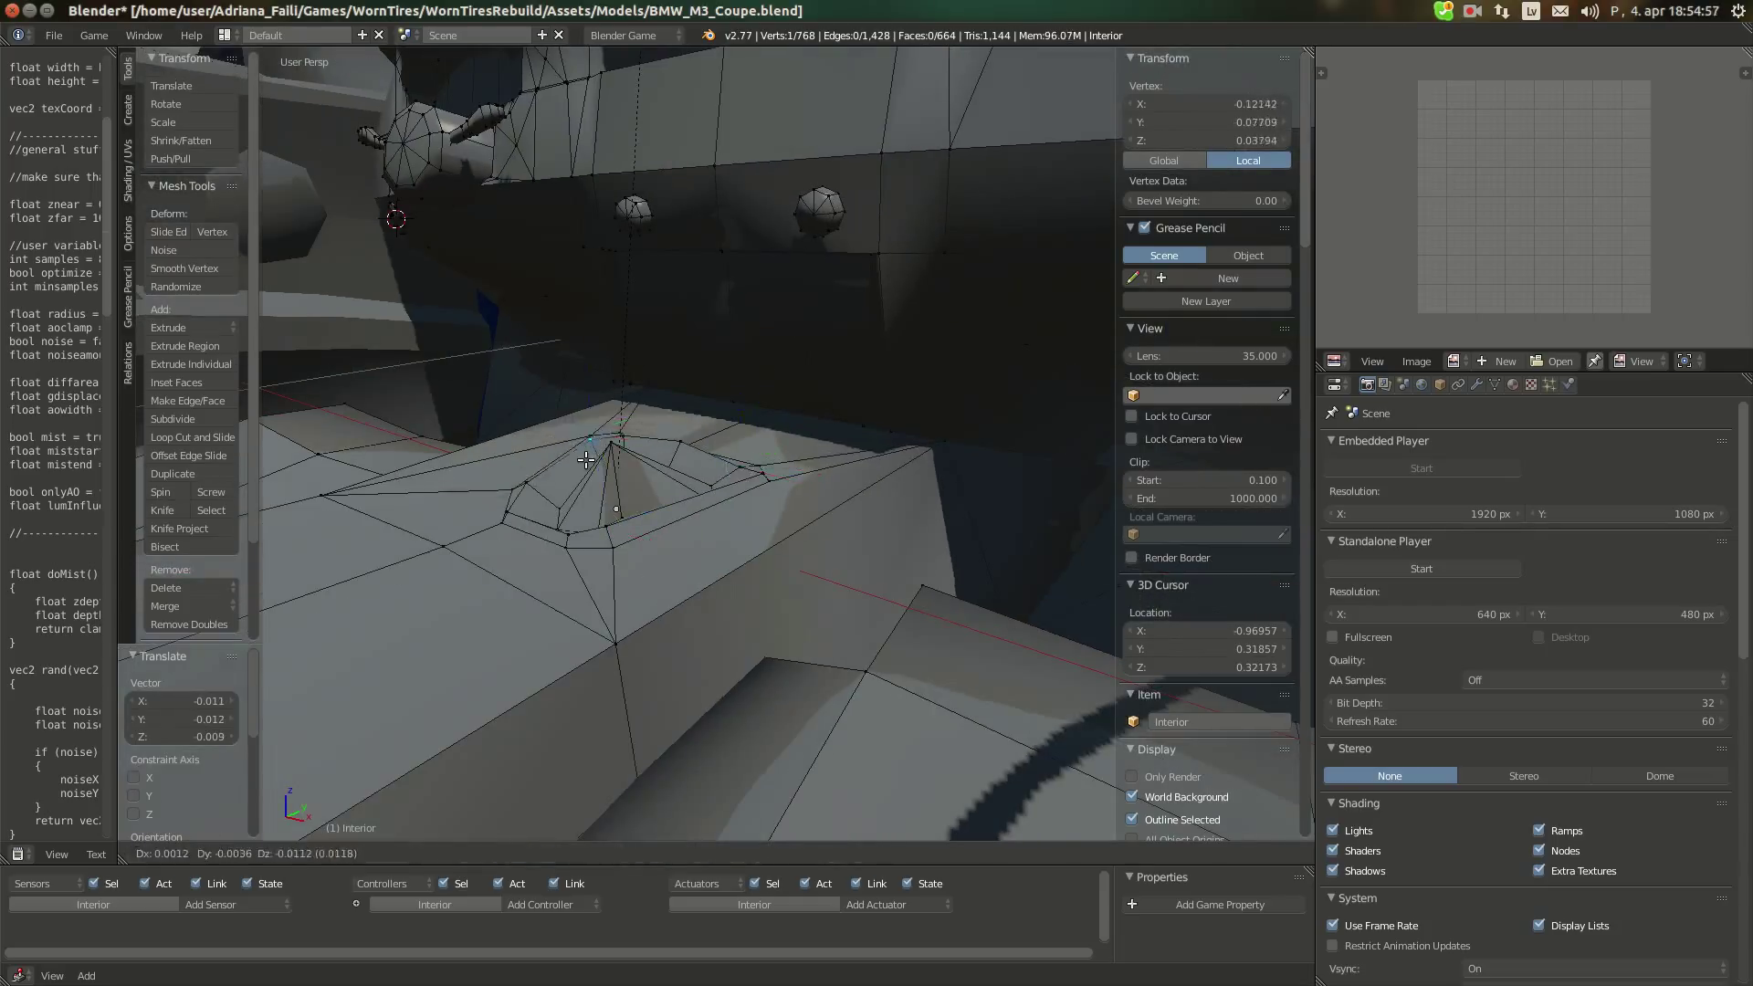
click(587, 456)
middle_drag(587, 456, 660, 559)
key(a)
key(a)
key(Tab)
key(Tab)
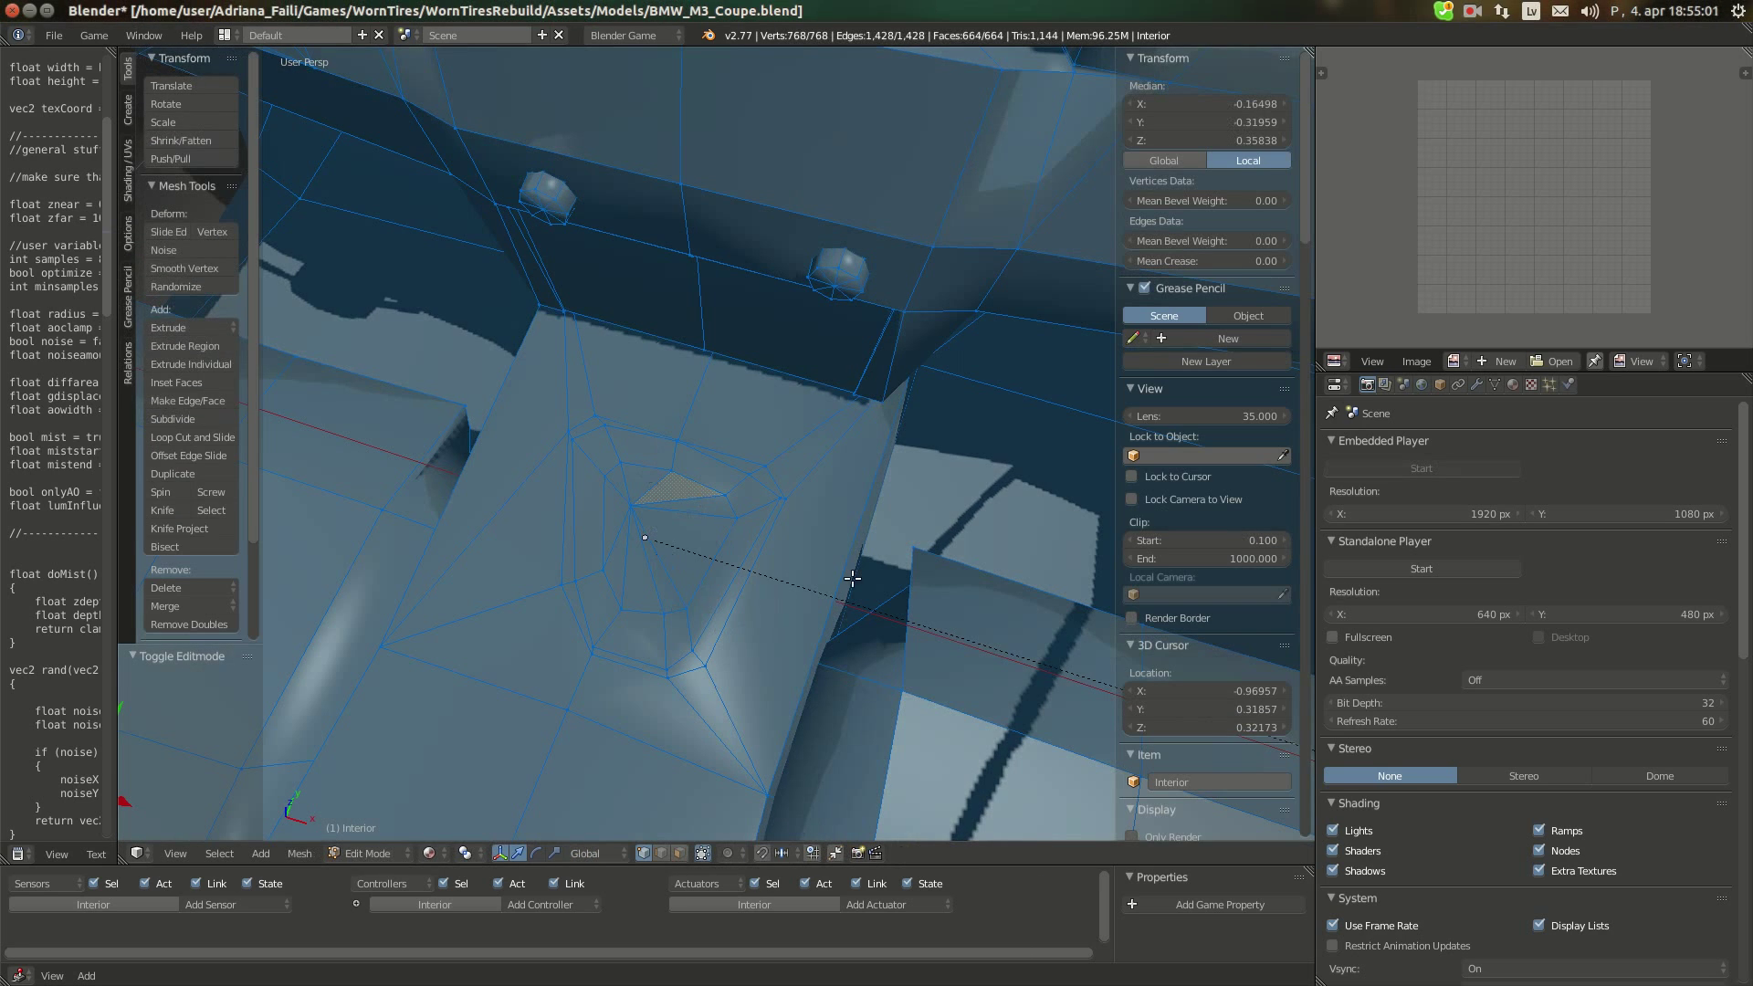
right_click(745, 630)
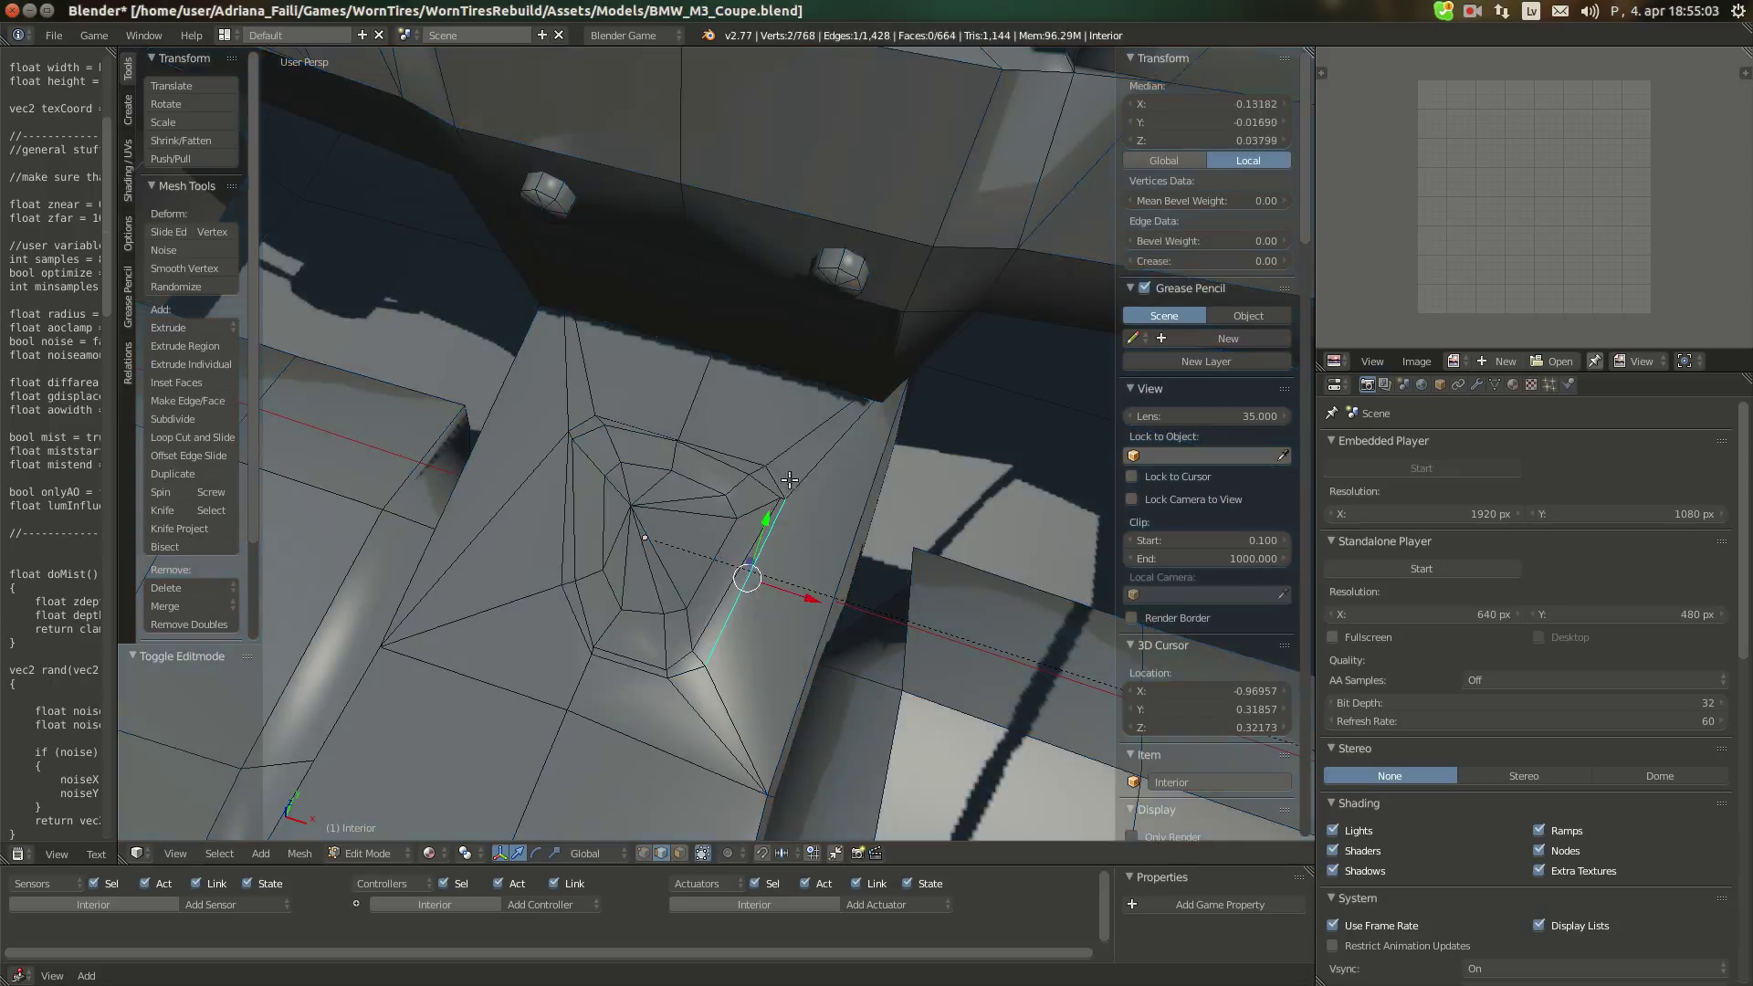
shift+right_click(785, 475)
ctrl+right_click(653, 420)
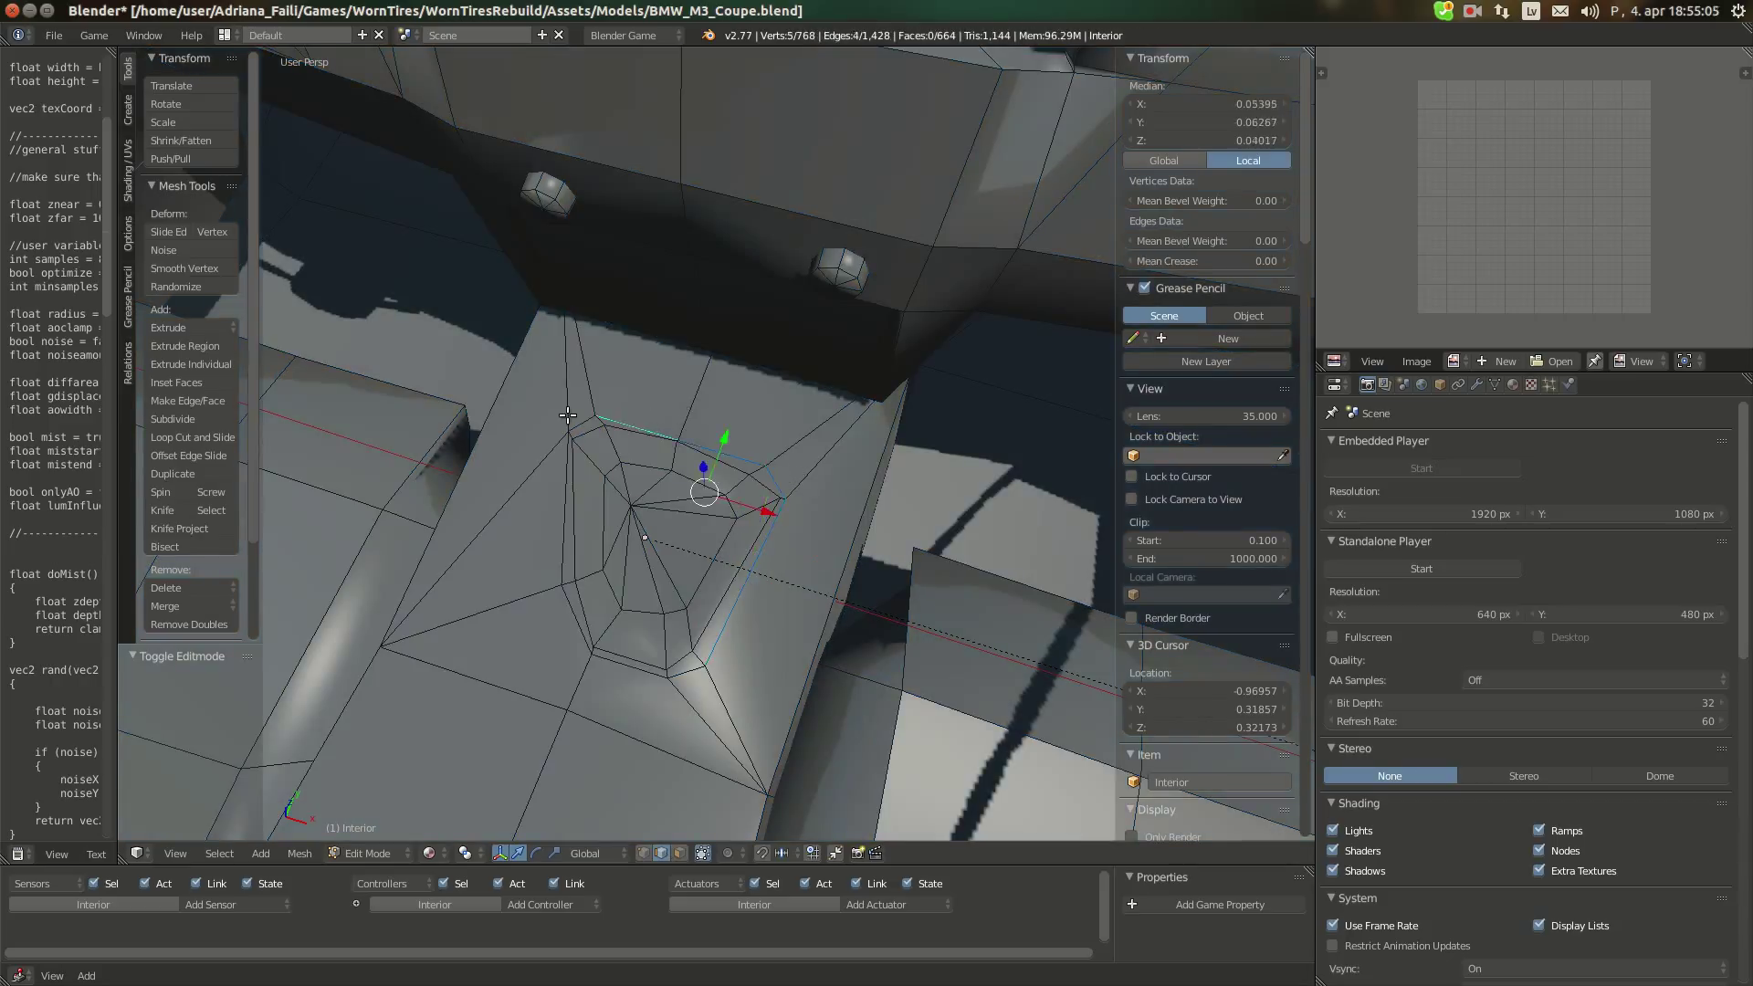
ctrl+right_click(551, 484)
ctrl+right_click(615, 681)
click(297, 855)
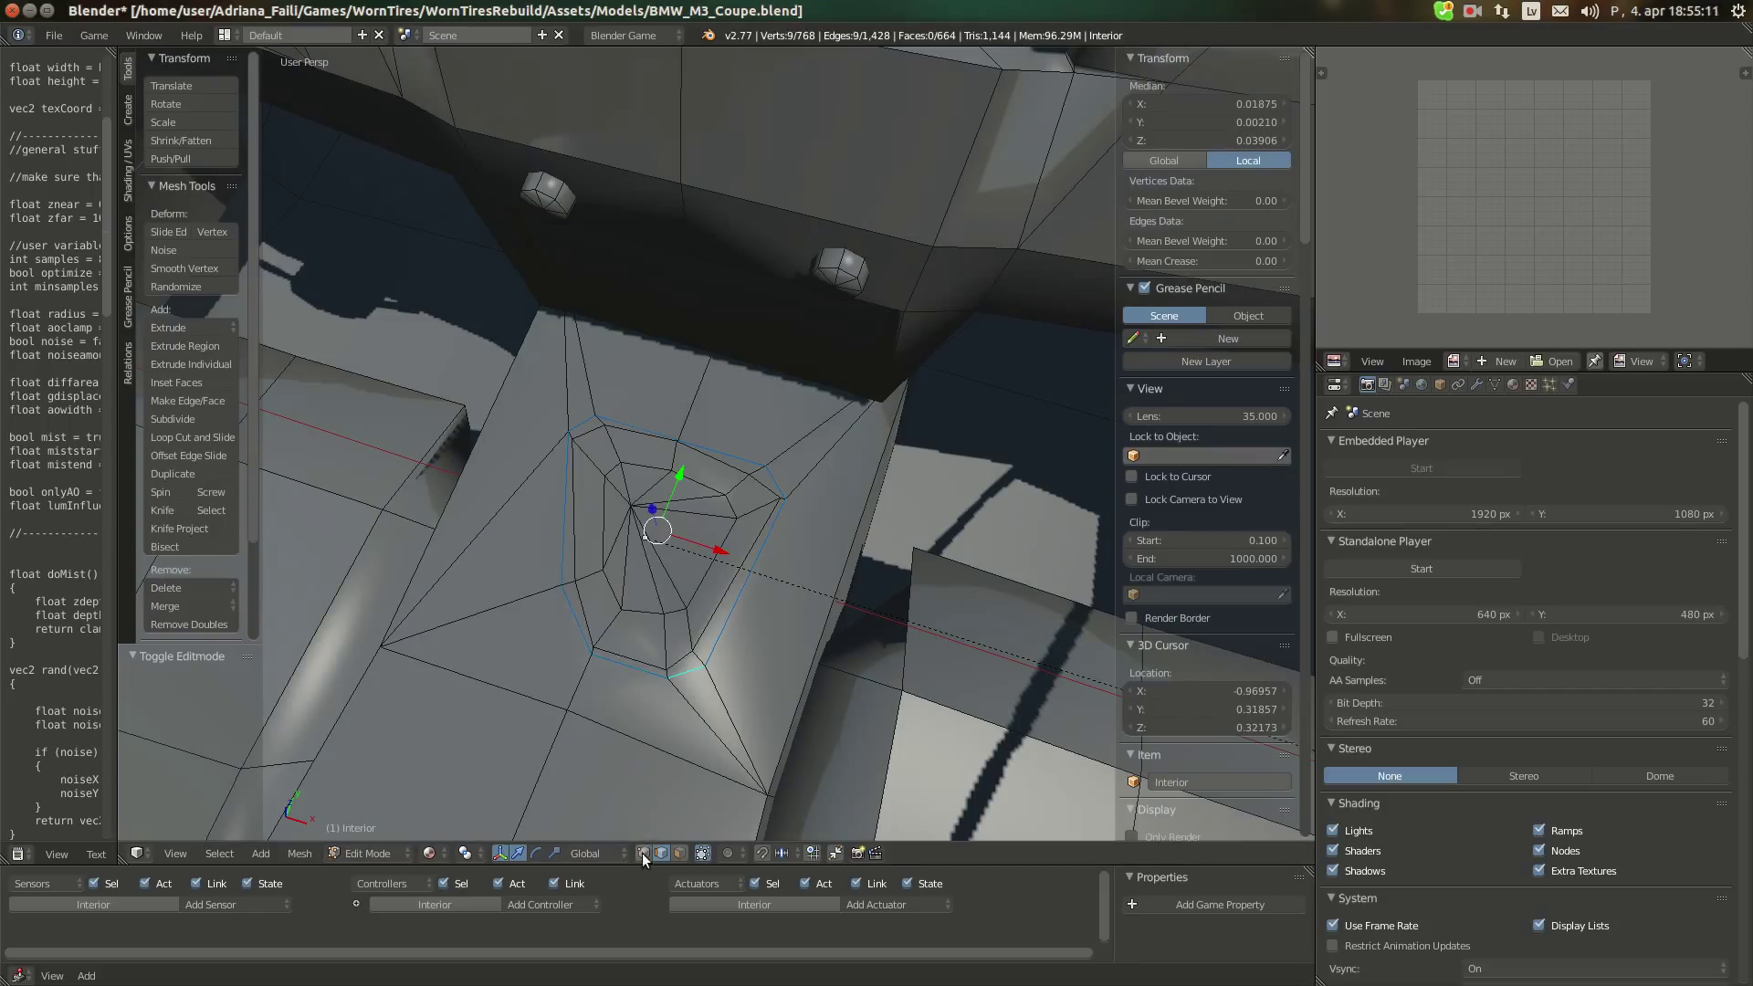
key(a)
Snap the 3D cursor to the gear boot's peak vertex, and return to Object Mode
right_click(638, 502)
key(shift+s)
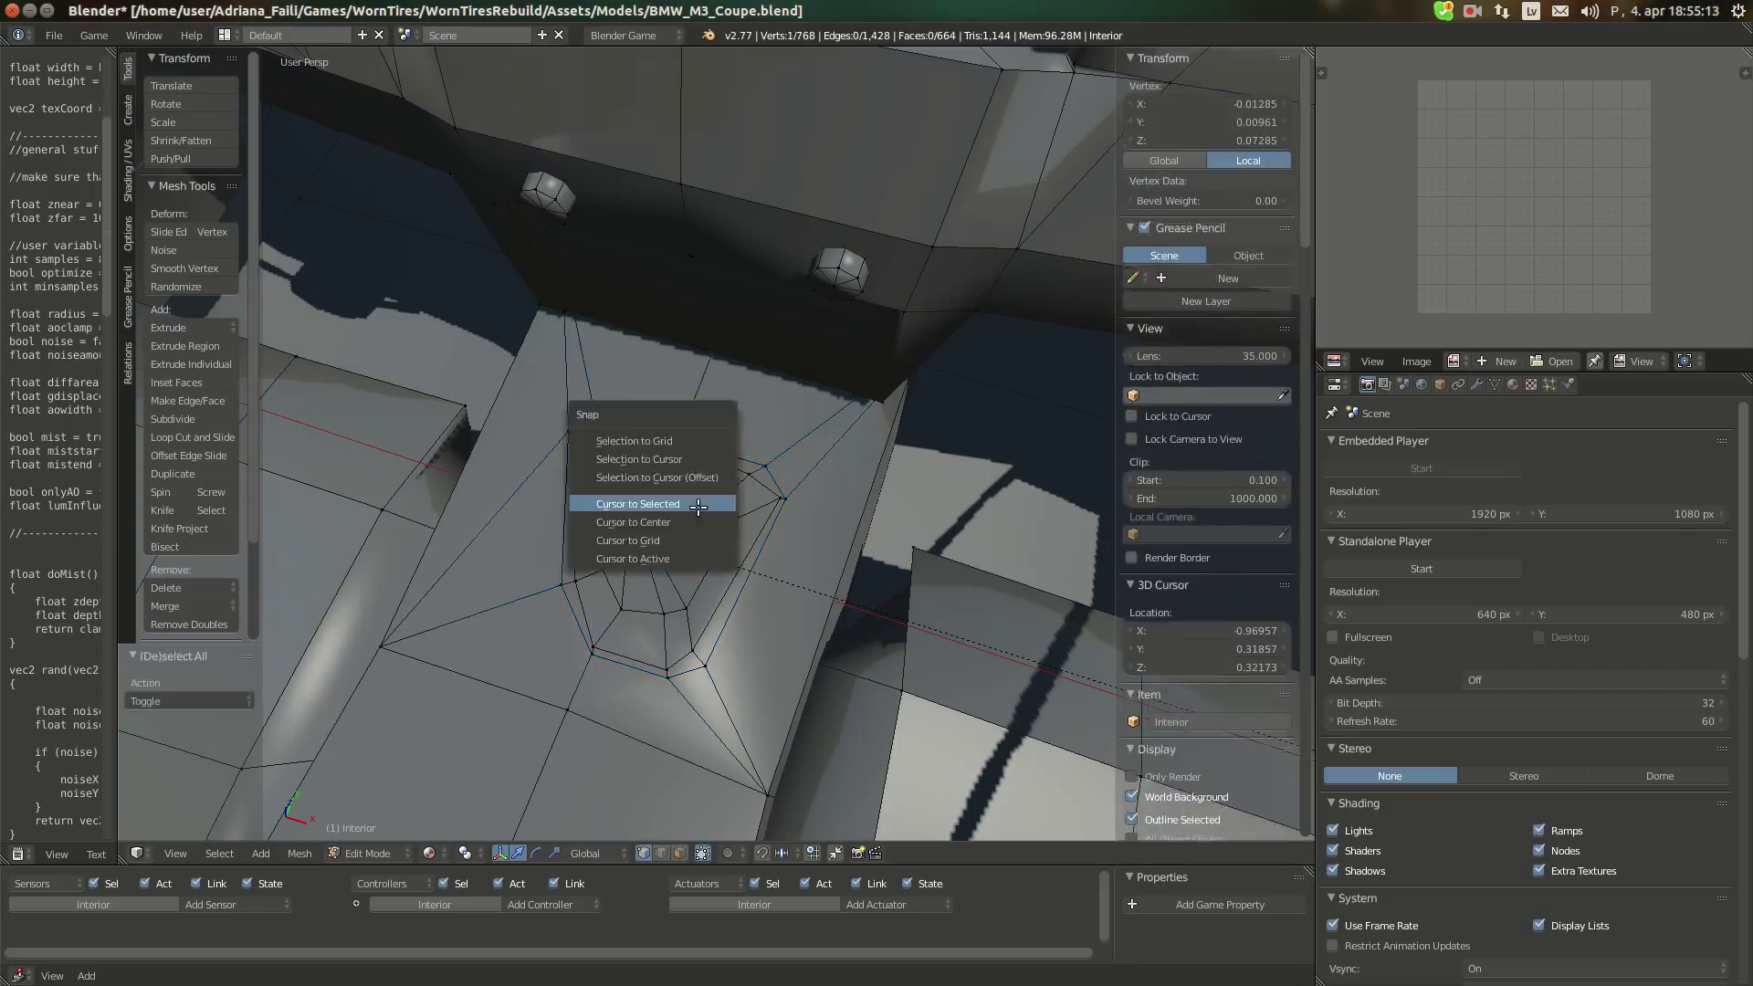
click(698, 505)
key(Tab)
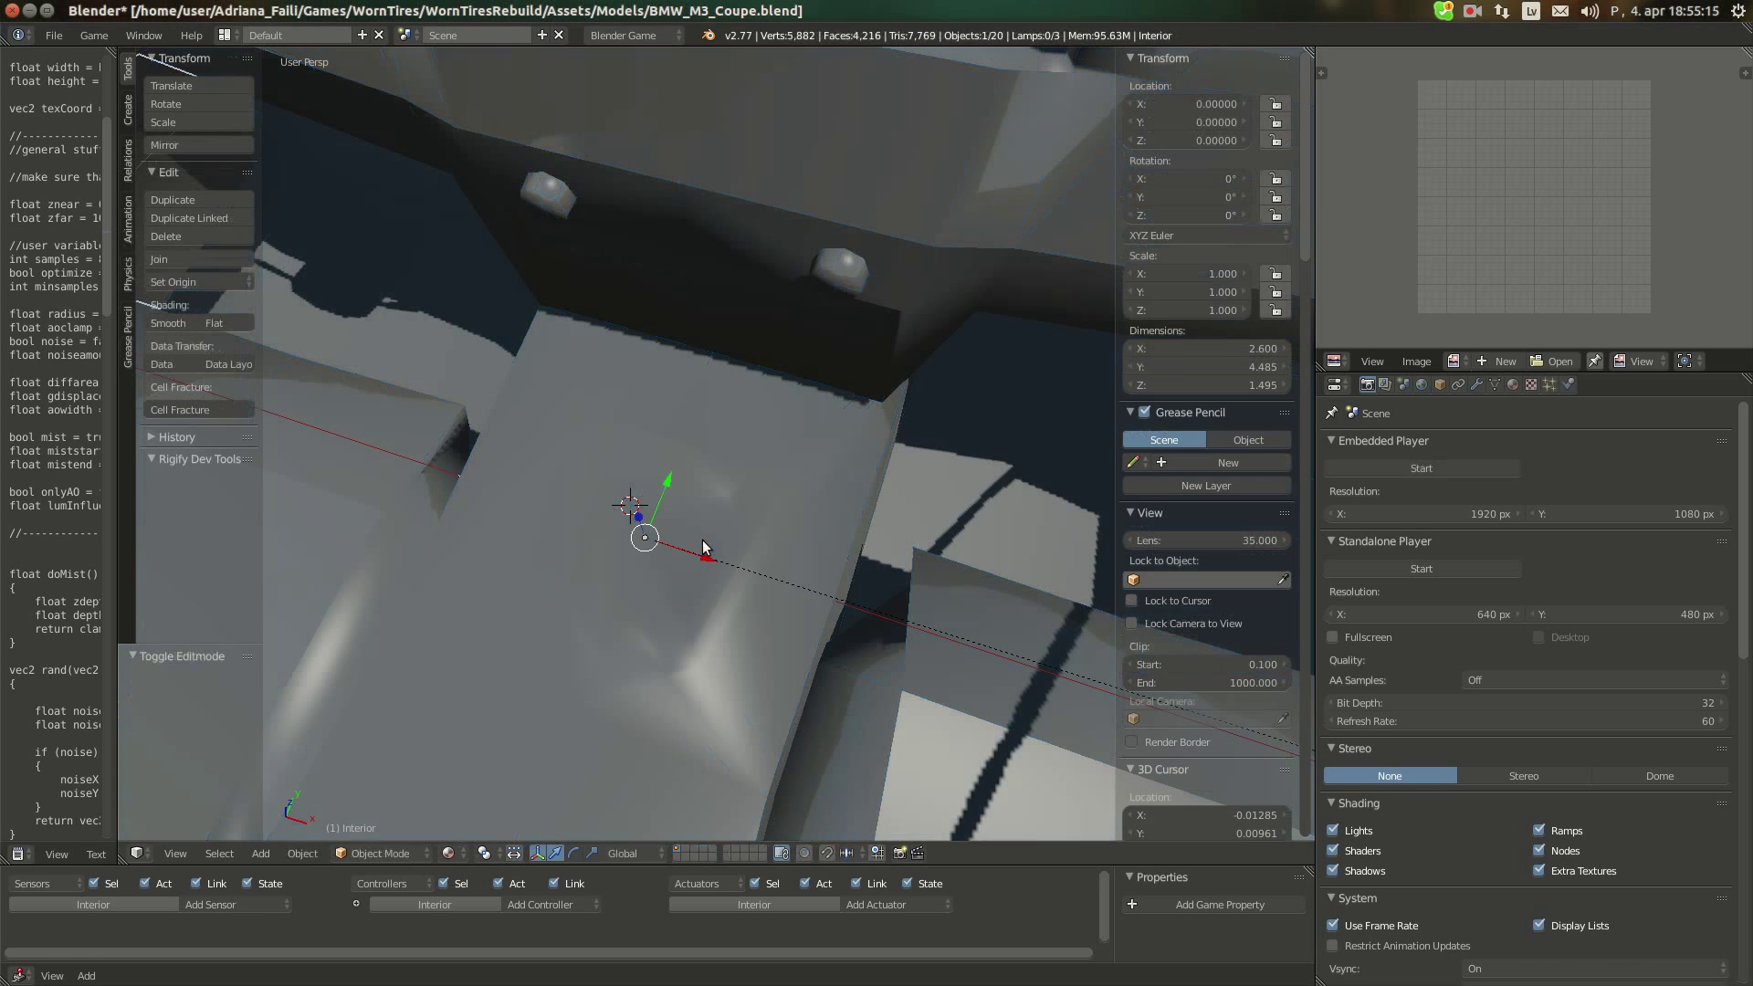
Check the gear lever in Chromium's interior photo, and add a 9-vertex cylinder without caps at the 3D cursor in Blender
click(4, 731)
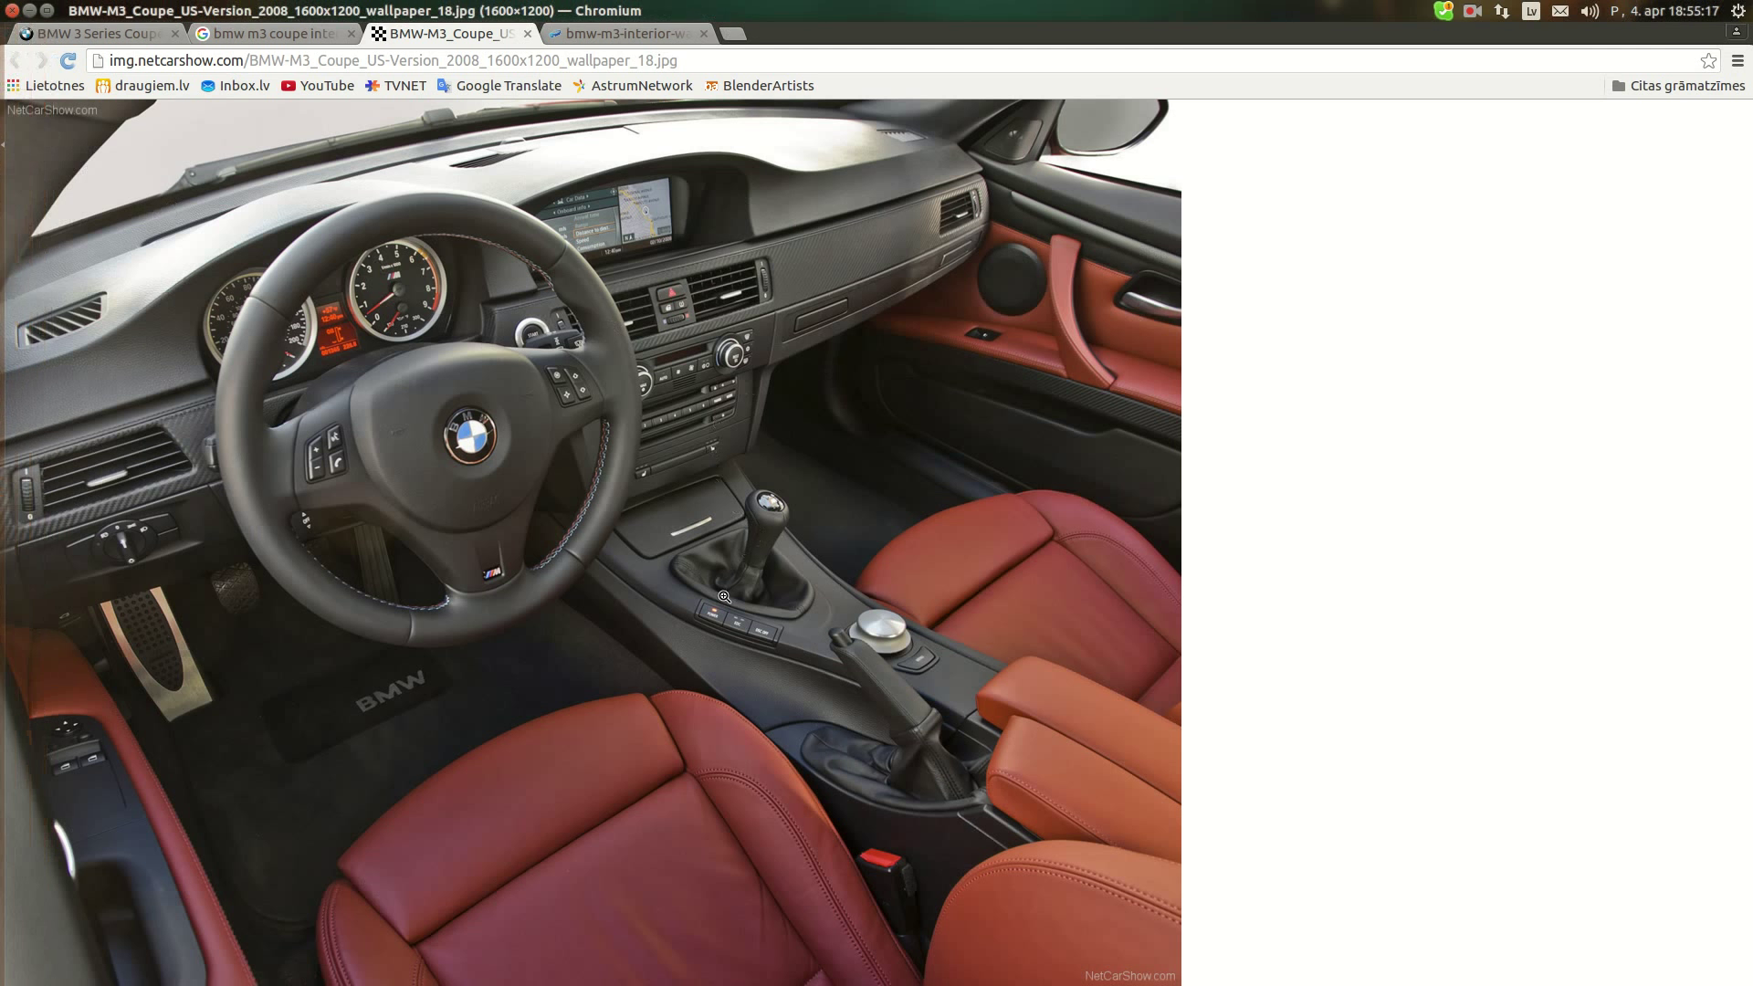
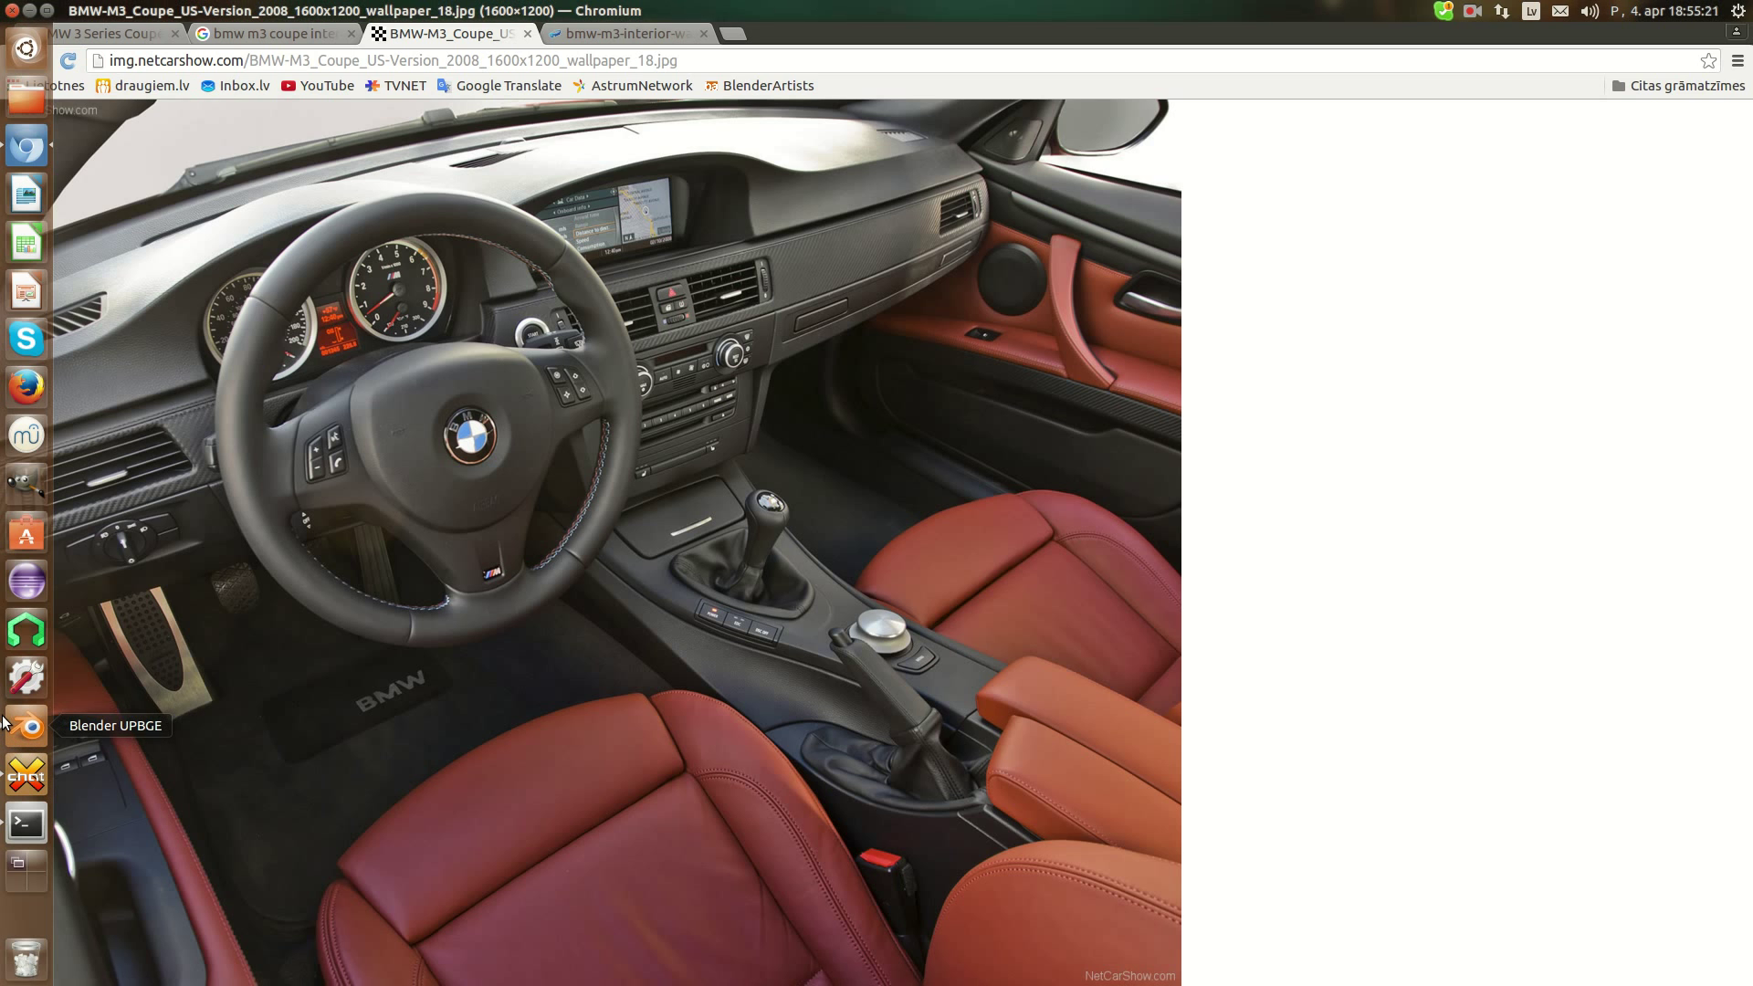
click(5, 723)
middle_drag(741, 621, 753, 453)
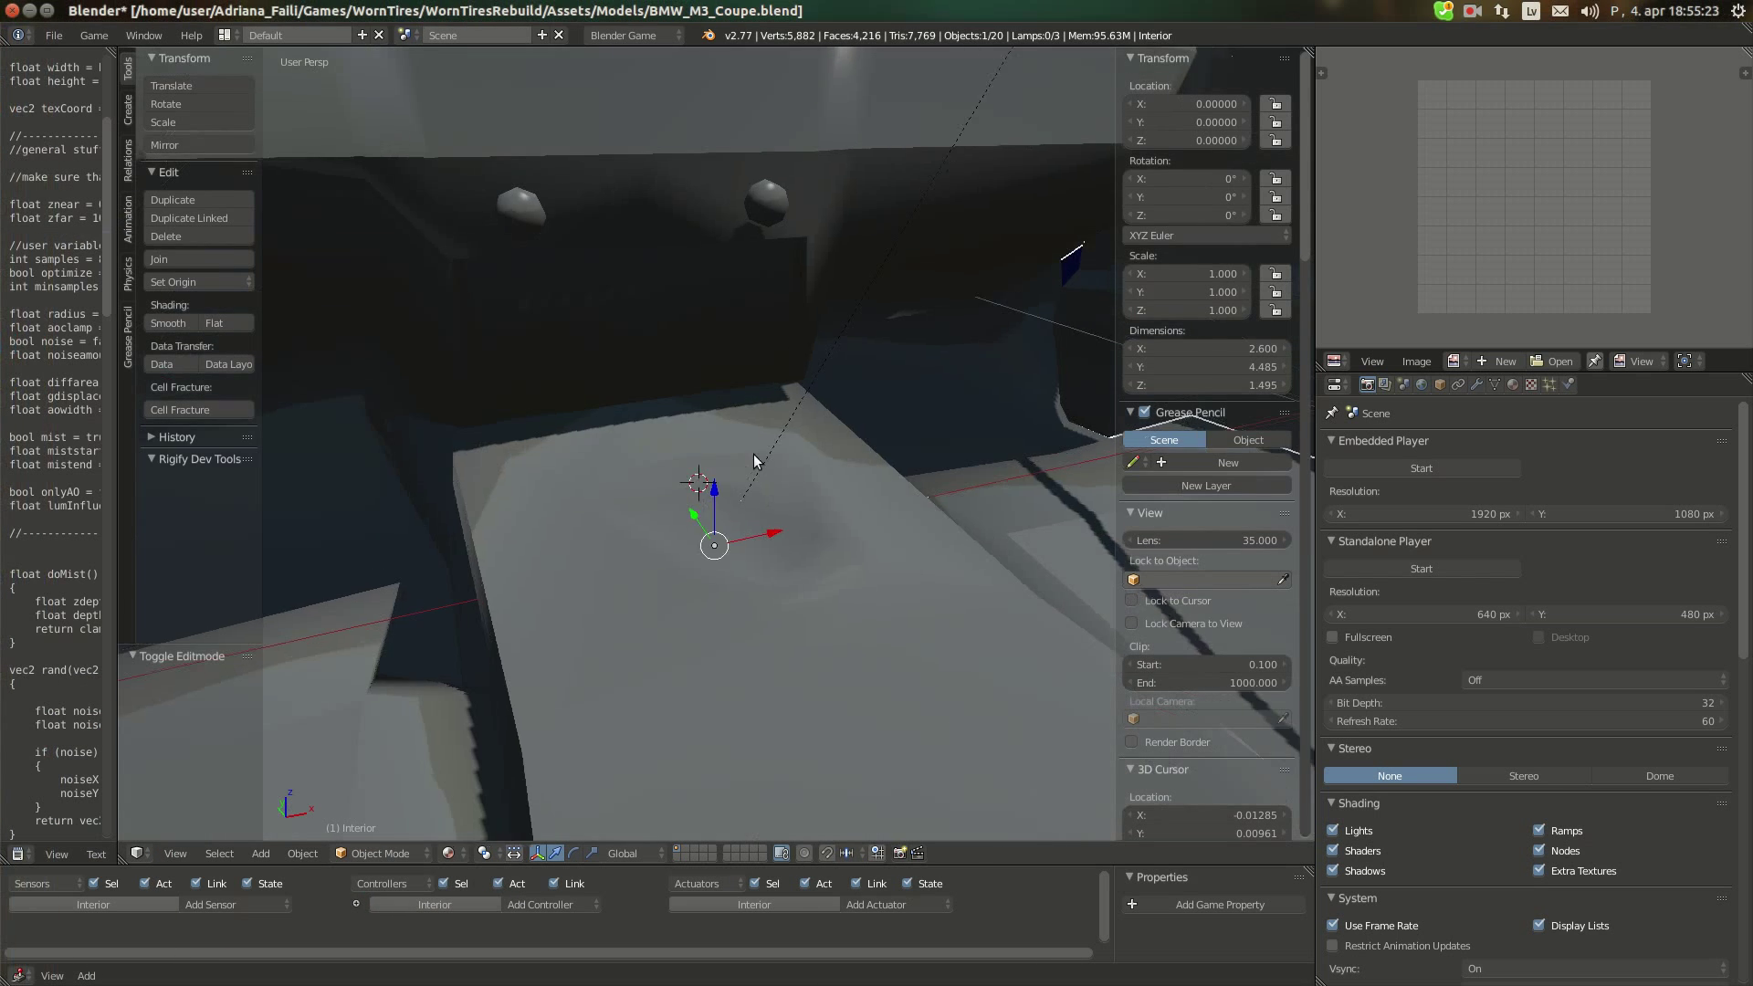
key(shift+a)
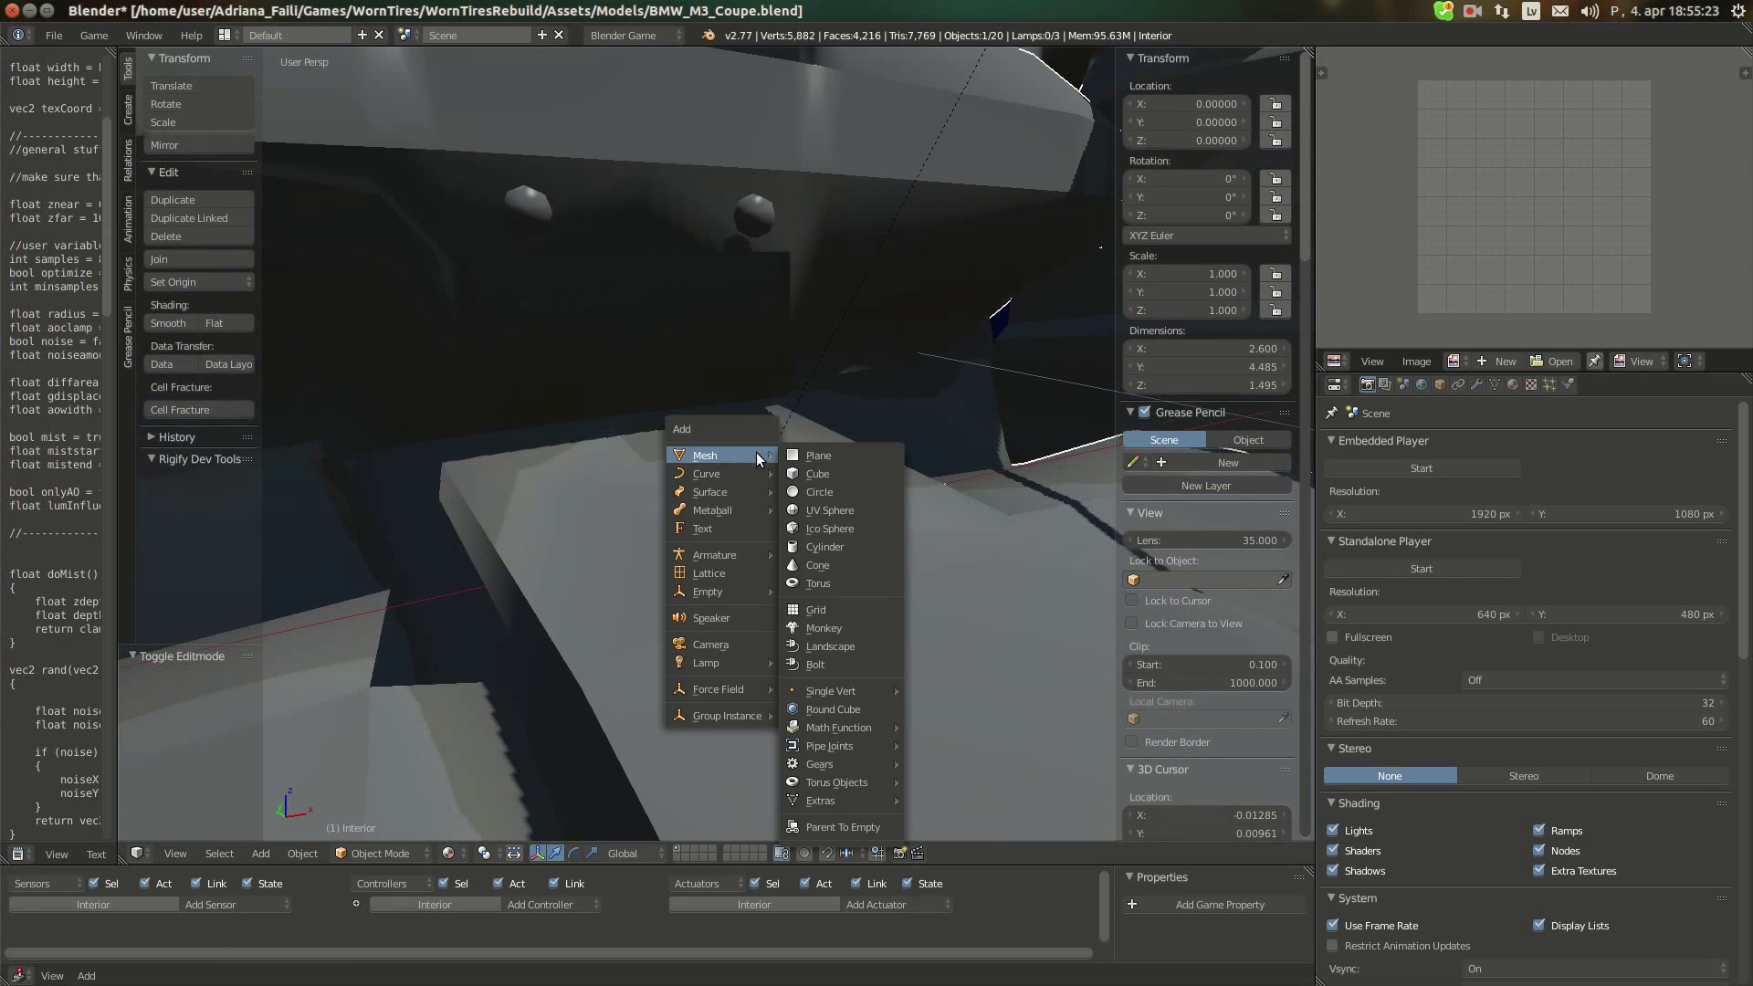
click(826, 546)
click(184, 697)
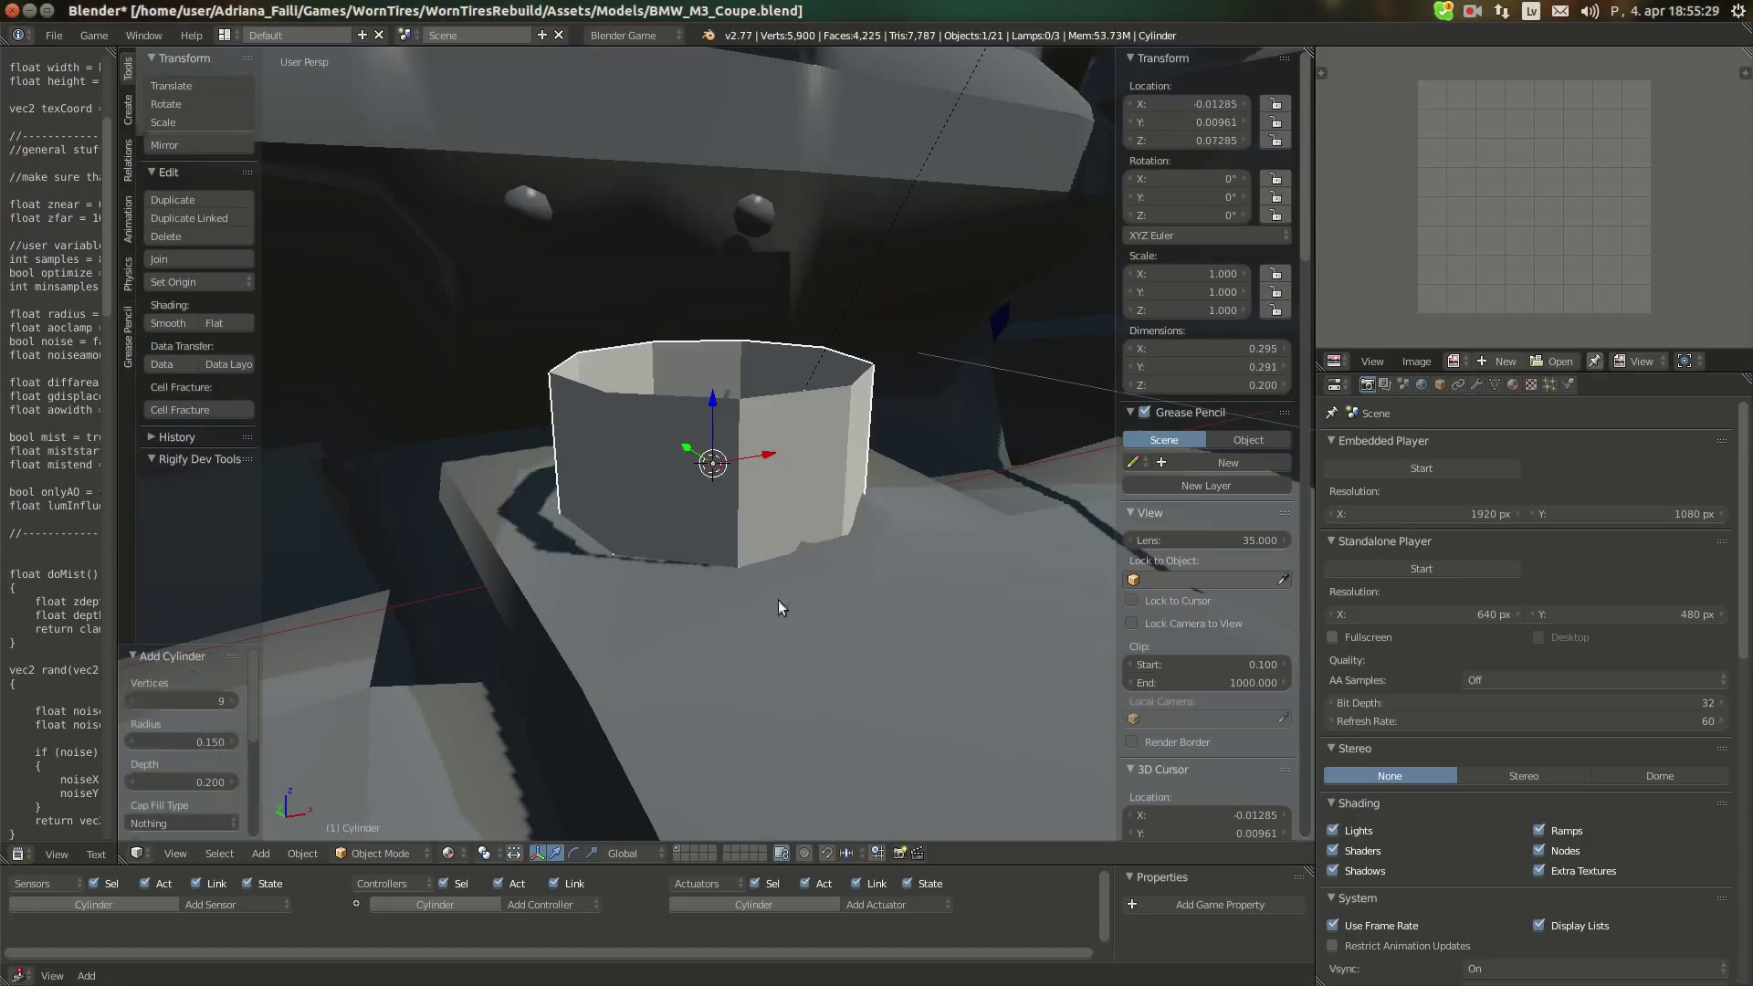
Try a radius of 0.03 for the new cylinder, and settle on 0.02
click(185, 731)
text(.03)
key(Return)
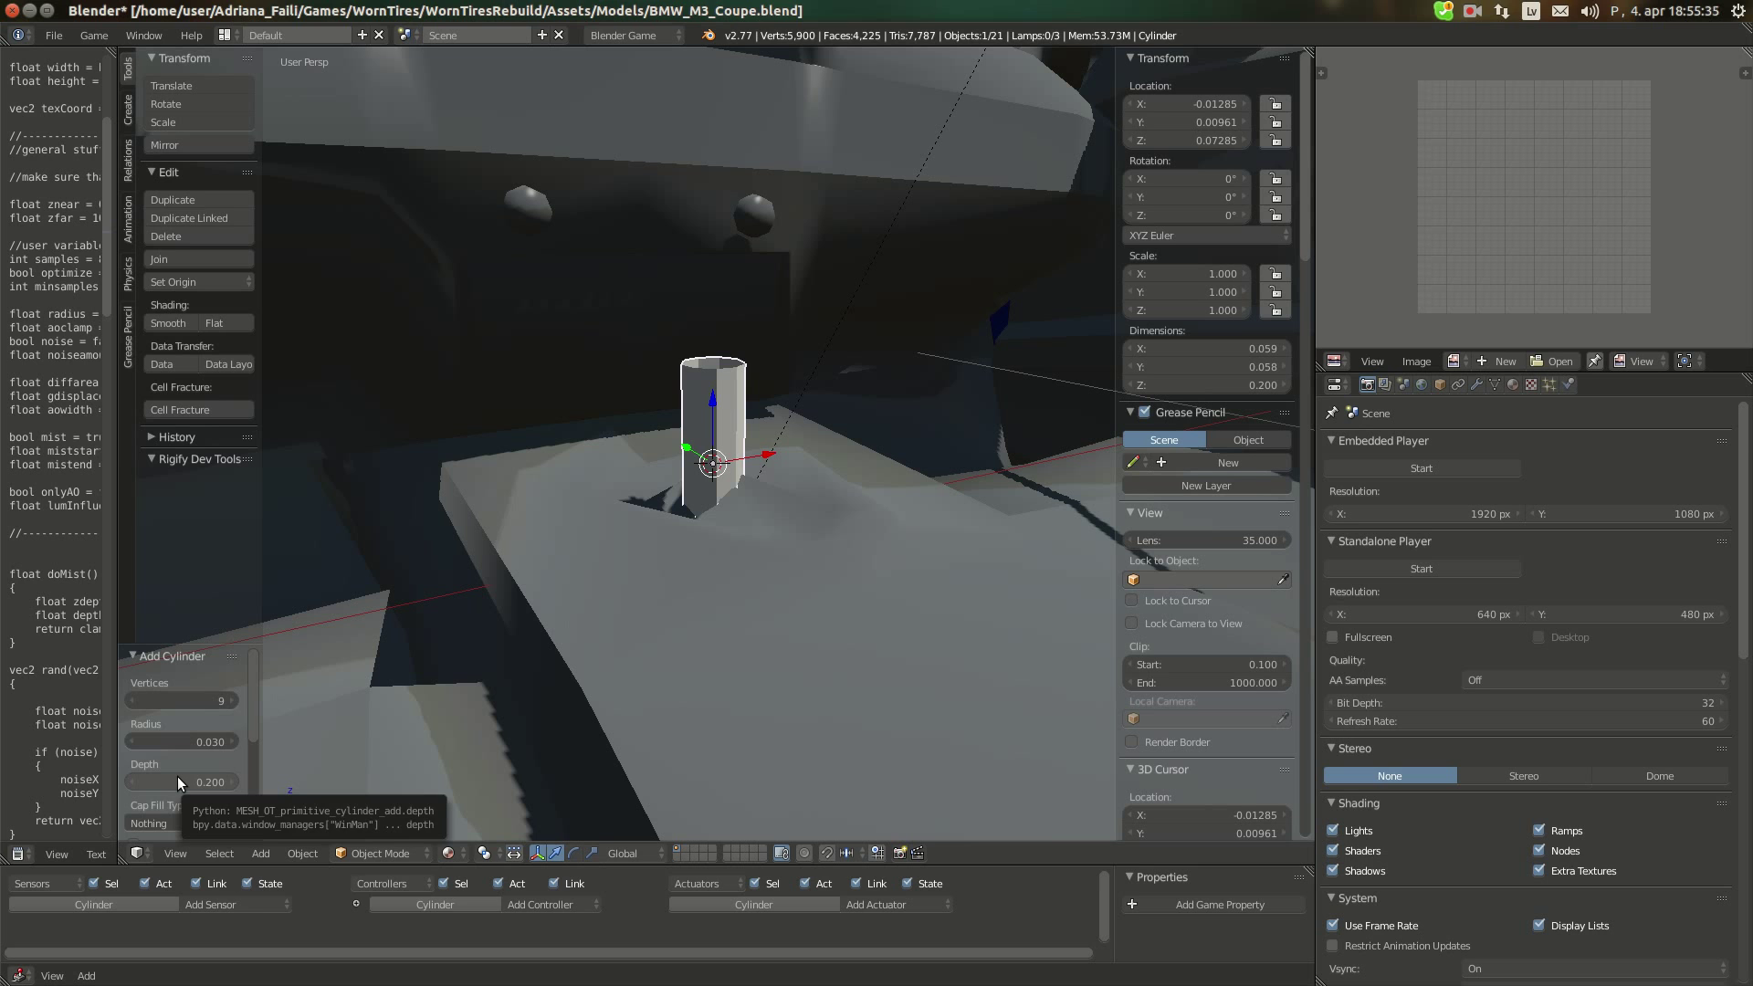
click(192, 733)
text(.02)
key(Return)
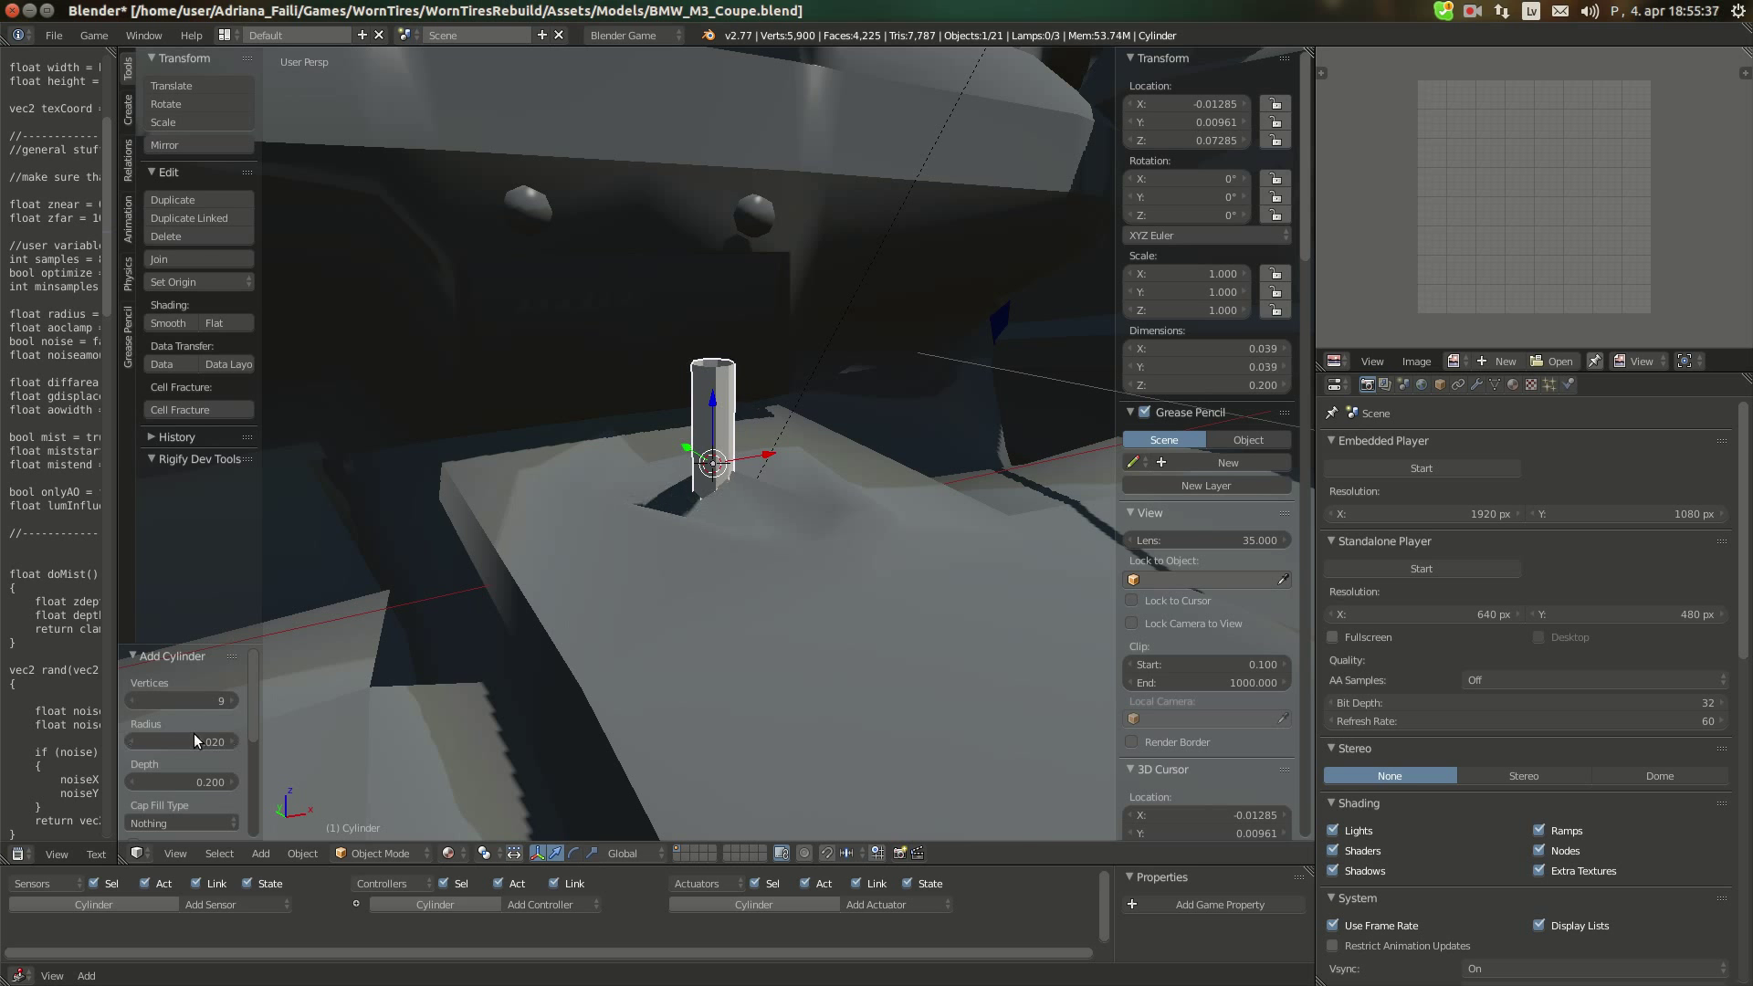
Raise the whole cylinder mesh along Z by about 0.068 in Edit Mode, and apply smooth shading to it
middle_drag(767, 420, 683, 585)
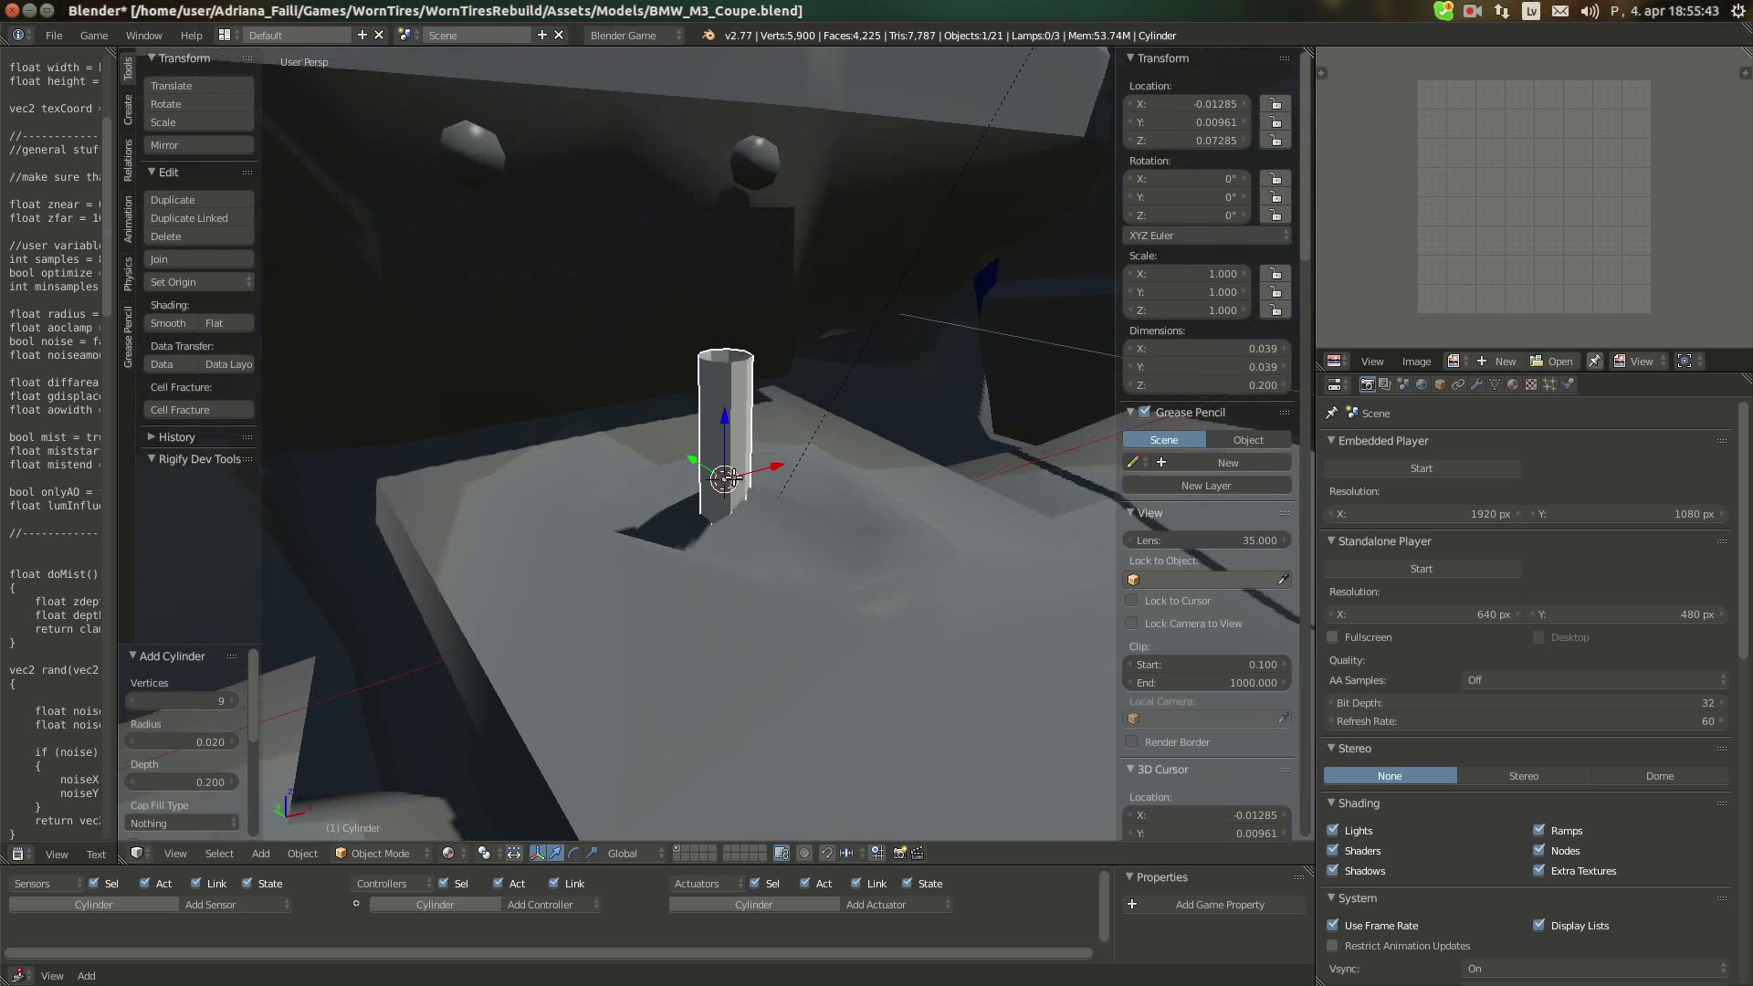
key(Tab)
drag(725, 433, 725, 357)
middle_drag(725, 360, 696, 407)
key(Tab)
key(Tab)
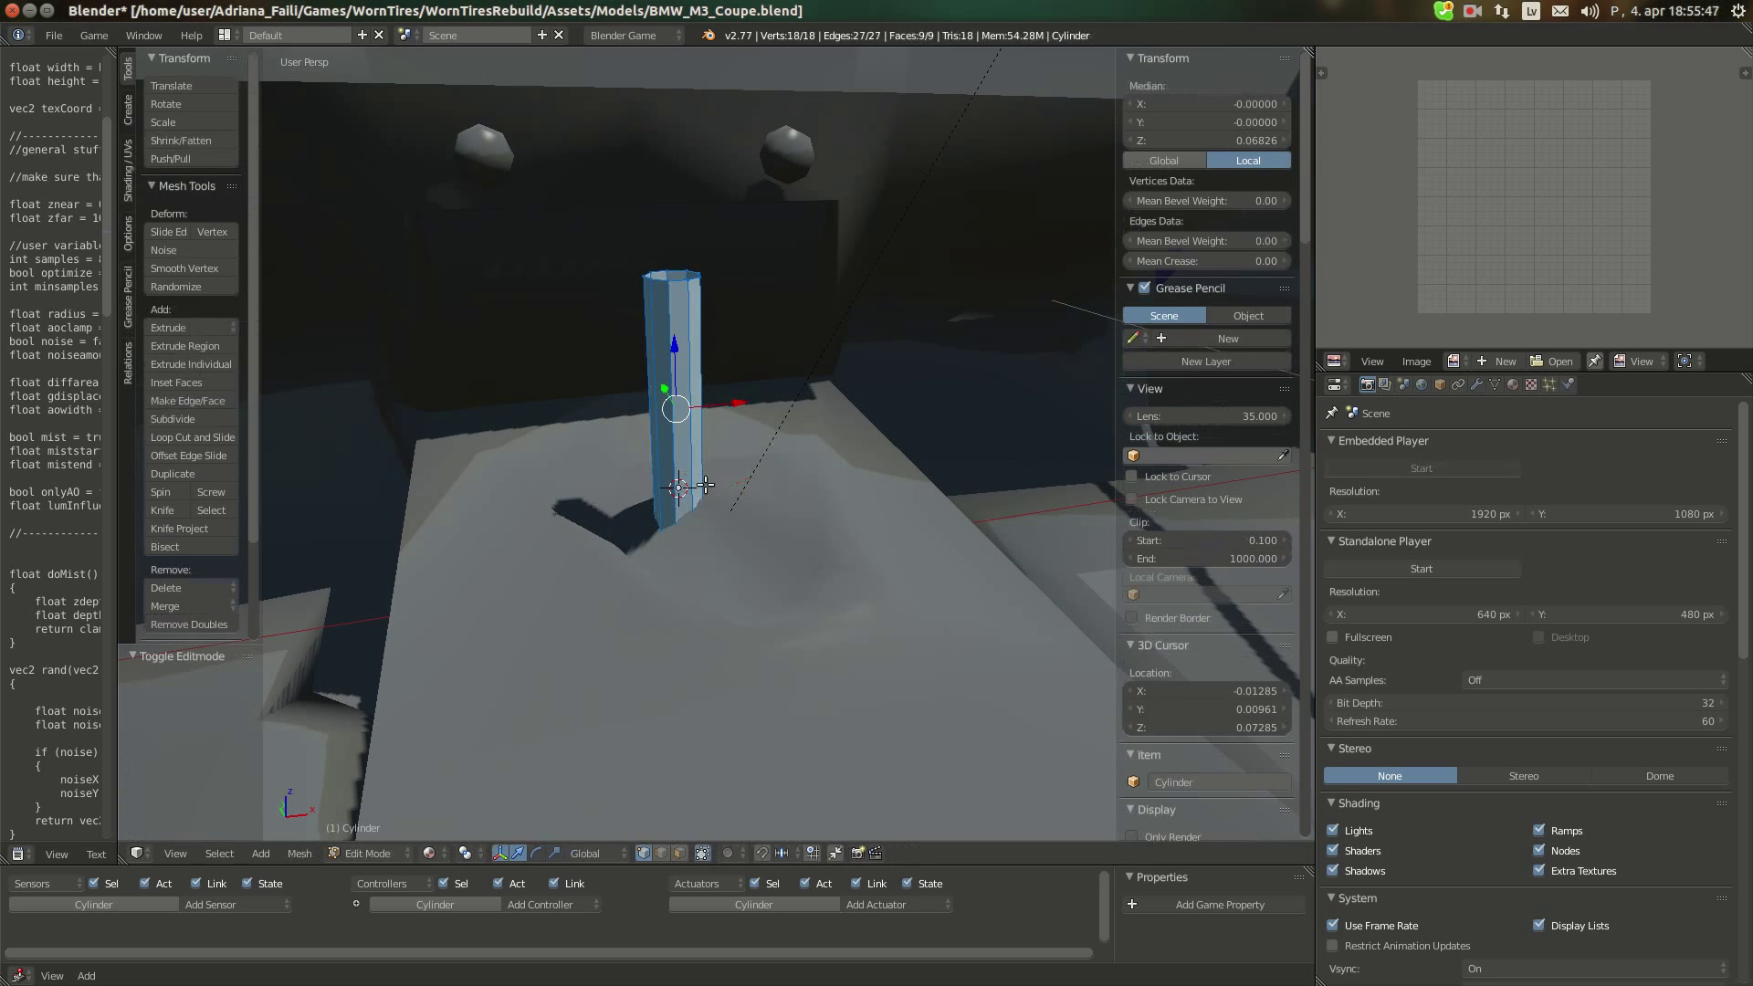
key(Tab)
click(166, 319)
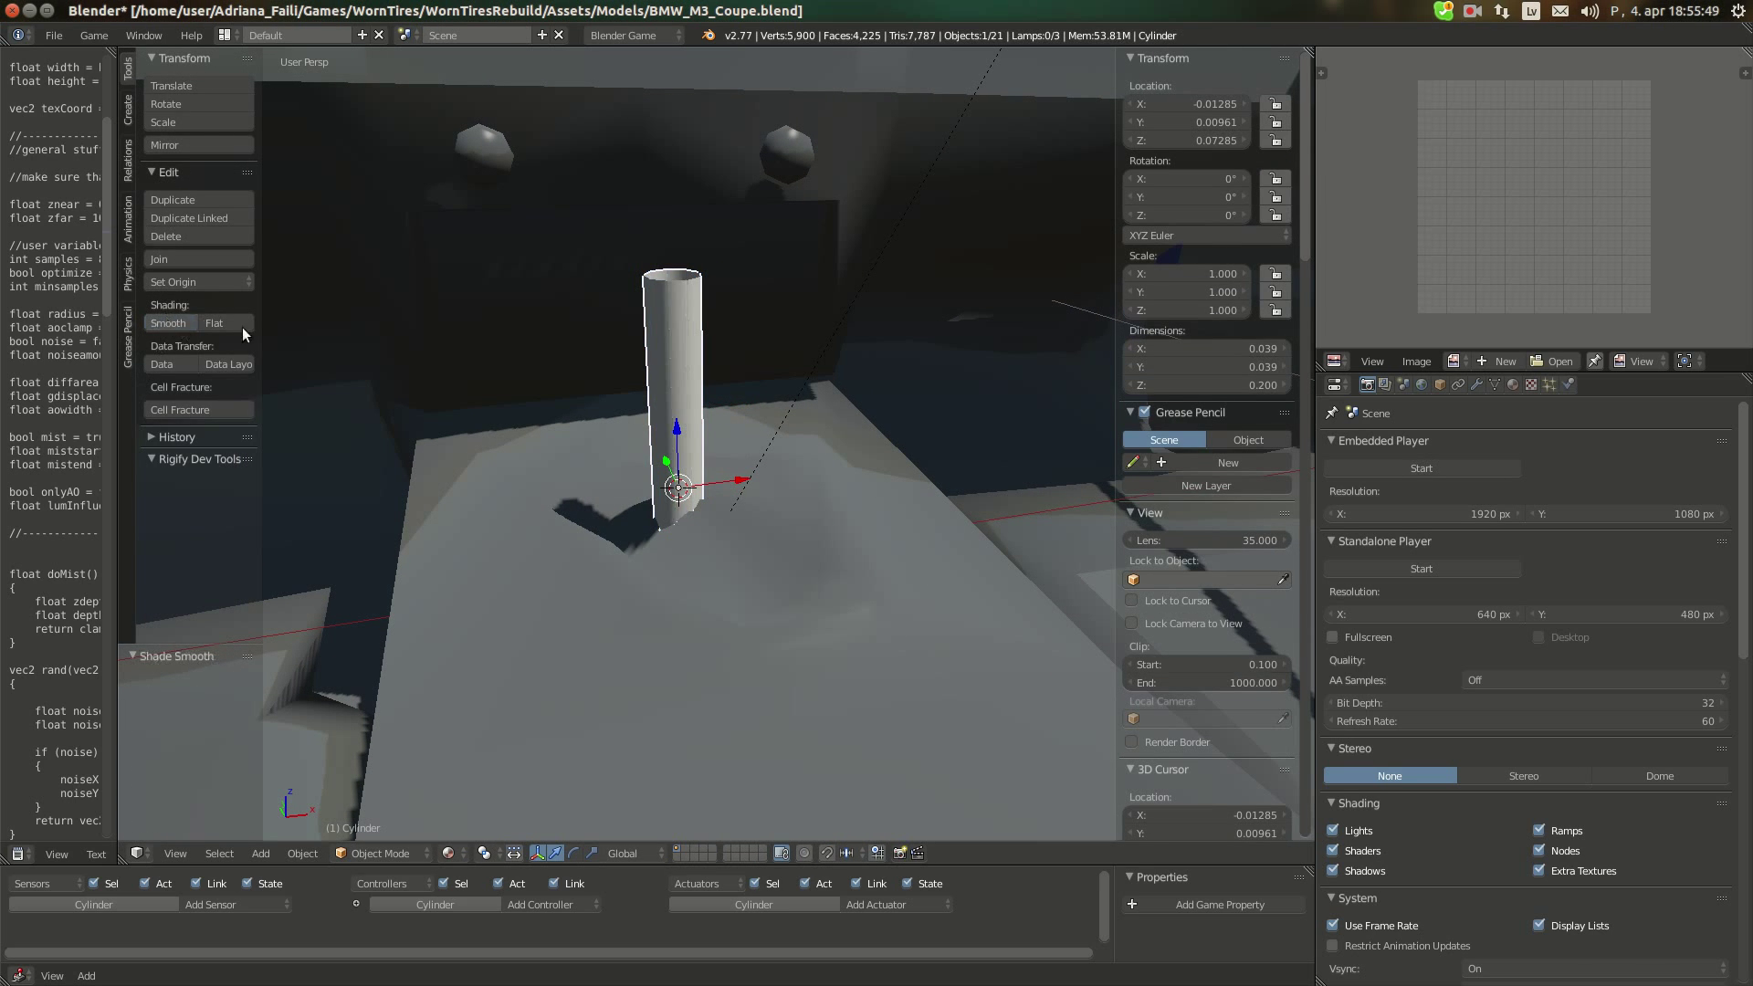
After checking the Chromium photo, close the cylinder's top by extruding its upper ring, merging it at center, and raising that vertex about 0.001
key(Tab)
shift+middle_drag(638, 267, 665, 332)
click(19, 154)
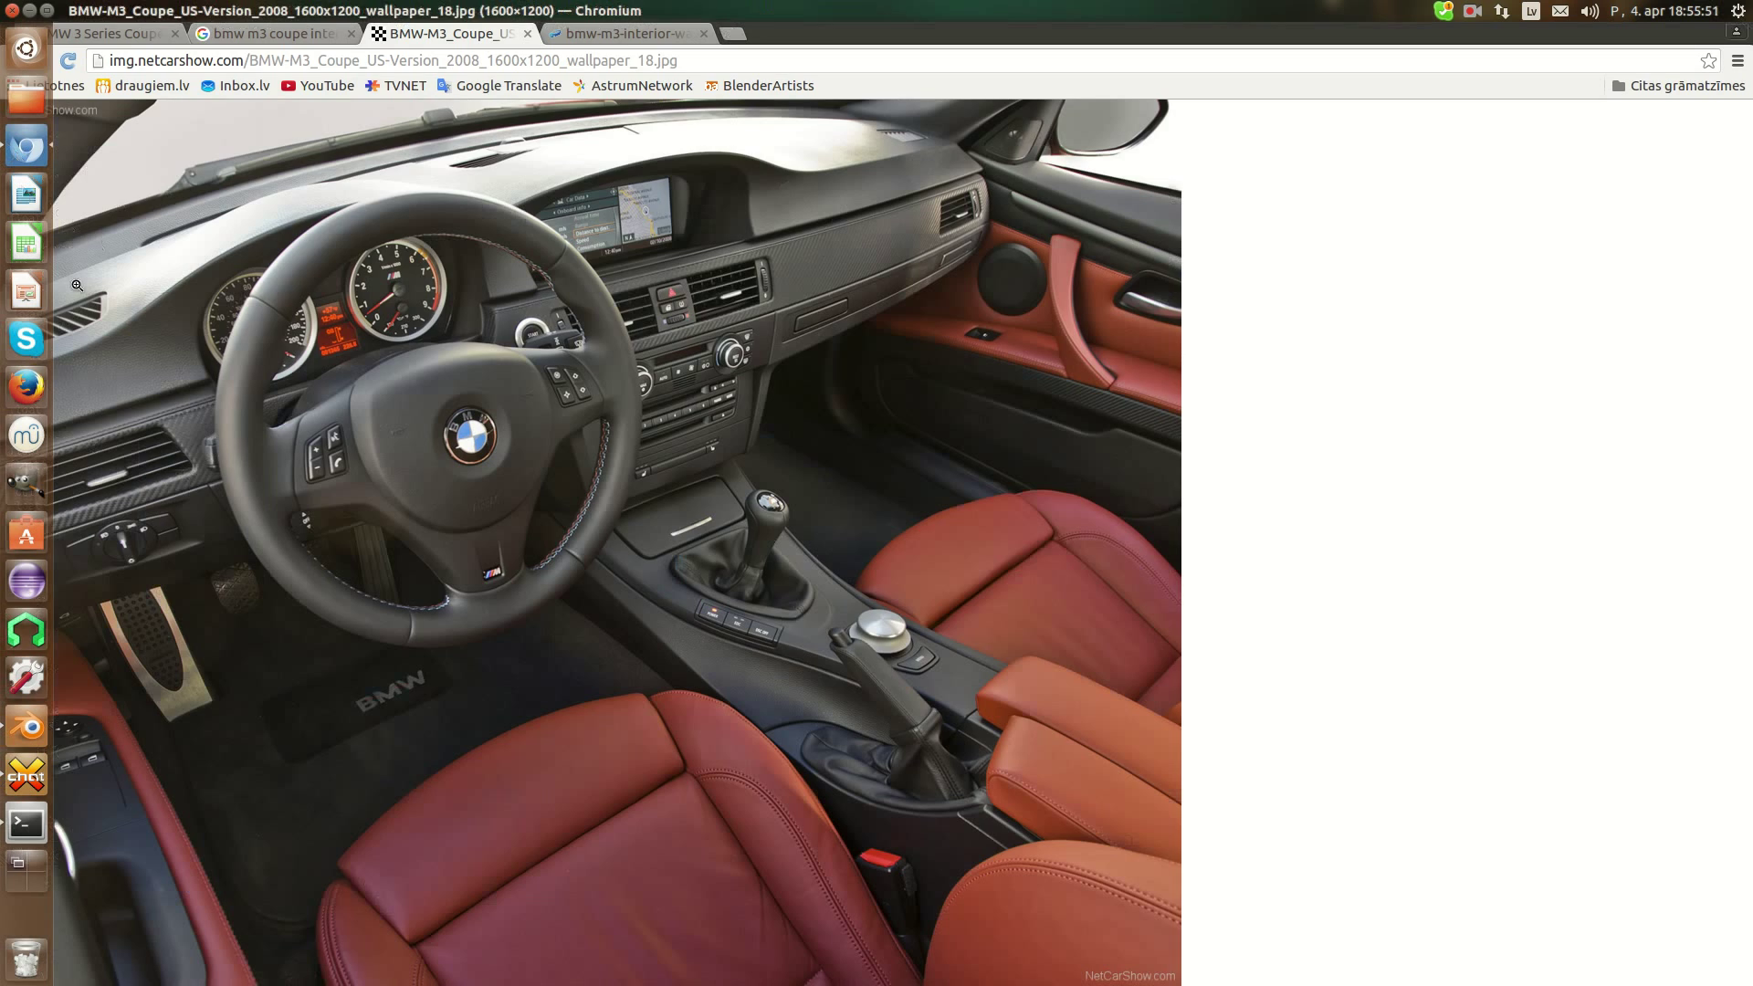
click(32, 722)
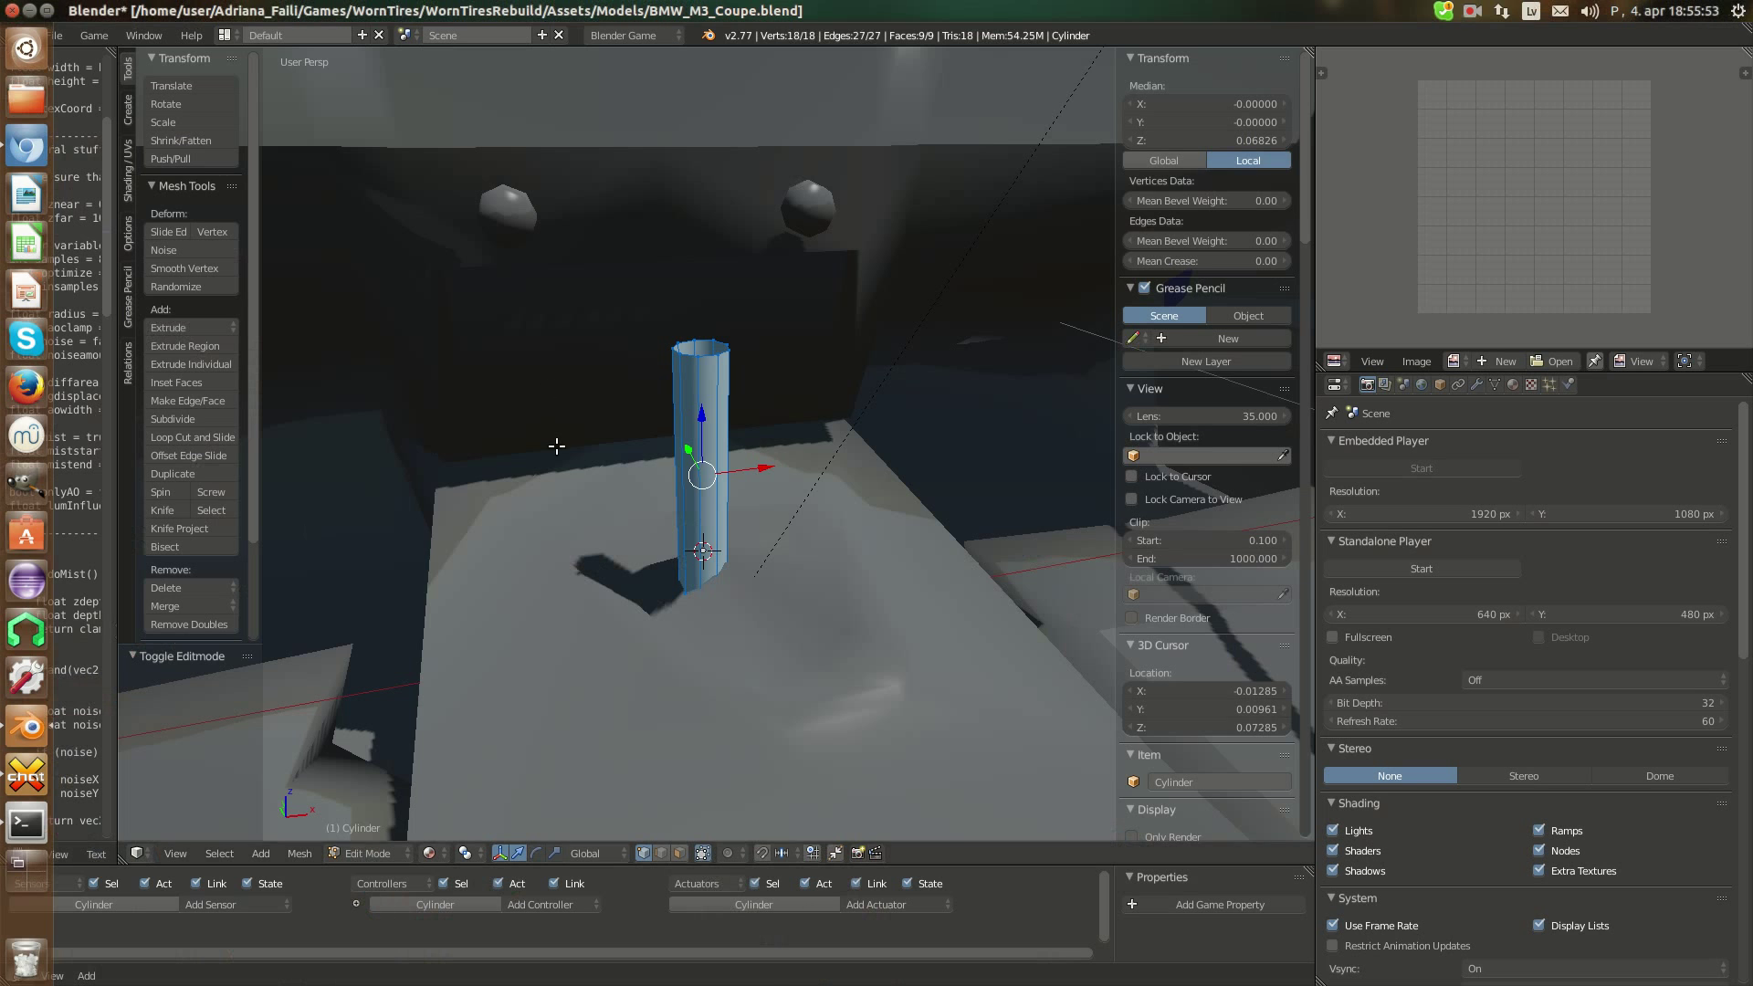
scroll(677, 641, up, 3)
right_click(684, 641)
shift+right_click(722, 632)
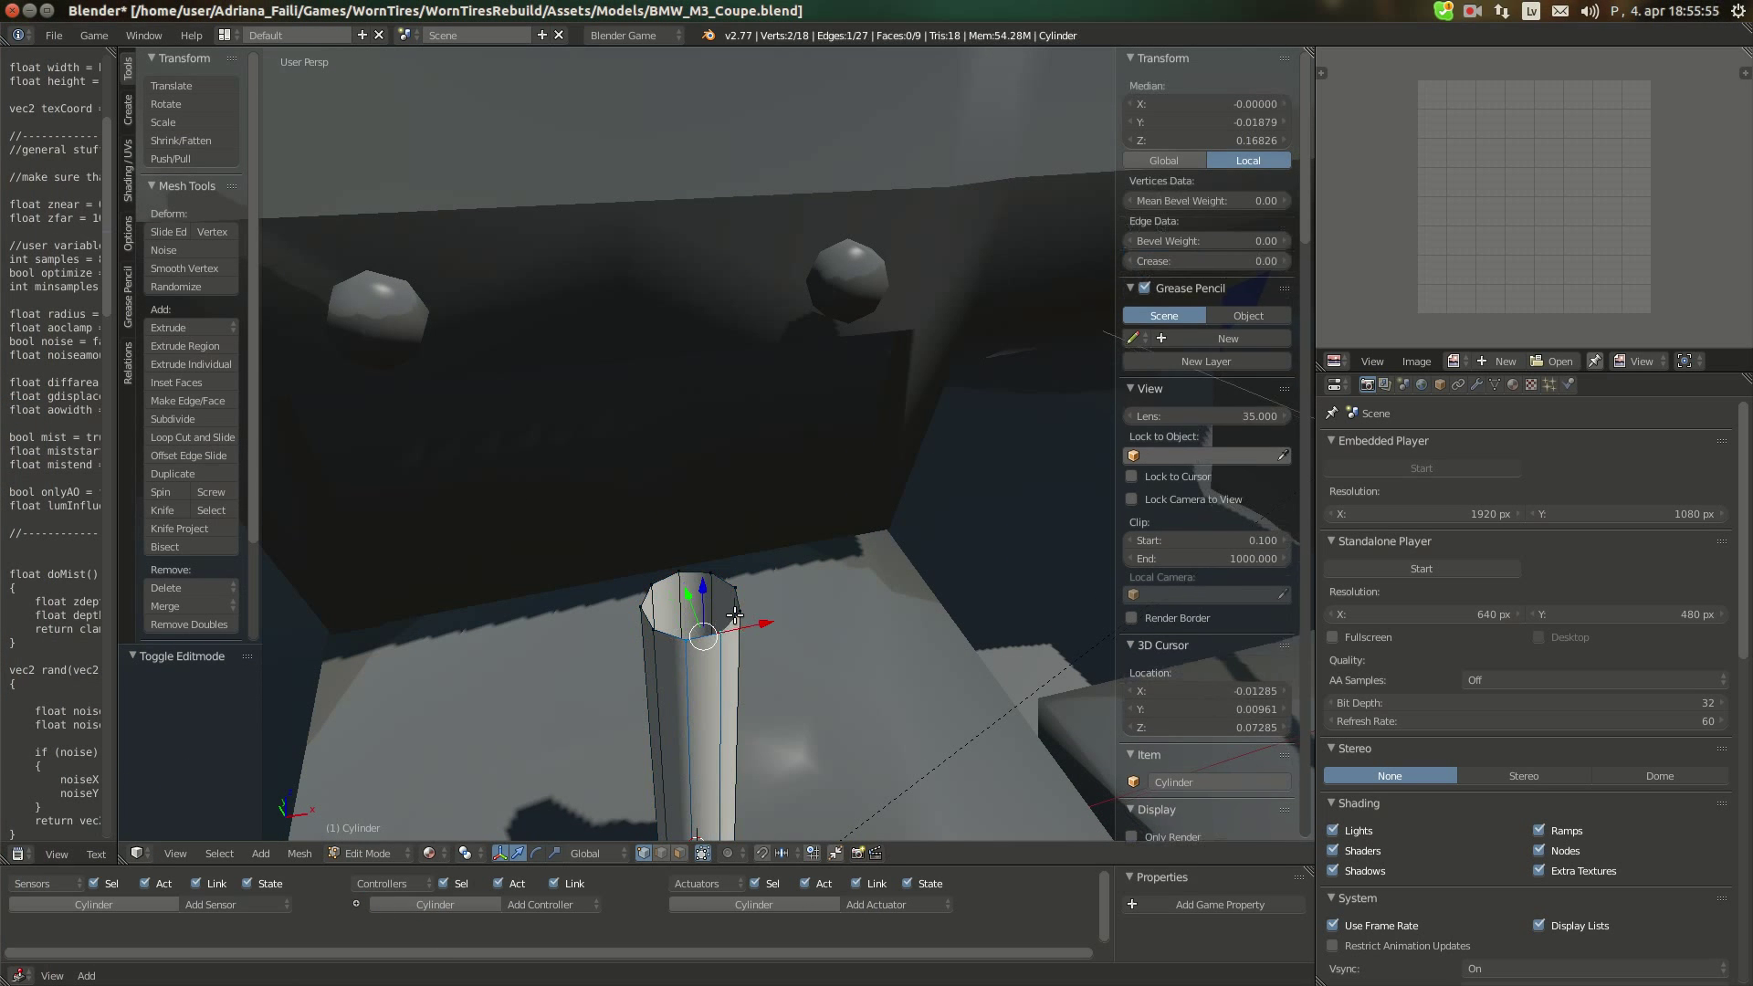
shift+right_click(737, 612)
shift+right_click(737, 589)
shift+right_click(712, 575)
shift+right_click(684, 569)
shift+right_click(656, 577)
shift+right_click(641, 598)
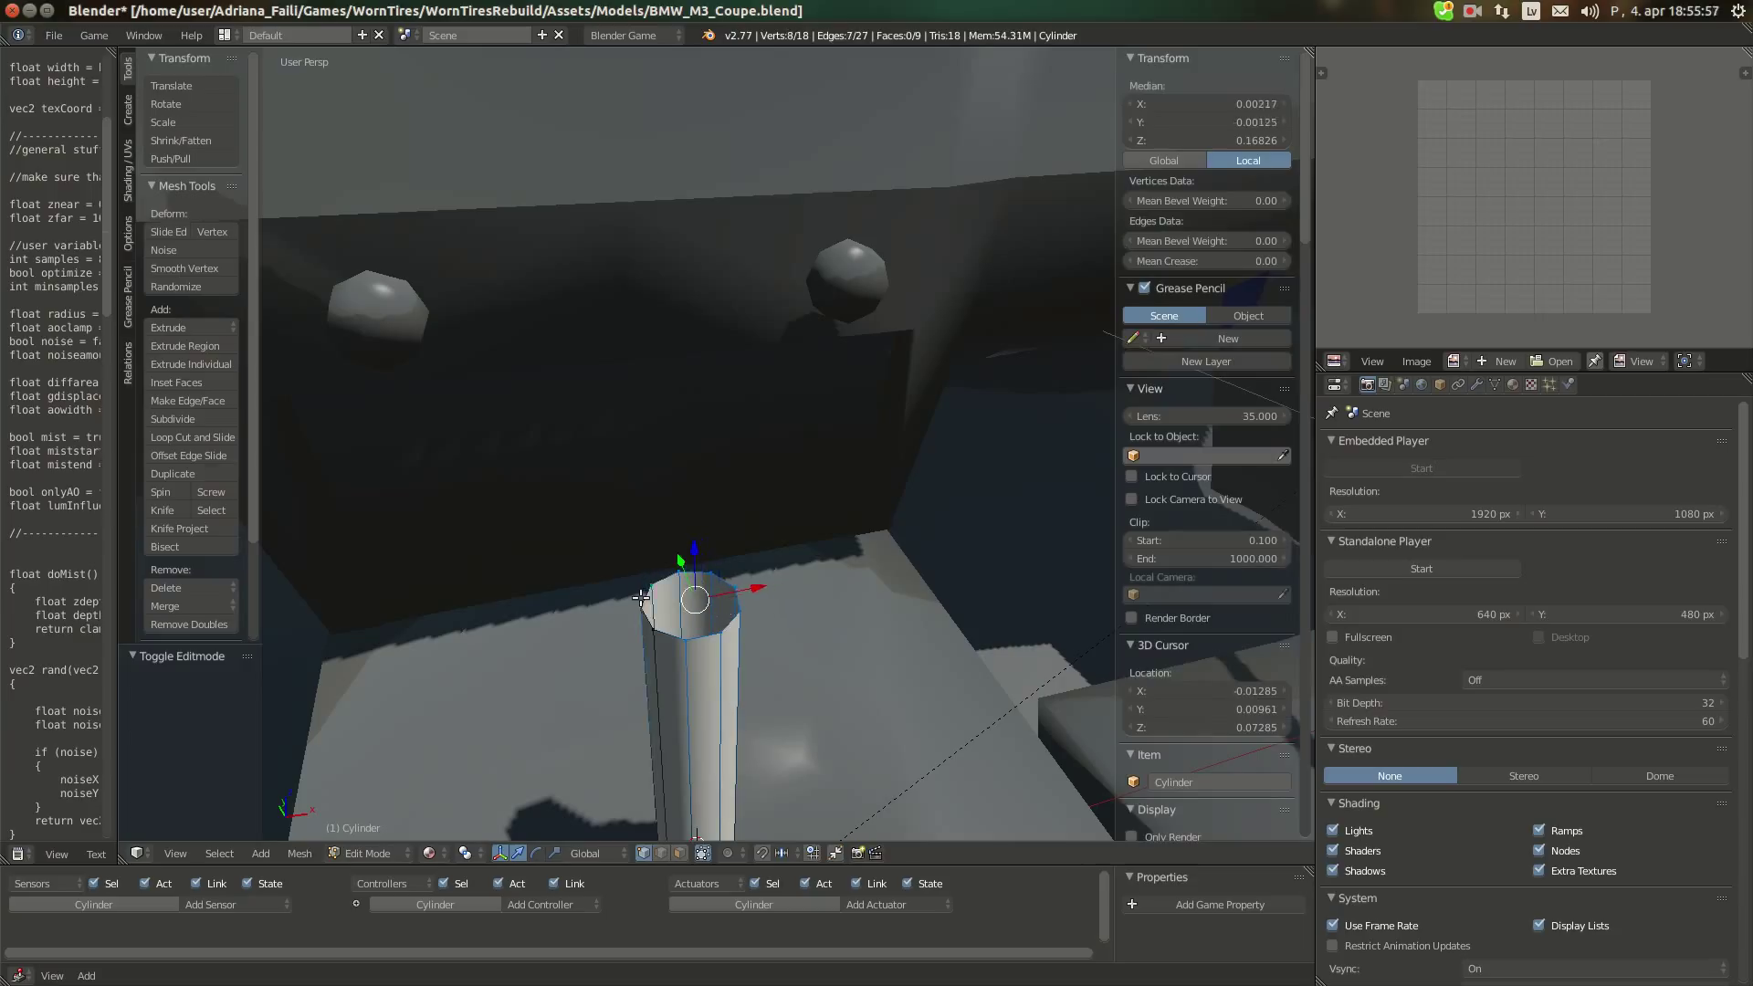
key(e)
key(s)
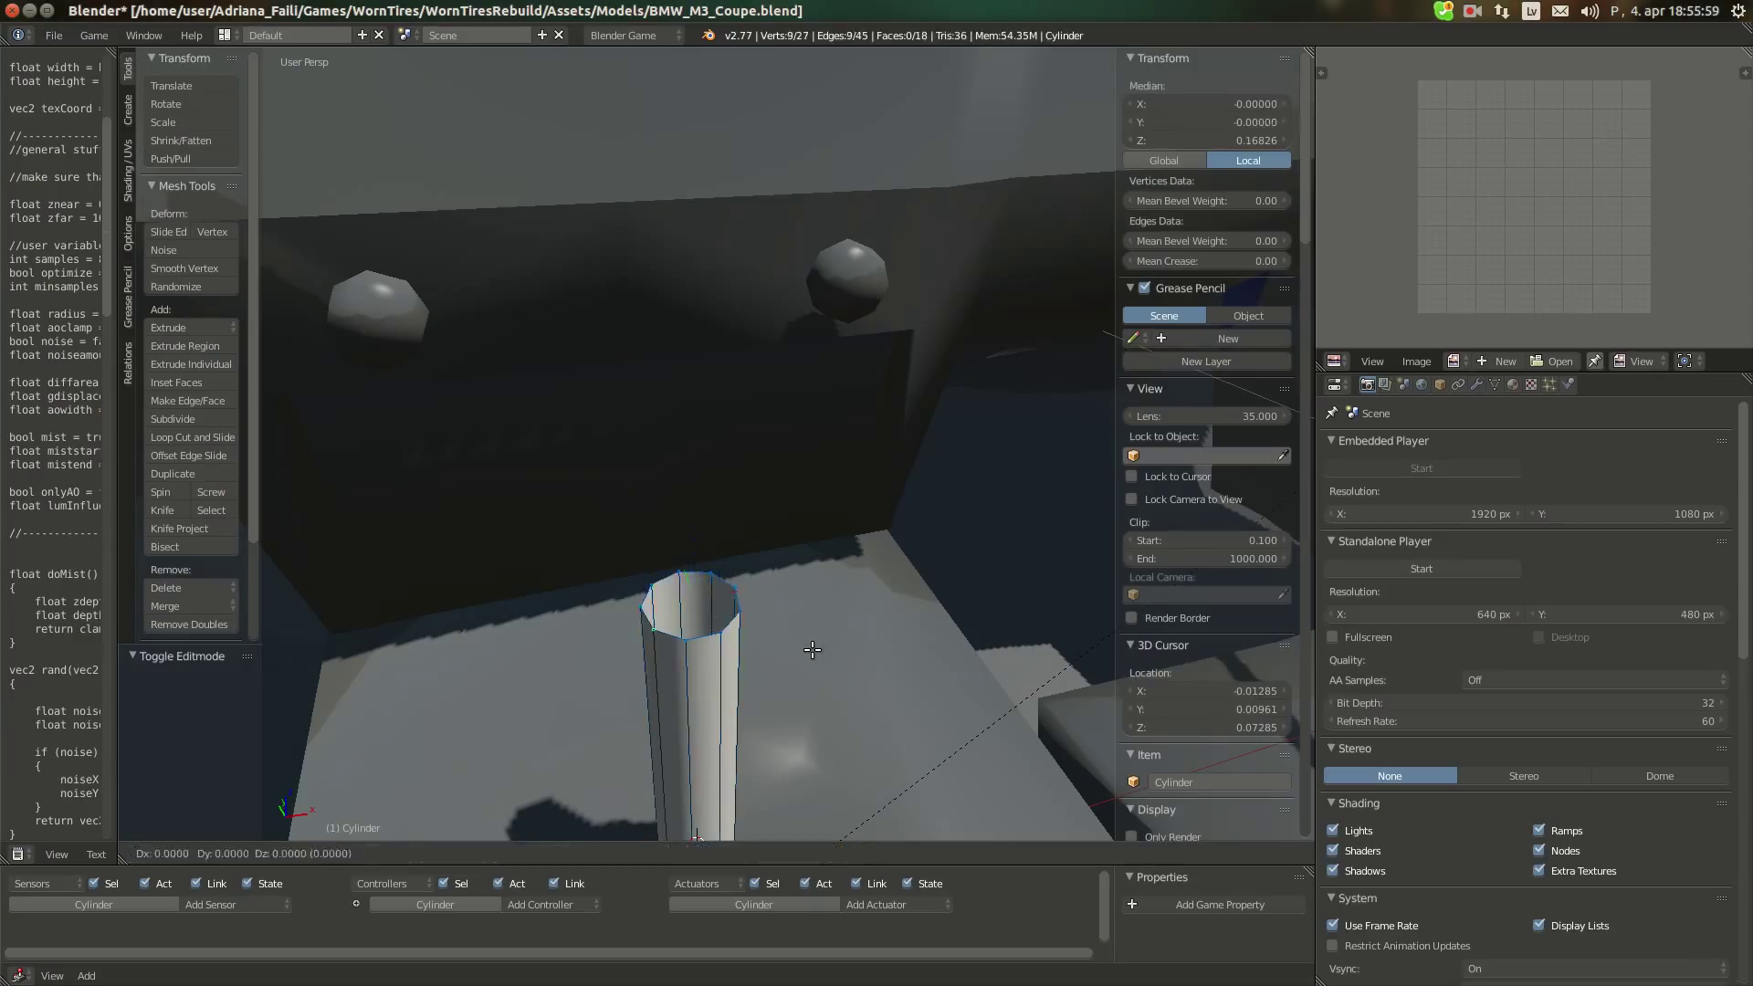
click(786, 639)
key(alt+m)
click(741, 640)
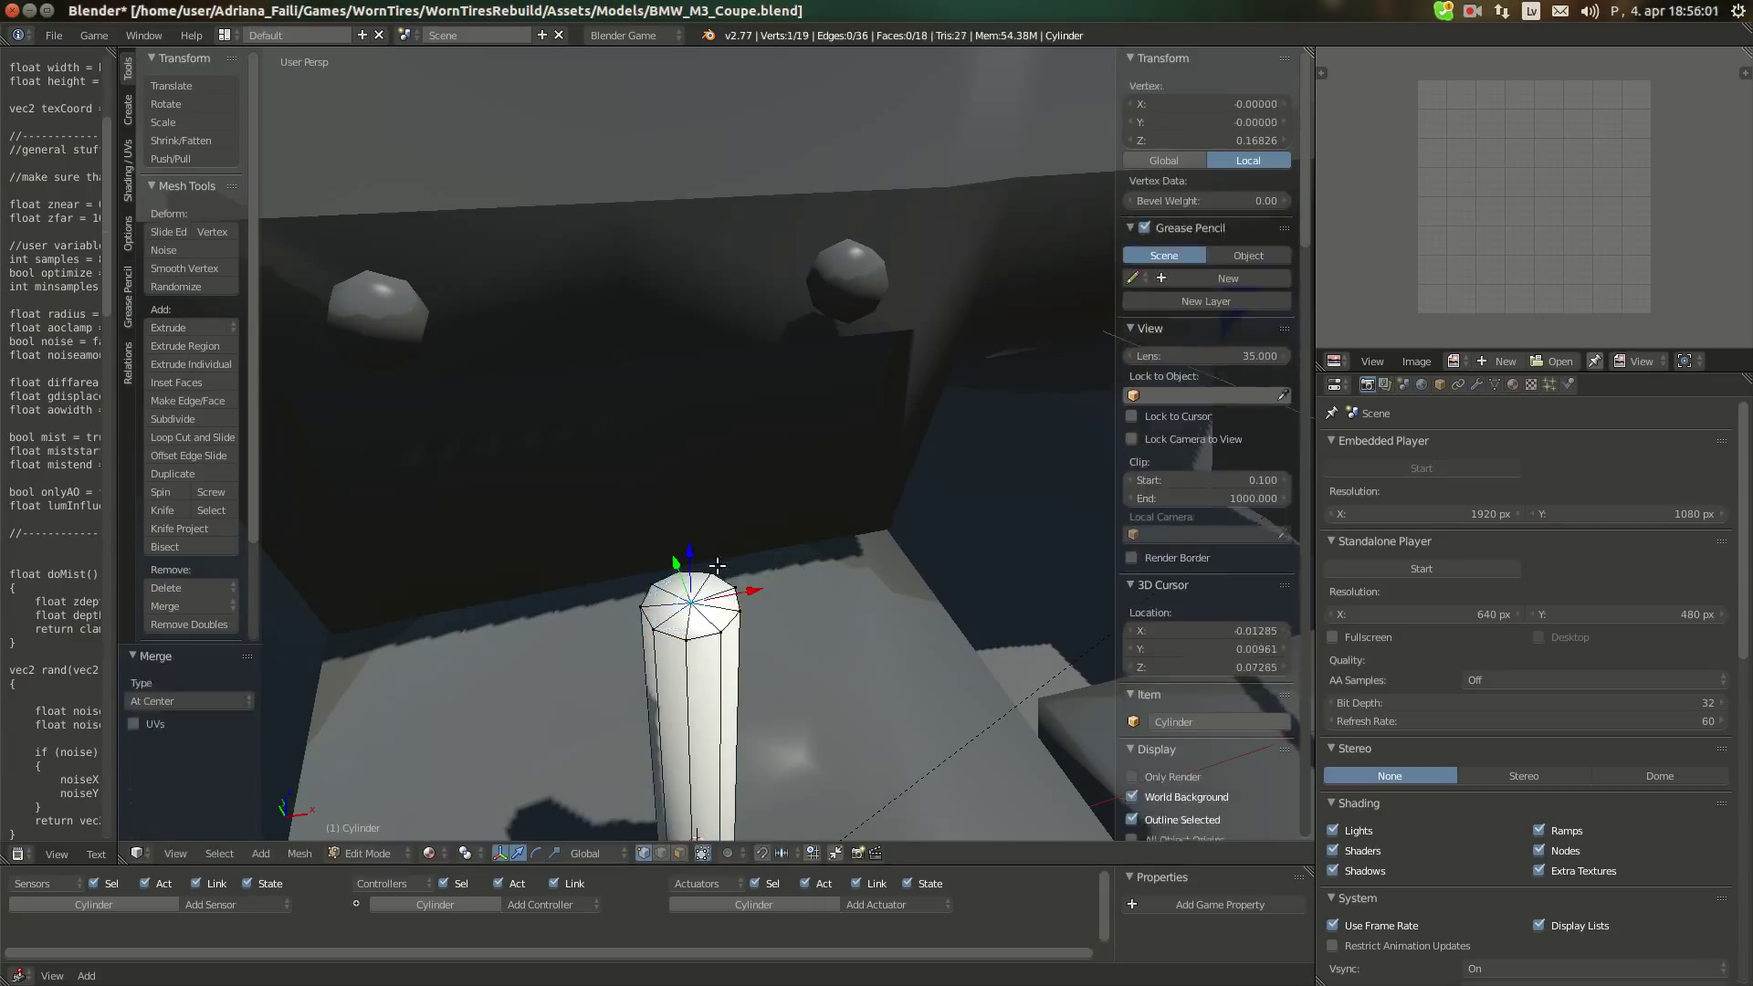
drag(691, 569, 692, 551)
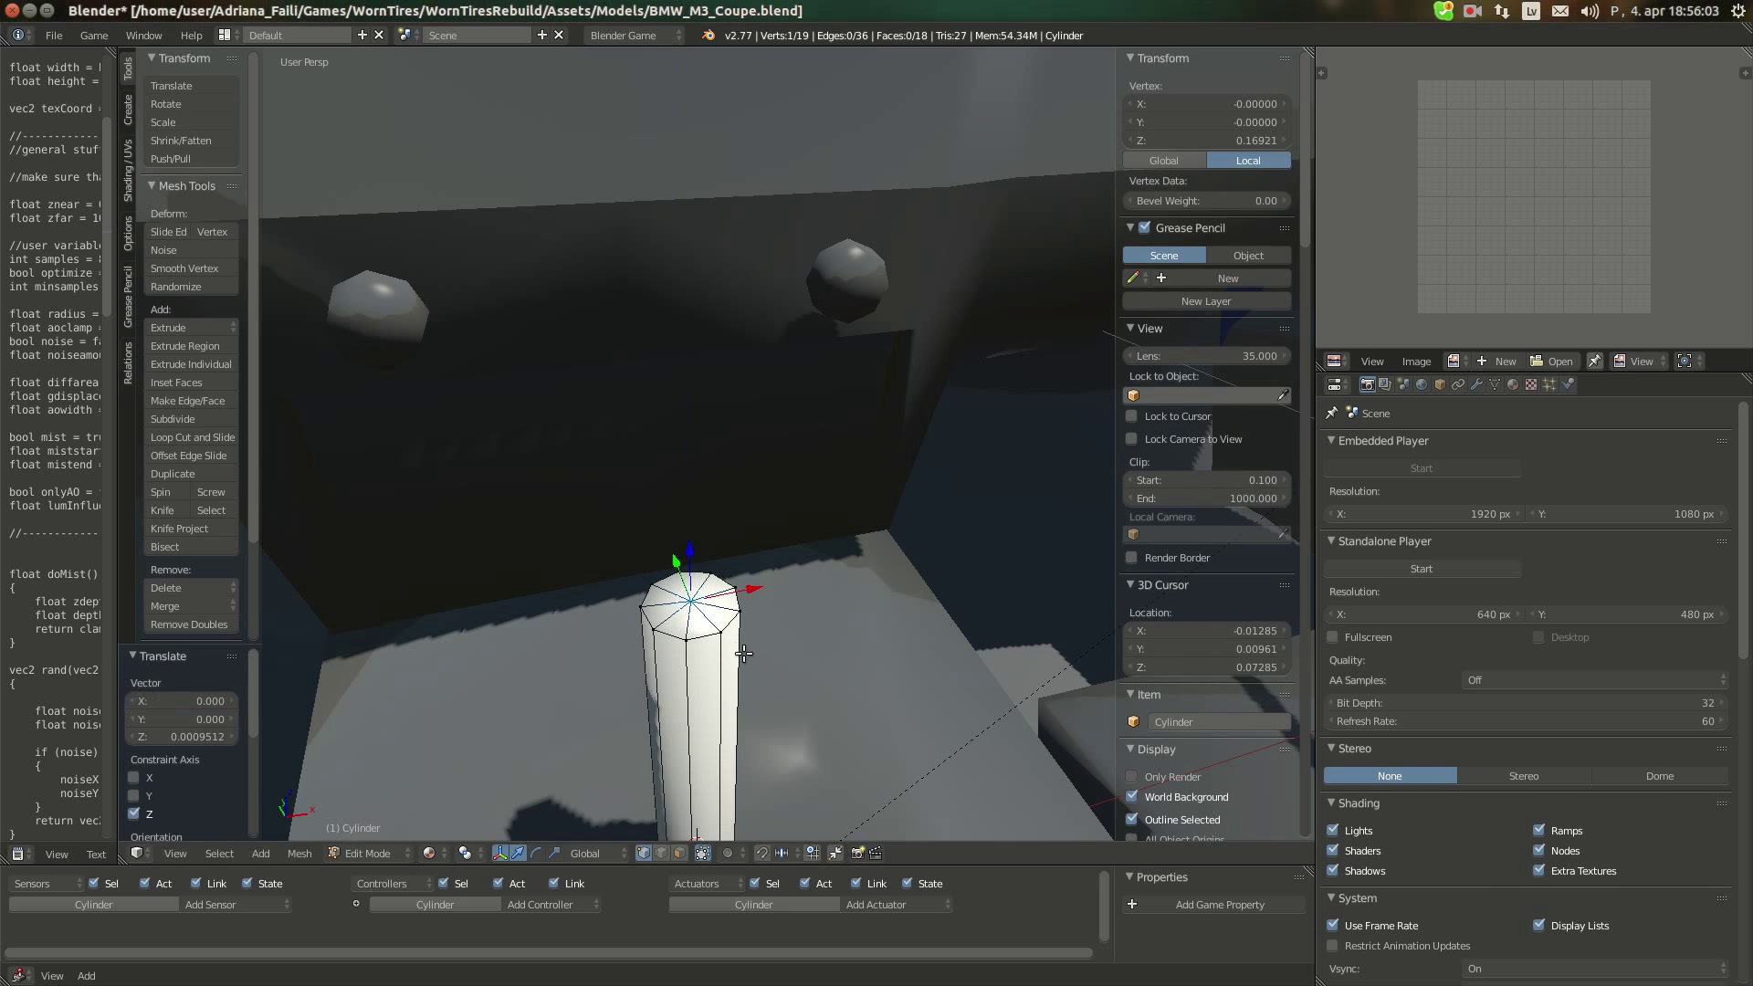
Following the Chromium photo, add a loop cut to the lever's lower part at local Z about 0.034, and scale it to about 0.725
scroll(745, 654, down, 2)
shift+middle_drag(691, 659, 707, 581)
mouse_move(1, 252)
click(22, 151)
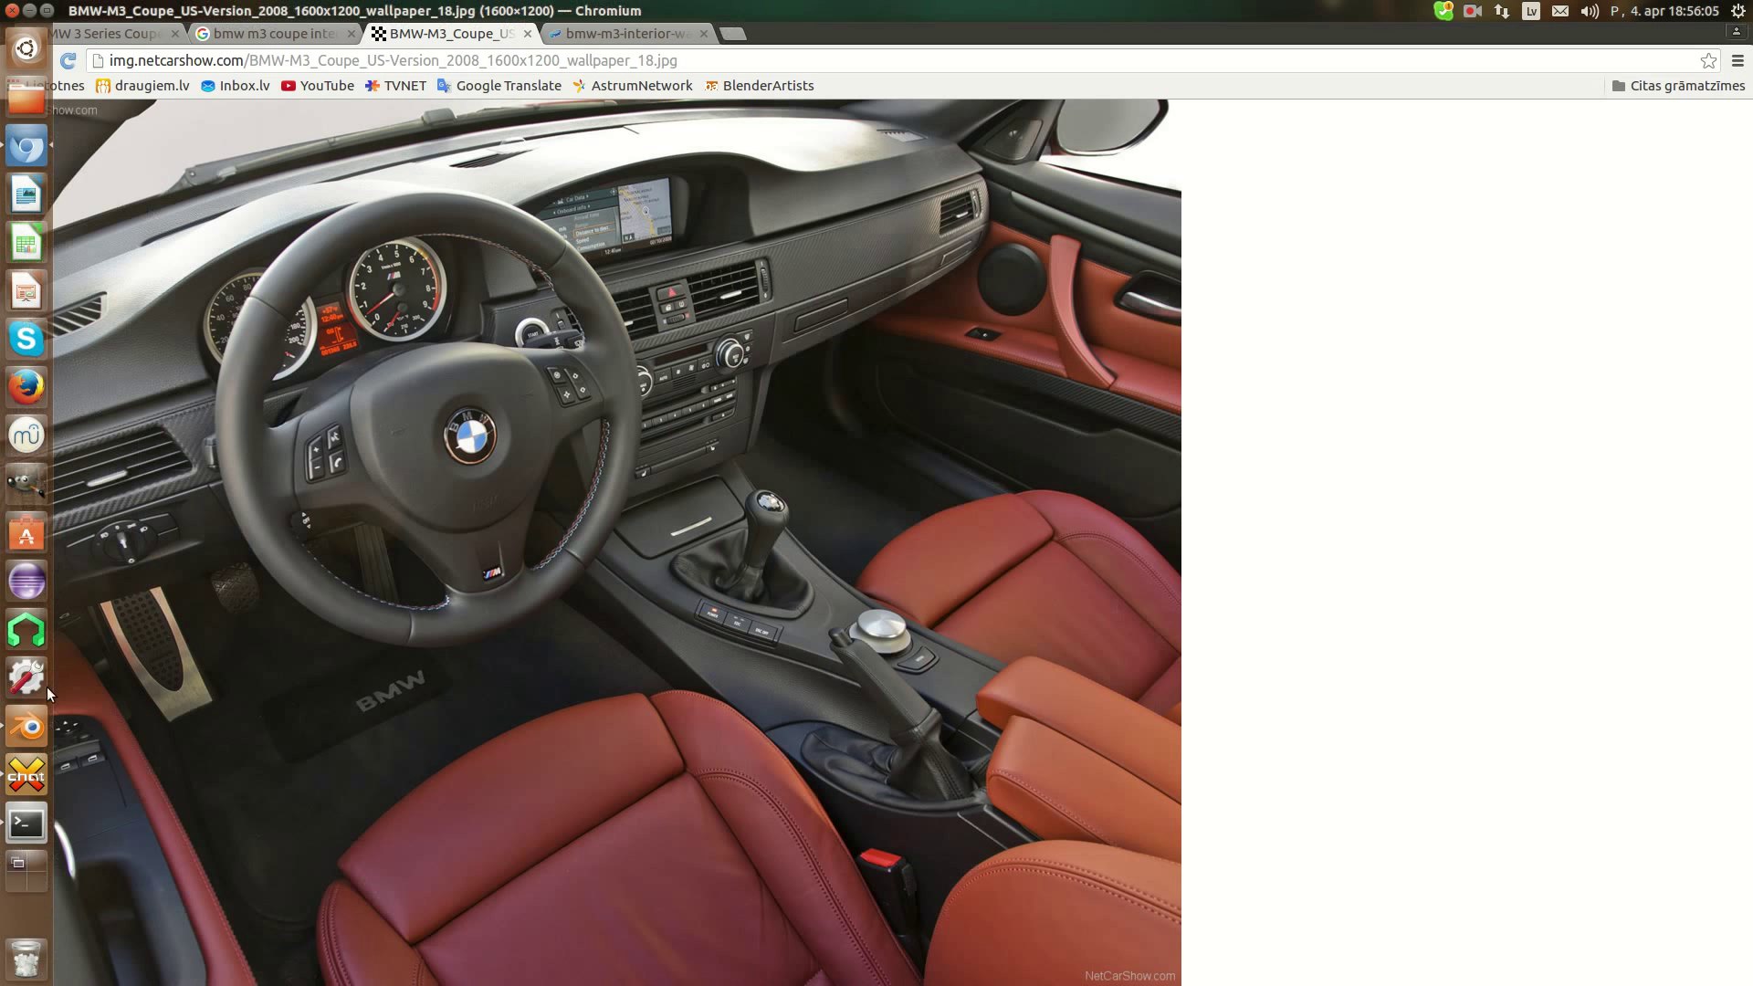
click(28, 724)
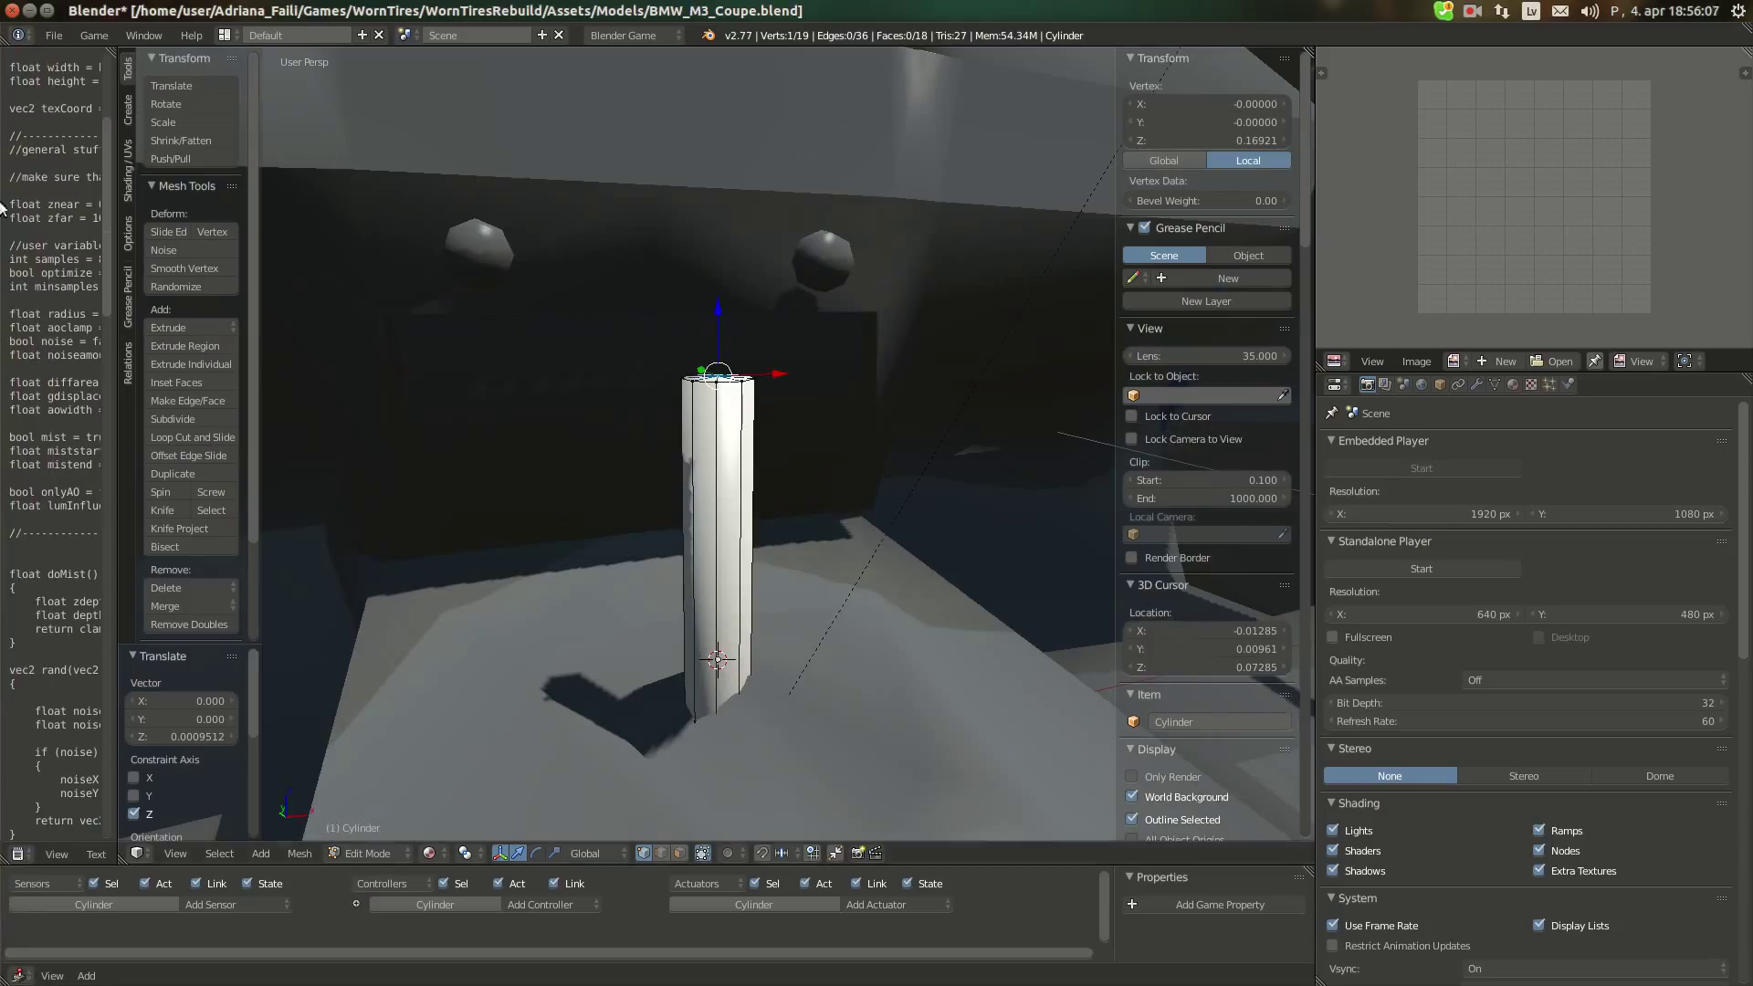
key(a)
key(ctrl+r)
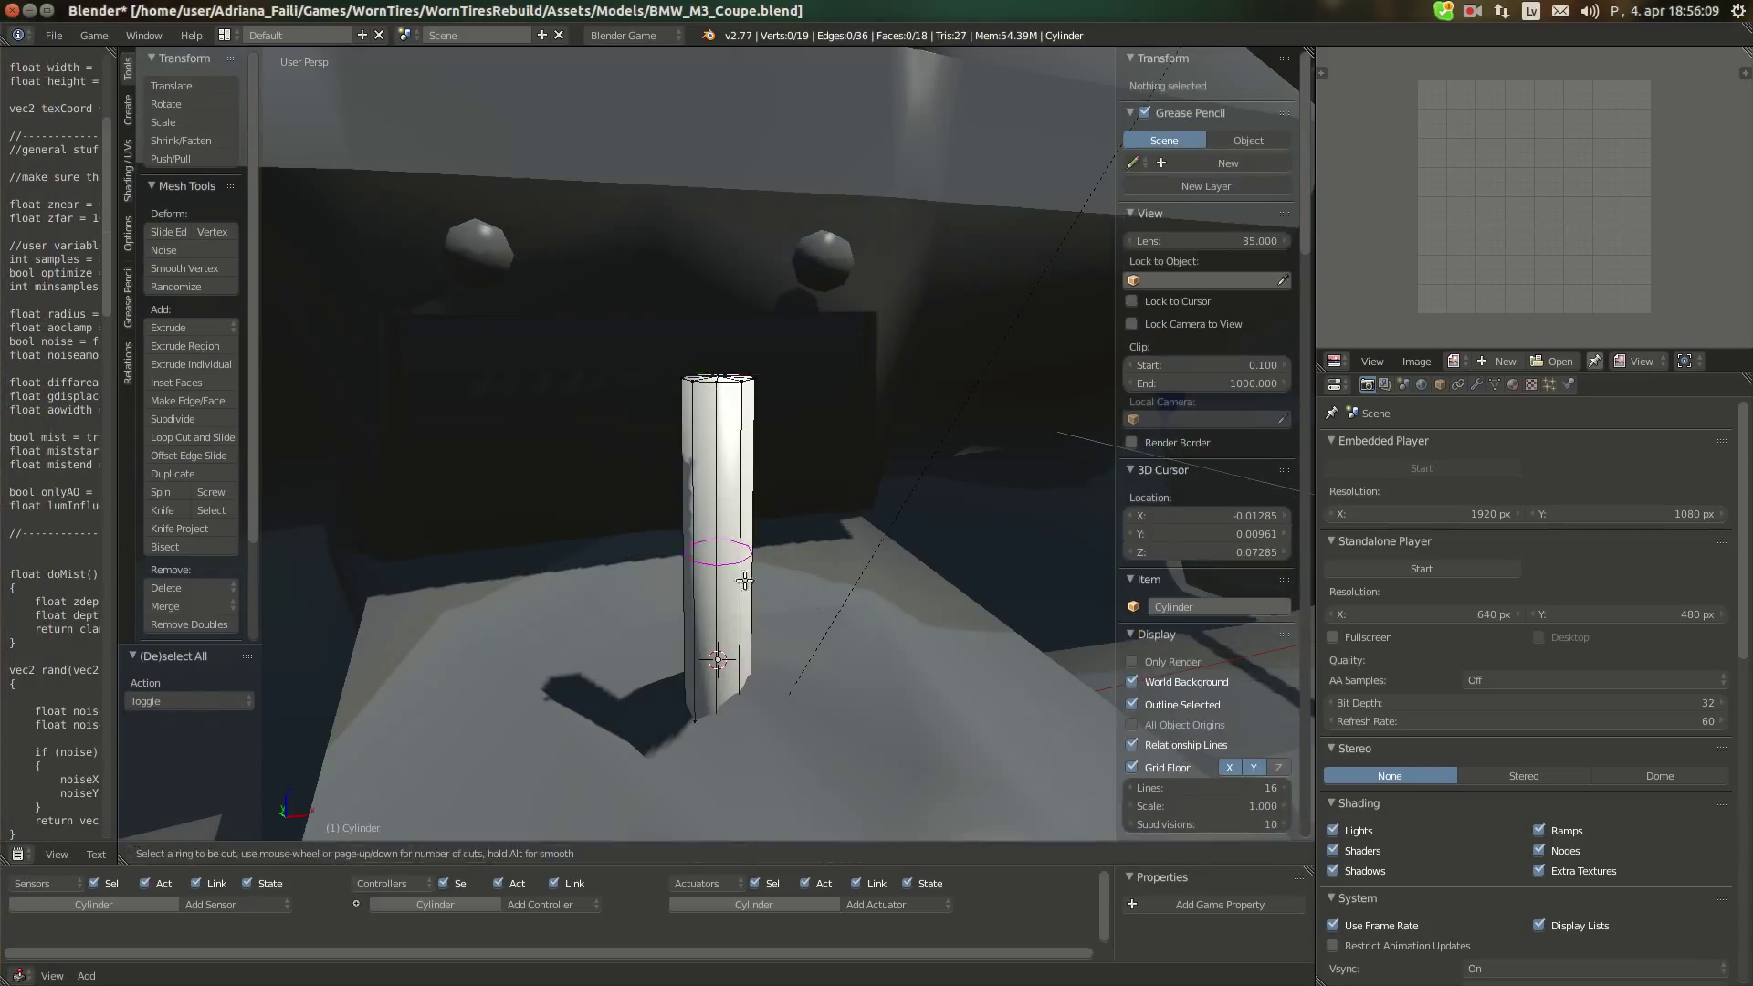
click(731, 589)
click(732, 590)
key(s)
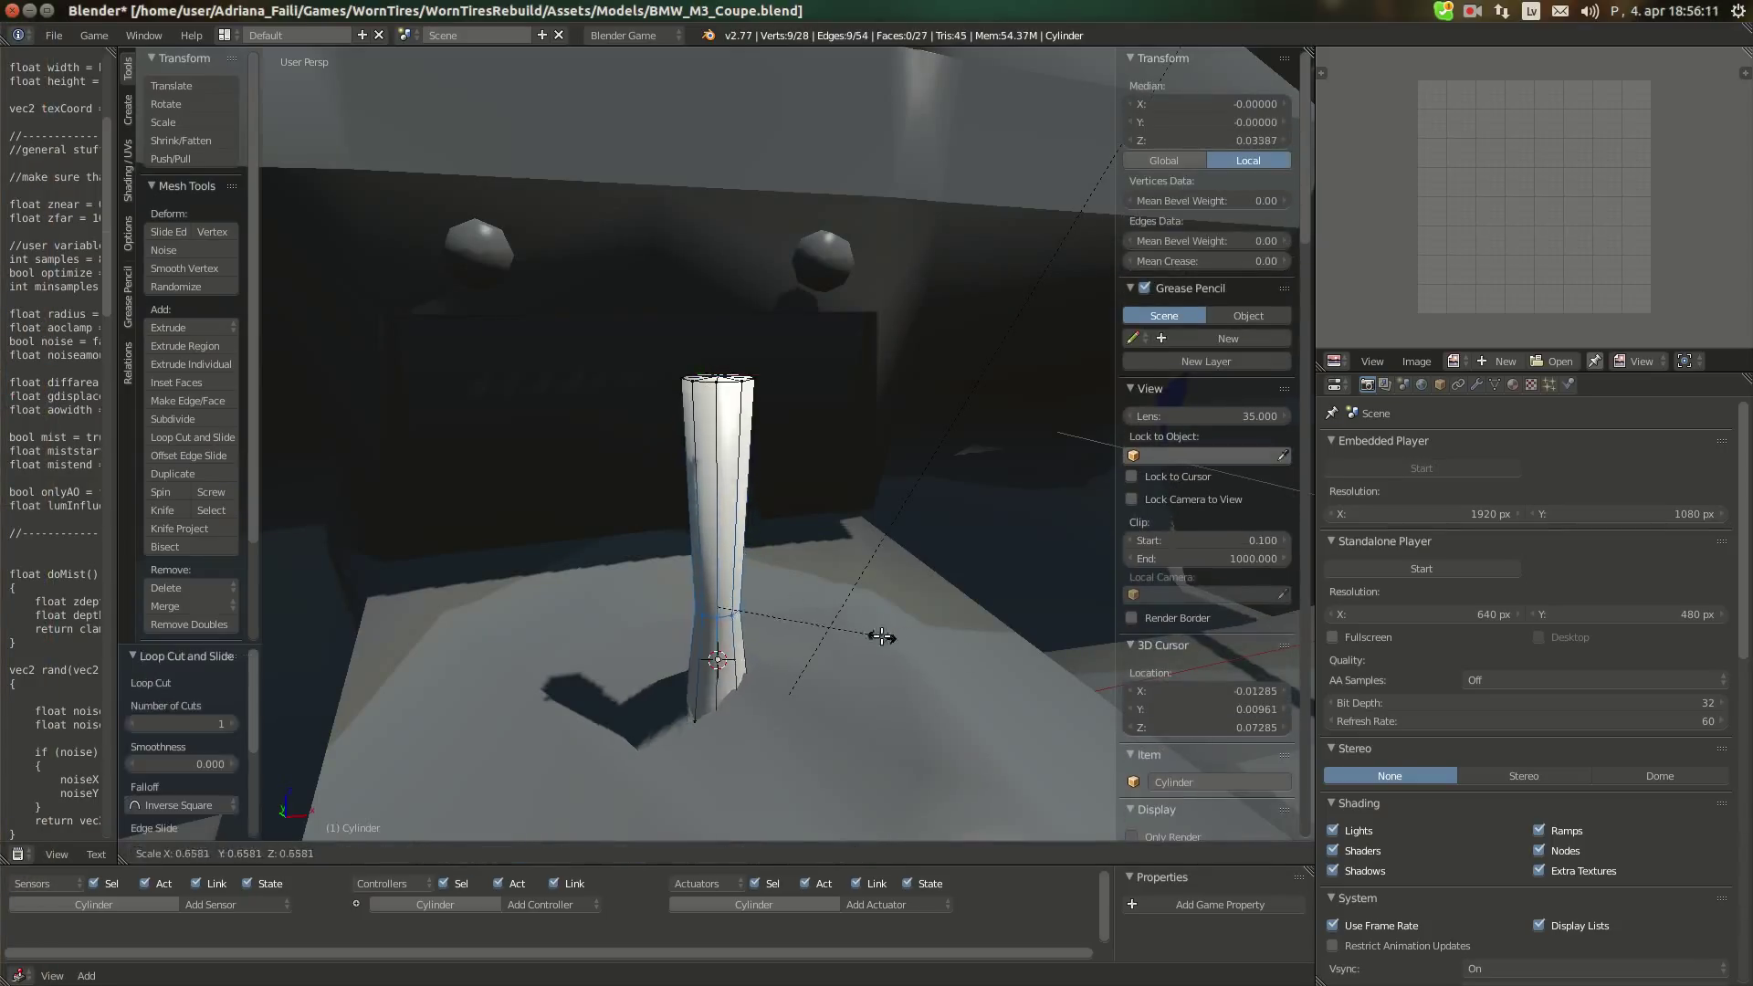
click(896, 648)
Compare with the gear lever in the Chromium photo, and add a second loop cut around the middle of the lever cylinder
click(18, 149)
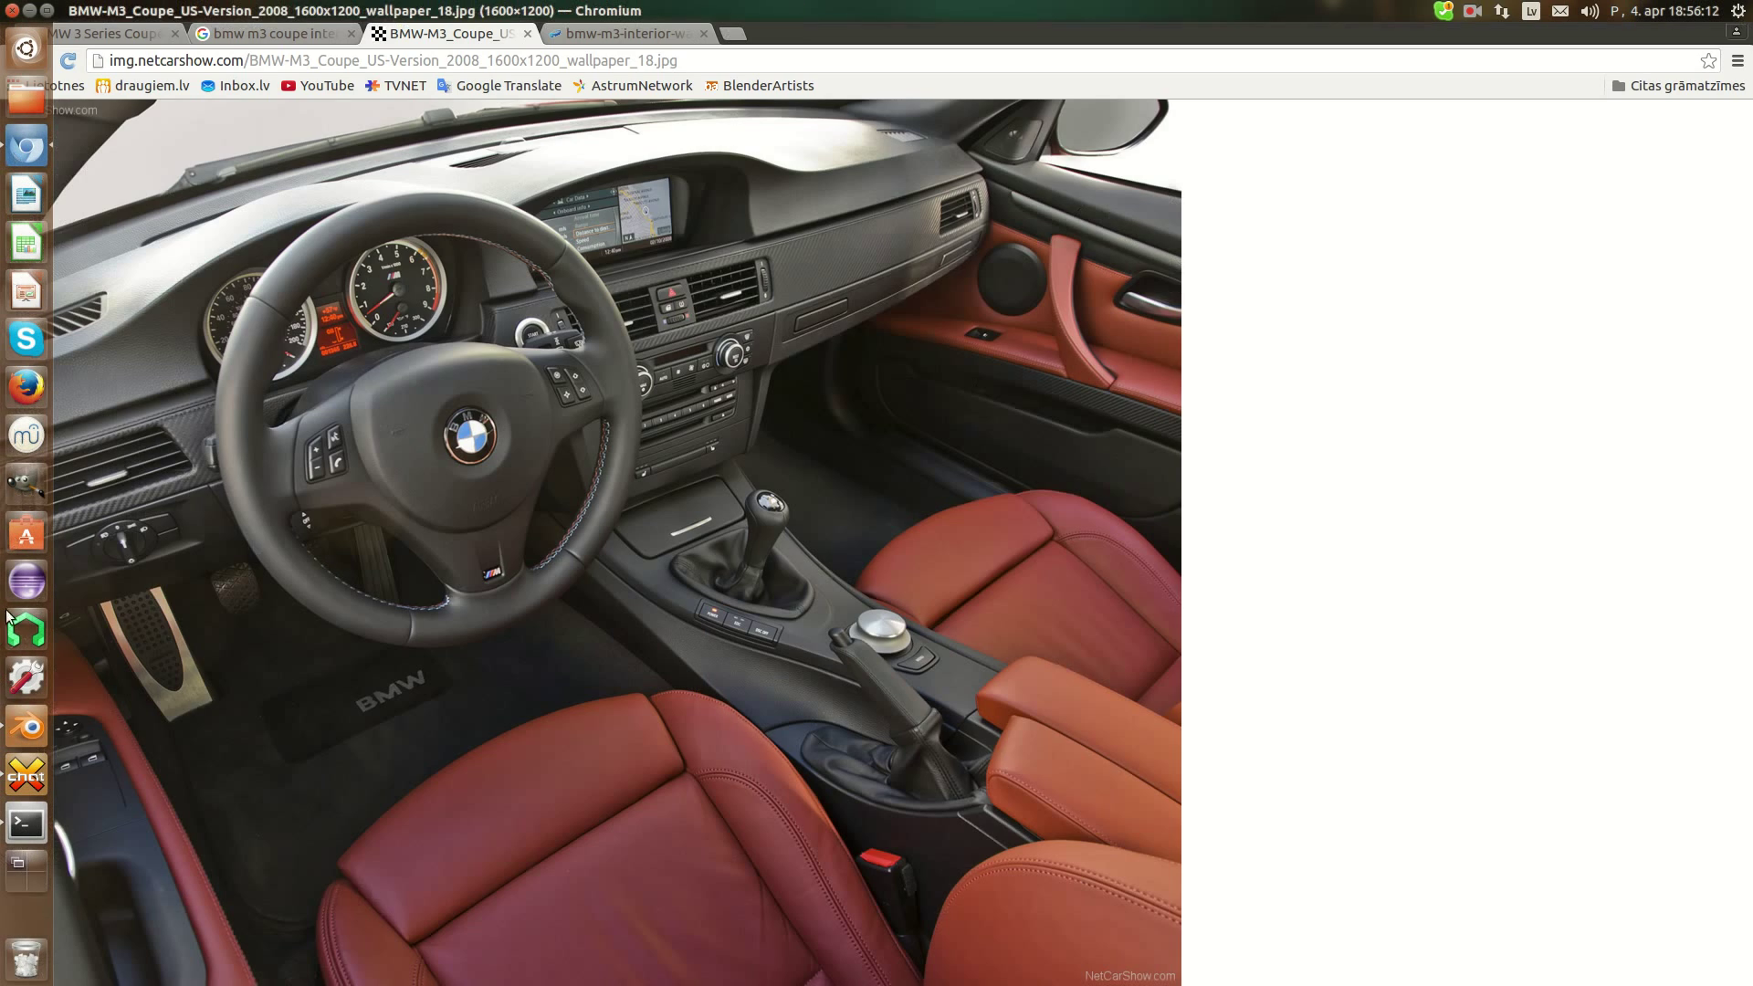
click(26, 728)
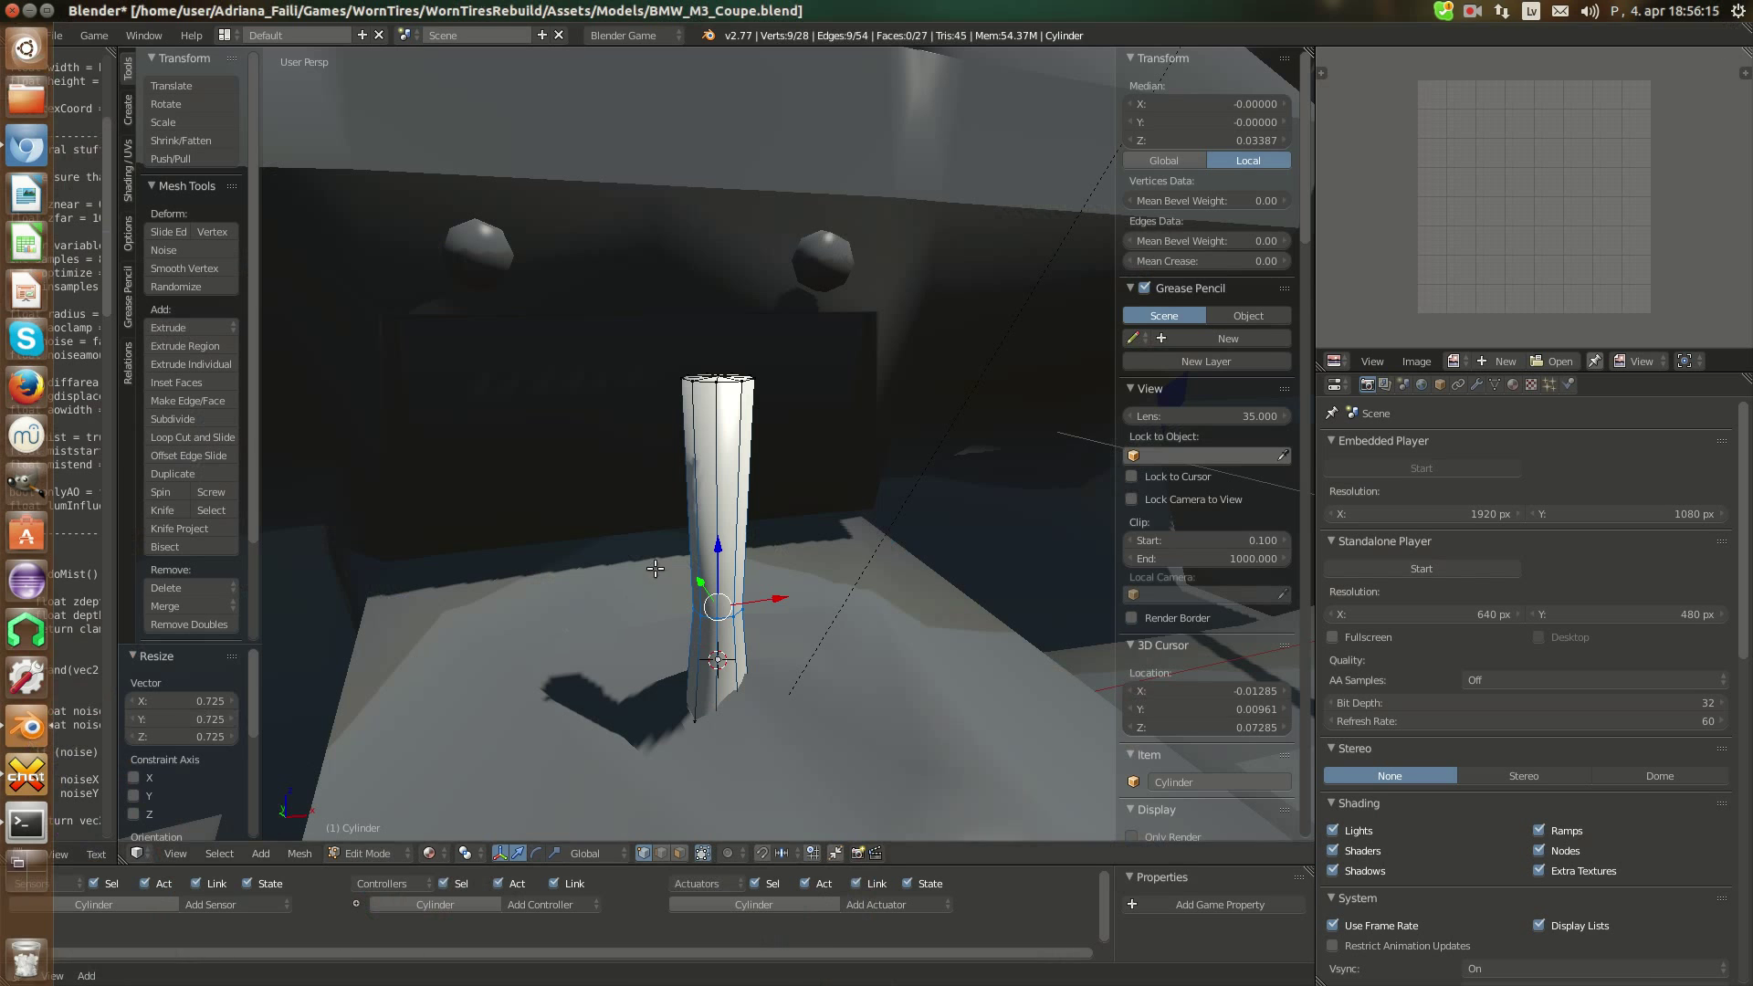
key(ctrl+r)
click(752, 511)
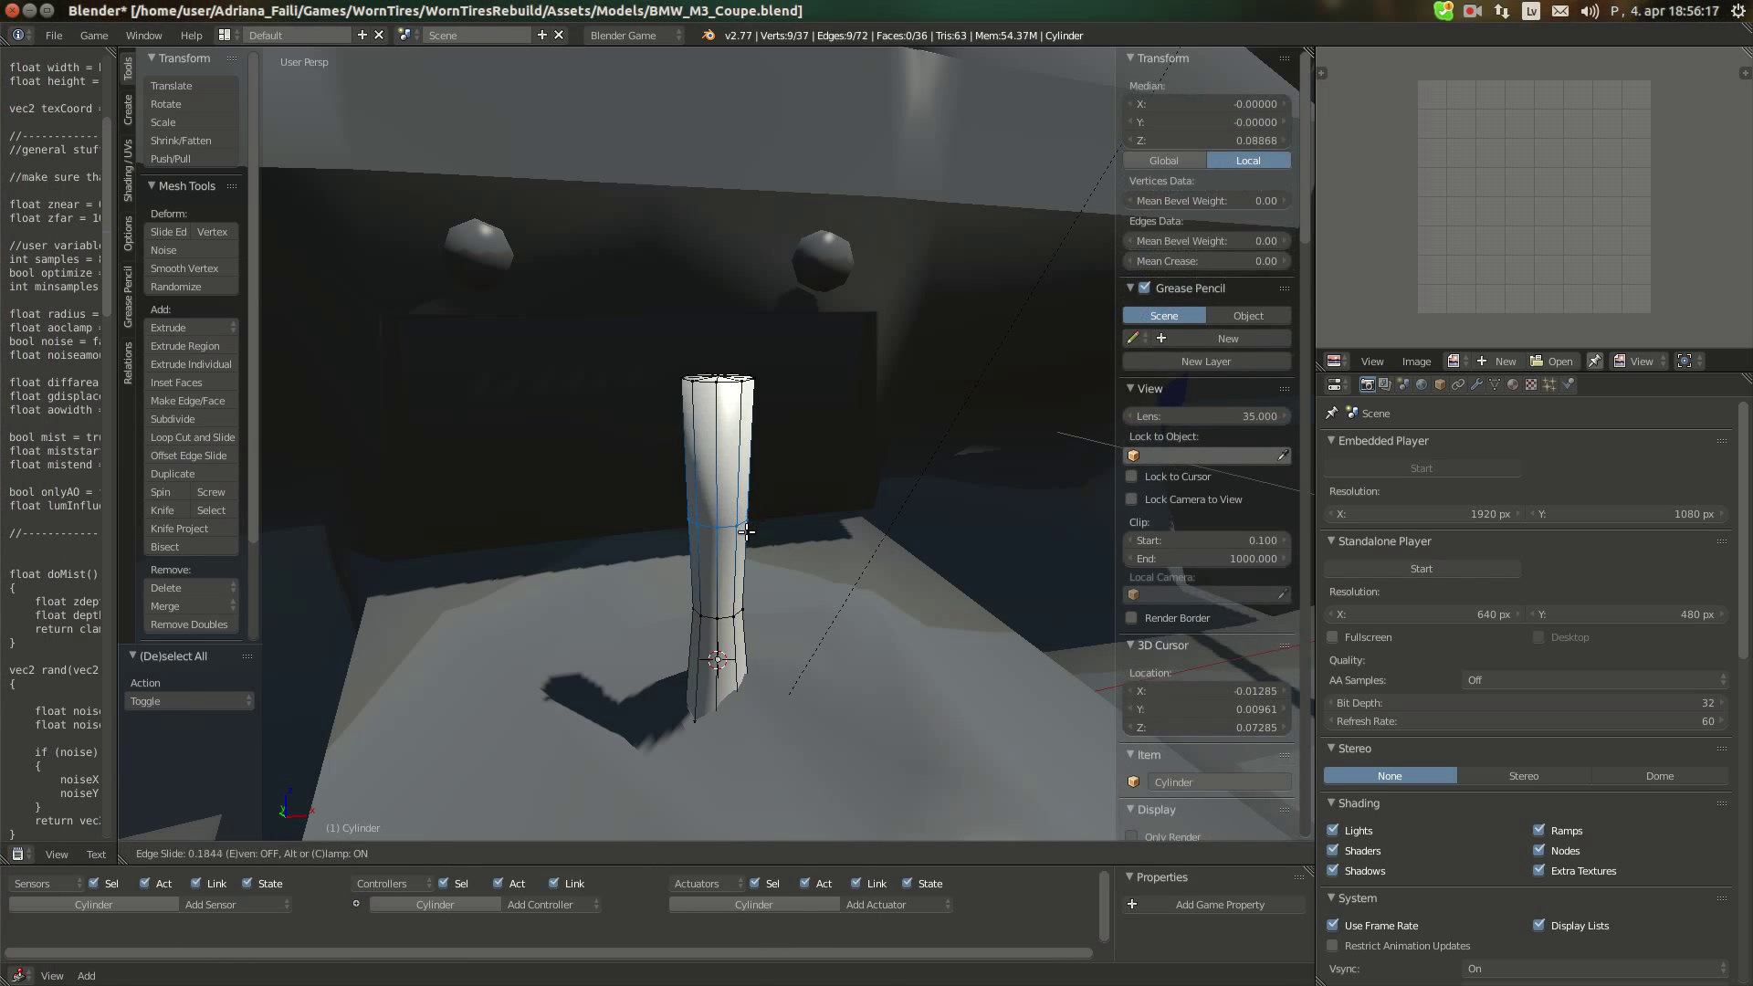
click(752, 542)
Recheck the Chromium photo, and add a third loop cut above the middle one at local Z about 0.106
click(22, 153)
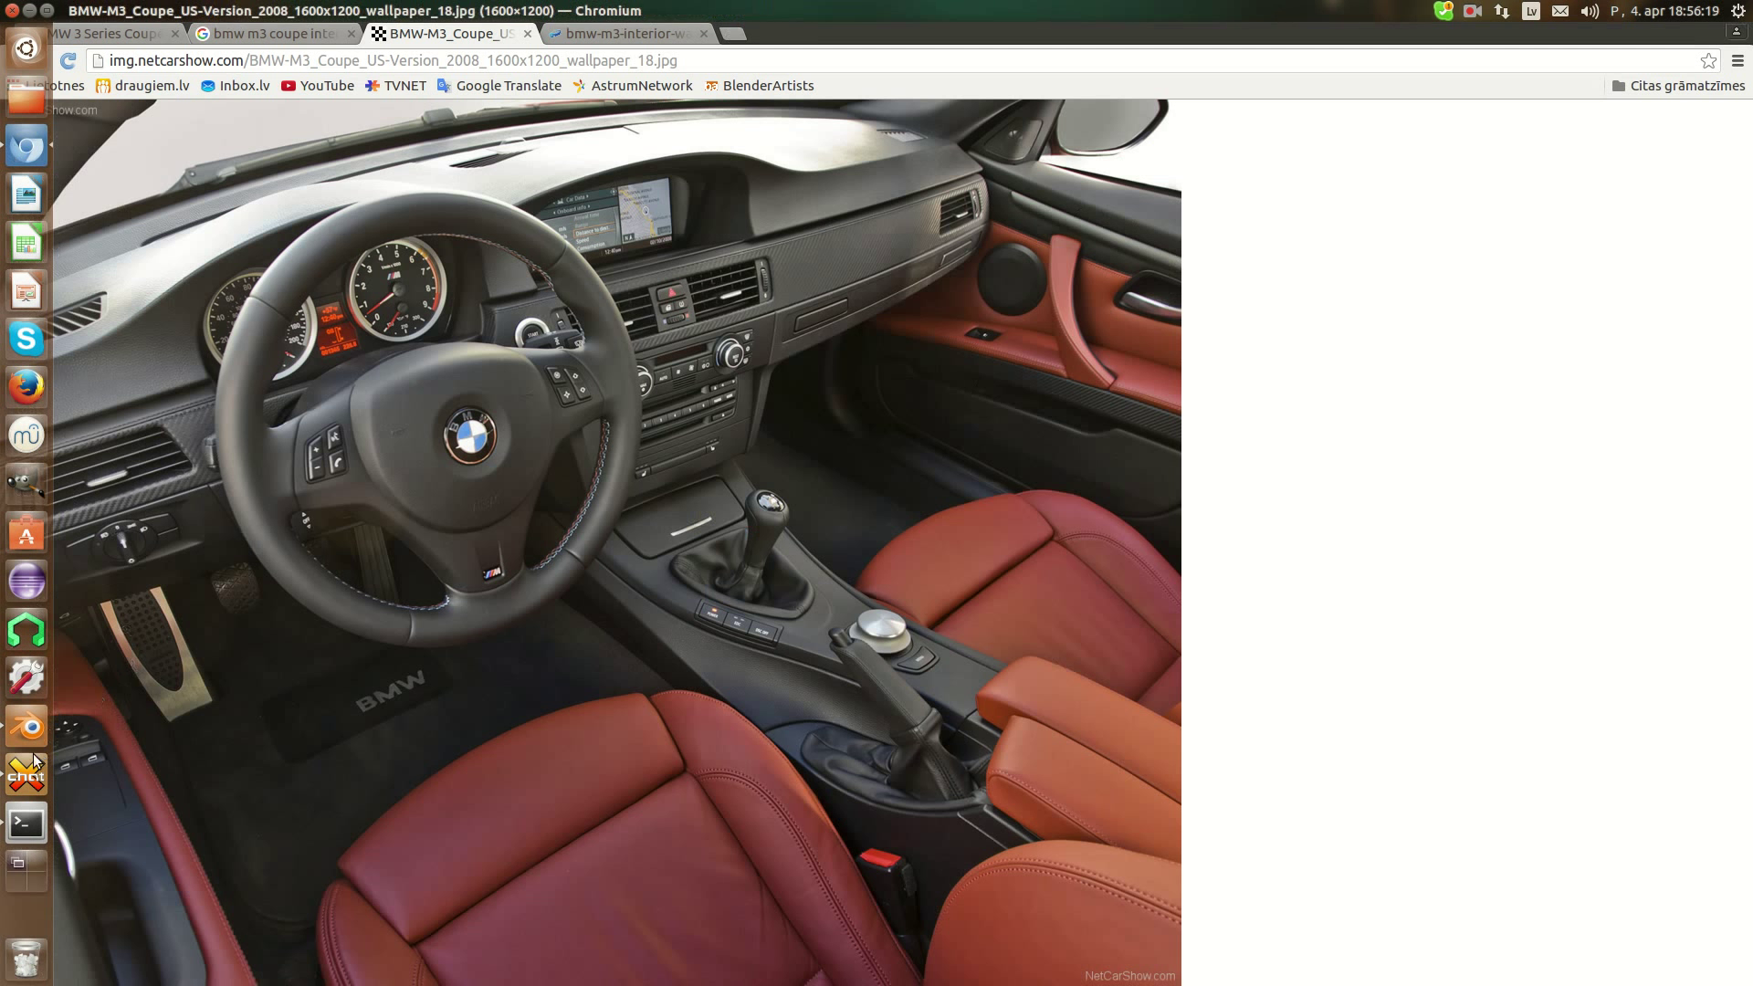
click(16, 731)
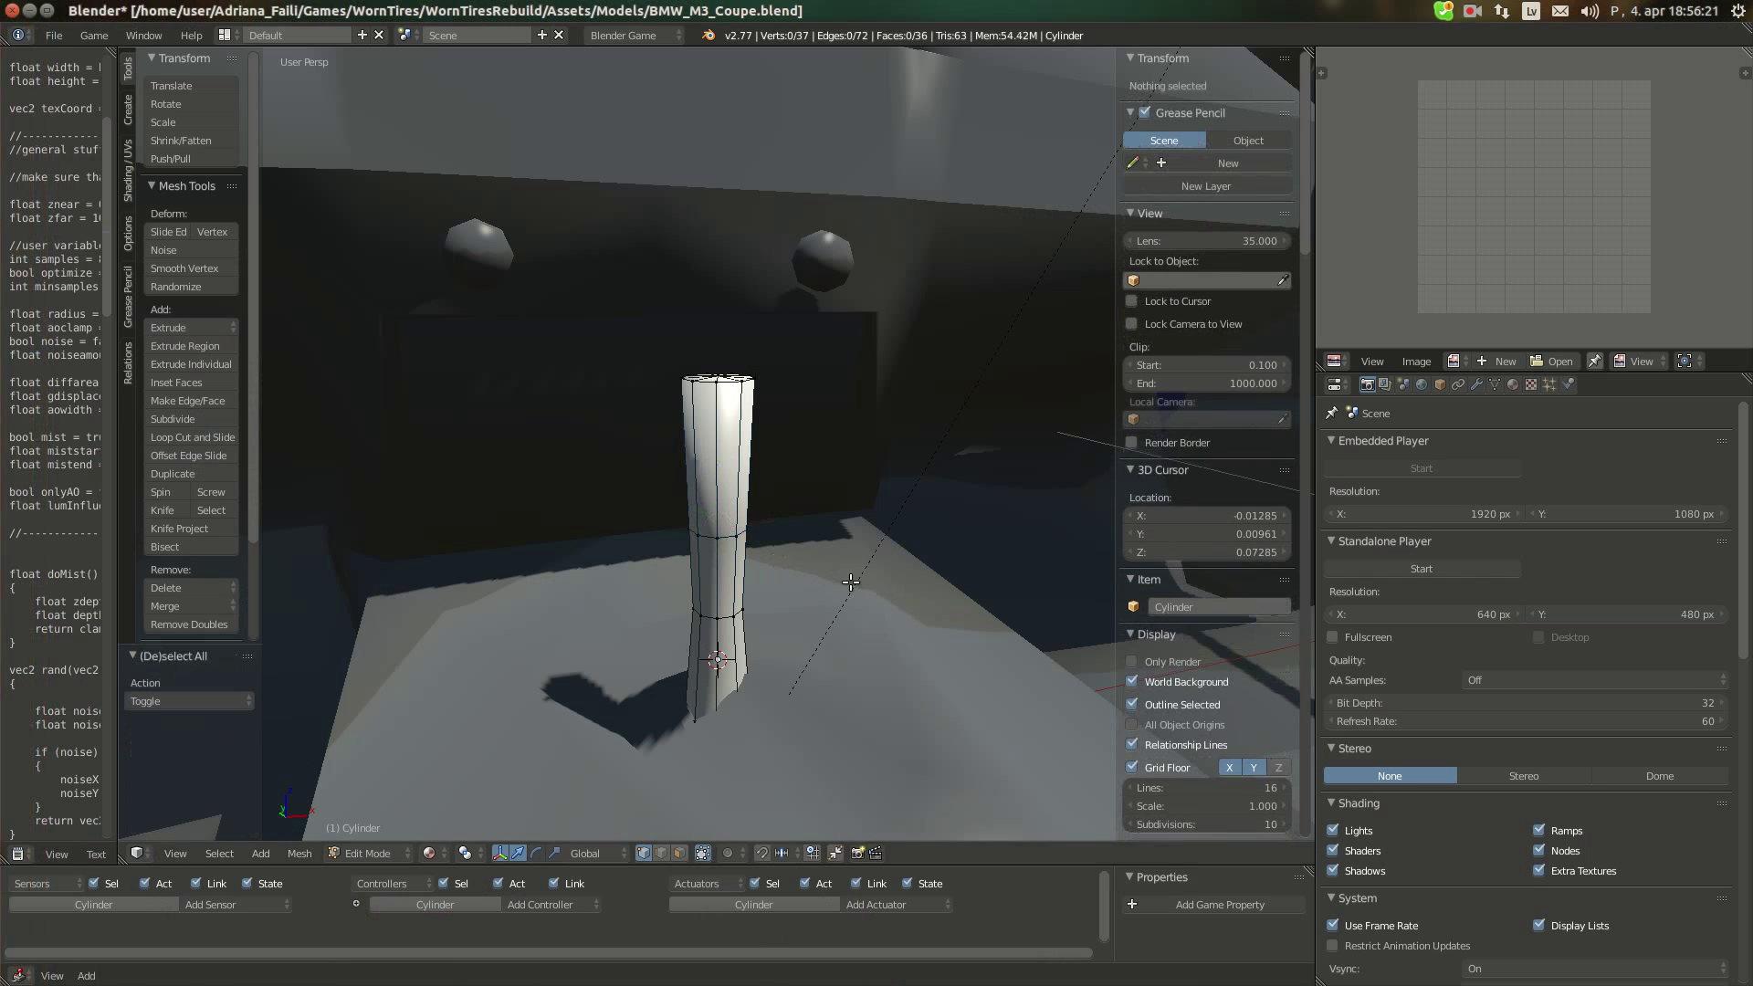
key(ctrl+r)
click(753, 497)
click(753, 498)
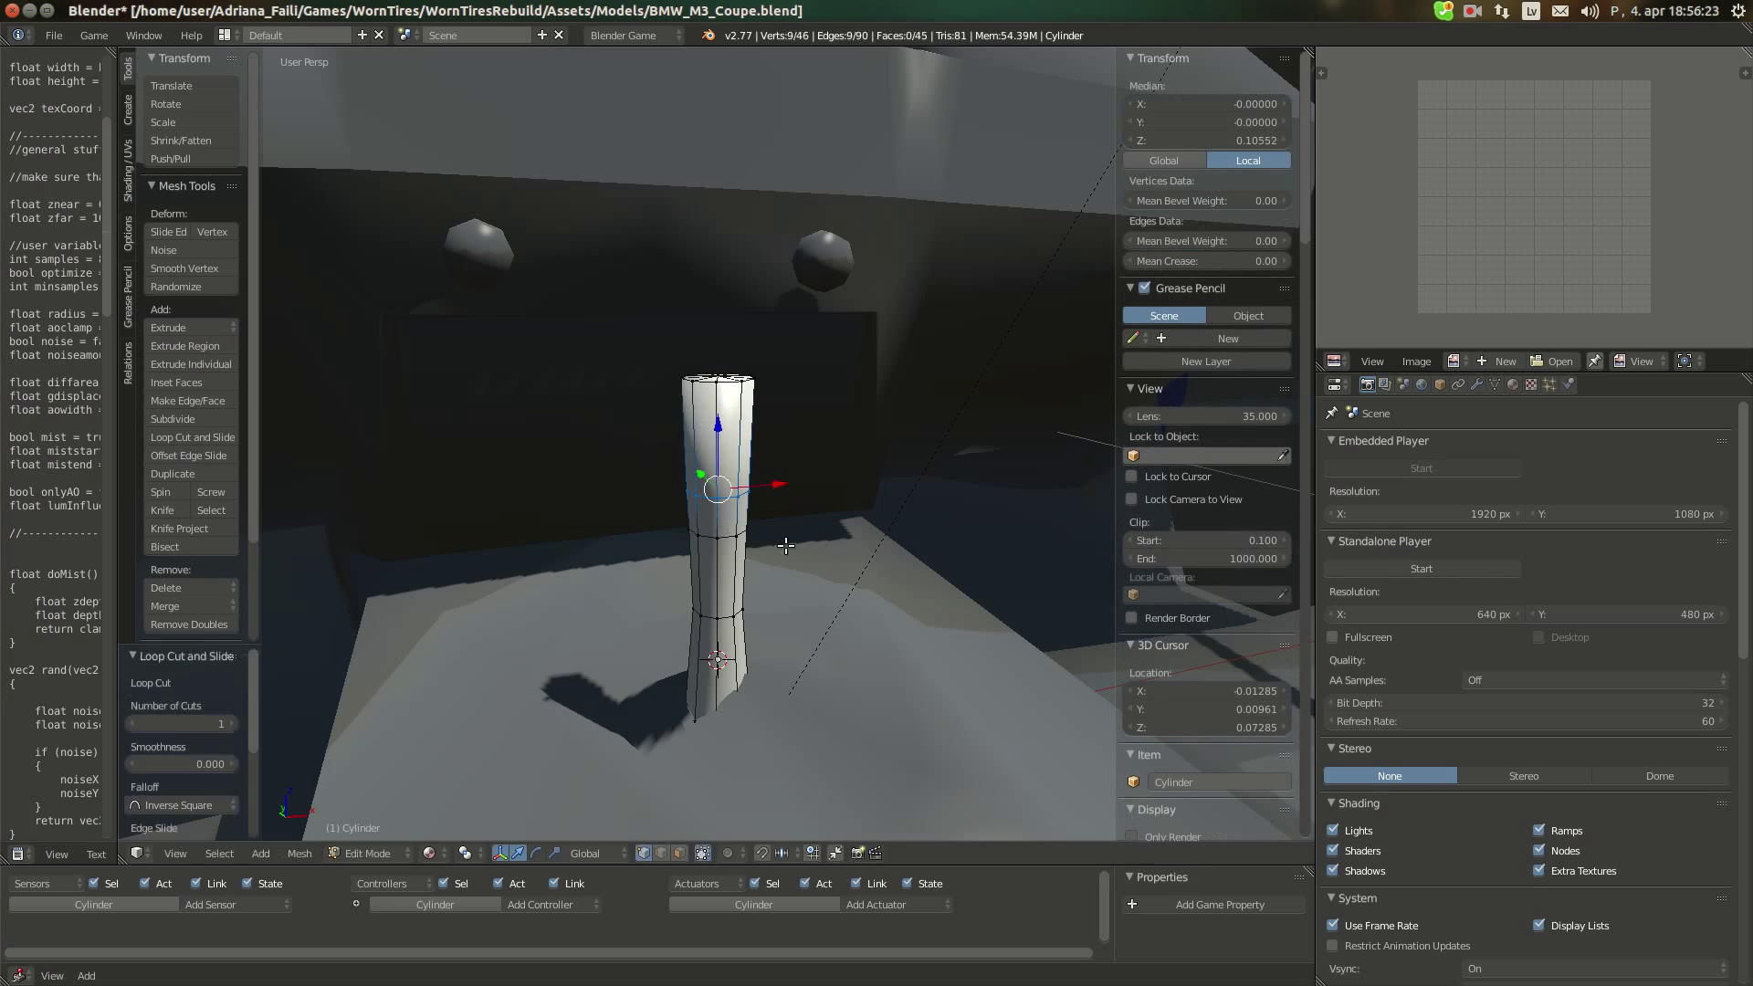
Scale the lever's upper edge loop to about 1.174, and widen it further along Y
key(s)
click(832, 556)
middle_drag(832, 556, 947, 585)
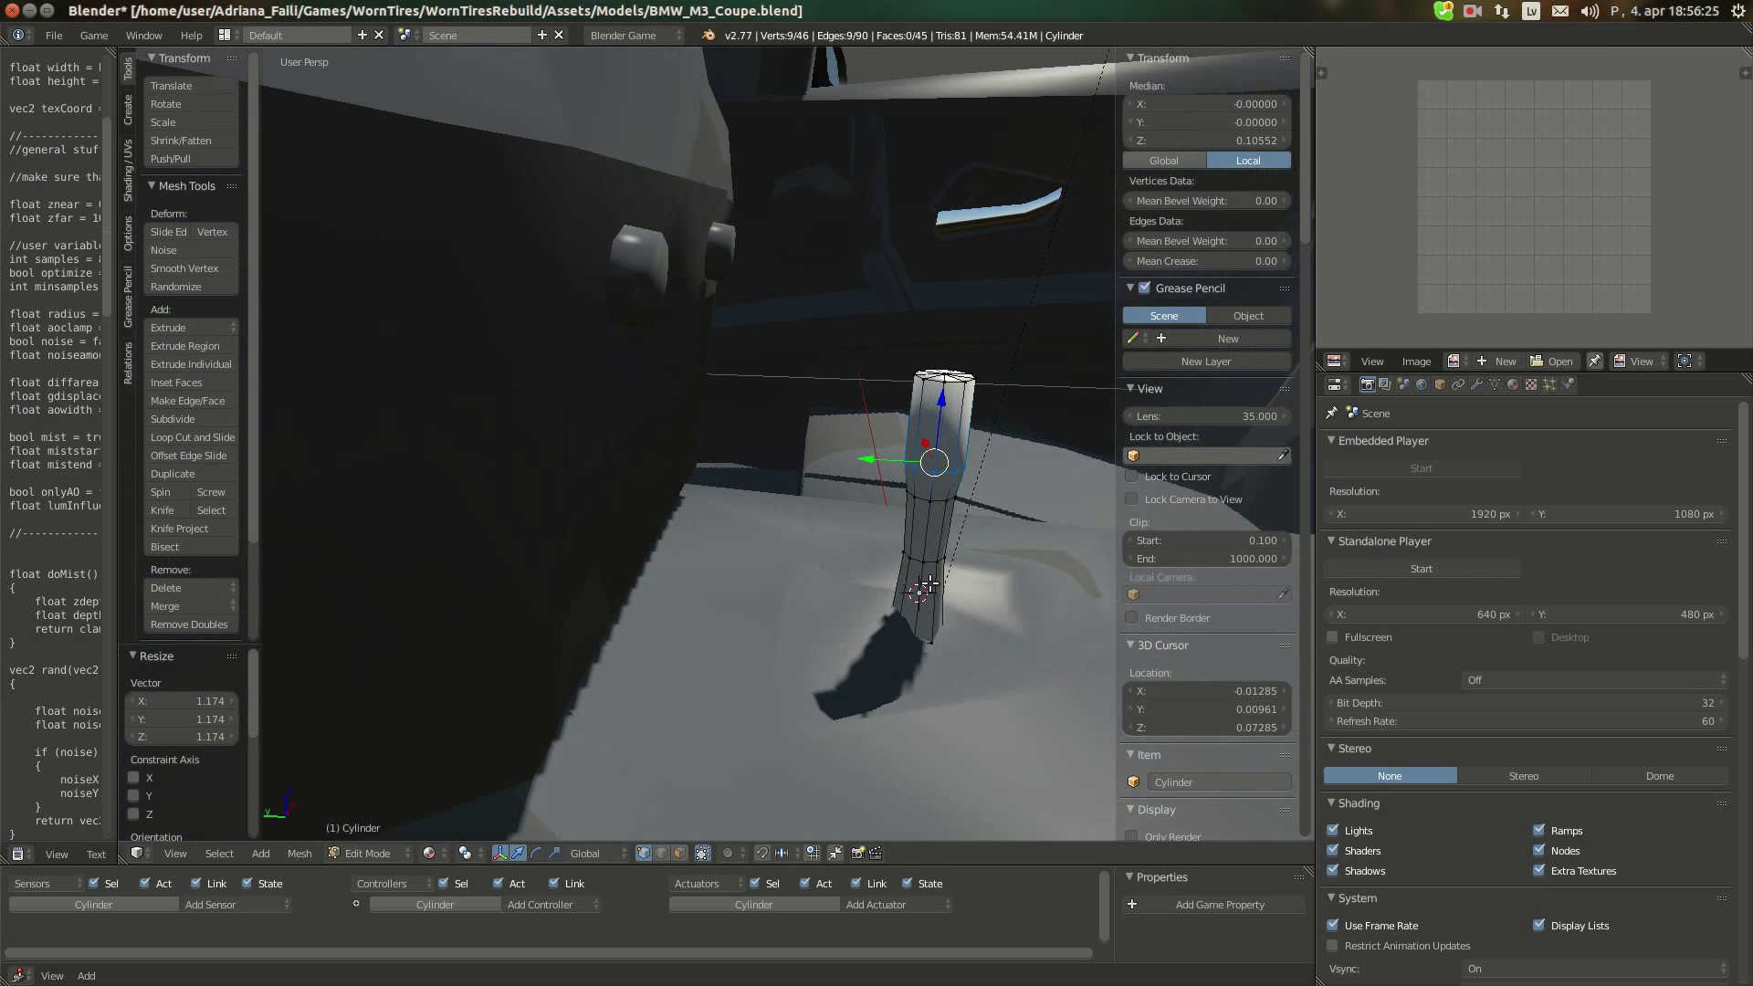
key(s)
key(y)
click(927, 477)
Shift the upper edge loop about 0.003 along Y, and scale it along Y to about 1.016
key(g)
key(y)
click(970, 568)
key(s)
key(y)
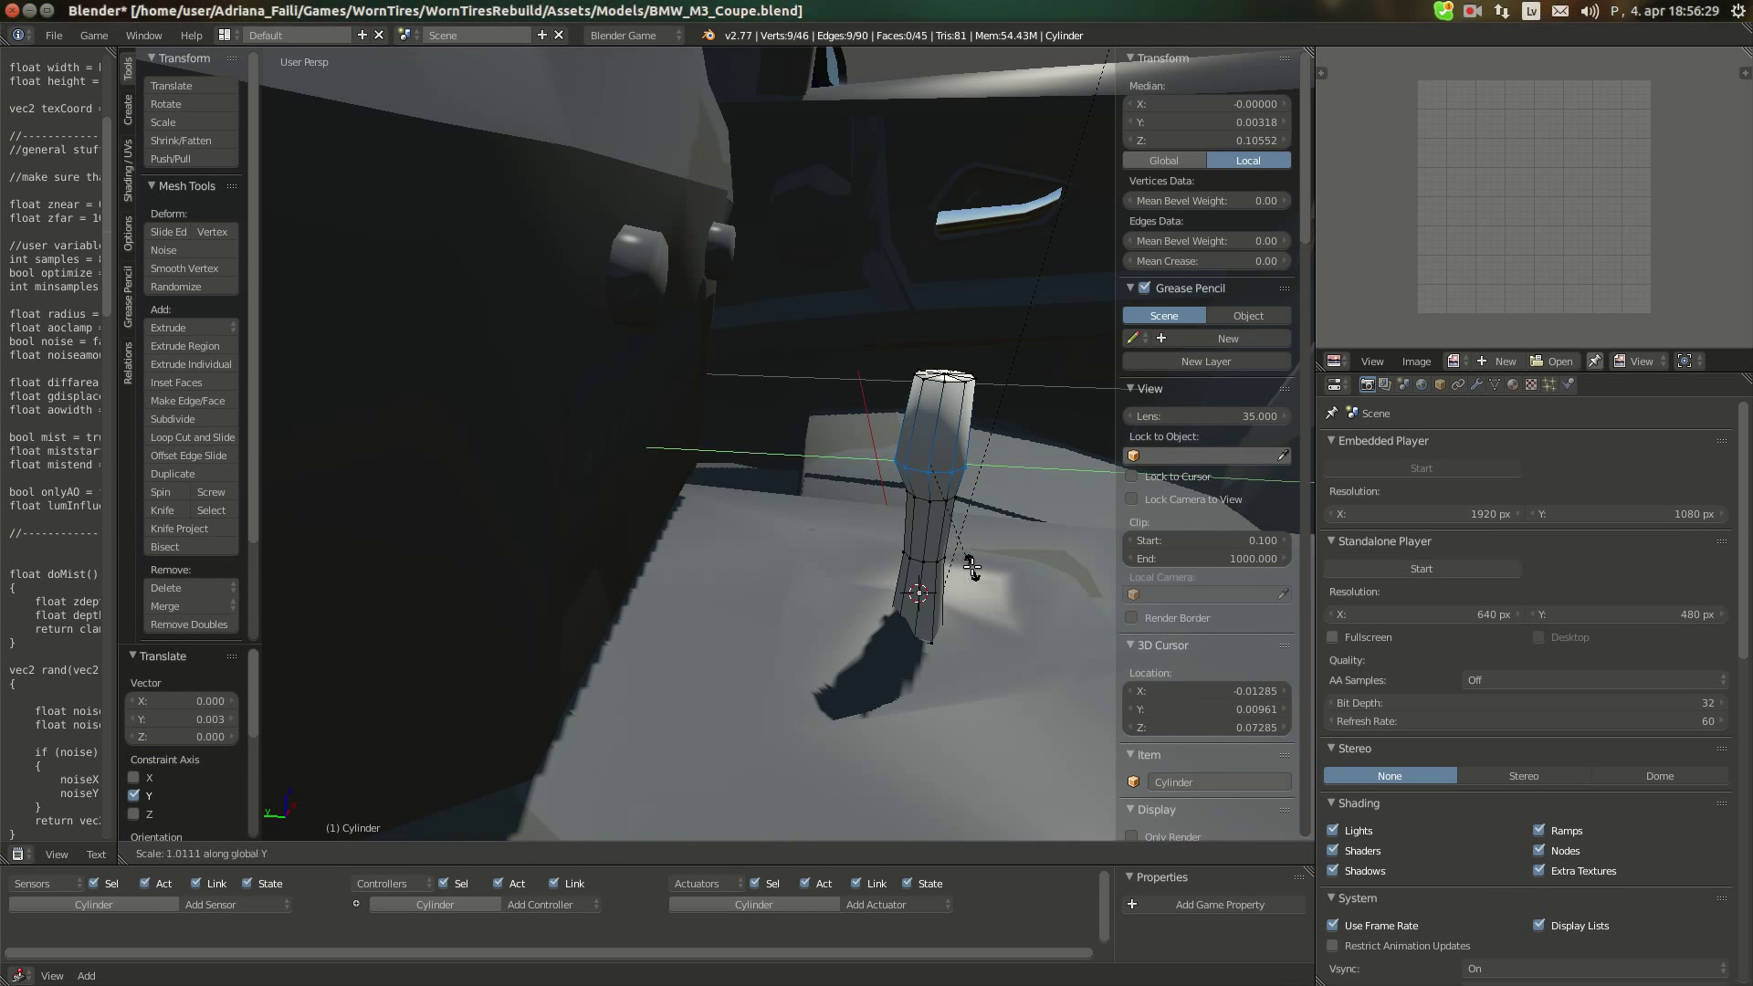
click(975, 566)
middle_drag(975, 566, 822, 557)
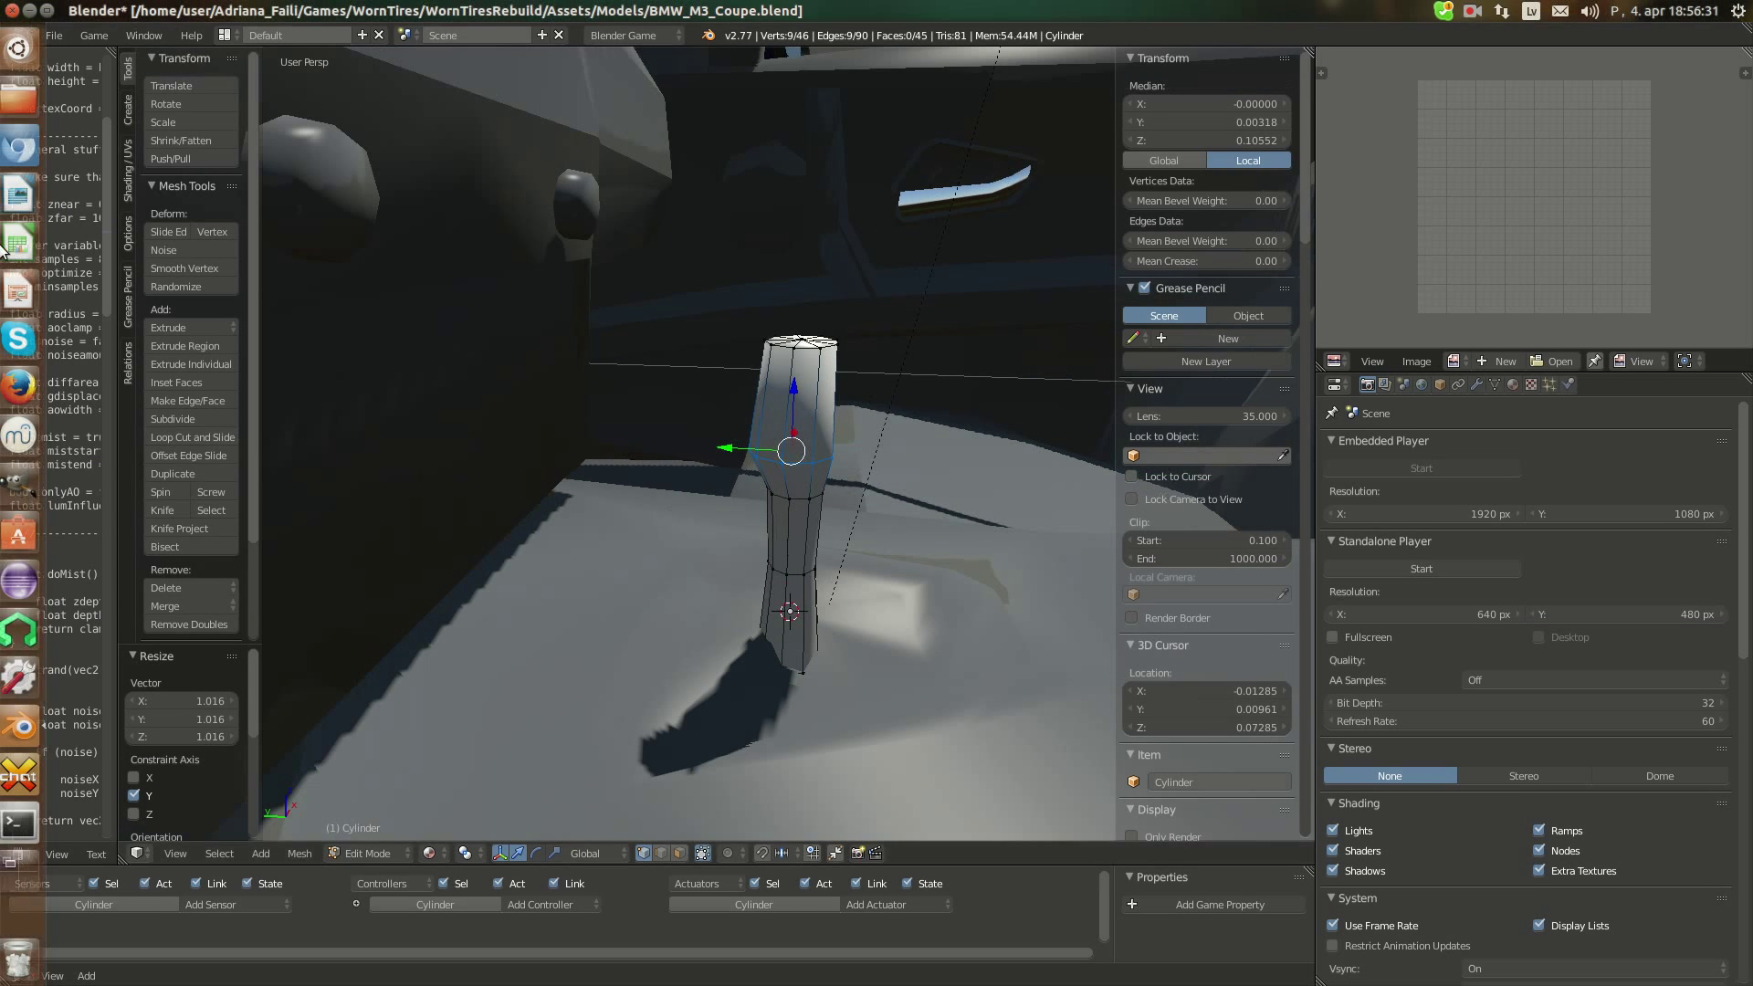
Recheck the Chromium photo, add a loop cut near the lever's top at local Z about 0.124, and scale it along Y to about 1.176
click(25, 149)
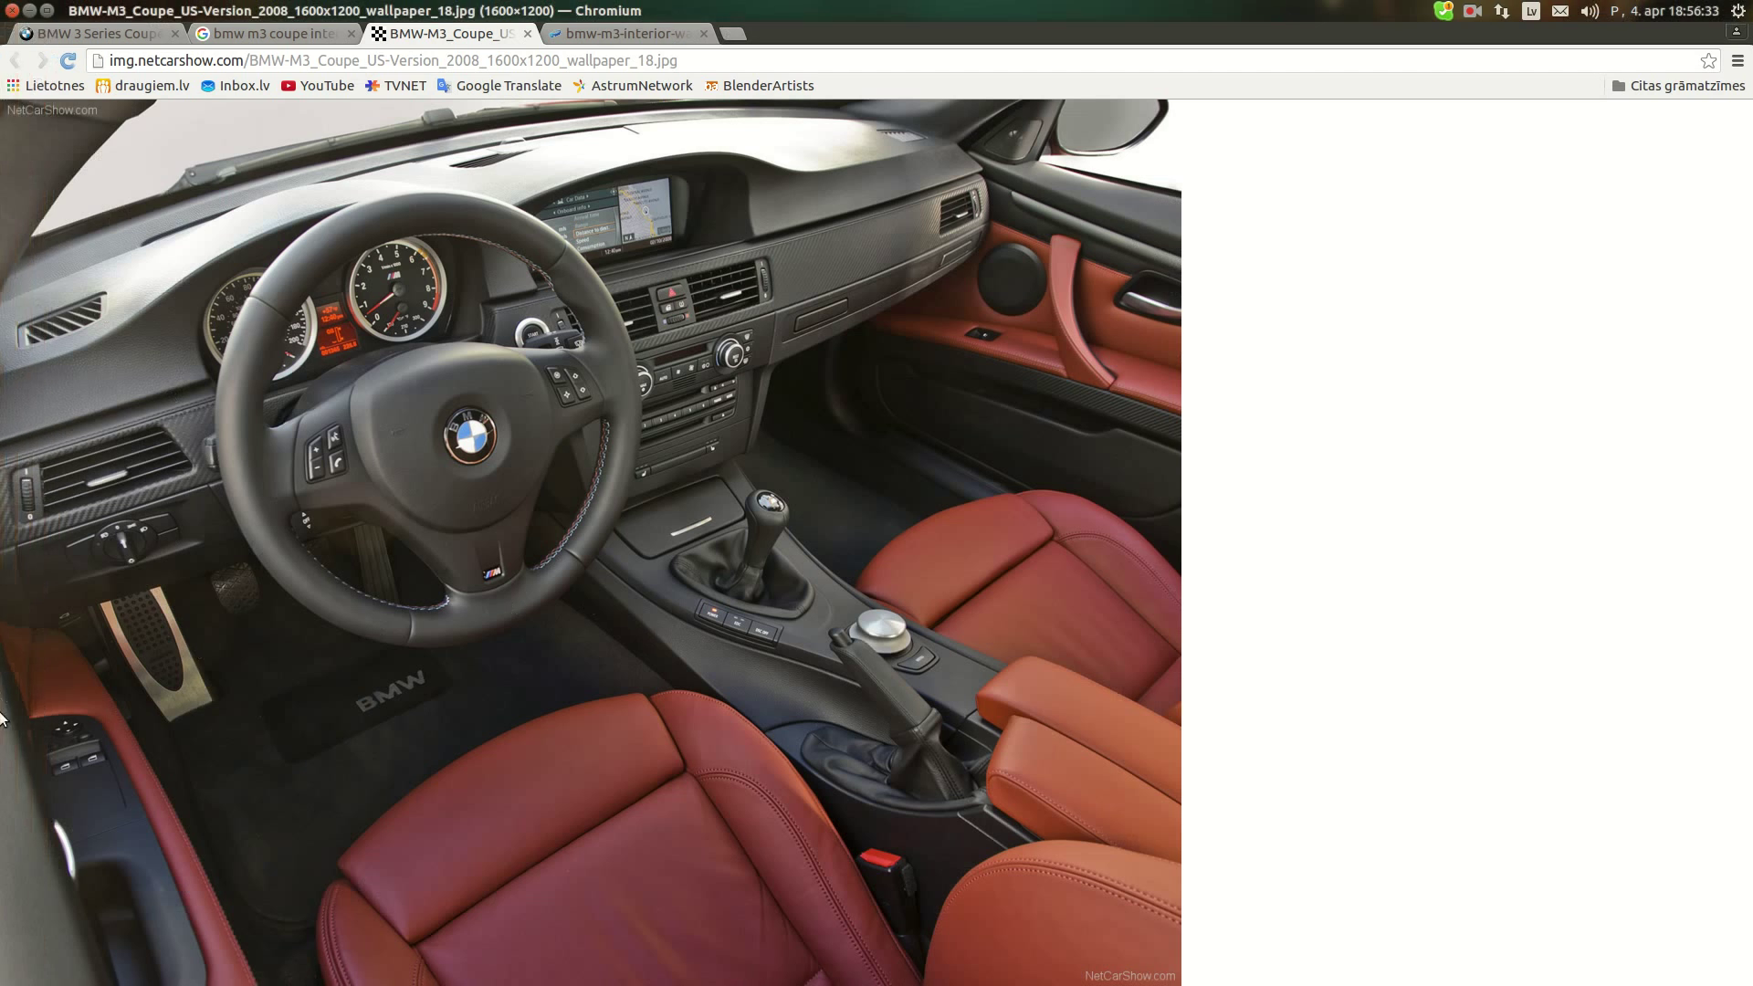
click(27, 730)
key(a)
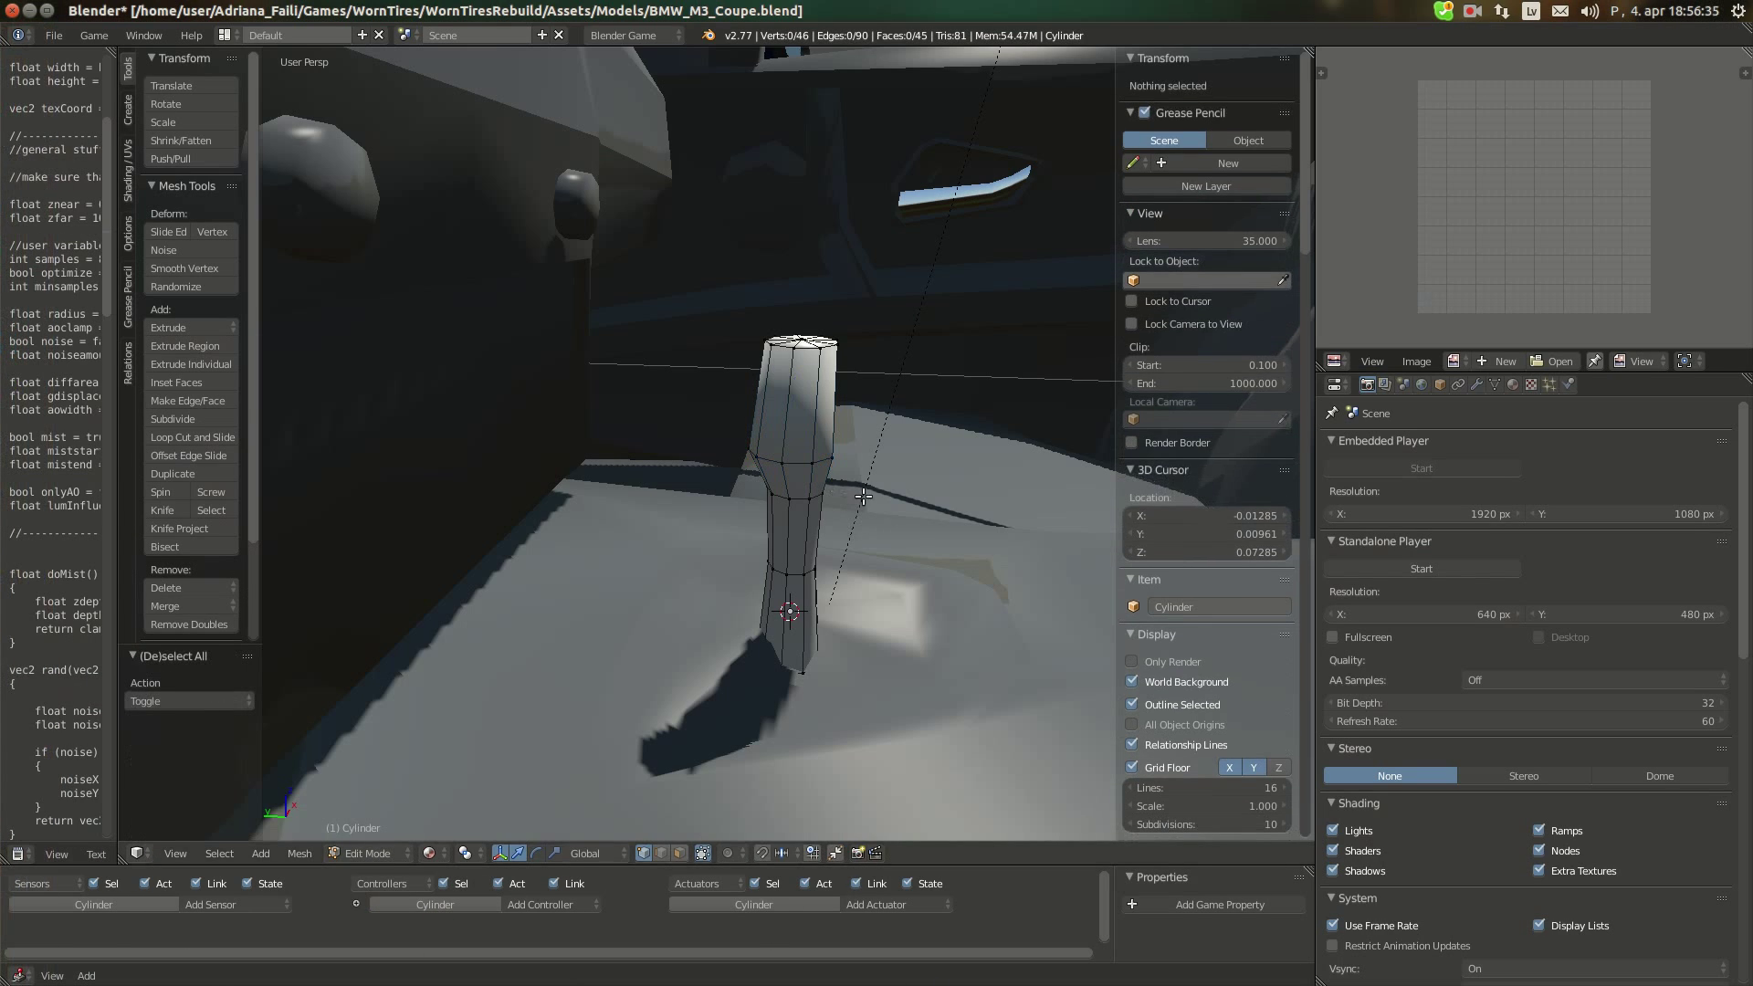
key(ctrl+r)
click(802, 430)
click(805, 433)
key(s)
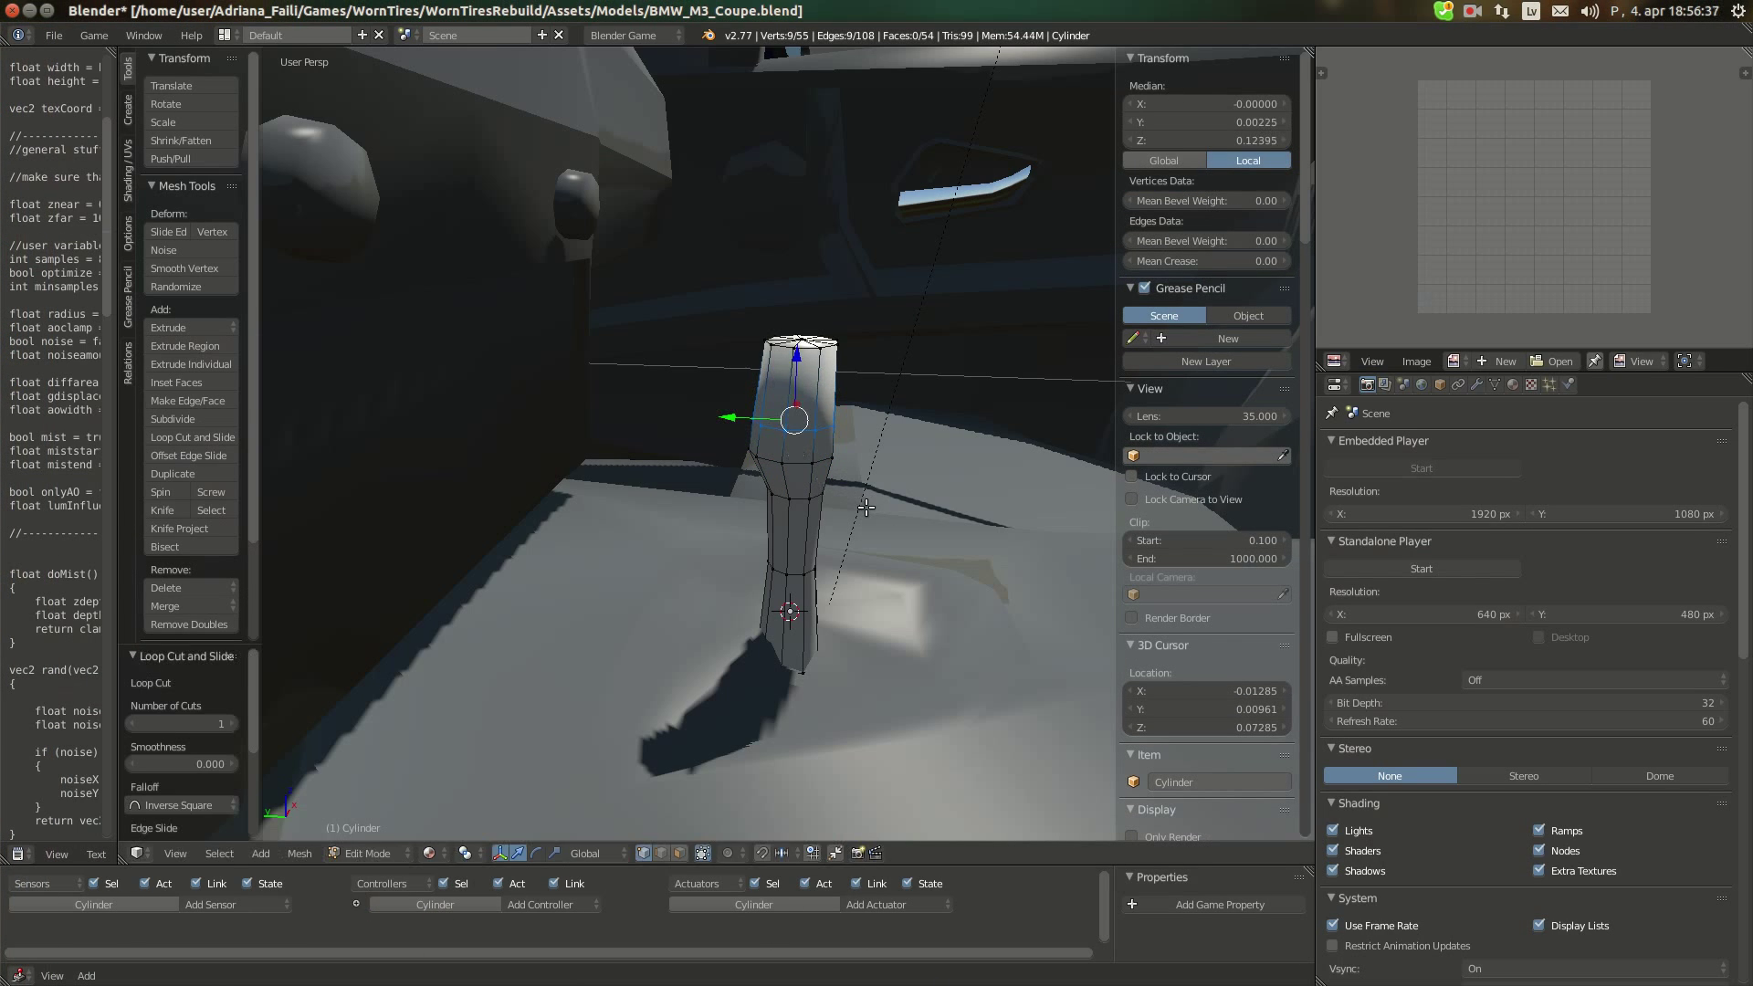
click(846, 508)
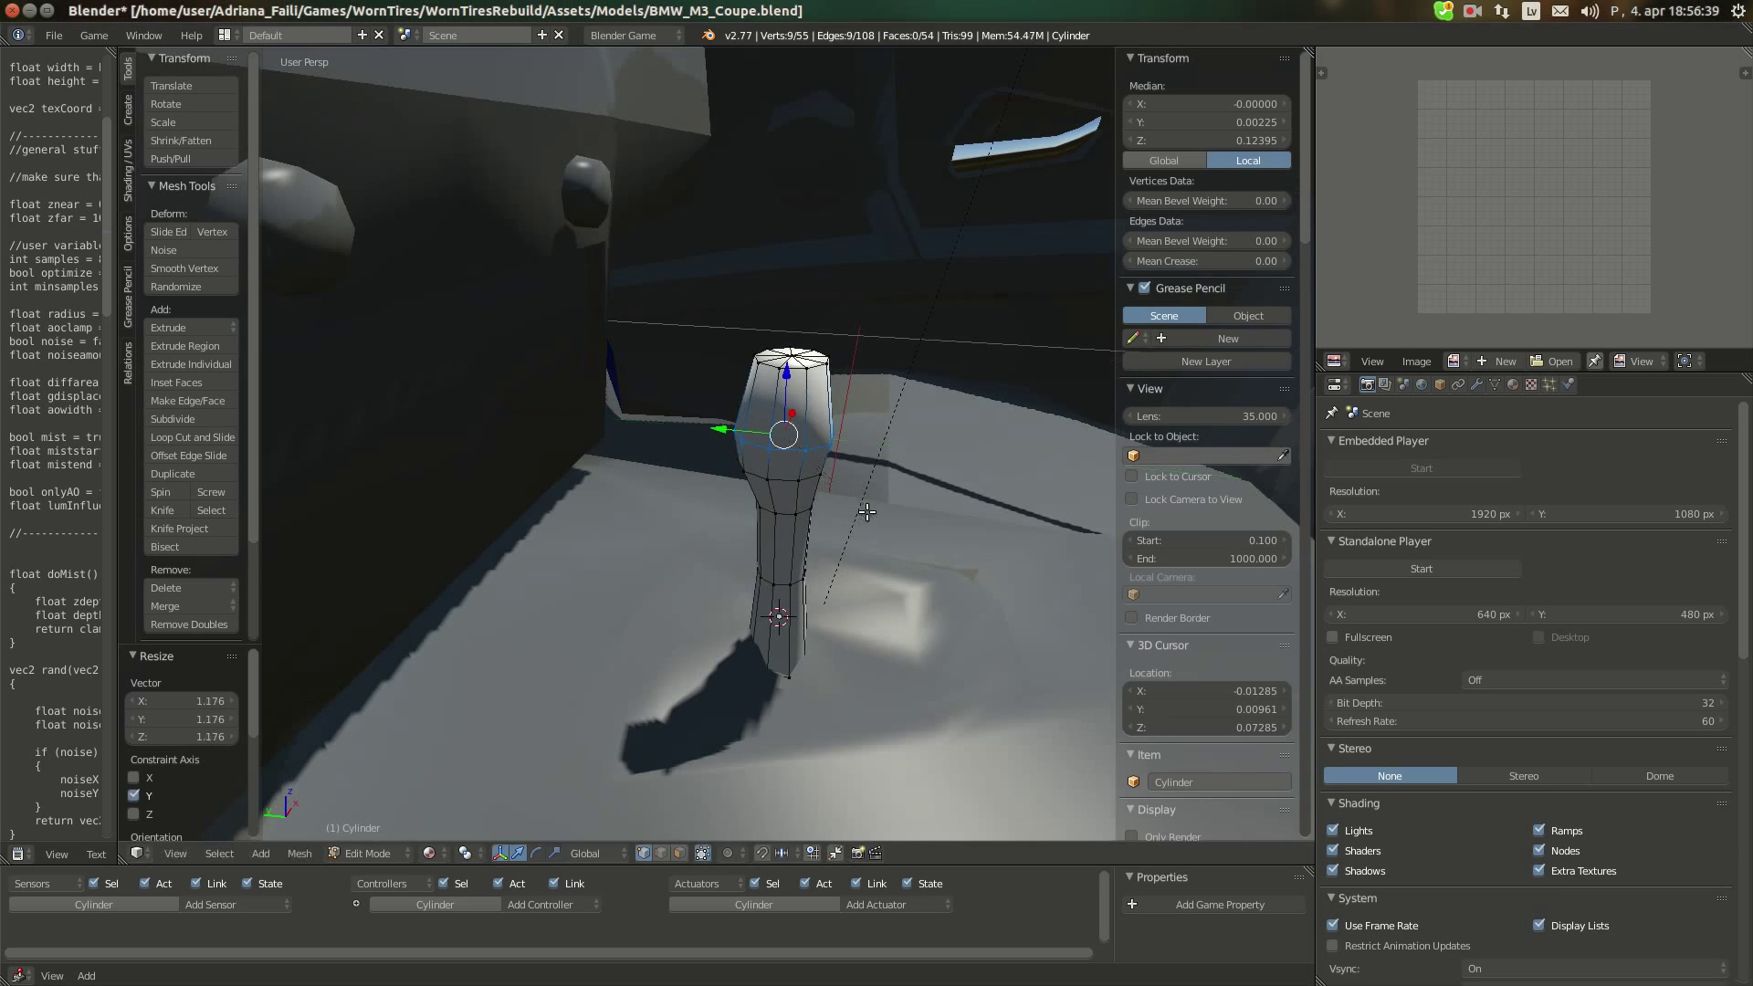
Lower the lever's top cap by about 0.033, and shift it about 0.002 along Y
middle_drag(846, 507, 795, 402)
key(a)
key(b)
drag(725, 321, 841, 392)
key(g)
key(z)
click(783, 408)
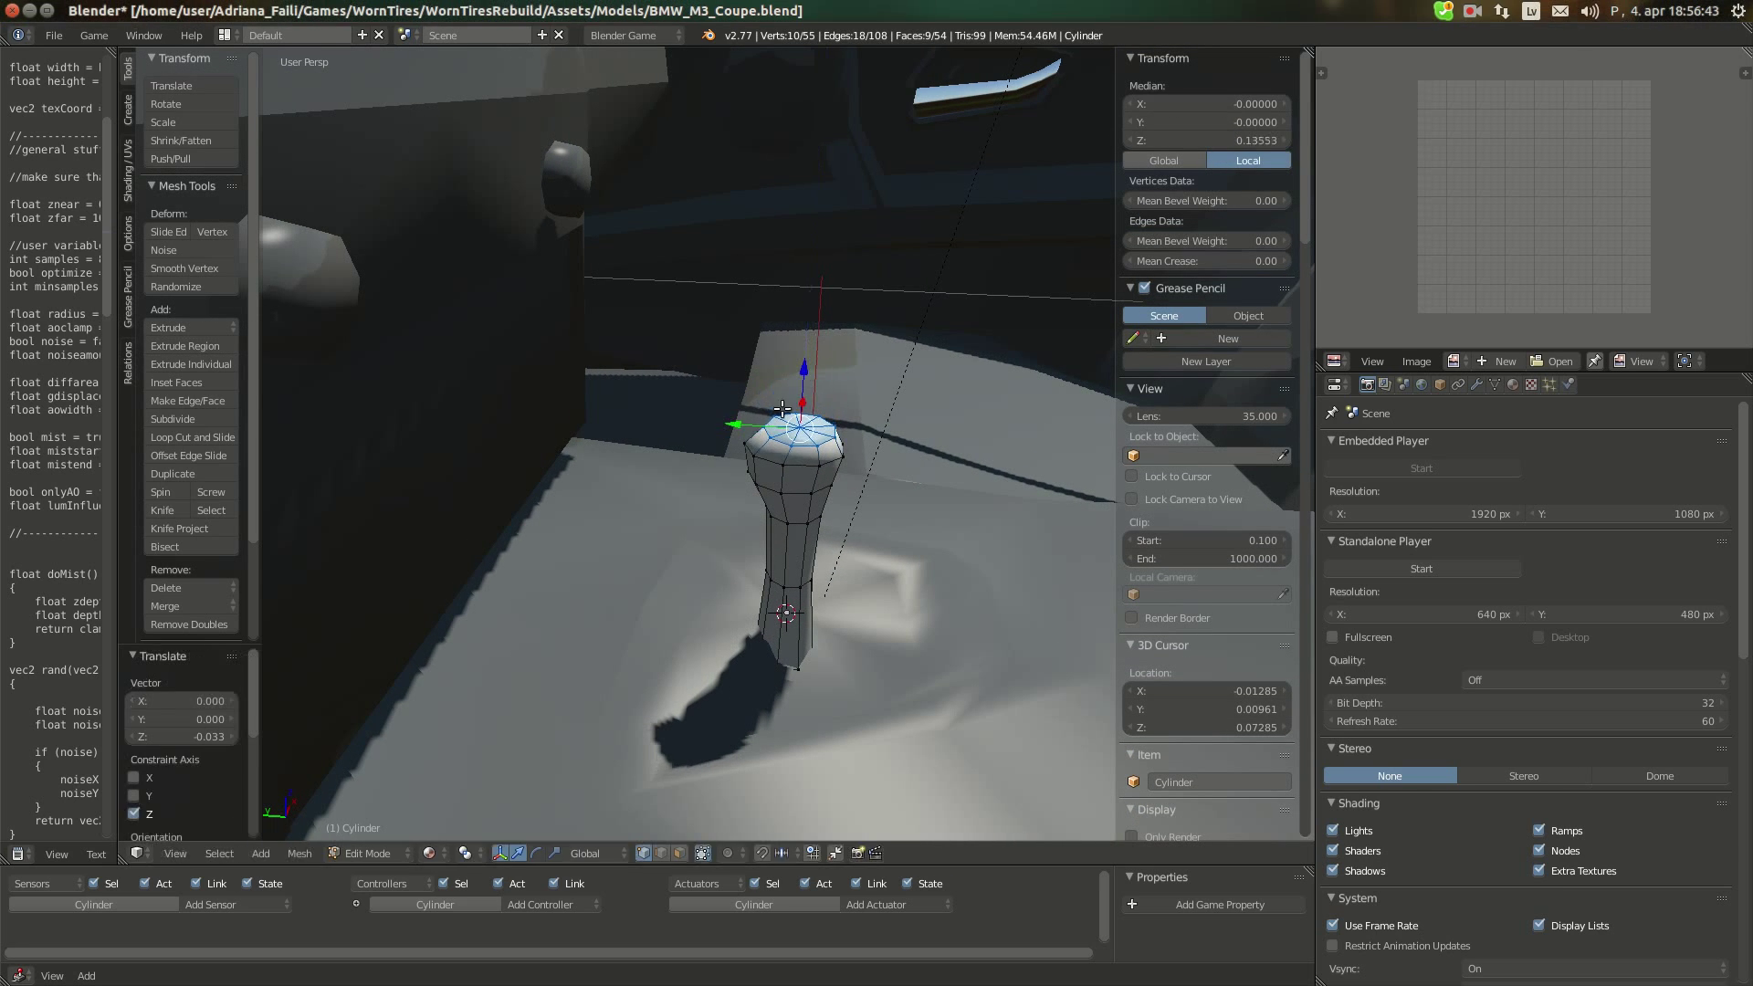
key(g)
key(y)
click(764, 426)
scroll(861, 465, up, 3)
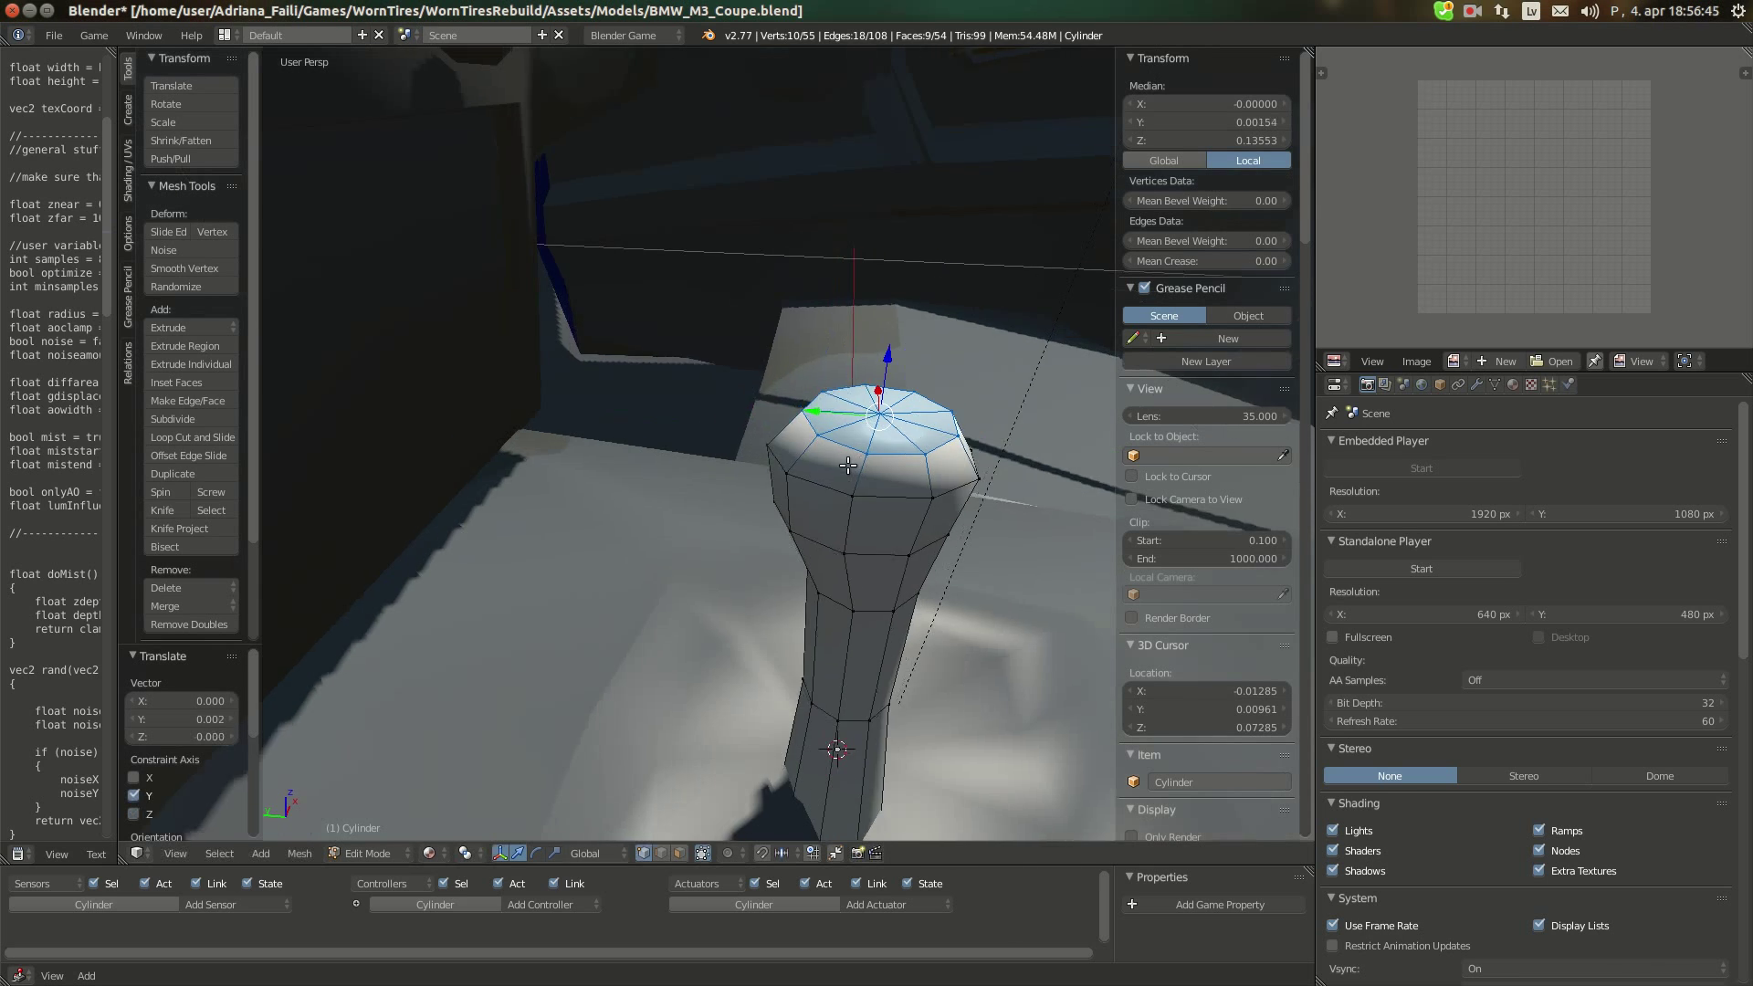
scroll(841, 431, up, 2)
Try adding a loop cut just below the knob's top cap, and scale it to about 0.935
right_click(842, 430)
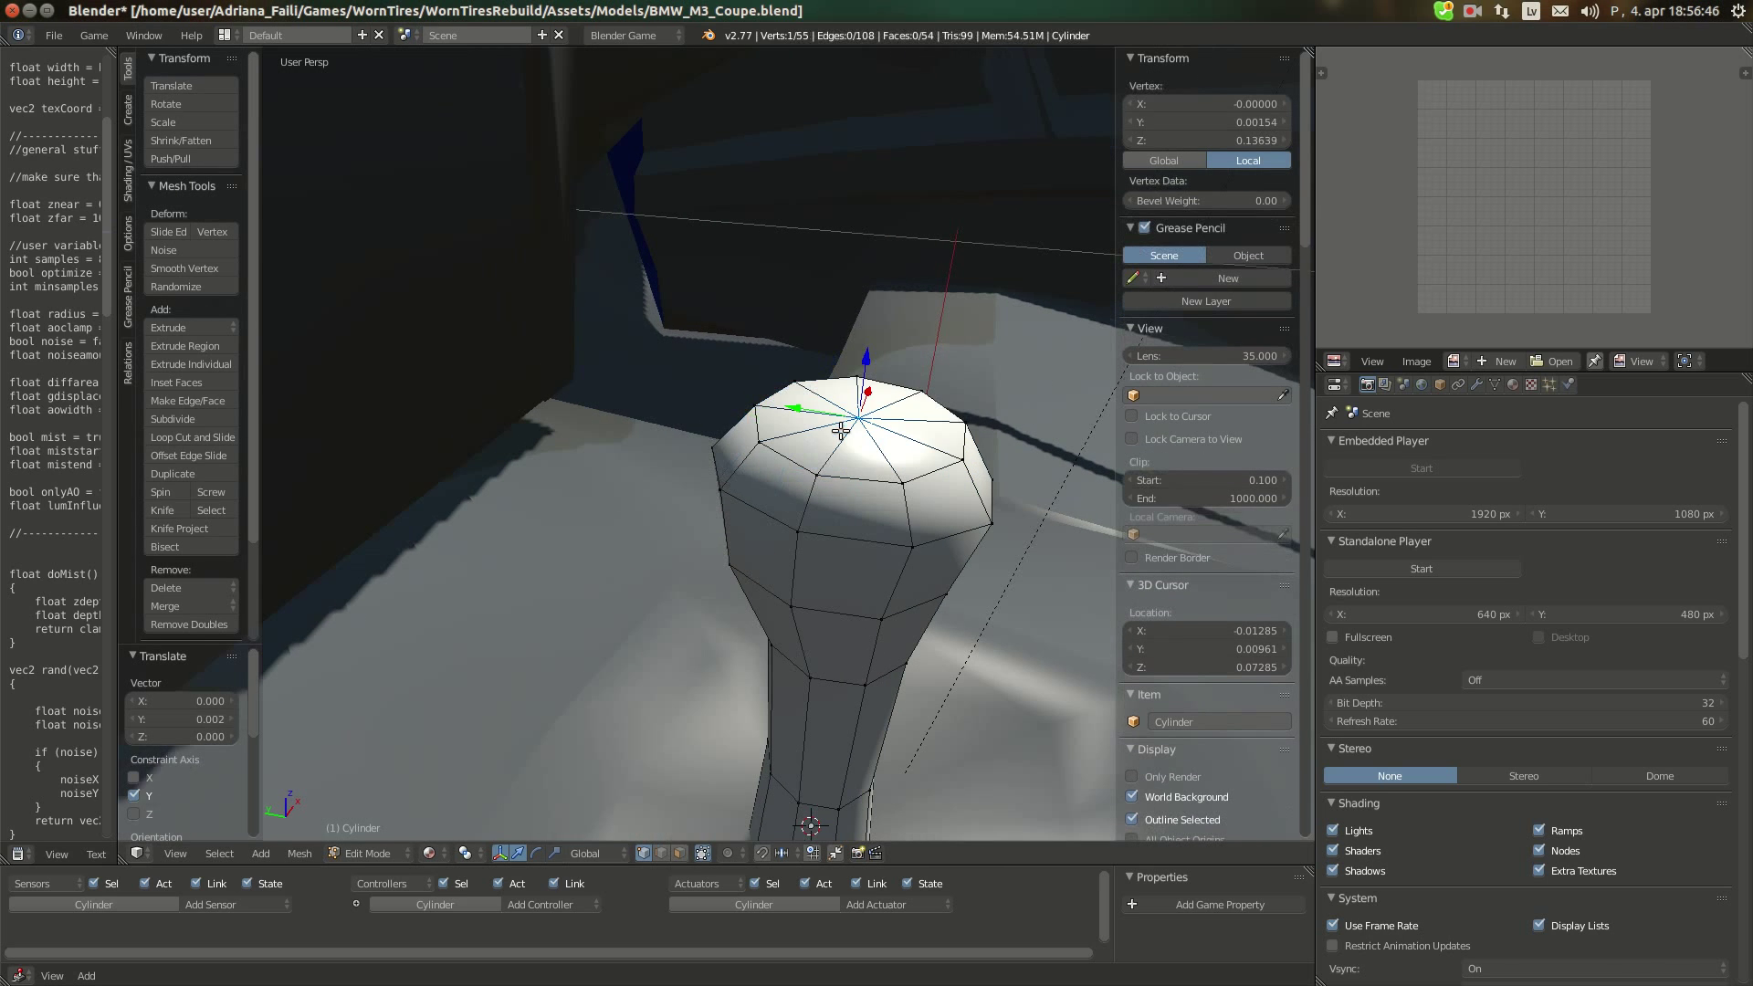
key(ctrl+r)
click(909, 532)
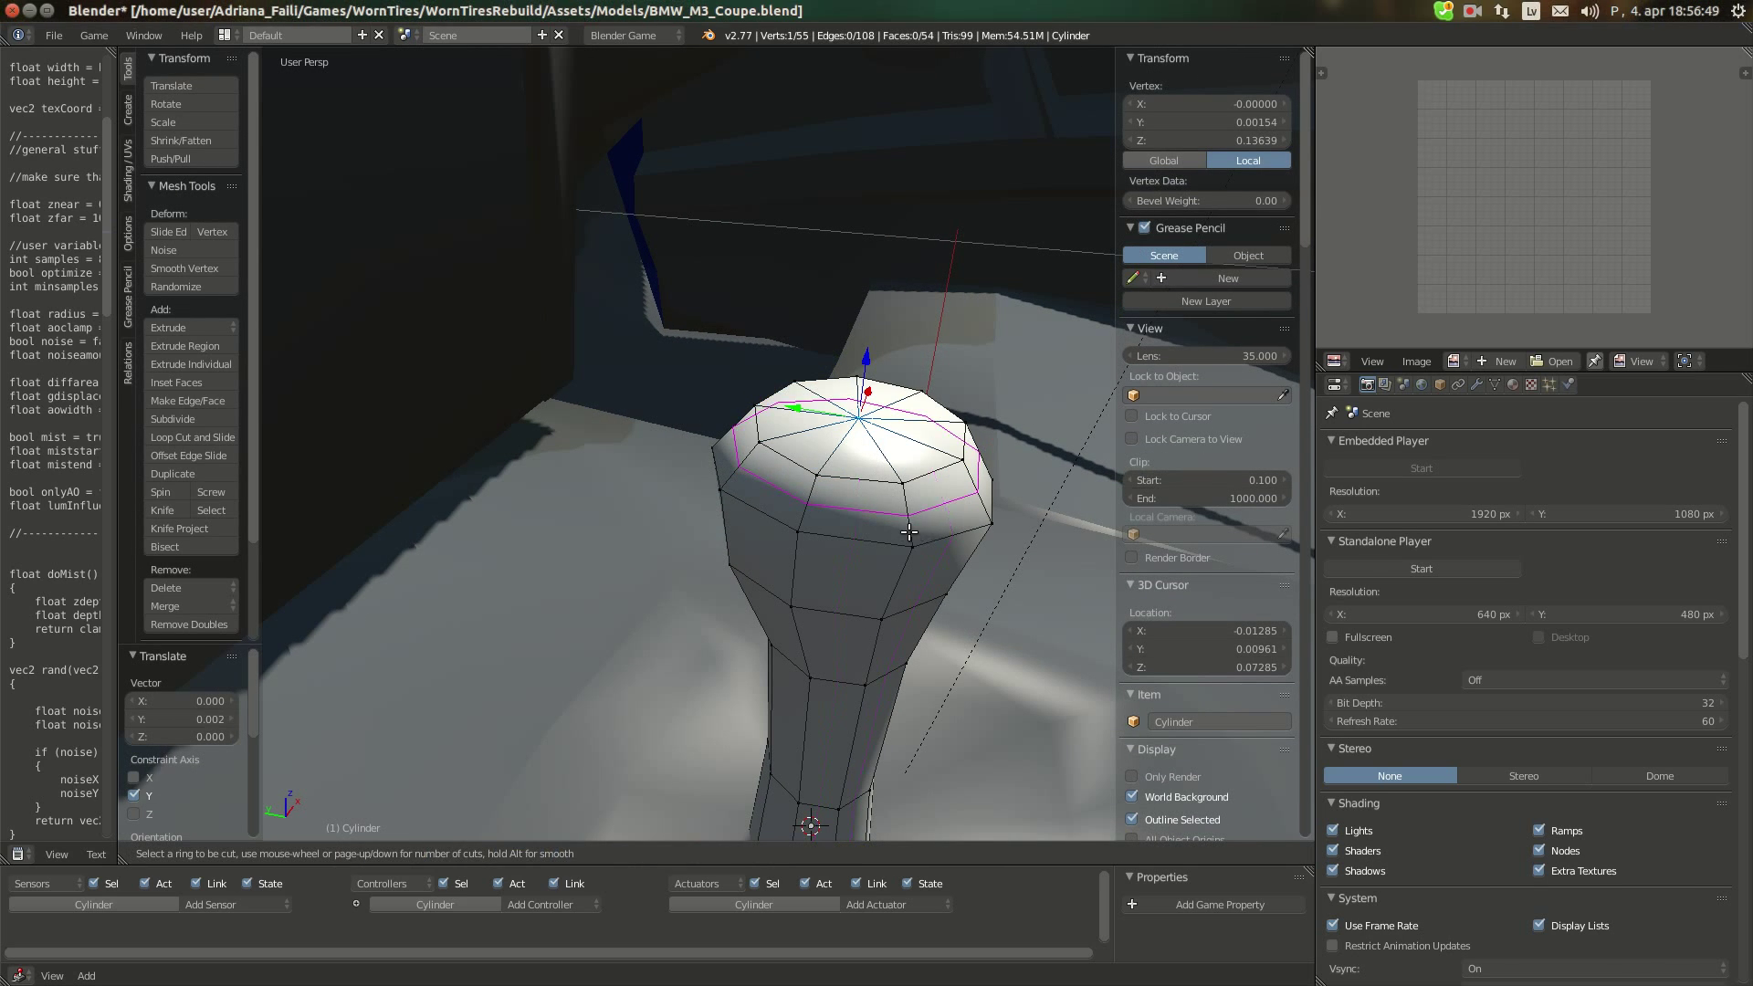
click(910, 532)
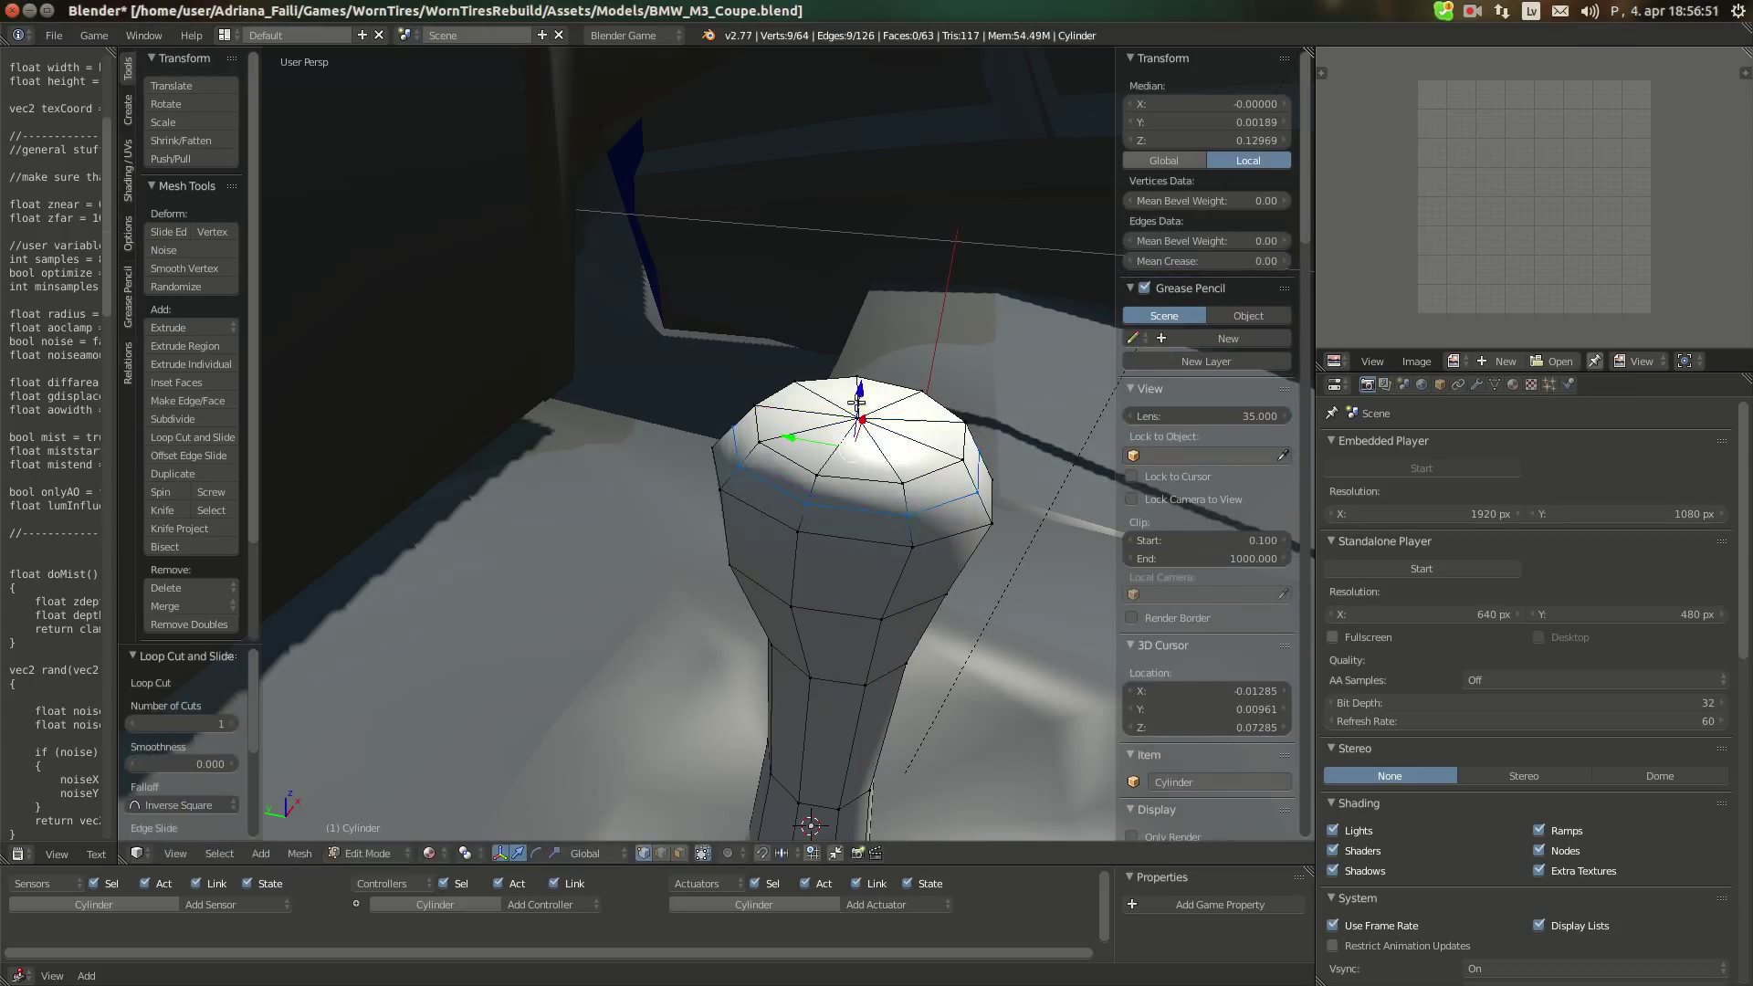
key(s)
click(1016, 481)
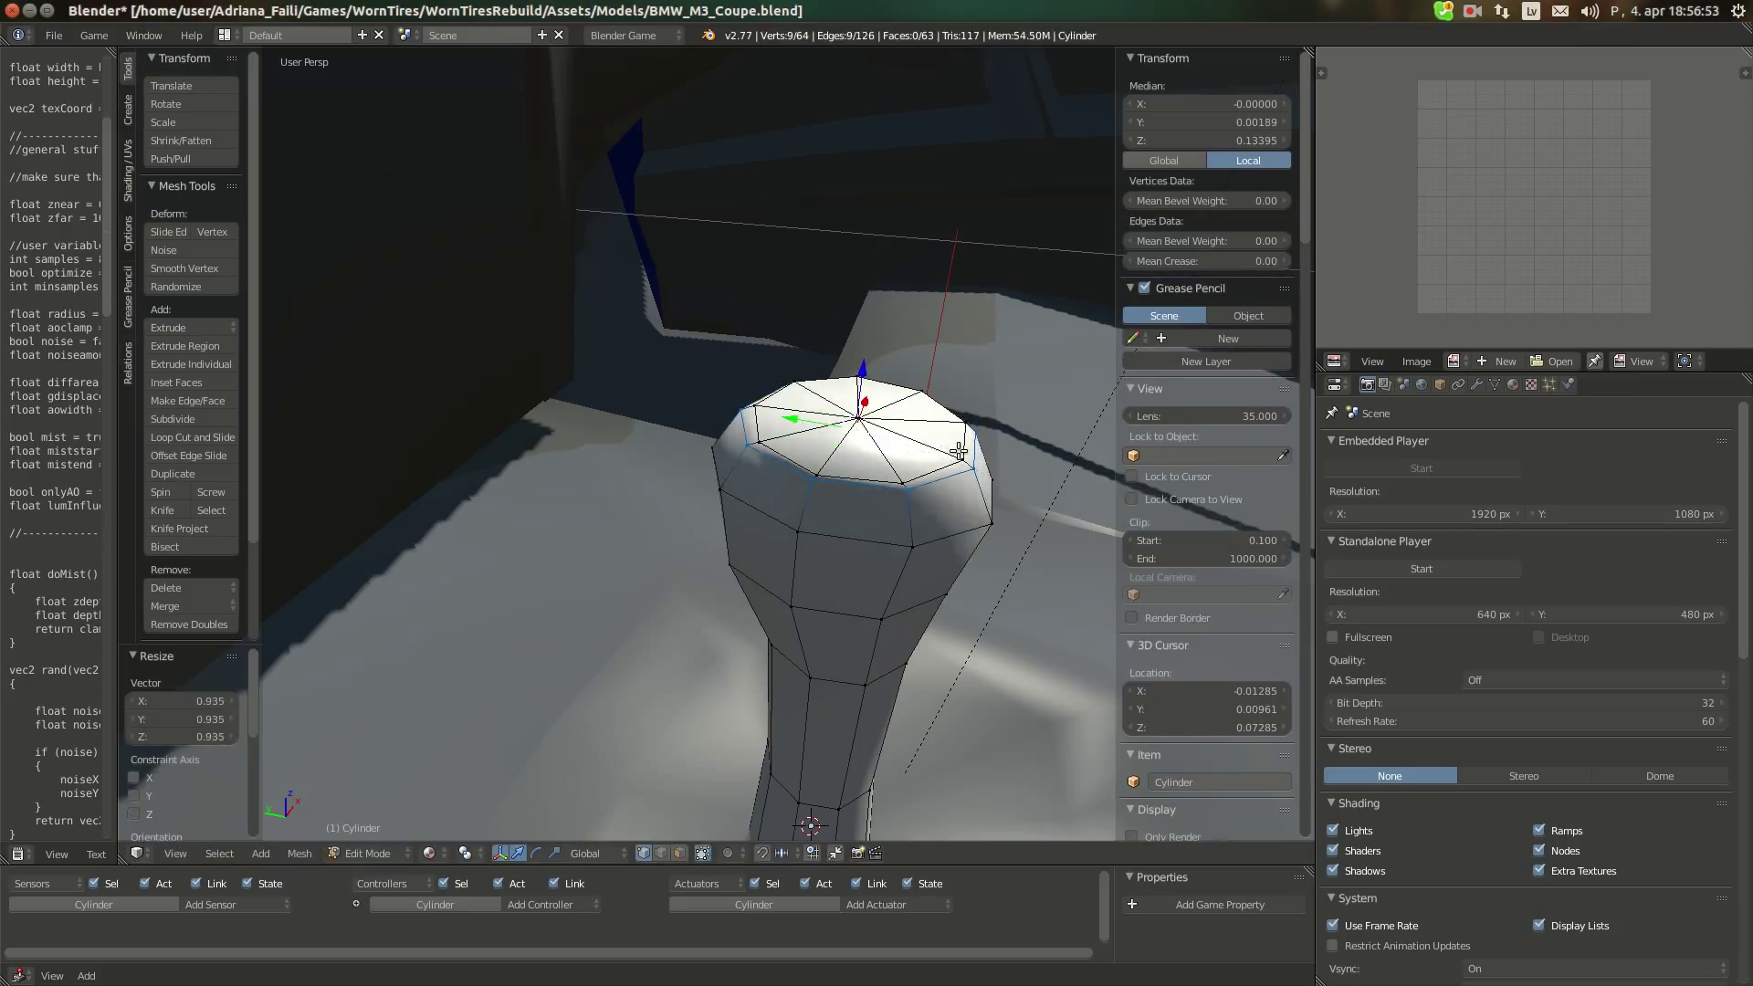
middle_drag(955, 445, 876, 548)
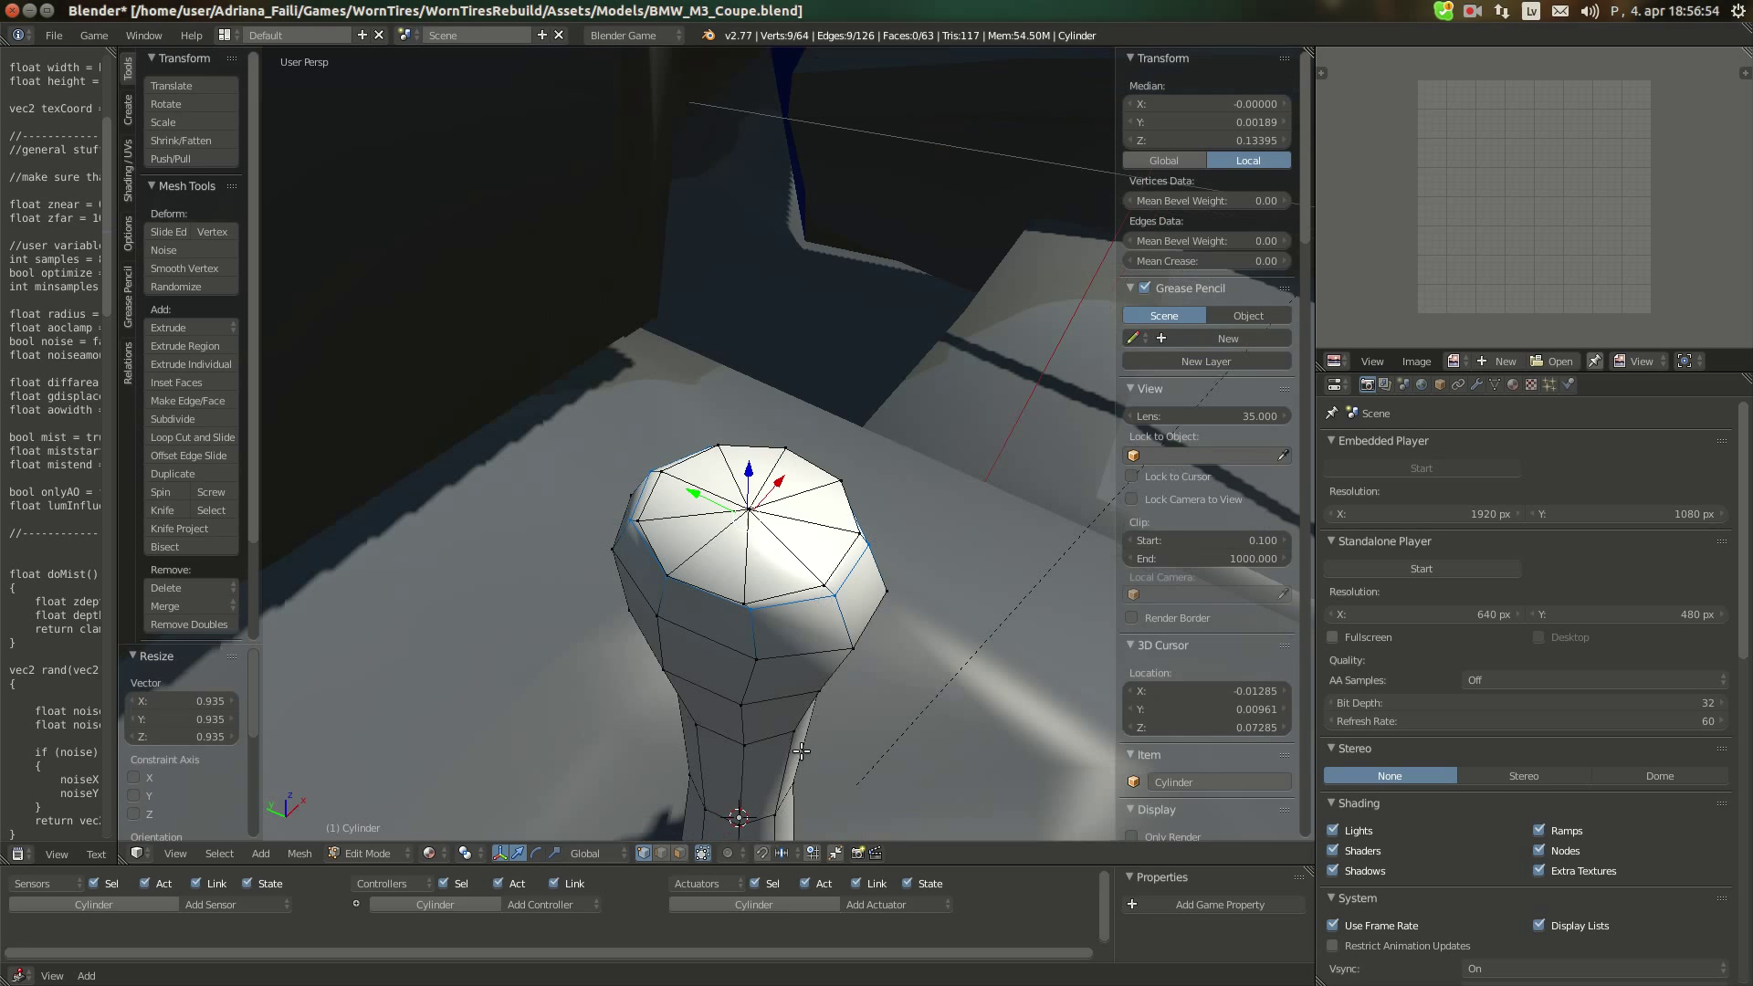
Undo the loop cut below the knob's top cap
click(679, 853)
key(a)
key(a)
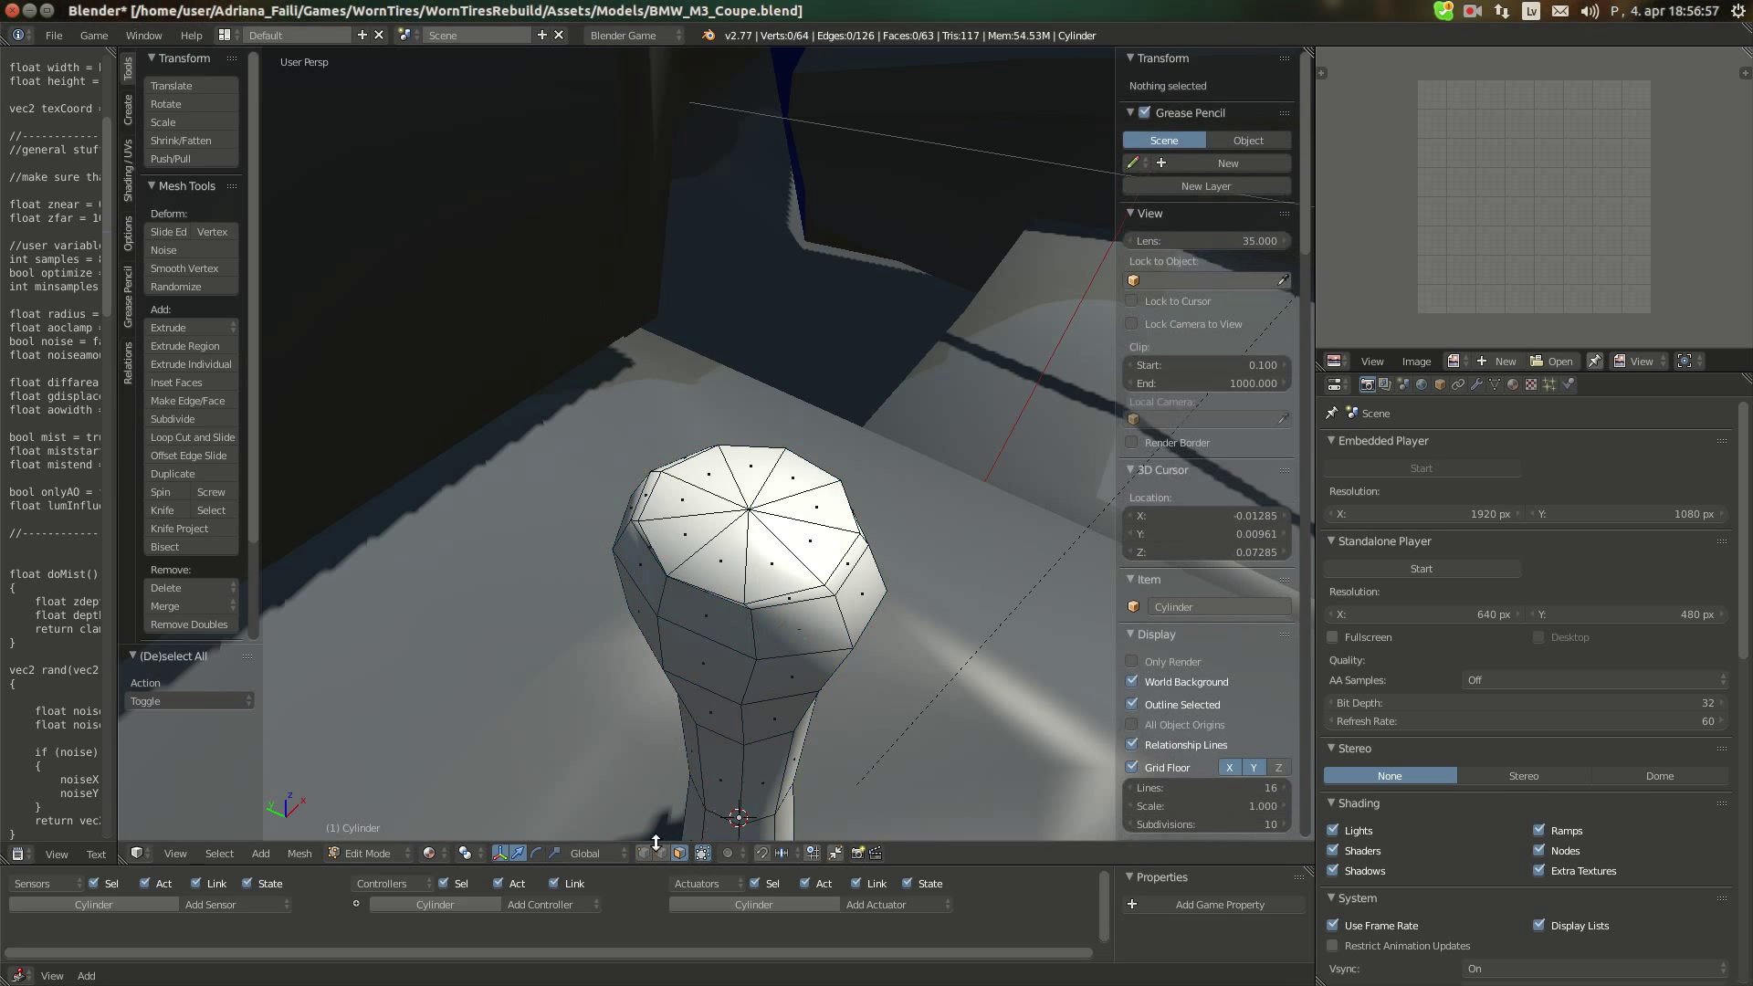
alt+click(753, 595)
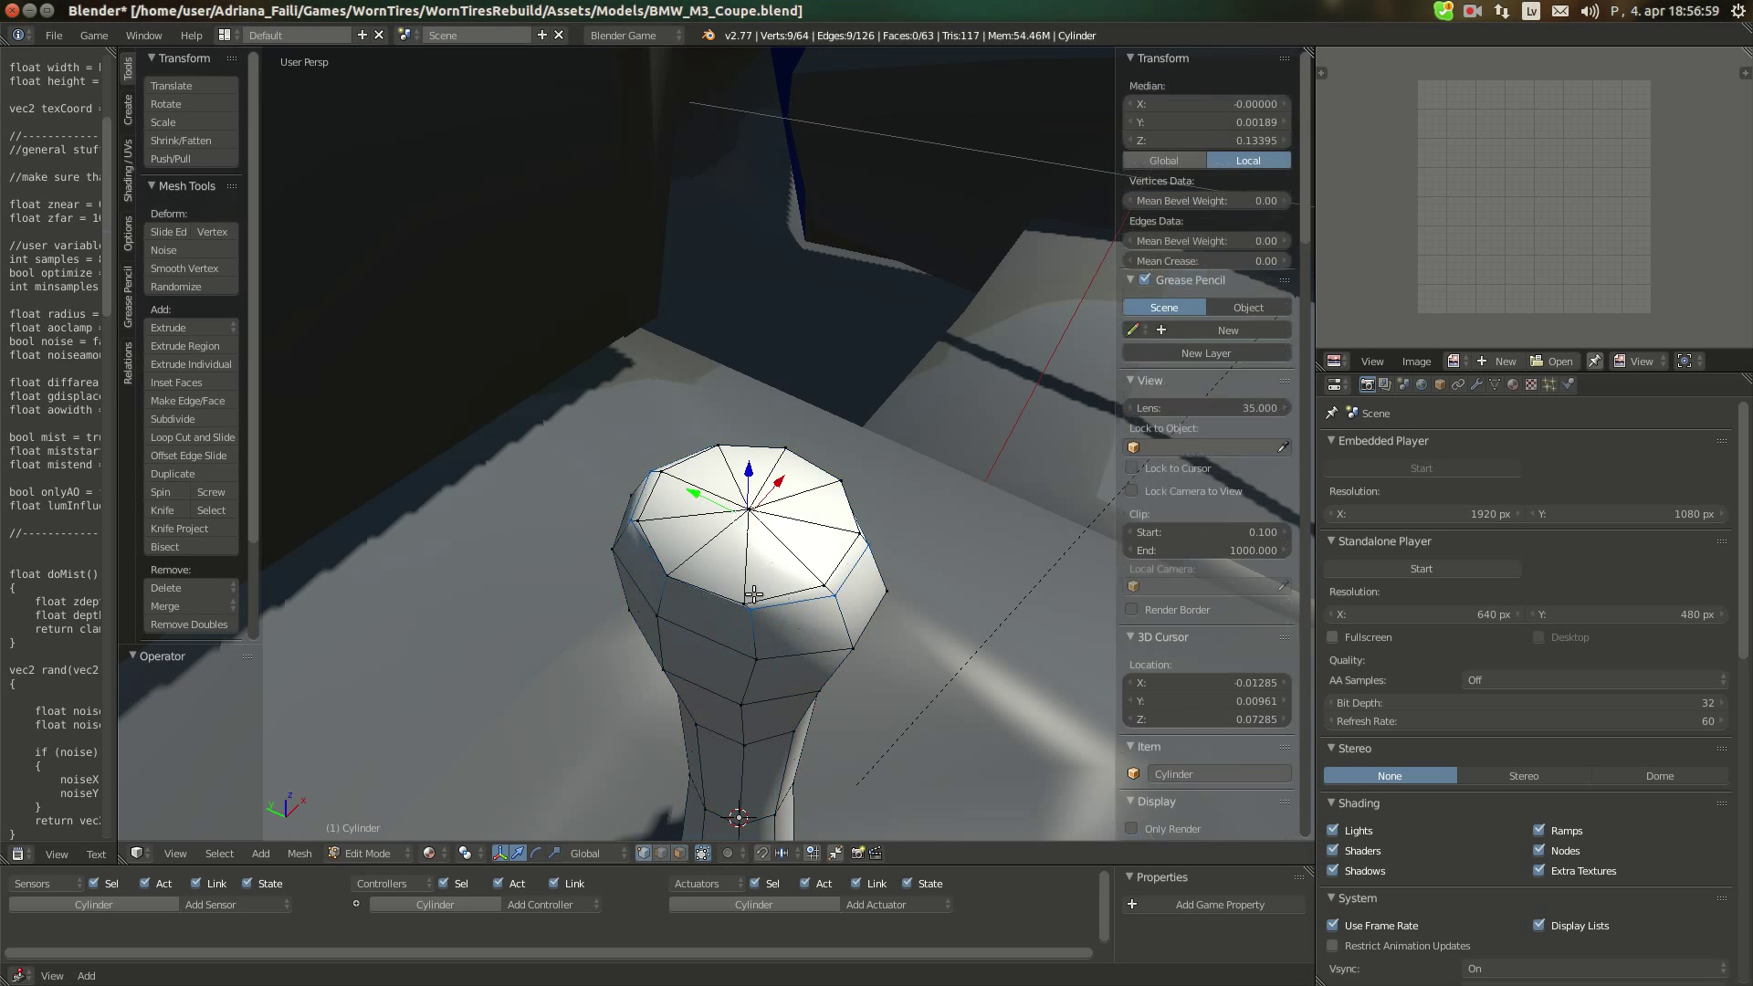
key(alt+m)
click(754, 595)
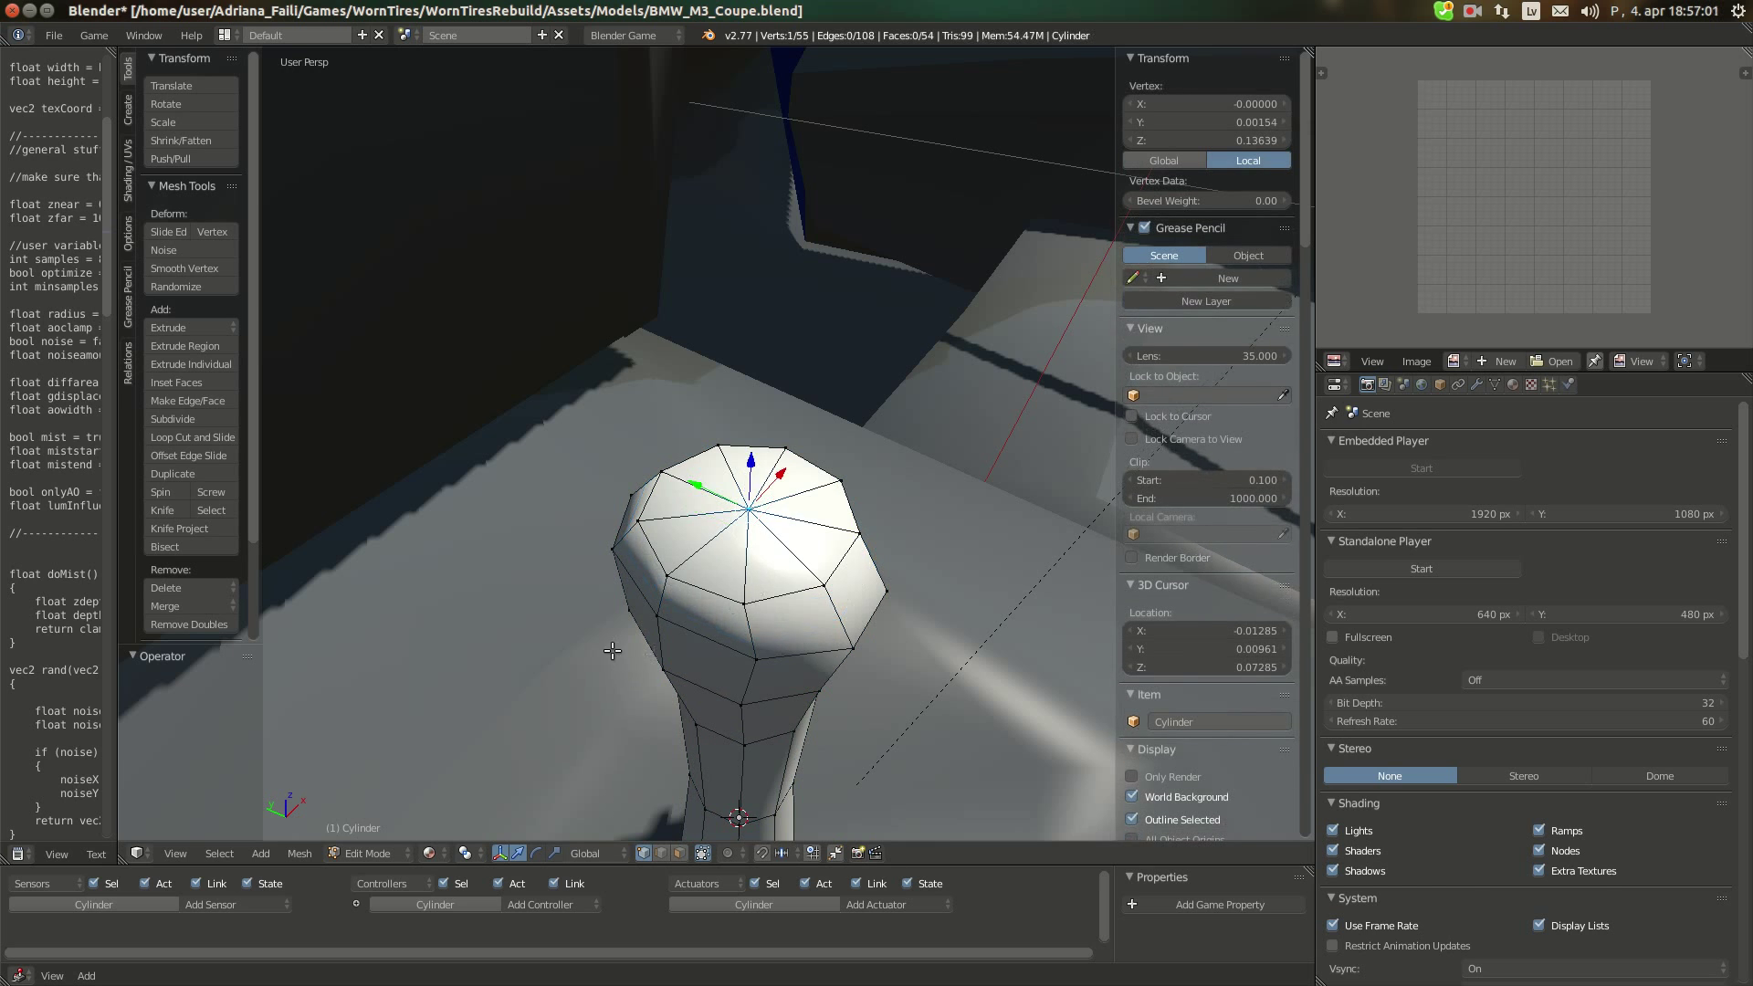
Raise the center vertex of the knob's top by about 0.0002
middle_drag(612, 650, 698, 490)
drag(746, 282, 744, 279)
middle_drag(744, 278, 658, 357)
Compare with the gear knob in the Chromium photo, and scale the lever's top cap along X to about 0.930
mouse_move(5, 179)
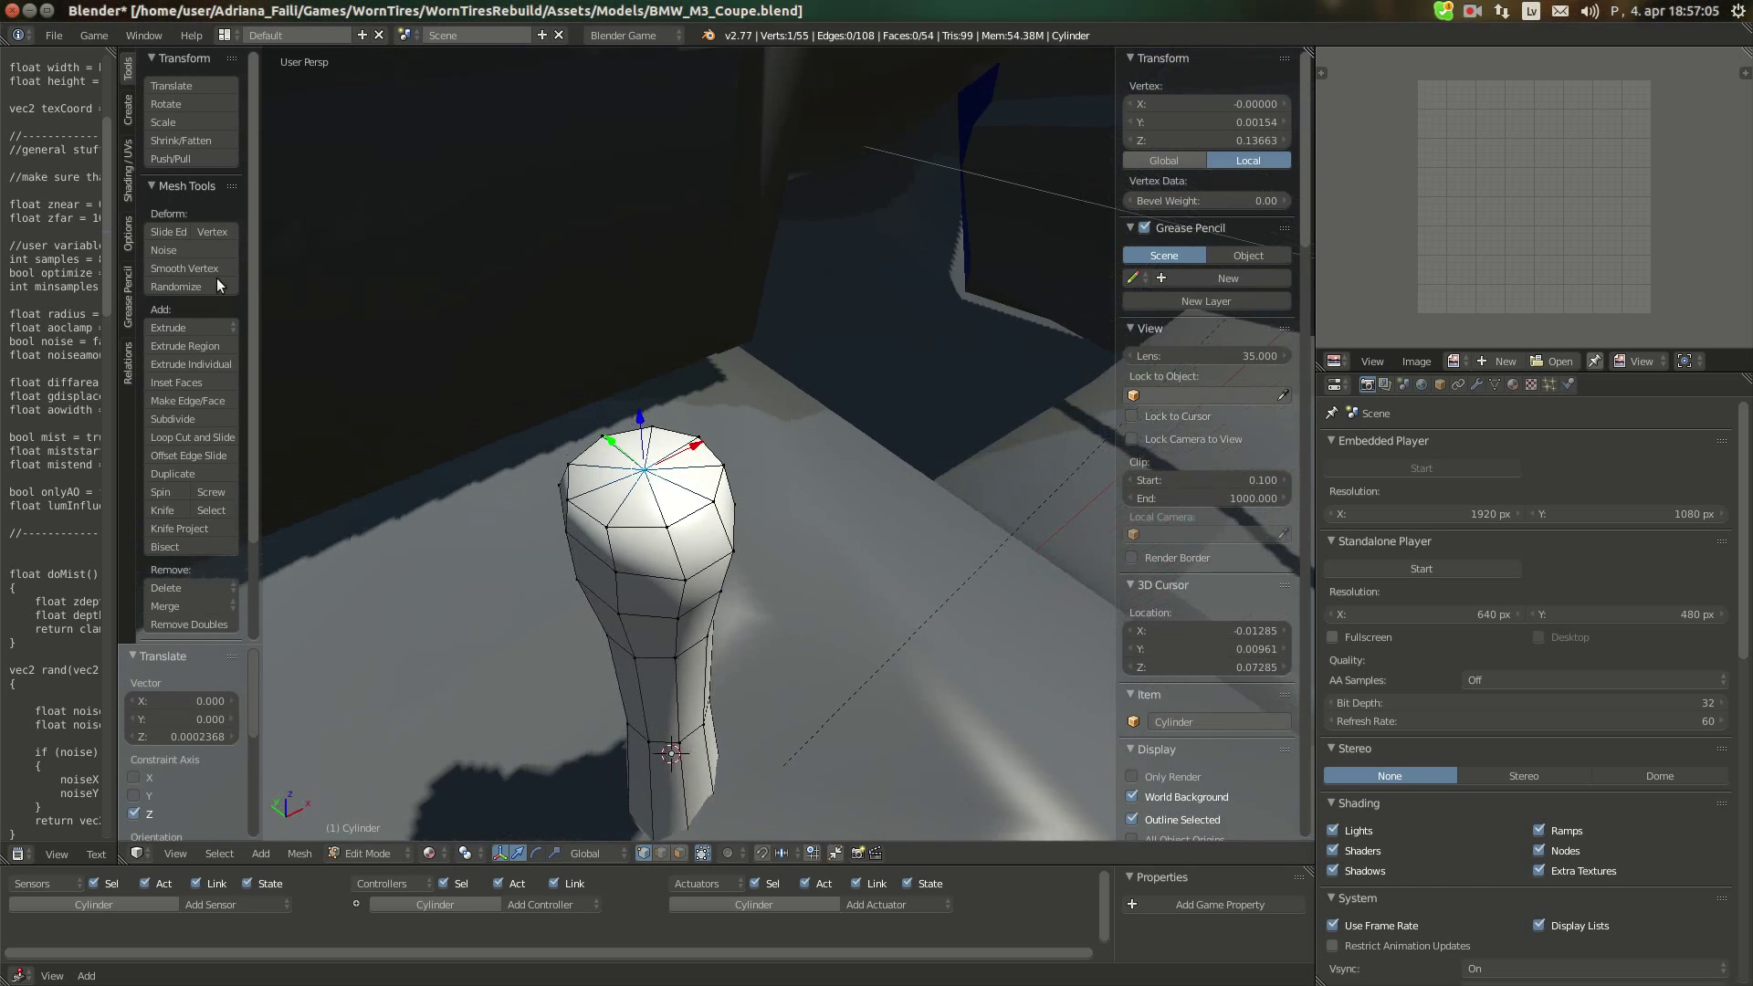
click(5, 139)
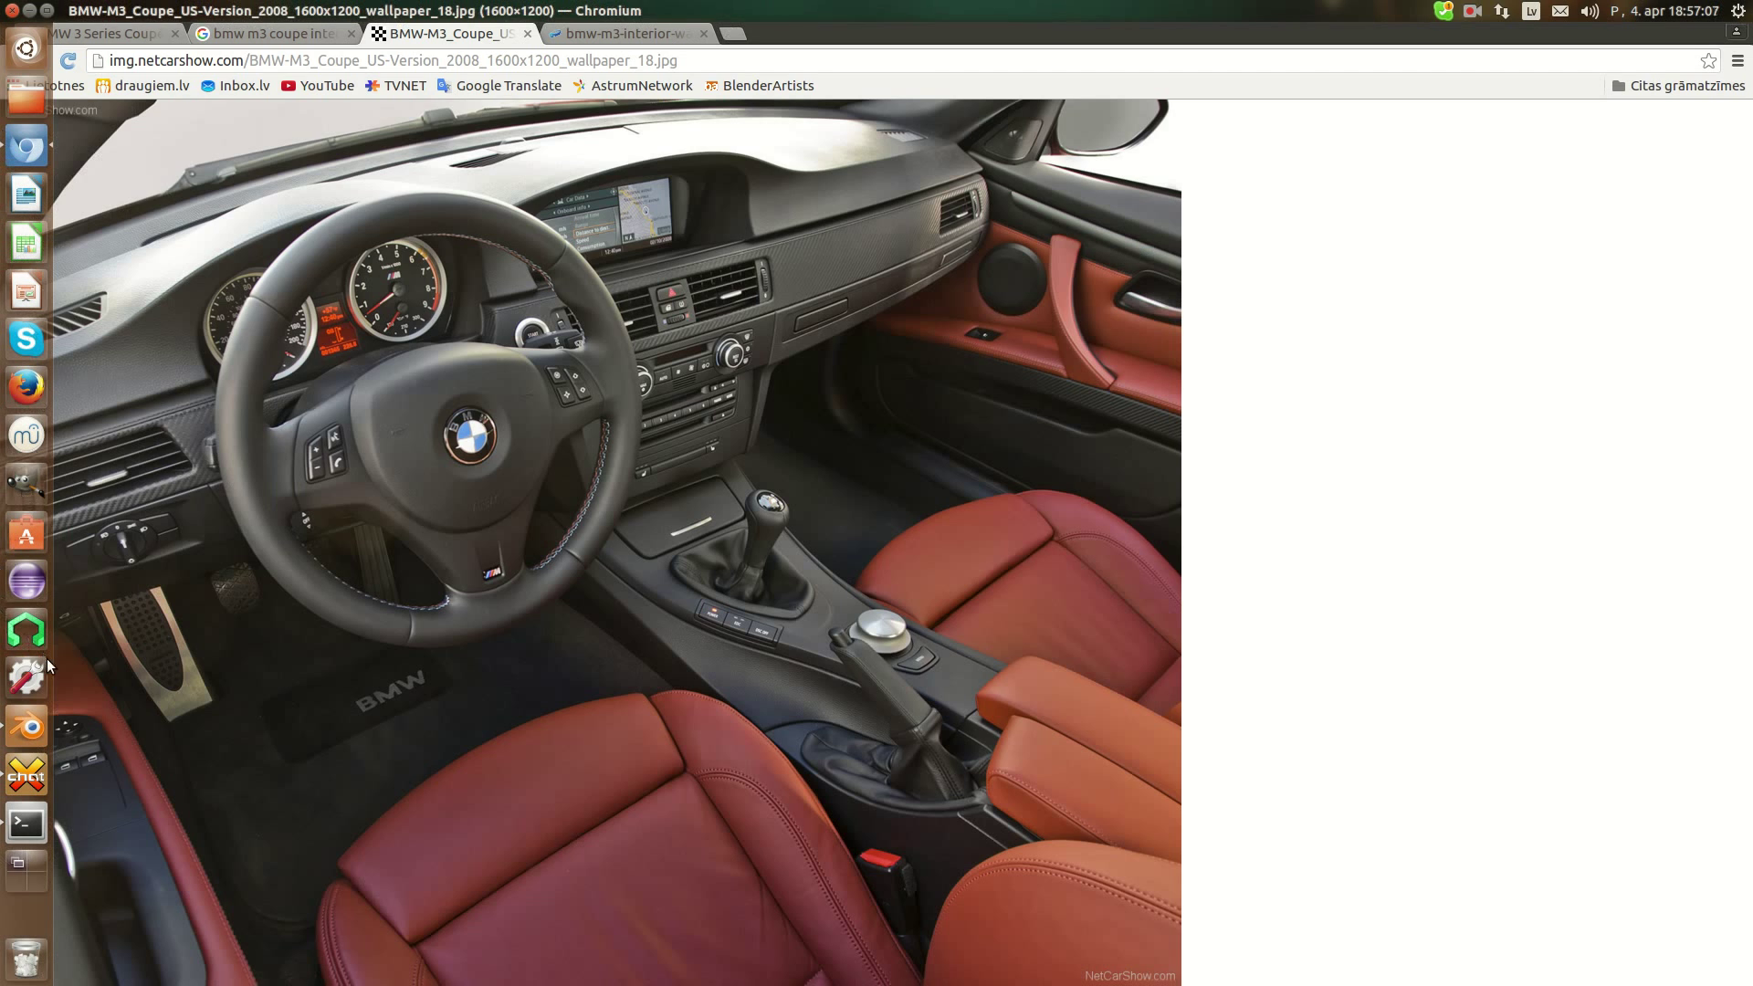
click(25, 727)
key(a)
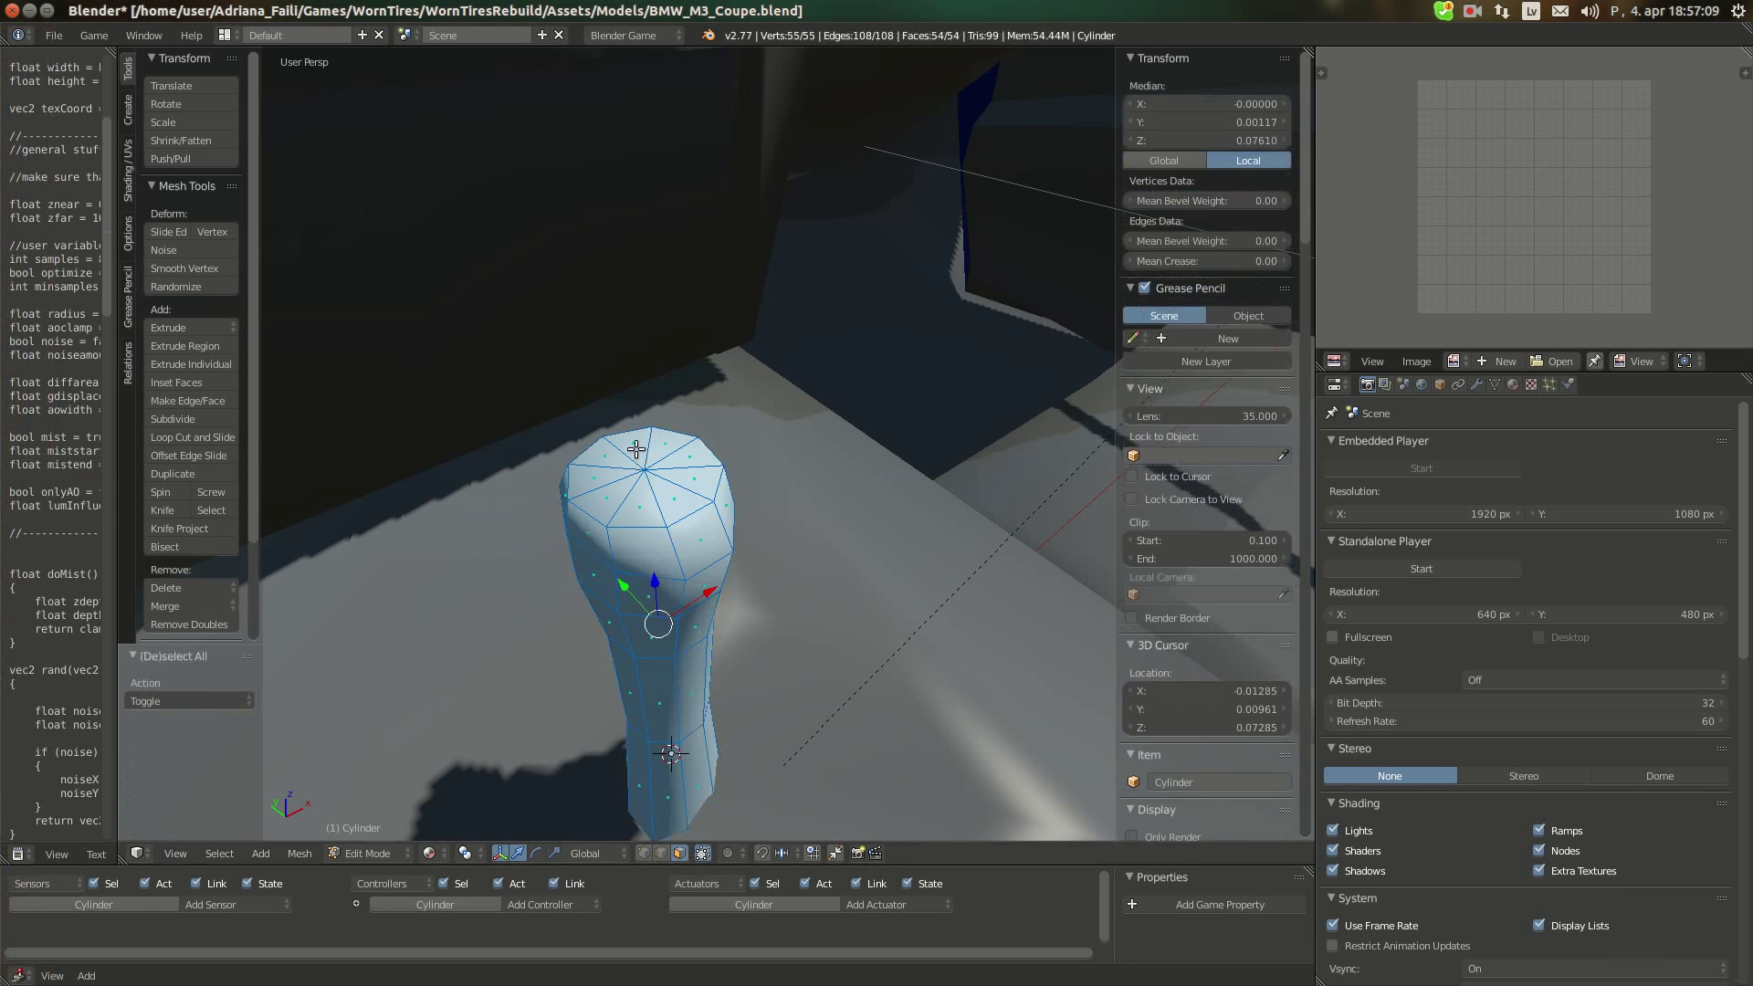
key(a)
key(b)
drag(582, 431, 714, 517)
middle_drag(714, 507, 748, 456)
key(s)
key(x)
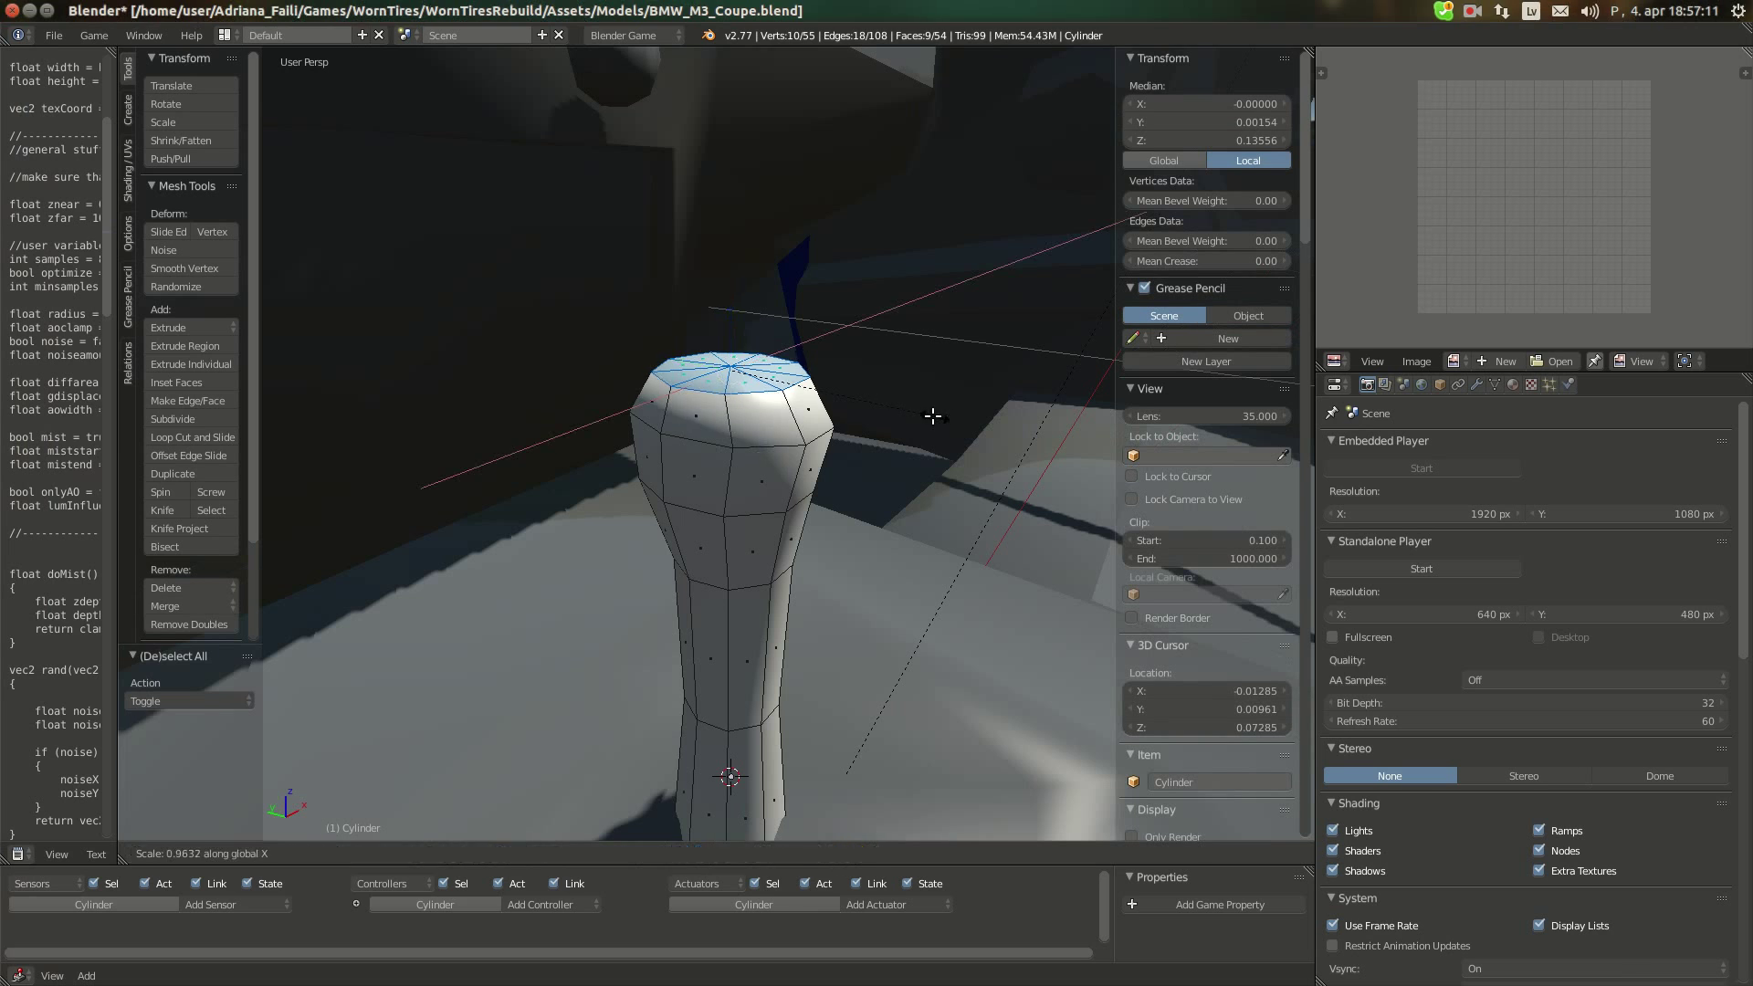
click(865, 471)
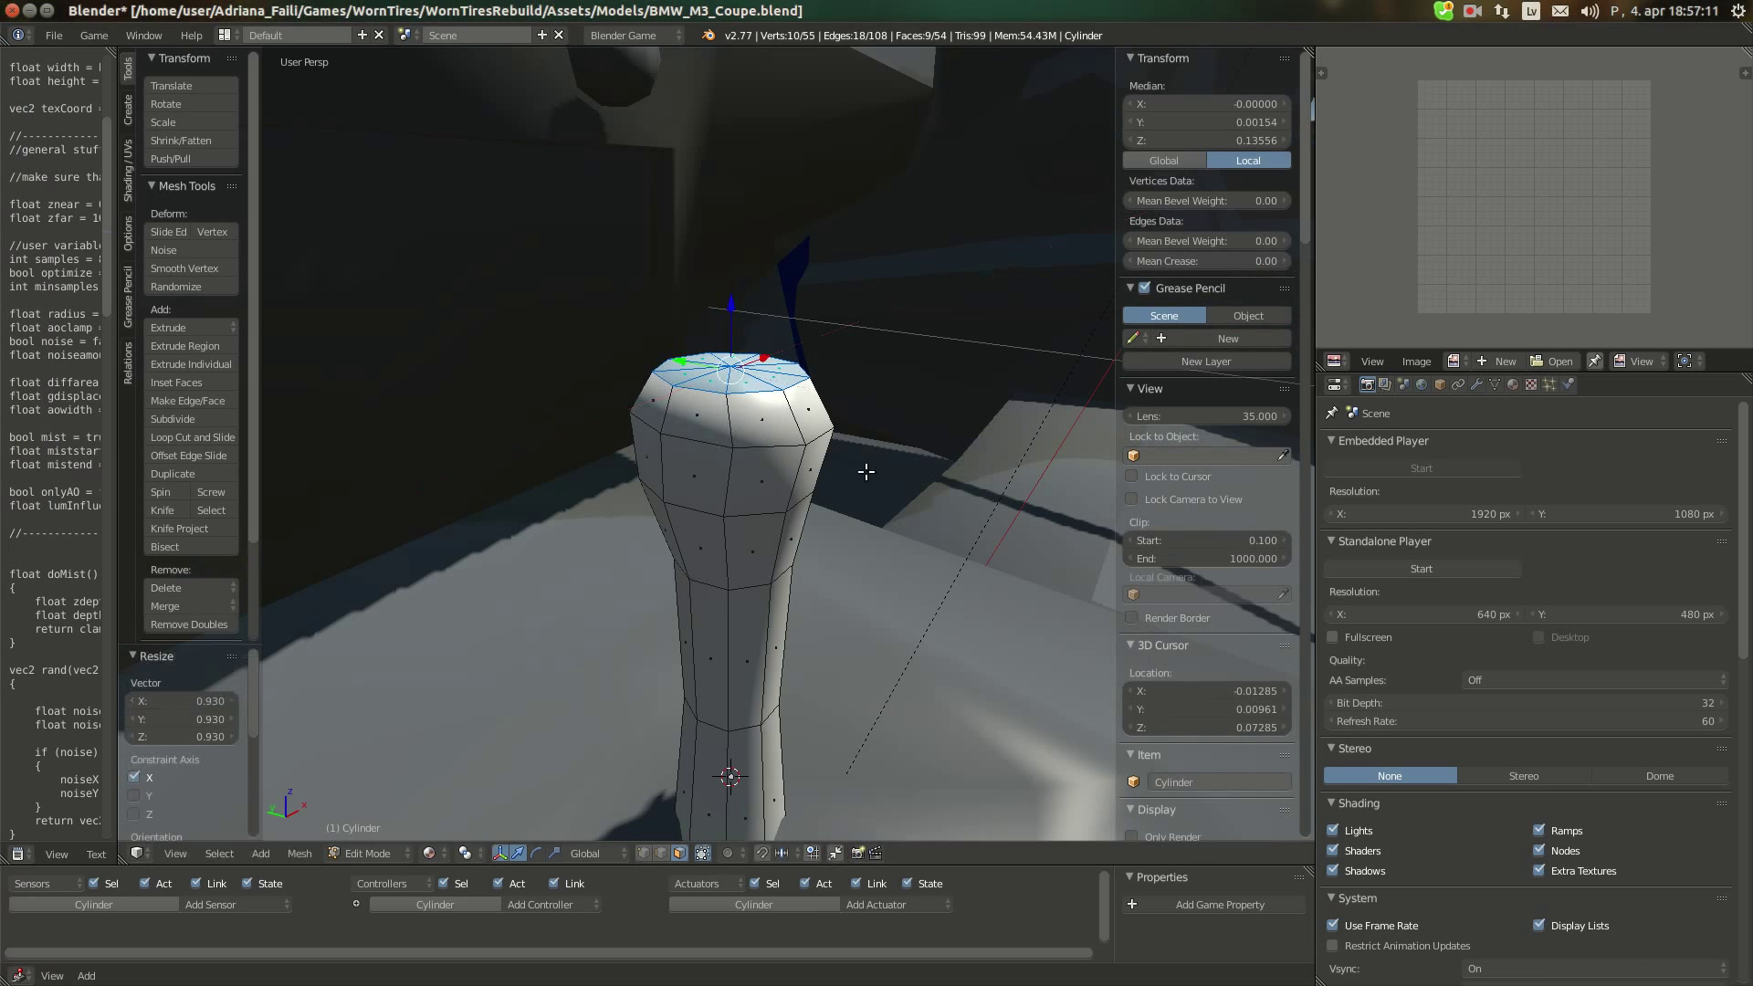
Raise the middle of the narrowed top cap slightly to round the knob
right_click(744, 372)
drag(732, 327, 732, 316)
click(733, 419)
middle_drag(733, 419, 761, 463)
Return the gear lever to Object Mode, and scale the whole object to about 0.841
key(a)
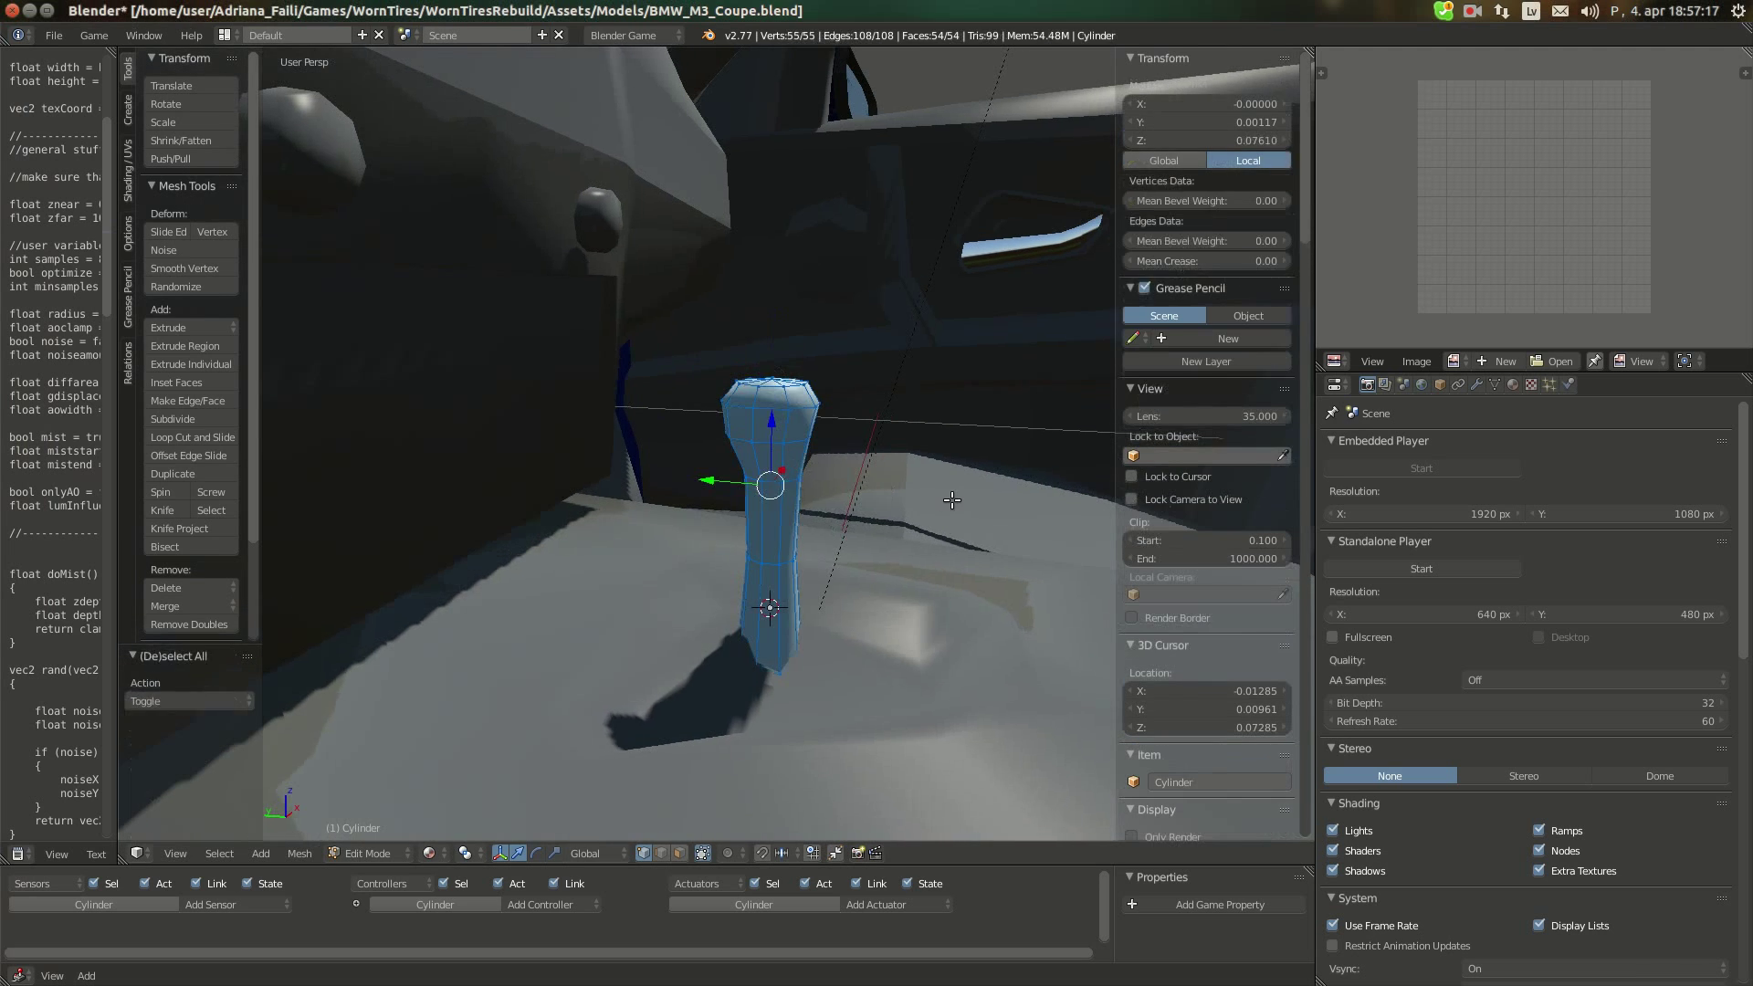
key(Tab)
key(s)
click(868, 523)
middle_drag(868, 523, 931, 502)
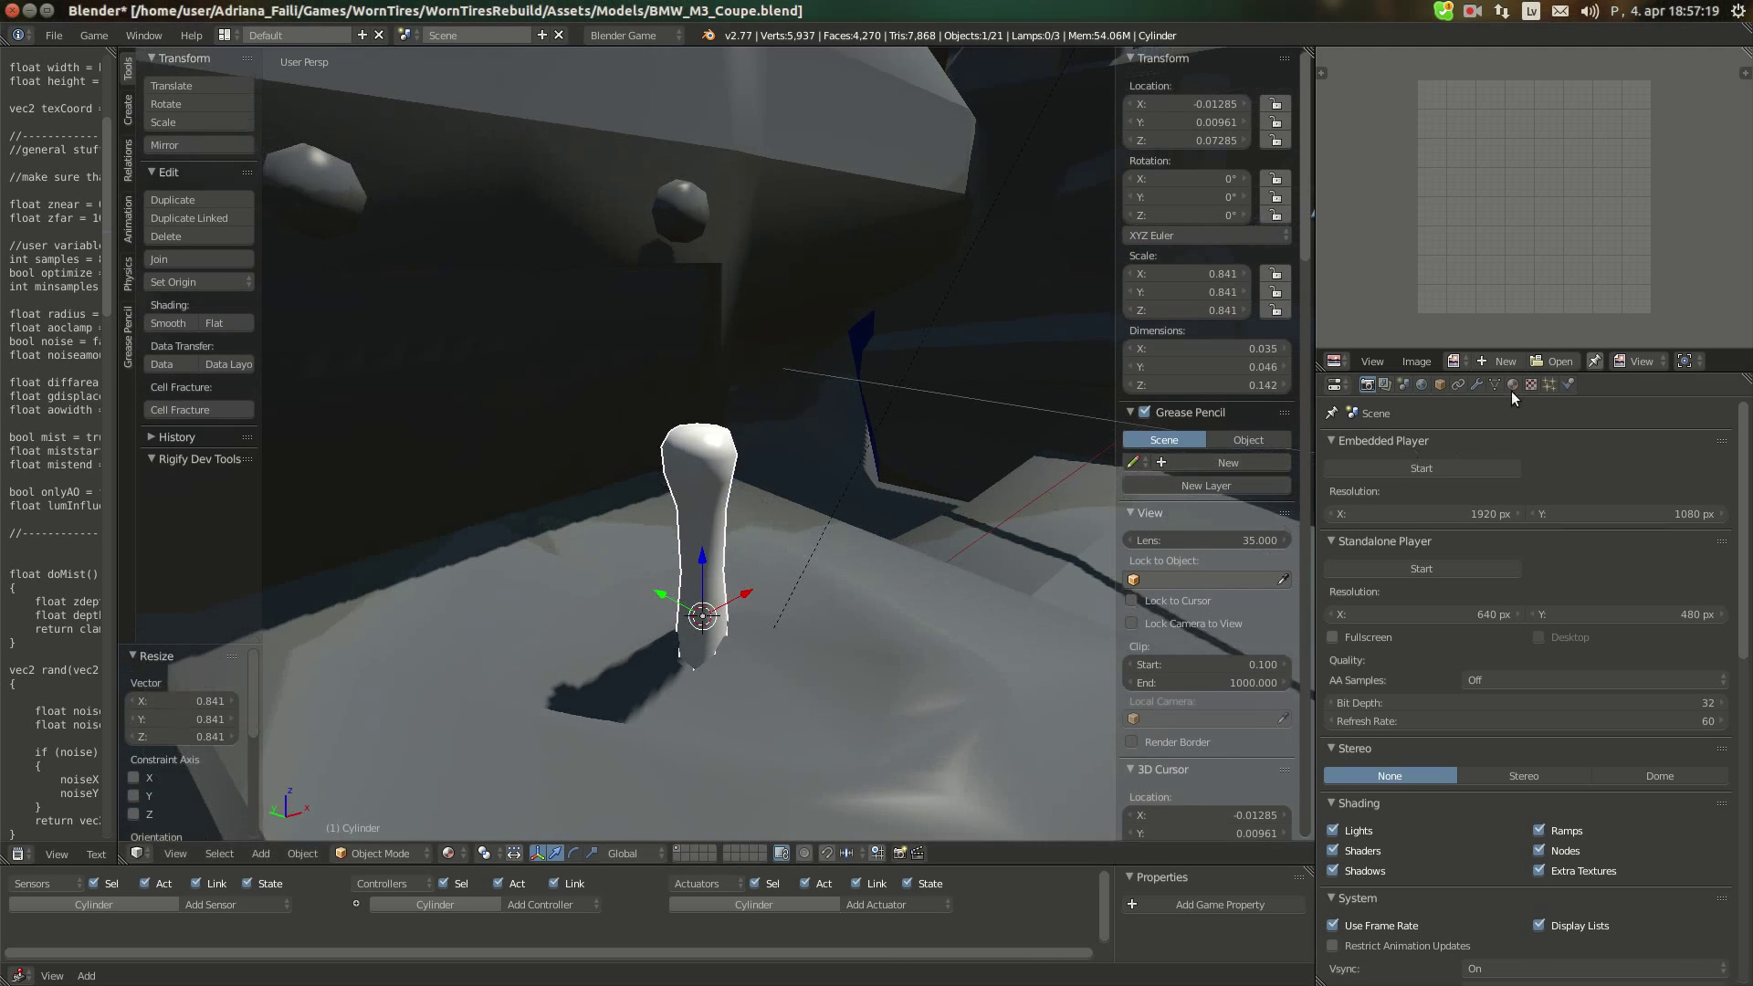
Assign the existing Interior material to the gear lever, and return to the render properties
click(1513, 384)
click(1334, 504)
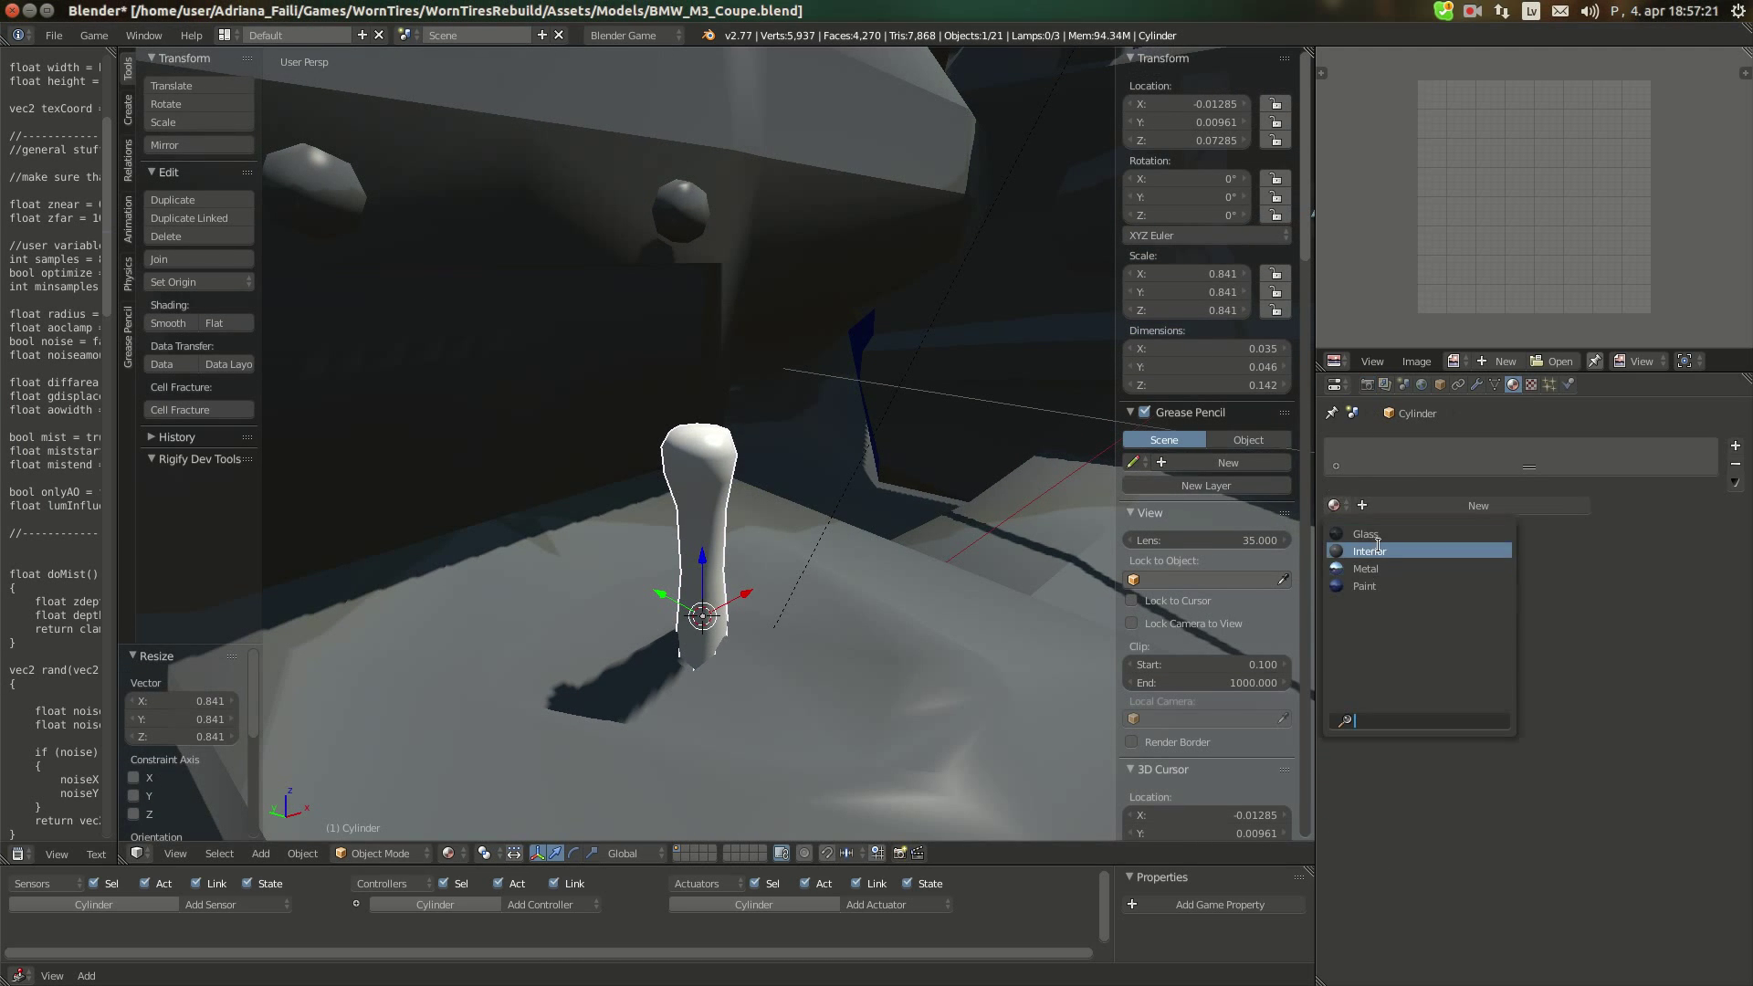
click(1378, 549)
click(1367, 384)
Move the gear lever about 0.005 along X, and tilt it slightly sideways
middle_drag(840, 438, 677, 536)
drag(675, 580, 685, 575)
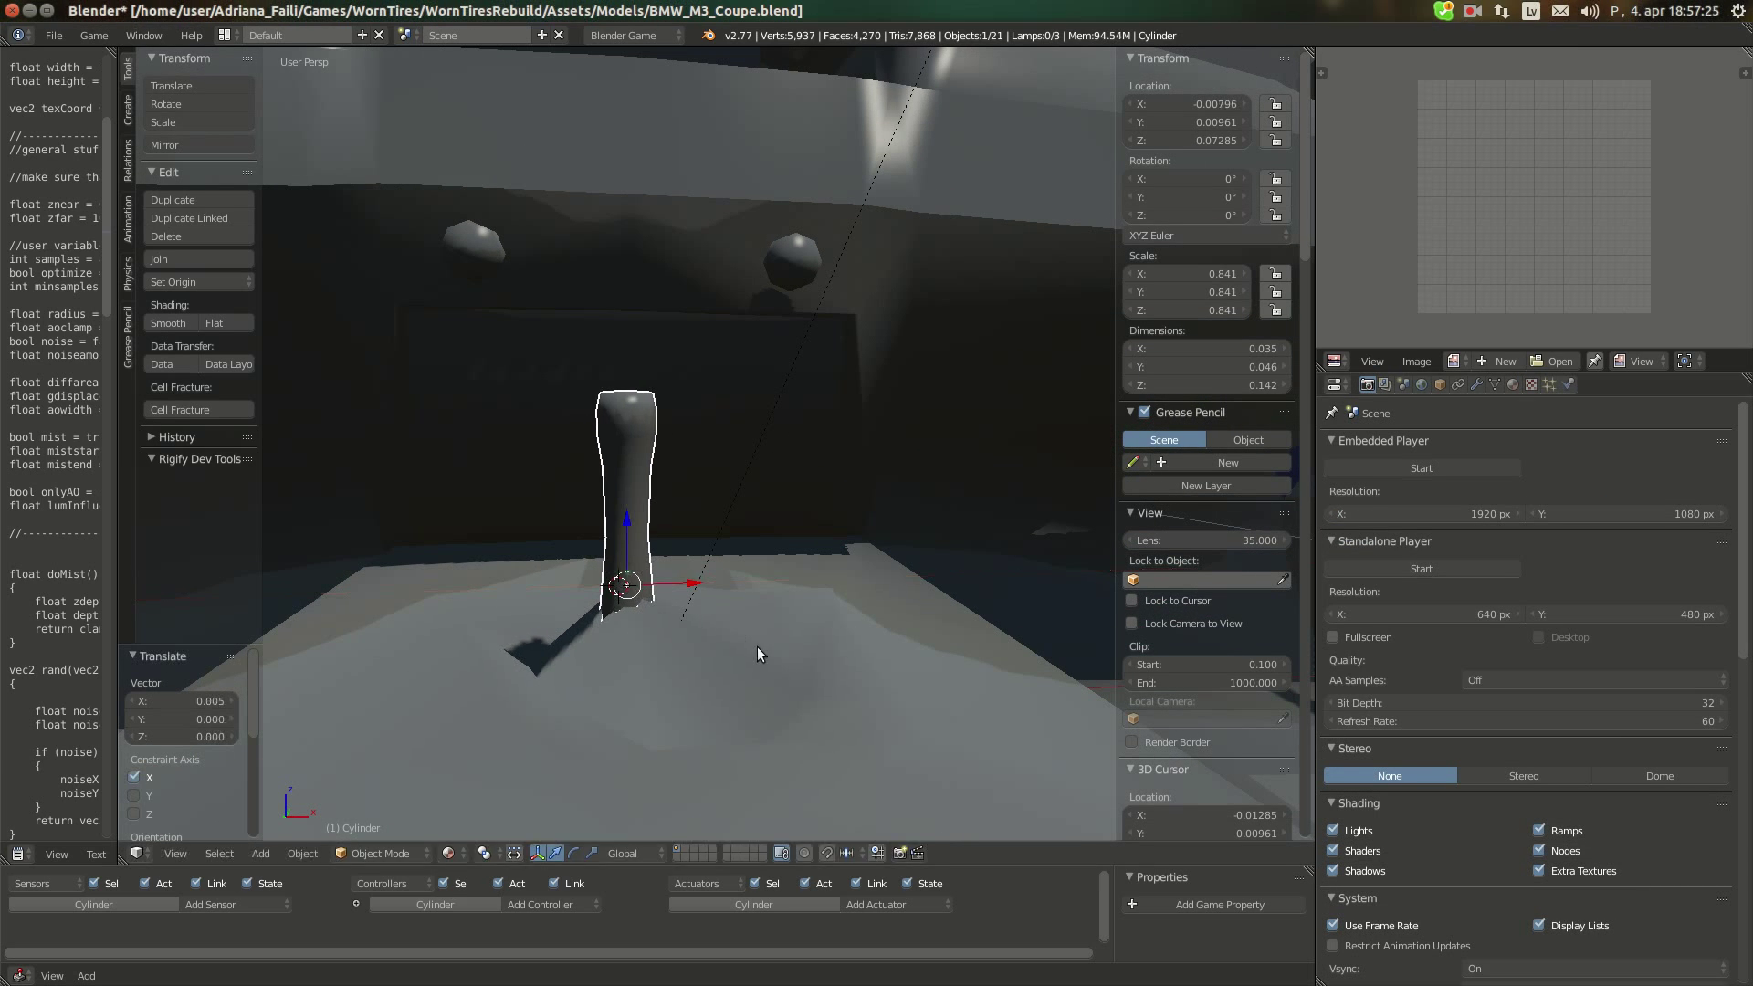
key(r)
middle_drag(754, 619, 711, 685)
key(r)
click(938, 642)
Snap the 3D cursor to the scene center, join the gear lever into the Interior object, and check the combined mesh
key(shift+s)
click(913, 655)
shift+right_click(722, 632)
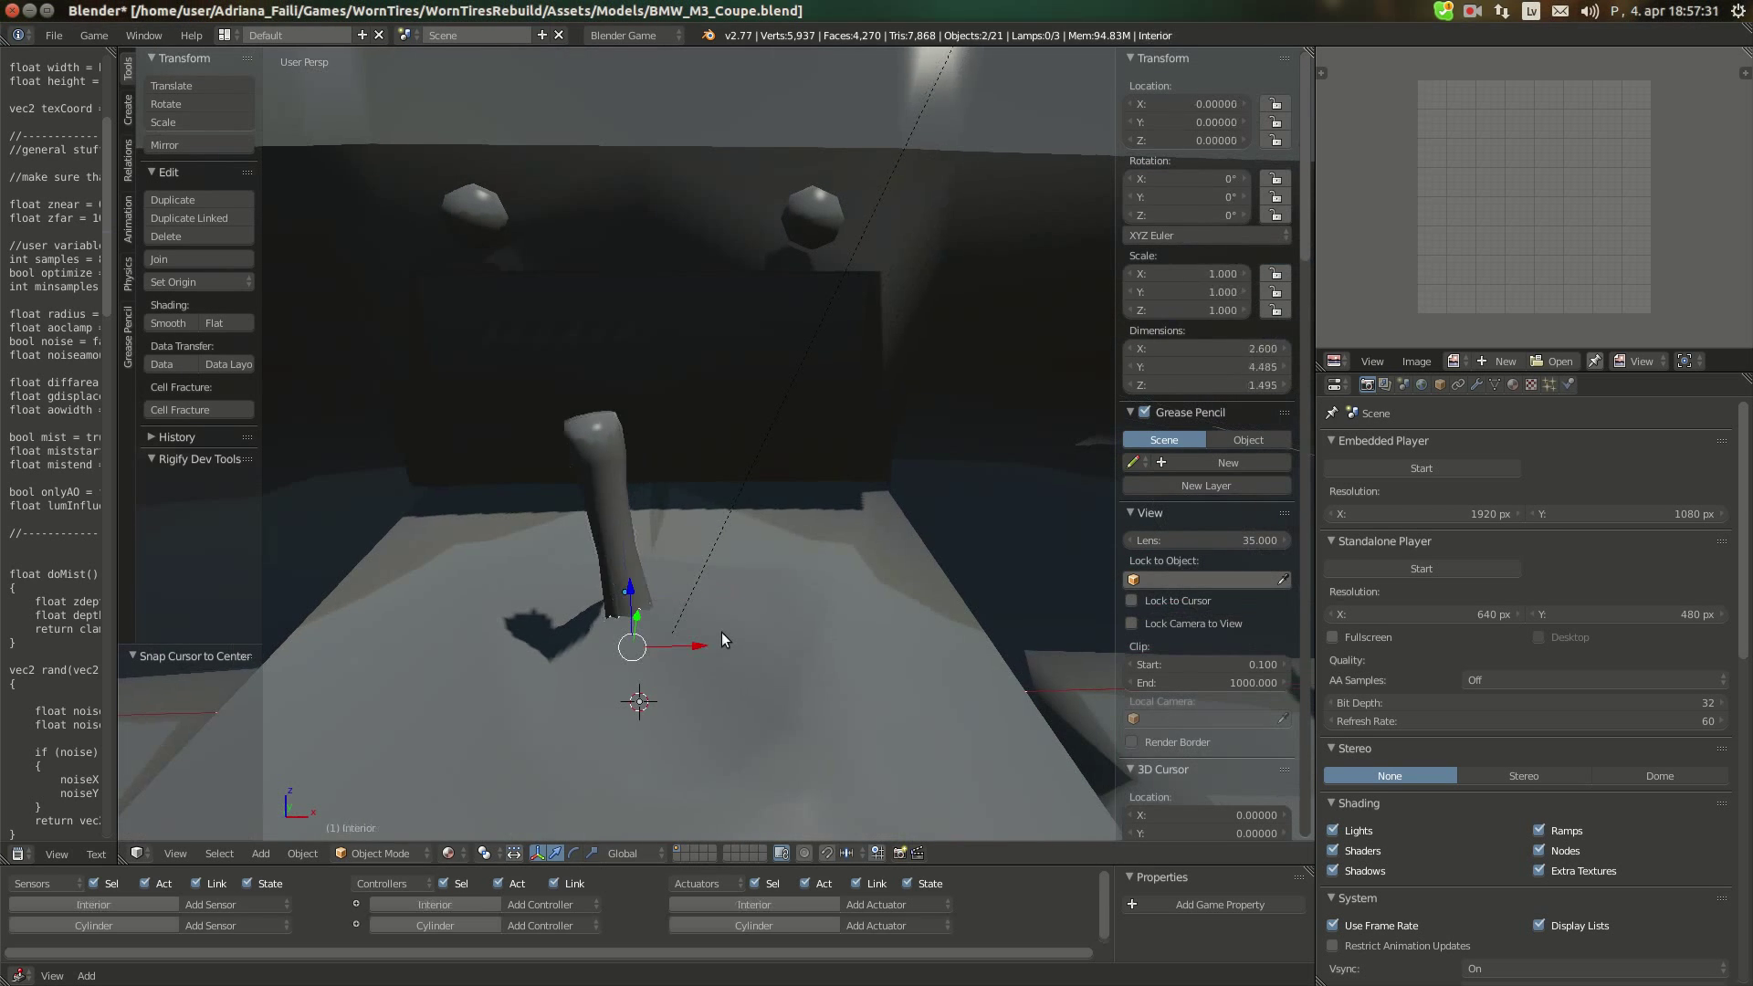
key(ctrl+j)
click(721, 638)
key(Tab)
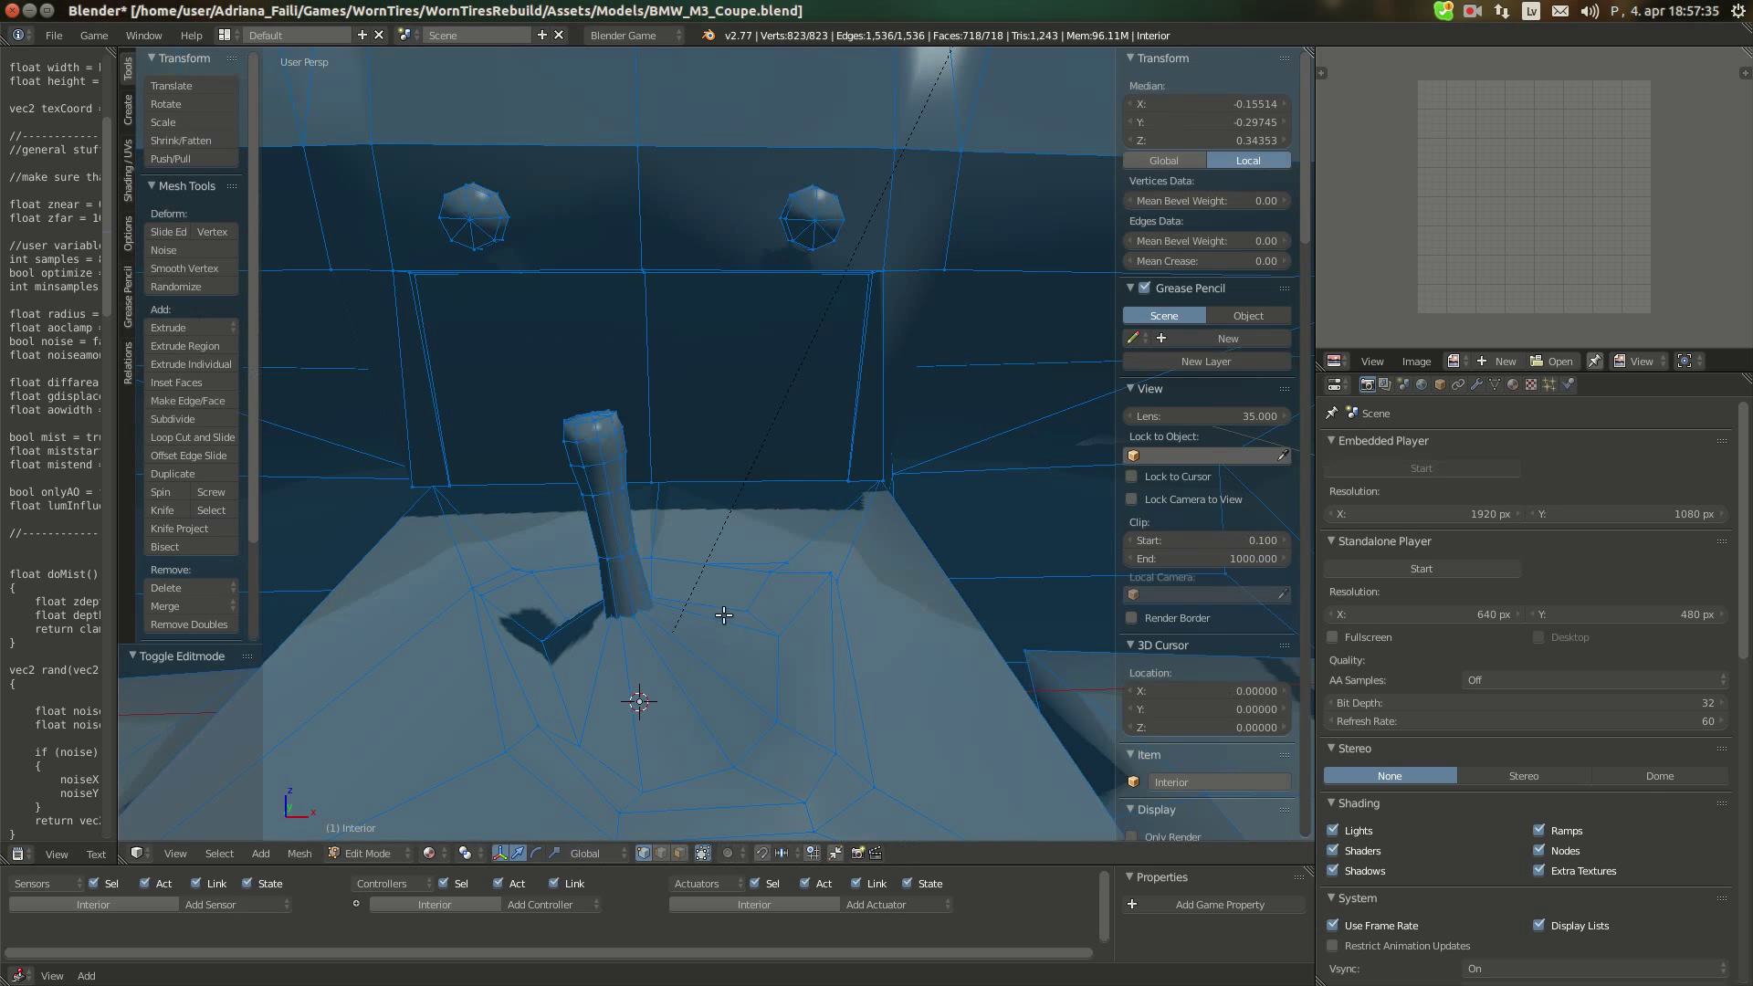
middle_drag(753, 626, 749, 518)
scroll(811, 580, down, 1)
key(Tab)
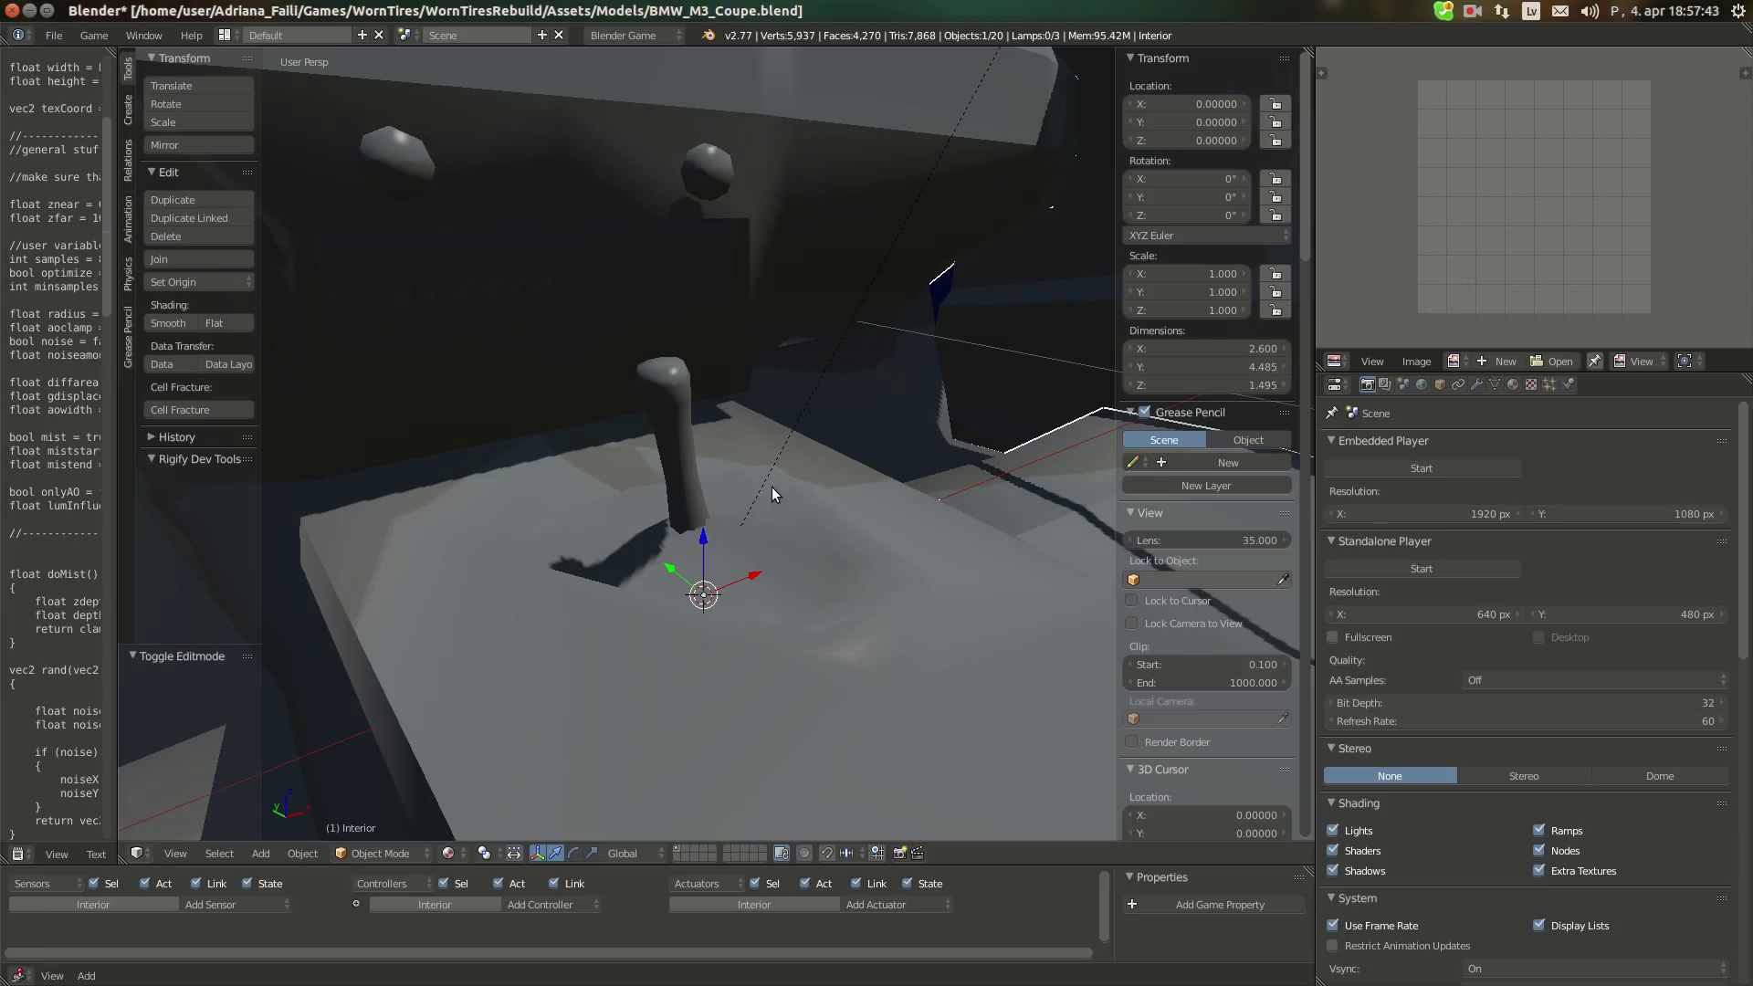
Check the gear lever area in the interior photo, and put the Interior mesh in Edit Mode from the top view with nothing selected
click(21, 239)
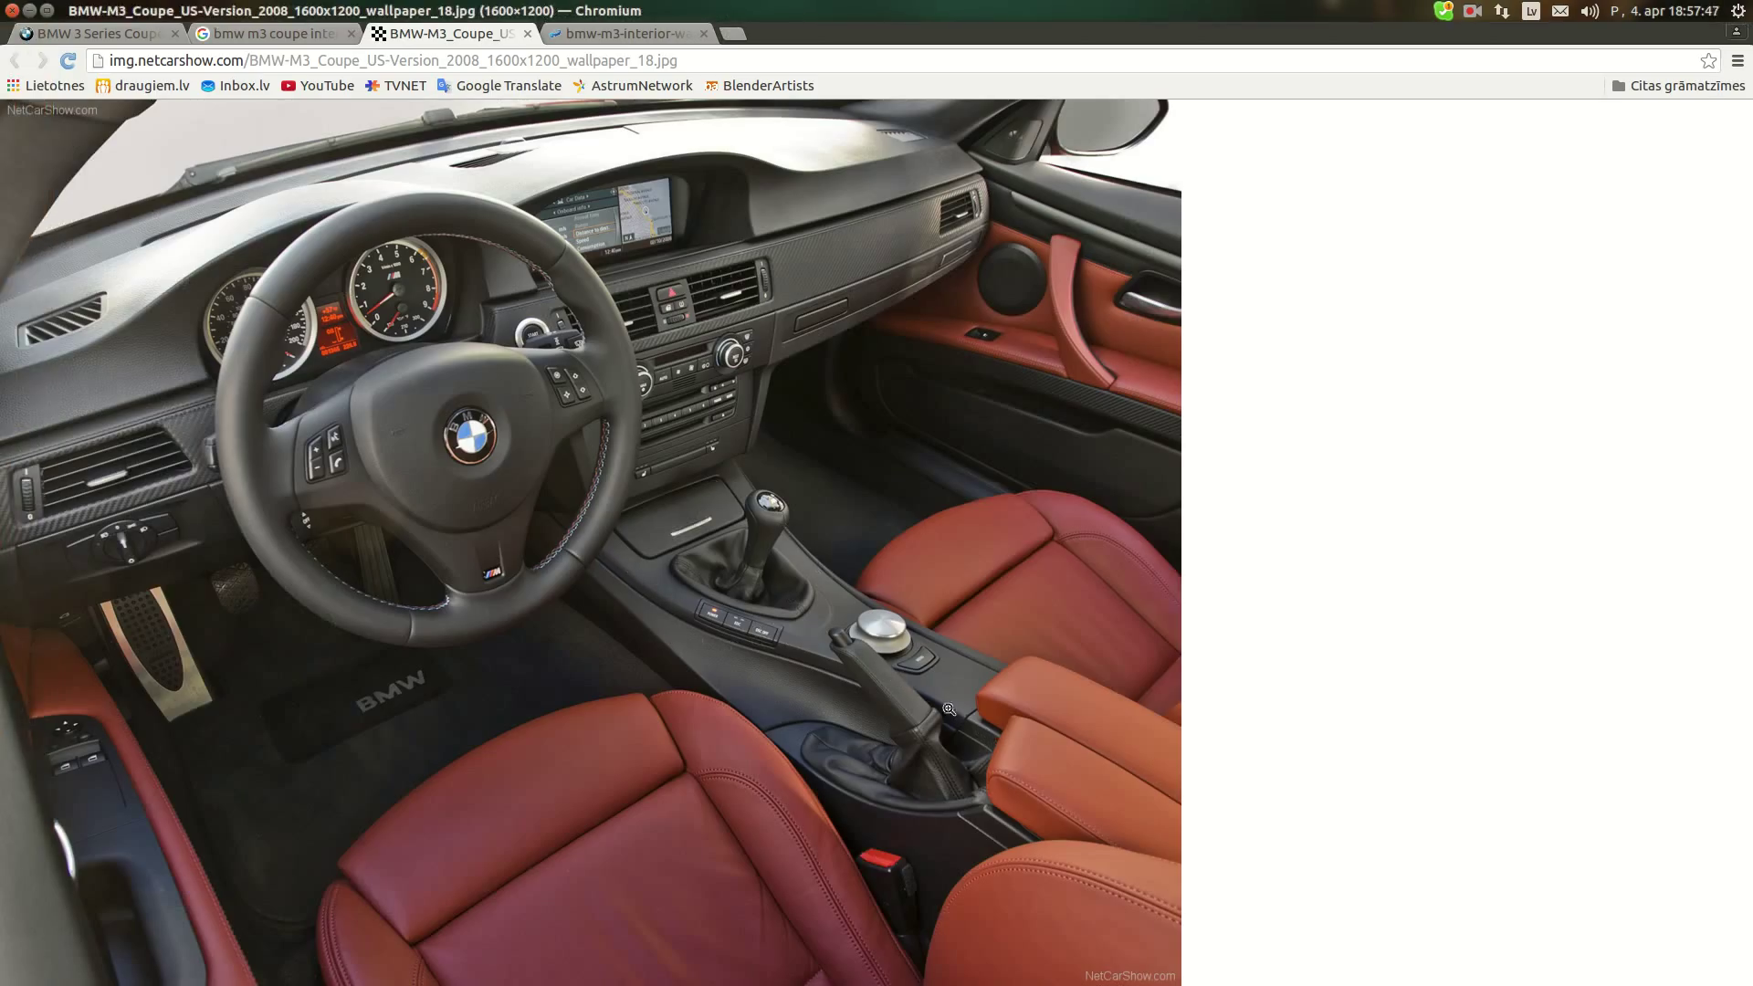
mouse_move(2, 671)
click(35, 724)
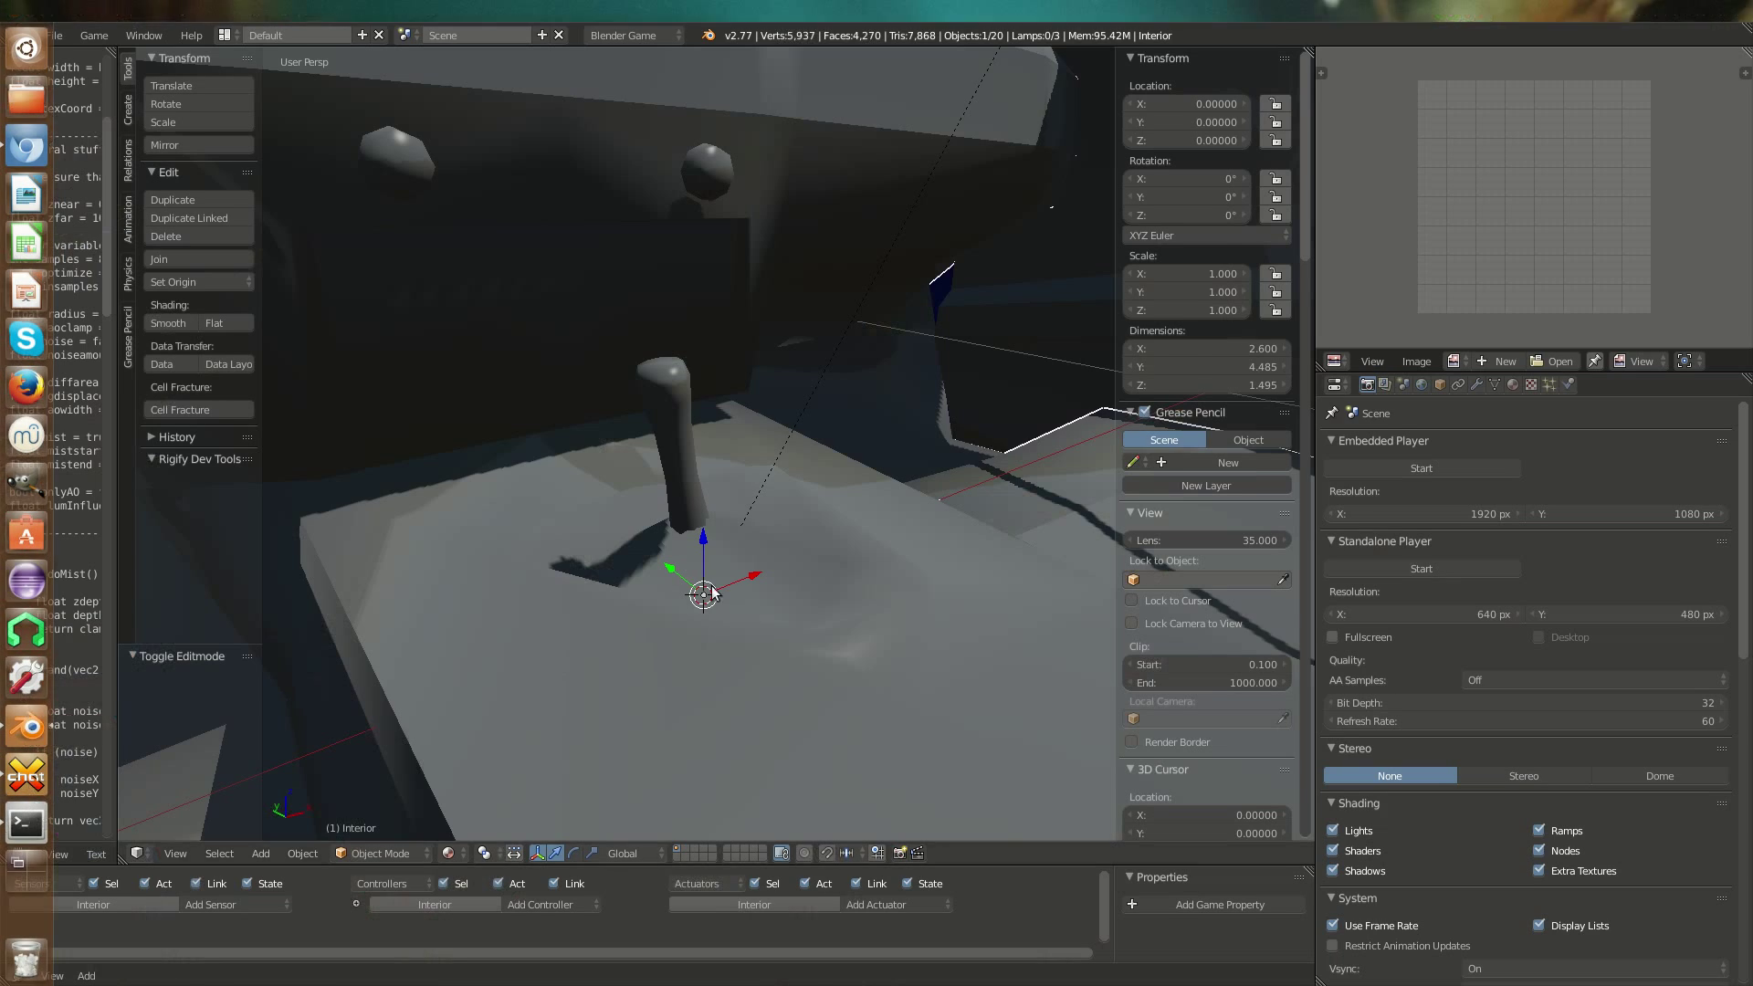
middle_drag(573, 590, 718, 379)
key(a)
key(KP_7)
key(a)
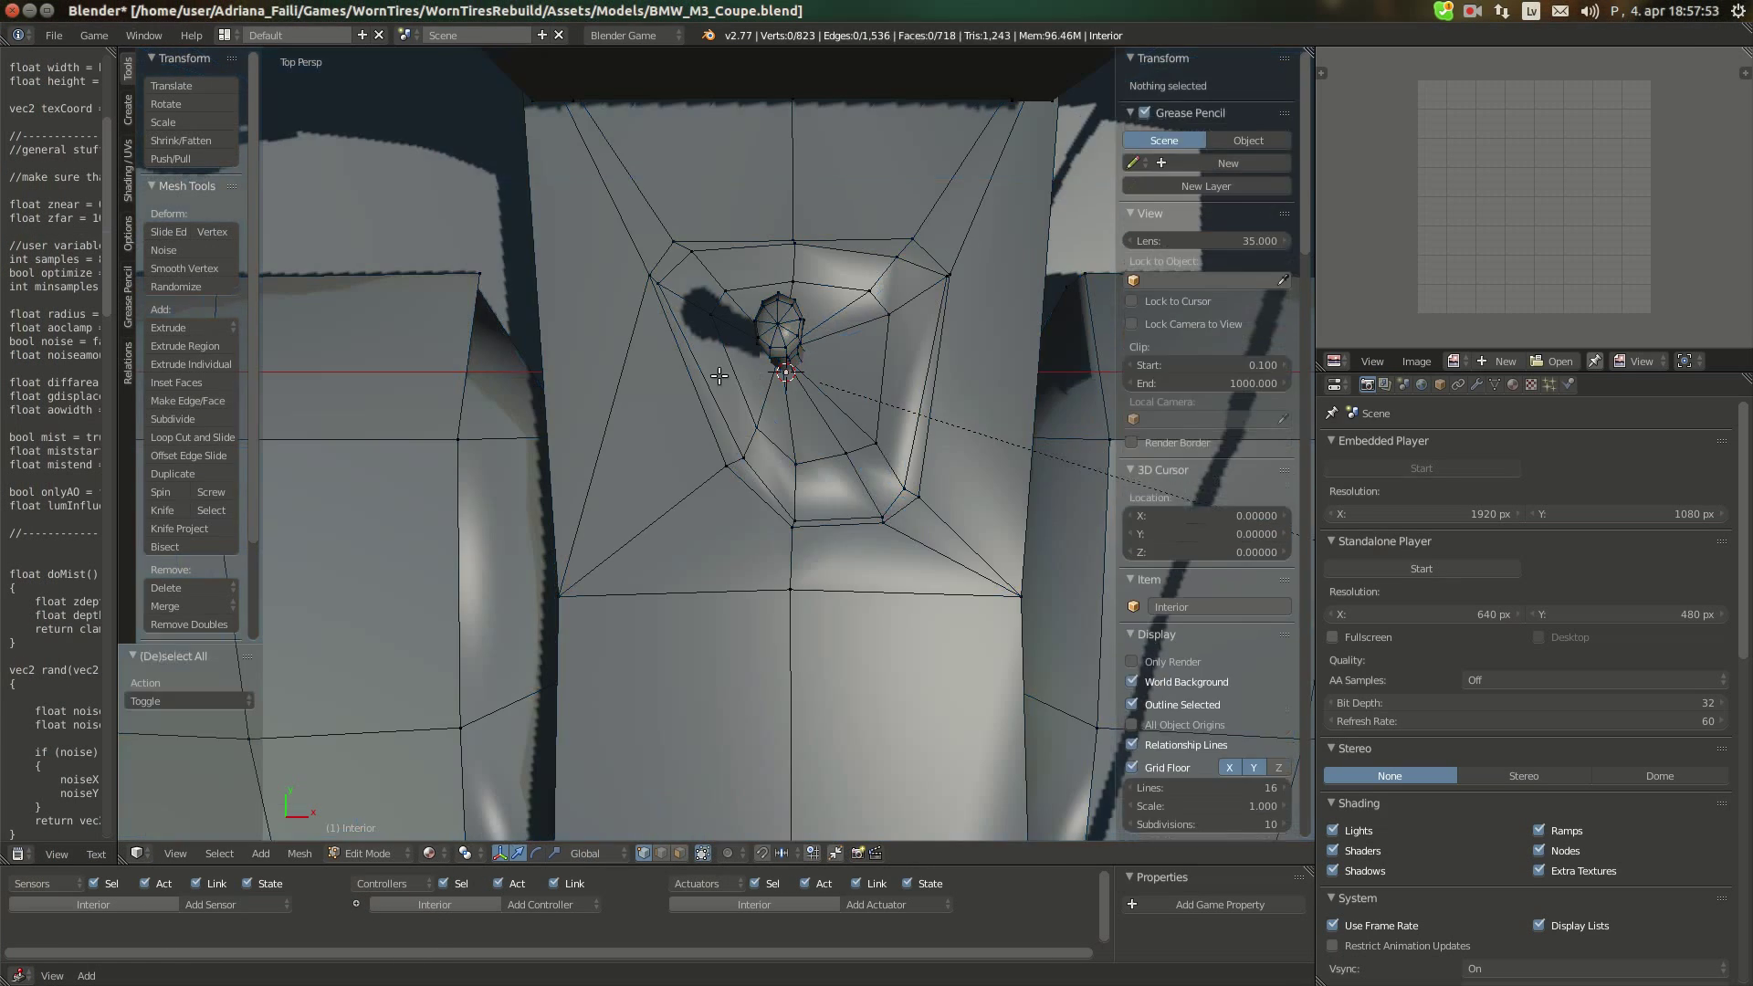
Knife-cut the console top from its front corner past the driver's side of the lever recess to the diagonal edge behind it
shift+middle_drag(645, 306, 672, 286)
middle_drag(566, 220, 309, 473)
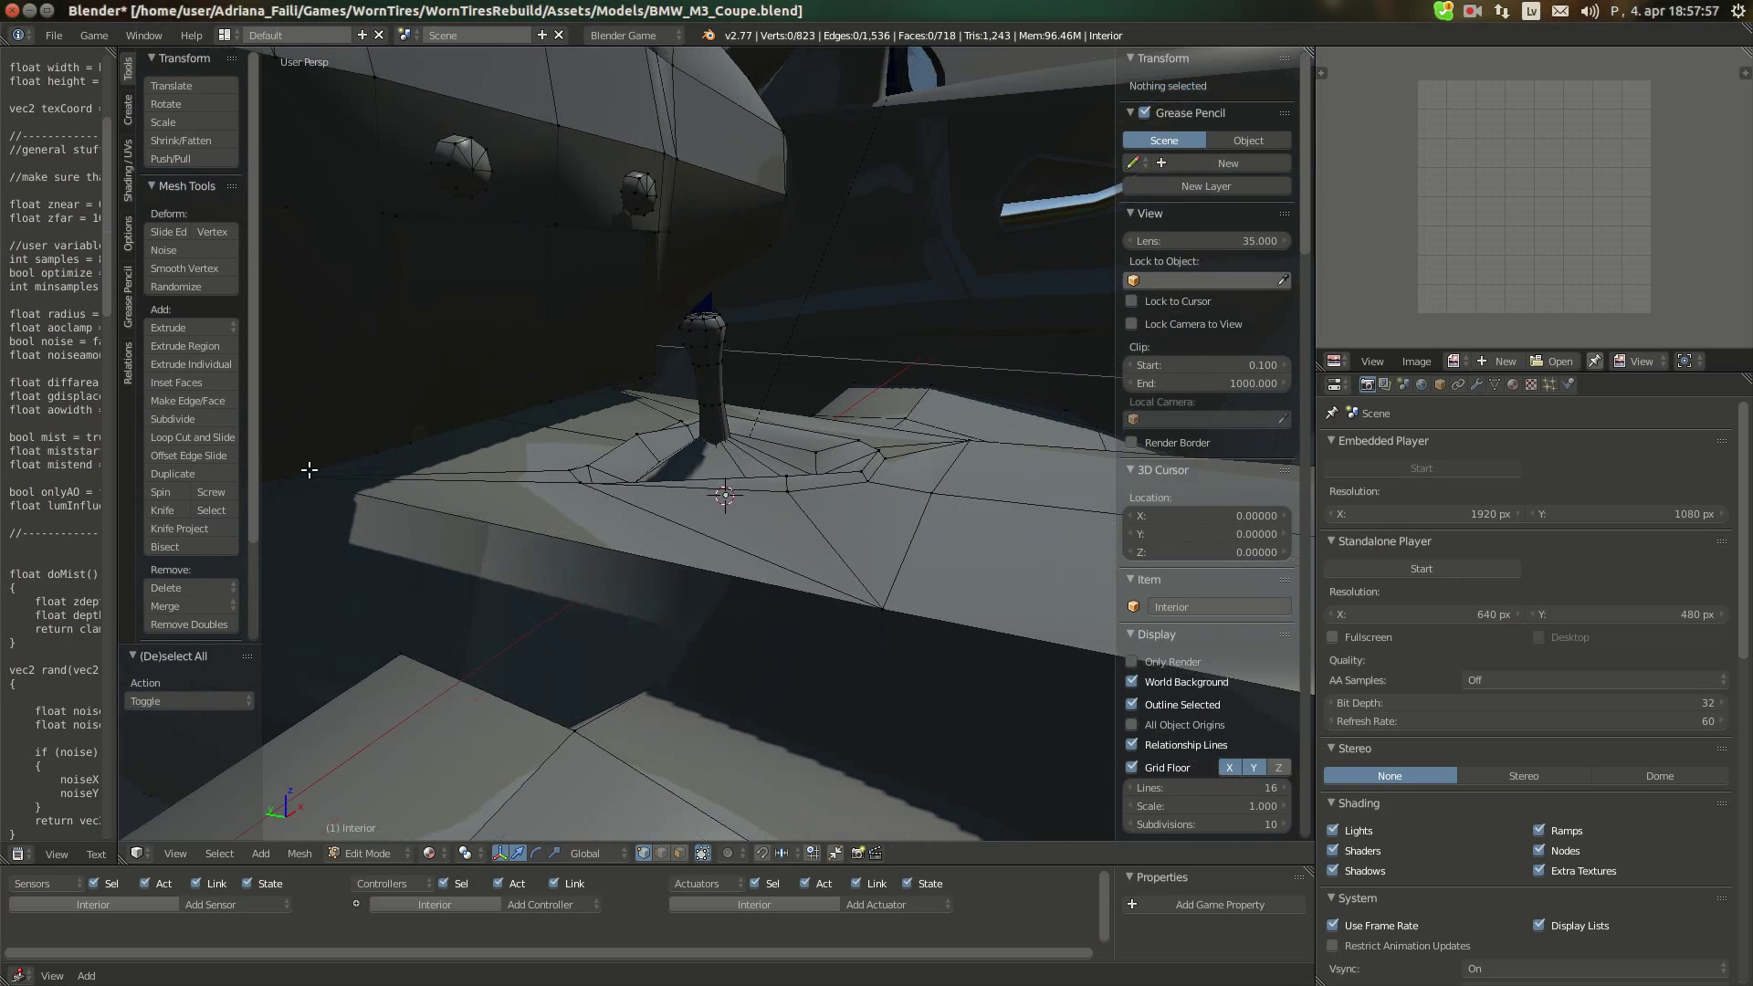
key(k)
click(283, 477)
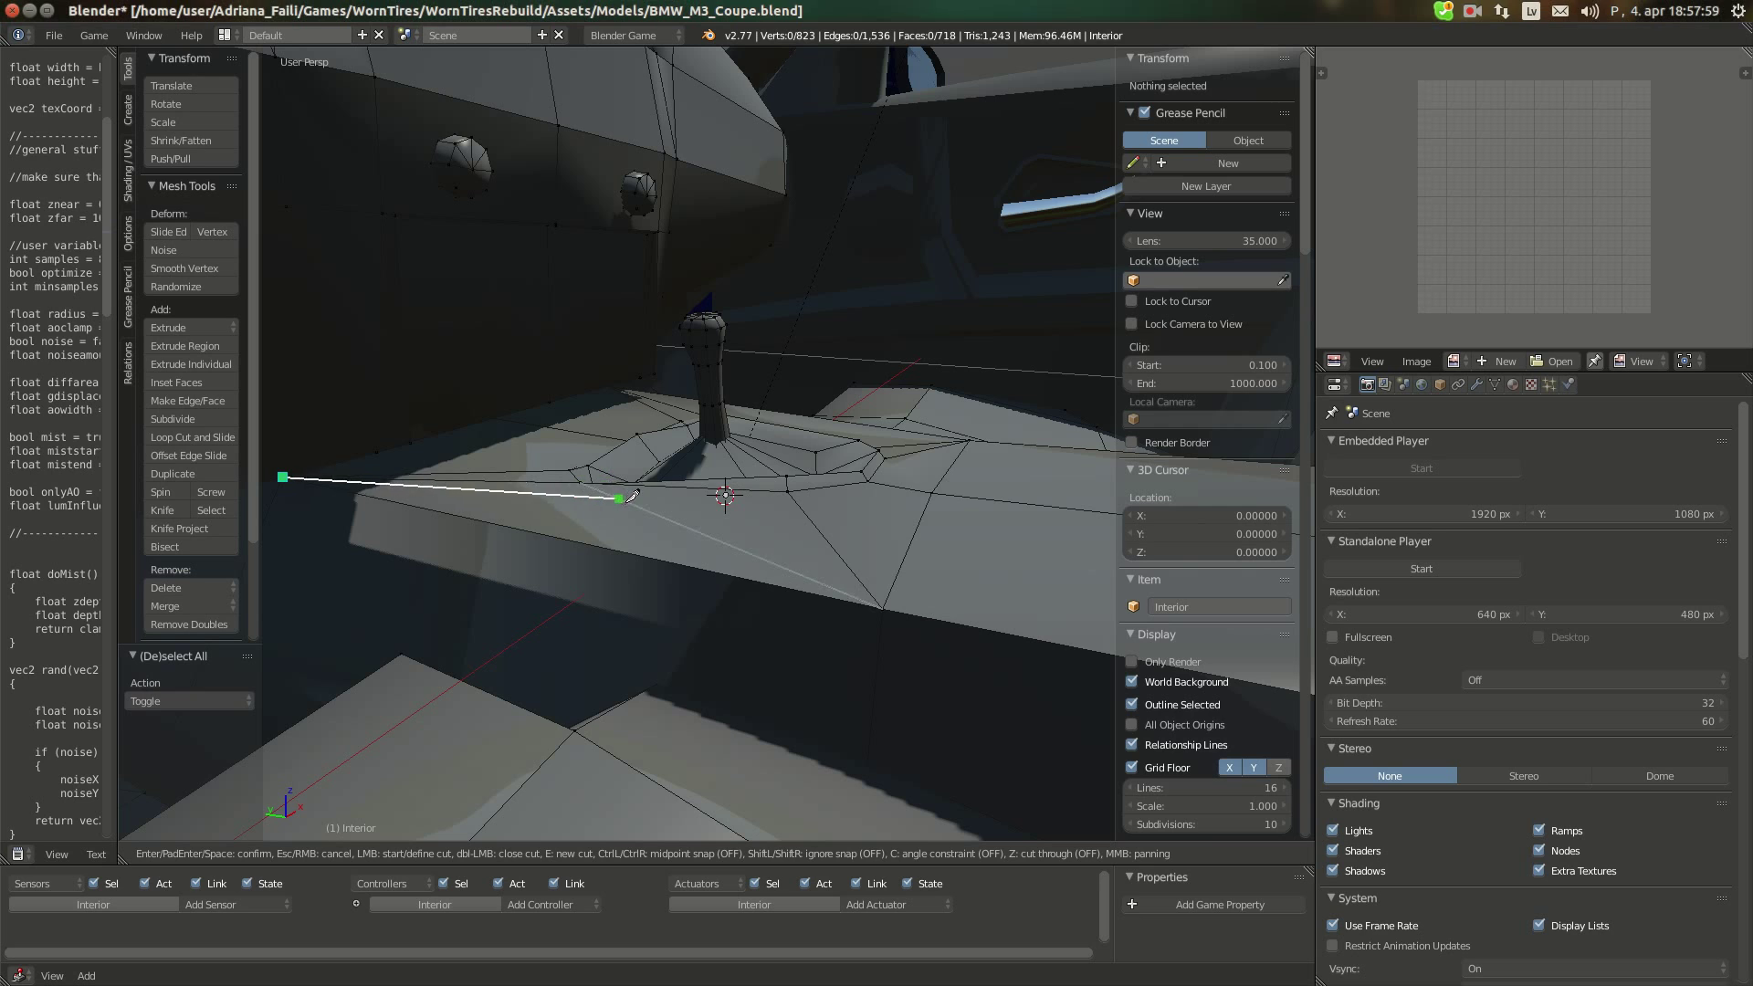
click(629, 495)
middle_drag(629, 495, 776, 463)
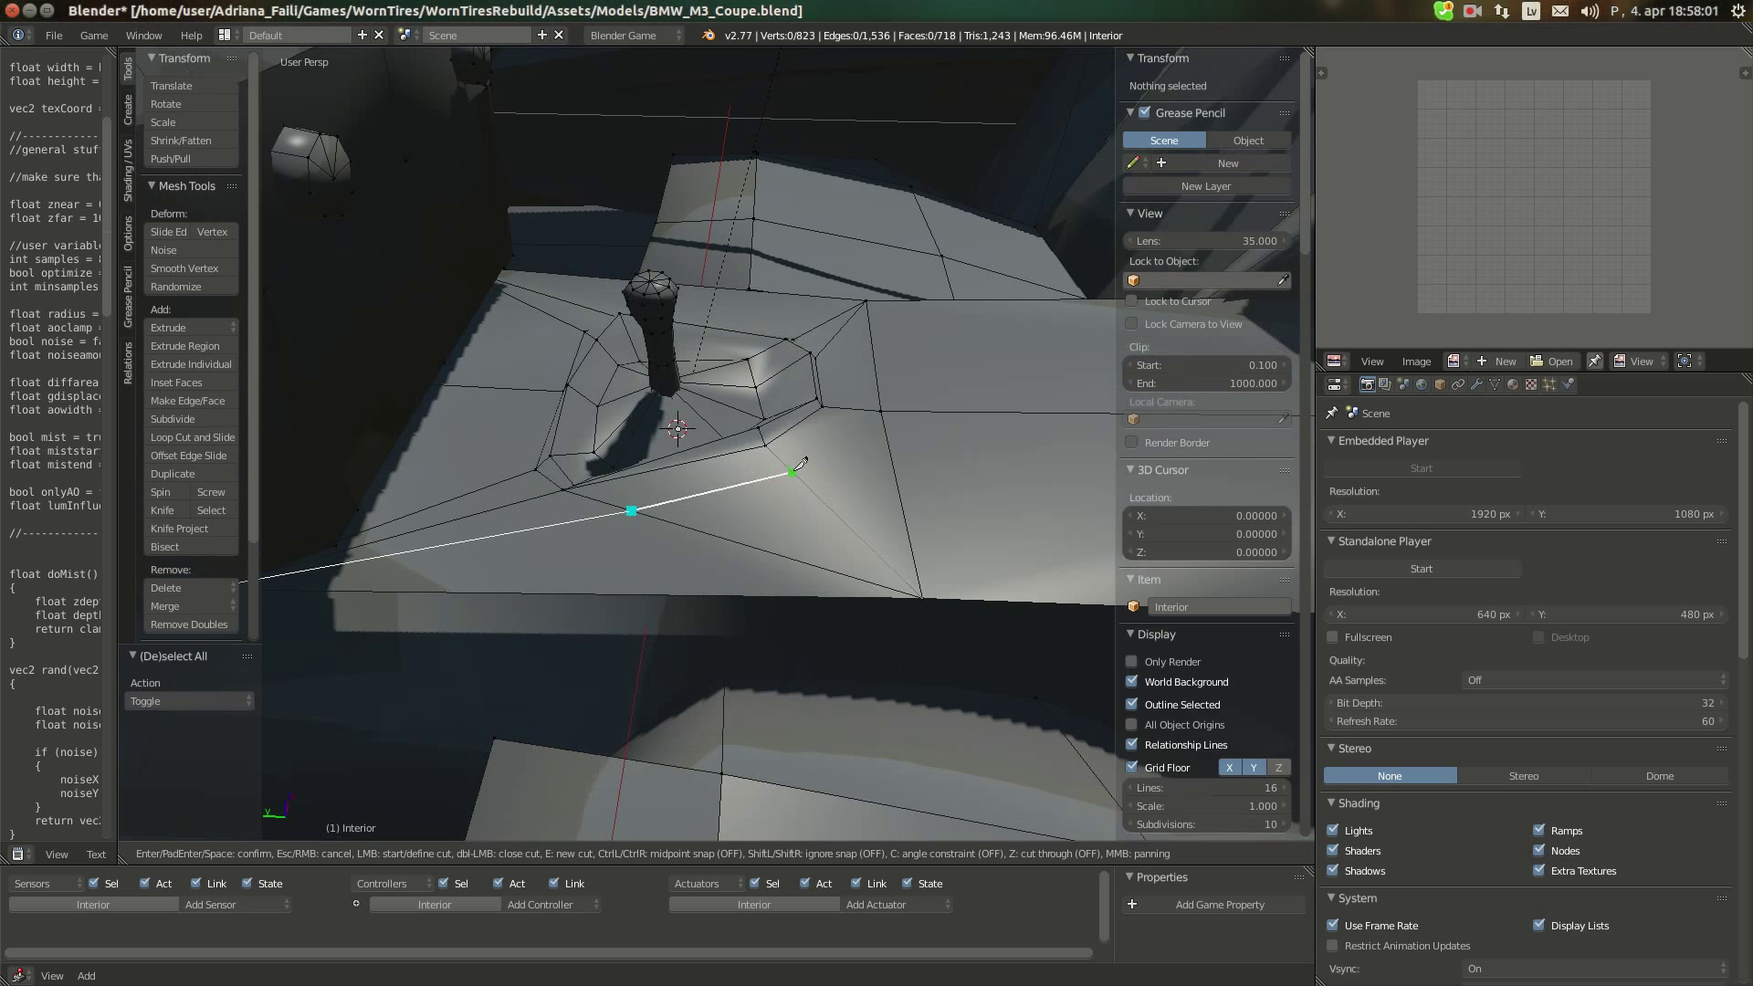
click(798, 475)
key(Return)
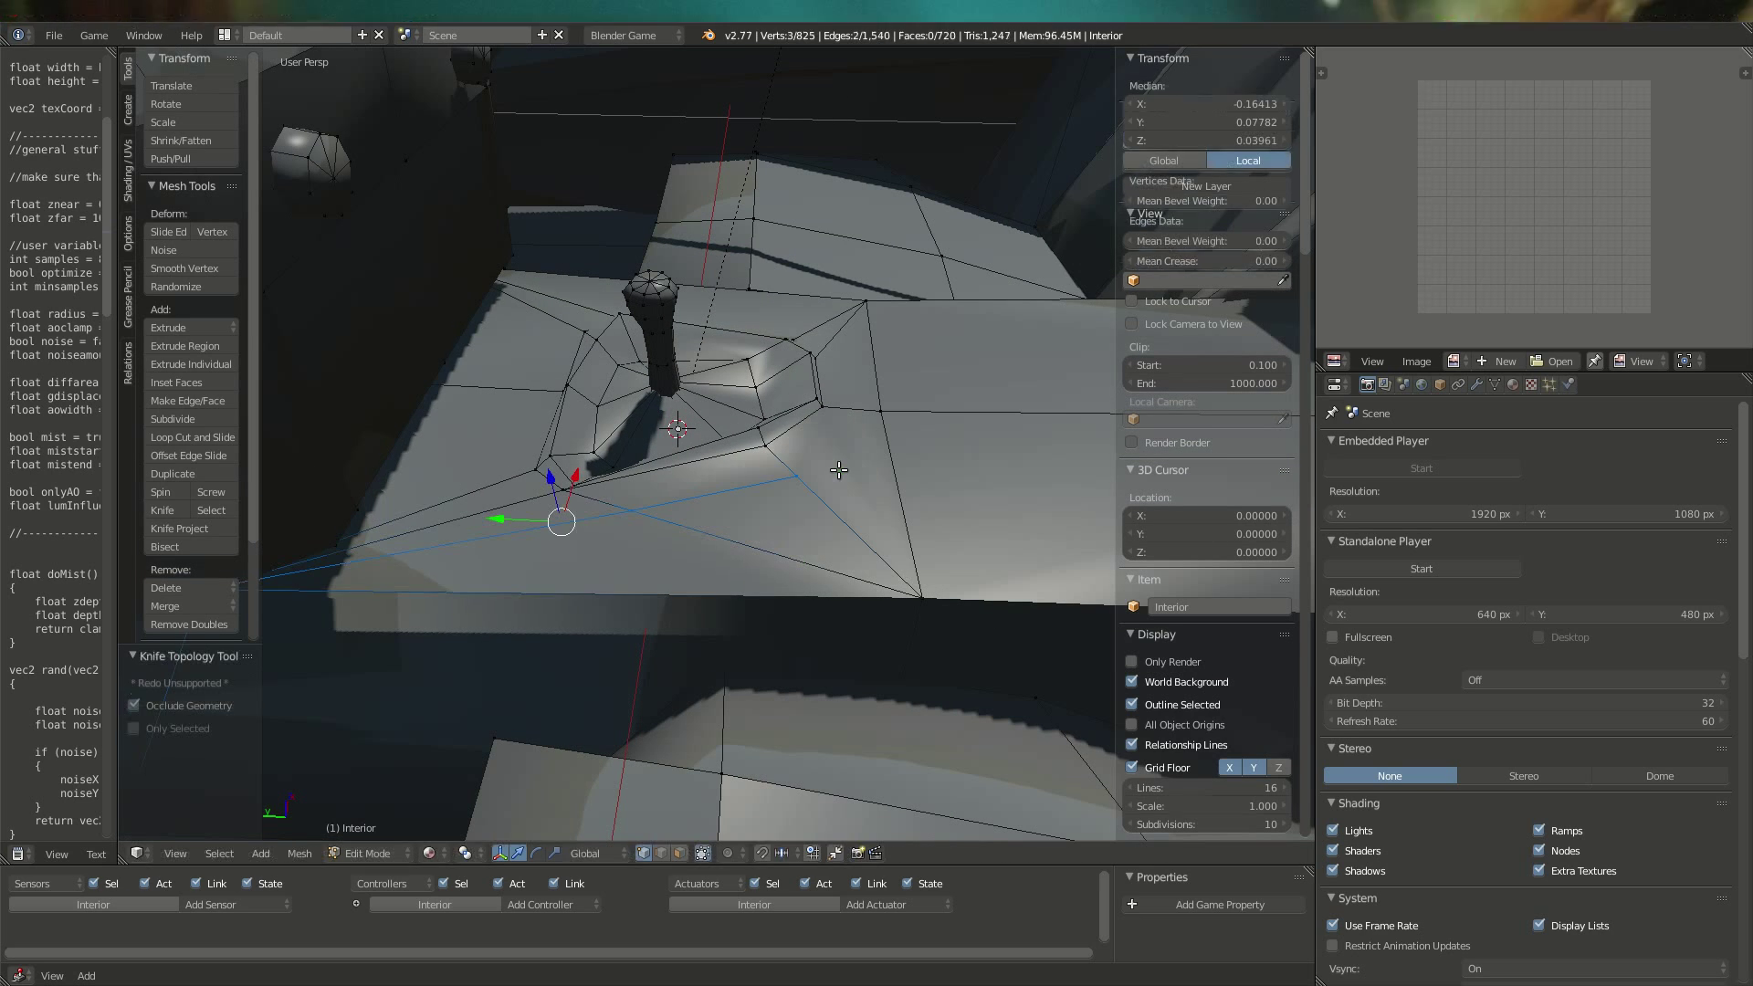
Check the interior photo, and extend the knife cut from its end on the diagonal edge to the cross edge behind the lever recess
mouse_move(1, 210)
click(26, 146)
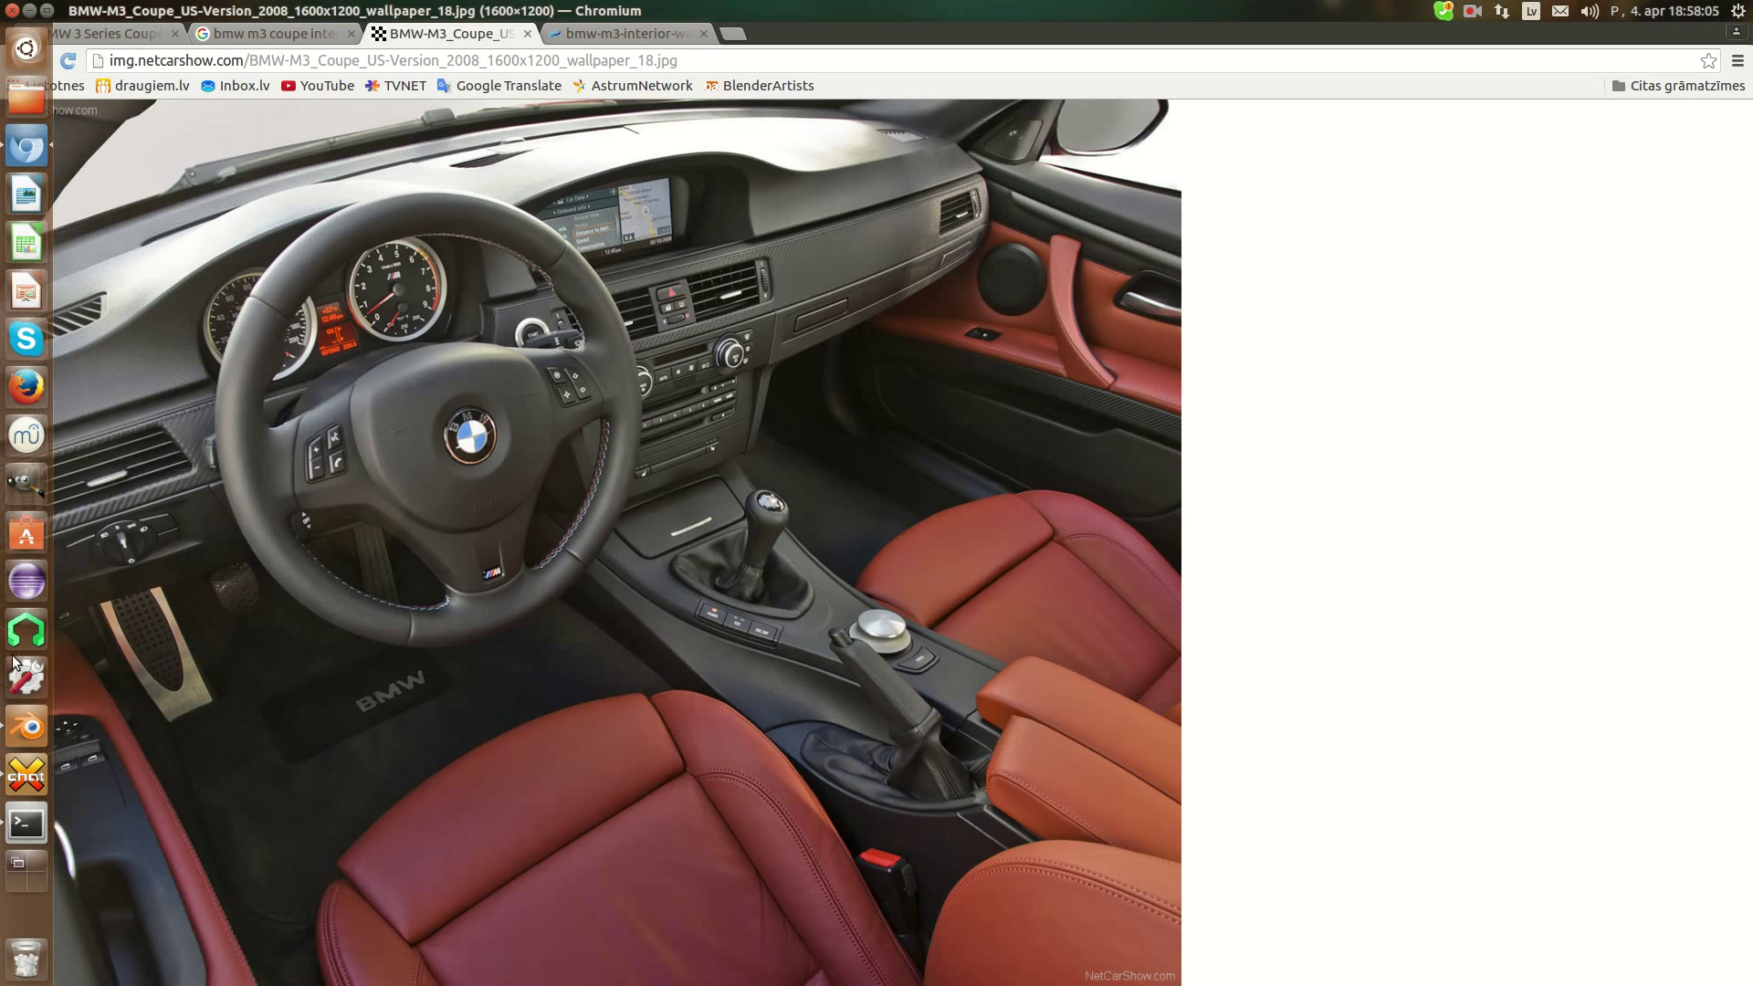
click(33, 714)
middle_drag(776, 438, 795, 555)
key(k)
click(729, 547)
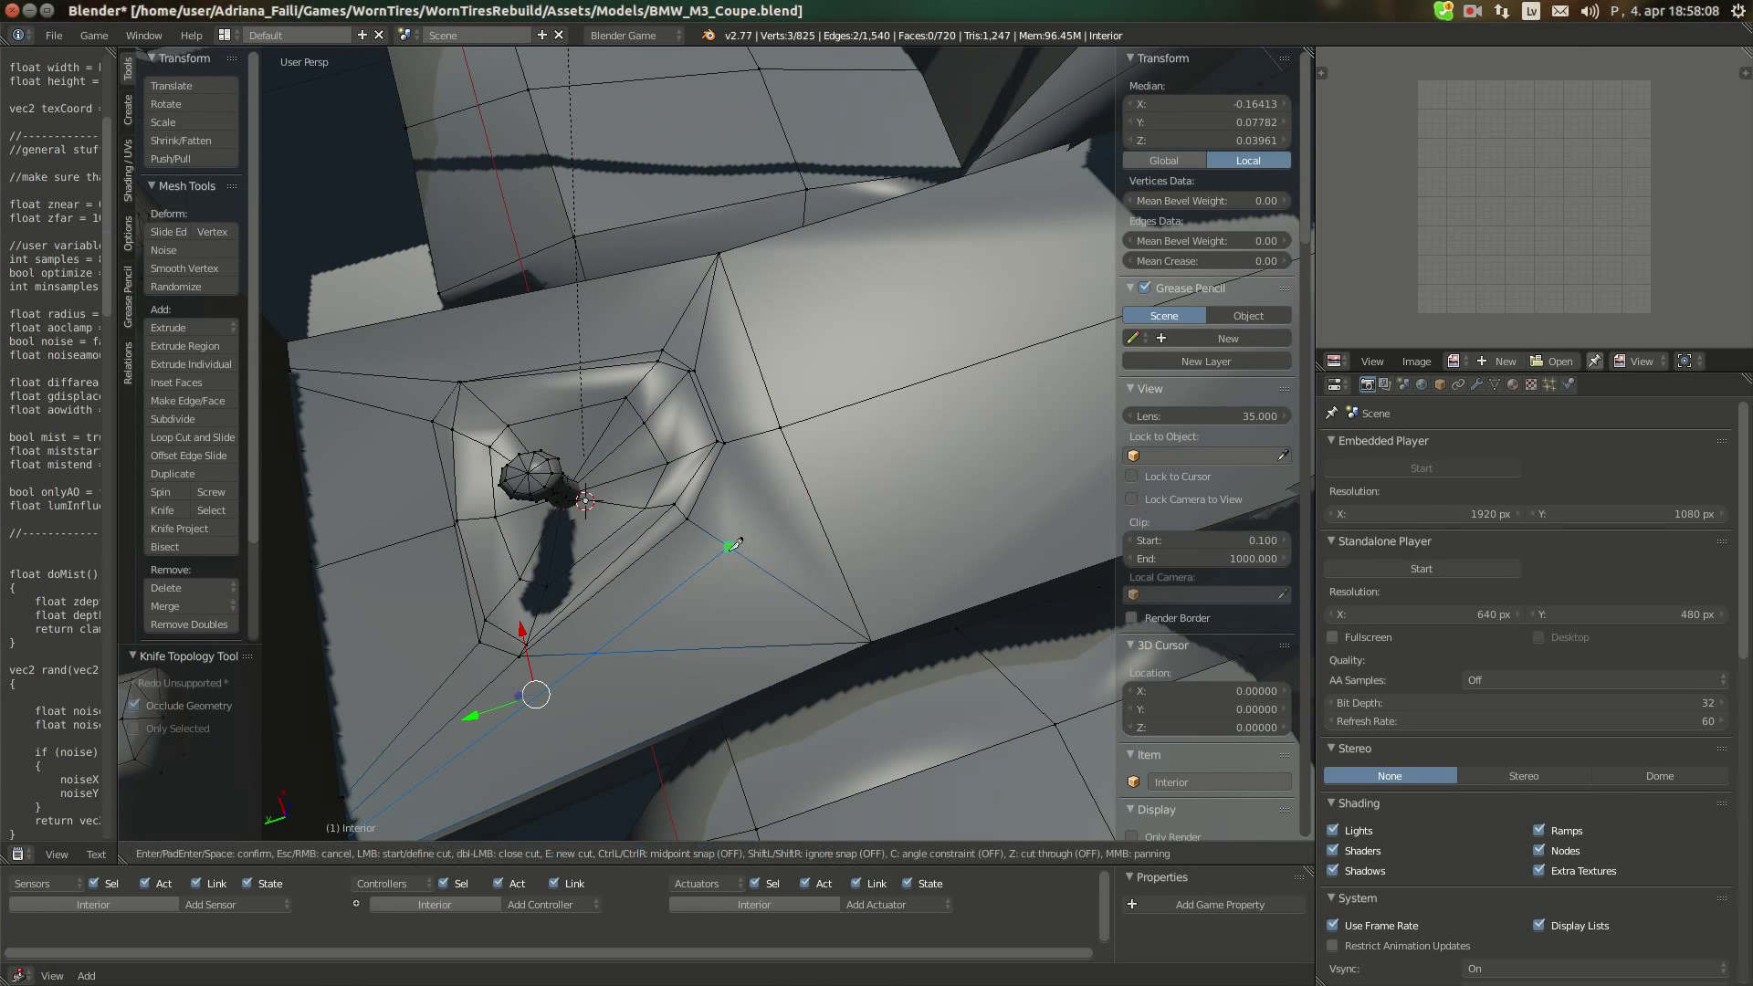
click(794, 461)
key(Return)
Recheck the photo, and continue the cut lengthwise along the console top to the middle vertex of the next cross edge
mouse_move(0, 210)
click(26, 146)
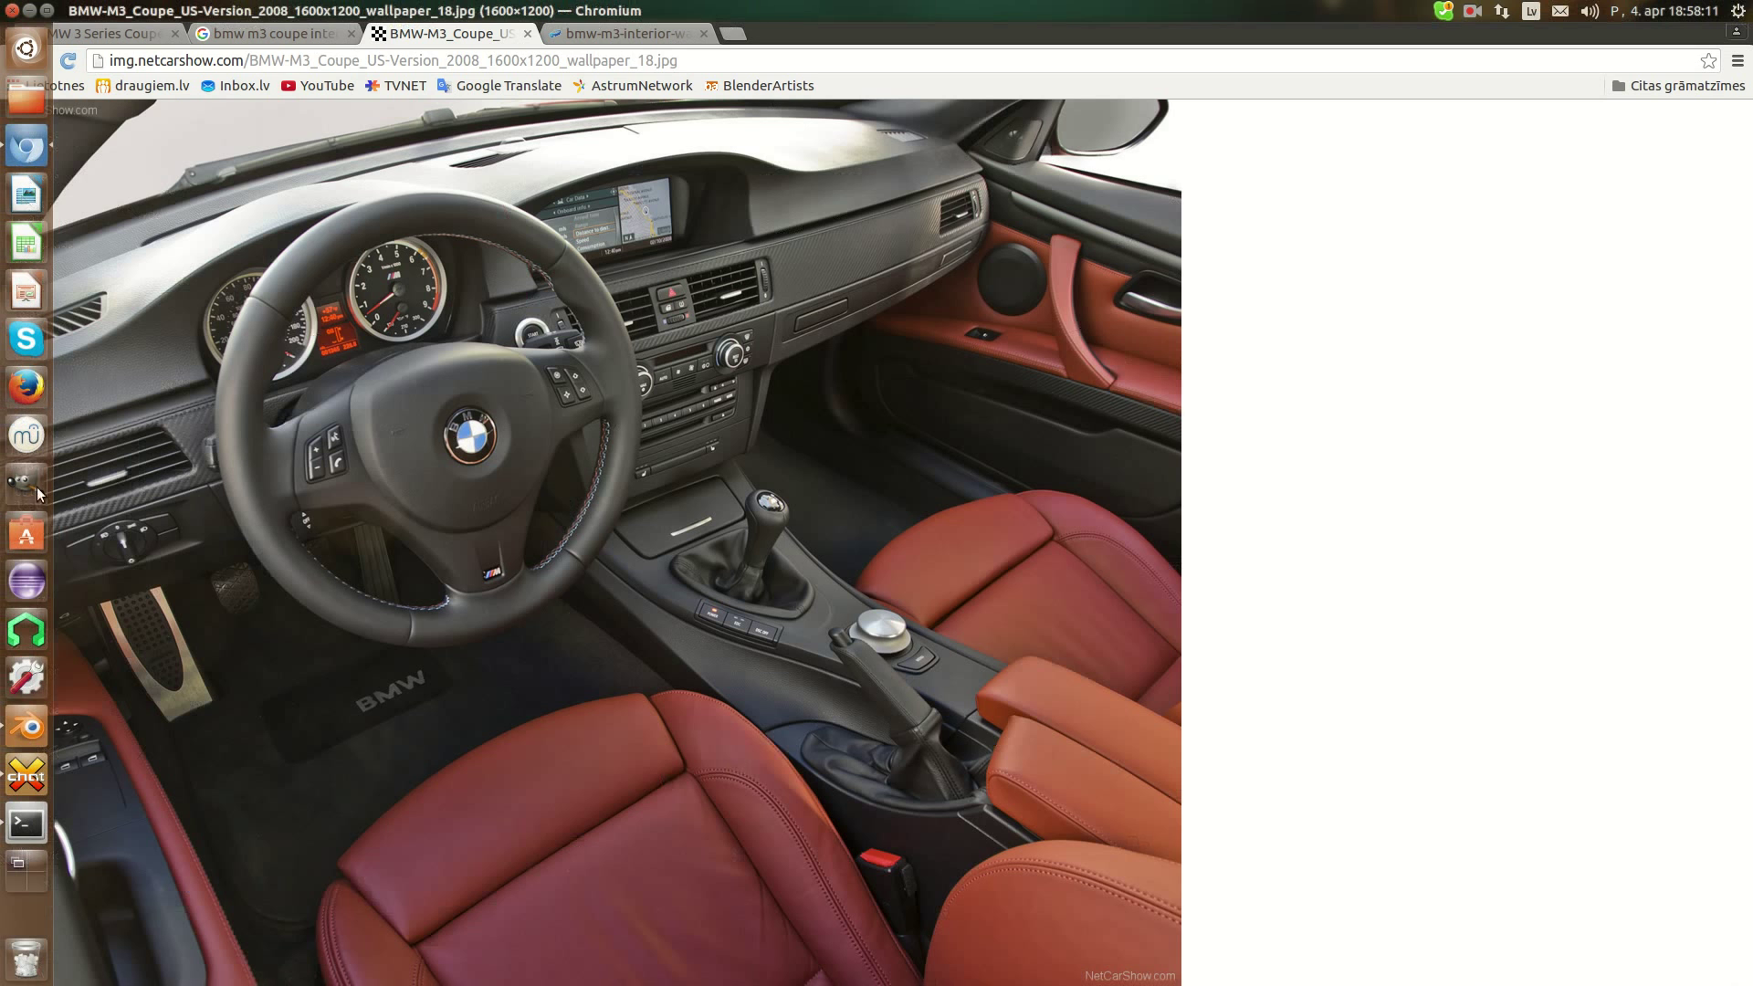
click(41, 728)
middle_drag(475, 539, 602, 573)
key(k)
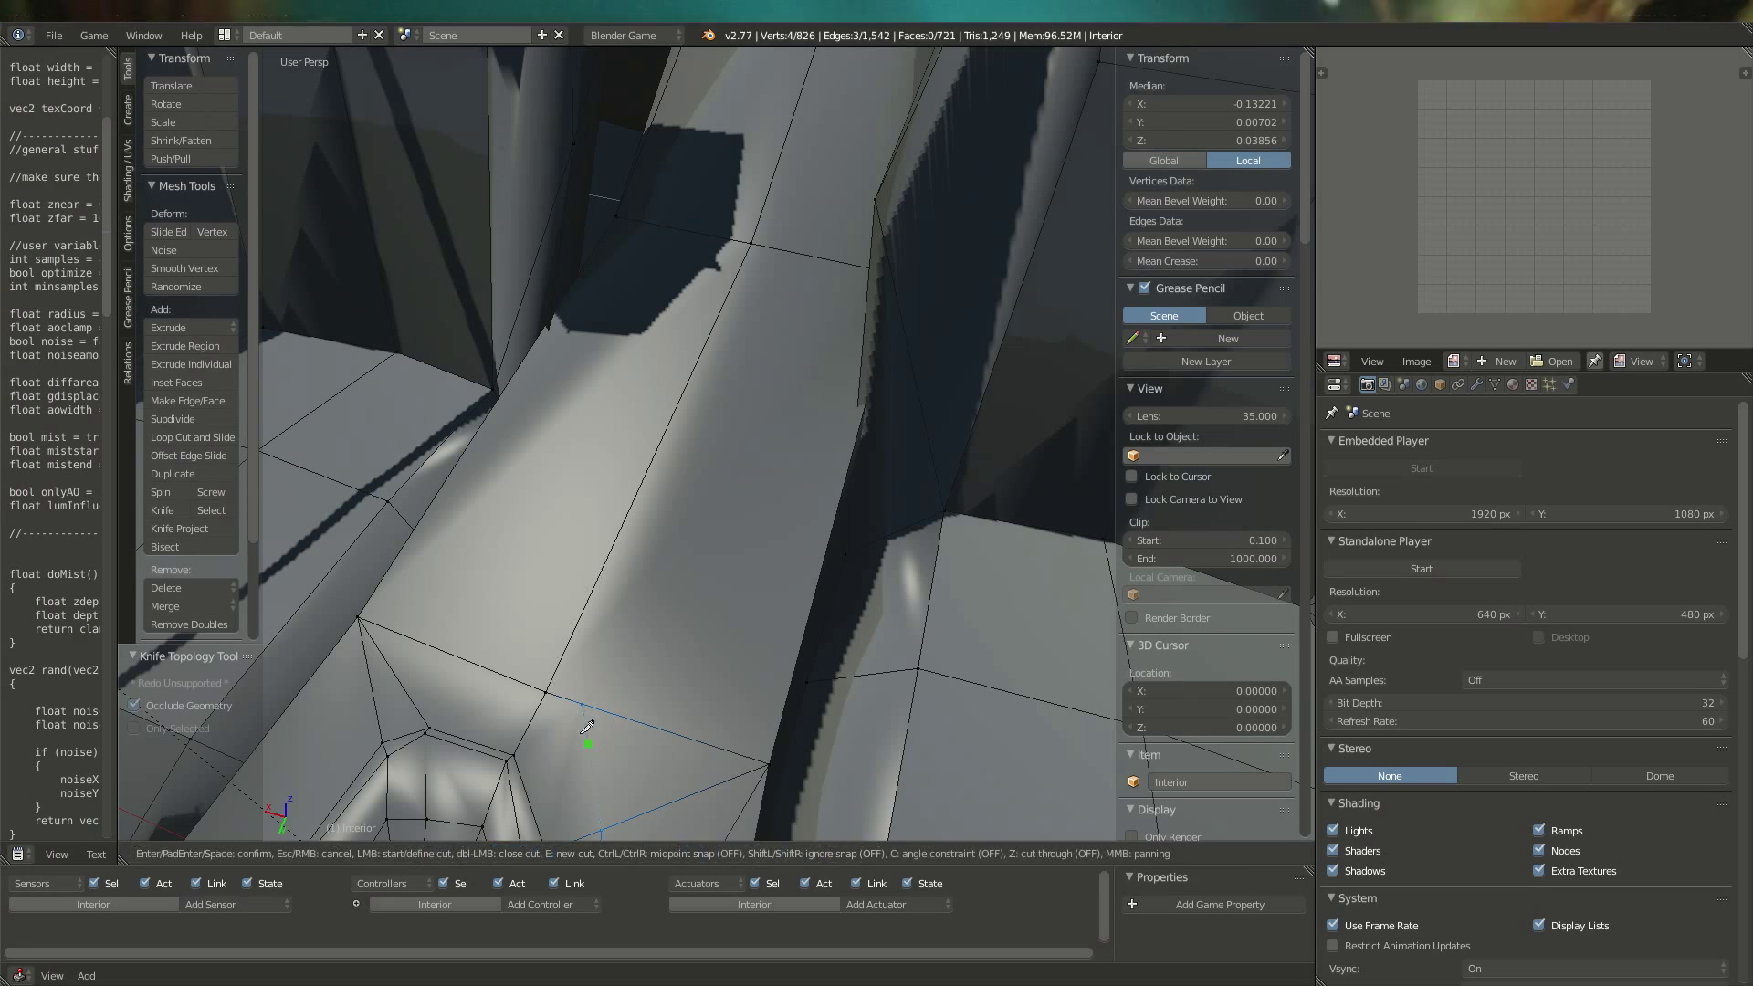
click(751, 243)
key(Return)
Knife-cut a second line close beside the first, from the console's front past the lever recess to the same rear vertex
middle_drag(757, 240, 519, 478)
middle_drag(467, 405, 355, 531)
key(a)
key(k)
click(342, 541)
middle_drag(646, 540, 740, 418)
click(757, 418)
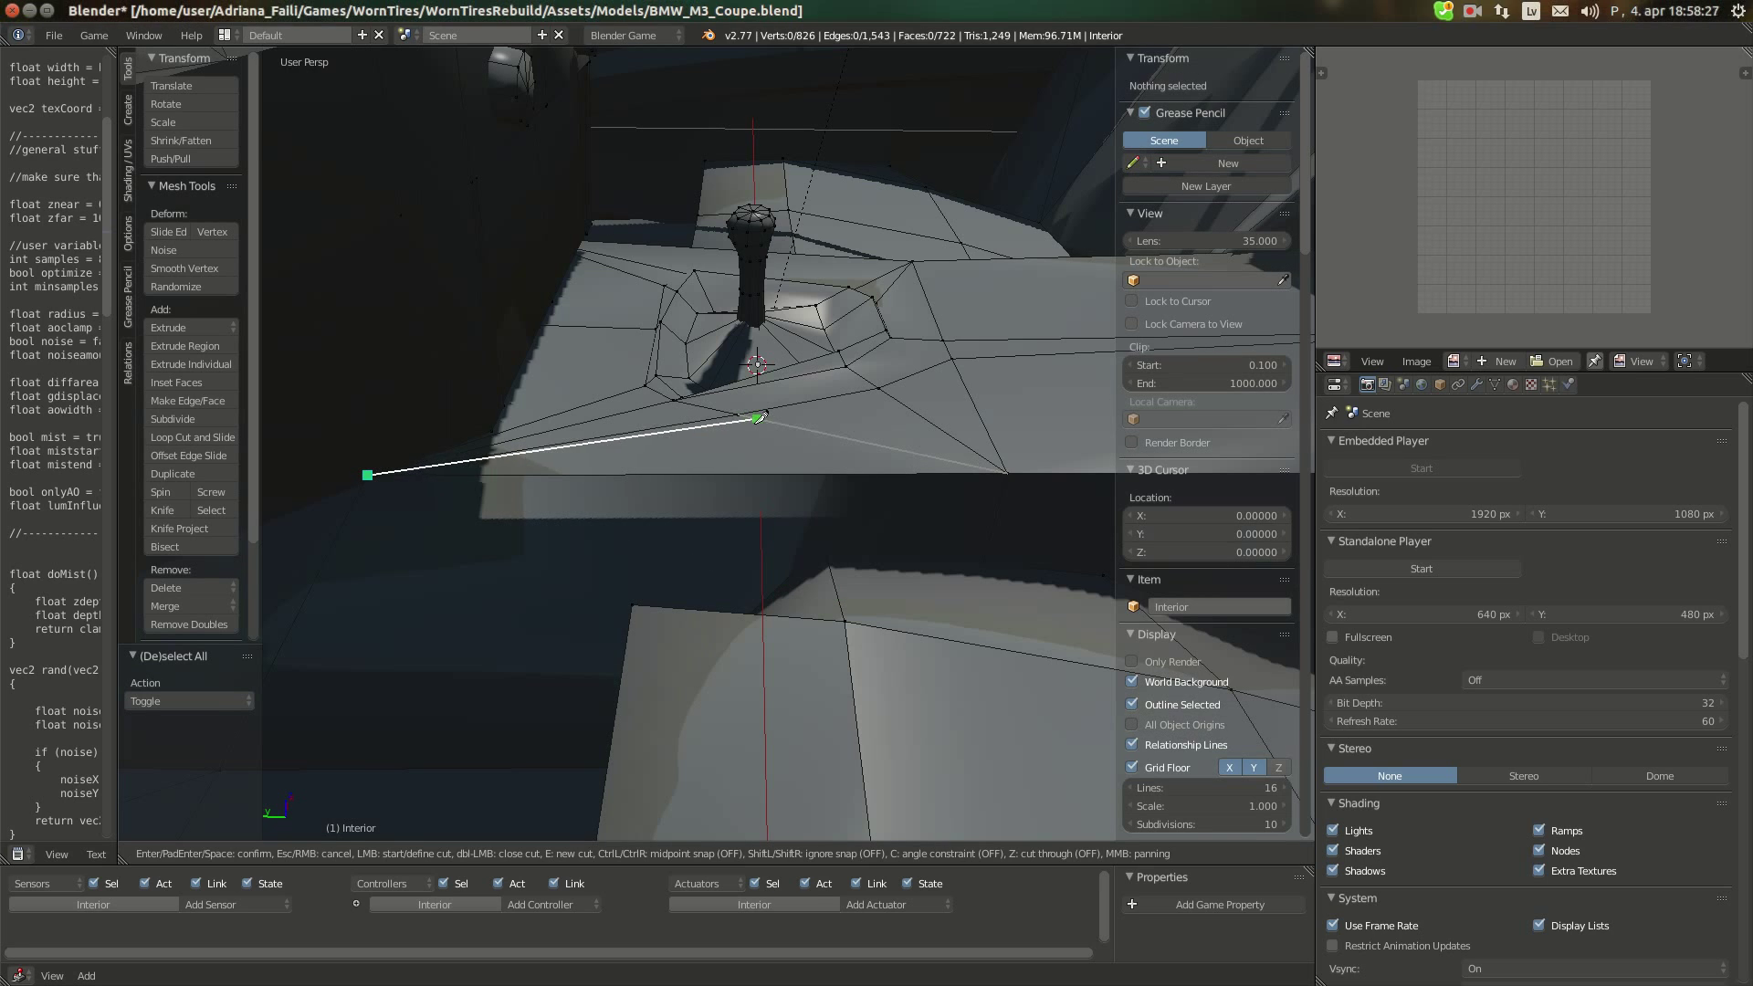
middle_drag(894, 413, 772, 528)
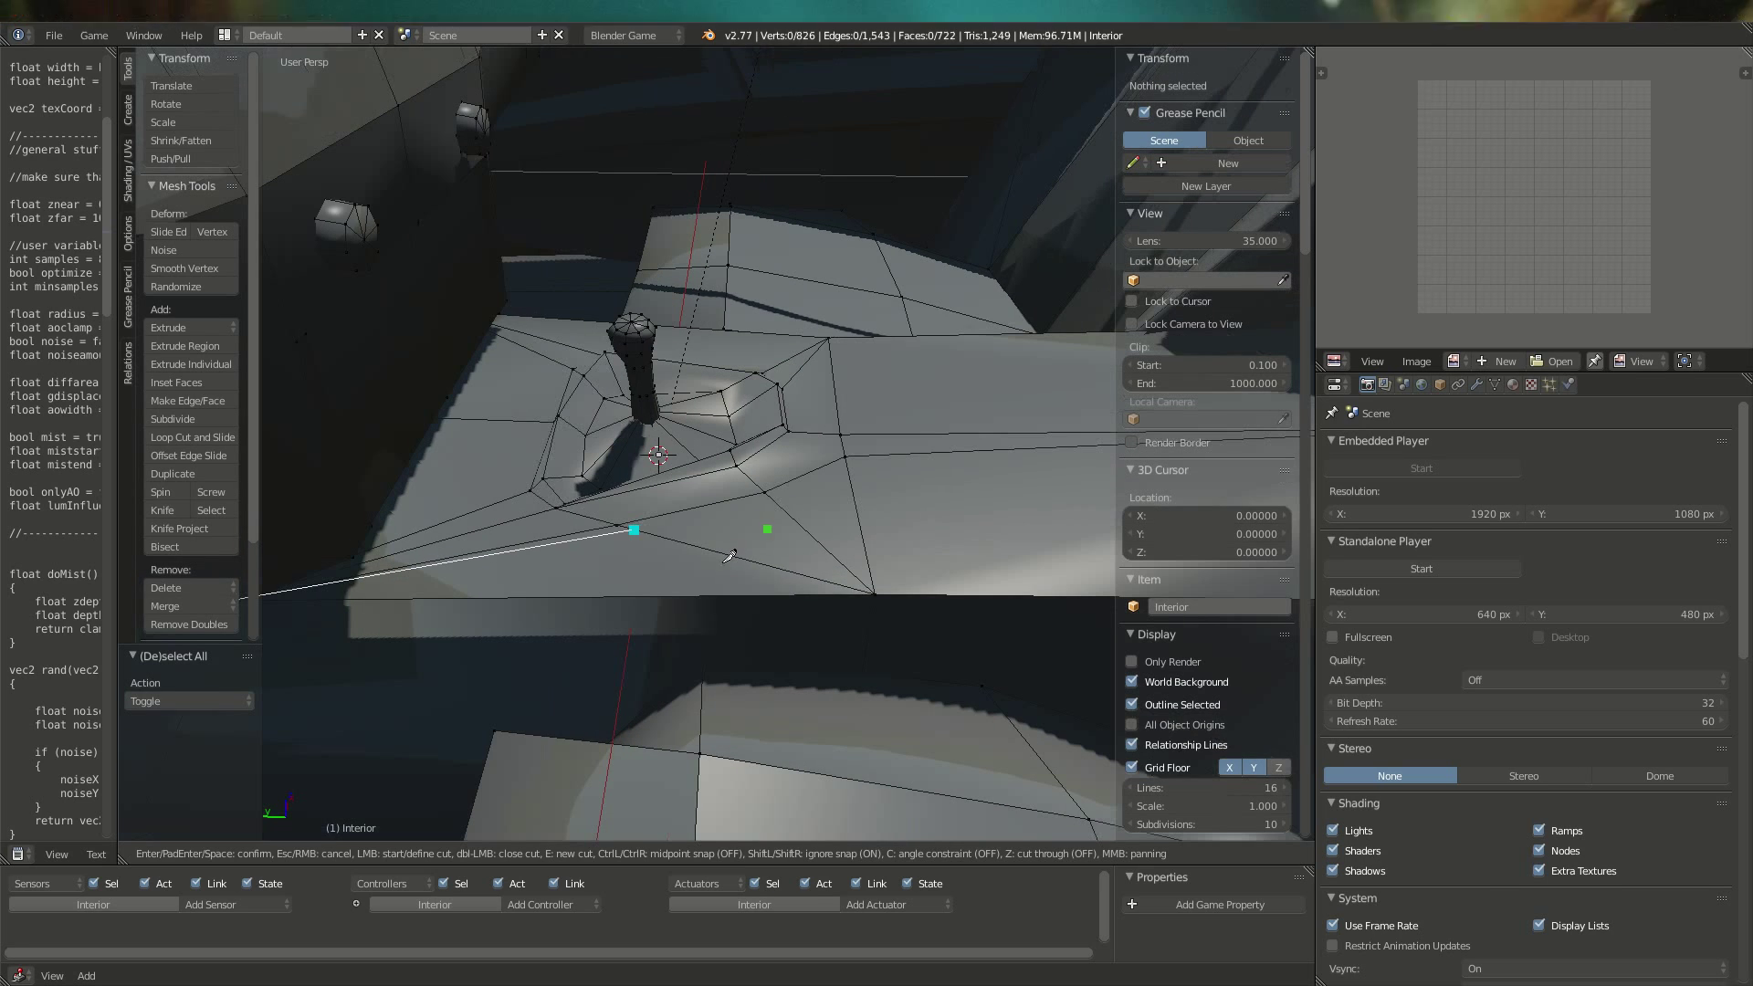
click(773, 495)
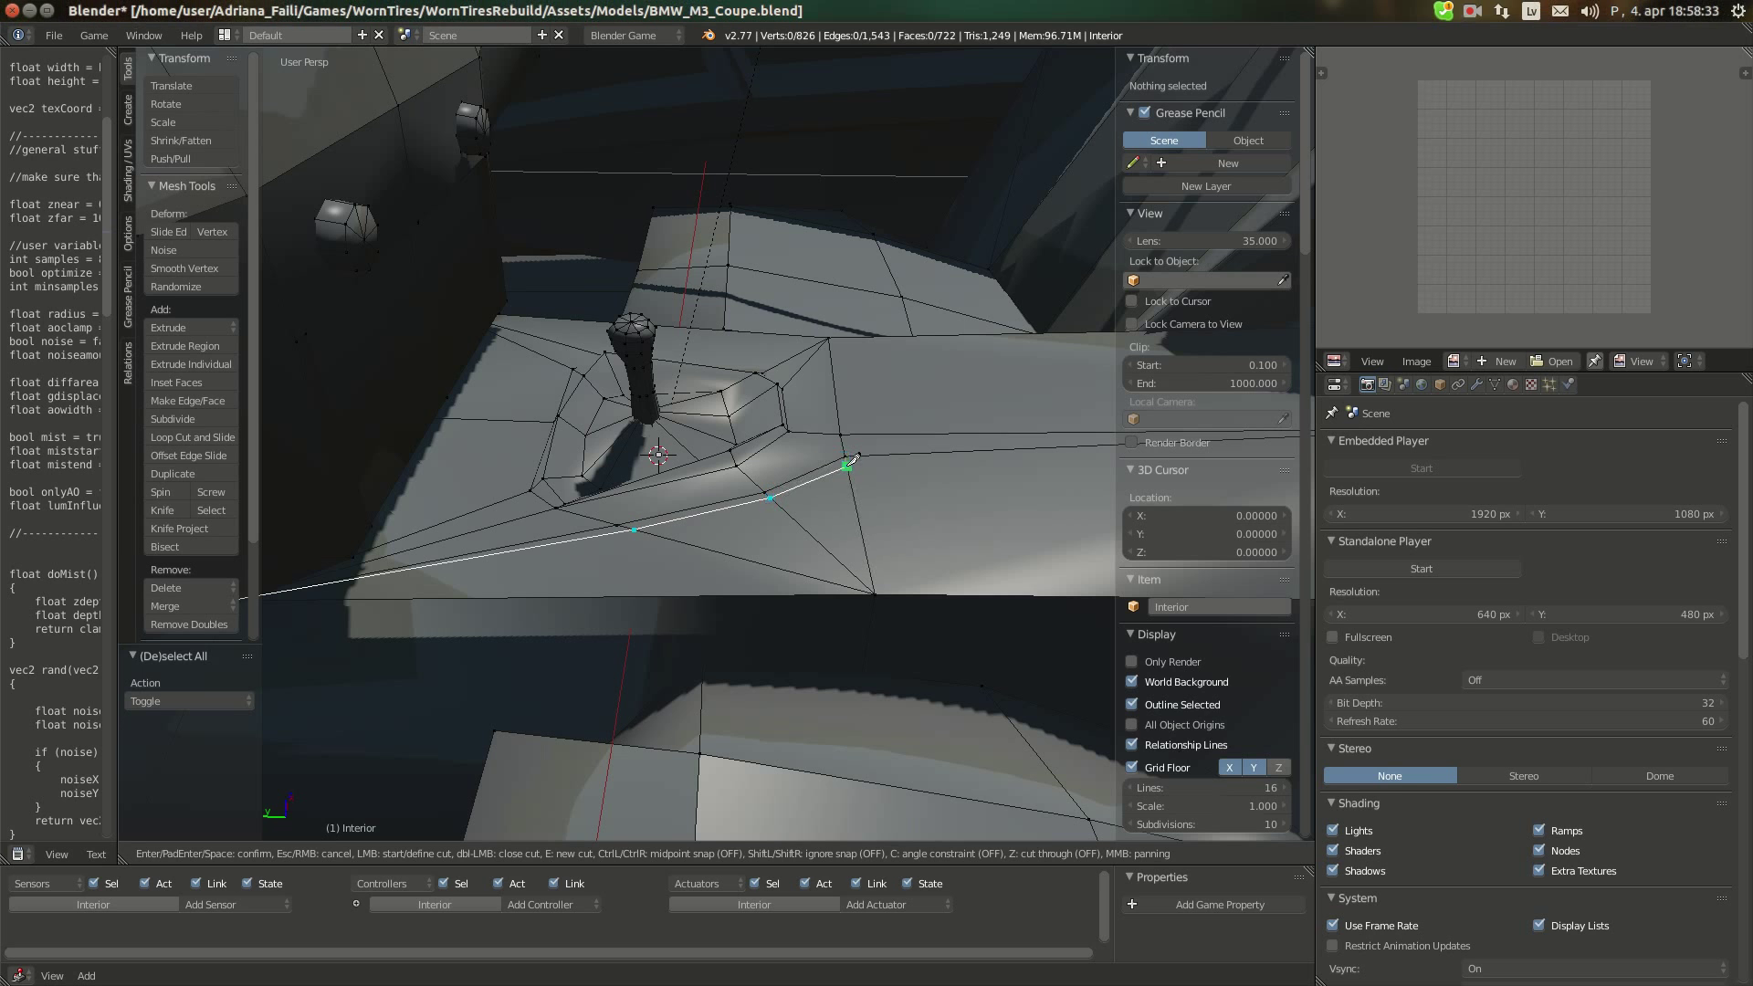
middle_drag(987, 455, 795, 365)
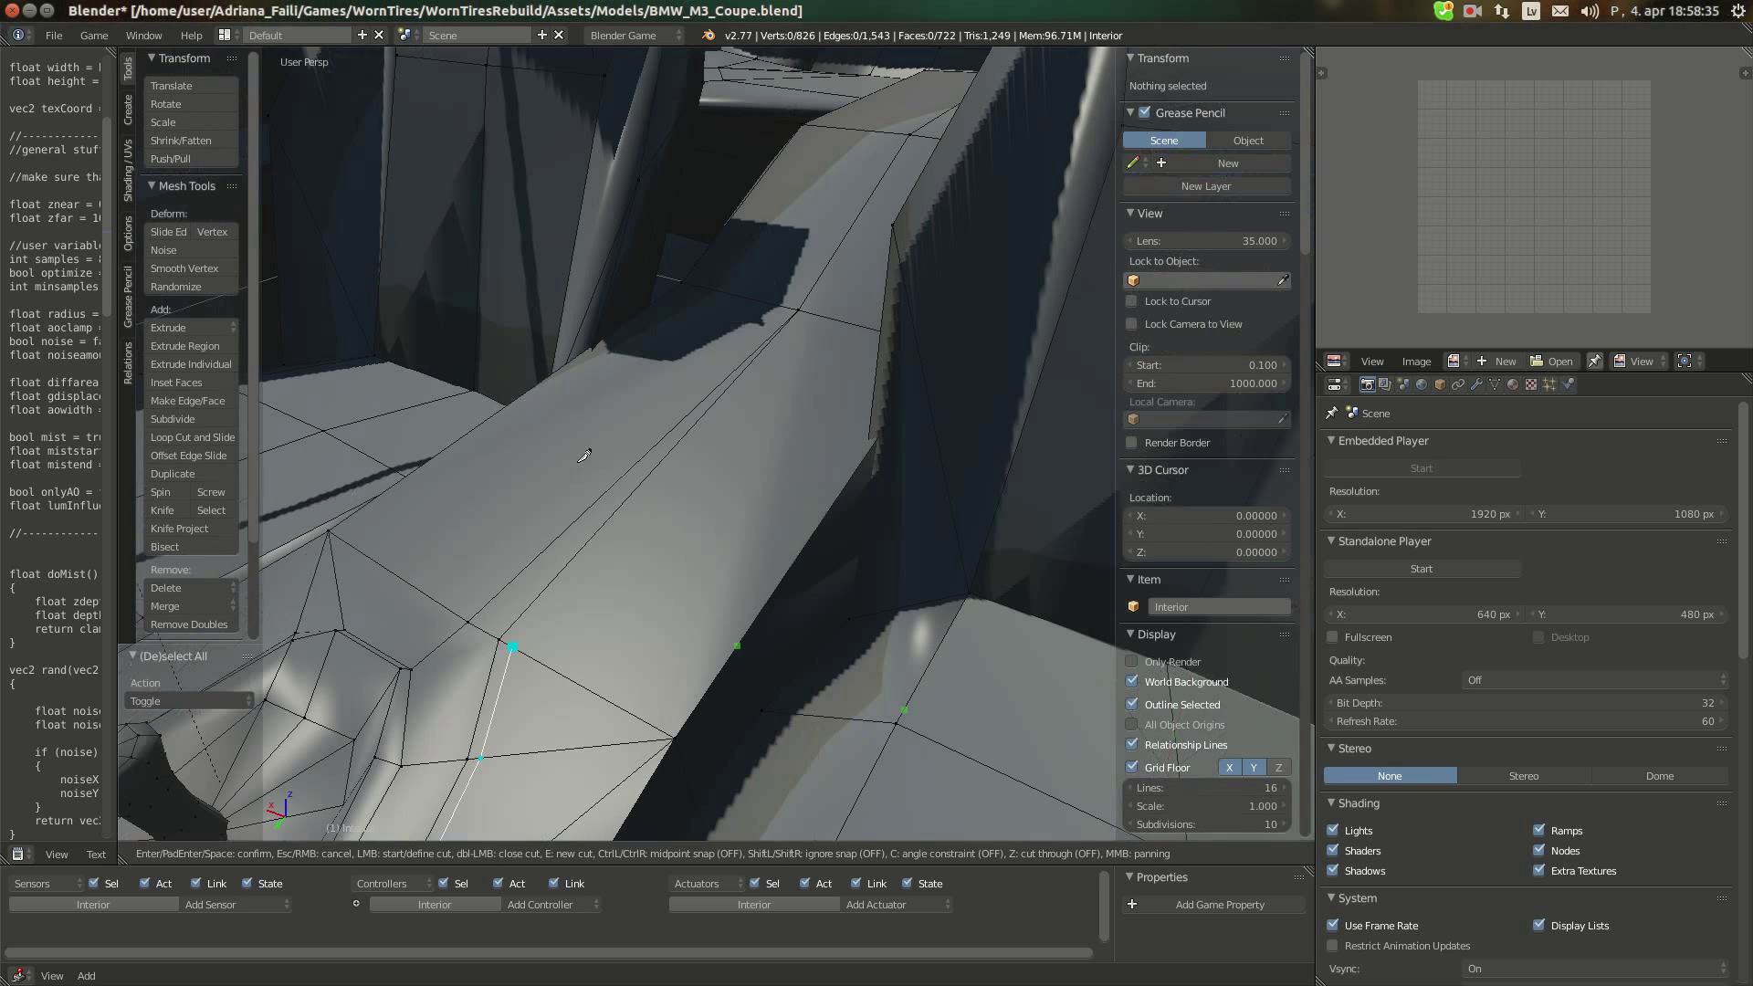
click(799, 311)
key(Return)
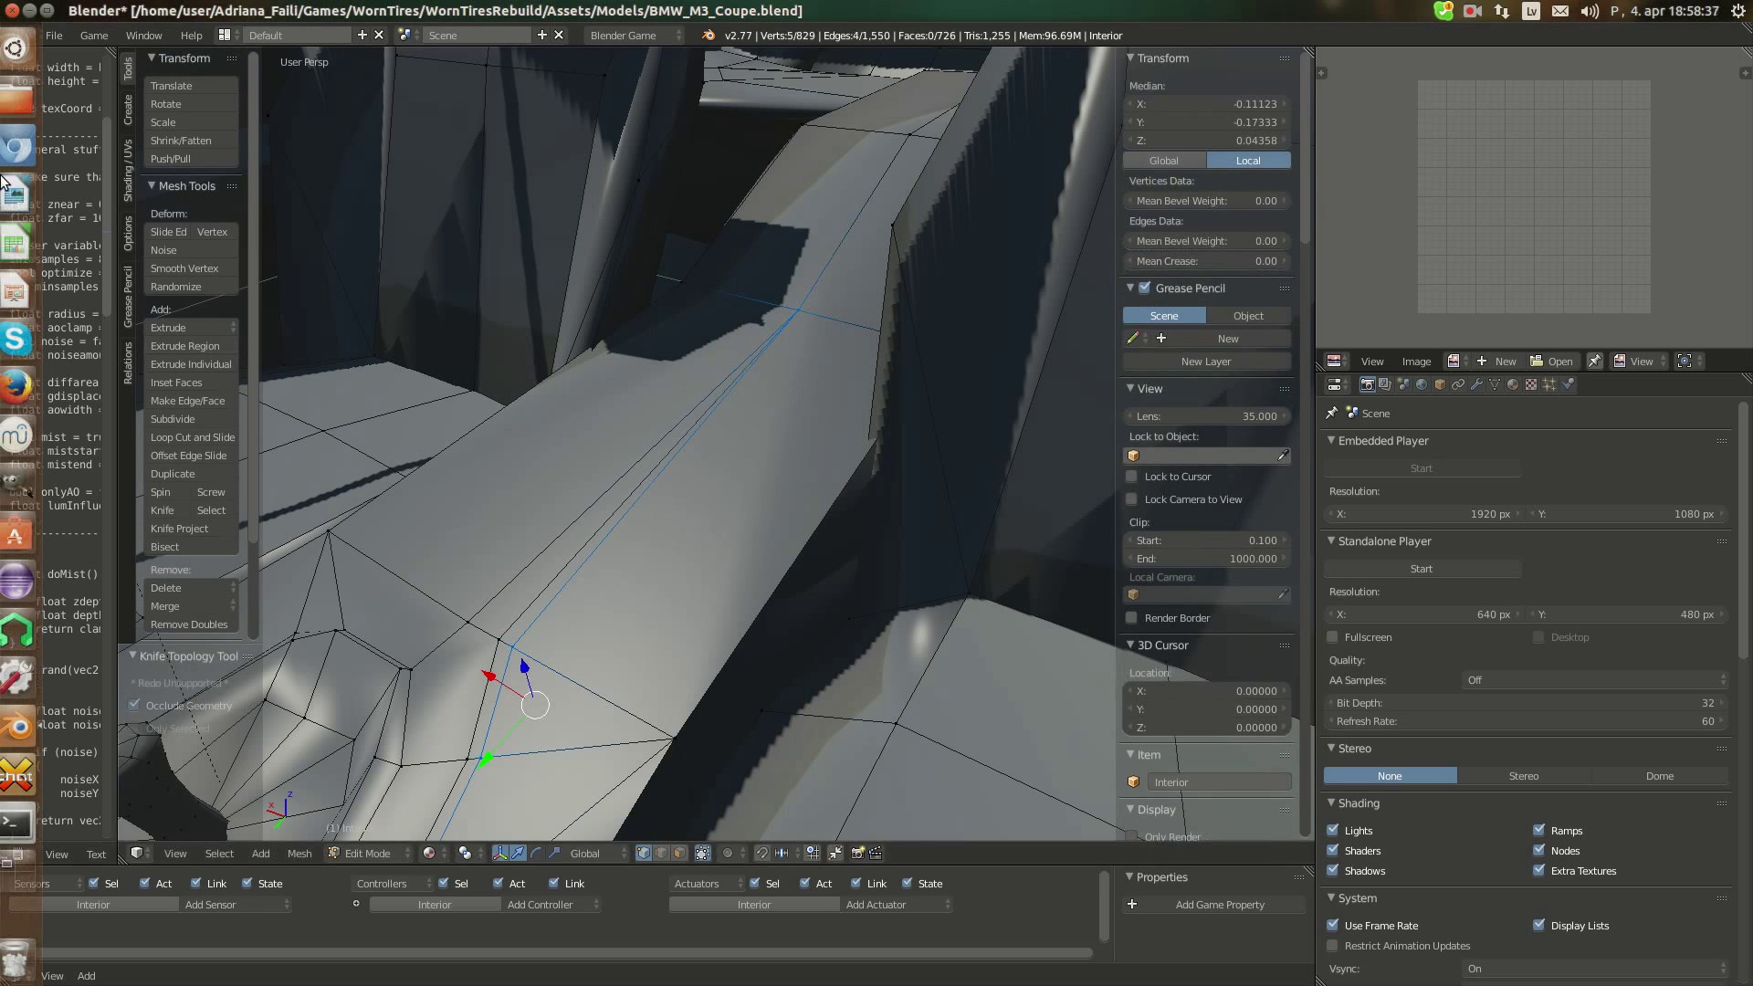
Compare the console with the photo, and select the three vertices of the new cut beside the lever recess
click(27, 160)
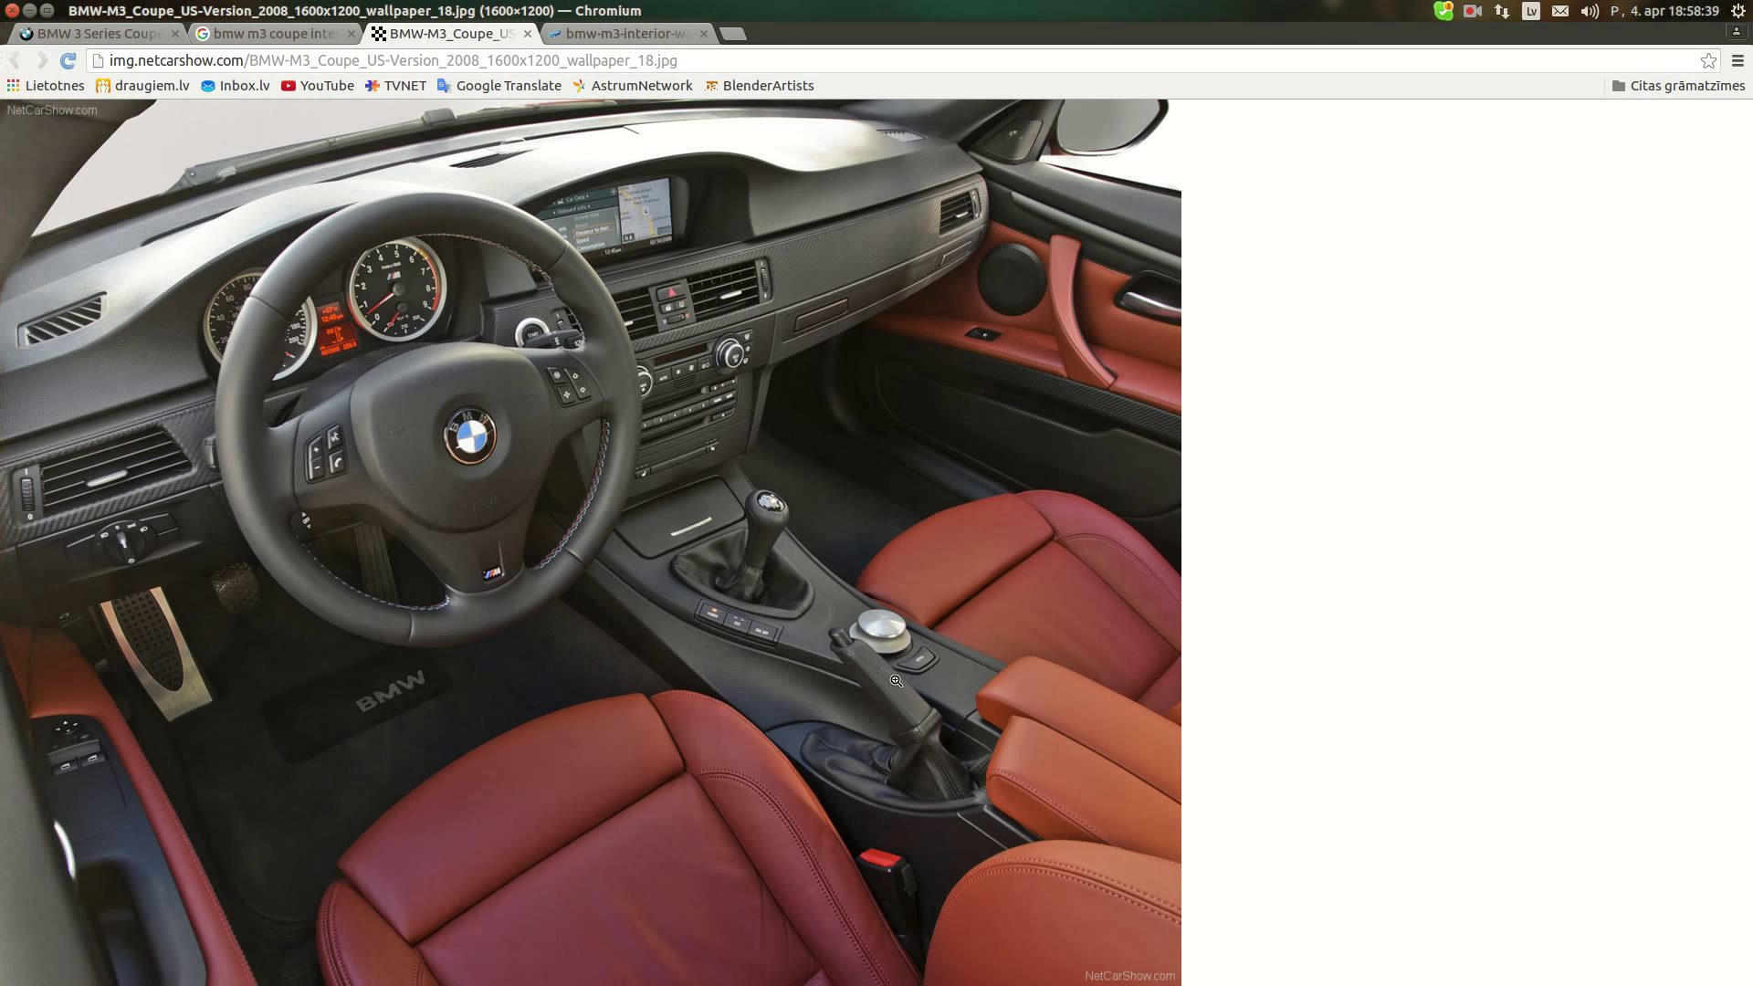
click(31, 736)
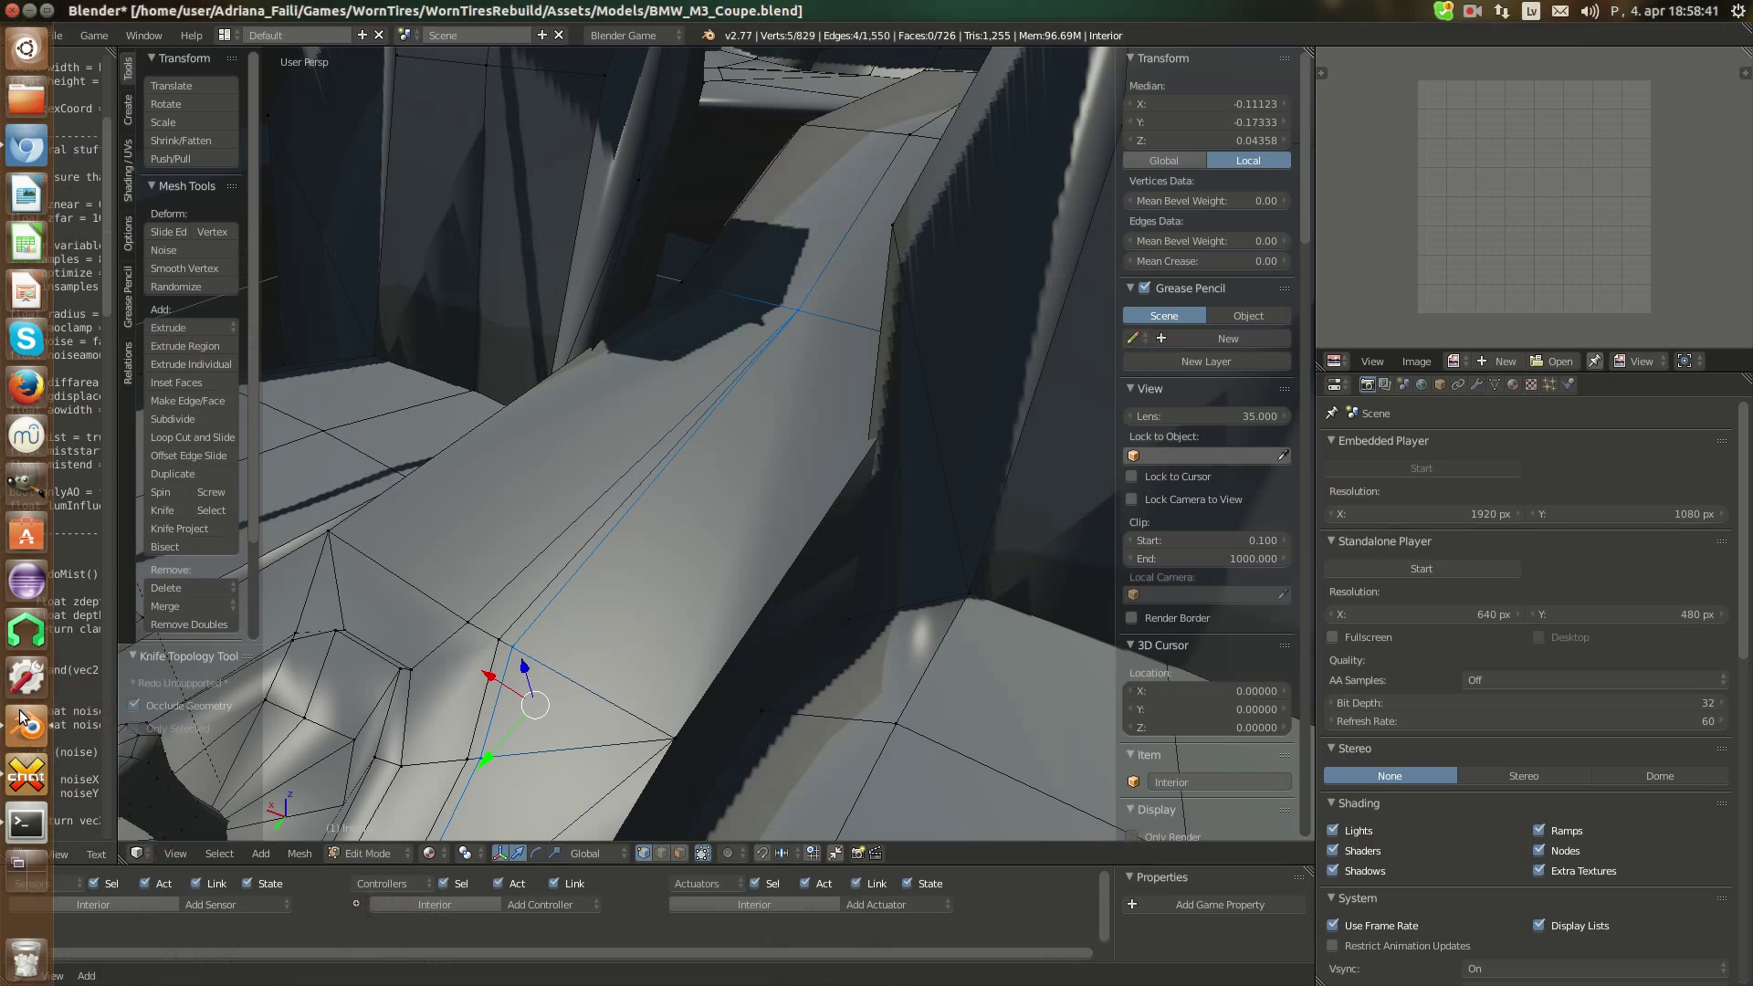
middle_drag(826, 593, 536, 546)
middle_drag(772, 523, 751, 489)
middle_drag(782, 600, 723, 542)
right_click(722, 542)
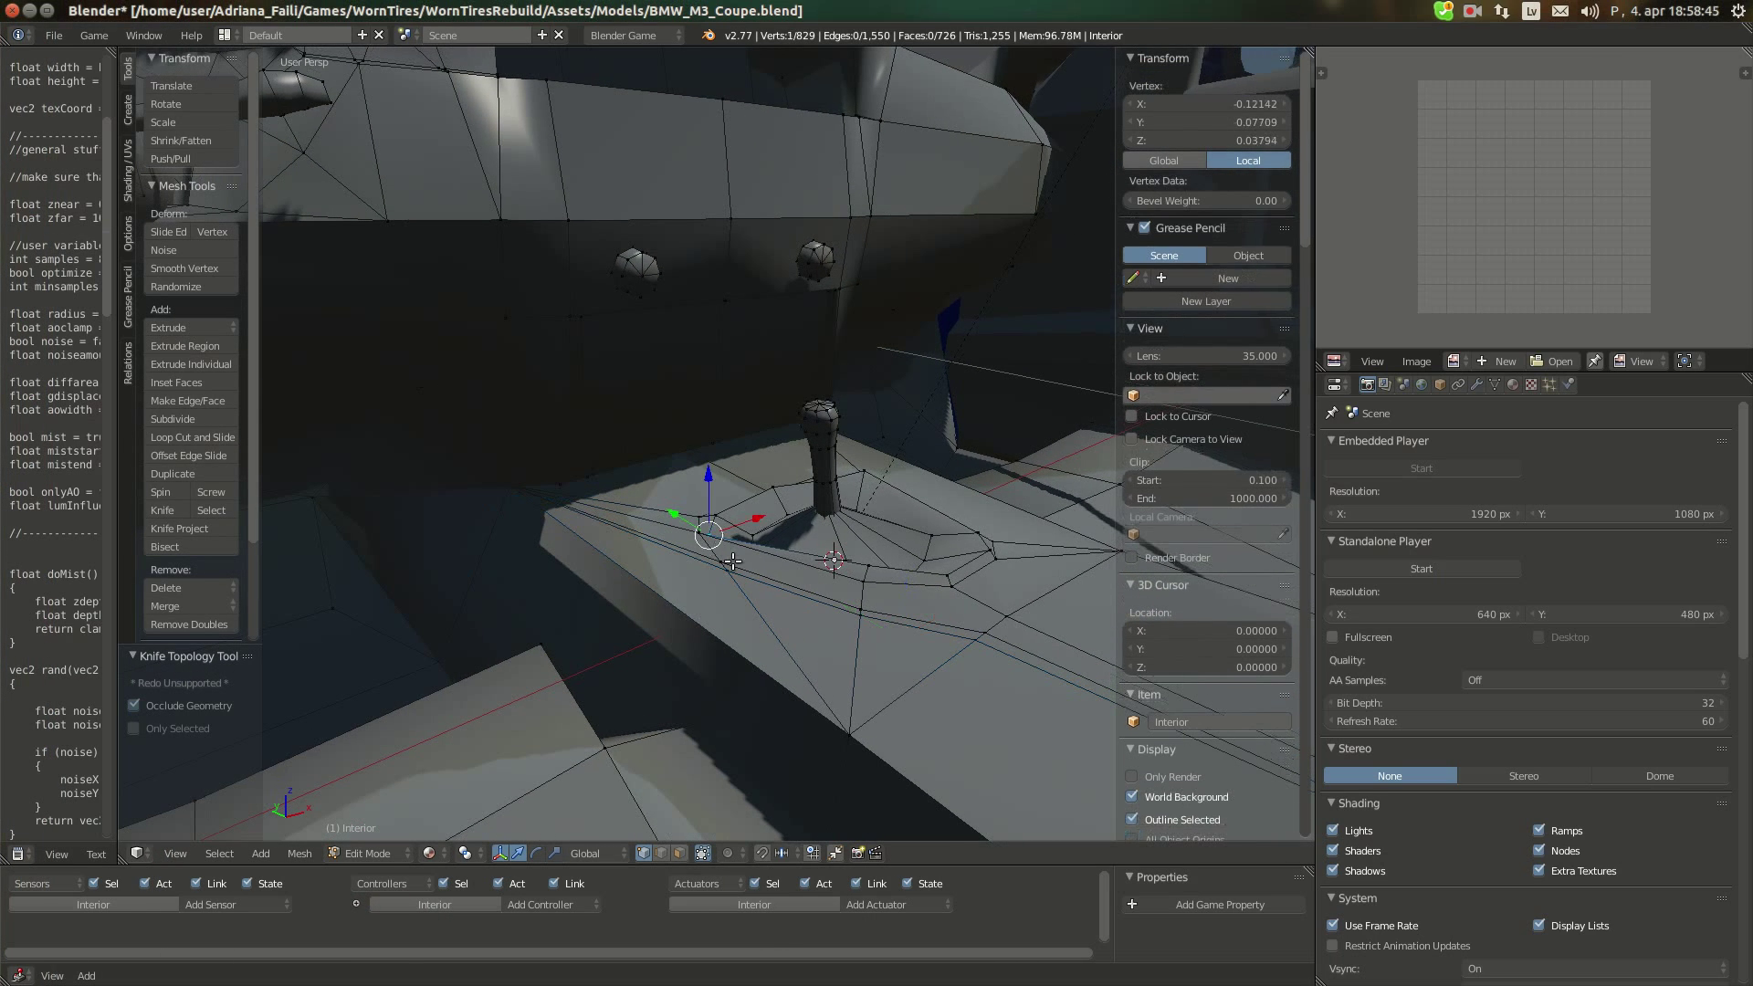
right_click(735, 562)
right_click(720, 556)
shift+right_click(853, 600)
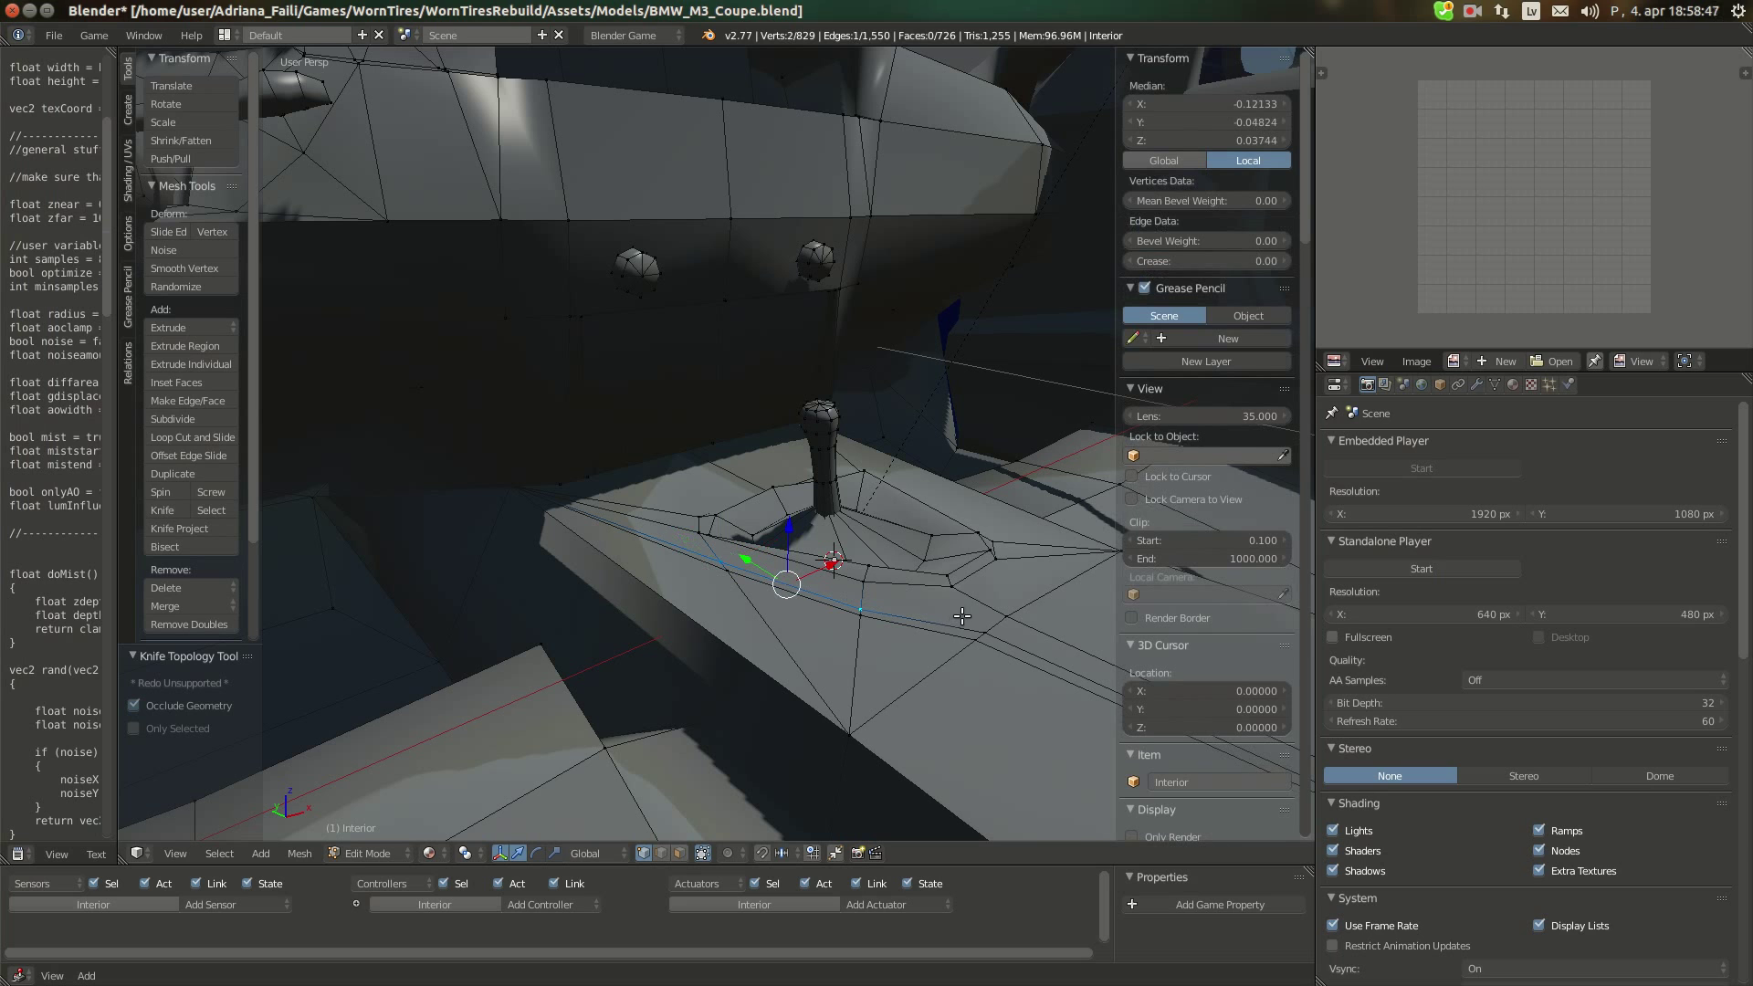
middle_drag(946, 624, 822, 473)
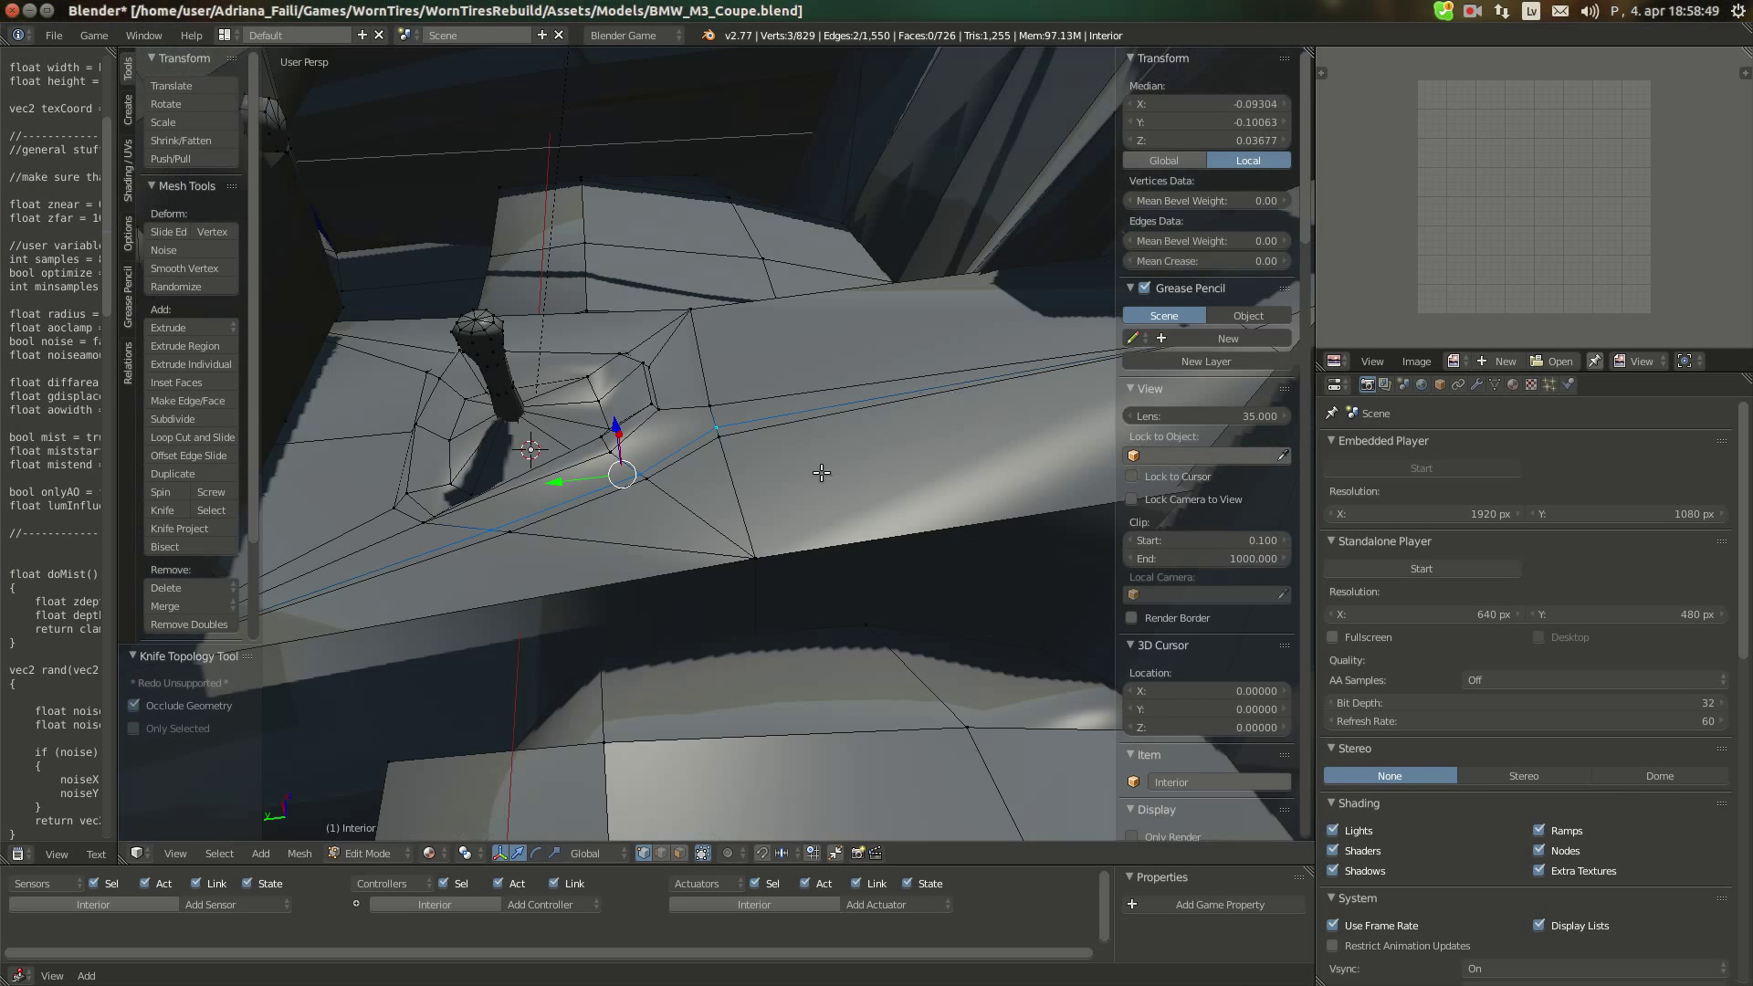
middle_drag(990, 422, 785, 490)
shift+right_click(549, 490)
Move the selected cut vertices down 0.009 along Z and -0.003 along Y
key(g)
key(z)
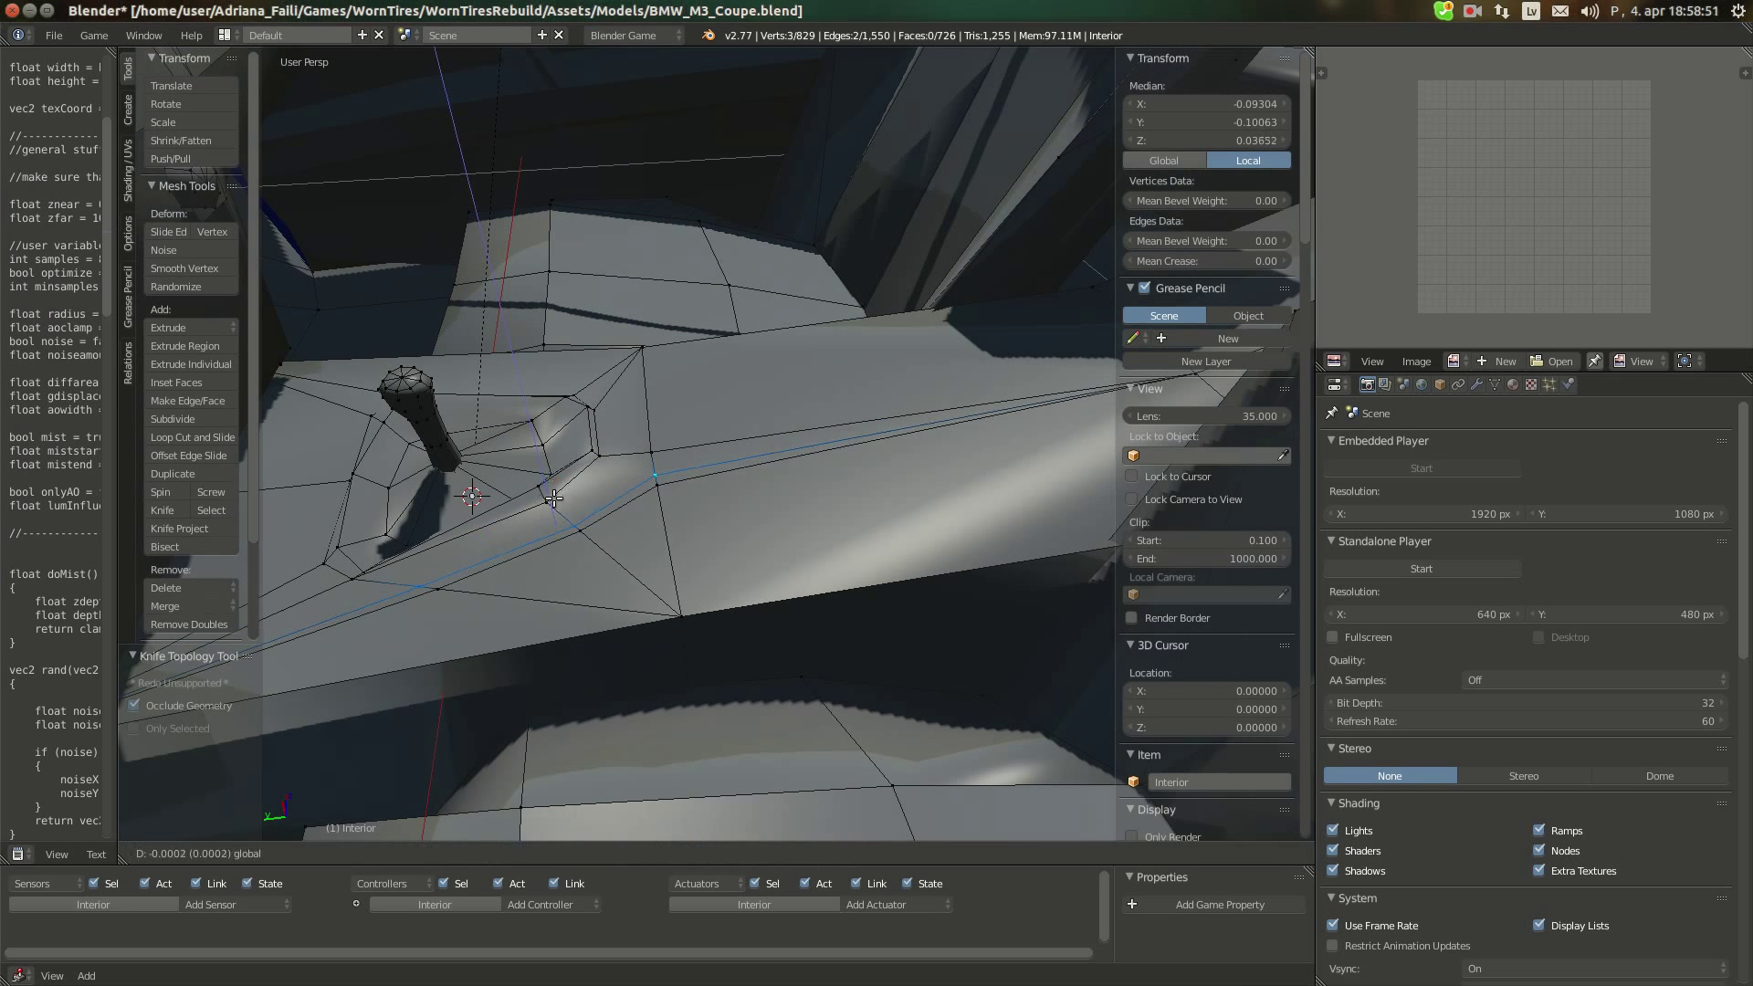
click(554, 556)
key(g)
key(y)
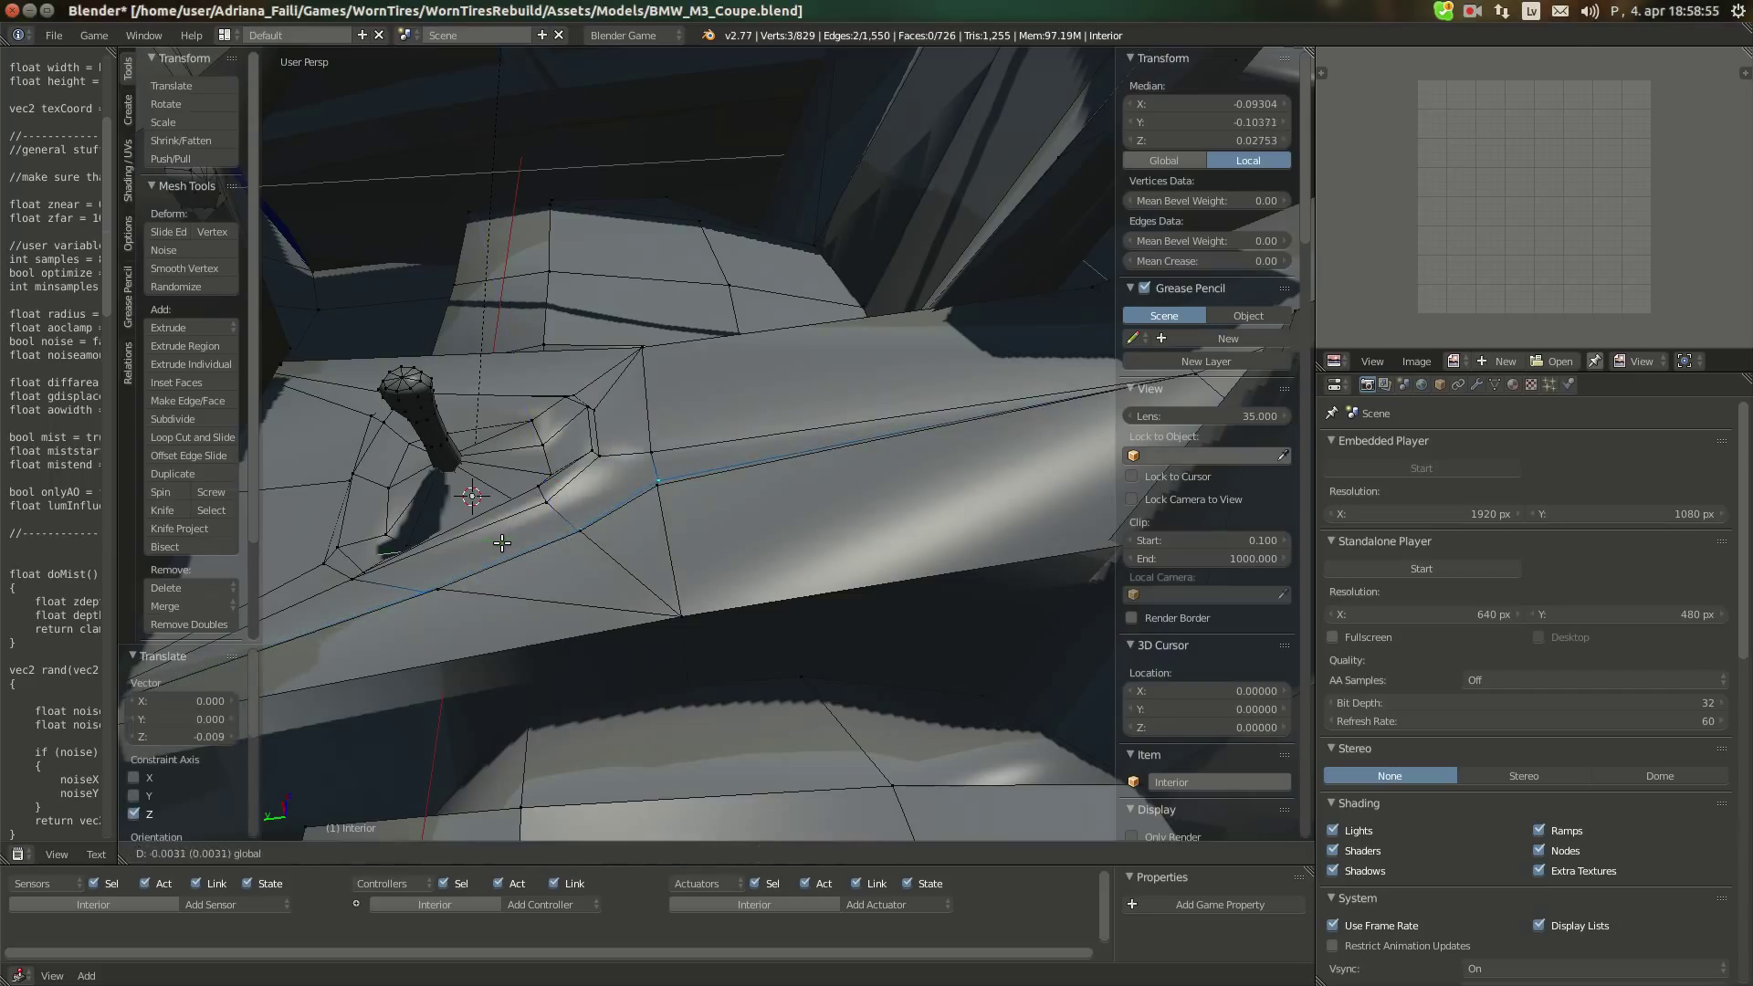
click(501, 542)
Raise the same three cut vertices 0.011 along Z
middle_drag(501, 541, 644, 551)
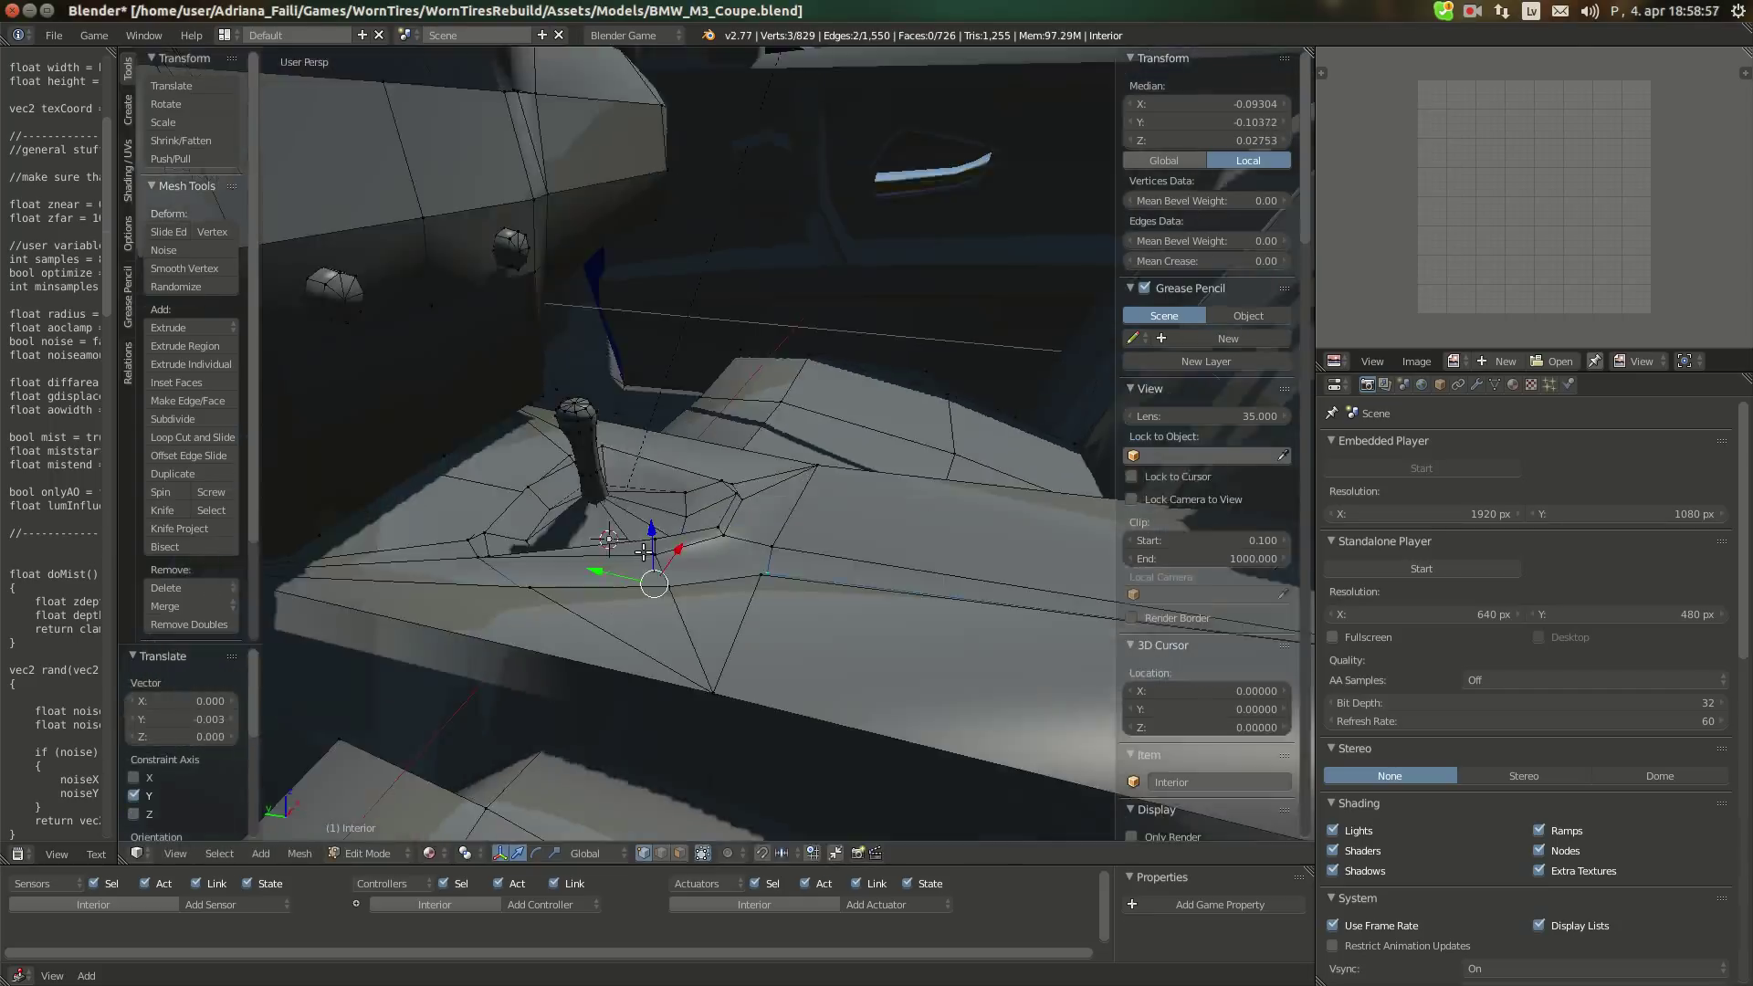
key(g)
key(z)
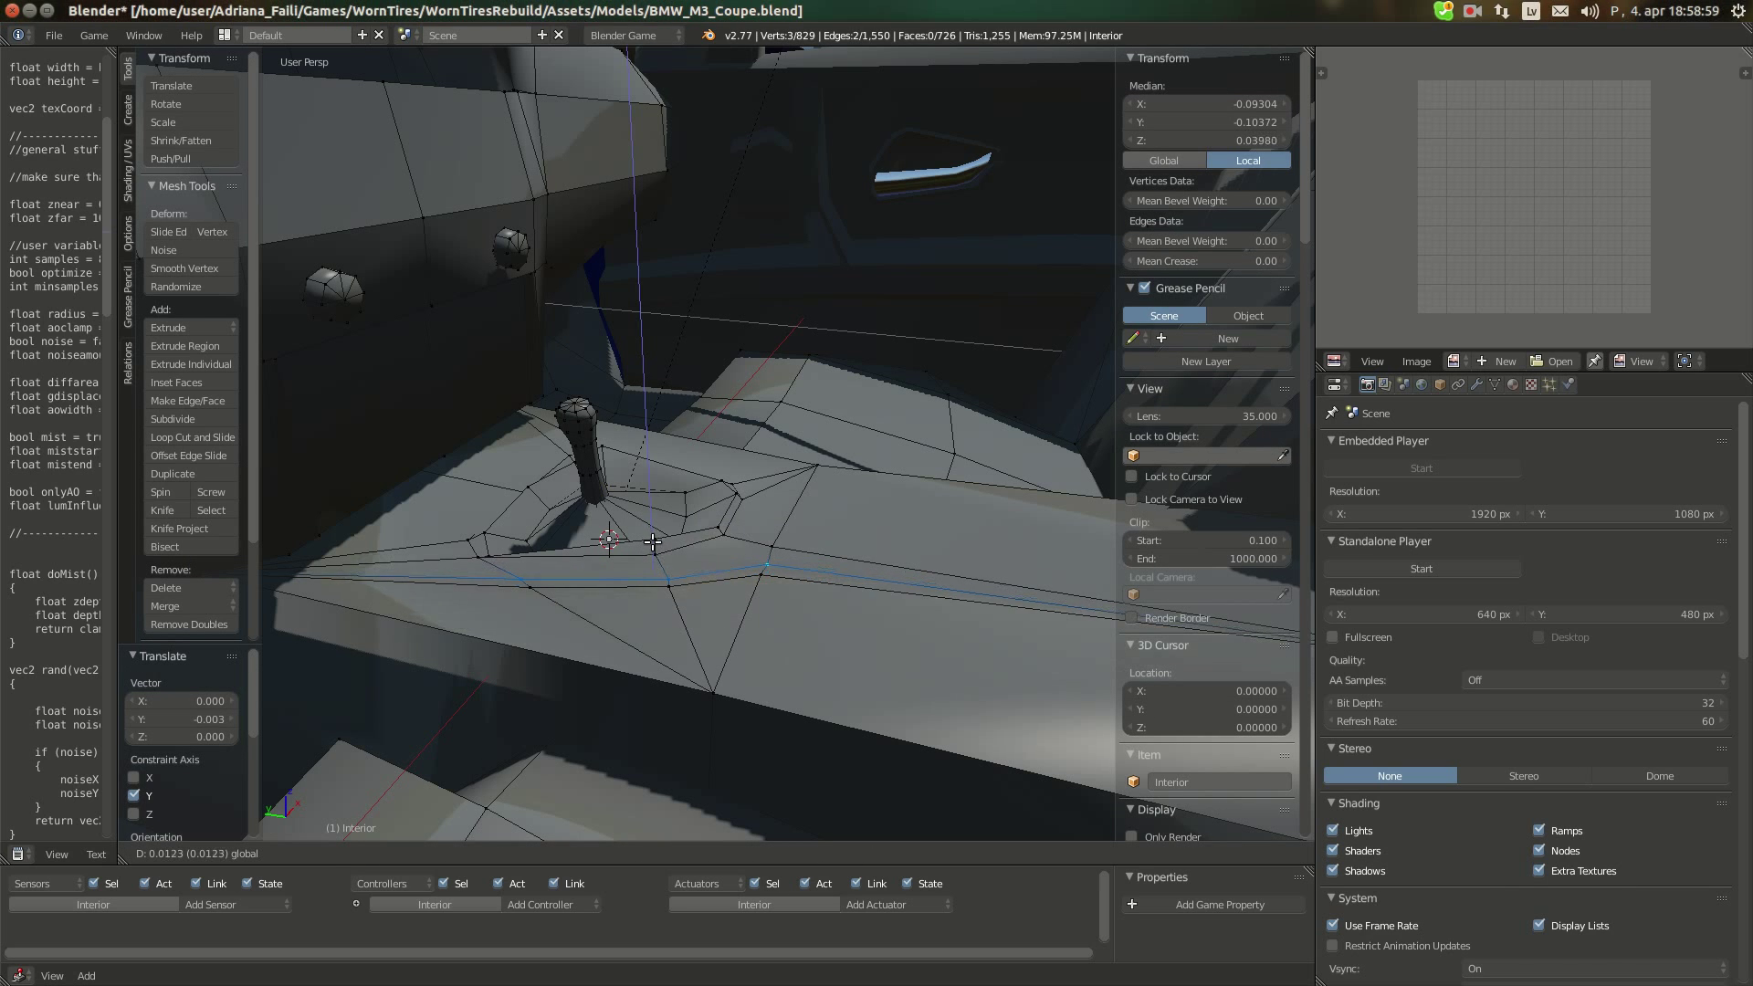
click(858, 547)
Nudge the raised vertices sideways, and shift the cut's vertex on the rear cross edge, using X moves of about 0.007
middle_drag(859, 547, 683, 501)
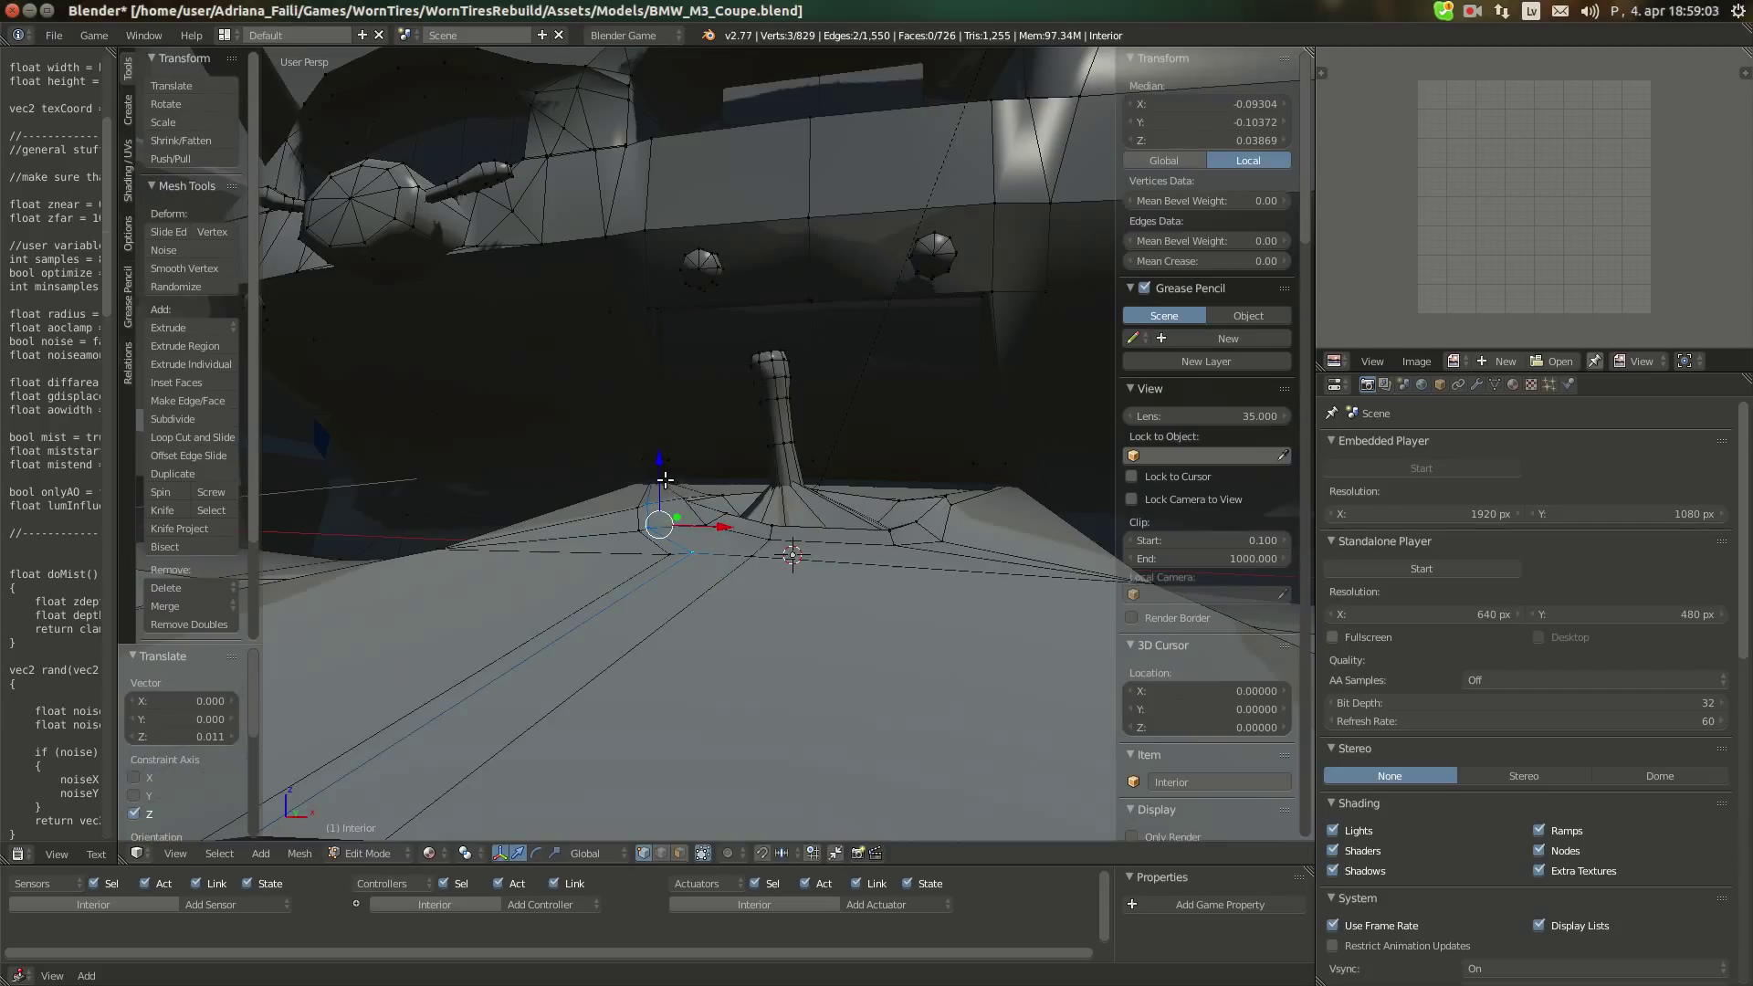
drag(719, 527, 712, 524)
middle_drag(712, 524, 688, 524)
right_click(690, 549)
drag(688, 522, 716, 545)
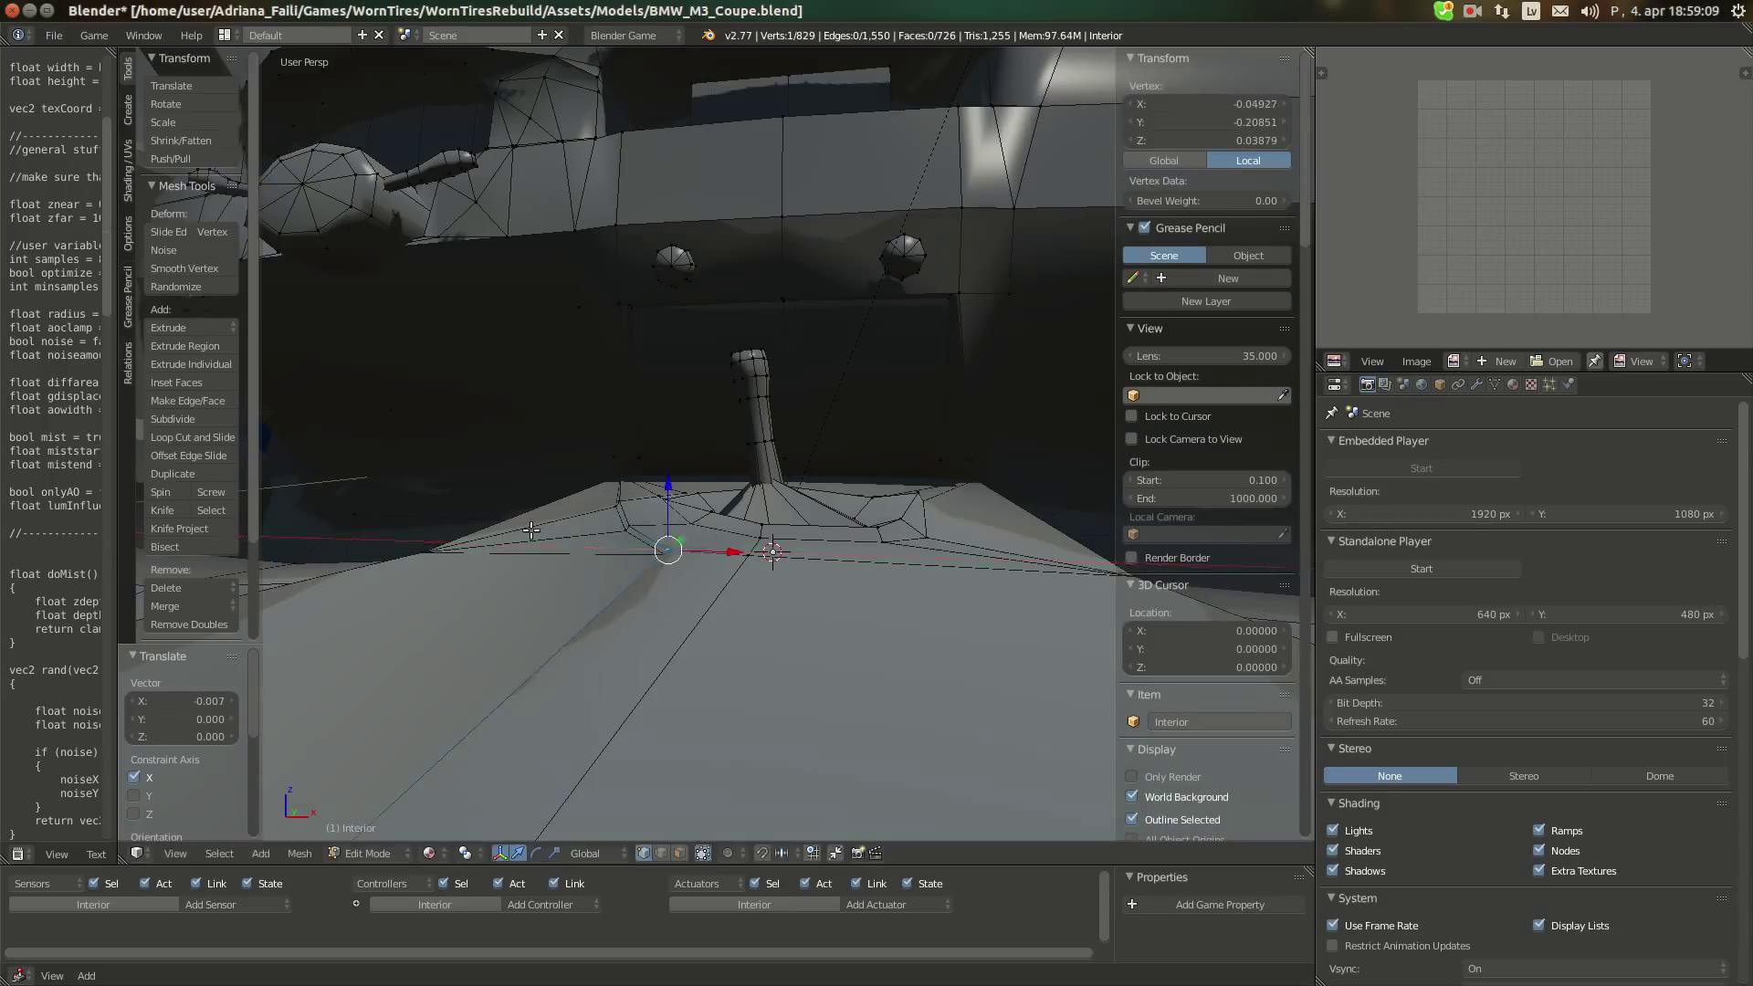
middle_drag(716, 545, 621, 509)
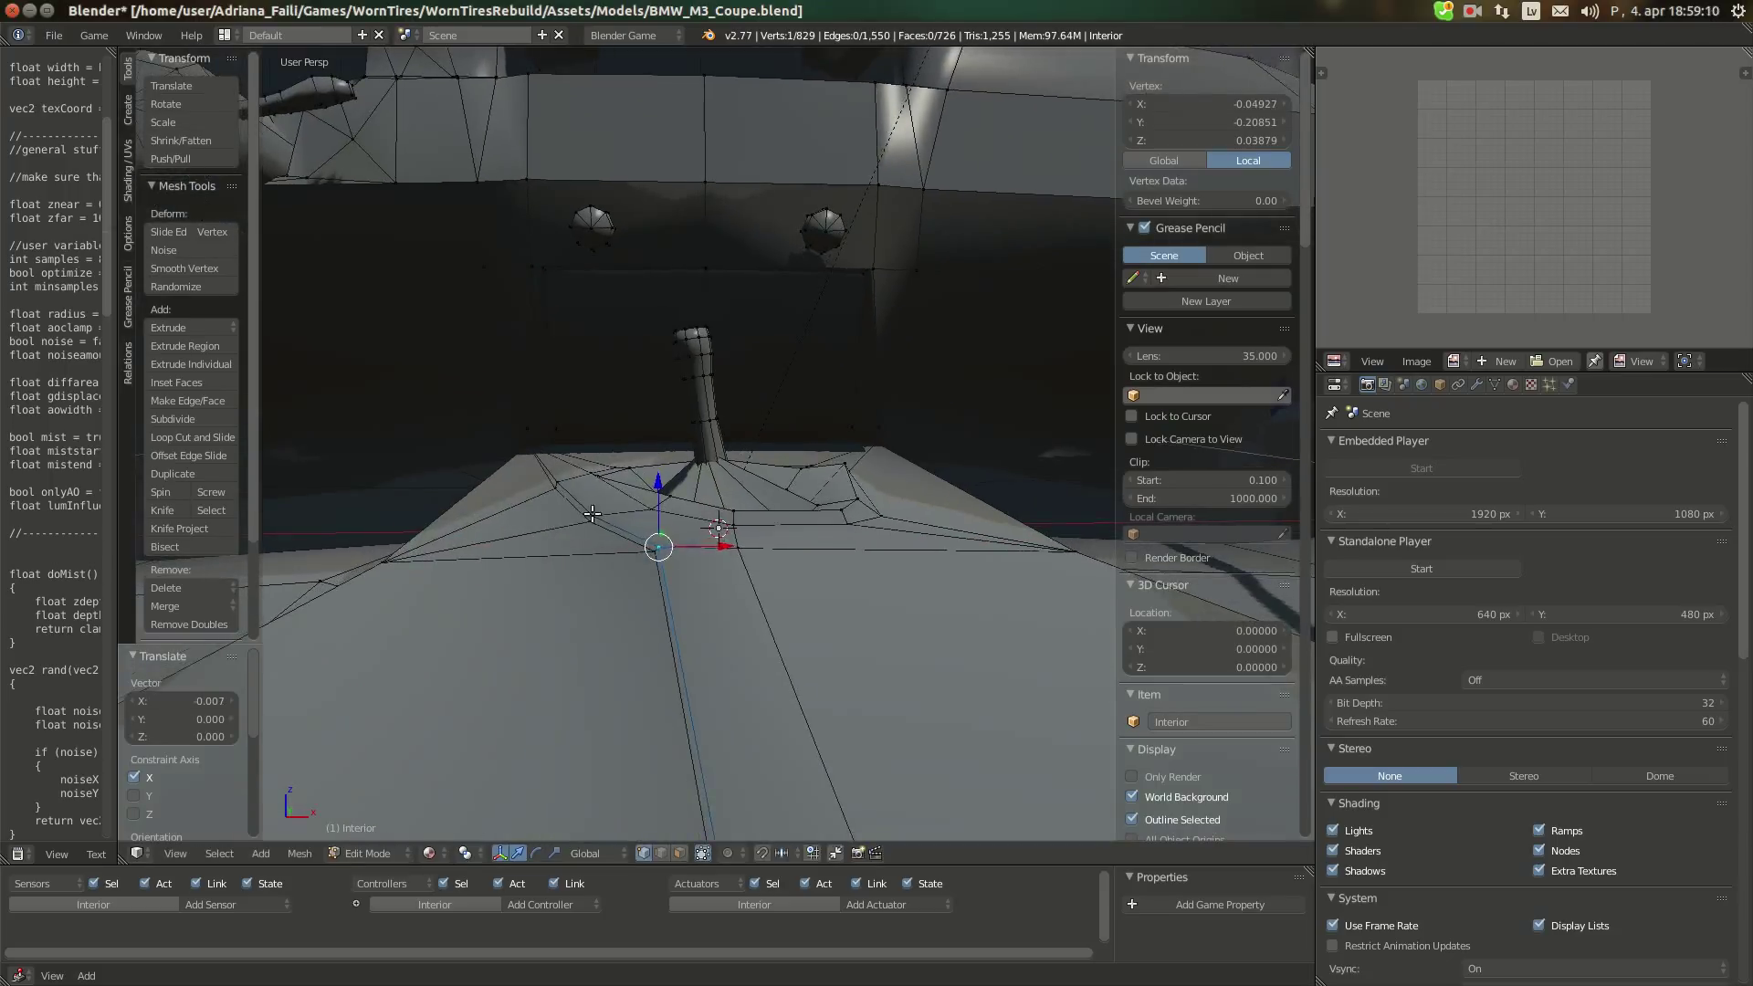
Adjust a cut vertex on the driver's side of the lever recess by about -0.0005 along X, and select the vertex behind it
right_click(552, 492)
drag(554, 443, 647, 520)
key(x)
right_click(655, 551)
right_click(590, 522)
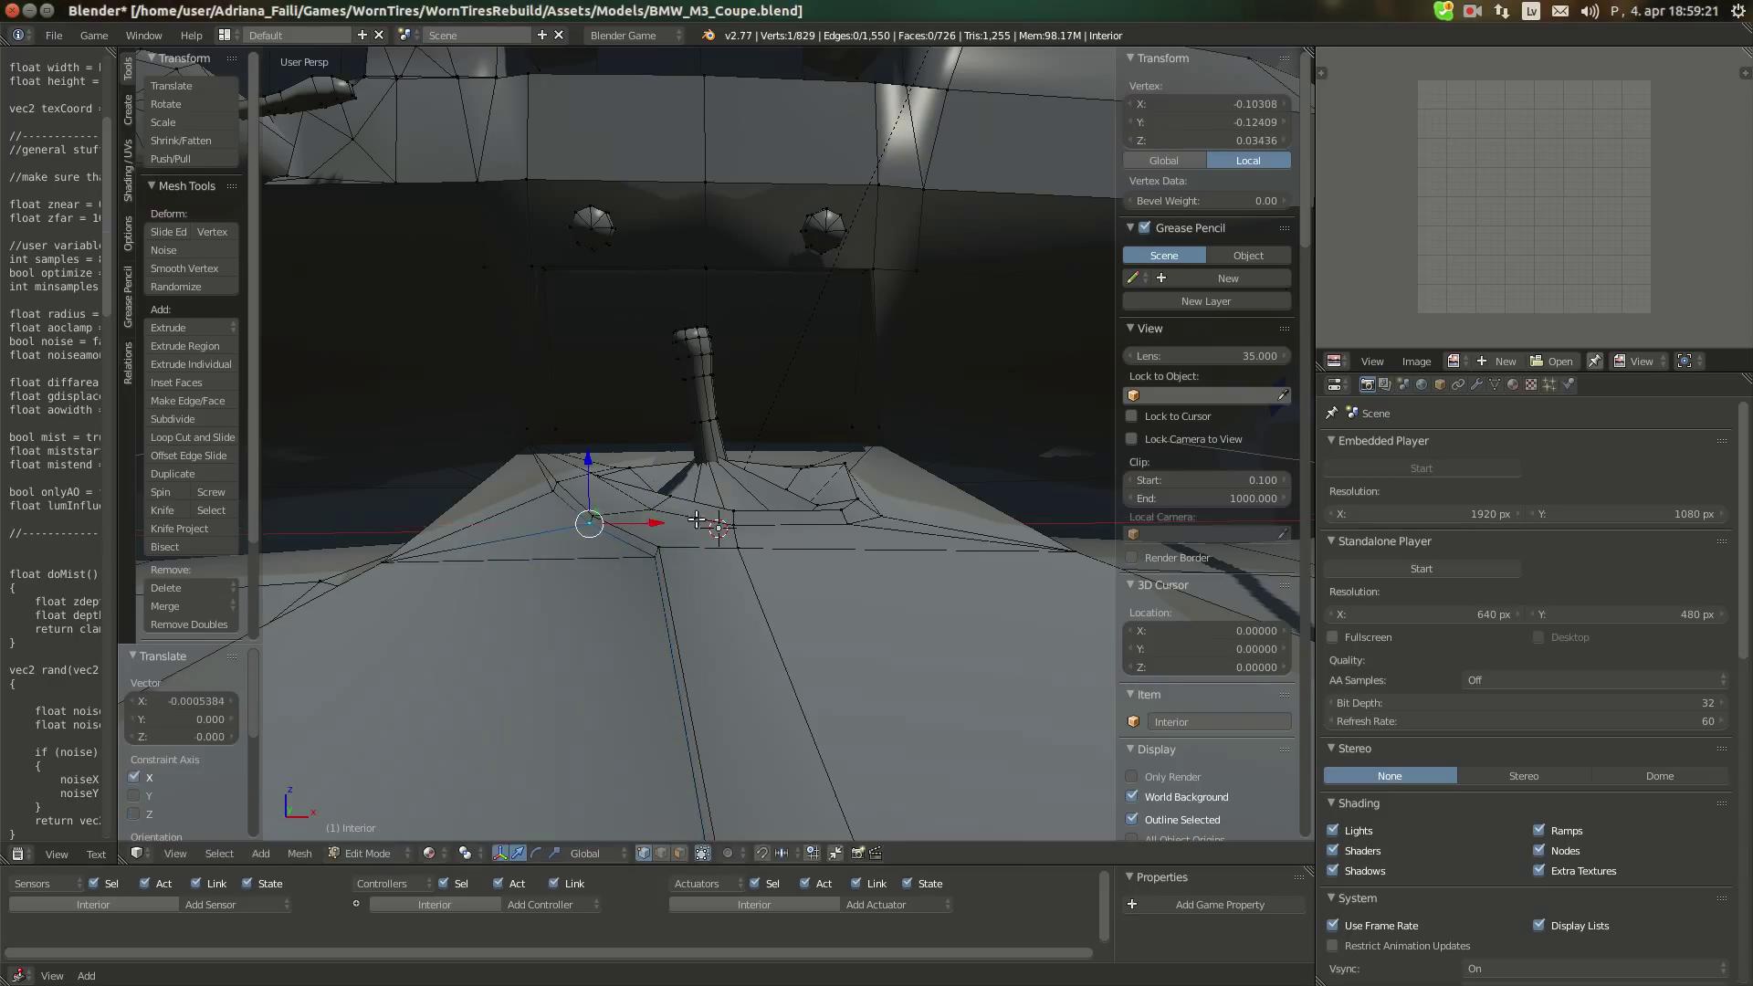
Compare the center console's shape across the open BMW interior photos and the 360° view page, and return to Blender
click(14, 165)
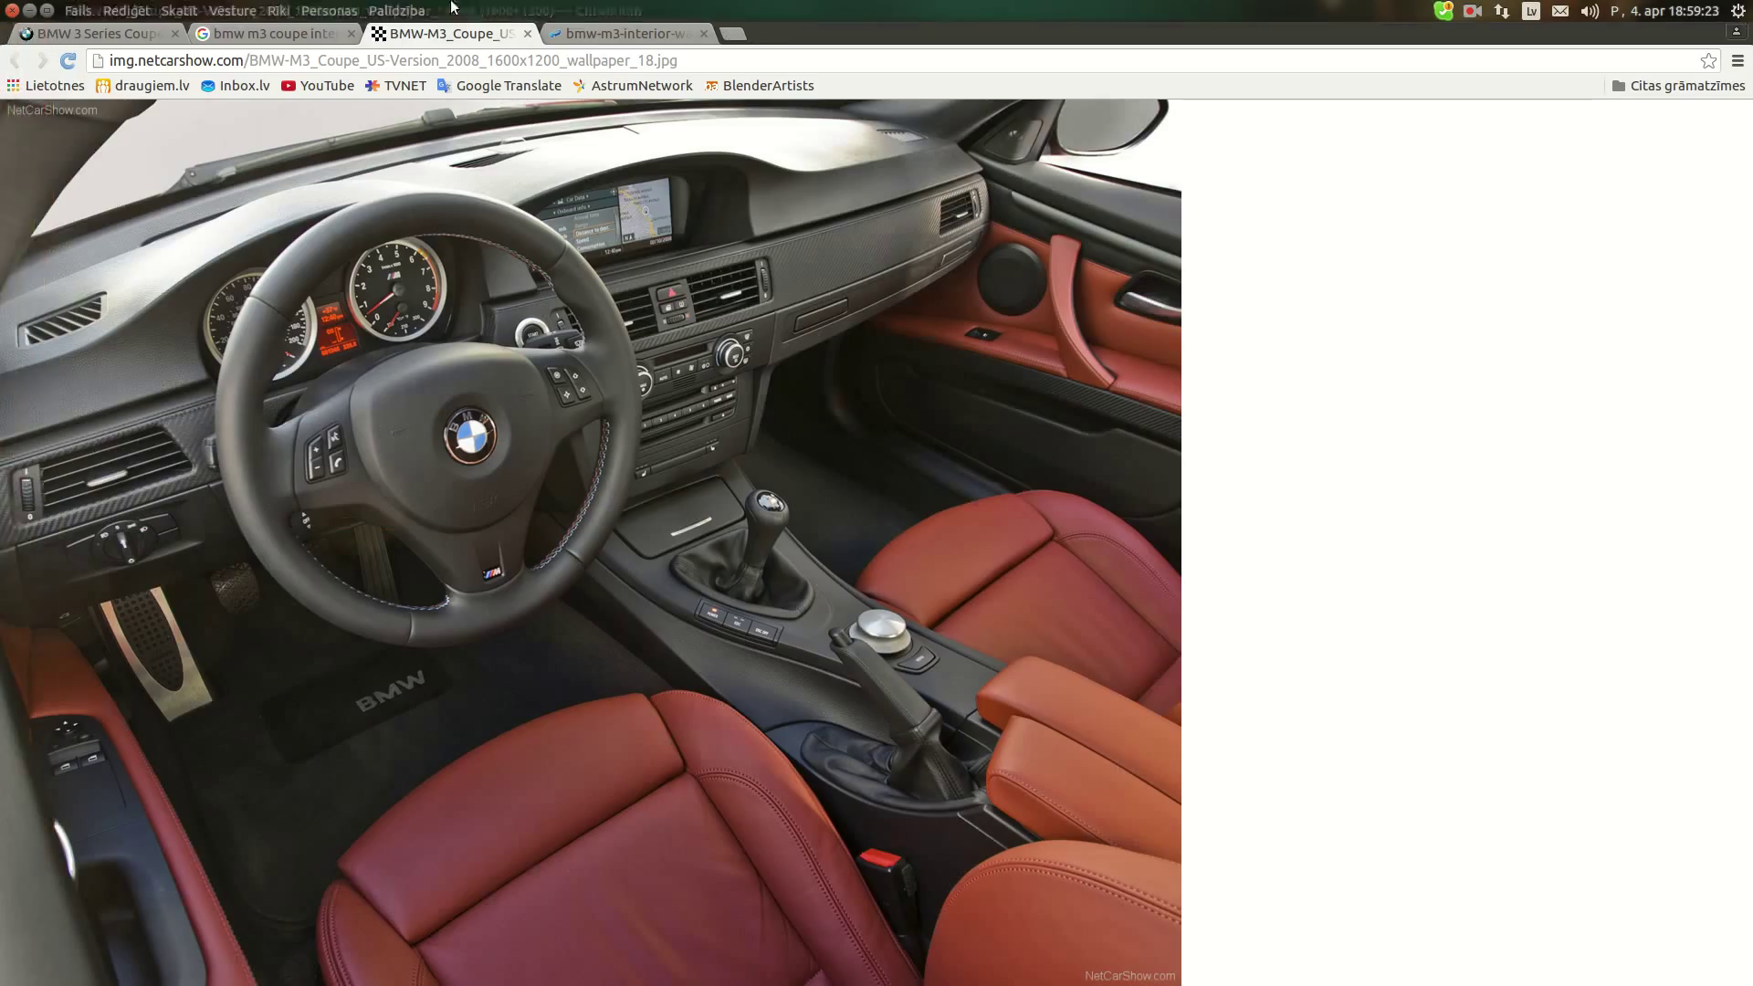
click(594, 34)
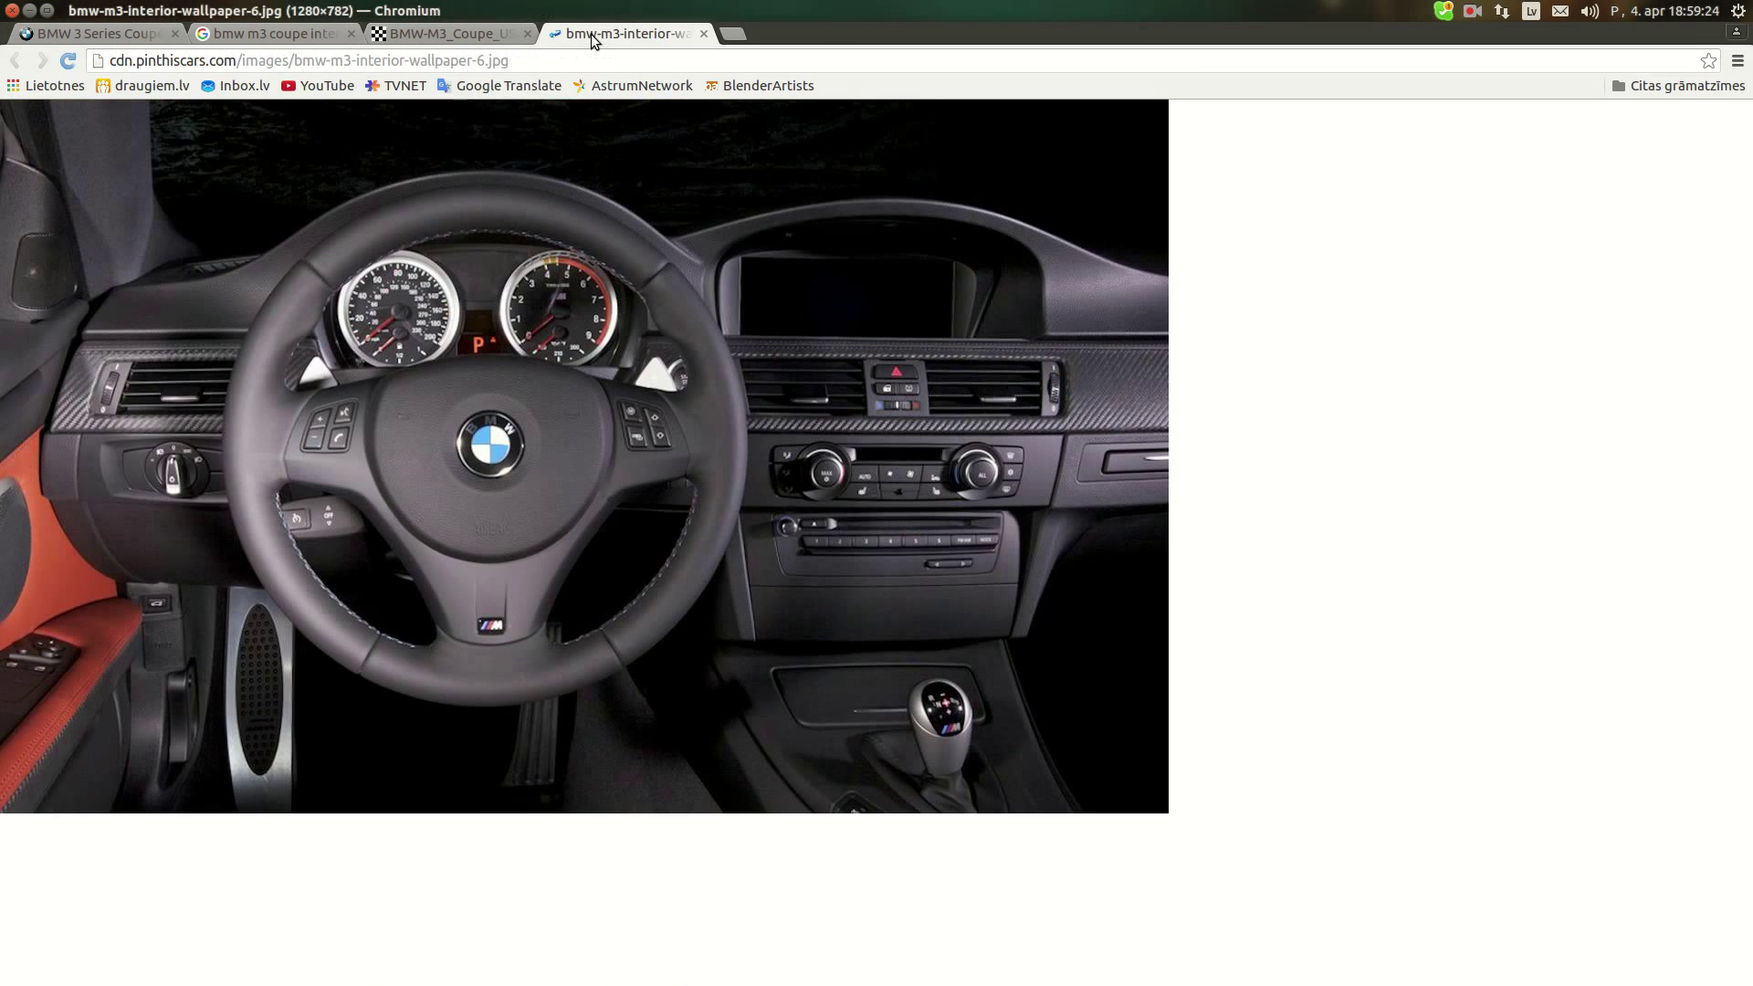
click(288, 35)
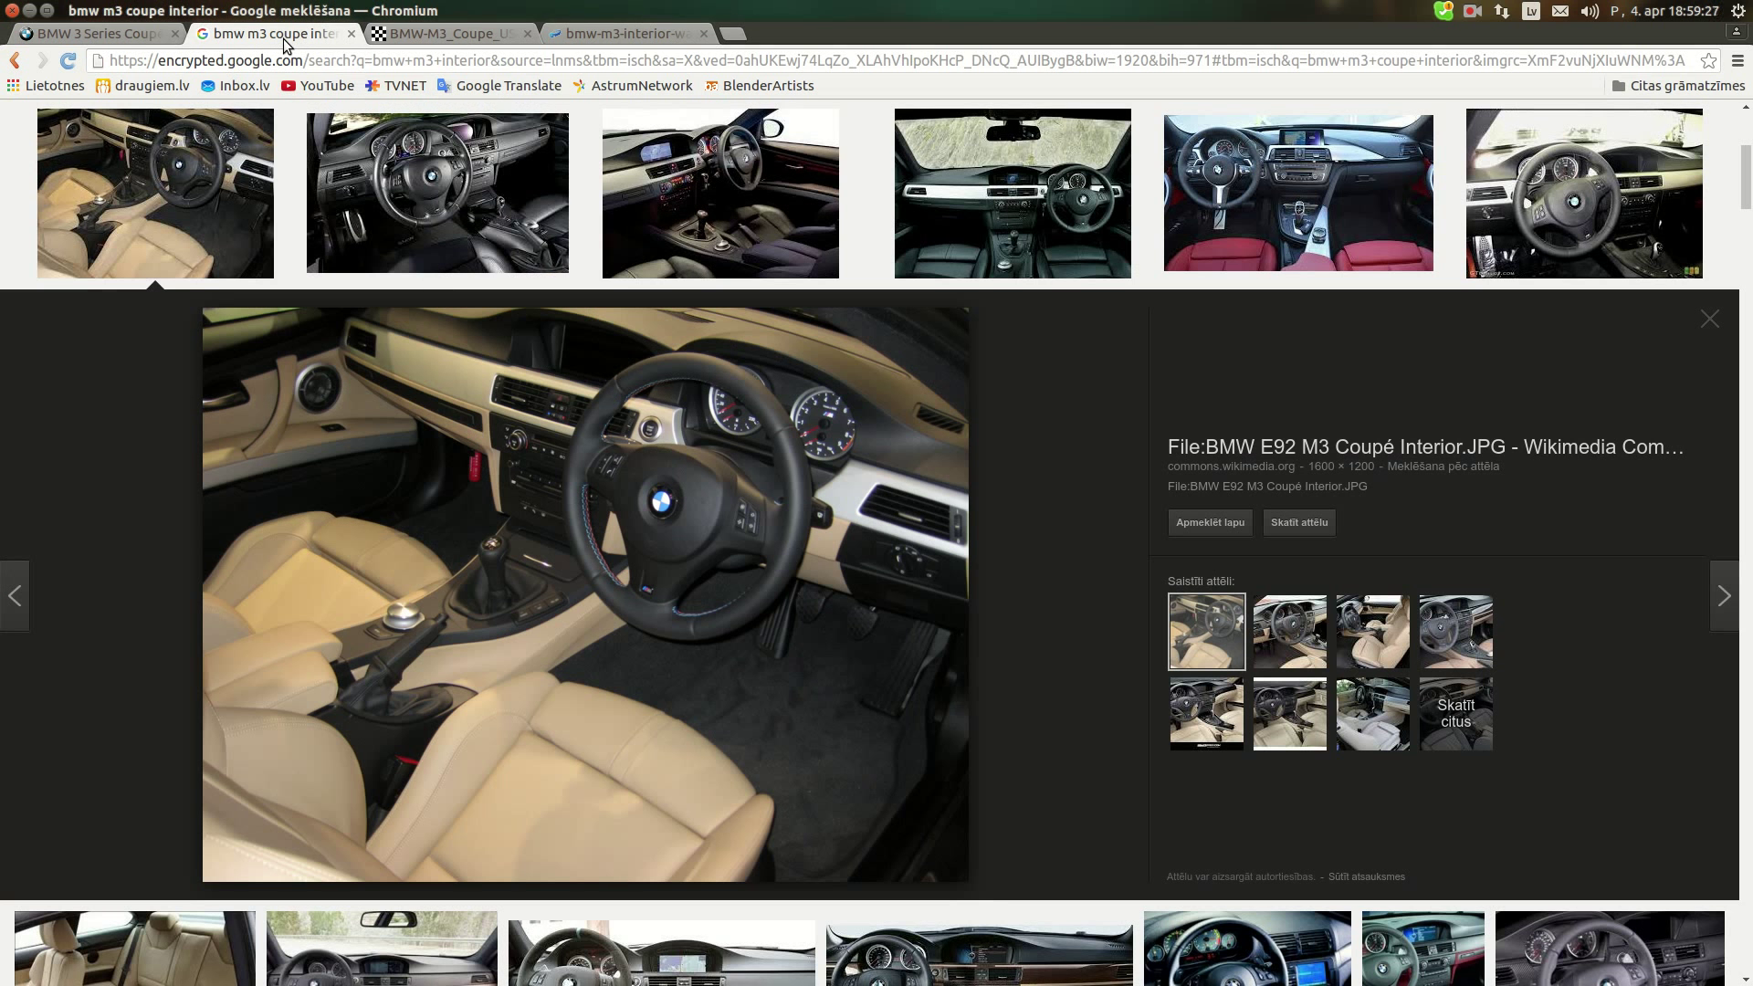
click(101, 35)
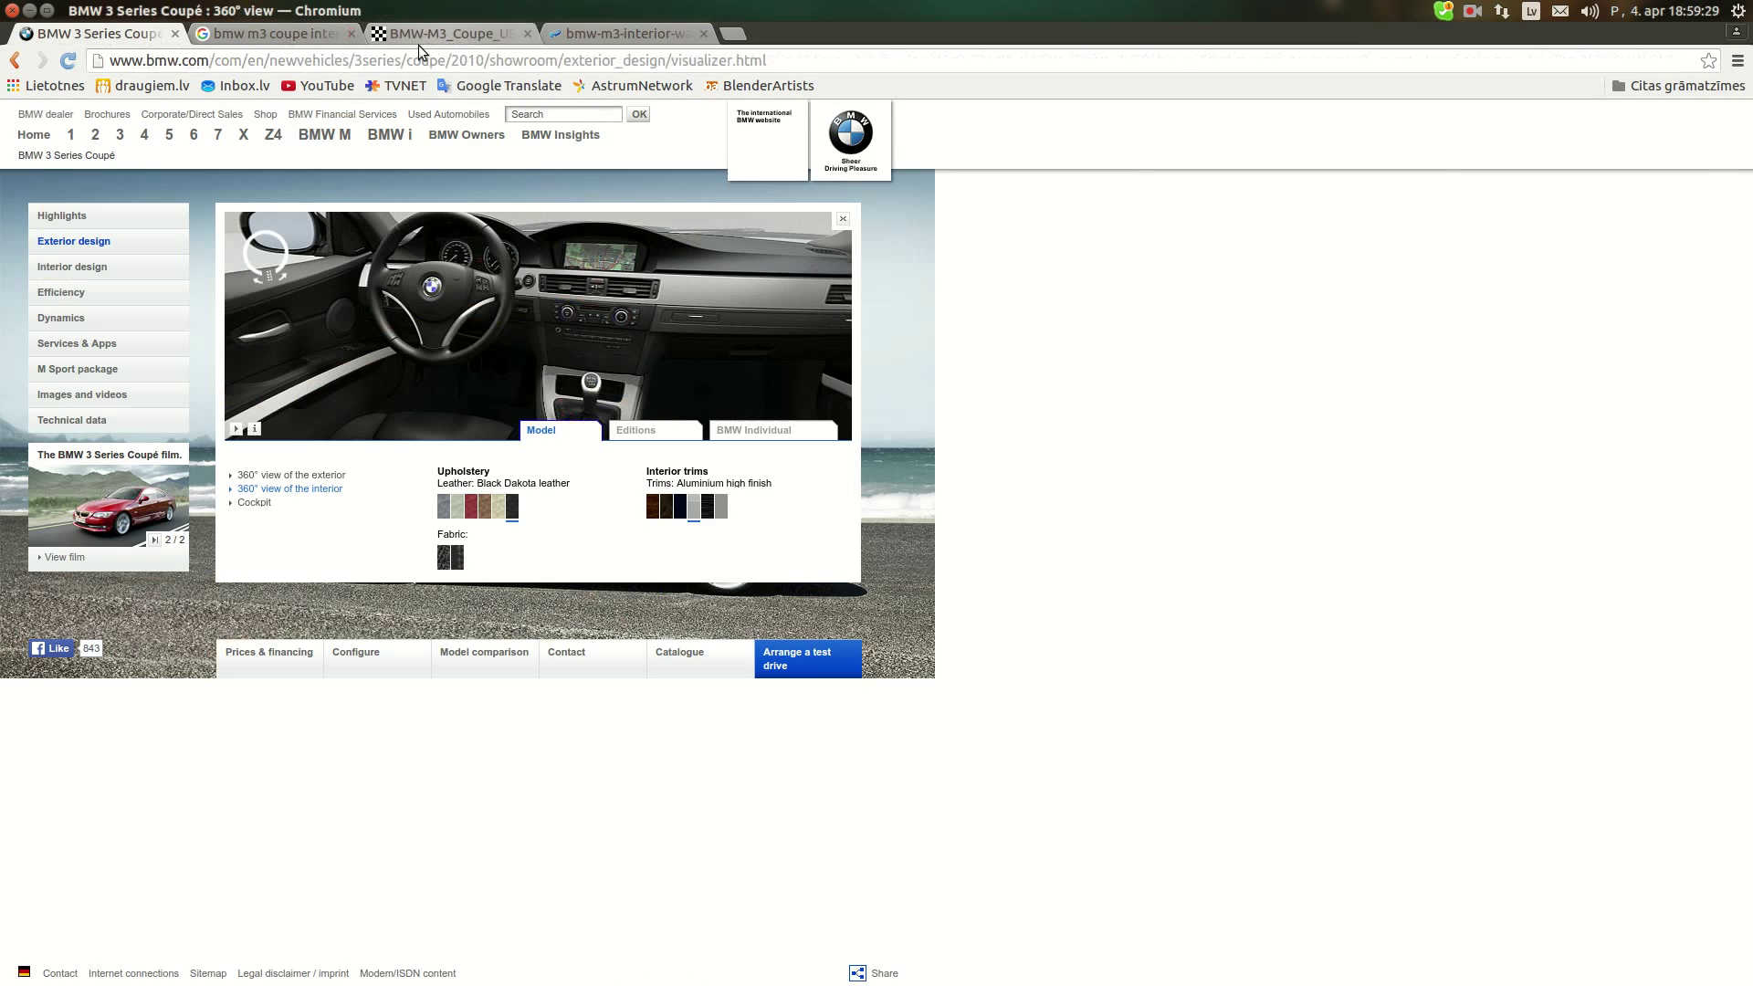
click(418, 37)
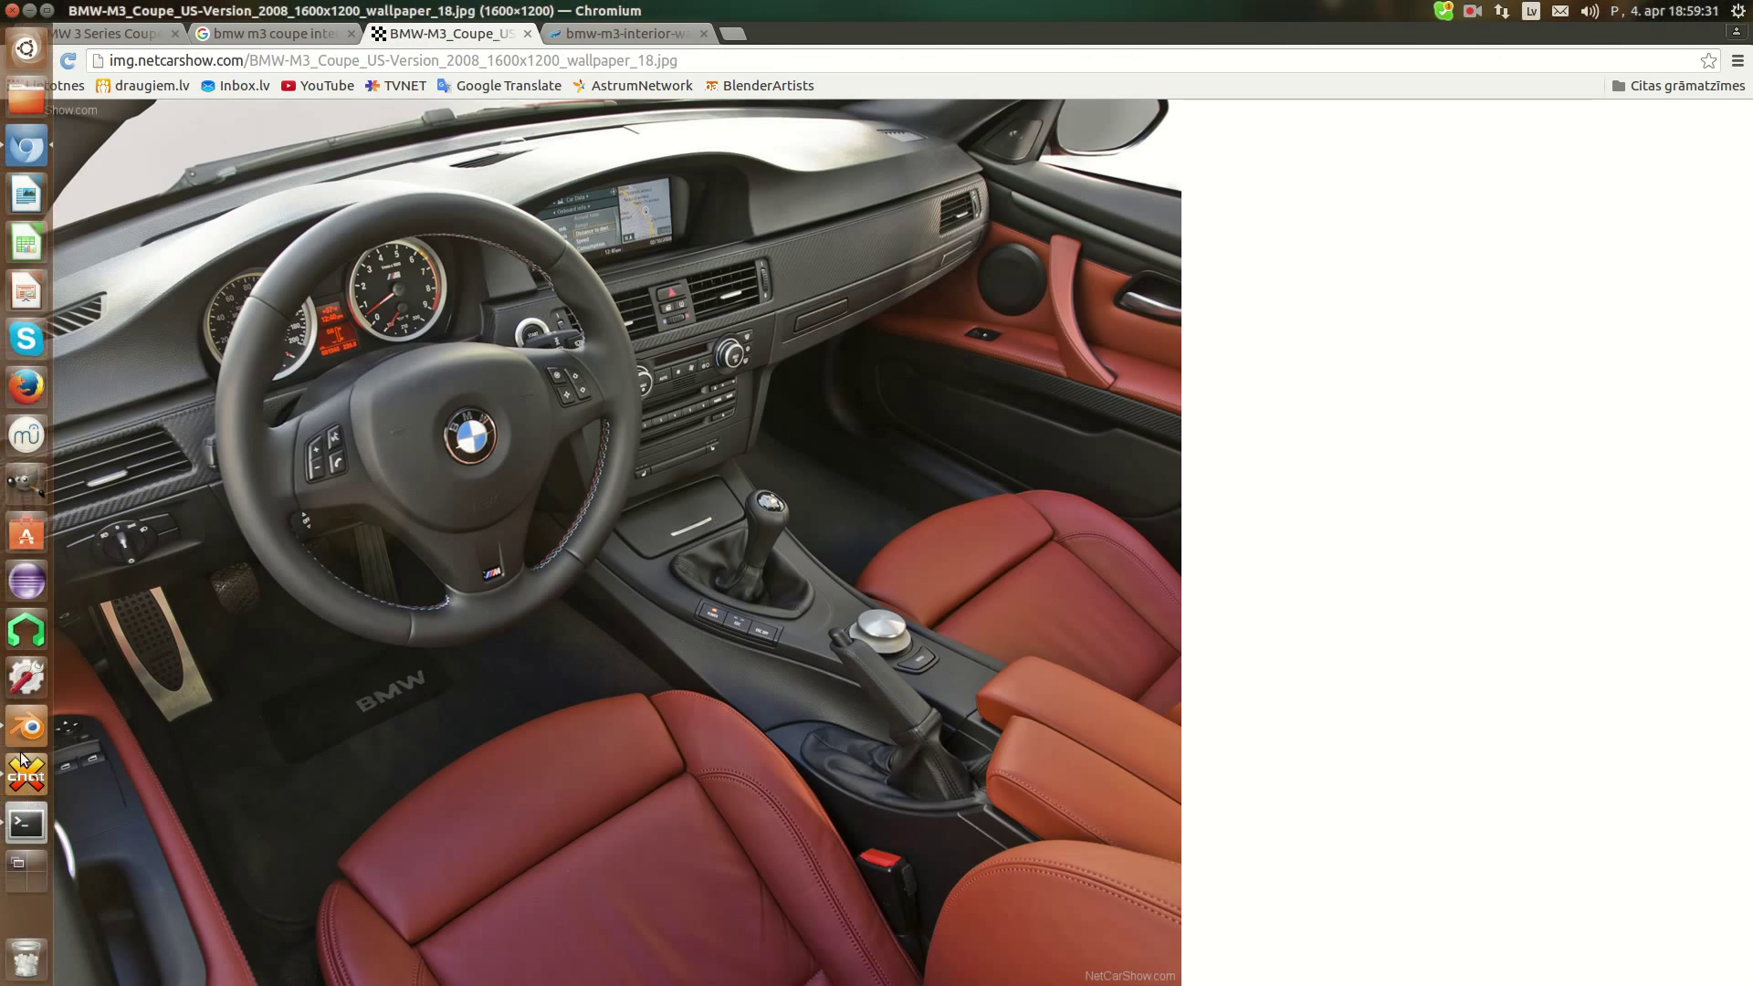
click(26, 728)
Knife a new cut along the console's outer long edge, running from its front corner past the gear lever recess to the rear
middle_drag(672, 502, 862, 449)
key(k)
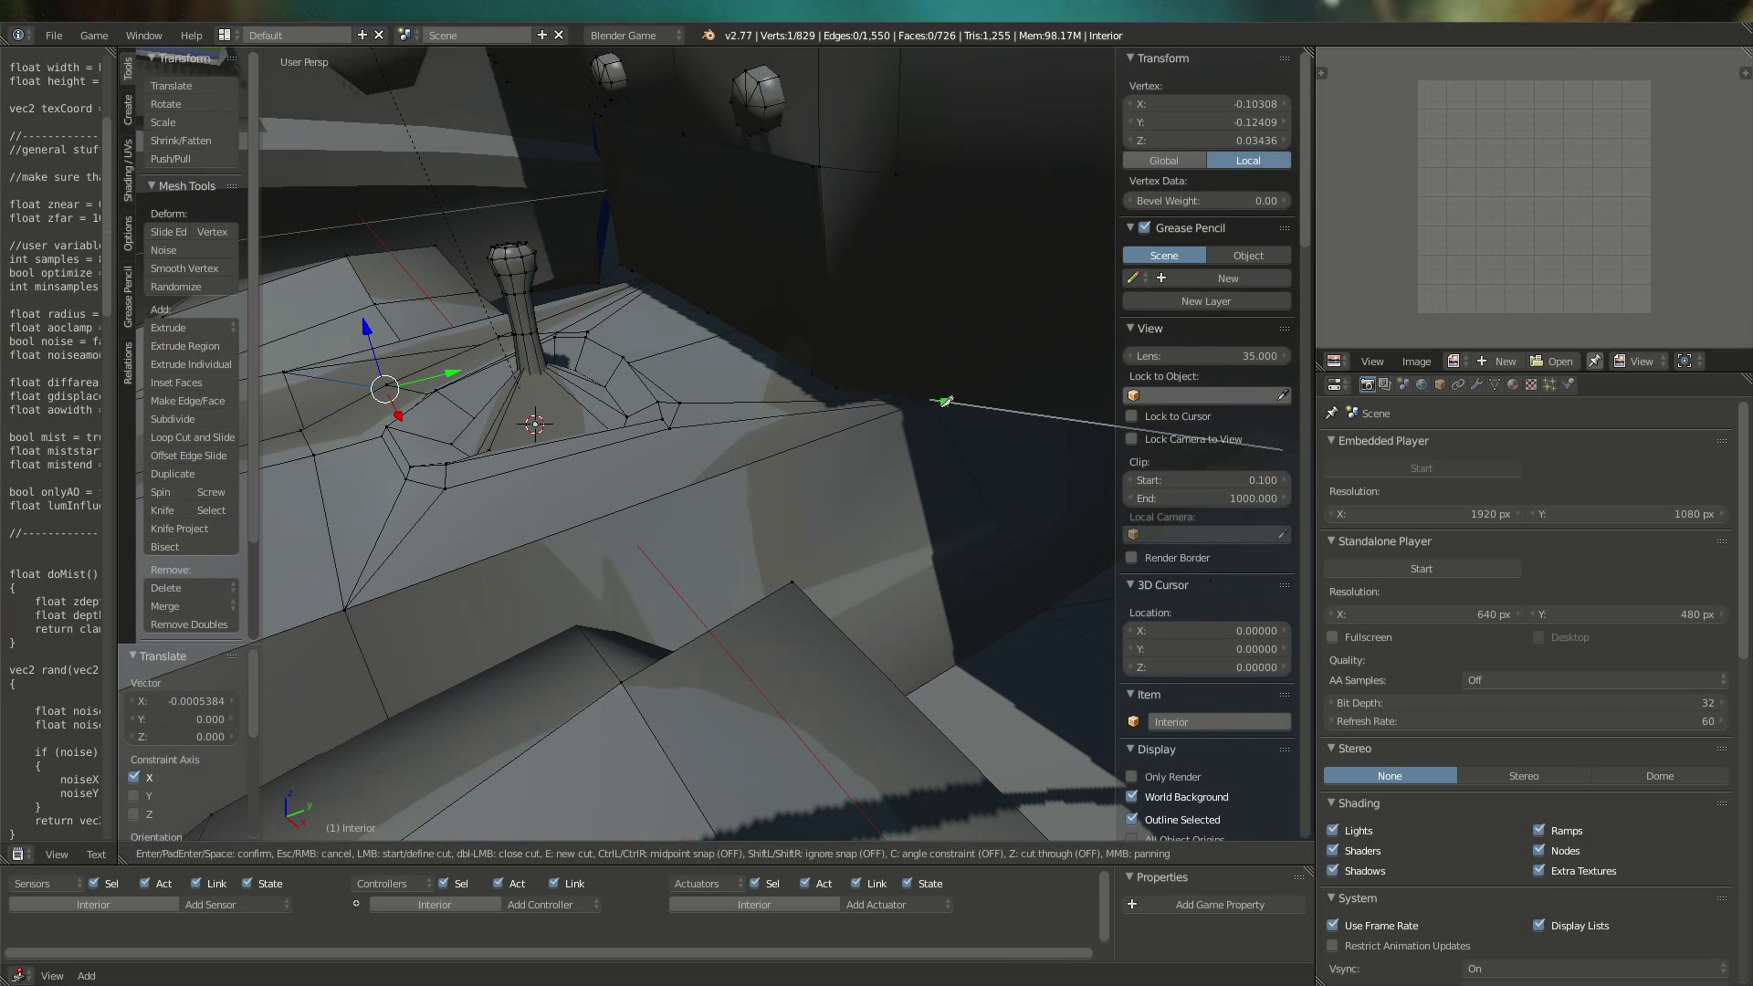
click(936, 397)
middle_drag(524, 488, 687, 508)
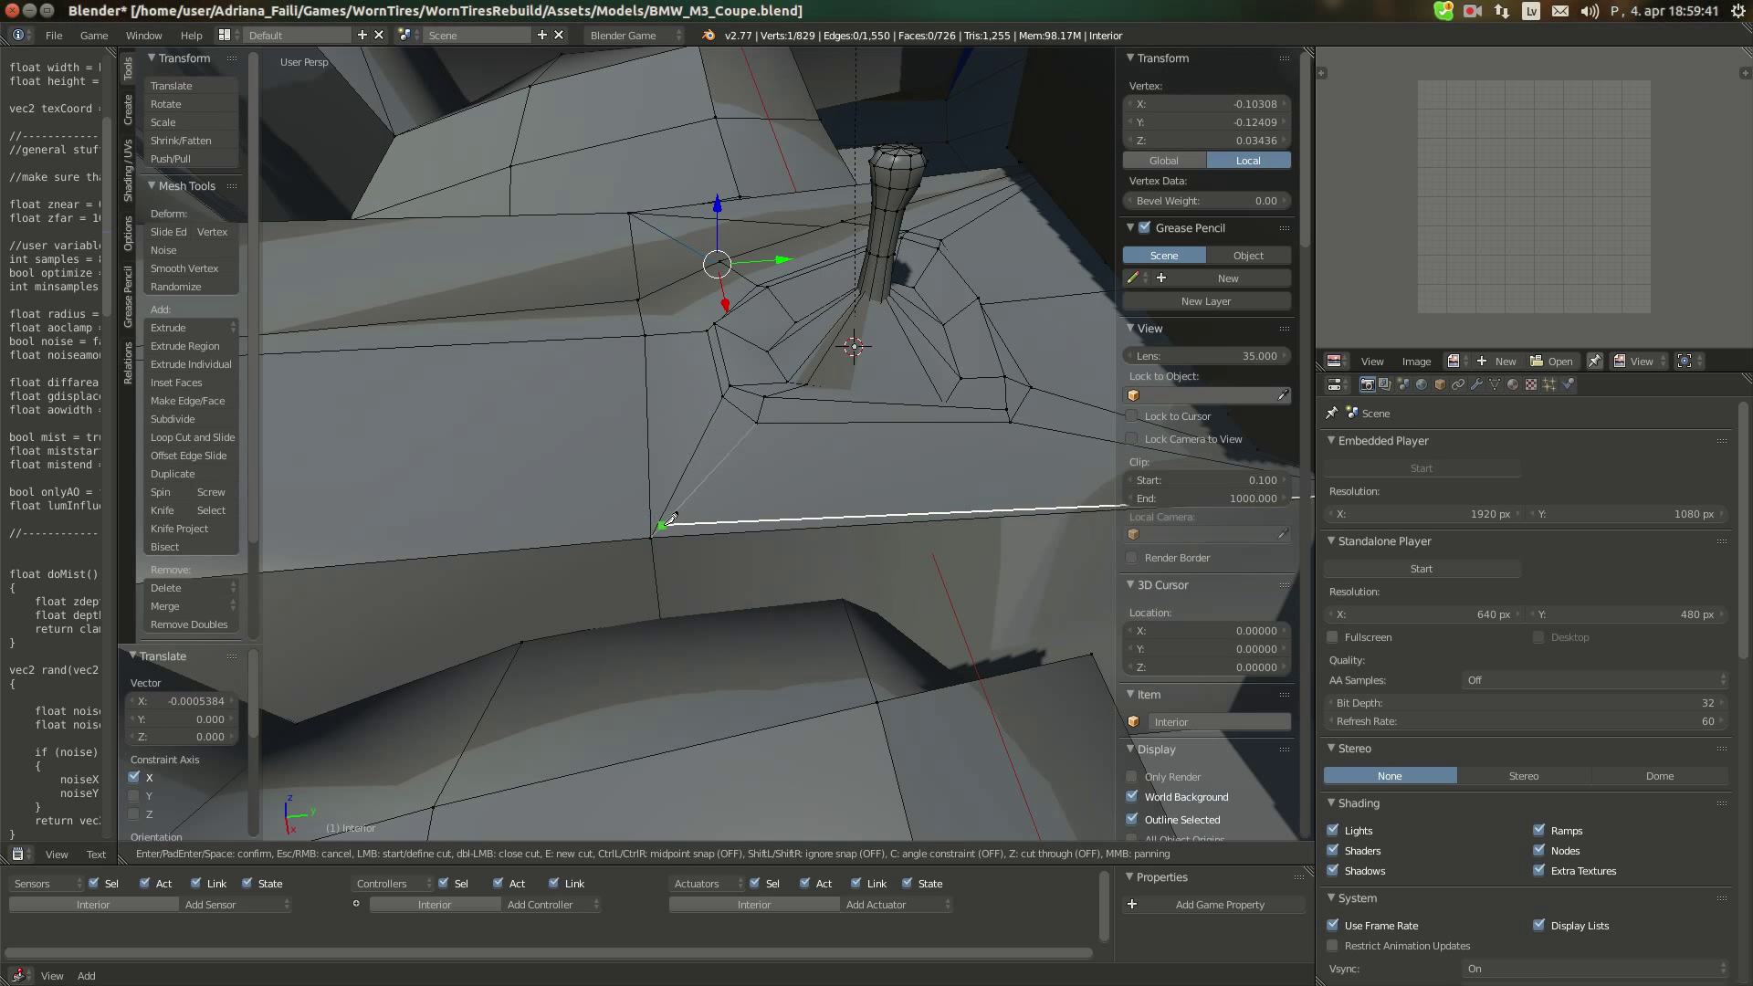
middle_drag(616, 509, 812, 365)
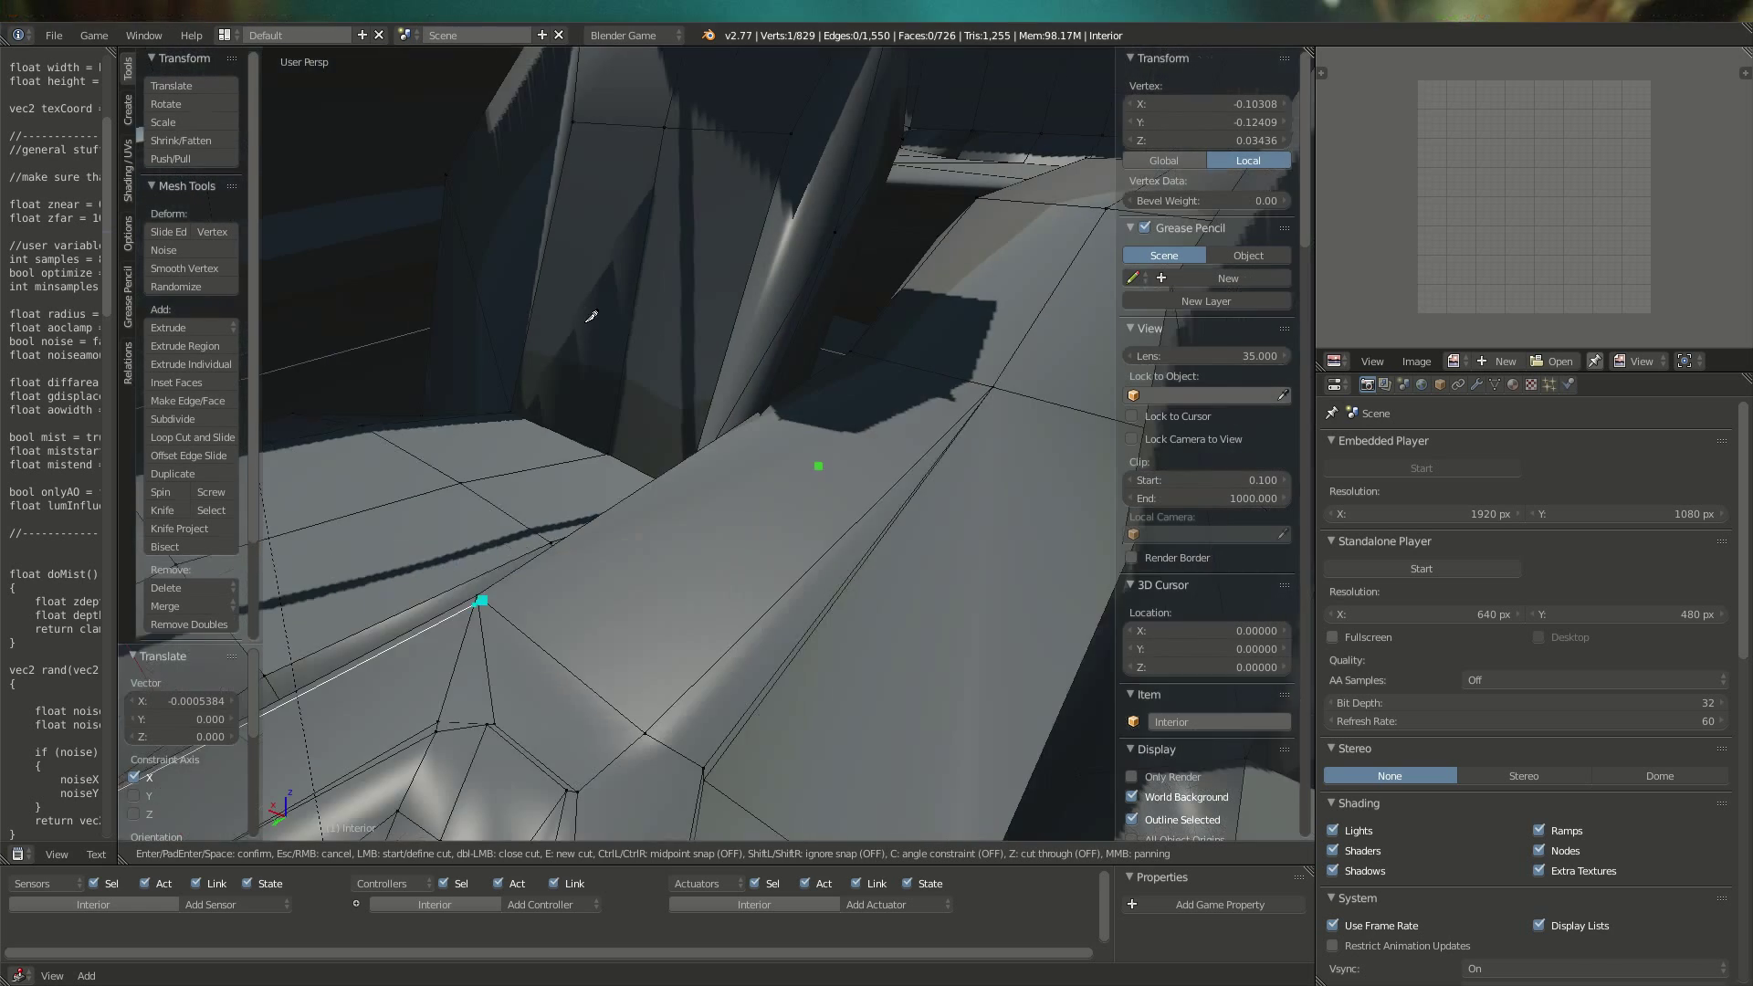
click(858, 354)
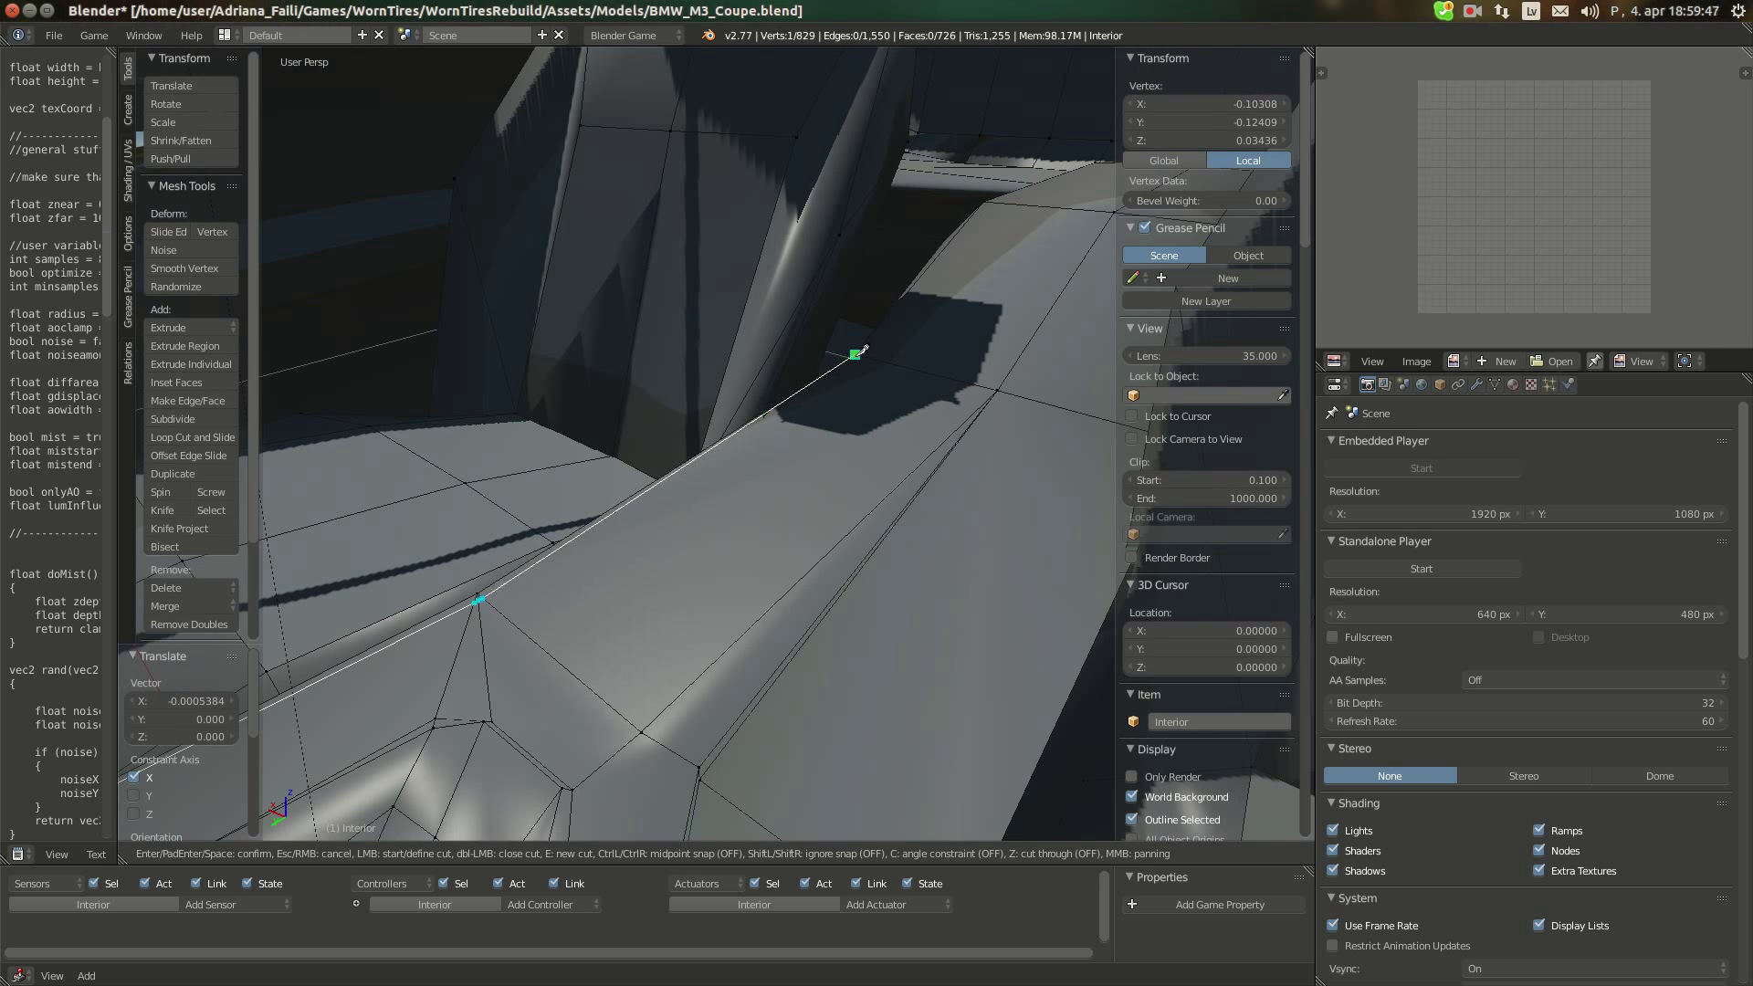
key(Return)
Select the two new cut edges meeting beside the lever recess corner and shift them about 0.001 along X
middle_drag(658, 511, 890, 664)
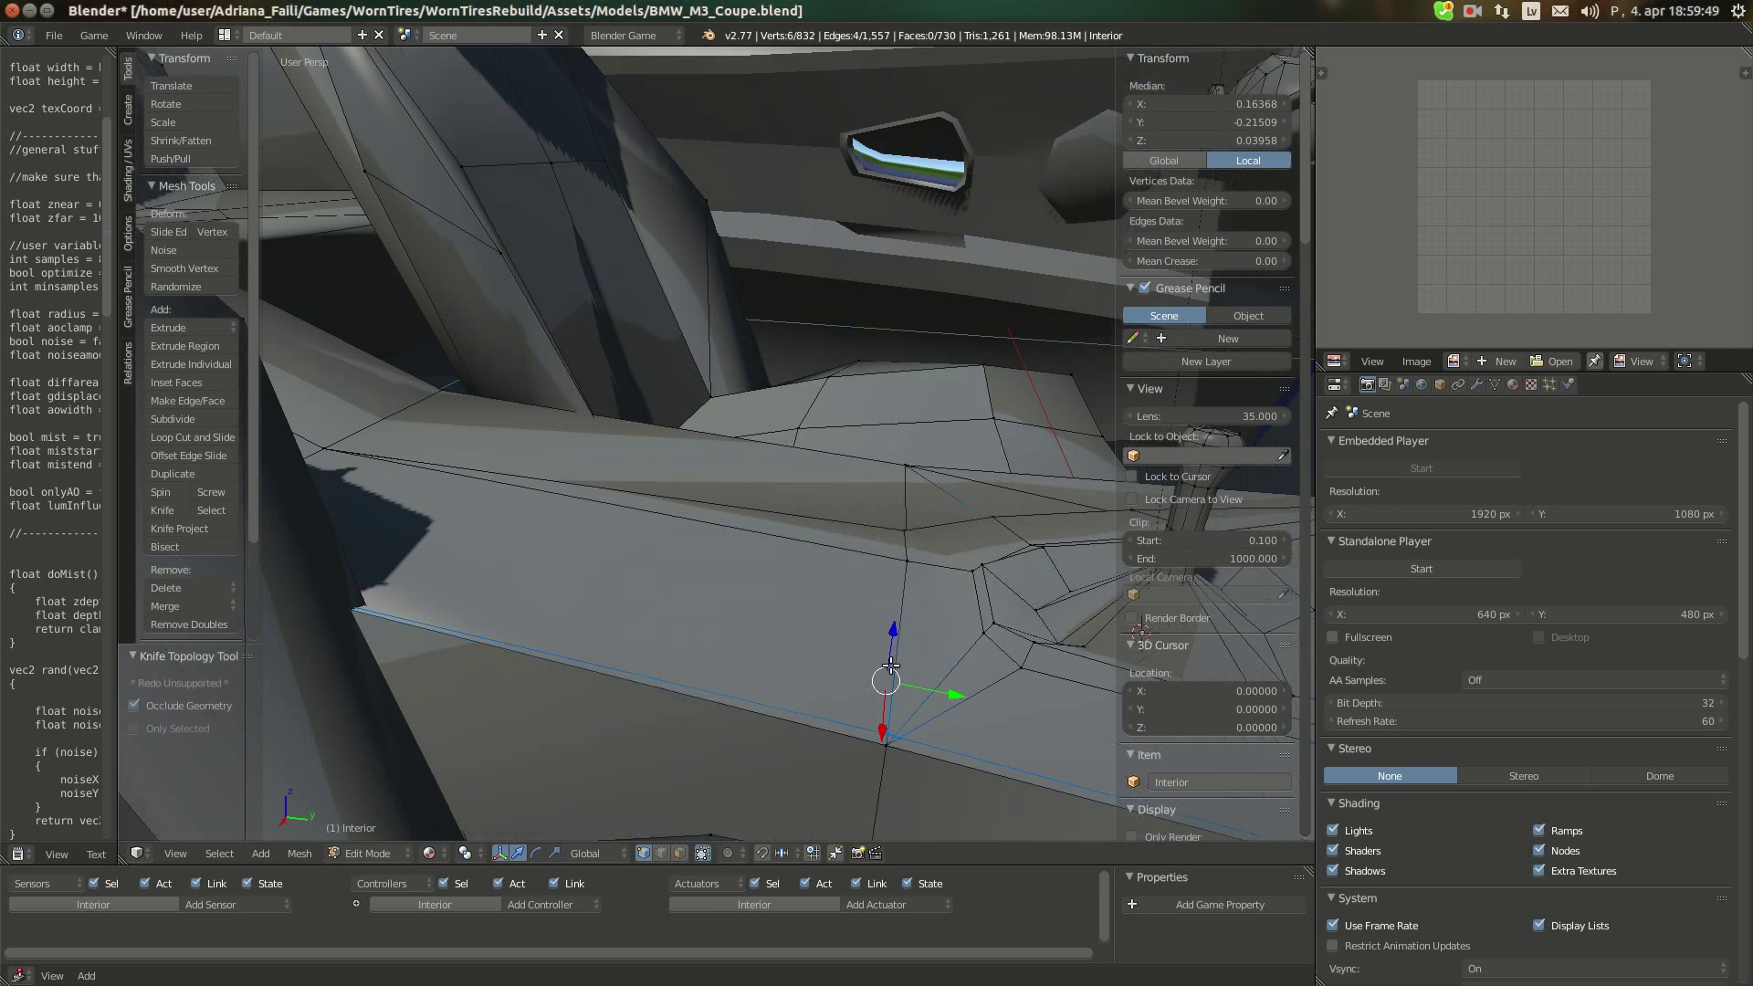
right_click(872, 728)
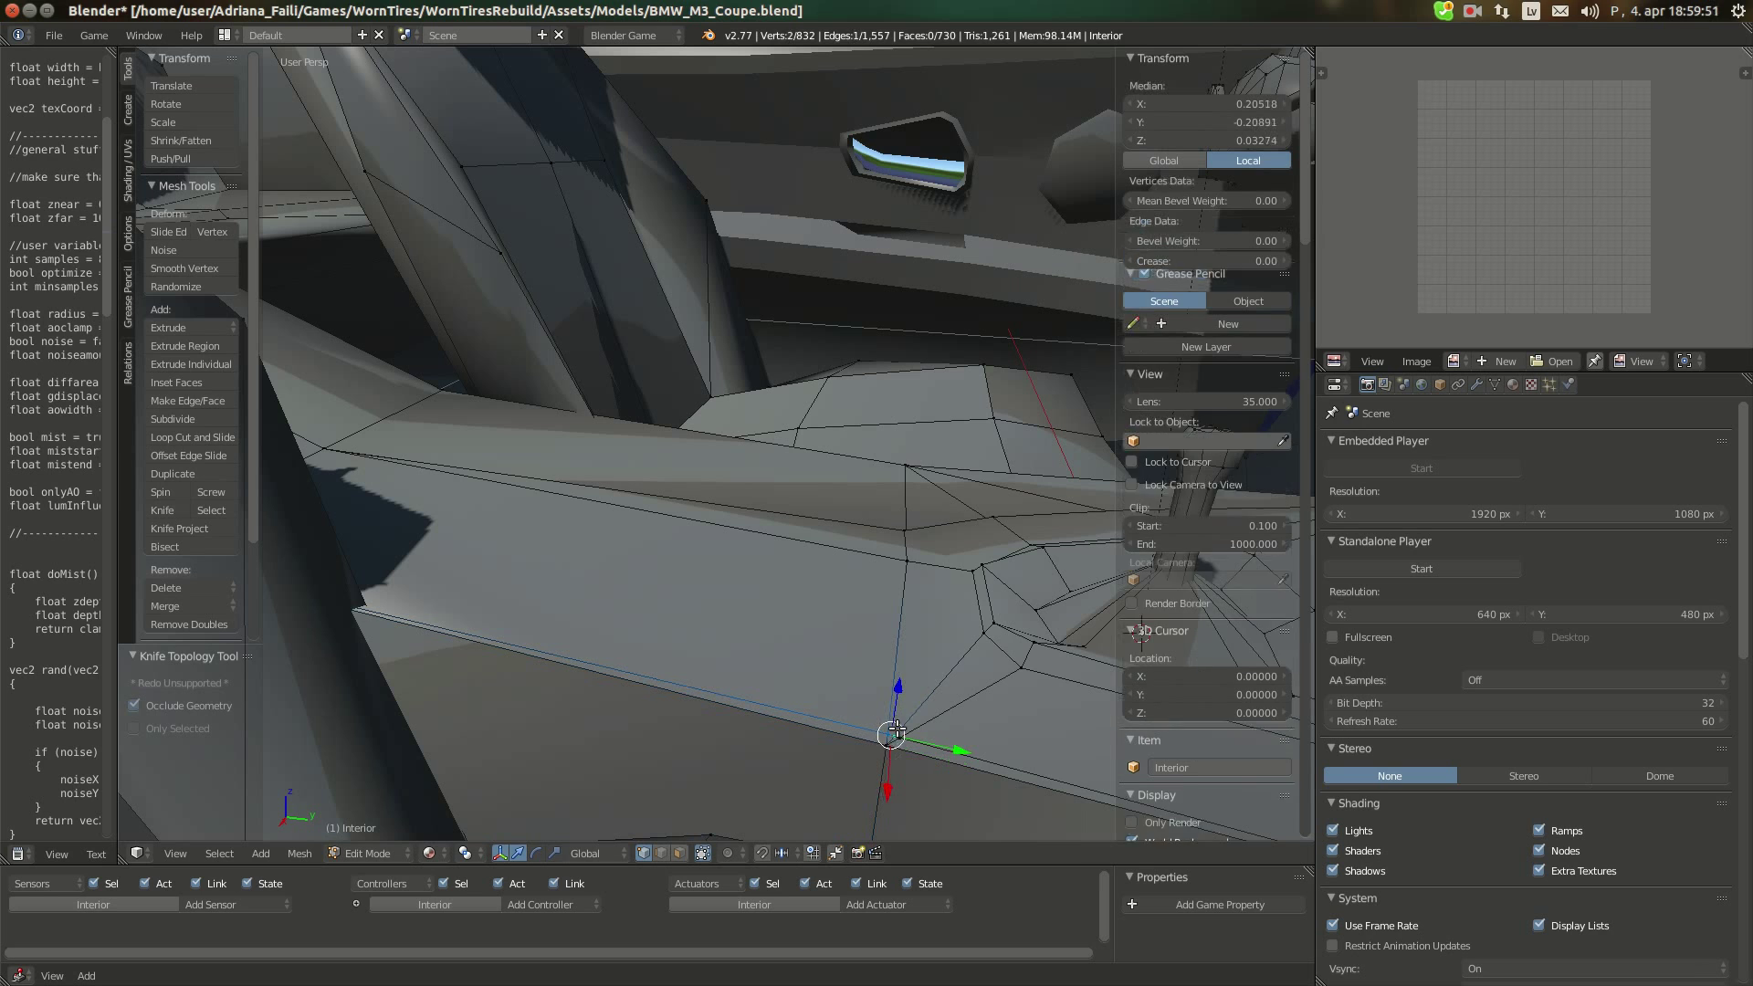
shift+right_click(903, 732)
middle_drag(904, 733, 927, 698)
key(g)
key(x)
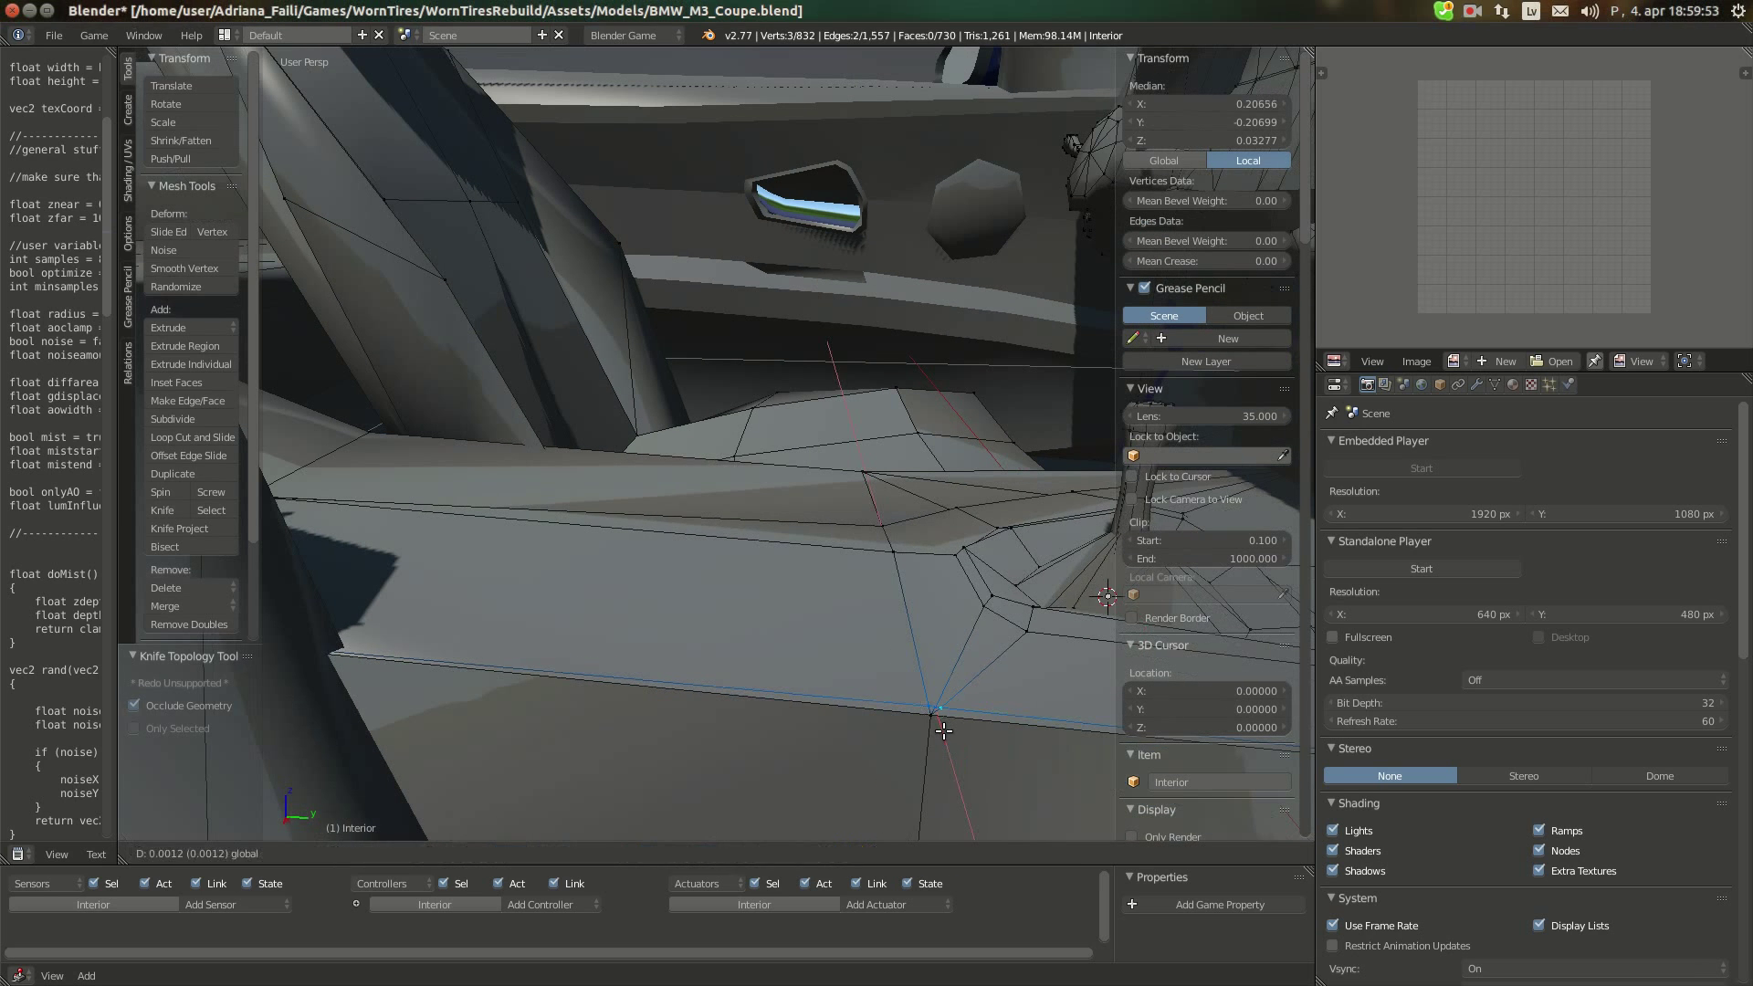
click(929, 678)
Raise the selected cut edges about 0.003 along Z, and refine their height with a further Z move
key(g)
key(z)
click(950, 650)
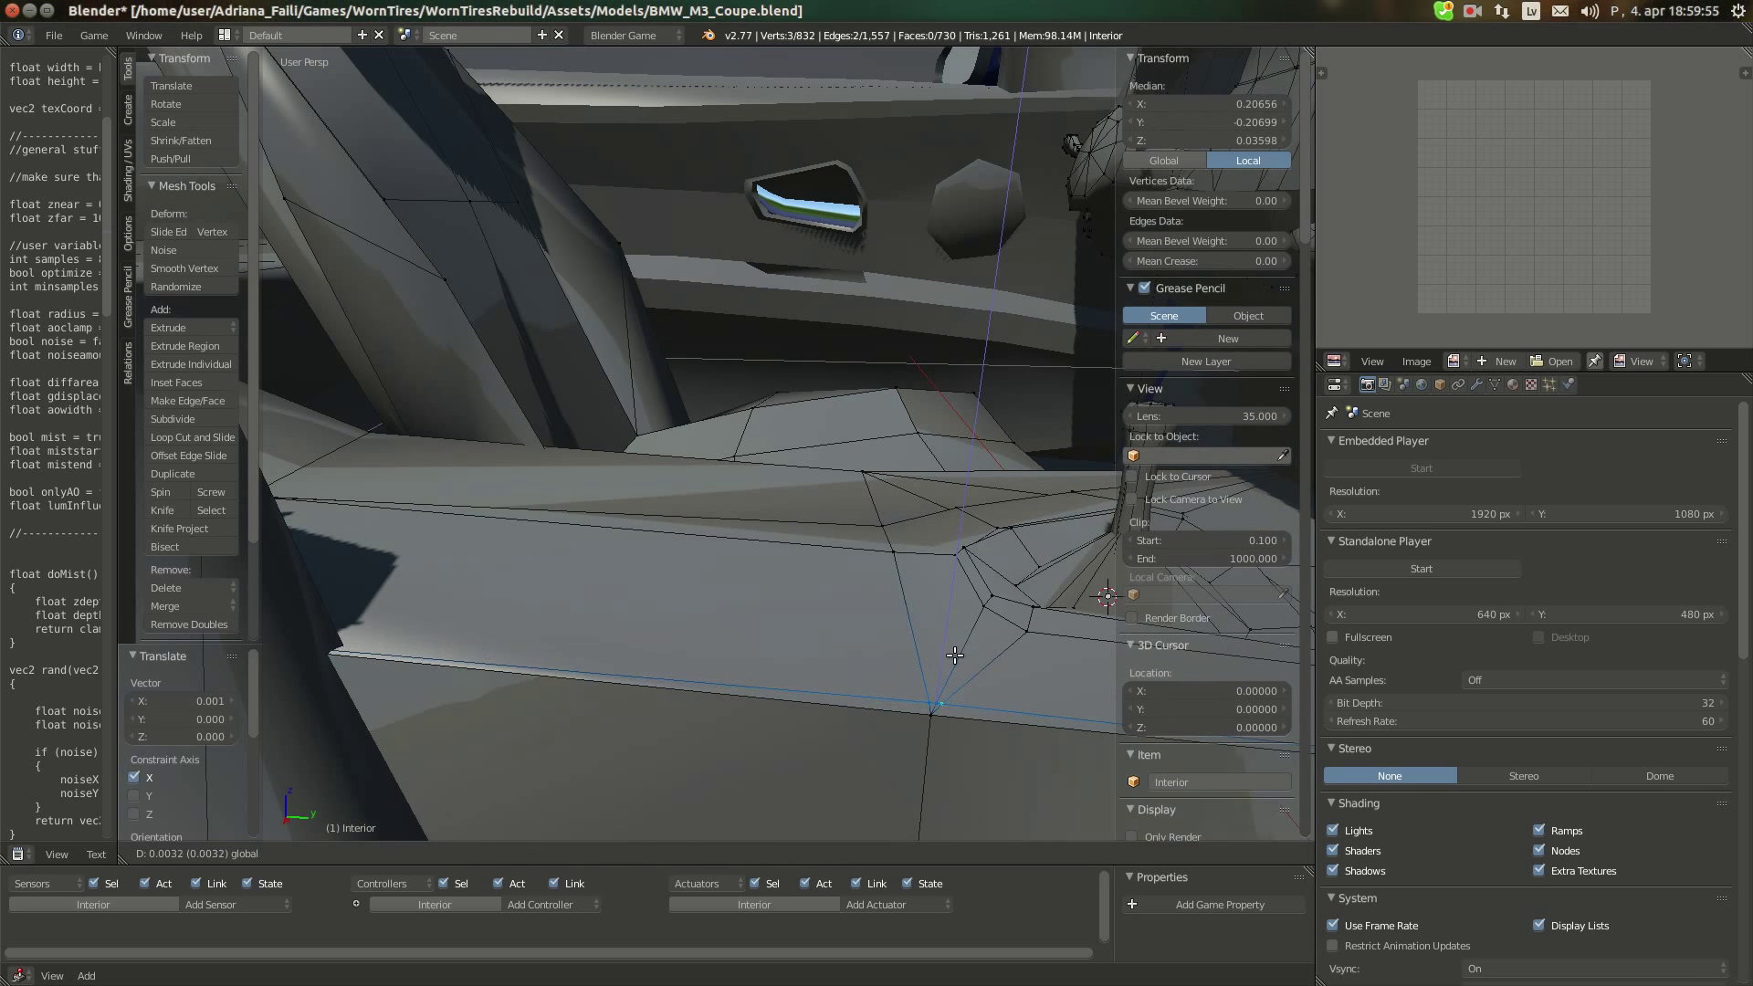
middle_drag(950, 650, 716, 532)
key(g)
key(z)
click(769, 543)
Deselect the mesh, review the console's shading outside edit mode, and compare its shape with the BMW interior photo in Chromium before returning to Blender
key(a)
key(Tab)
key(Tab)
key(a)
click(26, 141)
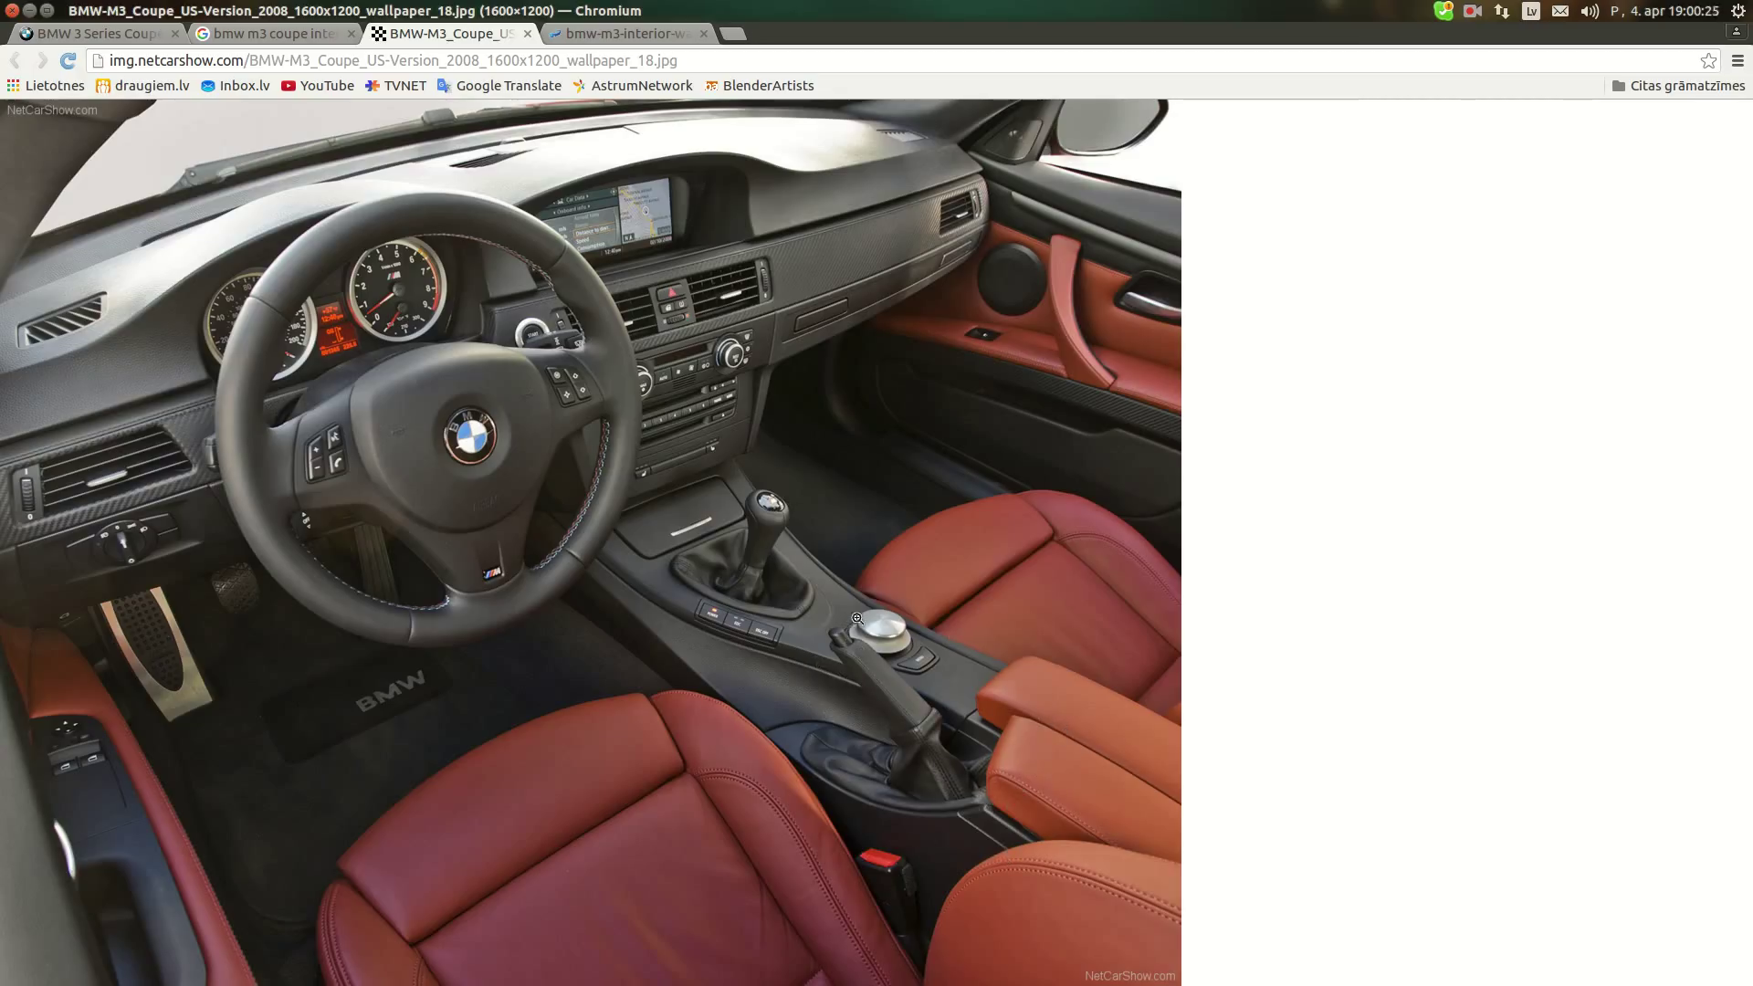
mouse_move(26, 815)
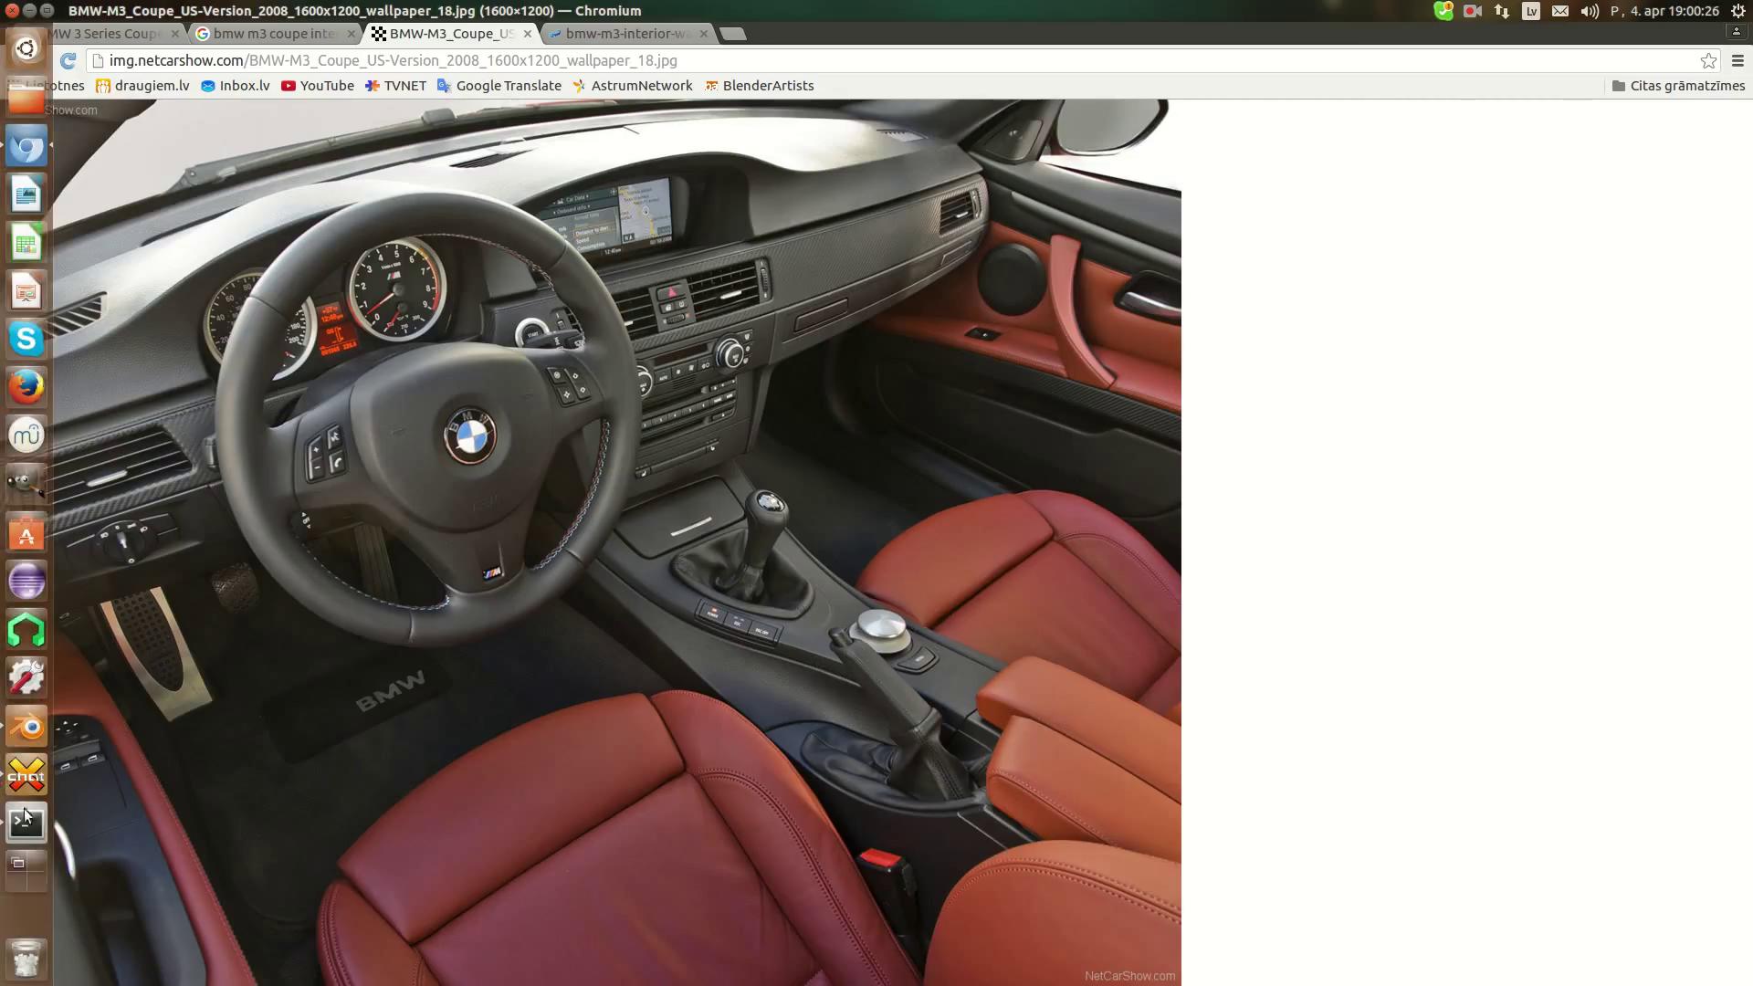
click(20, 730)
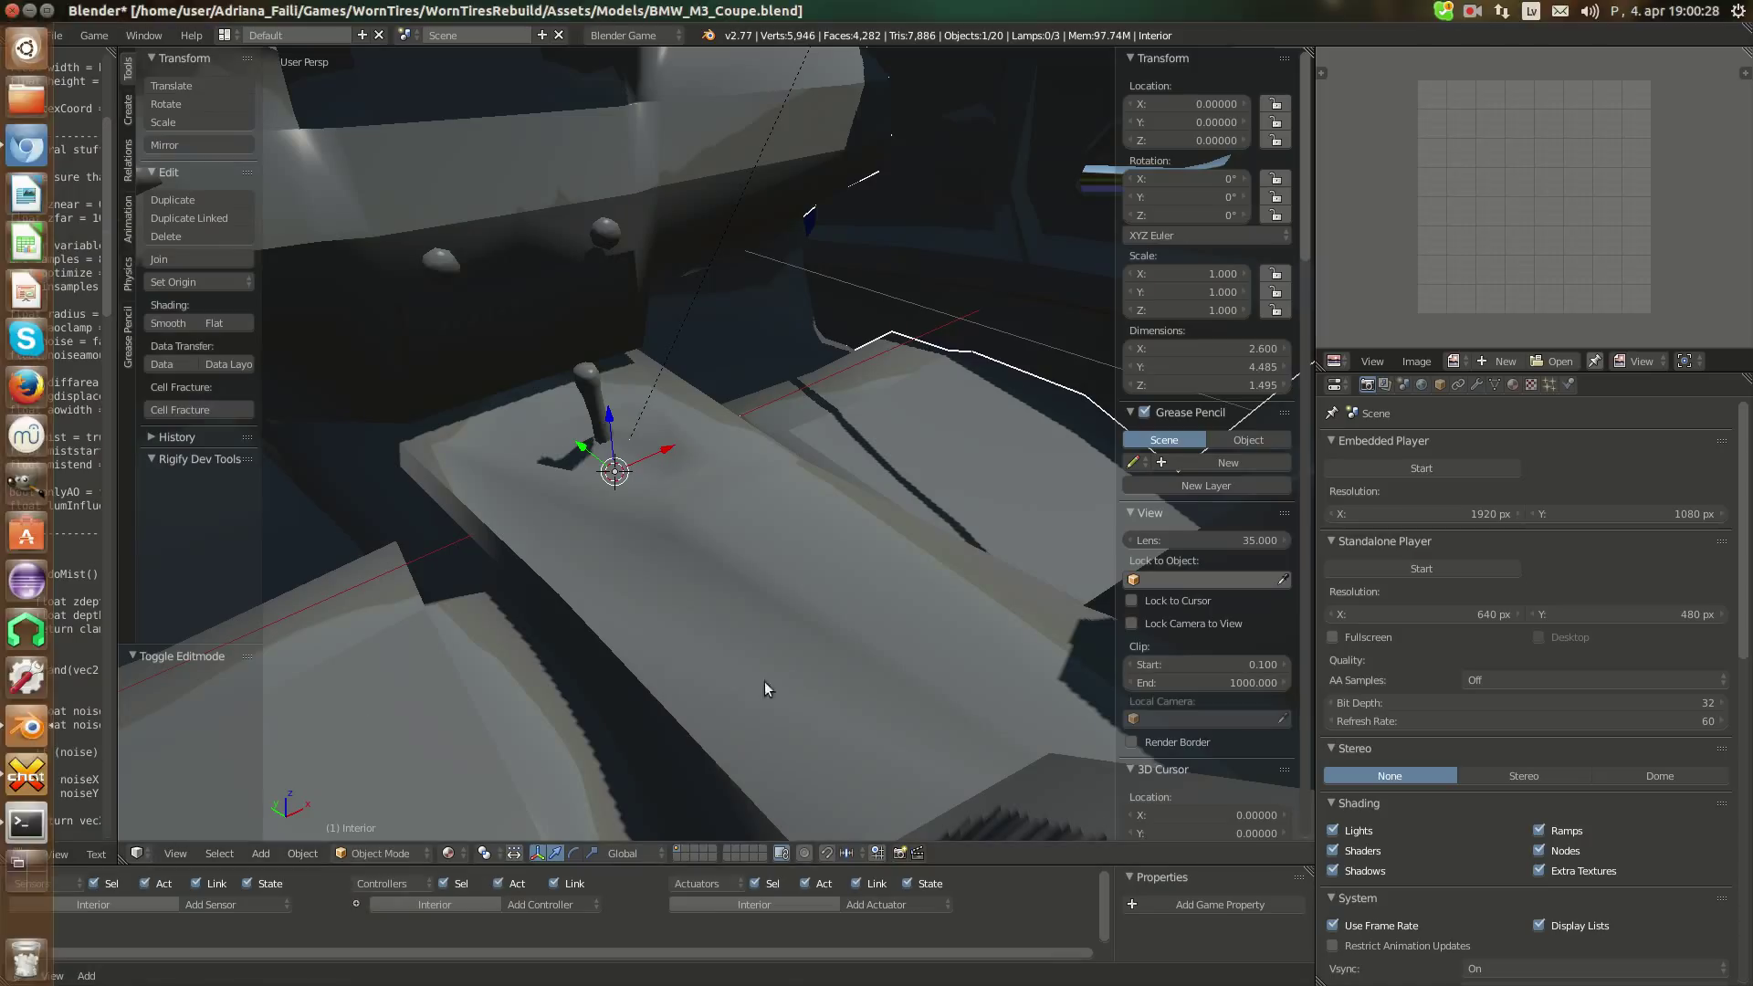
Check the interior reference photo in Chromium, and add a cylinder to the Interior mesh in Blender on the console behind the gear lever
click(26, 154)
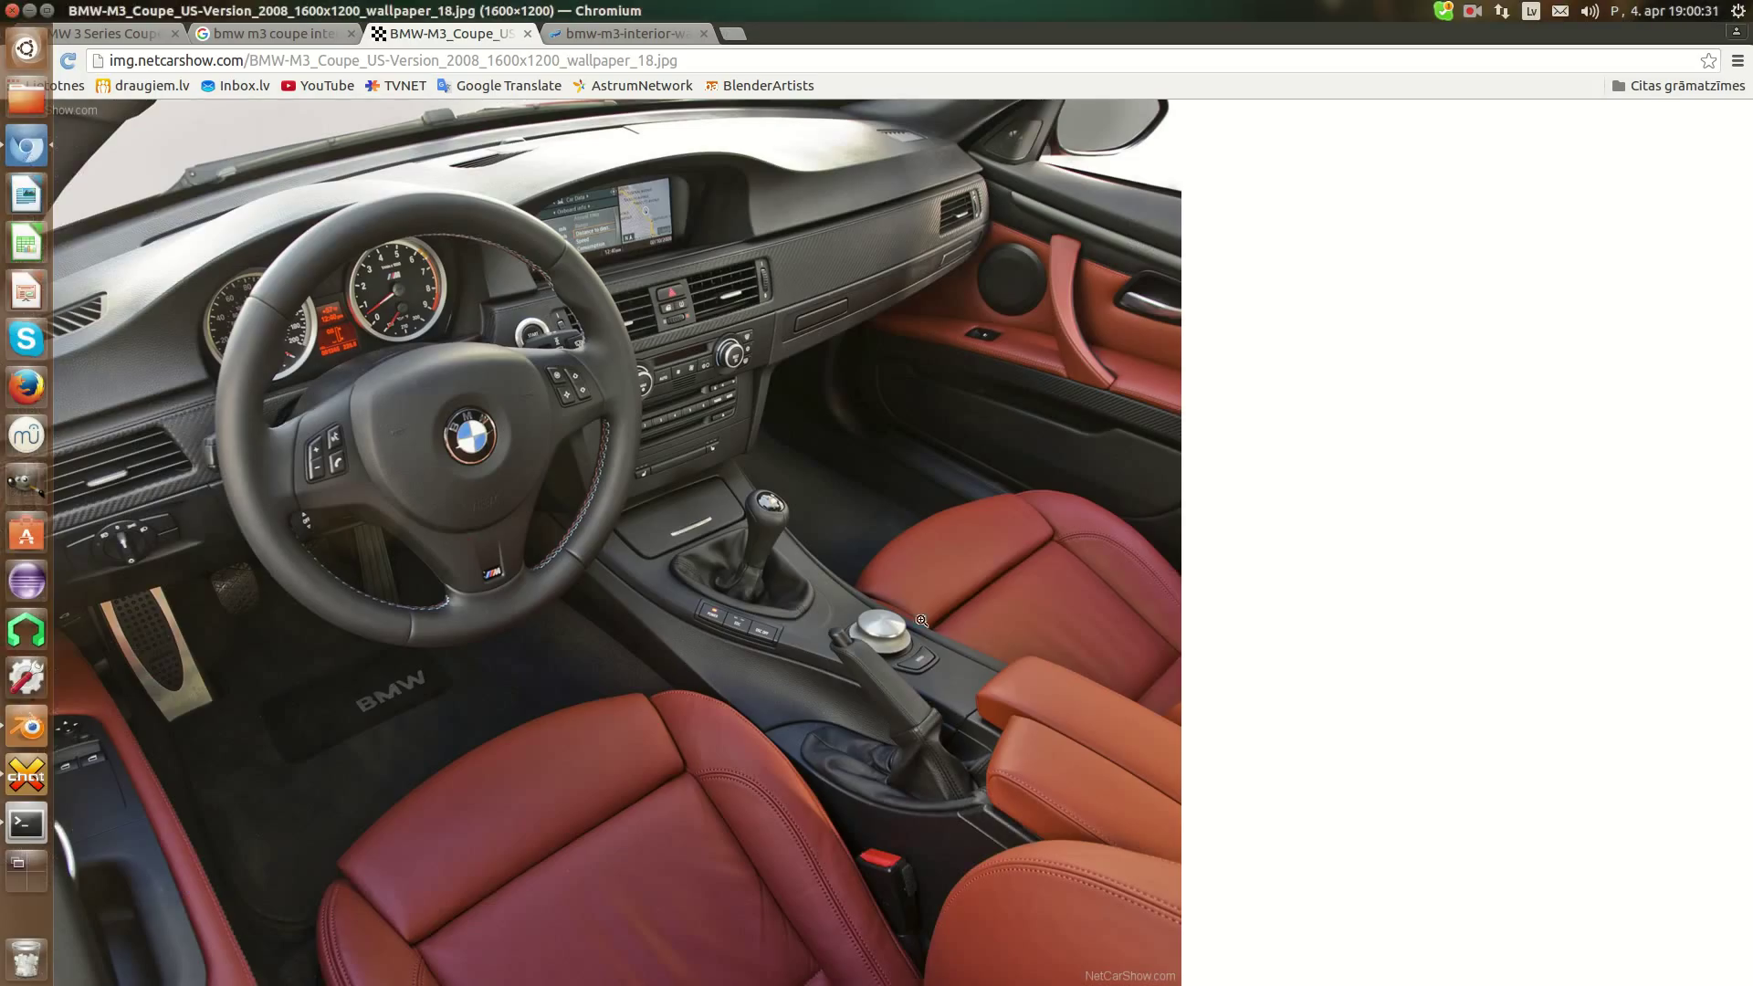
click(28, 726)
middle_drag(792, 508, 713, 457)
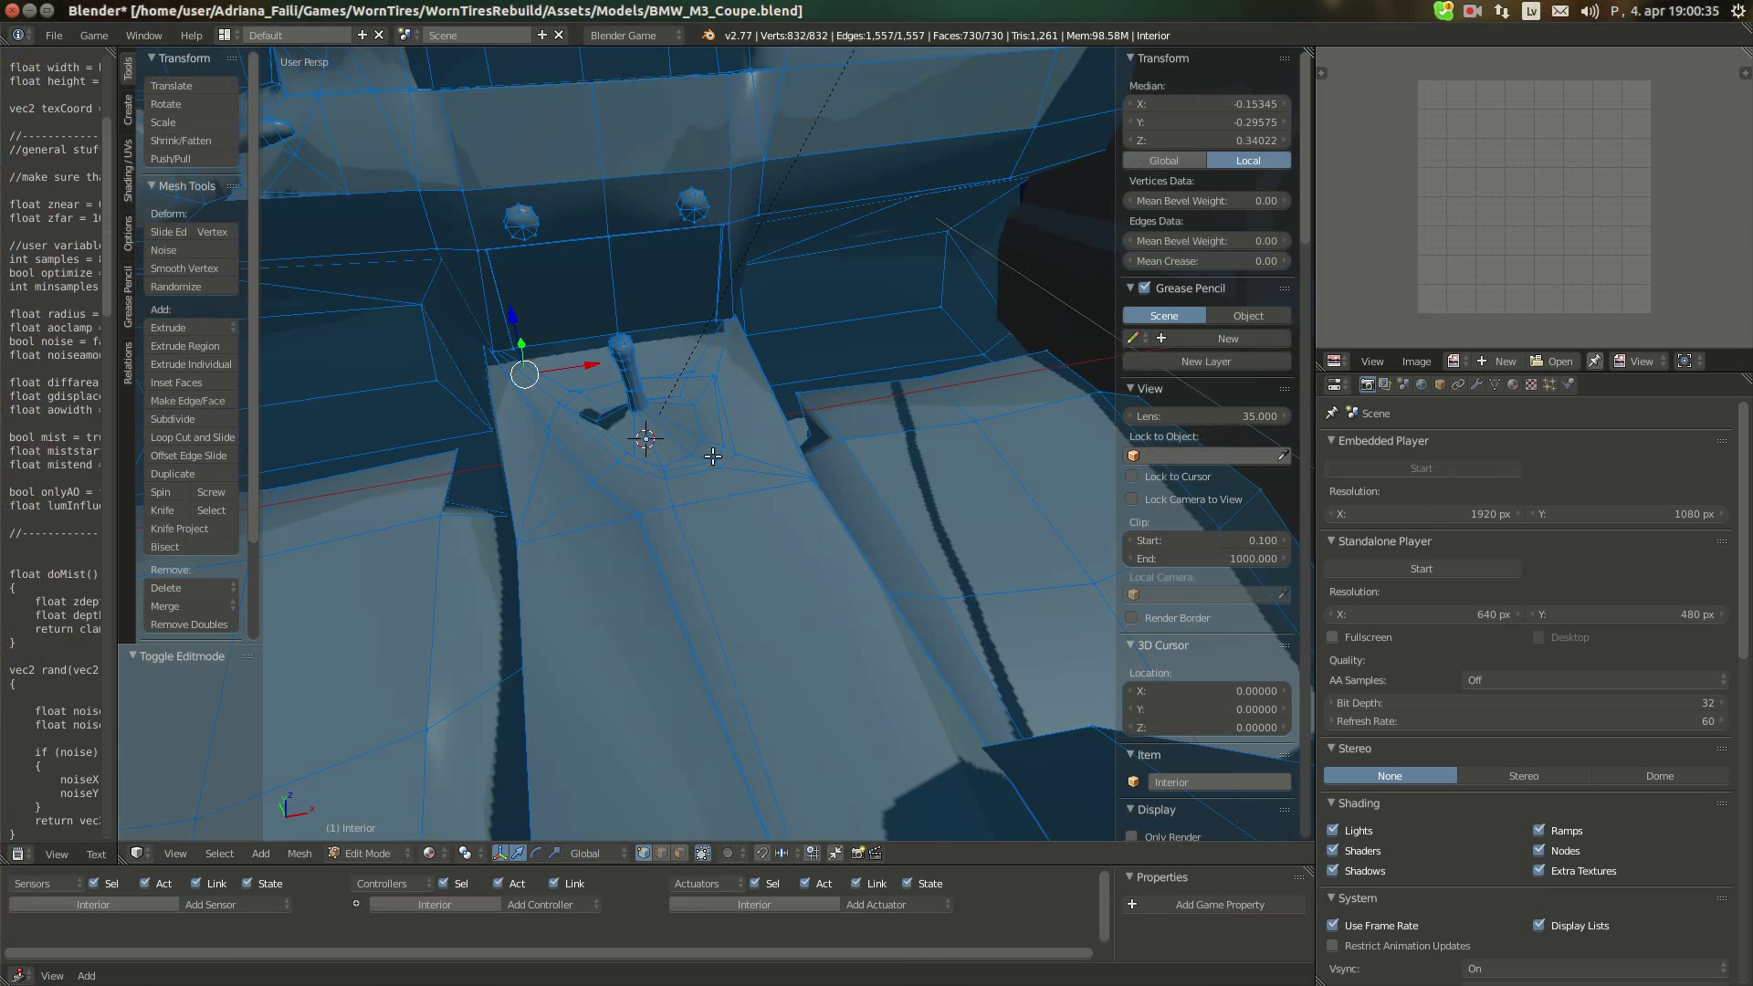
click(731, 530)
key(shift+a)
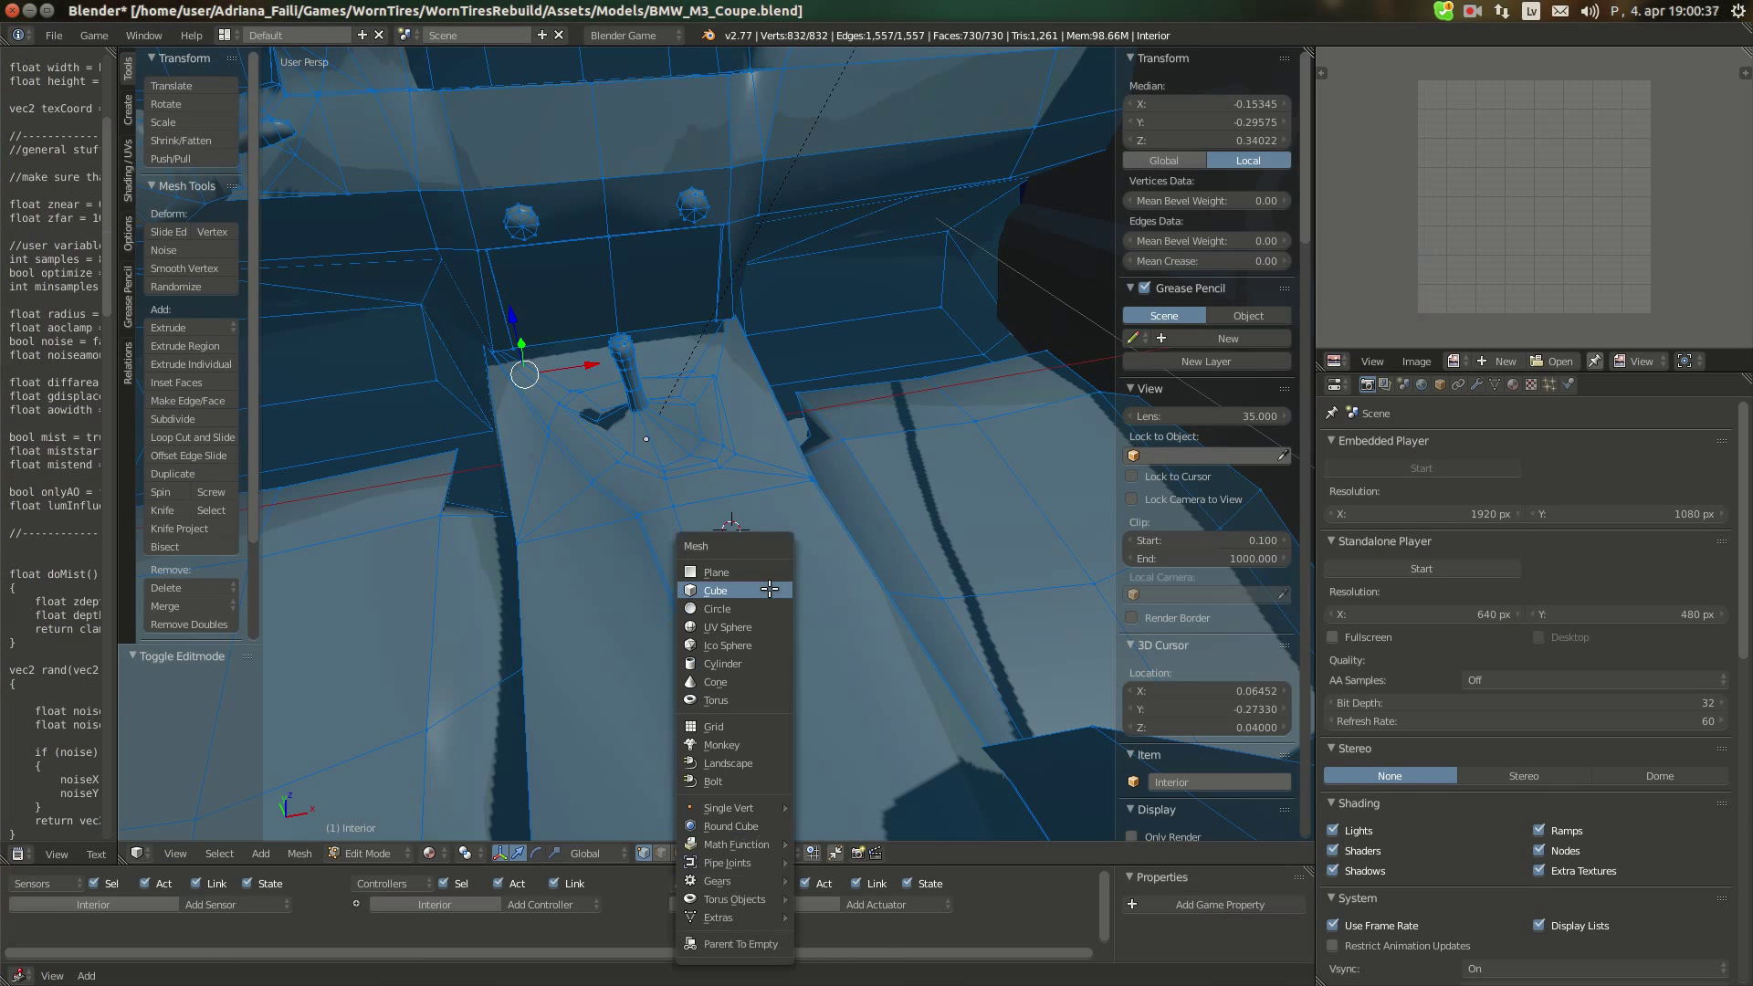
click(743, 656)
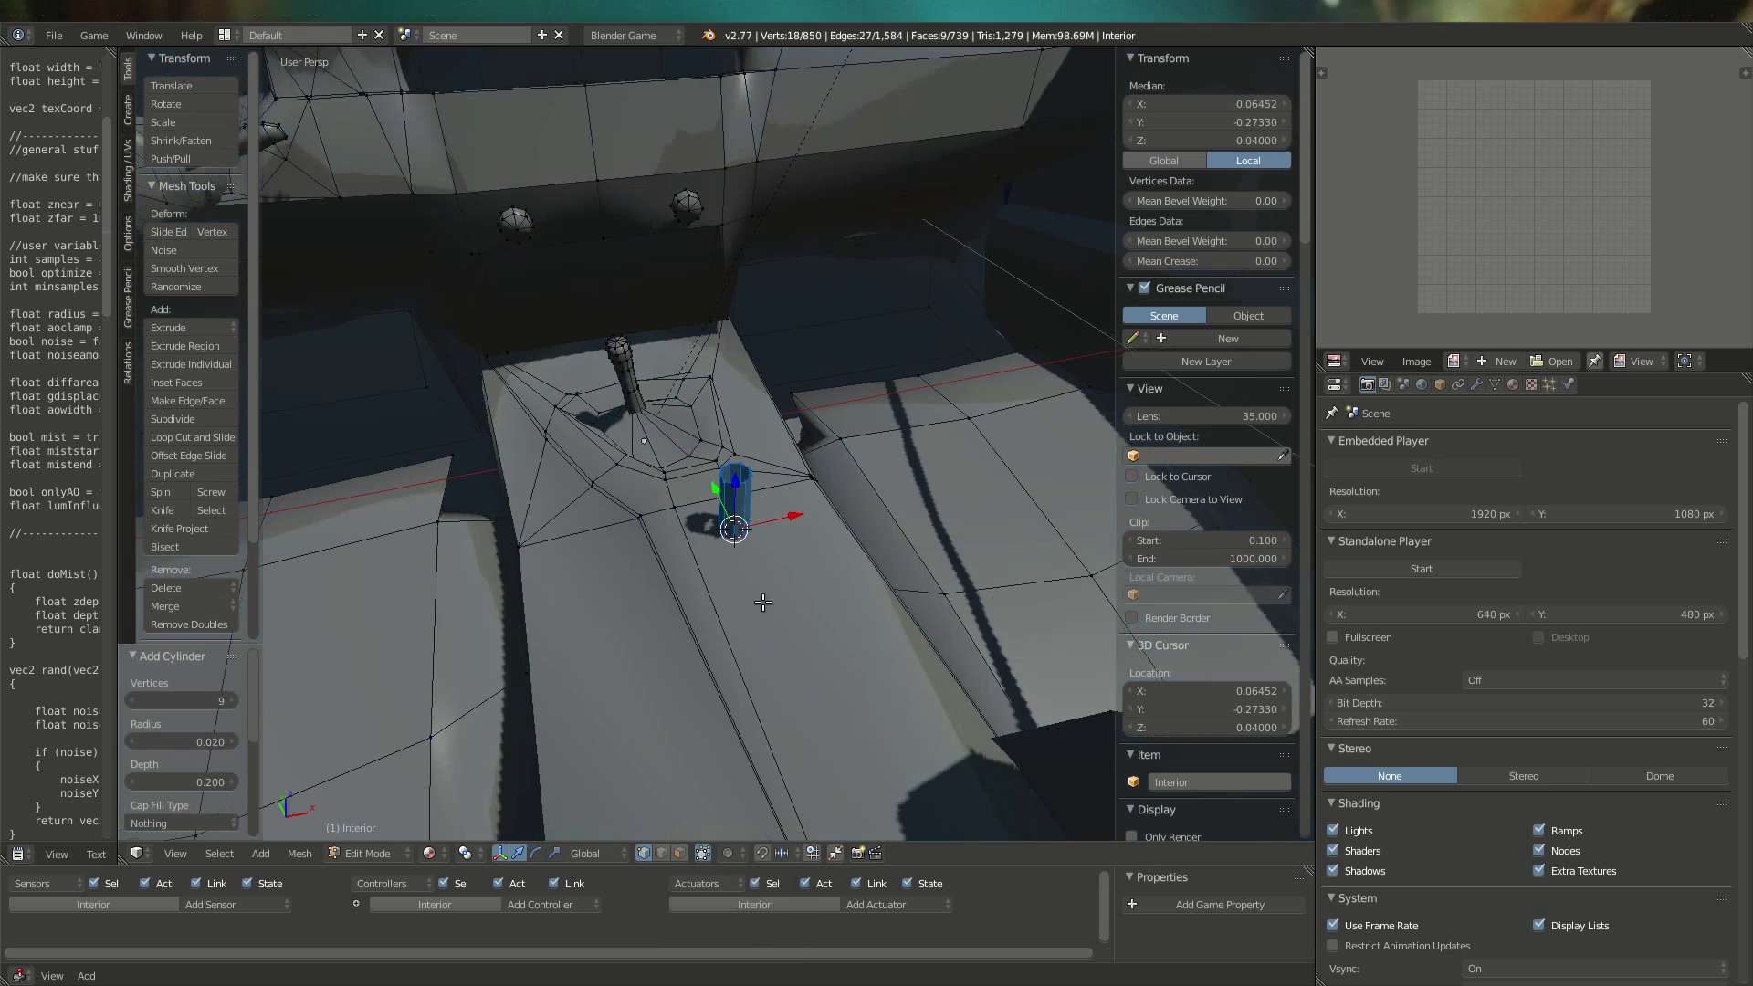
Set the new cylinder's depth to 0.02
middle_drag(742, 640, 712, 585)
click(186, 781)
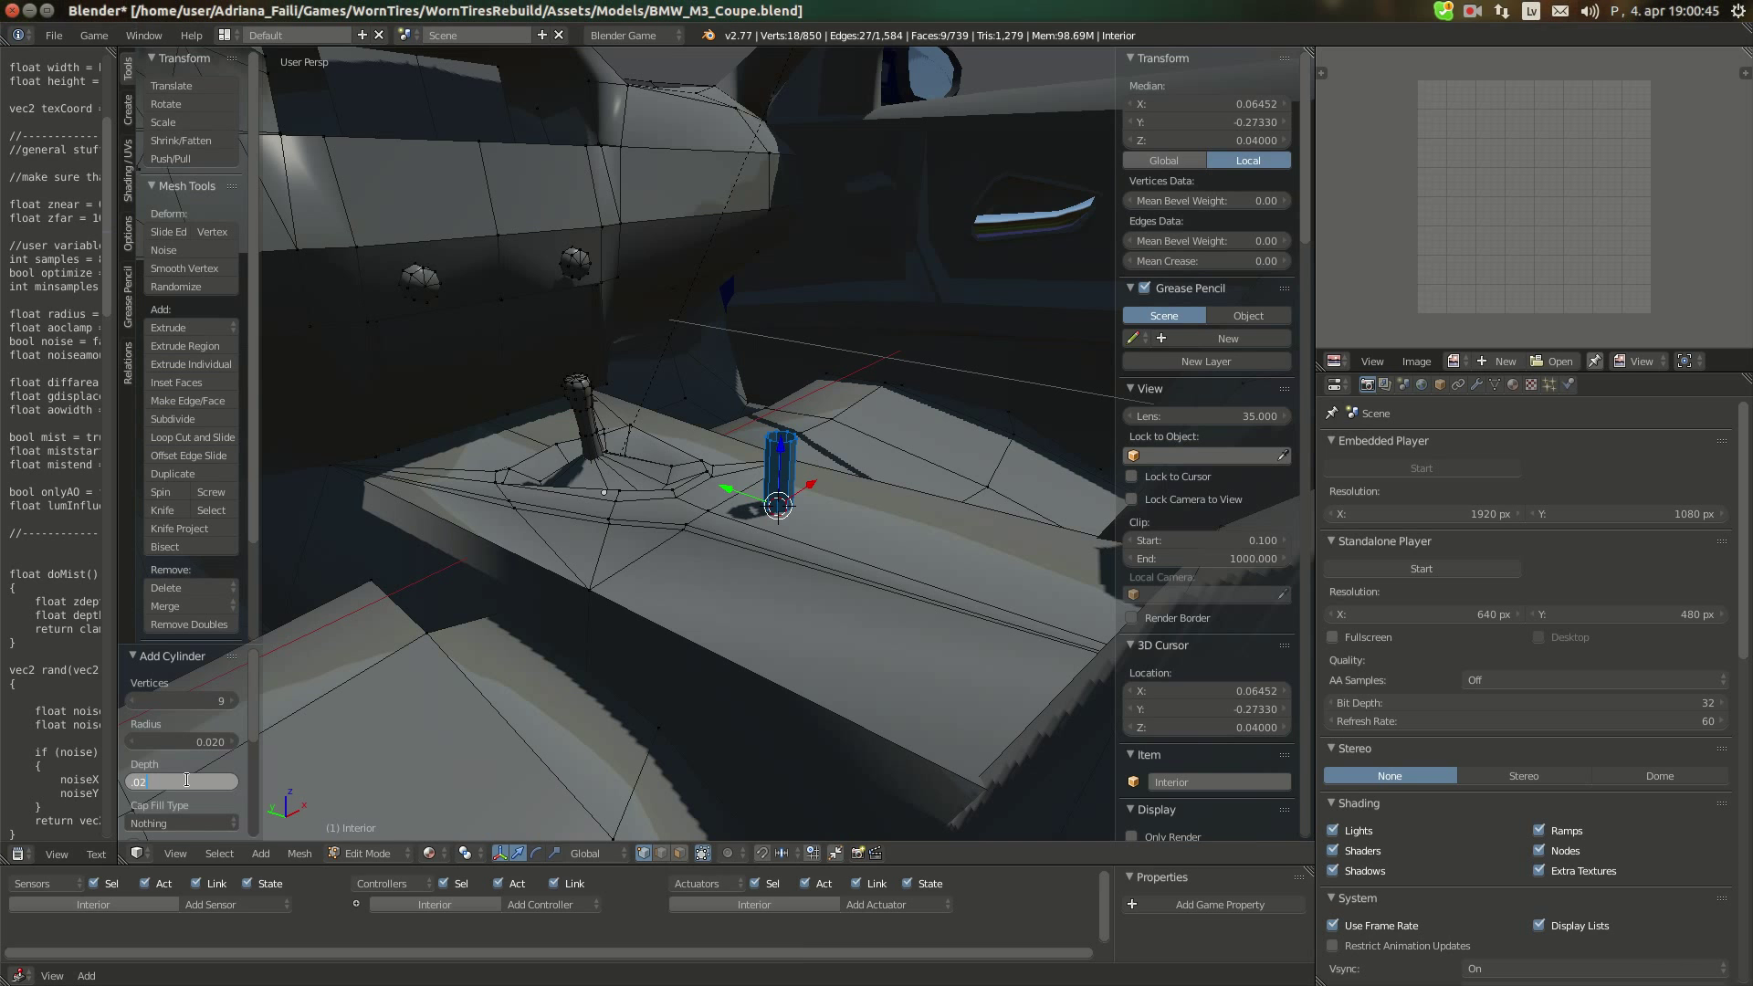
text(.02)
key(Return)
Return the 3D cursor to the scene center and frame the view on the cylinder
middle_drag(694, 584, 725, 549)
middle_drag(810, 494, 759, 501)
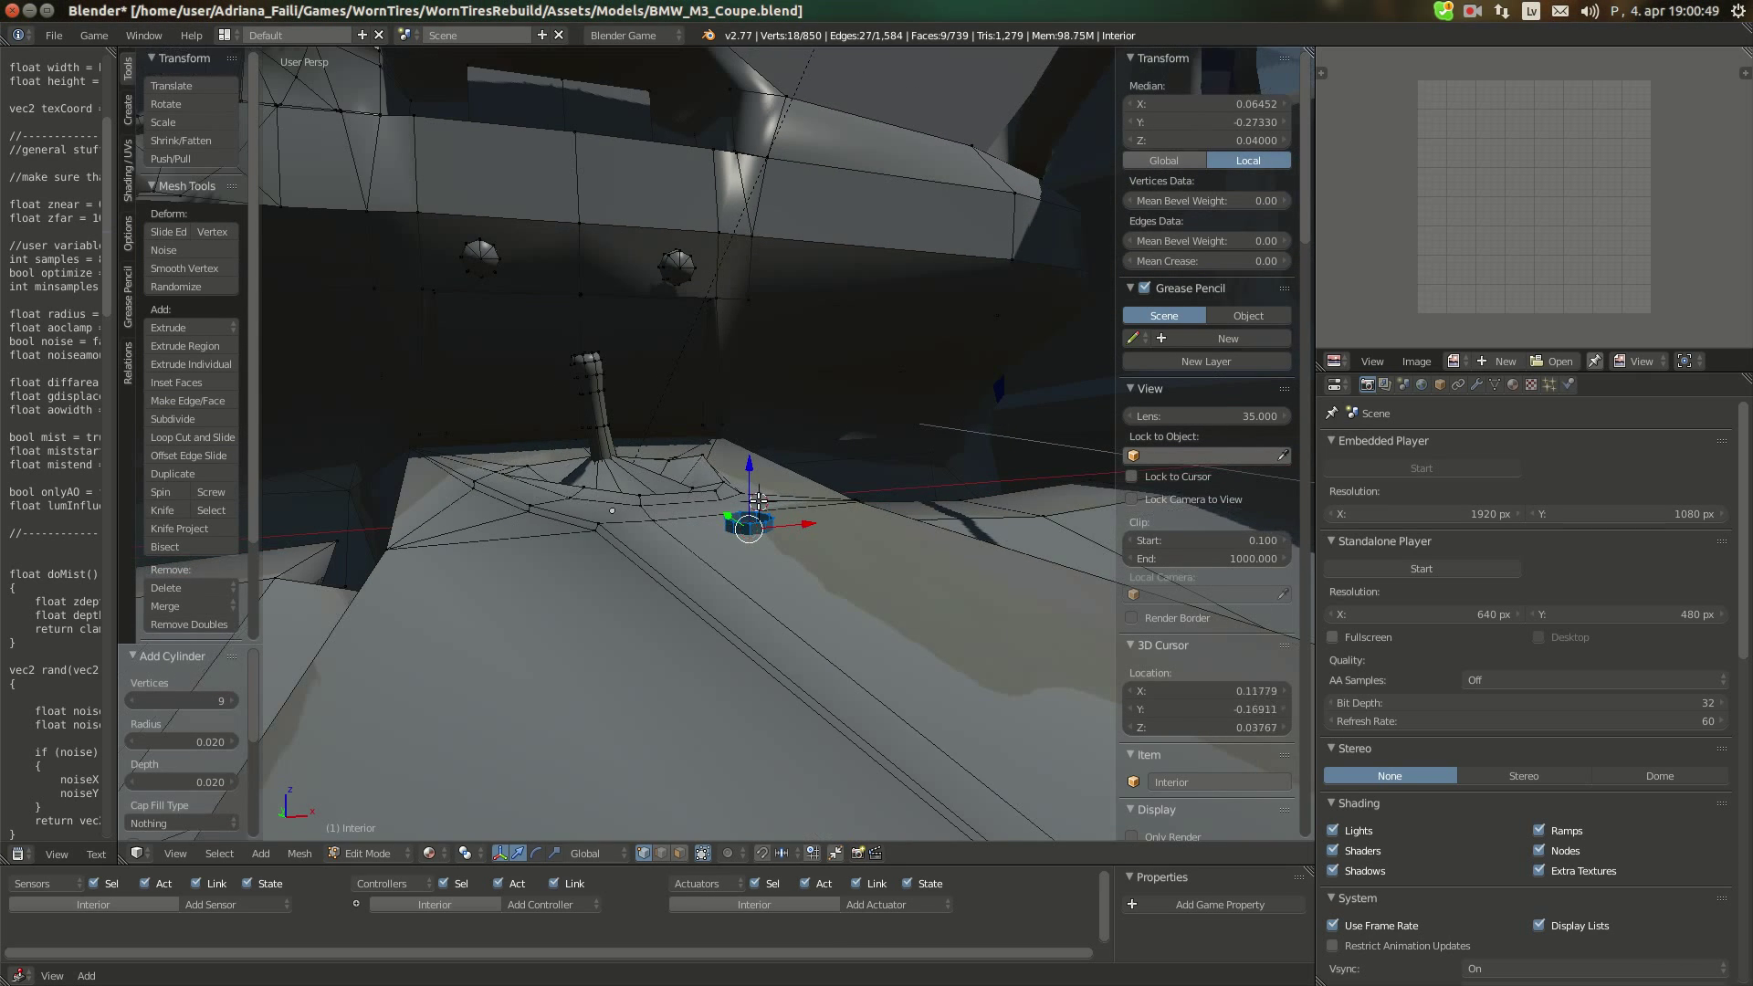
key(shift+s)
click(749, 503)
key(KP_Decimal)
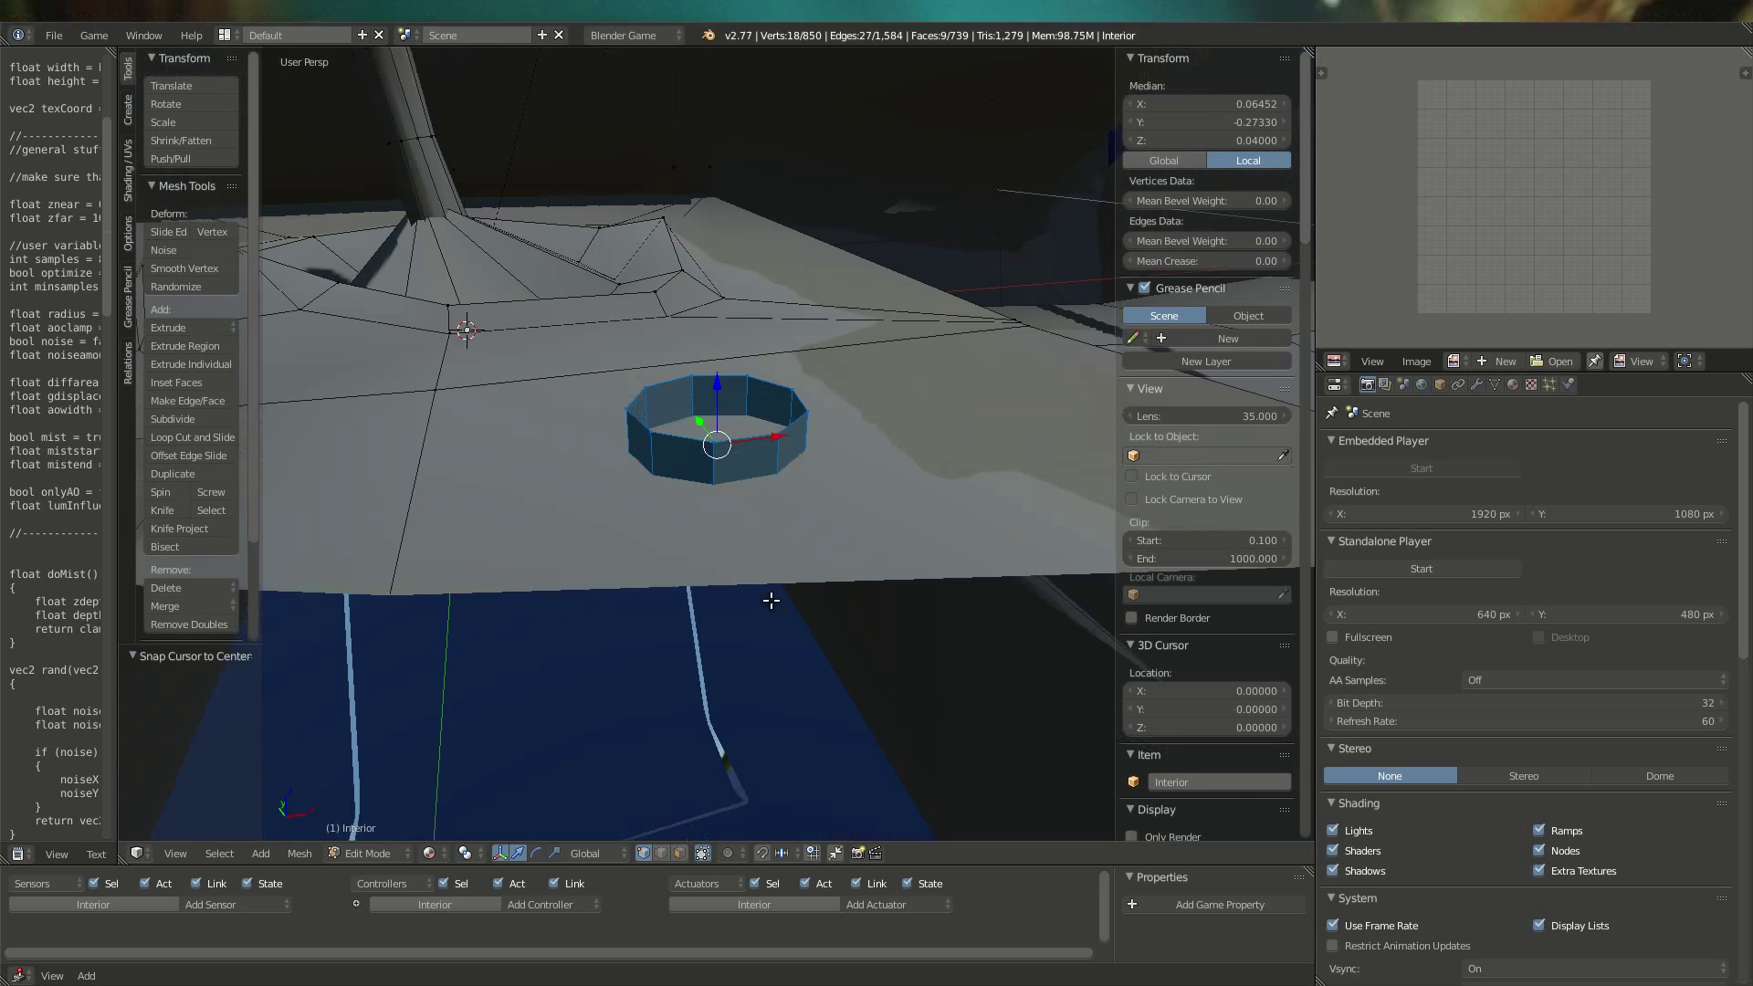
Enlarge the cylinder by a factor of about 1.46, and flatten it along Z to about 0.68
middle_drag(772, 600, 892, 485)
key(s)
click(929, 481)
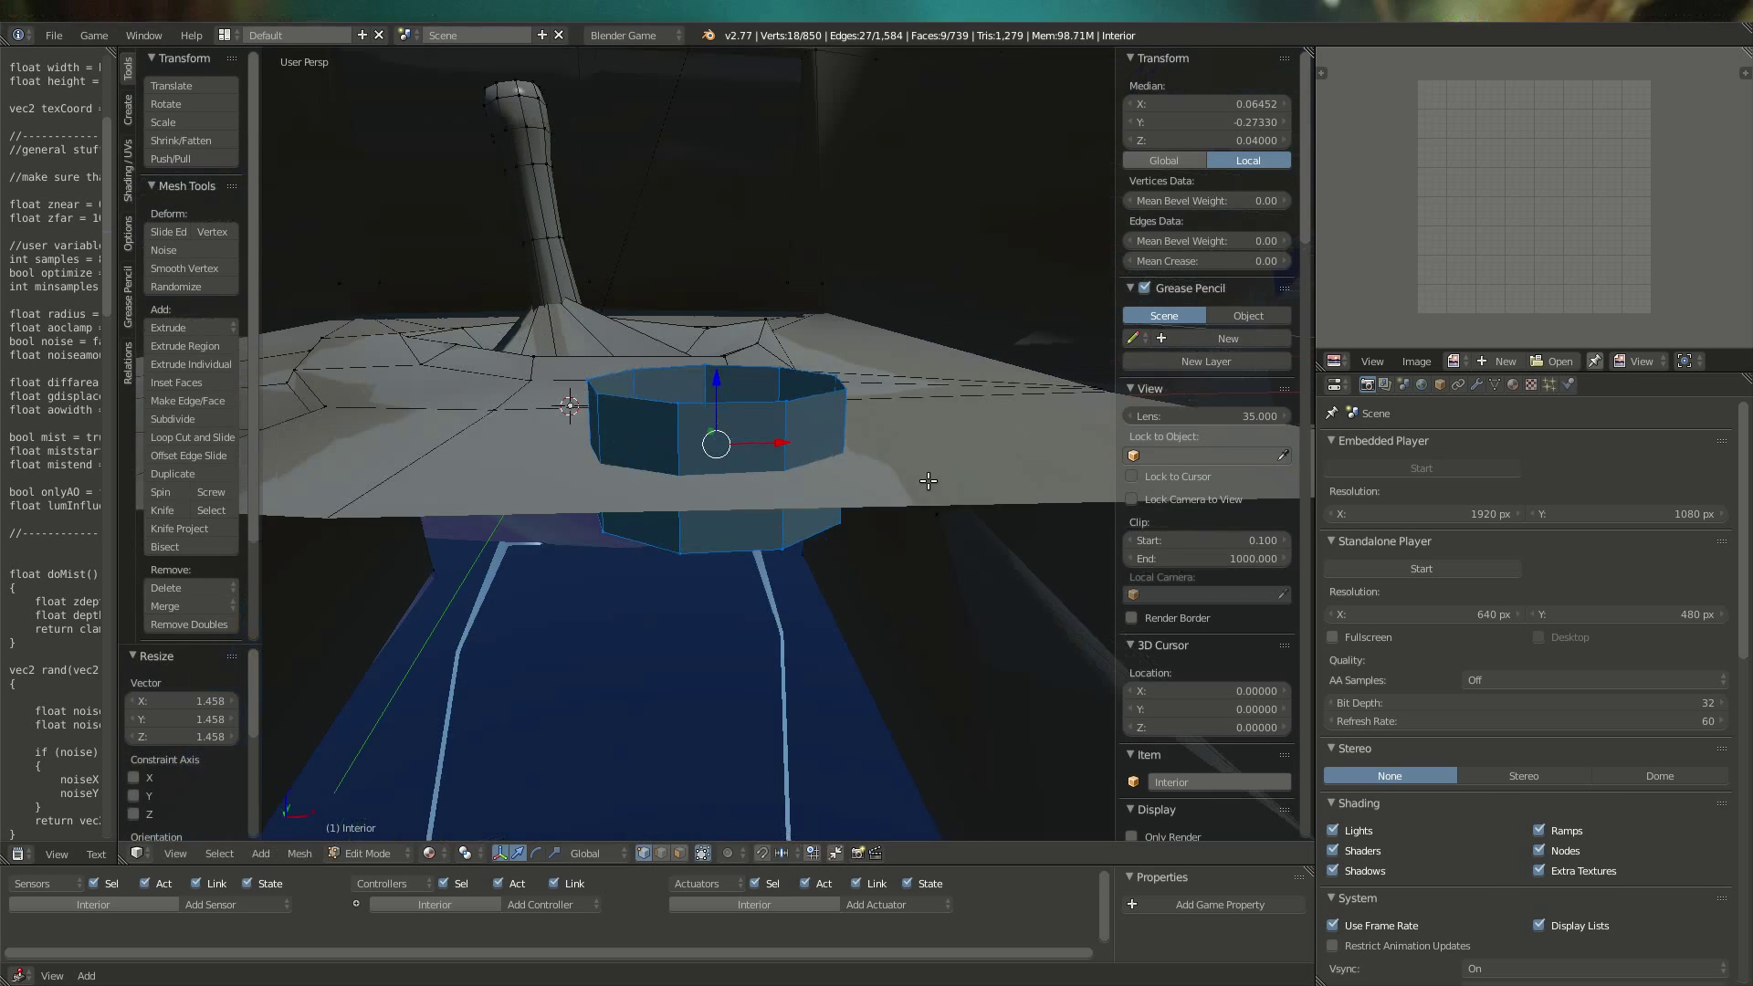
key(s)
key(z)
click(910, 519)
middle_drag(910, 519, 714, 431)
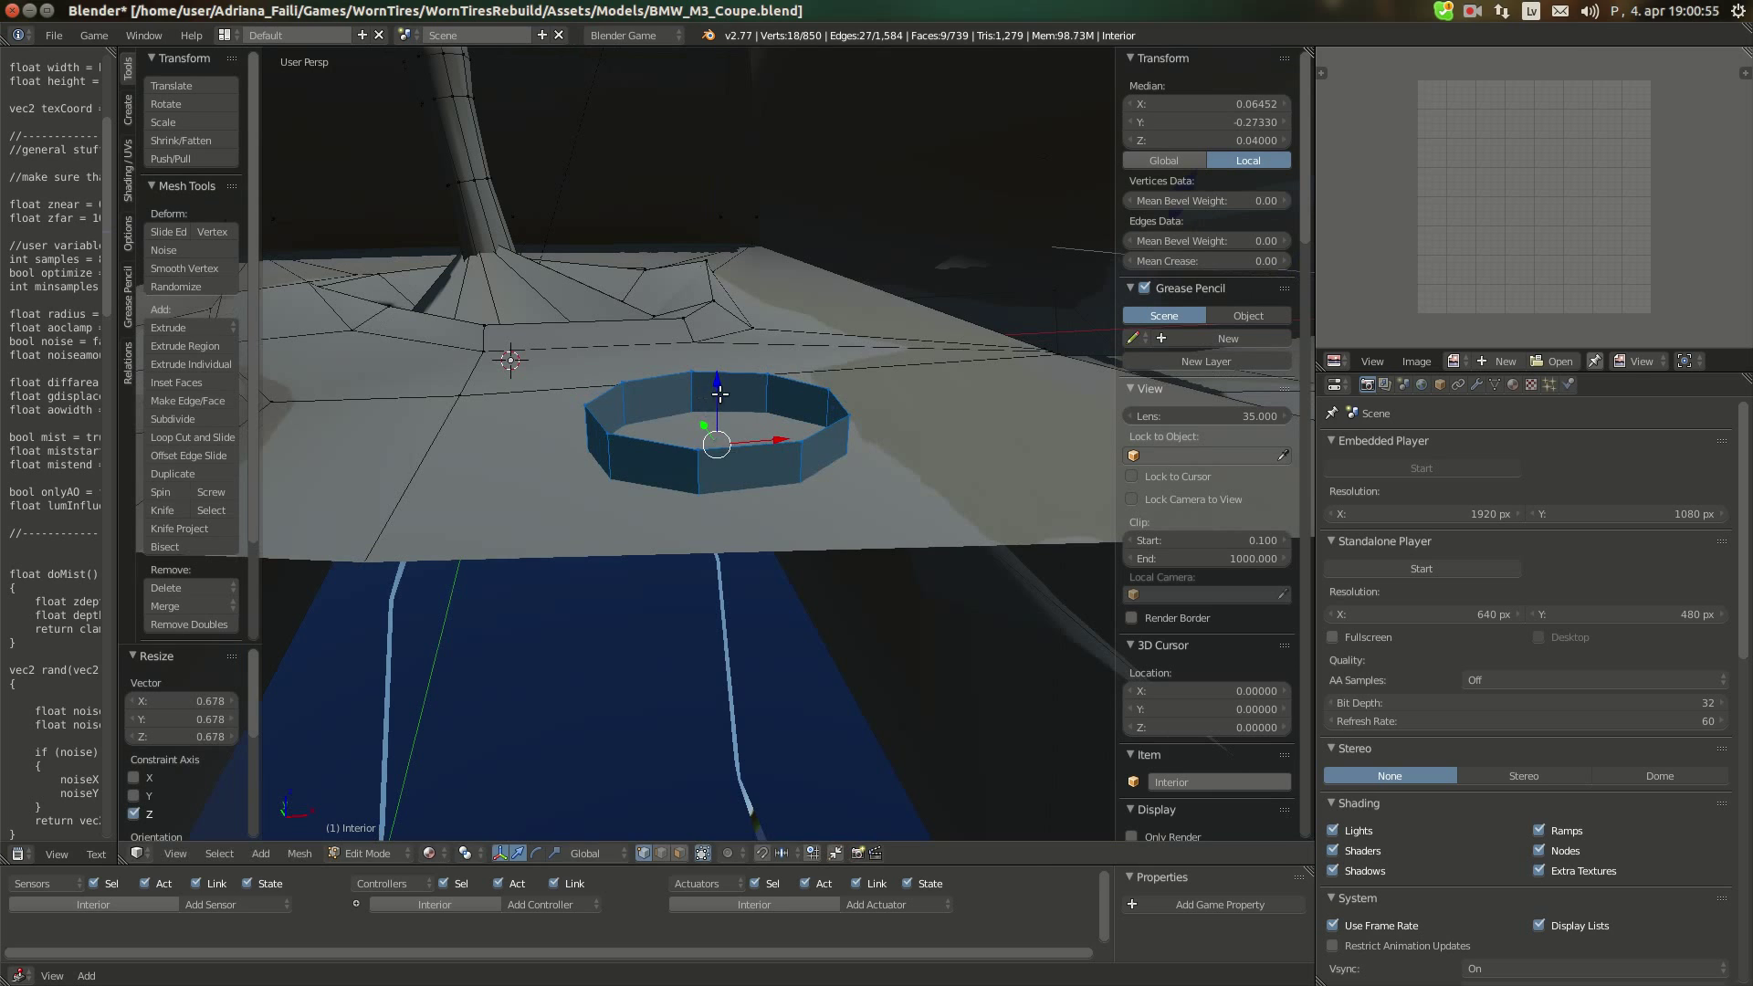
Raise the cylinder about 0.005 along Z and flatten it further along Z to about 0.69
drag(720, 395, 717, 370)
key(s)
key(z)
click(881, 470)
middle_drag(882, 470, 945, 598)
scroll(945, 598, down, 4)
Check the controller knob in the reference photo, select the cylinder's upper edge loop, and widen it by a factor of about 1.09
click(13, 161)
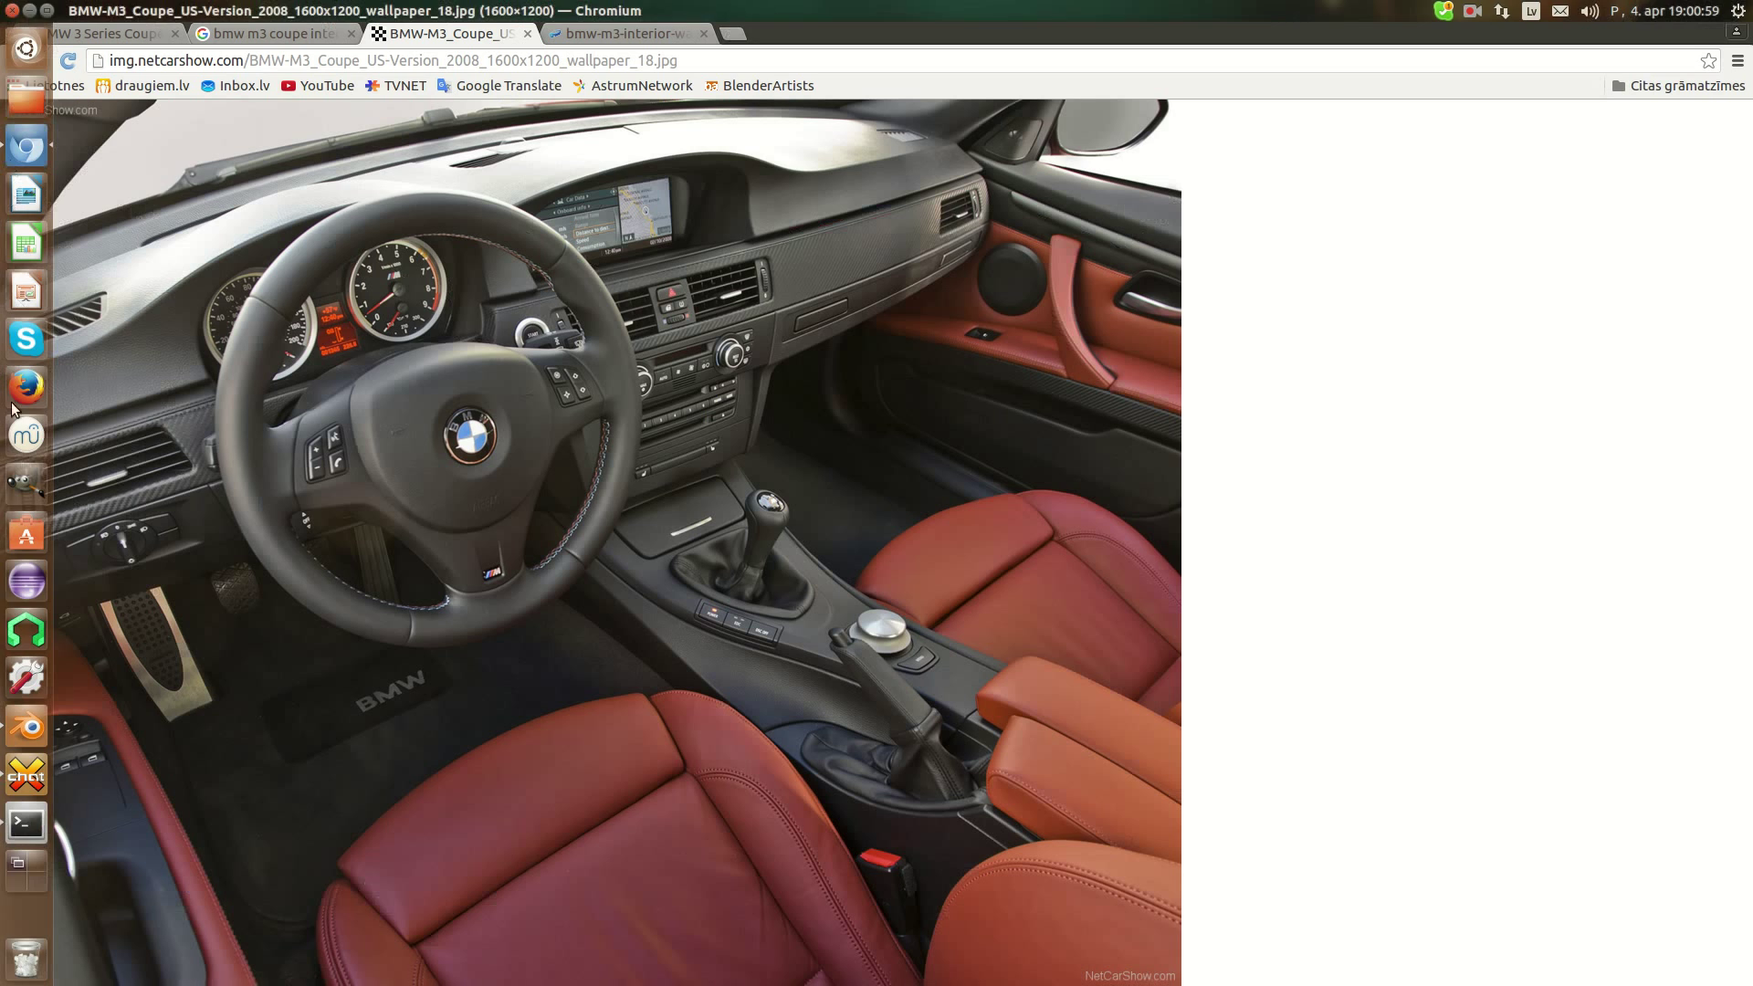
click(16, 725)
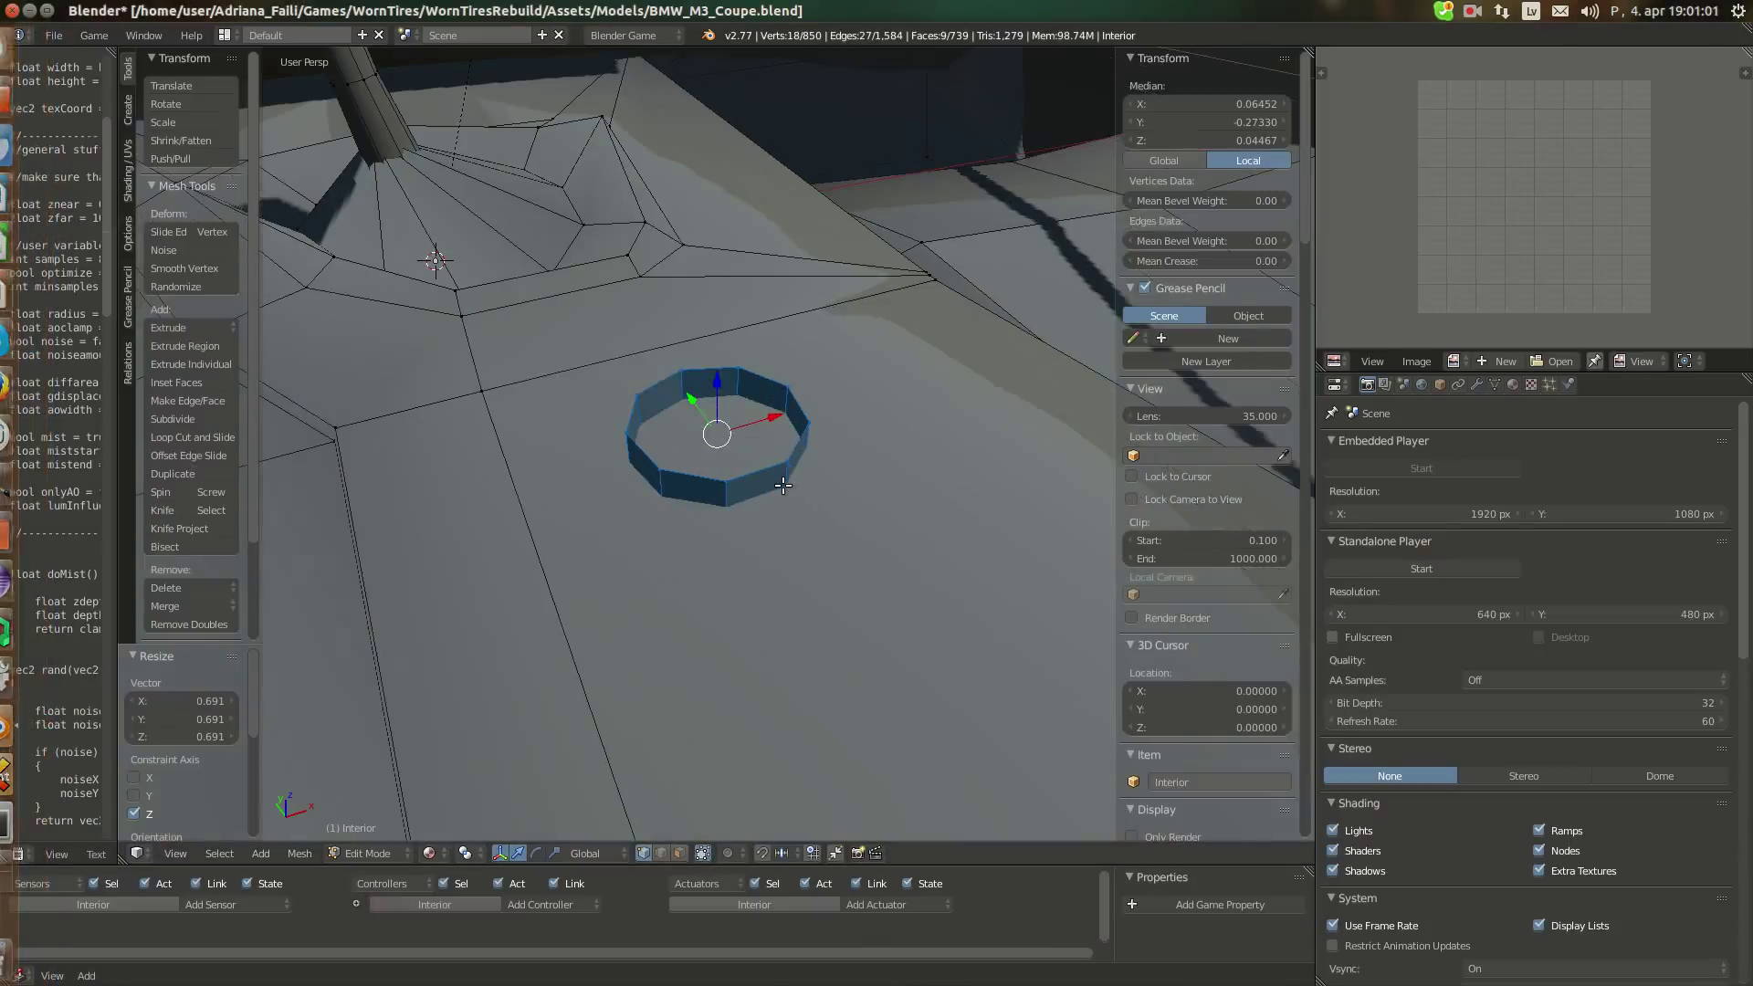
right_click(791, 464)
ctrl+right_click(642, 455)
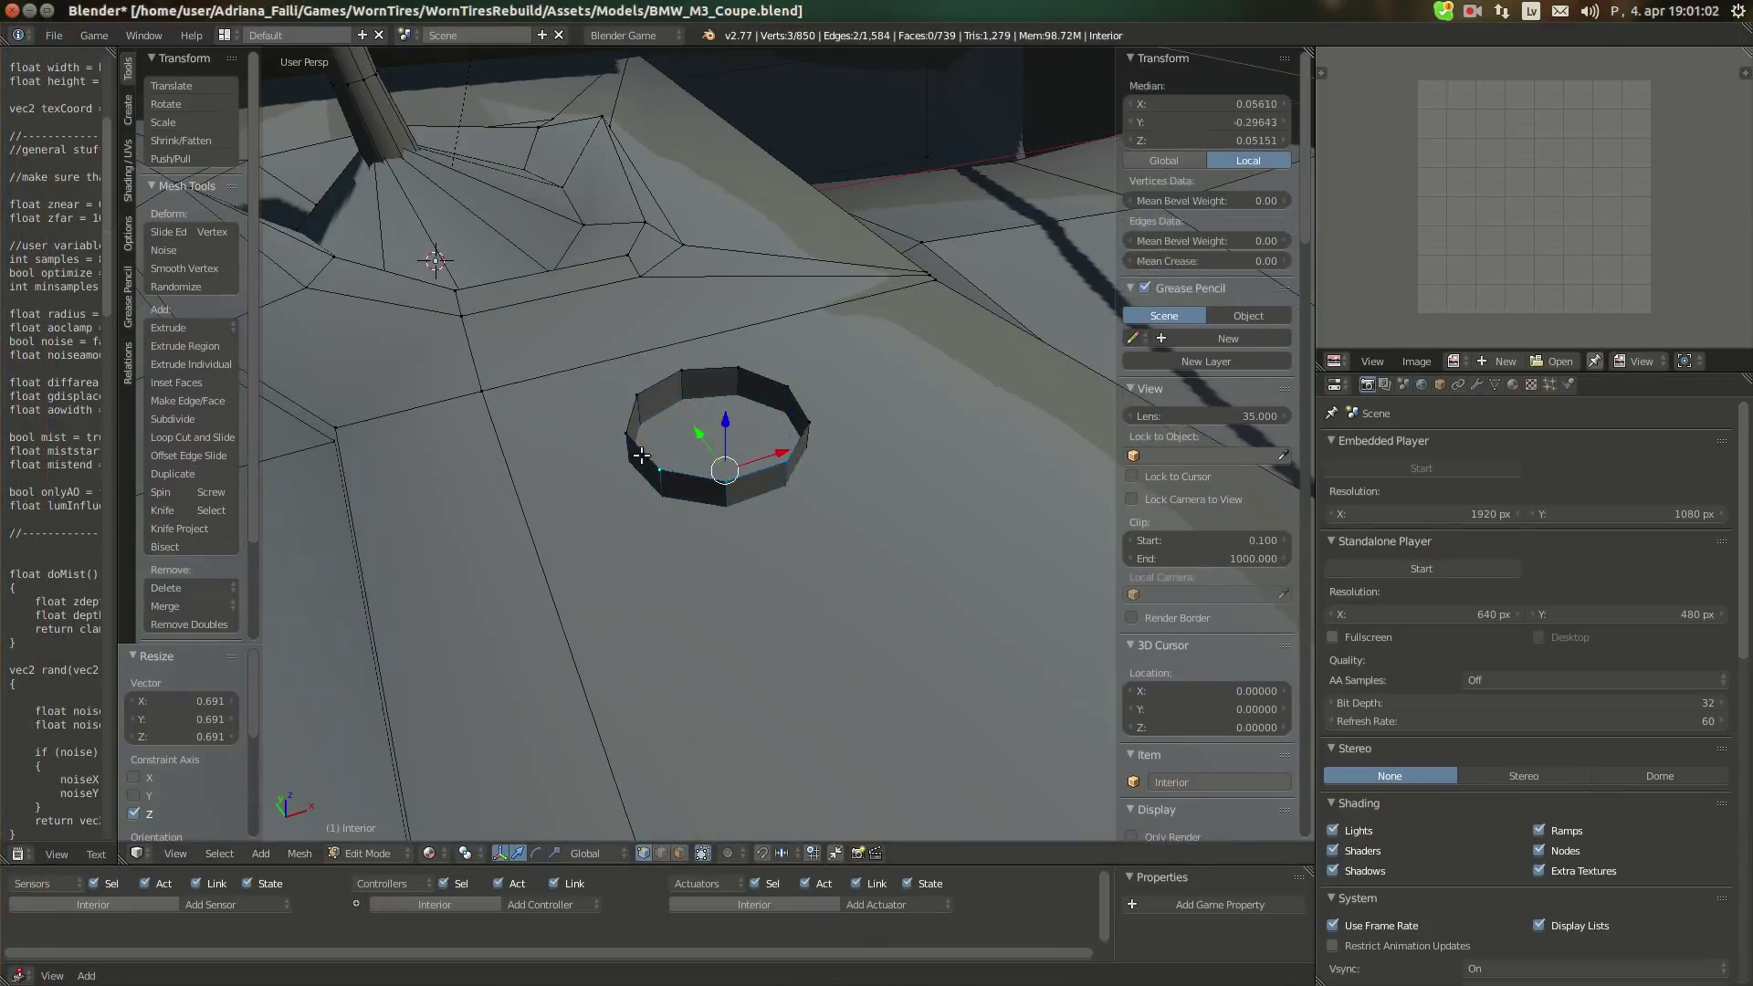
ctrl+right_click(624, 395)
ctrl+right_click(719, 360)
ctrl+right_click(810, 416)
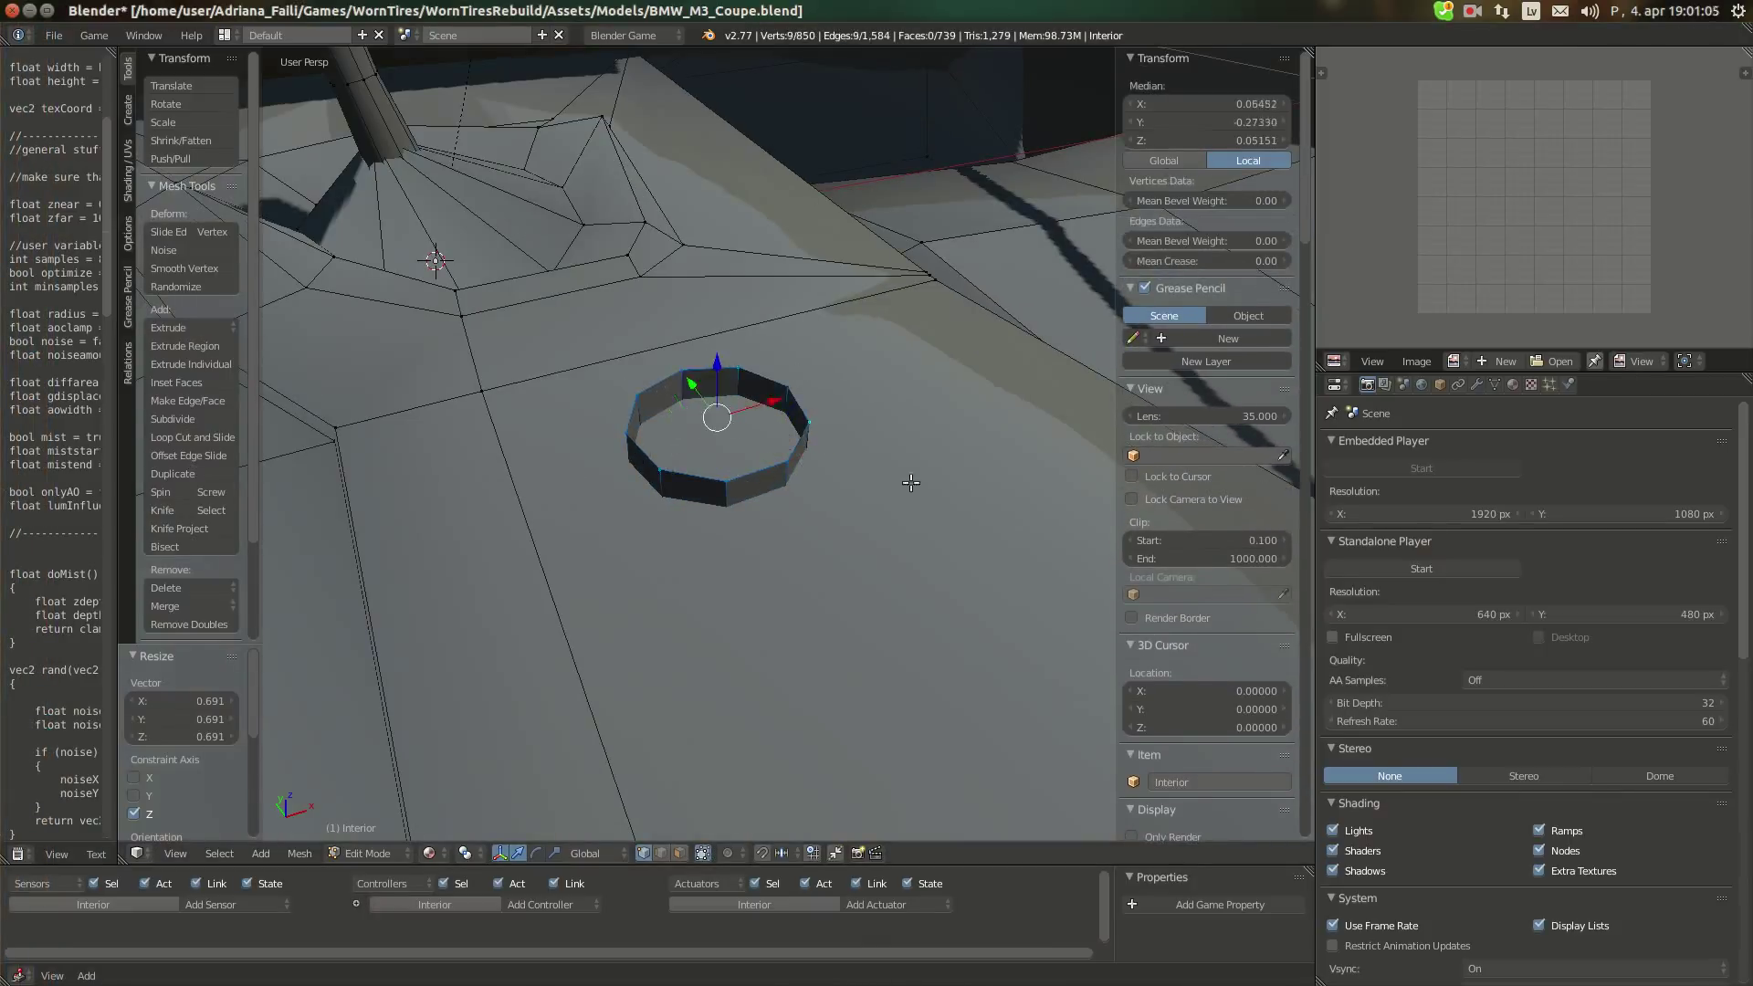
key(s)
click(937, 491)
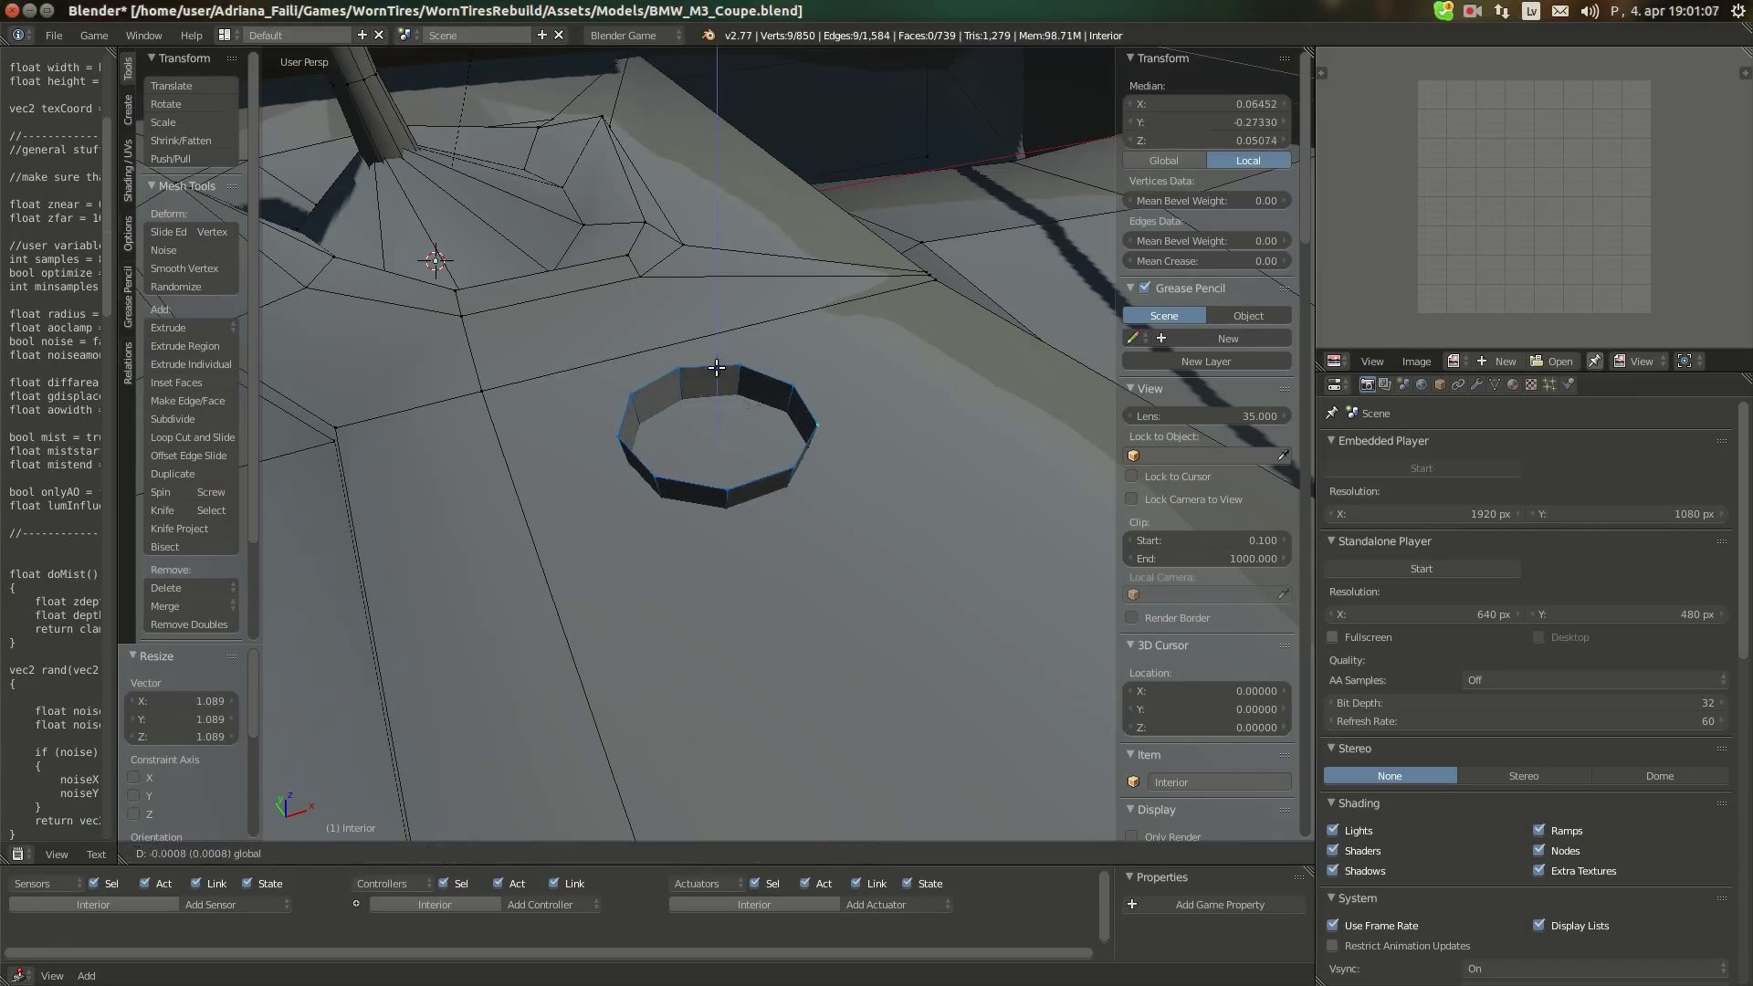
Recheck the photo, extrude the upper rim about 0.007 up, and scale and lower the new loop to form a sloped shoulder
click(27, 146)
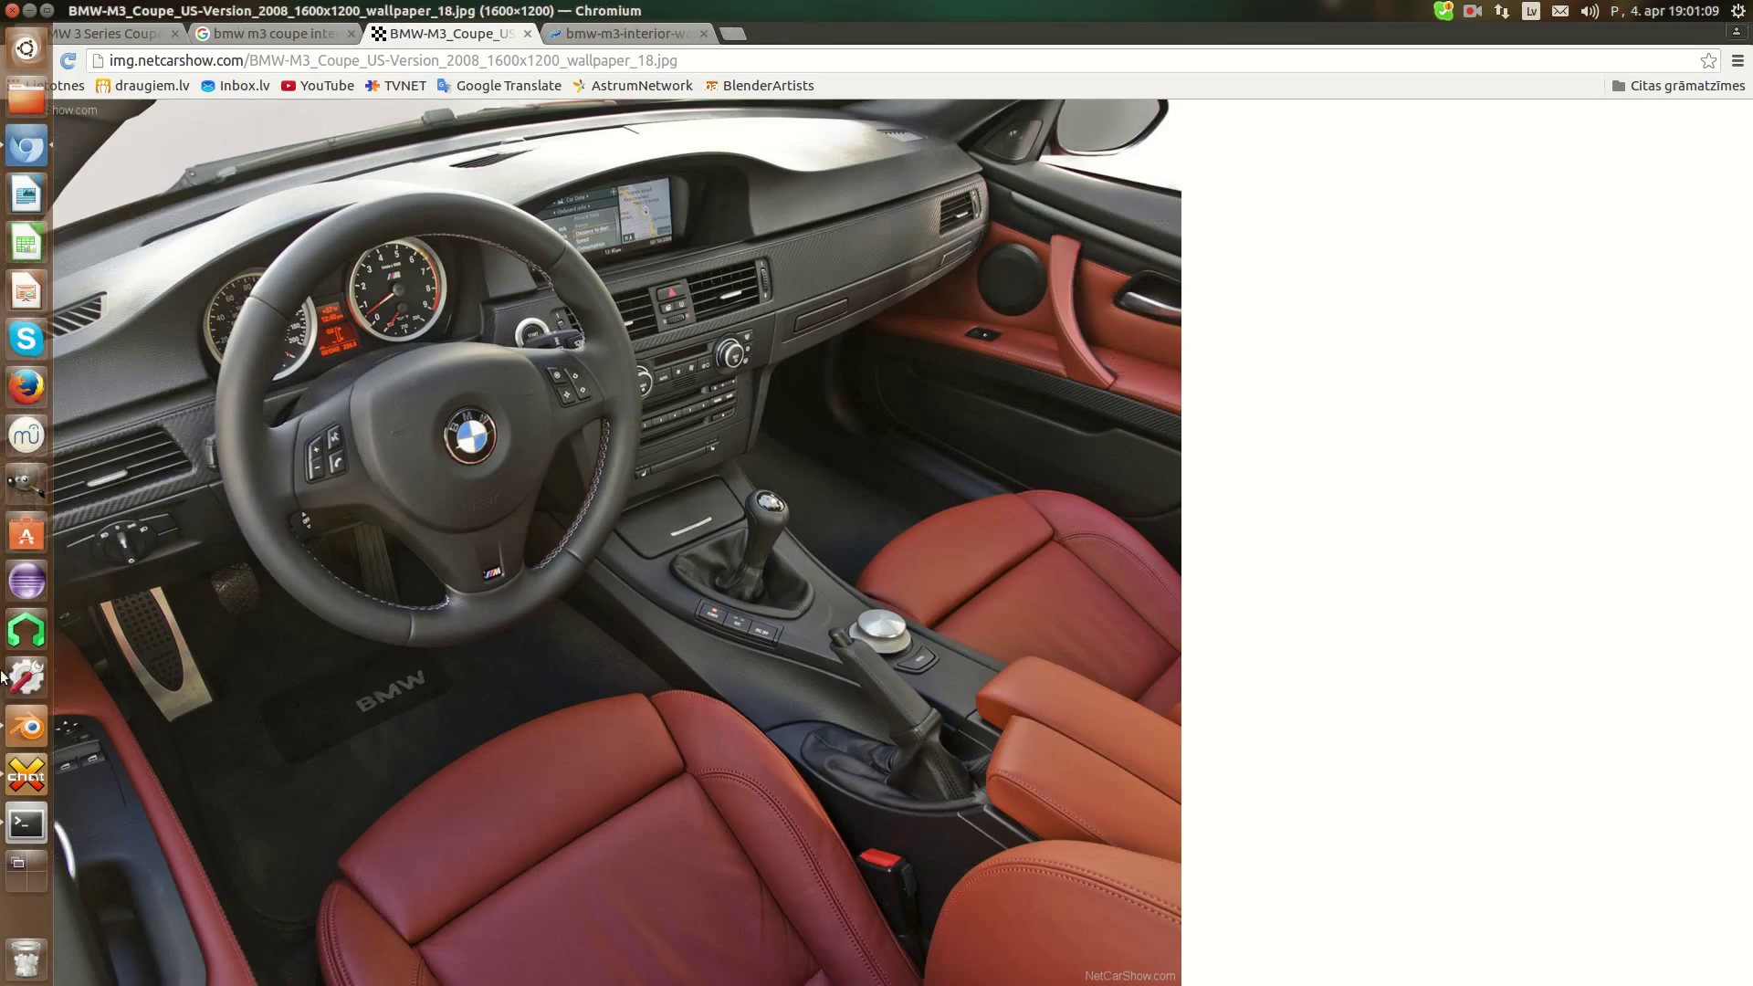
click(27, 728)
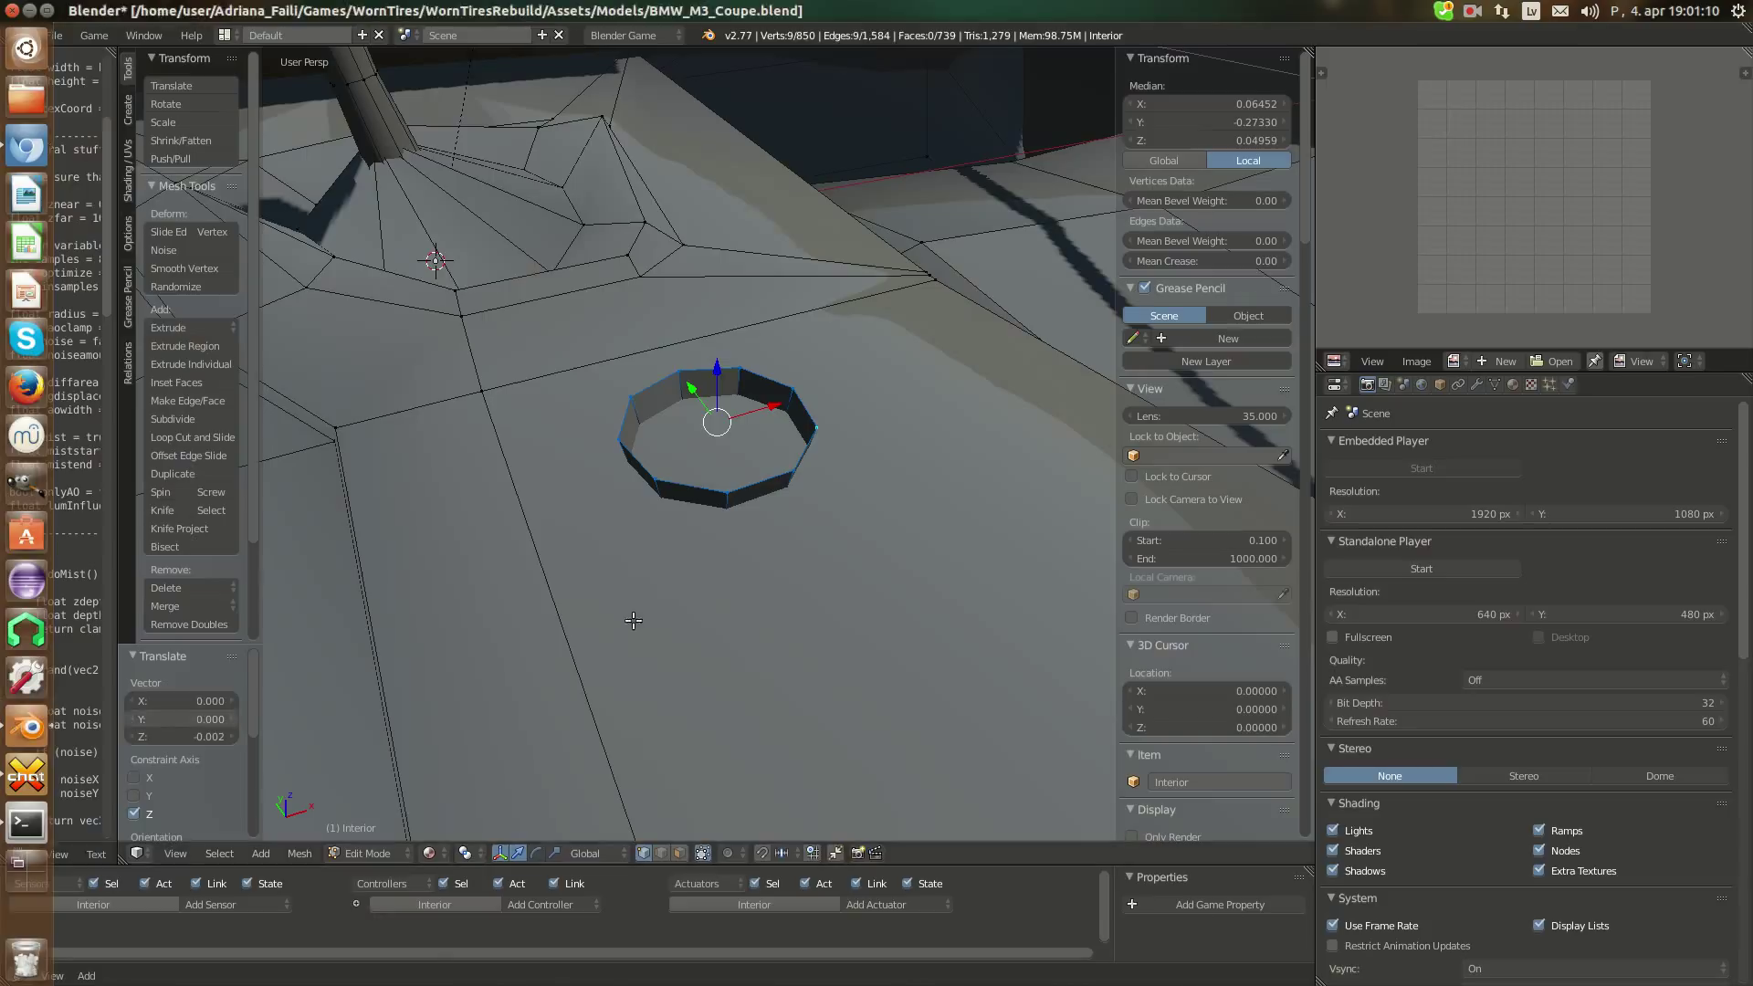
key(z)
click(666, 551)
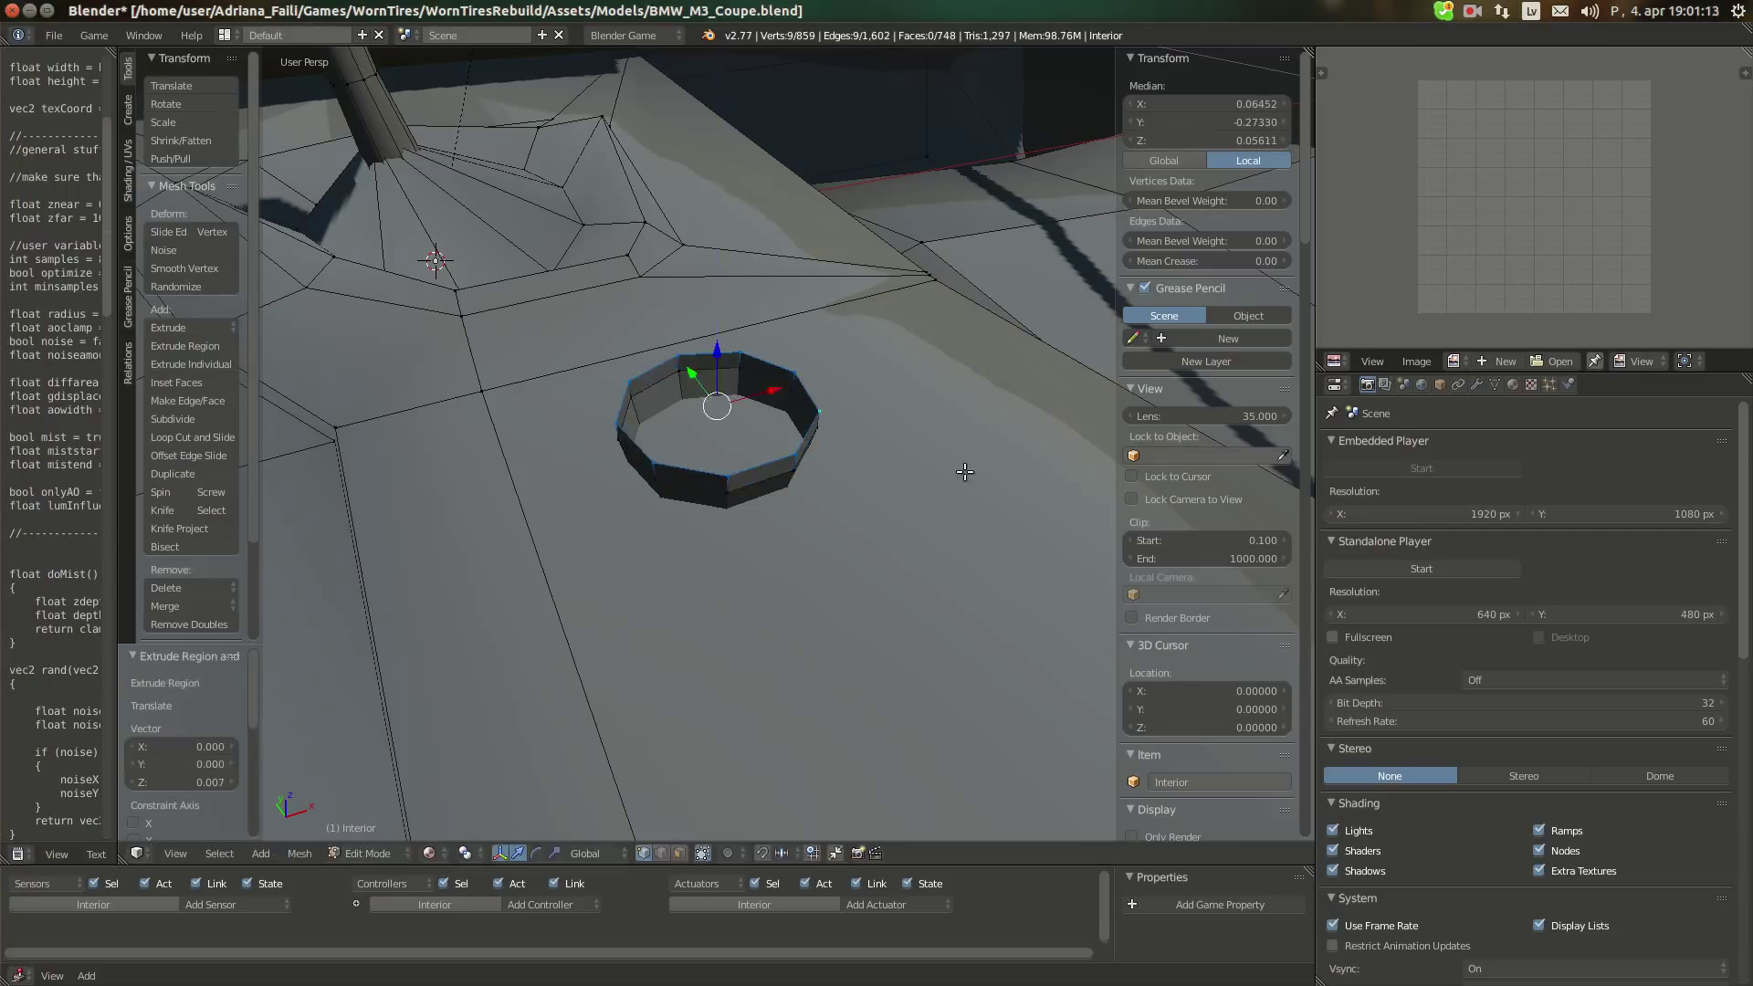
key(s)
click(938, 459)
drag(719, 354, 720, 359)
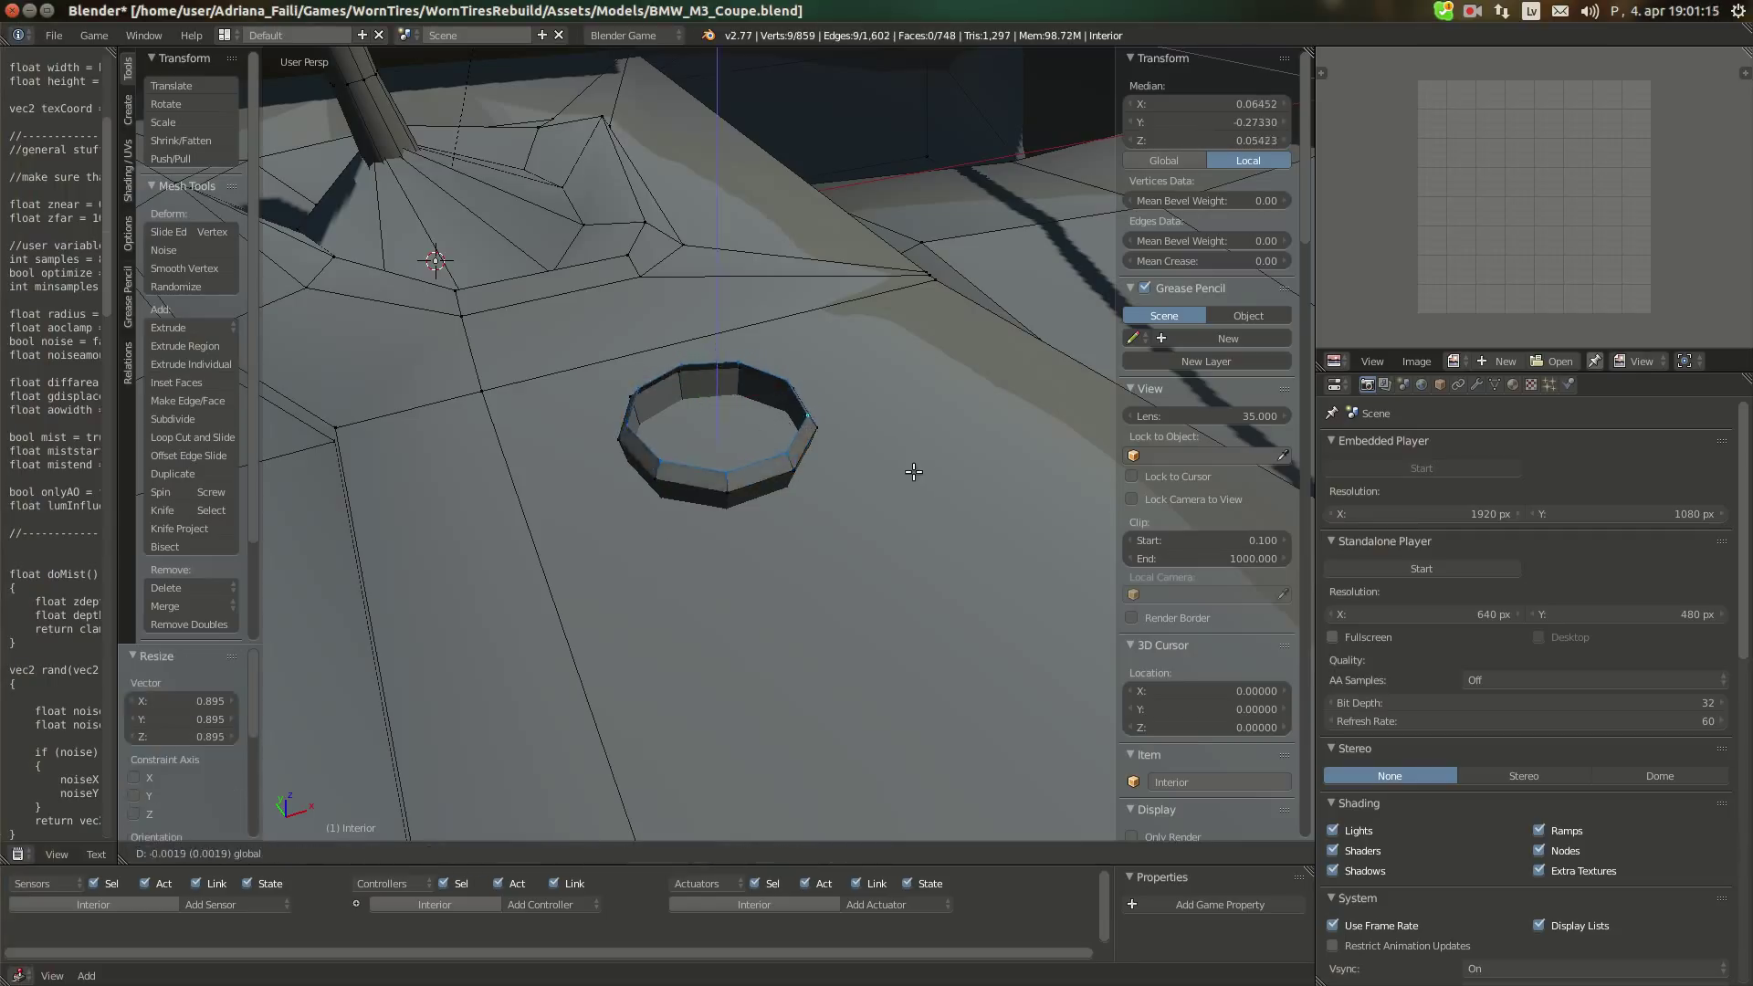
key(s)
click(886, 462)
Compare with the photo, extrude the knob's top loop about 0.002 up along Z, and widen it by a factor of about 1.1
mouse_move(1, 215)
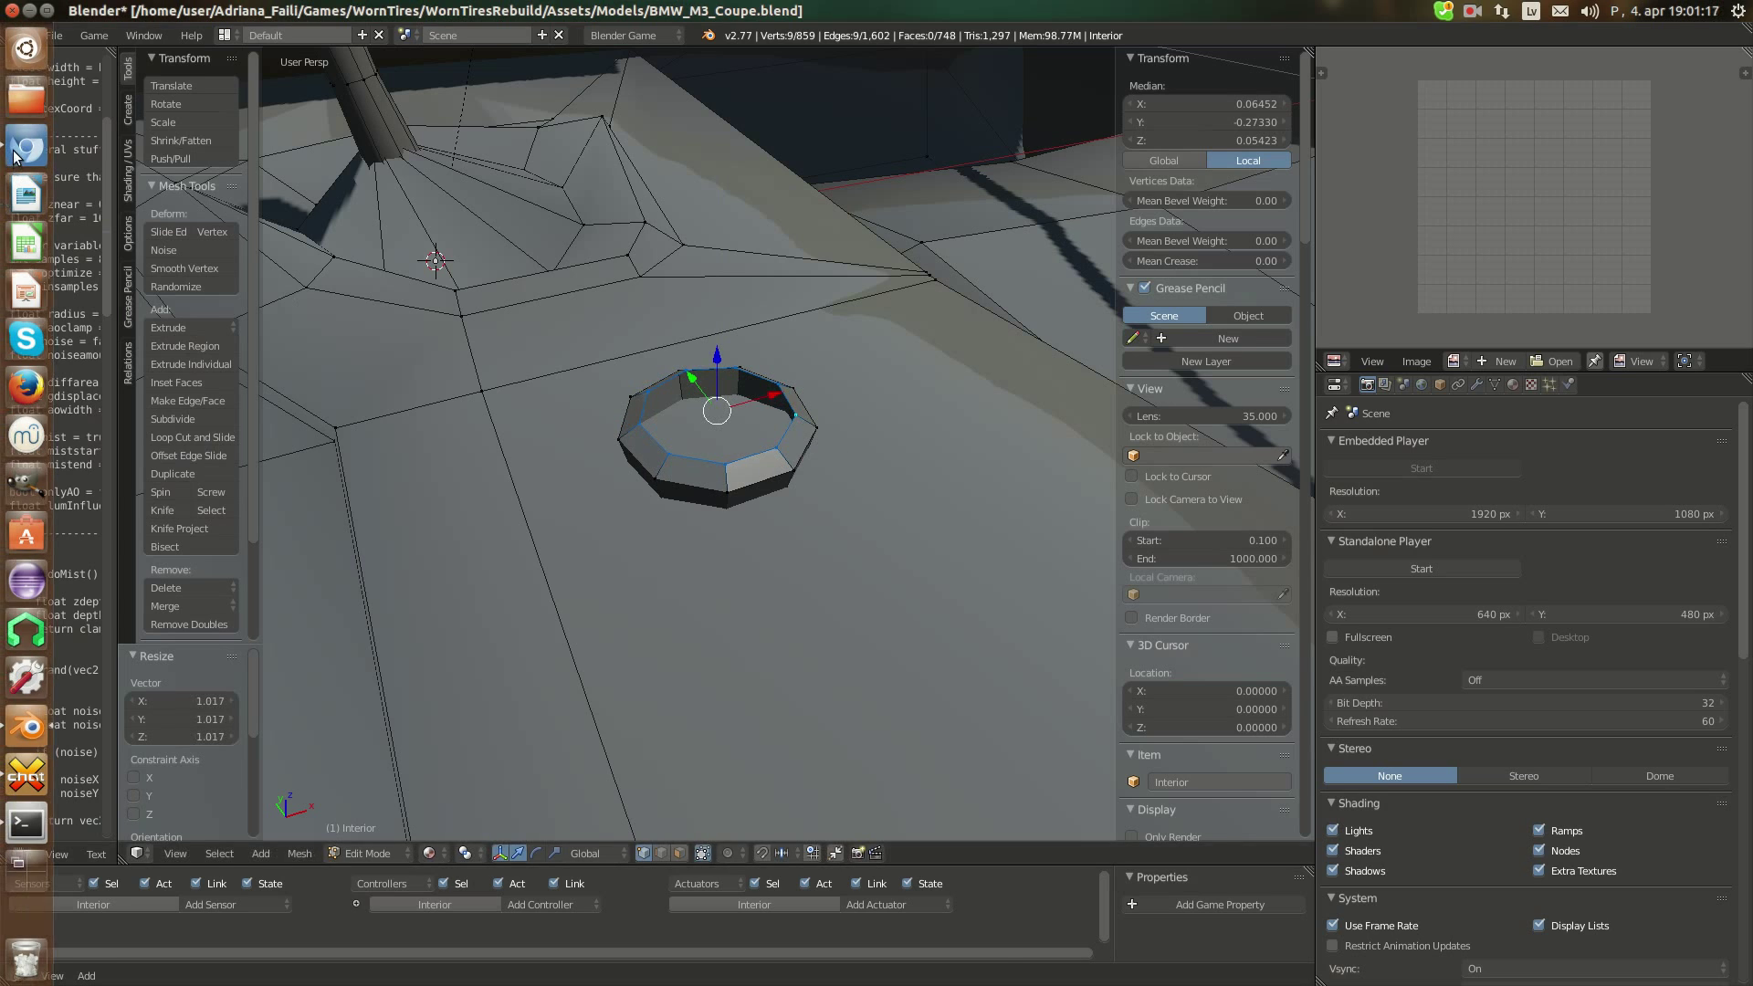
click(17, 151)
click(31, 730)
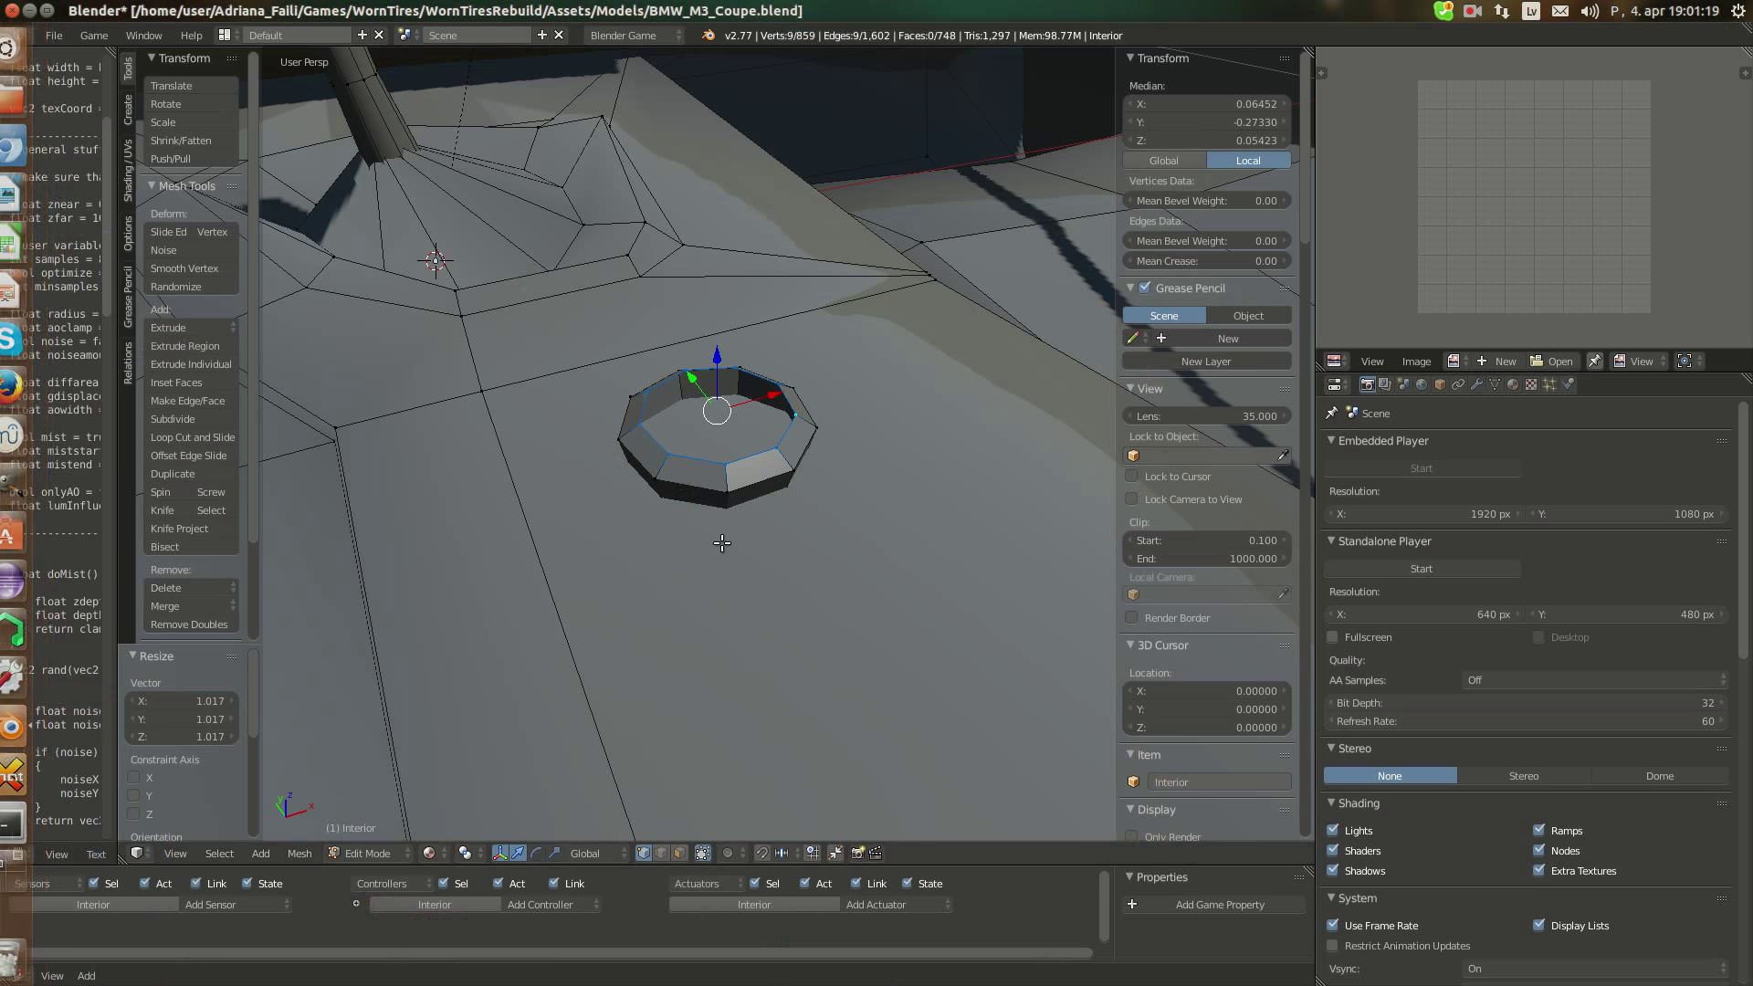
middle_drag(721, 545, 757, 494)
key(g)
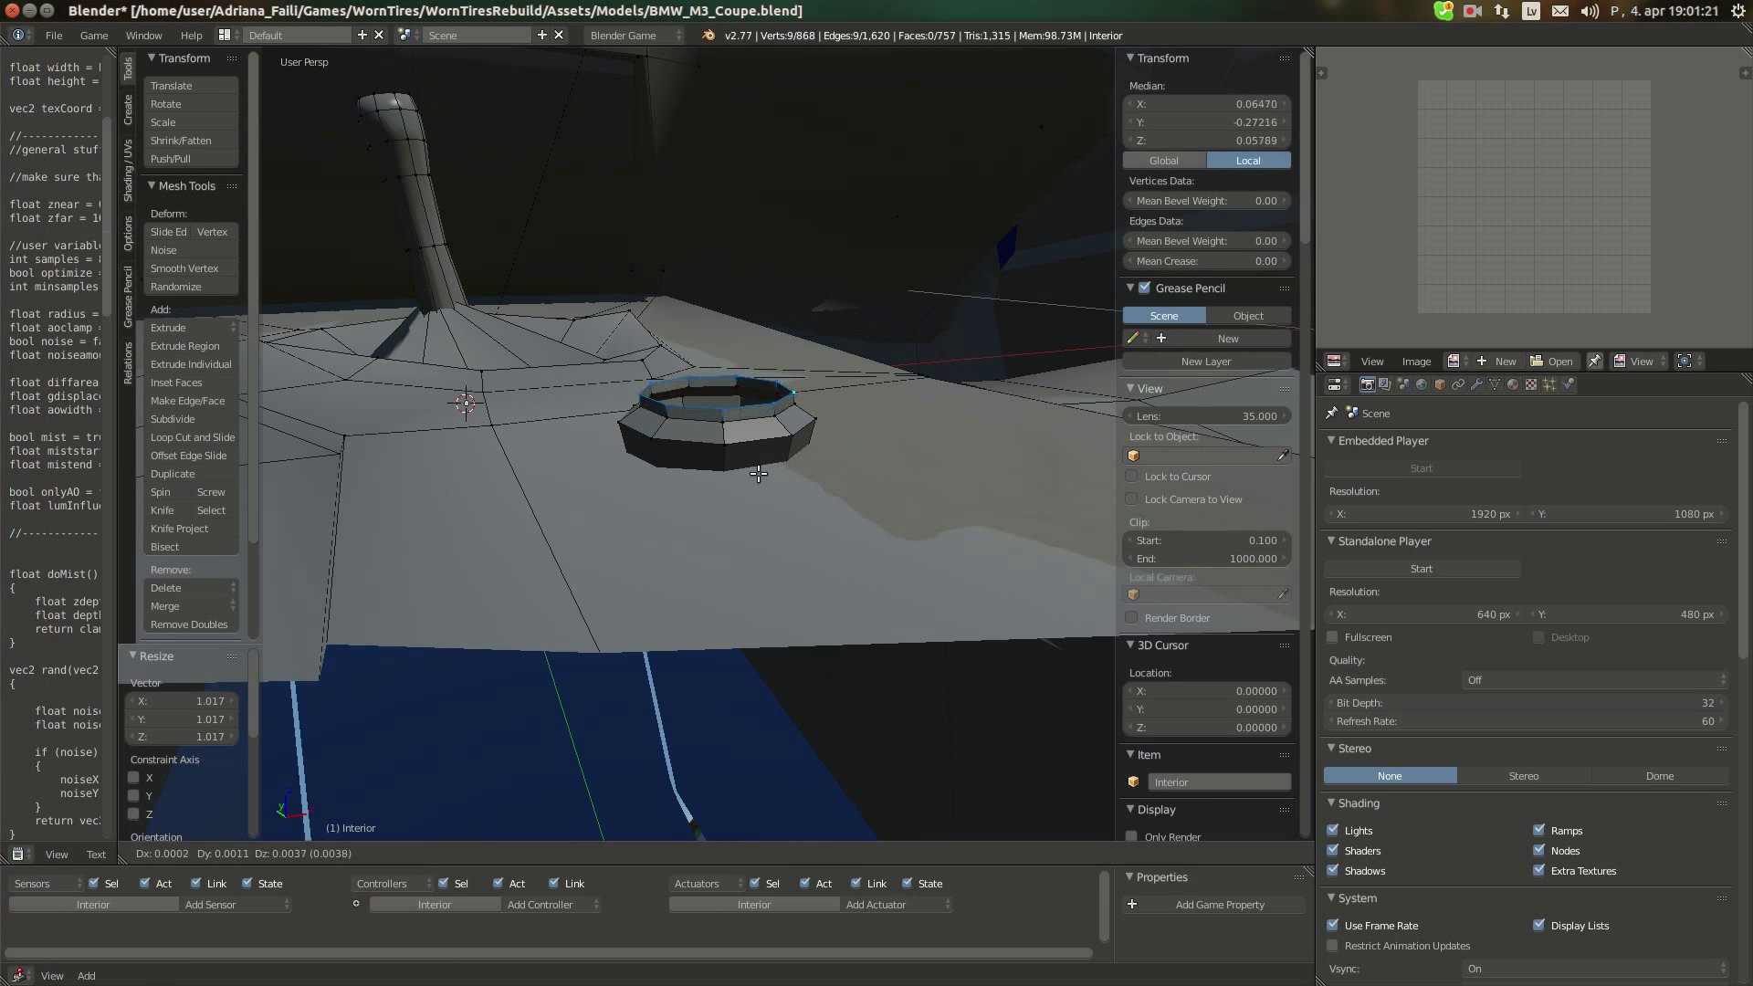
key(z)
click(759, 477)
key(s)
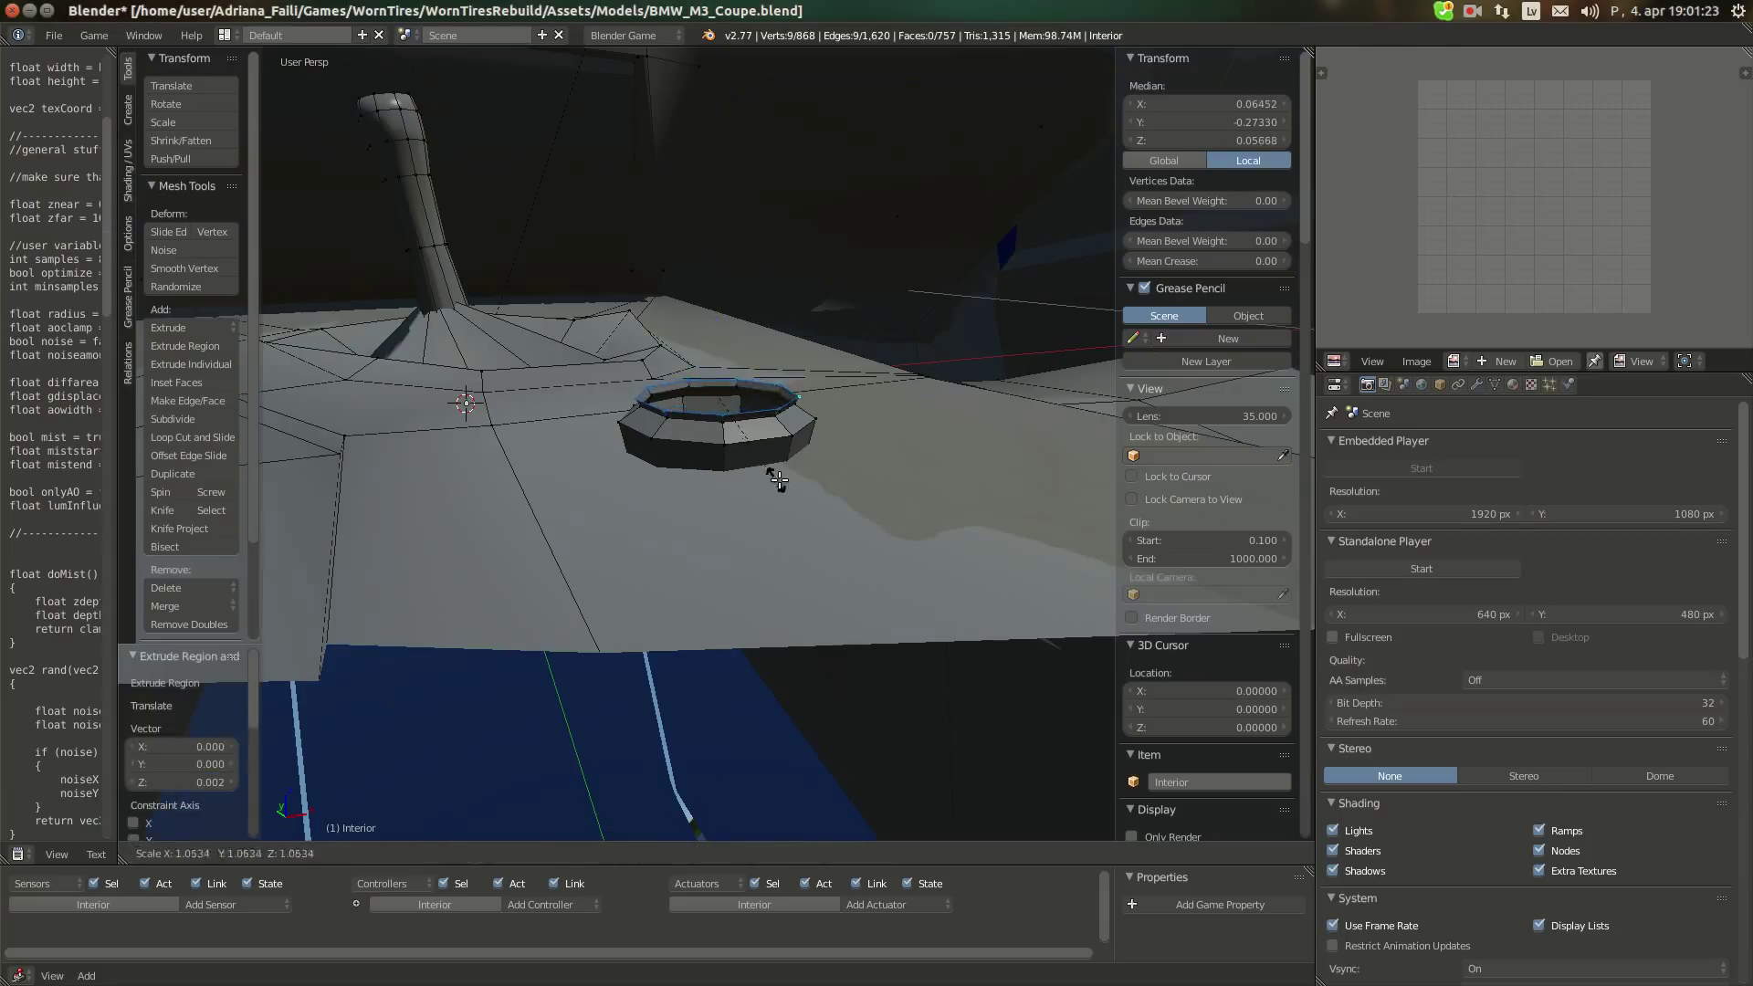
click(779, 482)
Close the knob's top by extruding the upper loop inward to about 0.4 scale and merging it at center
key(e)
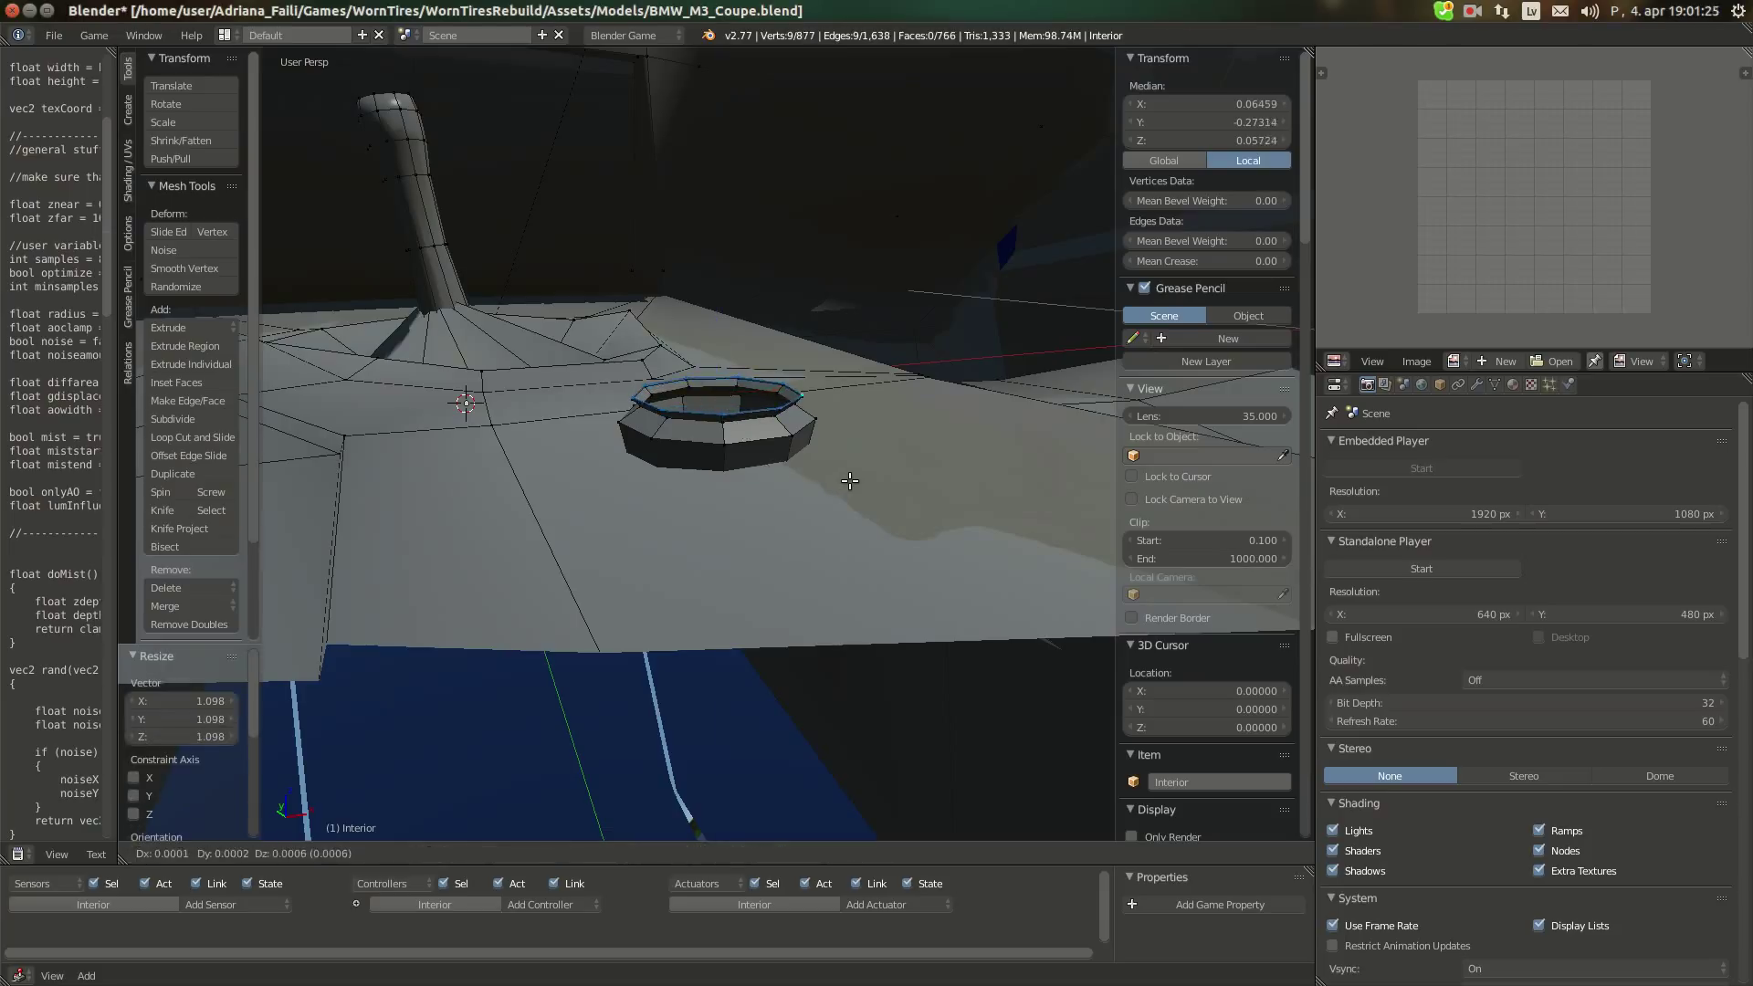
key(s)
click(757, 446)
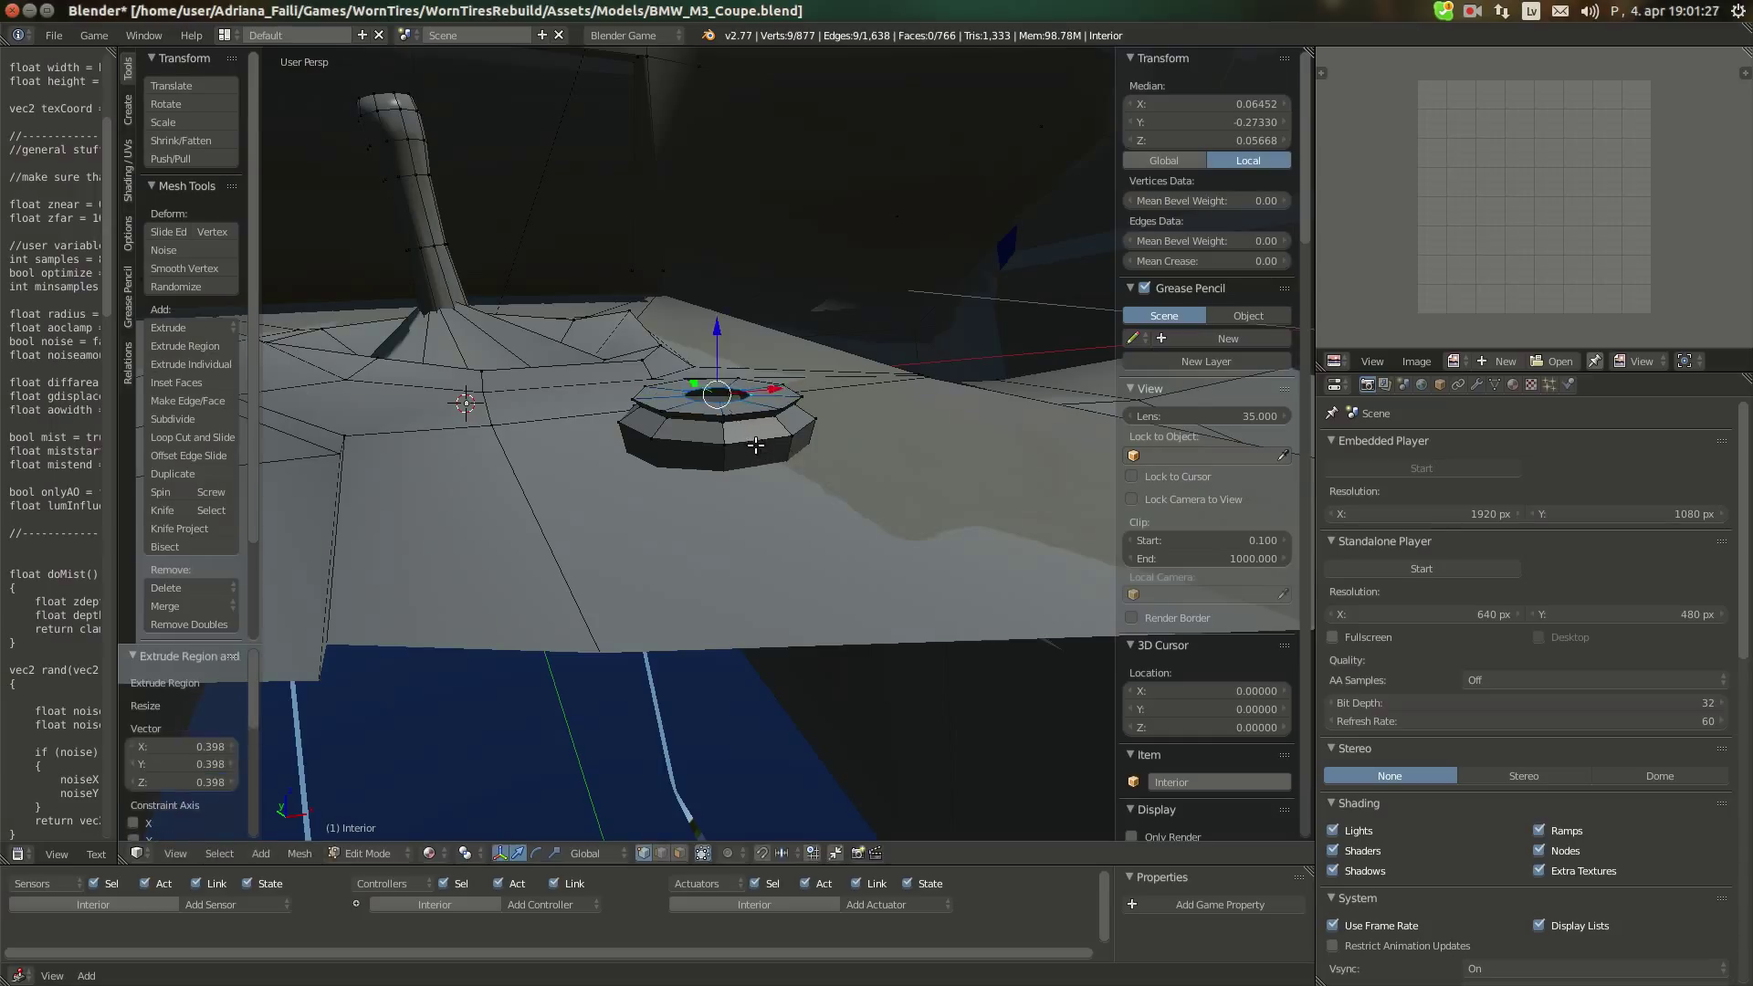
key(alt+m)
click(757, 446)
Raise the knob's top center vertex slightly, shade the Interior object smooth in Object Mode, and compare it with the reference photo
key(a)
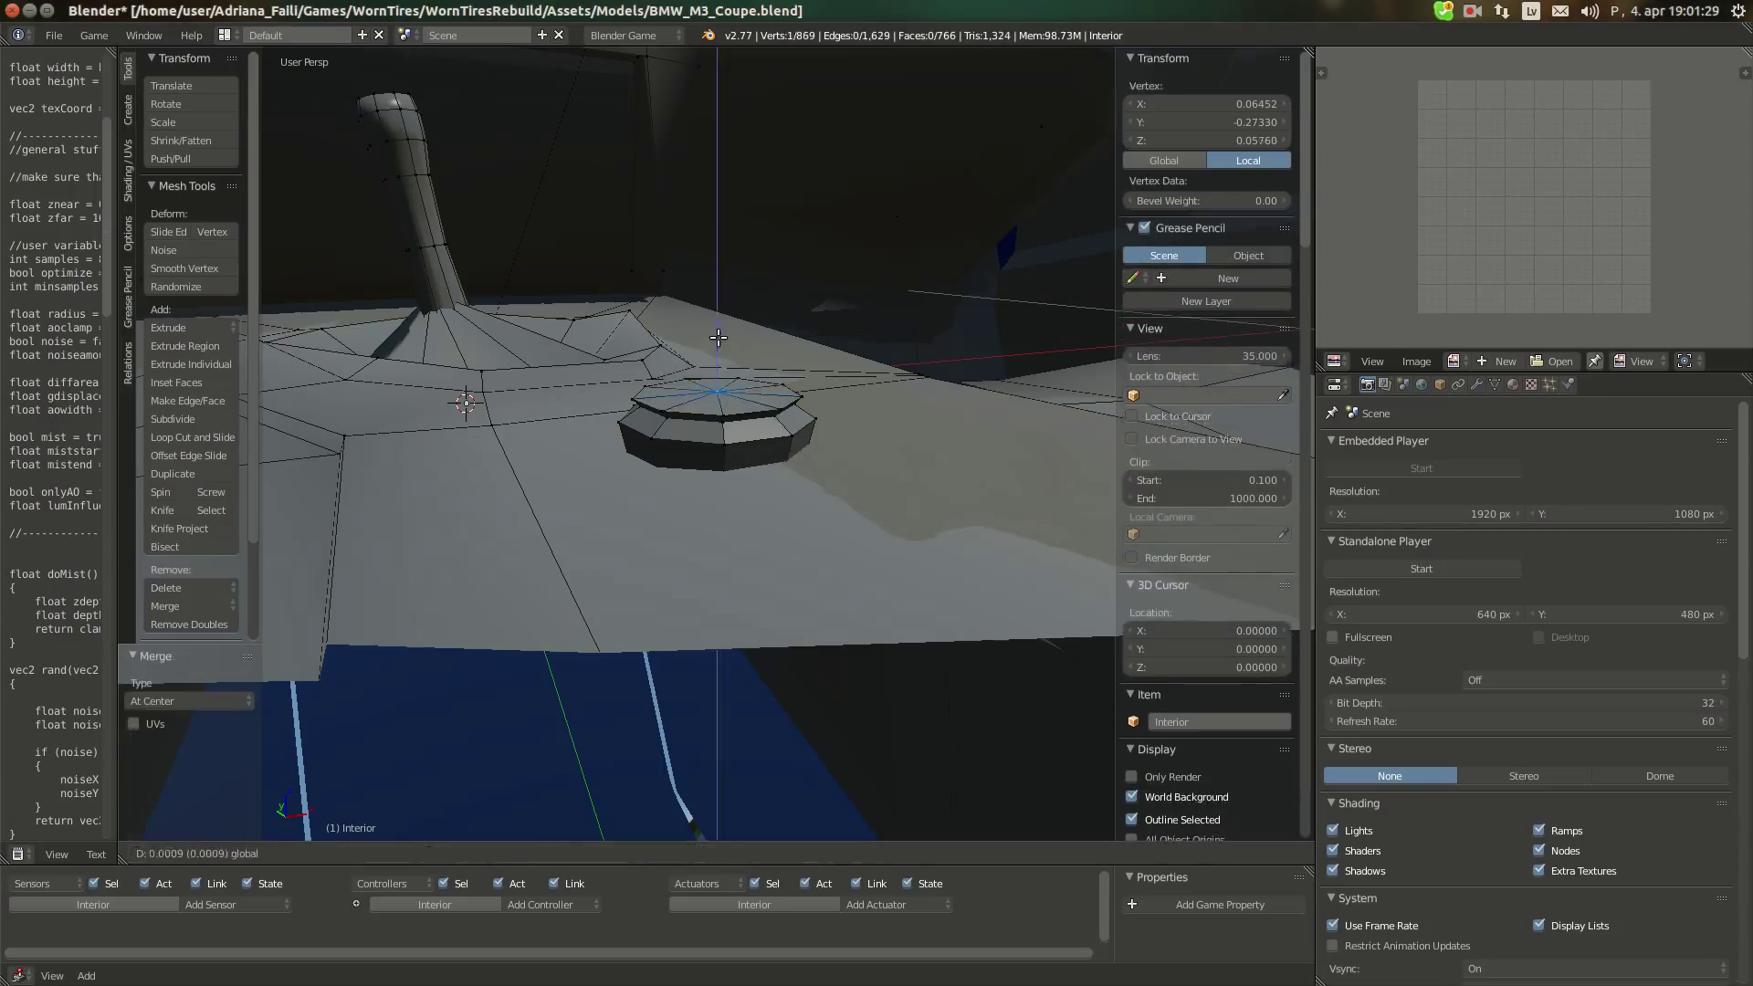
key(Tab)
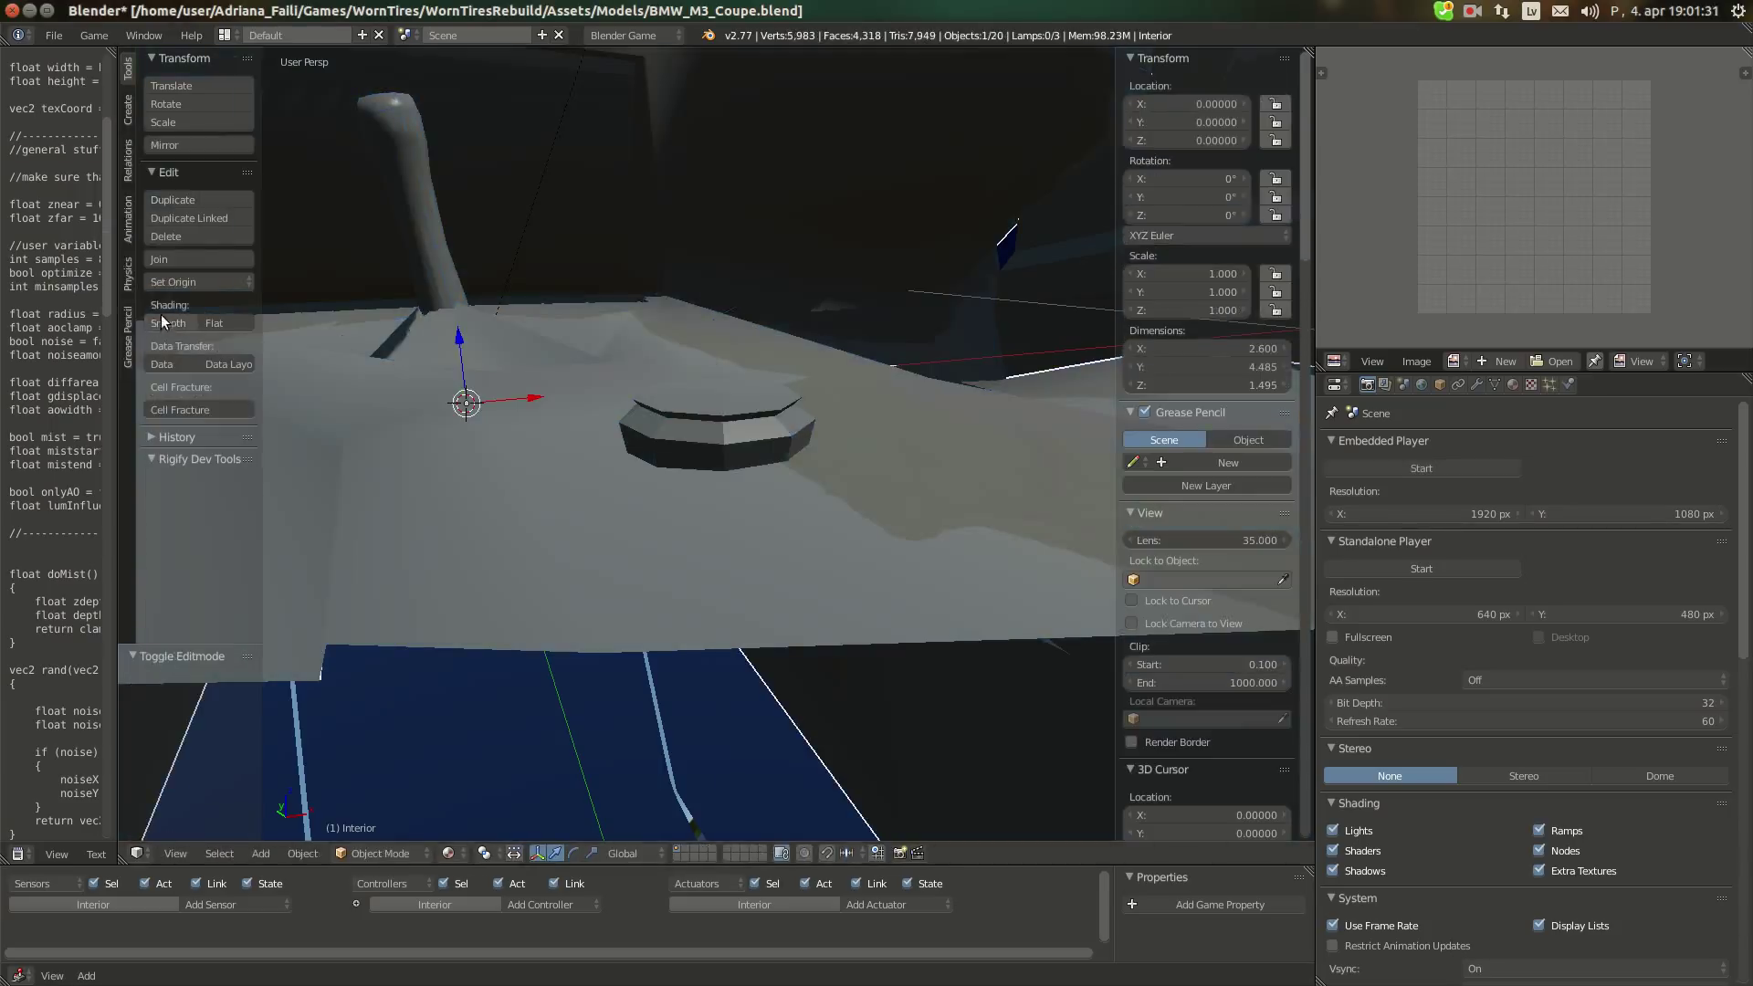
click(13, 157)
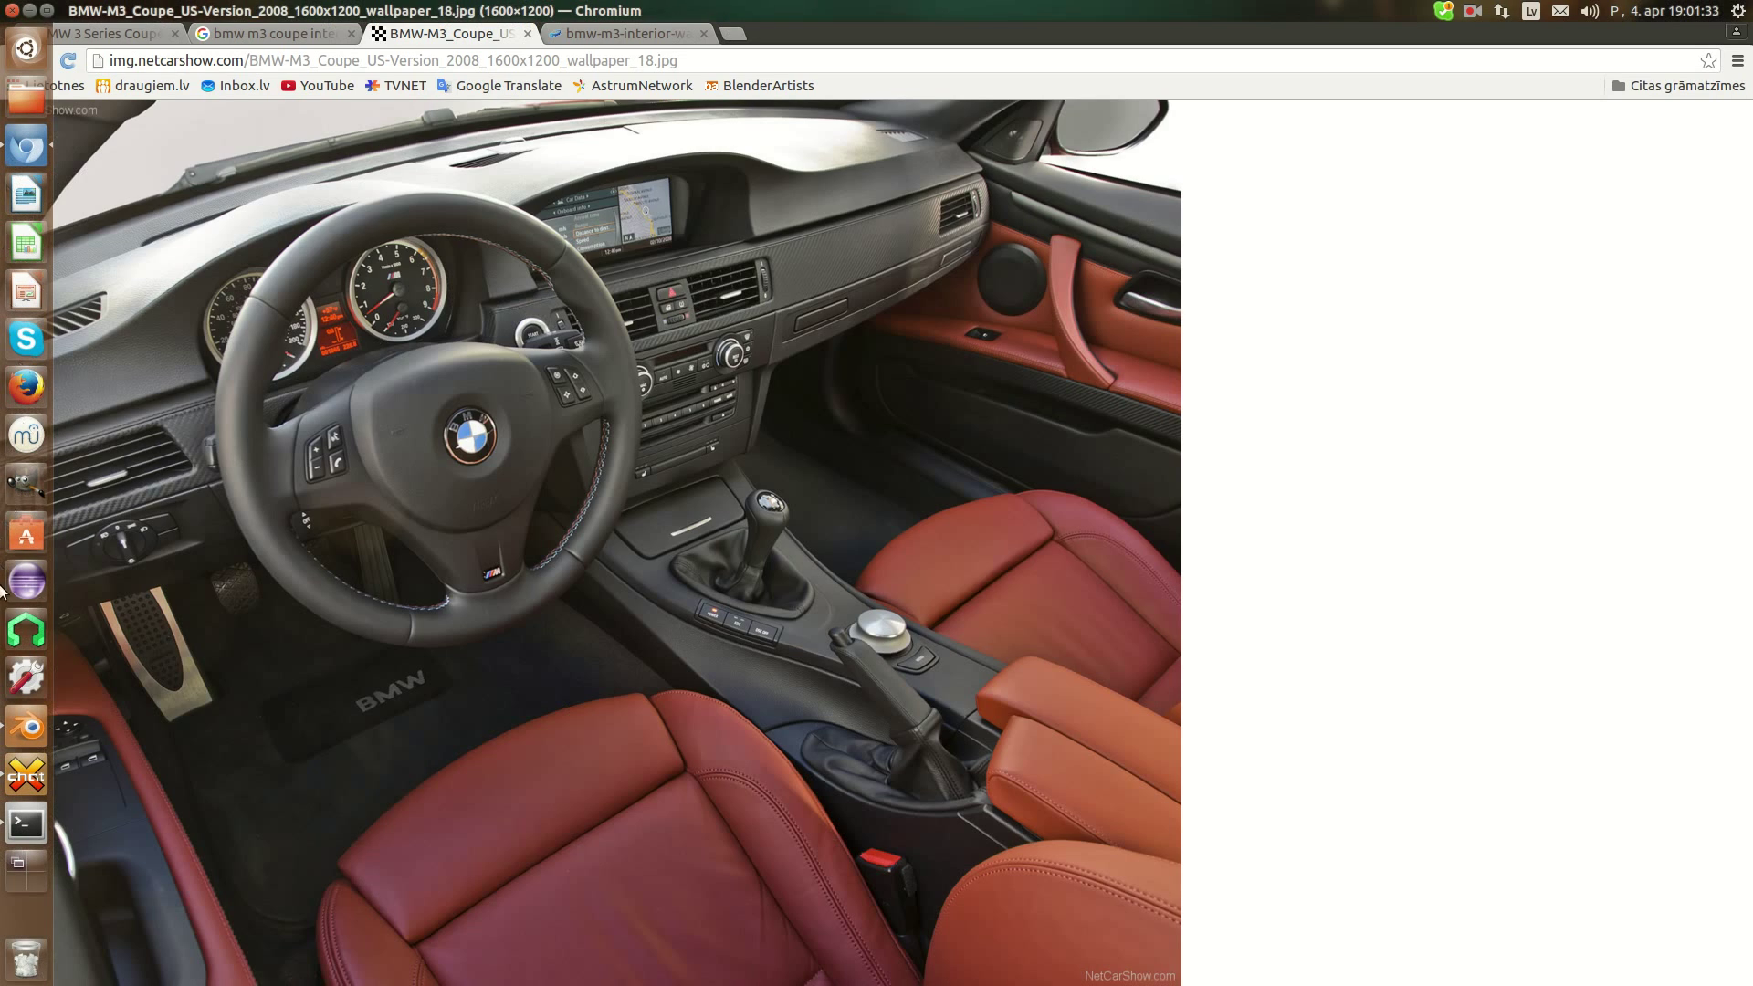
click(29, 728)
Select the knob's bottom edge loop from below and shrink it to about 0.82
middle_drag(462, 407, 679, 436)
right_click(643, 427)
shift+right_click(701, 417)
shift+right_click(767, 422)
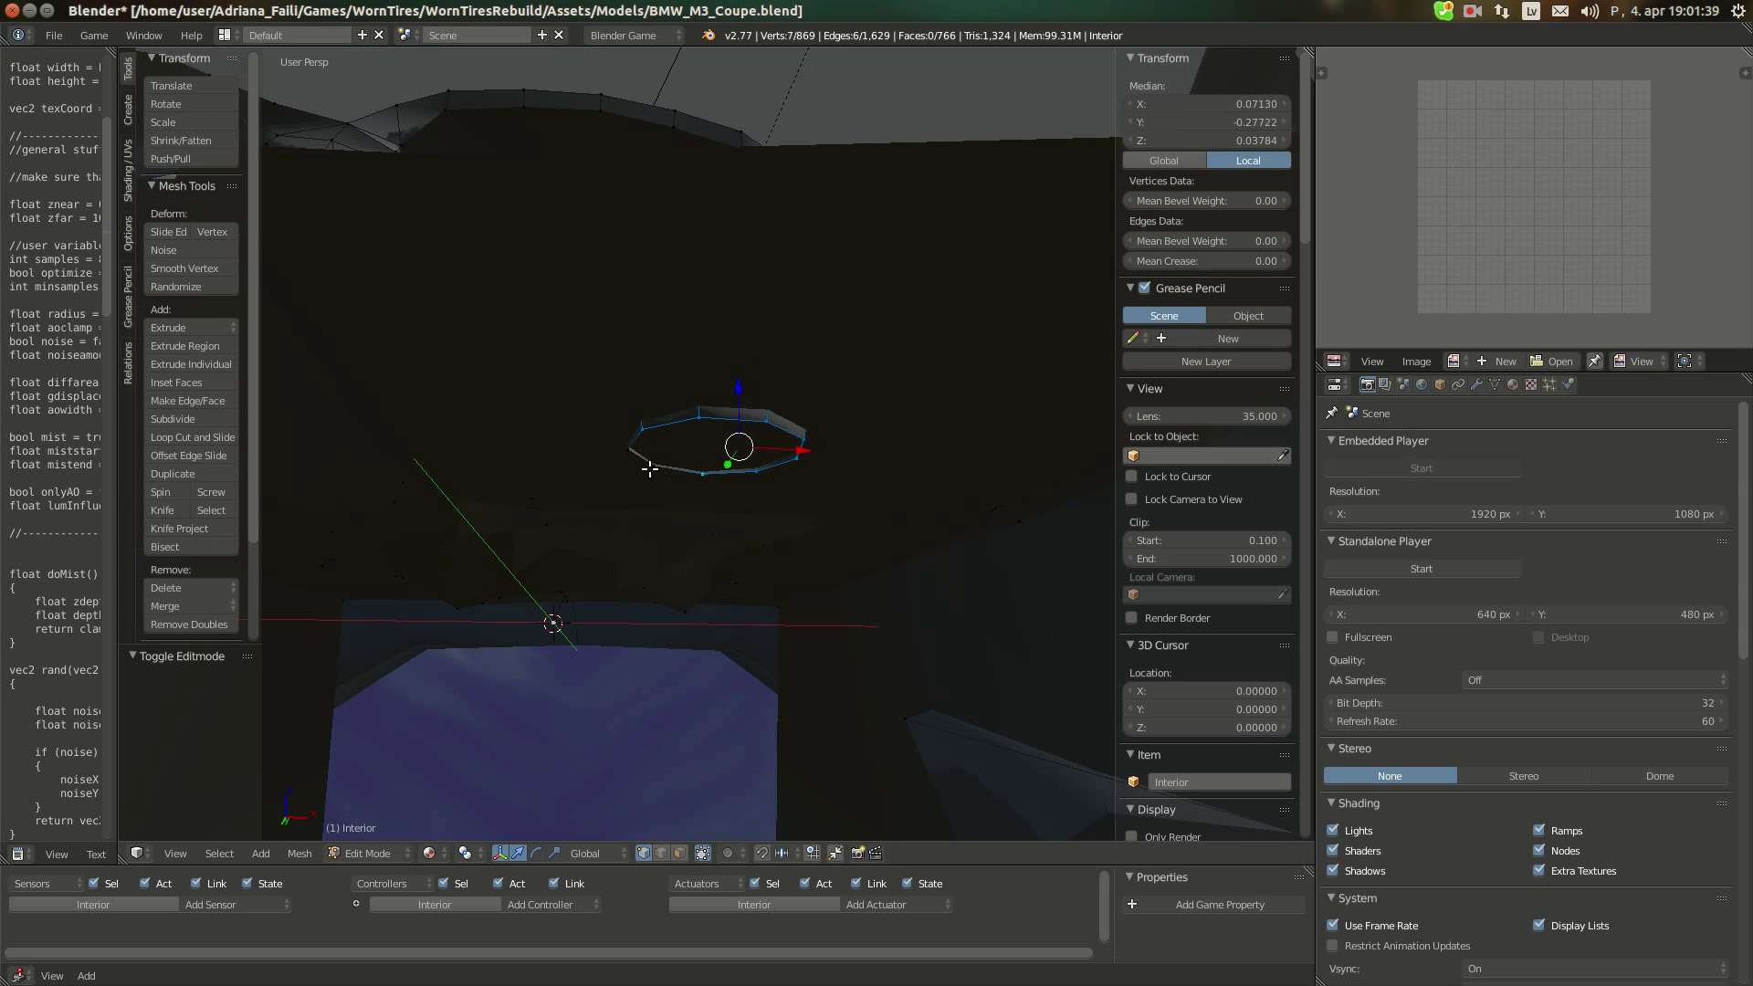
key(s)
click(841, 502)
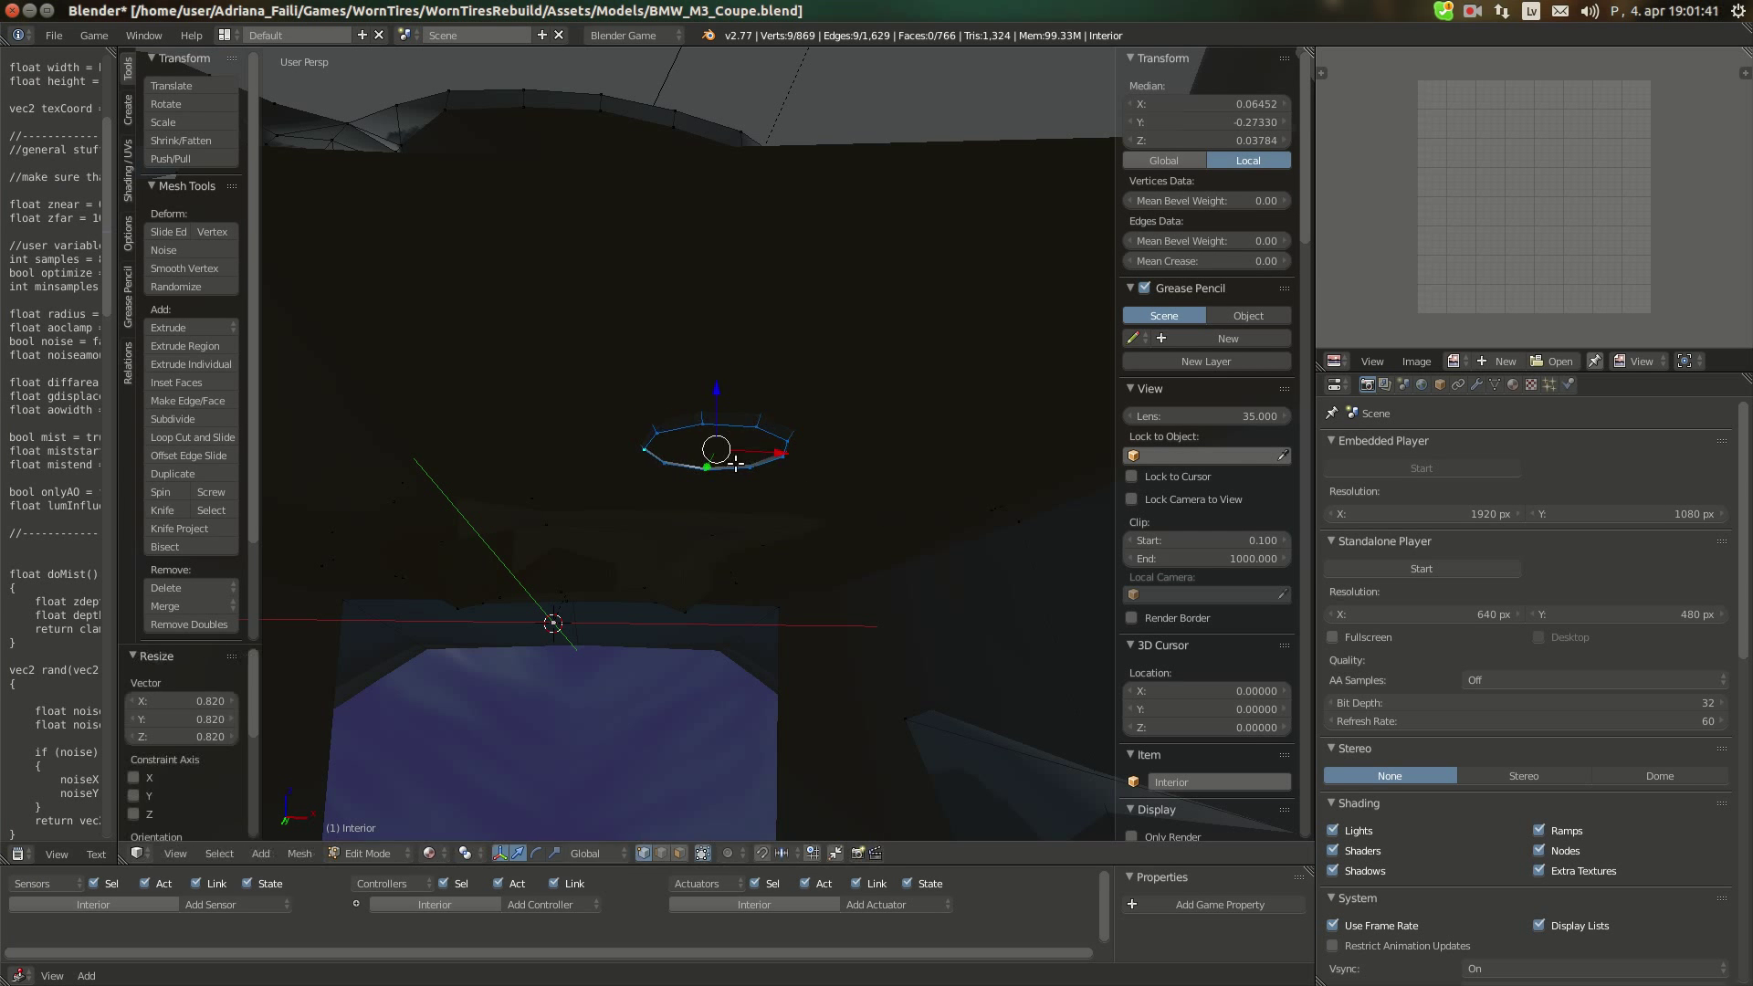
Select the edge loop around the knob's widest part and shrink it to about 0.96
middle_drag(841, 501, 723, 460)
right_click(672, 465)
shift+right_click(704, 447)
shift+right_click(768, 443)
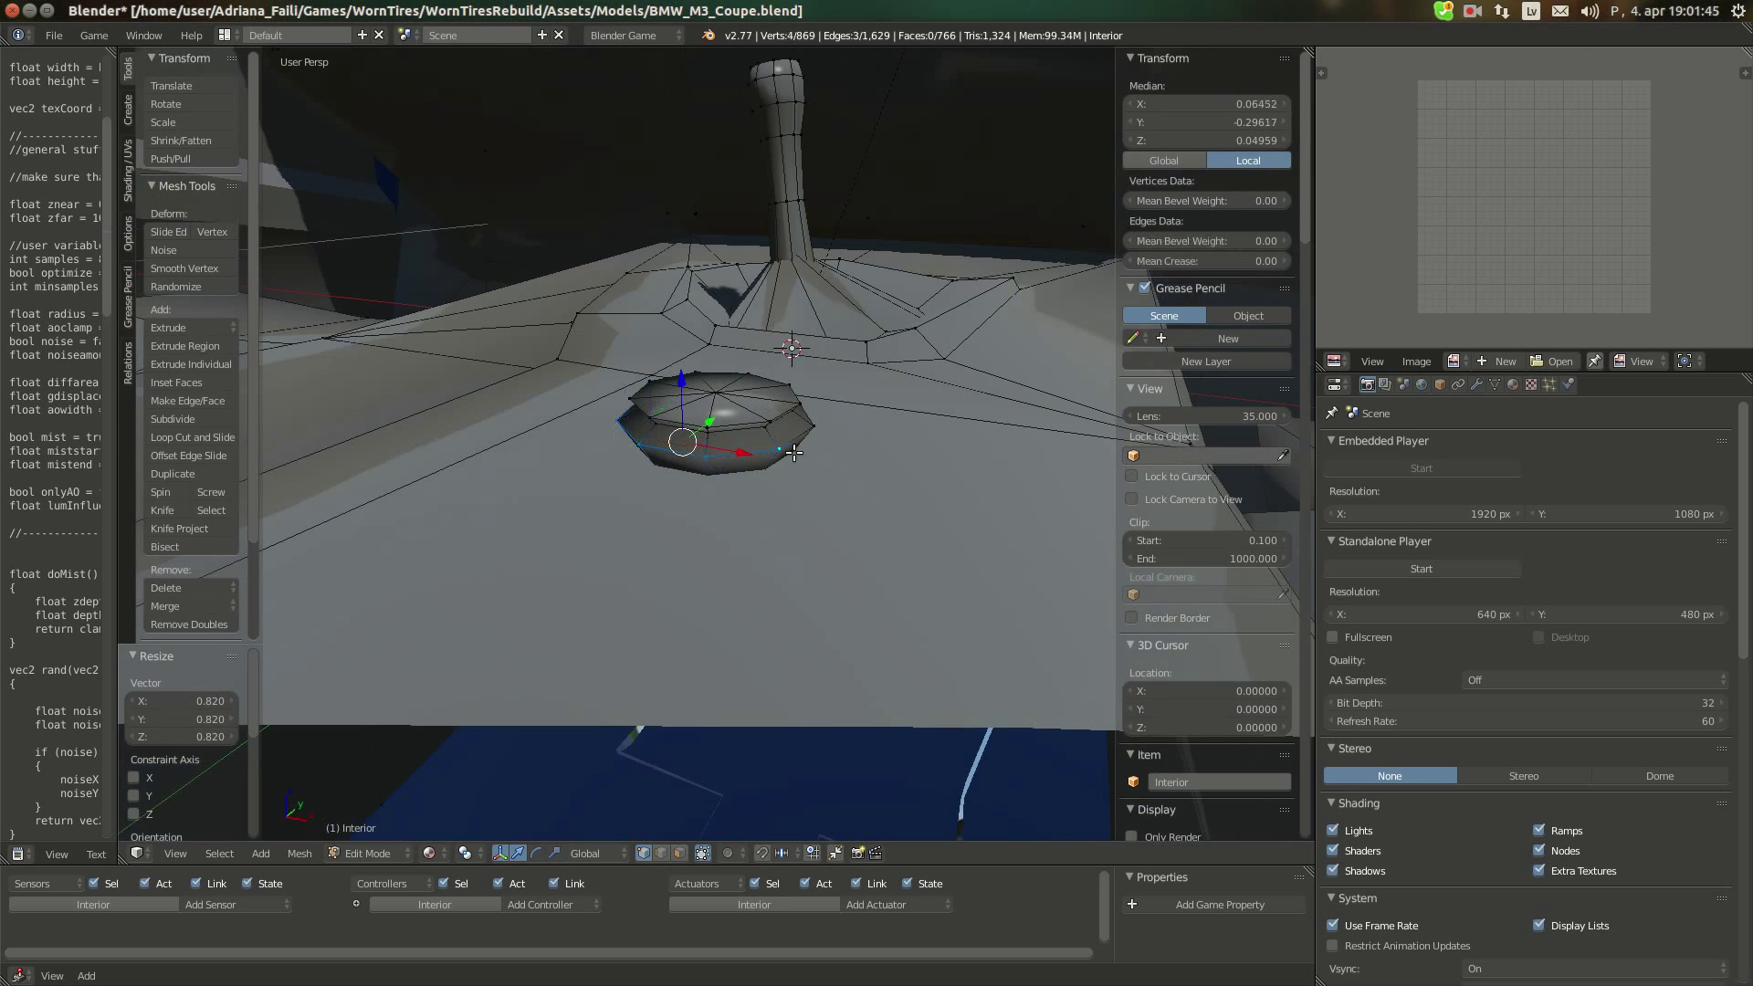
middle_drag(858, 452, 685, 460)
shift+right_click(673, 465)
shift+right_click(713, 462)
shift+right_click(721, 441)
shift+right_click(751, 466)
shift+right_click(717, 460)
shift+right_click(768, 459)
middle_drag(863, 470, 734, 480)
key(s)
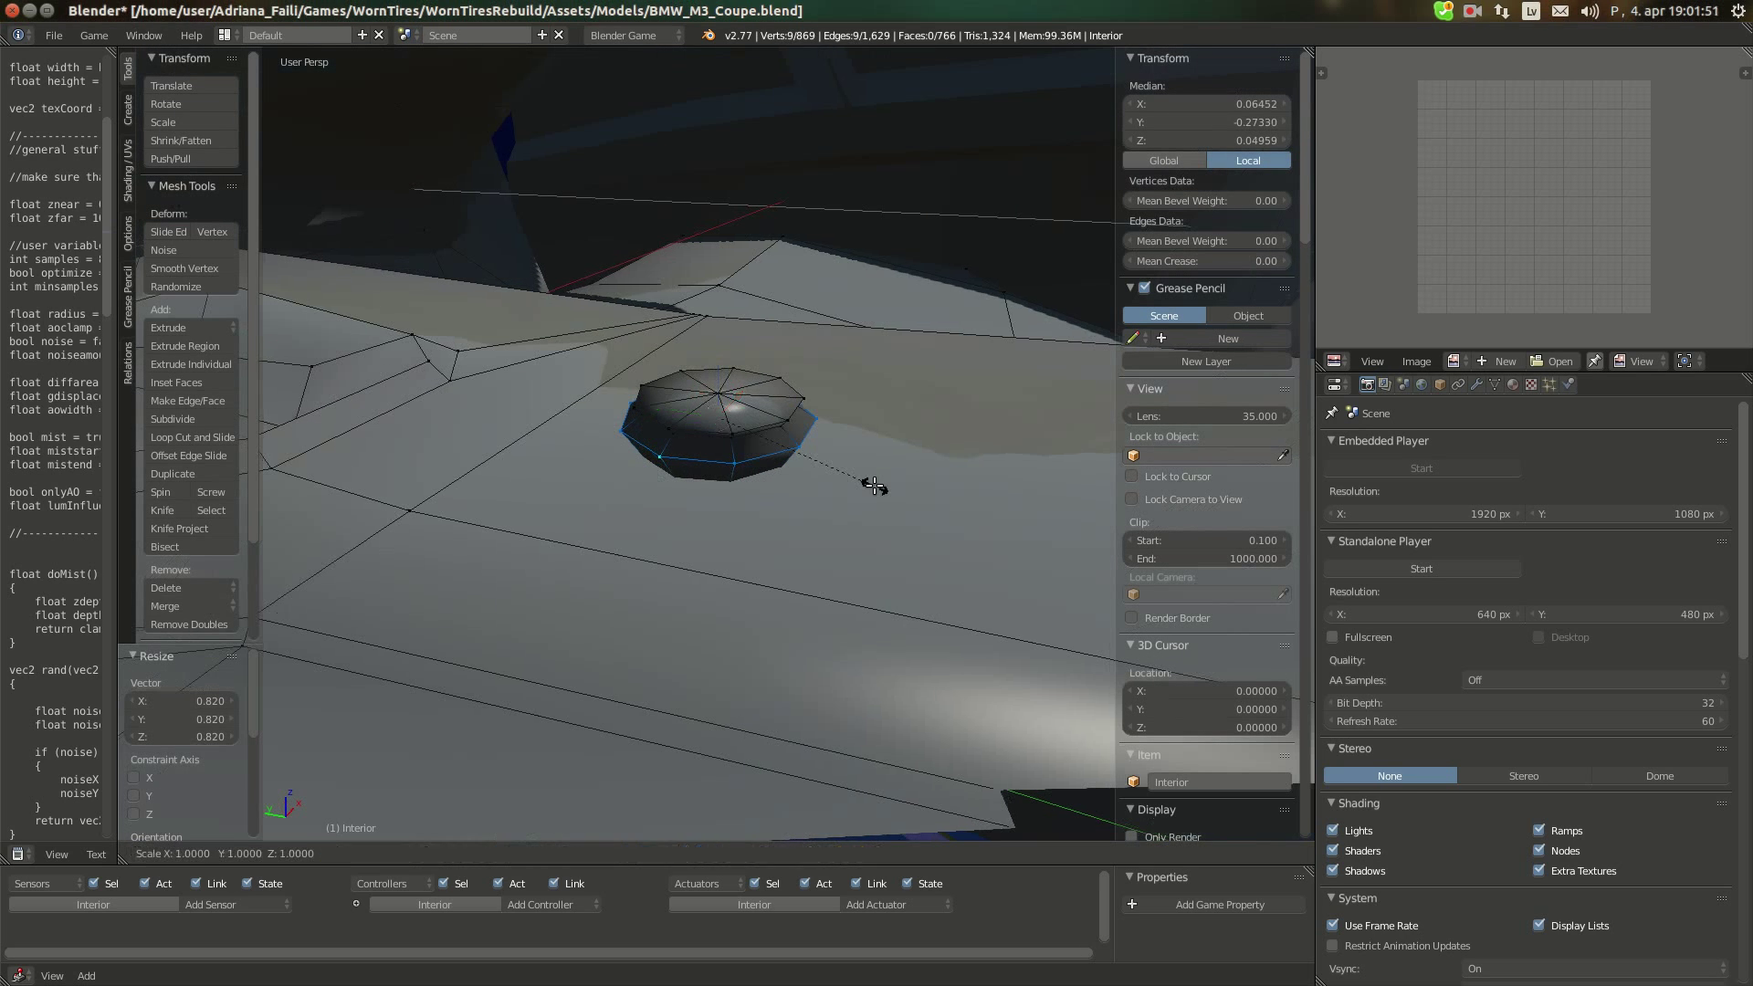
right_click(812, 415)
key(s)
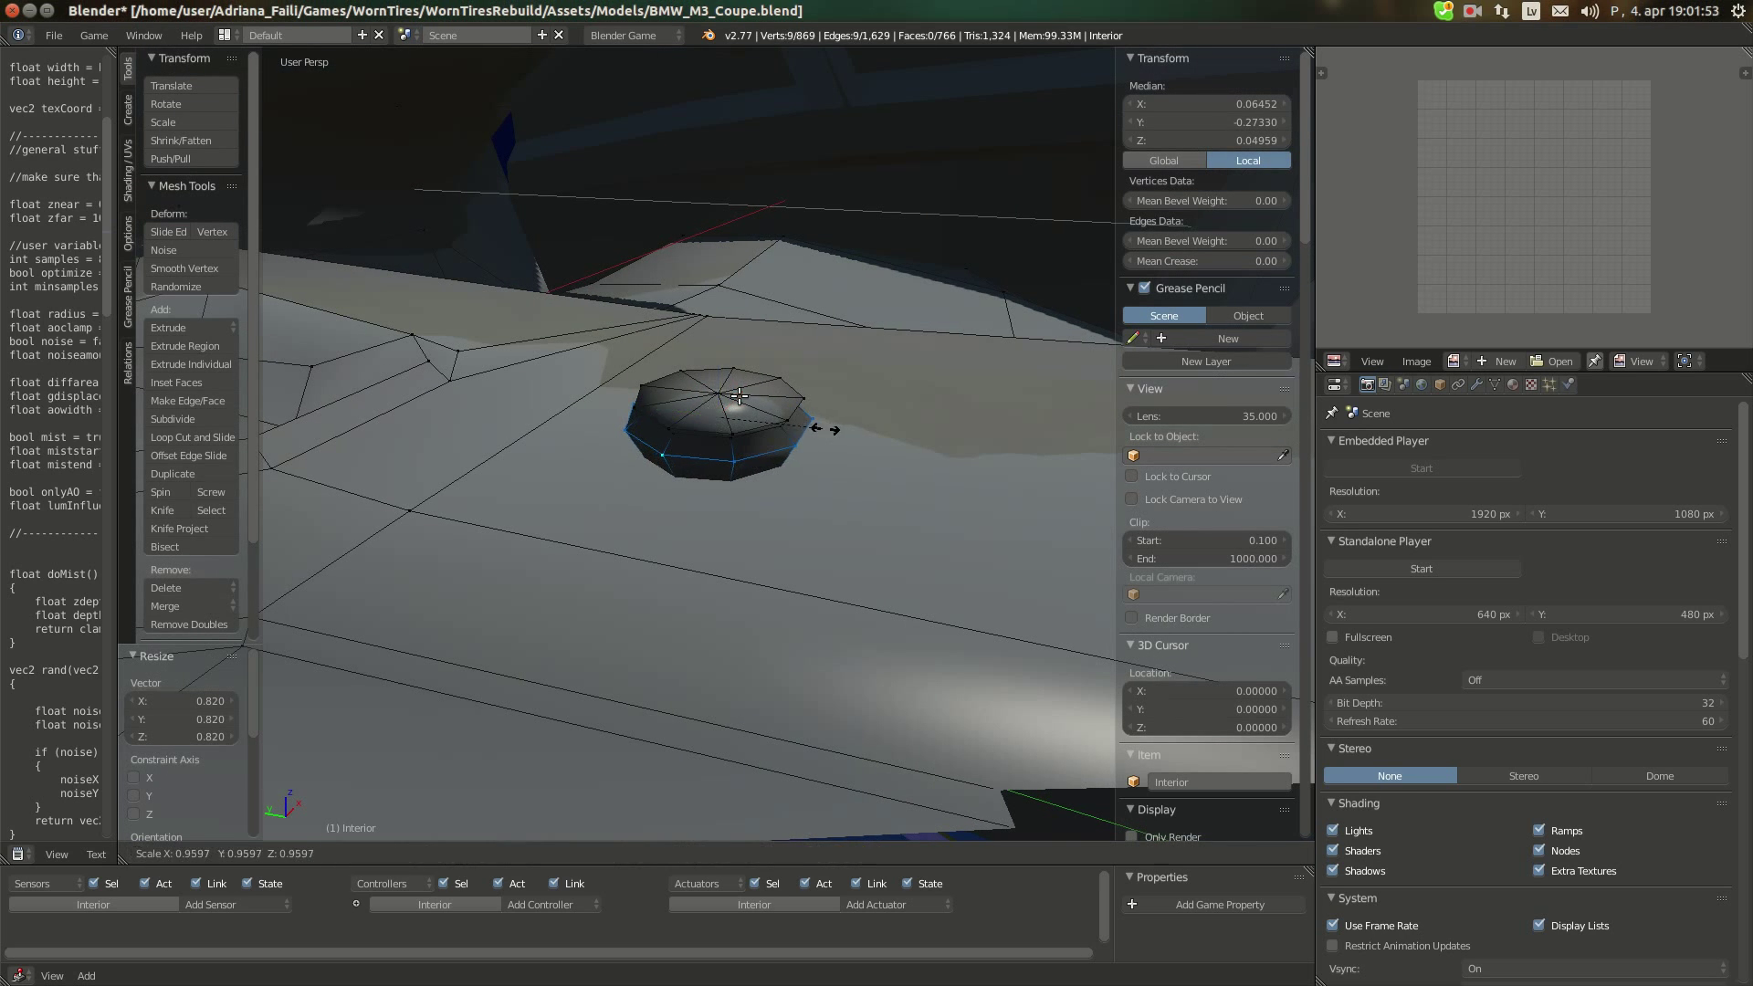
click(739, 395)
Lower the selected knob loop about 0.004 along Z, return to Object Mode, and compare the knob with the reference photo
key(g)
key(z)
right_click(717, 377)
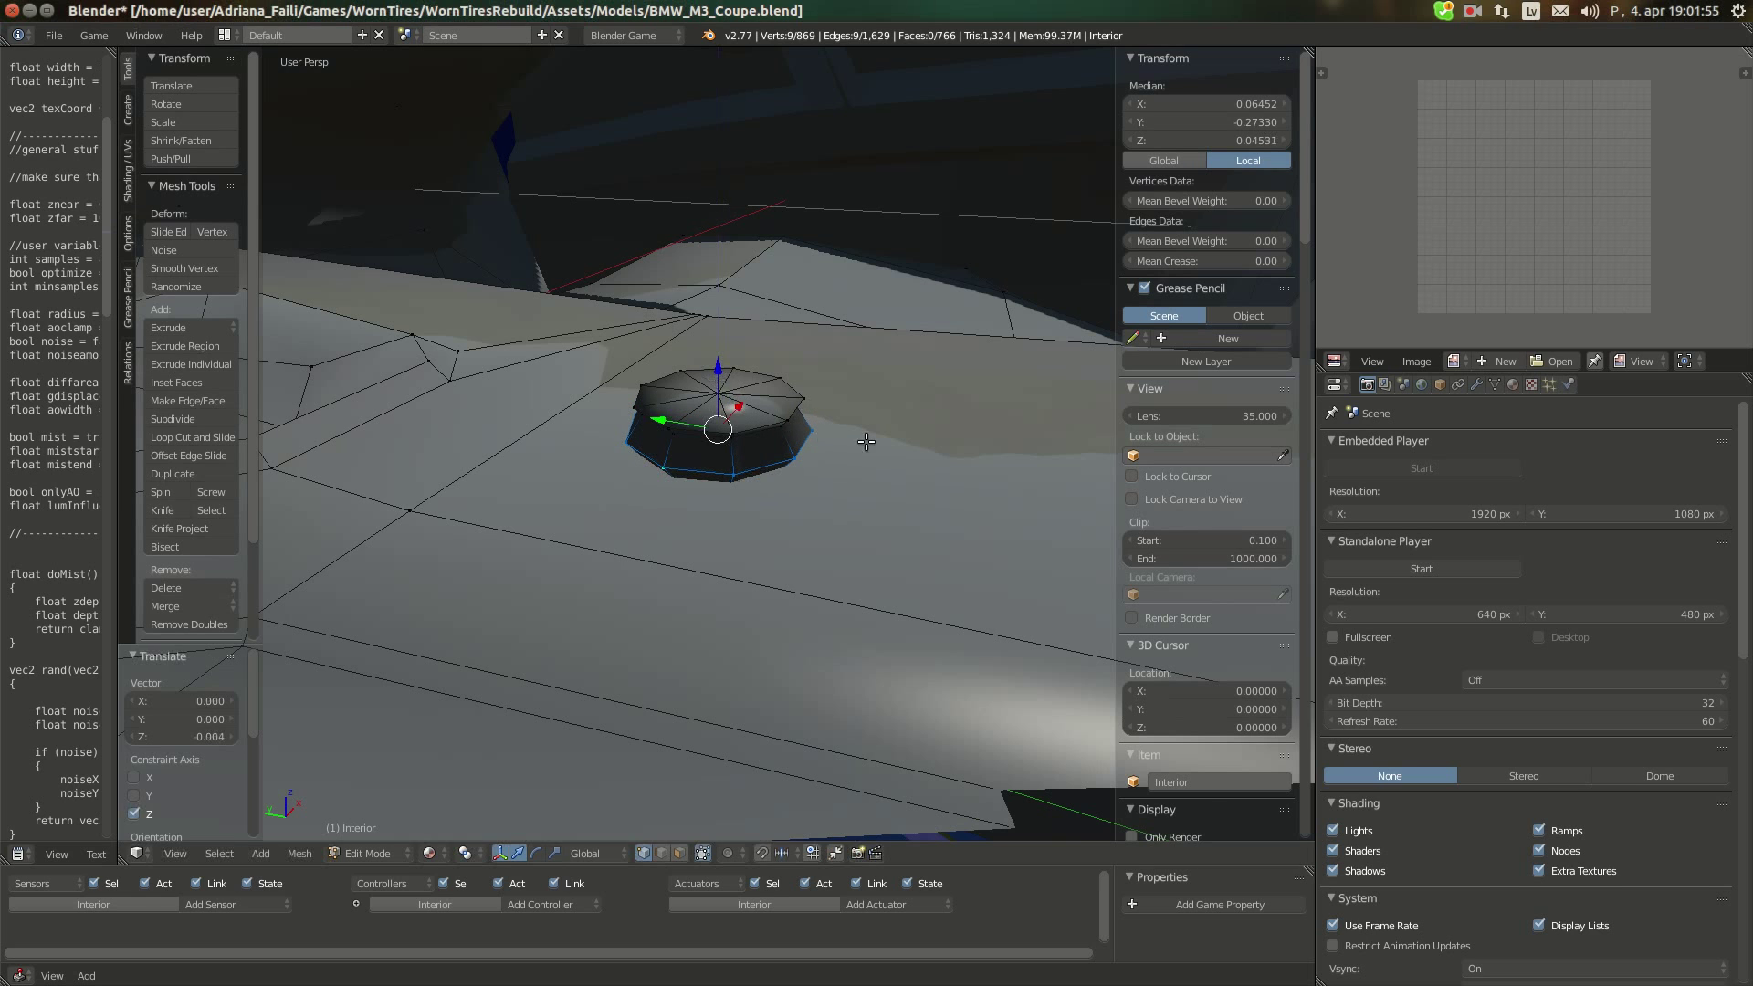
middle_drag(717, 377, 751, 484)
key(a)
key(Tab)
click(28, 137)
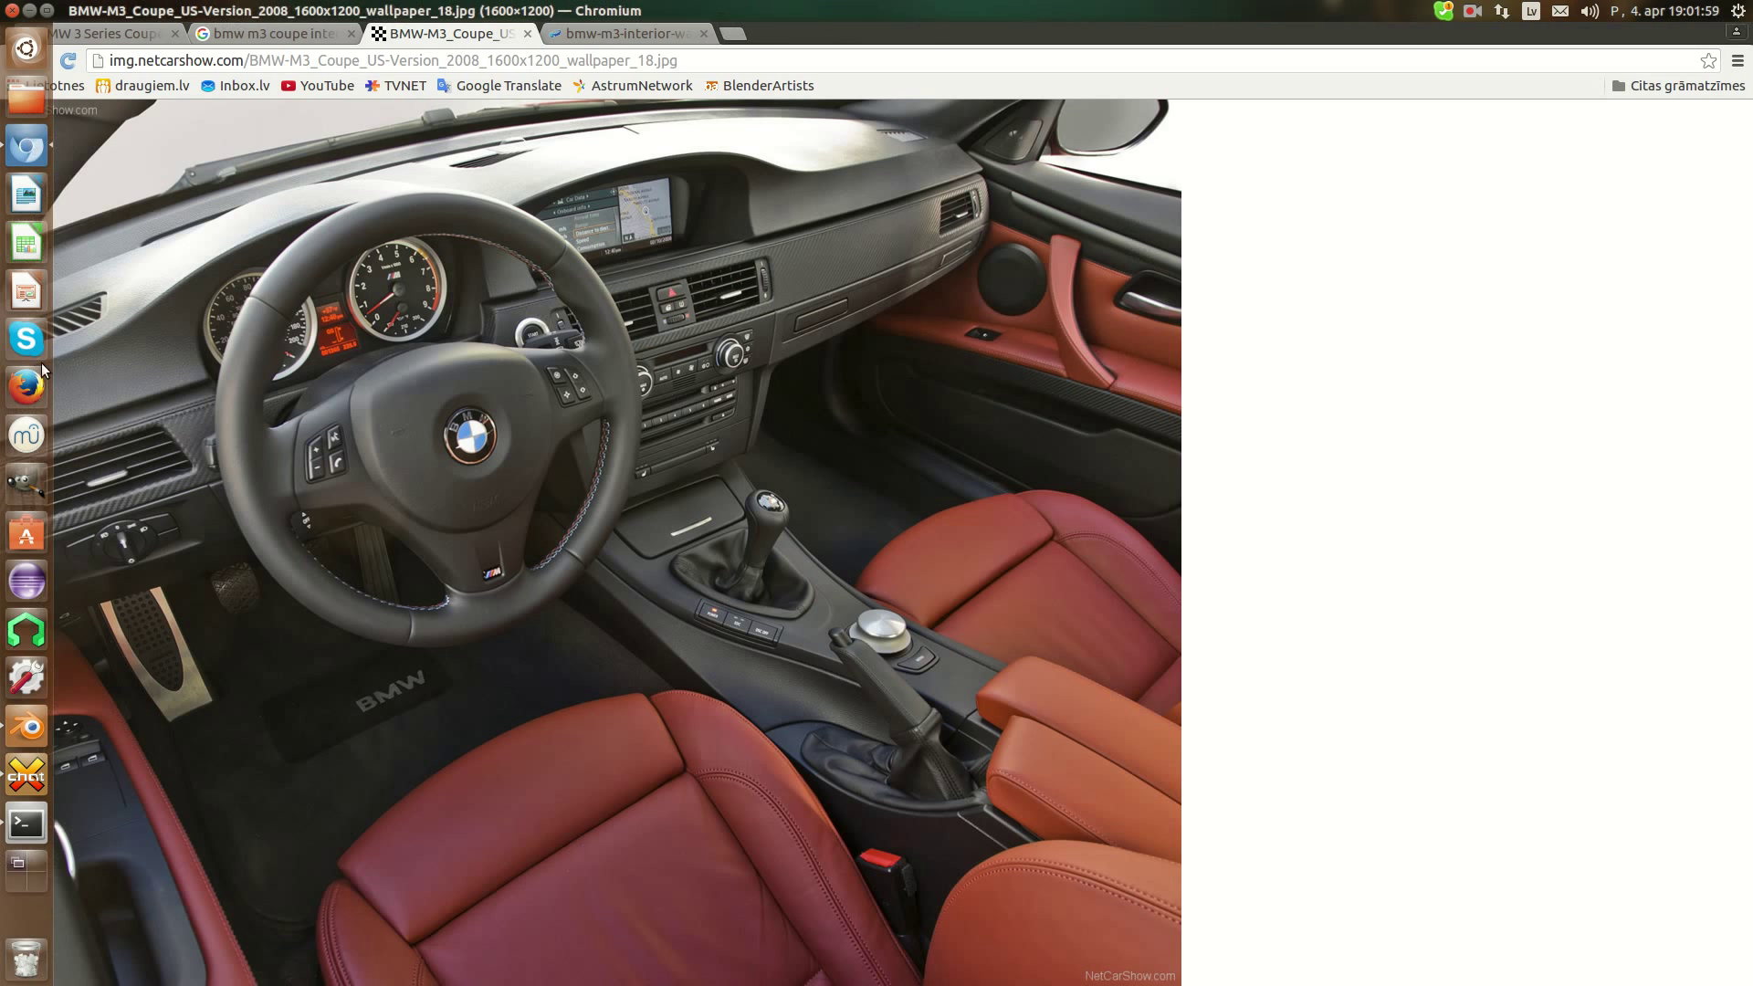
click(10, 734)
middle_drag(618, 434, 4, 235)
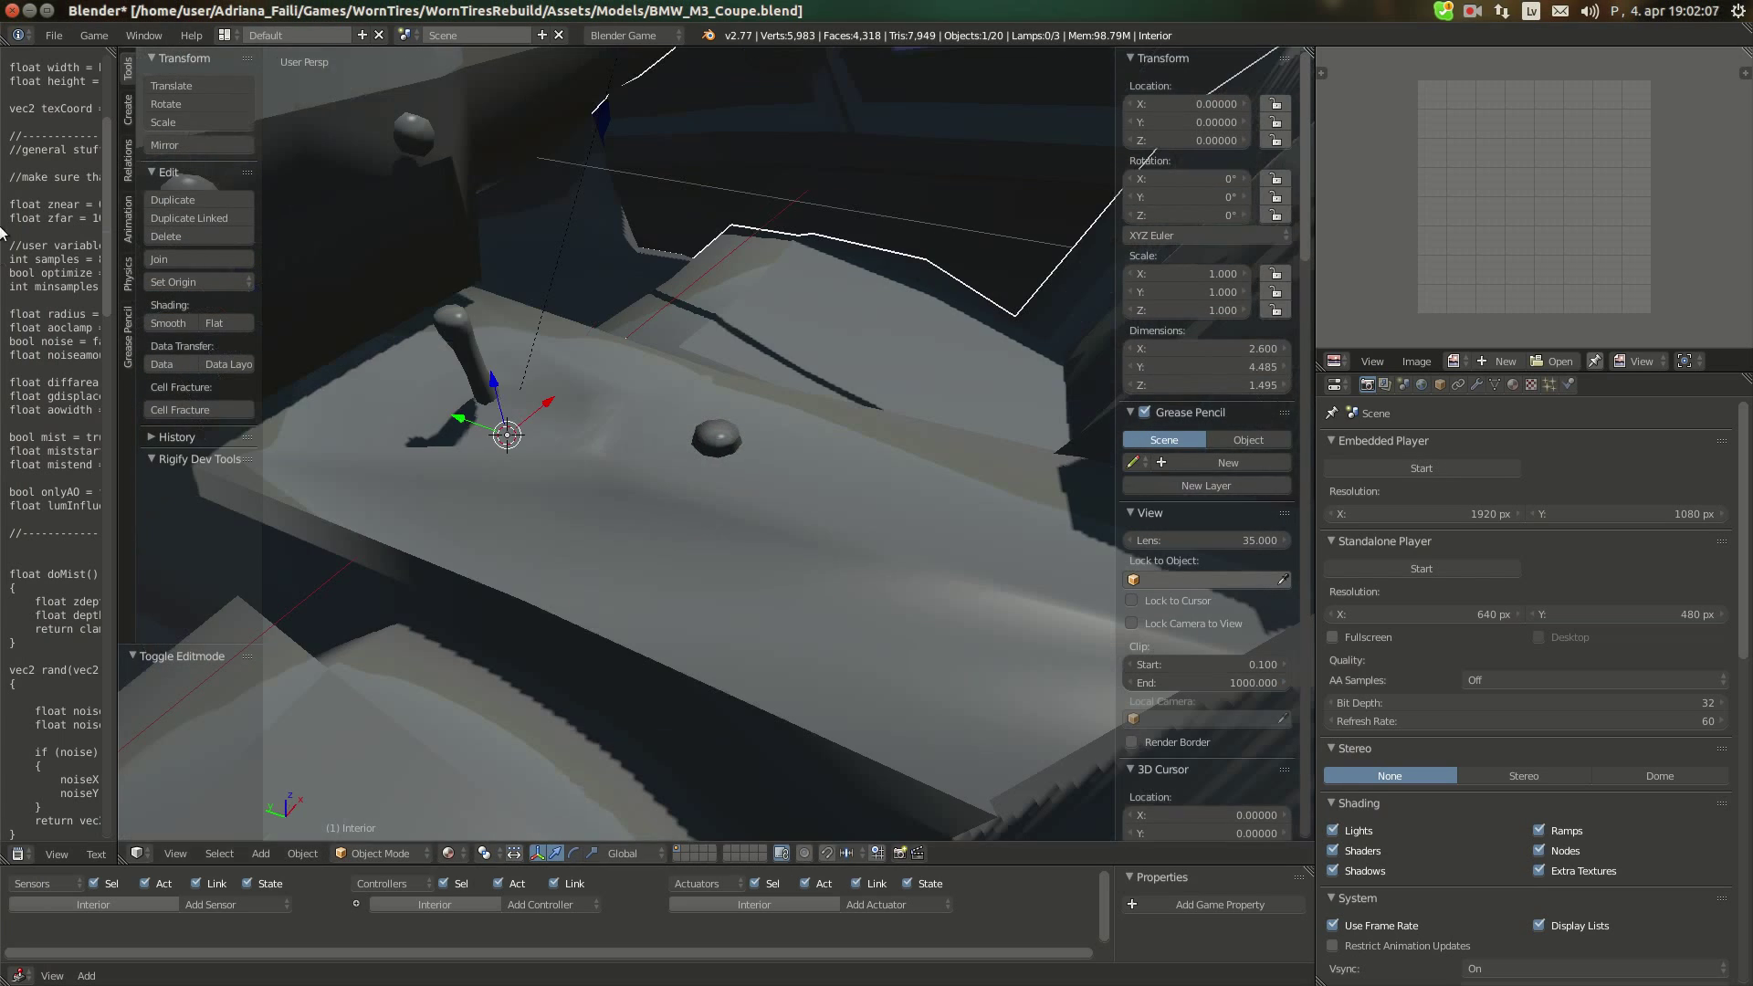
Switch to Chromium, view the bmw-m3-interior-wallpaper-6.jpg reference photo, and close its page
click(11, 148)
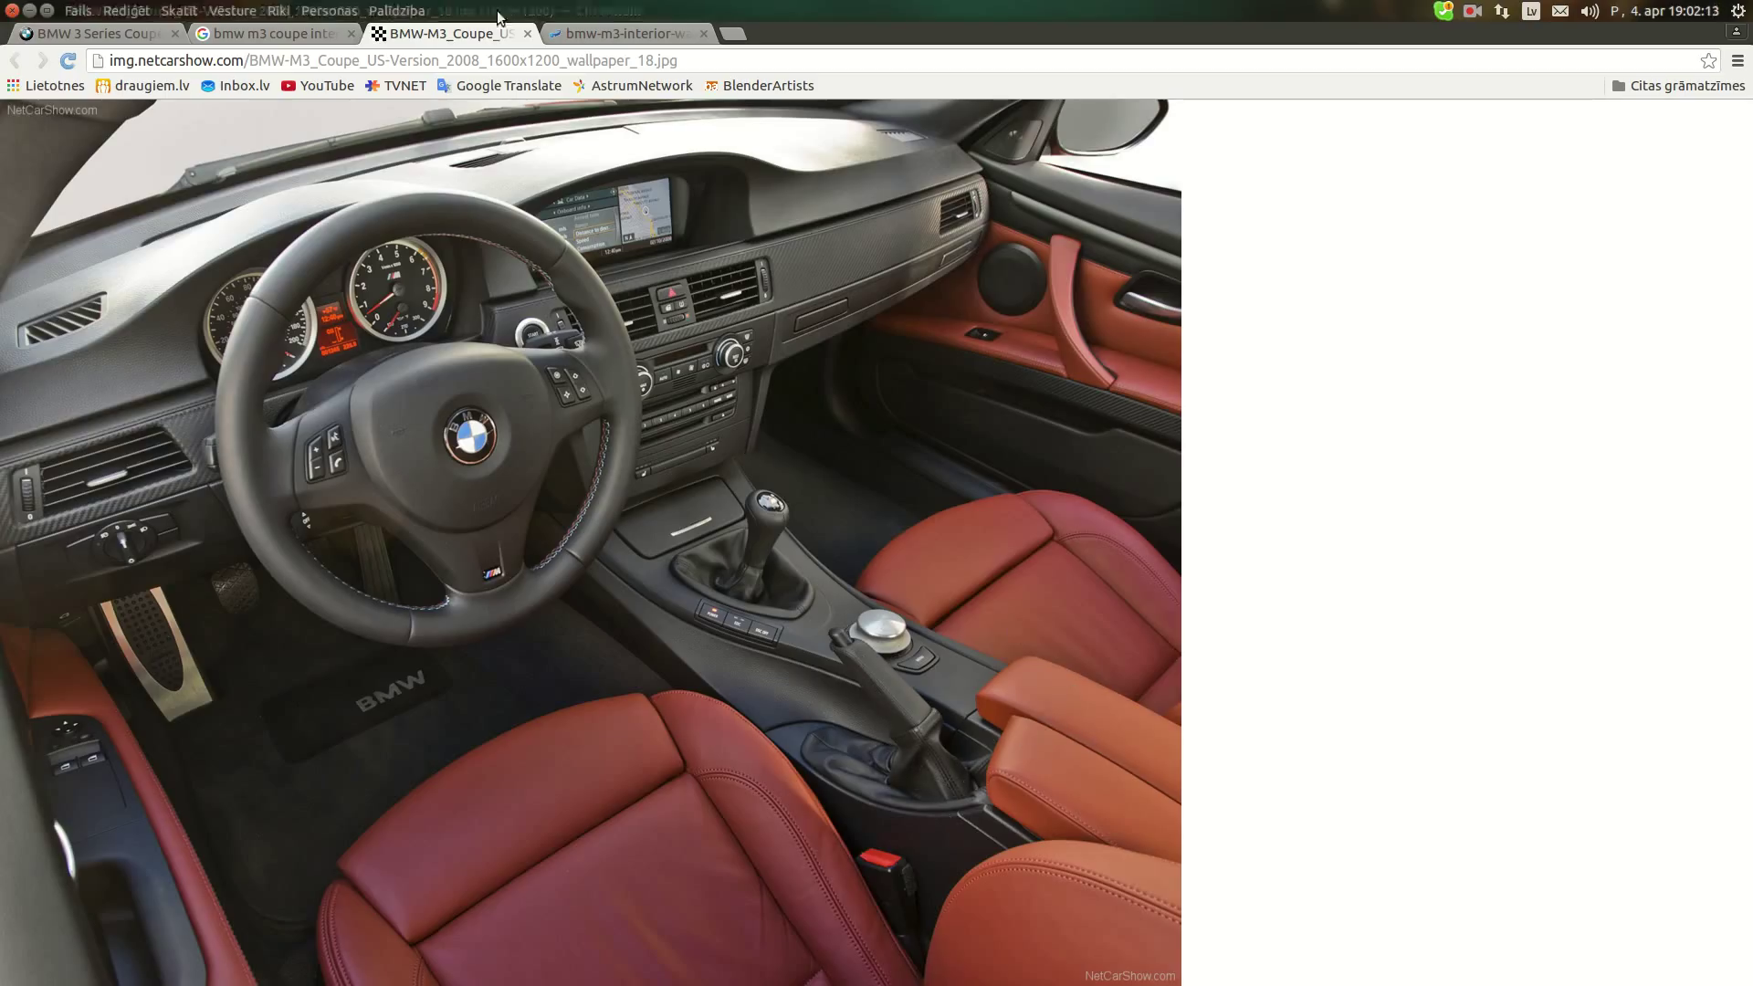
click(636, 38)
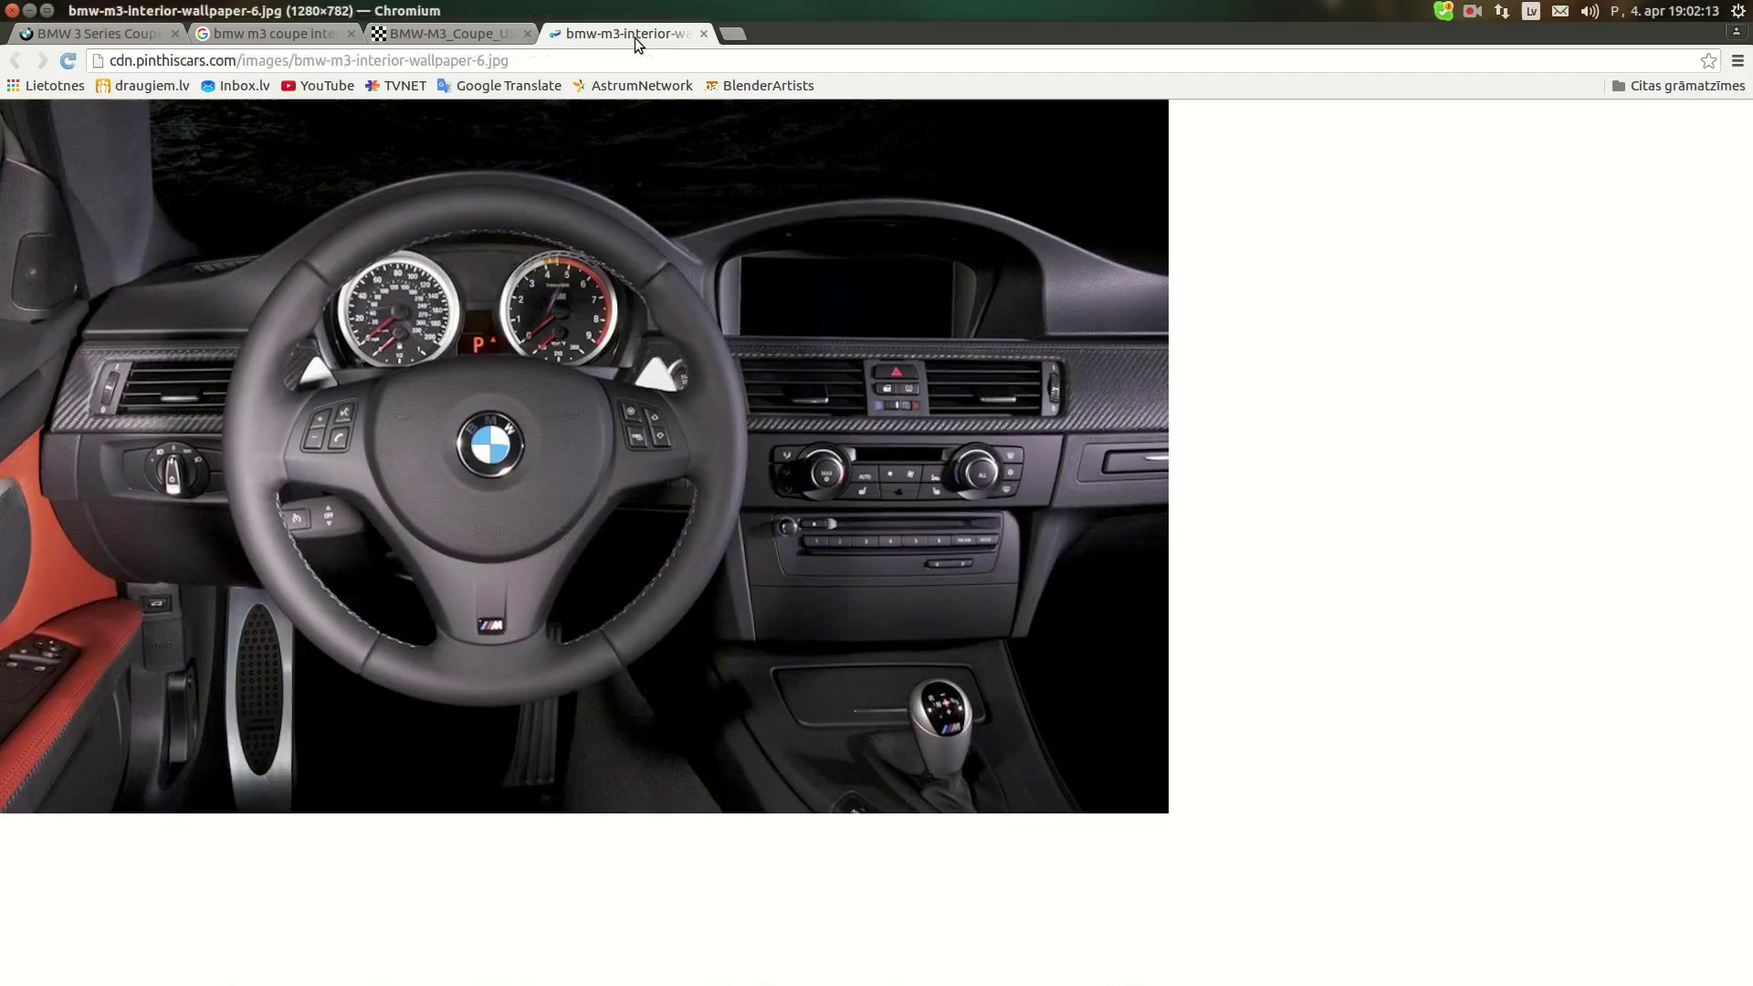
click(704, 34)
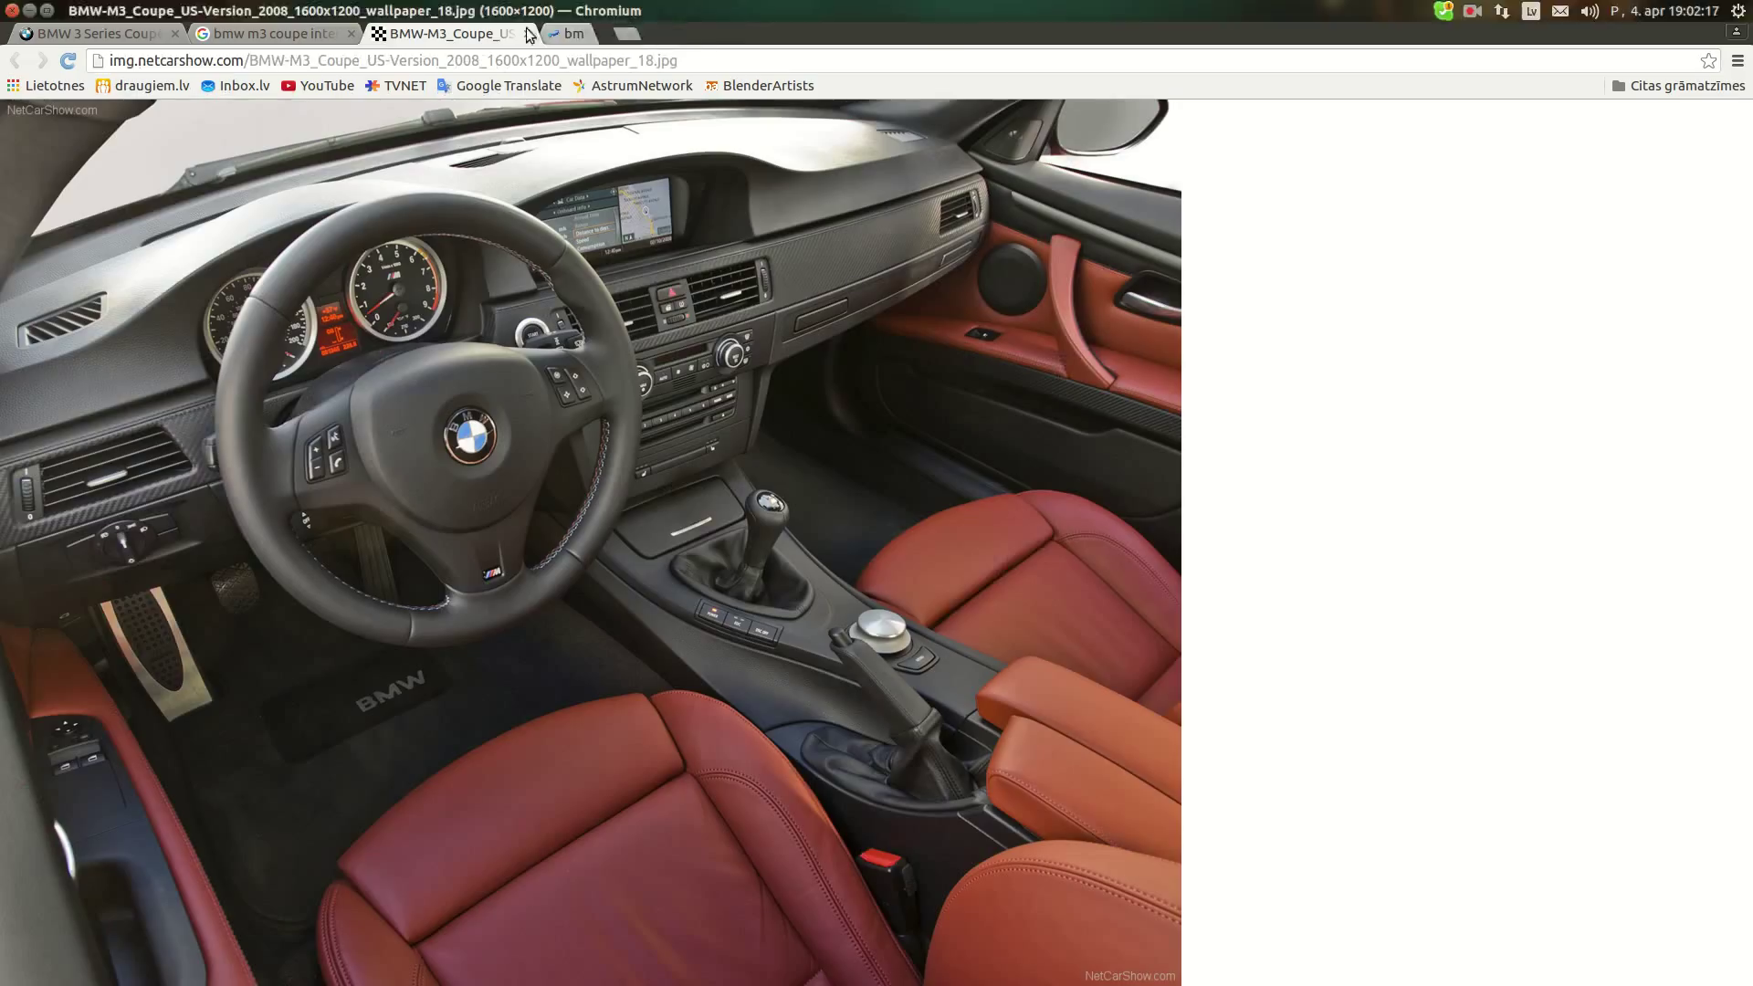
Rotate the BMW 3 Series 360° interior view, close that page, and show the netcarshow interior photo with the red seats
click(310, 36)
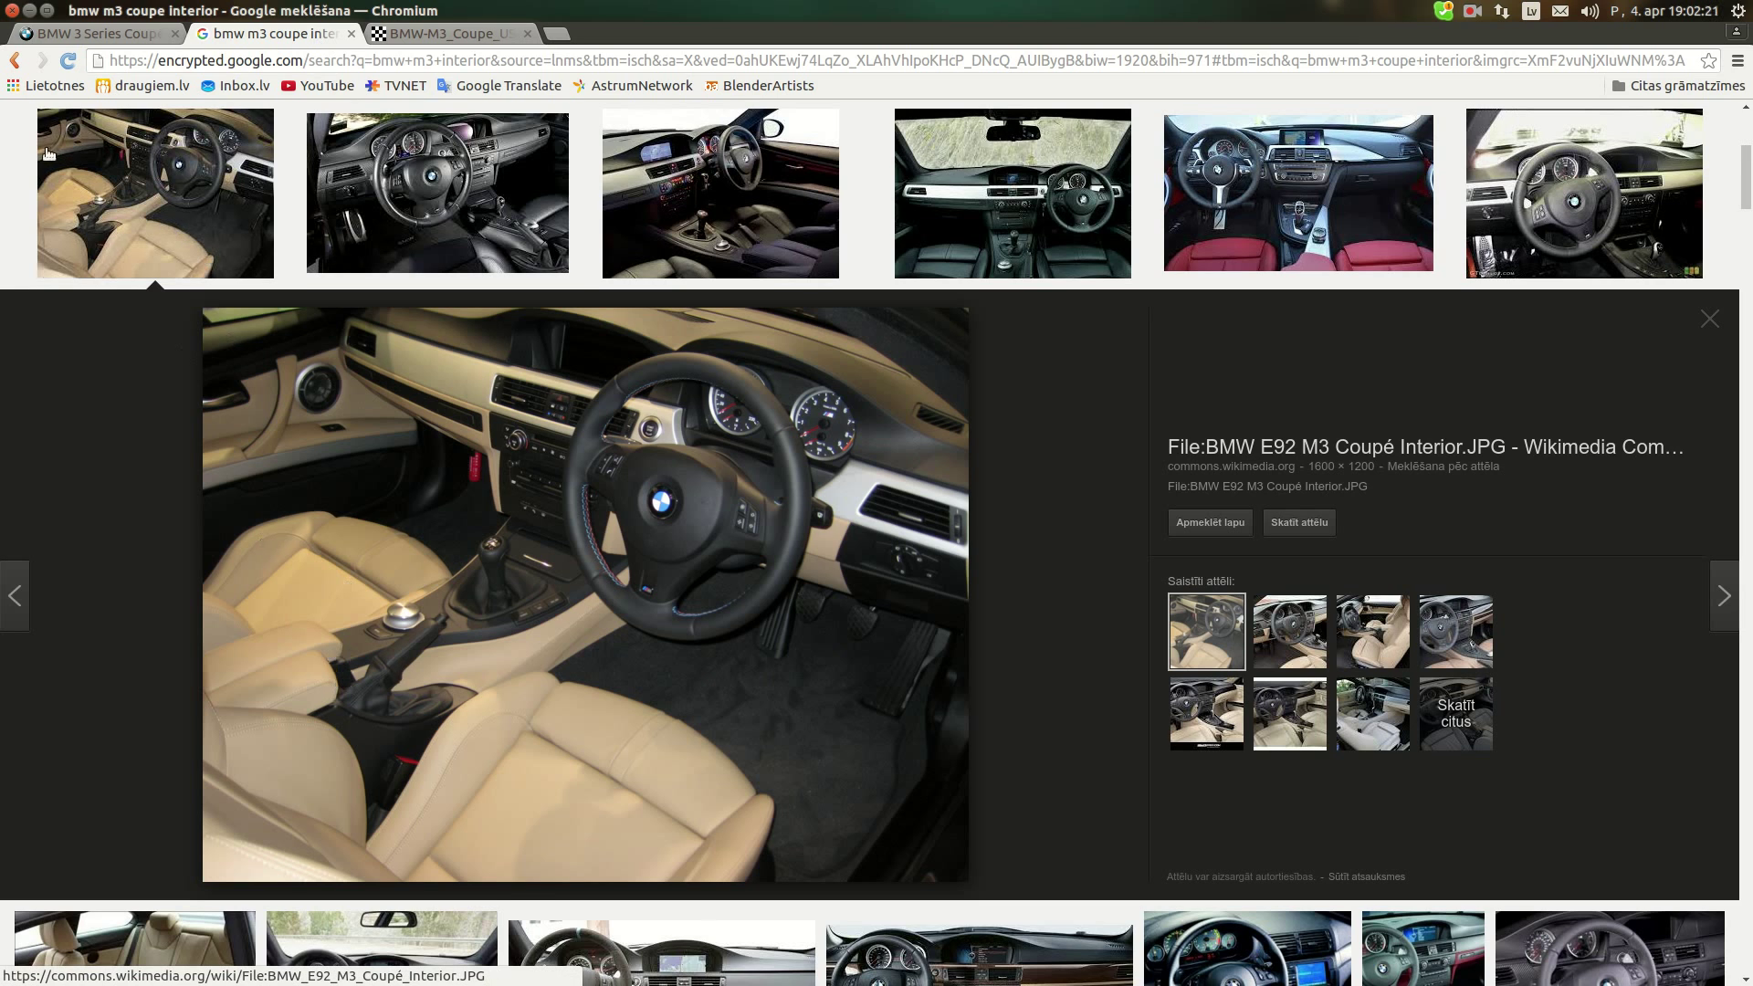
click(96, 33)
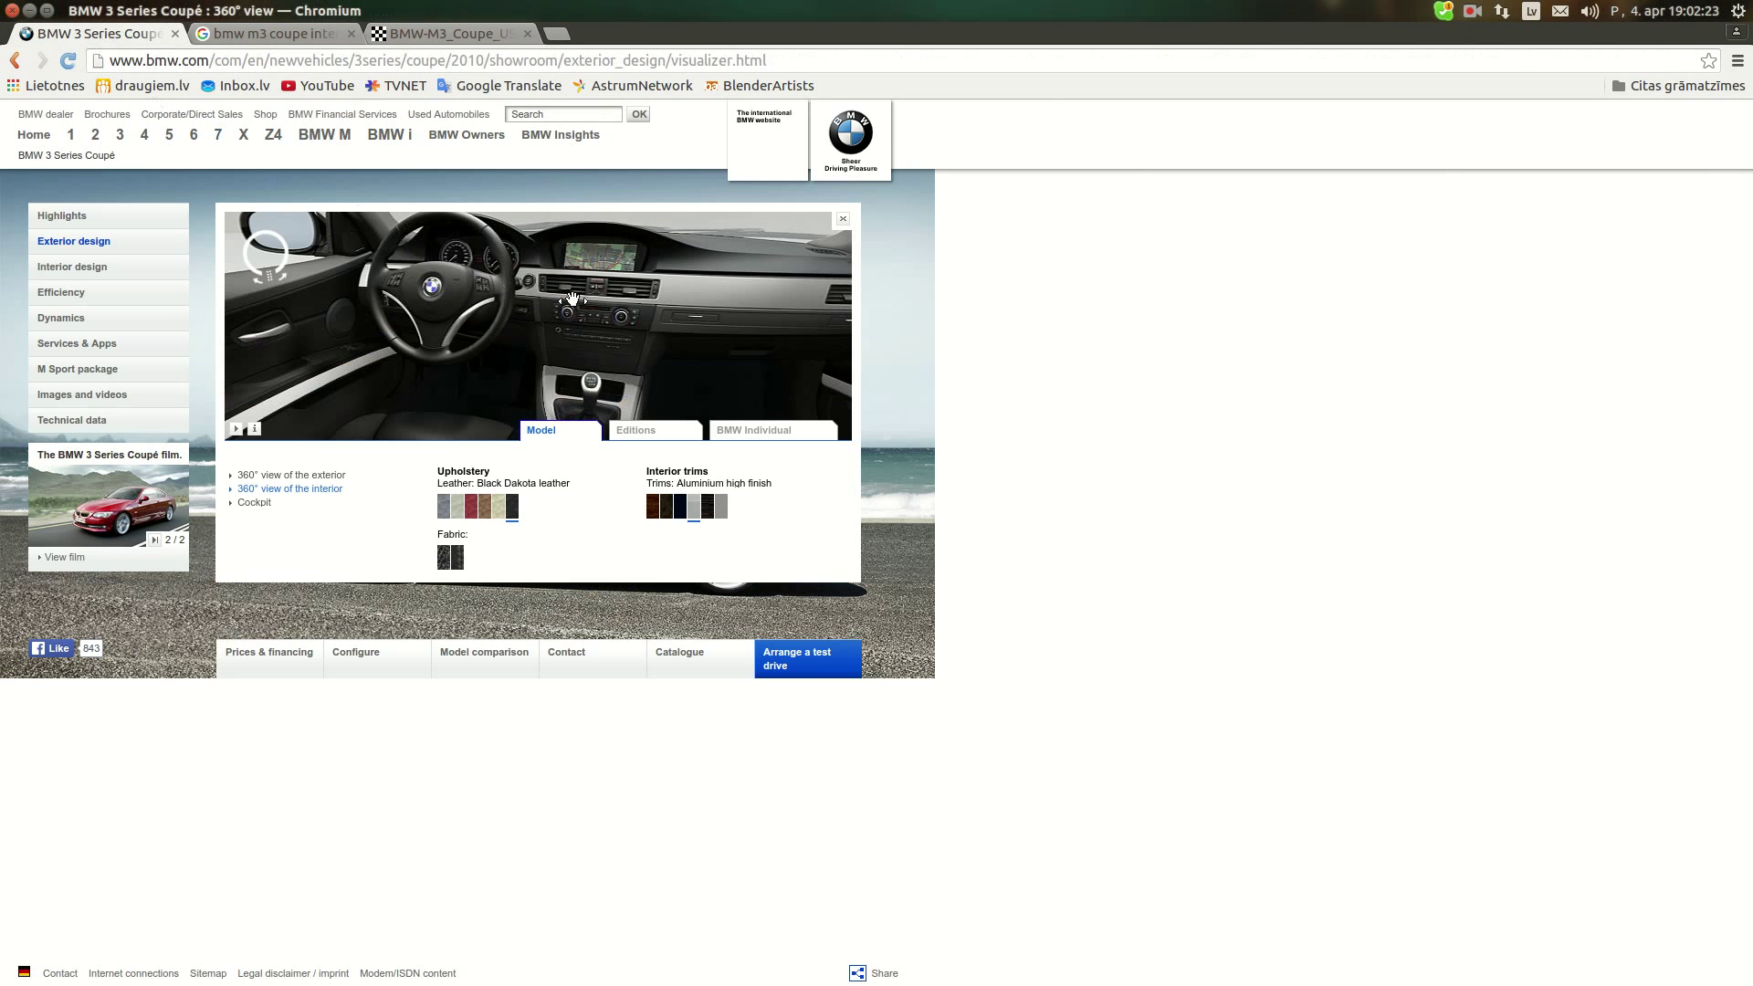
drag(633, 322, 557, 292)
click(174, 34)
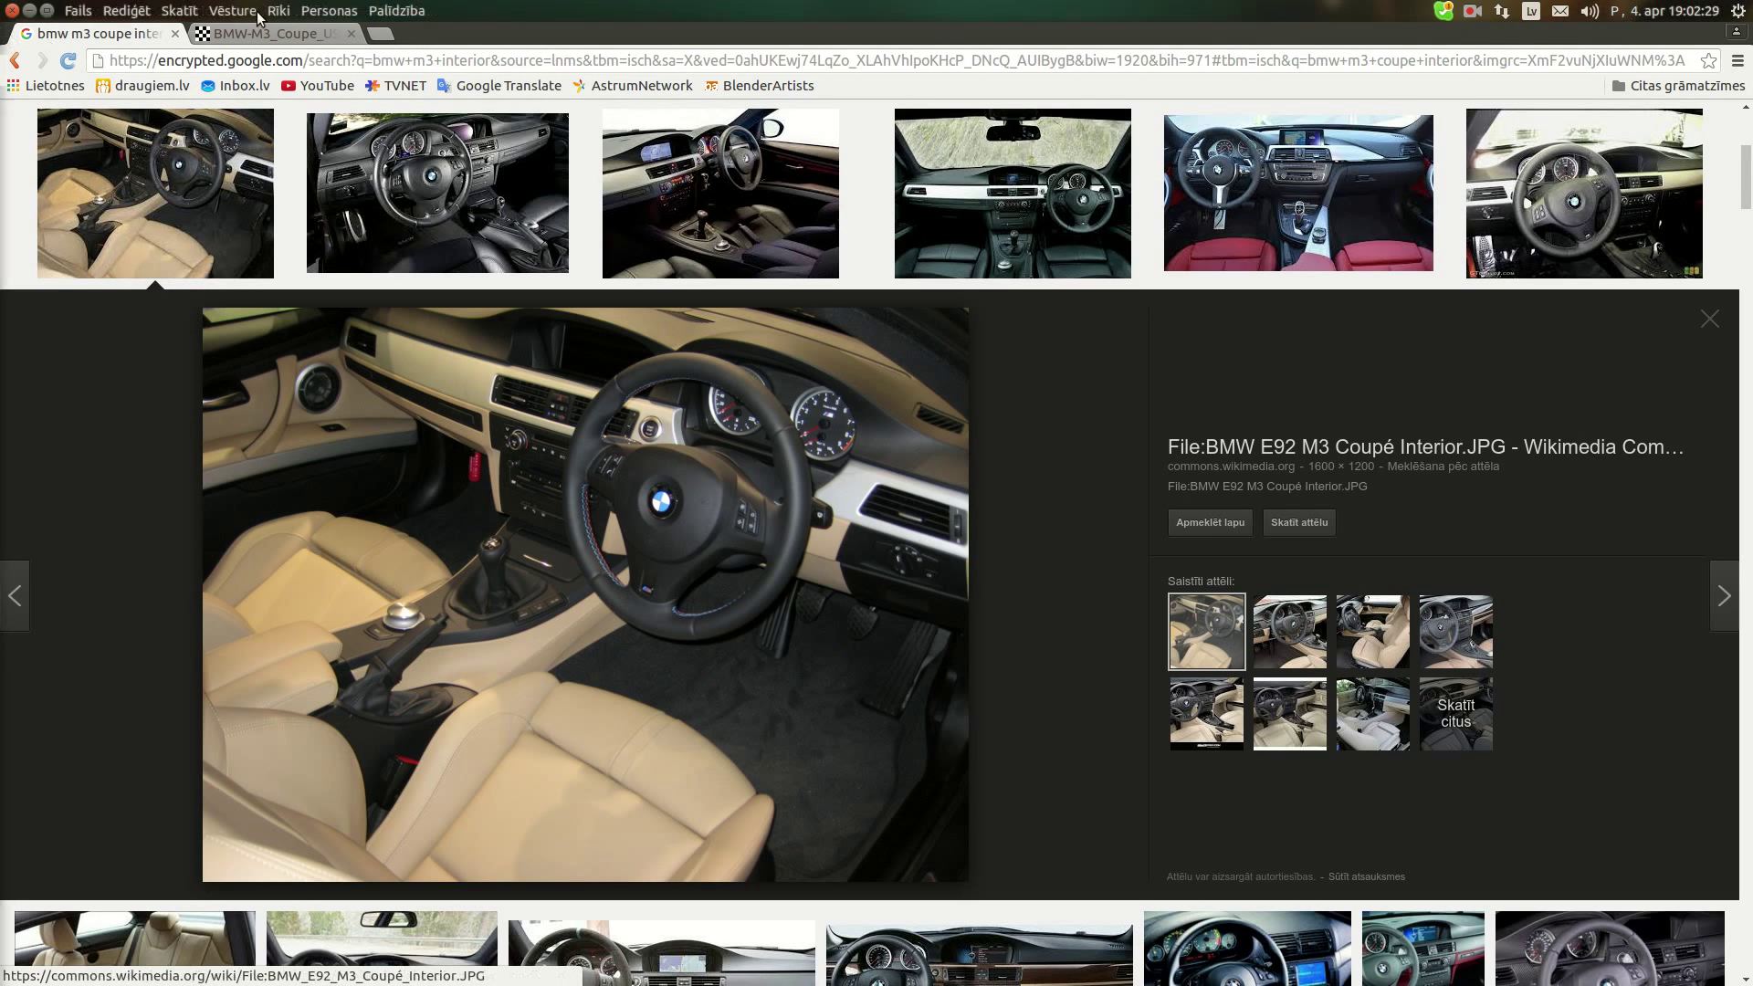
click(281, 35)
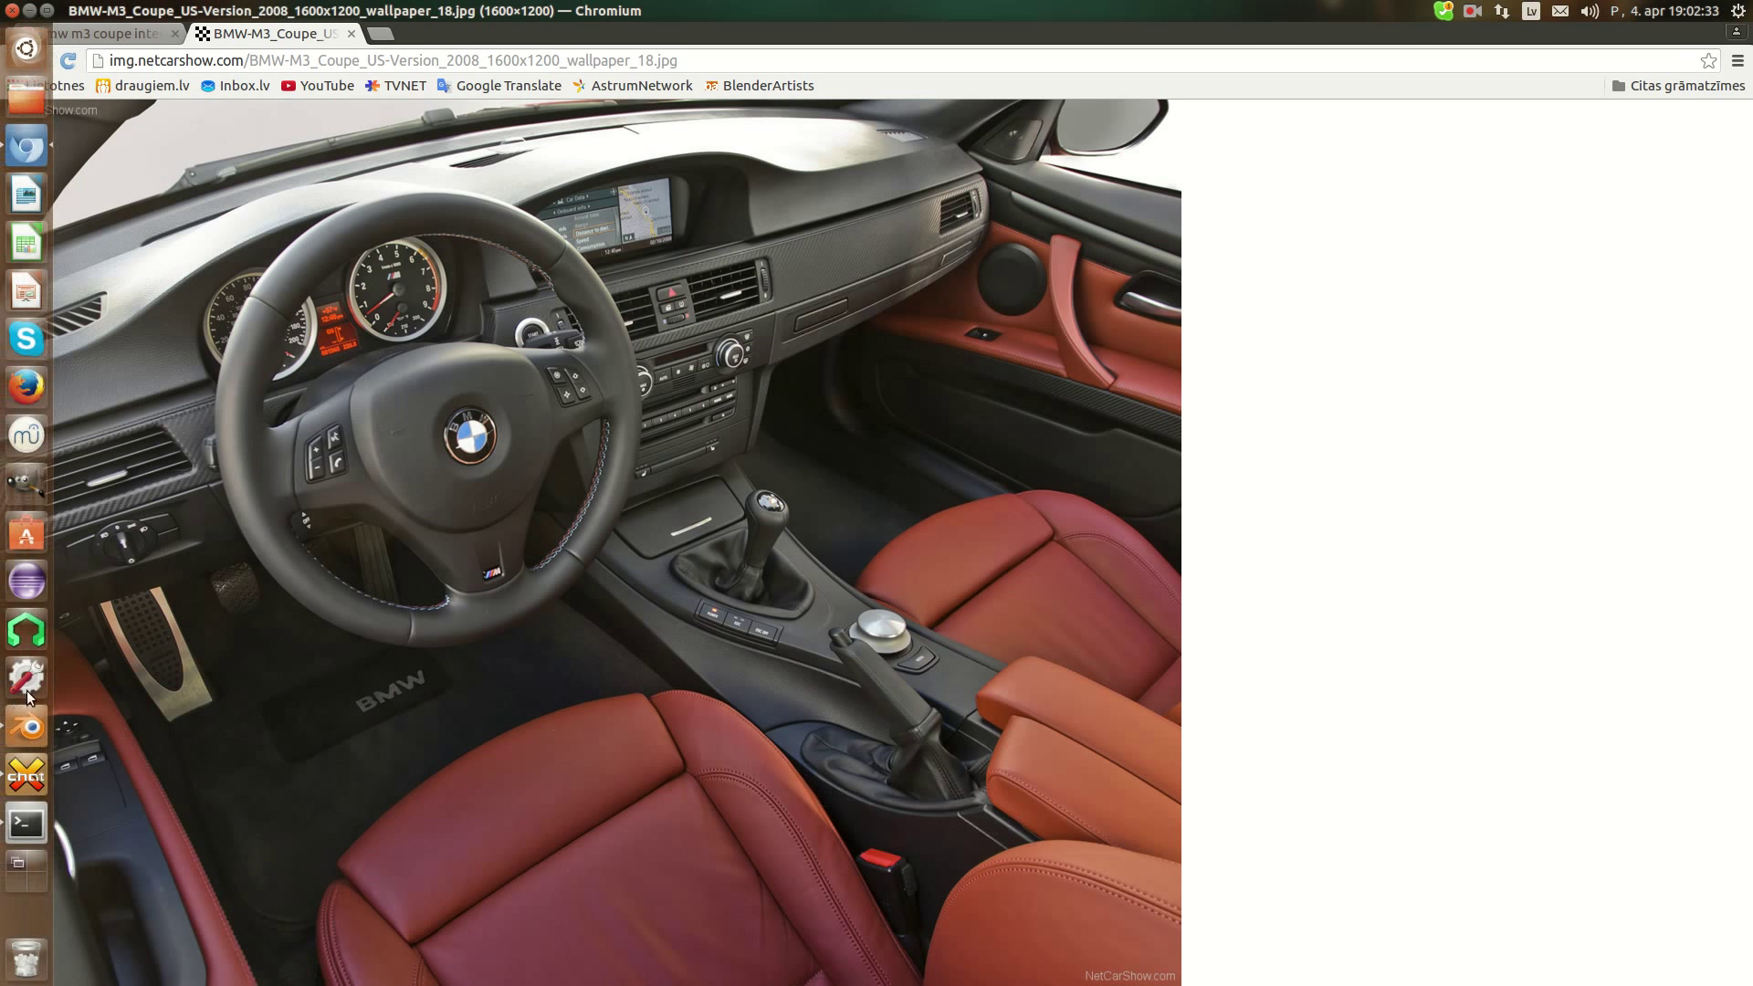
Back in Blender, select the two side faces of the center console beside the knob, remove doubles, and check the surface in Object Mode
click(25, 720)
middle_drag(931, 589, 709, 572)
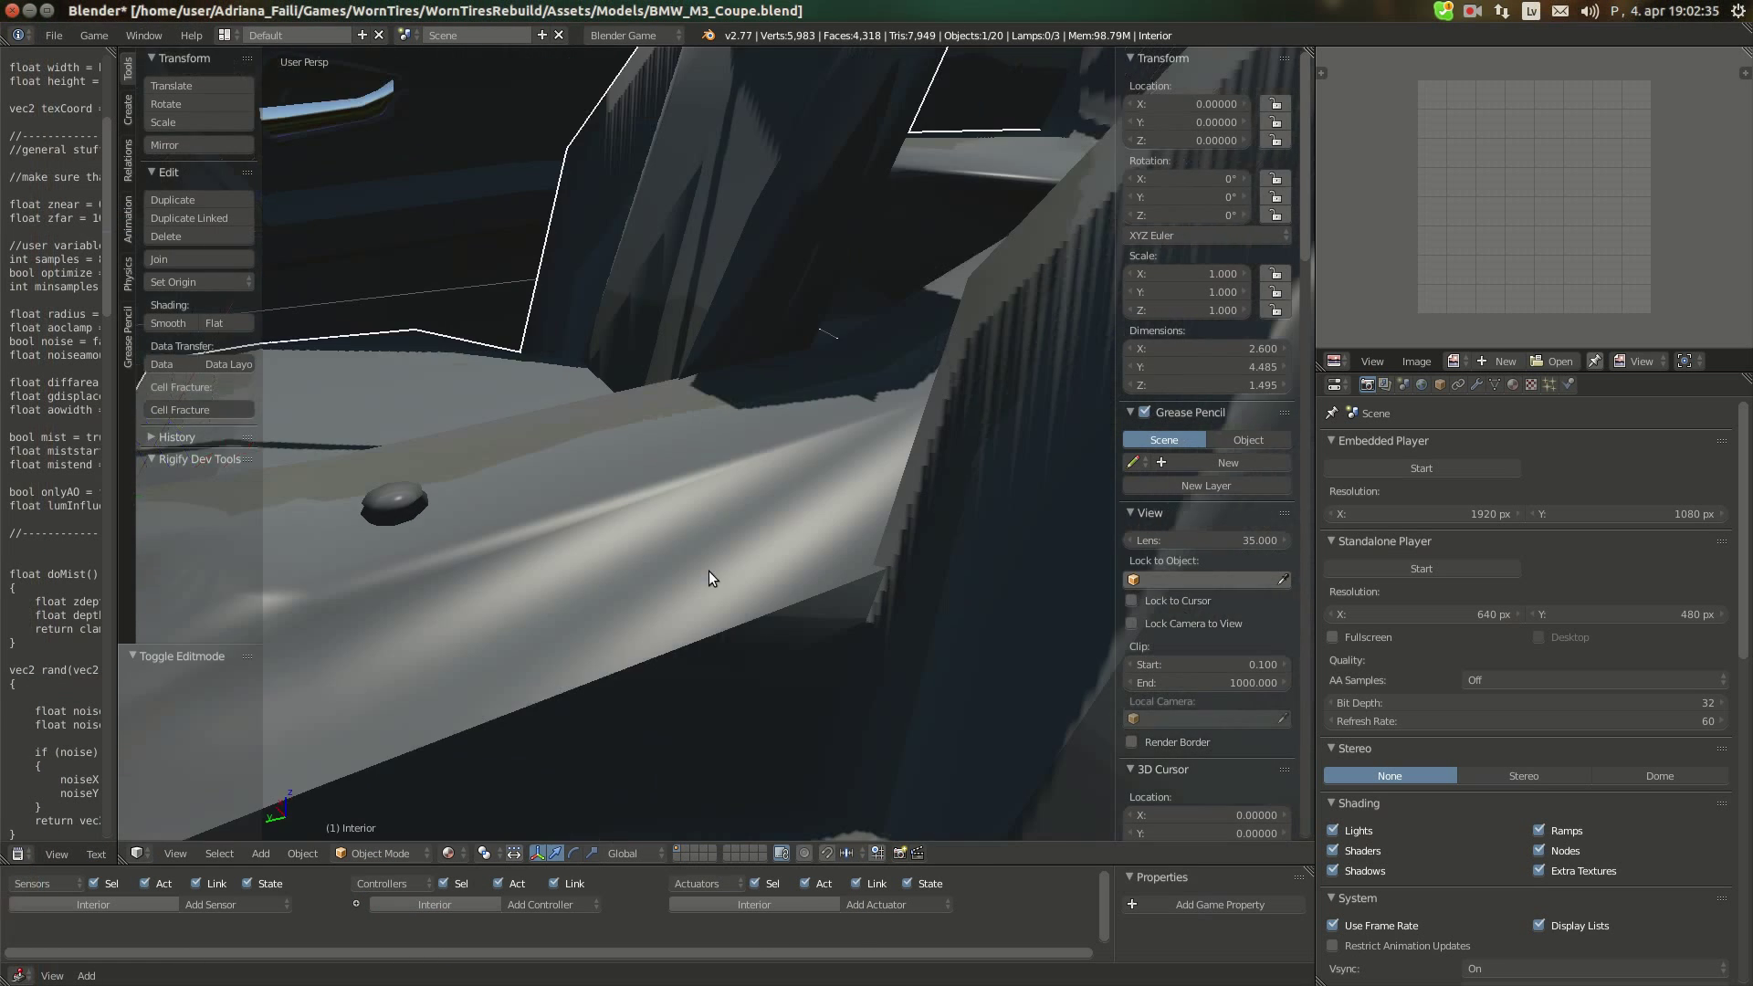
key(Tab)
middle_drag(752, 634, 759, 587)
scroll(824, 619, down, 1)
key(a)
right_click(762, 590)
shift+right_click(790, 618)
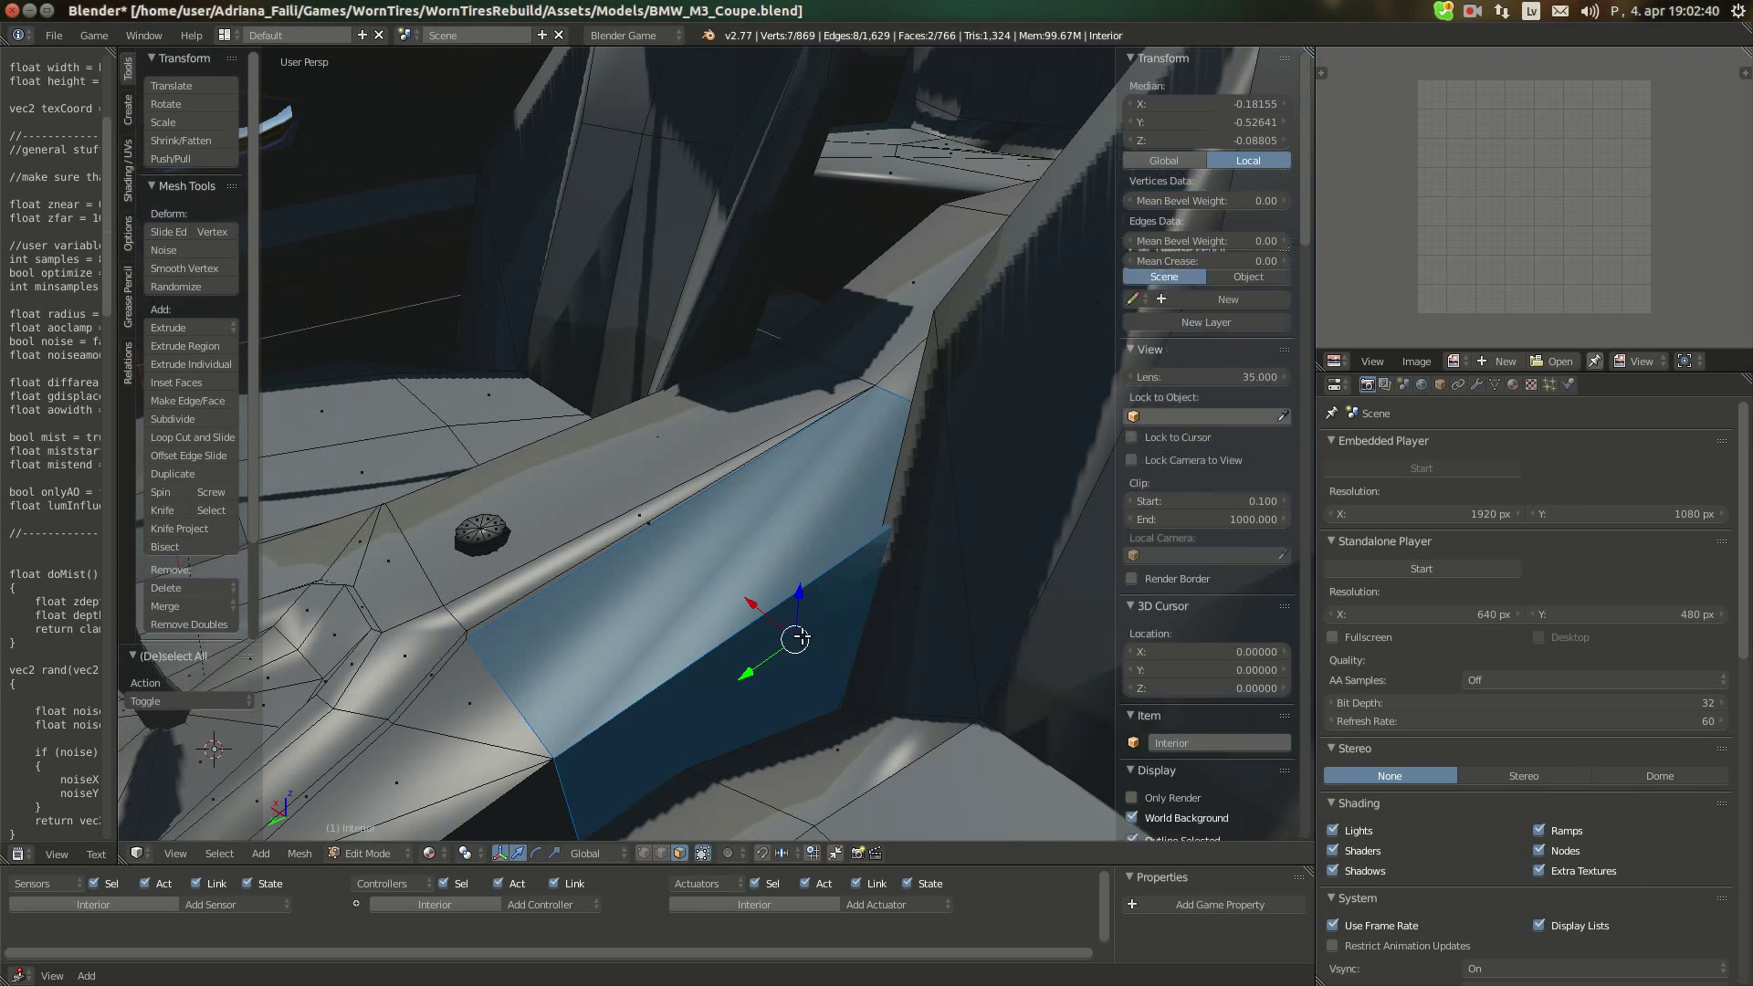
click(218, 623)
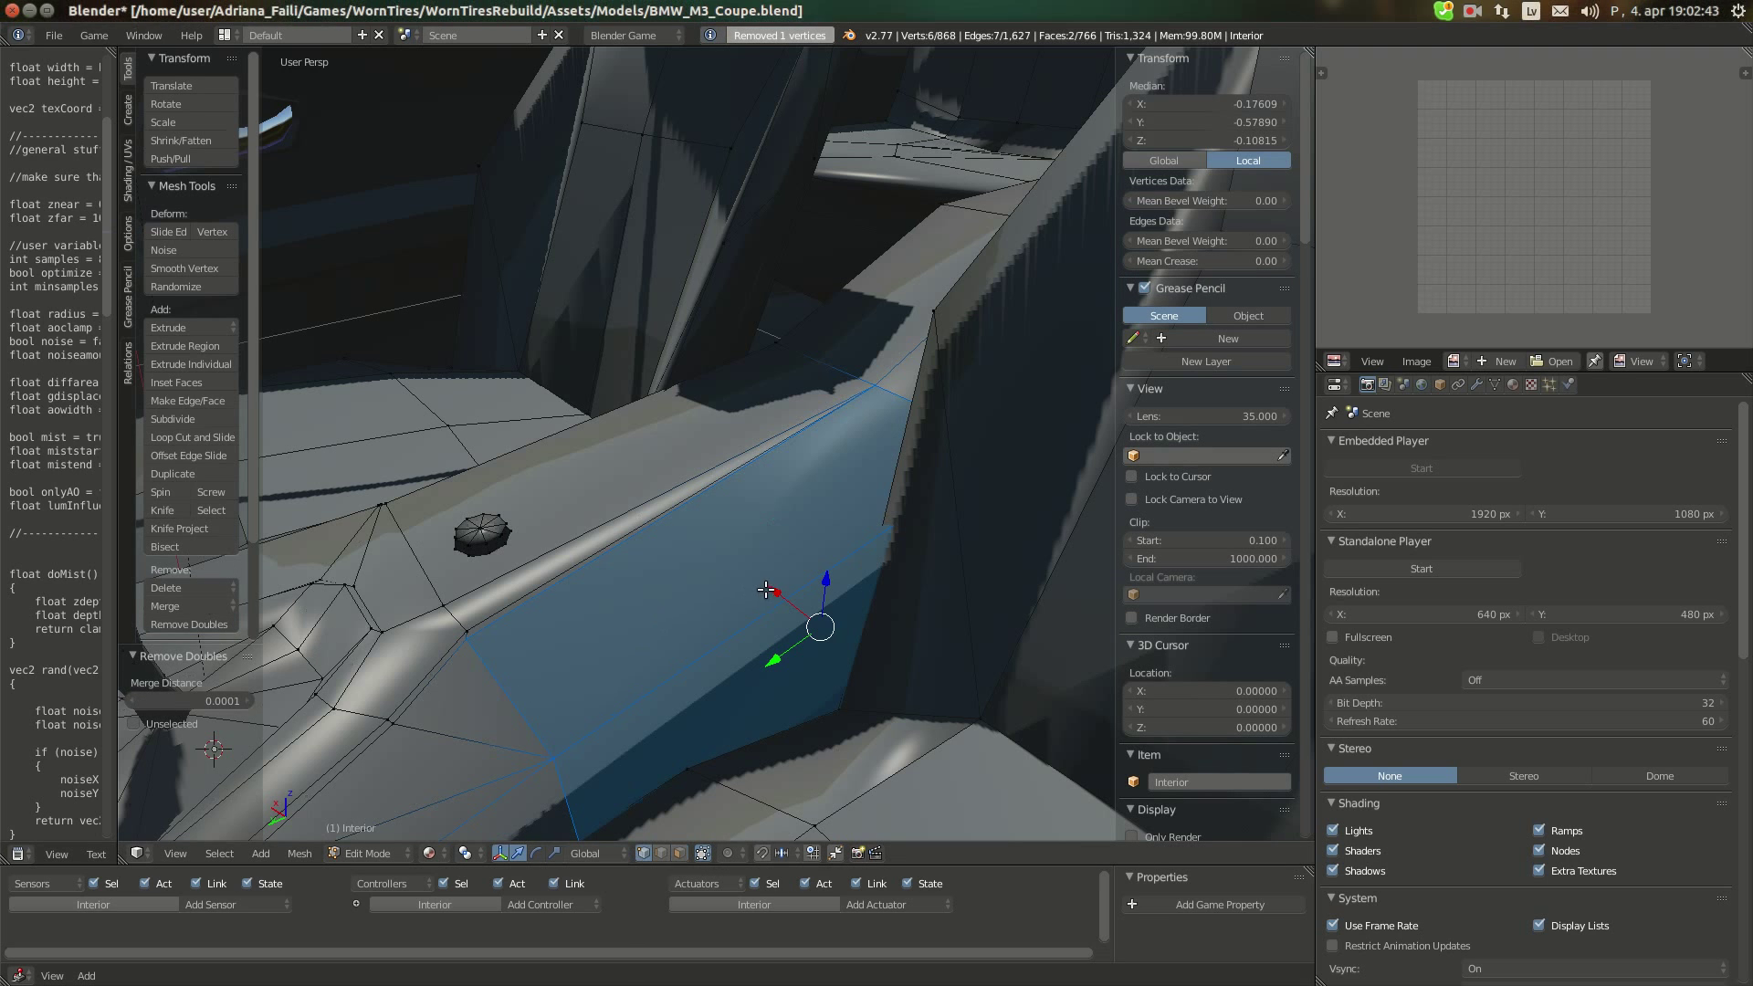
middle_drag(893, 599, 795, 721)
key(Tab)
key(Tab)
Try to knife-cut from the console's side face down to the hidden lower vertex beneath the seat
key(a)
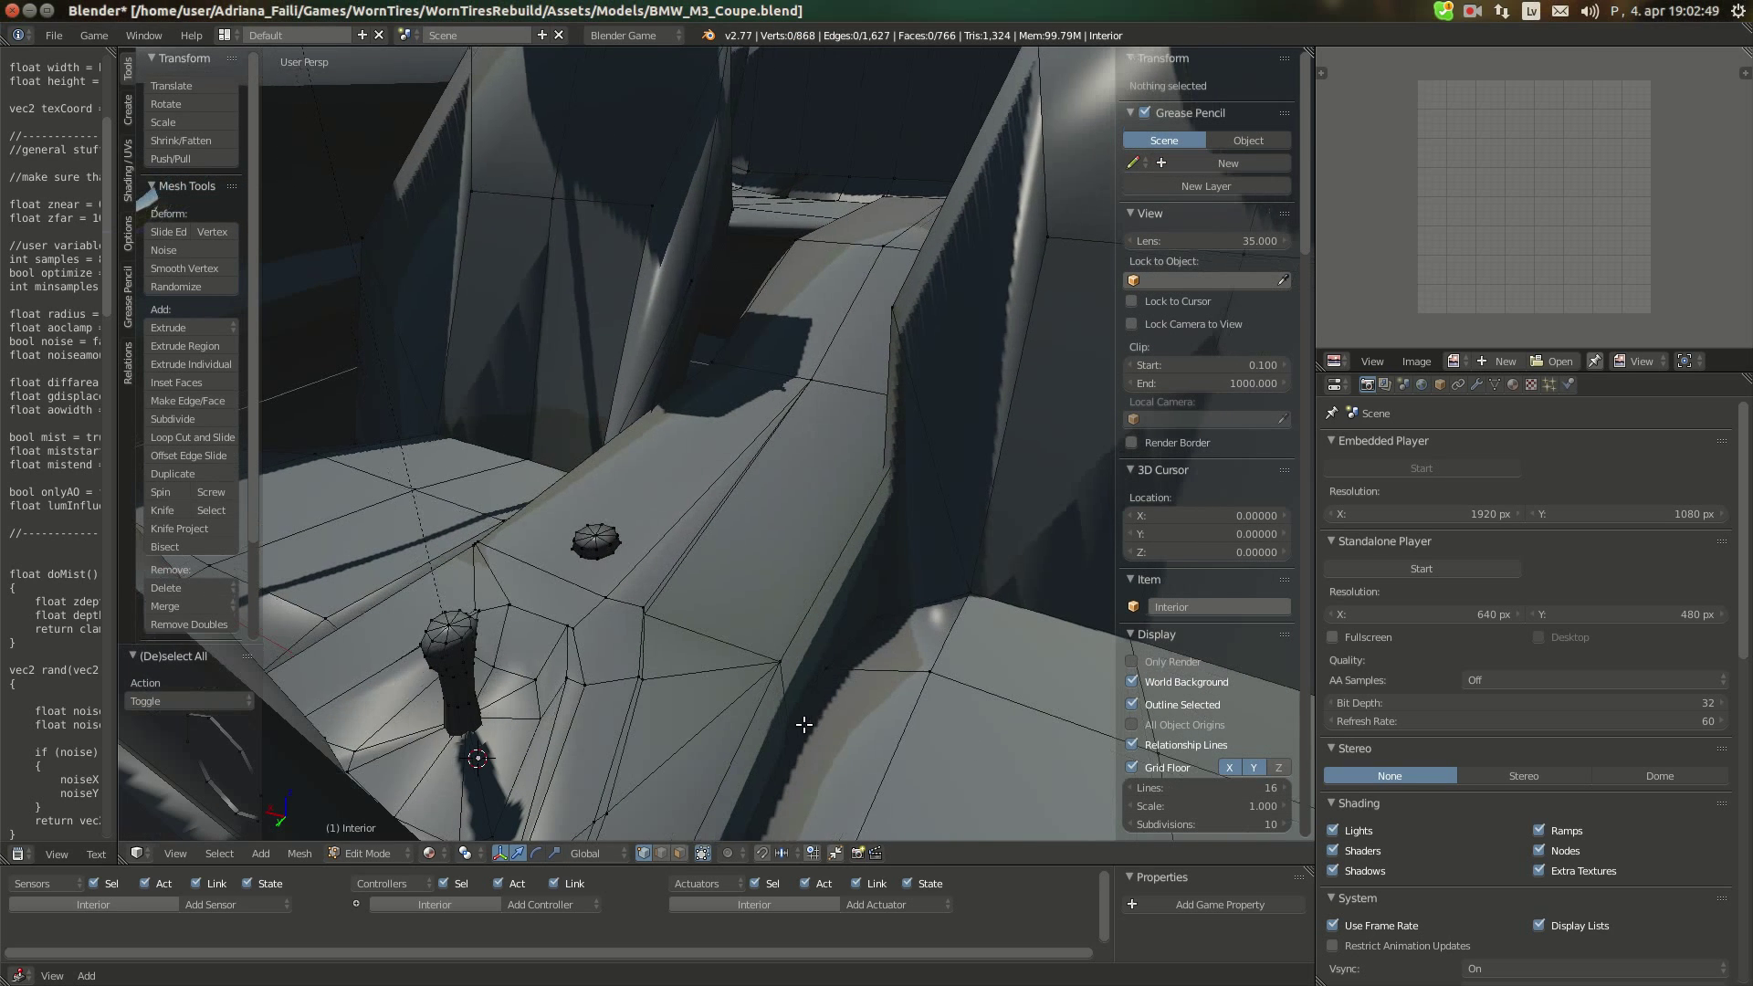
key(k)
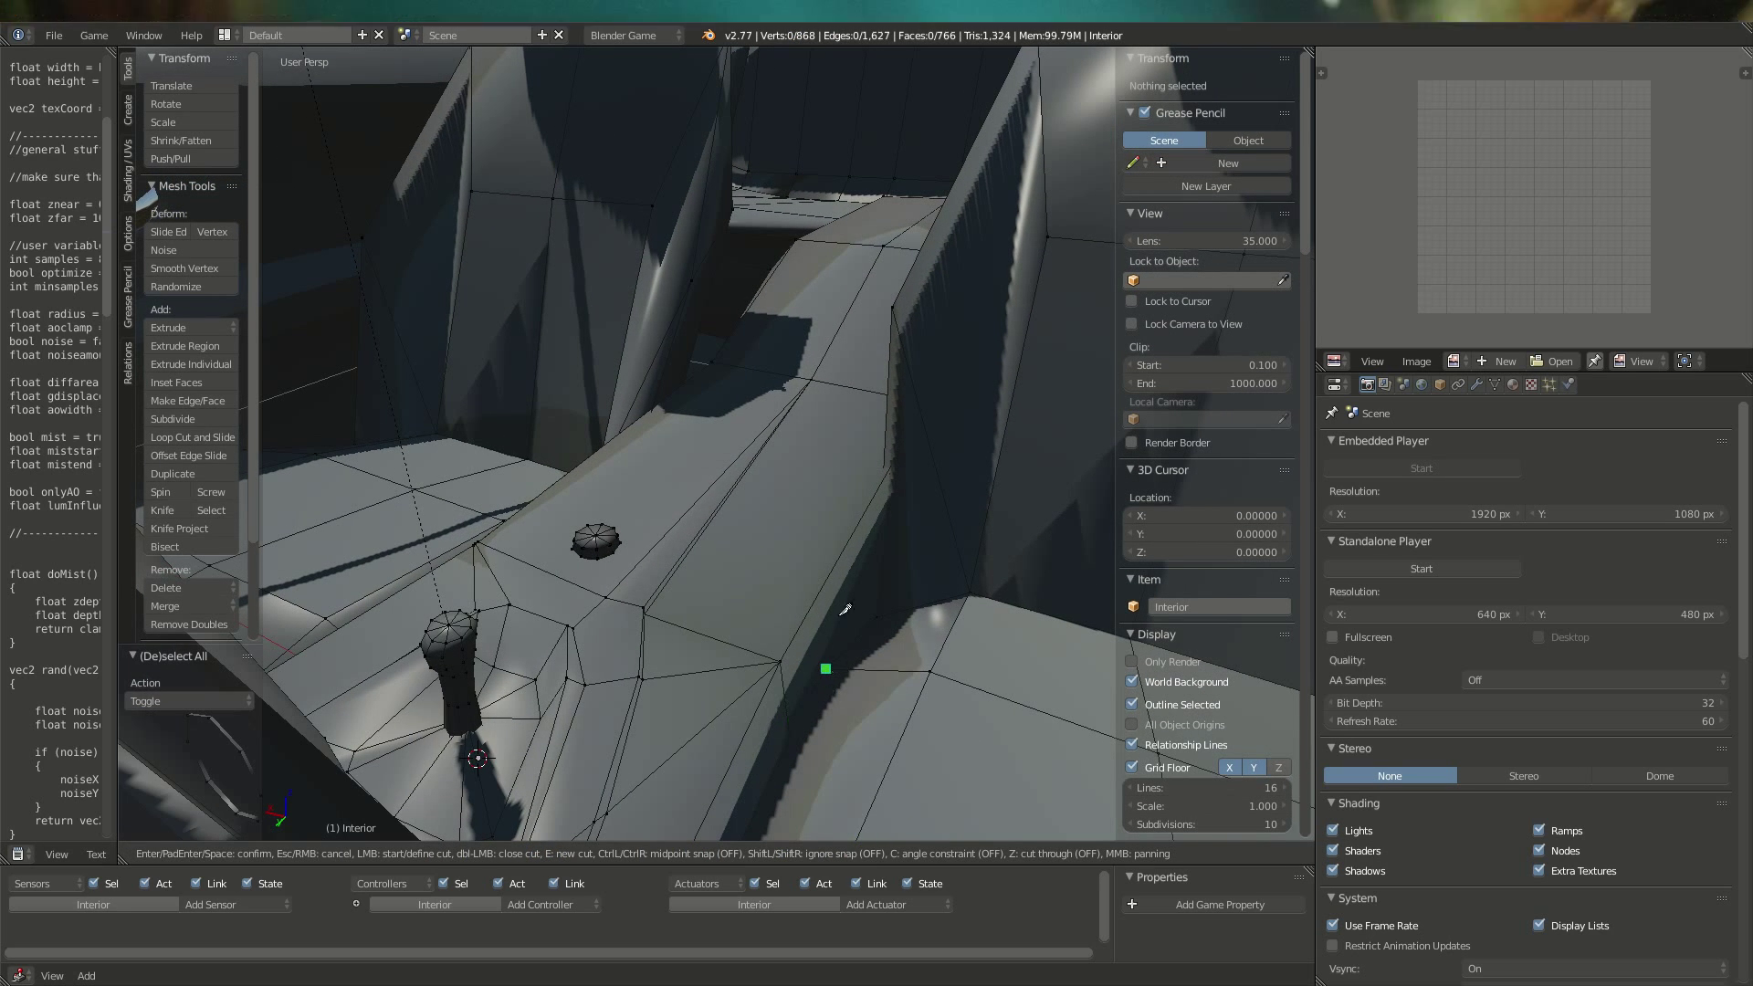
click(828, 668)
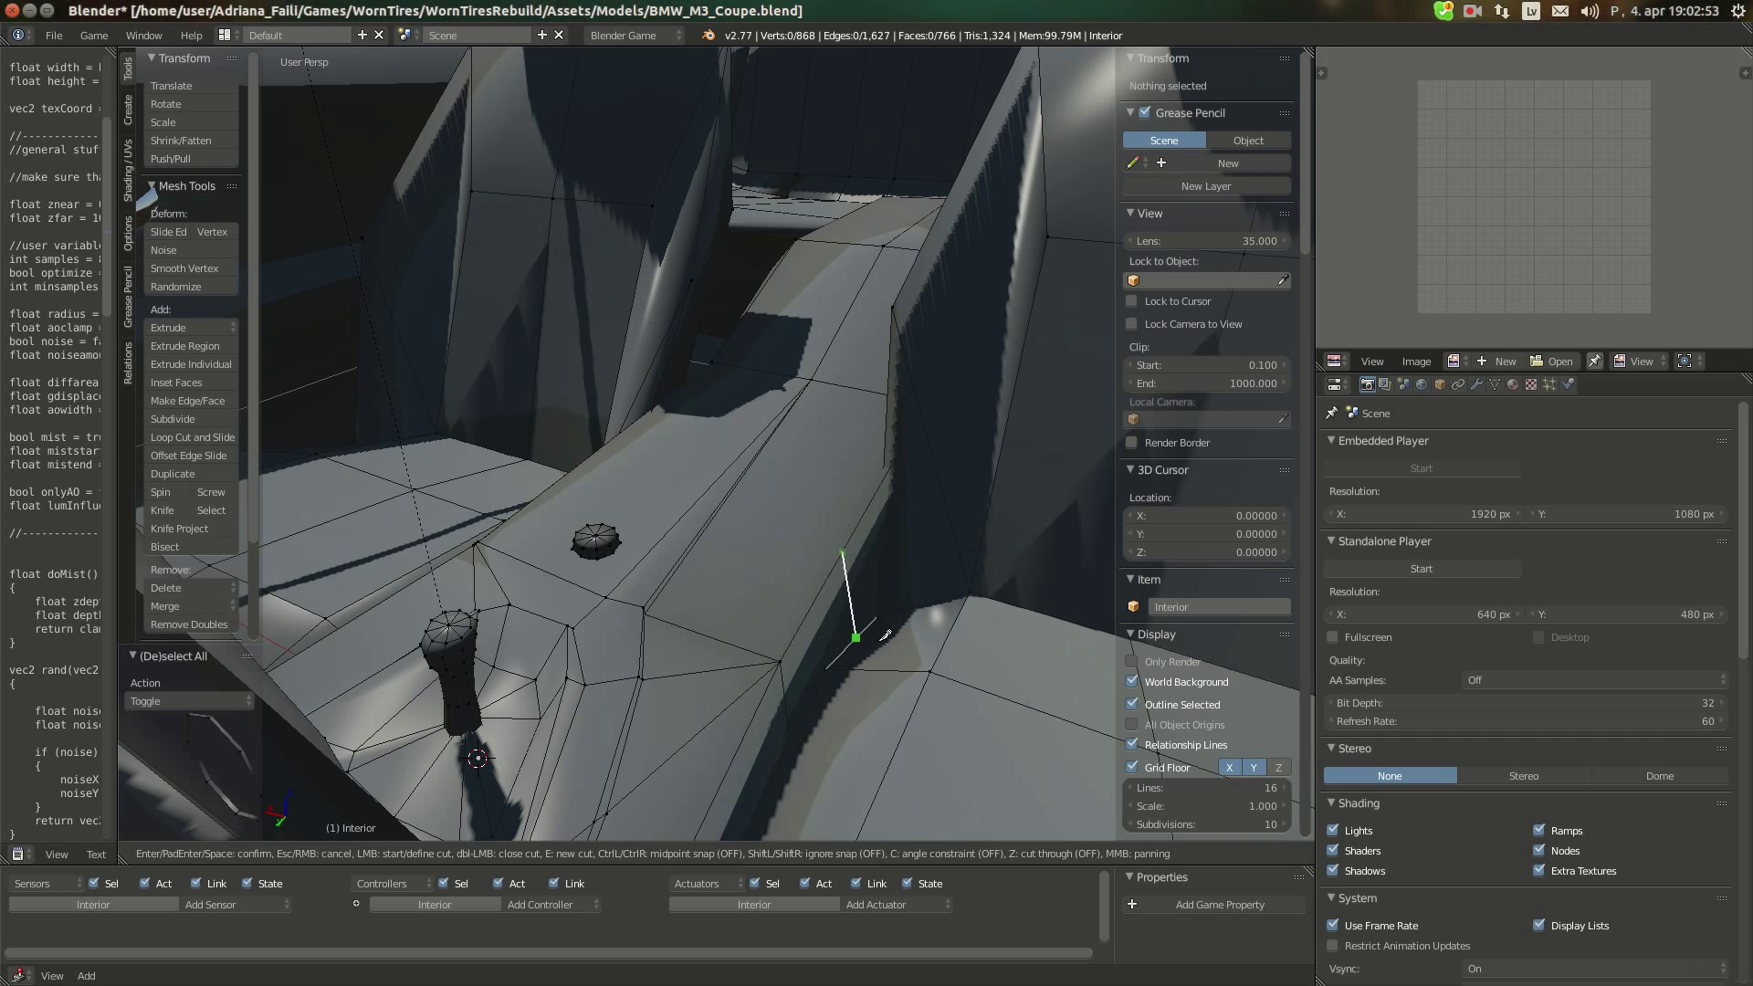
middle_drag(885, 634, 981, 416)
click(982, 416)
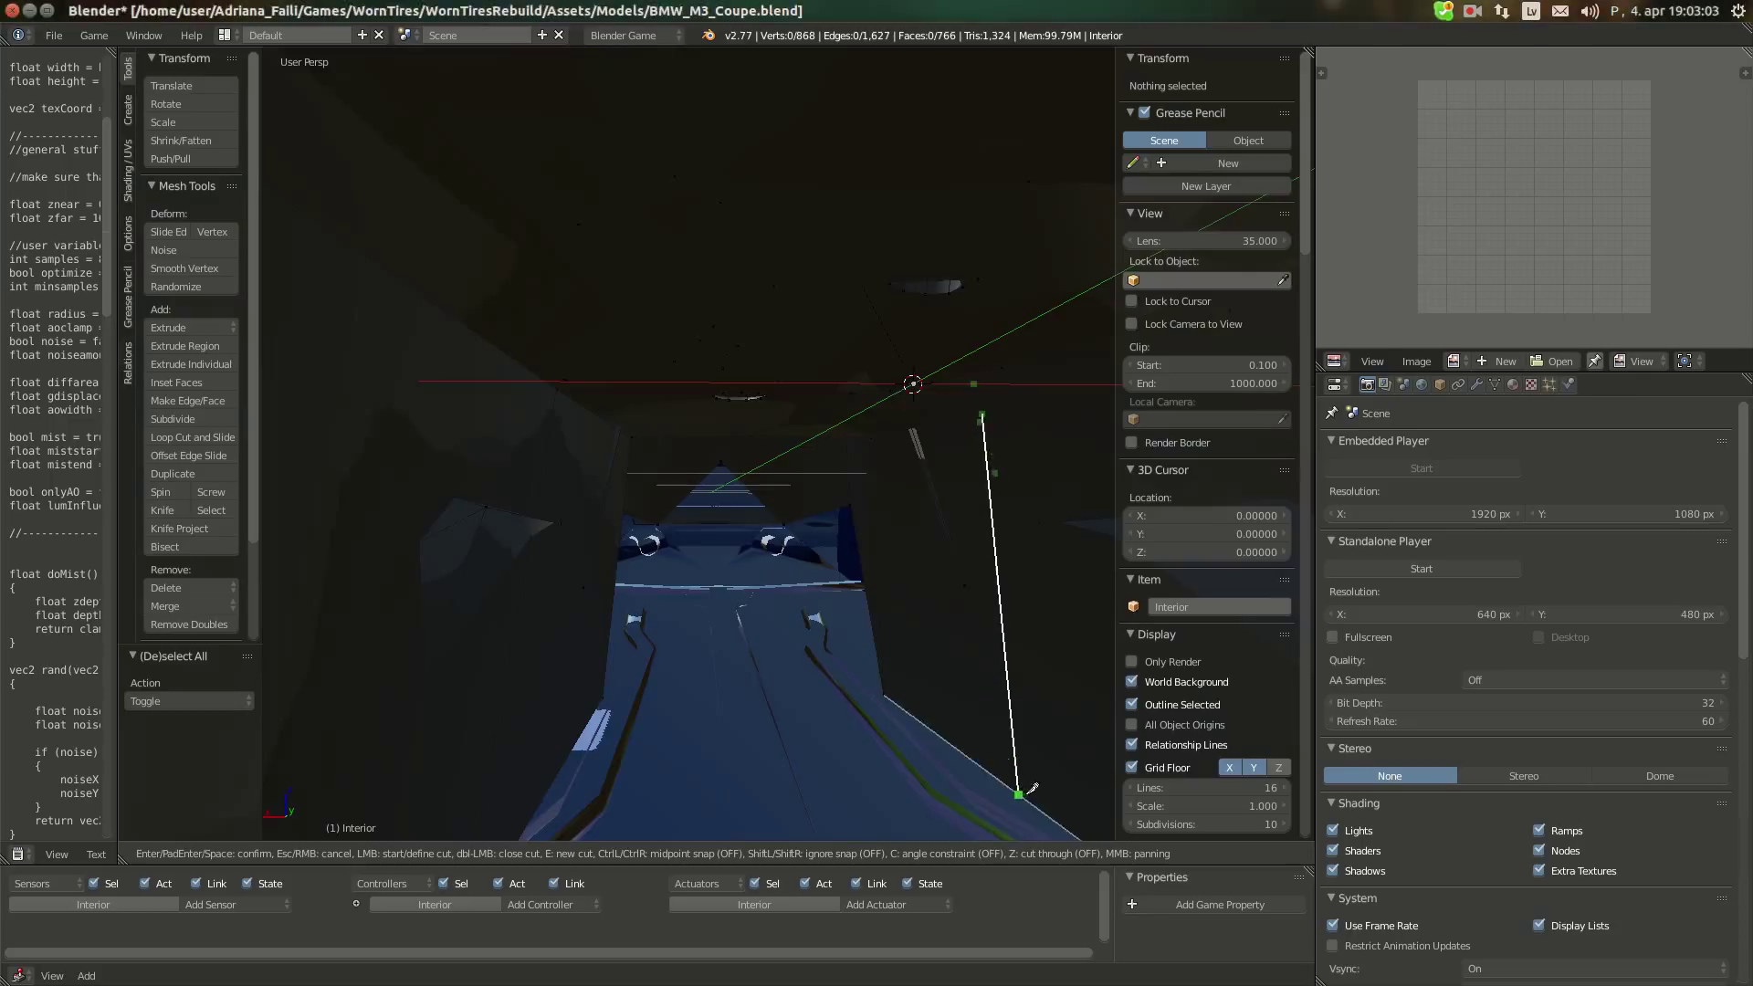
middle_drag(1032, 788, 1021, 767)
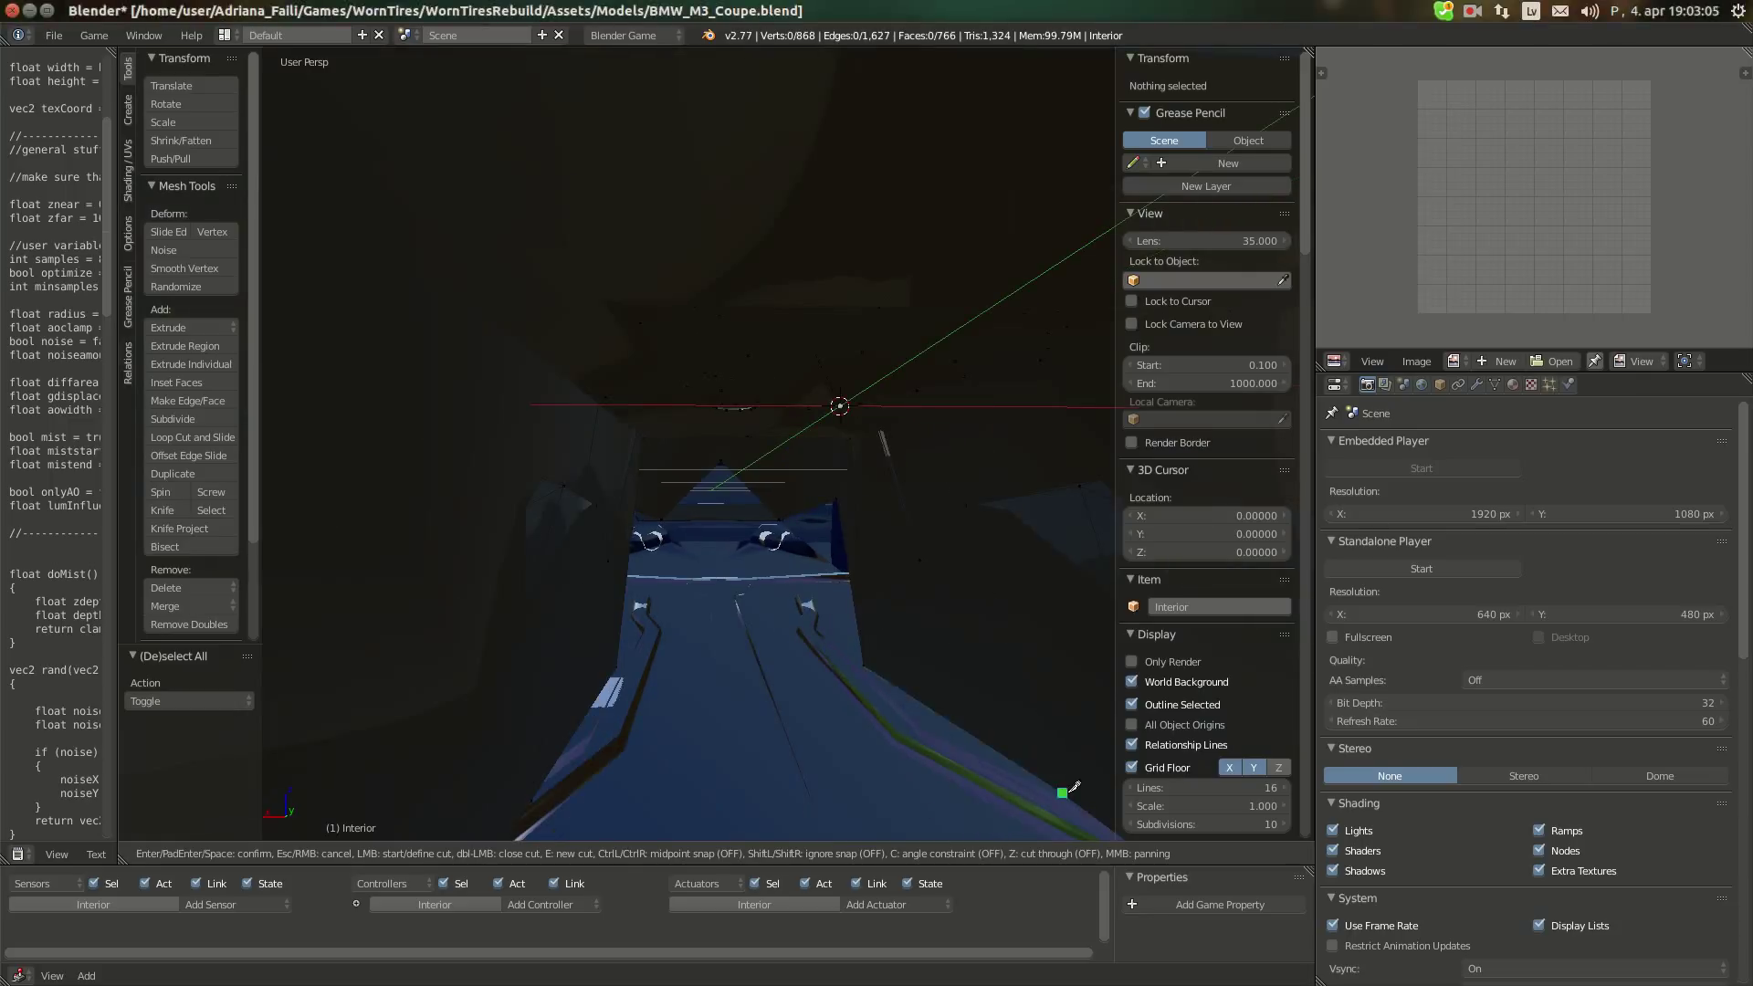
key(Return)
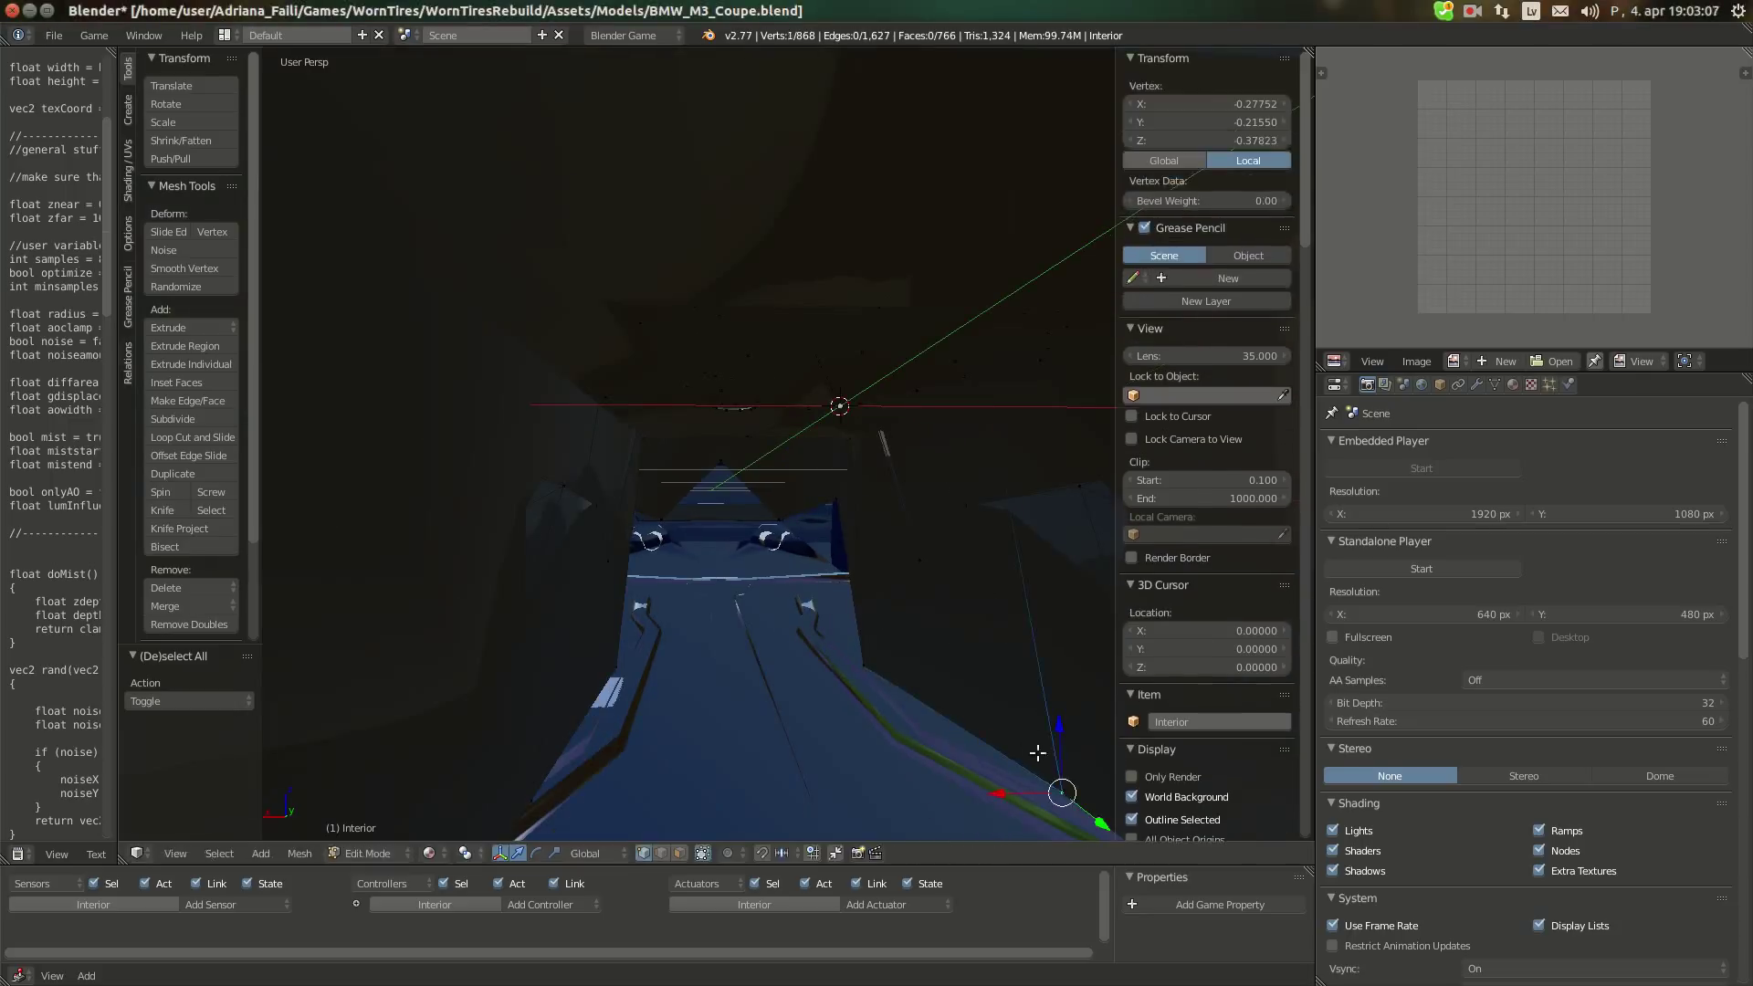
Raise the selected lower vertex of the console's side 0.01 along Z and clear the selection
key(g)
key(z)
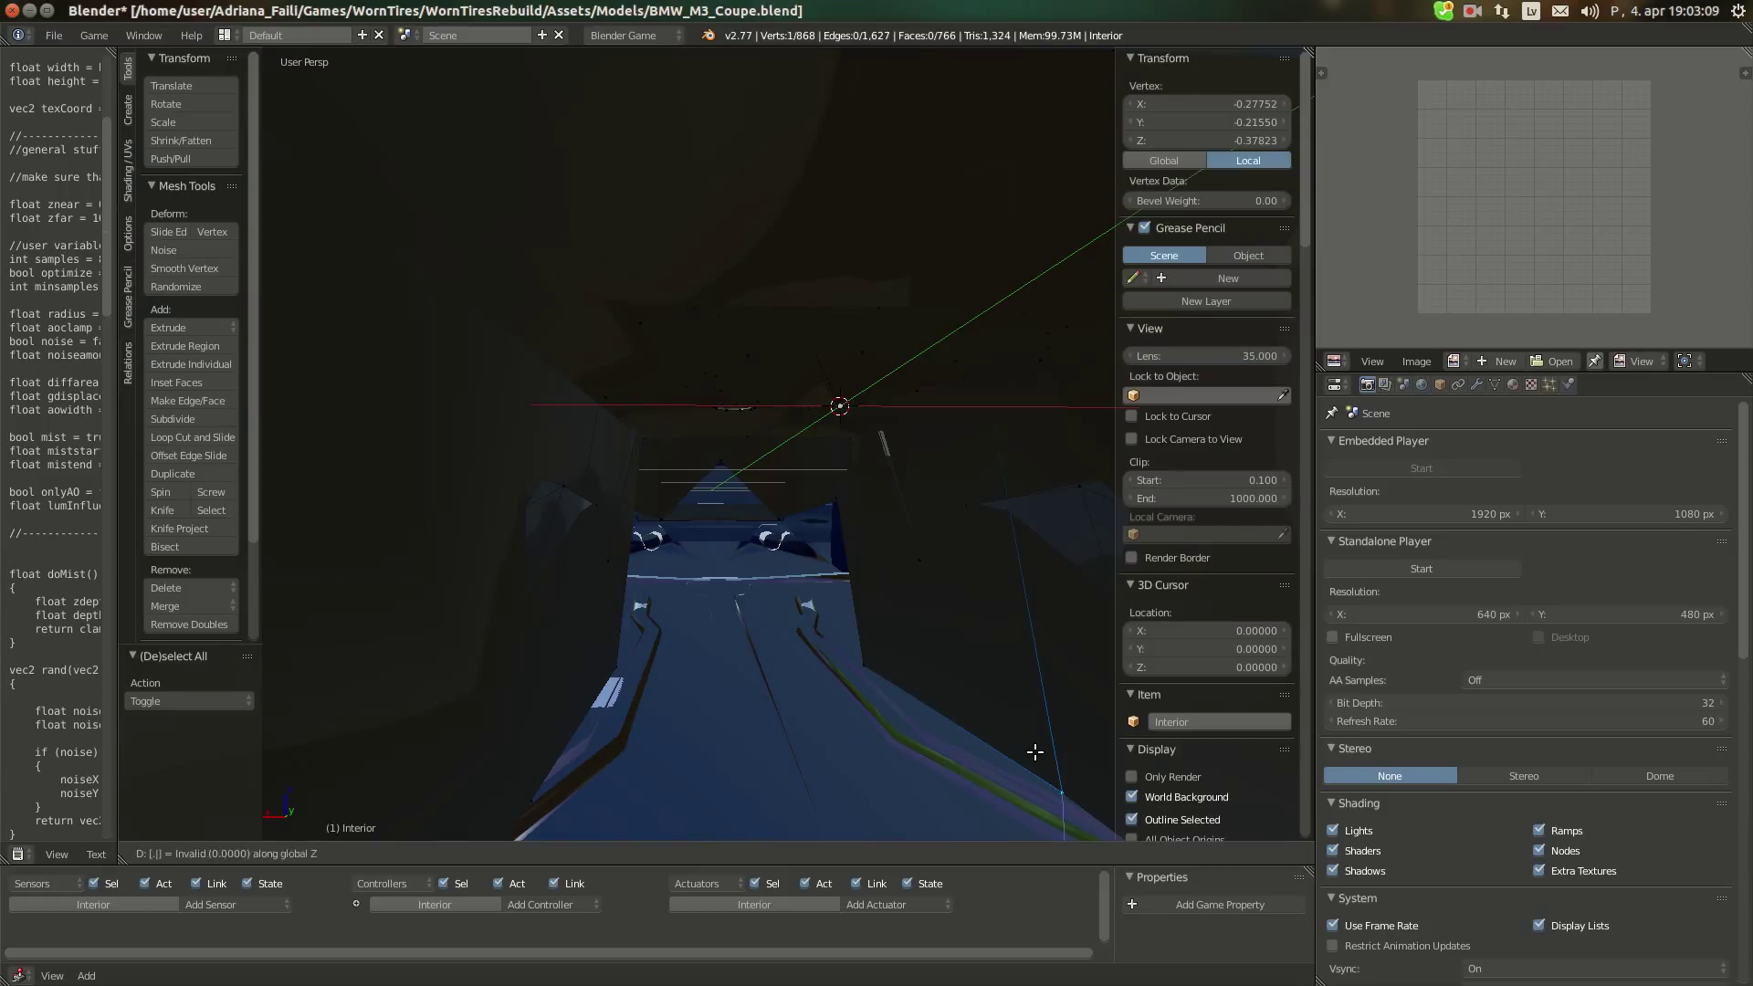
key(Return)
key(a)
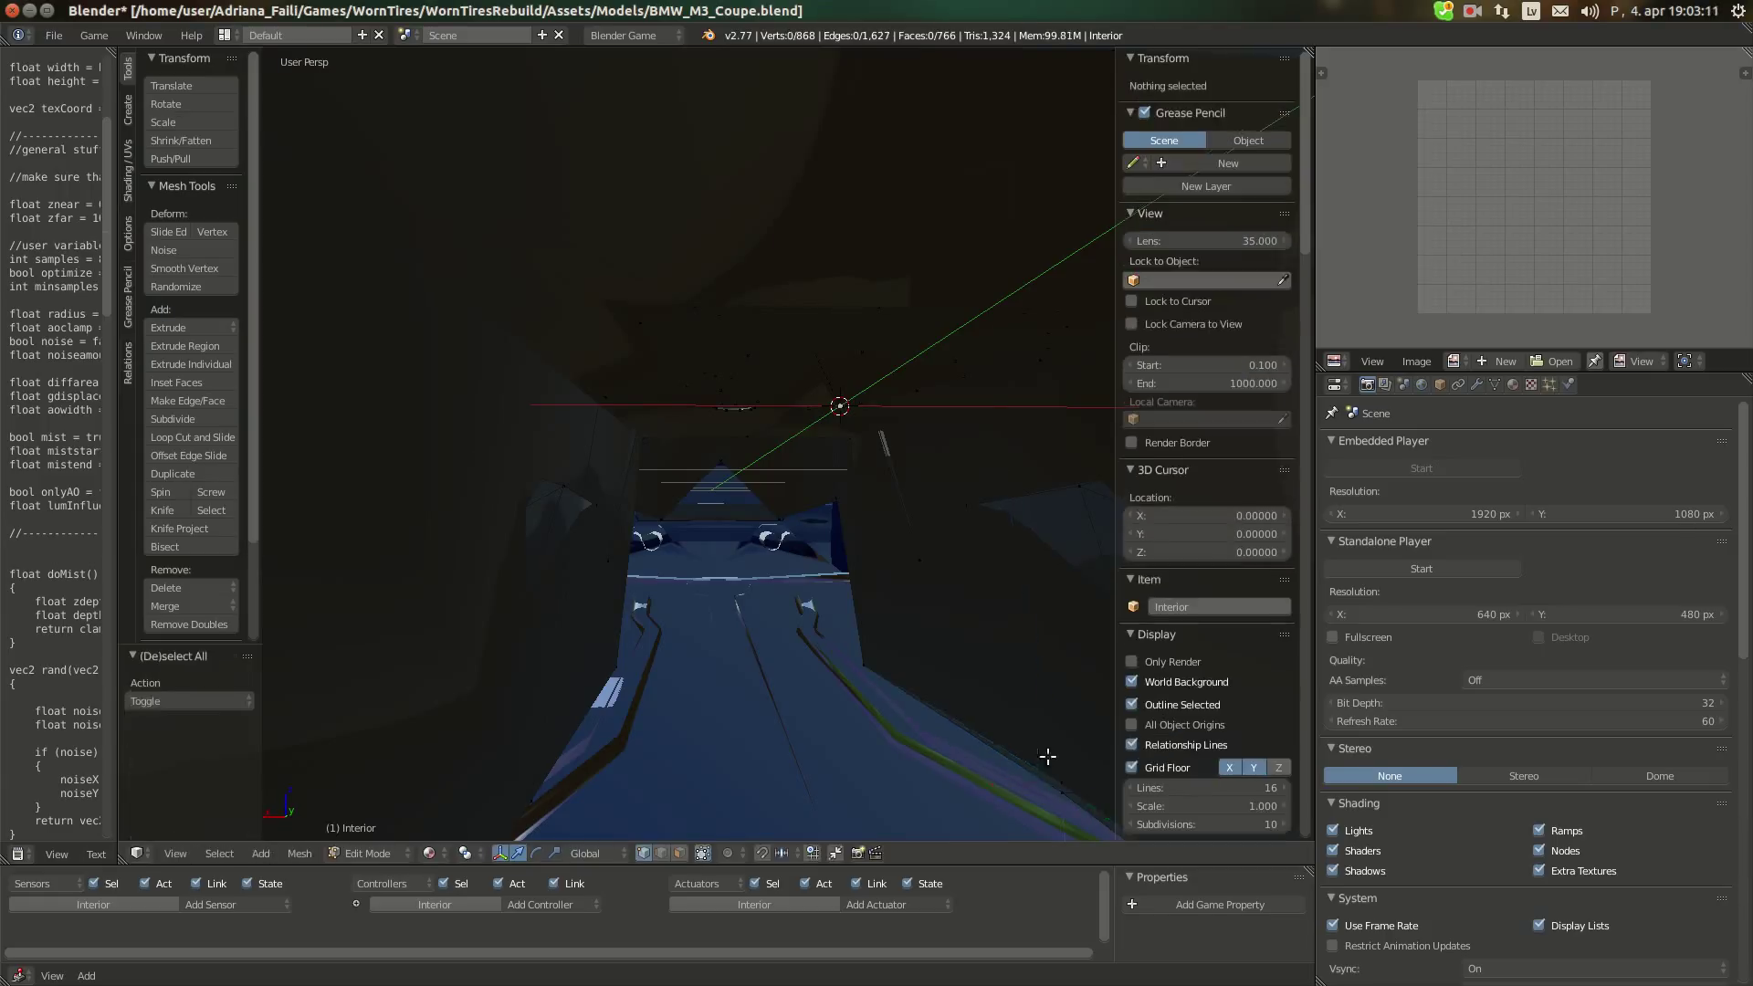
key(k)
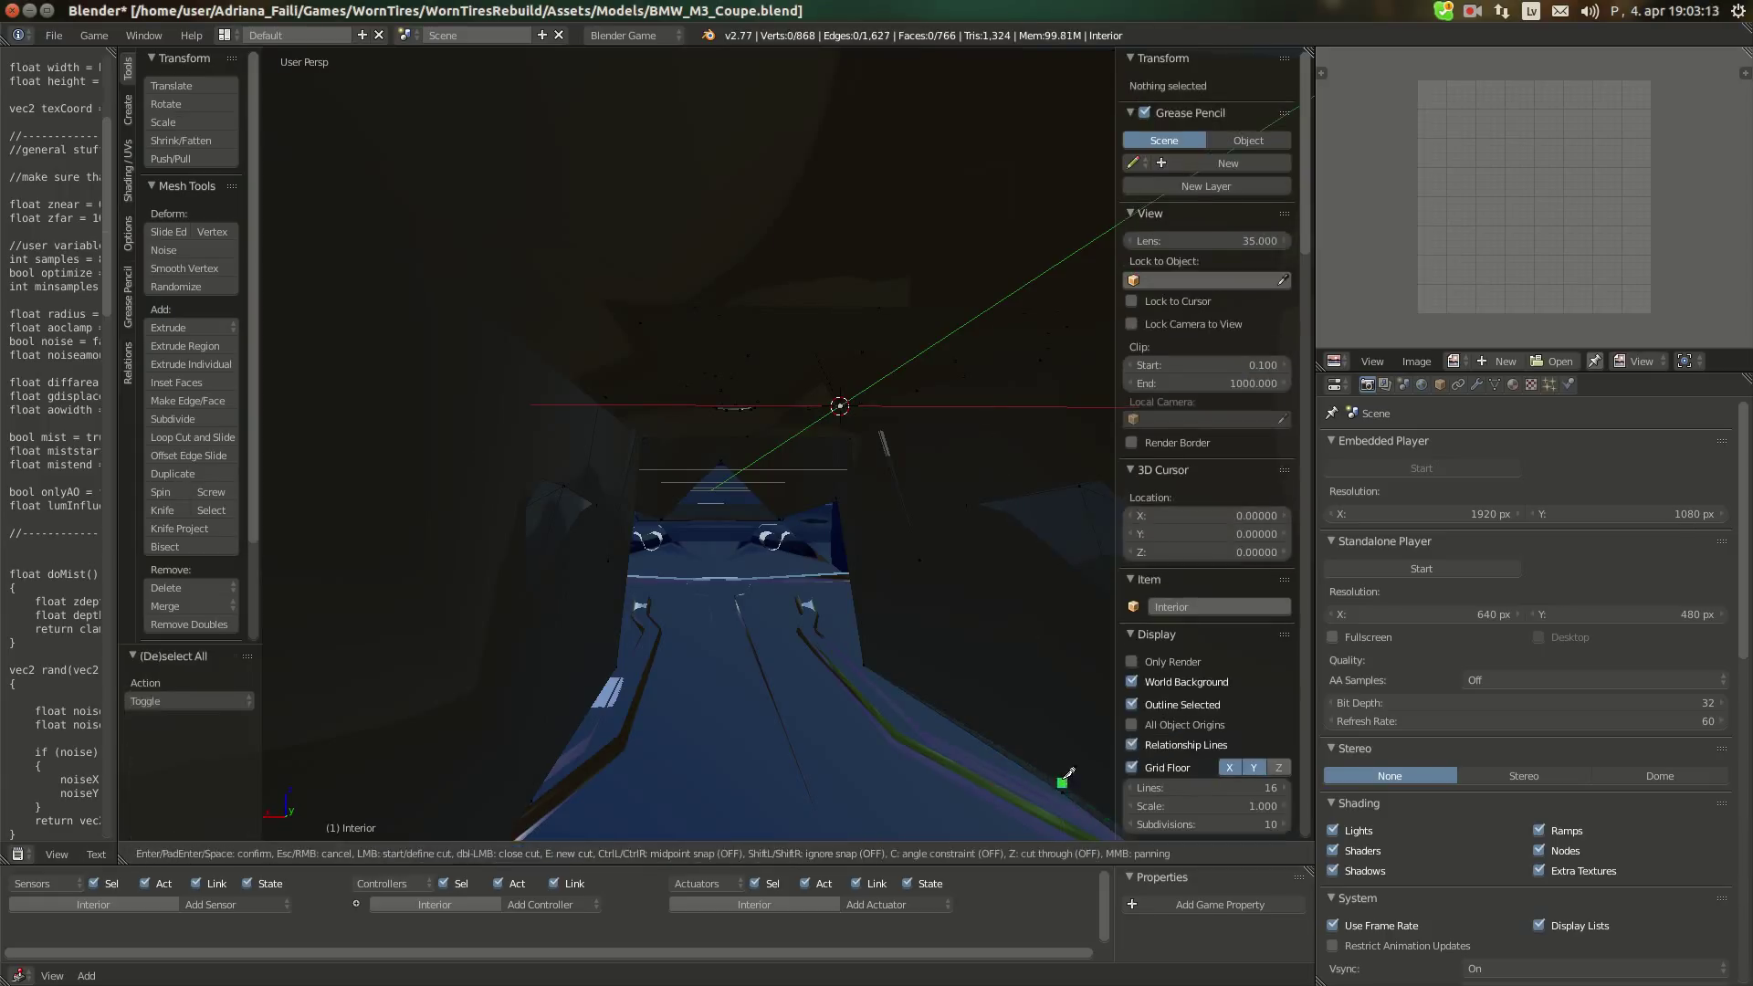
middle_drag(970, 520, 667, 639)
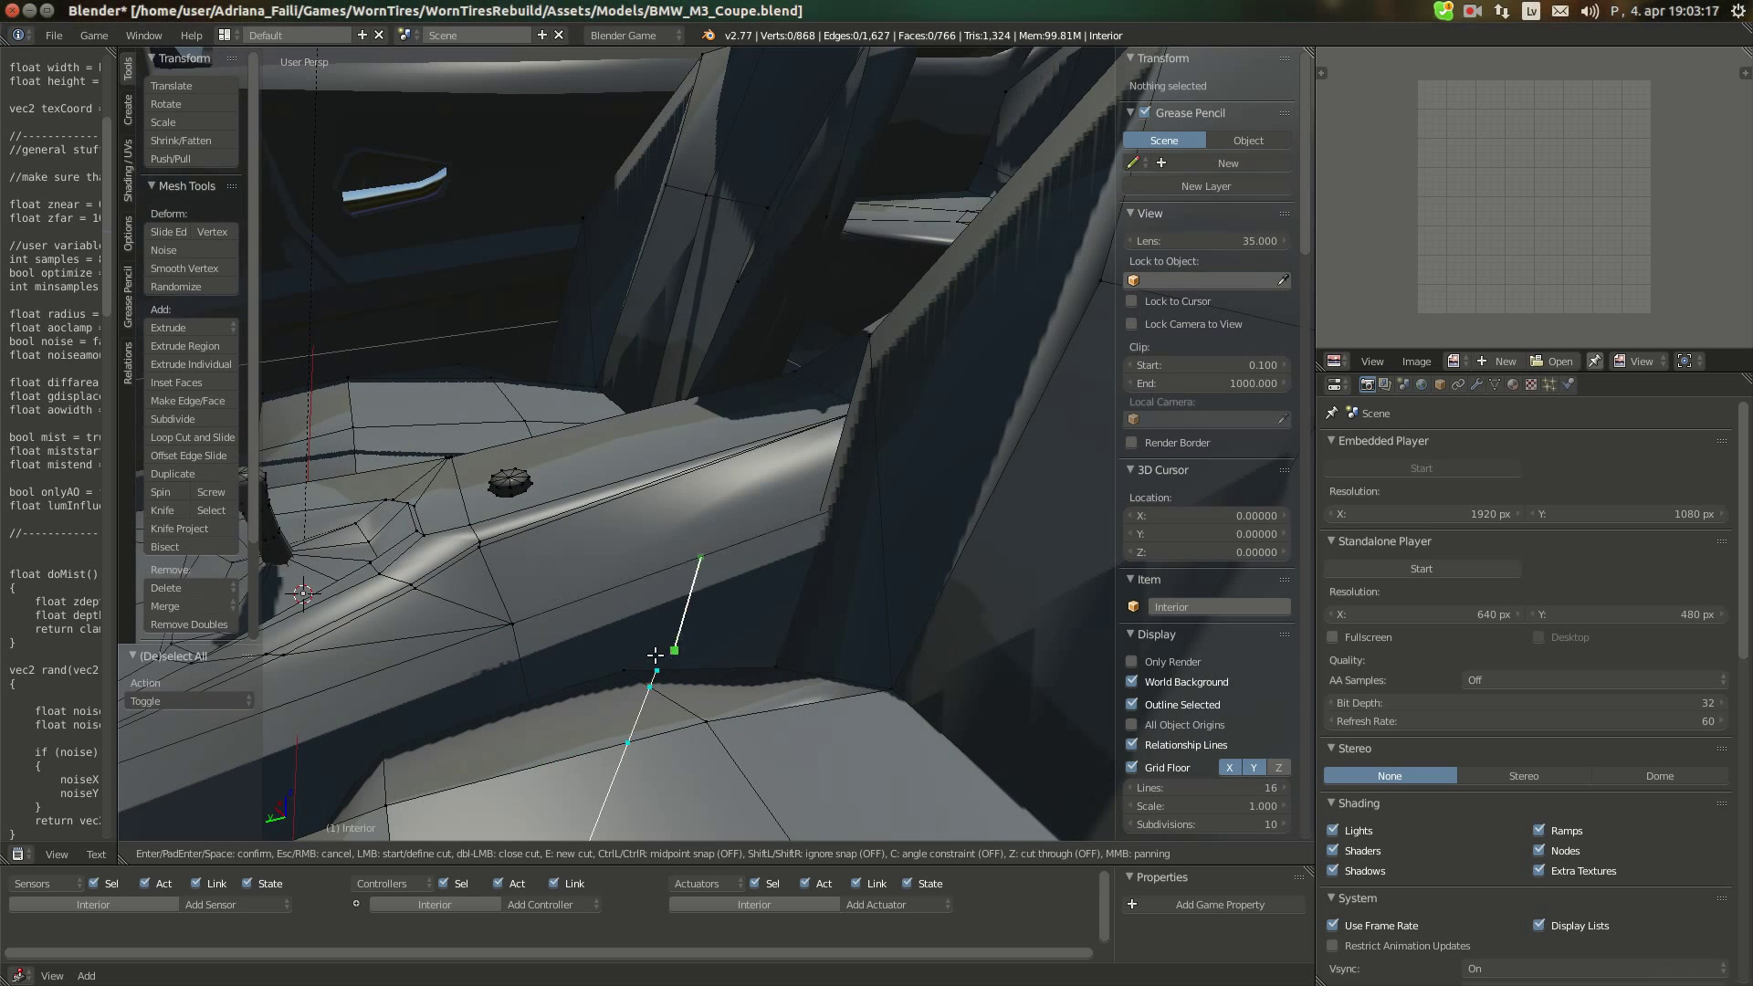
key(Escape)
Knife-cut the console's side face down to the lower vertex, and lower that vertex 0.01 along Z
middle_drag(708, 551, 1037, 775)
key(k)
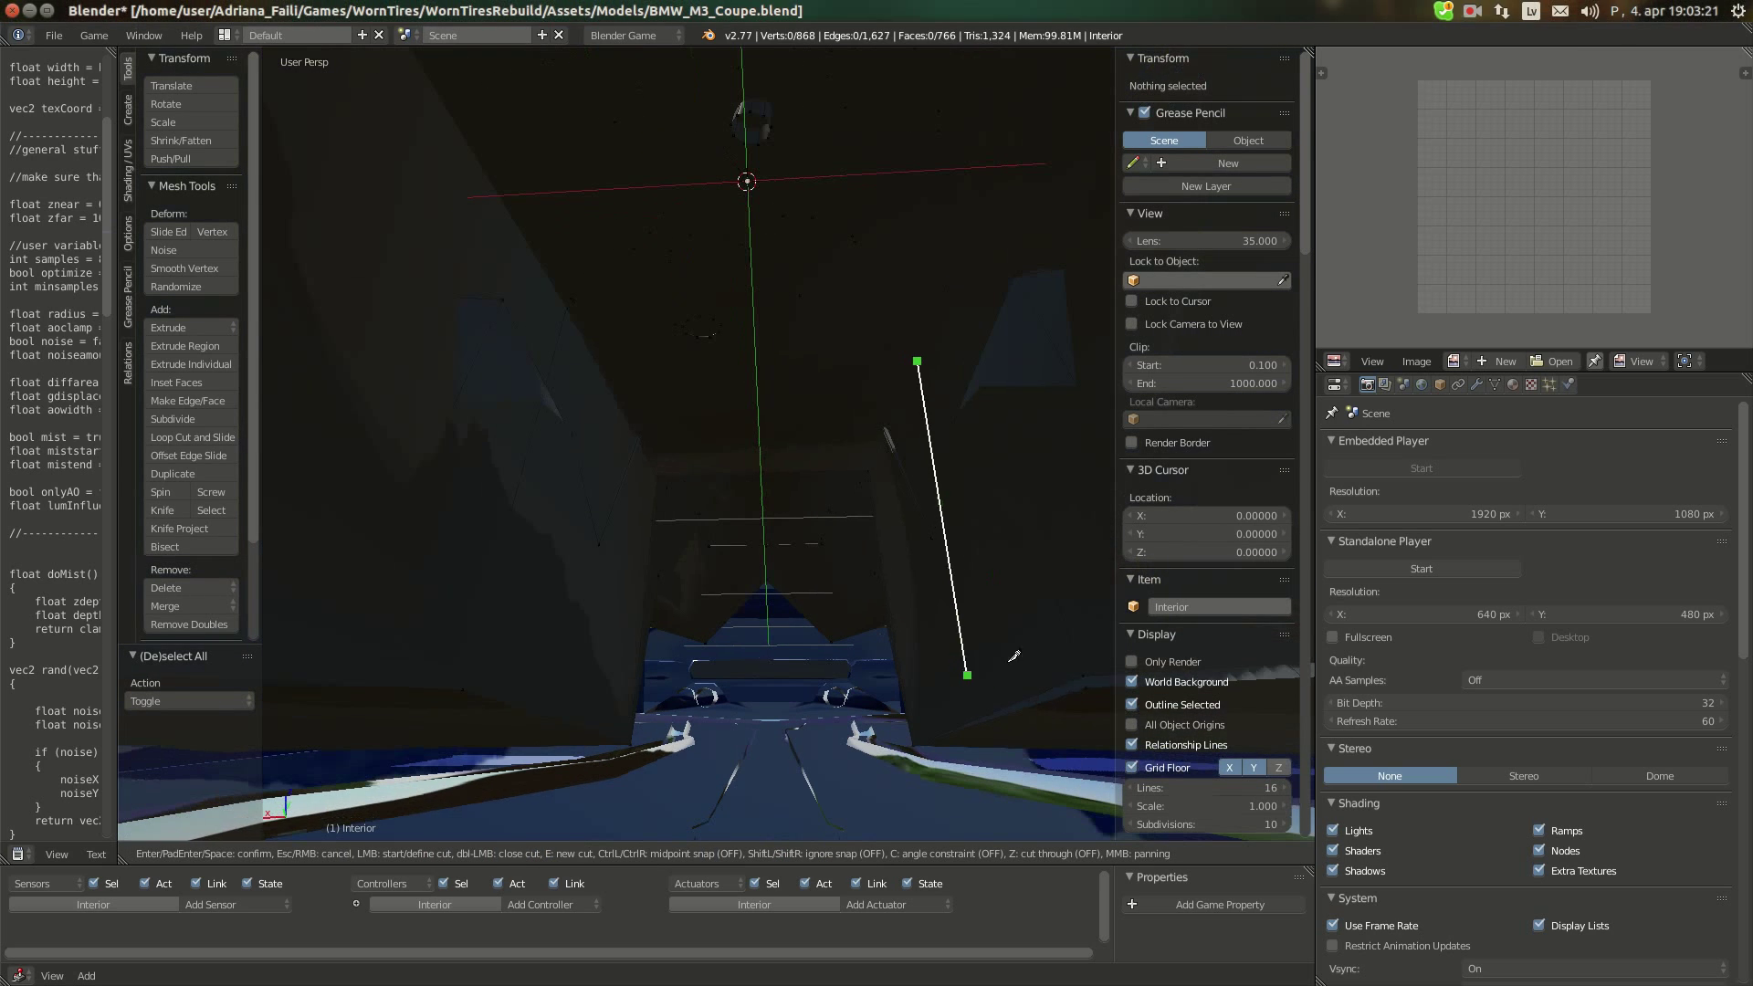
click(1085, 674)
key(Return)
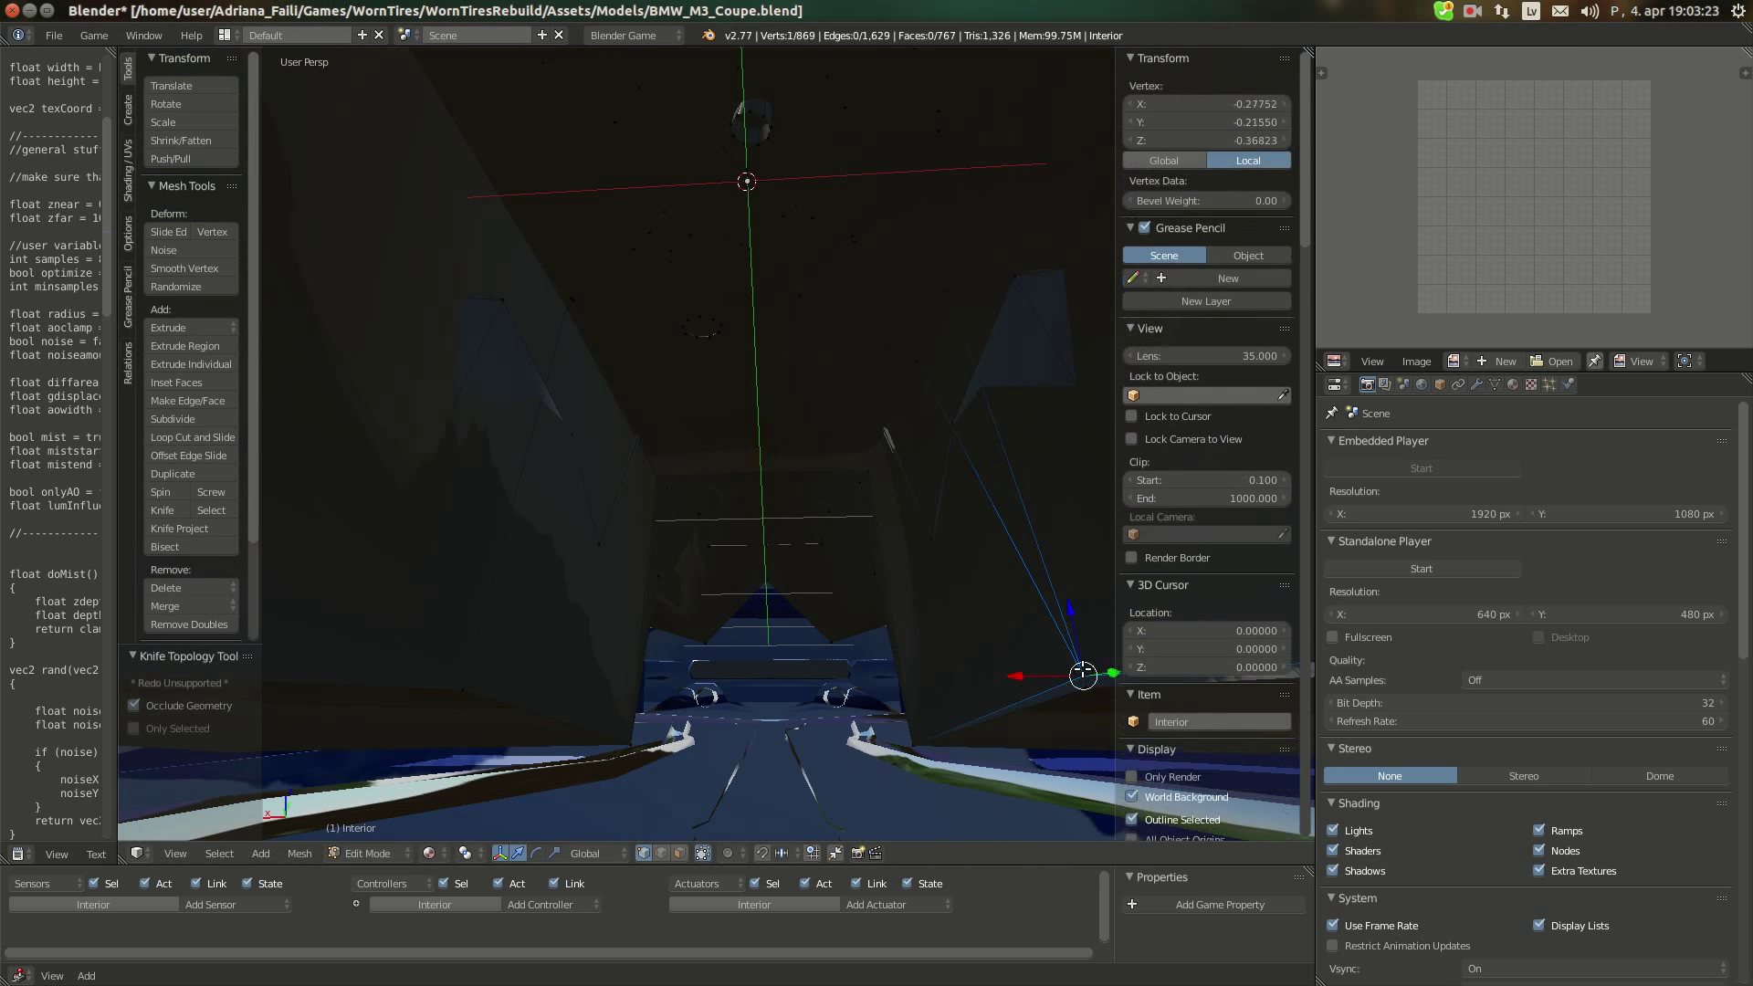
text(g)
text(1)
key(Return)
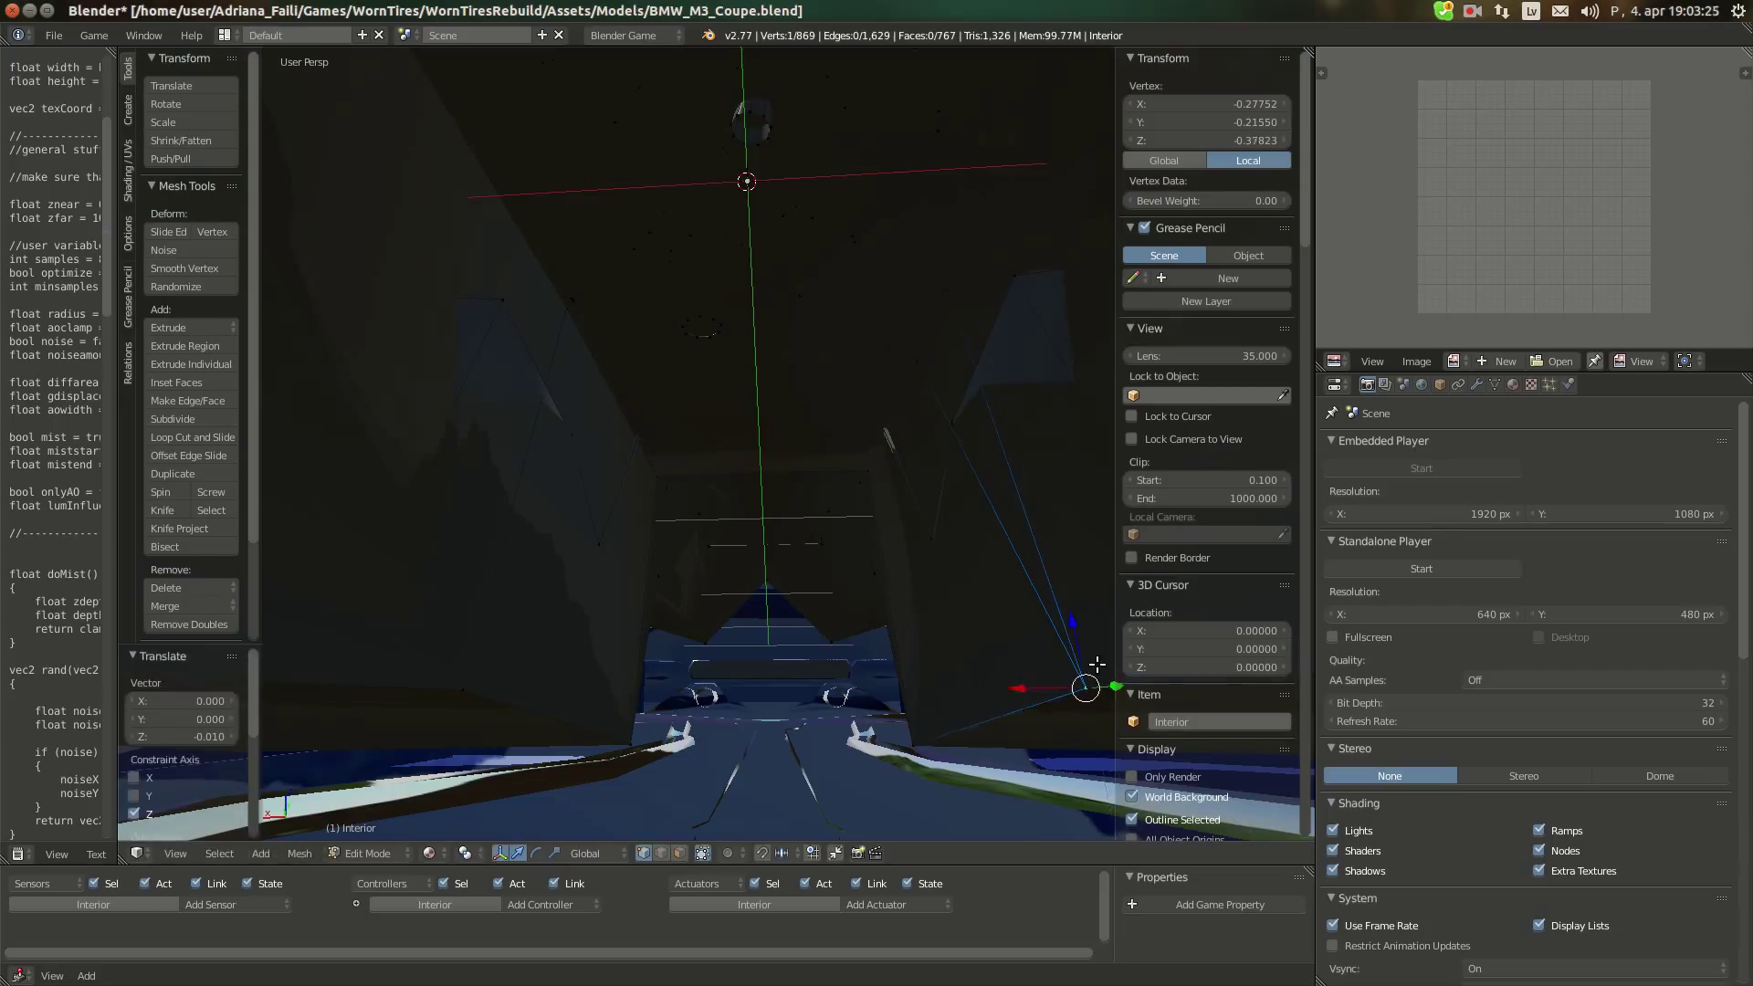
Move the new vertex on the console side's lower edge along Y to about -0.294, checking the position against the reference photo
middle_drag(749, 438, 666, 546)
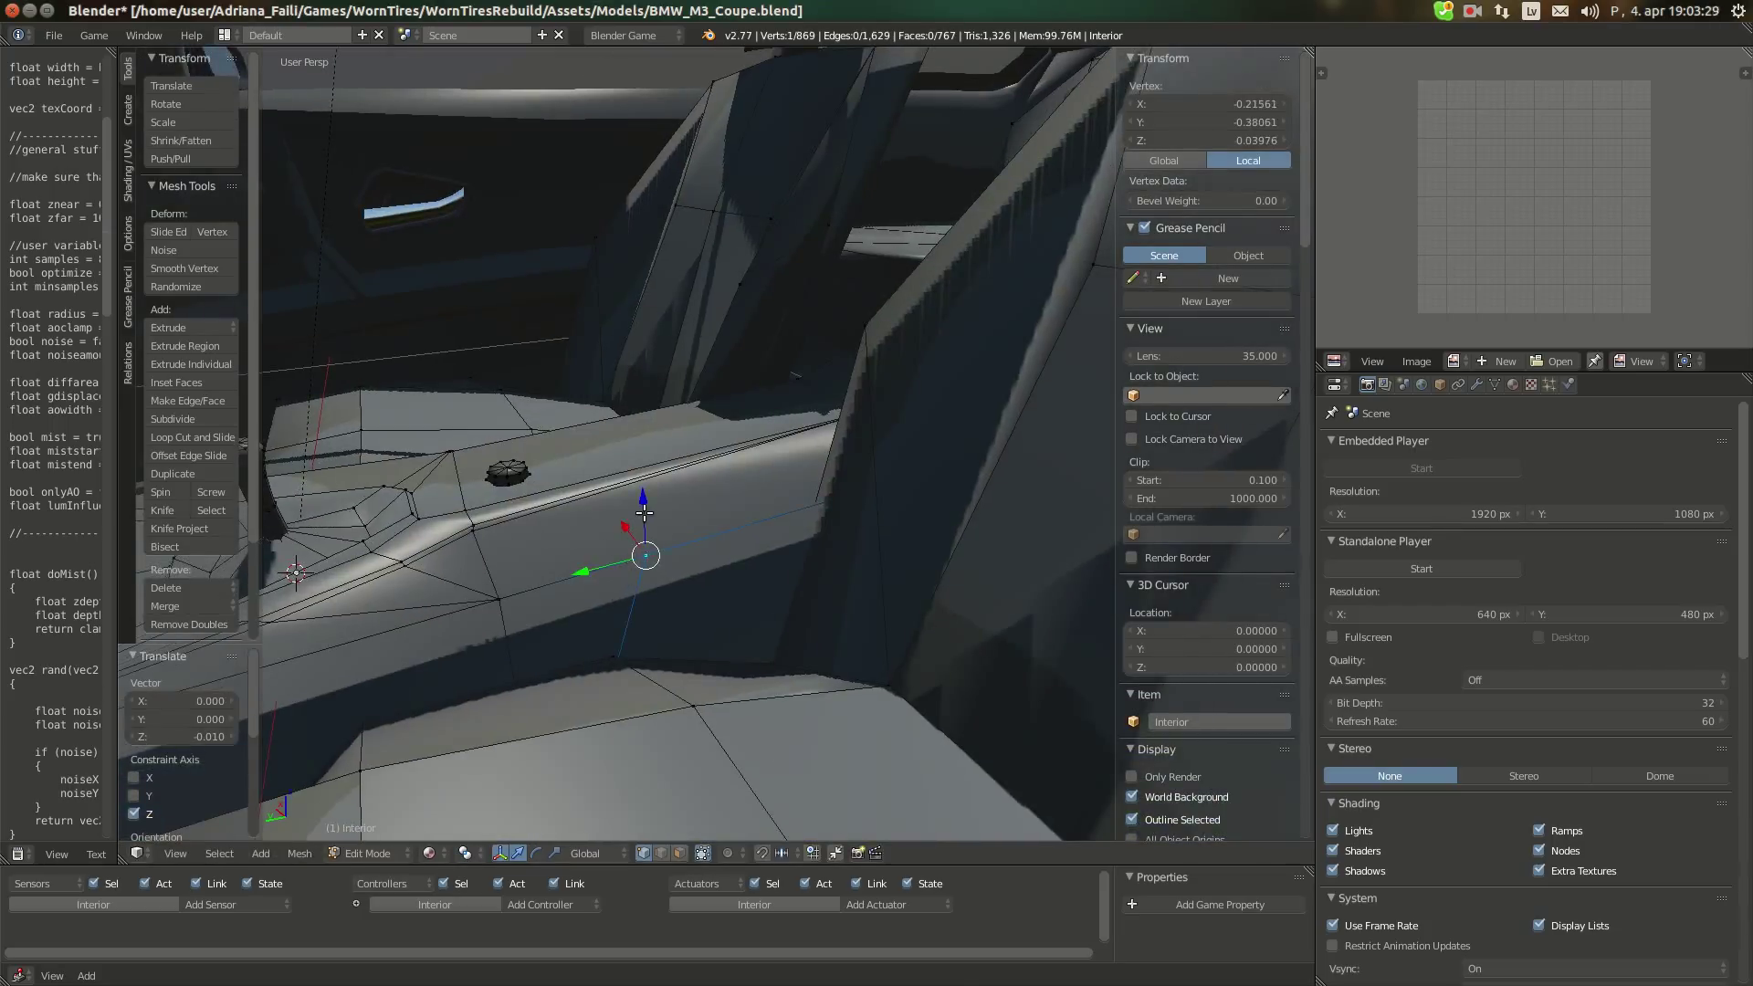
drag(604, 567, 594, 573)
middle_drag(594, 573, 653, 593)
click(26, 146)
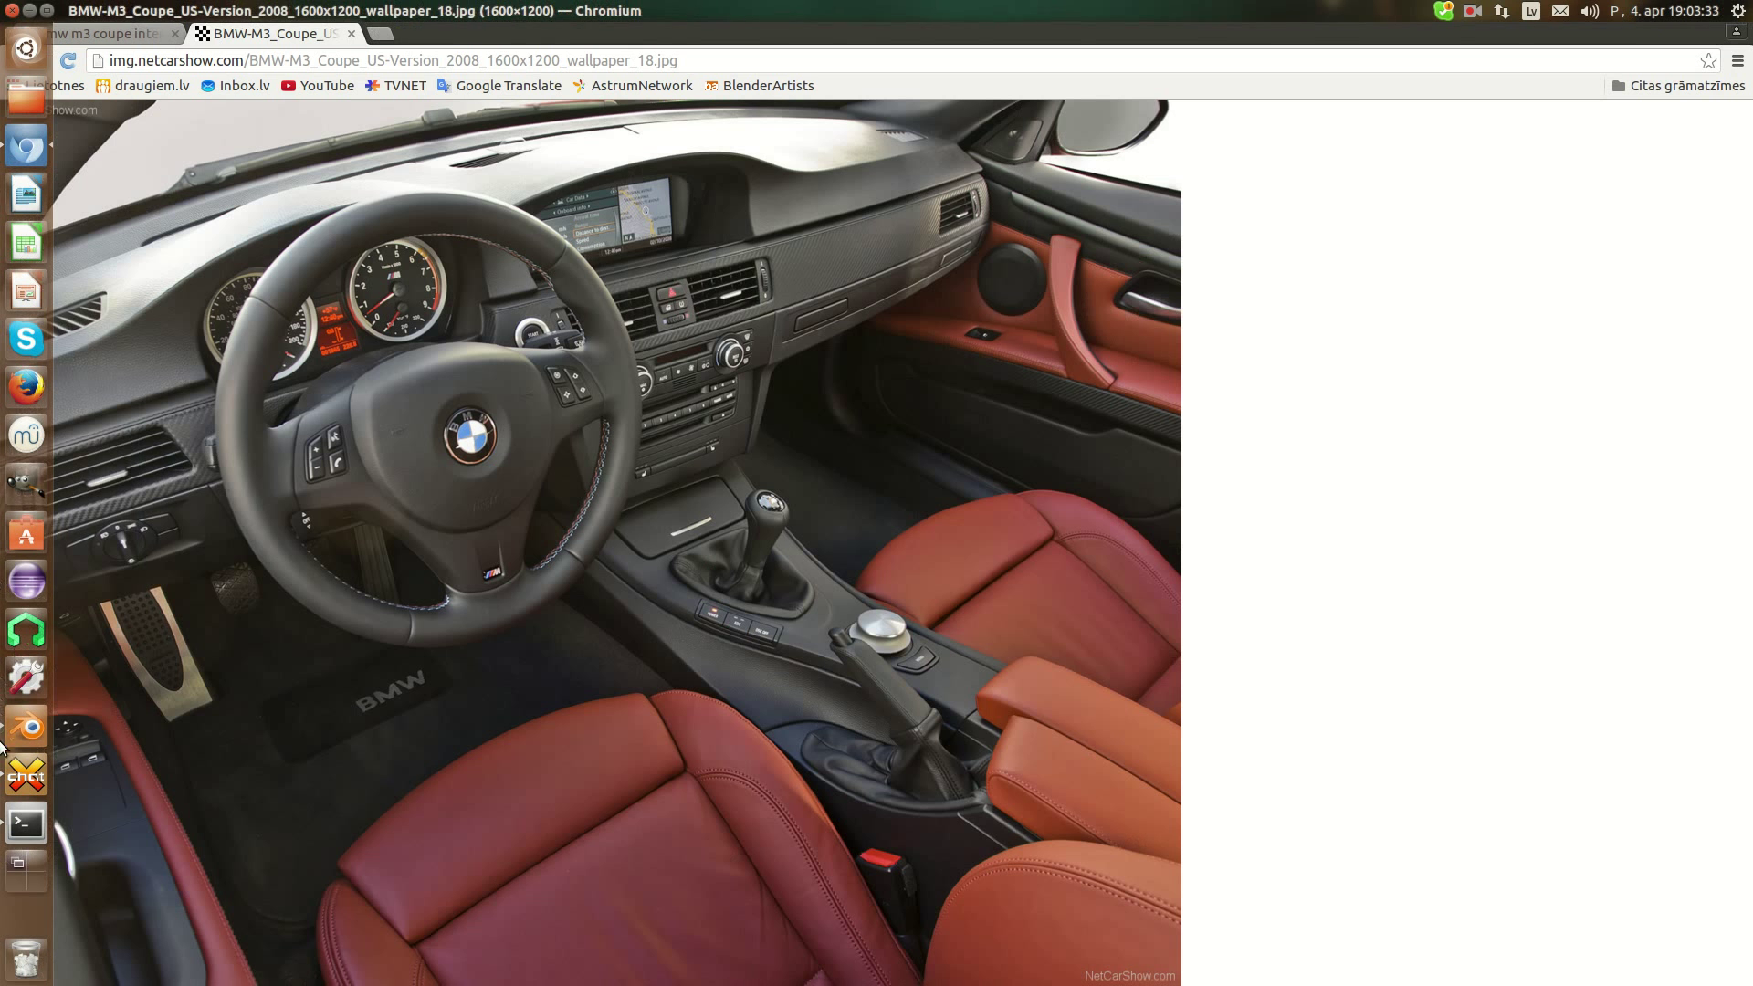
click(12, 715)
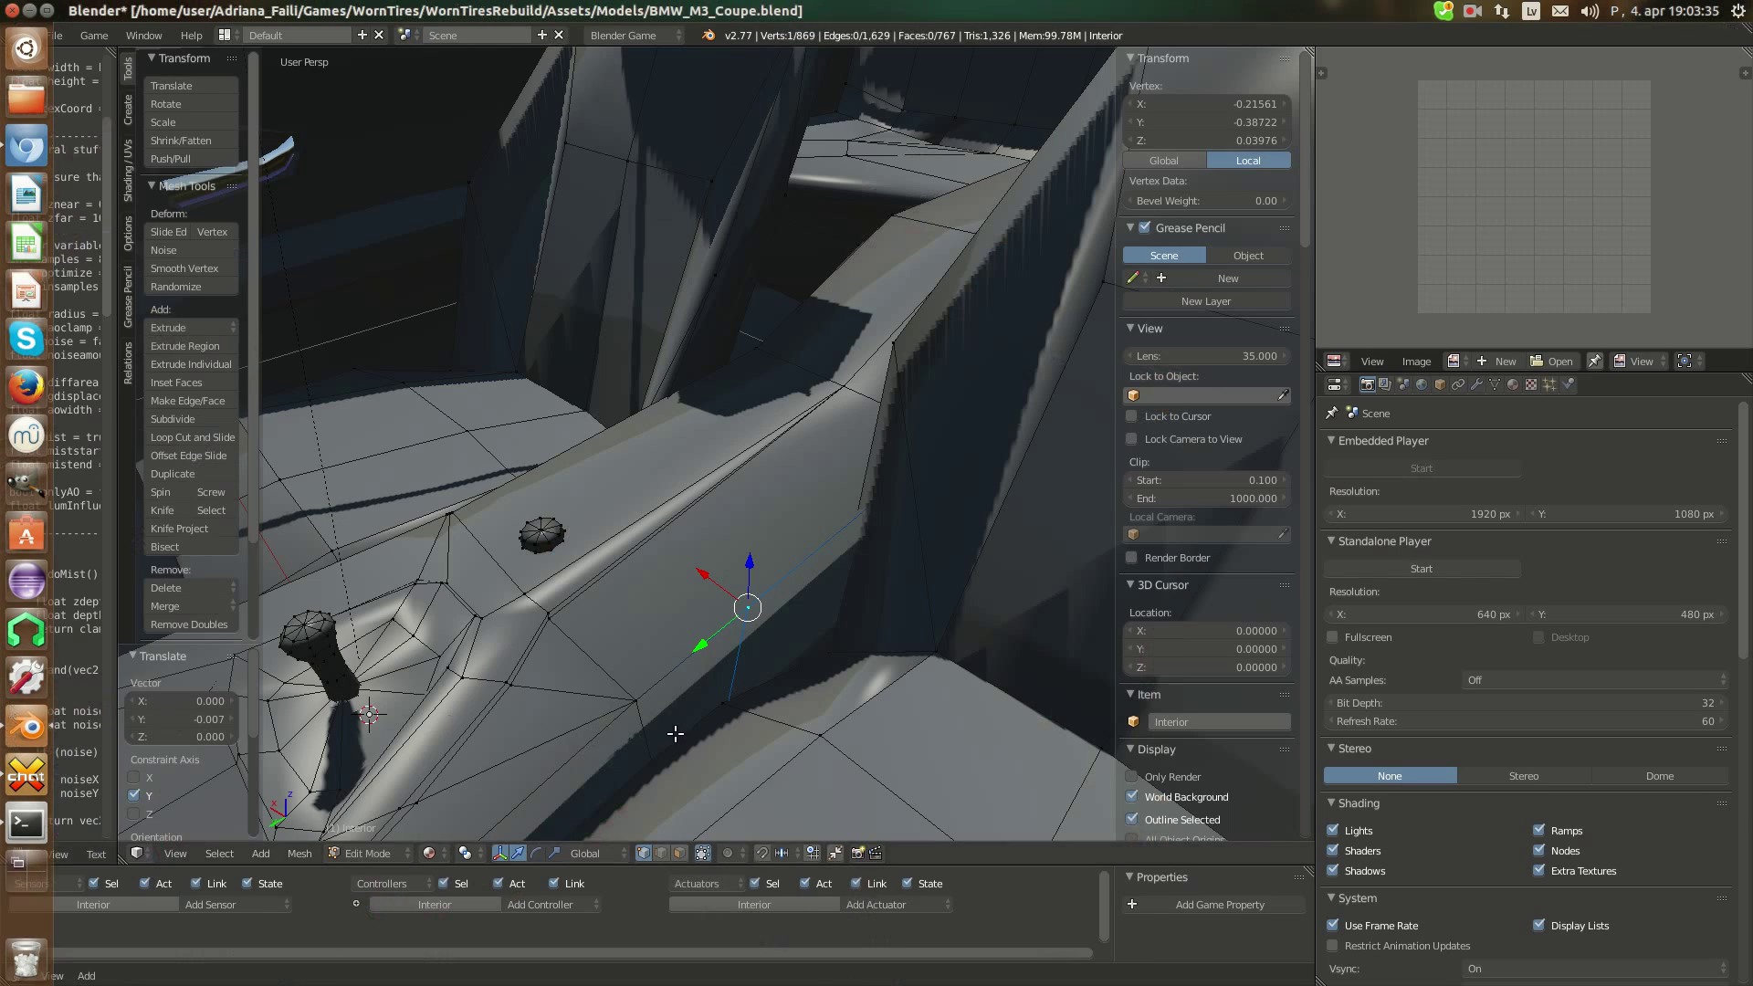
click(656, 663)
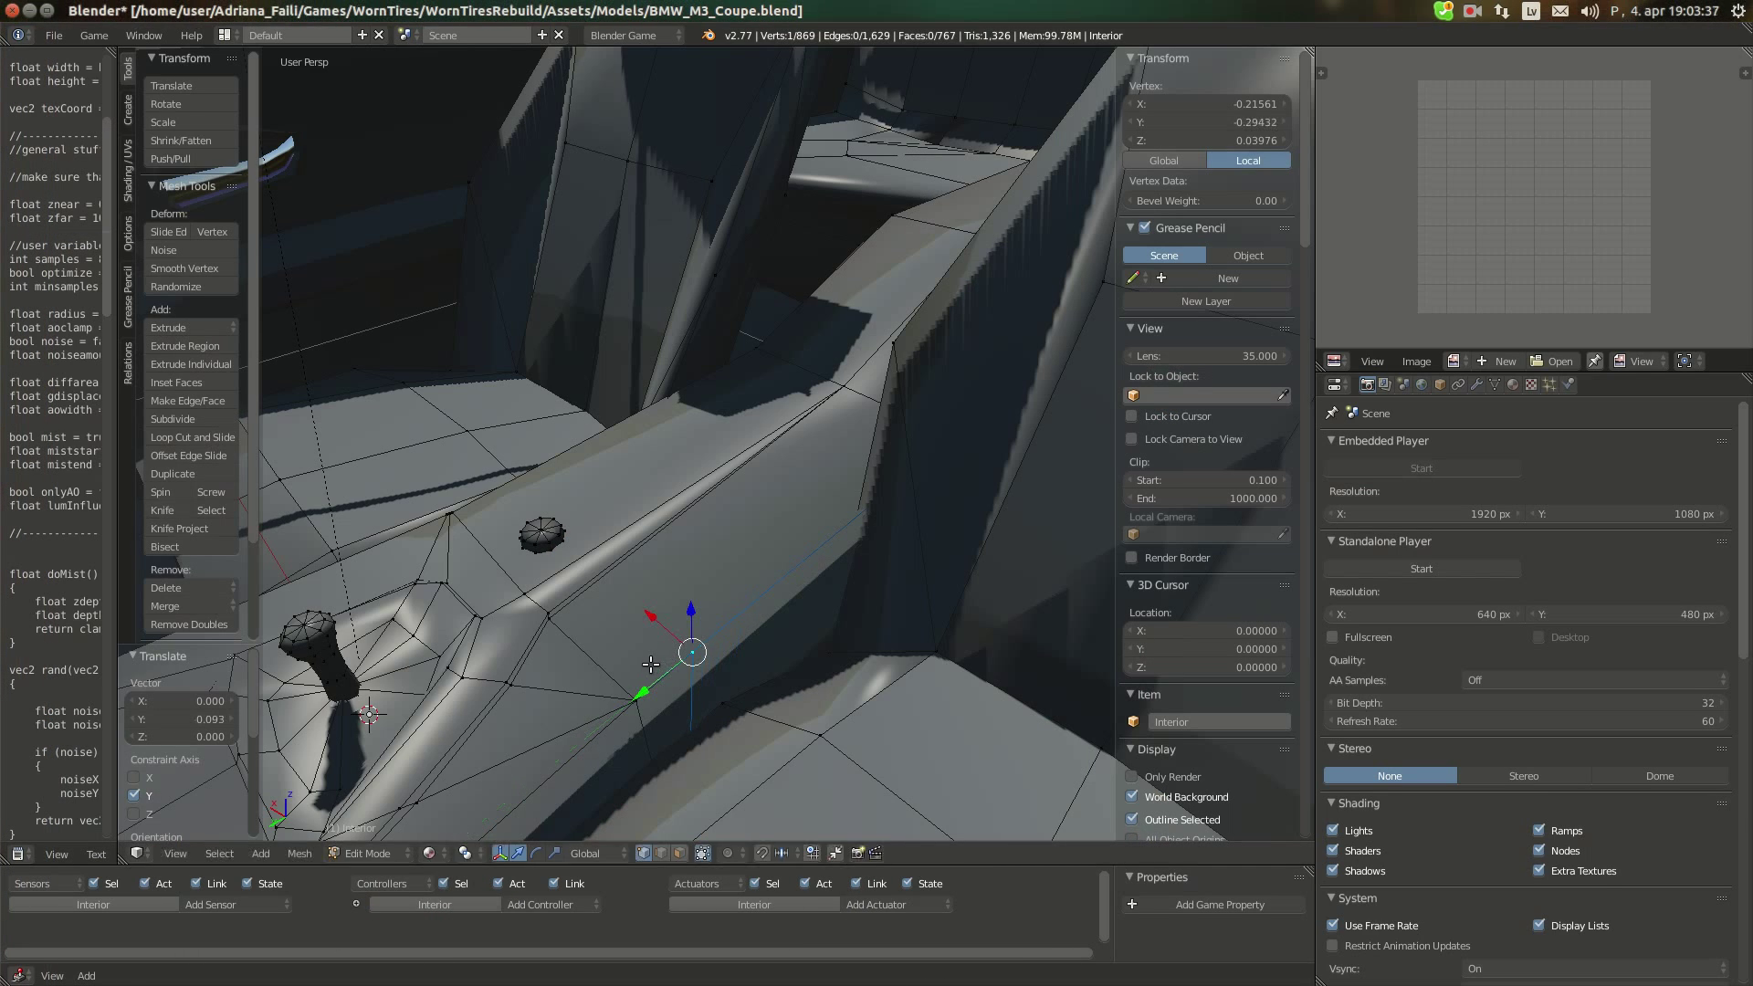
key(k)
click(687, 640)
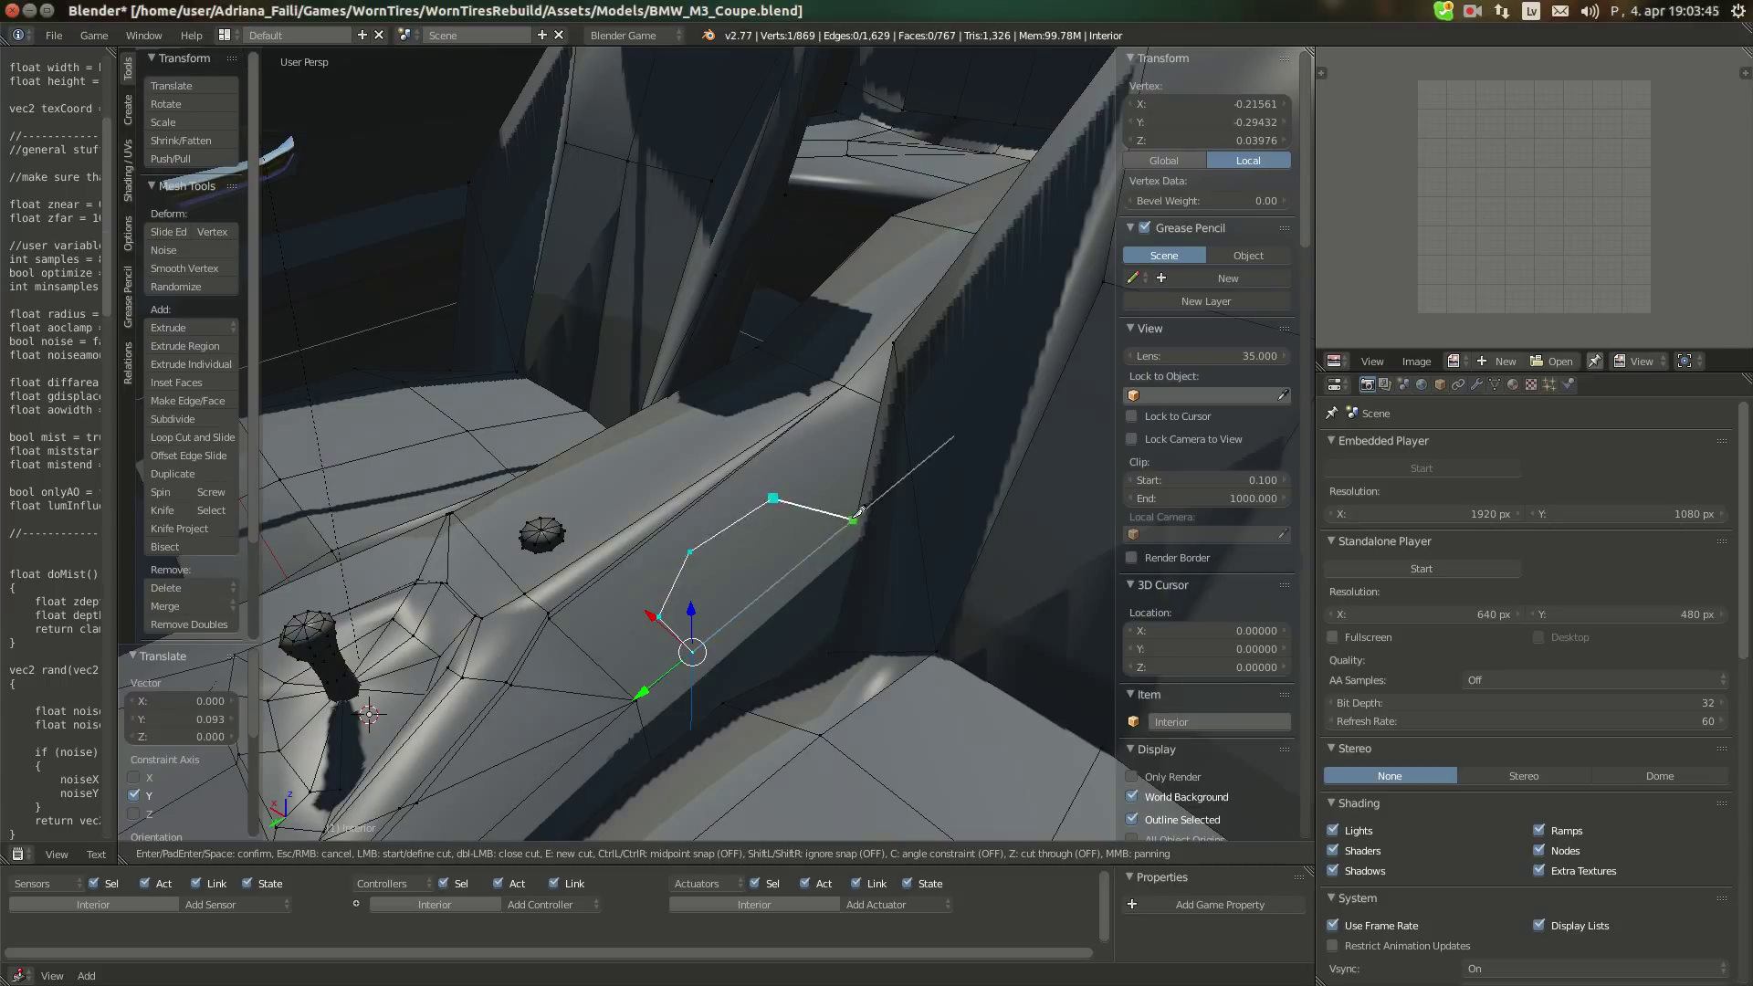
middle_drag(862, 513, 892, 611)
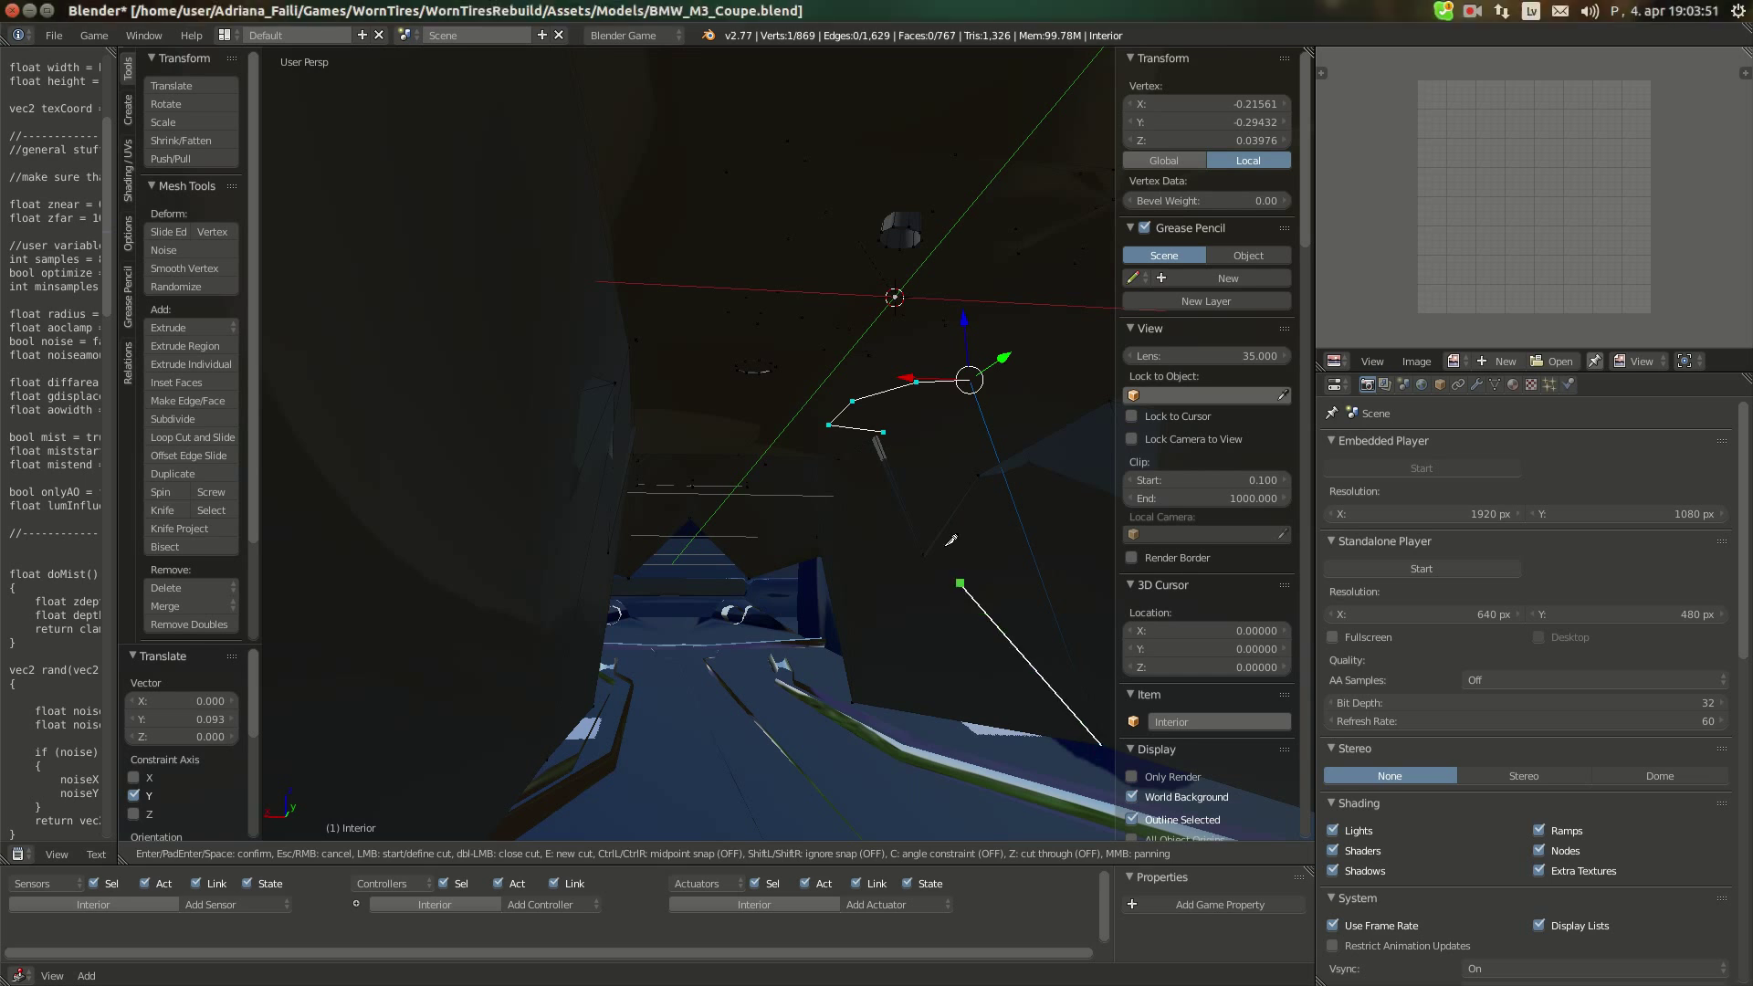
key(Escape)
Select the hidden lower vertex of the console's side and raise it 0.02 along Z
middle_drag(947, 587, 1038, 702)
right_click(1056, 773)
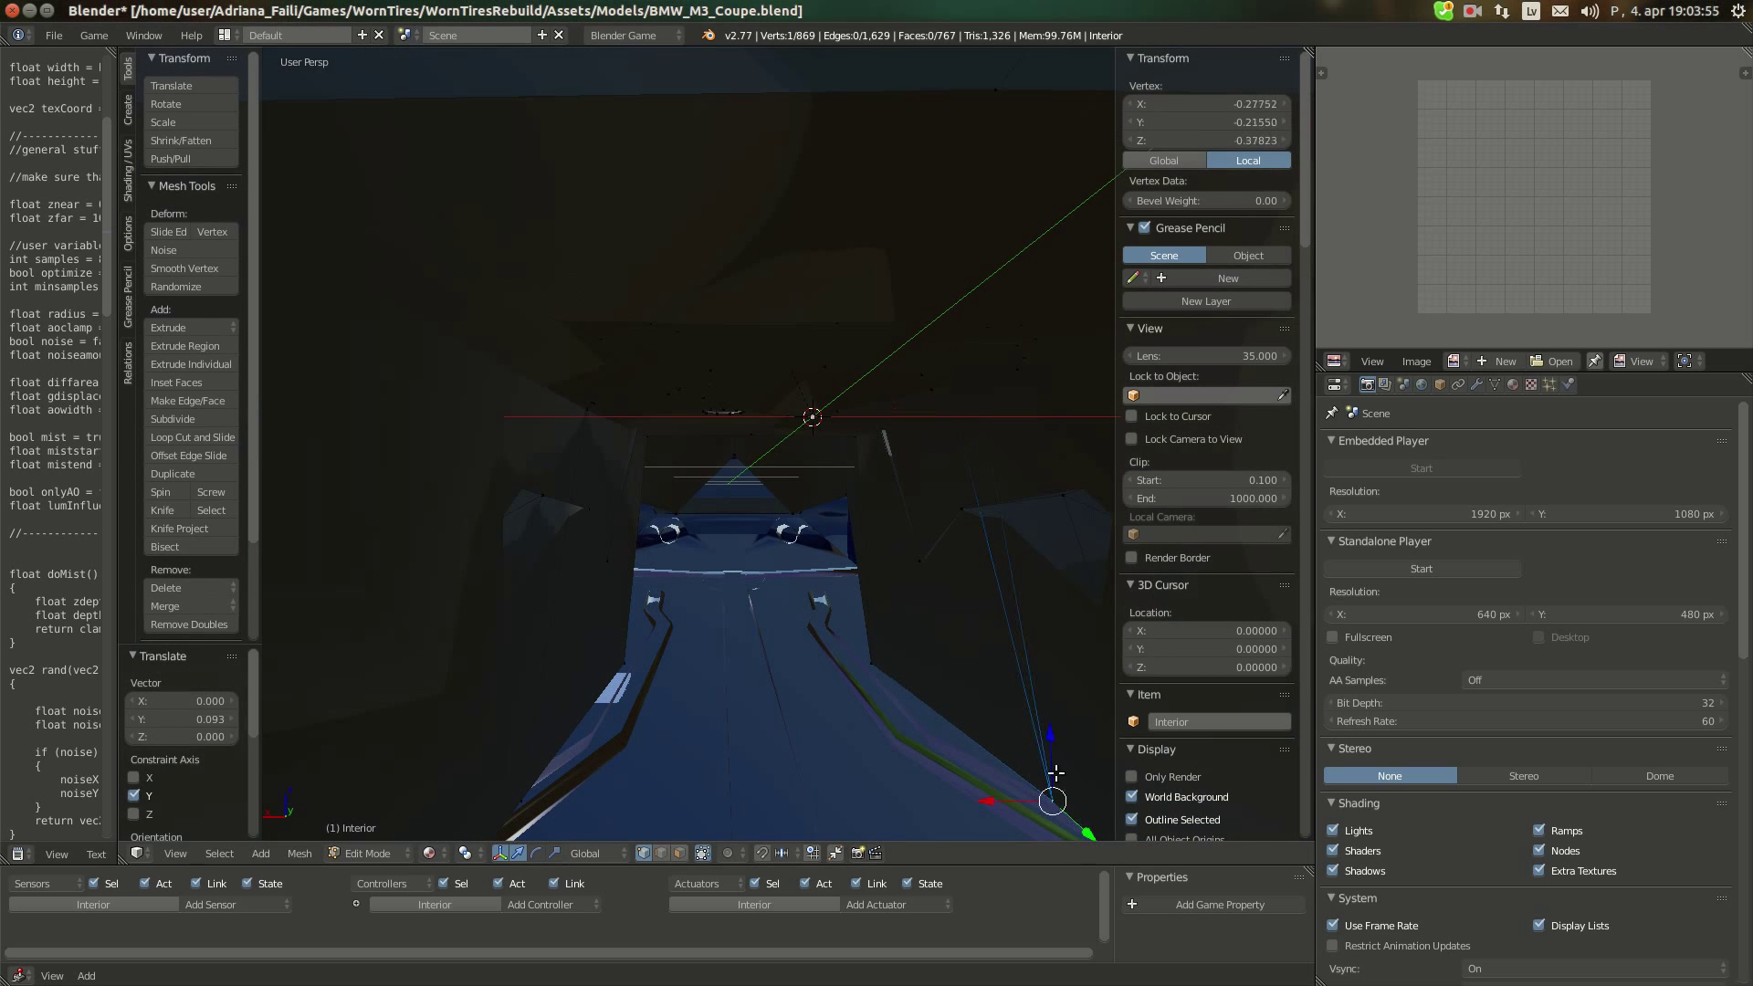
text(gz.02)
key(Return)
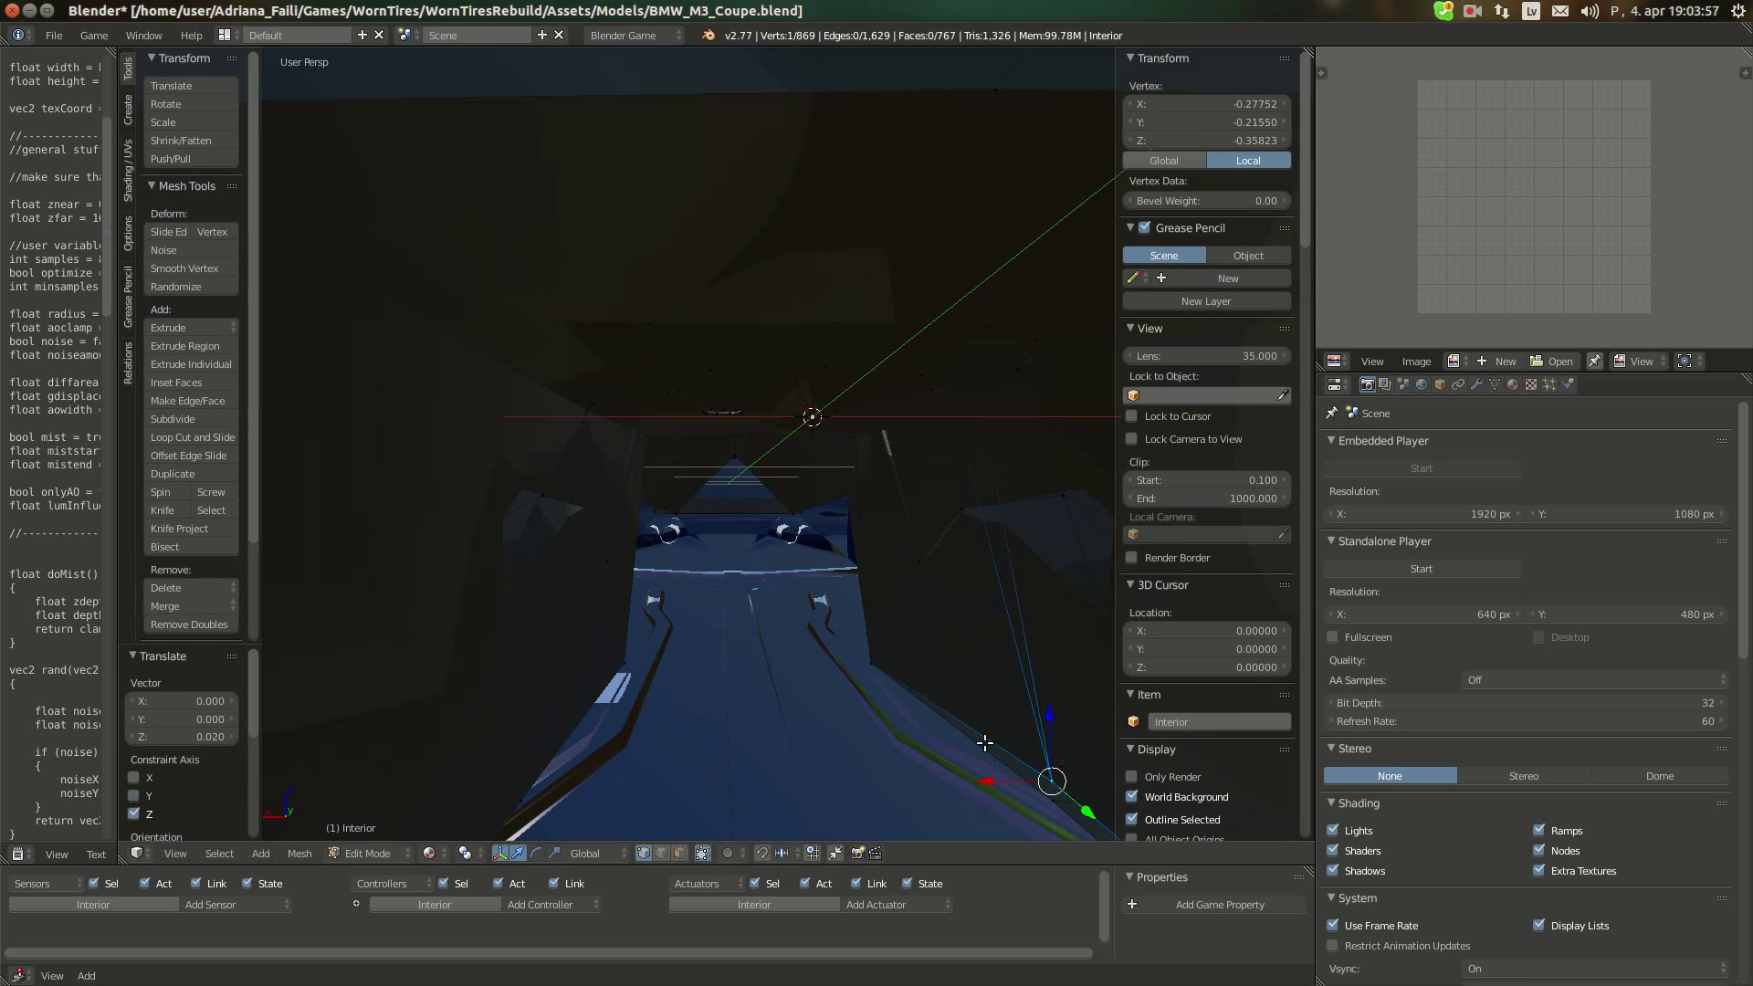
Clear the selection and check the shape of the handbrake area in the reference photo in Chromium
key(KP_Decimal)
middle_drag(863, 629, 819, 685)
key(a)
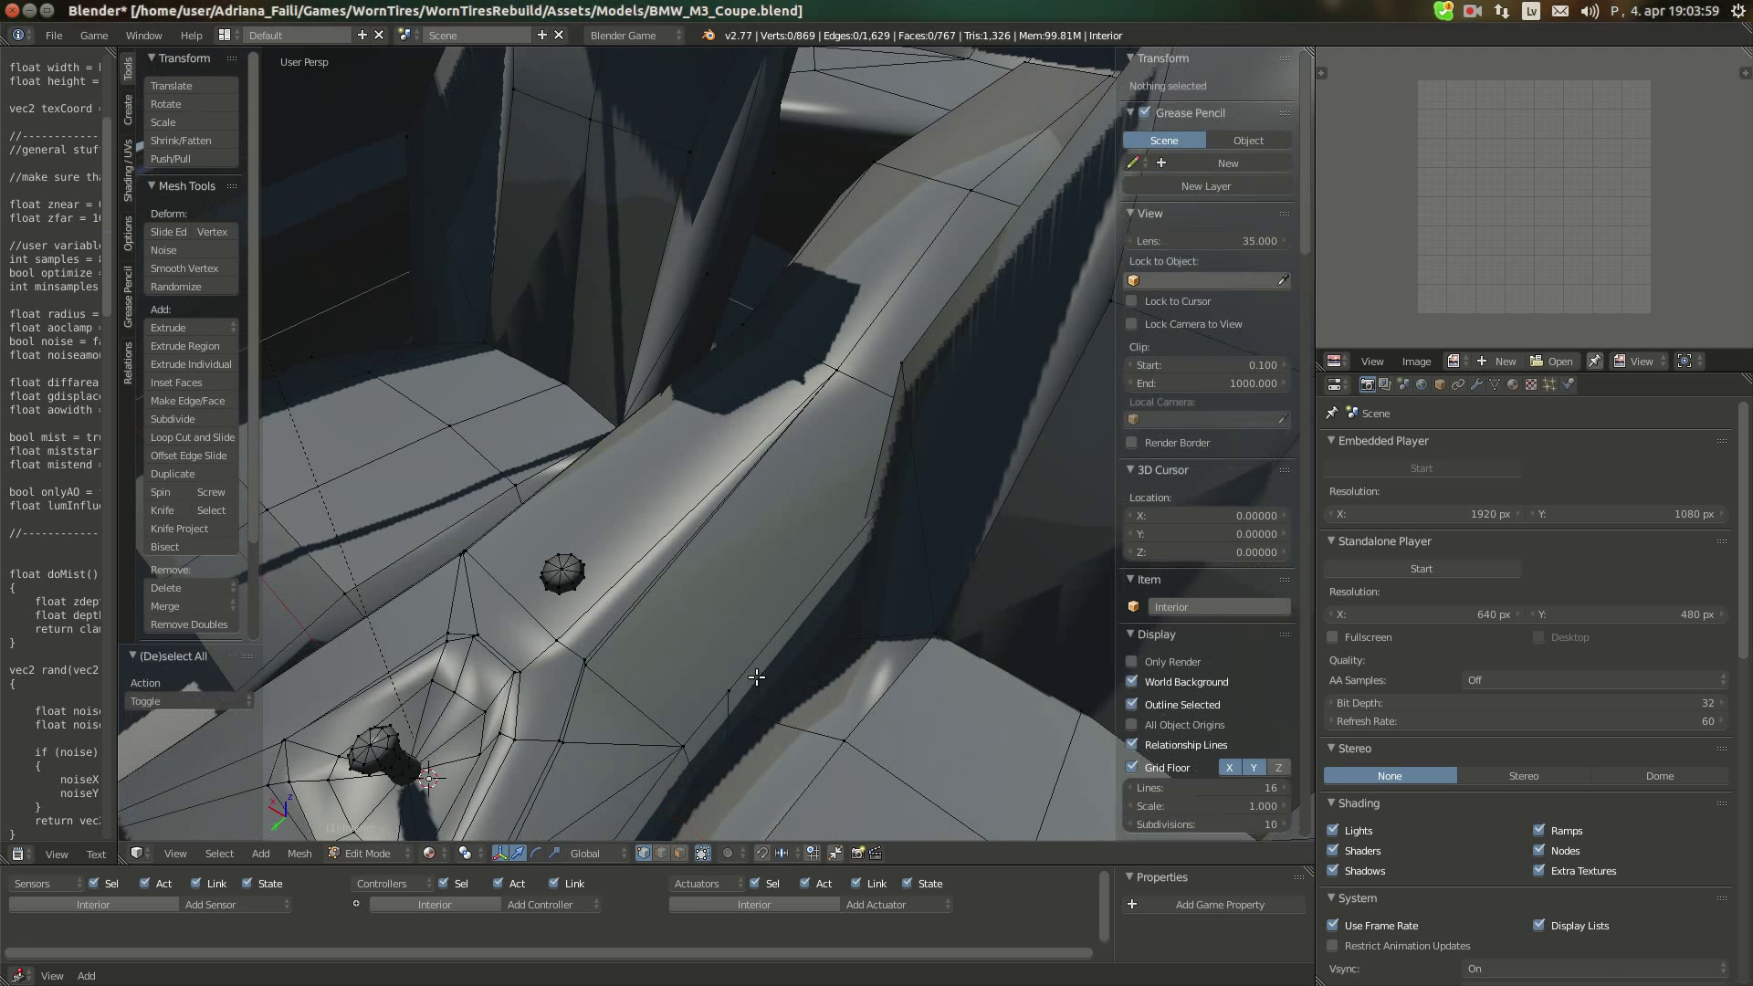
key(k)
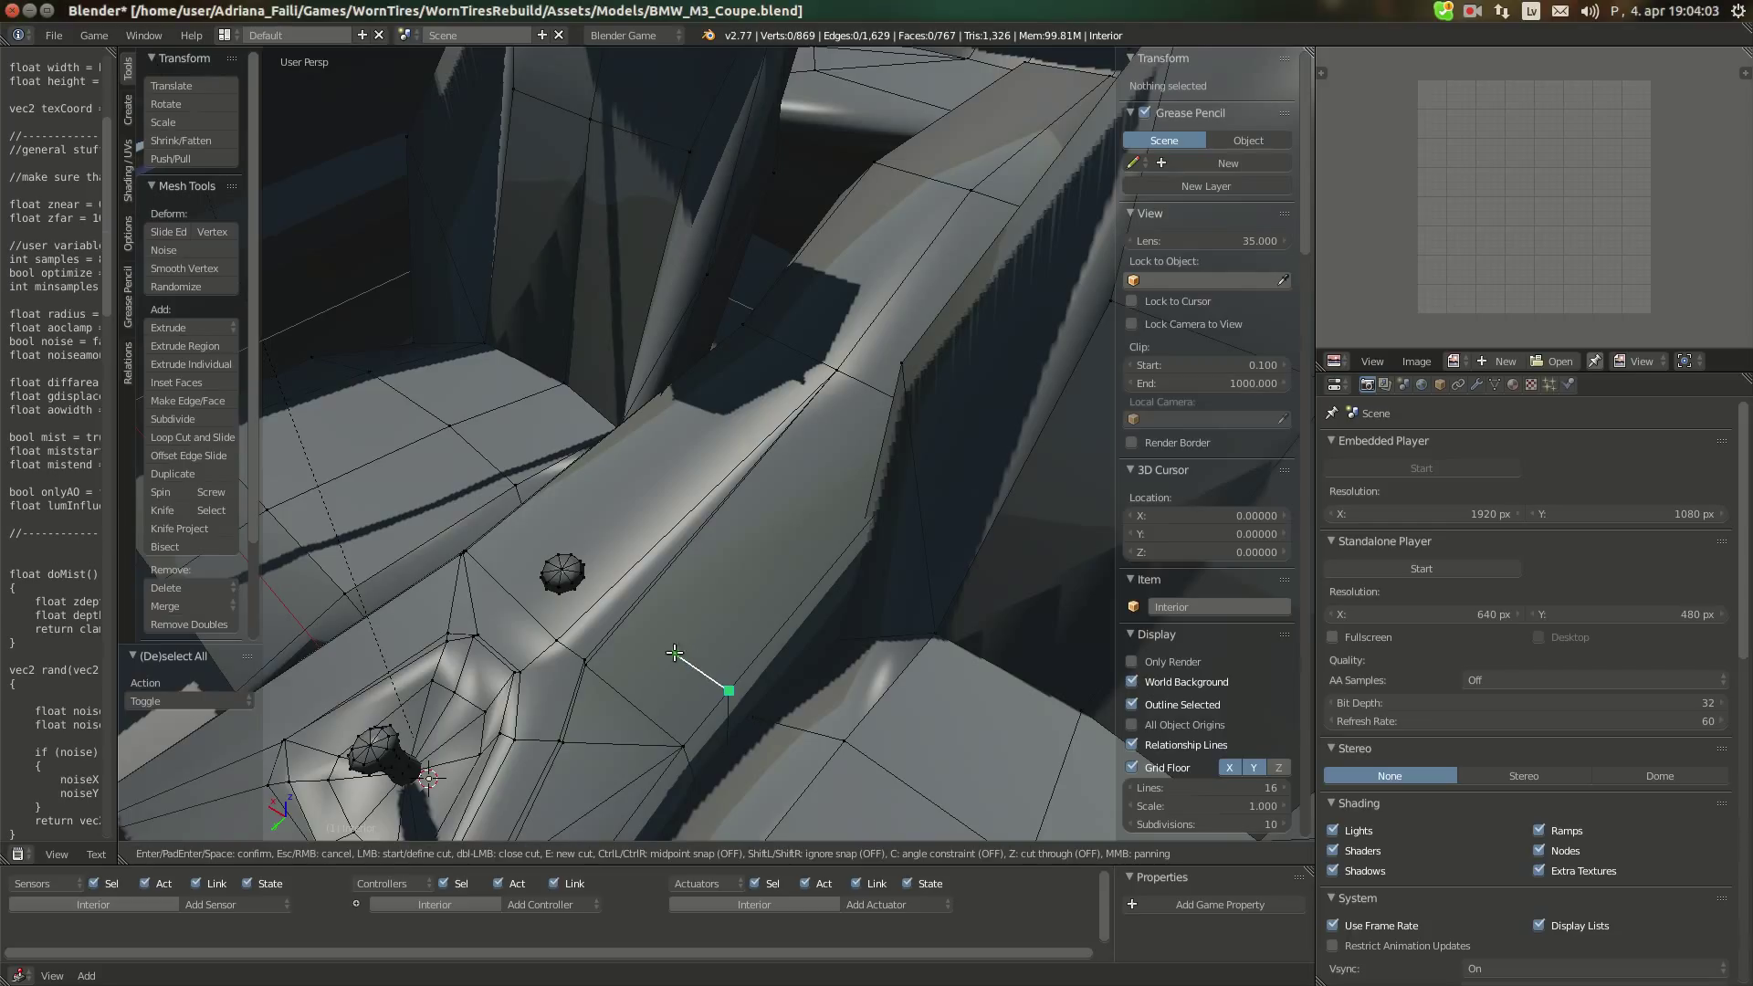
key(Escape)
click(17, 138)
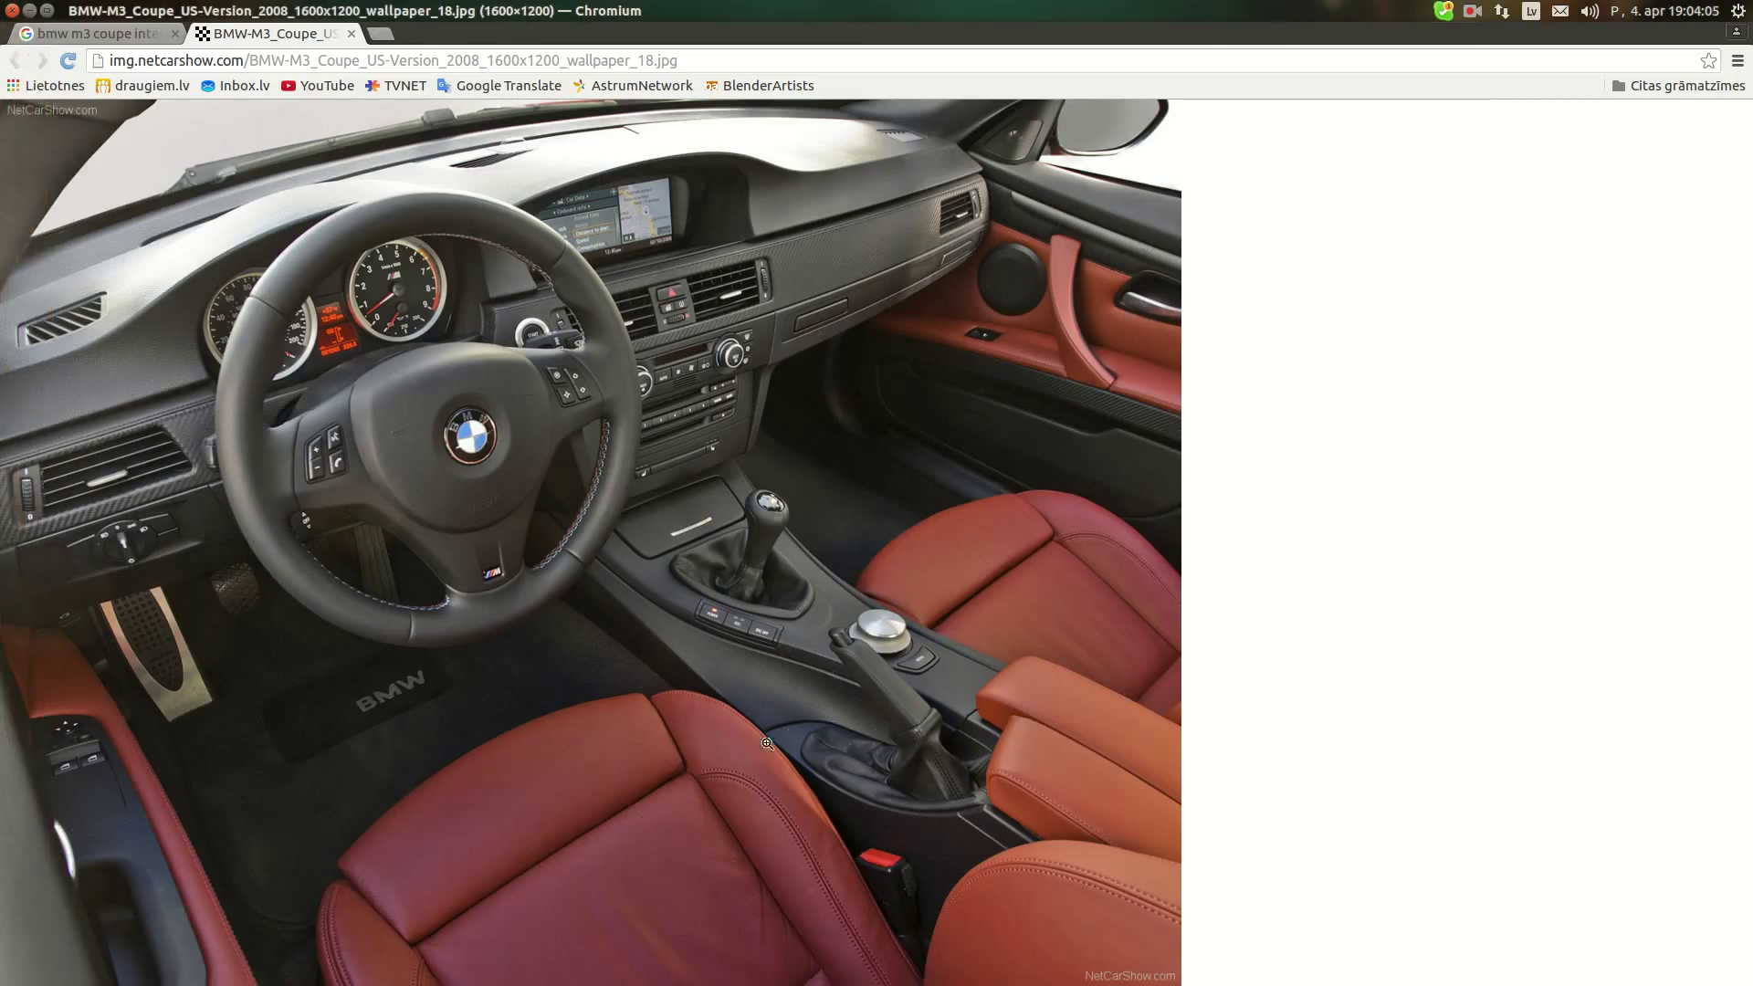
mouse_move(3, 841)
click(28, 721)
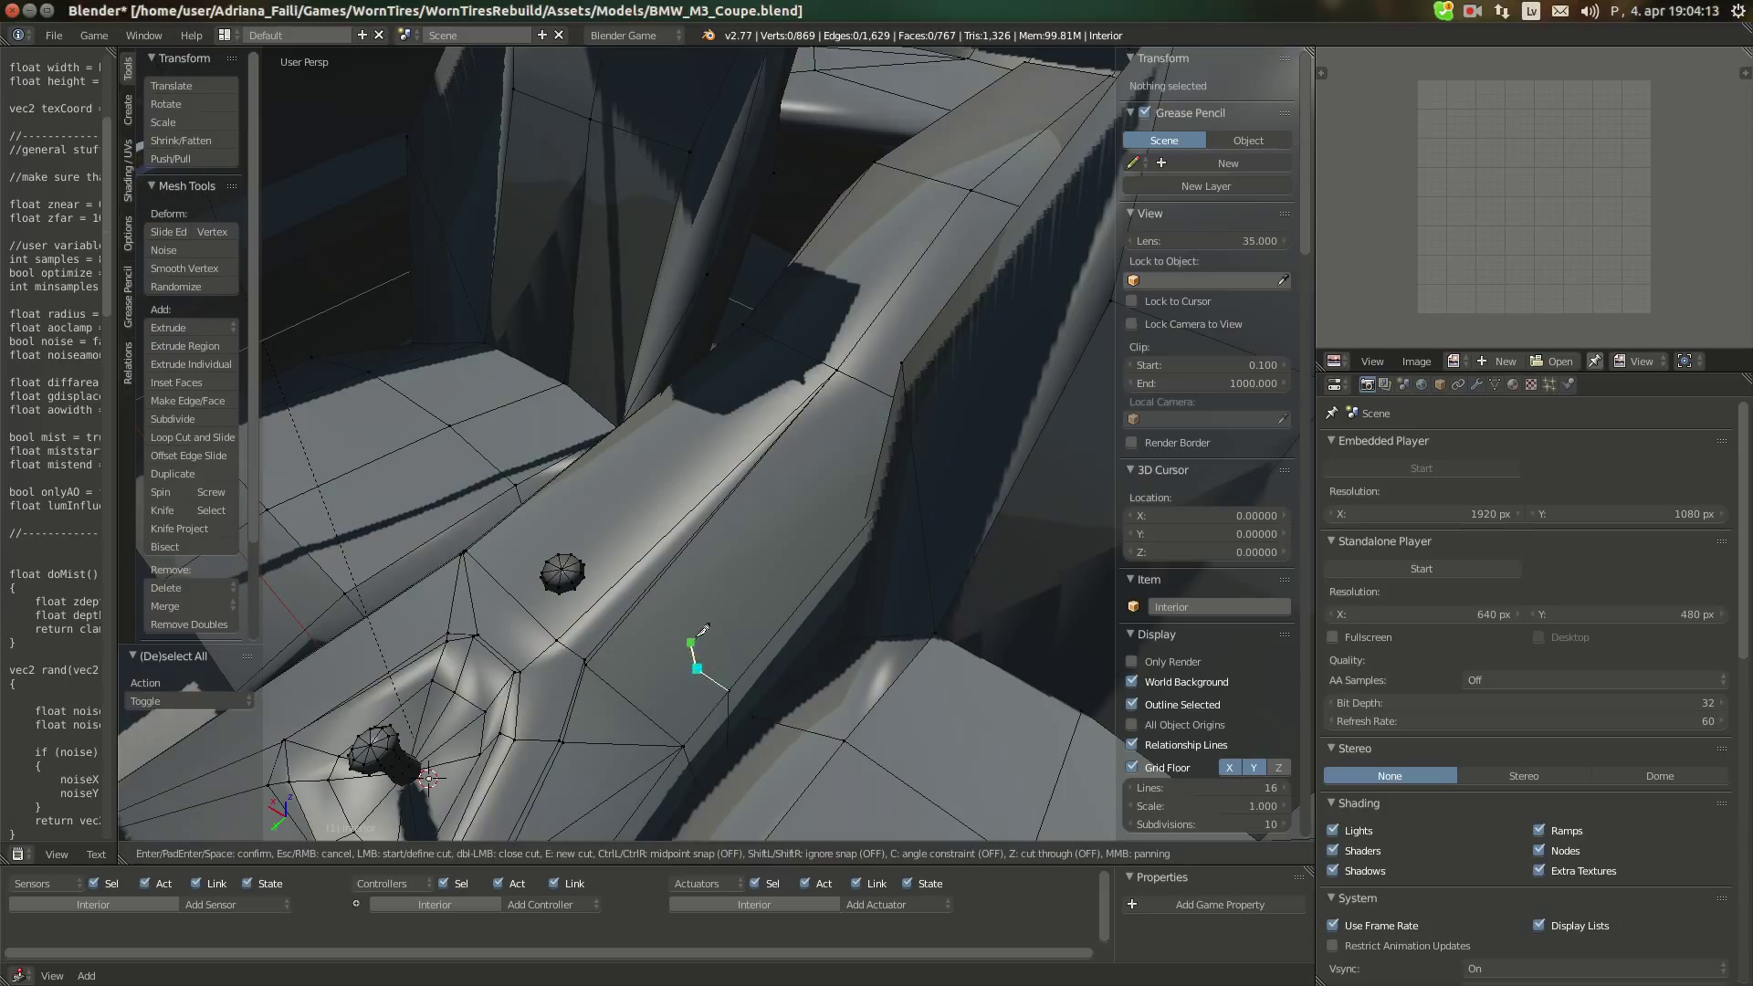
Knife-cut a curved handbrake outline into the console's side, ending at the hidden lower vertex, and lower that vertex 0.02 along Z
click(706, 627)
middle_drag(859, 534, 1013, 535)
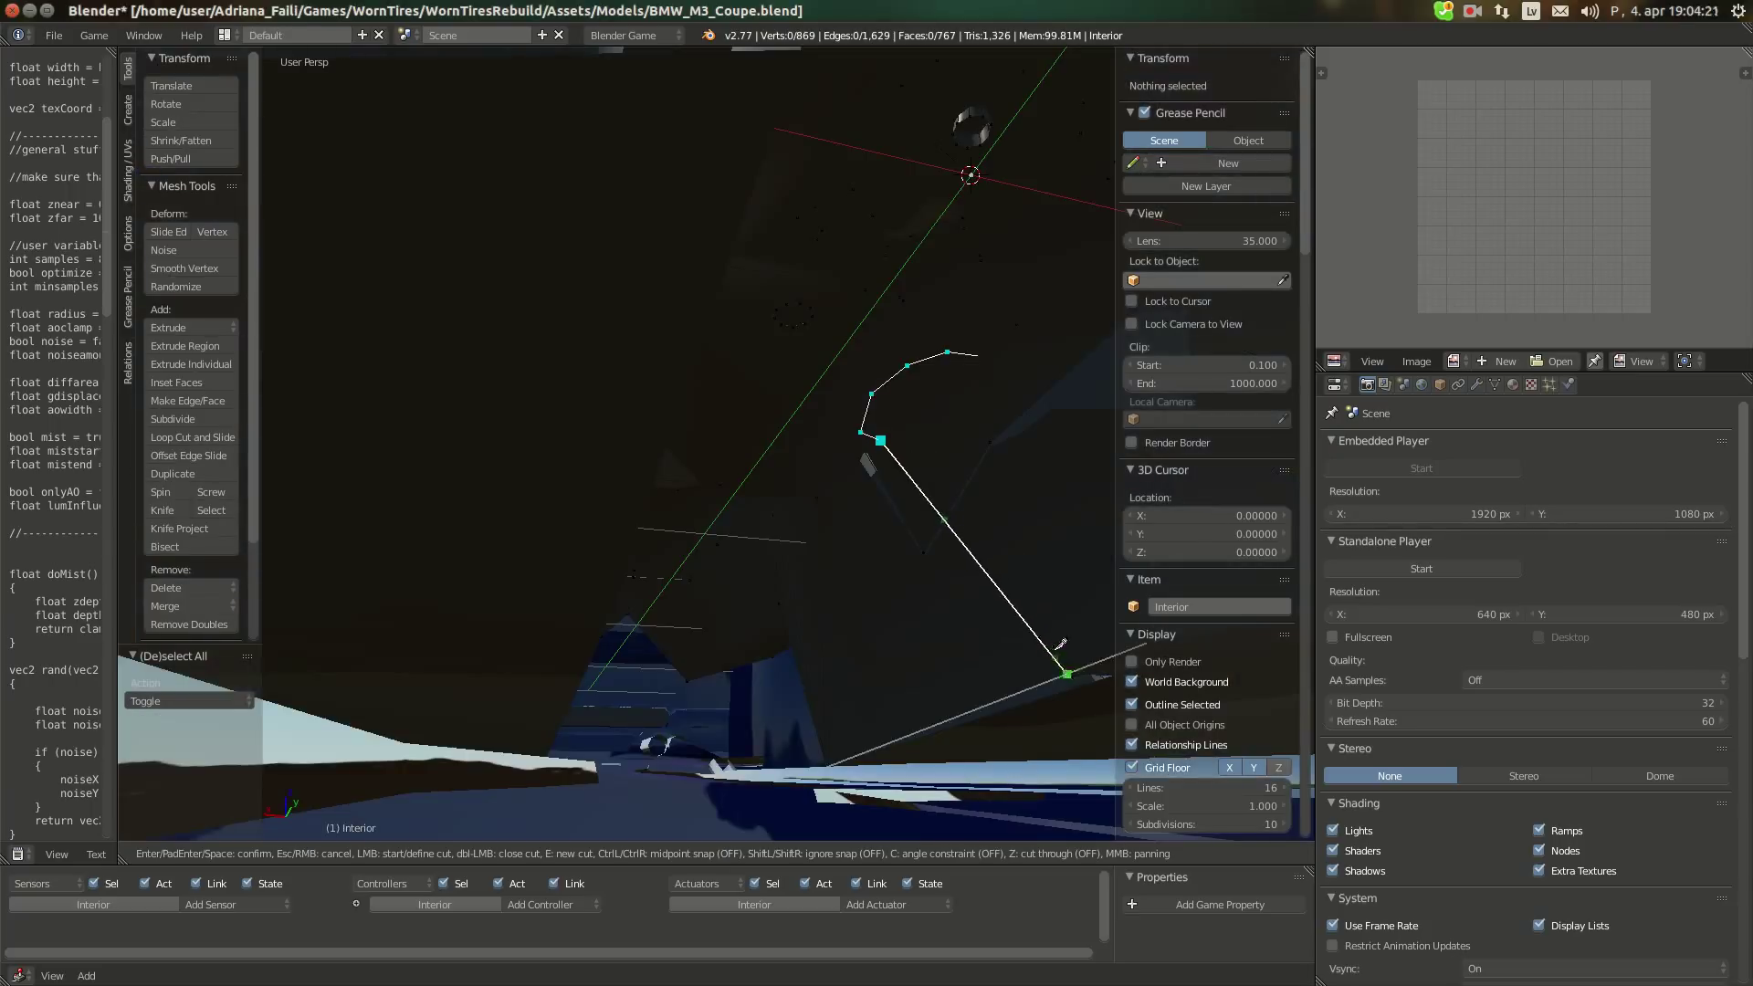
mouse_move(1057, 667)
middle_down()
mouse_move(1076, 697)
mouse_move(1059, 701)
middle_up()
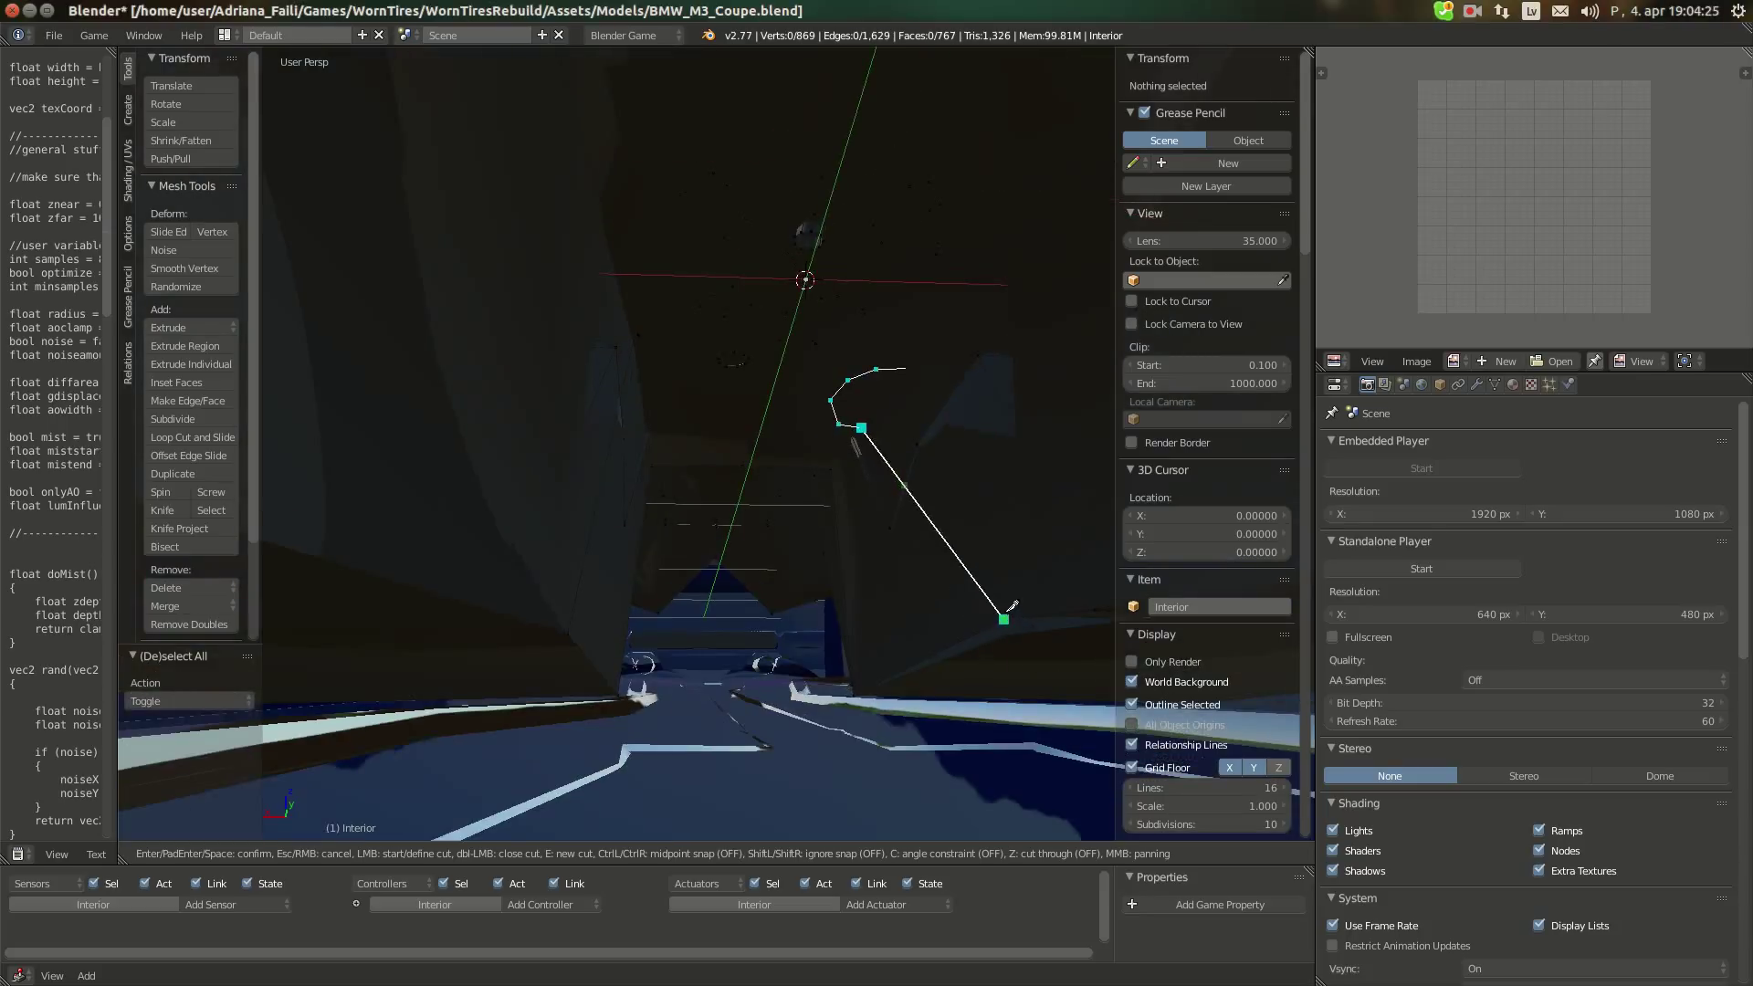
key(Return)
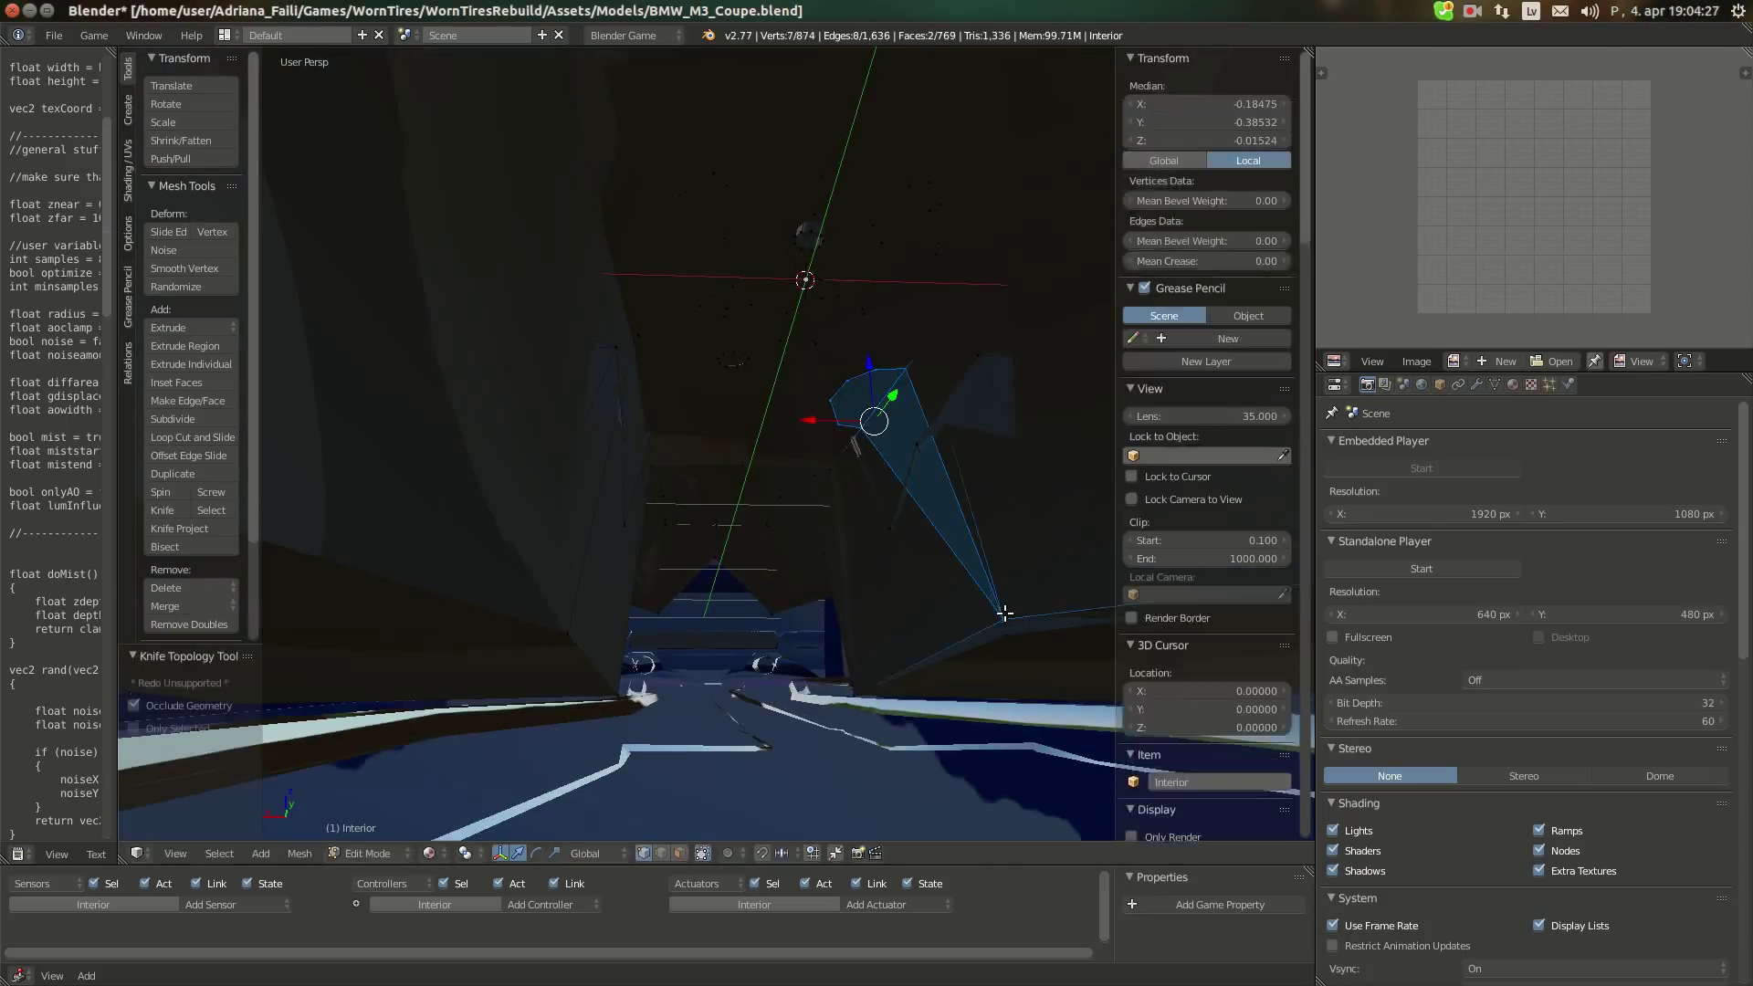
text(gz-.02)
key(Return)
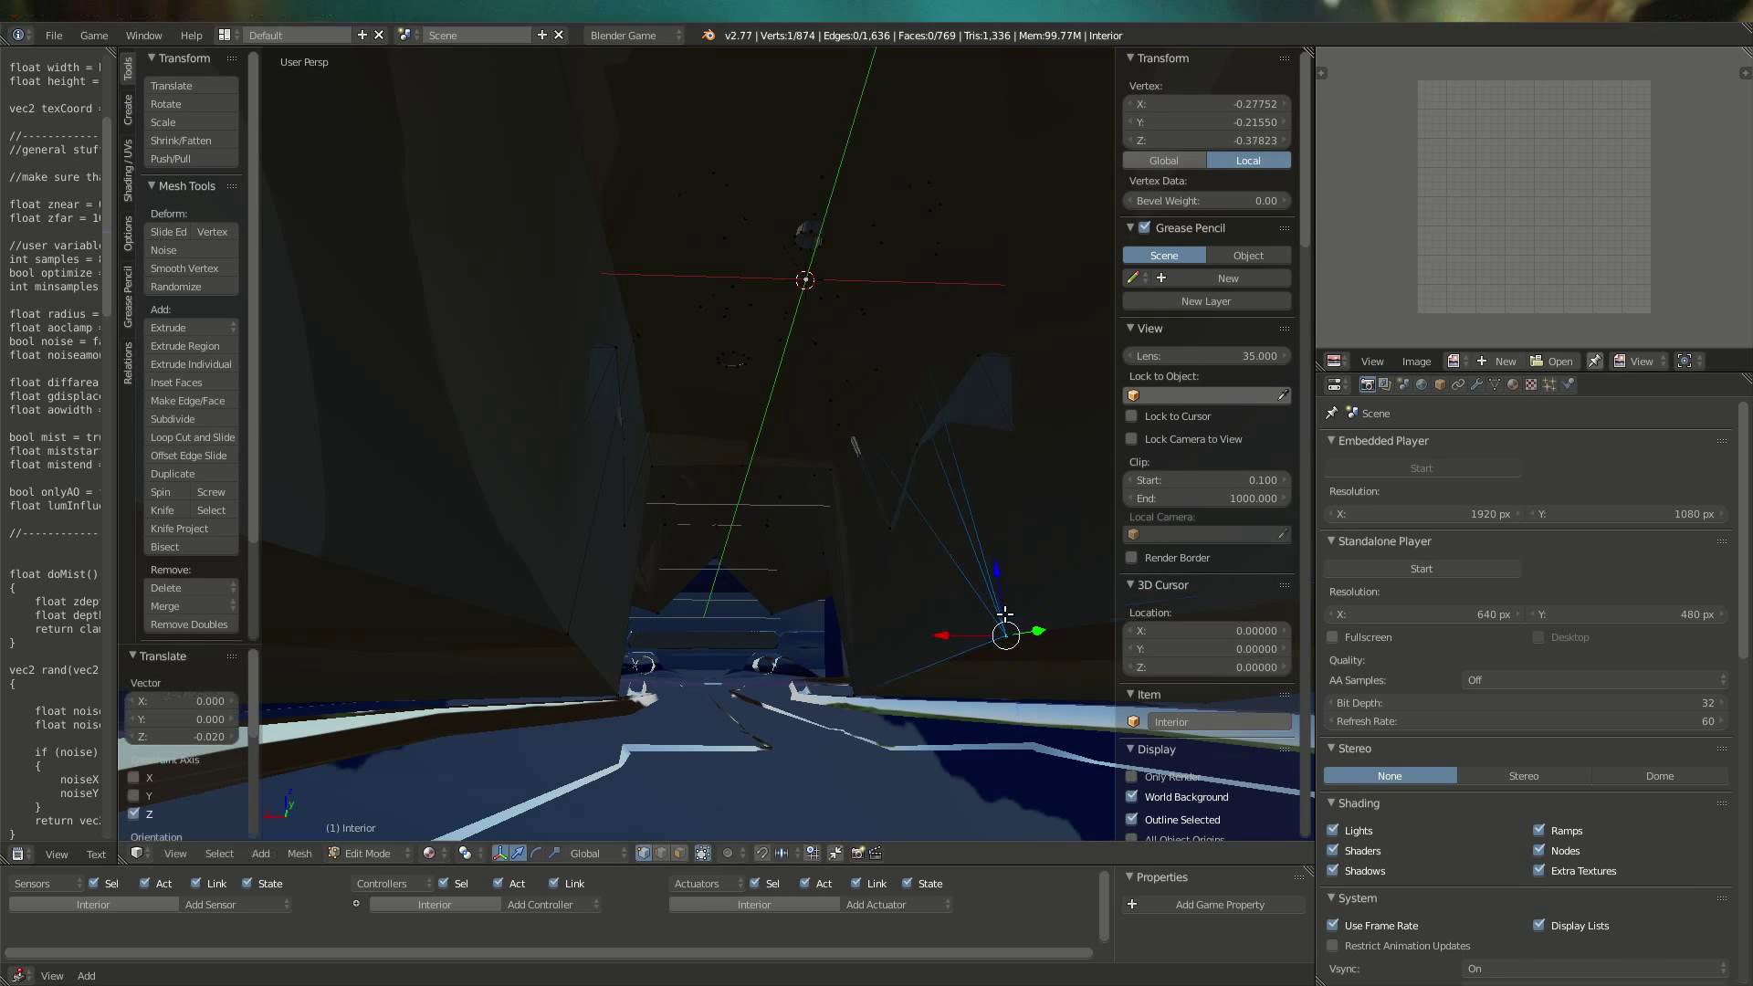
Knife-cut an edge from the console's vertex beside the controller knob to the first vertex of the handbrake outline
middle_drag(779, 546, 586, 673)
scroll(585, 673, up, 3)
middle_drag(653, 493, 763, 563)
key(k)
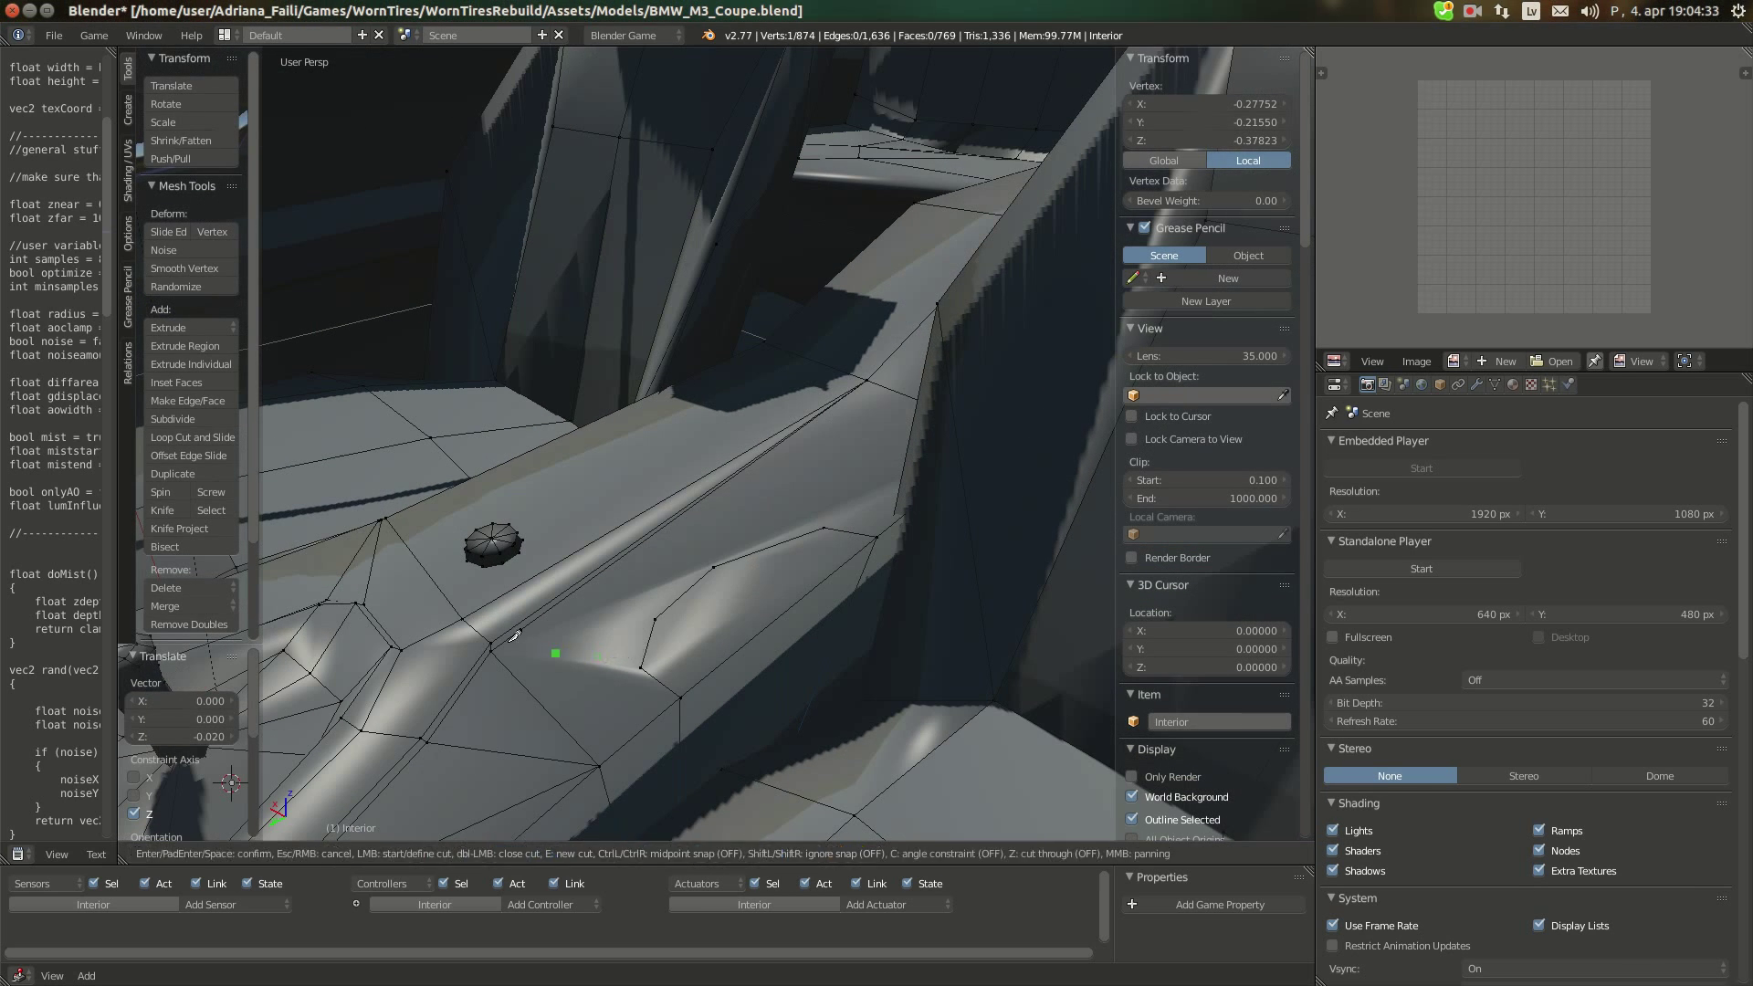
click(491, 652)
click(642, 666)
key(Return)
key(a)
key(k)
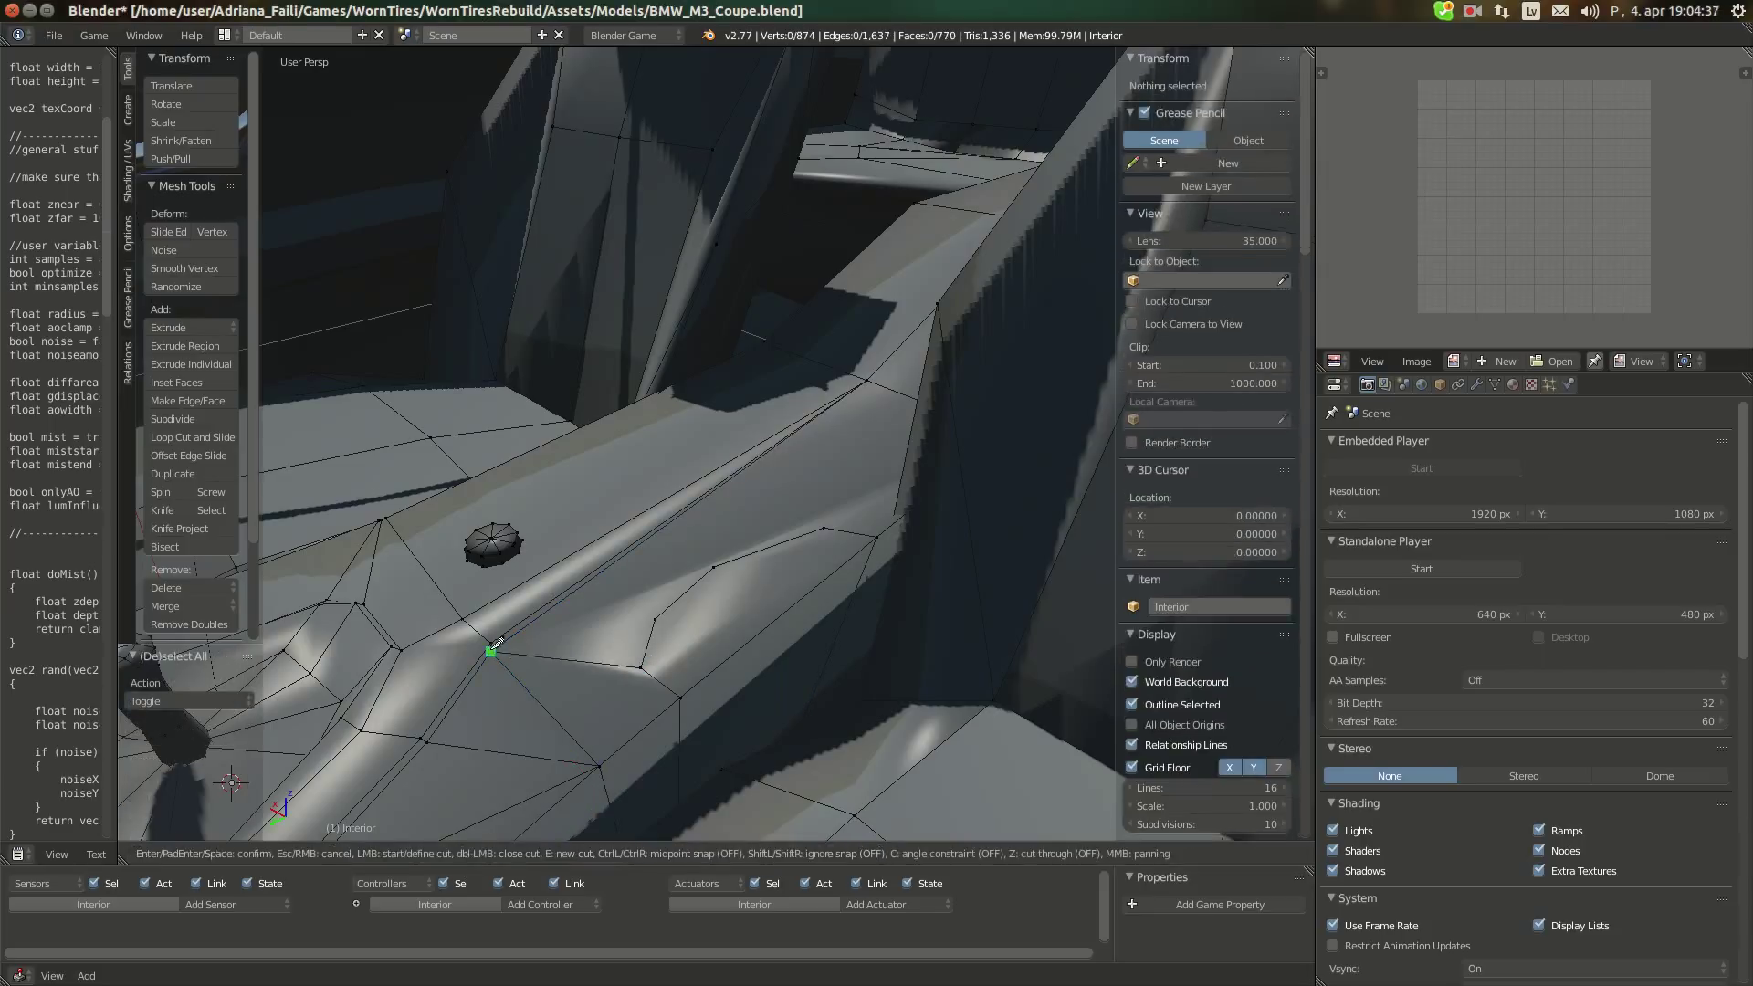
click(491, 652)
click(655, 620)
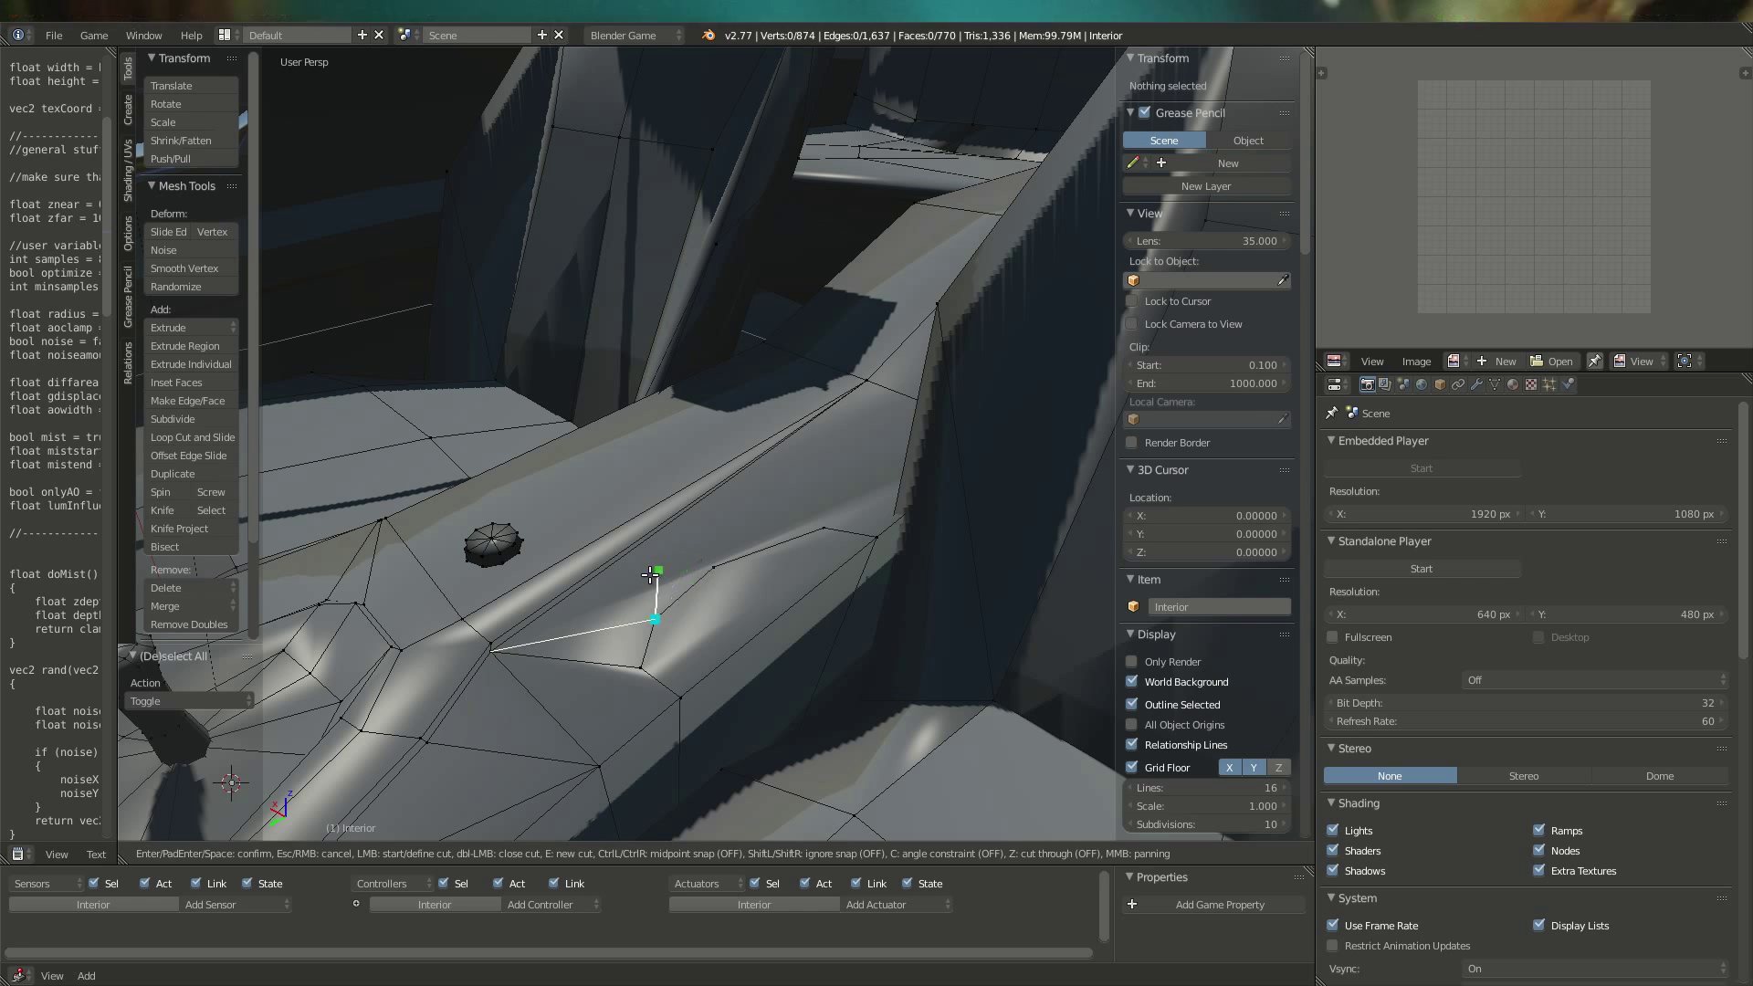
key(Escape)
Knife-cut an edge between the second vertex of the handbrake outline and the vertex beside the controller knob
key(k)
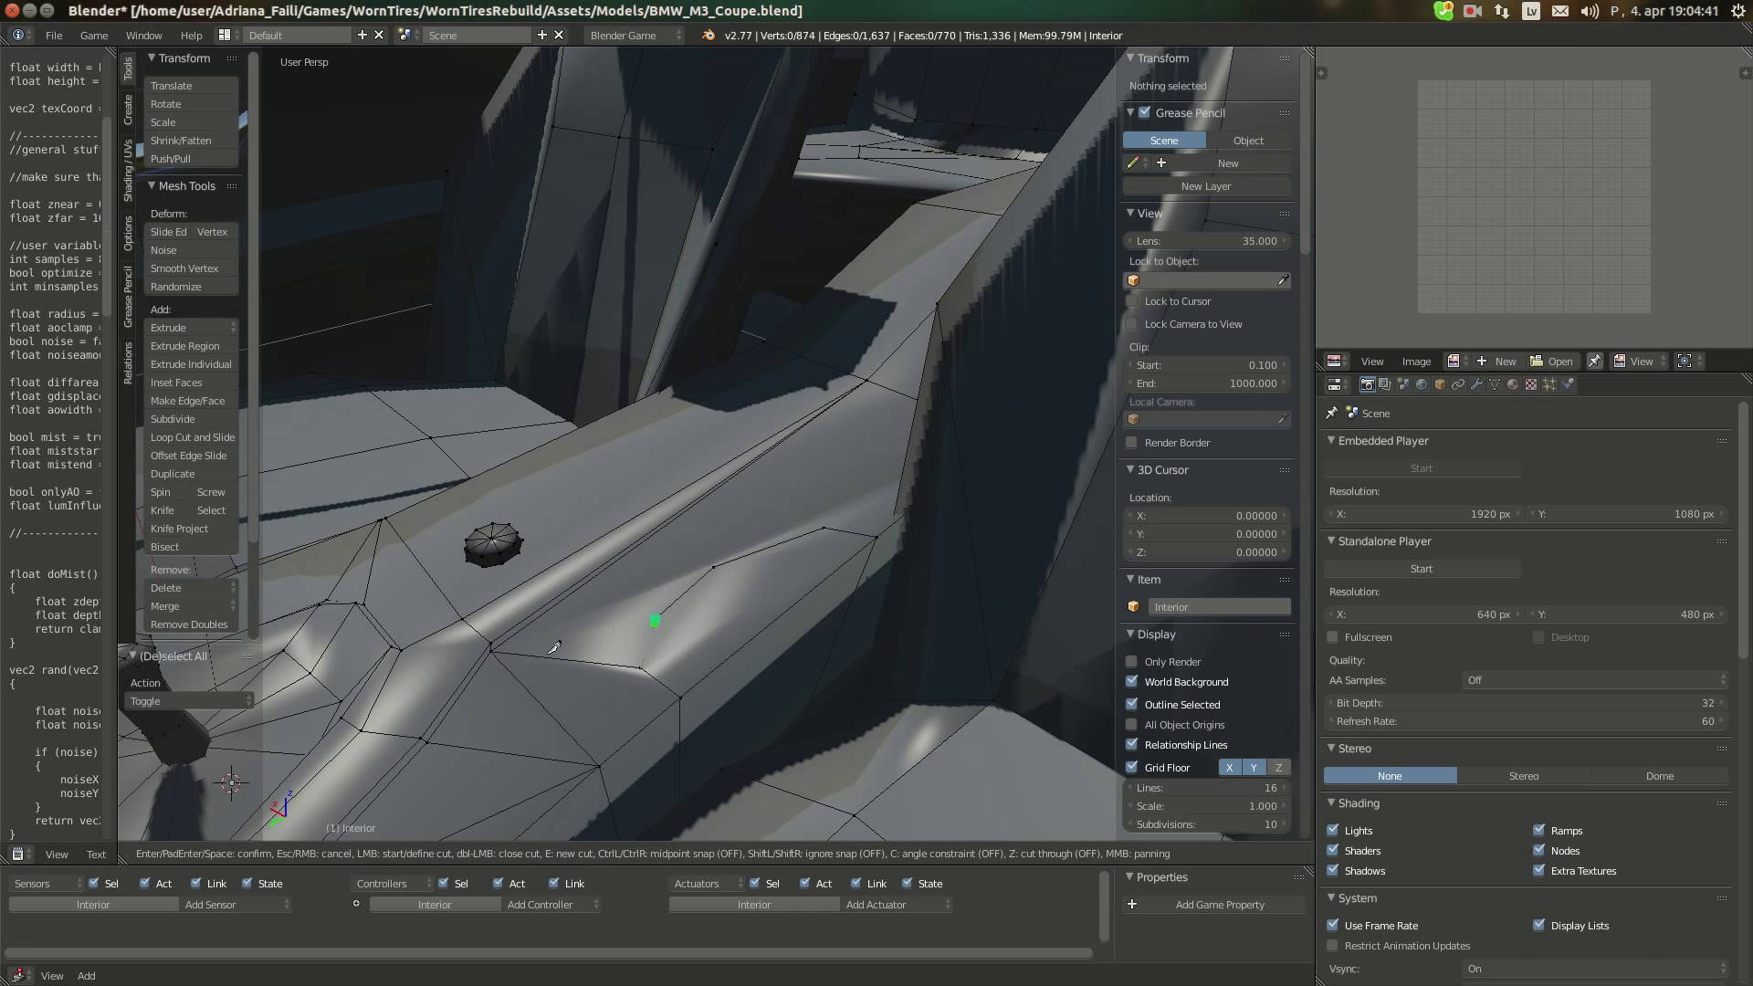
click(489, 654)
key(Return)
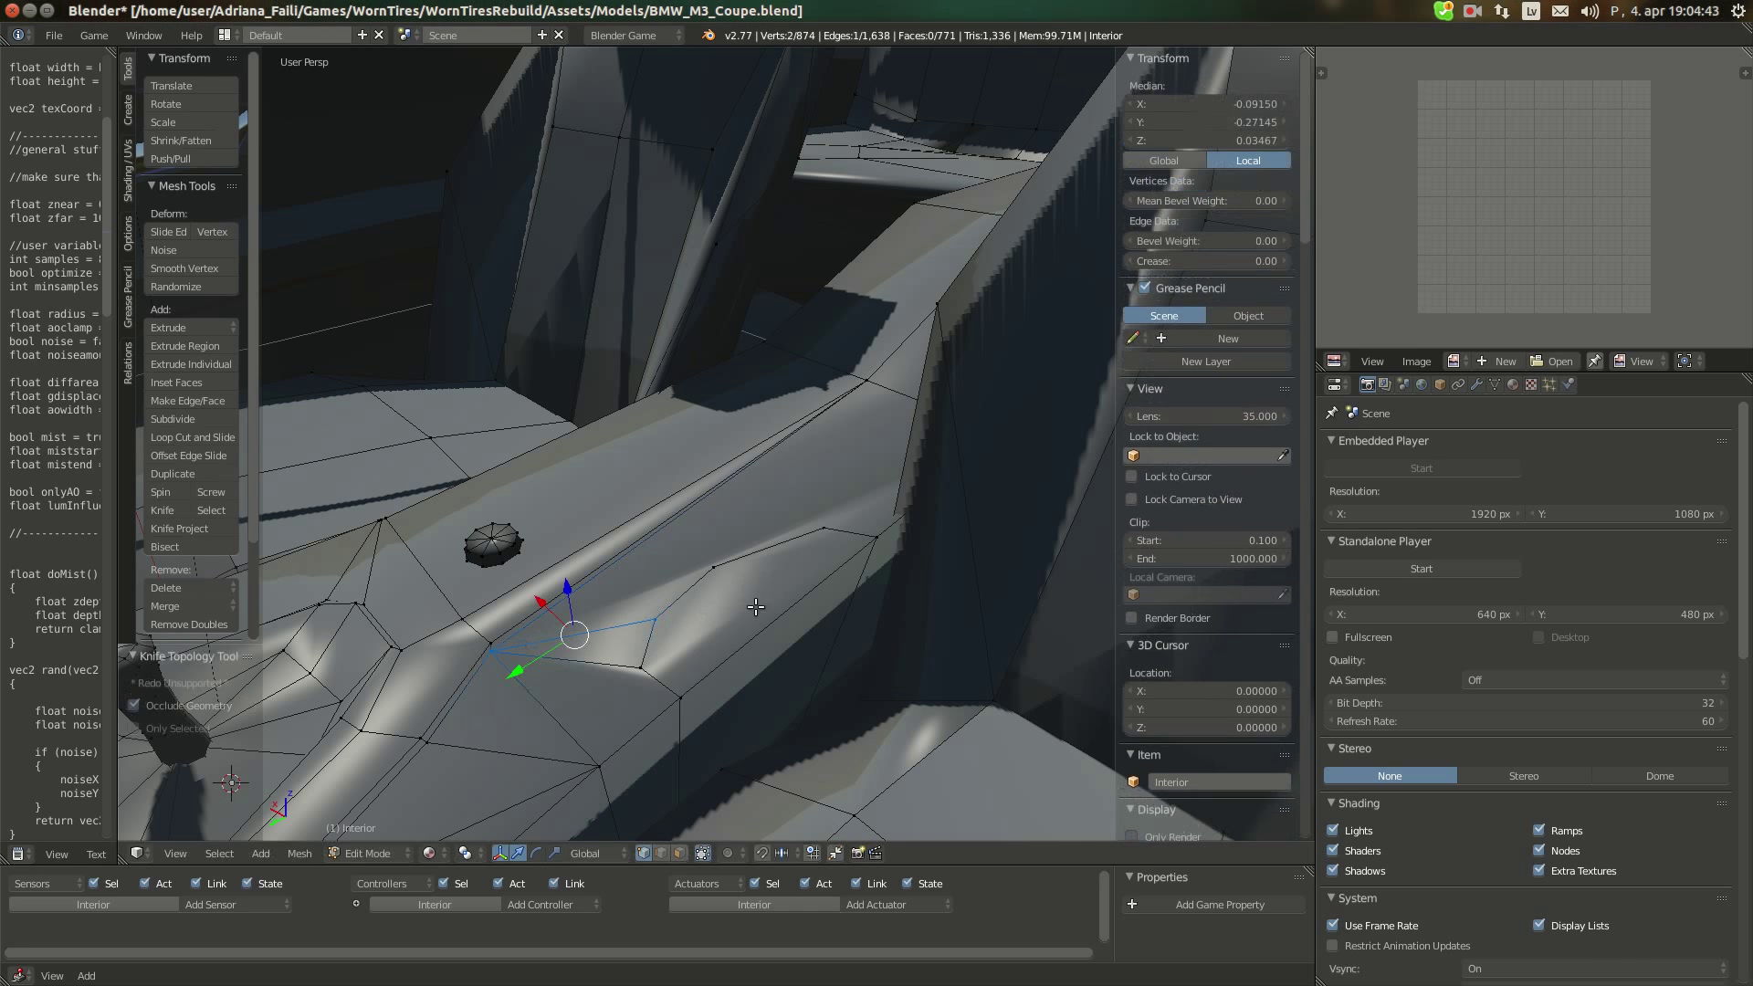
middle_drag(751, 599, 732, 617)
key(a)
key(k)
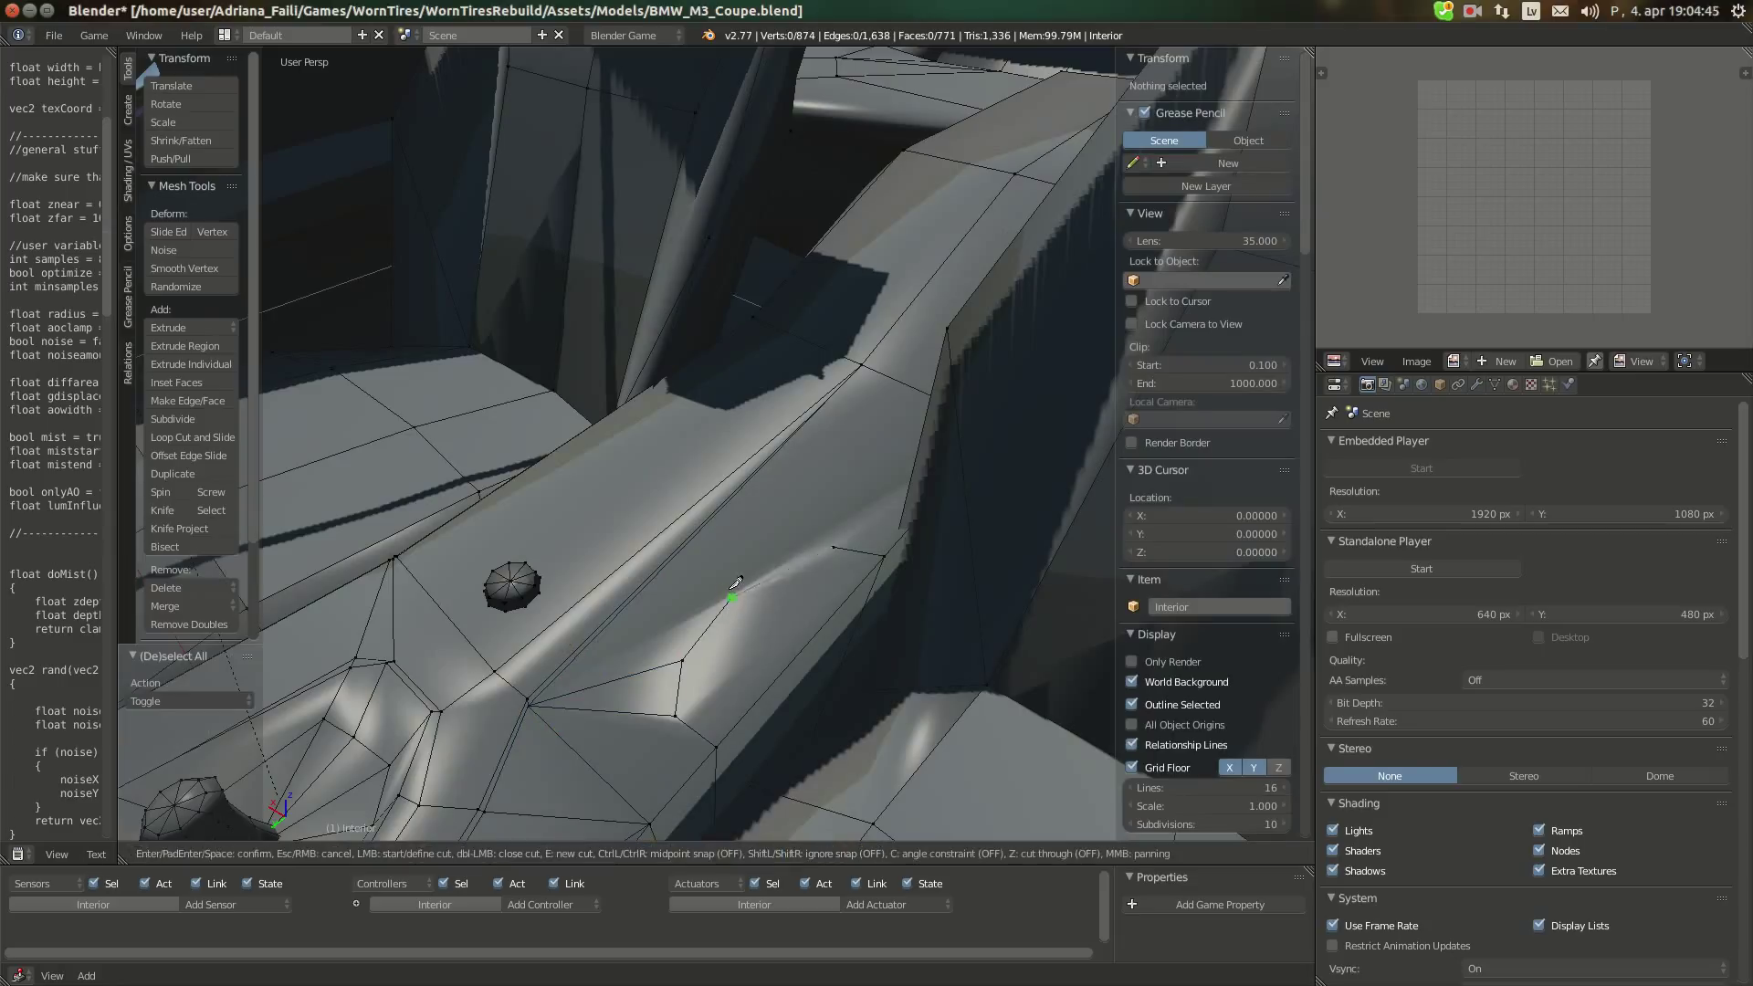
click(735, 595)
key(Escape)
Knife-cut an edge from the third vertex of the handbrake outline to the vertex farther back on the console's top
key(k)
click(734, 593)
click(861, 365)
key(Return)
key(a)
Knife-cut an edge from the fourth vertex of the handbrake outline to the same rear vertex on the console's top
middle_drag(815, 561, 890, 515)
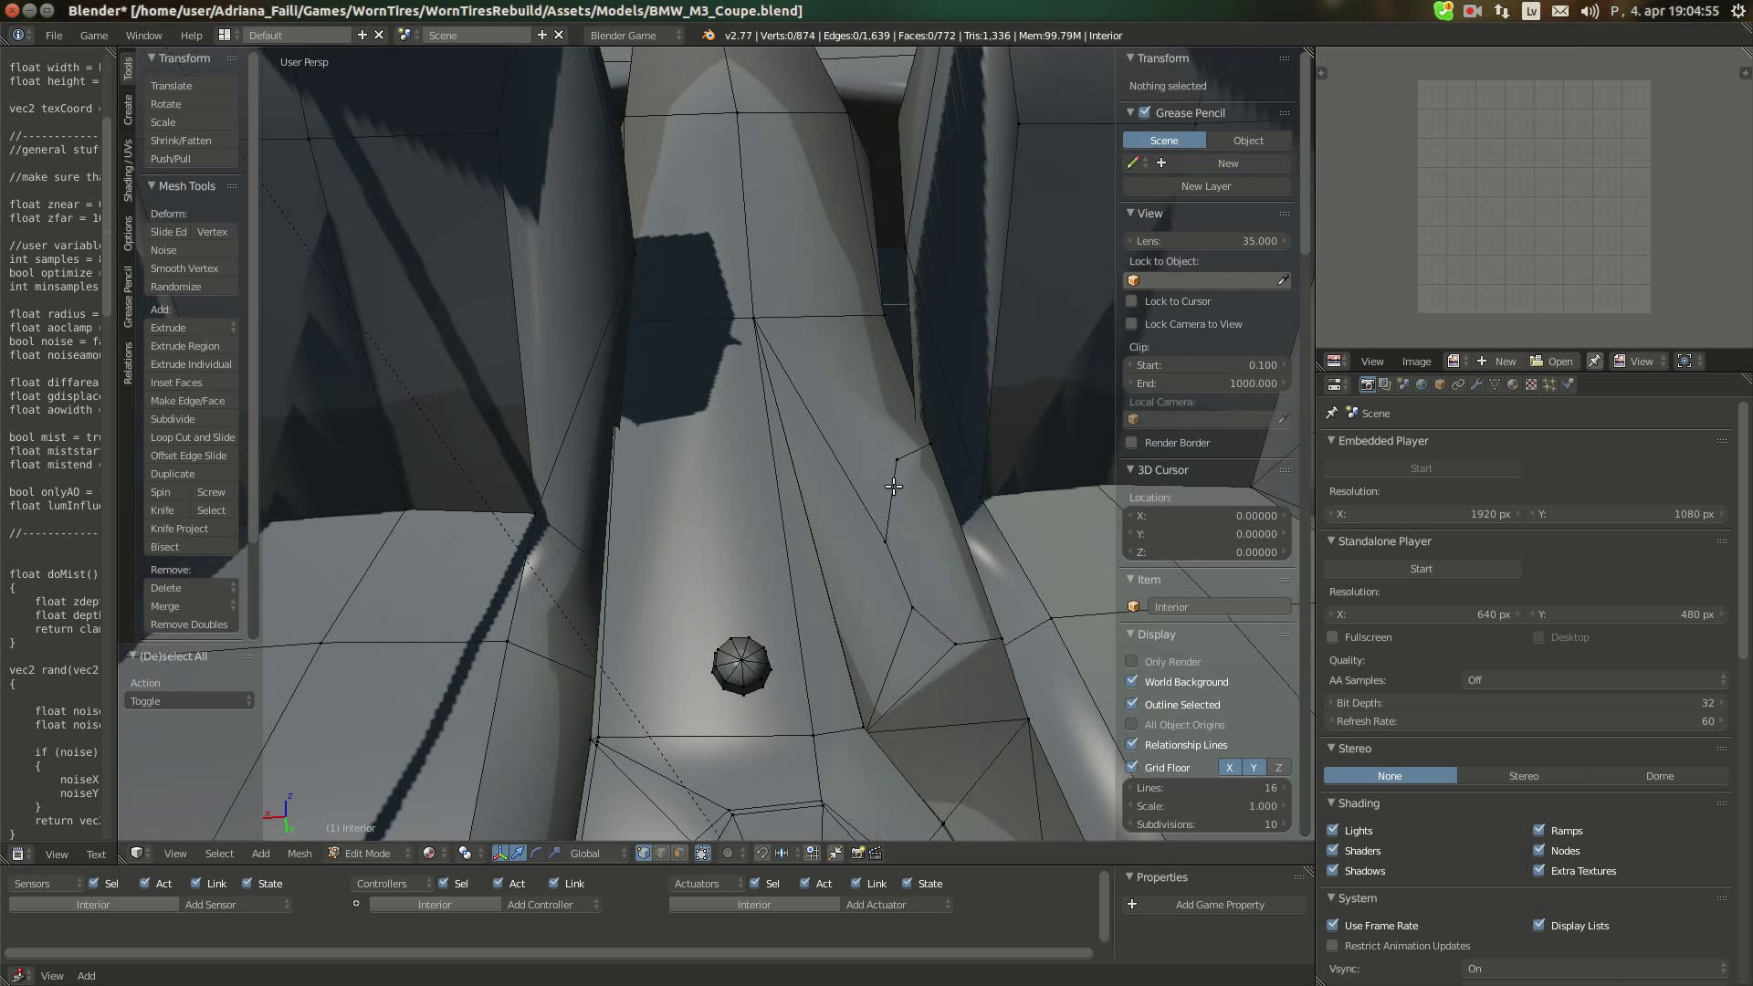
key(k)
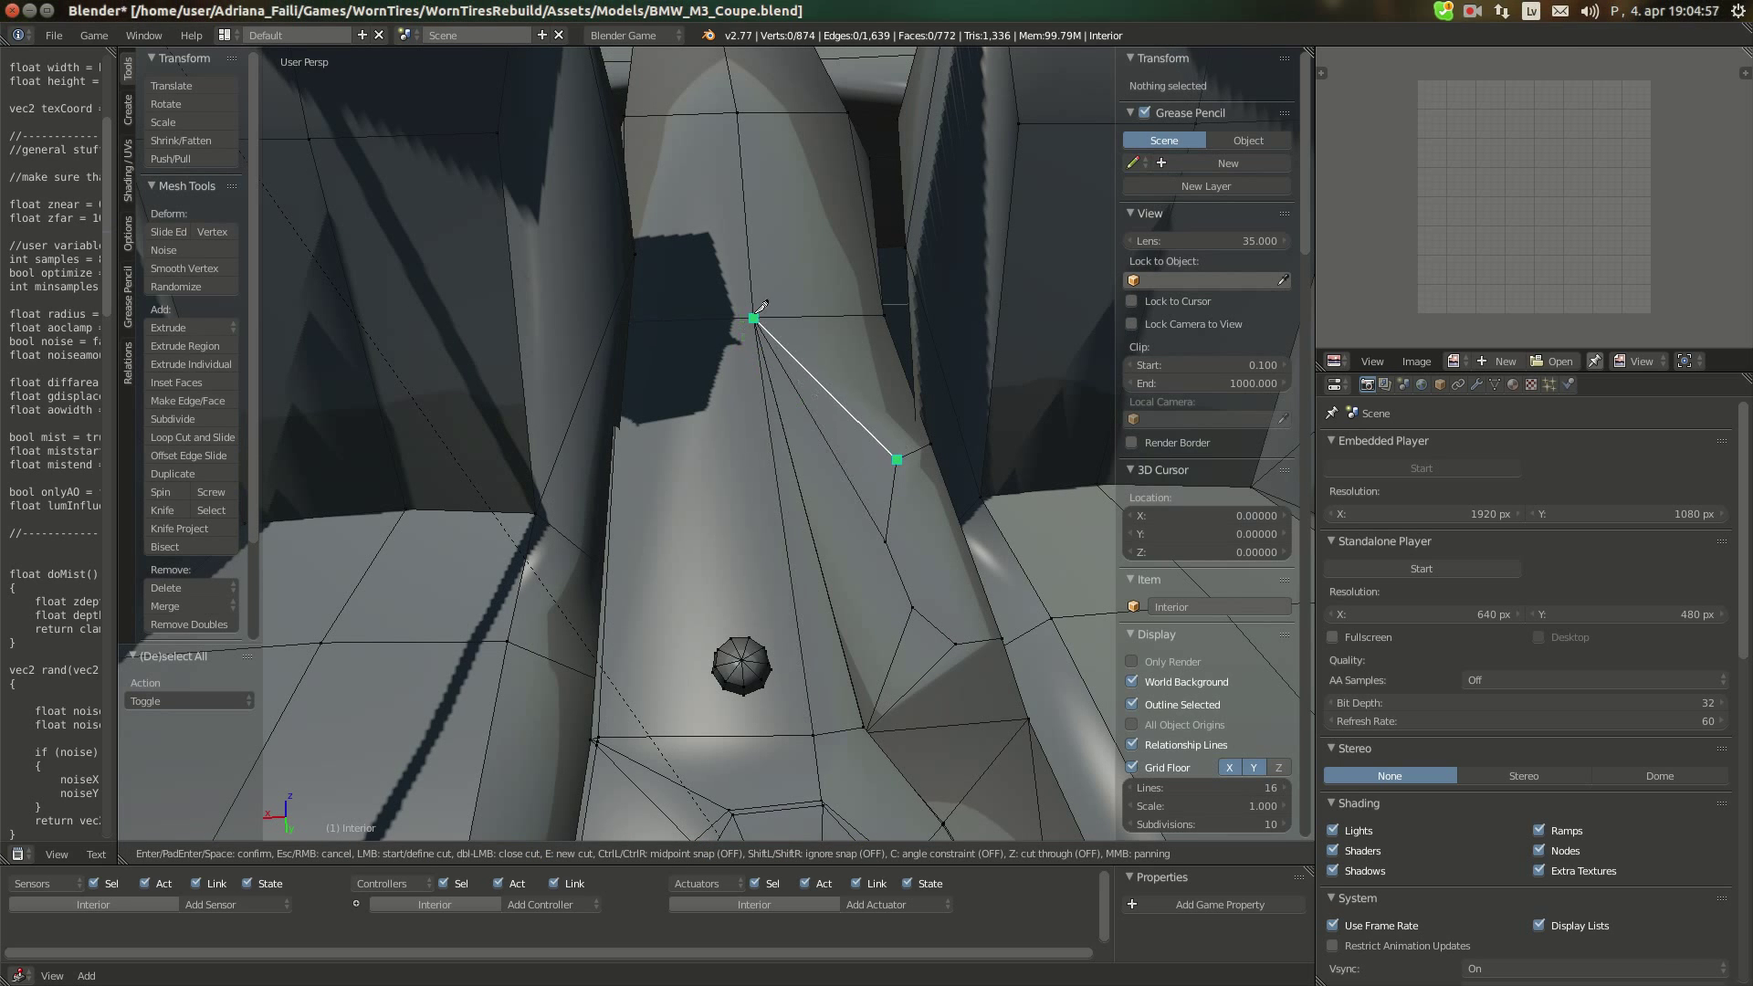
click(753, 318)
key(Return)
Check the handbrake area in the reference photo and move the side edge vertex below the outline to about Z 0.0396
middle_drag(754, 318, 681, 630)
right_click(596, 650)
mouse_move(2, 183)
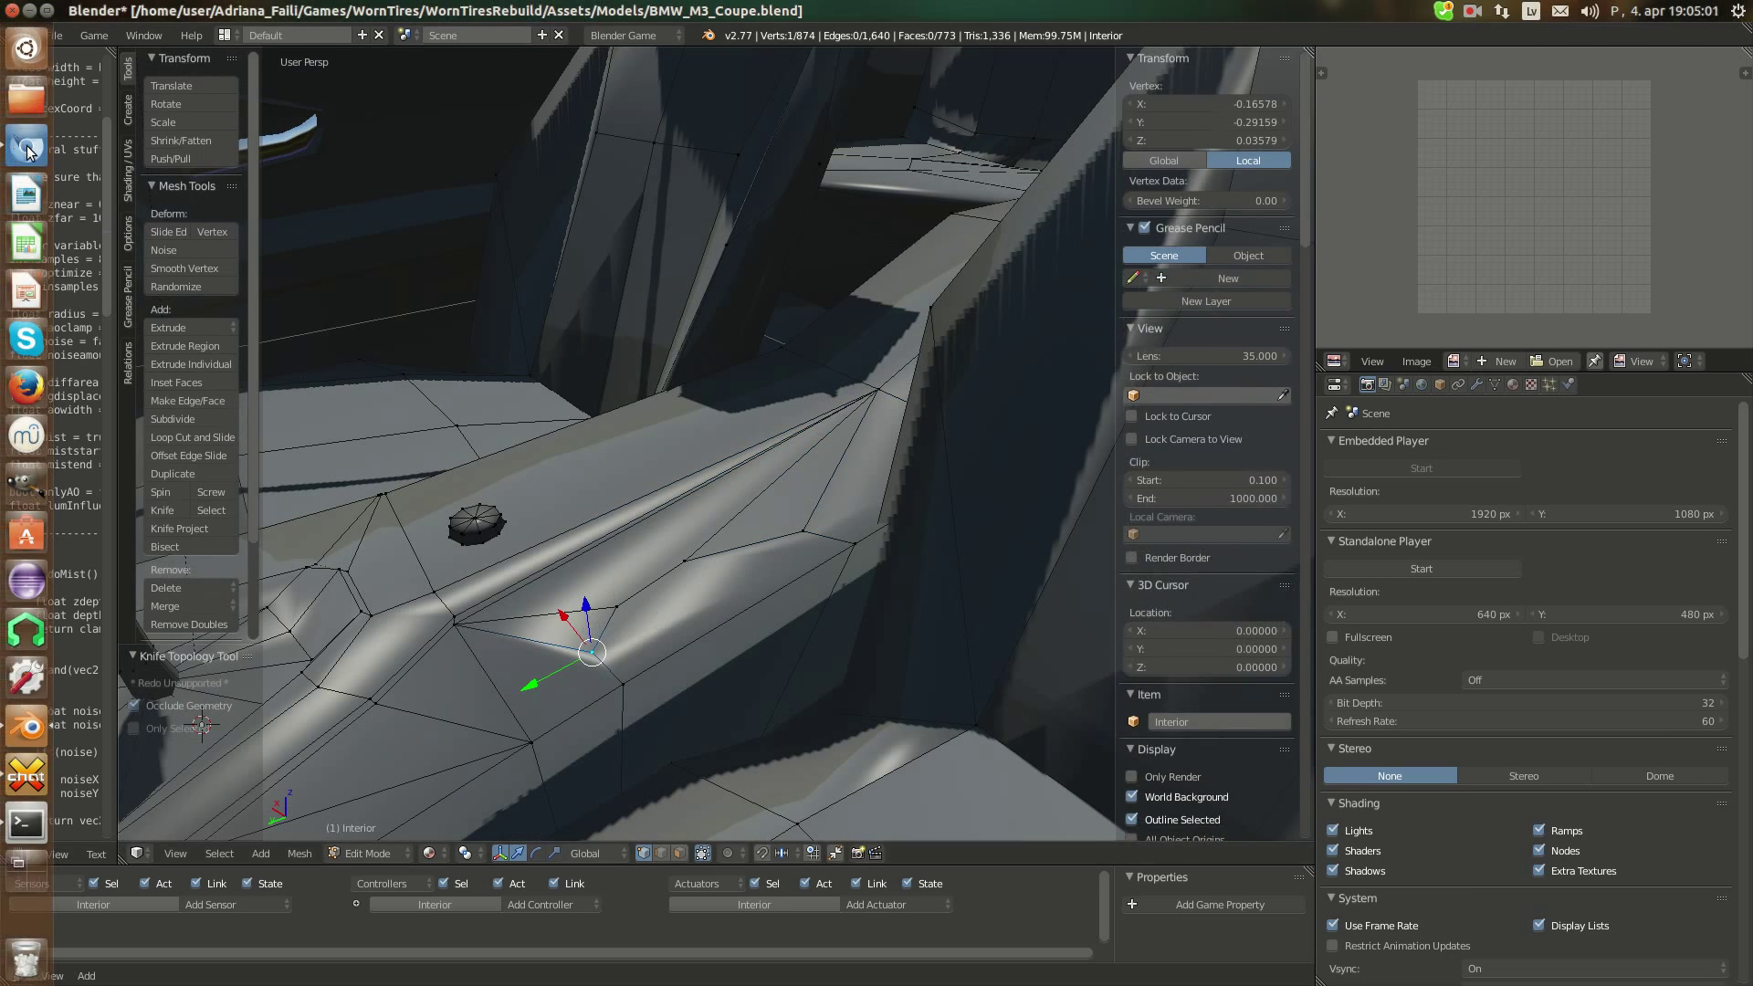
click(26, 147)
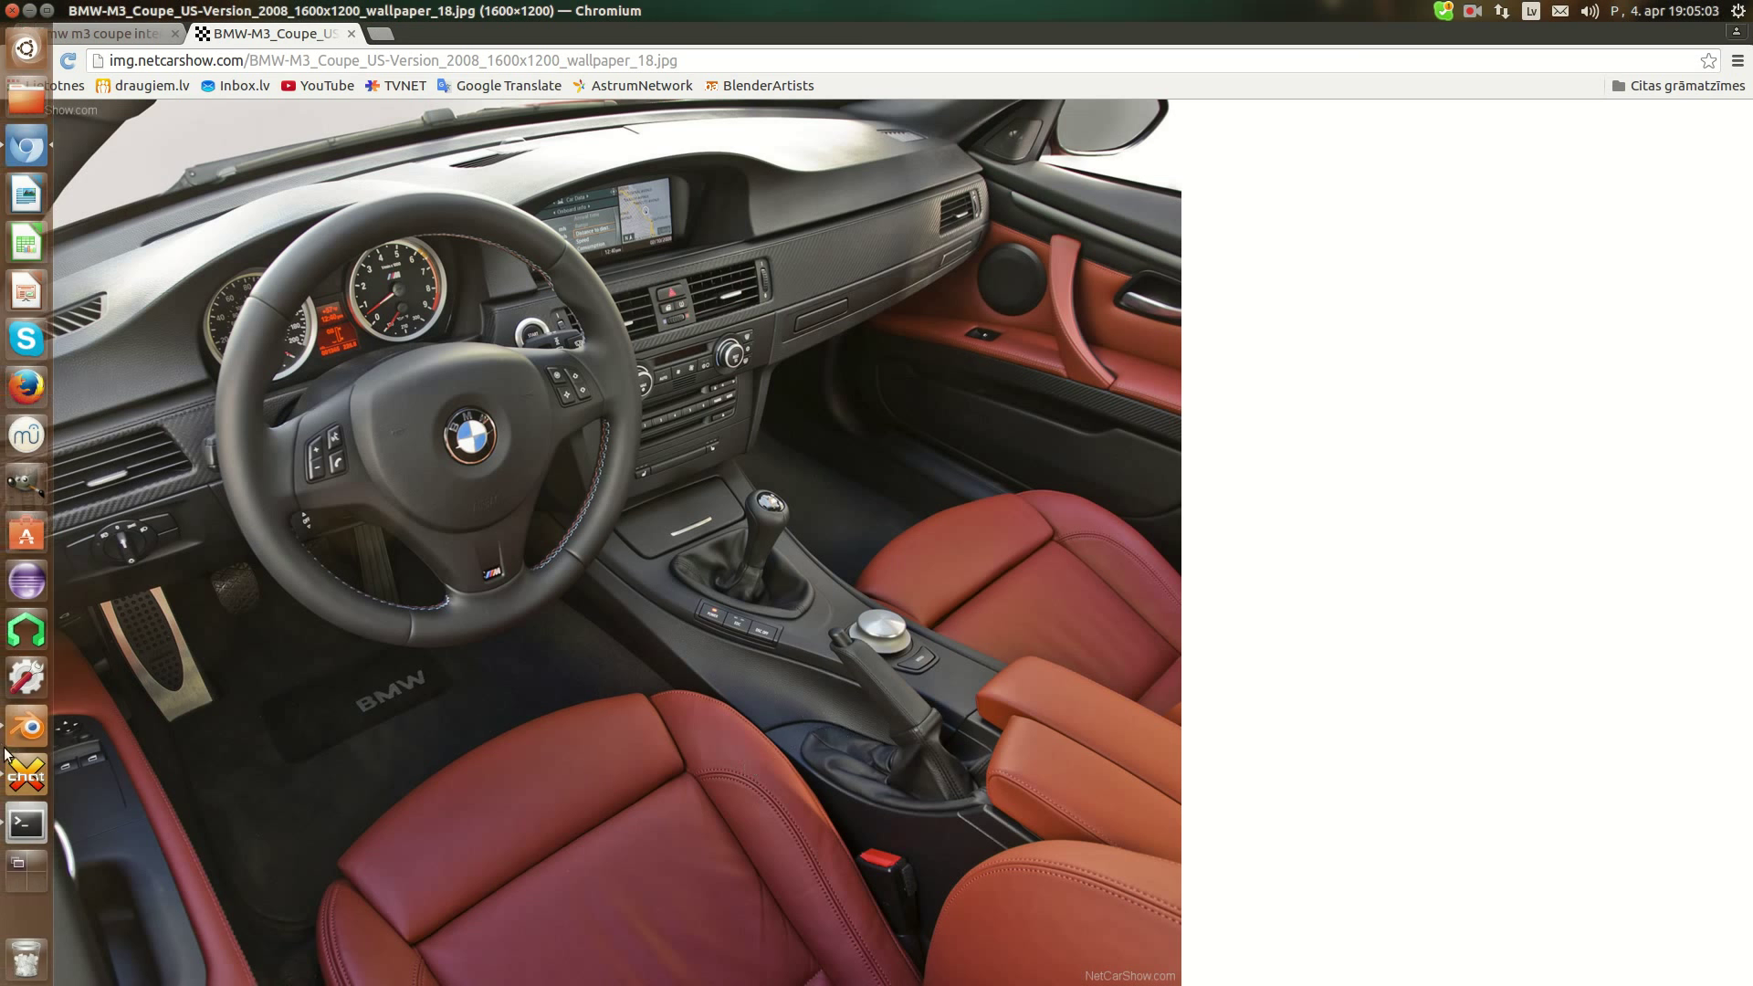
click(25, 728)
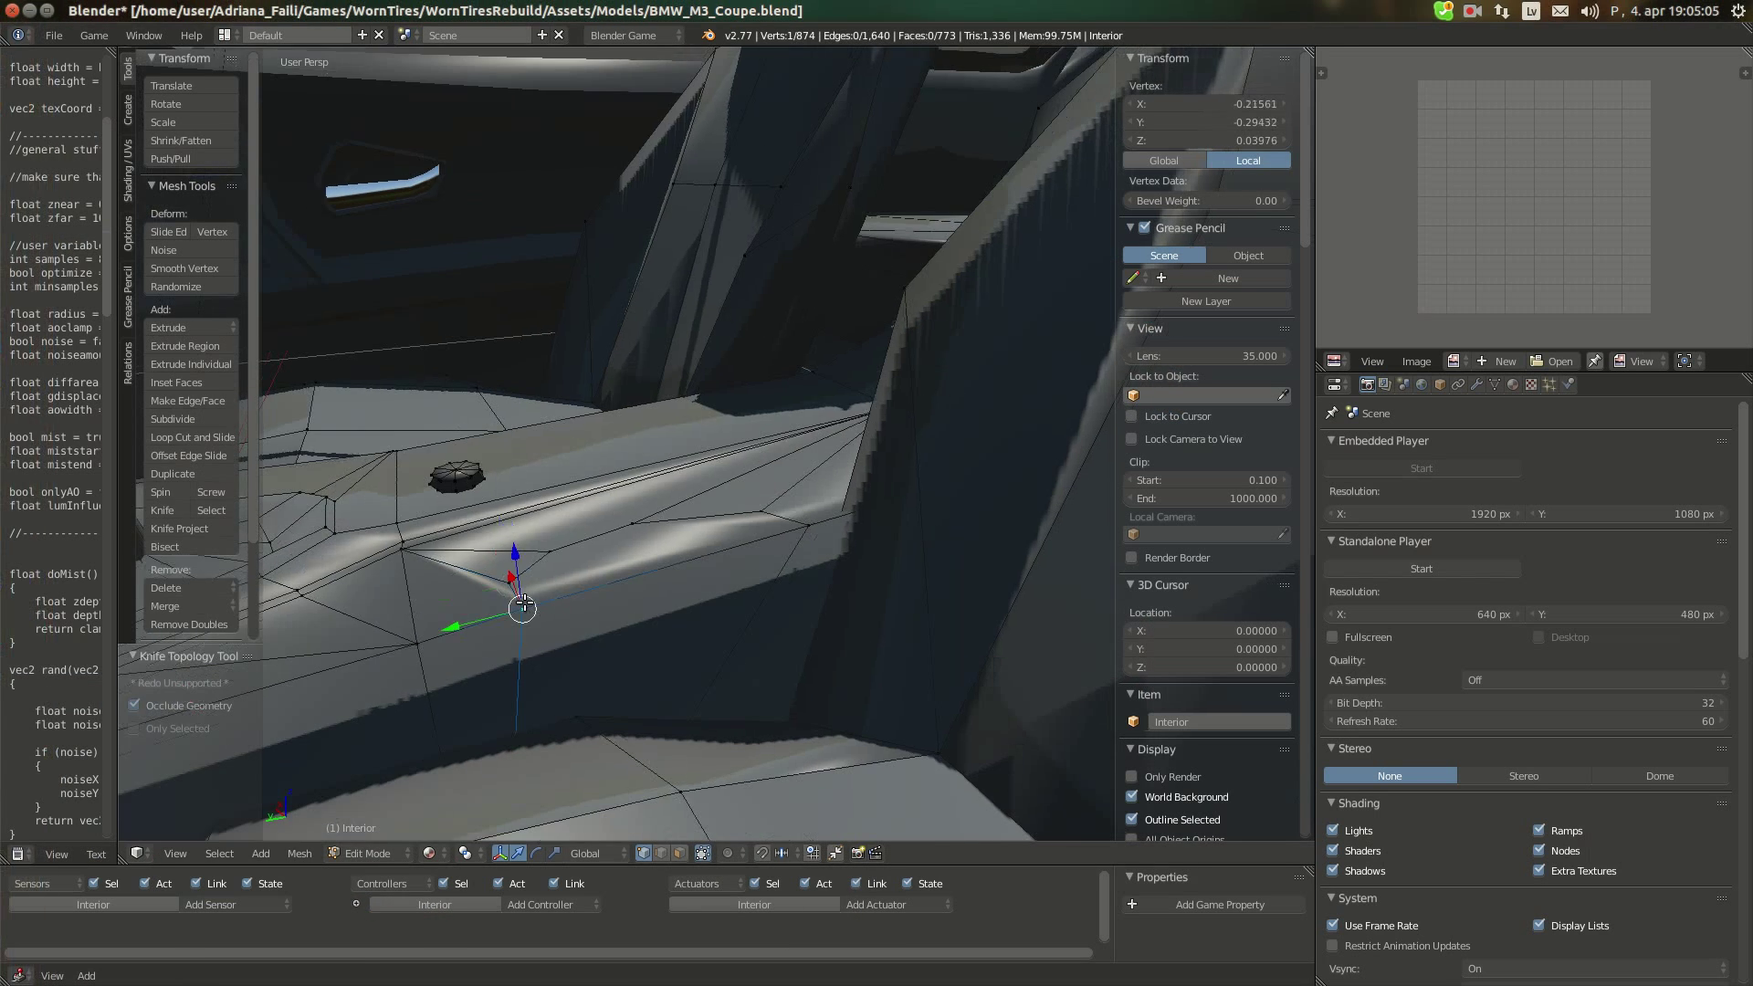
drag(513, 568, 514, 570)
Knife-cut from the handbrake outline's first vertex to the neighbouring forward vertex on the side edge, and compare it with the reference photo
key(k)
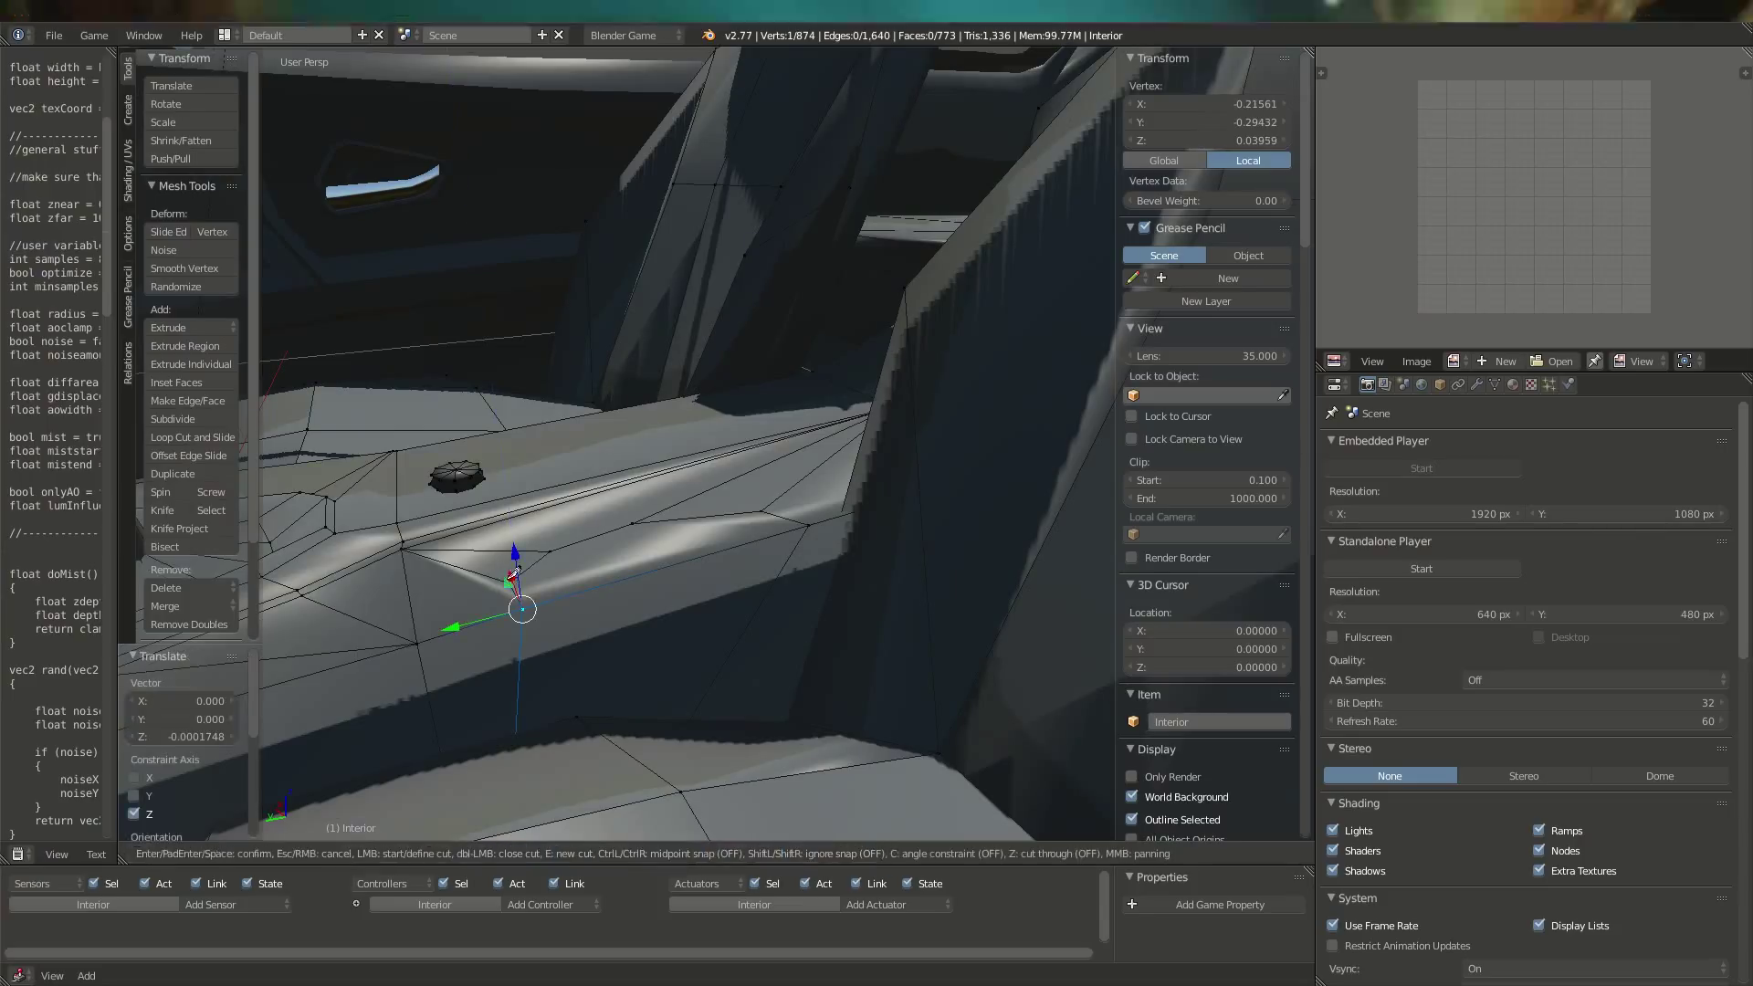
click(419, 639)
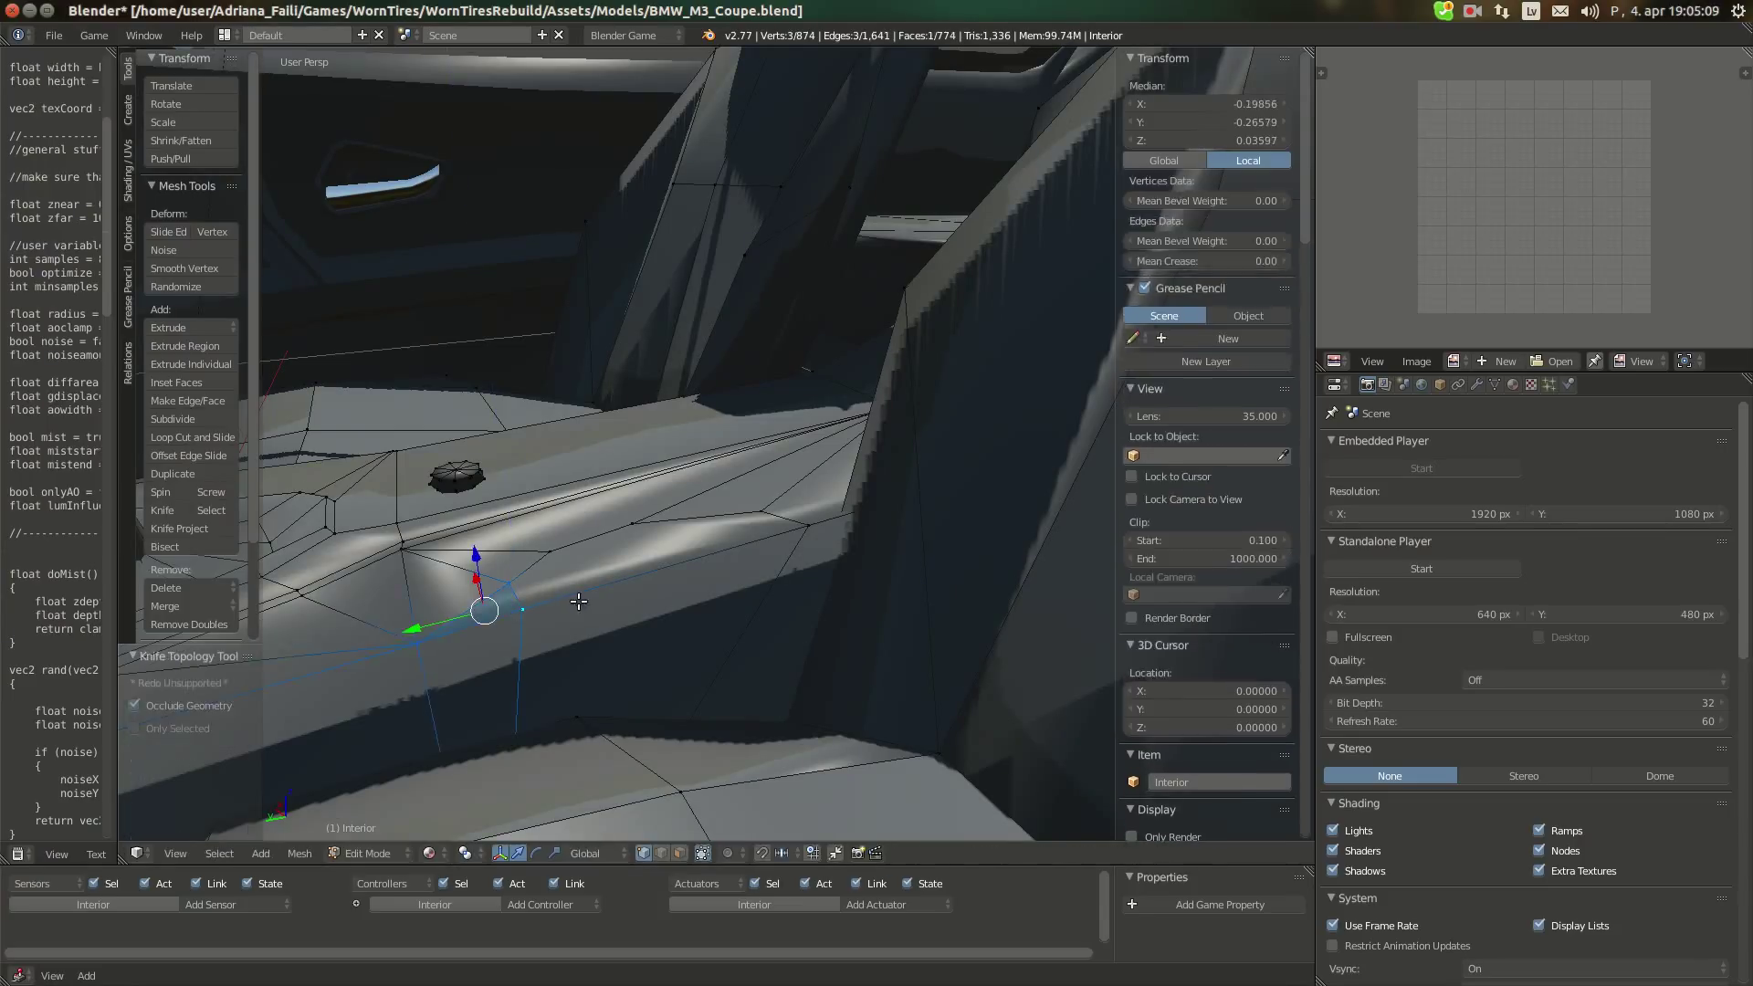
key(Return)
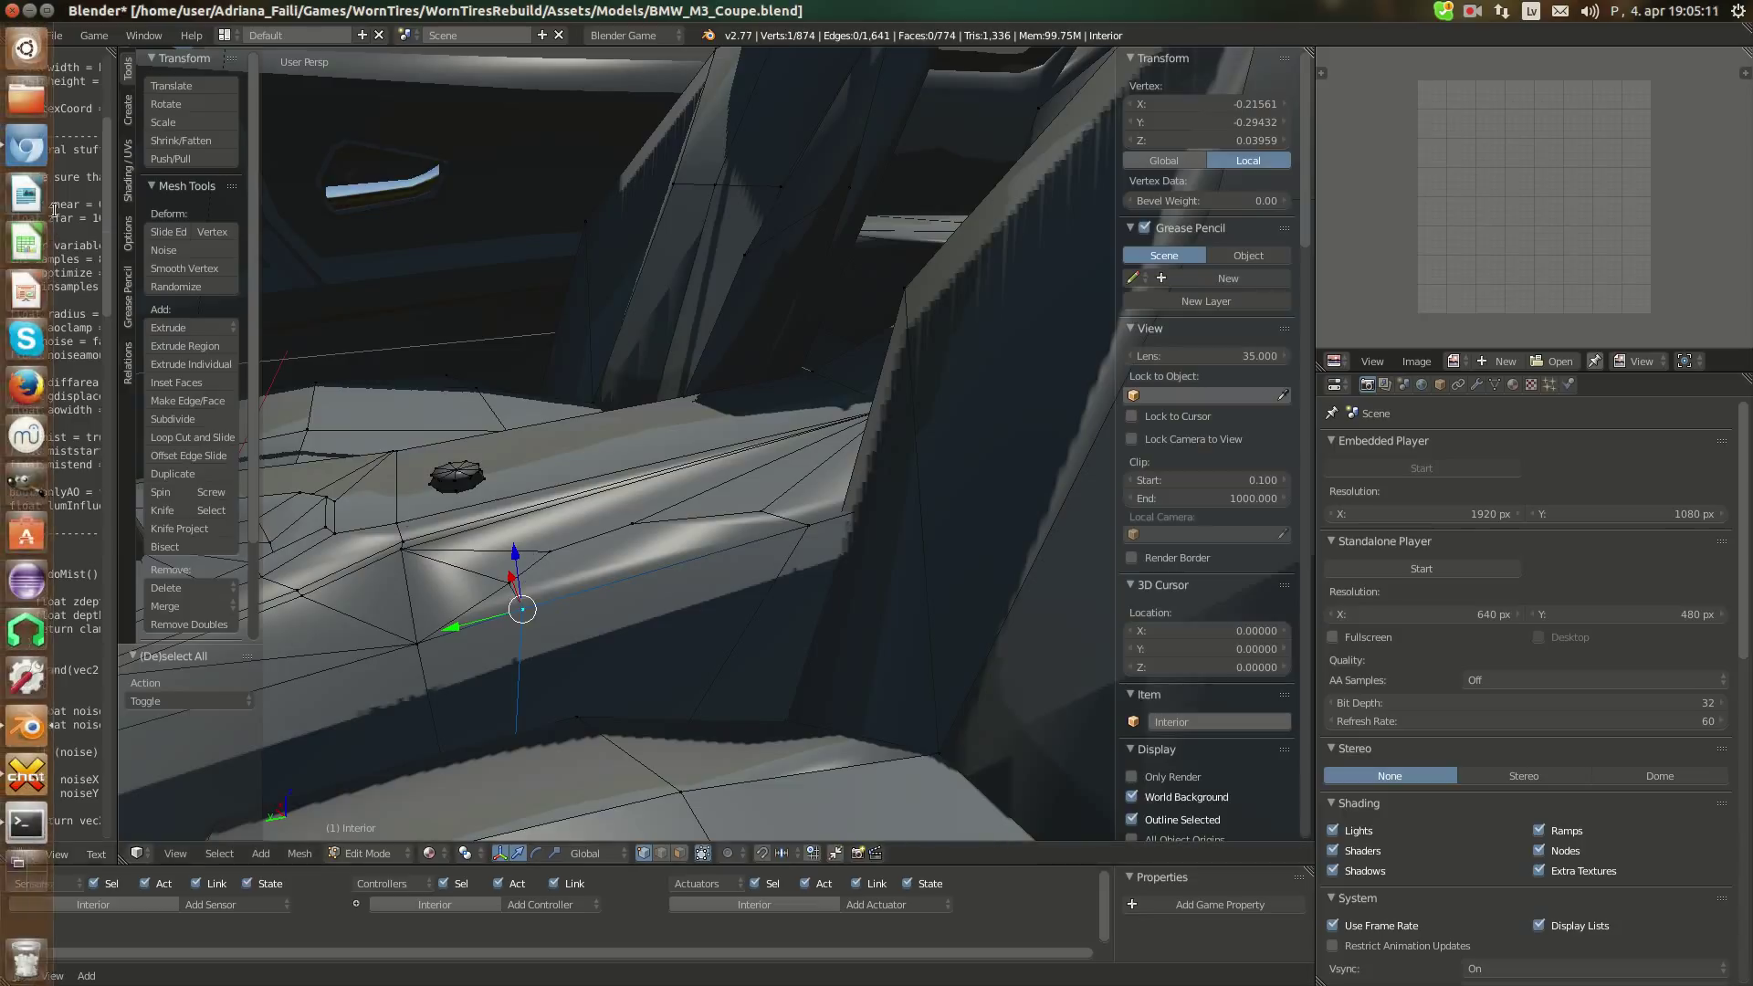
click(33, 159)
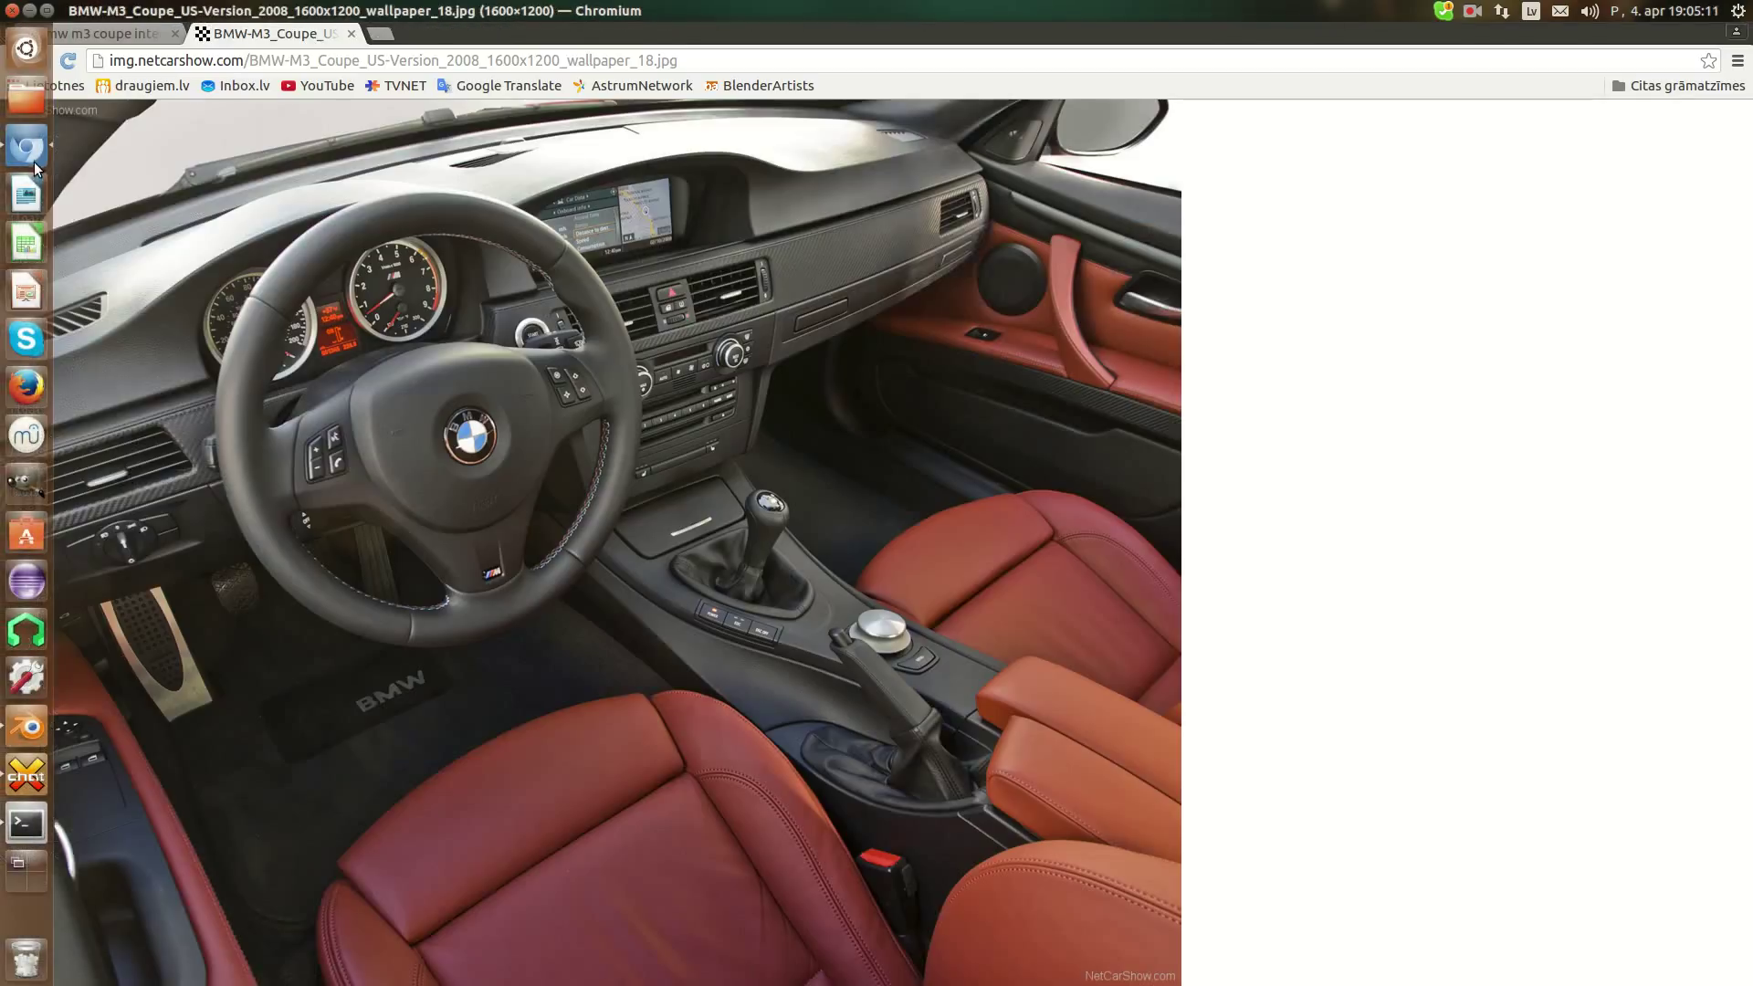
click(27, 727)
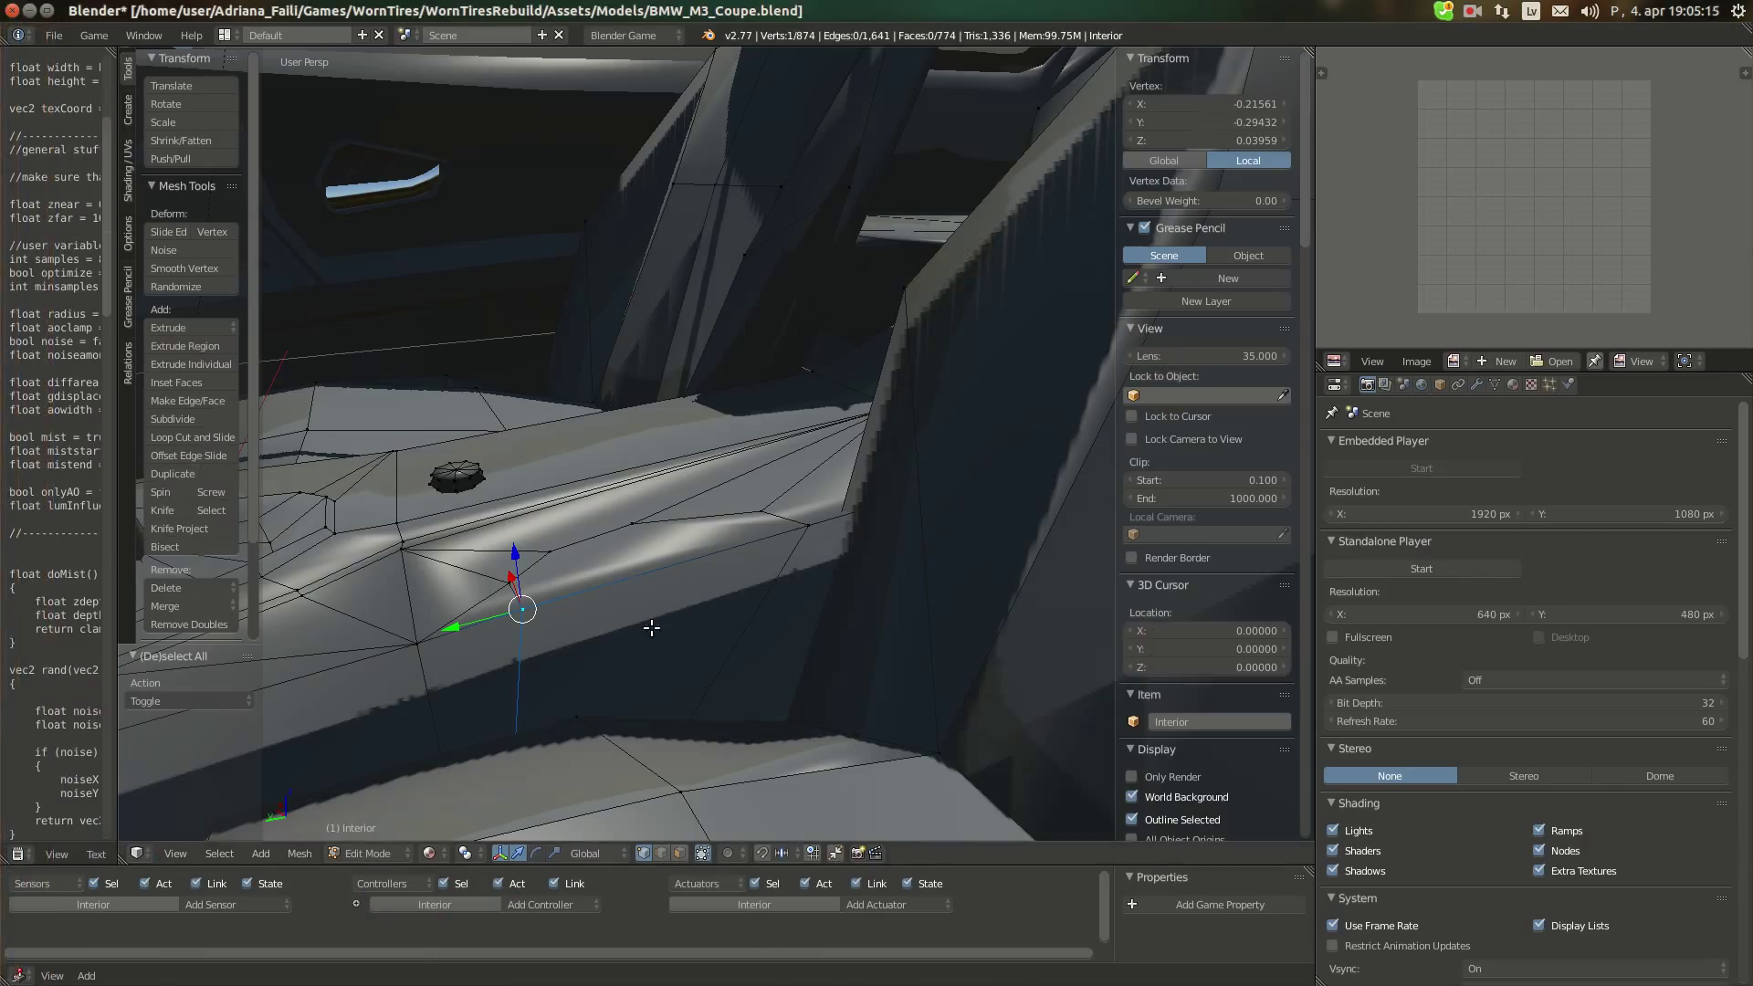
key(k)
click(633, 523)
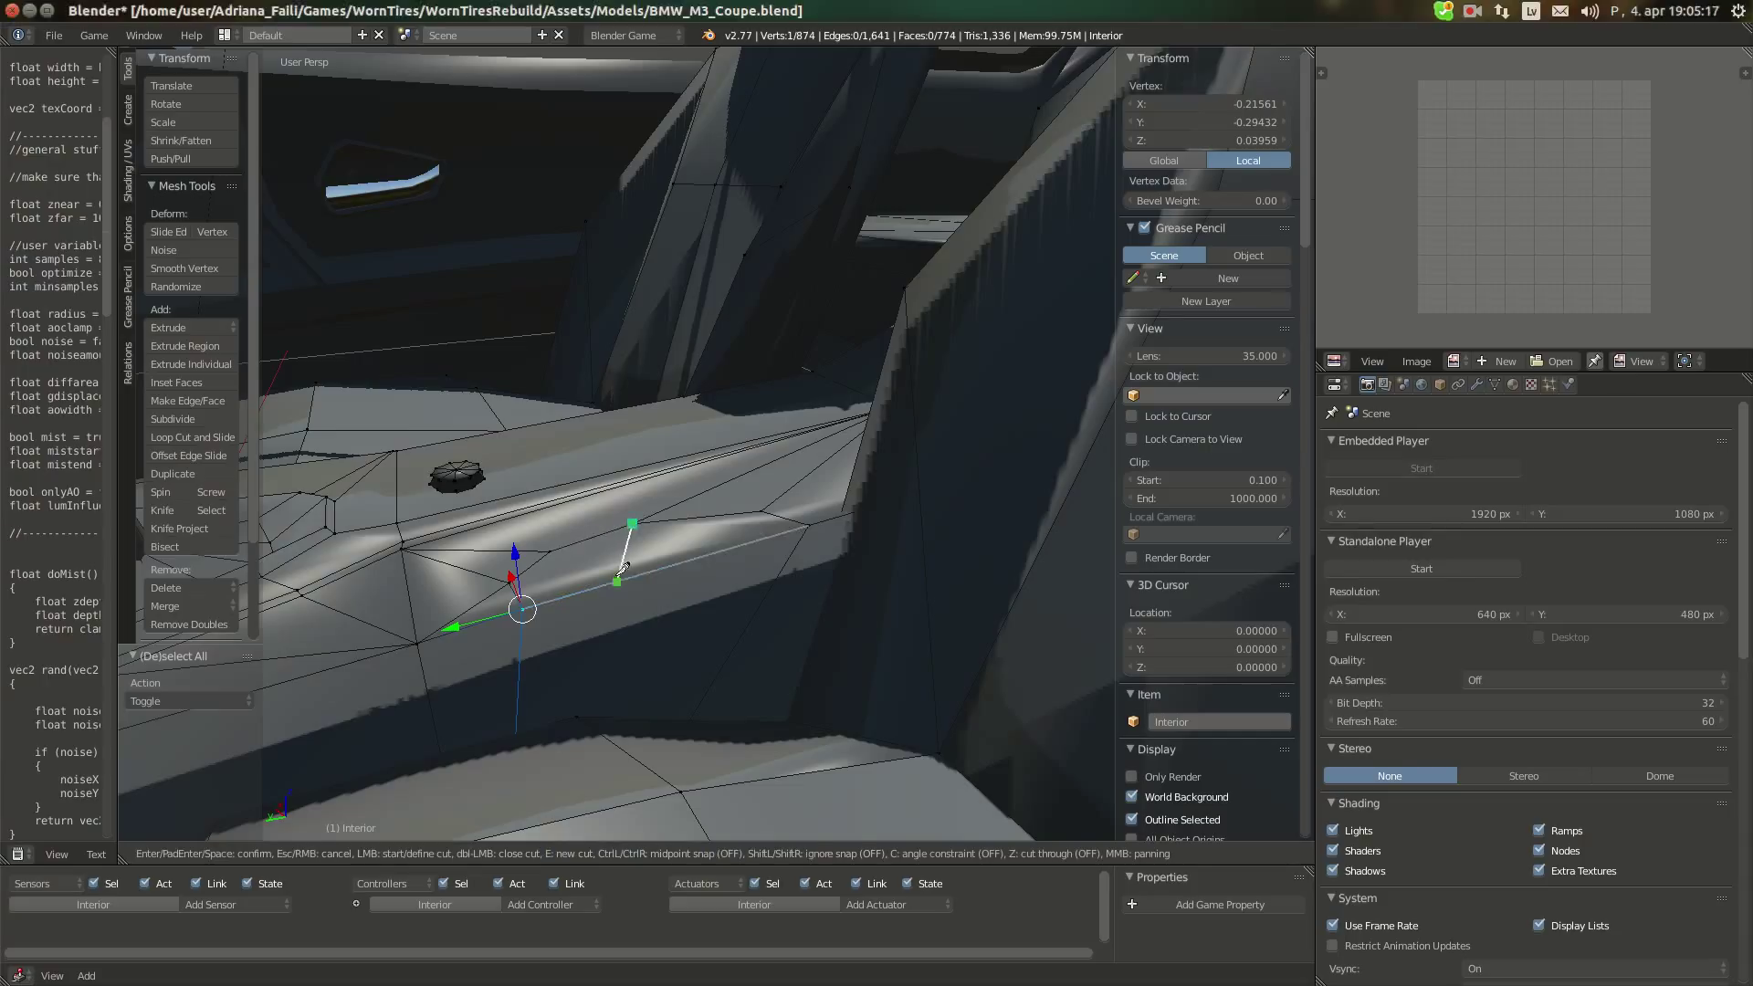
key(Escape)
Knife-cut from the second vertex of the handbrake outline to a new point on the console's side edge
key(k)
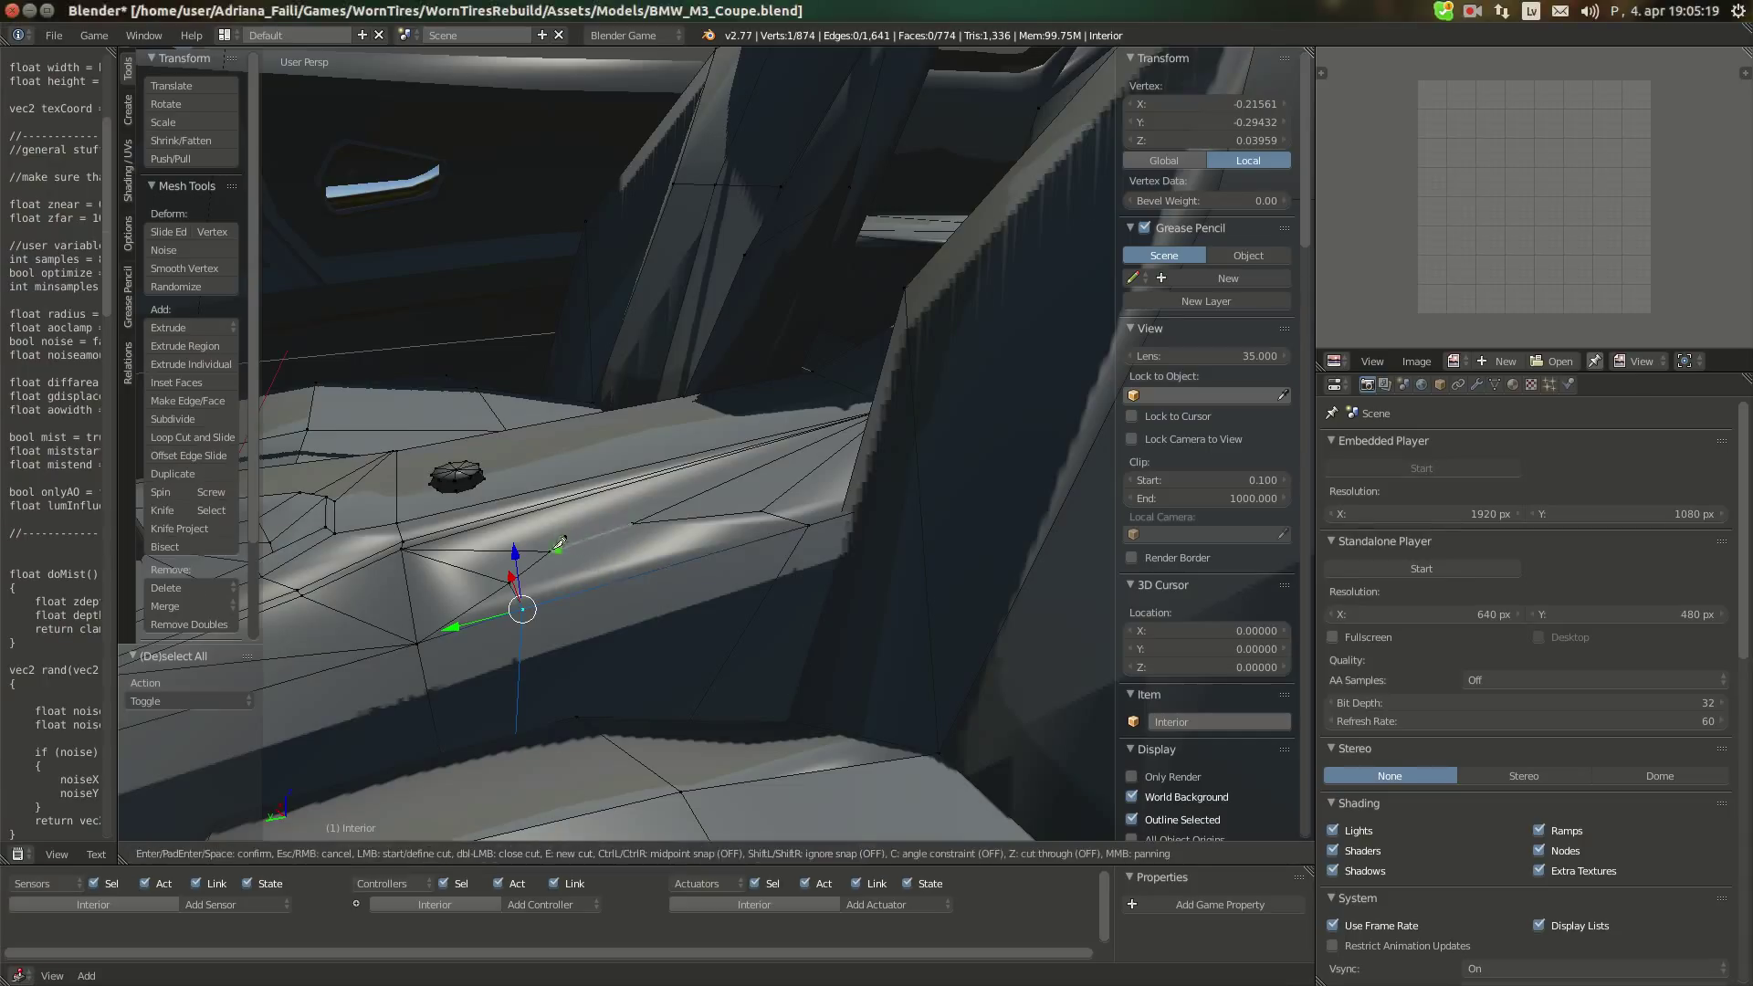
click(550, 552)
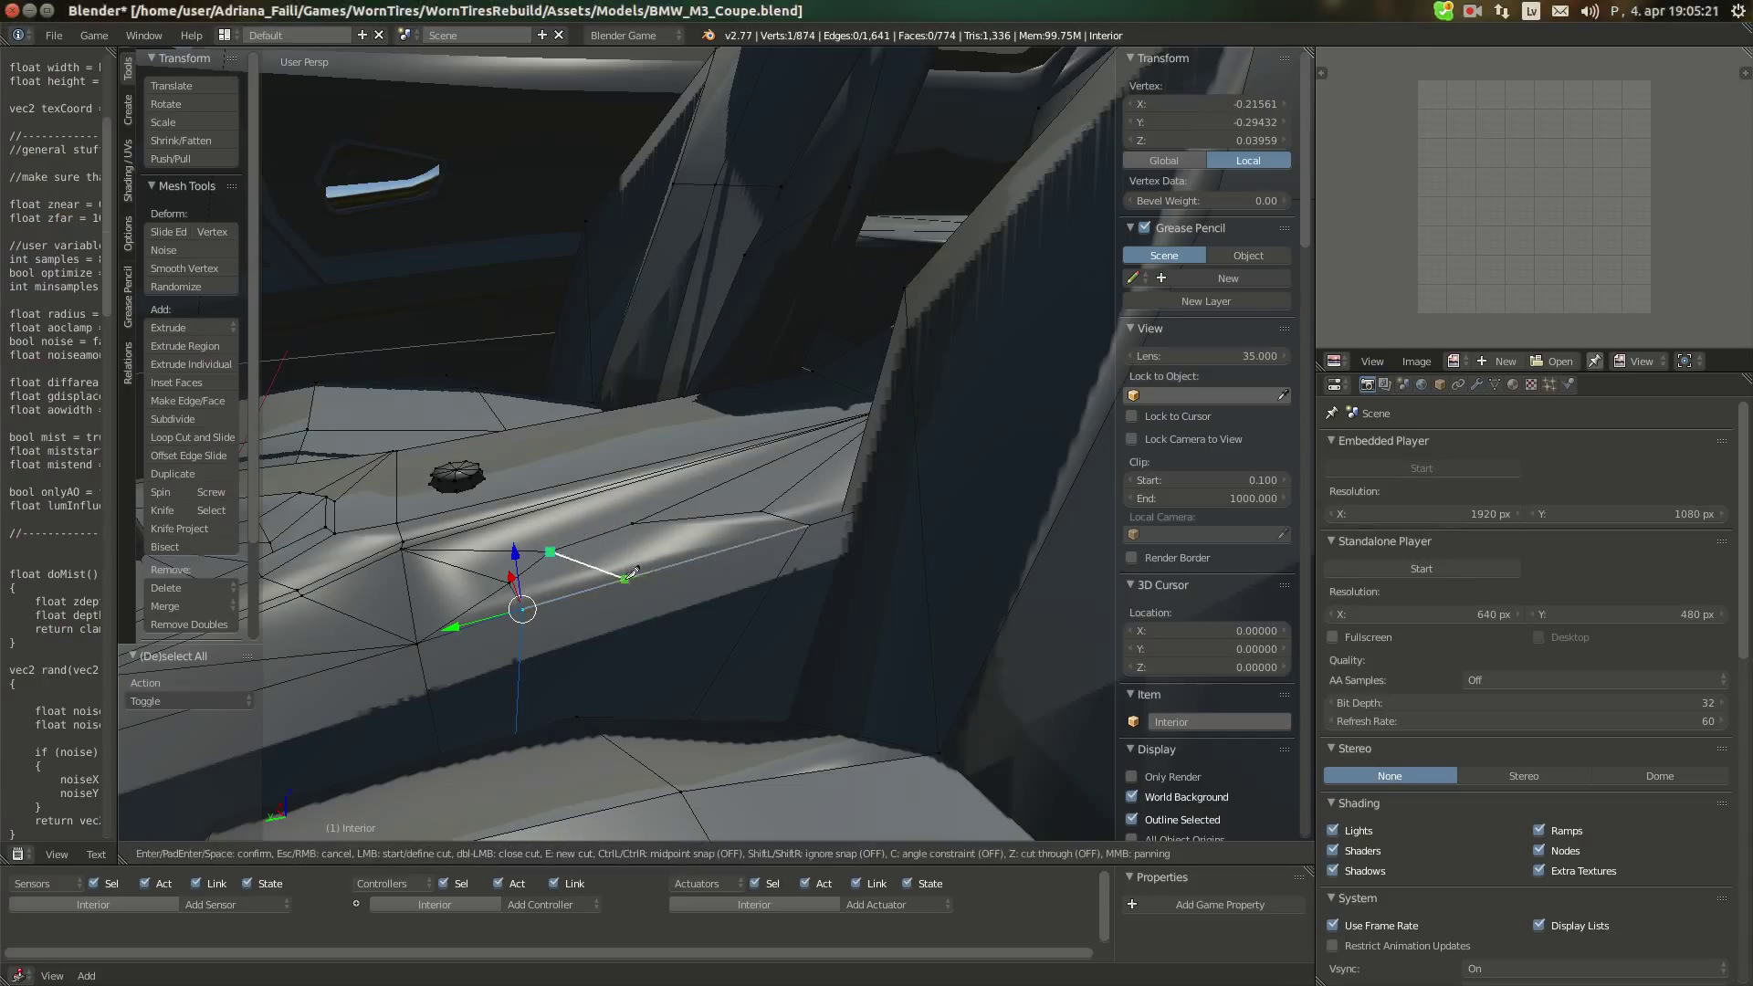
click(627, 579)
key(Return)
key(a)
Knife-cut from the third vertex of the handbrake outline to another new point farther back on the console's side edge
key(k)
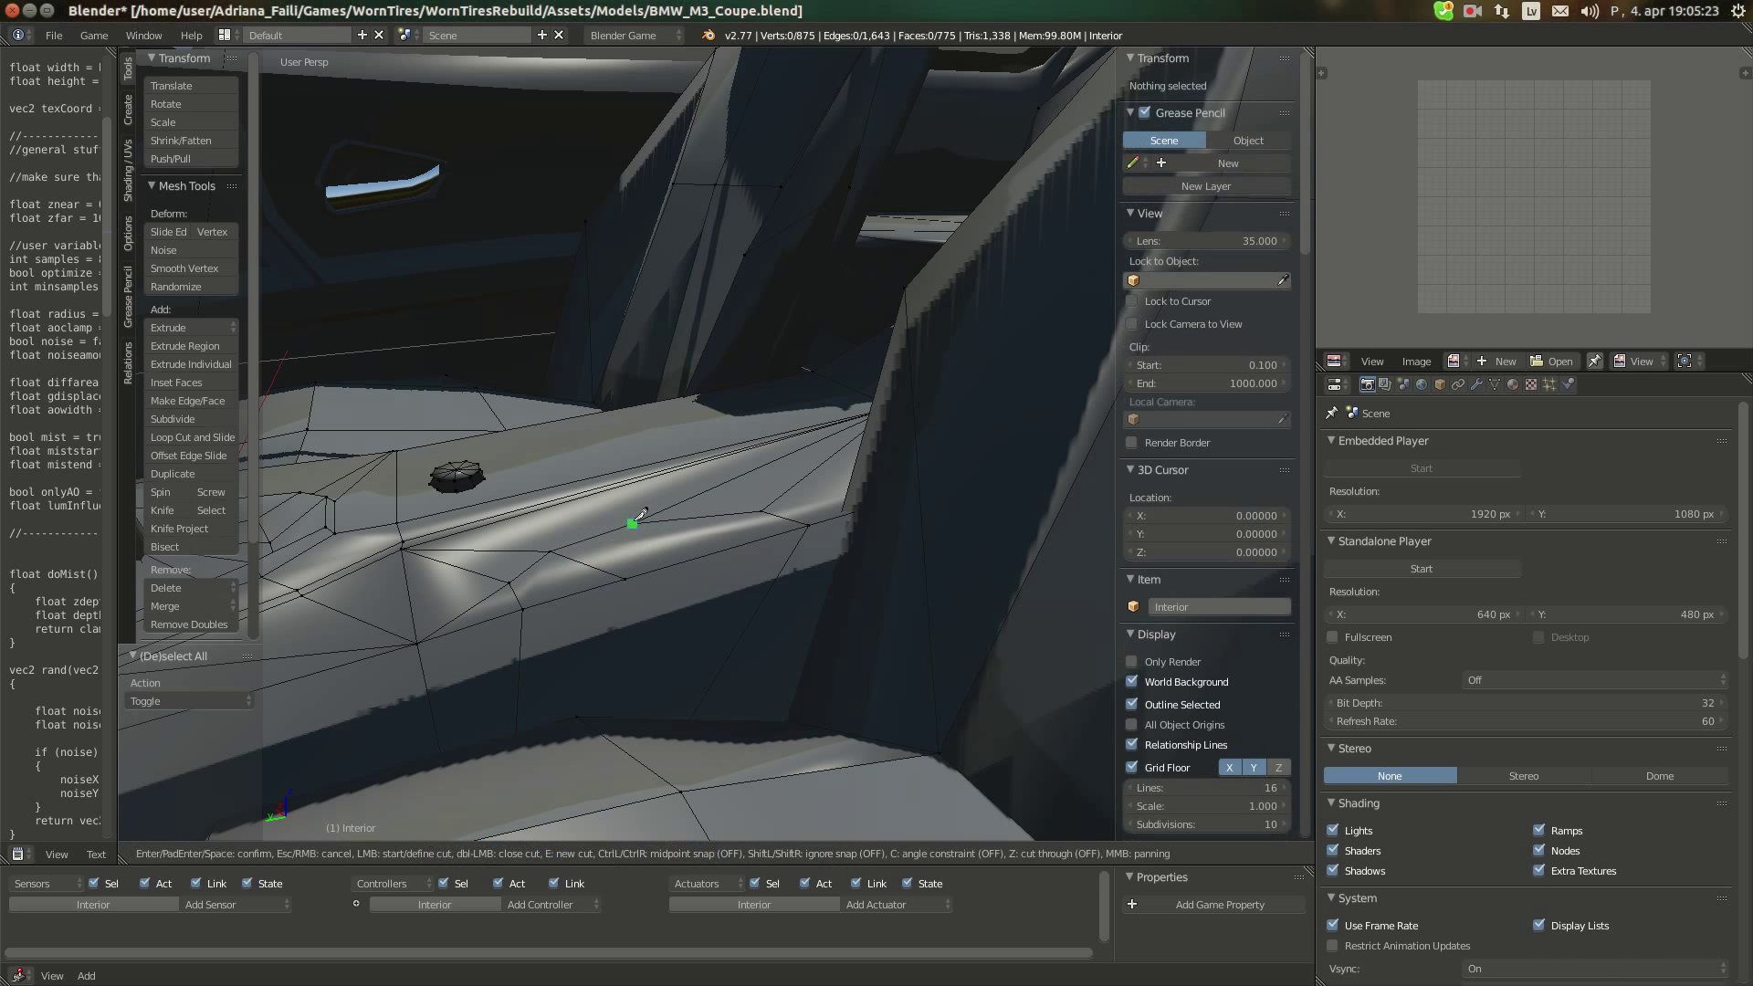
click(632, 523)
click(714, 554)
key(Return)
Select the hidden lower vertex of the console's side and raise it 0.01 along Z
middle_drag(658, 634, 890, 535)
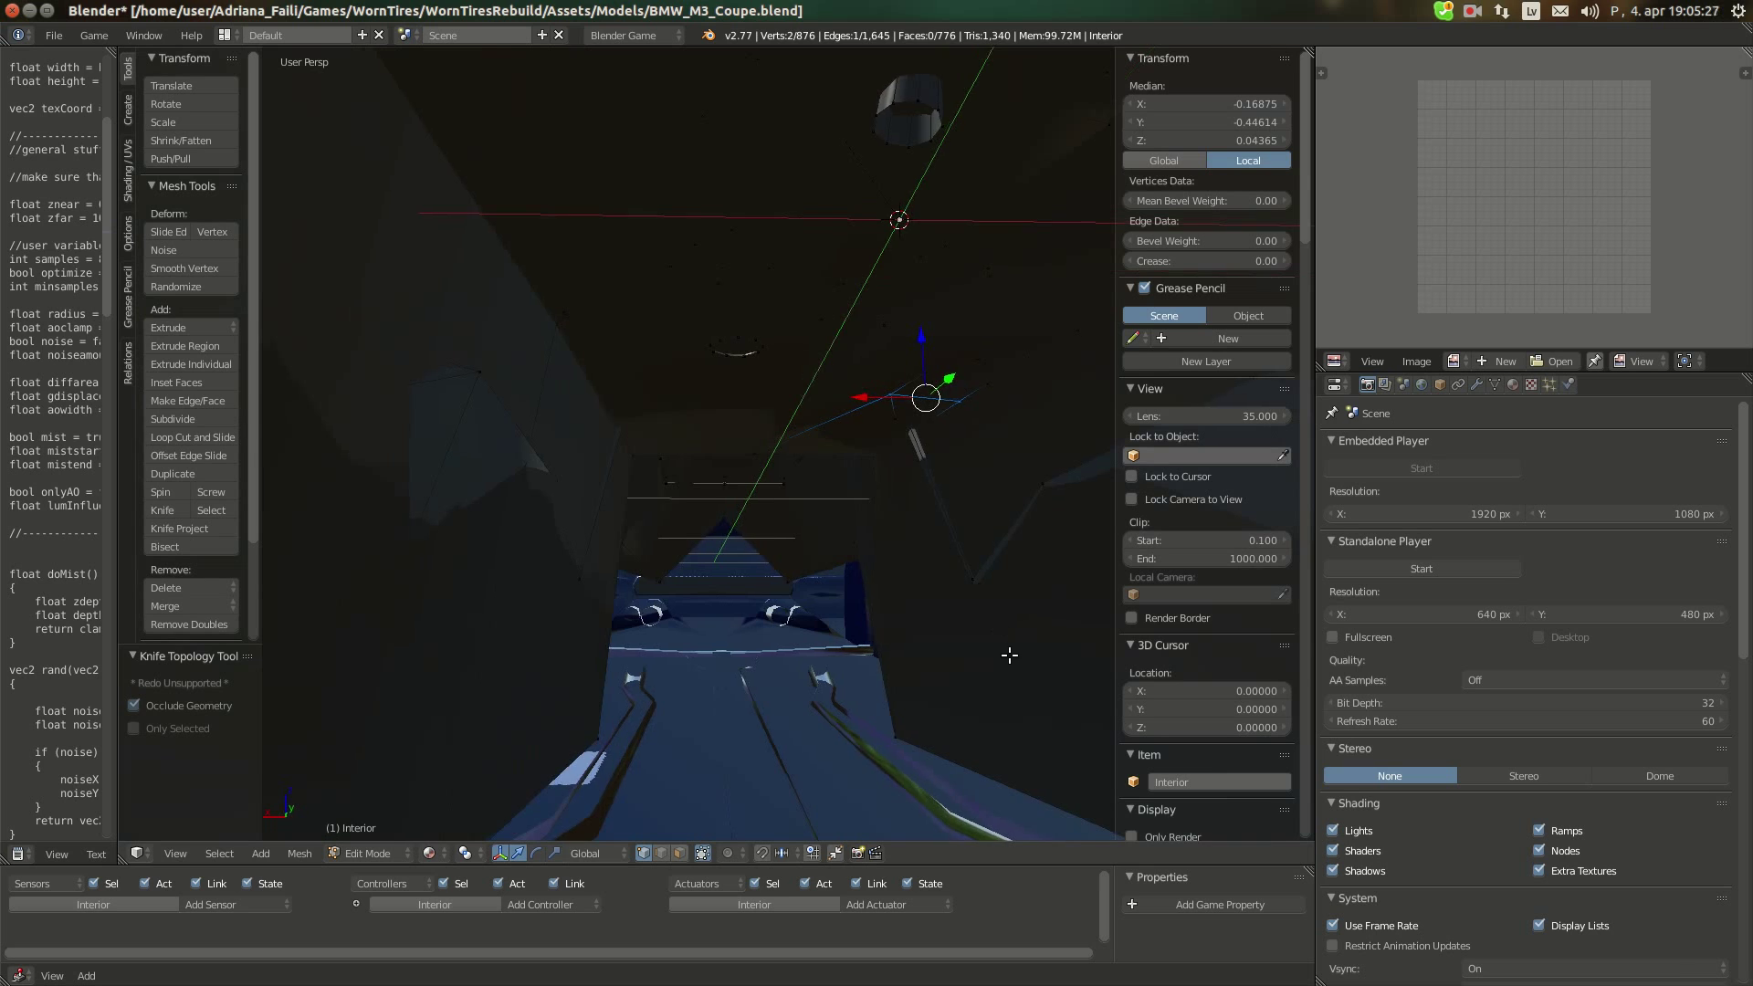
scroll(1009, 656, down, 1)
right_click(1084, 736)
text(g.)
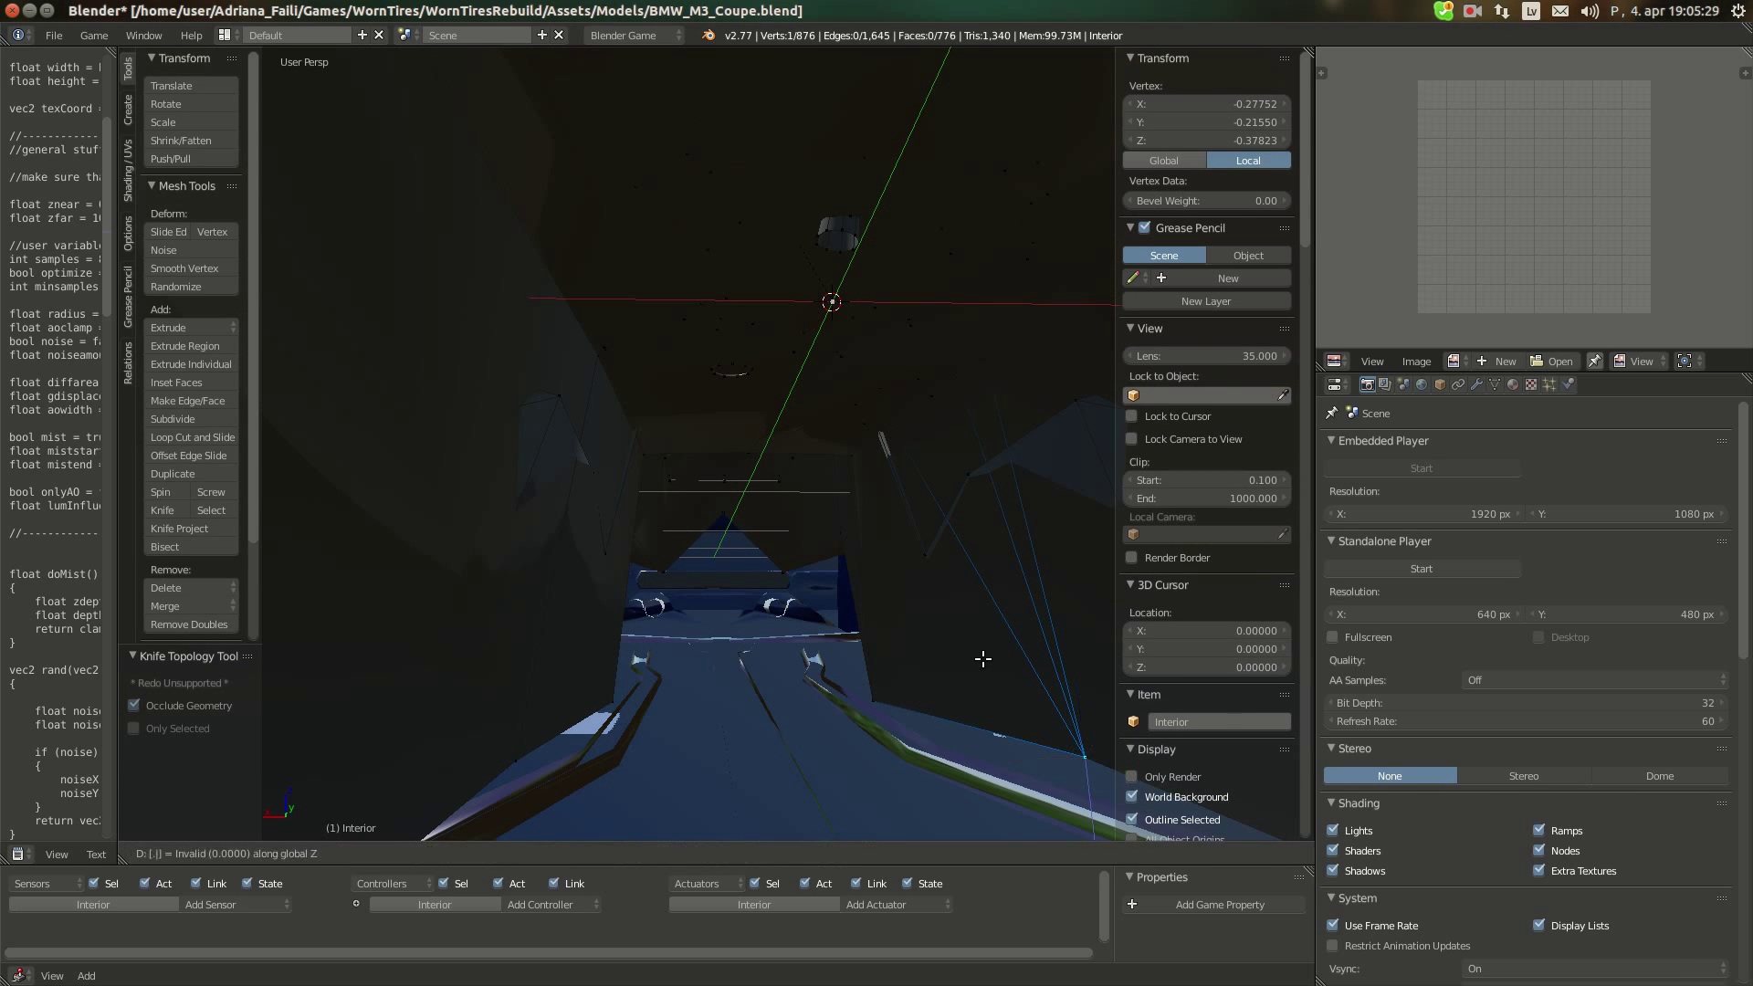
text(01)
key(Return)
Knife-cut the console's side face from the rear new side edge vertex down to the hidden lower vertex
middle_drag(916, 483, 779, 556)
key(a)
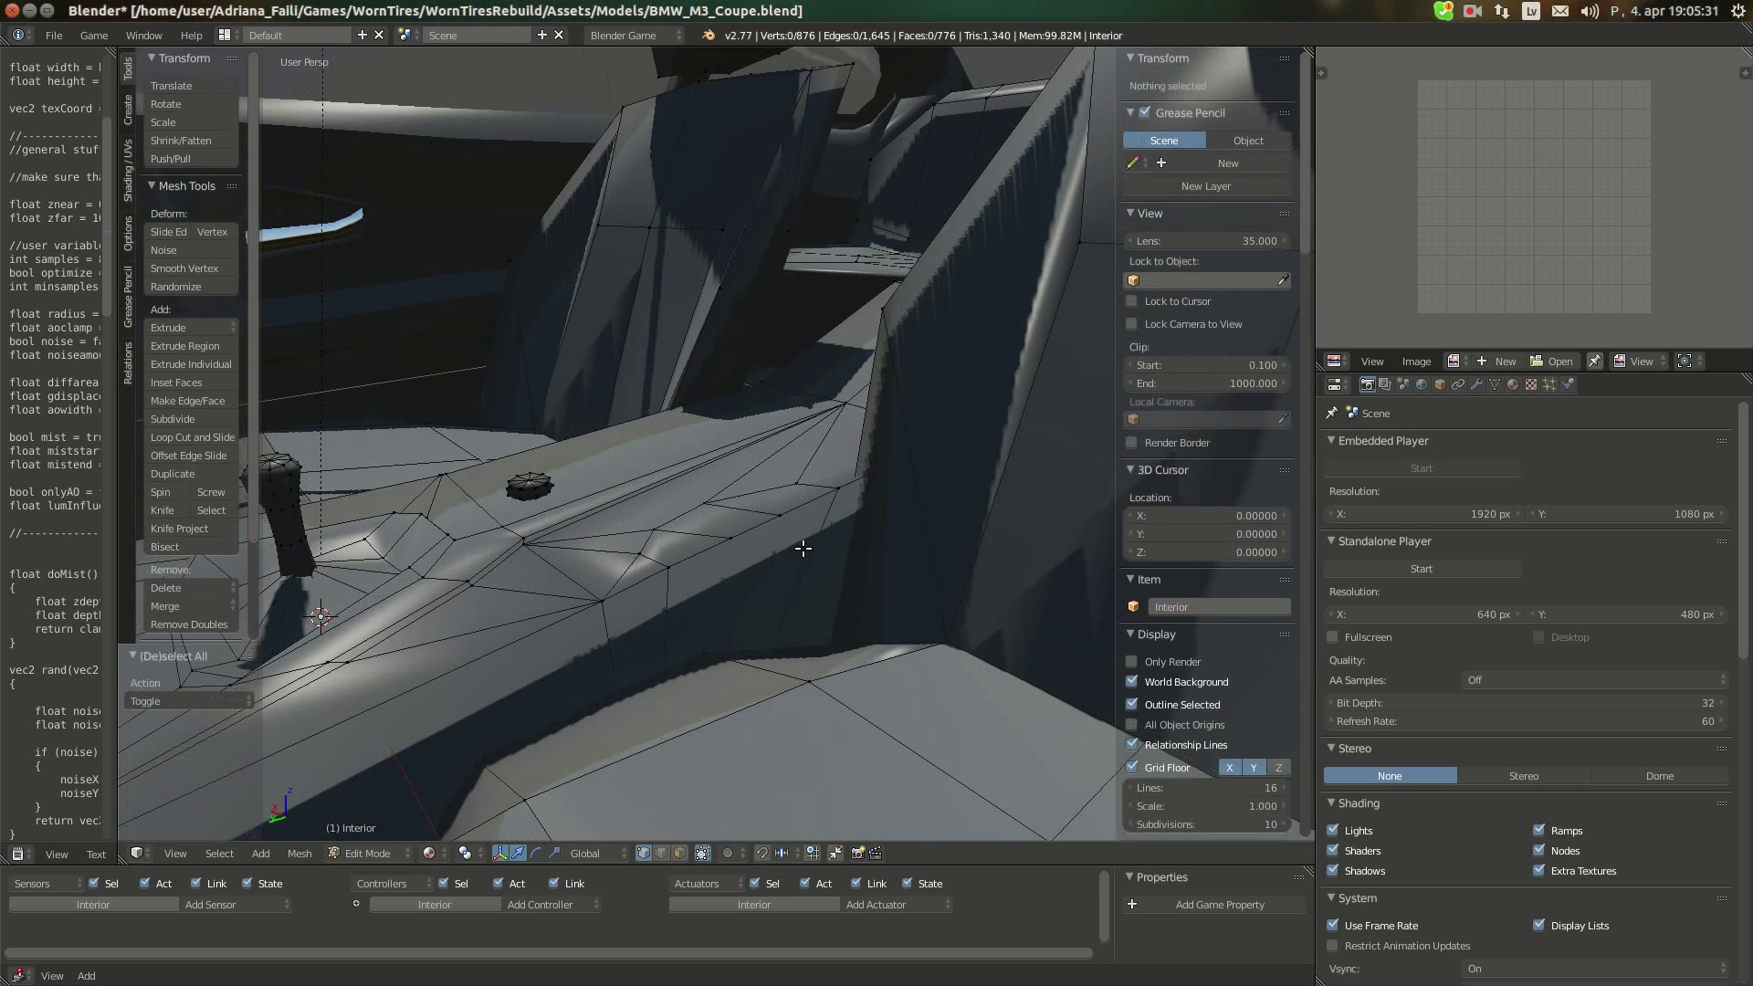
key(k)
click(731, 540)
middle_drag(913, 507, 1014, 532)
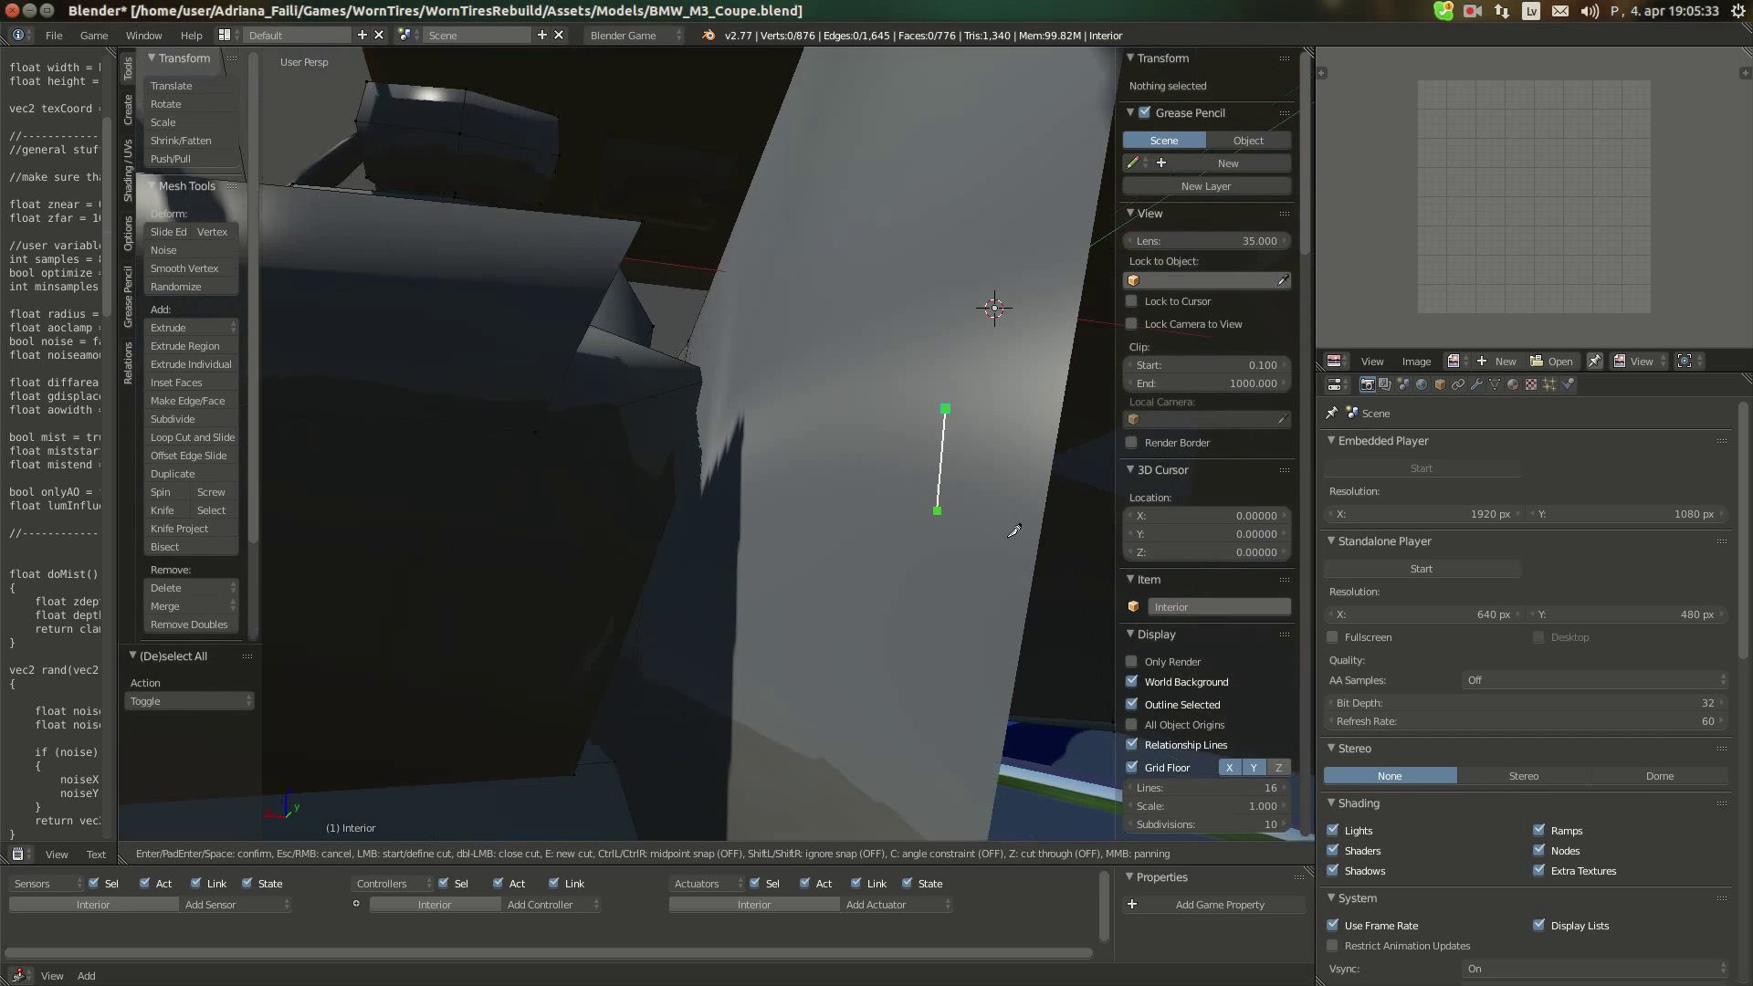
middle_drag(1107, 713, 1052, 539)
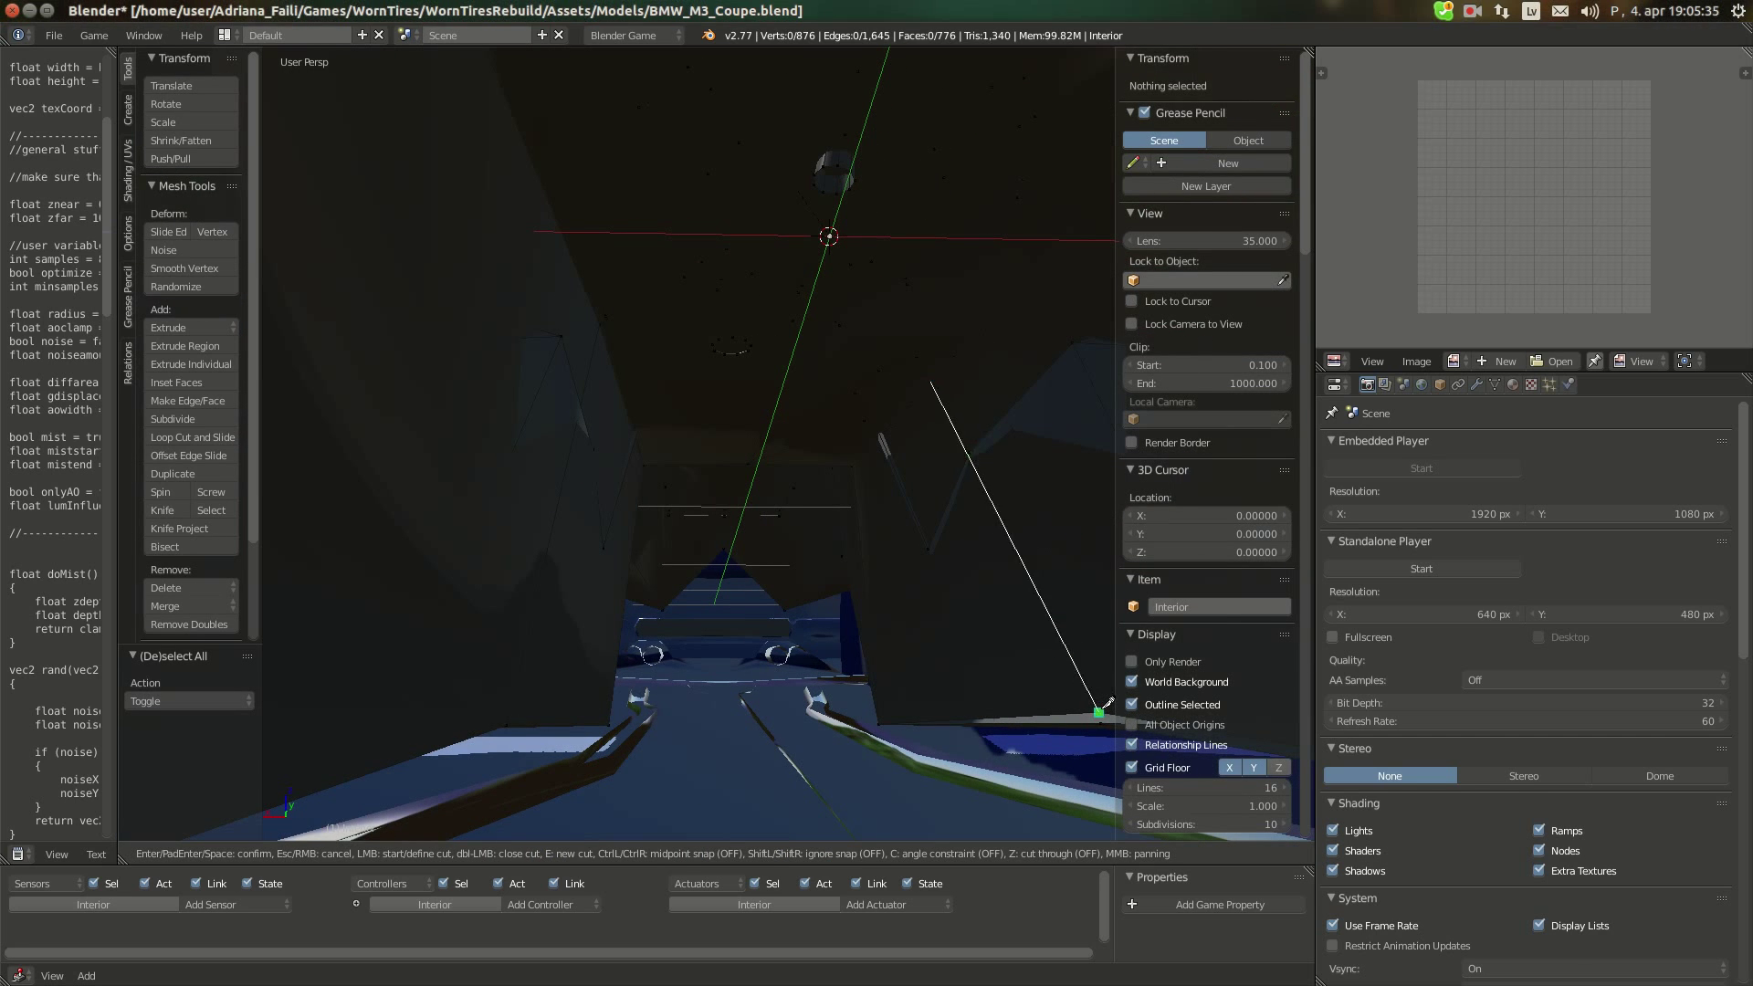
click(1098, 712)
key(Return)
Knife-cut the console's side face from the other new side edge vertex down to the hidden lower vertex, and move that vertex -0.01 along Z
middle_drag(897, 602, 1084, 434)
key(k)
click(811, 468)
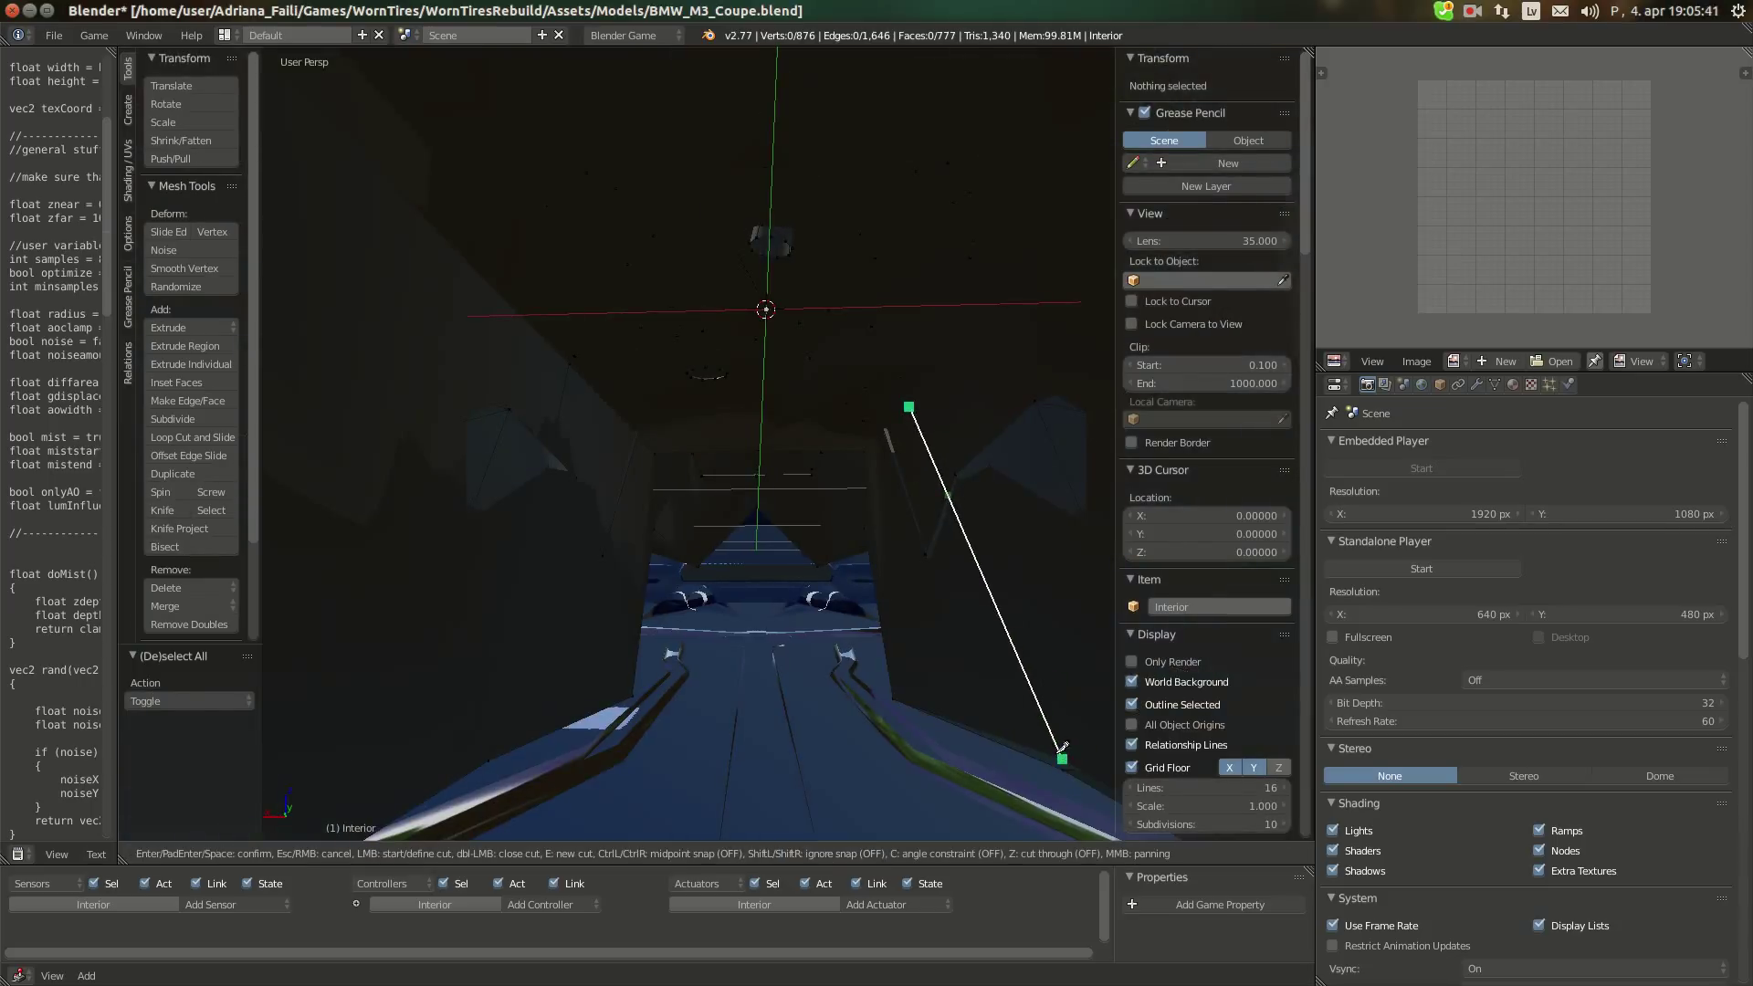
click(1063, 758)
key(Return)
text(gz)
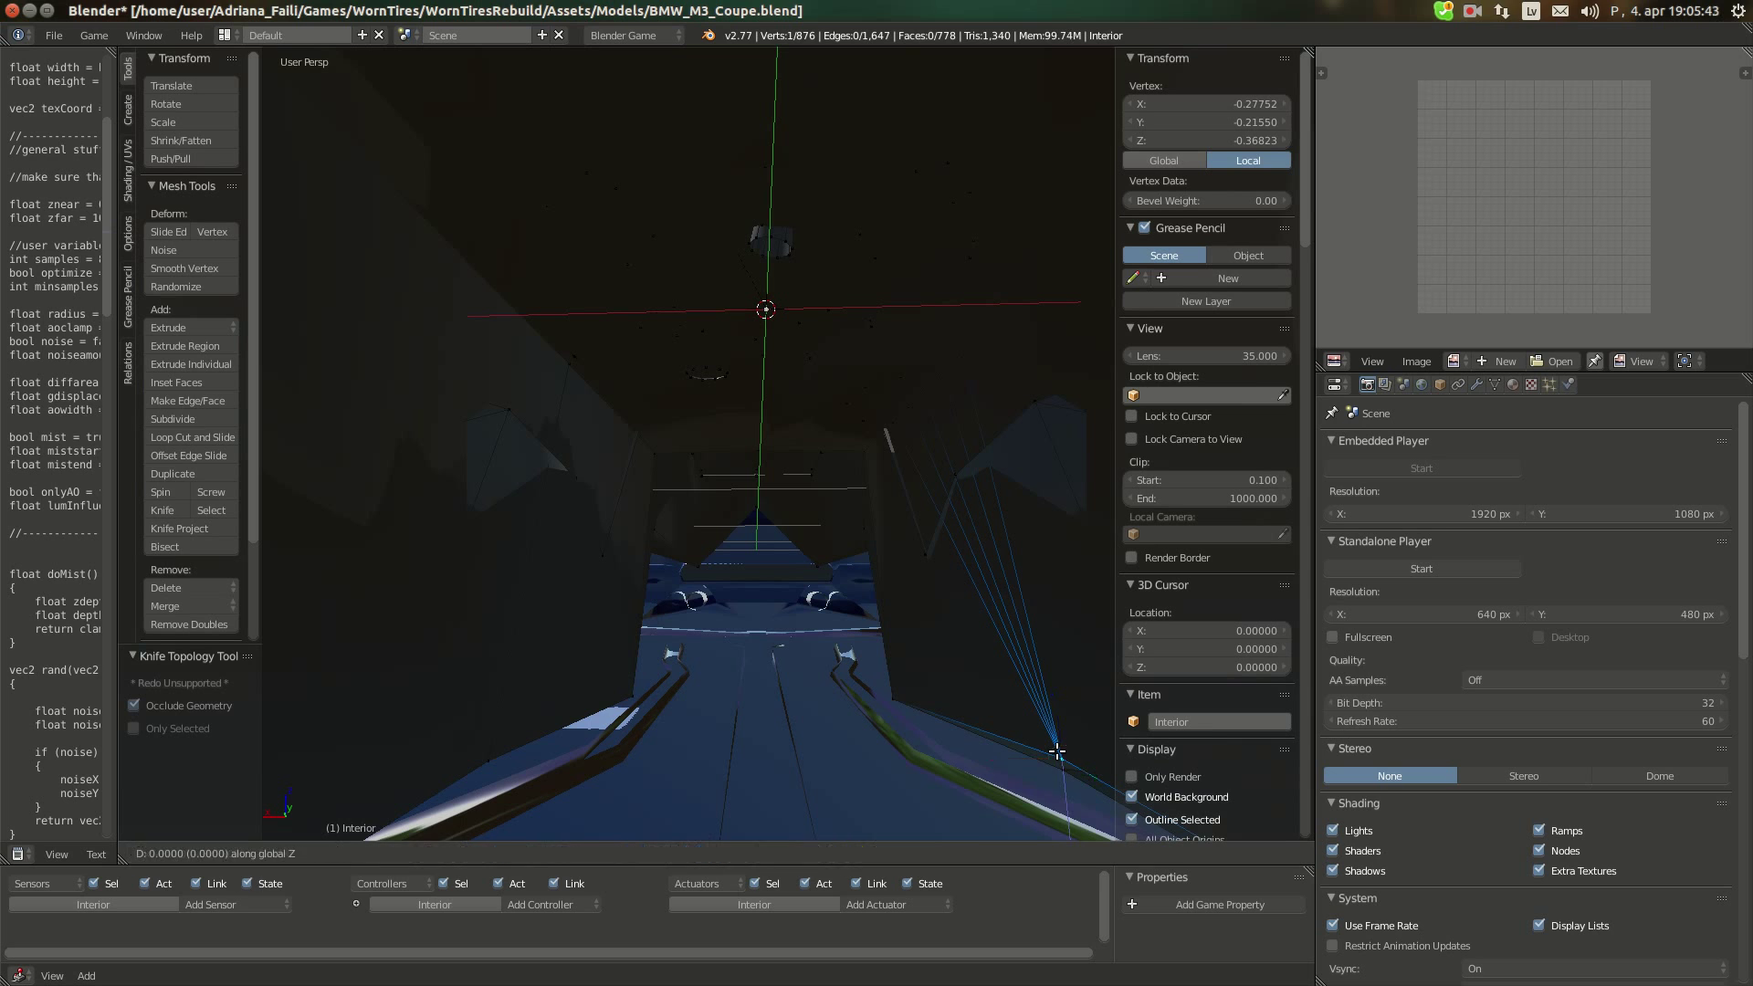
text(-.01)
key(Return)
Select the rear inner vertex of the handbrake outline and raise it about 0.03 along Z
middle_drag(775, 497, 856, 522)
right_click(856, 522)
drag(869, 476, 867, 429)
middle_drag(868, 430, 819, 558)
key(g)
key(z)
click(877, 522)
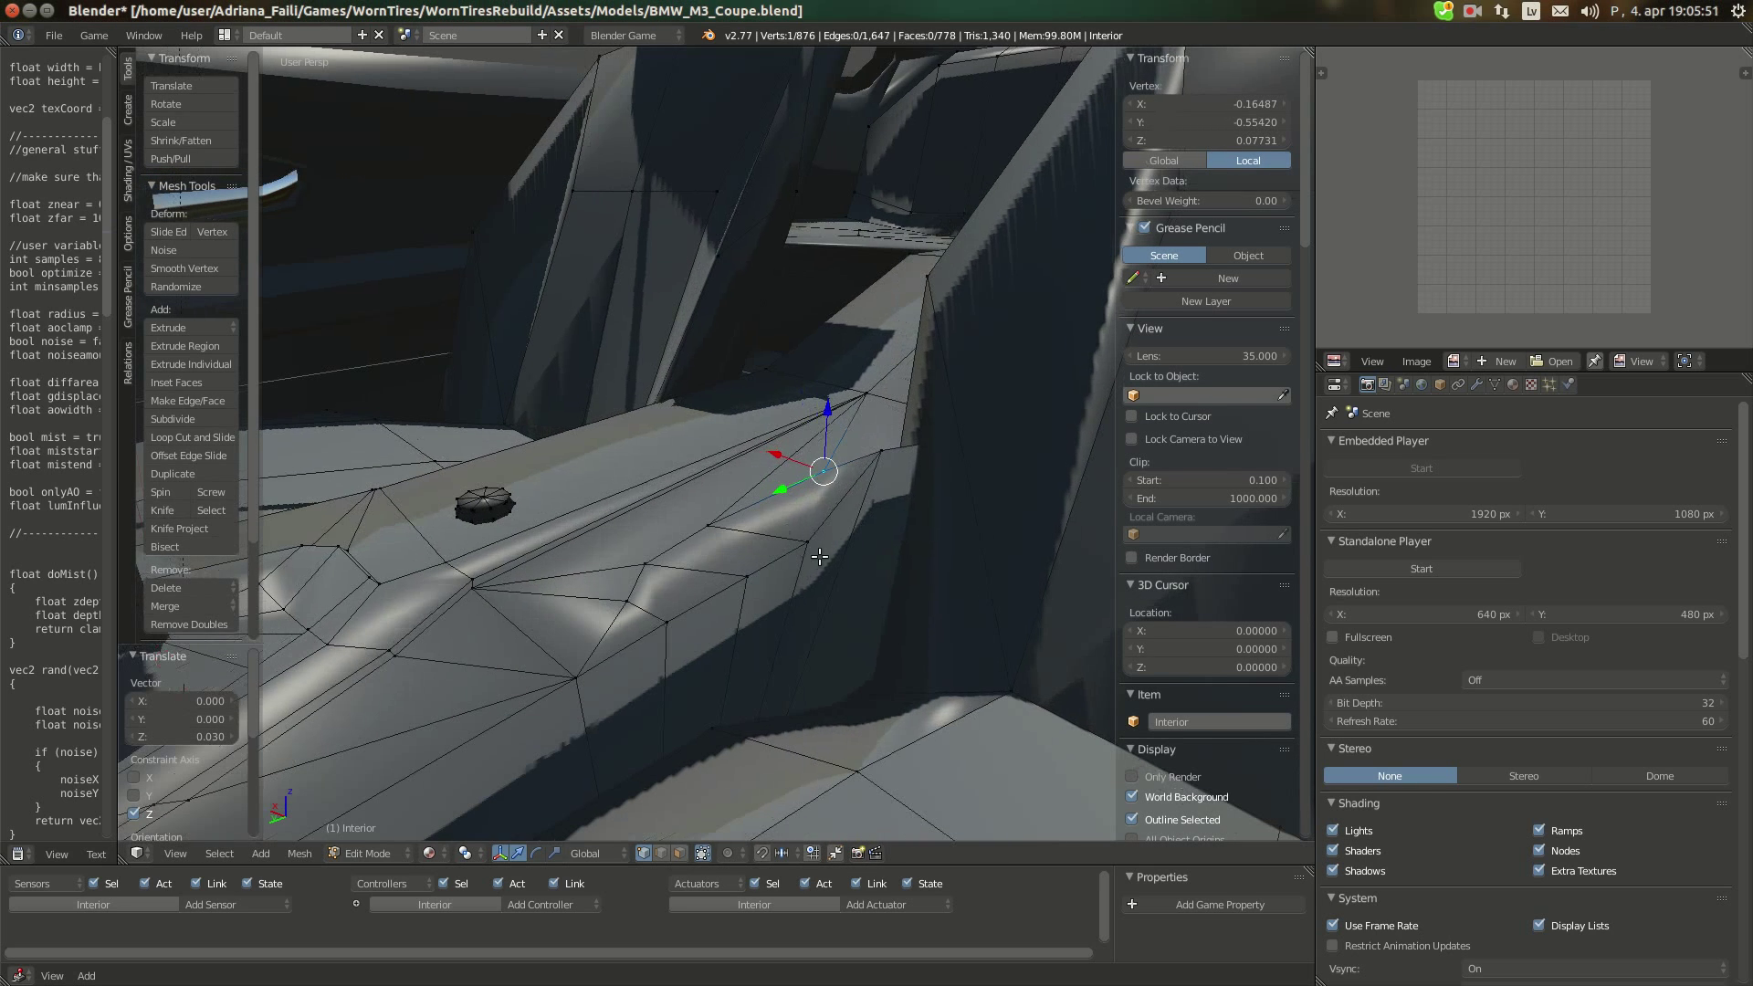
Raise the two rear vertices of the console's side edge along Z, the first one by about 0.02
key(g)
key(z)
click(858, 461)
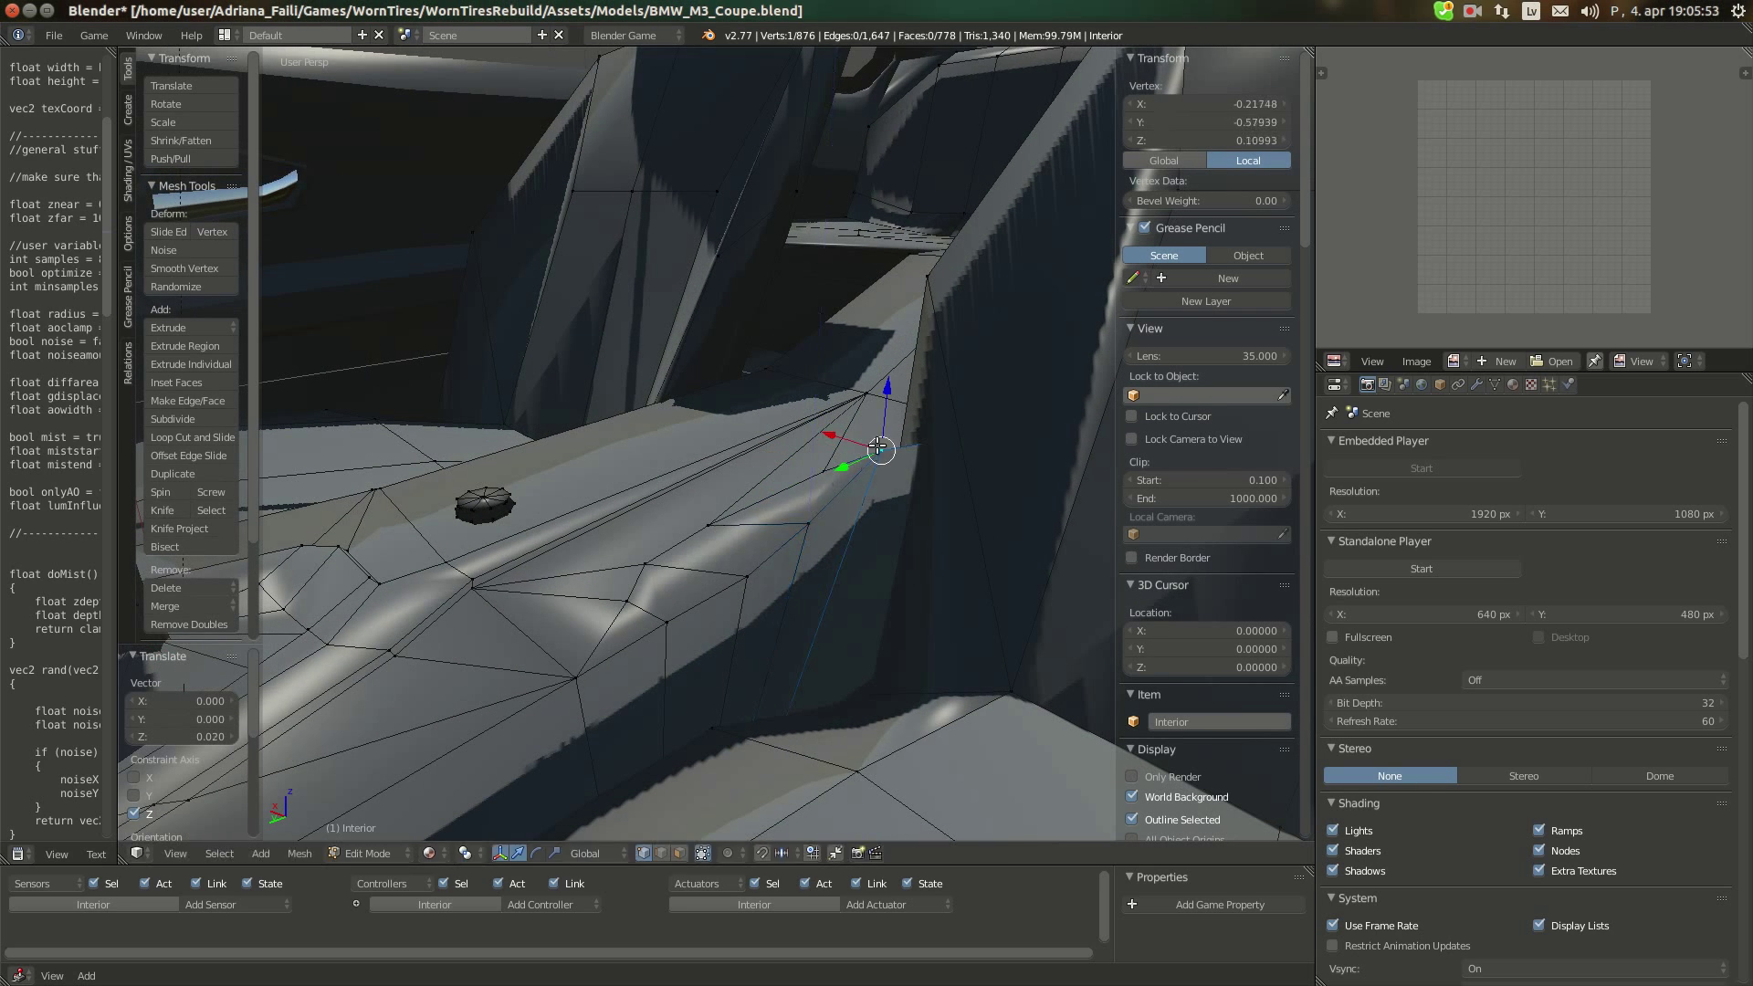
key(g)
key(z)
click(879, 418)
Shift the rear vertex of the console's side edge -0.023 along Y and raise it 0.011 along Z
middle_drag(878, 418, 814, 611)
drag(813, 611, 828, 577)
middle_drag(827, 577, 850, 572)
right_click(821, 566)
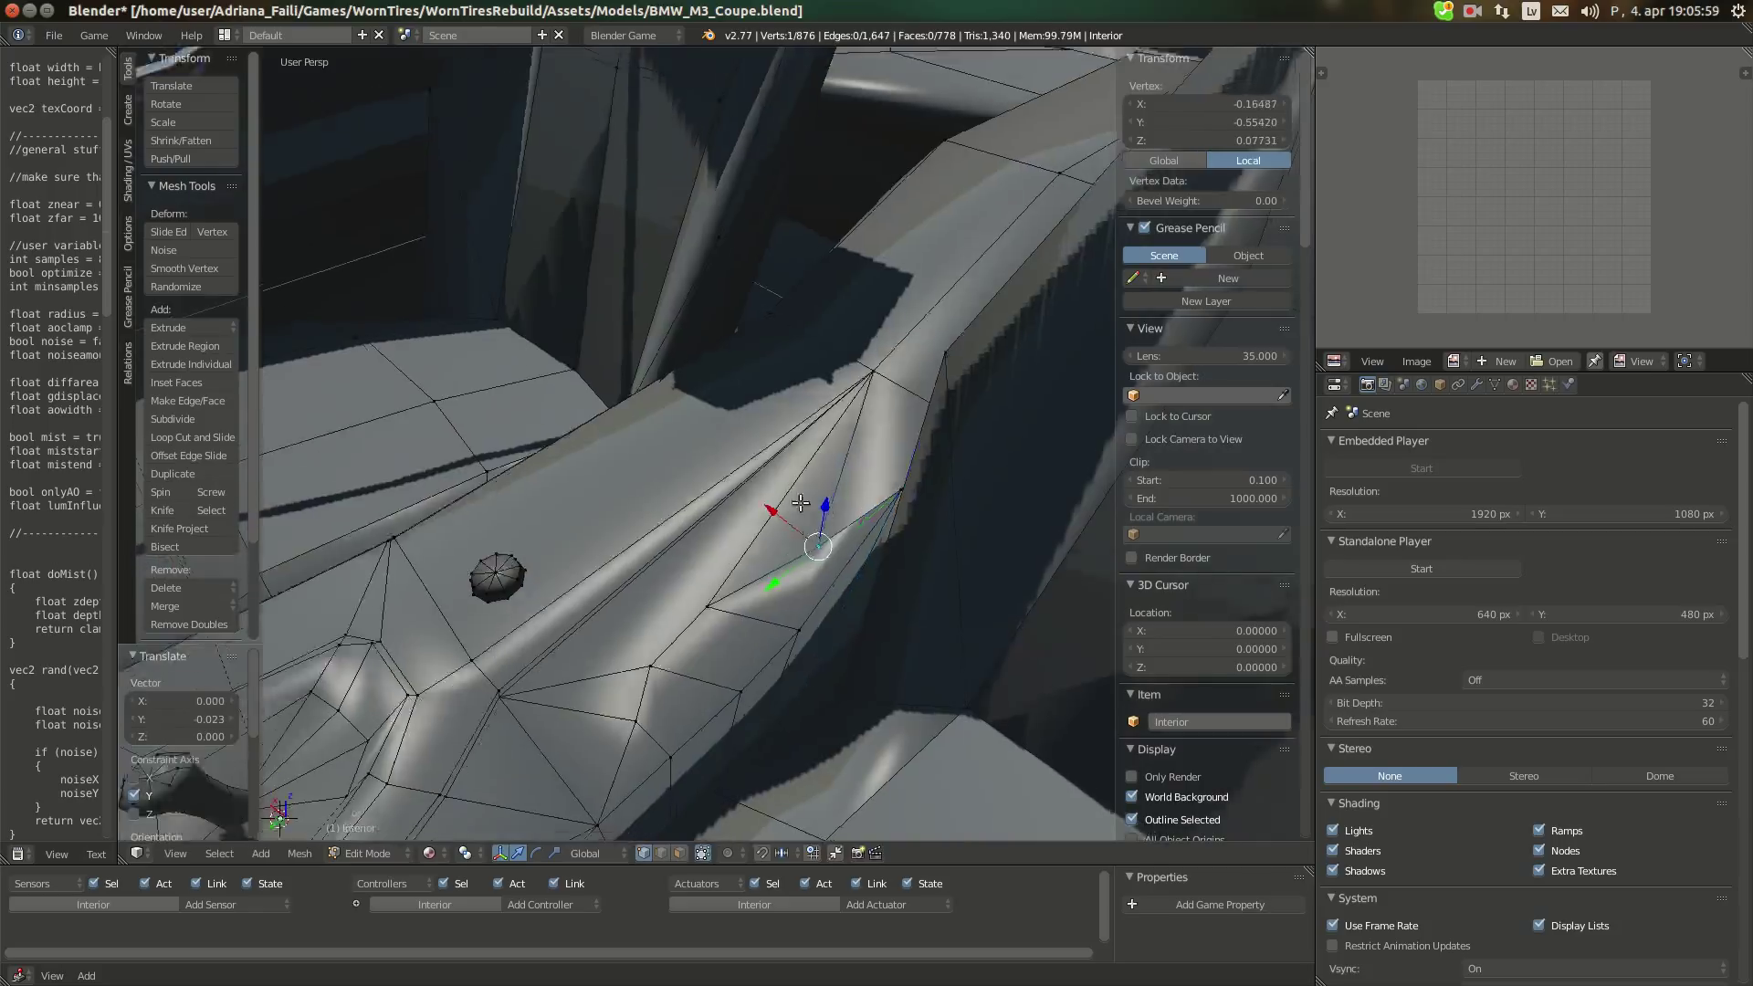
middle_drag(801, 503, 831, 482)
right_click(874, 425)
drag(883, 393, 792, 411)
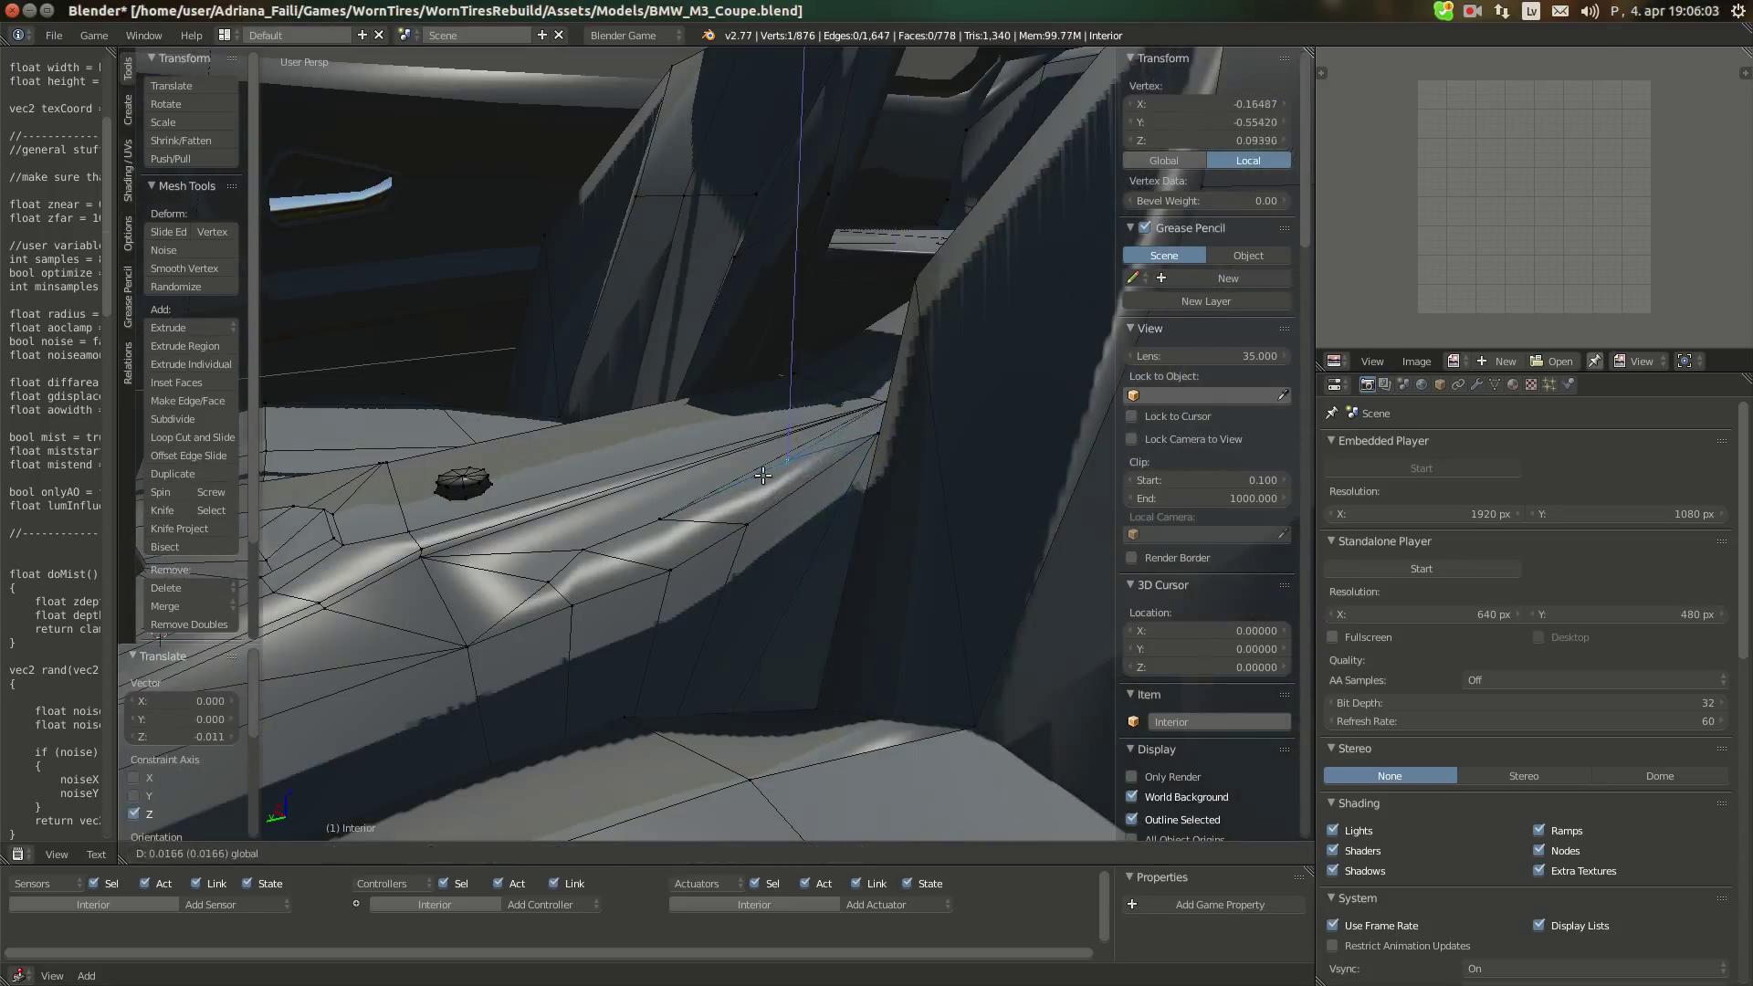
Raise the handbrake outline's rear inner vertex about 0.017 and its neighbouring inner vertex 0.005 along Z
right_click(666, 505)
drag(762, 476, 585, 493)
right_click(581, 516)
Move the next side edge vertex back along Y to about -0.4998 and raise it 0.006 along Z
right_click(751, 512)
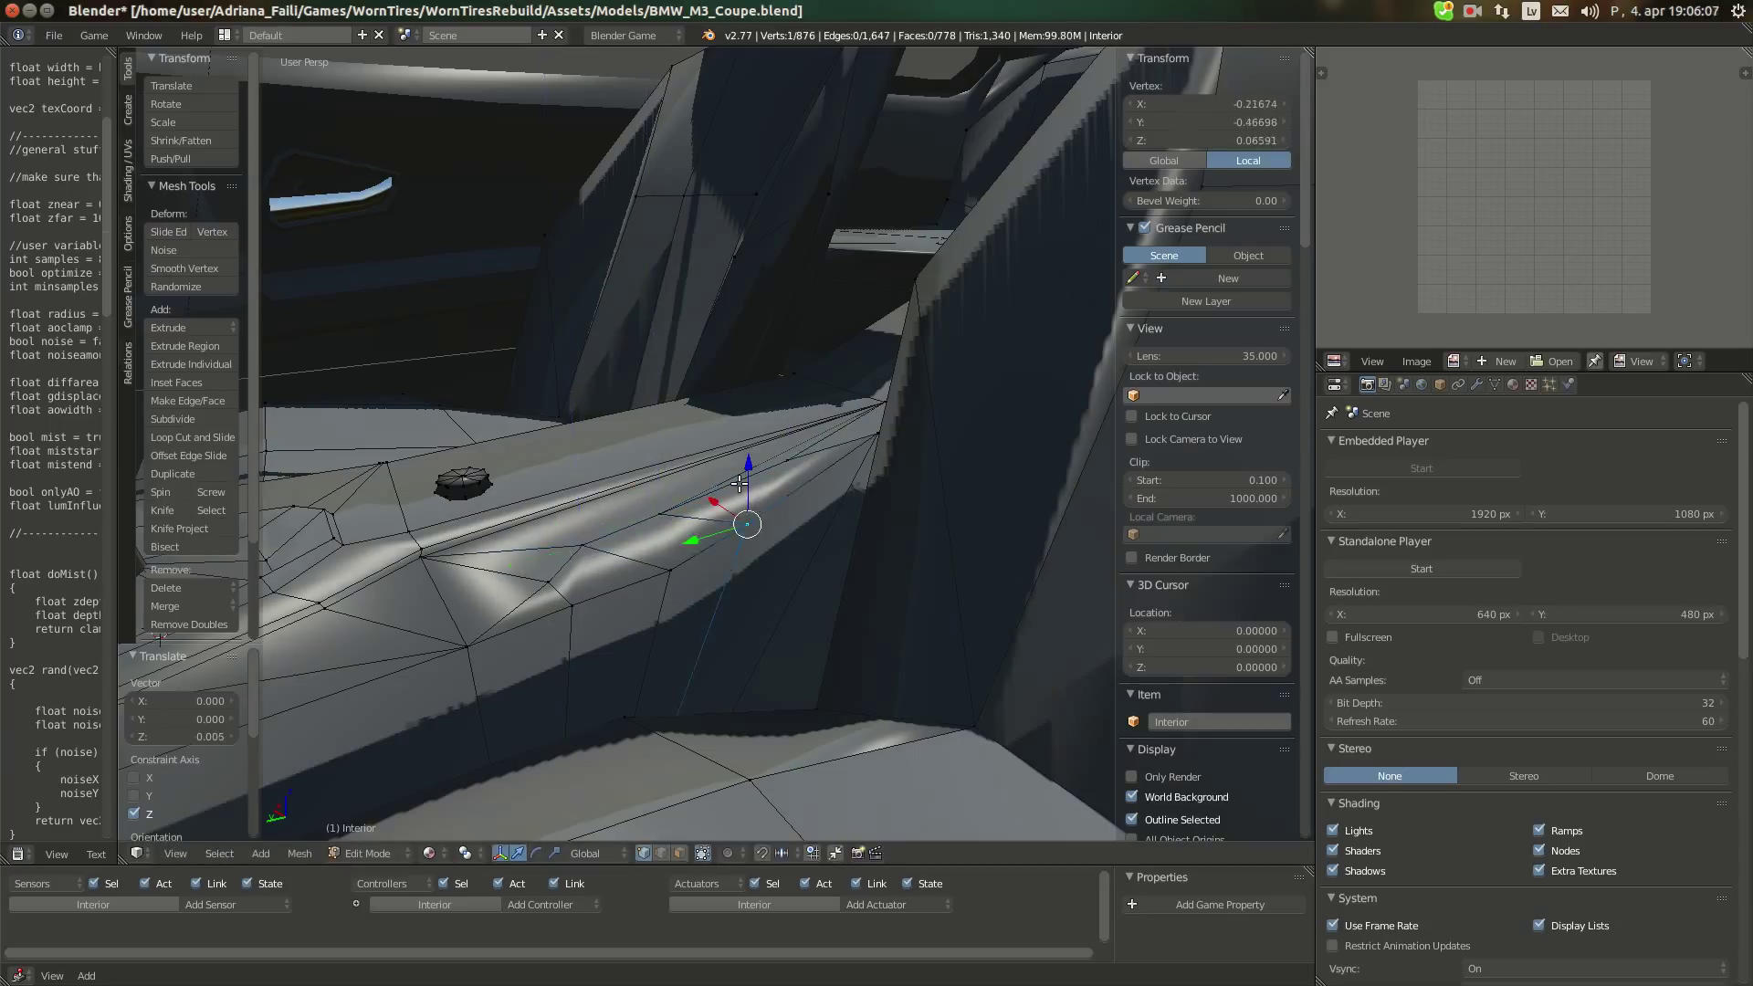
drag(708, 540, 778, 475)
middle_drag(769, 484, 711, 475)
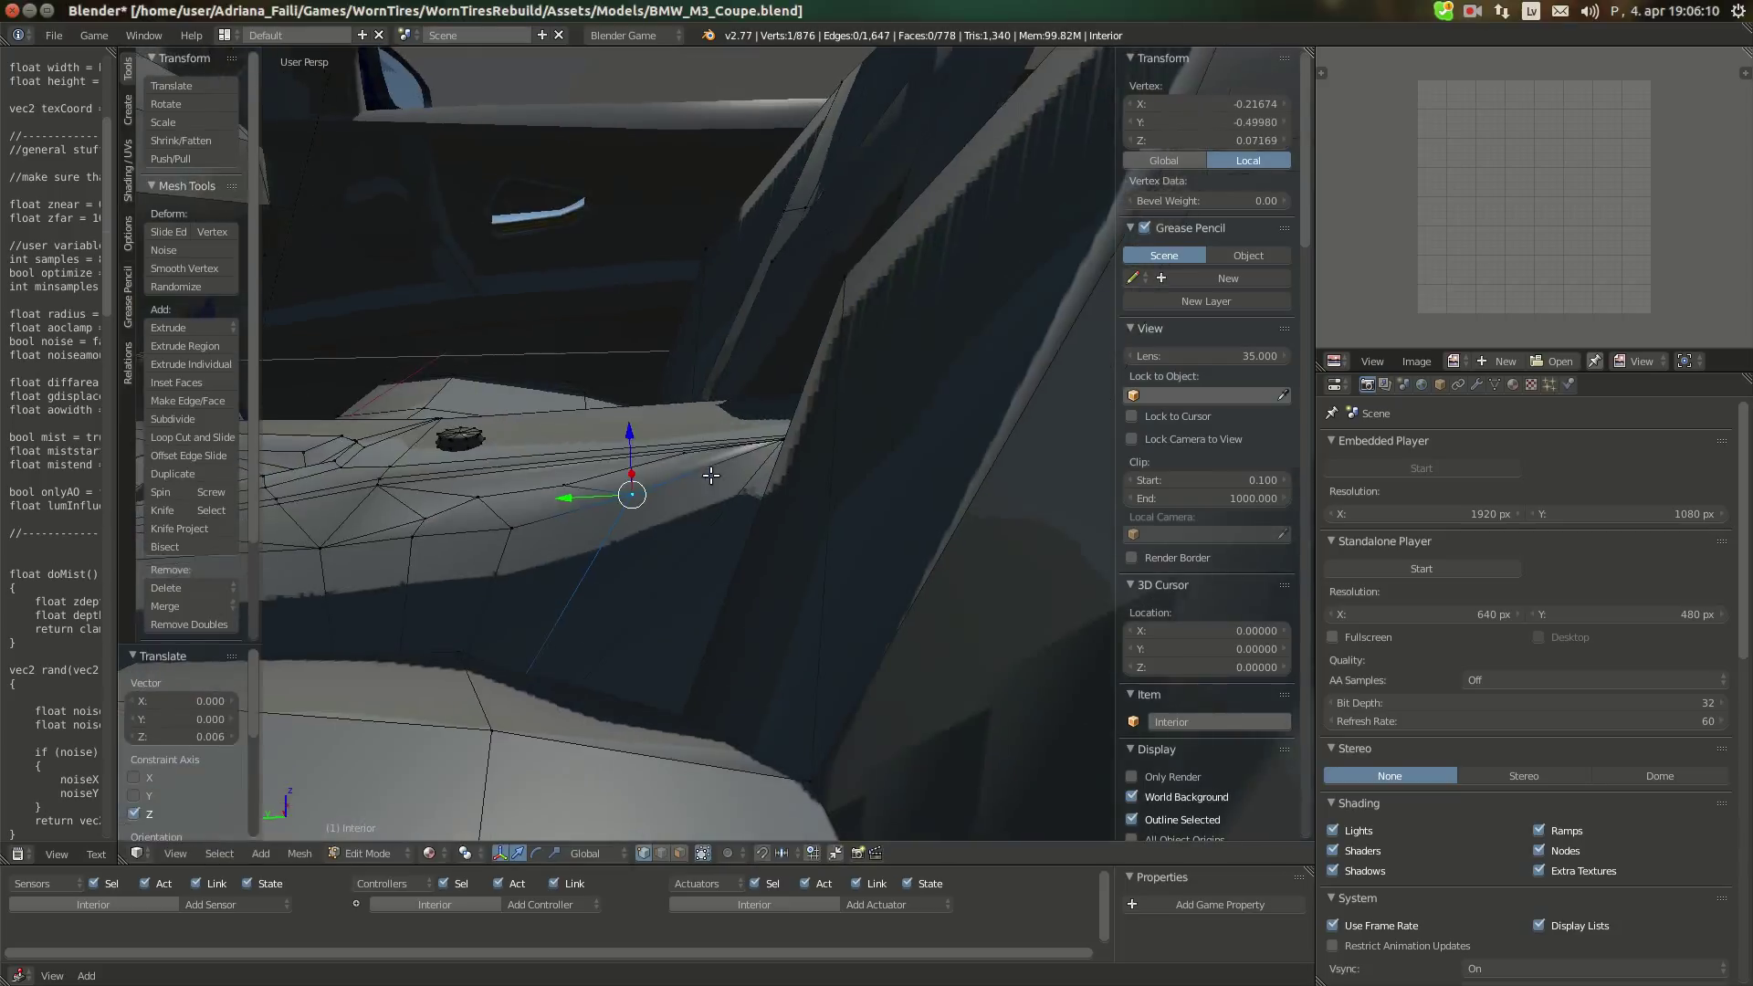
Fine-tune the front vertices of the handbrake outline with moves of -0.004 along Z and 0.004 along X
right_click(505, 524)
drag(508, 485, 472, 463)
right_click(478, 467)
middle_drag(472, 463, 743, 562)
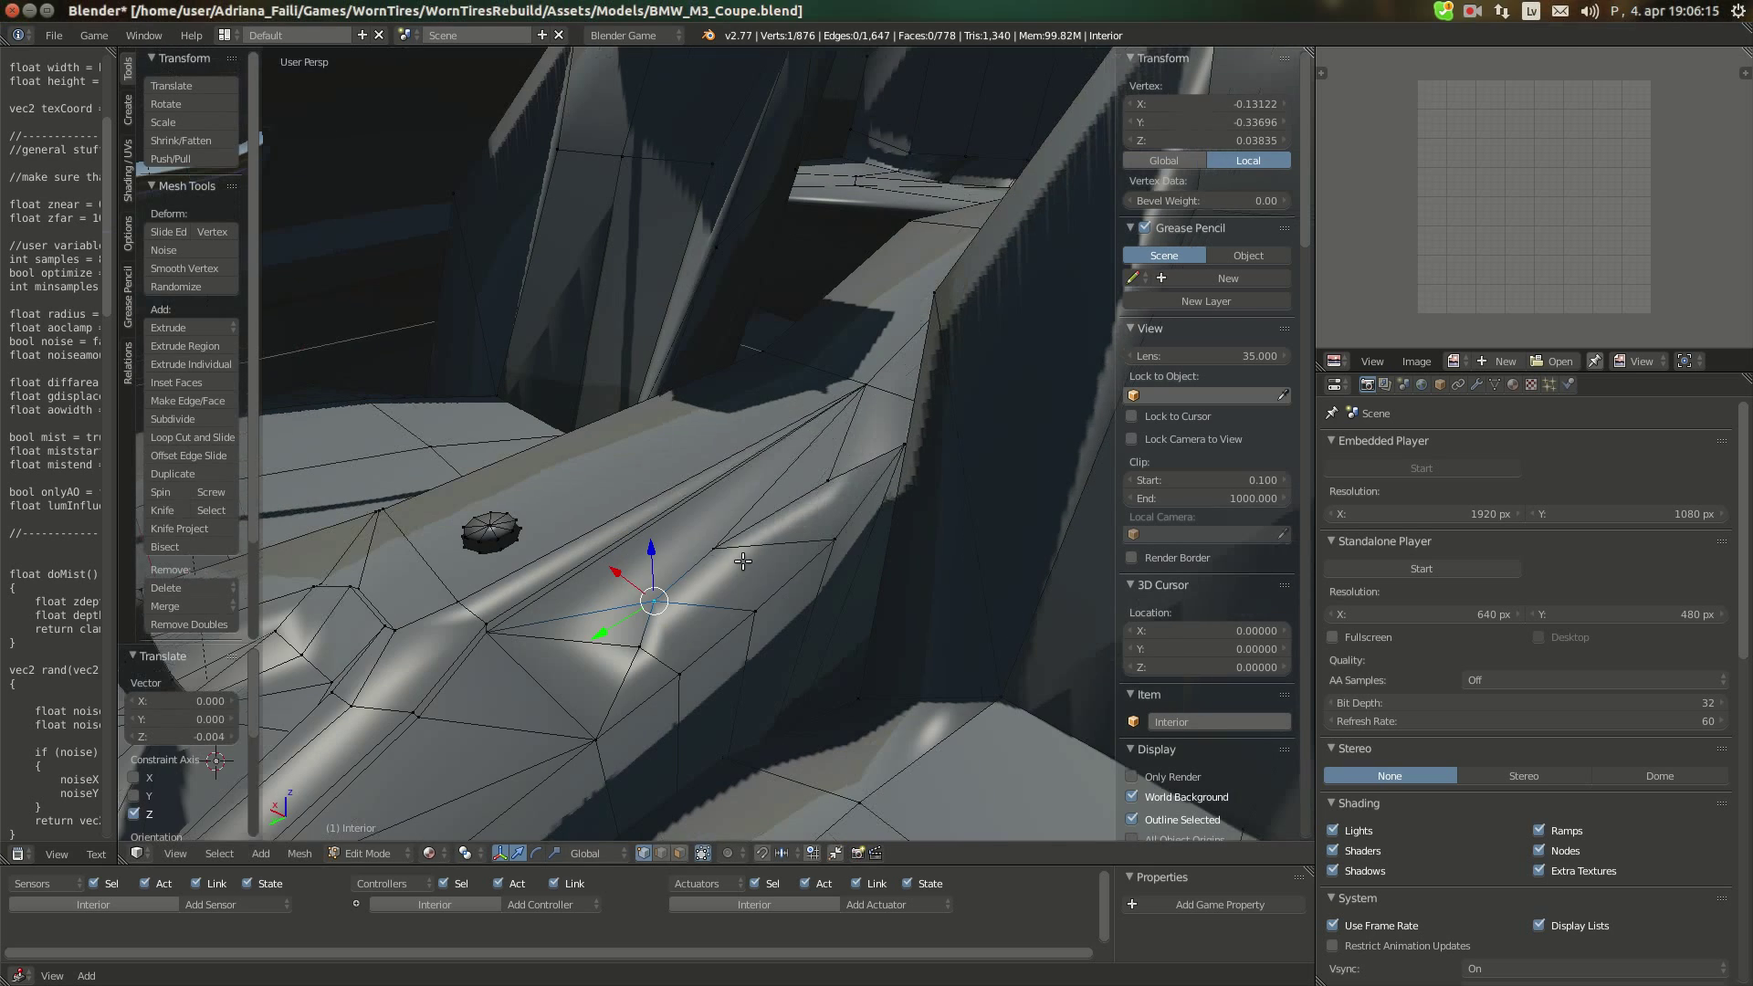
middle_drag(647, 619, 694, 691)
drag(679, 676, 665, 611)
right_click(717, 646)
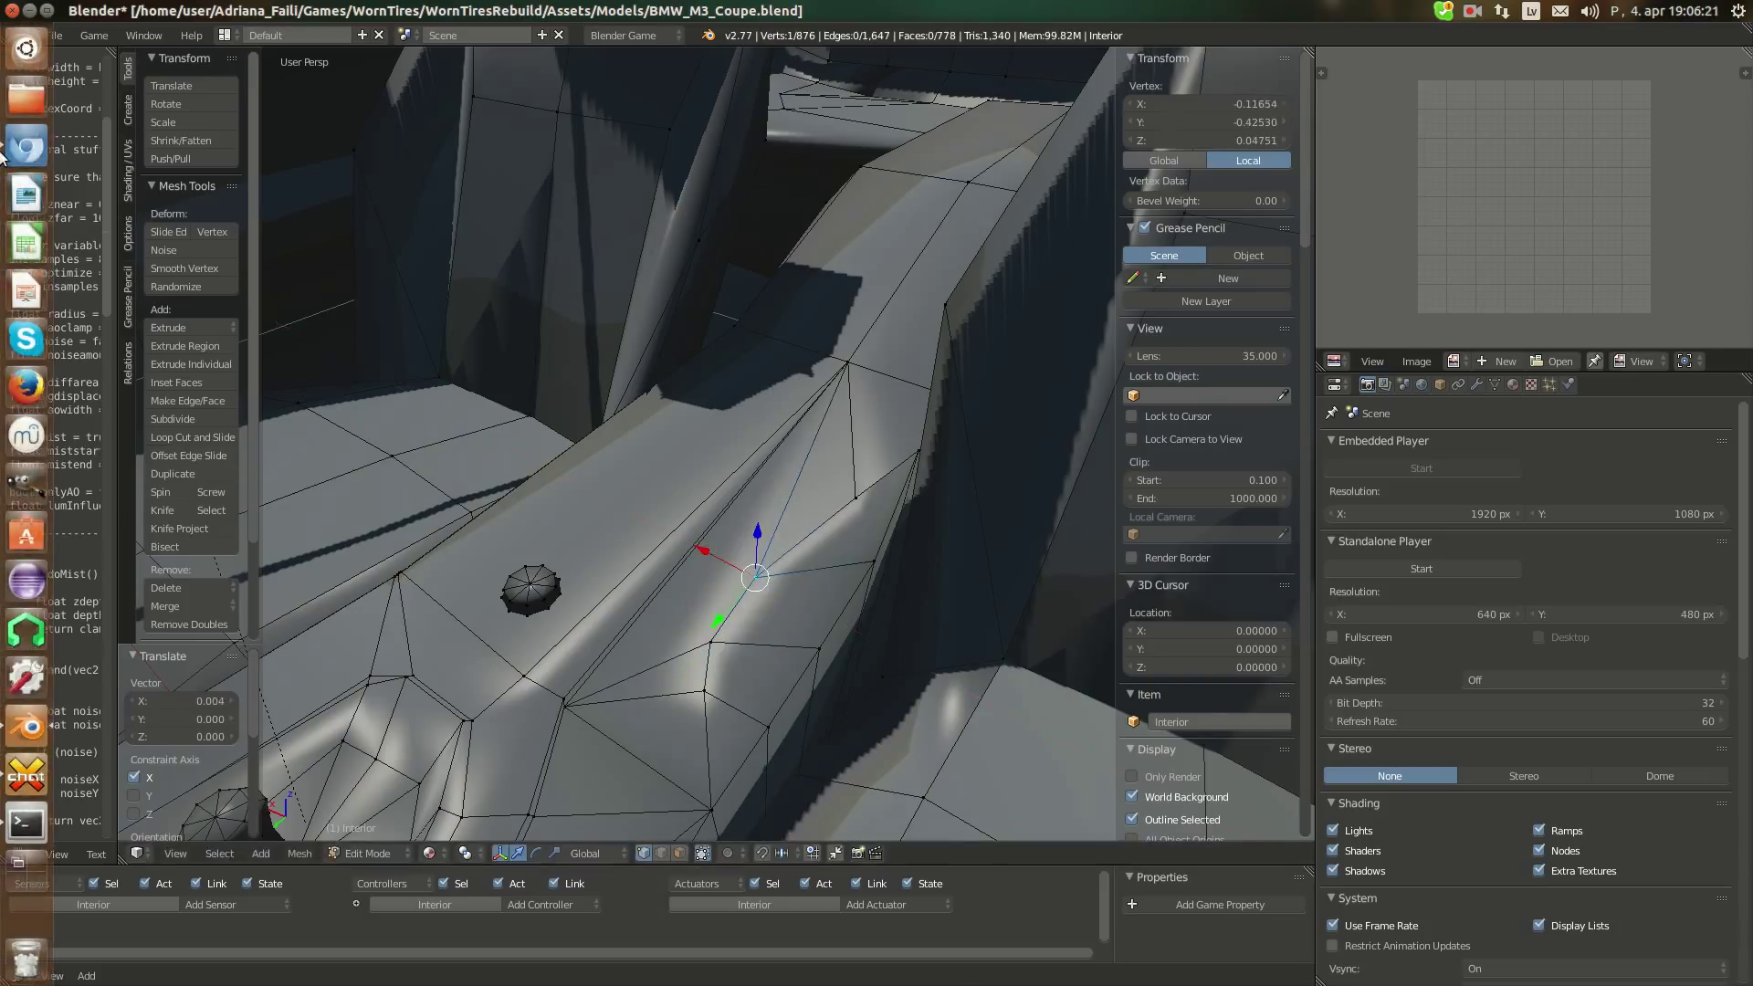
Check the handbrake area in the Chromium reference photo, and knife-cut in Blender from the rear side edge vertex to the console's top centre-line vertex
click(26, 146)
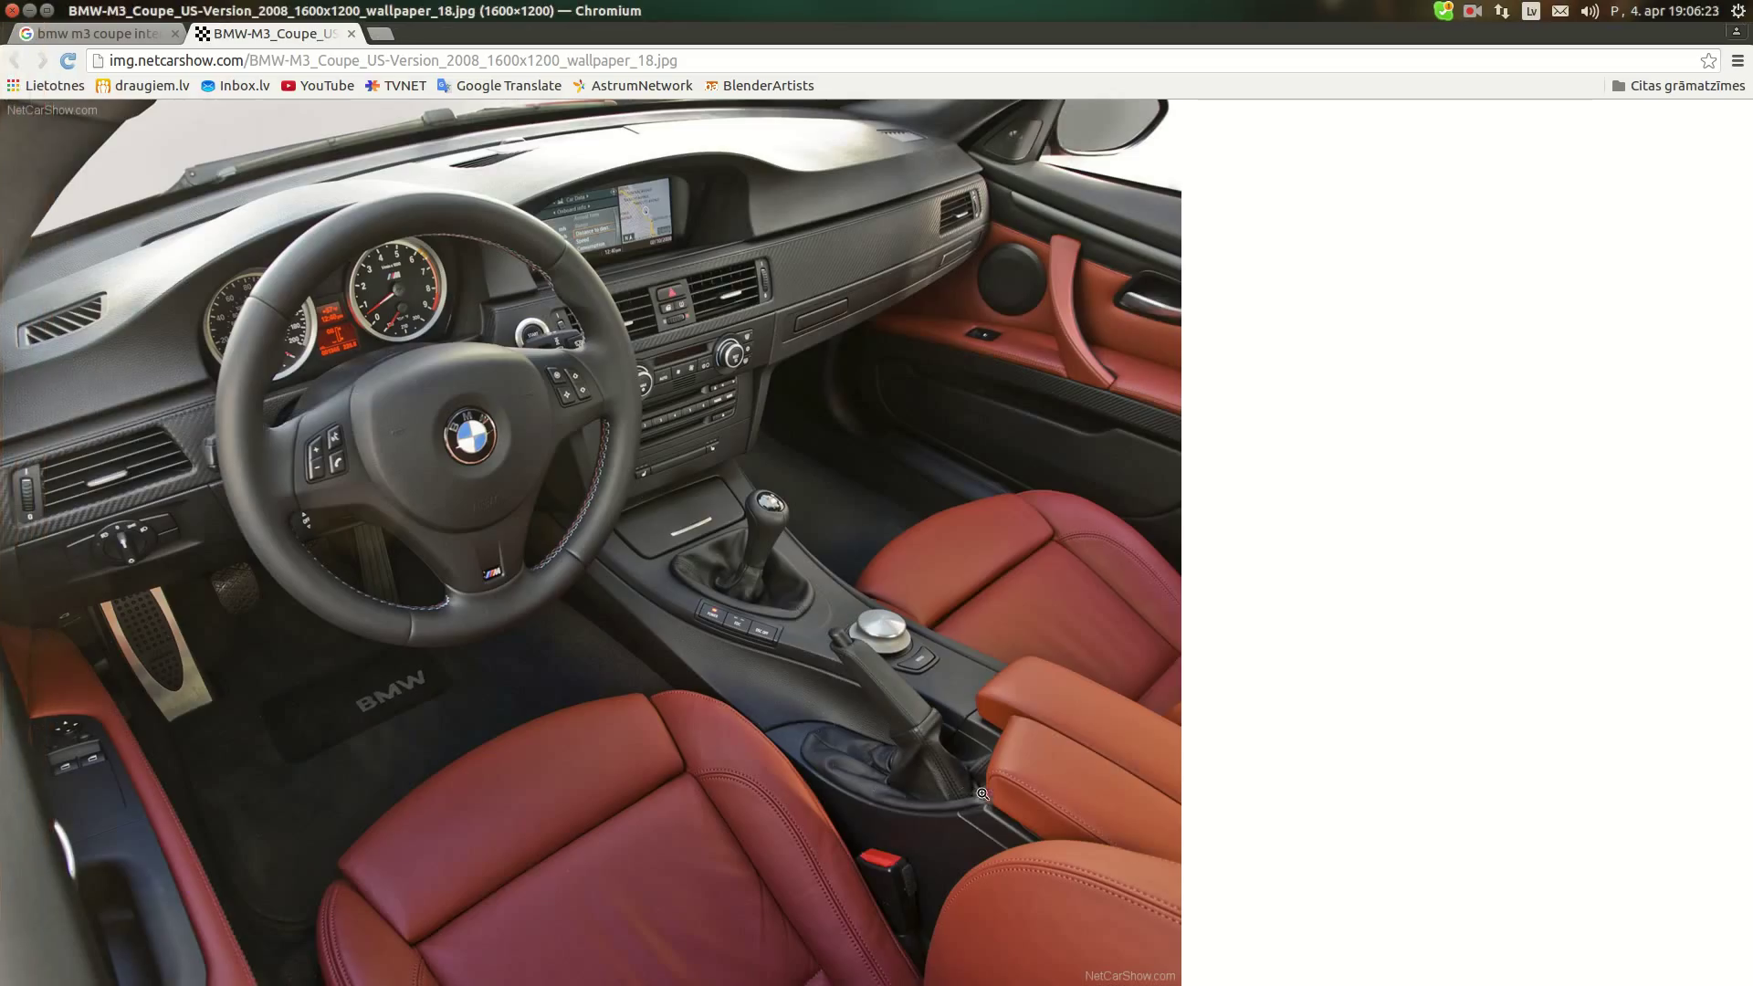
mouse_move(15, 772)
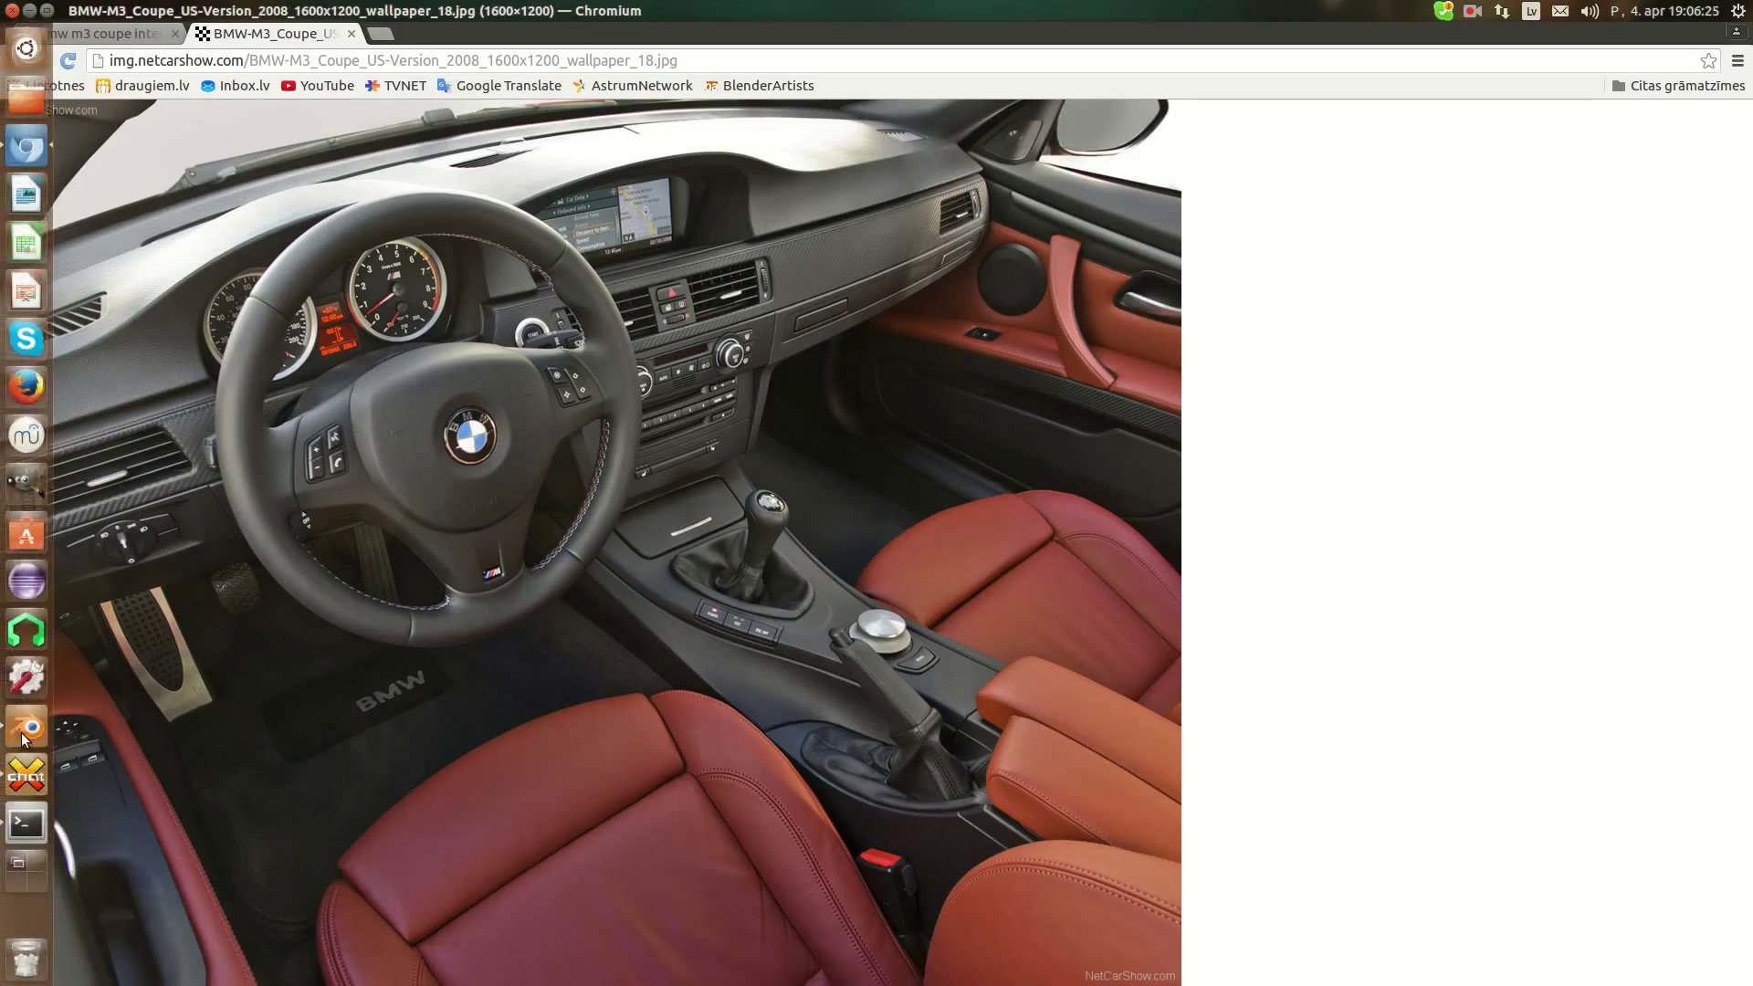
click(25, 730)
middle_drag(730, 658, 886, 424)
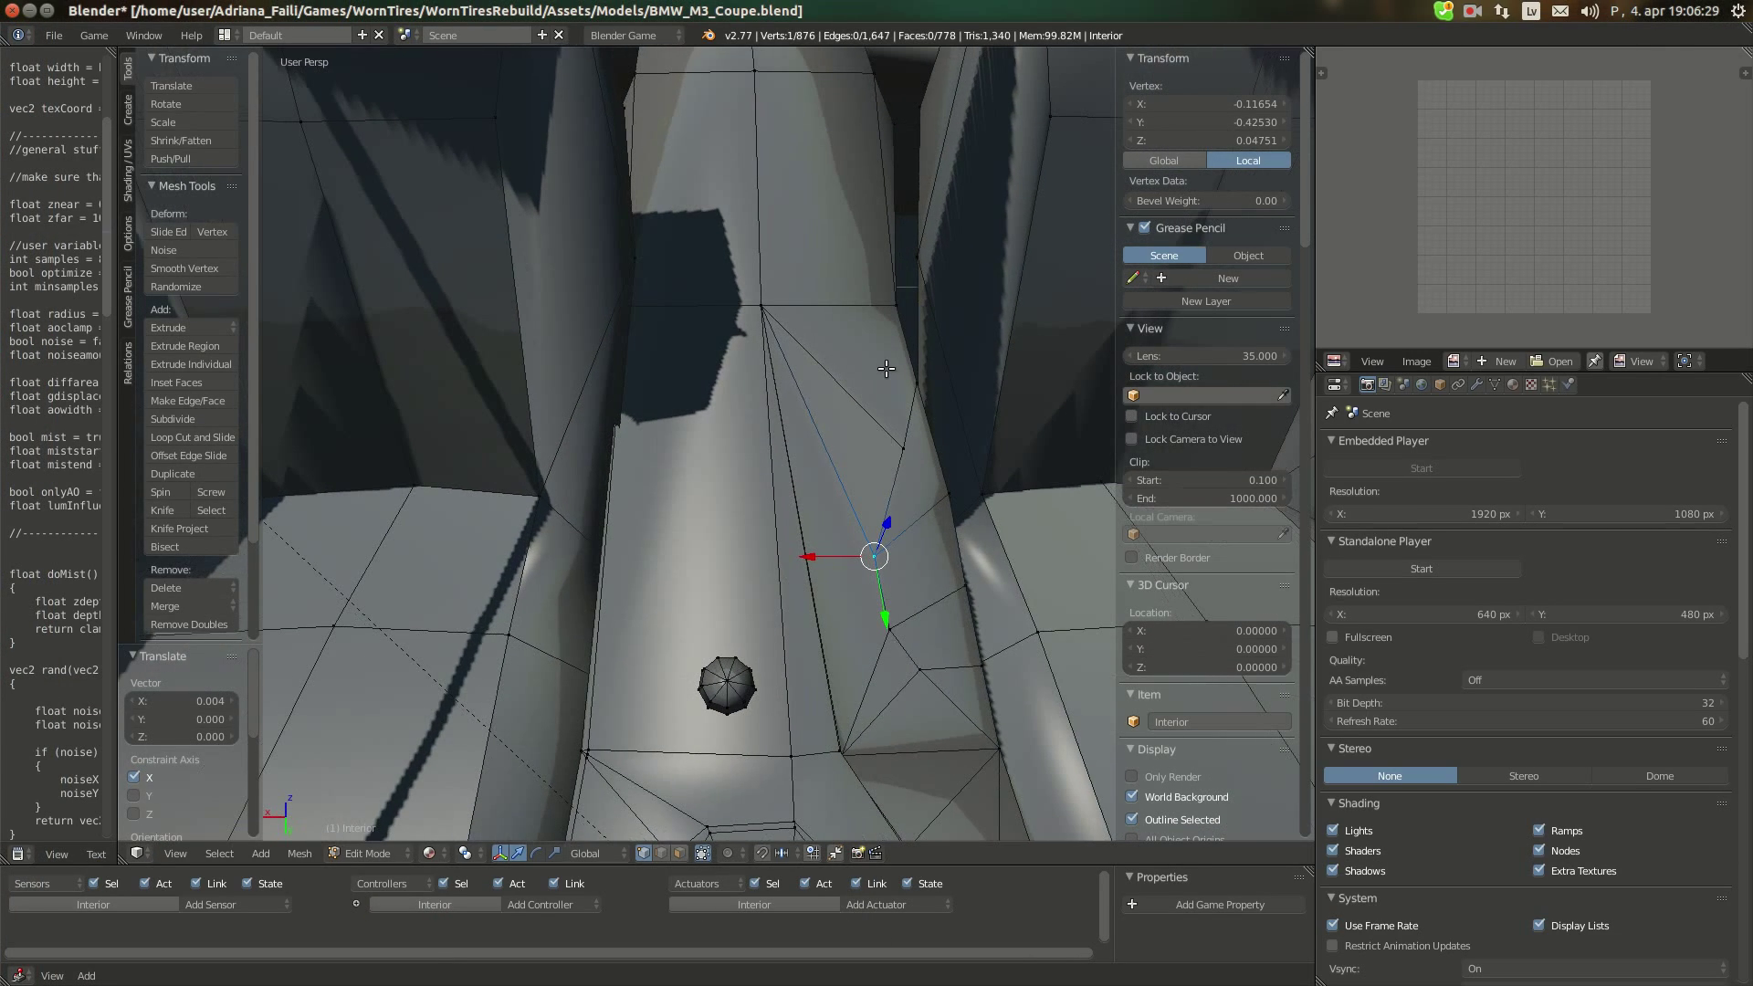
key(k)
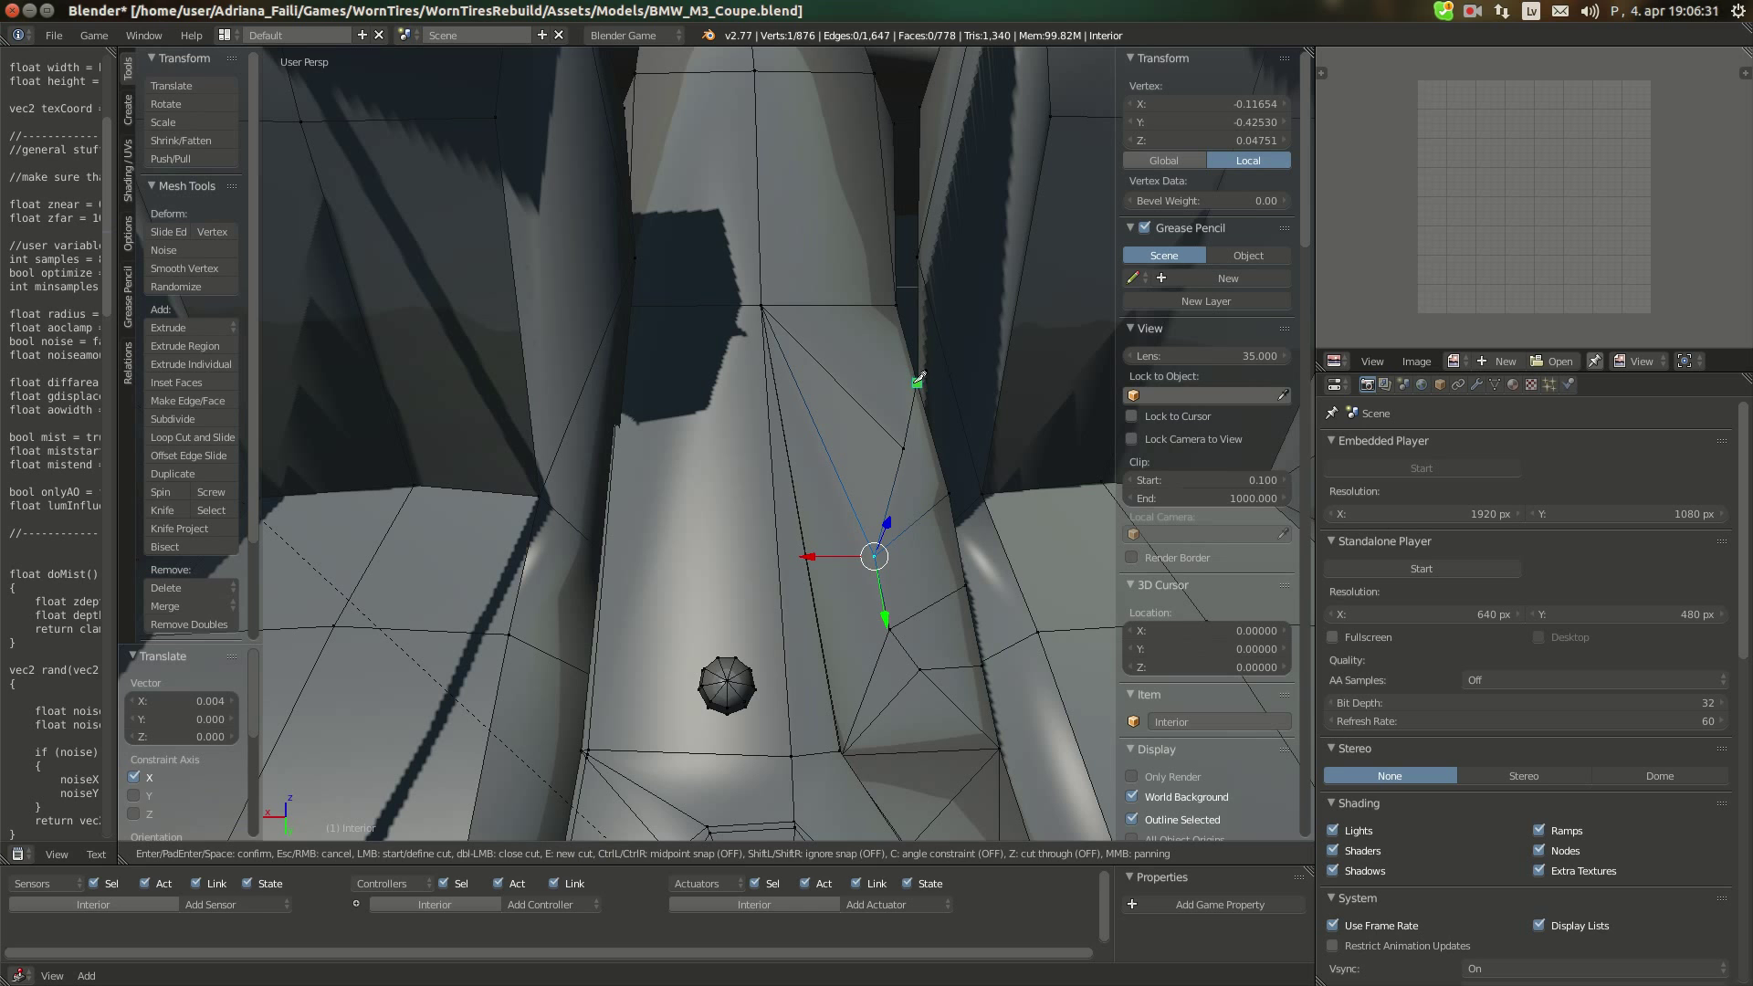
click(917, 381)
click(769, 299)
key(Return)
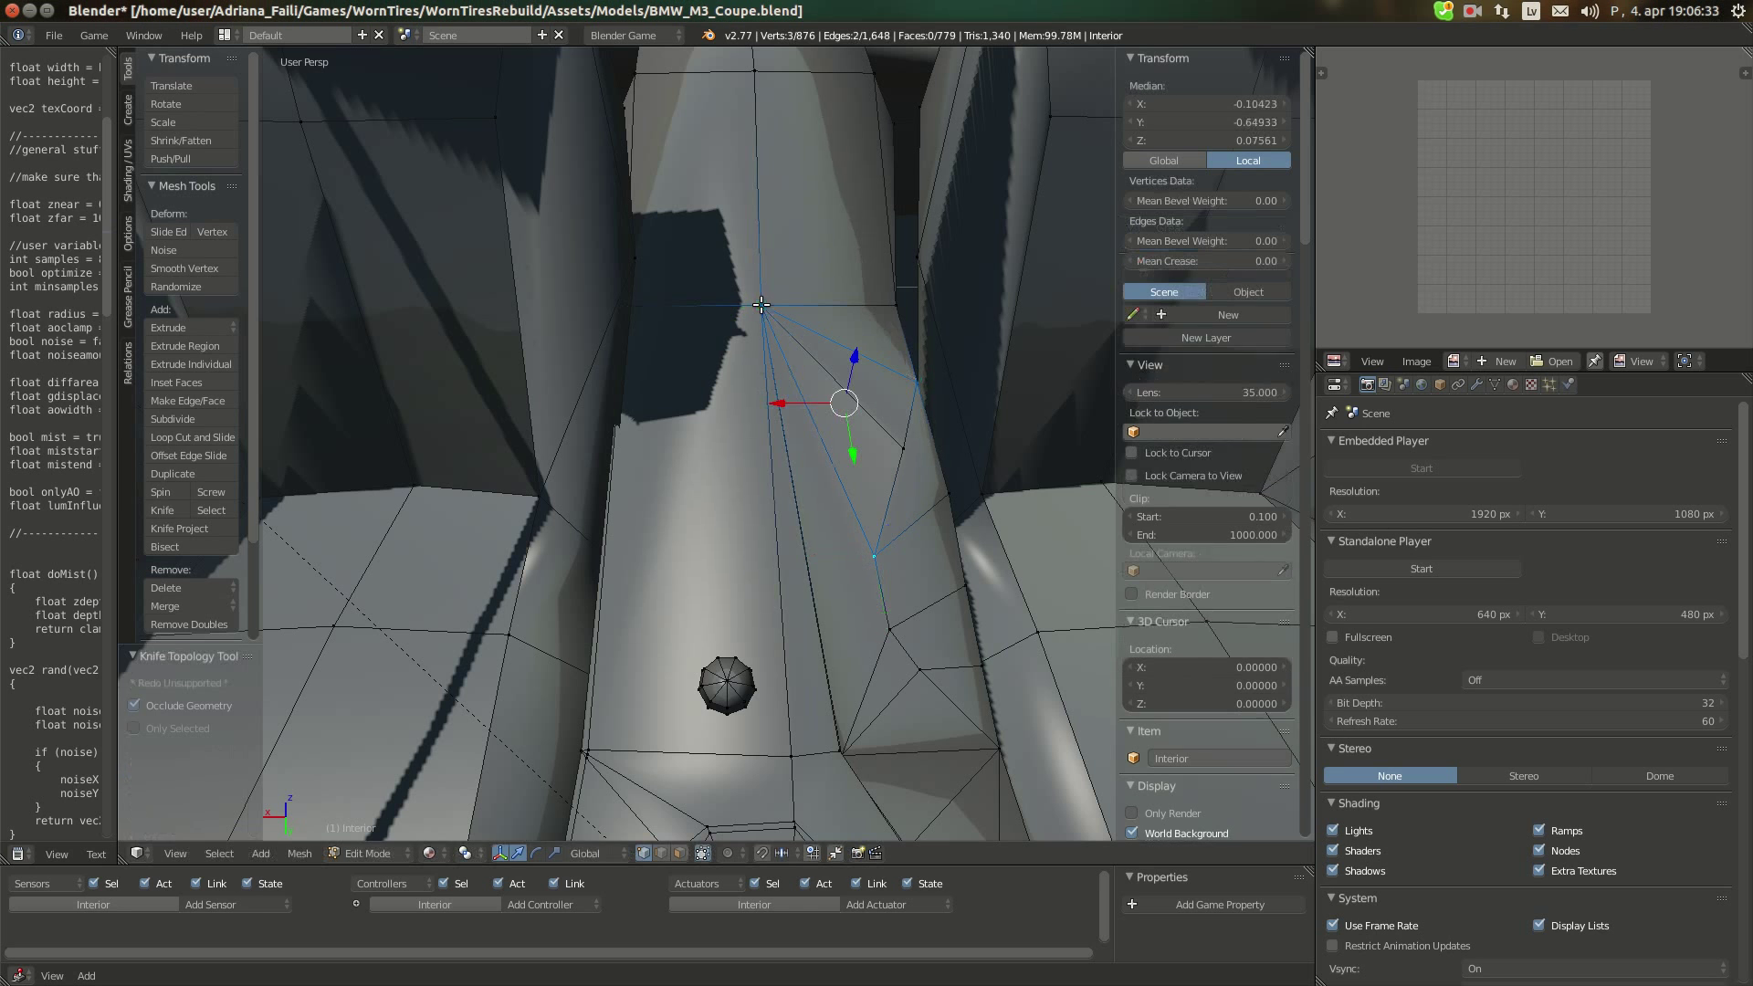
Place the 3D cursor inside the handbrake outline on the console and compare the shape with the reference photo in Chromium
middle_drag(769, 299, 774, 361)
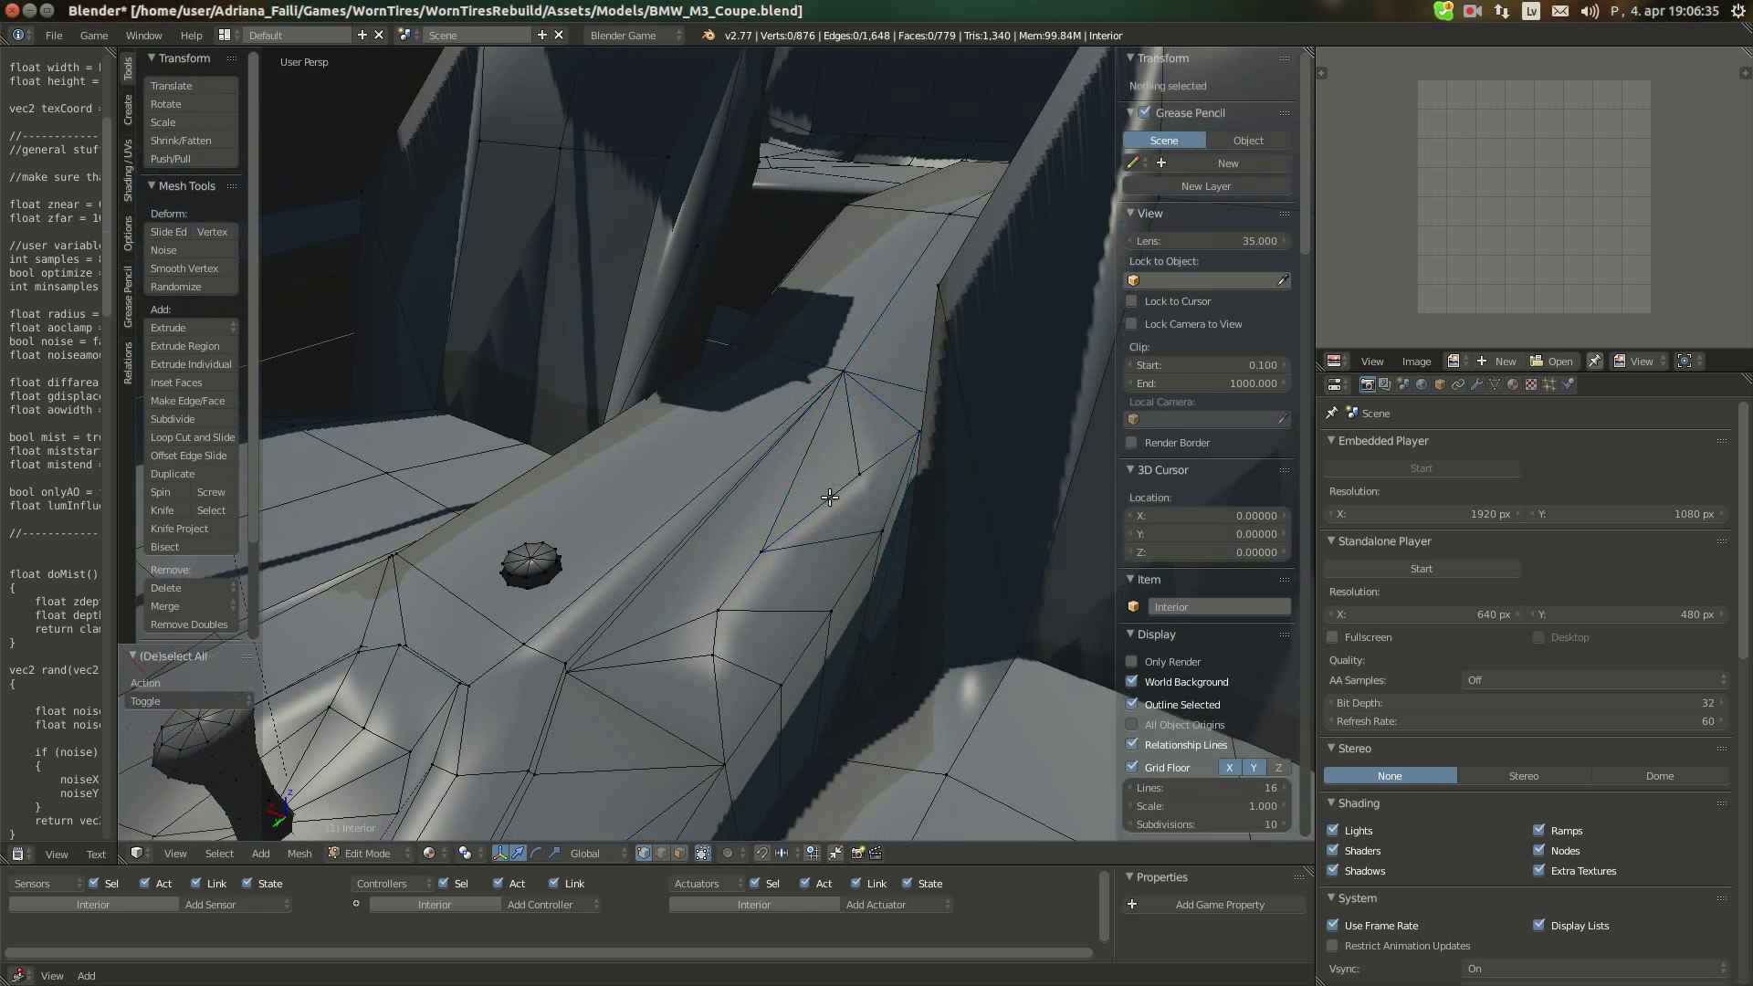
key(Tab)
middle_drag(798, 535, 625, 529)
key(Tab)
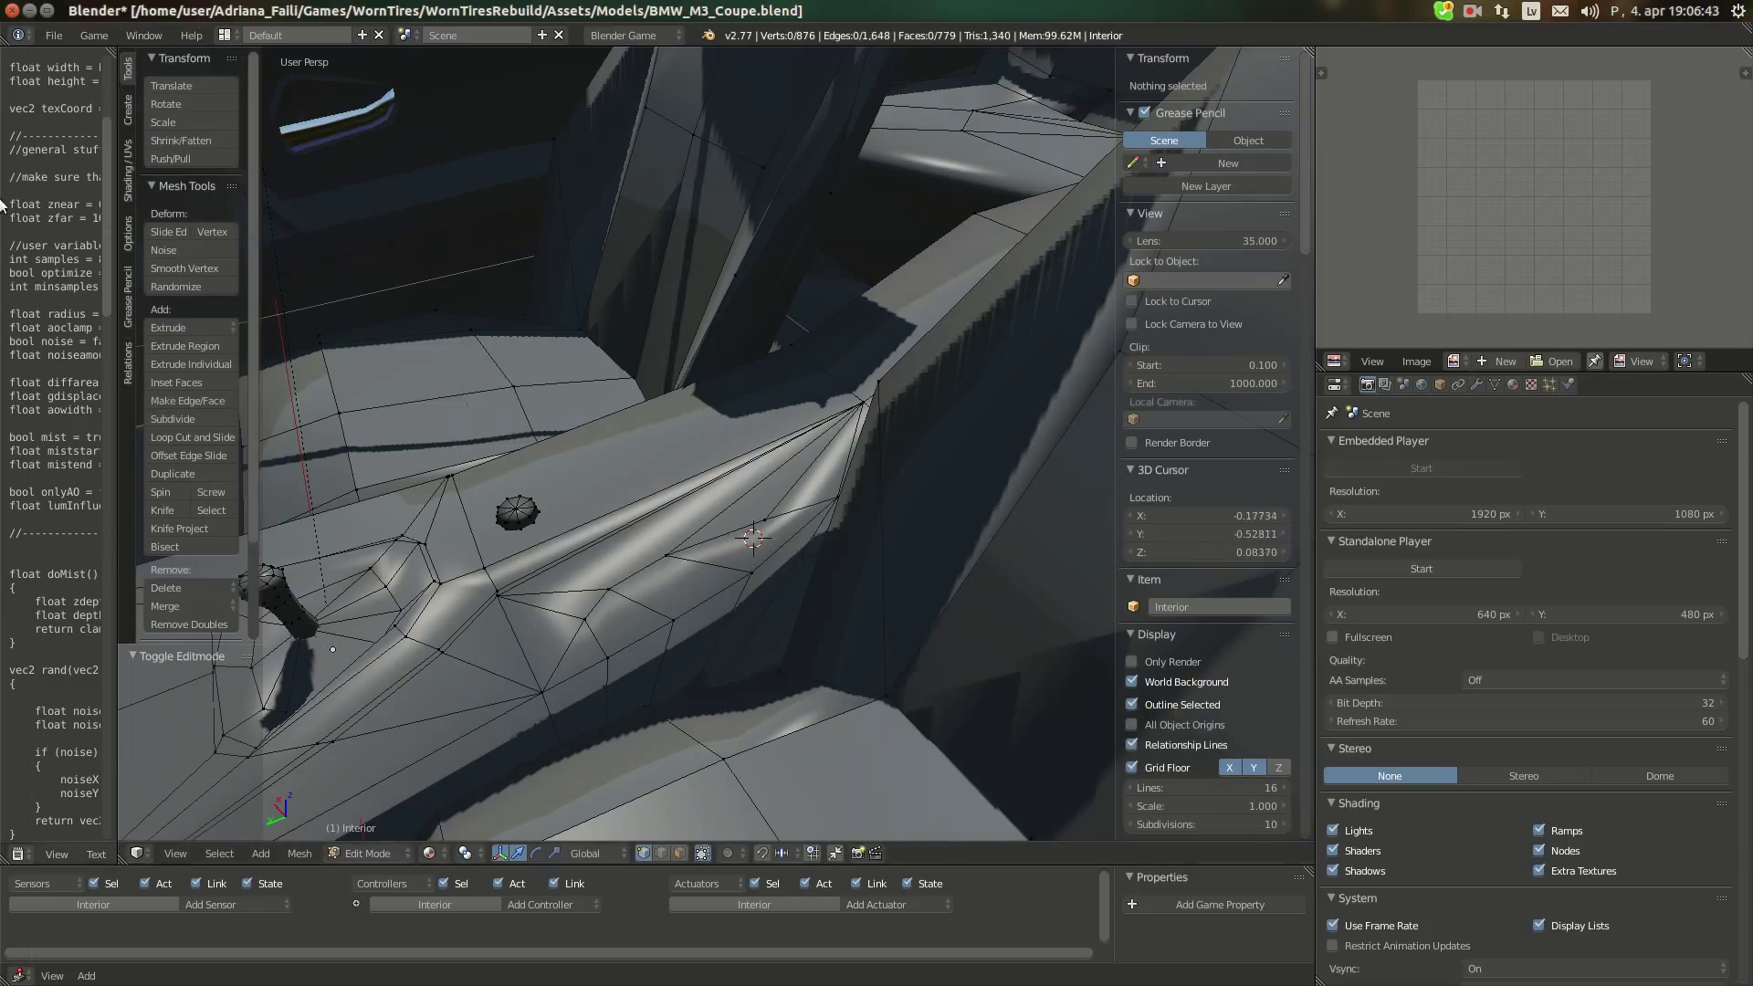
click(30, 182)
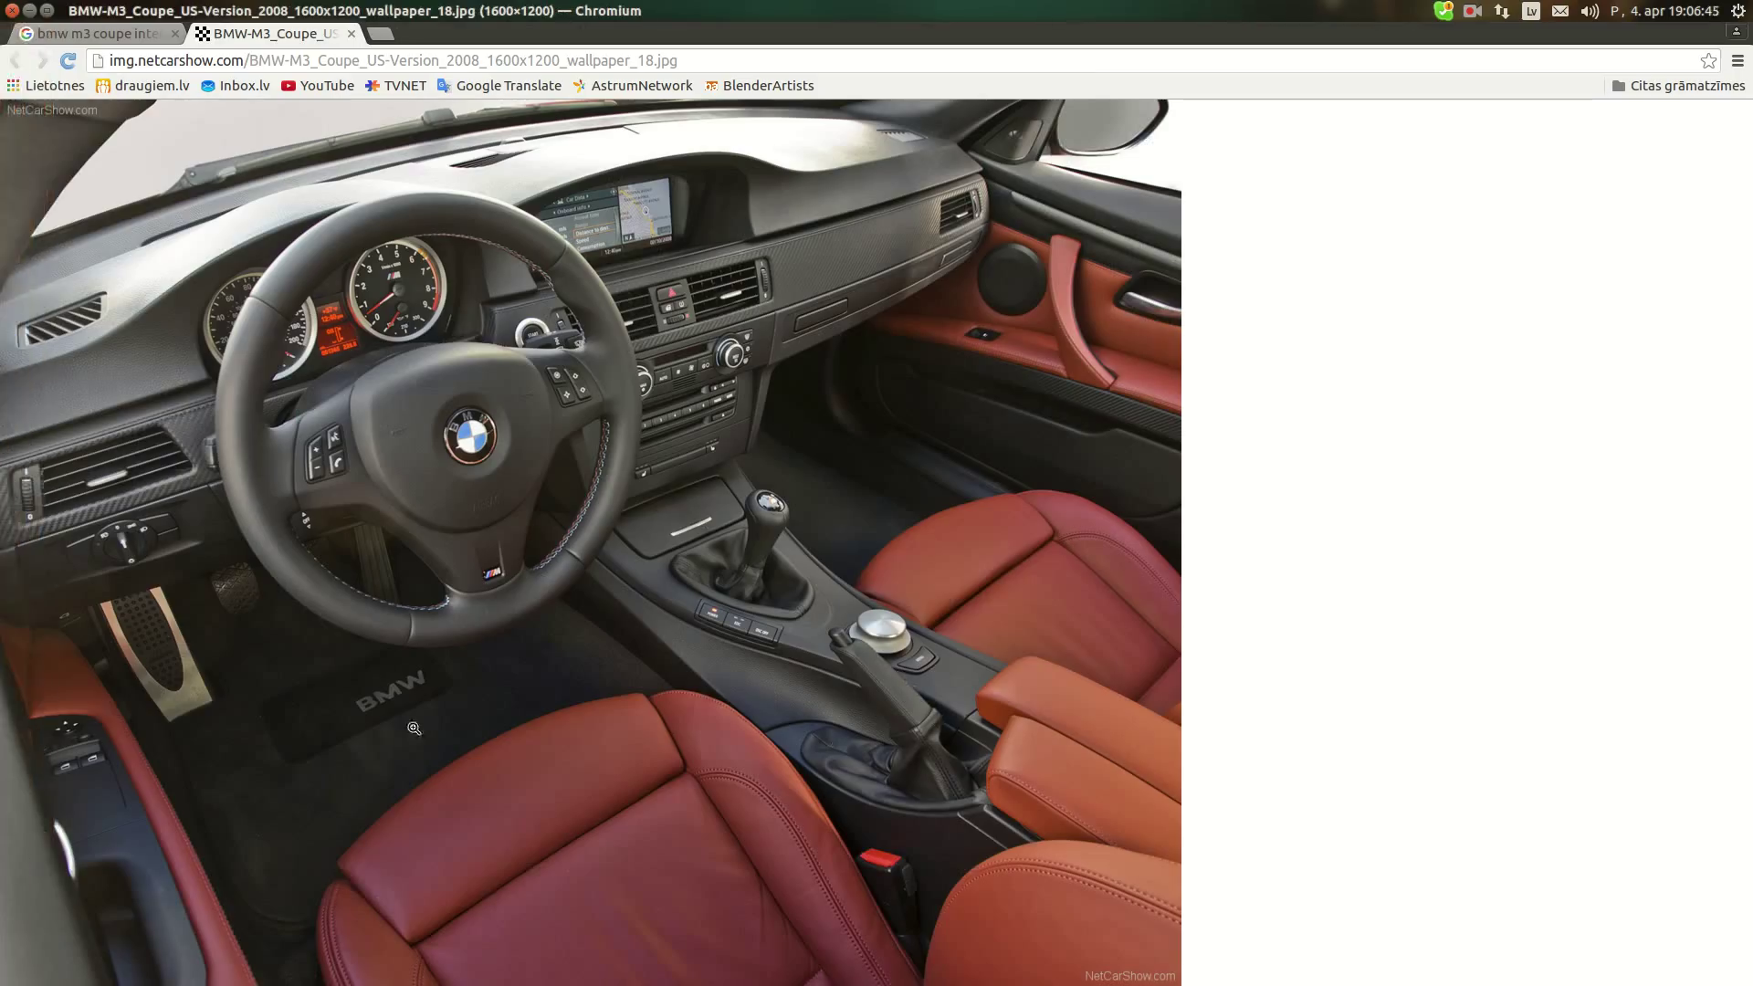
mouse_move(1, 731)
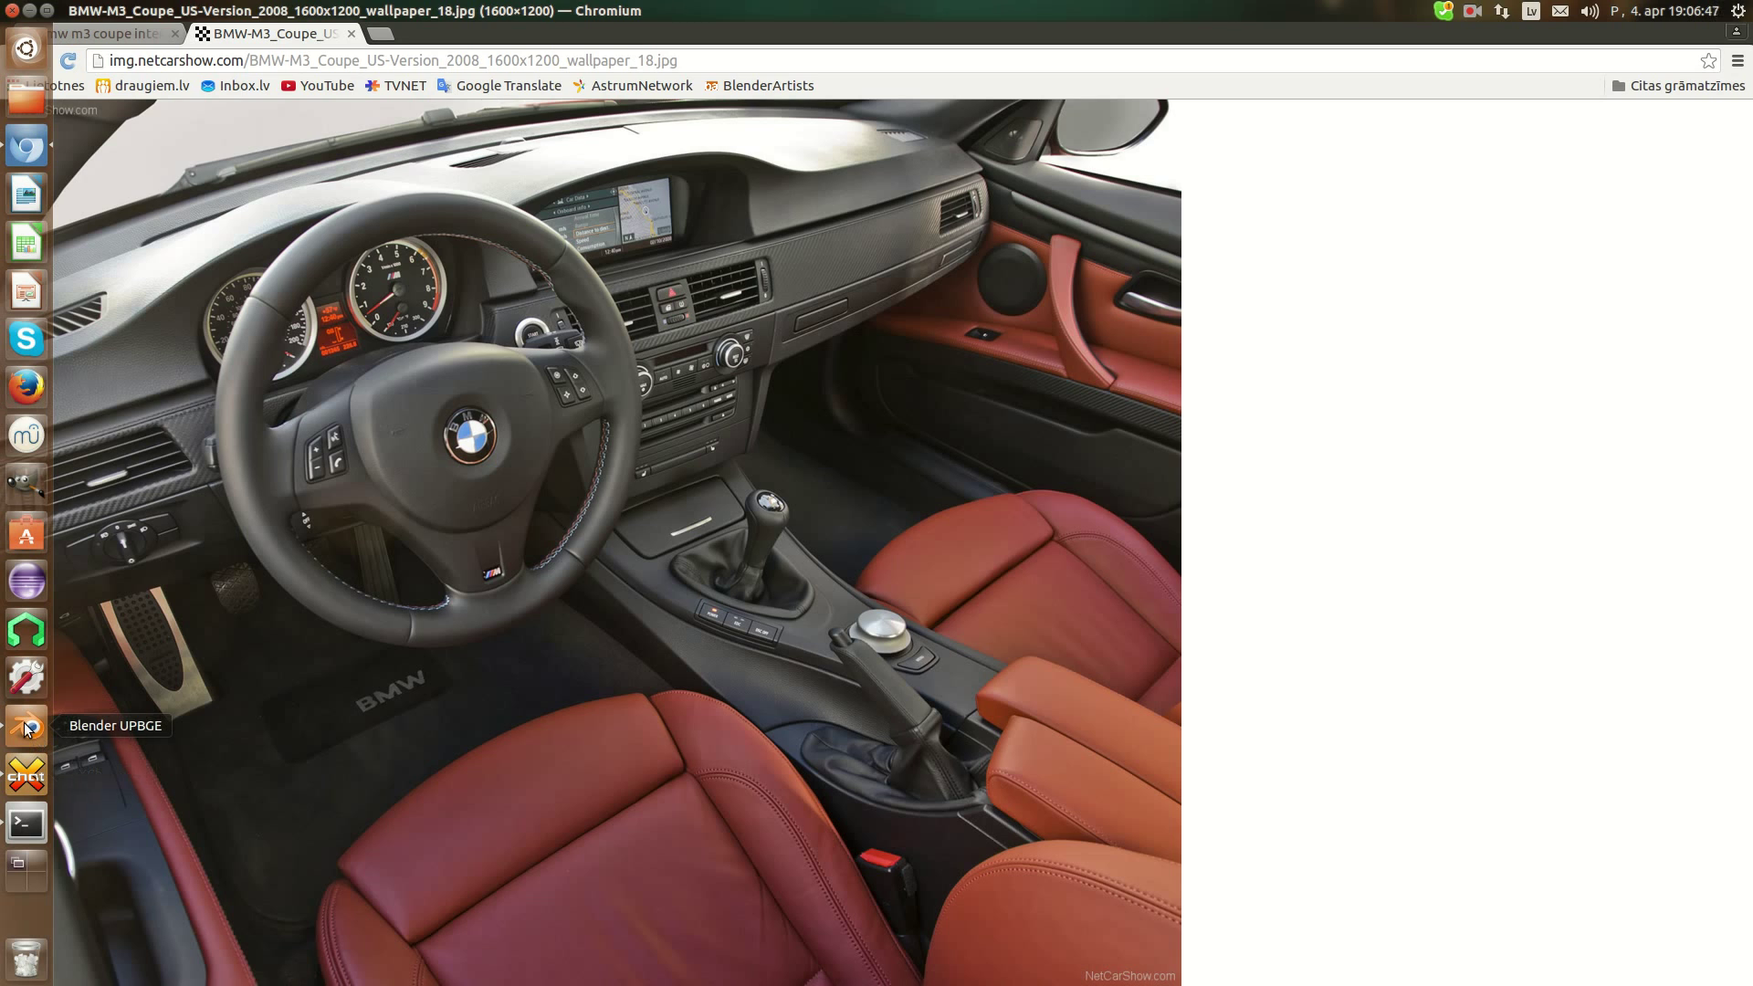
click(27, 728)
Add a cube at the 3D cursor and scale it down to a small block, with final scalings of 0.354 and 0.561
scroll(767, 566, up, 3)
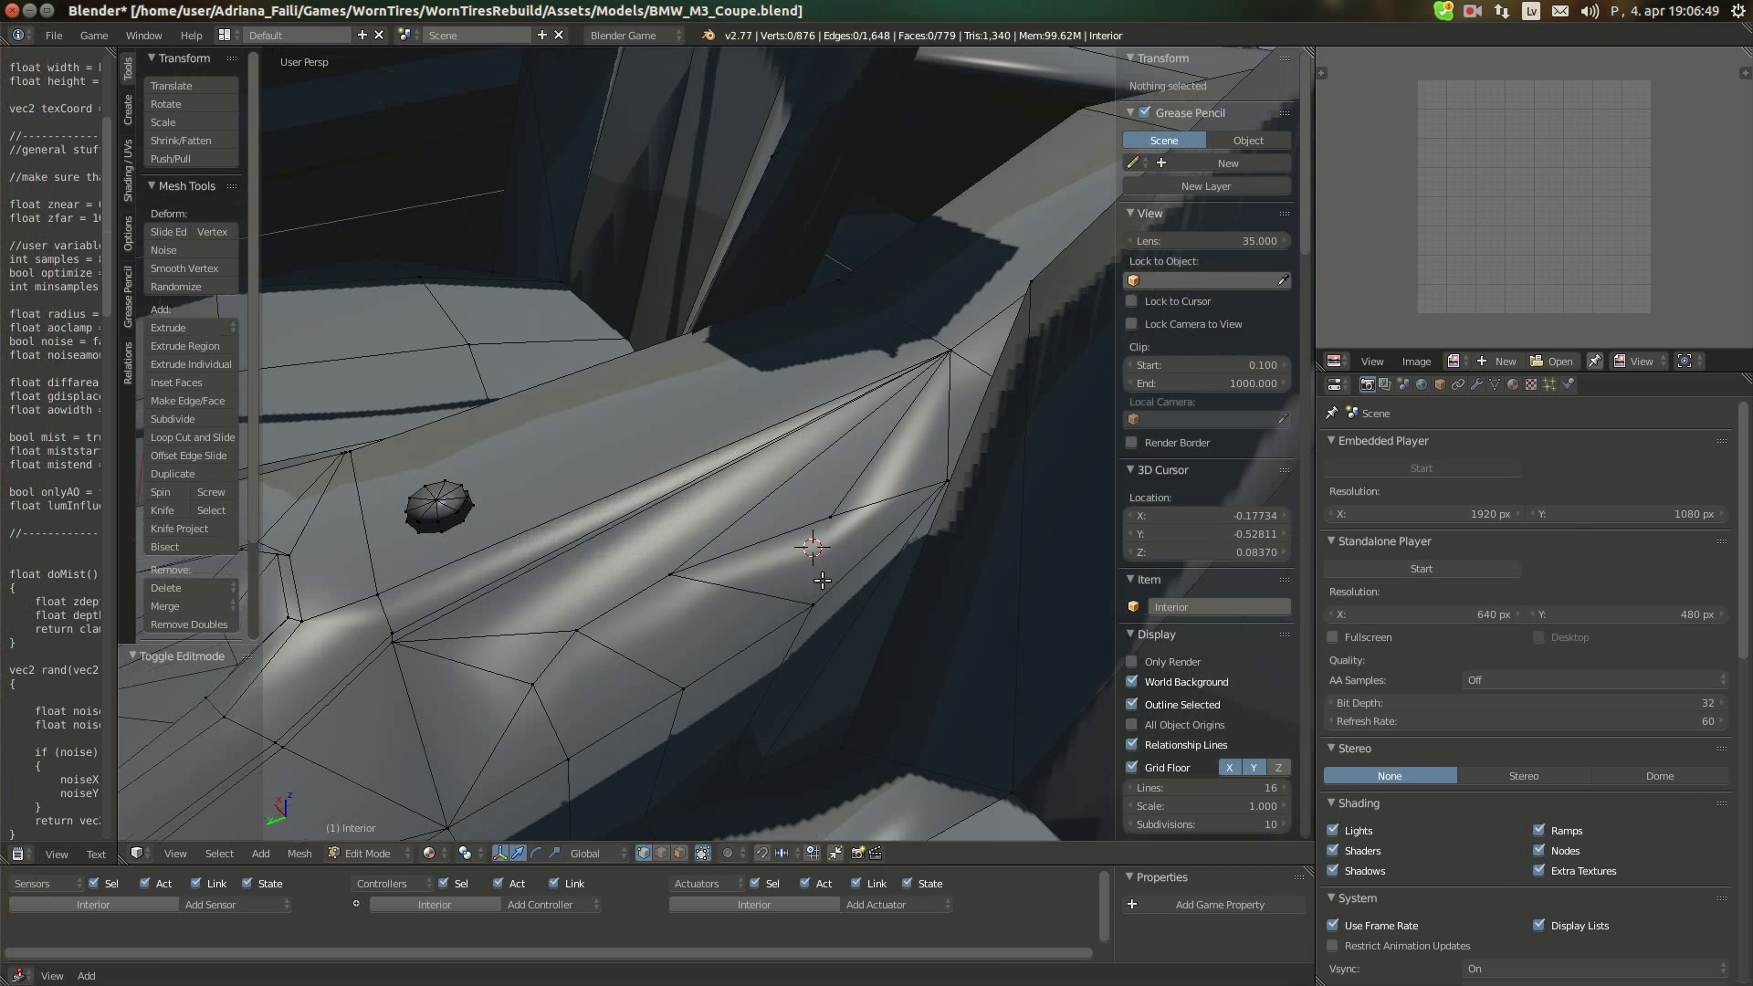
key(shift+a)
click(776, 508)
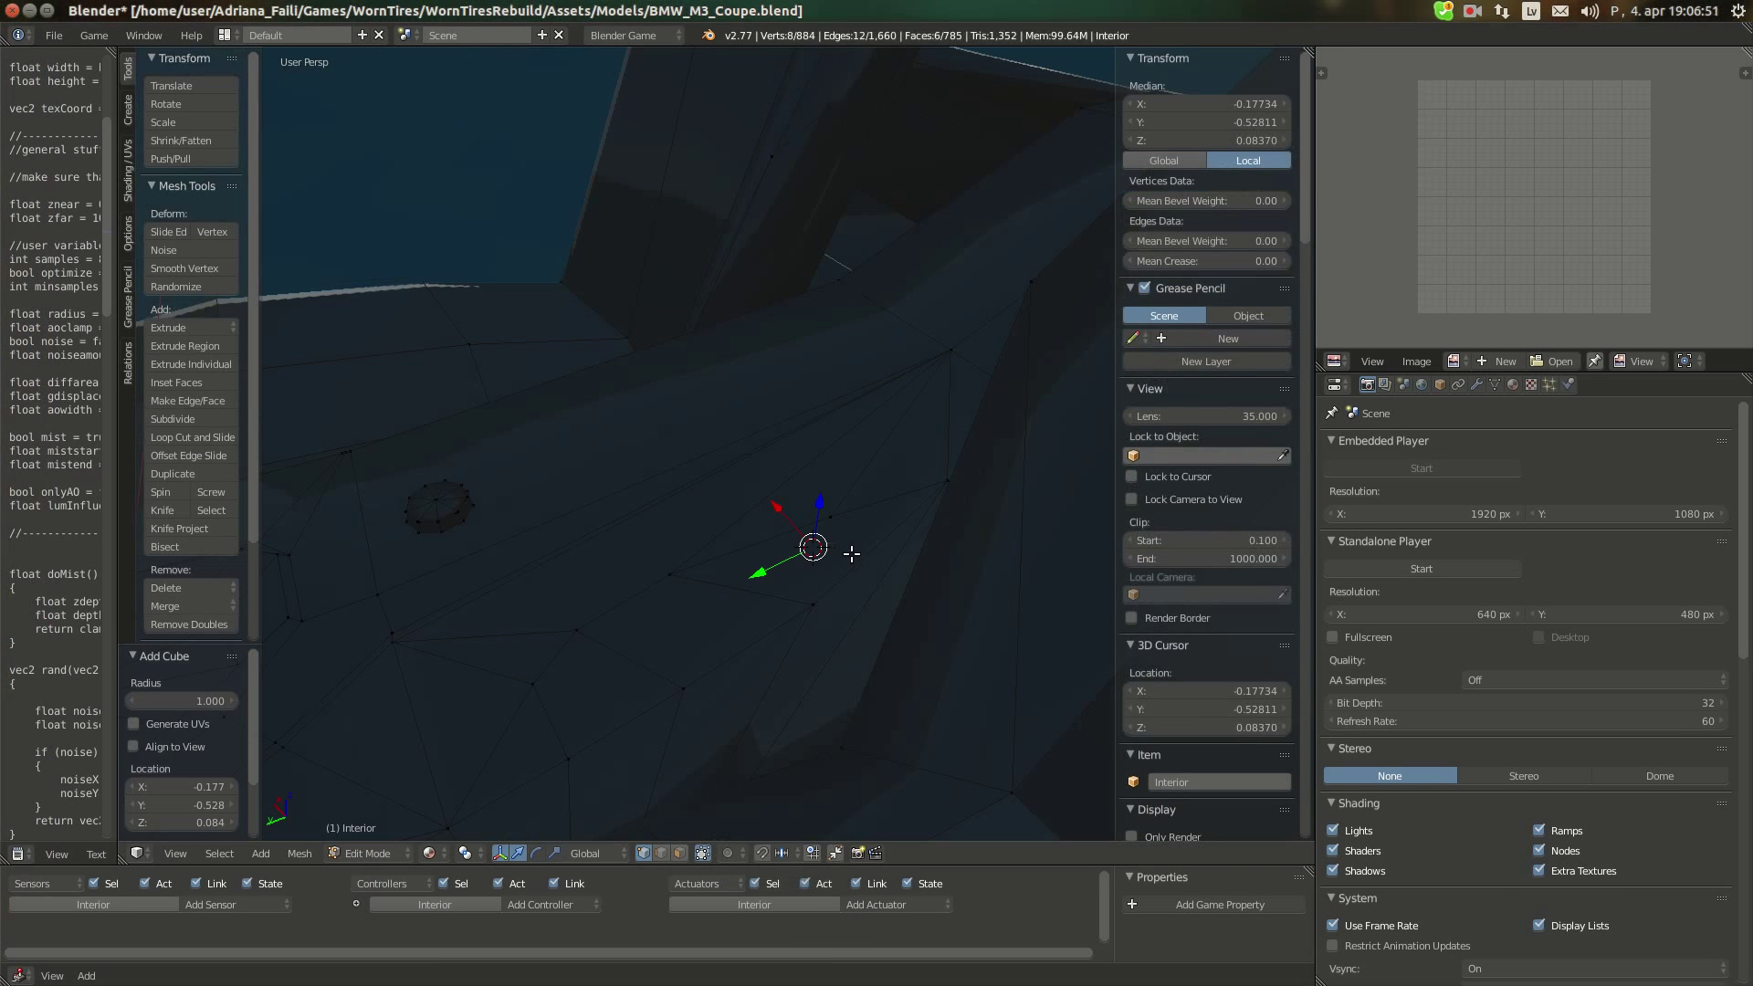
key(s)
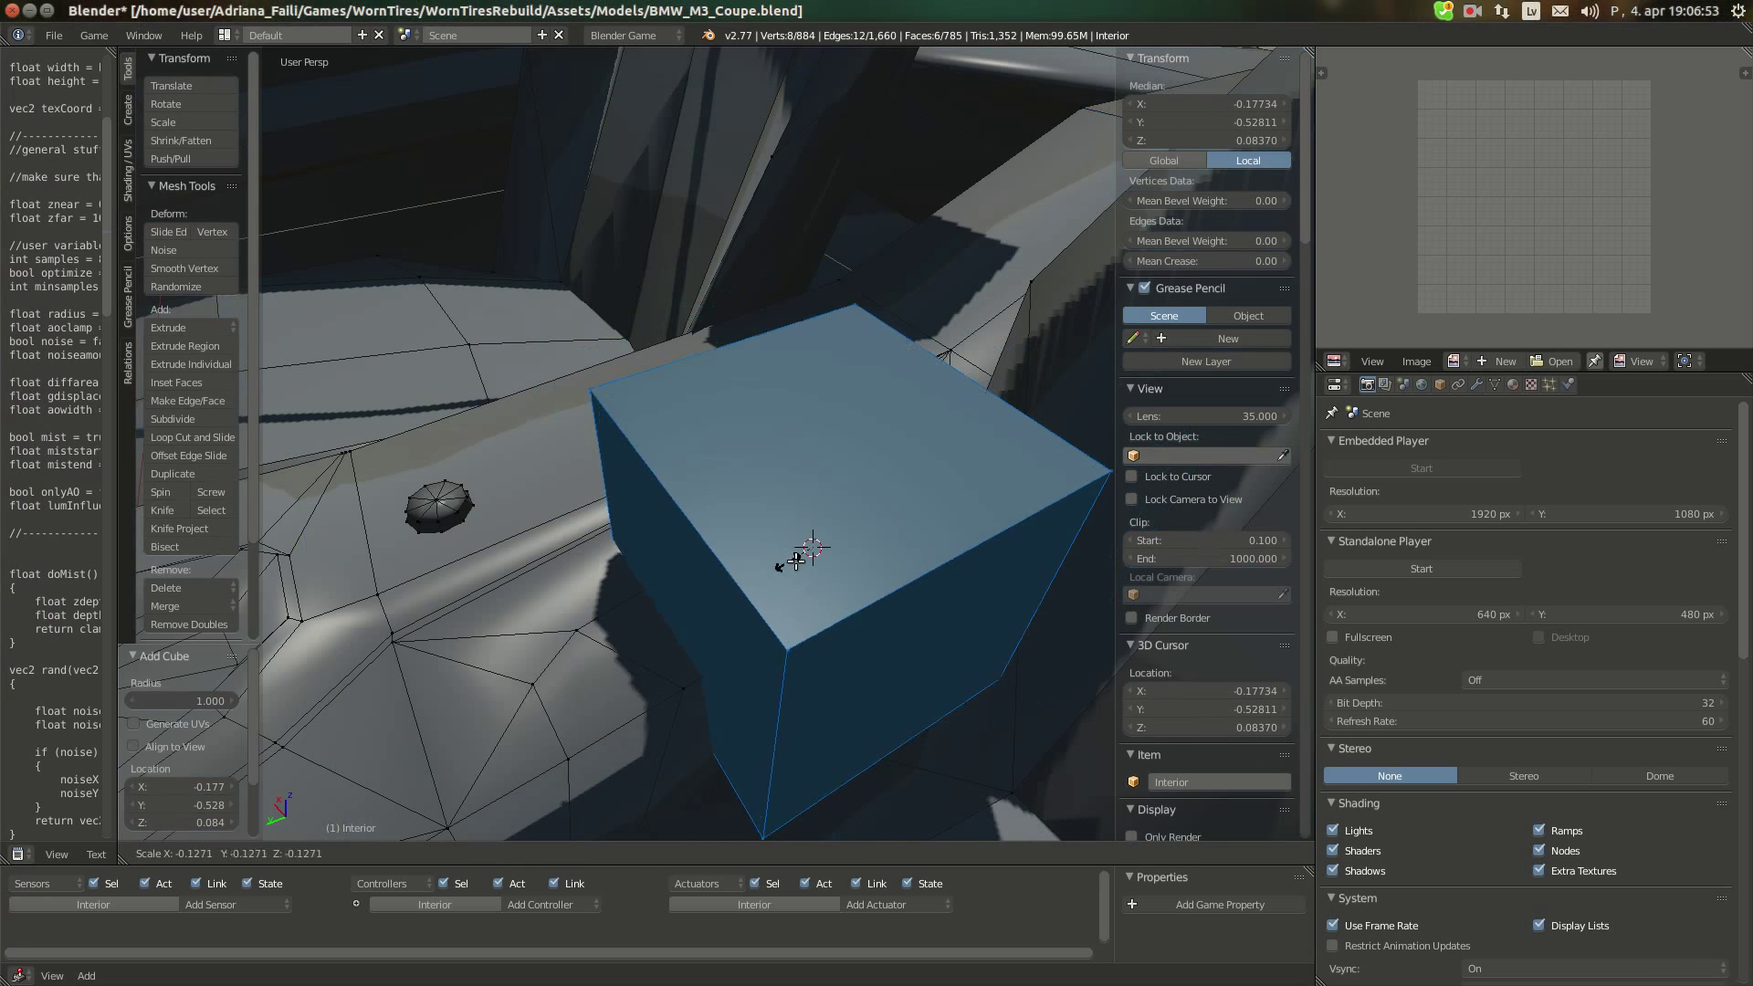
click(868, 661)
key(s)
click(831, 588)
scroll(831, 587, up, 4)
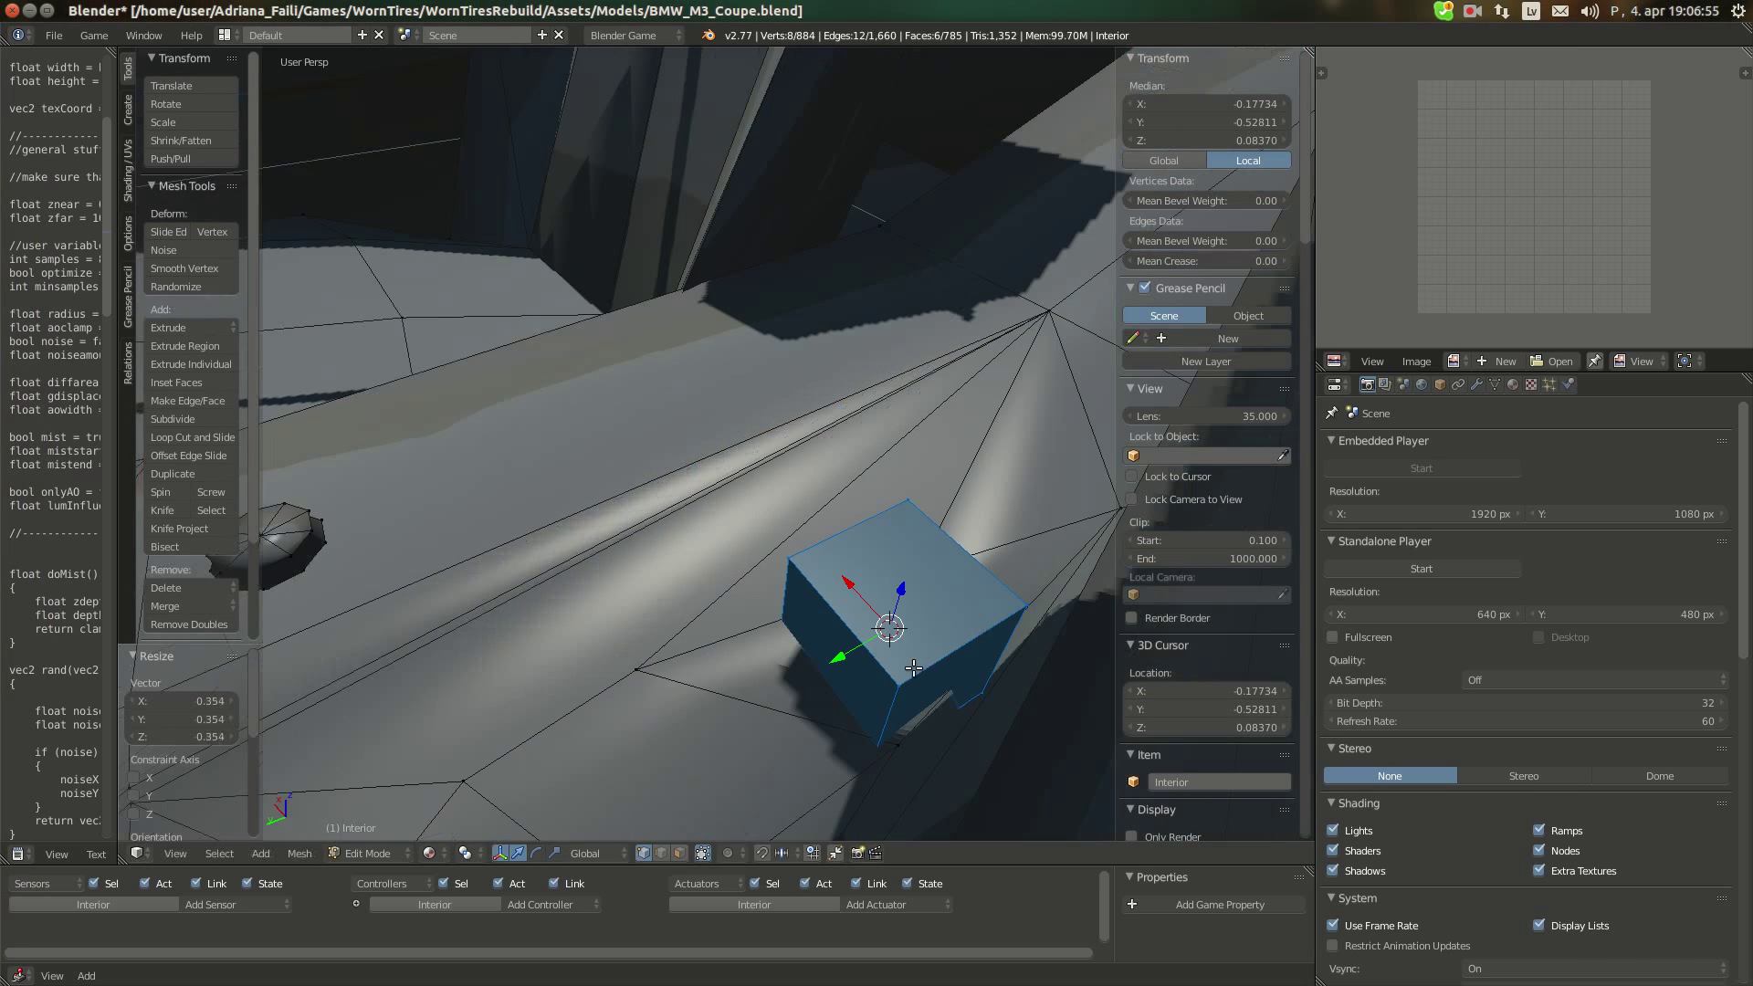
scroll(983, 724, down, 2)
key(s)
click(940, 673)
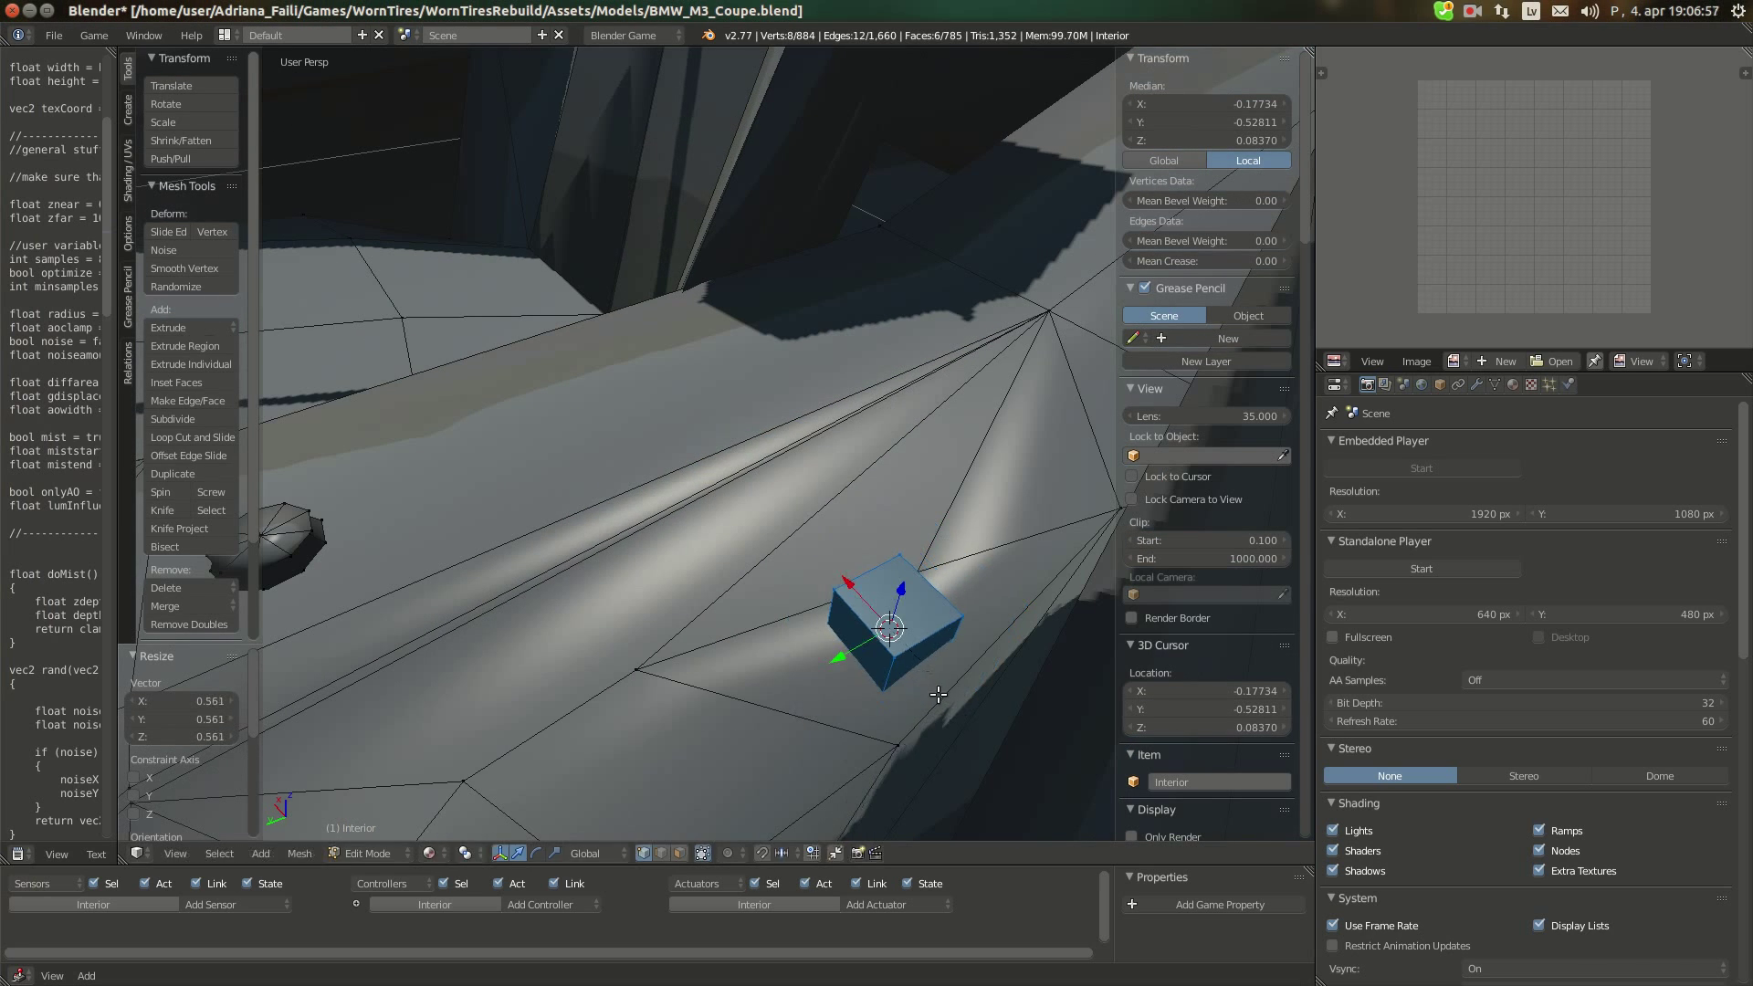
Stretch the block by 5.33 along Z and raise it about 0.09 so it stands on the console
middle_drag(940, 673, 896, 674)
key(s)
key(z)
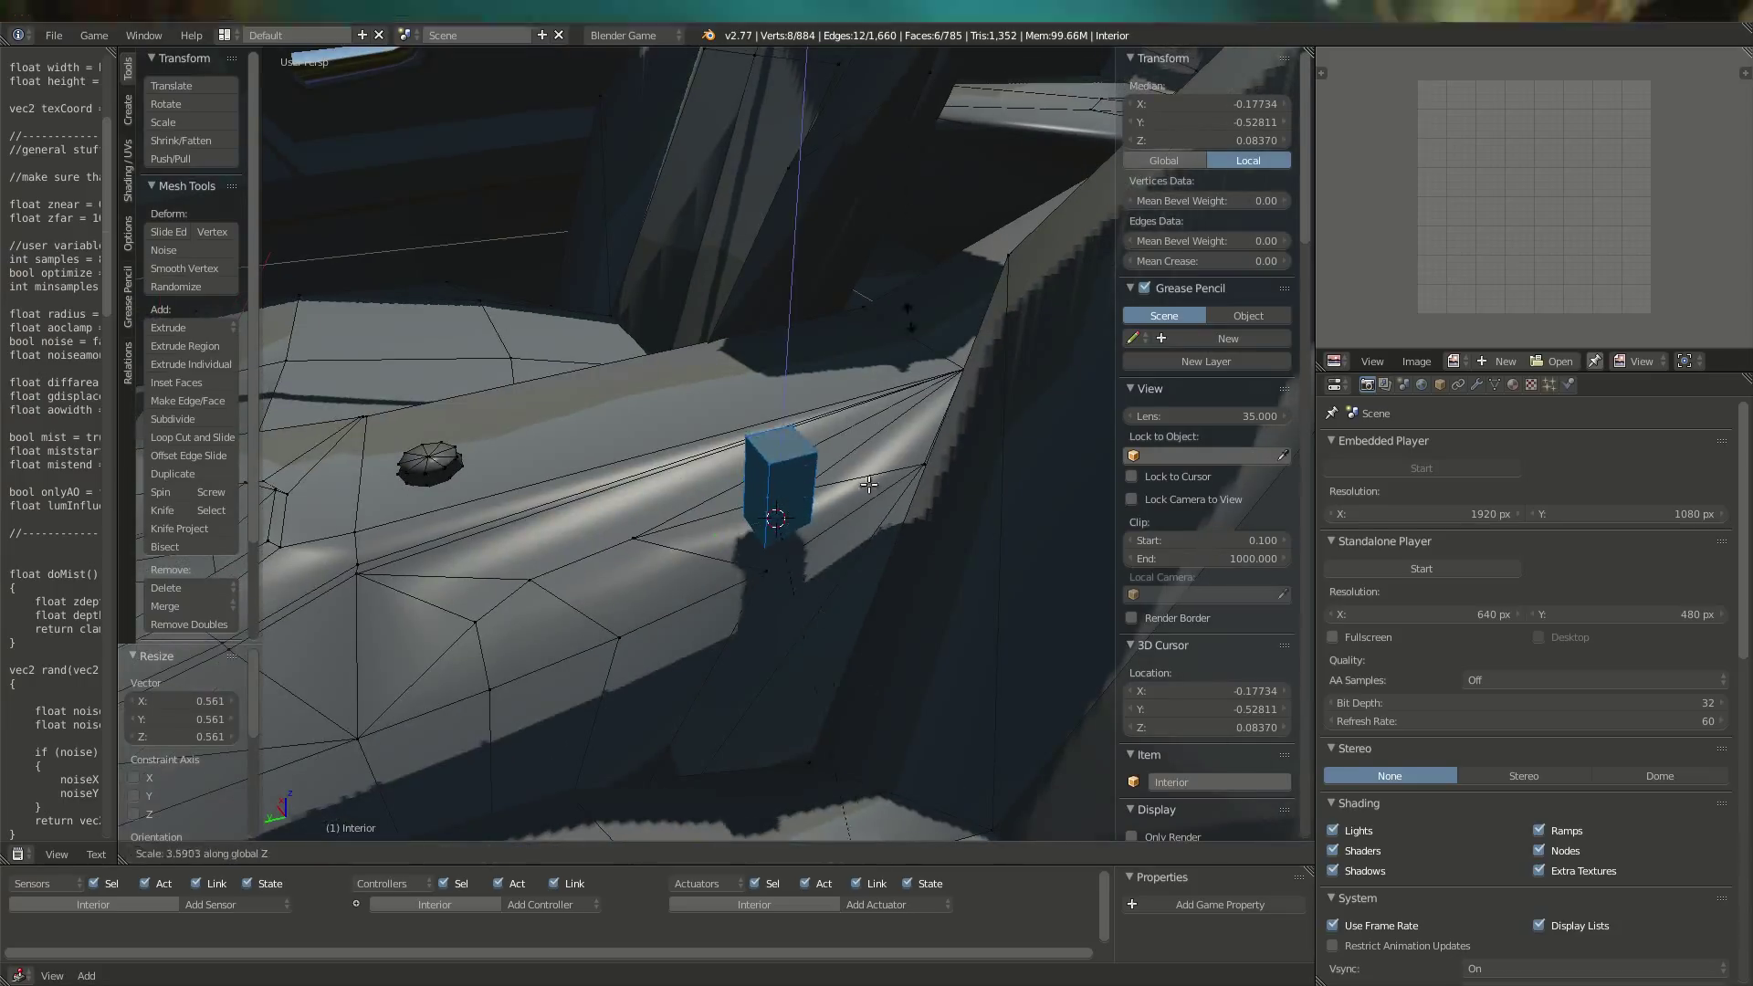
click(840, 614)
key(g)
key(z)
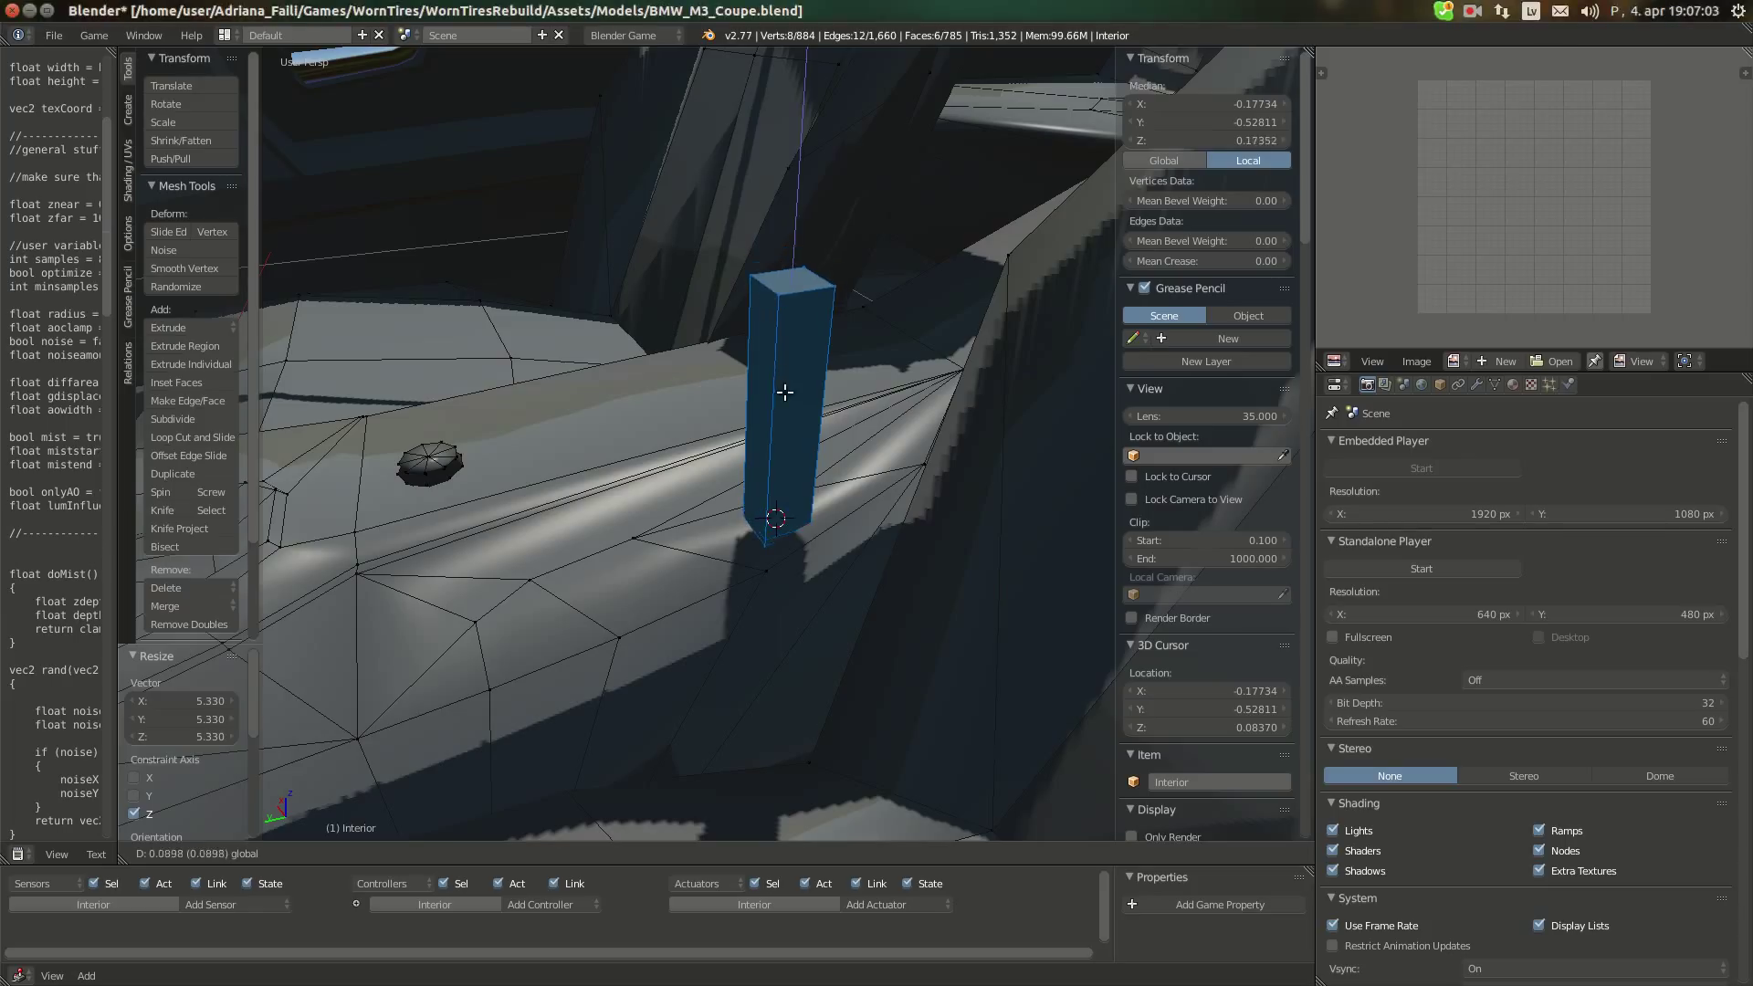
click(912, 550)
Scale the block by 0.768 in X and Y only, and study the handbrake in the Chromium reference photo
key(s)
key(shift+z)
click(877, 530)
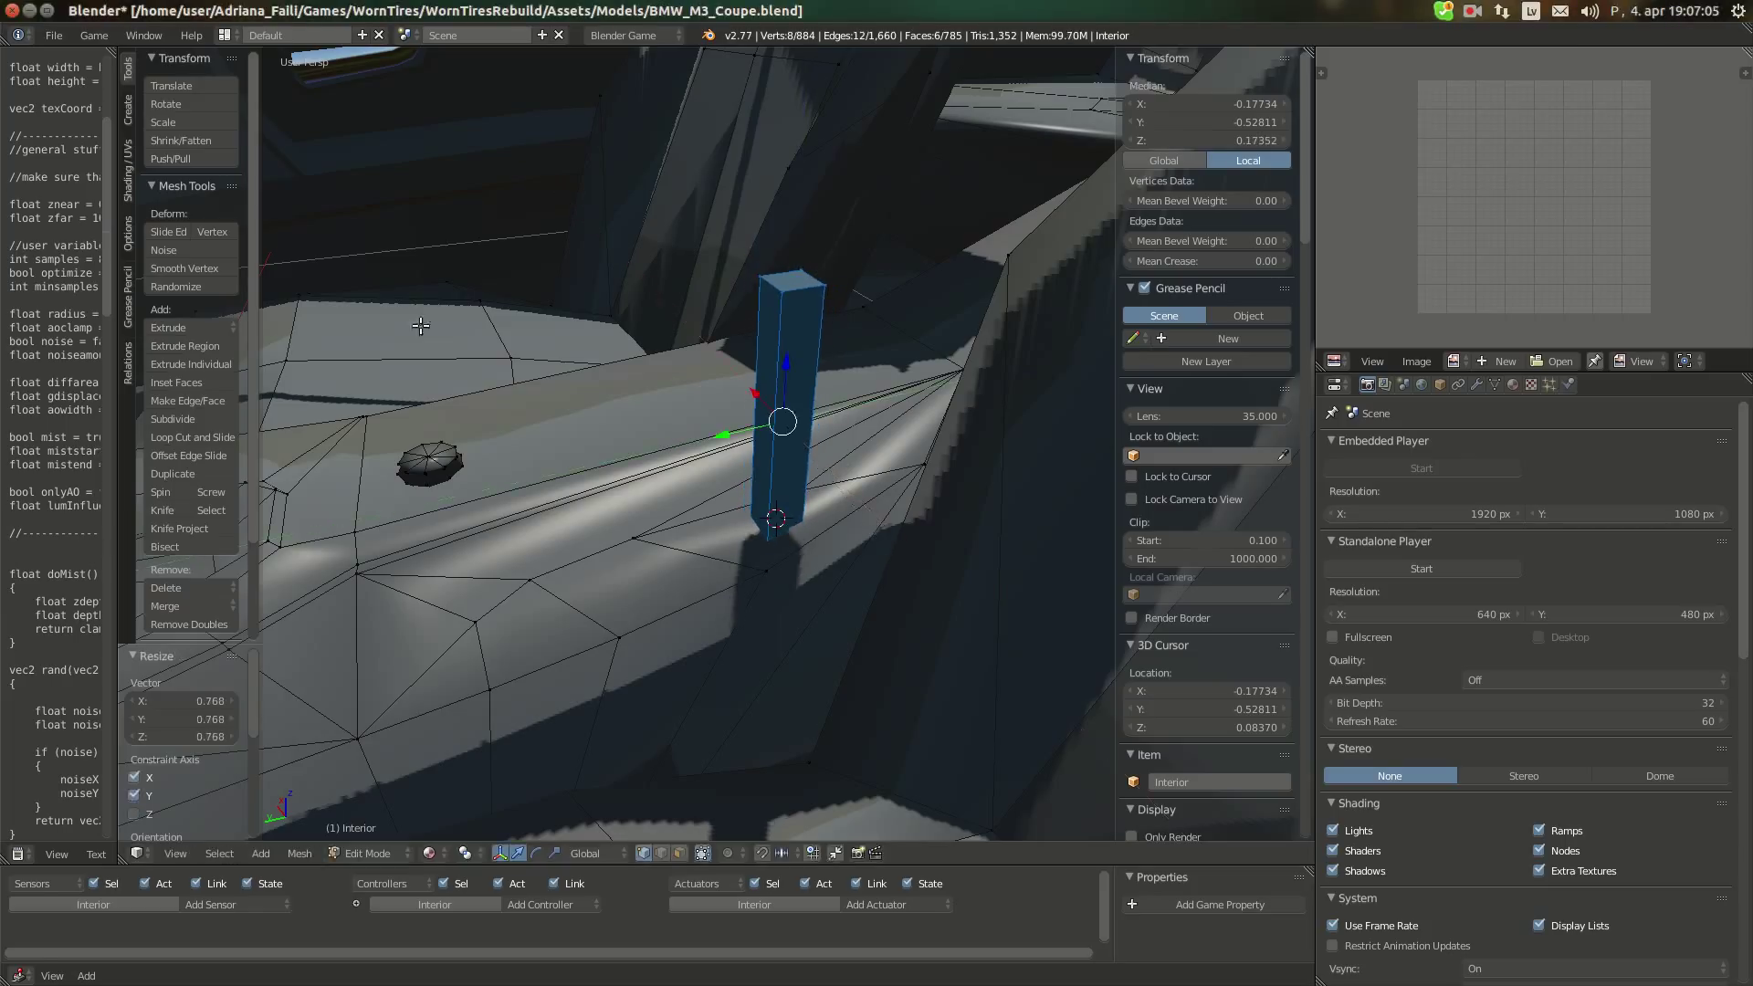
click(35, 151)
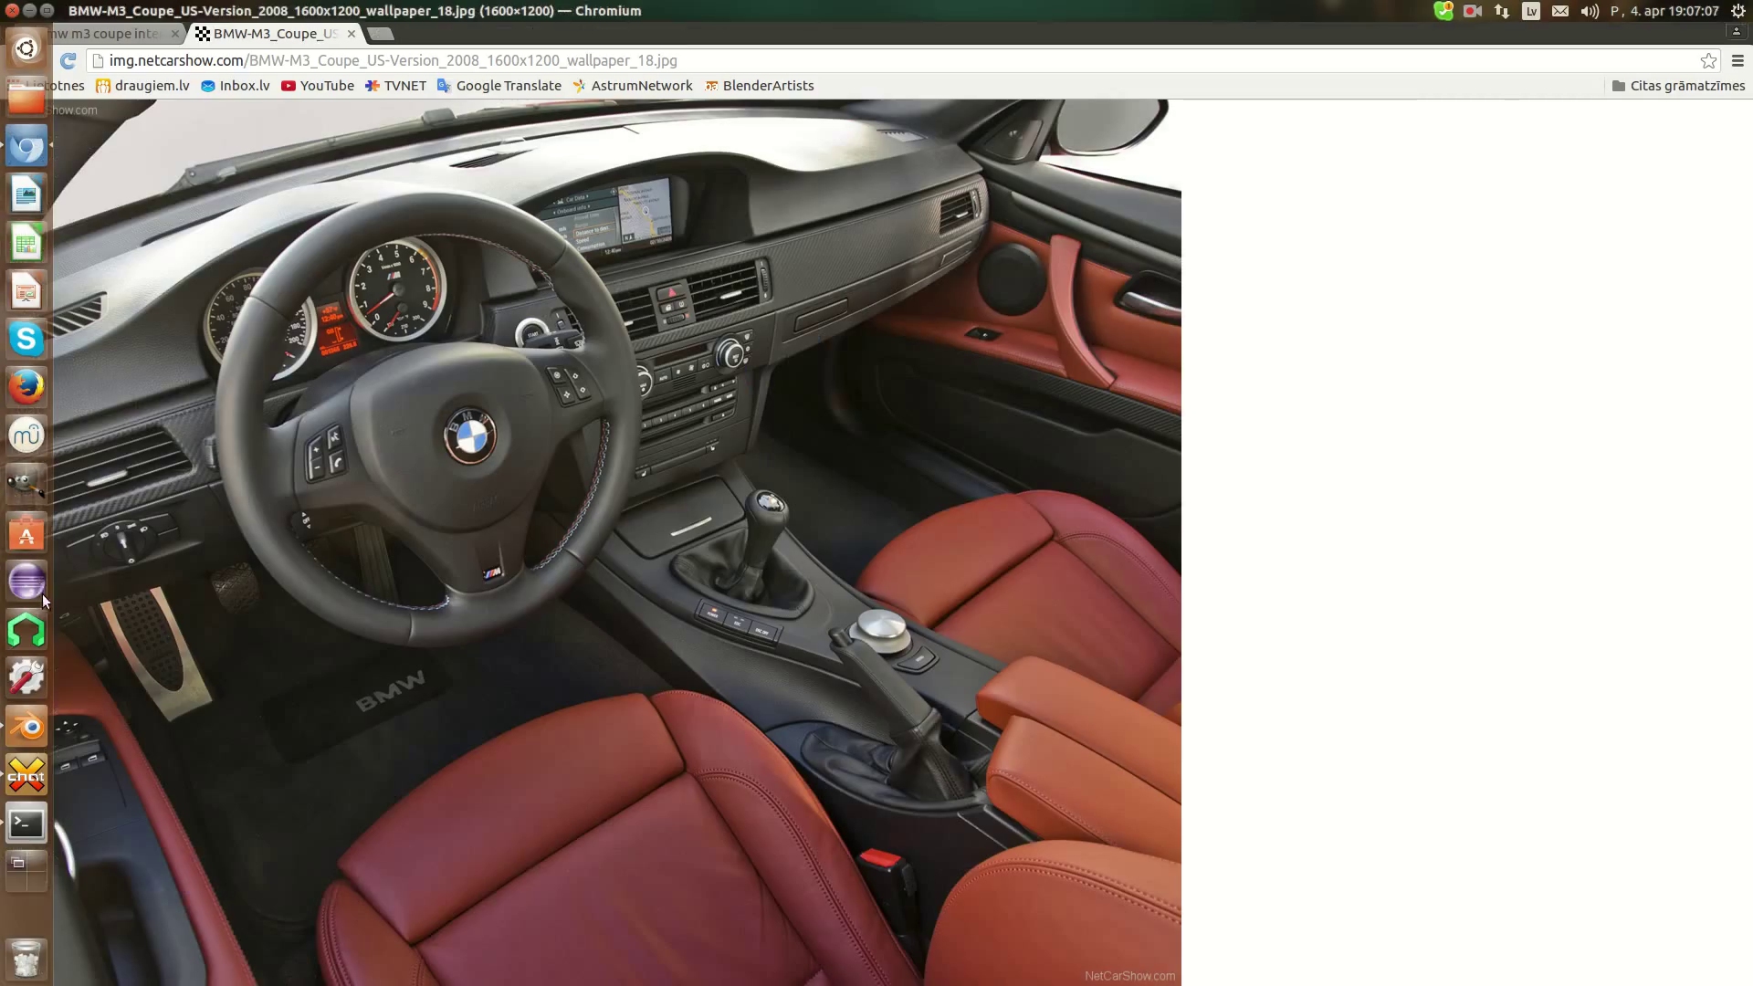
click(37, 726)
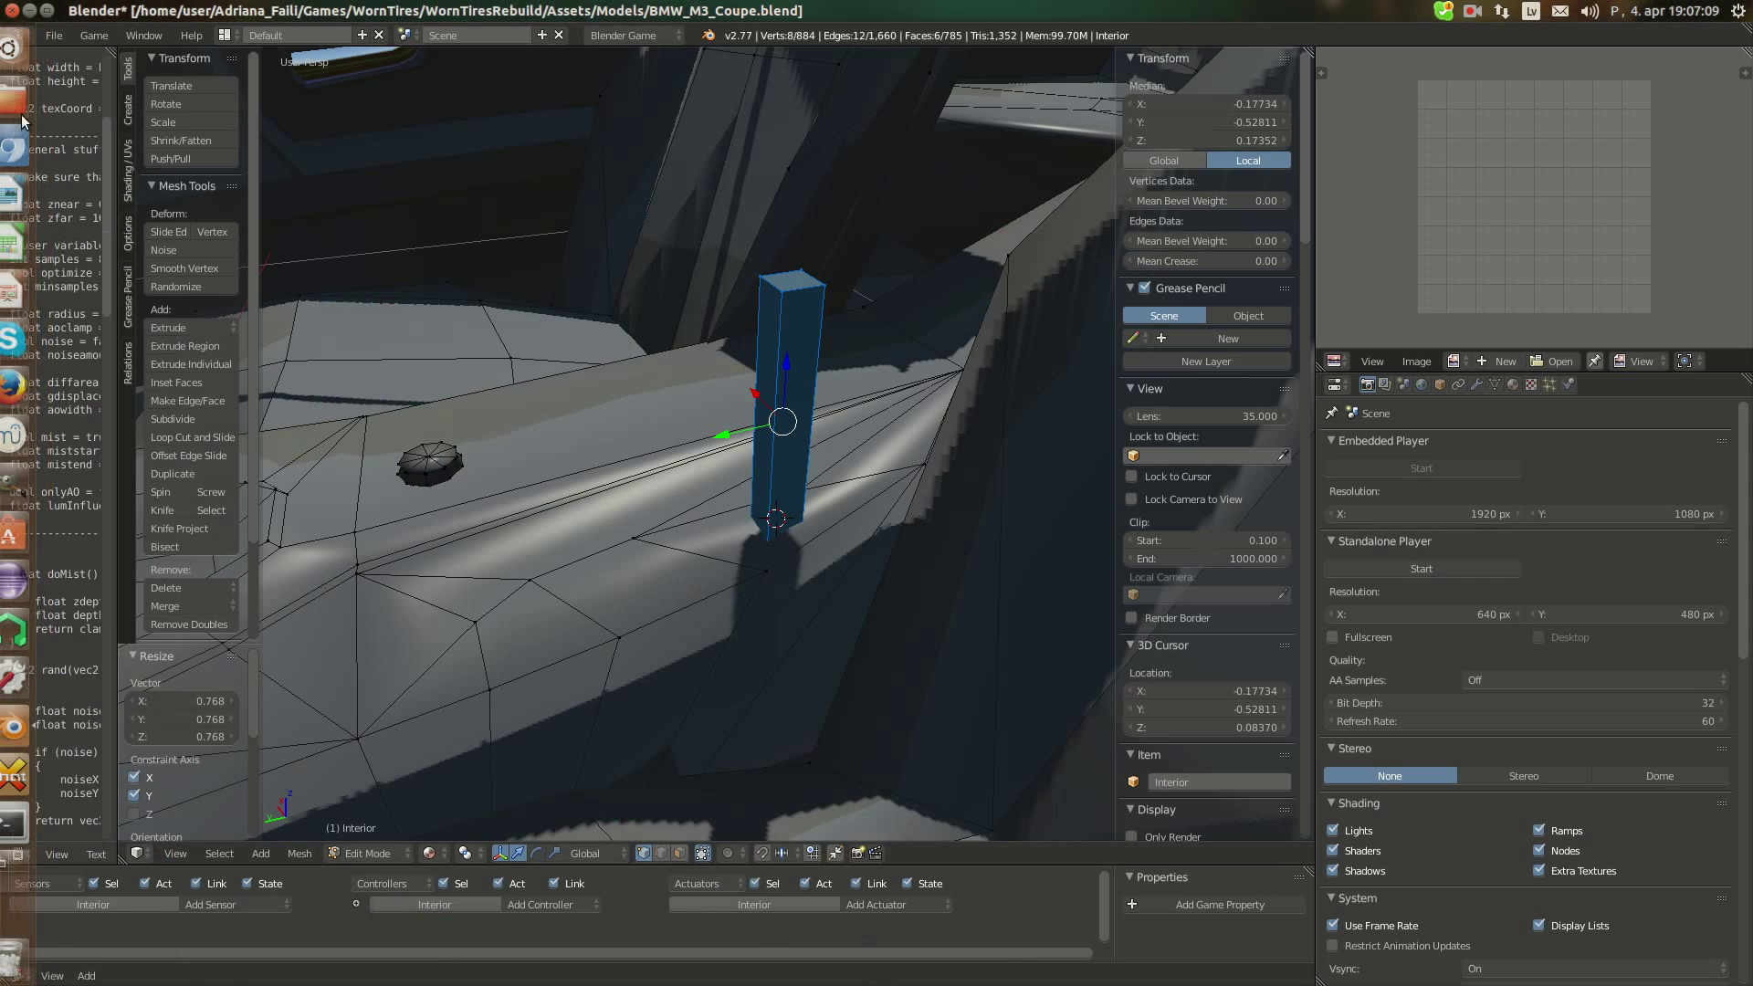
click(37, 148)
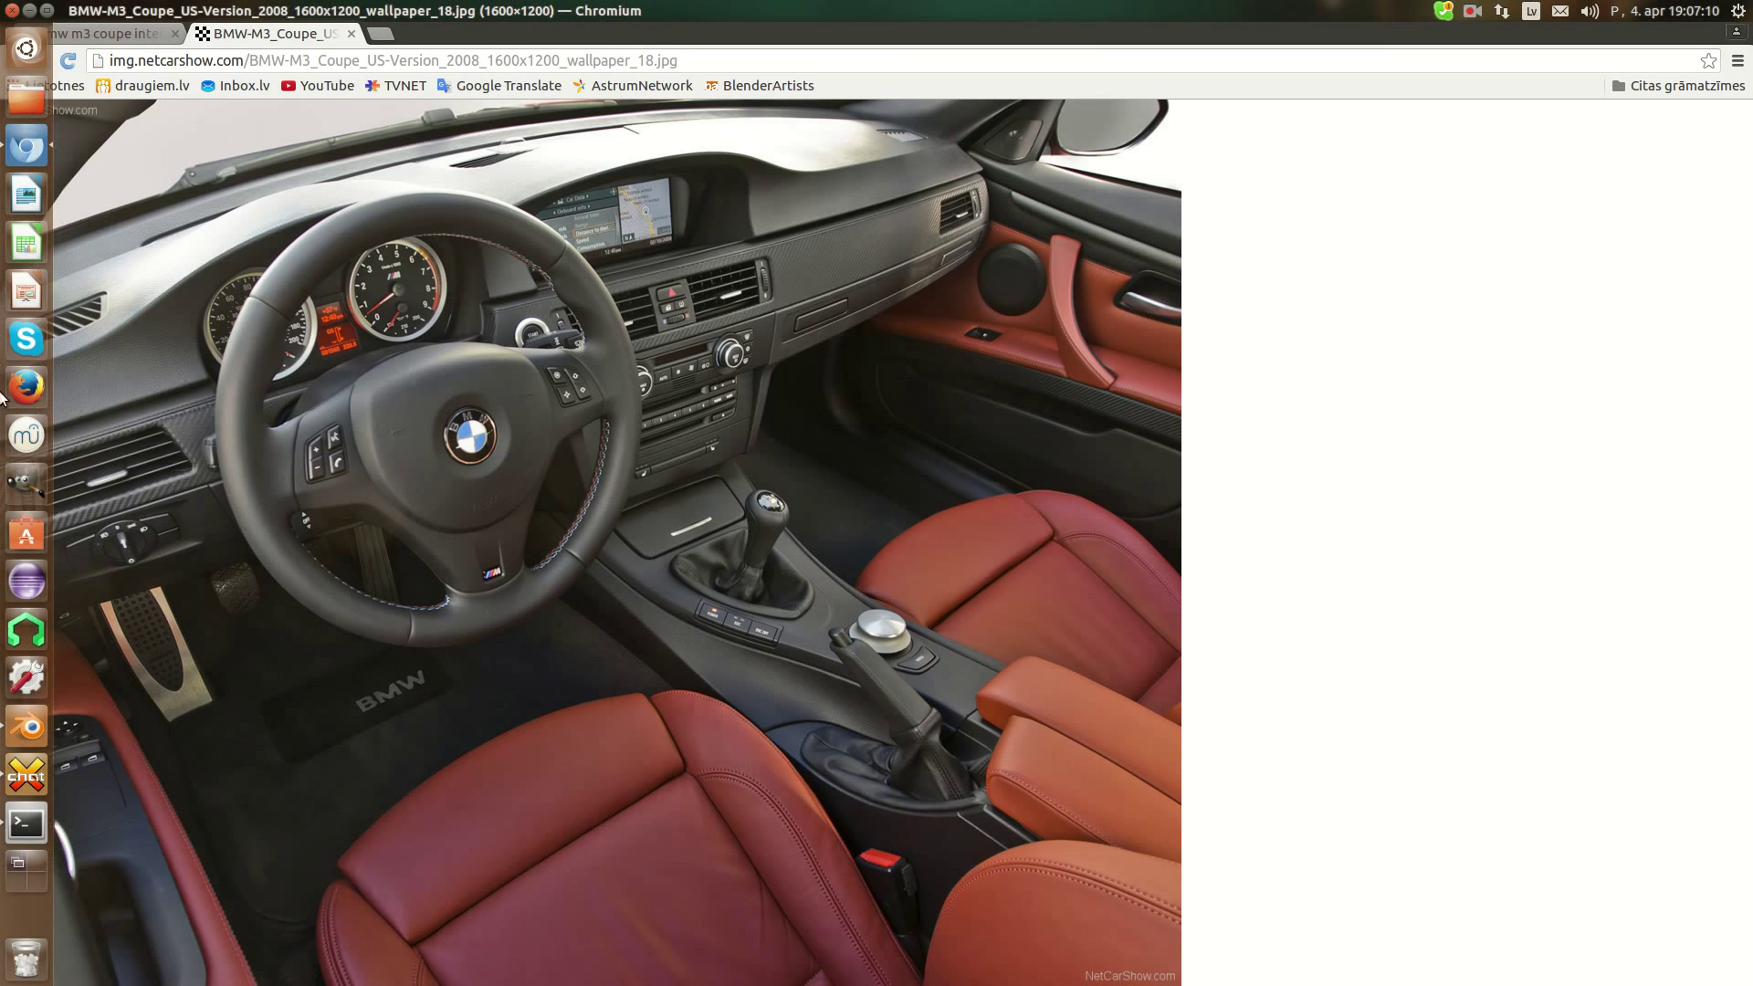
click(35, 731)
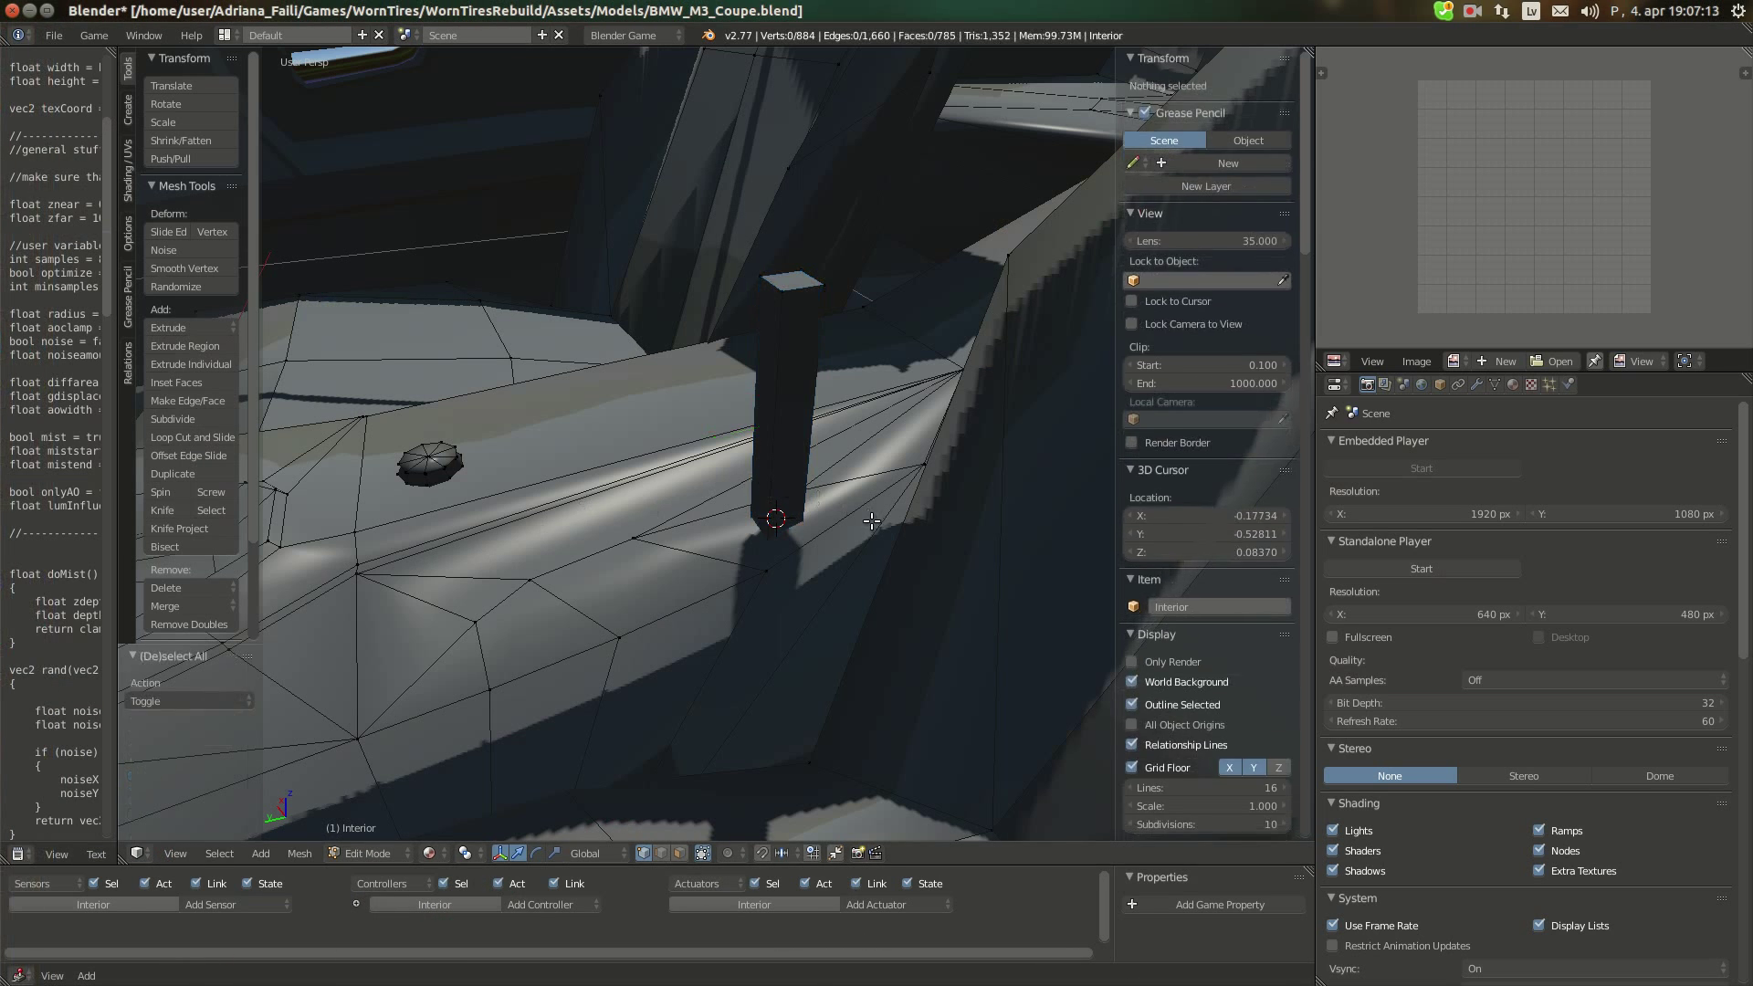
Add one centred horizontal loop cut around the upright block
key(ctrl+r)
click(779, 456)
right_click(785, 438)
right_click(736, 422)
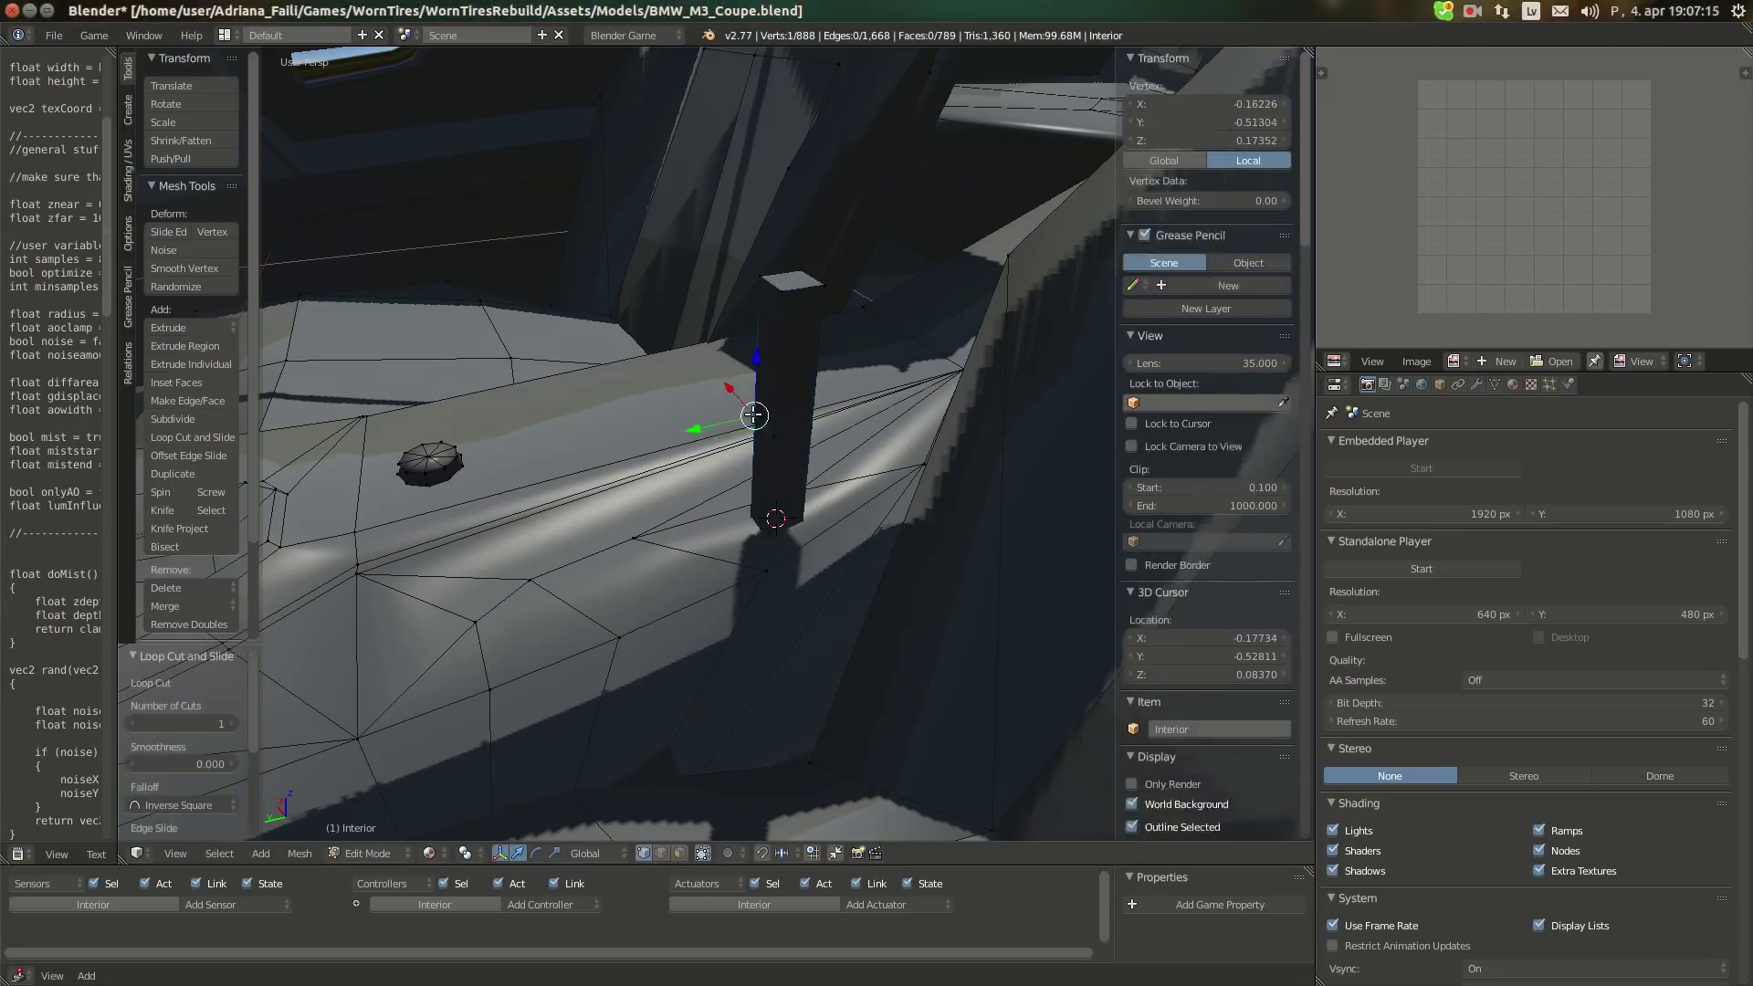
click(718, 436)
drag(718, 435, 711, 437)
key(ctrl+z)
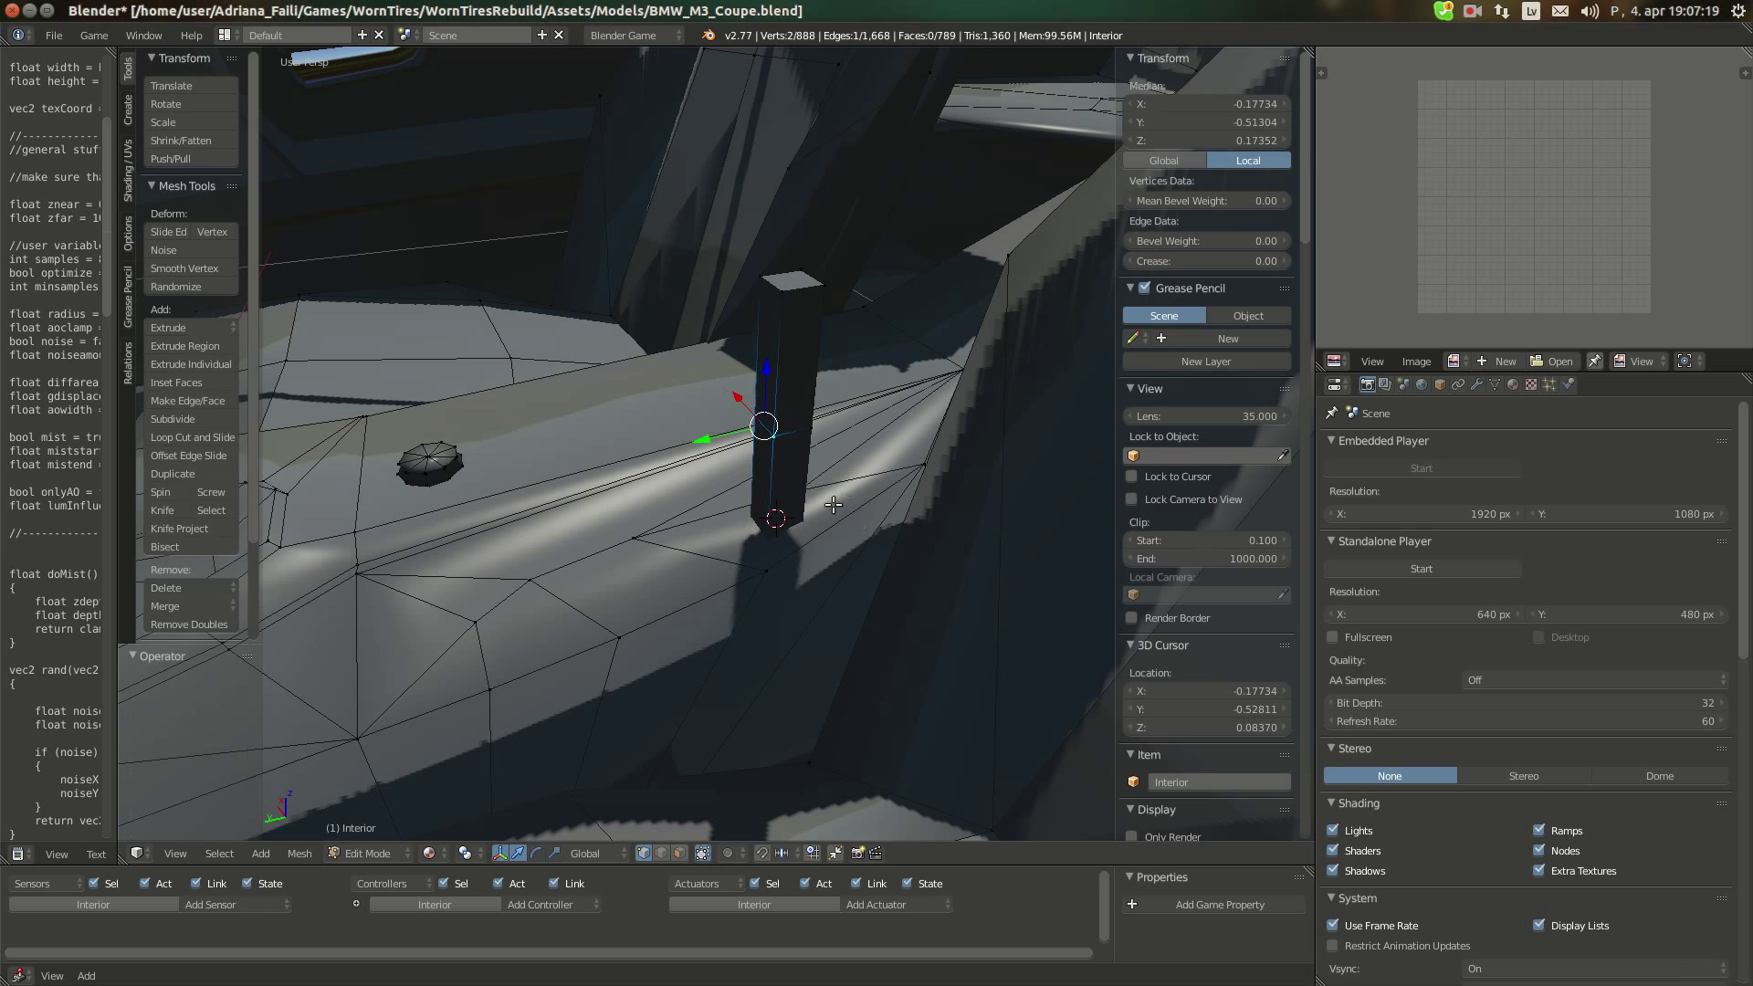
Add a second horizontal loop cut around the upright block, slightly below the first one
key(ctrl+r)
click(798, 458)
click(797, 413)
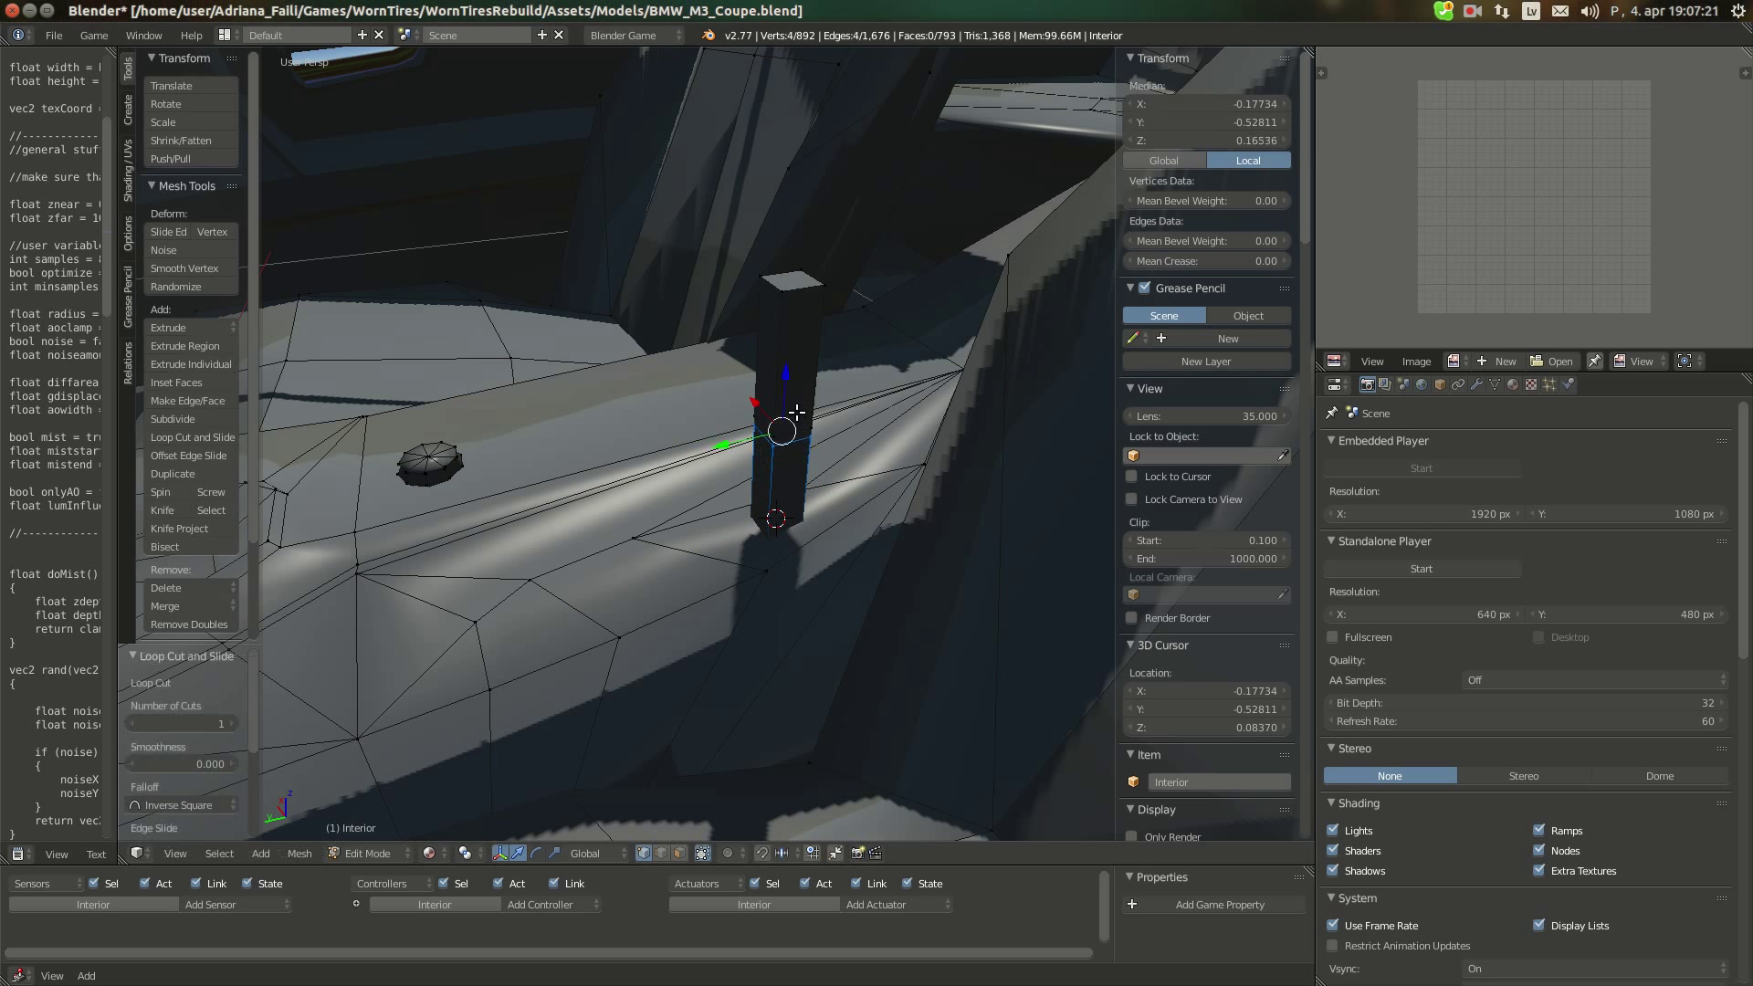
Select the vertices on the +Y side of the block's lower section and shift them 0.006 along Y
right_click(767, 429)
middle_drag(767, 430, 765, 230)
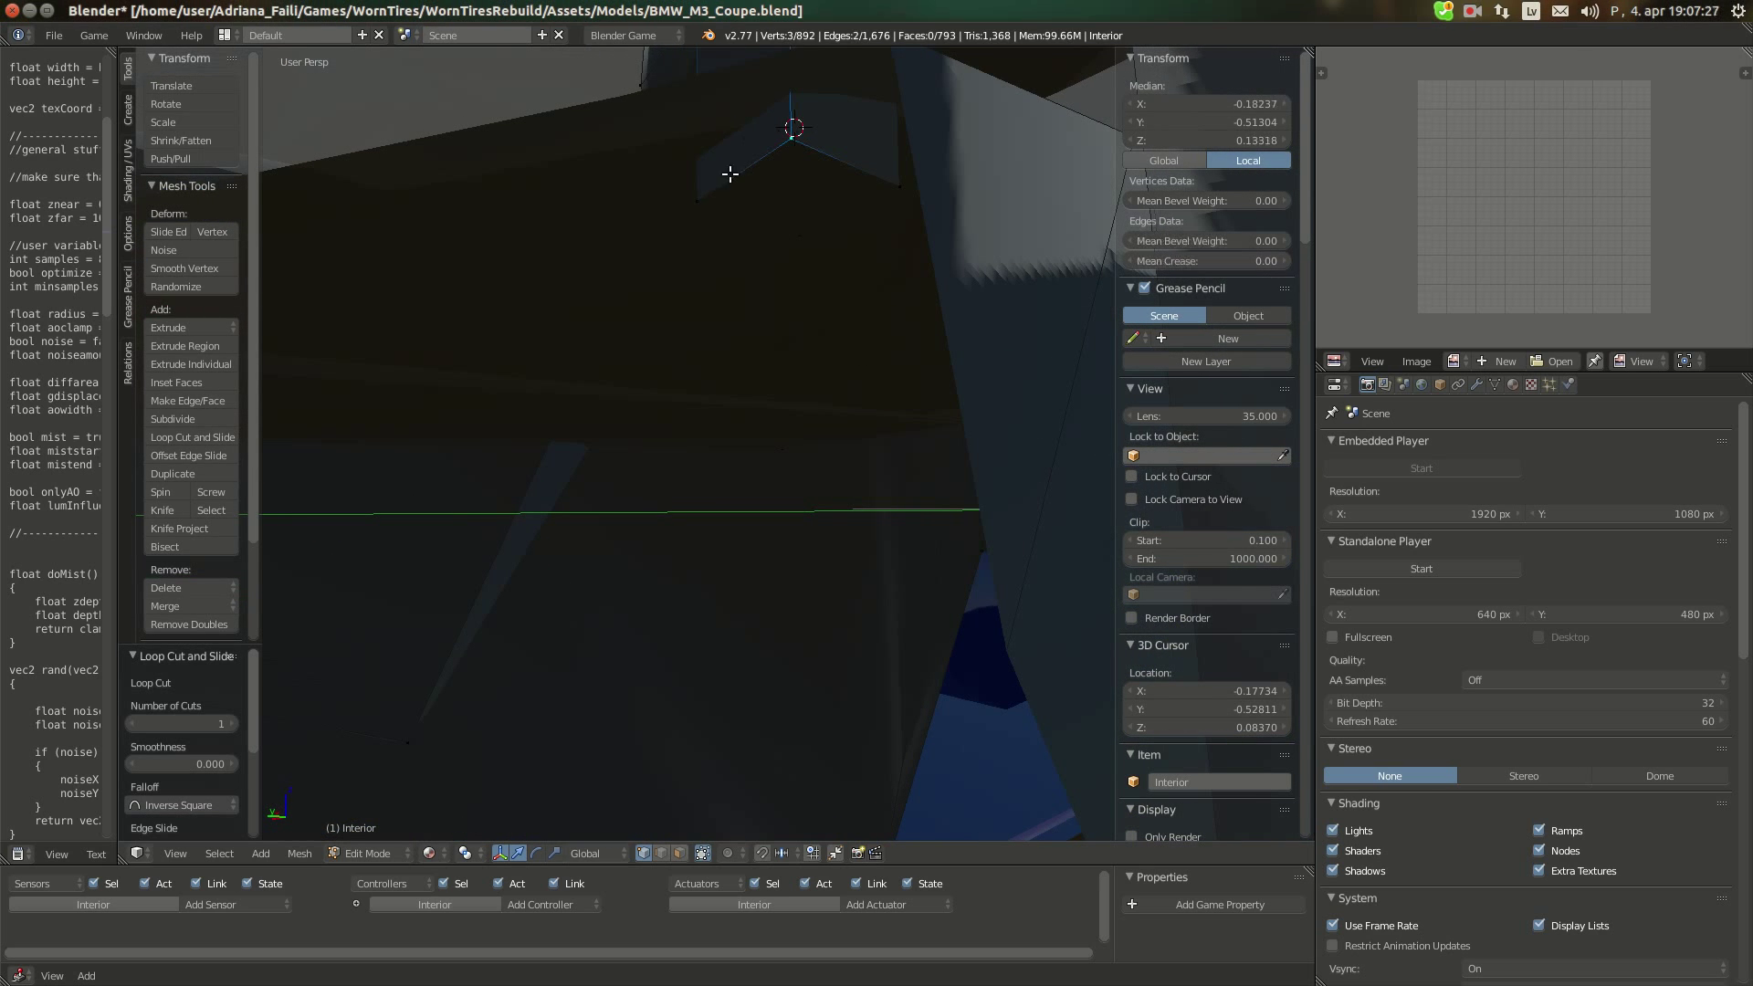
shift+right_click(719, 183)
middle_drag(721, 181, 683, 412)
scroll(682, 412, down, 4)
drag(617, 523, 601, 521)
Study the handbrake in the Chromium reference photo, and in Blender scale the block's upper edge loop by 0.970
mouse_move(1, 402)
click(11, 153)
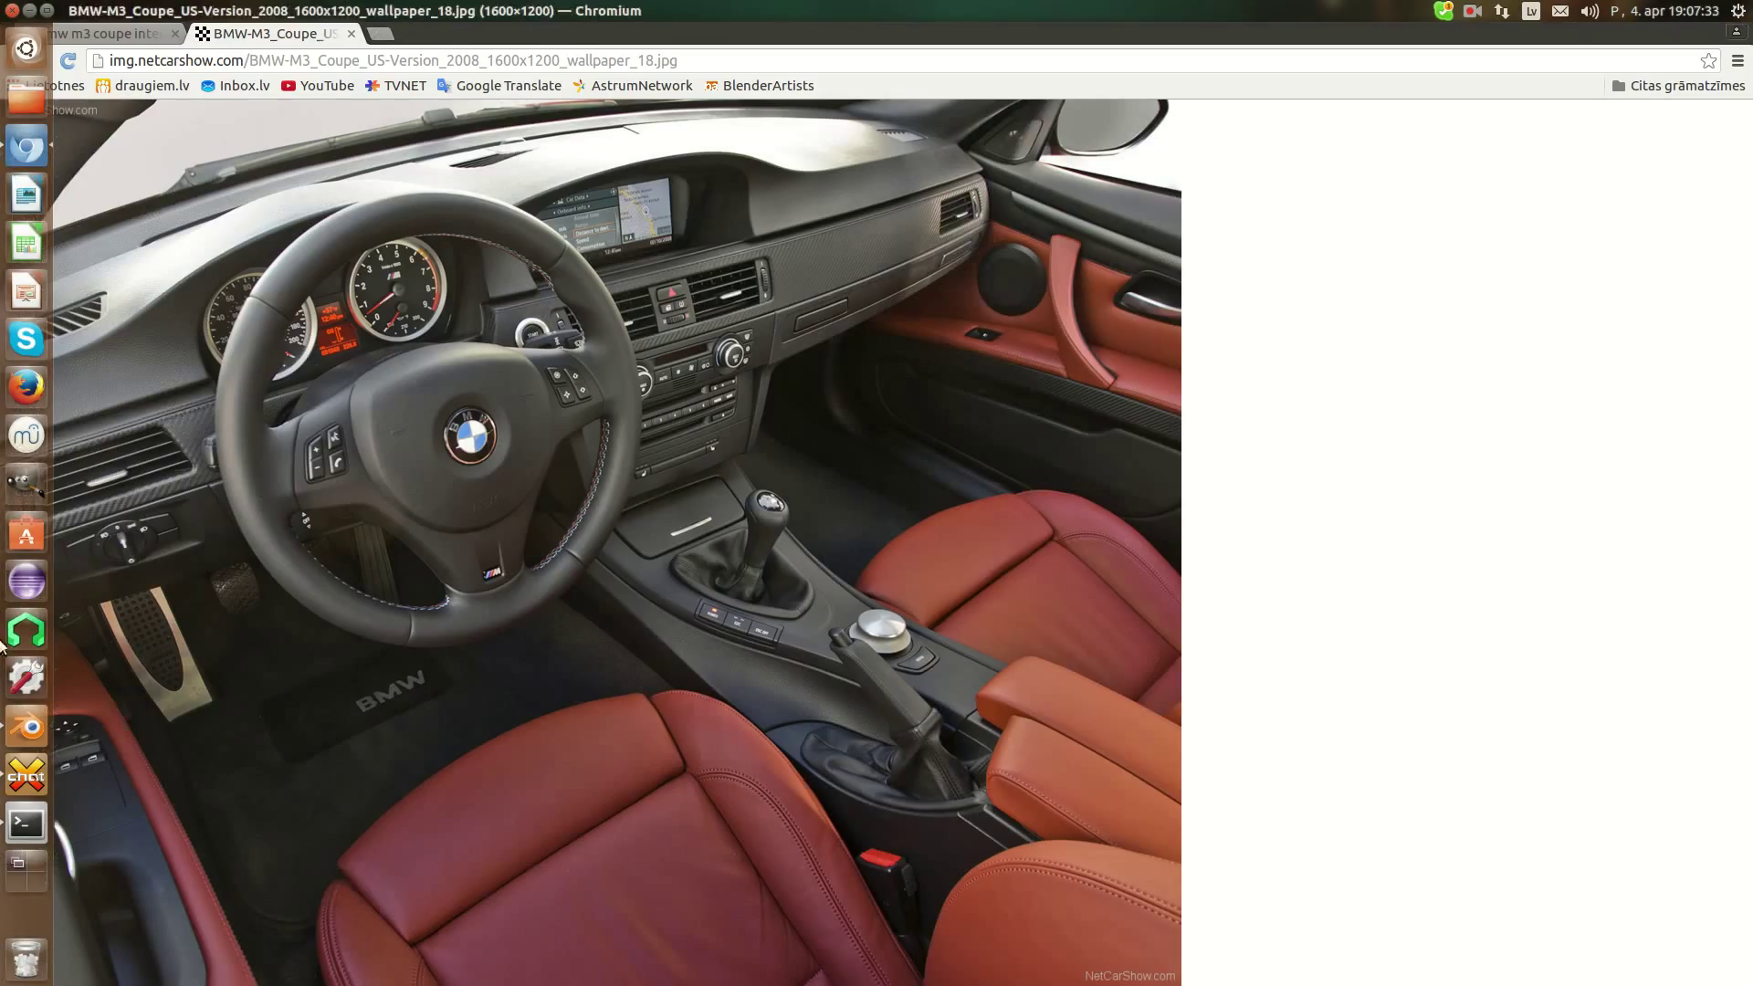
click(31, 727)
mouse_move(630, 507)
middle_down()
mouse_move(673, 501)
mouse_move(651, 461)
mouse_move(675, 517)
mouse_move(649, 502)
middle_up()
scroll(650, 501, up, 2)
right_click(623, 435)
shift+right_click(649, 467)
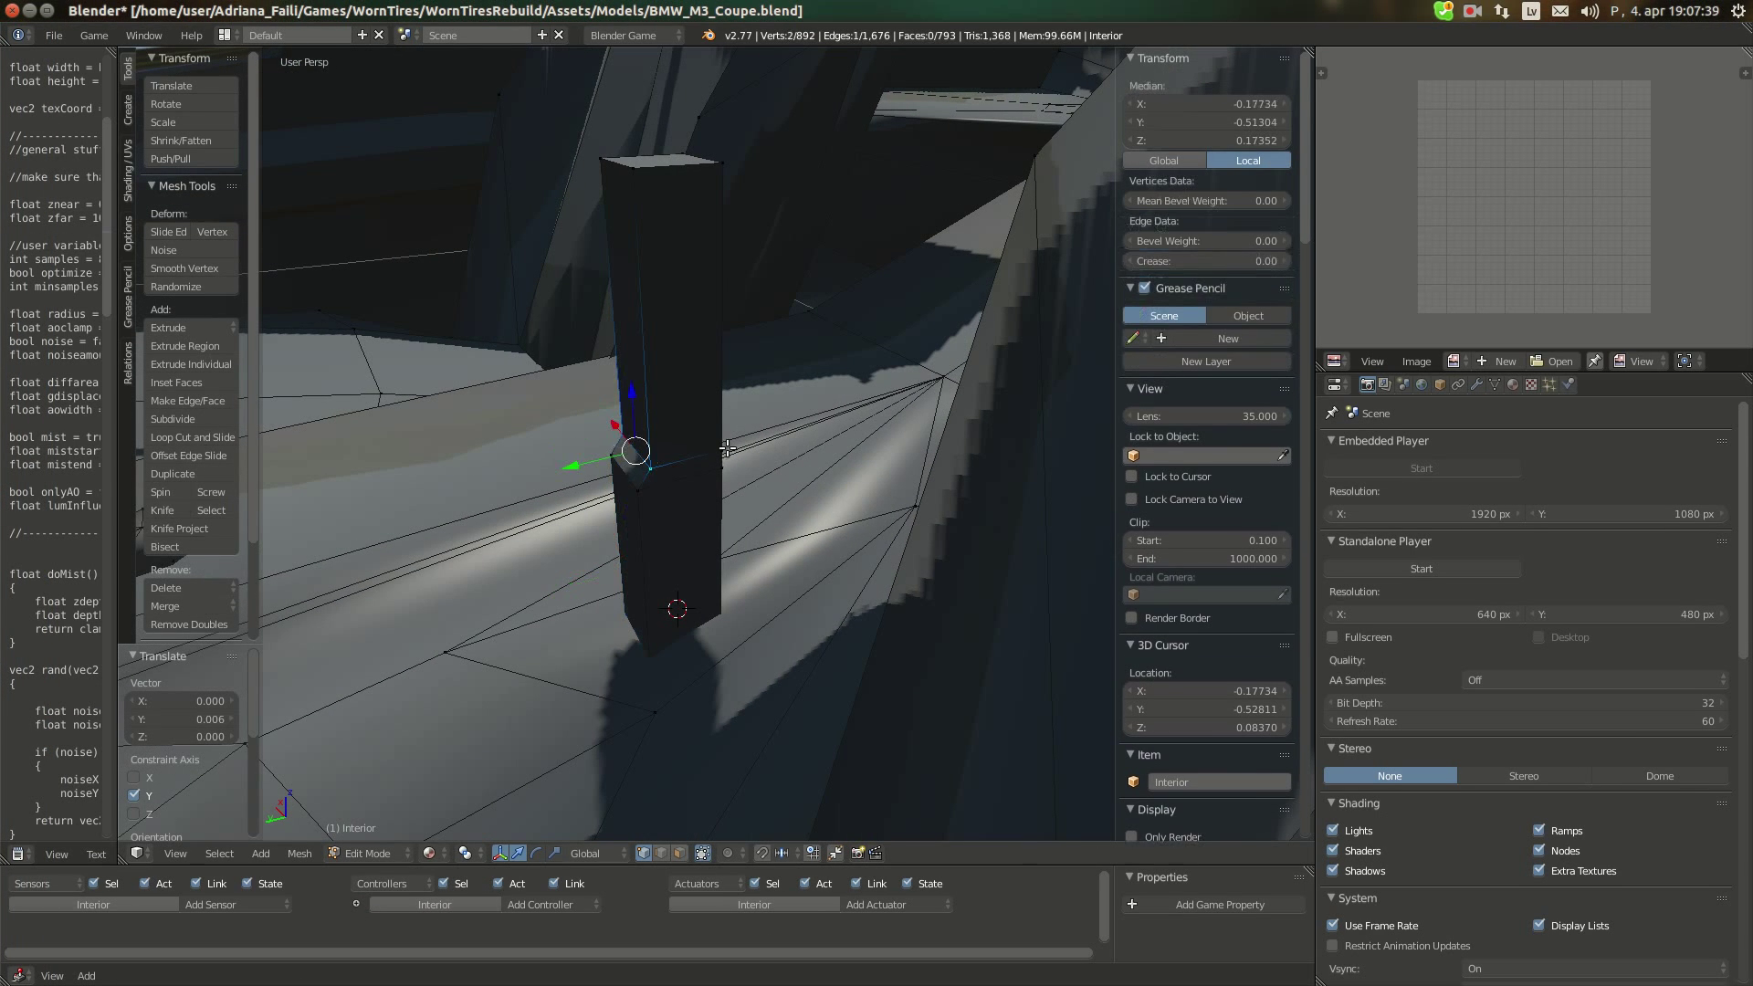
shift+right_click(734, 447)
middle_drag(734, 447, 1015, 503)
shift+right_click(1037, 459)
key(s)
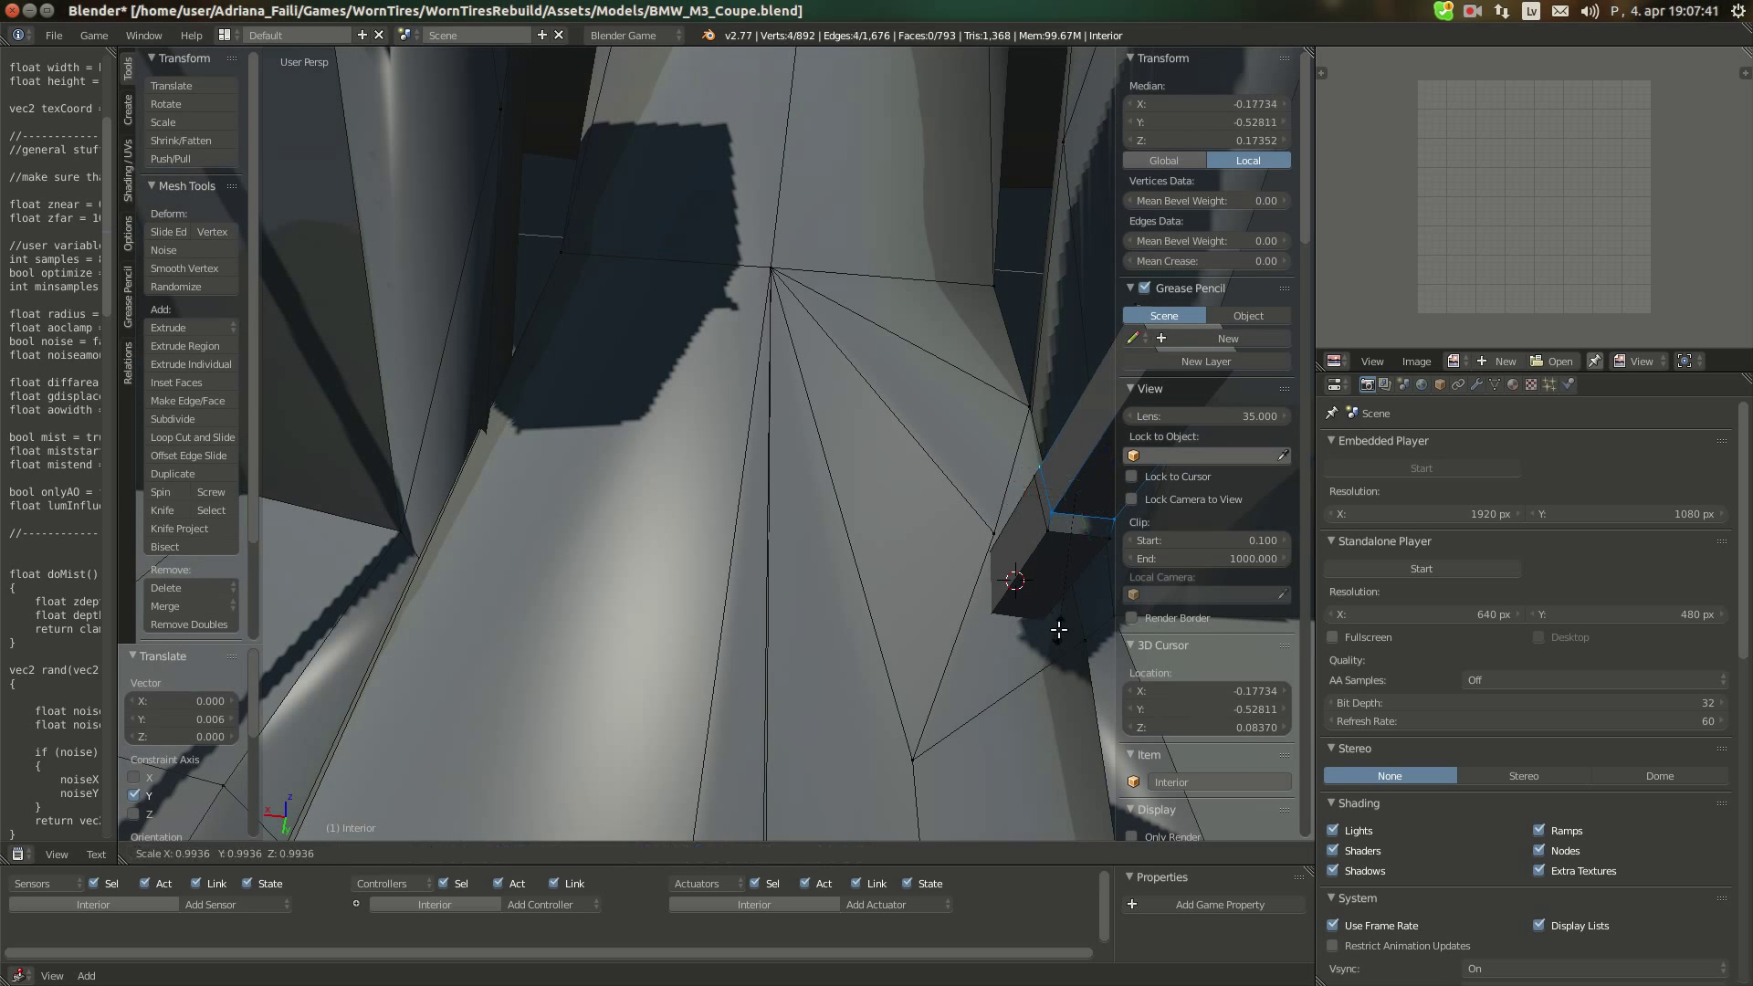
click(1018, 585)
middle_drag(1016, 584, 721, 561)
Check the handbrake's shape in the Chromium photo, and in Blender scale the block's top face by 0.932
mouse_move(20, 192)
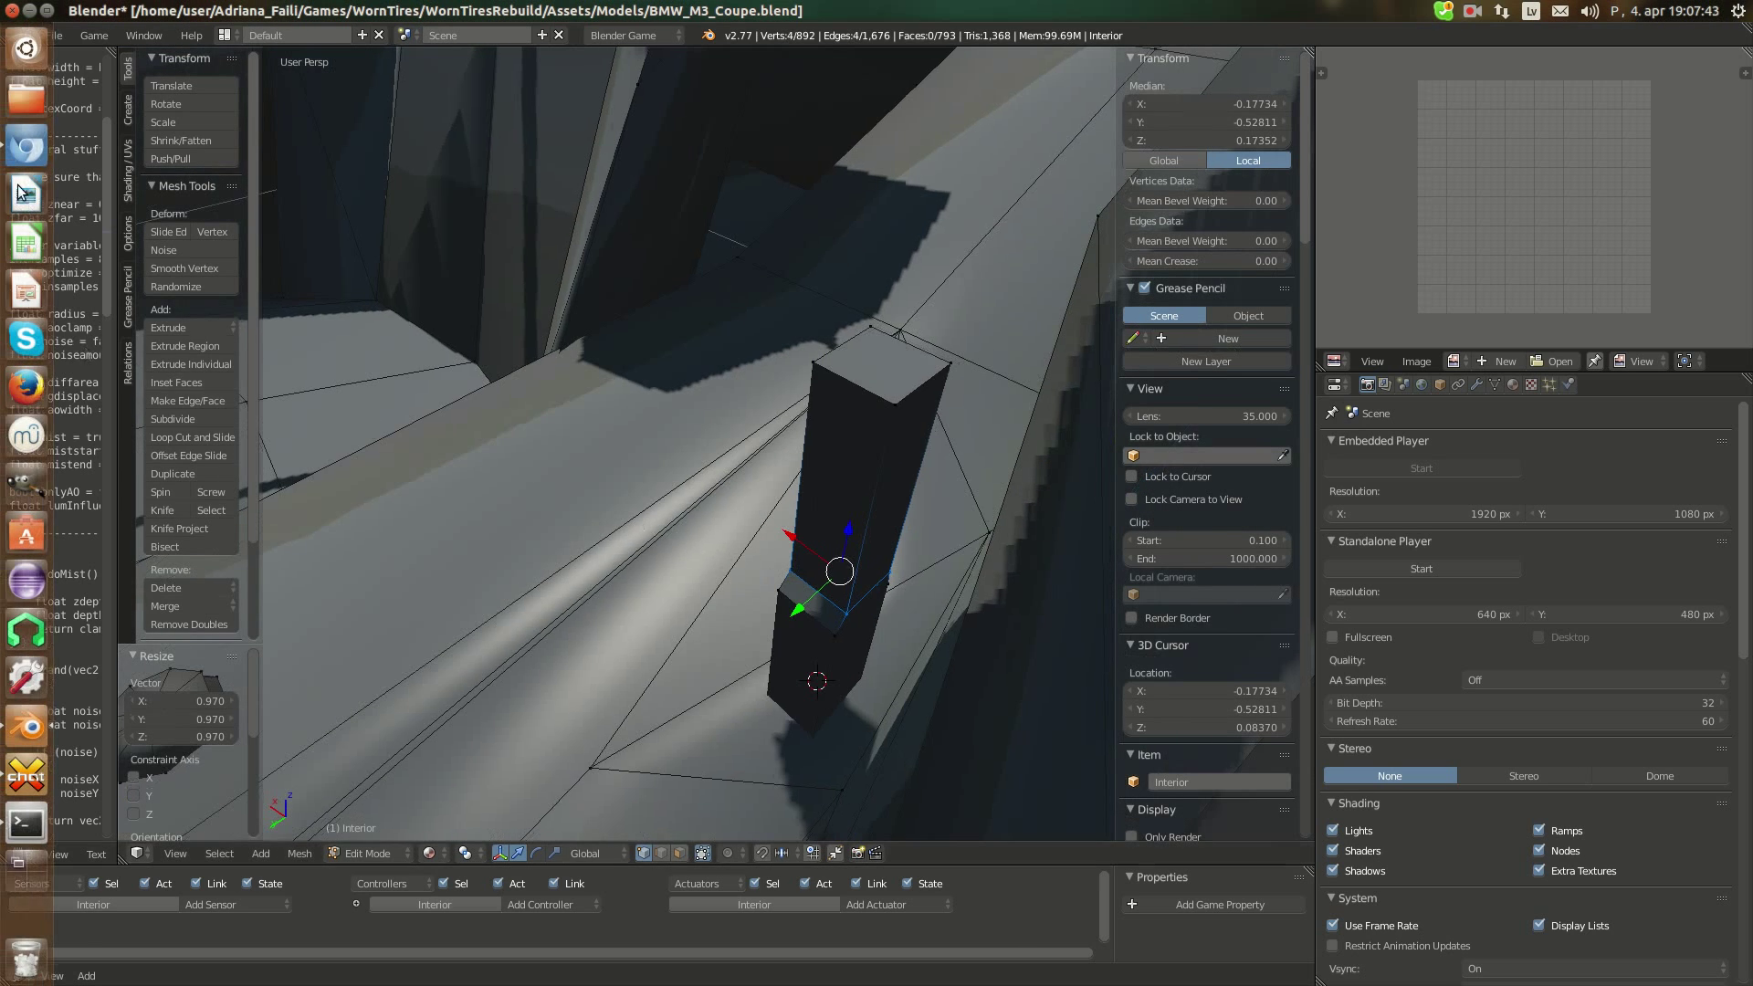
click(33, 146)
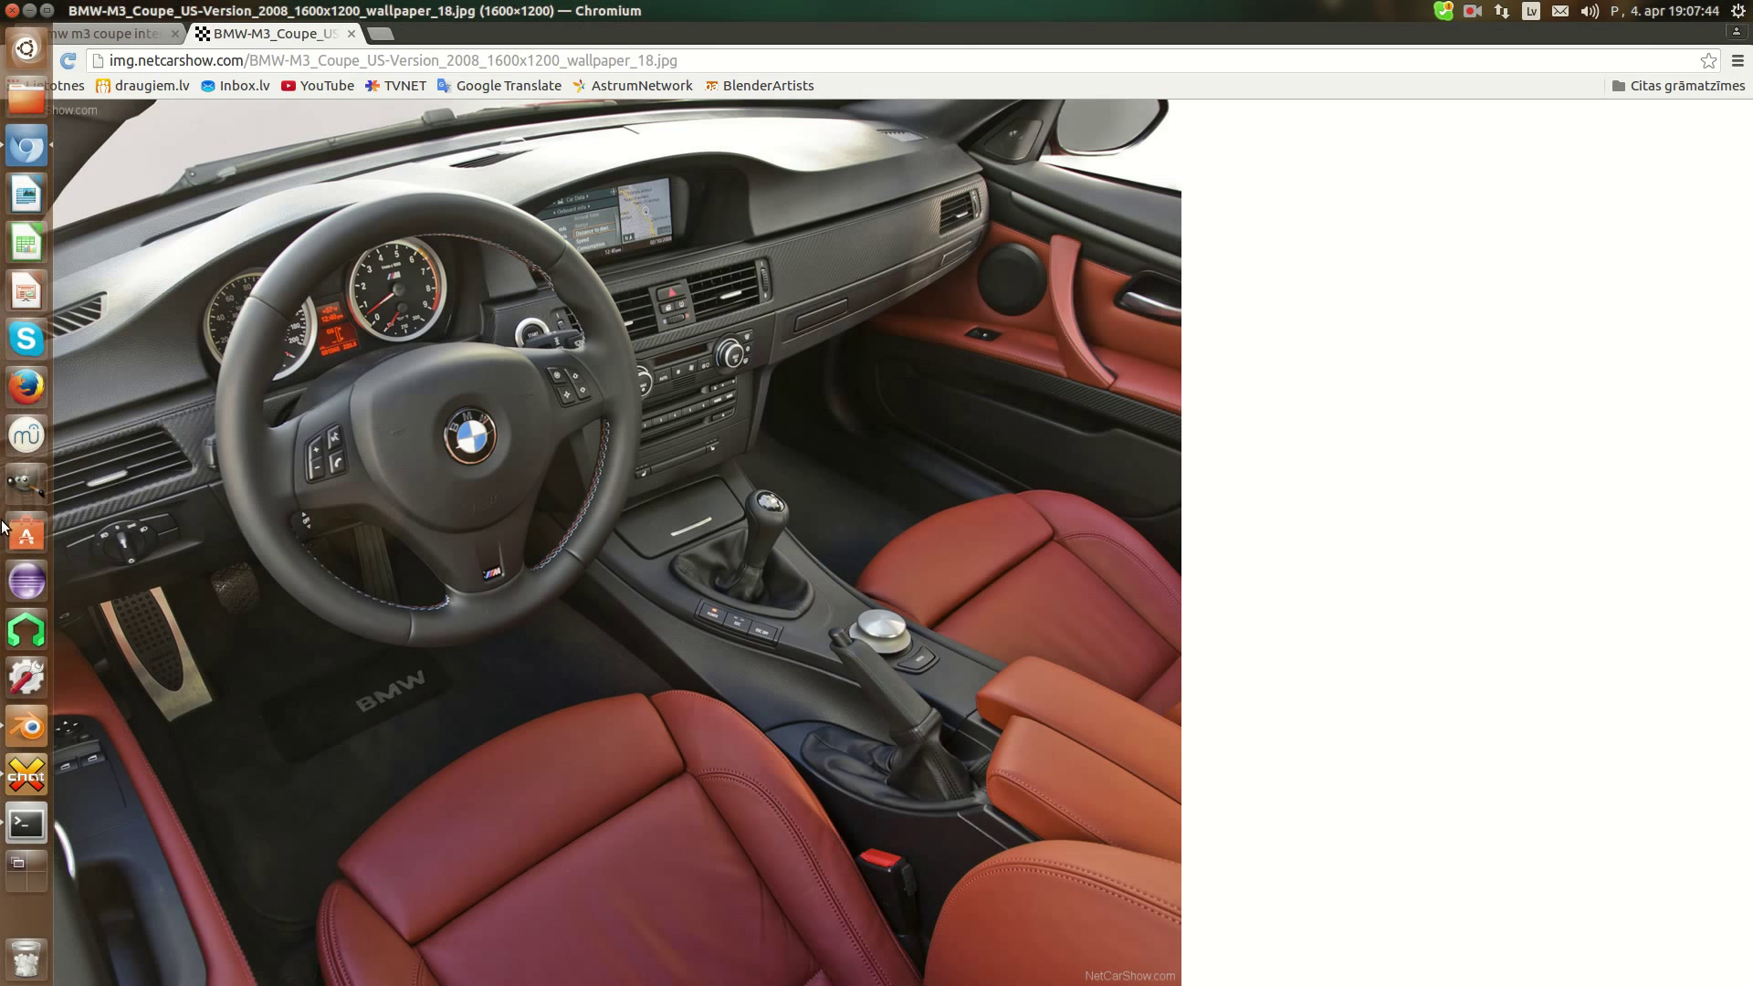
click(37, 740)
middle_drag(511, 557, 801, 583)
scroll(726, 496, up, 2)
key(a)
right_click(622, 246)
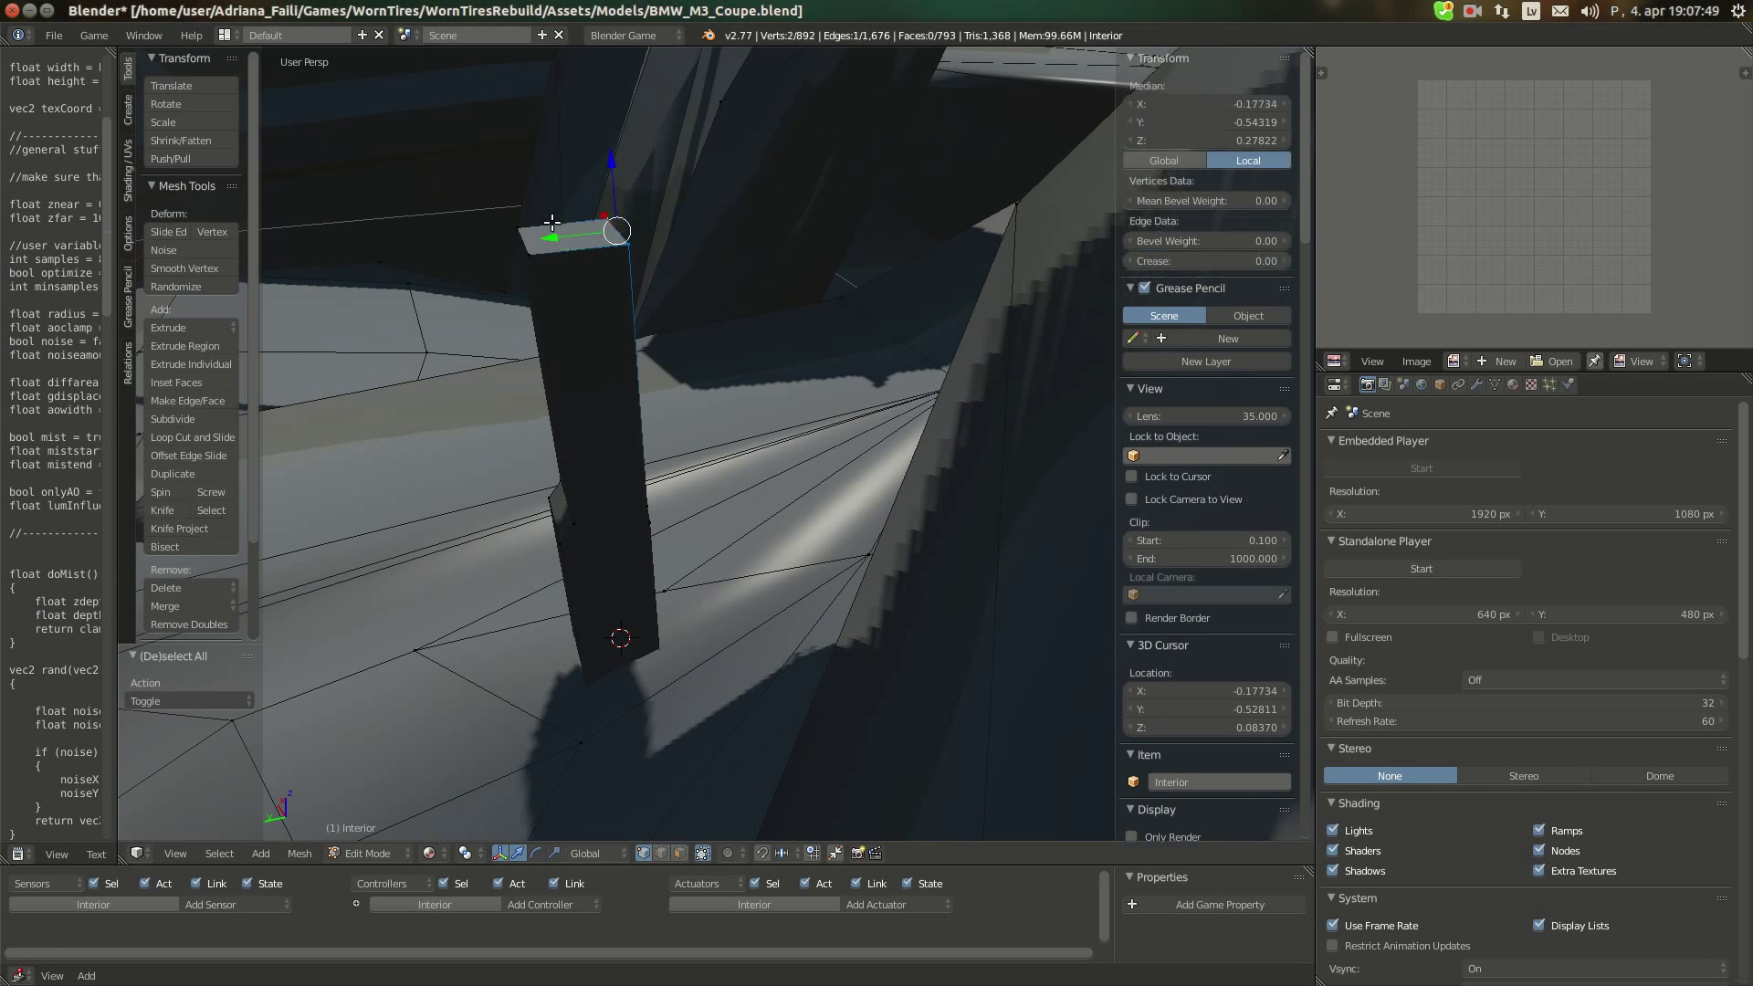
key(s)
click(666, 298)
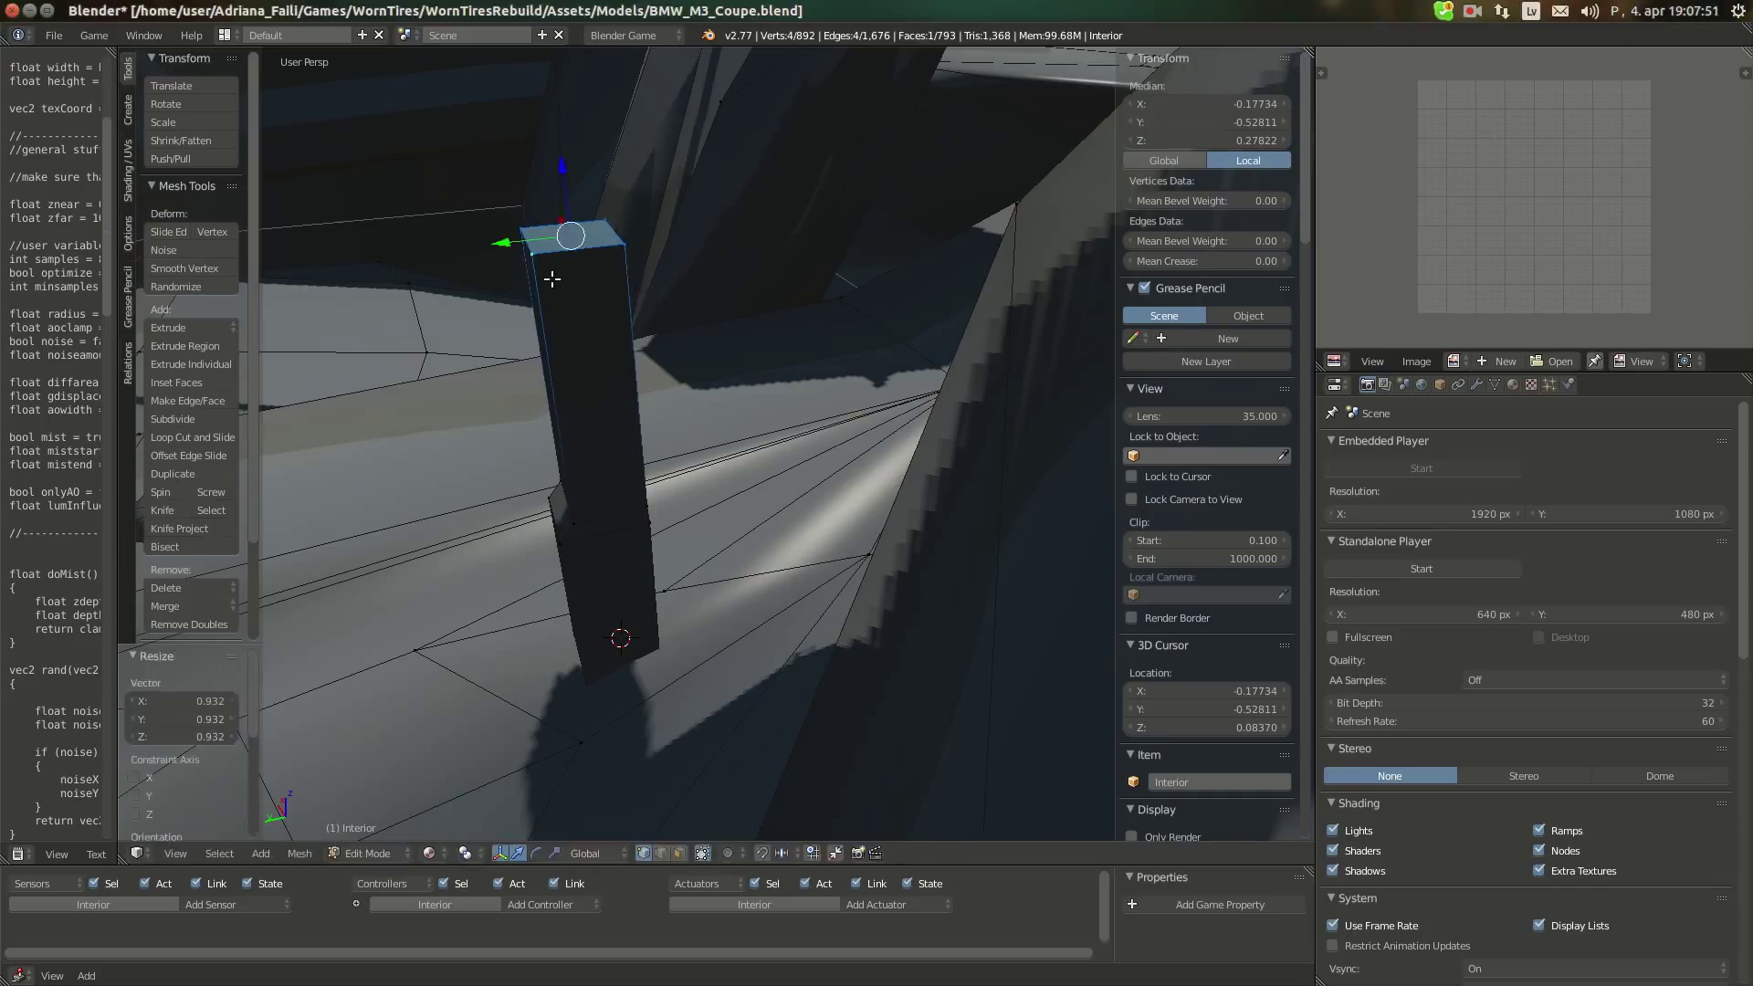
Shift the block's top face about 0.002 along Y and rotate it by -1.264°
key(g)
key(y)
click(477, 246)
key(s)
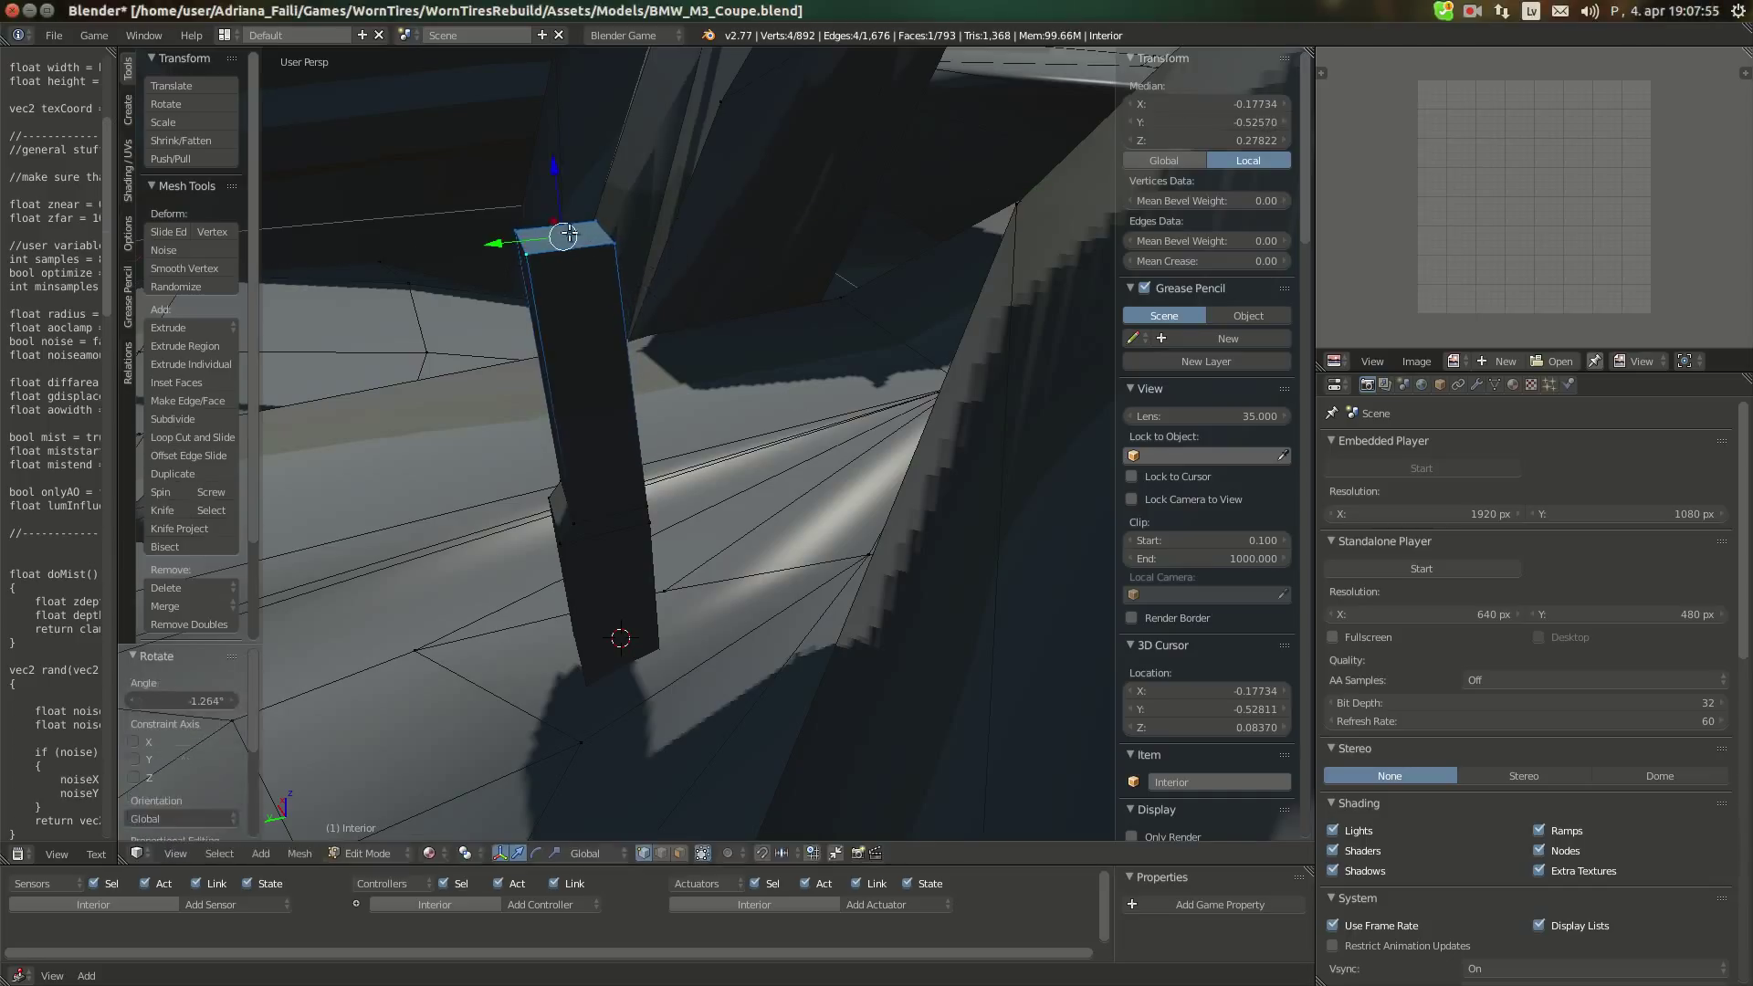
Compare with the Chromium photo, and in Blender slant the lever's top by moving its -Y edge 0.006 along Y and down about 0.012
click(26, 146)
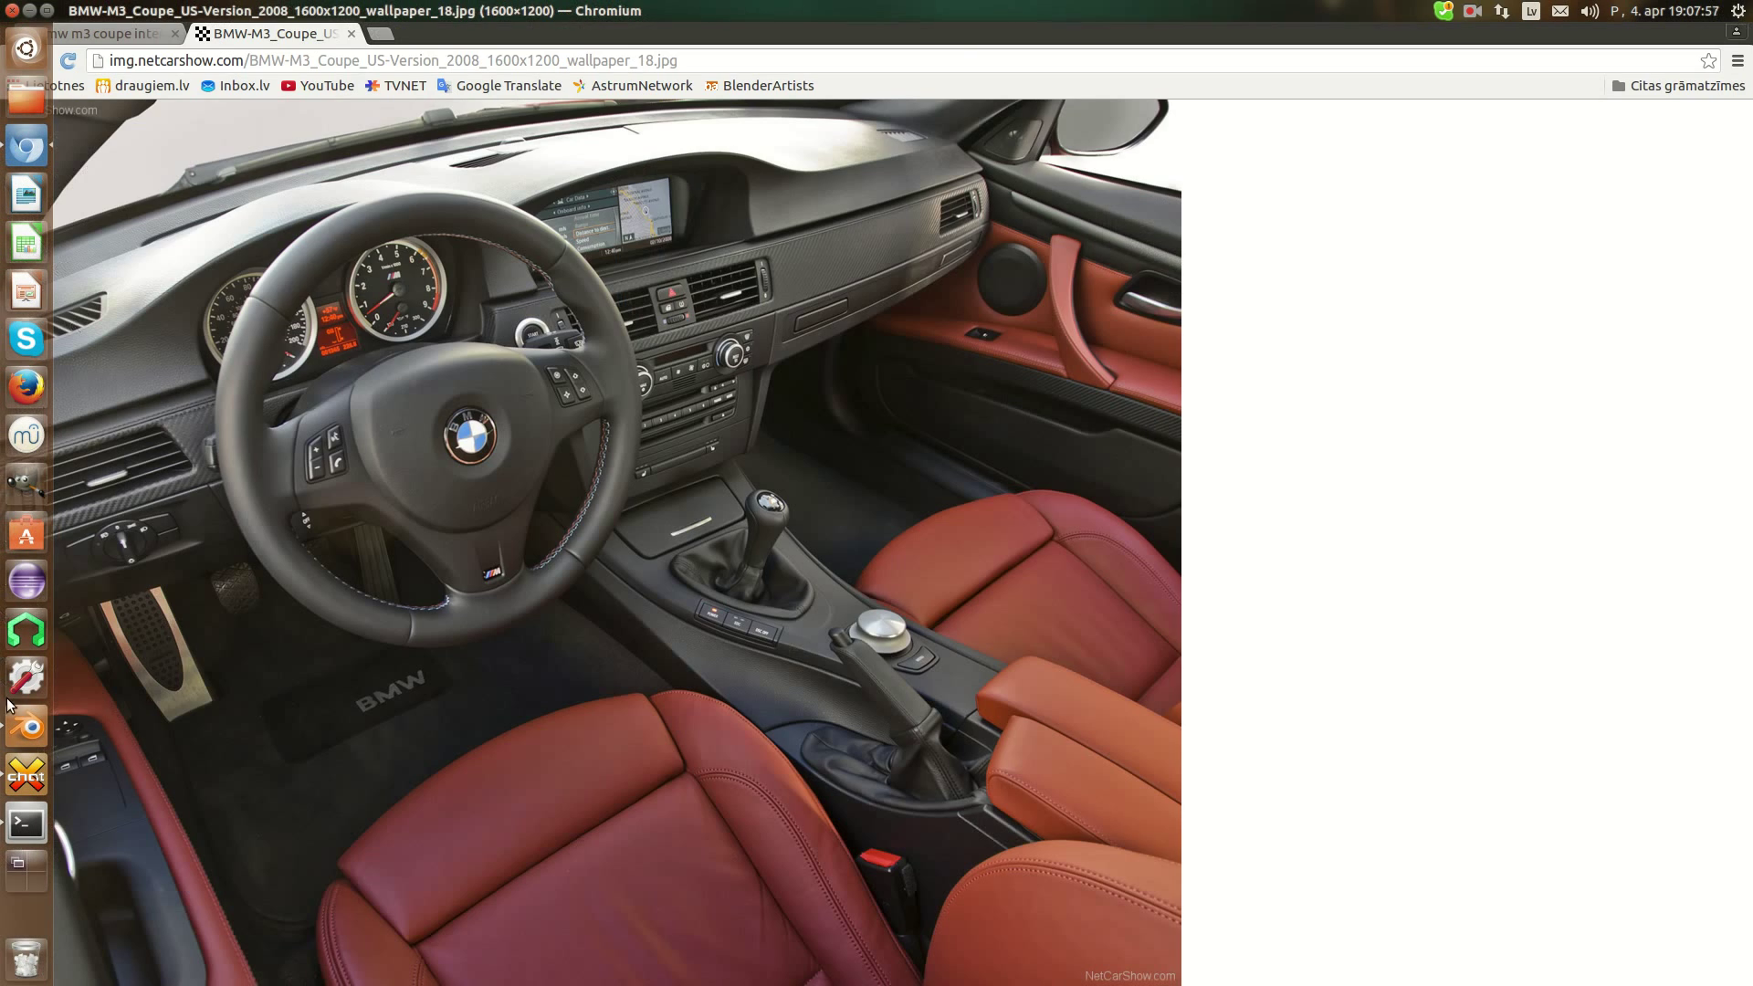
click(22, 723)
right_click(599, 211)
shift+right_click(618, 243)
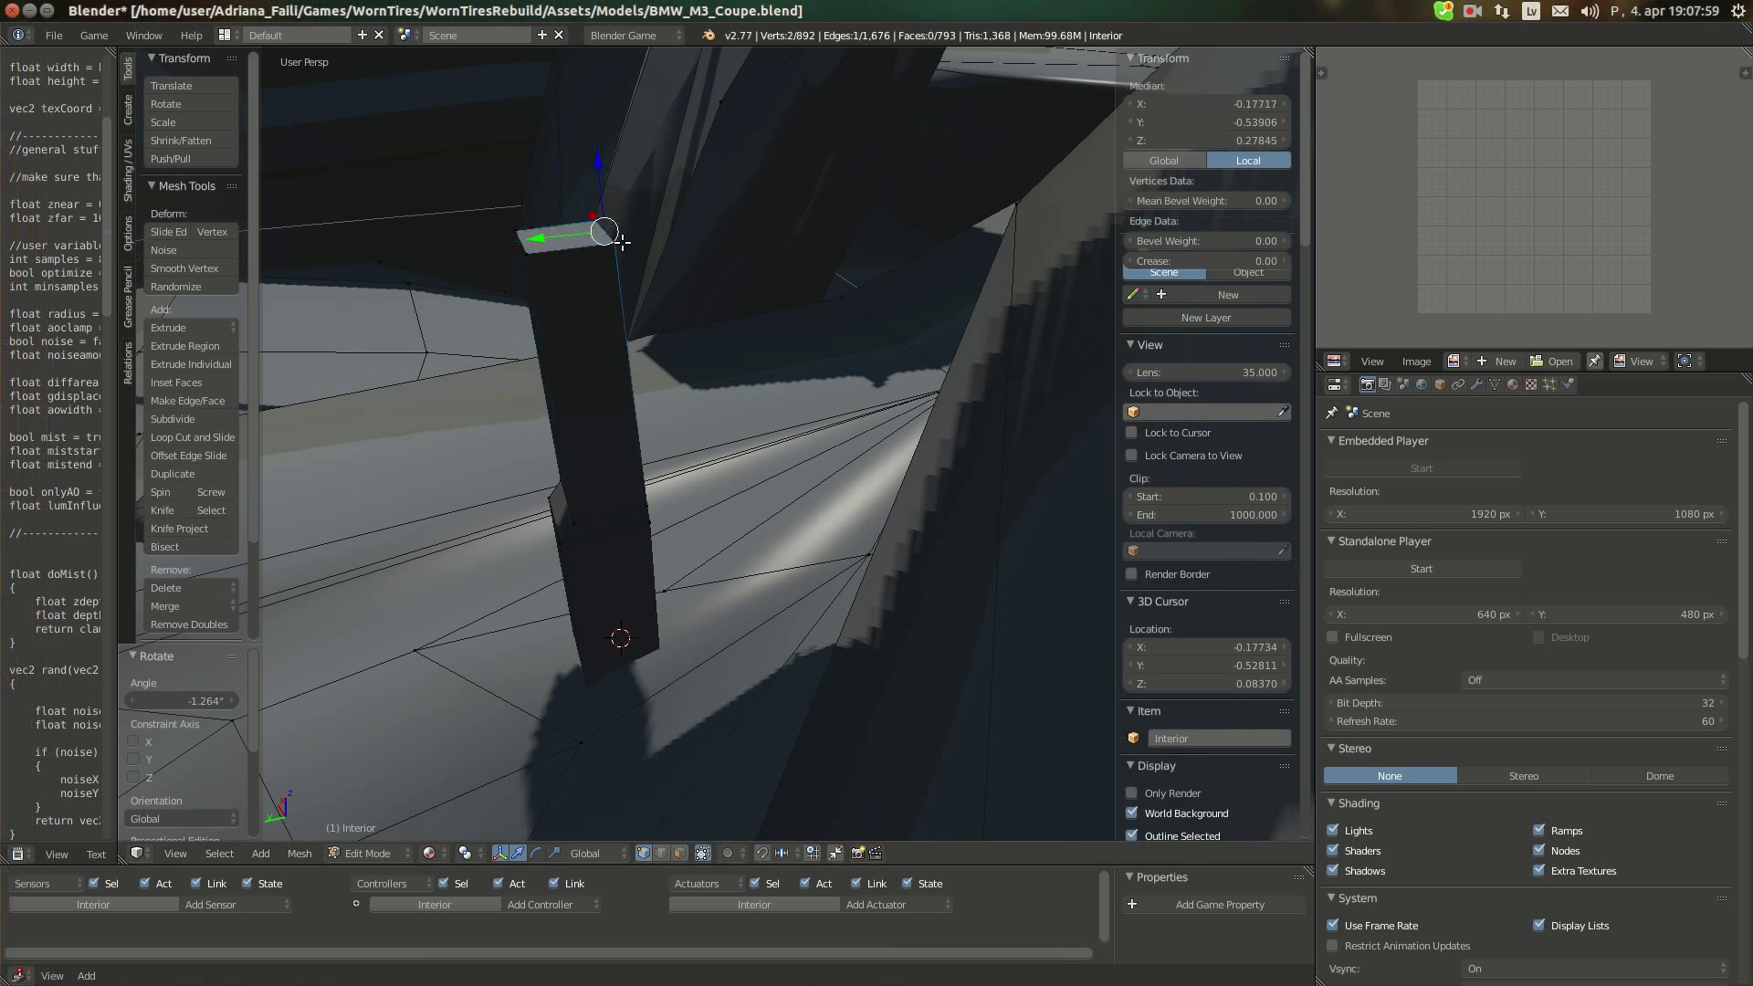
key(g)
key(y)
key(z)
click(592, 300)
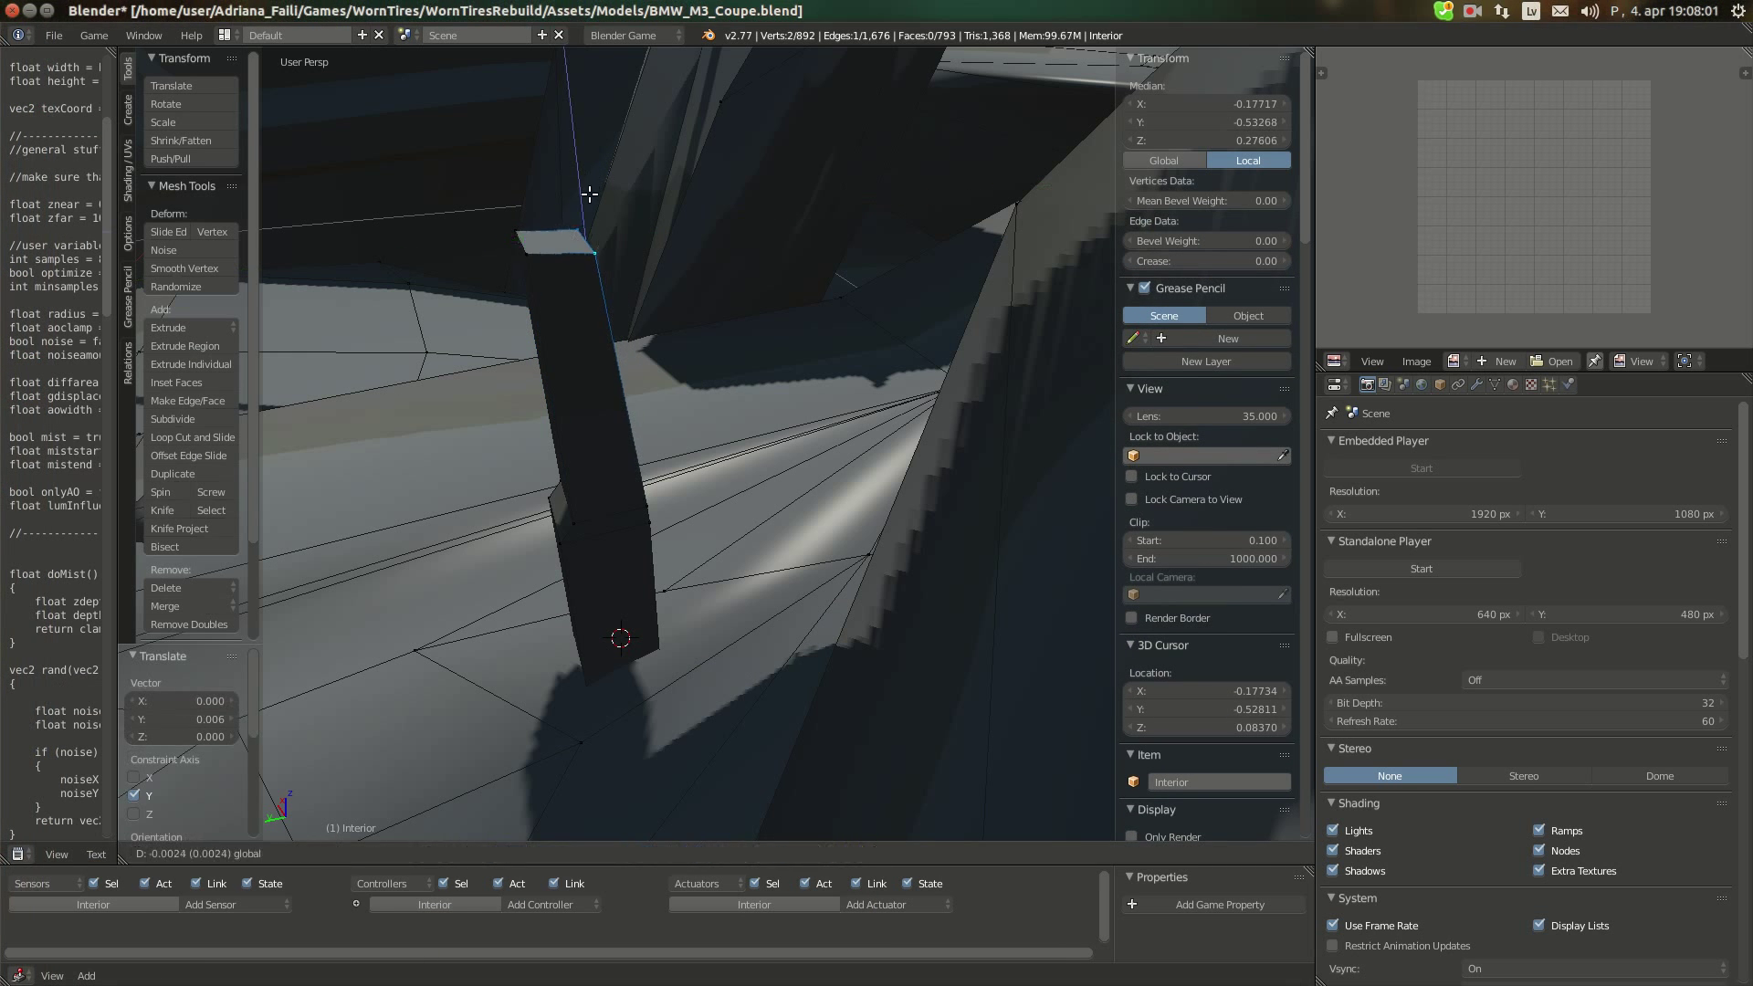
mouse_move(592, 300)
middle_down()
mouse_move(429, 286)
mouse_move(593, 326)
middle_up()
key(g)
key(z)
click(387, 236)
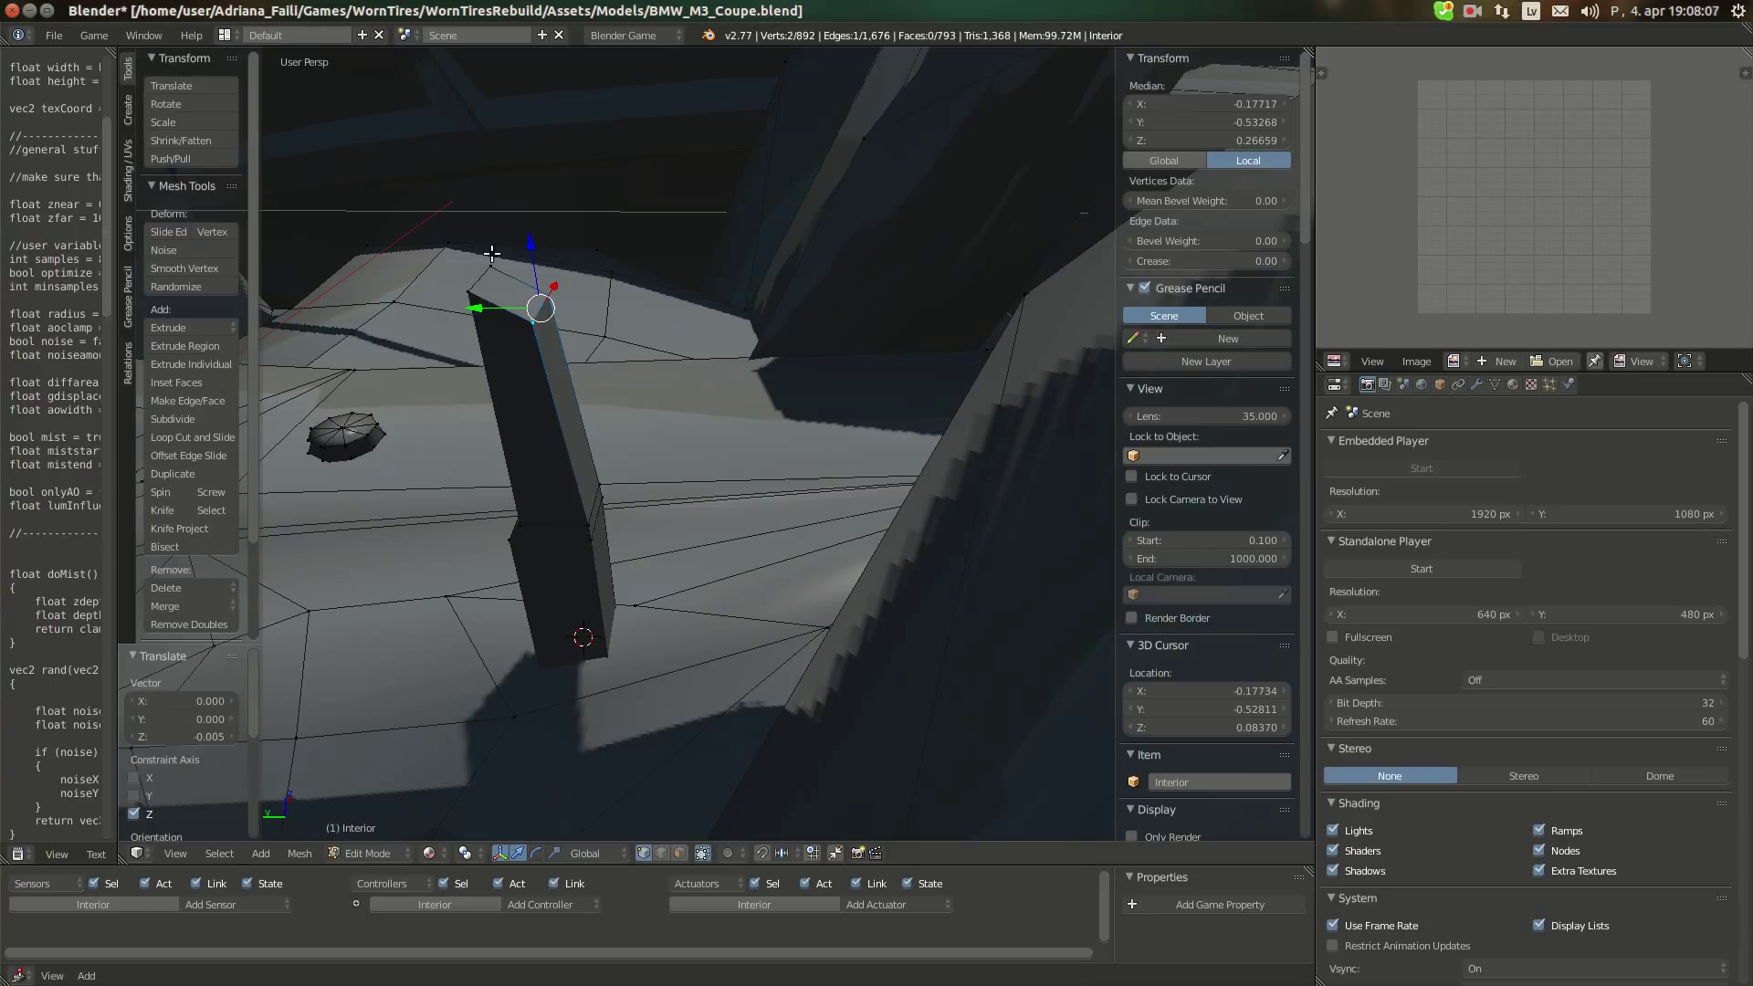
Extrude the lever's top face in place, scale it to 0.448, and raise the inner face about 0.001 along Z
key(e)
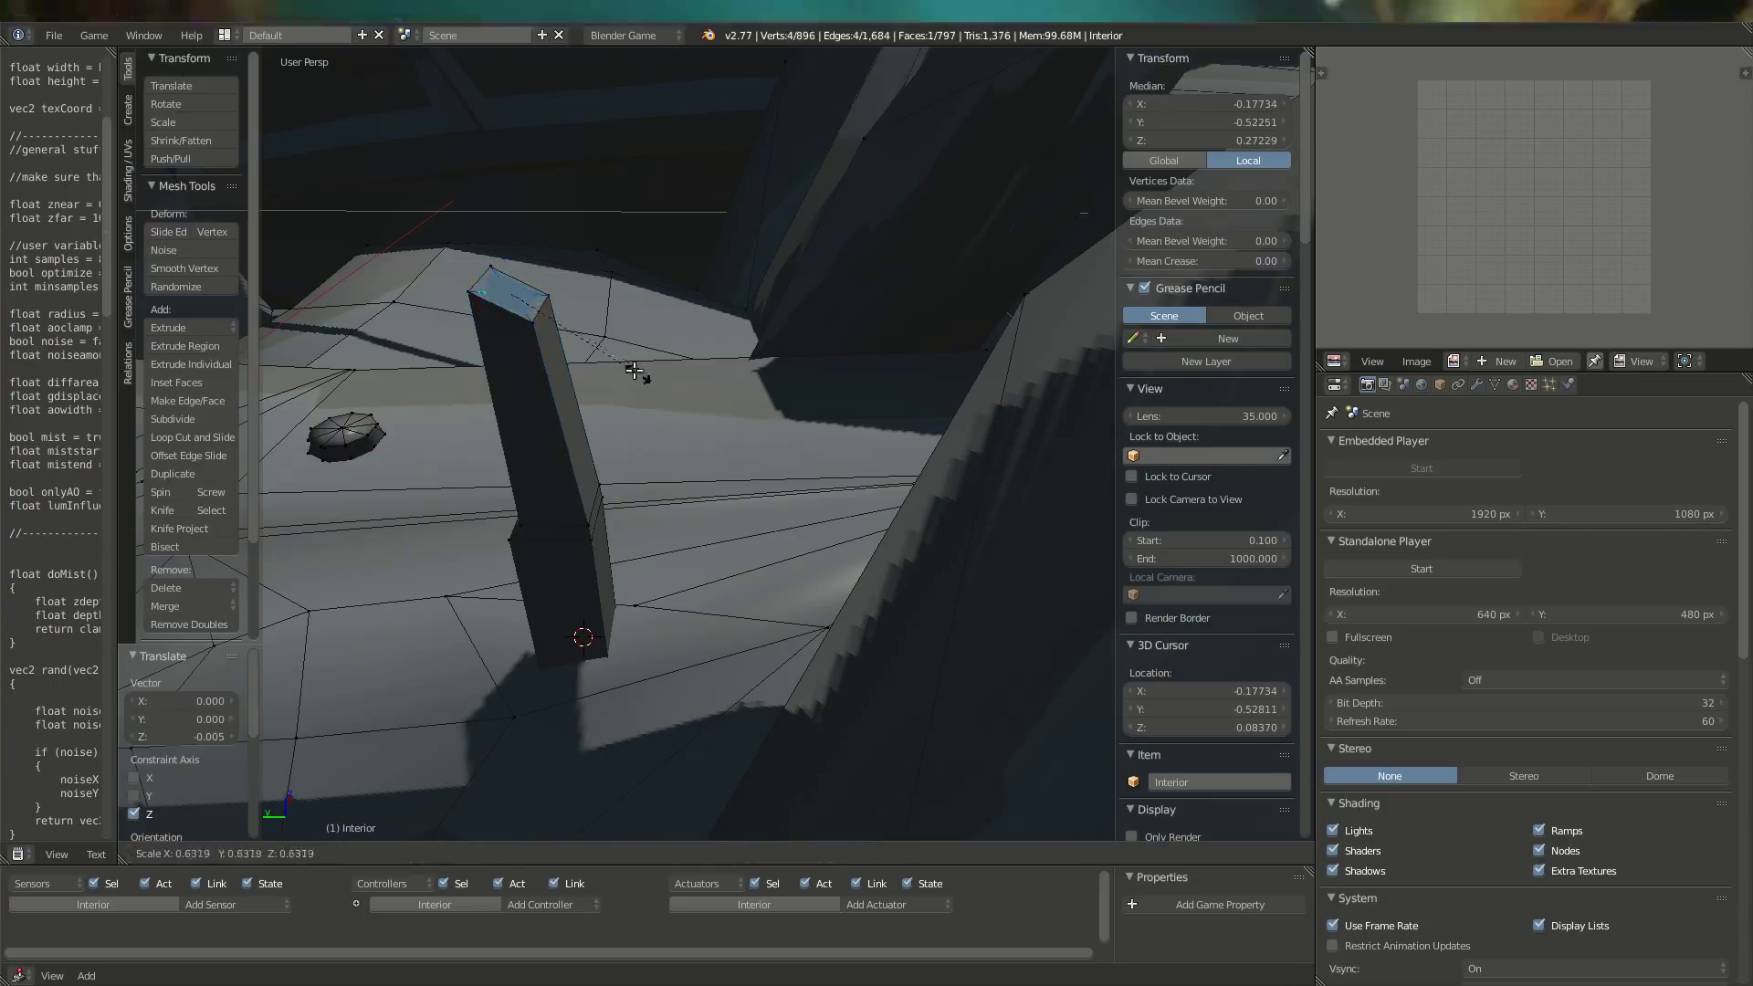
key(s)
click(600, 354)
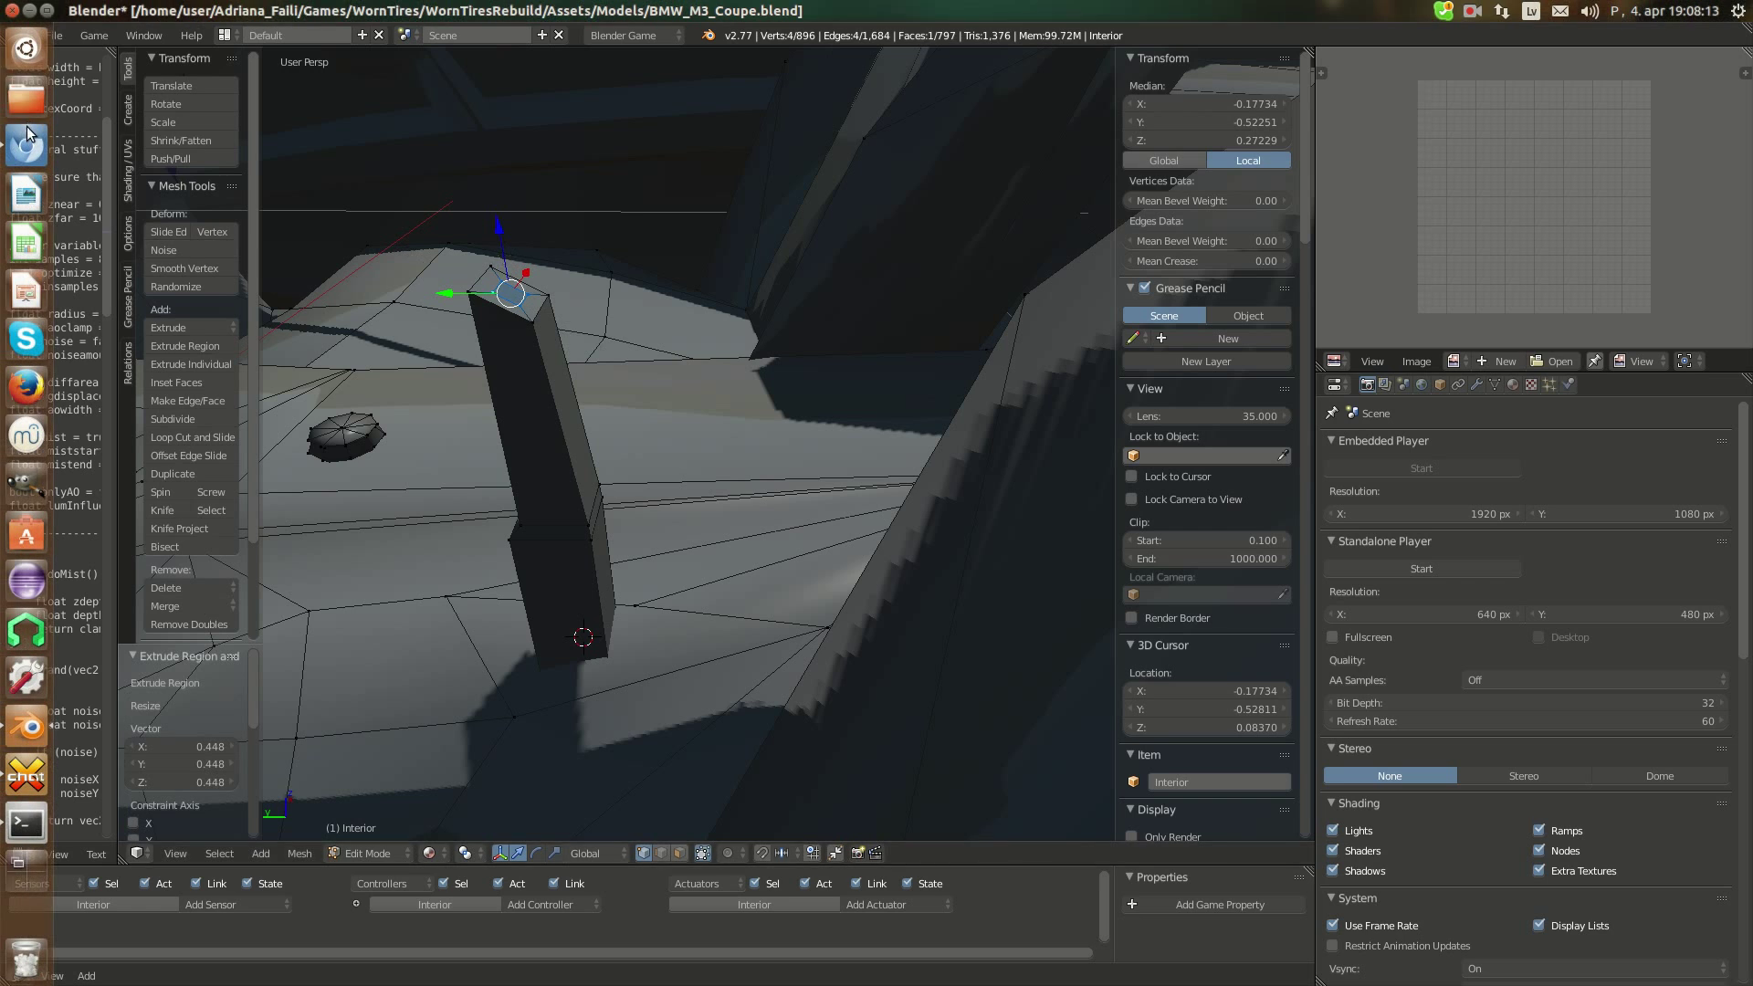
click(27, 142)
click(29, 729)
drag(504, 261, 500, 235)
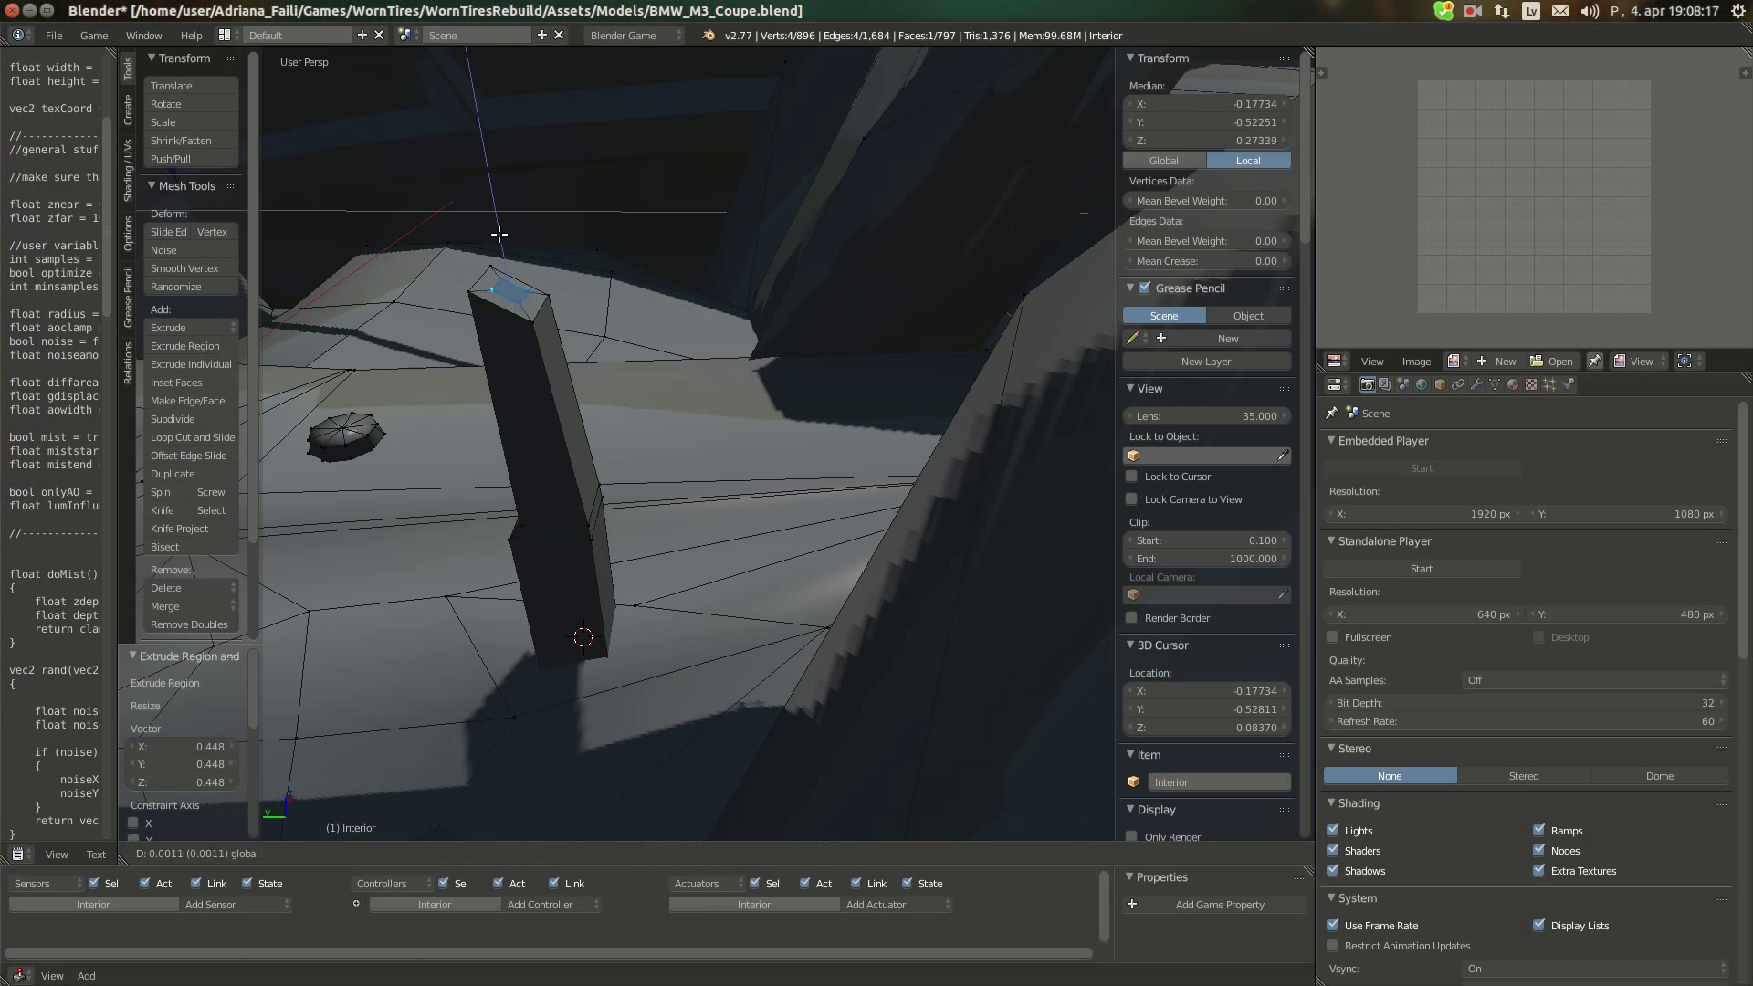
Knife-cut the lever's top between its two +Y corners, passing through the midpoints of two adjacent inner square edges
middle_drag(499, 236, 549, 419)
middle_drag(608, 531, 603, 626)
key(a)
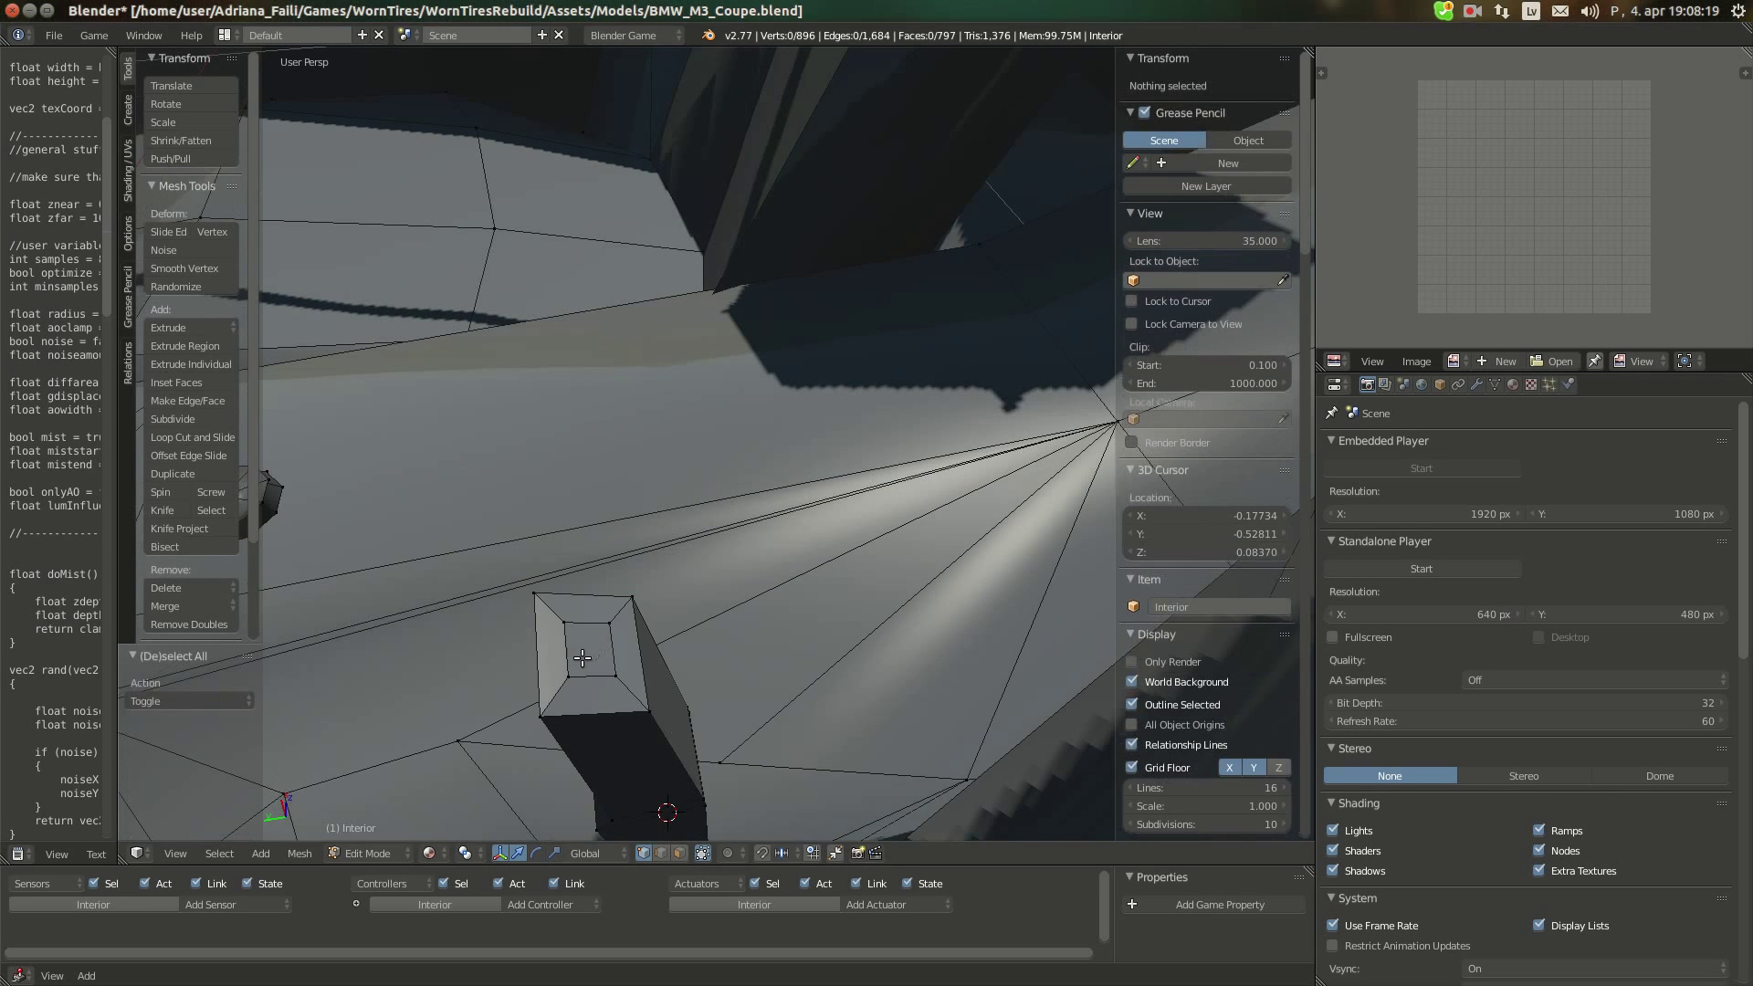
key(k)
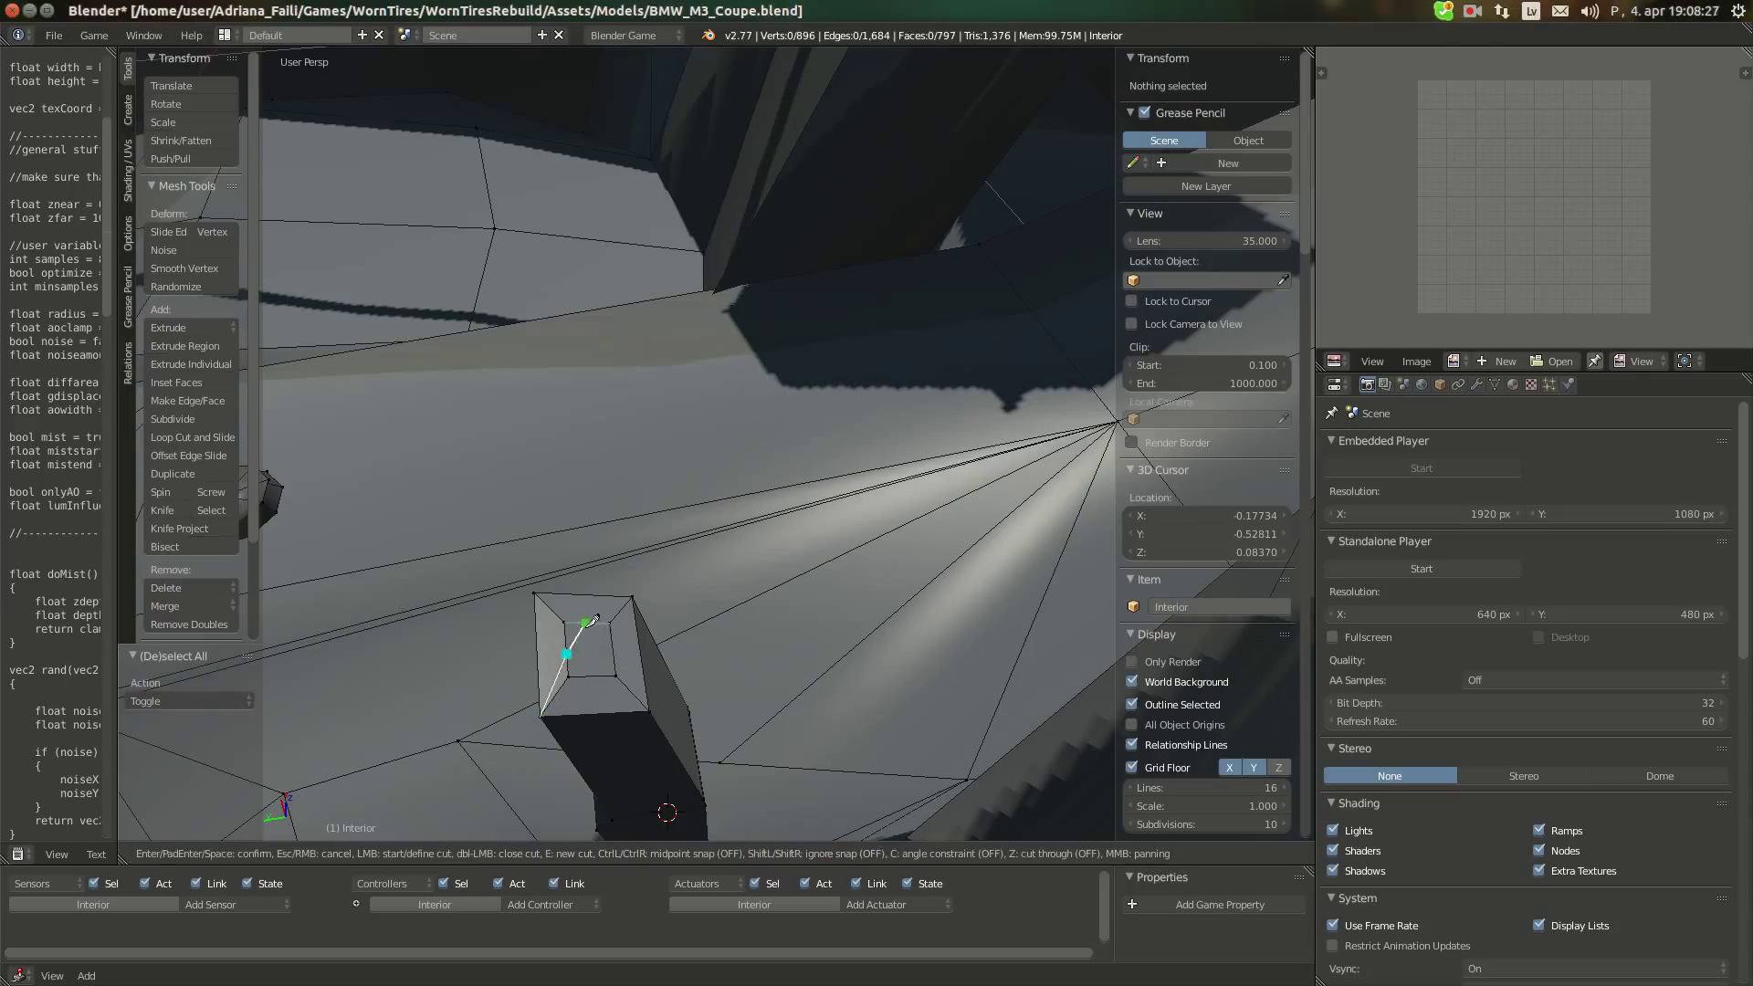
click(591, 621)
click(551, 594)
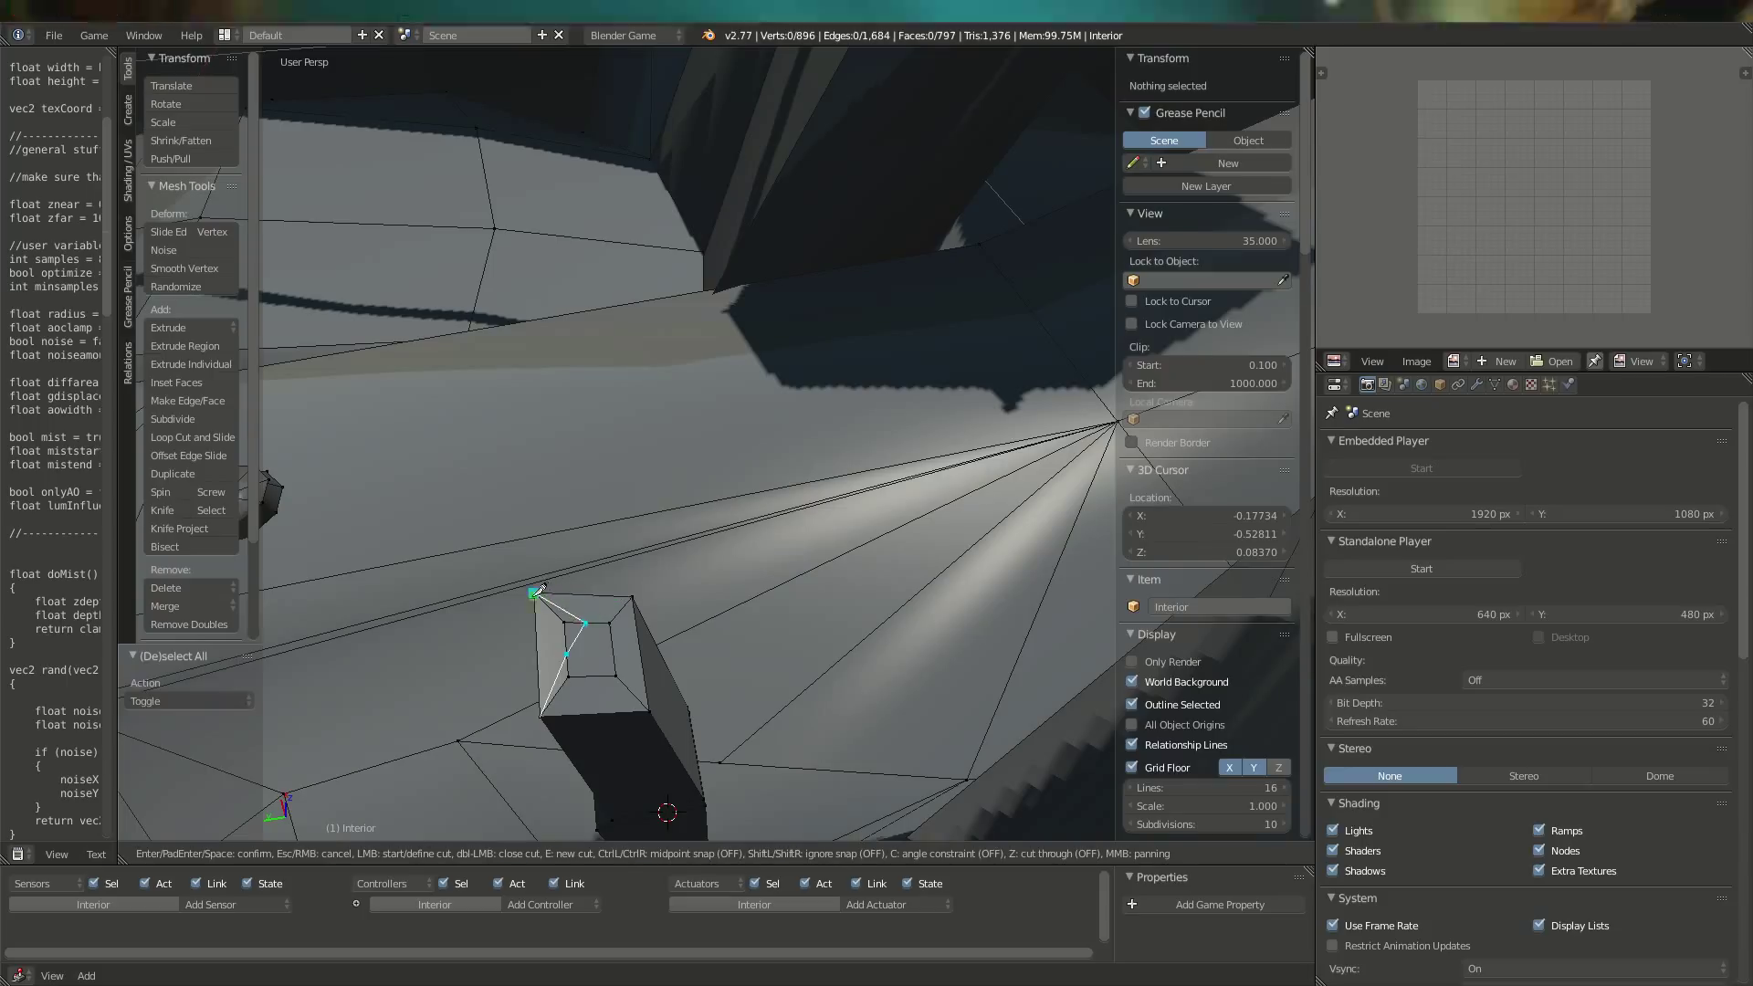
key(Return)
Knife-cut between the two -Y corners through the other two inner edge midpoints, and cut across the inner square between opposite midpoints
key(k)
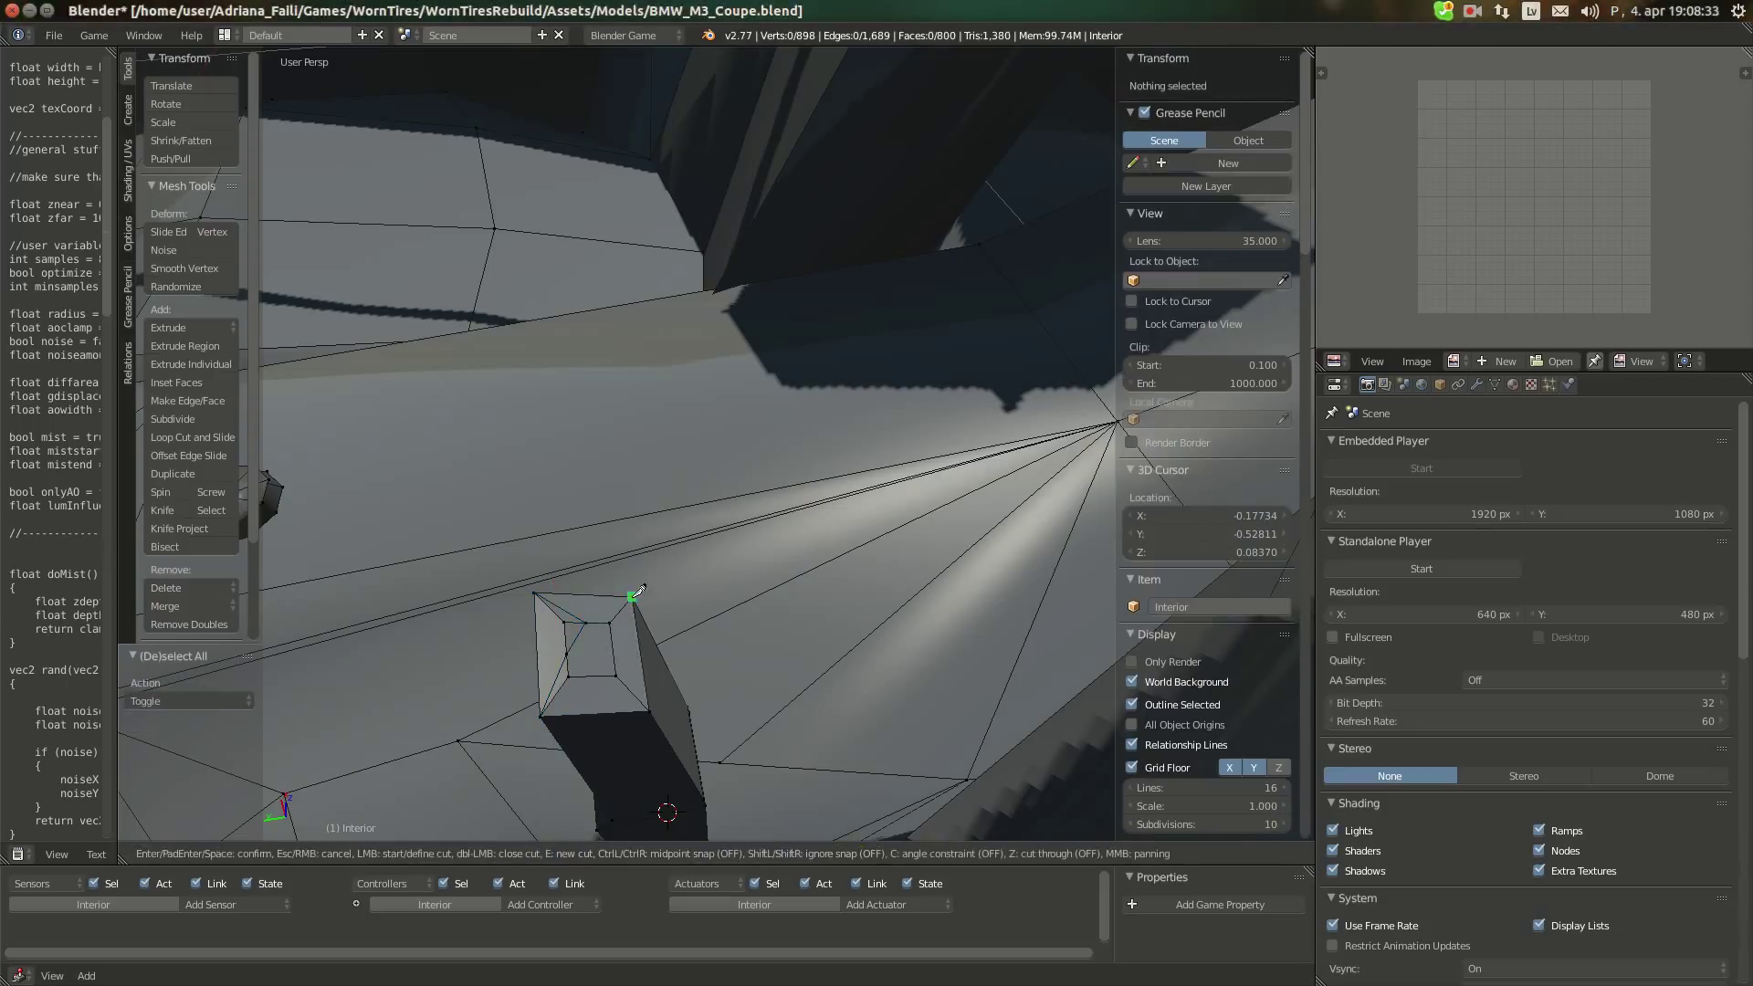
click(617, 641)
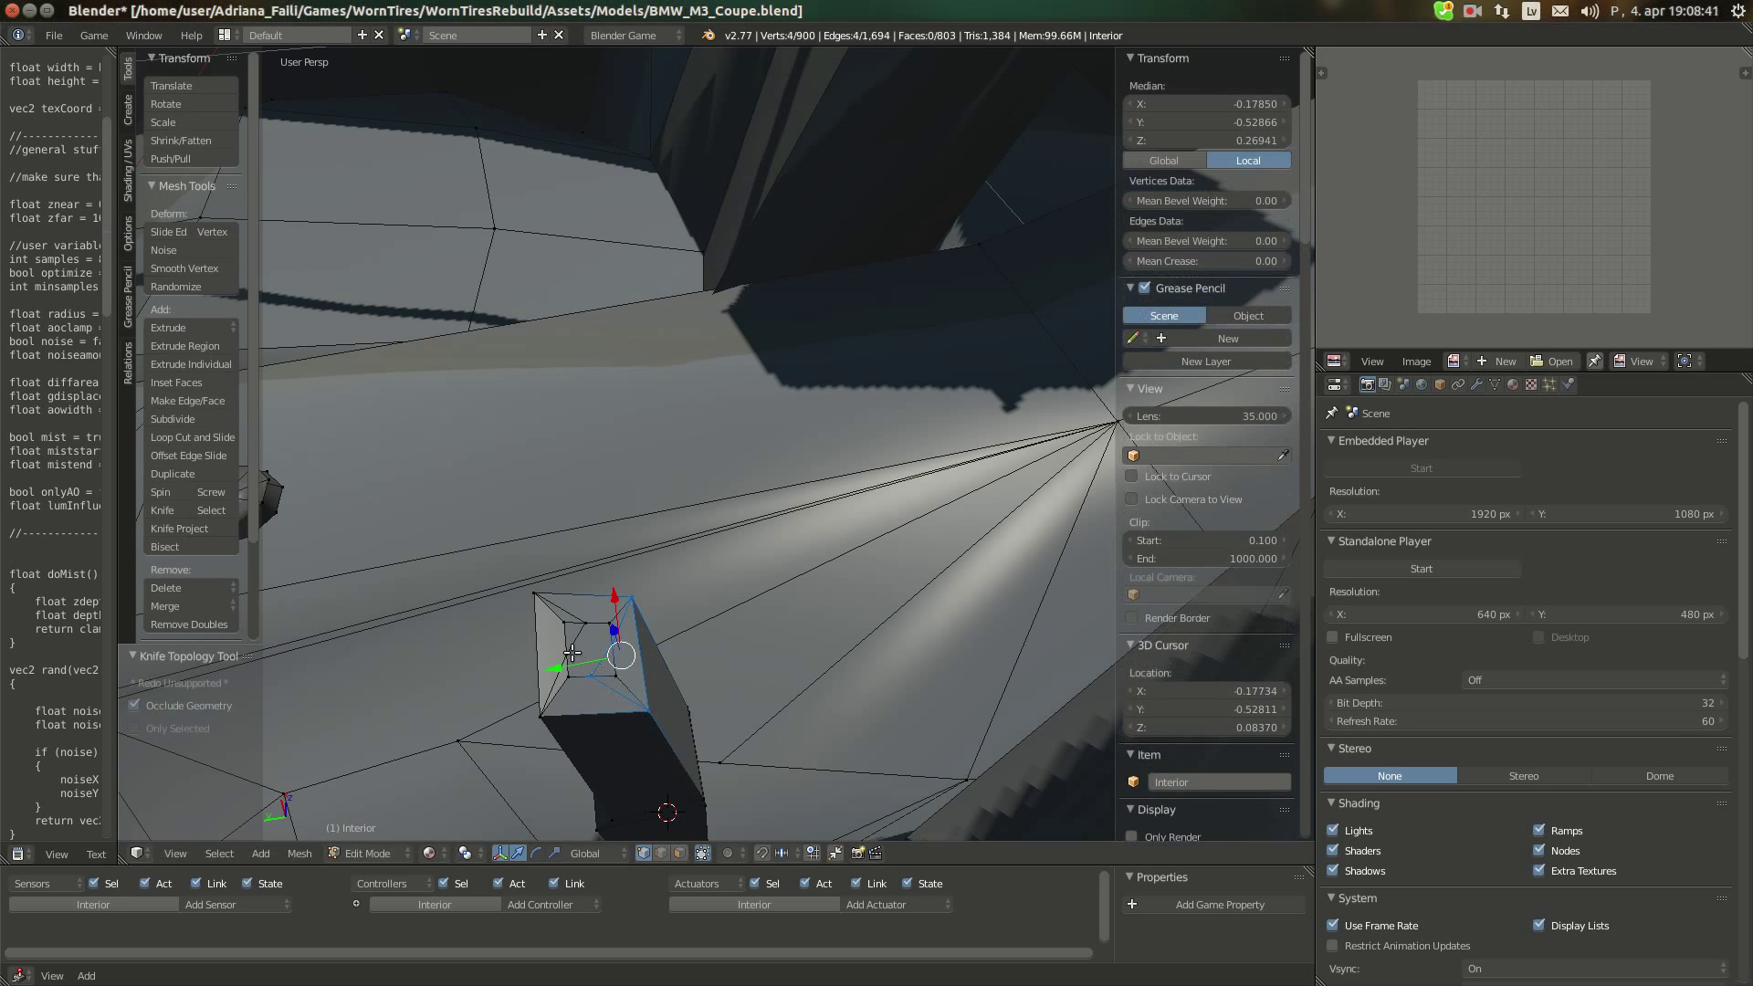
key(Return)
key(k)
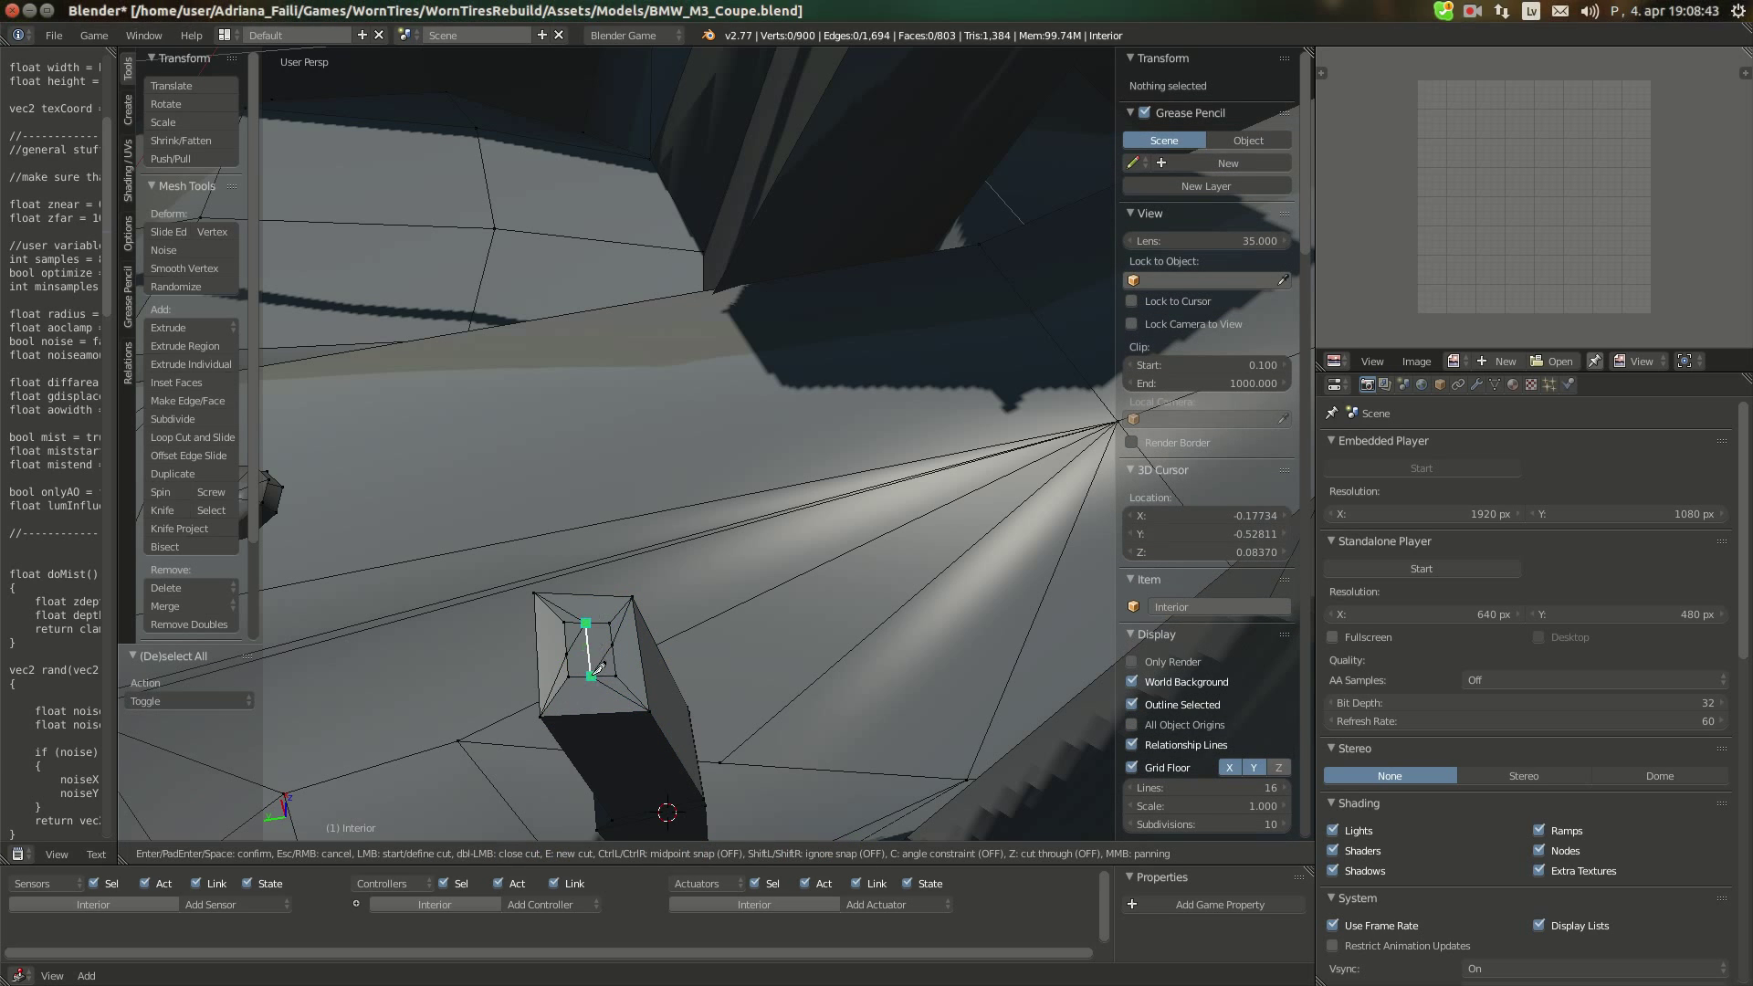
click(594, 673)
key(Return)
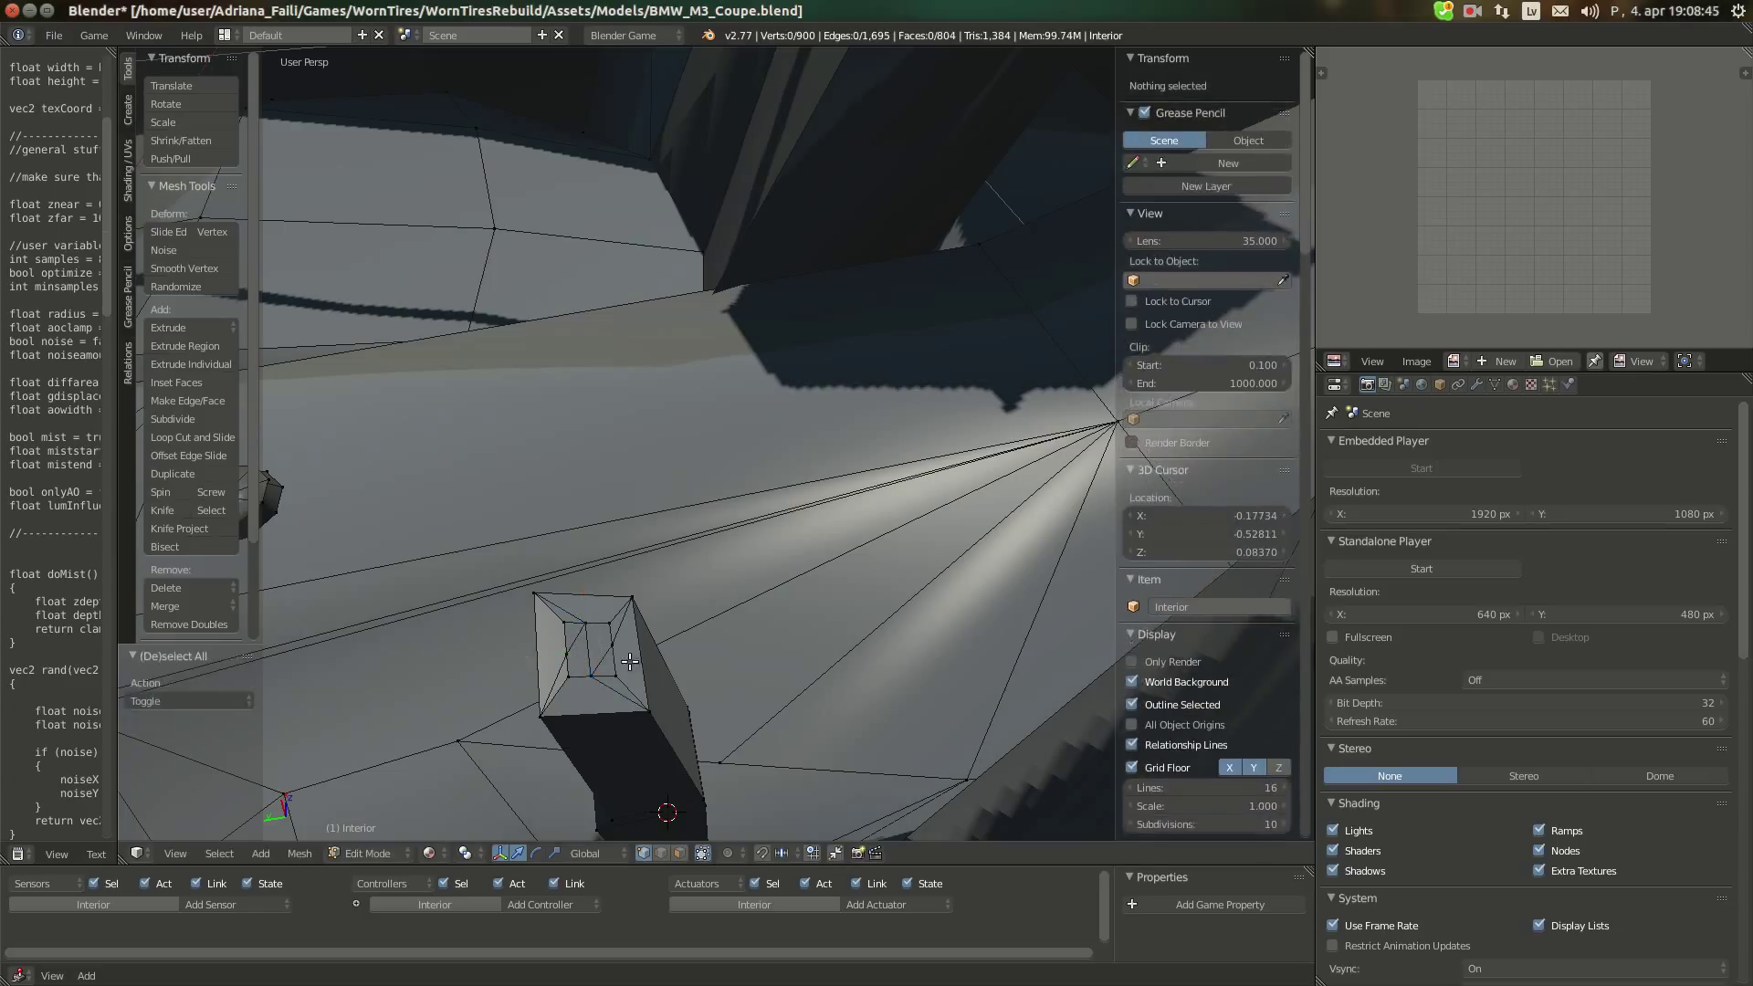
Select the inner faces on the lever's top and shape them into a regular circle with LoopTools Circle
right_click(551, 611)
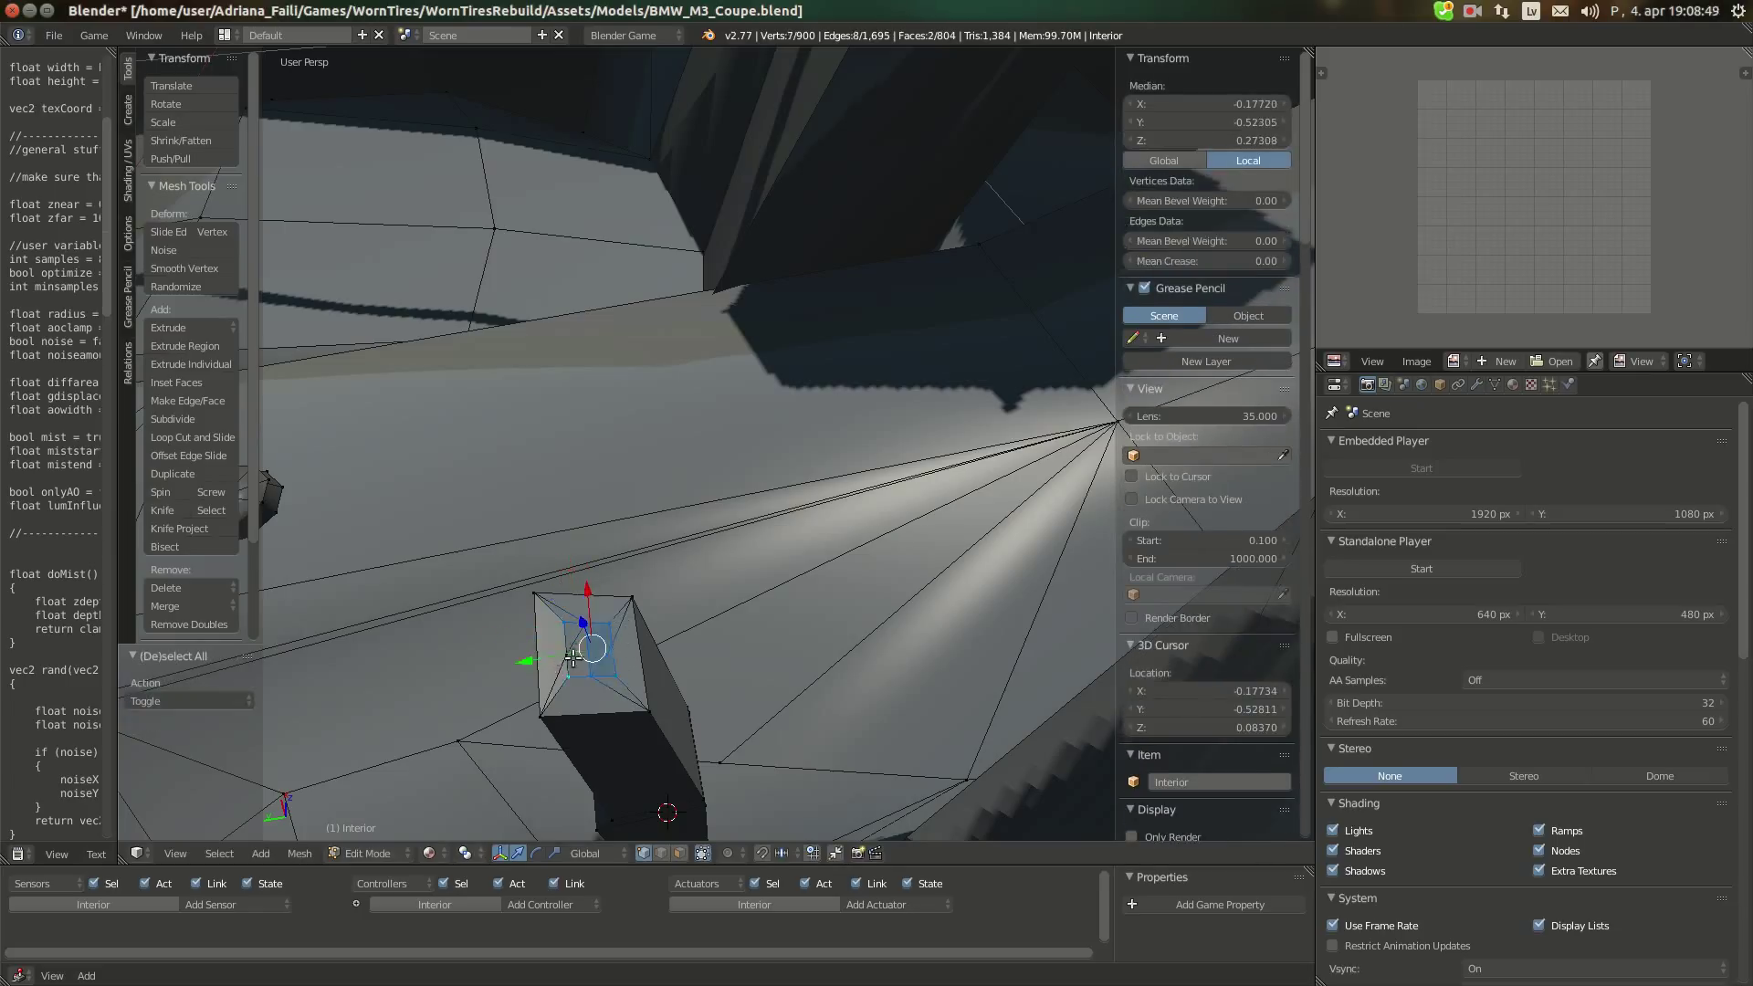
key(w)
mouse_move(572, 534)
click(666, 548)
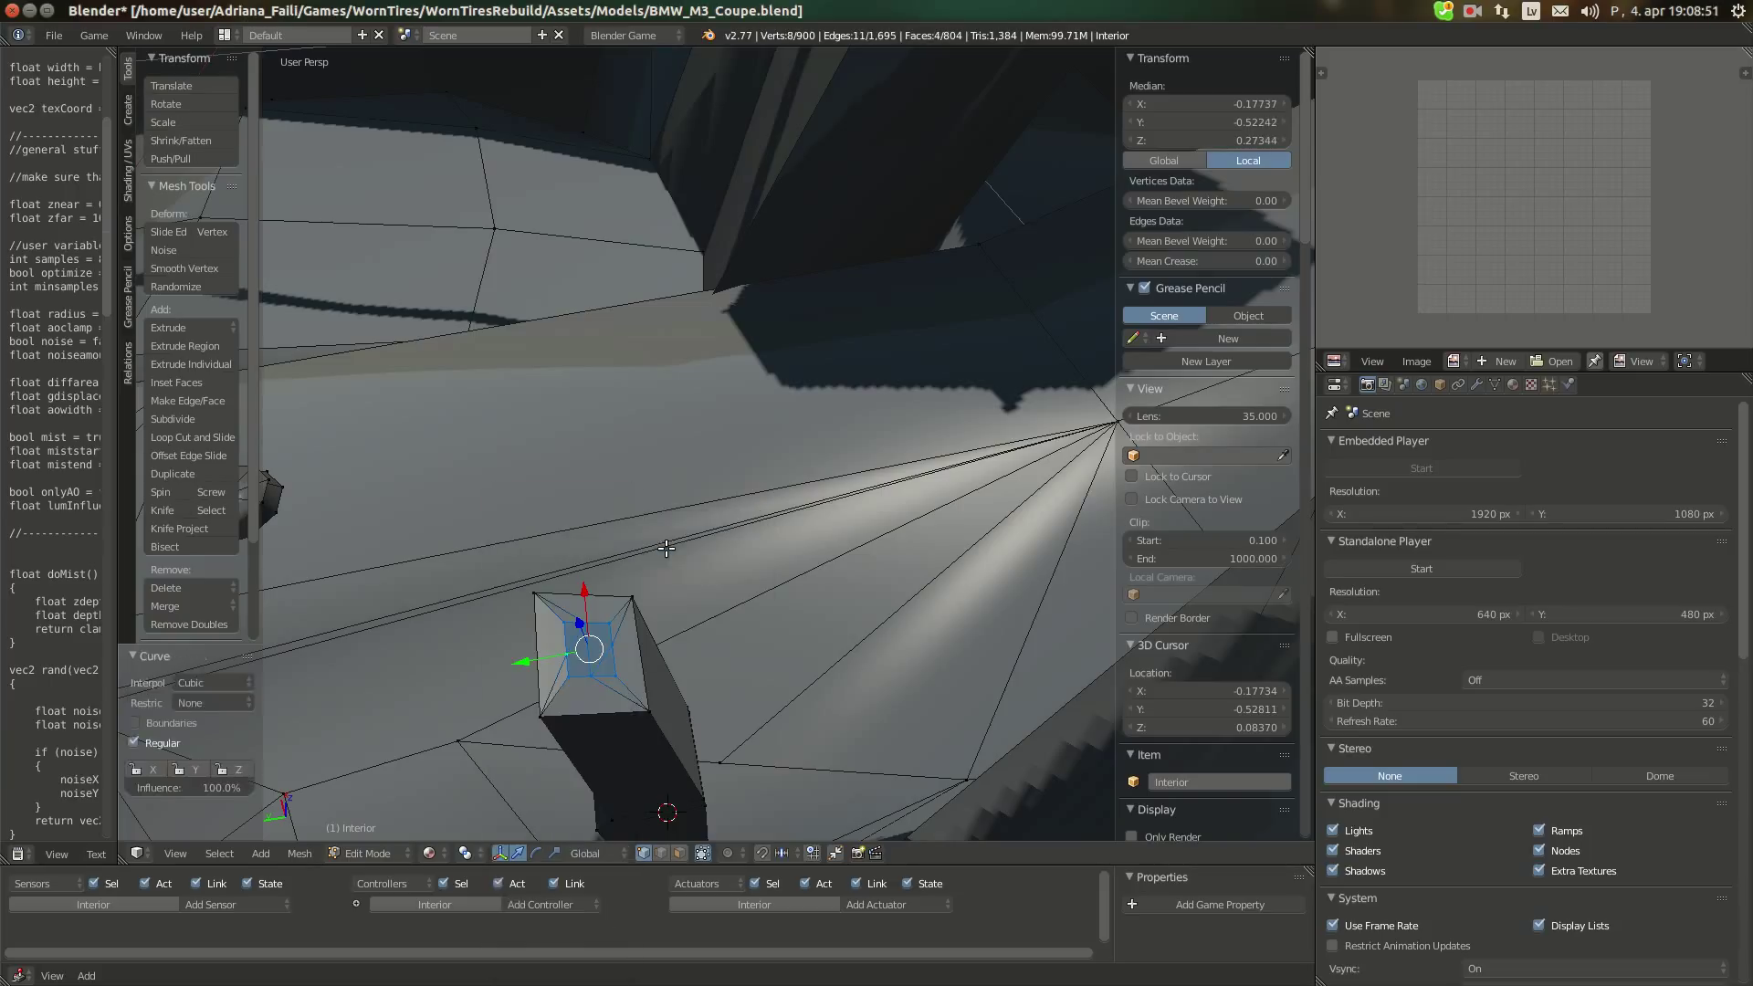
key(w)
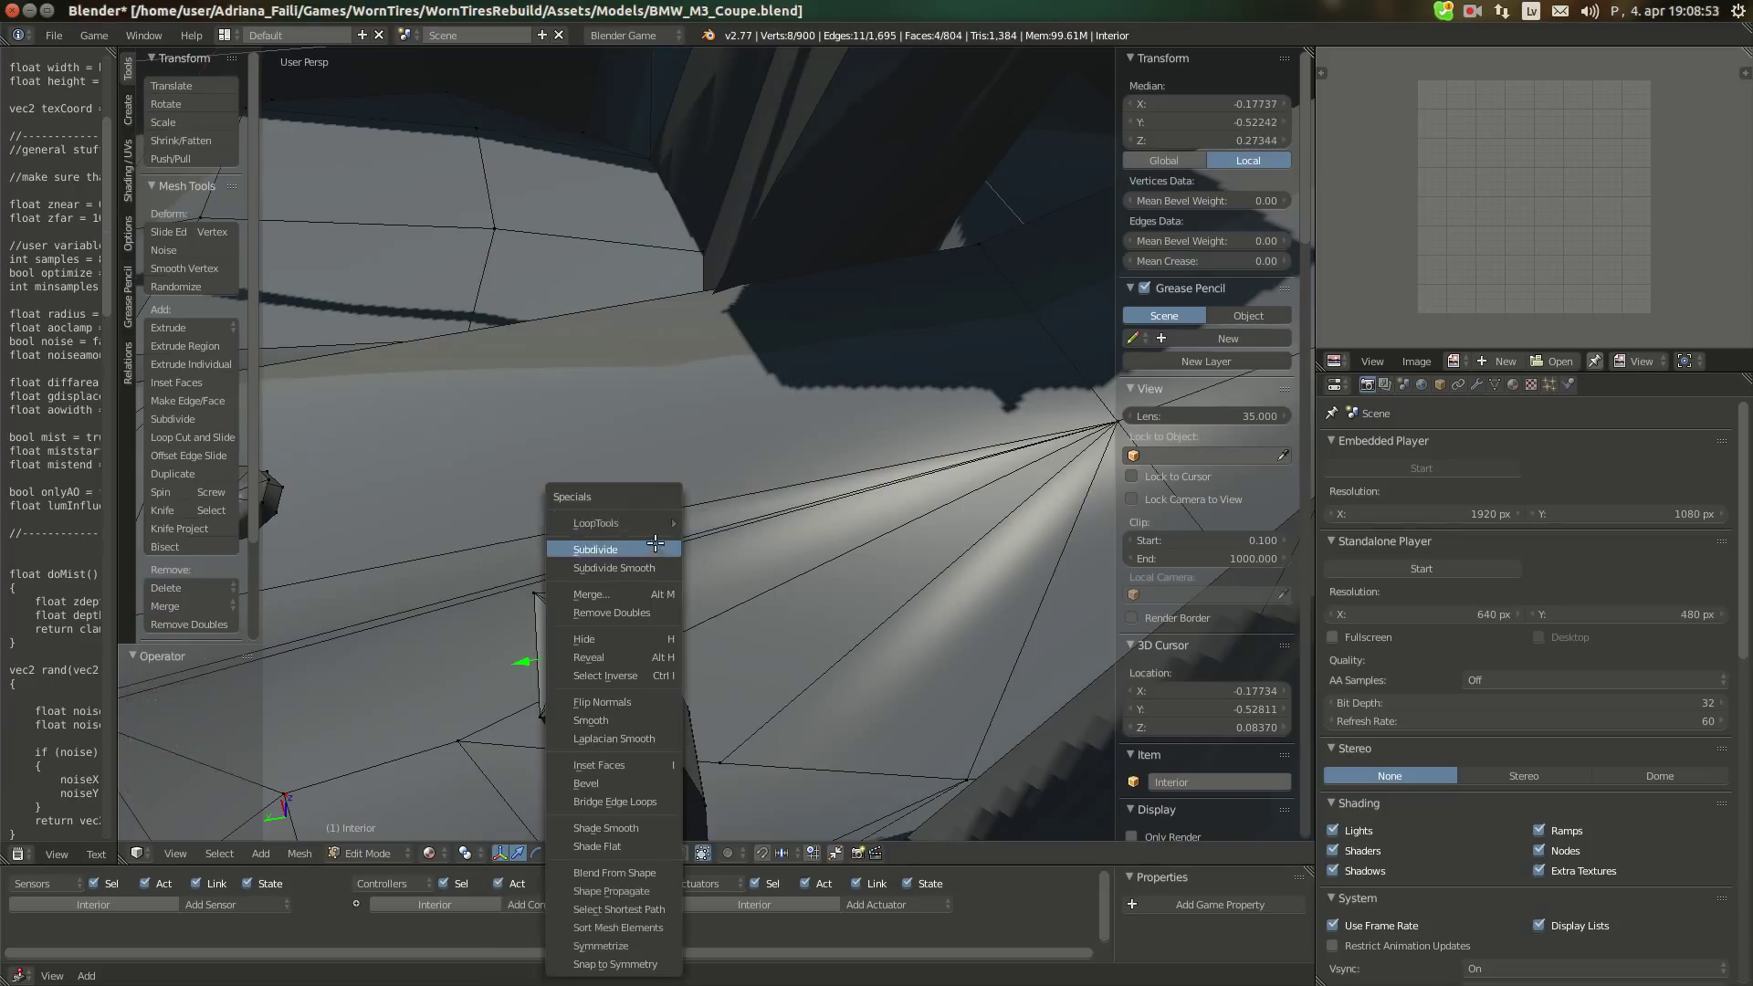
mouse_move(643, 522)
click(726, 541)
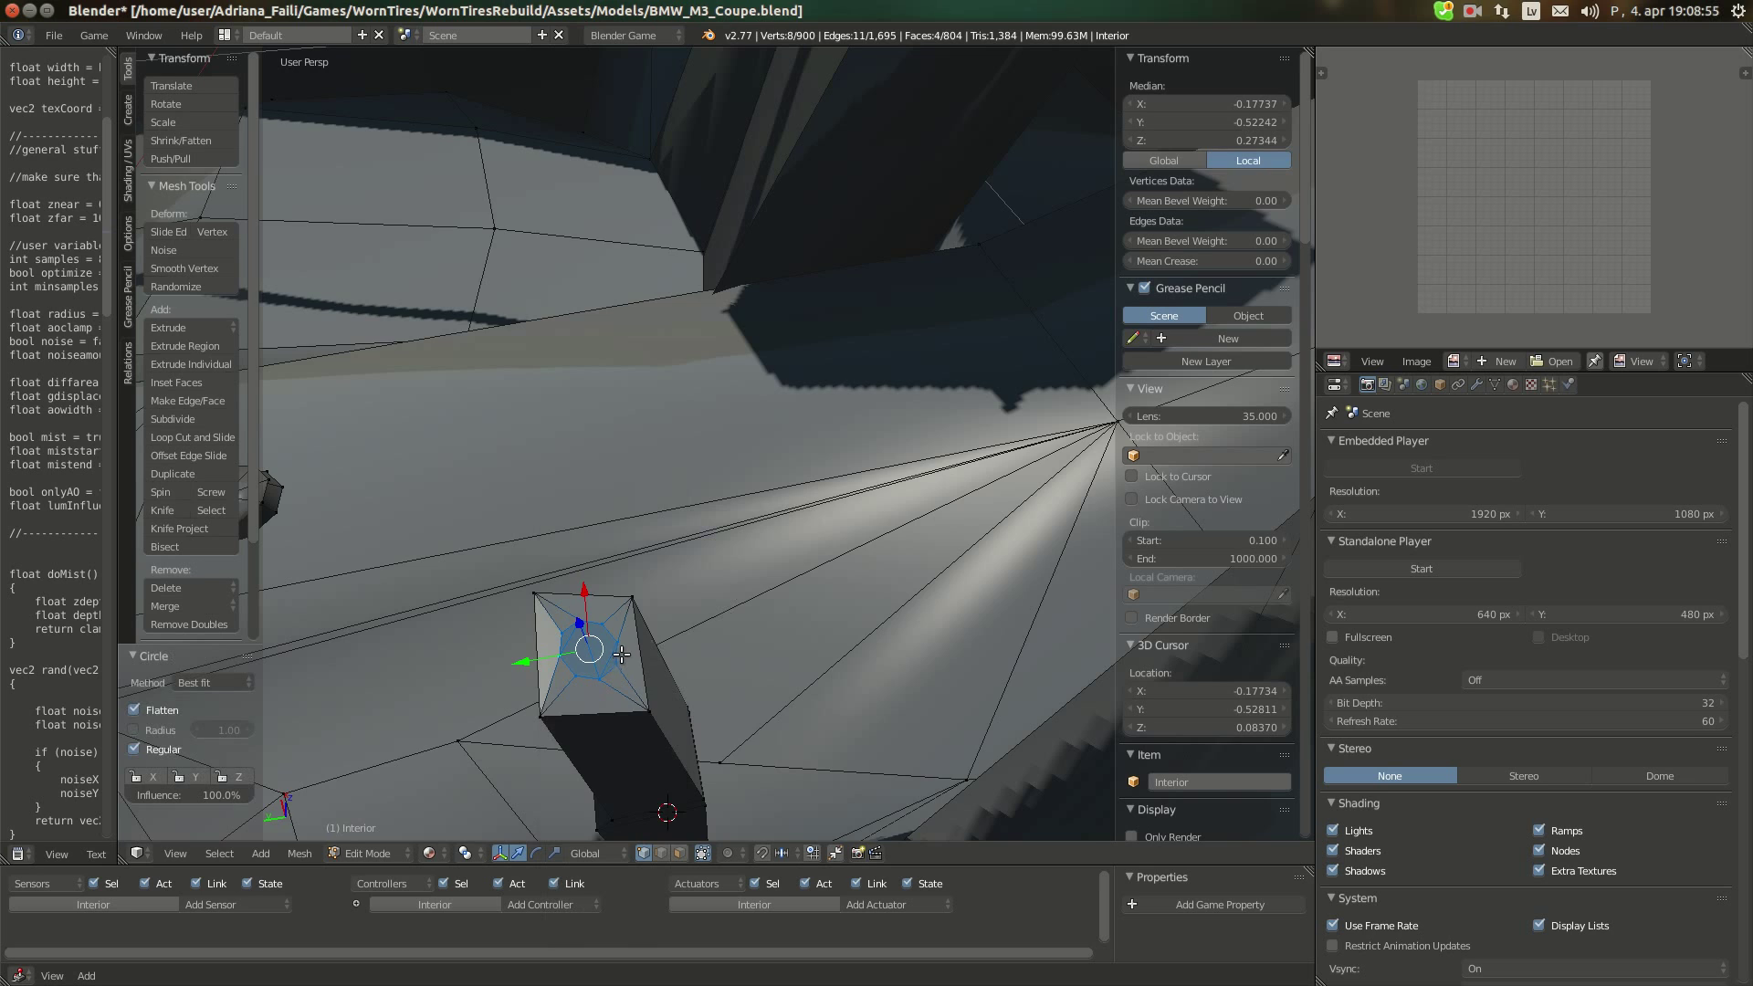
Extrude the circular face about 0.012 into a release button and shift its end 0.003 along Y
middle_drag(621, 654, 616, 602)
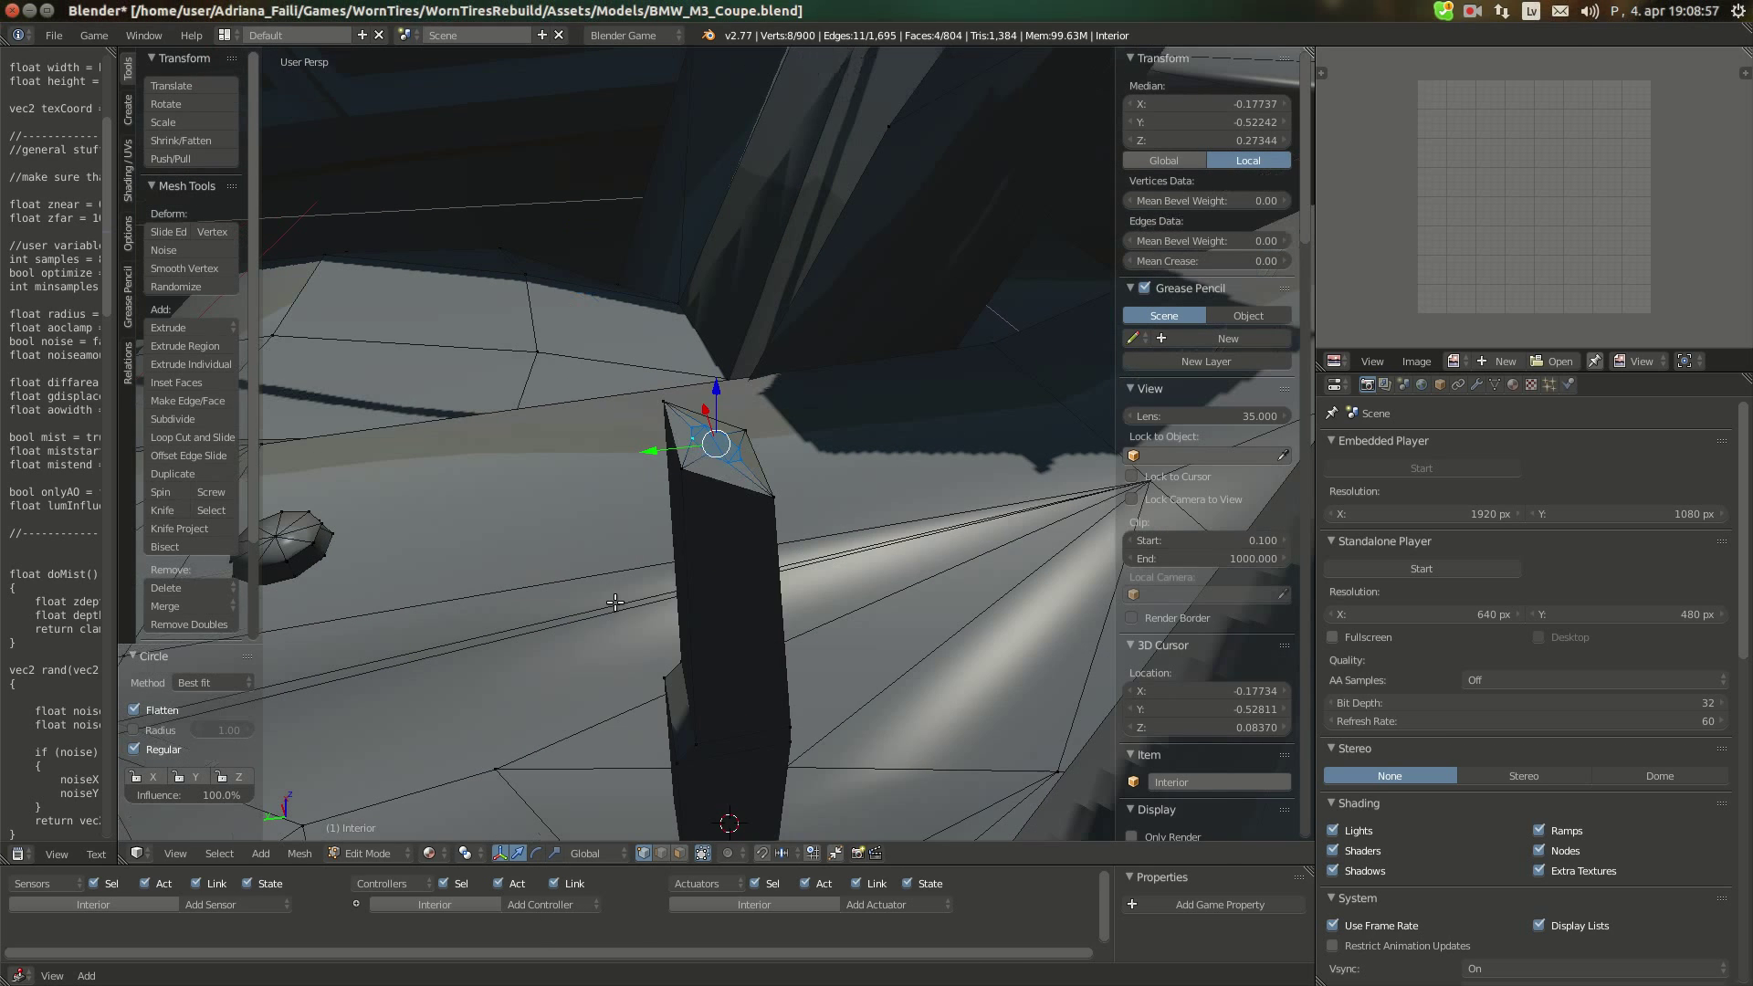
key(e)
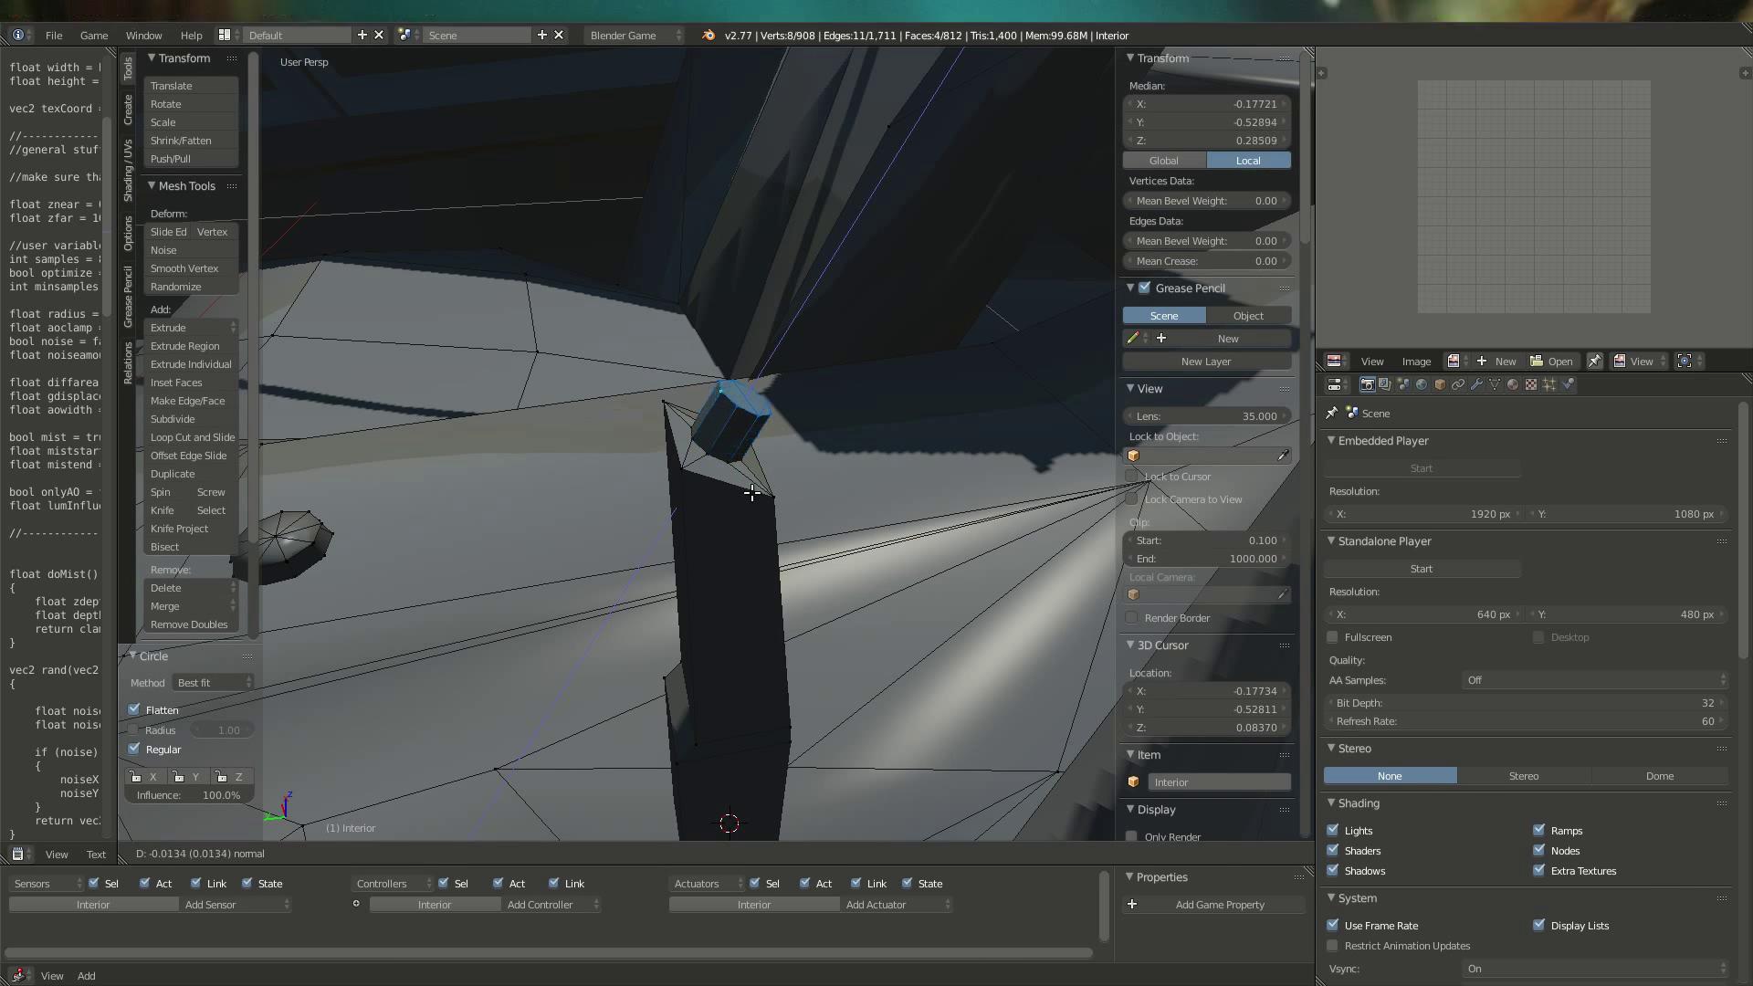
click(752, 497)
key(g)
key(y)
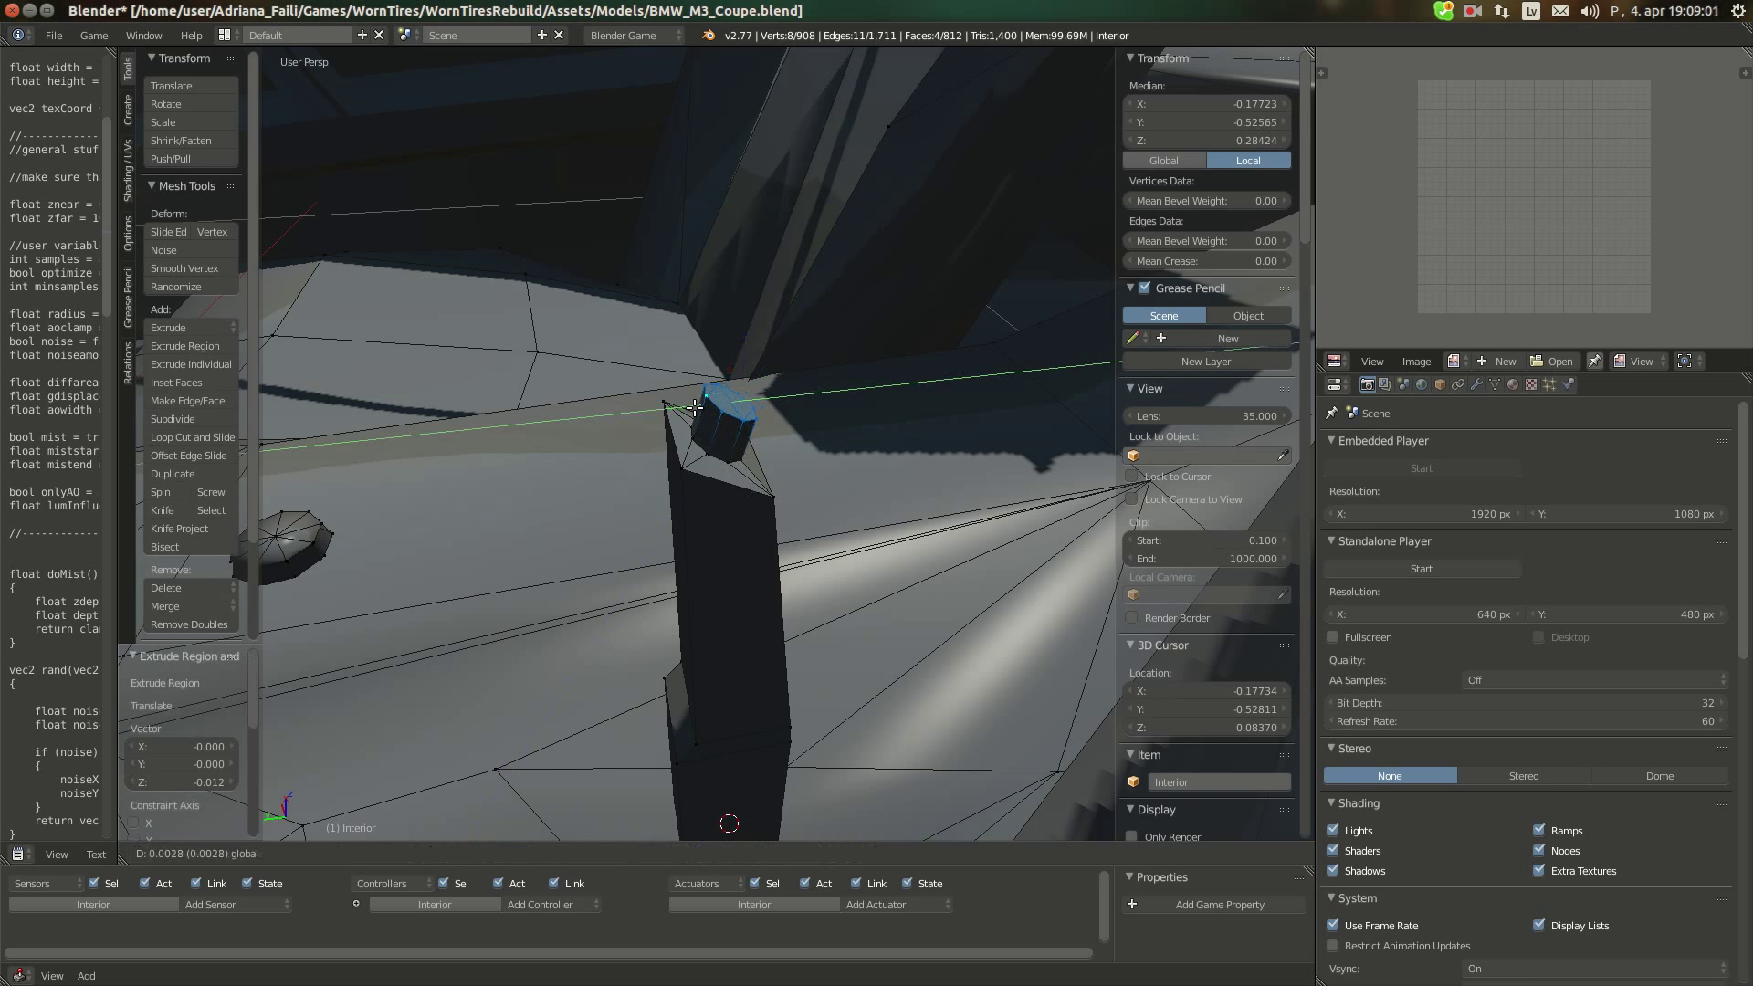
click(758, 484)
middle_drag(758, 484, 793, 420)
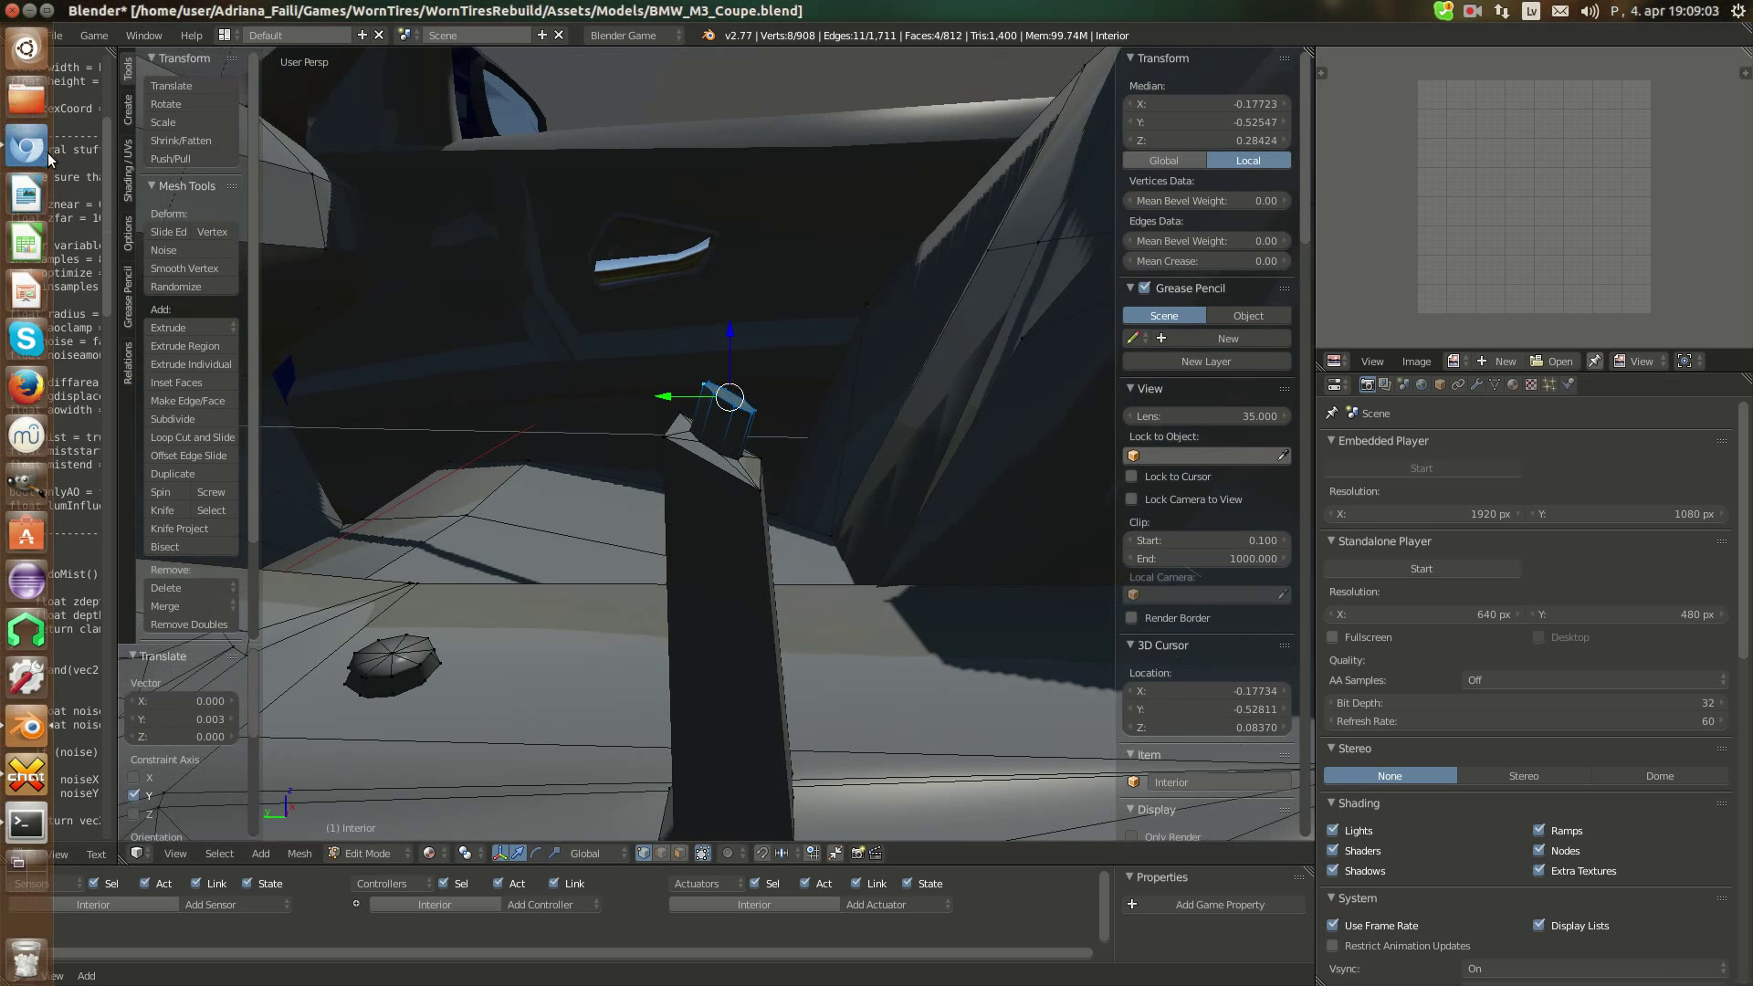
Check the button in the Chromium photo, and in Blender scale its end face by 0.825 and shift it 0.003 along Y
click(46, 149)
click(26, 727)
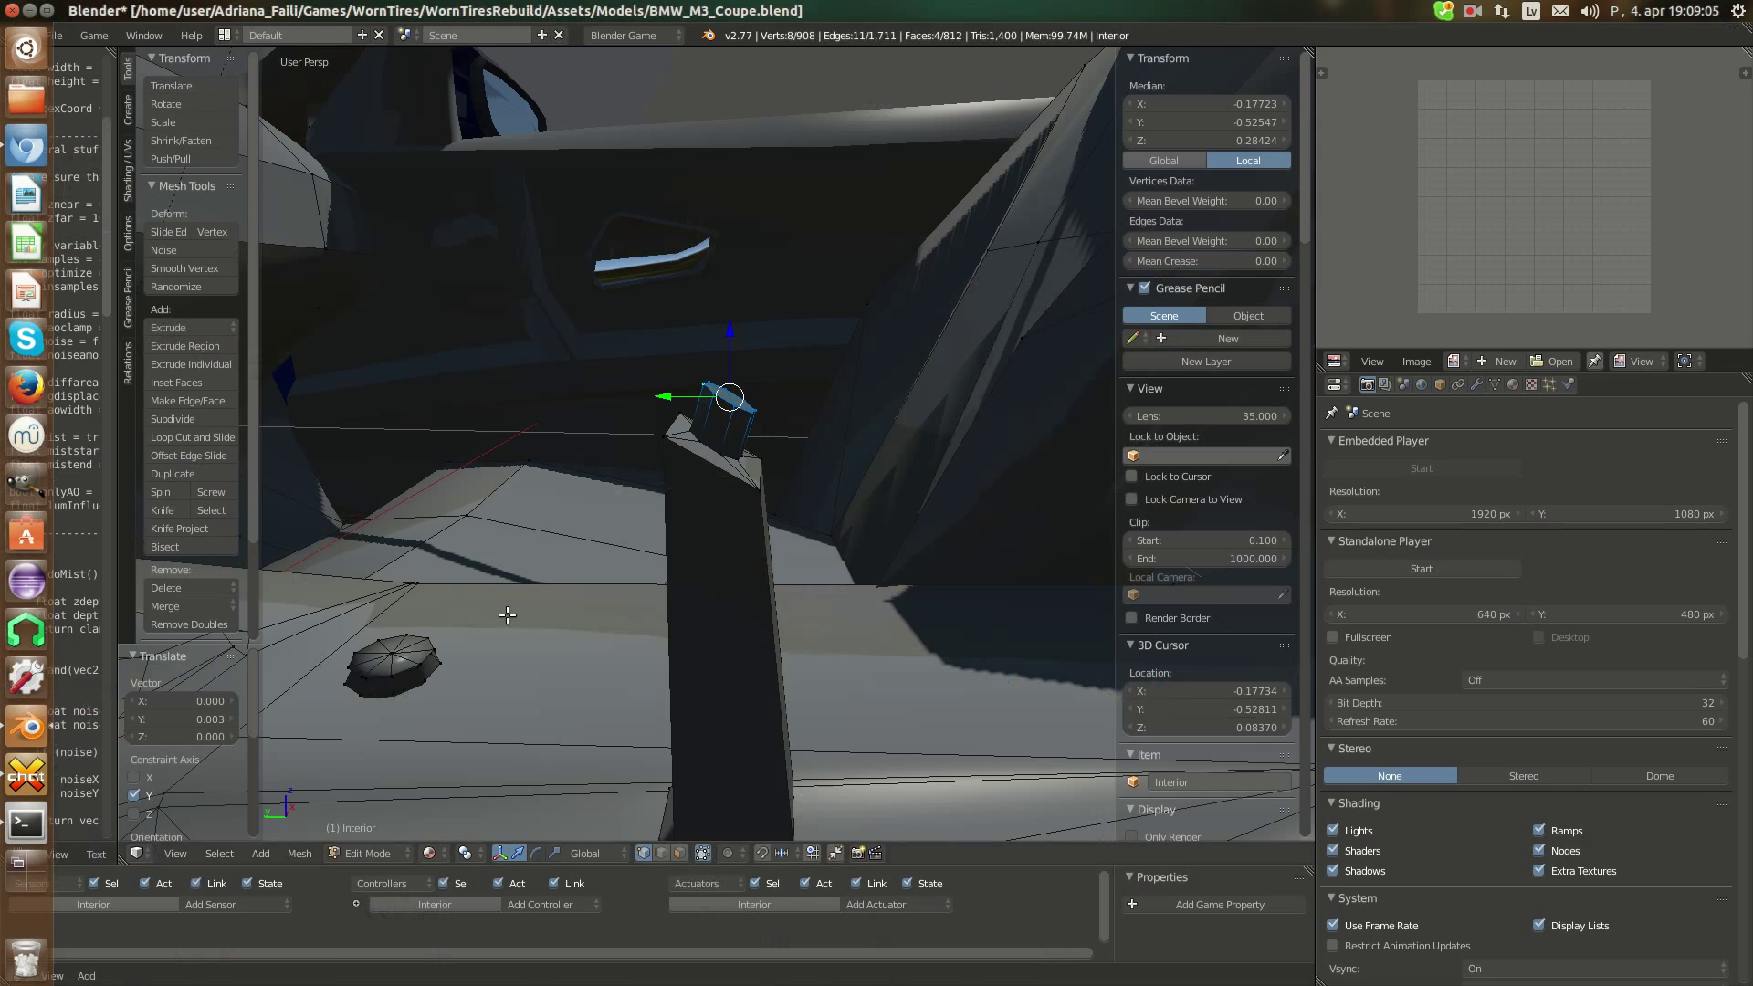
click(689, 382)
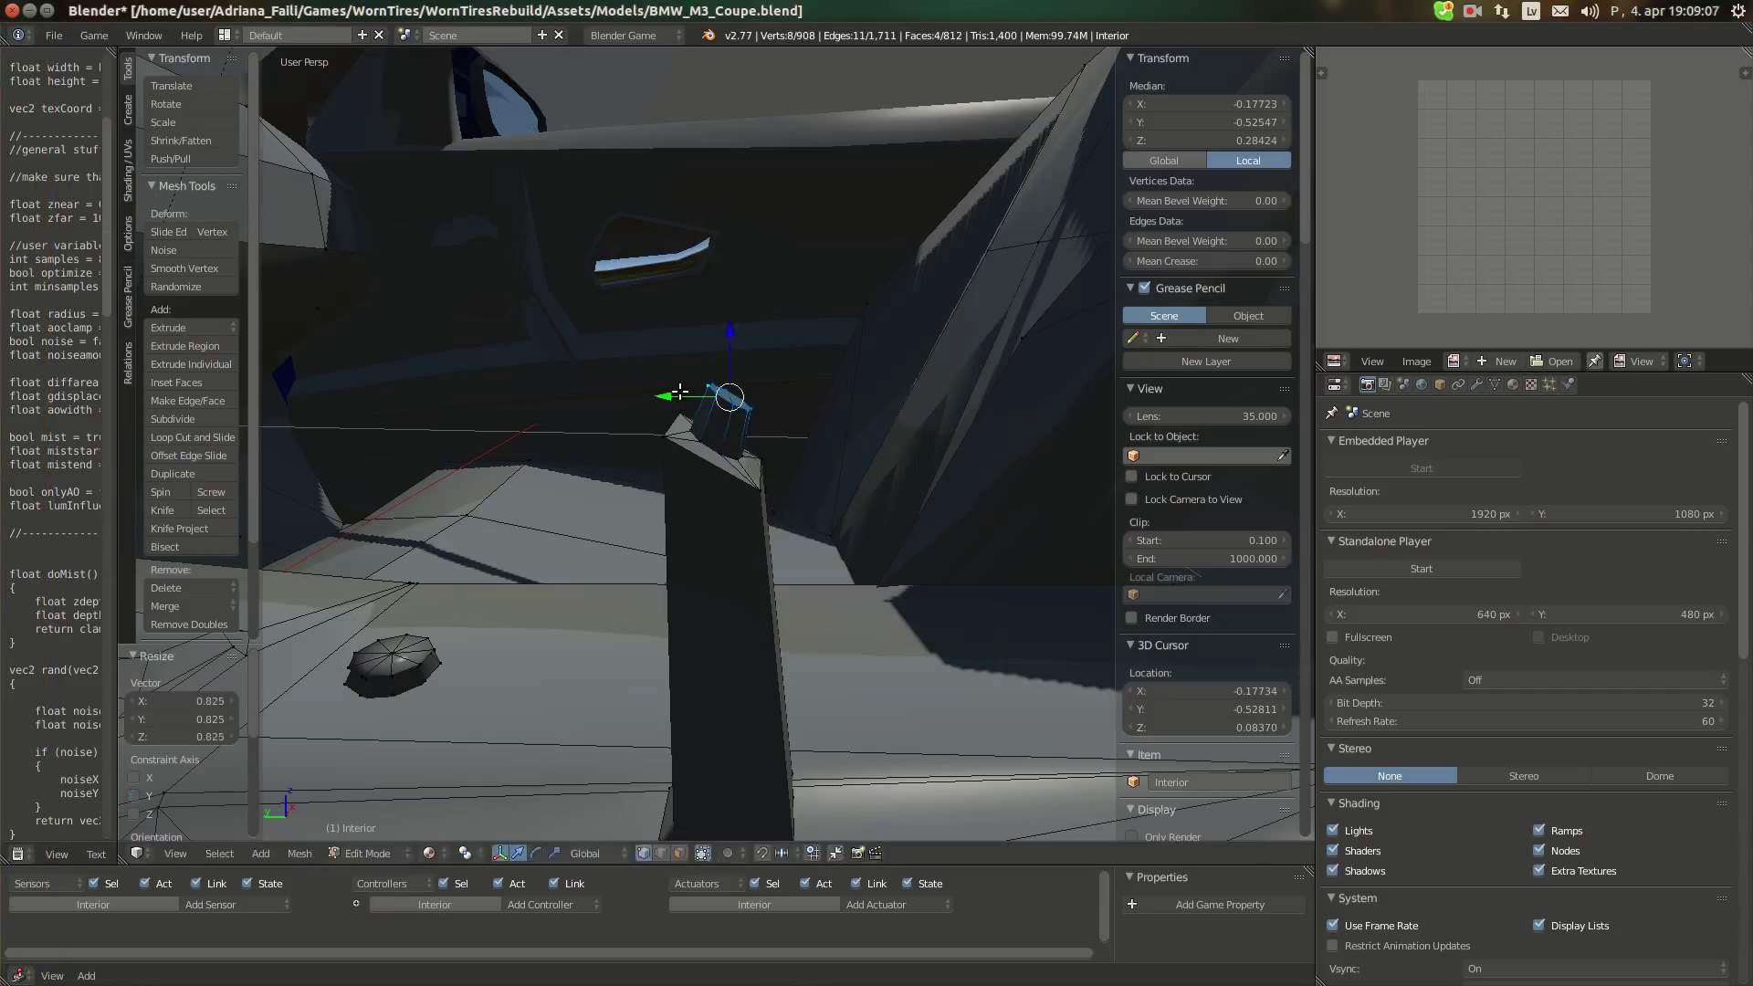
key(g)
key(y)
click(667, 390)
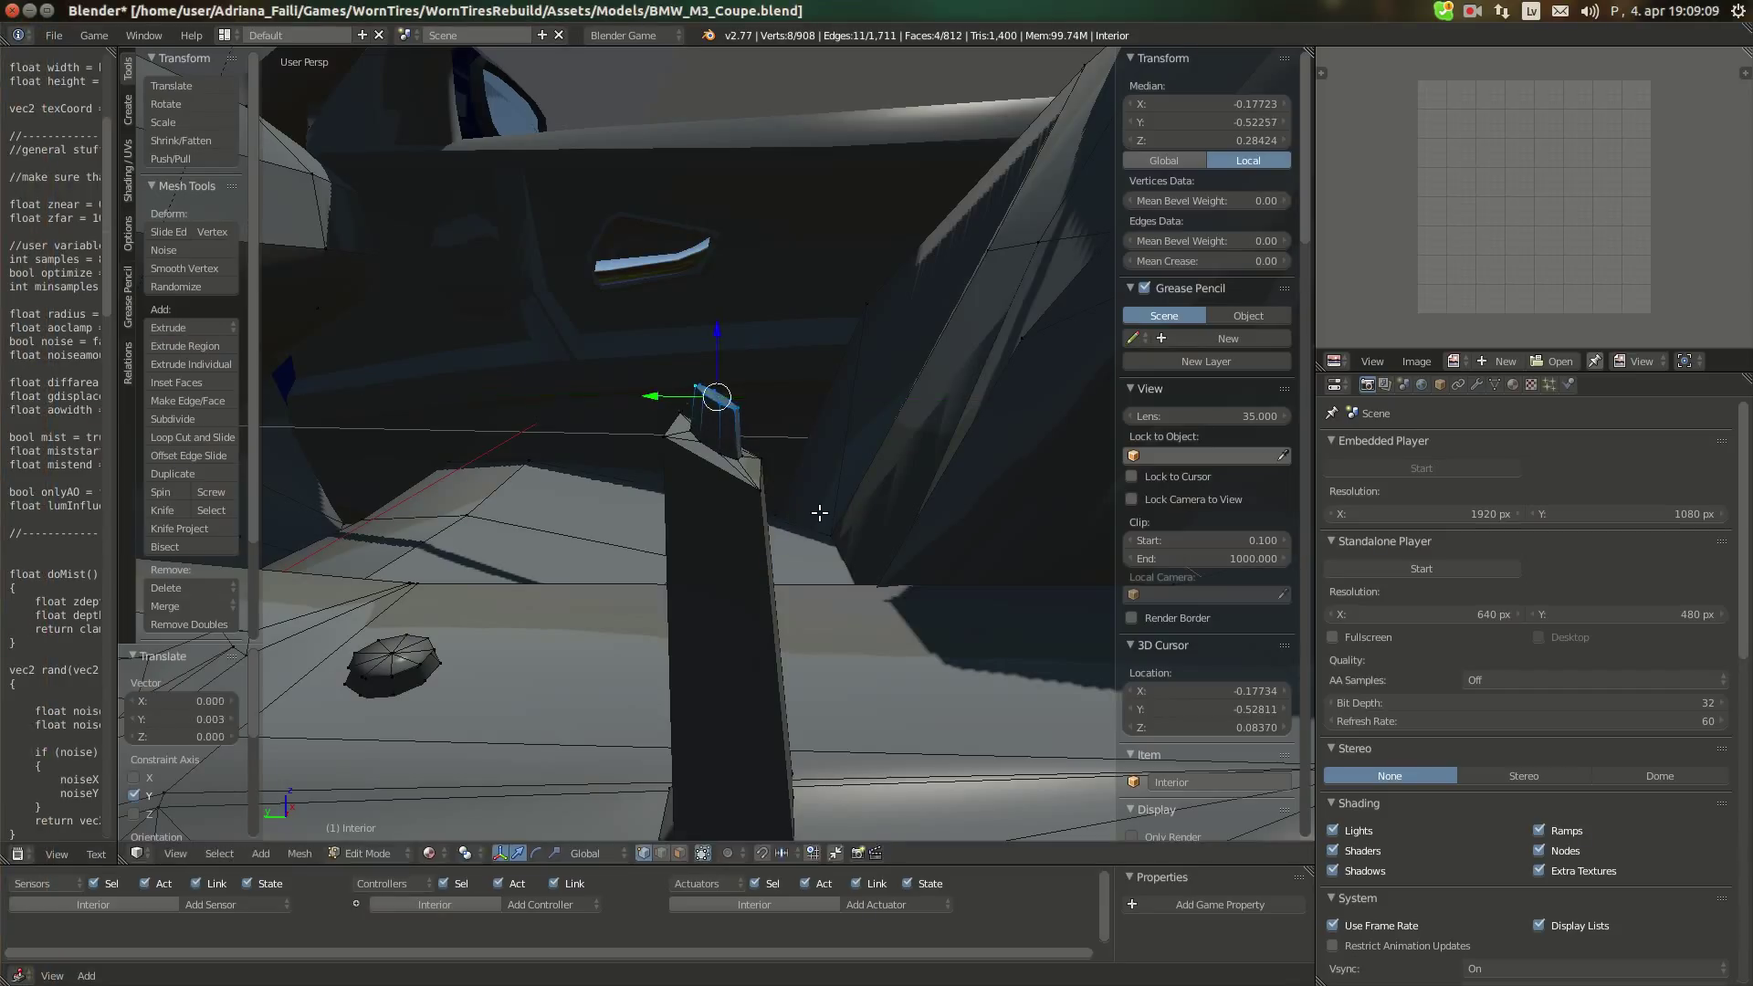
Tilt the release button's end face about the X axis and shift it slightly, finishing with a -2.865° rotation about X
key(r)
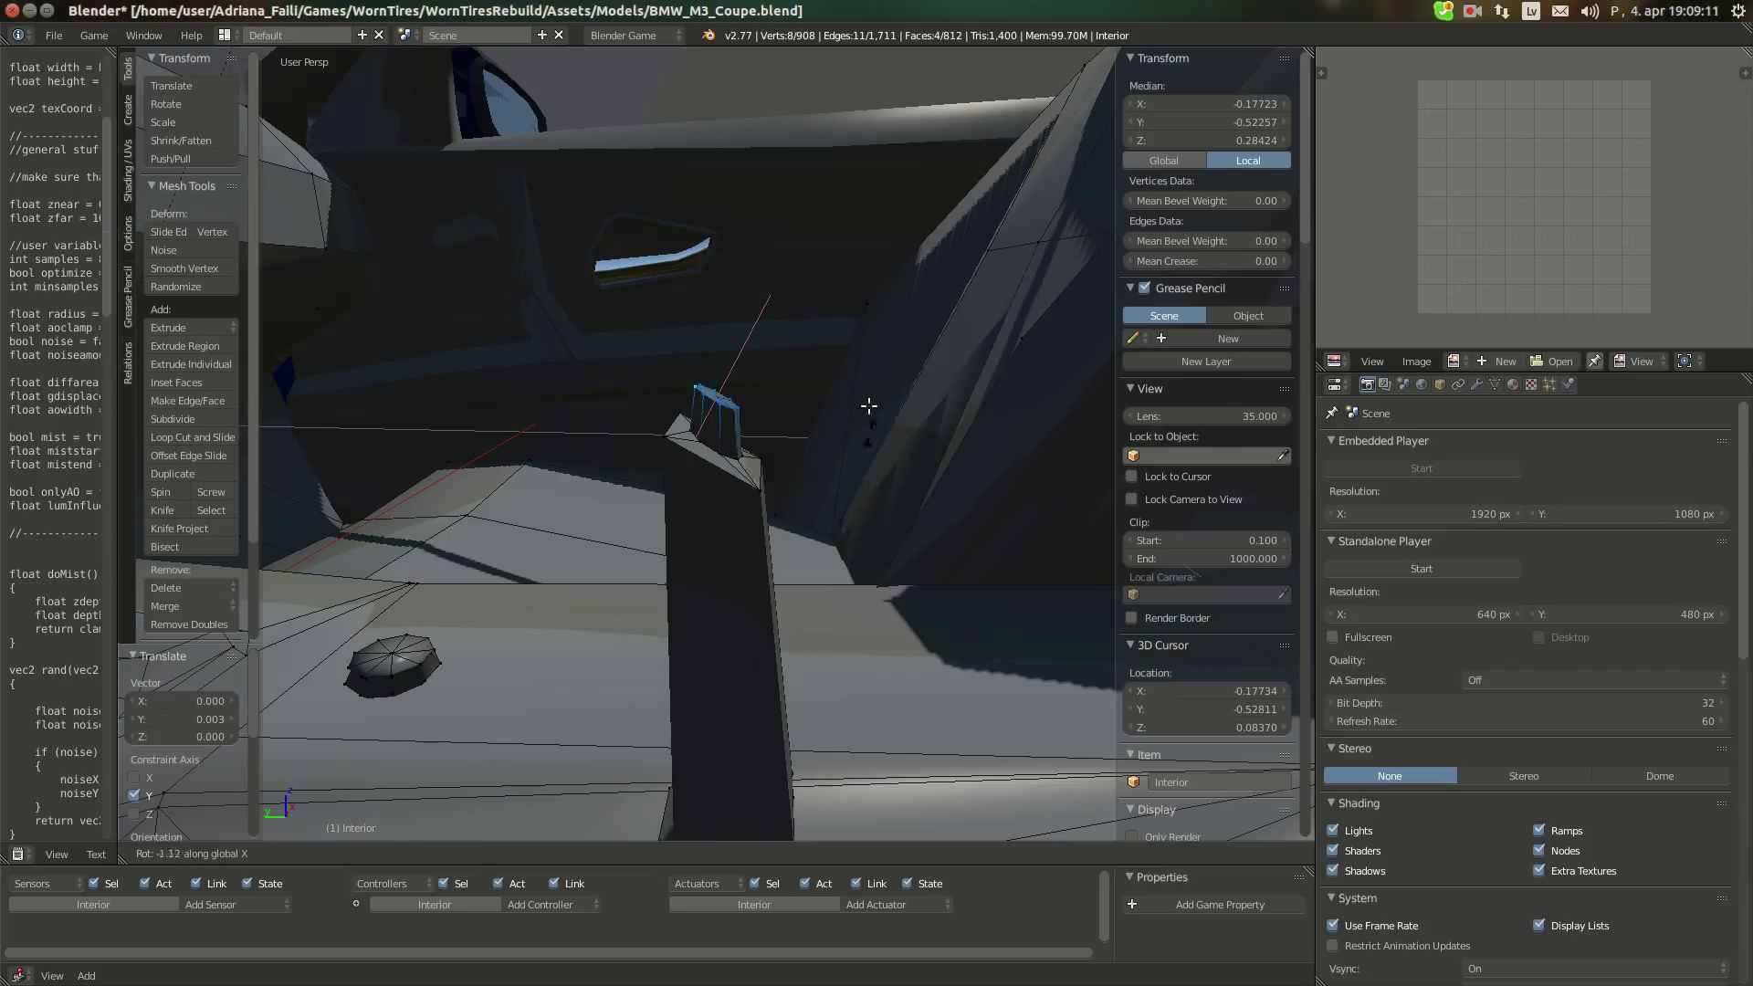
click(853, 298)
drag(719, 349, 672, 392)
key(r)
key(x)
click(921, 263)
Add the corner and inner vertices around the lever's top to the button selection from several sides
scroll(786, 442, down, 5)
shift+middle_drag(728, 555, 682, 482)
key(b)
drag(679, 442, 717, 487)
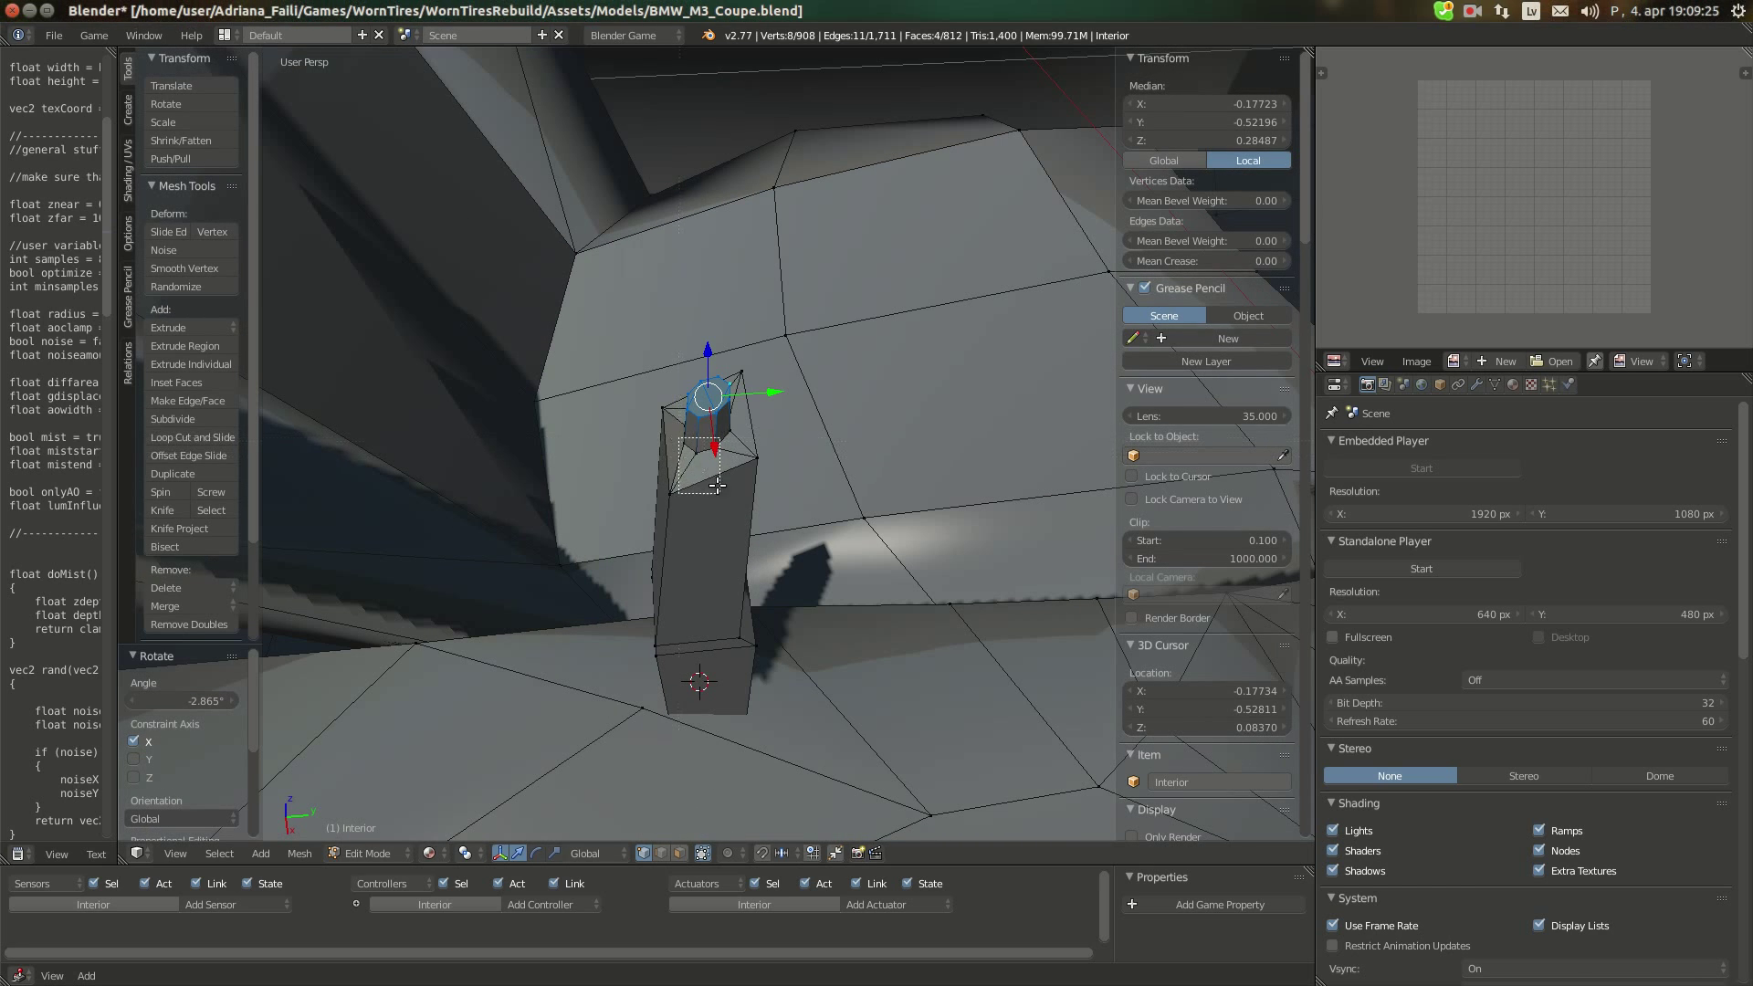
middle_drag(717, 474, 447, 460)
key(b)
key(b)
drag(602, 313, 672, 376)
middle_drag(753, 382, 599, 402)
key(b)
drag(744, 310, 795, 350)
middle_drag(922, 365, 821, 402)
key(b)
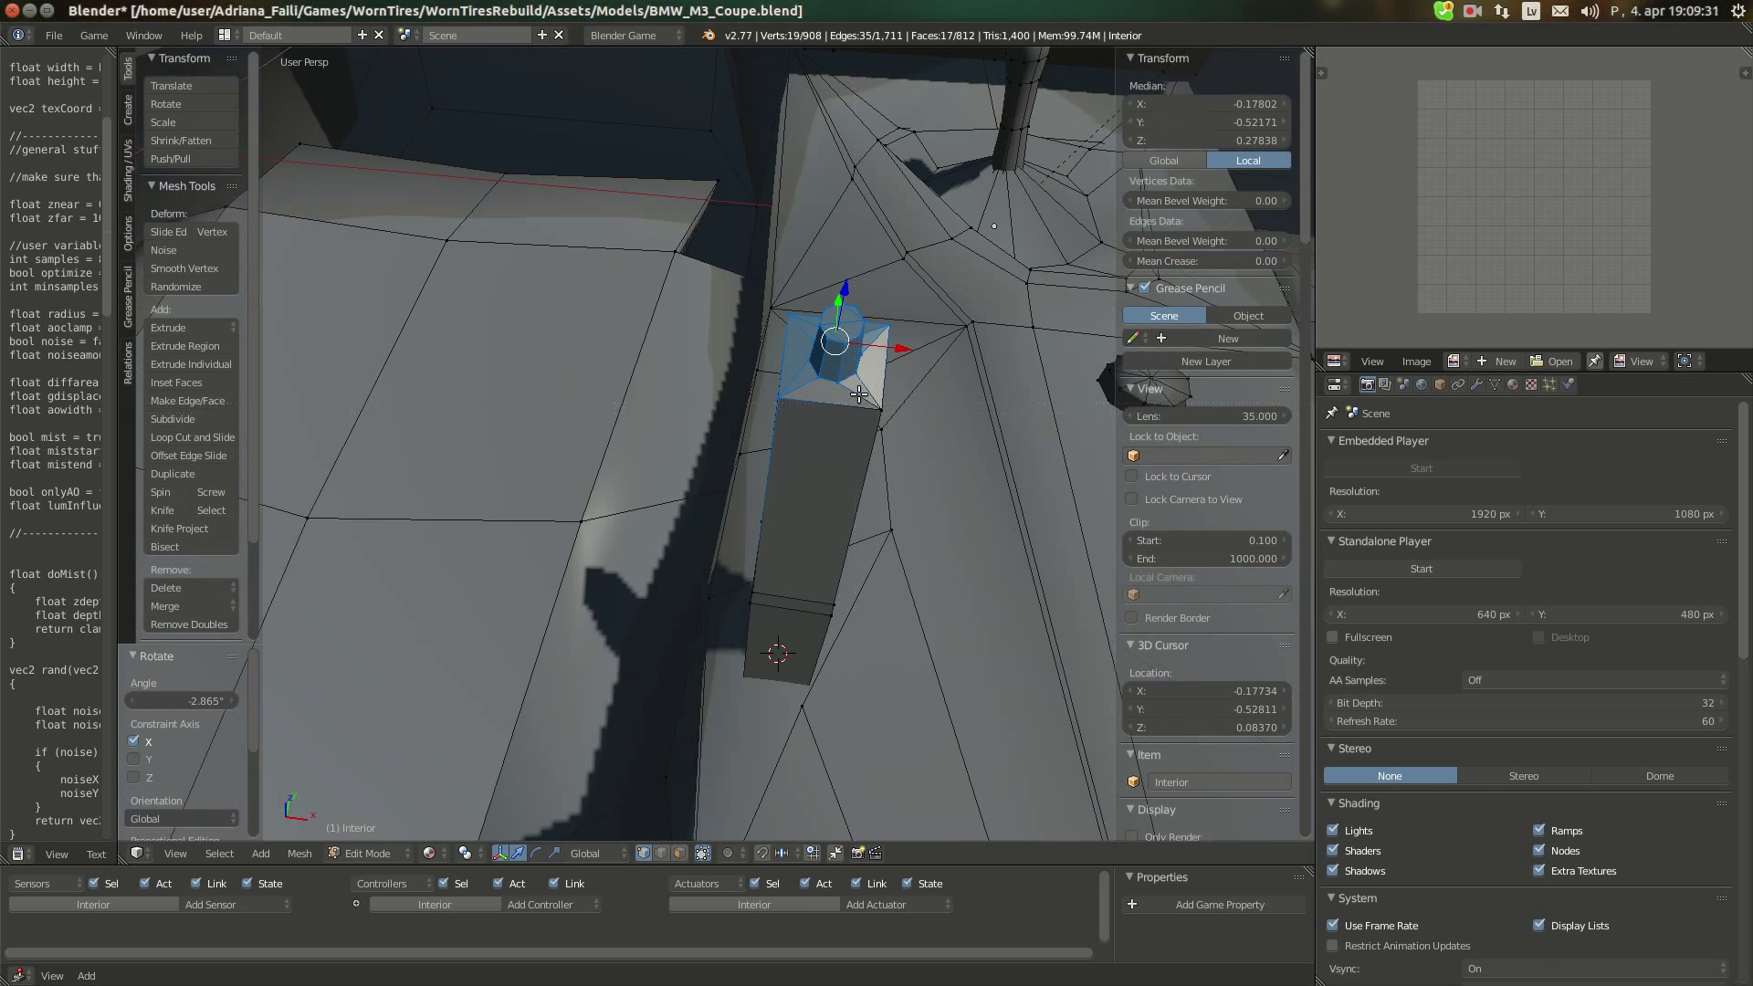
drag(885, 412, 885, 413)
middle_drag(885, 413, 803, 385)
key(b)
drag(803, 385, 821, 434)
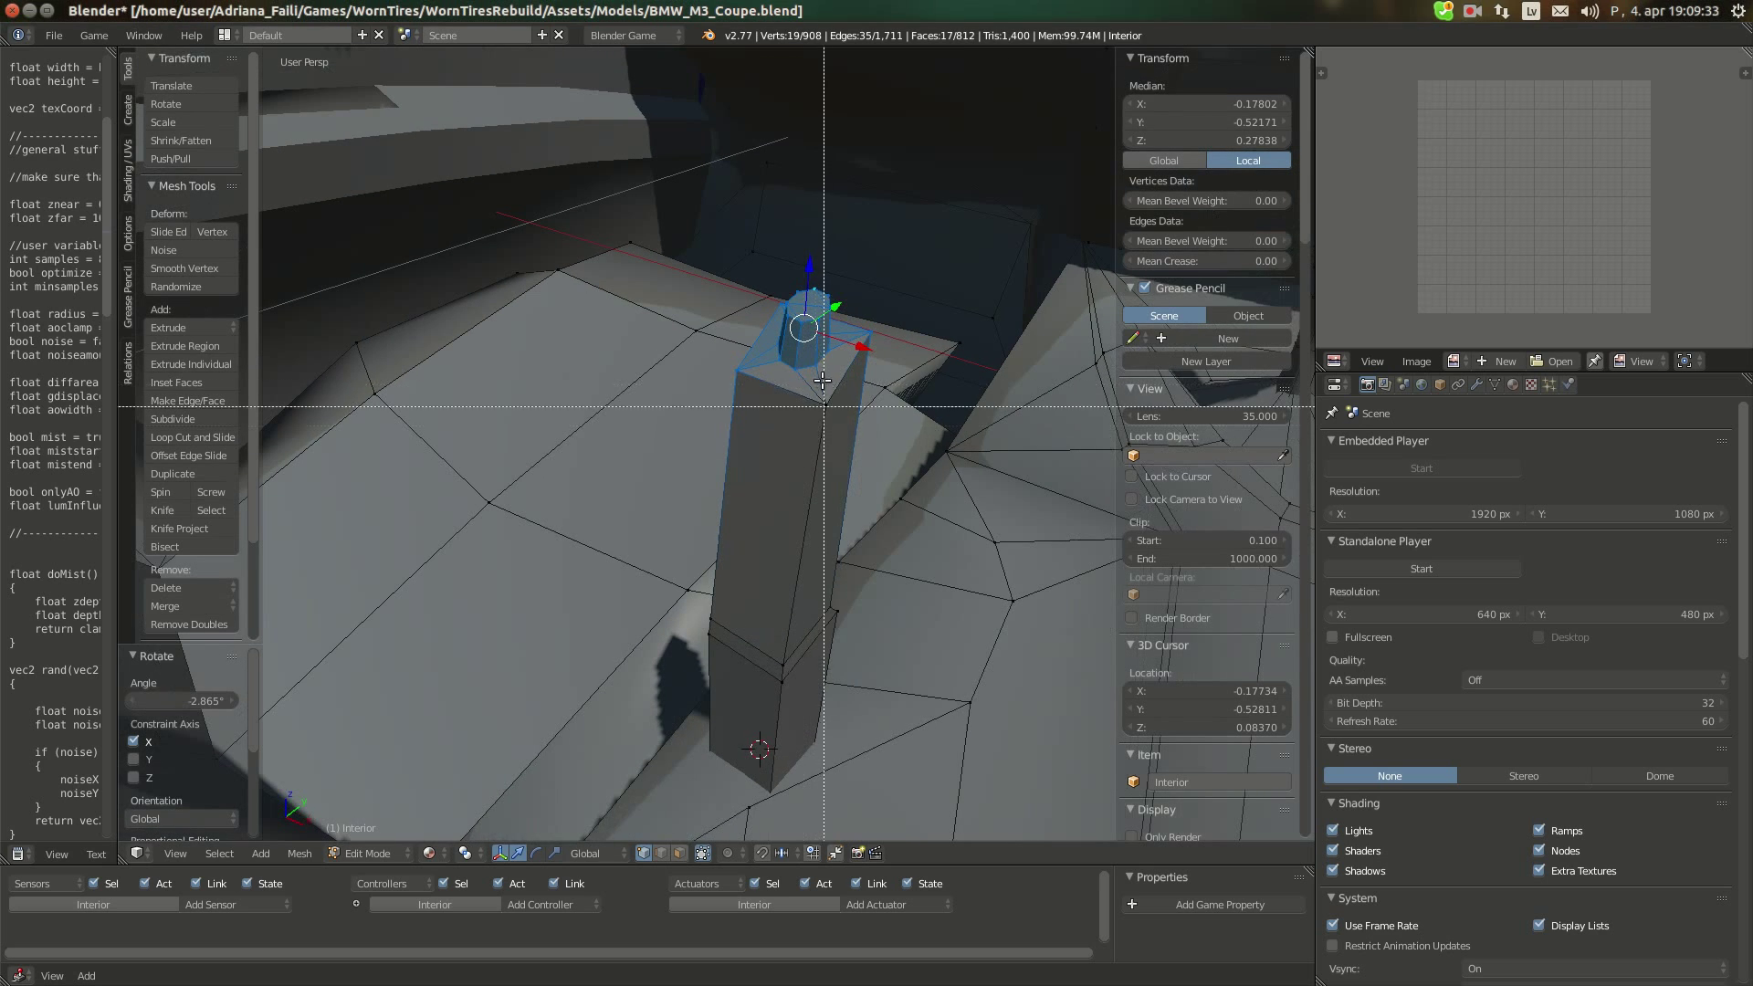
Extend the selection with the vertices of the two edge loops at the lever's lower bend
middle_drag(841, 490, 694, 429)
key(b)
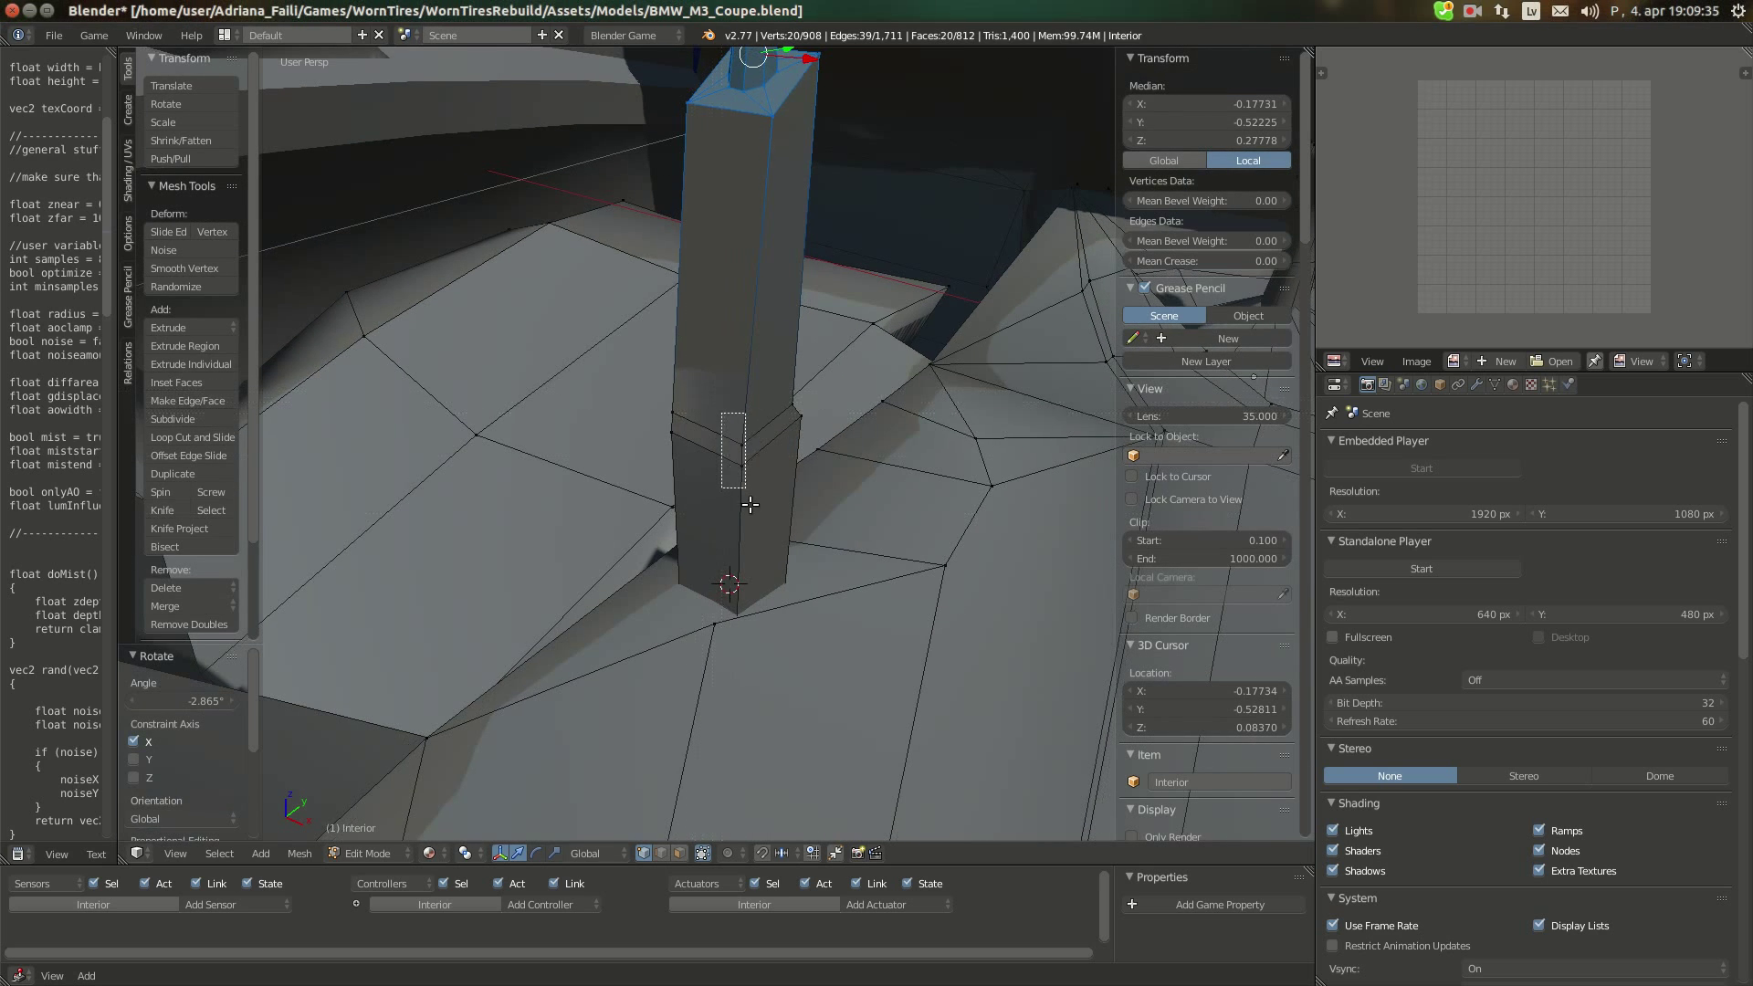
drag(786, 475, 548, 402)
middle_drag(548, 402, 393, 411)
key(b)
drag(730, 448, 774, 508)
middle_drag(774, 508, 630, 498)
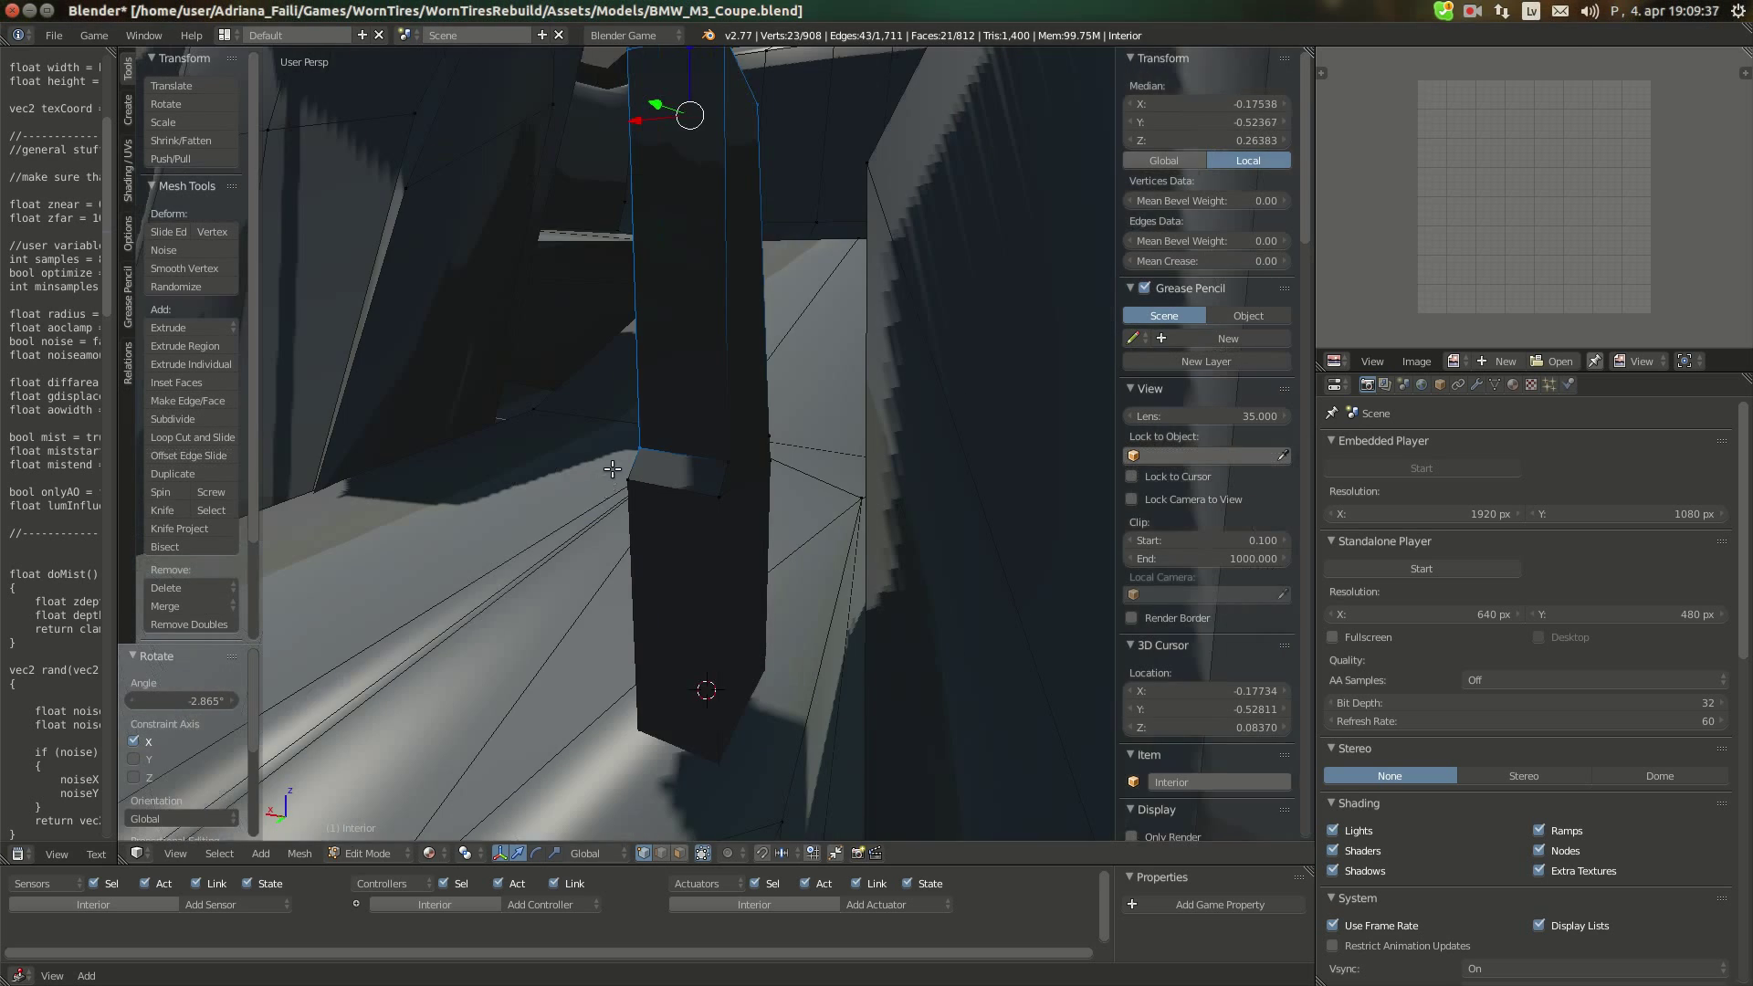
key(b)
drag(702, 442, 700, 506)
middle_drag(700, 506, 652, 443)
key(b)
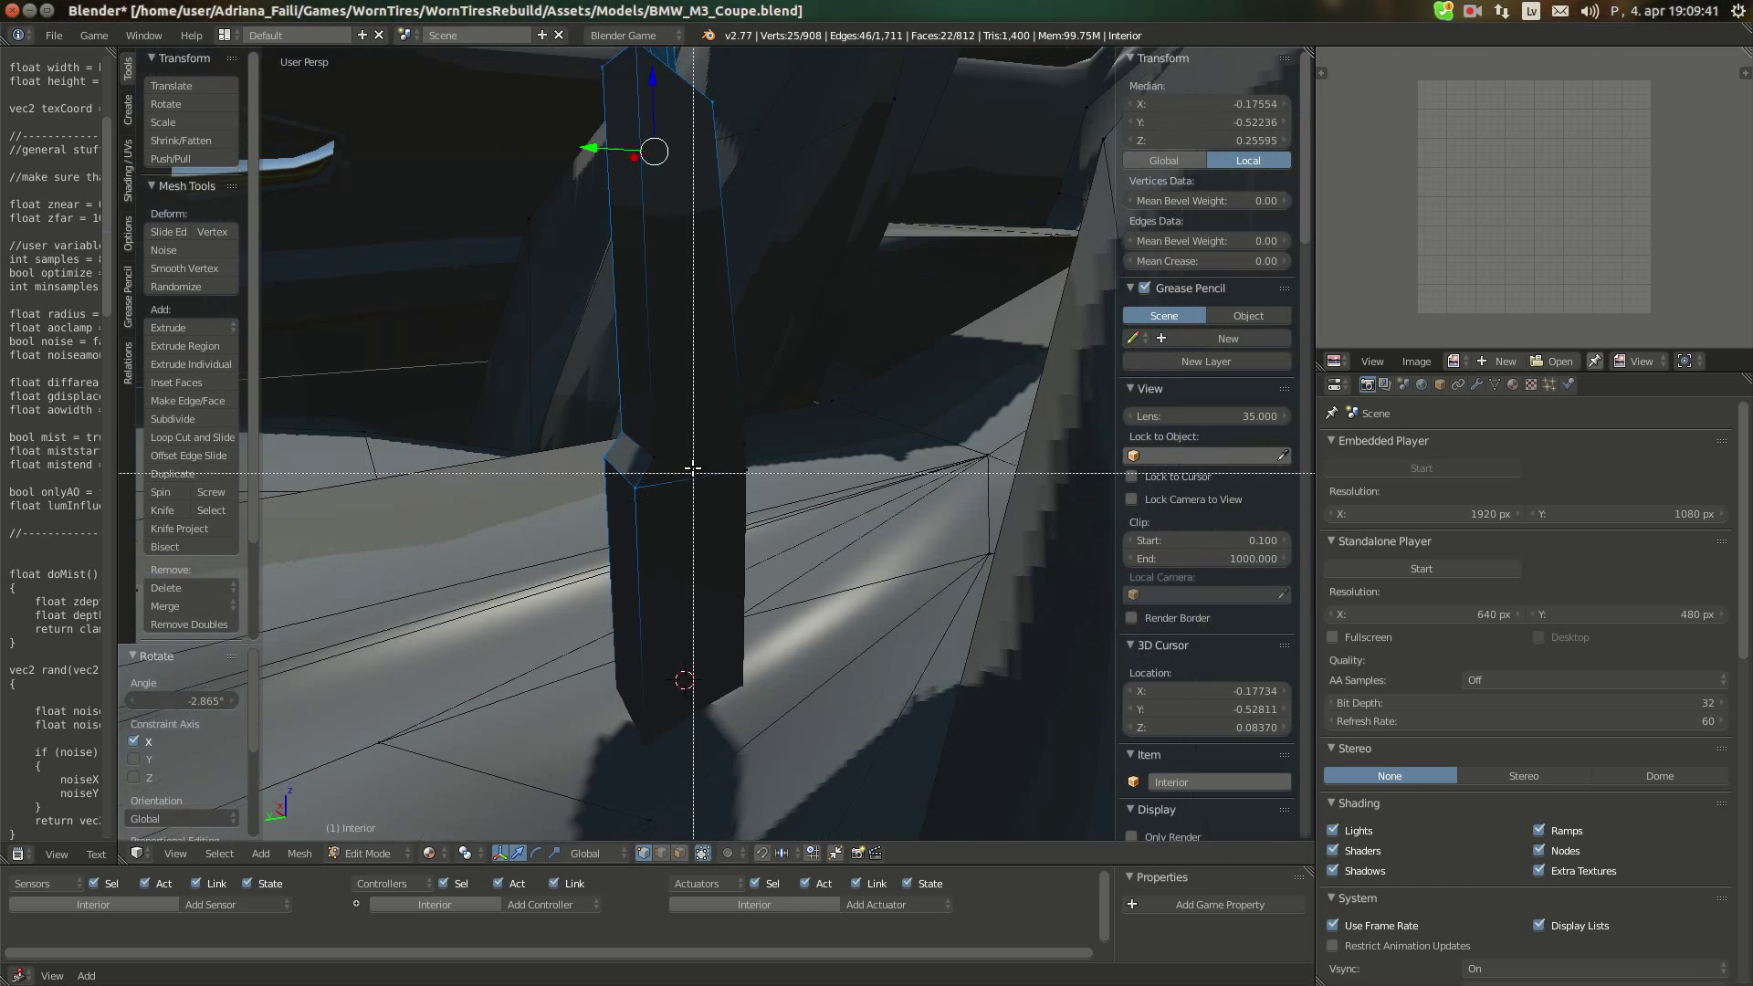
drag(652, 443, 686, 487)
Add the remaining vertices at the lever's bottom end so the whole handbrake lever is selected
middle_drag(686, 487, 629, 501)
key(b)
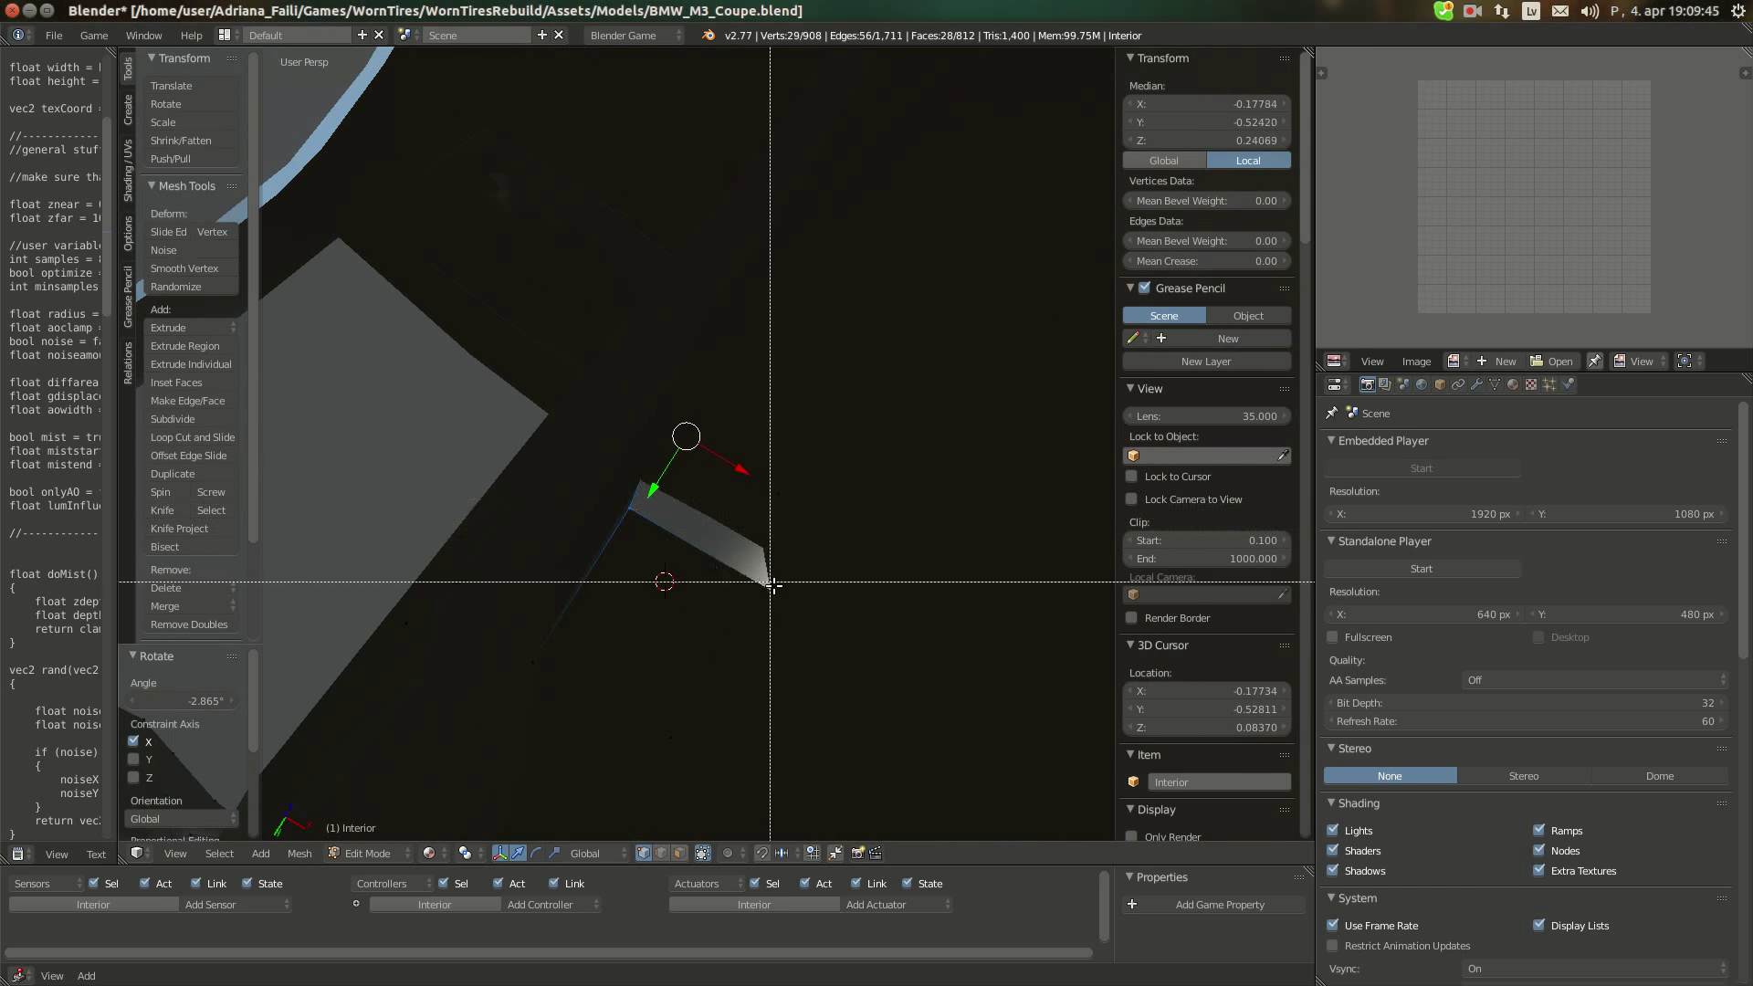
drag(770, 583, 758, 603)
middle_drag(757, 603, 704, 430)
key(b)
drag(756, 402, 779, 418)
drag(580, 391, 621, 416)
Snap the 3D cursor to the scene center
key(shift+a)
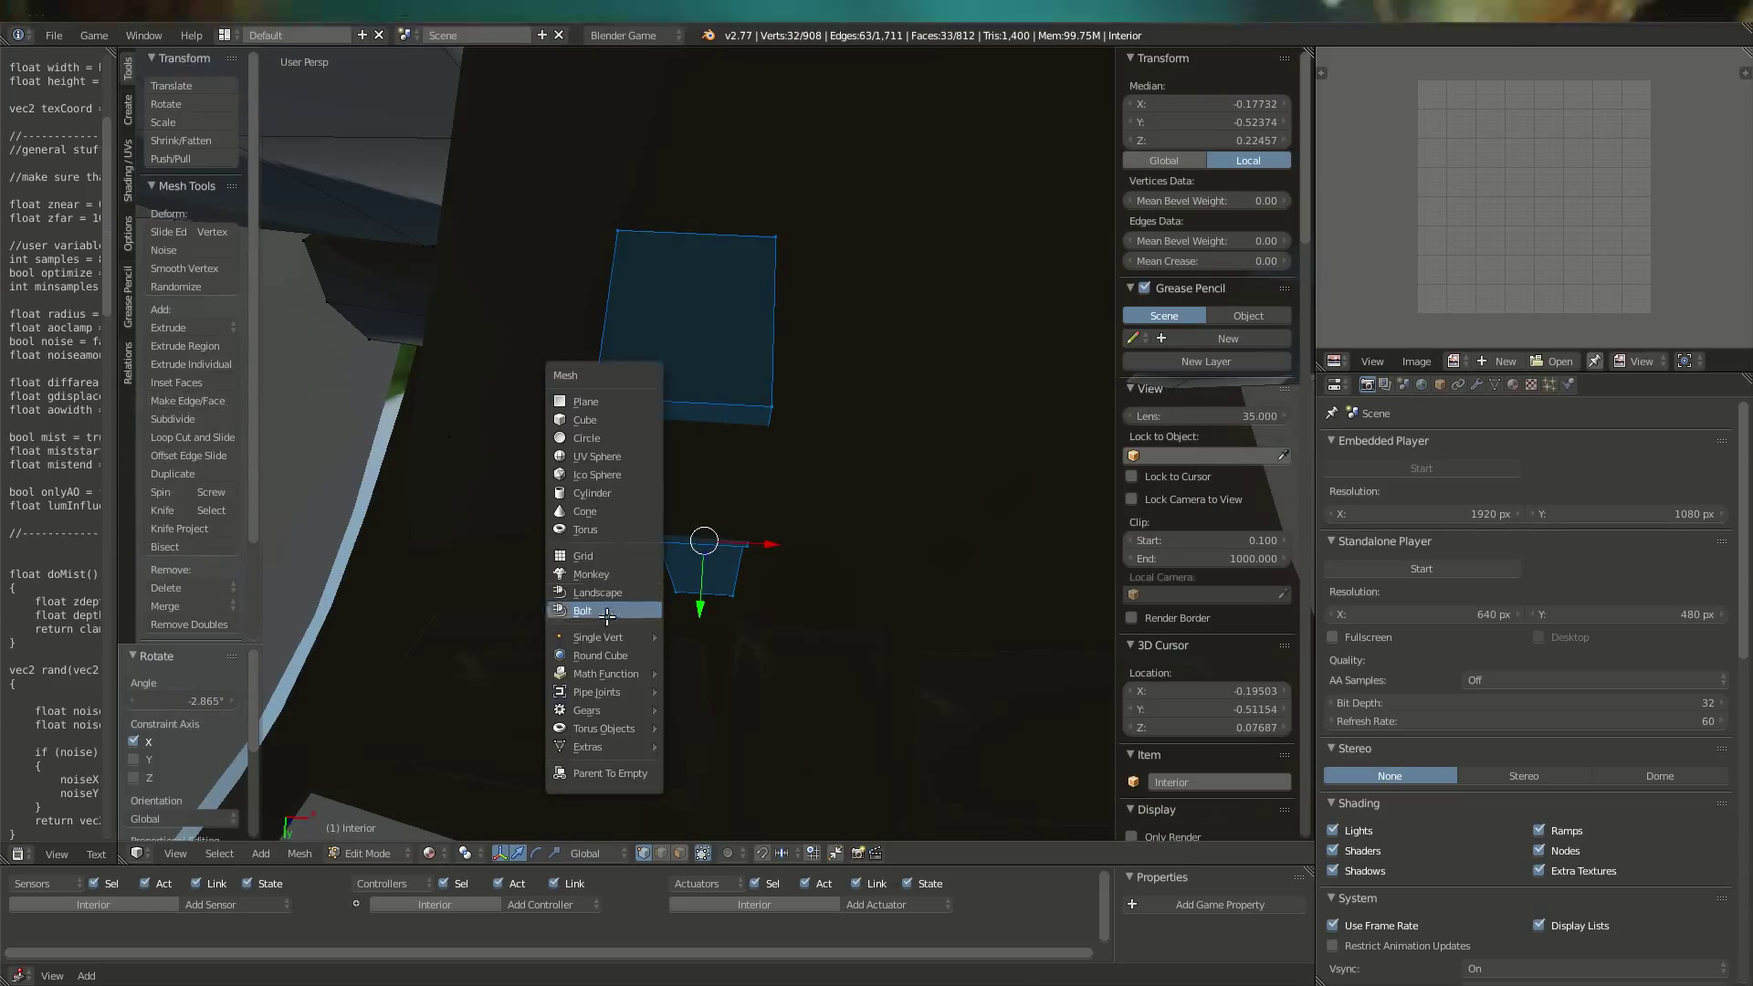
key(Escape)
key(shift+s)
click(655, 501)
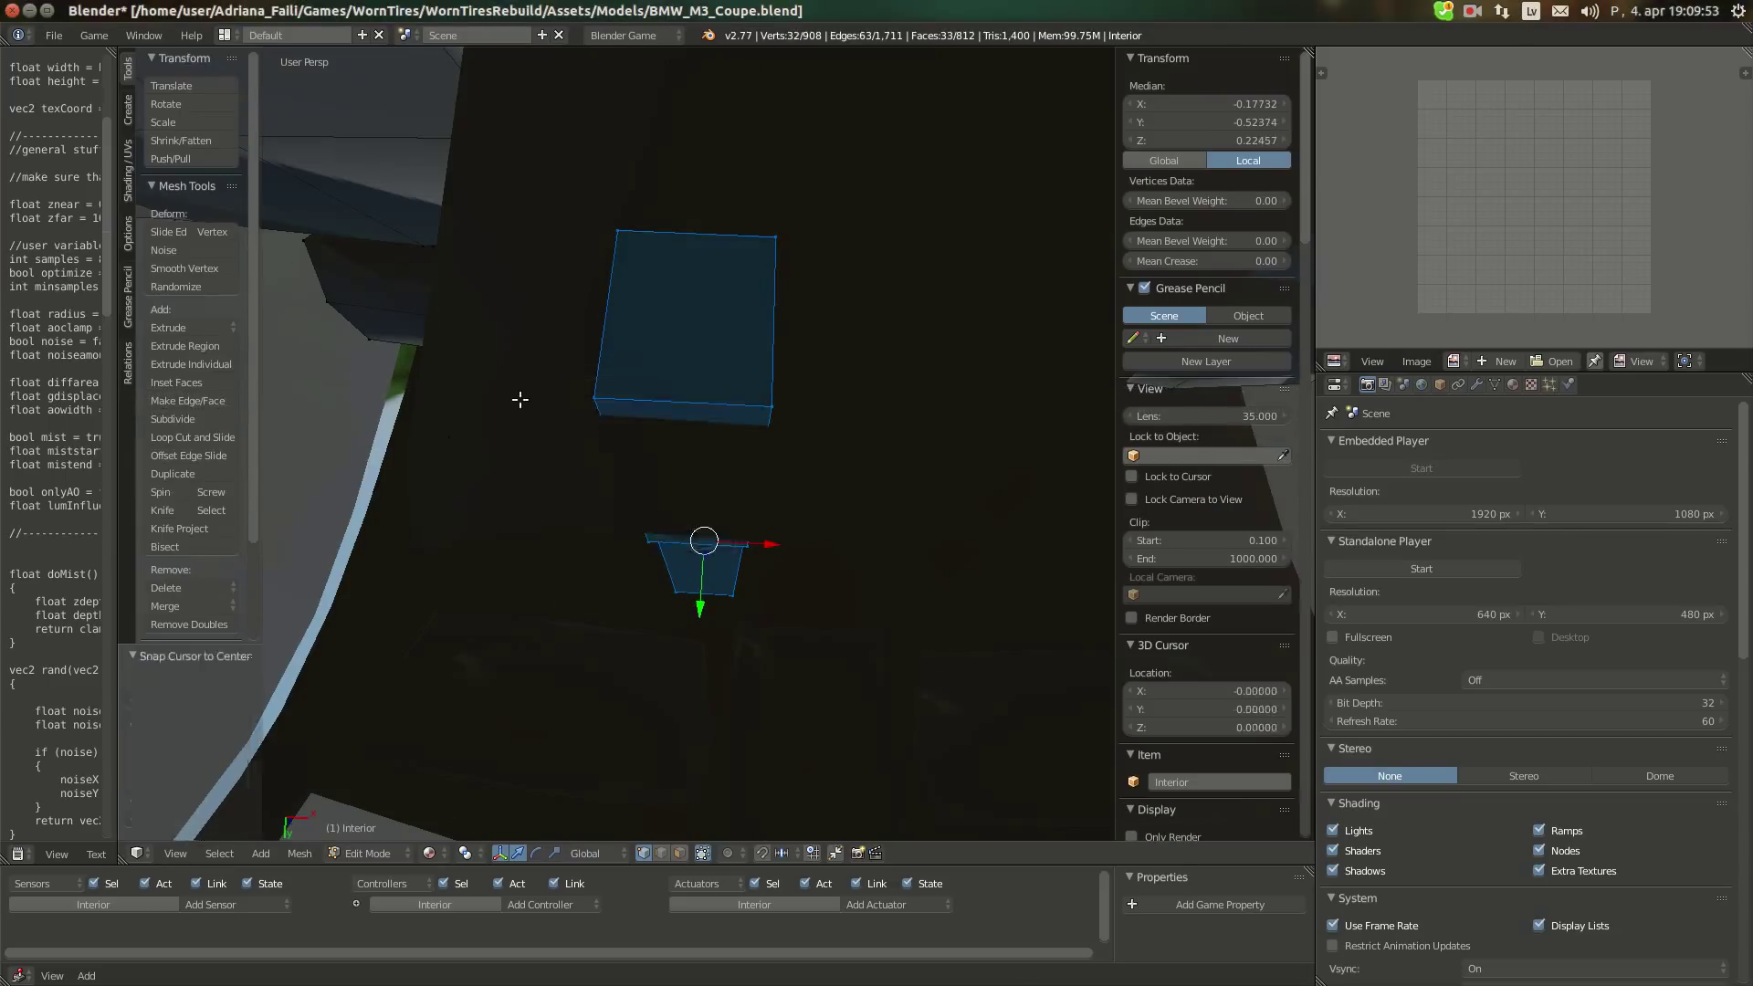
Tilt the selected handbrake lever about the X axis and scale it uniformly to 0.838
middle_drag(655, 501, 896, 540)
key(r)
key(x)
click(936, 318)
scroll(868, 391, down, 3)
key(s)
click(818, 466)
Move the lever by -0.016, 0.064 and -0.005 in X, Y and Z, and rotate it further about X
key(g)
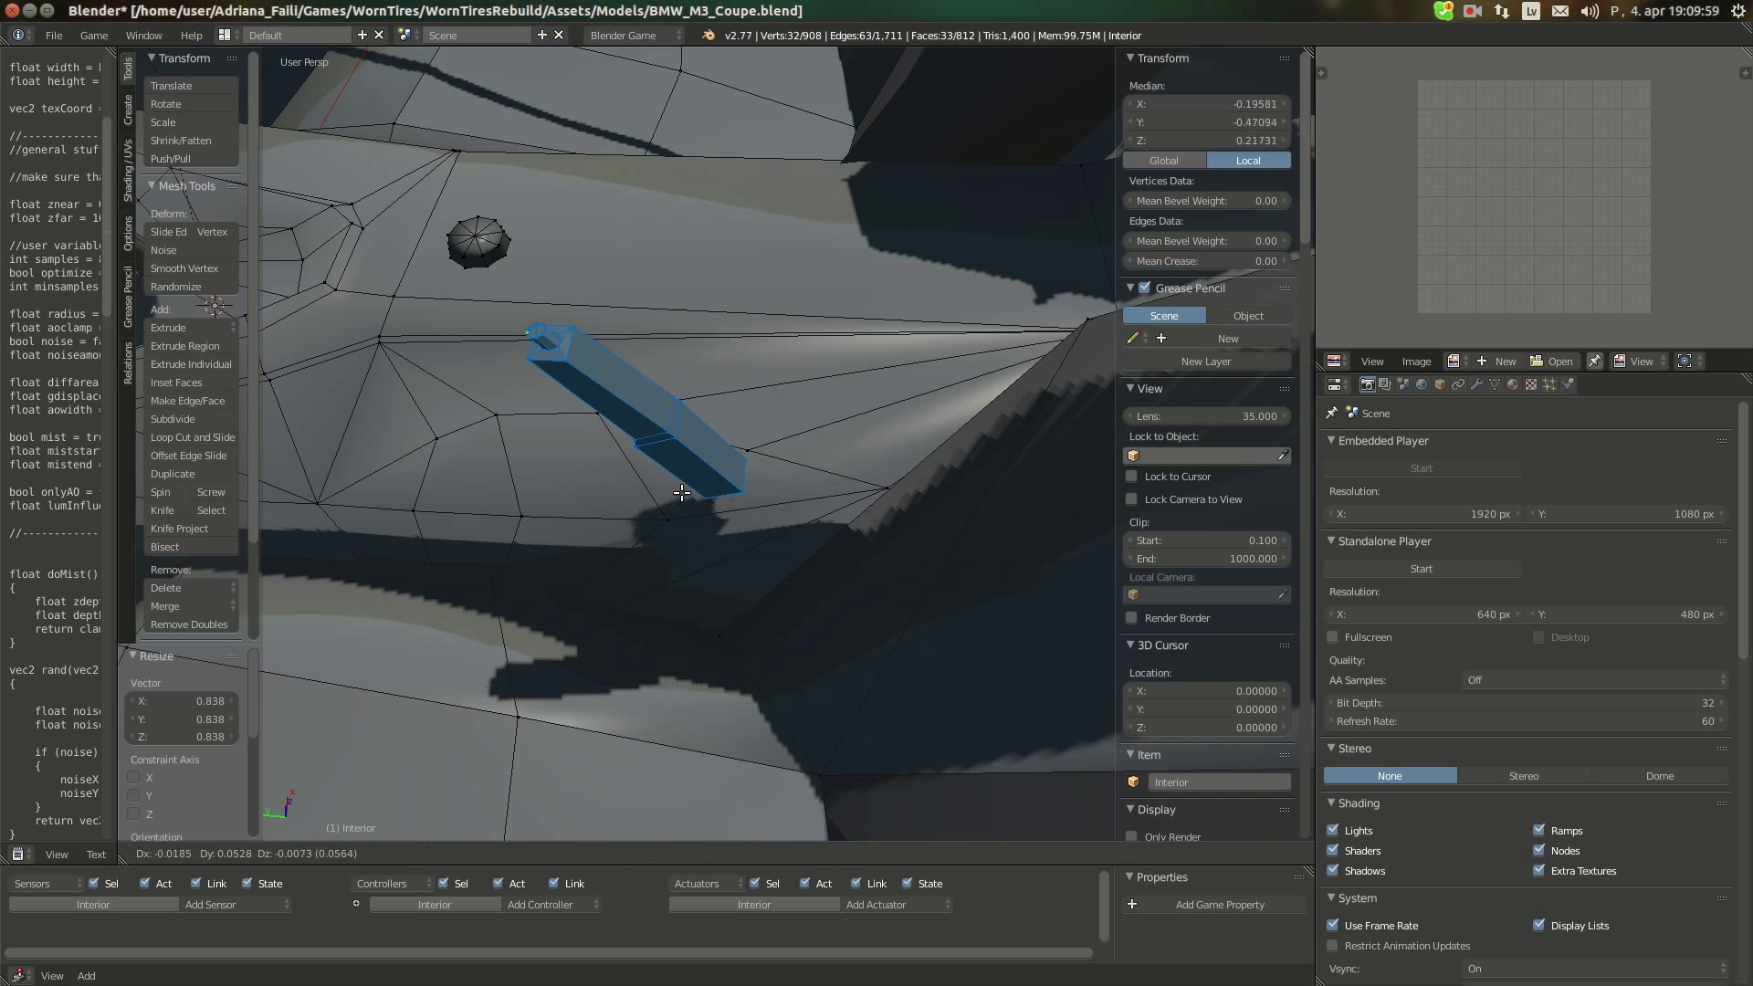
click(697, 517)
middle_drag(697, 517, 734, 519)
key(g)
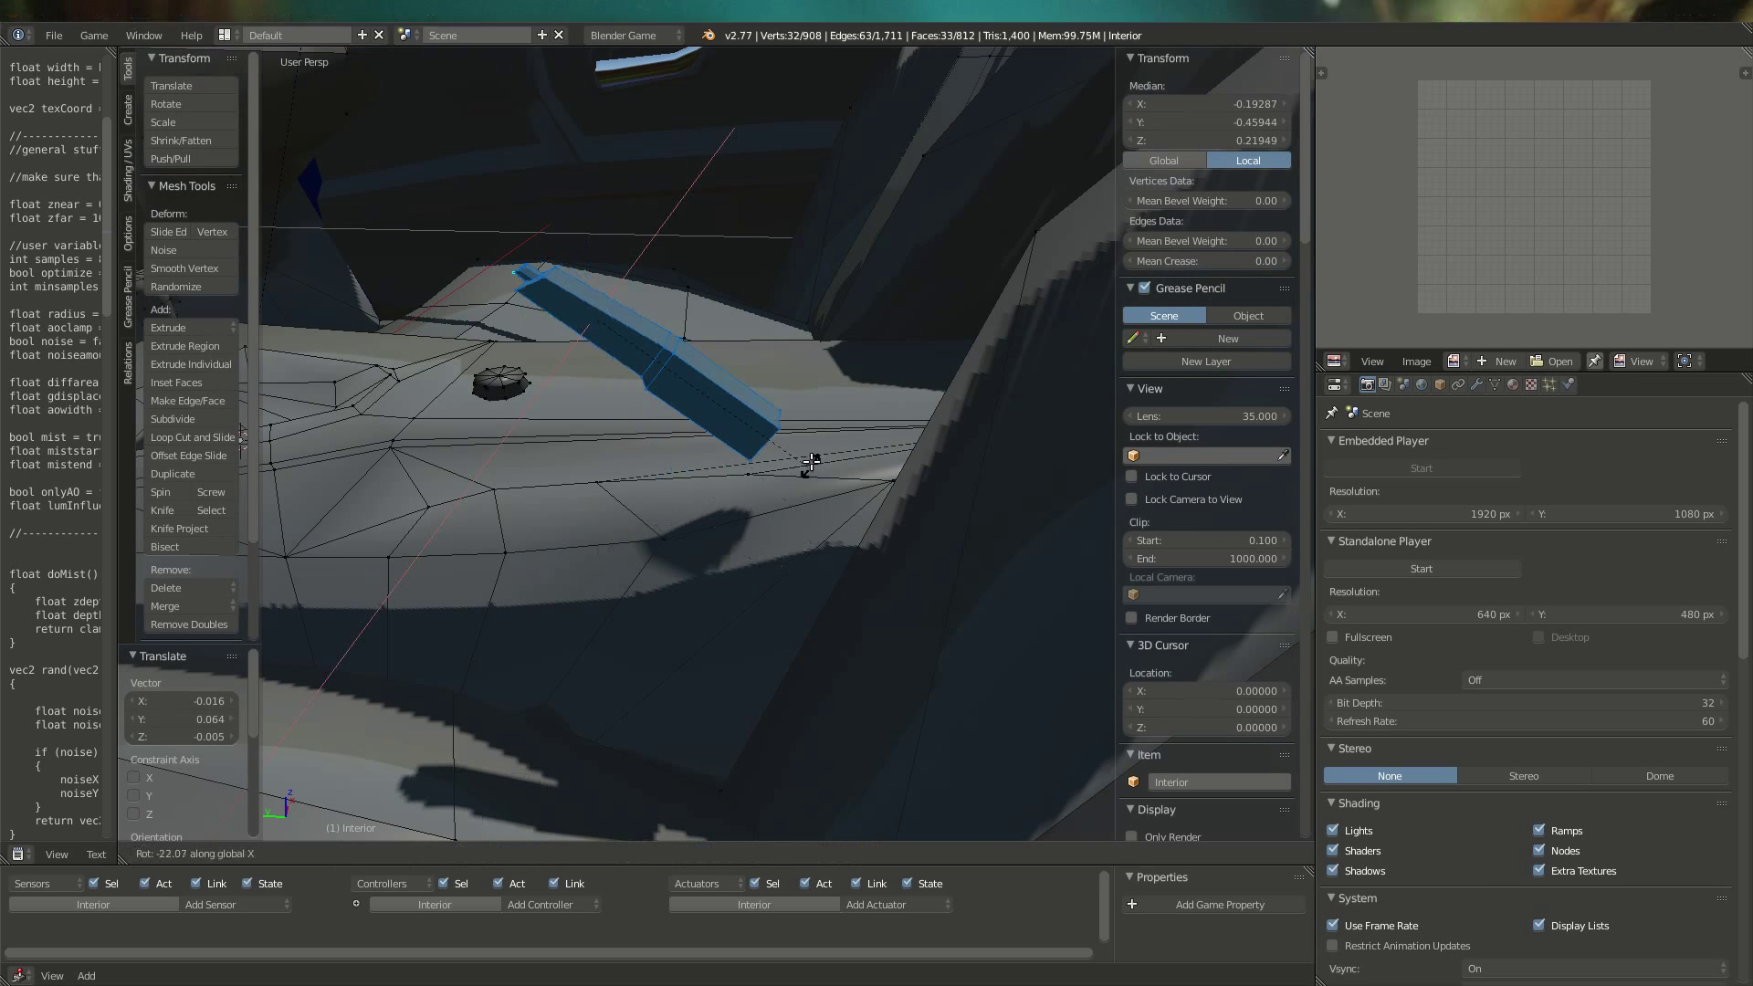
click(675, 521)
Bring the lever down toward the center console in several moves, the last by -0.011, -0.005 and -0.012 in X, Y and Z
middle_drag(676, 521, 713, 459)
key(g)
click(758, 530)
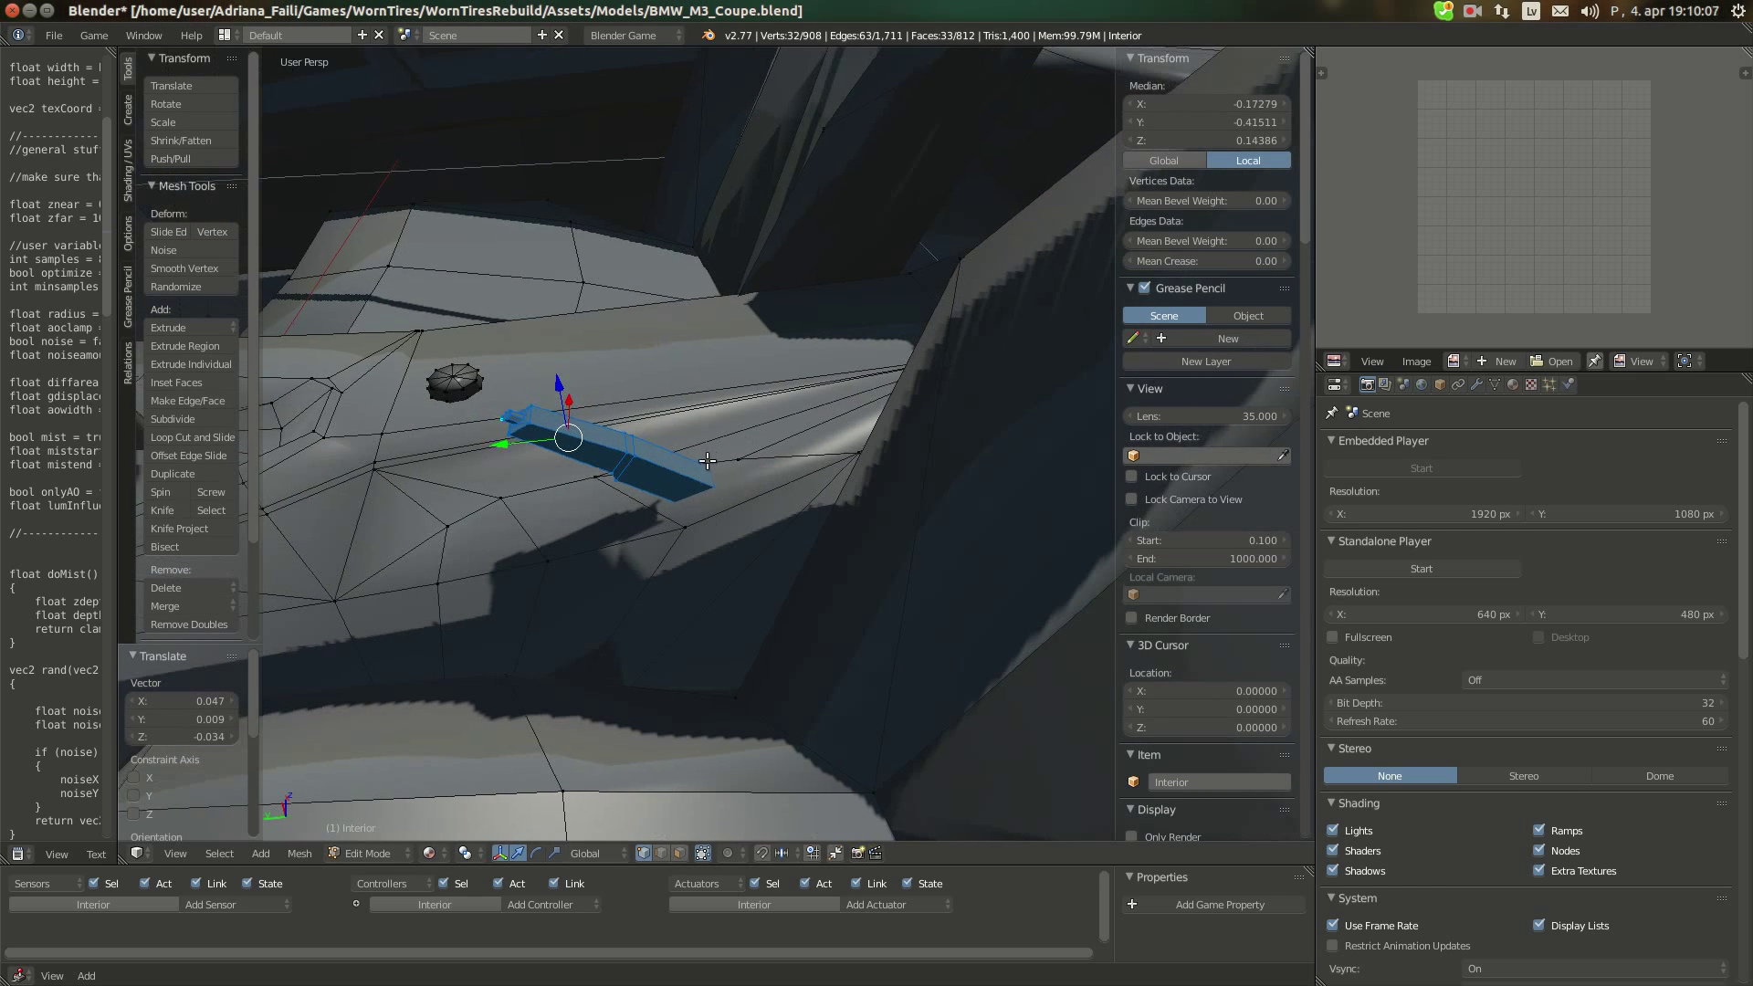
key(g)
click(805, 530)
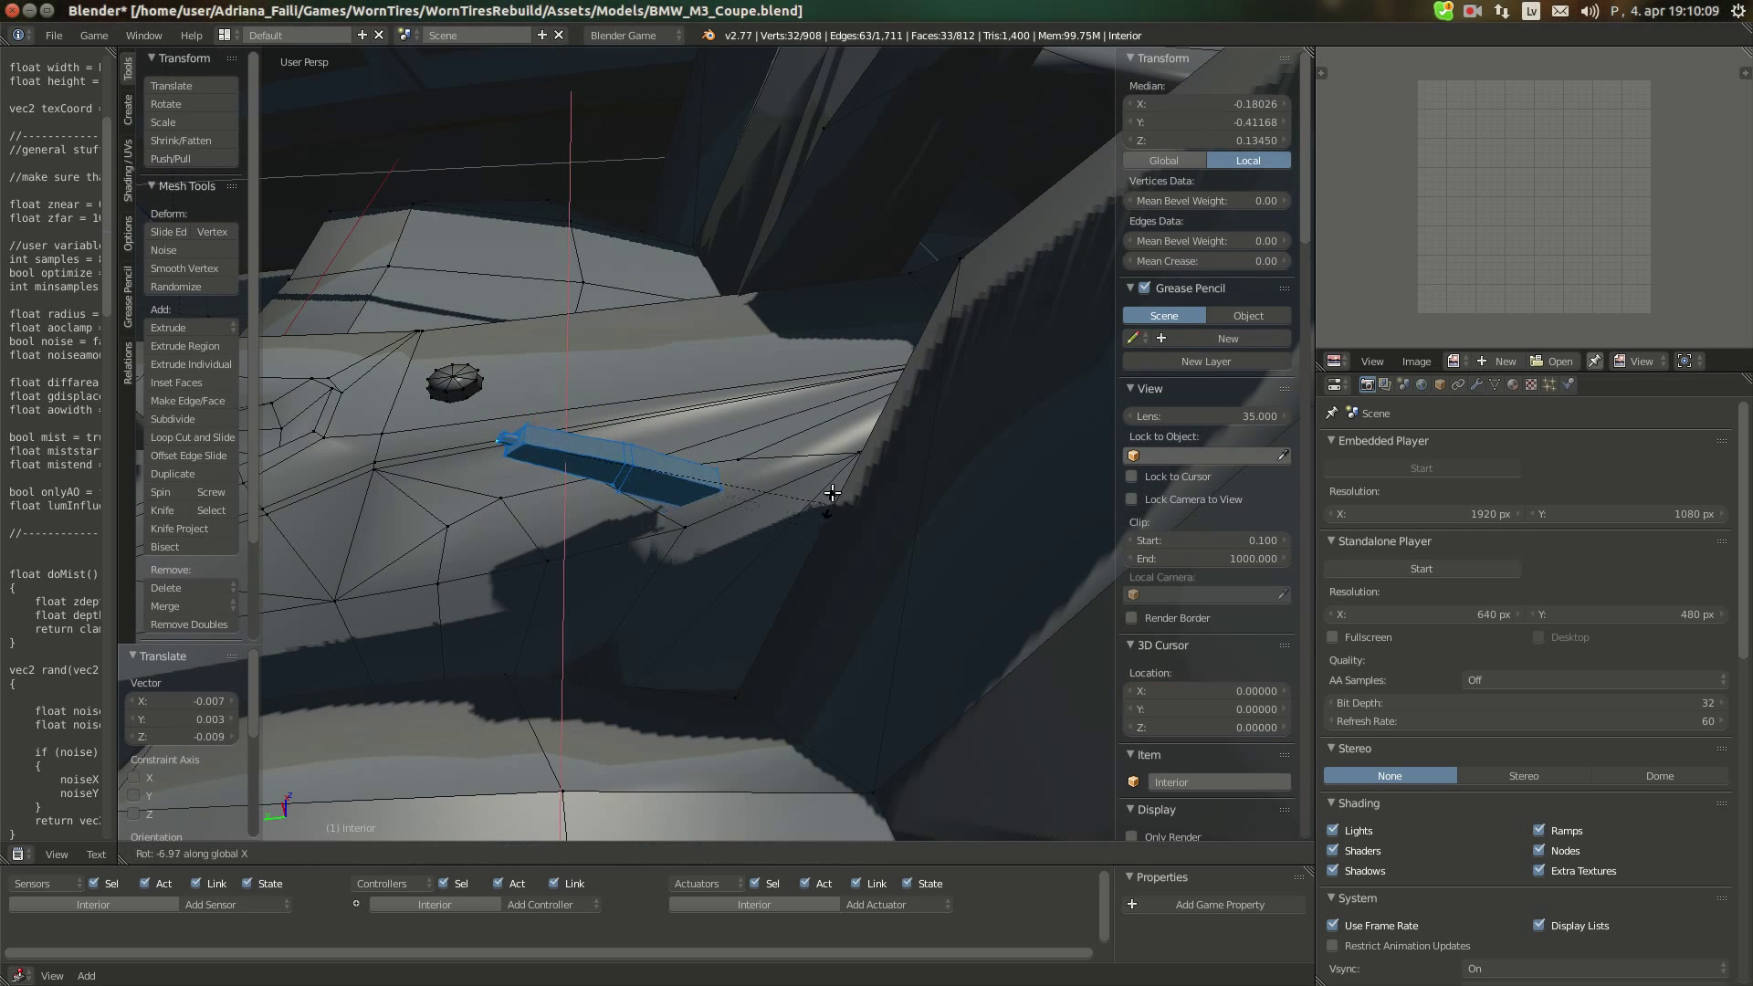
key(Escape)
key(g)
click(658, 485)
Rotate the lever -13.125° about X and lower it about 0.020 toward the console
middle_drag(666, 488, 730, 548)
key(r)
key(x)
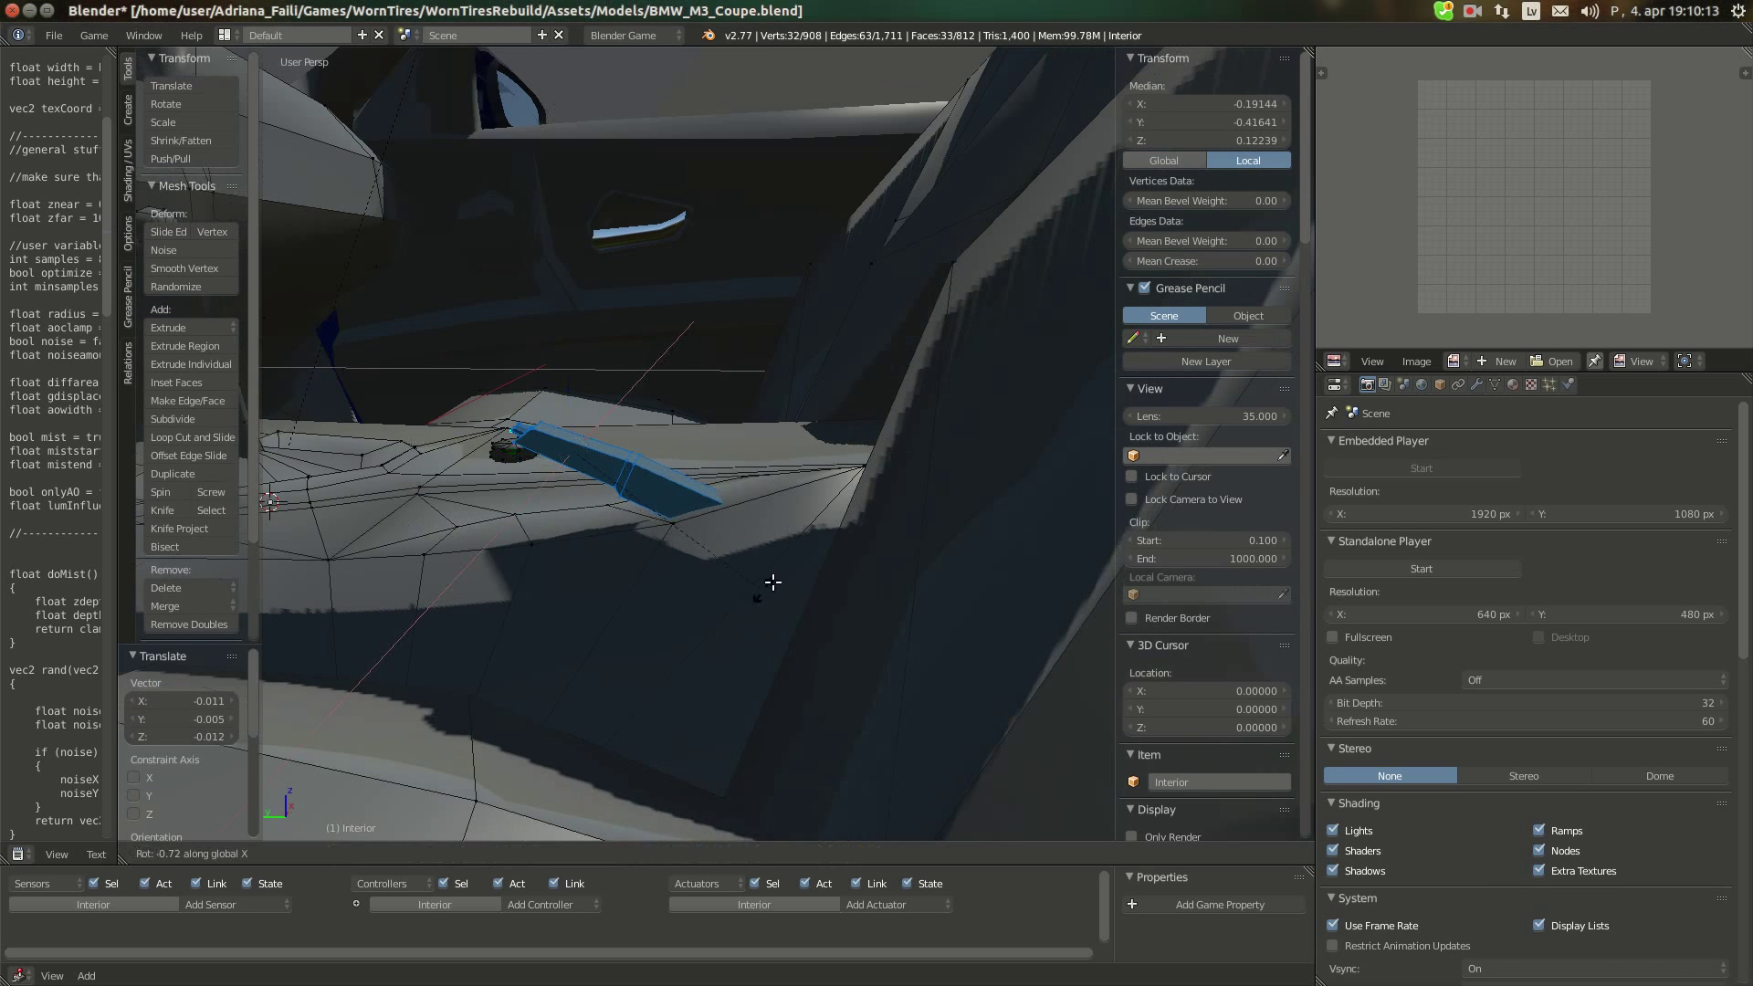
click(790, 548)
key(g)
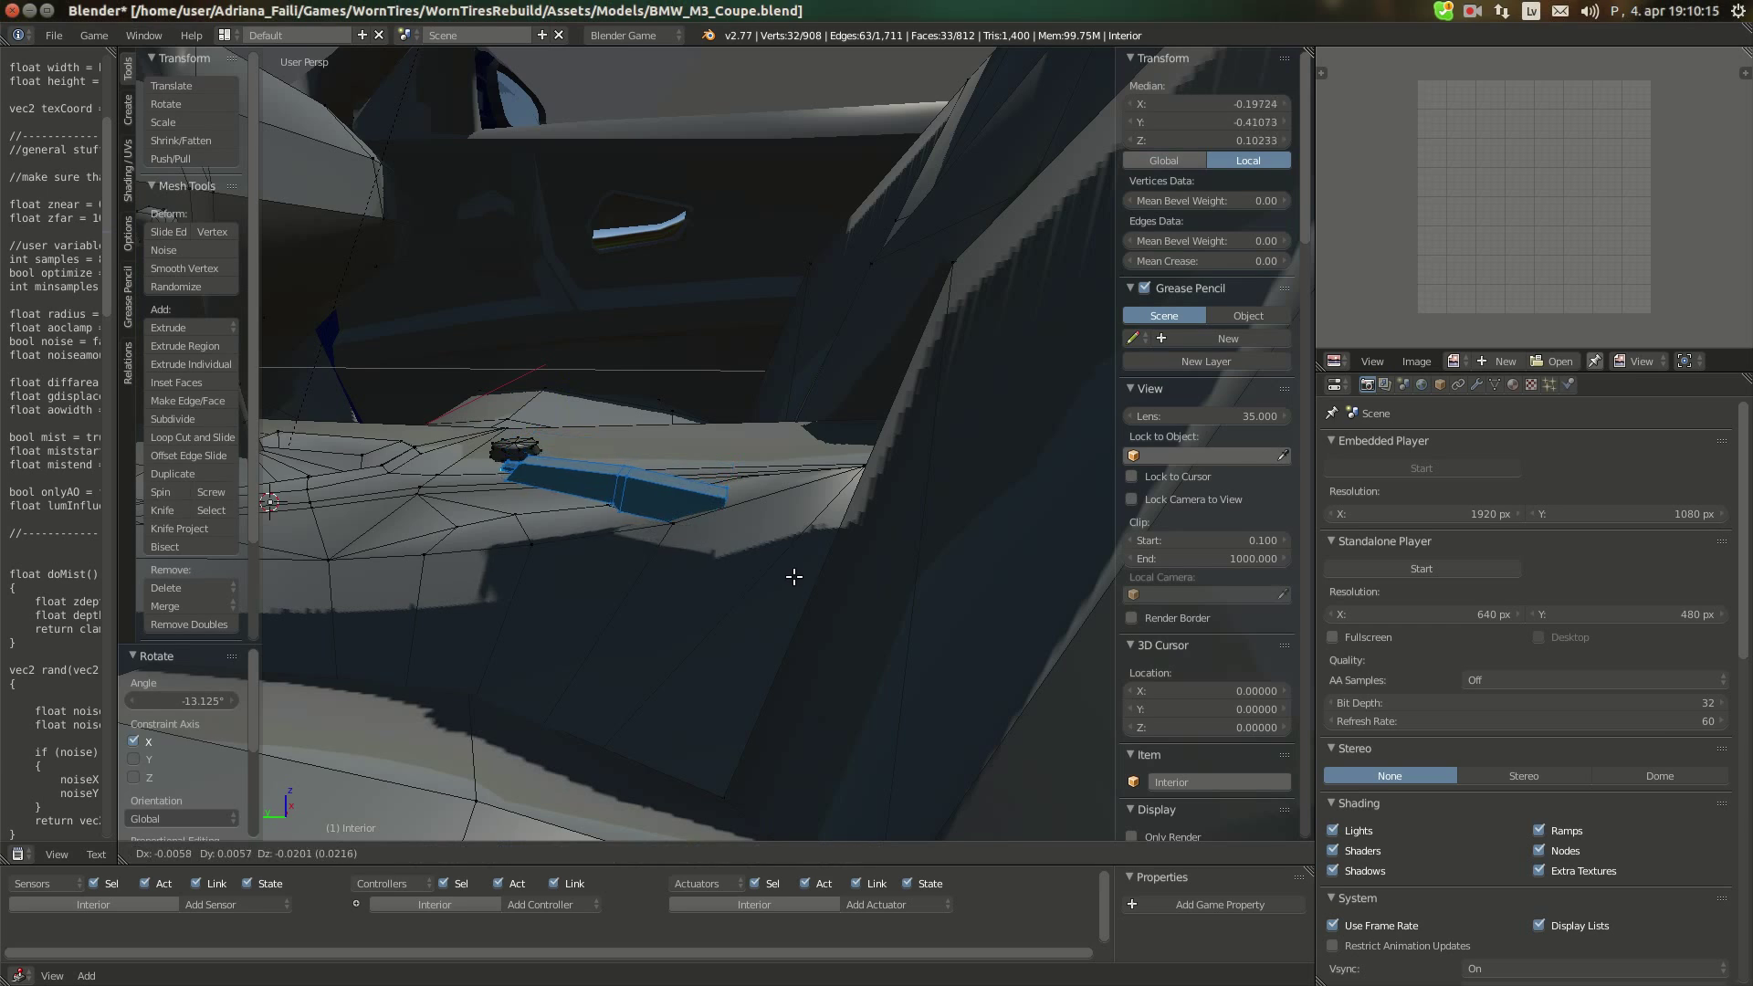
click(794, 576)
Seat the lever in the console by moving it 0.012, 0.005 and -0.009 in X, Y and Z, and shift it slightly along X
middle_drag(828, 575, 710, 544)
key(g)
click(813, 532)
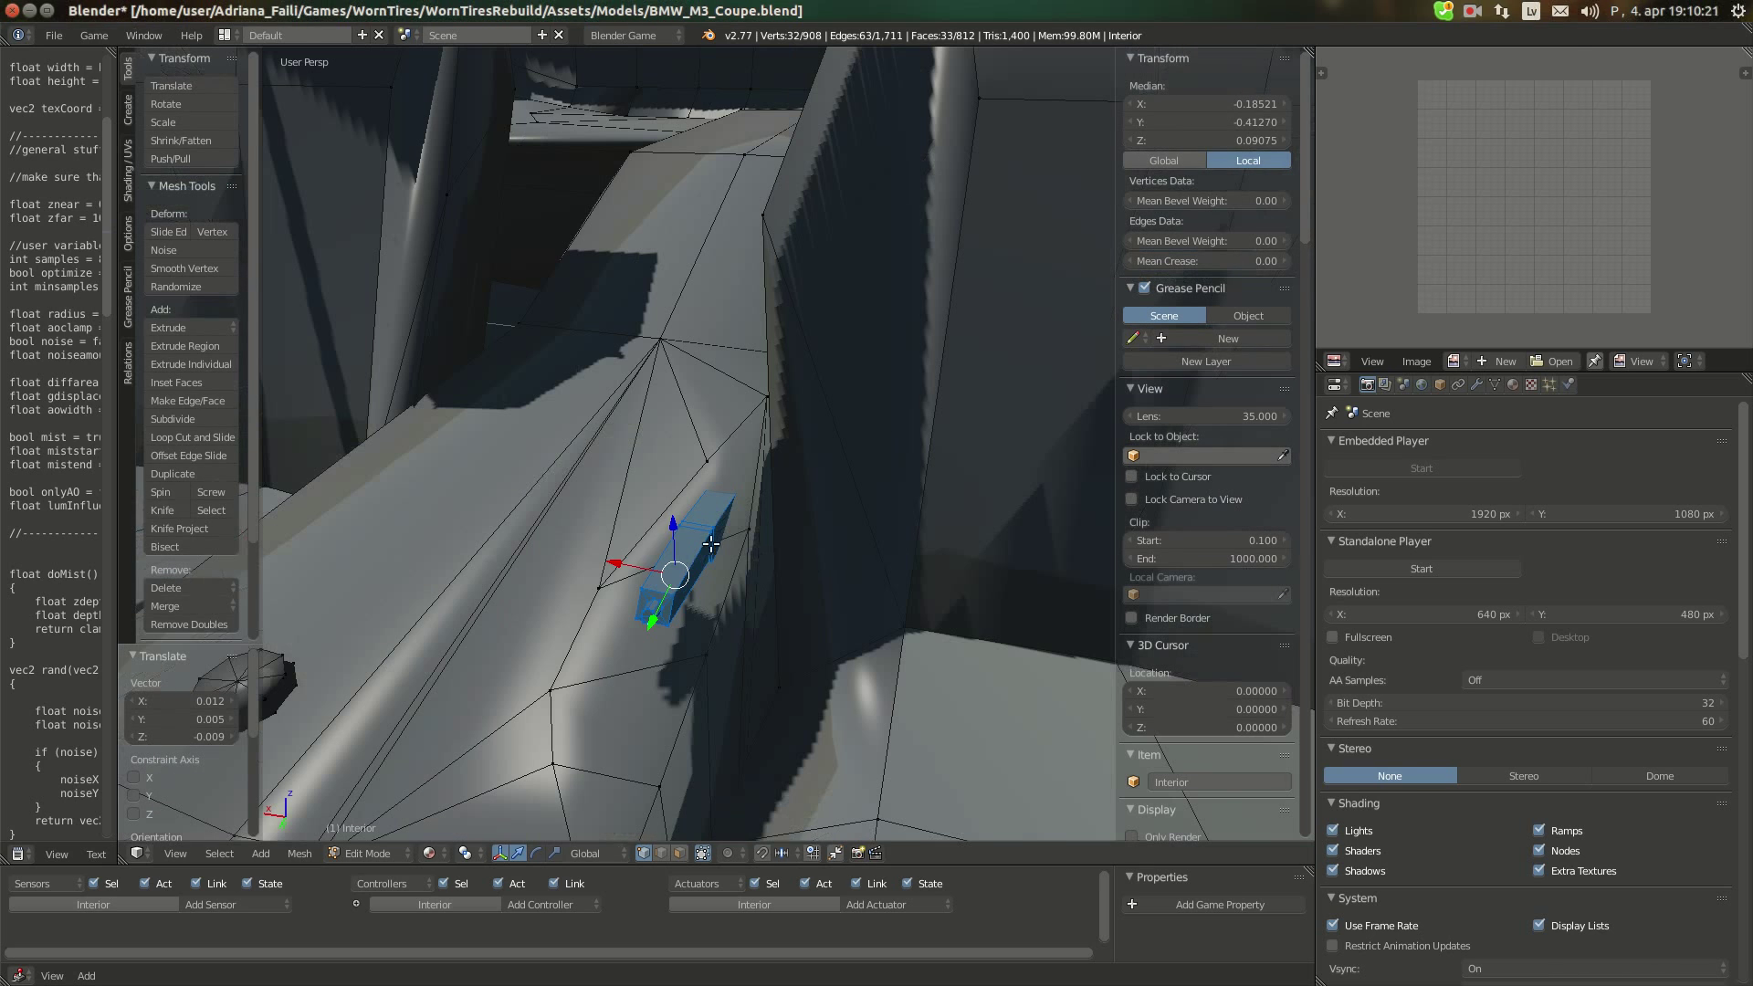
key(g)
right_click(748, 575)
Apply smooth shading to the handbrake lever
key(Tab)
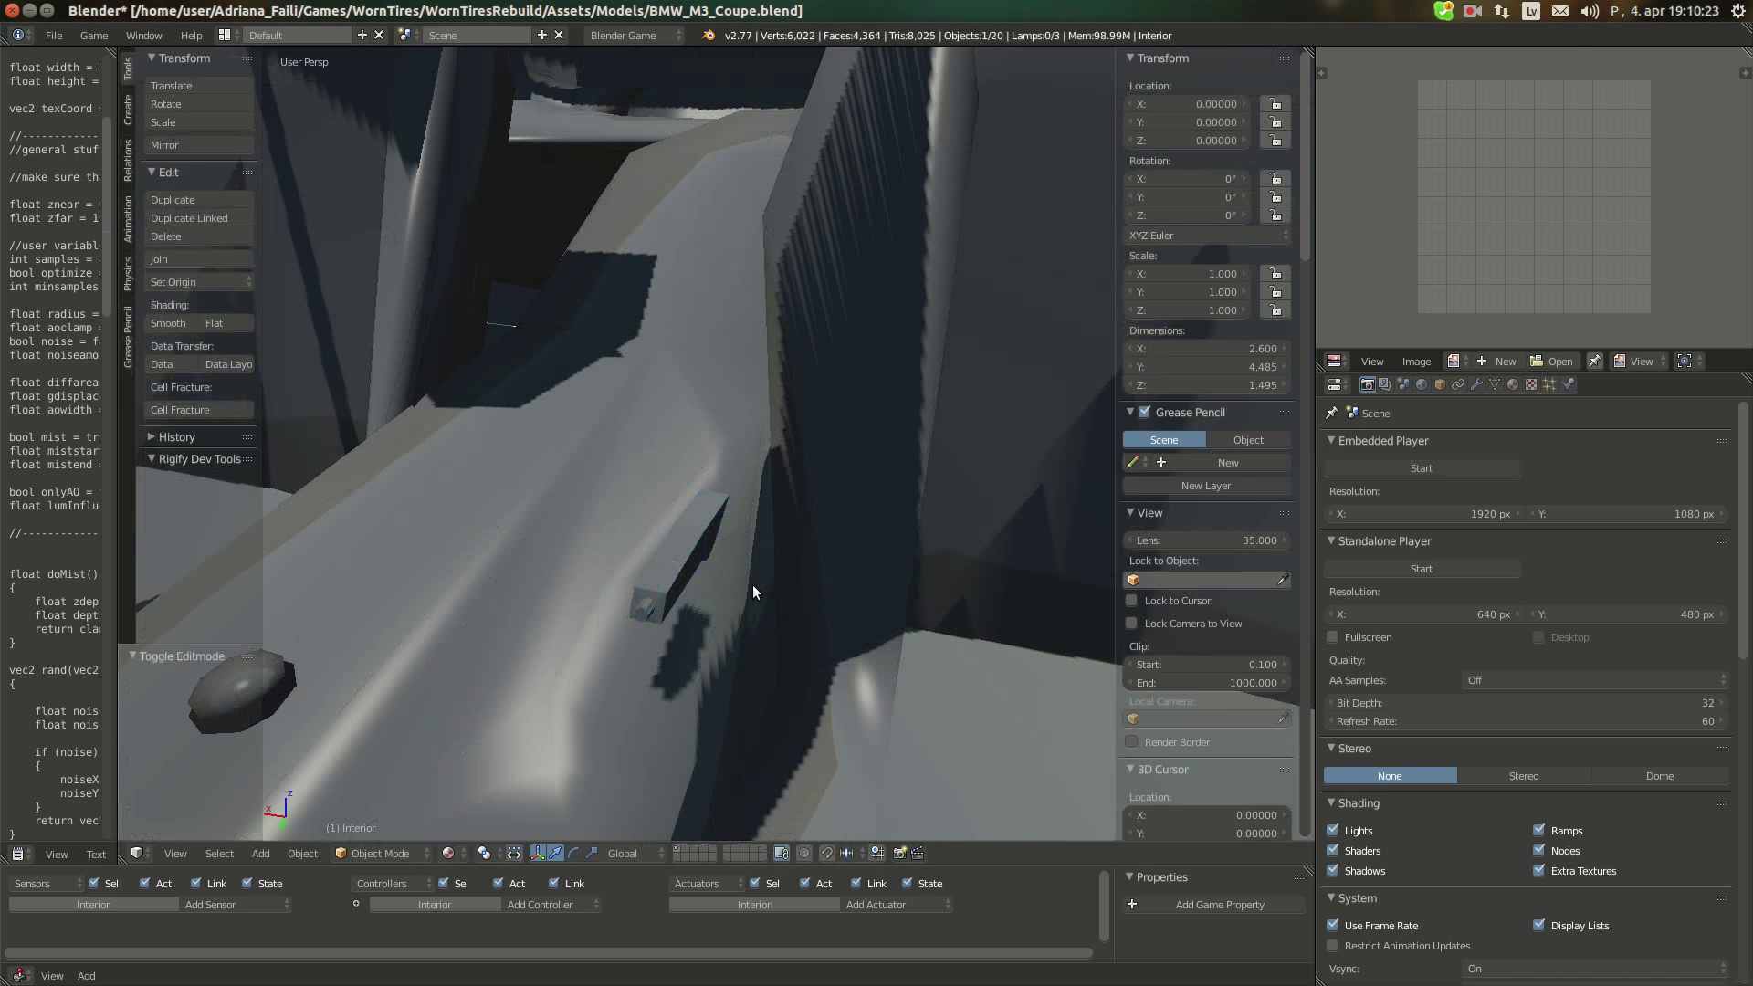
click(175, 361)
key(Tab)
Select the lever's hidden bottom end face inside the console and delete it
middle_drag(559, 469, 795, 437)
key(KP_Decimal)
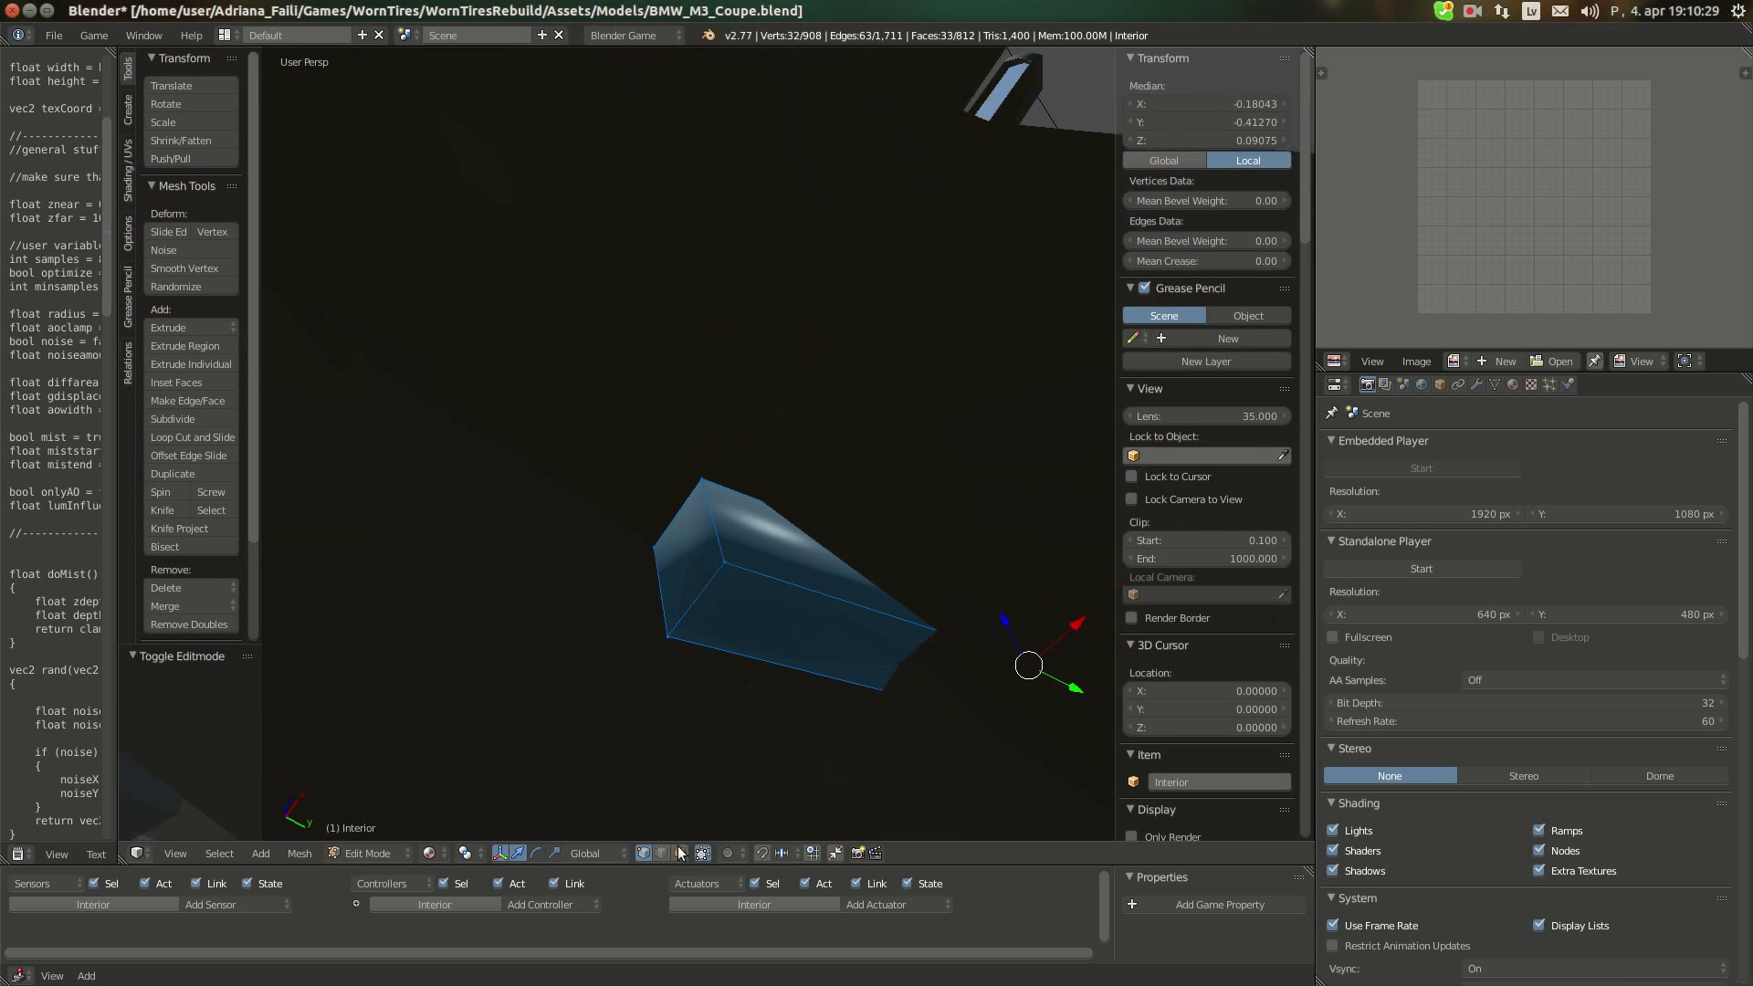
right_click(708, 540)
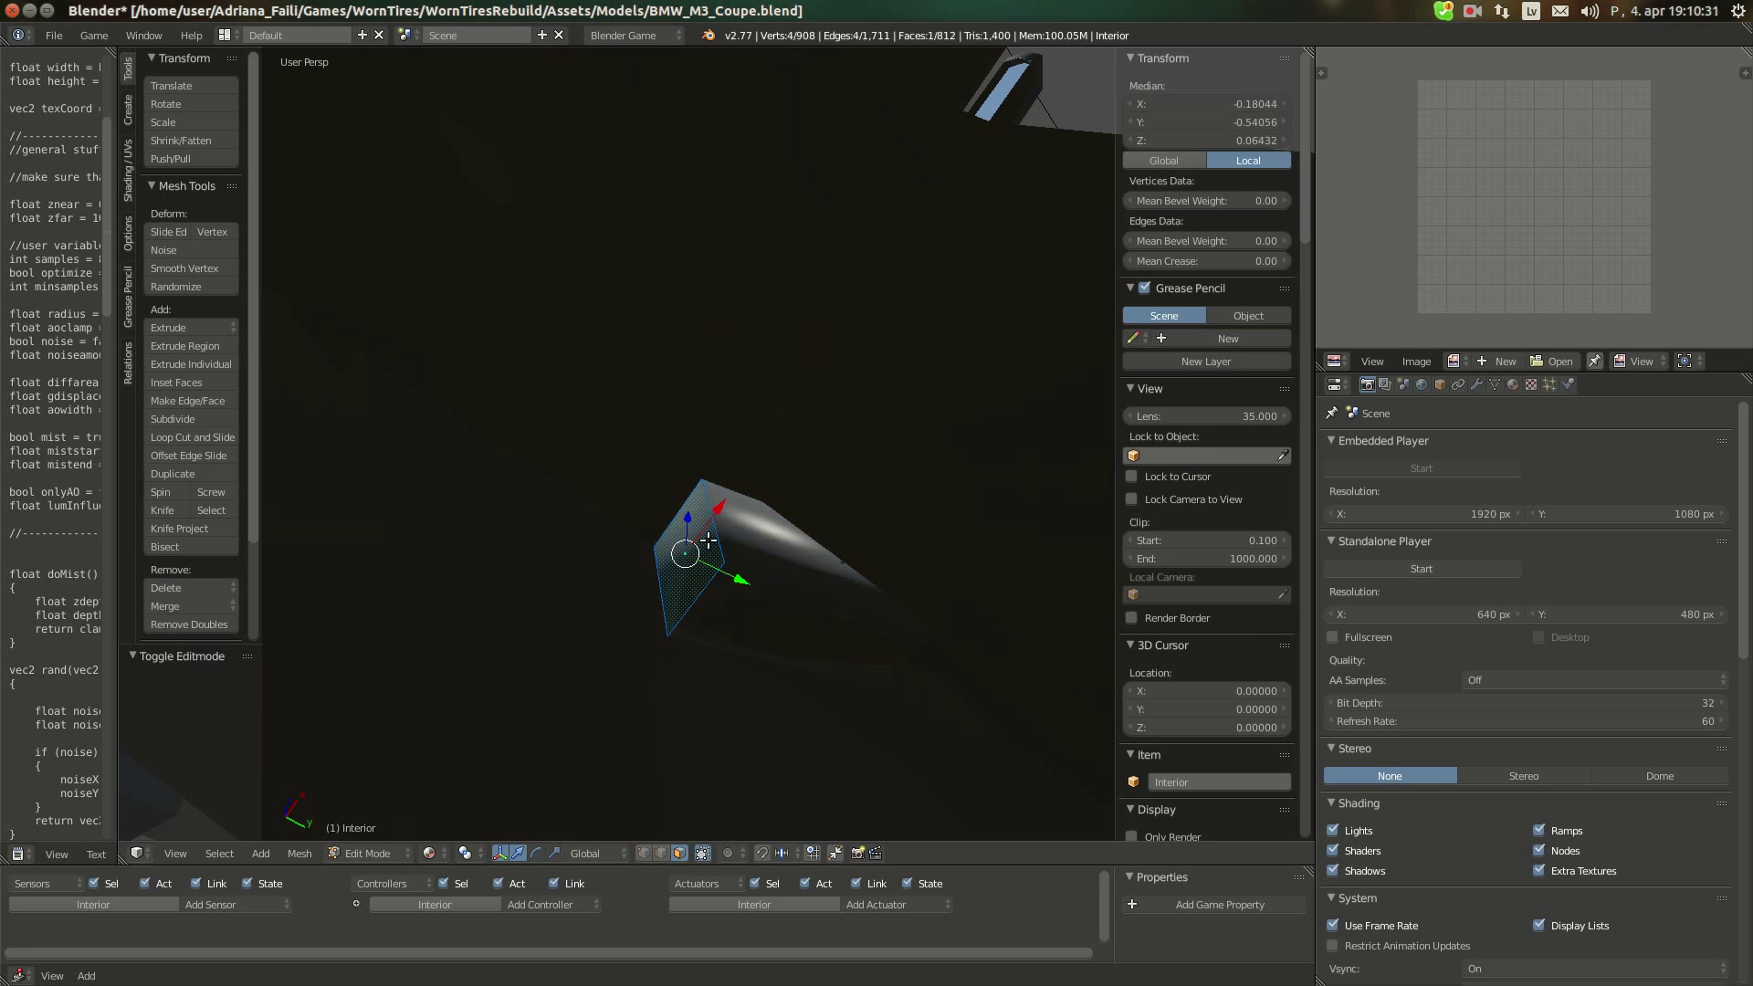
key(x)
click(671, 650)
Move the console vertex just behind the lever's rear end slightly along the Z axis and clear the selection
middle_drag(671, 650, 654, 873)
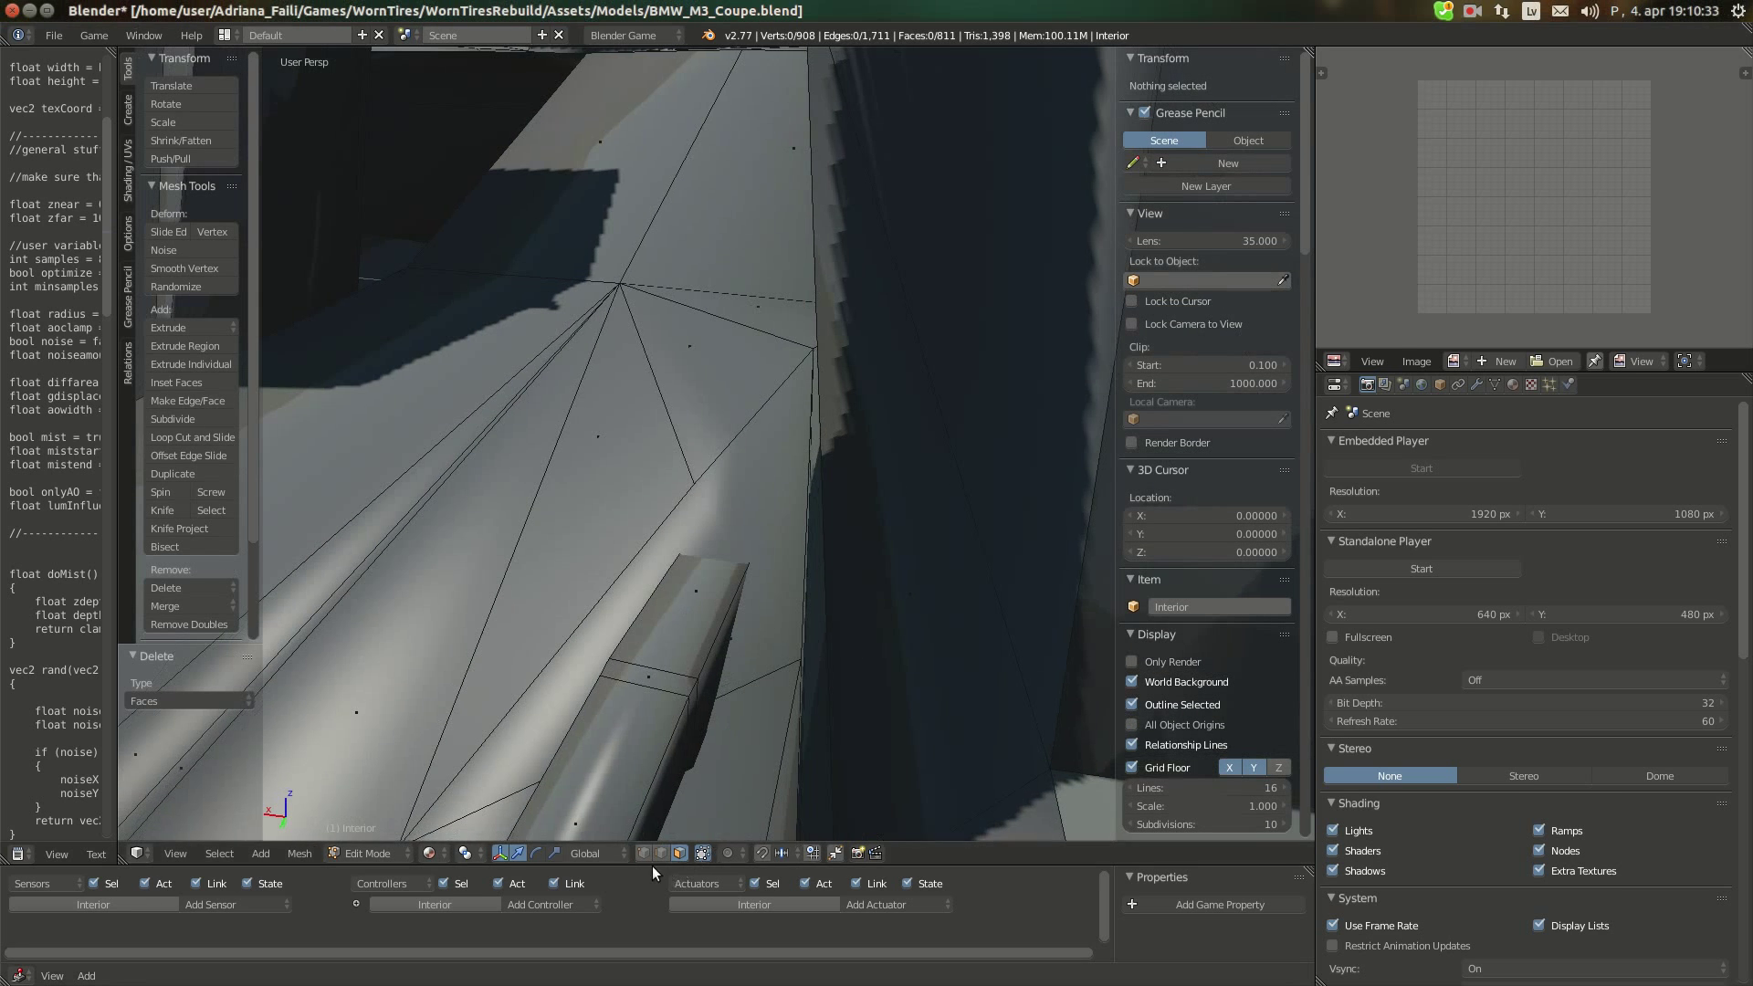
click(643, 853)
right_click(698, 471)
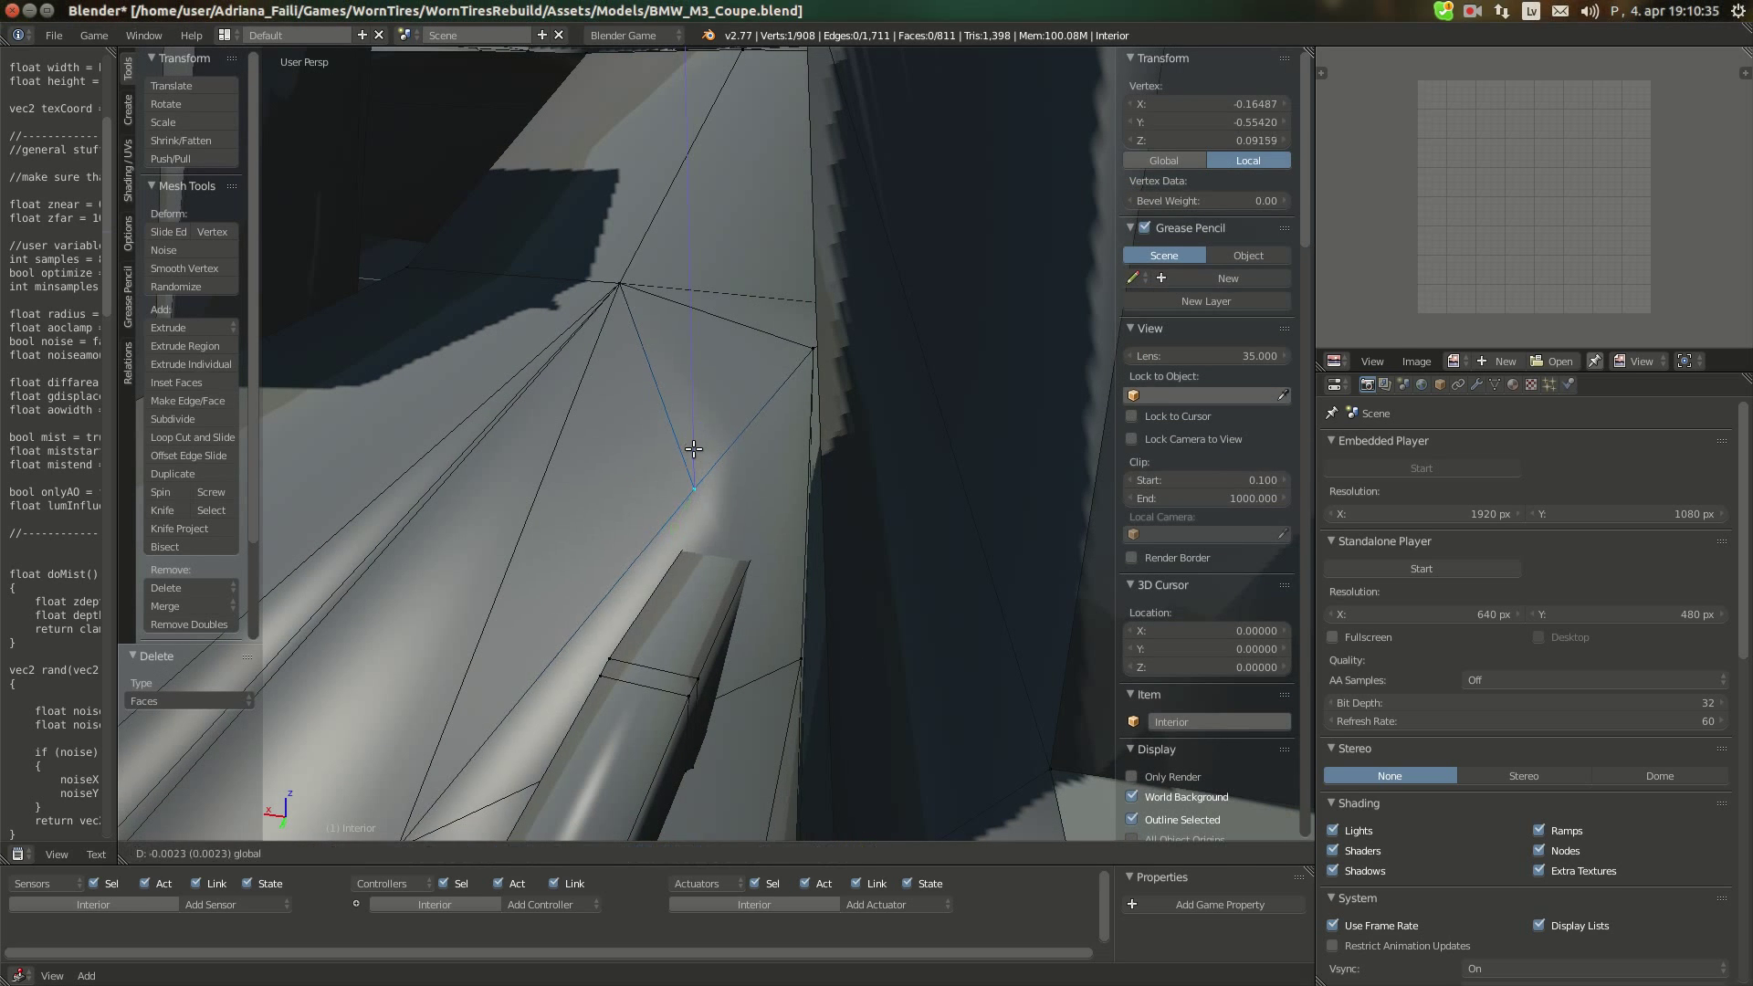
middle_drag(694, 429, 717, 469)
key(a)
Knife-cut the console from the vertex behind the lever's rear end to the vertex on the lever's outer side
key(k)
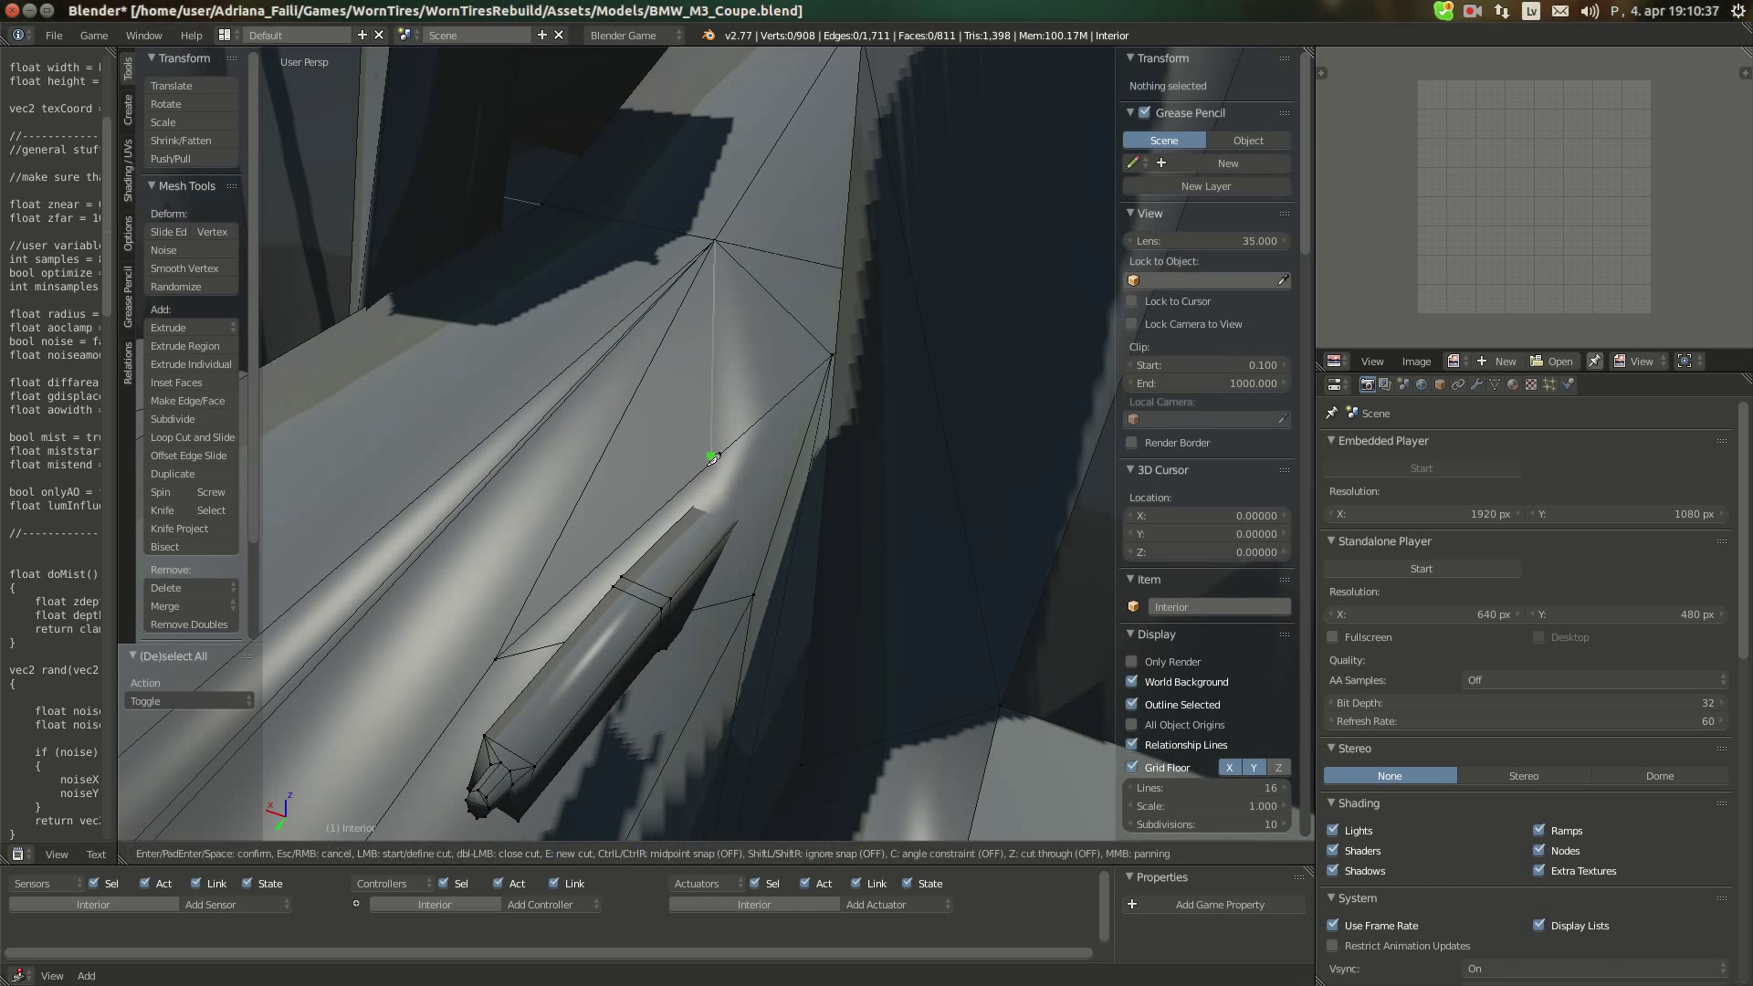
click(754, 594)
key(Return)
middle_drag(754, 594, 704, 518)
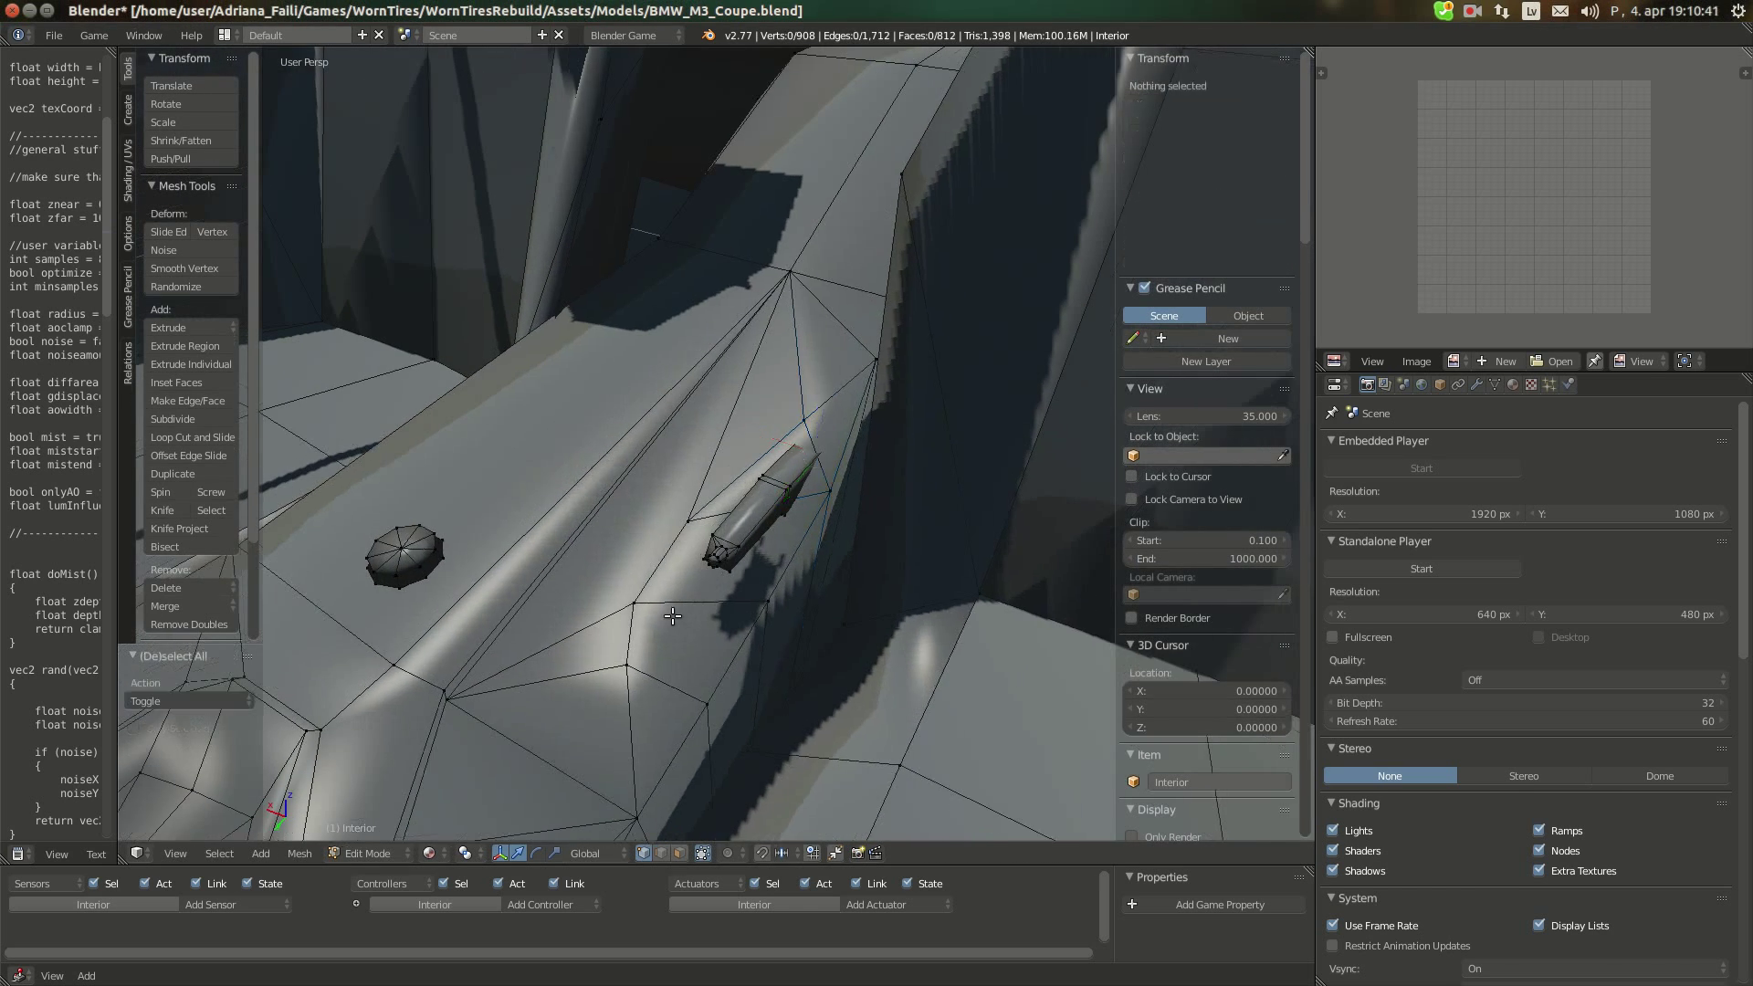
key(a)
key(k)
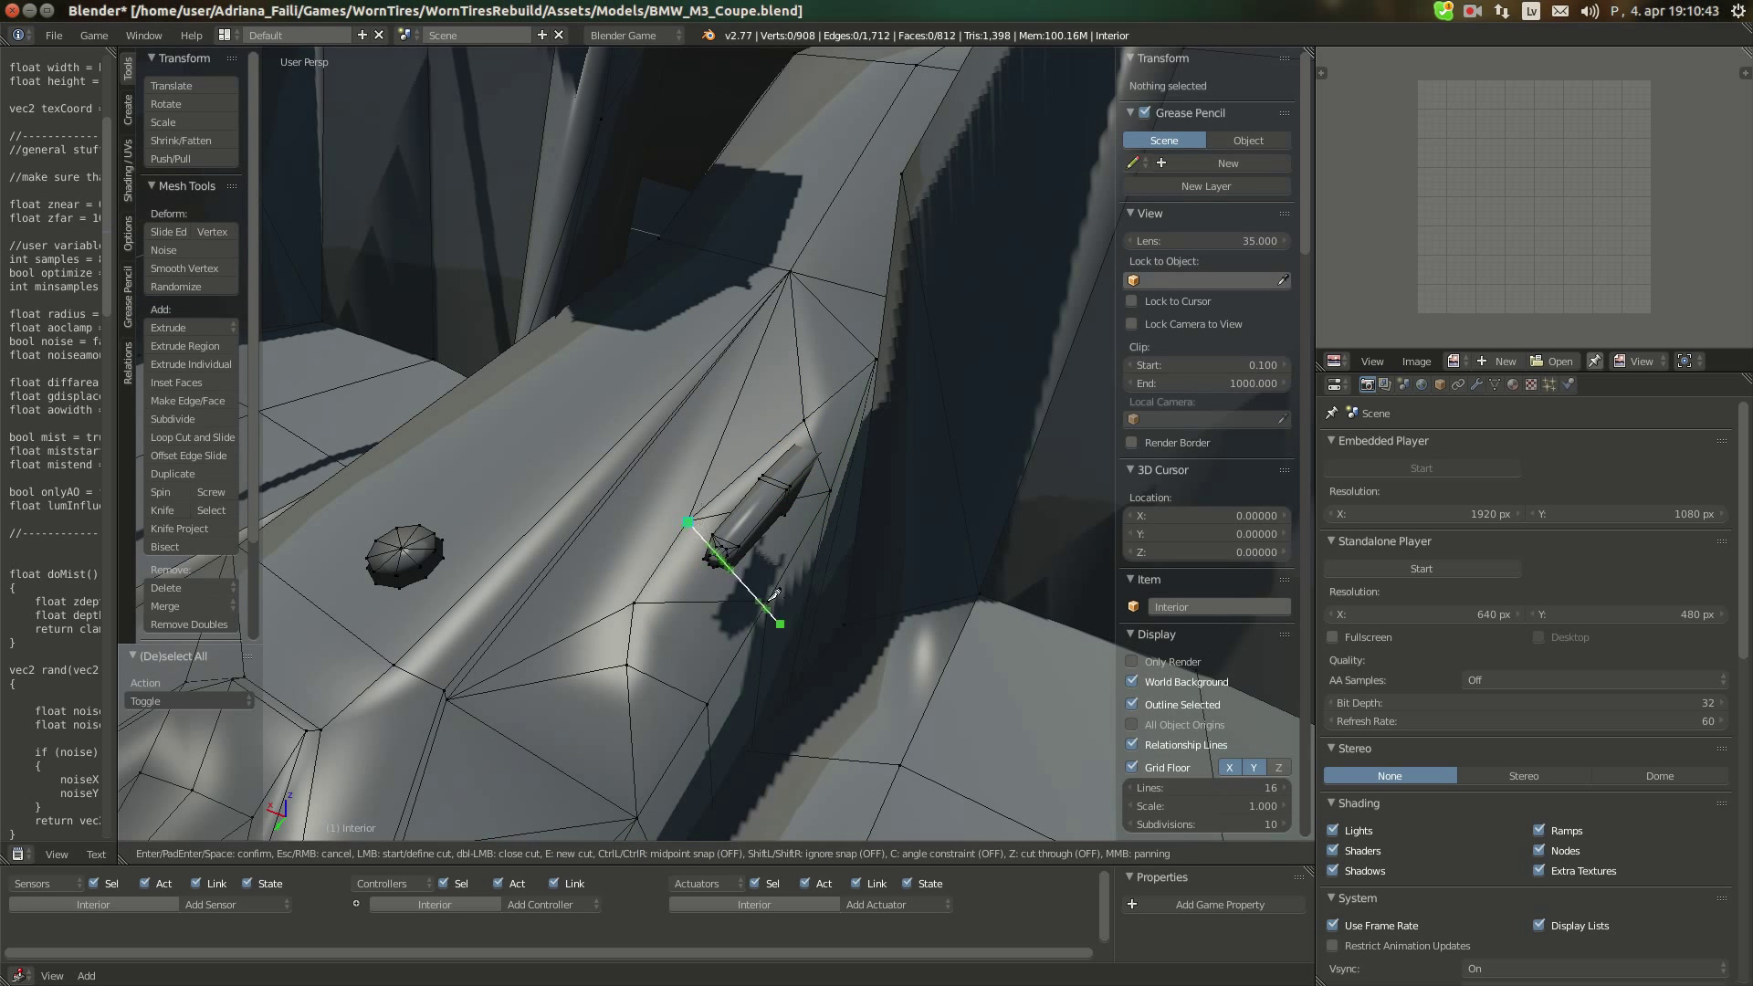
key(Escape)
Knife-cut two edges across the console in front of the lever, from two inner vertices to the same side vertex
middle_drag(634, 598, 695, 509)
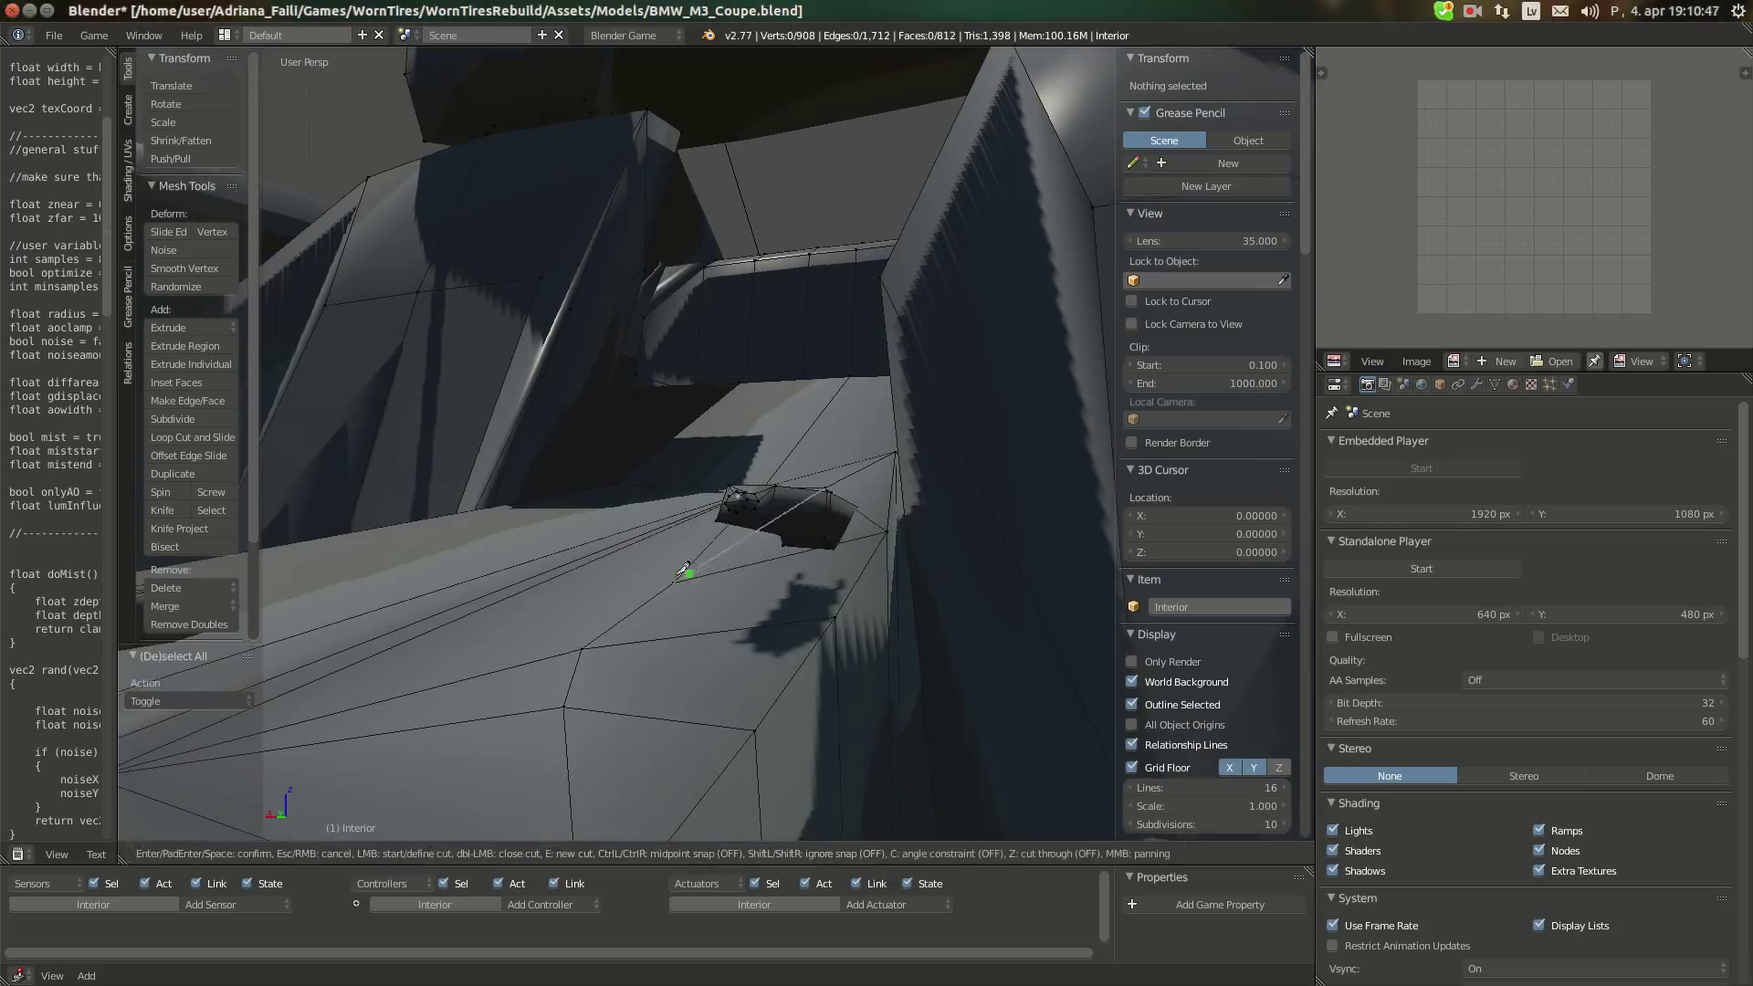
key(k)
click(673, 582)
click(842, 607)
key(Return)
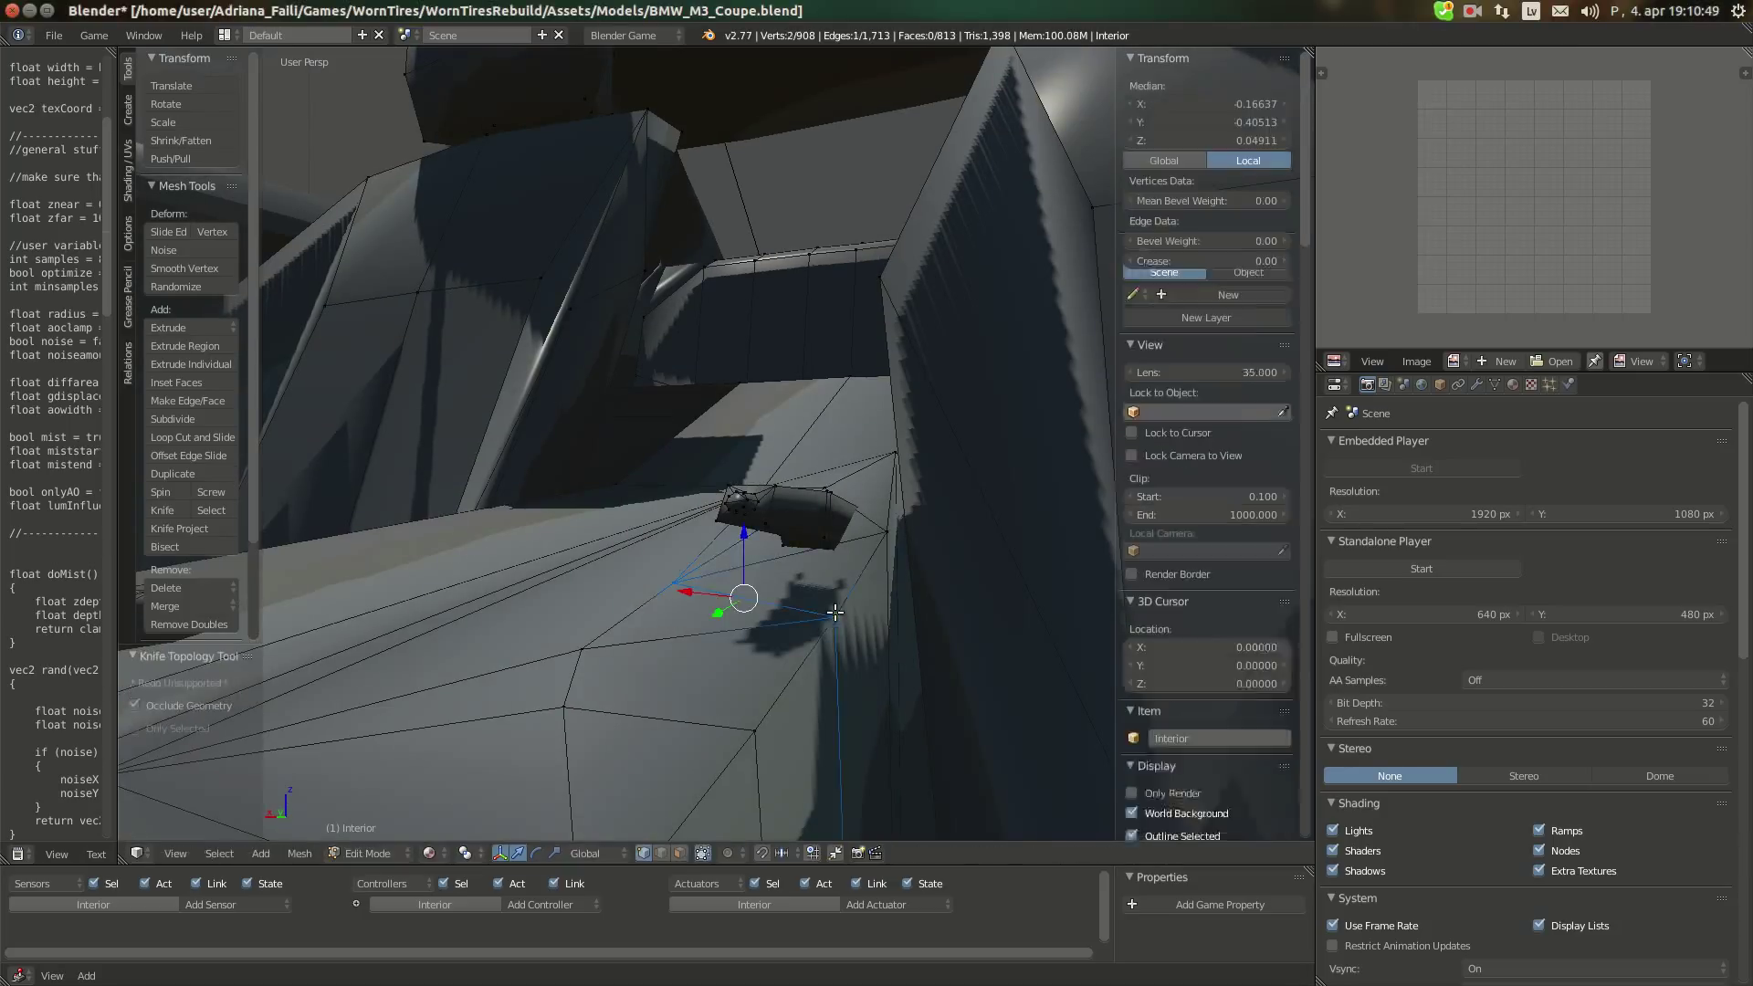
key(k)
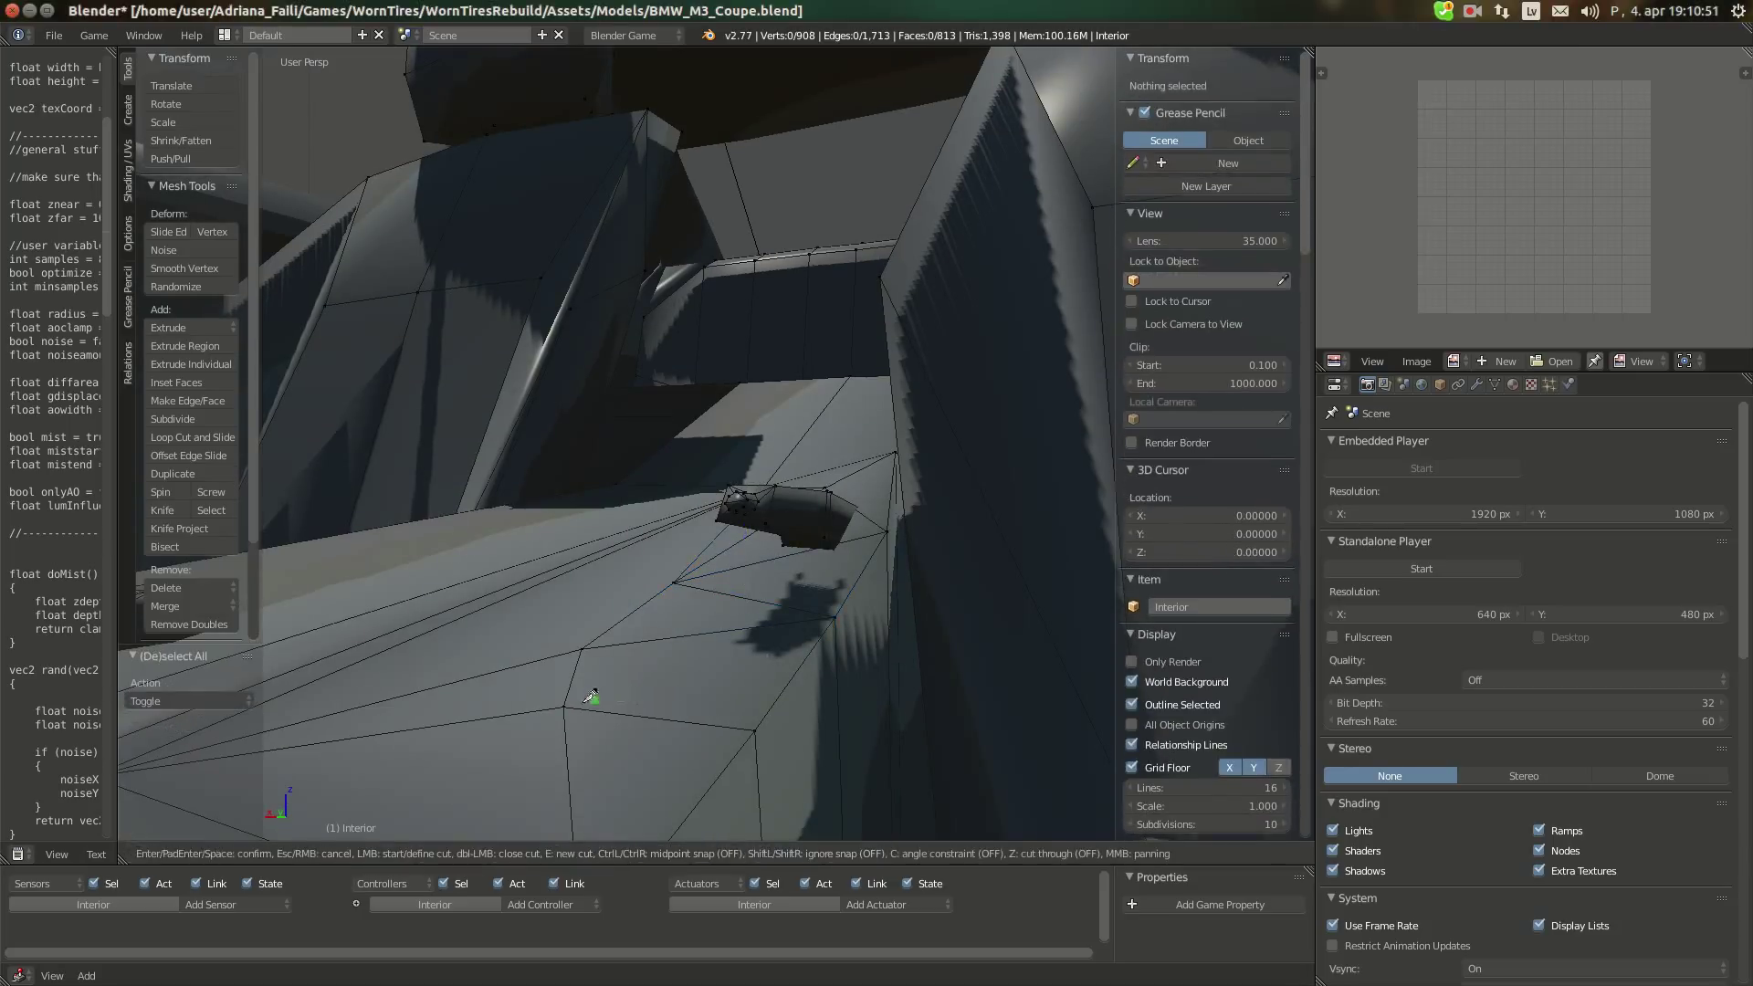
click(565, 706)
click(842, 606)
key(Return)
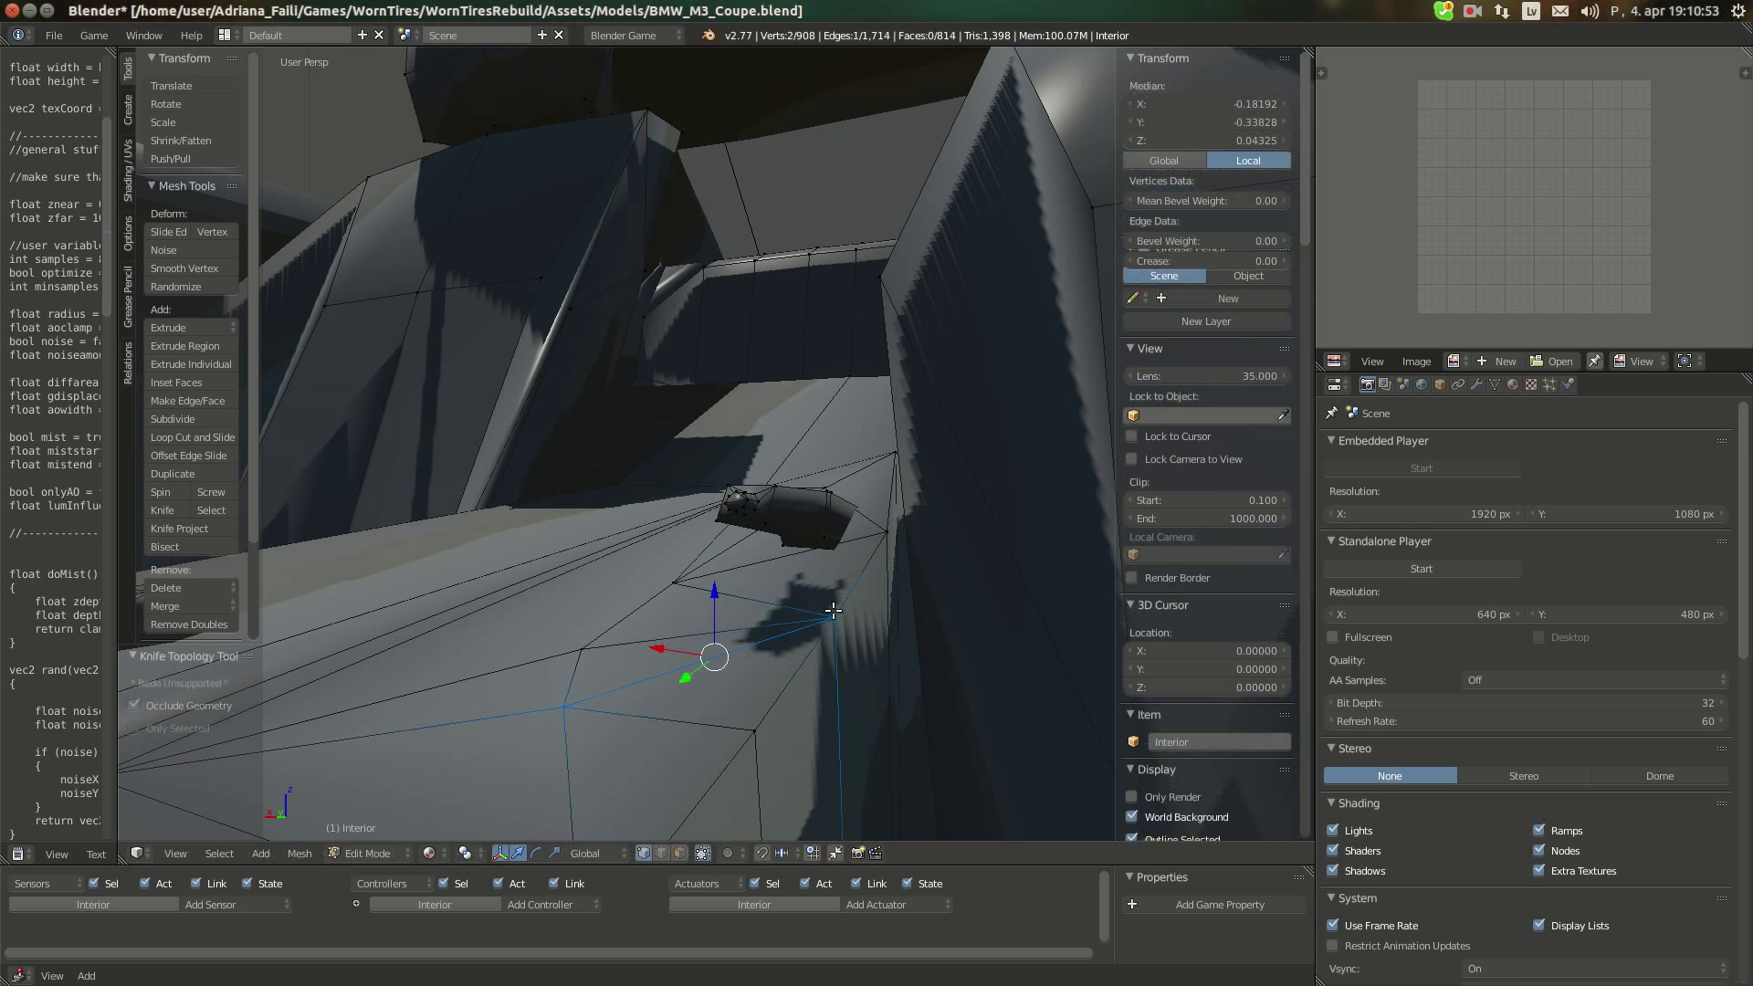
Knife-cut a continuous edge line along the console's side, from the vertex in front of the lever past it to the rear side vertex
middle_drag(842, 607, 547, 676)
key(k)
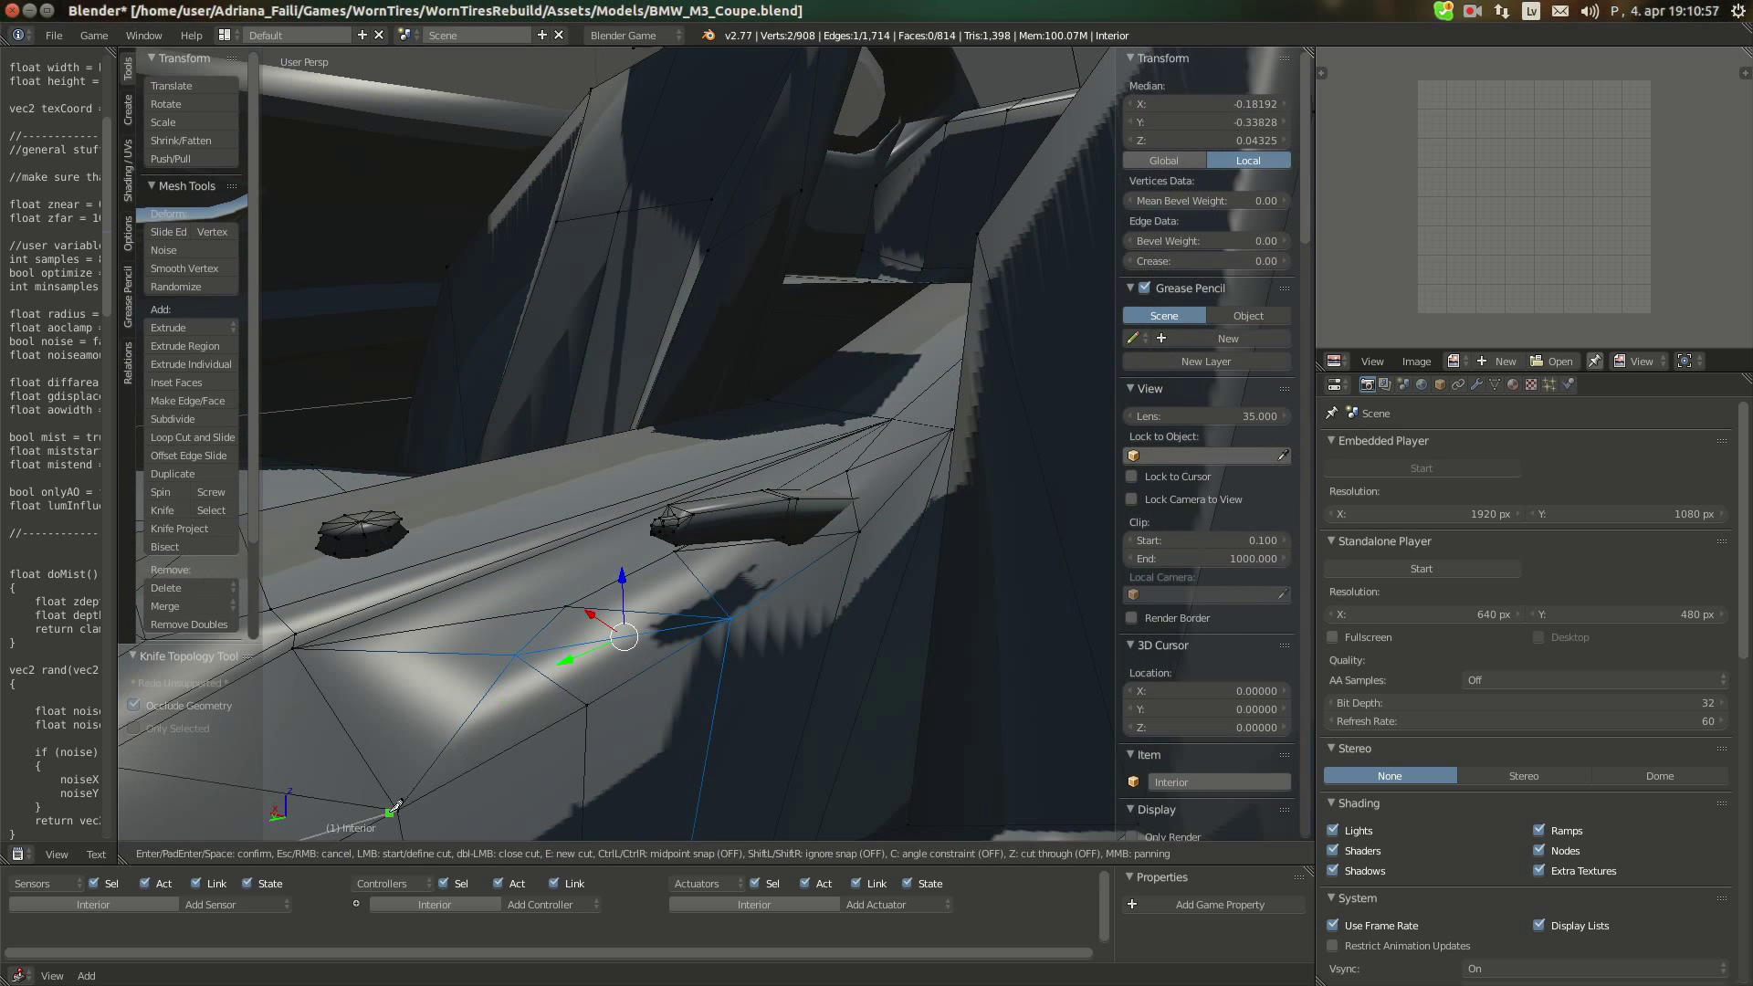
click(586, 703)
click(621, 637)
click(643, 606)
click(700, 578)
click(858, 531)
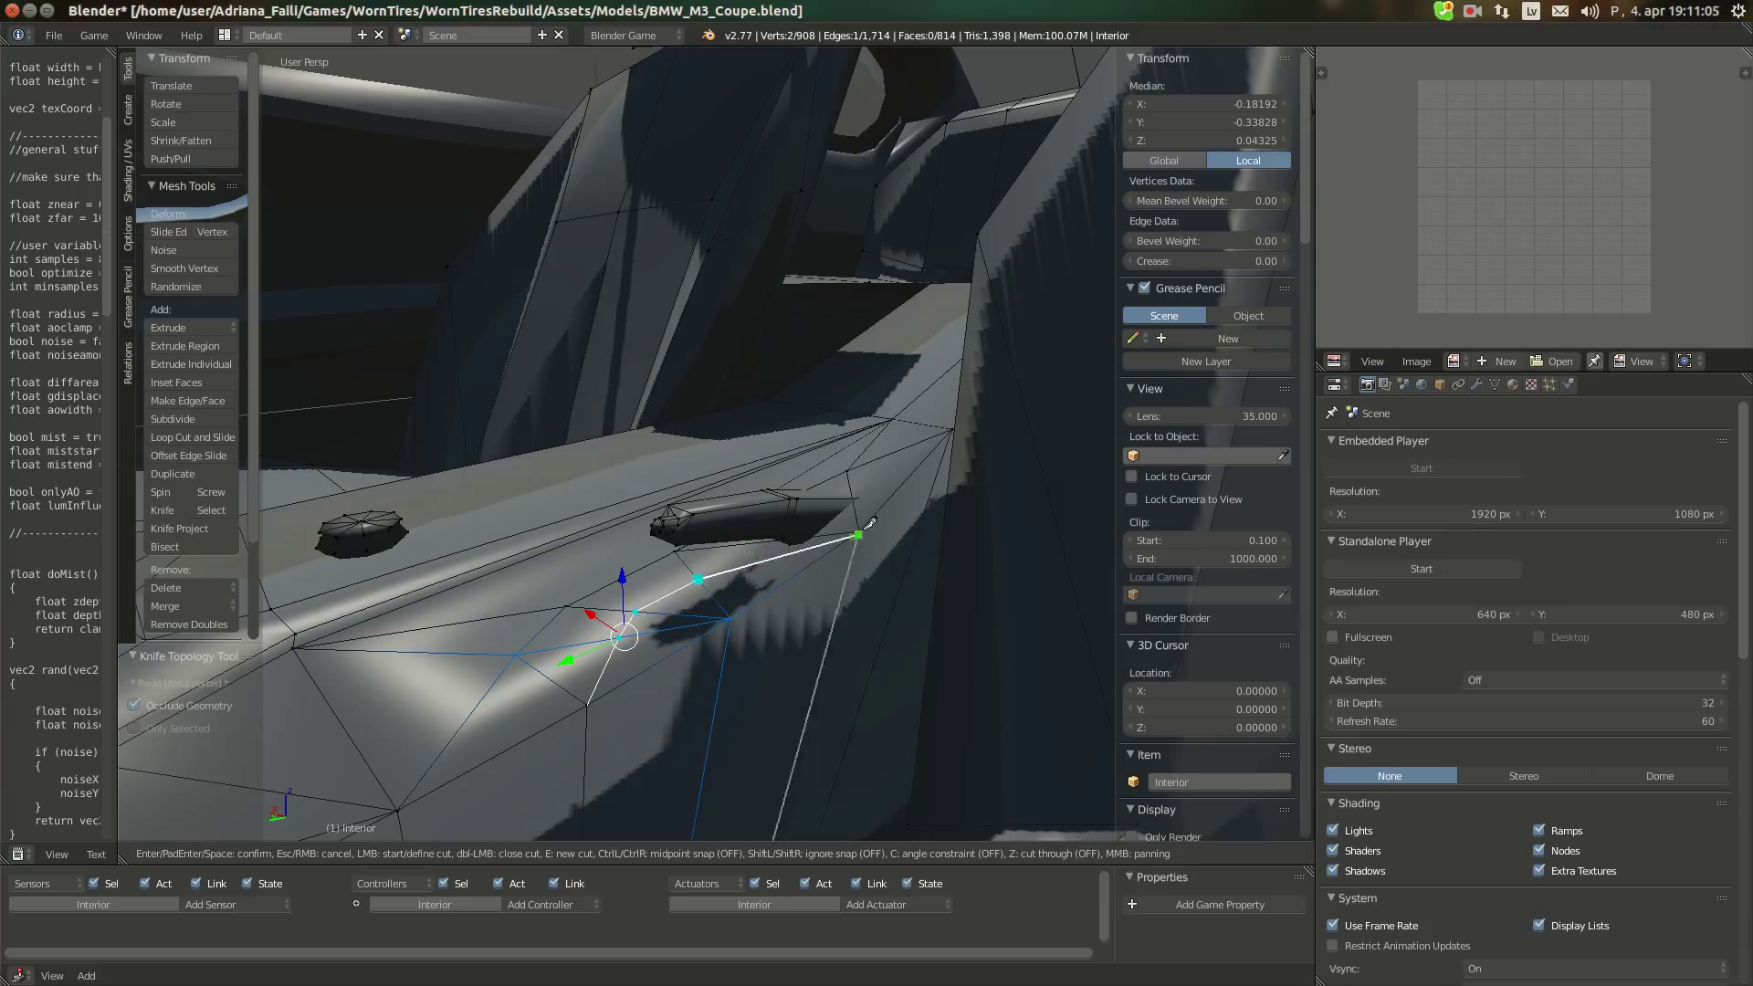
key(Return)
Adjust the new cut vertices on the console beside the lever, raising one 0.006 along Z
right_click(697, 579)
drag(696, 535, 644, 602)
right_click(640, 605)
From beneath, nudge the upper corner vertex of the lever's opening and the vertex just below the opening along X
middle_drag(618, 589, 573, 512)
scroll(576, 508, up, 2)
right_click(630, 510)
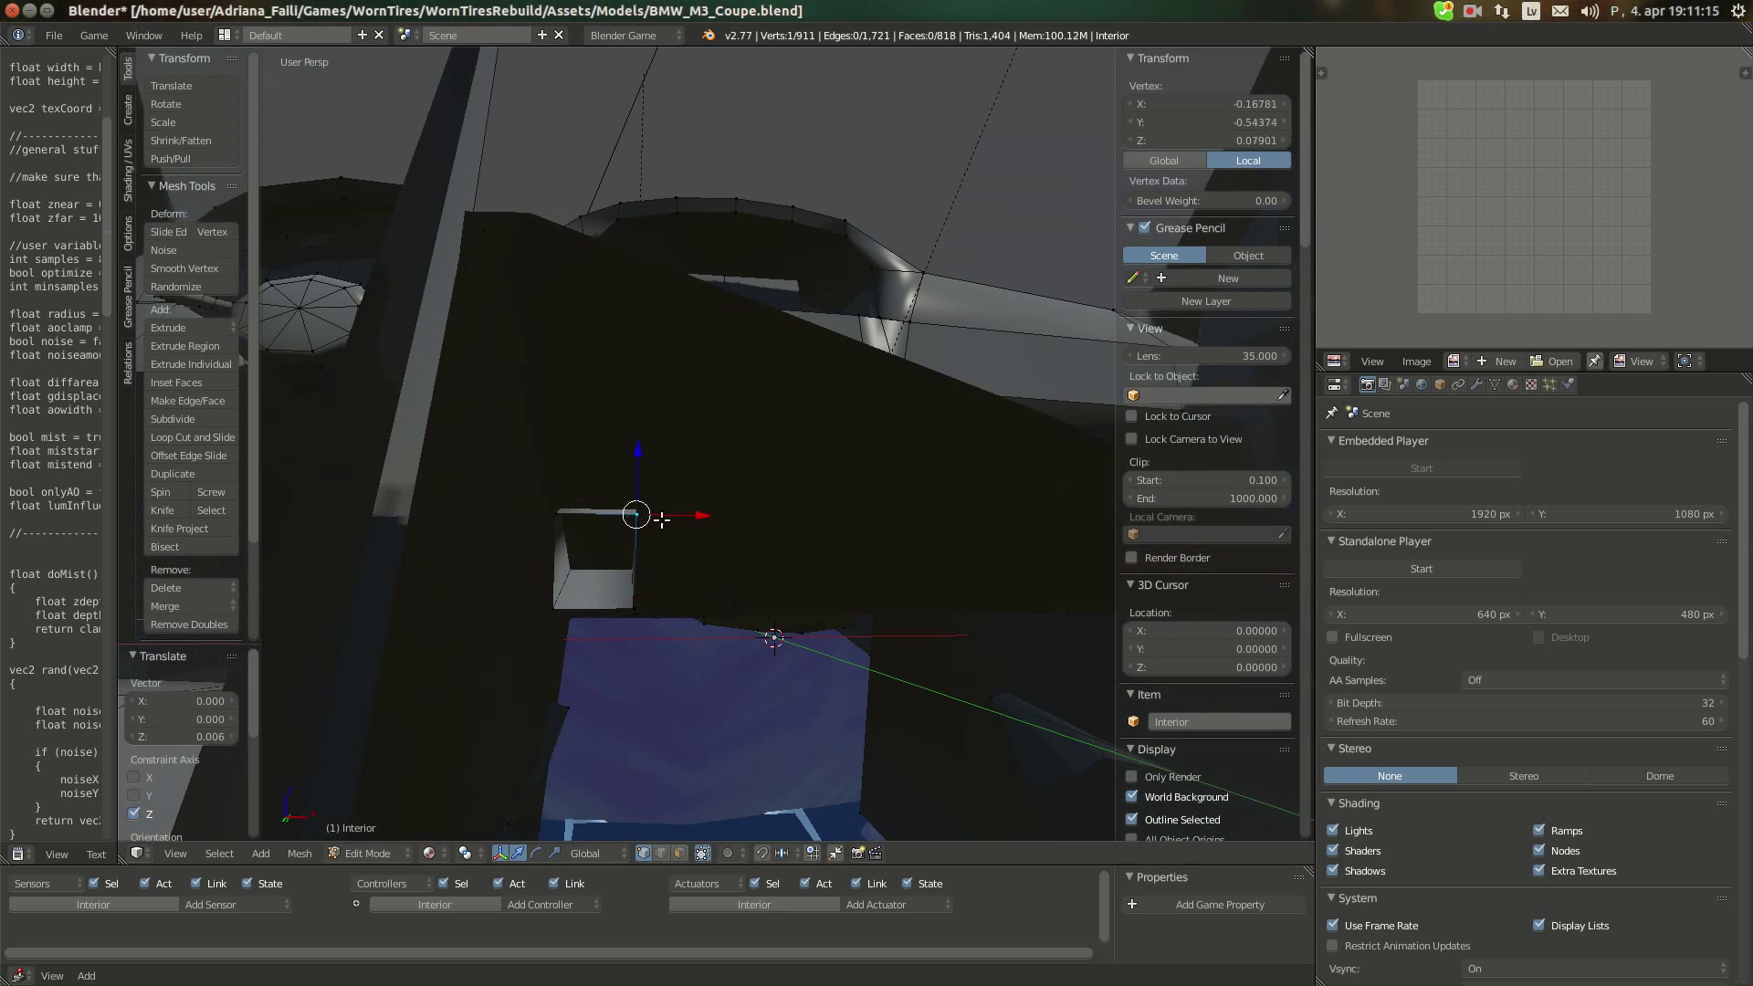
drag(677, 513, 689, 519)
right_click(647, 605)
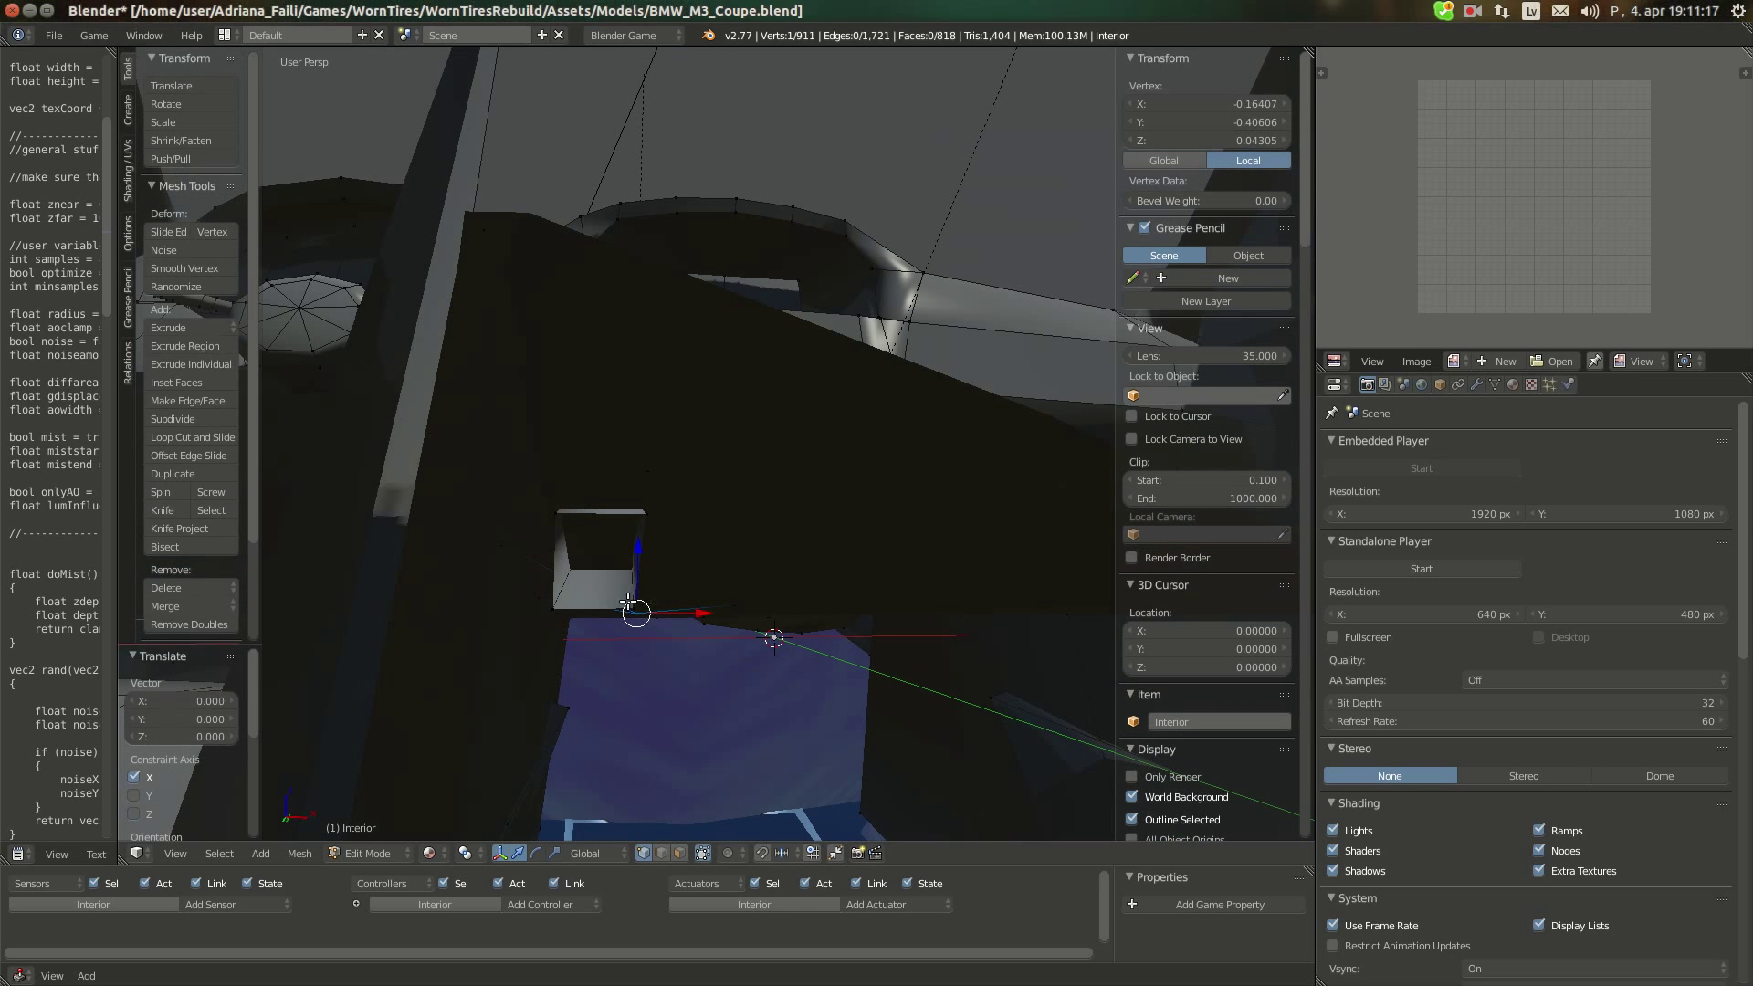
drag(678, 609, 694, 605)
Check the lever's fit in the console, toggle the selection of the whole mesh, and return to Object Mode
middle_drag(694, 604, 704, 567)
key(a)
key(a)
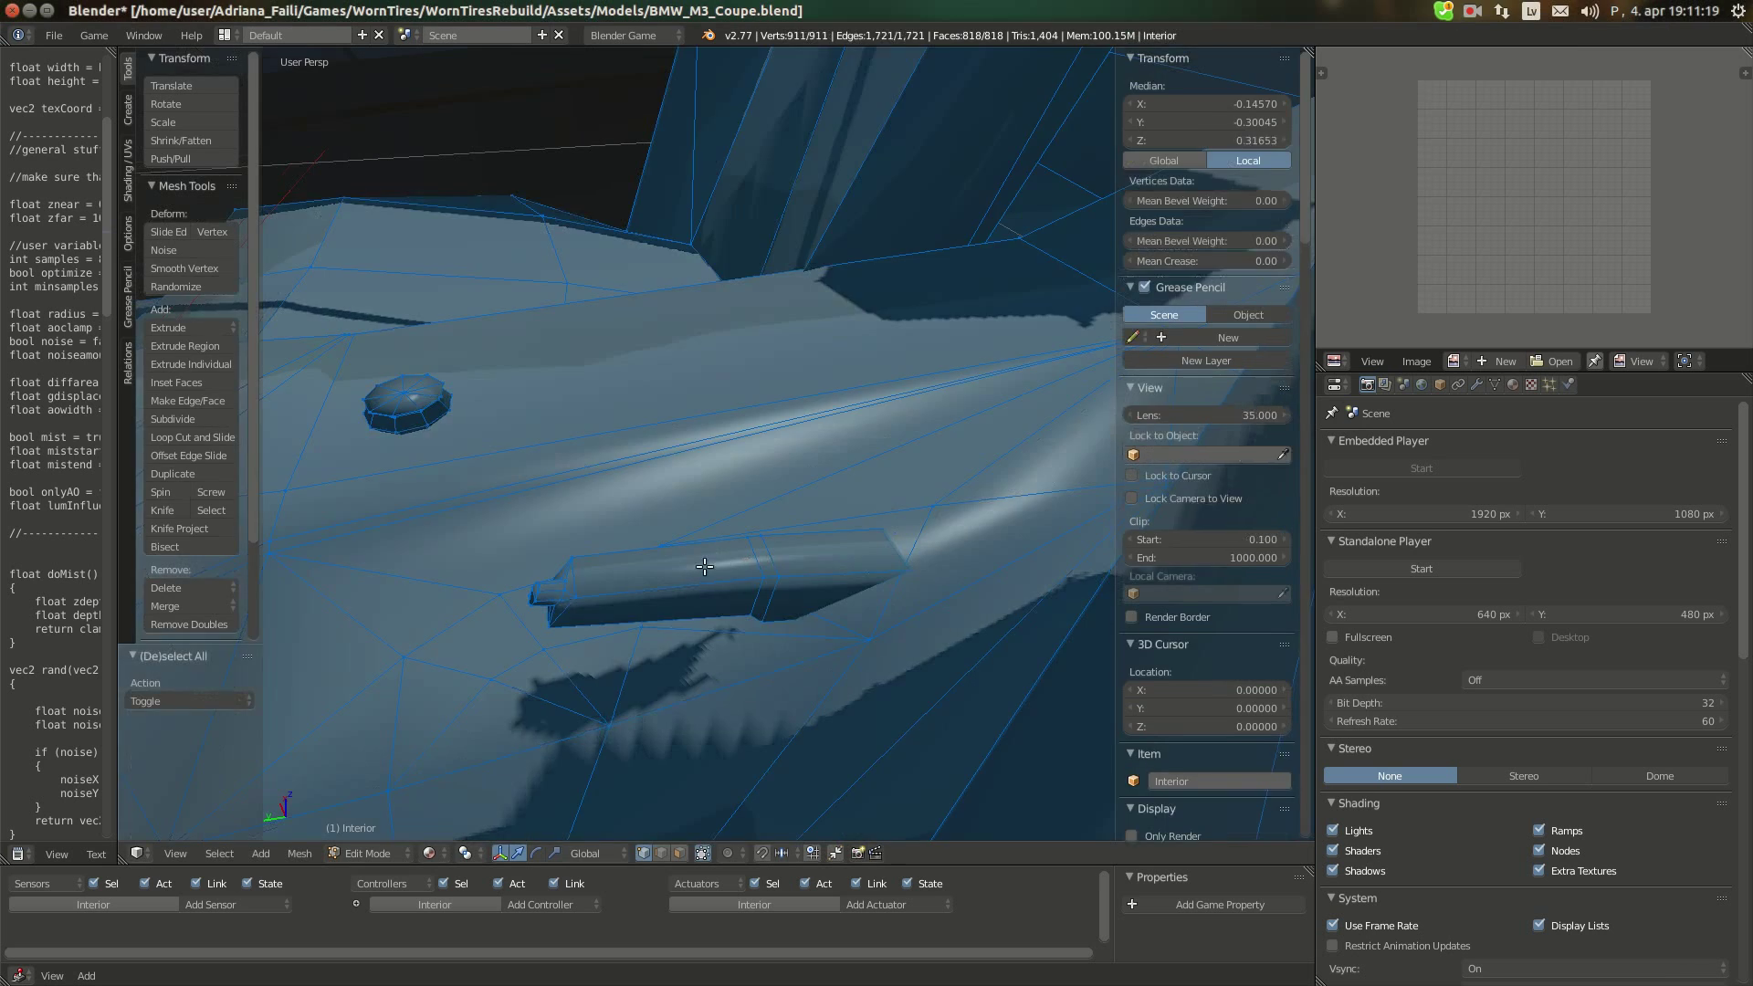
key(Tab)
click(1472, 11)
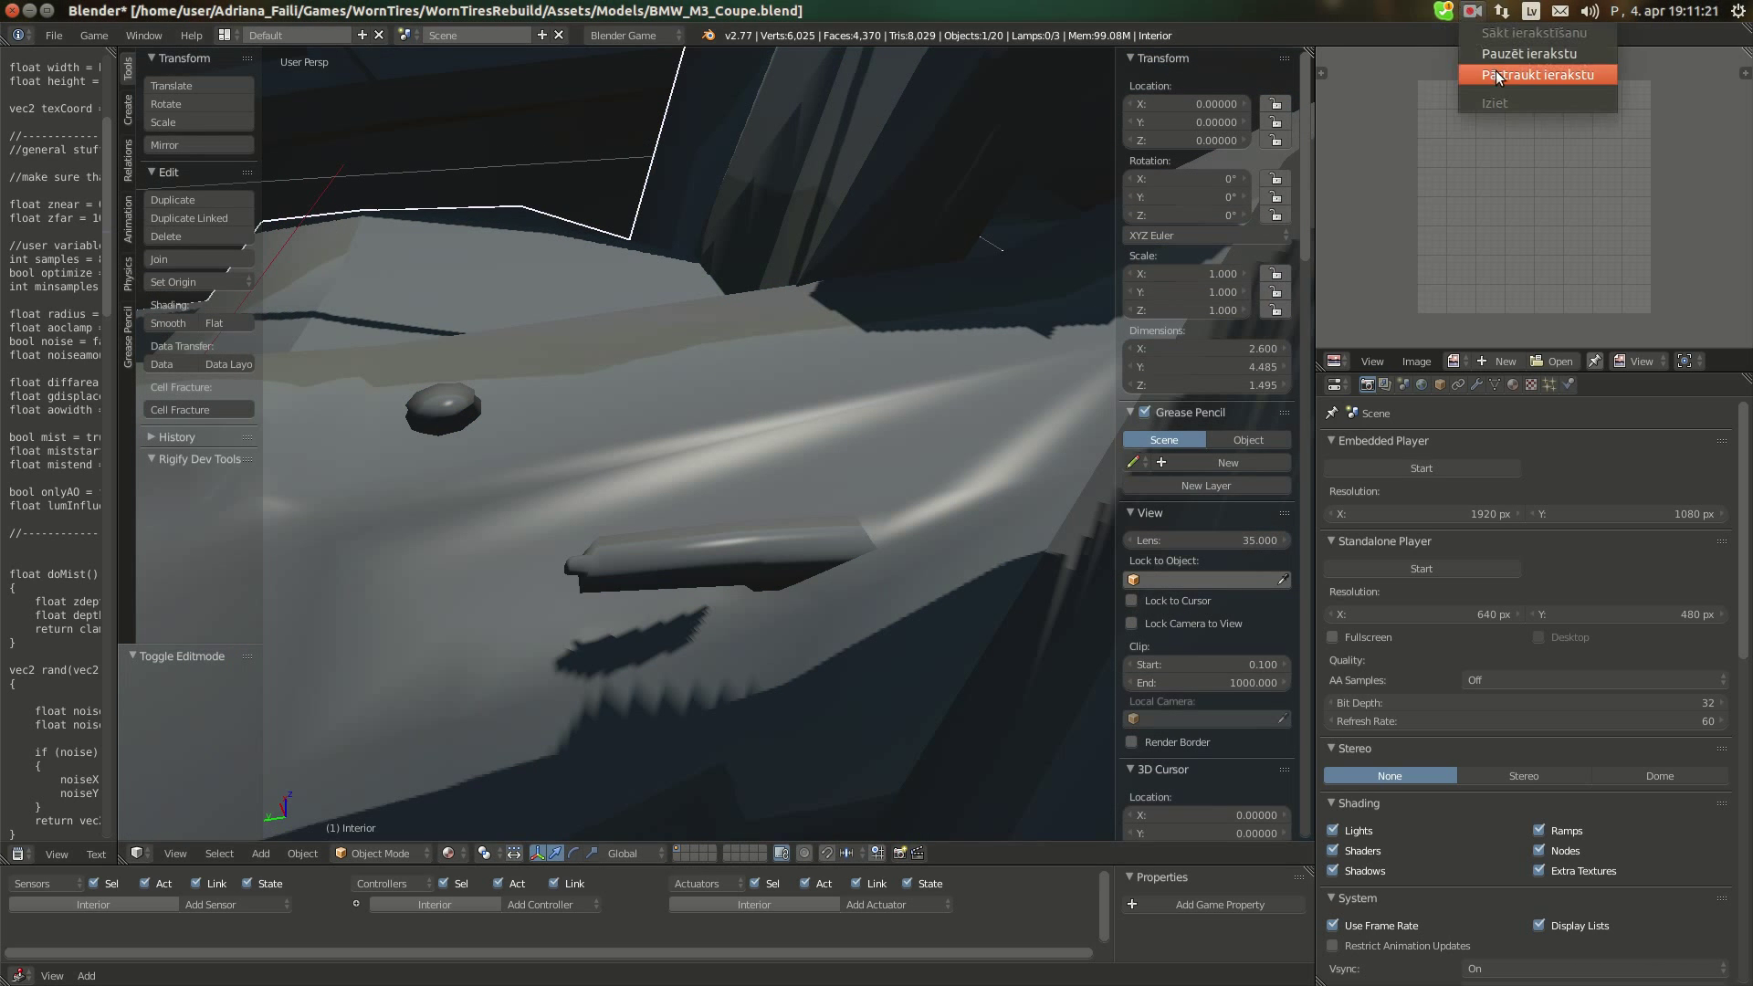
Inspect the handbrake in the console, check the BMW M3 interior photo in Chromium, and return to Blender
click(1487, 55)
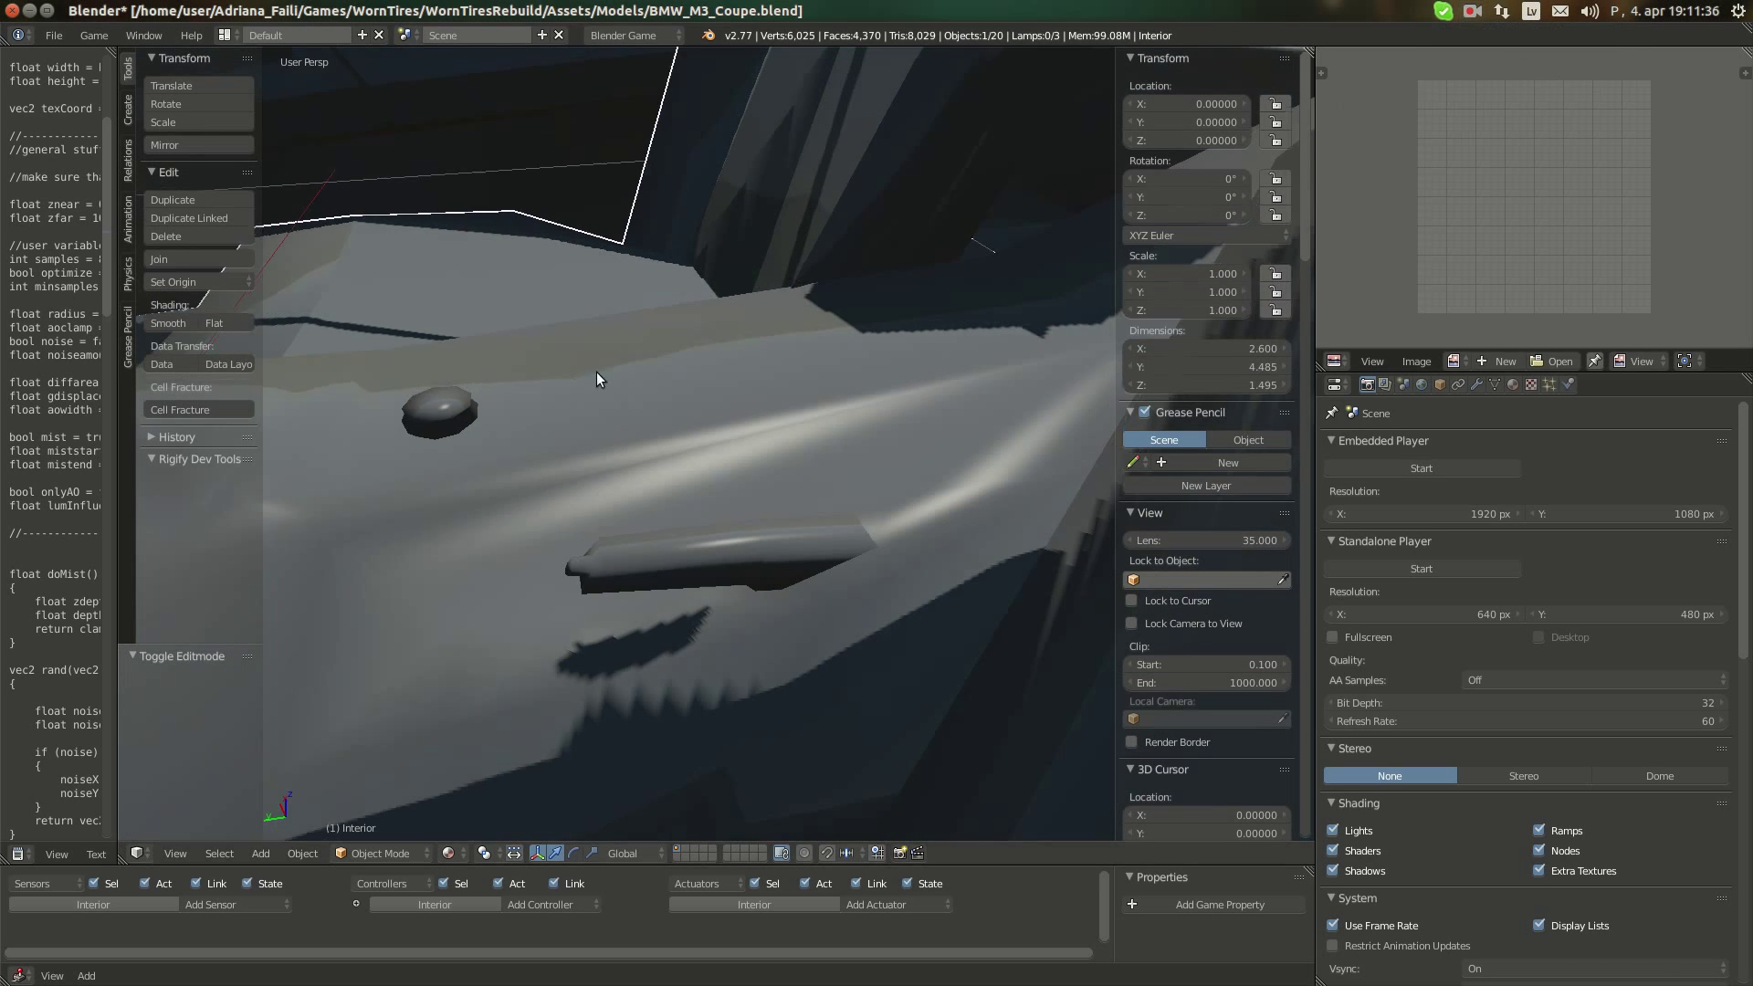
middle_drag(595, 371, 665, 347)
mouse_move(1, 239)
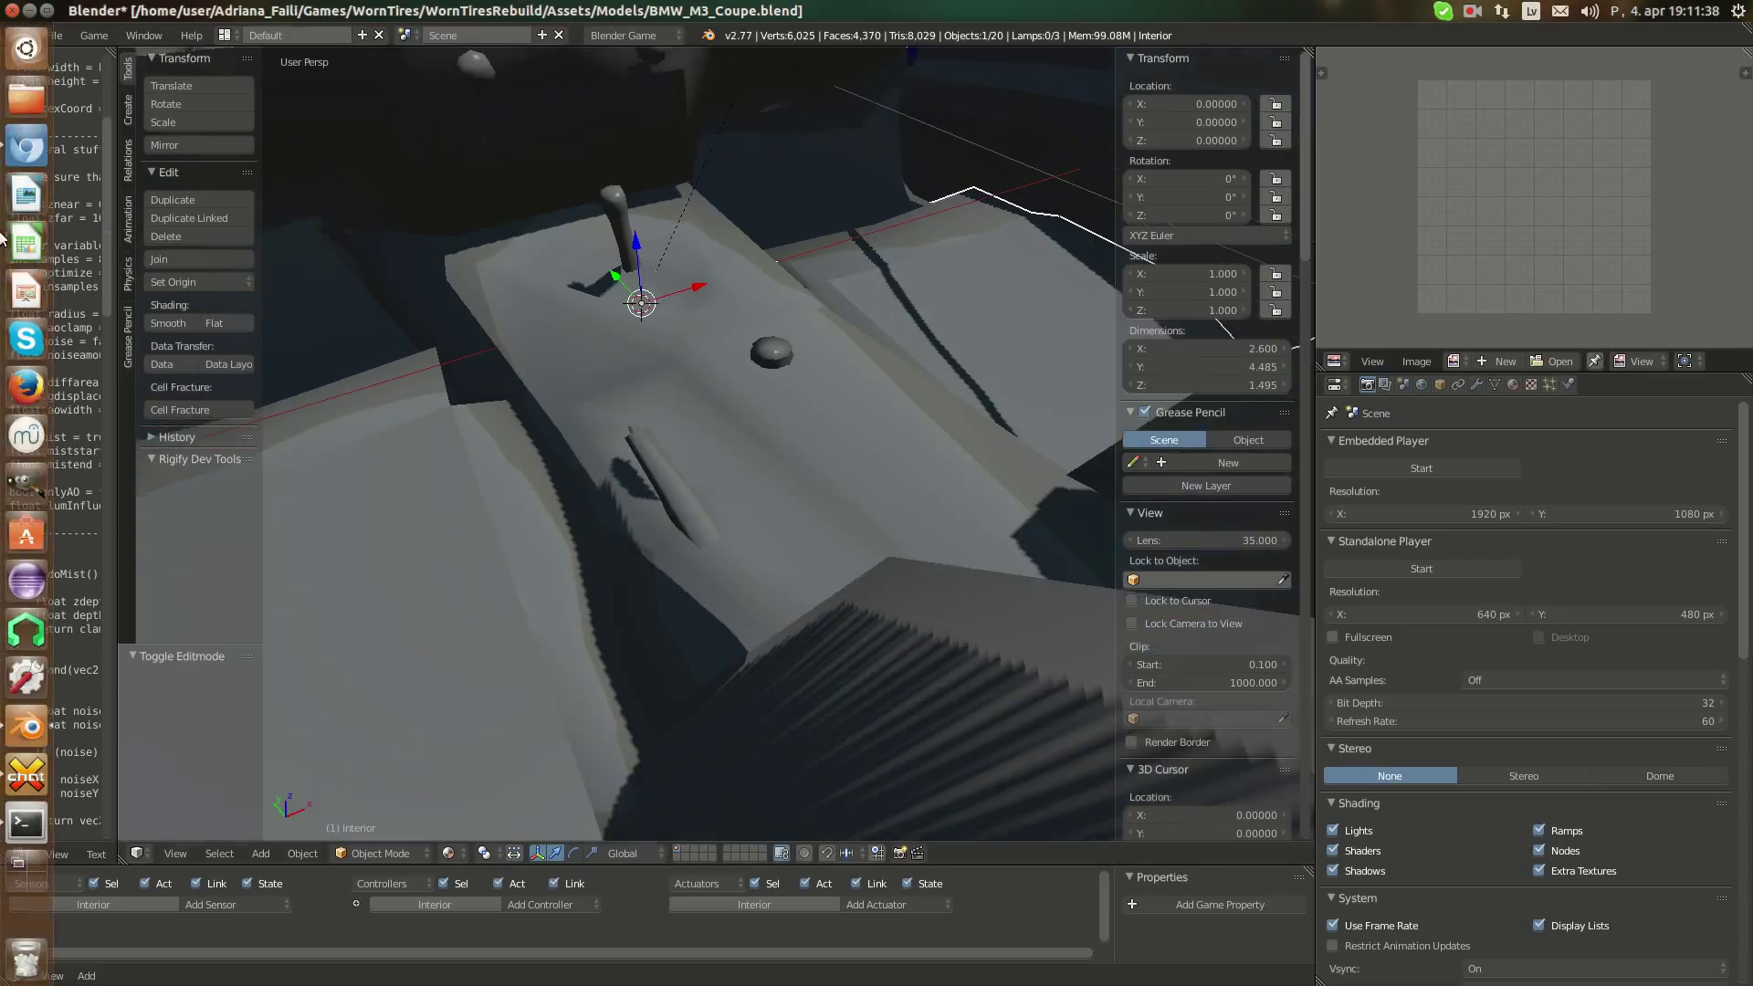
click(22, 155)
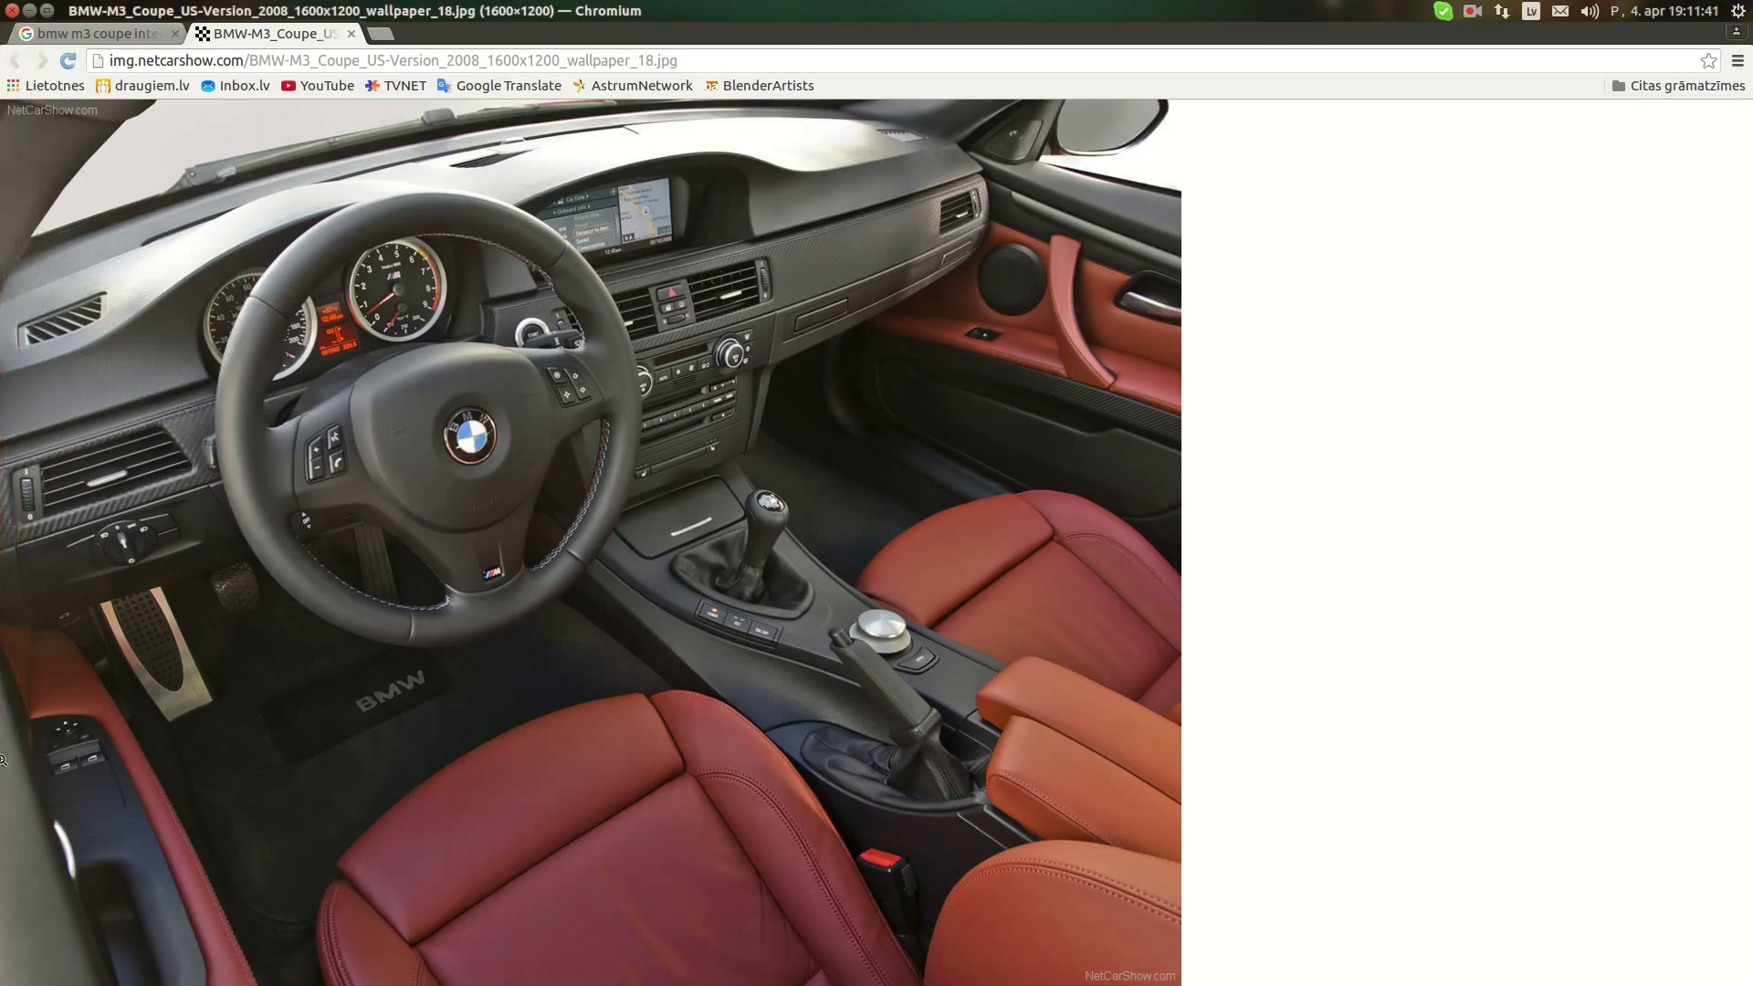
mouse_move(2, 760)
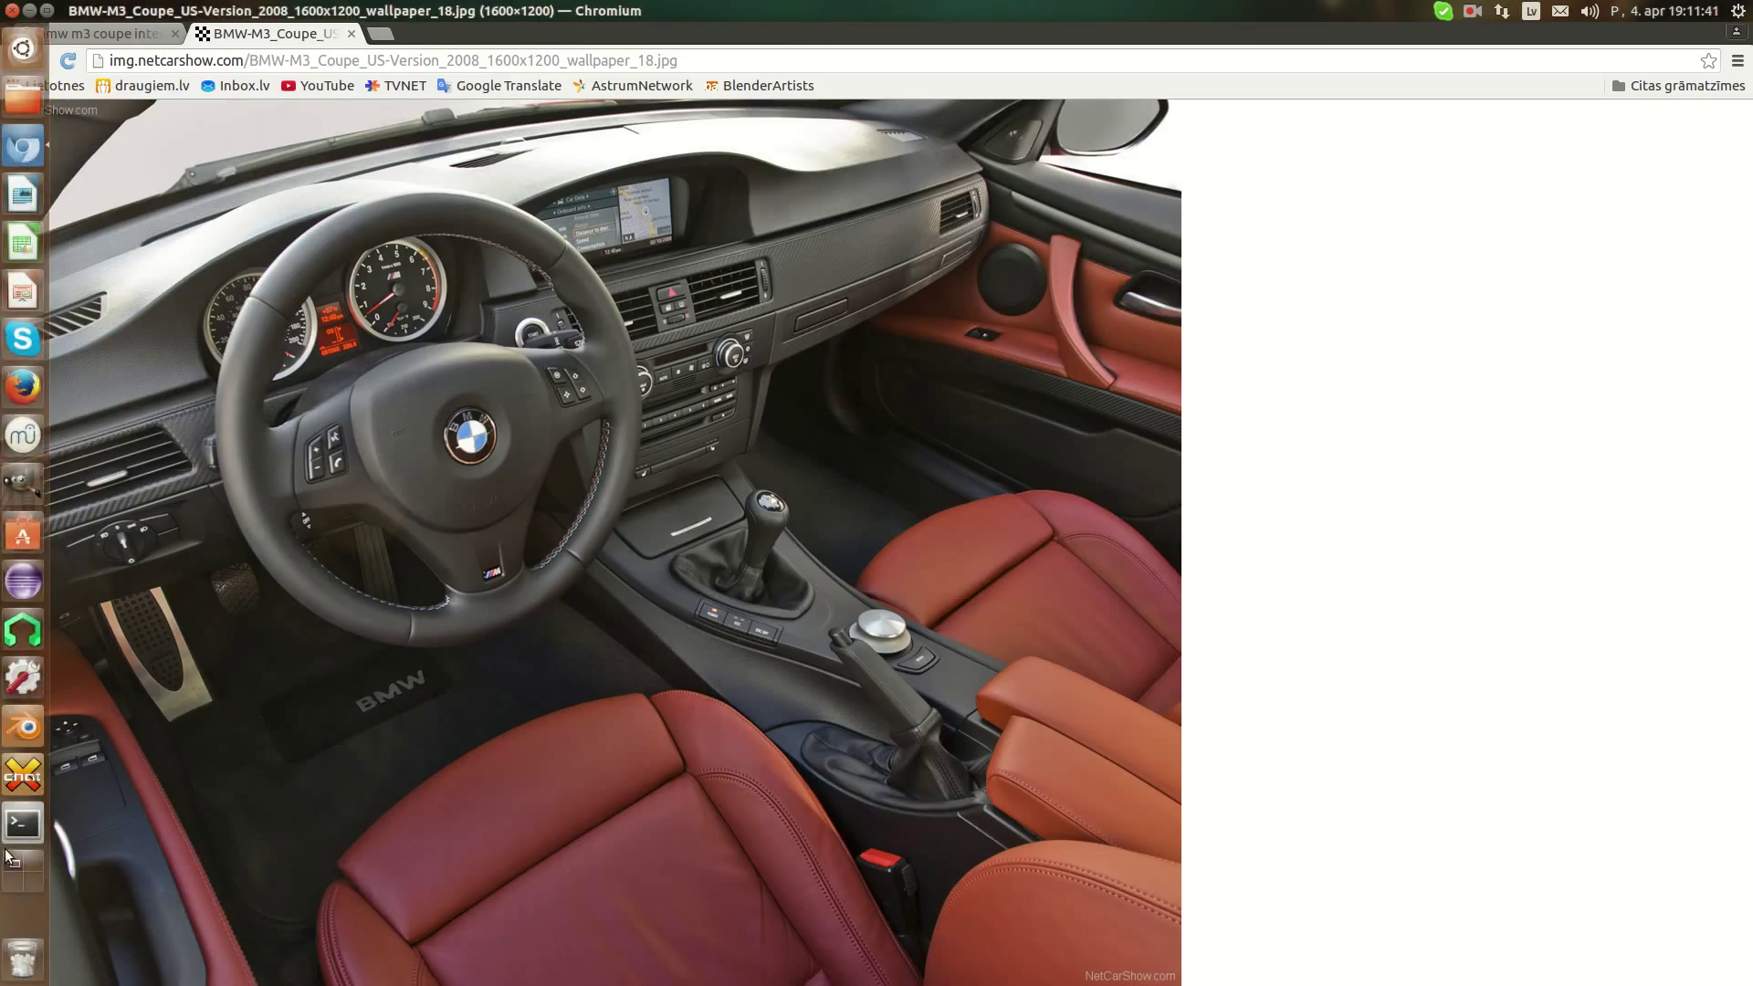
click(14, 741)
Enter Edit Mode on the interior mesh by the instrument cluster, clear the selection and switch to edge selection
middle_drag(296, 542, 799, 487)
shift+middle_drag(610, 356, 808, 509)
scroll(807, 509, up, 4)
key(Tab)
shift+middle_drag(585, 550, 601, 687)
click(702, 852)
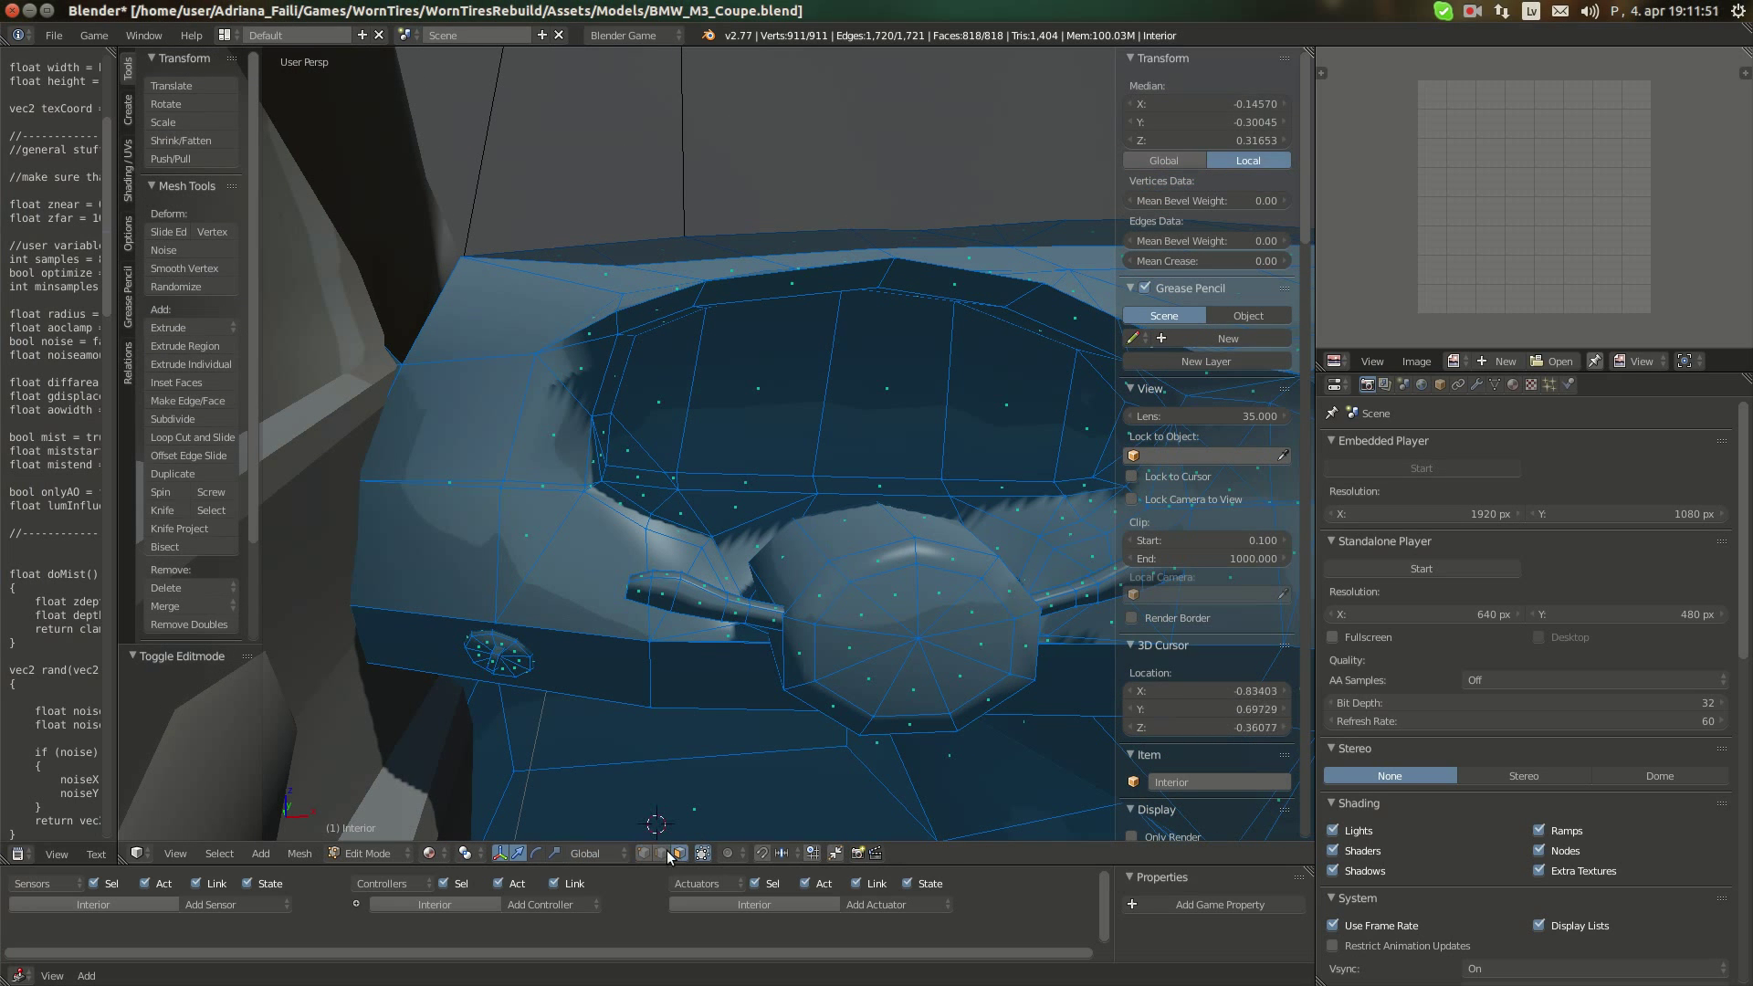
key(shift+s)
click(633, 756)
click(662, 852)
key(Tab)
key(Tab)
Select the edges across the dashboard's driver-side end and down the outer rim of the instrument opening toward the steering column
right_click(451, 482)
alt+right_click(461, 483)
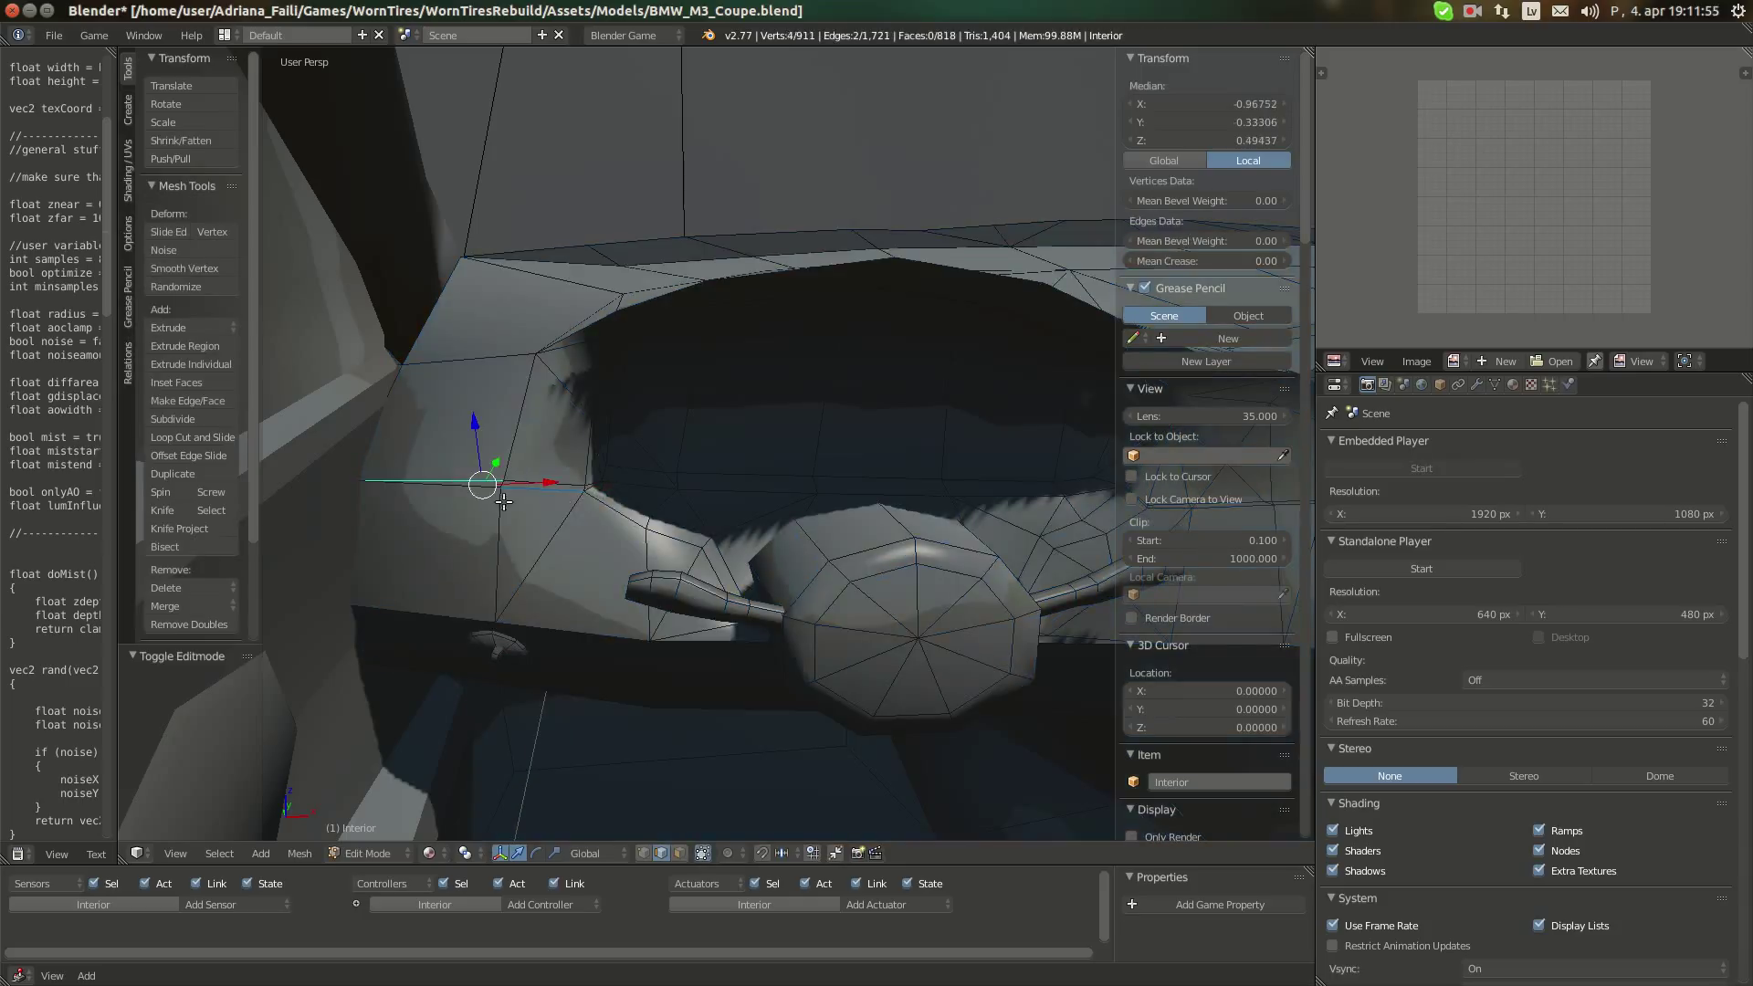
middle_drag(667, 505, 627, 503)
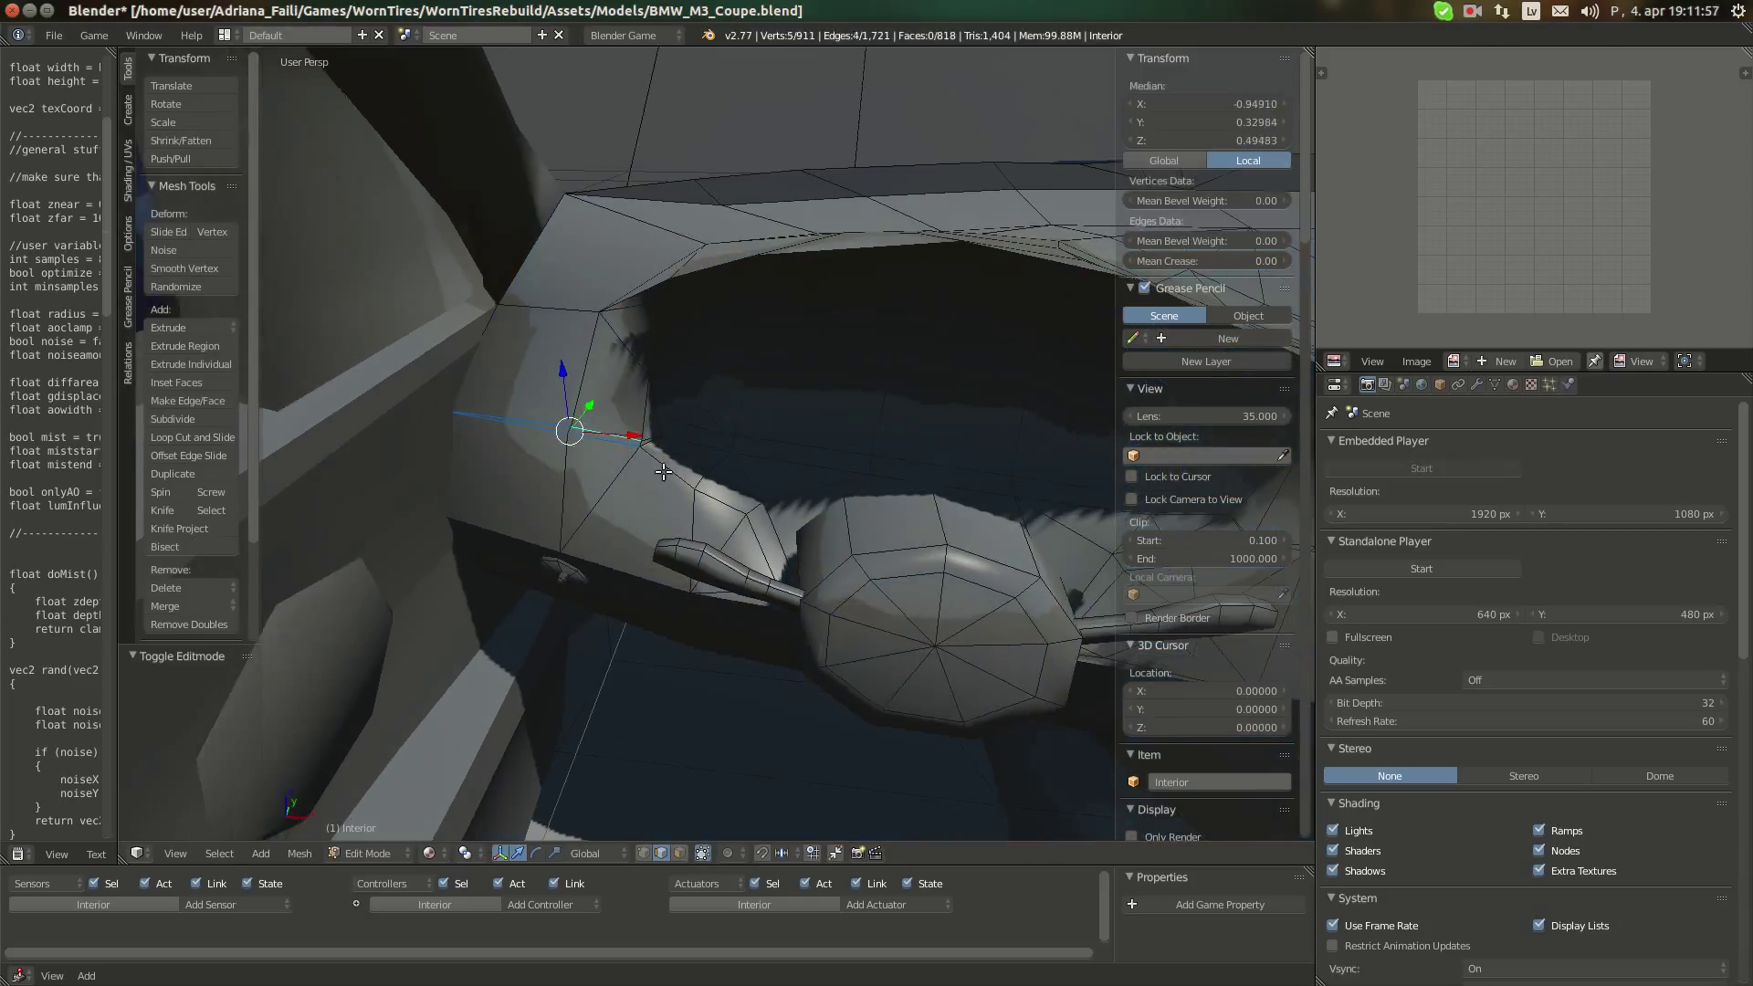
alt+shift+right_click(665, 471)
shift+right_click(649, 436)
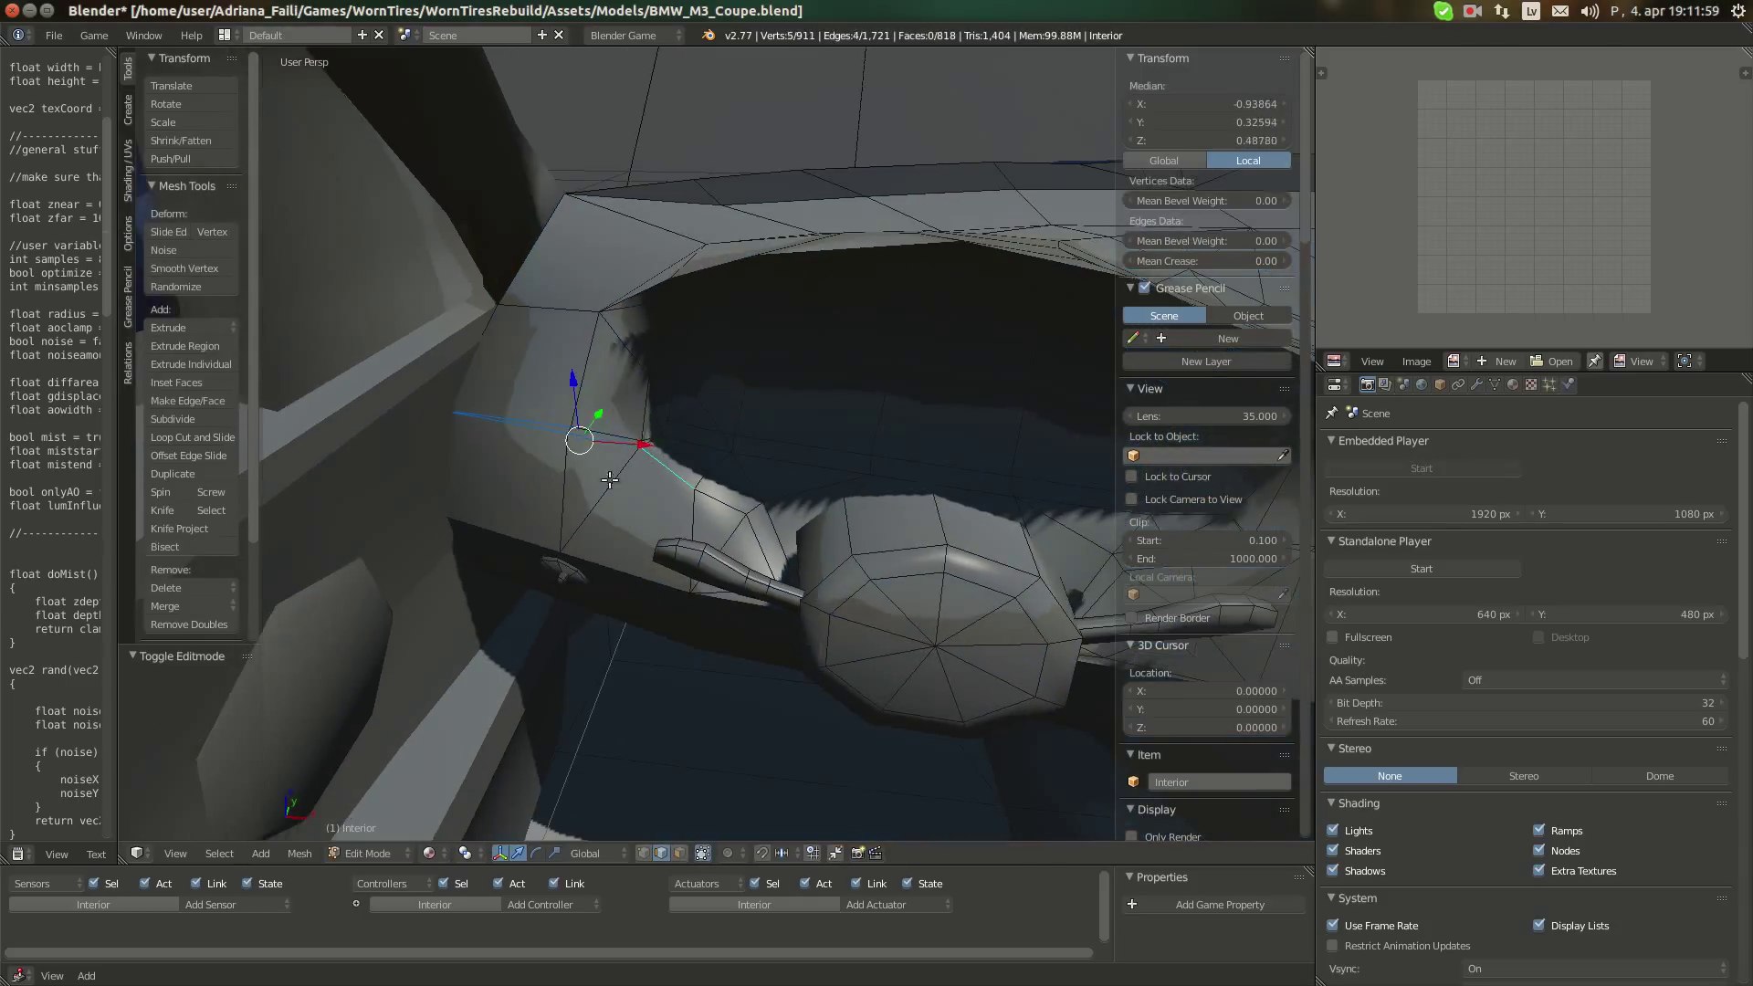
scroll(602, 475, up, 3)
shift+right_click(672, 537)
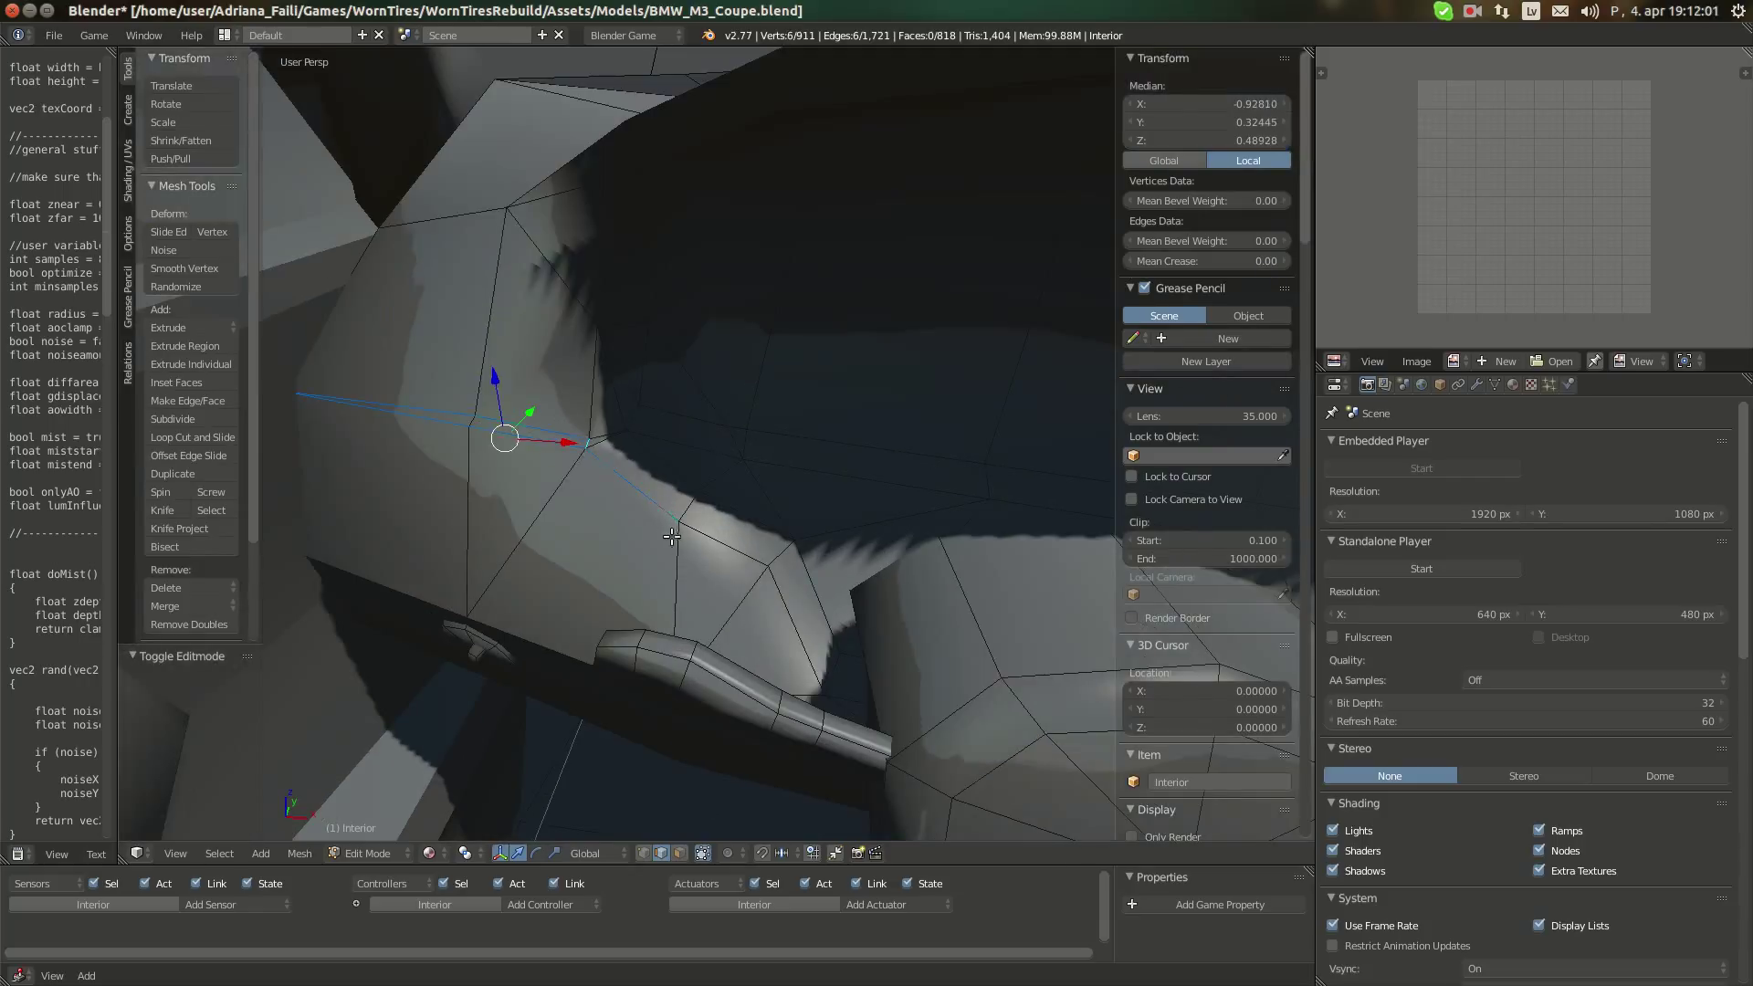
shift+right_click(677, 538)
shift+right_click(684, 550)
shift+right_click(792, 599)
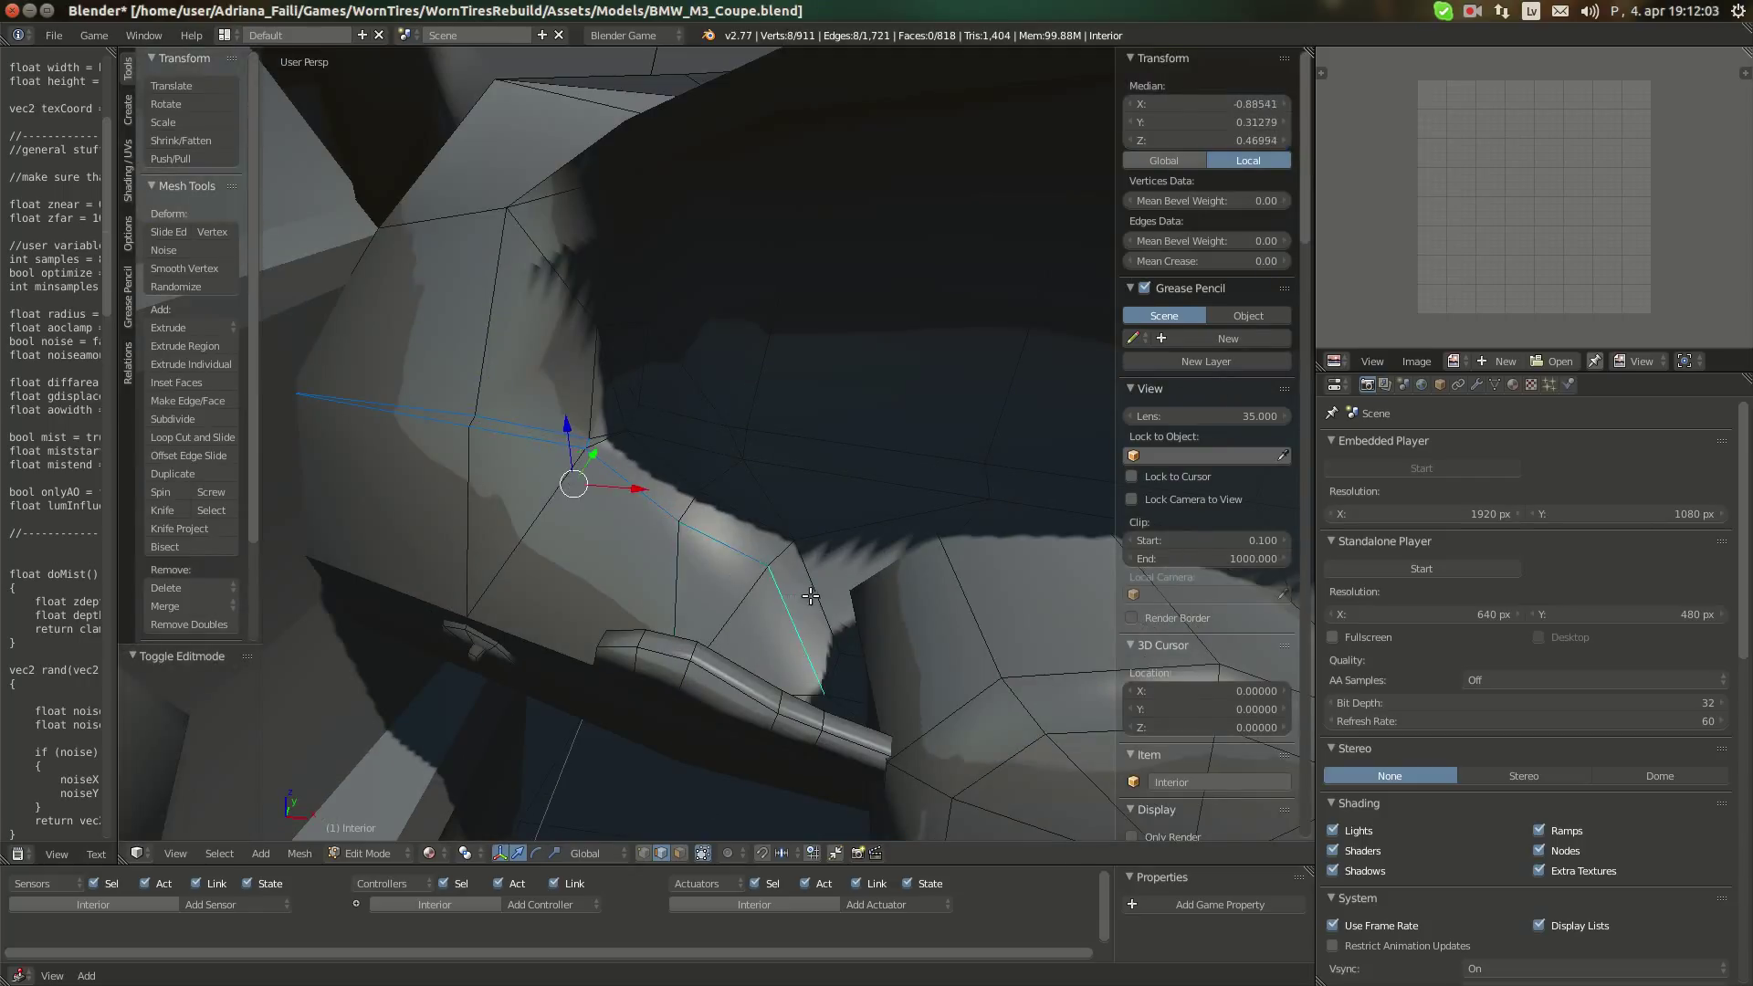
Add the second rim line by the column and the two edge lines up the driver side of the instrument recess
shift+right_click(739, 522)
shift+right_click(642, 447)
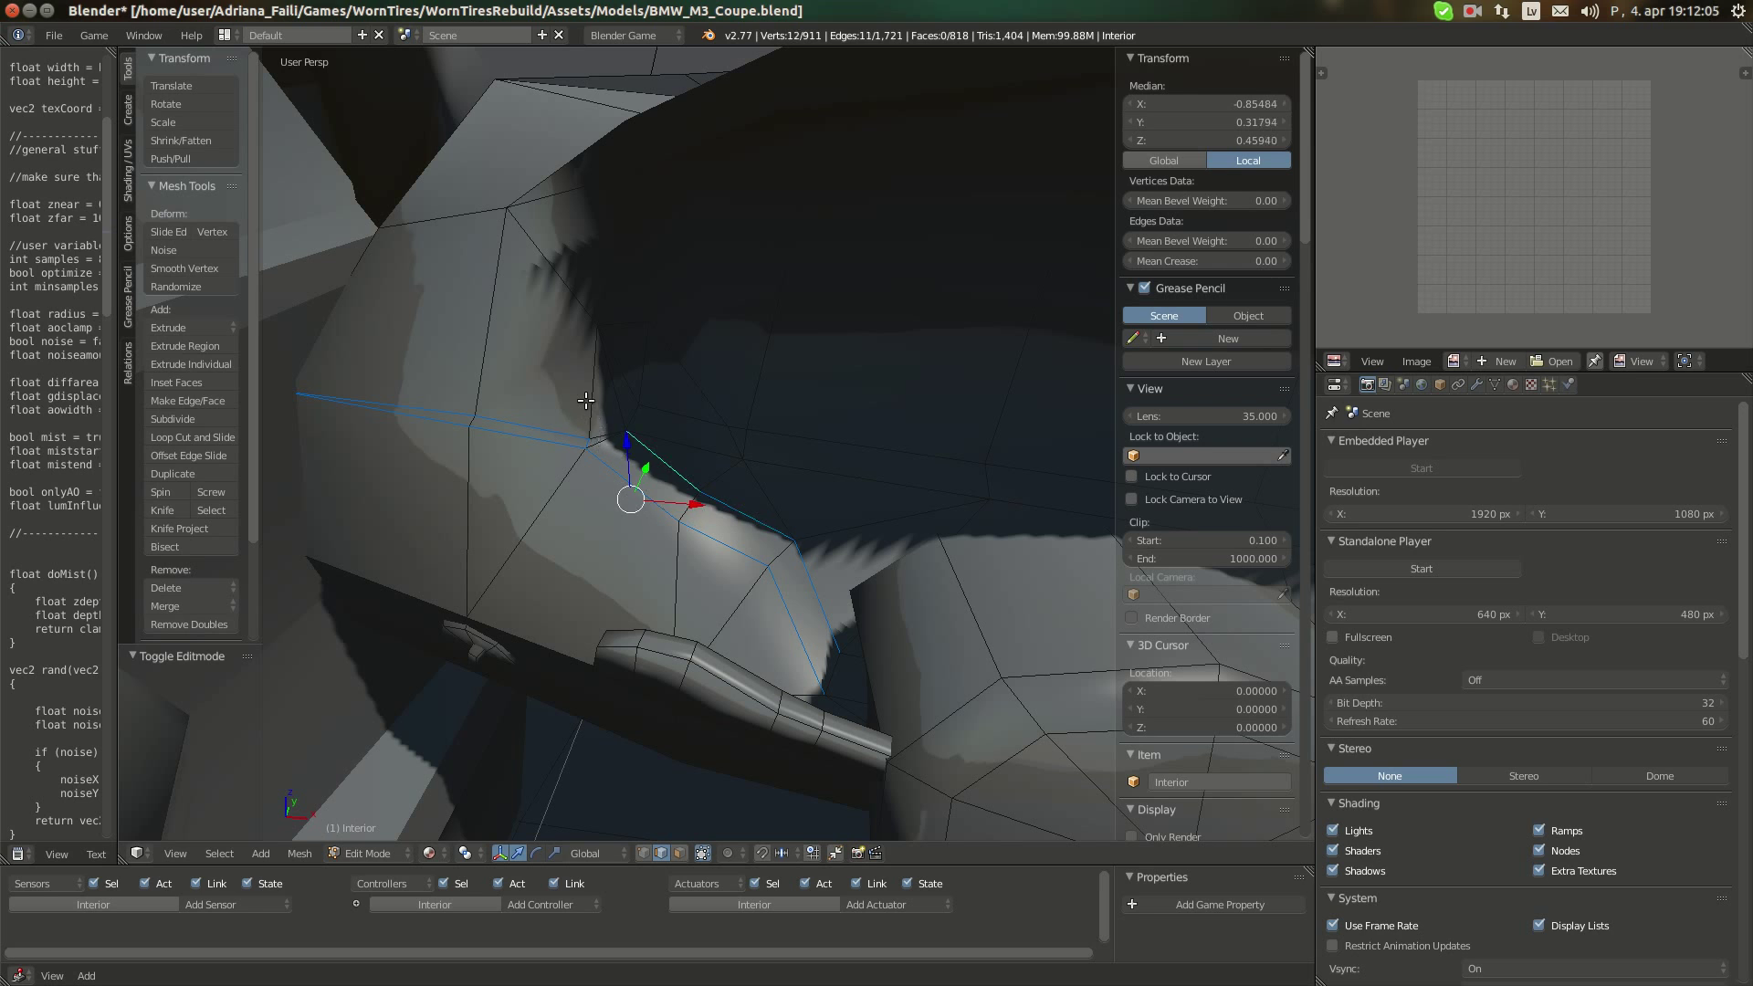
shift+right_click(585, 402)
middle_drag(628, 408, 649, 514)
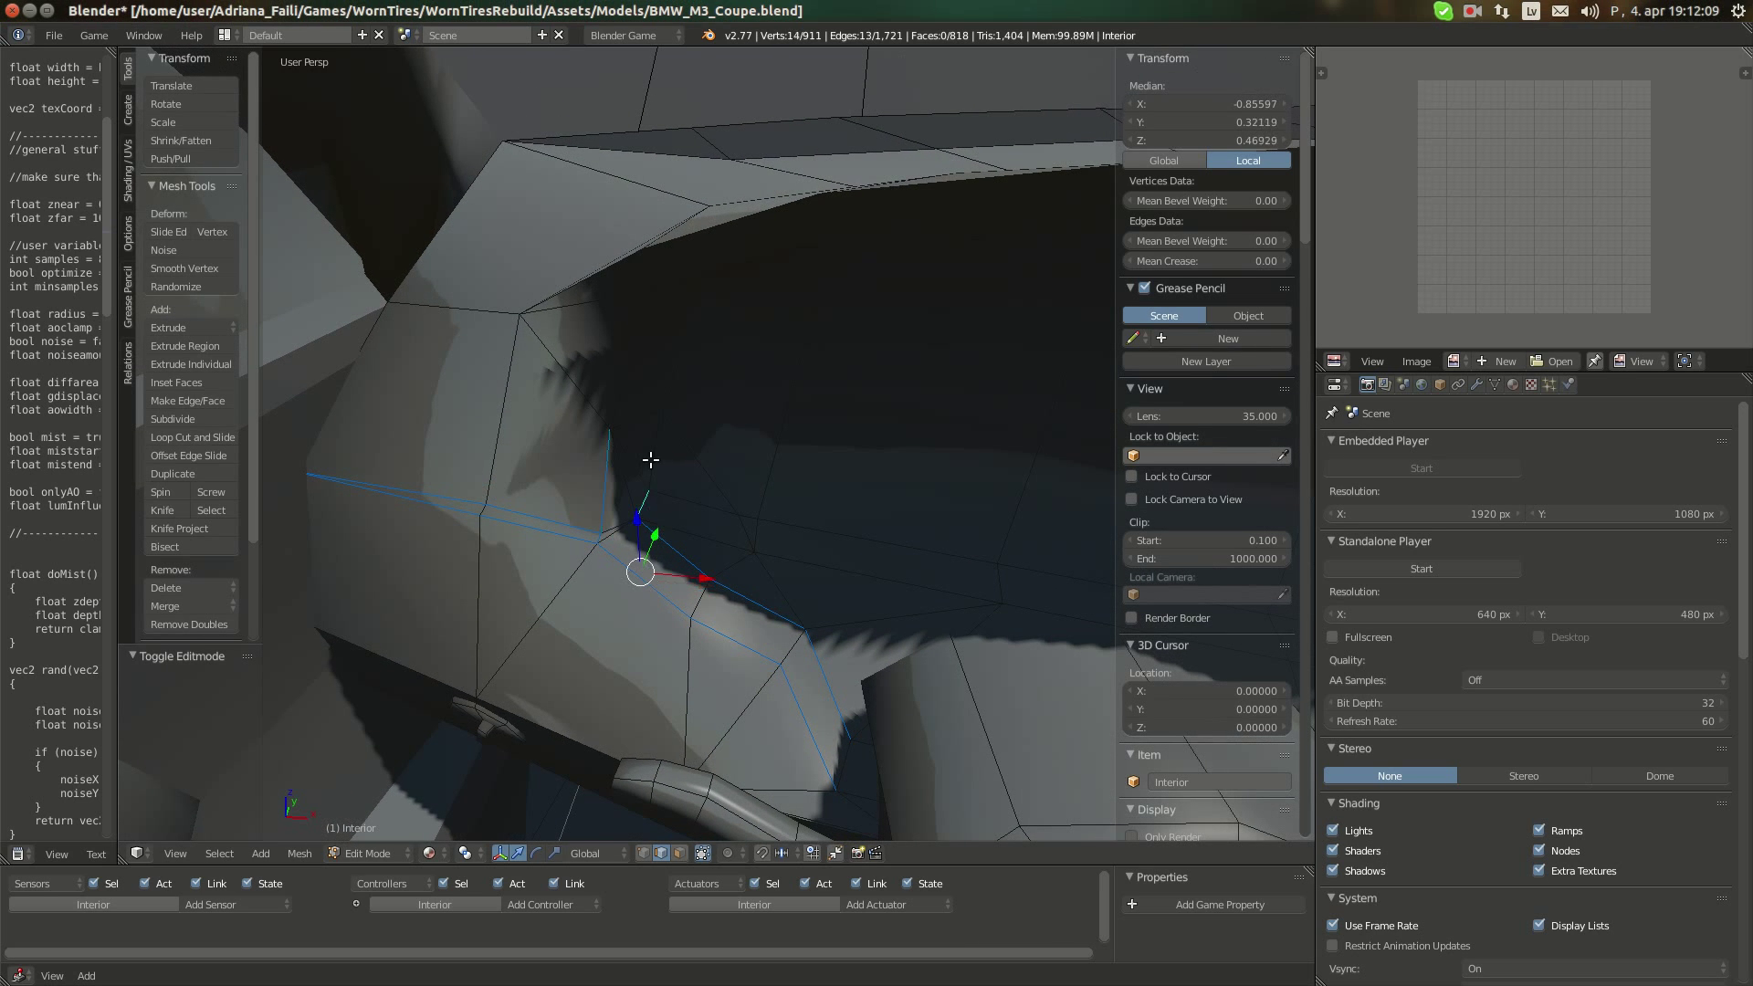
shift+right_click(656, 428)
shift+right_click(624, 358)
middle_drag(623, 358, 472, 467)
shift+right_click(554, 448)
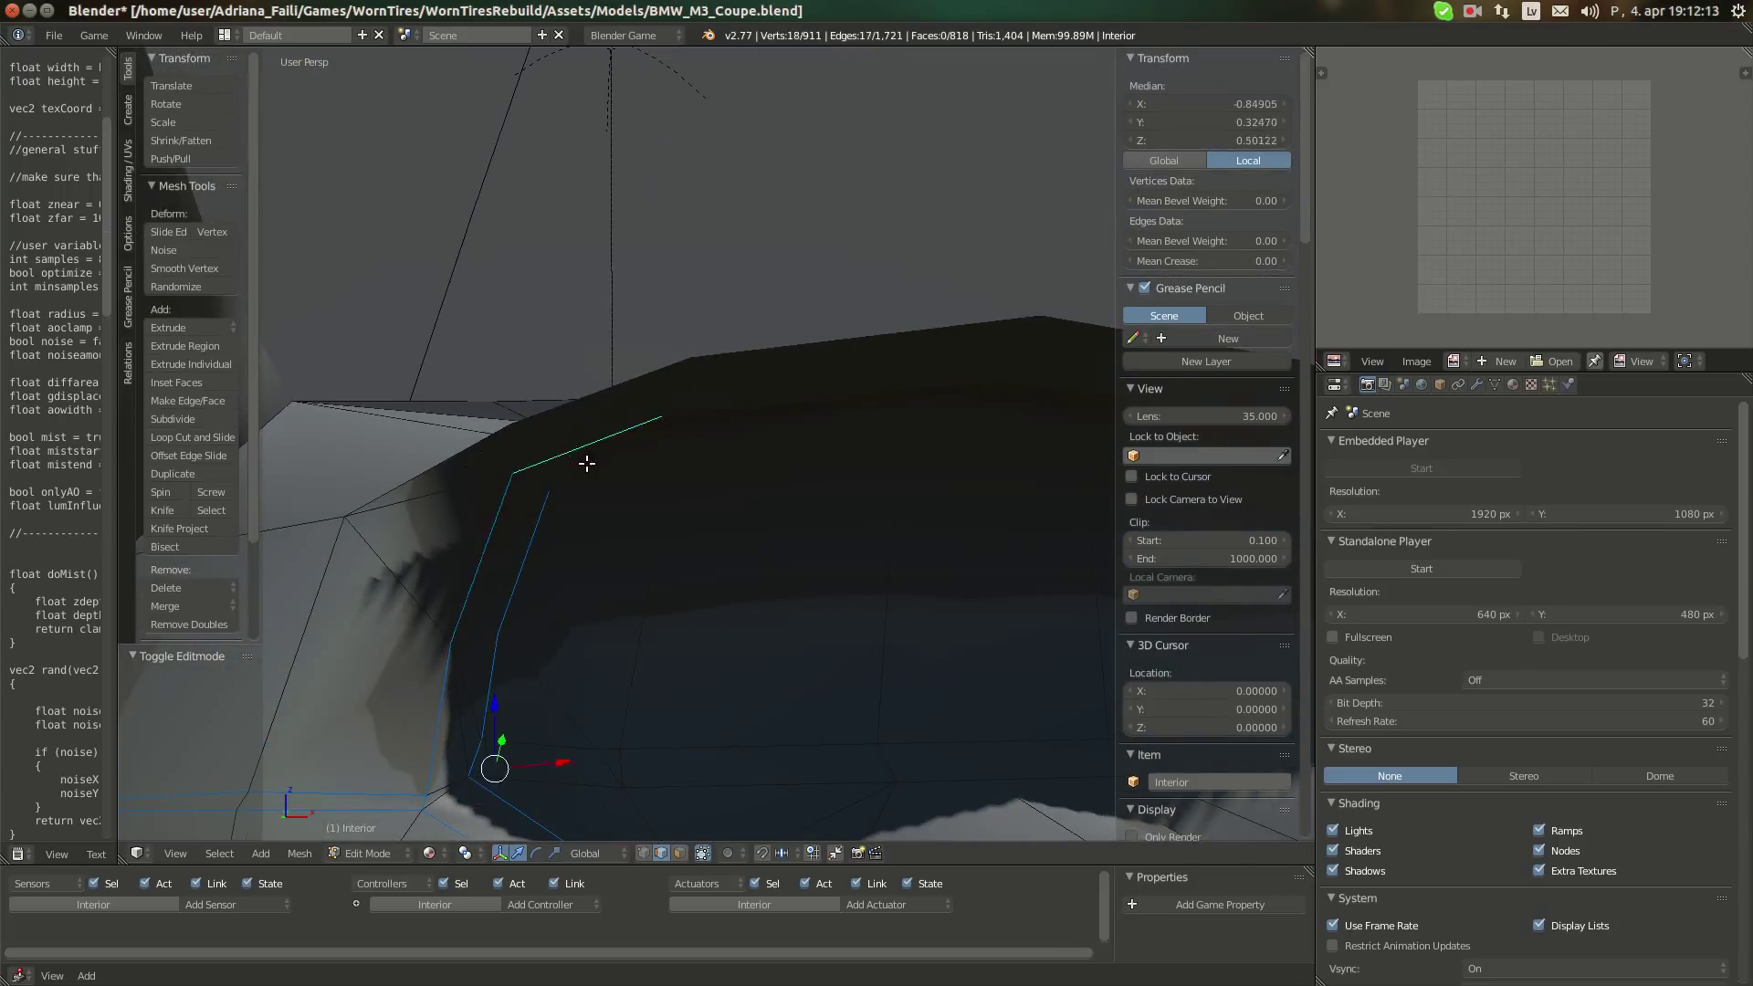
shift+right_click(730, 403)
shift+right_click(708, 441)
shift+right_click(595, 438)
Add both parallel edge lines along the bottom of the instrument recess to the selection
middle_drag(596, 437, 541, 575)
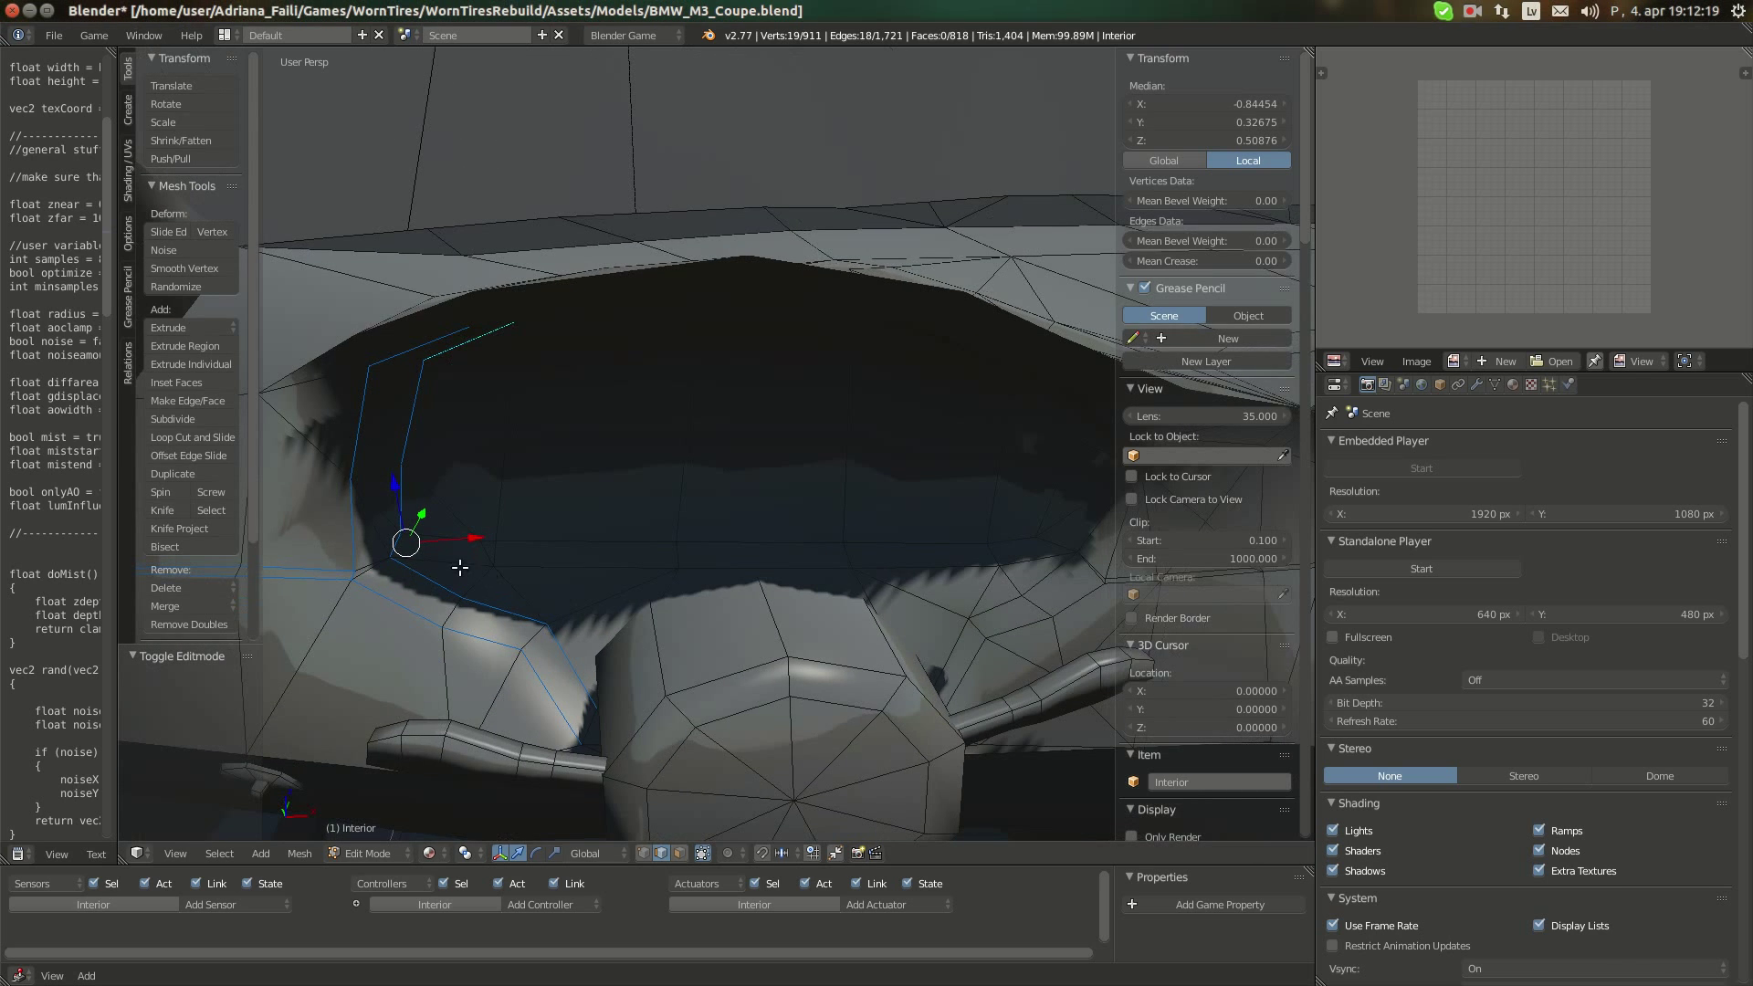
shift+right_click(601, 563)
shift+right_click(625, 546)
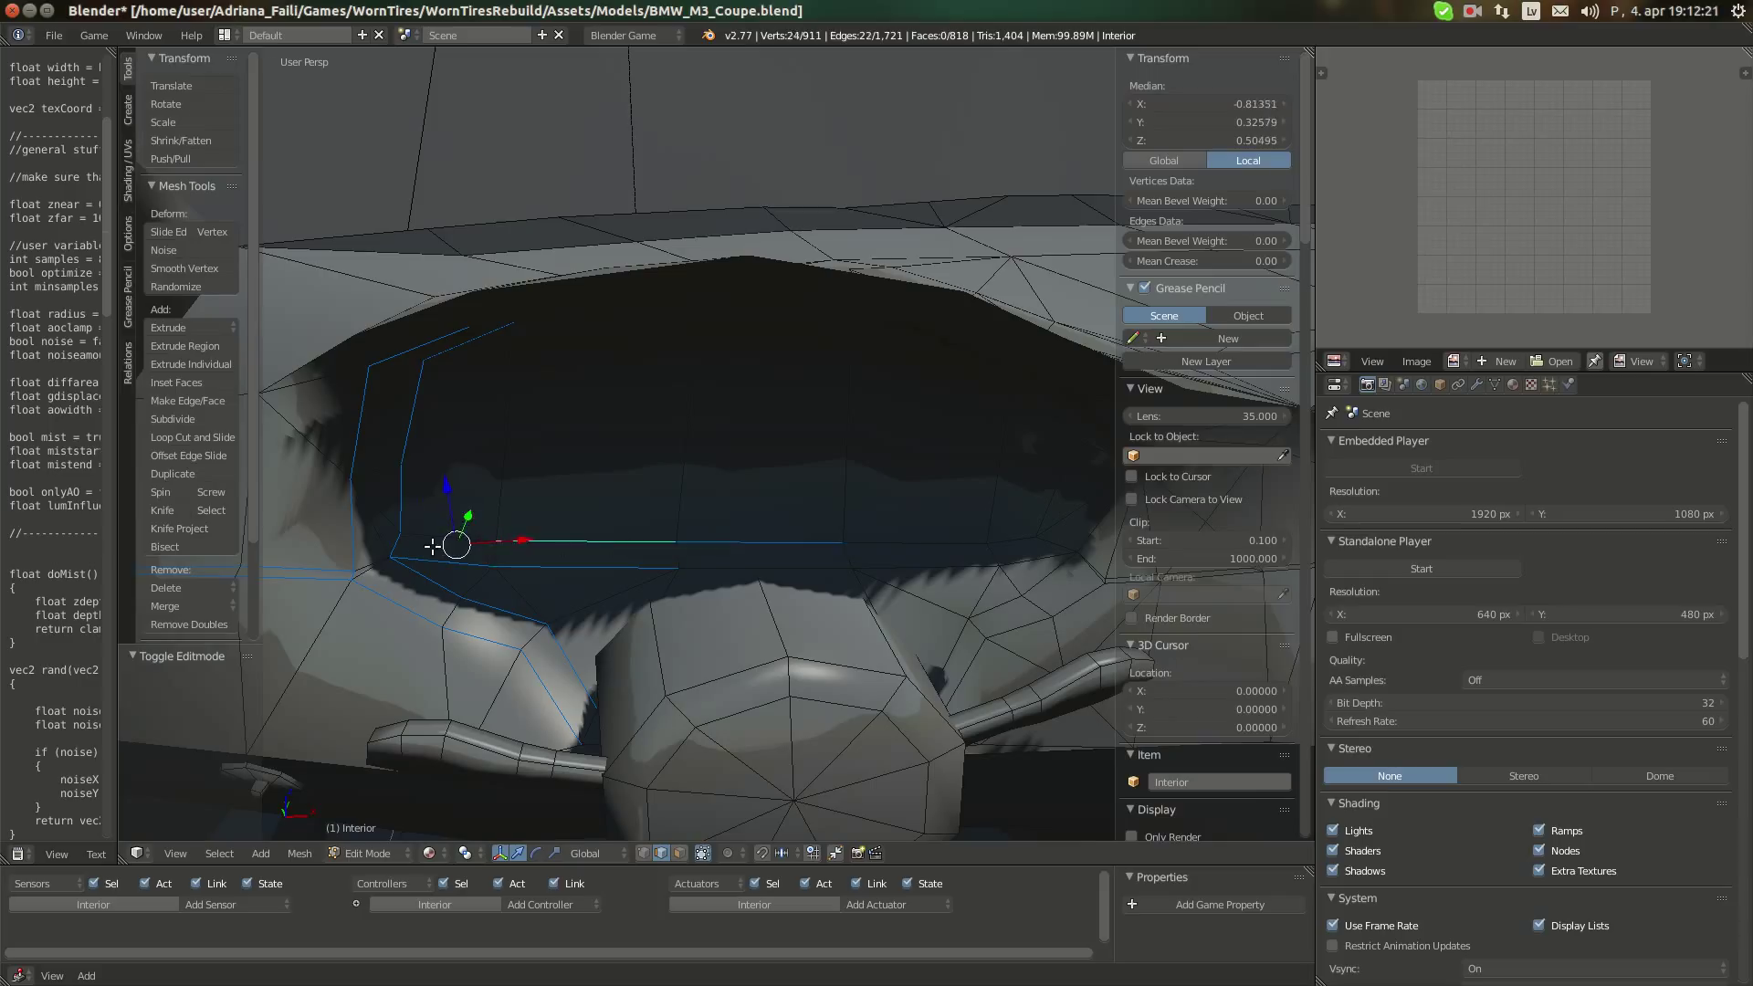
shift+right_click(485, 536)
shift+right_click(754, 559)
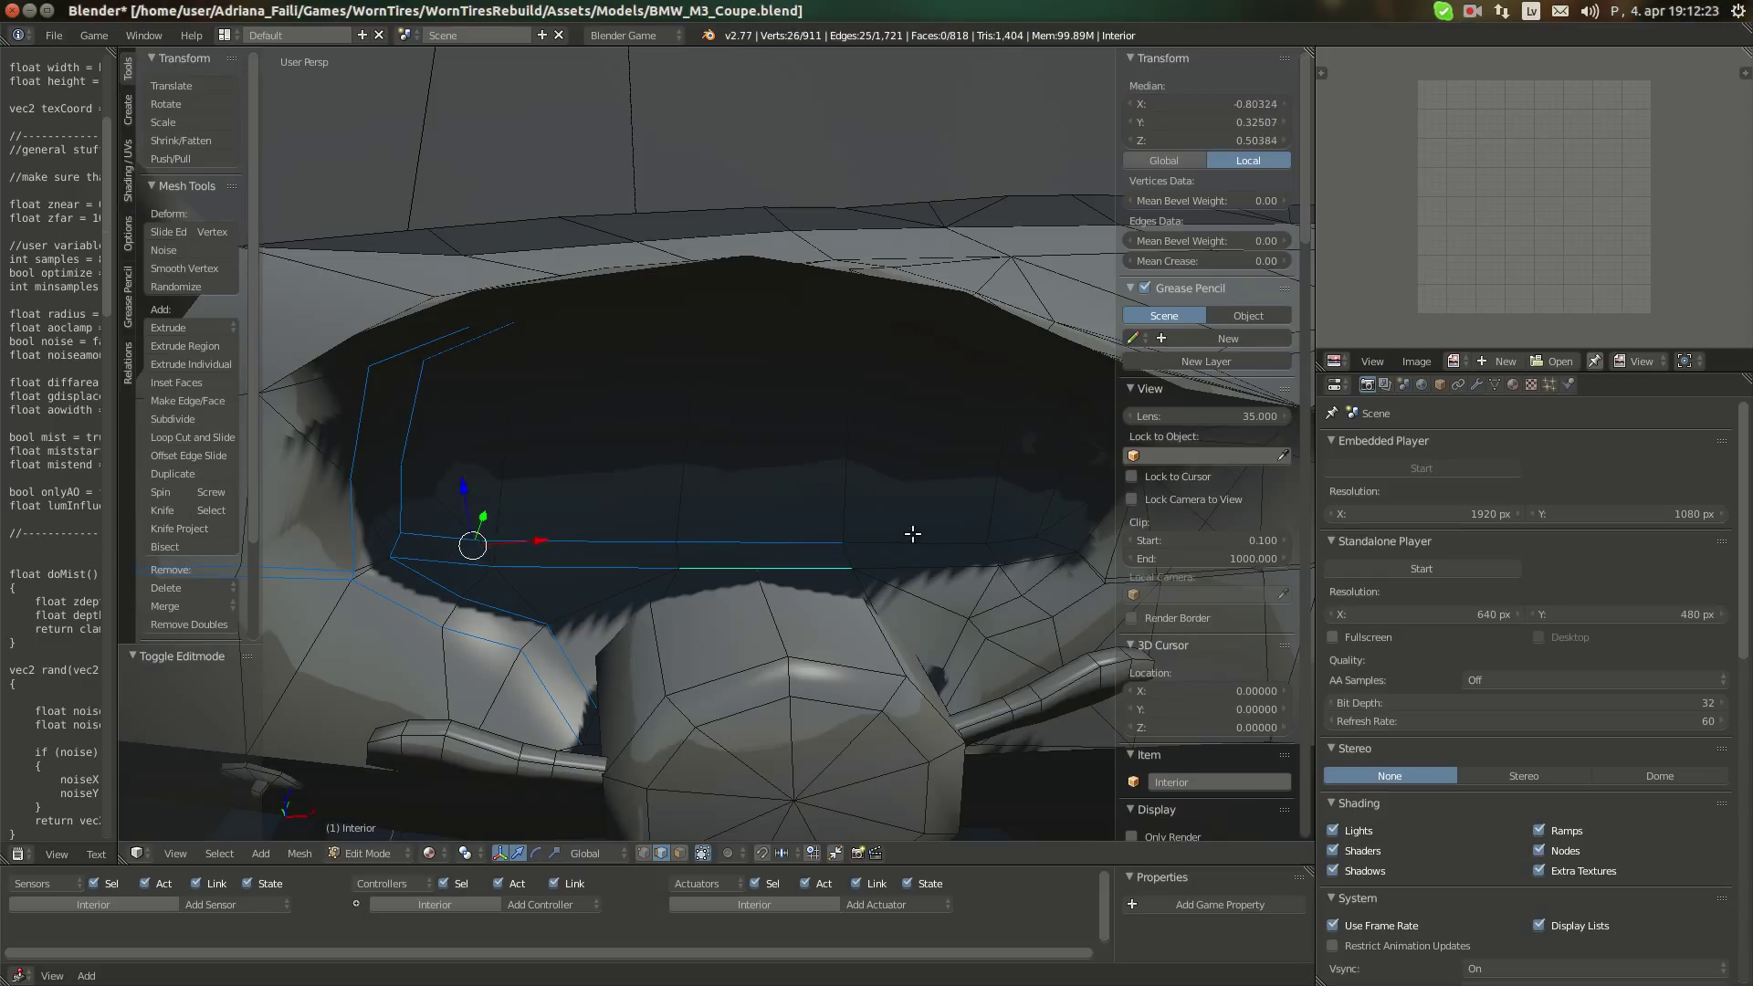
shift+right_click(946, 573)
shift+right_click(995, 540)
shift+right_click(1014, 546)
shift+right_click(1041, 558)
Extend the edge selection around the recess's lower passenger-side corner and up its outer side
shift+middle_drag(1051, 557, 899, 570)
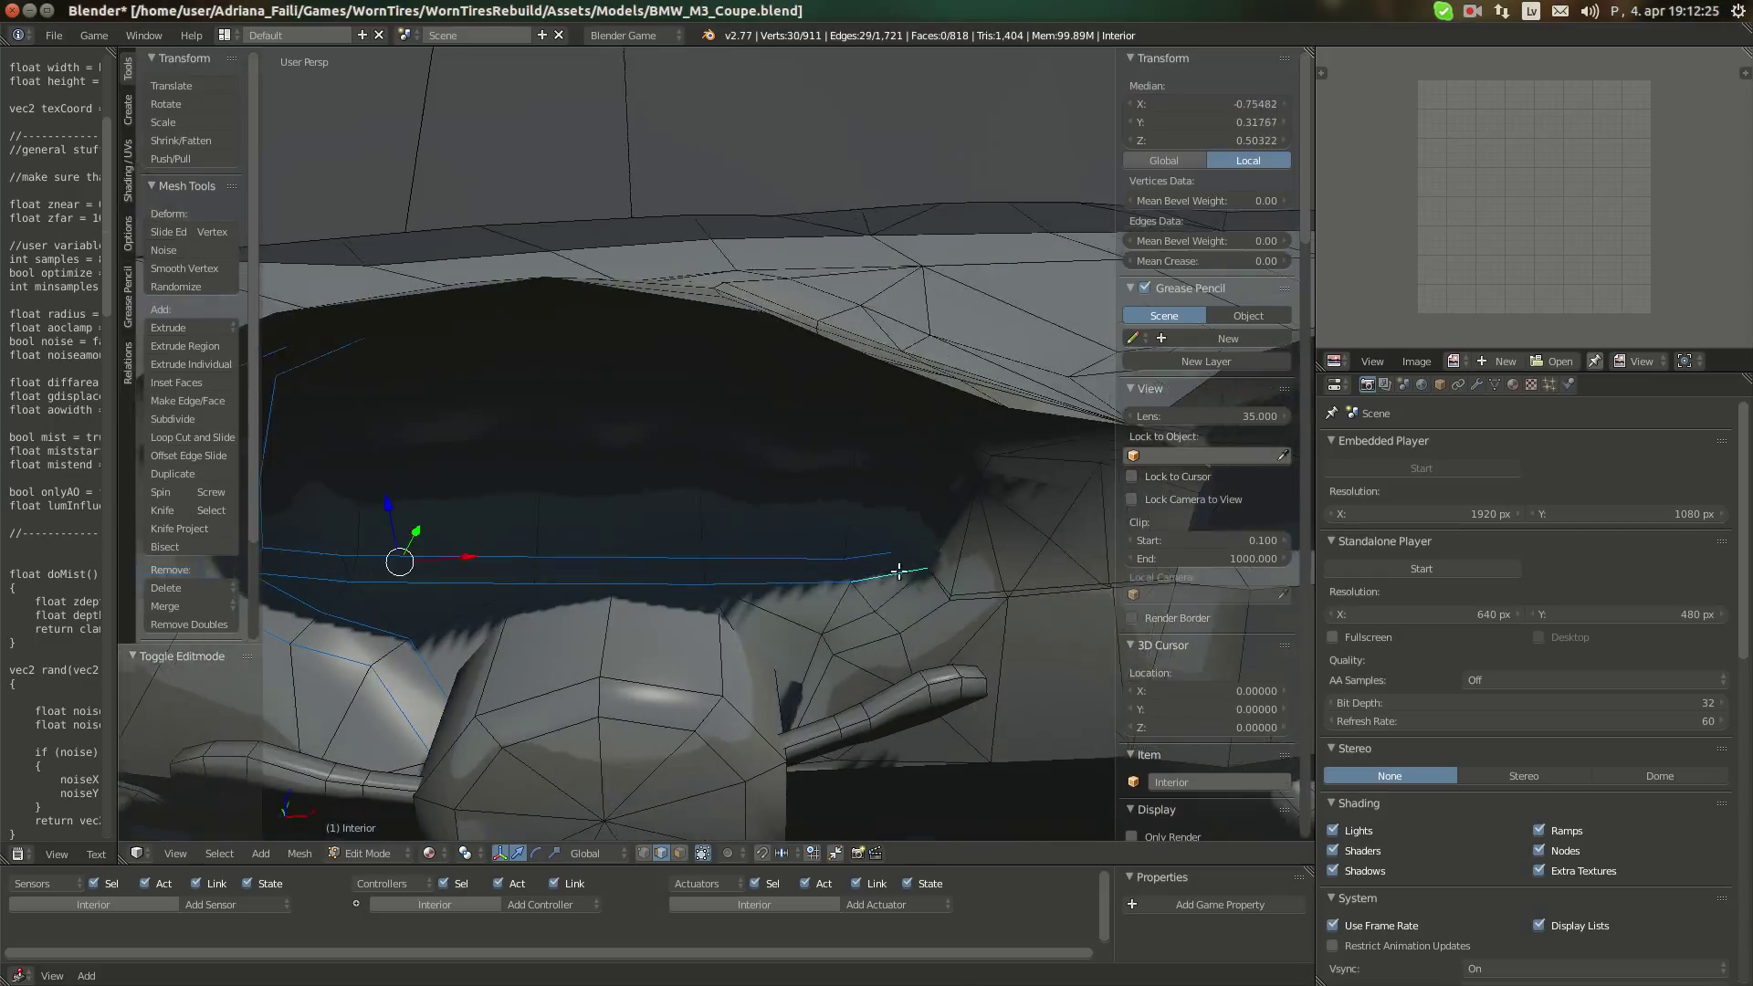
shift+right_click(913, 551)
shift+right_click(921, 531)
shift+right_click(950, 533)
shift+middle_drag(559, 587, 696, 580)
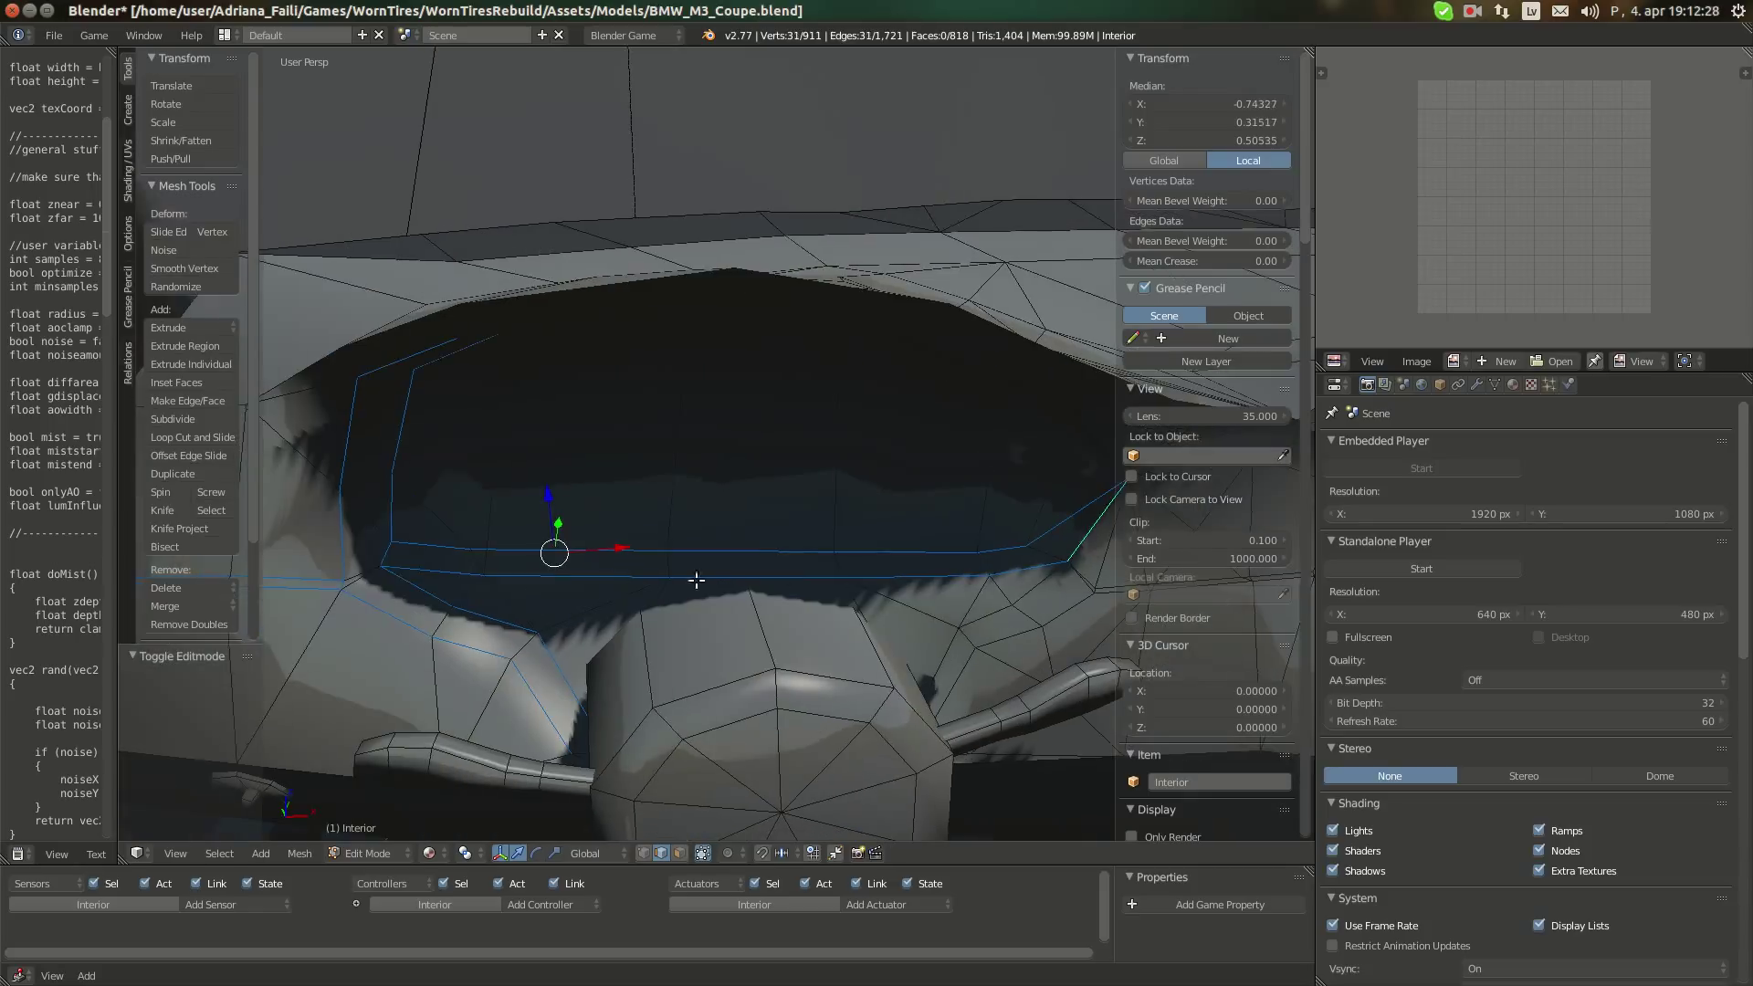
Rework the edge selection at the recess's lower driver-side corner, adding the inner diagonal edge
shift+right_click(422, 574)
key(f)
shift+right_click(427, 573)
shift+right_click(420, 546)
shift+right_click(390, 512)
middle_drag(464, 469, 801, 550)
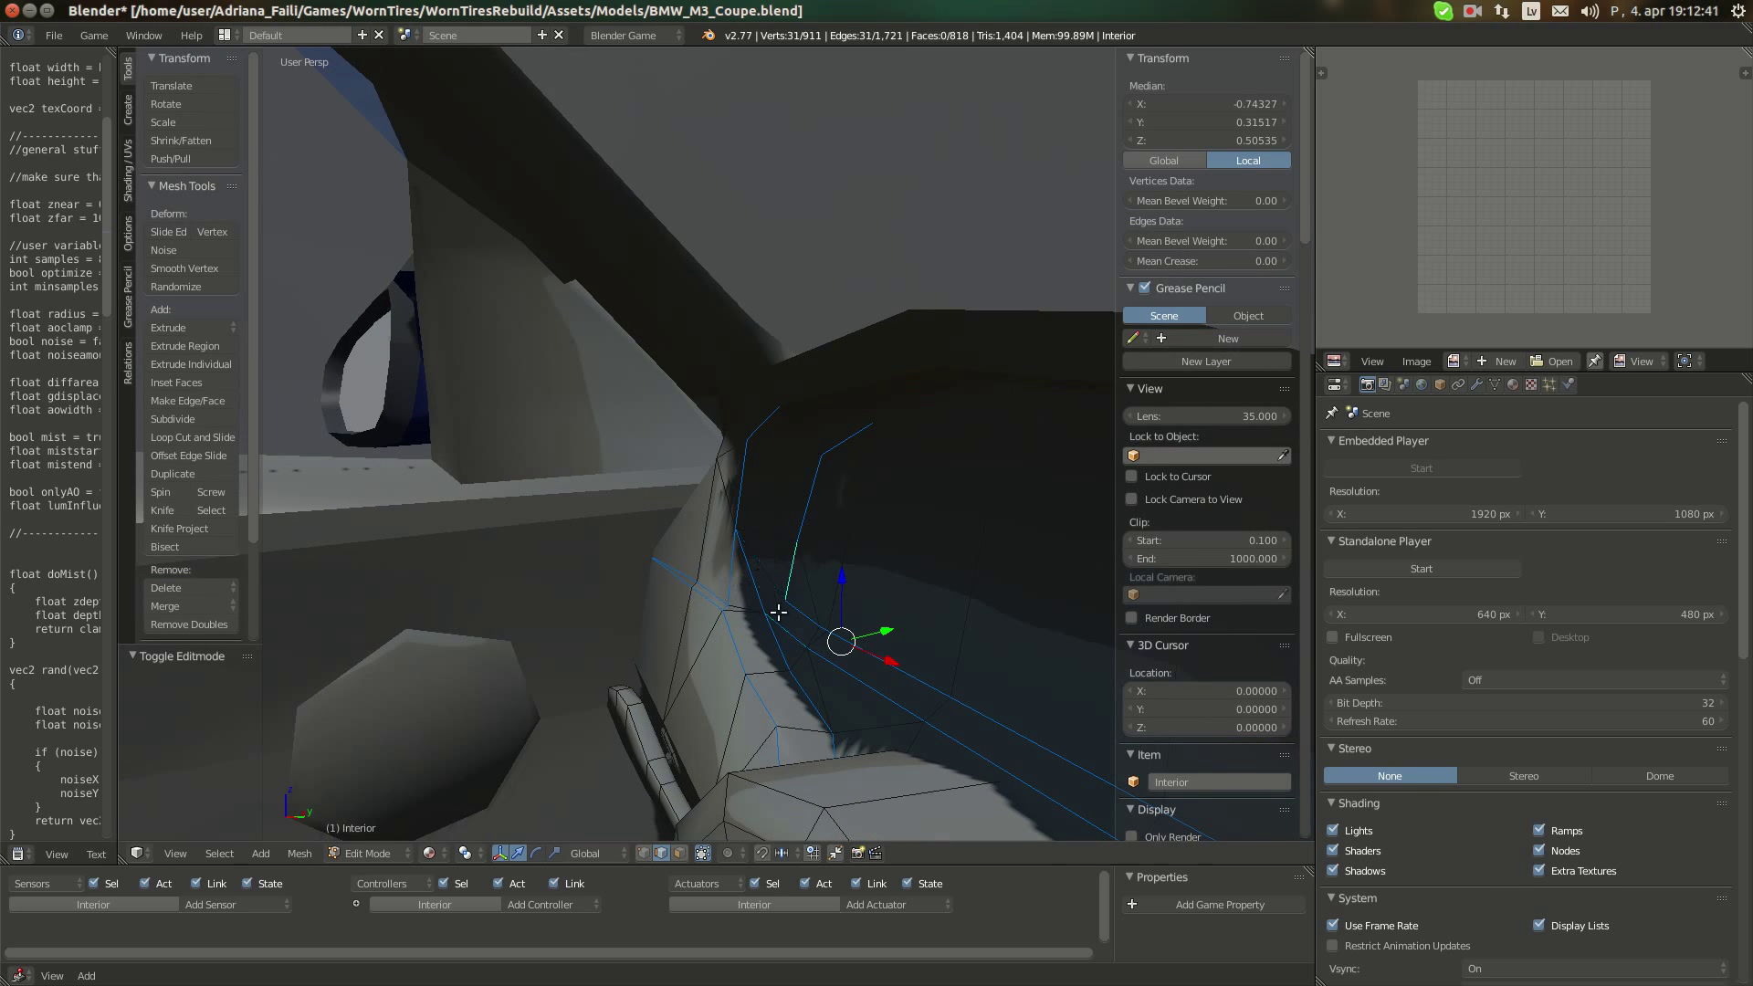
middle_drag(726, 595, 946, 633)
shift+right_click(734, 573)
shift+right_click(752, 595)
shift+right_click(762, 560)
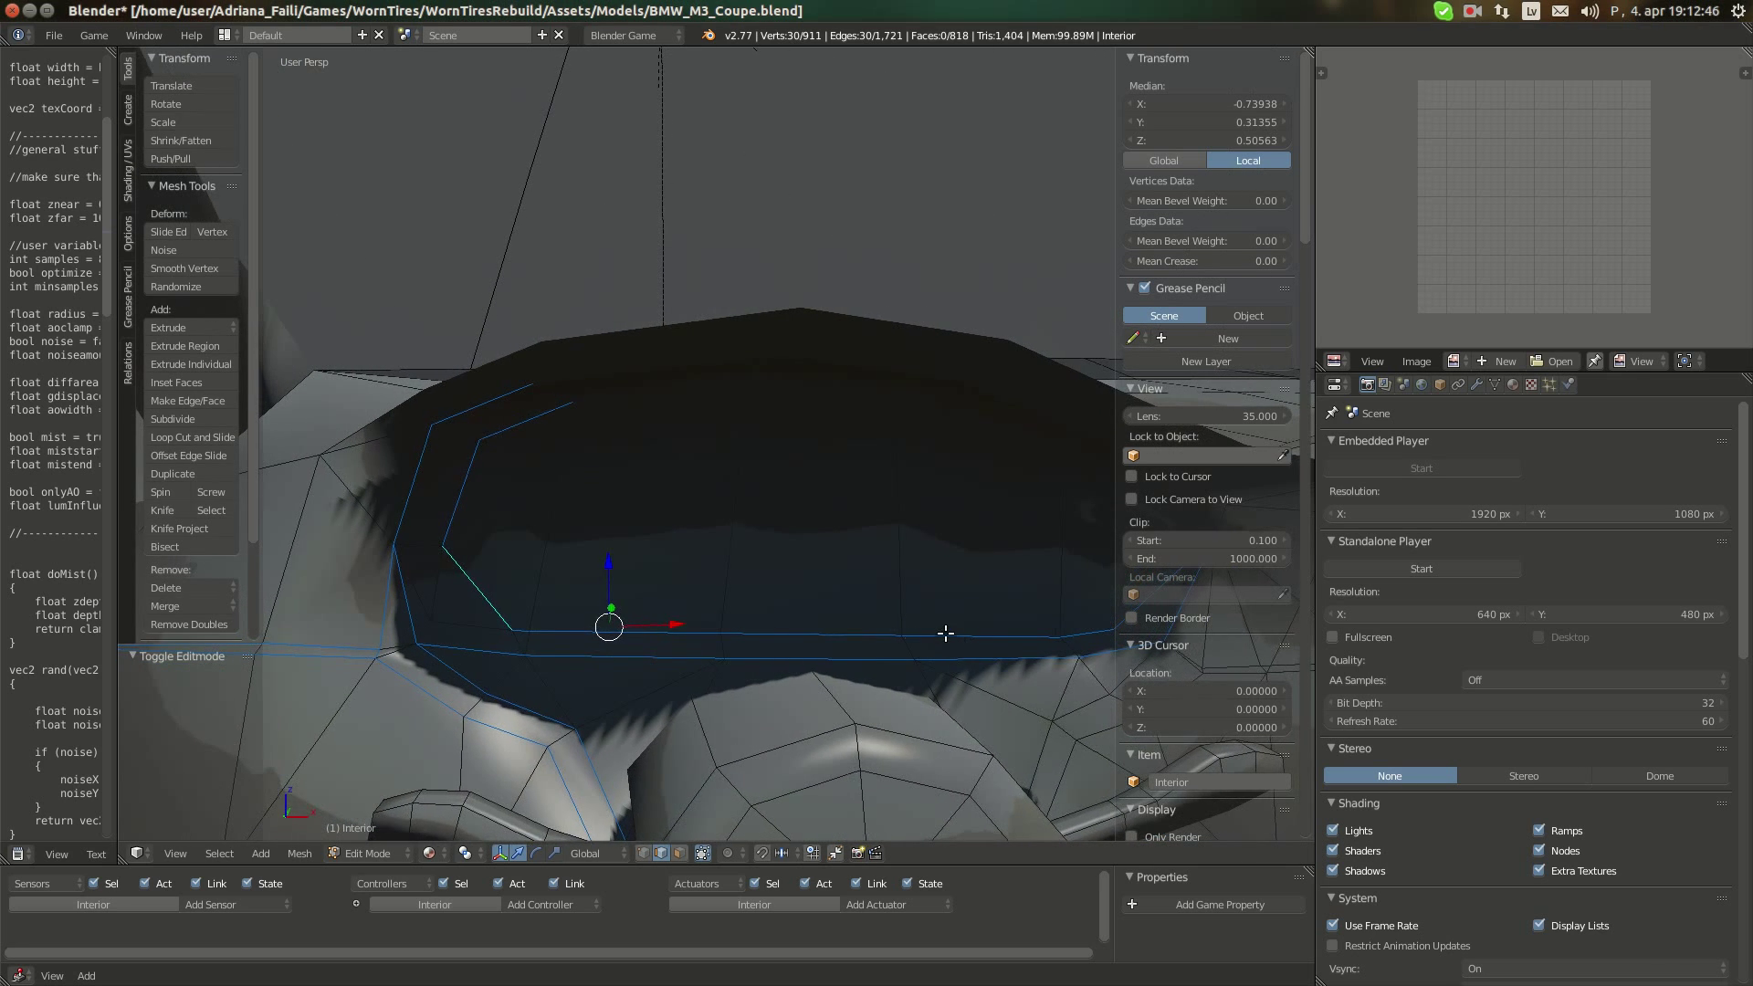
Select the short edges joining the recess's driver side to its bottom line and outer rim
shift+right_click(415, 608)
shift+right_click(475, 650)
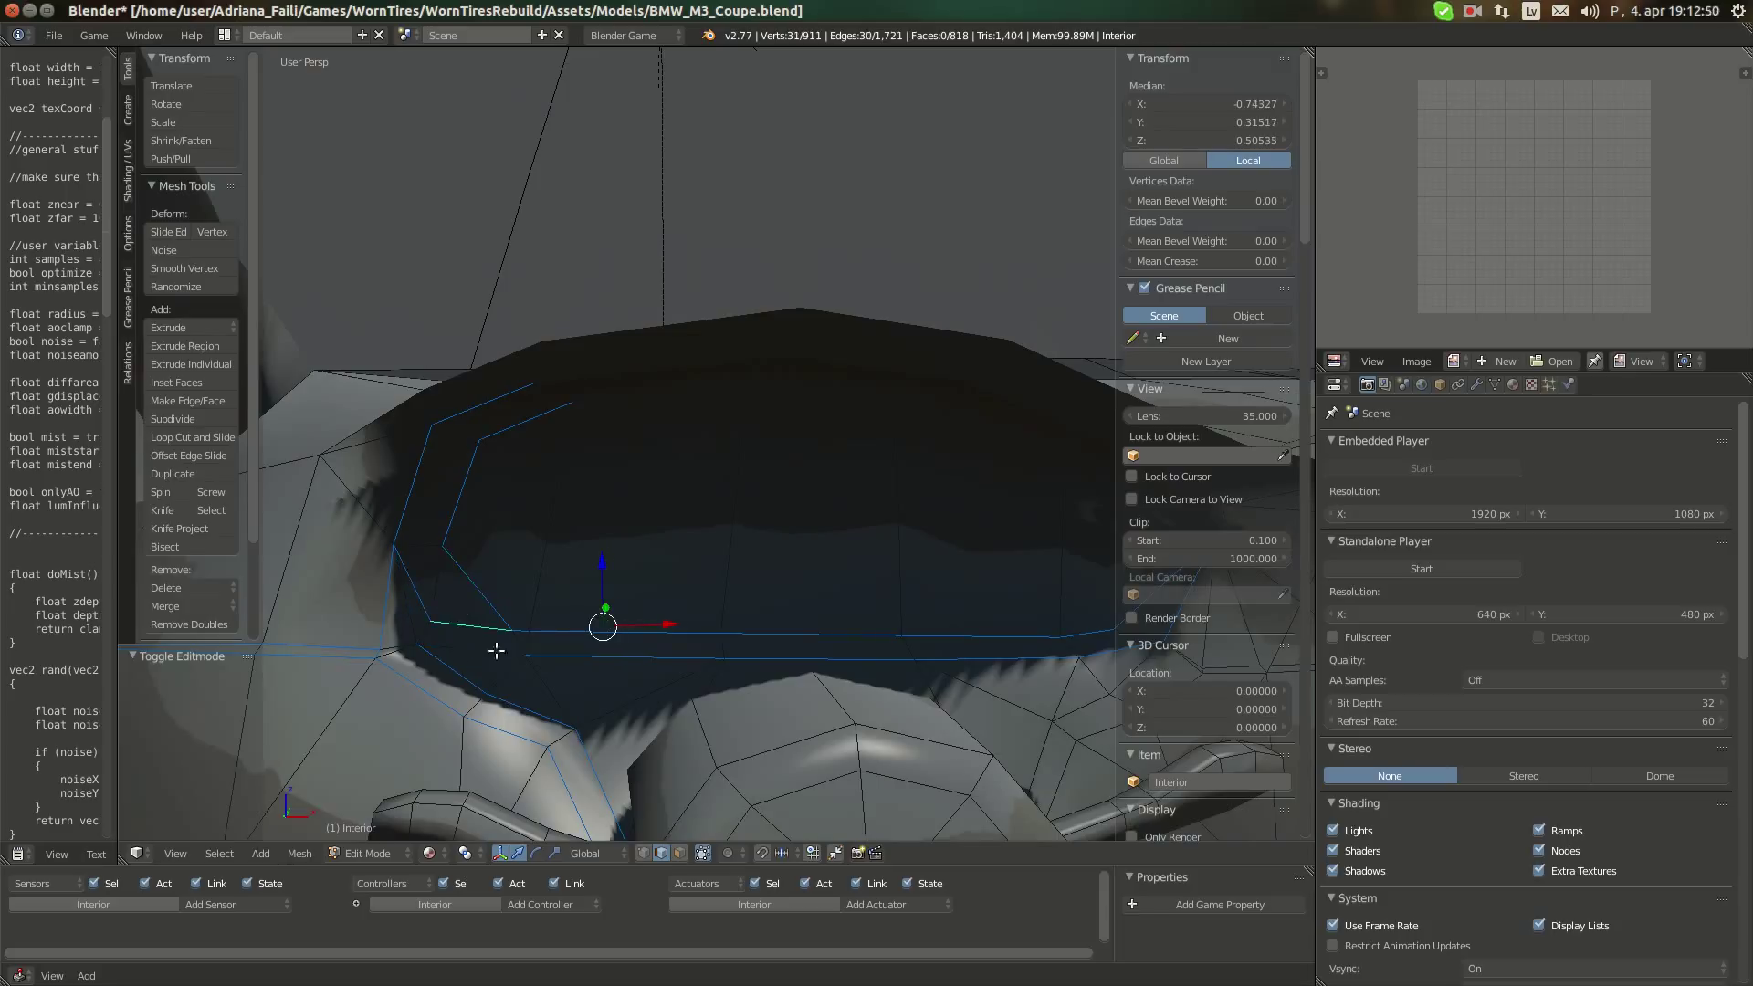
shift+right_click(452, 638)
shift+right_click(397, 643)
shift+right_click(459, 672)
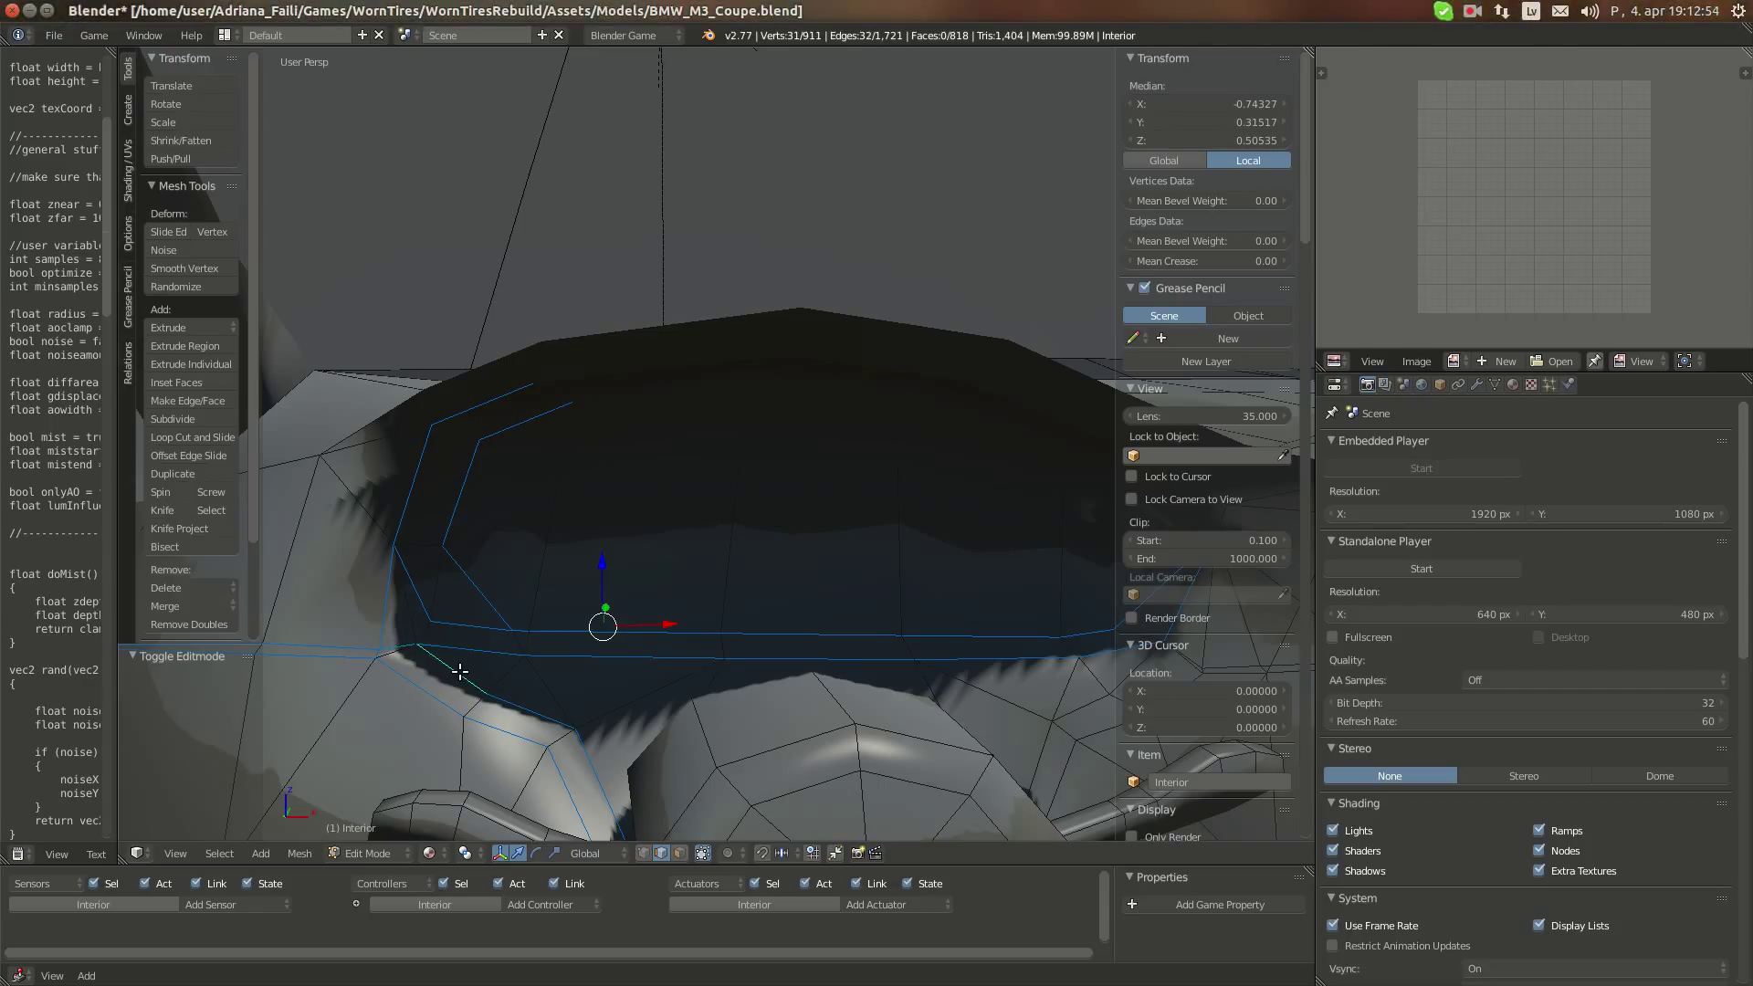
shift+right_click(428, 633)
Add the inner edges up the recess's passenger side and across its back top
middle_drag(504, 647, 851, 565)
shift+right_click(861, 573)
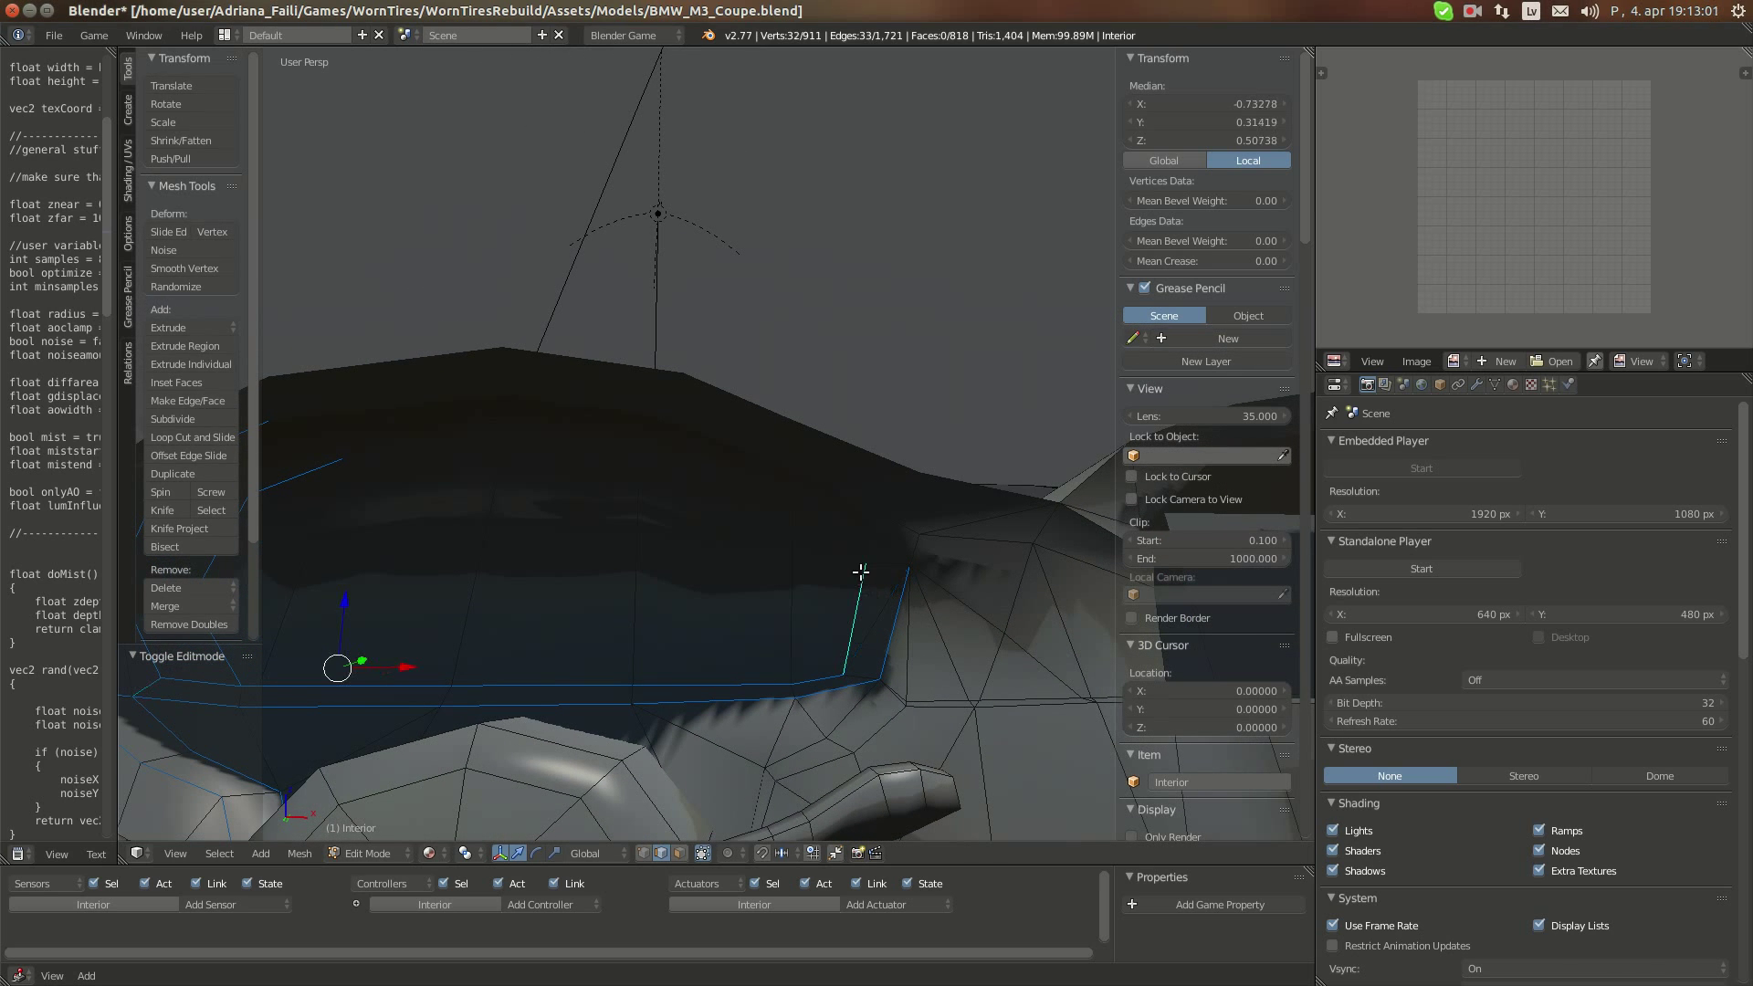
shift+right_click(827, 533)
middle_drag(633, 545, 834, 544)
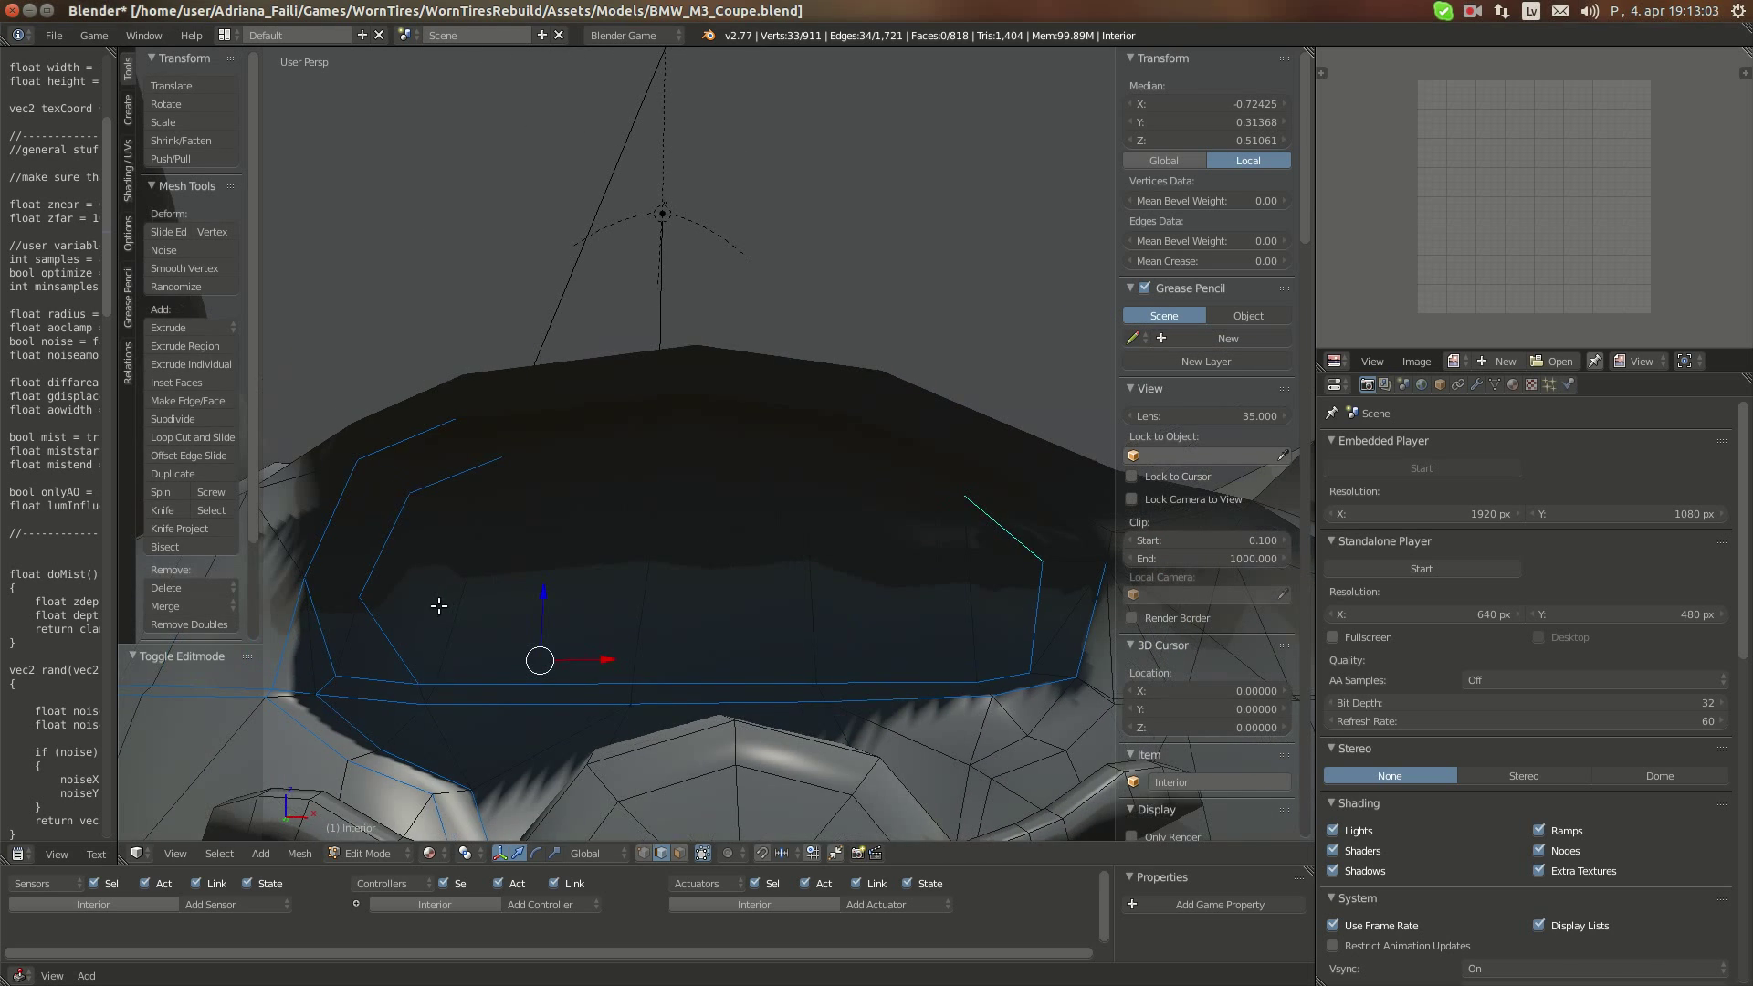
shift+right_click(855, 465)
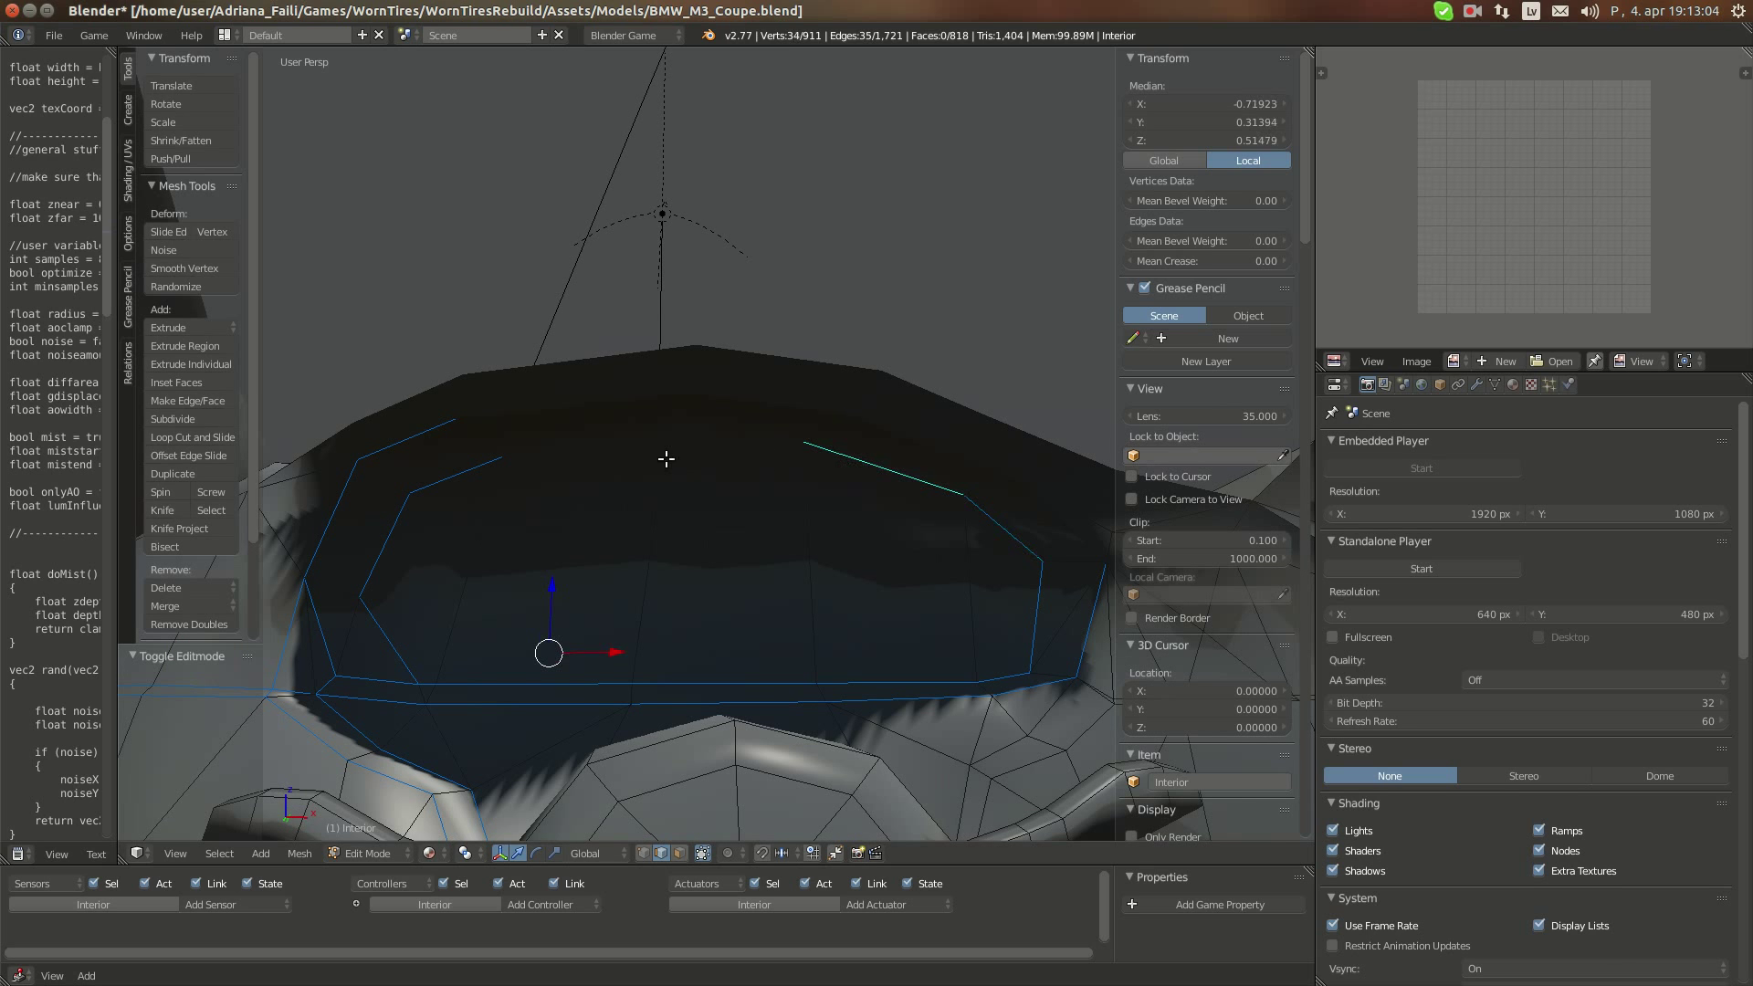
shift+right_click(555, 437)
Add the passenger-side outer rim edges of the instrument opening and the edges leading down to the steering column
middle_drag(990, 551, 721, 606)
shift+right_click(938, 512)
shift+right_click(753, 610)
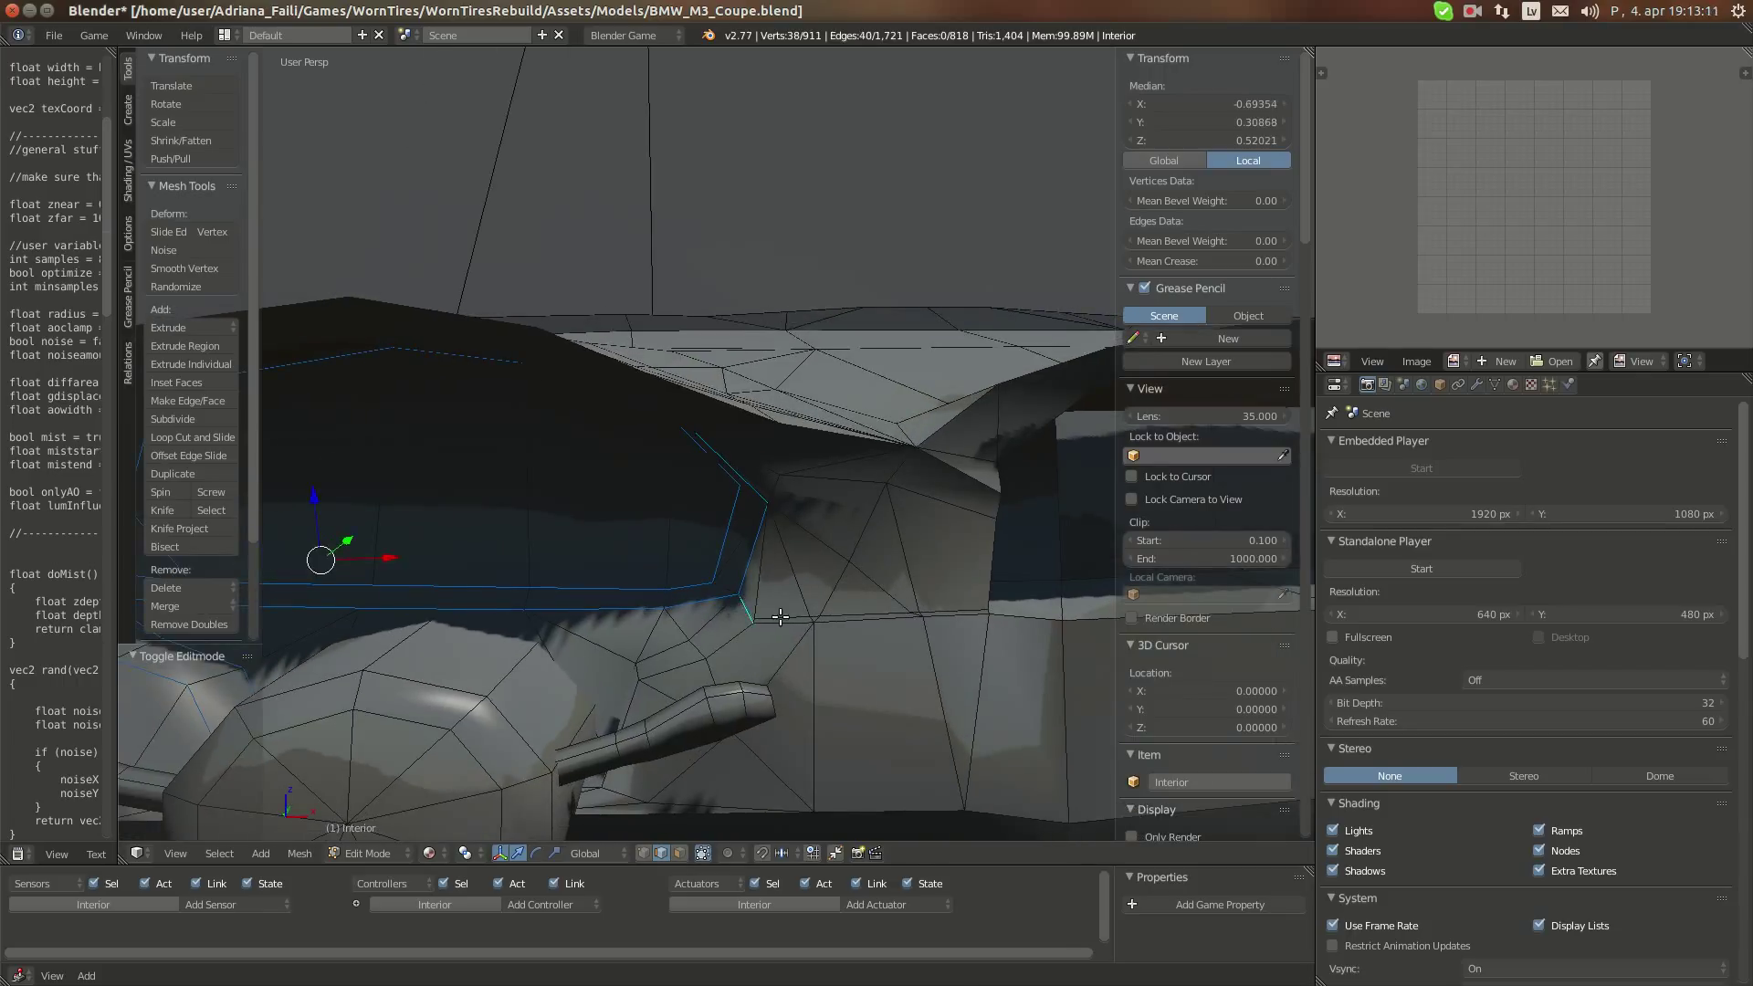
shift+right_click(705, 628)
shift+right_click(674, 668)
shift+right_click(751, 624)
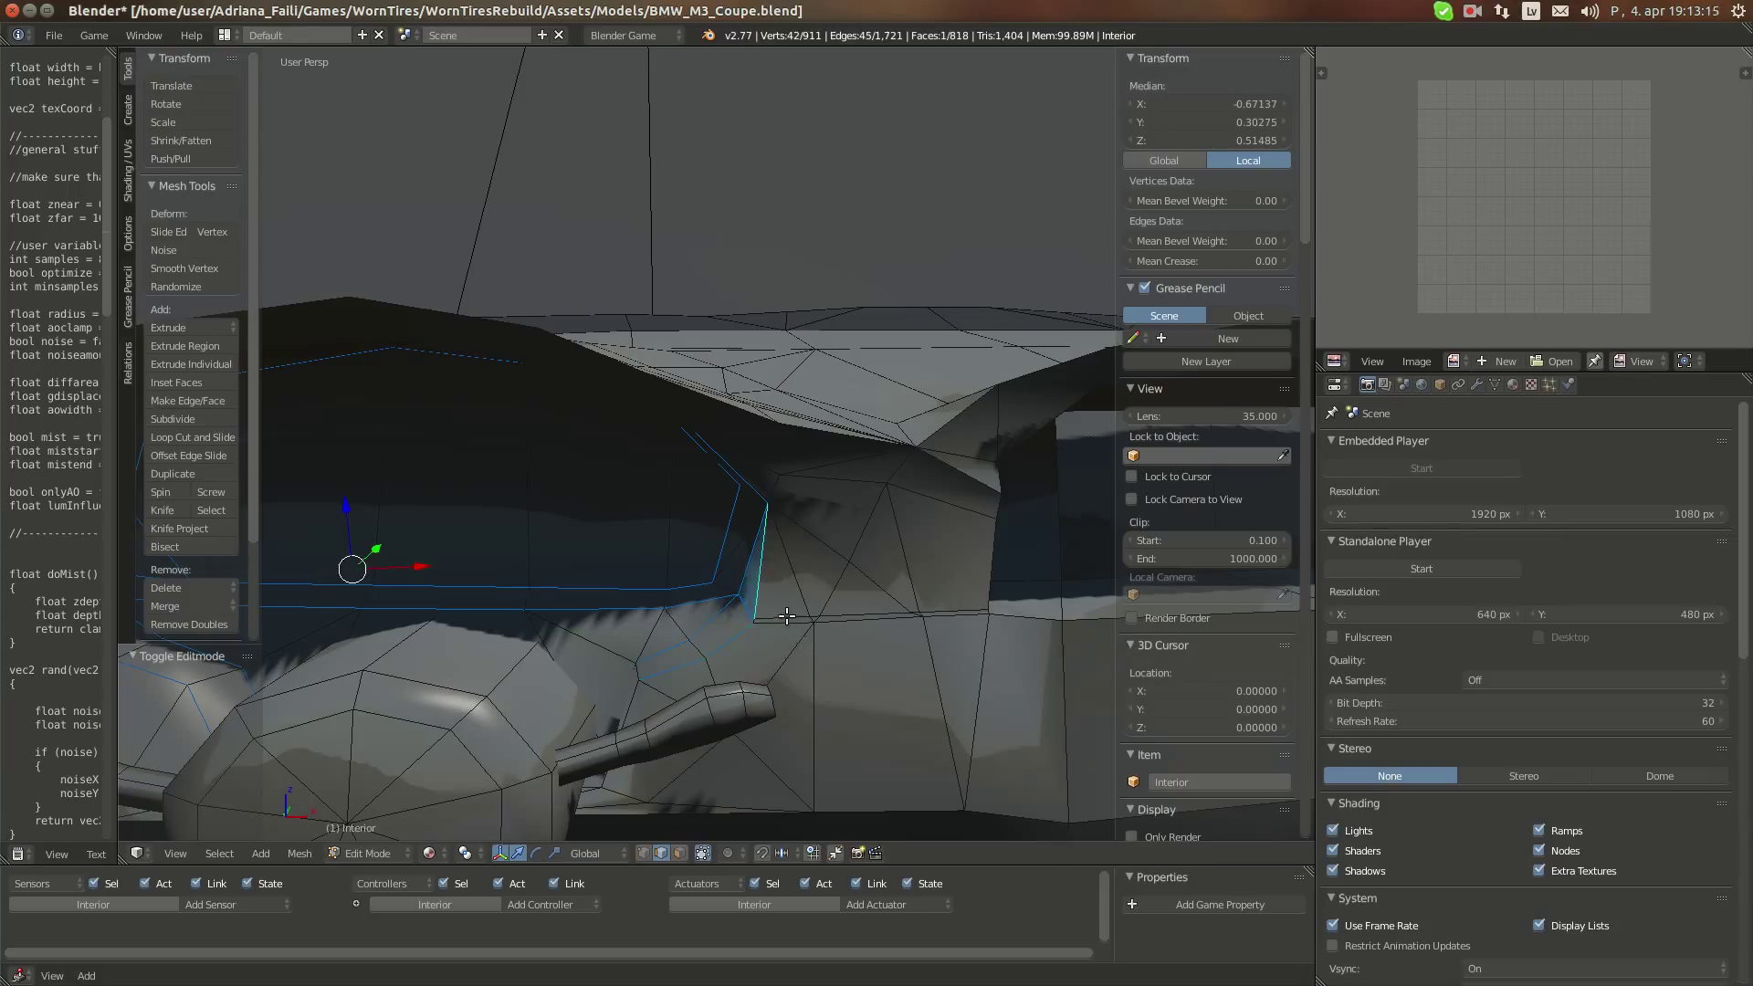
Select the double edge line beneath the panel between the instrument opening and the center recess, undoing mistaken picks
shift+right_click(787, 618)
shift+right_click(840, 619)
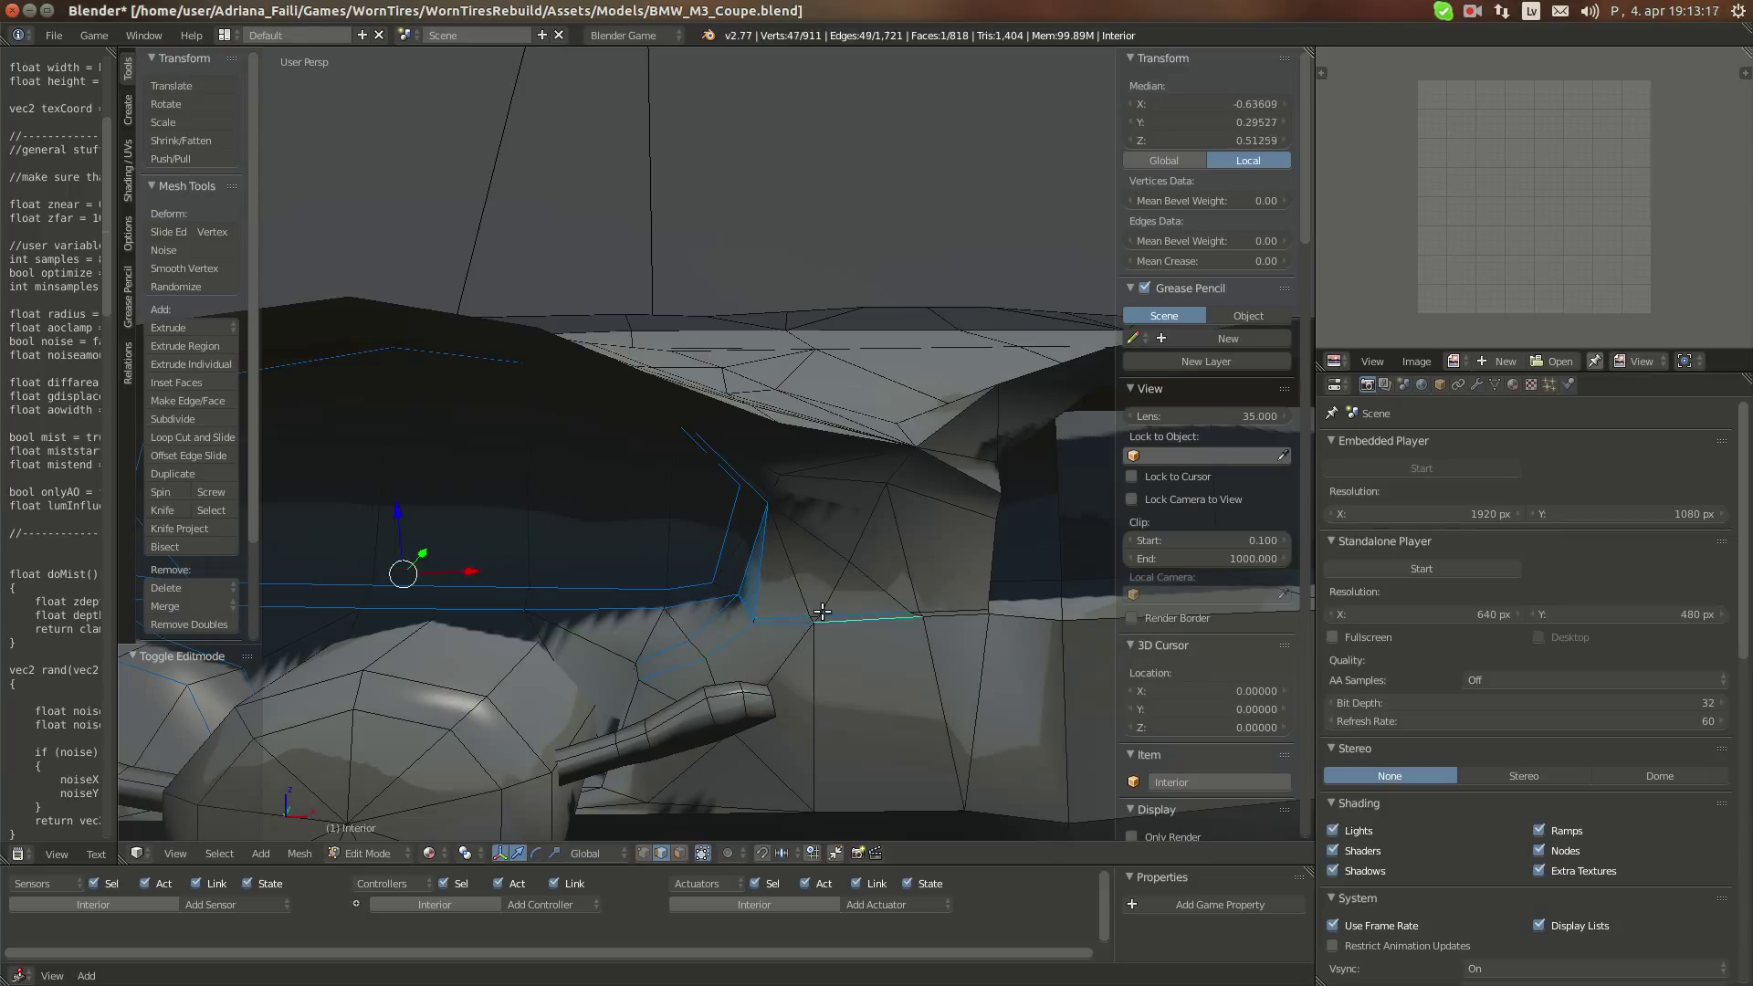
shift+right_click(825, 621)
shift+right_click(810, 620)
shift+right_click(798, 621)
key(ctrl+z)
key(ctrl+z)
shift+right_click(939, 609)
shift+right_click(953, 620)
Add the driver-side vertical edges of the center recess and the edges meeting at its lower corner
middle_drag(1030, 636, 904, 621)
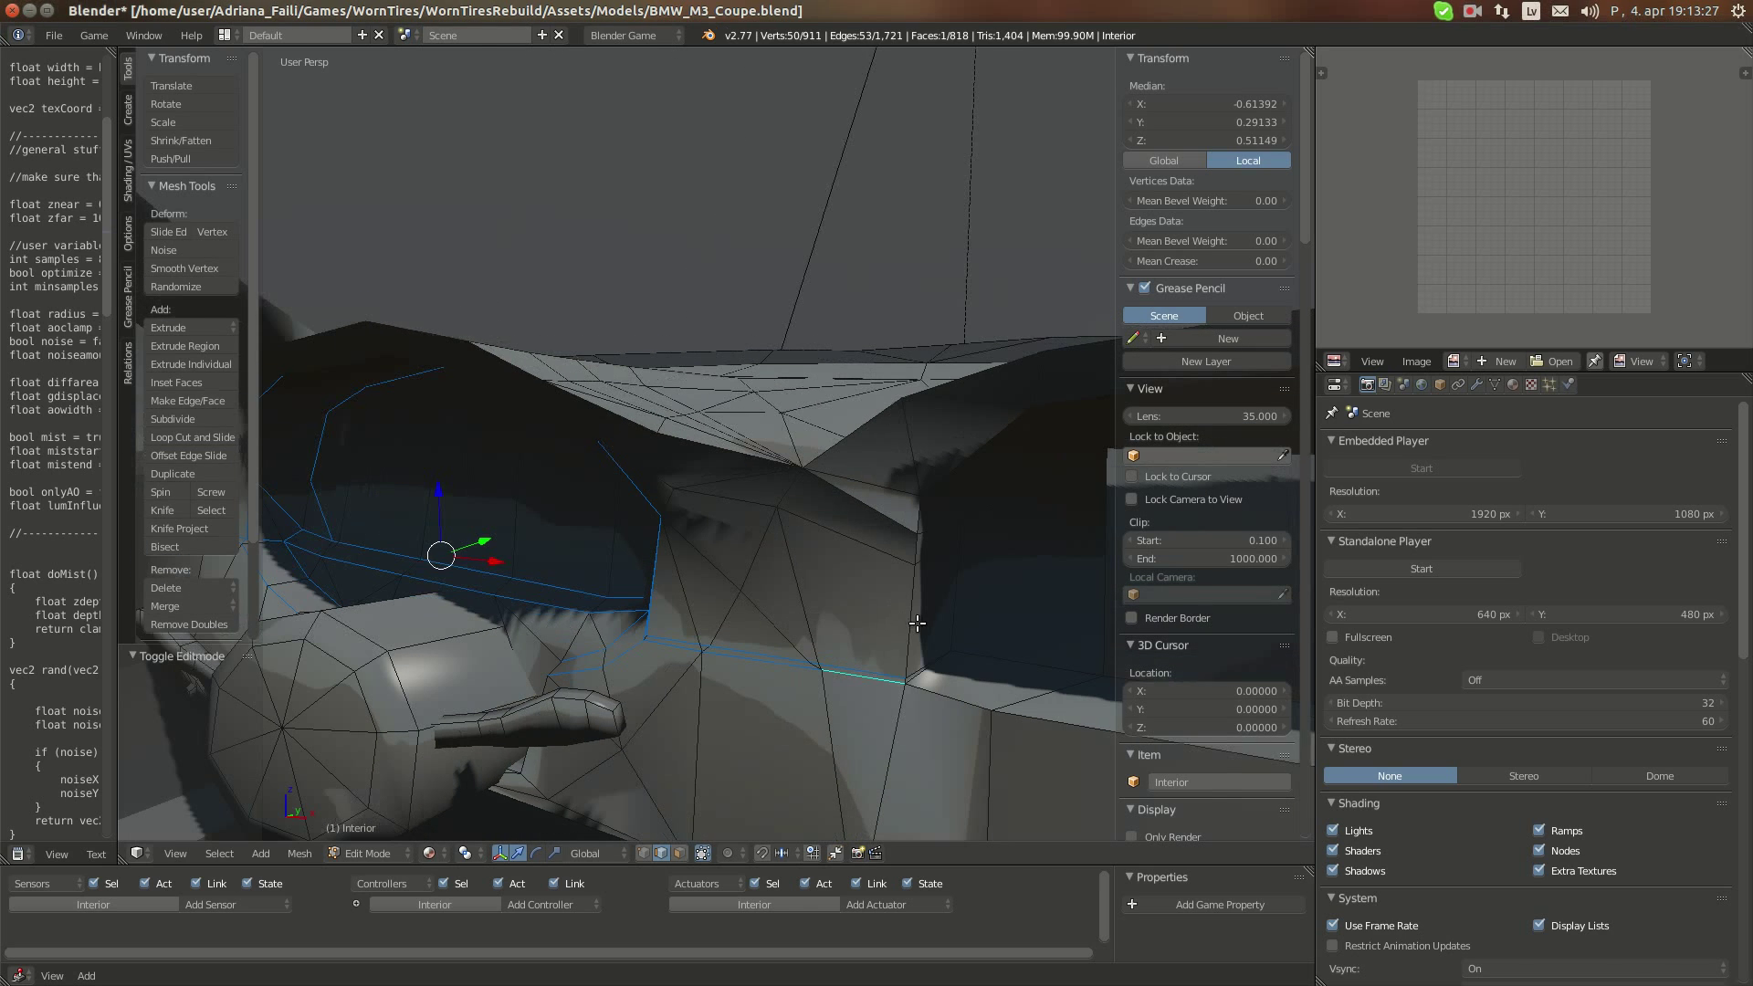
shift+right_click(912, 623)
middle_drag(974, 679, 855, 609)
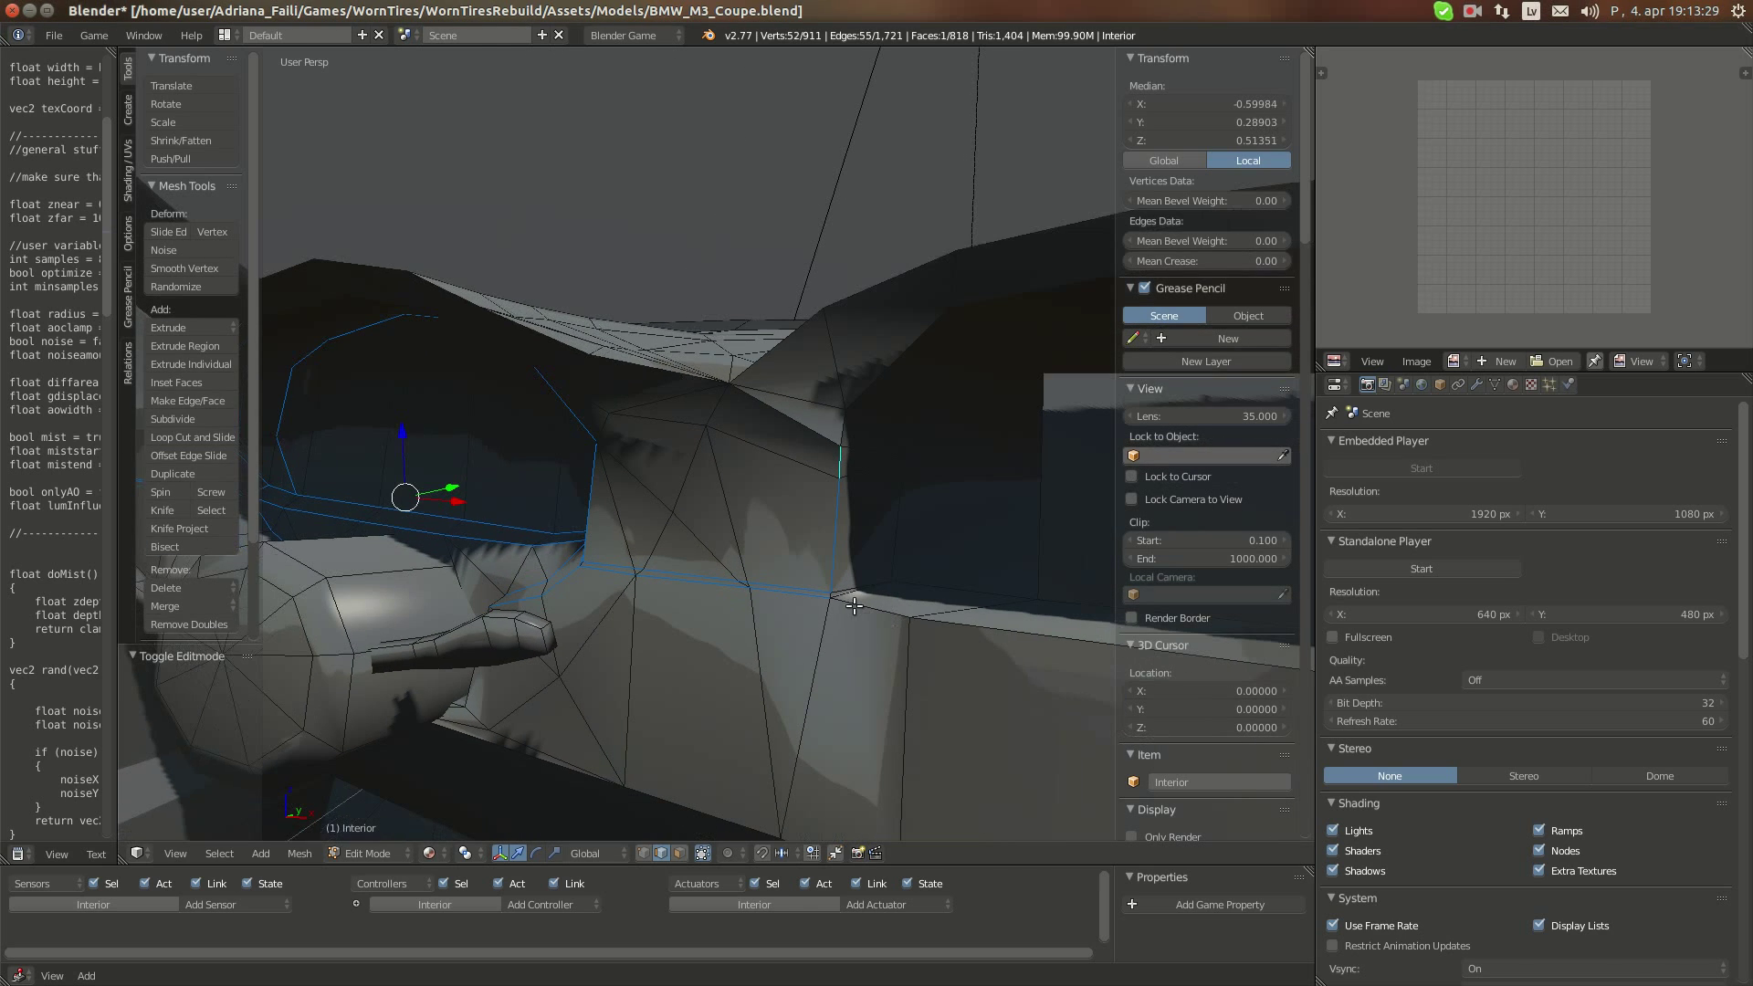
shift+right_click(856, 598)
shift+right_click(858, 589)
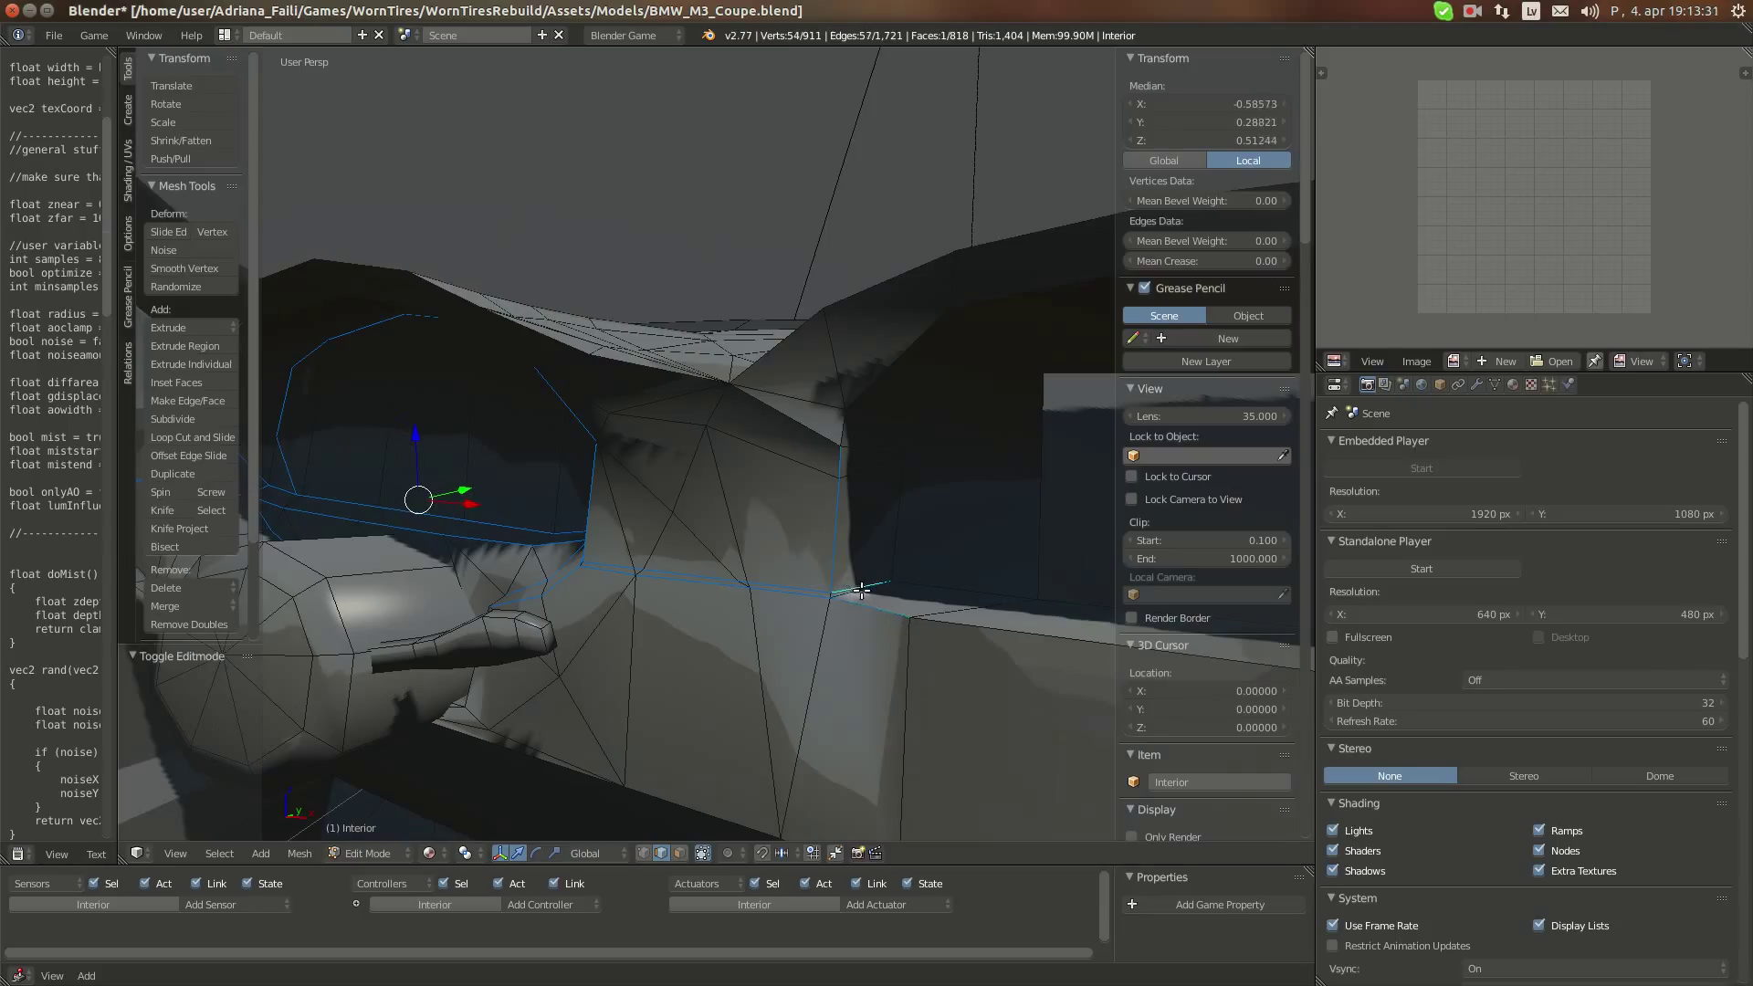
Add the center recess's inner driver-side edge and the lower, vertical and upper corner edges on its passenger side
shift+right_click(886, 529)
middle_drag(885, 530, 793, 530)
shift+right_click(784, 478)
shift+right_click(793, 529)
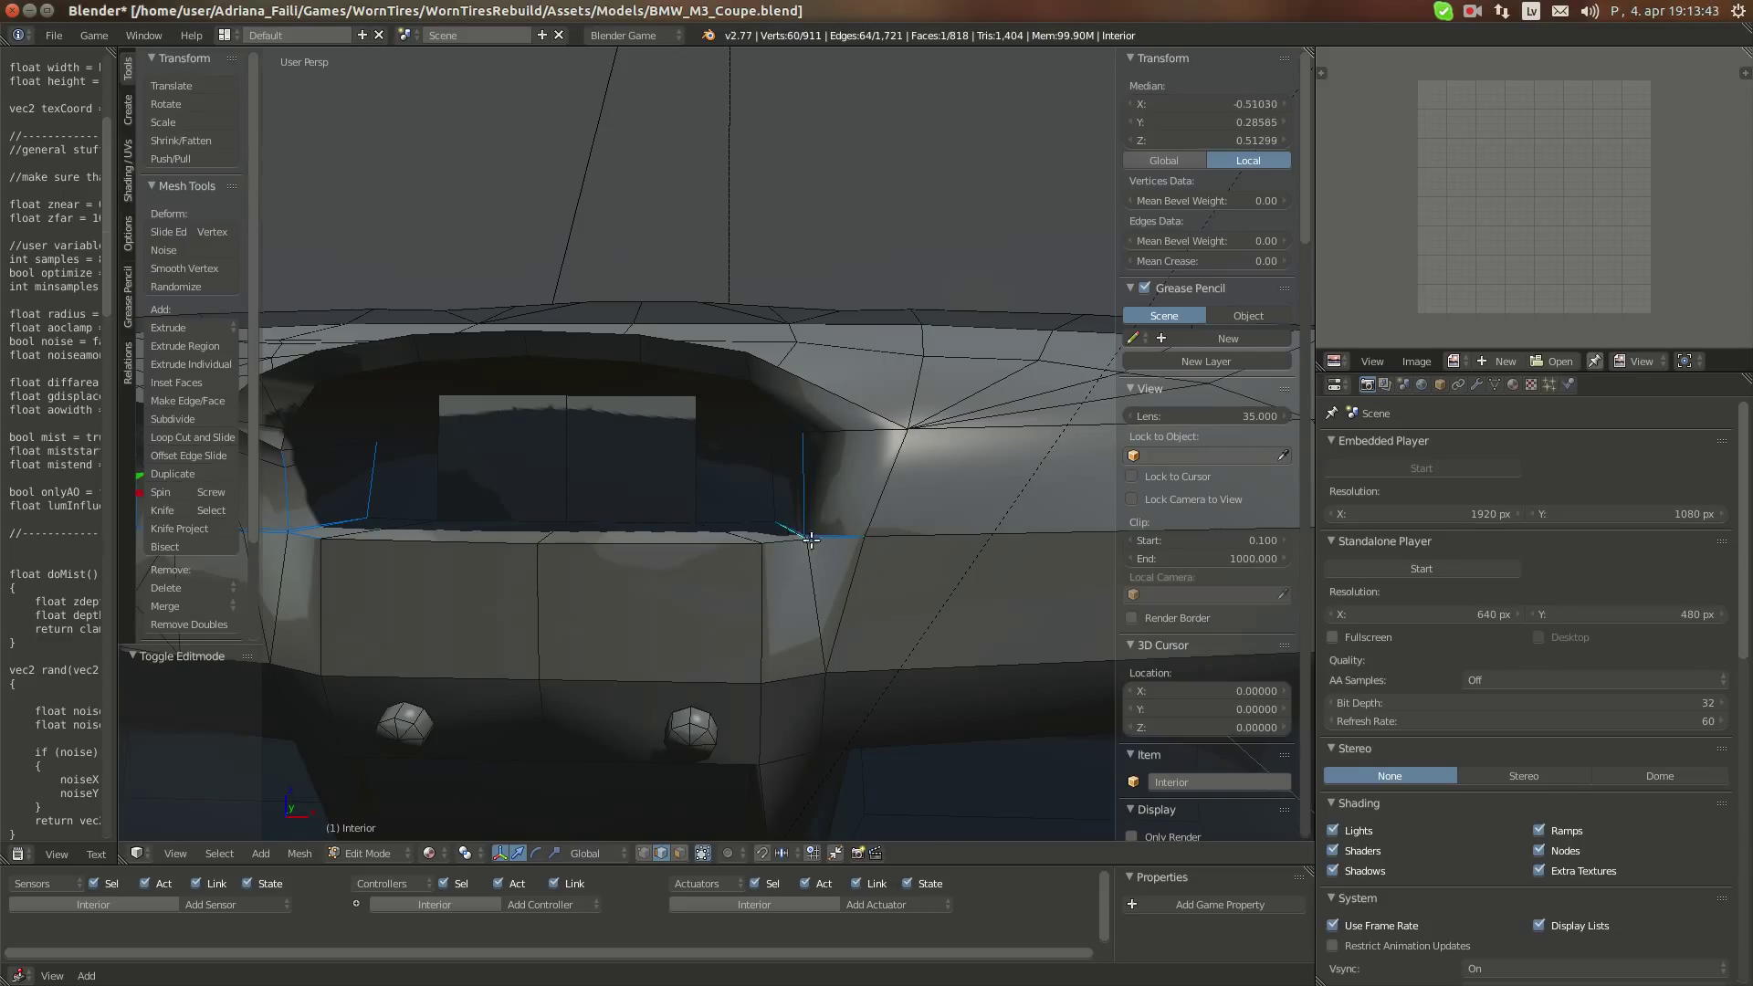
middle_drag(587, 562, 842, 549)
shift+right_click(960, 426)
middle_drag(960, 425, 981, 425)
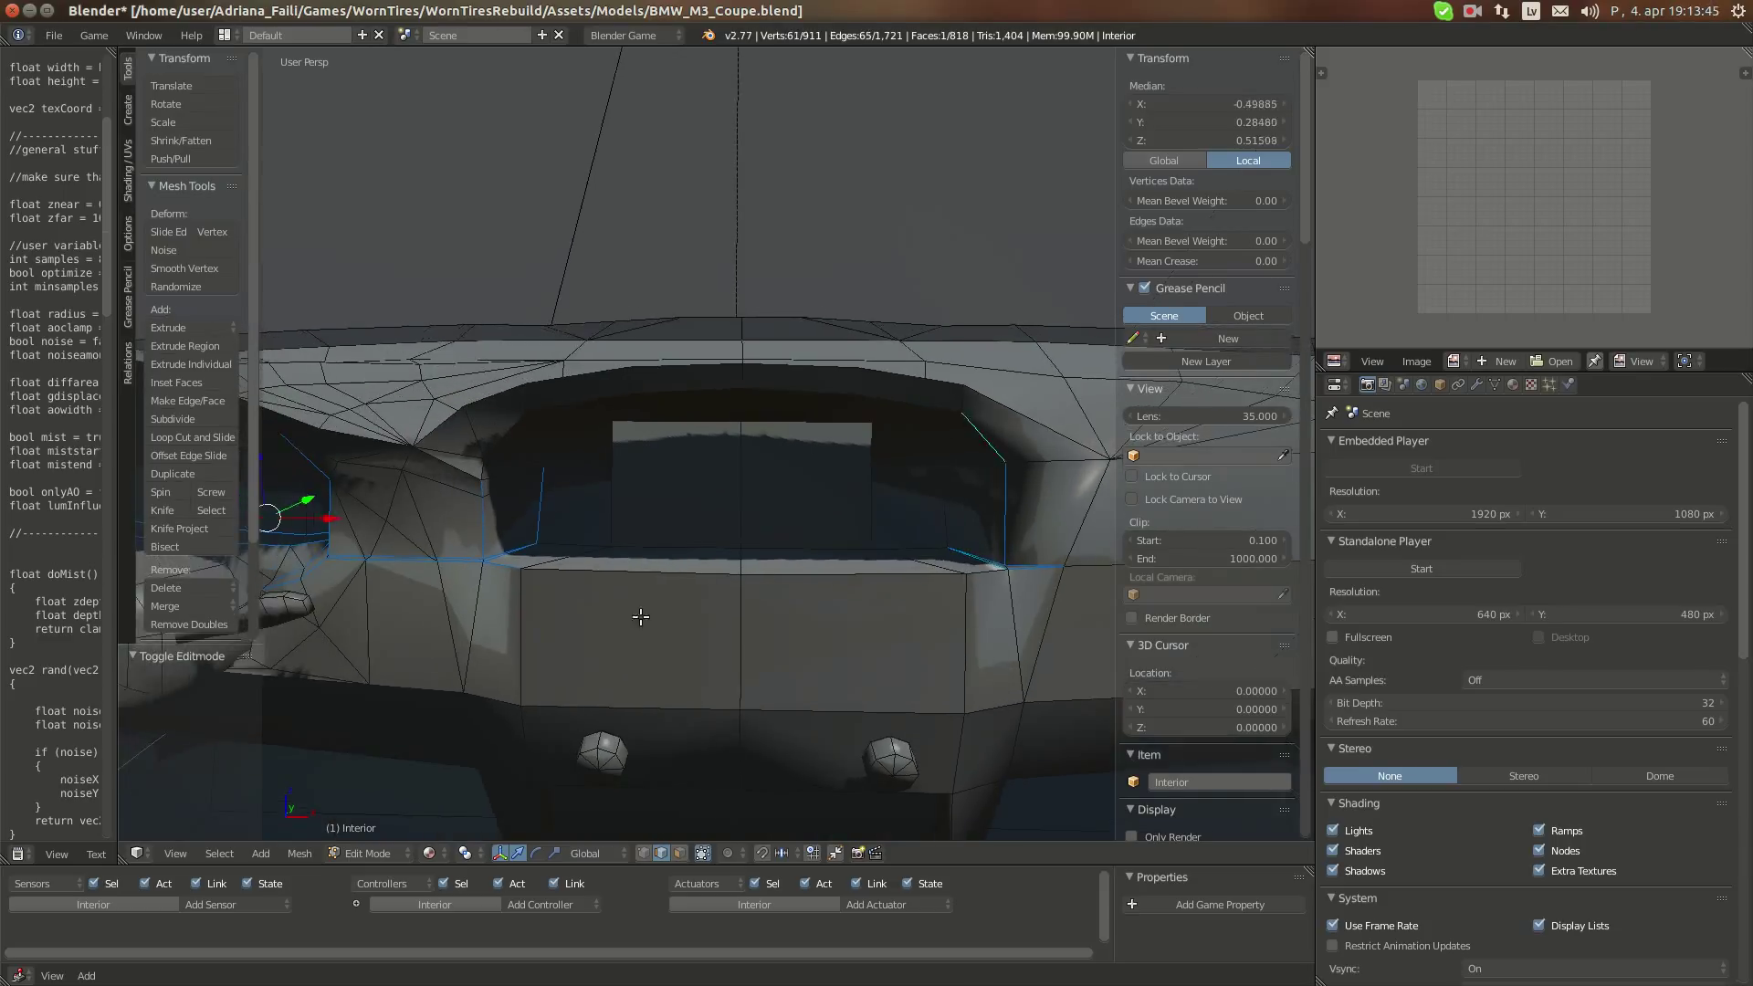
Apply Edge Split to the selected dashboard edges and check the shading around the instrument recess
click(292, 853)
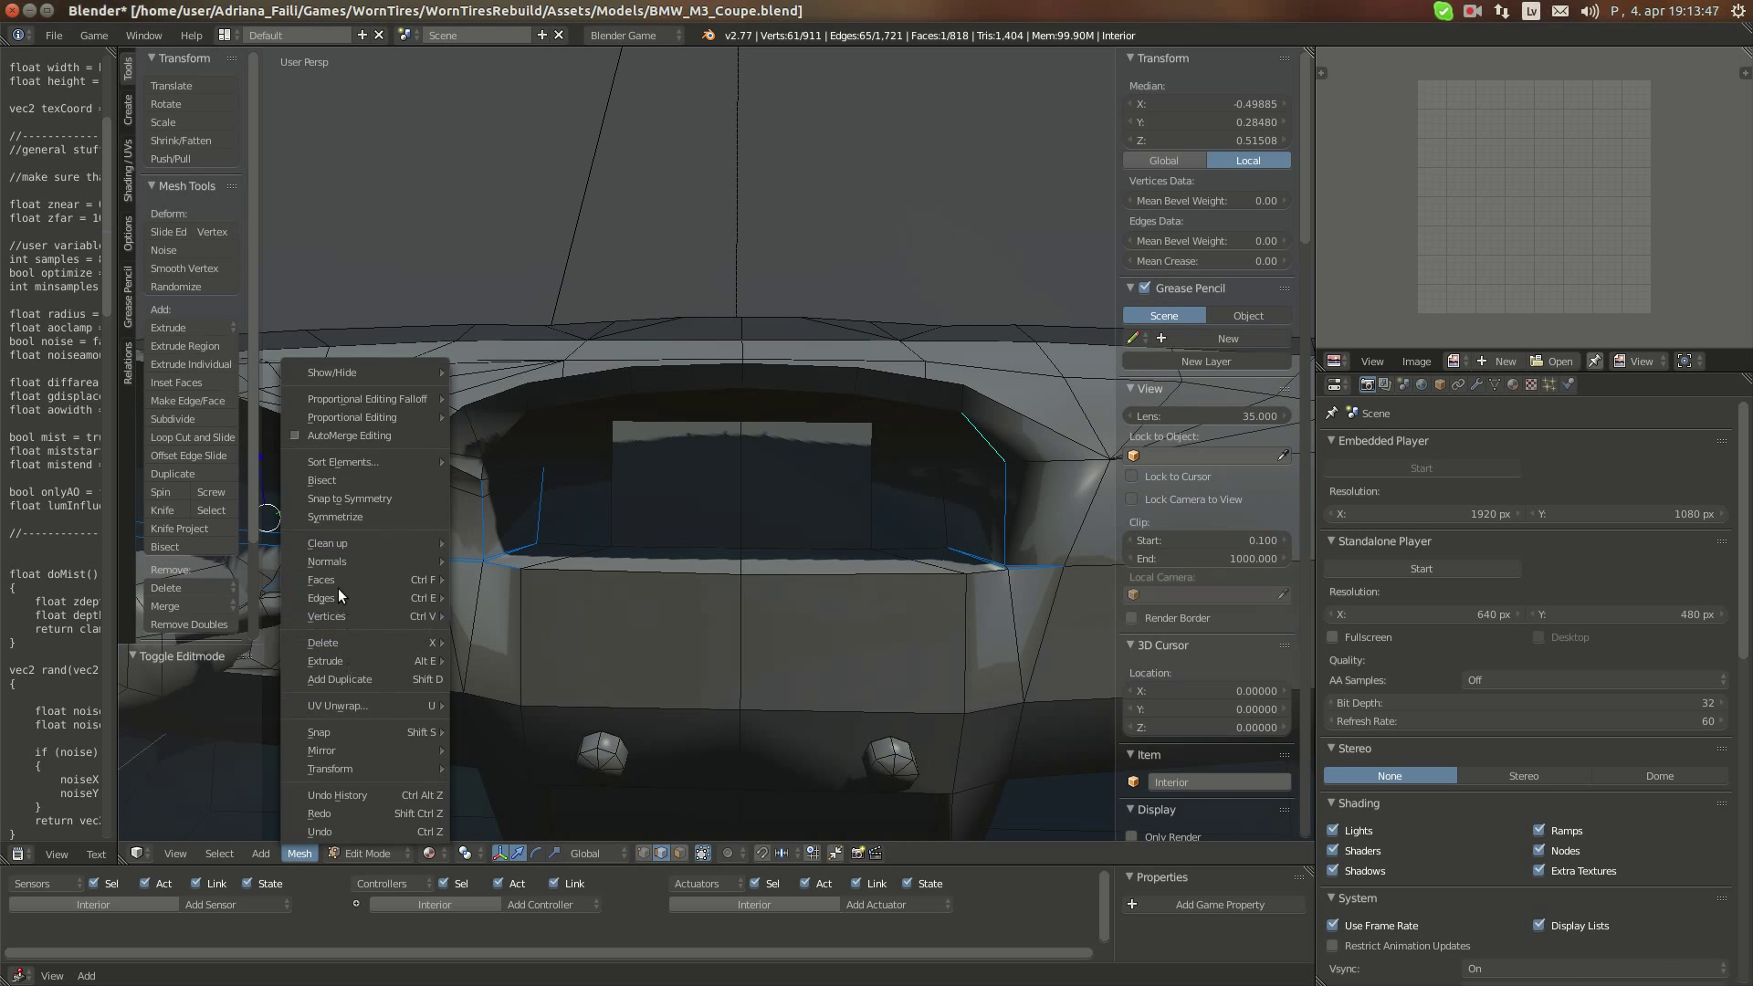
mouse_move(343, 597)
click(500, 480)
middle_drag(693, 521, 767, 571)
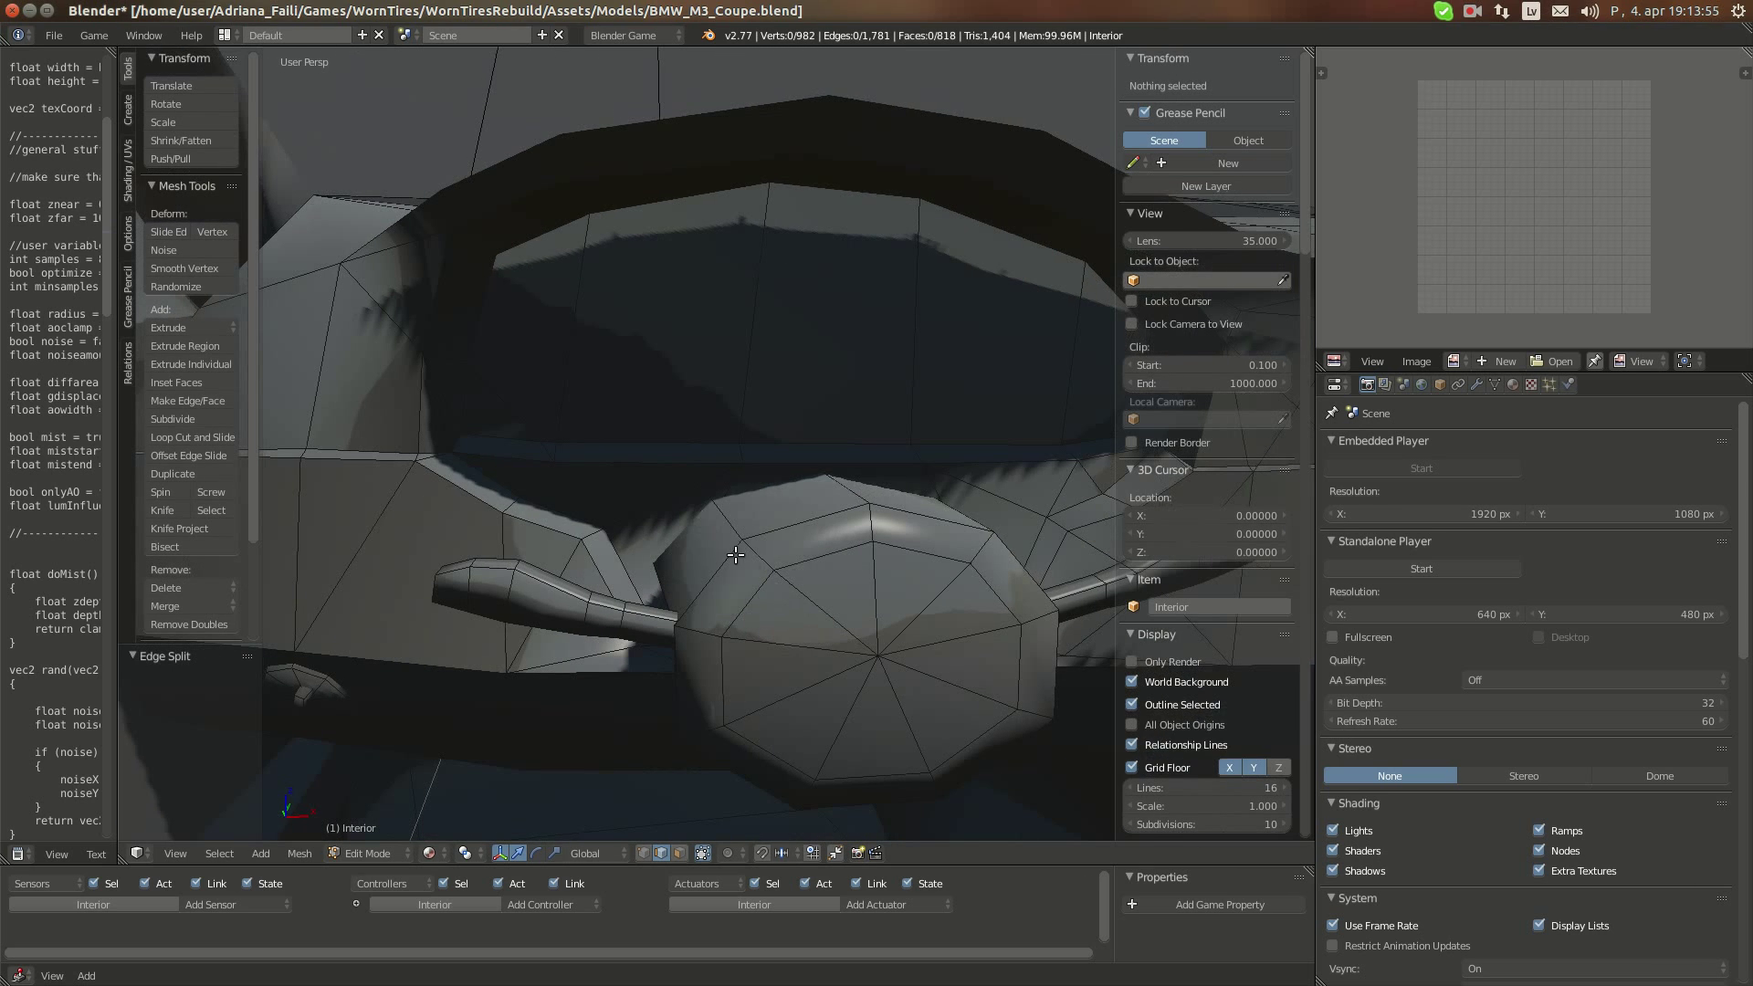
Select the ring of edges around the front face of the round steering column hub
right_click(863, 551)
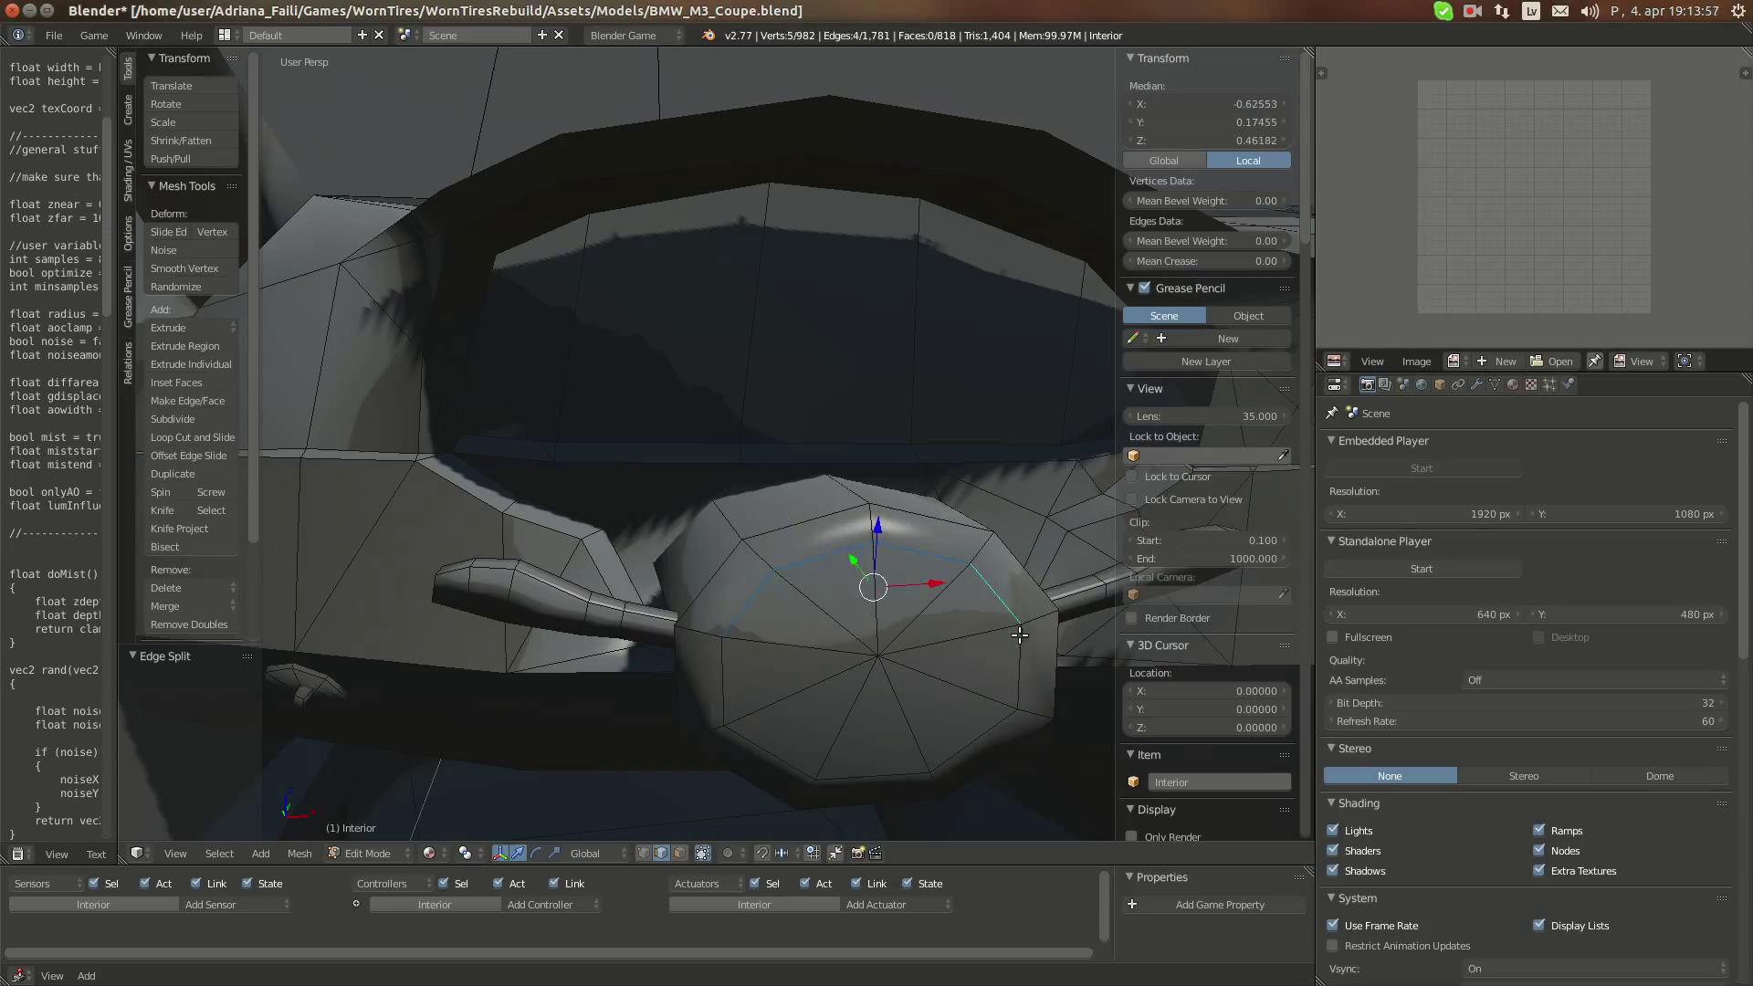
ctrl+right_click(977, 736)
ctrl+right_click(734, 699)
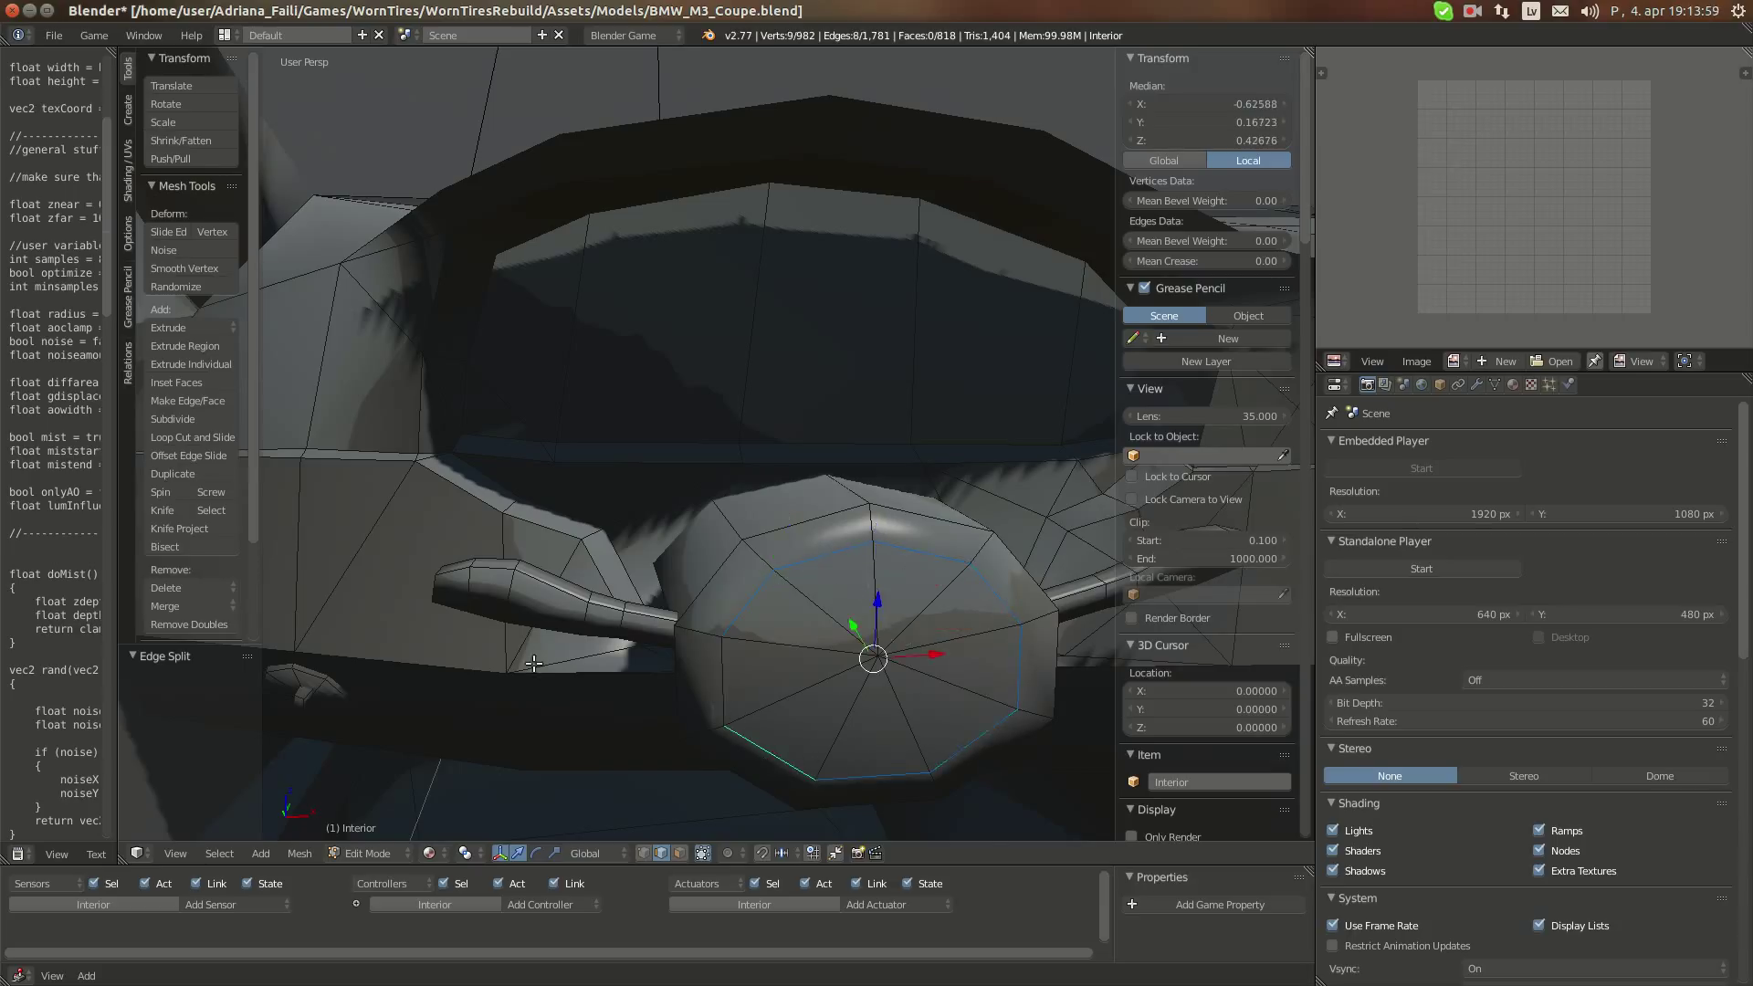
Add the lengthwise upper edges and the outer end edges of the driver-side steering column stalk to the selection
middle_drag(534, 664, 584, 640)
ctrl+right_click(685, 622)
ctrl+right_click(644, 621)
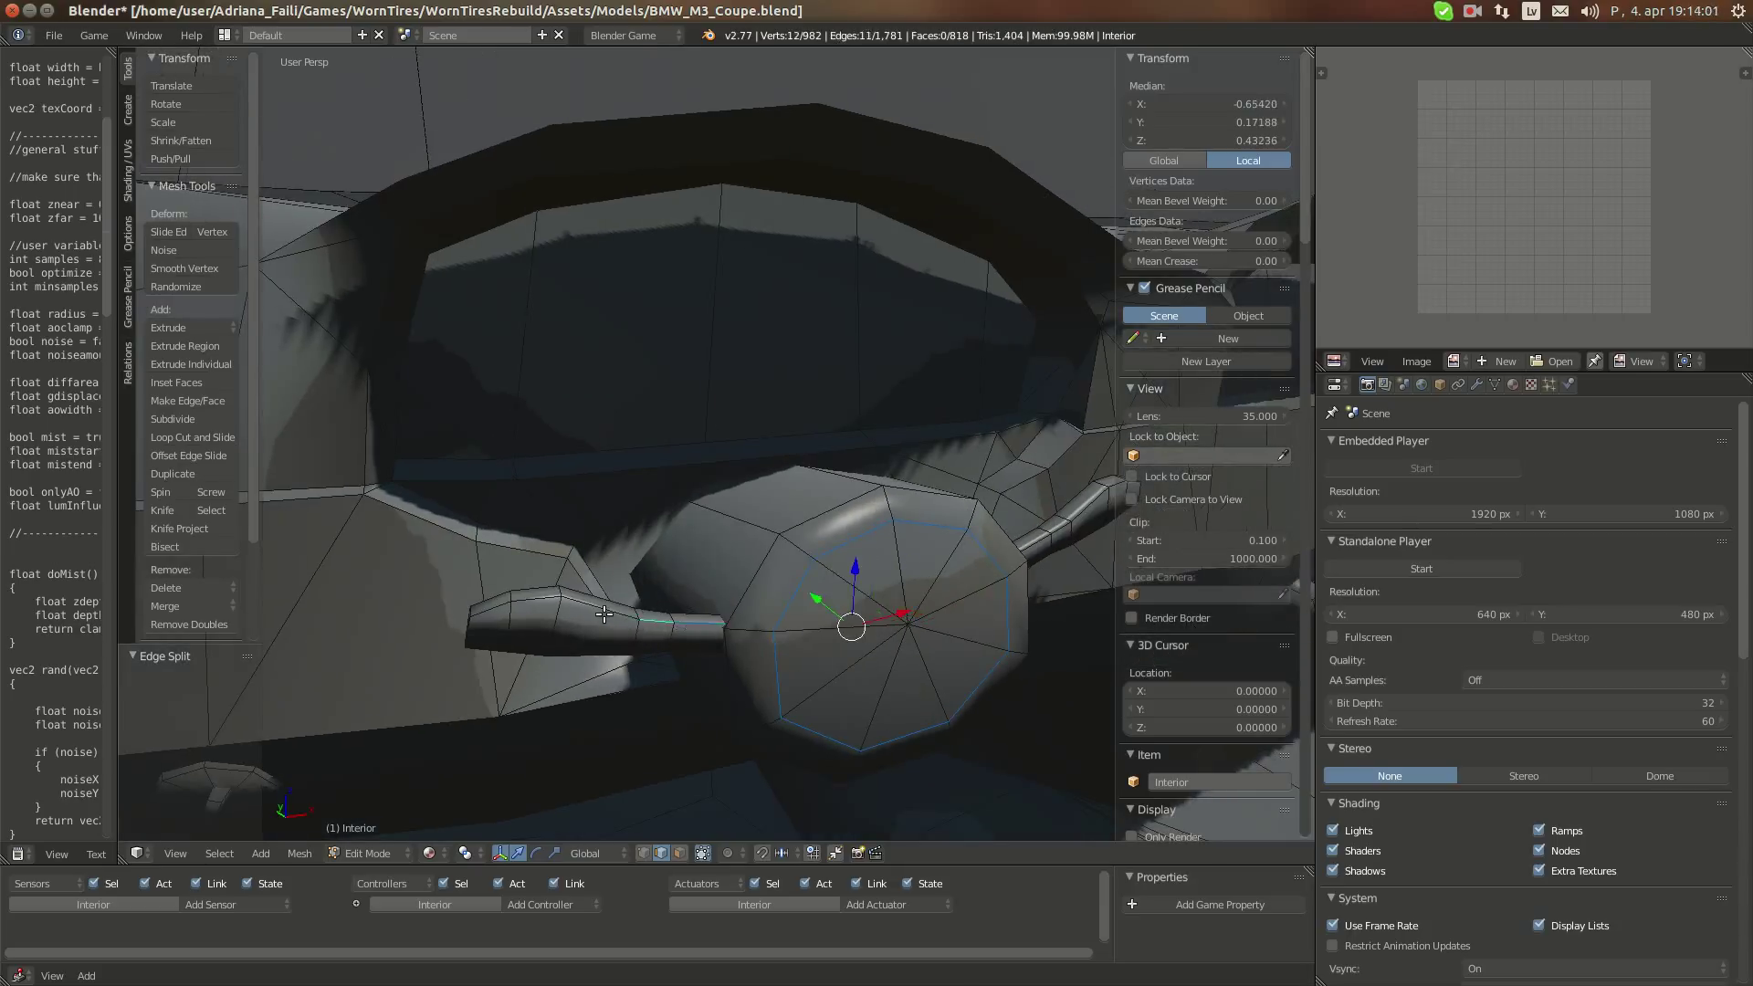
ctrl+right_click(560, 598)
ctrl+right_click(511, 593)
ctrl+right_click(475, 610)
middle_drag(475, 610, 753, 559)
ctrl+right_click(505, 620)
ctrl+right_click(580, 474)
Add the lengthwise upper edges and the outer end edges of the passenger-side steering column stalk to the selection
ctrl+right_click(753, 559)
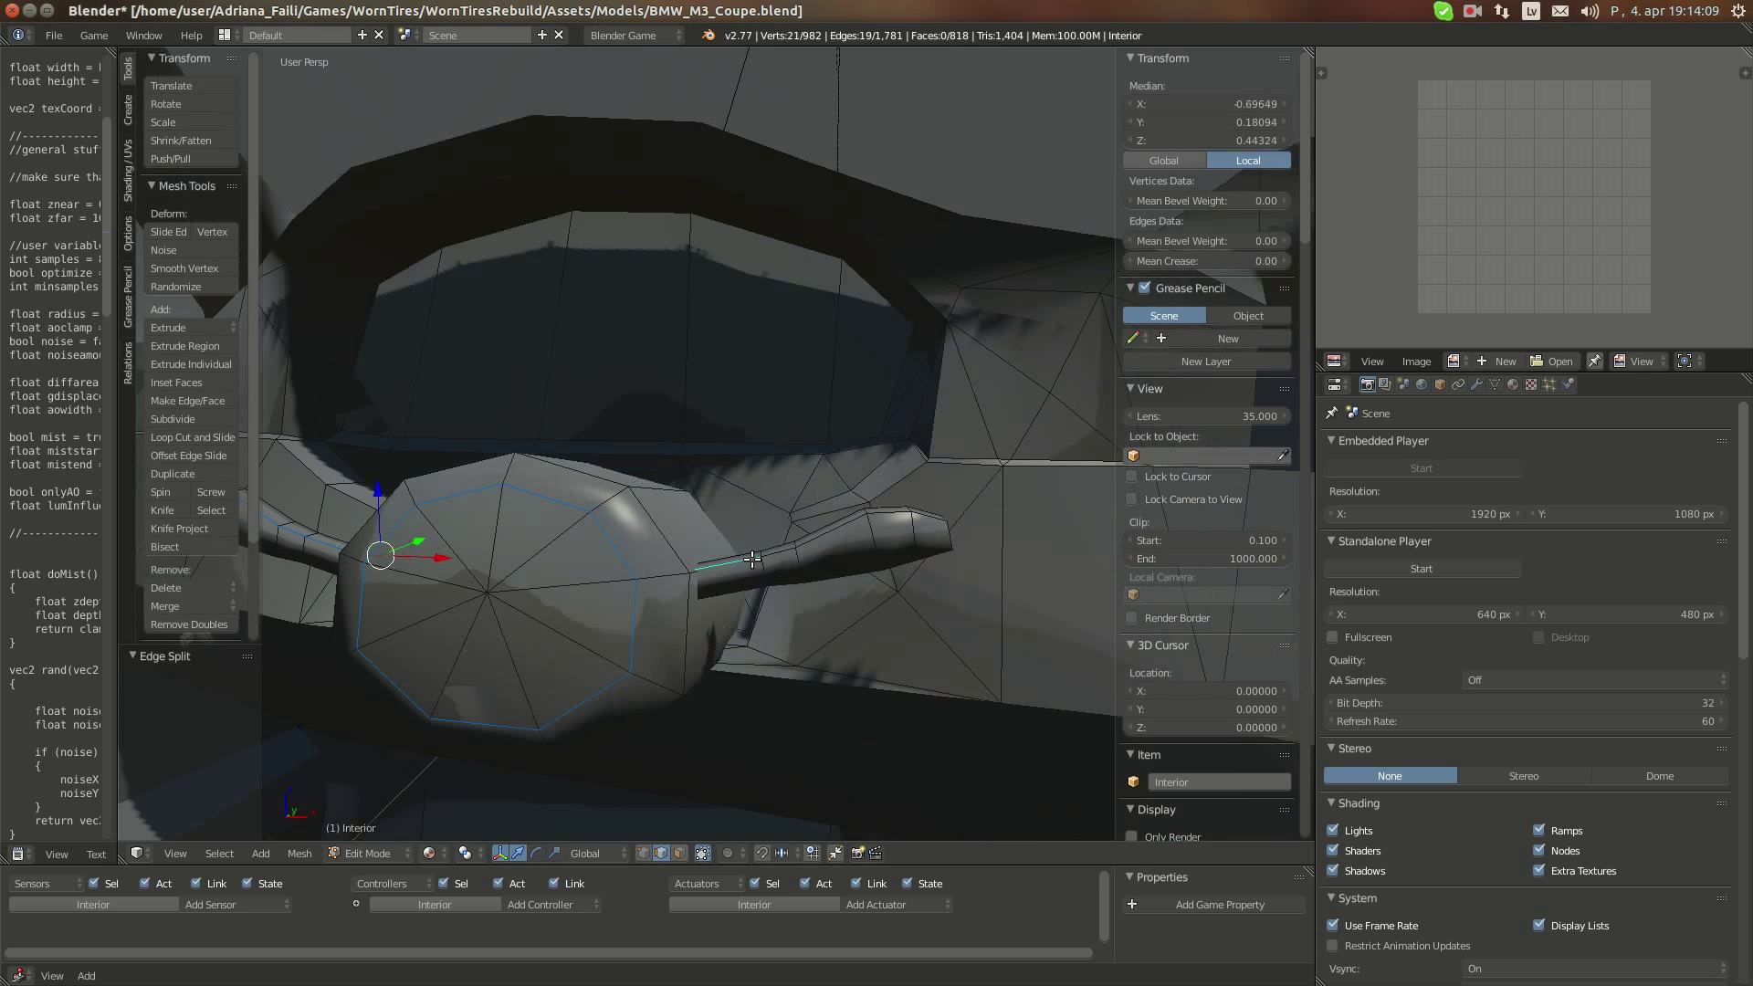
ctrl+right_click(866, 513)
ctrl+right_click(911, 513)
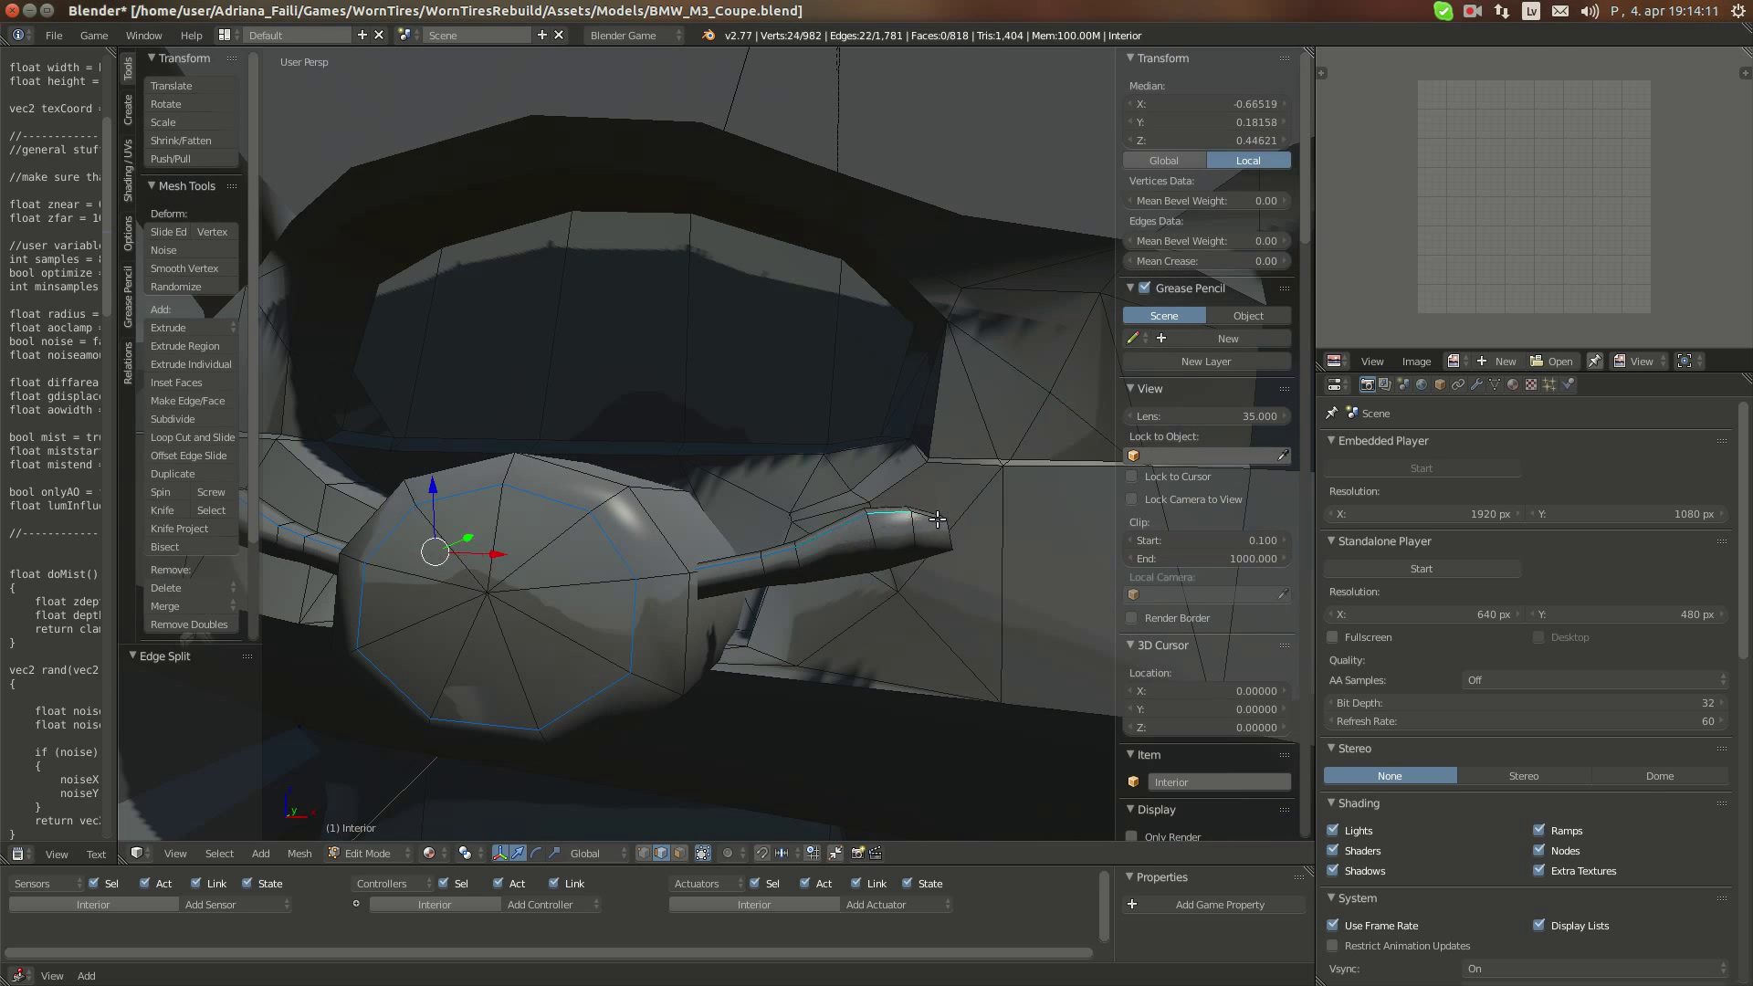
ctrl+right_click(950, 528)
middle_drag(950, 528, 303, 839)
ctrl+right_click(831, 476)
ctrl+right_click(778, 504)
Apply Edge Split to the selected edges of the steering column hub and both stalks
click(300, 853)
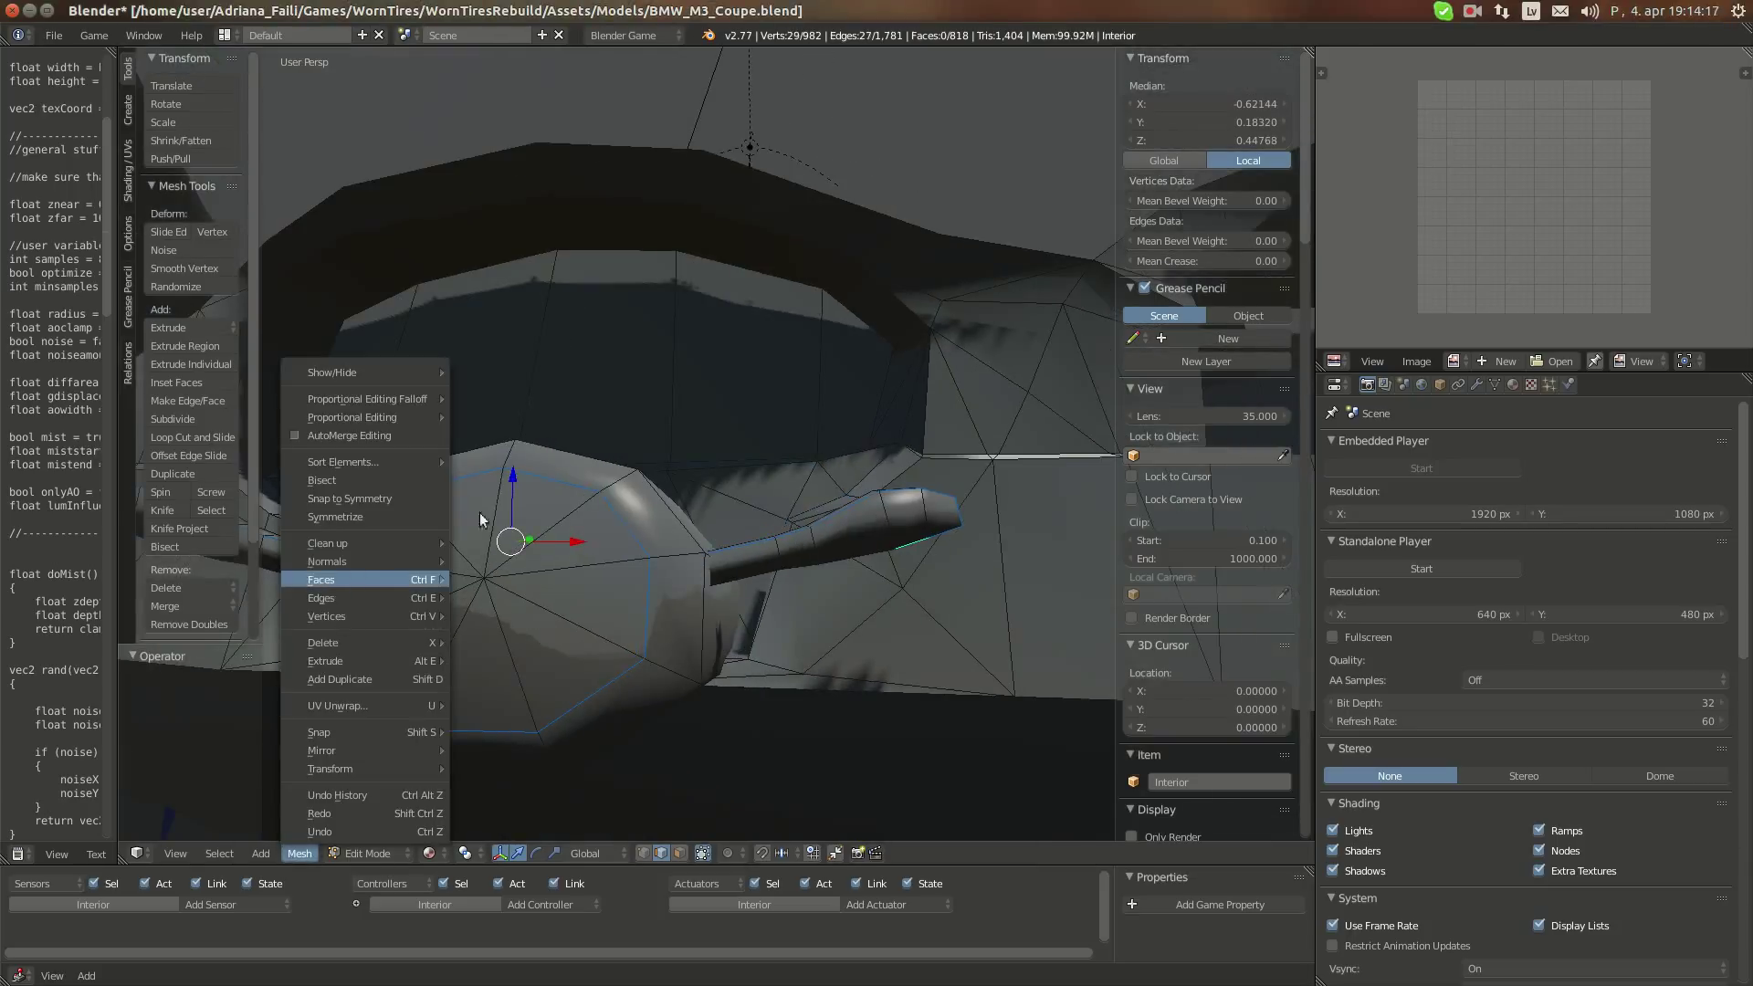
mouse_move(337, 597)
click(535, 479)
Select the edges around the end of the small grip on the light switch knob beneath the dashboard and apply Edge Split
middle_drag(536, 479, 676, 563)
shift+middle_drag(710, 497, 454, 420)
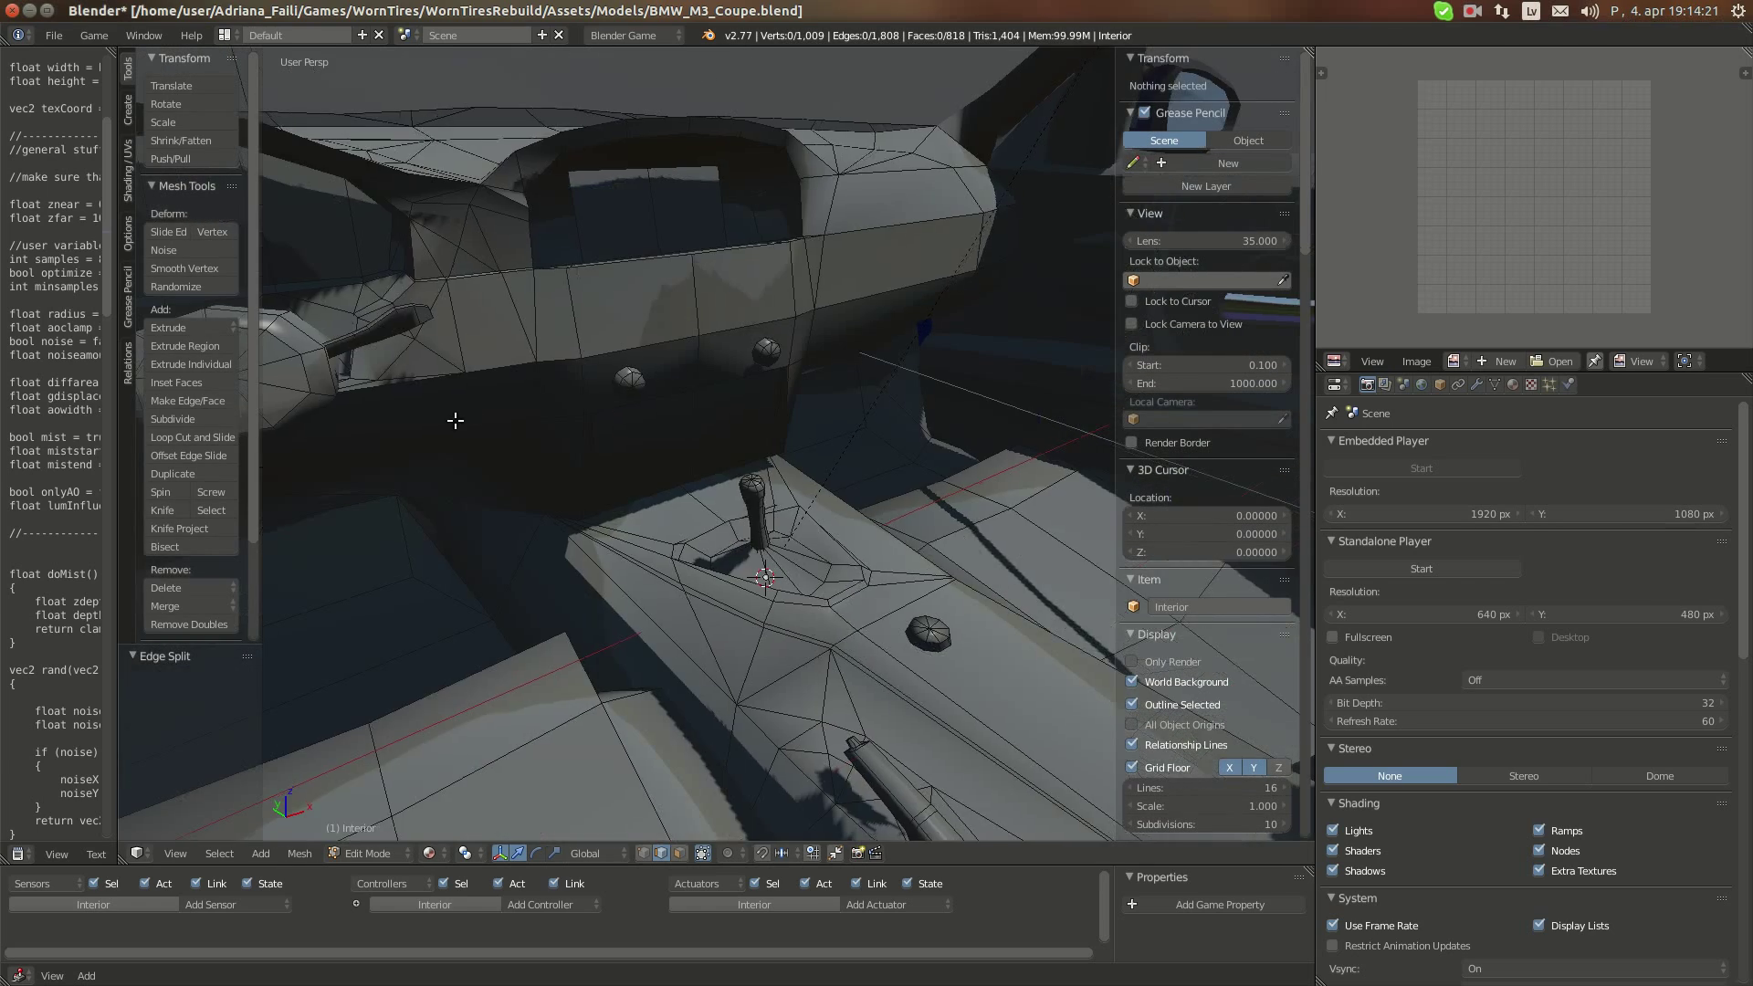
middle_drag(664, 406, 872, 362)
scroll(639, 379, up, 2)
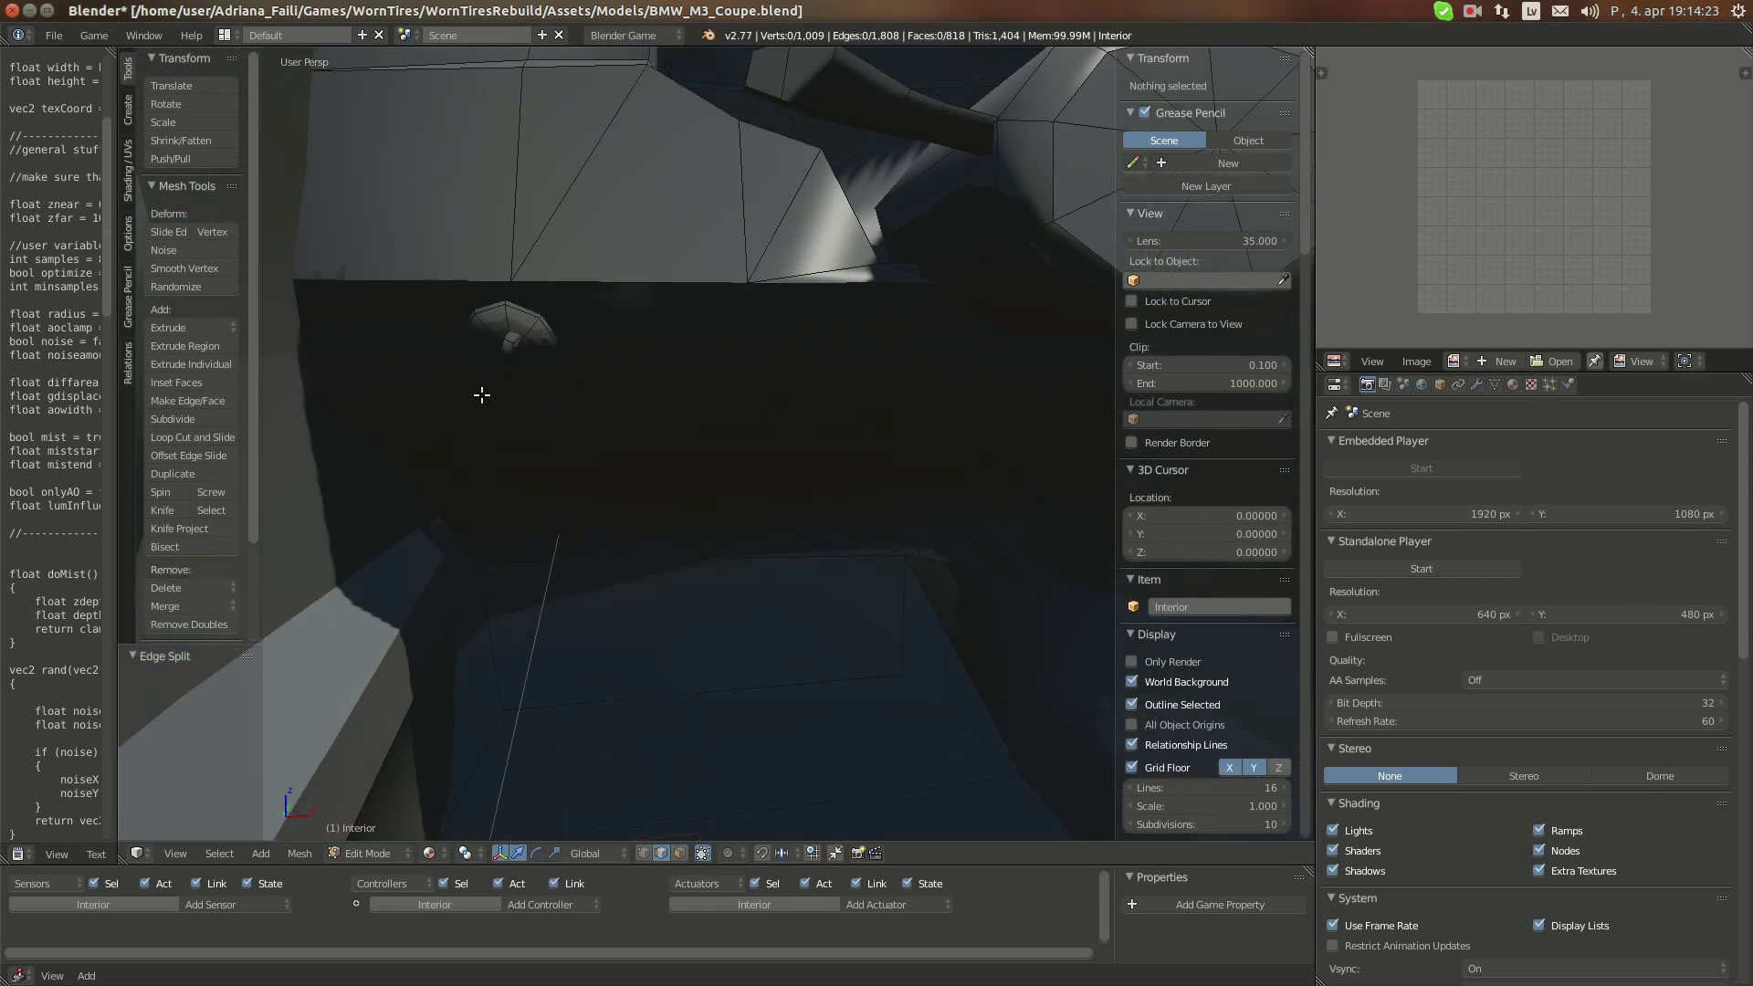
shift+middle_drag(481, 392, 645, 427)
scroll(645, 426, up, 4)
right_click(568, 335)
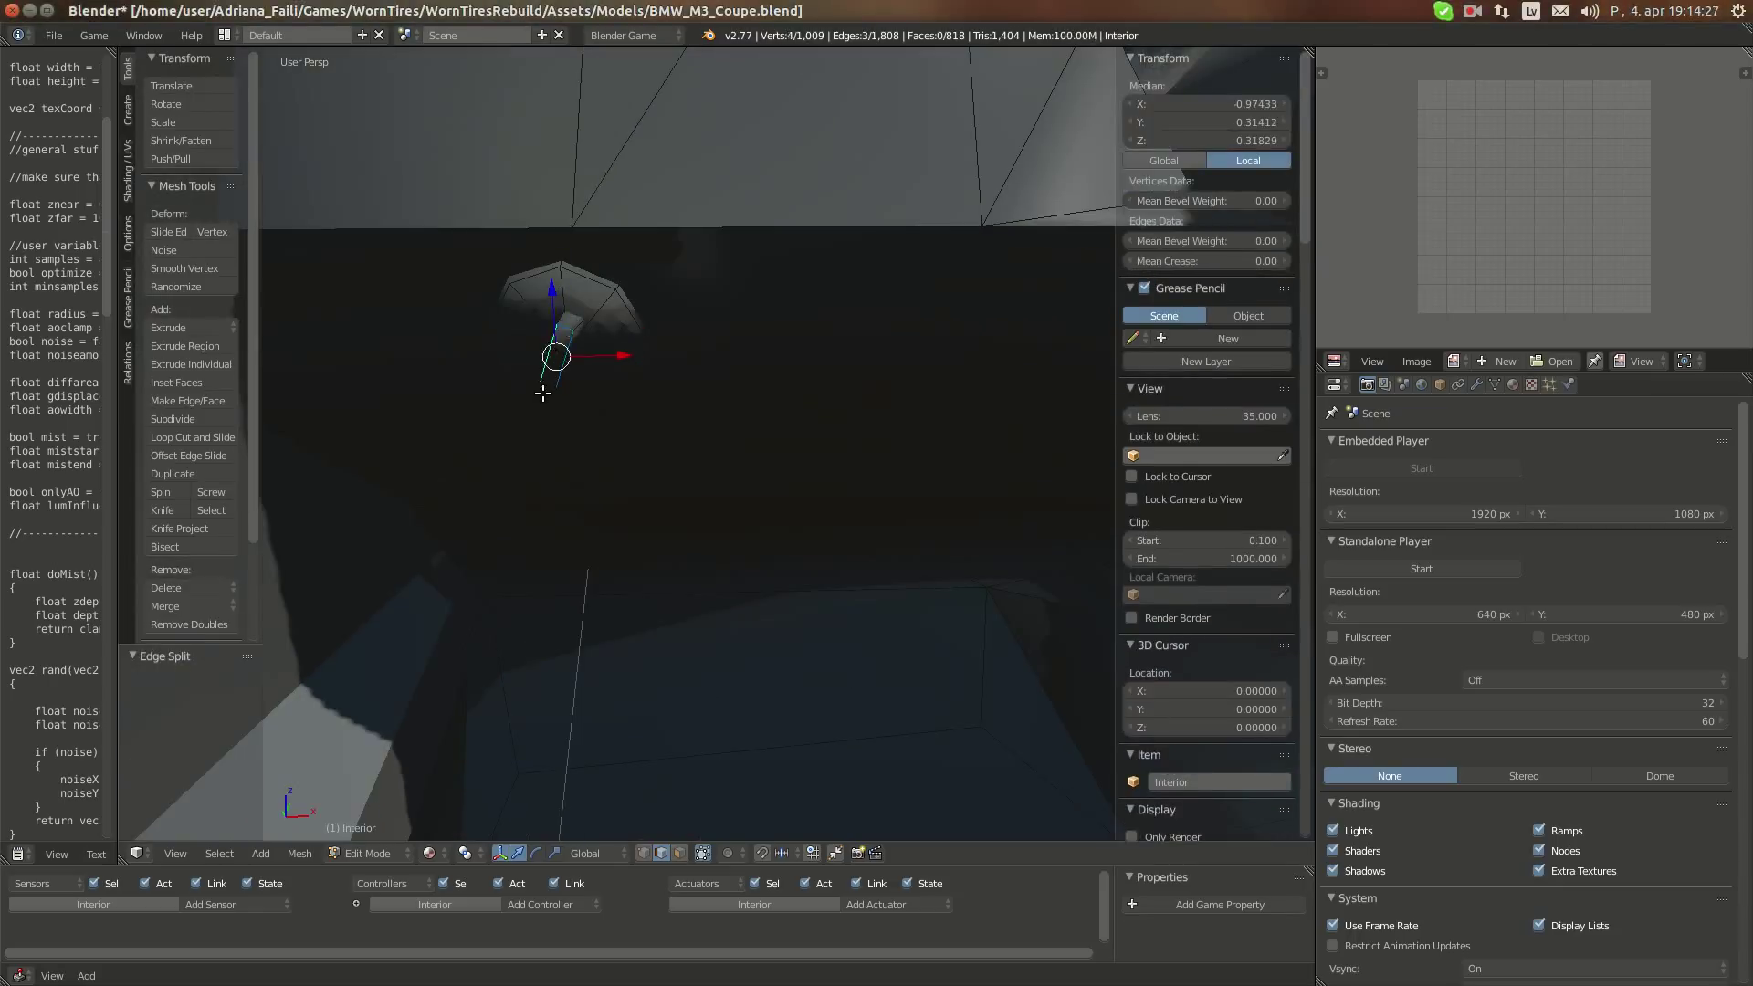
click(299, 854)
mouse_move(349, 599)
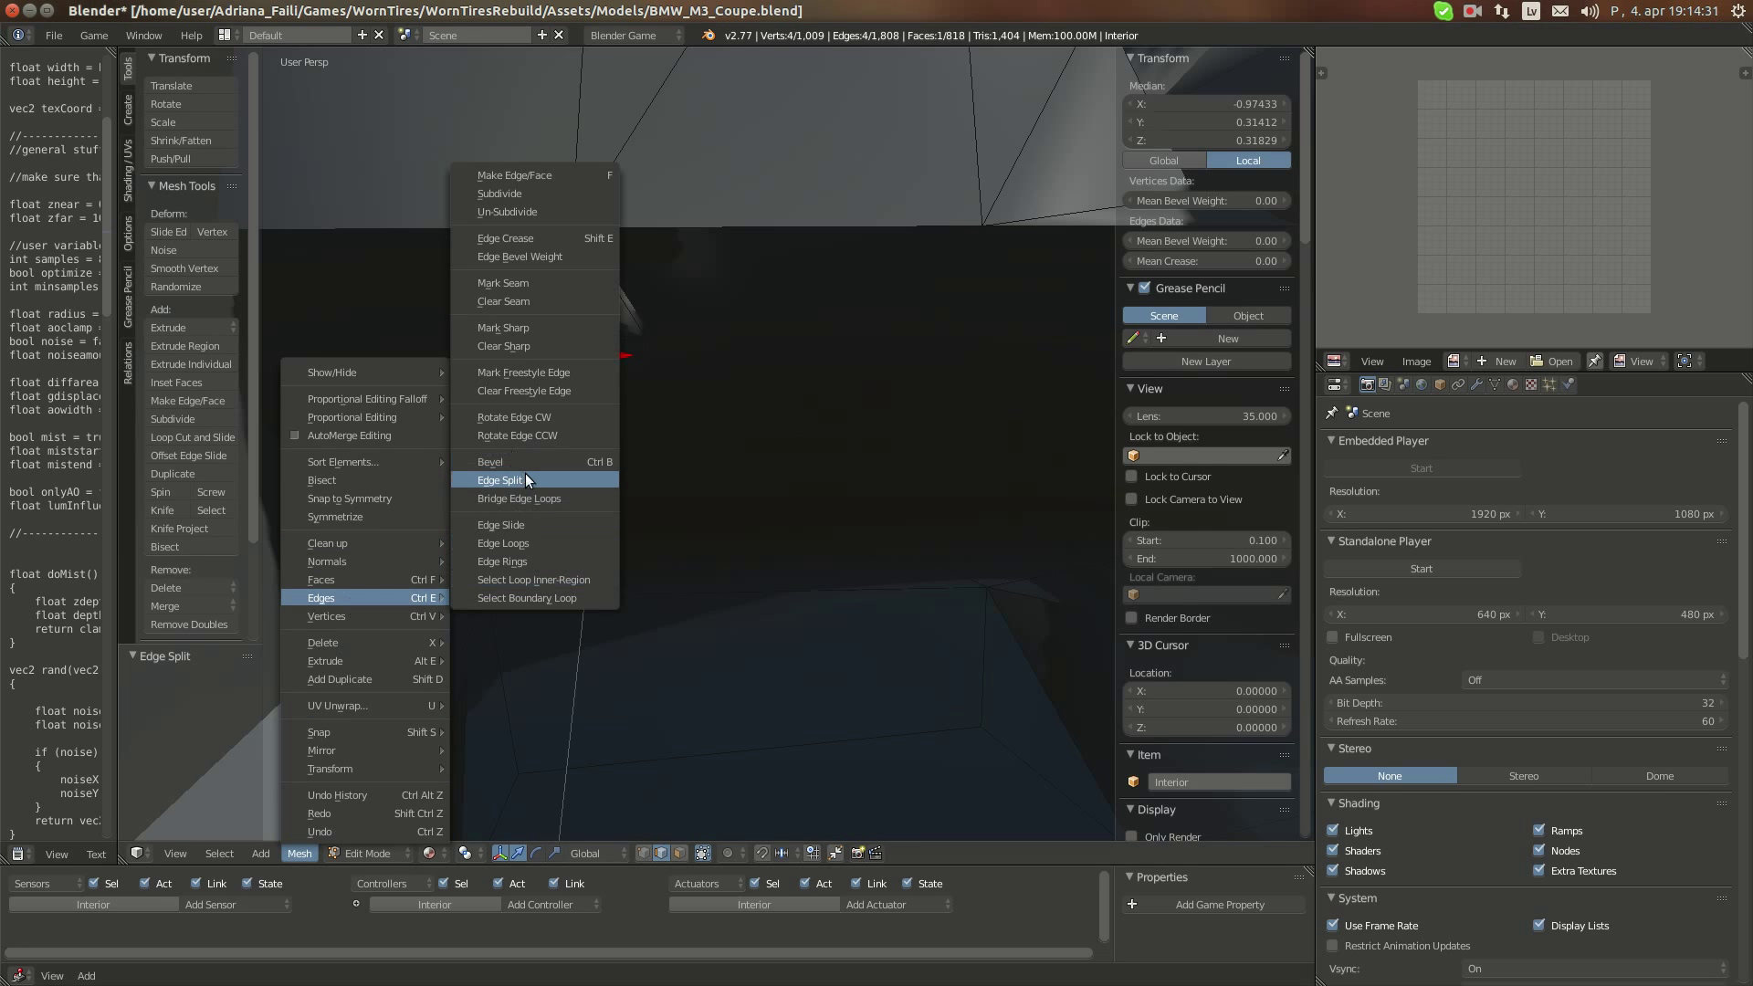
click(525, 479)
key(a)
Select the outer rim edges around the gear shifter recess in the center console and apply Edge Split
middle_drag(528, 474, 742, 586)
right_click(743, 585)
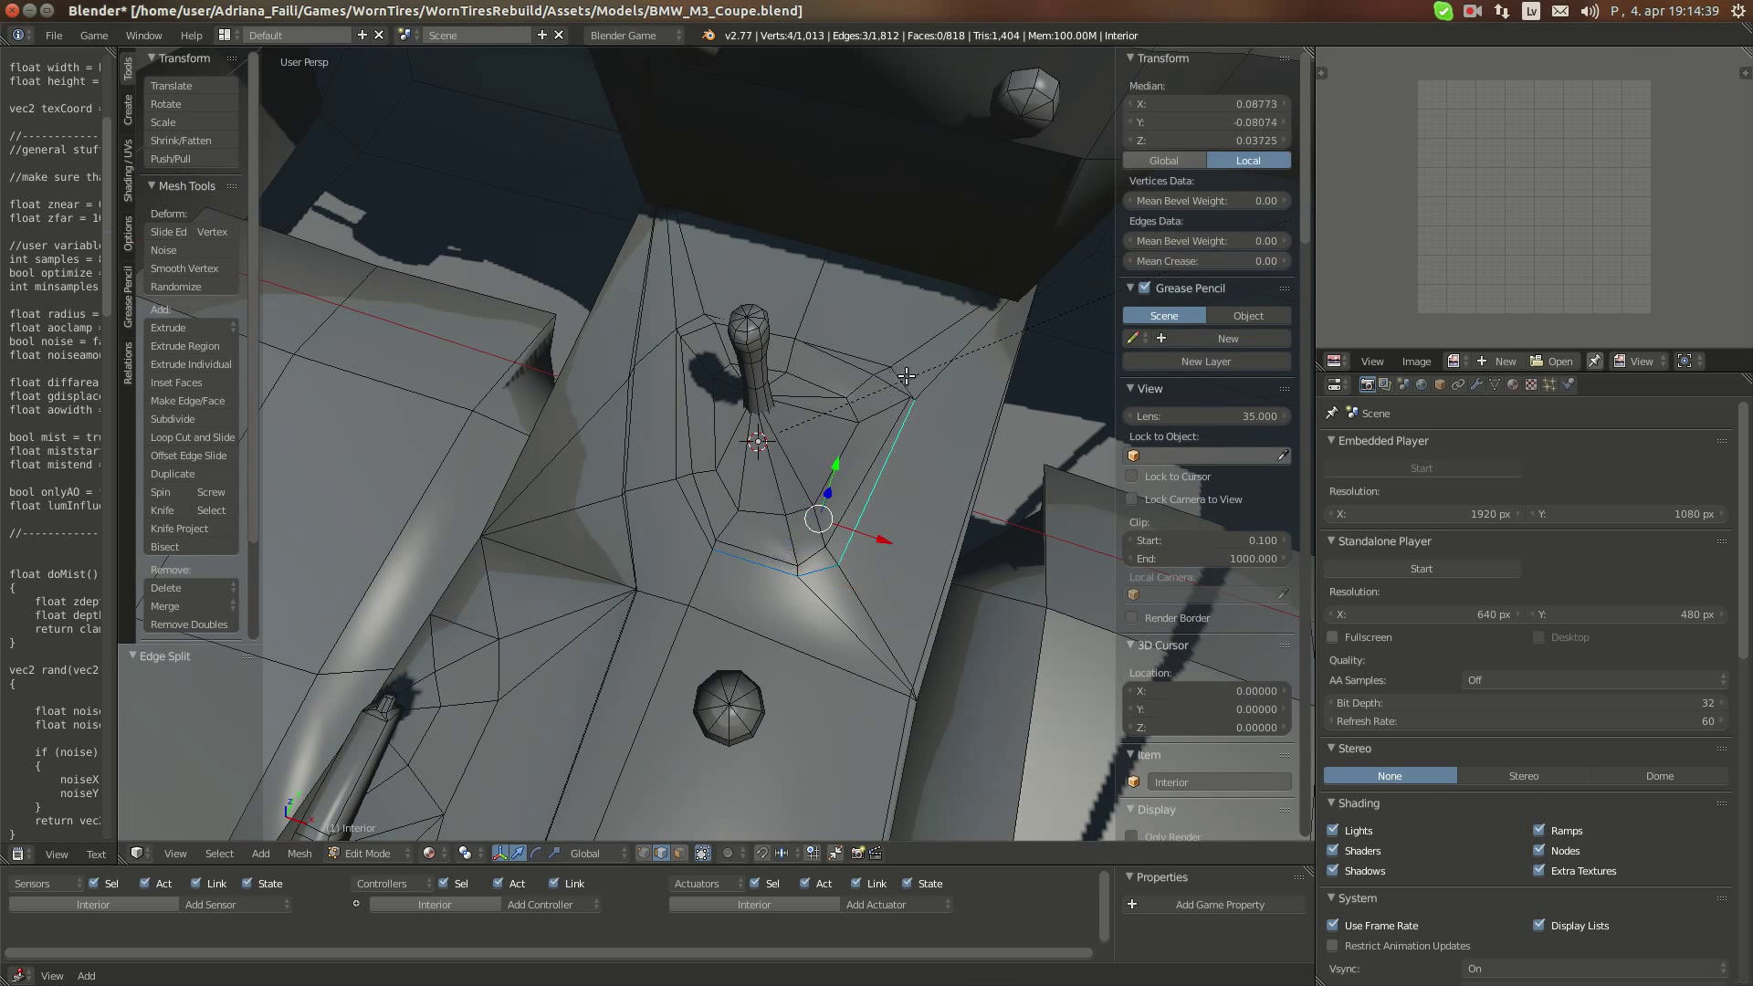
middle_drag(794, 332, 456, 643)
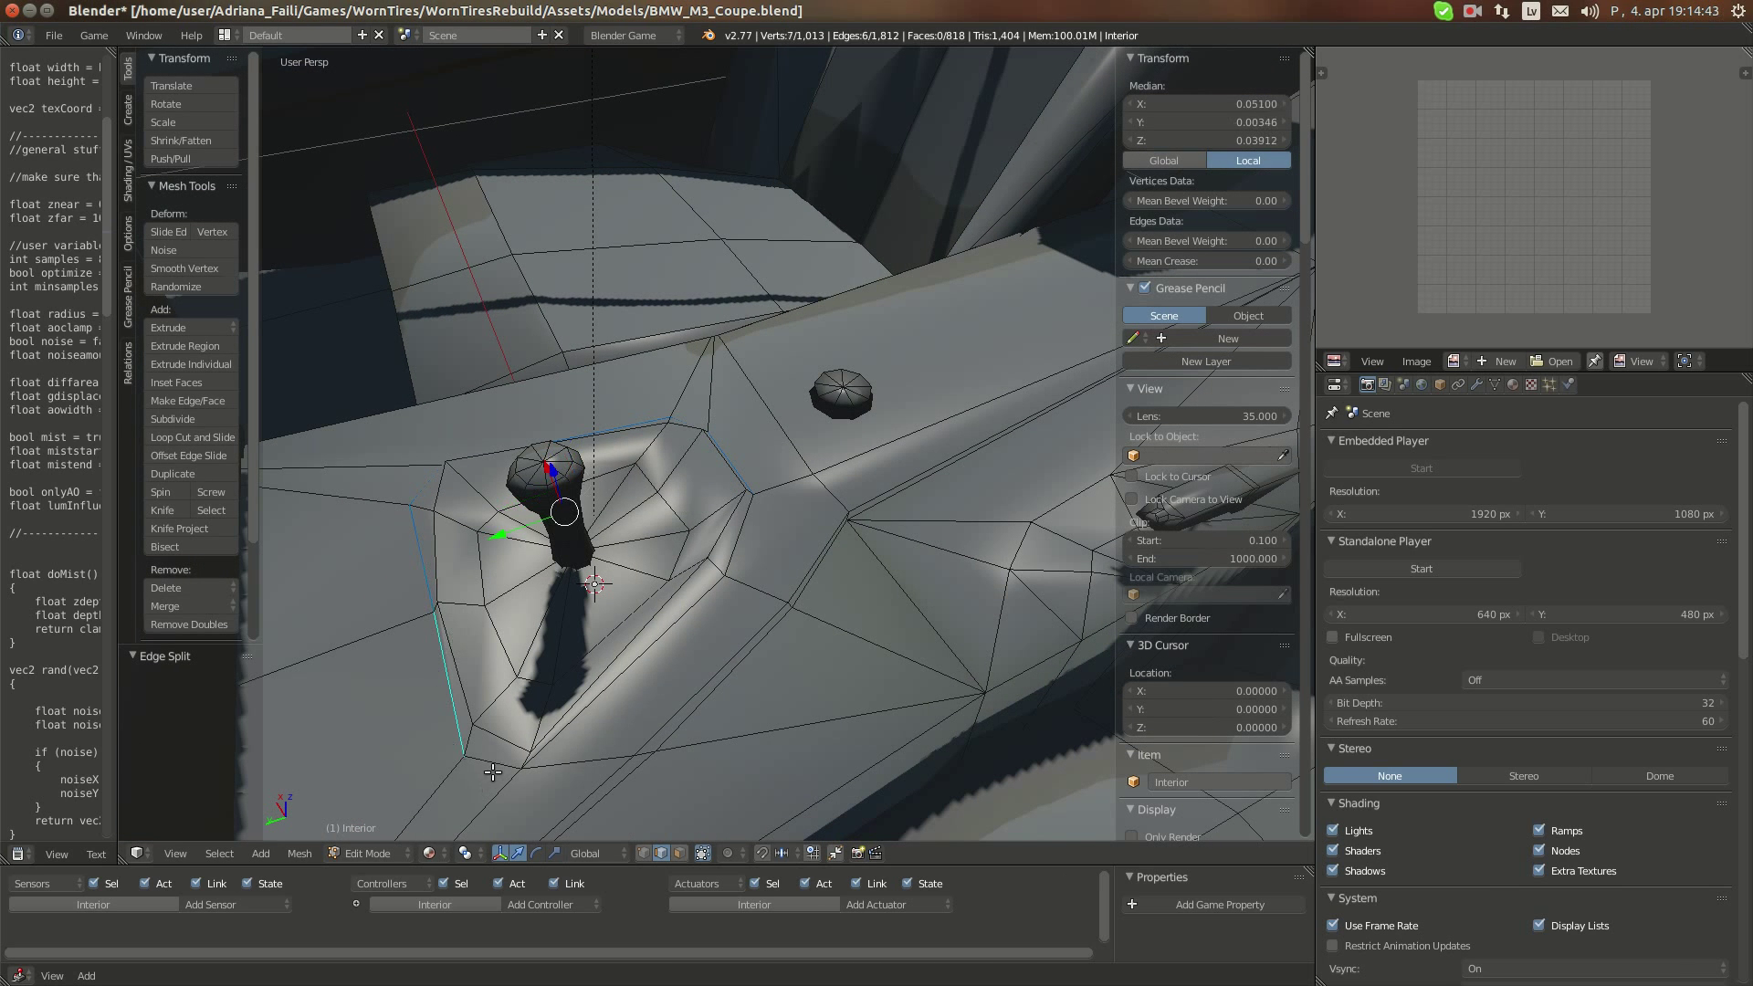
shift+right_click(751, 513)
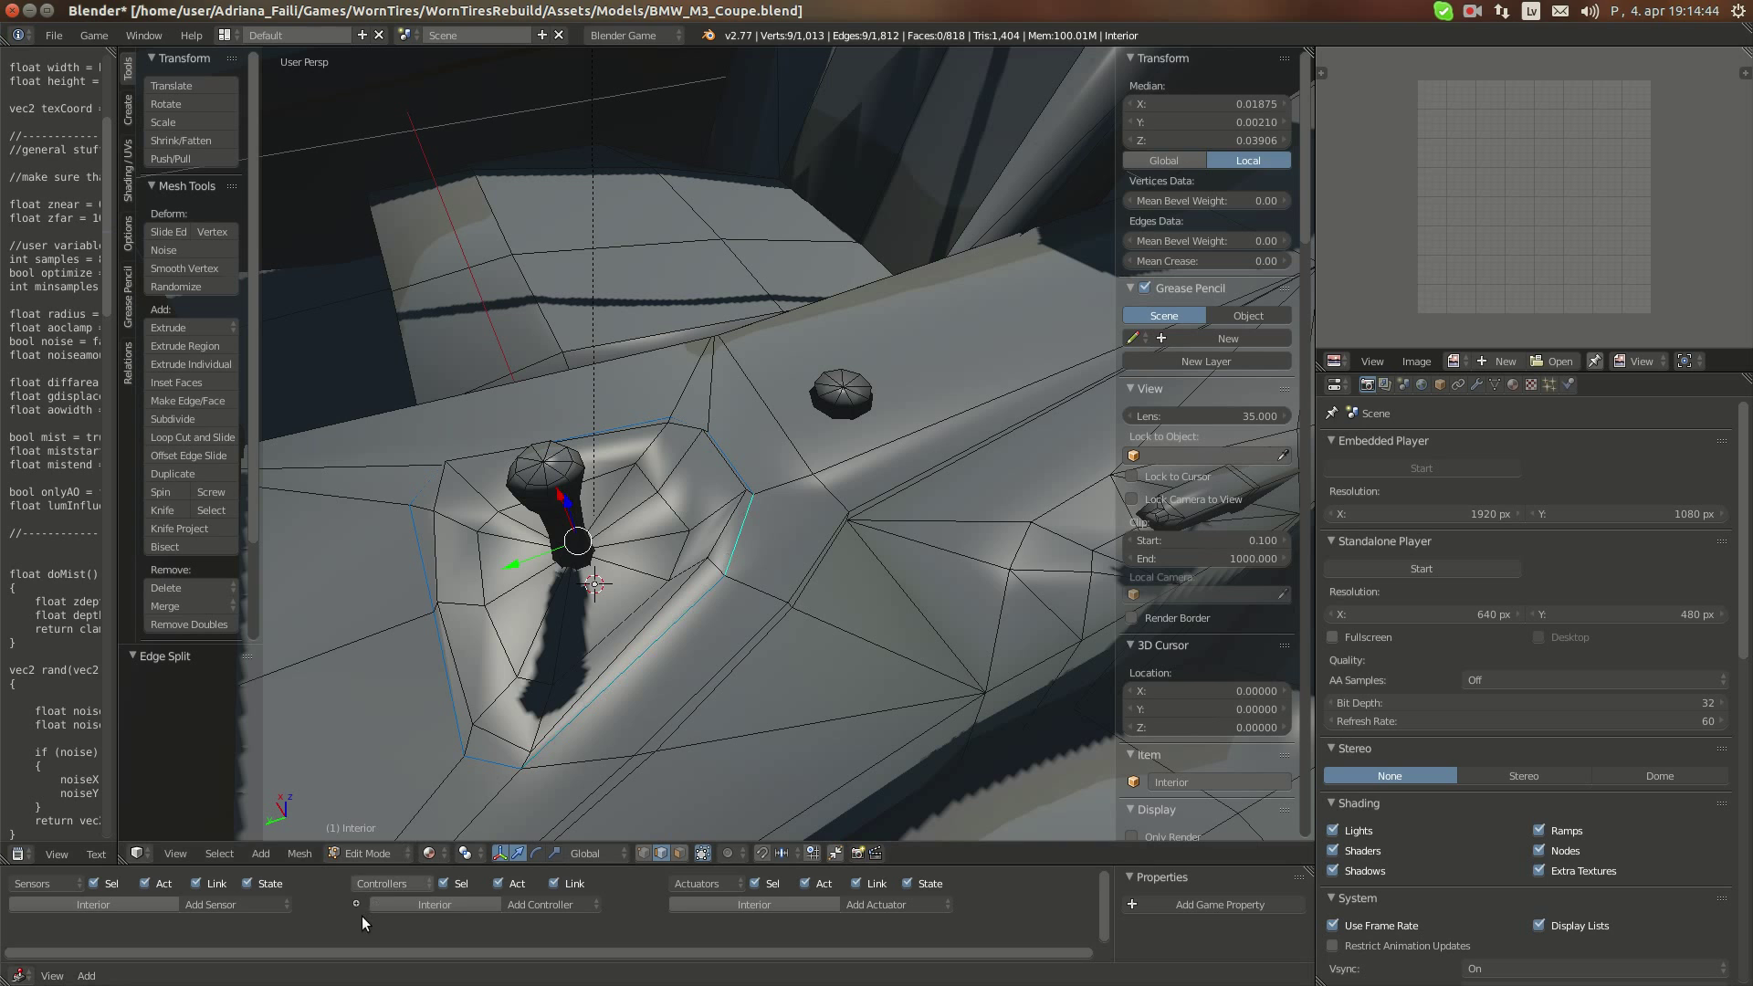
click(299, 853)
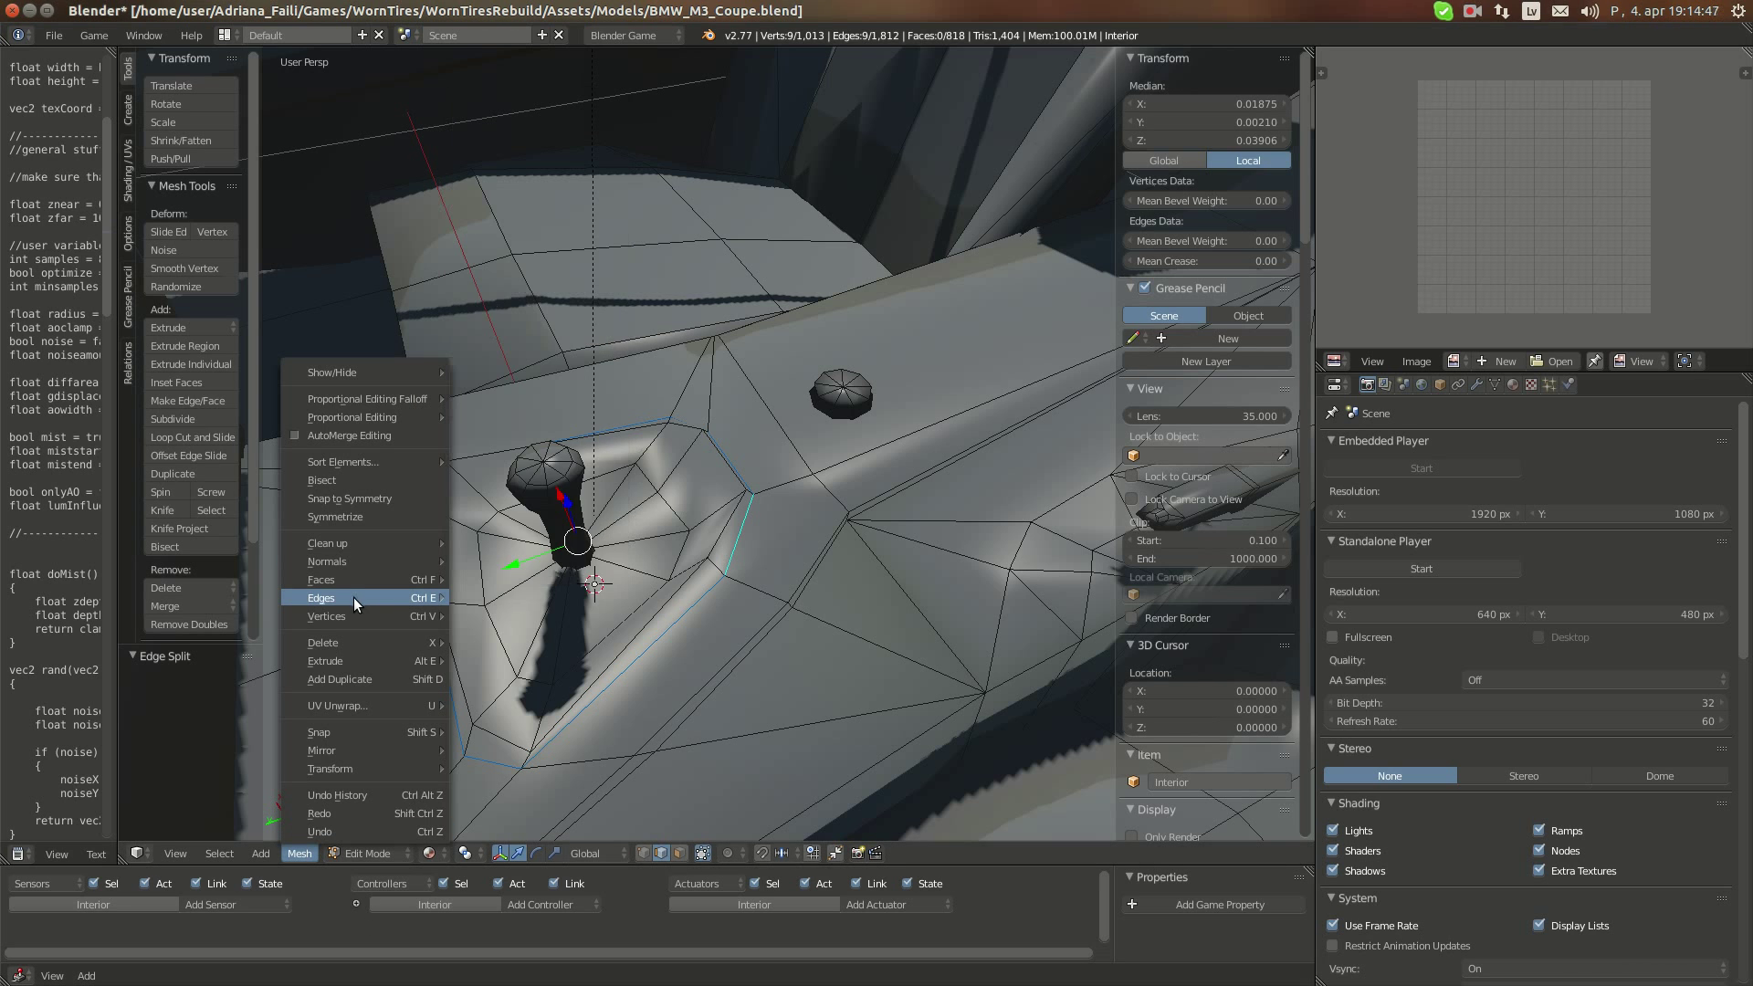
mouse_move(353, 597)
click(524, 480)
Select the edge loop around the gear shifter stick below its knob and apply Edge Split
middle_drag(621, 621, 752, 635)
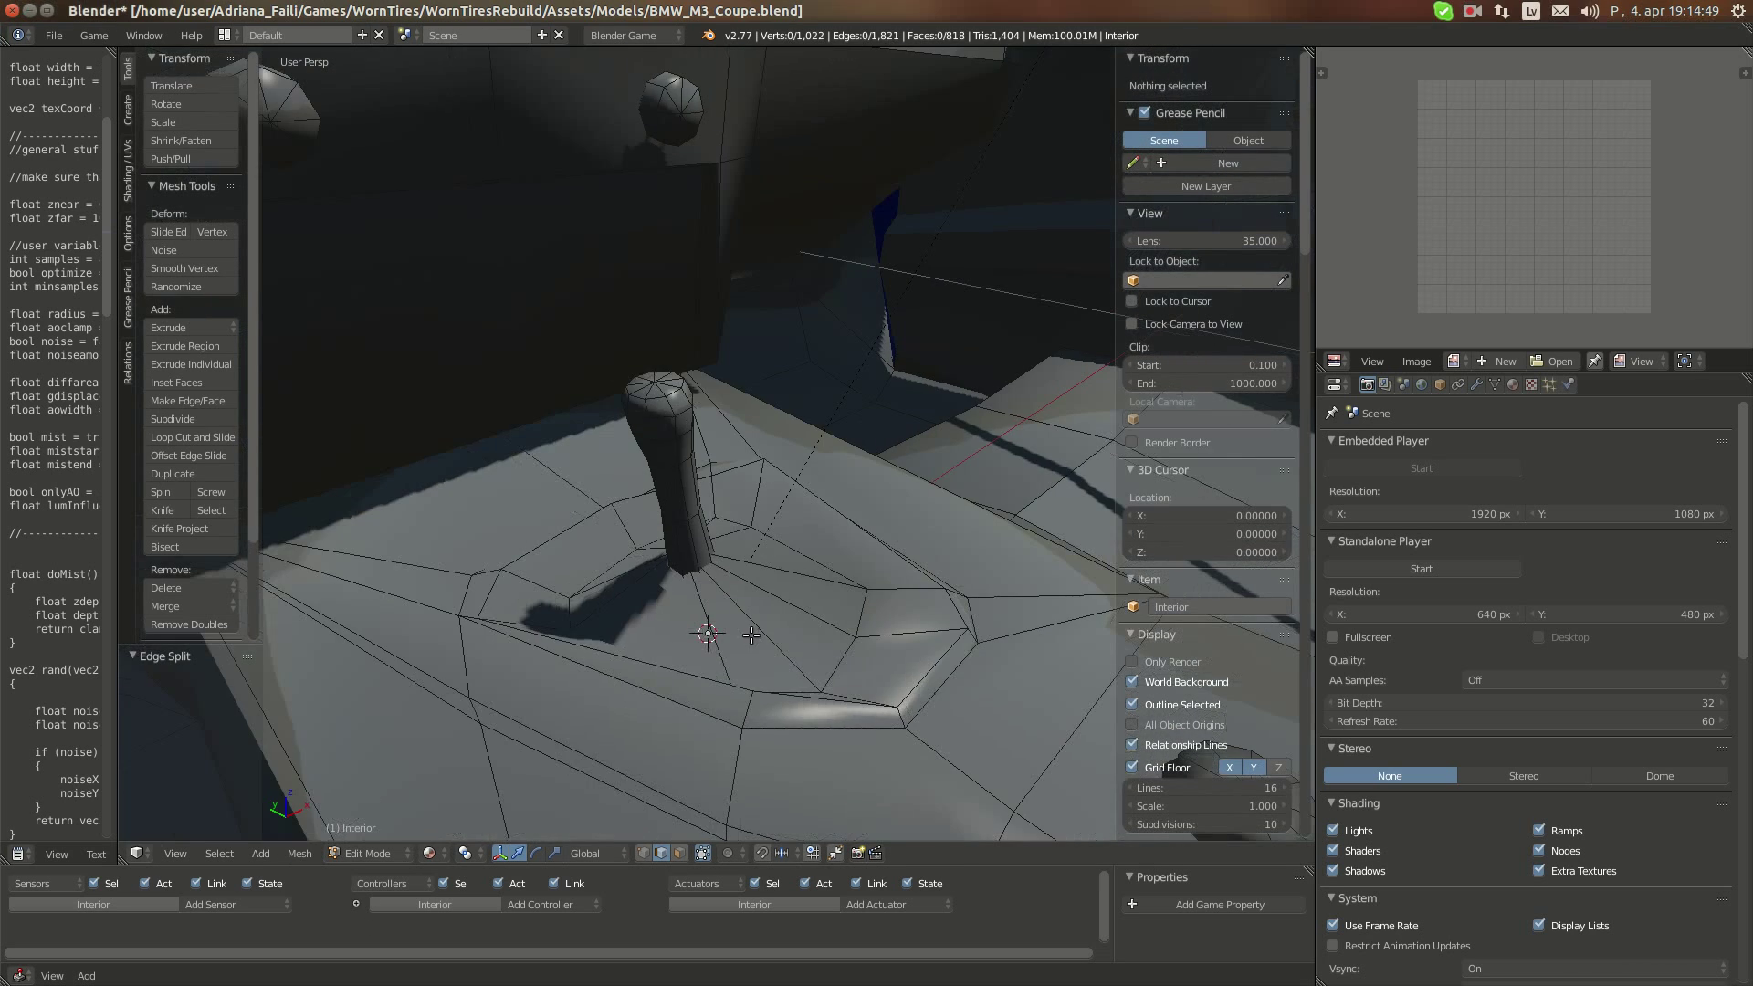
alt+right_click(678, 518)
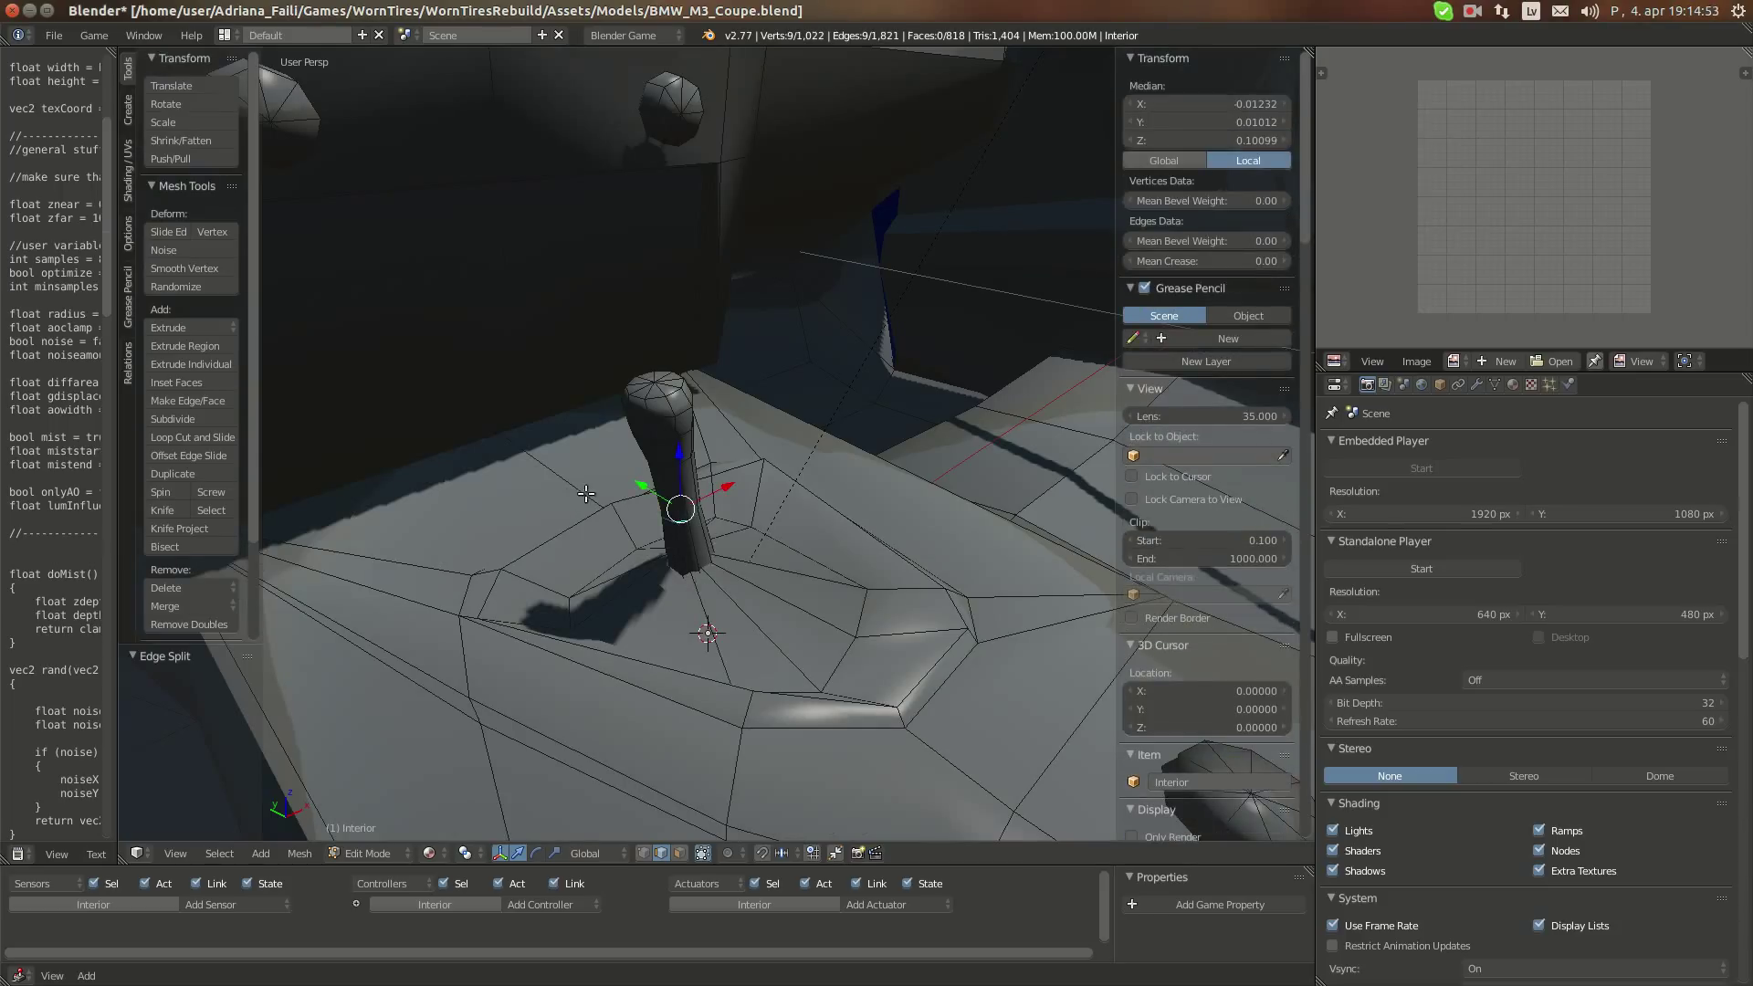
middle_drag(643, 525, 662, 525)
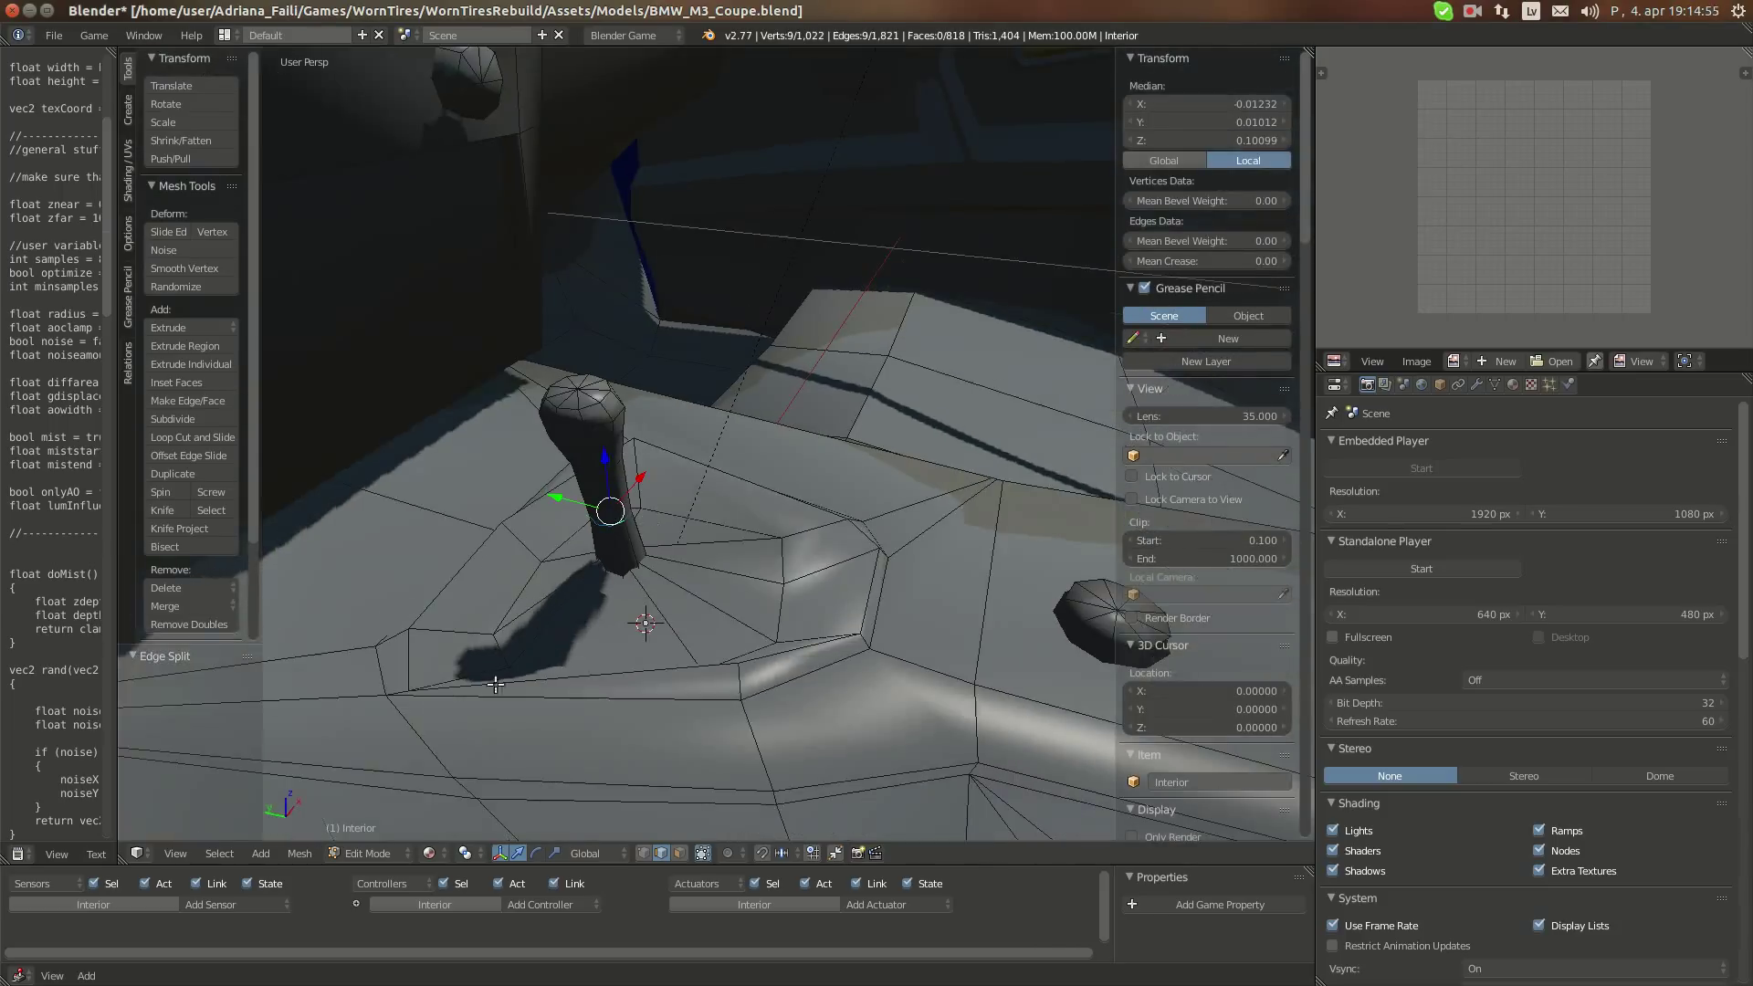
click(301, 854)
mouse_move(413, 596)
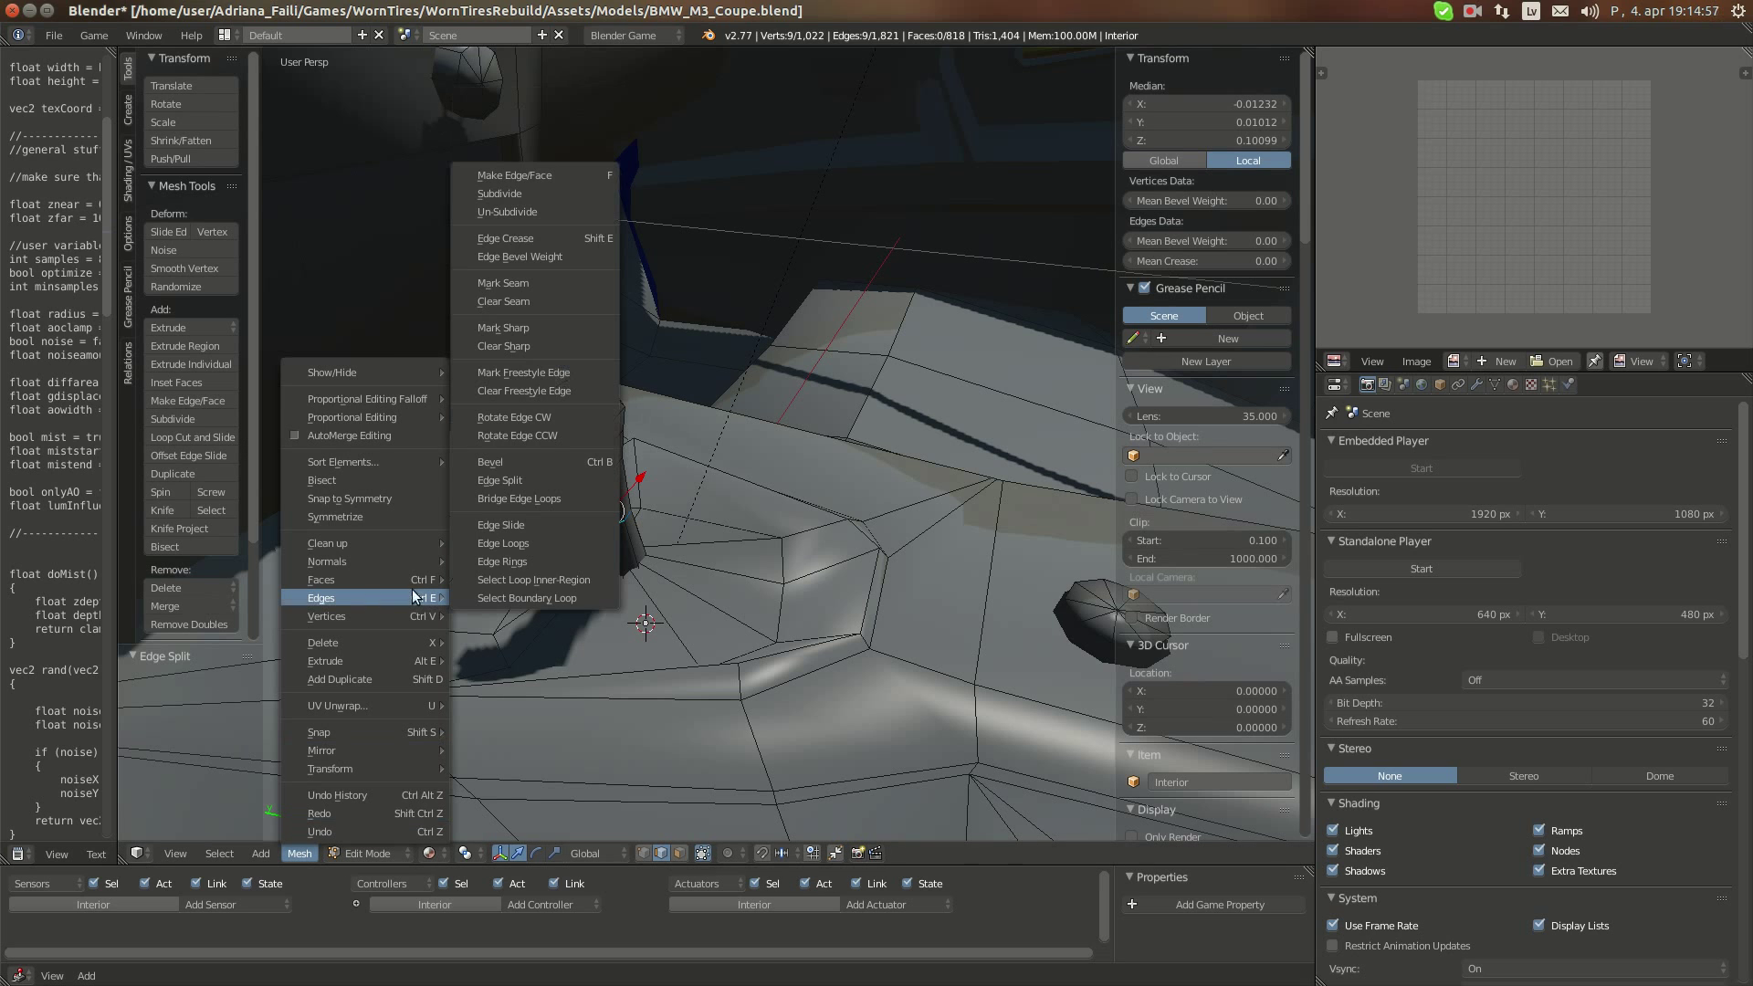
click(531, 482)
key(a)
Check the console in the reference photo in Chromium and select the long crease line along the console's upper driver side in Blender
scroll(621, 511, down, 2)
middle_drag(630, 516, 703, 539)
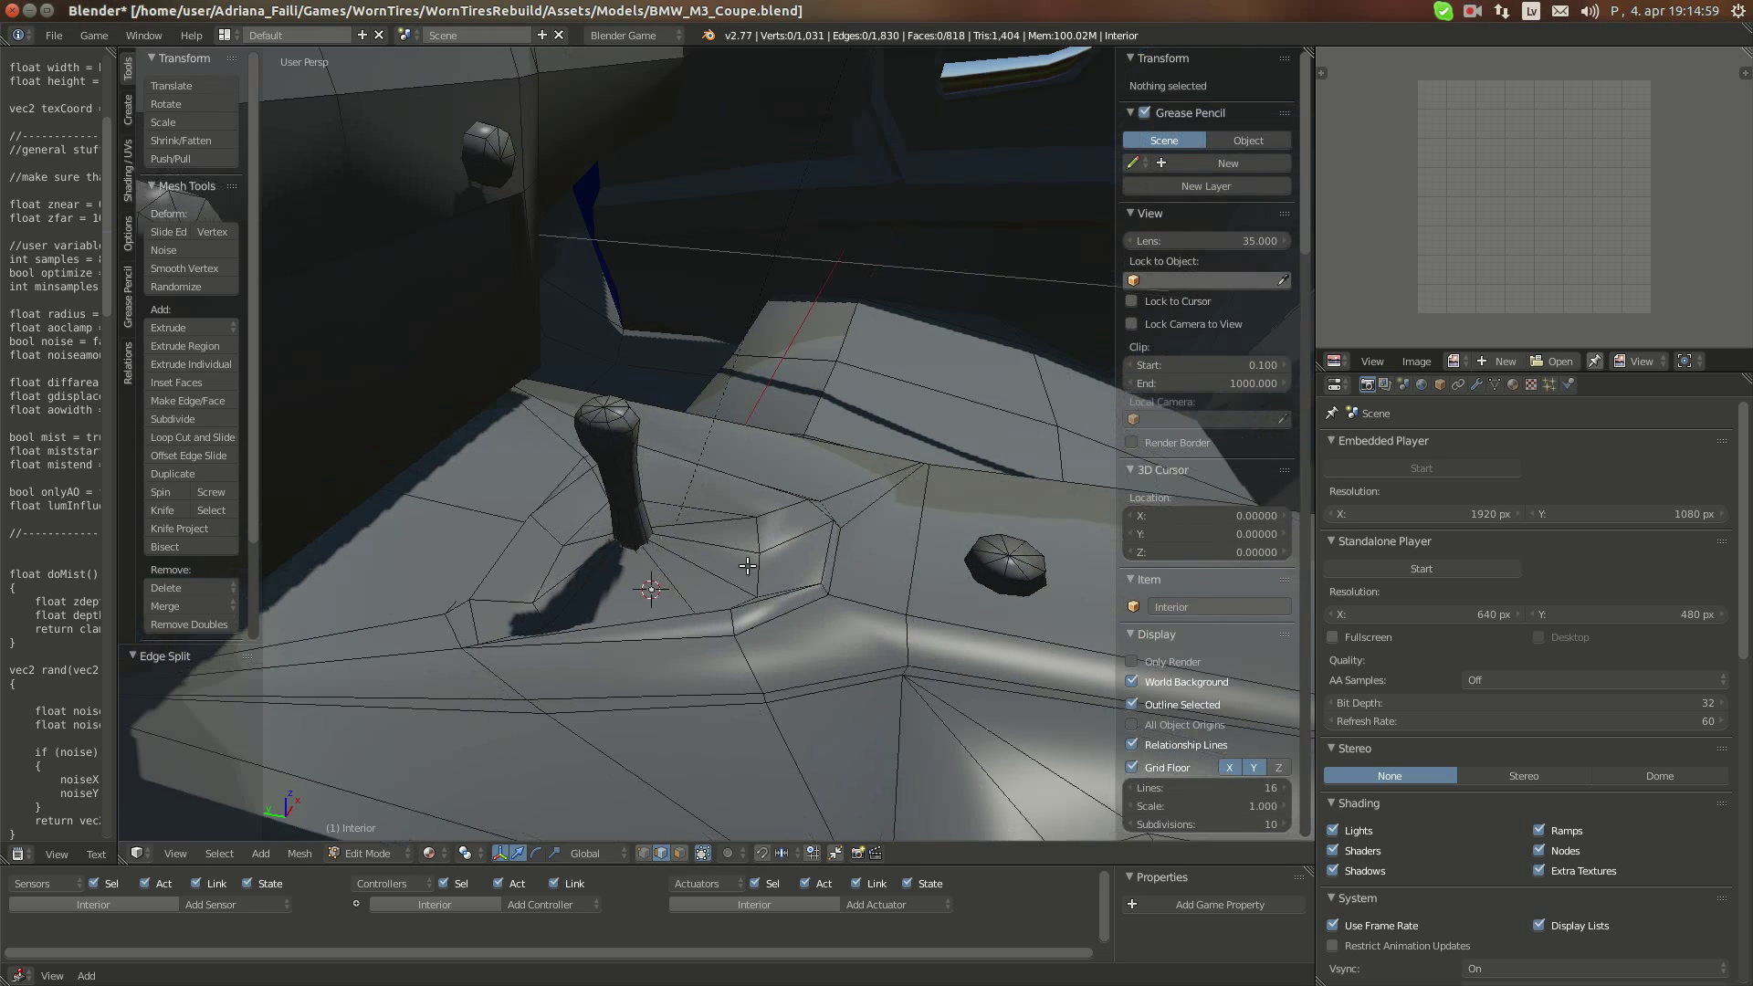
shift+middle_drag(950, 584, 388, 508)
click(26, 146)
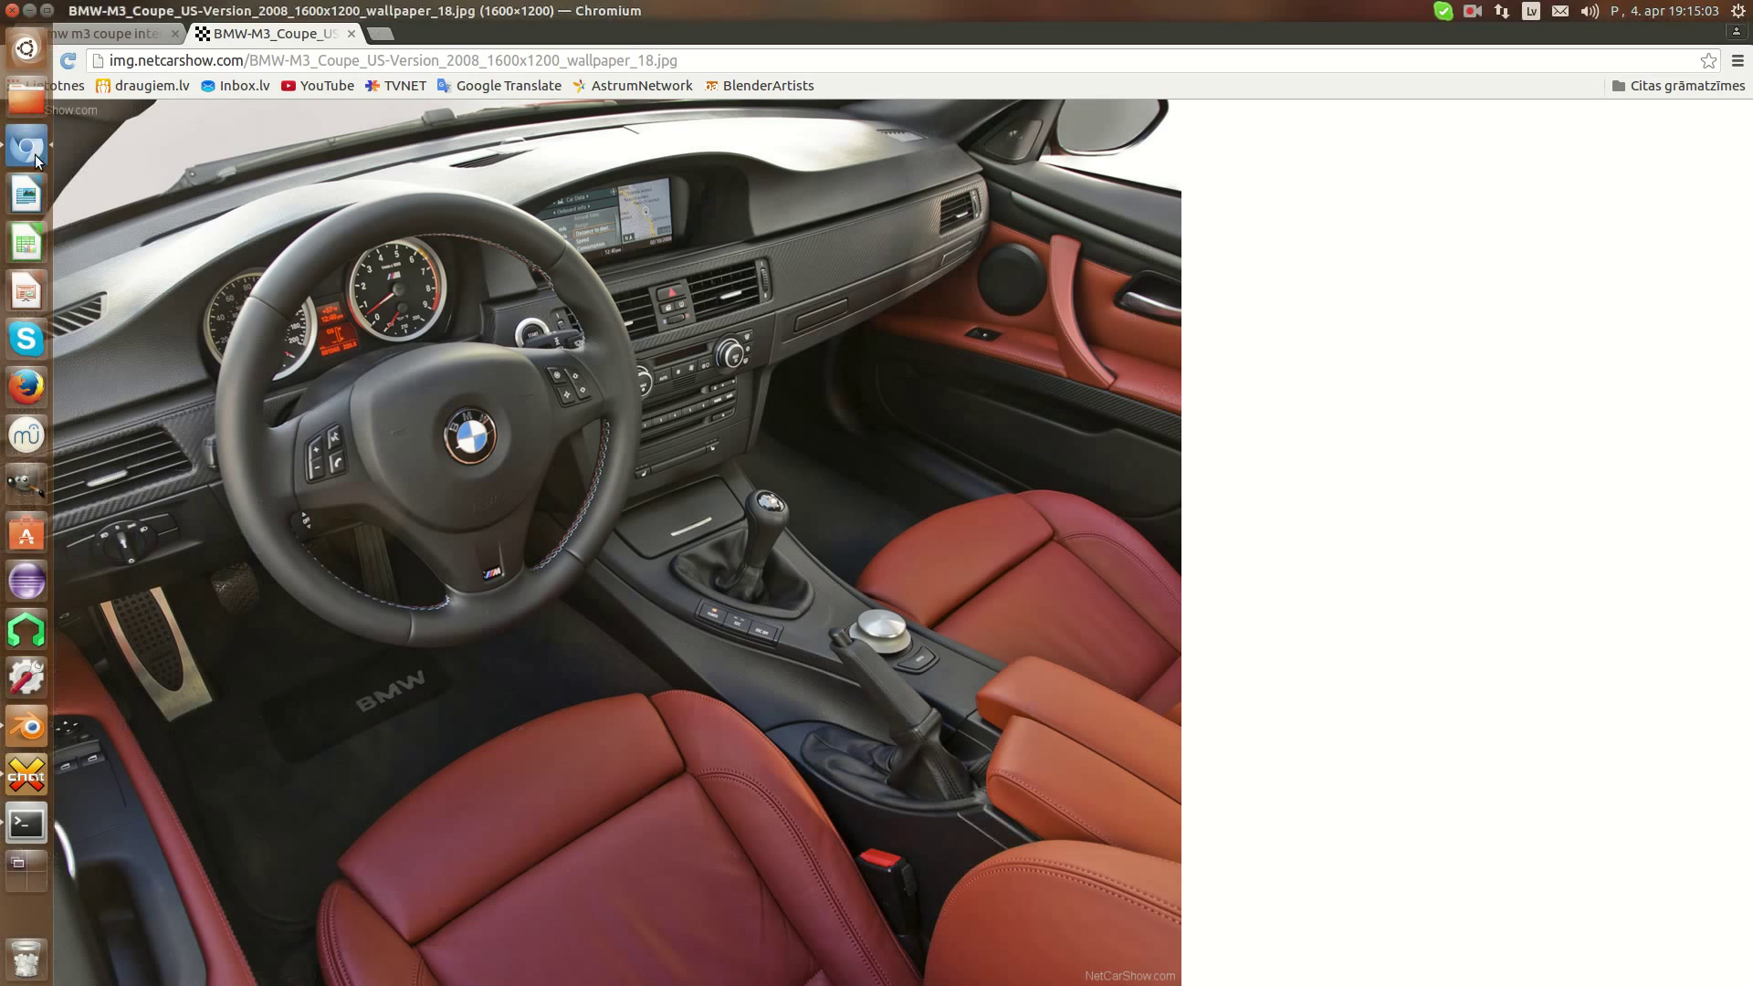
click(25, 729)
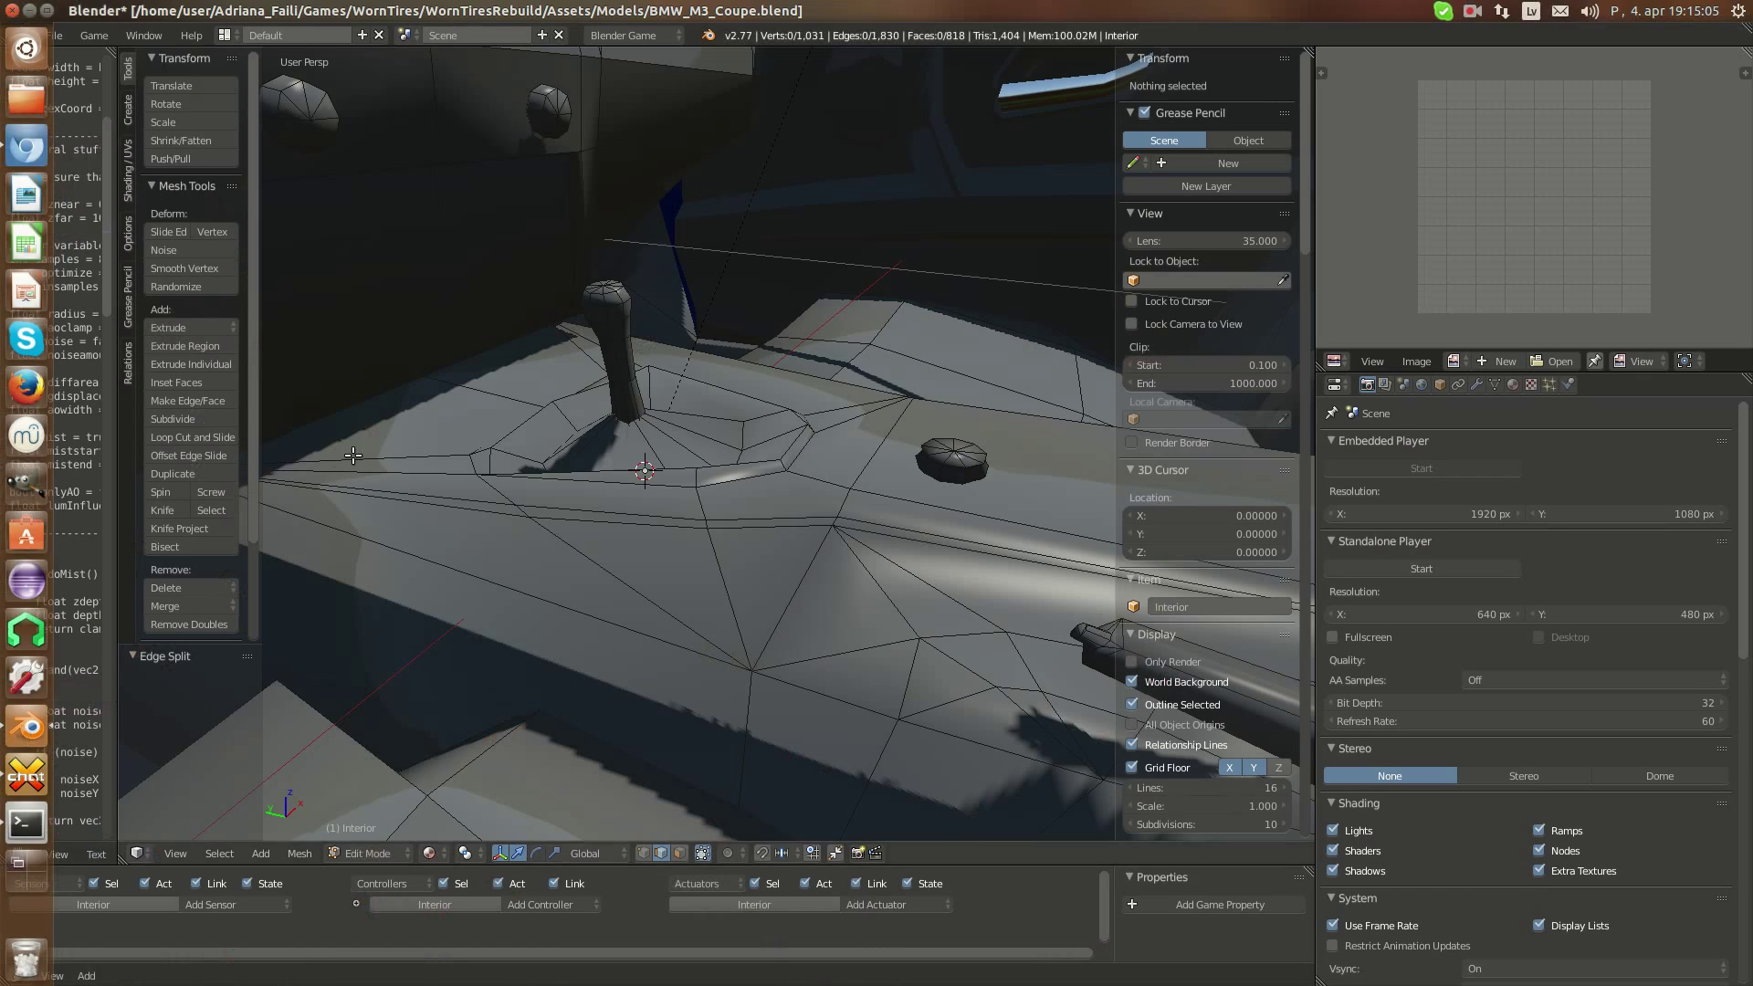
middle_drag(419, 514, 453, 505)
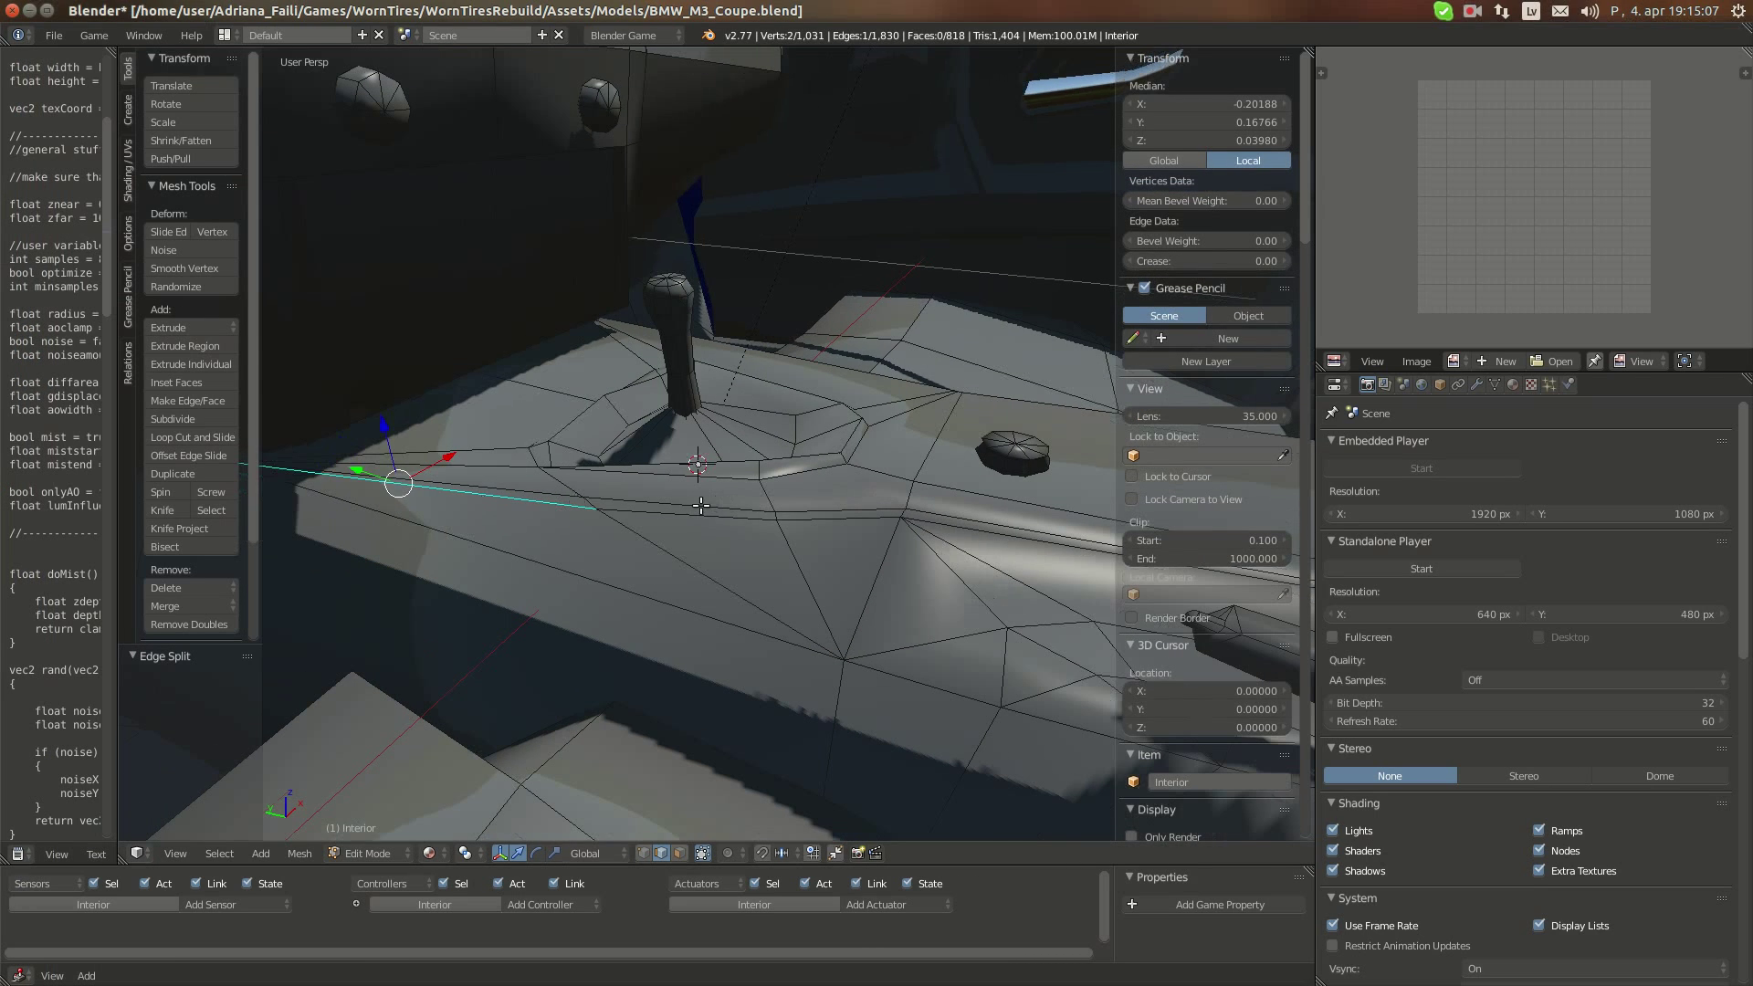
shift+right_click(961, 528)
shift+middle_drag(957, 602, 744, 567)
shift+middle_drag(1064, 577, 858, 581)
scroll(727, 579, down, 1)
middle_drag(726, 578, 230, 773)
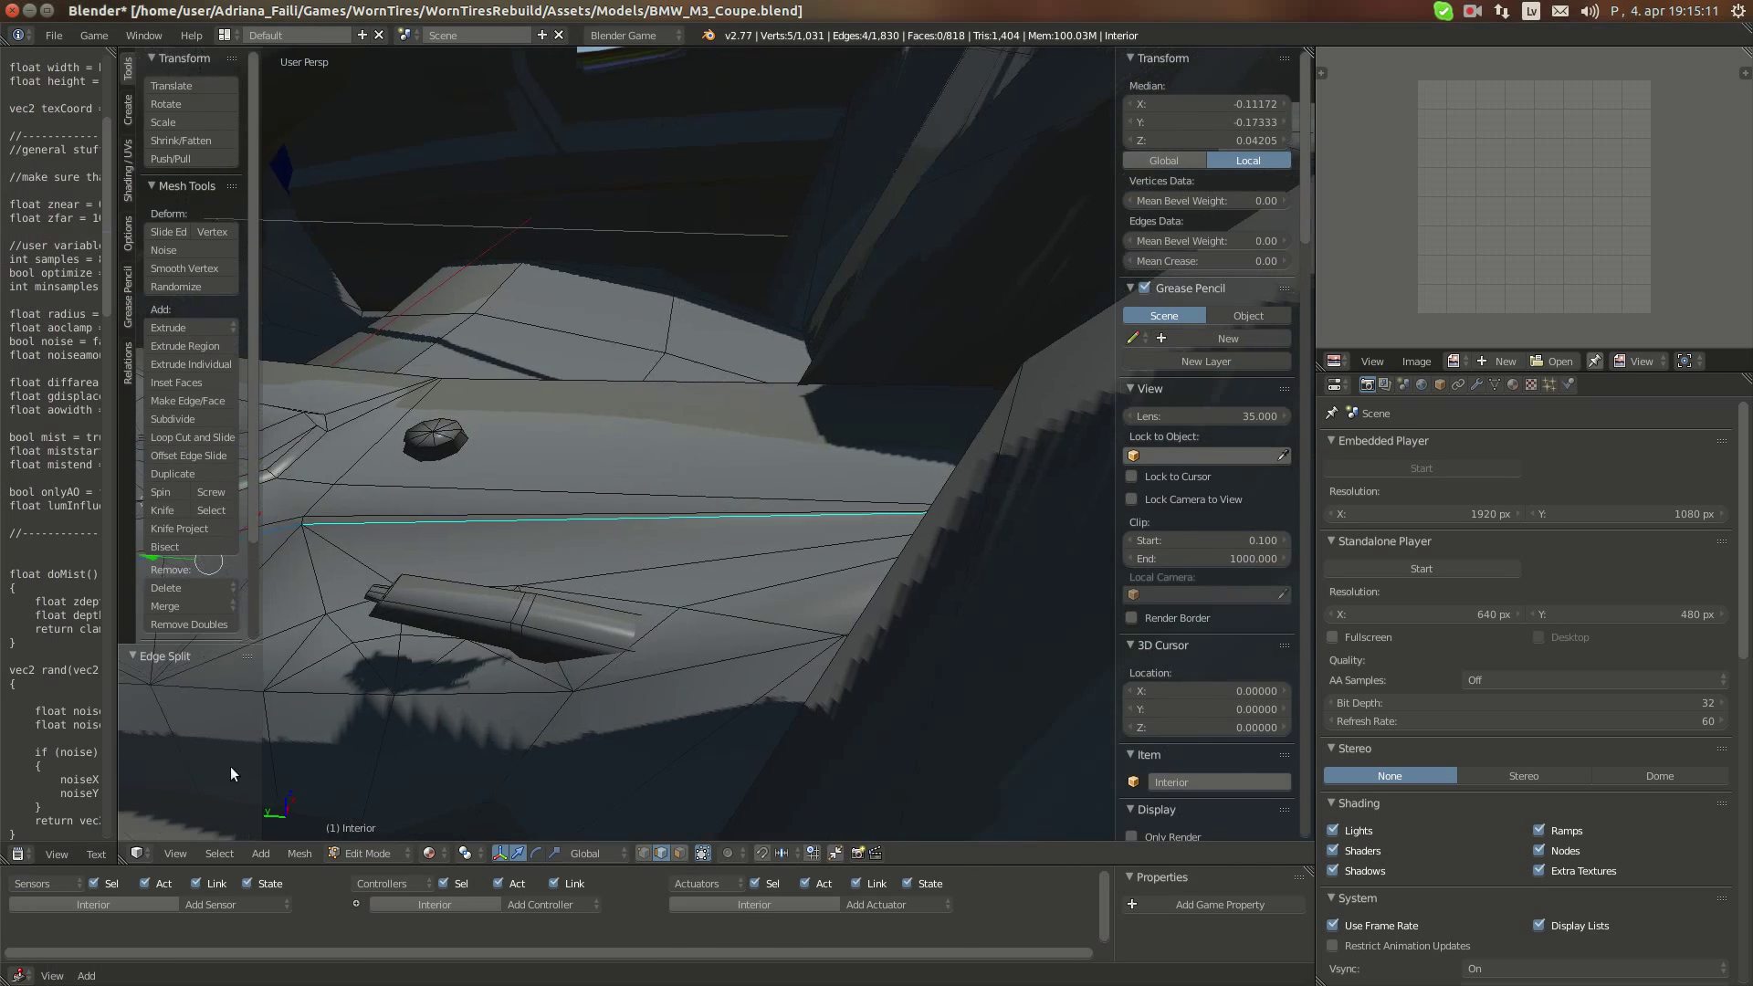
Apply Edge Split to the selected long crease along the console's upper driver side
click(299, 853)
mouse_move(342, 595)
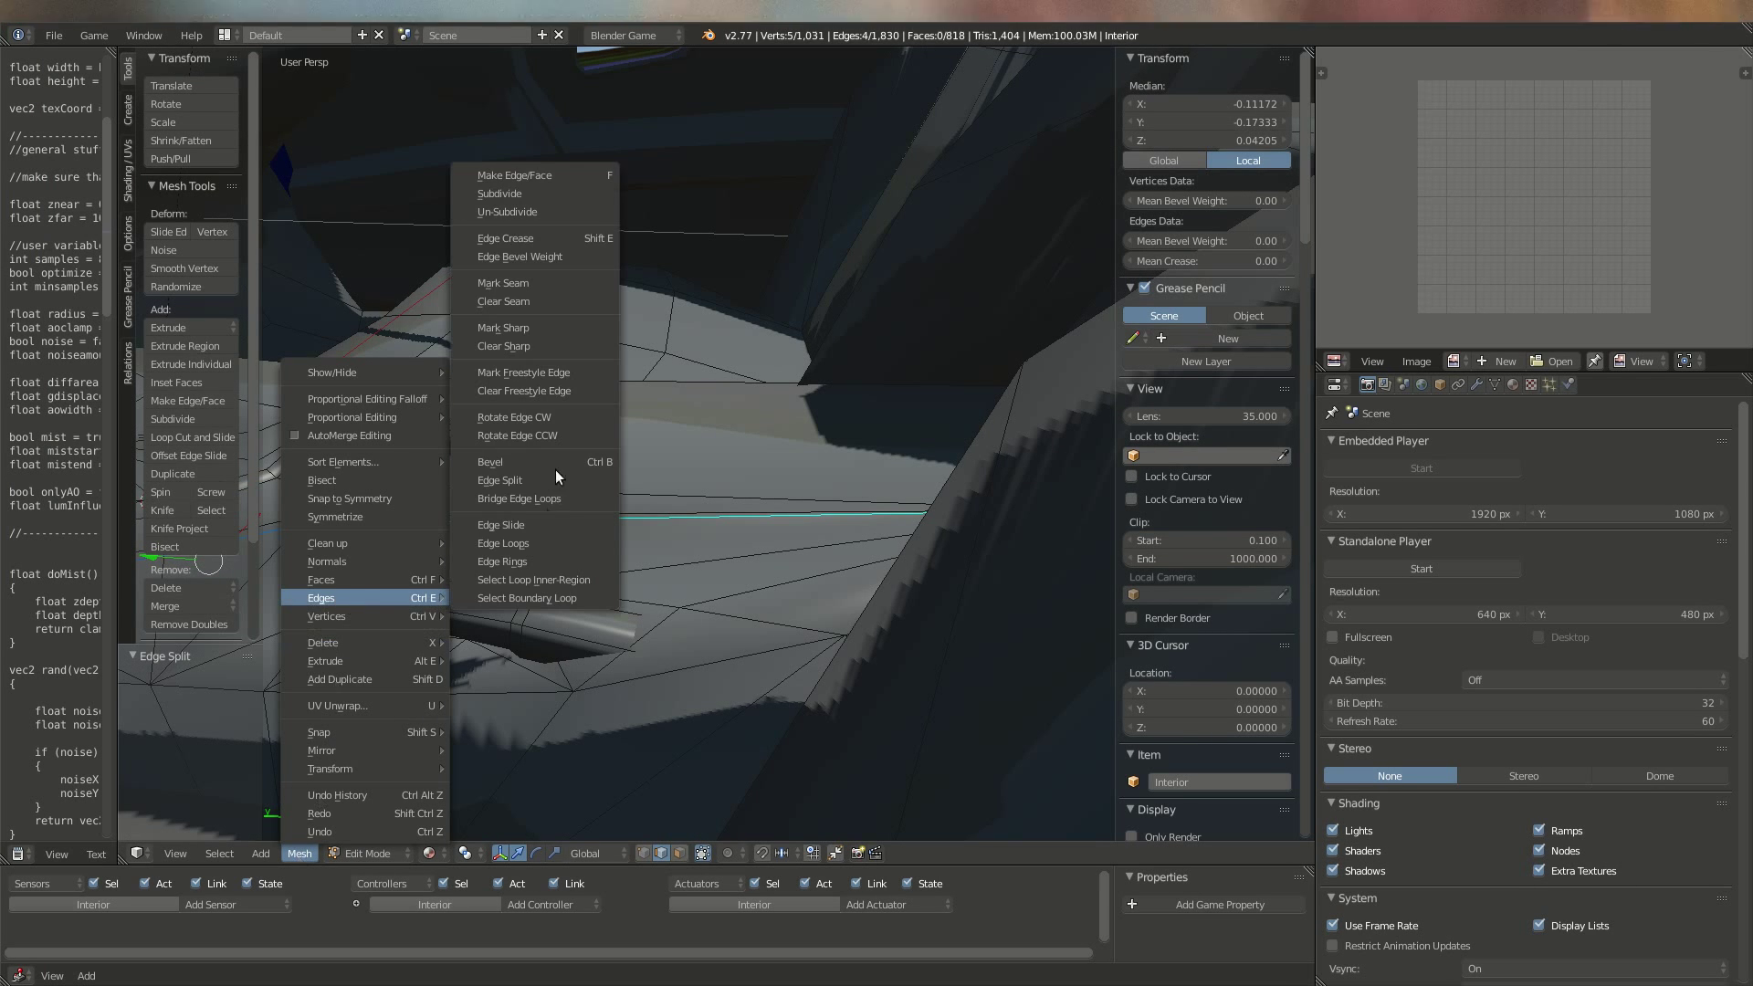
click(521, 482)
key(a)
Select the console's outer edge line on the driver side, running below the handbrake, and apply Edge Split
mouse_move(525, 489)
middle_down()
mouse_move(723, 510)
mouse_move(918, 599)
mouse_move(860, 555)
mouse_move(652, 524)
mouse_move(504, 515)
mouse_move(454, 559)
mouse_move(548, 511)
middle_up()
scroll(723, 510, down, 2)
right_click(497, 543)
shift+right_click(726, 501)
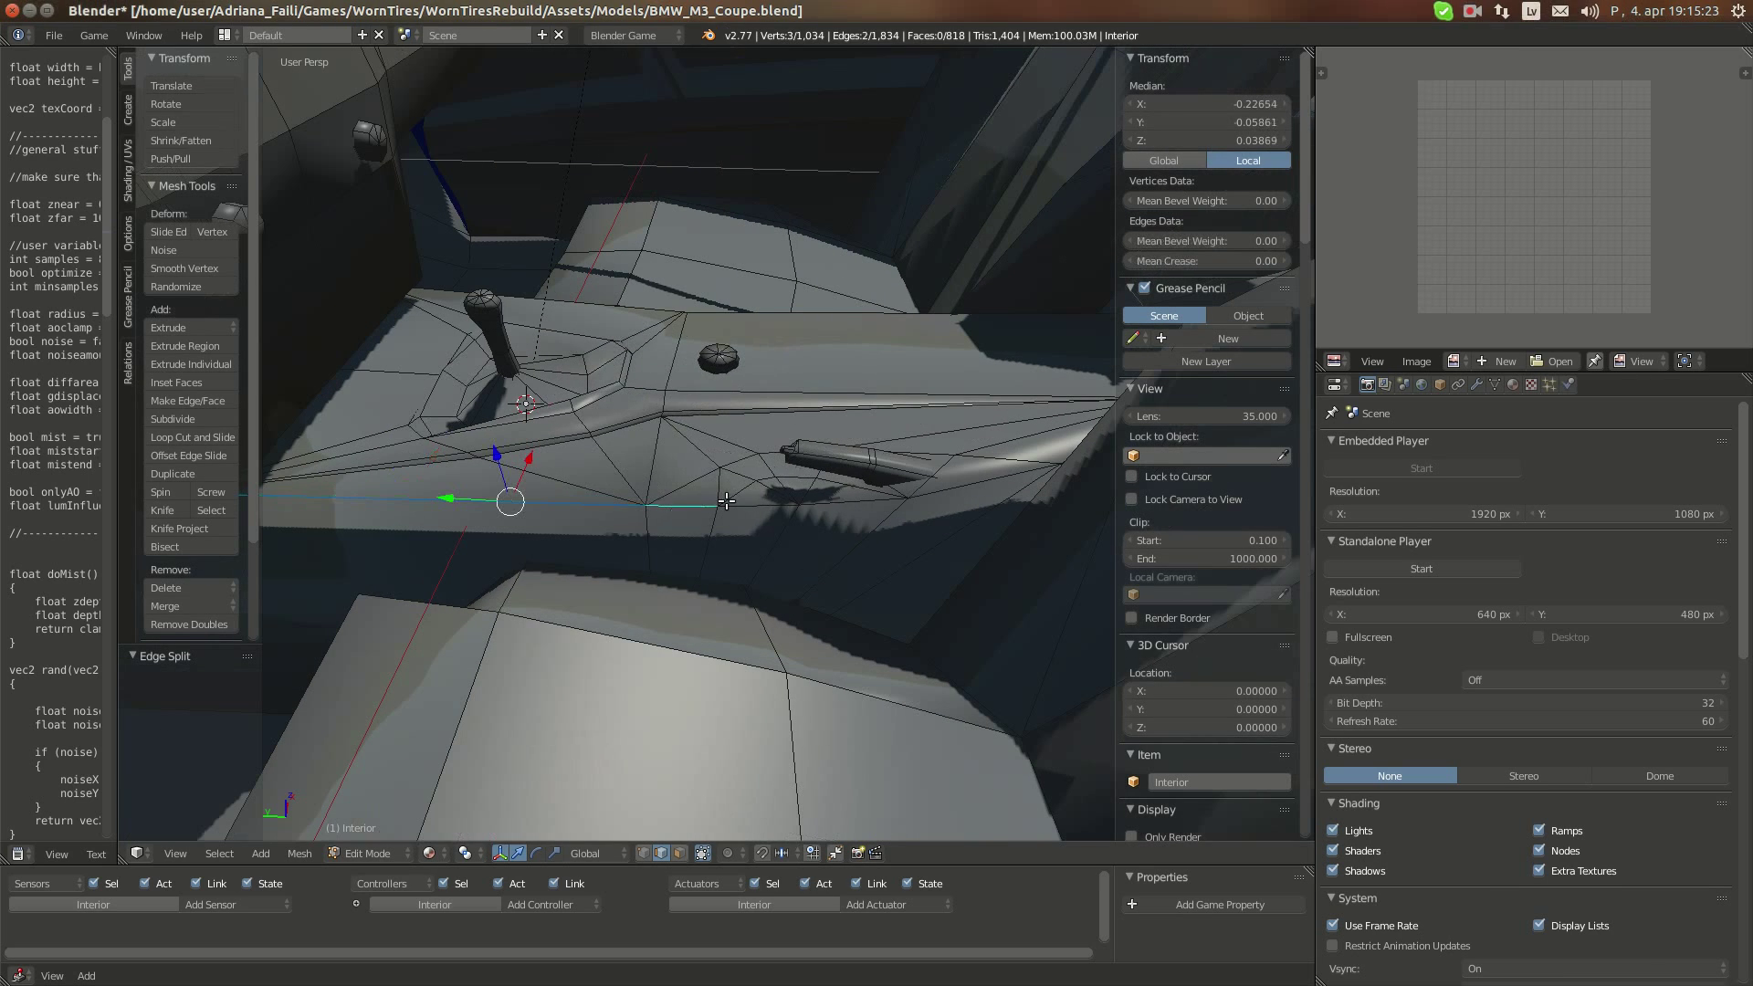
shift+right_click(970, 486)
middle_drag(970, 487, 838, 517)
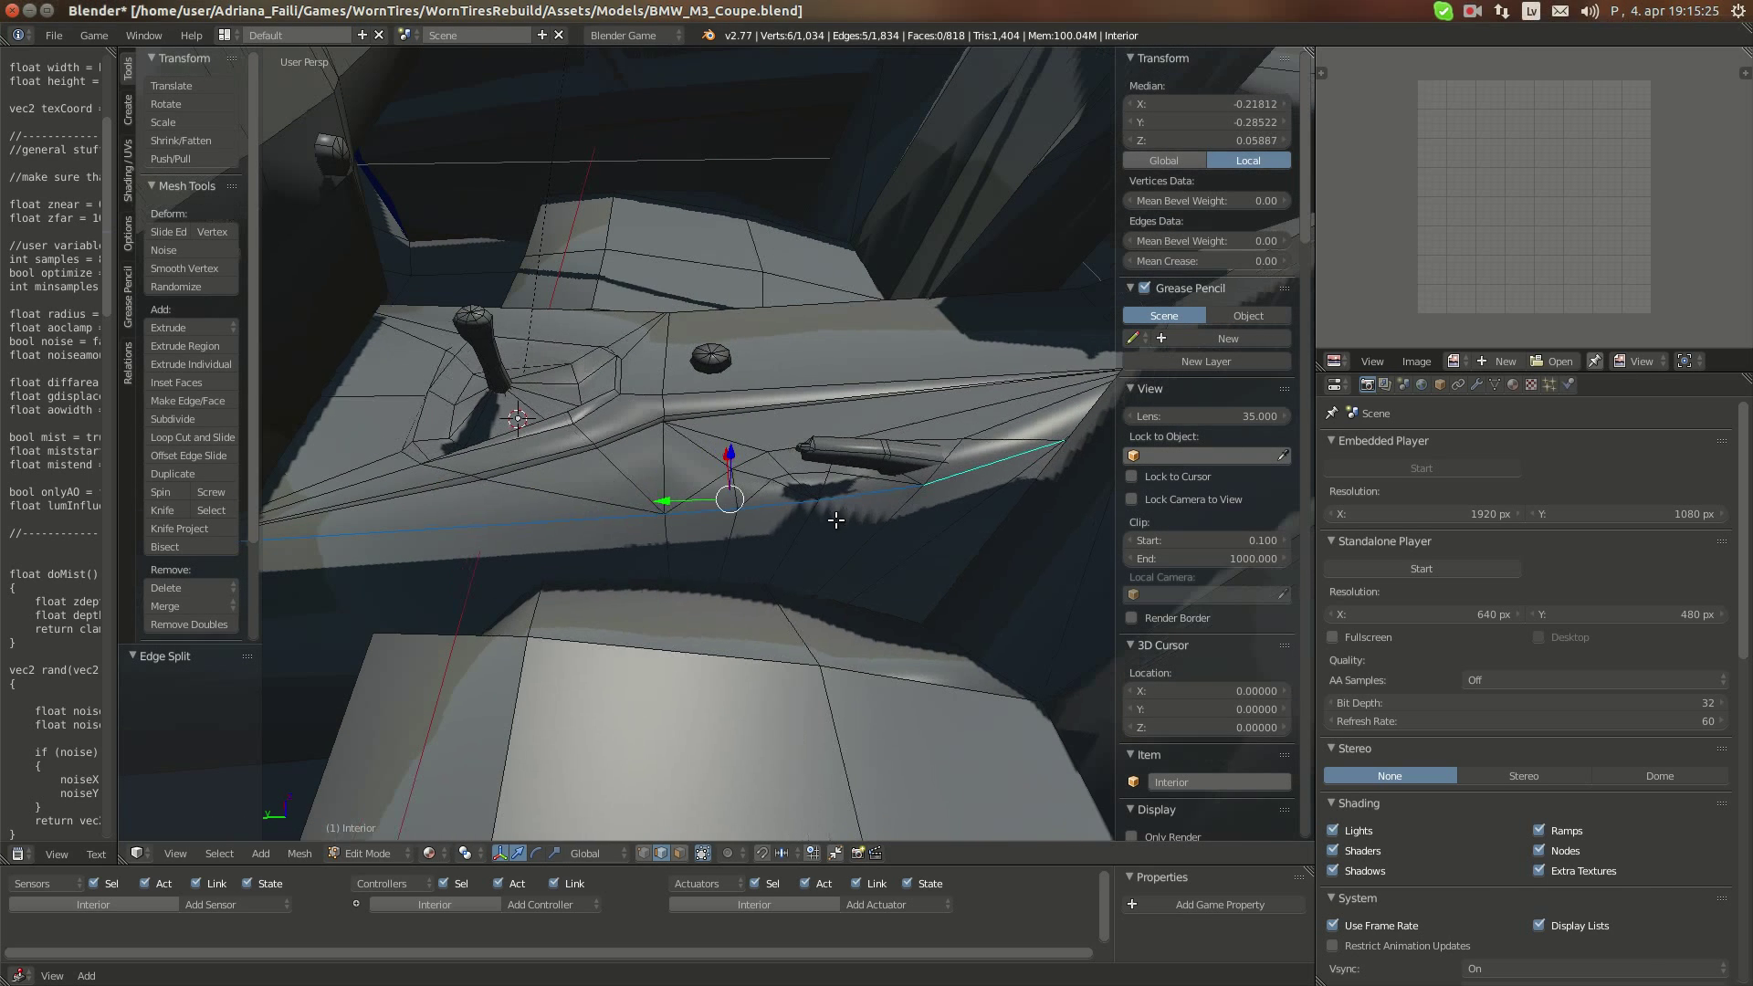
click(300, 853)
mouse_move(355, 598)
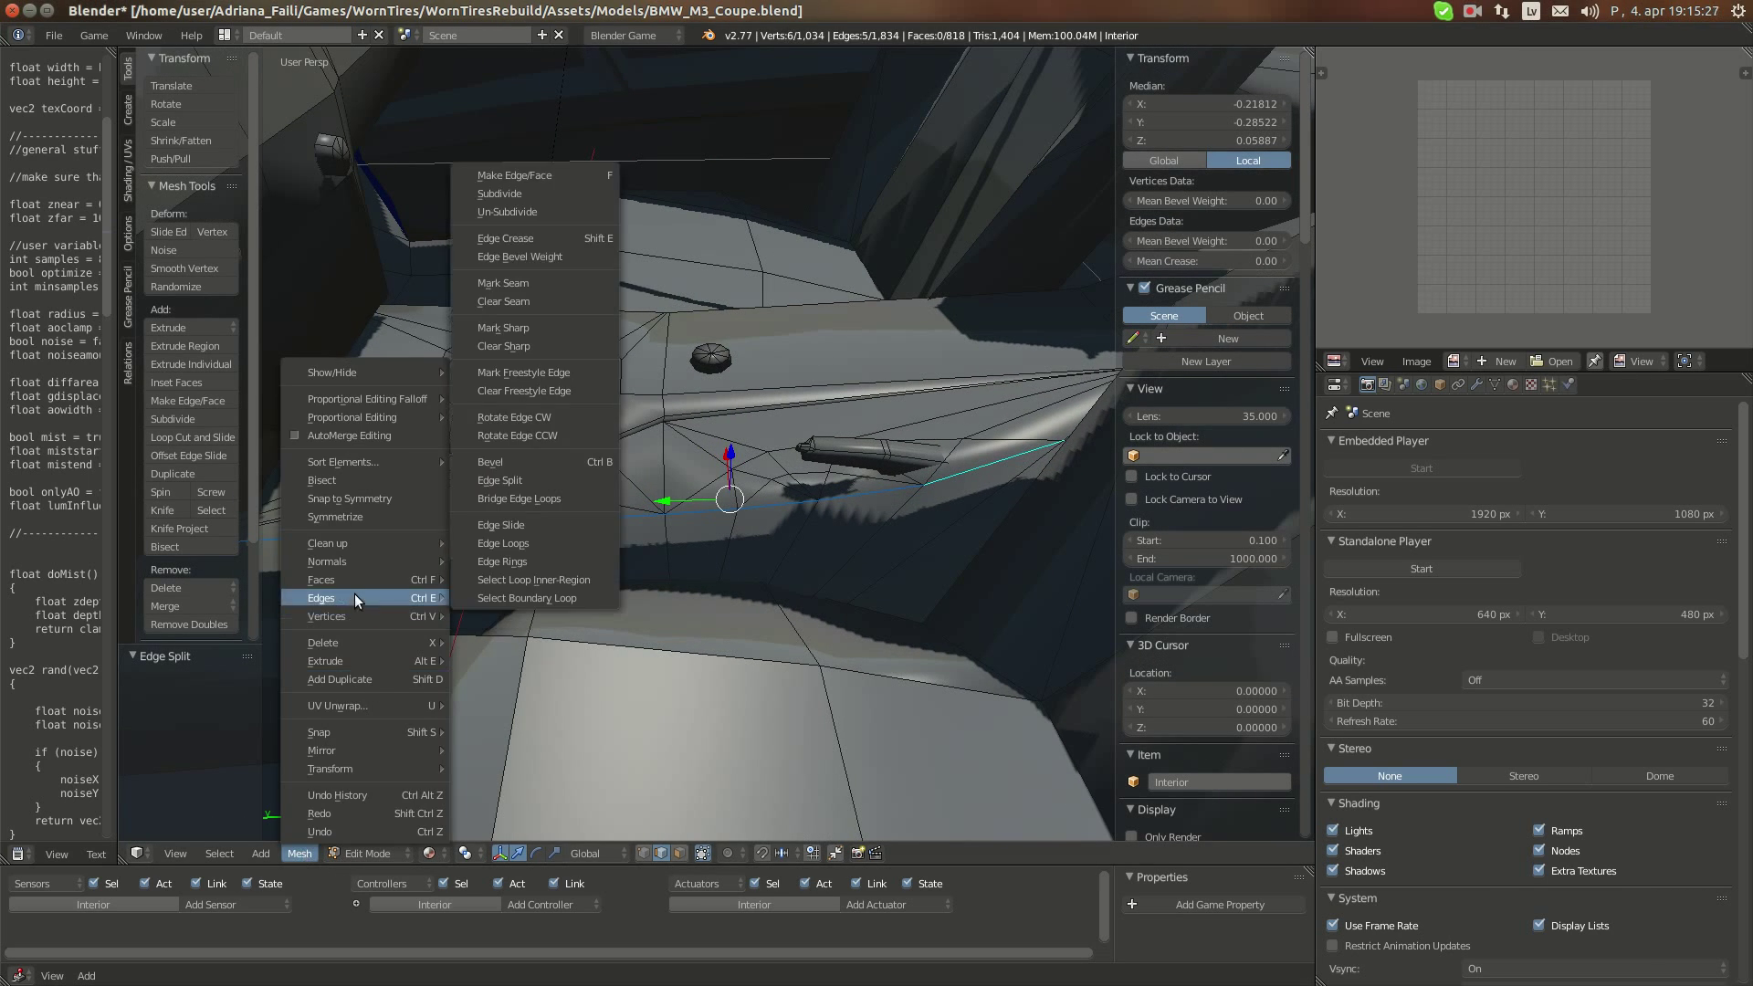
click(519, 482)
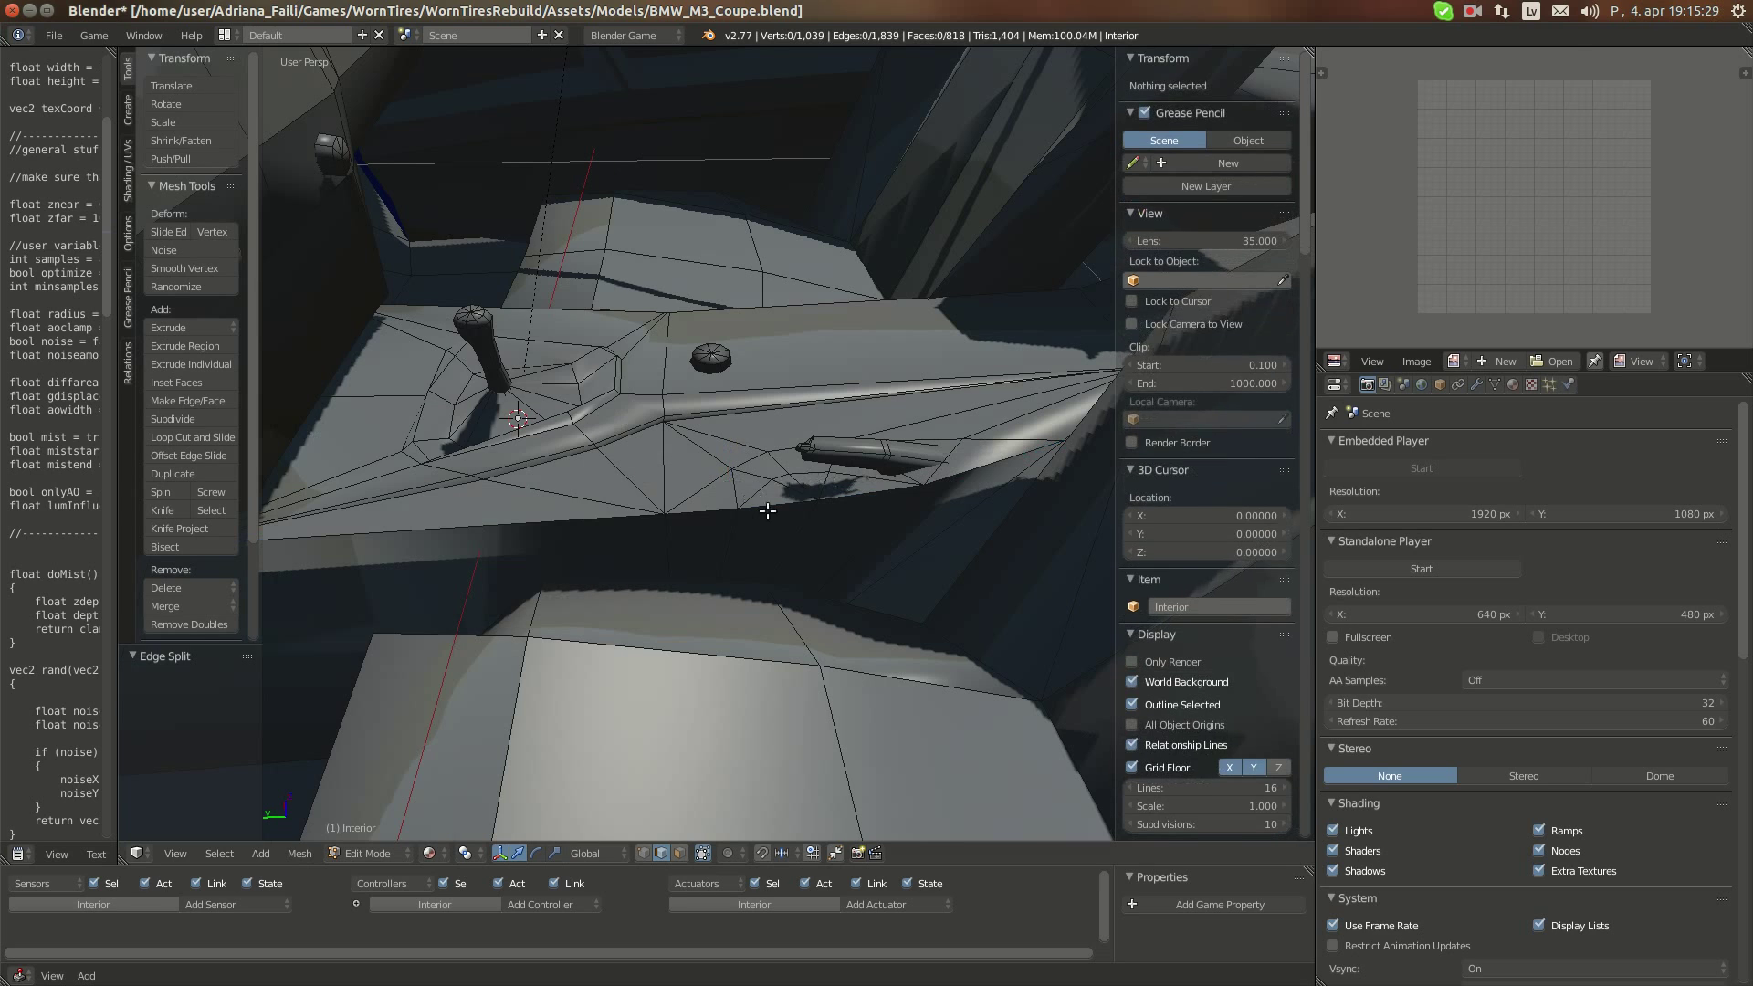
Select the edges arching around the inner side of the handbrake area on the console and apply Edge Split
middle_drag(767, 497, 731, 516)
right_click(732, 517)
shift+right_click(937, 407)
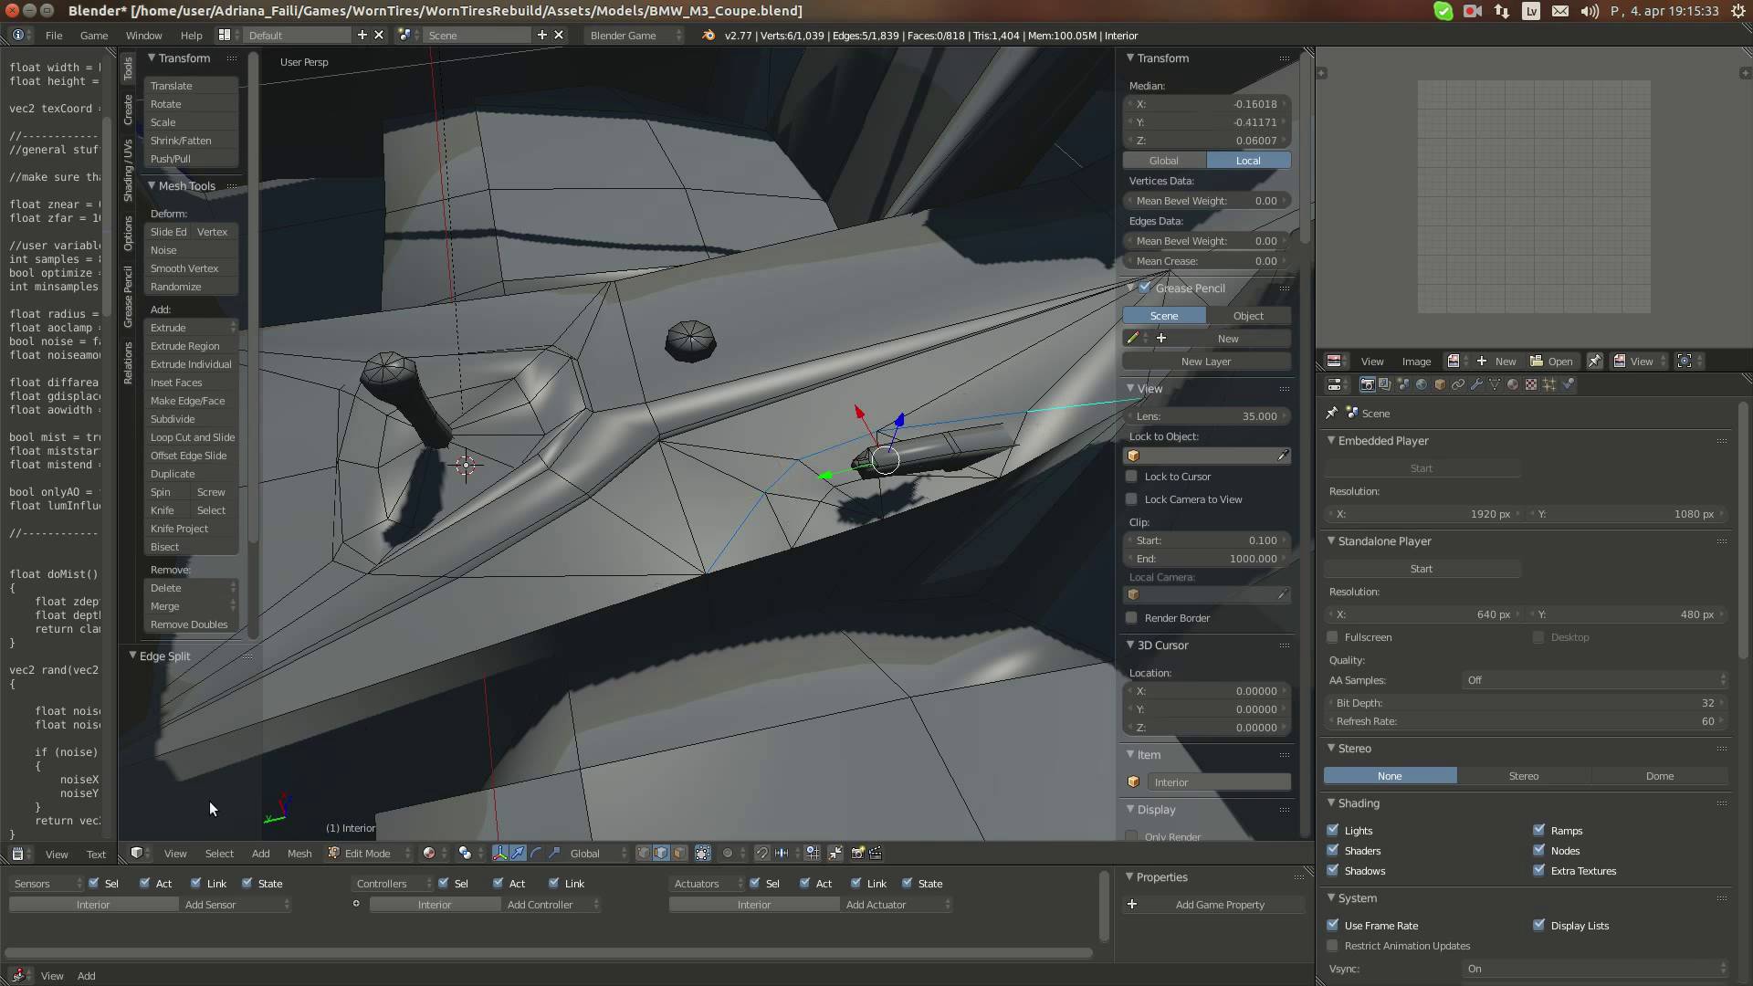
click(299, 853)
mouse_move(337, 596)
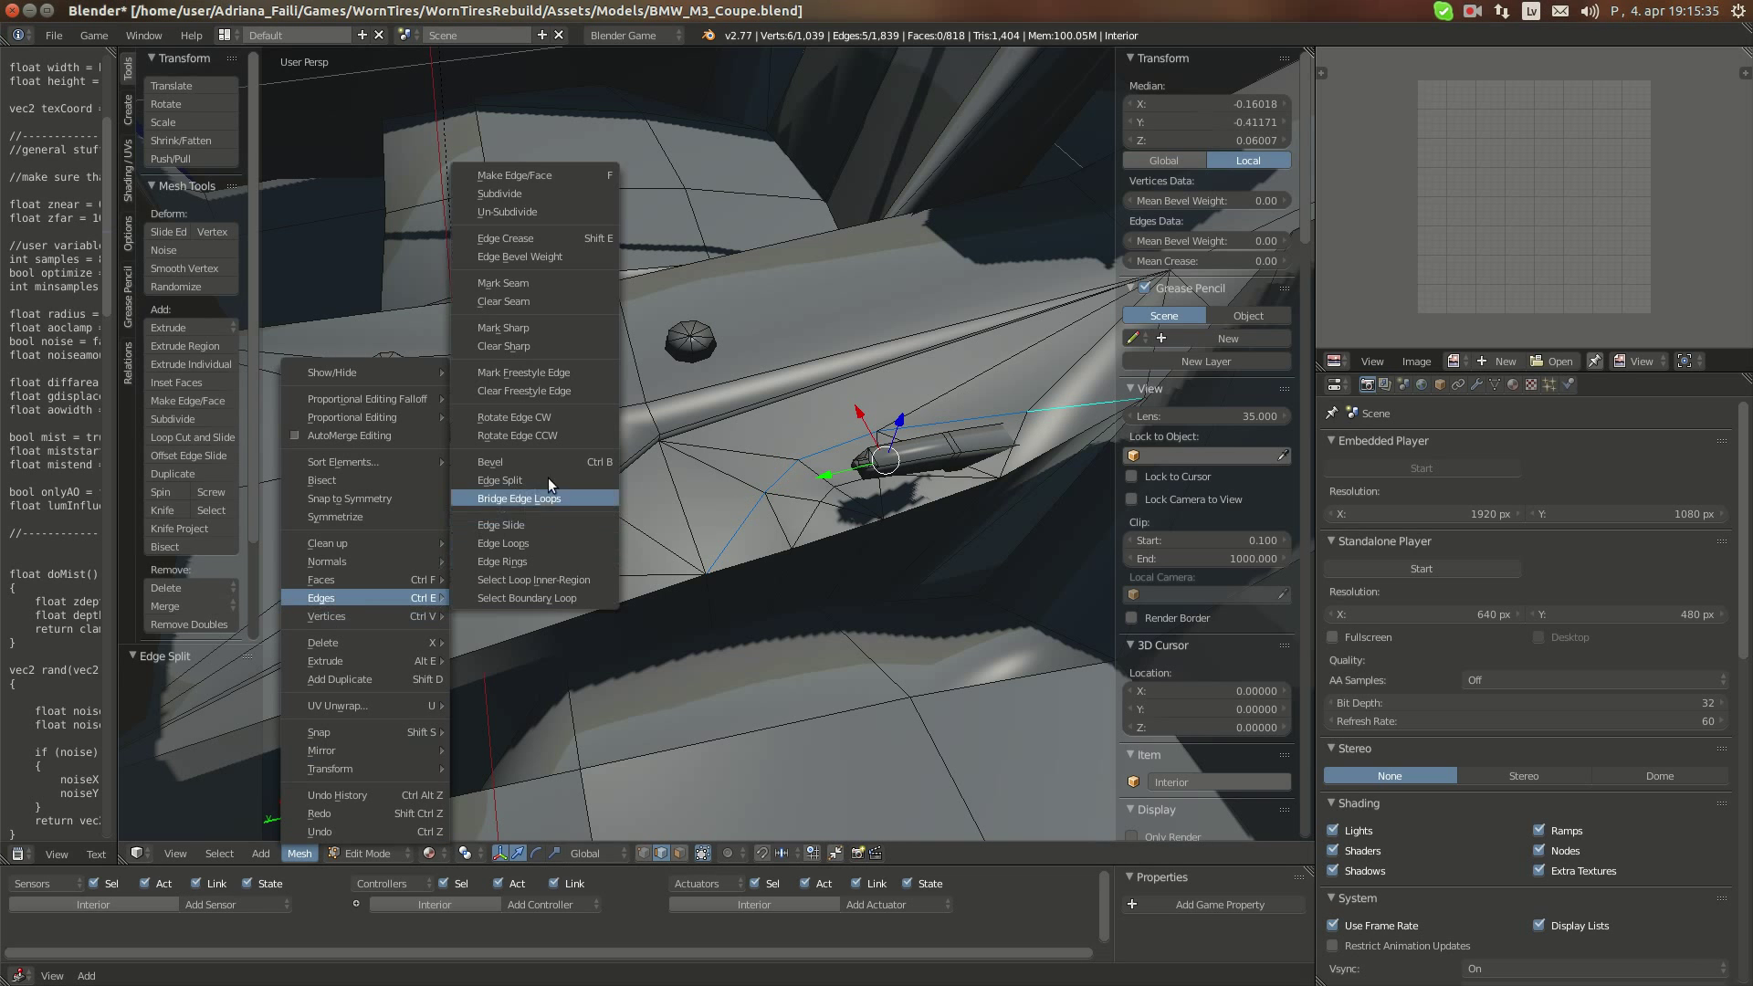
click(548, 480)
key(a)
Select the four-edge loop around the handbrake lever near its rear end and apply Edge Split
middle_drag(826, 497, 938, 361)
right_click(792, 494)
shift+right_click(792, 526)
shift+right_click(922, 363)
click(299, 853)
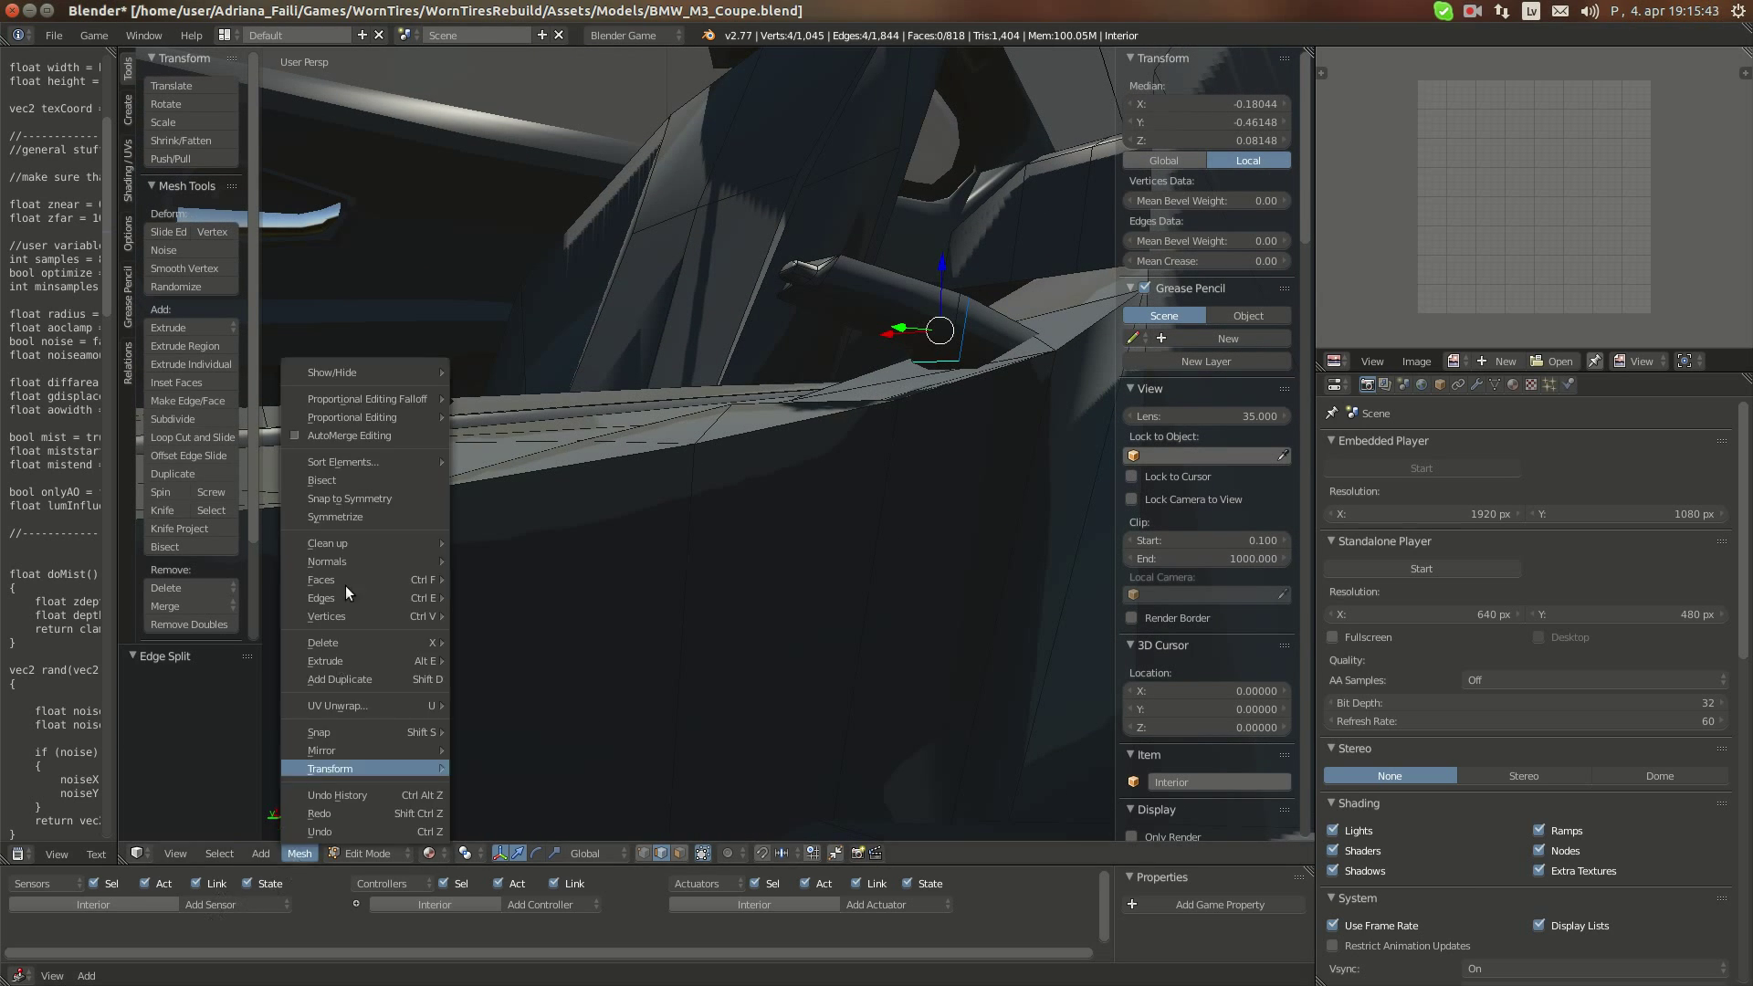
mouse_move(342, 595)
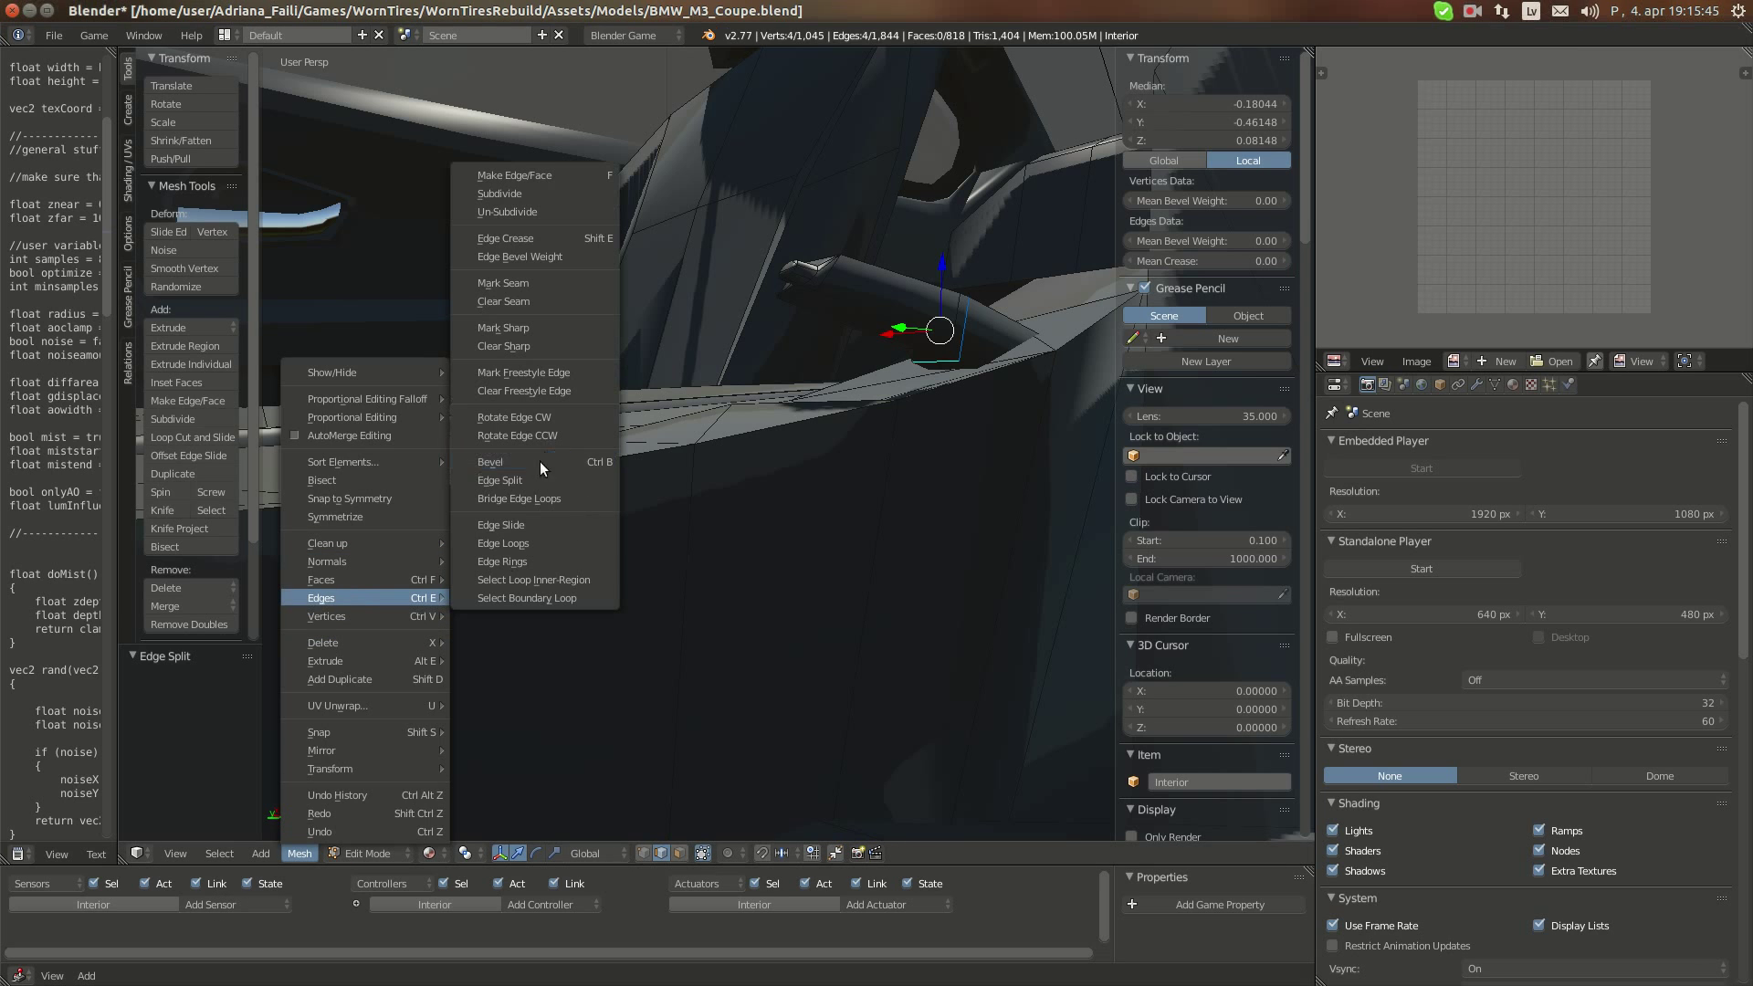
click(573, 477)
Select the edge loops around the handbrake's front tip and button, apply Edge Split, and return to Object Mode
middle_drag(573, 477, 675, 548)
right_click(825, 427)
right_click(819, 438)
shift+right_click(657, 461)
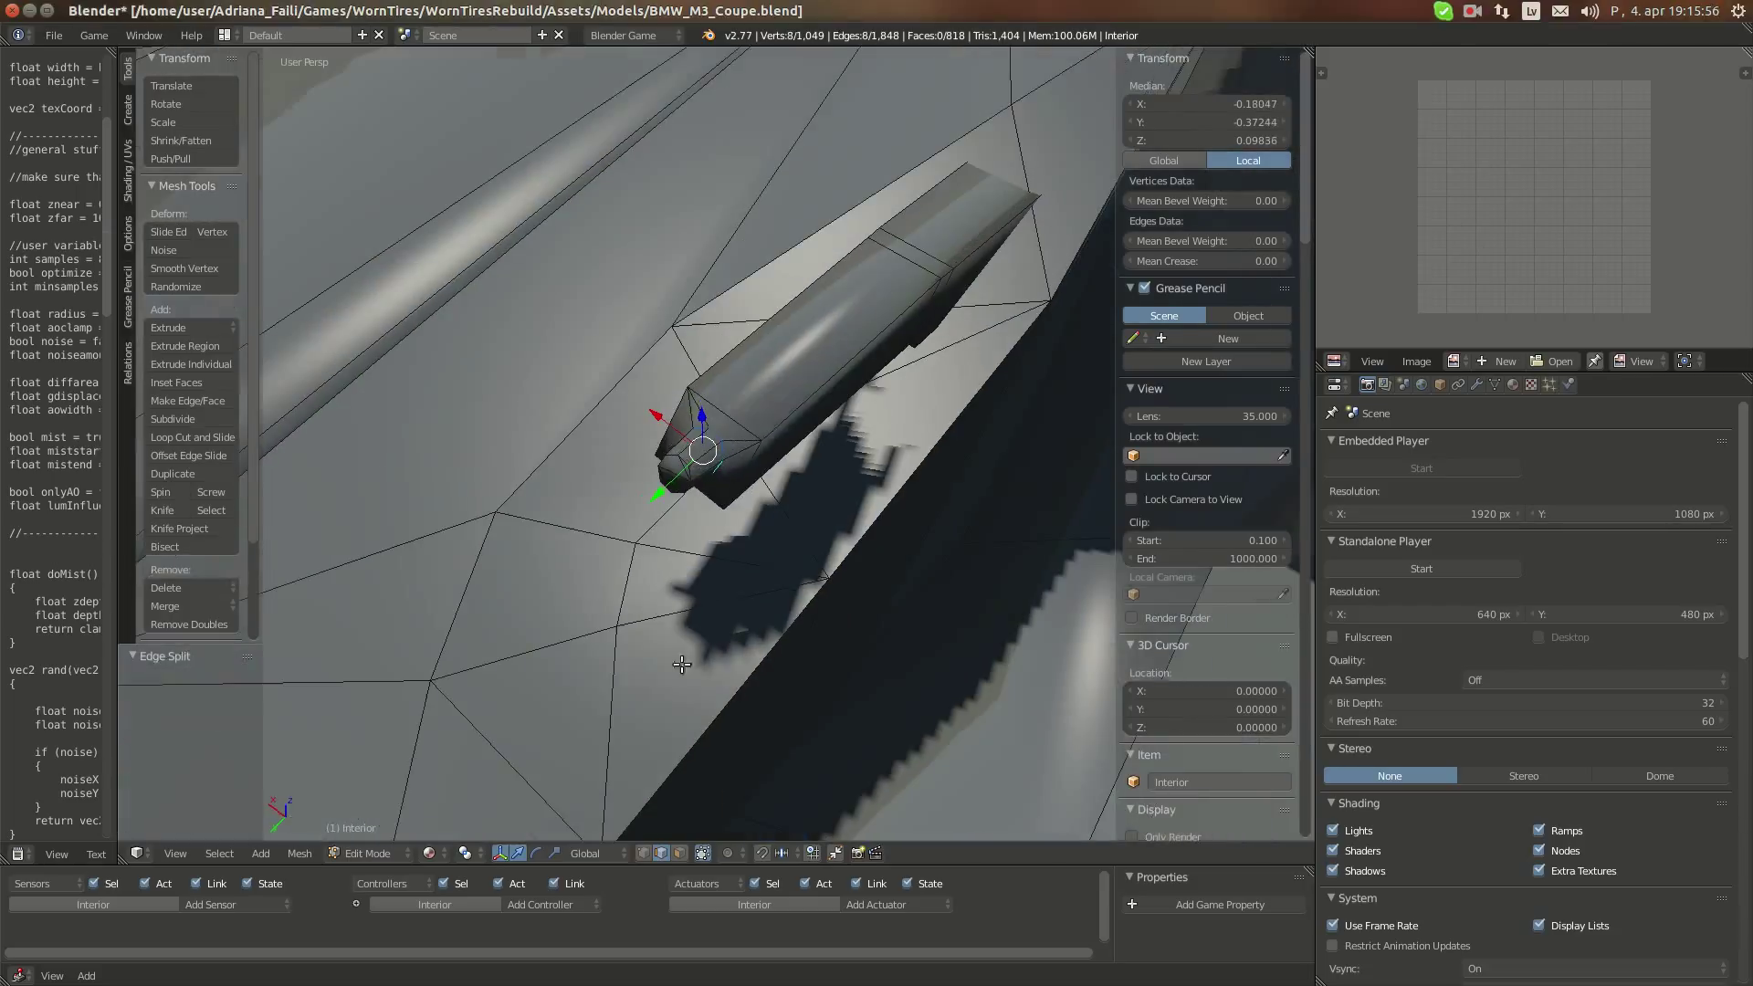
click(300, 853)
mouse_move(417, 595)
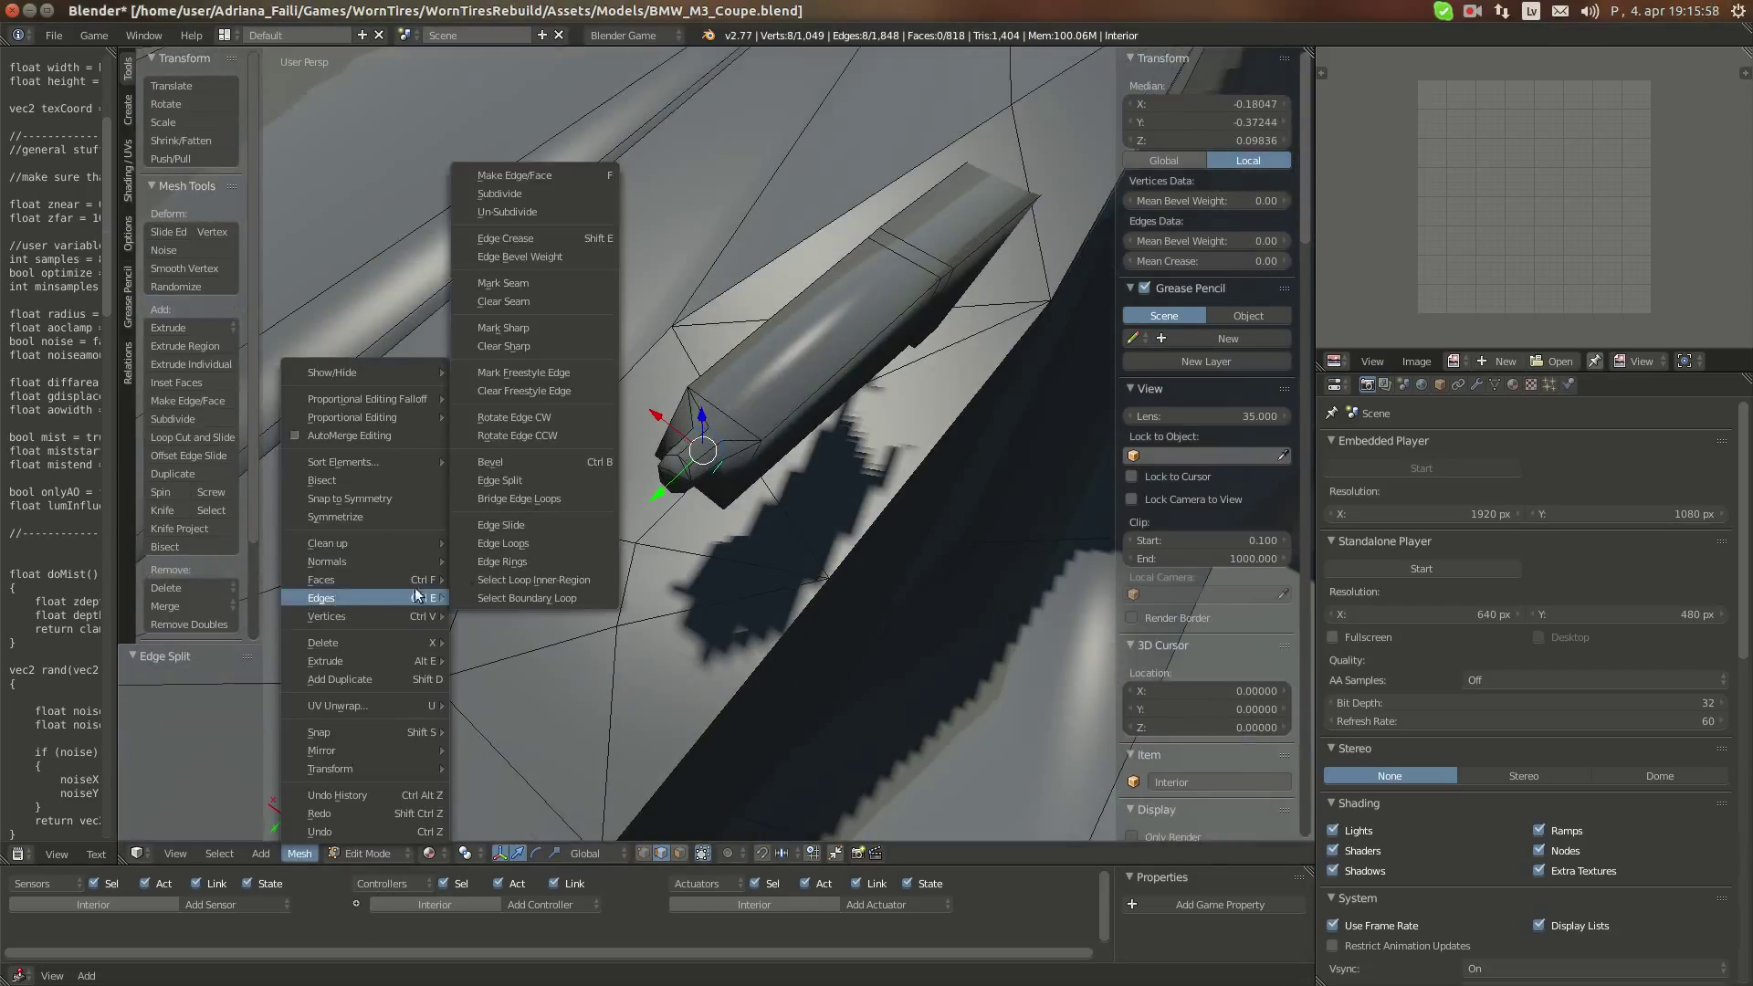
click(531, 478)
key(a)
key(Tab)
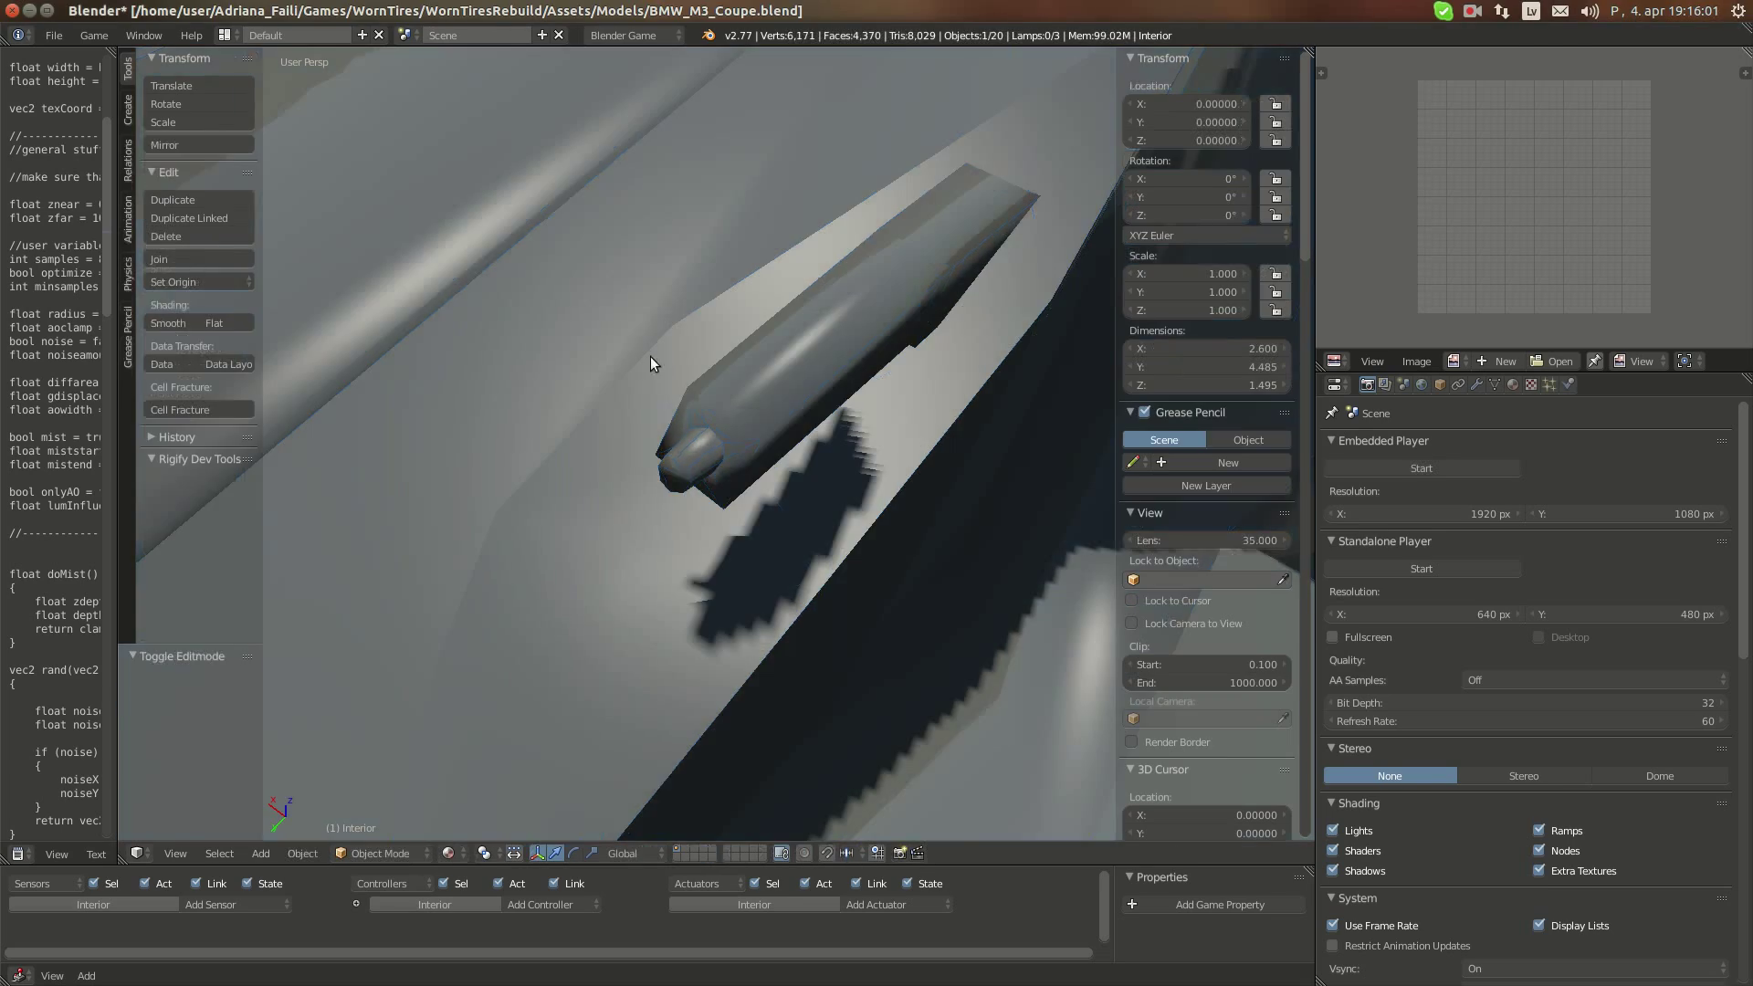
In Edit Mode, reposition the console vertex at the rear passenger-side corner of the shifter surround, raising it about 0.023
middle_drag(651, 357, 777, 427)
scroll(831, 331, down, 6)
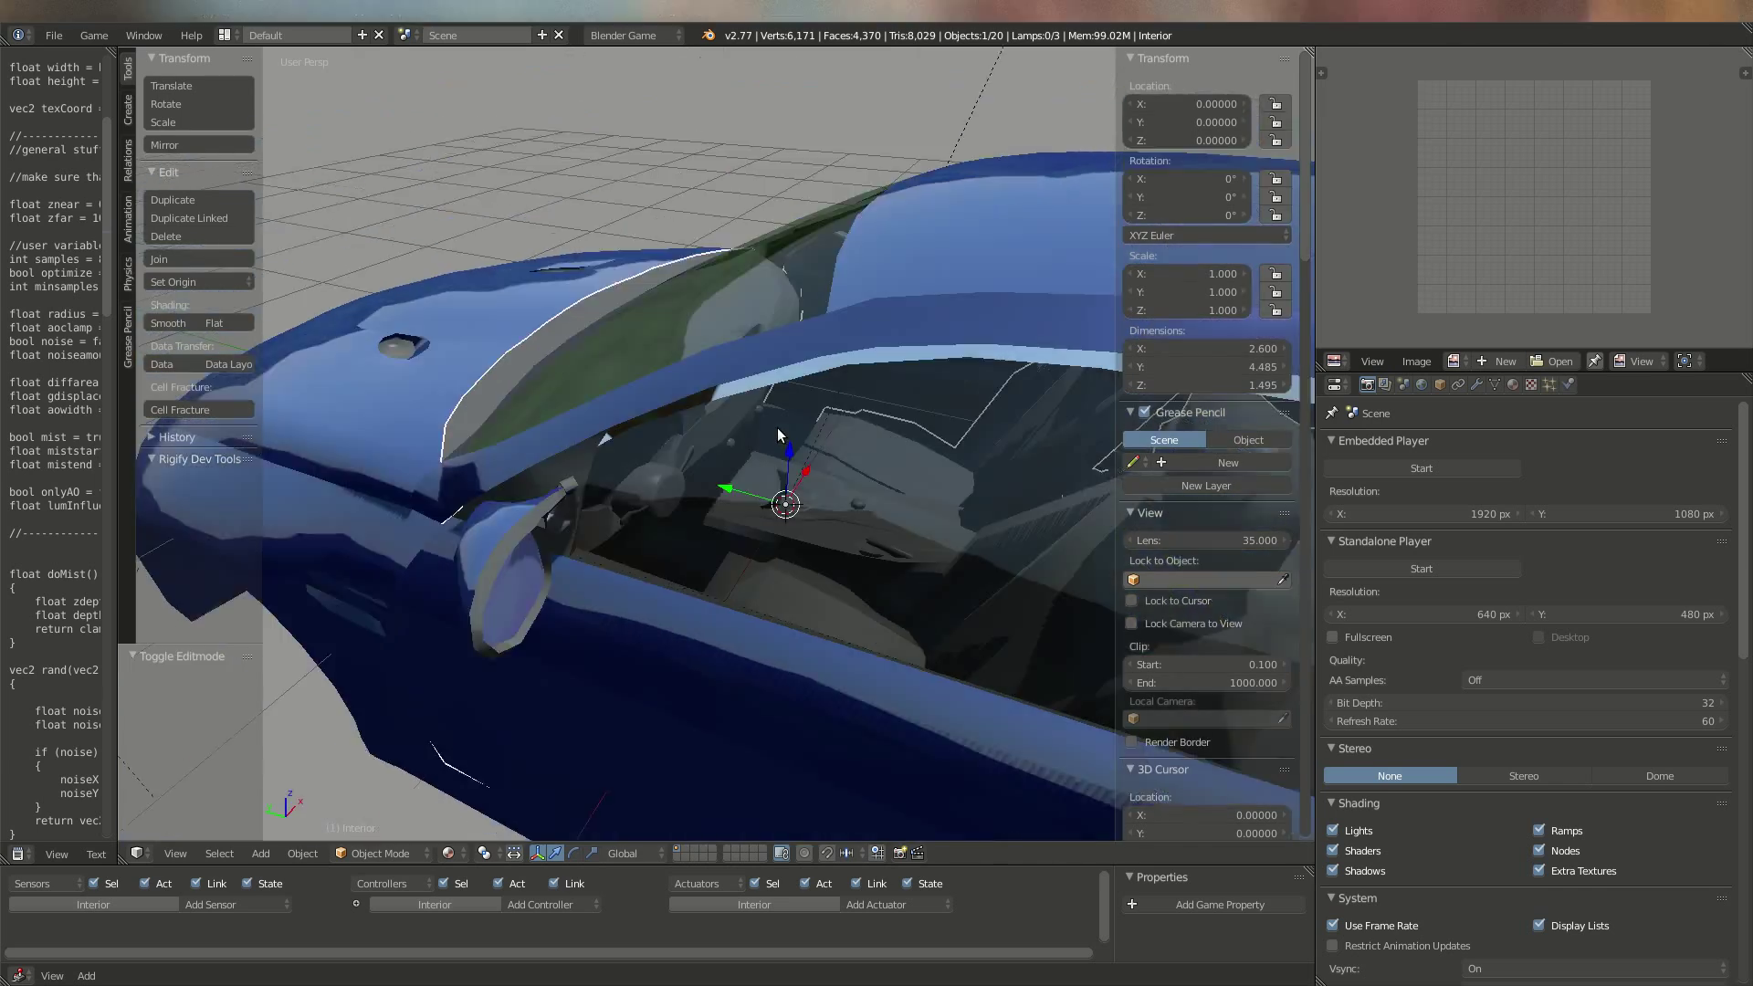
scroll(776, 428, up, 5)
scroll(835, 457, up, 2)
middle_drag(864, 478, 835, 510)
key(Tab)
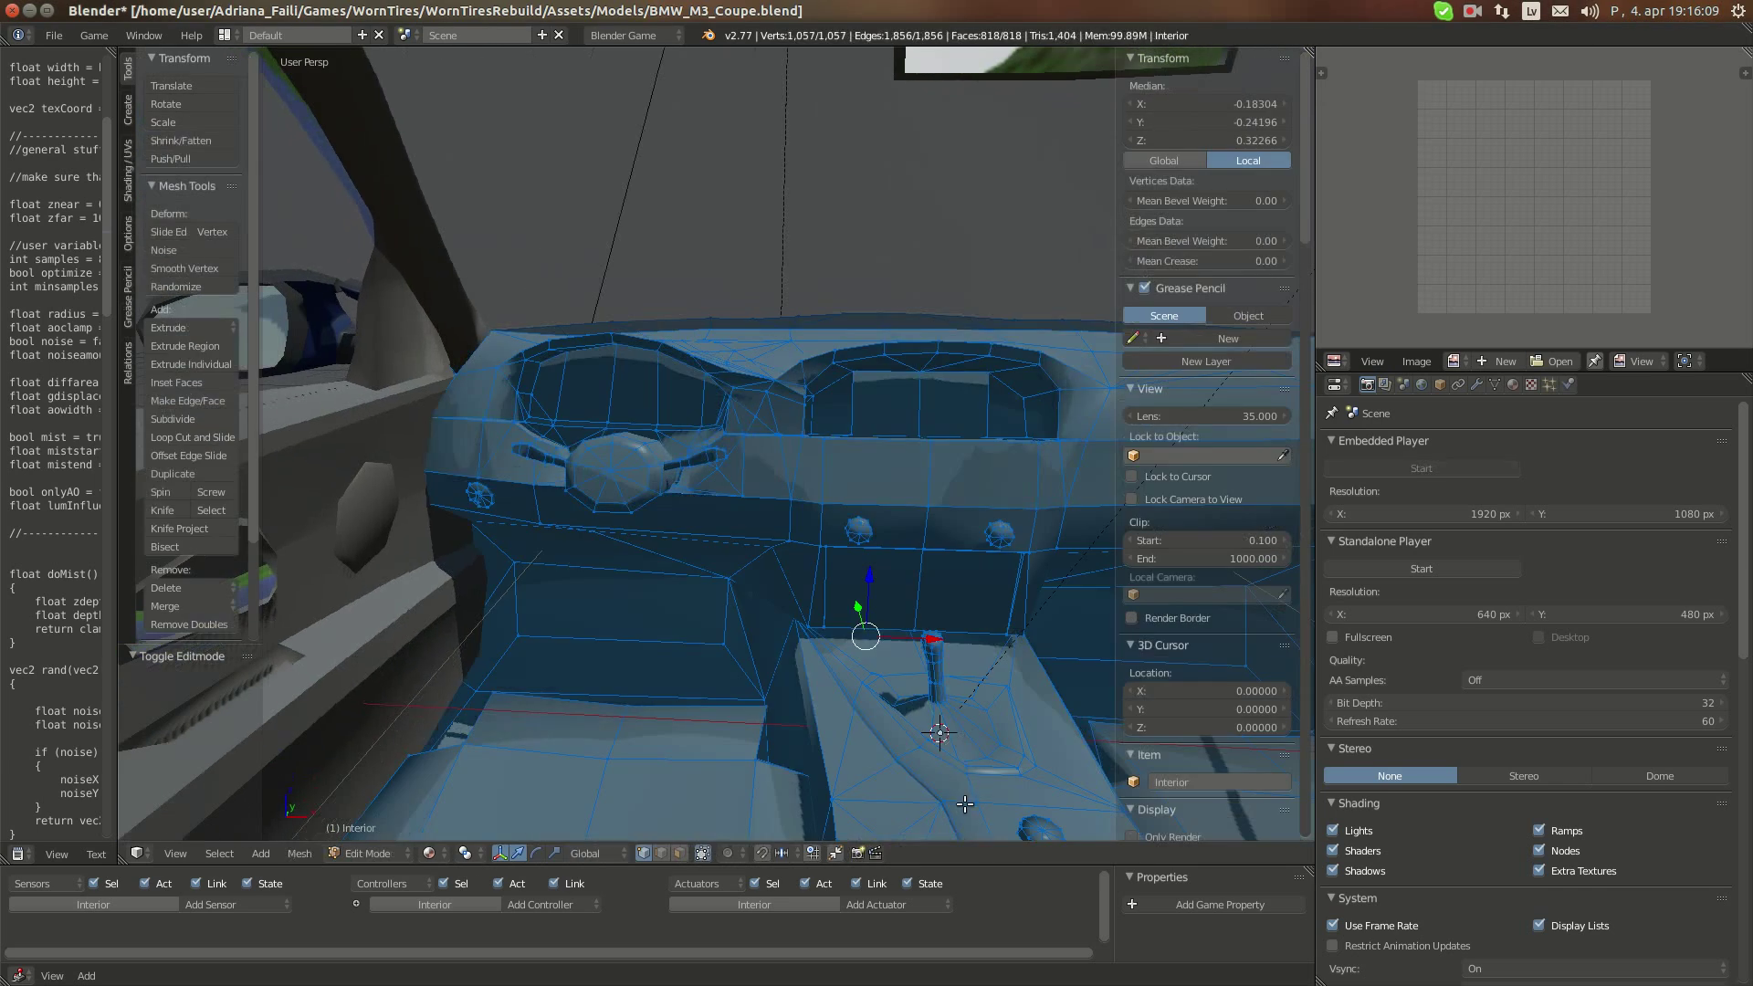
right_click(1014, 756)
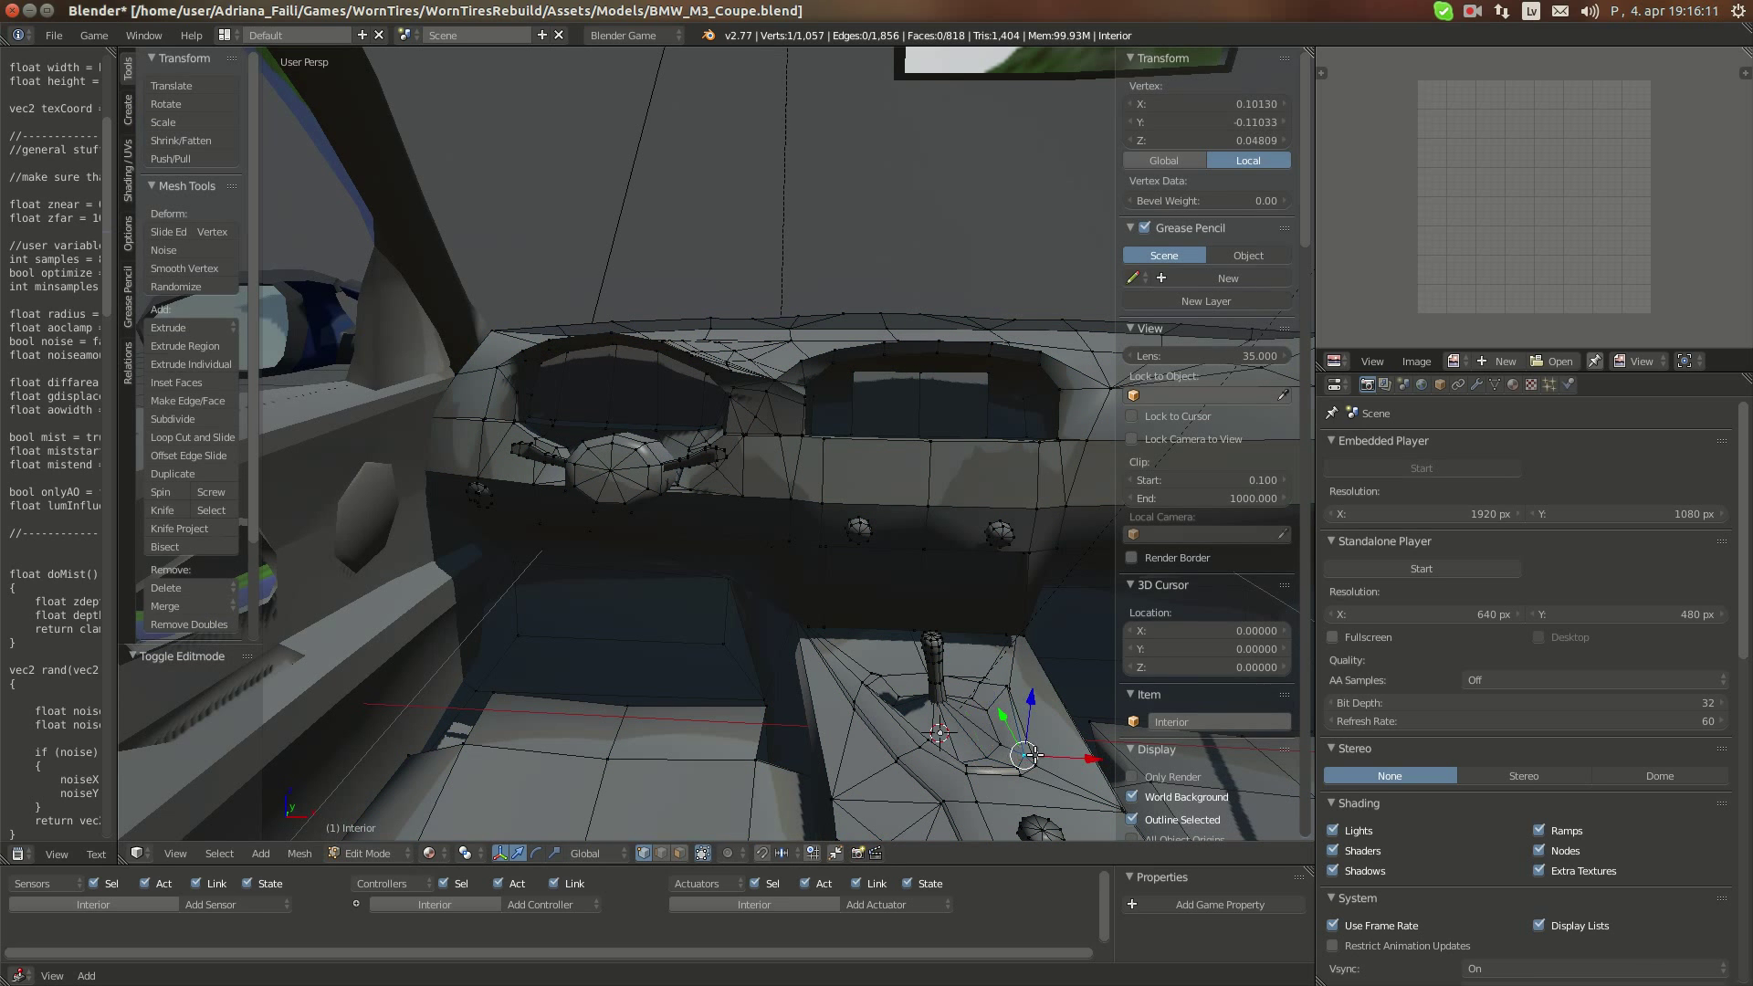
drag(1032, 754, 1021, 758)
scroll(1026, 773, up, 3)
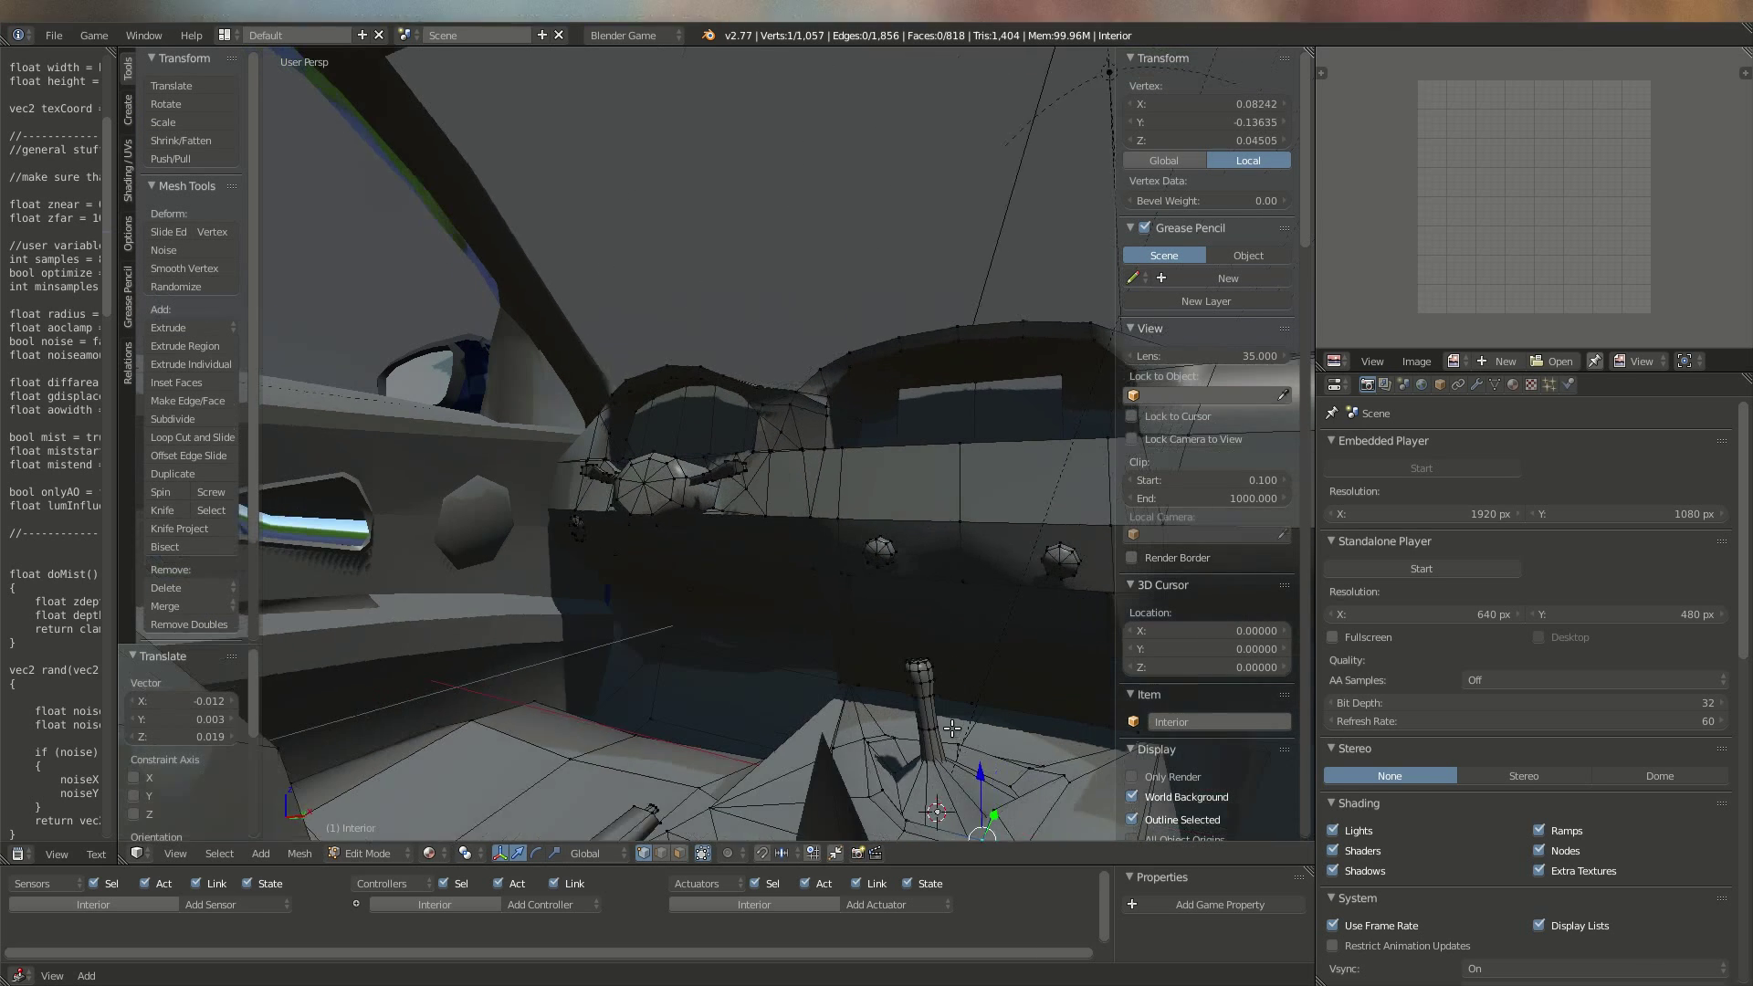
key(g)
click(1027, 787)
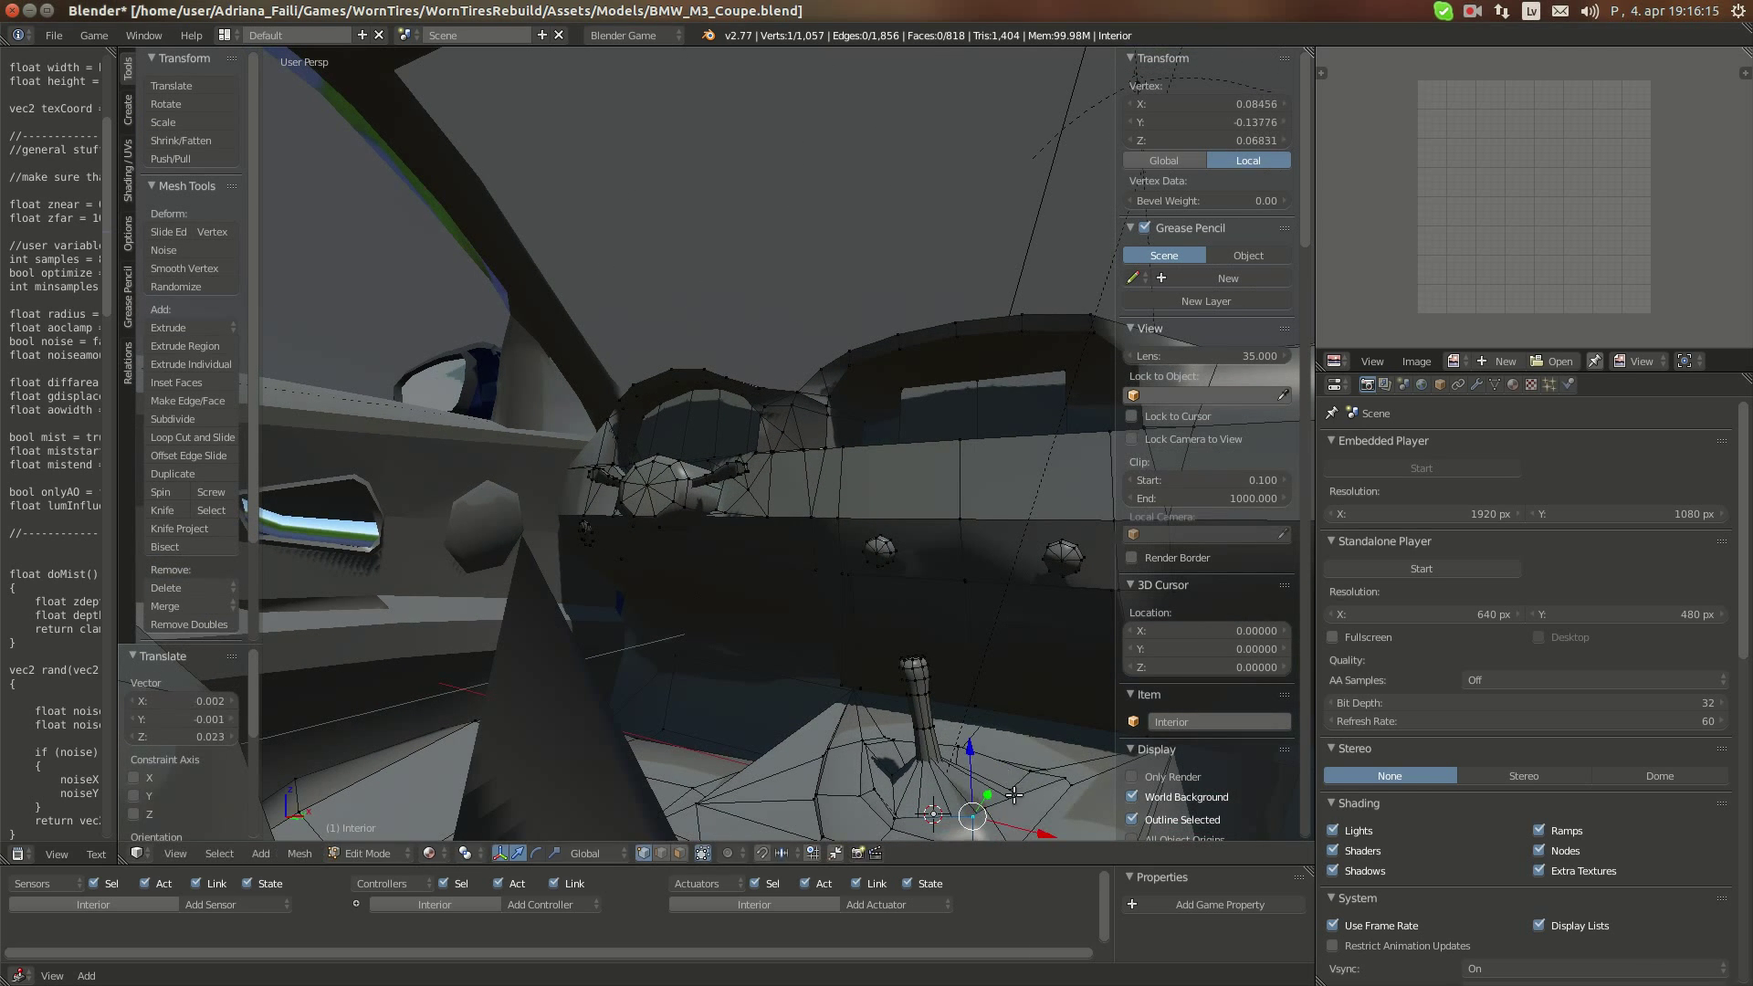
Move the console vertex on the passenger side of the shifter by about -0.020, -0.014, -0.009 and return to Object Mode
key(ctrl+z)
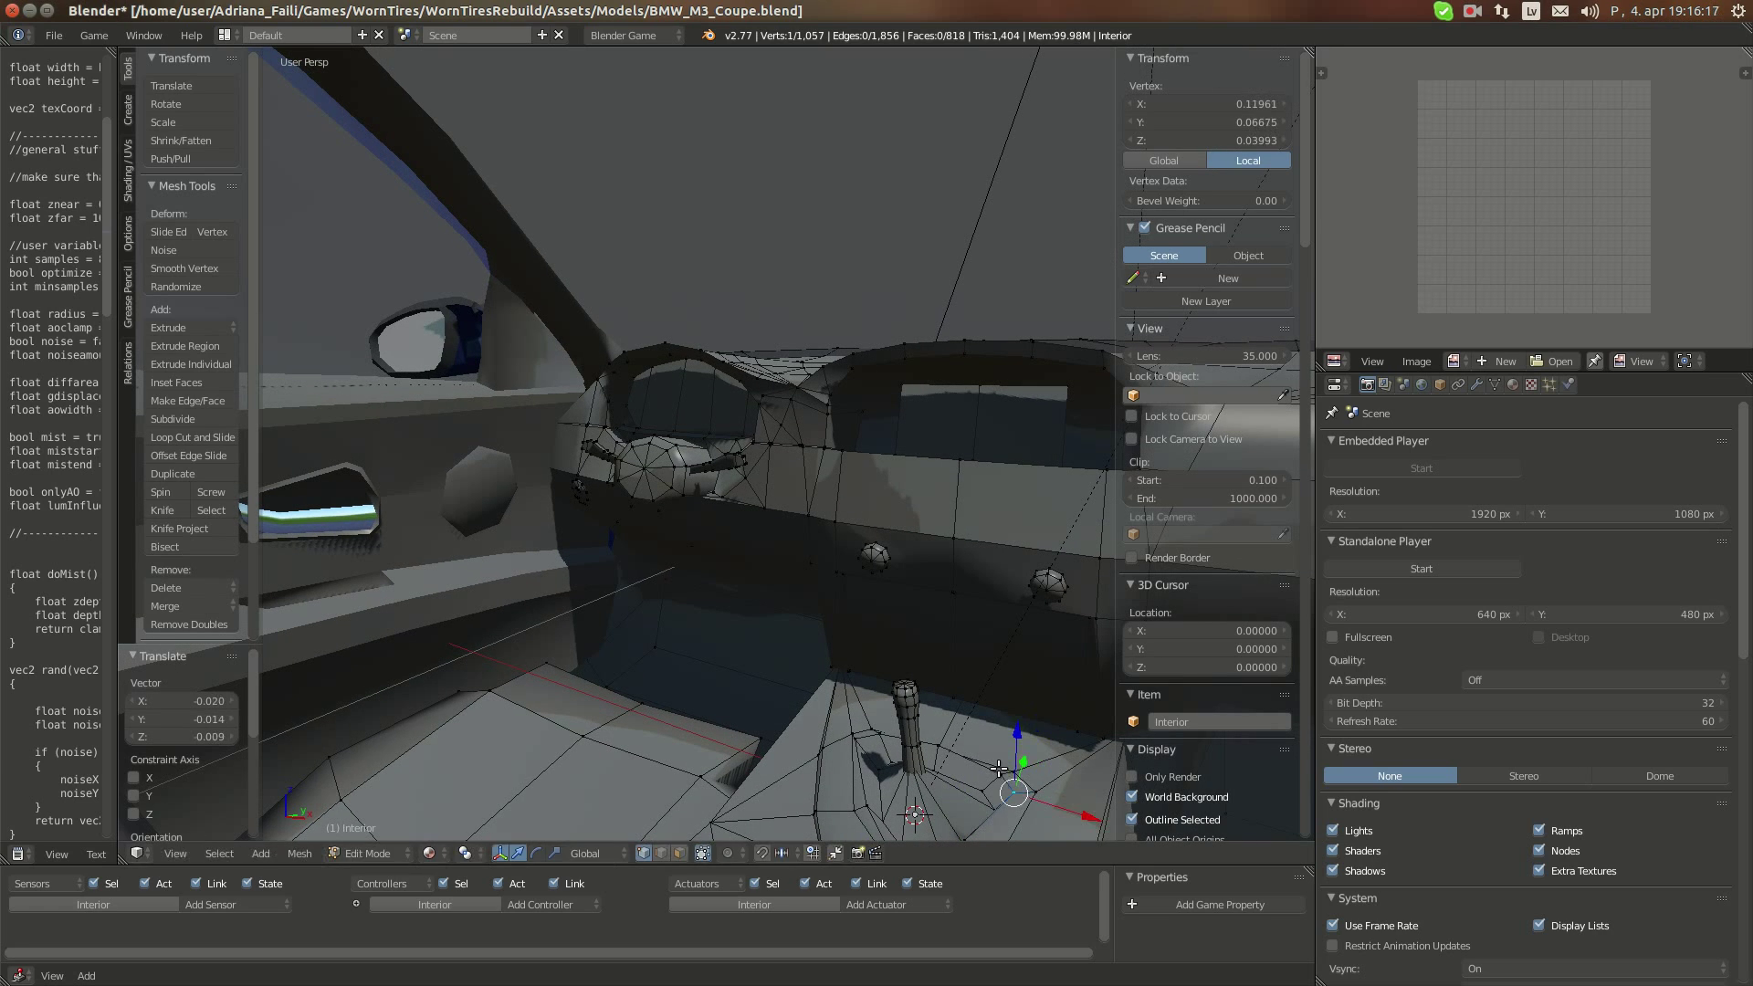
click(918, 757)
scroll(919, 757, down, 3)
key(Tab)
Inspect the shaded interior, and the complete car from the rear and front, to judge how the cabin looks through the windows
middle_drag(769, 665, 704, 626)
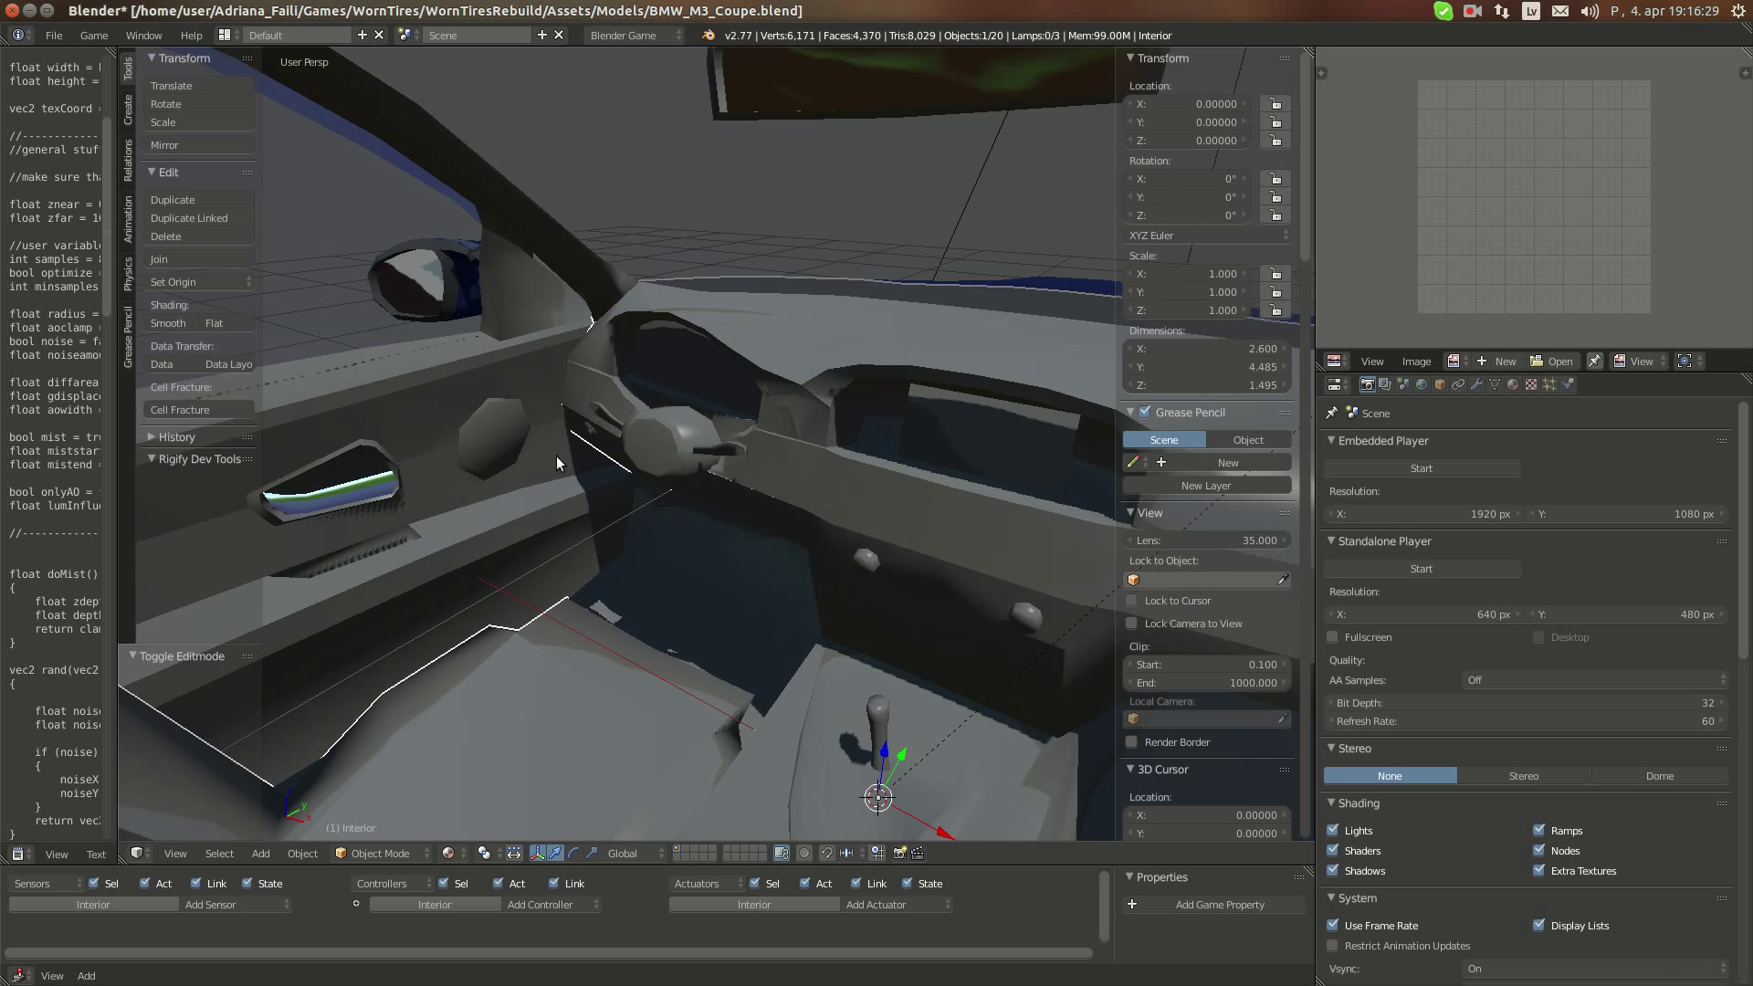
middle_drag(533, 474, 758, 264)
middle_drag(629, 349, 656, 397)
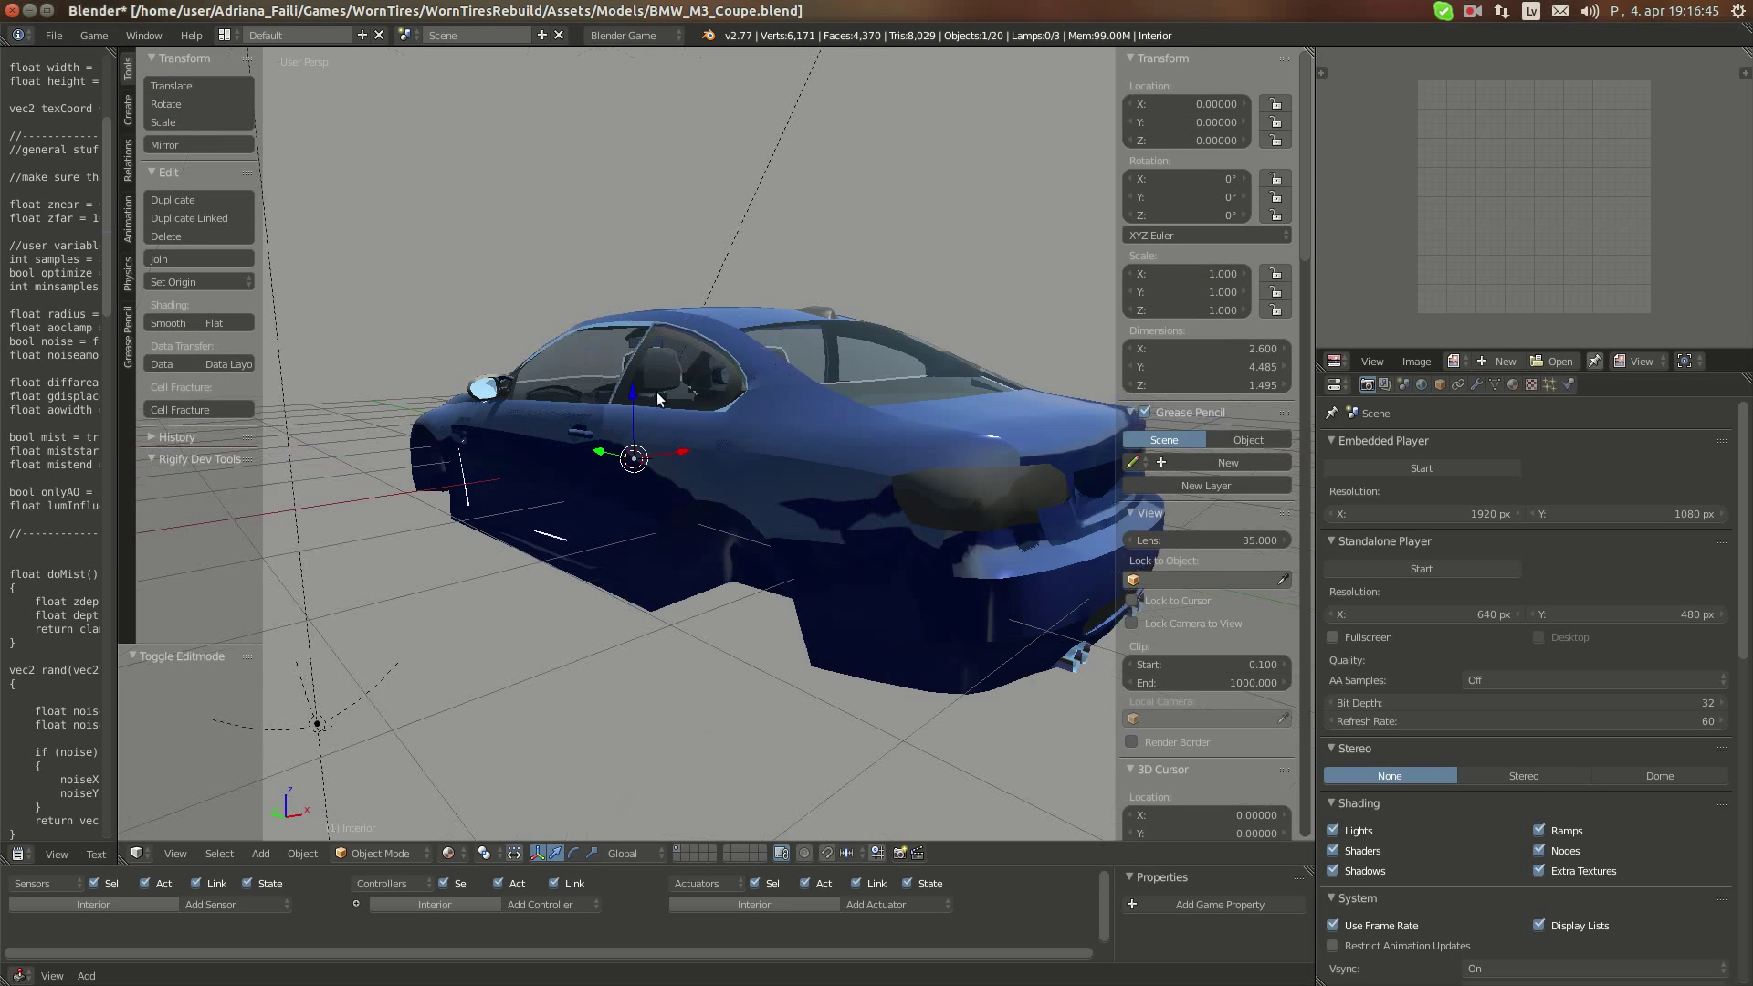
middle_drag(789, 632, 819, 456)
scroll(639, 490, down, 5)
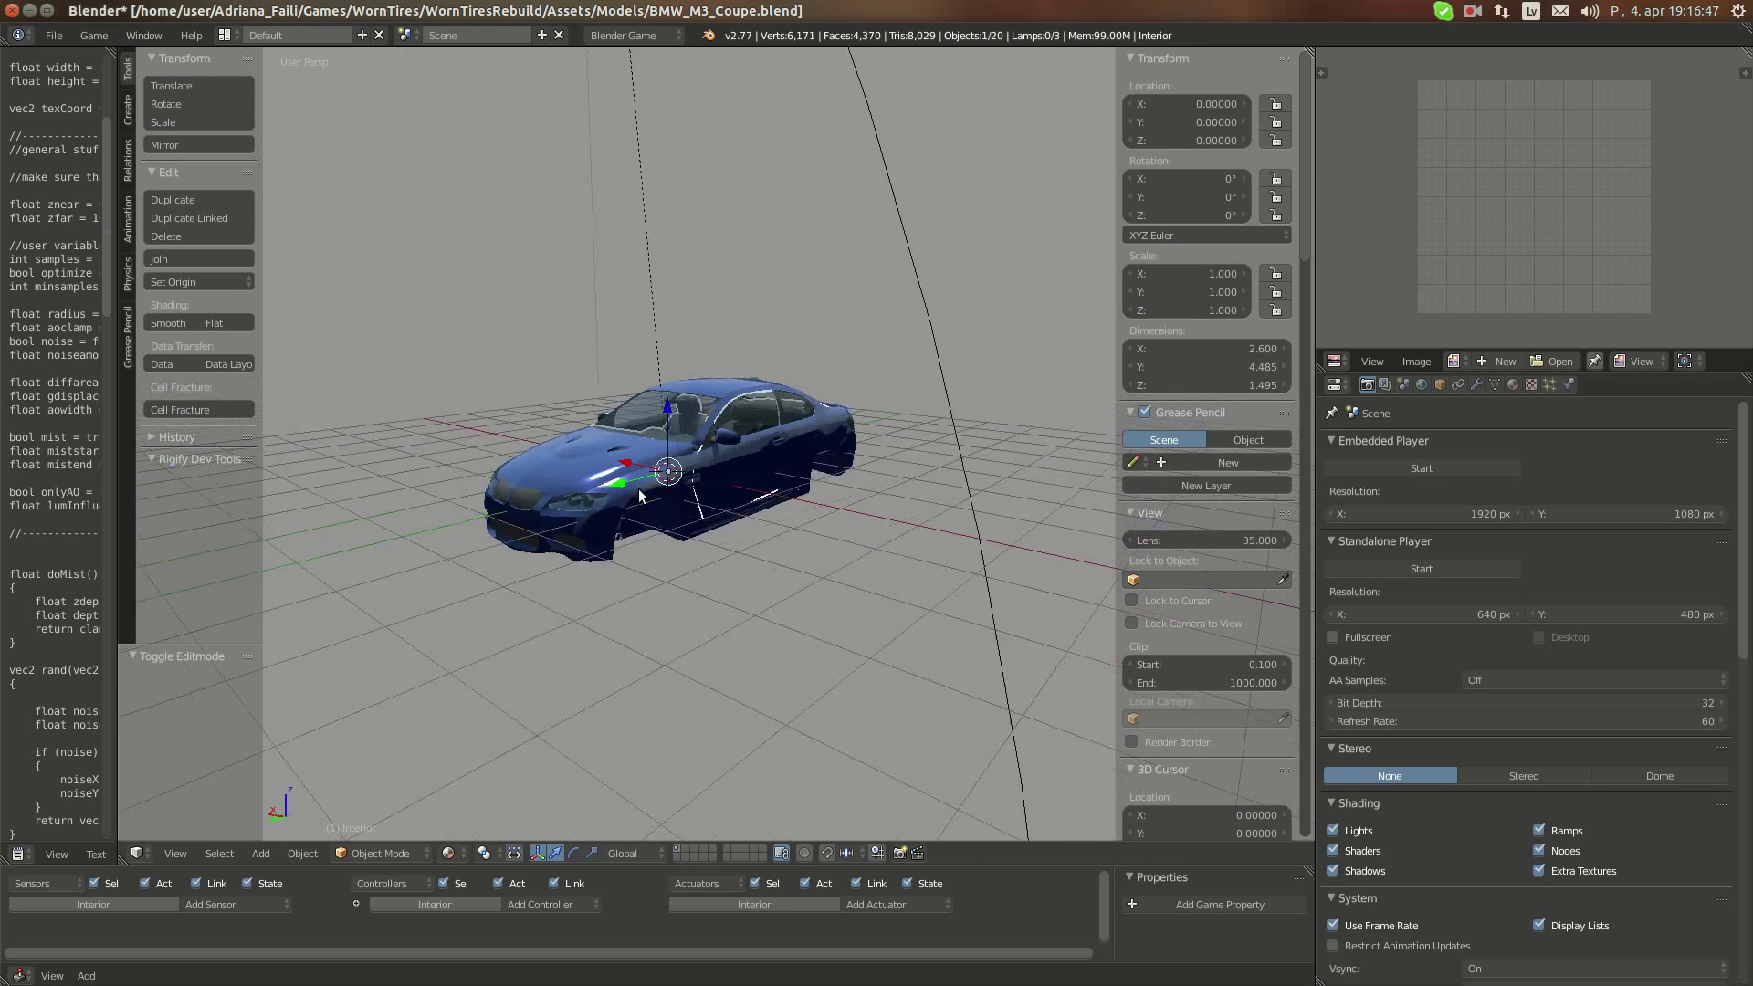
middle_drag(638, 489, 770, 484)
scroll(770, 484, up, 1)
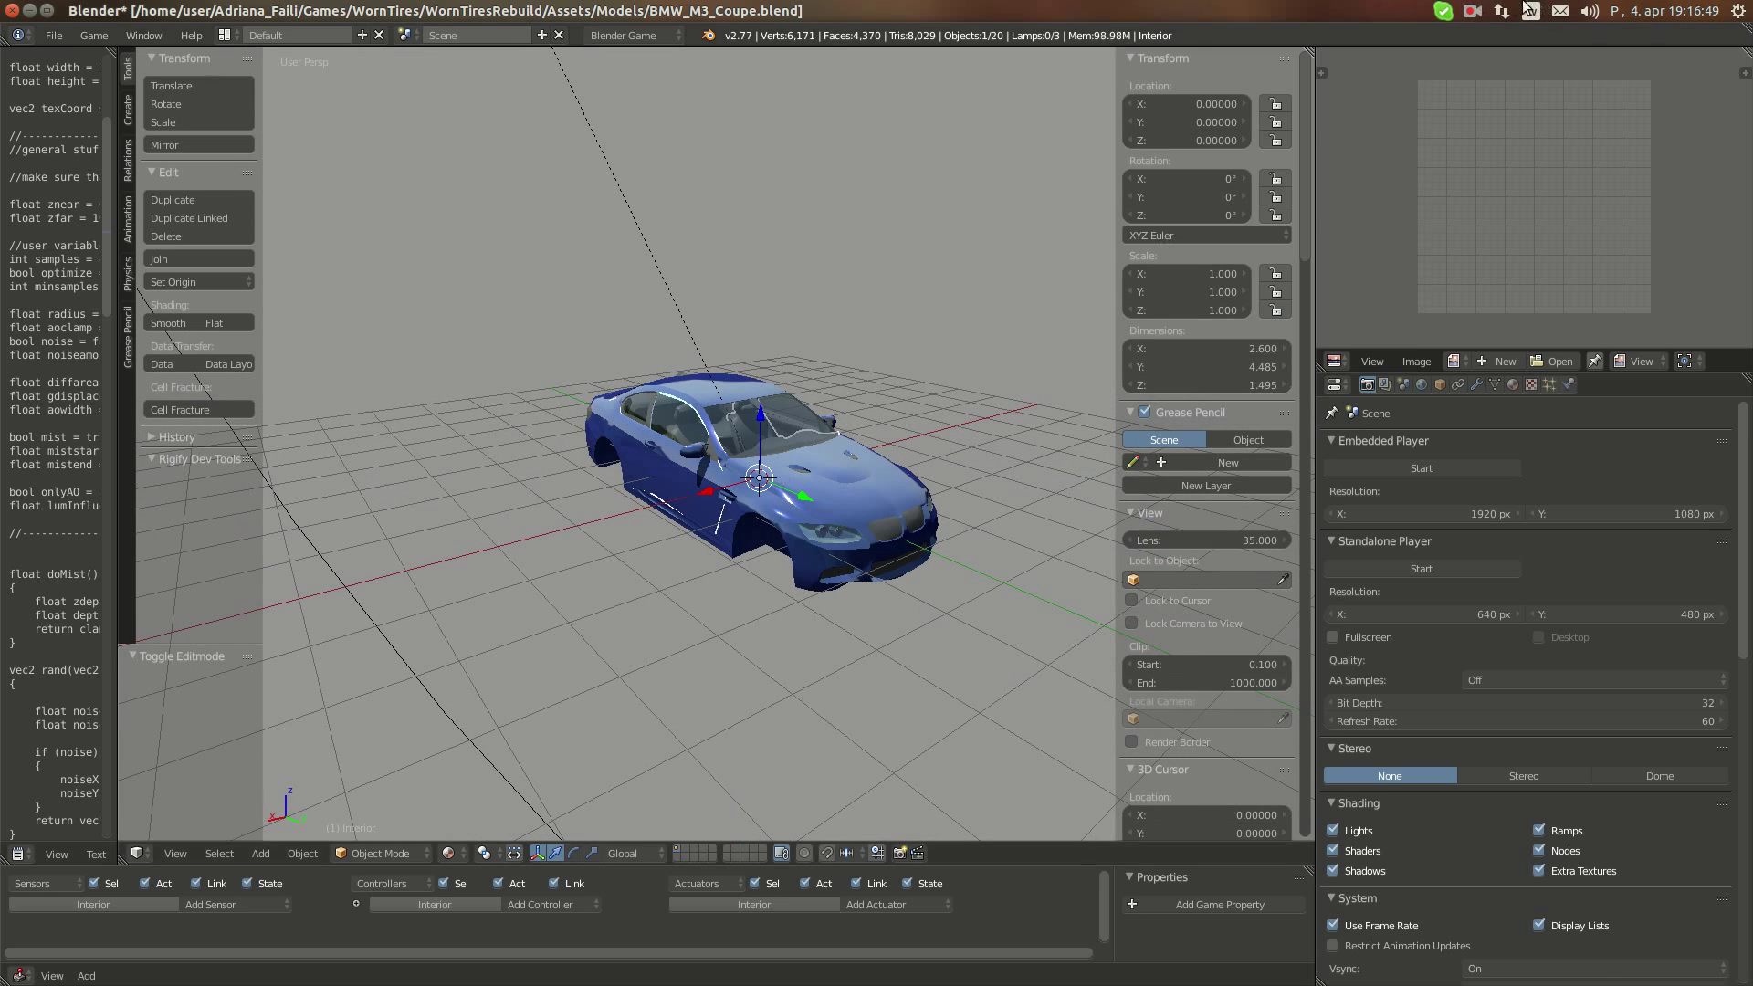